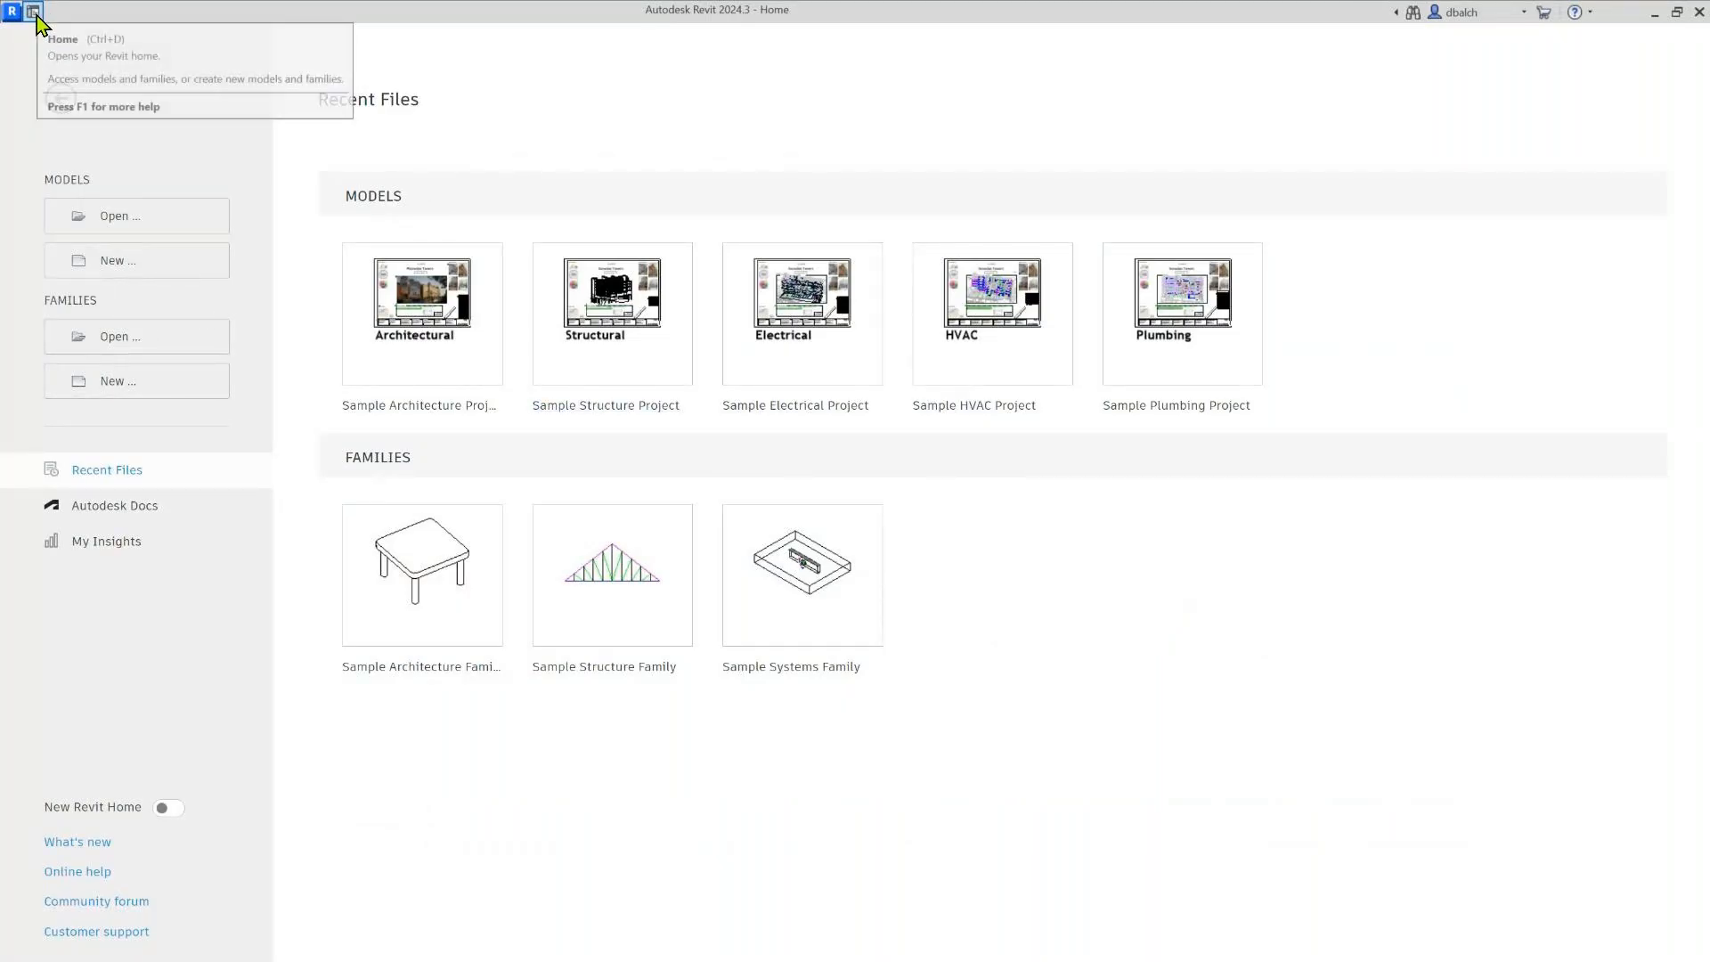
{"action": "left_click", "coordinate": [60, 96]}
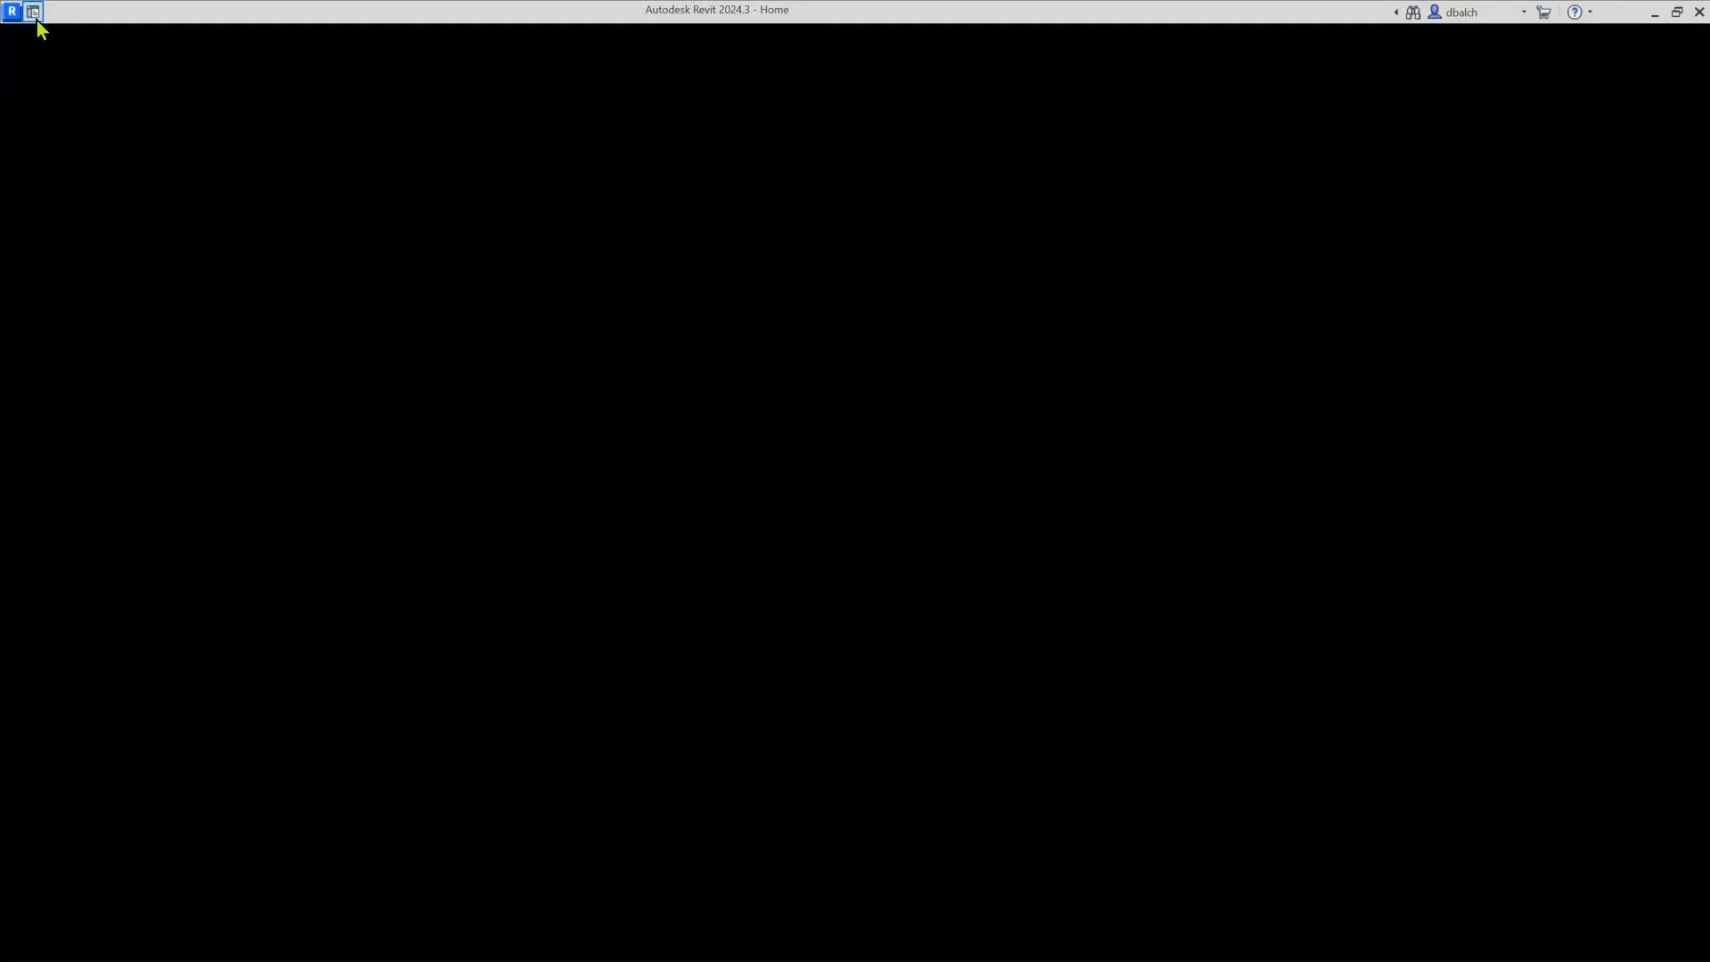
{"action": "left_click", "coordinate": [34, 39]}
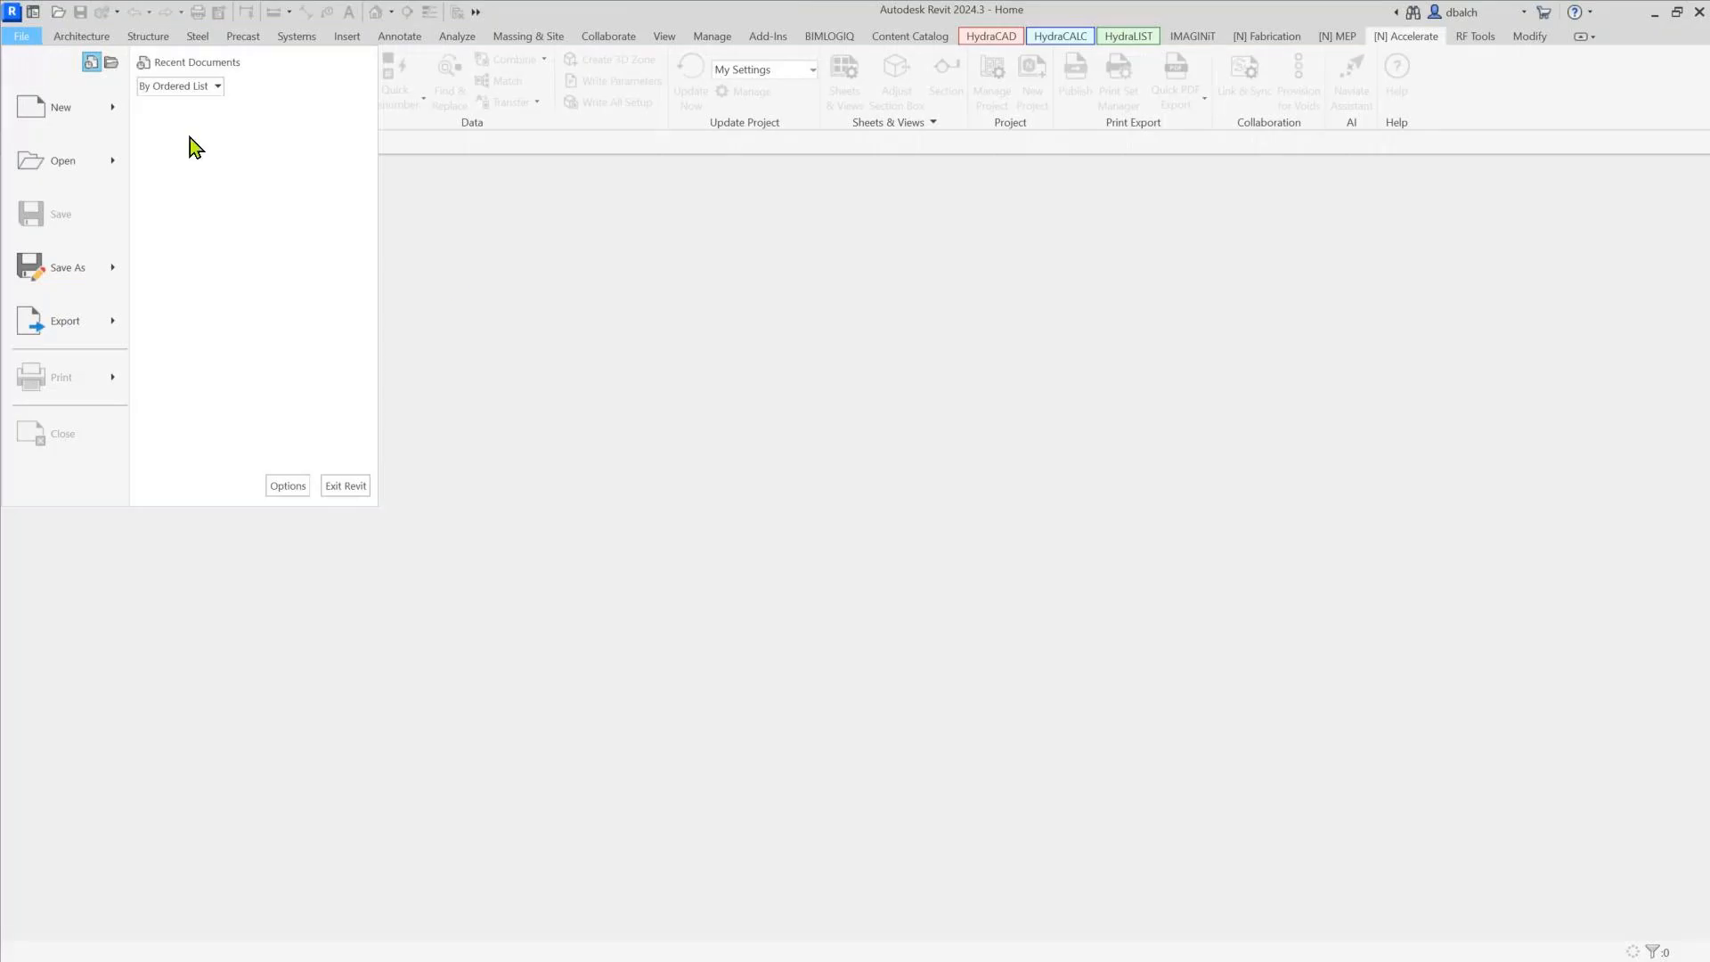
{"action": "left_click", "coordinate": [26, 39]}
{"action": "left_click", "coordinate": [33, 12]}
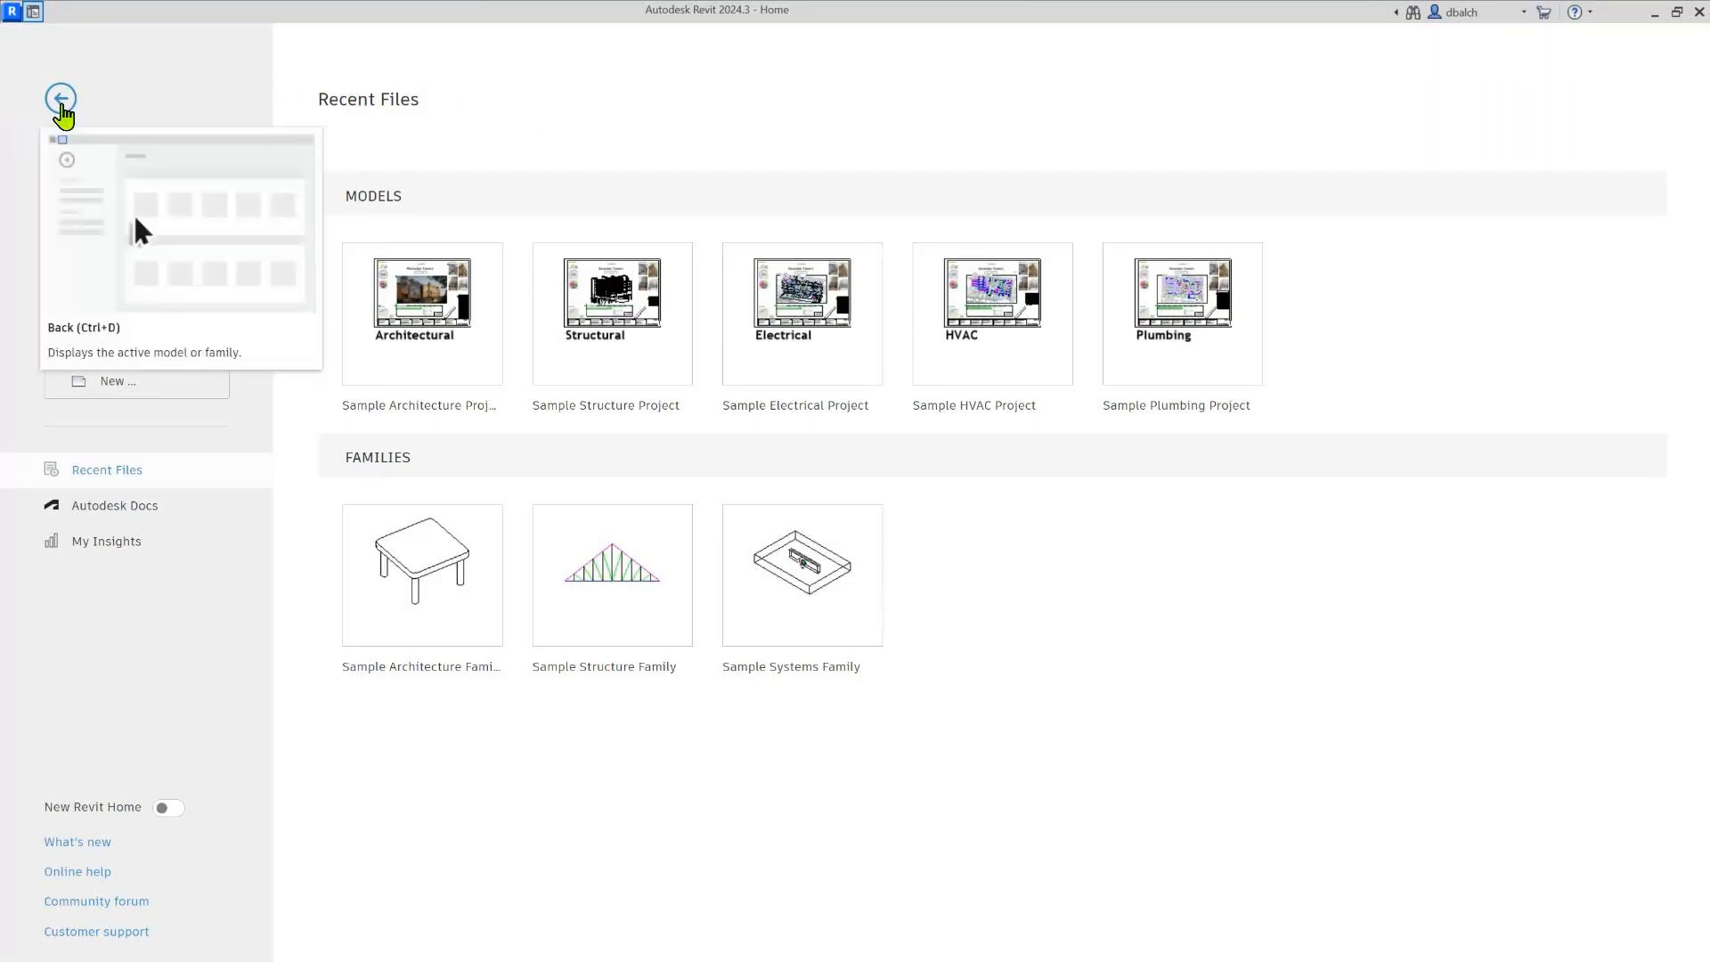
Leave the Home page, open the File Locations options and start adding a project template
{"action": "left_click", "coordinate": [34, 12]}
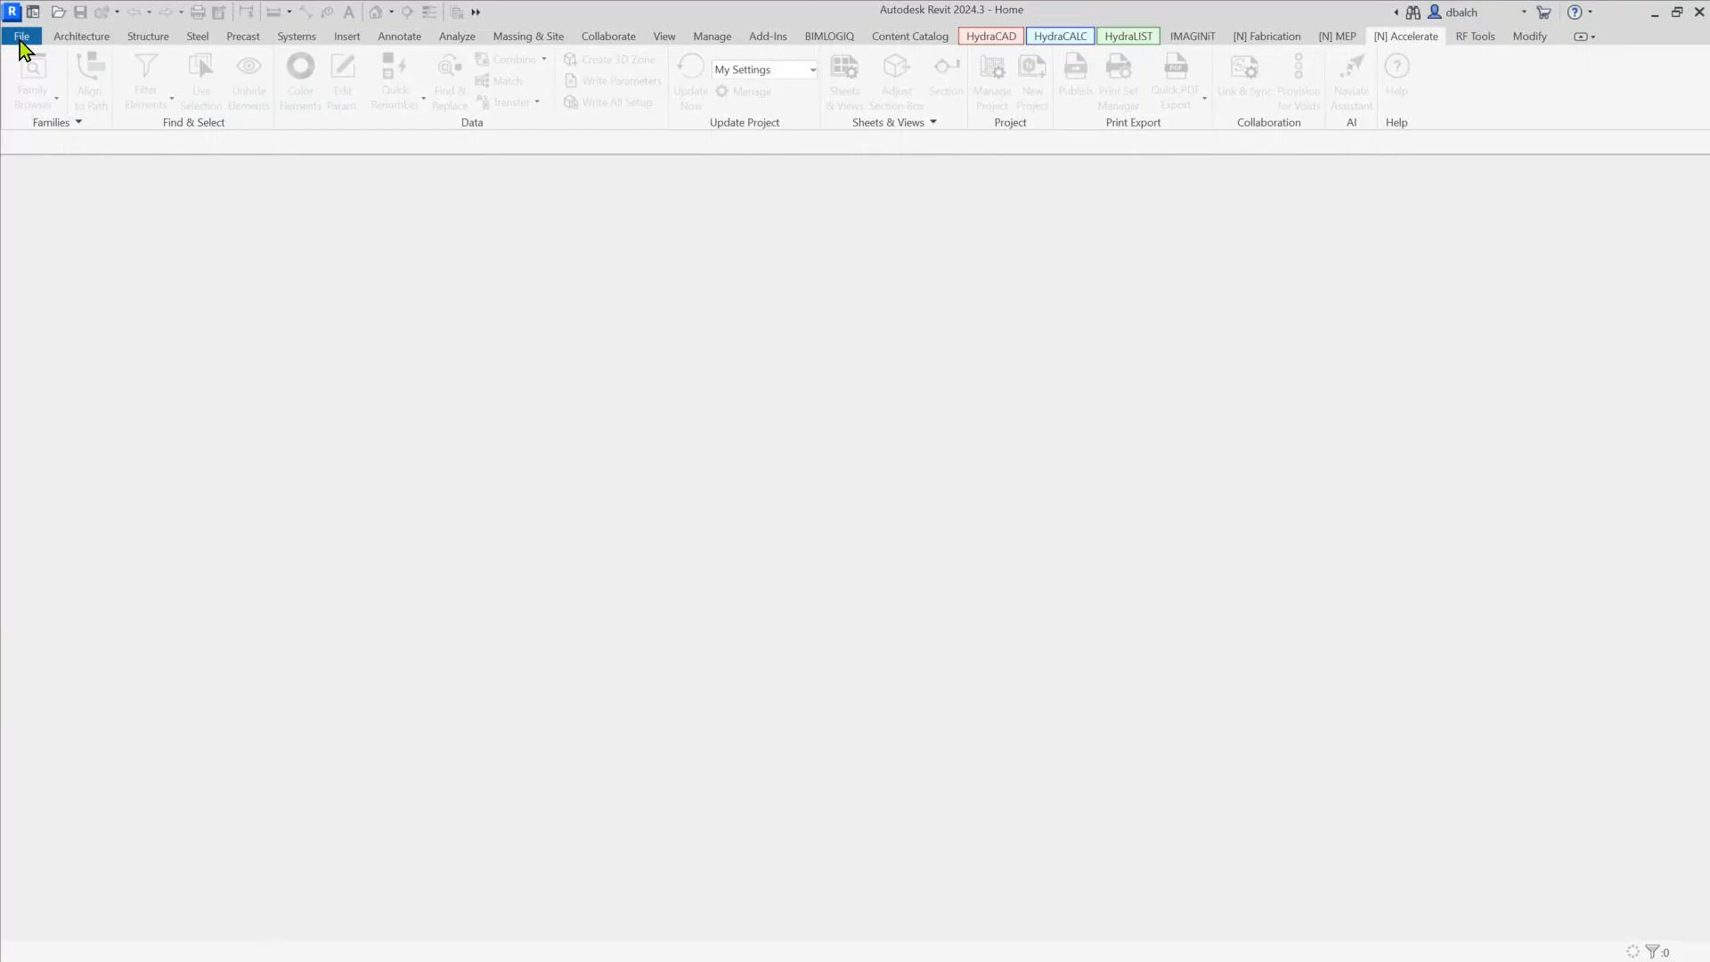
{"action": "left_click", "coordinate": [21, 38]}
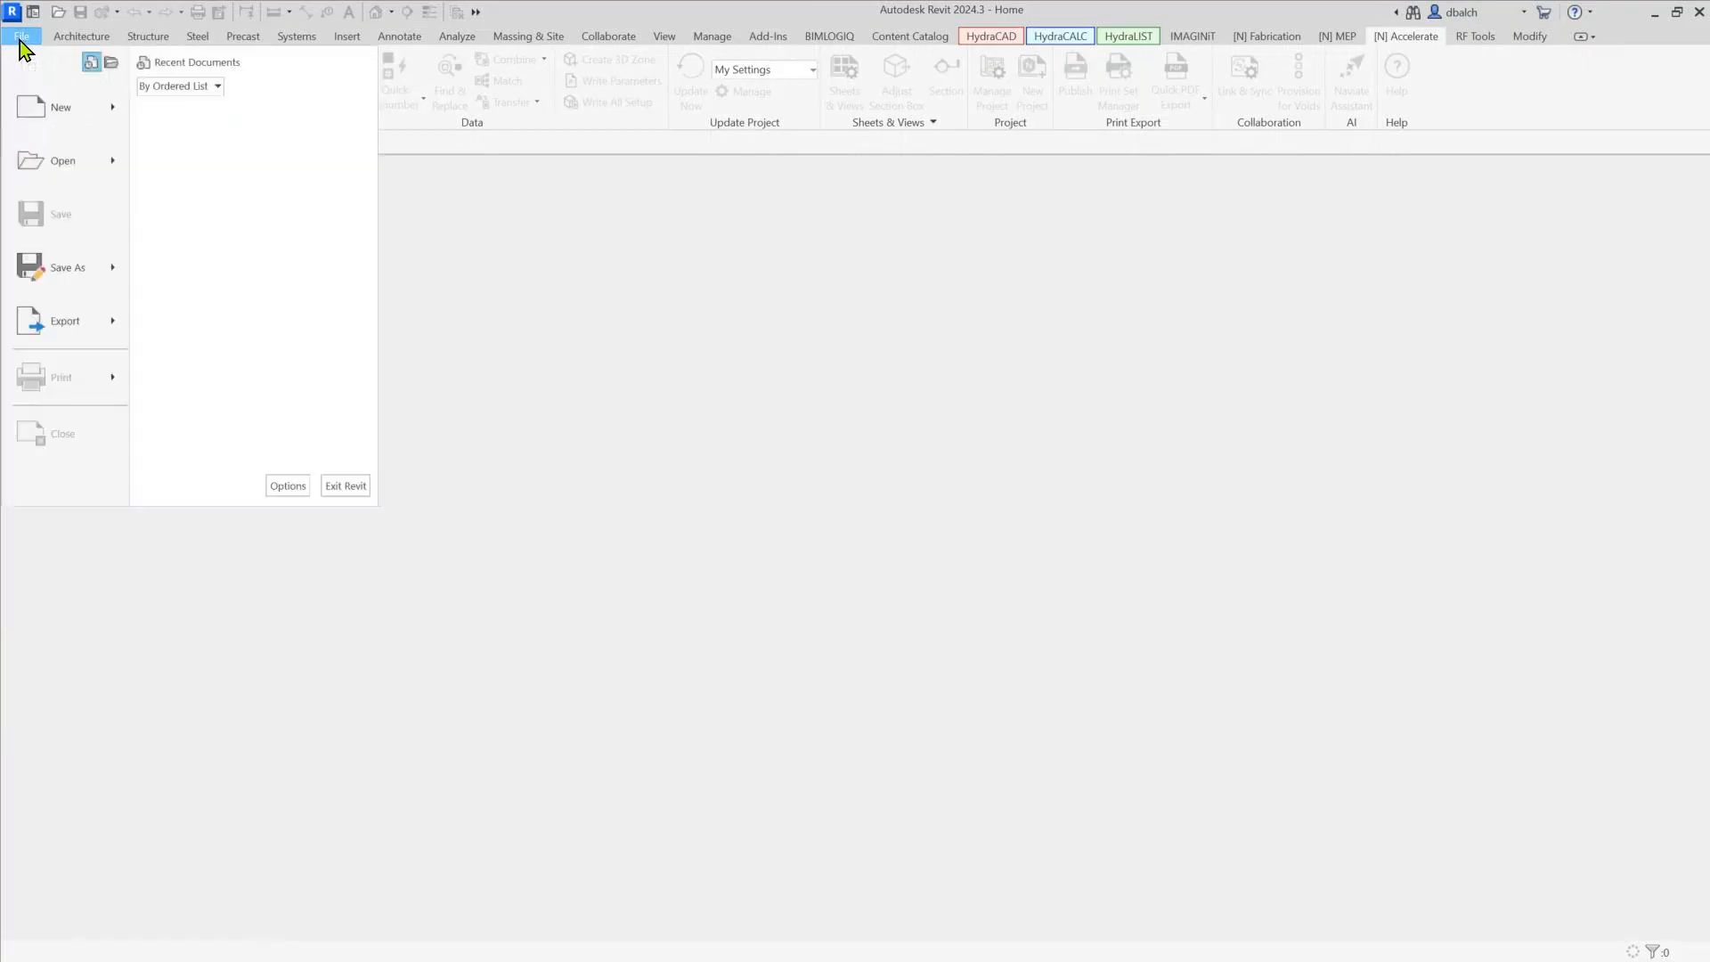
{"action": "left_click", "coordinate": [297, 486]}
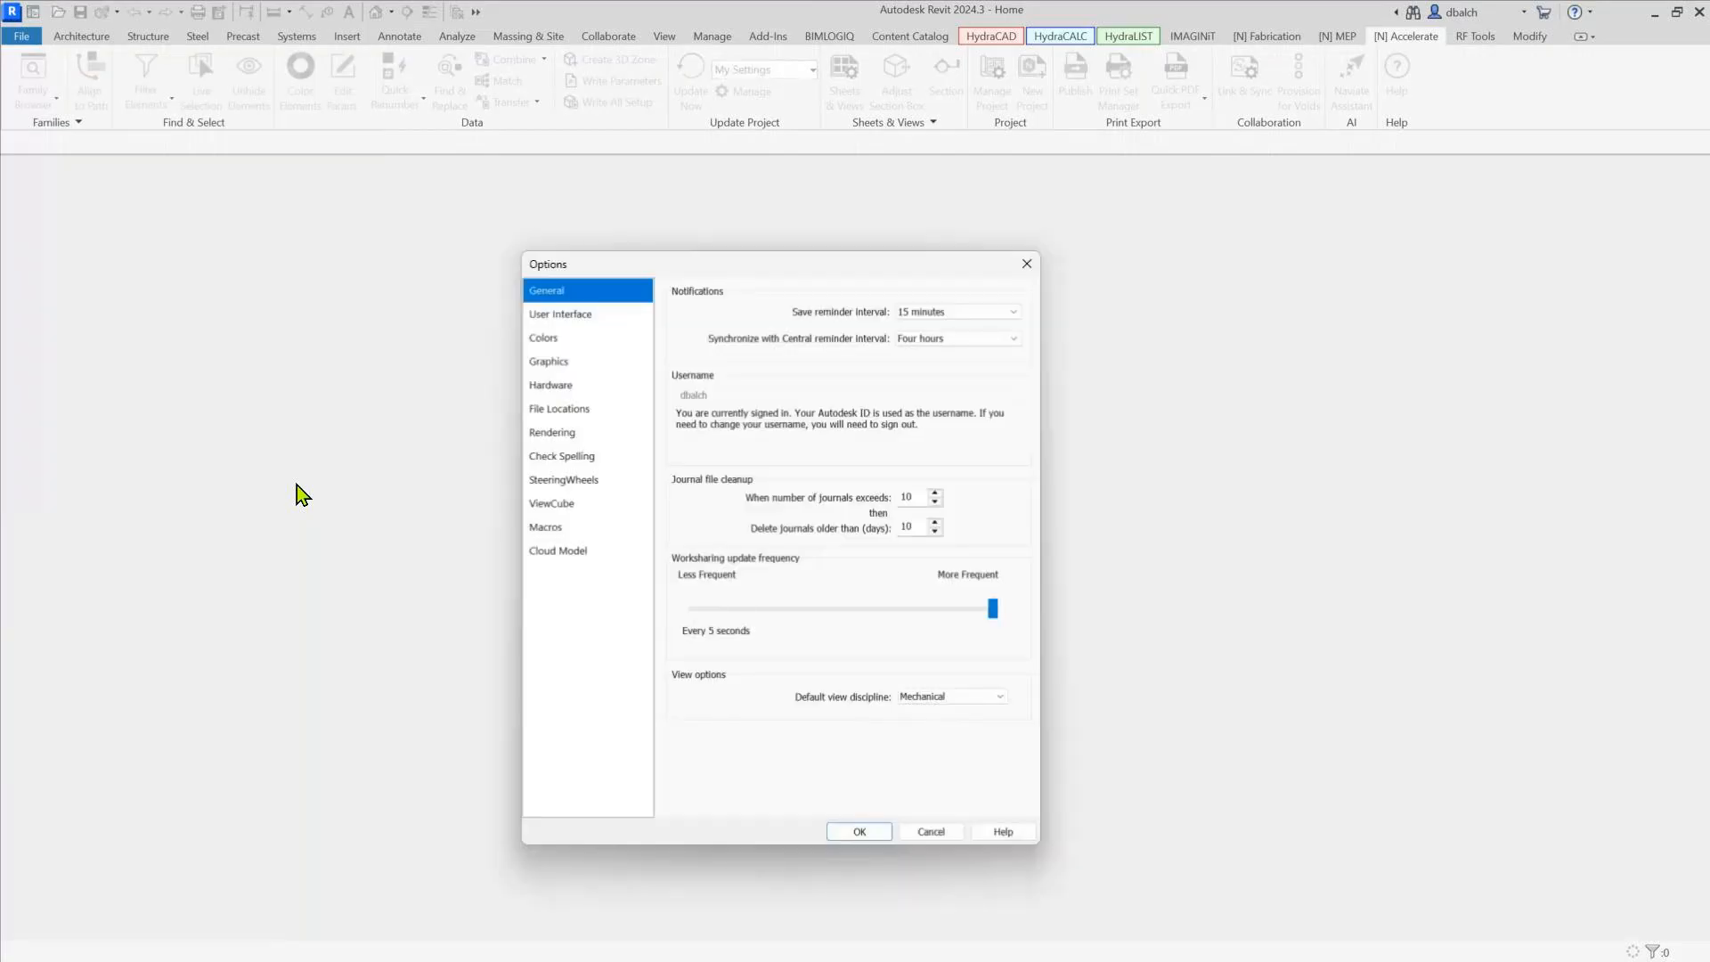
{"action": "left_click", "coordinate": [568, 409]}
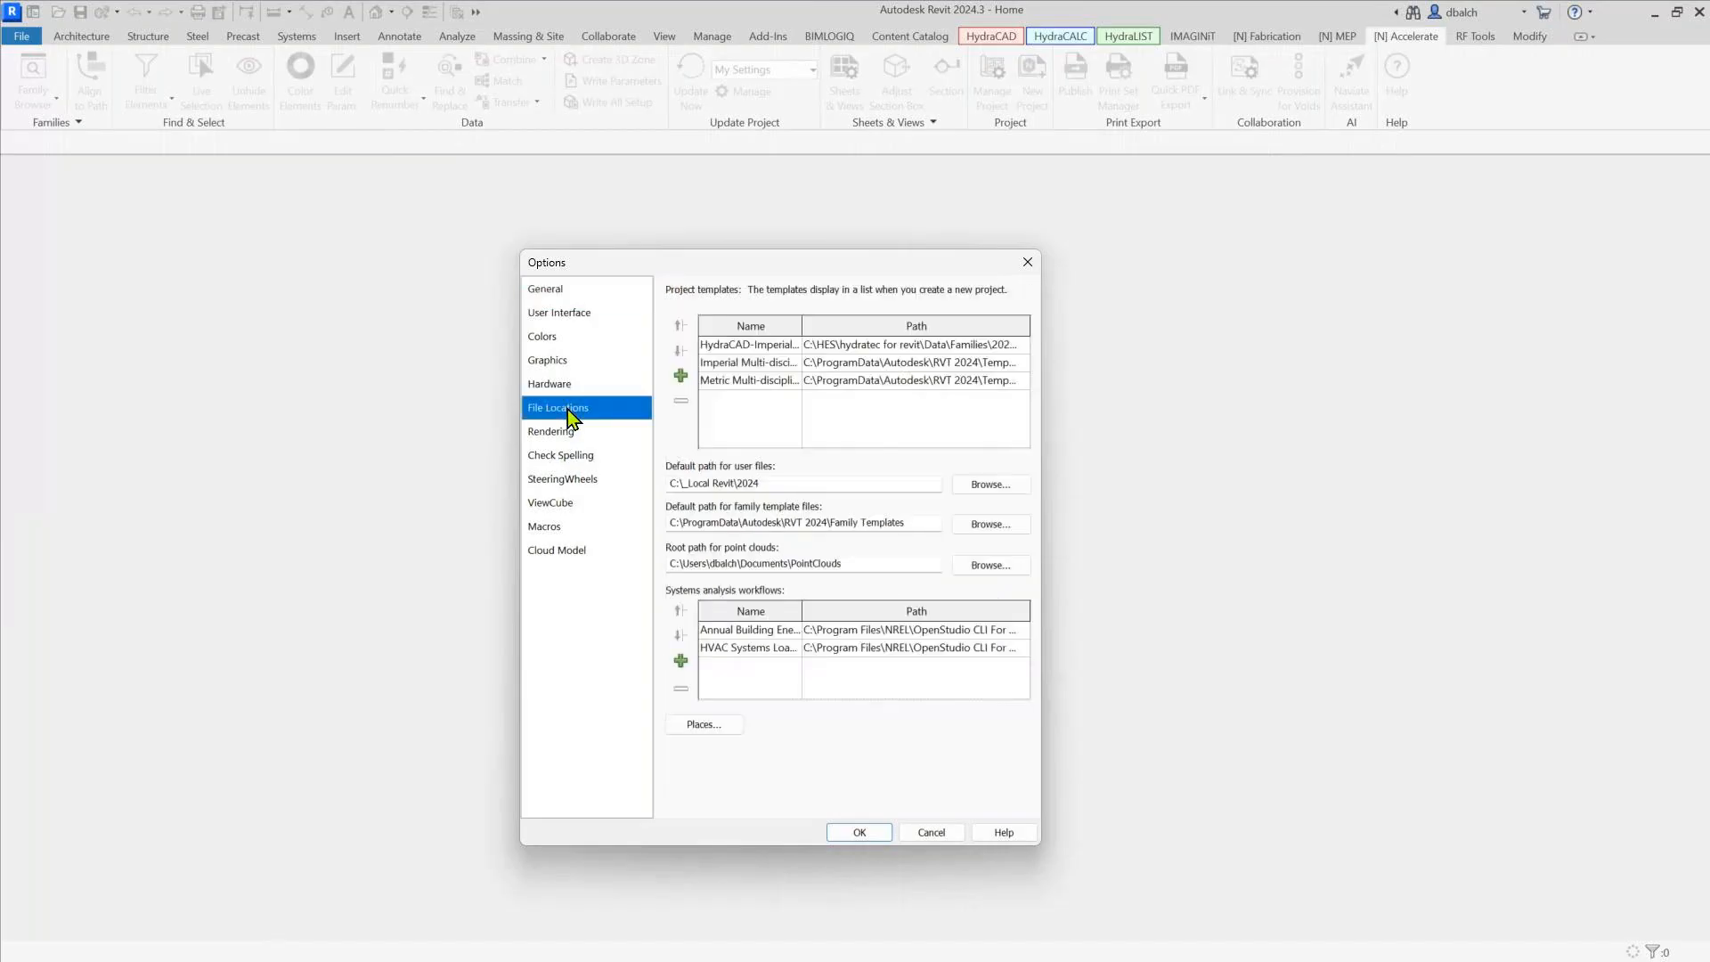
{"action": "left_click", "coordinate": [680, 376]}
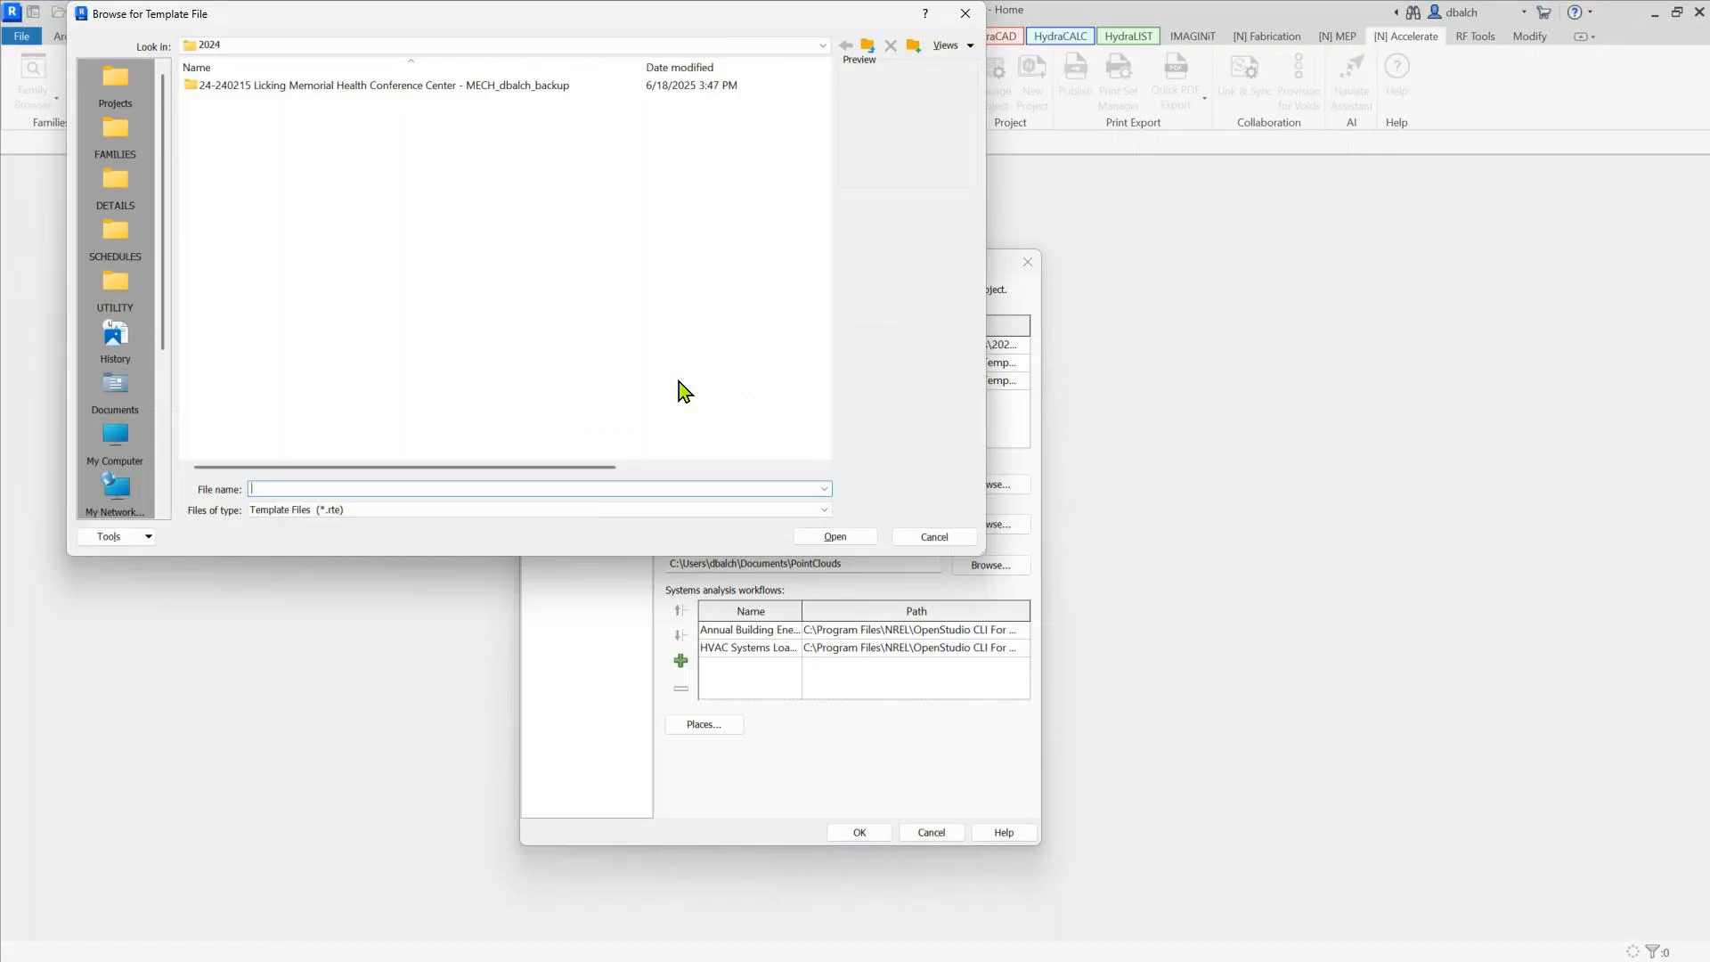
Browse to the template folder C:\HES\hydratec for revit\Data\Families\2024
{"action": "left_click", "coordinate": [299, 46]}
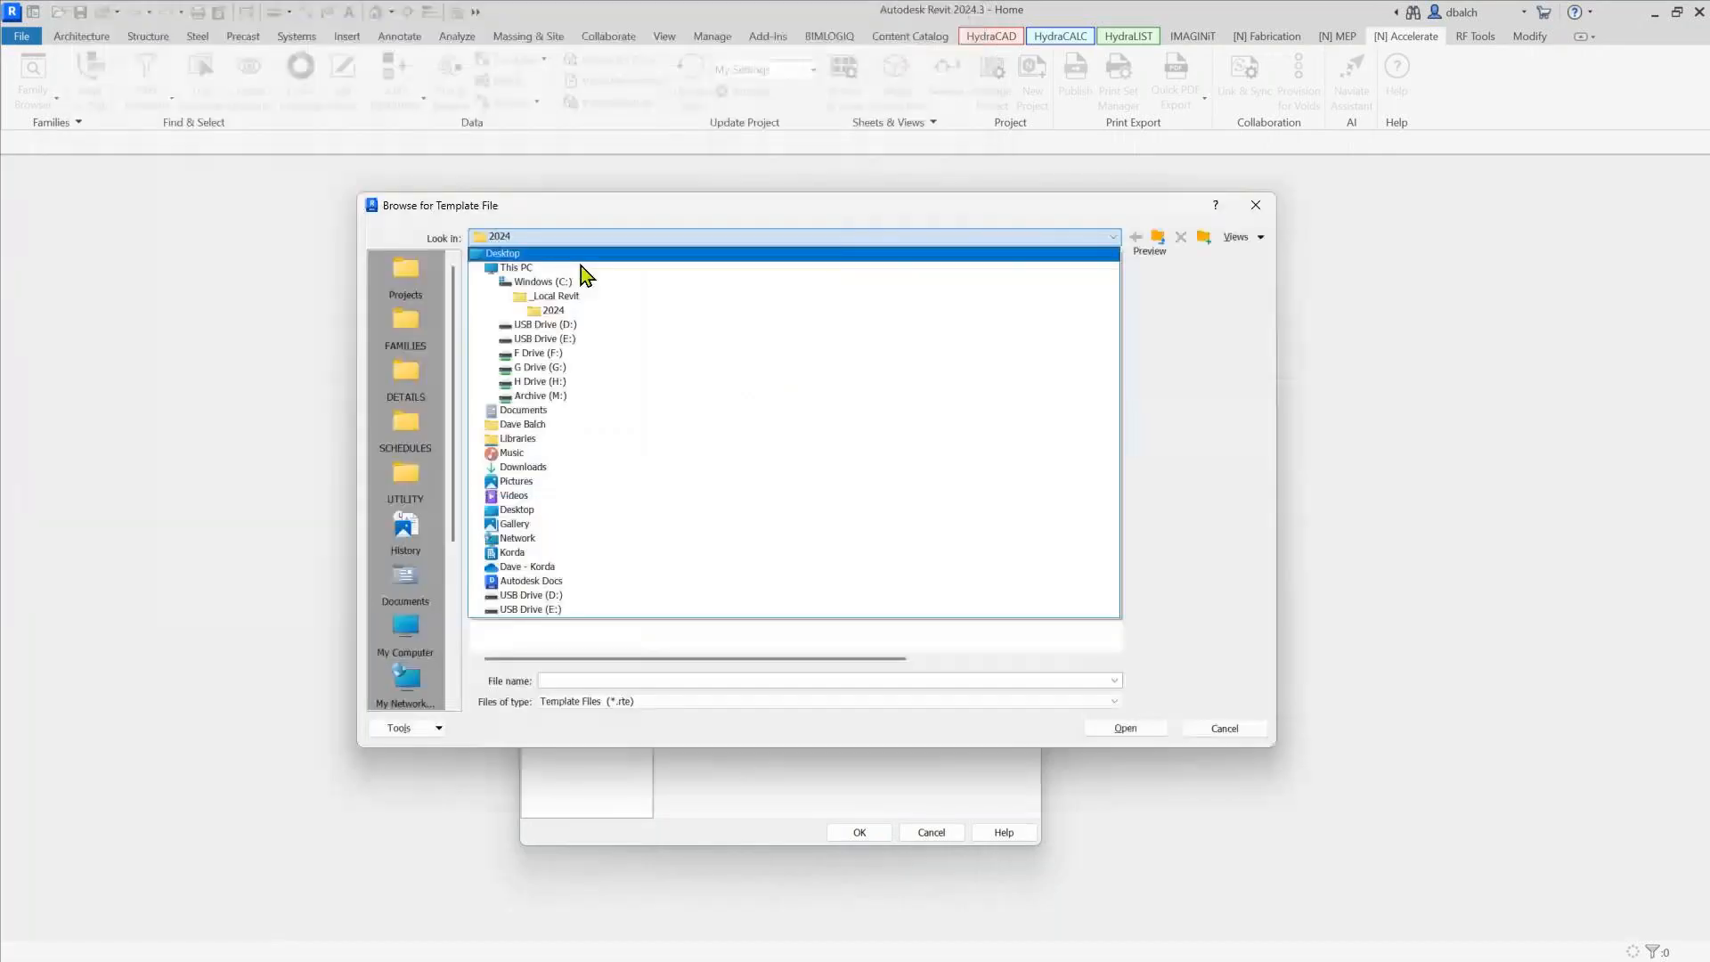
{"action": "left_click", "coordinate": [584, 279]}
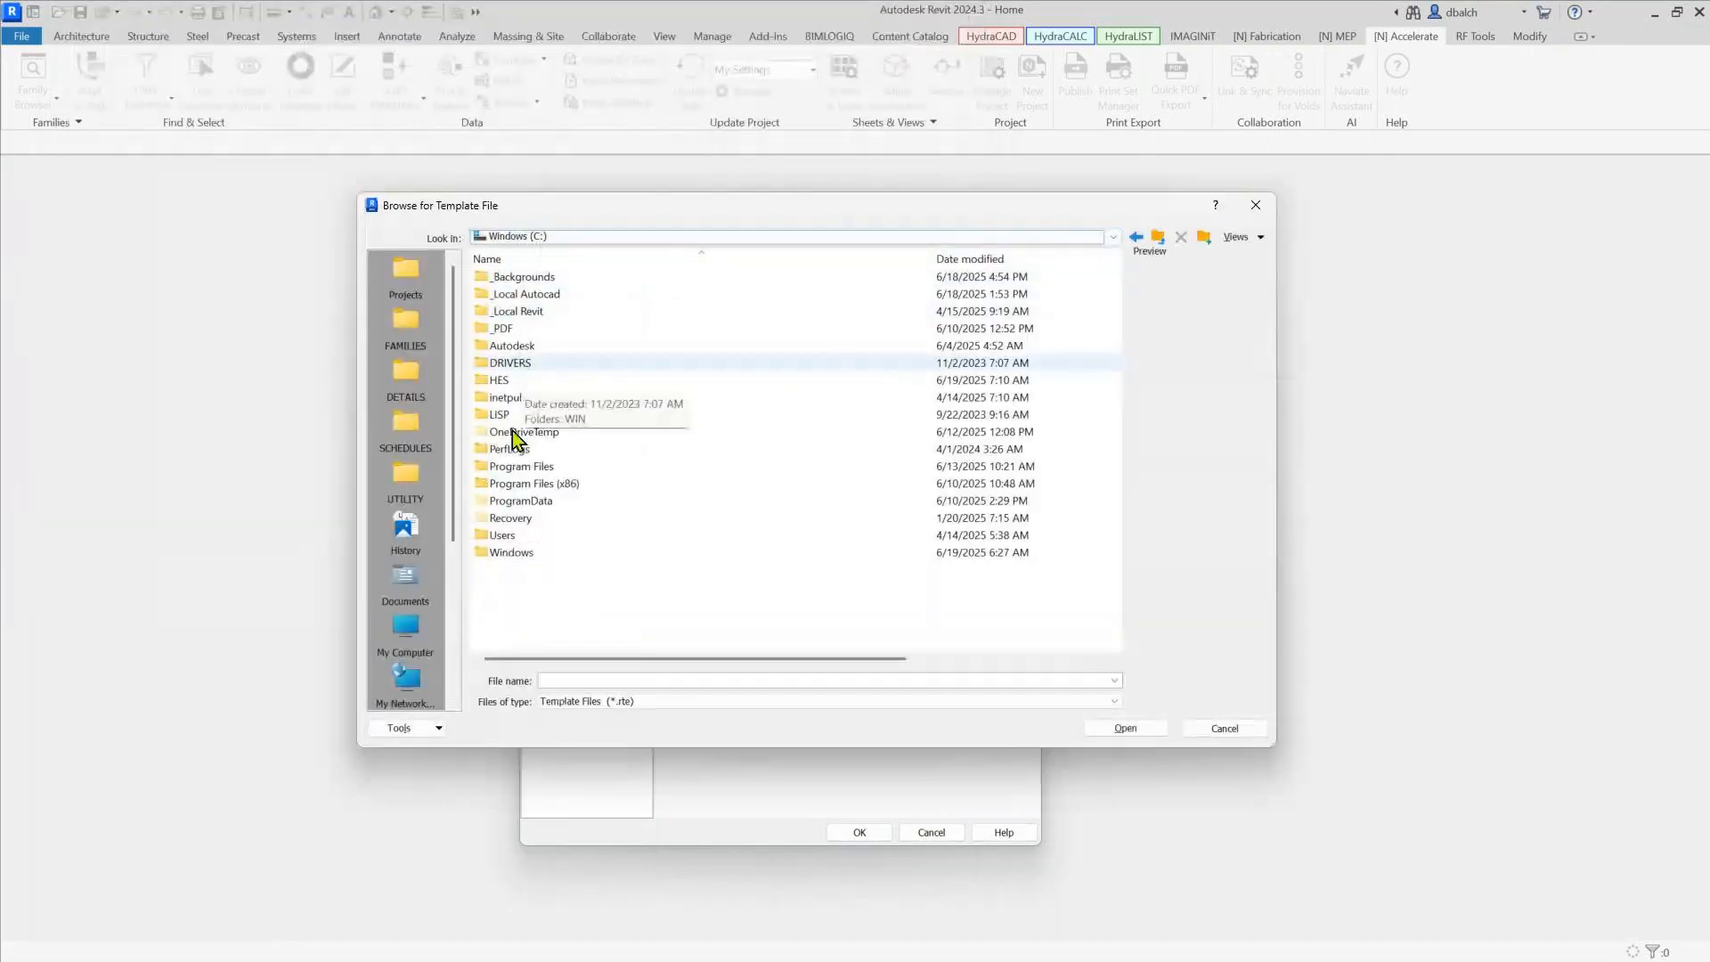
{"action": "double_click", "coordinate": [504, 380]}
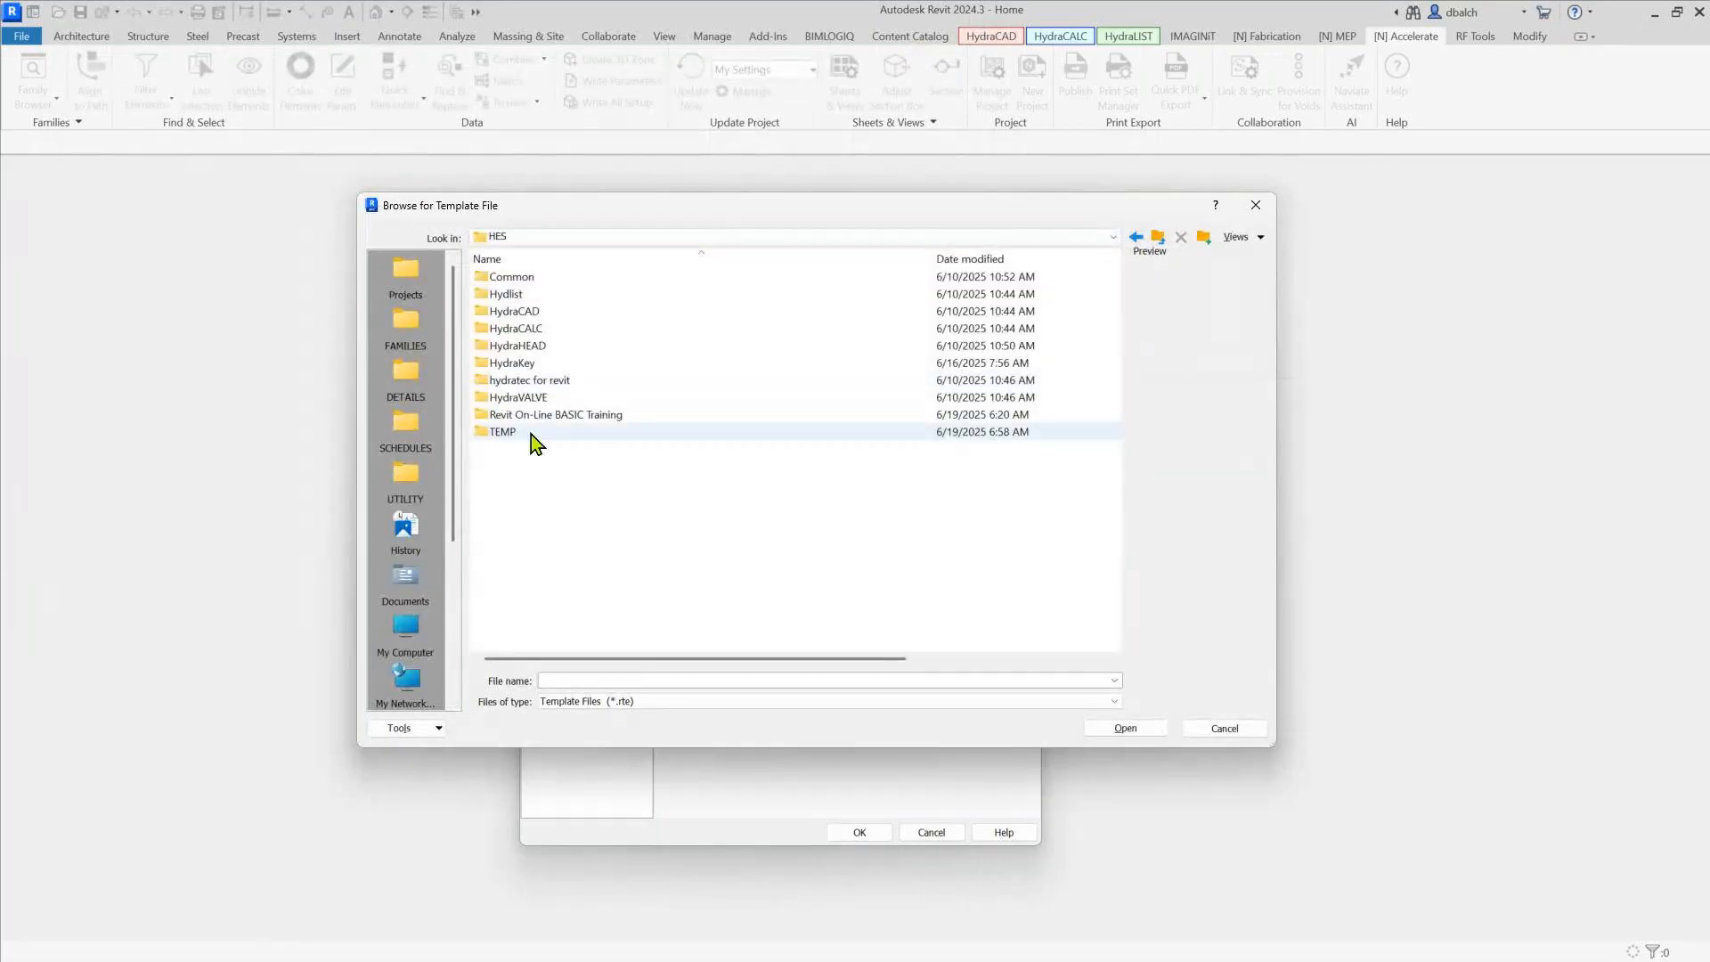
{"action": "double_click", "coordinate": [561, 385]}
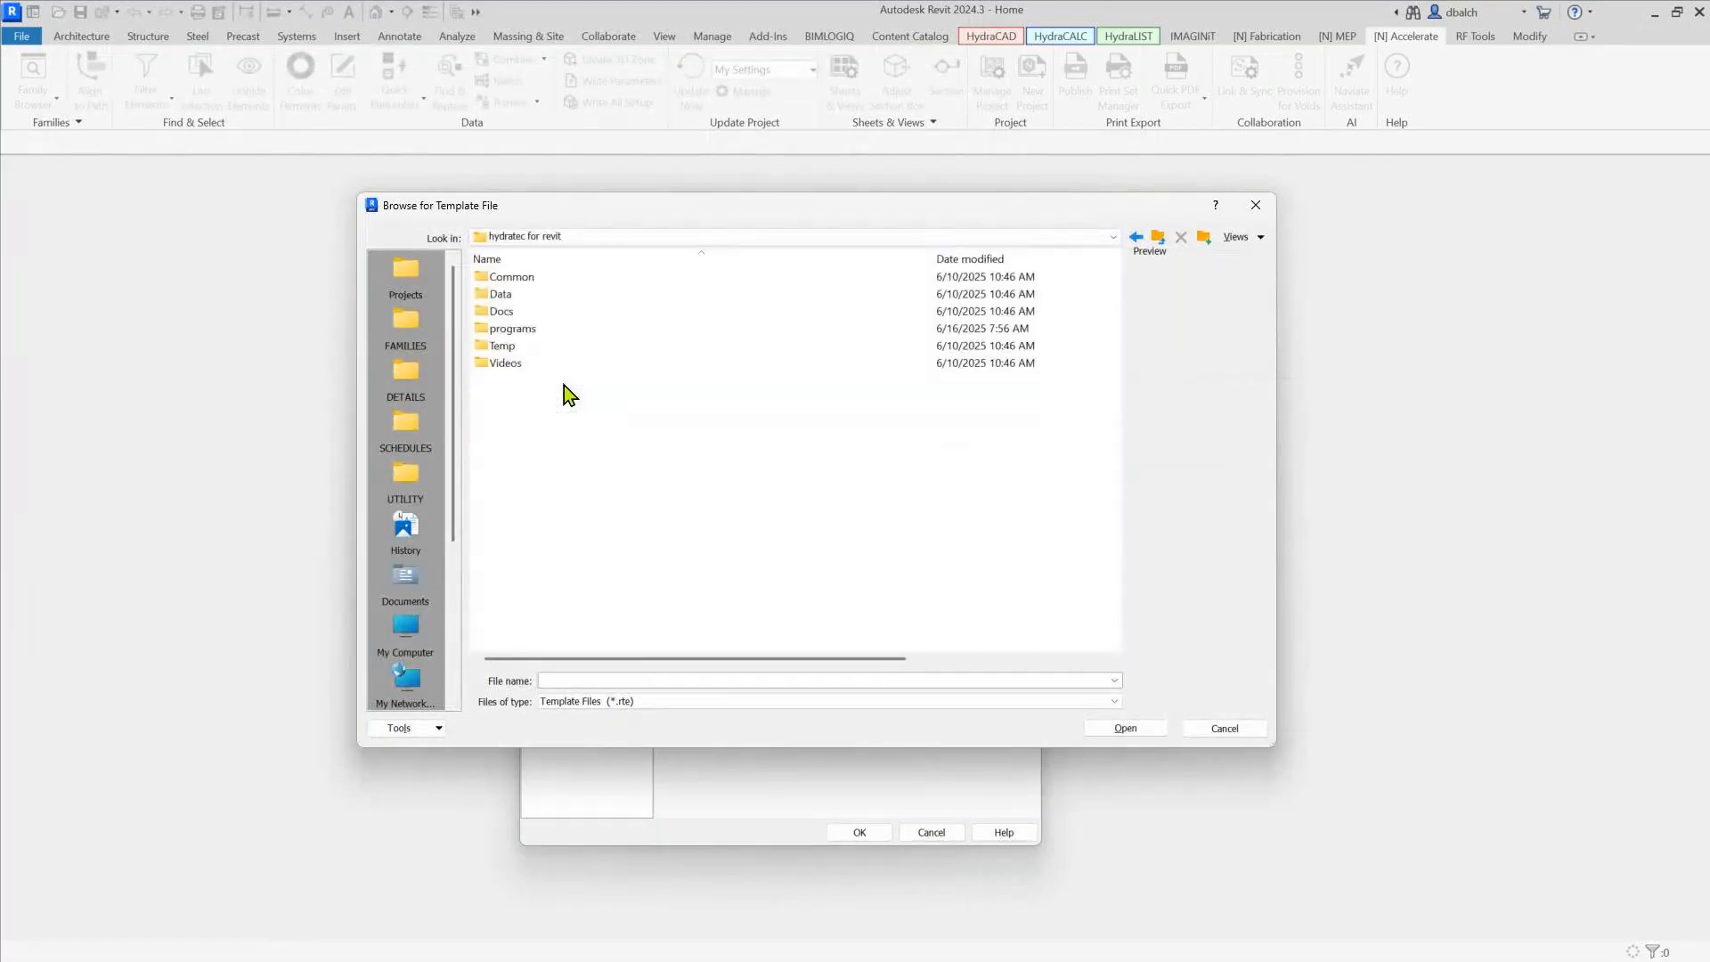
{"action": "double_click", "coordinate": [517, 293]}
{"action": "double_click", "coordinate": [531, 296]}
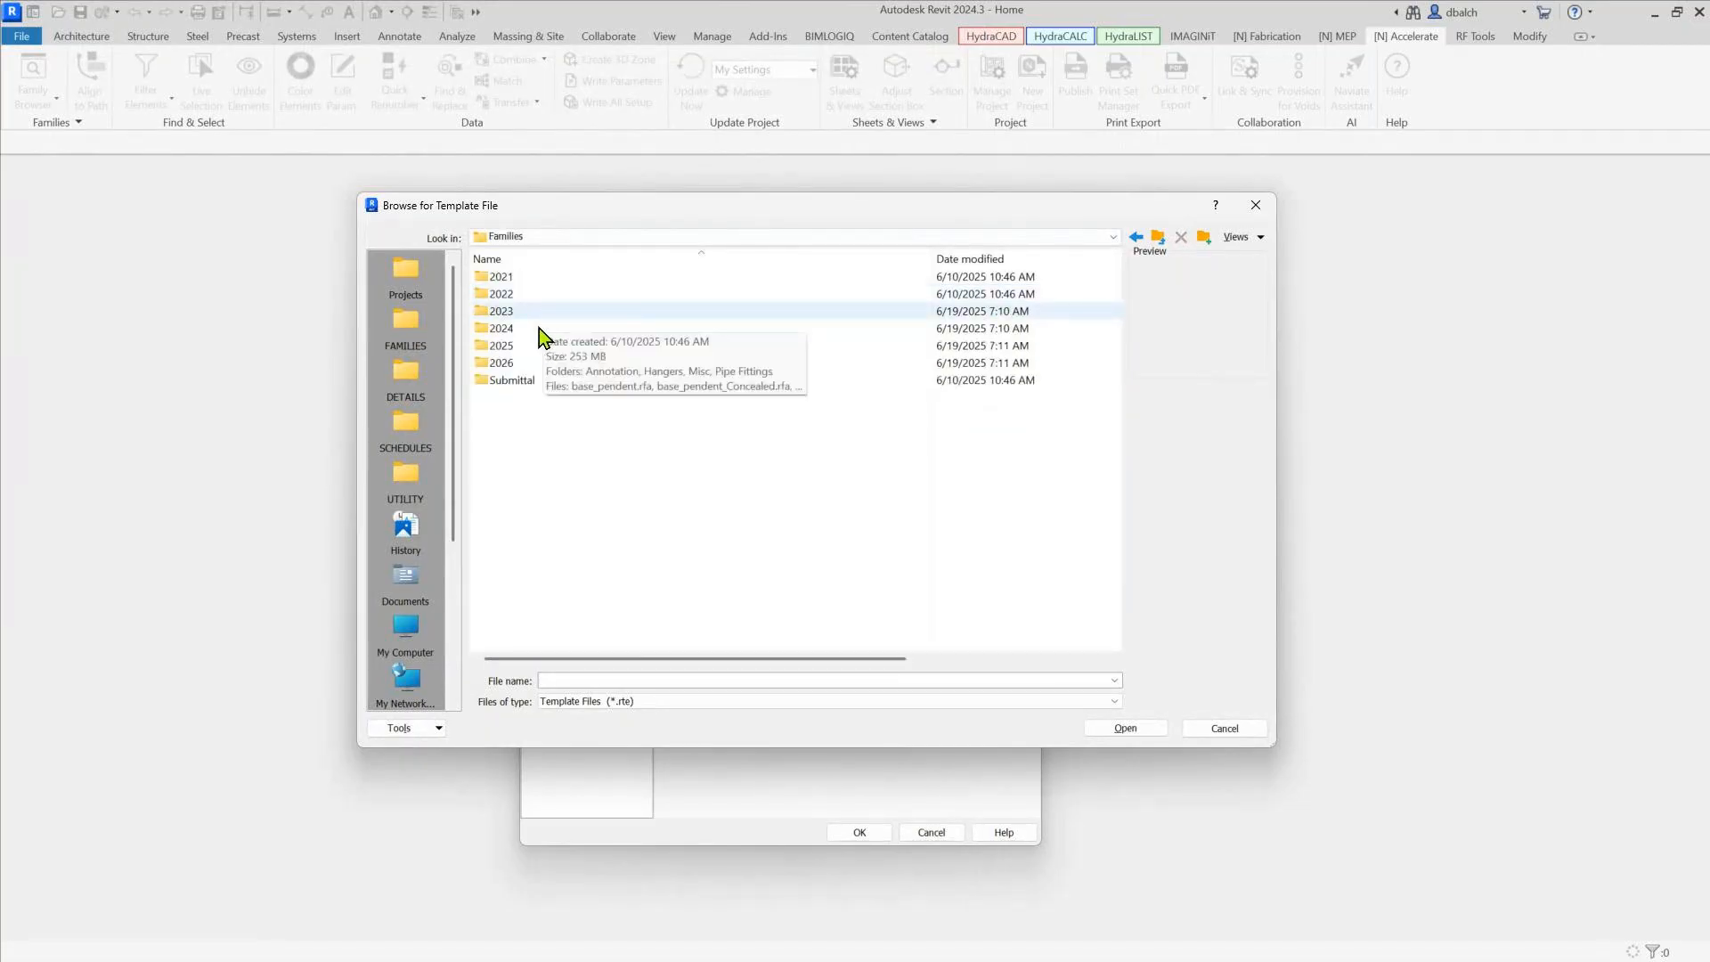
{"action": "double_click", "coordinate": [515, 330]}
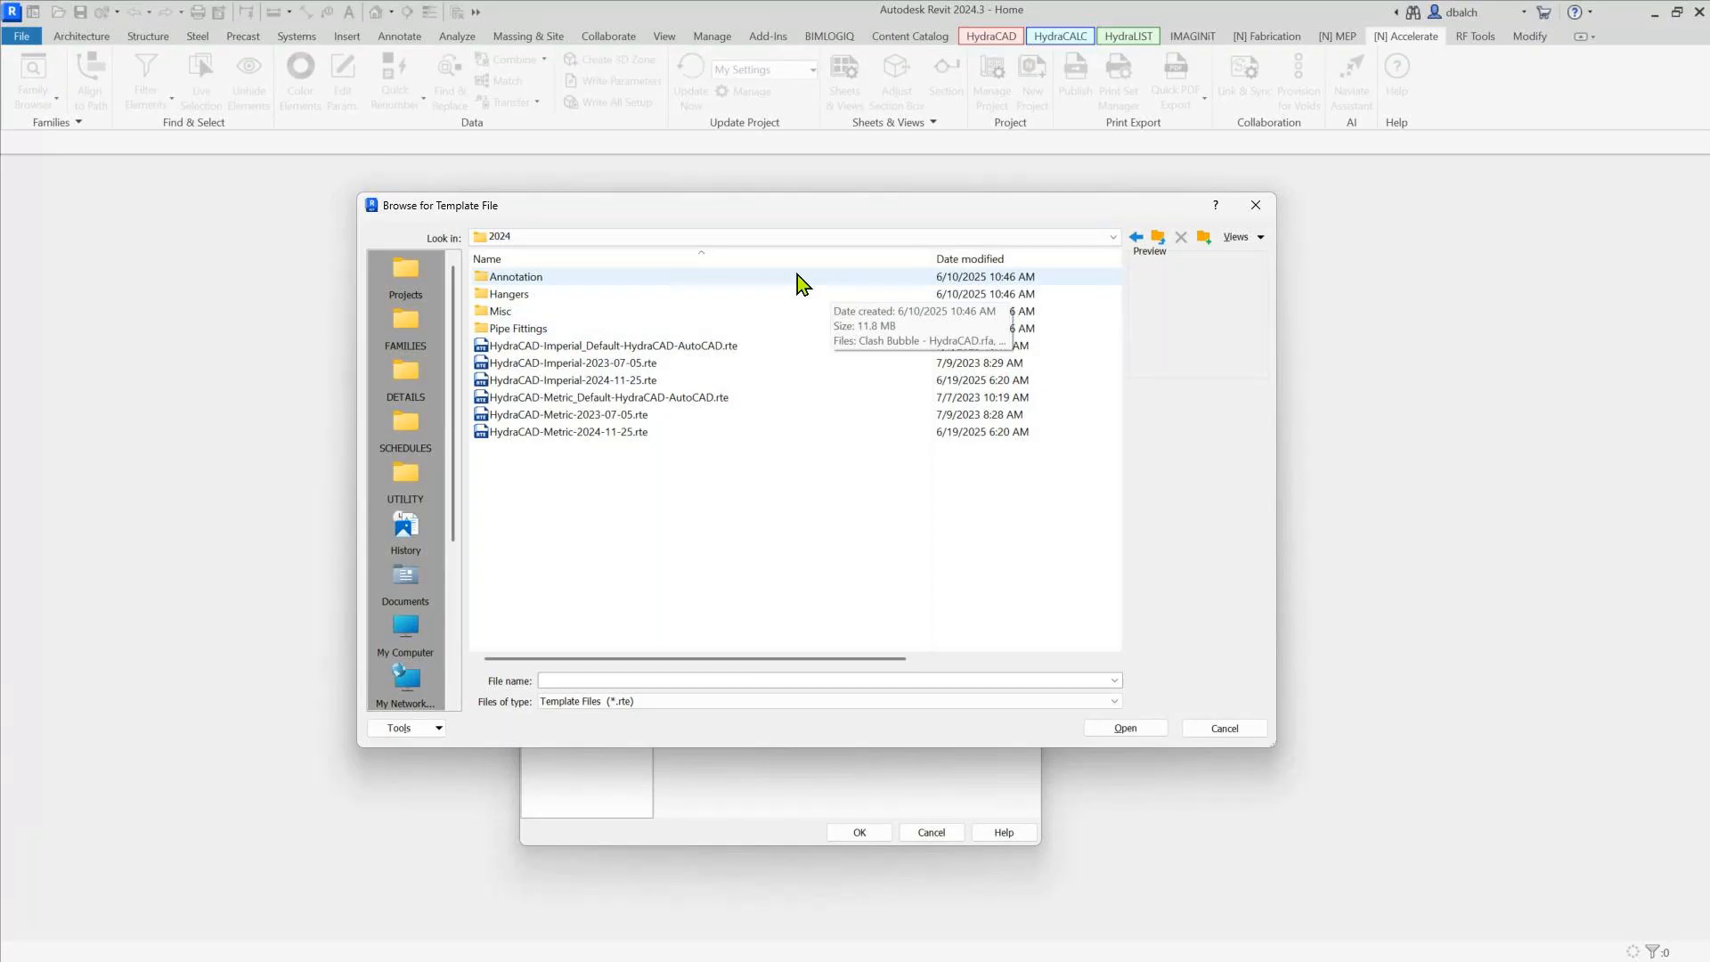
Add HydraCAD-Imperial-2024-11-25.rte from the 2024 folder to the list of project templates
{"action": "left_click", "coordinate": [815, 244]}
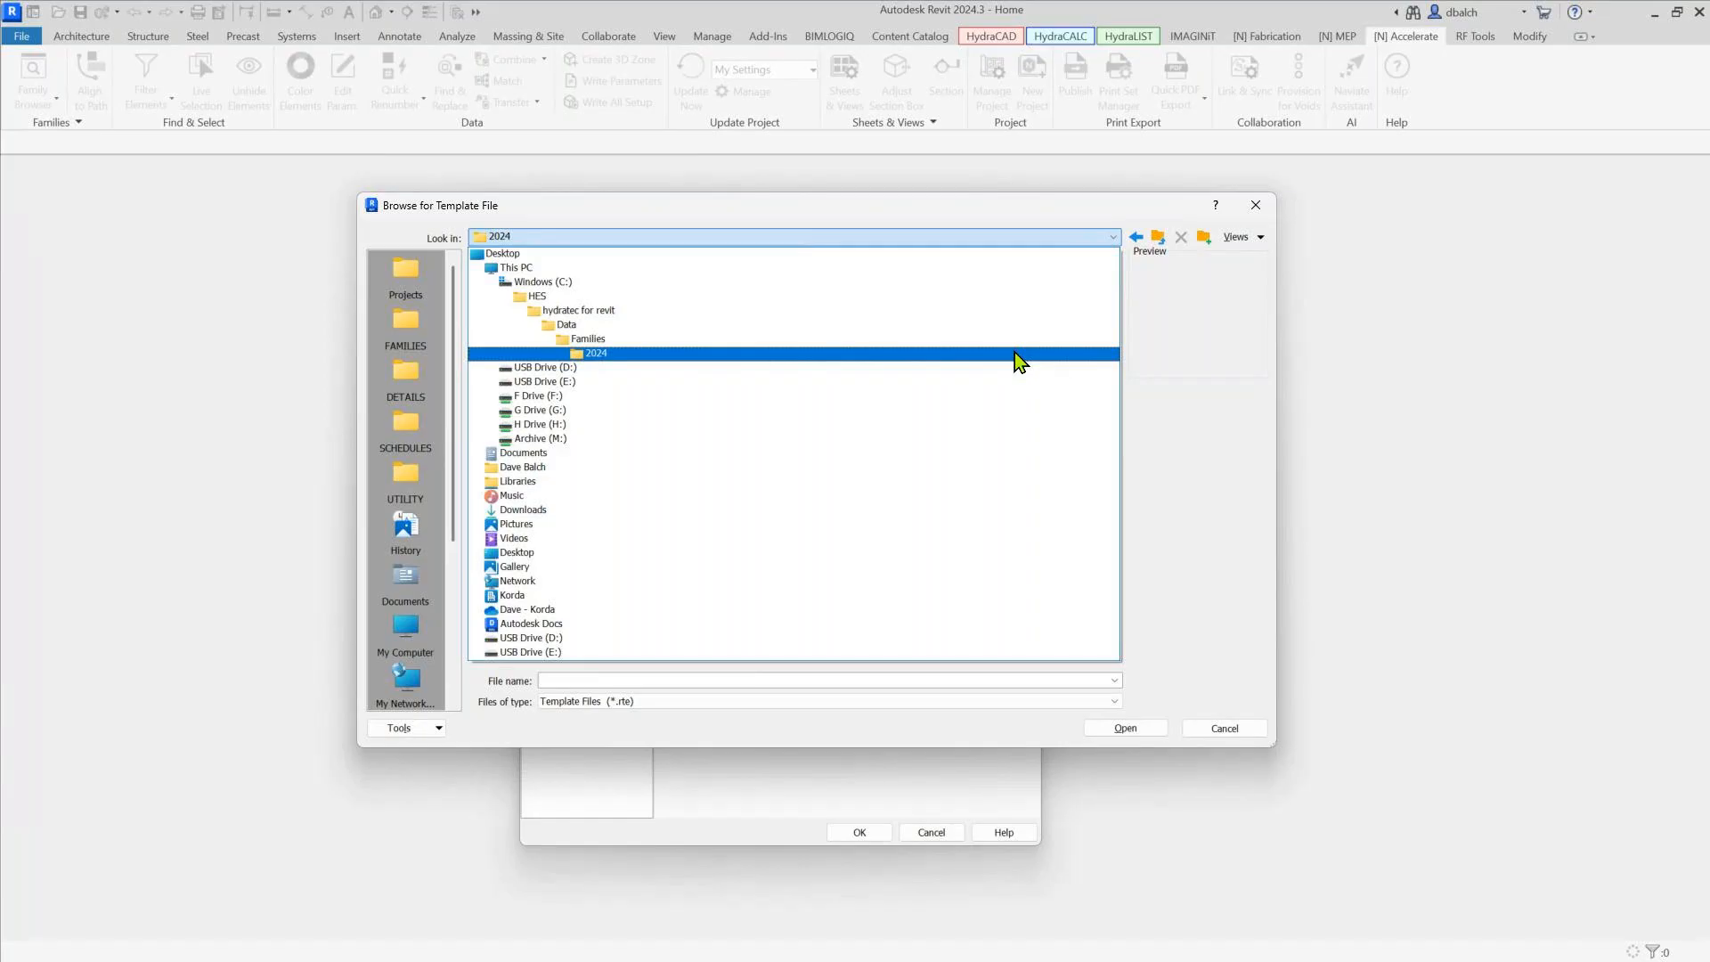
{"action": "left_click", "coordinate": [1032, 216]}
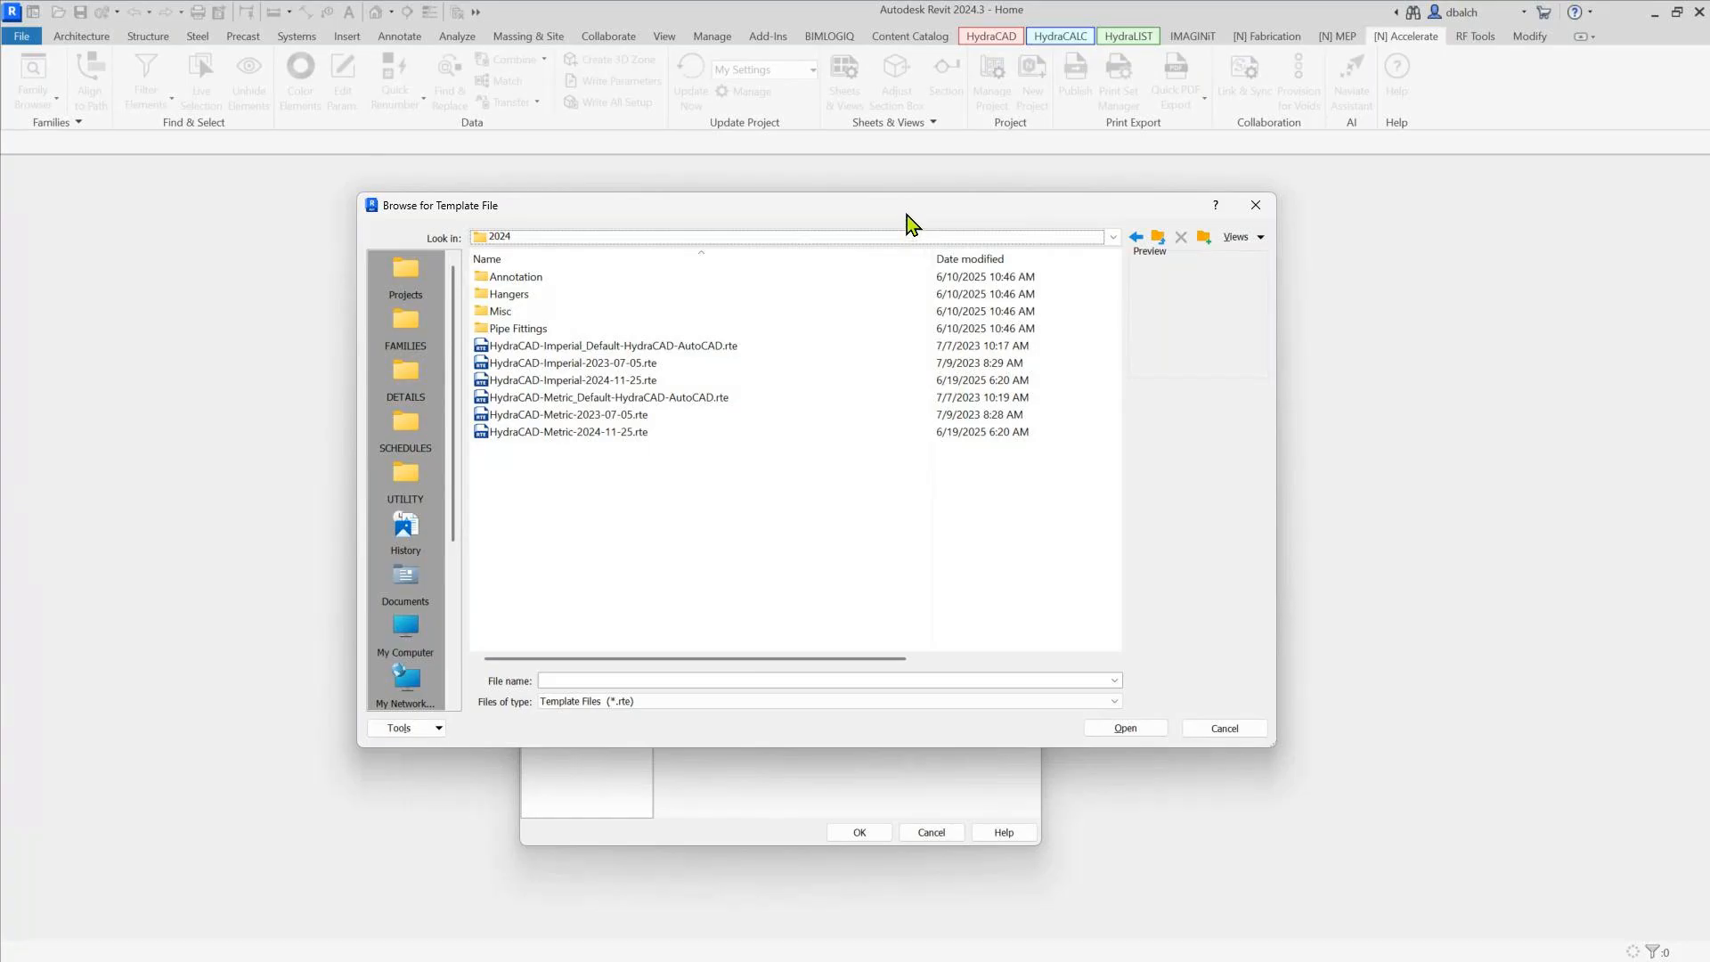
{"action": "left_click_drag", "start_coordinate": [907, 215], "coordinate": [896, 326]}
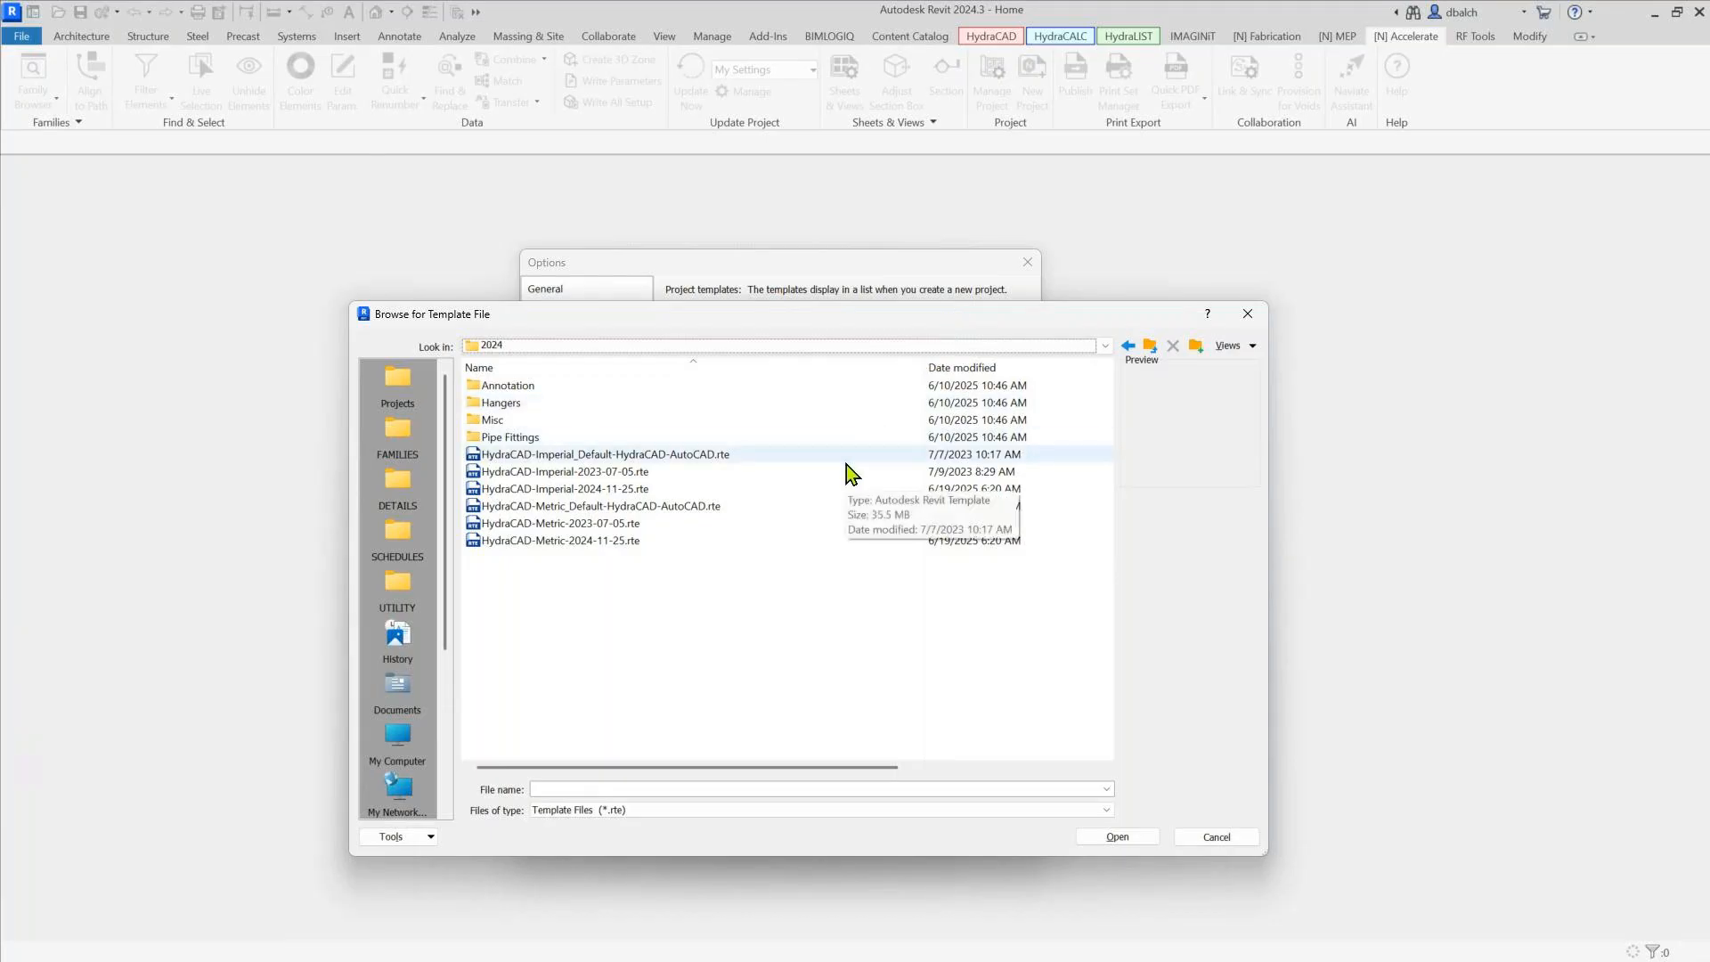
{"action": "left_click", "coordinate": [595, 494]}
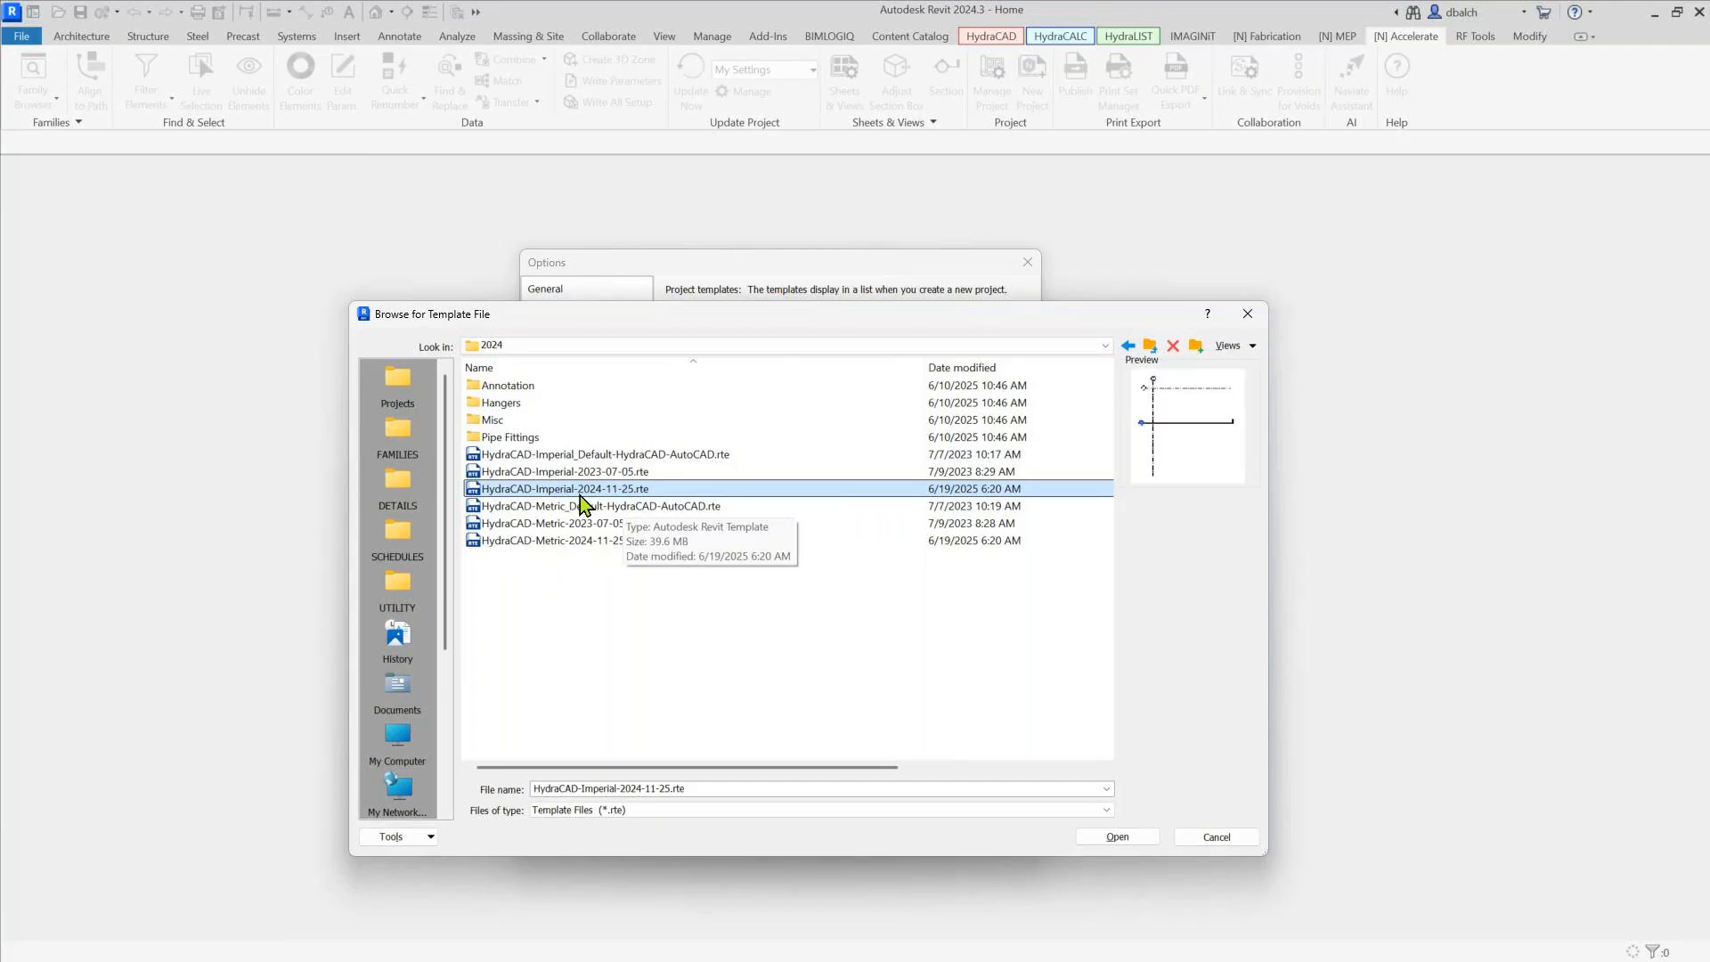
{"action": "left_click", "coordinate": [1142, 841]}
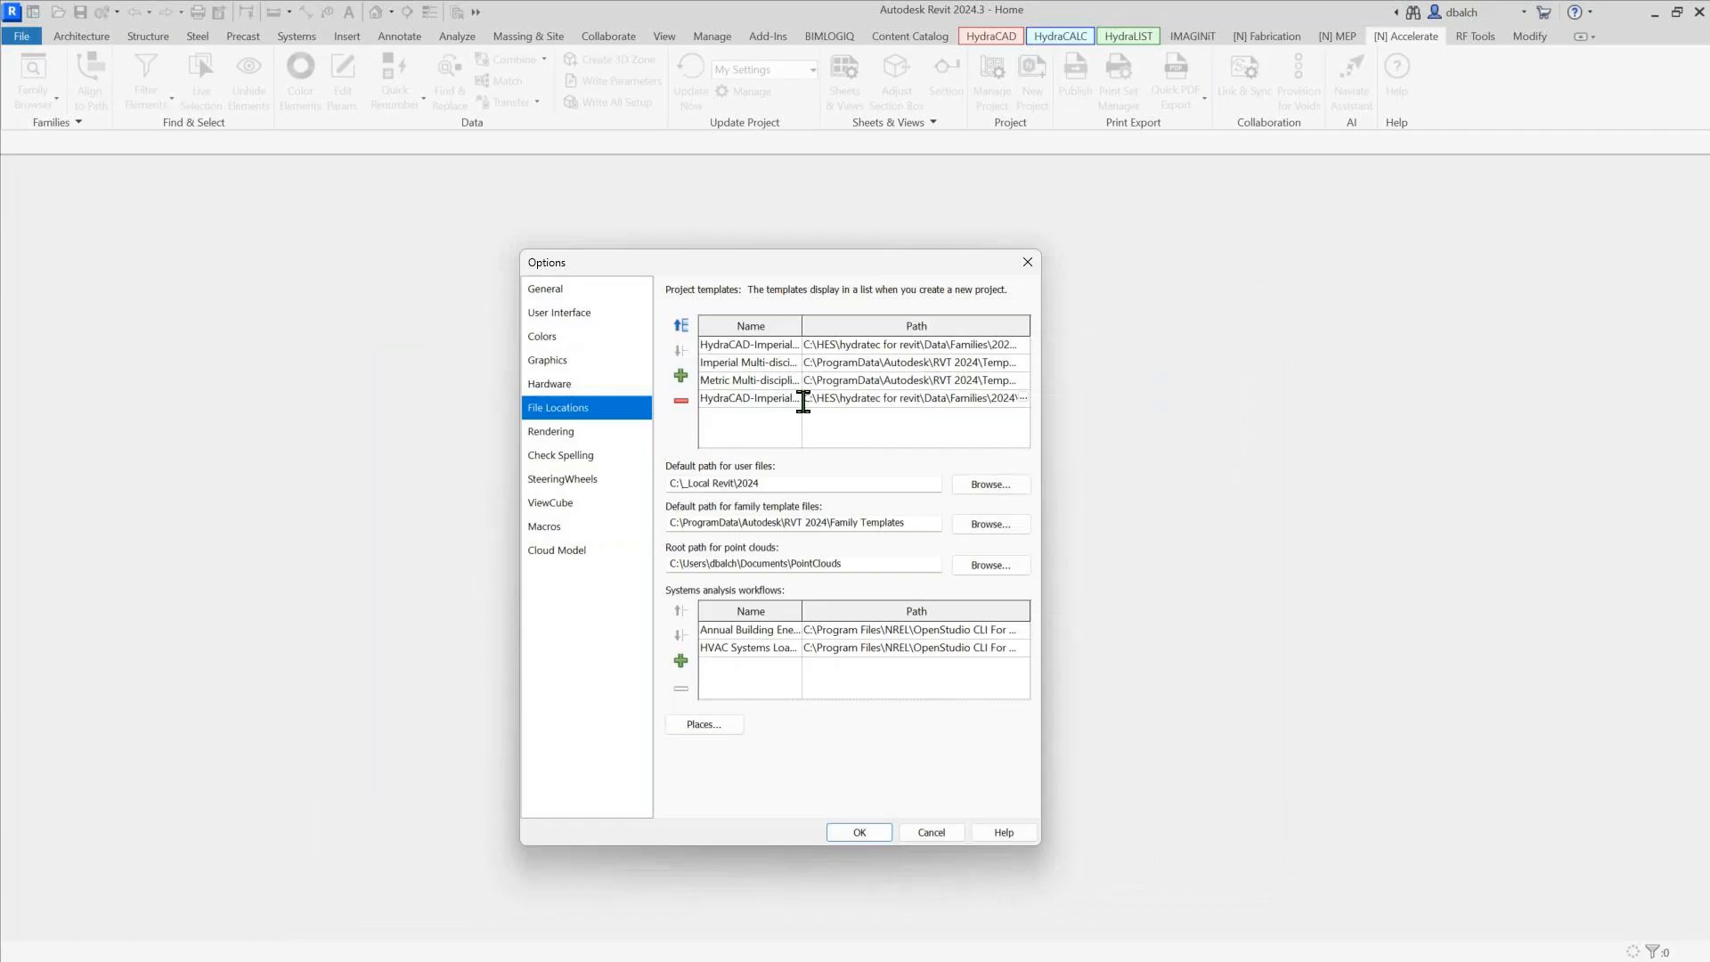
Move the newly added HydraCAD-Imperial template to the top of the project templates list, accepting the options and returning to Home
{"action": "left_click", "coordinate": [677, 329]}
{"action": "left_click", "coordinate": [677, 330]}
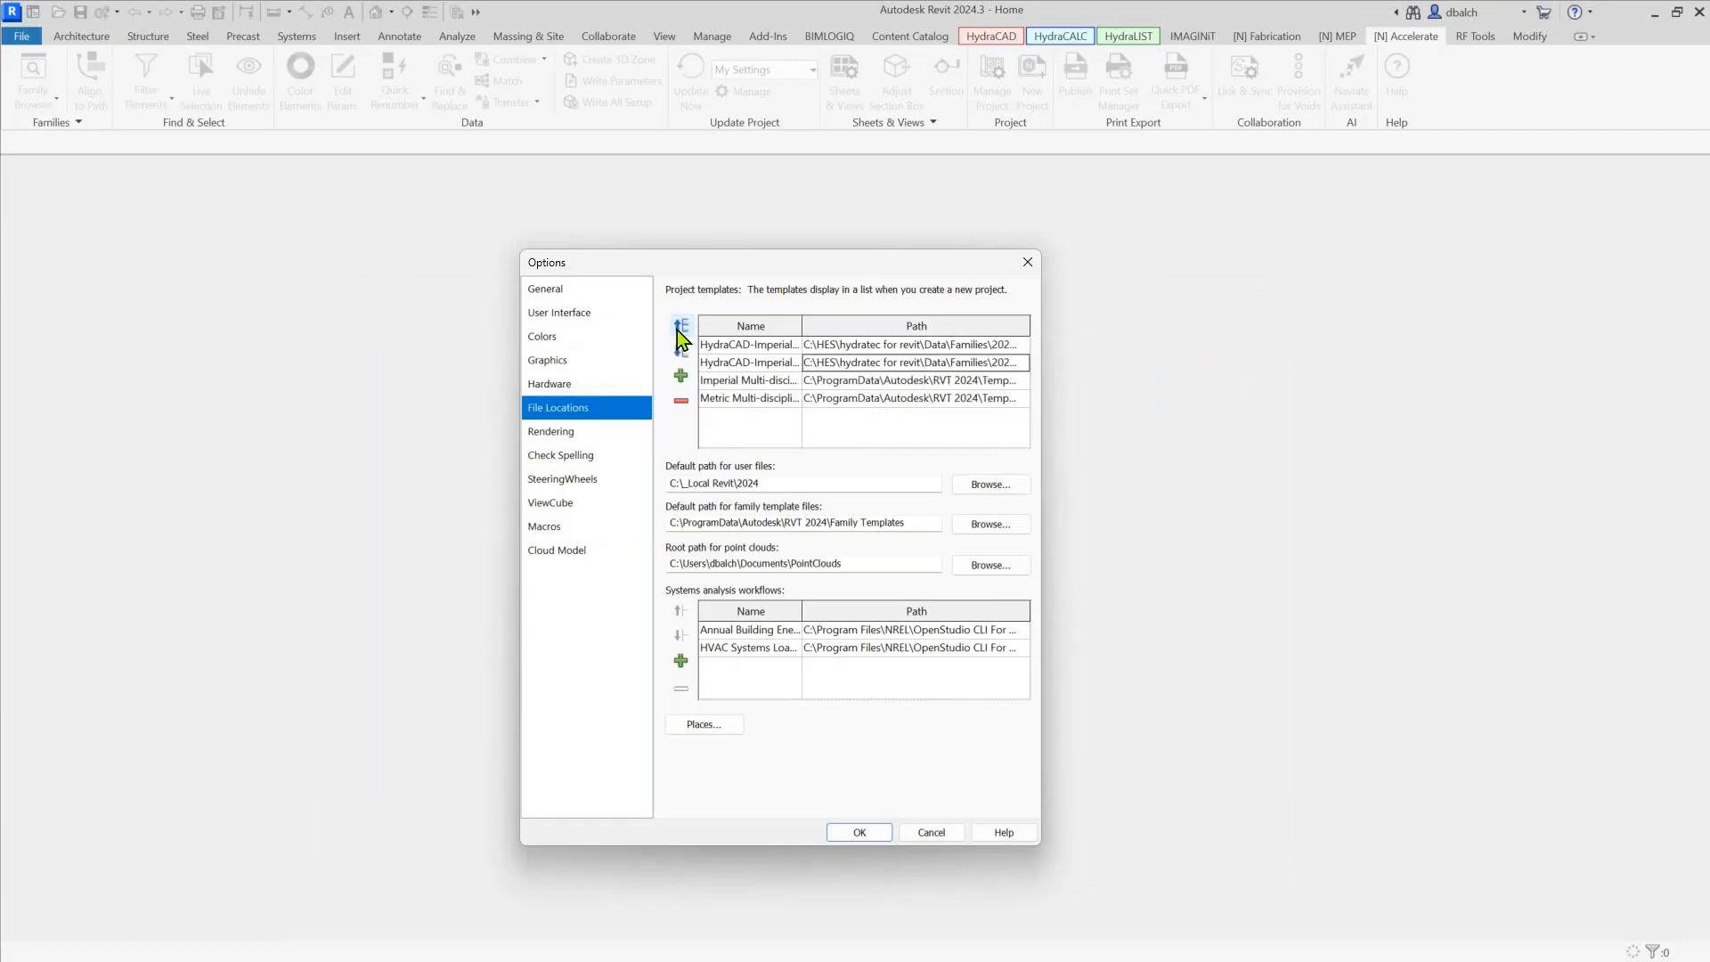
{"action": "left_click", "coordinate": [677, 329]}
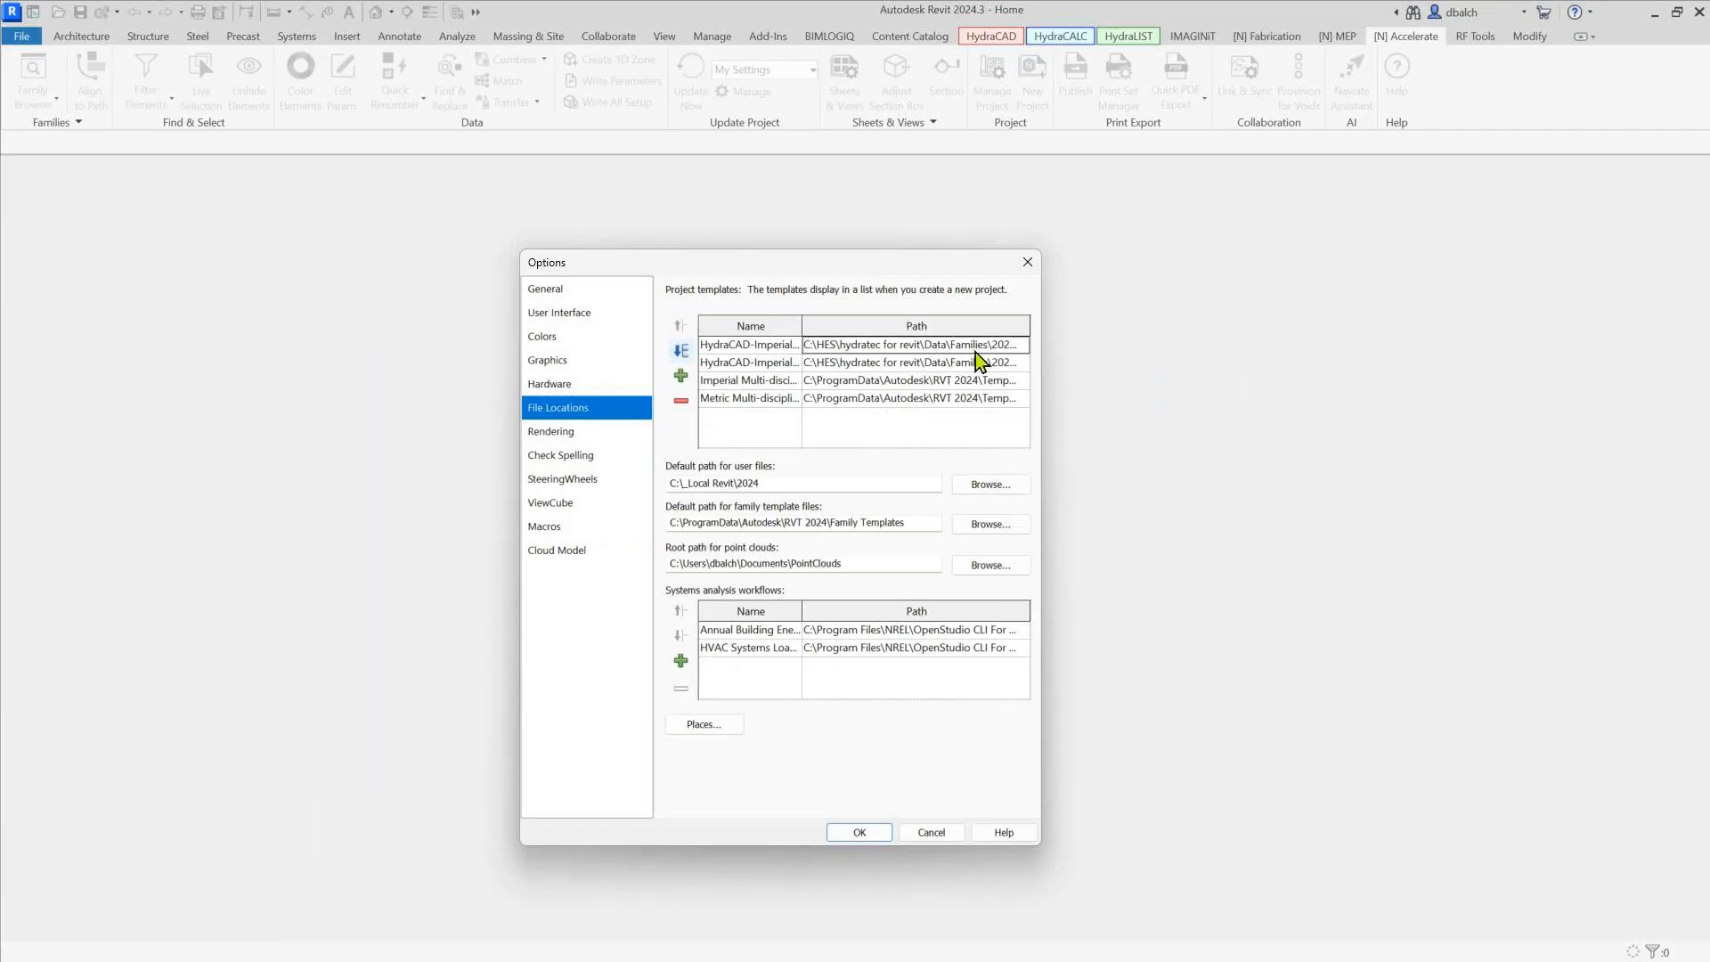
{"action": "left_click", "coordinate": [938, 361]}
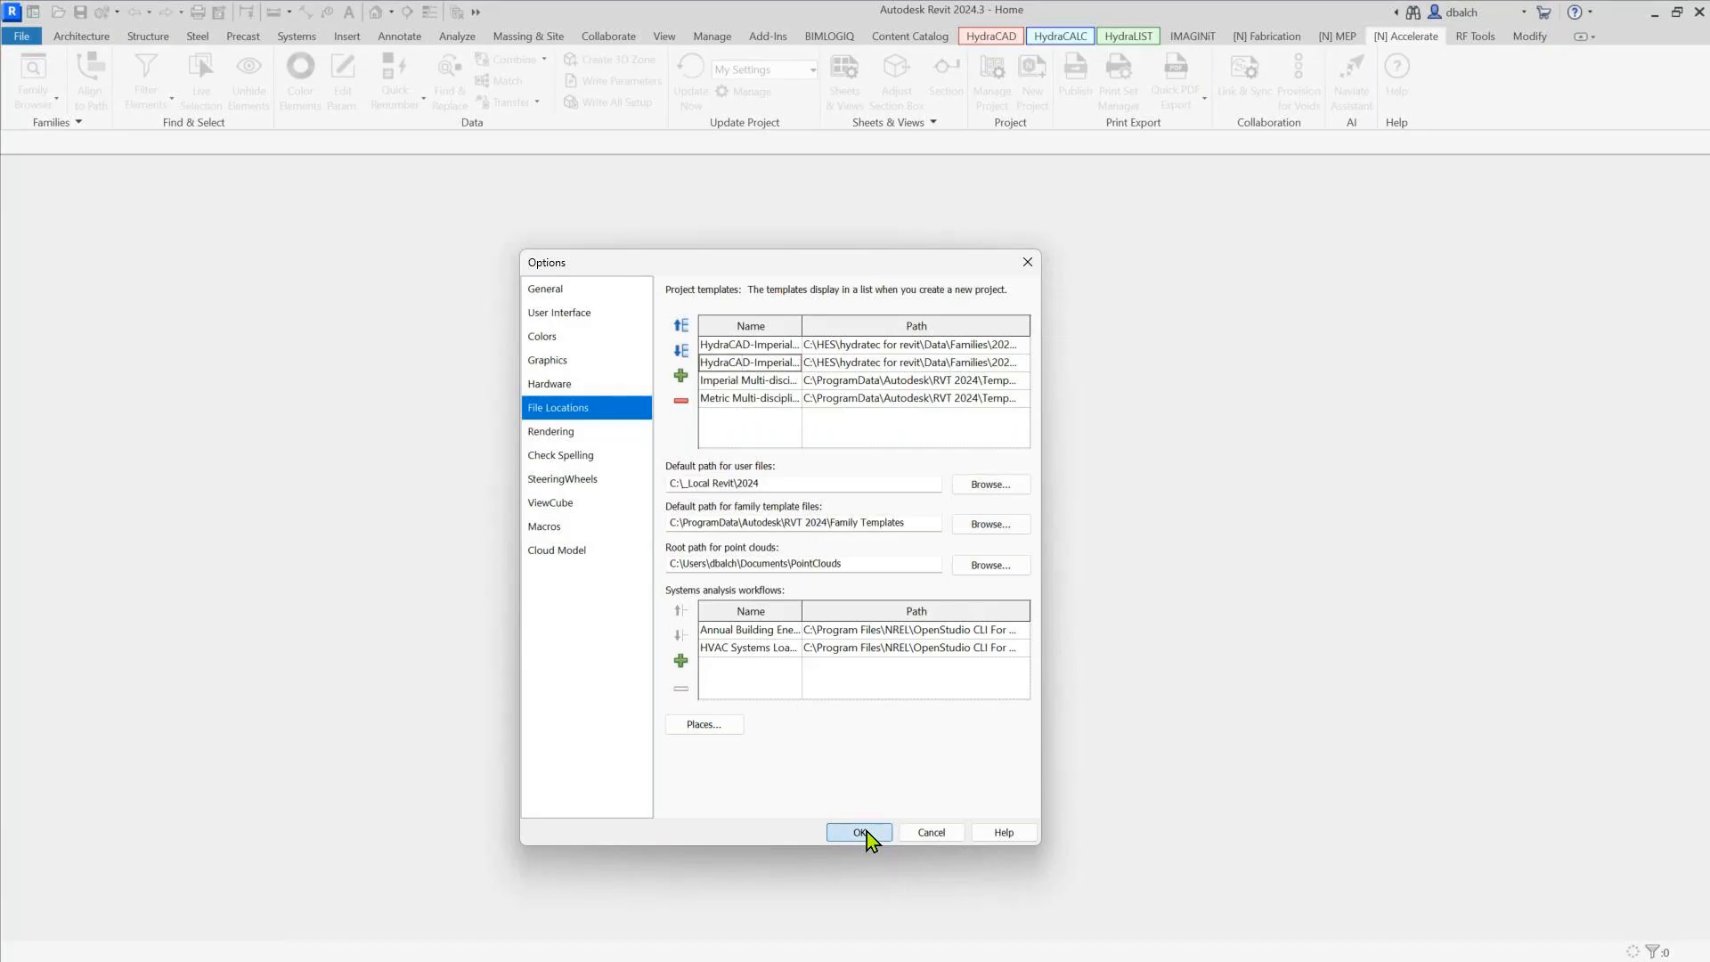
{"action": "left_click", "coordinate": [867, 831]}
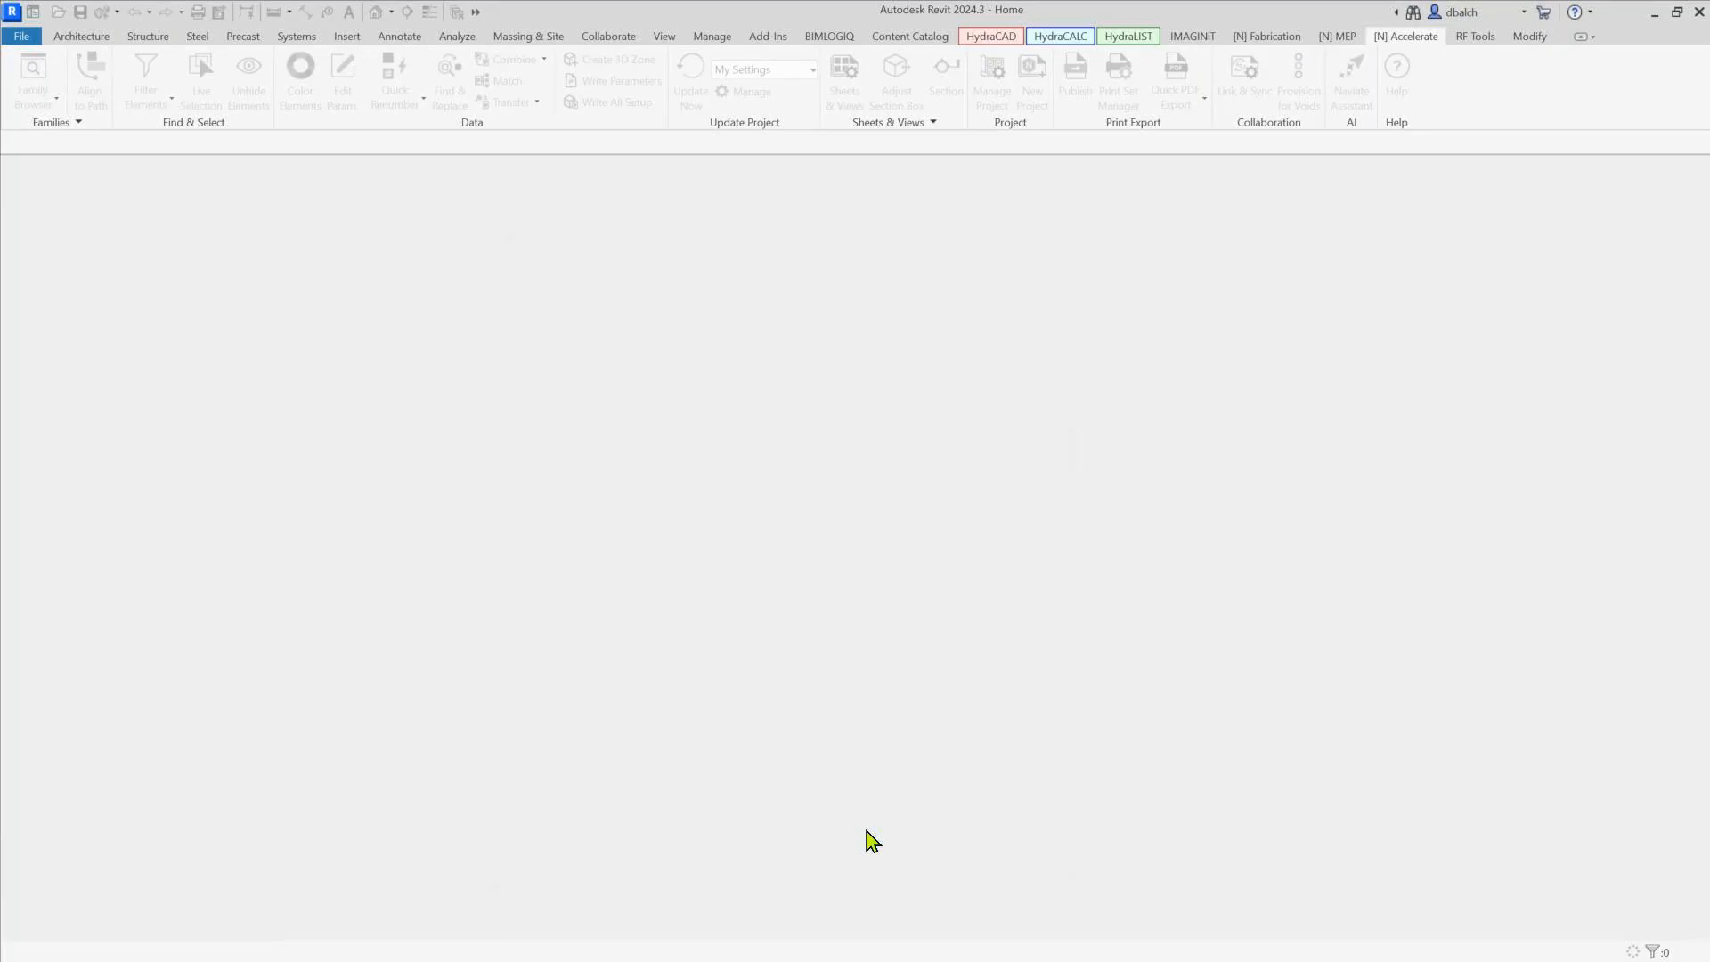
{"action": "left_click", "coordinate": [33, 12]}
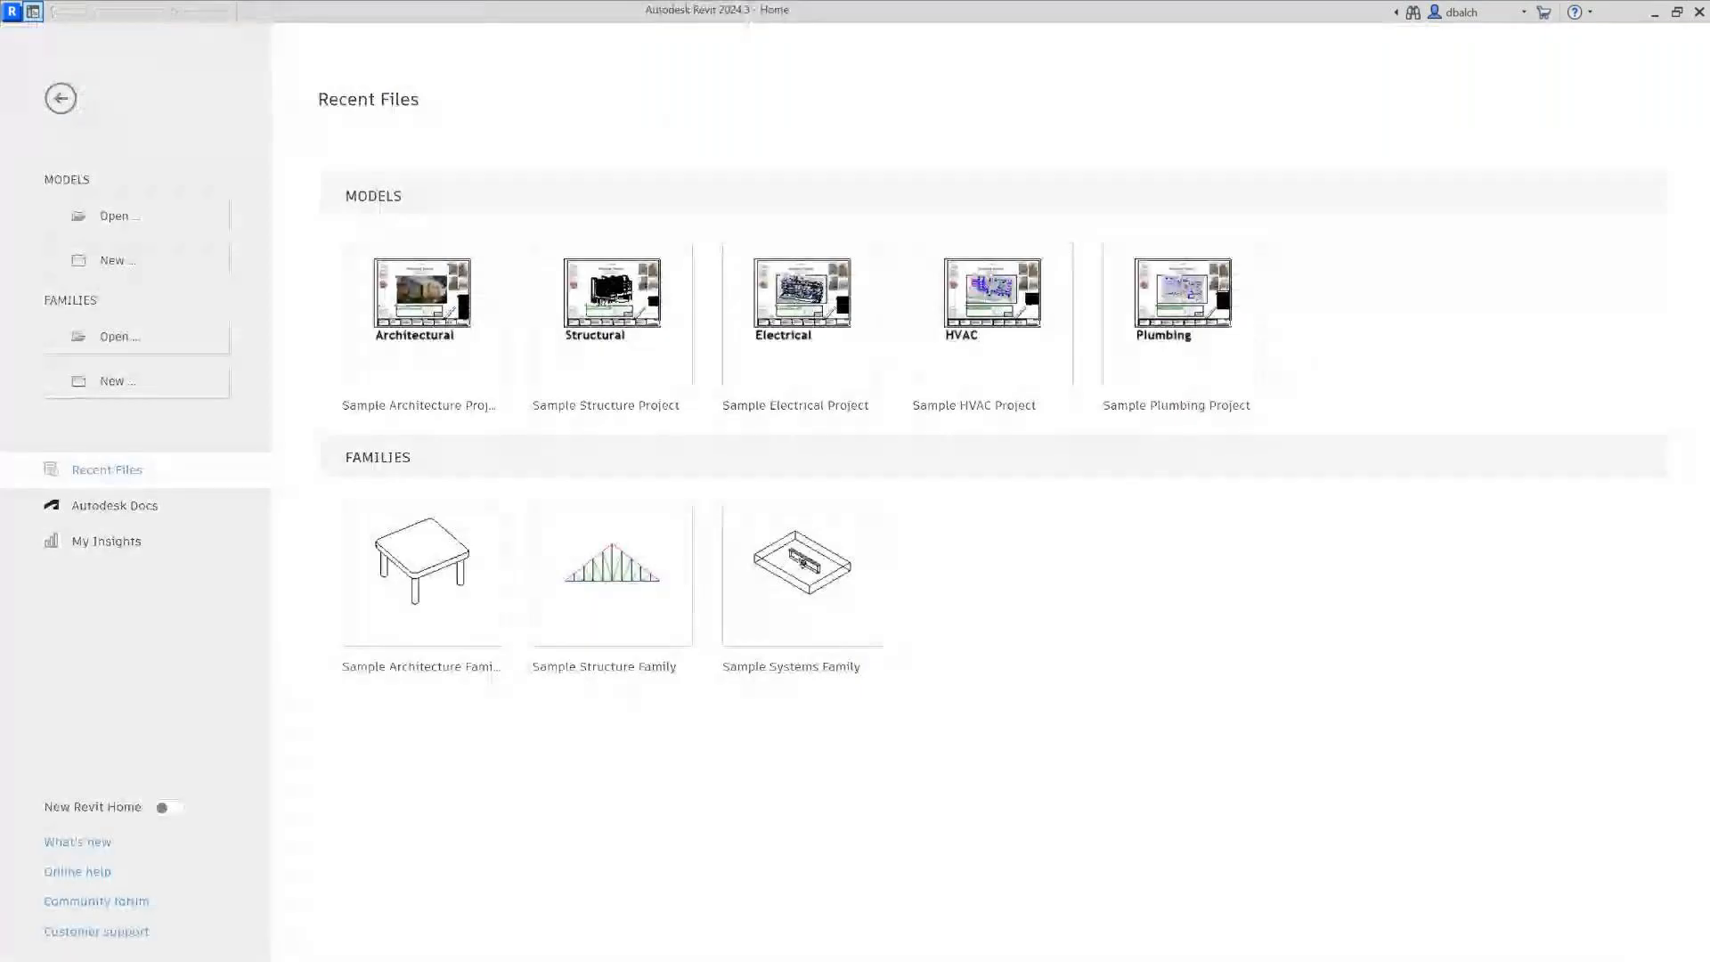
Switch to Bluebeam Revu and review slides 7 and 8 on ordering templates and starting a new project
{"action": "key", "text": "alt+Tab"}
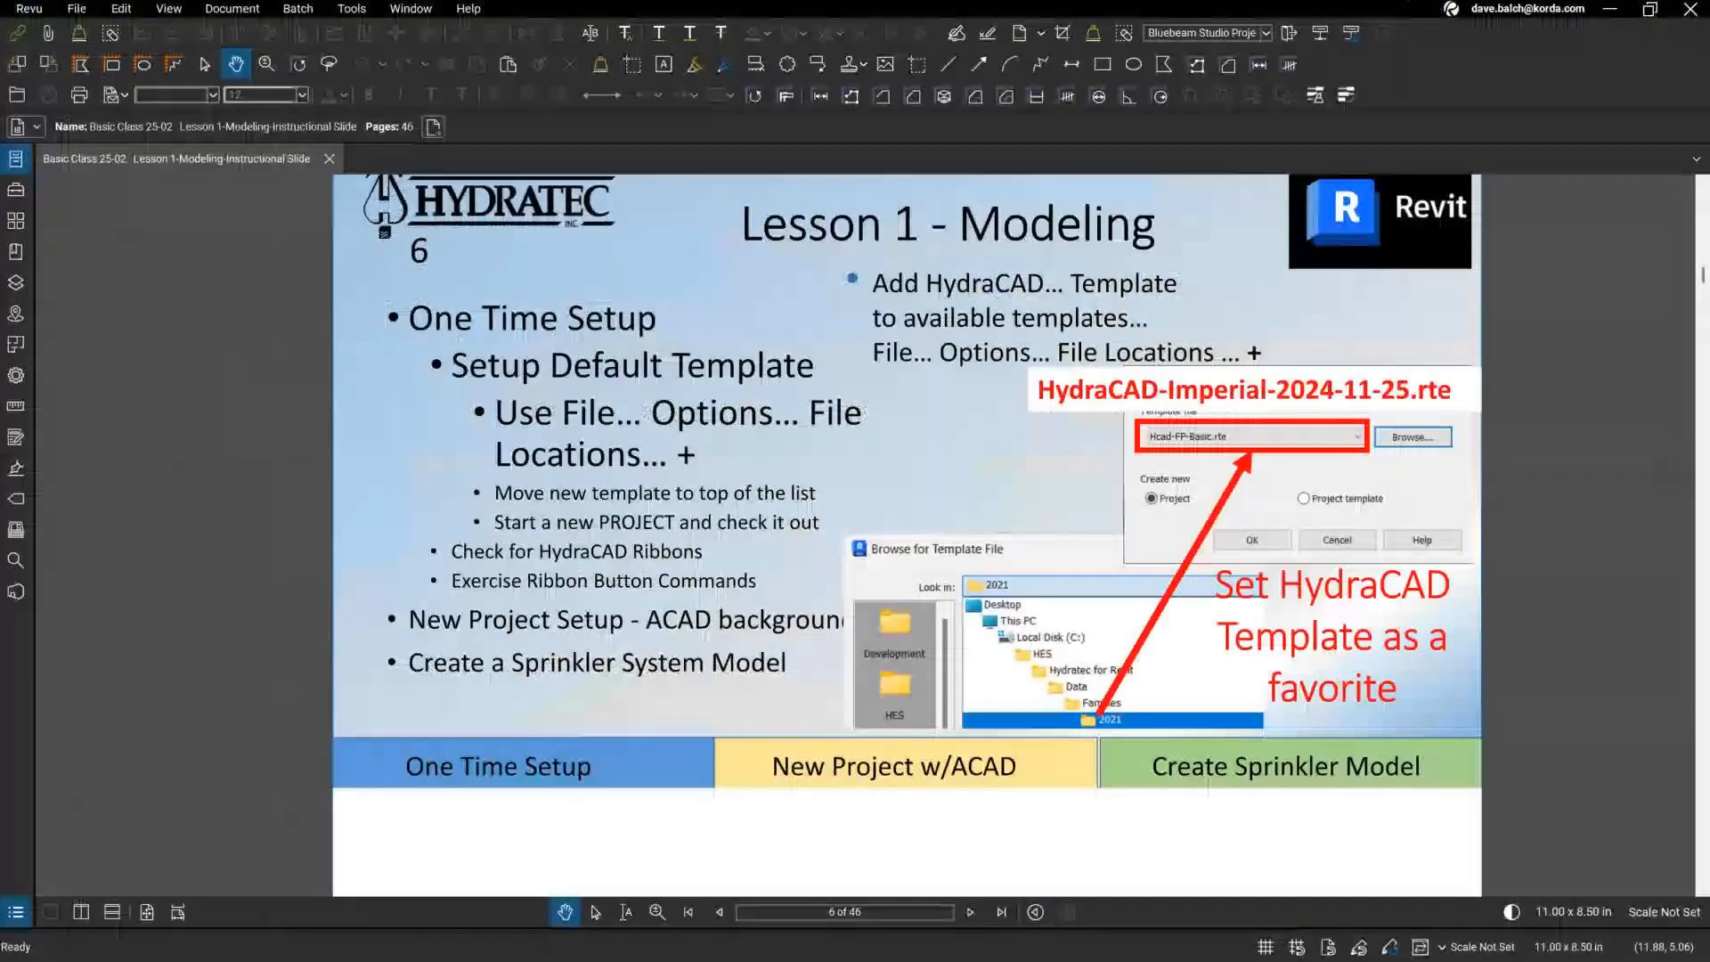
{"action": "scroll", "coordinate": [717, 554], "scroll_direction": "down", "scroll_amount": 1}
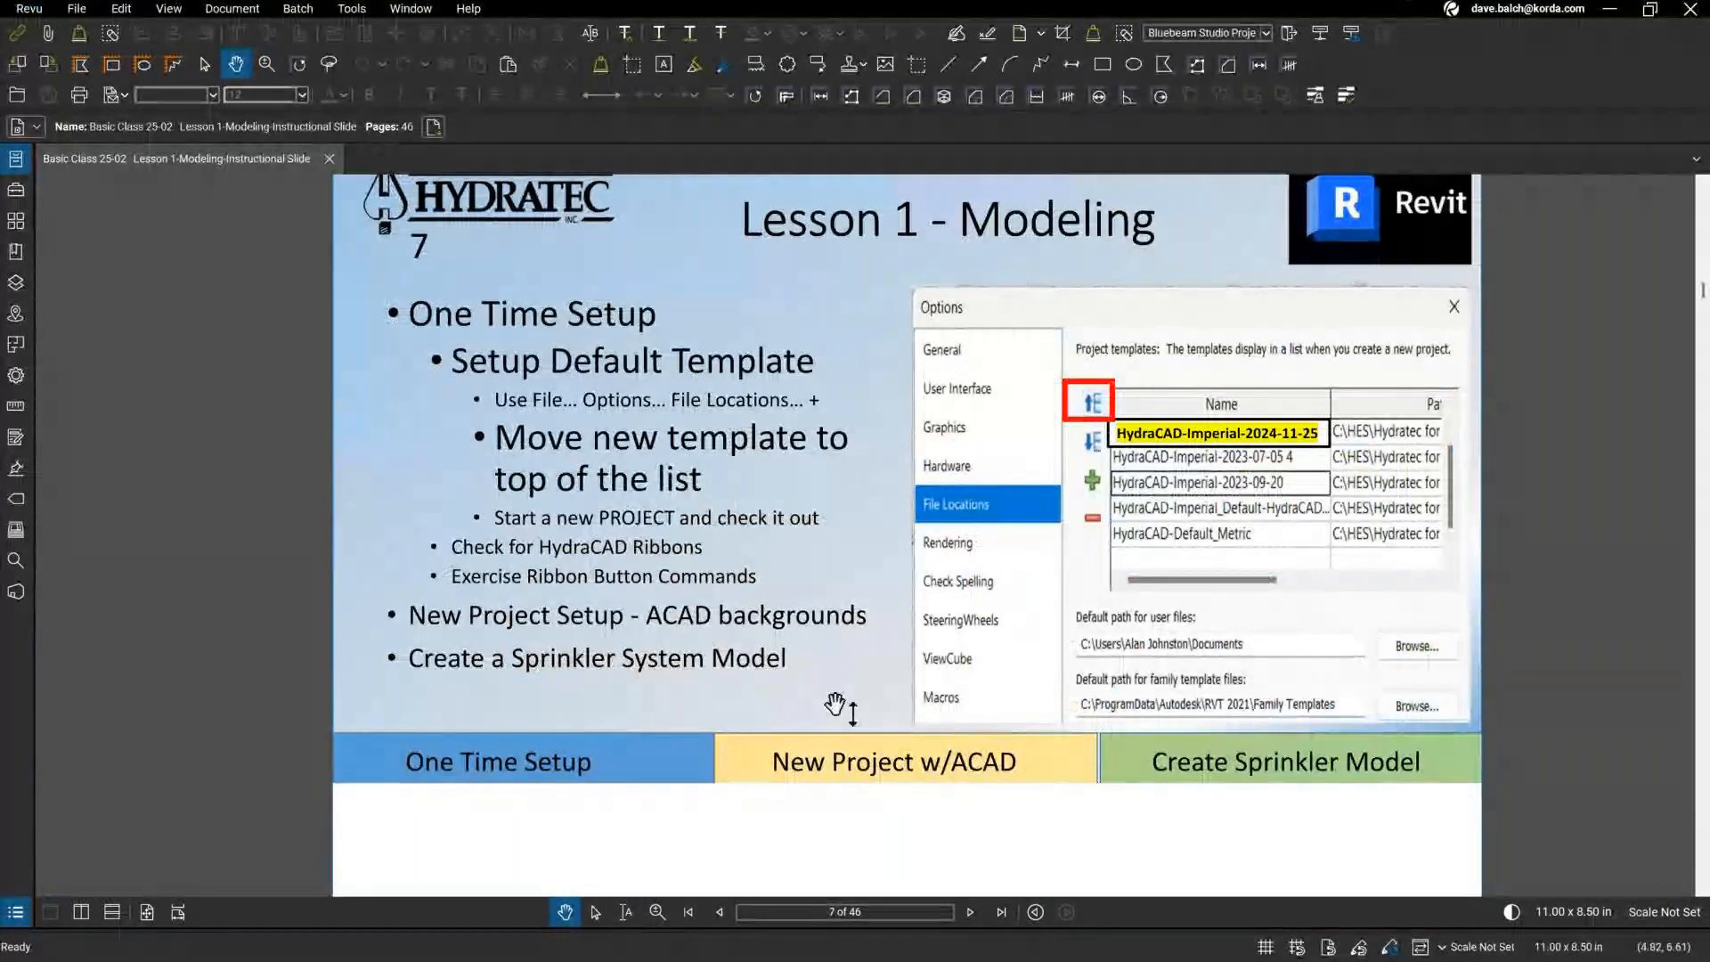
{"action": "scroll", "coordinate": [847, 725], "scroll_direction": "down", "scroll_amount": 5}
{"action": "scroll", "coordinate": [876, 736], "scroll_direction": "down", "scroll_amount": 5}
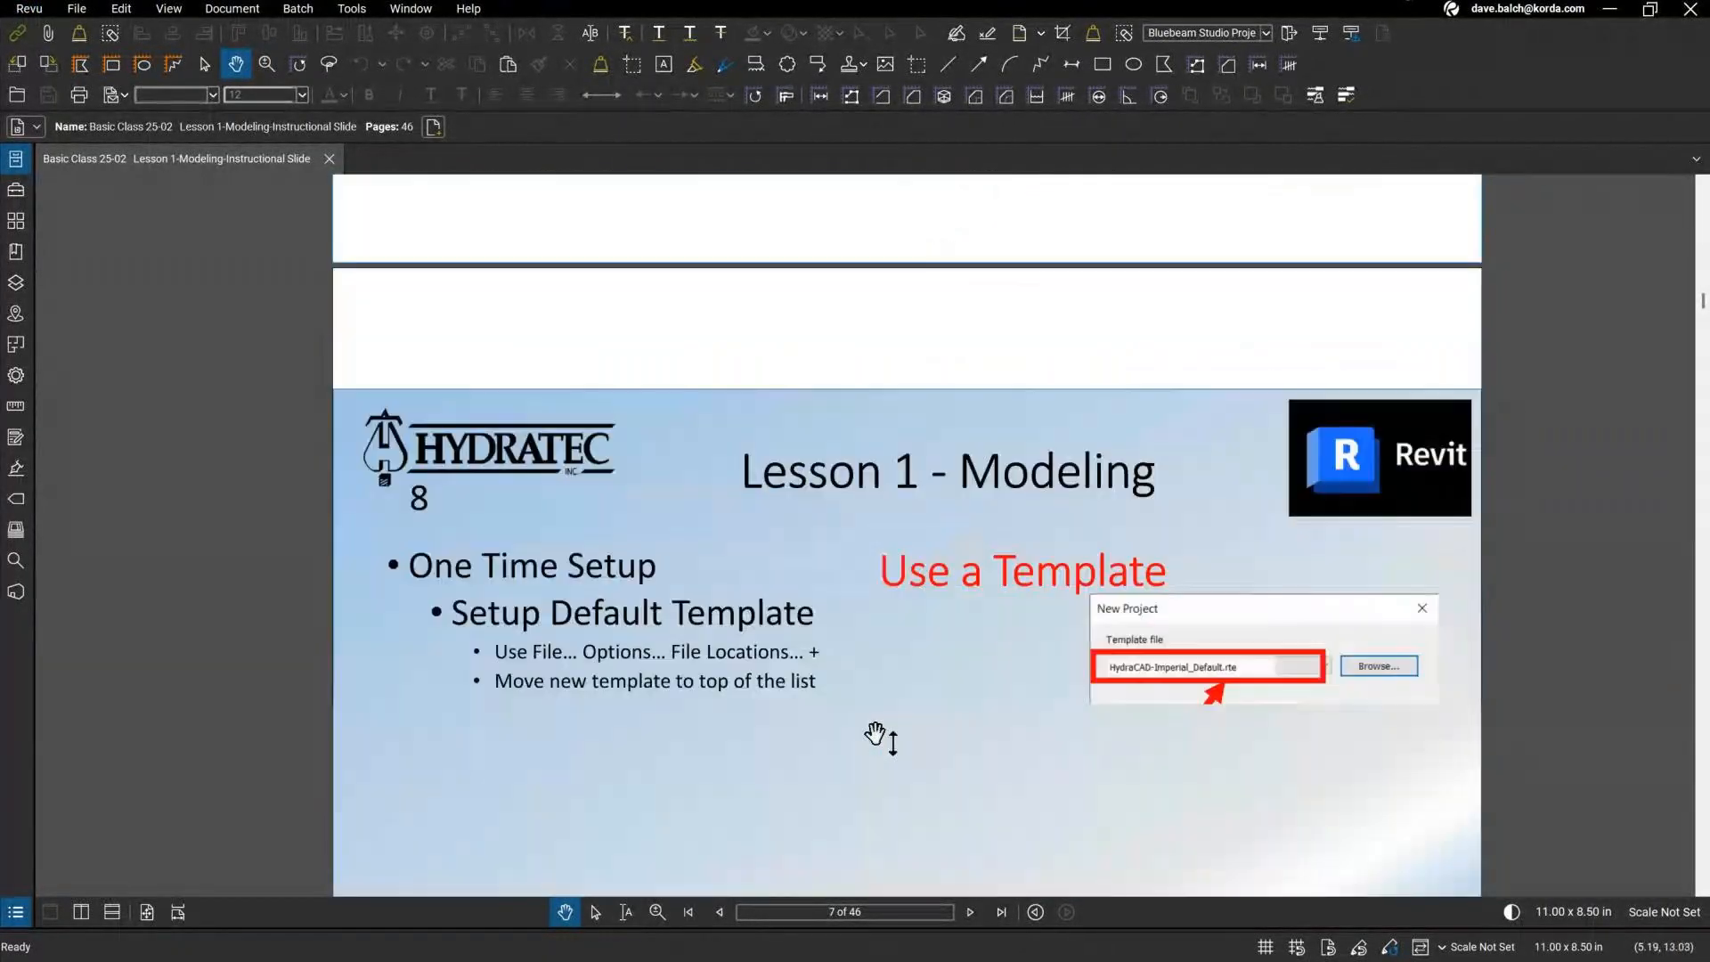
{"action": "scroll", "coordinate": [877, 733], "scroll_direction": "up", "scroll_amount": 1}
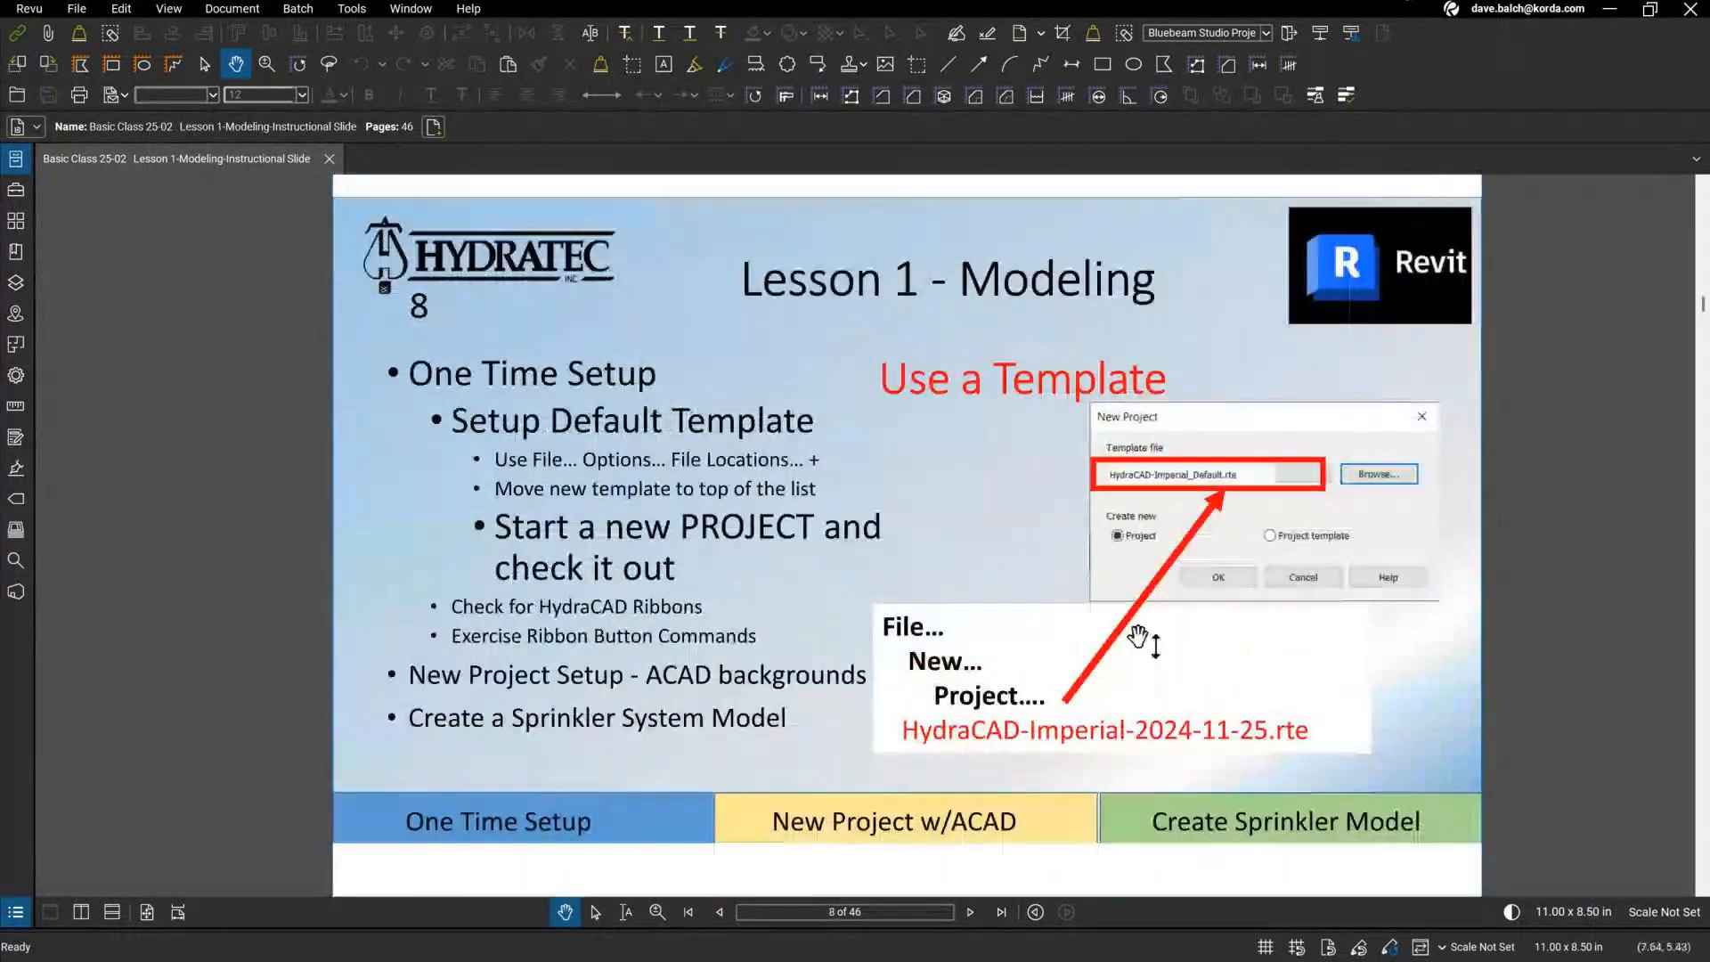
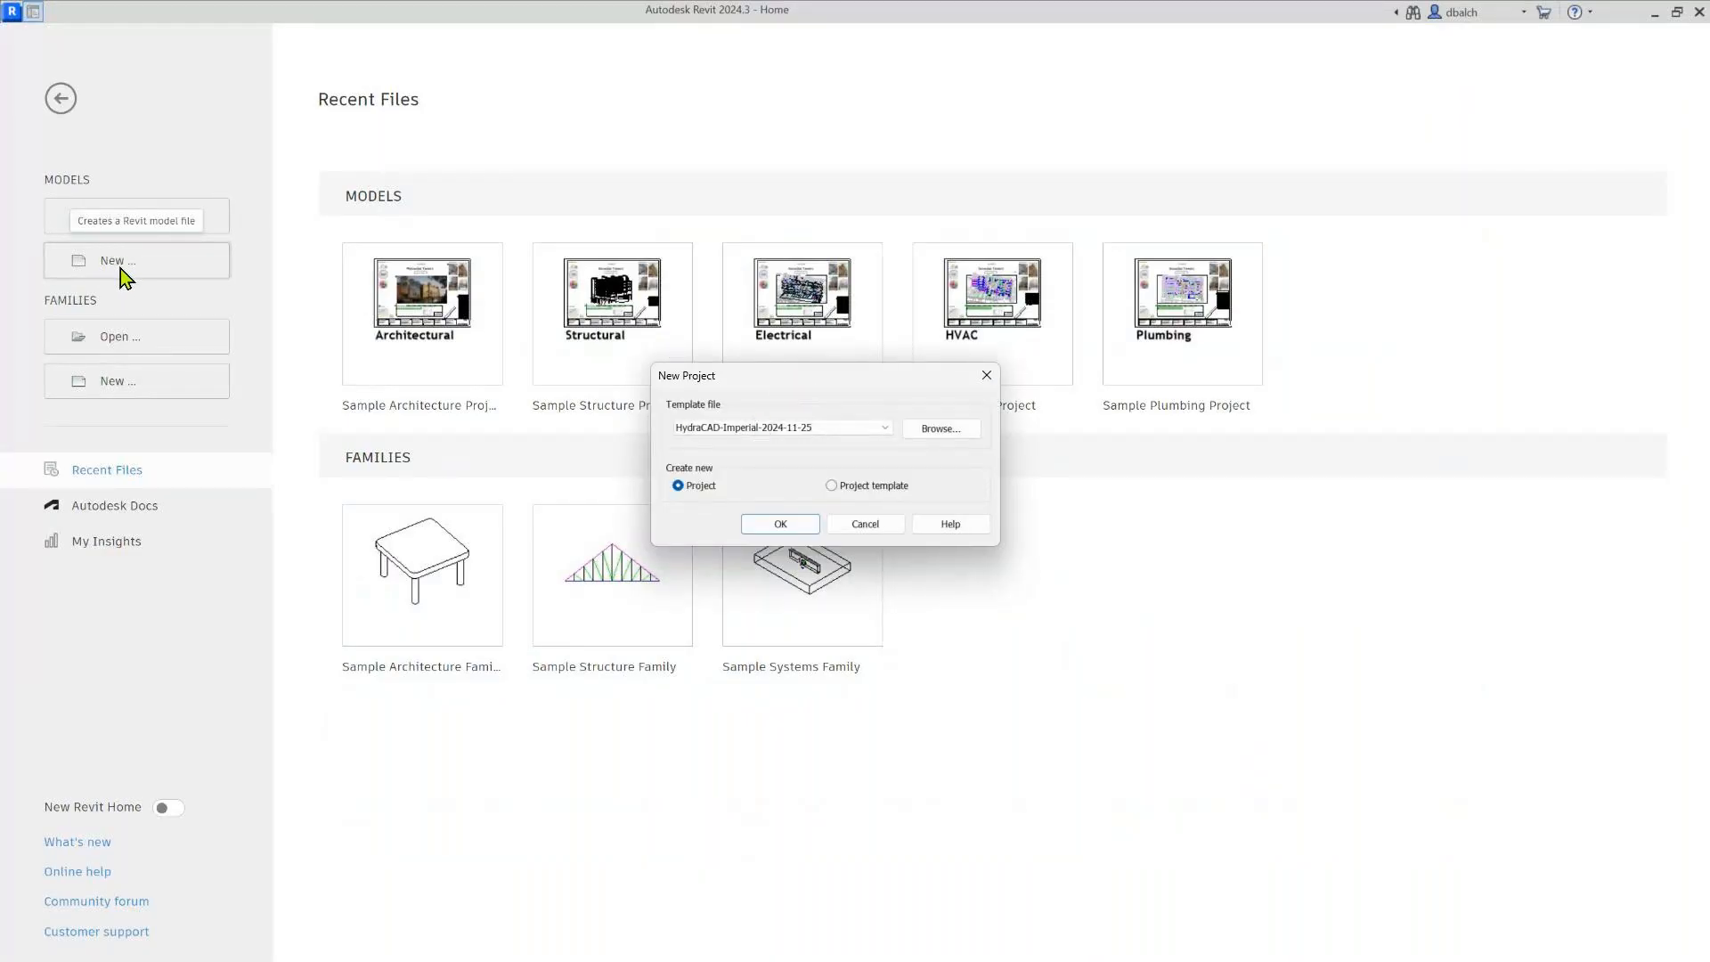
In Revit, create a new project from the HydraCAD-Imperial-2024-11-25 template
{"action": "left_click_drag", "start_coordinate": [740, 363], "coordinate": [779, 370]}
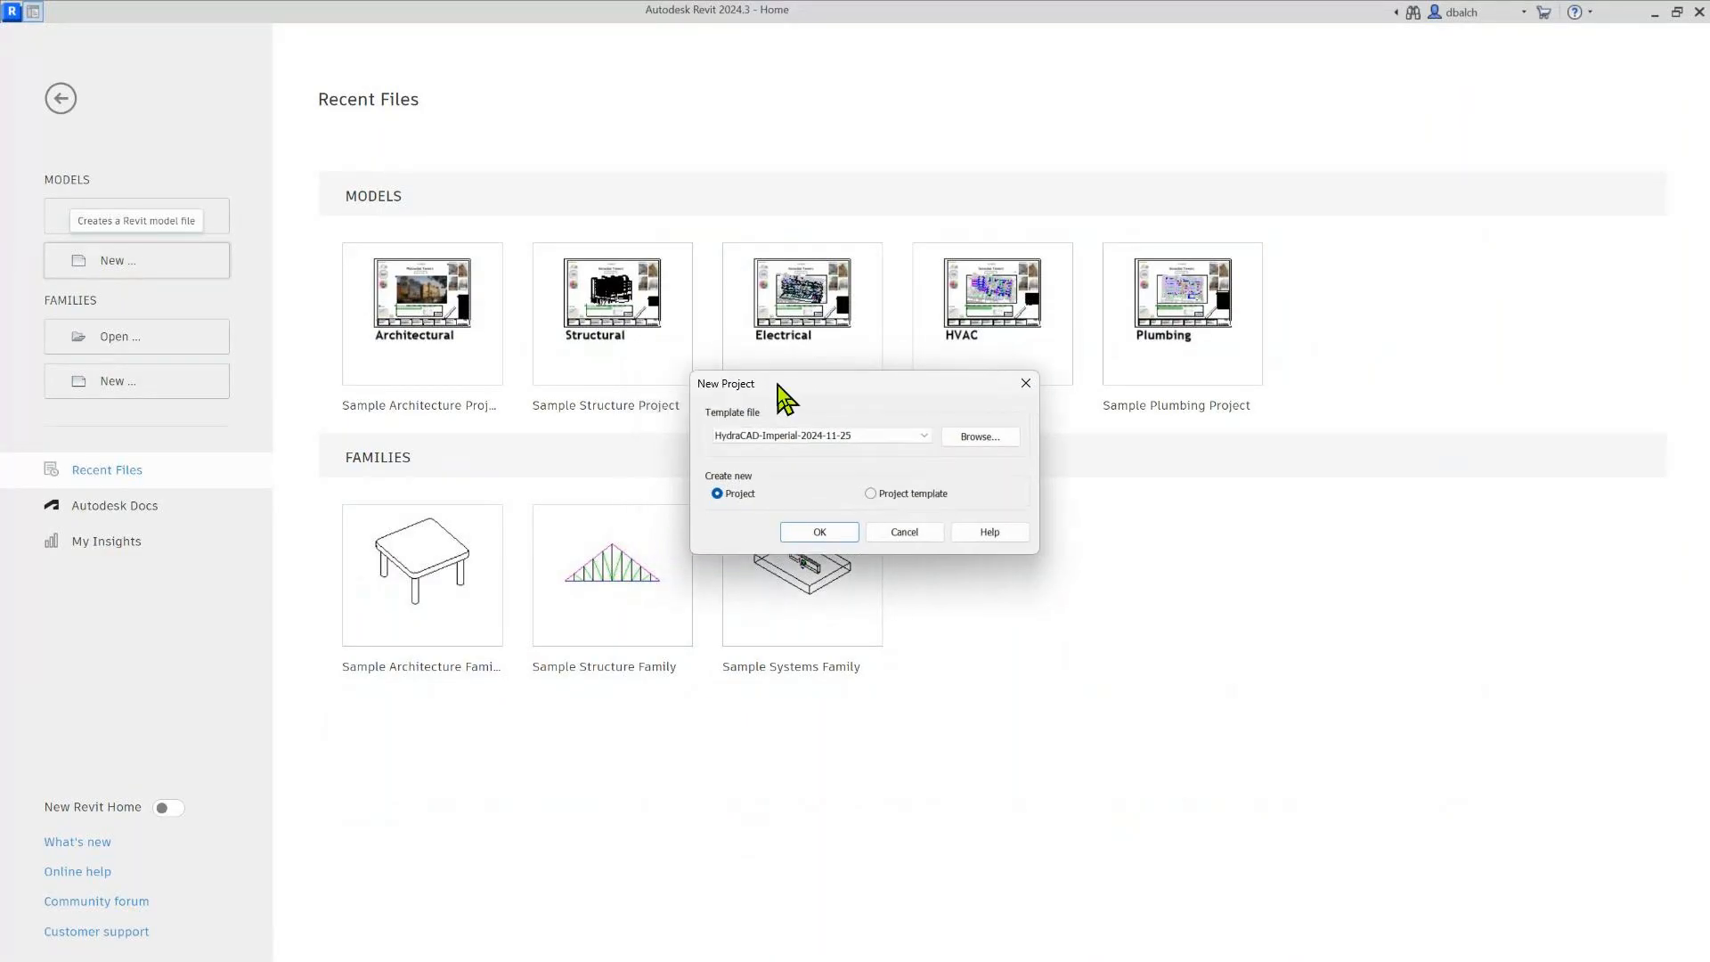
{"action": "left_click", "coordinate": [925, 437]}
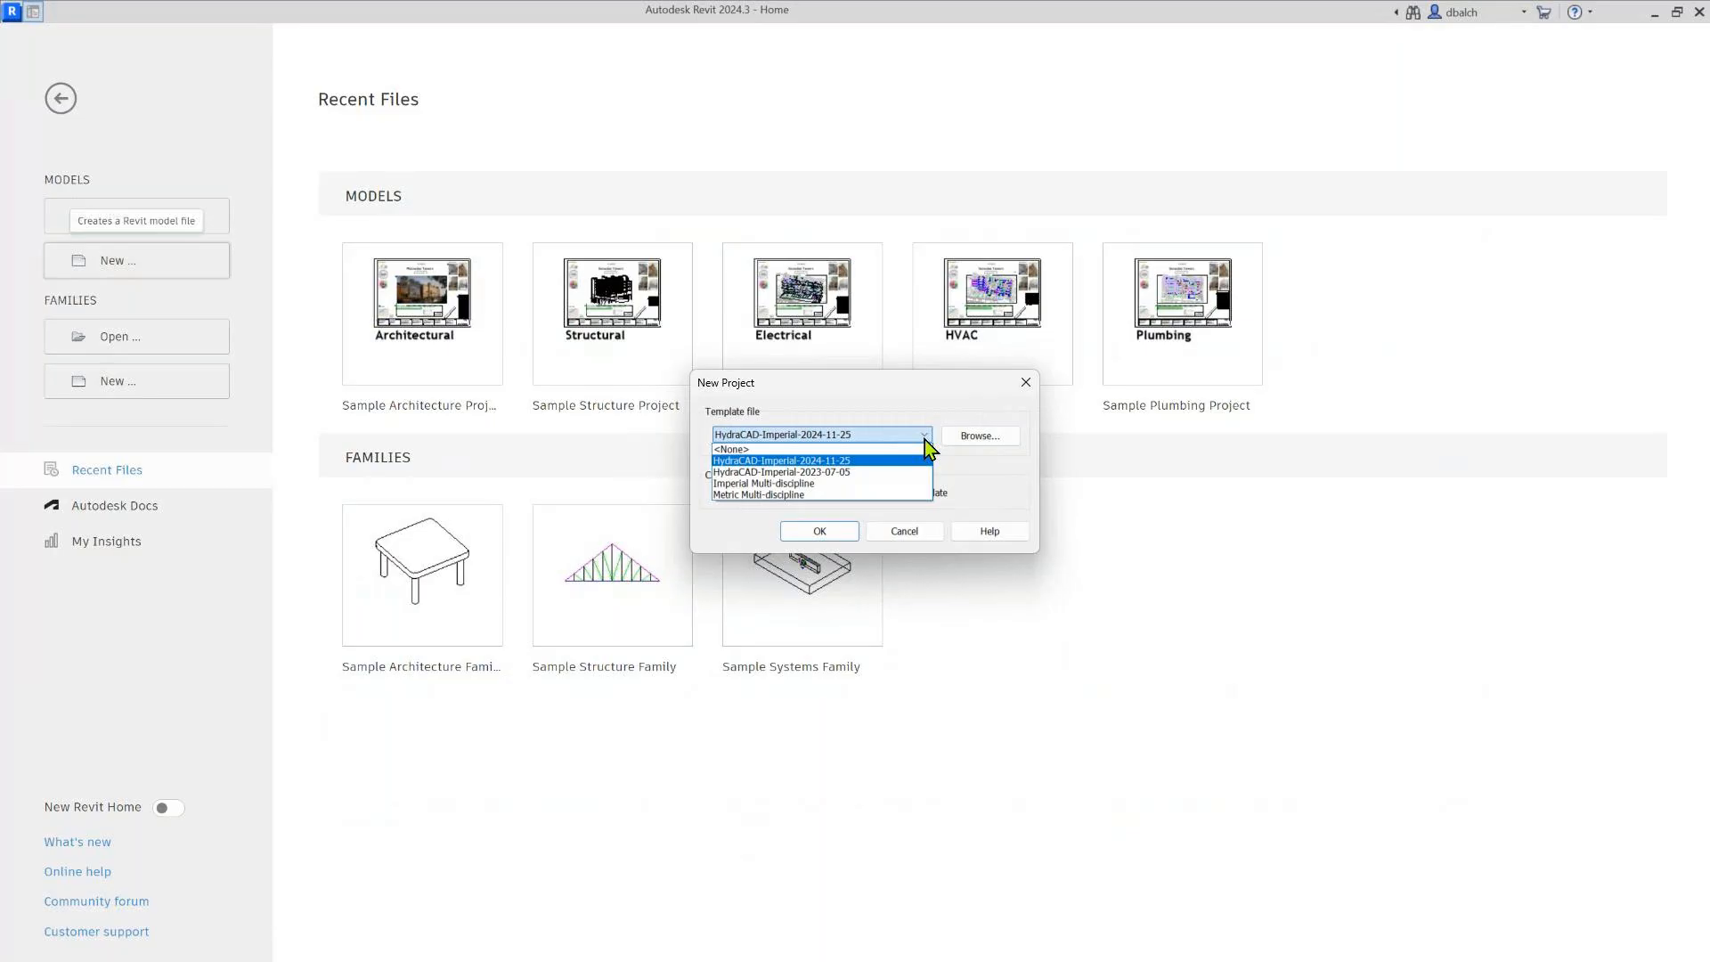
{"action": "left_click", "coordinate": [874, 462]}
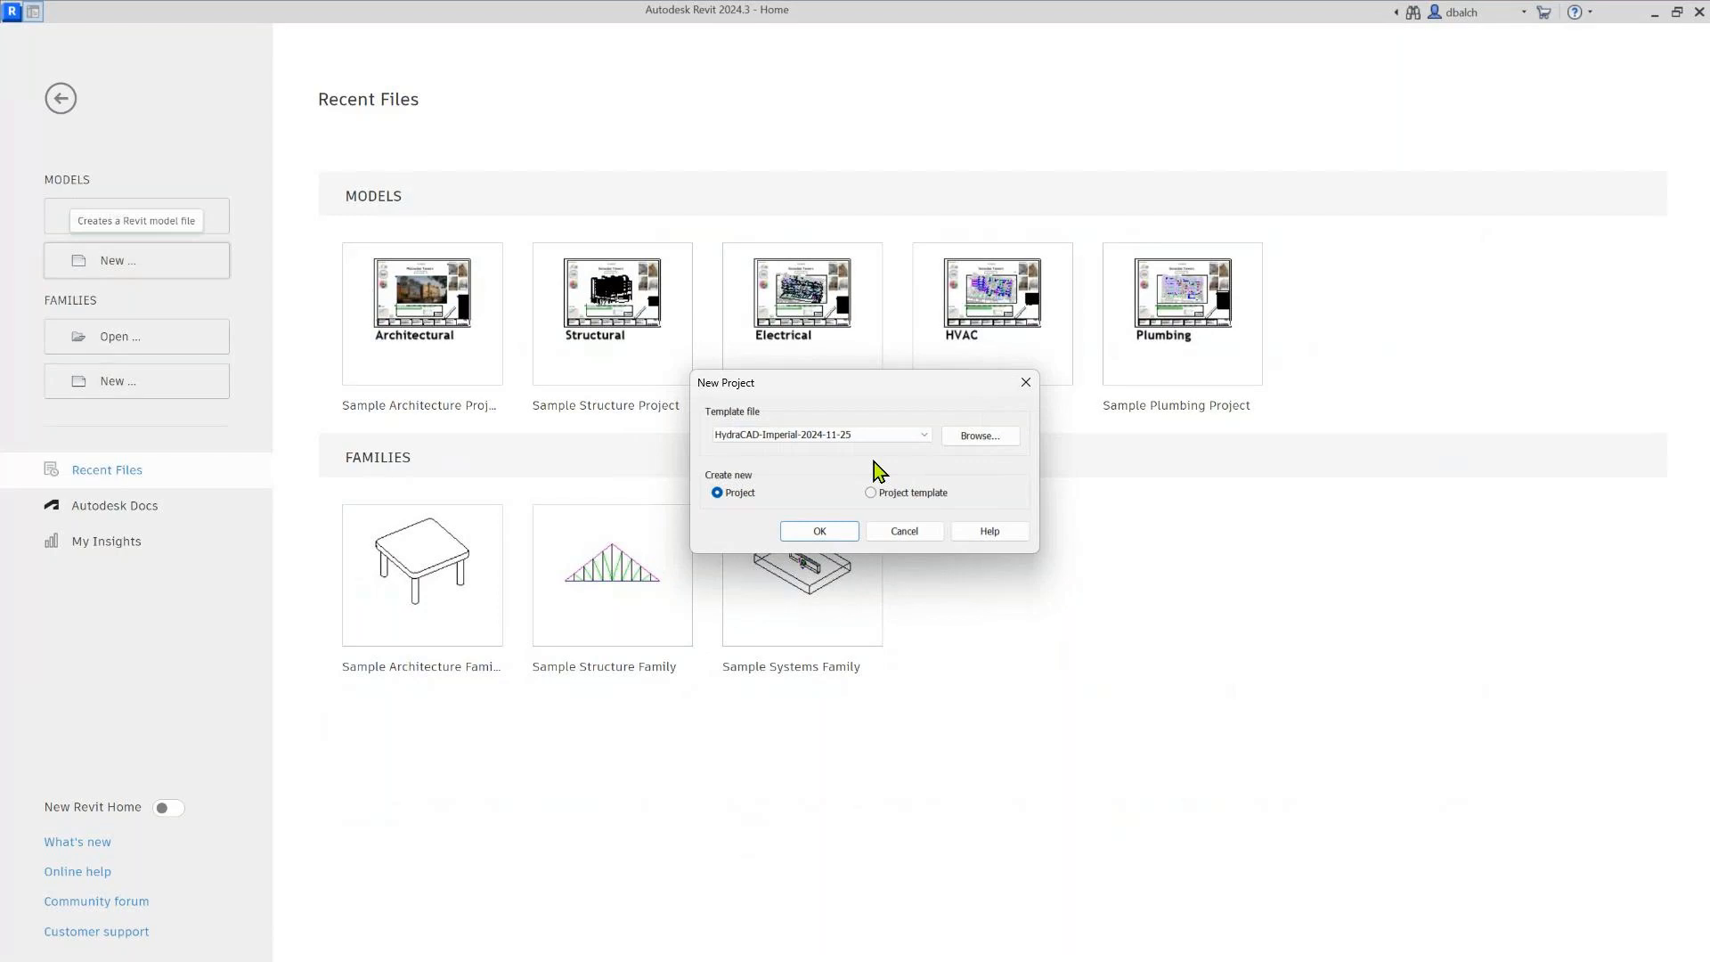
{"action": "left_click", "coordinate": [841, 538]}
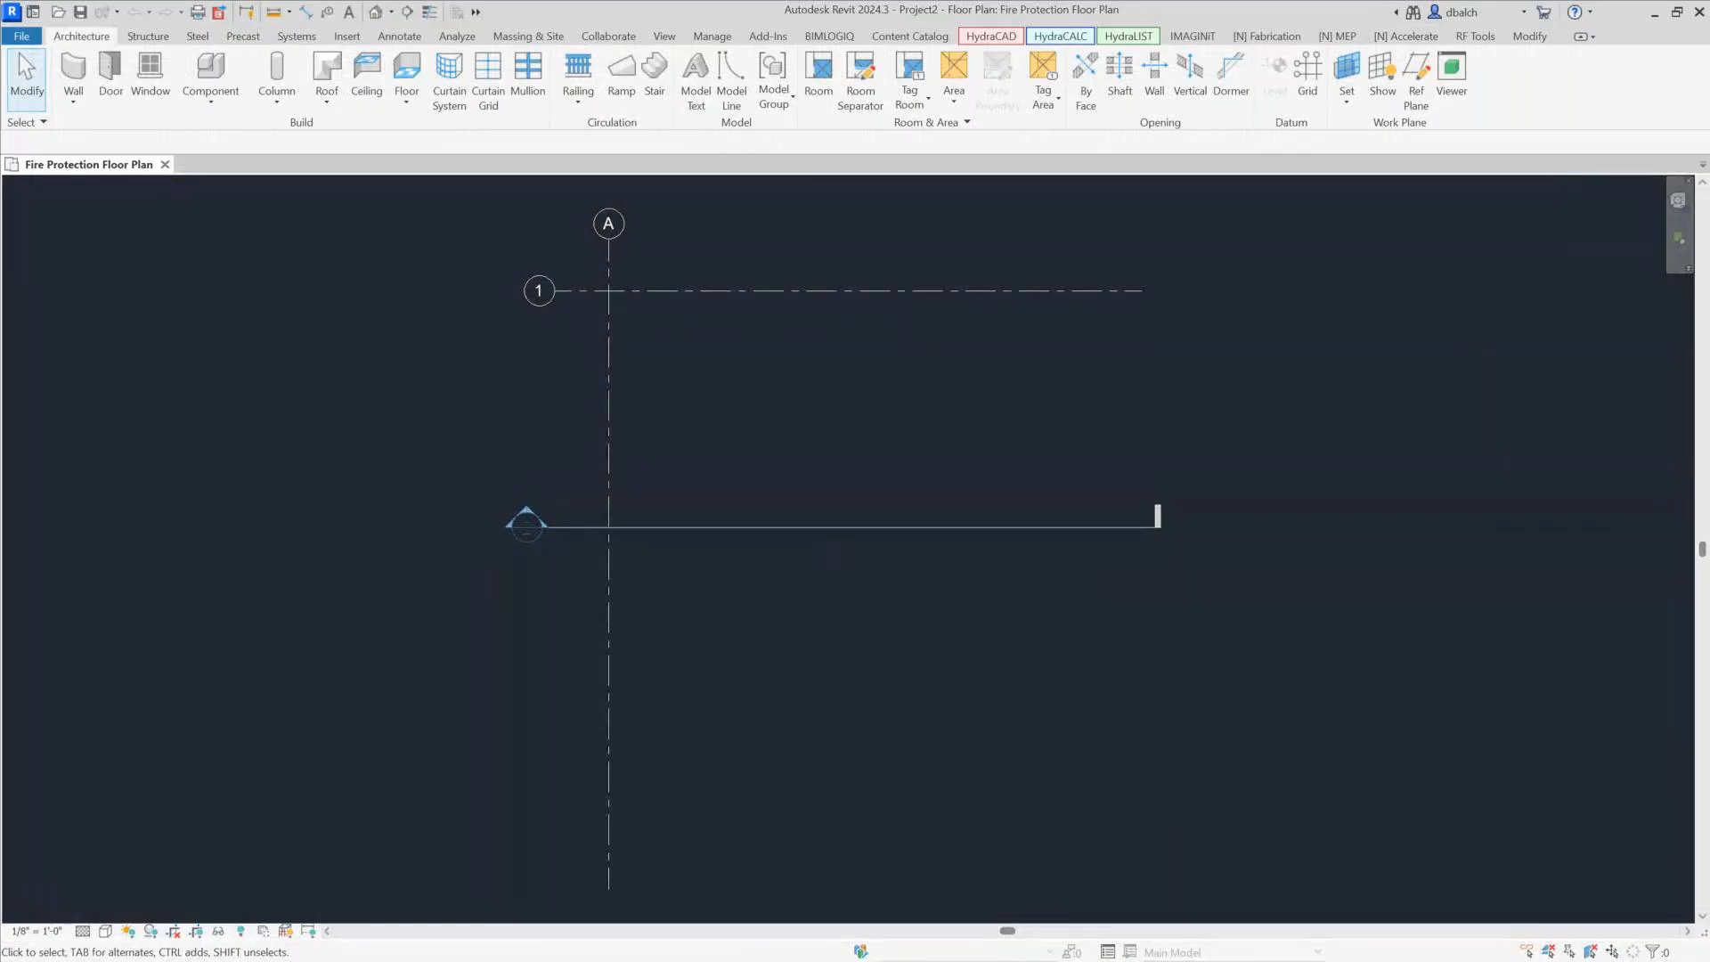
Display the new project's Properties palette and bring up its Project Browser
{"action": "key", "text": "ctrl+1"}
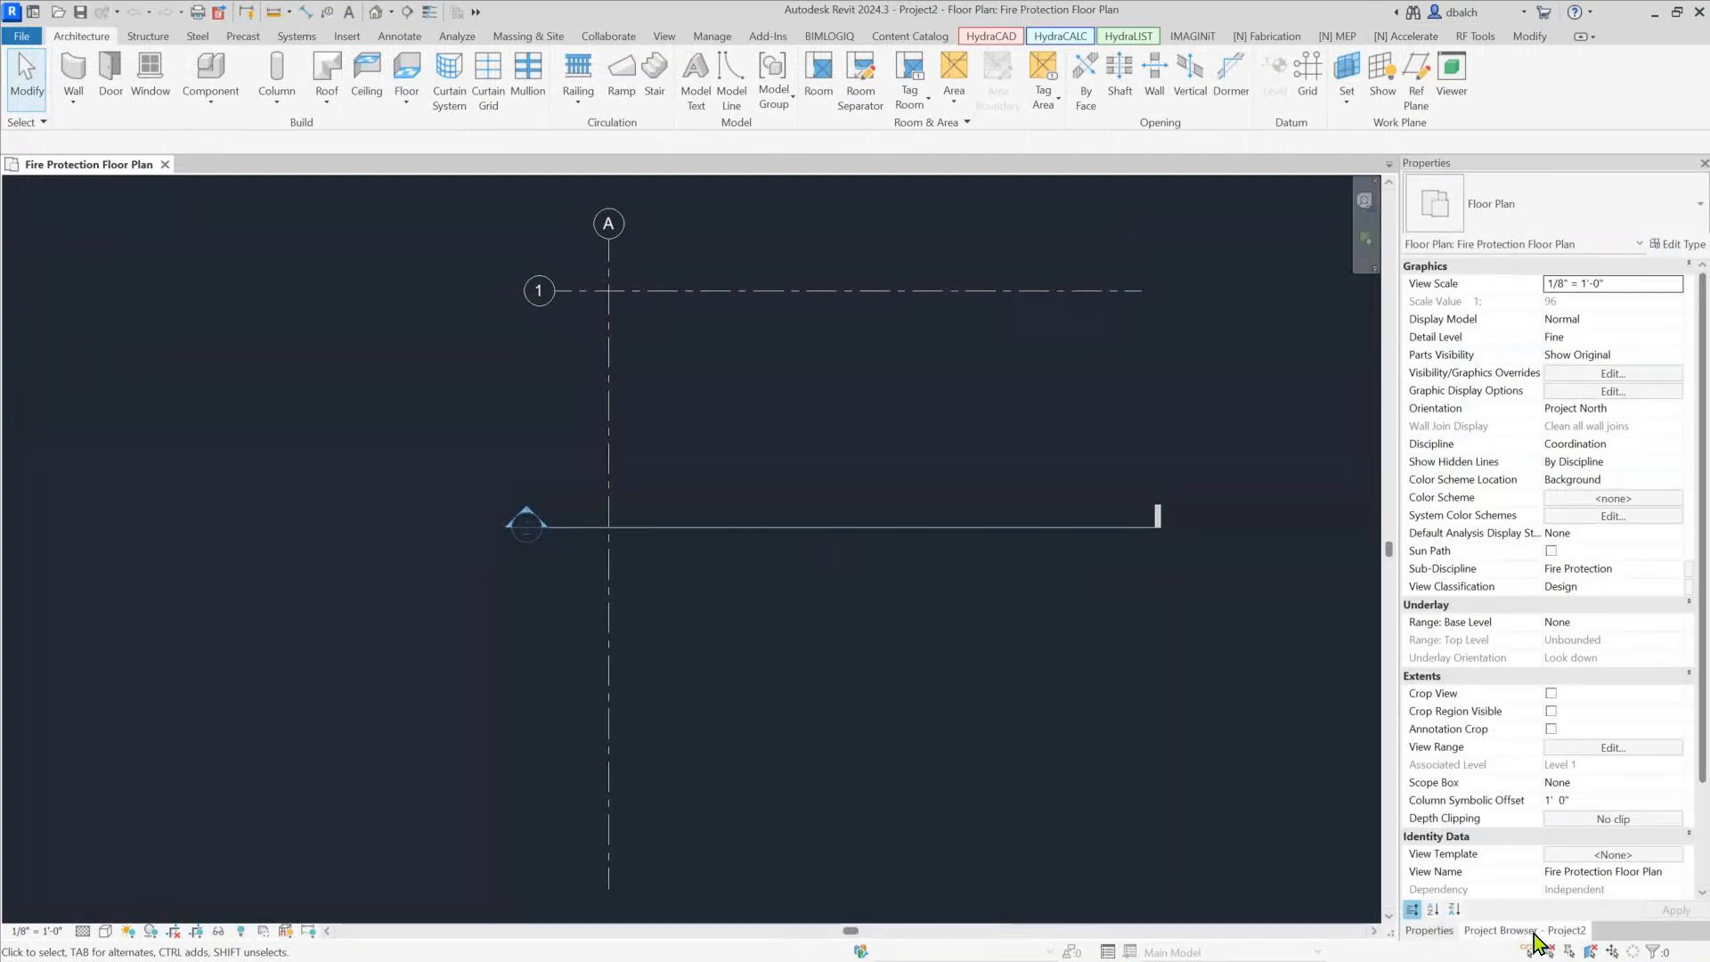
{"action": "left_click", "coordinate": [1472, 943]}
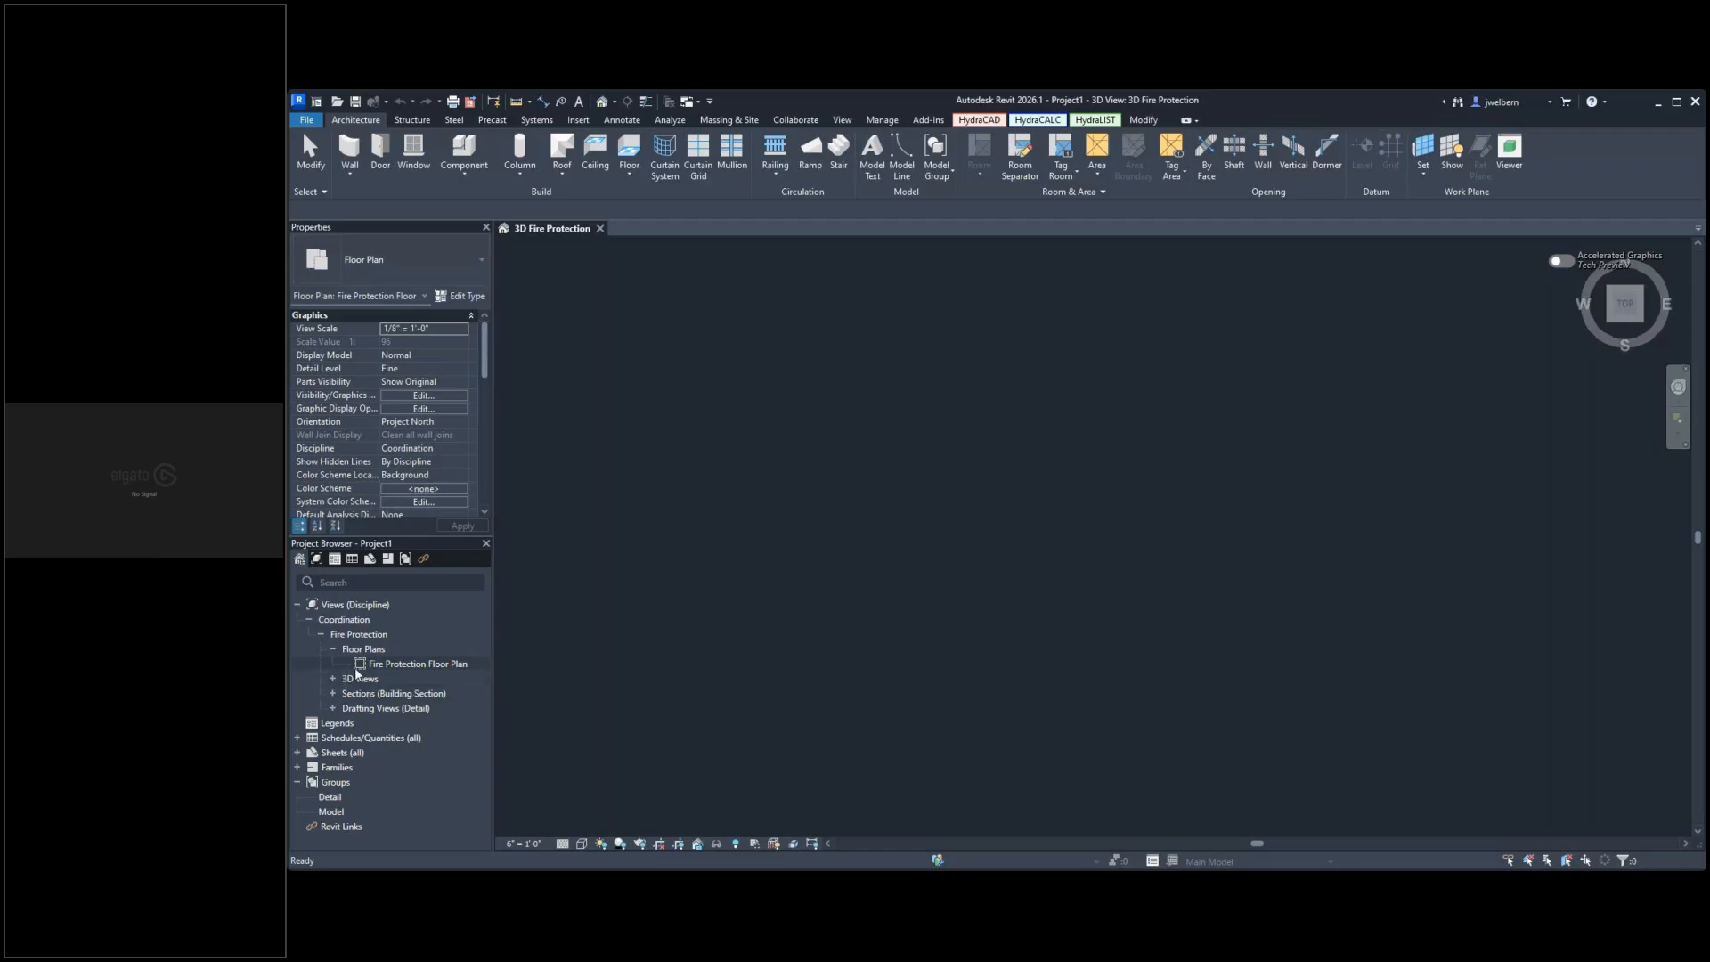
Close the open project and create another new one from the default HydraCAD-Imperial template
{"action": "left_click", "coordinate": [601, 229]}
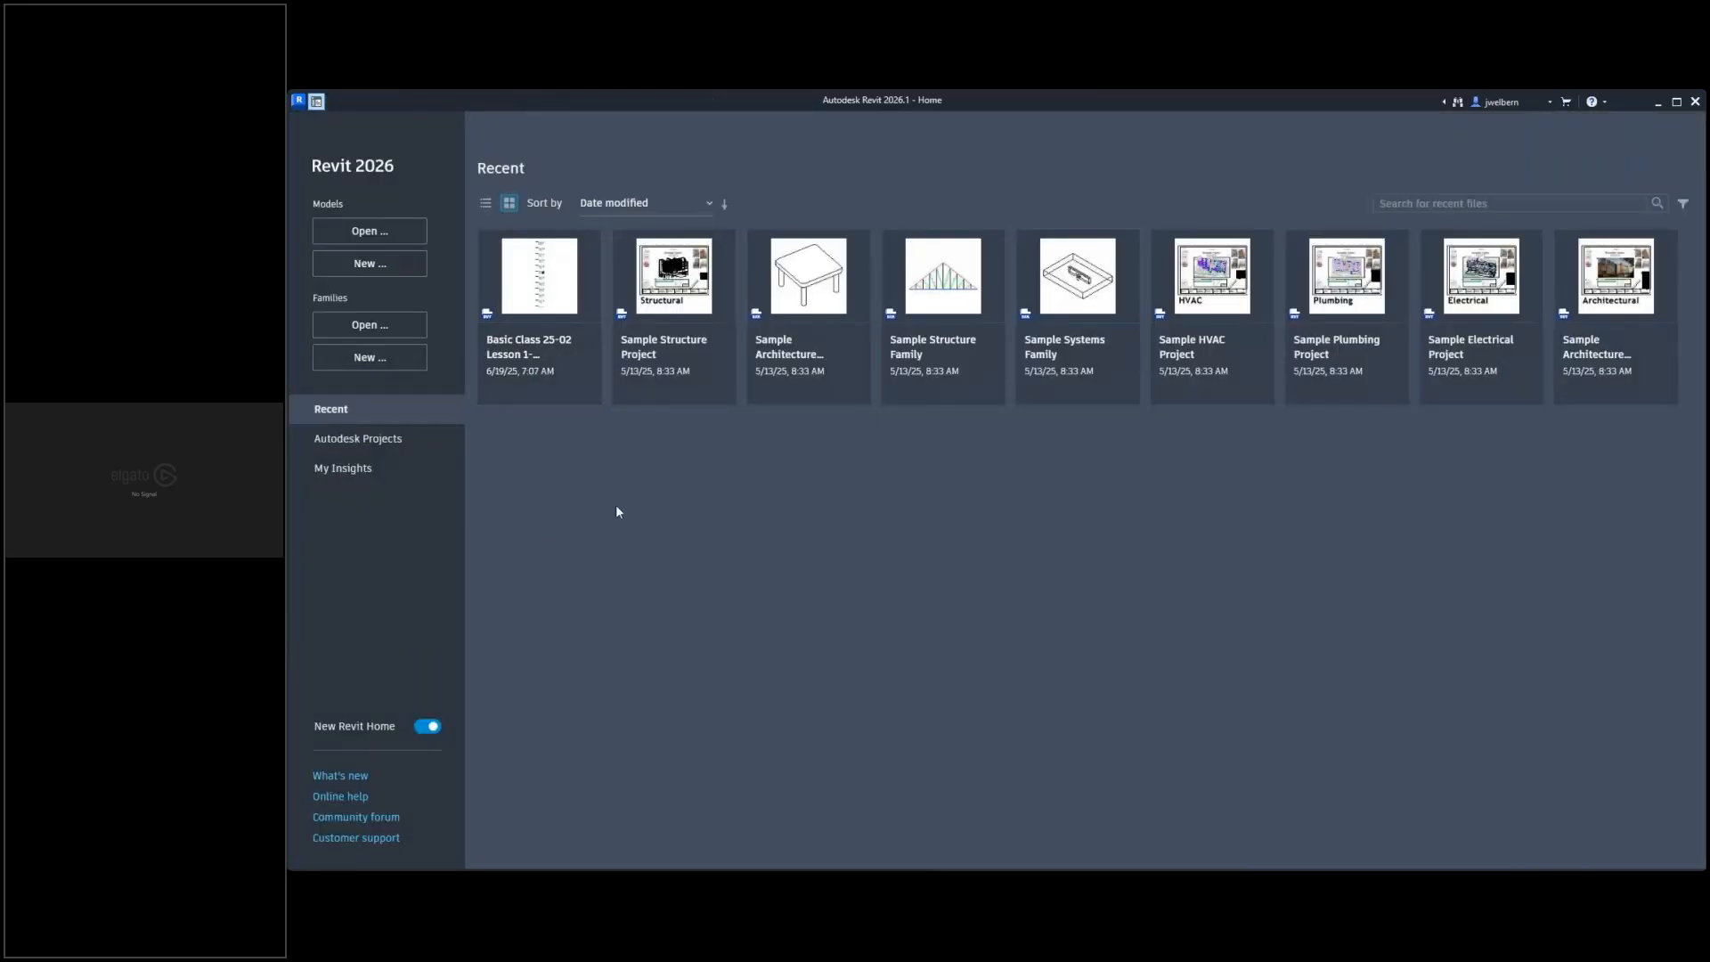
{"action": "left_click", "coordinate": [374, 269]}
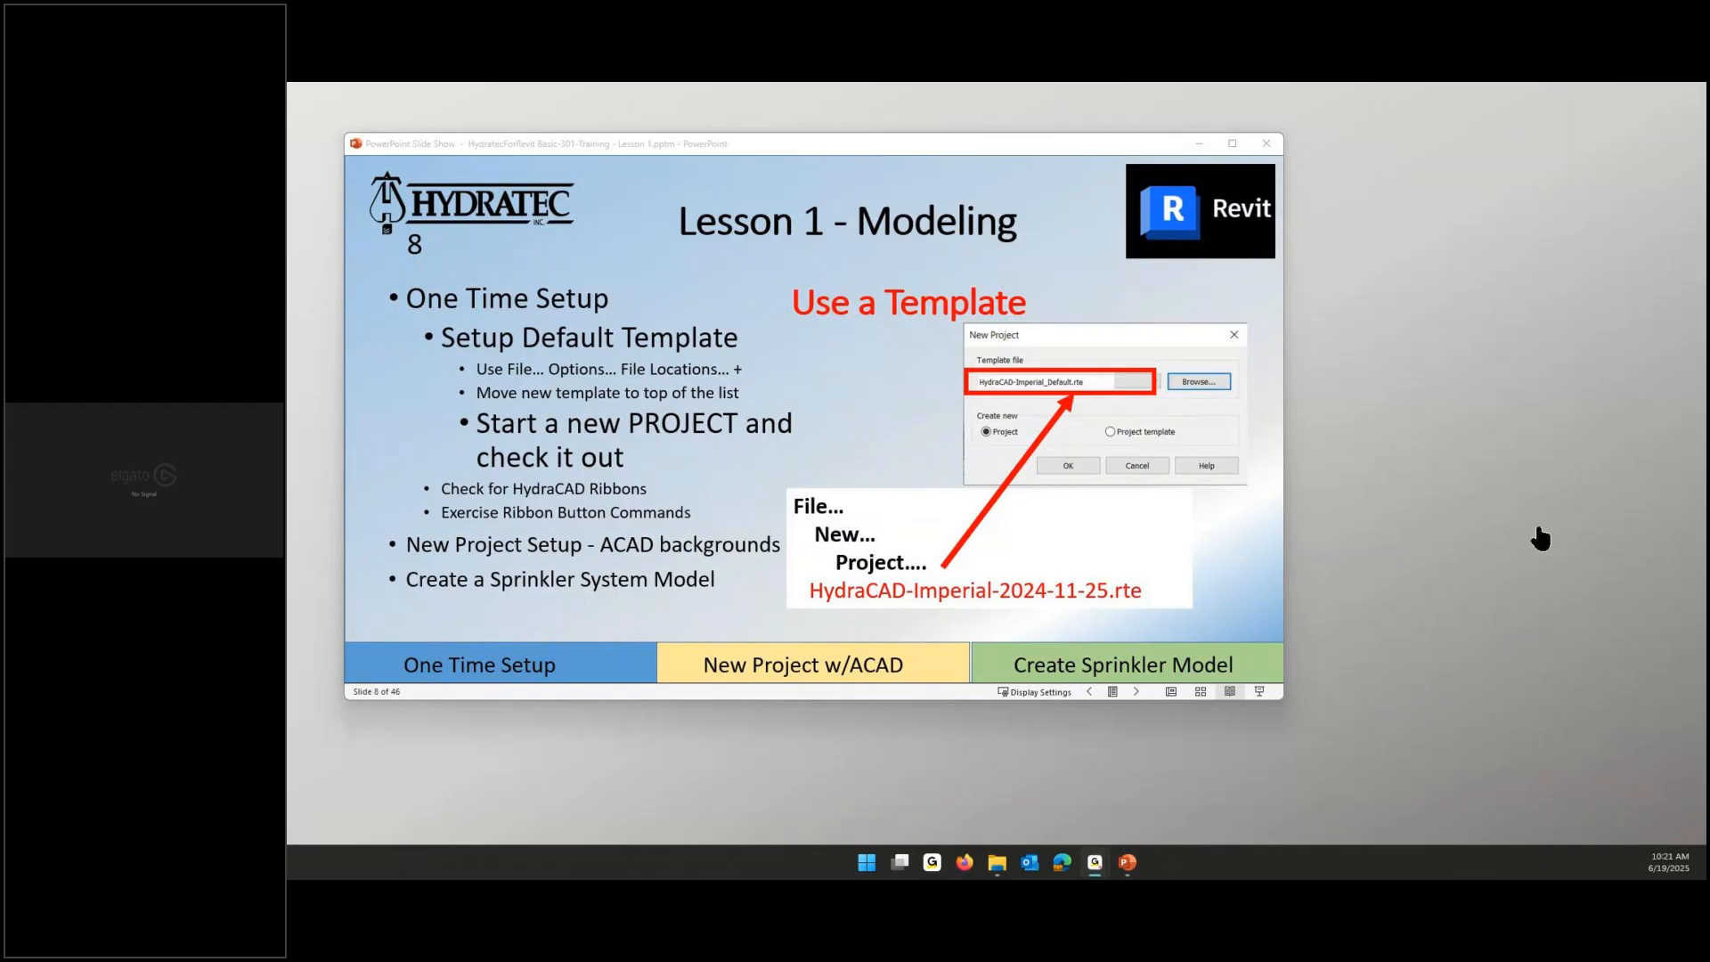
{"action": "left_click", "coordinate": [1512, 602]}
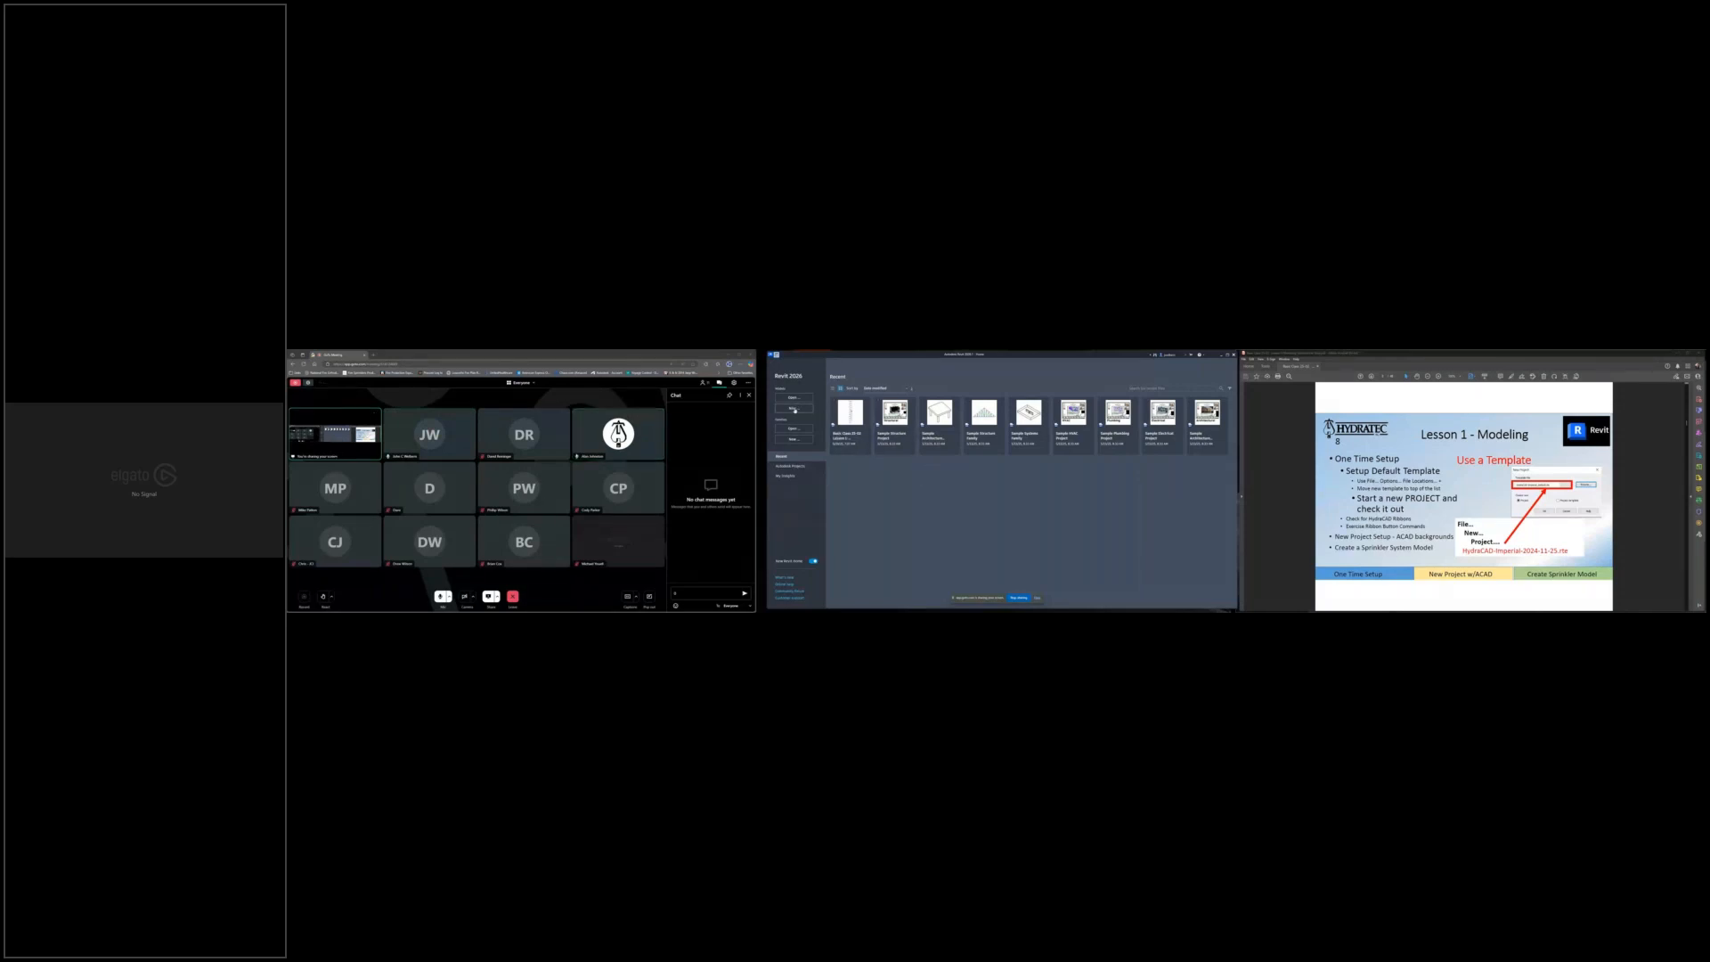
{"action": "left_click", "coordinate": [794, 408]}
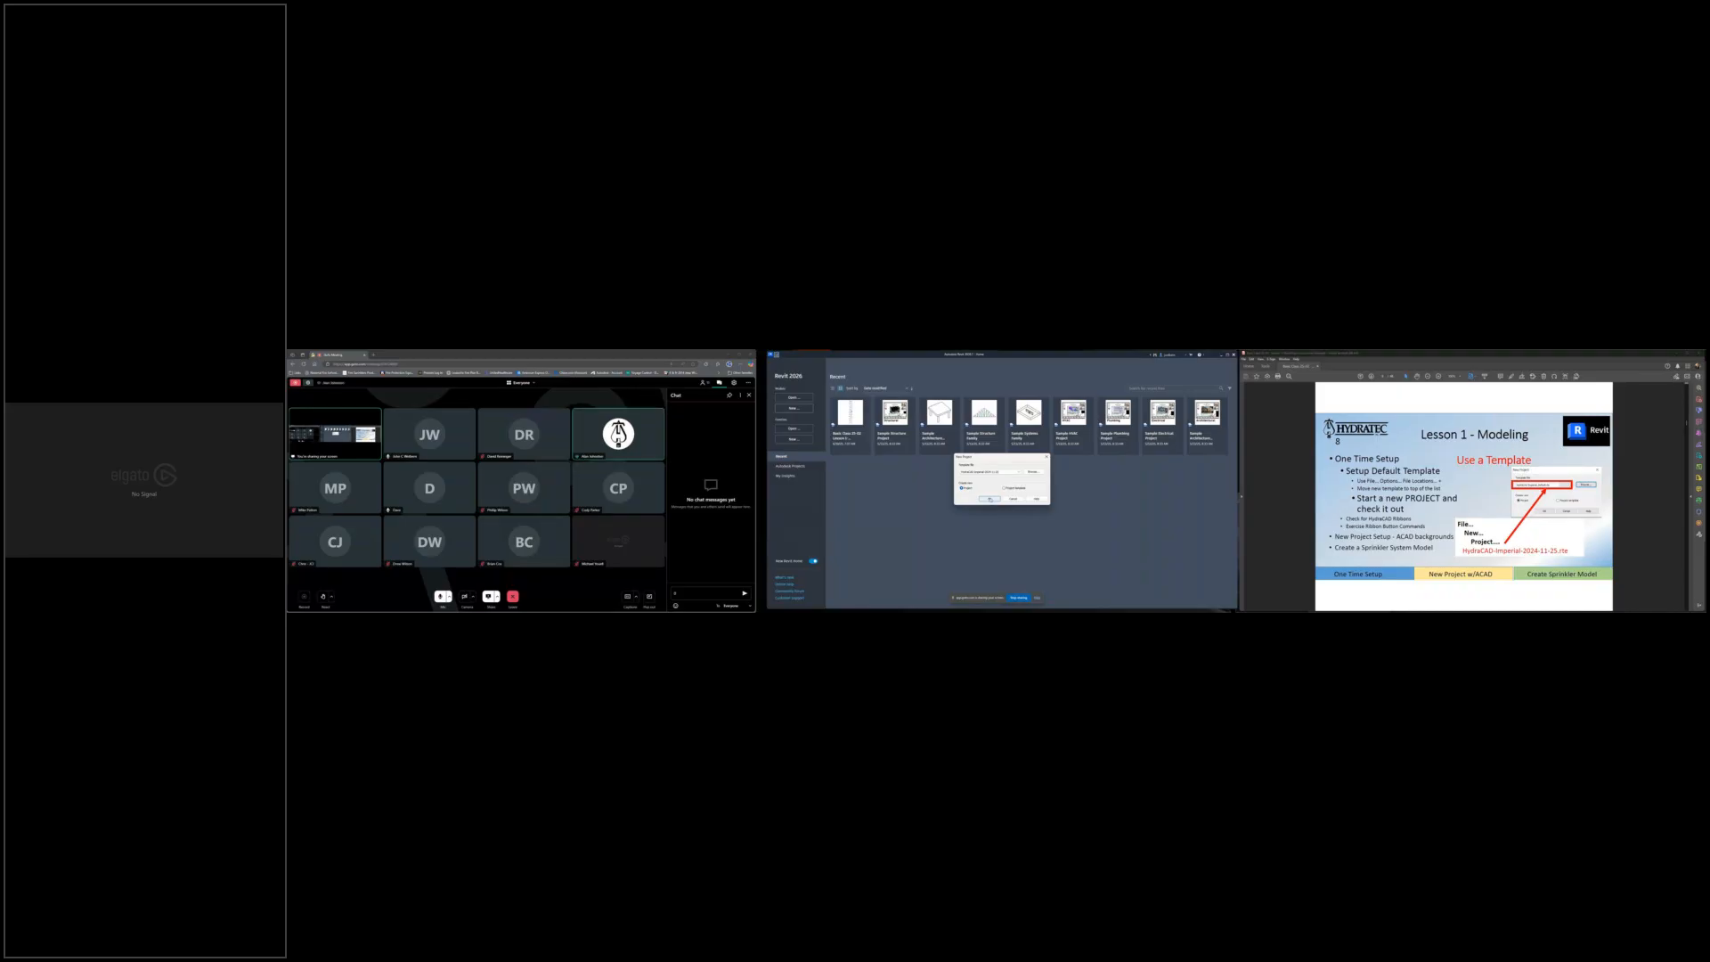
{"action": "left_click", "coordinate": [990, 500]}
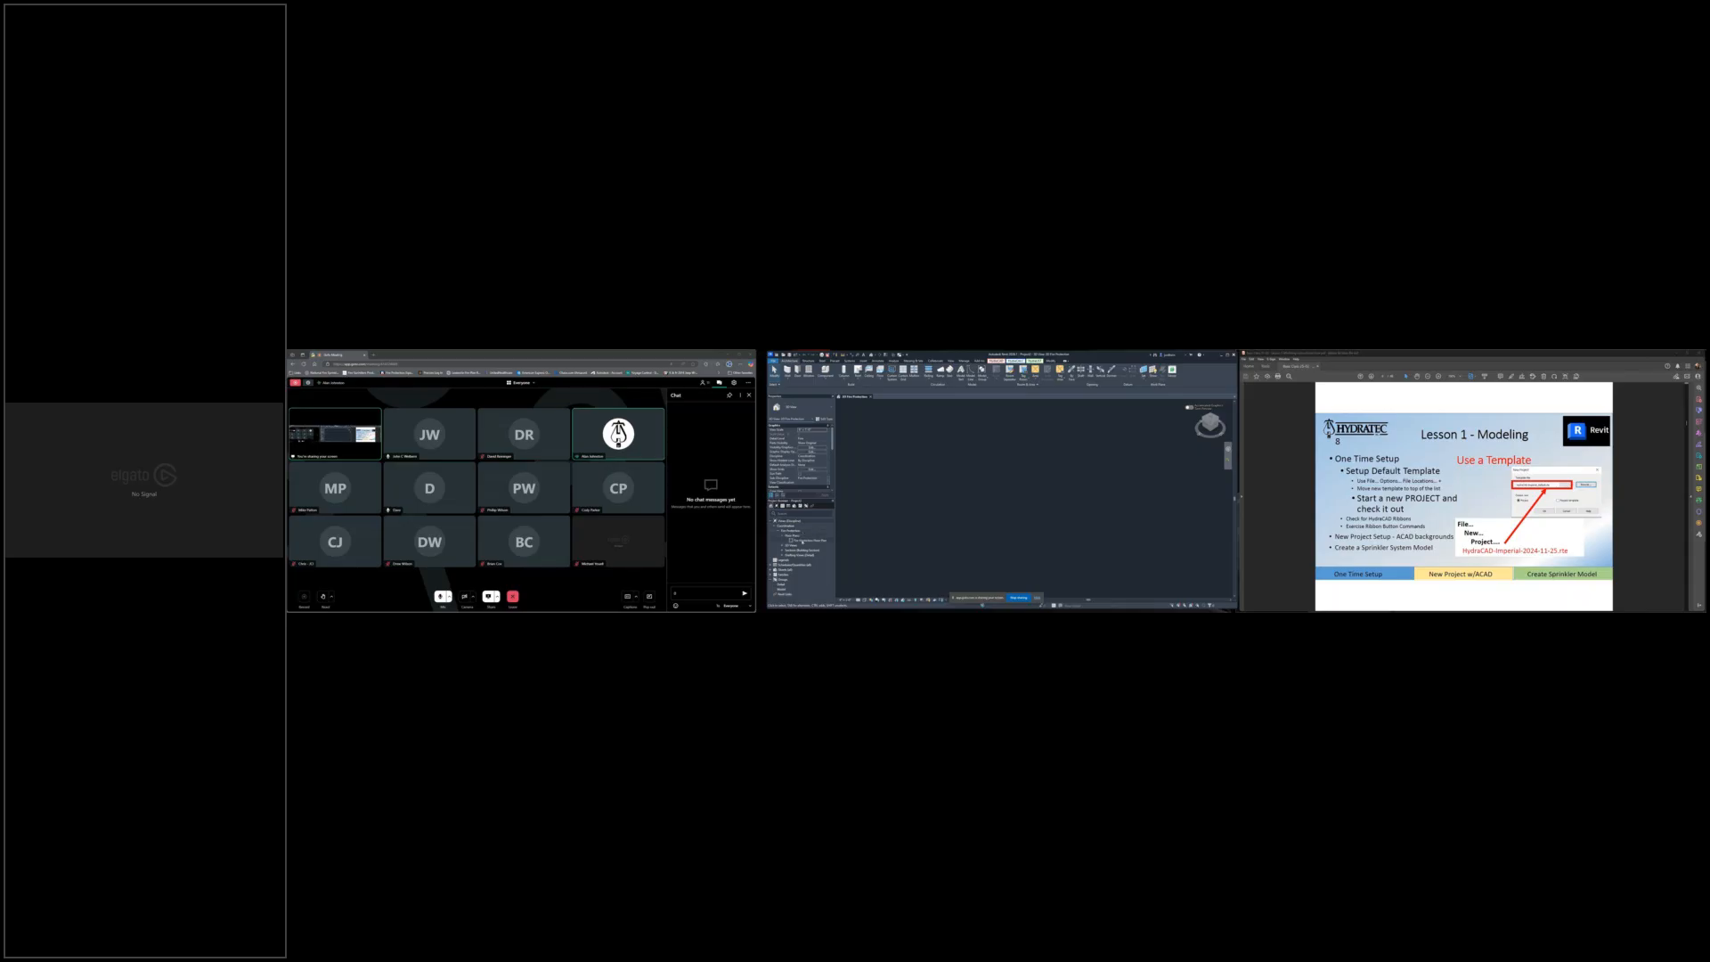
Open the Fire Protection Floor Plan view of the new project and close the 3D Fire Protection view
{"action": "double_click", "coordinate": [803, 541]}
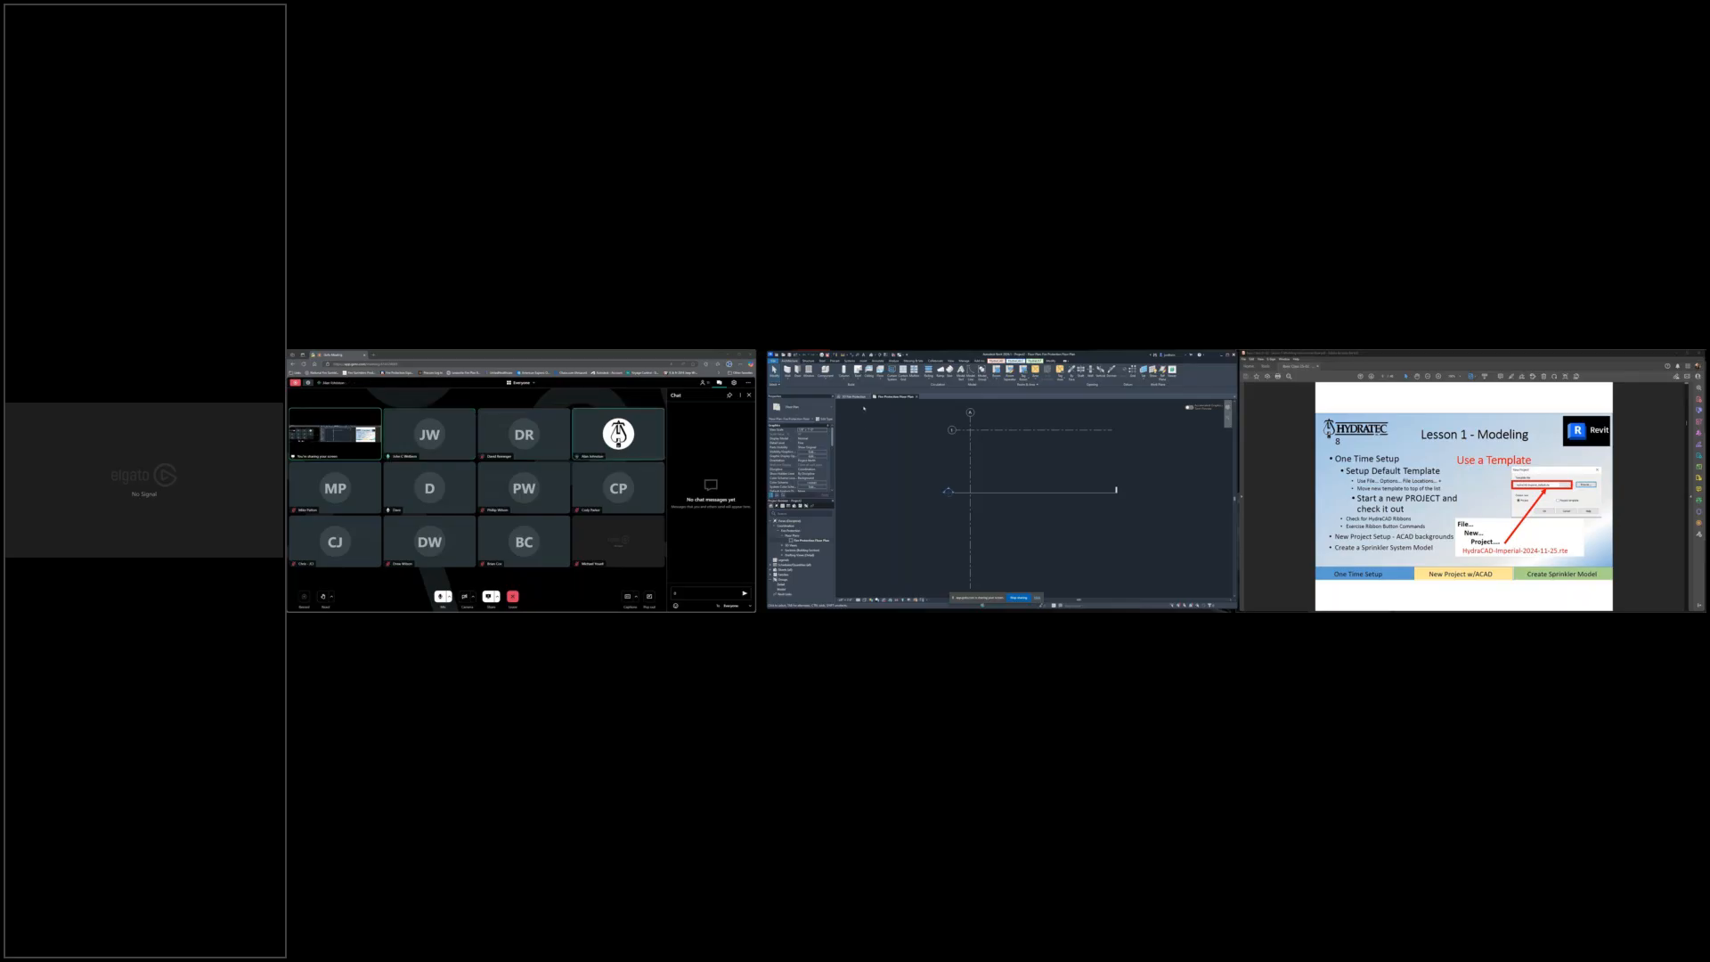
{"action": "left_click", "coordinate": [870, 396]}
{"action": "left_click", "coordinate": [440, 596]}
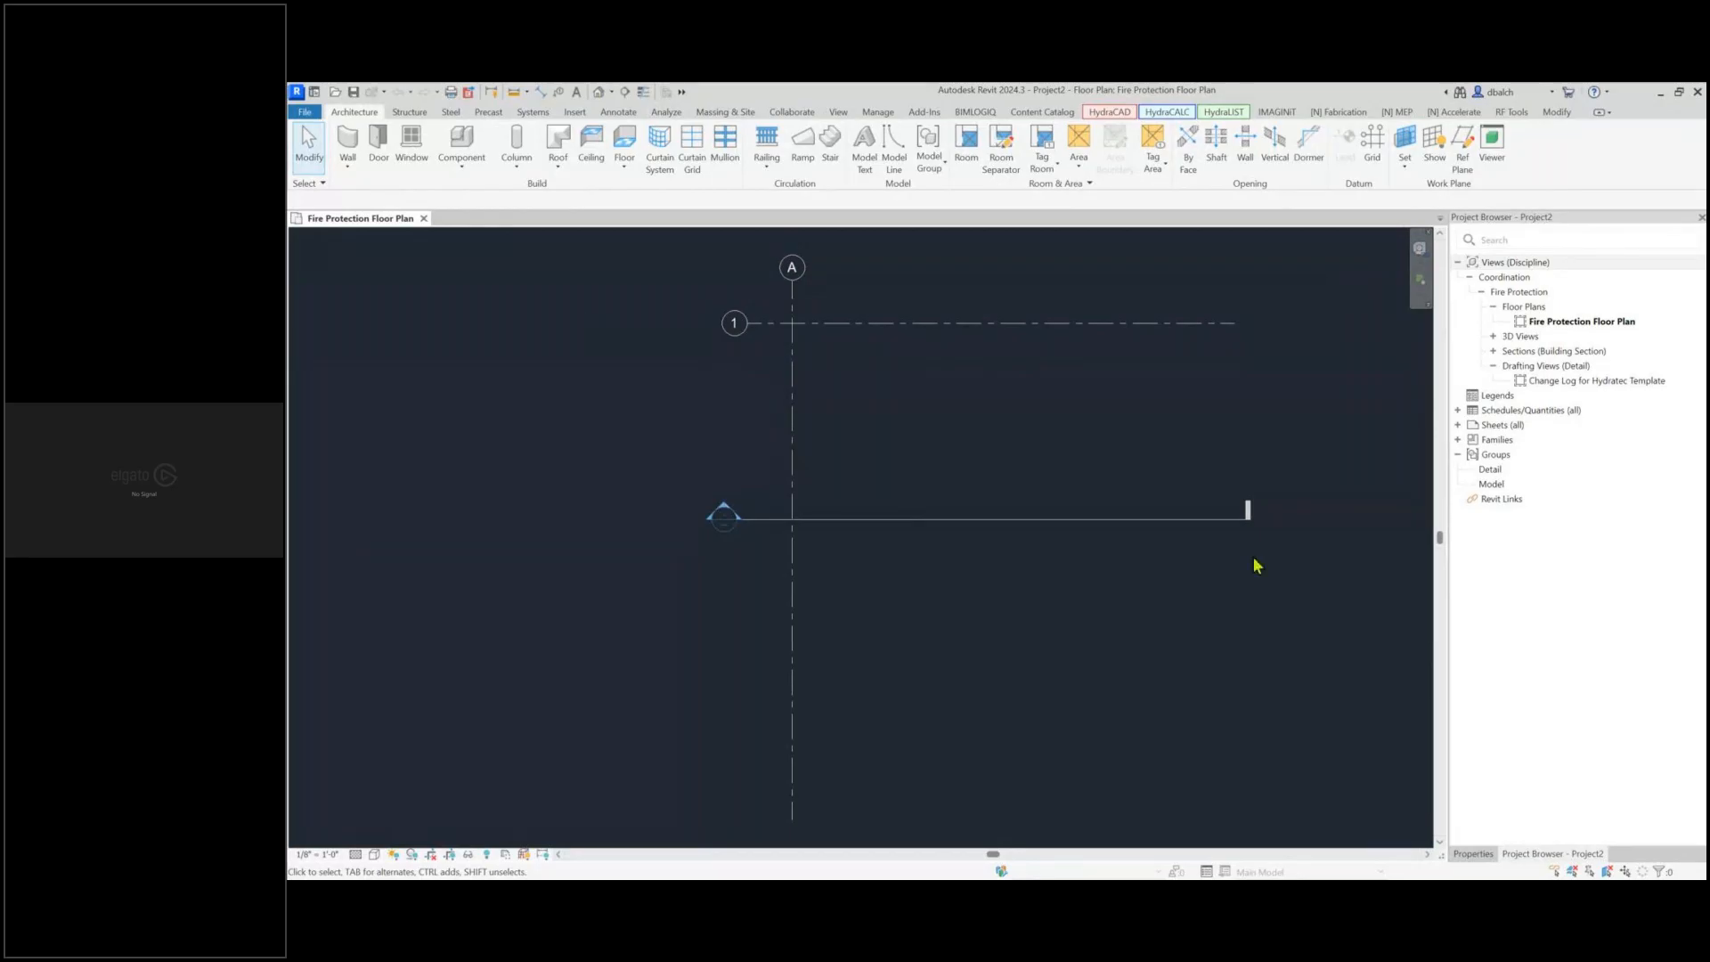
Switch to Bluebeam Revu and review slides 9 and 10 on the HydraCAD ribbons in full-page view
{"action": "key", "text": "alt+Tab"}
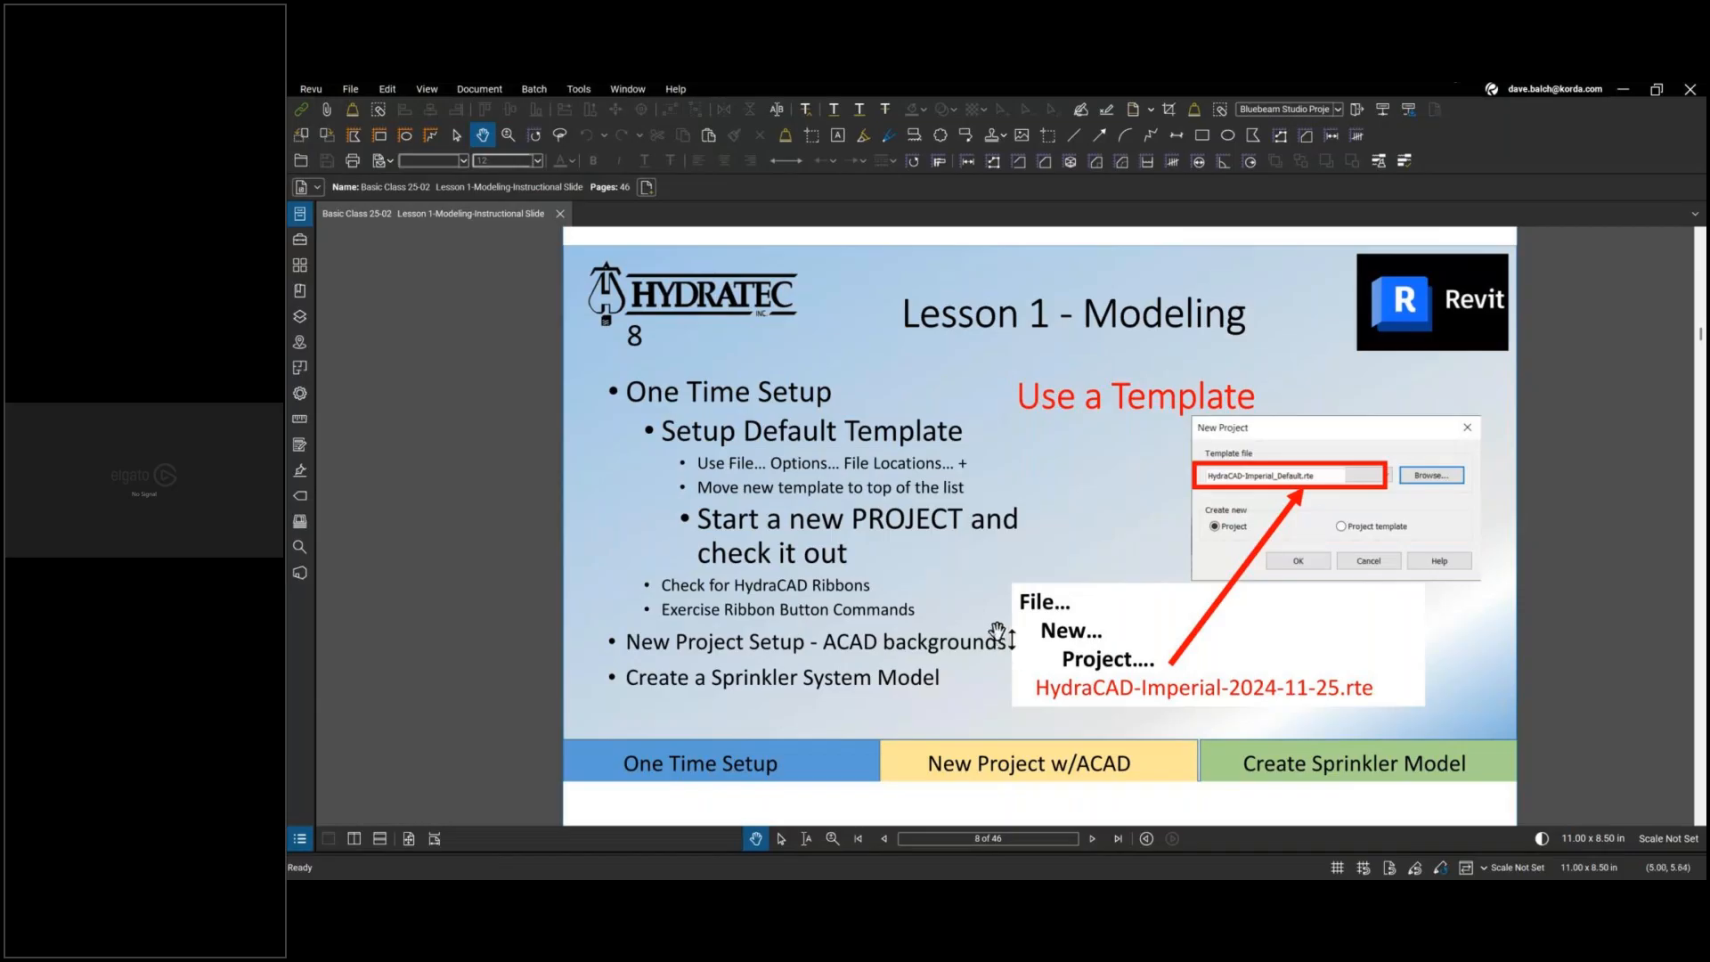
{"action": "scroll", "coordinate": [1021, 650], "scroll_direction": "down", "scroll_amount": 1}
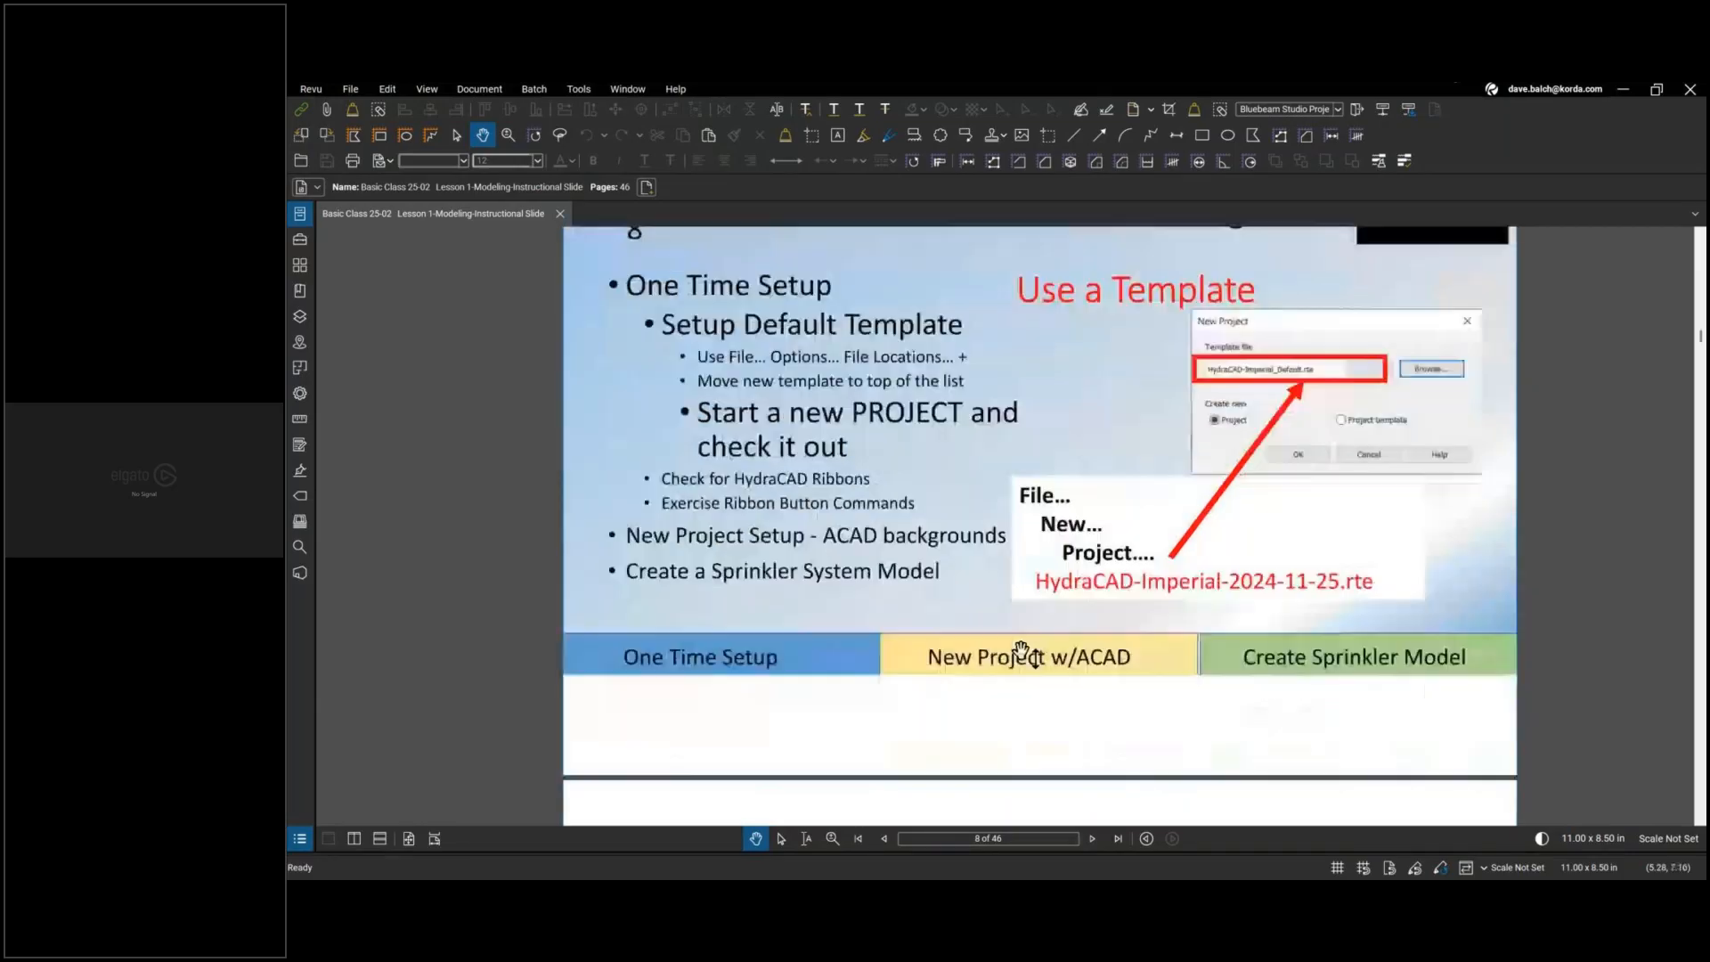
{"action": "left_click", "coordinate": [406, 840]}
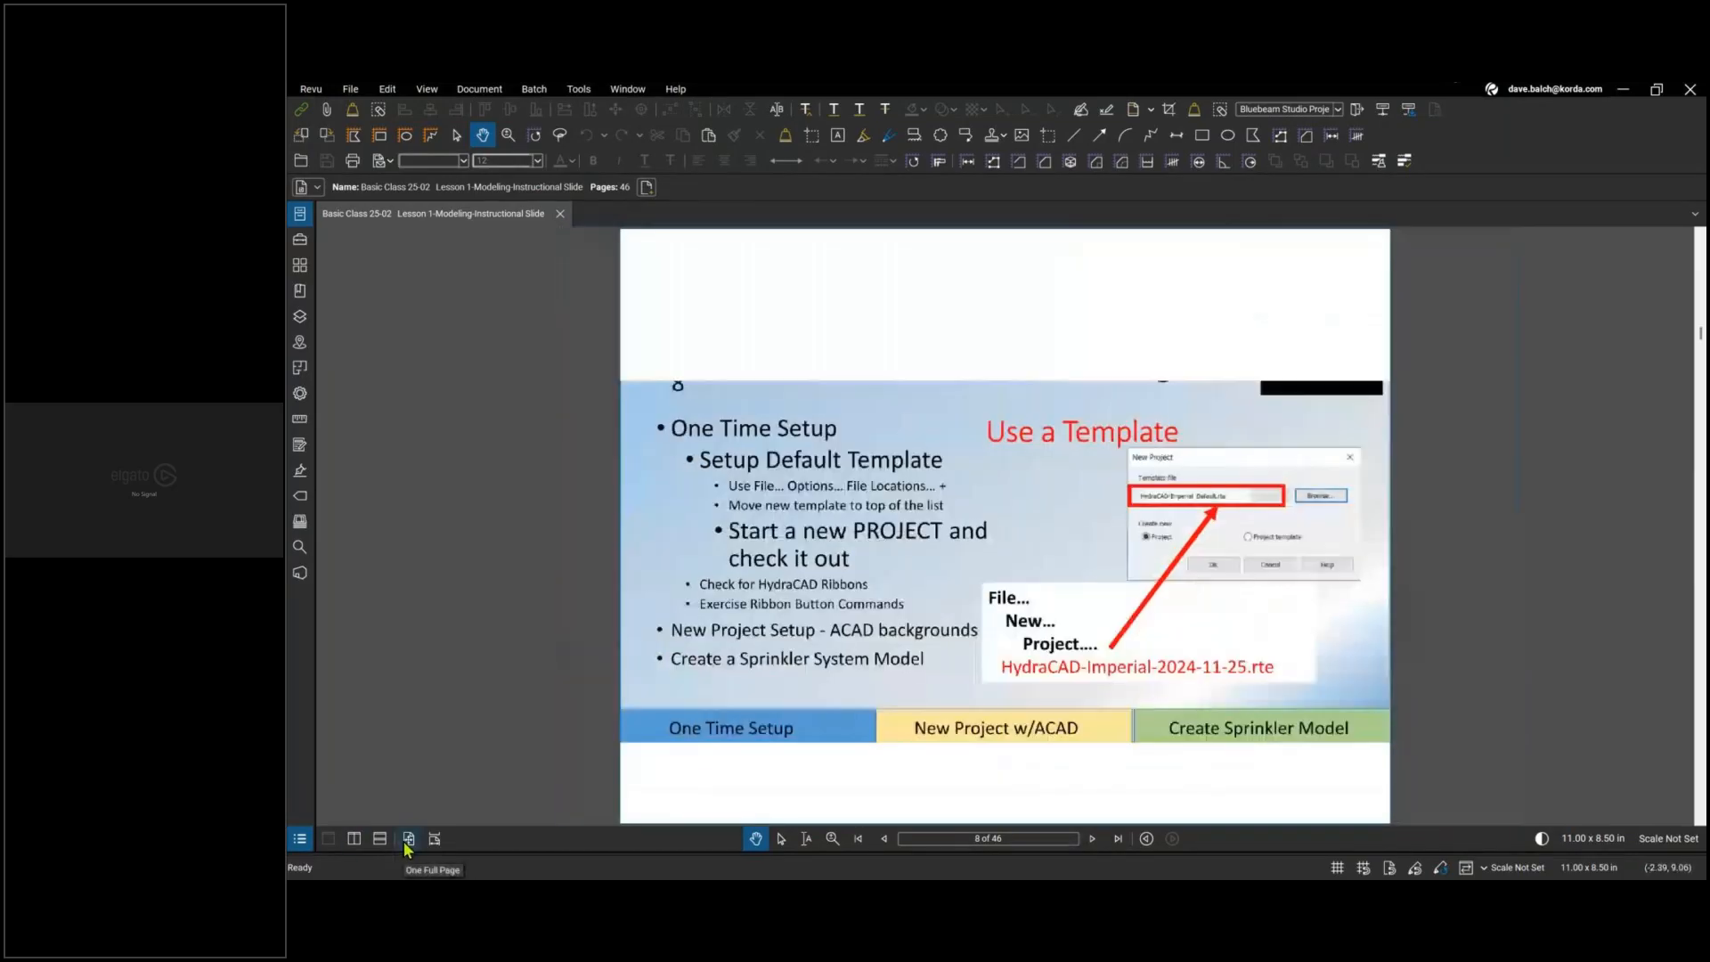
{"action": "left_click", "coordinate": [1091, 839]}
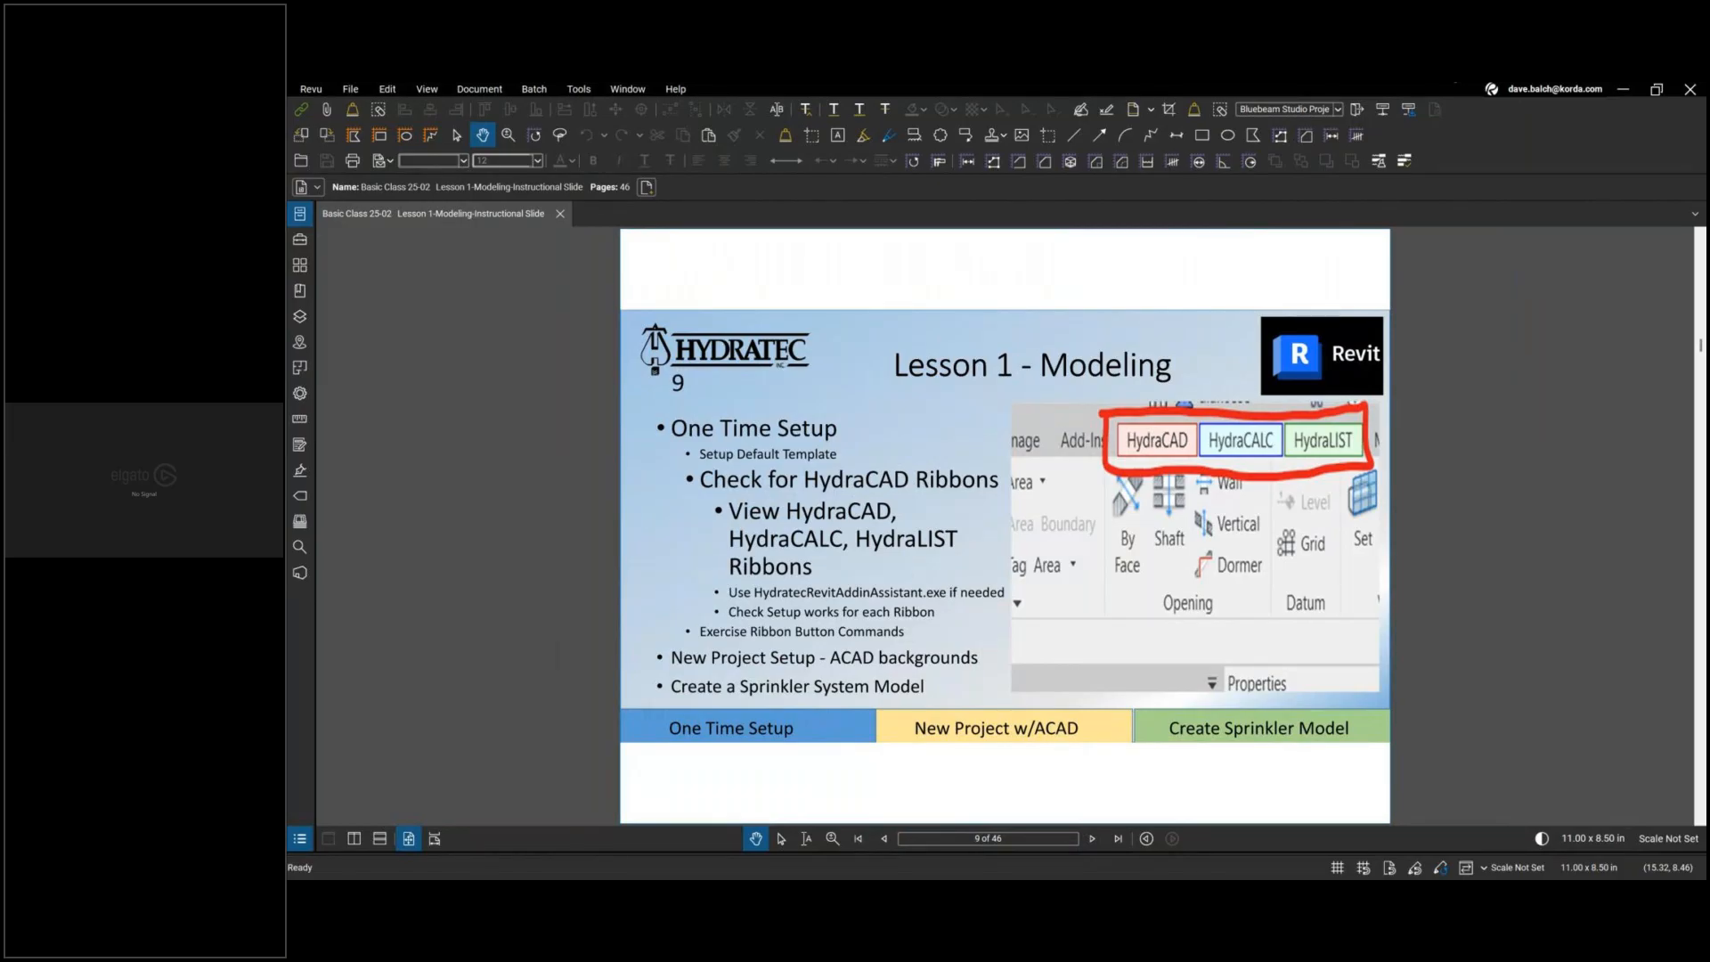
{"action": "key", "text": "alt+Tab"}
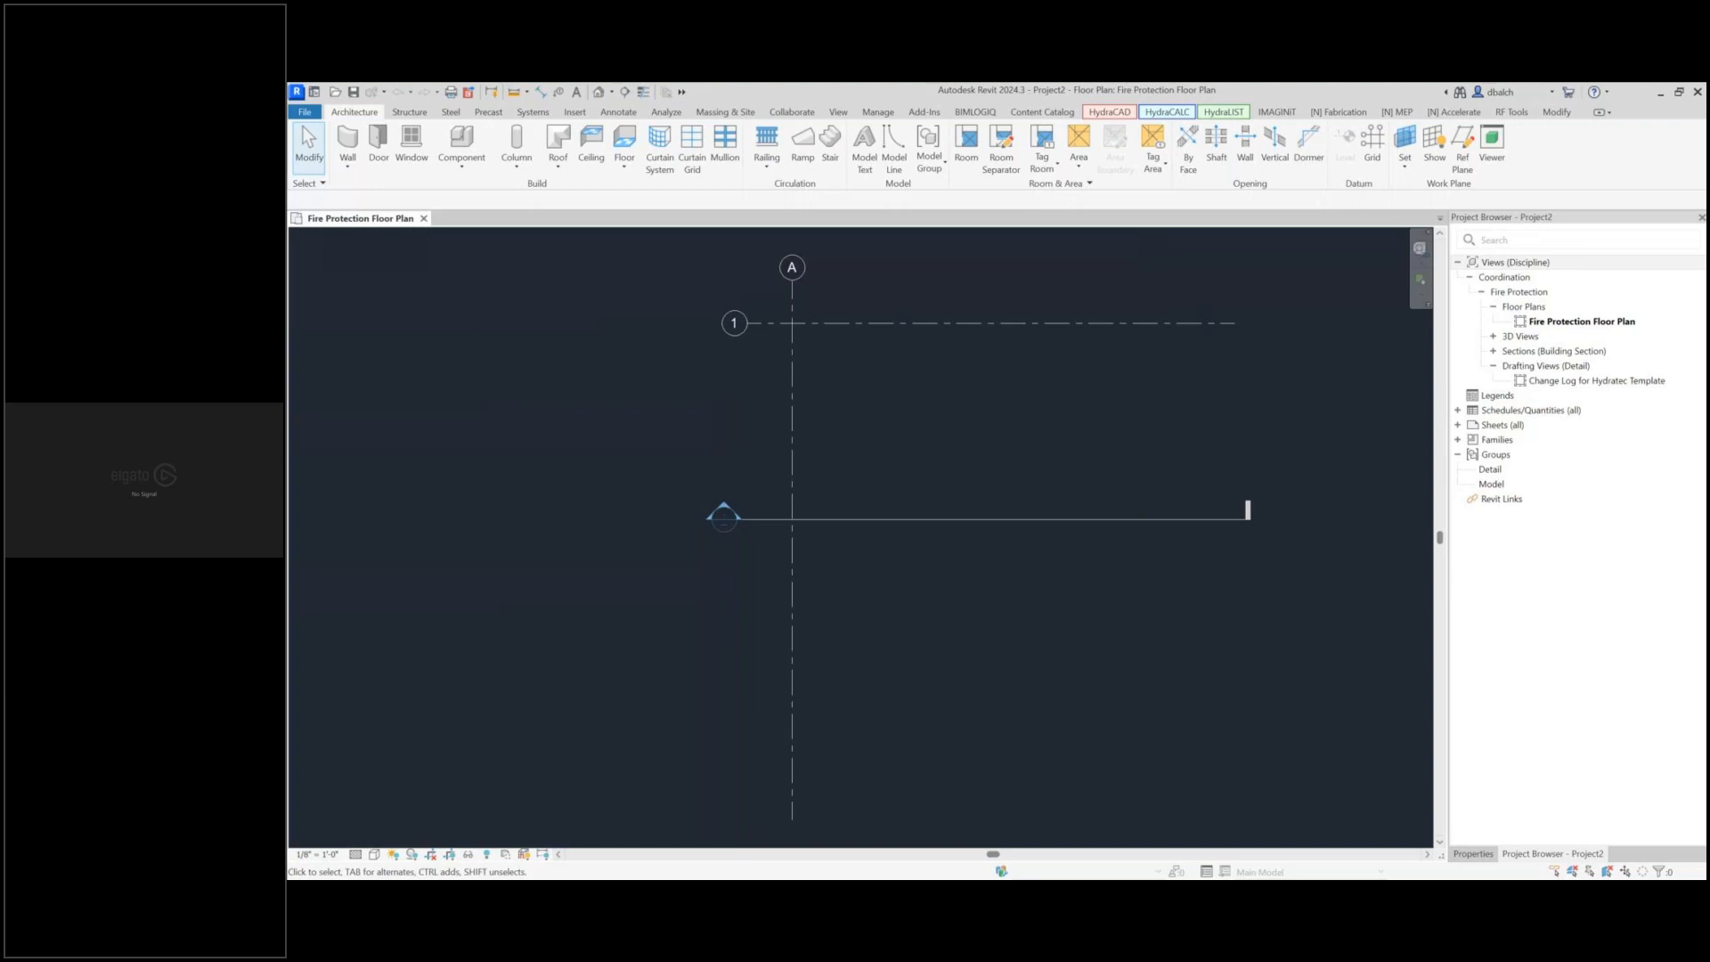
{"action": "key", "text": "alt+Tab"}
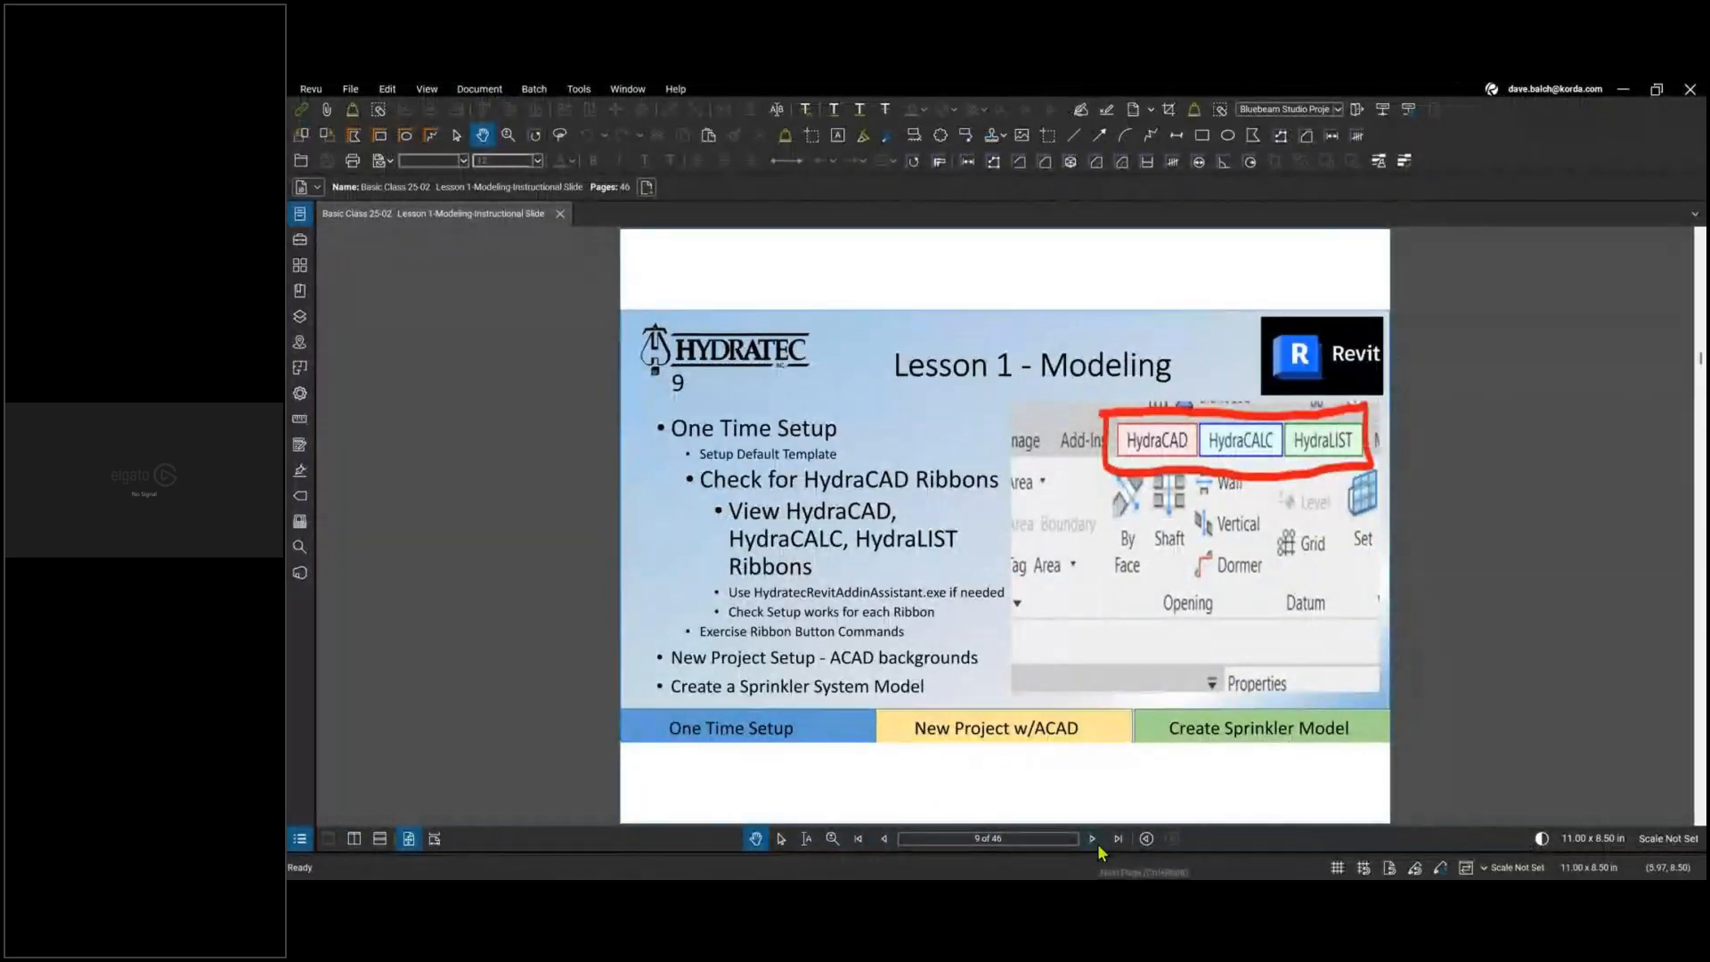
{"action": "left_click", "coordinate": [1094, 840]}
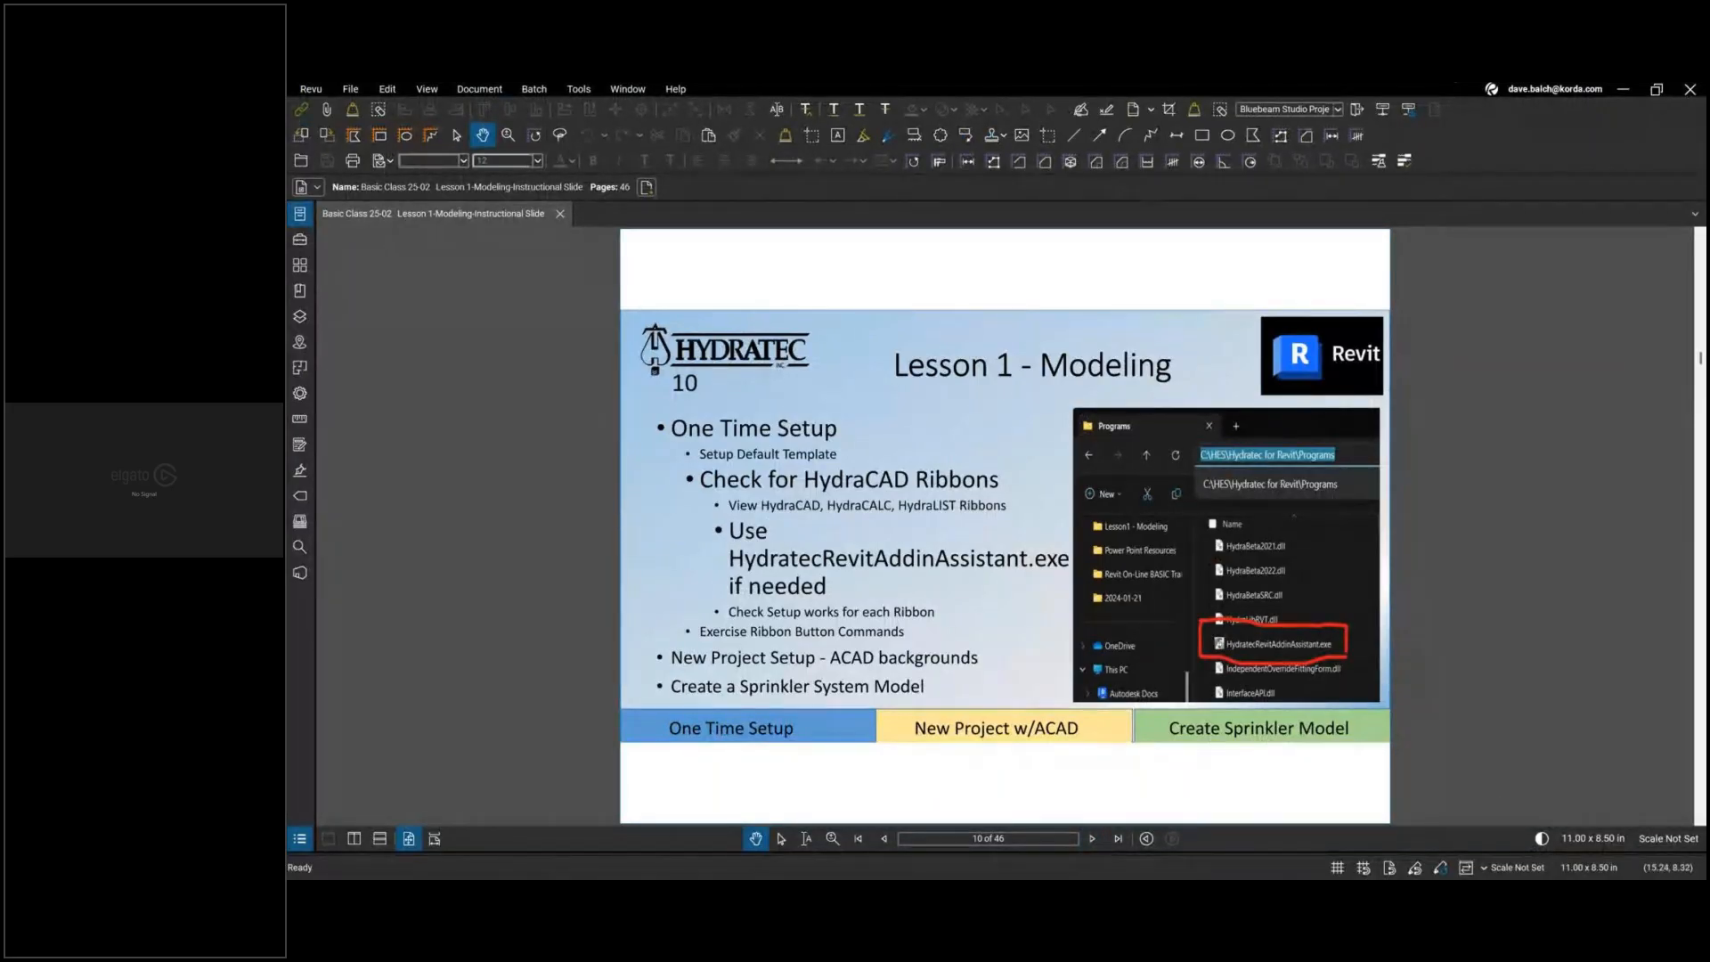
Switch to File Explorer and open the programs folder inside C:\HES\hydratec for revit
{"action": "key", "text": "alt+Tab"}
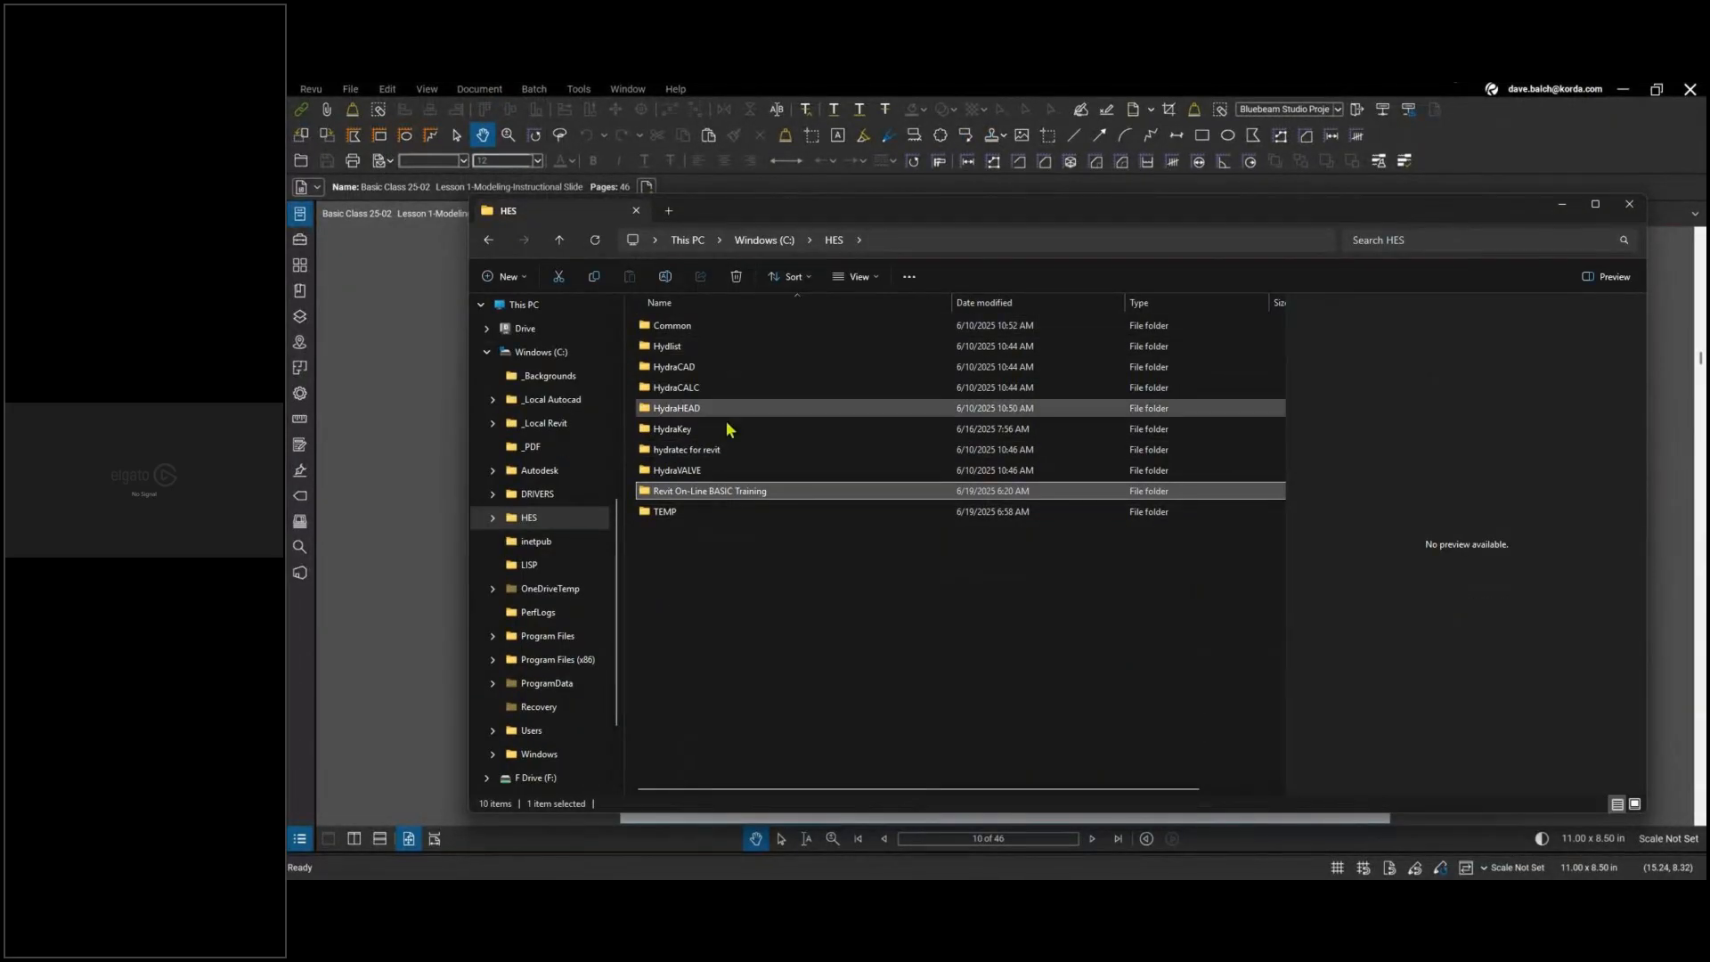
{"action": "double_click", "coordinate": [708, 450]}
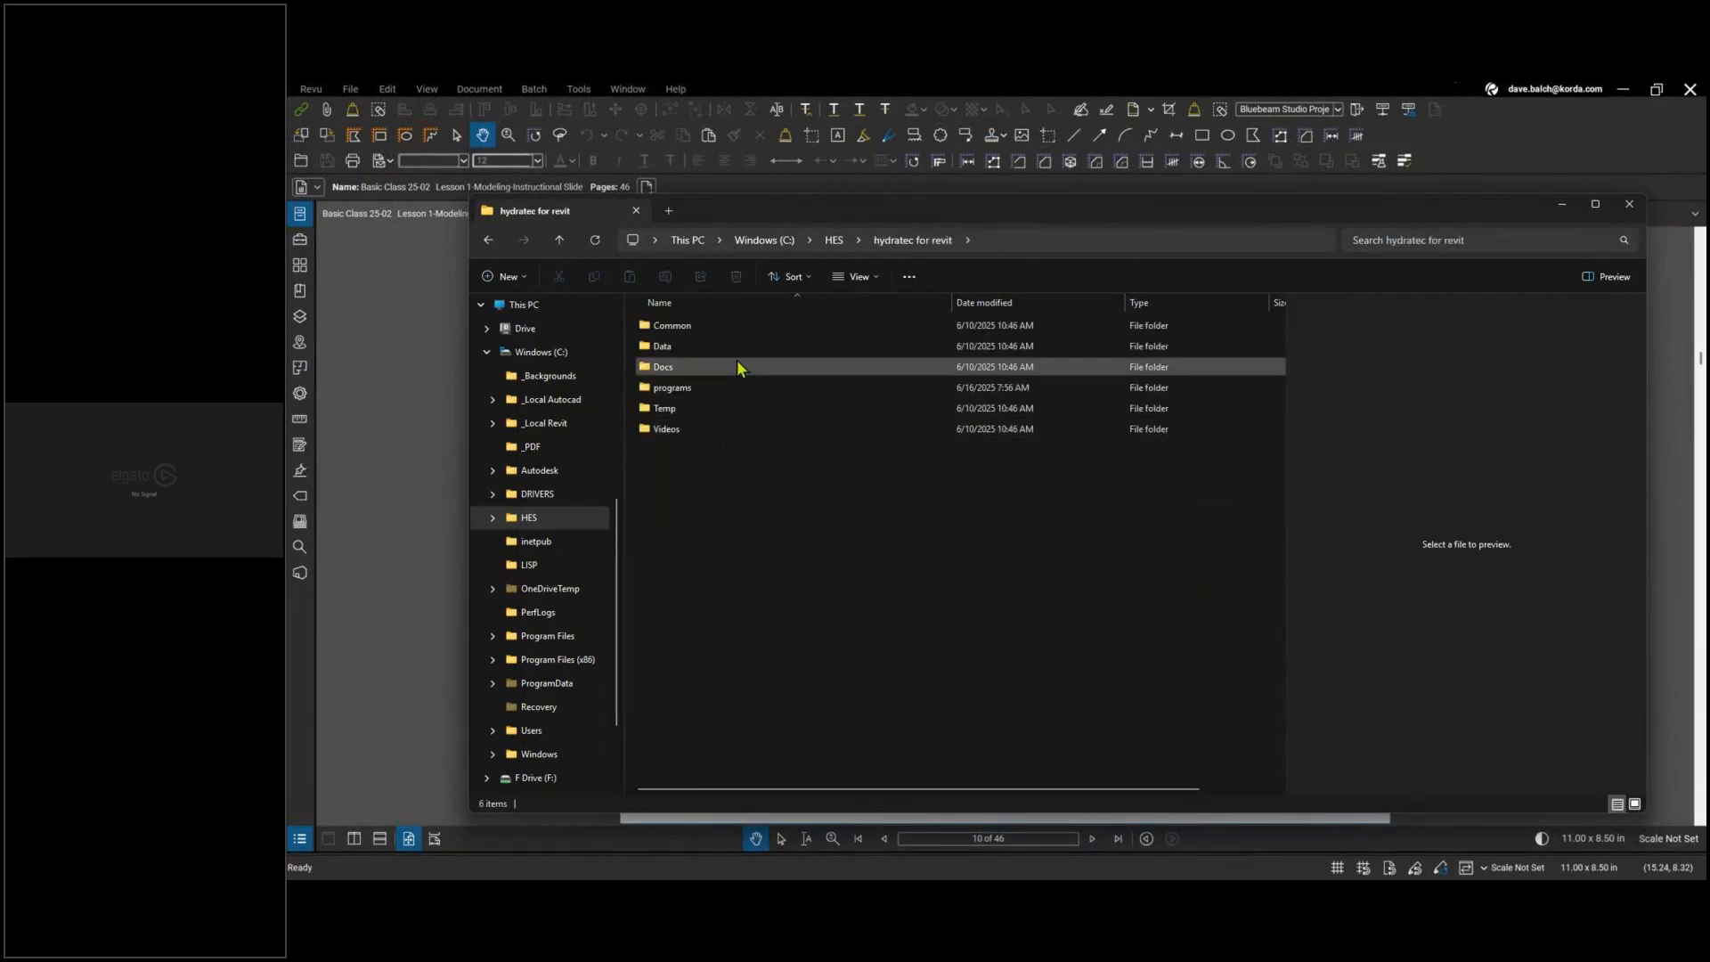
{"action": "left_click_drag", "start_coordinate": [889, 221], "coordinate": [863, 178]}
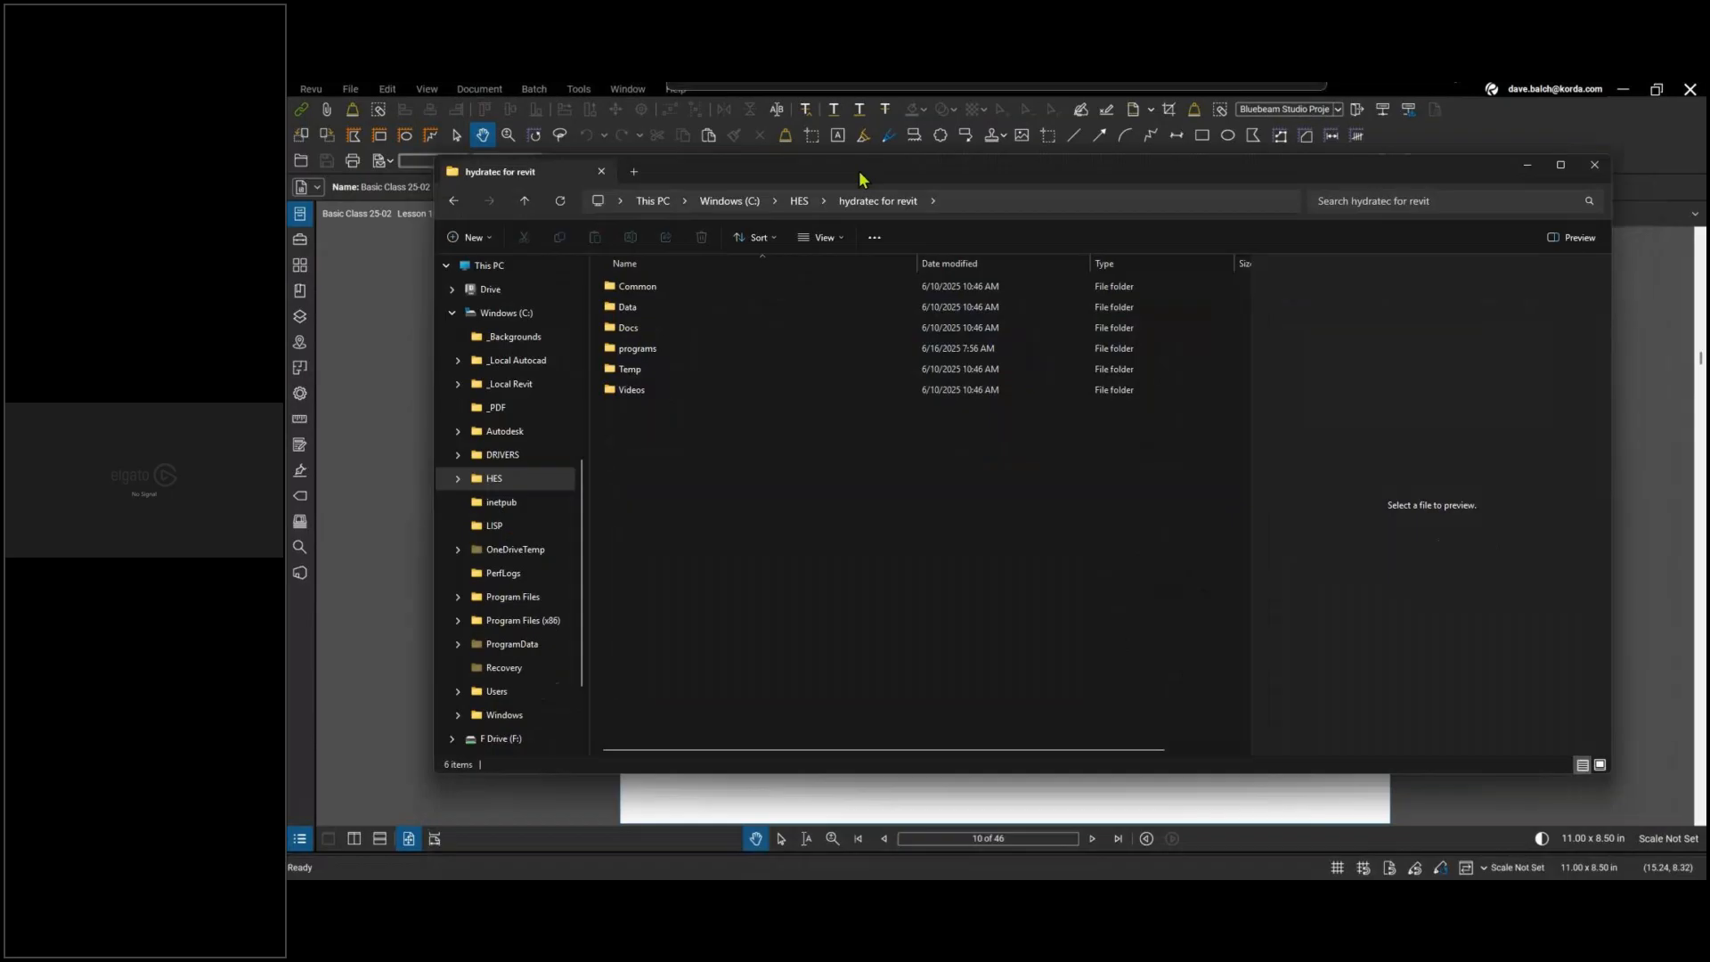
{"action": "double_click", "coordinate": [659, 348]}
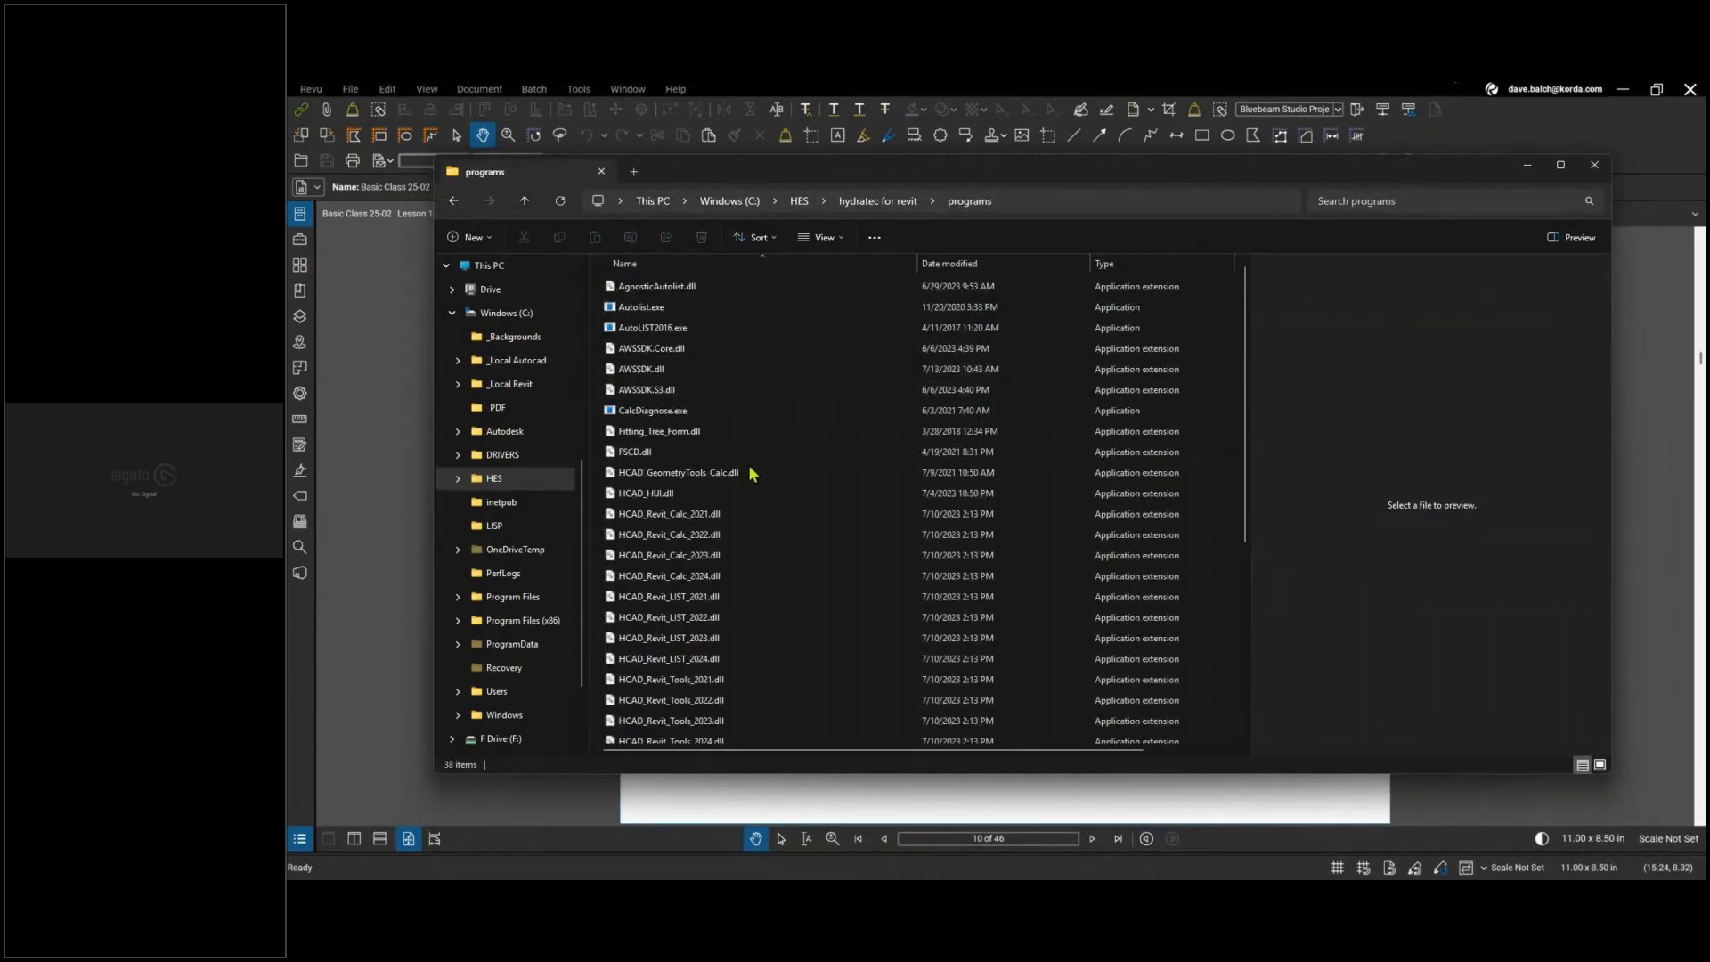
Run HydratecRevitAddinAssistant.exe as administrator, examine its add-in options, and dismiss it without applying changes
{"action": "scroll", "coordinate": [765, 500], "scroll_direction": "down", "scroll_amount": 4}
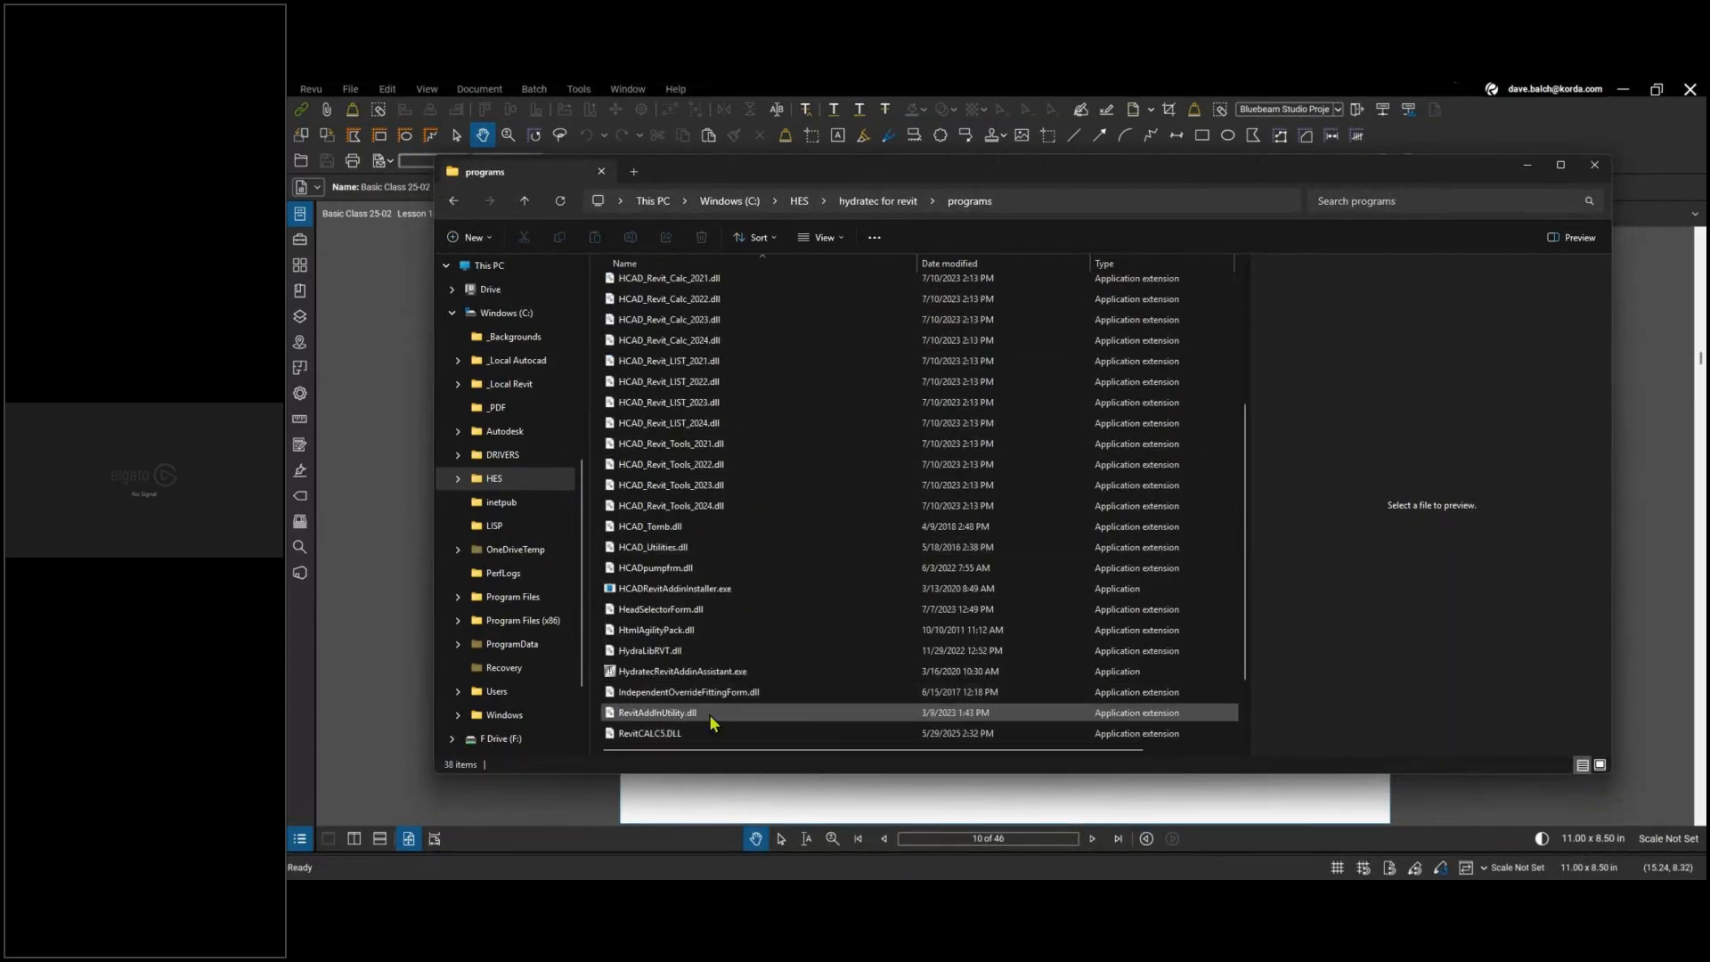
{"action": "left_click", "coordinate": [705, 675]}
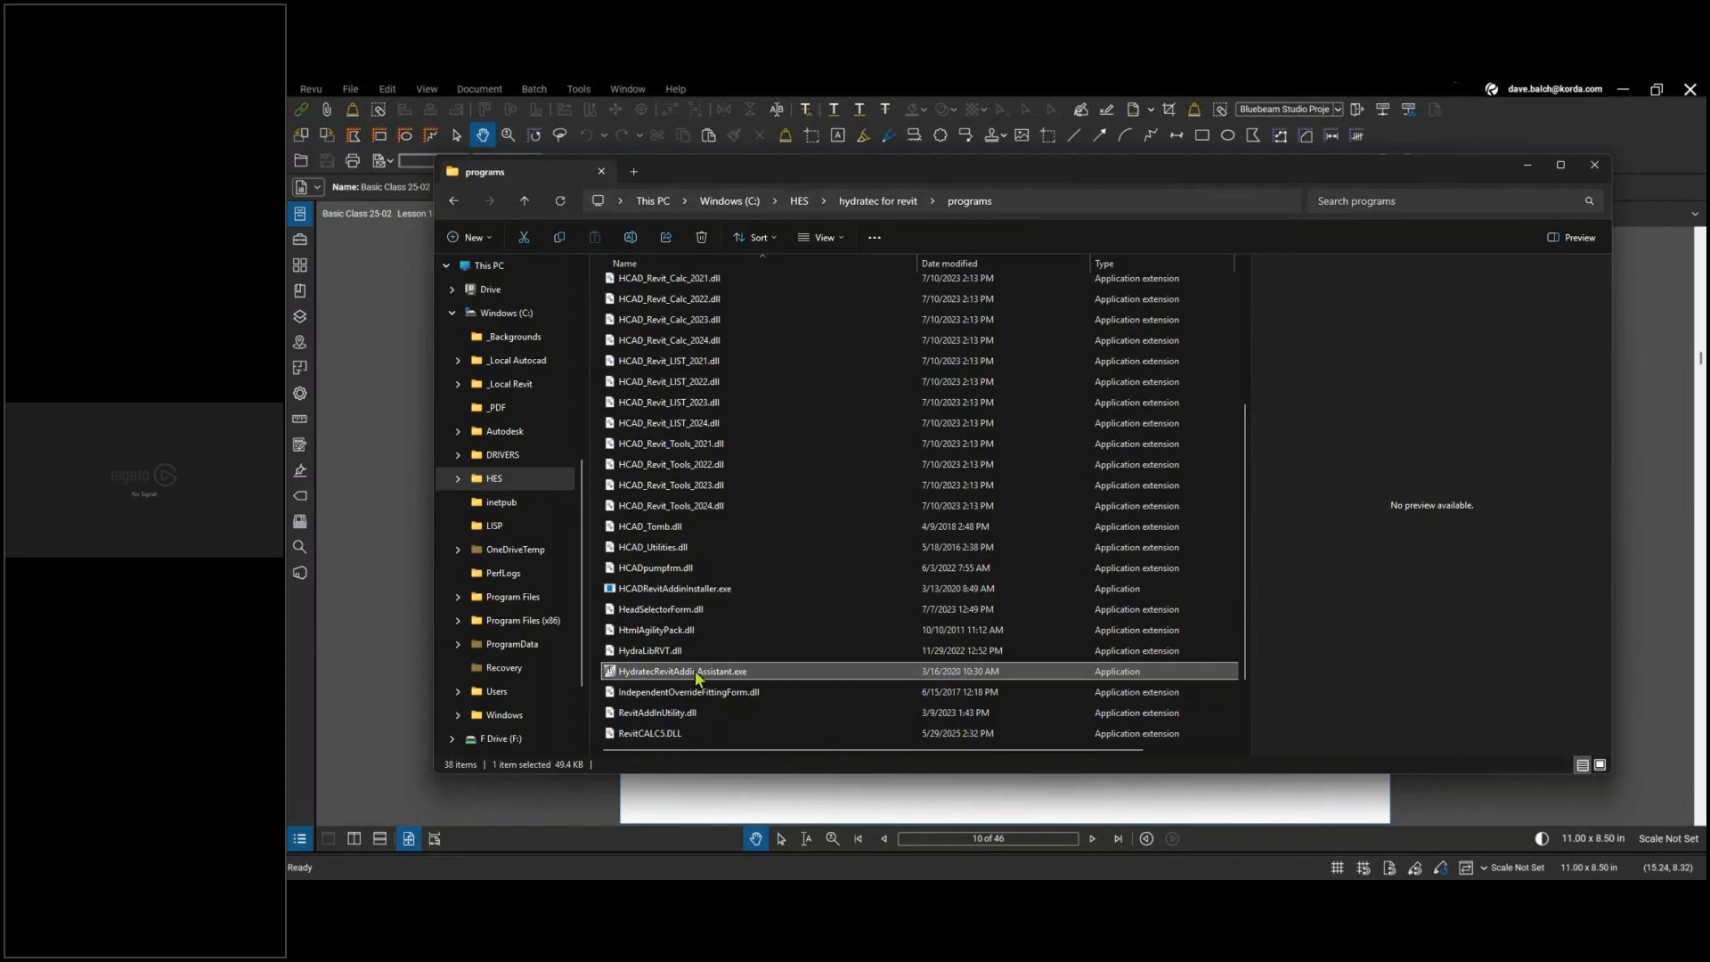
{"action": "right_click", "coordinate": [696, 676]}
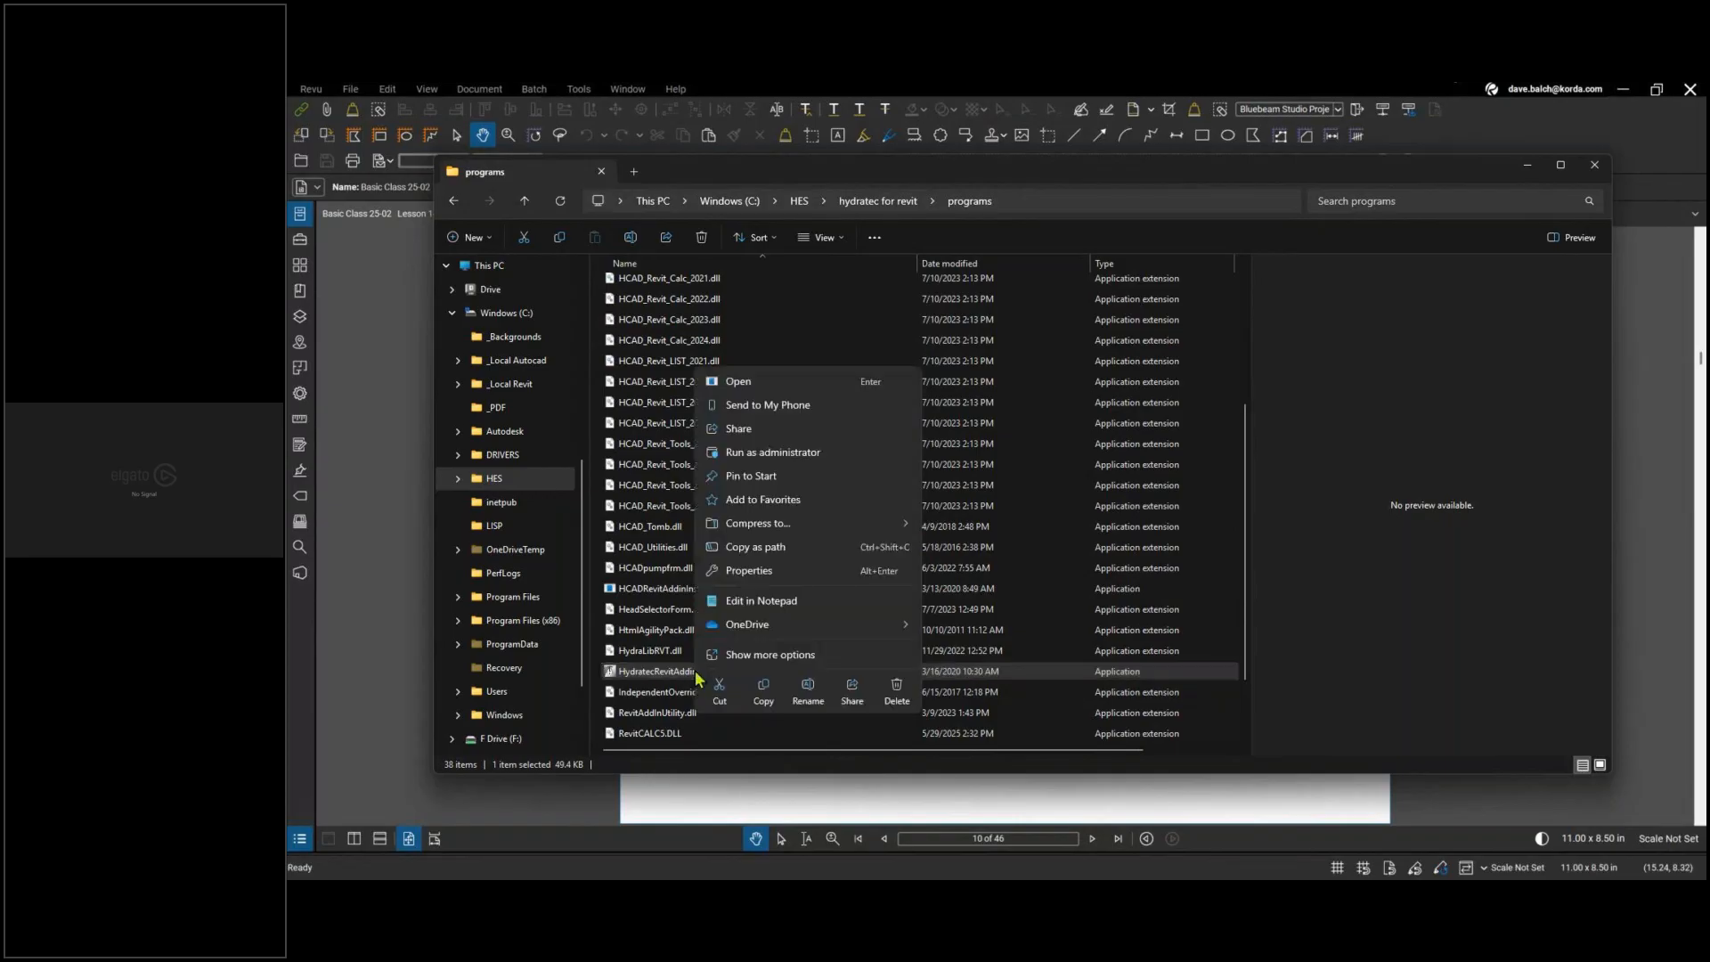
{"action": "left_click", "coordinate": [747, 656]}
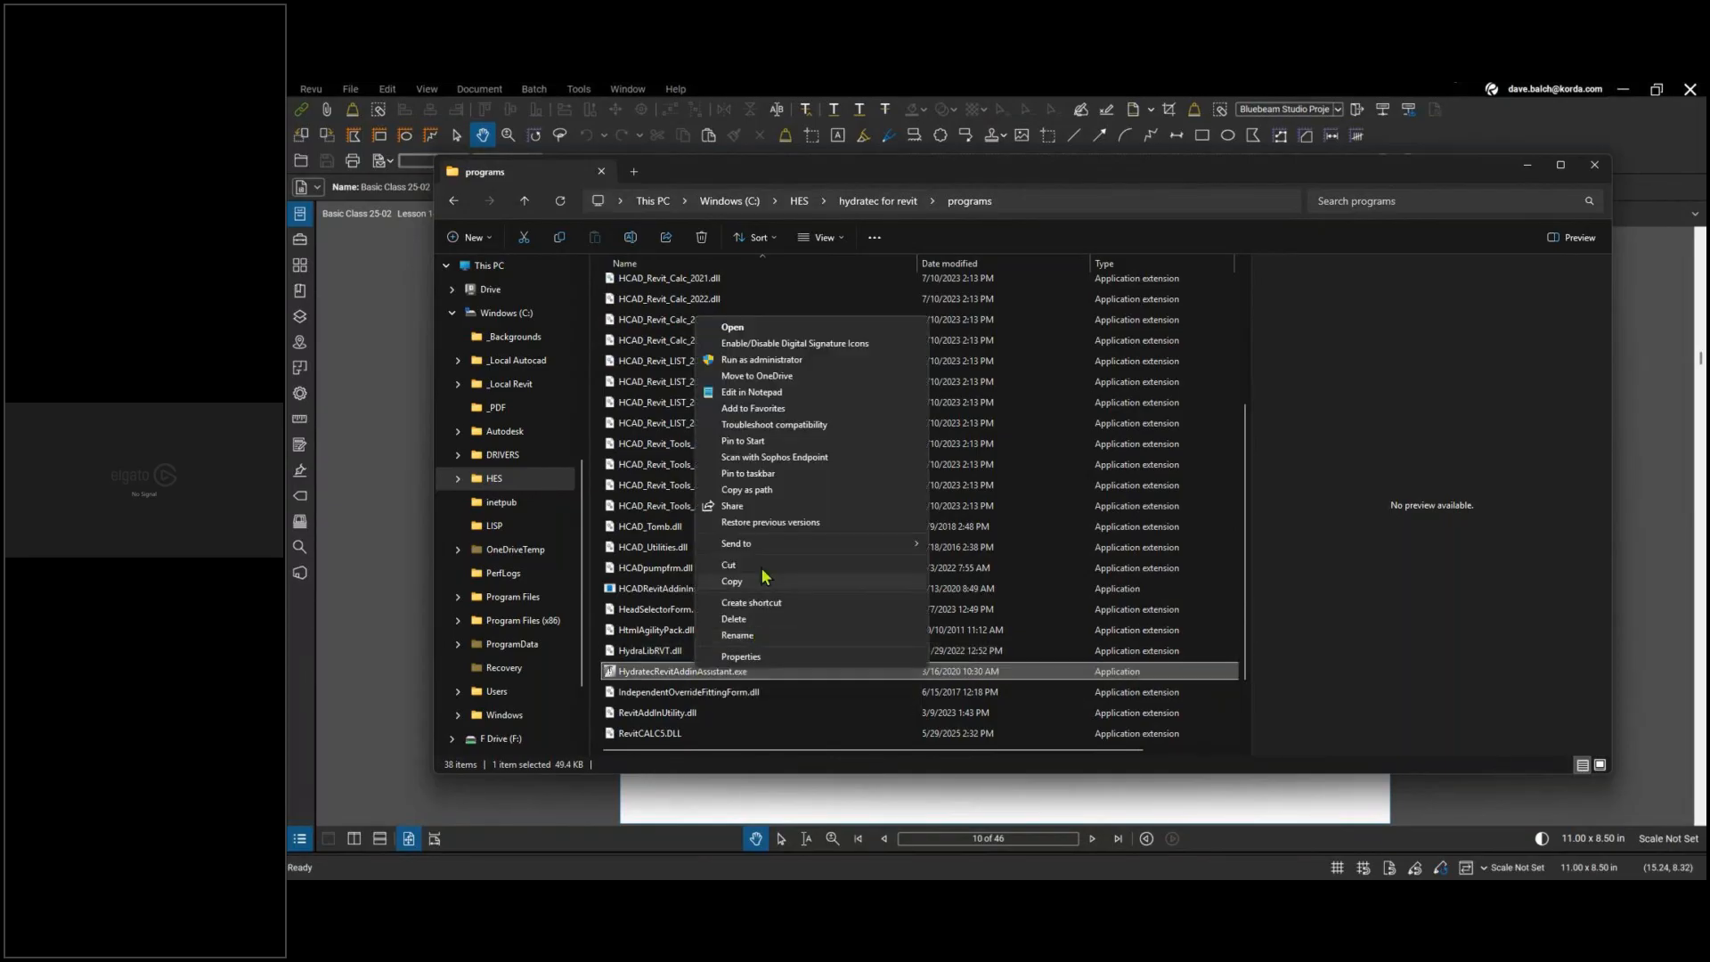
{"action": "left_click", "coordinate": [745, 360]}
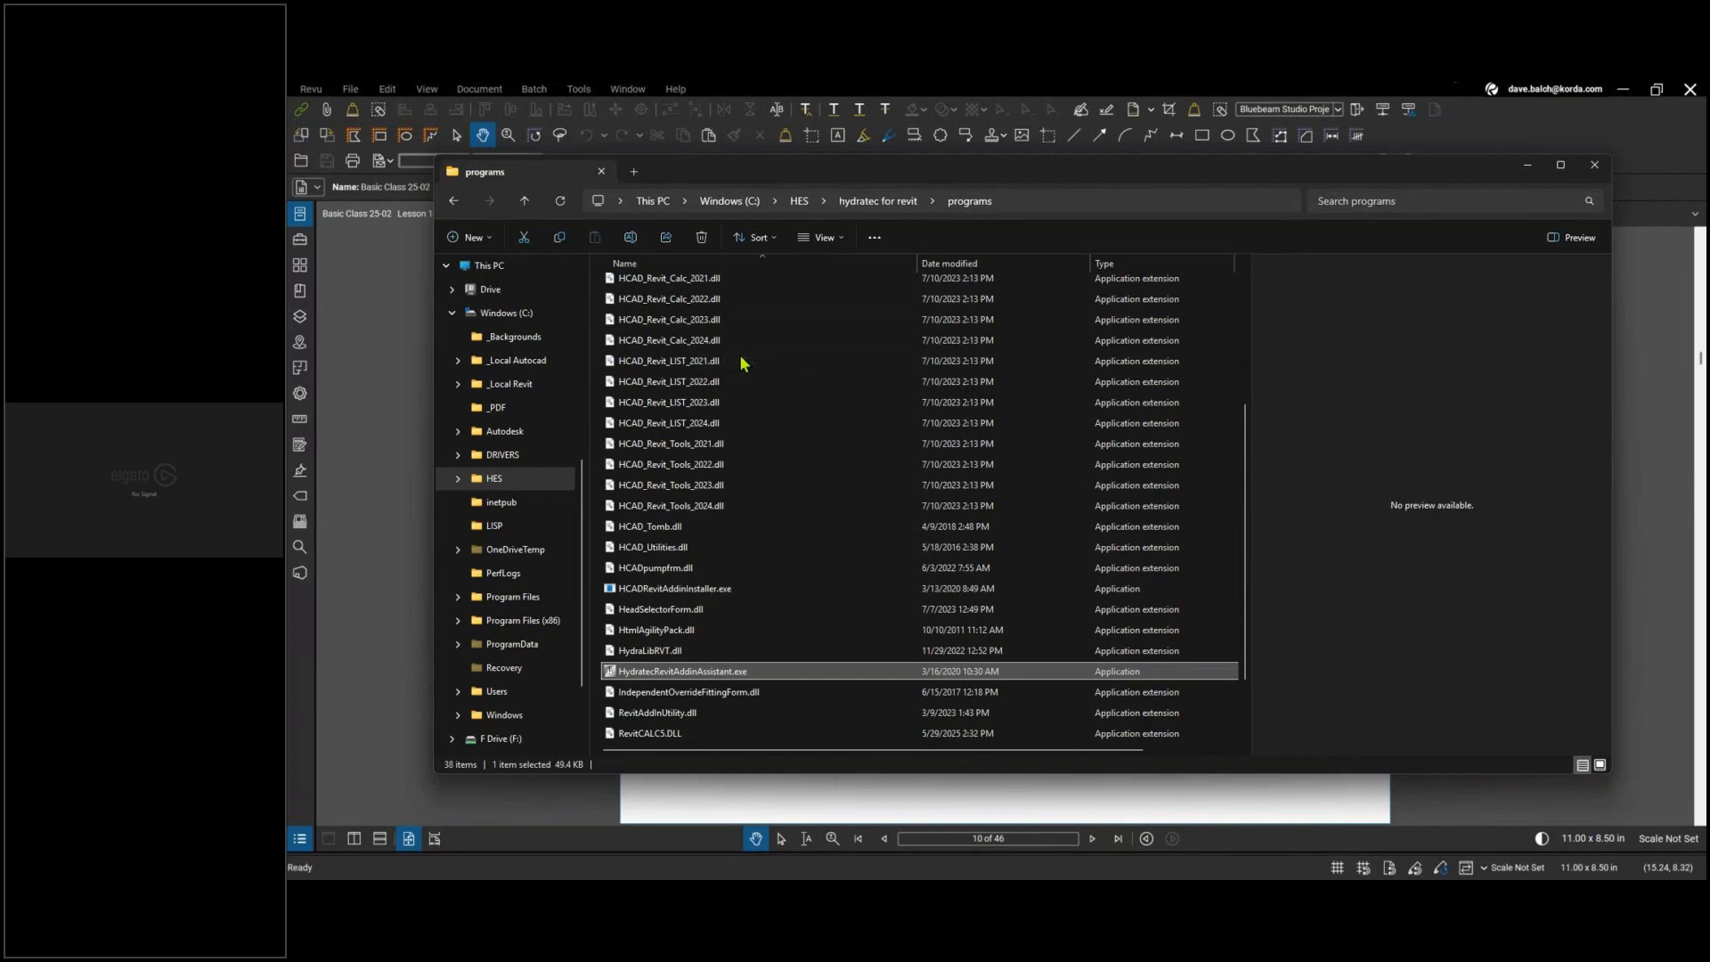
{"action": "left_click_drag", "start_coordinate": [1285, 495], "coordinate": [661, 371]}
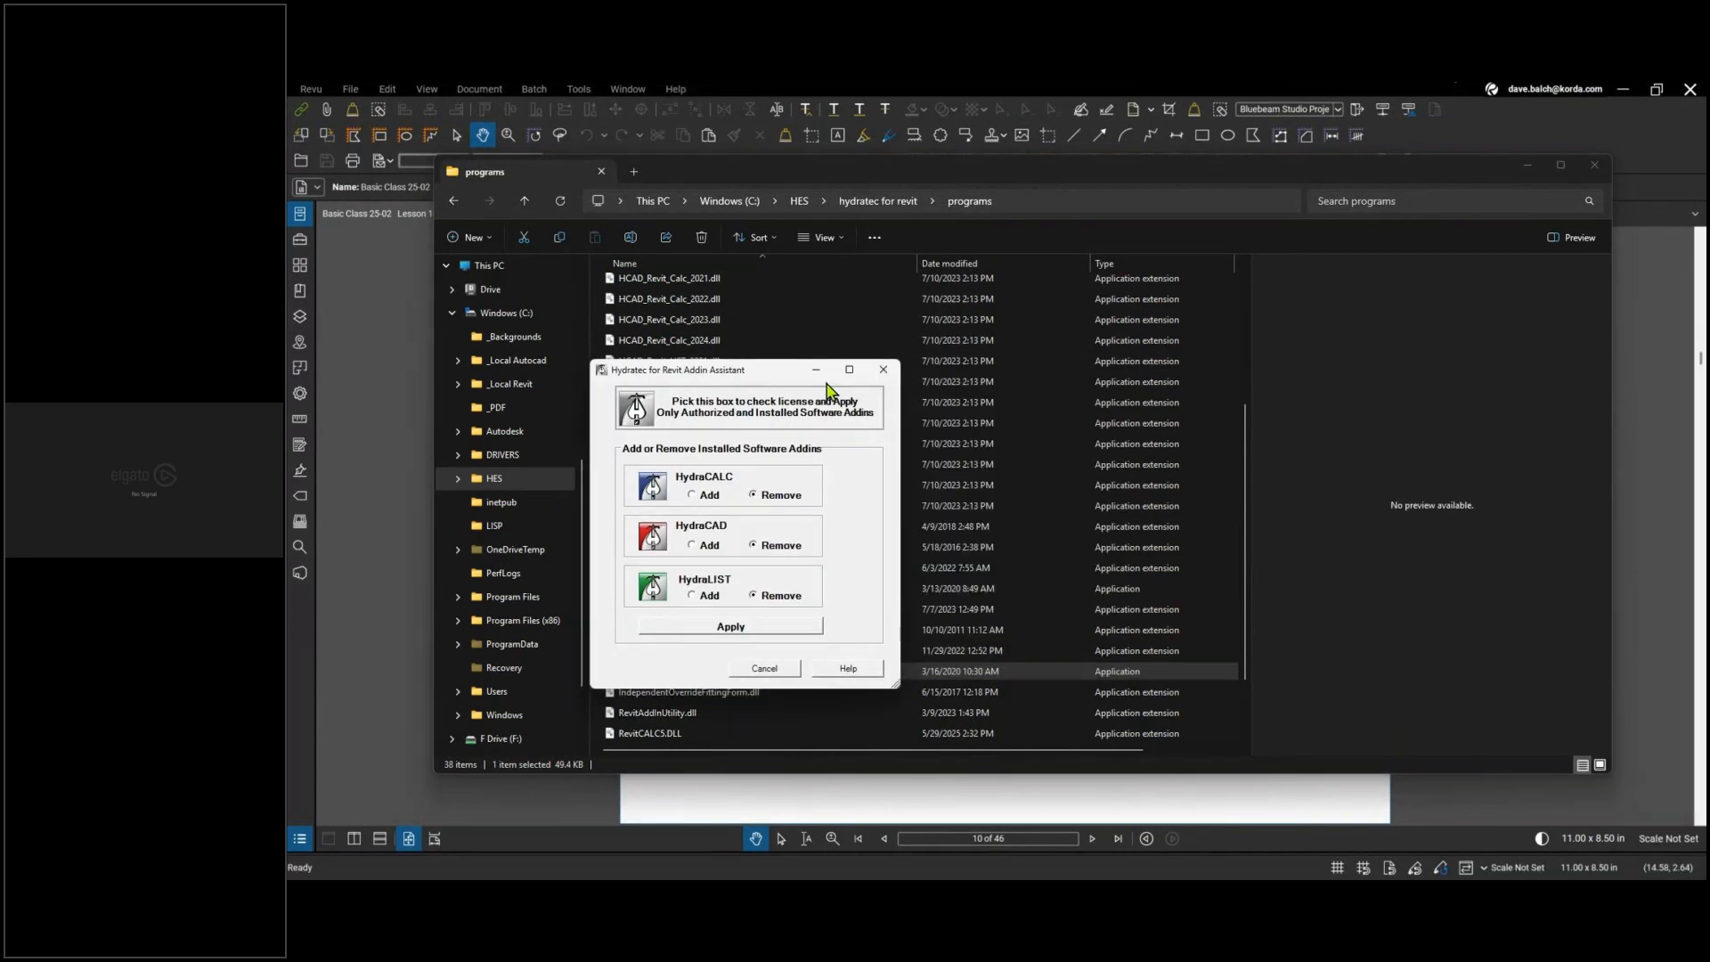
{"action": "left_click_drag", "start_coordinate": [779, 379], "coordinate": [1024, 381]}
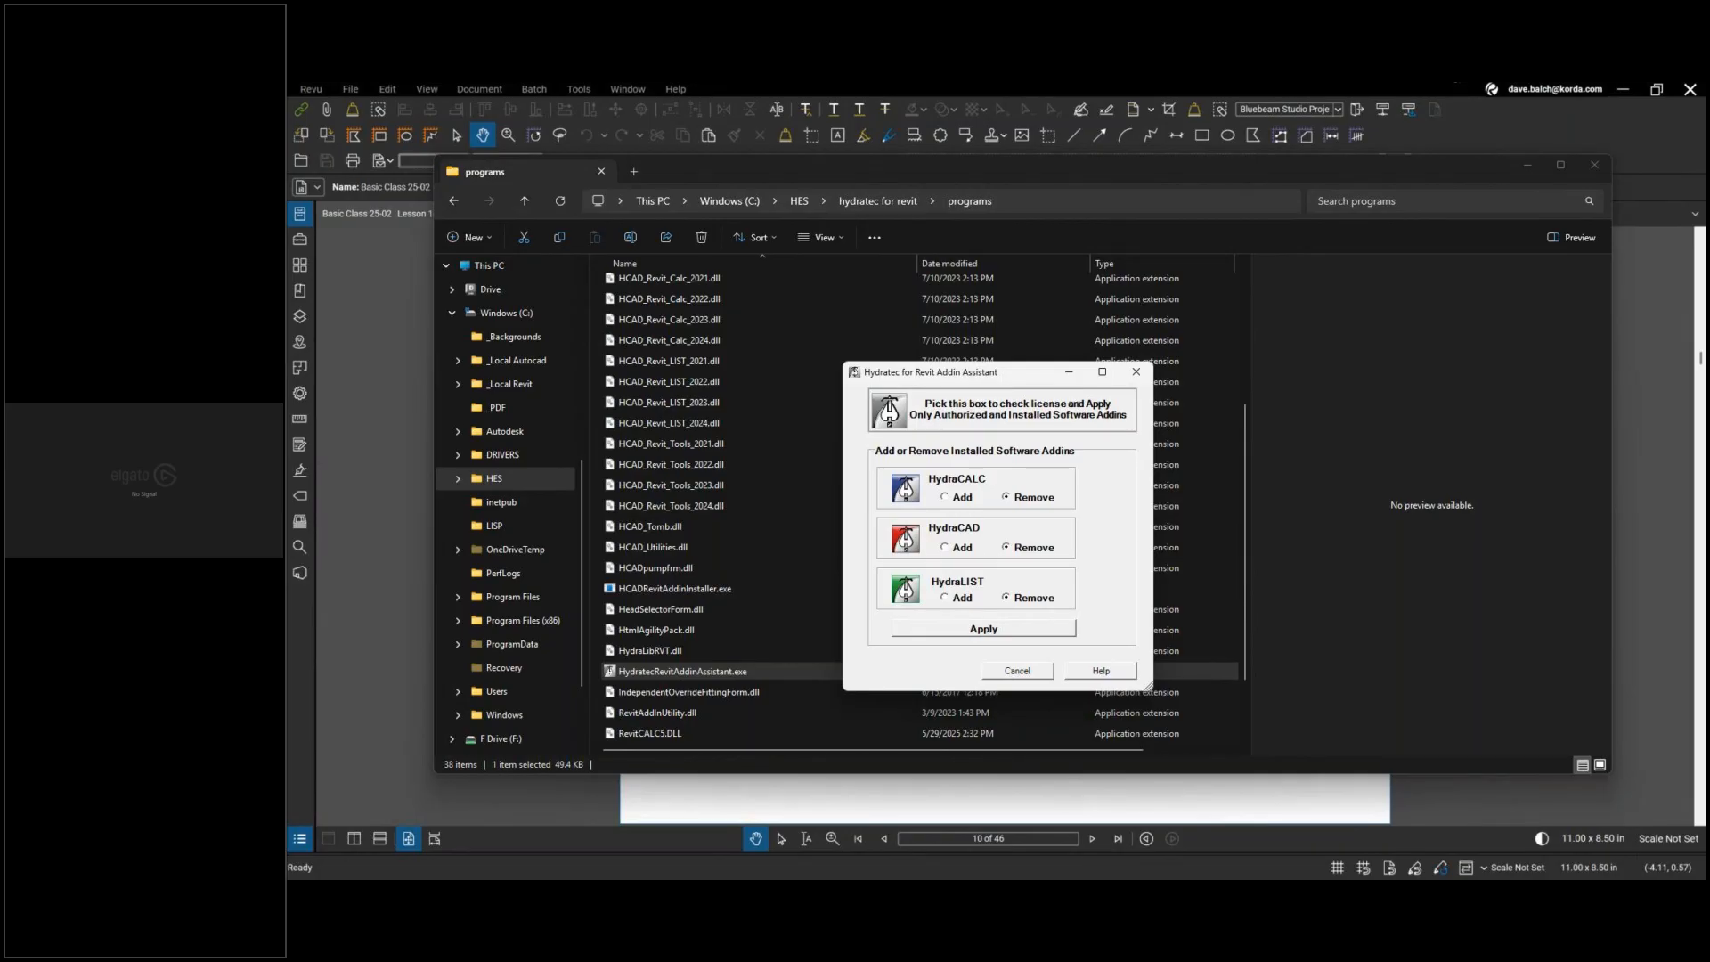
{"action": "left_click", "coordinate": [1011, 673]}
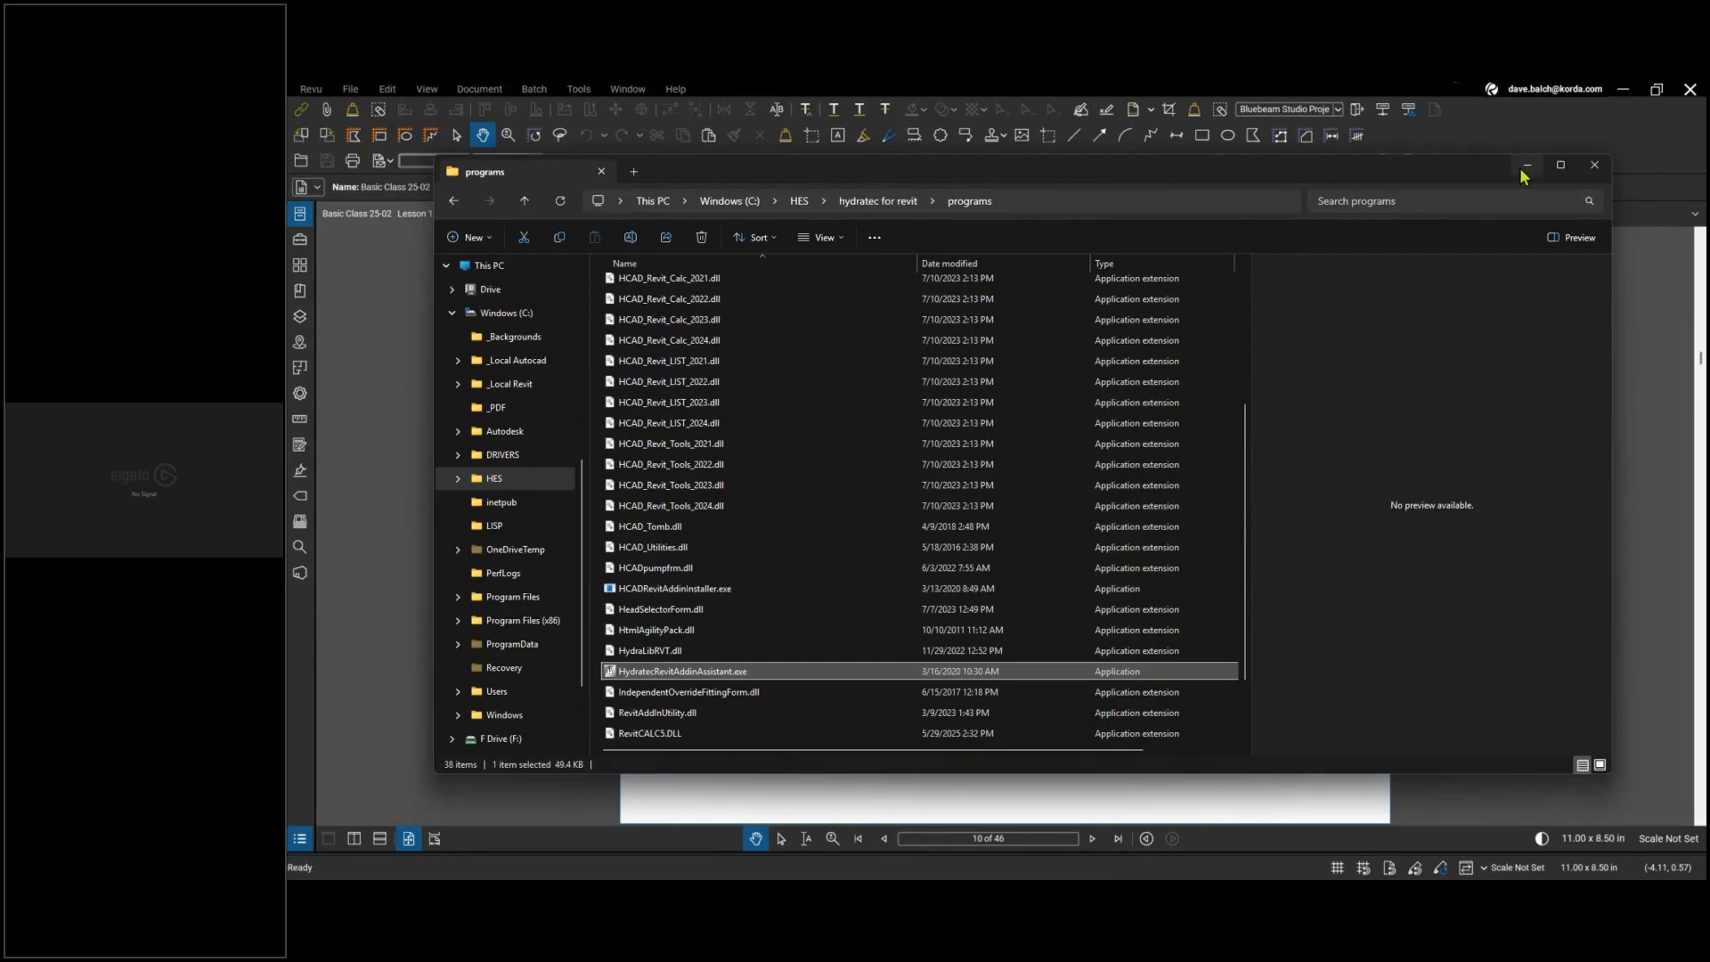
{"action": "left_click", "coordinate": [1527, 166]}
Read slide 11 on checking Setup for each ribbon, and switch to Revit to launch HydraCAD's Setup
{"action": "left_click", "coordinate": [1092, 840]}
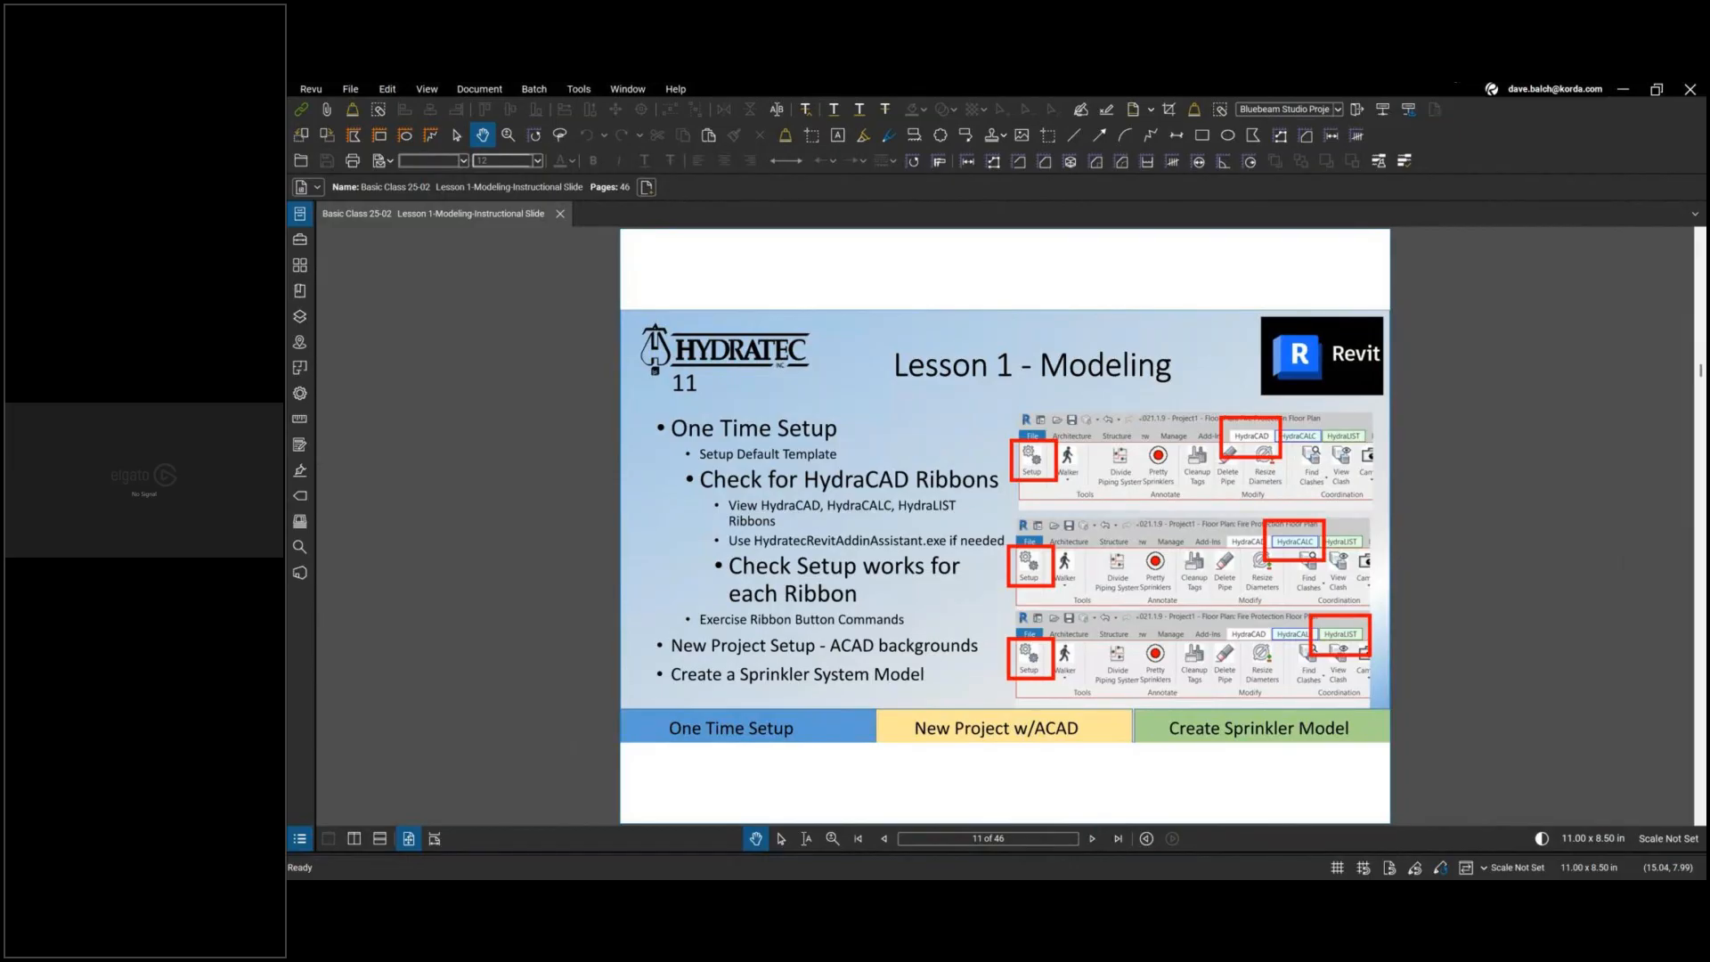
{"action": "key", "text": "alt+Tab"}
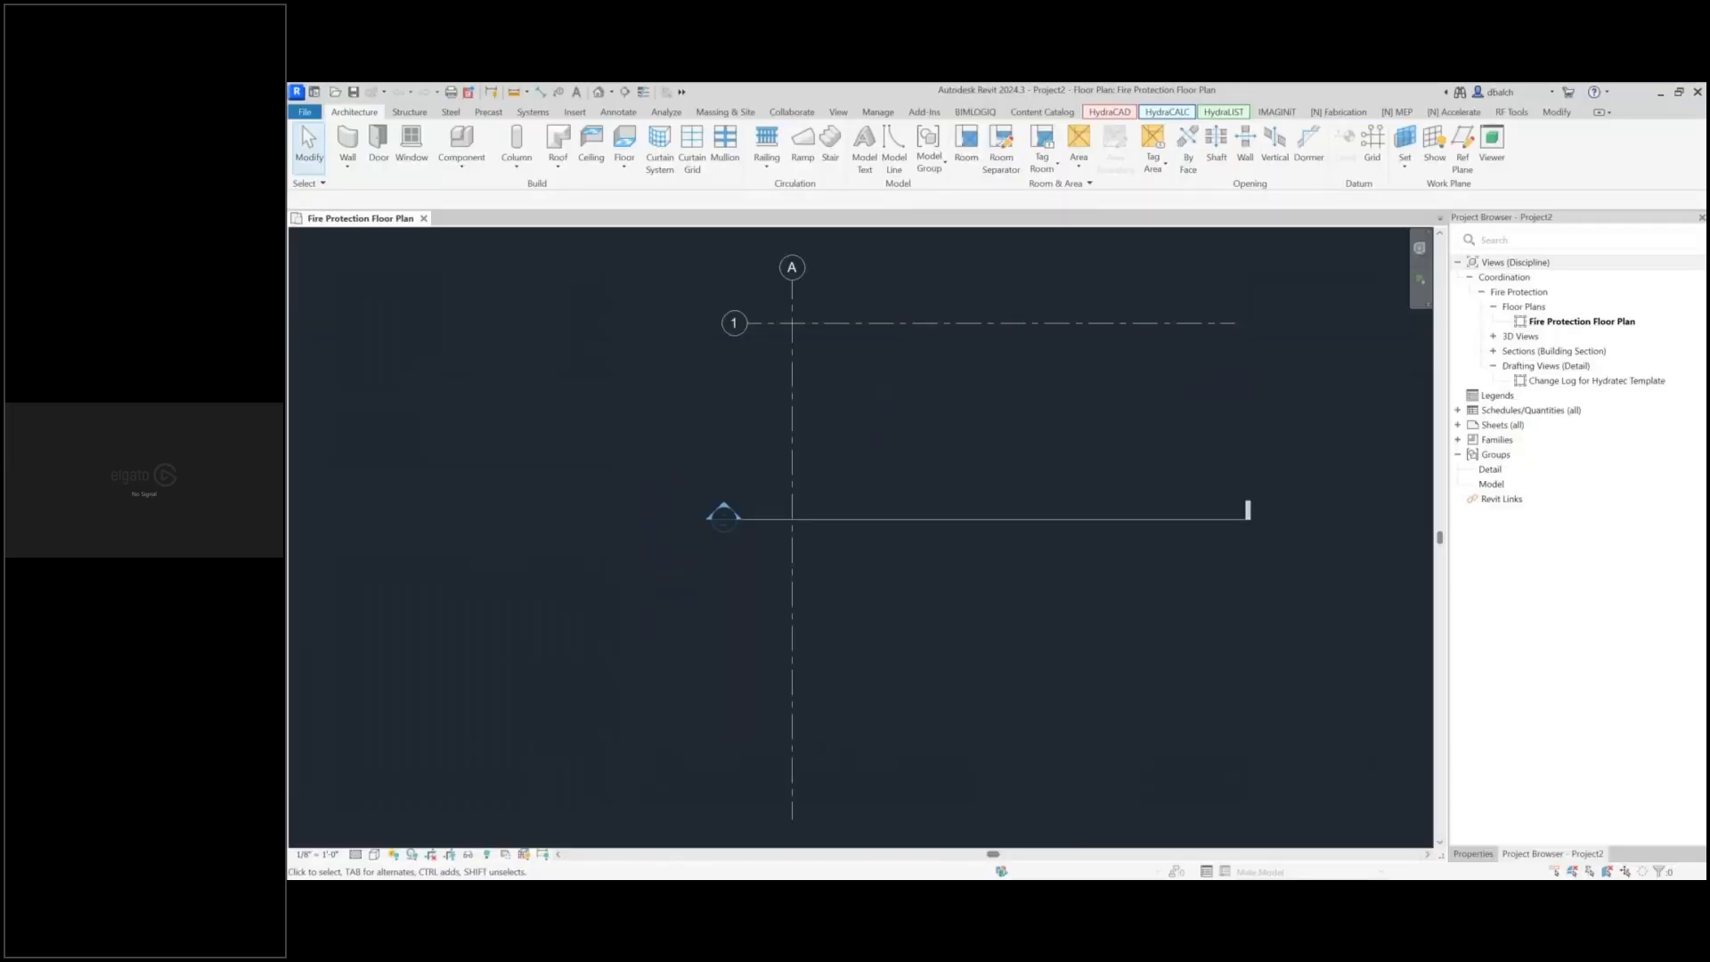
{"action": "left_click", "coordinate": [1109, 112]}
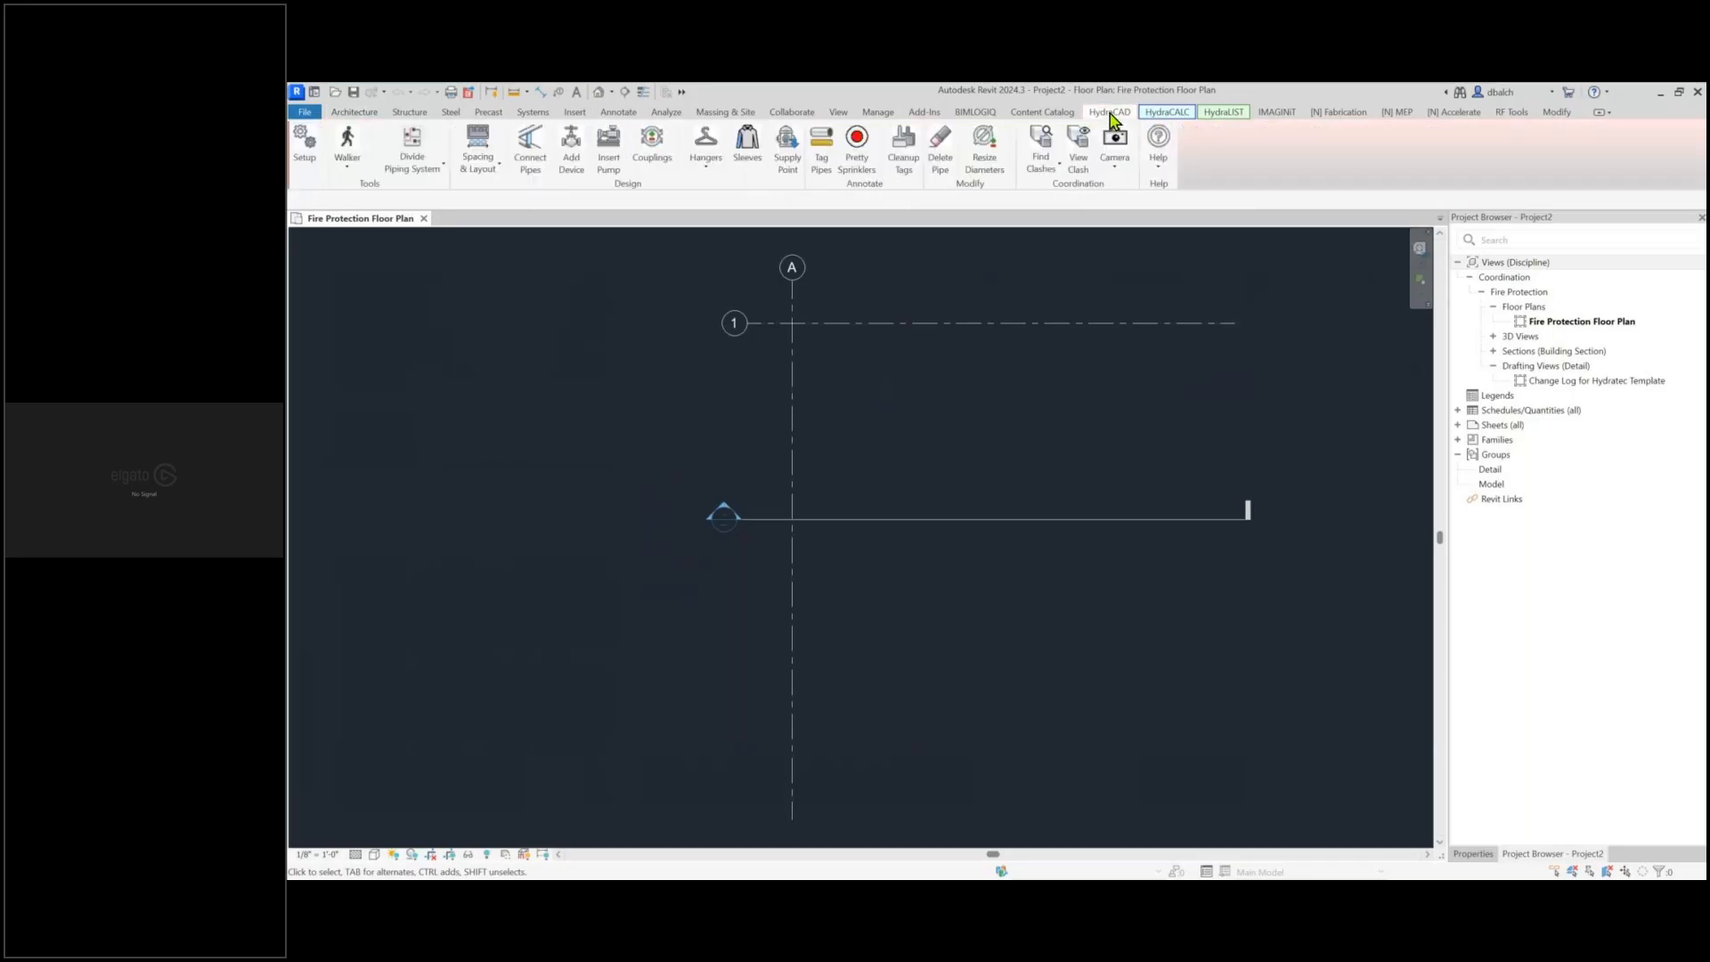
{"action": "left_click", "coordinate": [306, 160]}
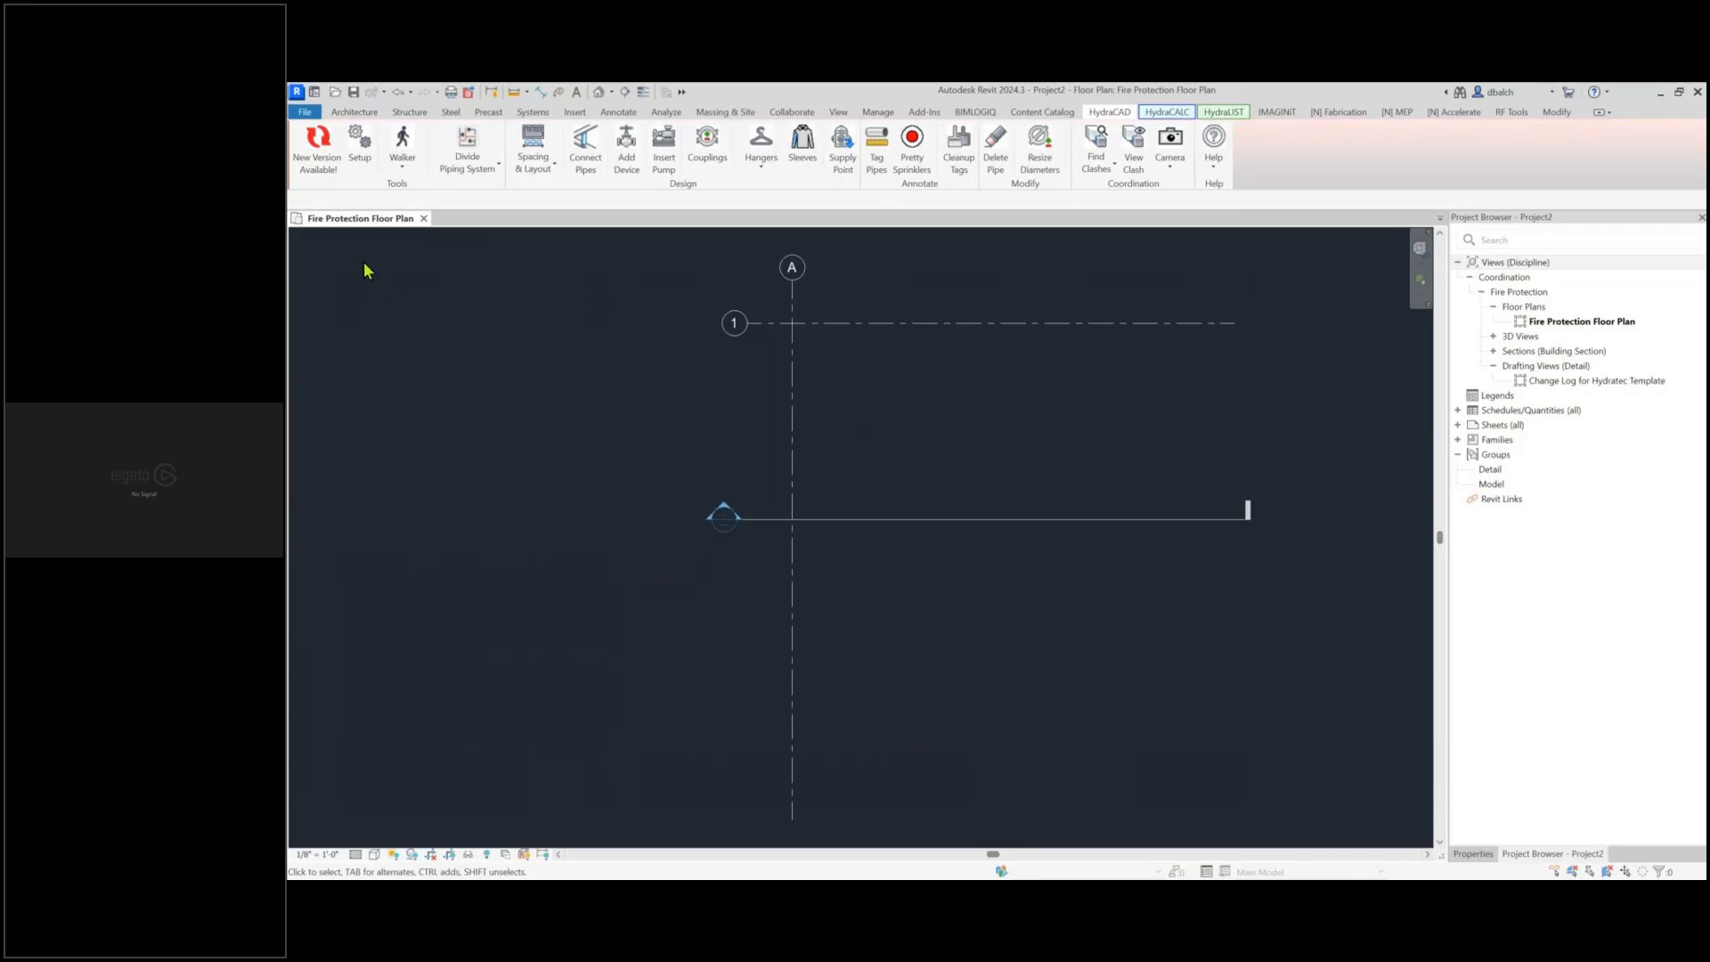
Open Hydratec's new-version notice and follow the Hydratec for Revit Ver26 Upgrade Folder link through to ShareFile
{"action": "left_click", "coordinate": [314, 163]}
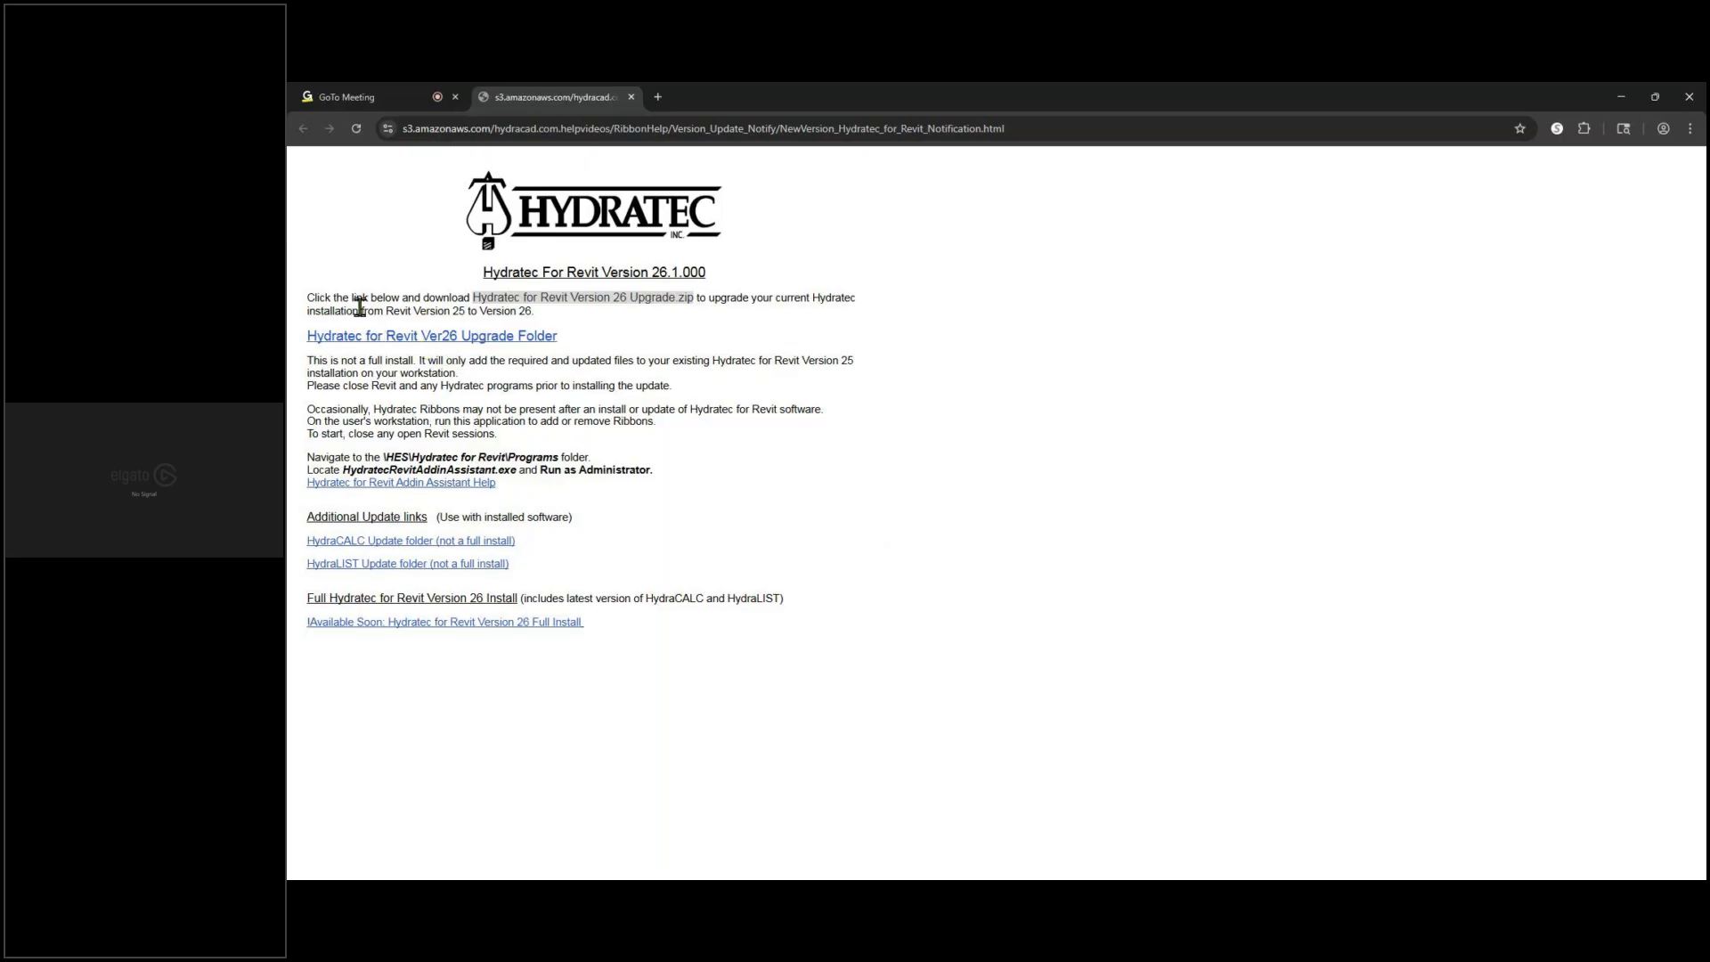
{"action": "left_click", "coordinate": [485, 339]}
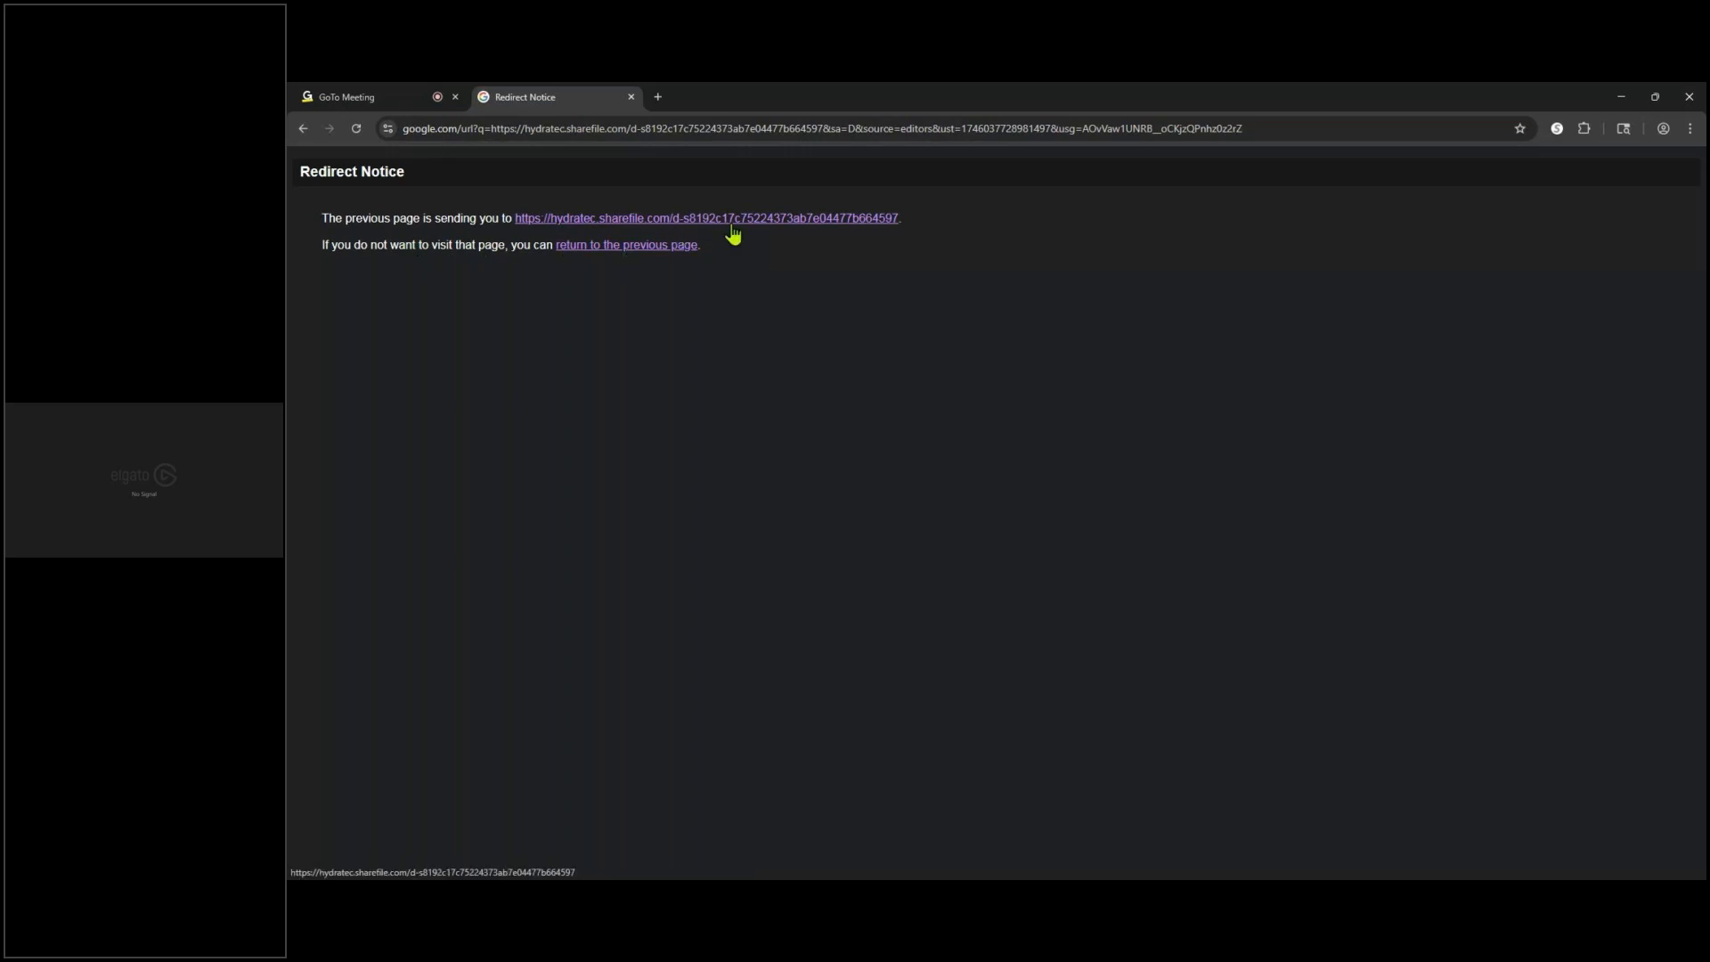
{"action": "left_click", "coordinate": [759, 223]}
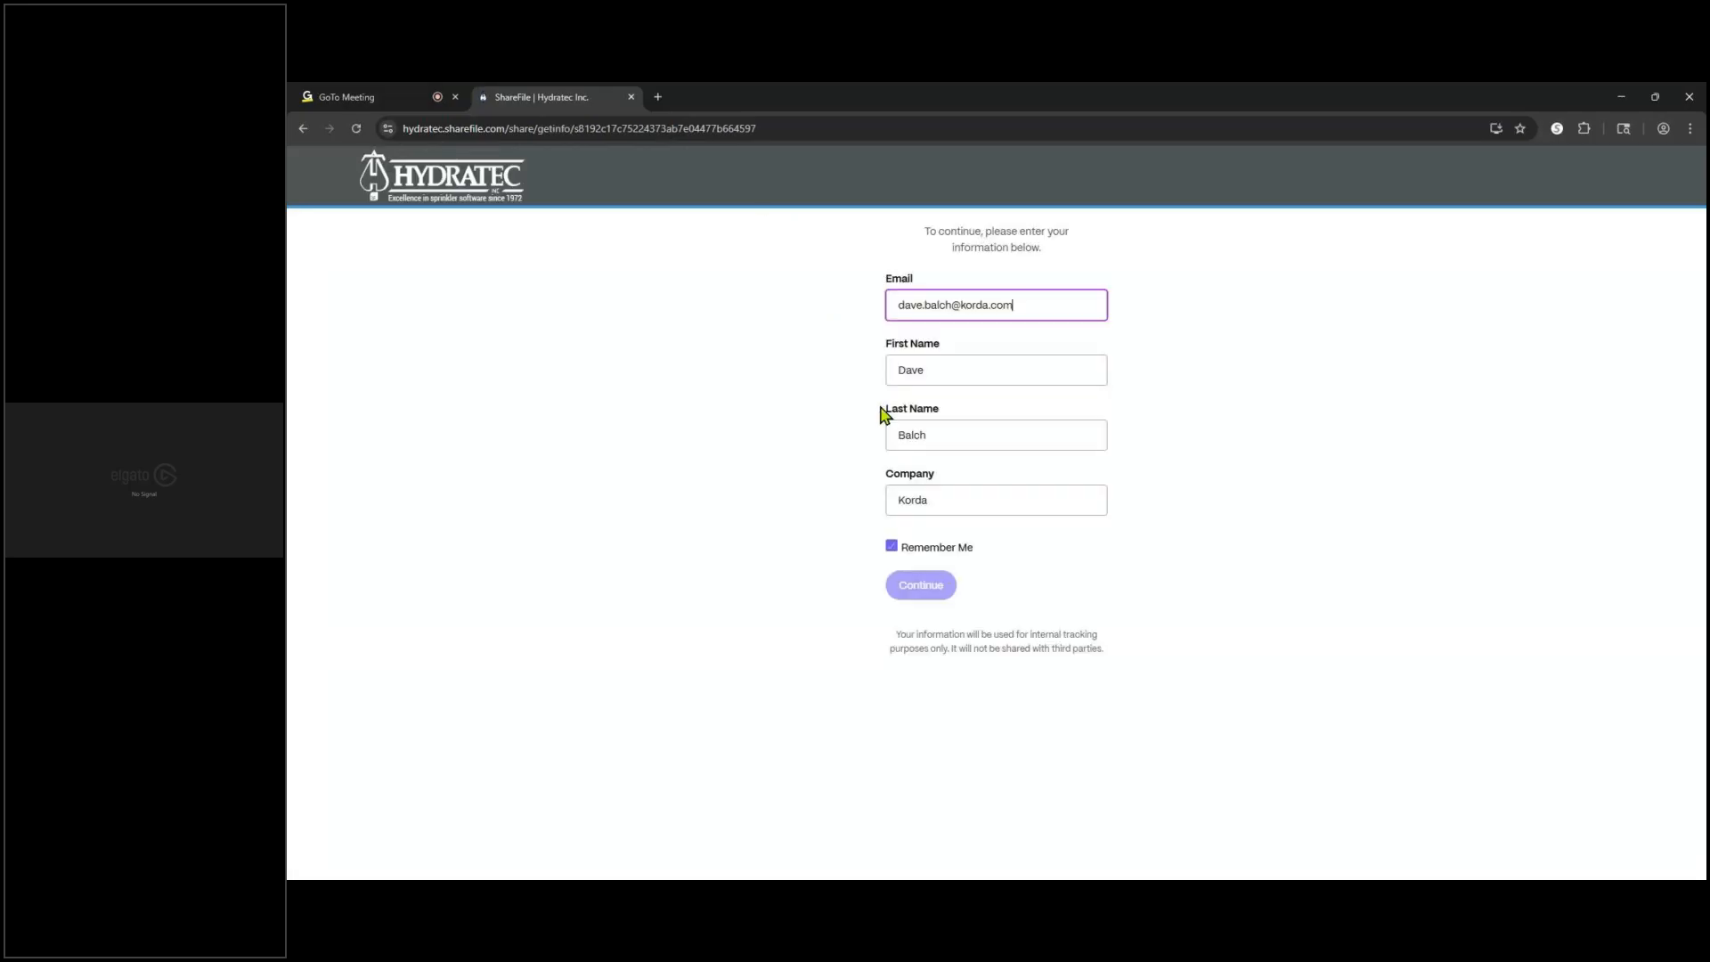
Start ShareFile's robot check and answer its traffic lights image challenge
{"action": "left_click", "coordinate": [909, 560]}
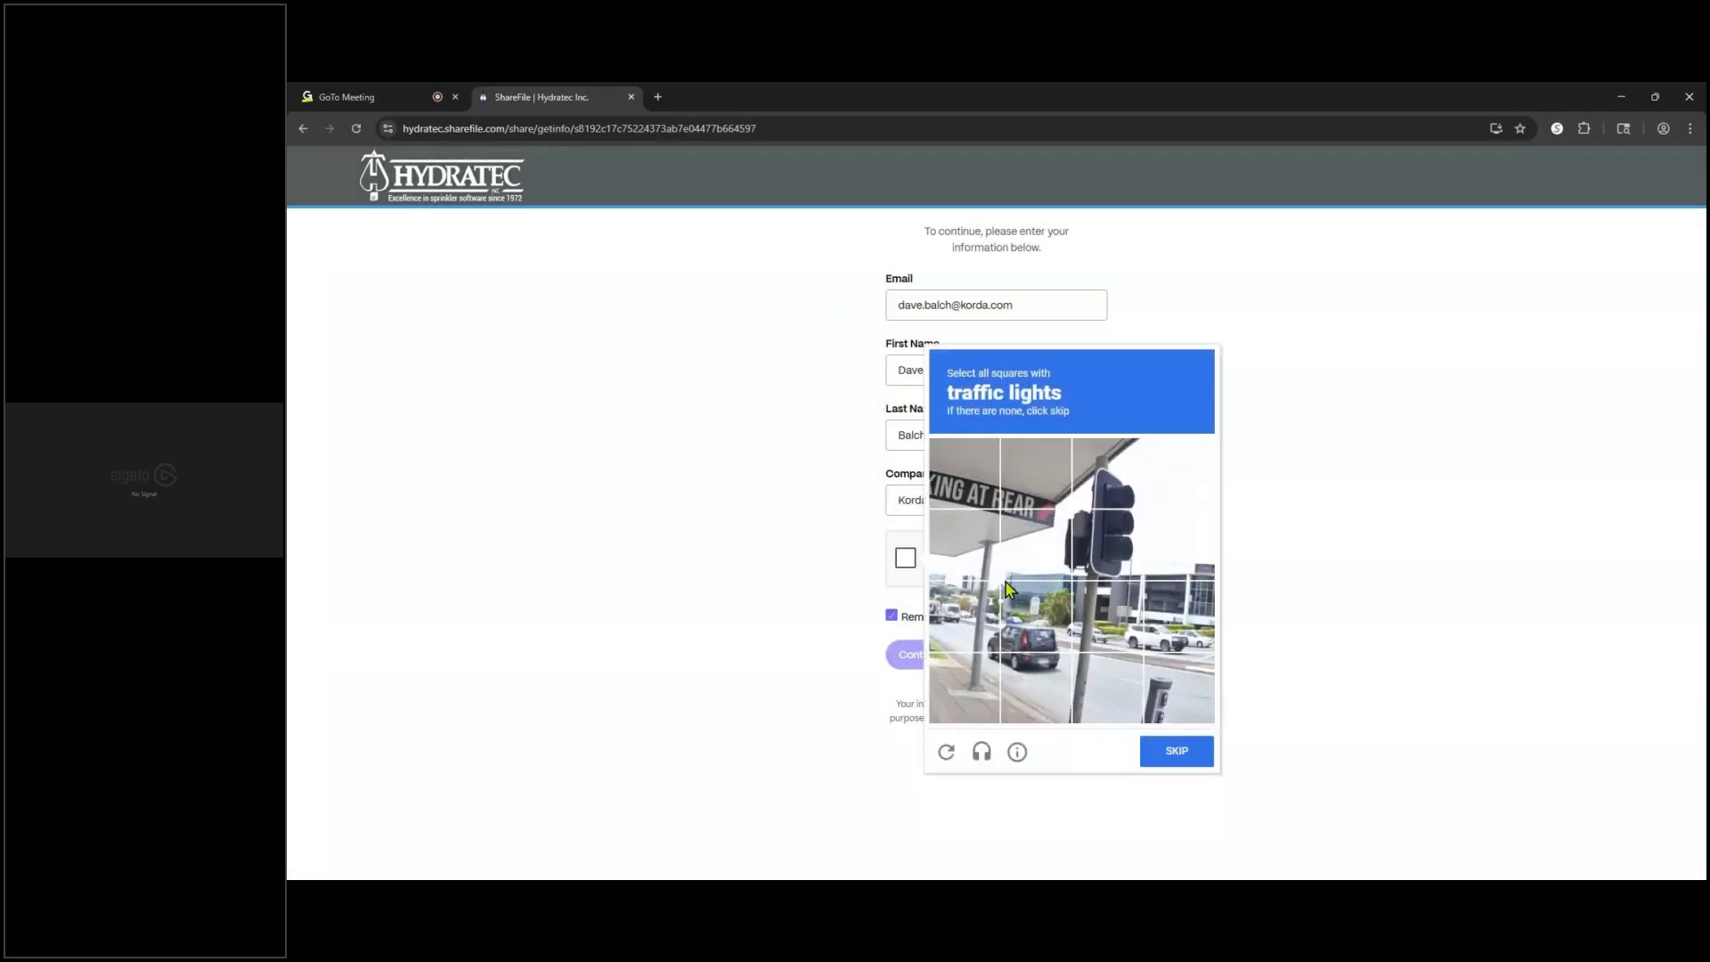
{"action": "left_click", "coordinate": [1118, 548]}
{"action": "left_click", "coordinate": [1118, 497]}
{"action": "left_click", "coordinate": [1043, 544]}
{"action": "left_click", "coordinate": [1172, 748]}
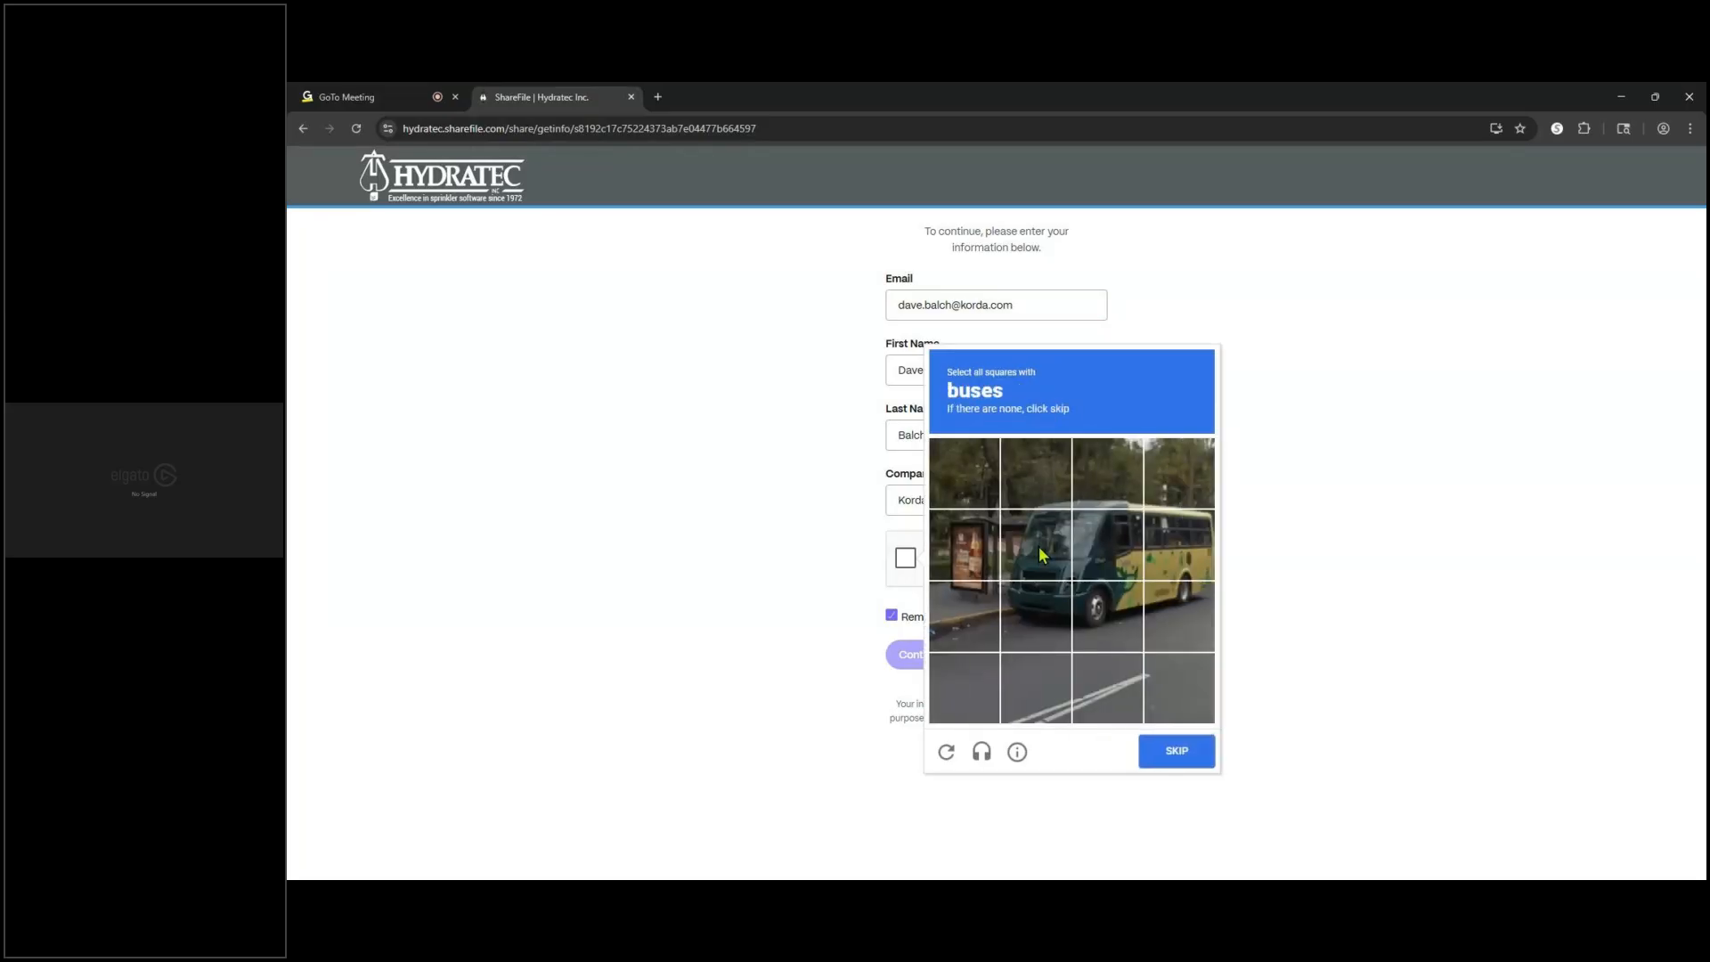
Answer the buses image challenge and submit the visitor information form to reach the shared upgrade file
{"action": "left_click", "coordinate": [1040, 555]}
{"action": "left_click", "coordinate": [1036, 473]}
{"action": "left_click", "coordinate": [1107, 473]}
{"action": "left_click", "coordinate": [1178, 473]}
{"action": "left_click", "coordinate": [1179, 544]}
{"action": "left_click", "coordinate": [1108, 544]}
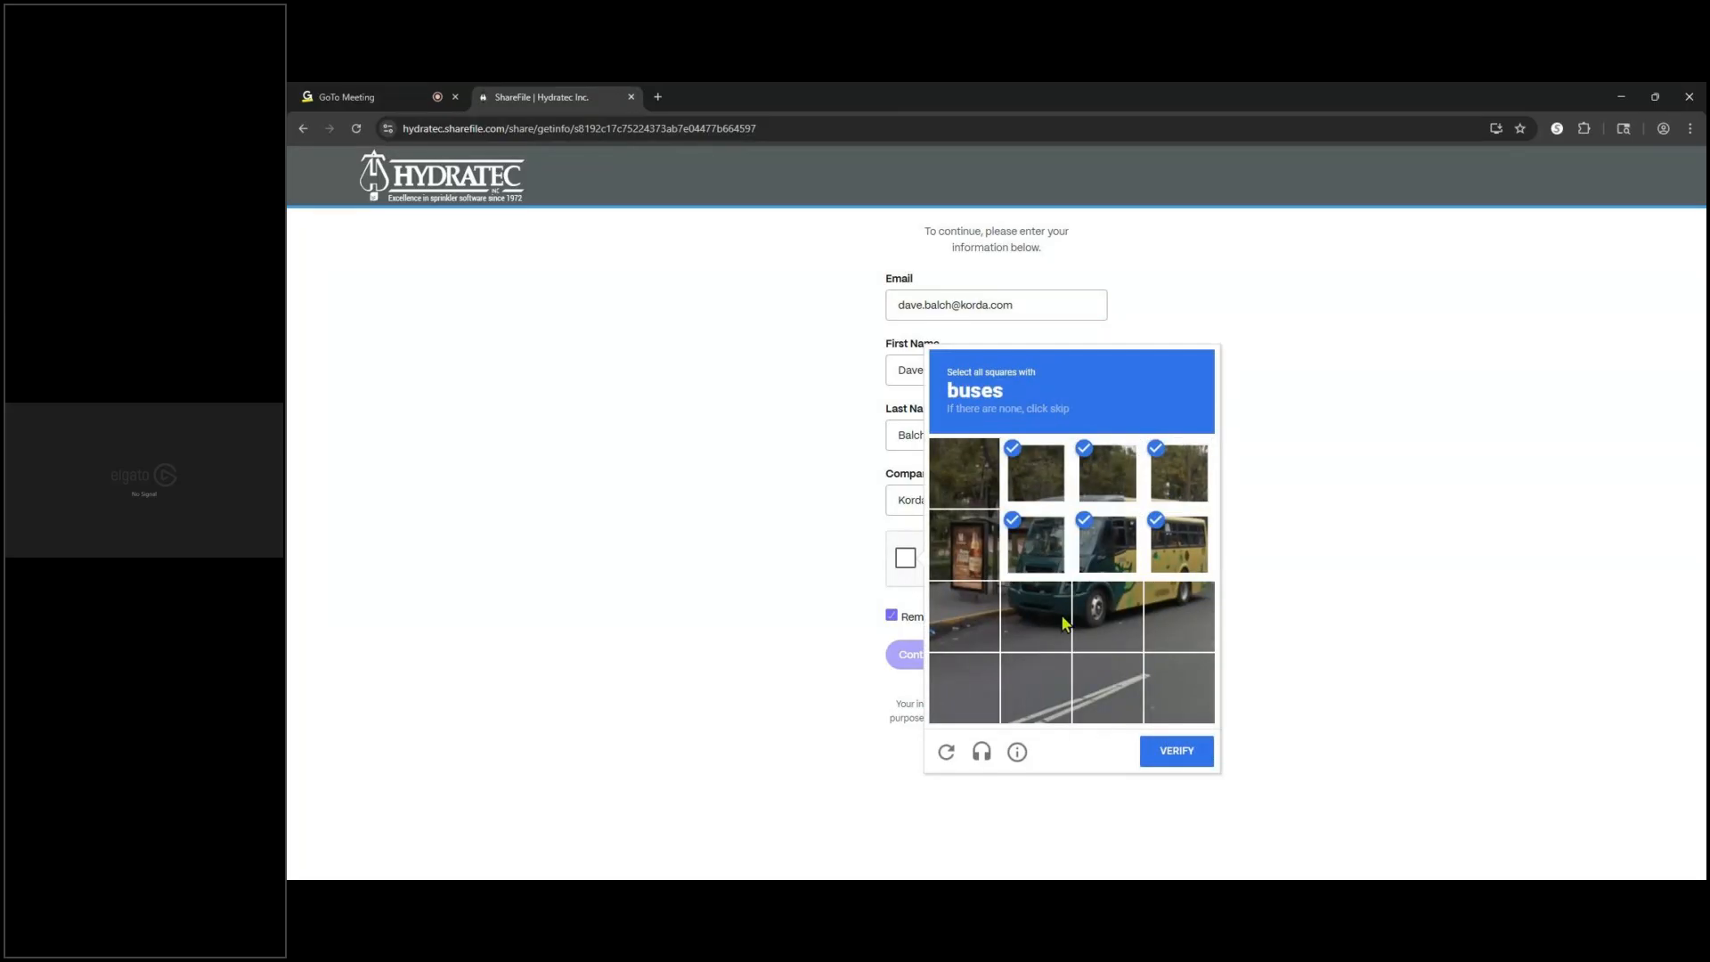
{"action": "left_click", "coordinate": [1060, 618]}
{"action": "left_click", "coordinate": [1169, 751]}
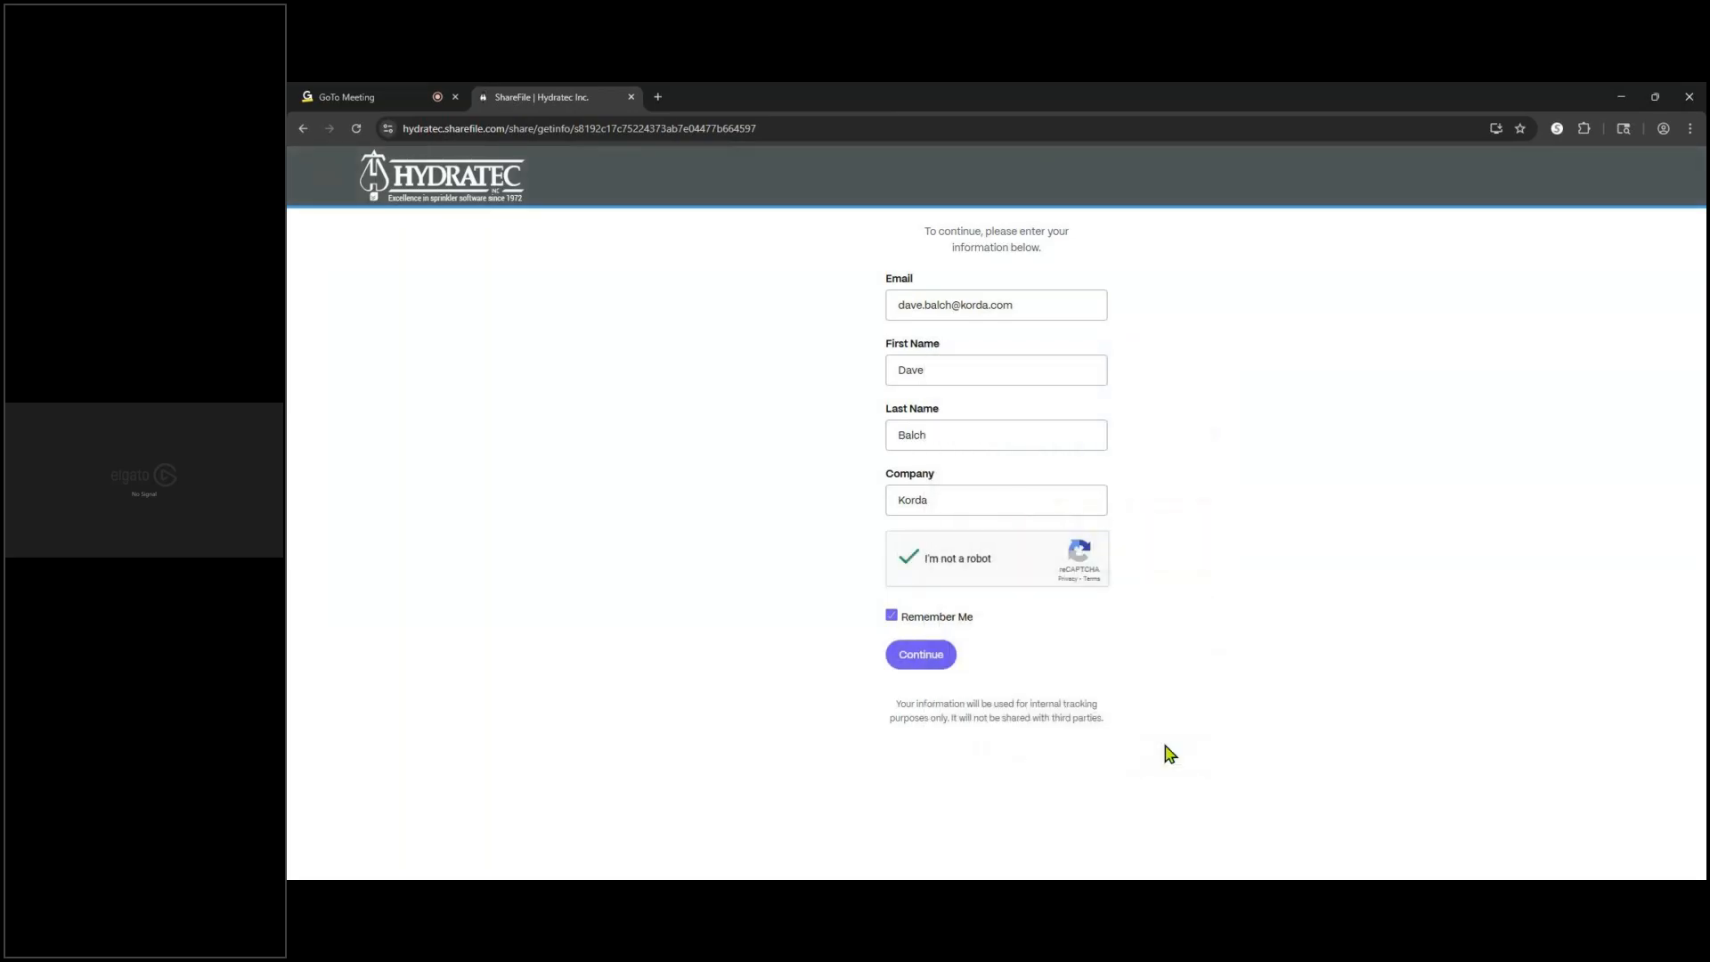
{"action": "left_click", "coordinate": [921, 658]}
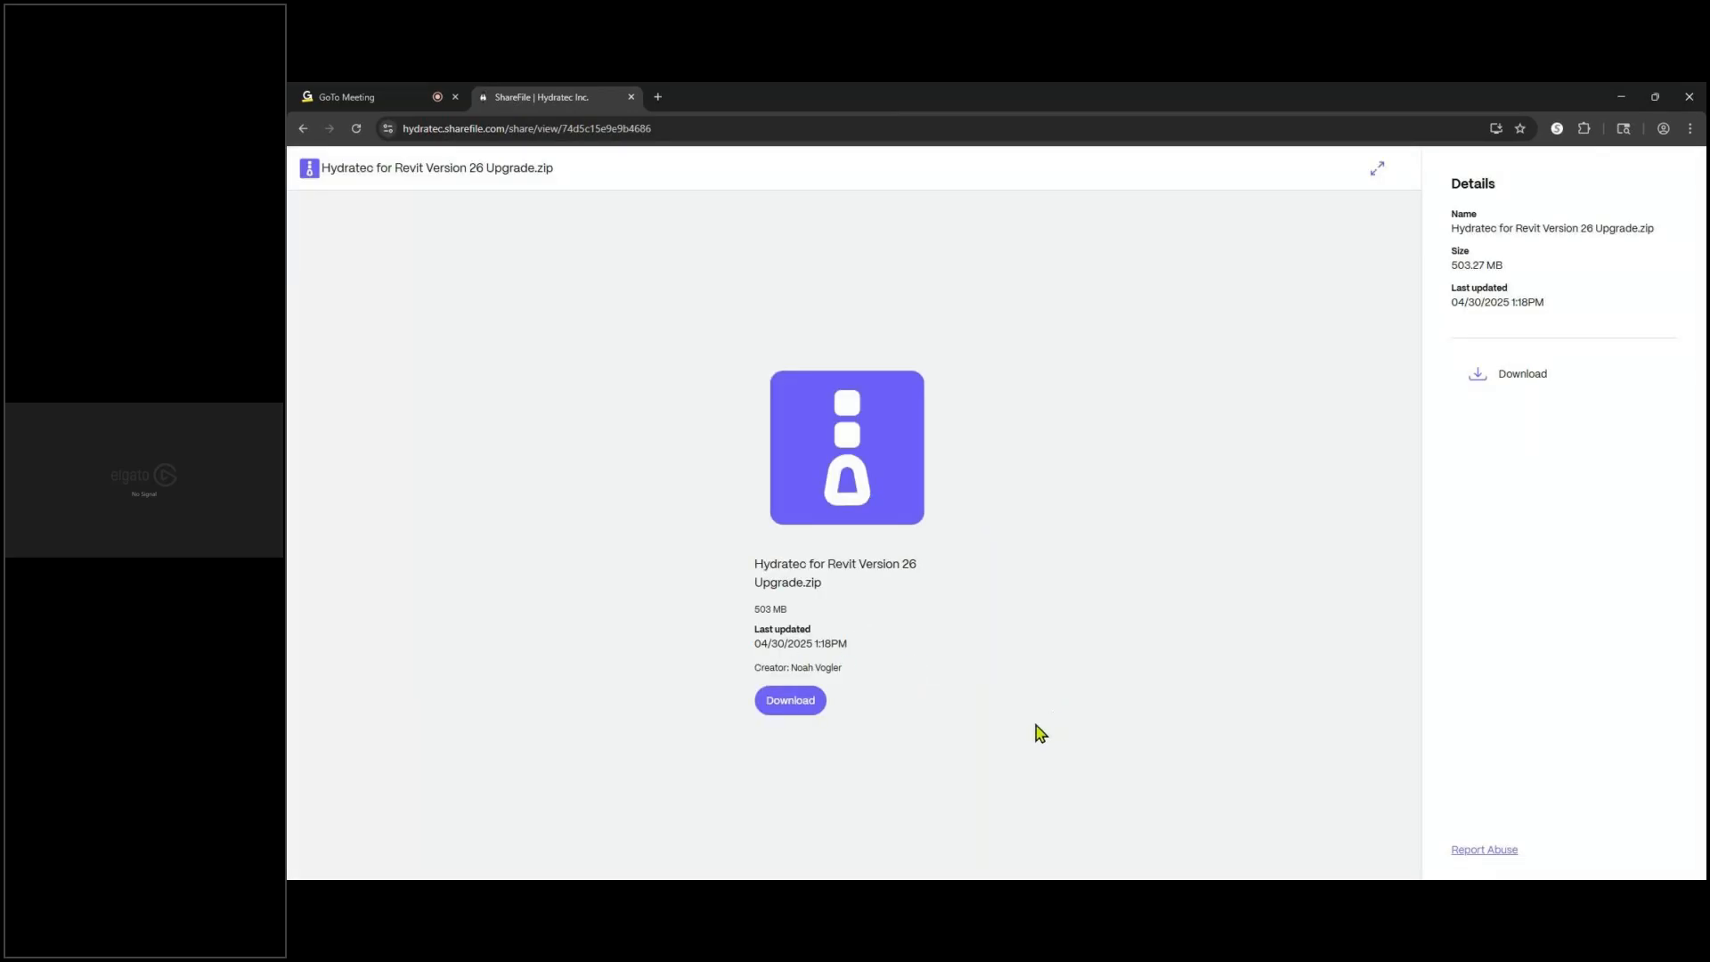
Save Hydratec for Revit Version 26 Upgrade.zip to Downloads, check its progress, and move the browser aside to return to Revit
{"action": "left_click", "coordinate": [783, 705]}
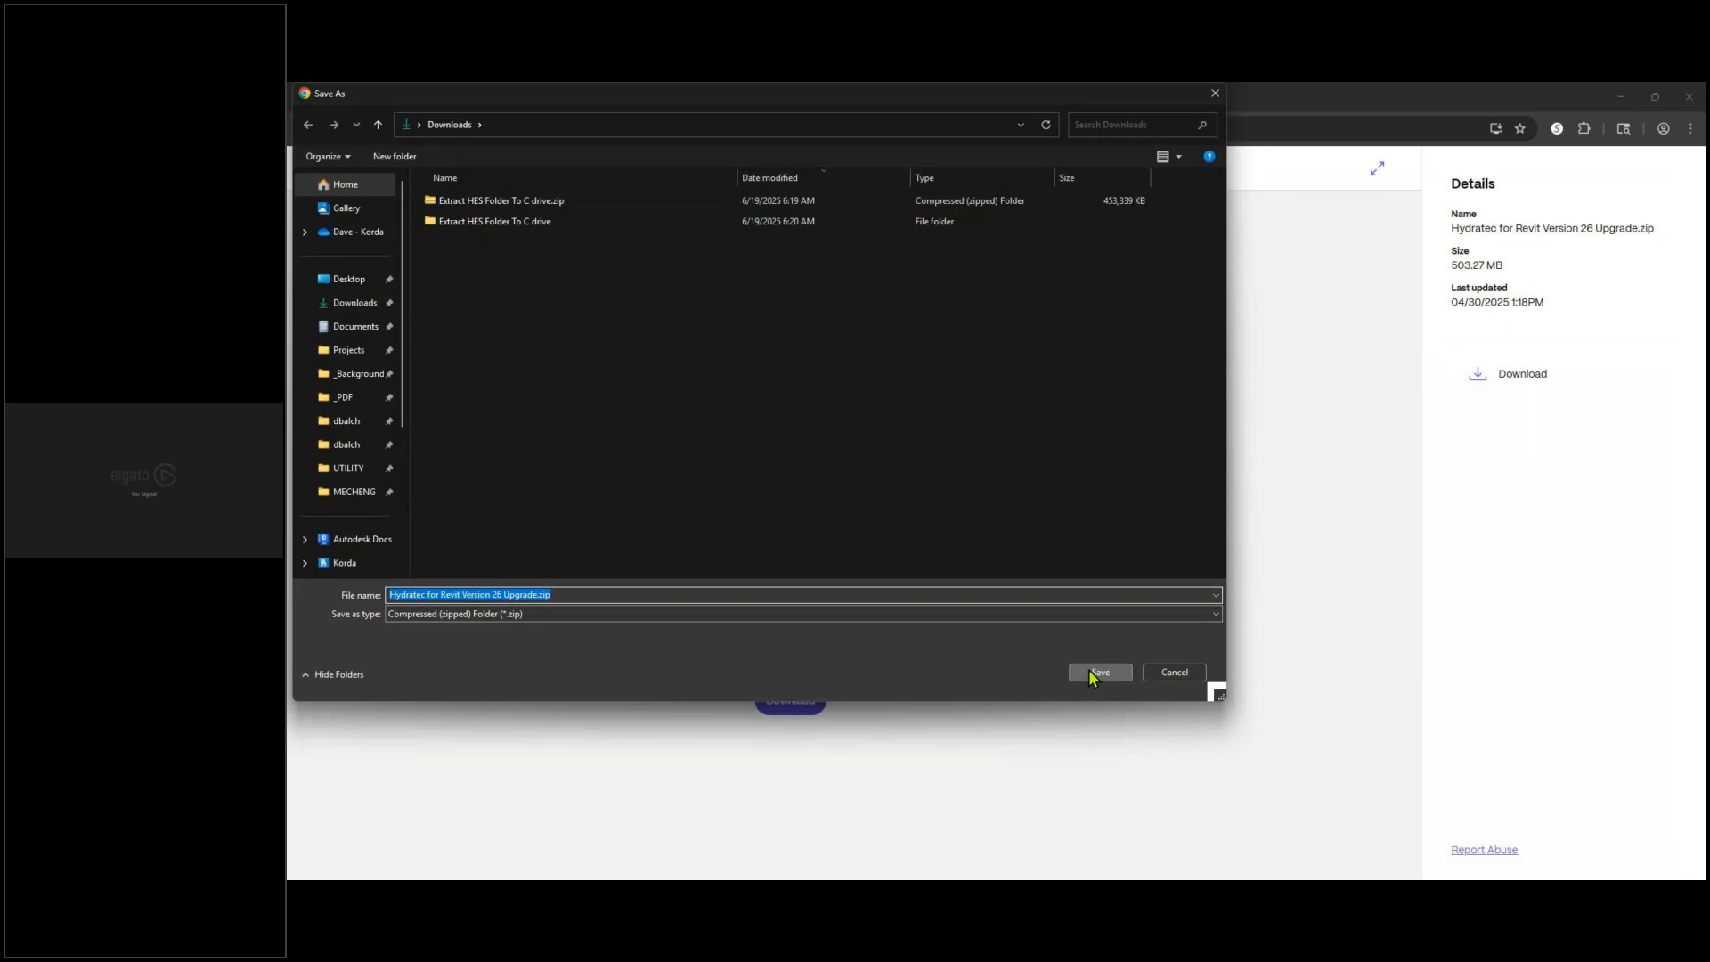
{"action": "left_click", "coordinate": [1098, 672]}
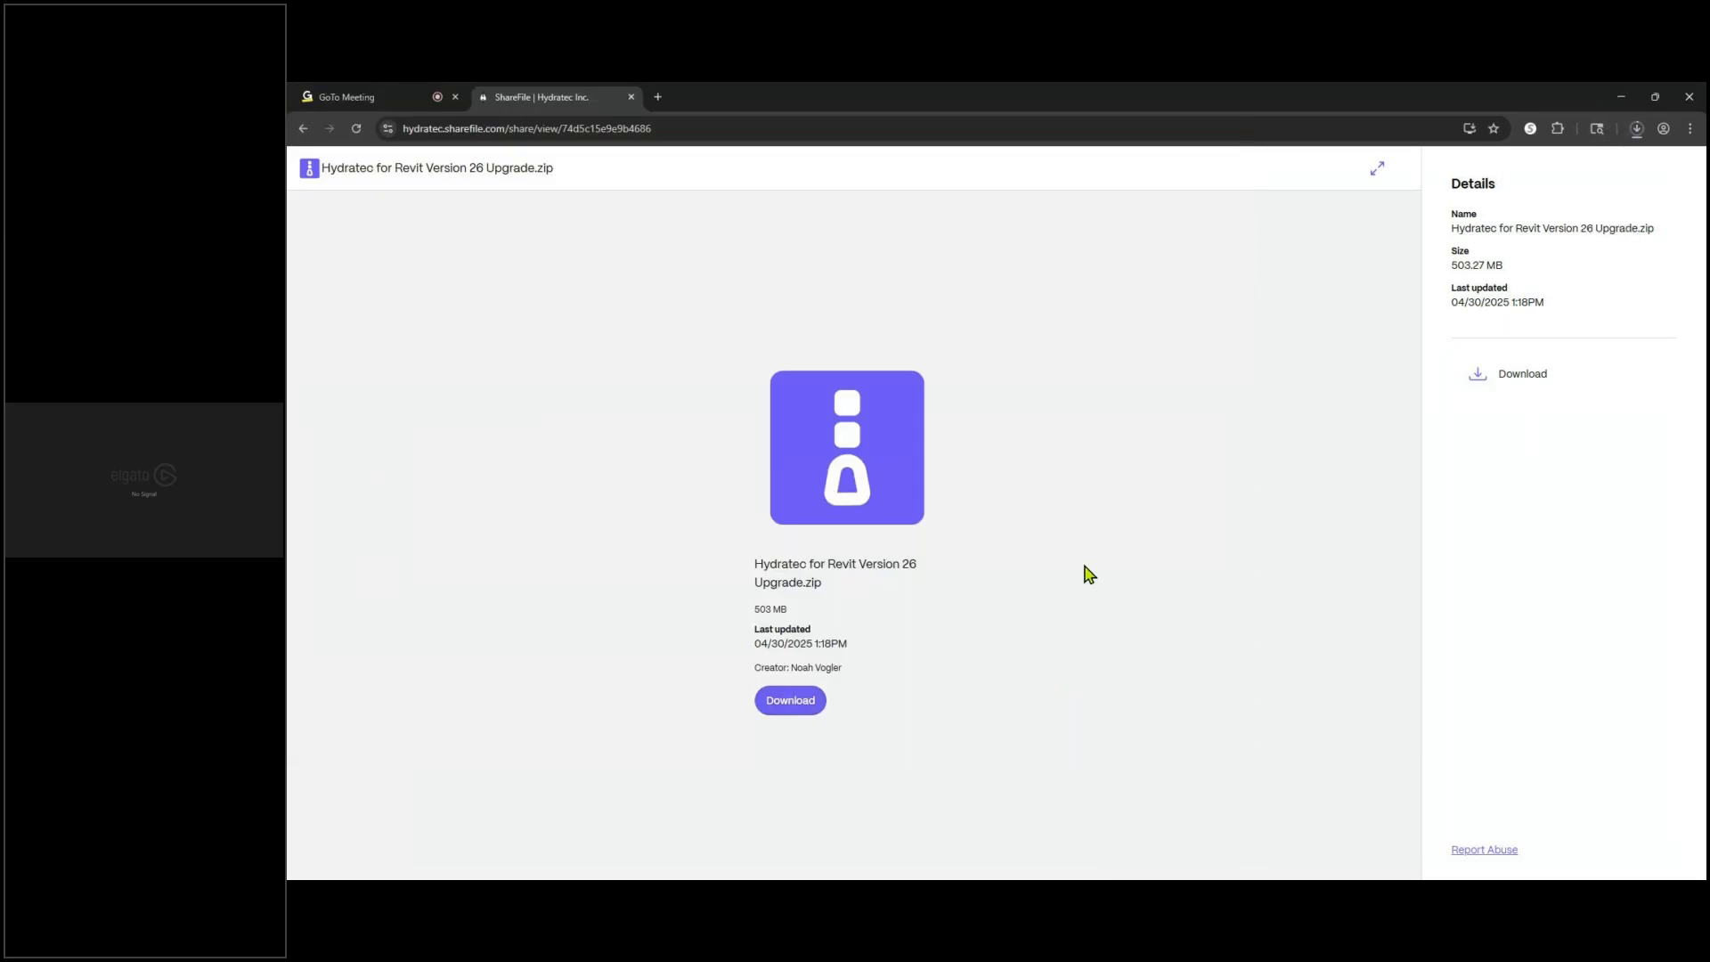
{"action": "left_click", "coordinate": [1637, 129]}
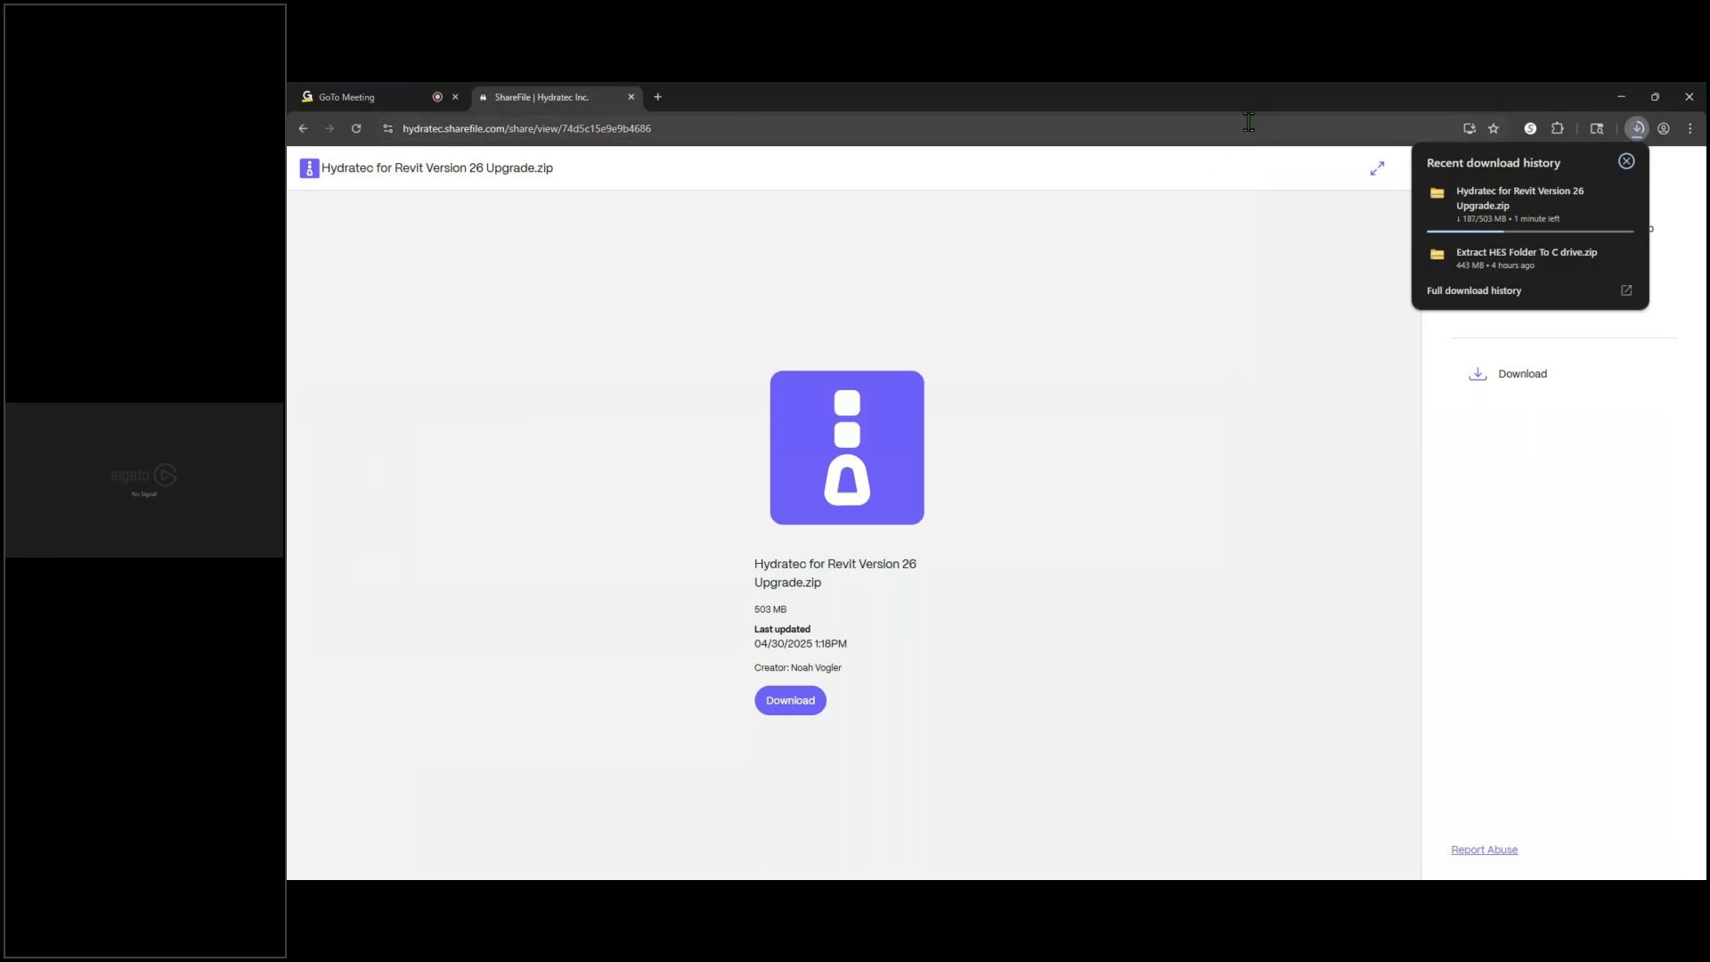
{"action": "left_click_drag", "start_coordinate": [1430, 98], "coordinate": [289, 410]}
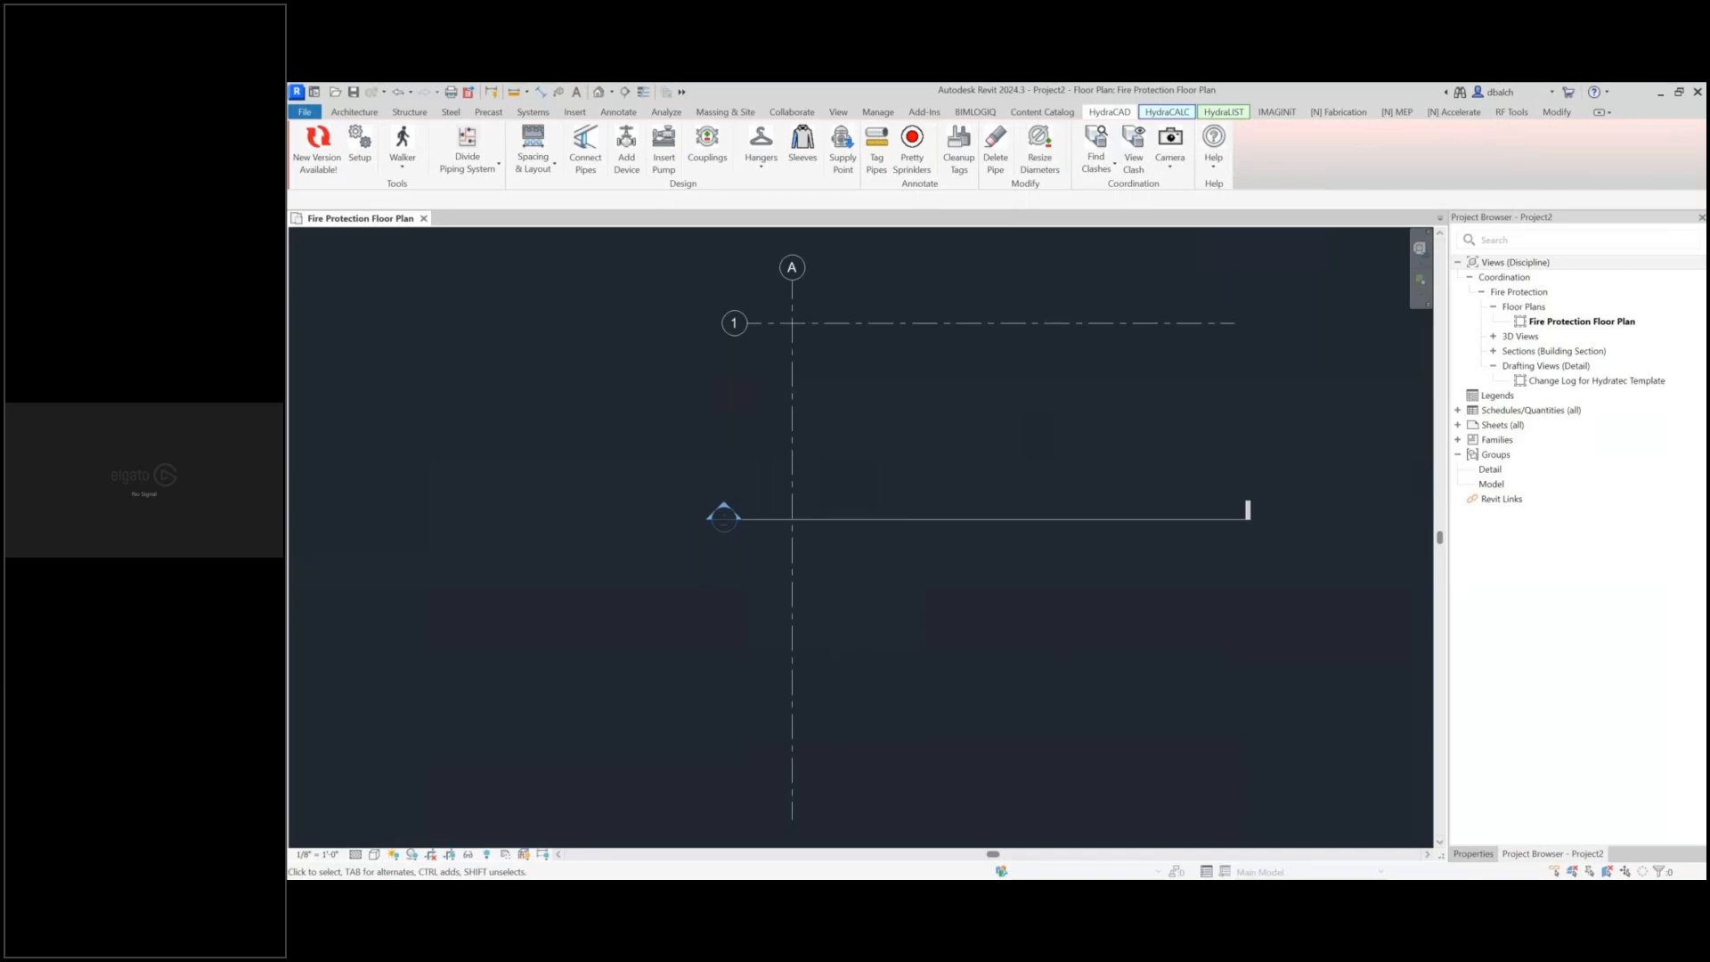
Open the Hydratec for Revit Version History from HydraCAD's help options and maximize its browser window
{"action": "left_click", "coordinate": [1211, 170]}
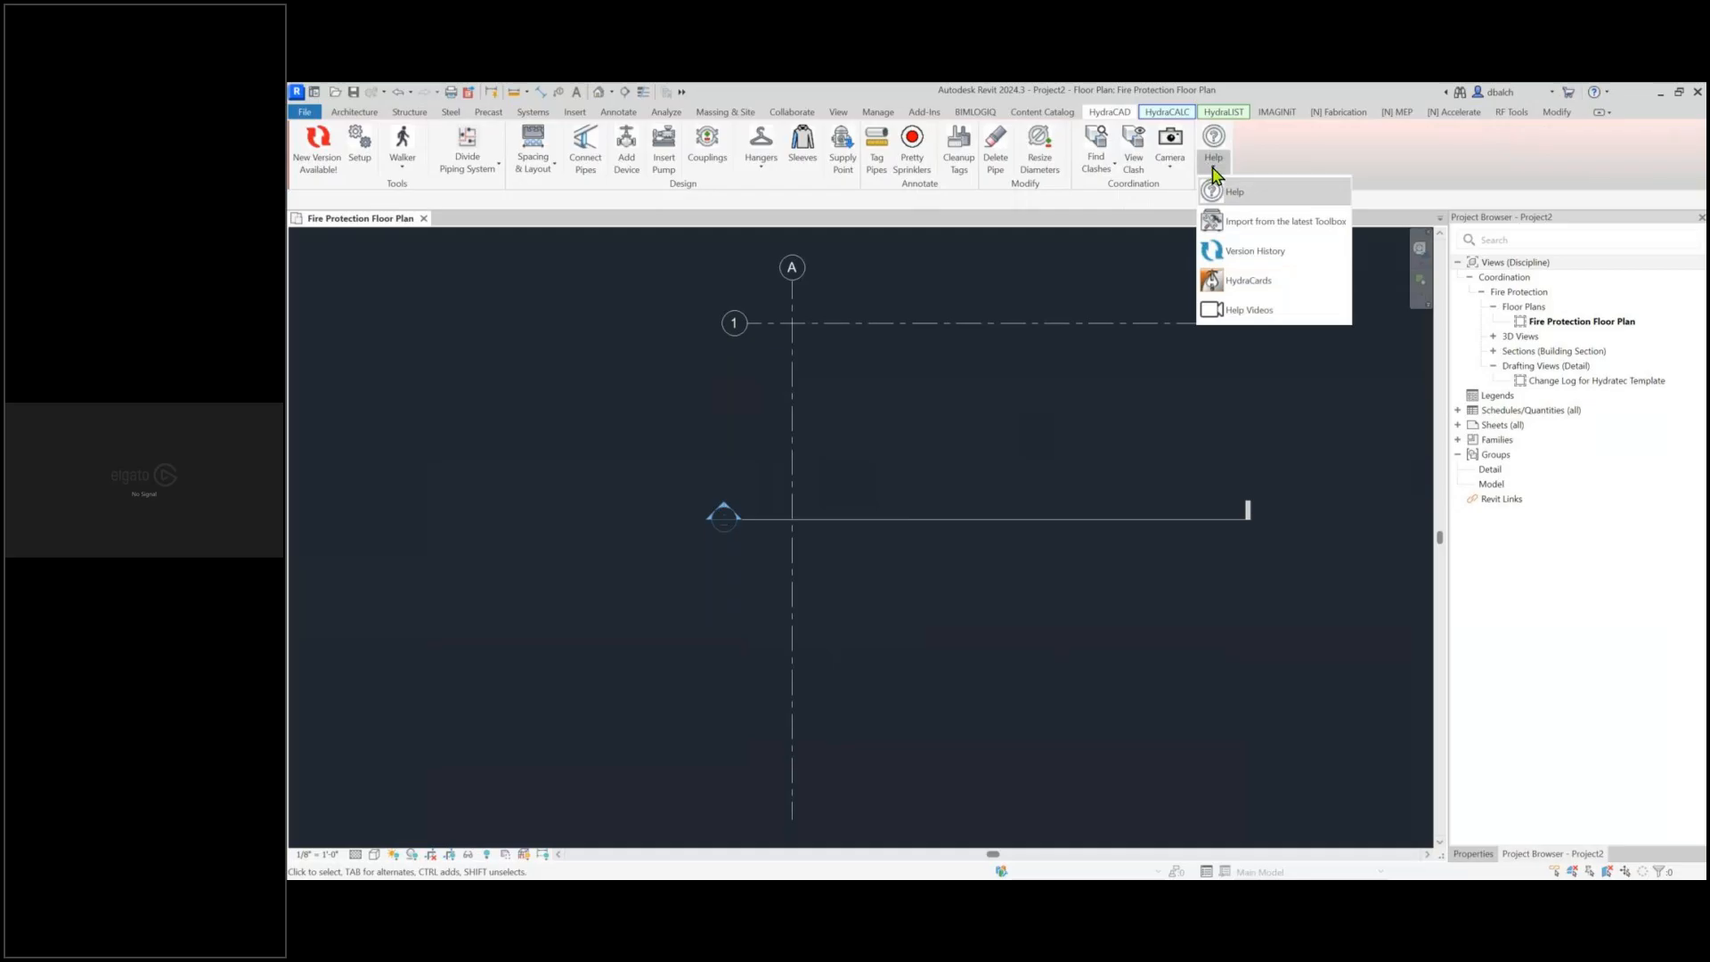
{"action": "left_click", "coordinate": [1260, 257]}
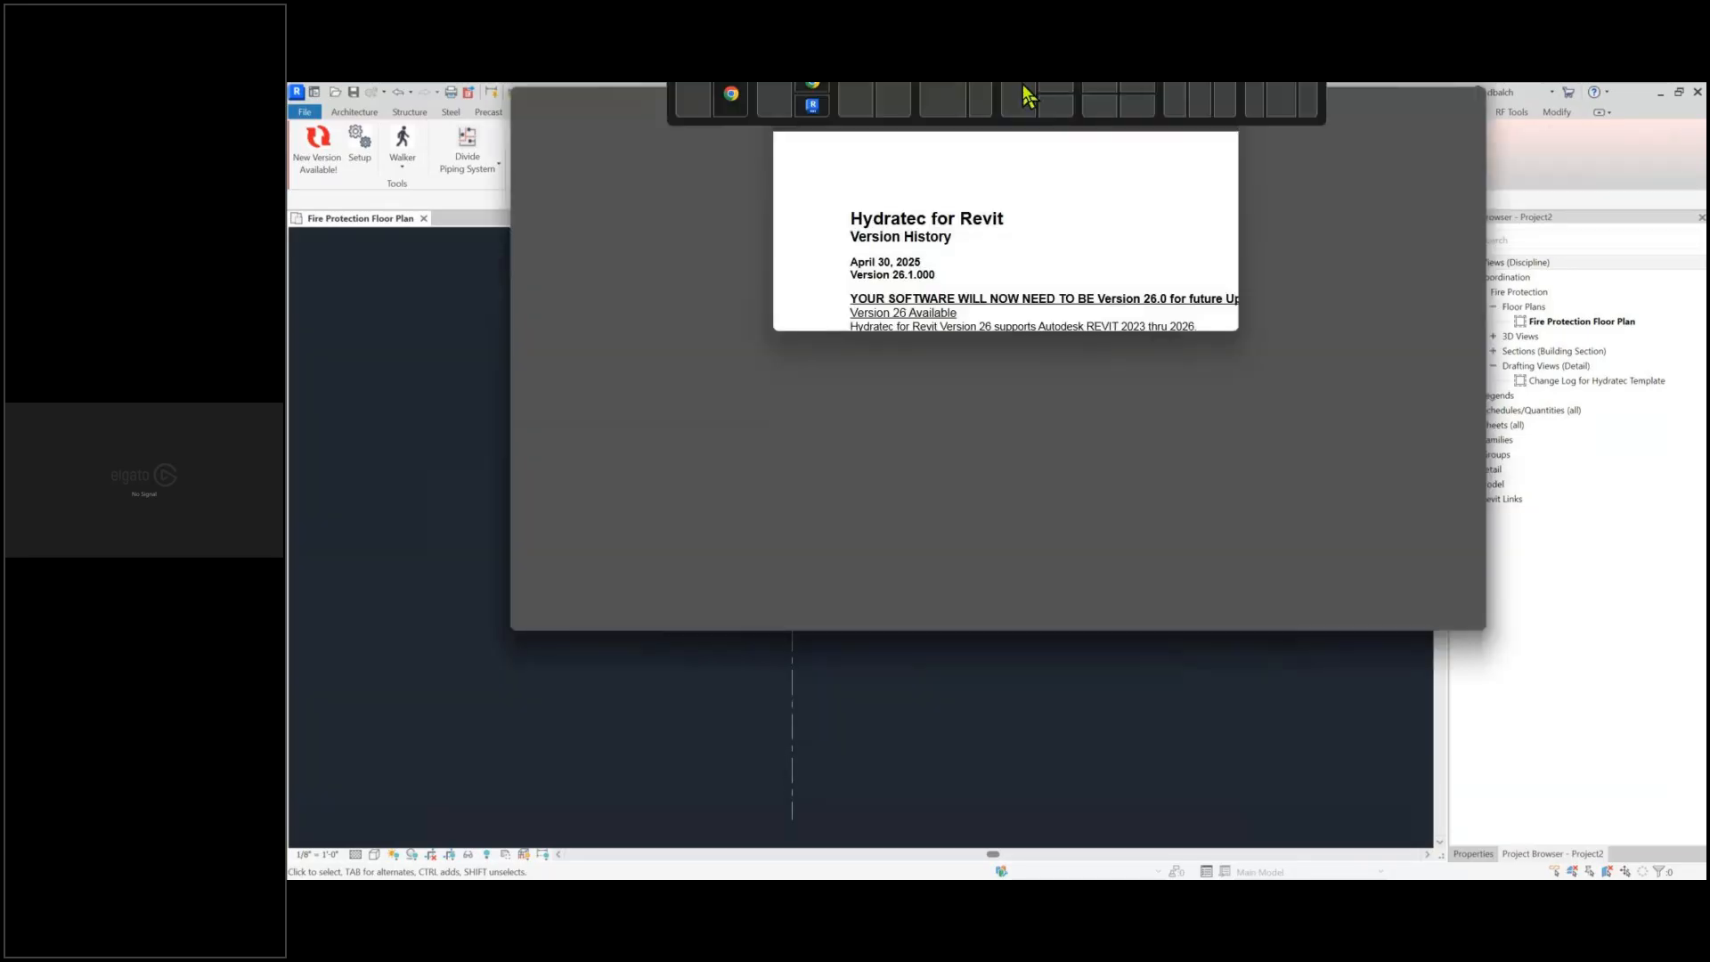
{"action": "double_click", "coordinate": [1026, 83]}
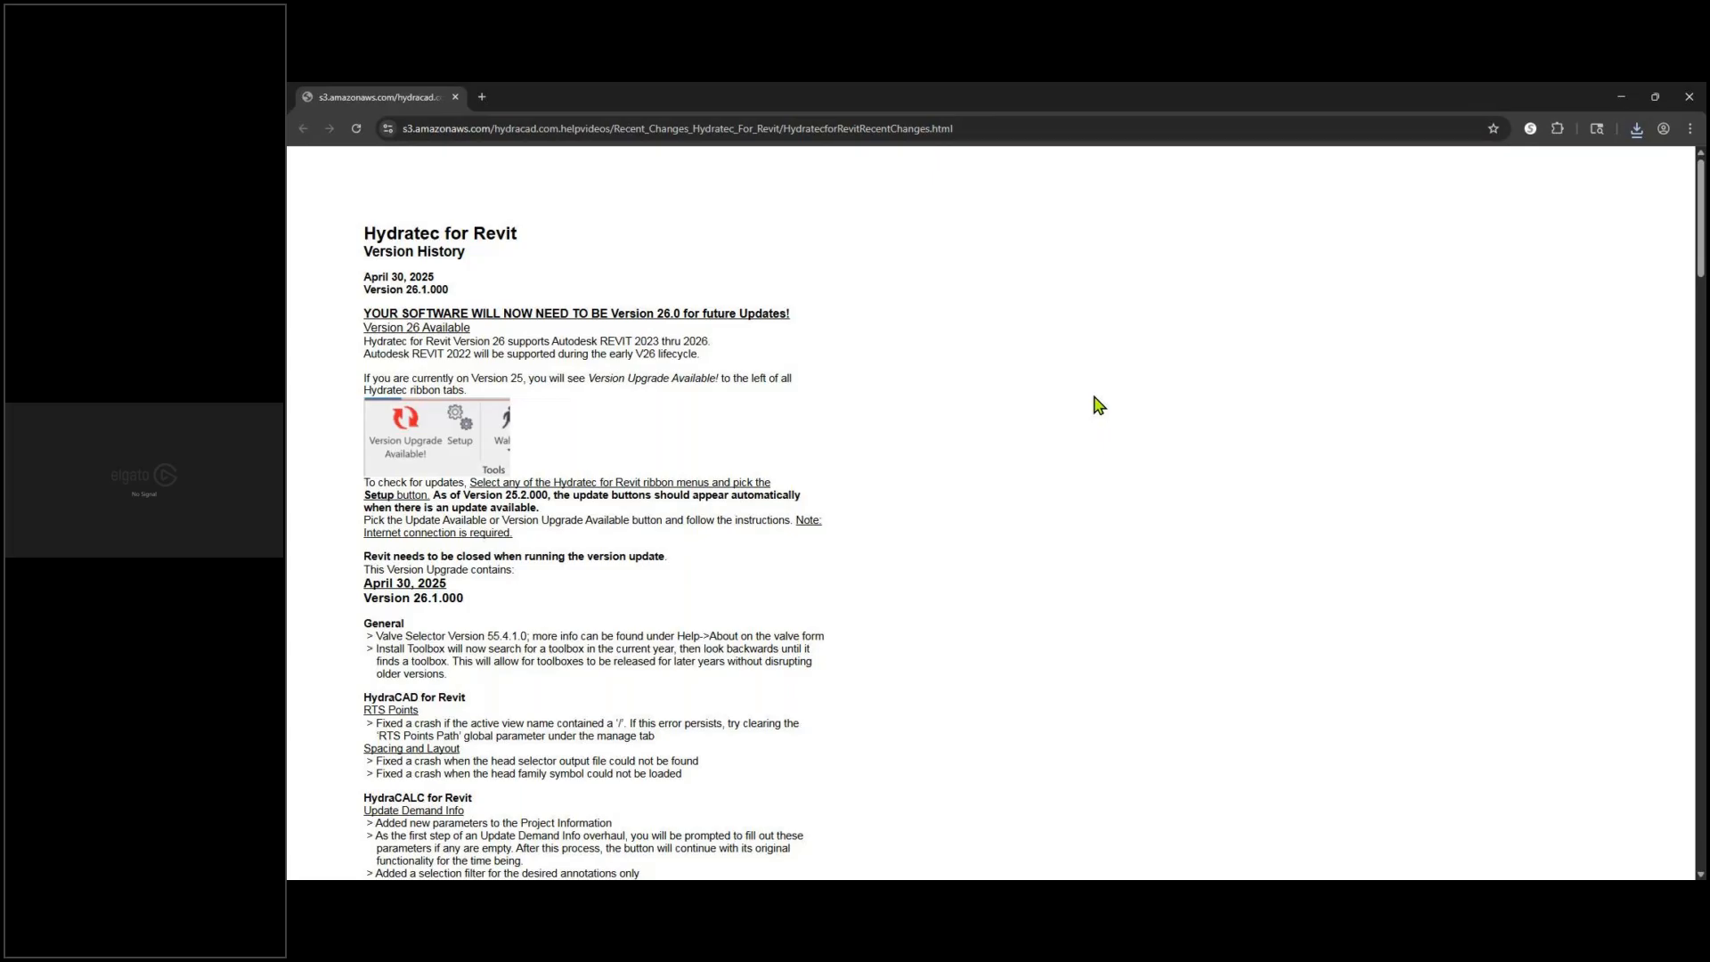
Examine the Version 26.1.000 release notes, including the General, HydraCAD, HydraCALC and HydraLIST changes
{"action": "left_click_drag", "start_coordinate": [375, 636], "coordinate": [458, 676]}
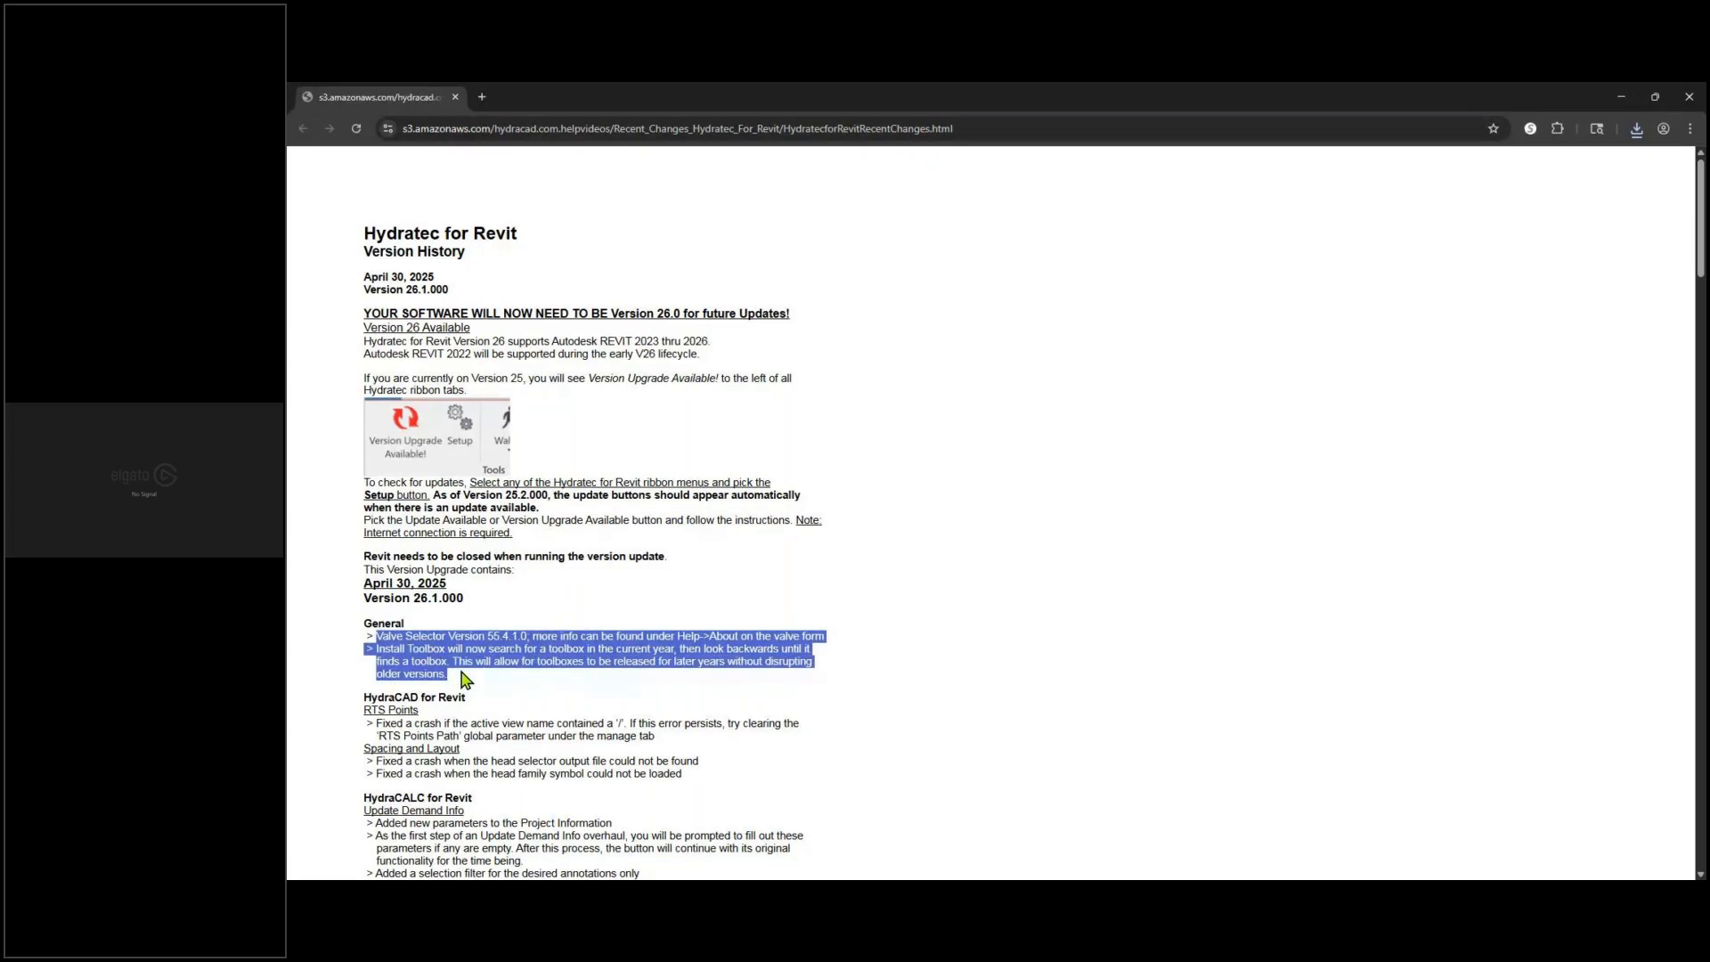
{"action": "left_click", "coordinate": [910, 688]}
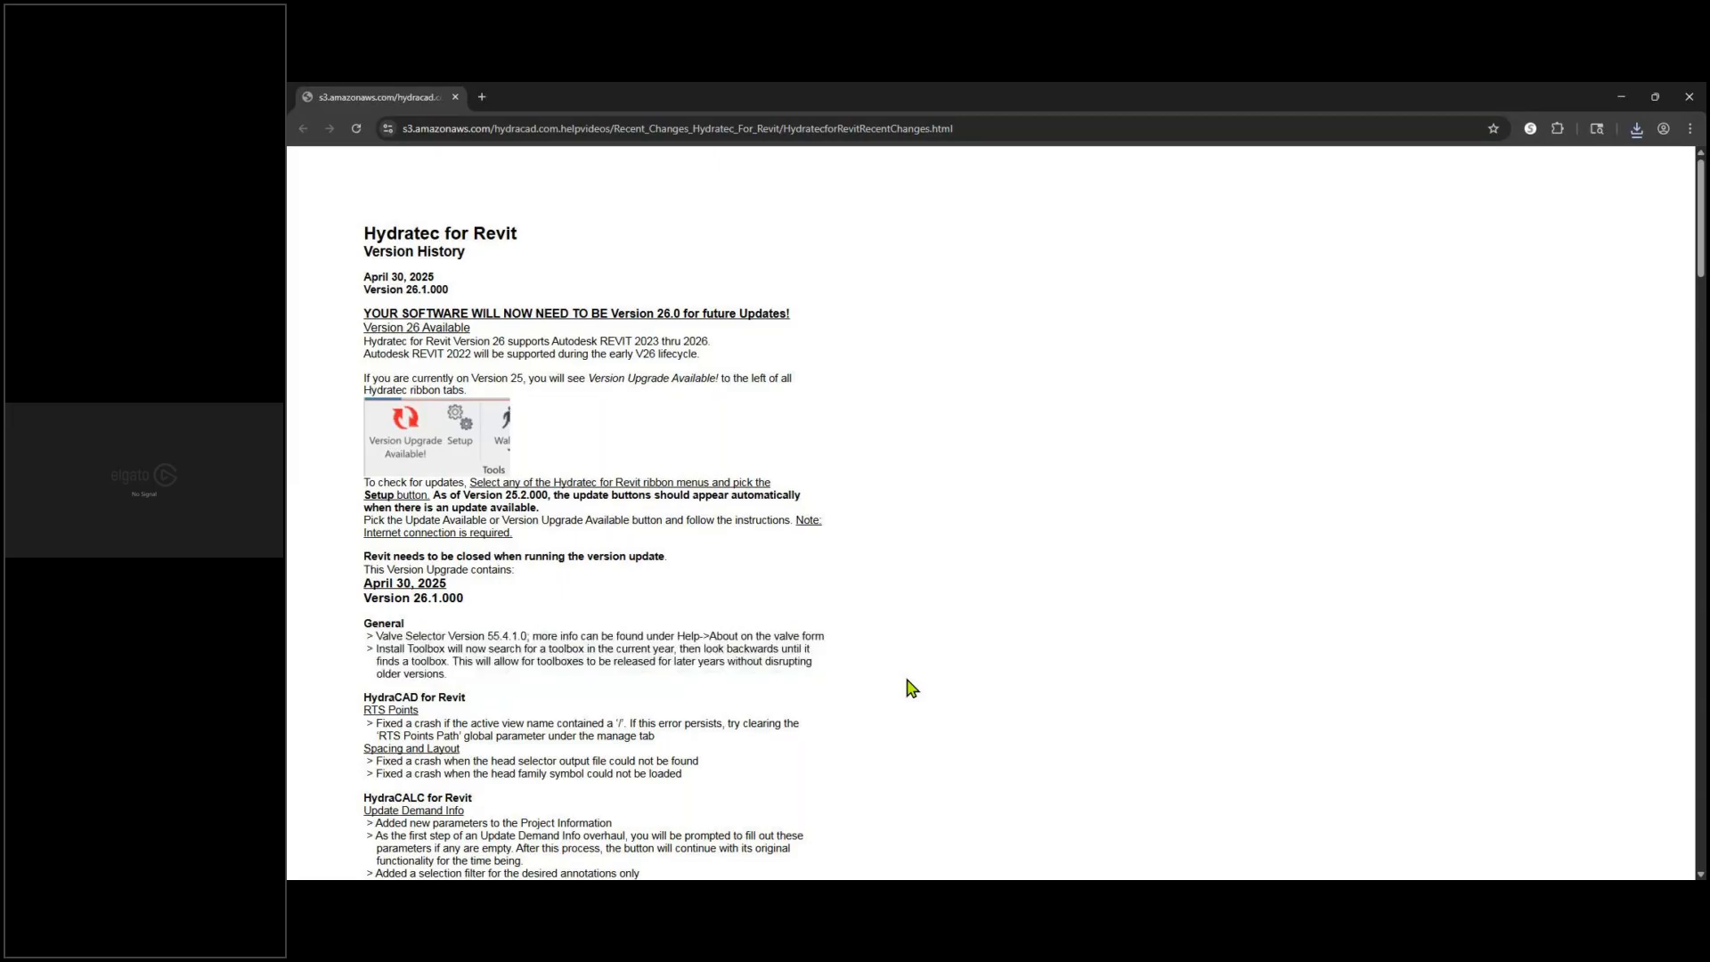
{"action": "scroll", "coordinate": [910, 688], "scroll_direction": "down", "scroll_amount": 1}
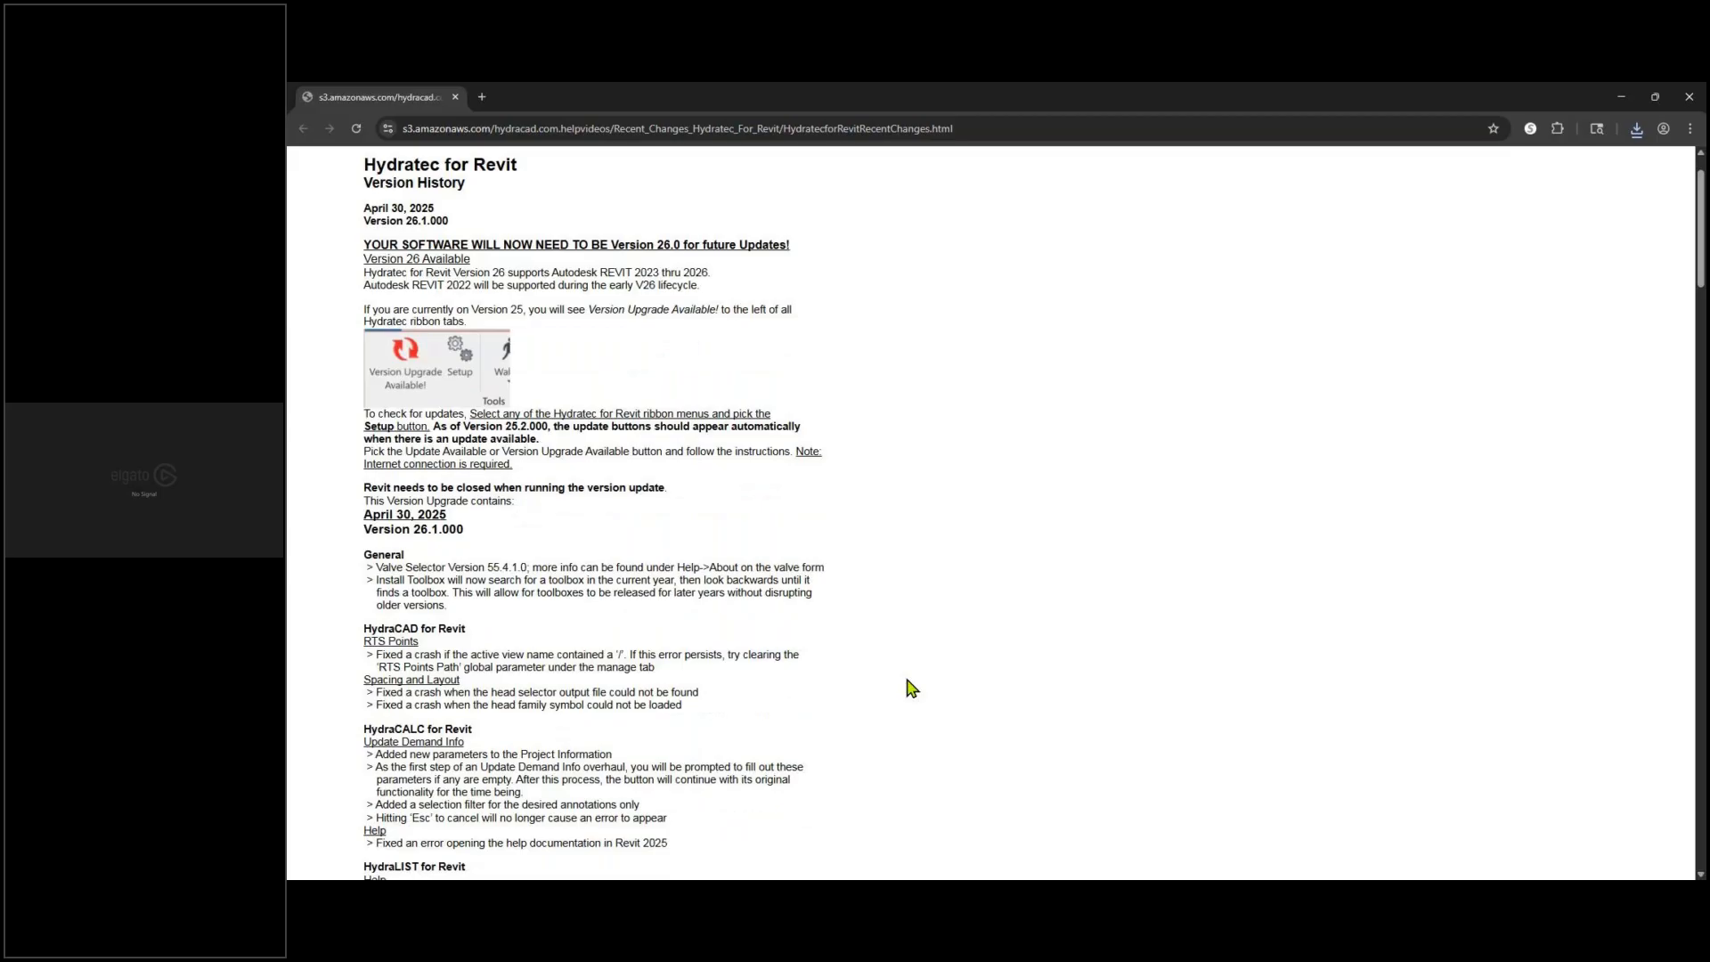
{"action": "scroll", "coordinate": [910, 687], "scroll_direction": "down", "scroll_amount": 1}
{"action": "scroll", "coordinate": [910, 688], "scroll_direction": "down", "scroll_amount": 1}
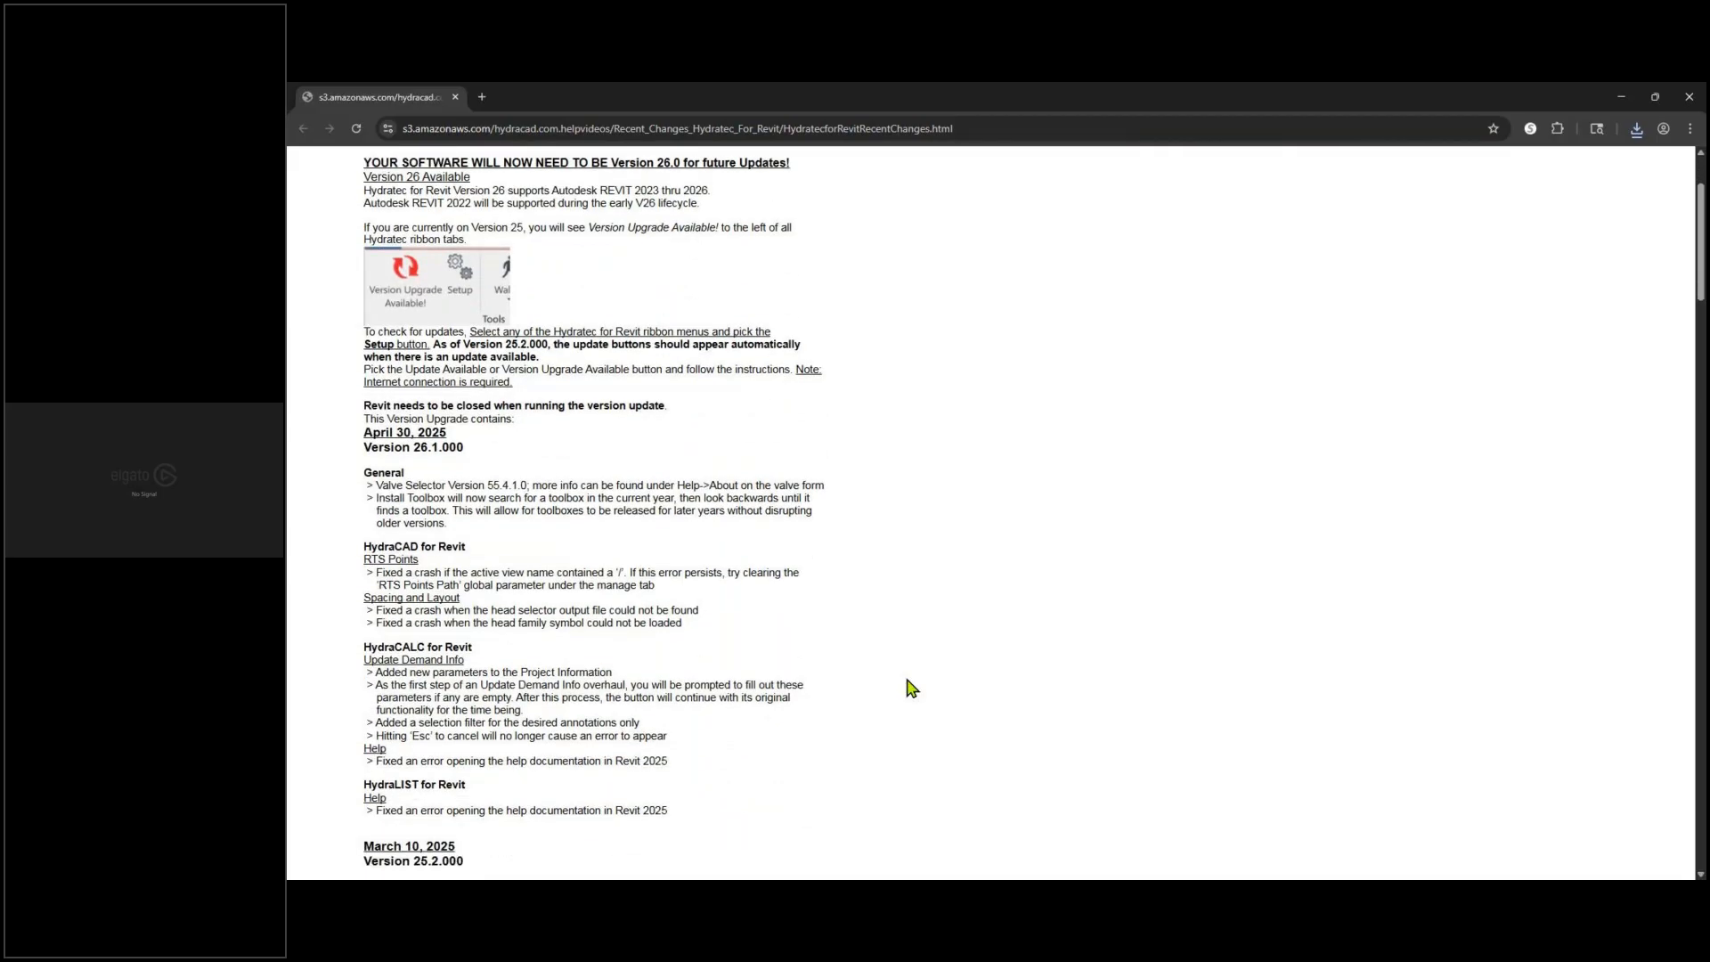
{"action": "scroll", "coordinate": [910, 688], "scroll_direction": "down", "scroll_amount": 1}
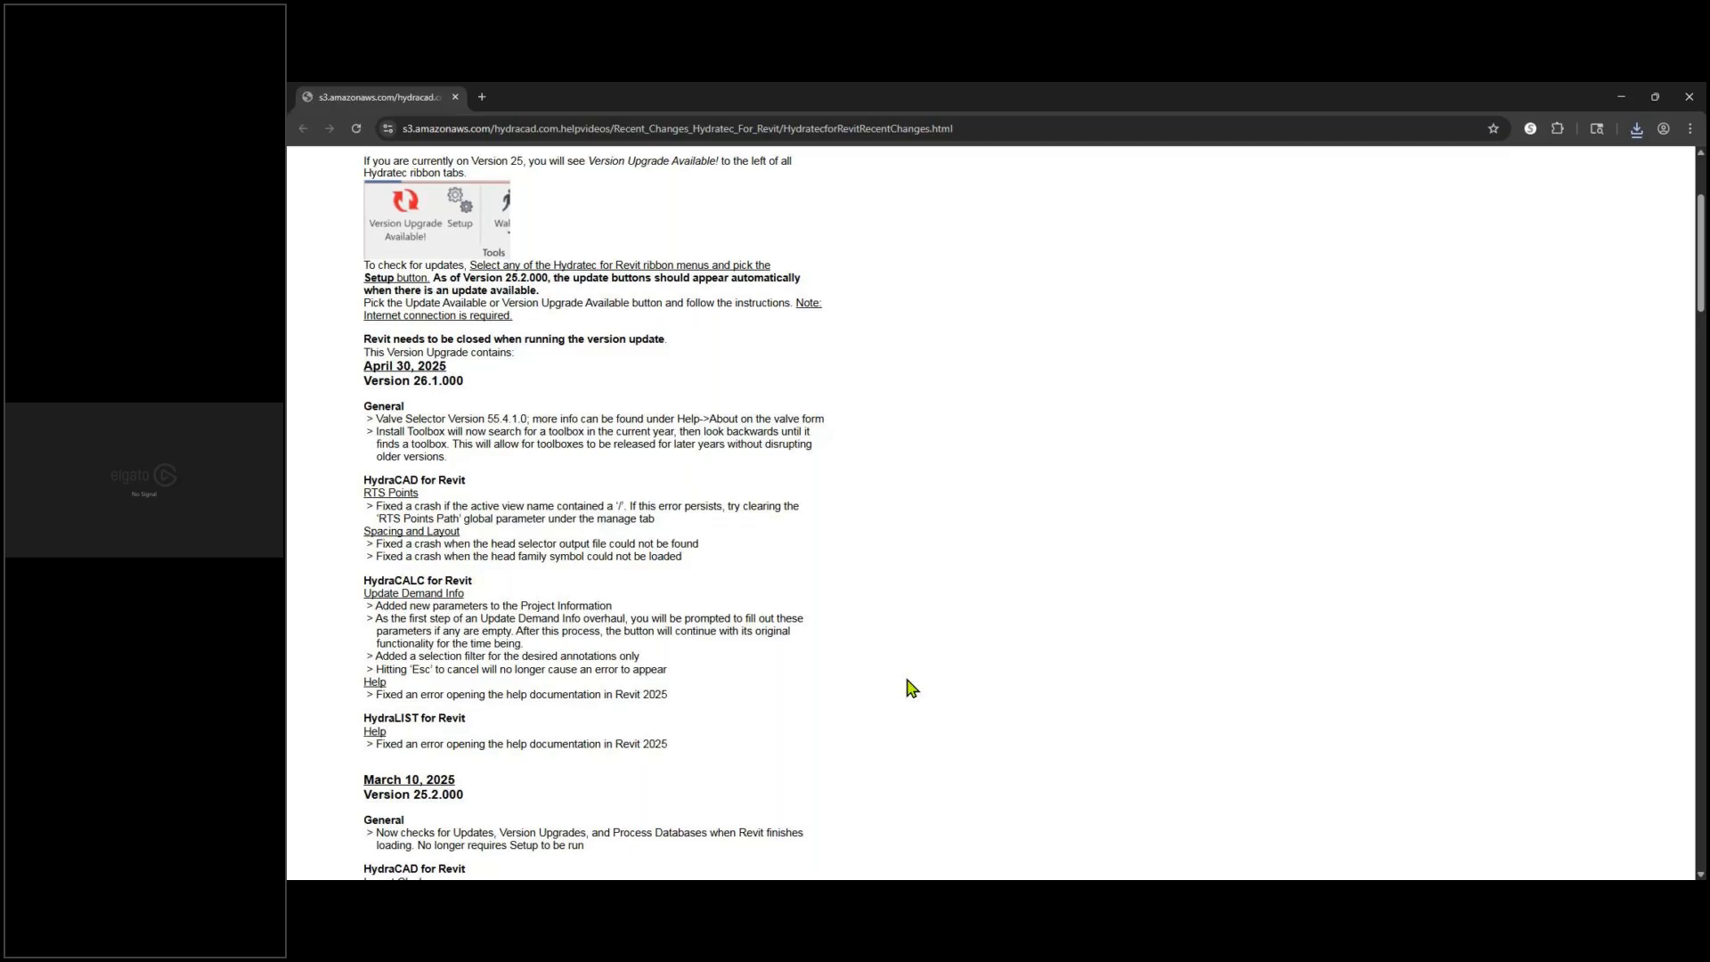
{"action": "scroll", "coordinate": [910, 688], "scroll_direction": "down", "scroll_amount": 1}
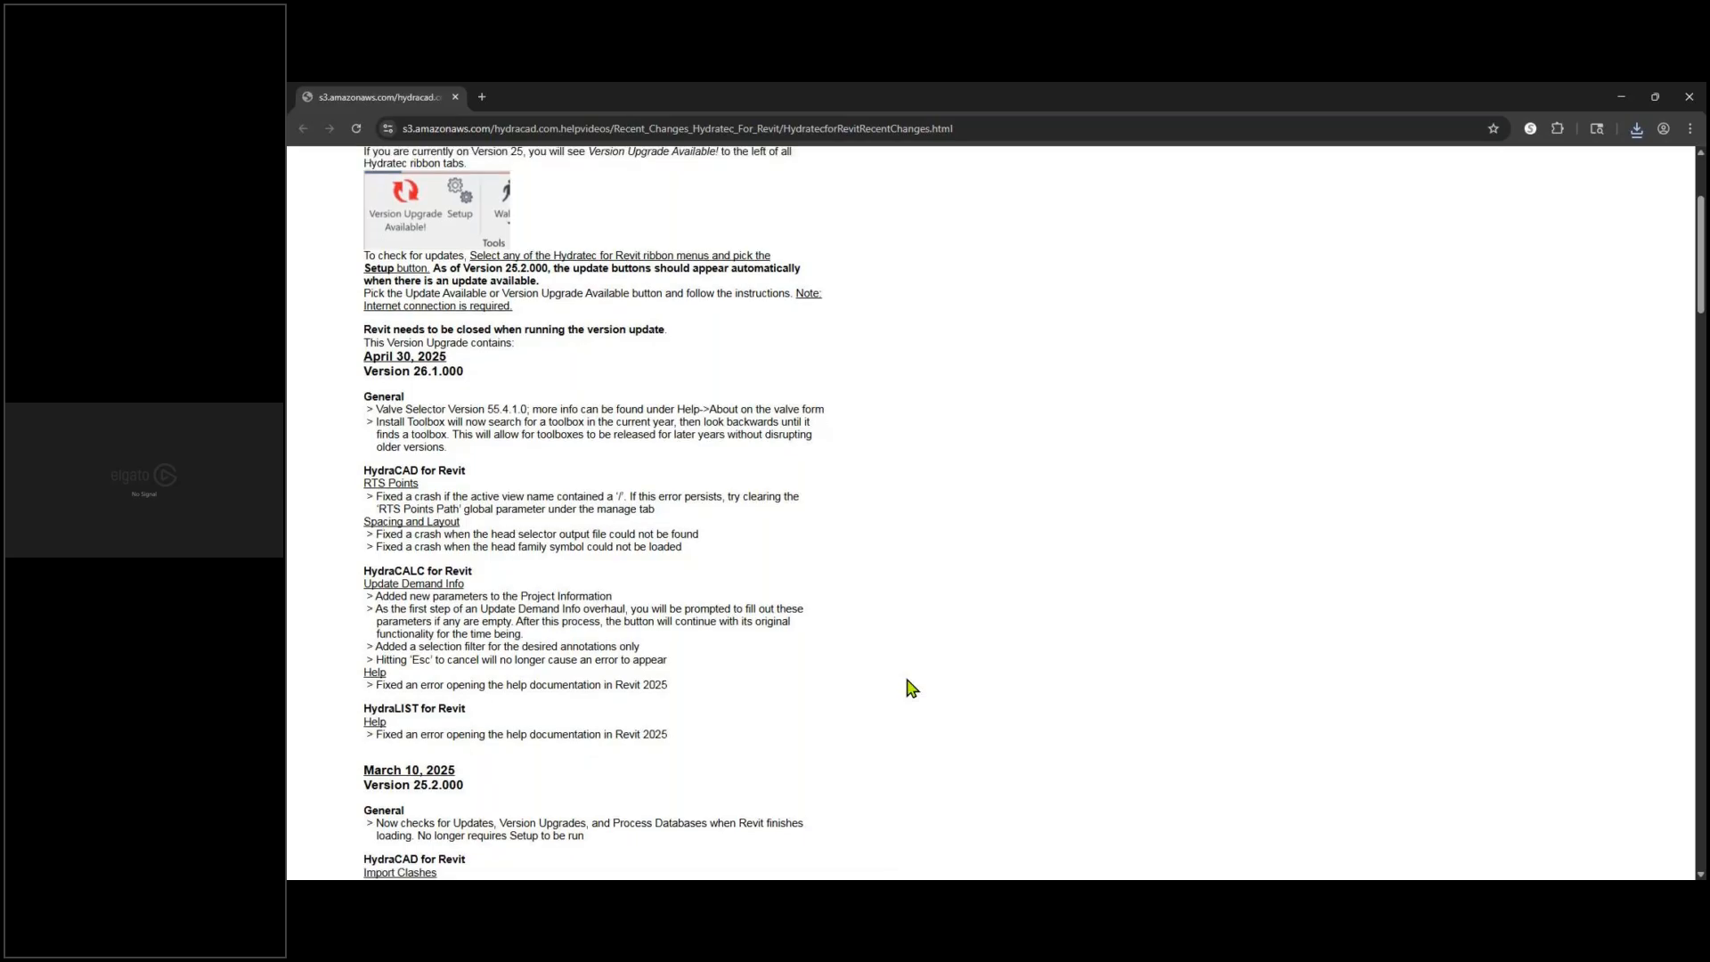
{"action": "scroll", "coordinate": [911, 688], "scroll_direction": "down", "scroll_amount": 1}
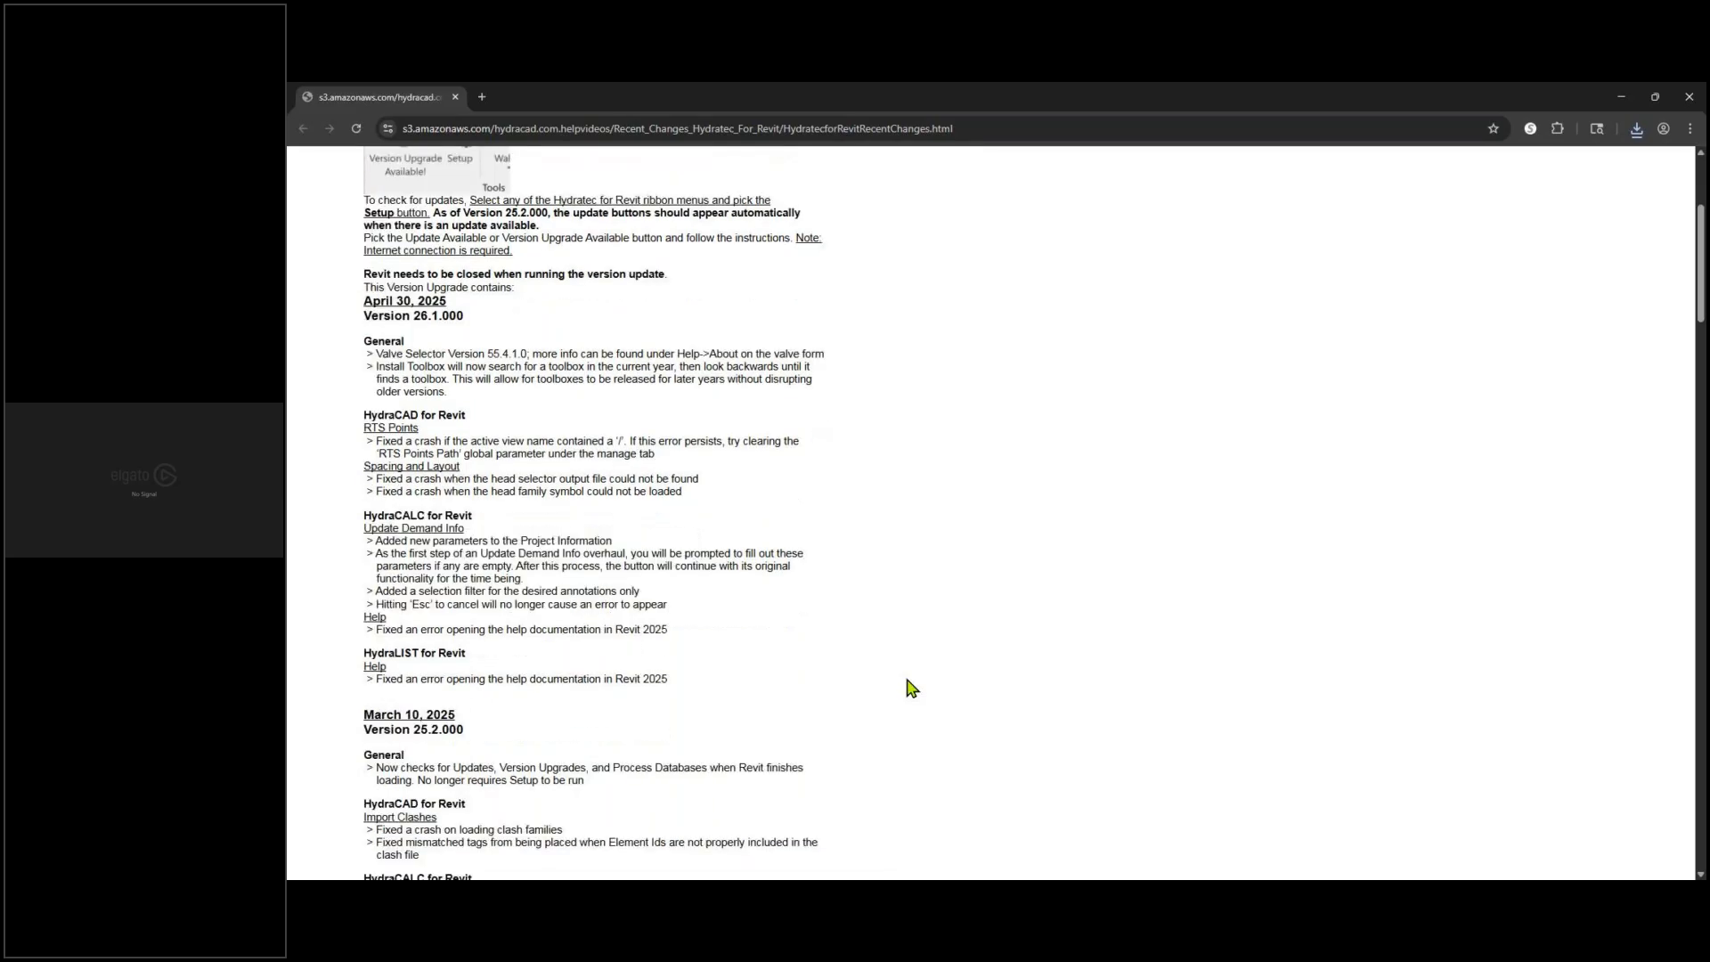
{"action": "scroll", "coordinate": [910, 687], "scroll_direction": "down", "scroll_amount": 1}
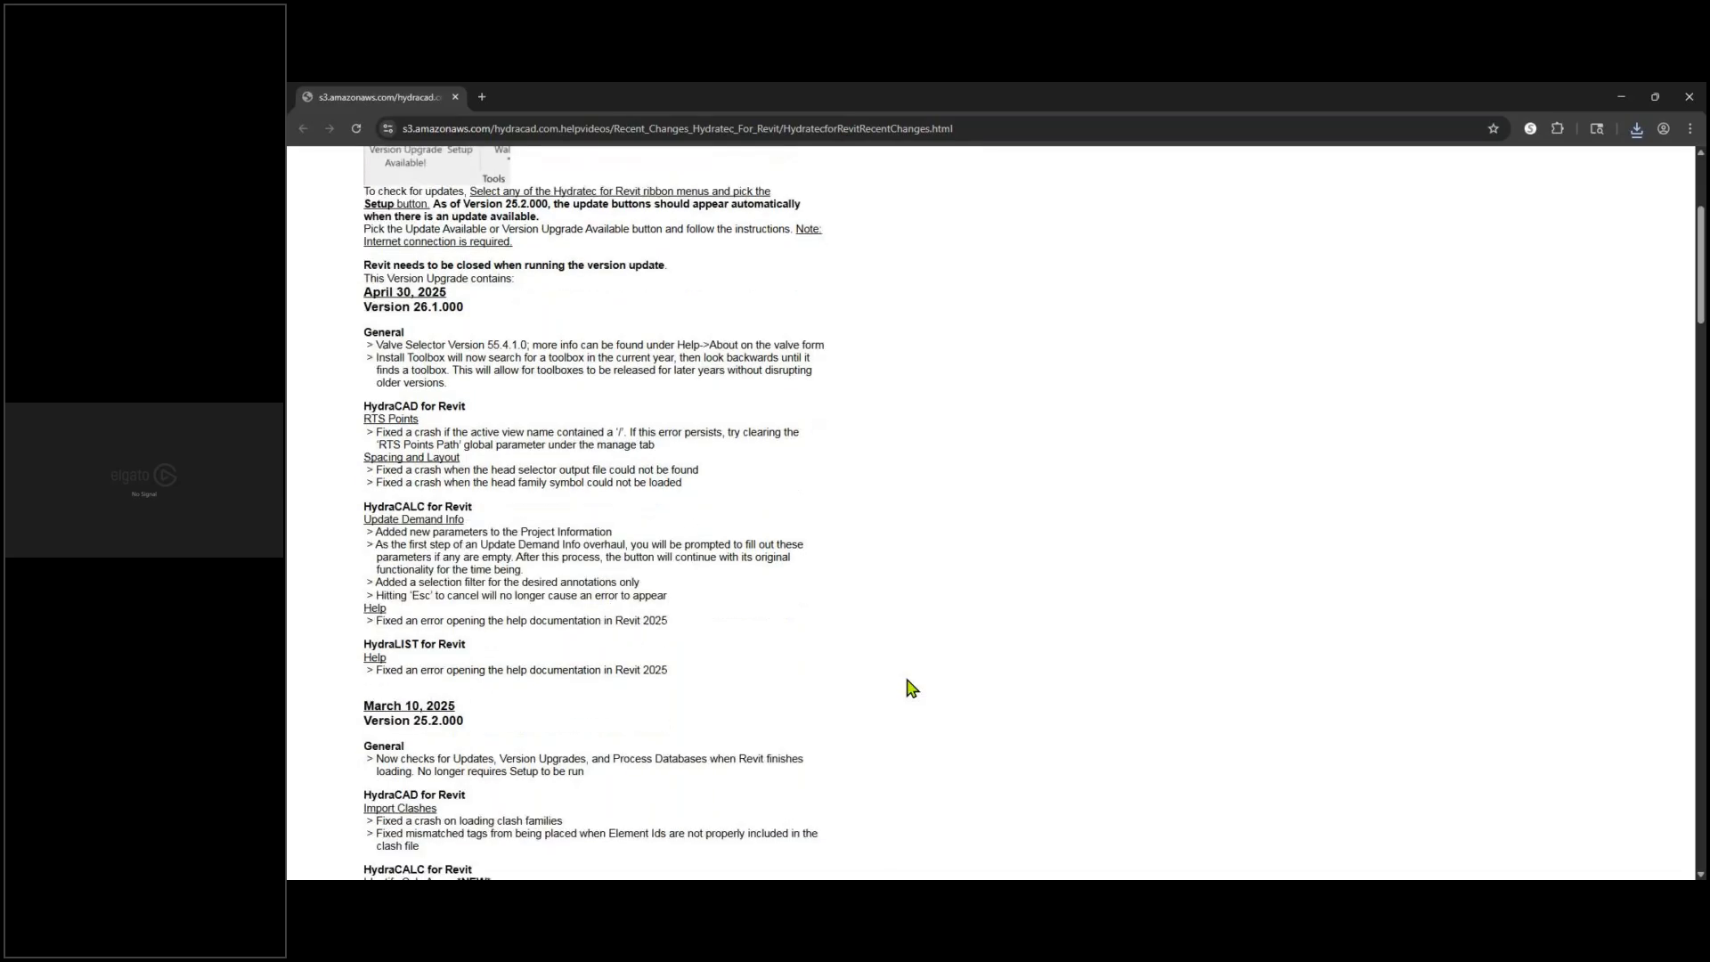
Review the older Version 25 release notes back to Version 25.1.001, and close the version history
{"action": "scroll", "coordinate": [911, 687], "scroll_direction": "down", "scroll_amount": 5}
{"action": "scroll", "coordinate": [910, 687], "scroll_direction": "down", "scroll_amount": 3}
{"action": "scroll", "coordinate": [828, 596], "scroll_direction": "down", "scroll_amount": 1}
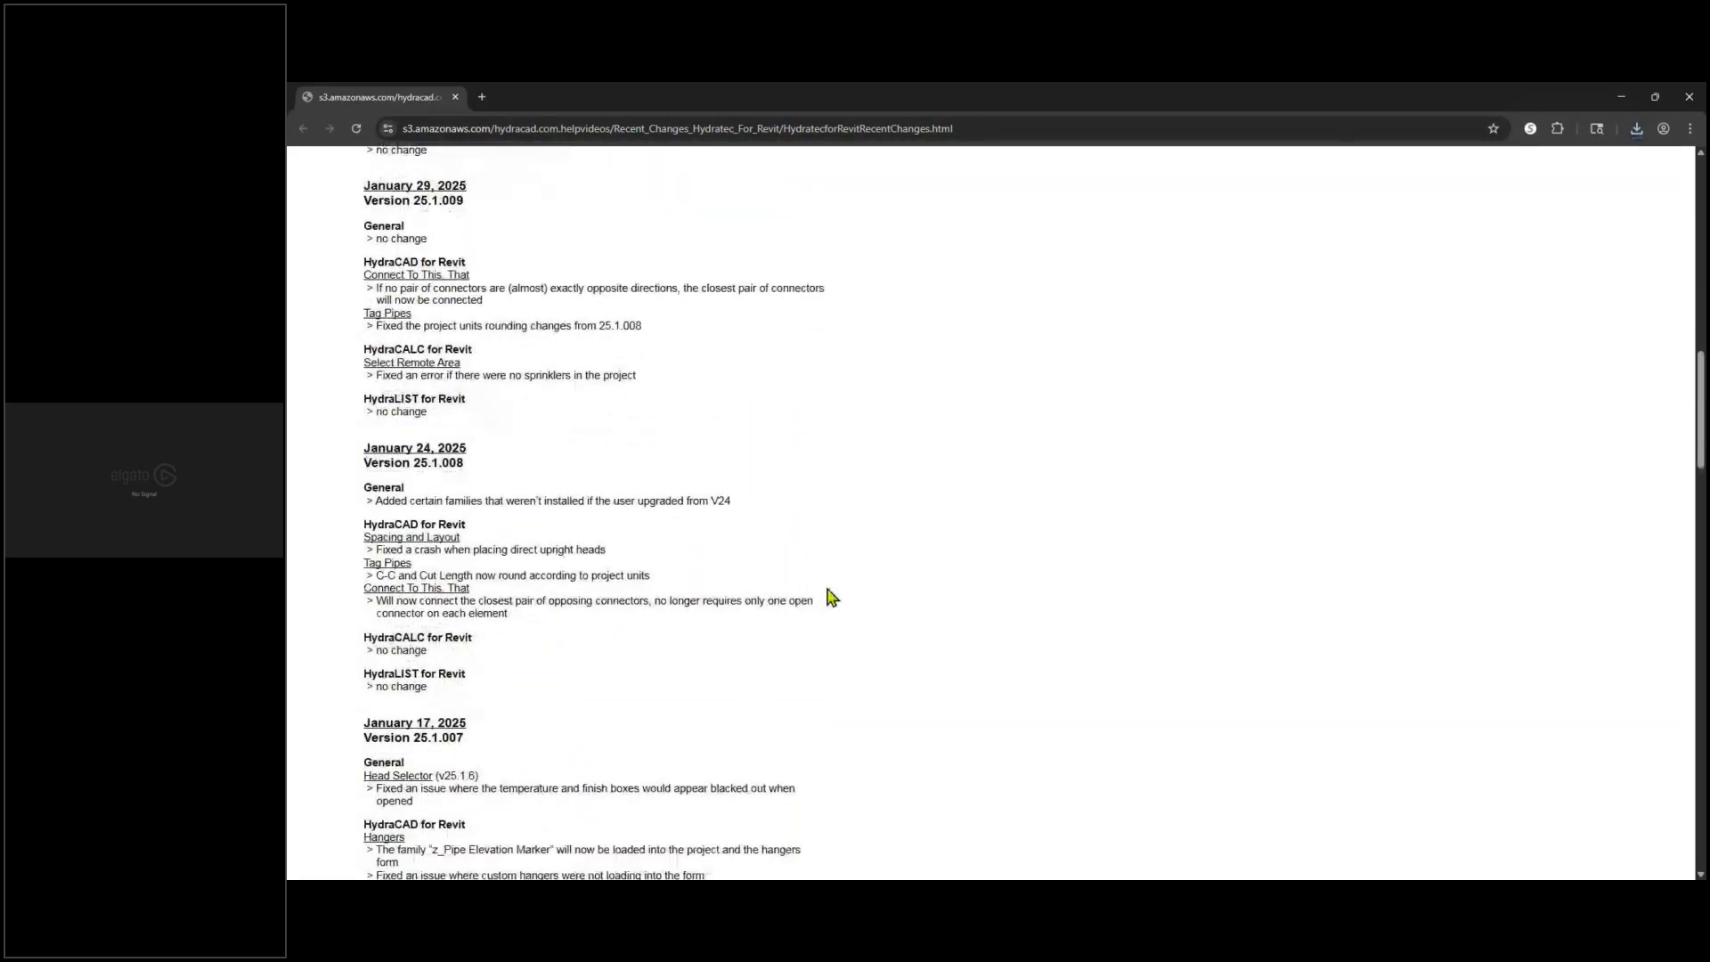
{"action": "scroll", "coordinate": [828, 596], "scroll_direction": "down", "scroll_amount": 4}
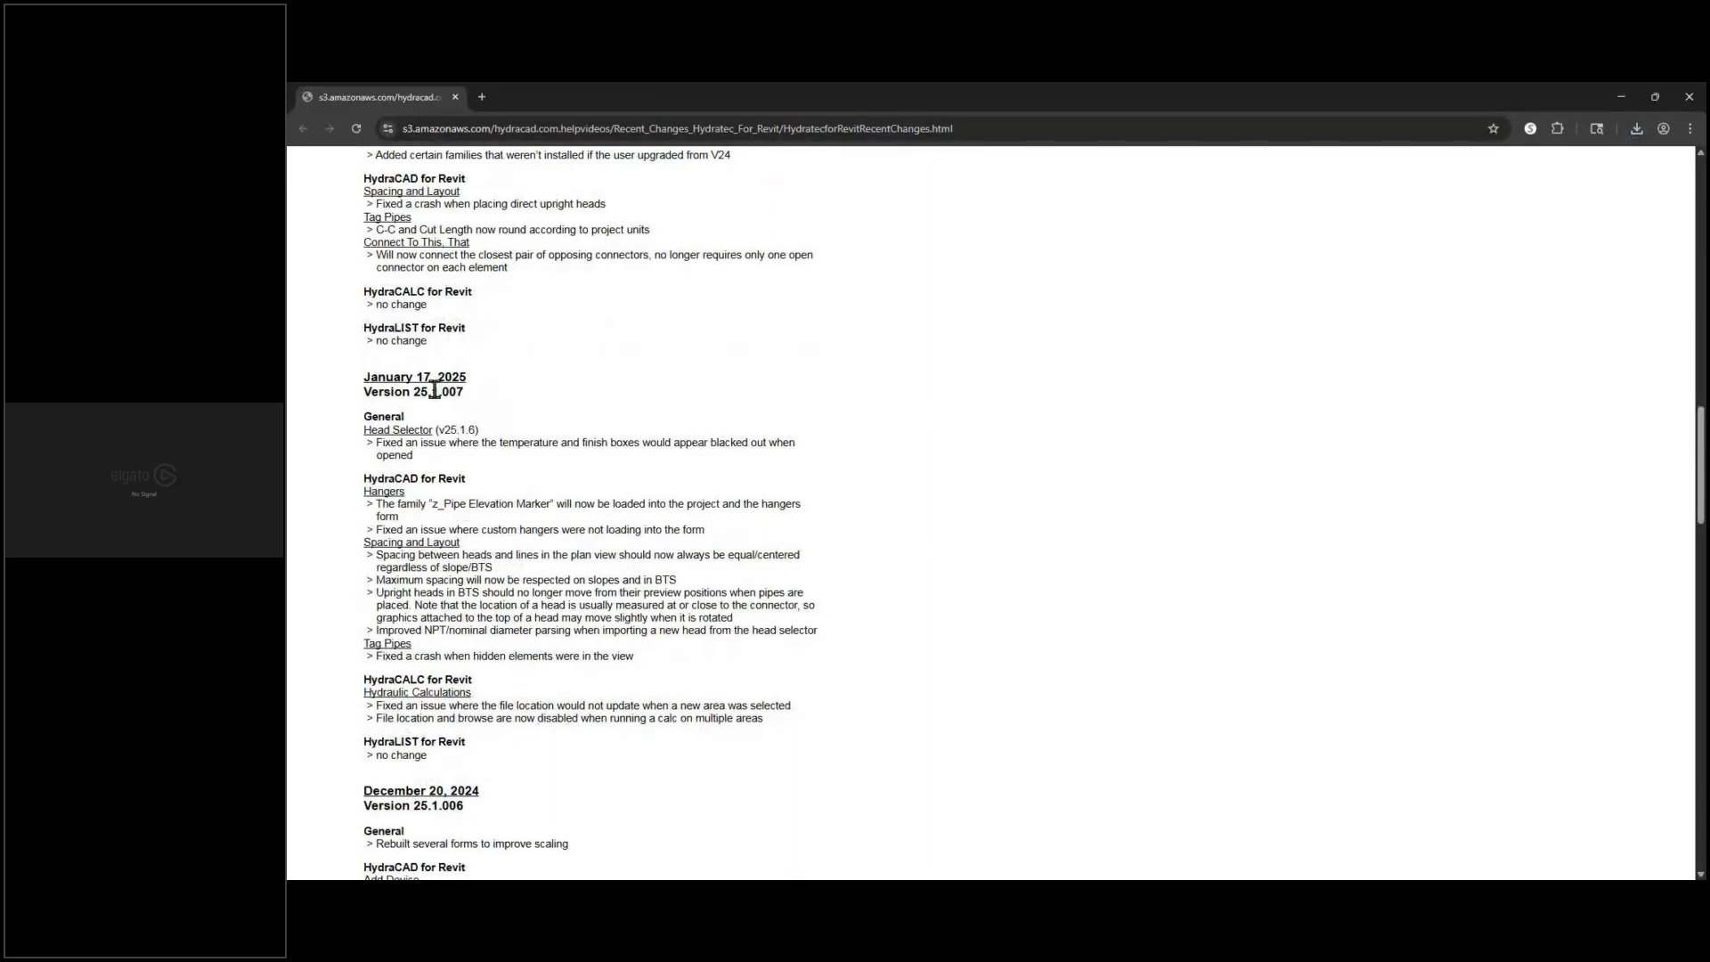
{"action": "scroll", "coordinate": [476, 438], "scroll_direction": "up", "scroll_amount": 2}
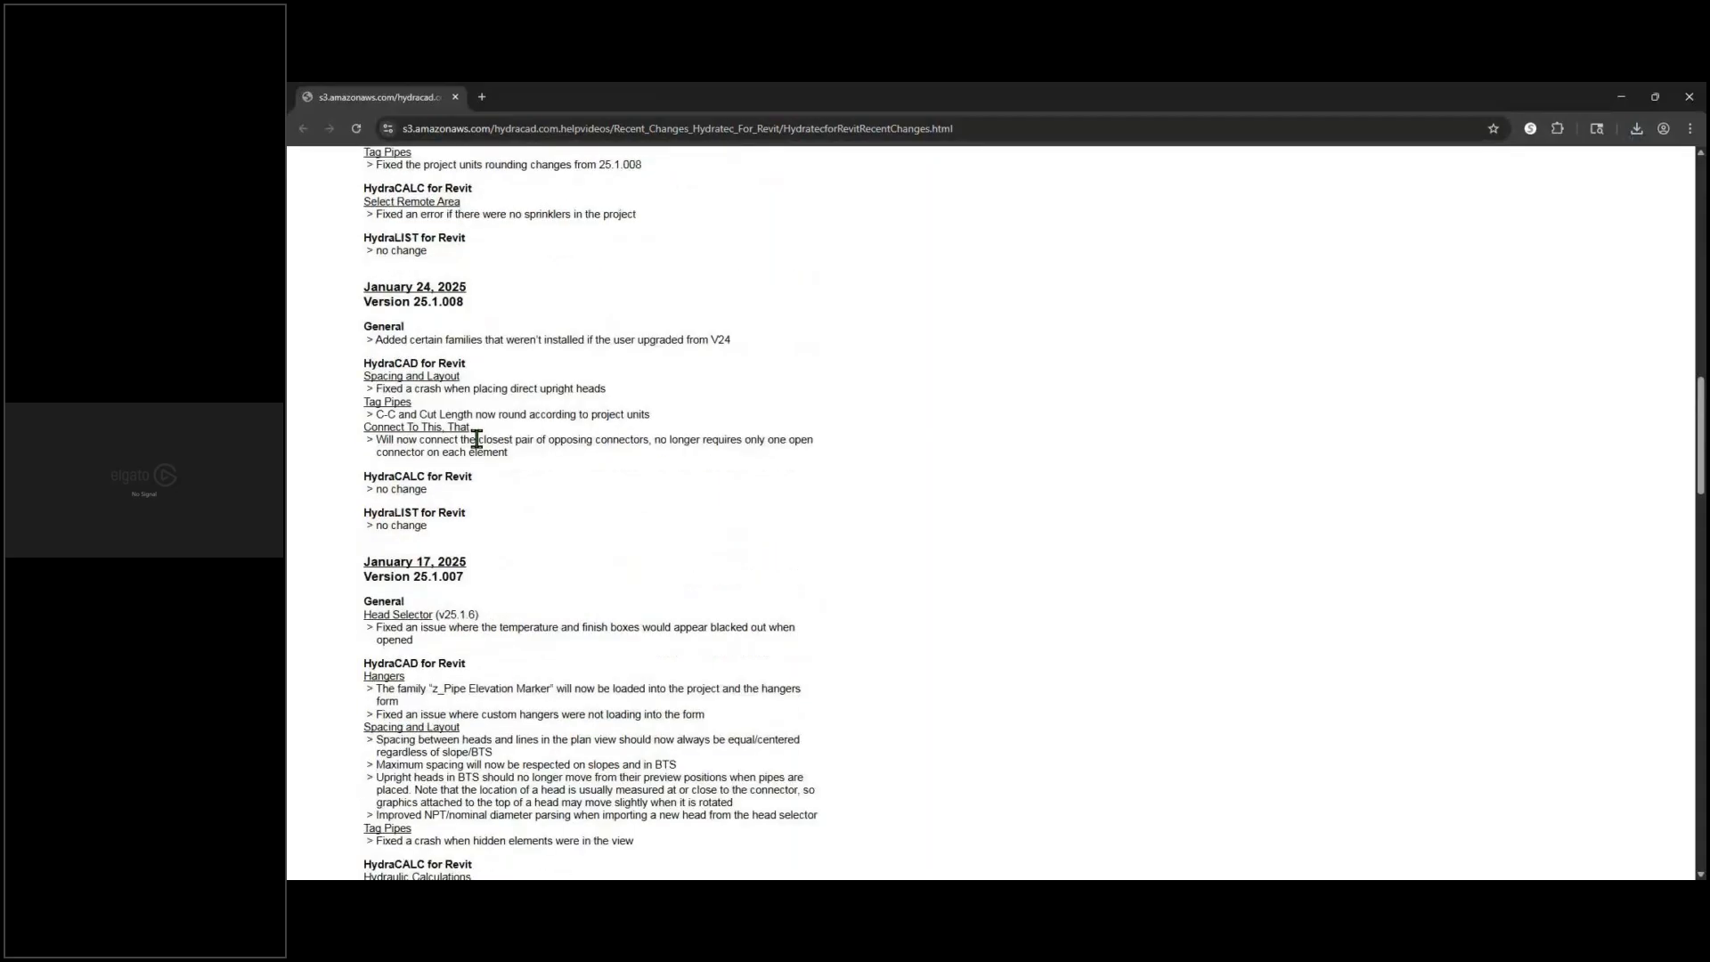
{"action": "scroll", "coordinate": [477, 438], "scroll_direction": "down", "scroll_amount": 4}
{"action": "scroll", "coordinate": [467, 556], "scroll_direction": "down", "scroll_amount": 5}
{"action": "scroll", "coordinate": [452, 581], "scroll_direction": "down", "scroll_amount": 5}
{"action": "scroll", "coordinate": [450, 581], "scroll_direction": "down", "scroll_amount": 2}
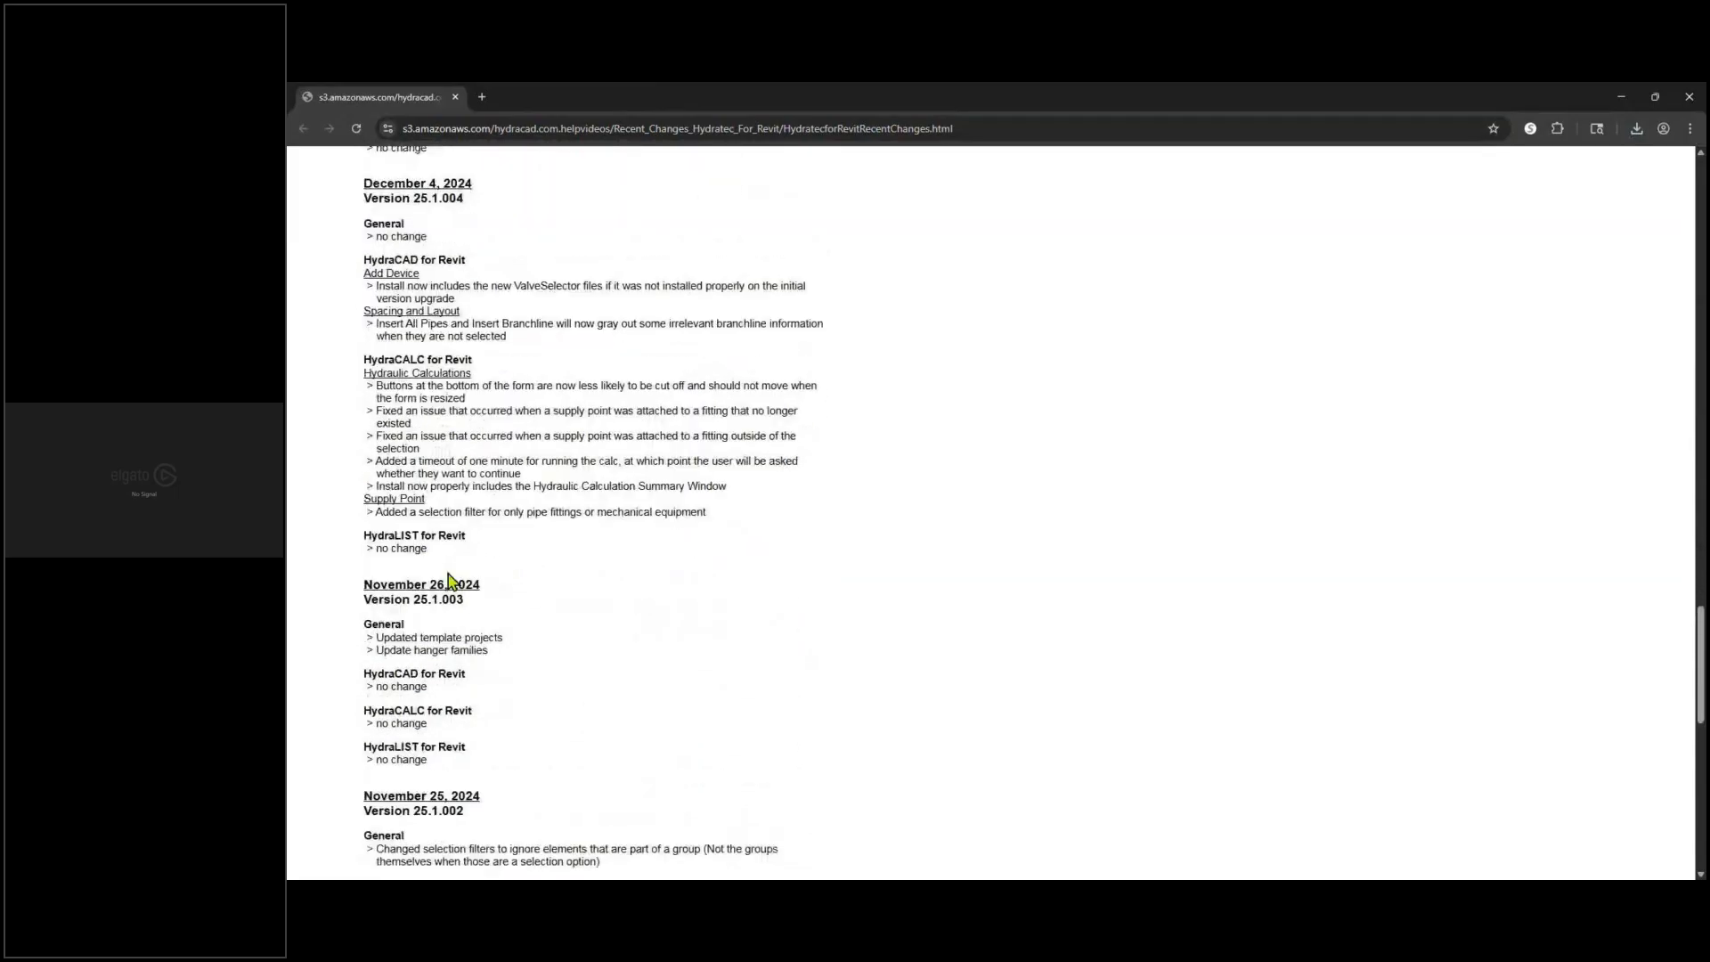
{"action": "scroll", "coordinate": [450, 579], "scroll_direction": "up", "scroll_amount": 2}
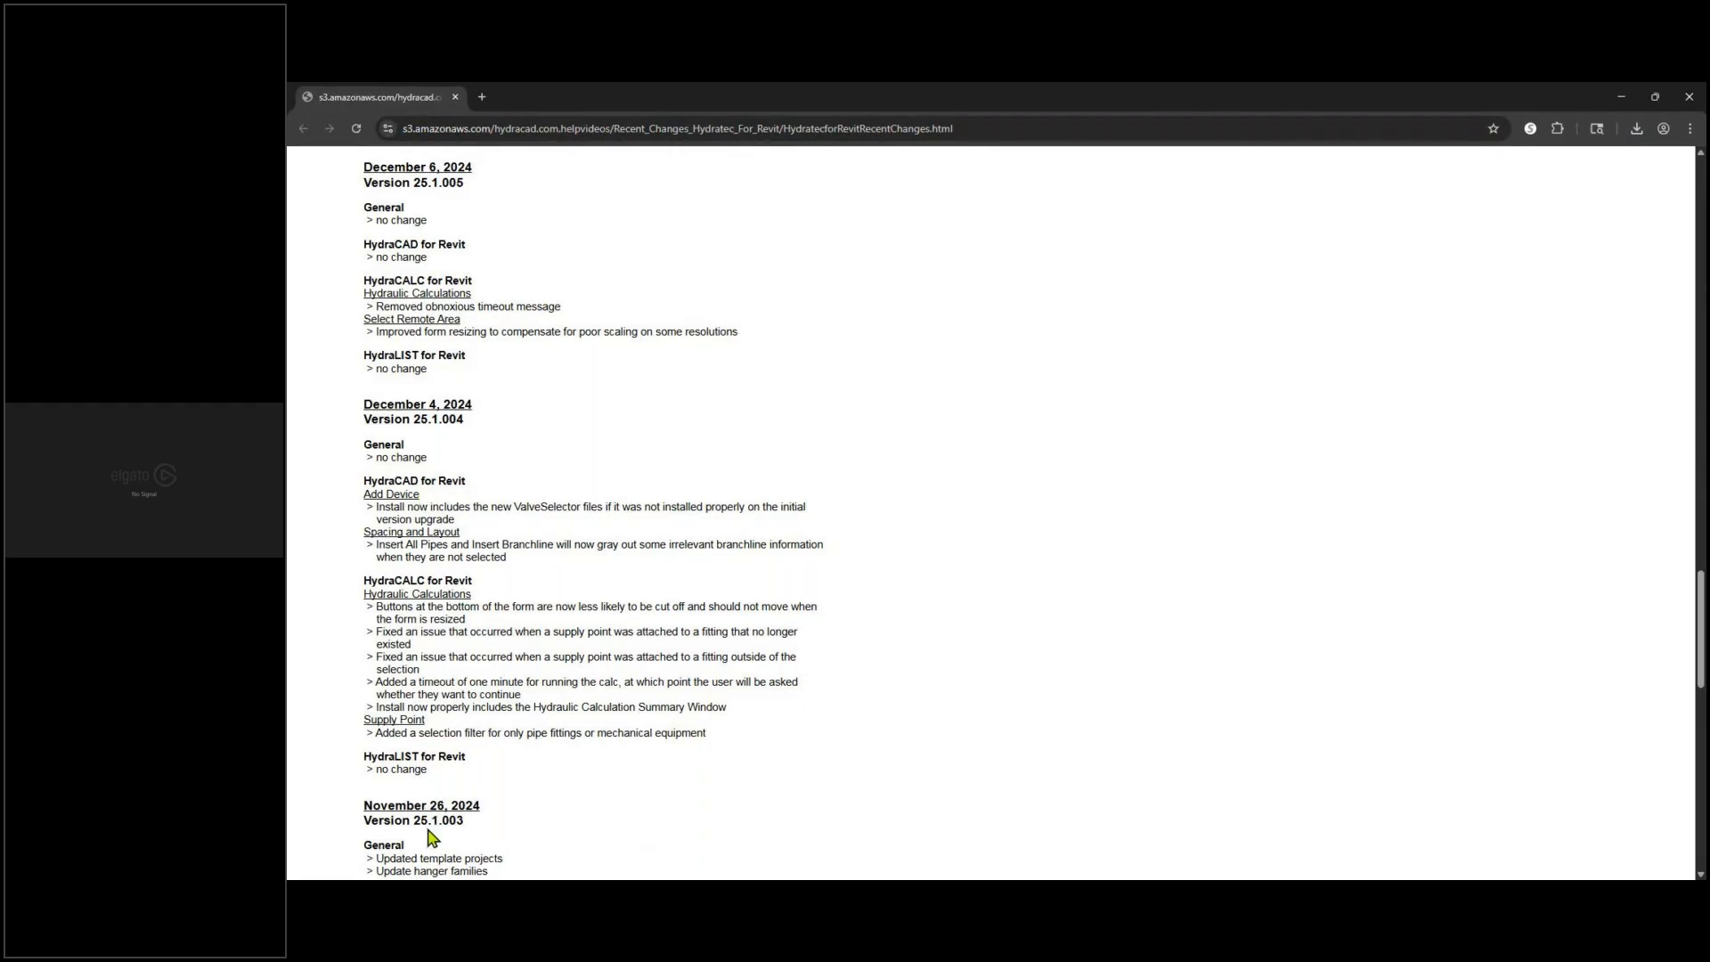
{"action": "scroll", "coordinate": [430, 837], "scroll_direction": "down", "scroll_amount": 4}
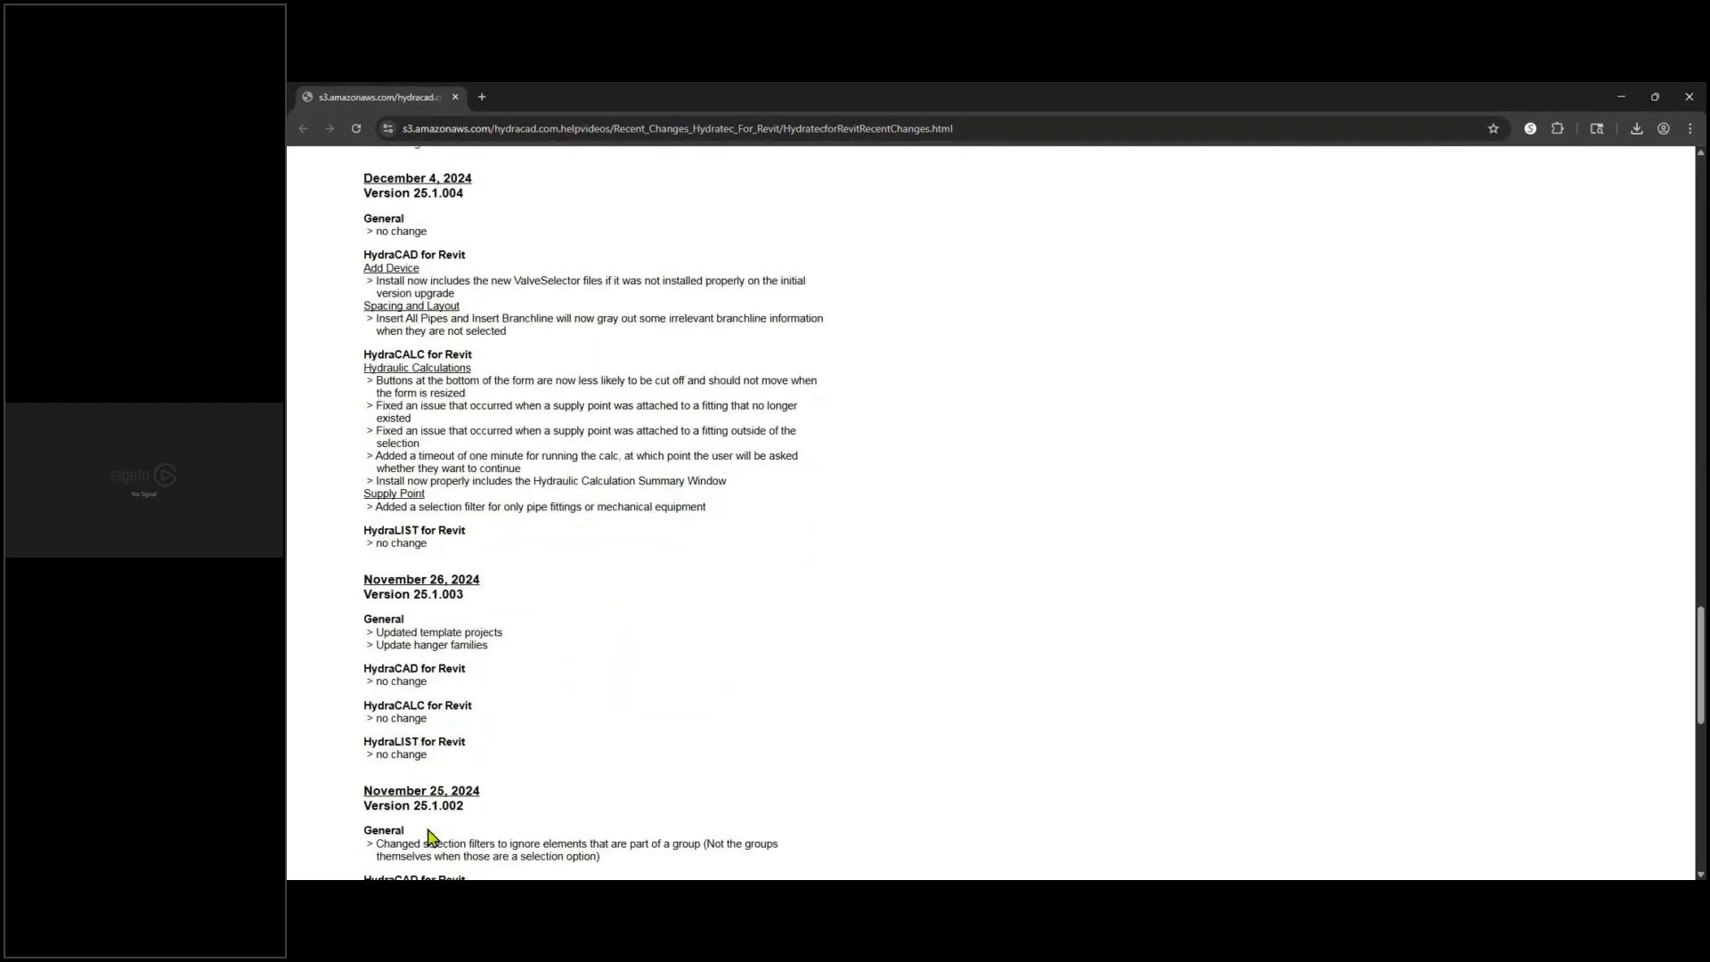
{"action": "scroll", "coordinate": [430, 837], "scroll_direction": "down", "scroll_amount": 2}
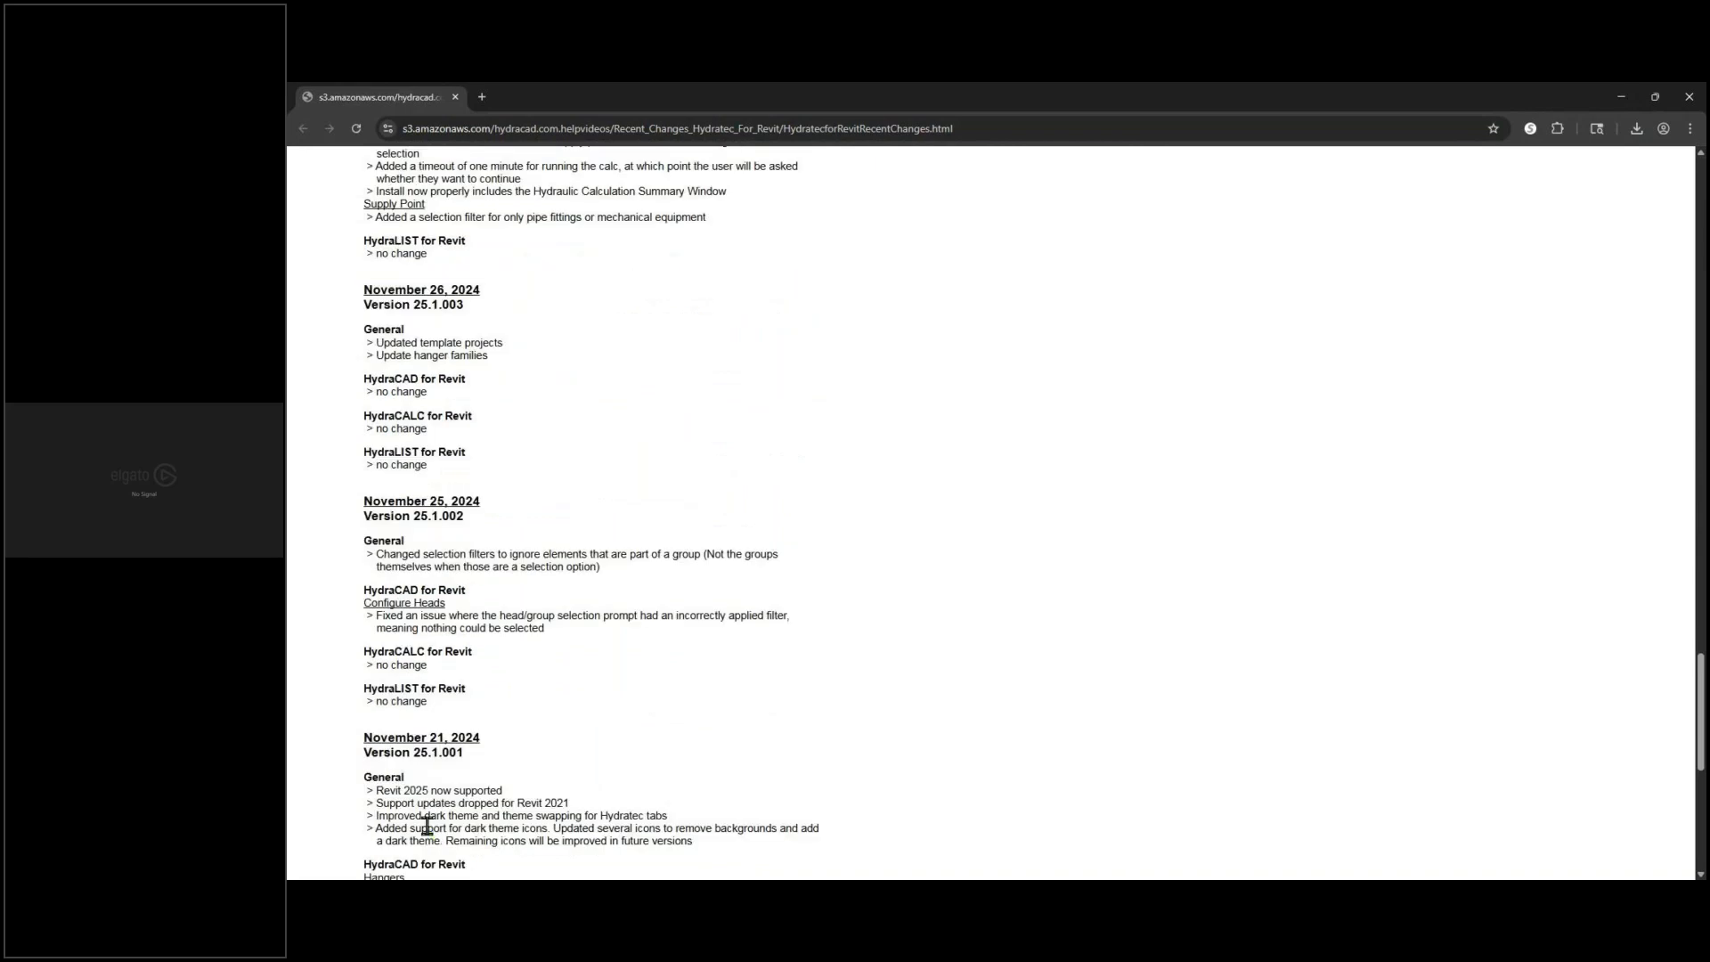
{"action": "scroll", "coordinate": [427, 827], "scroll_direction": "down", "scroll_amount": 2}
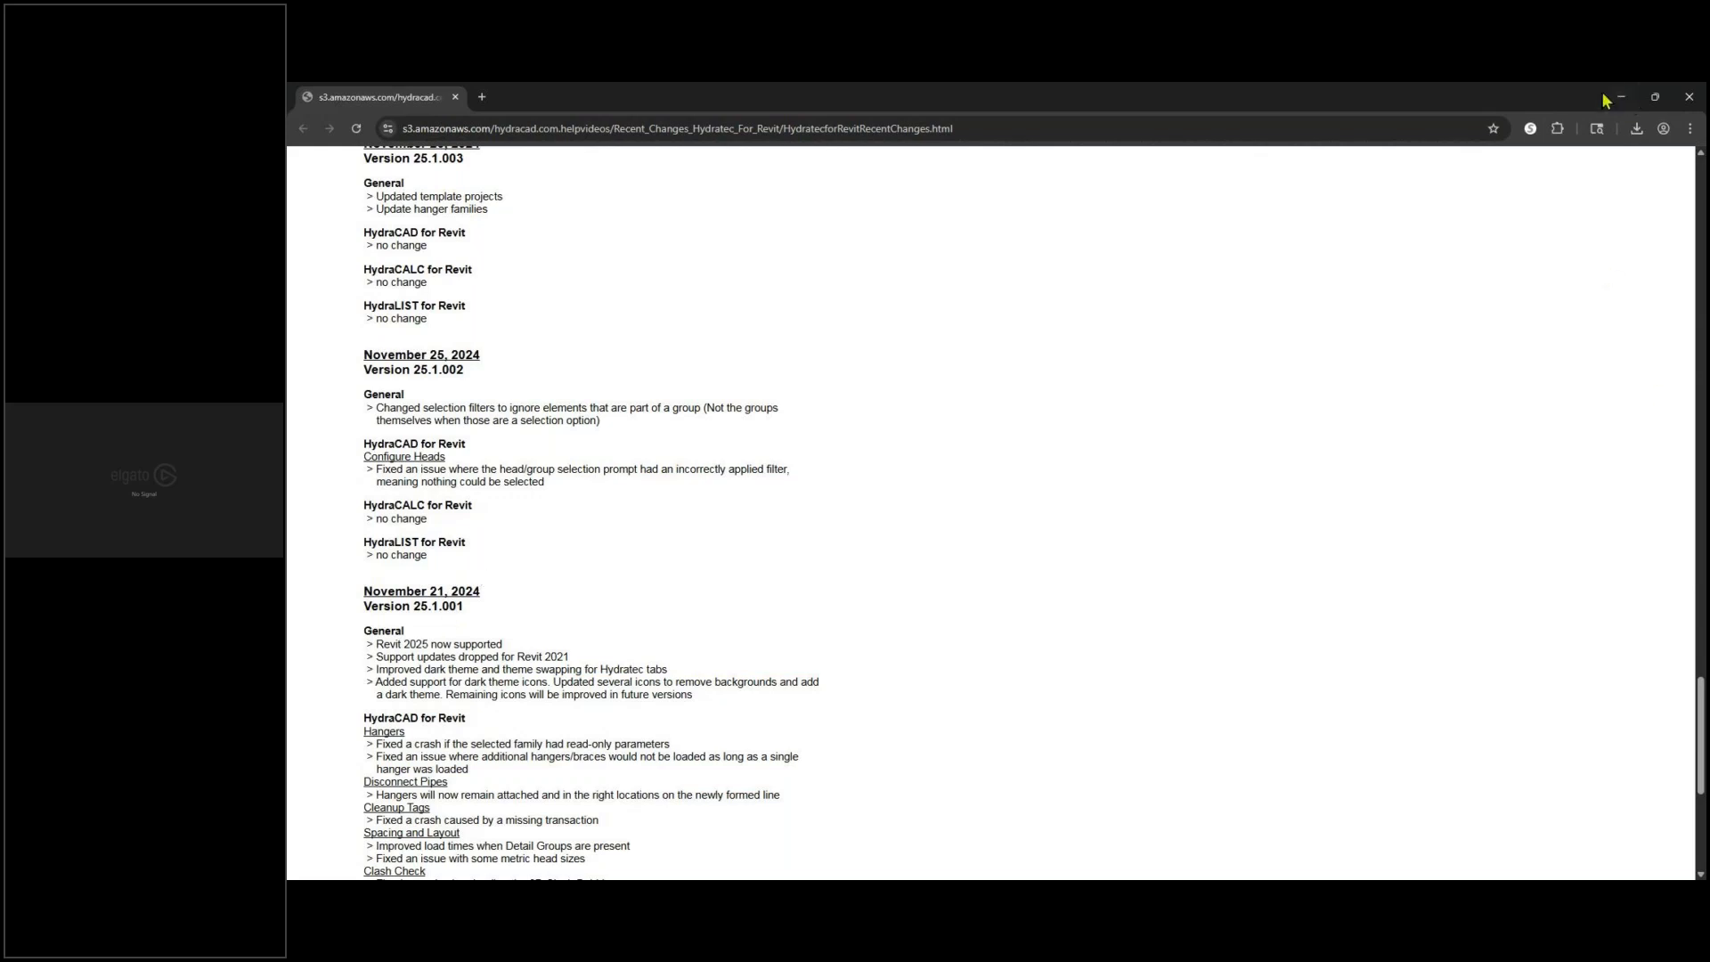
{"action": "left_click", "coordinate": [1690, 97]}
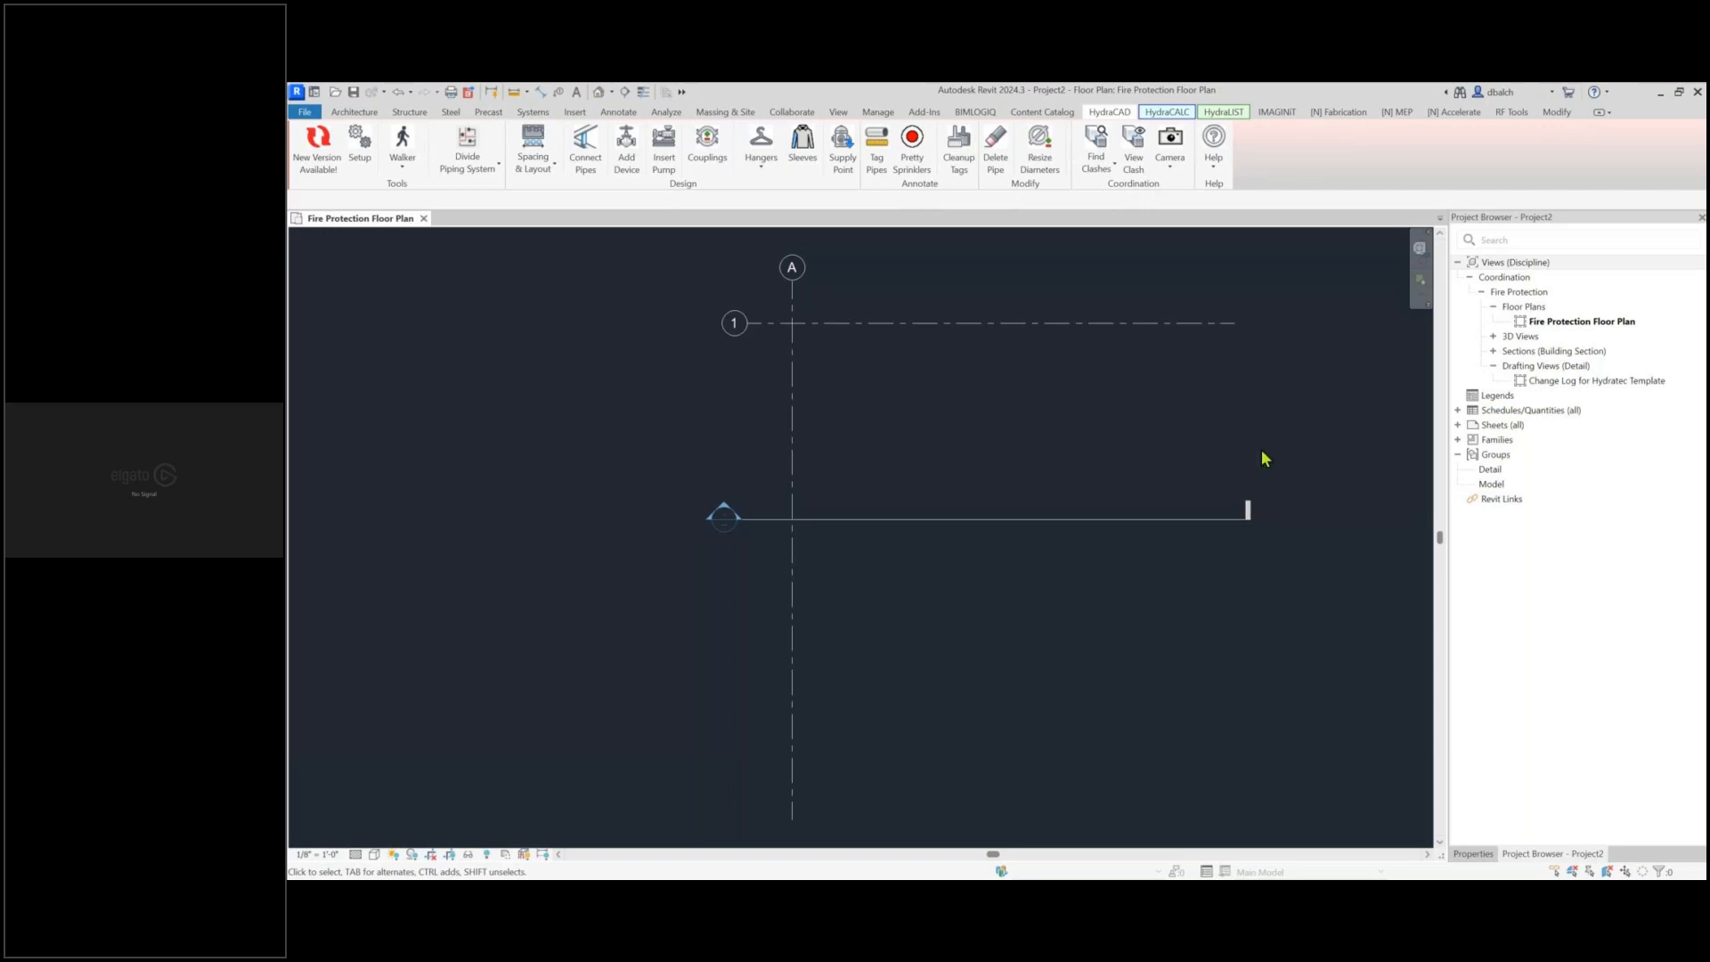
Run Setup for HydraCALC and HydraLIST, dismiss the Hydratec Security Error dialog, and switch to the lesson slides in Bluebeam Revu
{"action": "left_click", "coordinate": [1166, 112]}
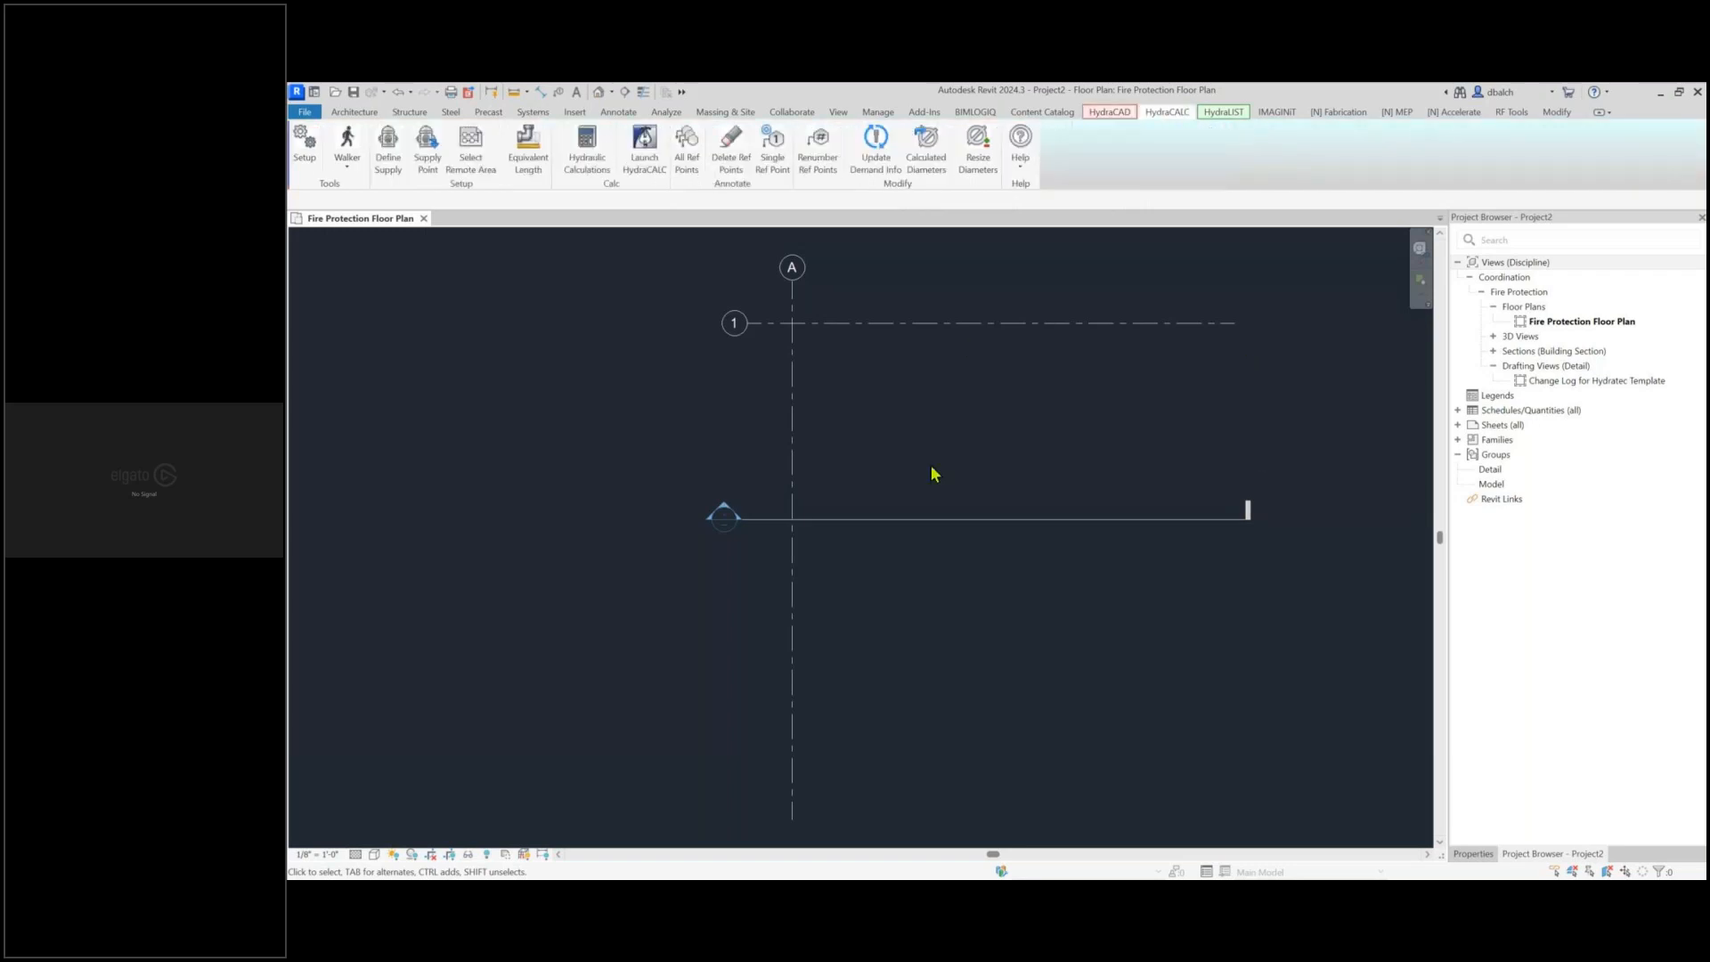
{"action": "left_click", "coordinate": [311, 162]}
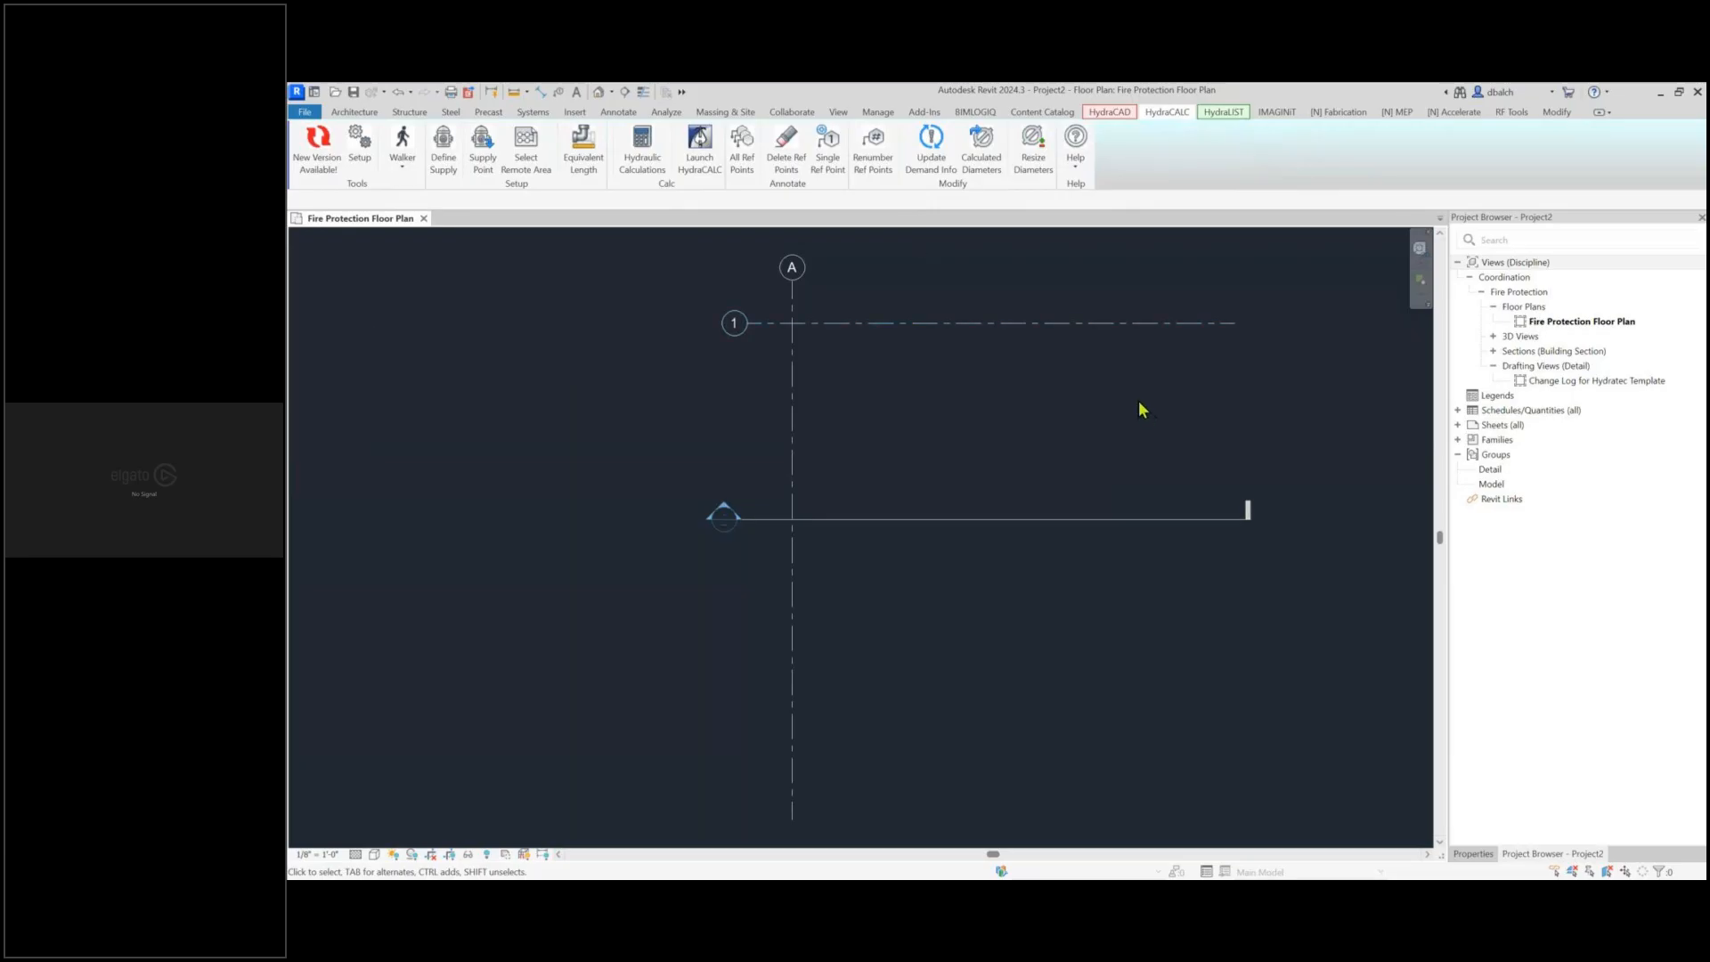
{"action": "left_click", "coordinate": [1223, 111]}
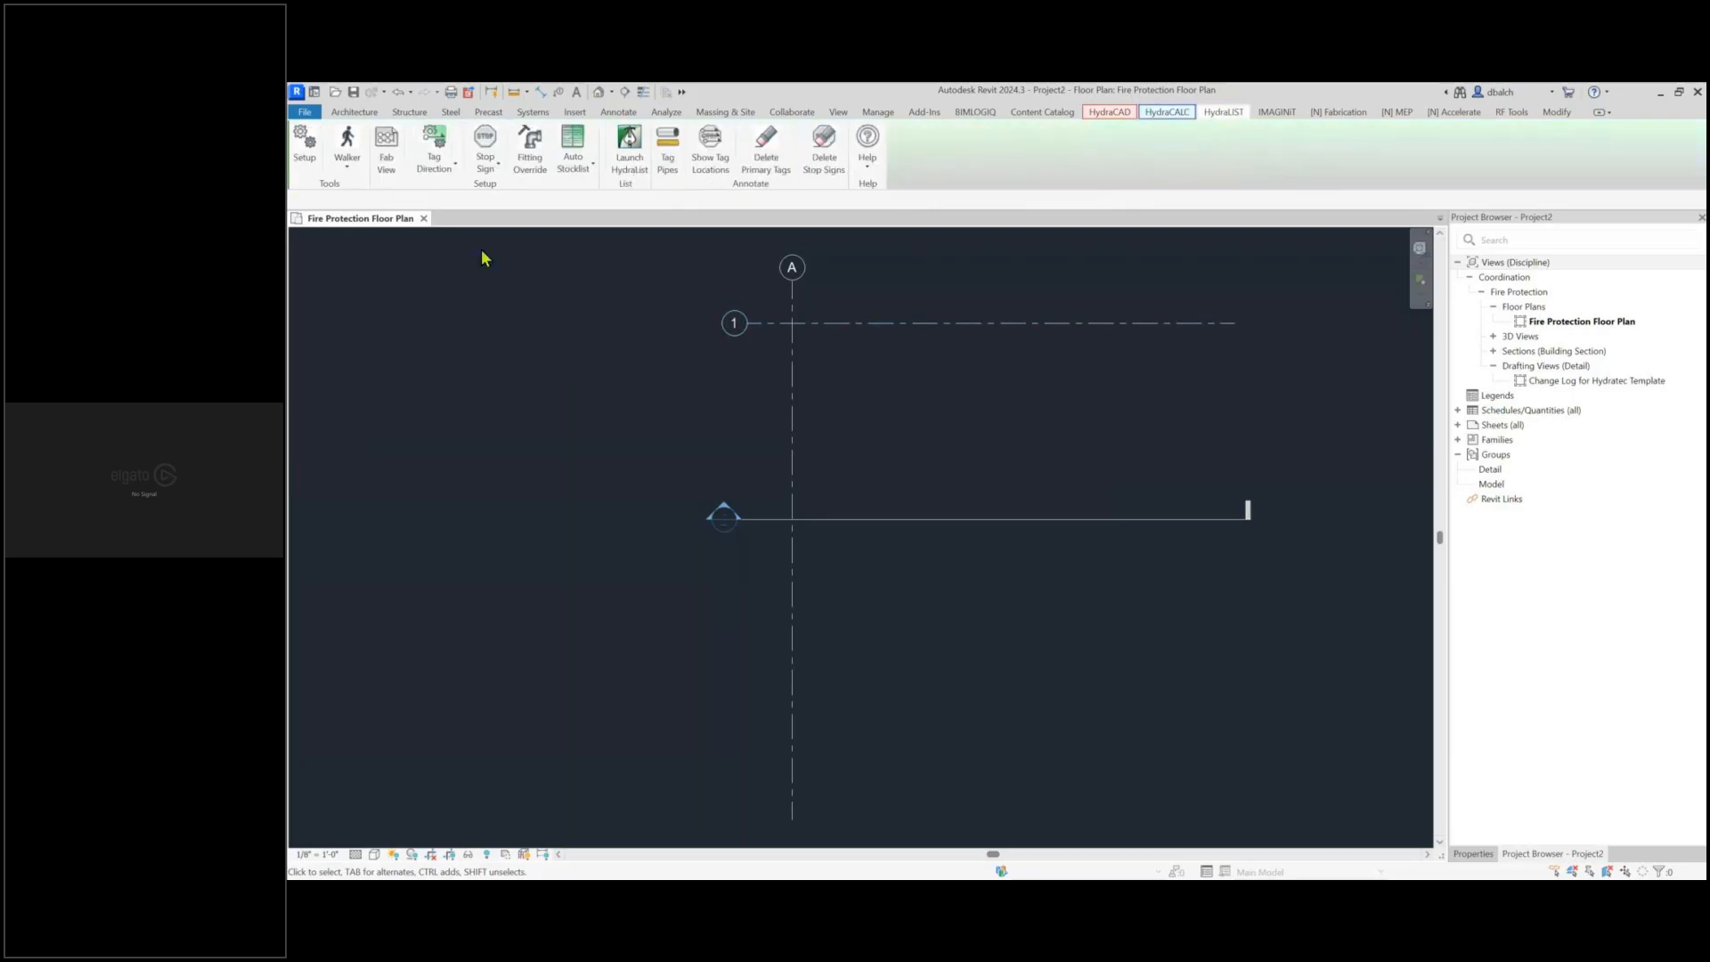
{"action": "left_click", "coordinate": [303, 149]}
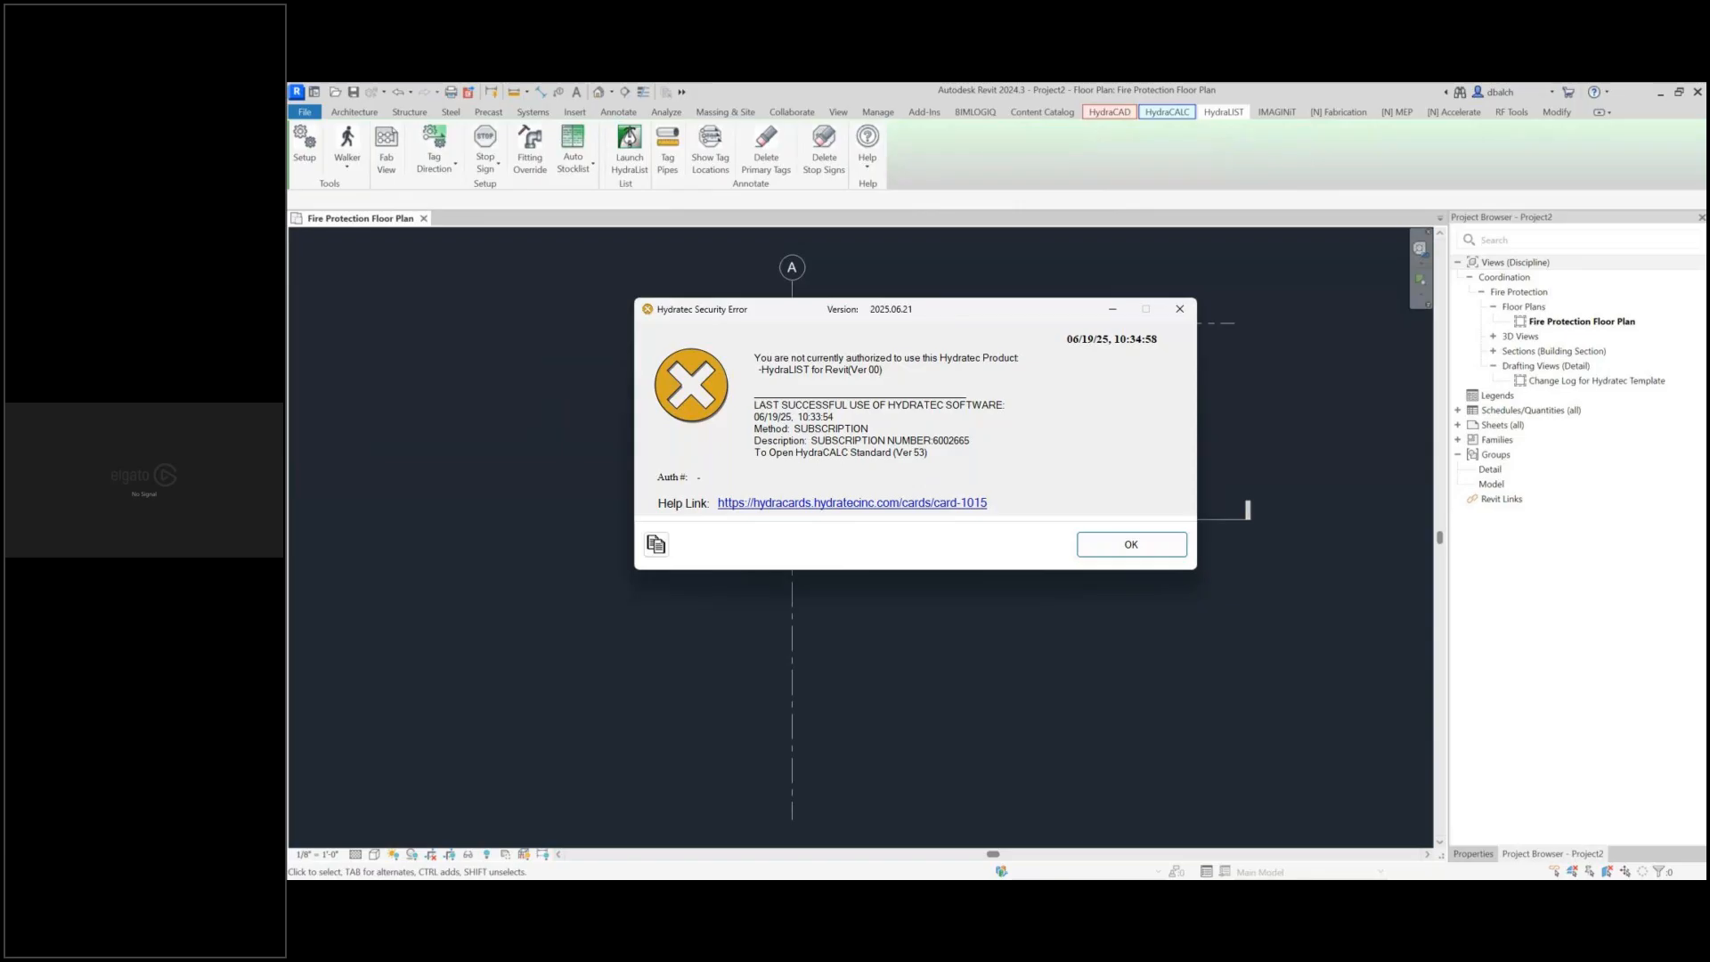
{"action": "left_click", "coordinate": [1143, 548]}
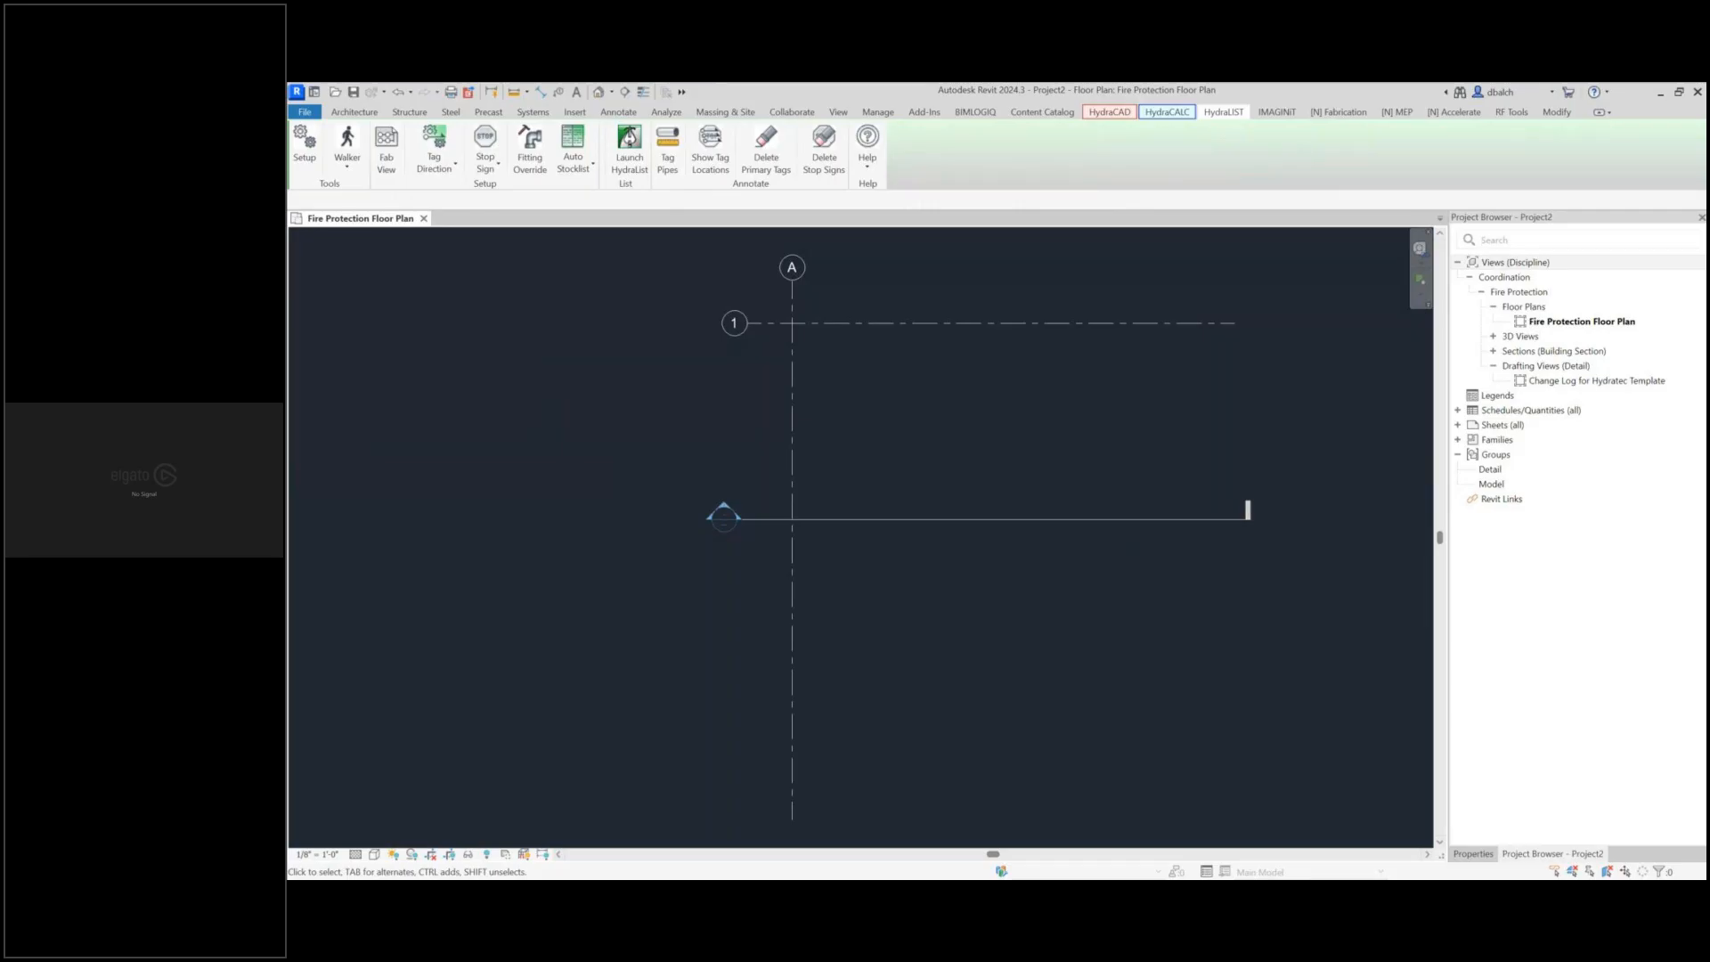
{"action": "key", "text": "alt+Tab"}
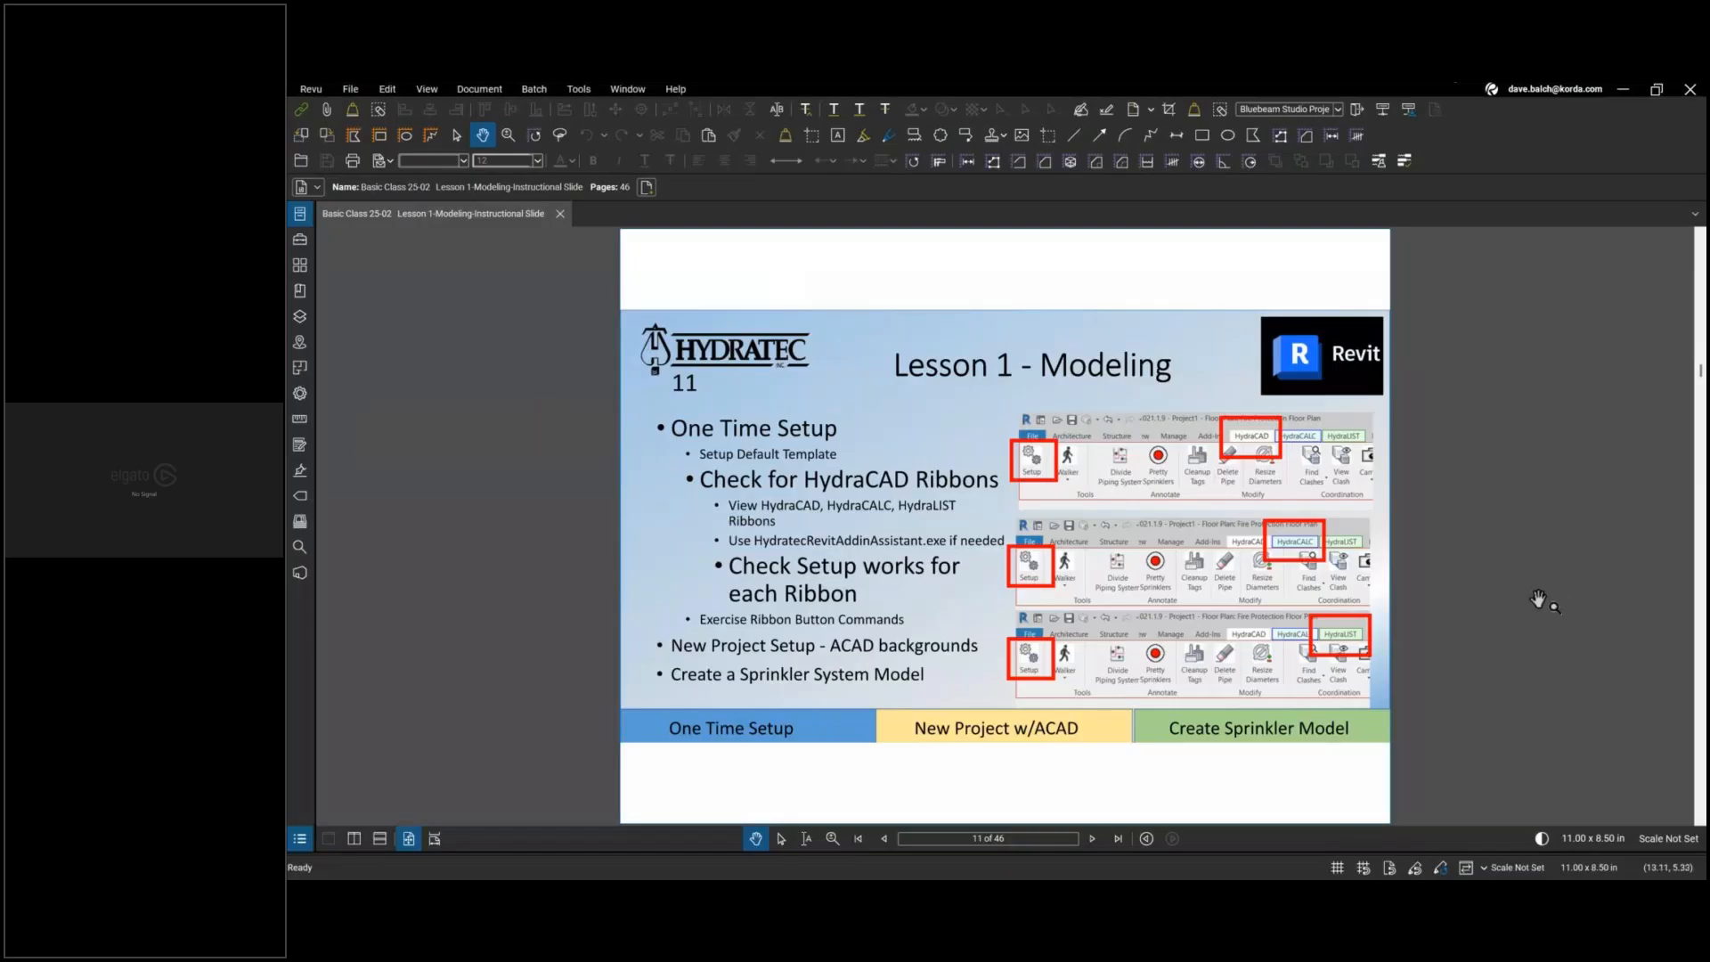
Advance to lesson slide 12 and examine the HydraLIST and HydraCAD ribbons in Revit, including the Find Clashes and Camera options in Coordination
{"action": "left_click", "coordinate": [1092, 839]}
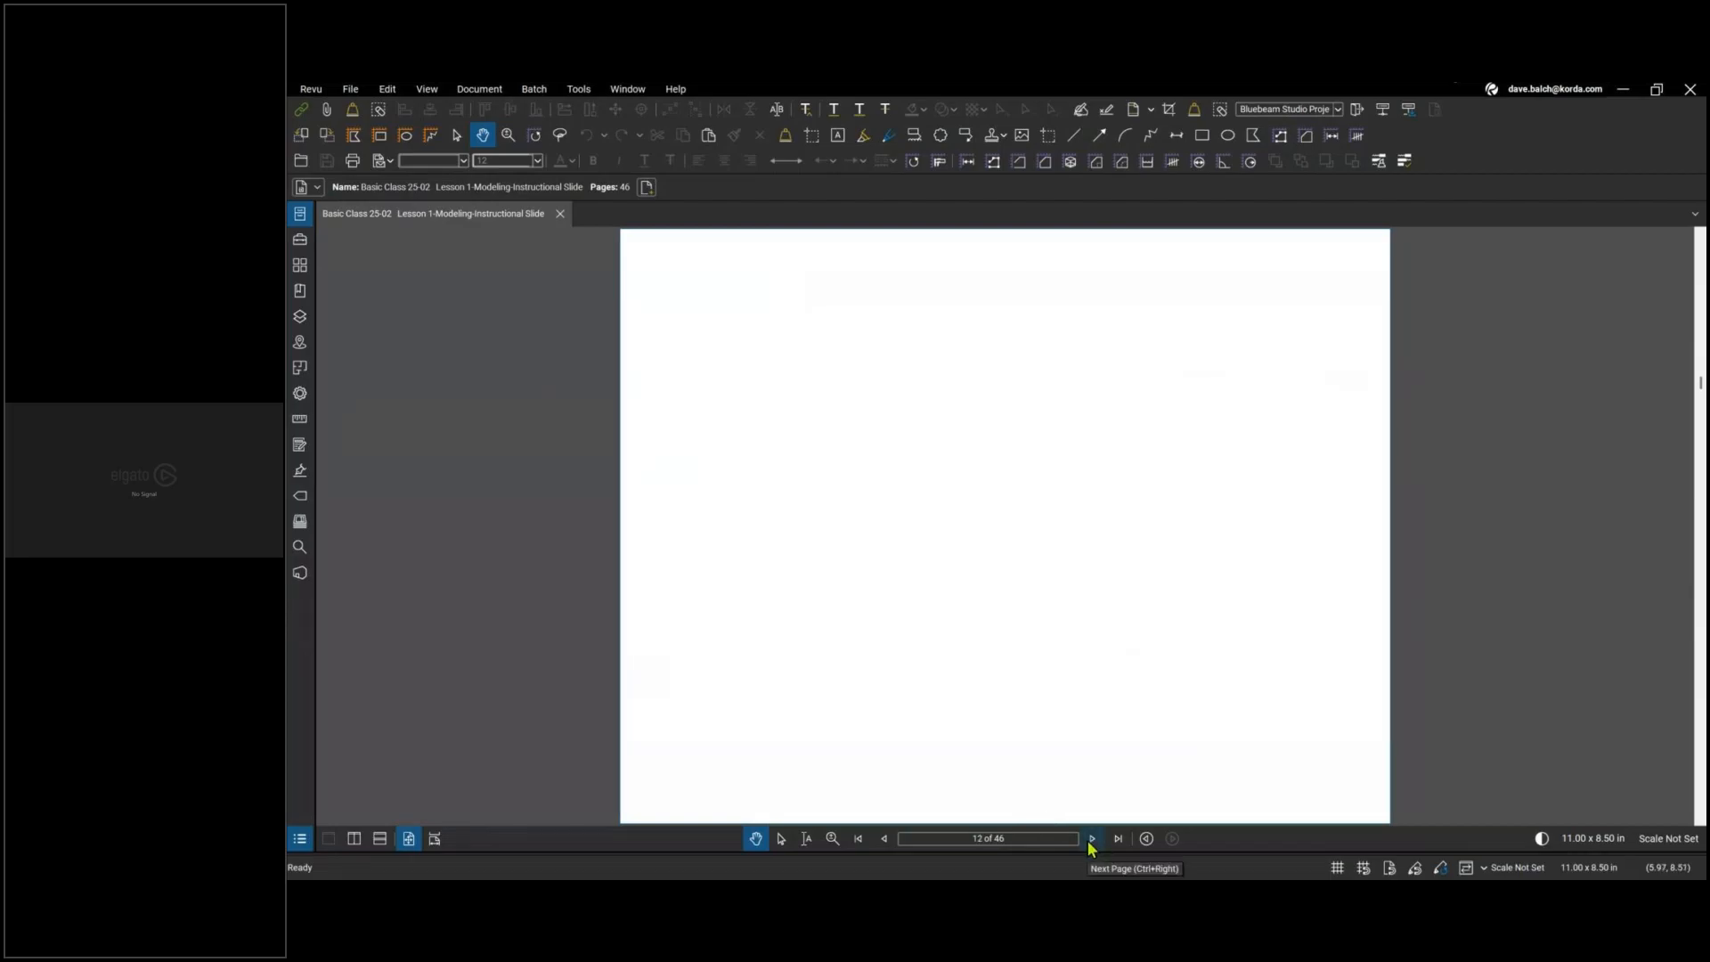
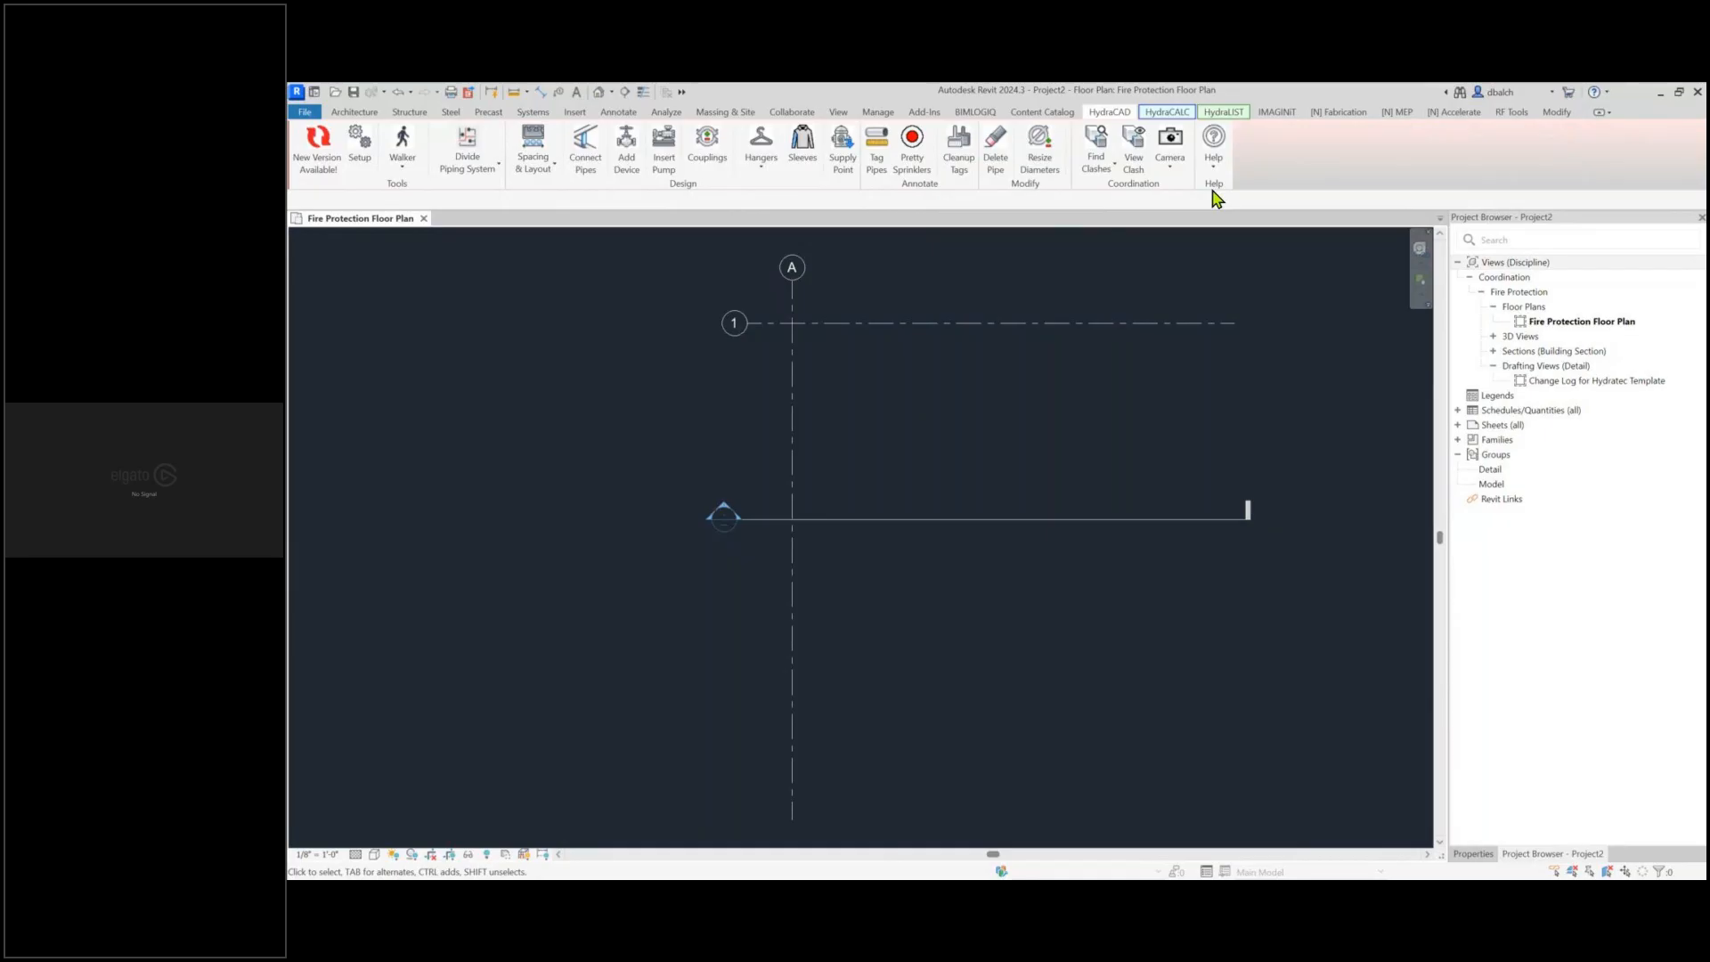
{"action": "left_click", "coordinate": [1227, 116]}
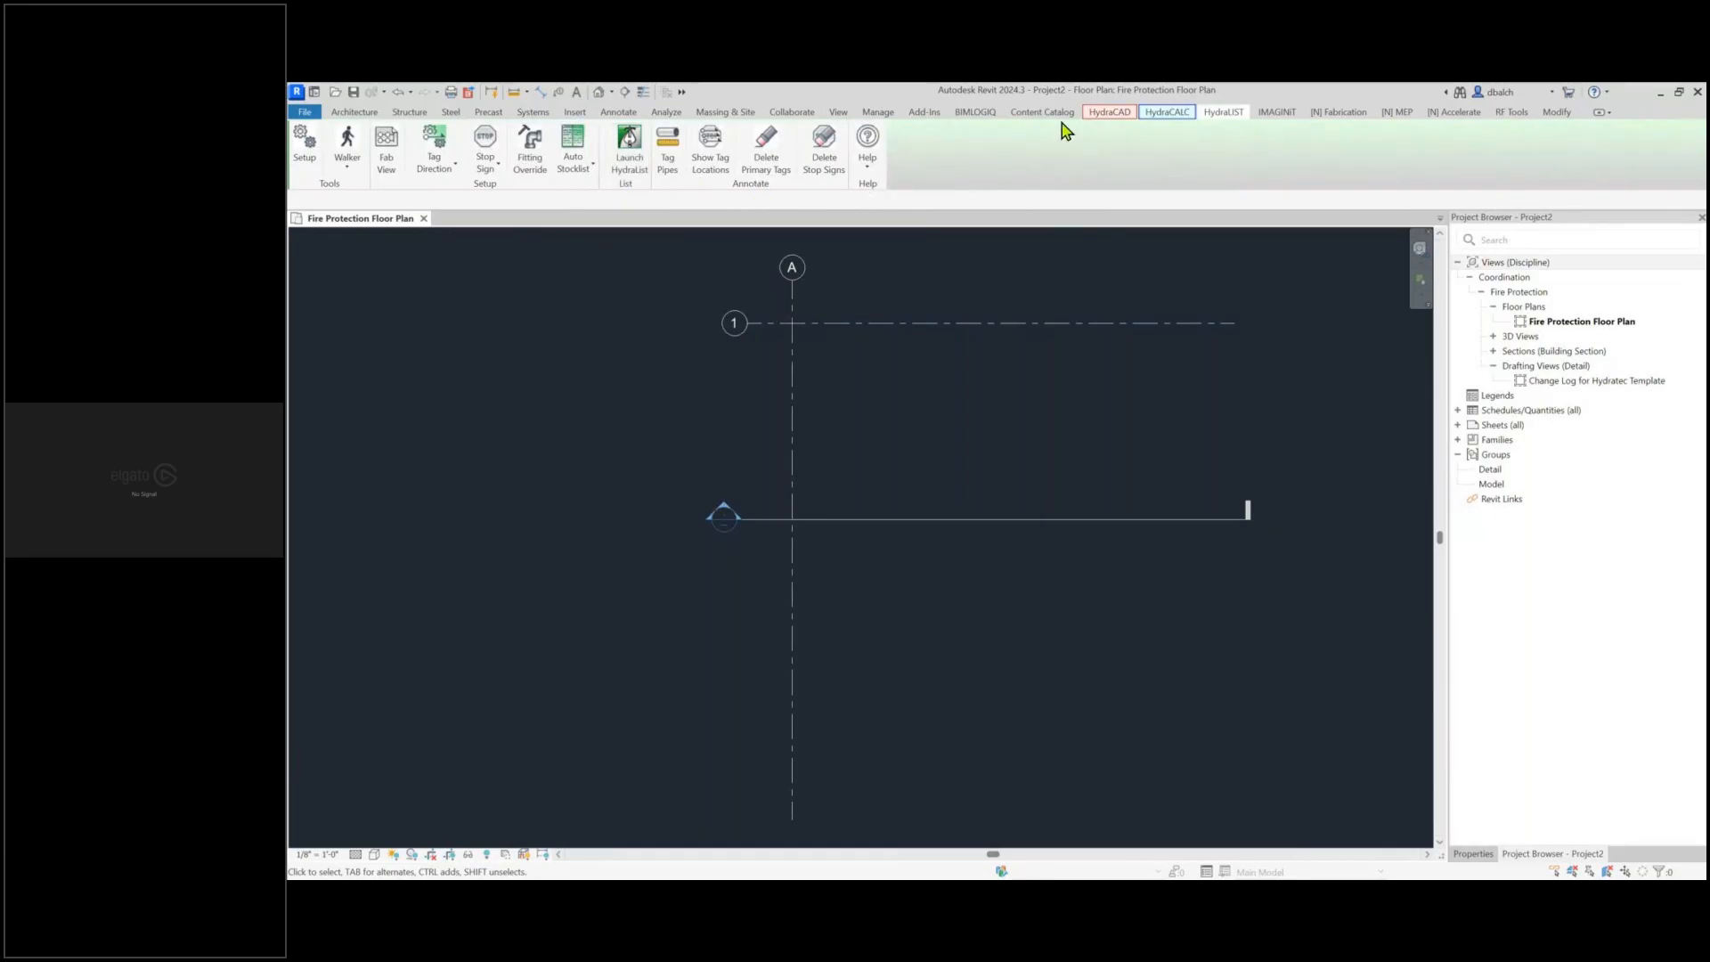
{"action": "left_click", "coordinate": [1109, 112]}
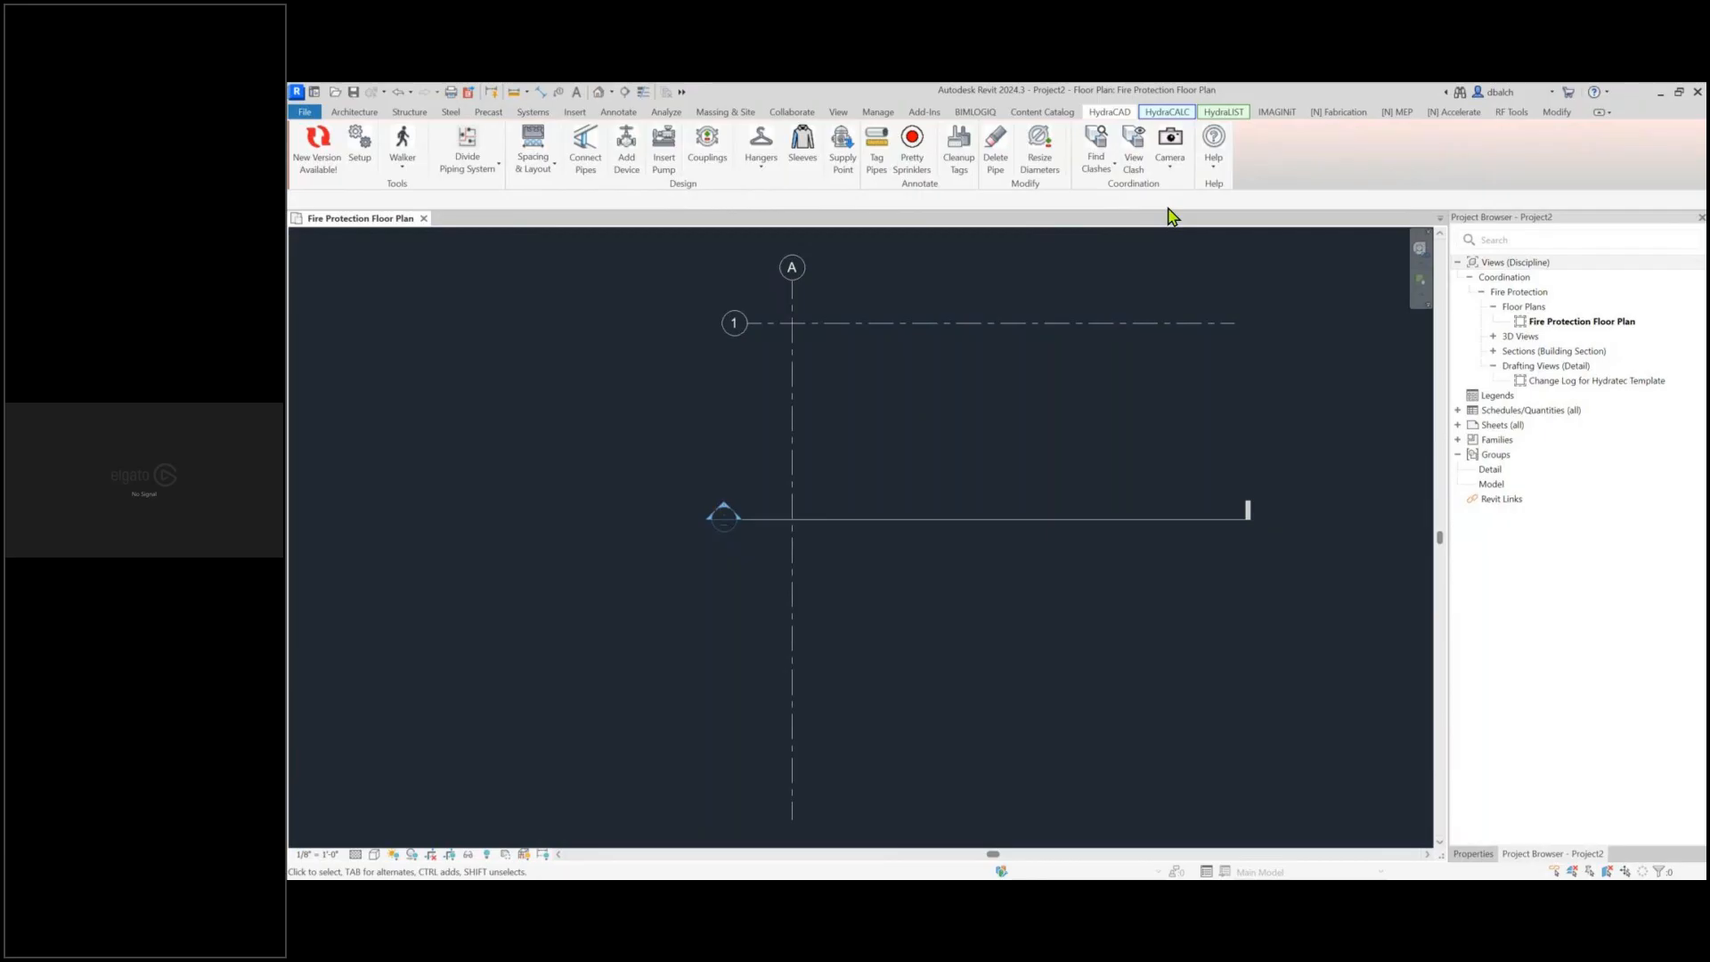
{"action": "left_click", "coordinate": [1092, 171]}
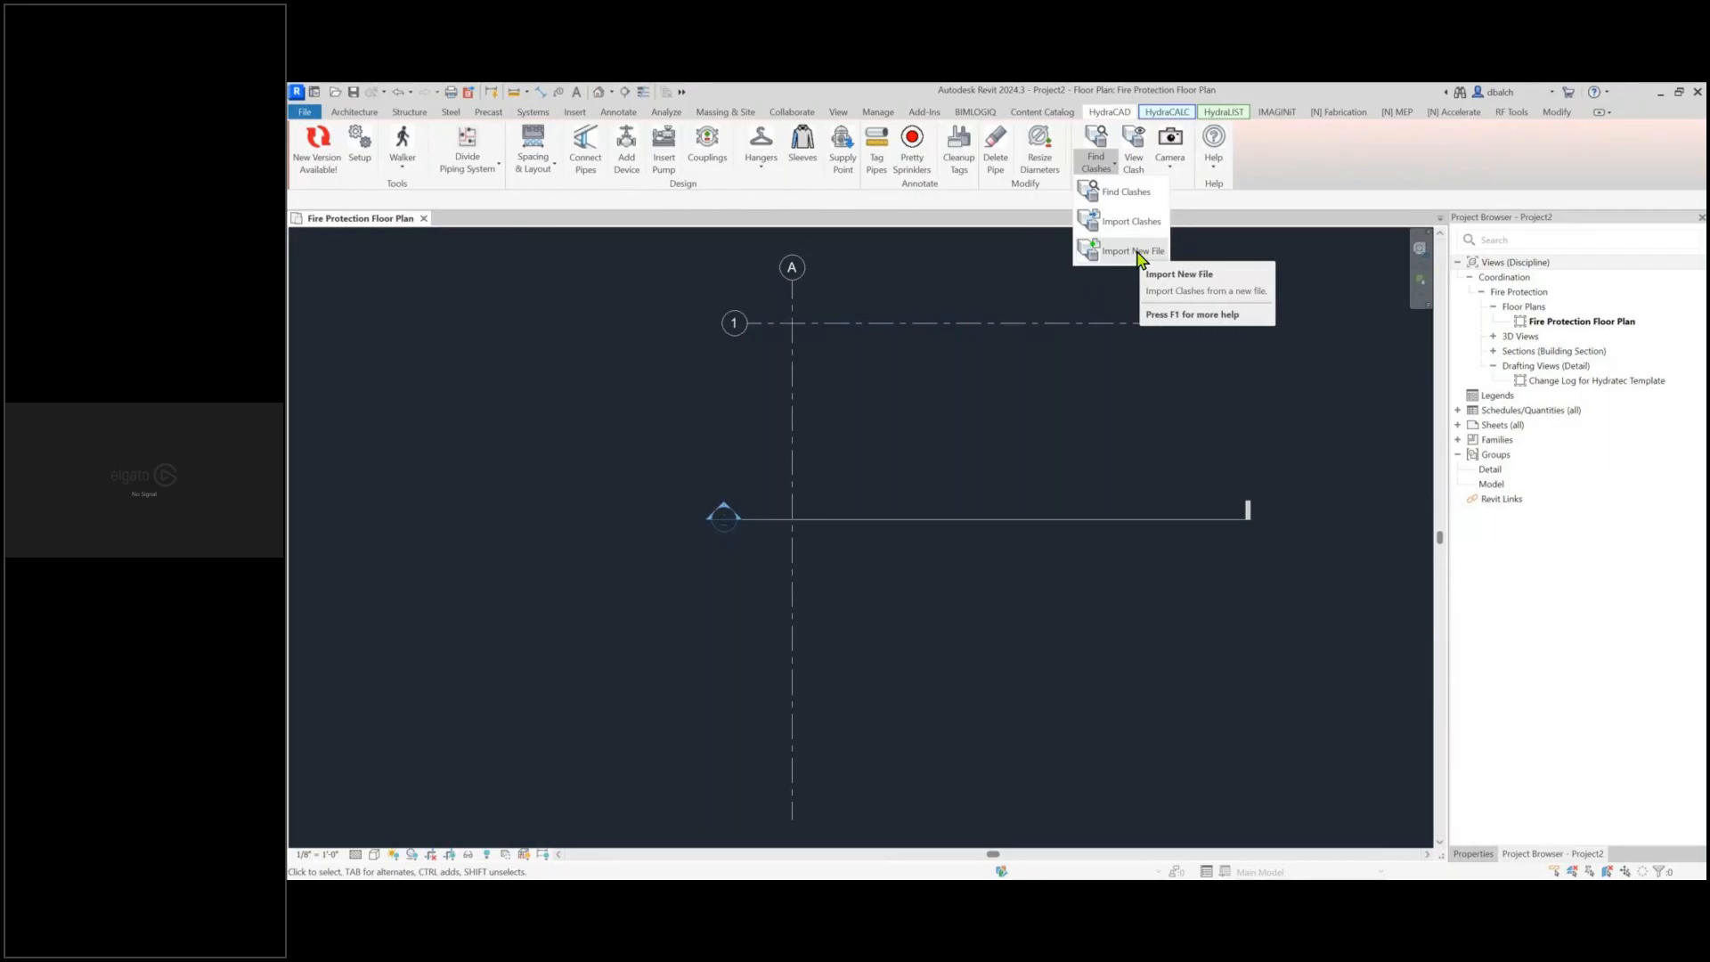
{"action": "left_click", "coordinate": [1171, 168]}
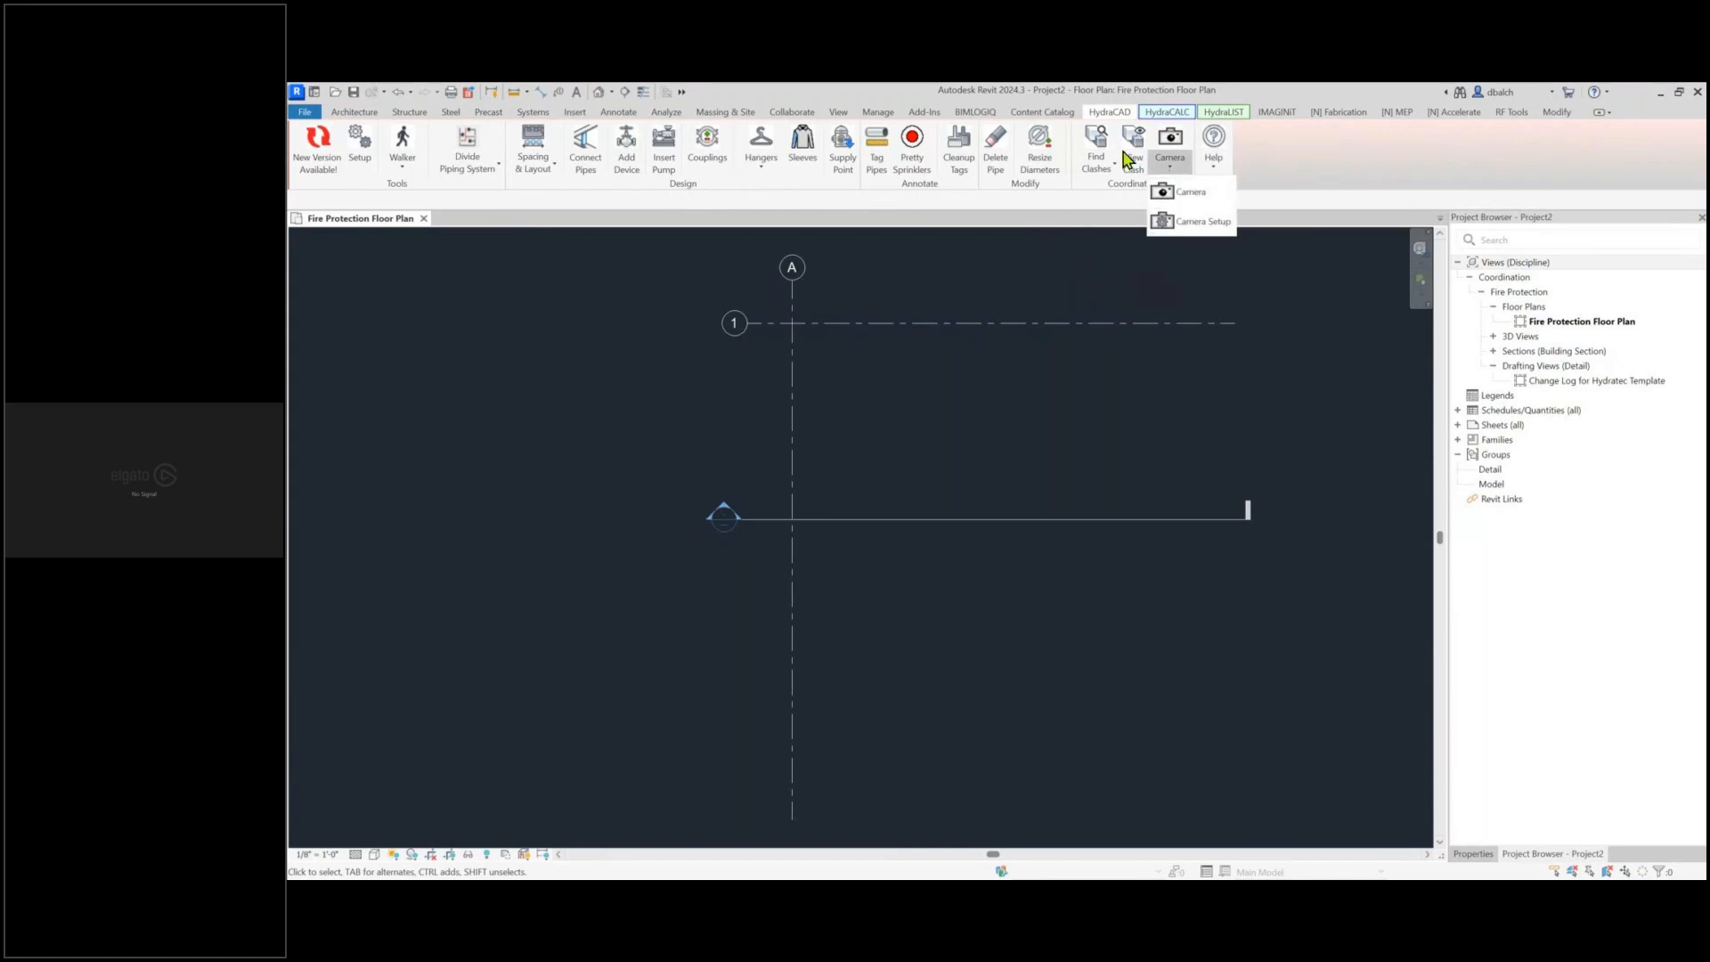
{"action": "left_click", "coordinate": [1099, 164]}
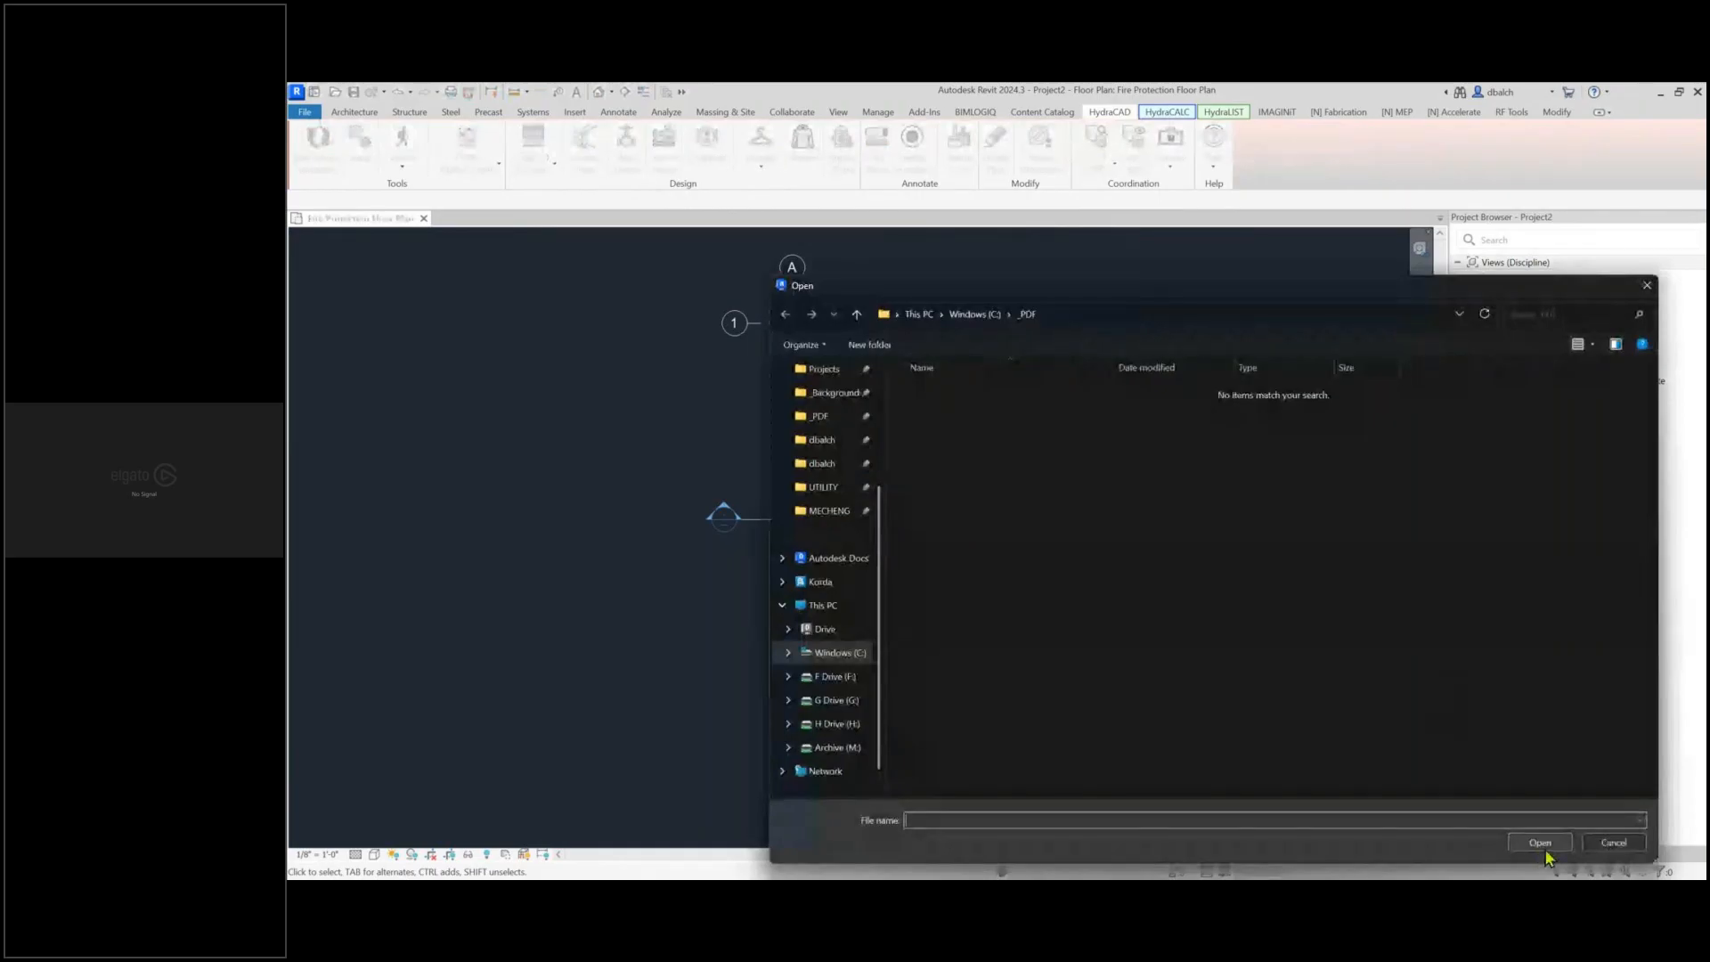
{"action": "left_click", "coordinate": [1601, 843]}
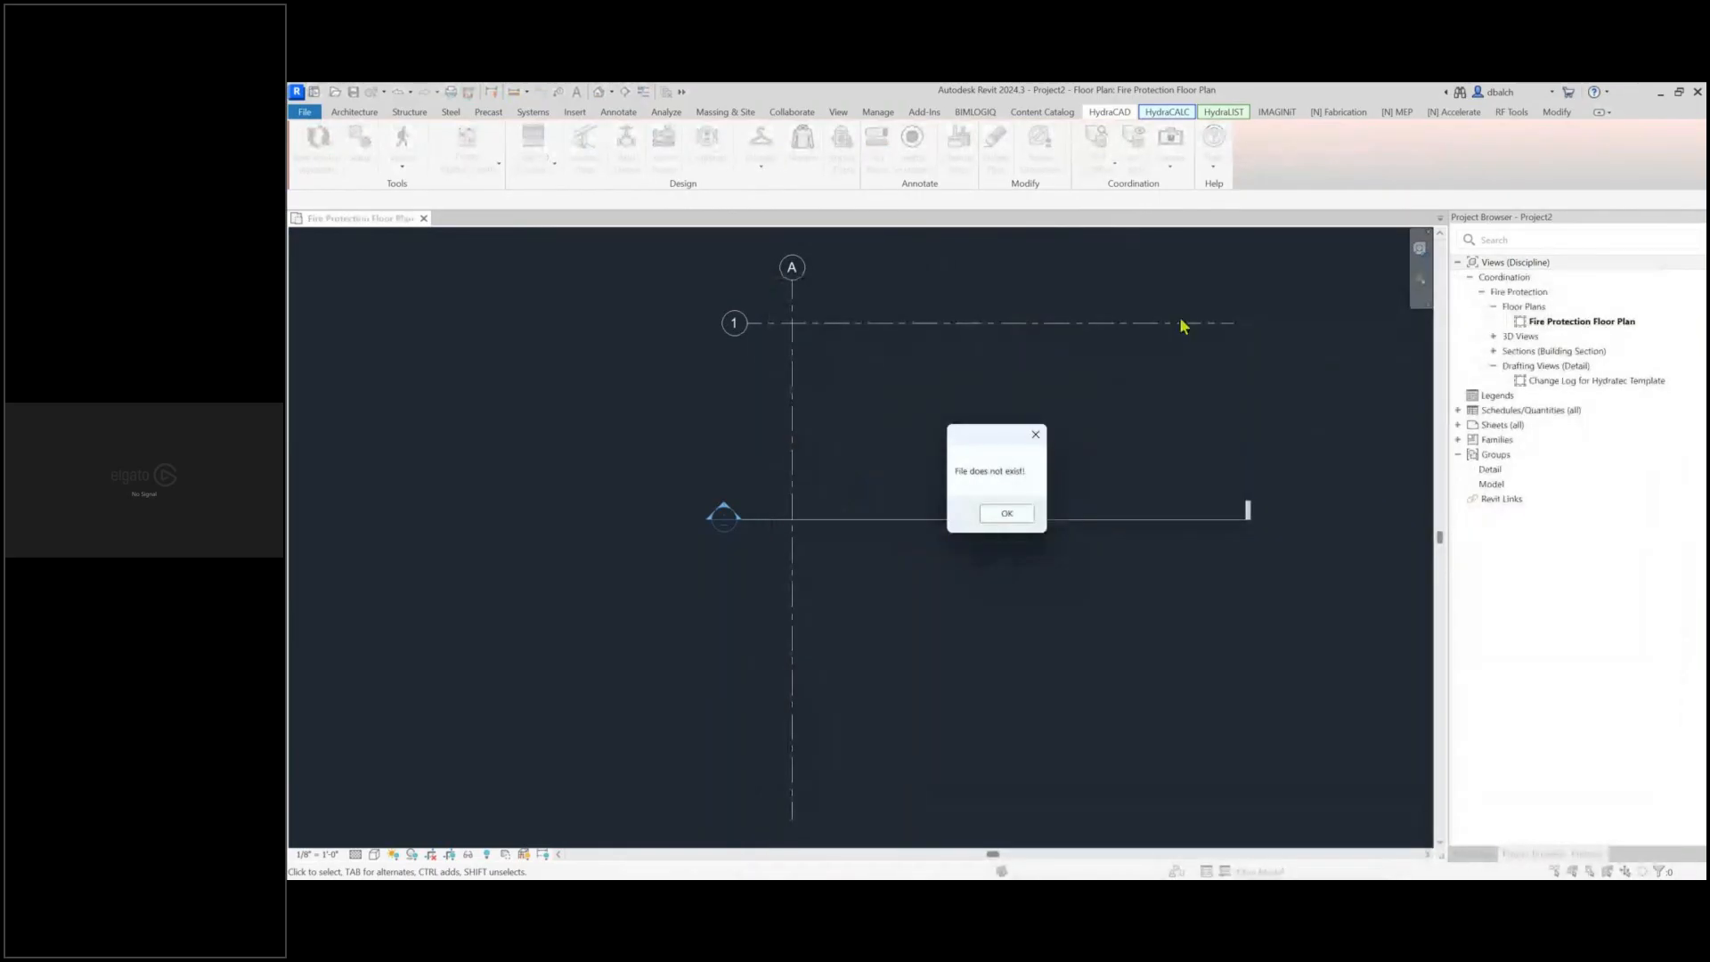
{"action": "left_click", "coordinate": [1029, 513]}
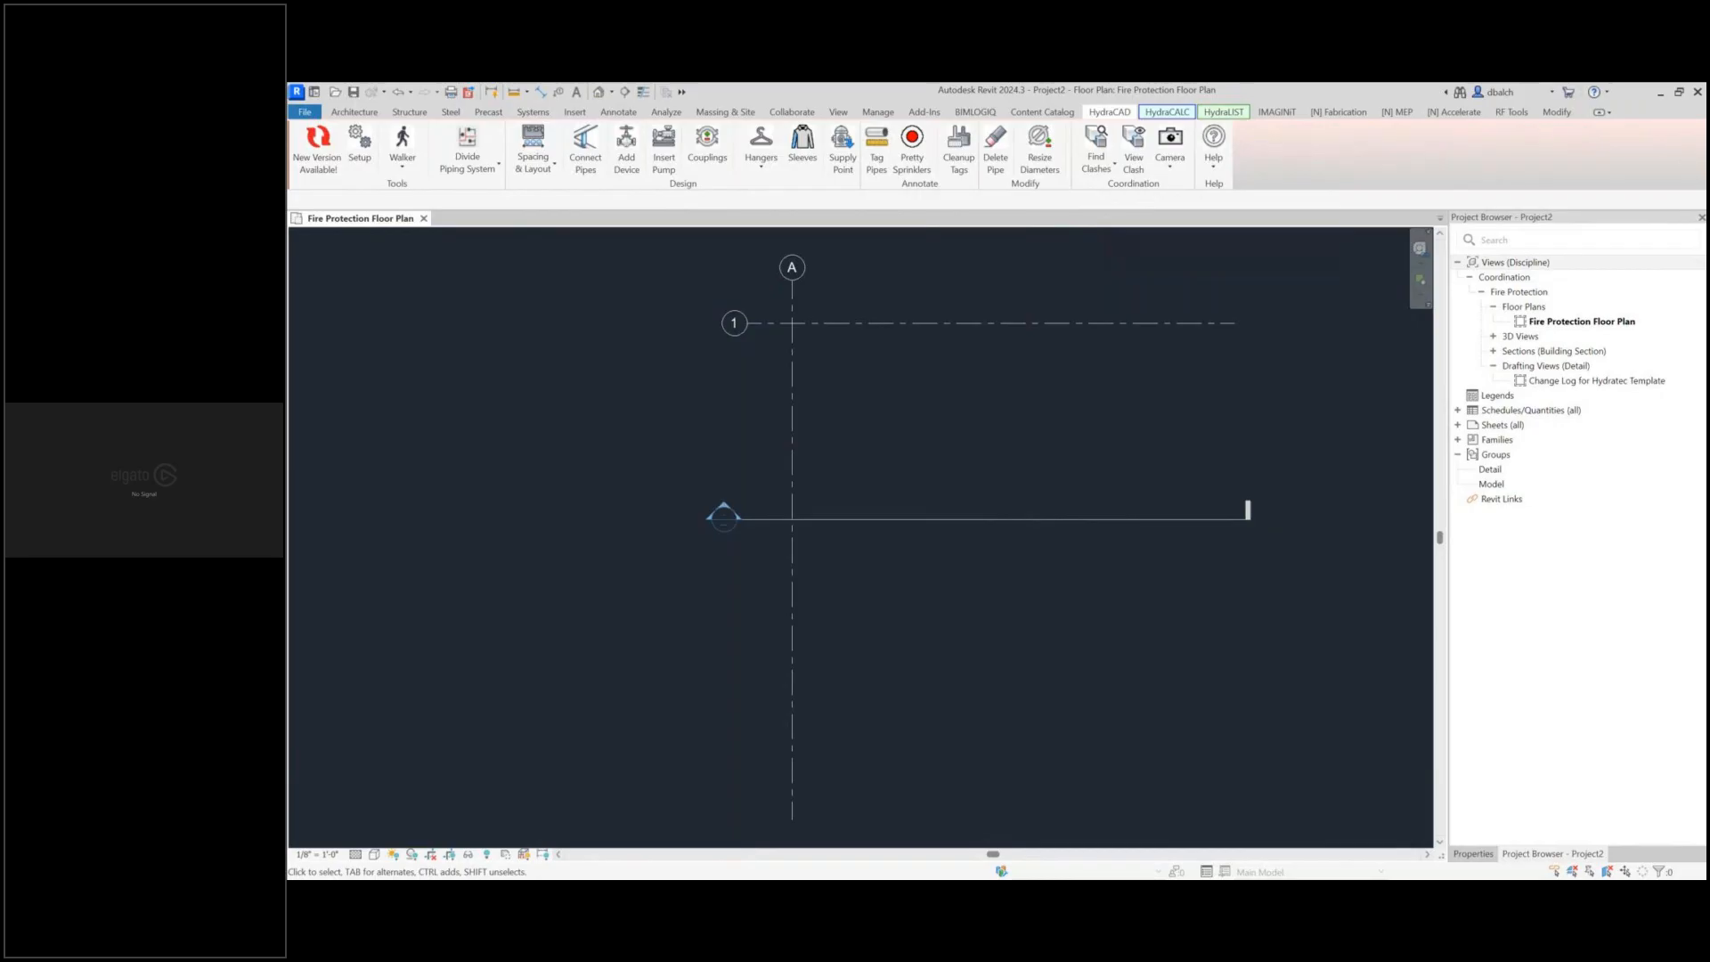
Check the Ribbon Button Quiz slide, examine the Dimension panel on Revit's Annotate ribbon, and return to the HydraCAD ribbon
{"action": "key", "text": "alt+Tab"}
{"action": "left_click_drag", "start_coordinate": [1181, 90], "coordinate": [1708, 329]}
{"action": "left_click", "coordinate": [618, 114]}
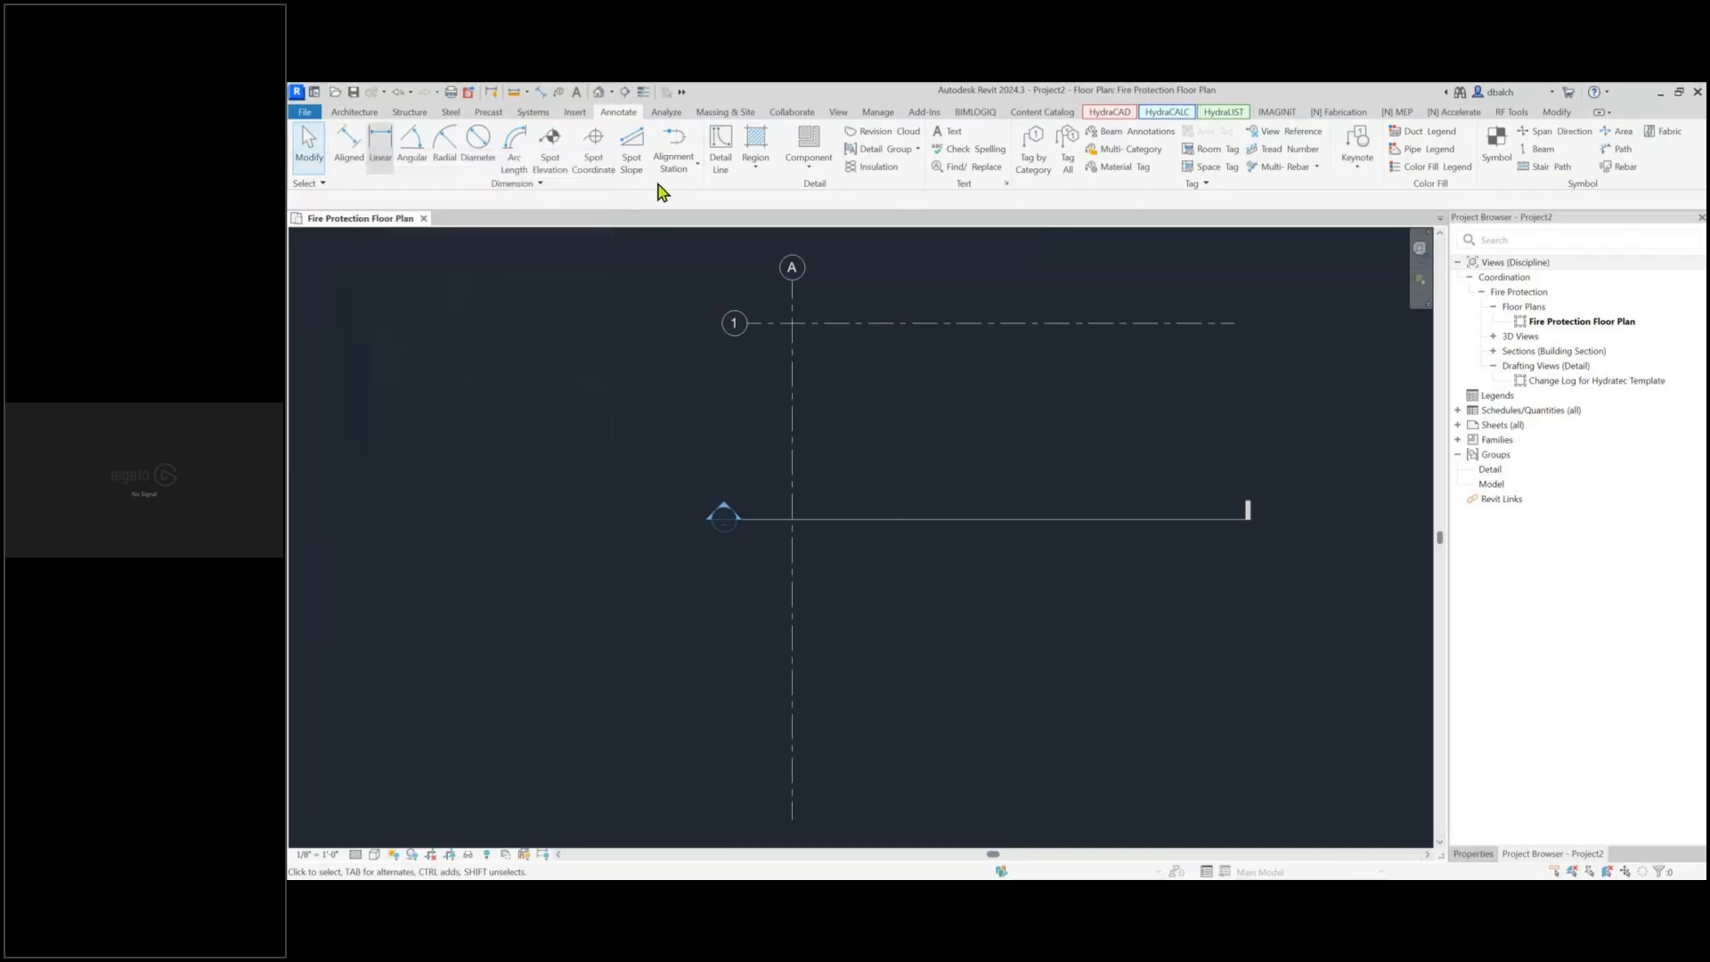
{"action": "left_click", "coordinate": [1113, 114]}
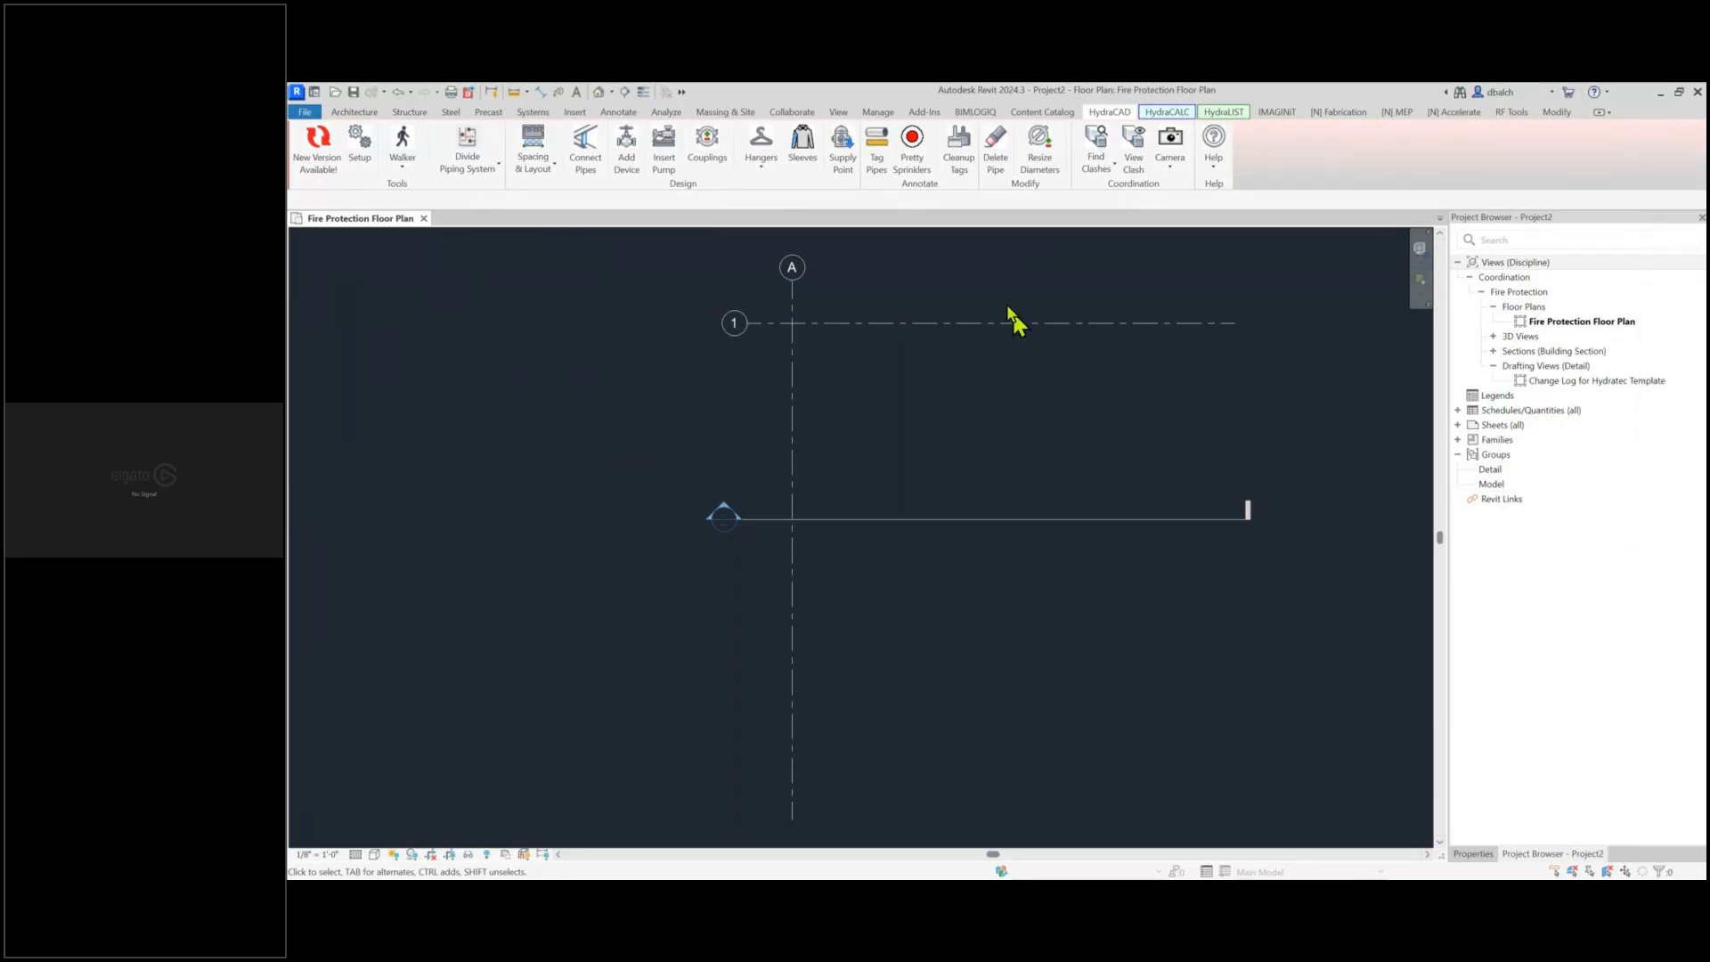
Switch to the lesson slides in Bluebeam Revu and advance to slide 15 on adding keyboard shortcuts
{"action": "key", "text": "alt+Tab"}
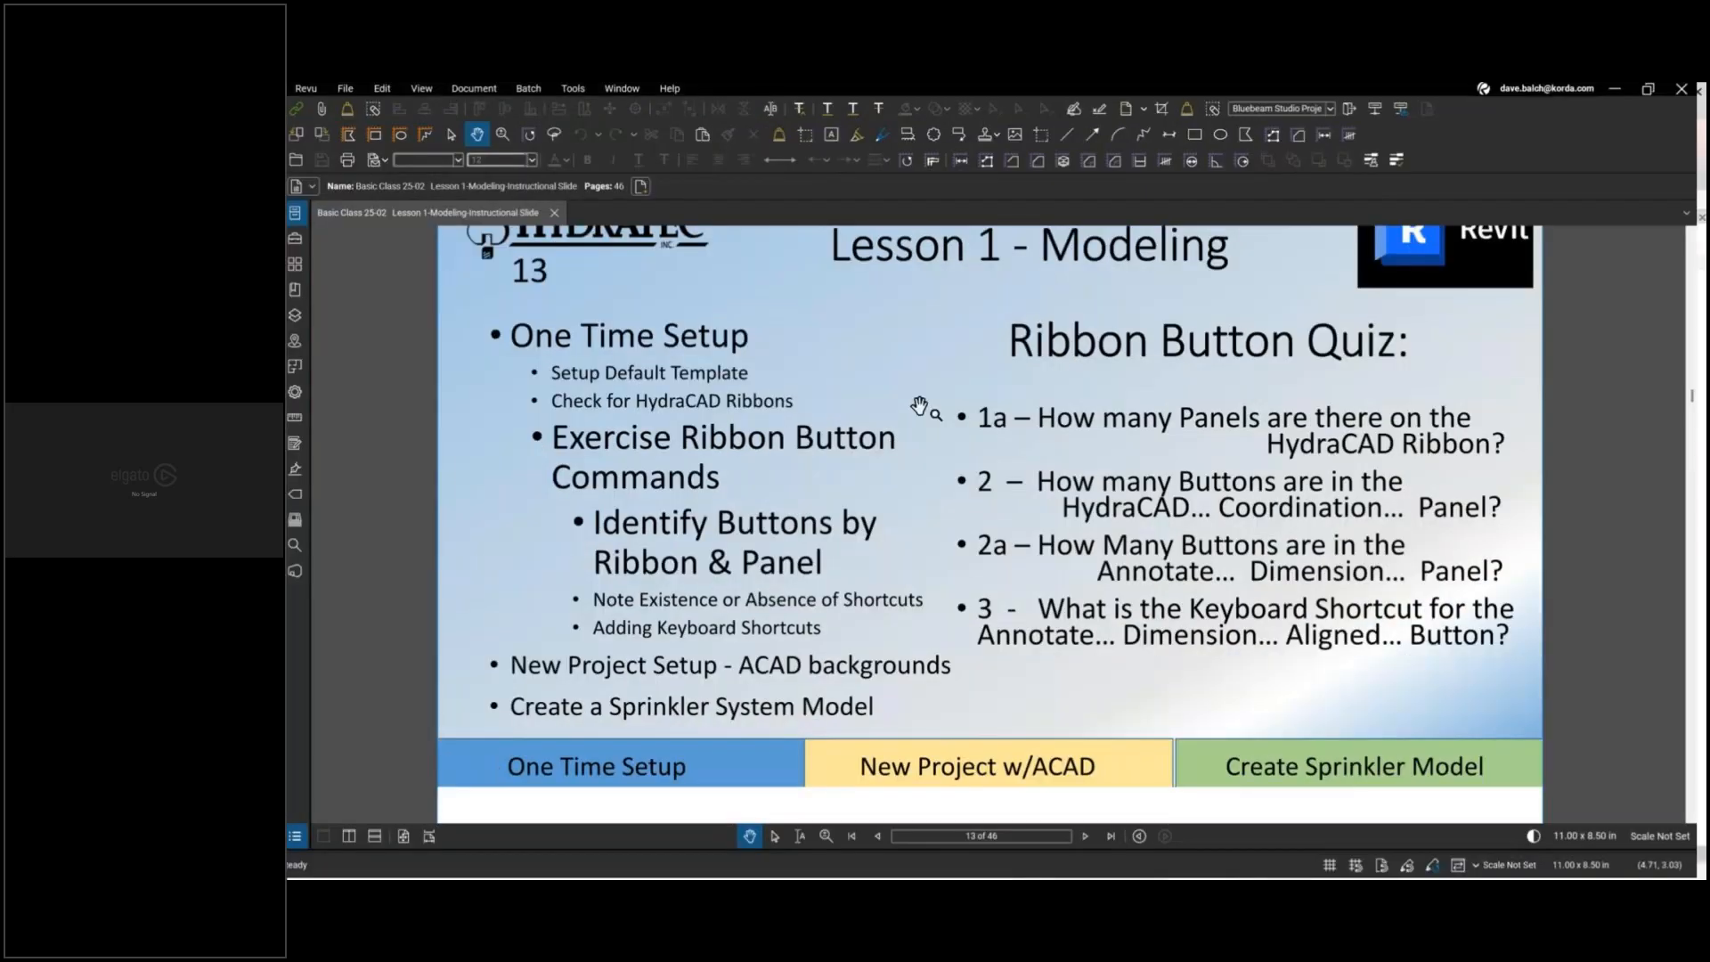
{"action": "left_click", "coordinate": [1092, 839]}
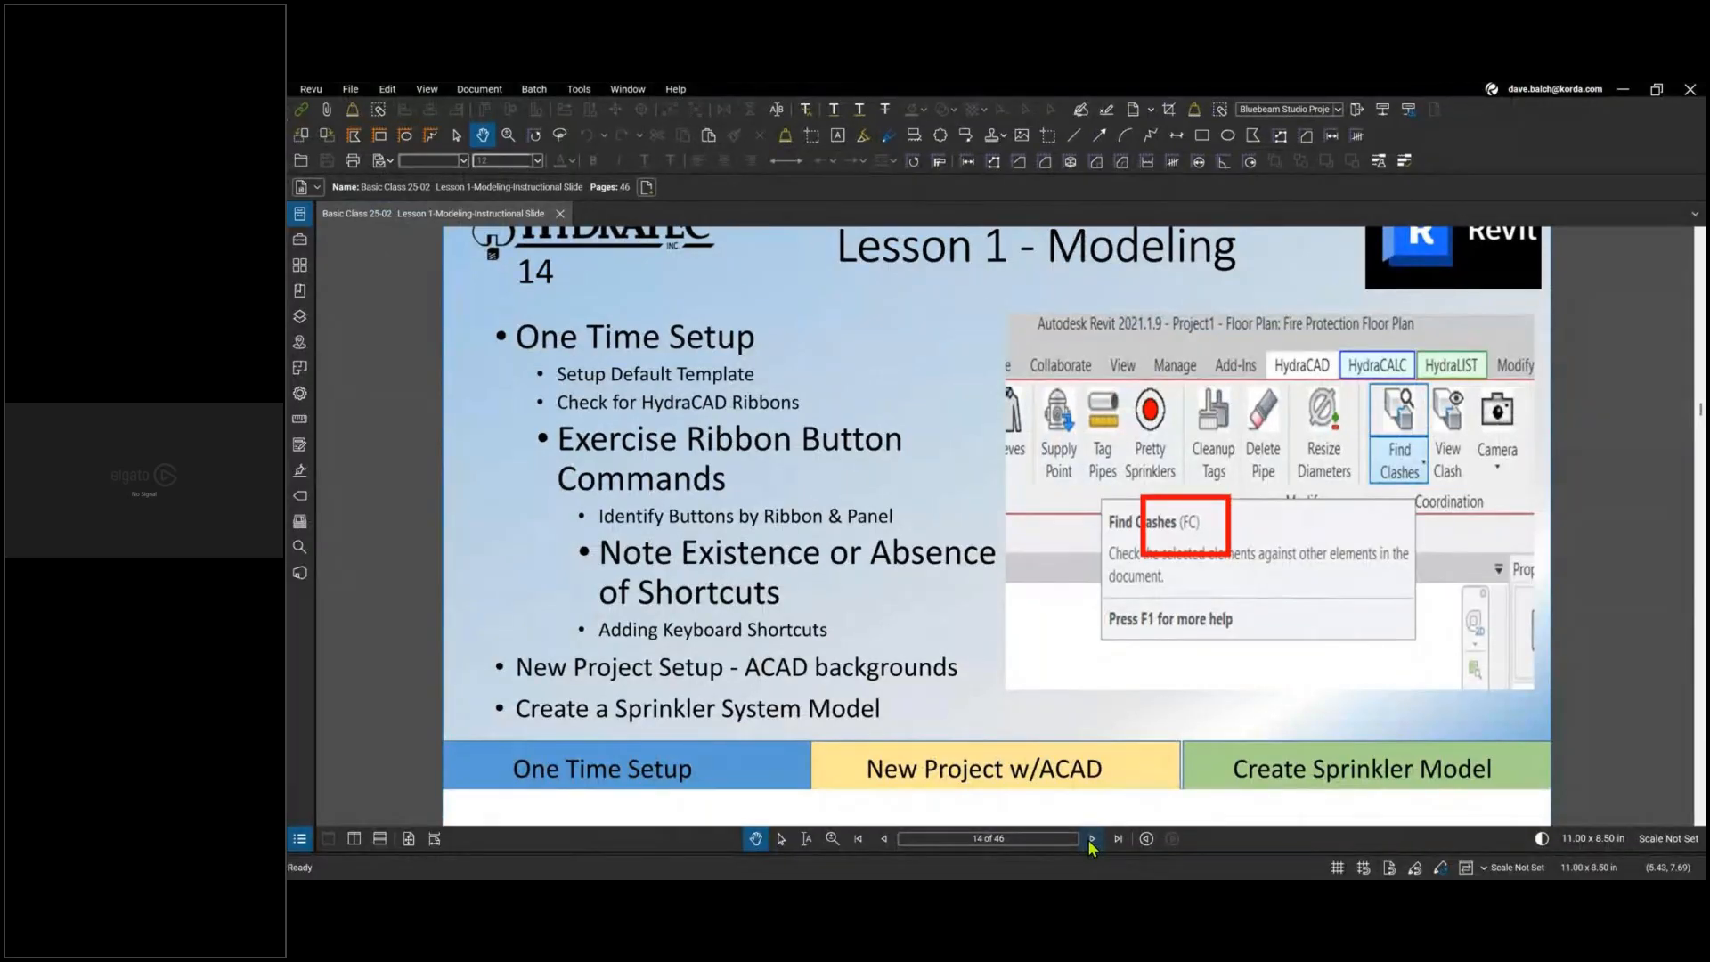
{"action": "left_click", "coordinate": [1091, 840]}
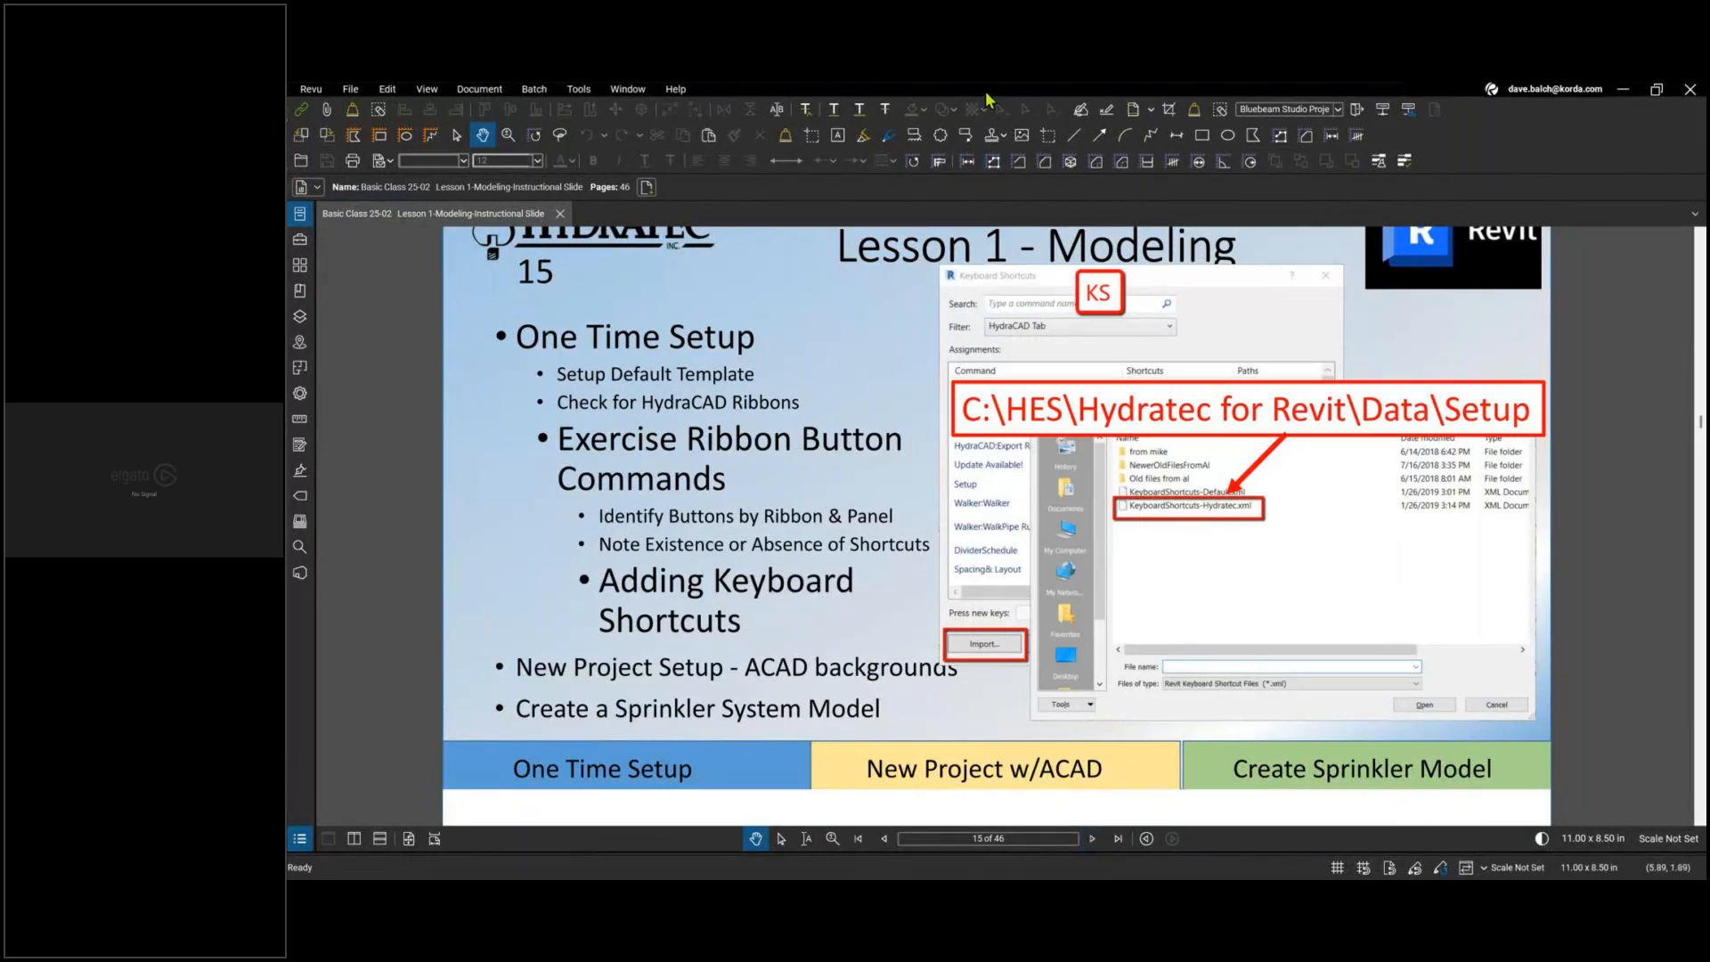
Move the lesson slides off the Revit window and open Revit's Keyboard Shortcuts dialog
{"action": "left_click_drag", "start_coordinate": [990, 96], "coordinate": [1709, 166]}
{"action": "left_click", "coordinate": [1156, 389]}
{"action": "key", "text": "k"}
{"action": "key", "text": "s"}
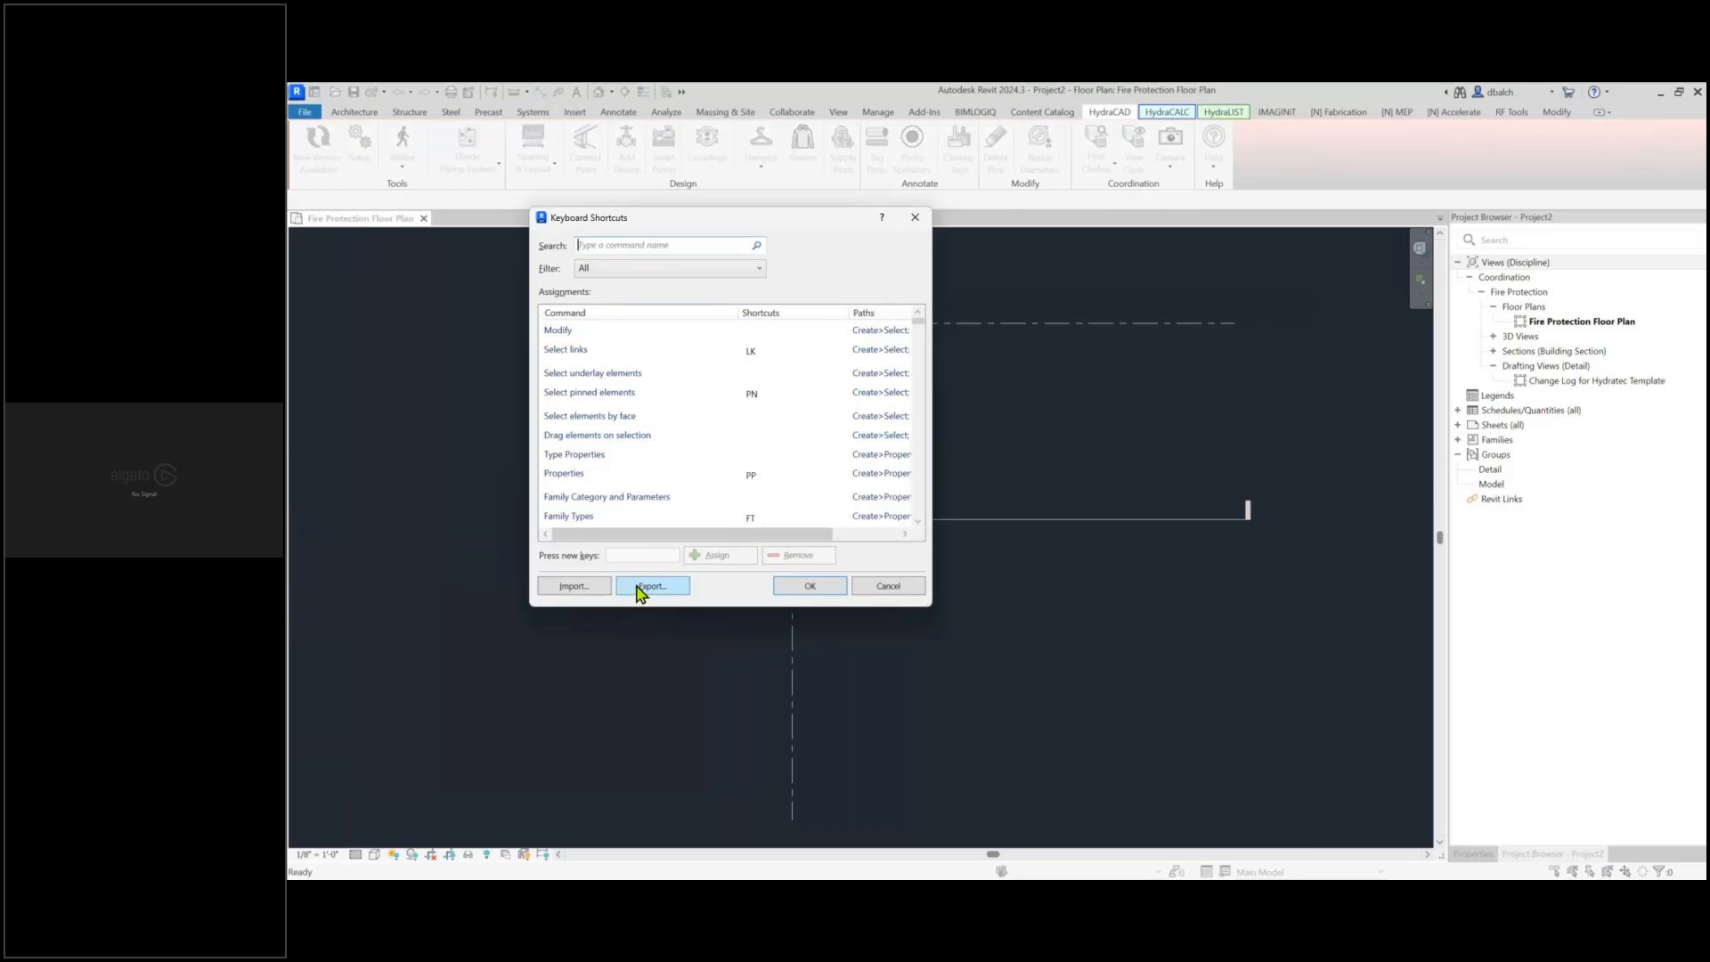
{"action": "left_click", "coordinate": [587, 588]}
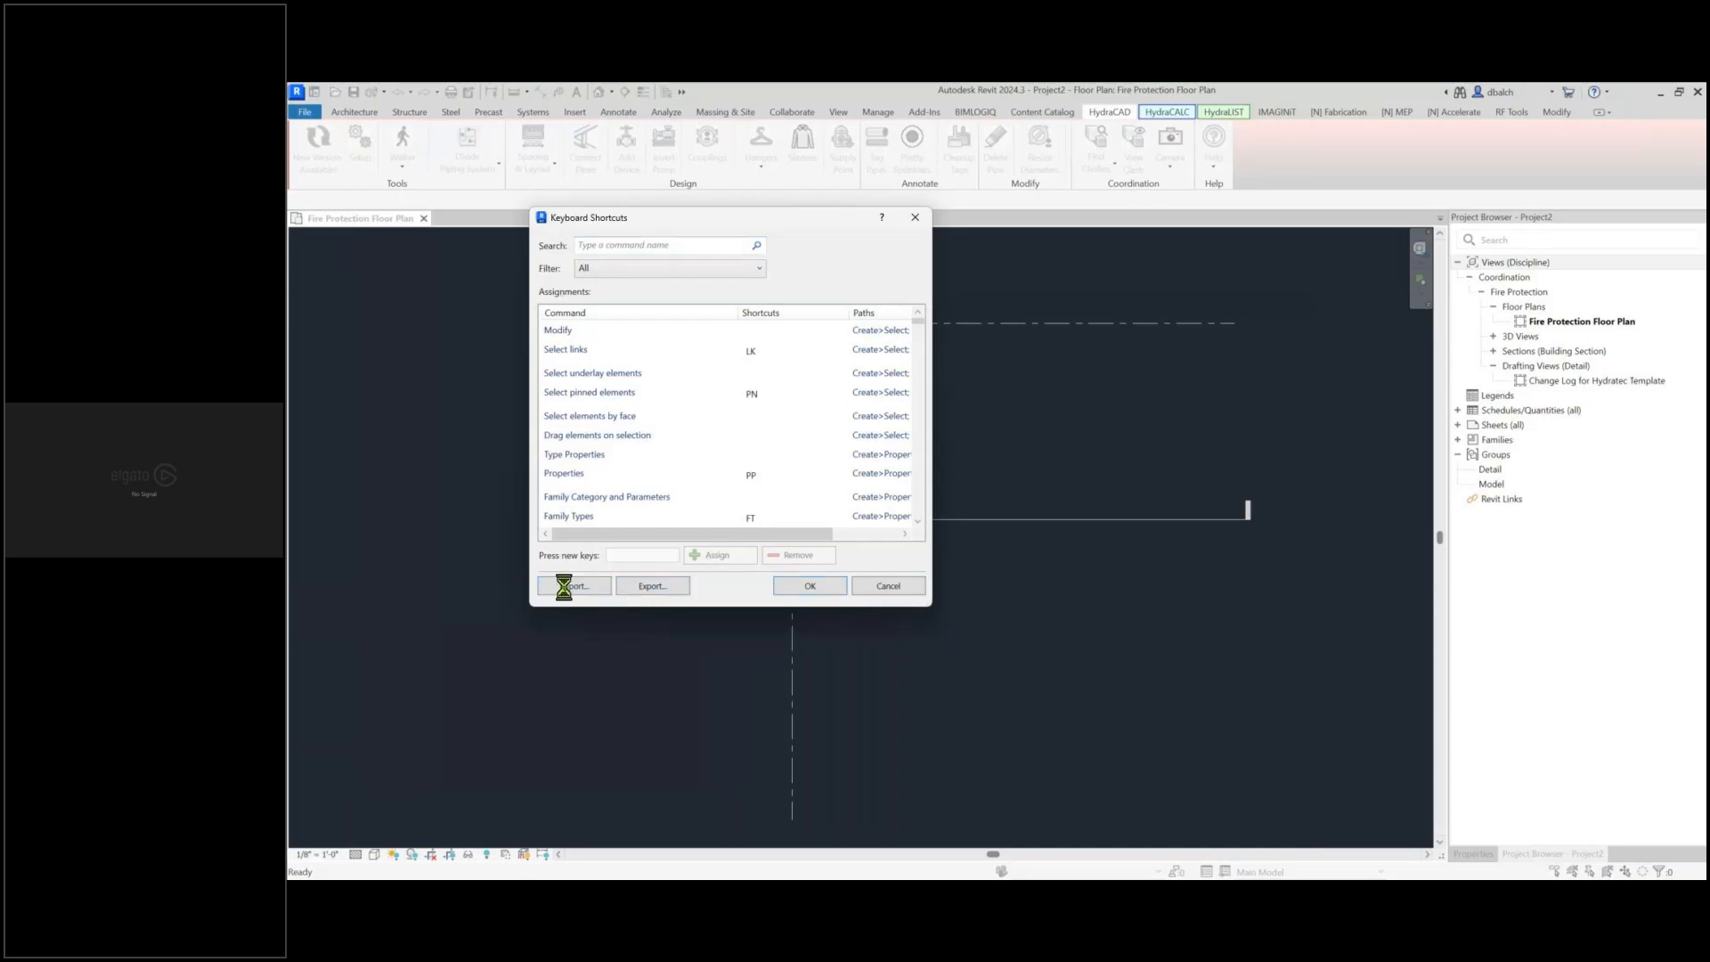
{"action": "left_click_drag", "start_coordinate": [798, 348], "coordinate": [949, 279]}
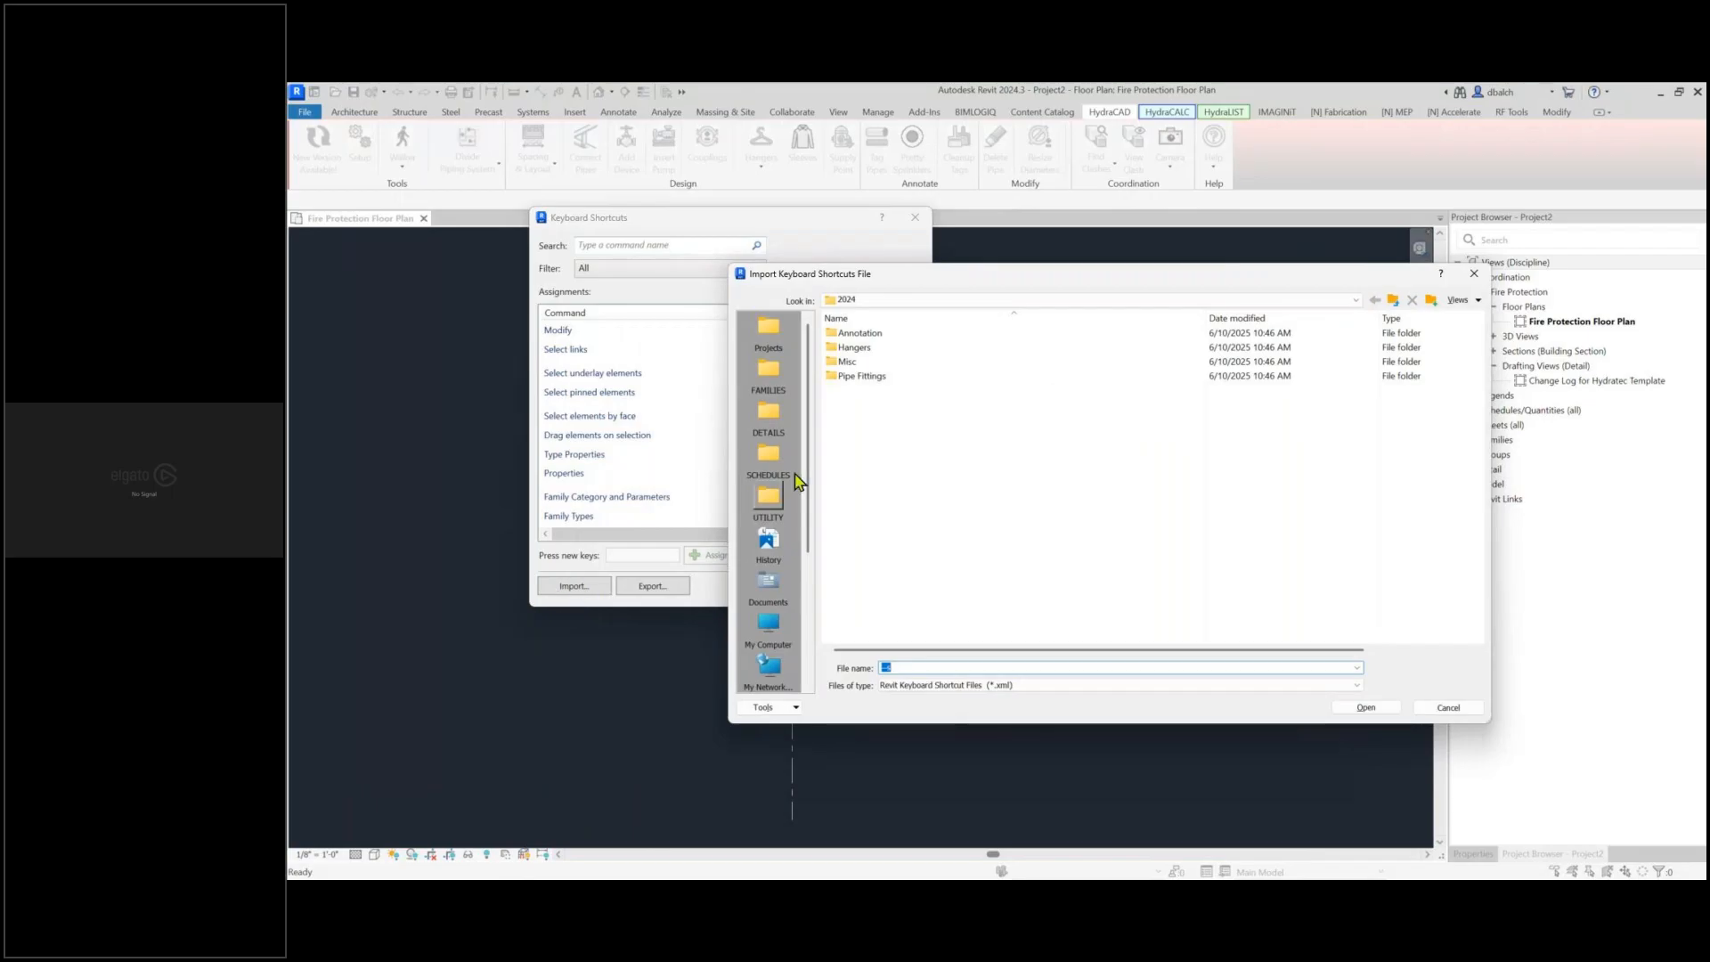
{"action": "left_click", "coordinate": [1474, 274]}
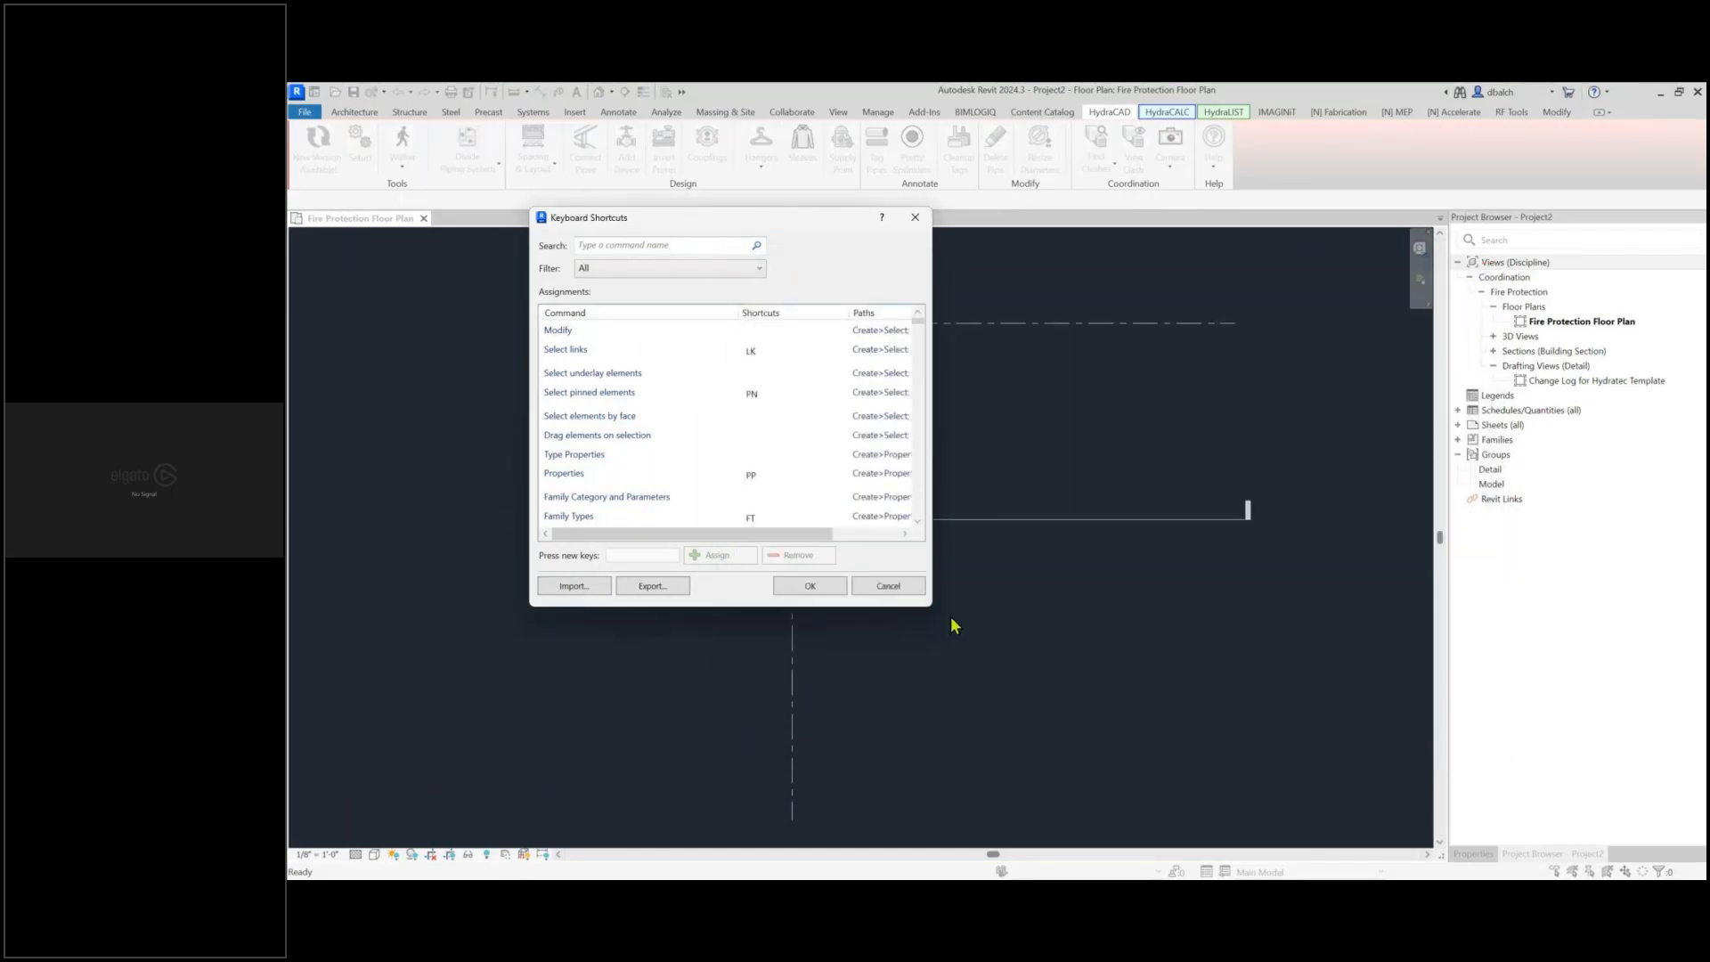
Enlarge the Keyboard Shortcuts dialog and review the shortcut assignments of the HydraCAD and Modify commands
{"action": "left_click_drag", "start_coordinate": [933, 605], "coordinate": [999, 810]}
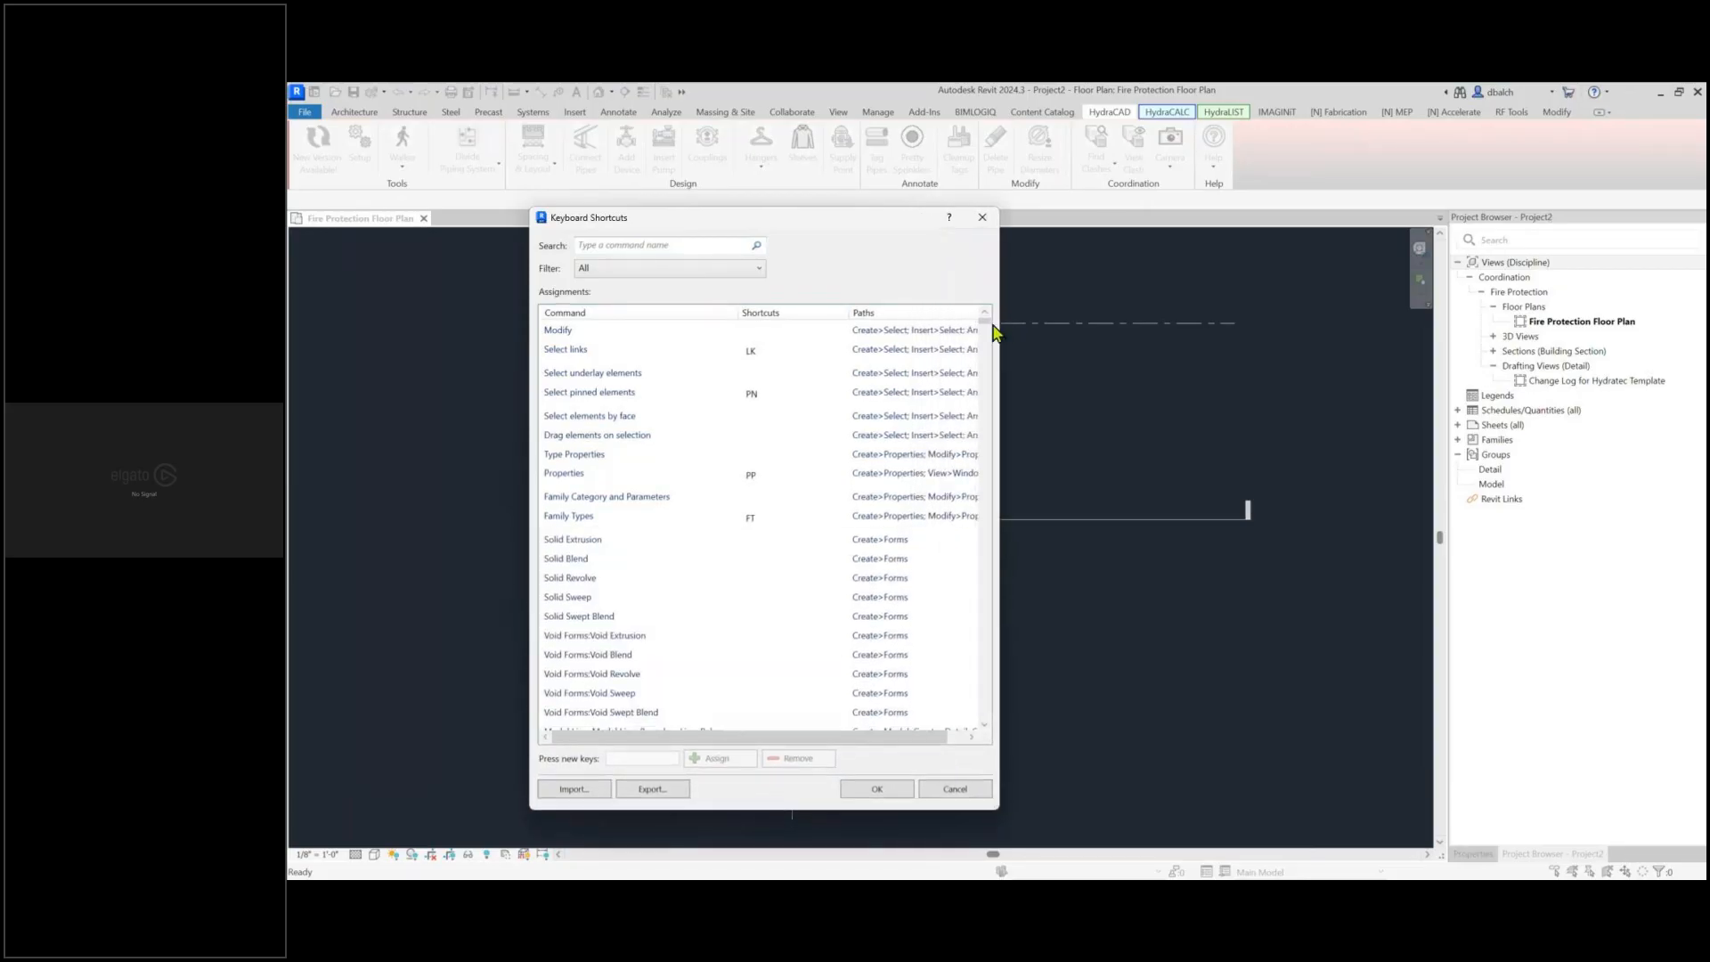
{"action": "left_click", "coordinate": [987, 343]}
{"action": "left_click", "coordinate": [987, 344]}
{"action": "left_click", "coordinate": [987, 353]}
{"action": "left_click", "coordinate": [987, 367]}
{"action": "left_click", "coordinate": [987, 369]}
{"action": "left_click", "coordinate": [987, 382]}
{"action": "left_click", "coordinate": [987, 386]}
{"action": "left_click", "coordinate": [987, 401]}
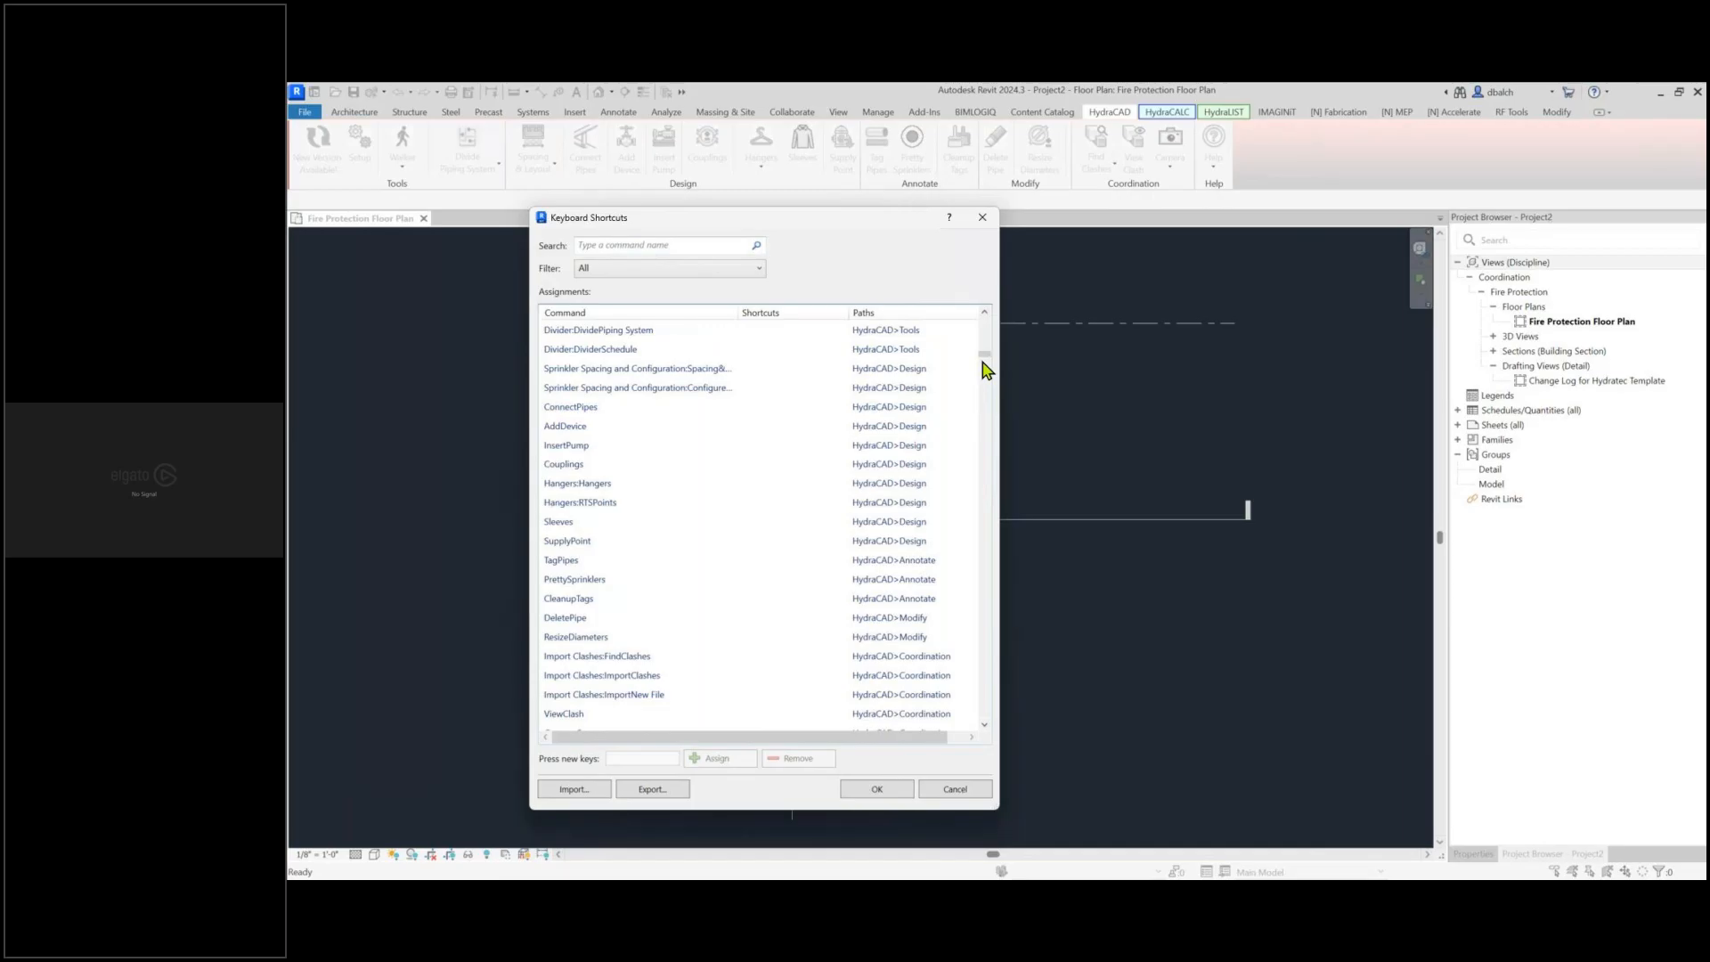
{"action": "left_click_drag", "start_coordinate": [983, 361], "coordinate": [981, 424]}
{"action": "scroll", "coordinate": [864, 523], "scroll_direction": "down", "scroll_amount": 1}
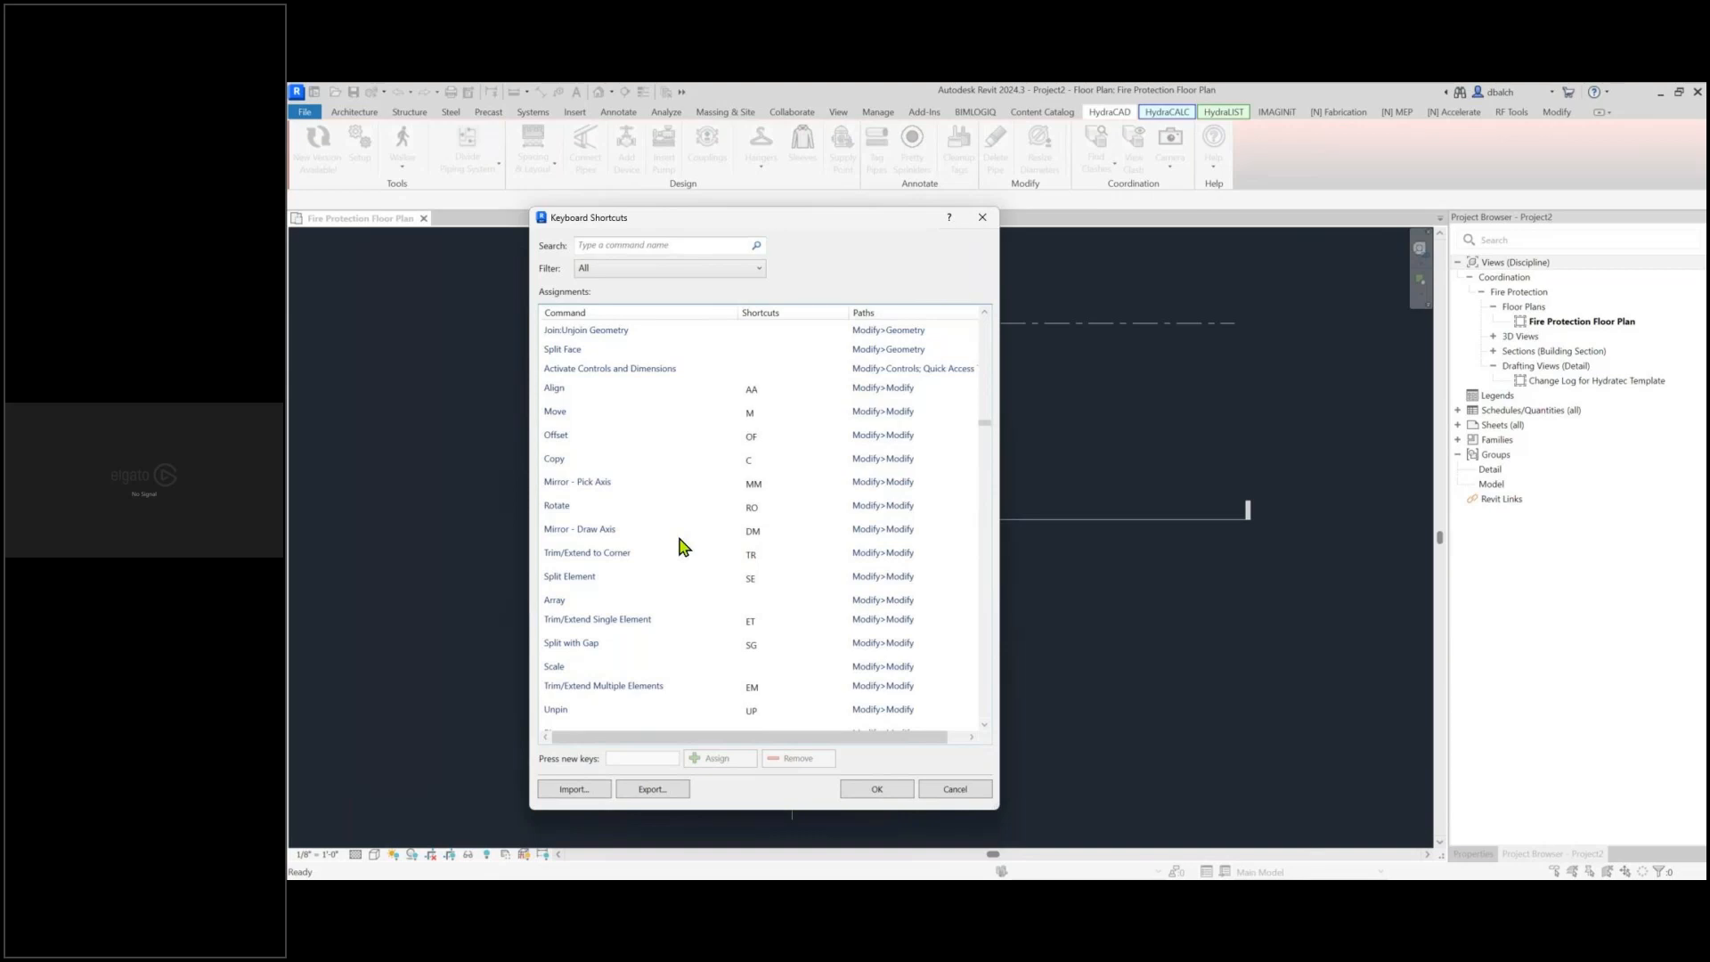
Start importing a keyboard shortcuts file and browse to the C:\HES\Hydratec for Revit\Data\Setup folder
{"action": "left_click", "coordinate": [566, 792]}
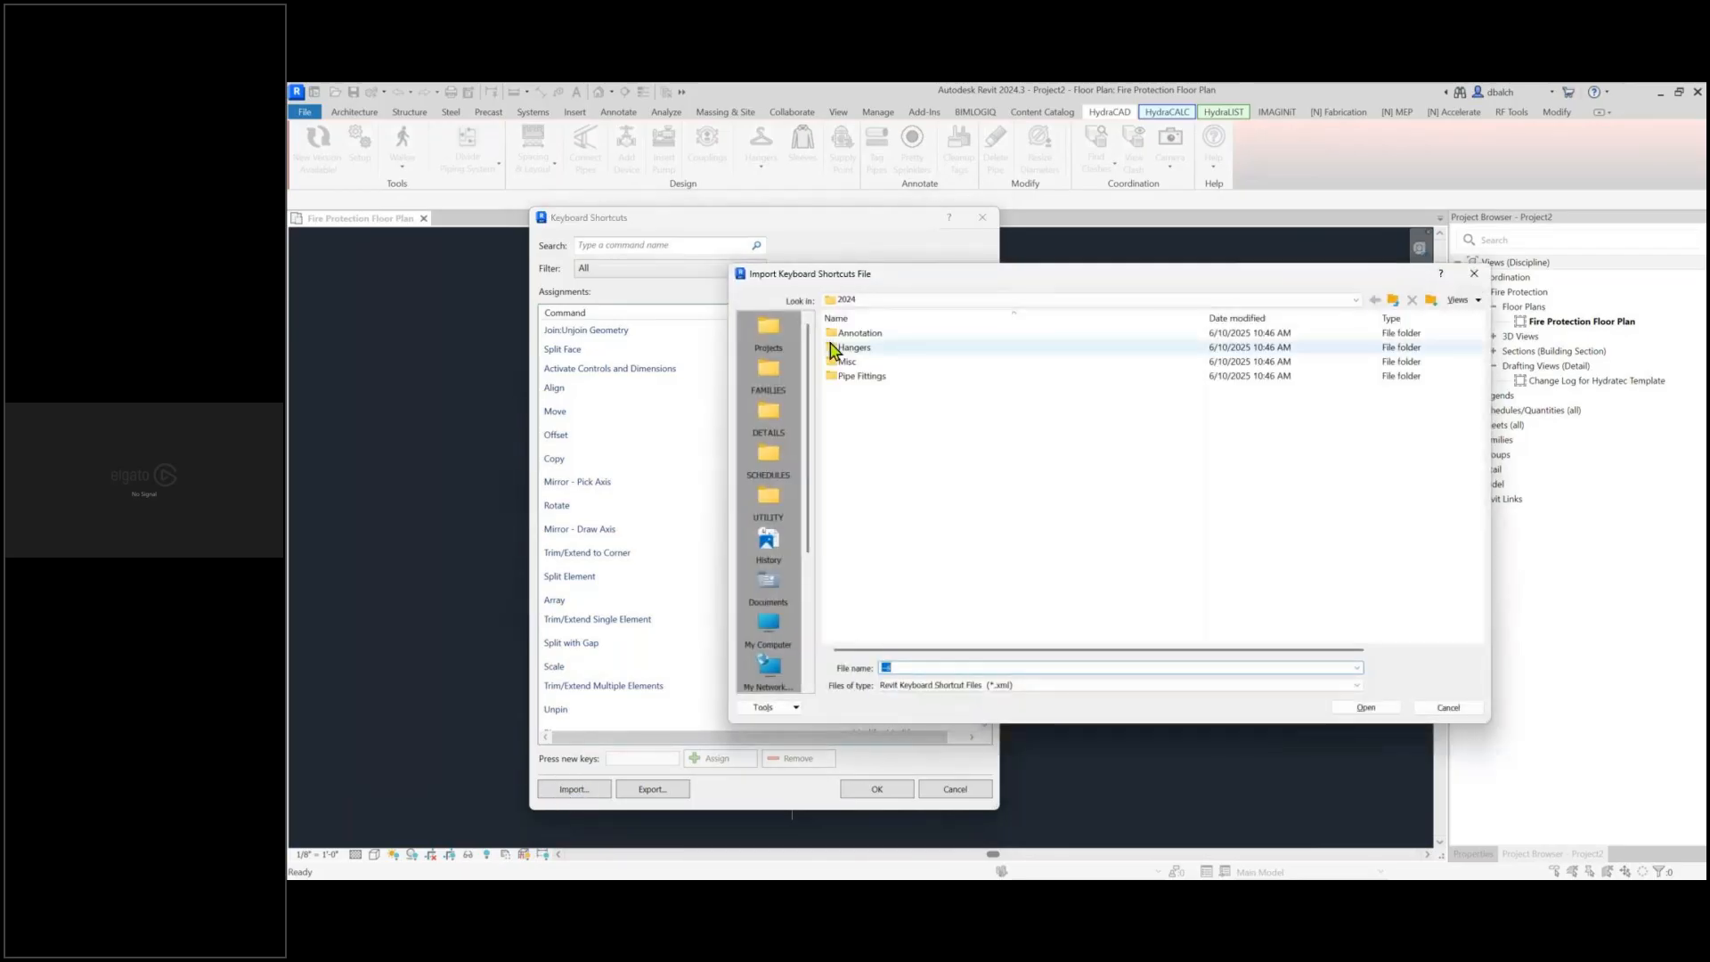
{"action": "left_click", "coordinate": [935, 303]}
{"action": "left_click", "coordinate": [906, 323]}
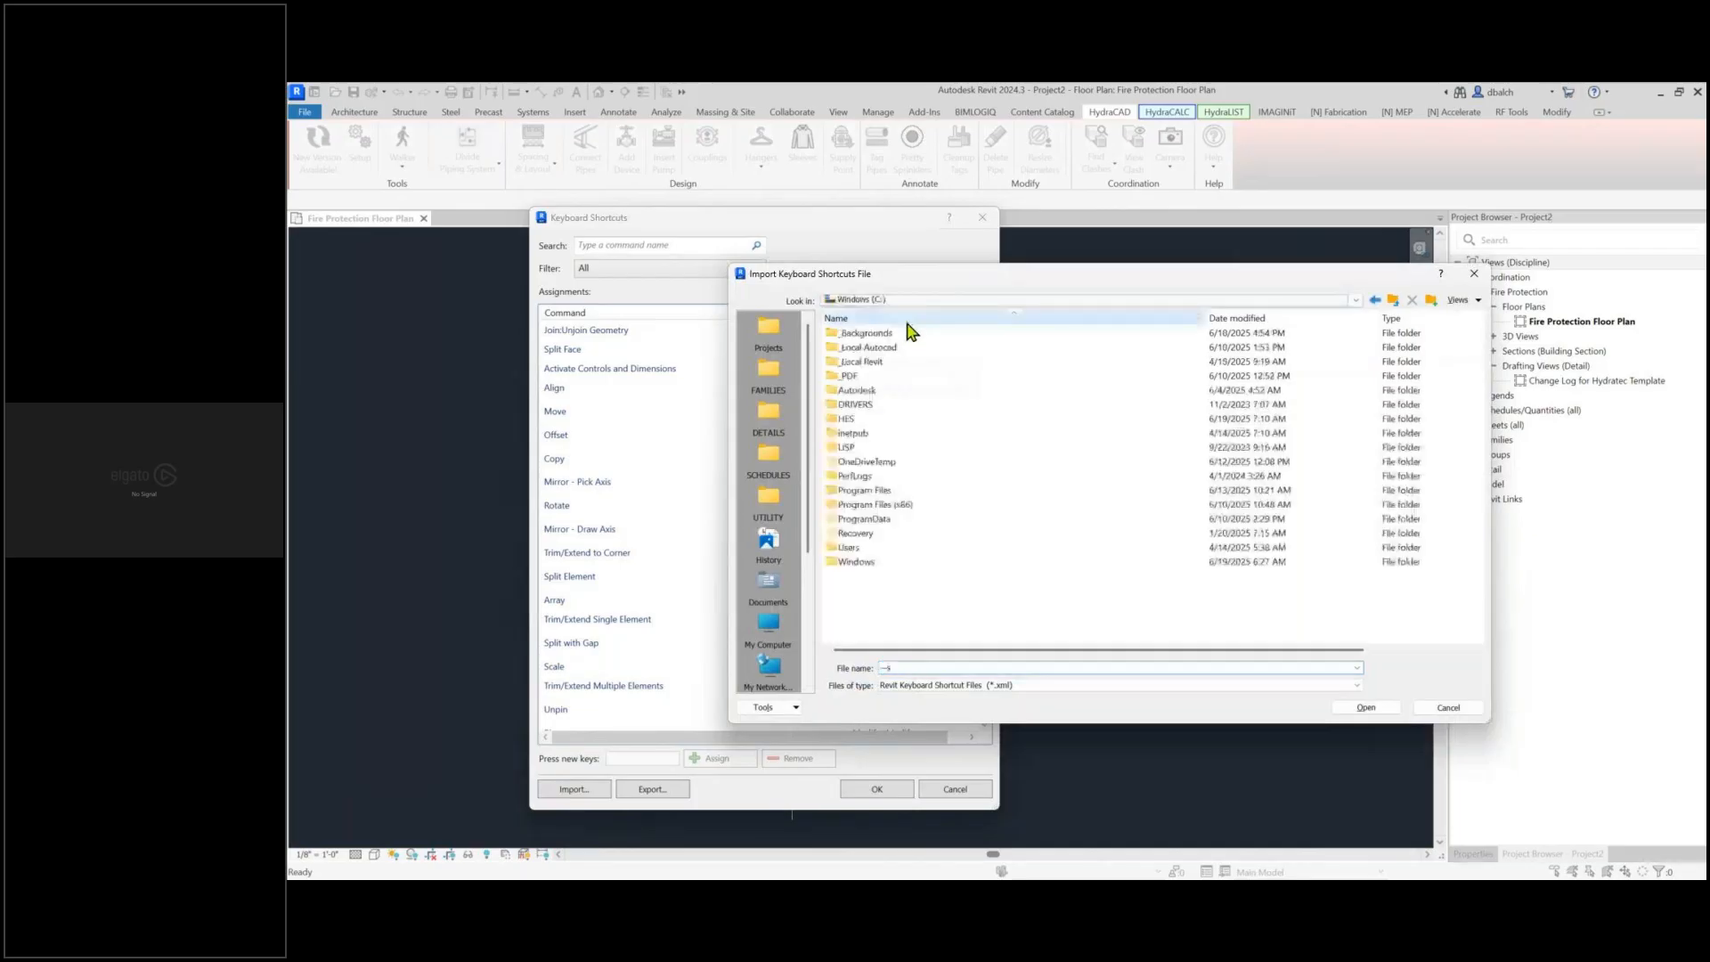
{"action": "double_click", "coordinate": [861, 420]}
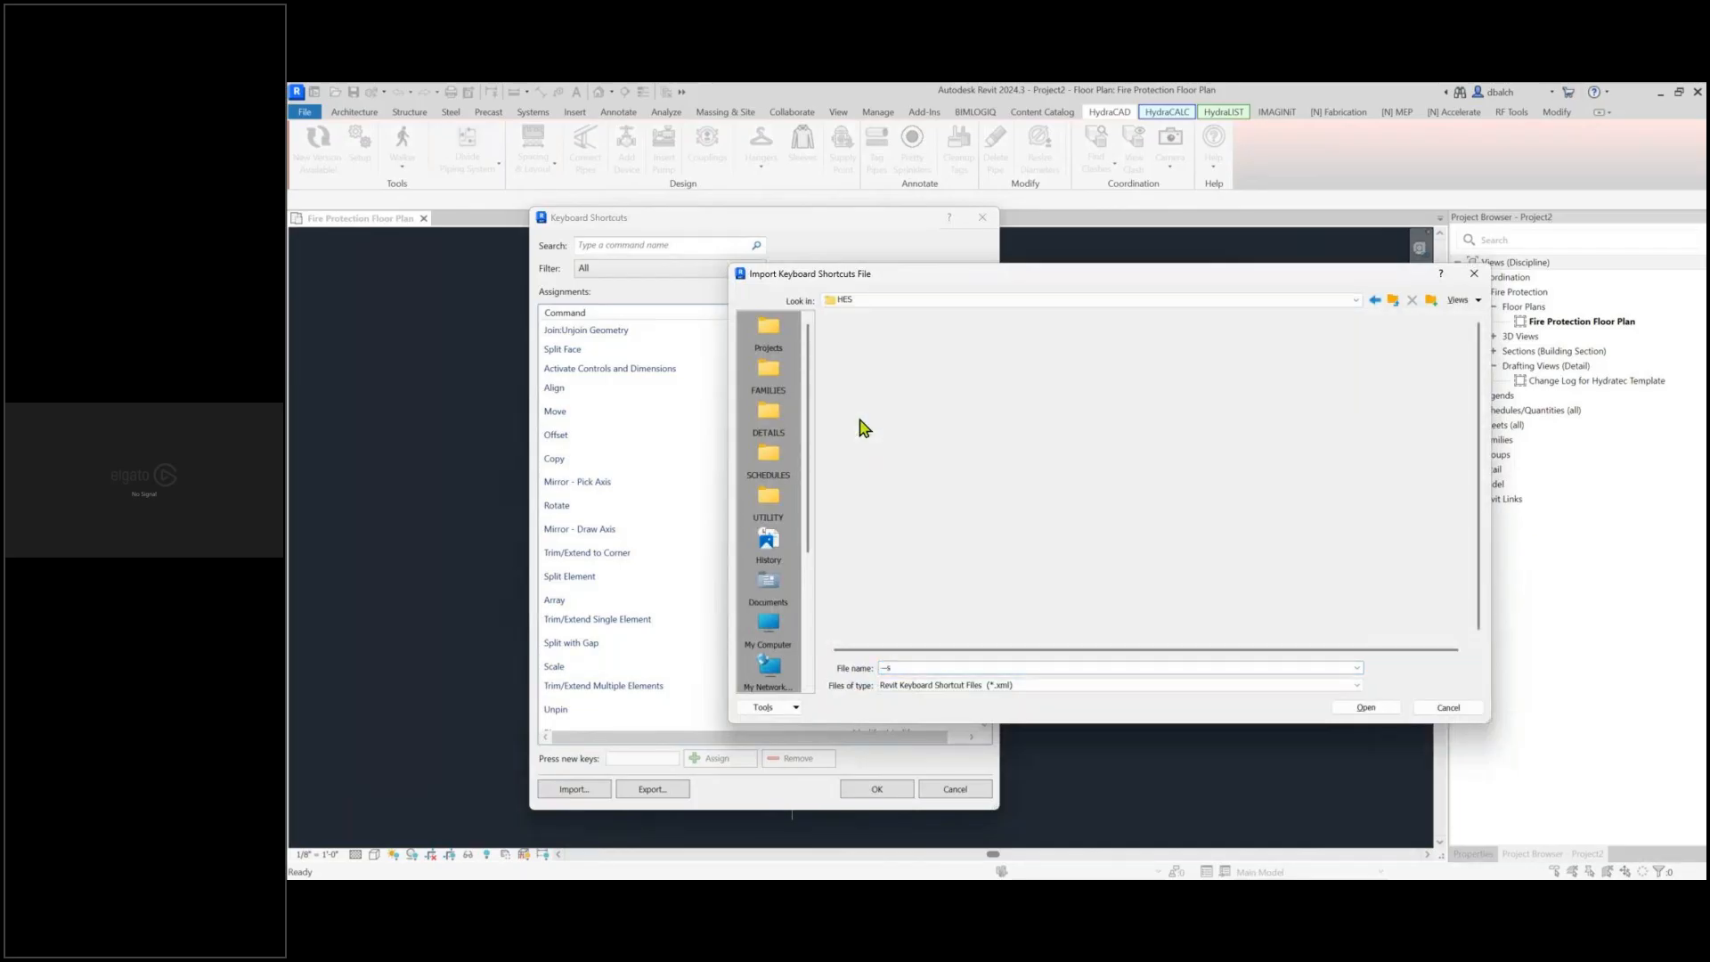
{"action": "double_click", "coordinate": [861, 420]}
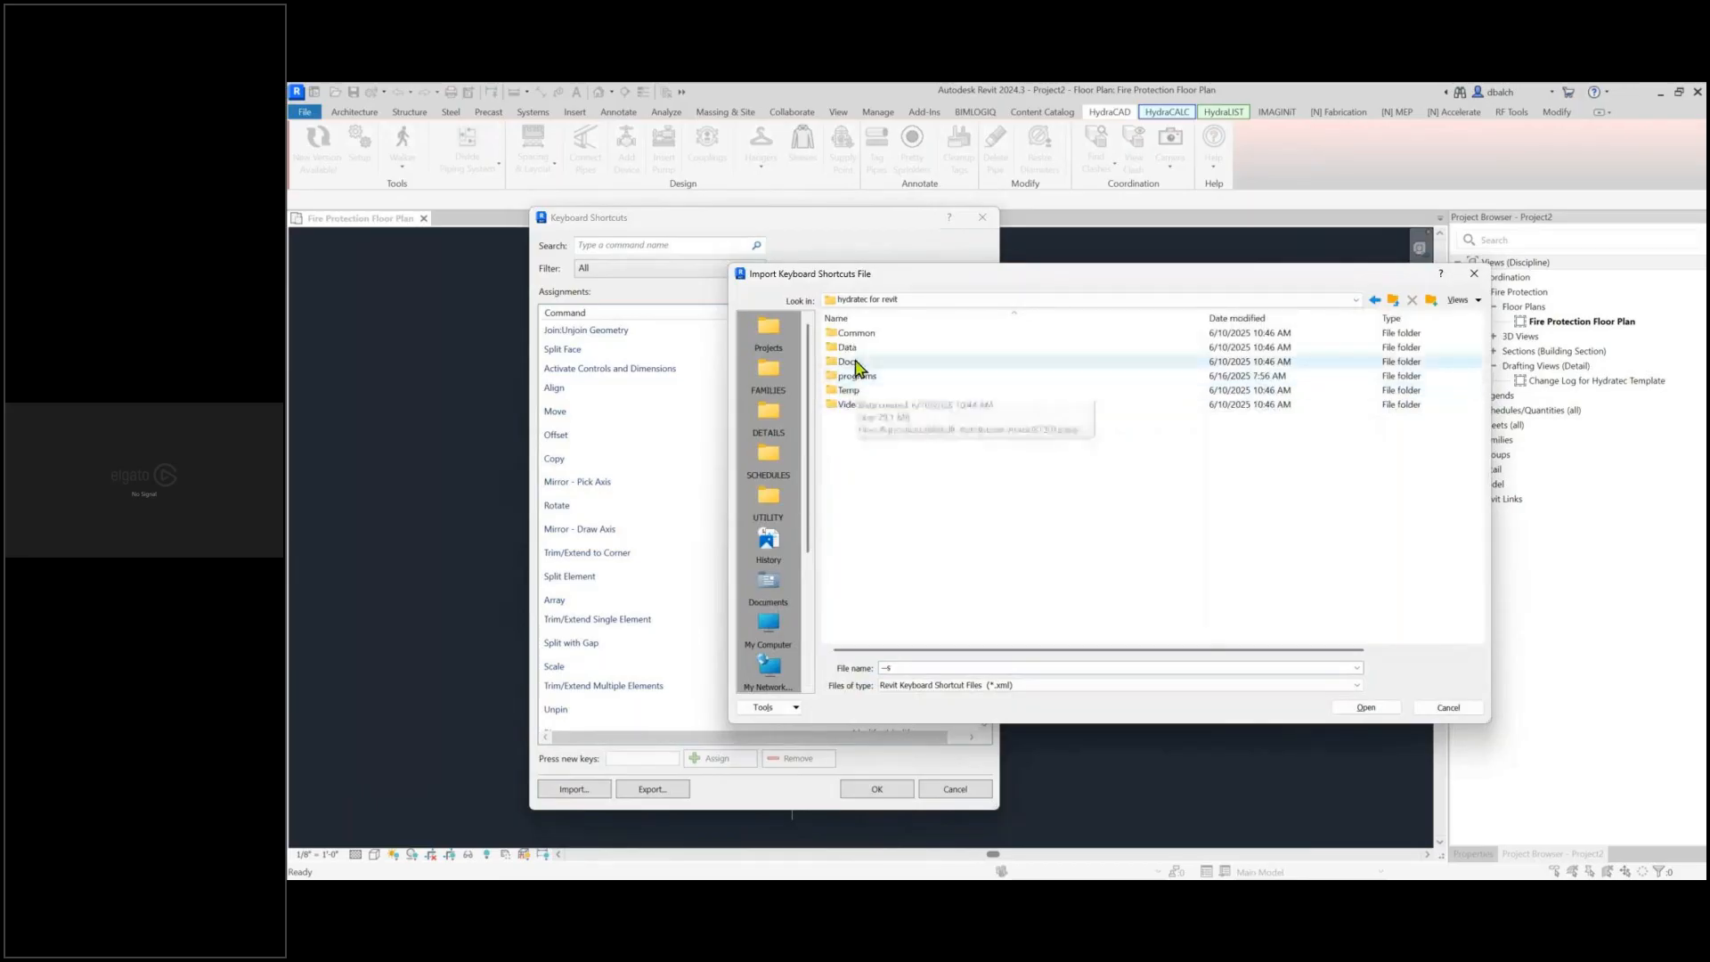
{"action": "double_click", "coordinate": [854, 348]}
{"action": "double_click", "coordinate": [850, 361]}
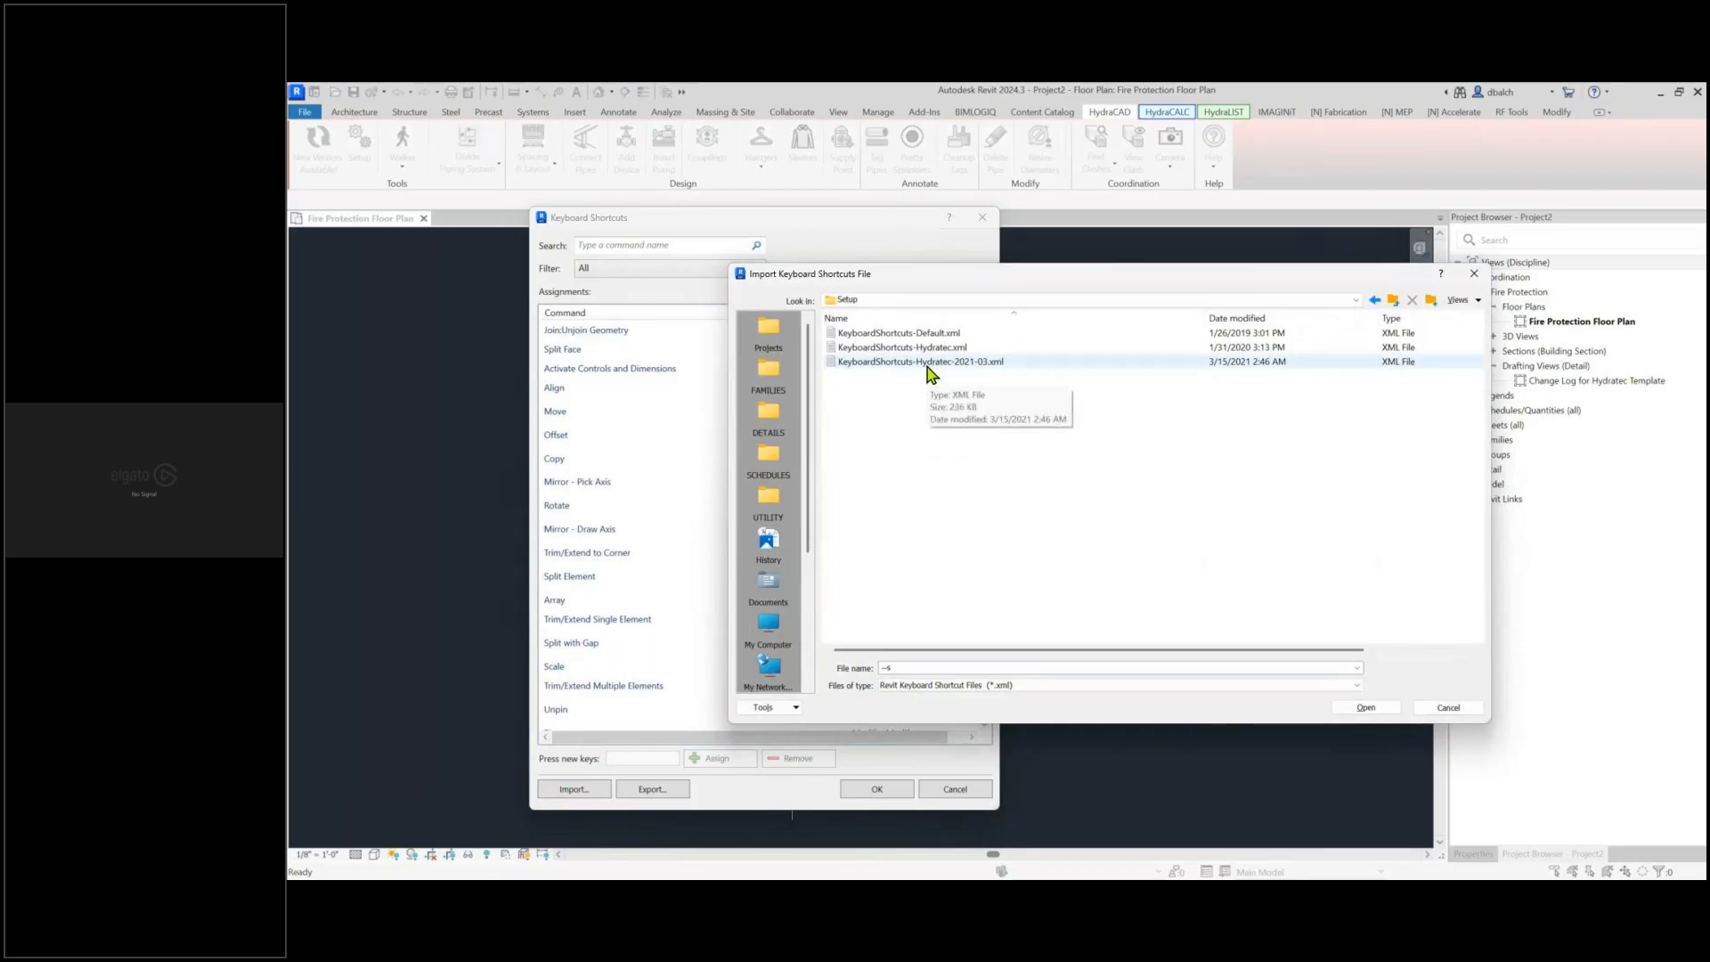
Import KeyboardShortcuts-Hydratec-2021-03.xml, merge it with the existing shortcut settings, and accept the Keyboard Shortcuts dialog
{"action": "left_click", "coordinate": [929, 363]}
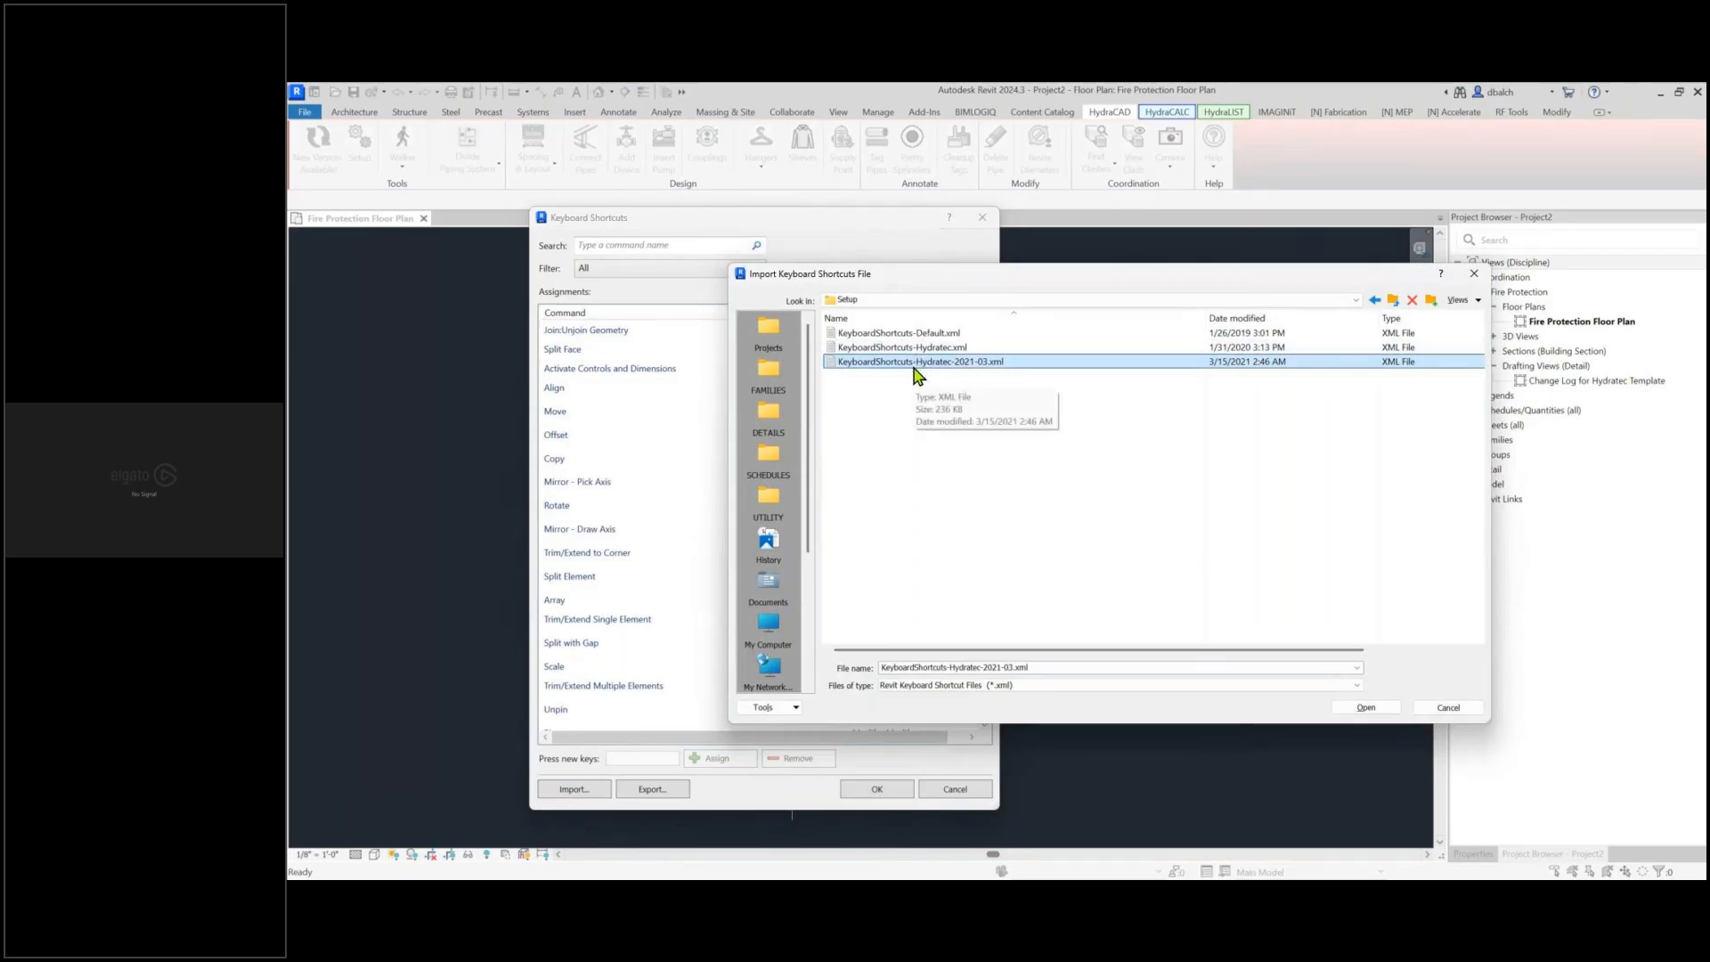
{"action": "left_click", "coordinate": [1384, 709]}
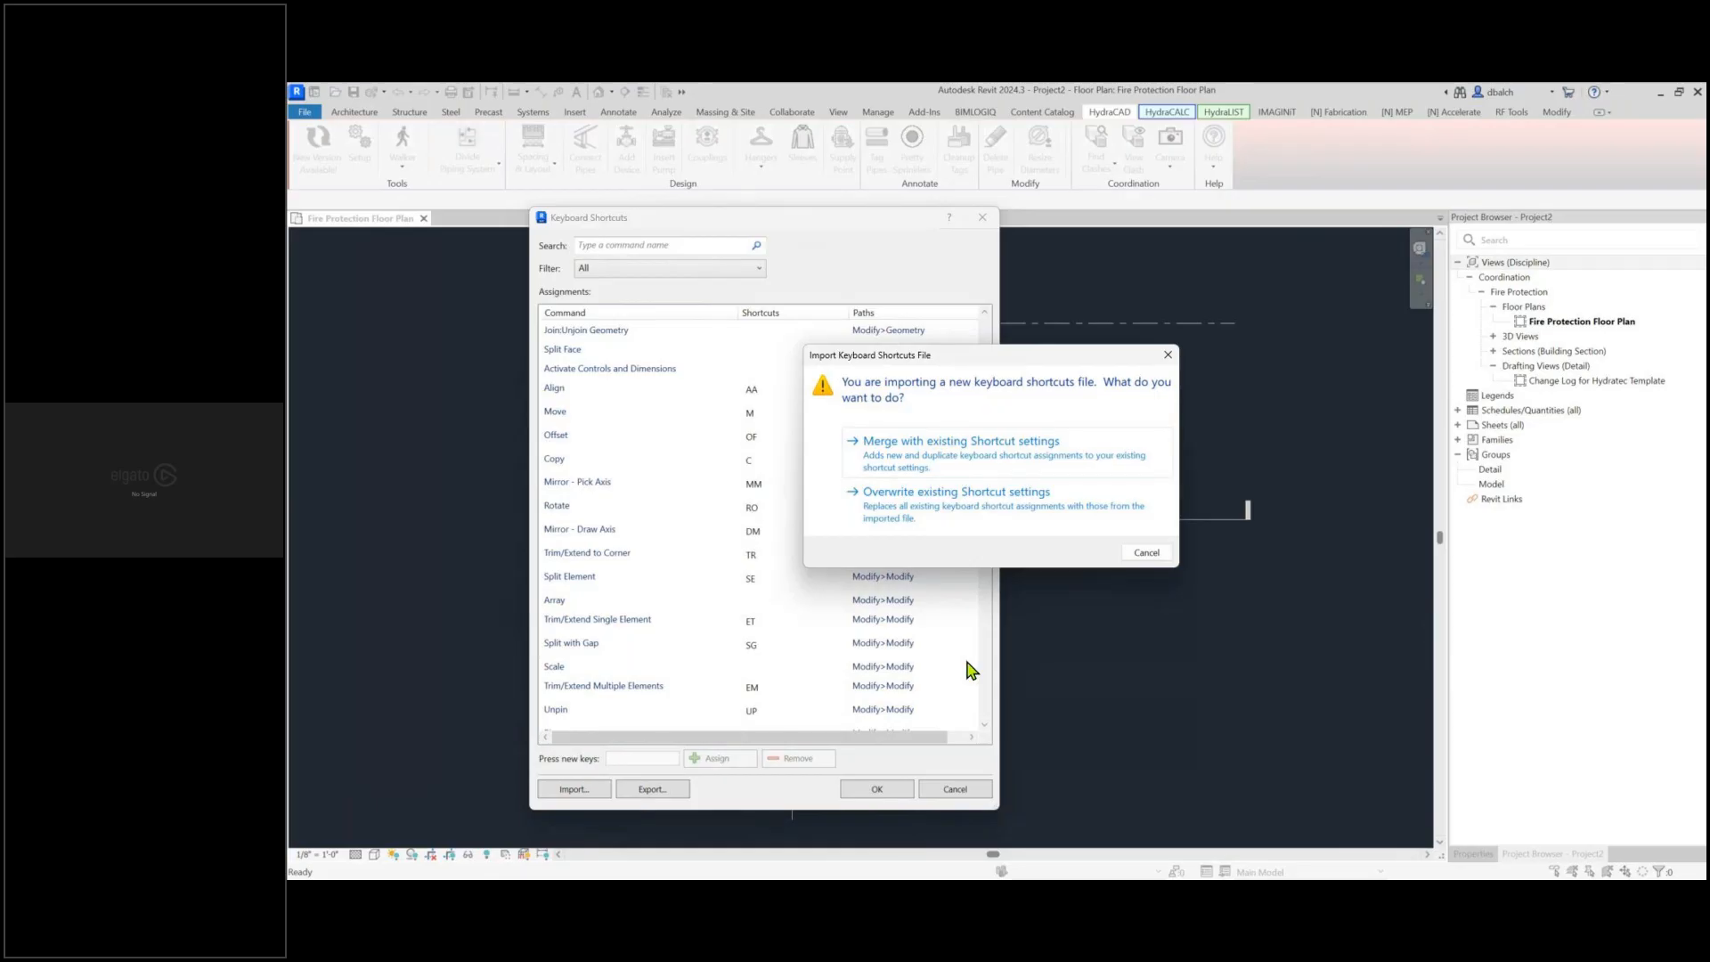
{"action": "left_click", "coordinate": [926, 459]}
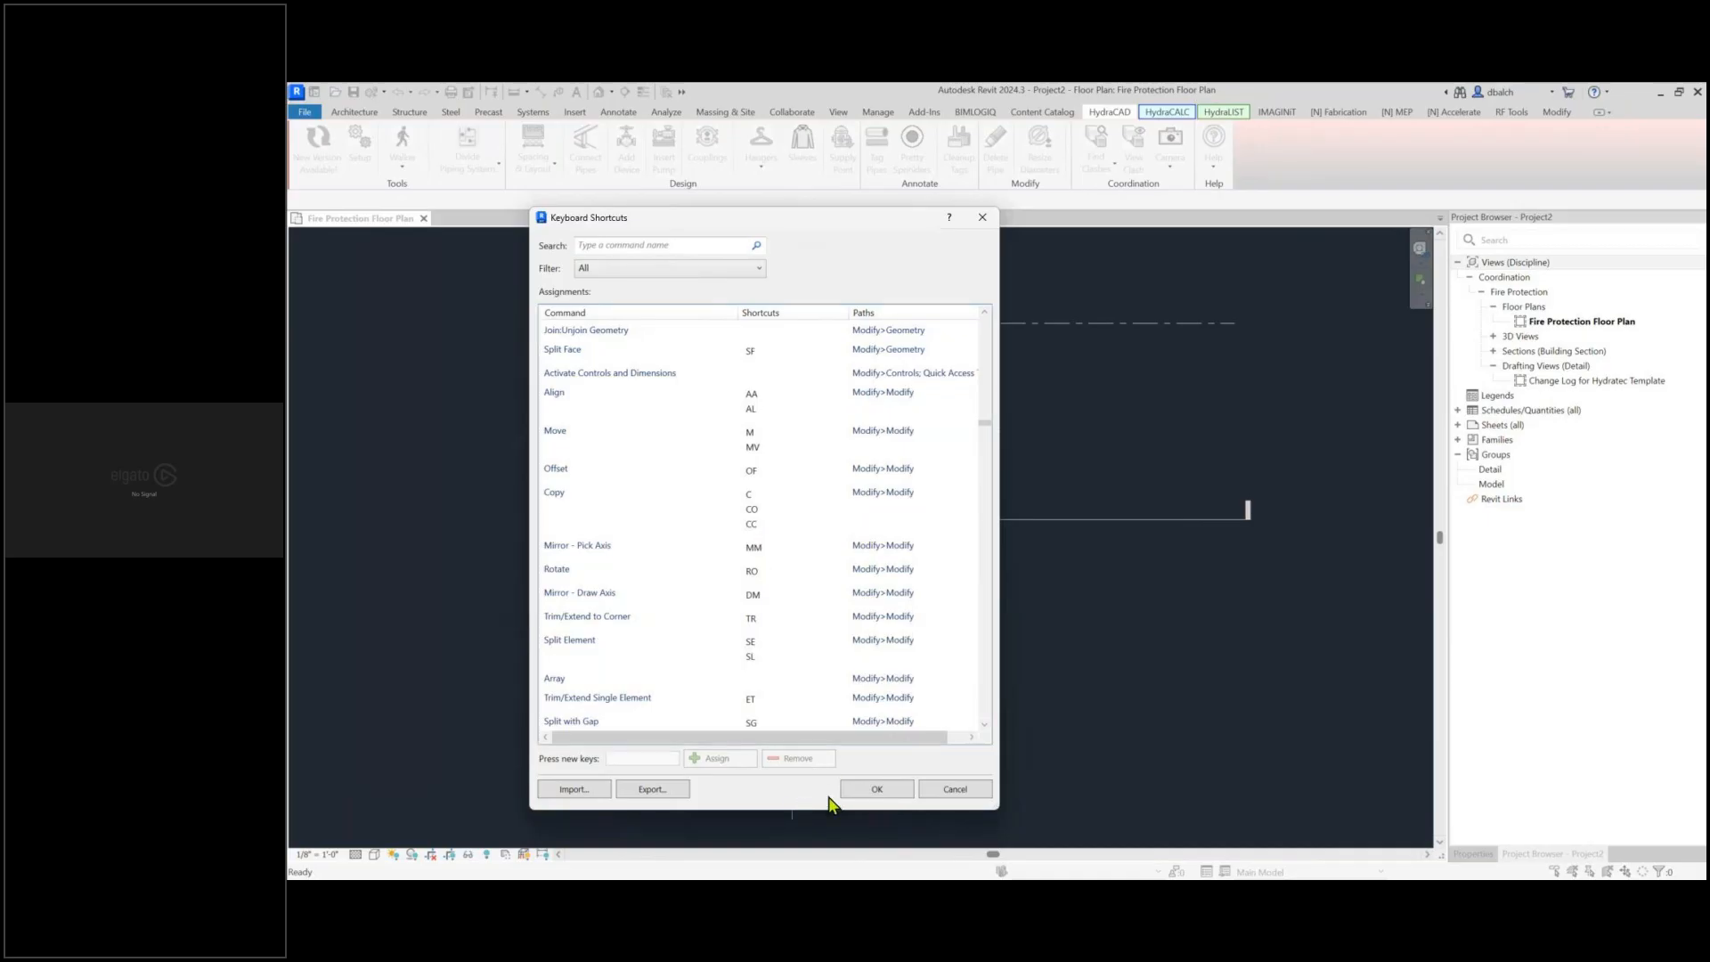
{"action": "left_click", "coordinate": [878, 790]}
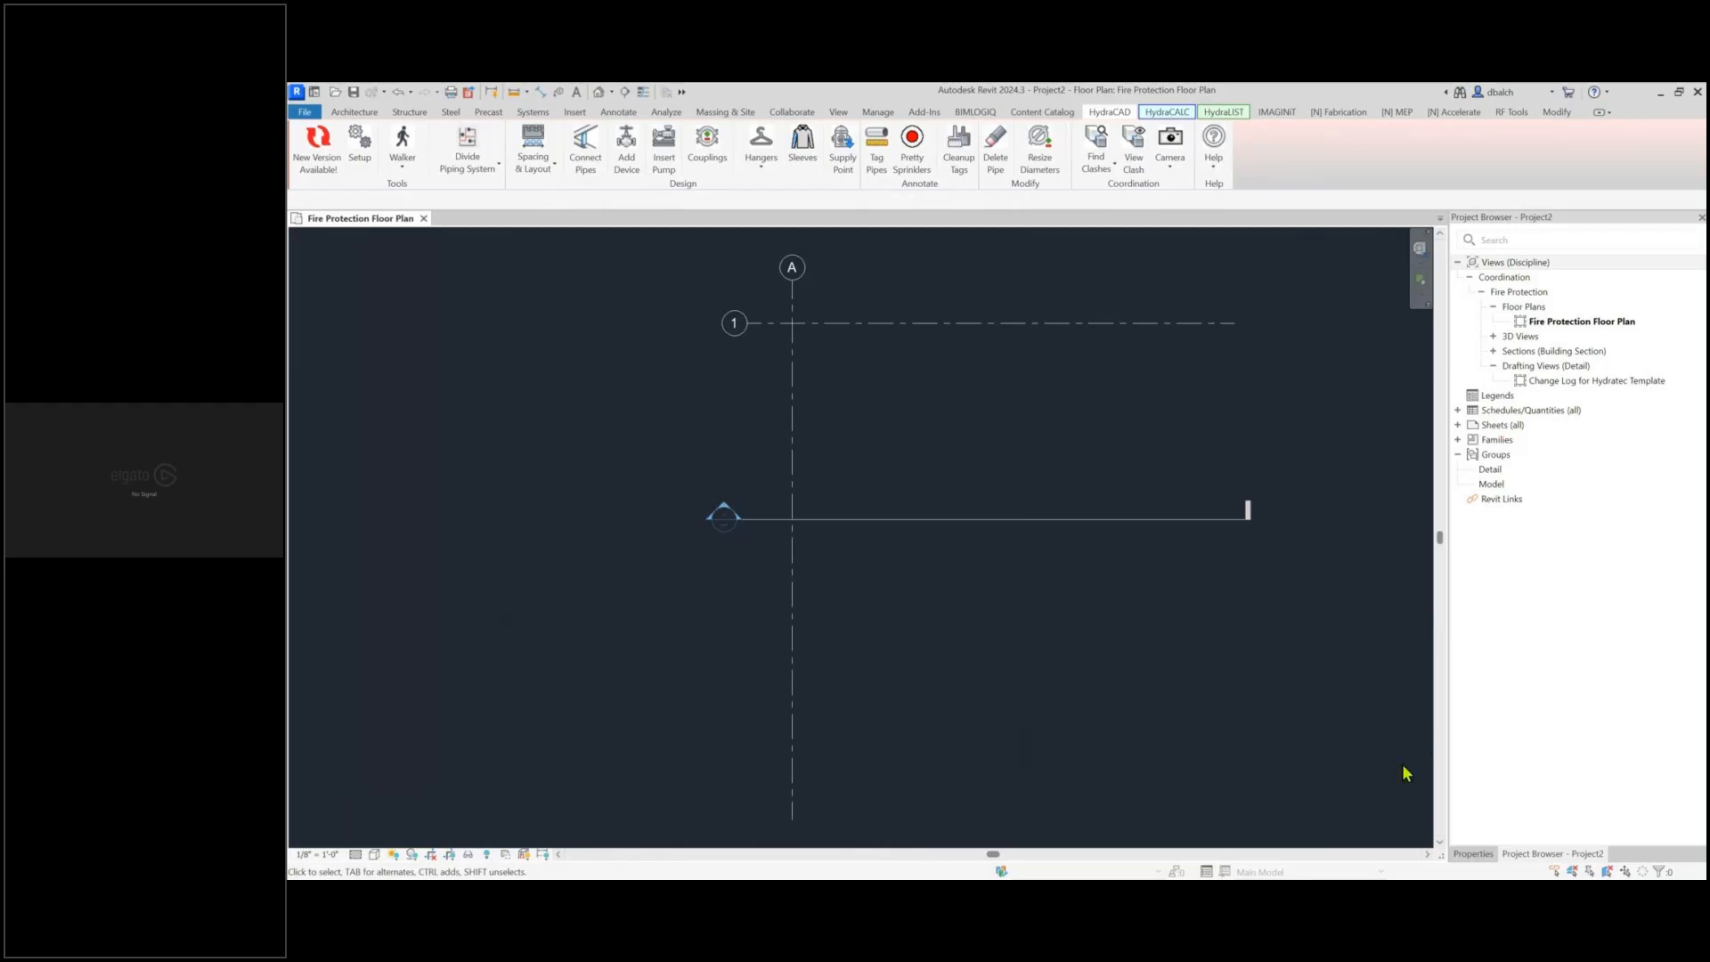
Switch to the lesson slides in Bluebeam Revu, maximize the window, and advance to slide 16 on AutoCAD backgrounds
{"action": "key", "text": "alt+Tab"}
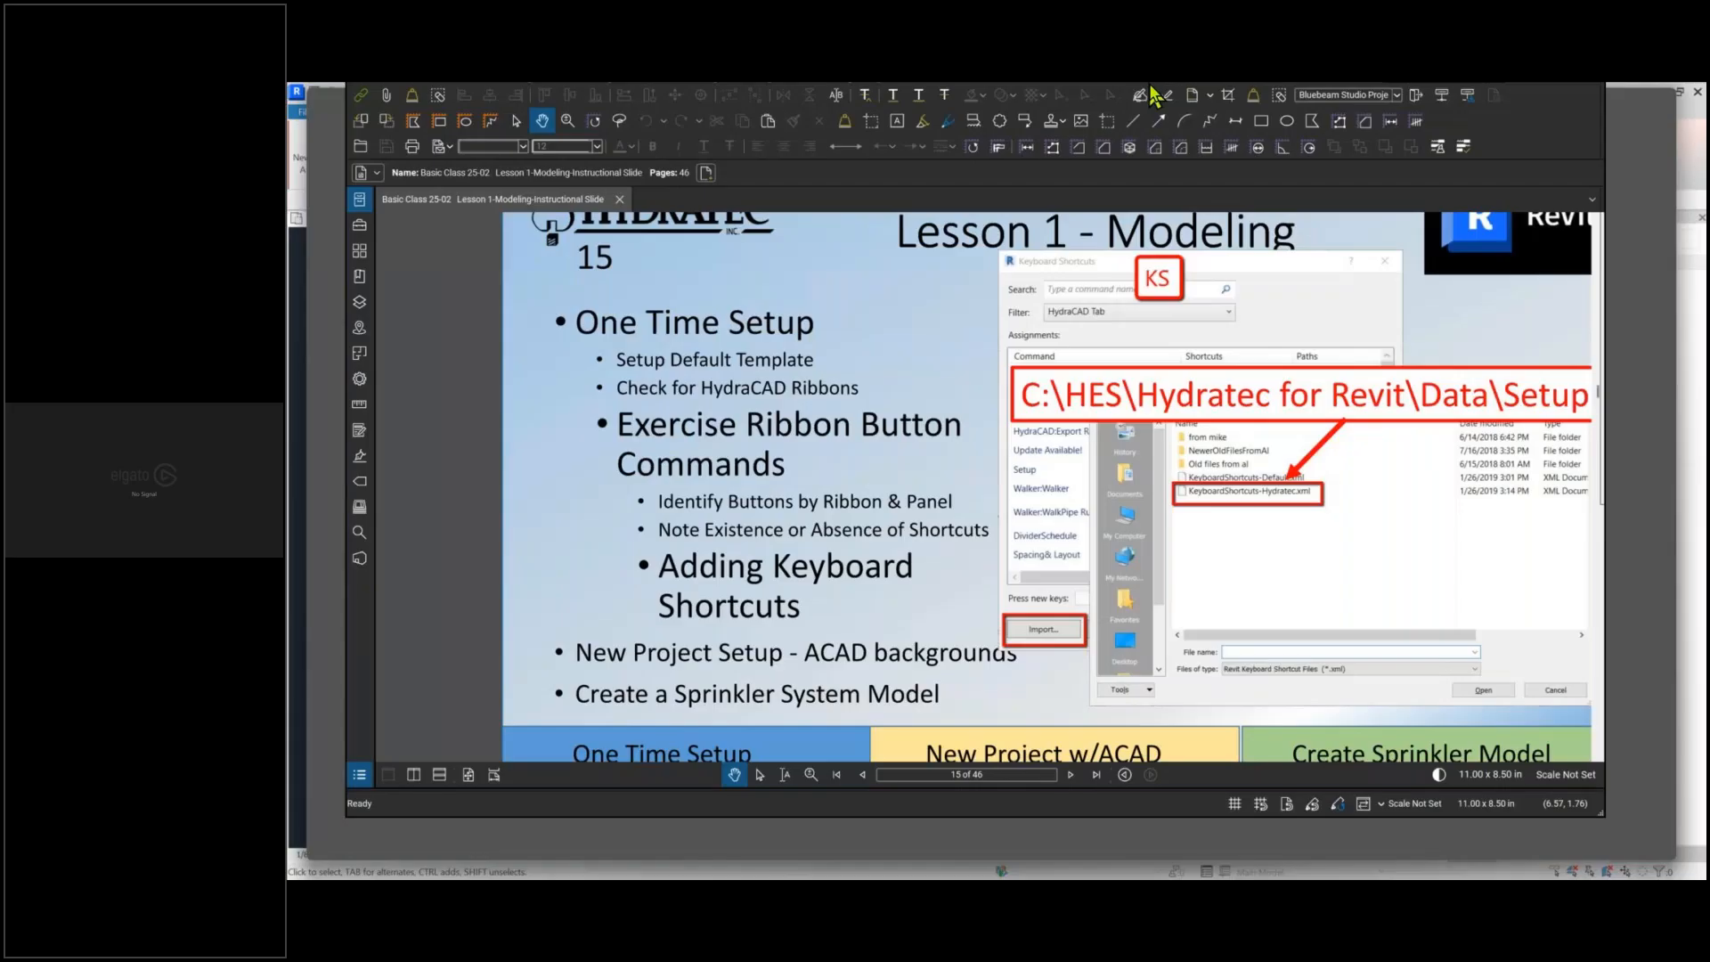
{"action": "key", "text": "super+Up"}
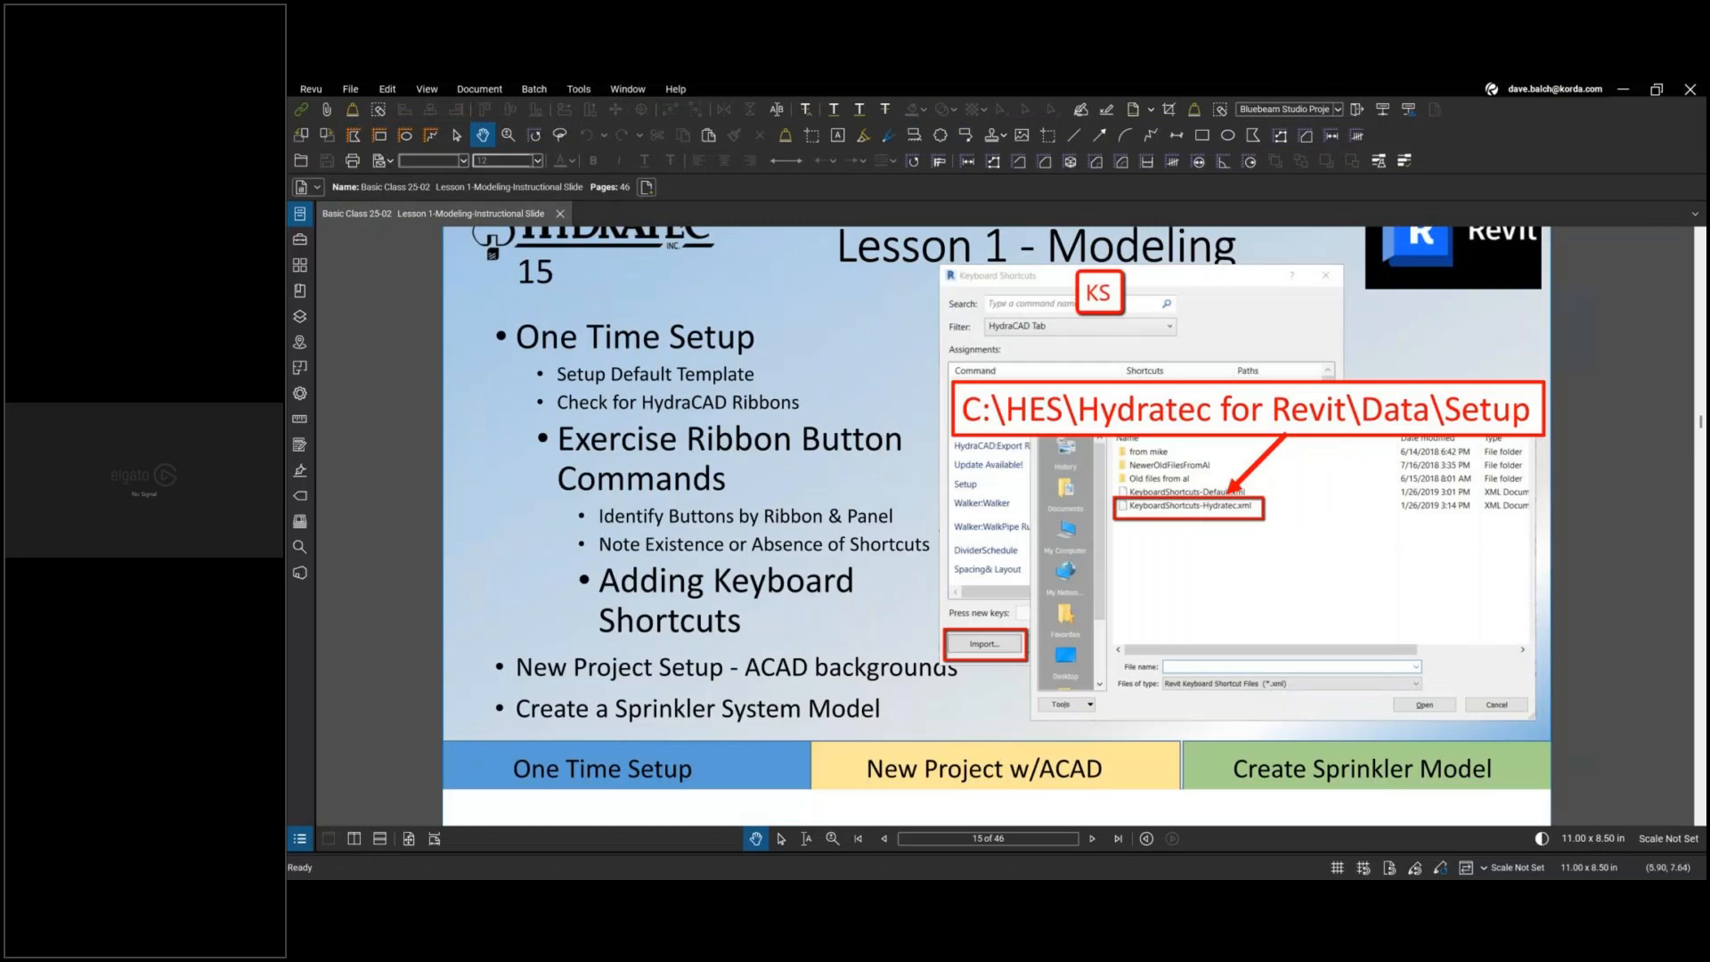
{"action": "scroll", "coordinate": [1074, 557], "scroll_direction": "down", "scroll_amount": 2}
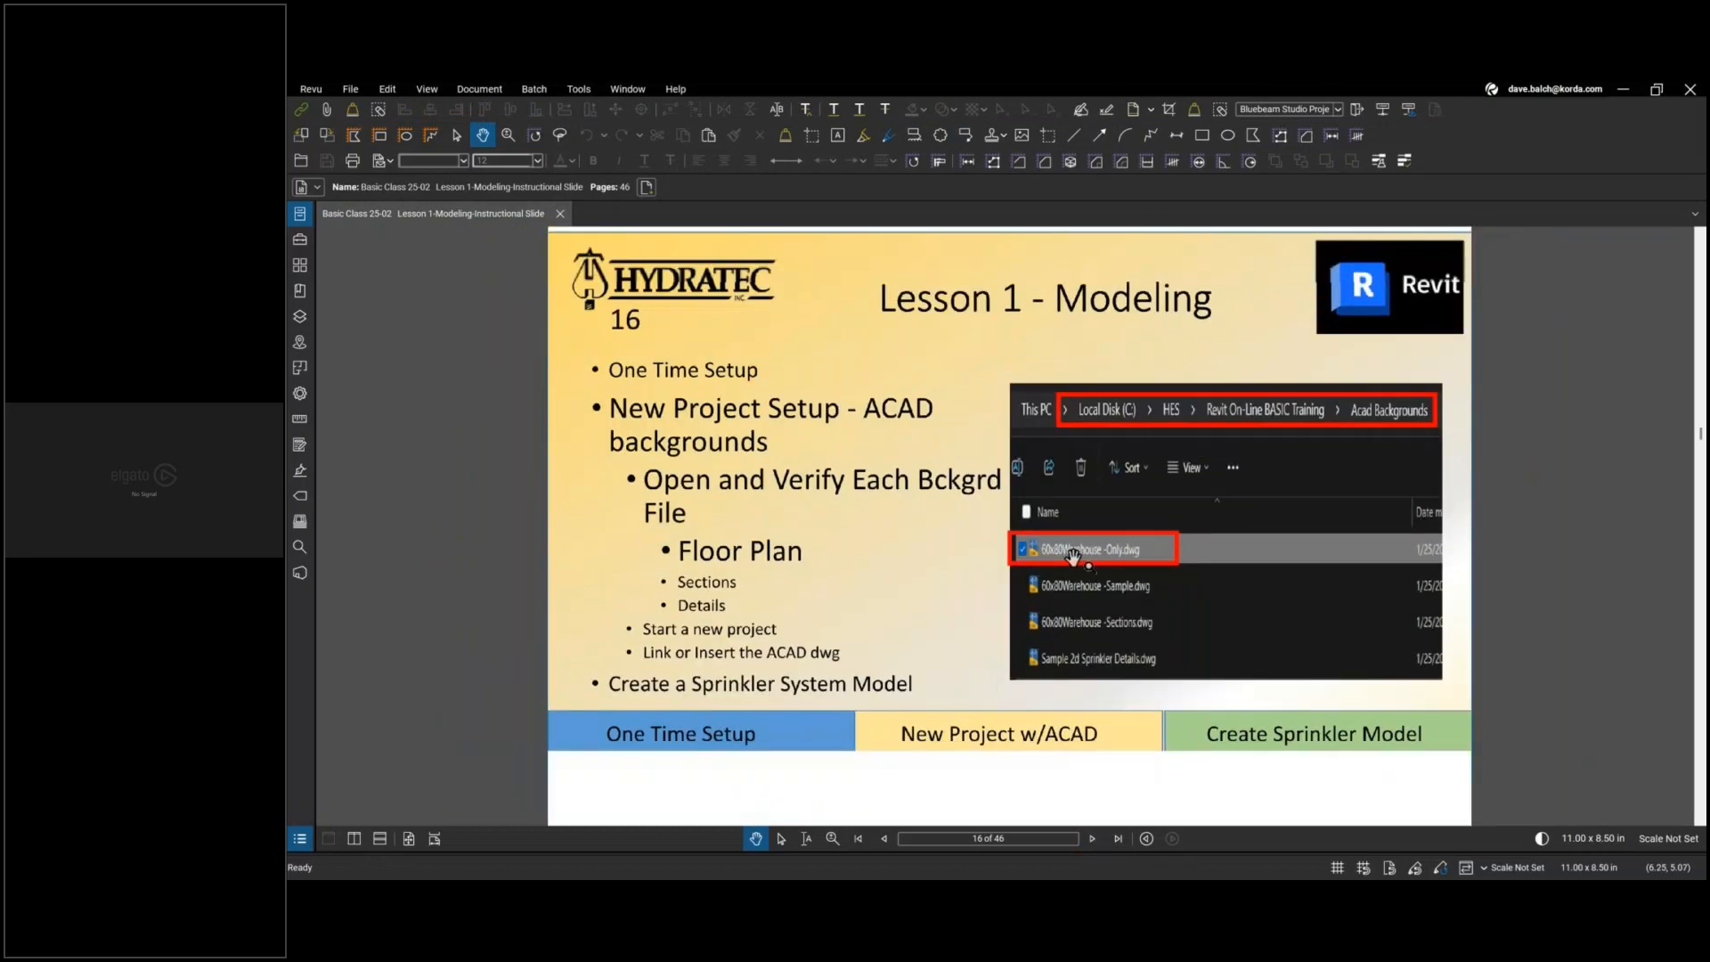
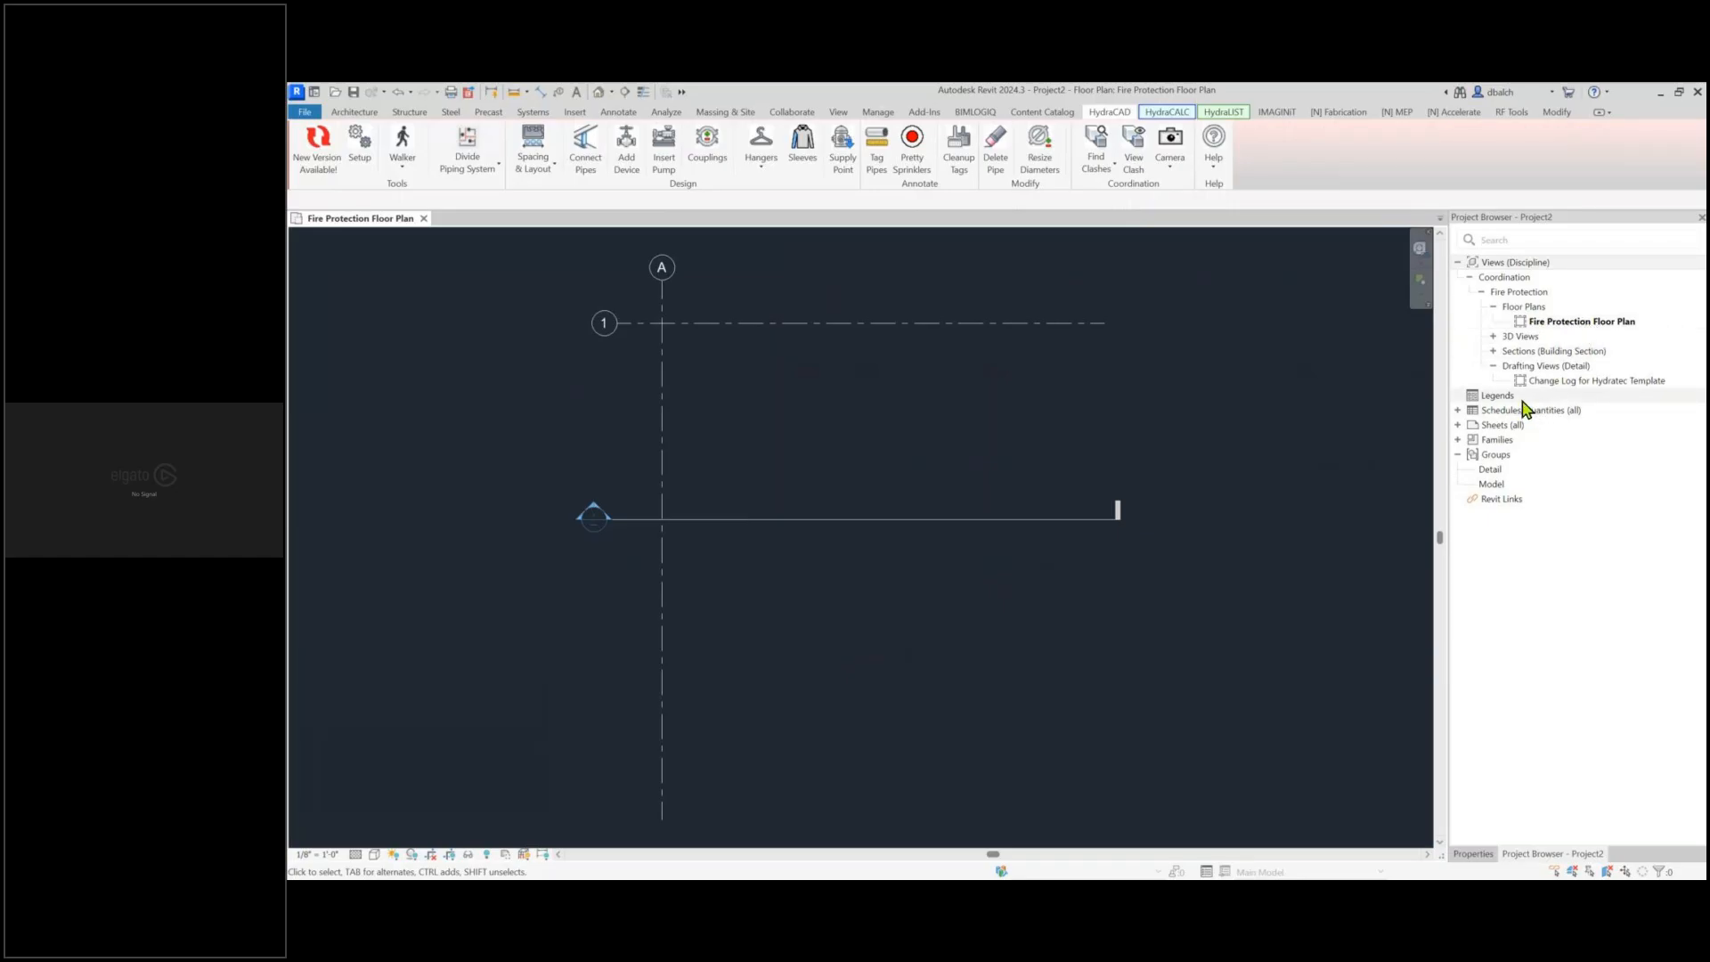
Expand Schedules/Quantities in Revit's Project Browser to view the schedules included in the Hydratec template
{"action": "left_click", "coordinate": [1458, 411]}
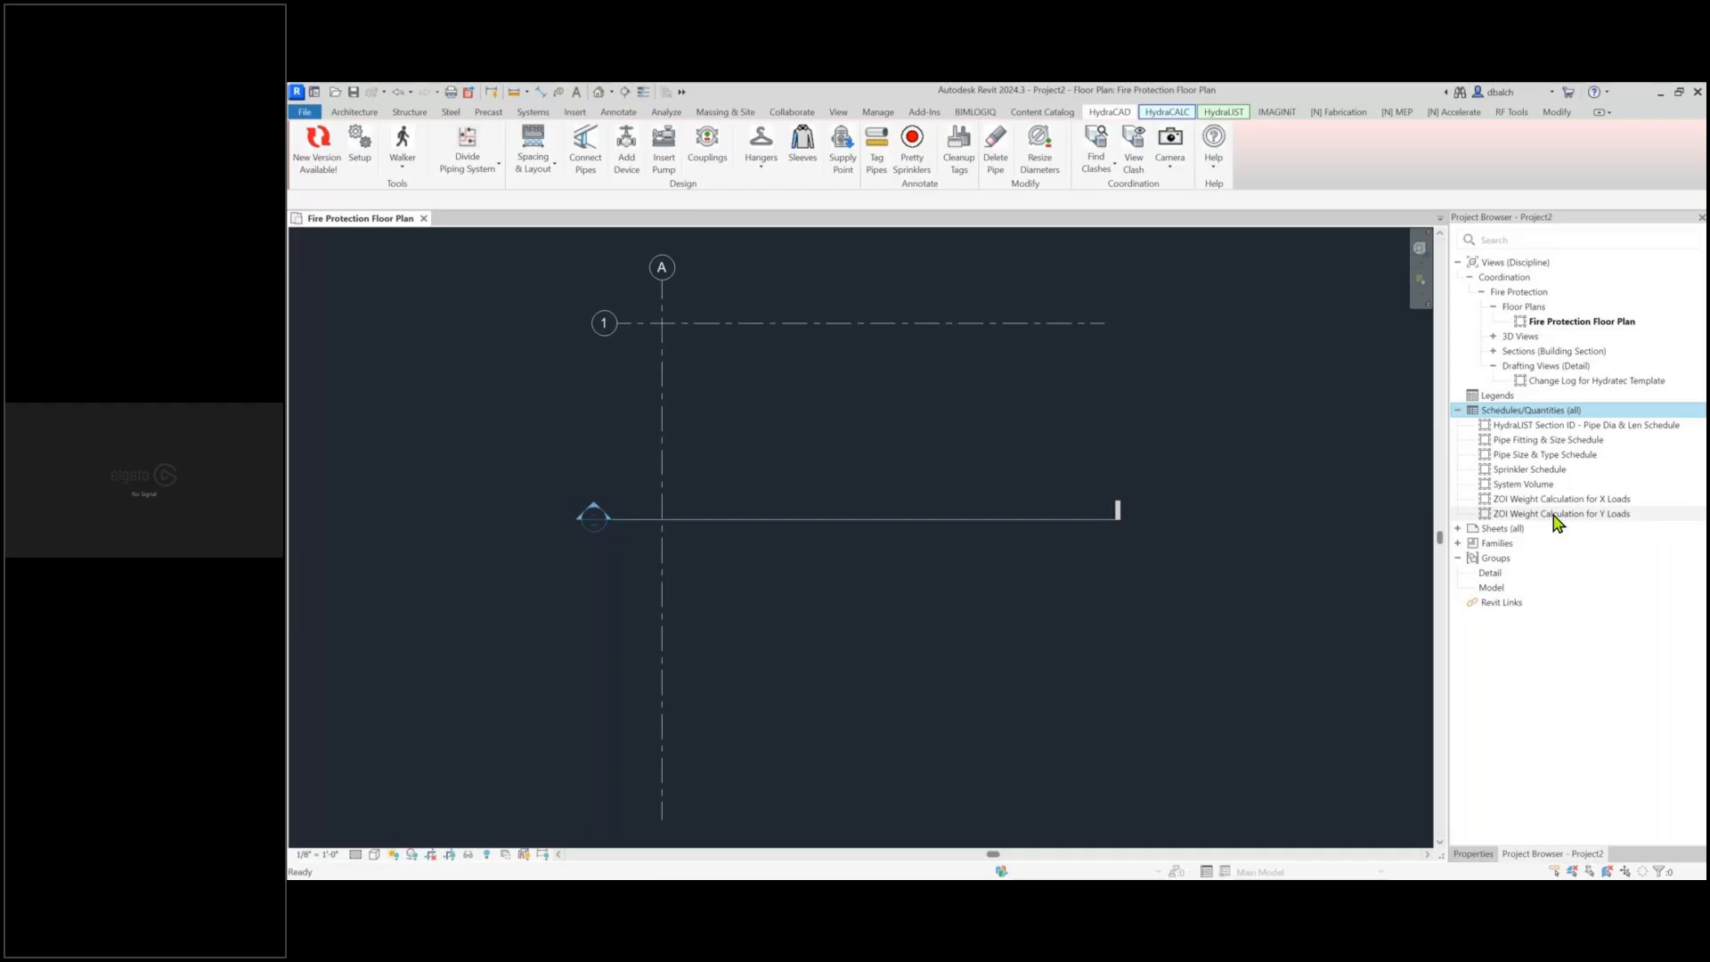
Expand Sheets and Families in the Project Browser to review the title sheets and family categories included in the template
{"action": "left_click", "coordinate": [1459, 528]}
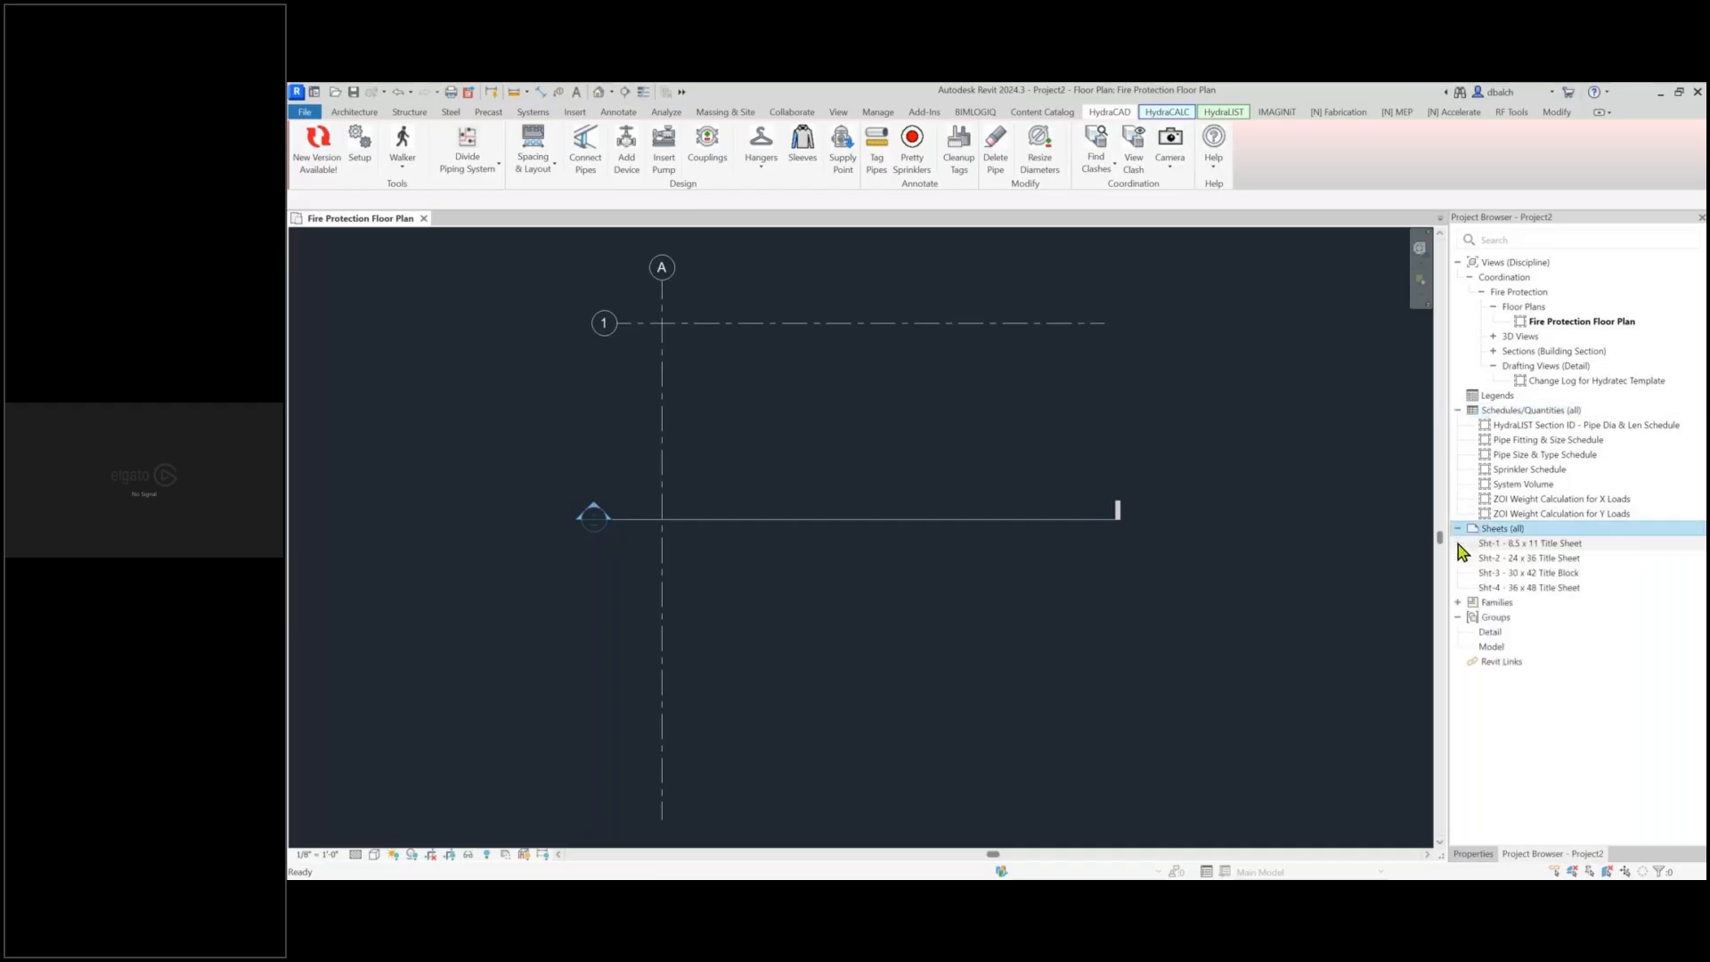
{"action": "left_click", "coordinate": [1459, 603]}
{"action": "scroll", "coordinate": [1546, 715], "scroll_direction": "down", "scroll_amount": 8}
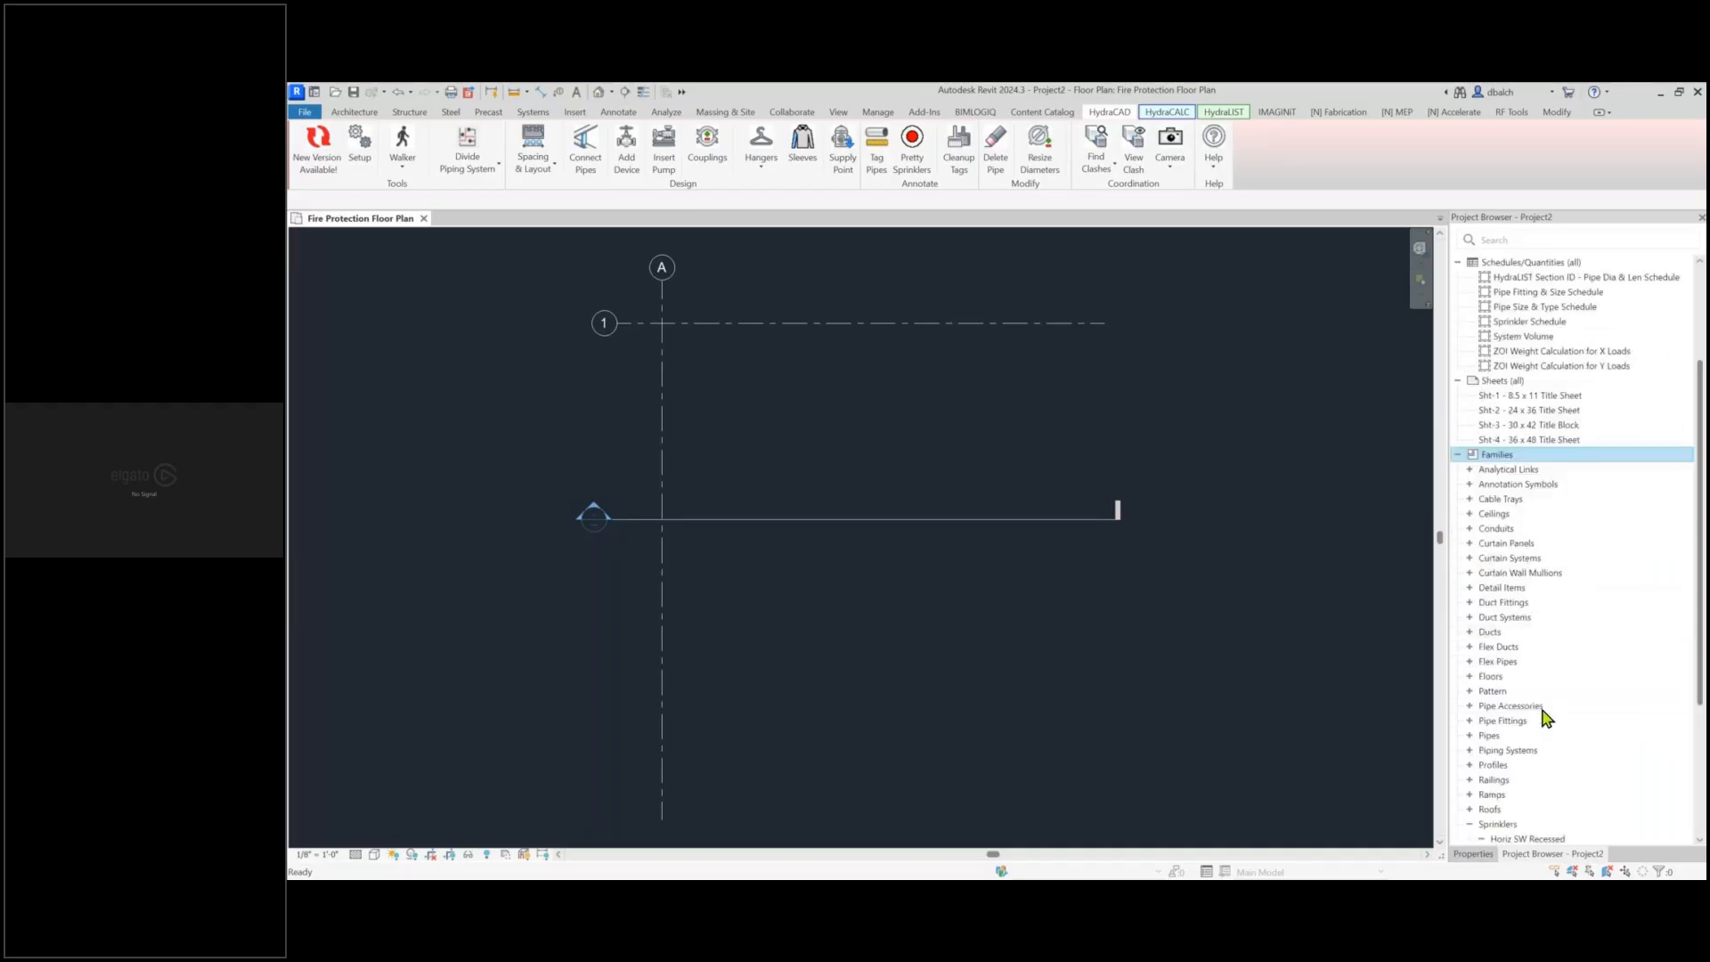
{"action": "scroll", "coordinate": [1547, 716], "scroll_direction": "up", "scroll_amount": 8}
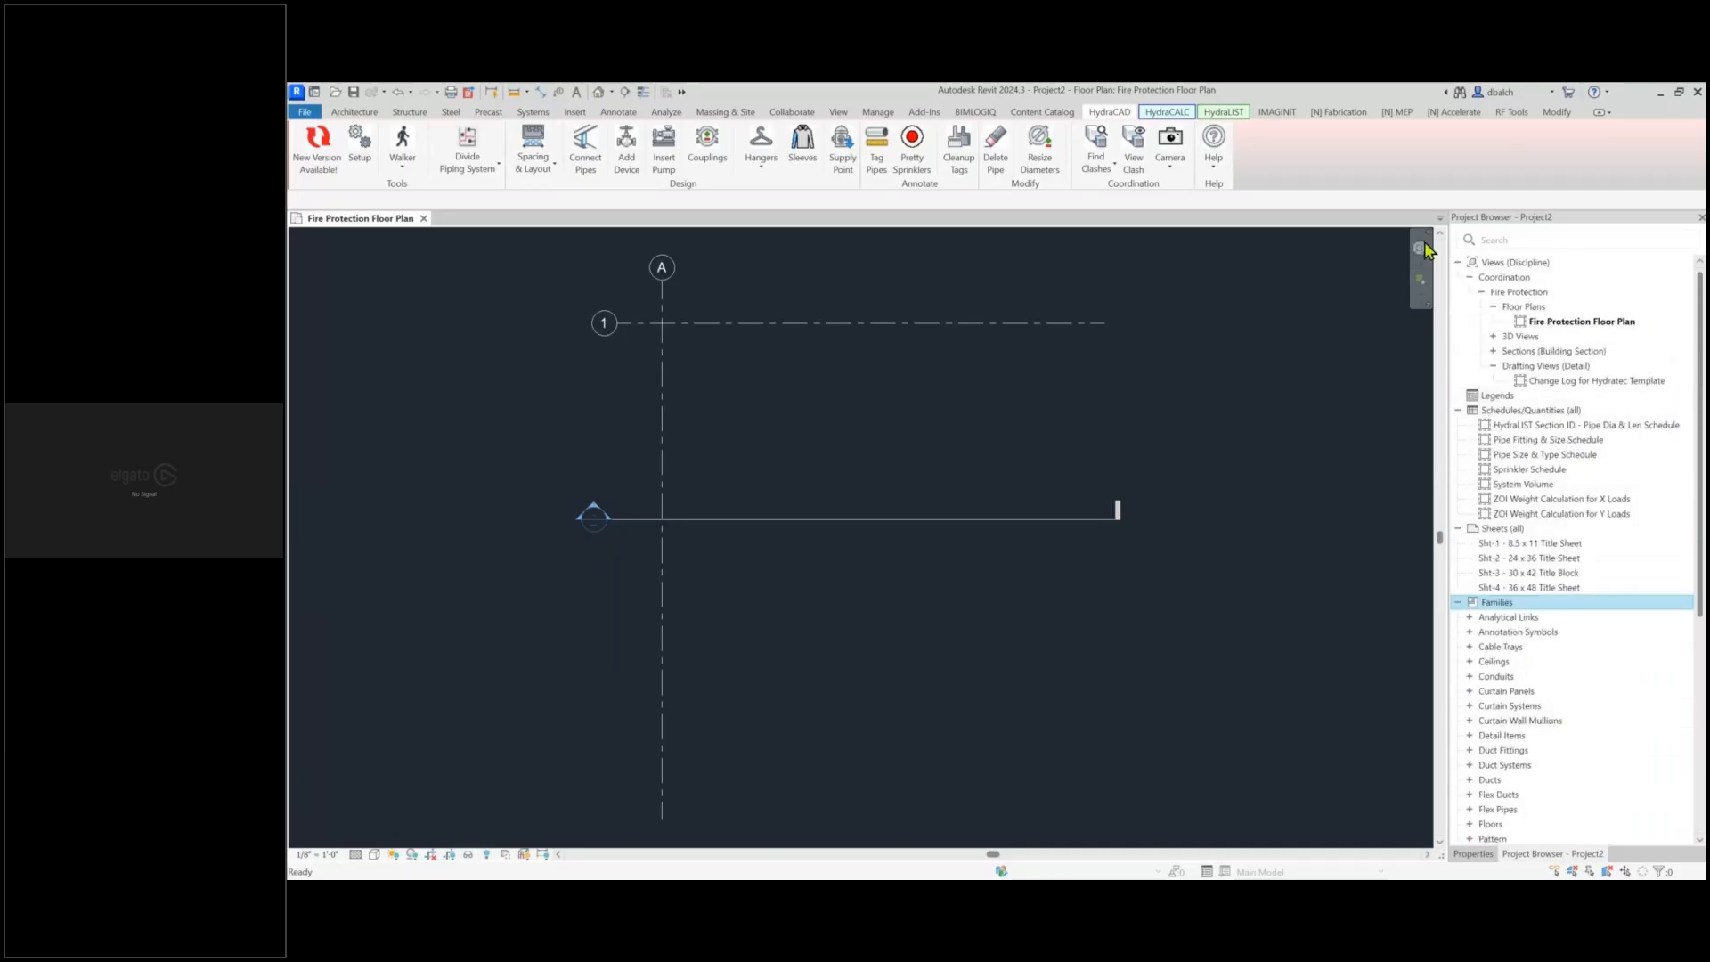
Start importing from the latest Hydratec Toolbox and select all item categories in Toolbox Install
{"action": "left_click", "coordinate": [1217, 168]}
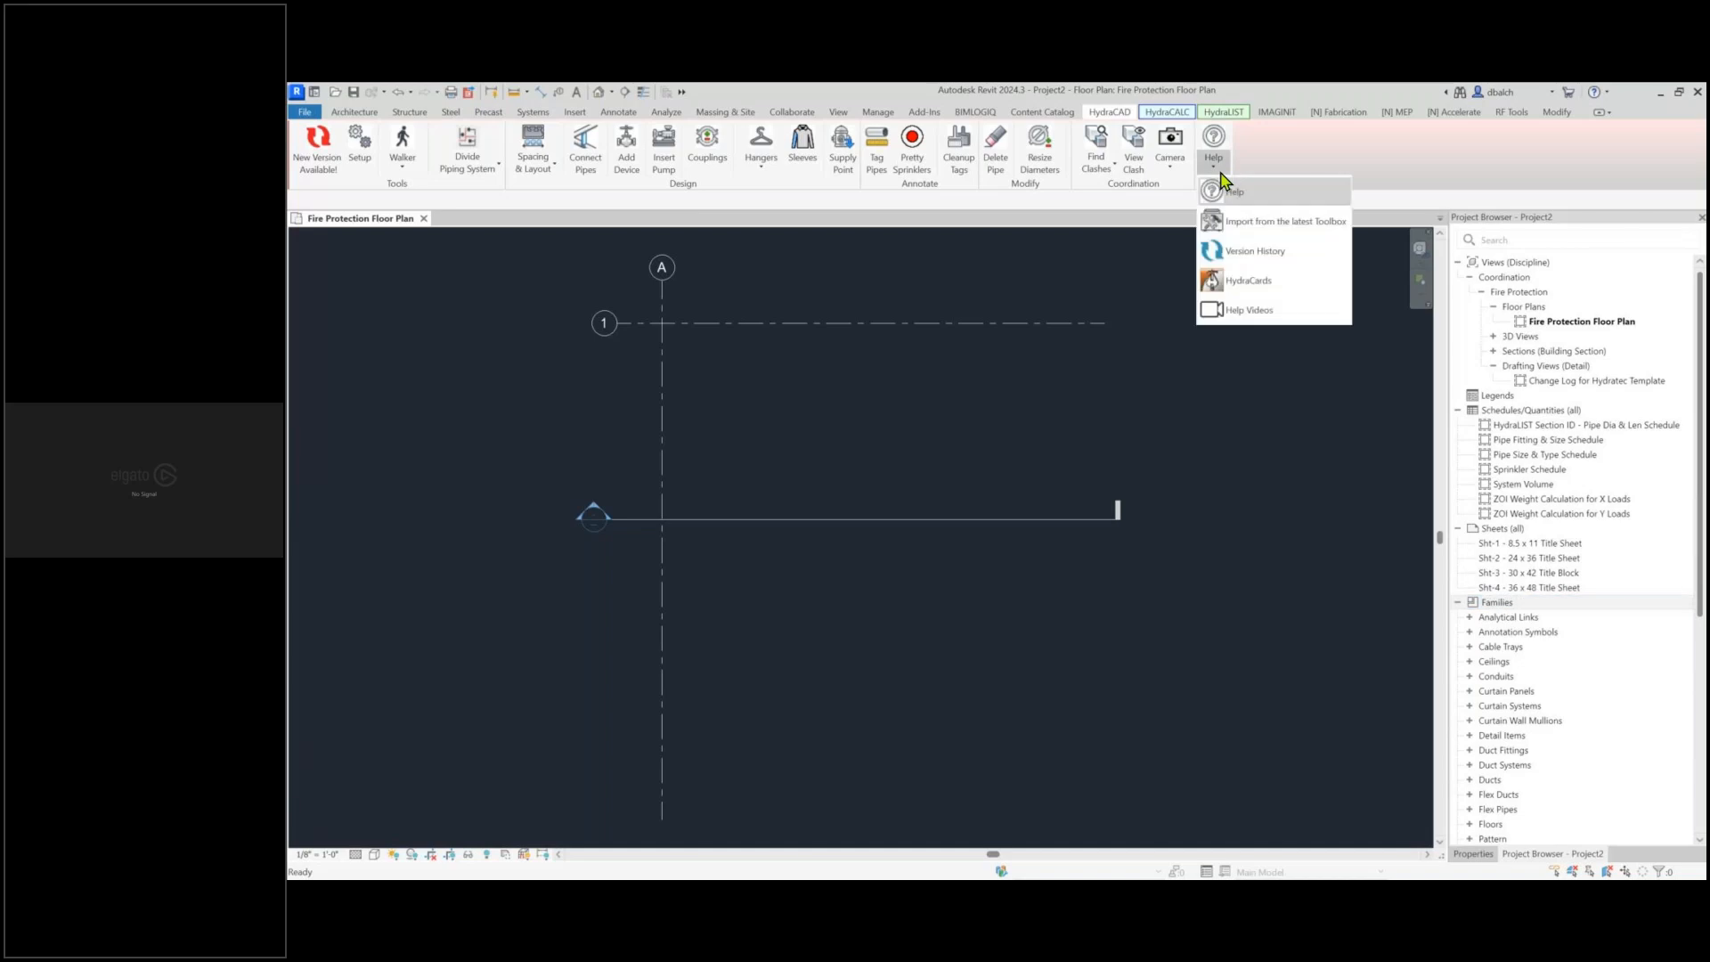
{"action": "left_click", "coordinate": [1263, 230]}
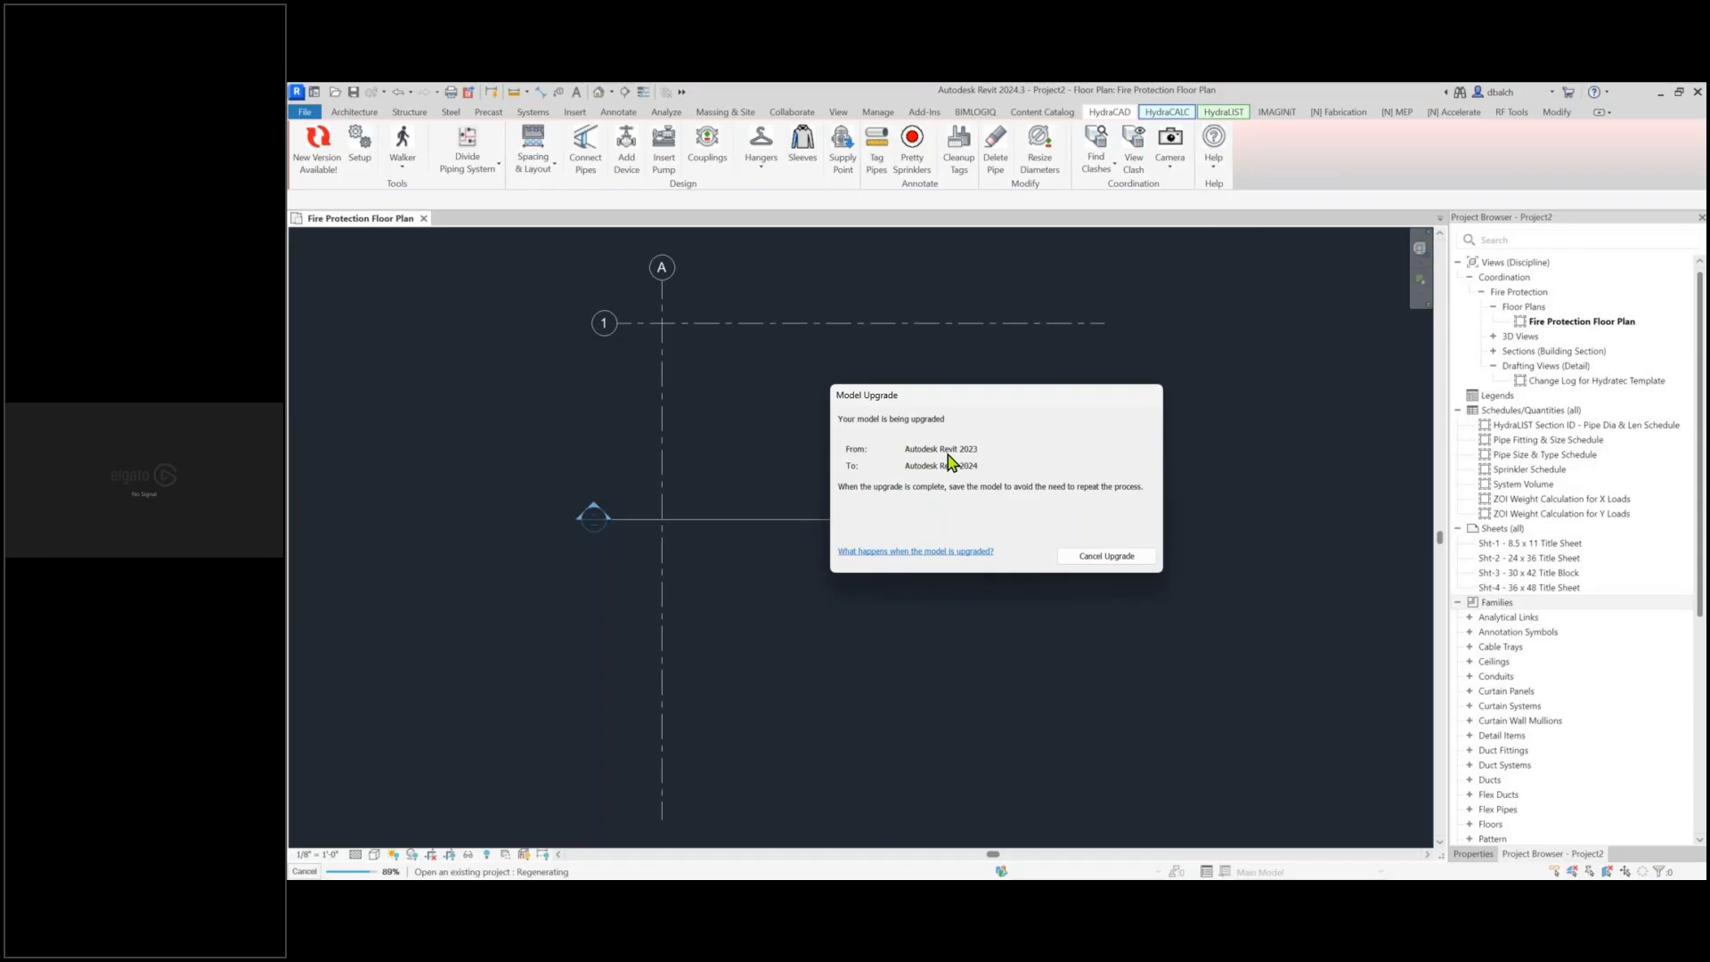
{"action": "left_click_drag", "start_coordinate": [979, 401], "coordinate": [965, 403]}
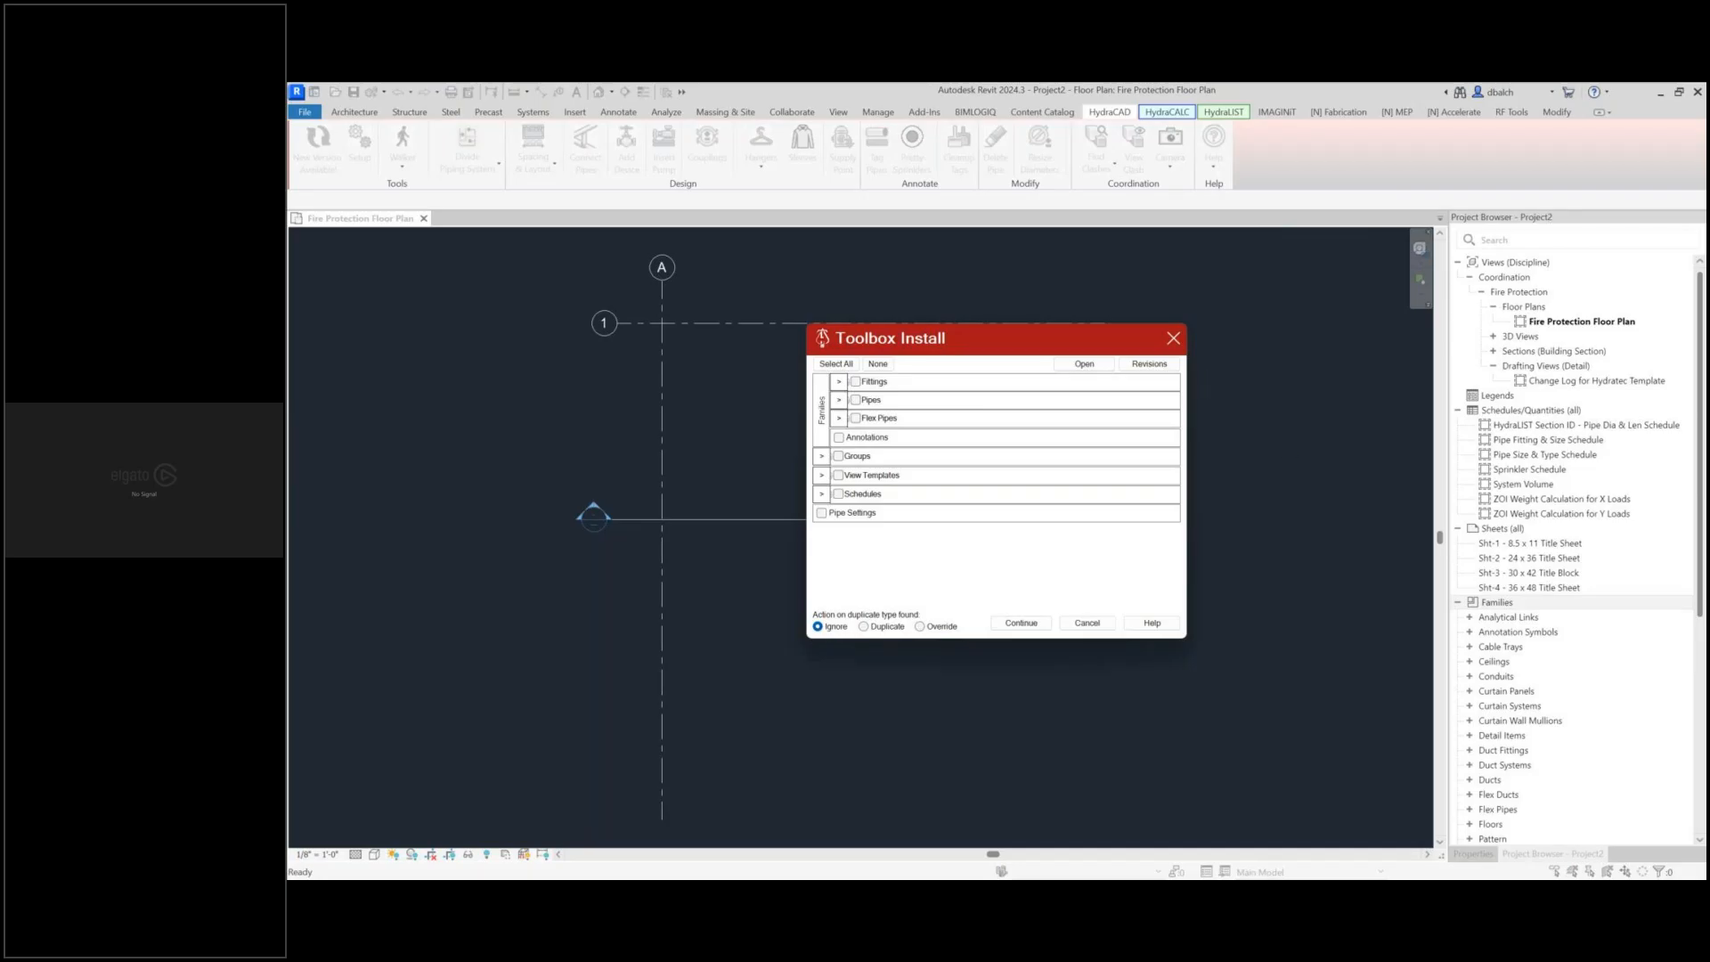
{"action": "key", "text": "alt+Tab"}
{"action": "left_click_drag", "start_coordinate": [938, 90], "coordinate": [1519, 447]}
{"action": "key", "text": "alt+Tab"}
{"action": "left_click", "coordinate": [833, 367]}
Open the Toolbox revision history, play the 2025-05-30 video on transparent Hcad-Pipe tags, and return to Toolbox Install
{"action": "left_click", "coordinate": [1163, 367]}
{"action": "left_click_drag", "start_coordinate": [1162, 377], "coordinate": [1072, 426]}
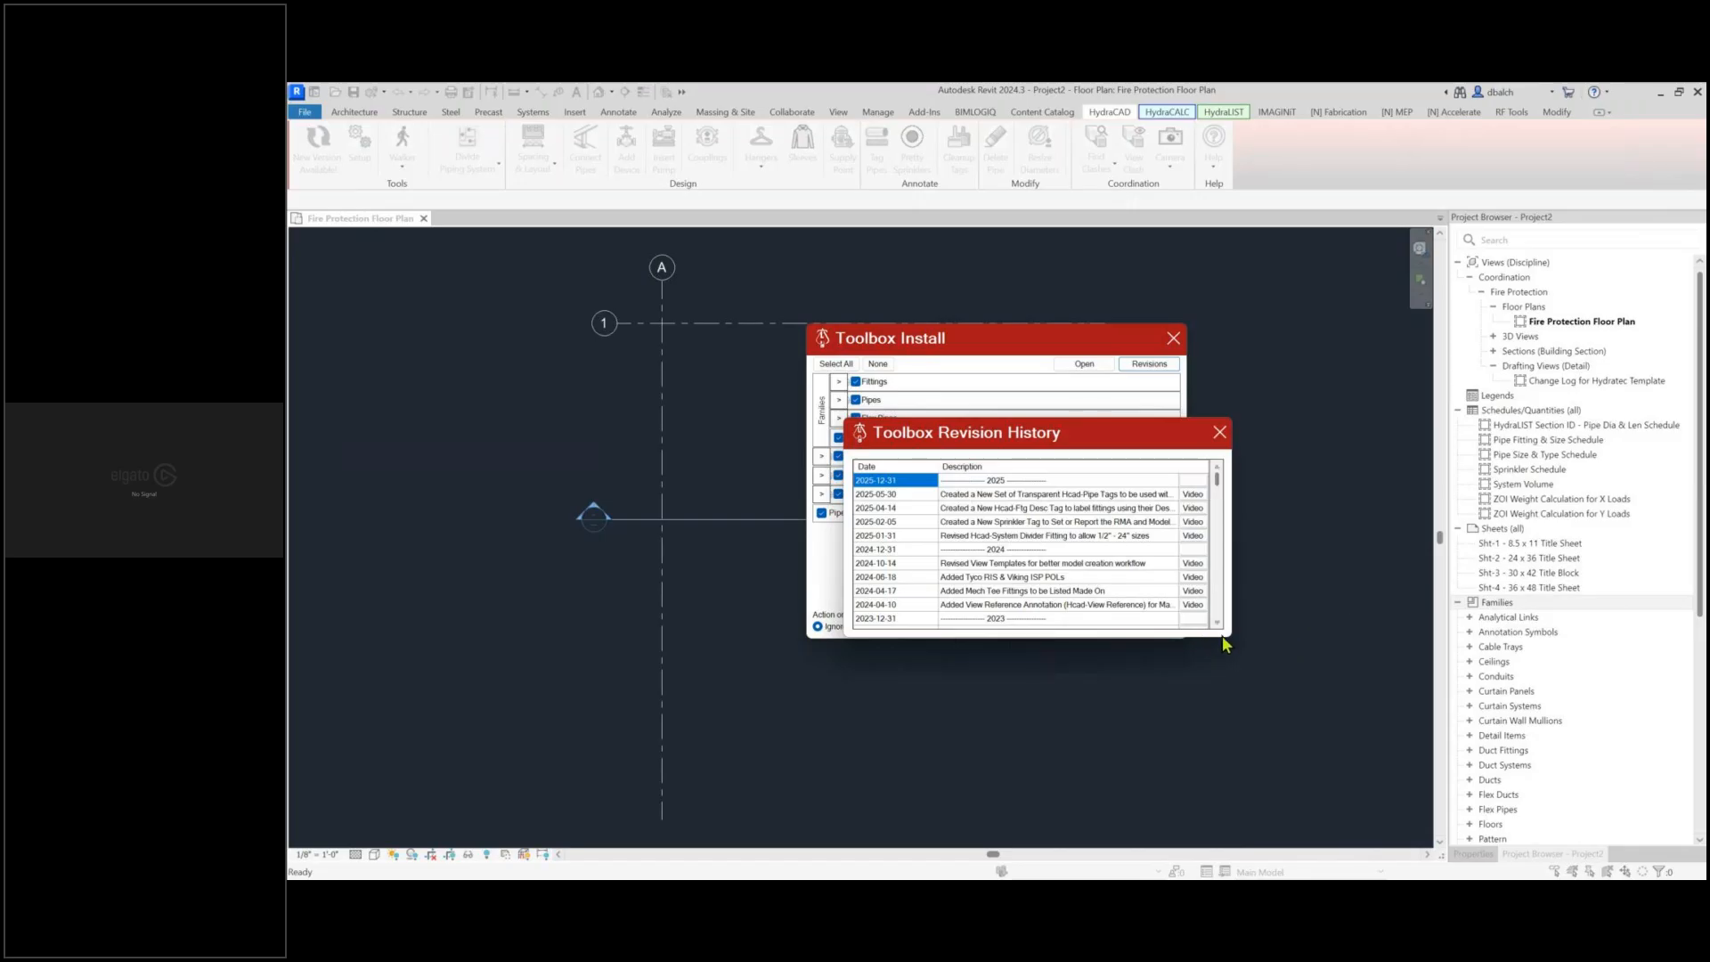
{"action": "left_click_drag", "start_coordinate": [1145, 441], "coordinate": [1116, 418]}
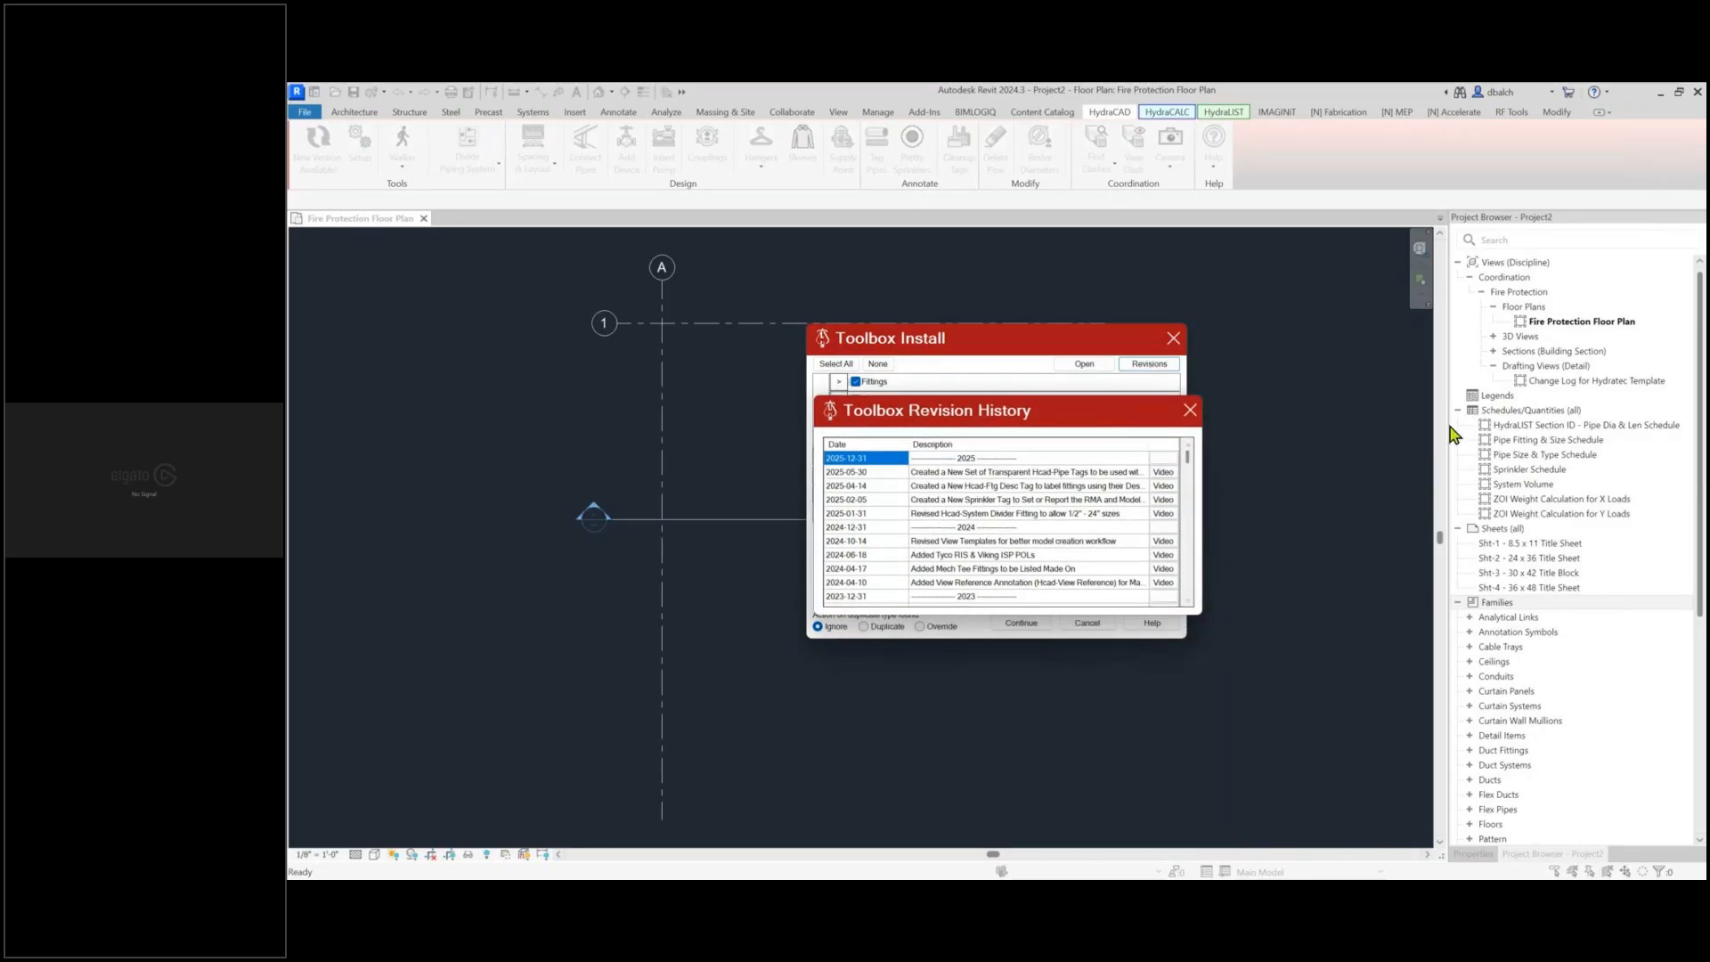
{"action": "left_click", "coordinate": [1172, 478]}
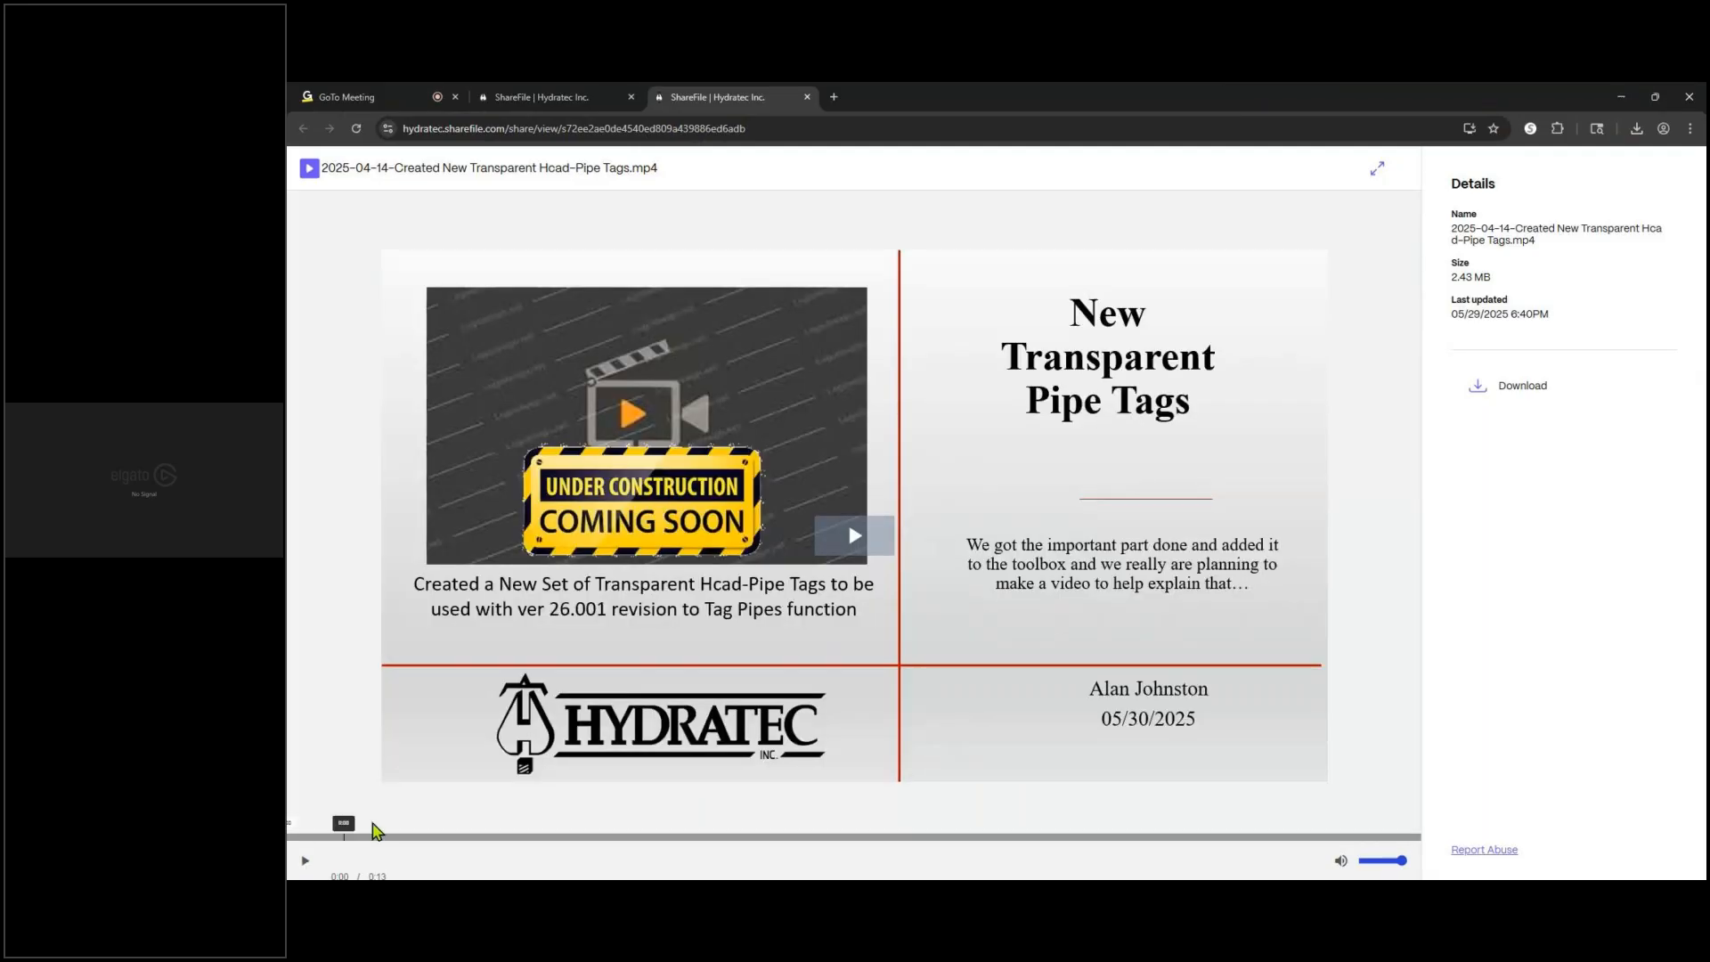
{"action": "left_click", "coordinate": [306, 859]}
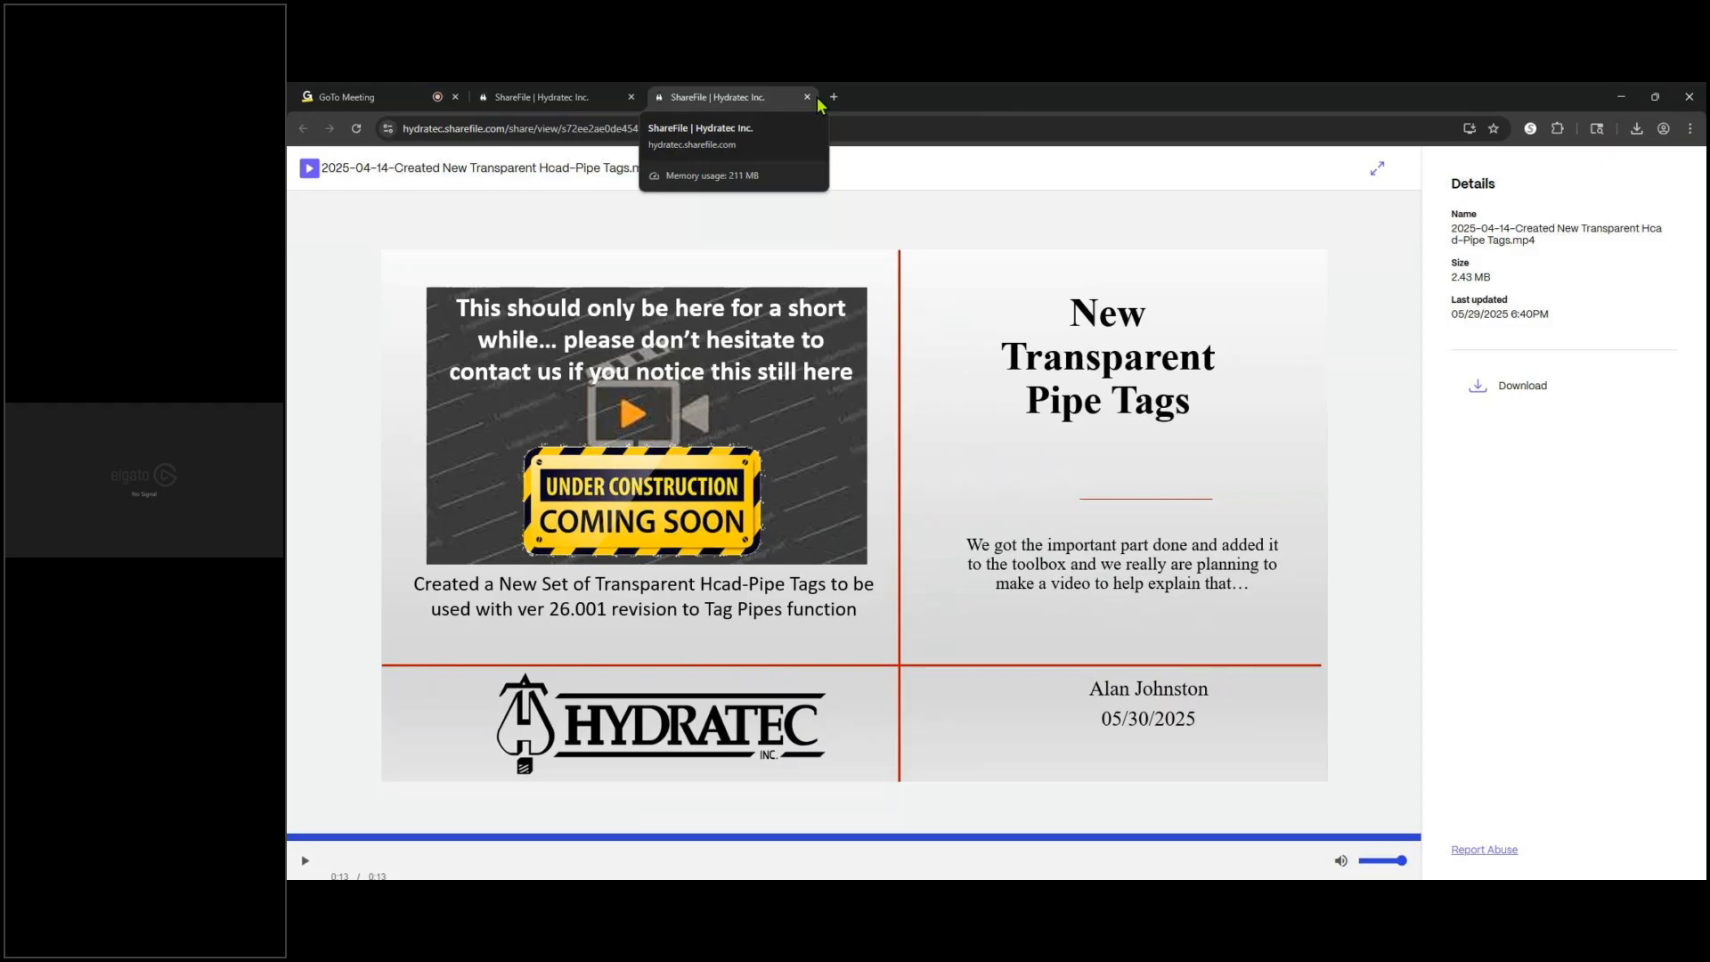
{"action": "left_click_drag", "start_coordinate": [1048, 104], "coordinate": [289, 151]}
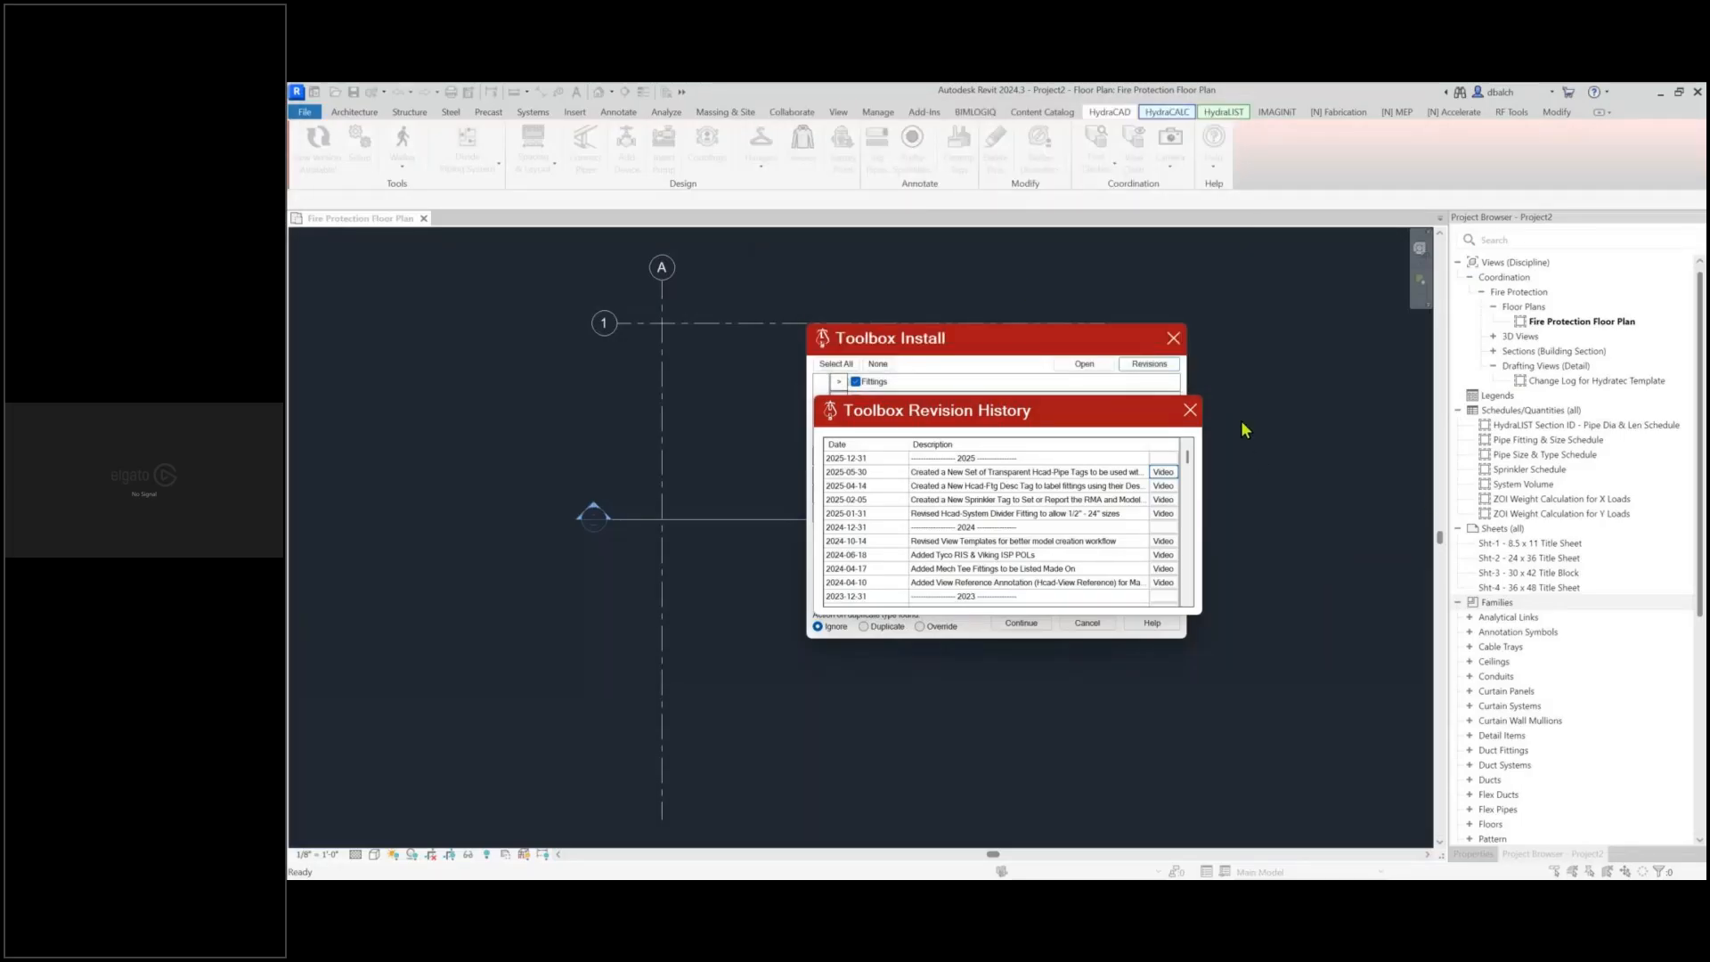
{"action": "left_click", "coordinate": [1191, 410]}
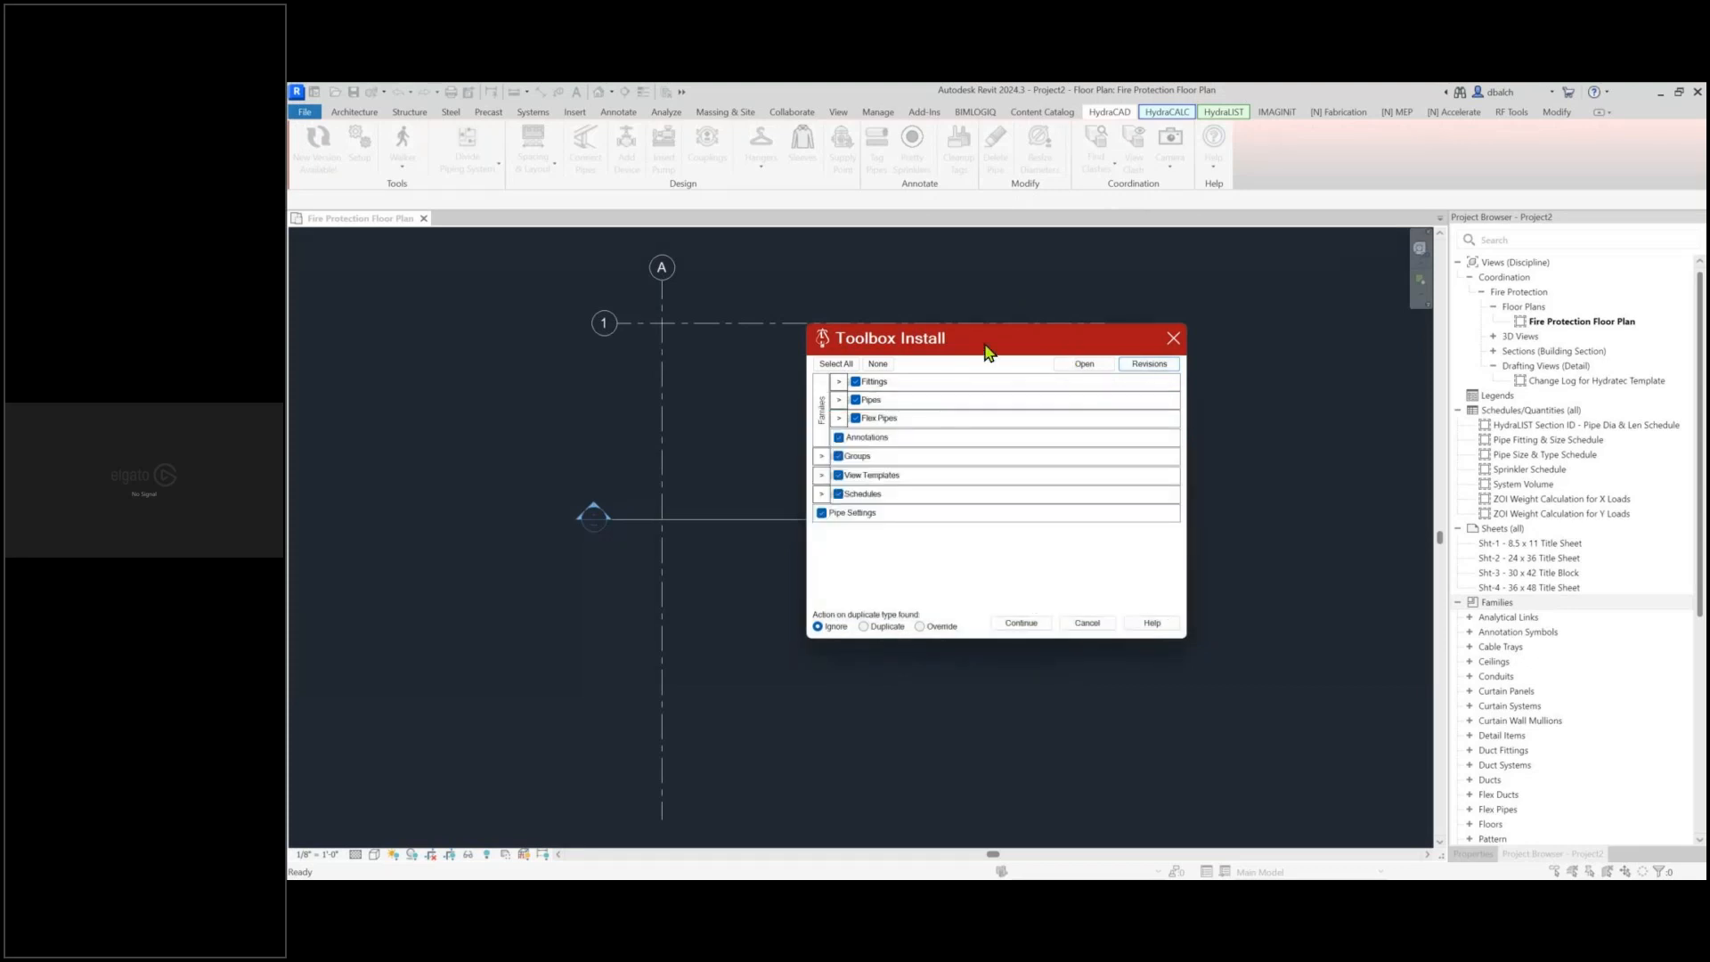
Install the selected Toolbox items with duplicates ignored, close the Pipe Fitting Schedule - Working Form view, and dismiss the save reminder
{"action": "left_click", "coordinate": [1008, 627]}
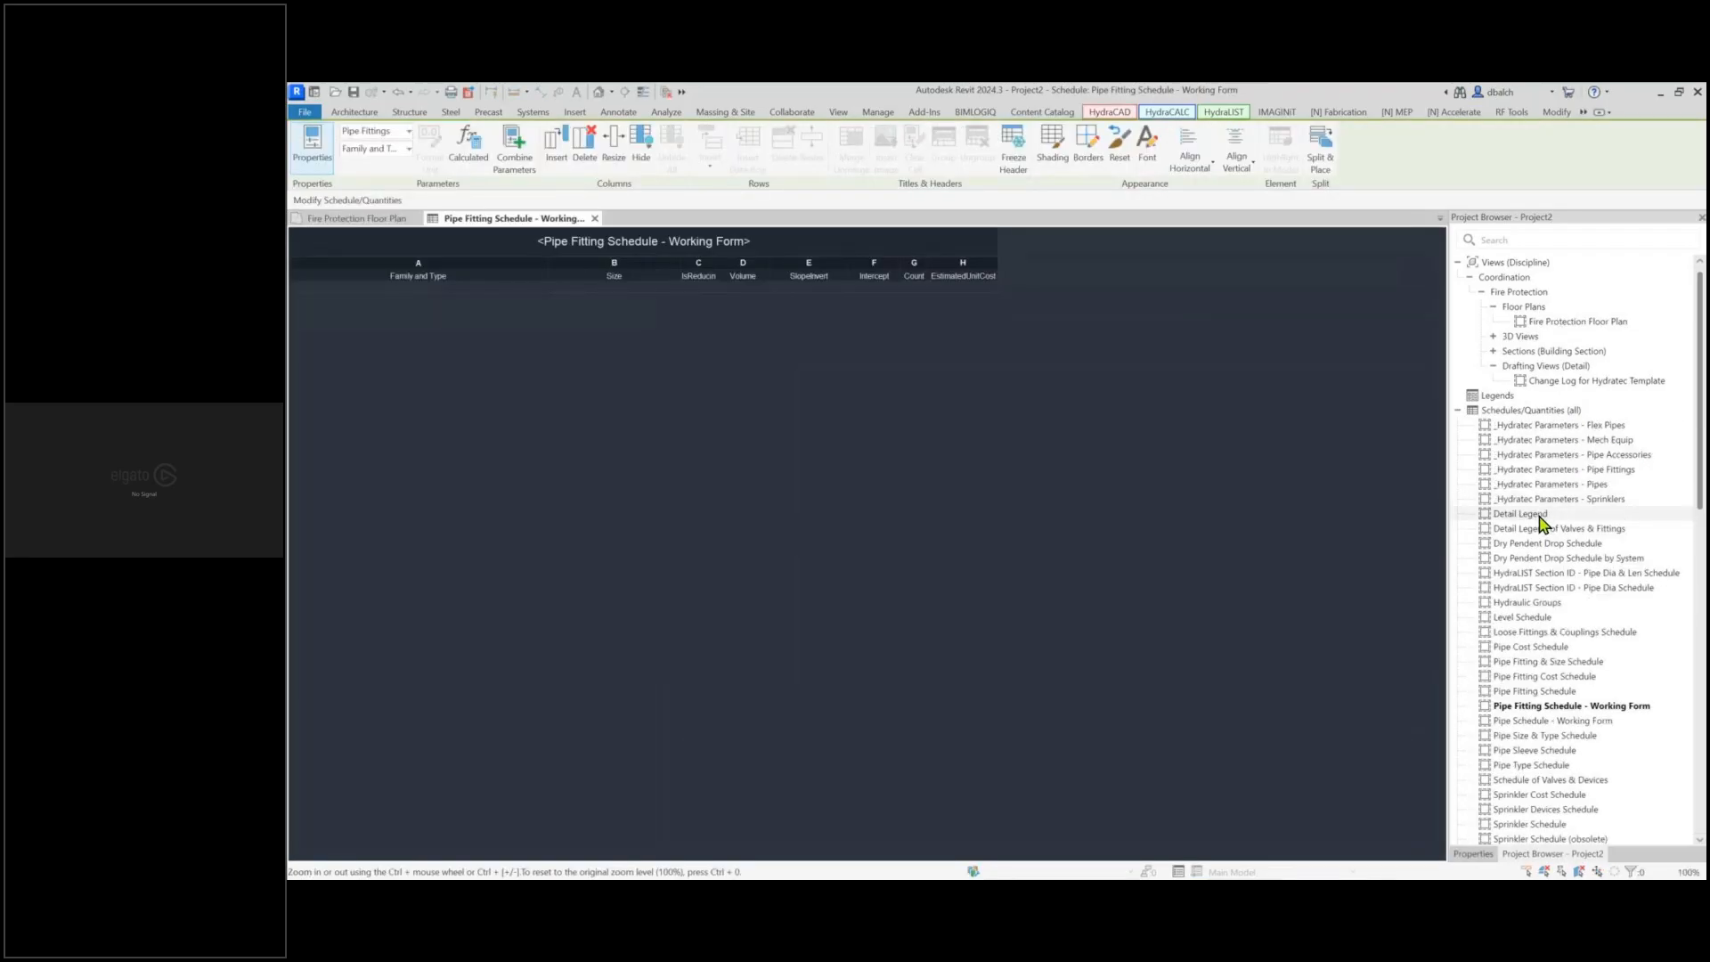
{"action": "scroll", "coordinate": [1544, 524], "scroll_direction": "down", "scroll_amount": 5}
{"action": "scroll", "coordinate": [1547, 538], "scroll_direction": "up", "scroll_amount": 3}
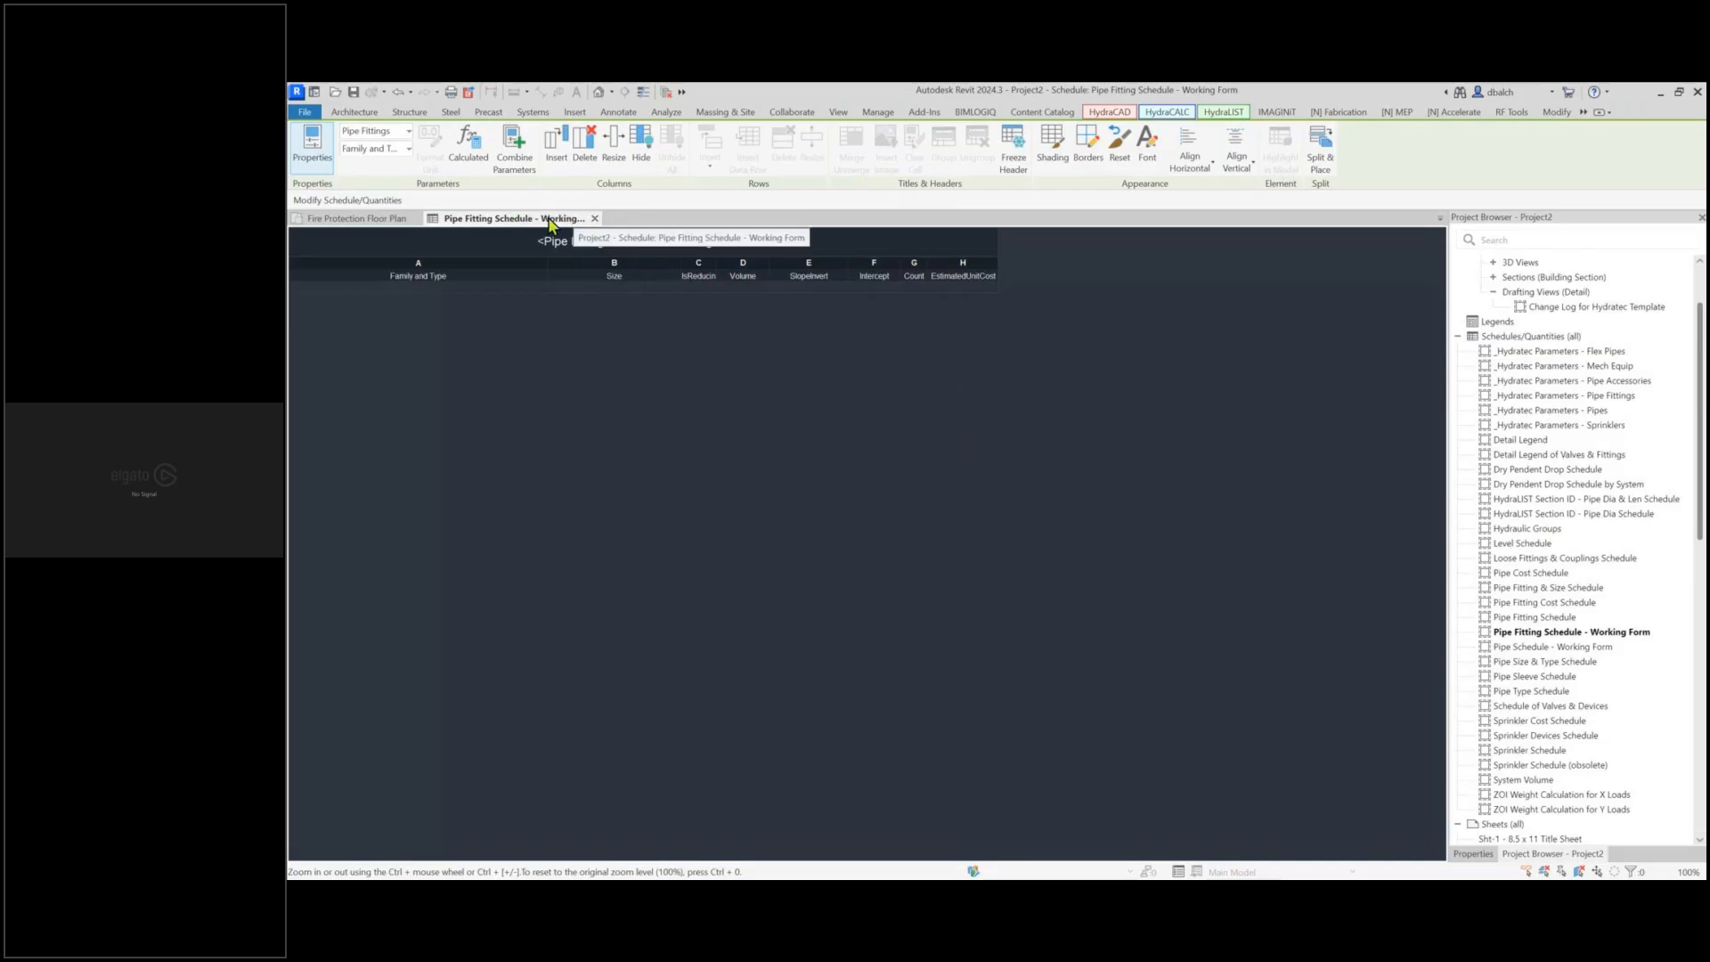
{"action": "left_click", "coordinate": [594, 219]}
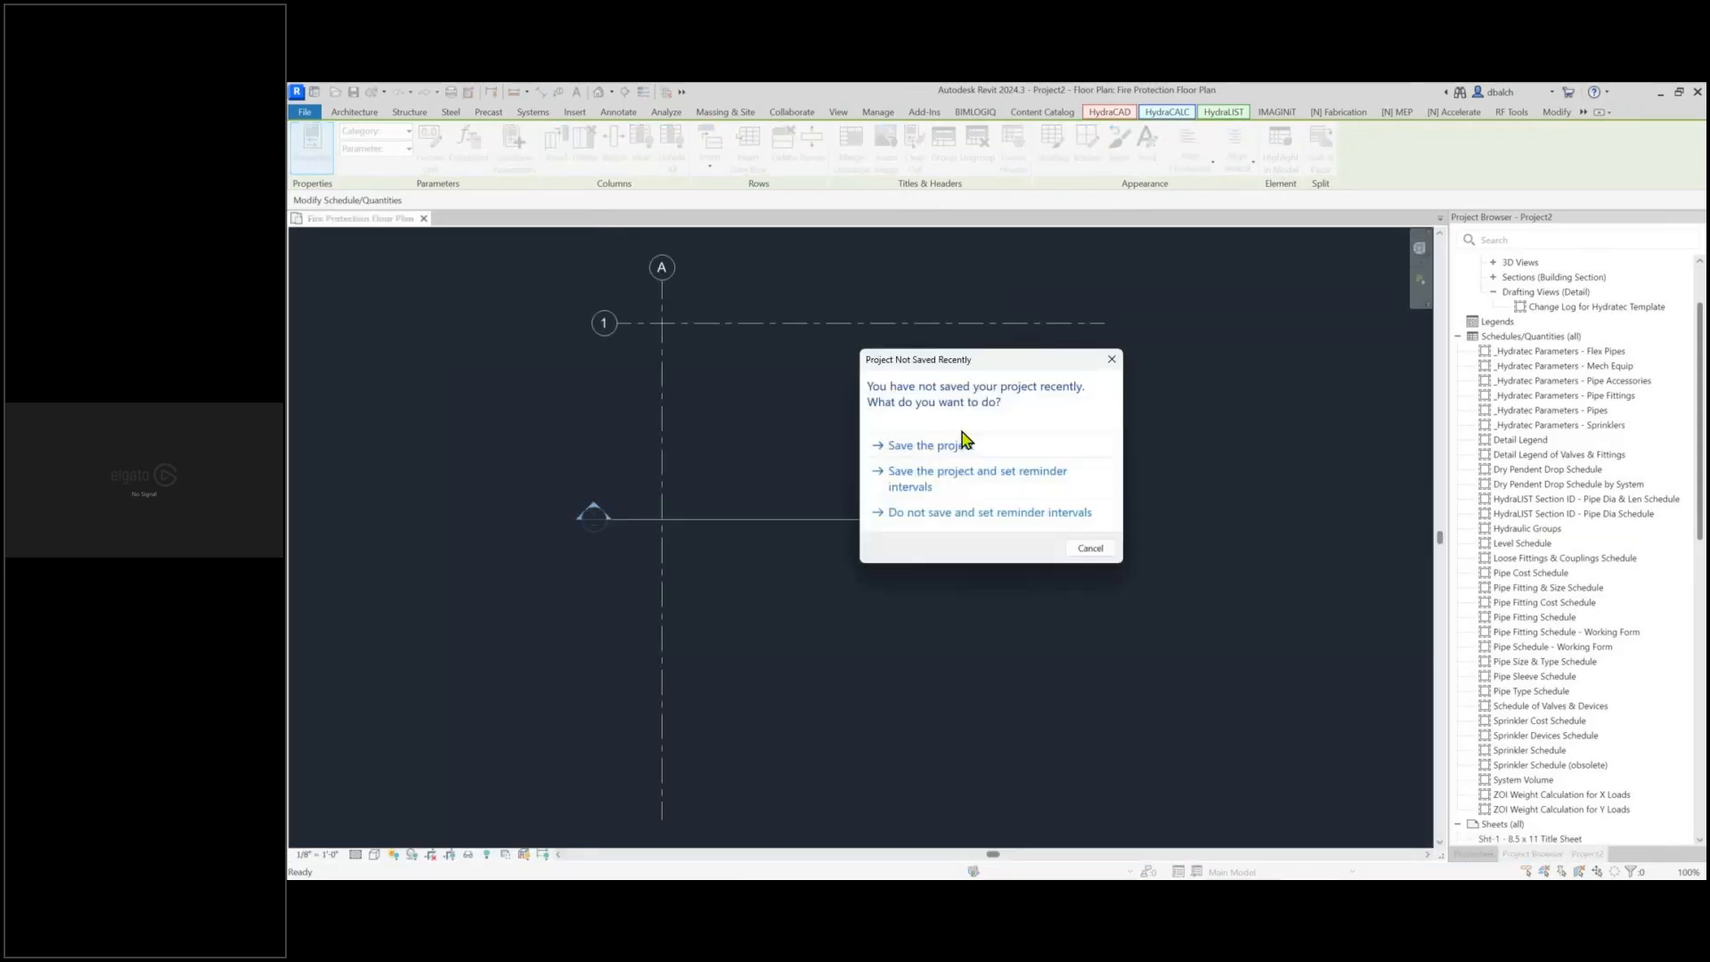
{"action": "left_click", "coordinate": [1090, 548]}
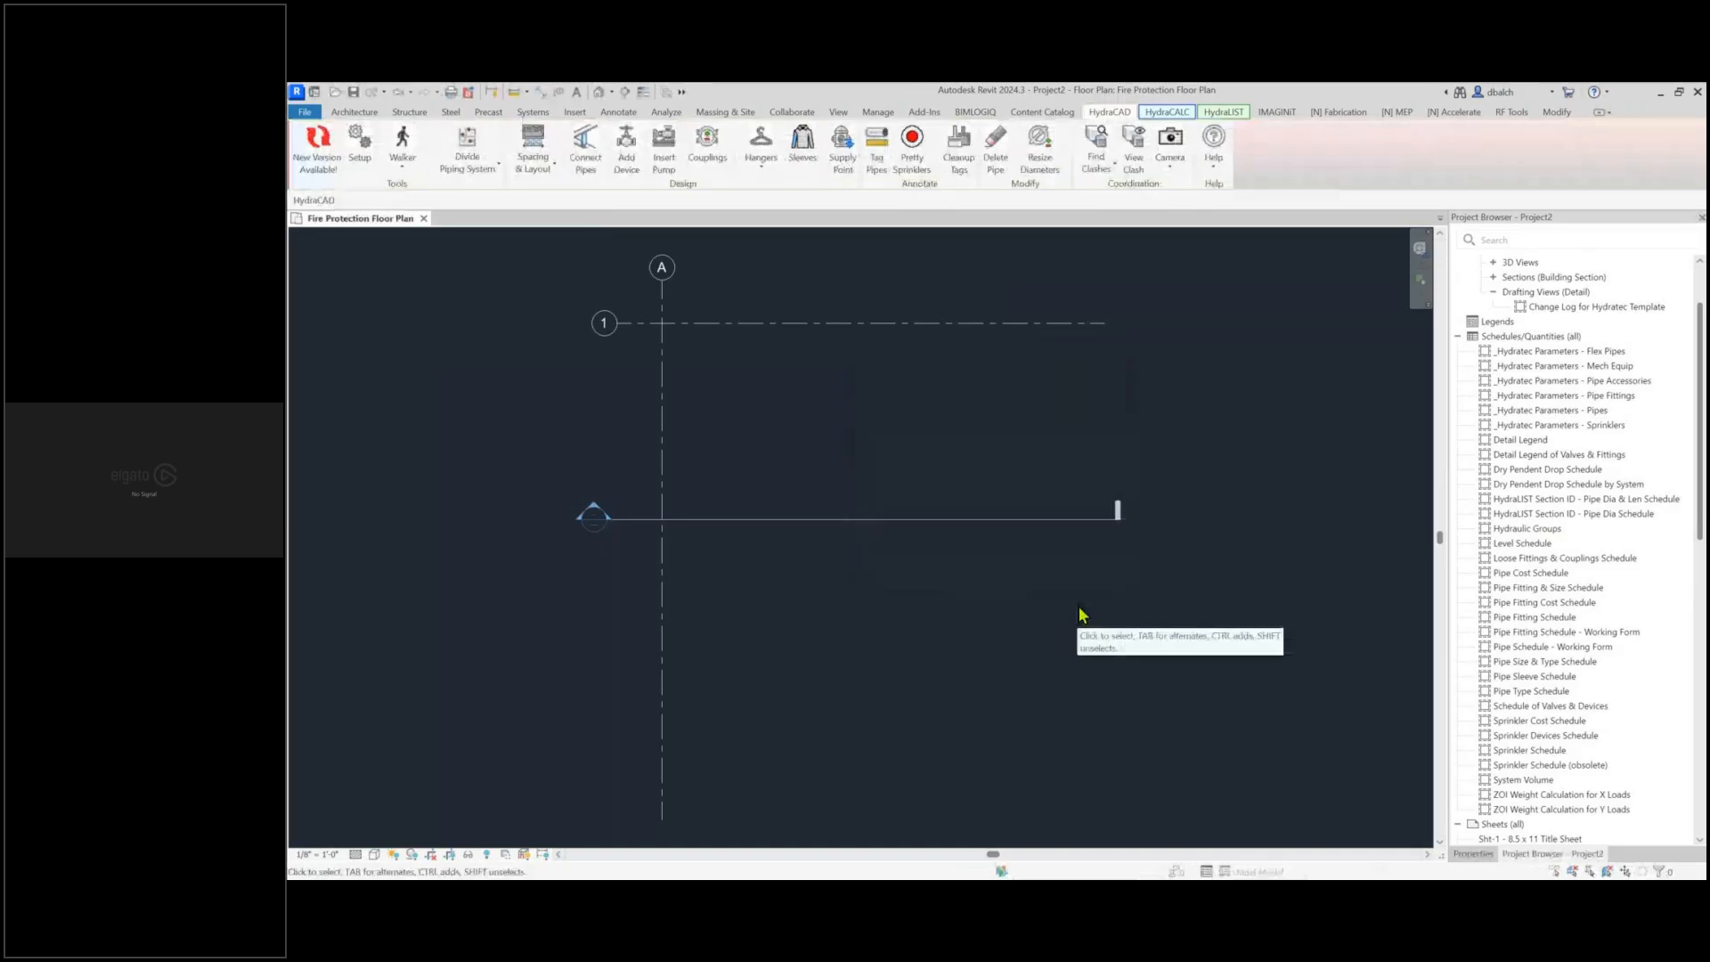
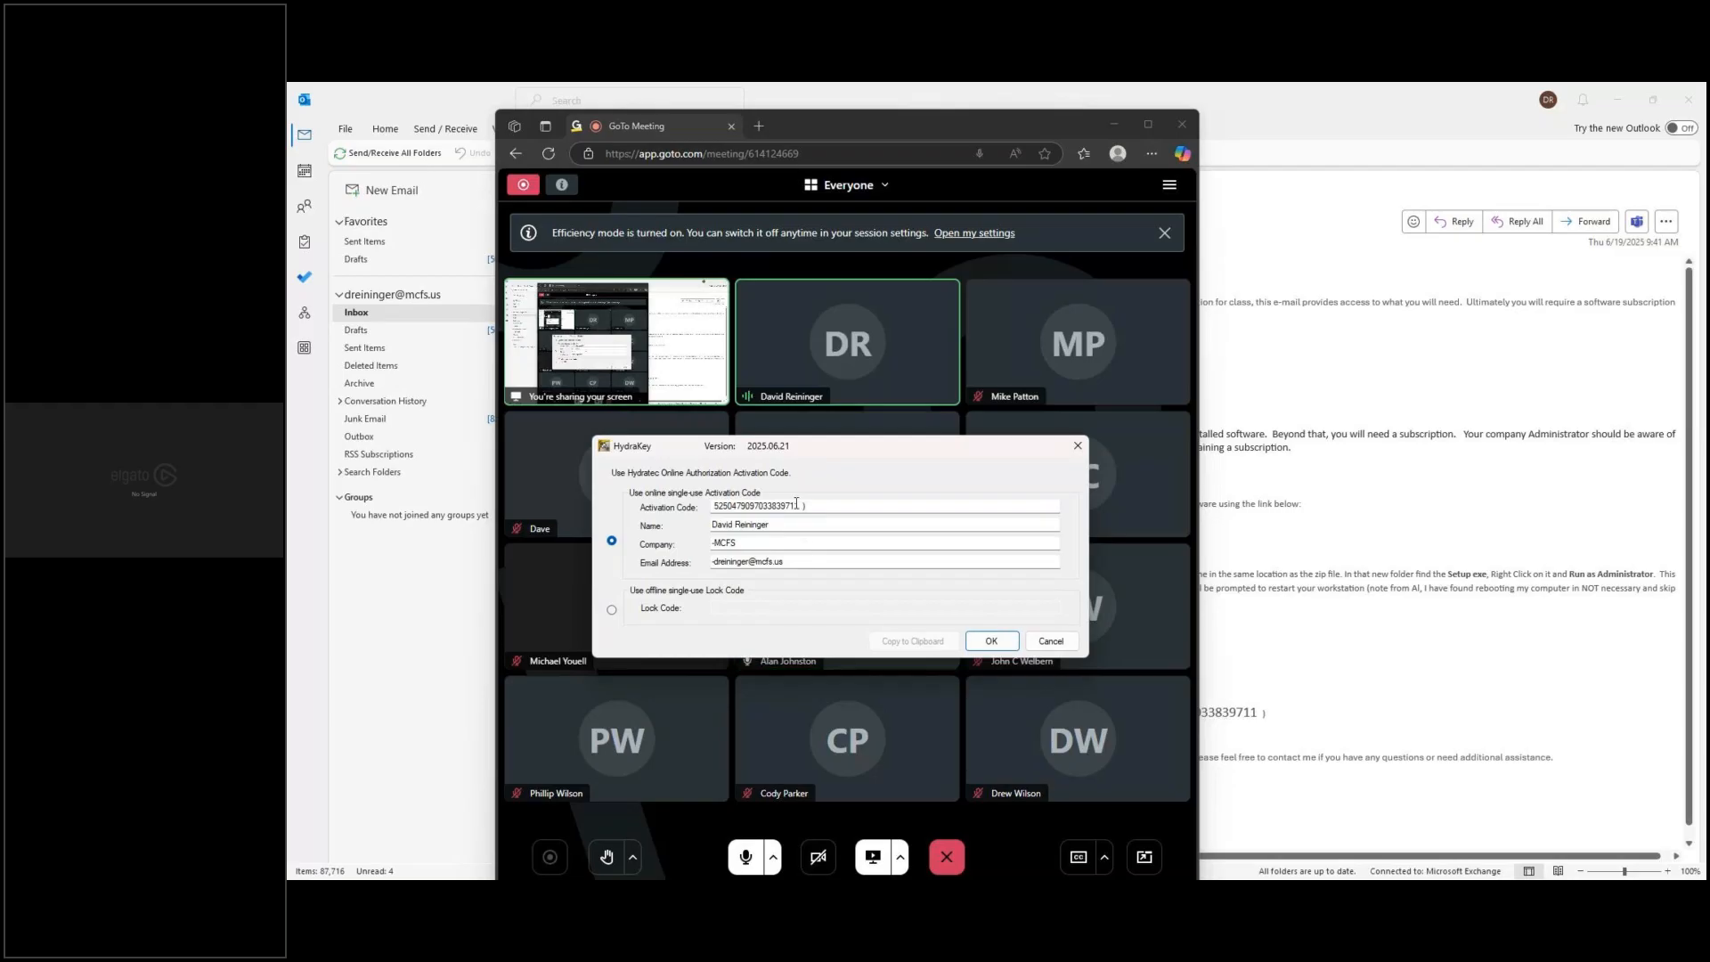
Remove the stray trailing characters from the Activation Code field in HydraKey and submit the online authorization
{"action": "left_click", "coordinate": [796, 505]}
{"action": "key", "text": "Delete"}
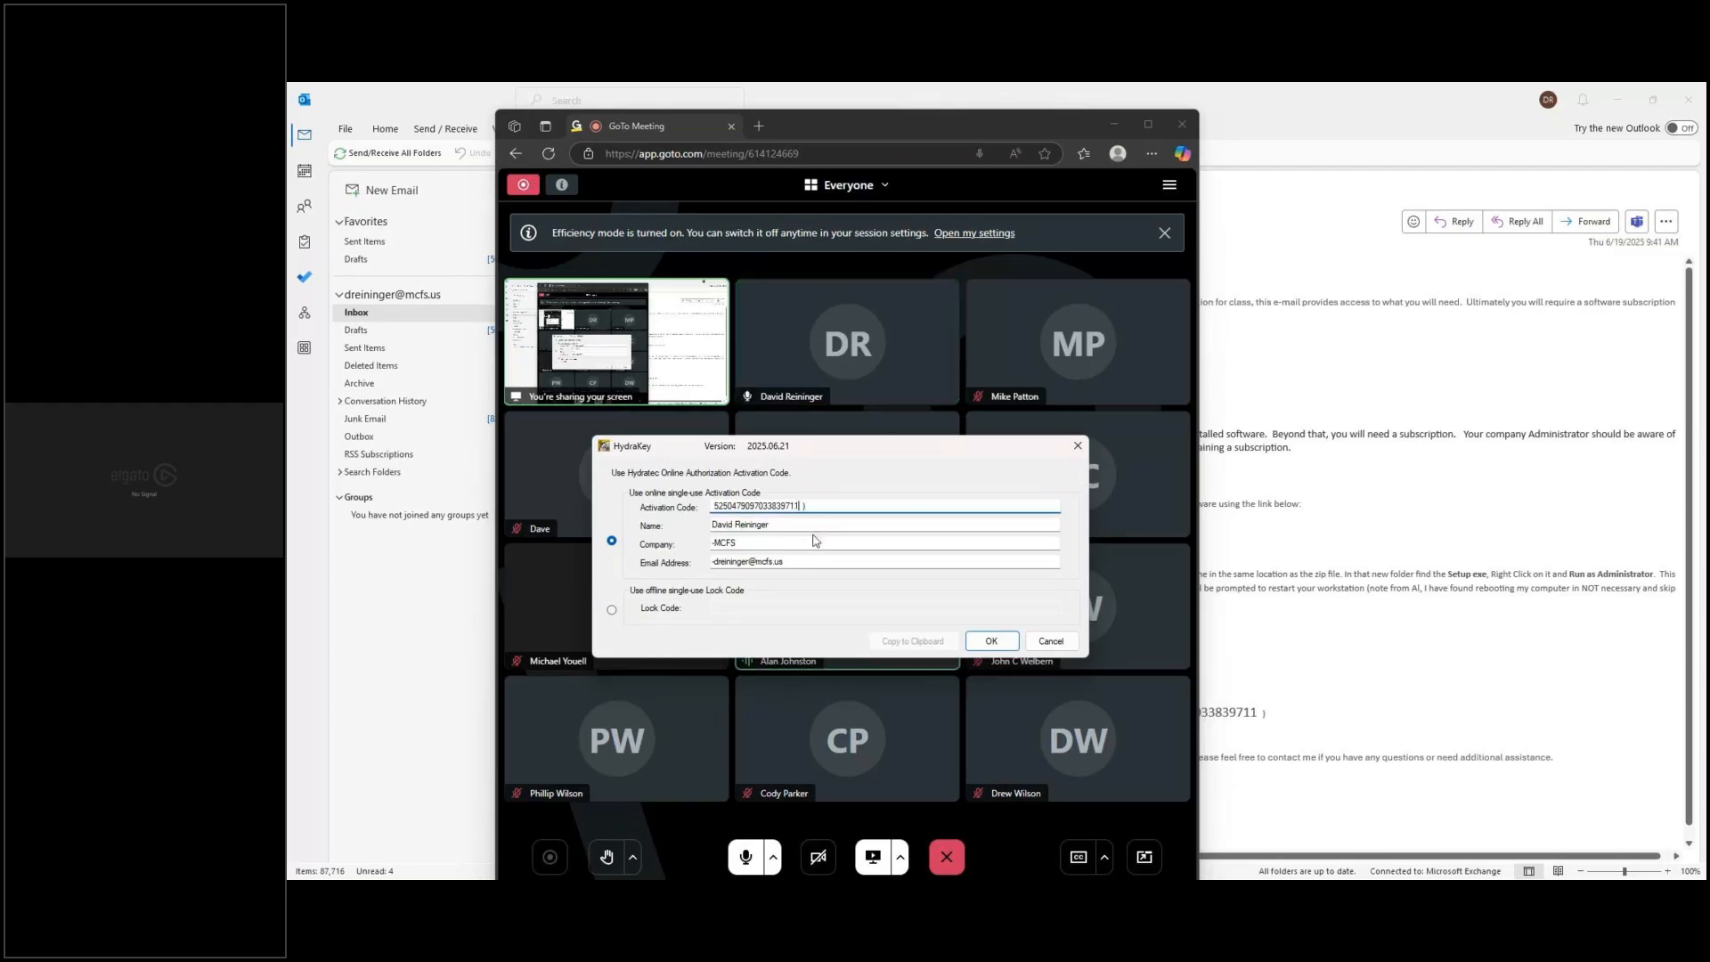
{"action": "key", "text": "Delete"}
{"action": "left_click", "coordinate": [992, 640]}
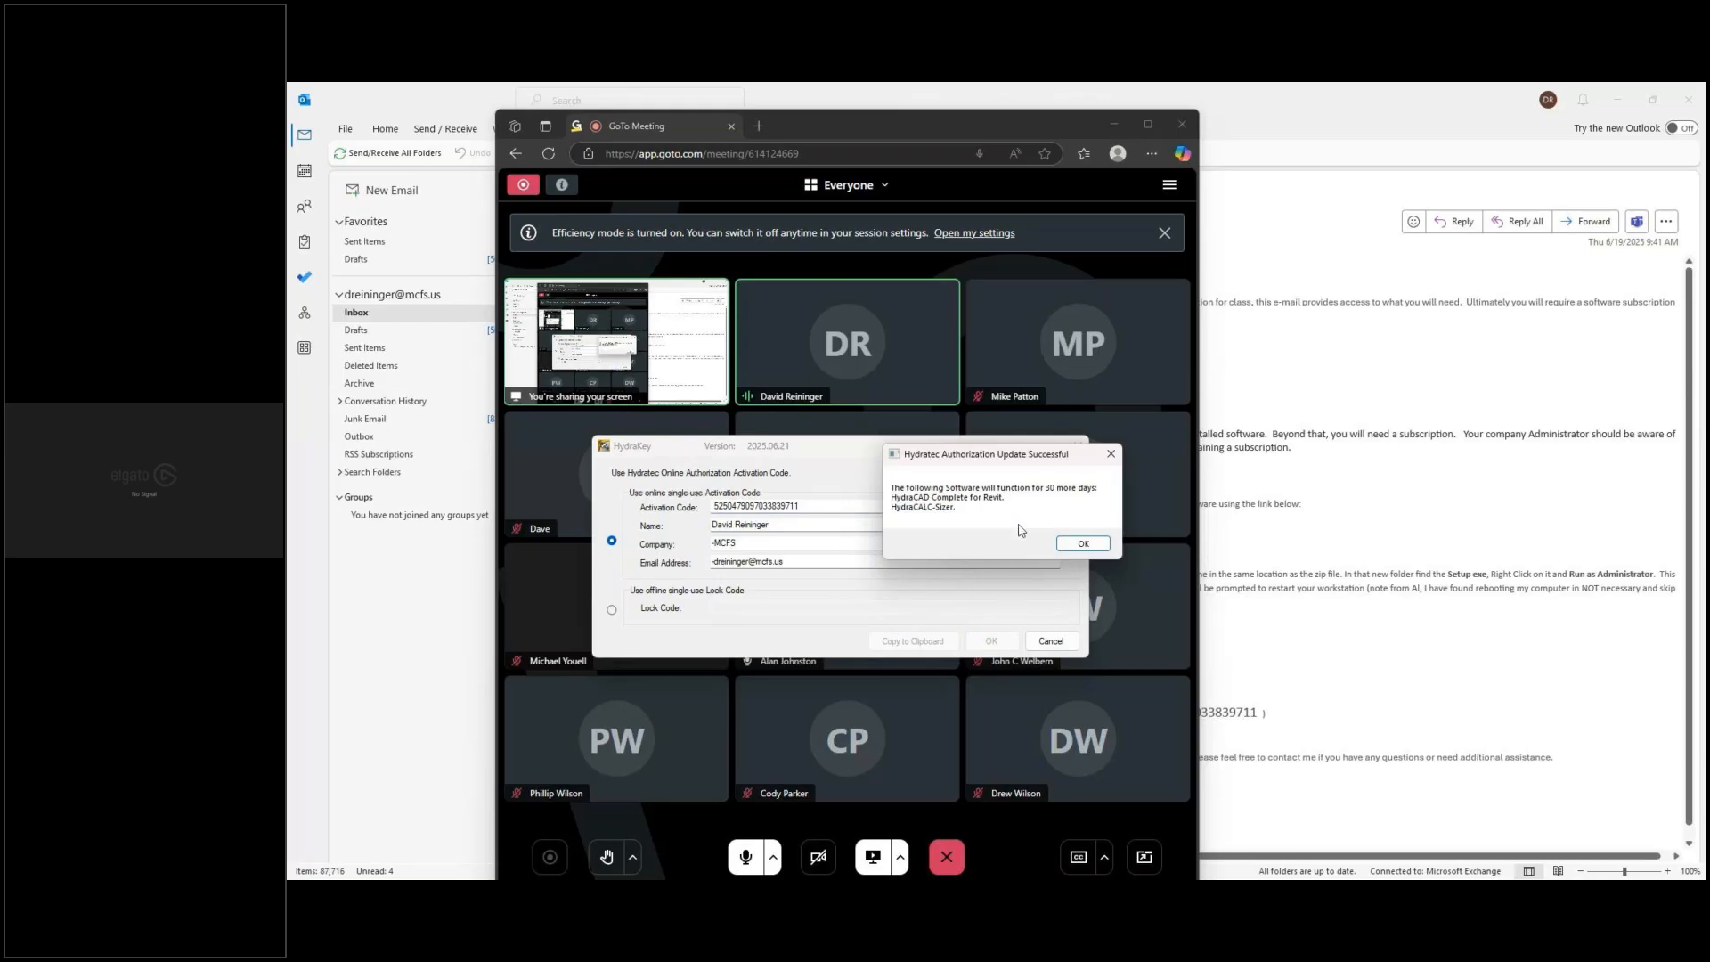
{"action": "left_click", "coordinate": [1082, 544]}
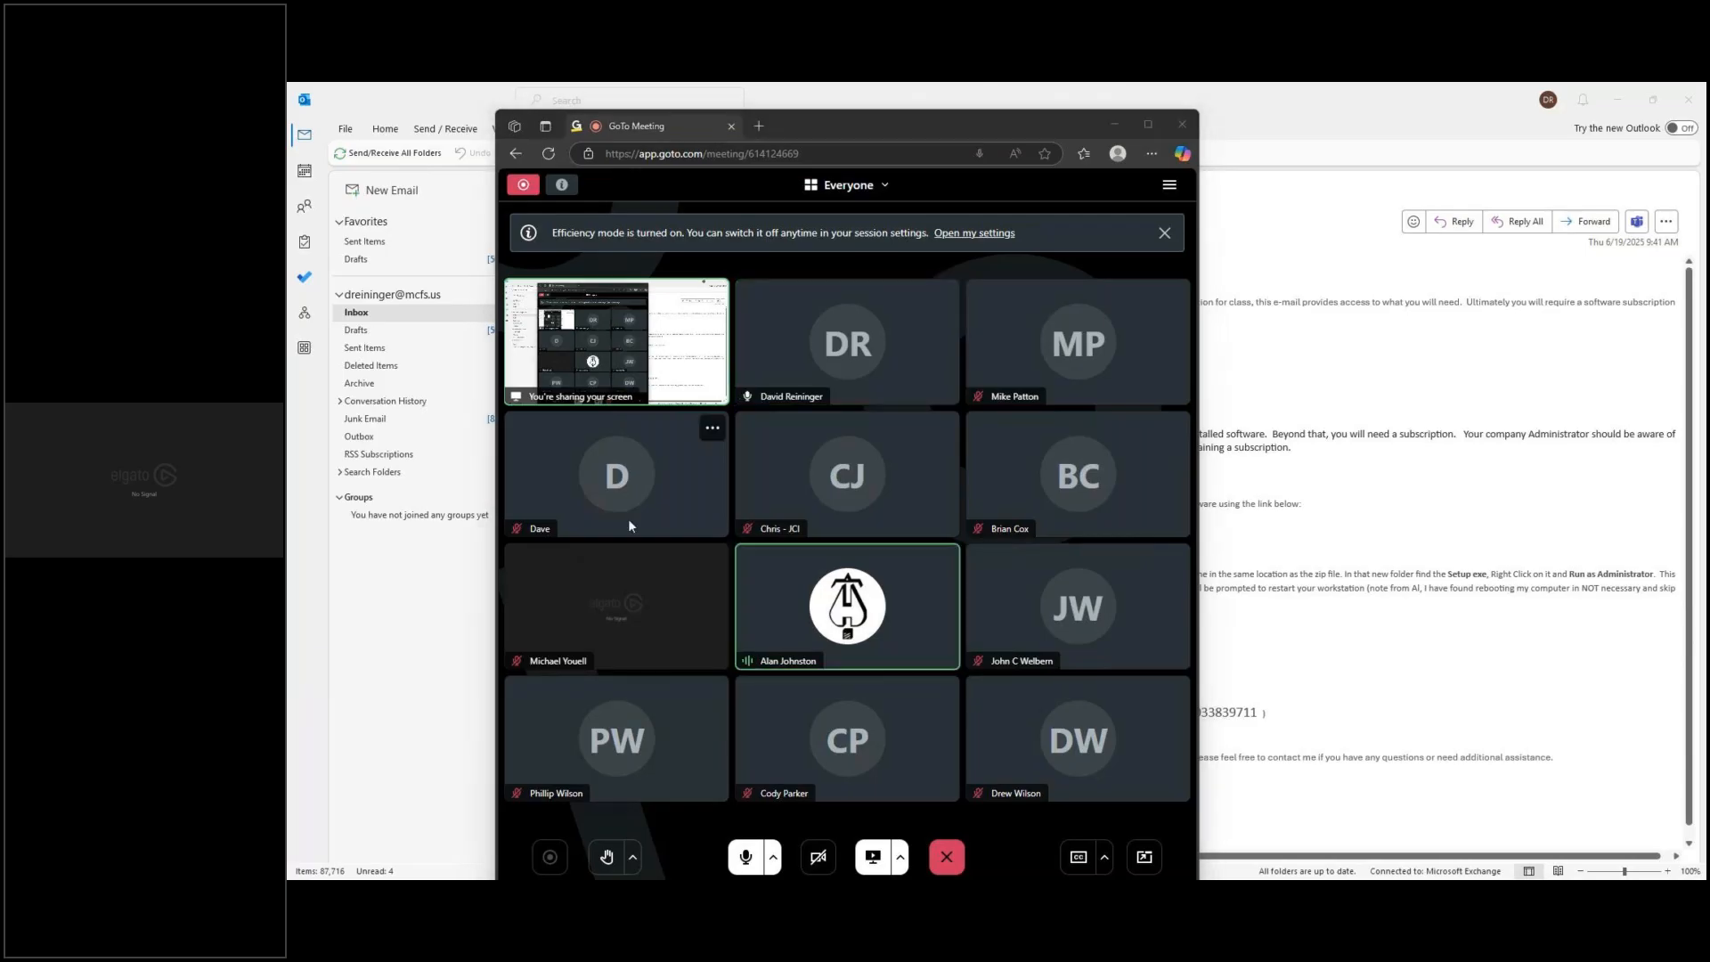
{"action": "left_click", "coordinate": [828, 122]}
{"action": "left_click_drag", "start_coordinate": [828, 122], "coordinate": [898, 112]}
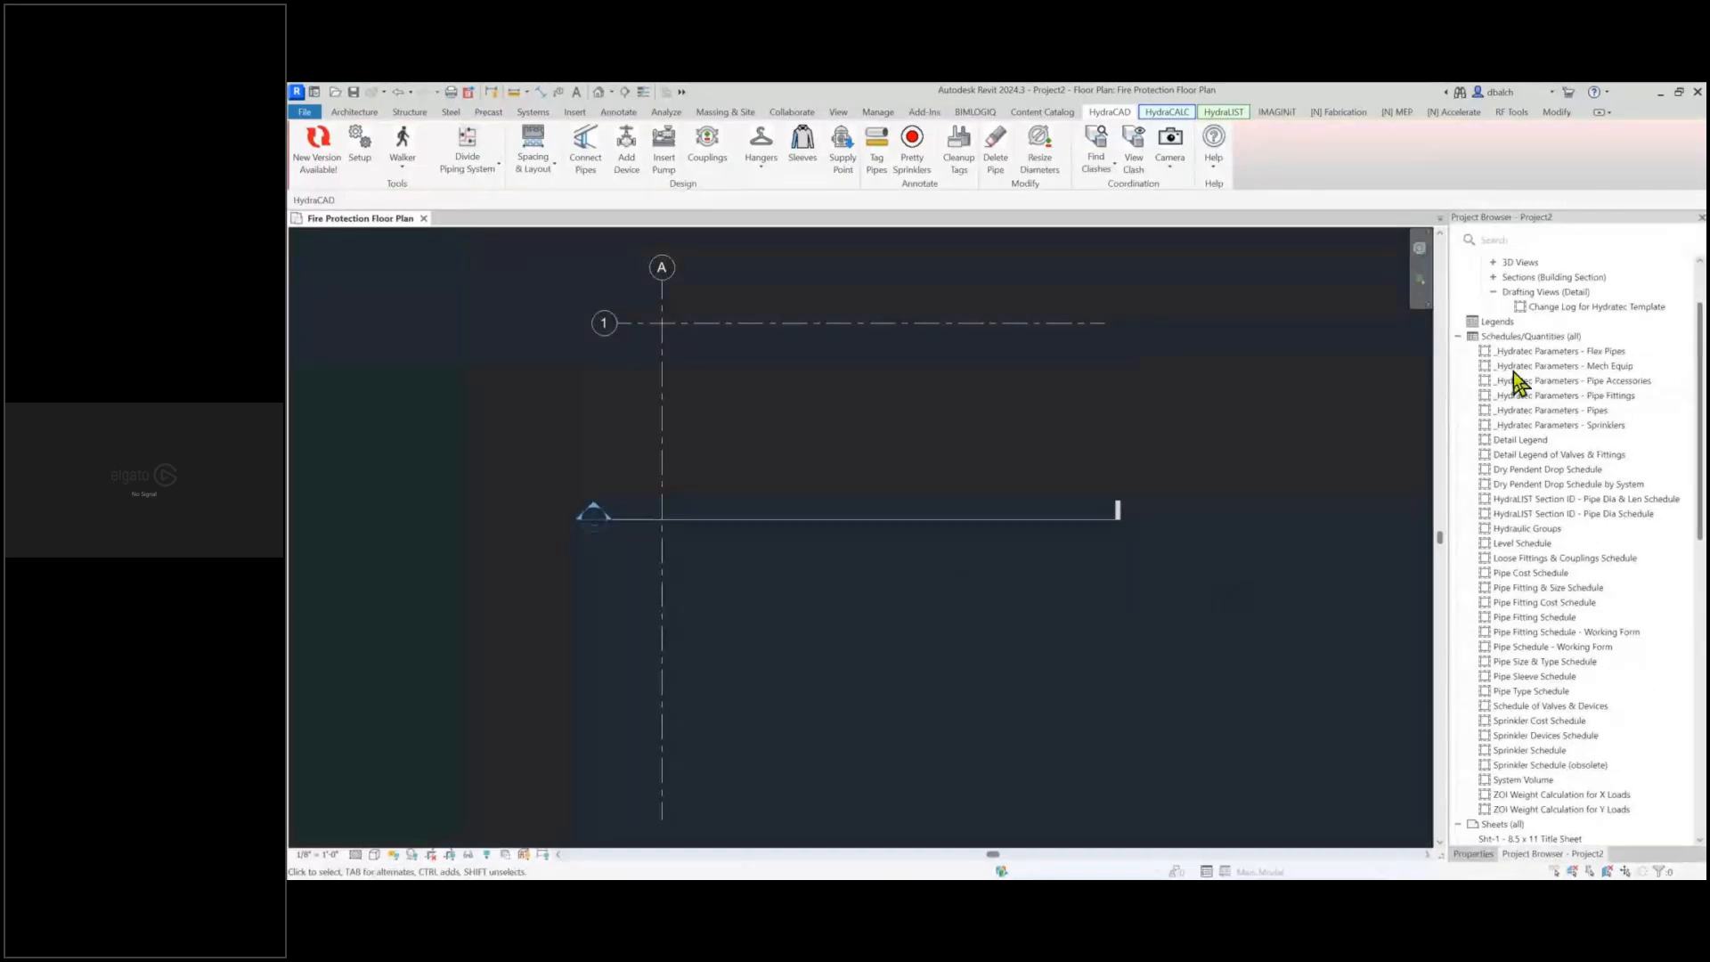
Switch to the lesson slides in Bluebeam Revu, advance to slide 22 on saving the project, and return to Revit
{"action": "left_click_drag", "start_coordinate": [1705, 114], "coordinate": [1234, 85]}
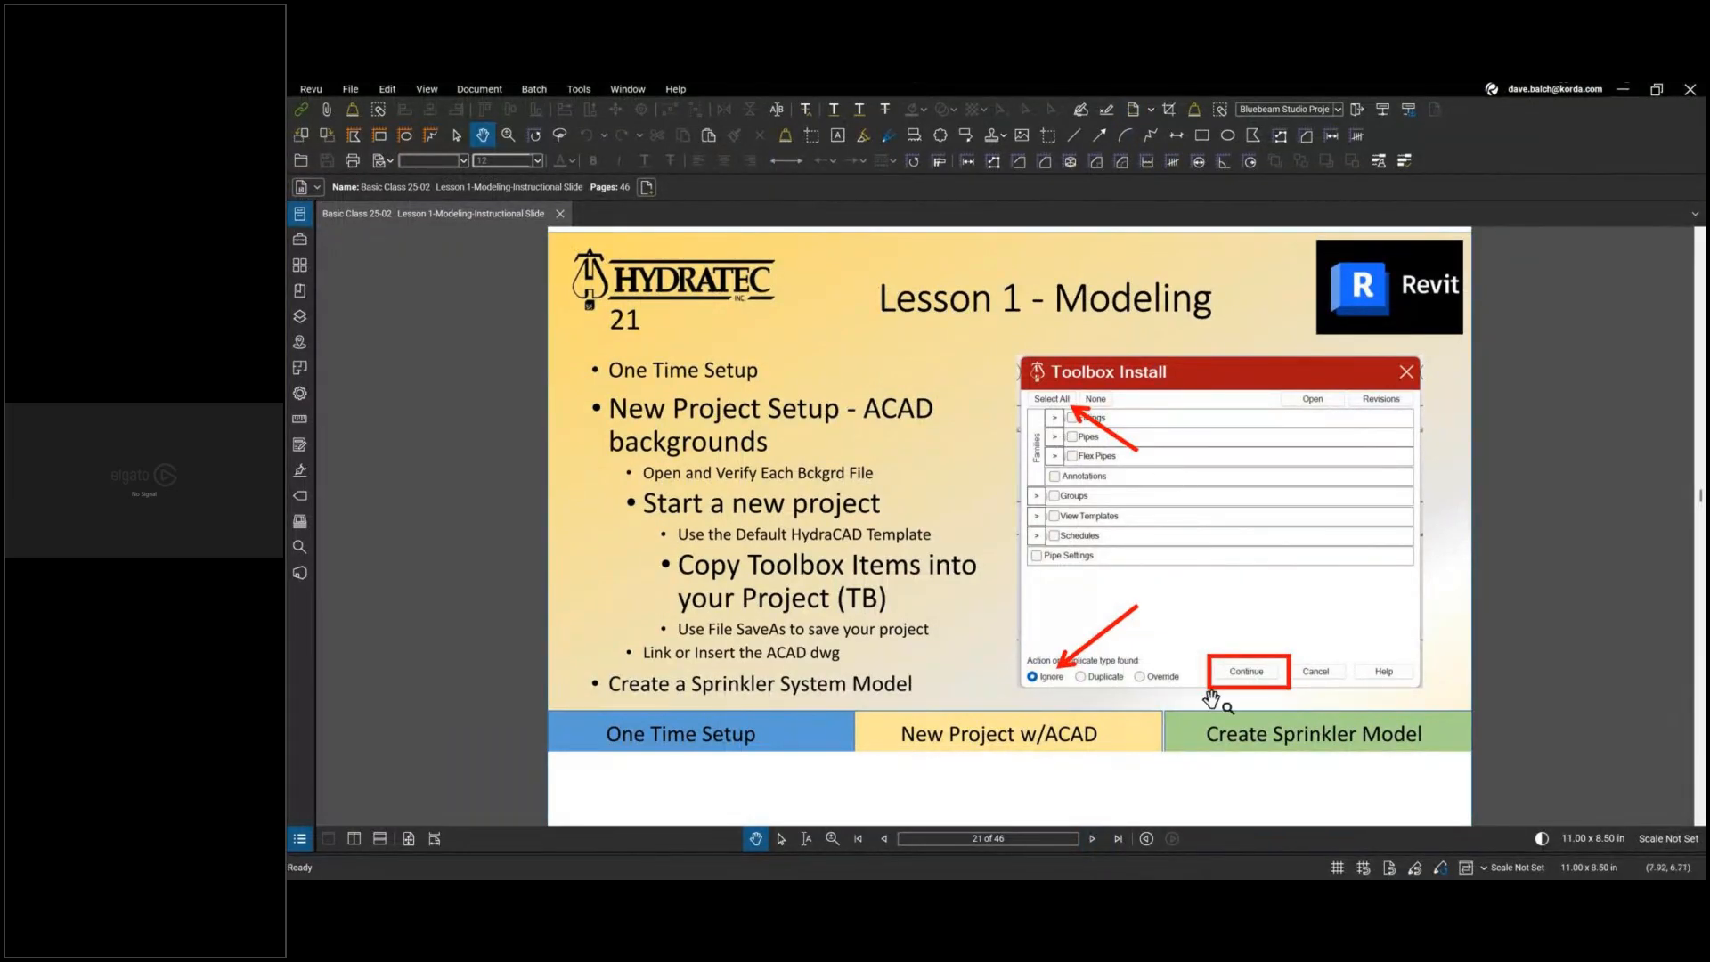
{"action": "left_click", "coordinate": [1092, 843]}
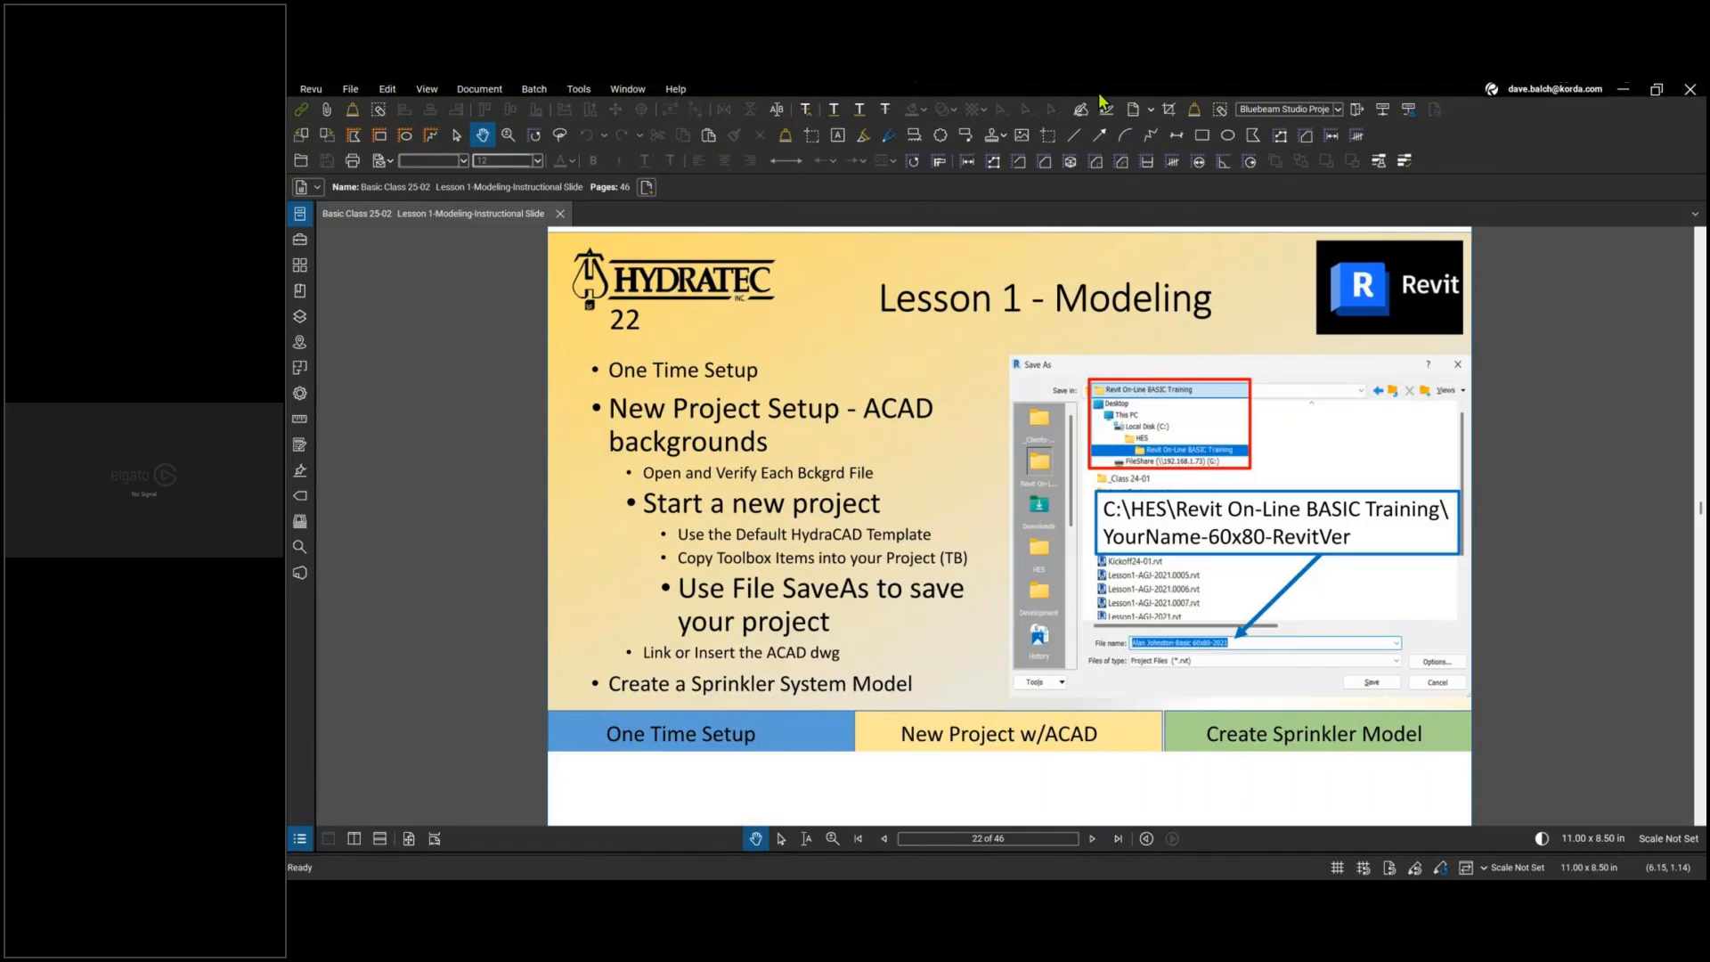
{"action": "left_click_drag", "start_coordinate": [1101, 98], "coordinate": [1218, 86]}
{"action": "left_click_drag", "start_coordinate": [1380, 94], "coordinate": [1709, 160]}
Start saving the current model as a new project file and browse to C:\HES\Revit On-Line BASIC Training
{"action": "left_click", "coordinate": [305, 111]}
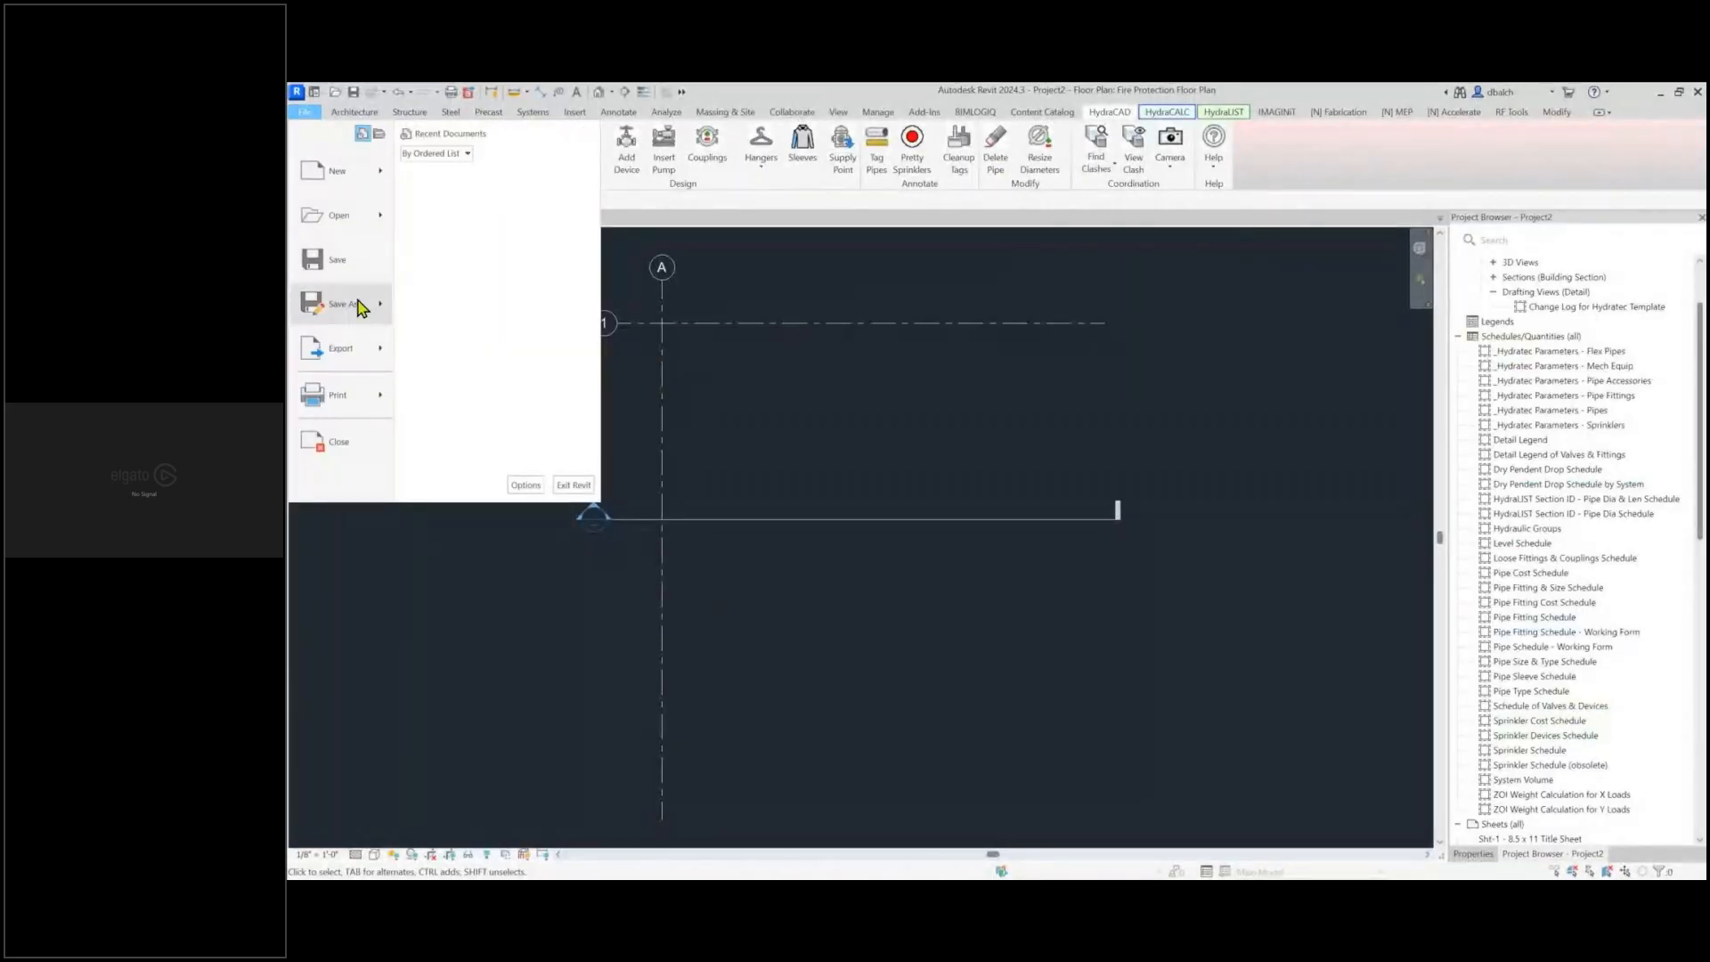
{"action": "mouse_move", "coordinate": [361, 305]}
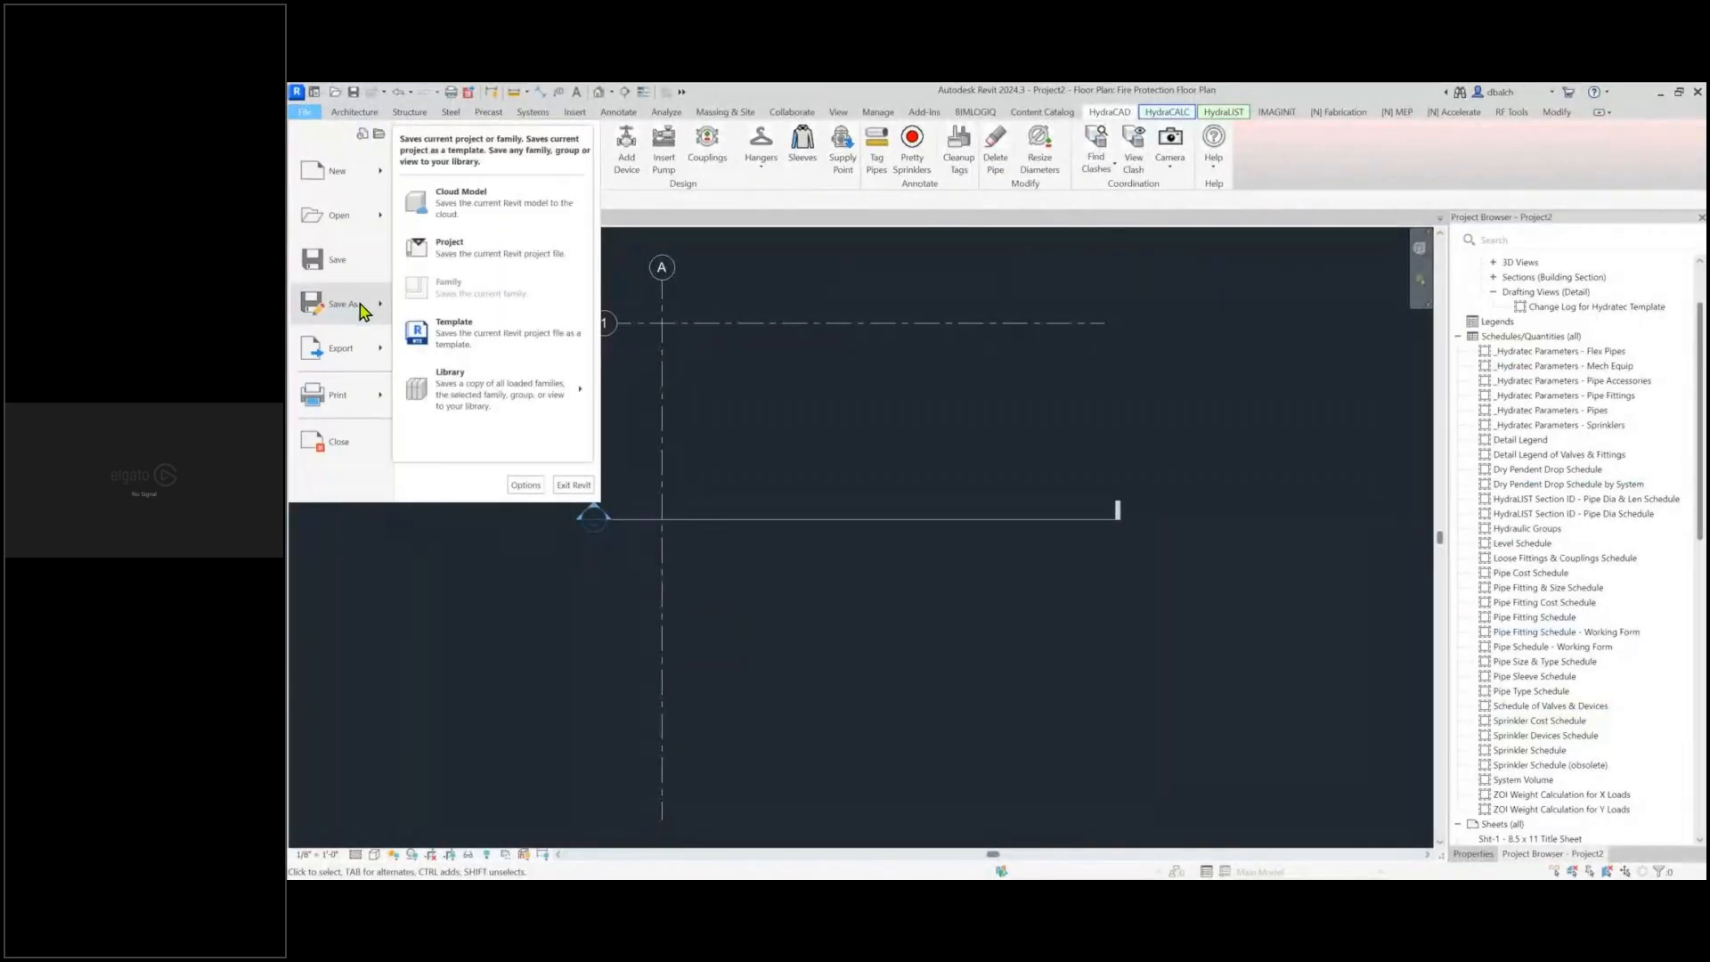
{"action": "left_click", "coordinate": [442, 255]}
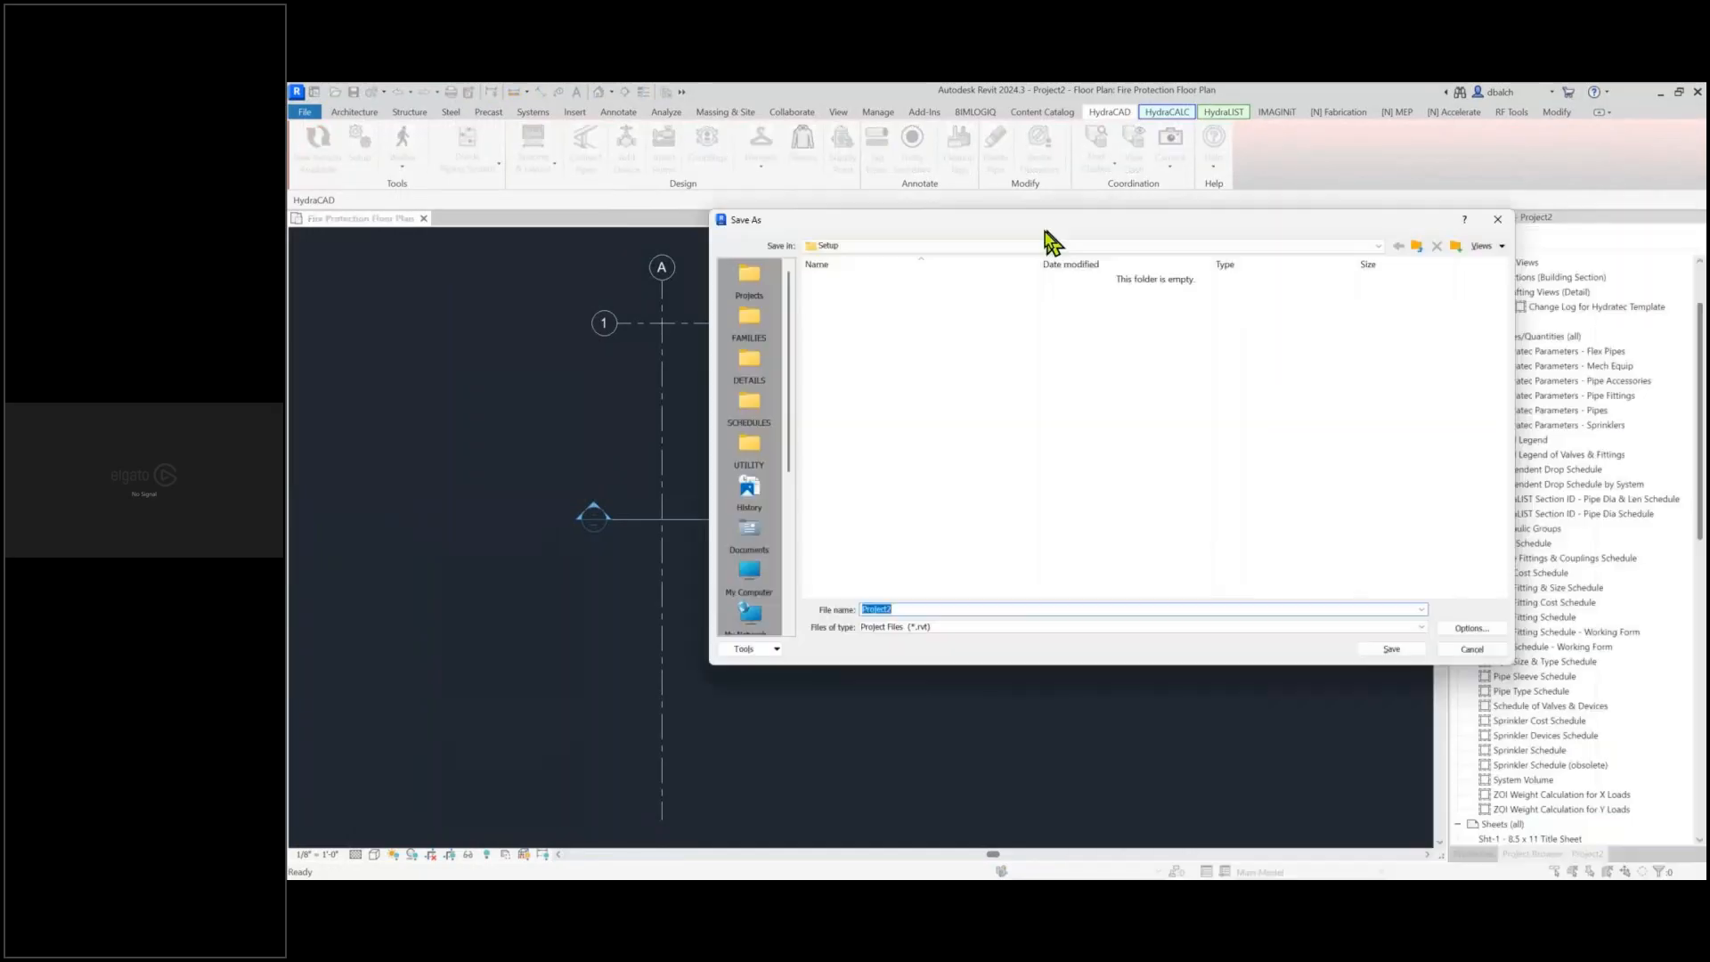
{"action": "left_click", "coordinate": [942, 287]}
{"action": "left_click", "coordinate": [900, 323]}
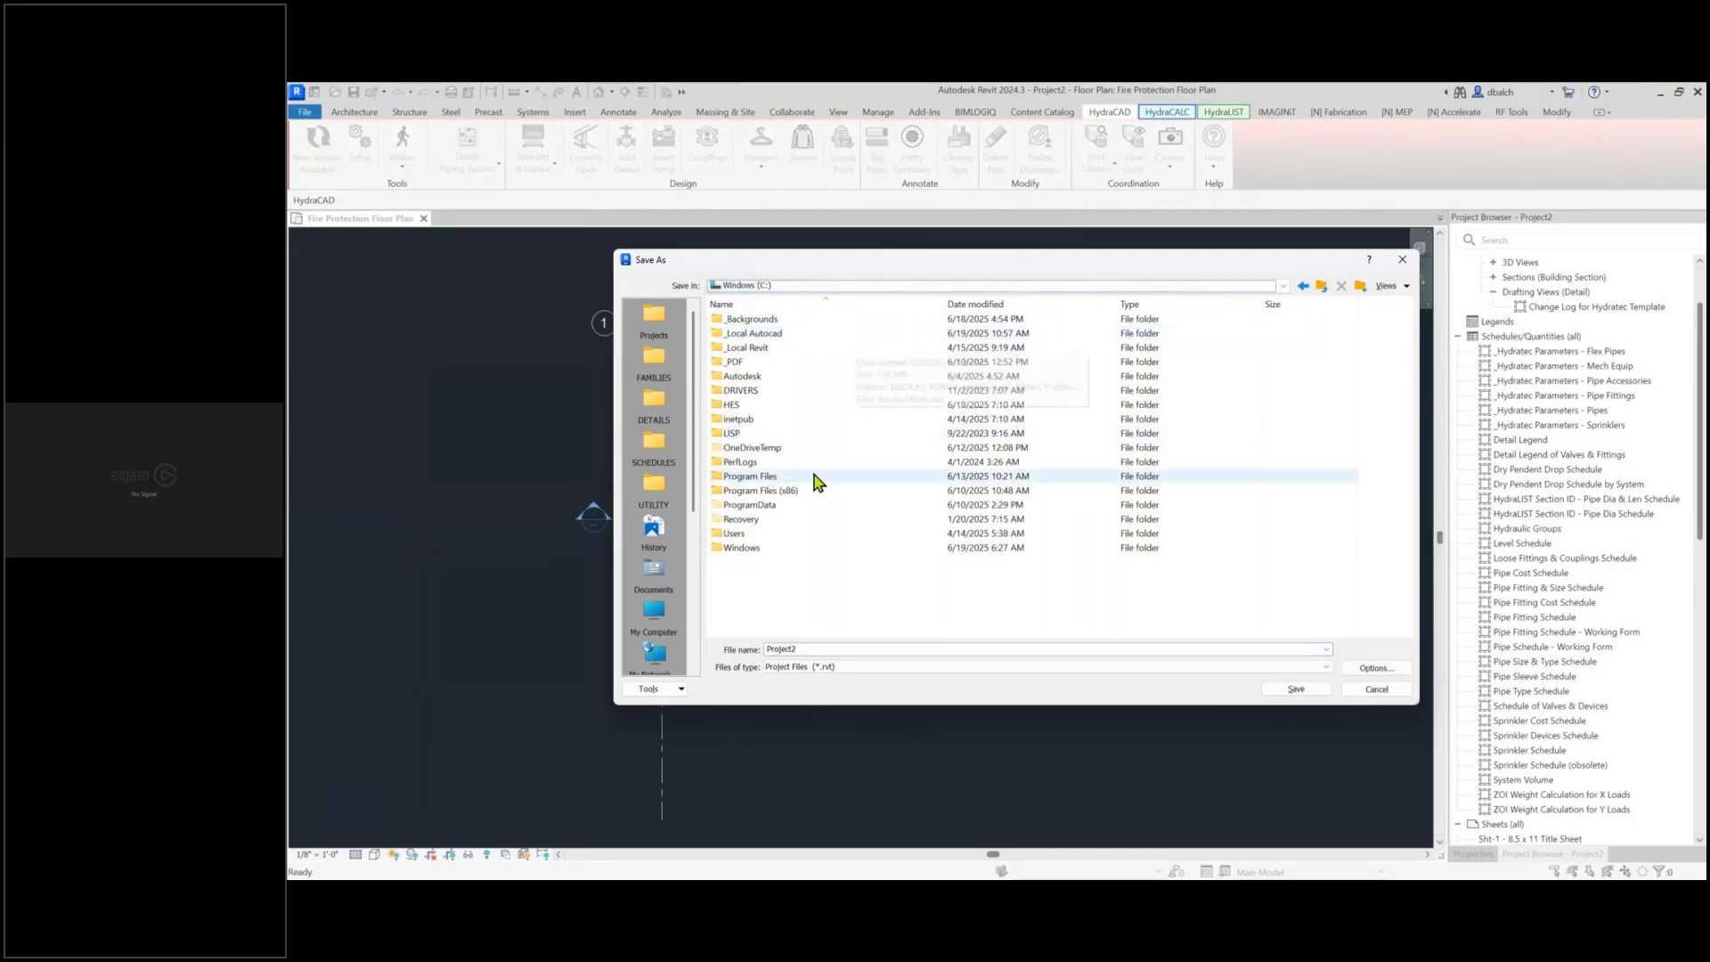
{"action": "double_click", "coordinate": [759, 407]}
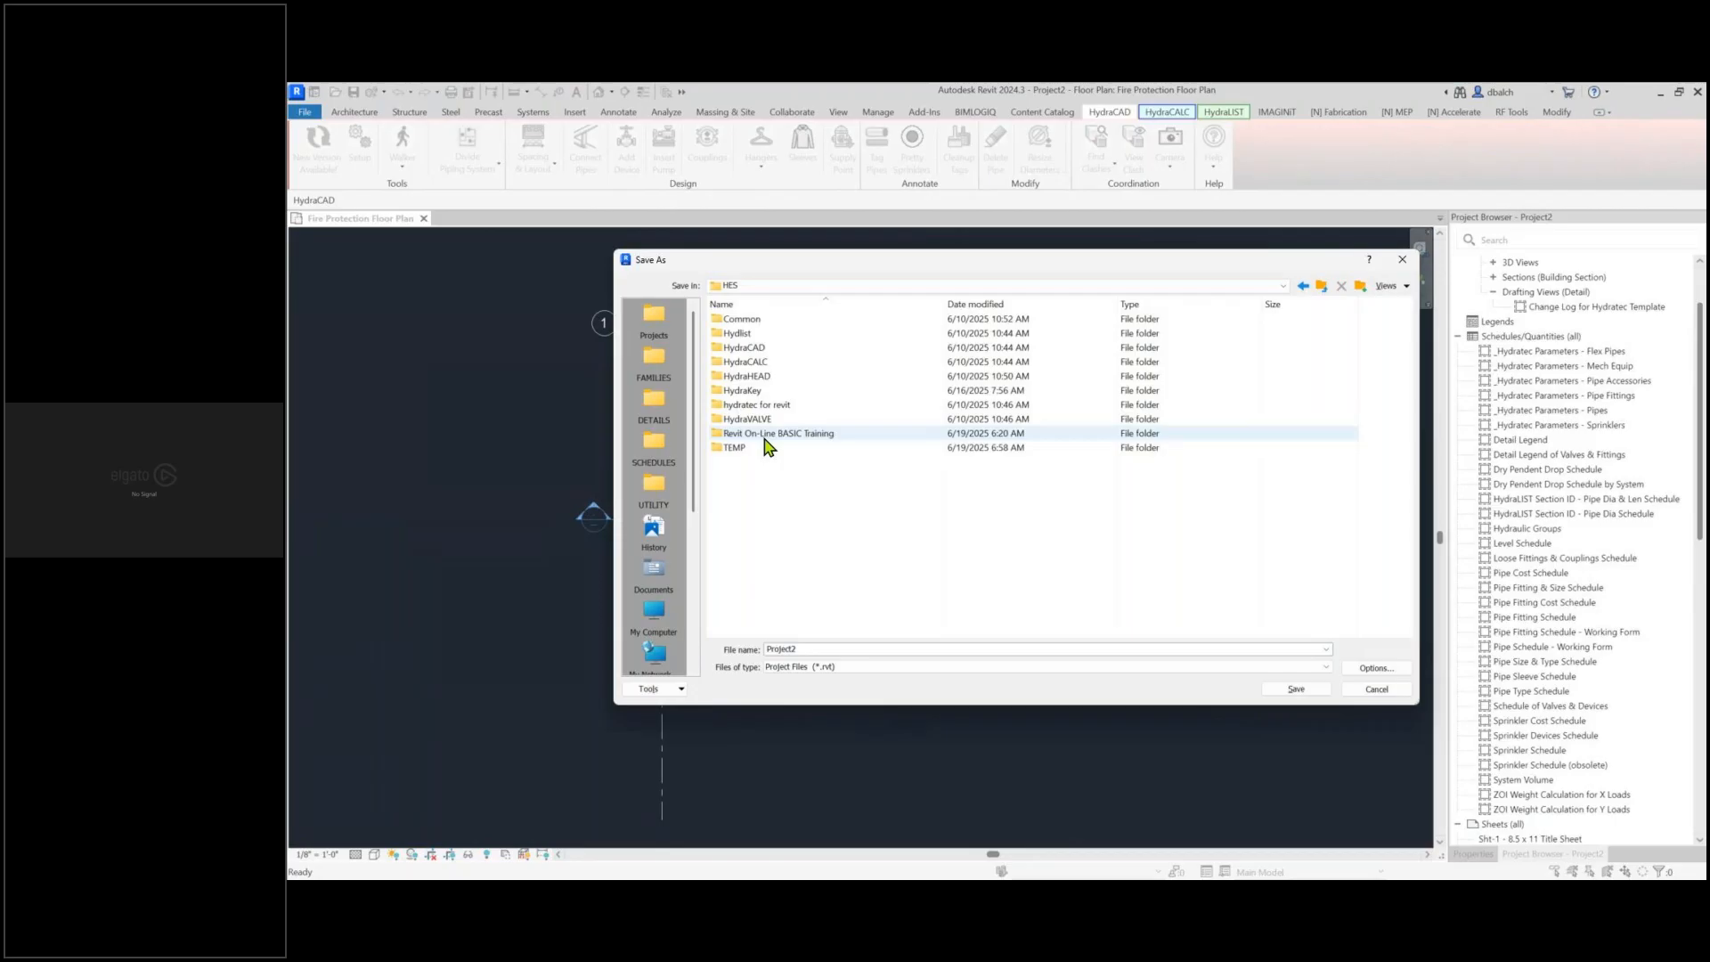
{"action": "double_click", "coordinate": [791, 445]}
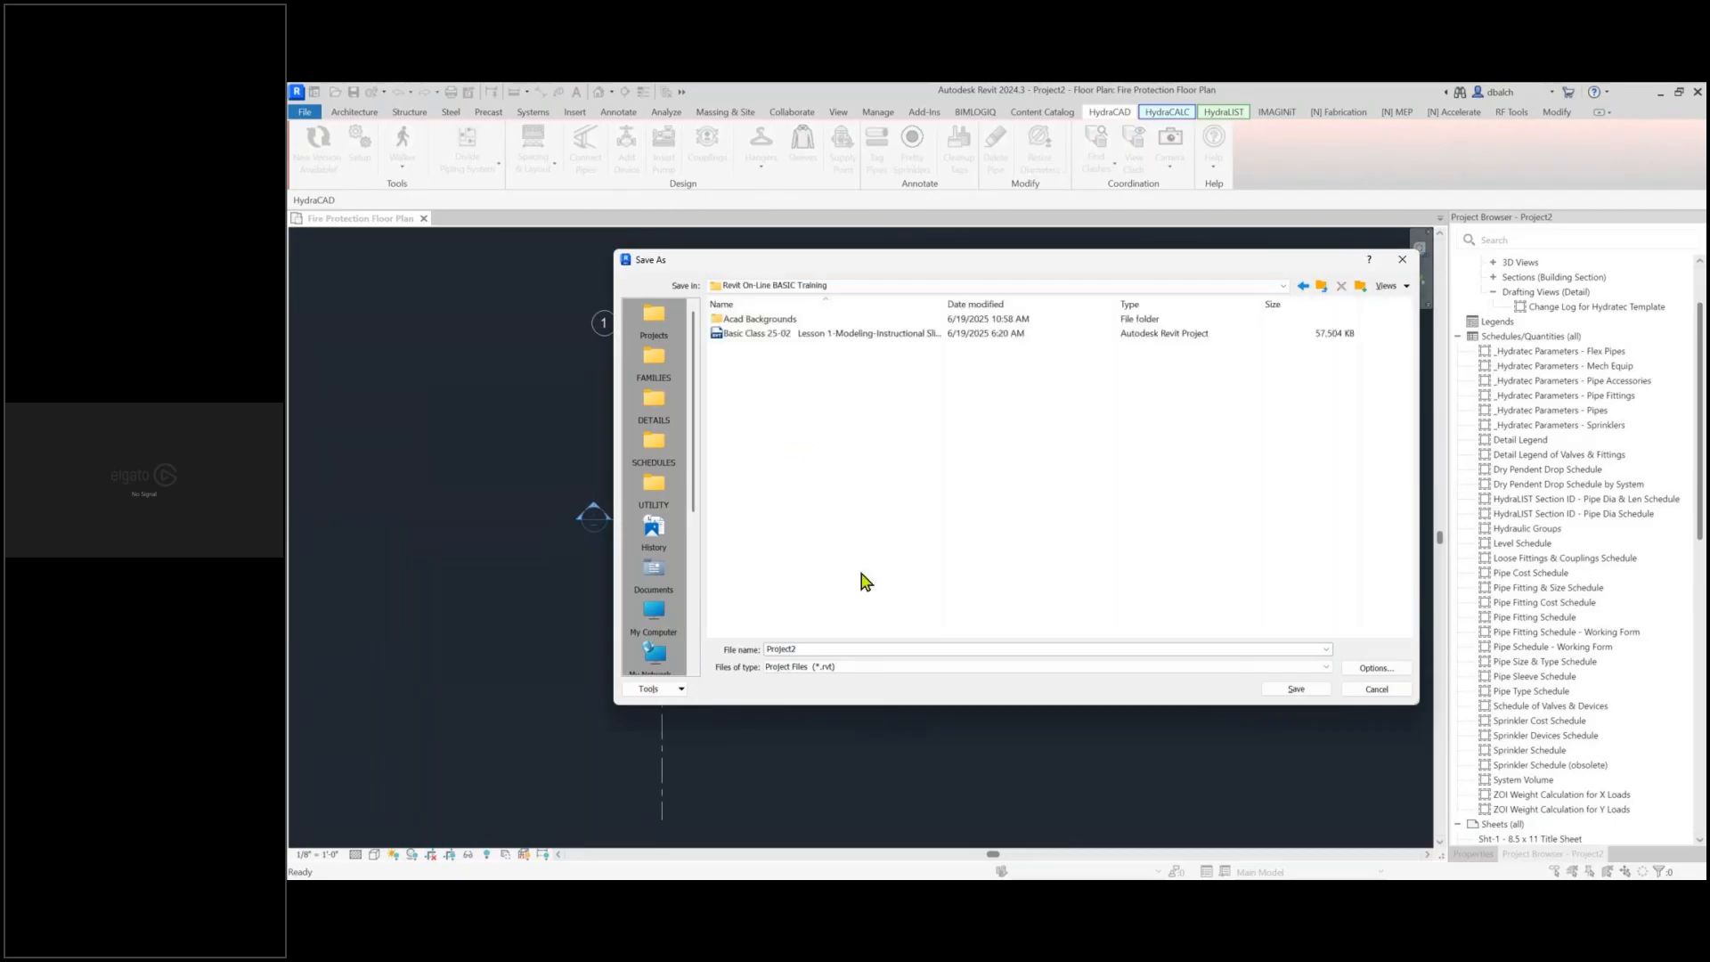
Name the file with the user's first name followed by -60x80-2024.rvt, accept the file save options, and save it in Revit On-Line BASIC Training
{"action": "double_click", "coordinate": [825, 648]}
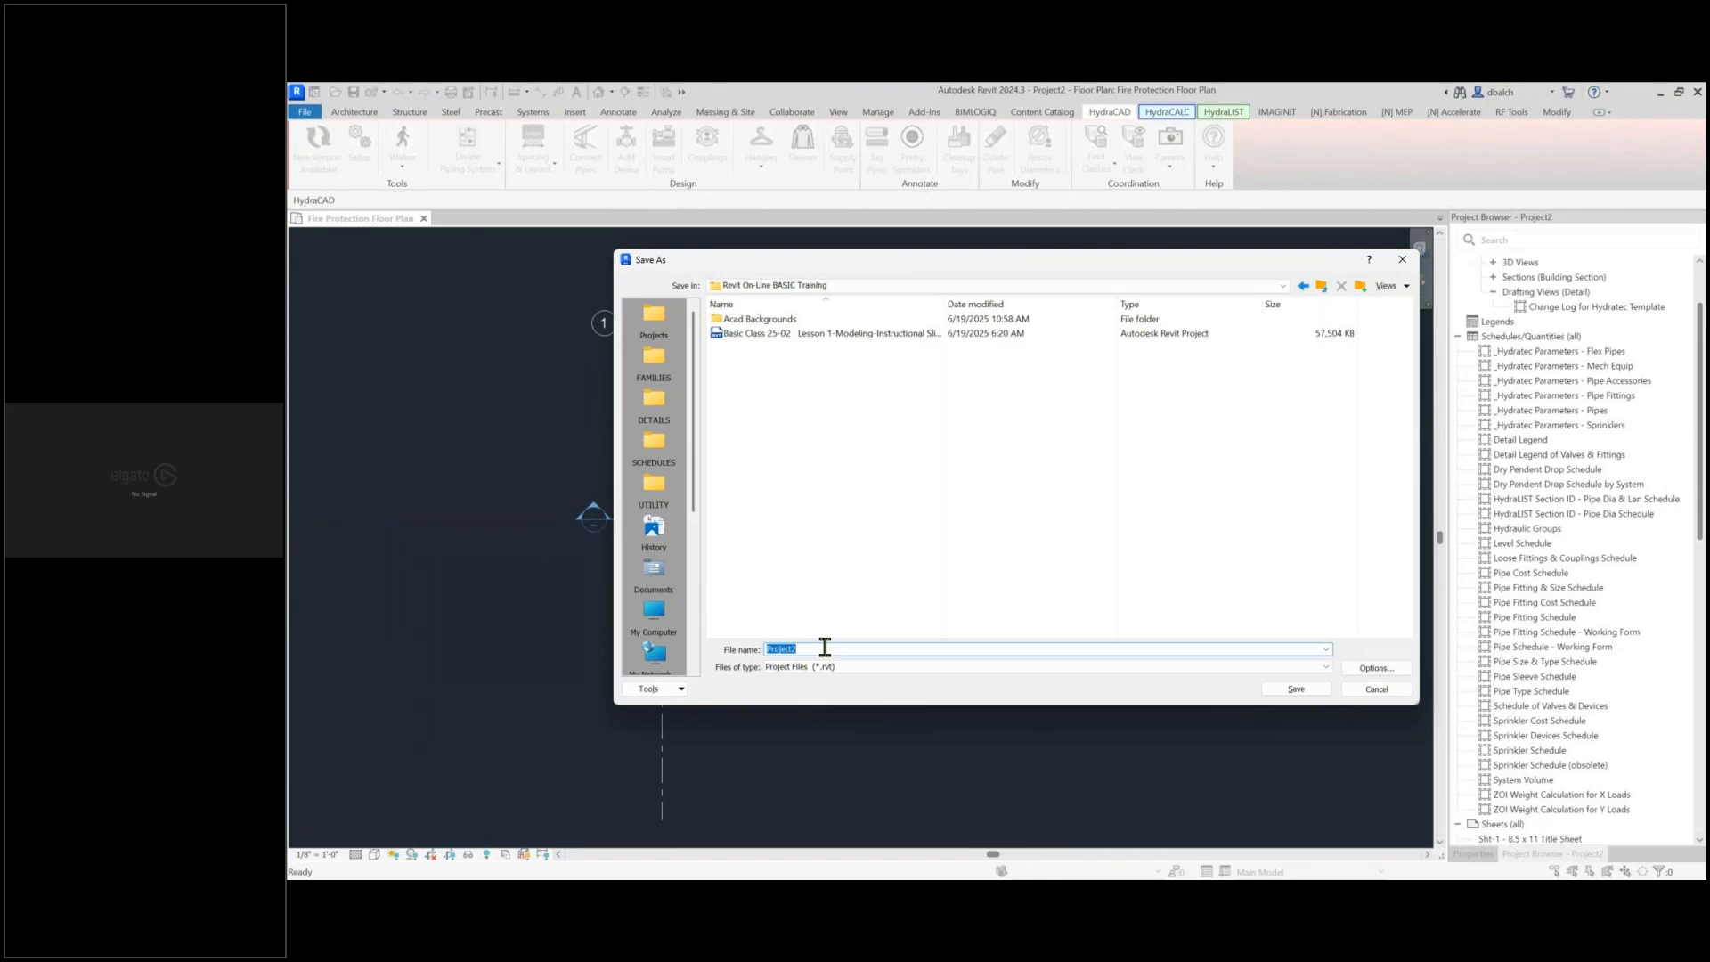
{"action": "type", "text": "Dave-60x80-2024.rvt"}
{"action": "left_click", "coordinate": [1395, 672]}
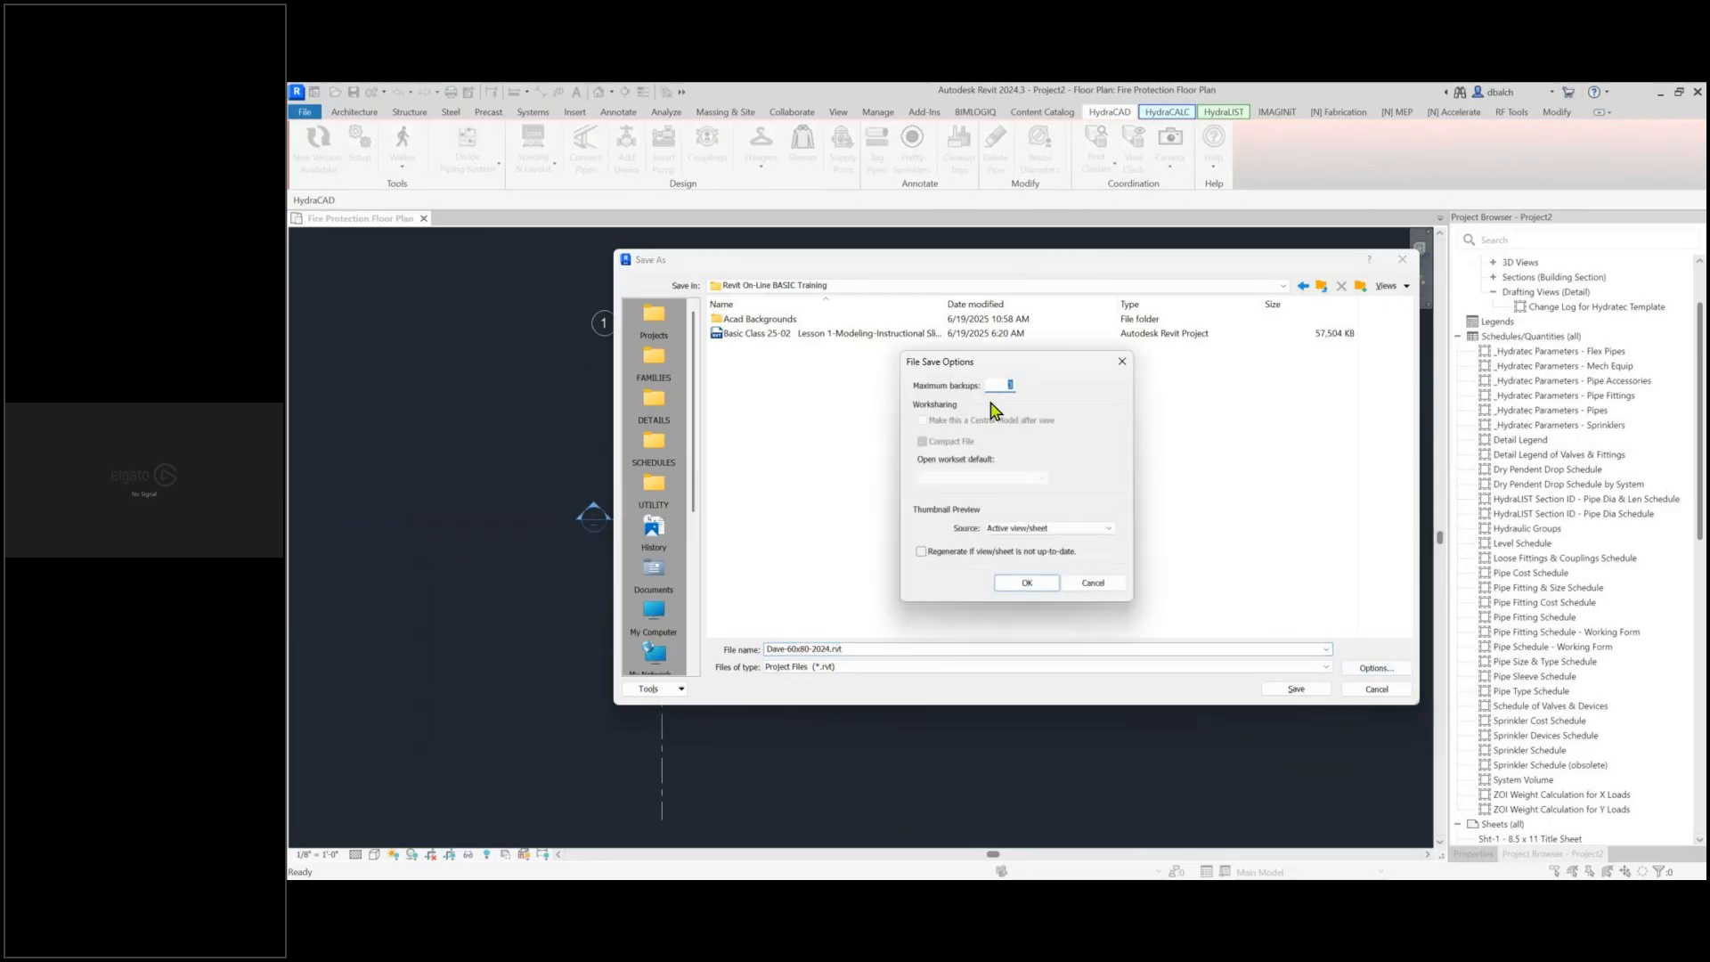
{"action": "left_click", "coordinate": [1024, 582]}
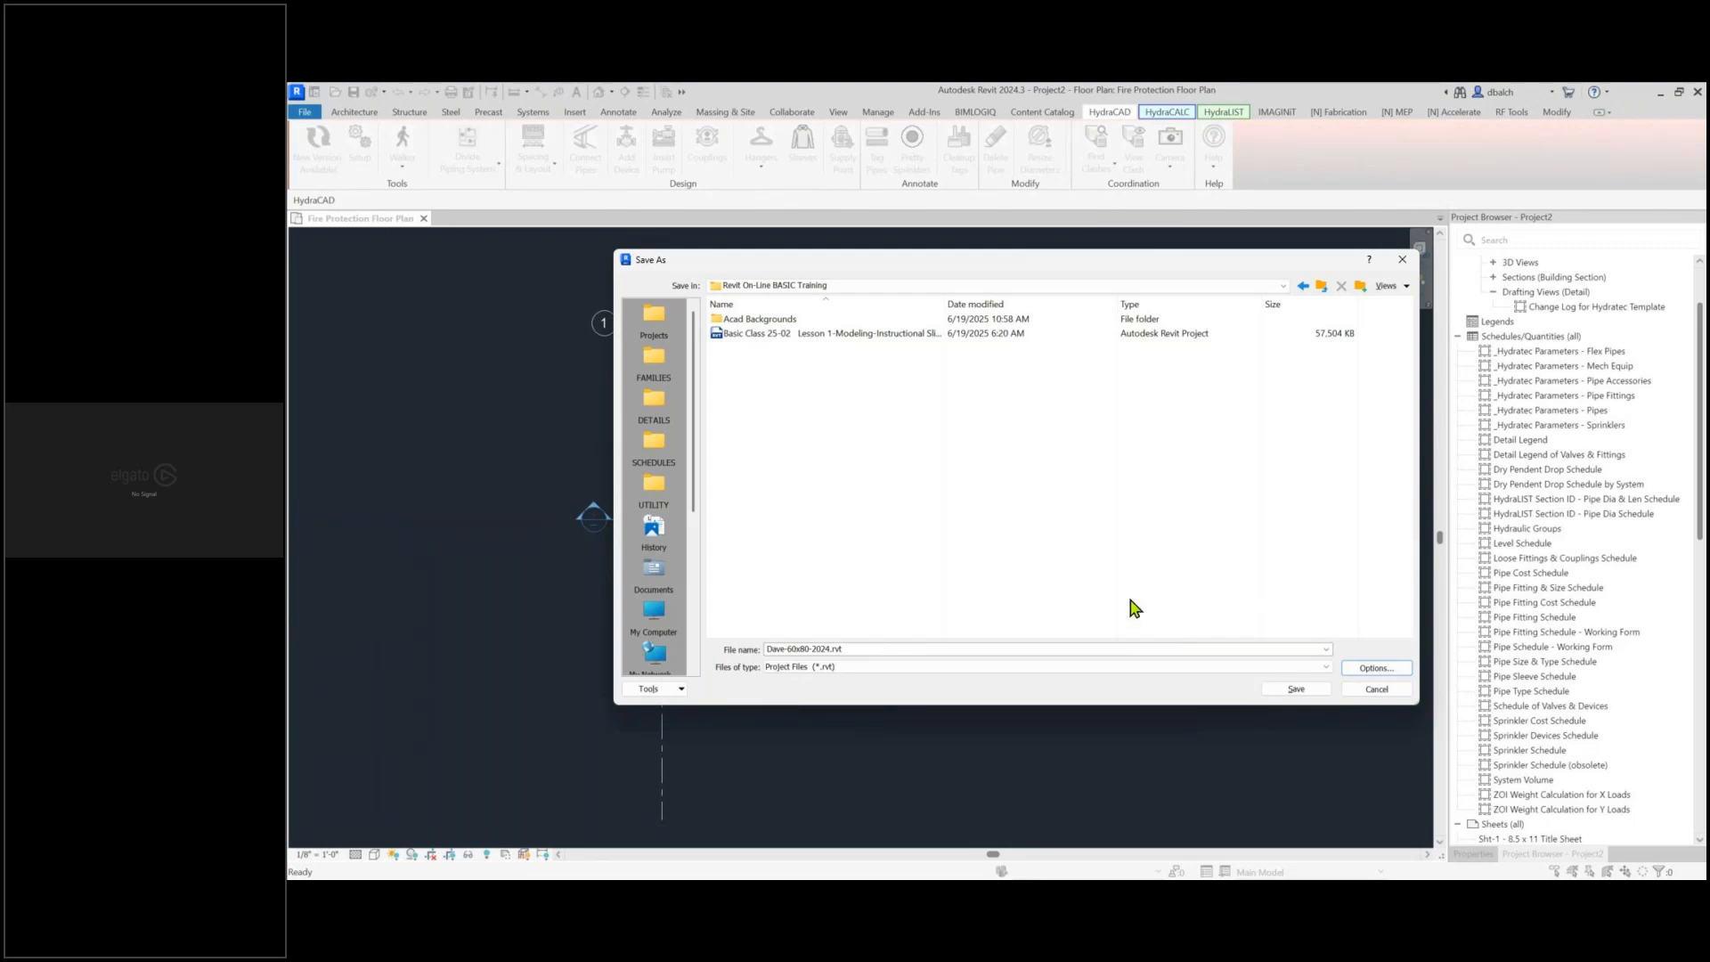
{"action": "left_click", "coordinate": [917, 291]}
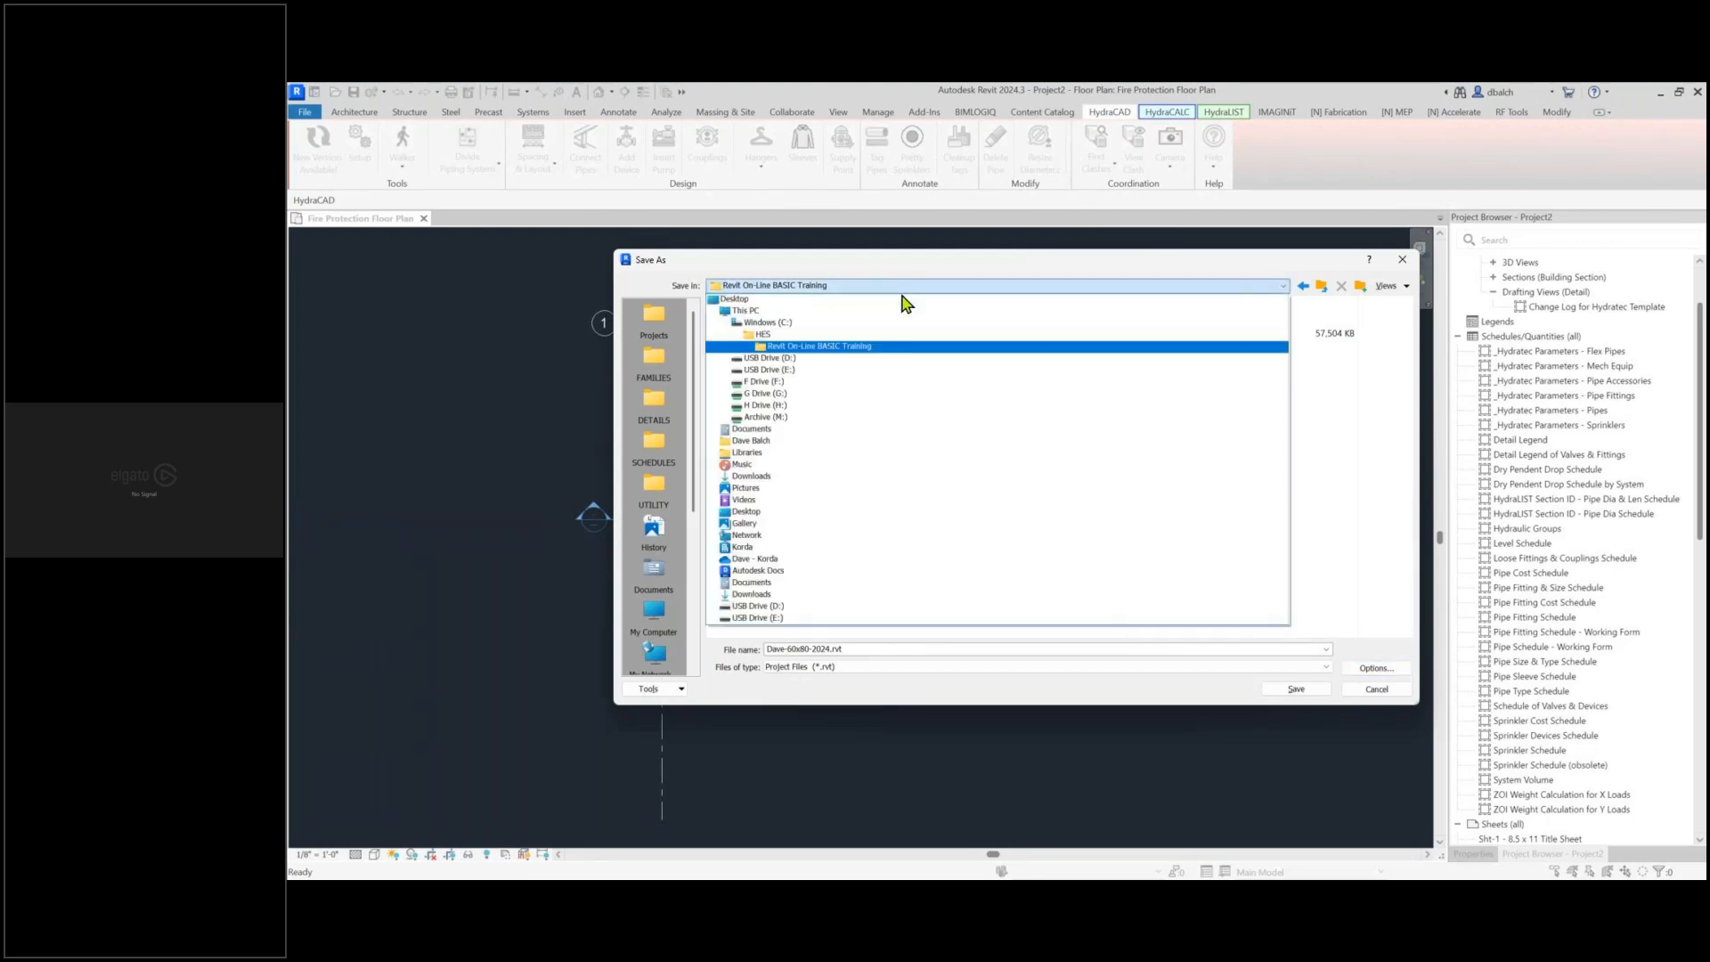
{"action": "left_click", "coordinate": [890, 347]}
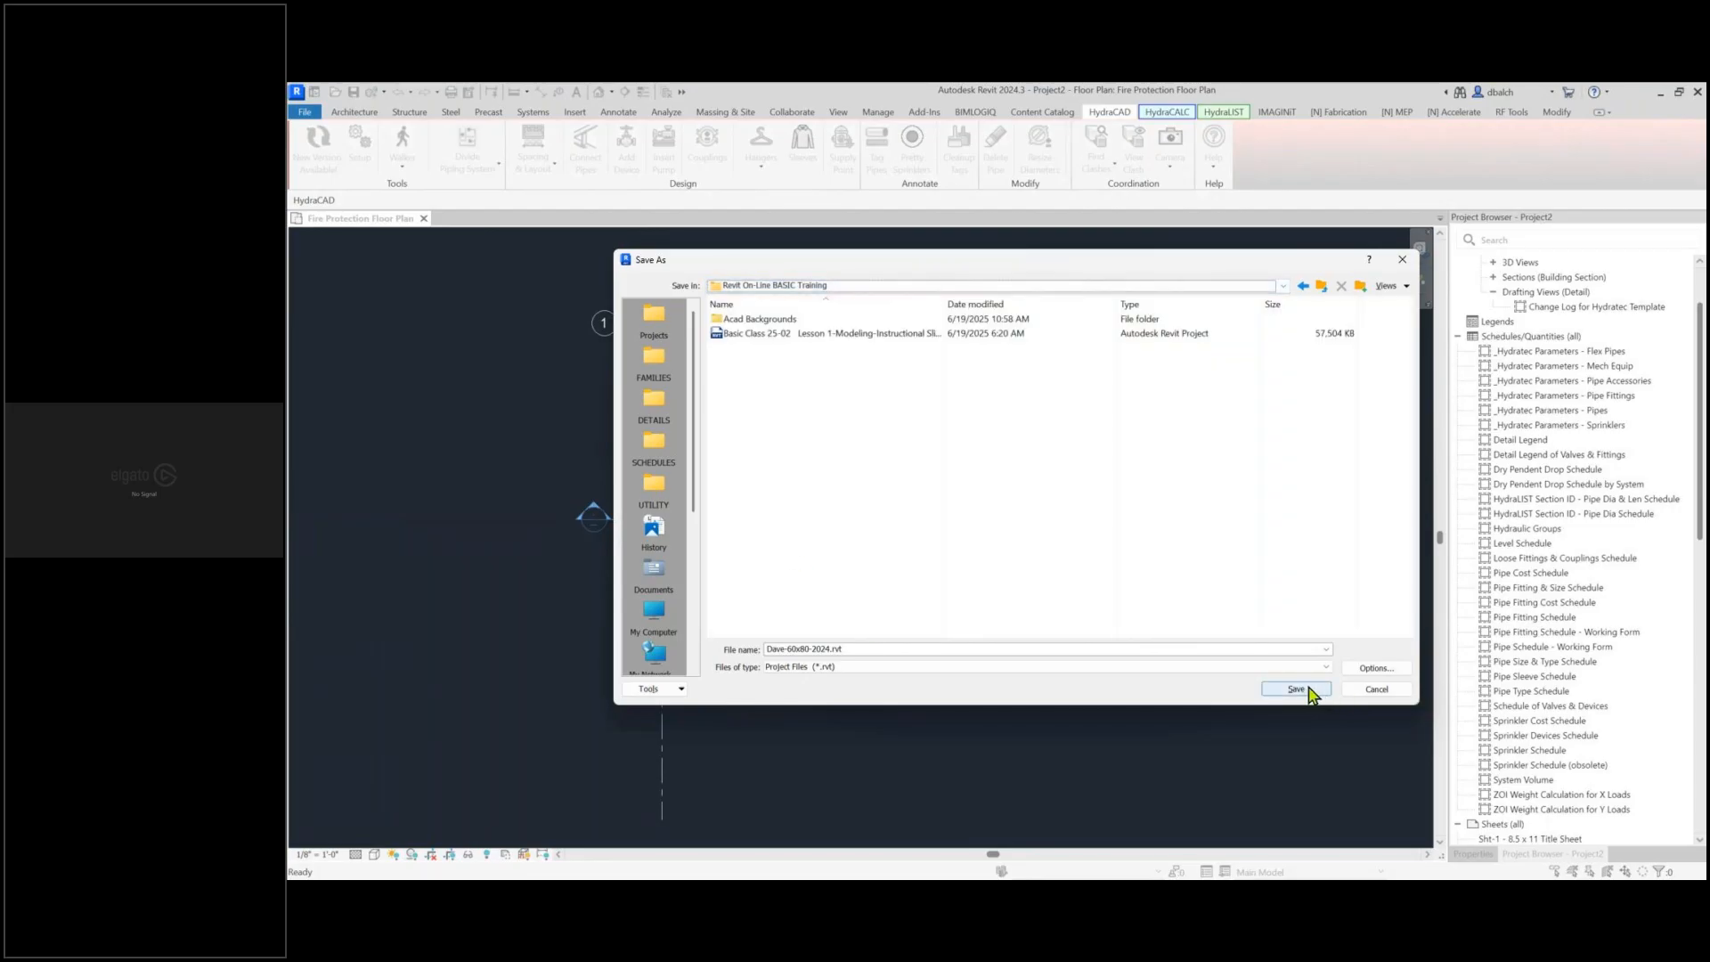
{"action": "left_click", "coordinate": [1311, 692]}
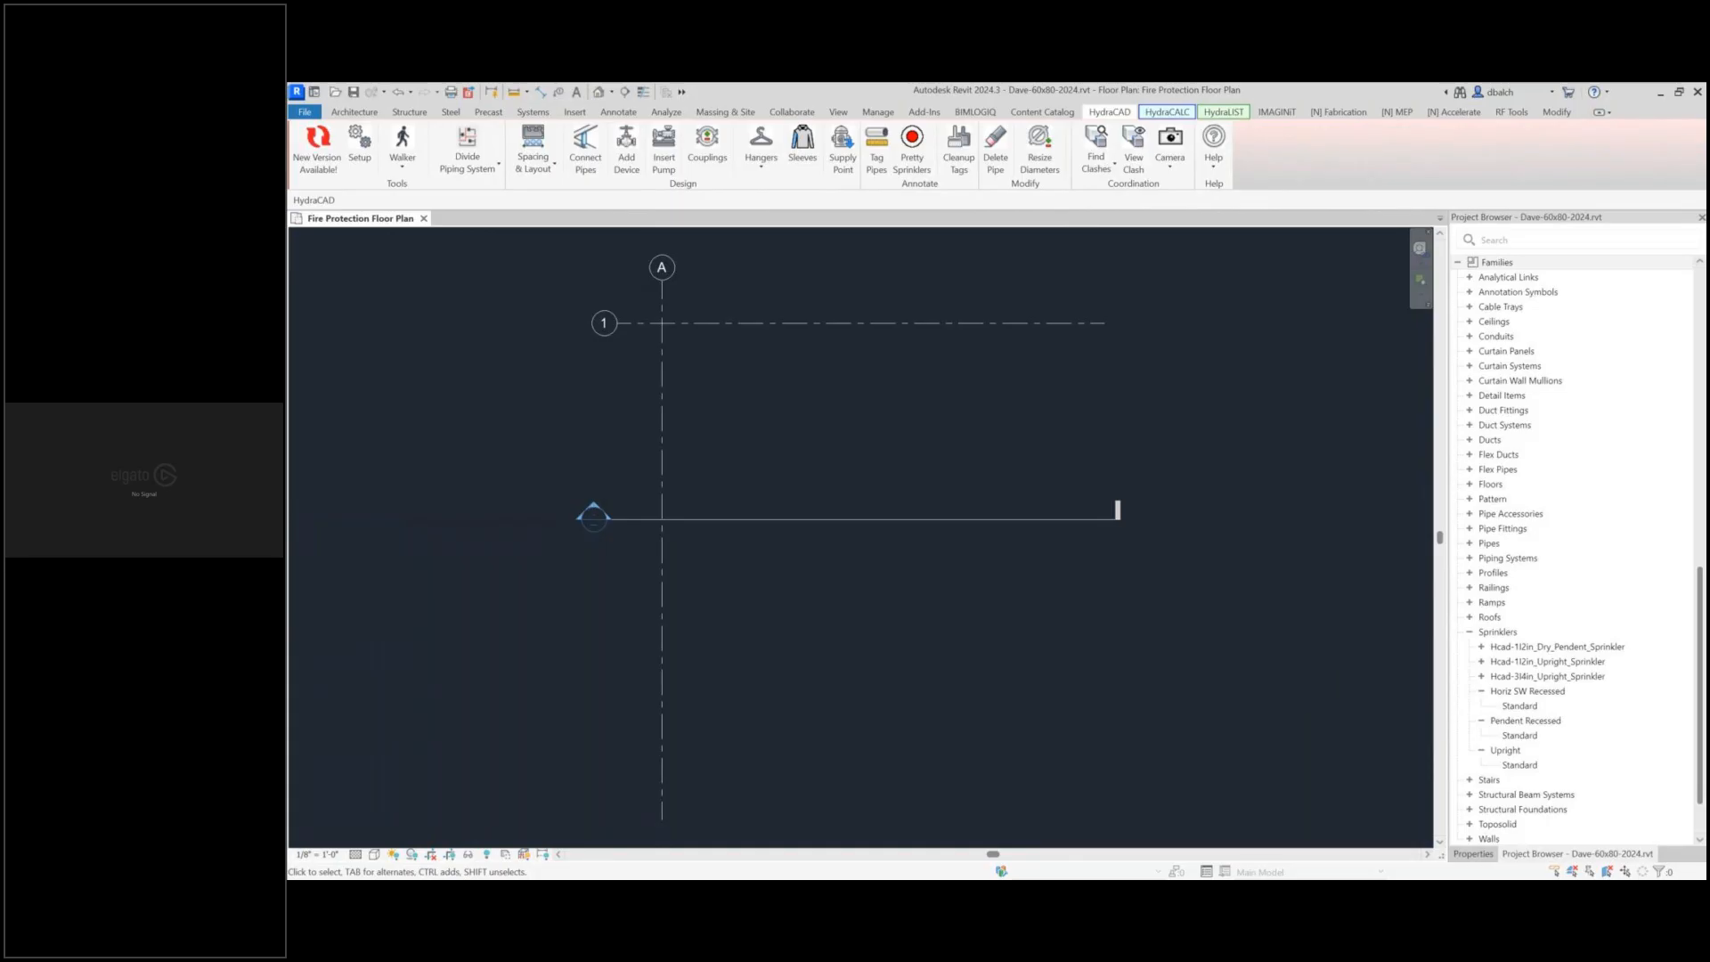
Switch to Bluebeam Revu, advance to slide 23, and examine the Roof and Level 1 elevations in AutoCAD's 60x80Warehouse -Sections drawing
{"action": "key", "text": "alt+Tab"}
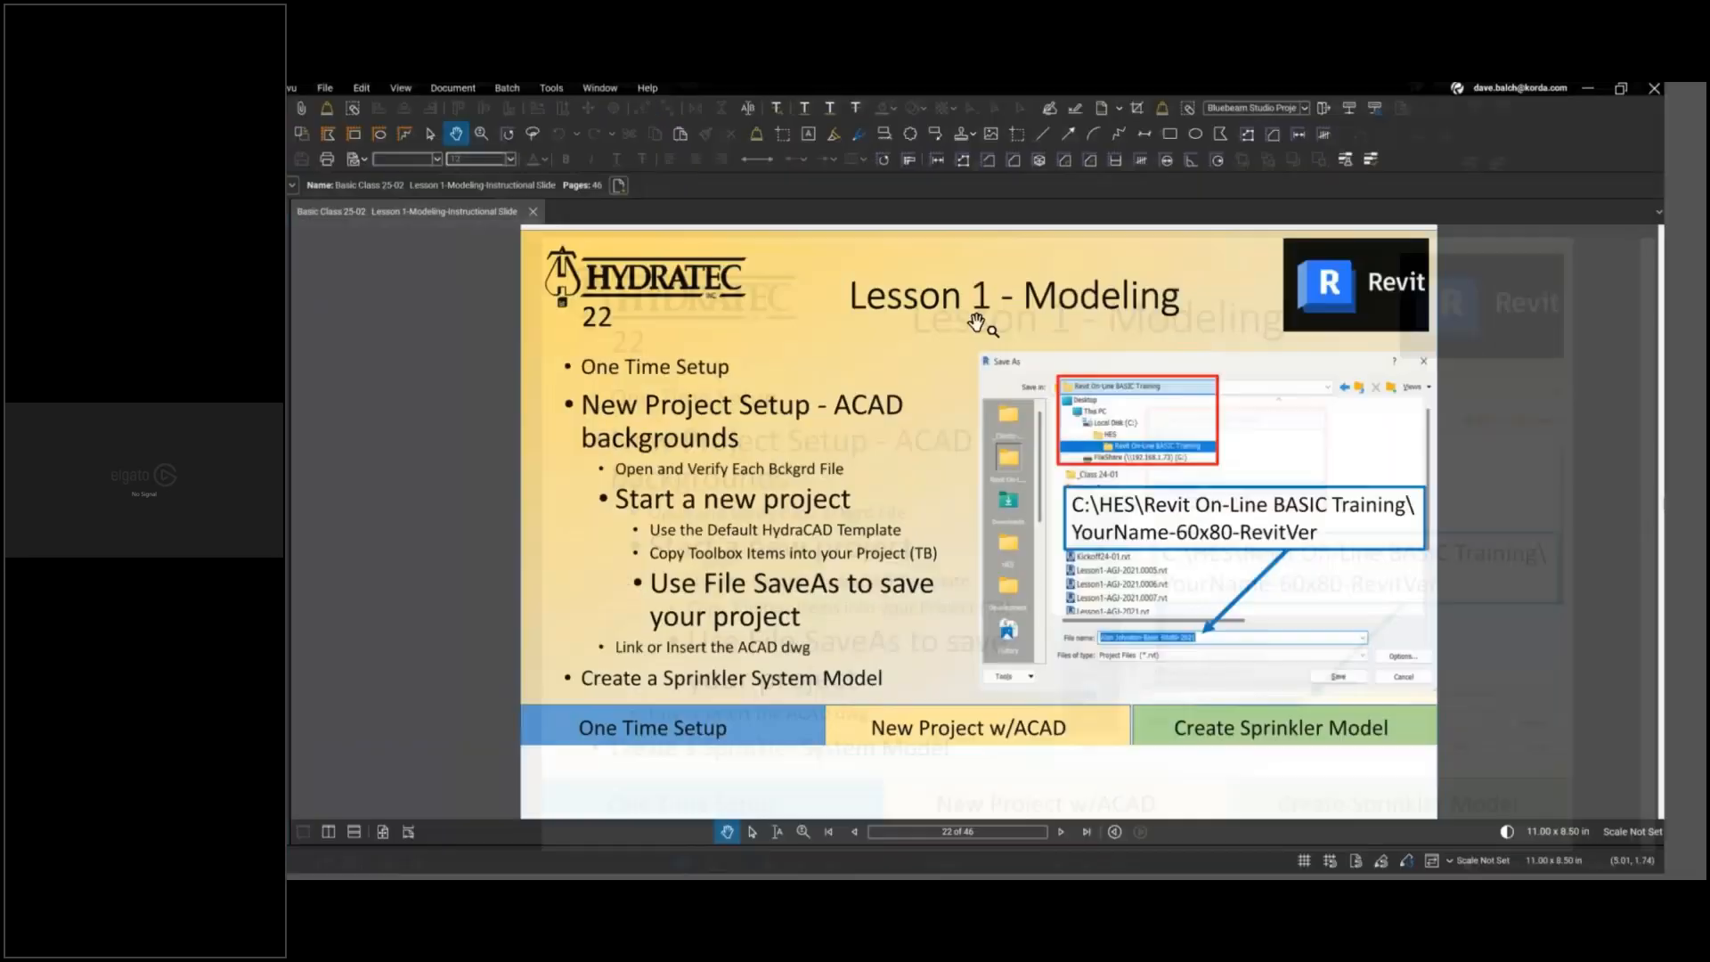
{"action": "left_click", "coordinate": [1061, 831]}
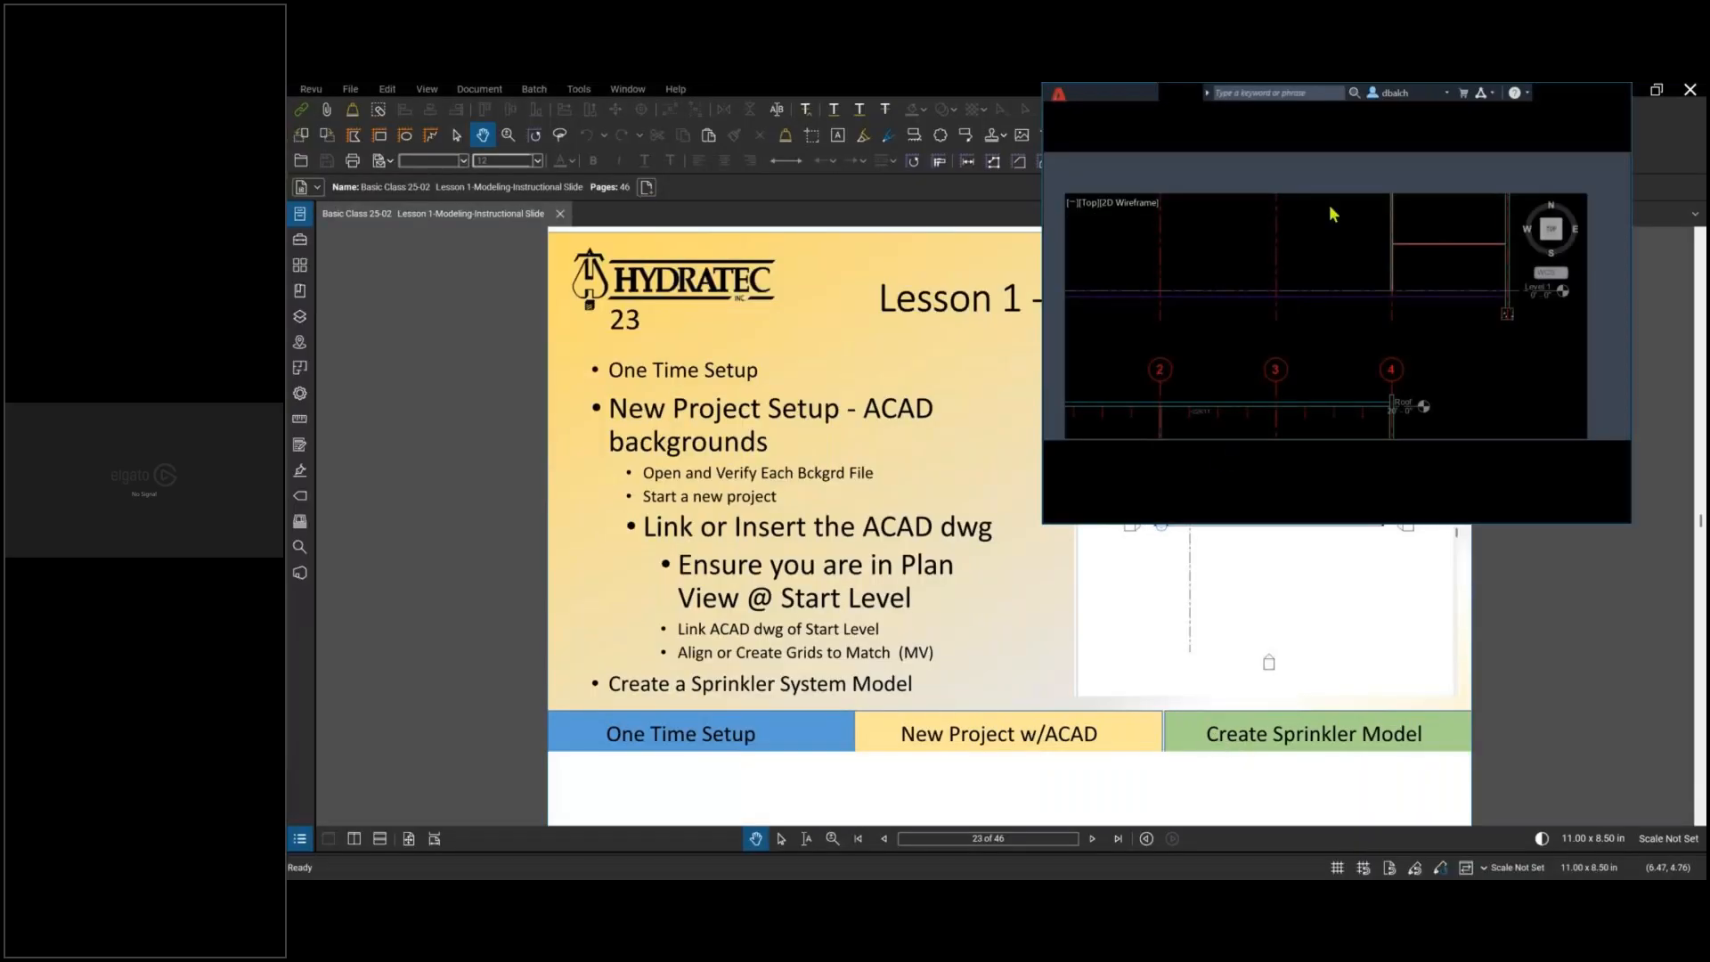
{"action": "left_click", "coordinate": [1656, 90]}
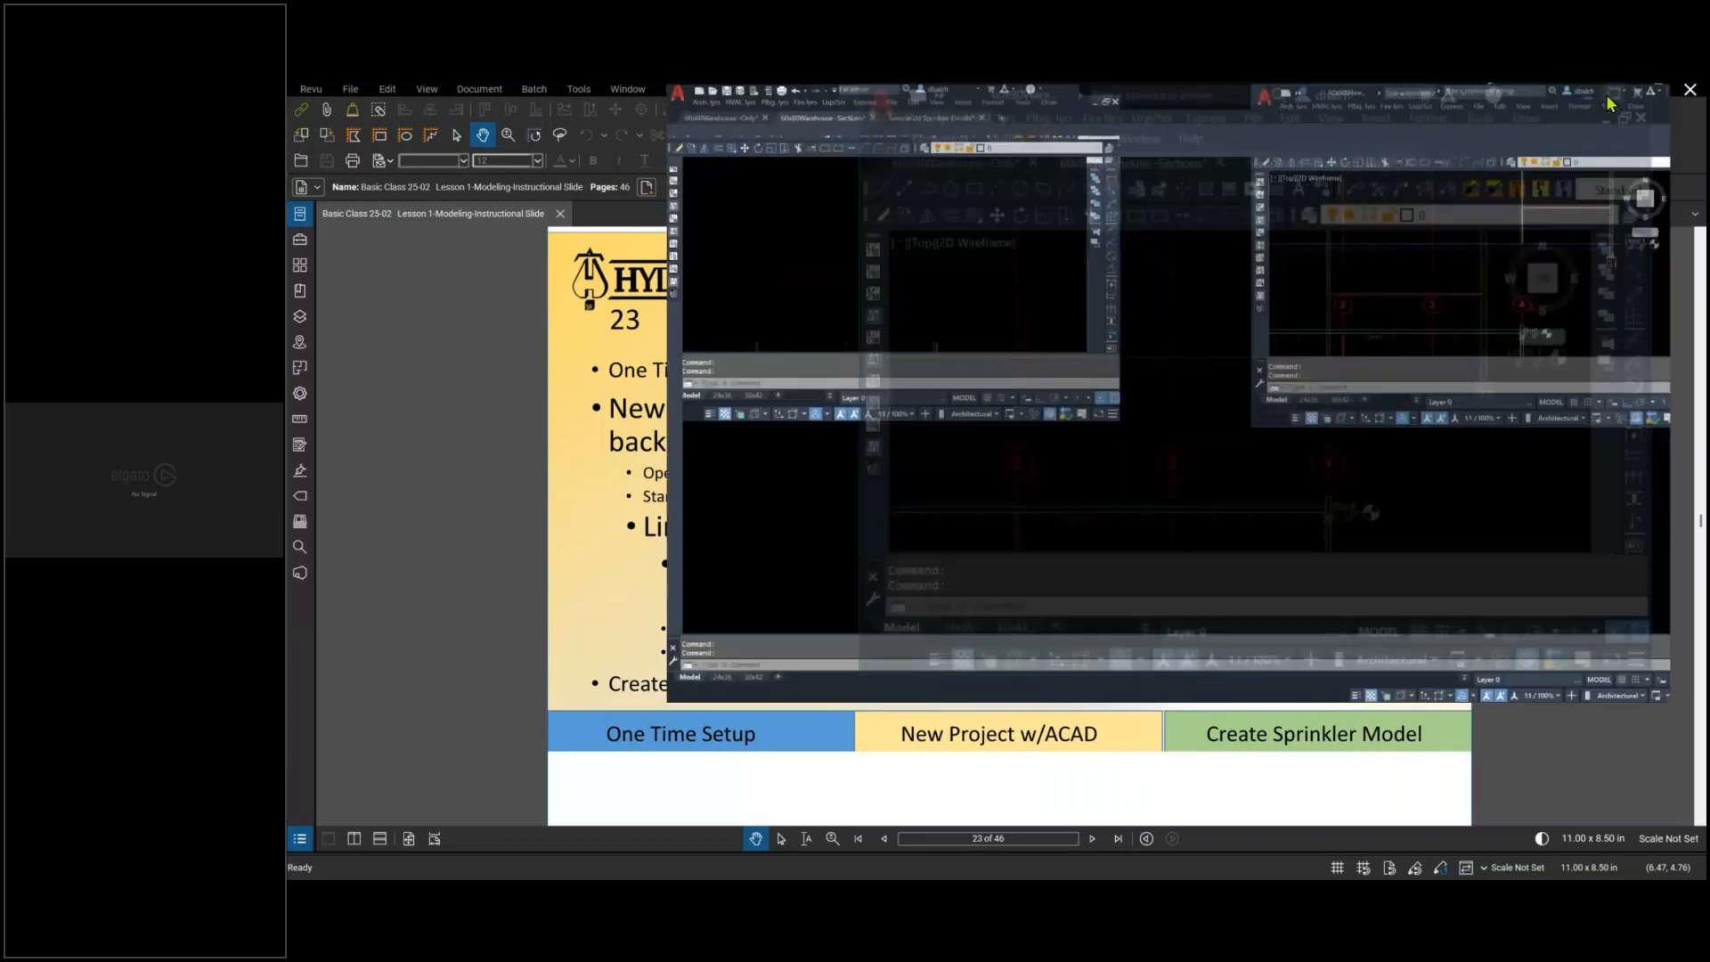
{"action": "scroll", "coordinate": [1246, 409], "scroll_direction": "up", "scroll_amount": 5}
{"action": "scroll", "coordinate": [1172, 433], "scroll_direction": "down", "scroll_amount": 2}
{"action": "middle_click_drag", "start_coordinate": [1145, 426], "coordinate": [1197, 503]}
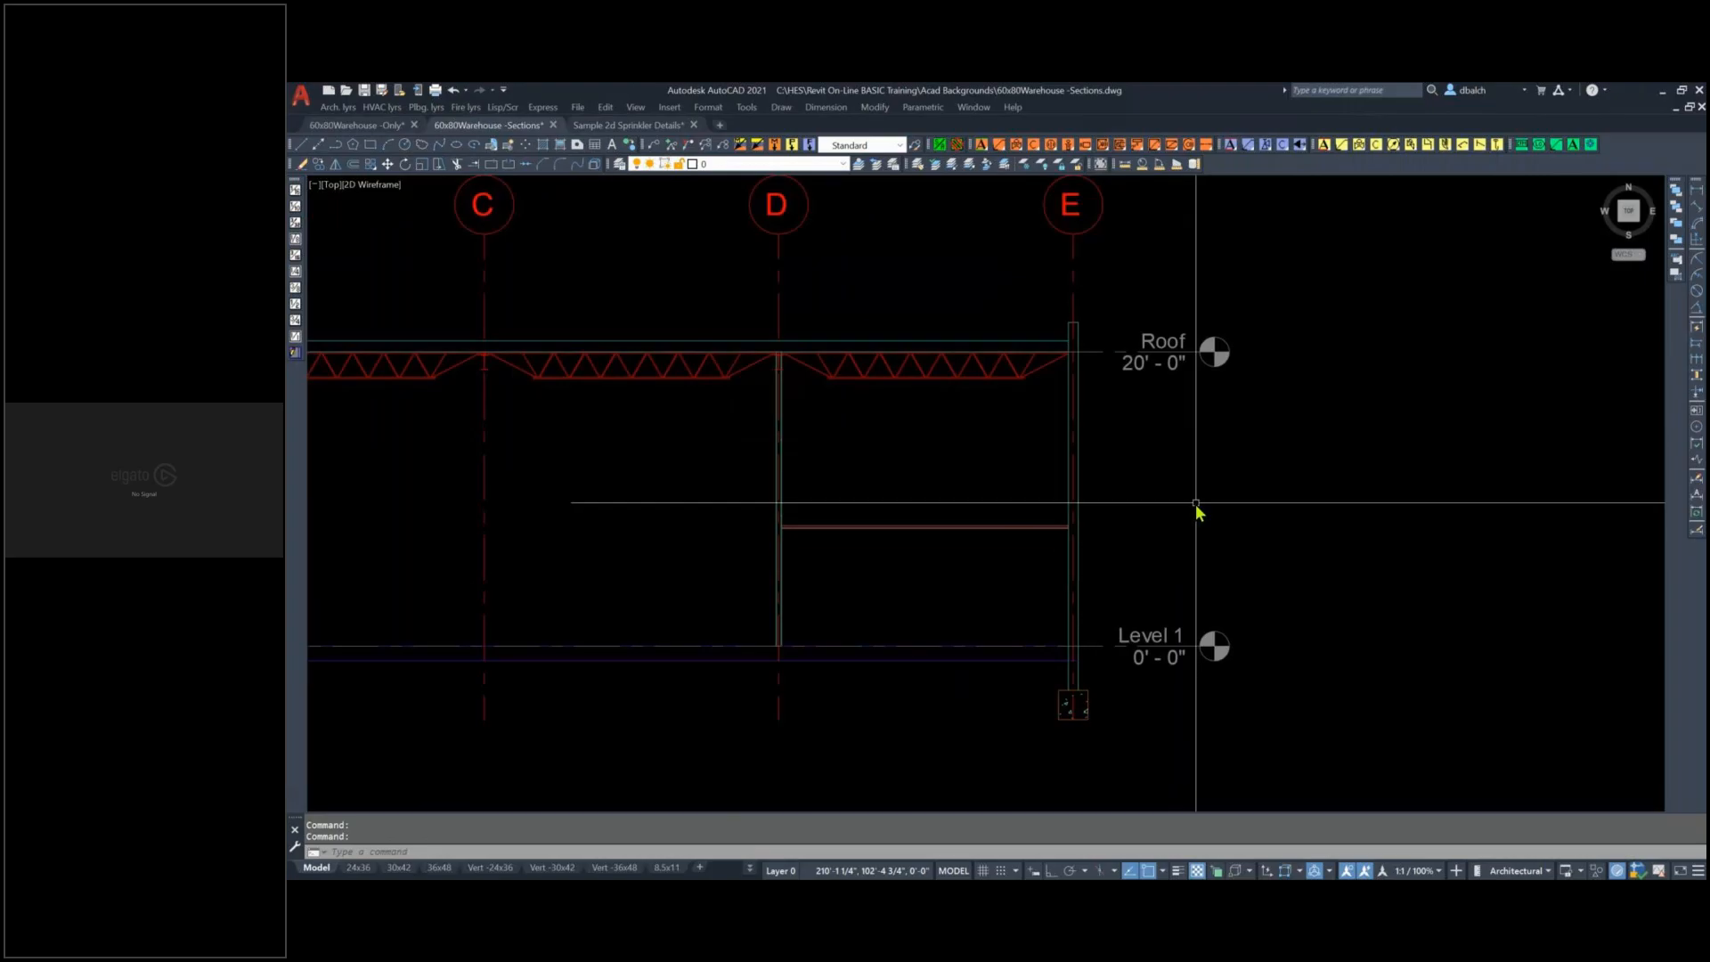
{"action": "left_click", "coordinate": [1663, 92]}
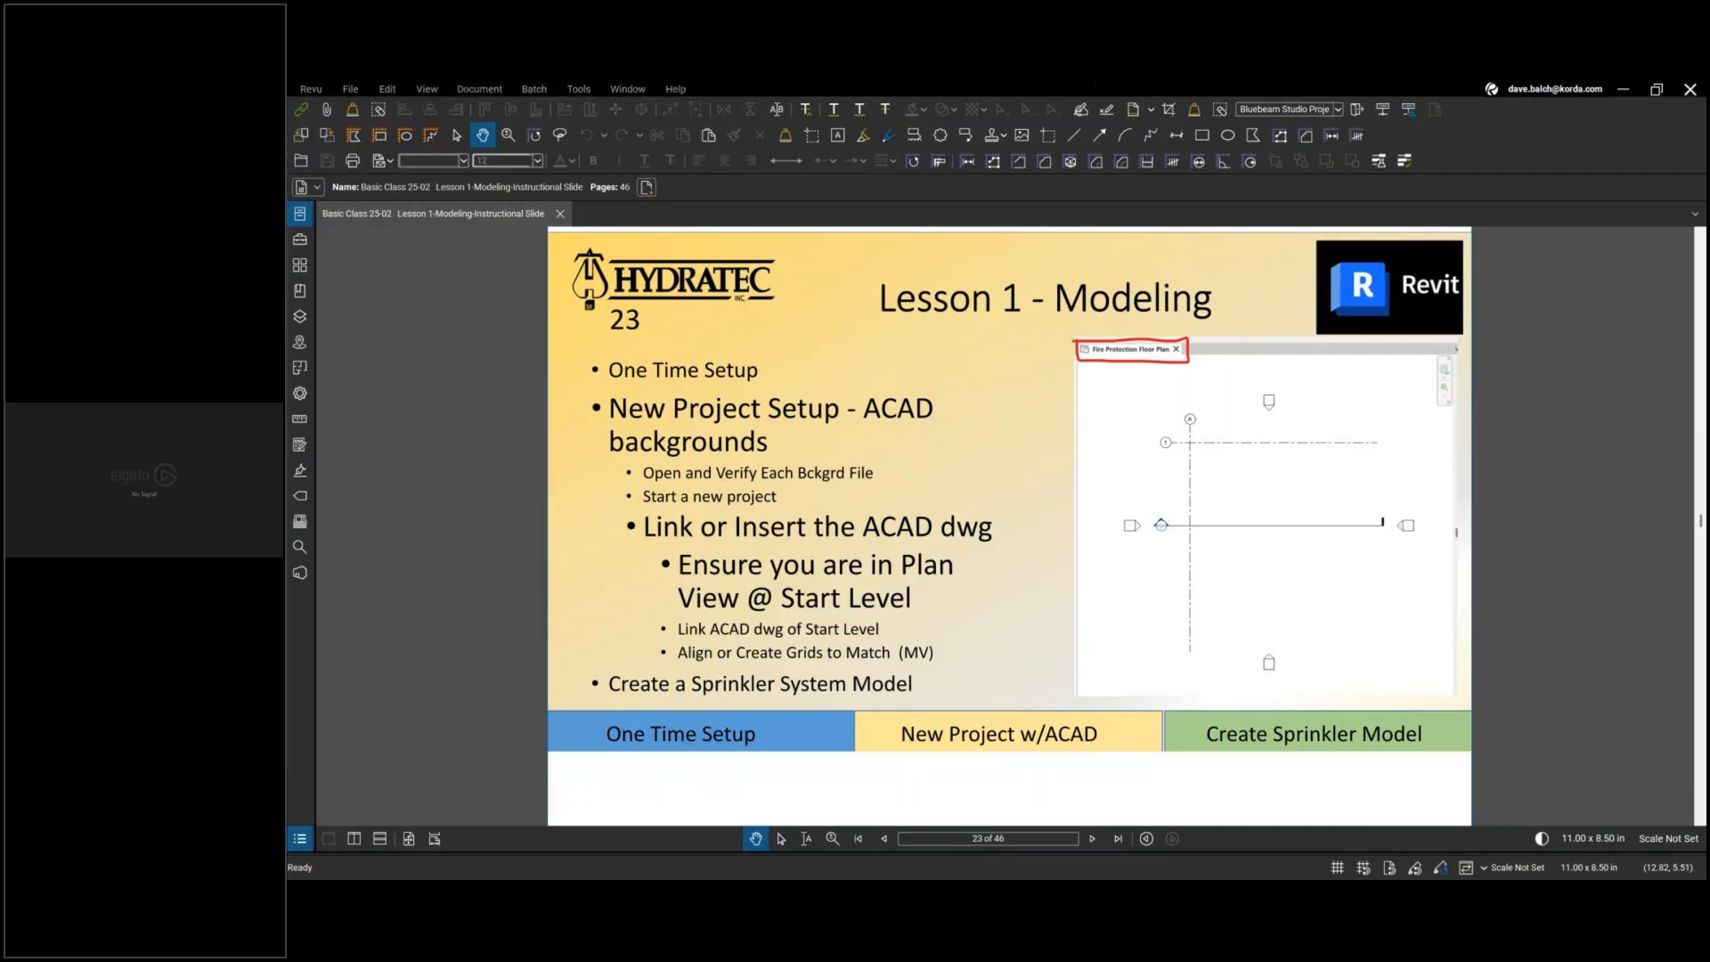
Return to Revit, check Level 1 in the Section 1 view, and show the Fire Protection Floor Plan's view properties
{"action": "key", "text": "alt+Tab"}
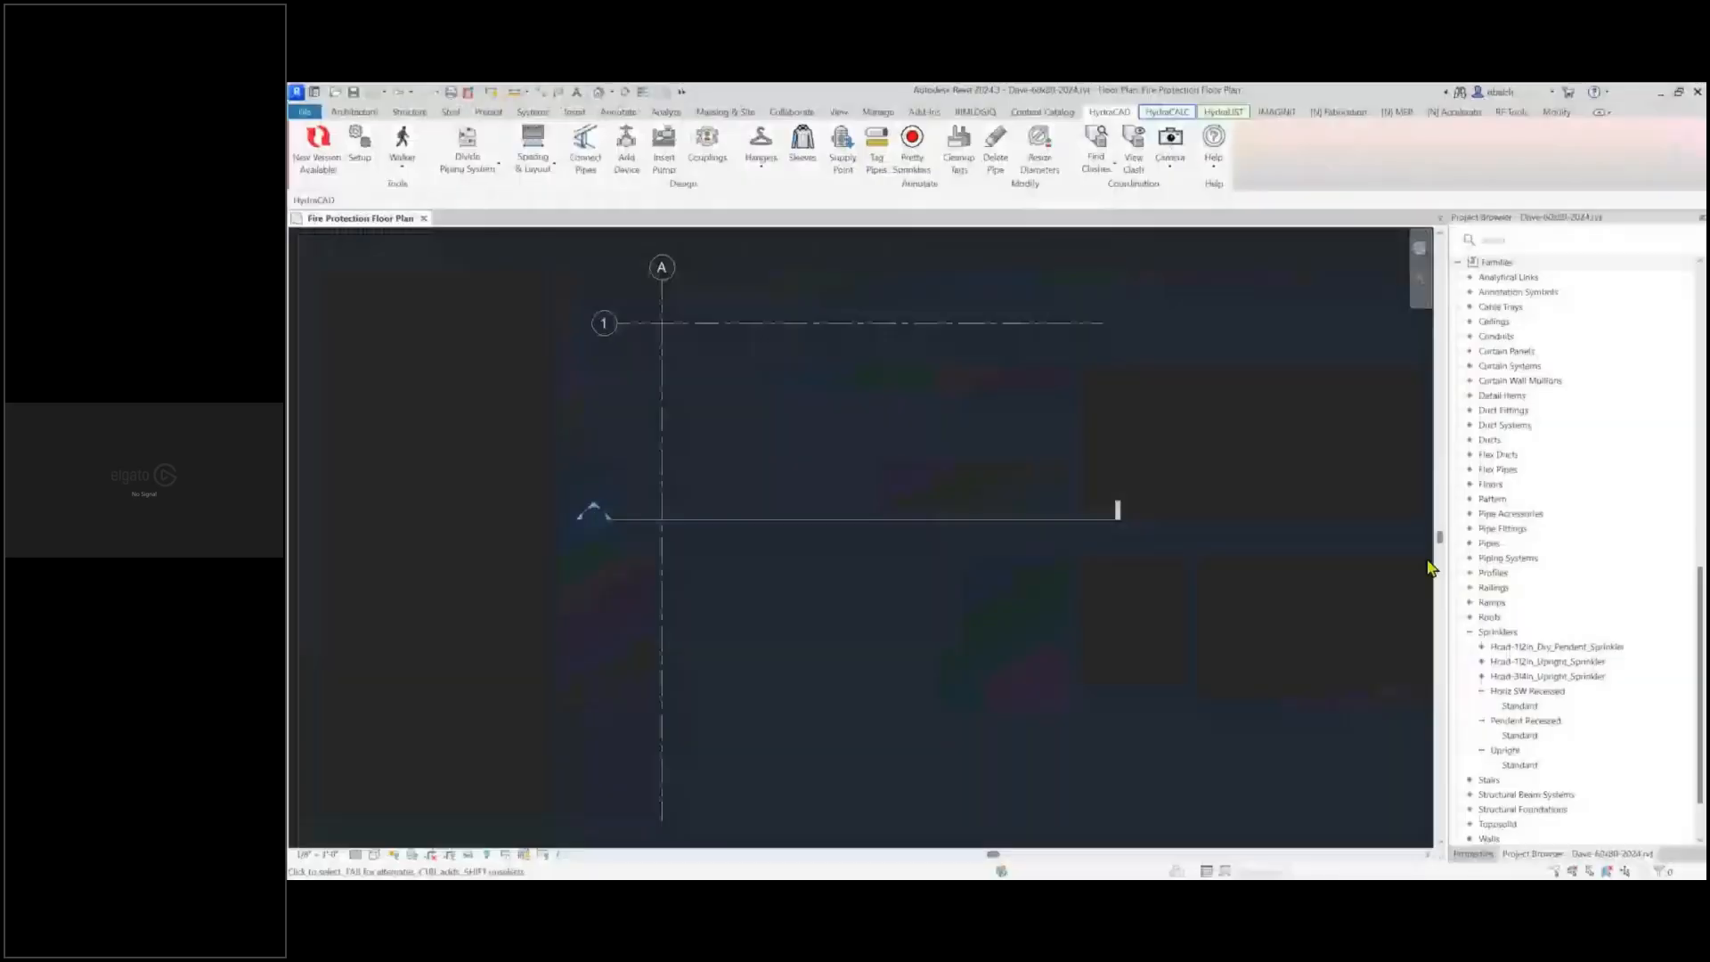
{"action": "double_click", "coordinate": [580, 527]}
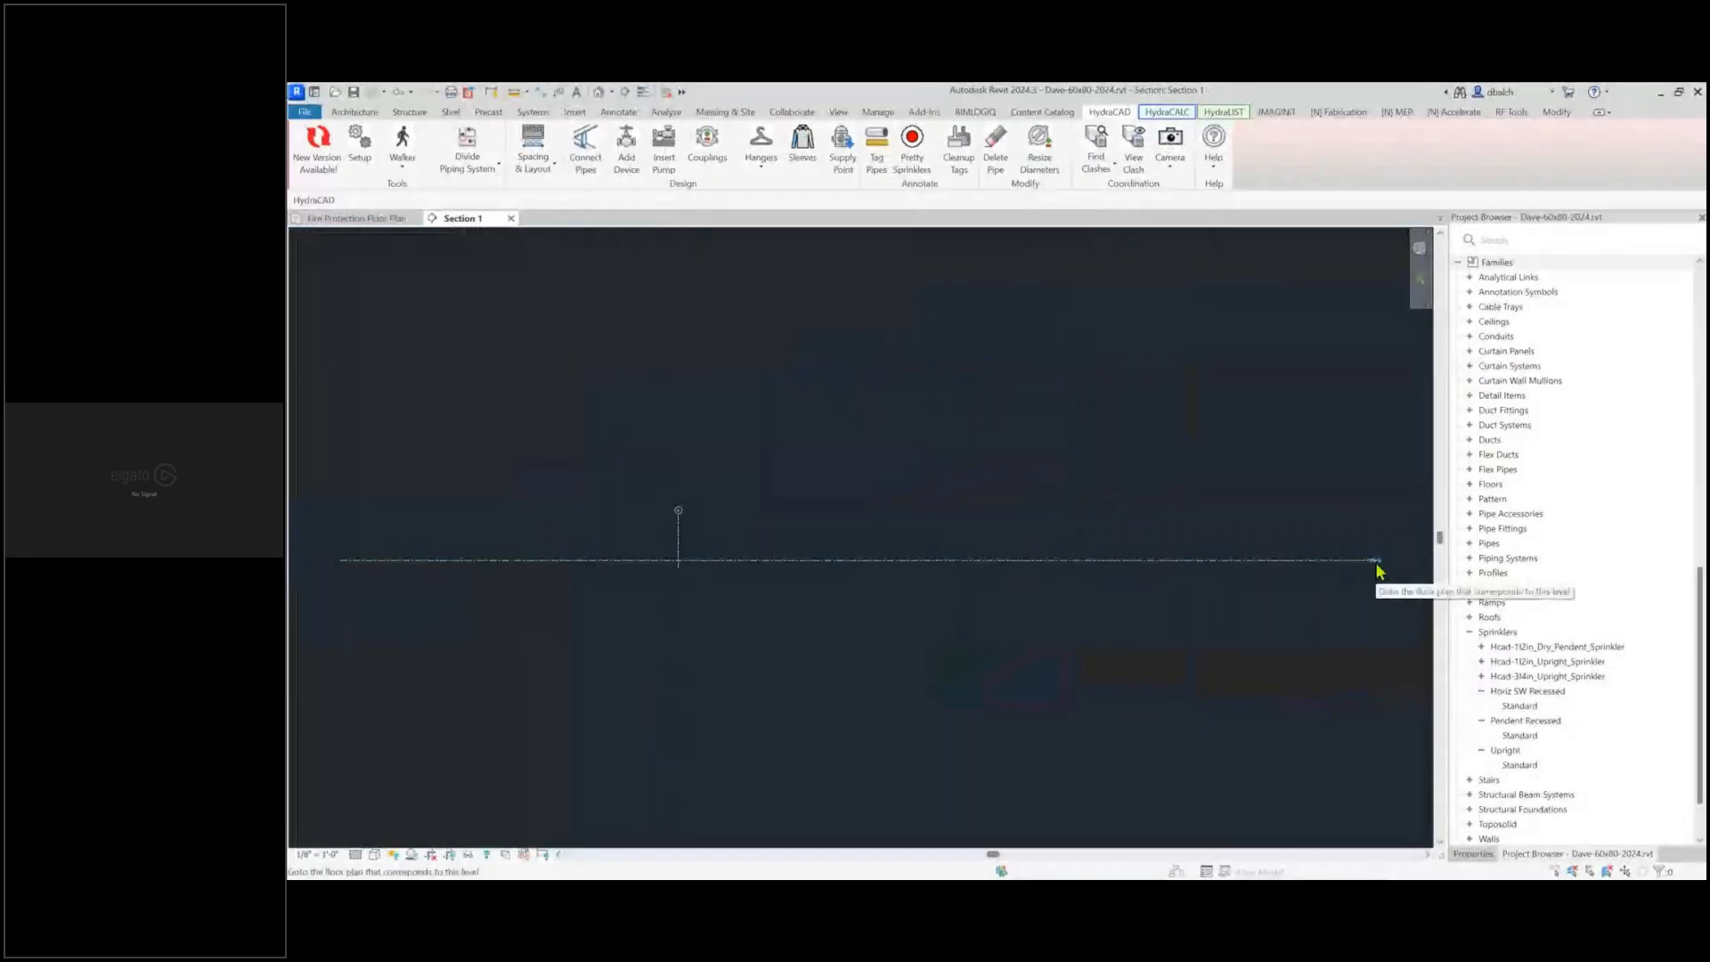
{"action": "scroll", "coordinate": [1378, 570], "scroll_direction": "up", "scroll_amount": 5}
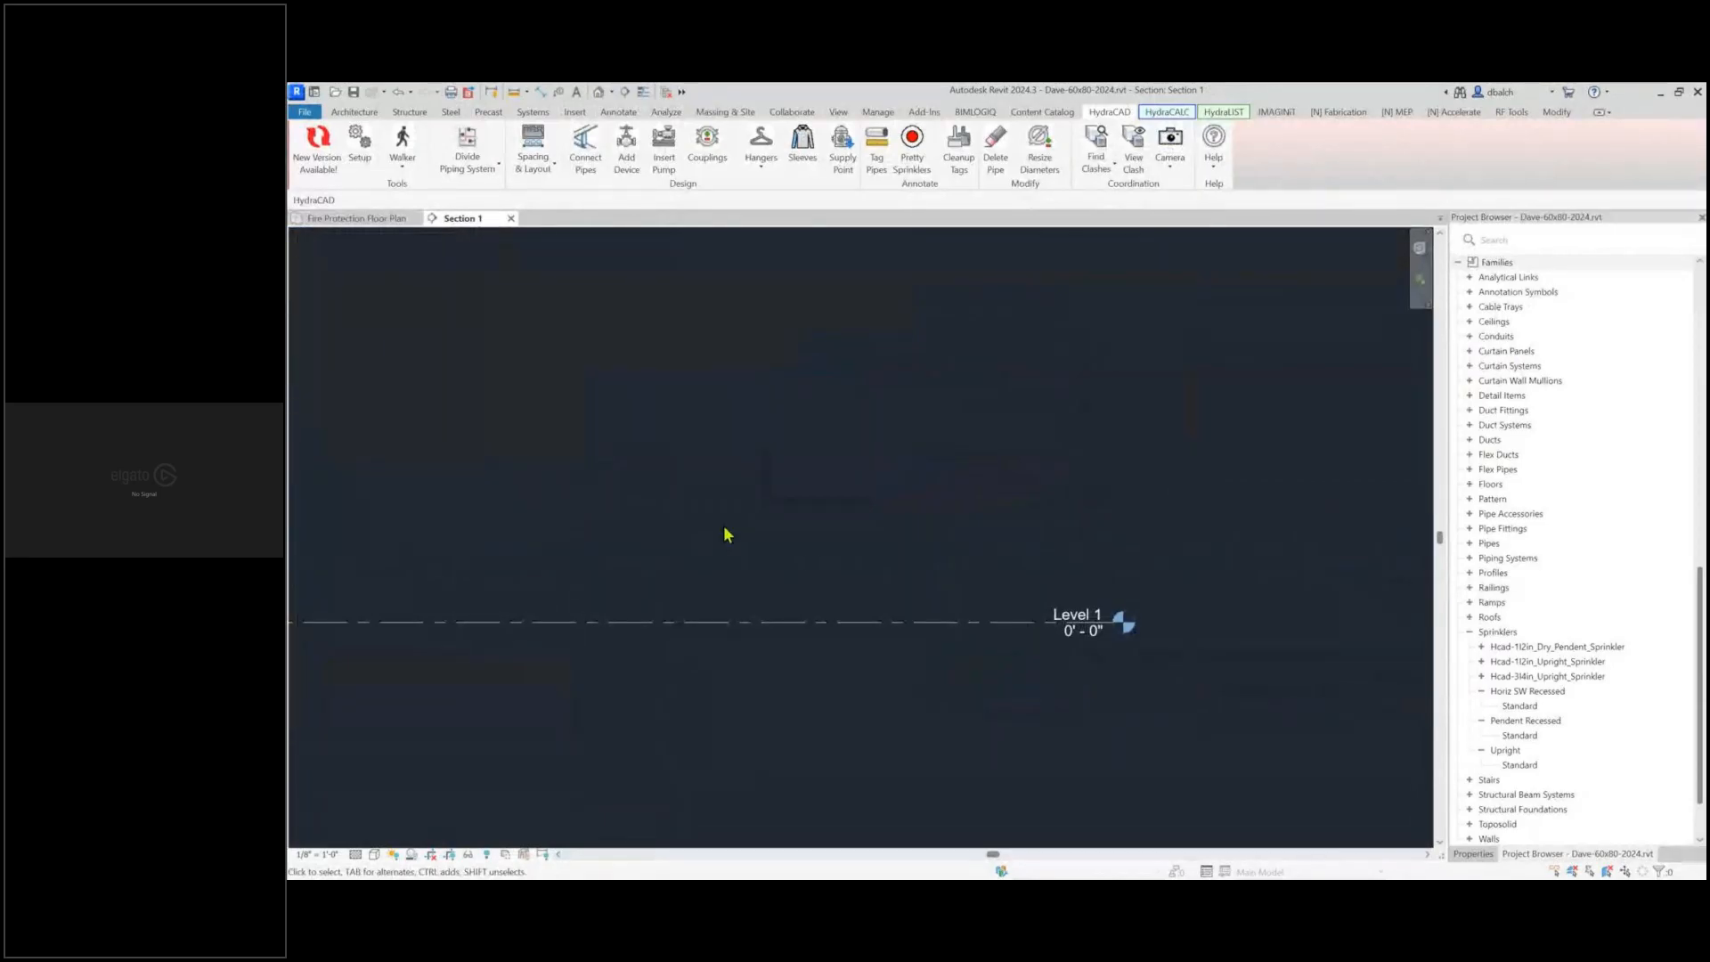
{"action": "left_click", "coordinate": [510, 218]}
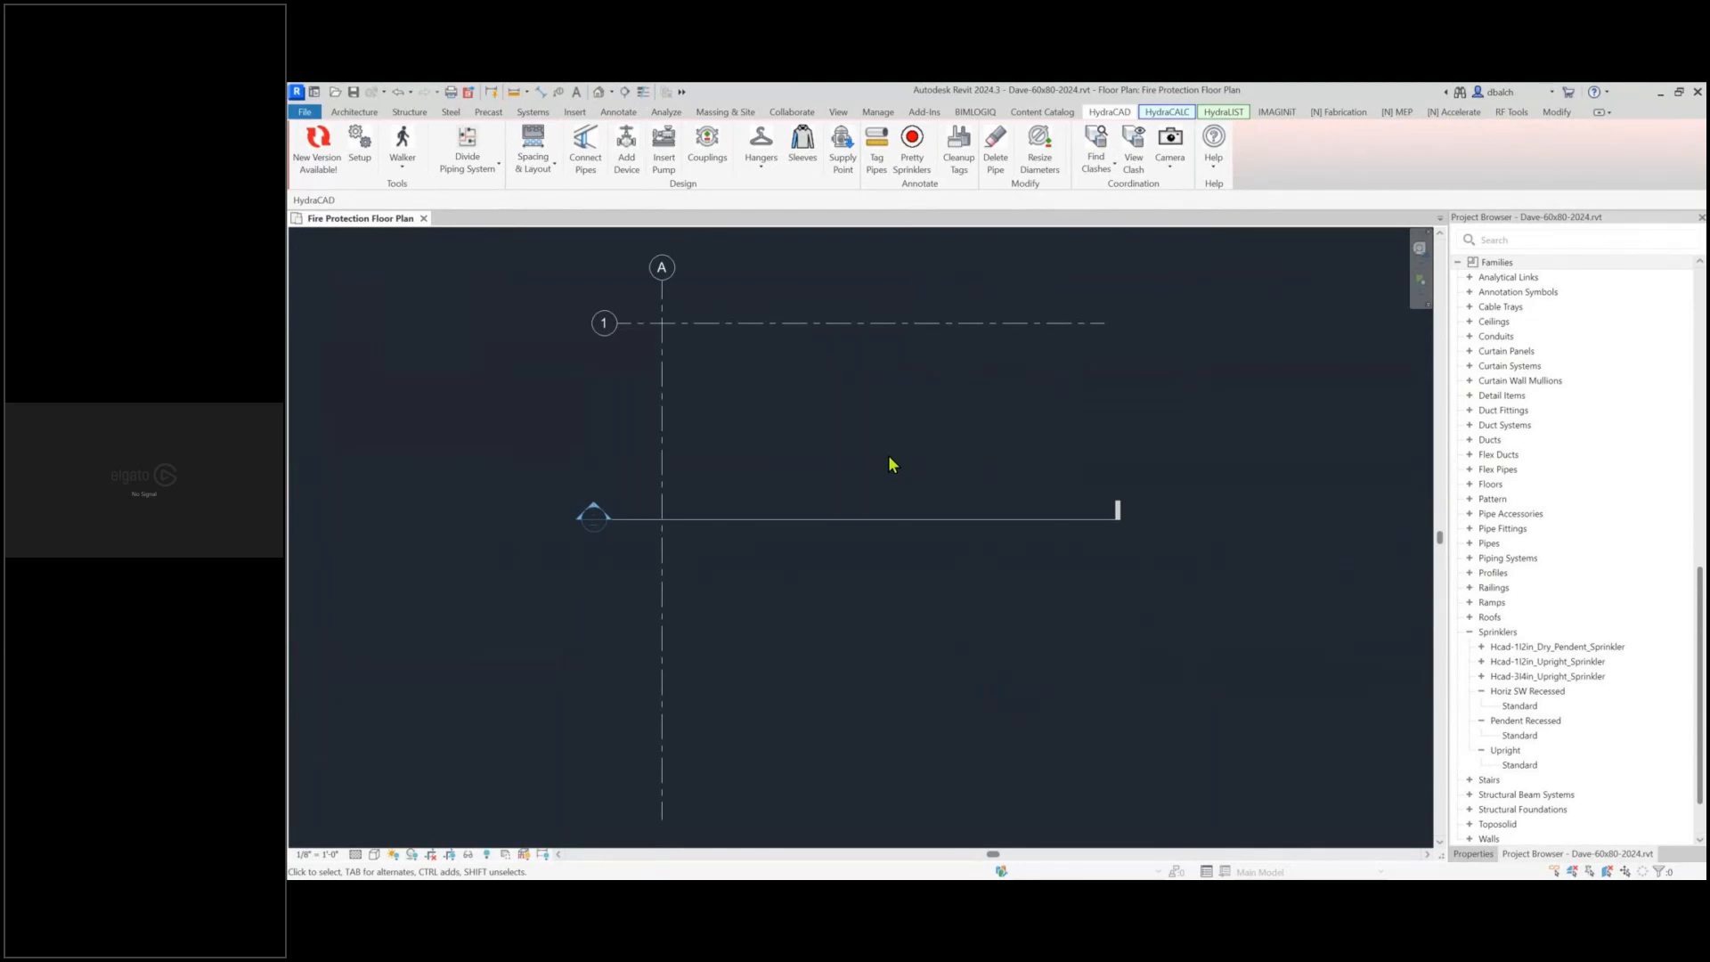
{"action": "scroll", "coordinate": [1533, 419], "scroll_direction": "up", "scroll_amount": 10}
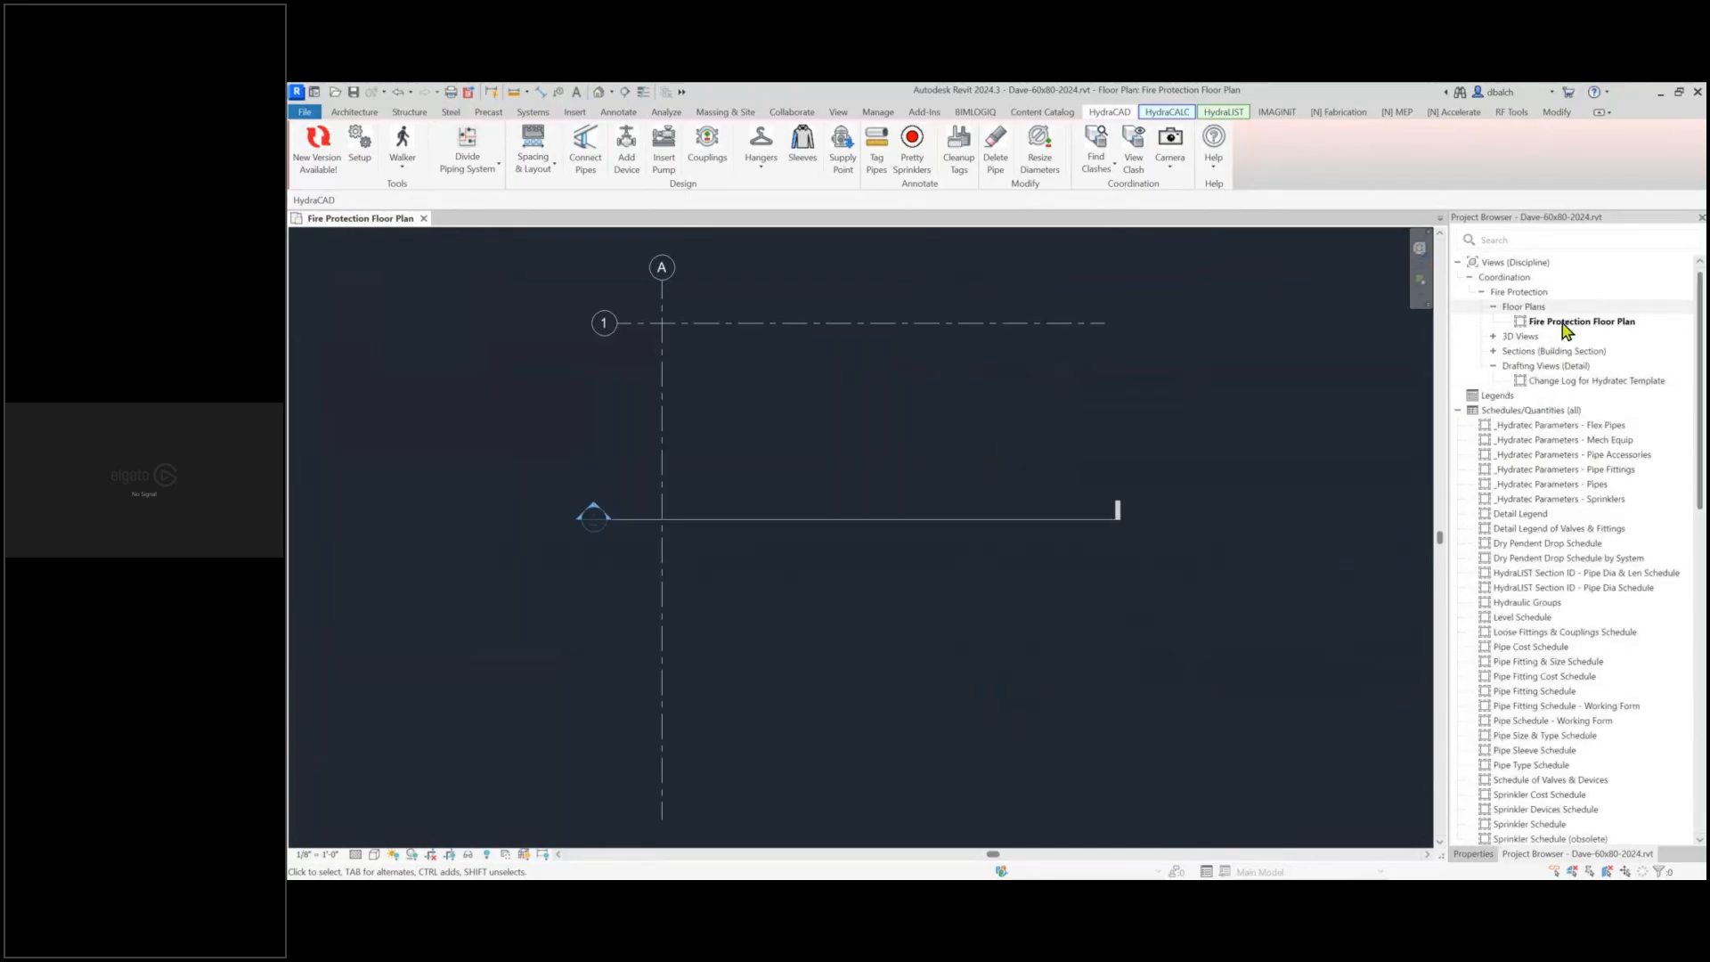
{"action": "left_click", "coordinate": [1473, 854]}
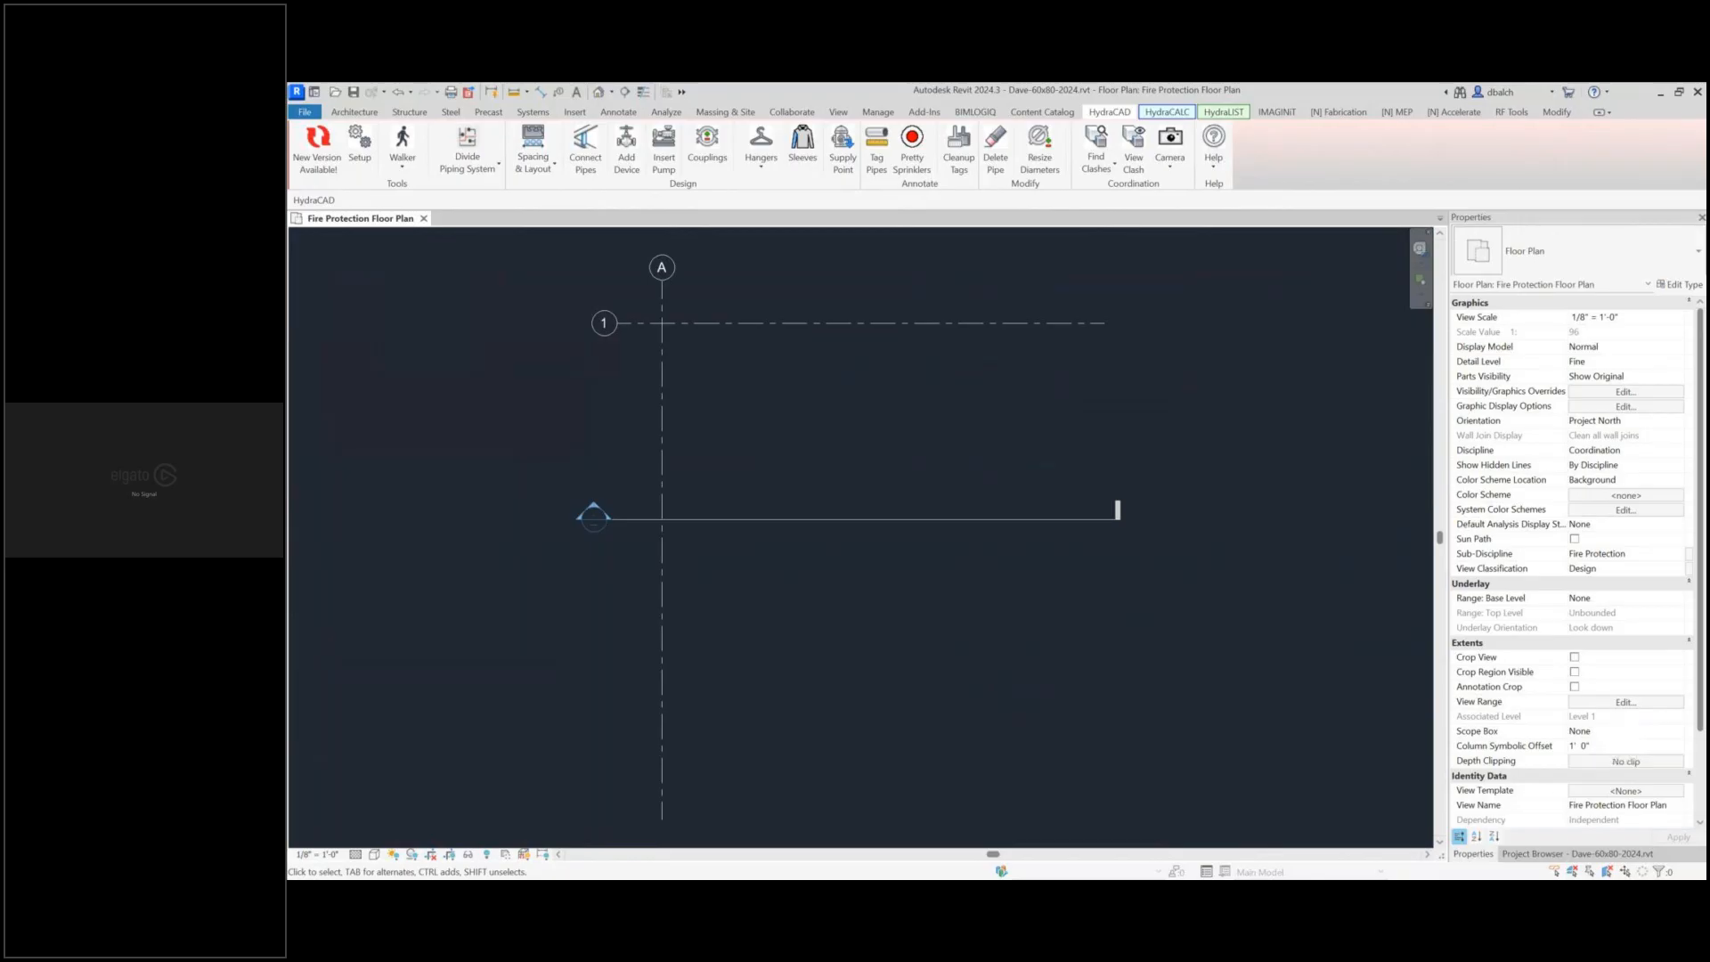
Switch to the lesson slides in Bluebeam Revu, advance to slide 24 on linking the warehouse drawing, and return to Revit
{"action": "key", "text": "alt+Tab"}
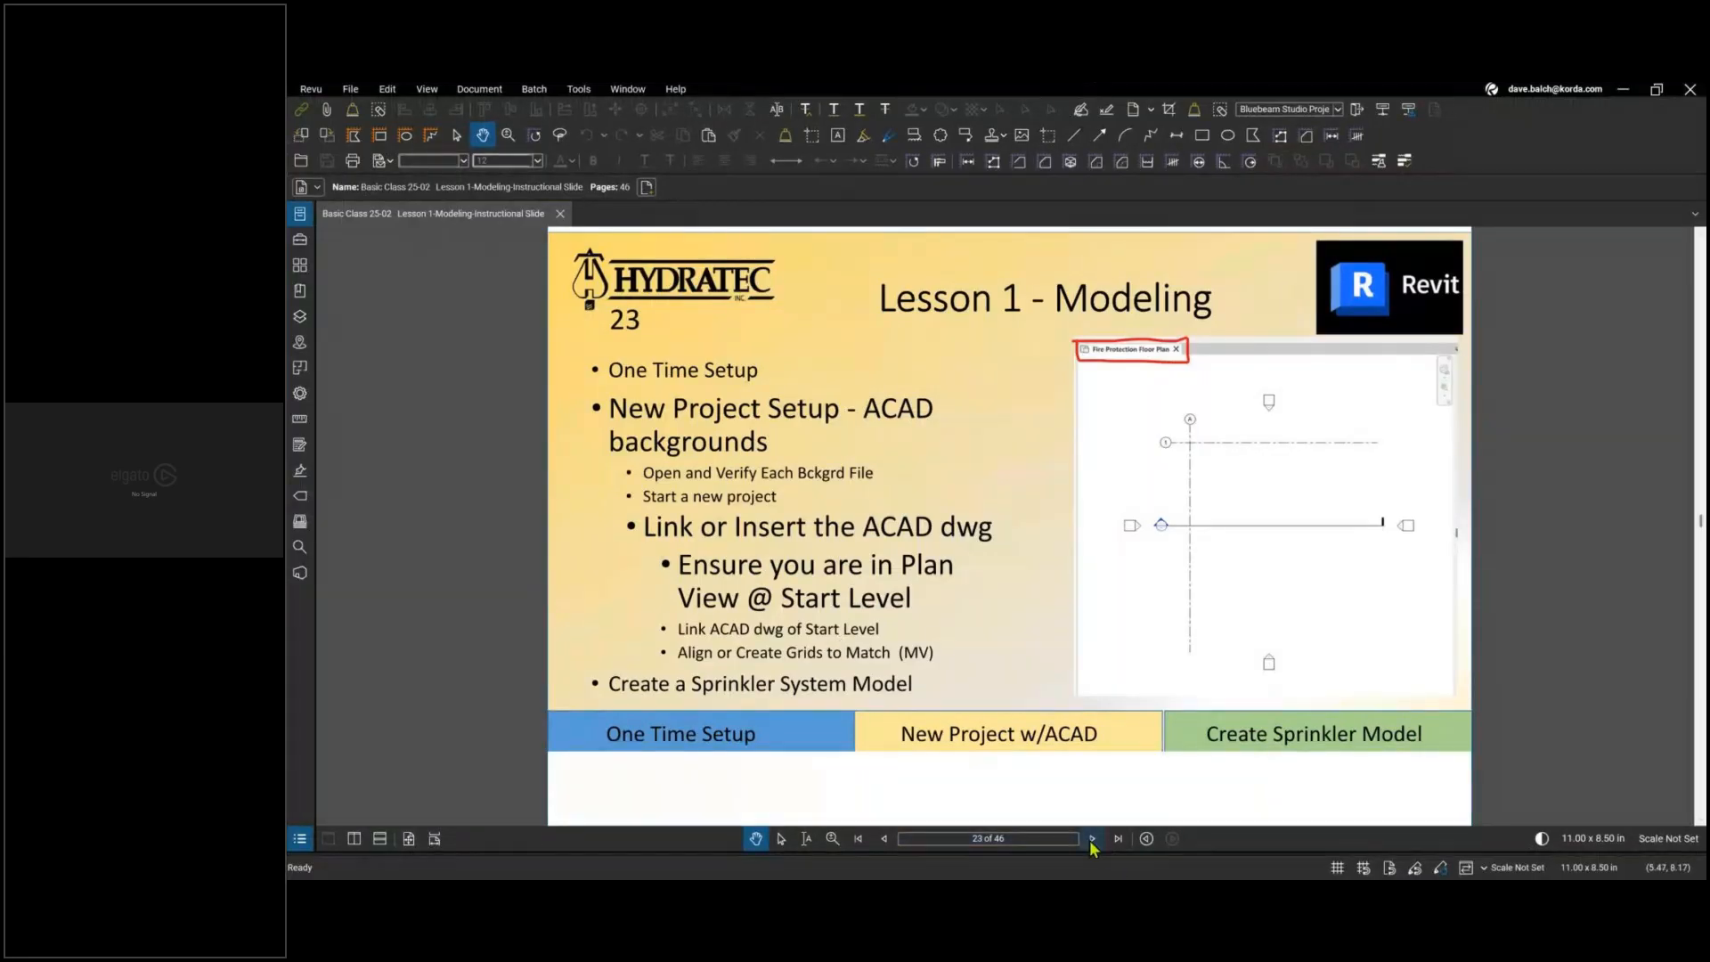
{"action": "left_click", "coordinate": [1092, 840]}
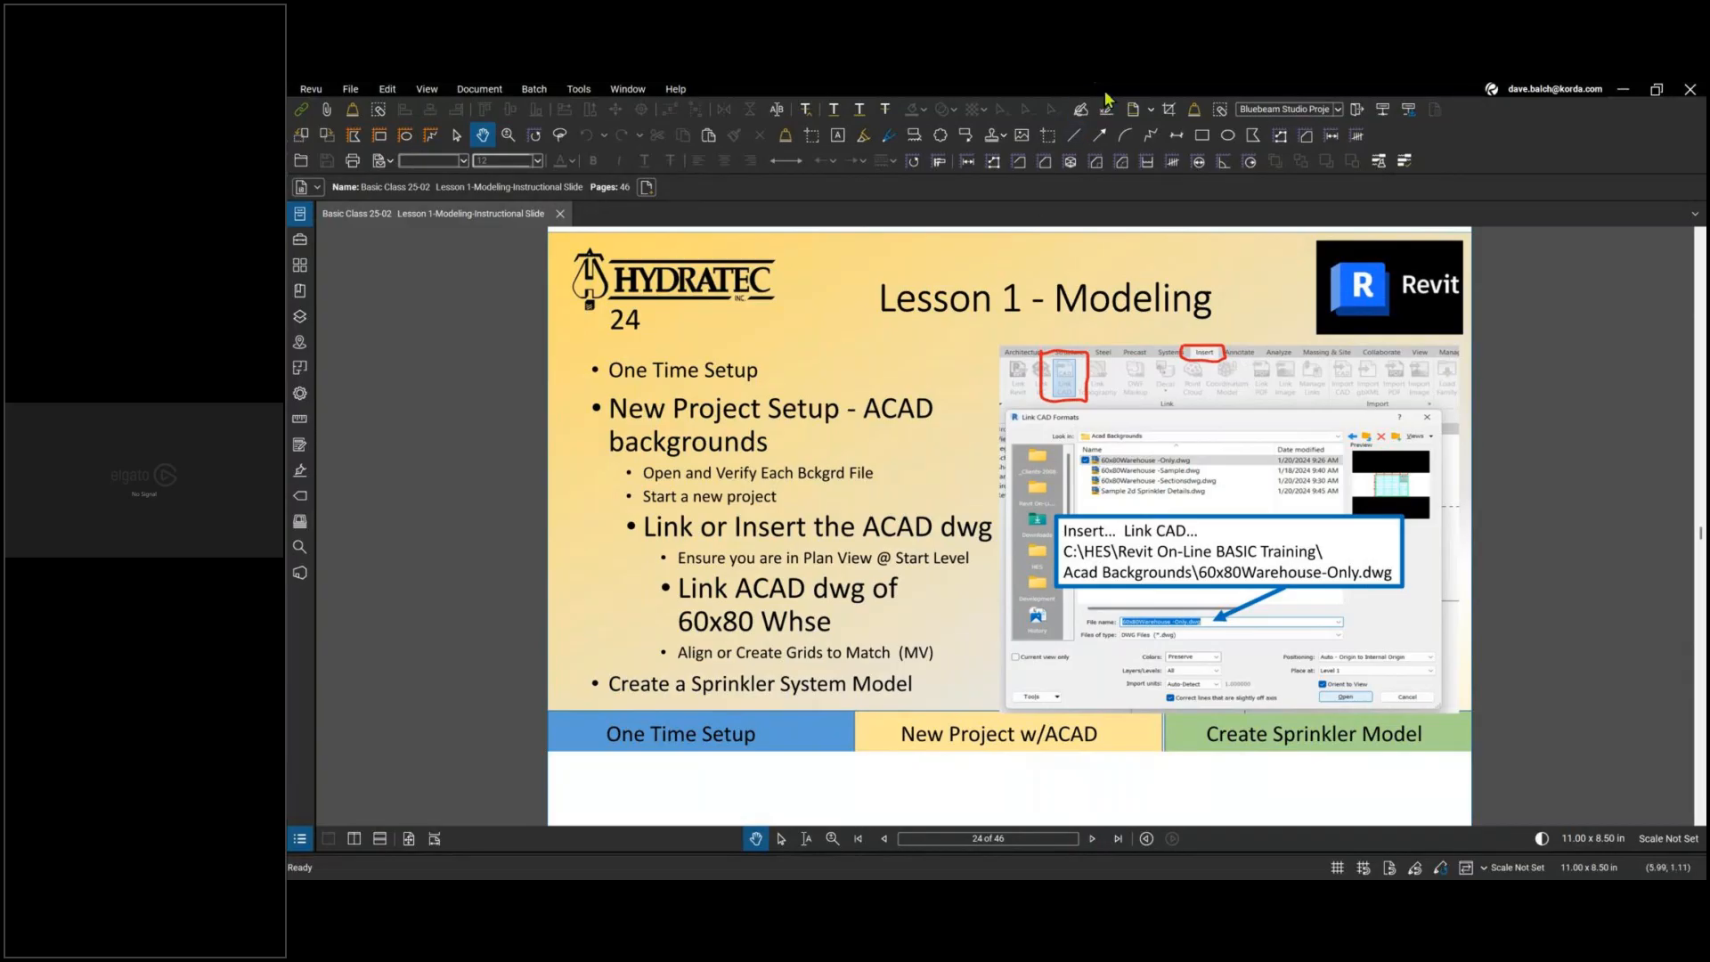
{"action": "left_click_drag", "start_coordinate": [1106, 92], "coordinate": [1512, 548]}
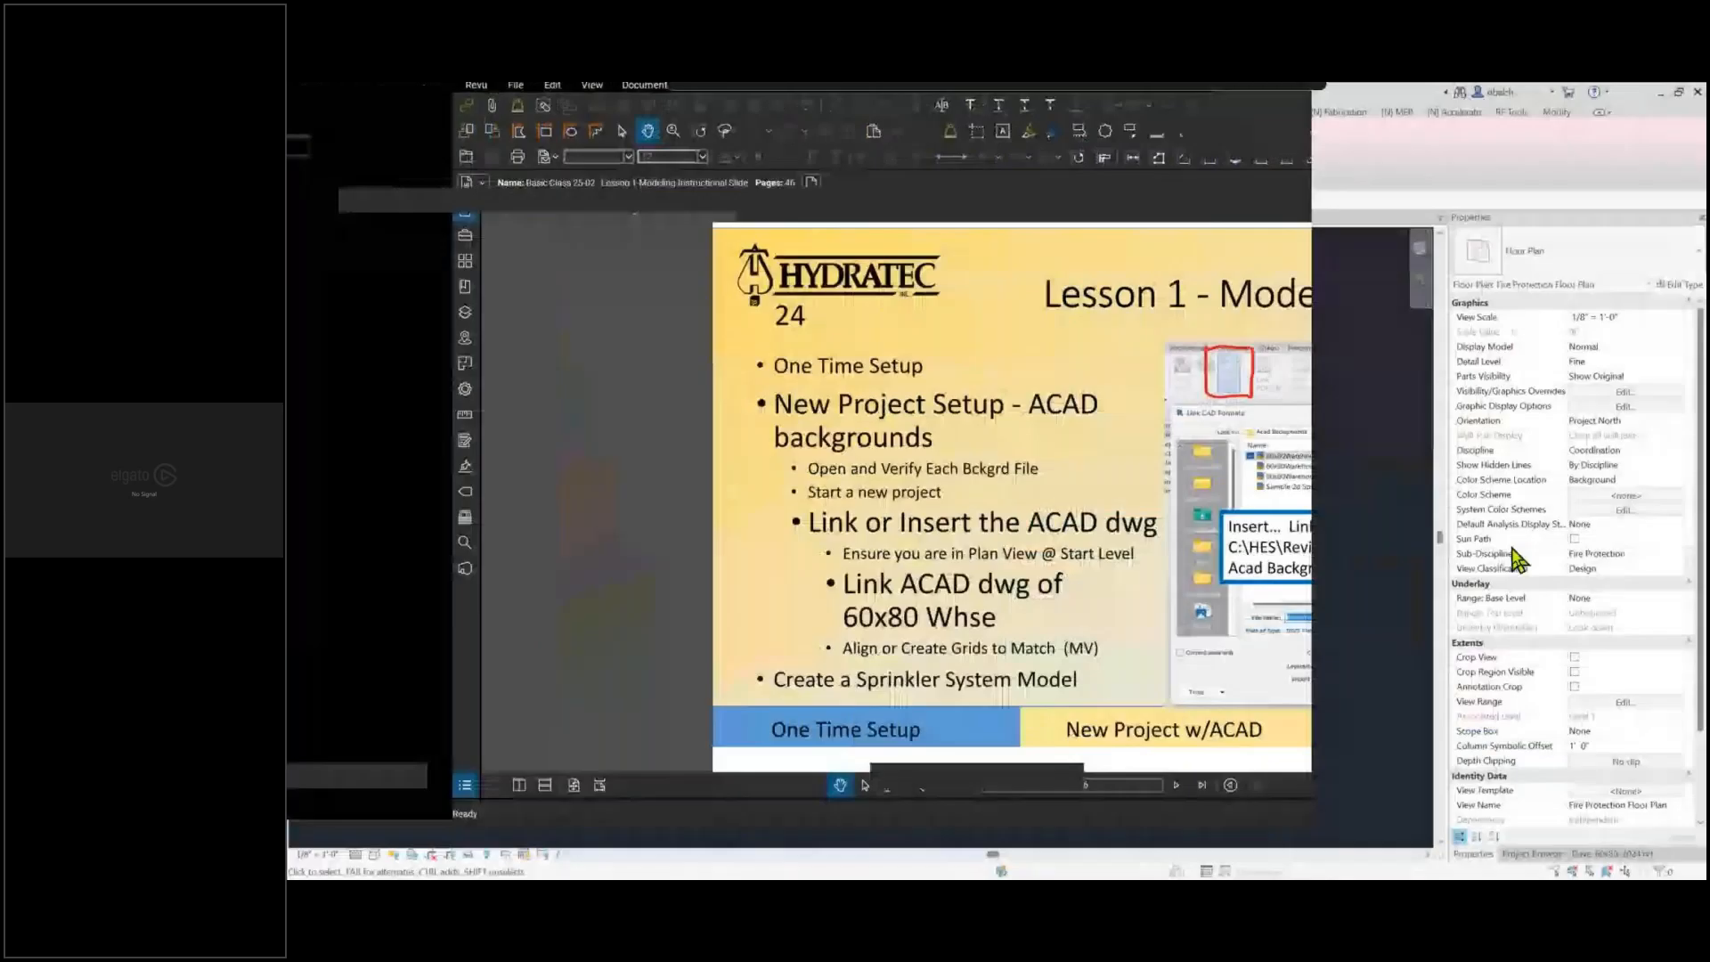
{"action": "left_click", "coordinate": [1513, 547]}
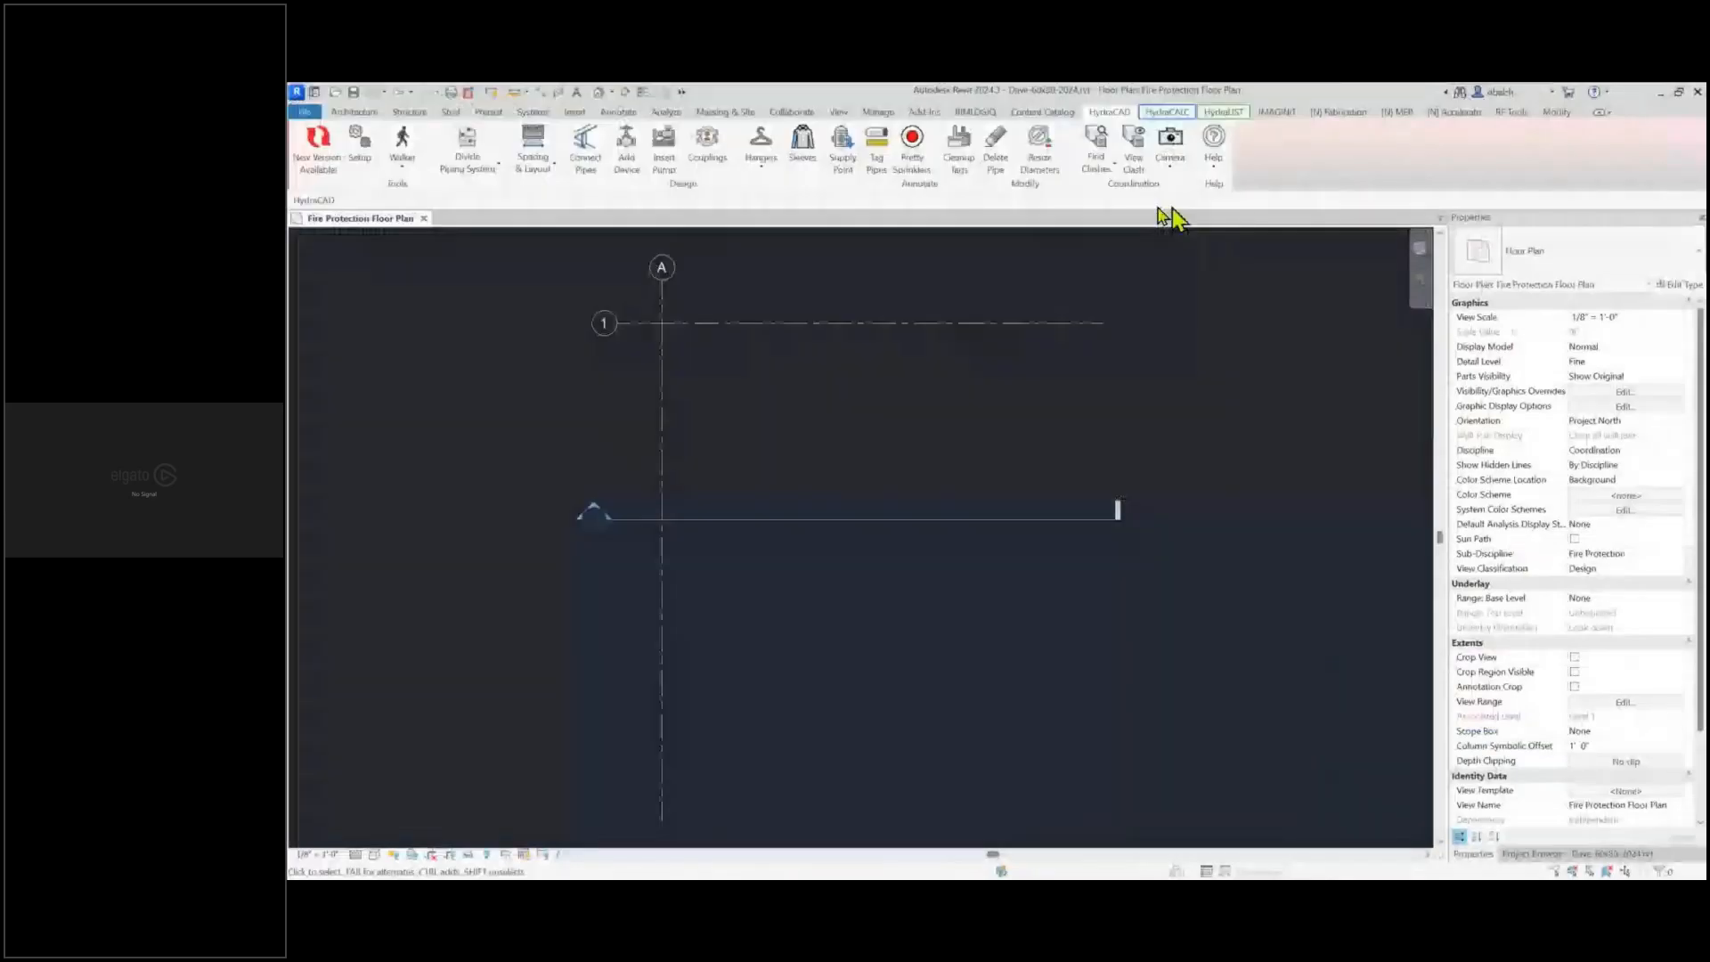
{"action": "left_click", "coordinate": [575, 111]}
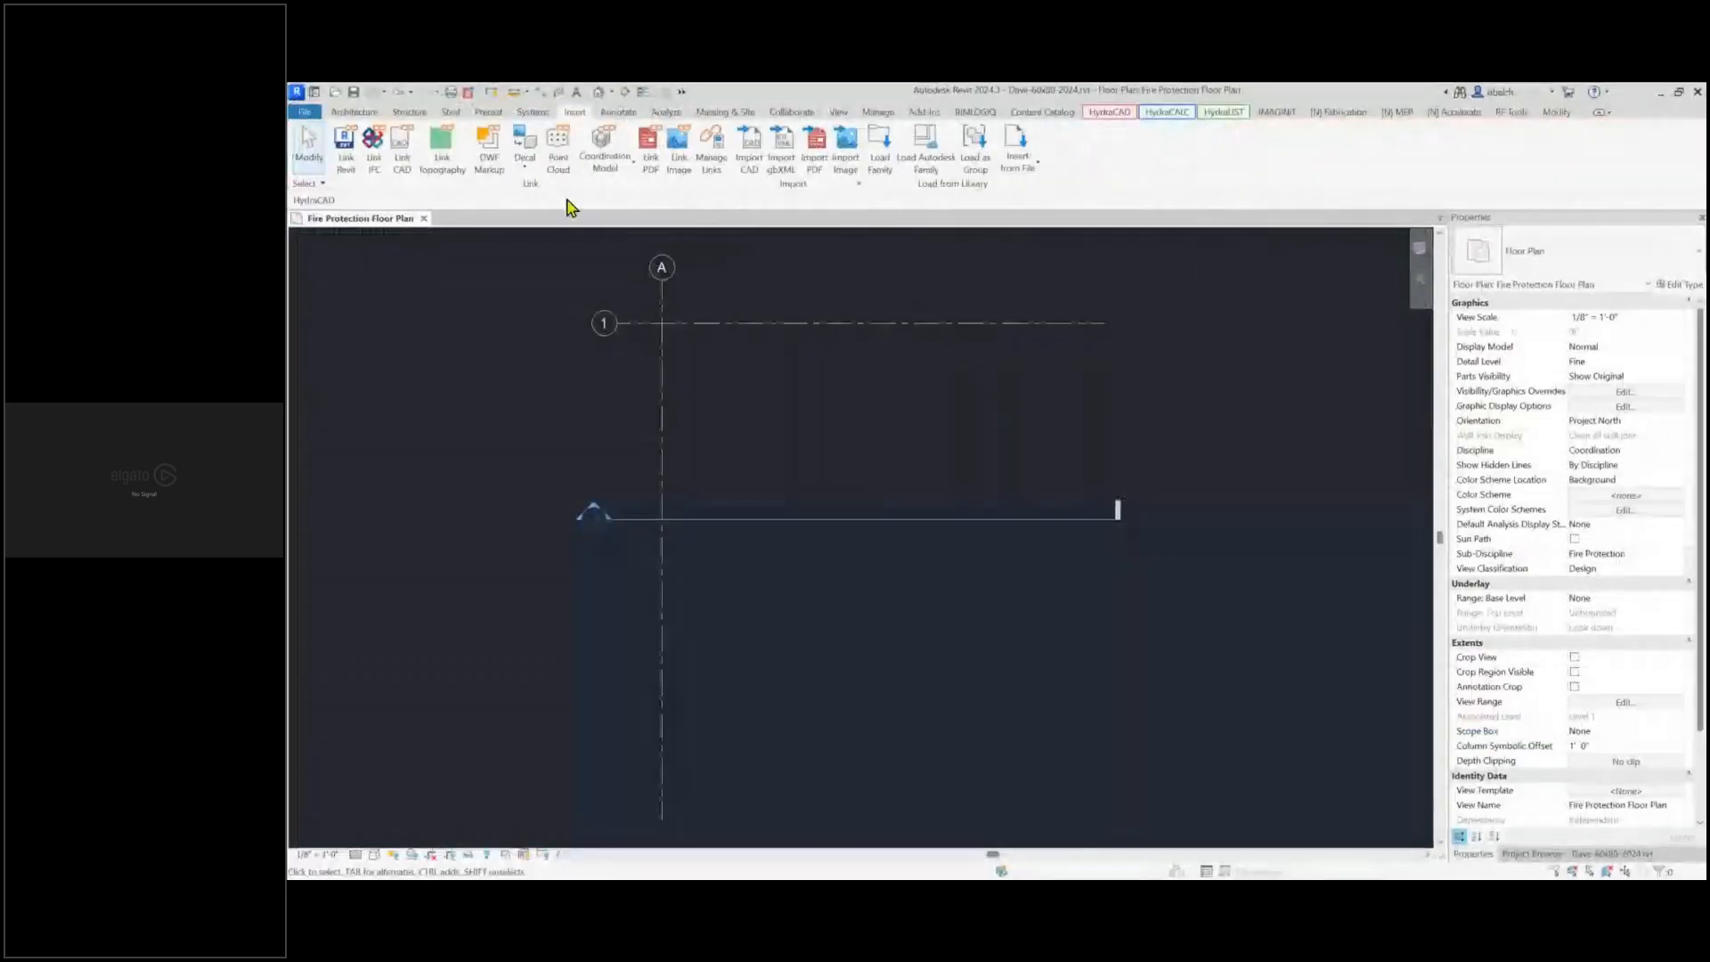
{"action": "left_click", "coordinate": [400, 162]}
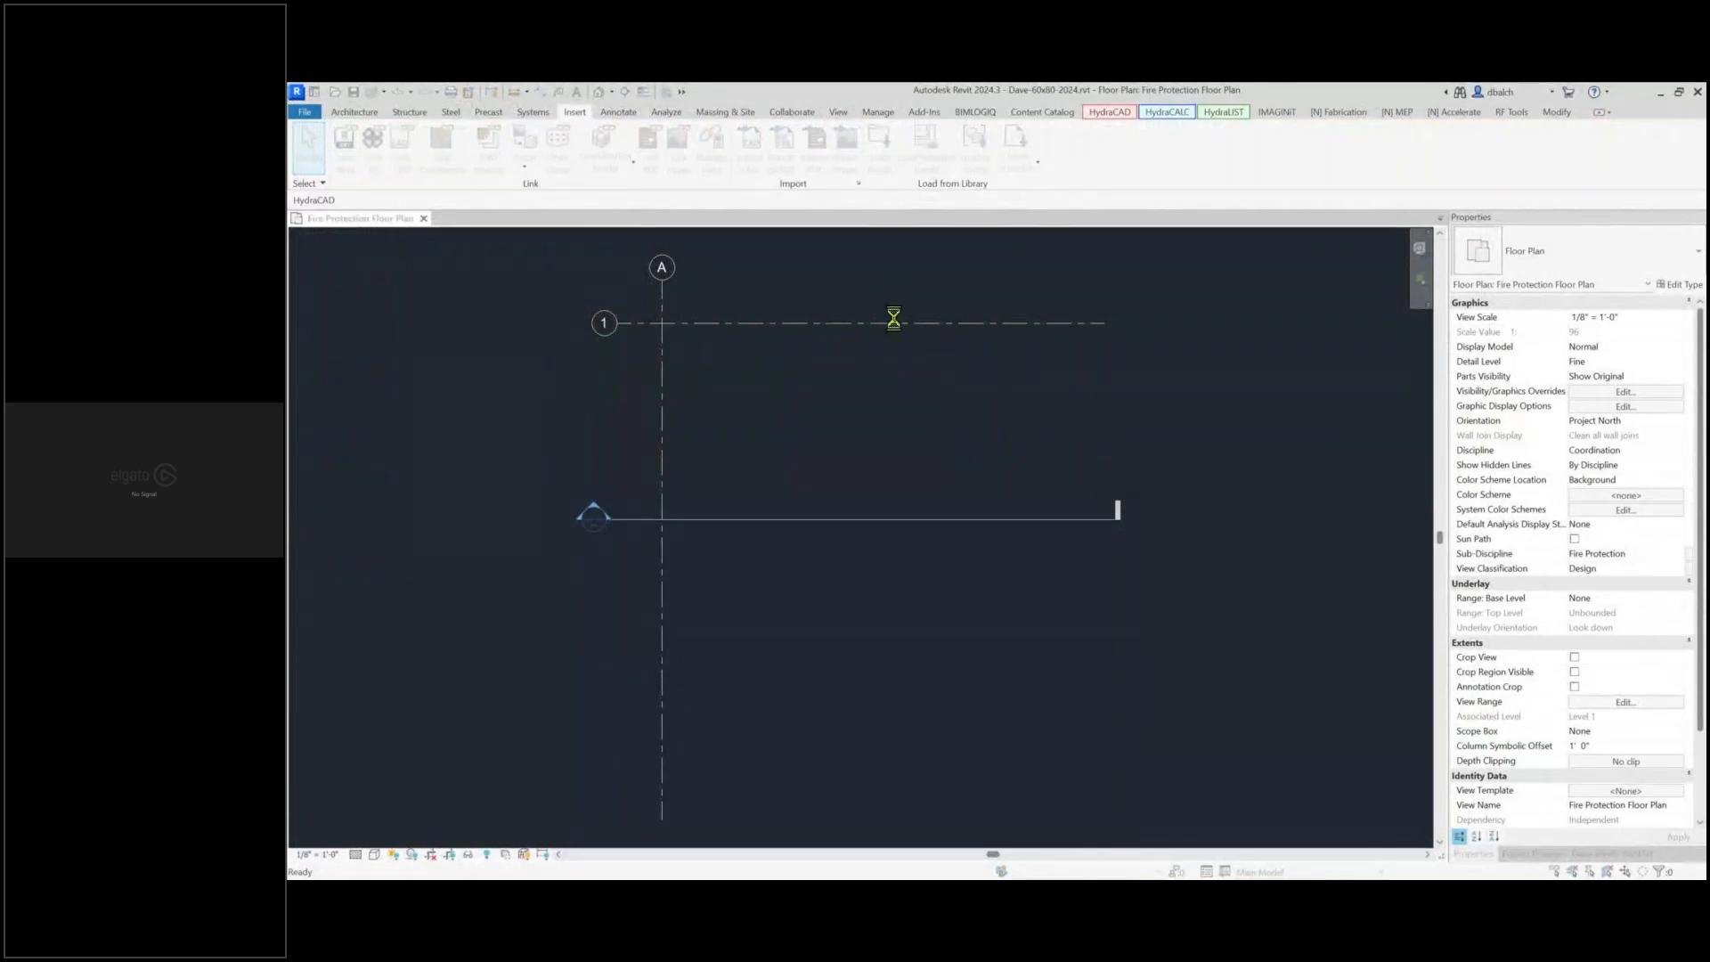
{"action": "left_click", "coordinate": [1684, 94]}
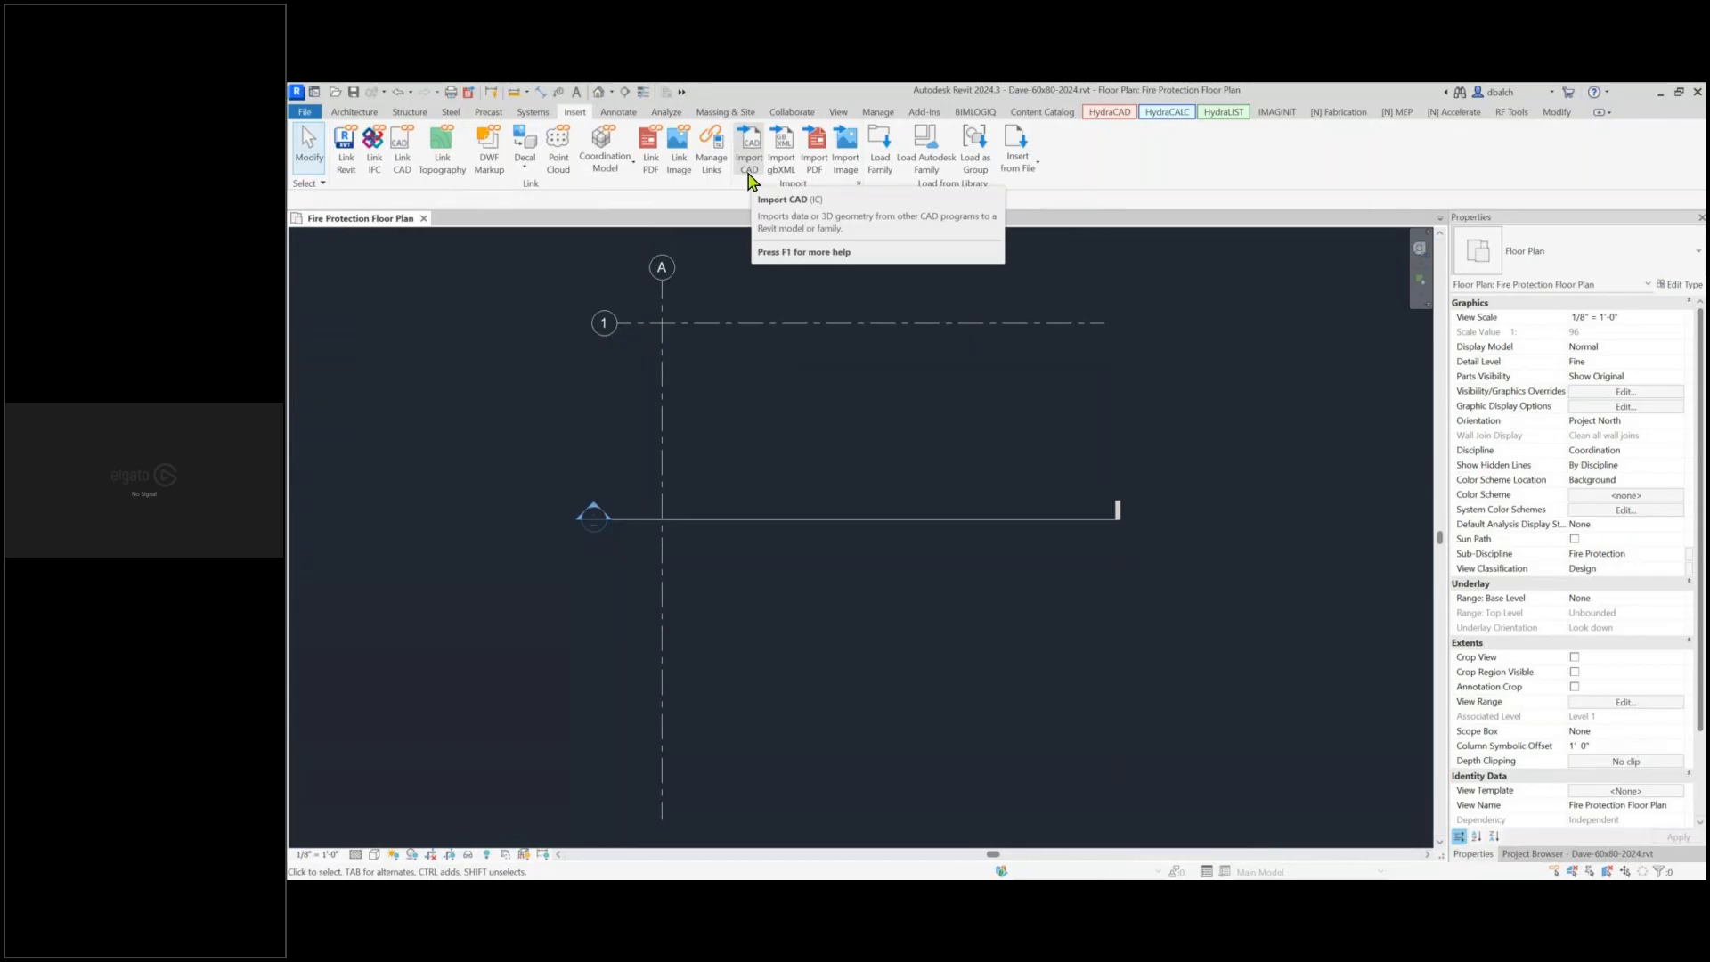
Start linking a CAD file and browse to the Acad Backgrounds folder inside Revit On-Line BASIC Training
{"action": "left_click", "coordinate": [401, 160]}
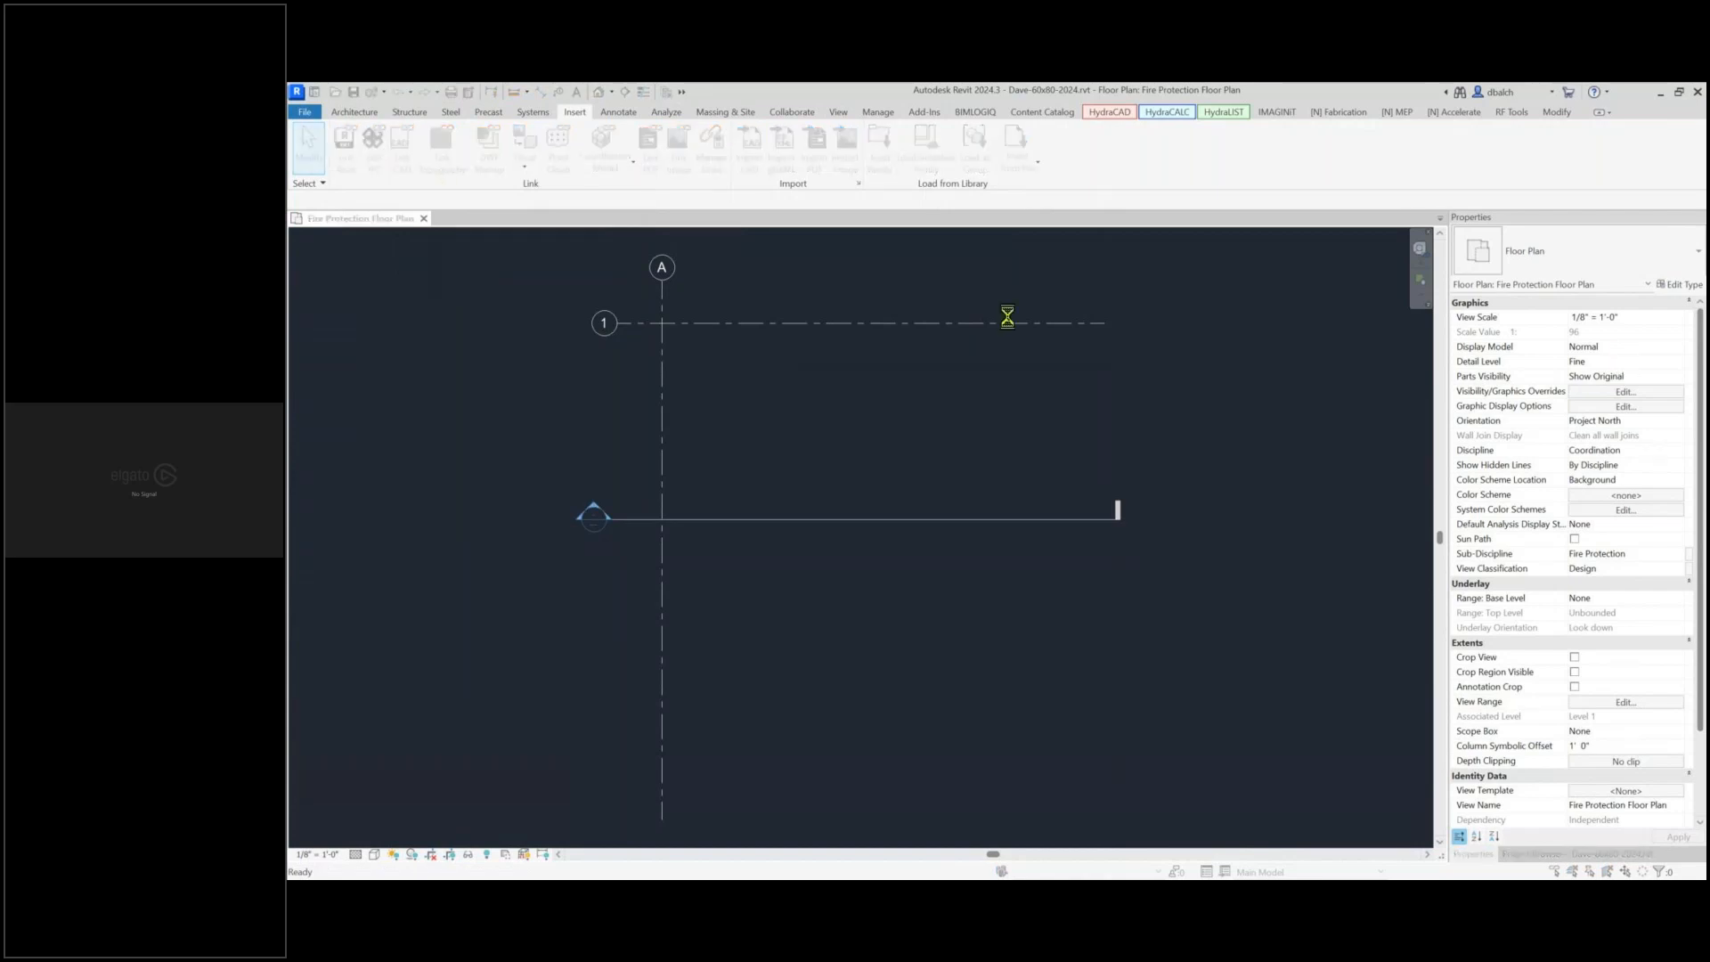
{"action": "left_click", "coordinate": [1327, 120]}
{"action": "left_click", "coordinate": [1327, 122]}
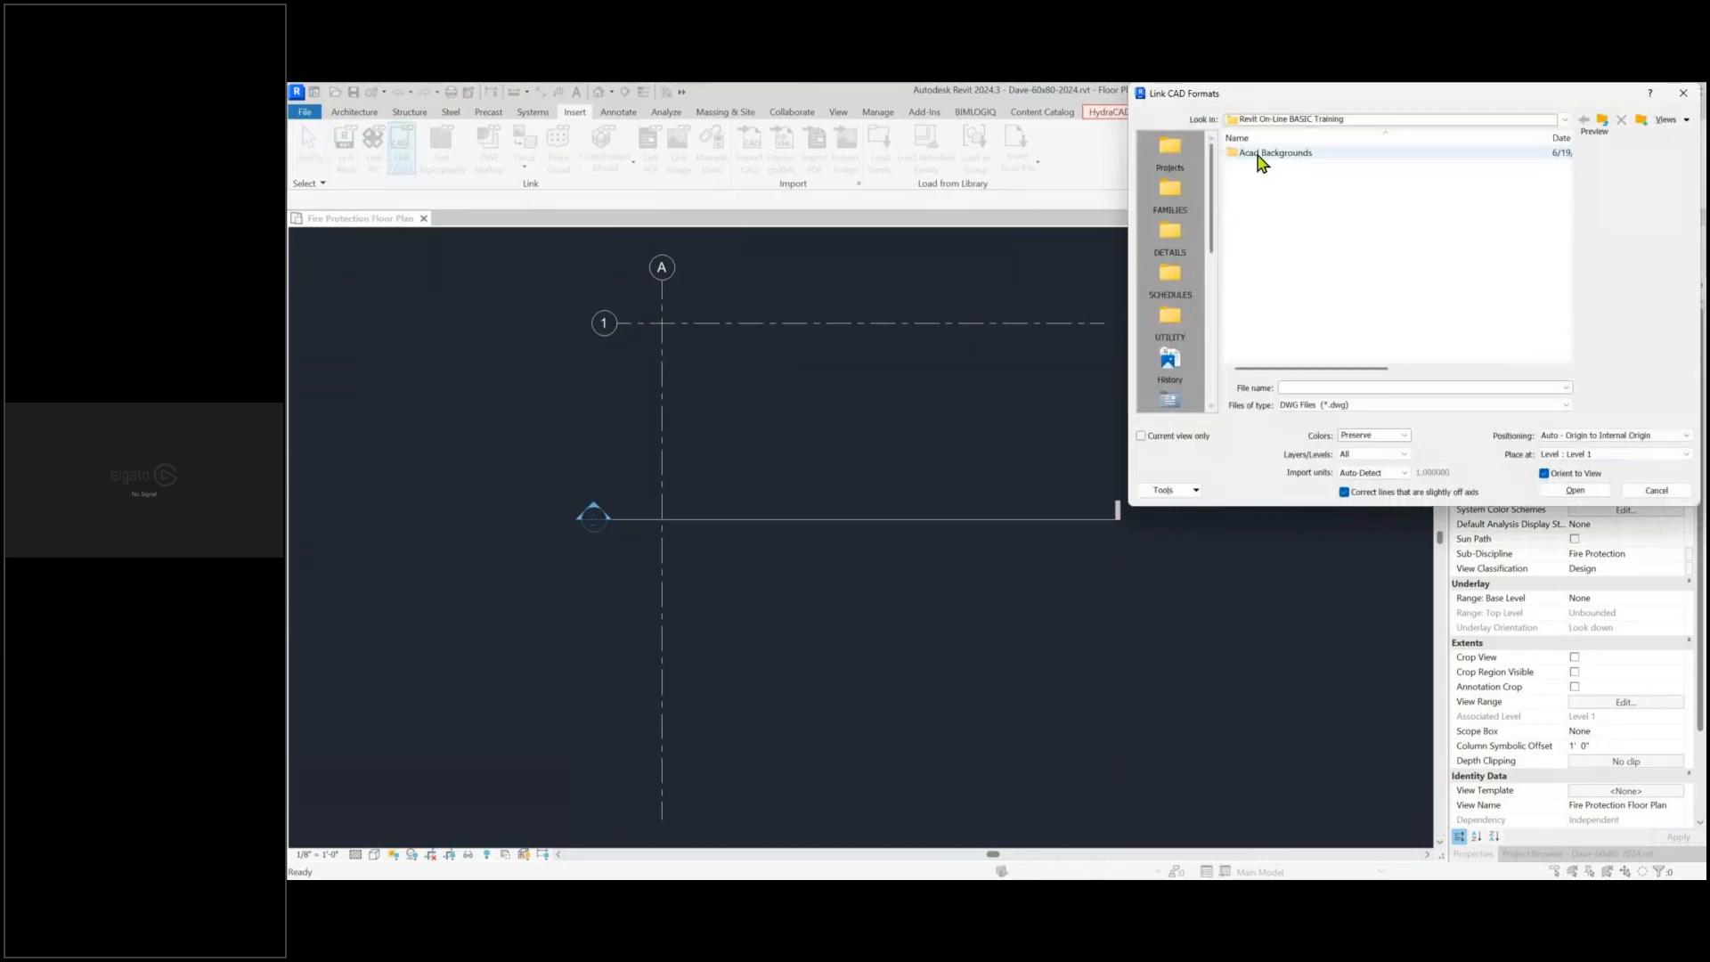
{"action": "double_click", "coordinate": [1258, 156]}
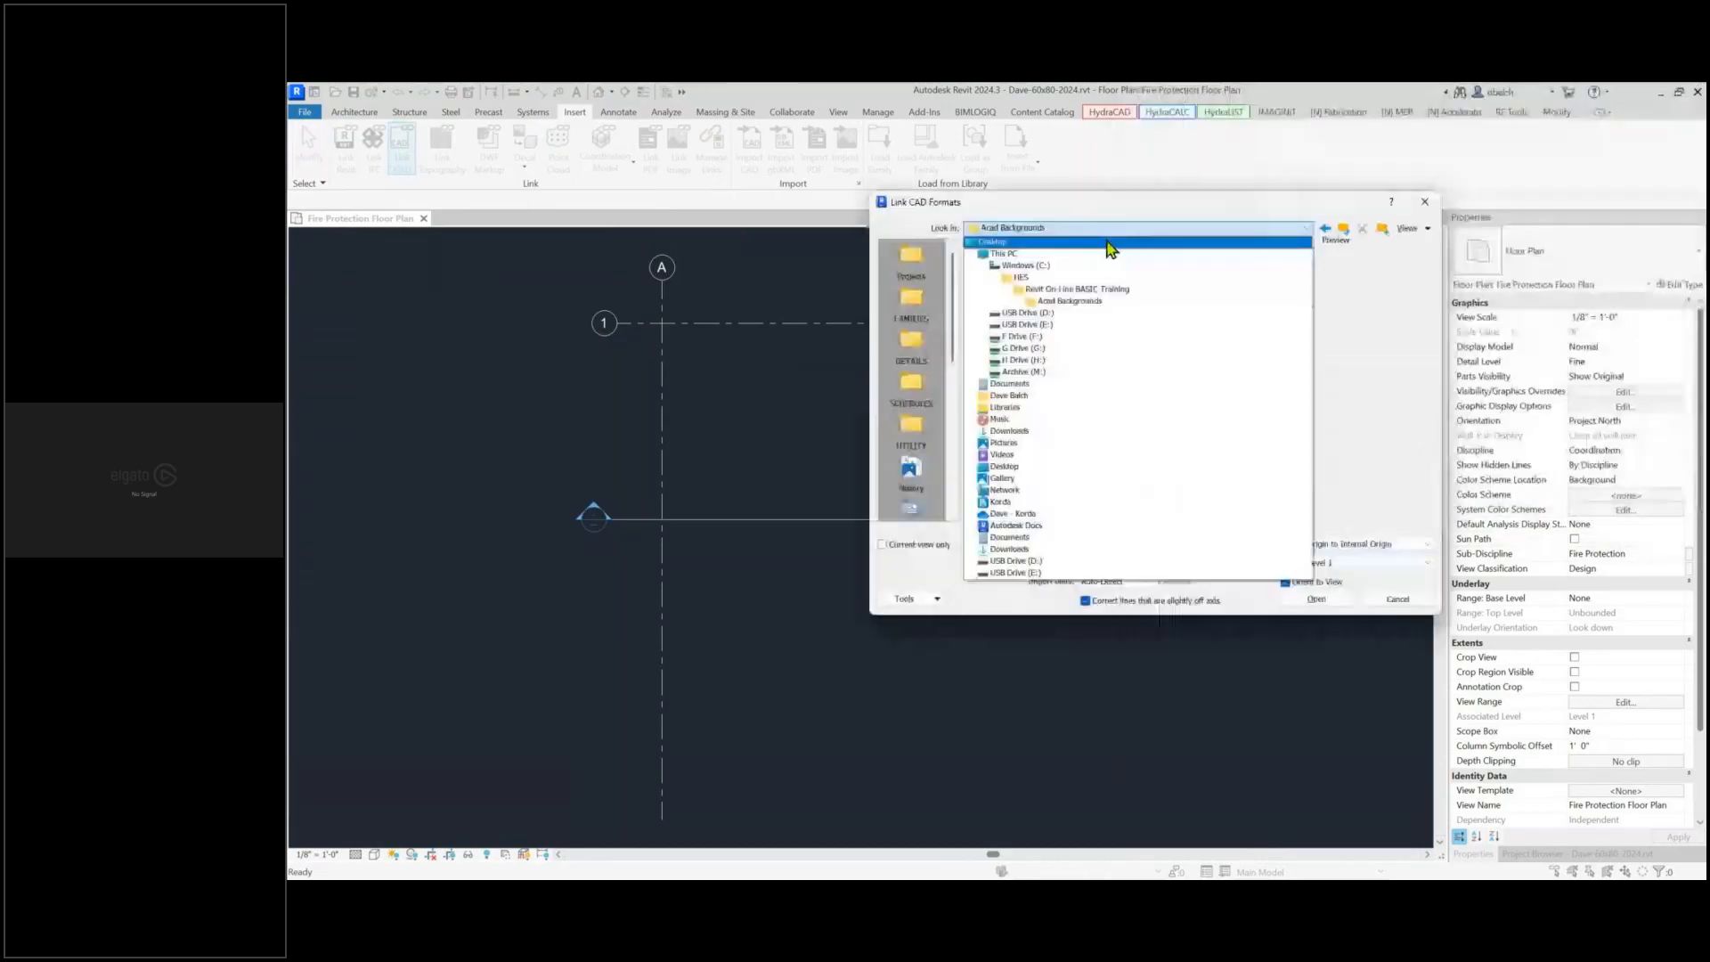
{"action": "left_click", "coordinate": [1118, 301]}
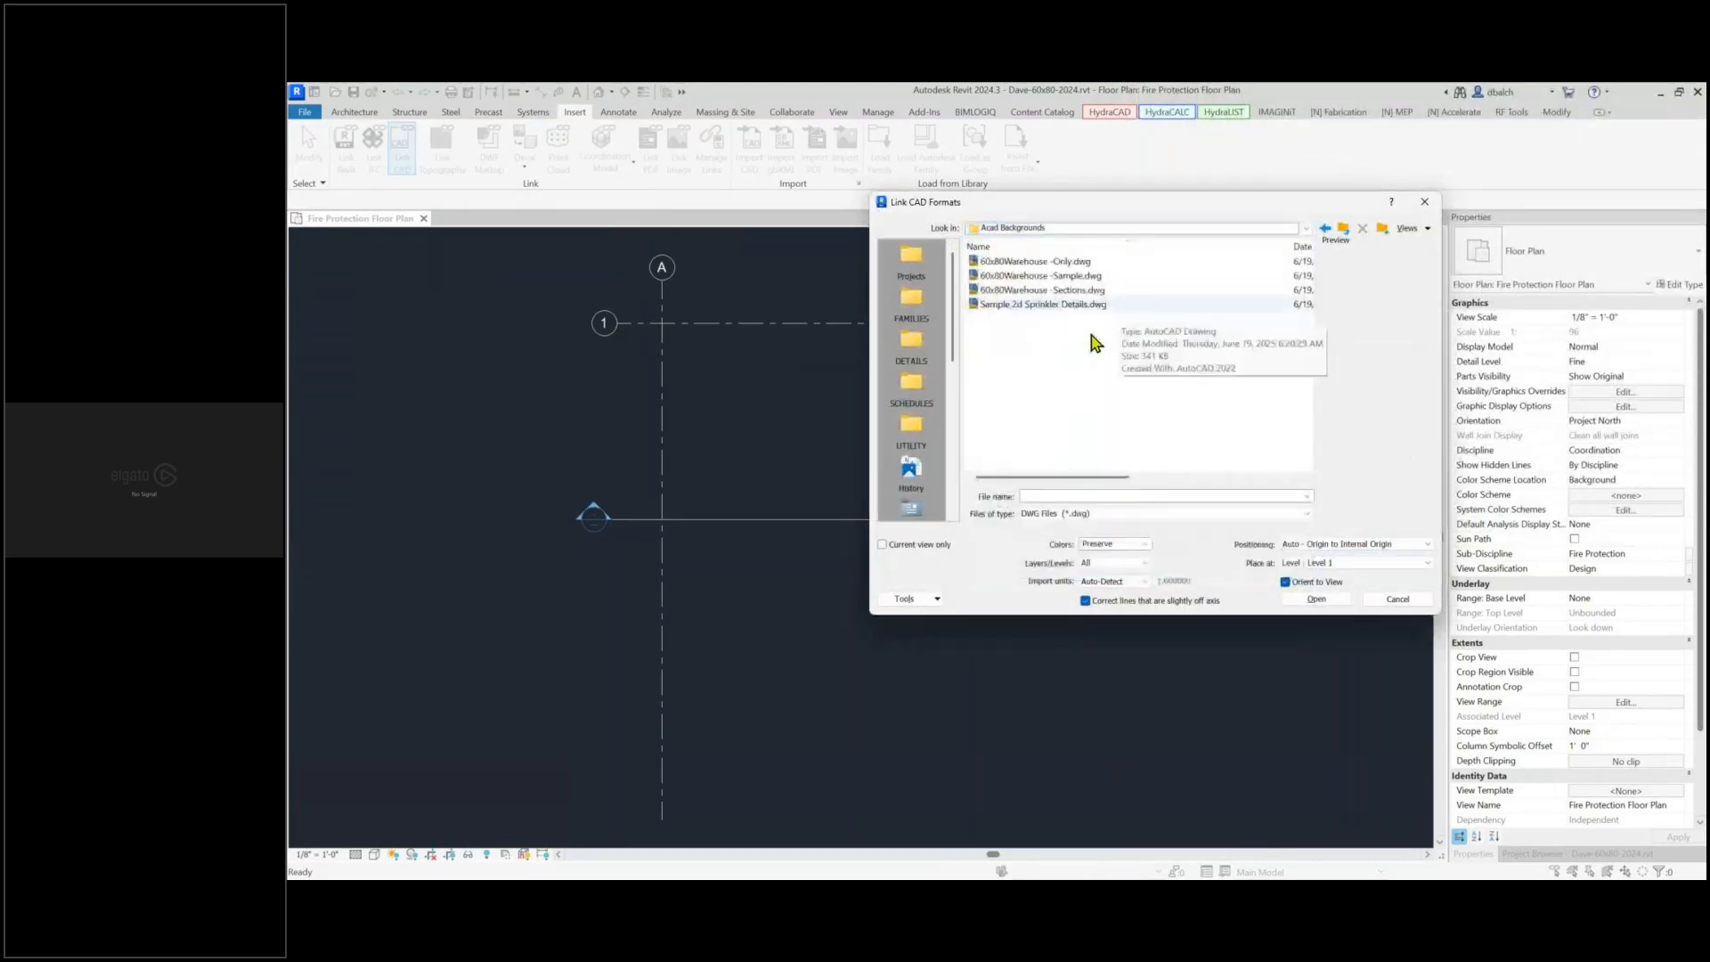
Link 60x80Warehouse -Only.dwg with Auto - Origin to Internal Origin positioning, placed at Level 1 and oriented to the view
{"action": "left_click", "coordinate": [1052, 263]}
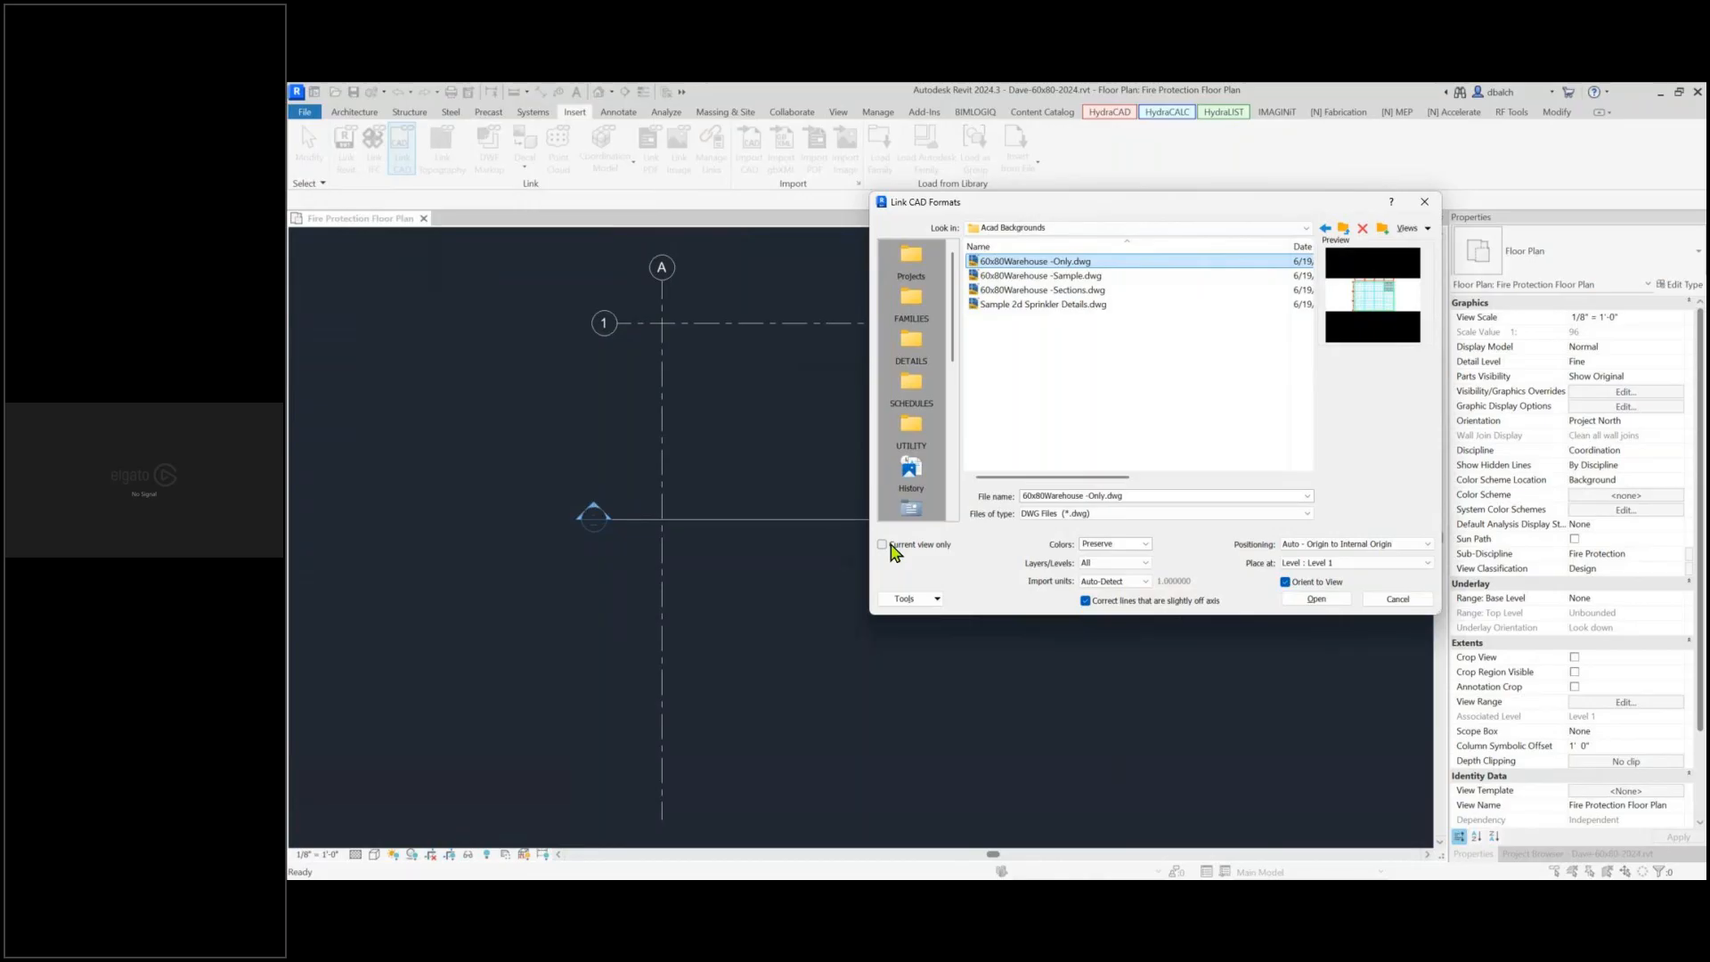
{"action": "left_click", "coordinate": [1340, 601]}
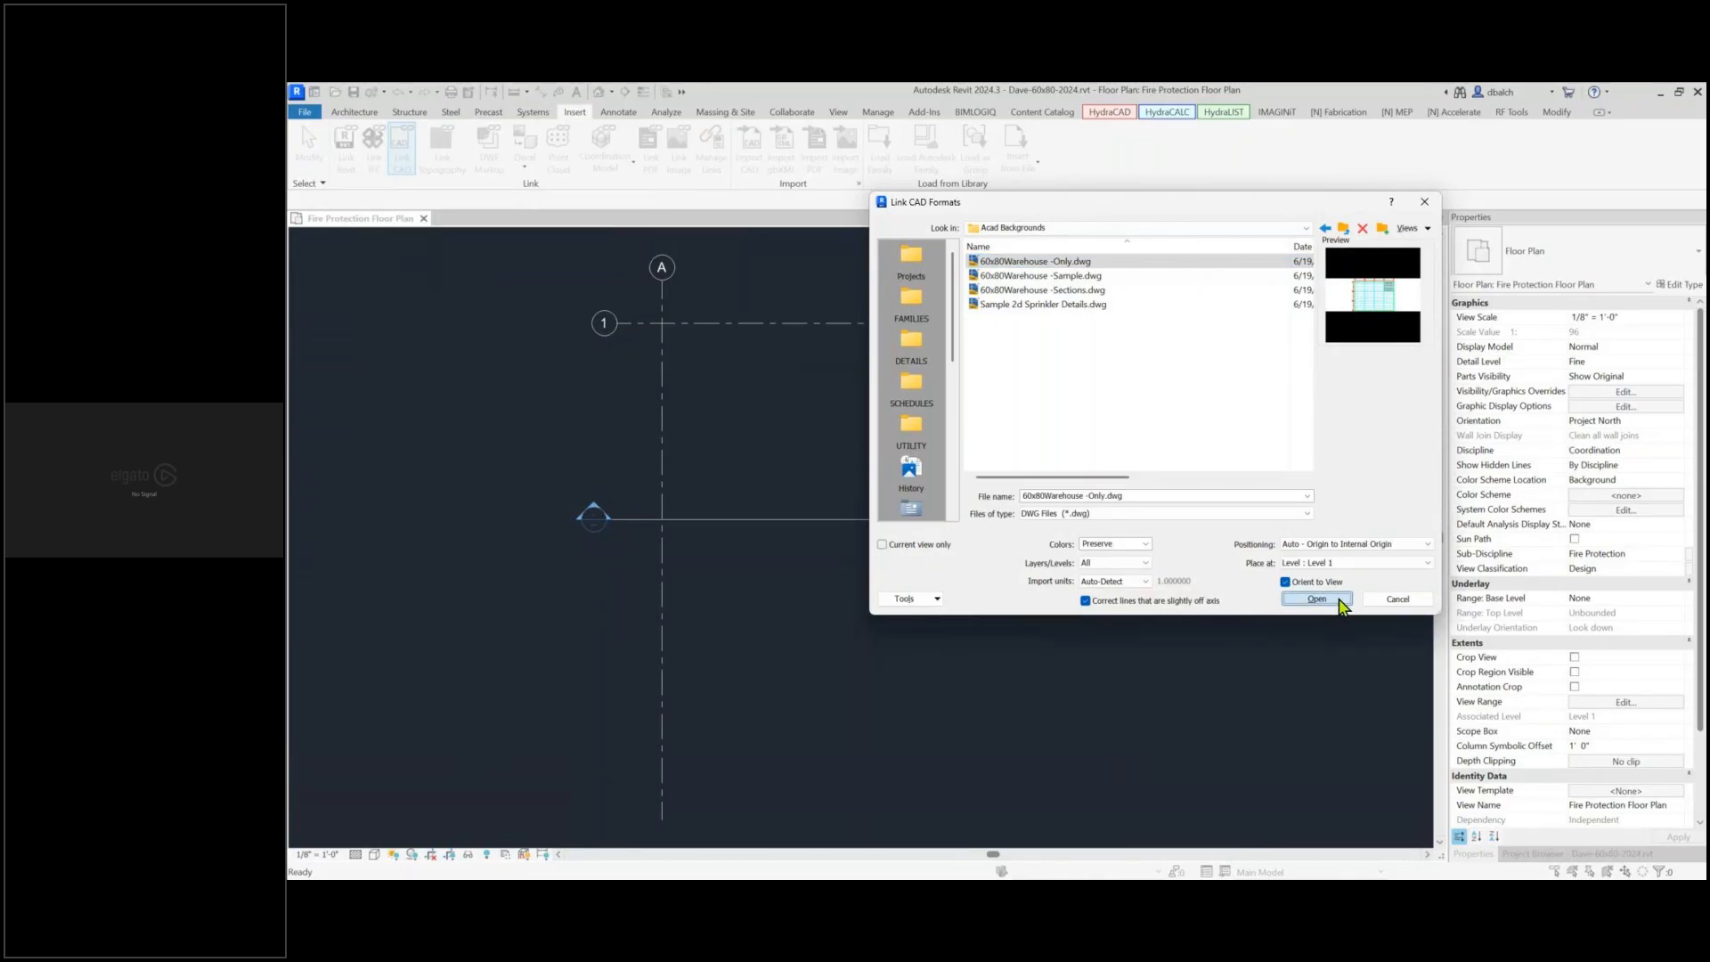
{"action": "left_click", "coordinate": [1317, 598]}
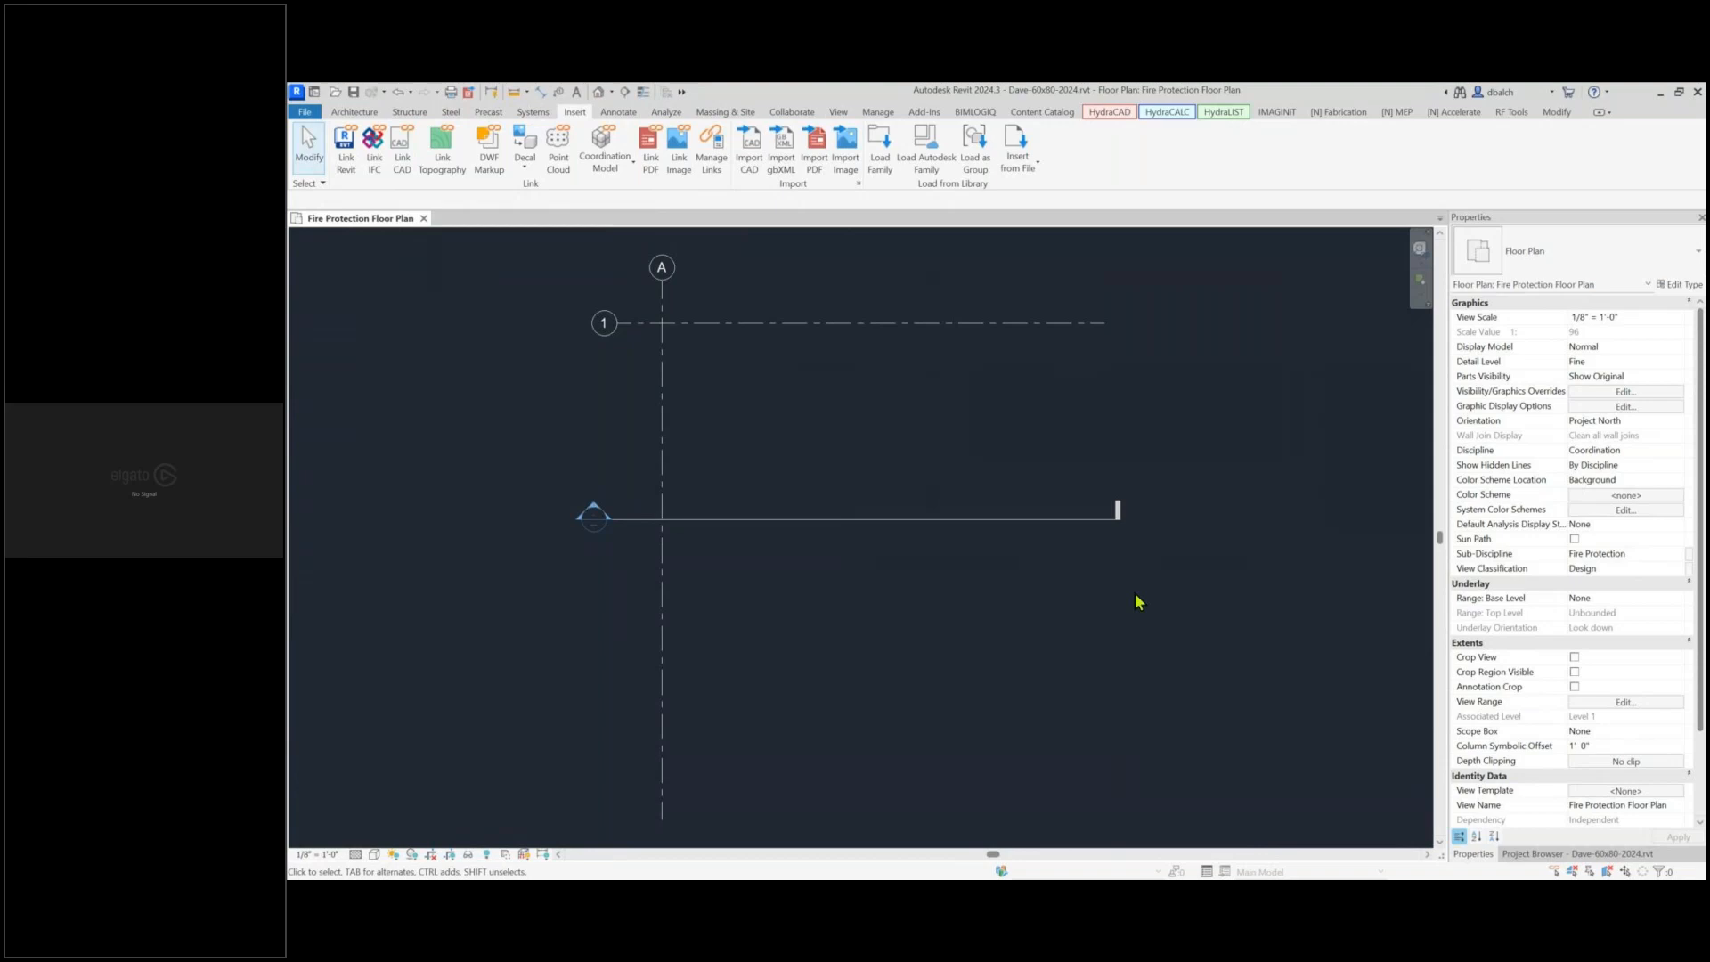
{"action": "middle_click_drag", "start_coordinate": [1107, 598], "coordinate": [1063, 588]}
{"action": "scroll", "coordinate": [1064, 588], "scroll_direction": "down", "scroll_amount": 3}
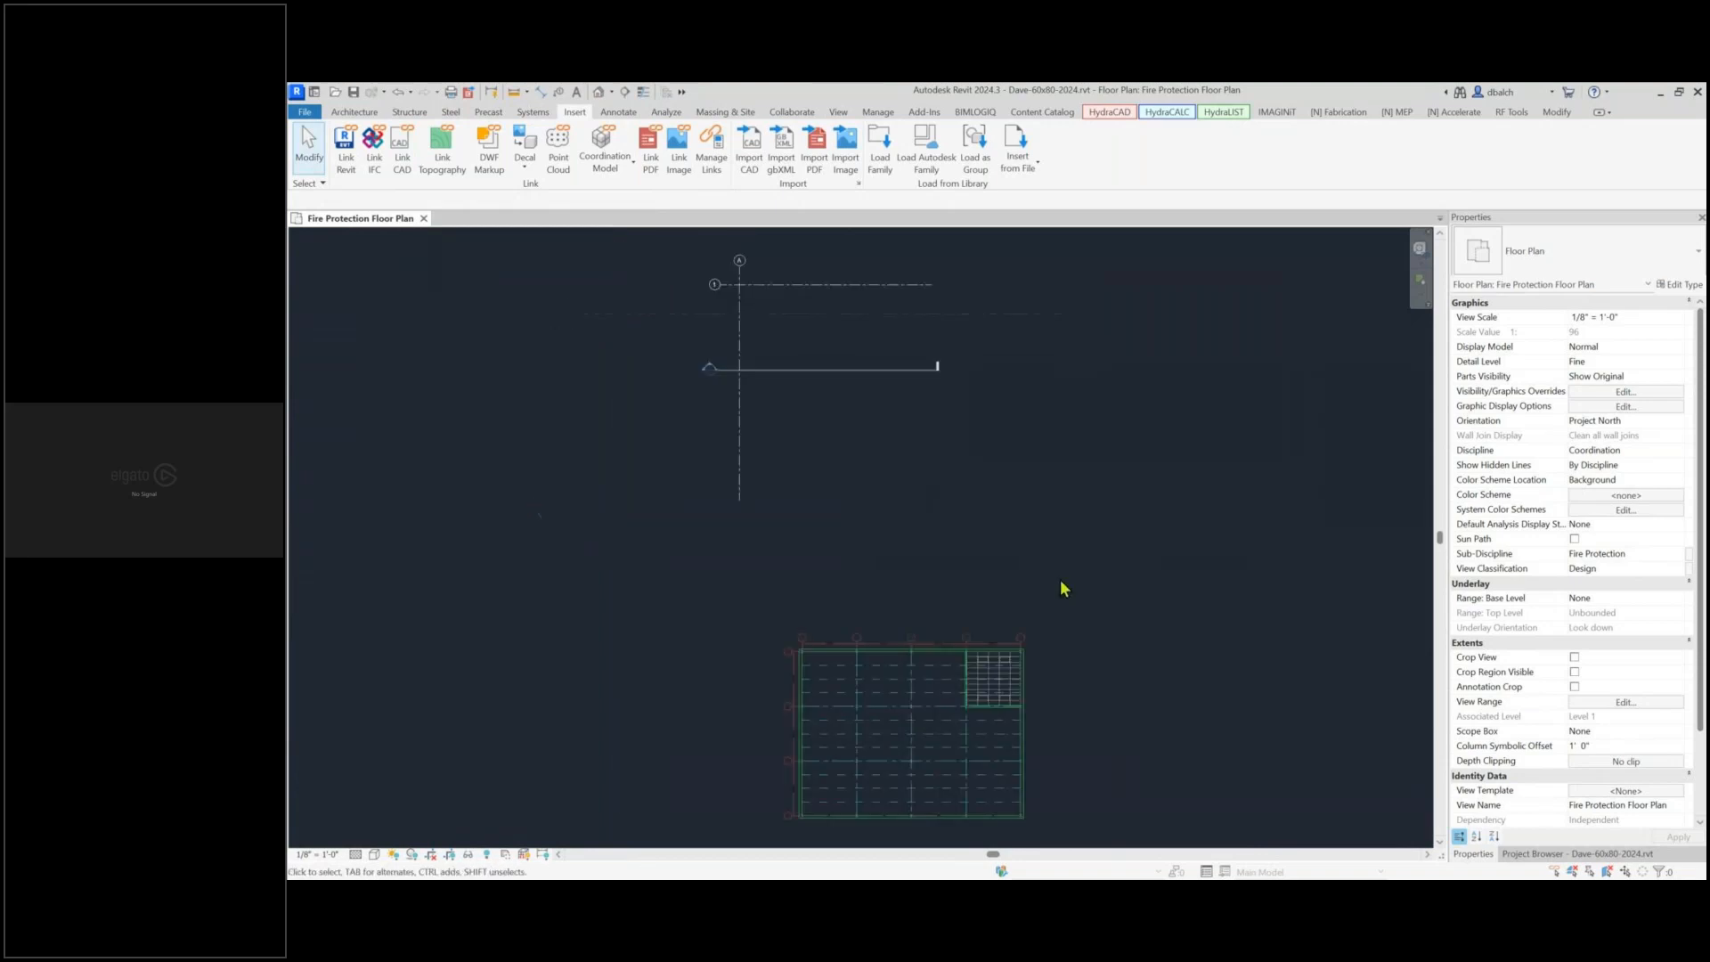
{"action": "scroll", "coordinate": [916, 429], "scroll_direction": "up", "scroll_amount": 4}
{"action": "middle_click_drag", "start_coordinate": [915, 426], "coordinate": [930, 589]}
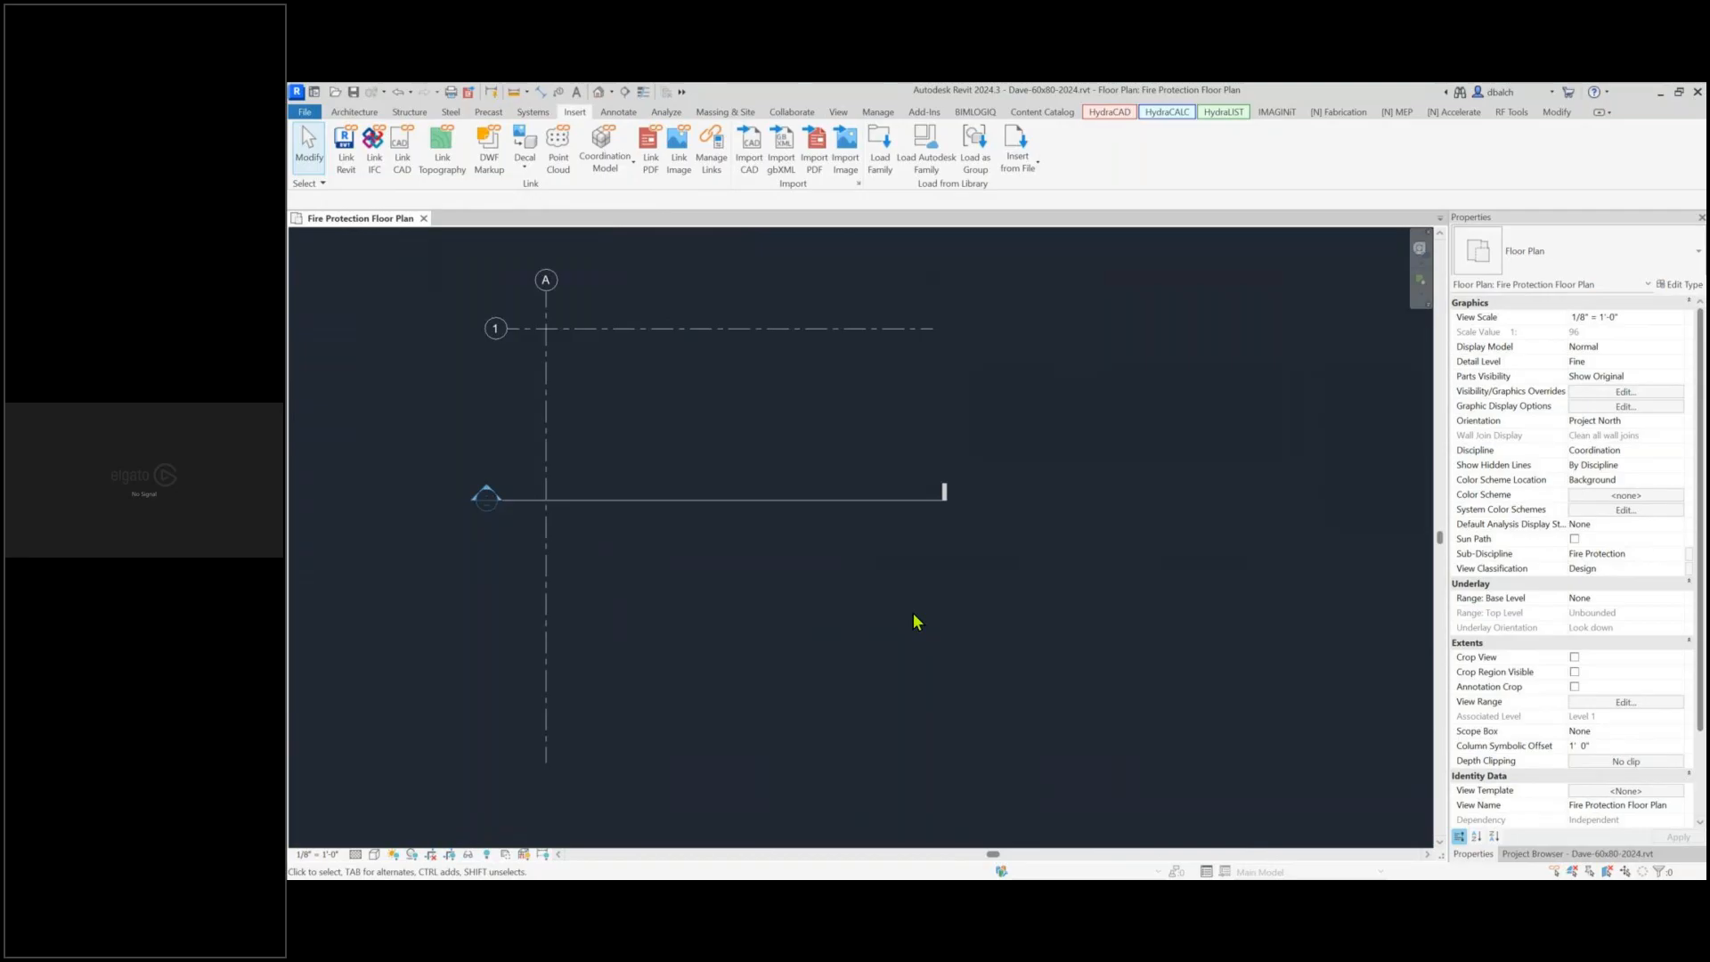
{"action": "middle_click", "coordinate": [912, 613]}
{"action": "middle_click", "coordinate": [912, 613]}
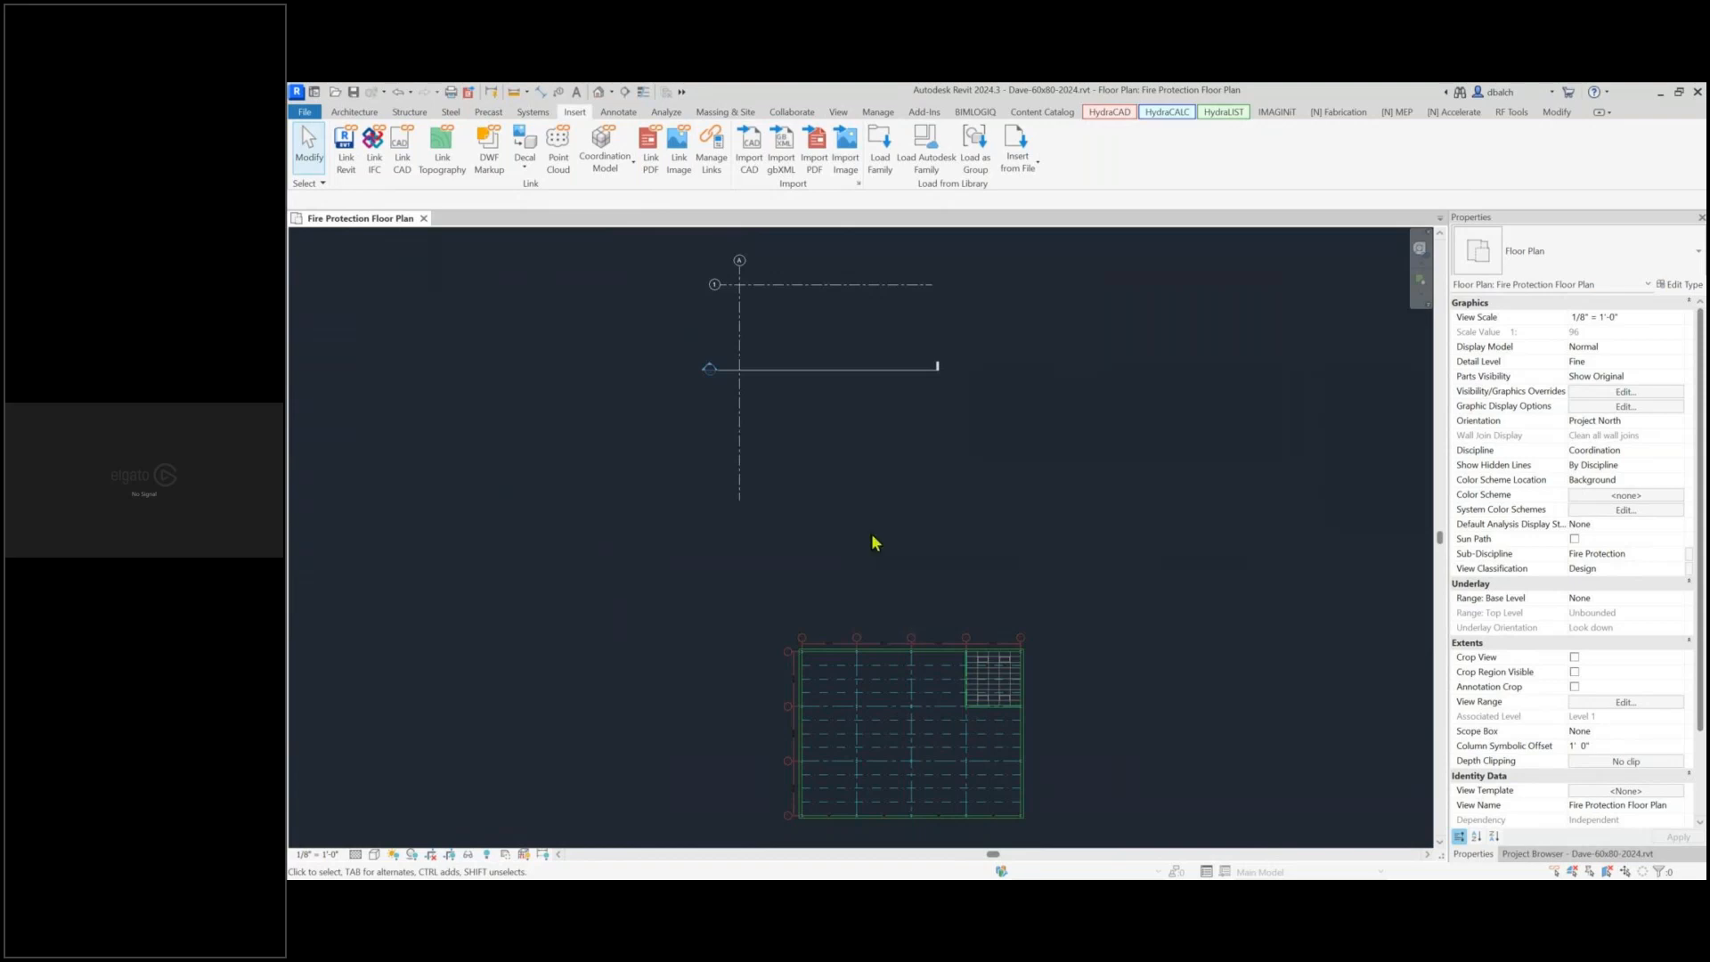
Move both grids and the section line together from the grid A/1 intersection to the linked warehouse's column point at A/4
{"action": "left_click_drag", "start_coordinate": [795, 411], "coordinate": [672, 259]}
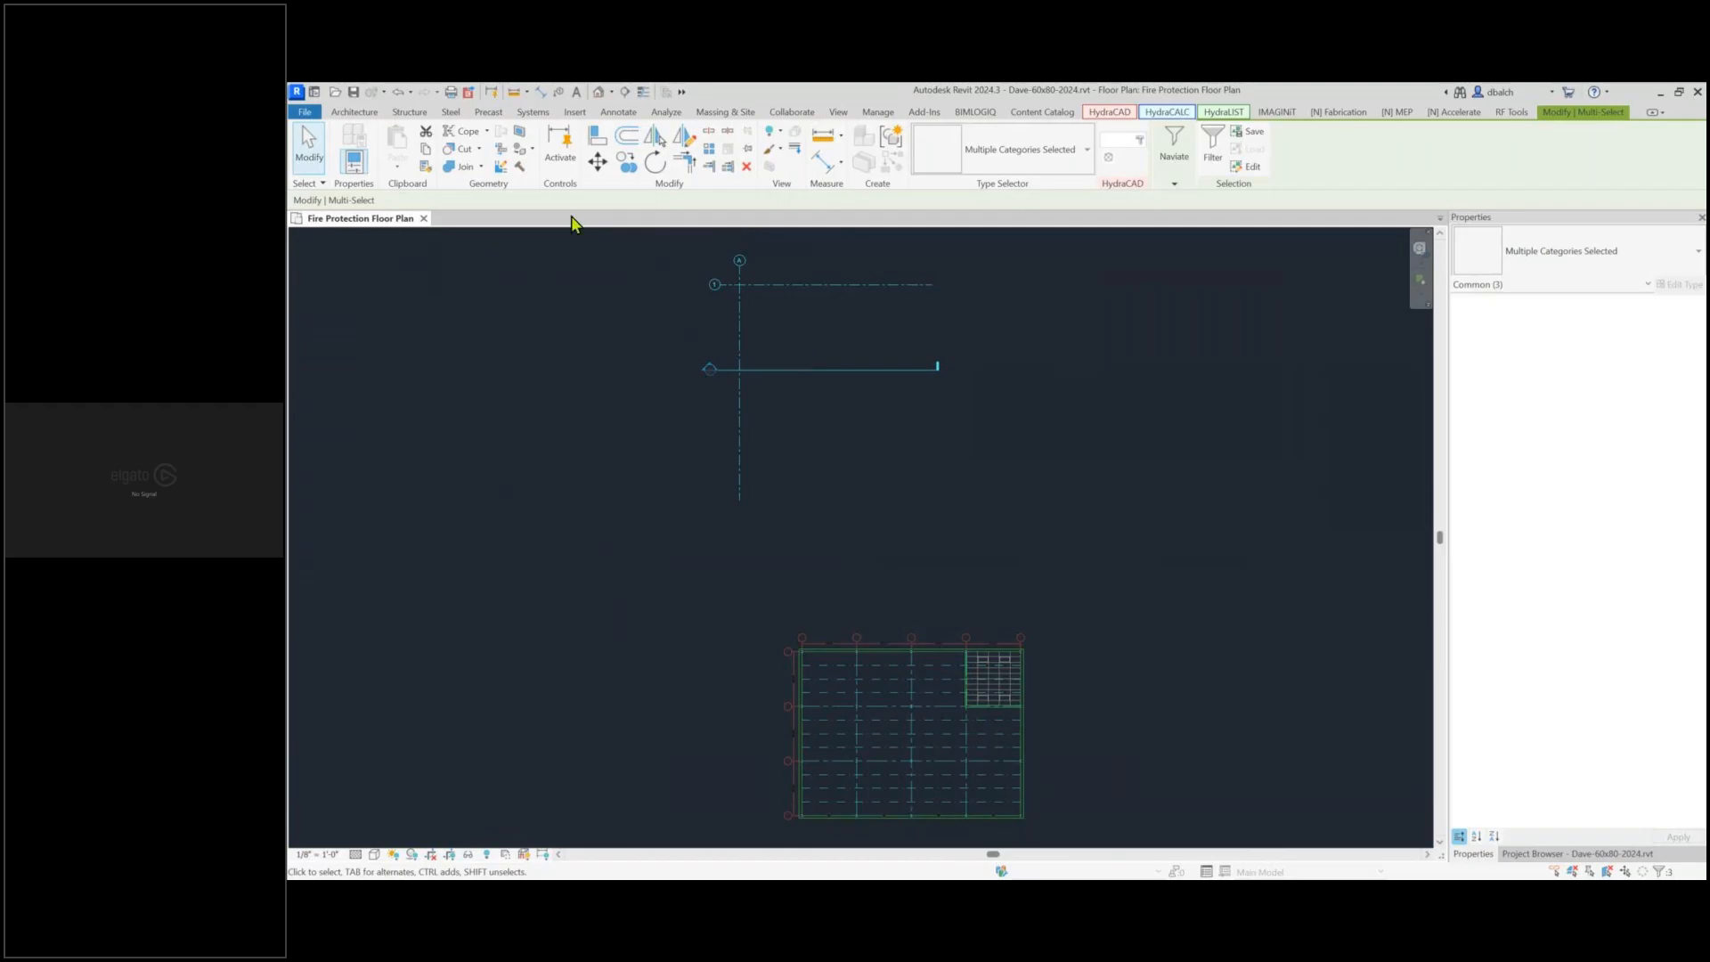
{"action": "left_click", "coordinate": [550, 424]}
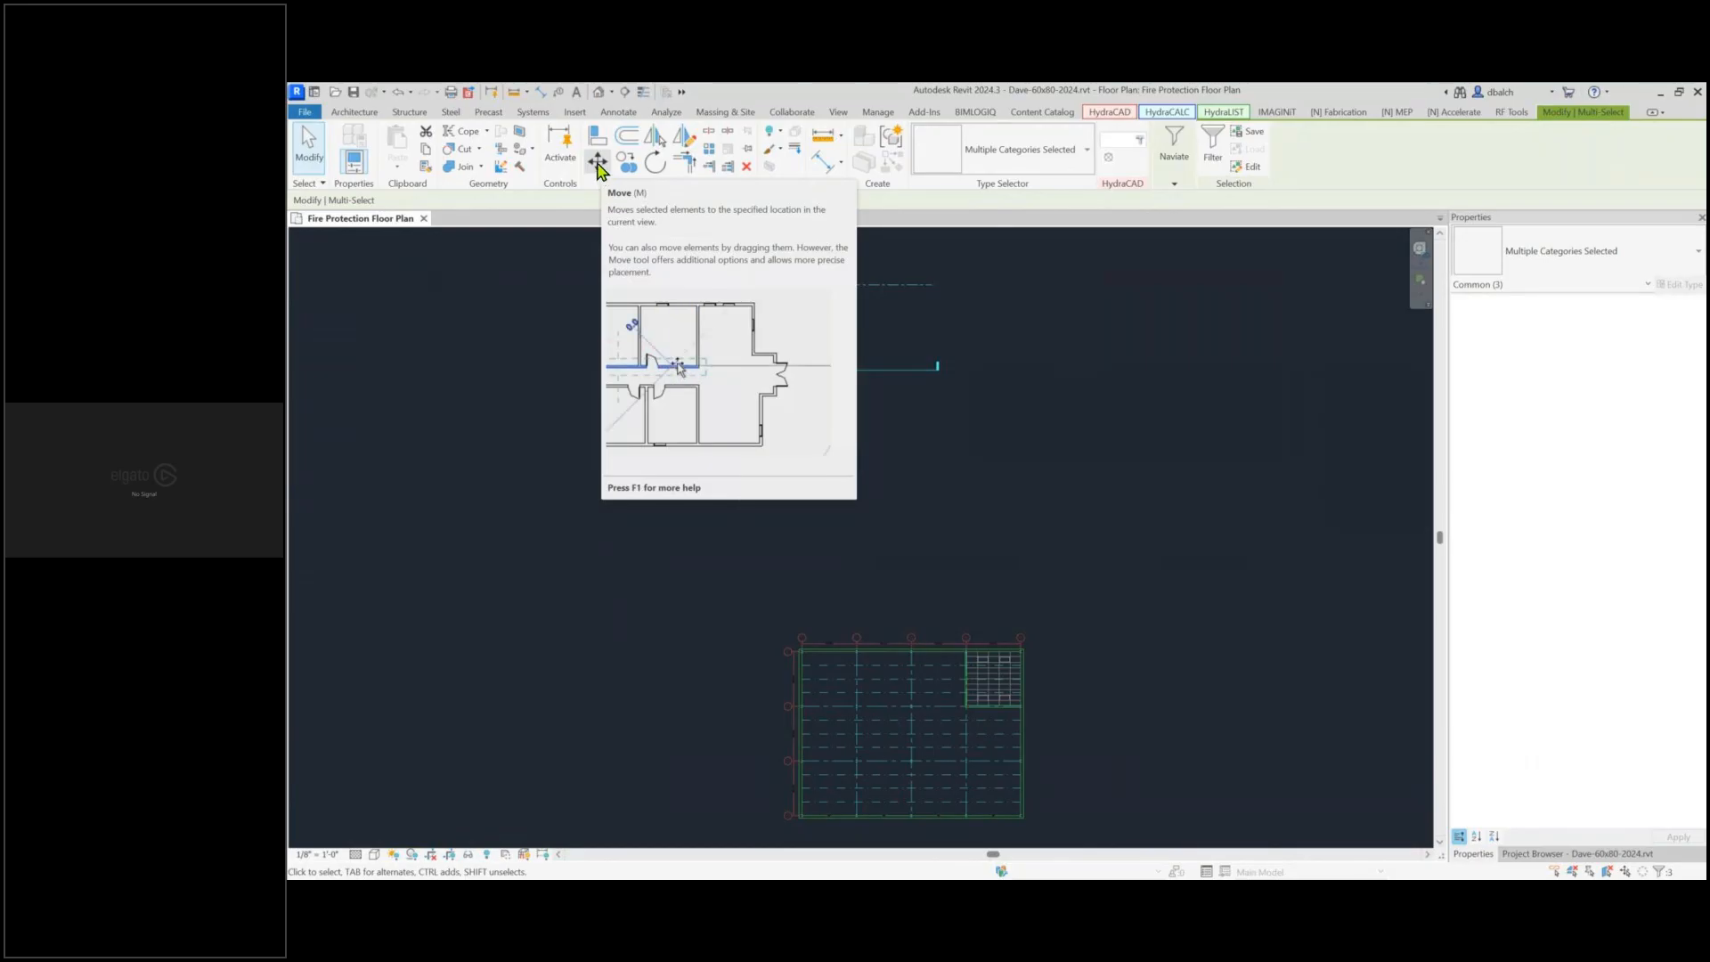
{"action": "left_click", "coordinate": [598, 164]}
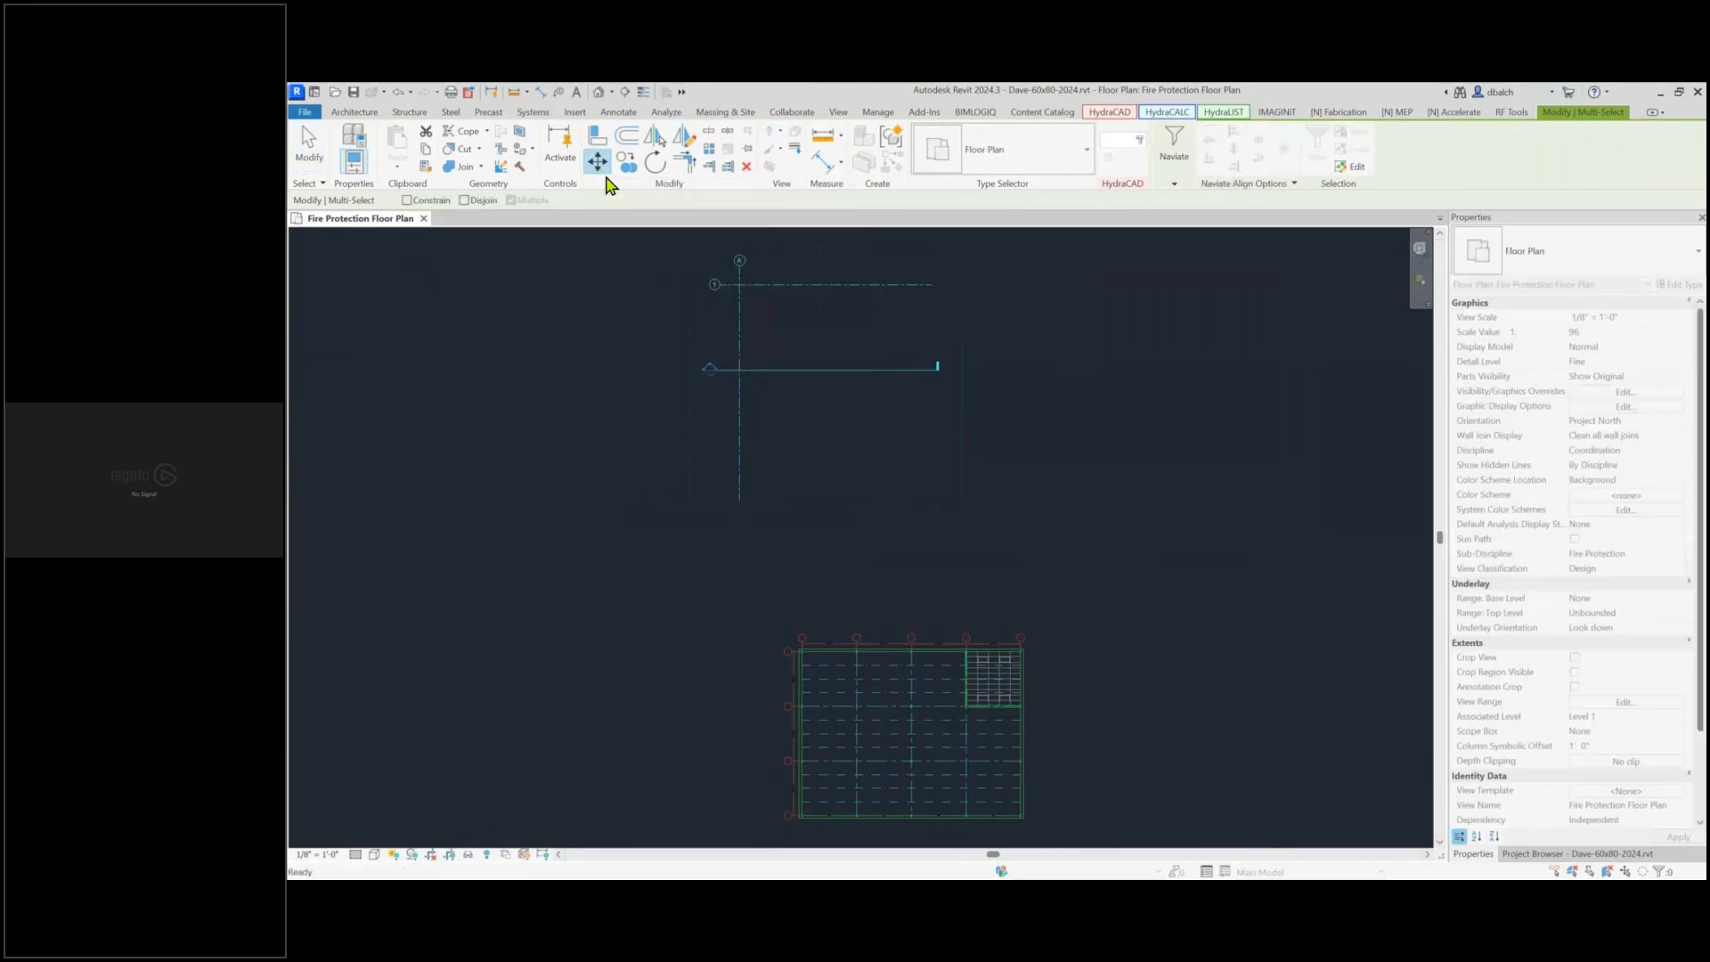
{"action": "scroll", "coordinate": [747, 283], "scroll_direction": "up", "scroll_amount": 4}
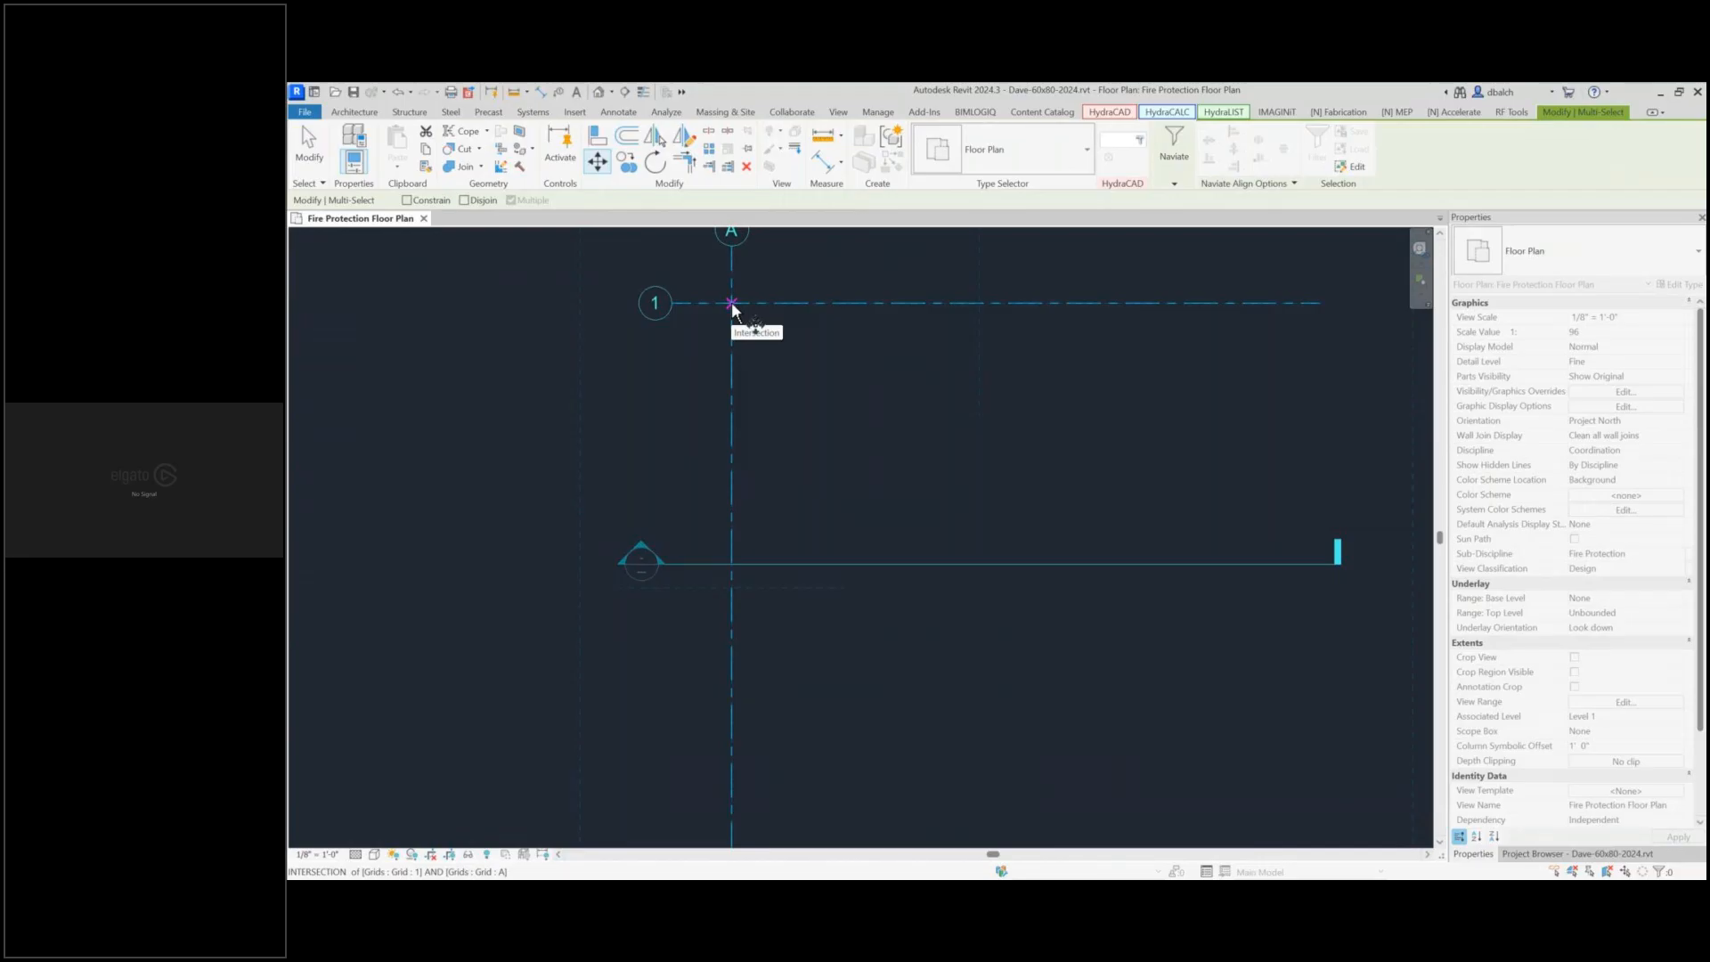
{"action": "left_click", "coordinate": [731, 303]}
{"action": "scroll", "coordinate": [789, 436], "scroll_direction": "down", "scroll_amount": 2}
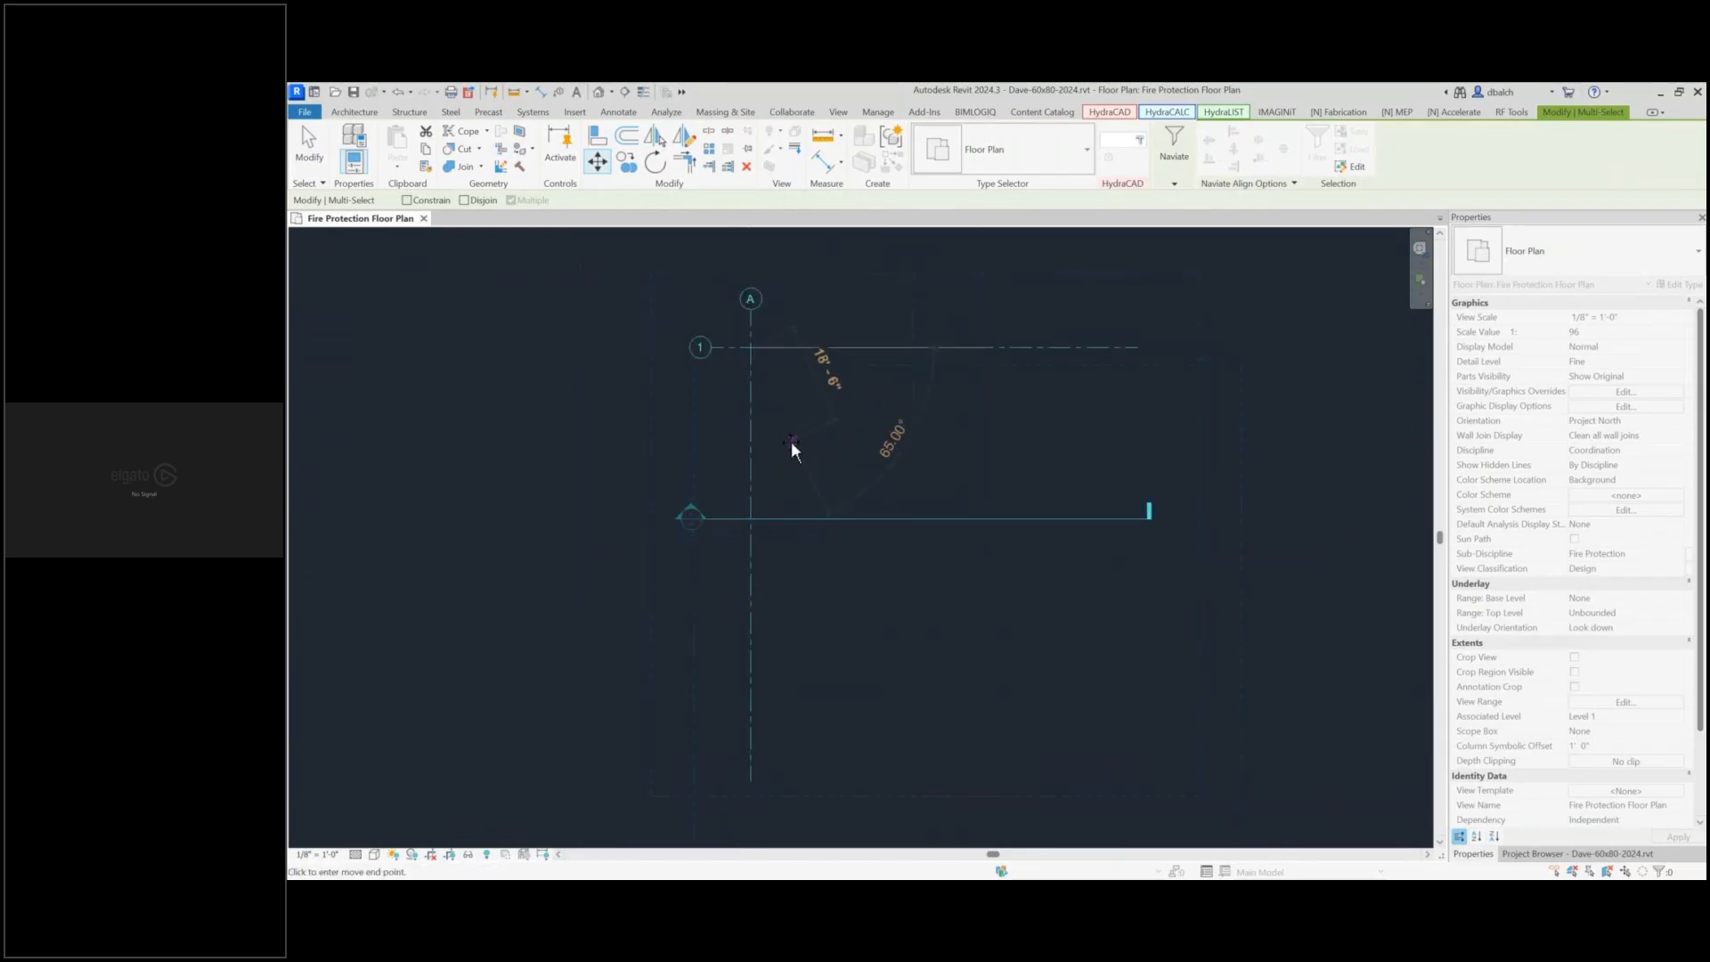
{"action": "scroll", "coordinate": [791, 441], "scroll_direction": "down", "scroll_amount": 2}
{"action": "middle_click_drag", "start_coordinate": [844, 534], "coordinate": [787, 344]}
{"action": "scroll", "coordinate": [793, 695], "scroll_direction": "up", "scroll_amount": 6}
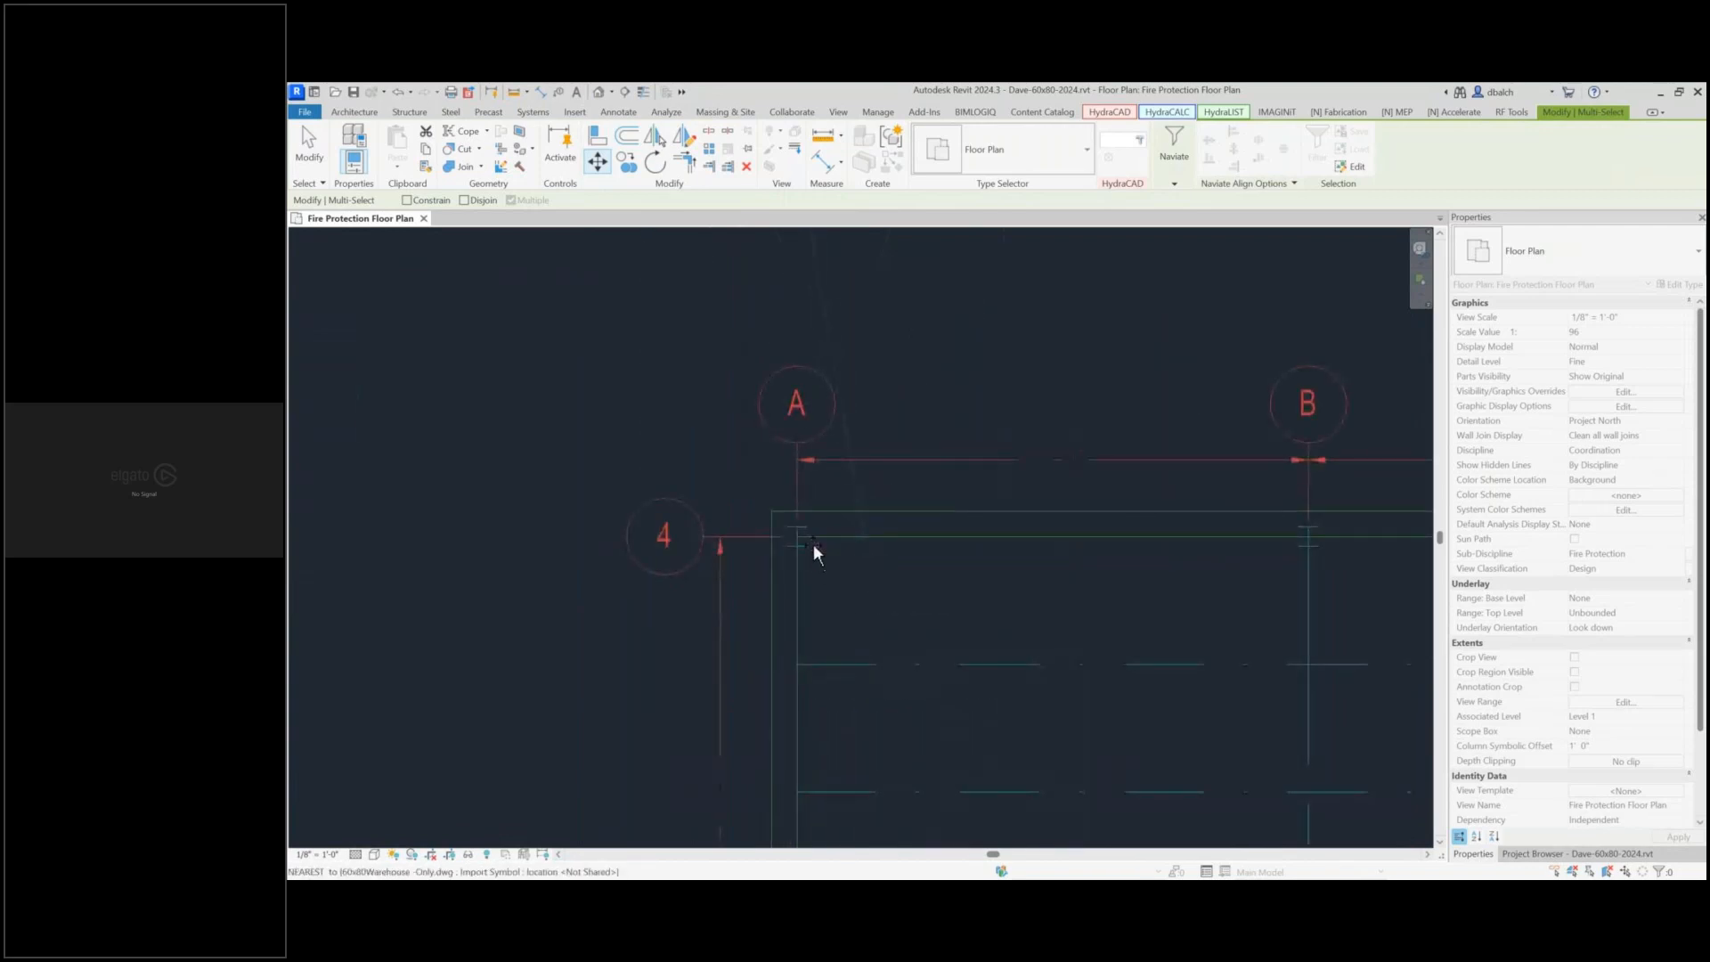
{"action": "scroll", "coordinate": [784, 545], "scroll_direction": "up", "scroll_amount": 3}
{"action": "scroll", "coordinate": [784, 539], "scroll_direction": "up", "scroll_amount": 3}
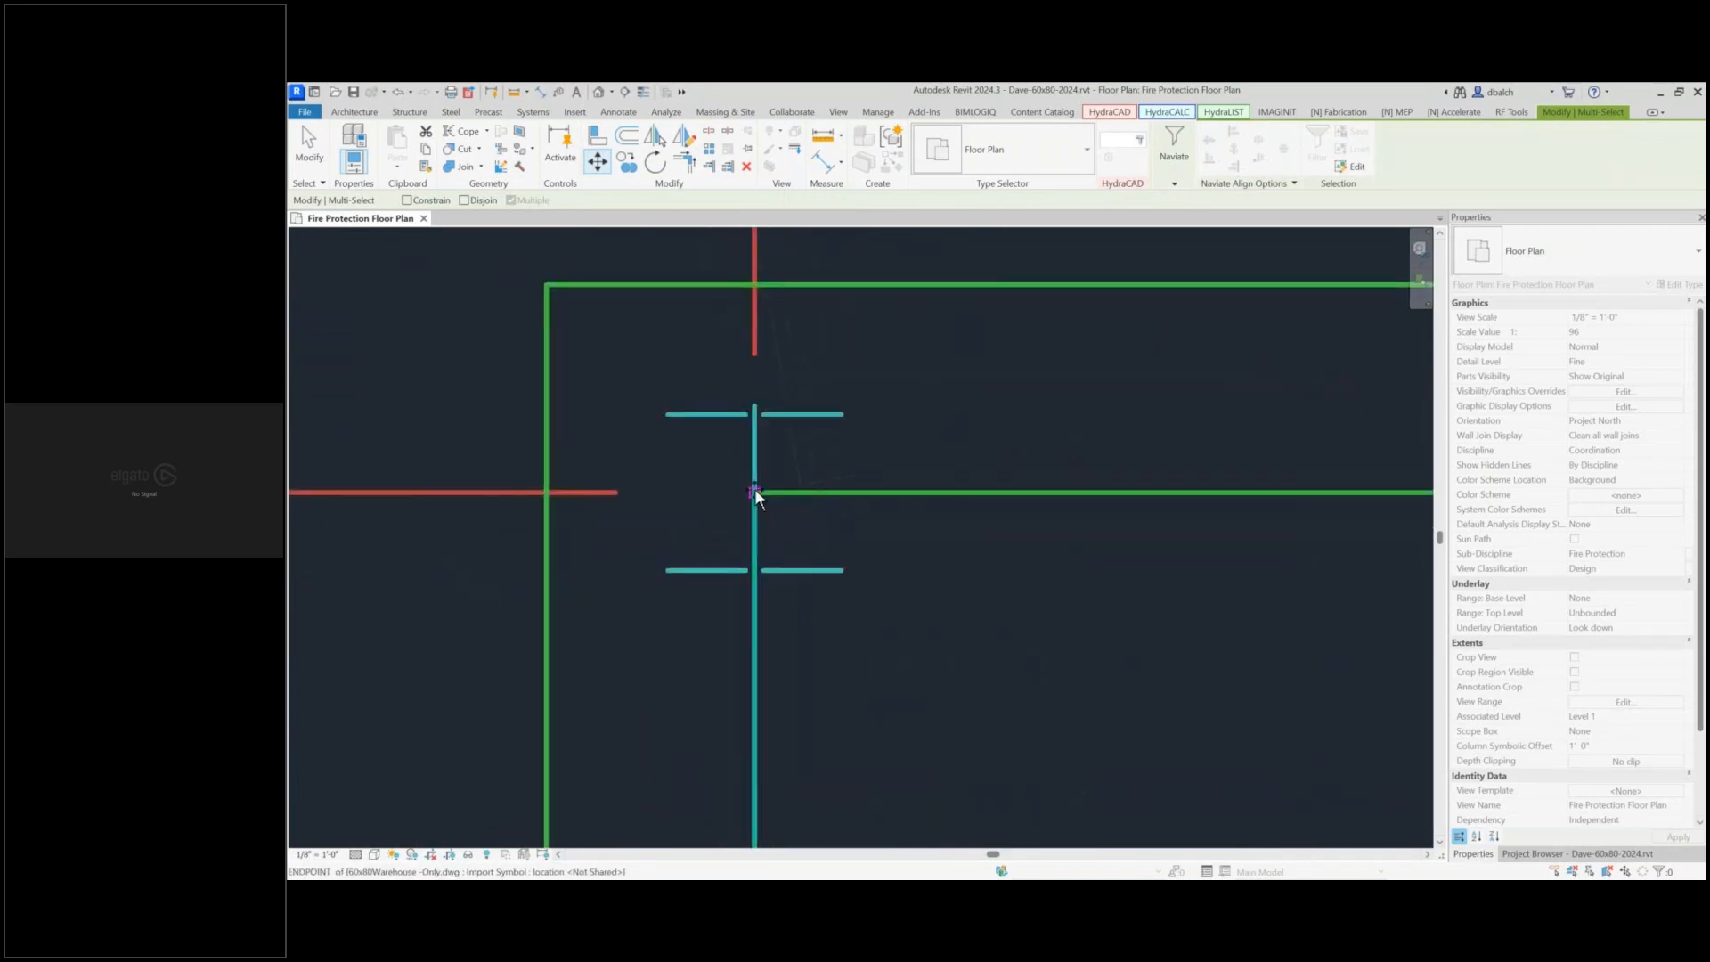
{"action": "left_click", "coordinate": [754, 491]}
{"action": "scroll", "coordinate": [846, 590], "scroll_direction": "down", "scroll_amount": 4}
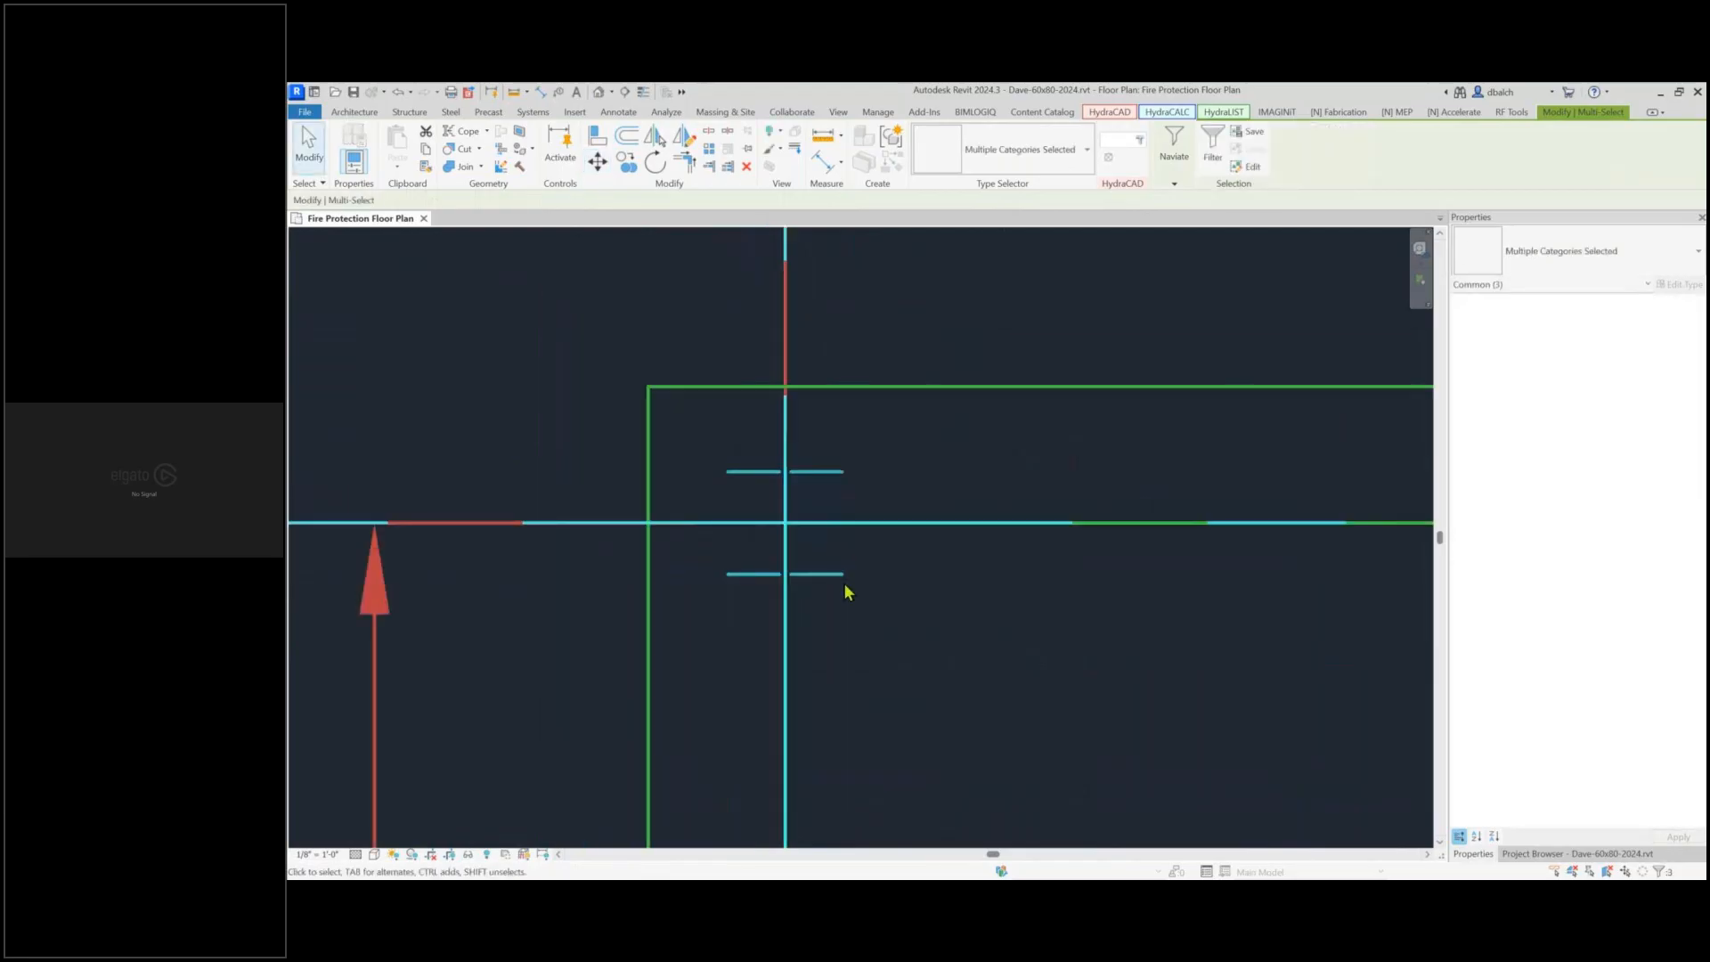
{"action": "scroll", "coordinate": [846, 593], "scroll_direction": "down", "scroll_amount": 3}
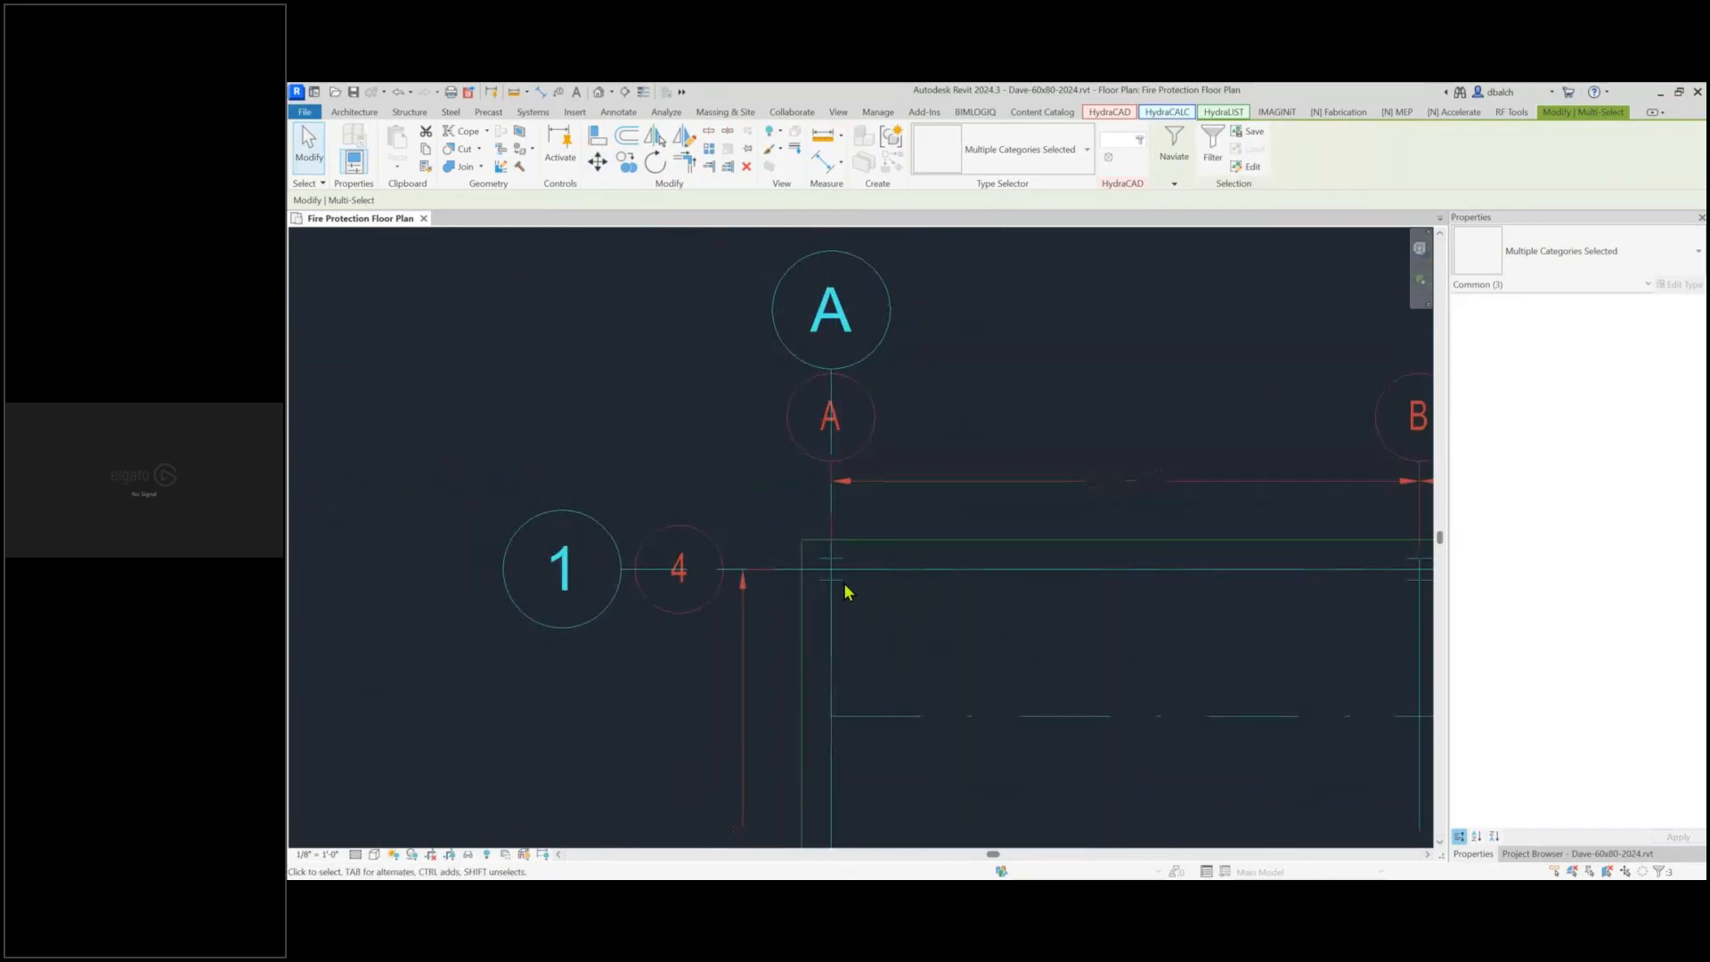
{"action": "left_click", "coordinate": [686, 713]}
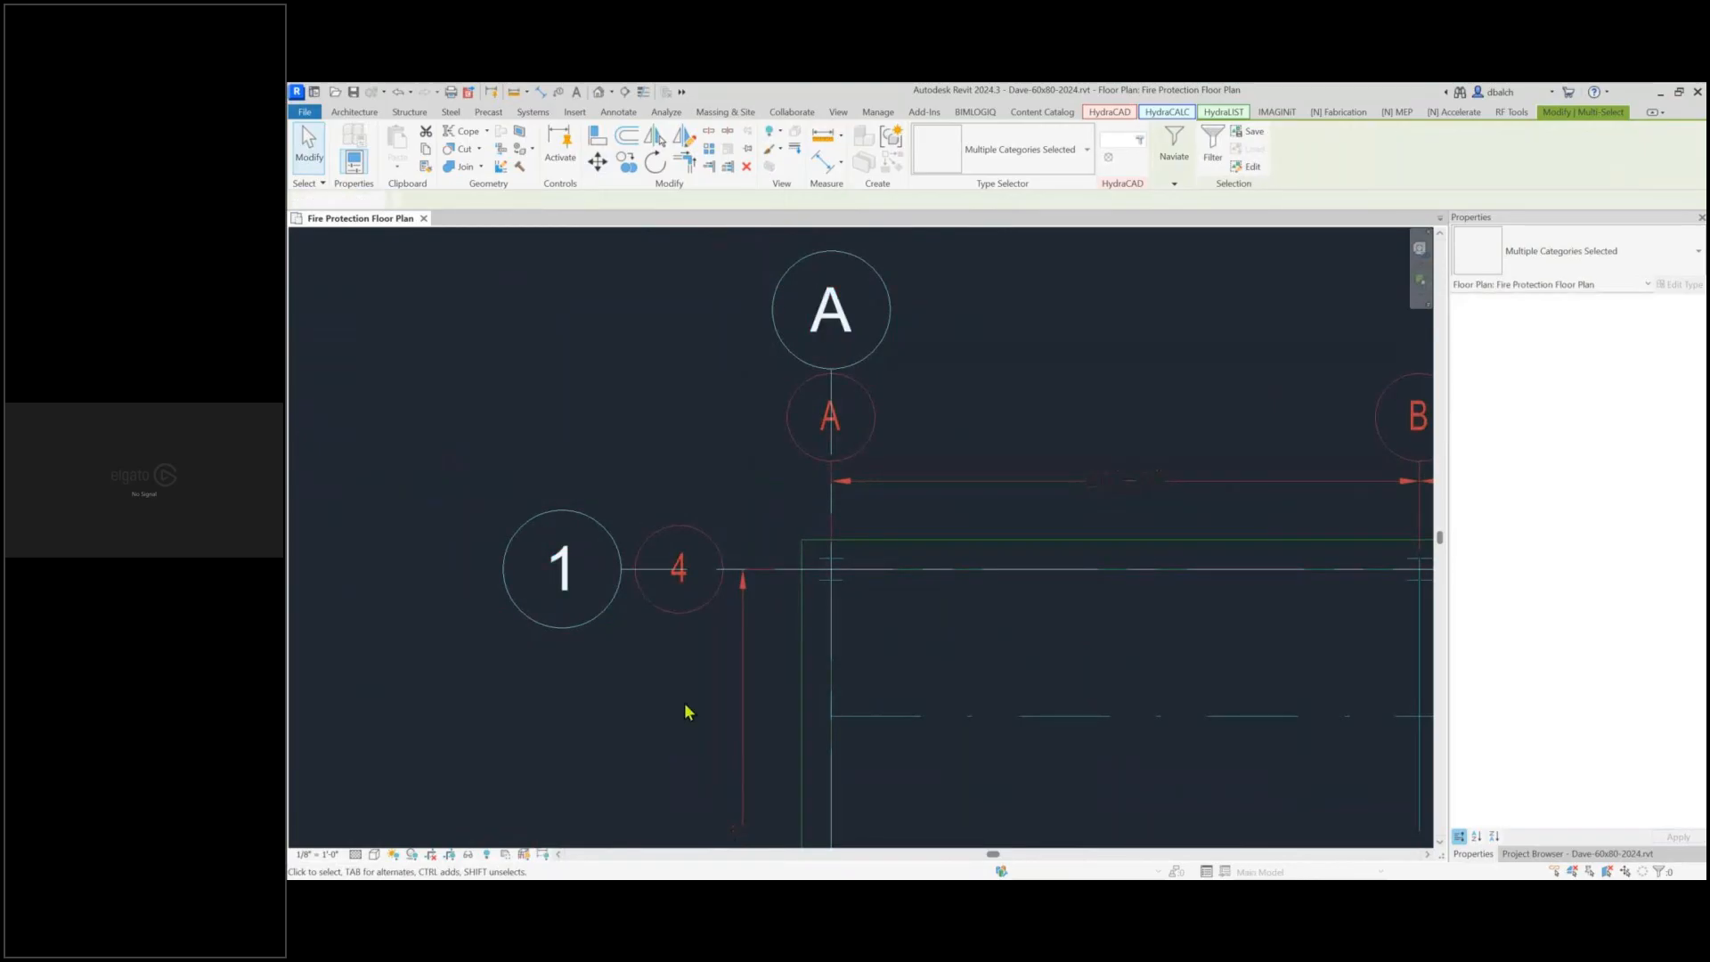
Rename horizontal grid 1 as 4 to match the linked warehouse drawing
{"action": "left_click", "coordinate": [638, 579]}
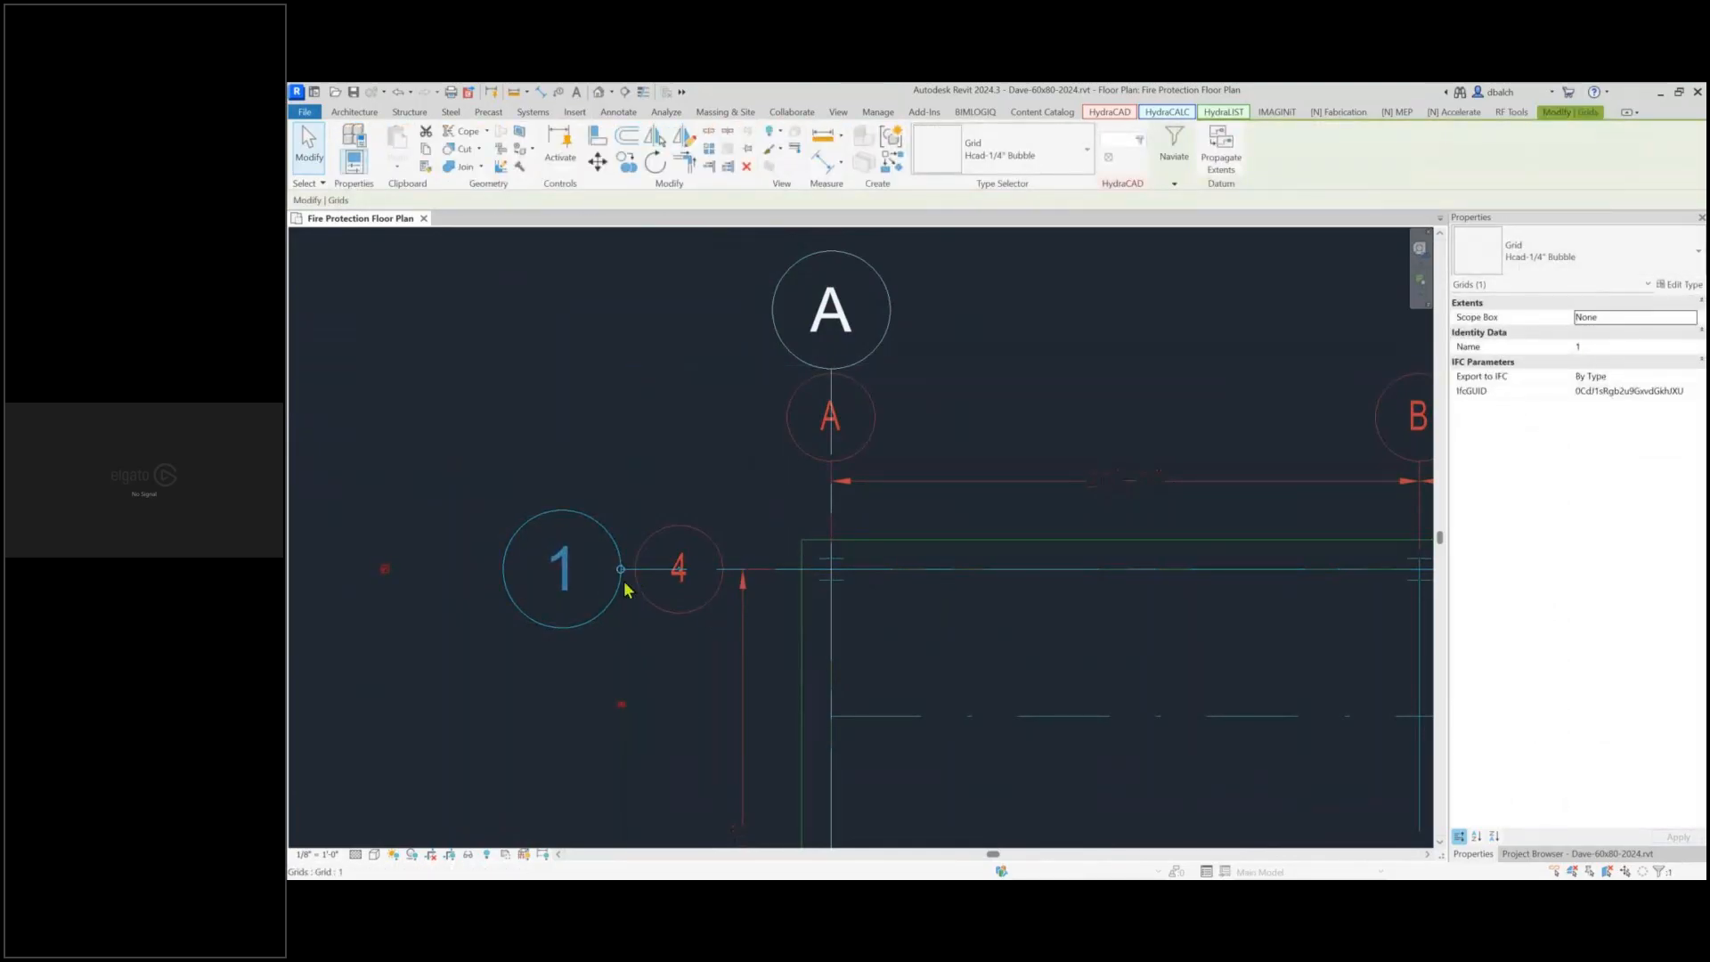
{"action": "left_click", "coordinate": [572, 573]}
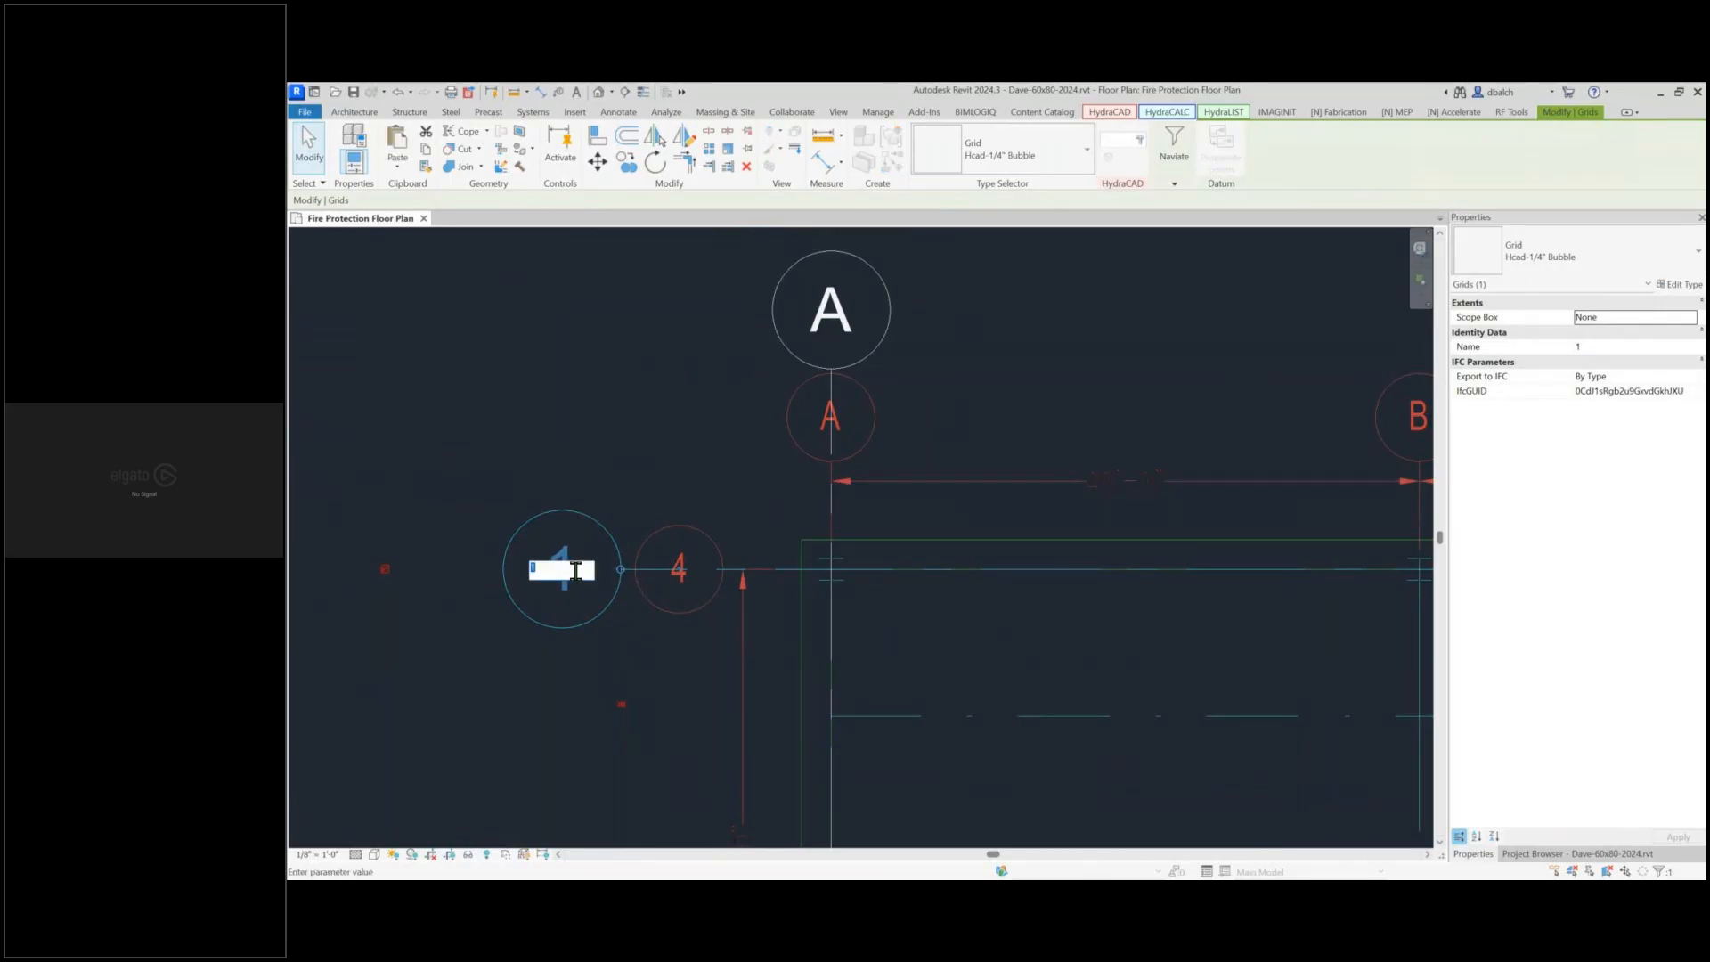
{"action": "type", "text": "4"}
{"action": "key", "text": "Return"}
{"action": "left_click", "coordinate": [626, 424]}
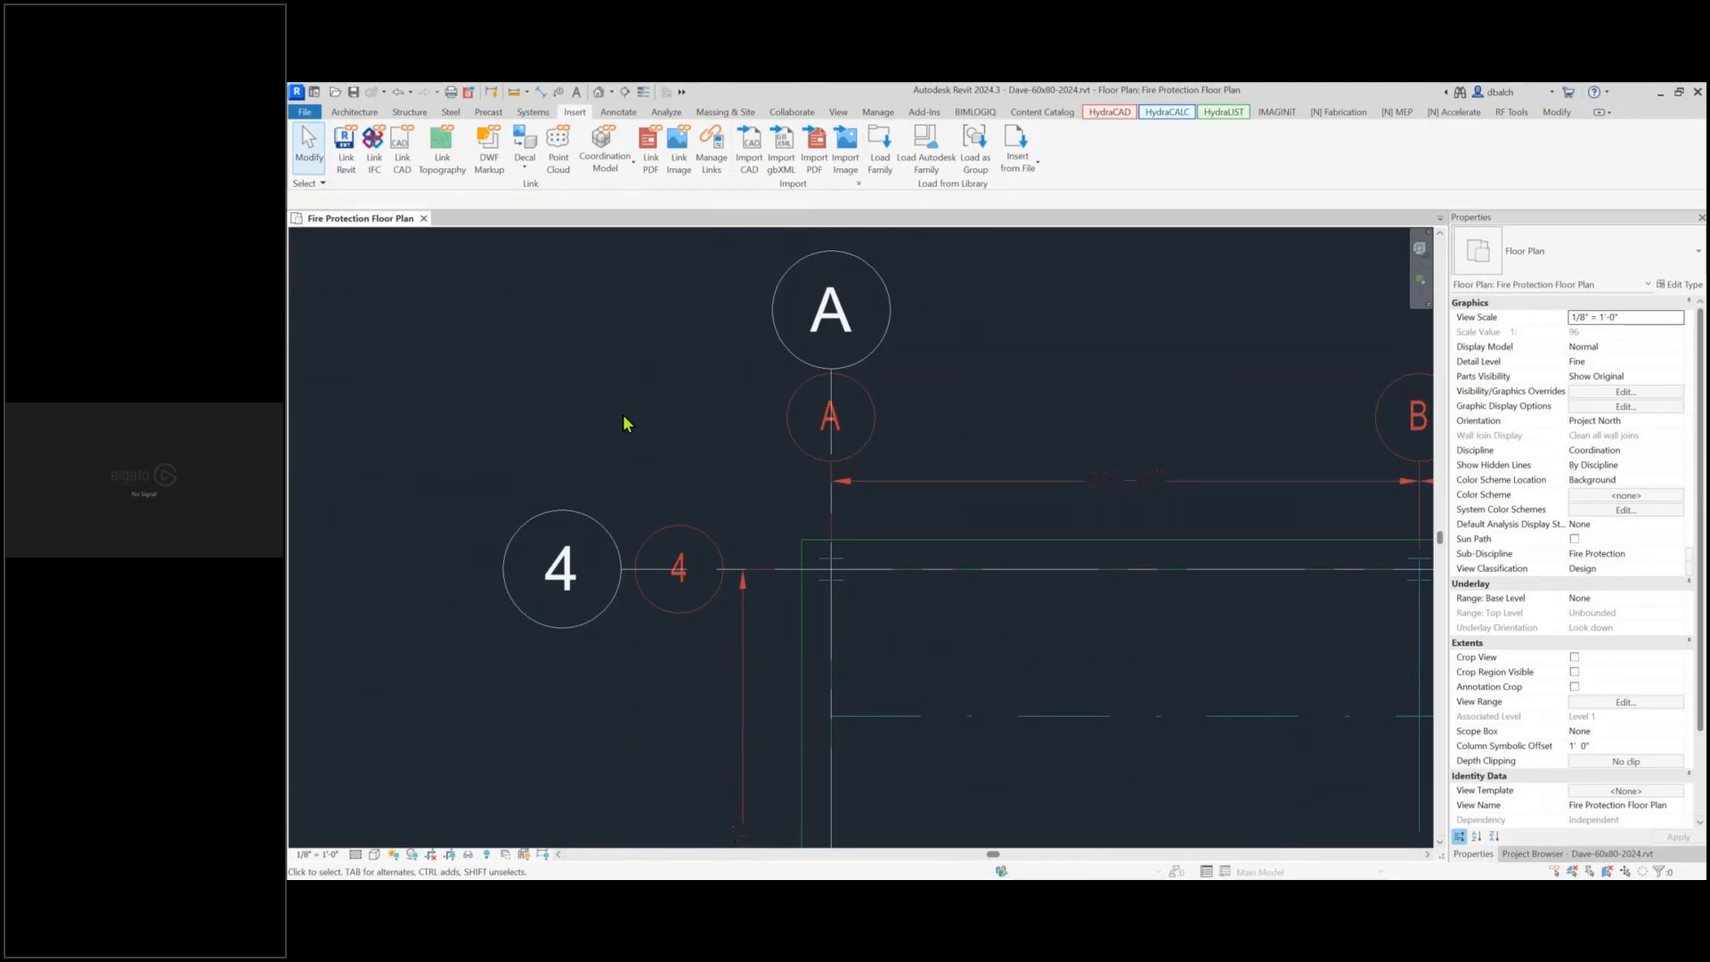
Extend grid 4 past the warehouse's east wall and shorten grid A to end just below its south wall
{"action": "scroll", "coordinate": [714, 592], "scroll_direction": "down", "scroll_amount": 8}
{"action": "middle_click_drag", "start_coordinate": [672, 668], "coordinate": [550, 441]}
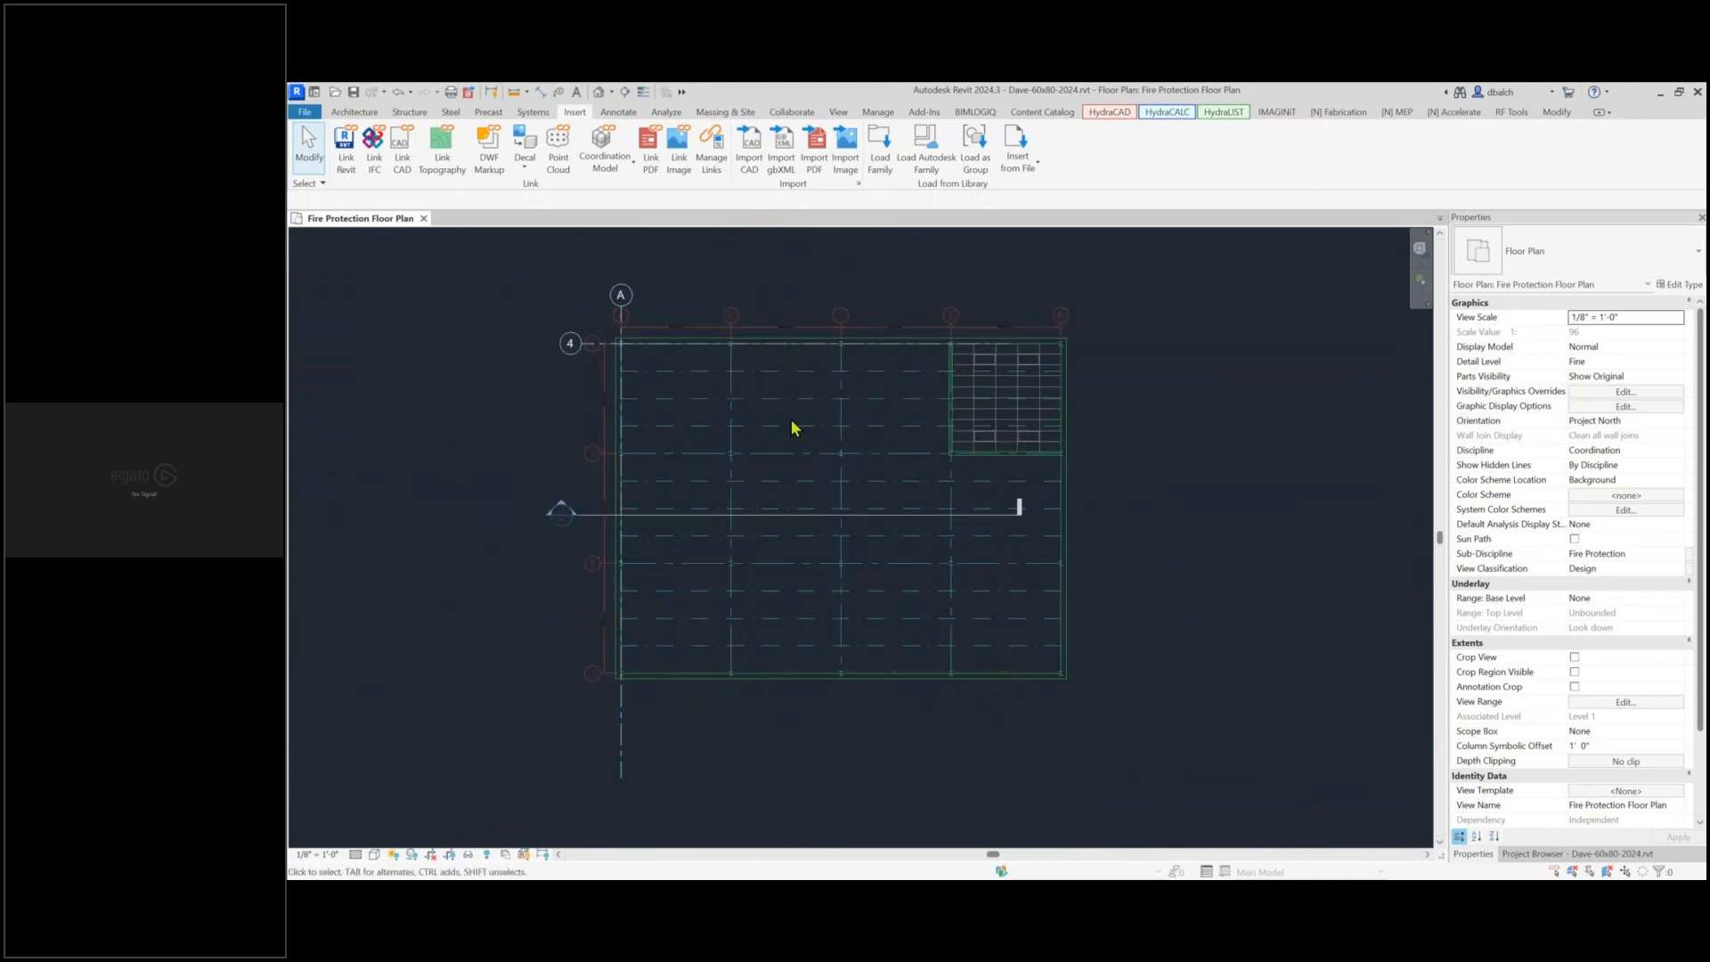
{"action": "left_click", "coordinate": [668, 344]}
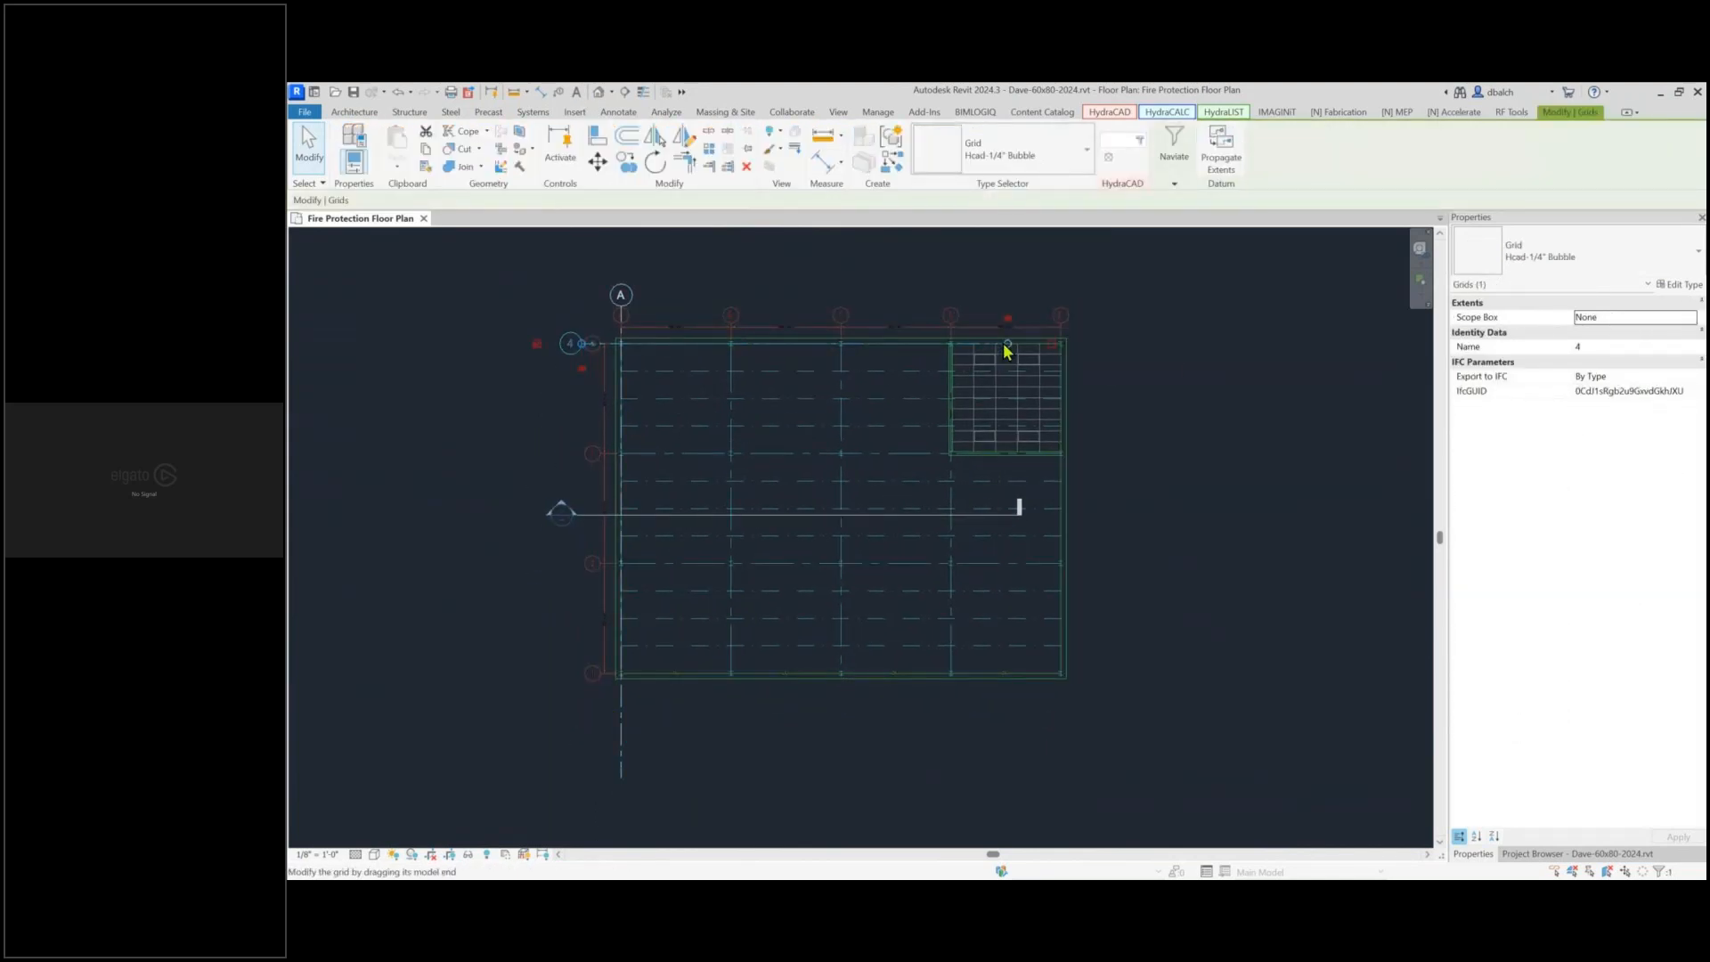
{"action": "left_click_drag", "start_coordinate": [1007, 344], "coordinate": [1101, 345]}
{"action": "left_click", "coordinate": [621, 711]}
{"action": "left_click", "coordinate": [801, 747]}
{"action": "left_click", "coordinate": [620, 736]}
{"action": "left_click", "coordinate": [621, 742]}
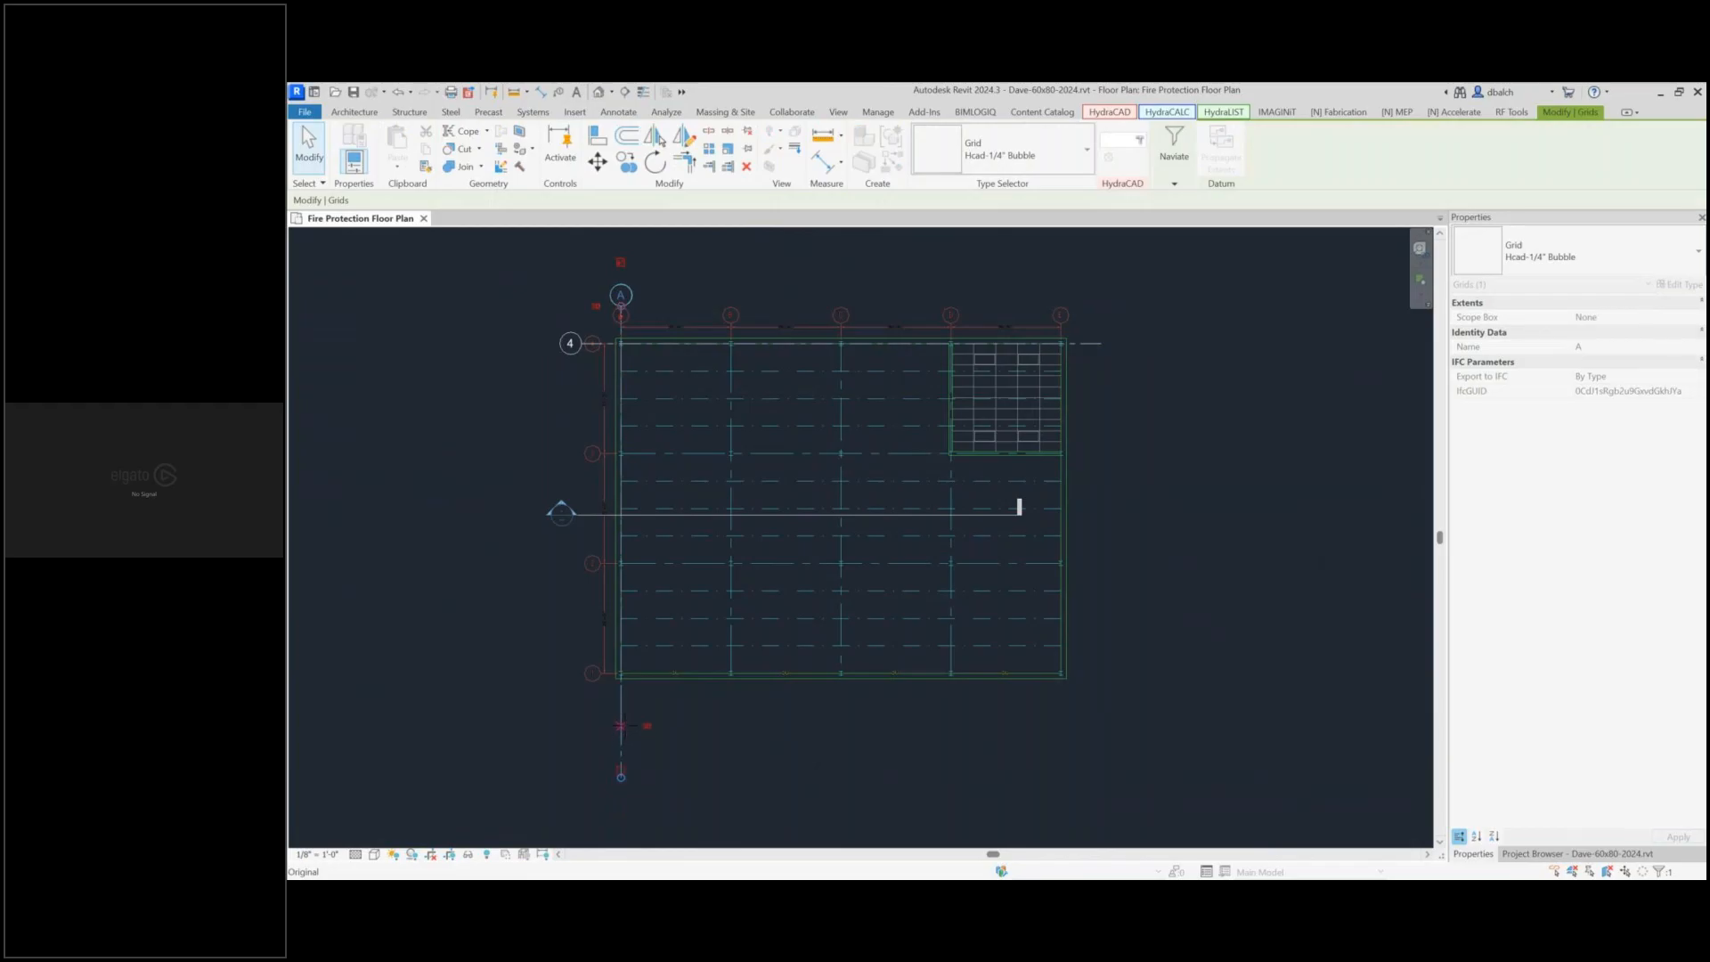
{"action": "key", "text": "Escape"}
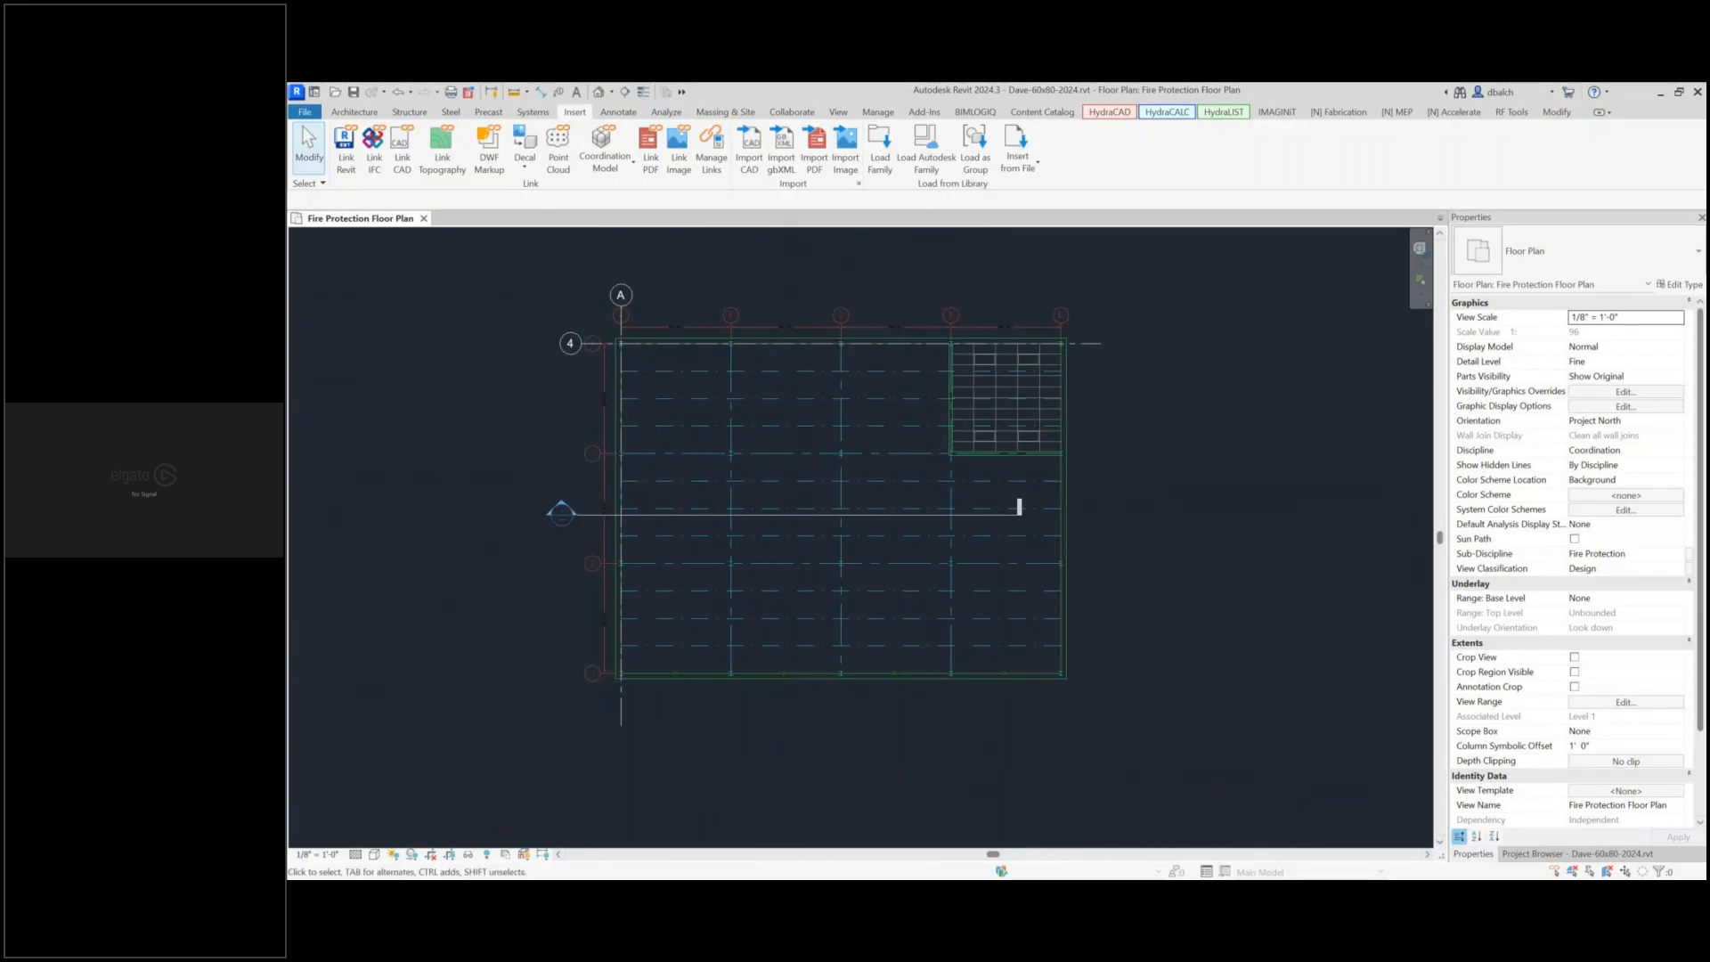
Switch to the lesson slides in Bluebeam Revu and advance to slide 26 on inserting the first sprinkler
{"action": "left_click_drag", "start_coordinate": [1147, 580], "coordinate": [1029, 93]}
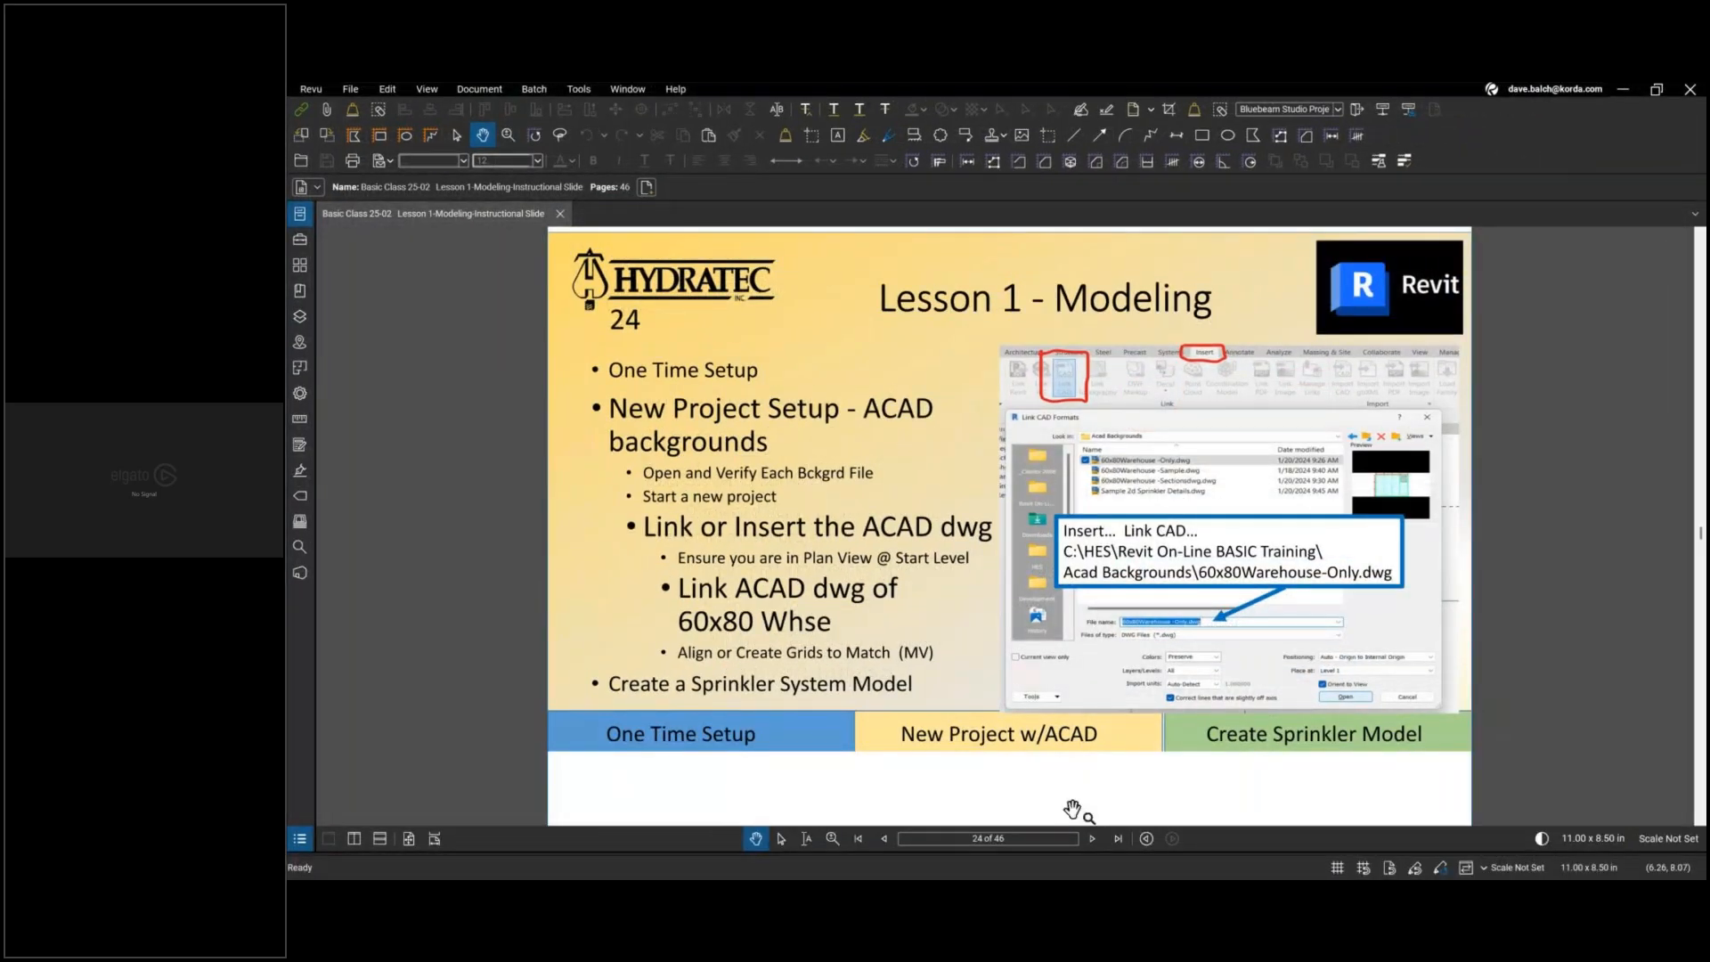
{"action": "left_click", "coordinate": [1092, 839]}
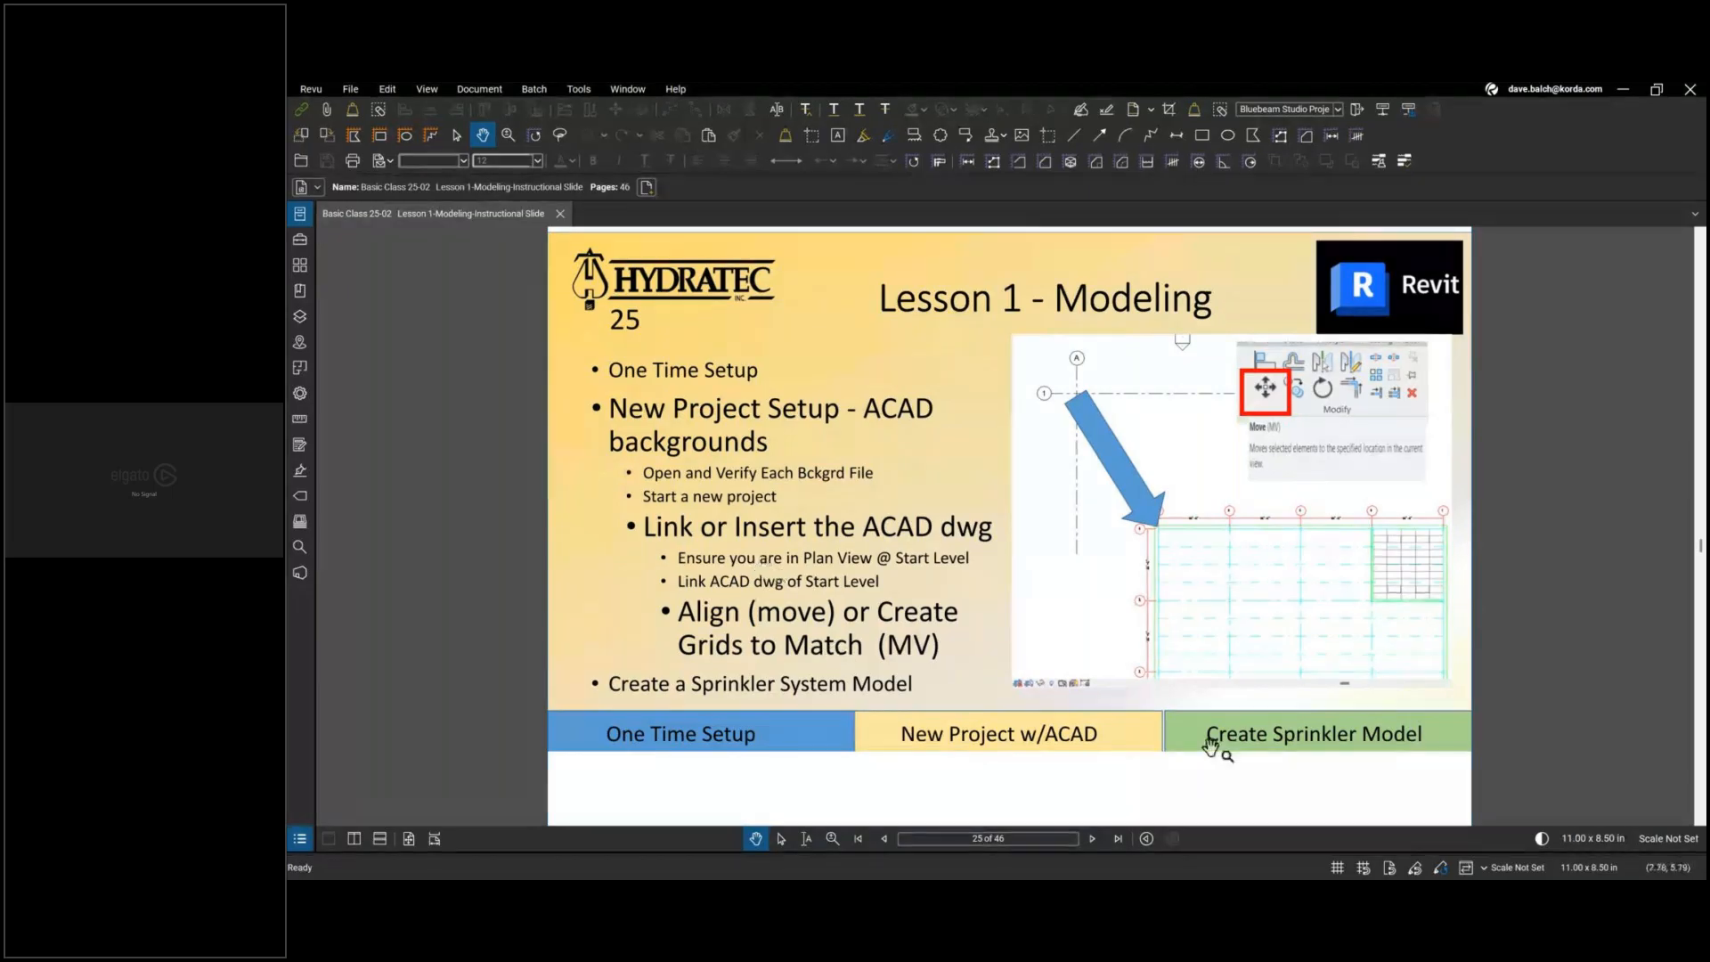
{"action": "left_click", "coordinate": [1092, 839]}
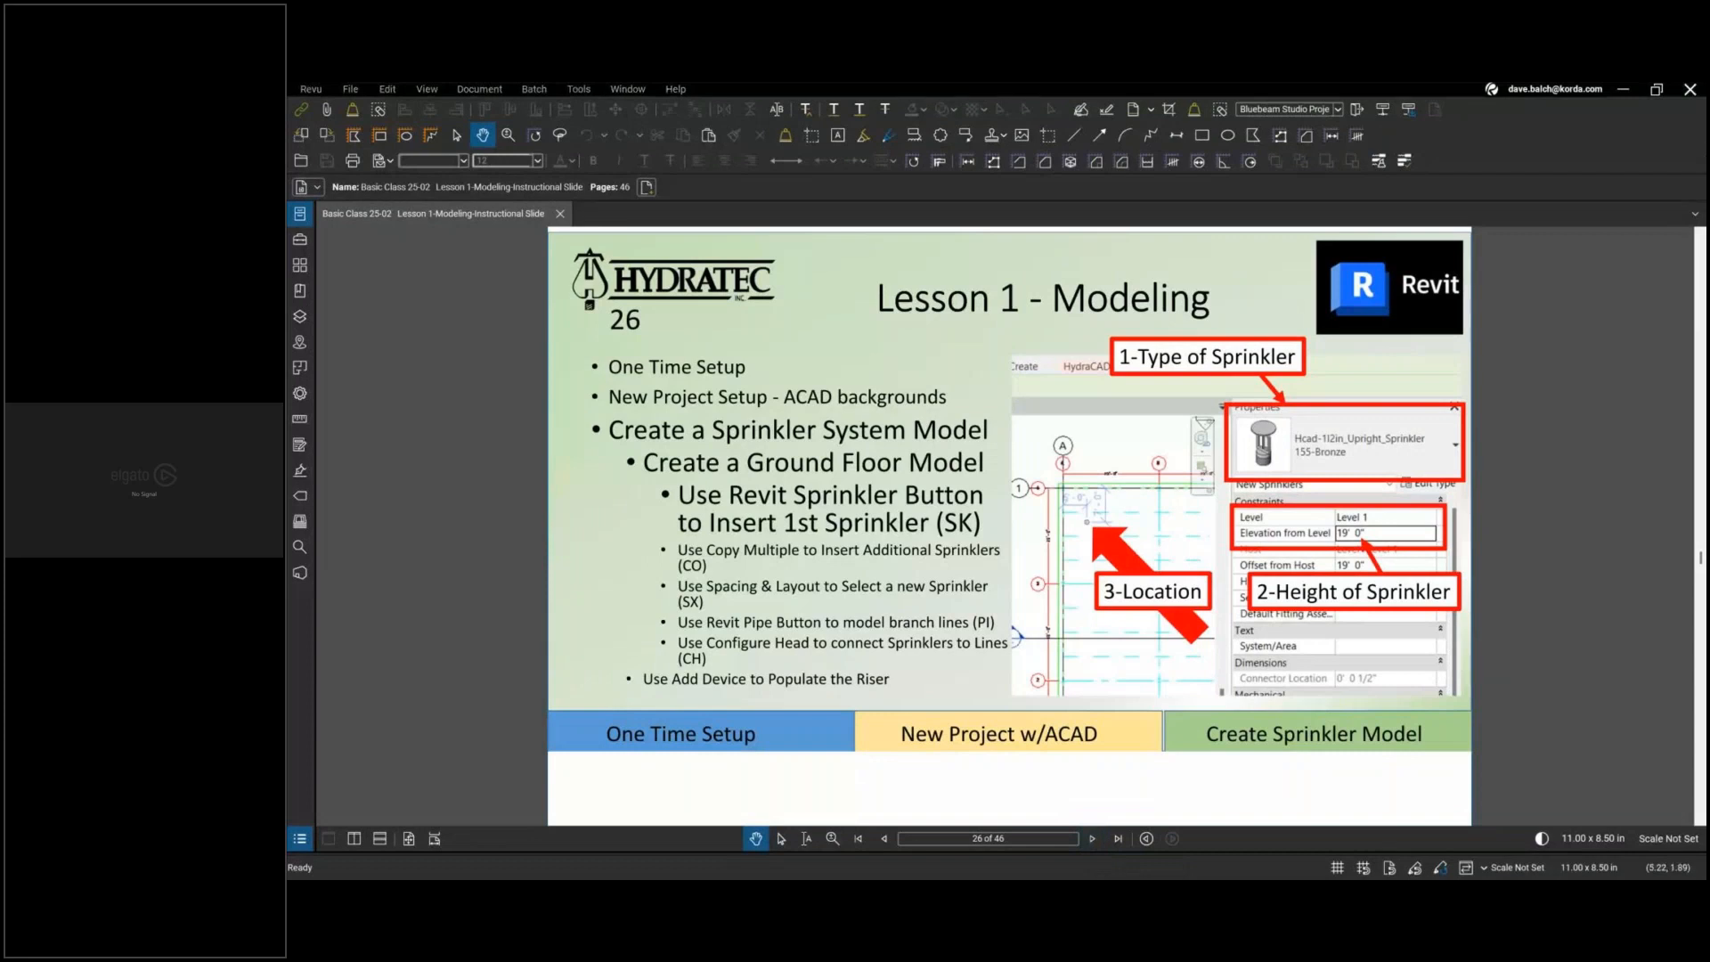
{"action": "key", "text": "alt+Tab"}
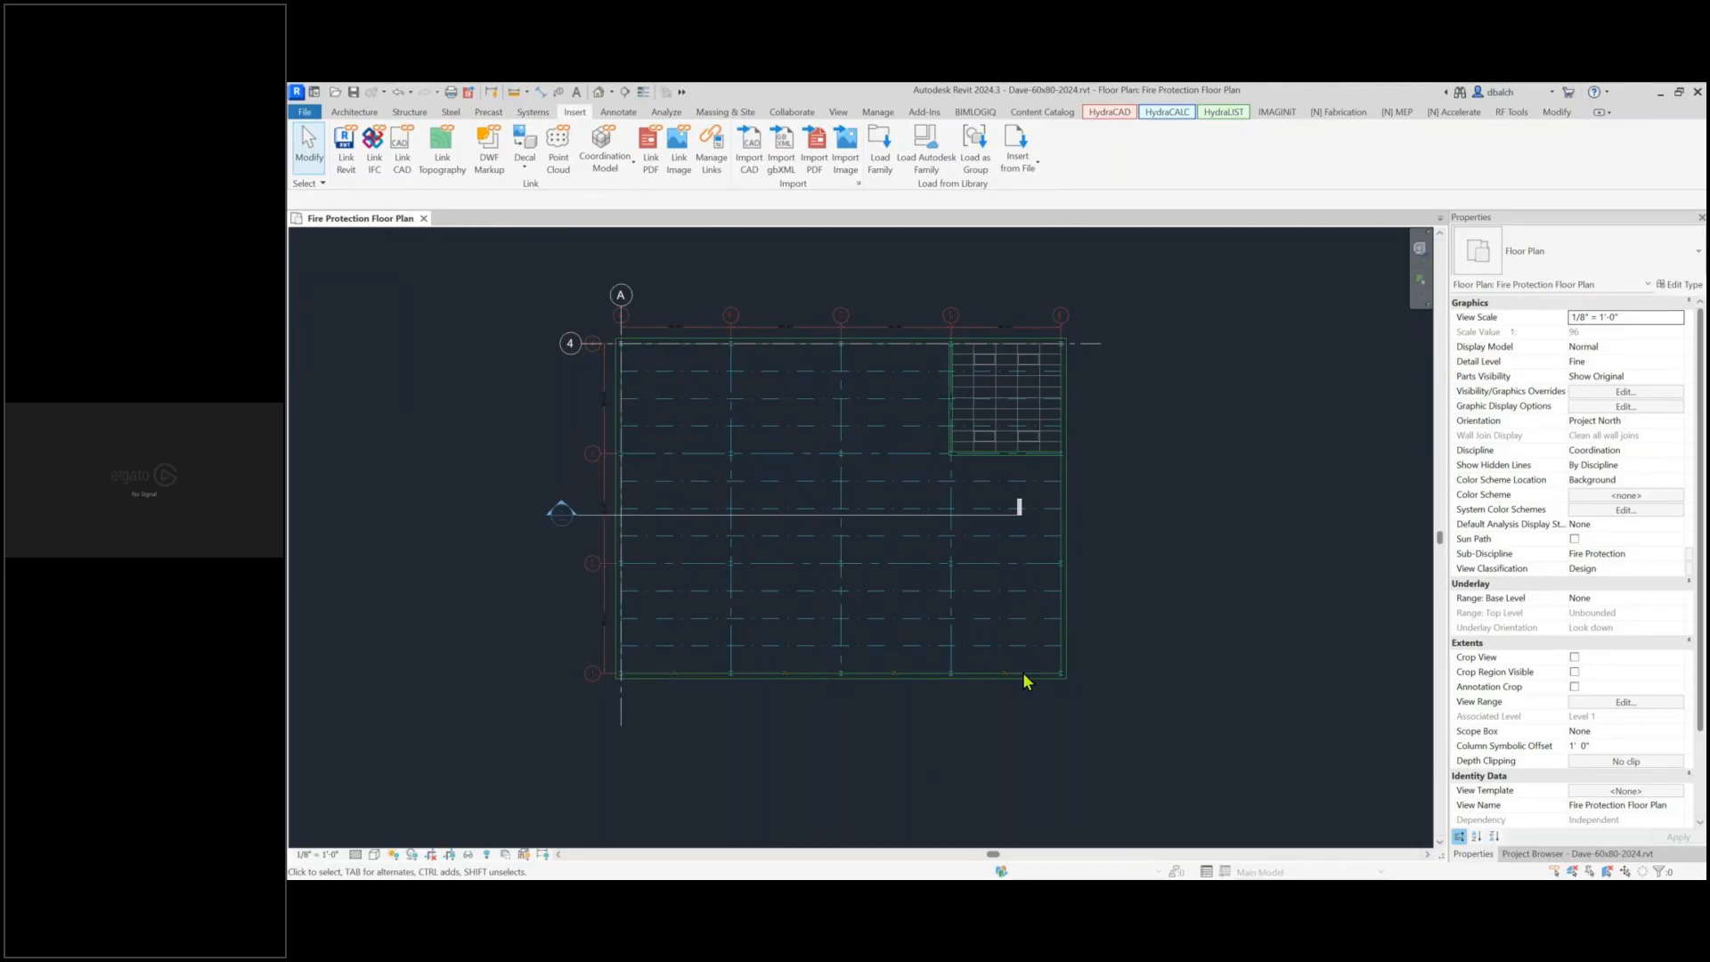
{"action": "key", "text": "alt+Tab"}
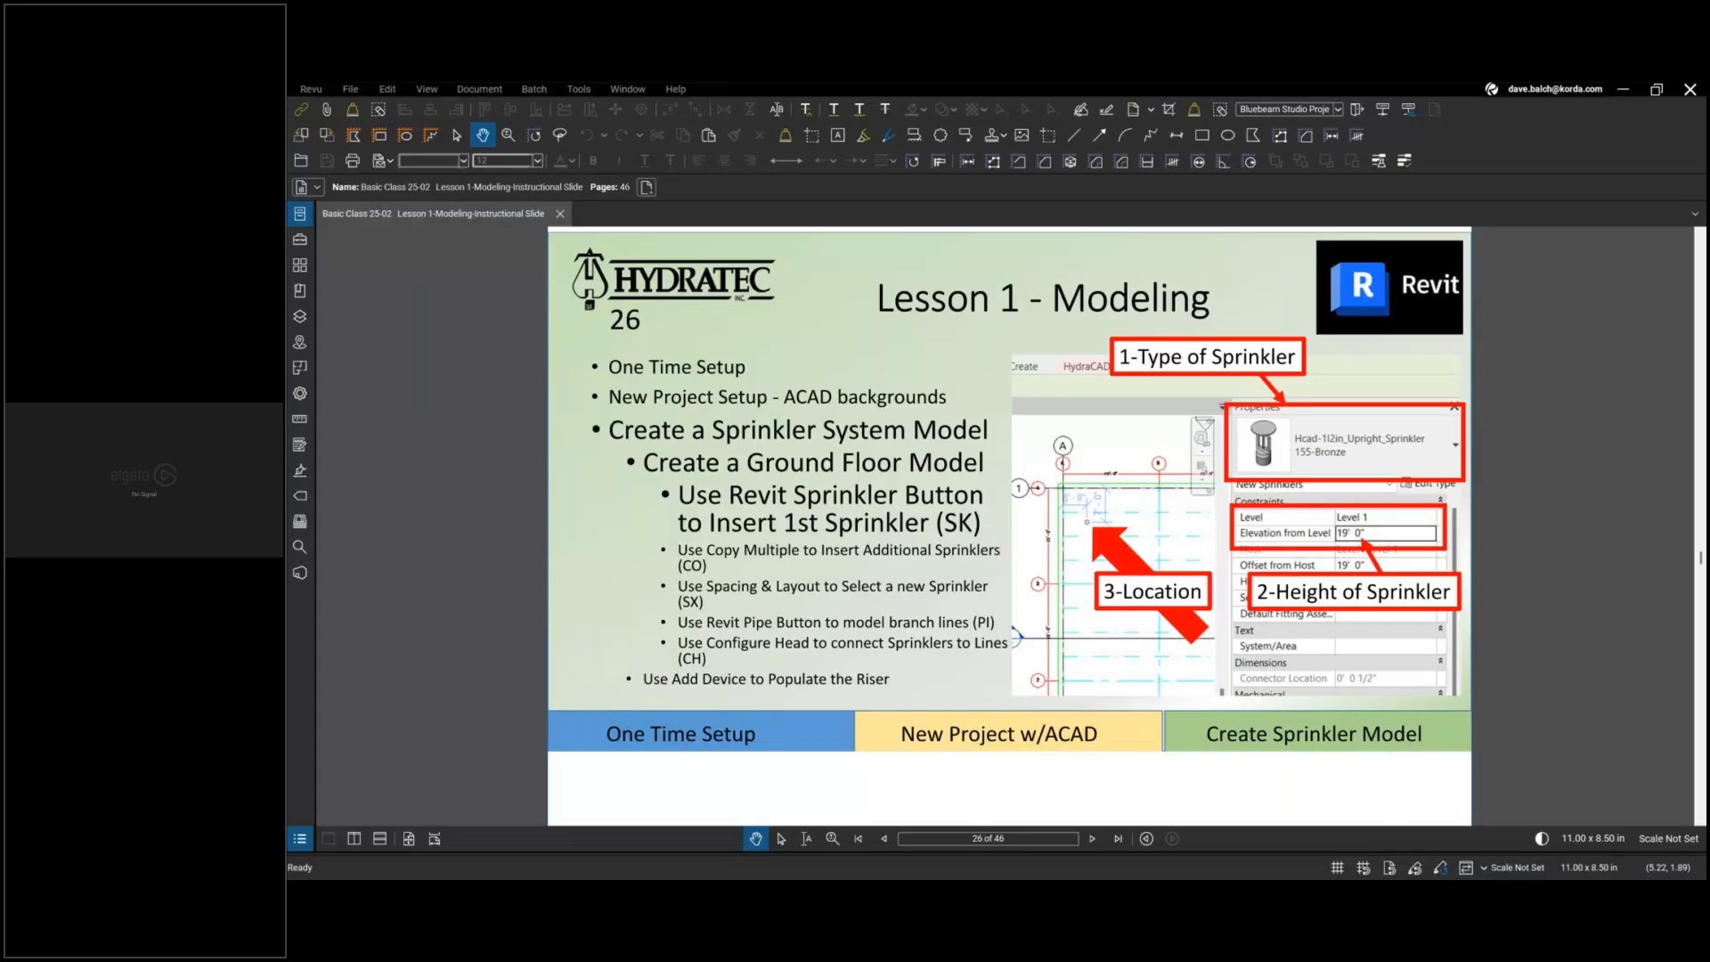
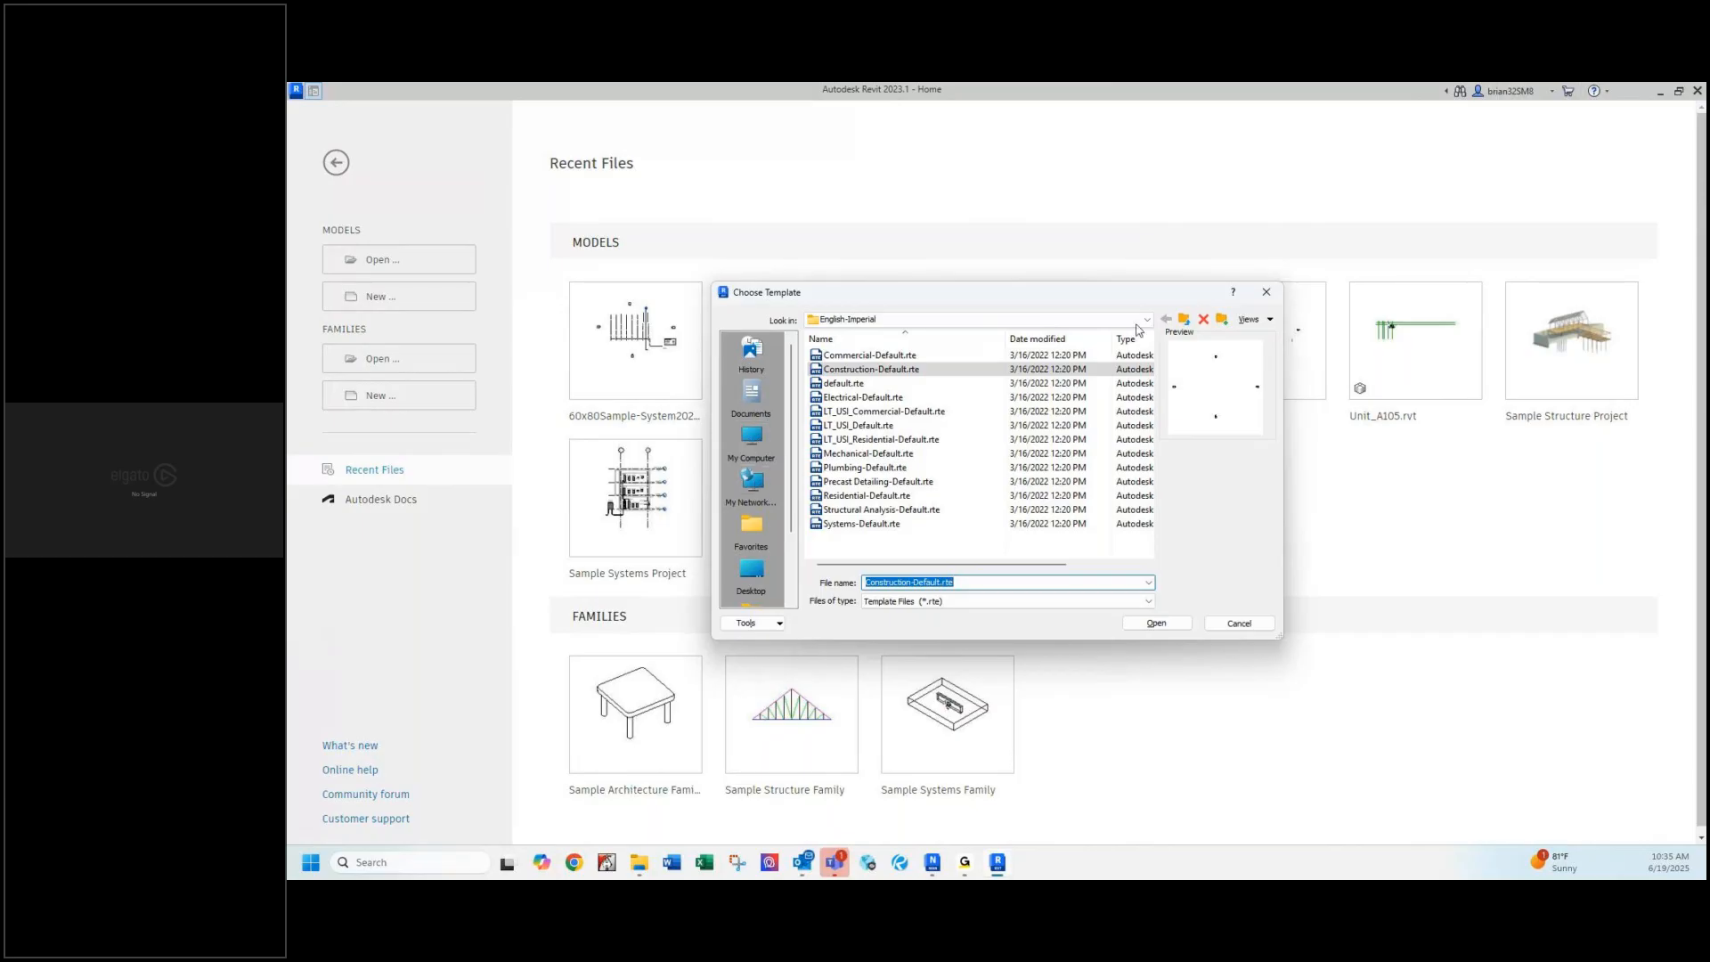
Browse from the English-Imperial templates to the Revit On-Line BASIC Training folder inside HES on the C drive
{"action": "left_click", "coordinate": [1147, 320]}
{"action": "scroll", "coordinate": [940, 359], "scroll_direction": "up", "scroll_amount": 3}
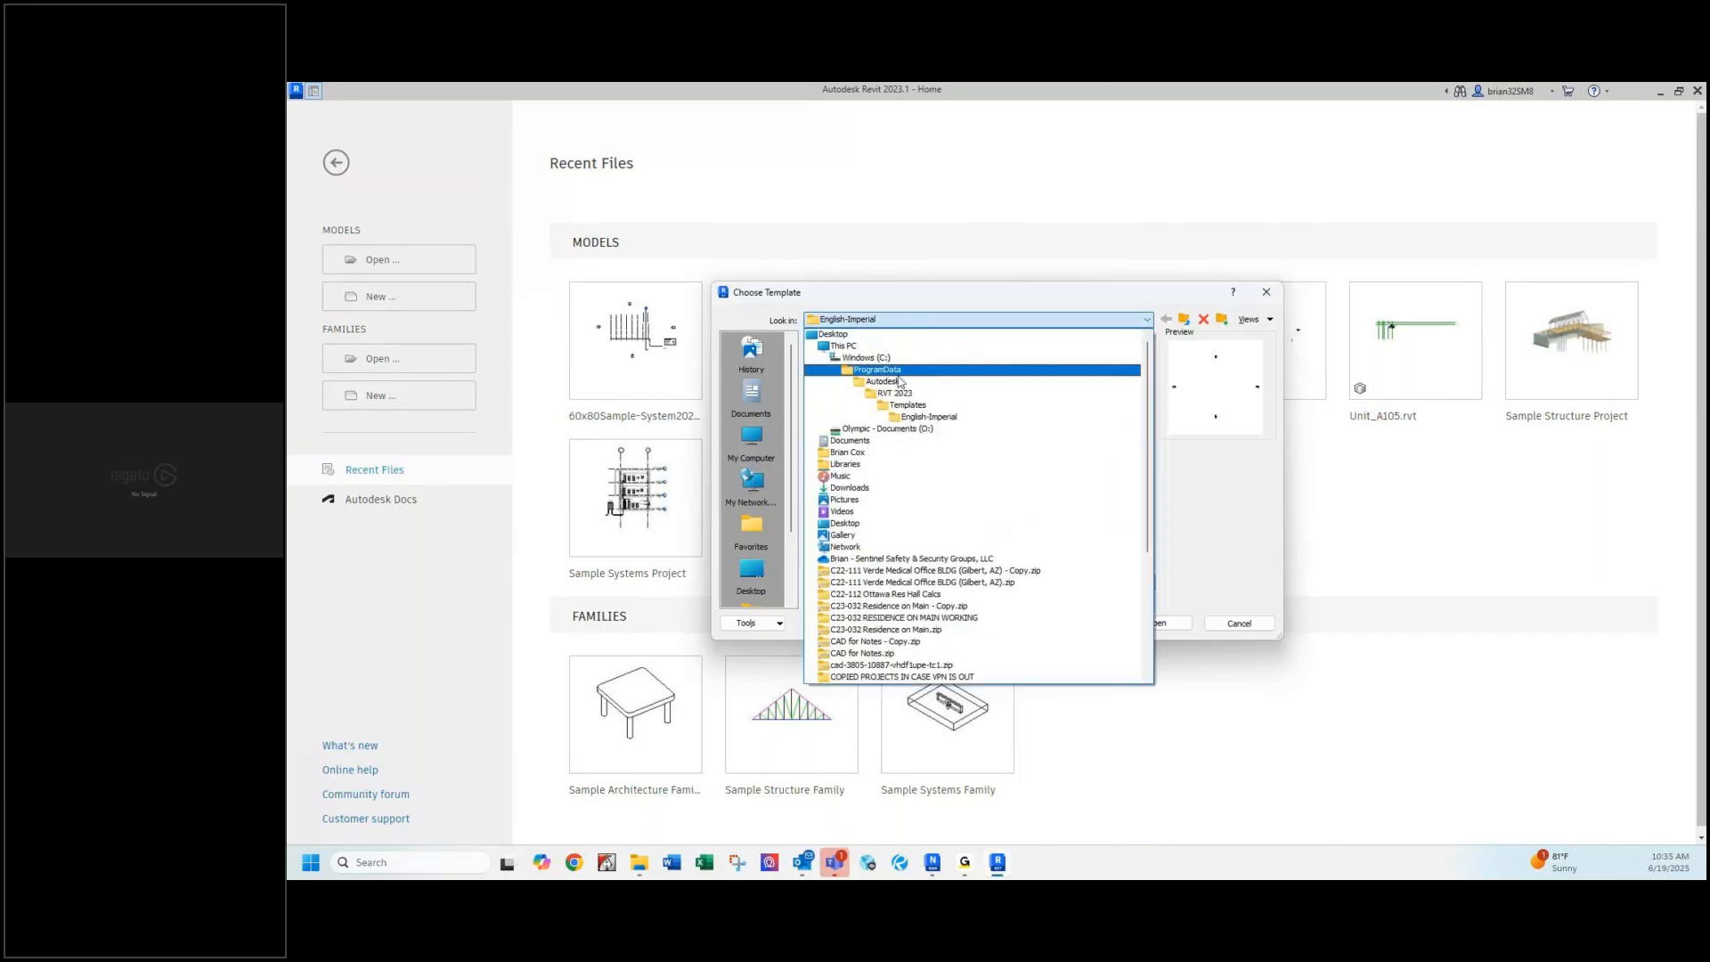
{"action": "left_click", "coordinate": [900, 380]}
{"action": "double_click", "coordinate": [852, 409]}
{"action": "left_click", "coordinate": [839, 372]}
{"action": "double_click", "coordinate": [839, 373]}
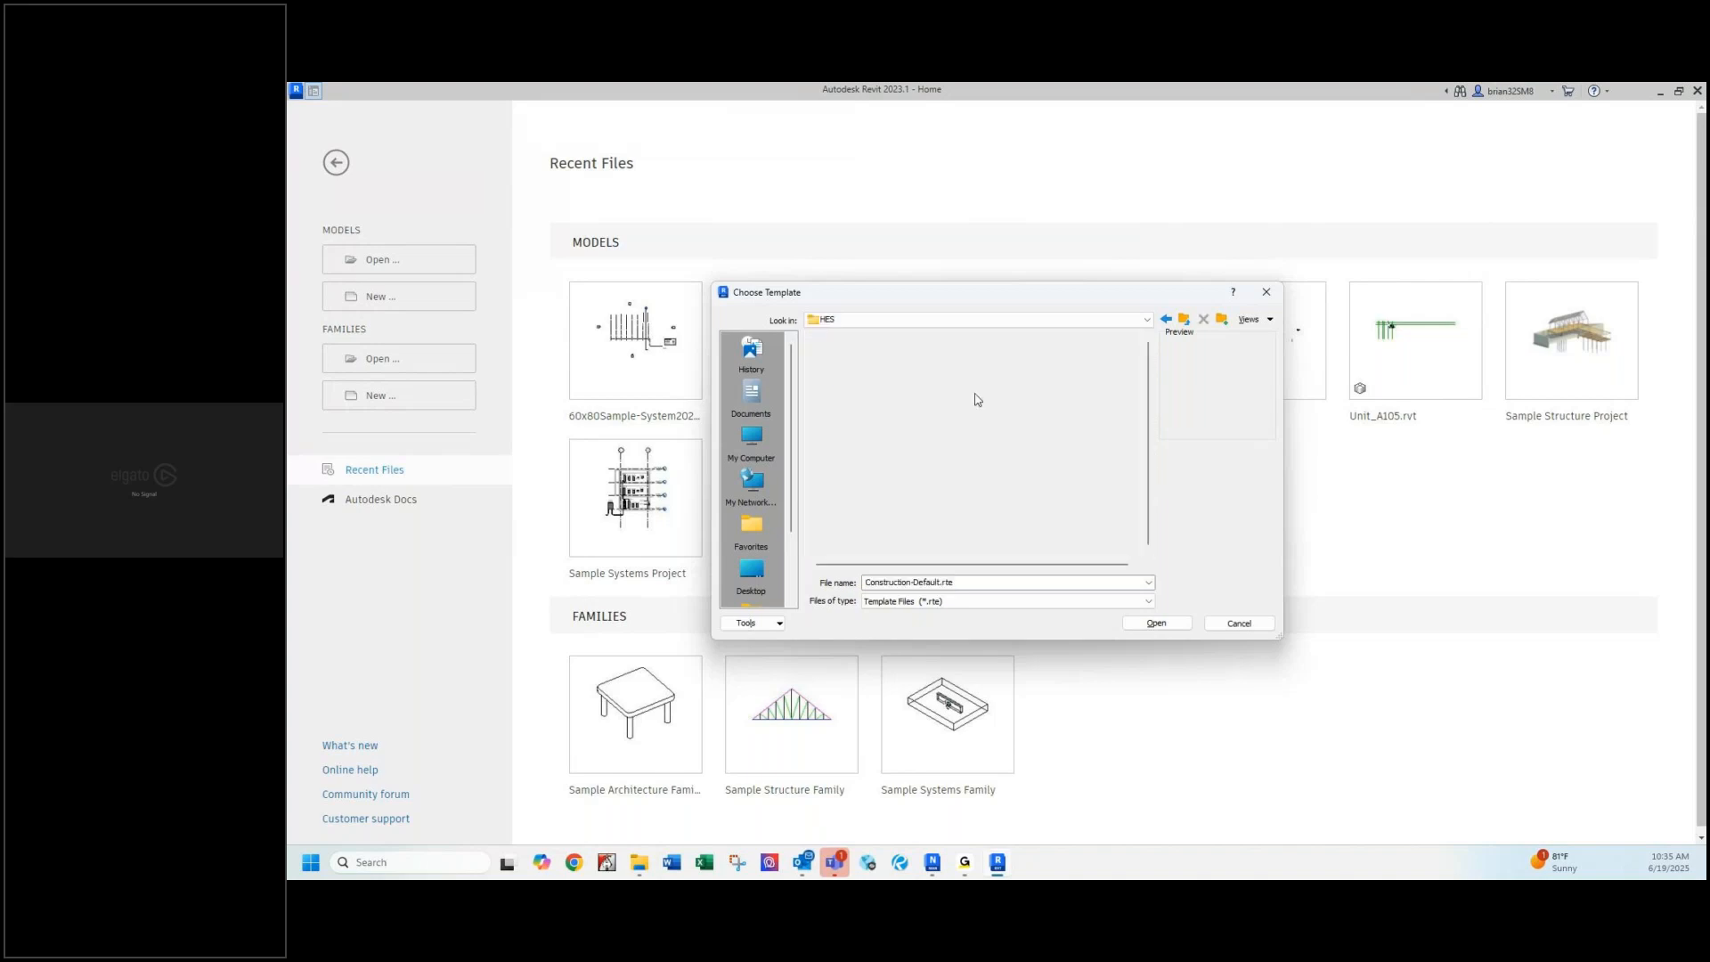
{"action": "double_click", "coordinate": [880, 369]}
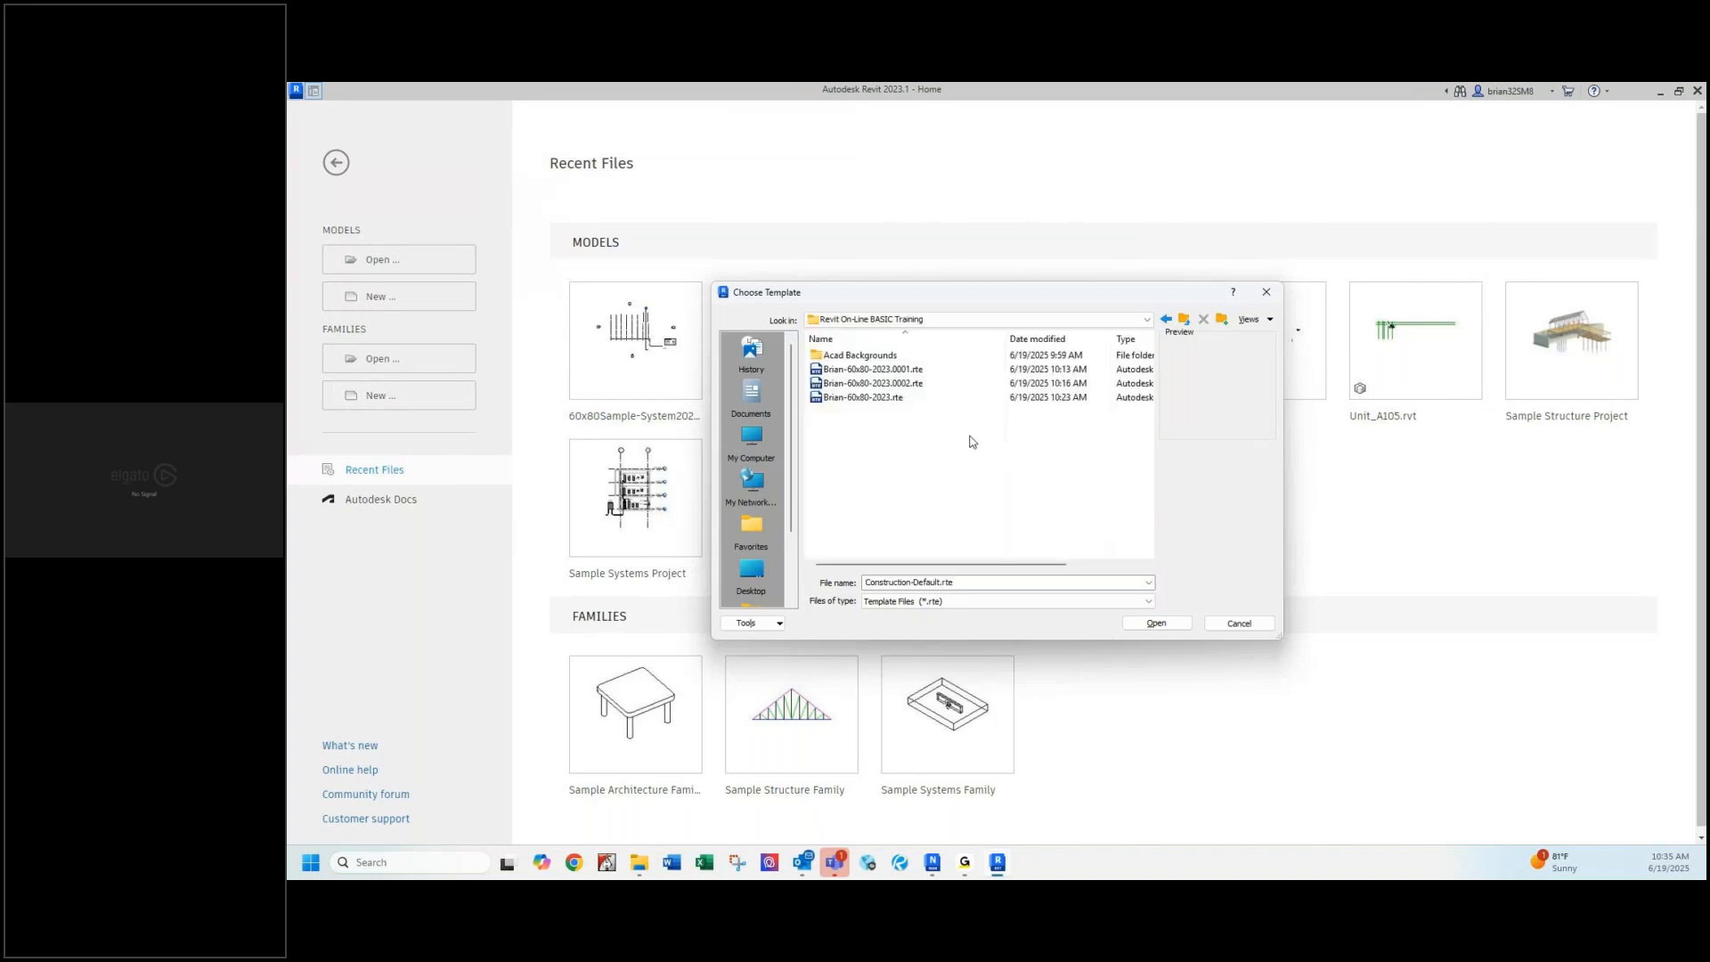
Create a new project from the unnumbered 60x80-2023.rte template in the training folder
{"action": "left_click", "coordinate": [880, 398]}
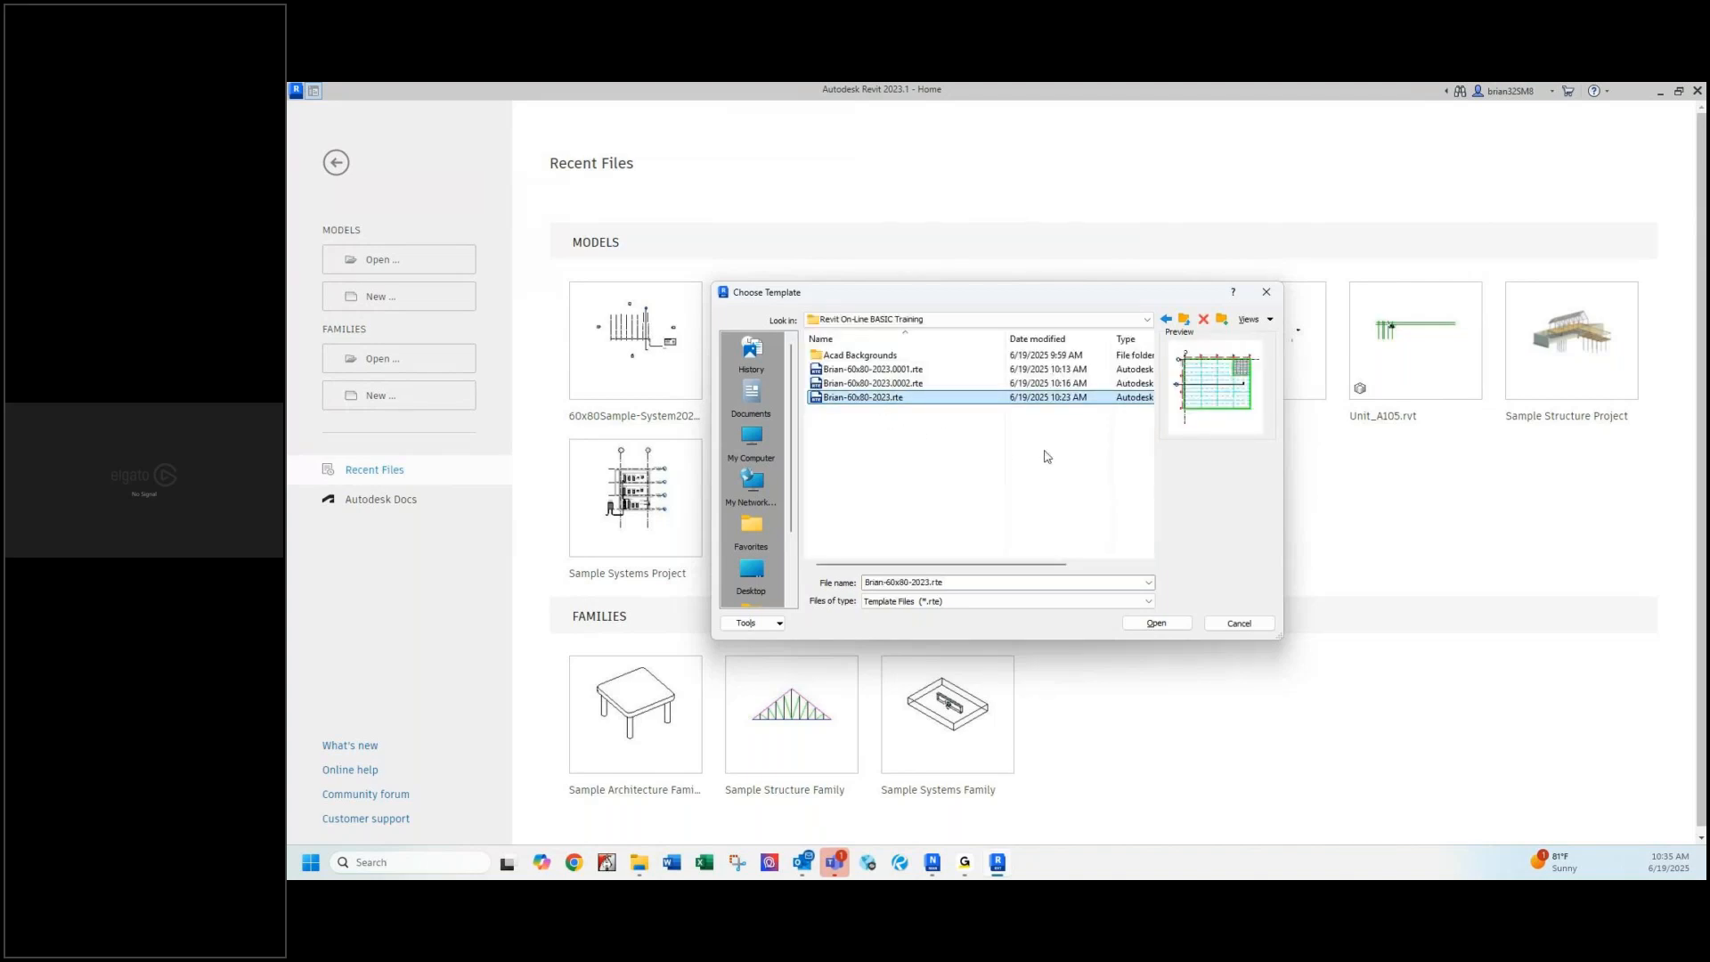
{"action": "left_click", "coordinate": [1157, 623]}
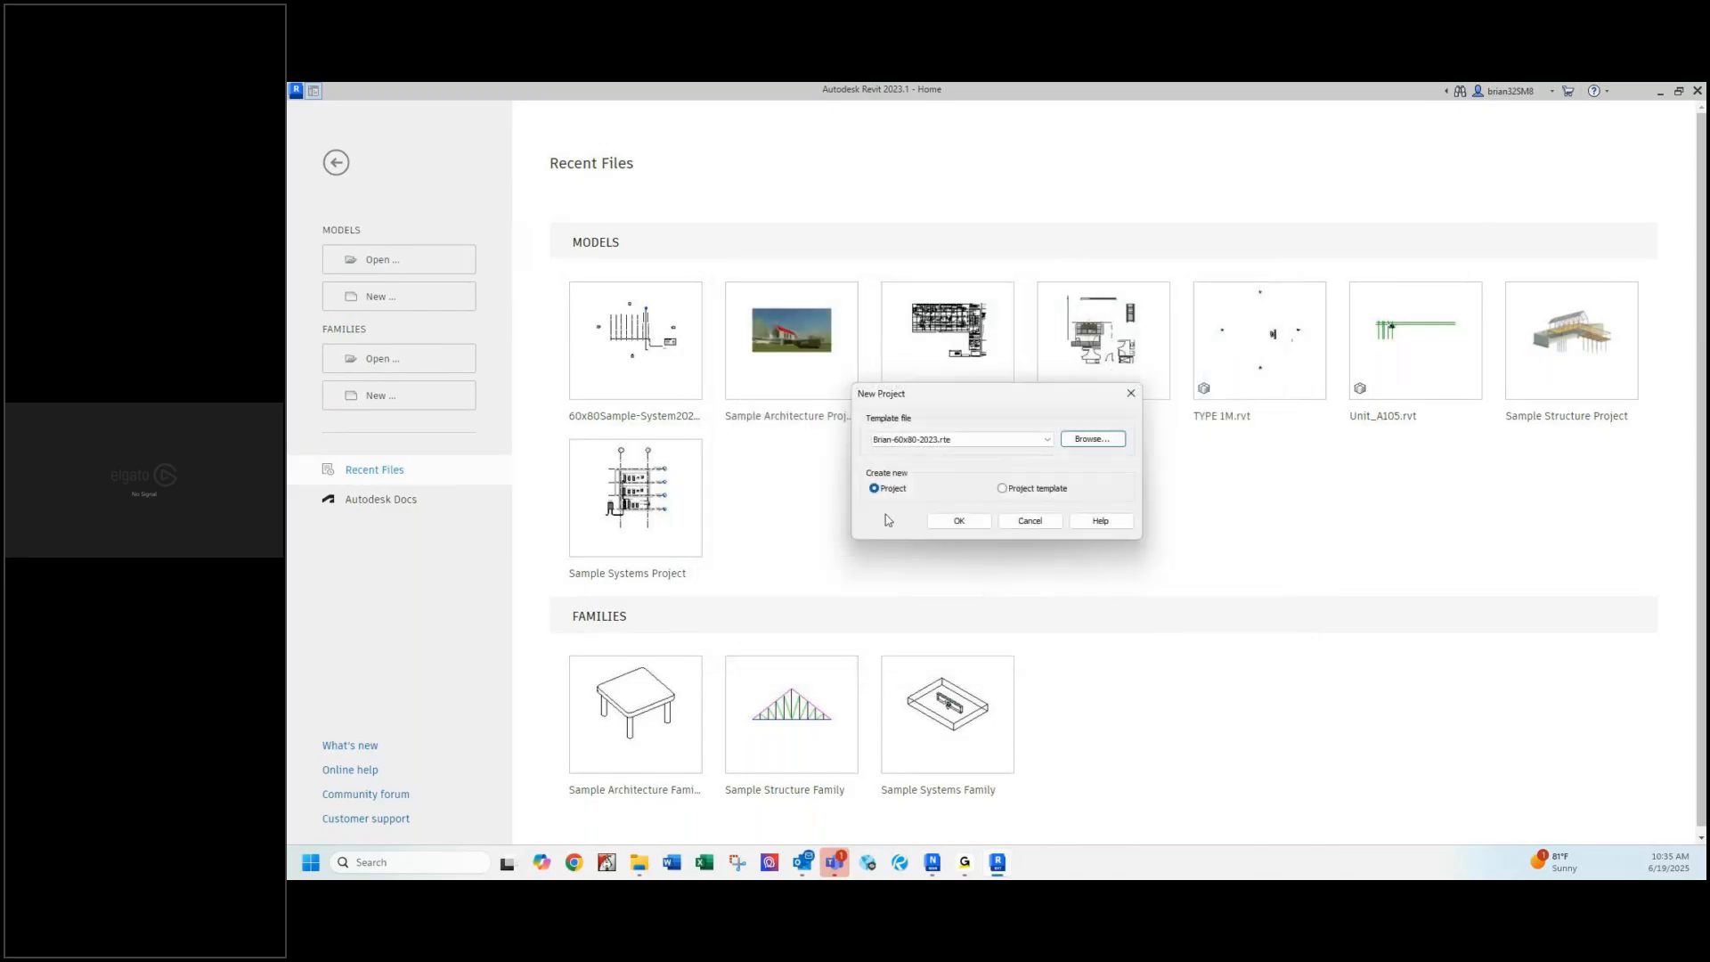
{"action": "left_click", "coordinate": [969, 526]}
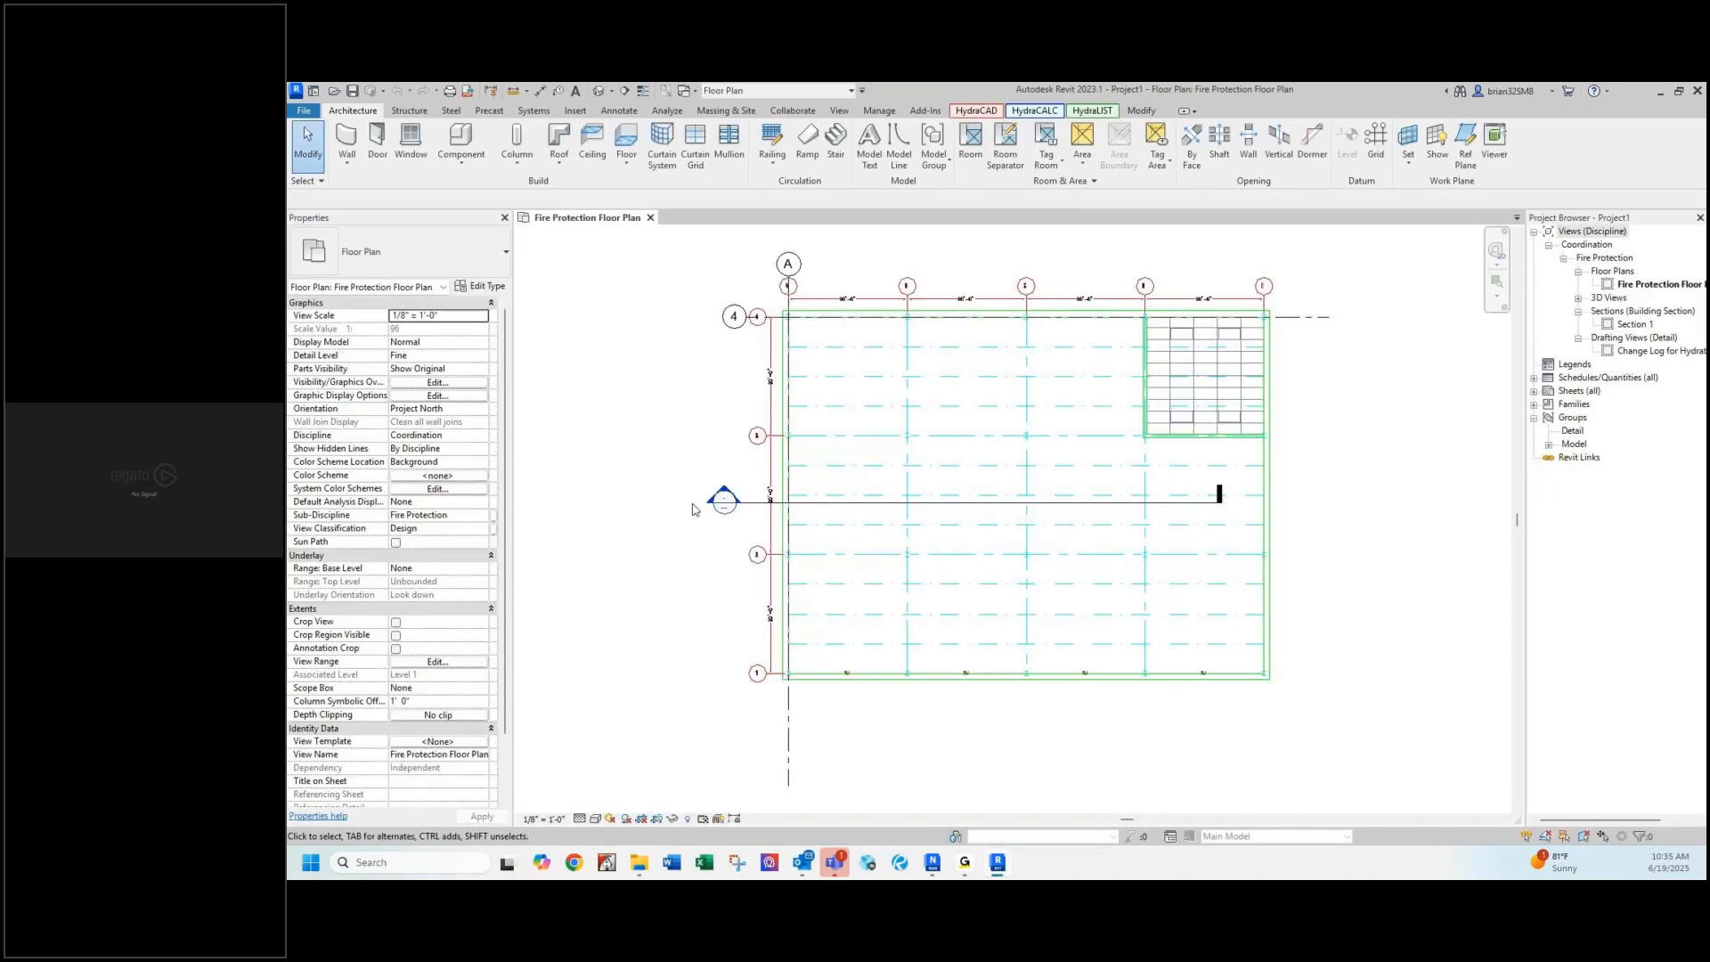
Save the model as a project file in the training folder, named with the trainee's first name followed by -60x80-2023
{"action": "left_click", "coordinate": [304, 112]}
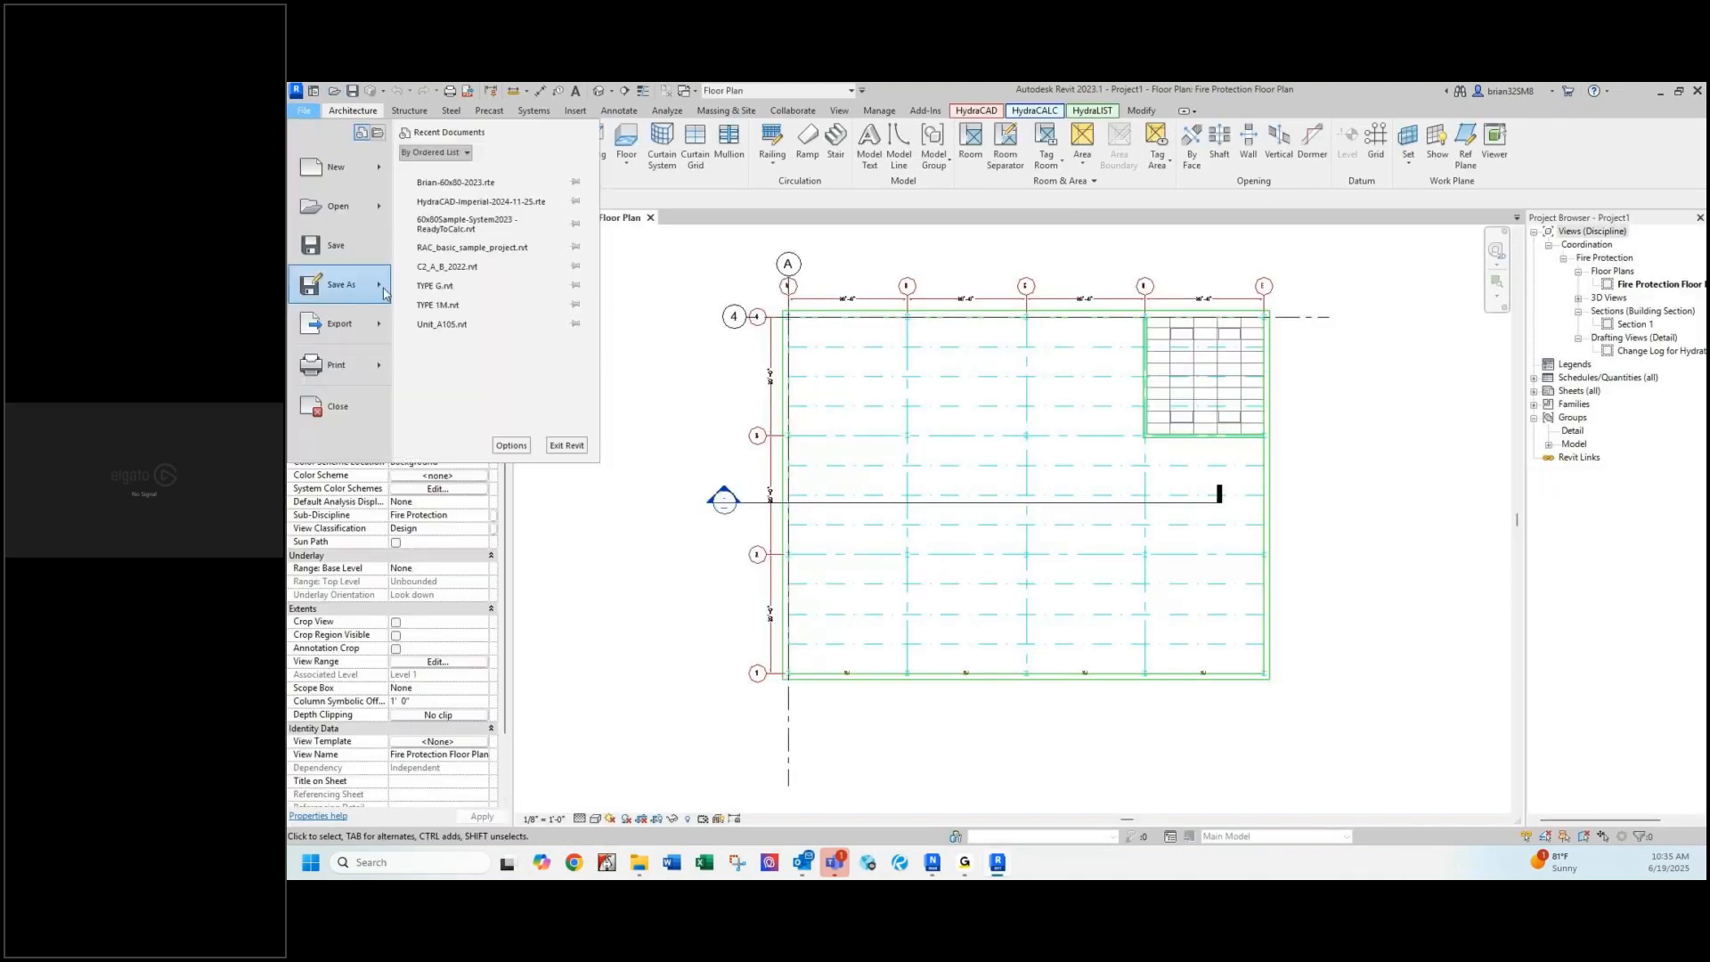
{"action": "mouse_move", "coordinate": [357, 301]}
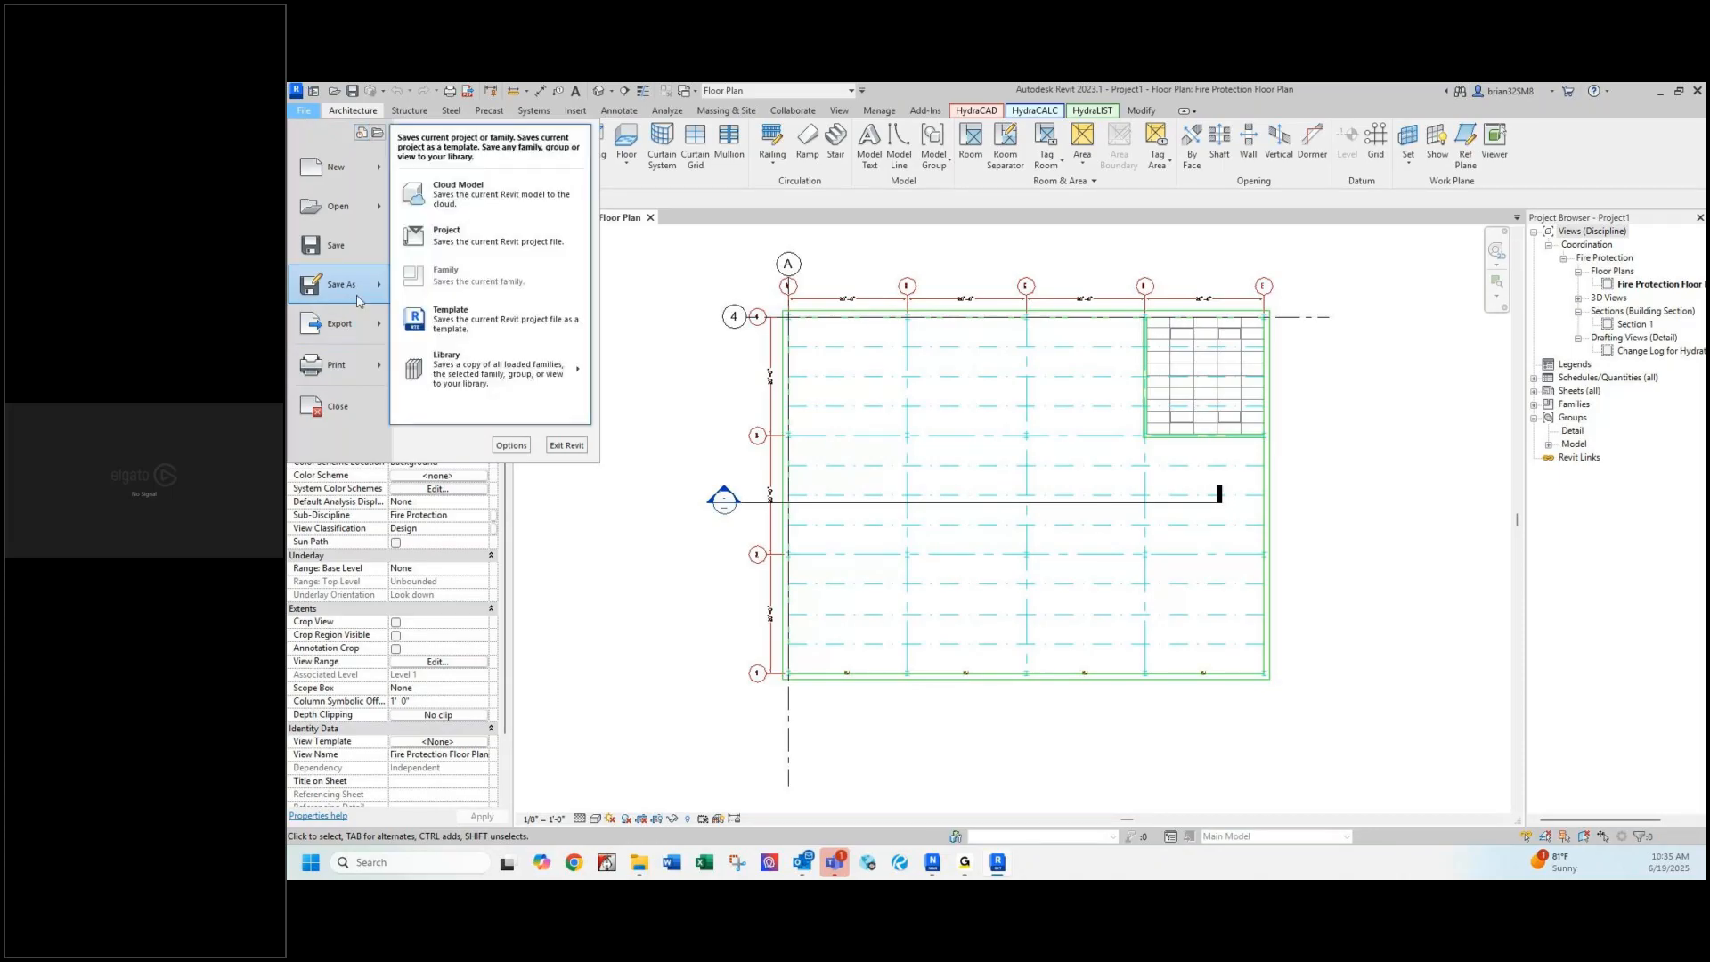
{"action": "left_click", "coordinate": [455, 238]}
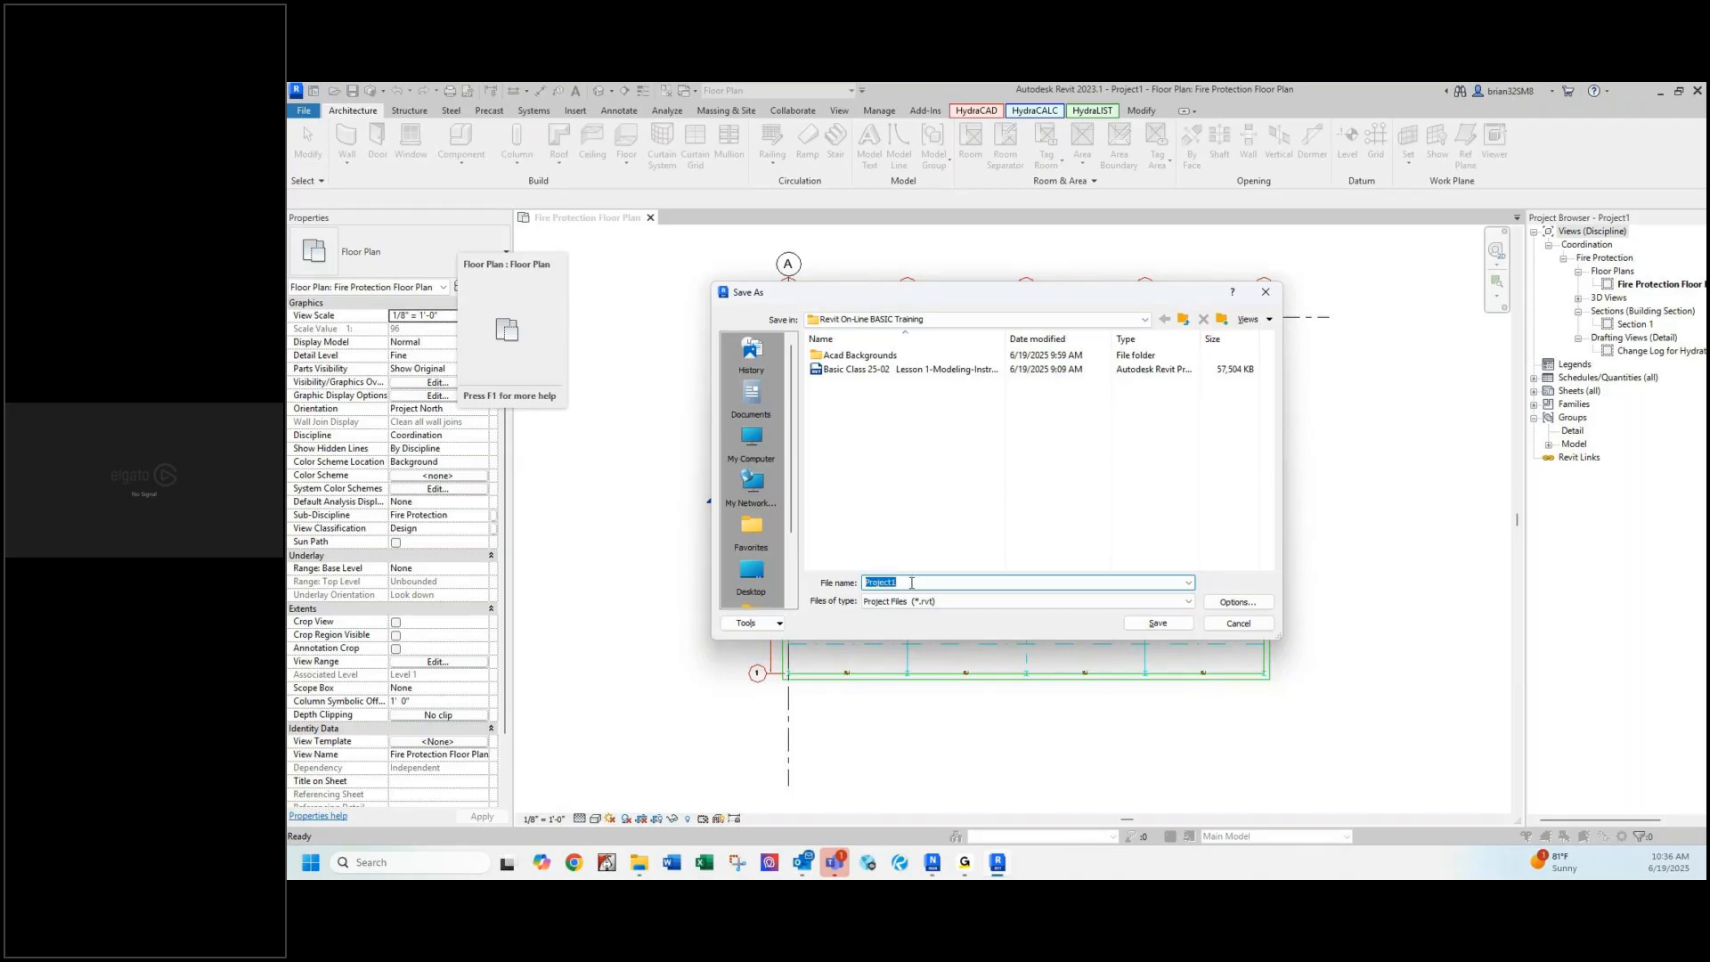
{"action": "type", "text": "Brian-60x80-2023.0001.rte"}
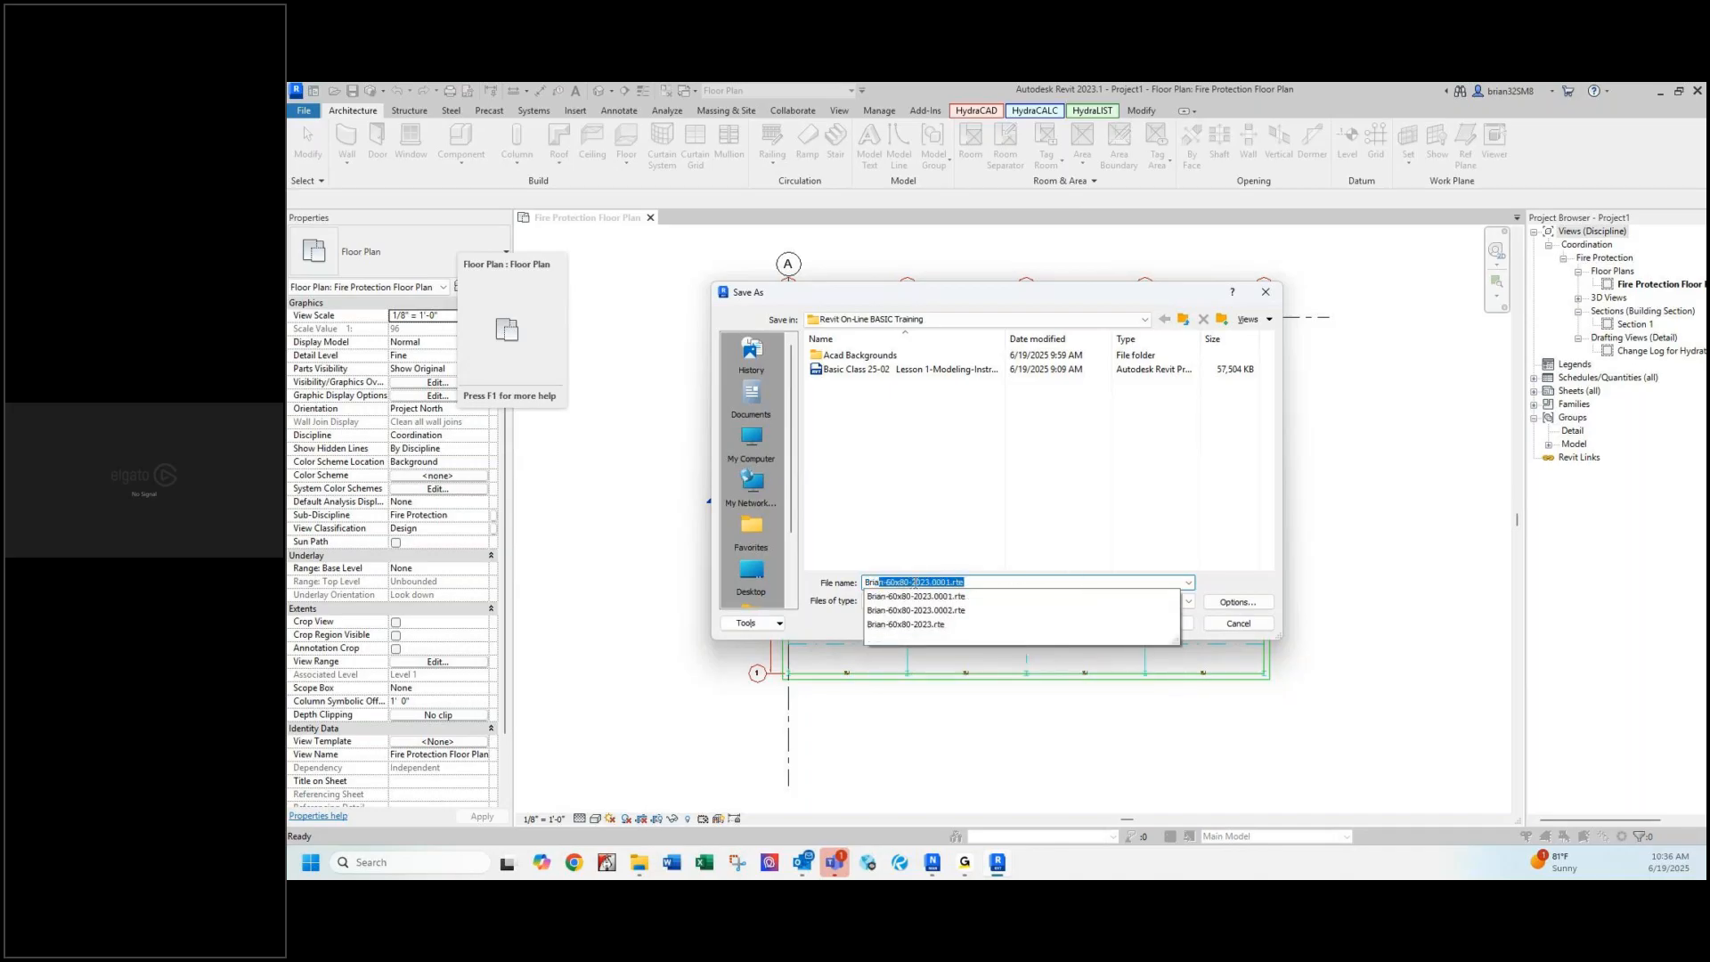
{"action": "left_click", "coordinate": [931, 627]}
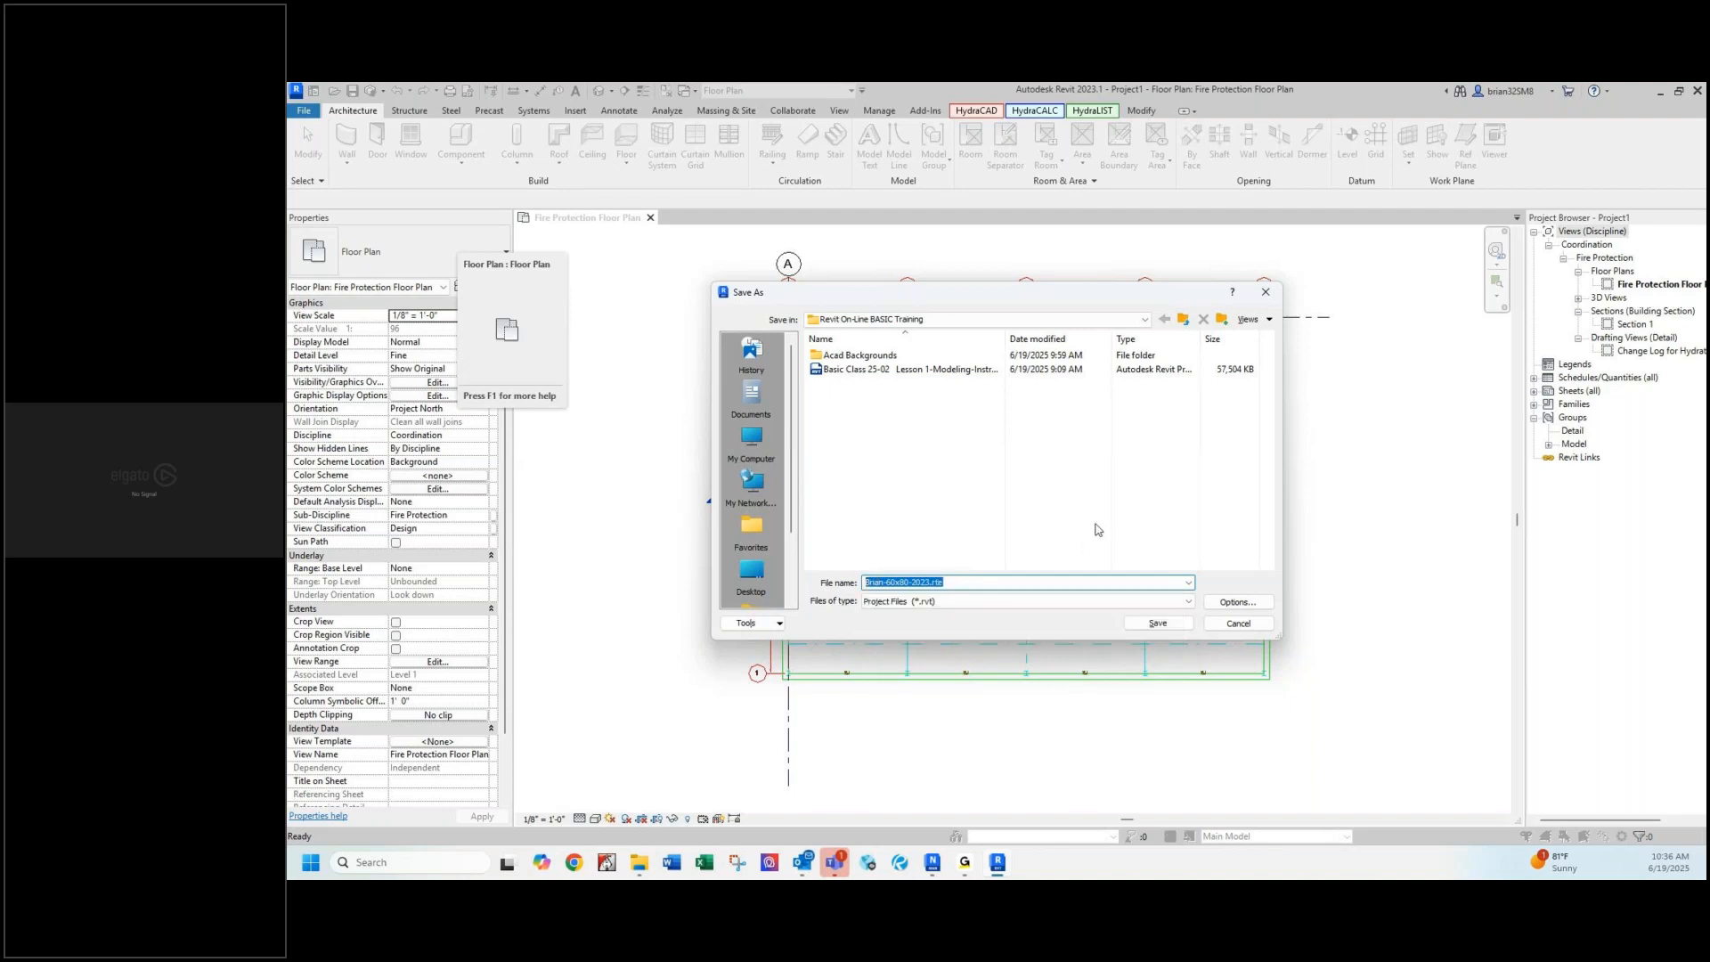
{"action": "key", "text": "Right"}
{"action": "key", "text": "BackSpace"}
{"action": "key", "text": "BackSpace"}
{"action": "key", "text": "BackSpace"}
{"action": "key", "text": "BackSpace"}
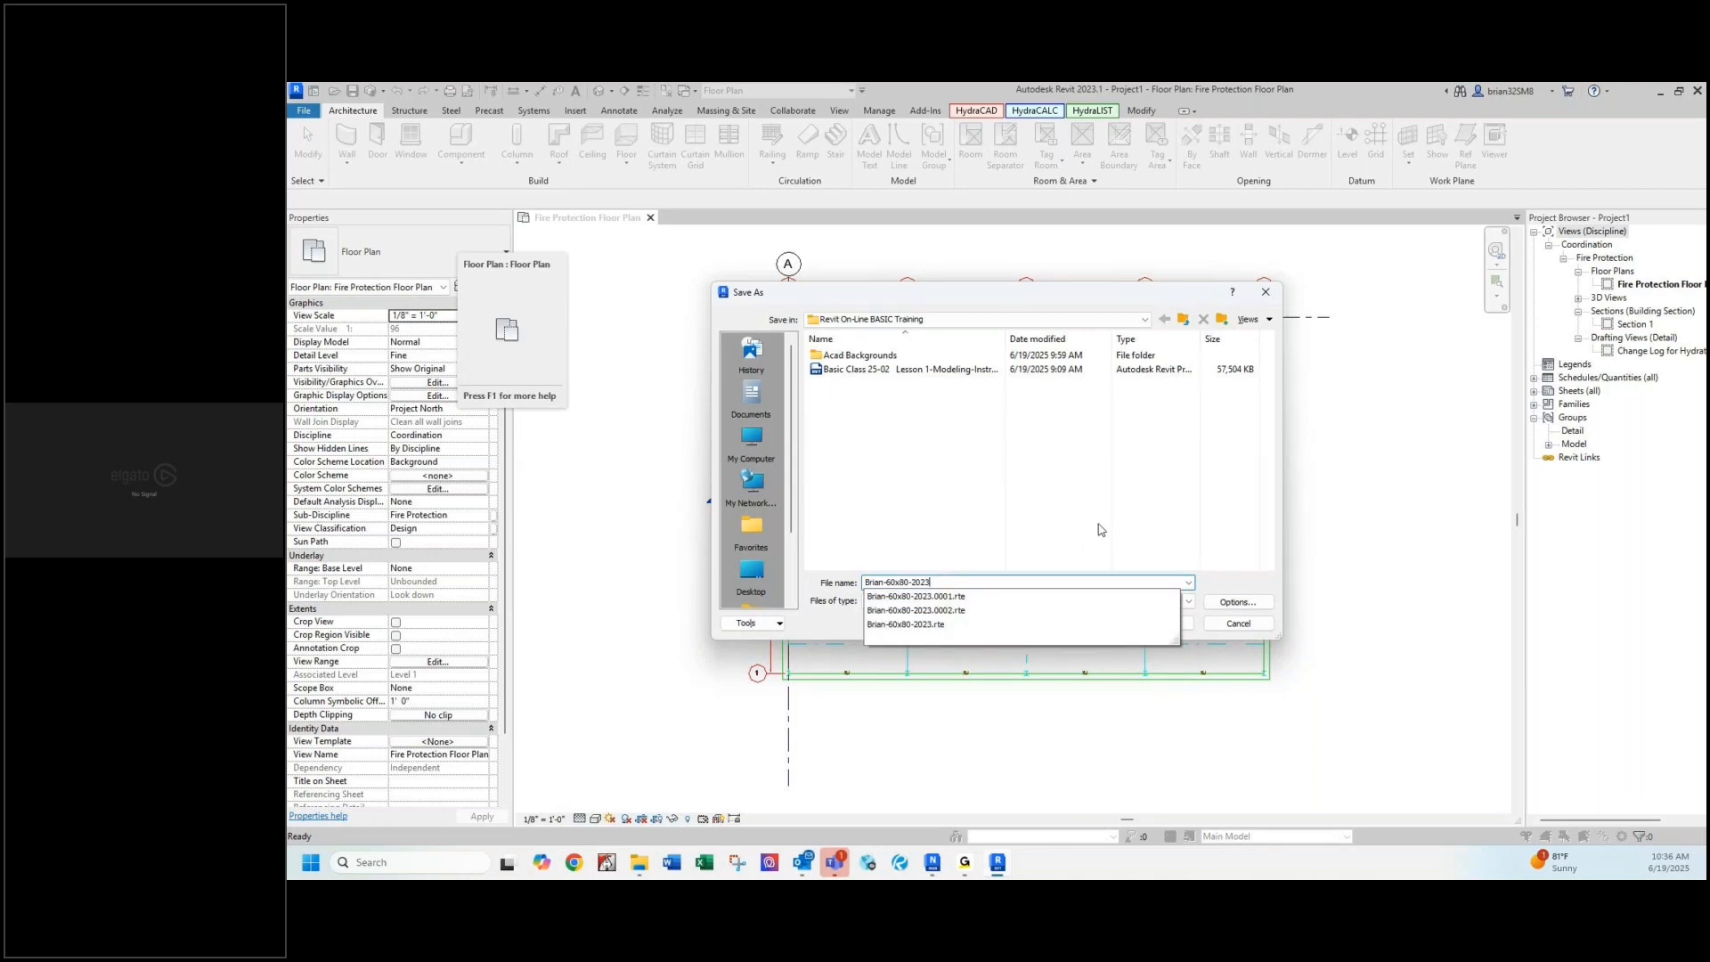
{"action": "left_click", "coordinate": [1098, 530]}
{"action": "left_click", "coordinate": [1160, 623]}
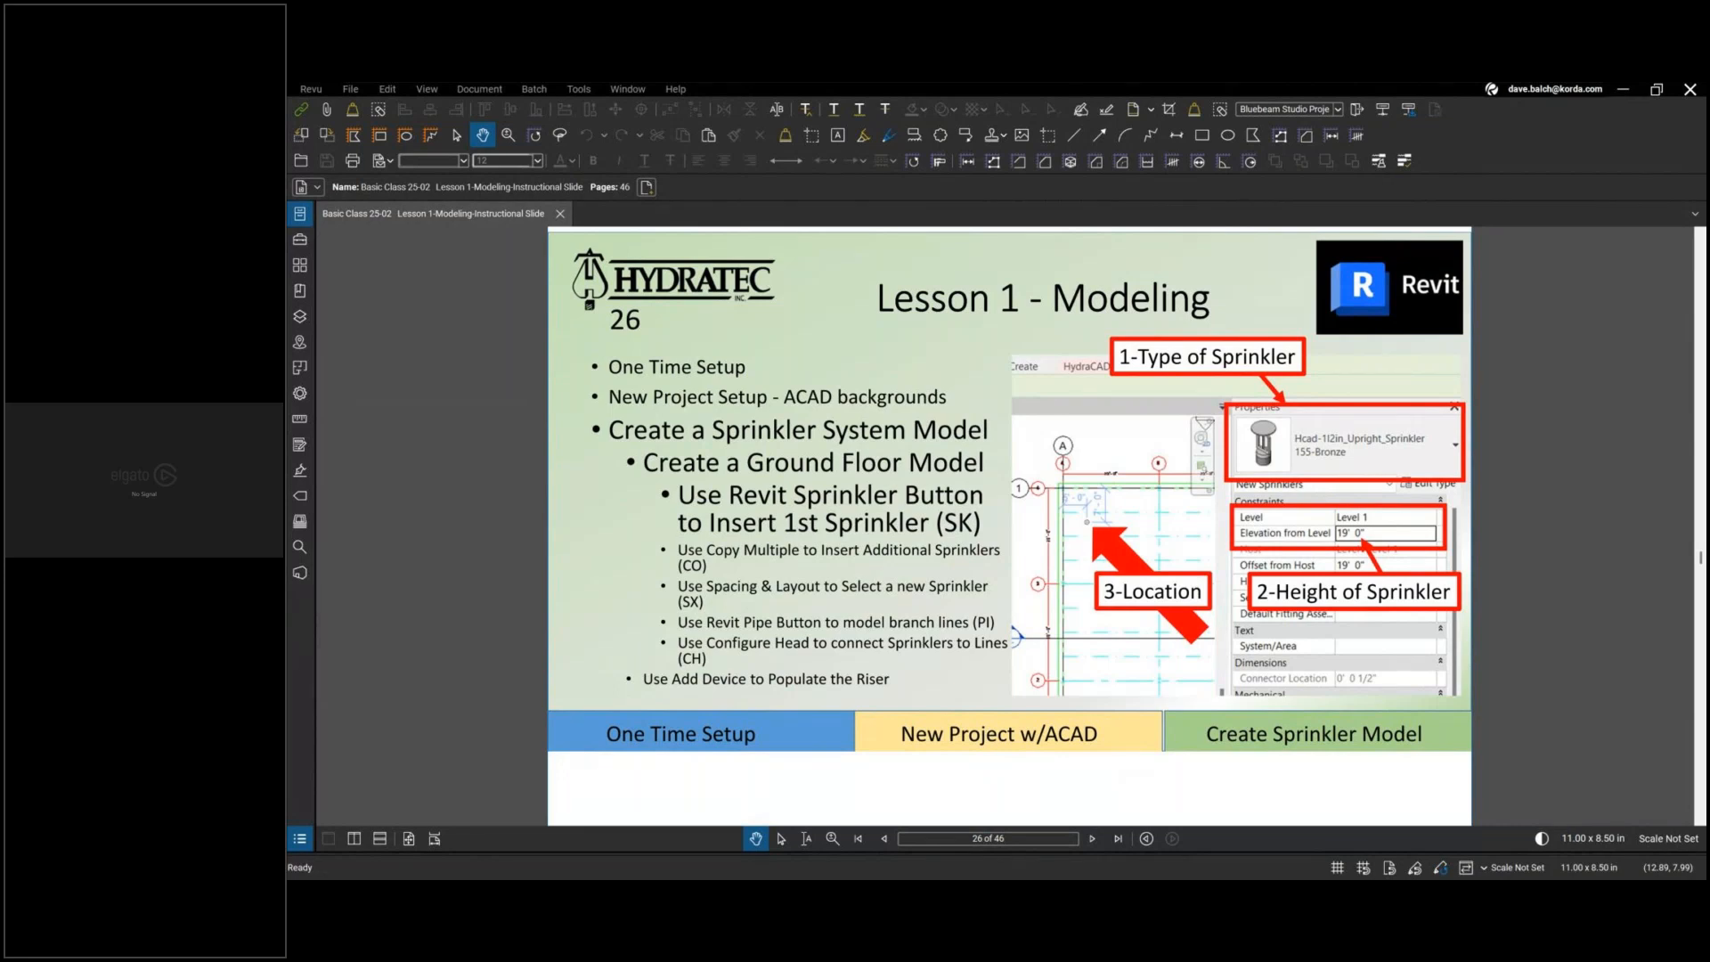
Switch to the 60x80-2024 project in Revit and start placing a sprinkler of the Upright Standard type
{"action": "key", "text": "alt+Tab"}
{"action": "left_click", "coordinate": [536, 118]}
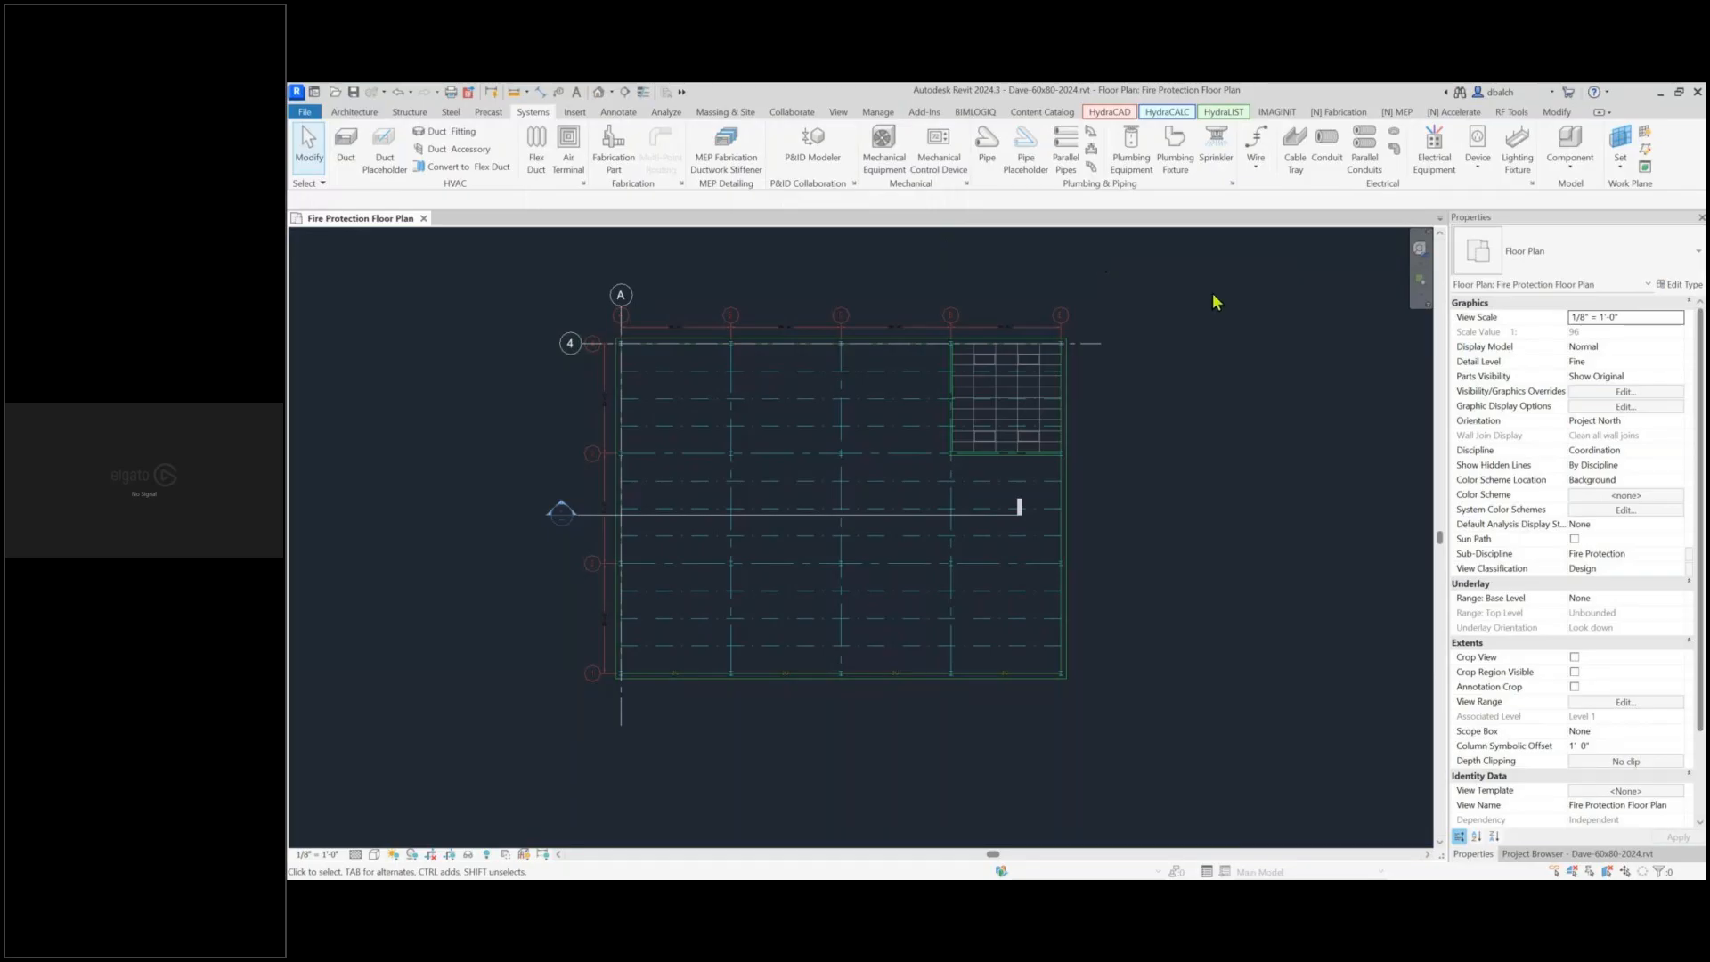
{"action": "key", "text": "s"}
{"action": "key", "text": "s"}
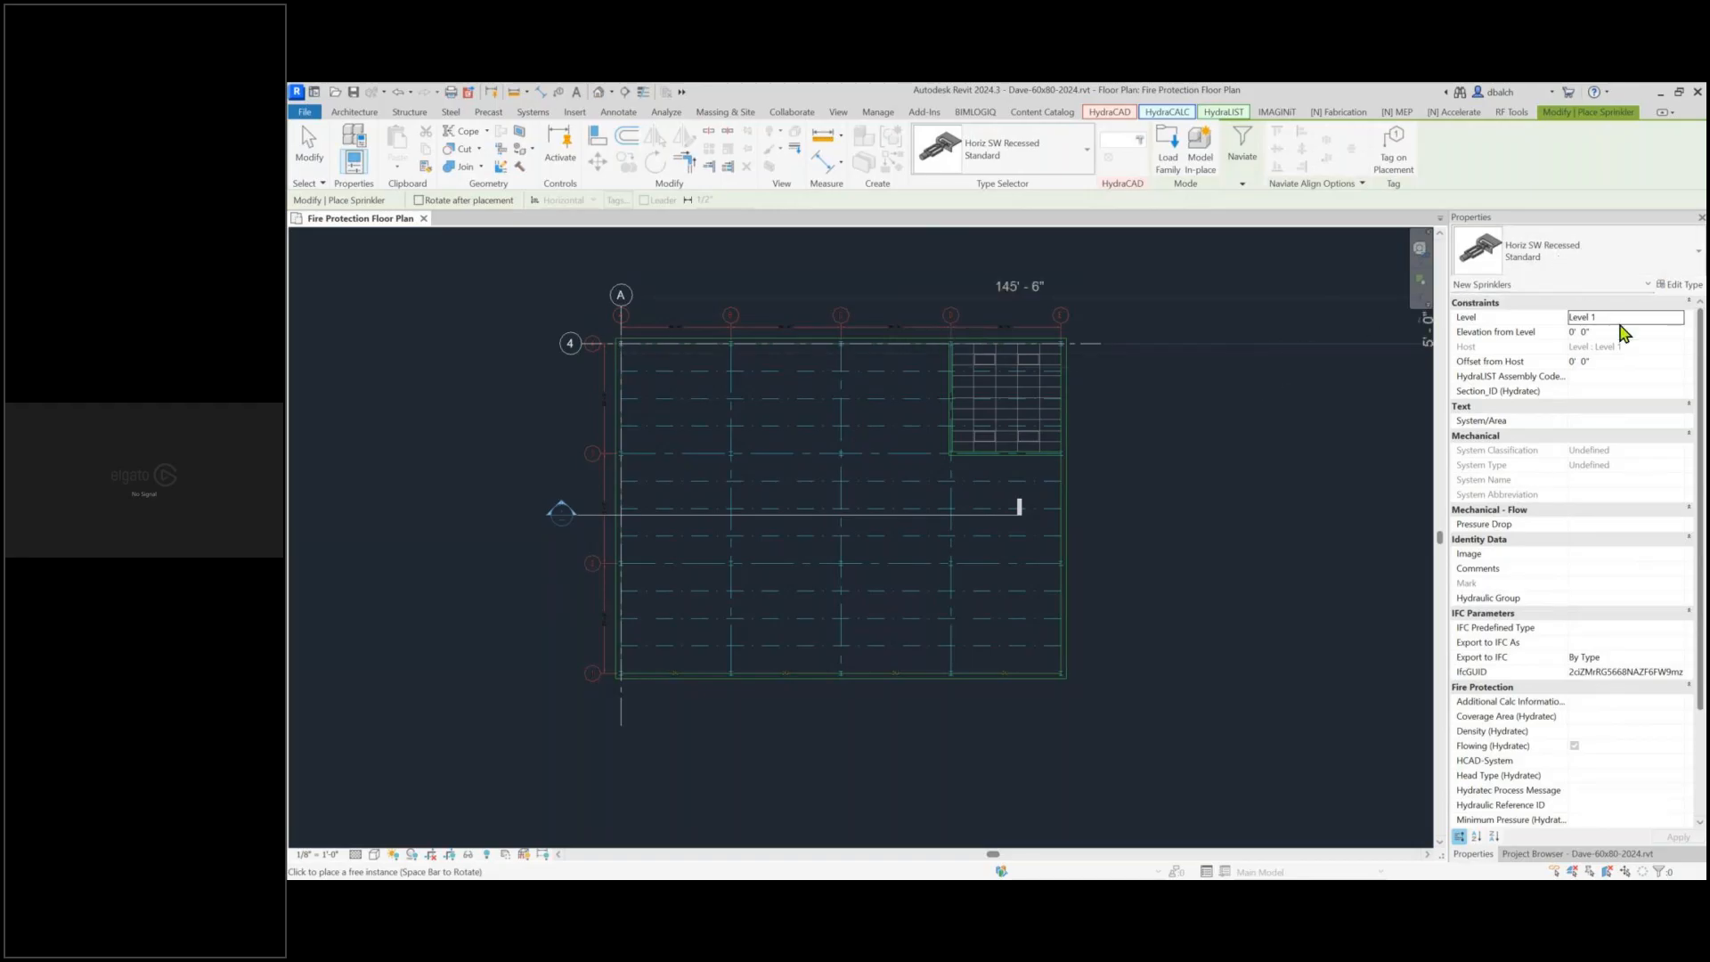
{"action": "left_click", "coordinate": [1584, 273]}
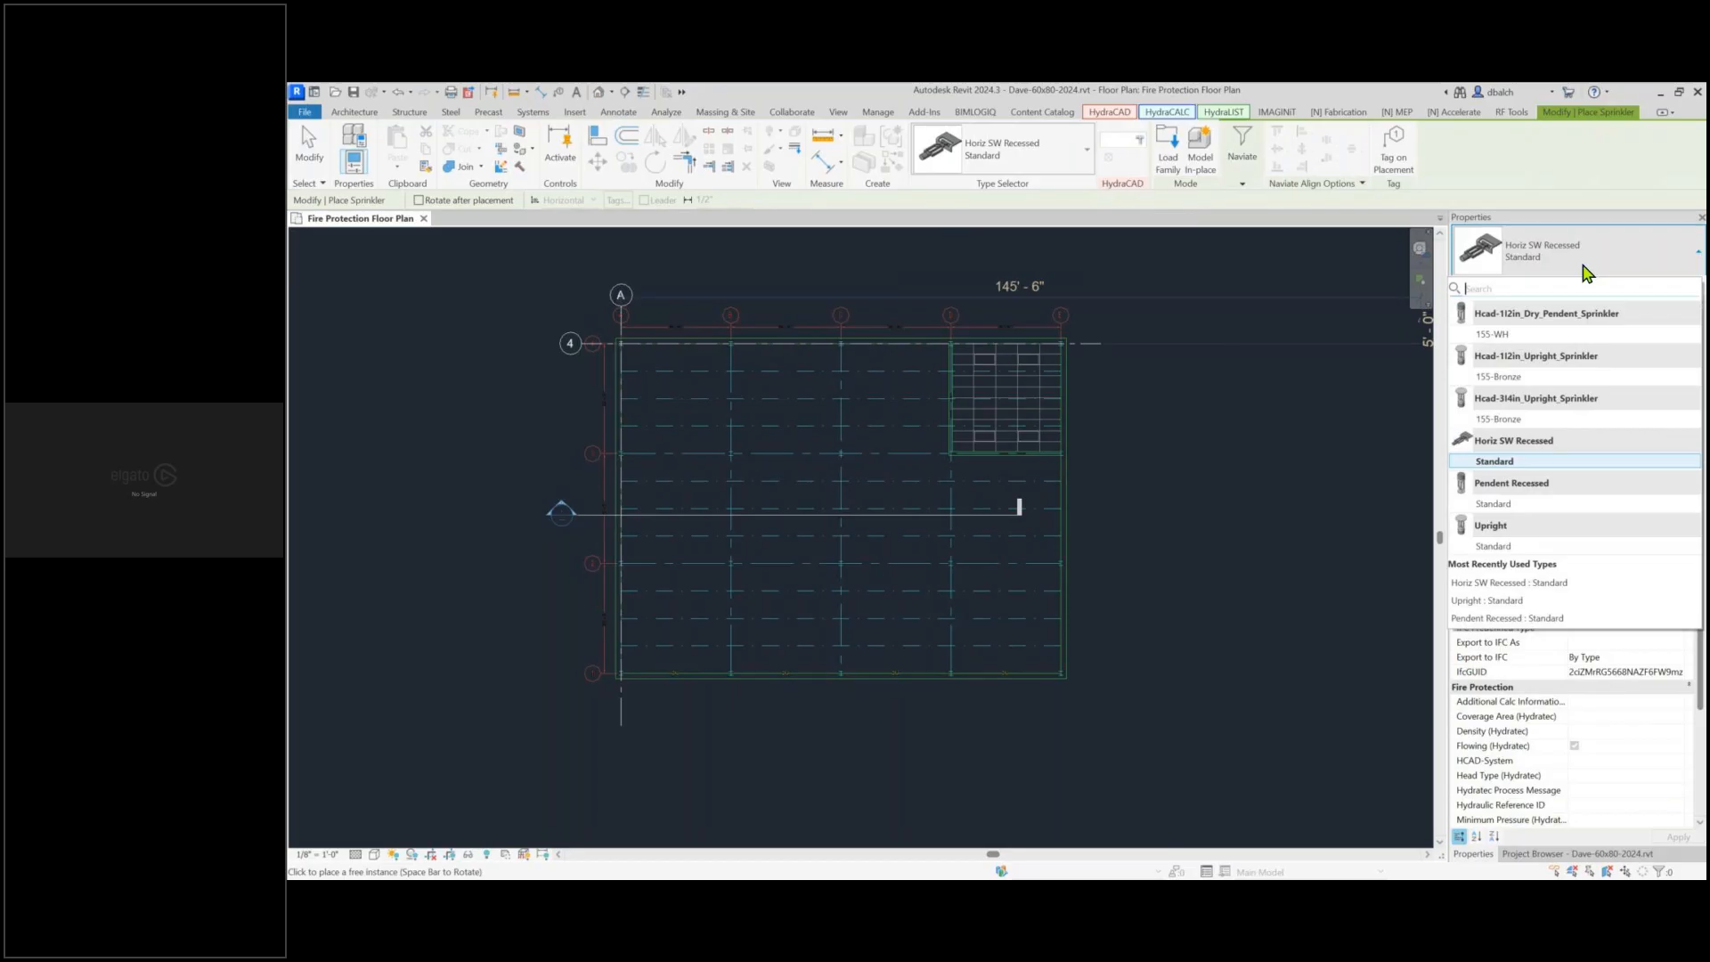
{"action": "mouse_move", "coordinate": [1606, 378]}
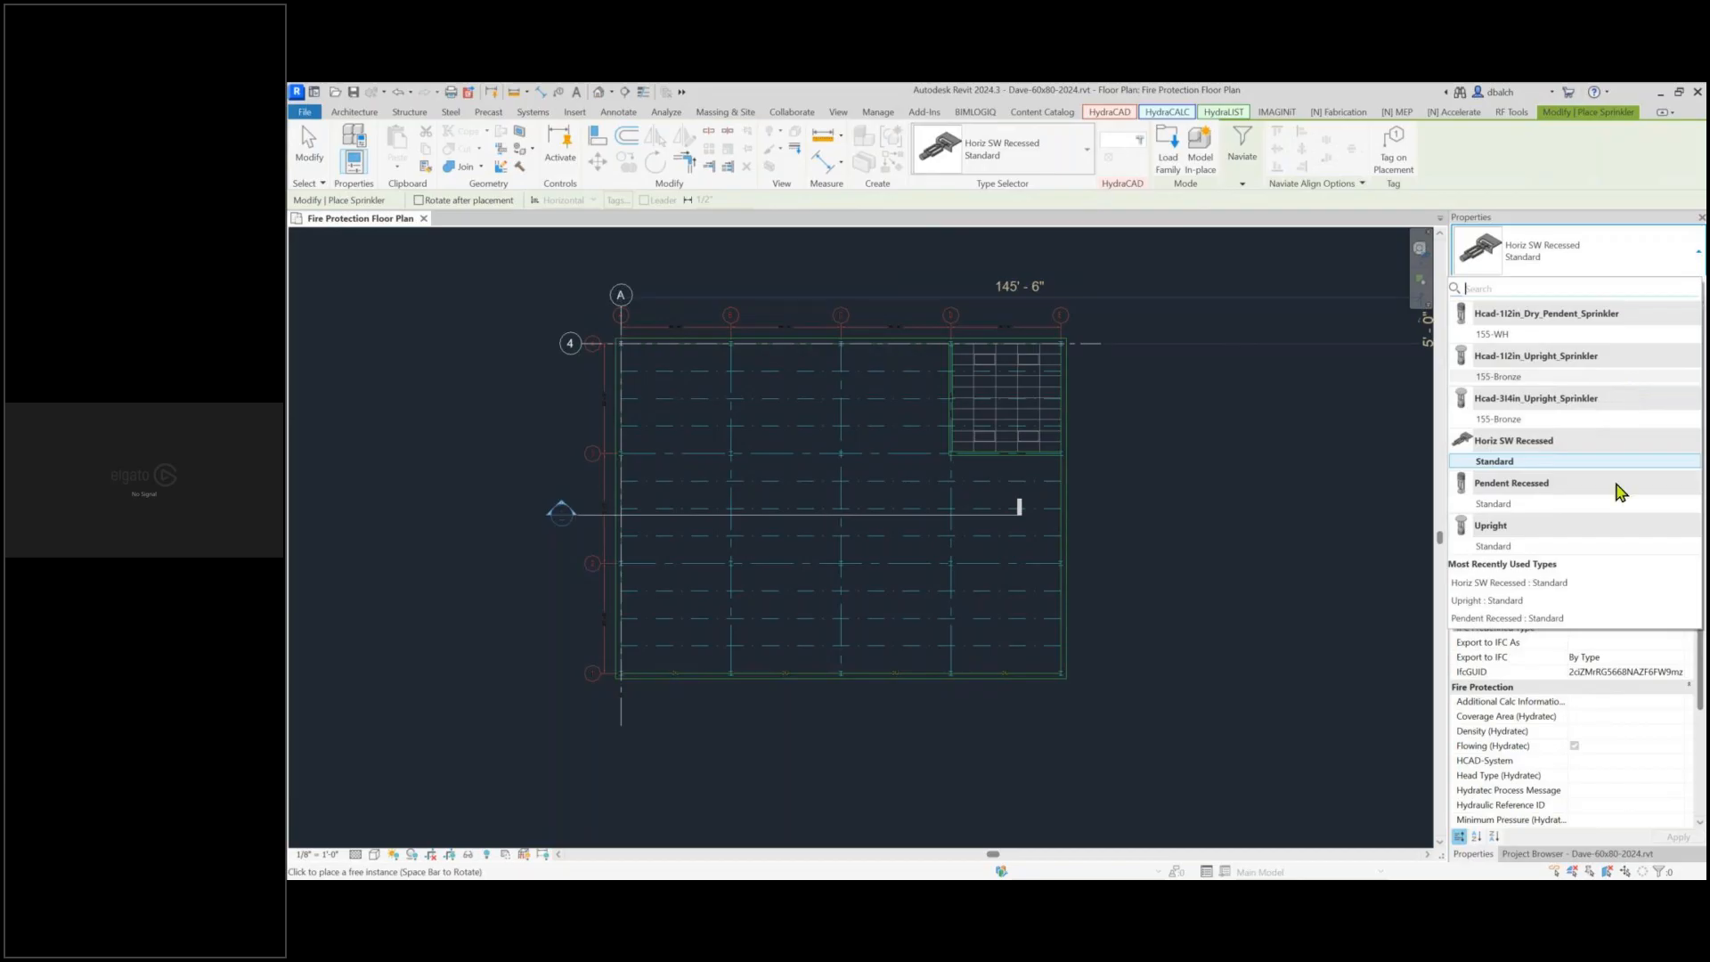
{"action": "mouse_move", "coordinate": [1544, 554]}
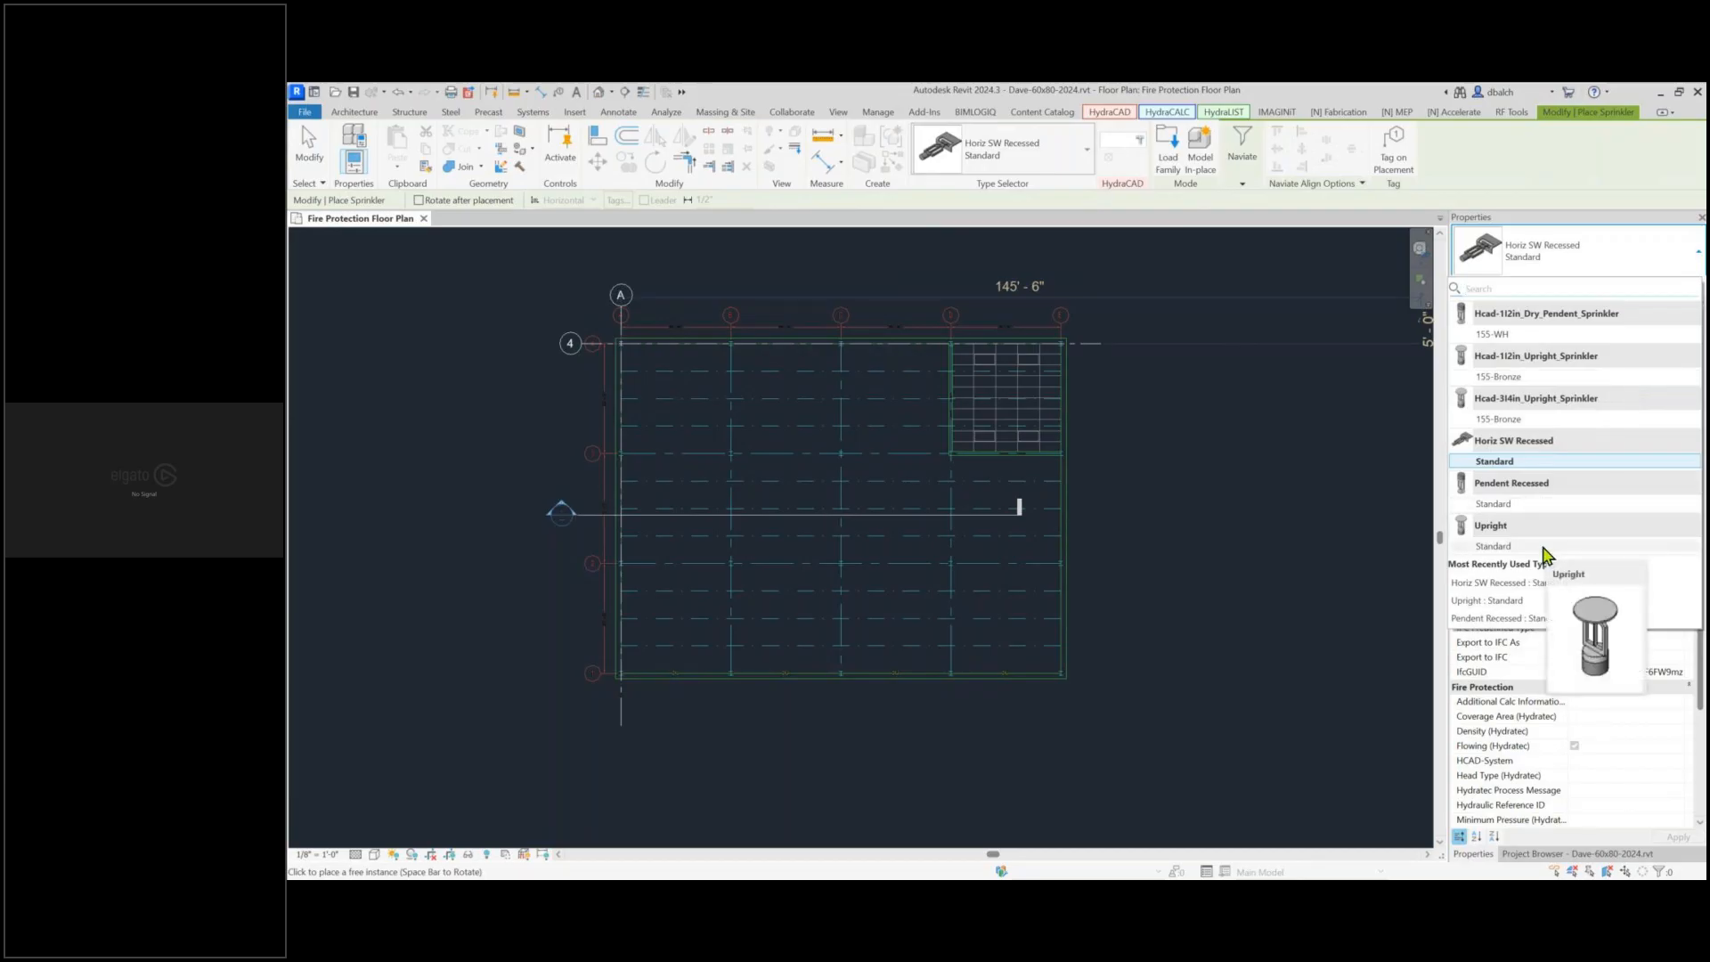
{"action": "left_click", "coordinate": [1494, 546]}
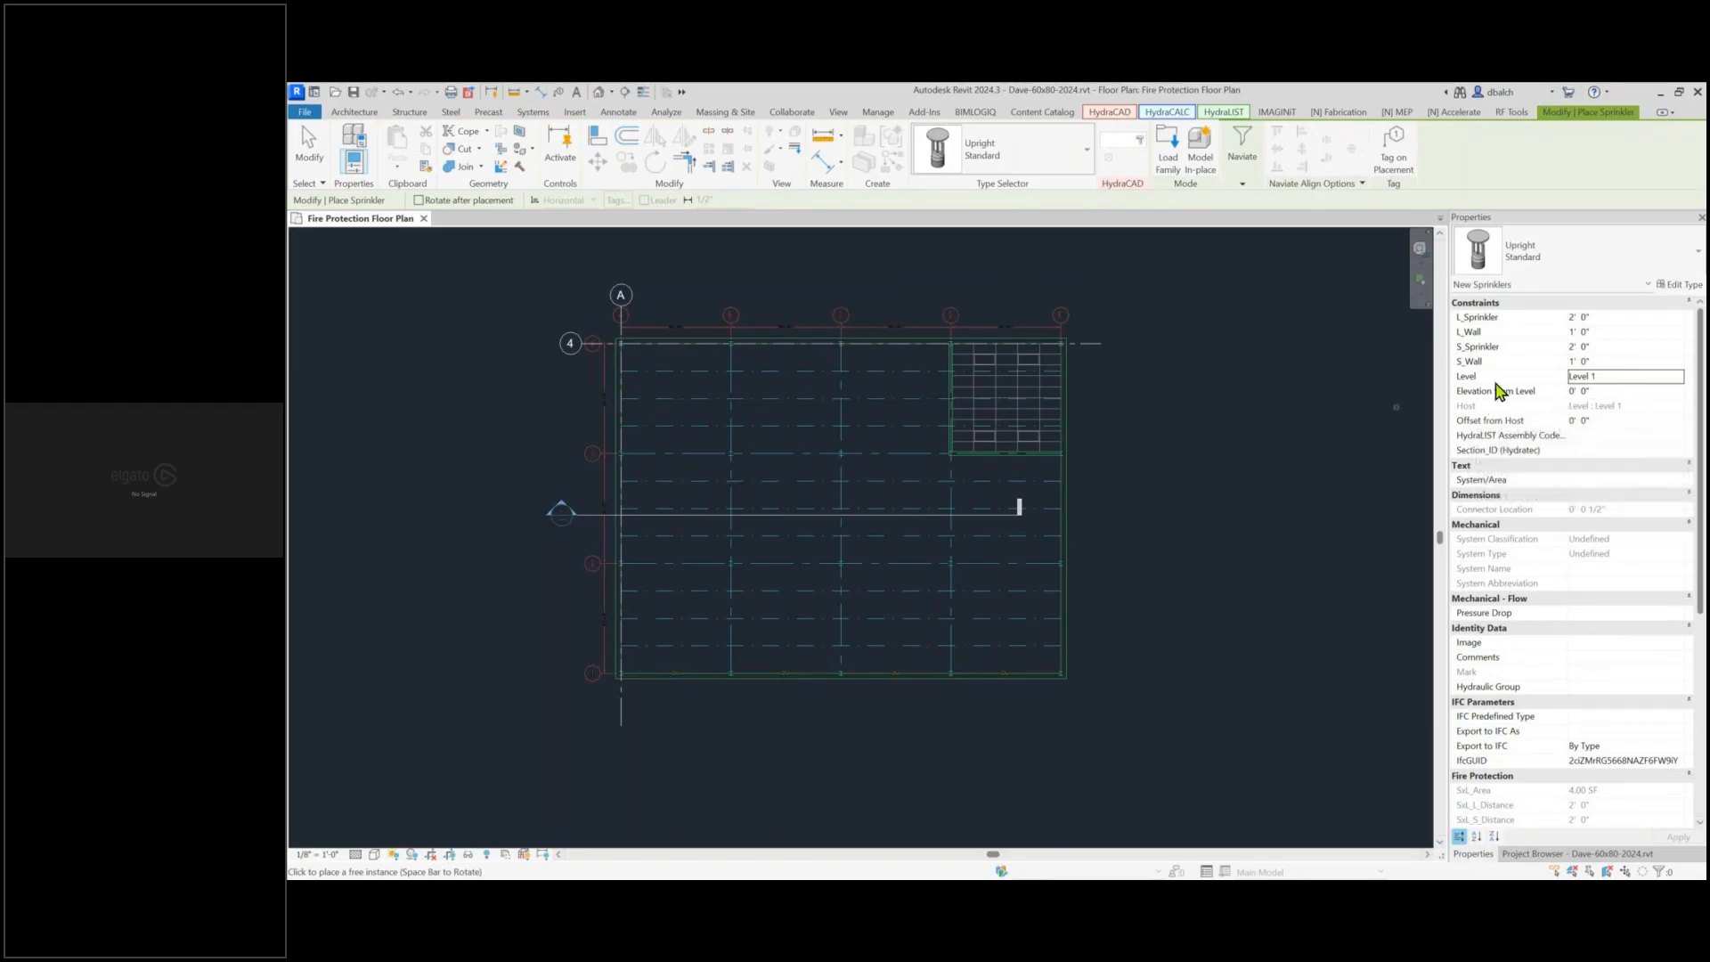
Place one sprinkler at 19' elevation from Level 1, about 5' east of grid A and 5'-9" south of grid 4
{"action": "left_click", "coordinate": [1609, 392]}
{"action": "type", "text": "19"}
{"action": "key", "text": "Tab"}
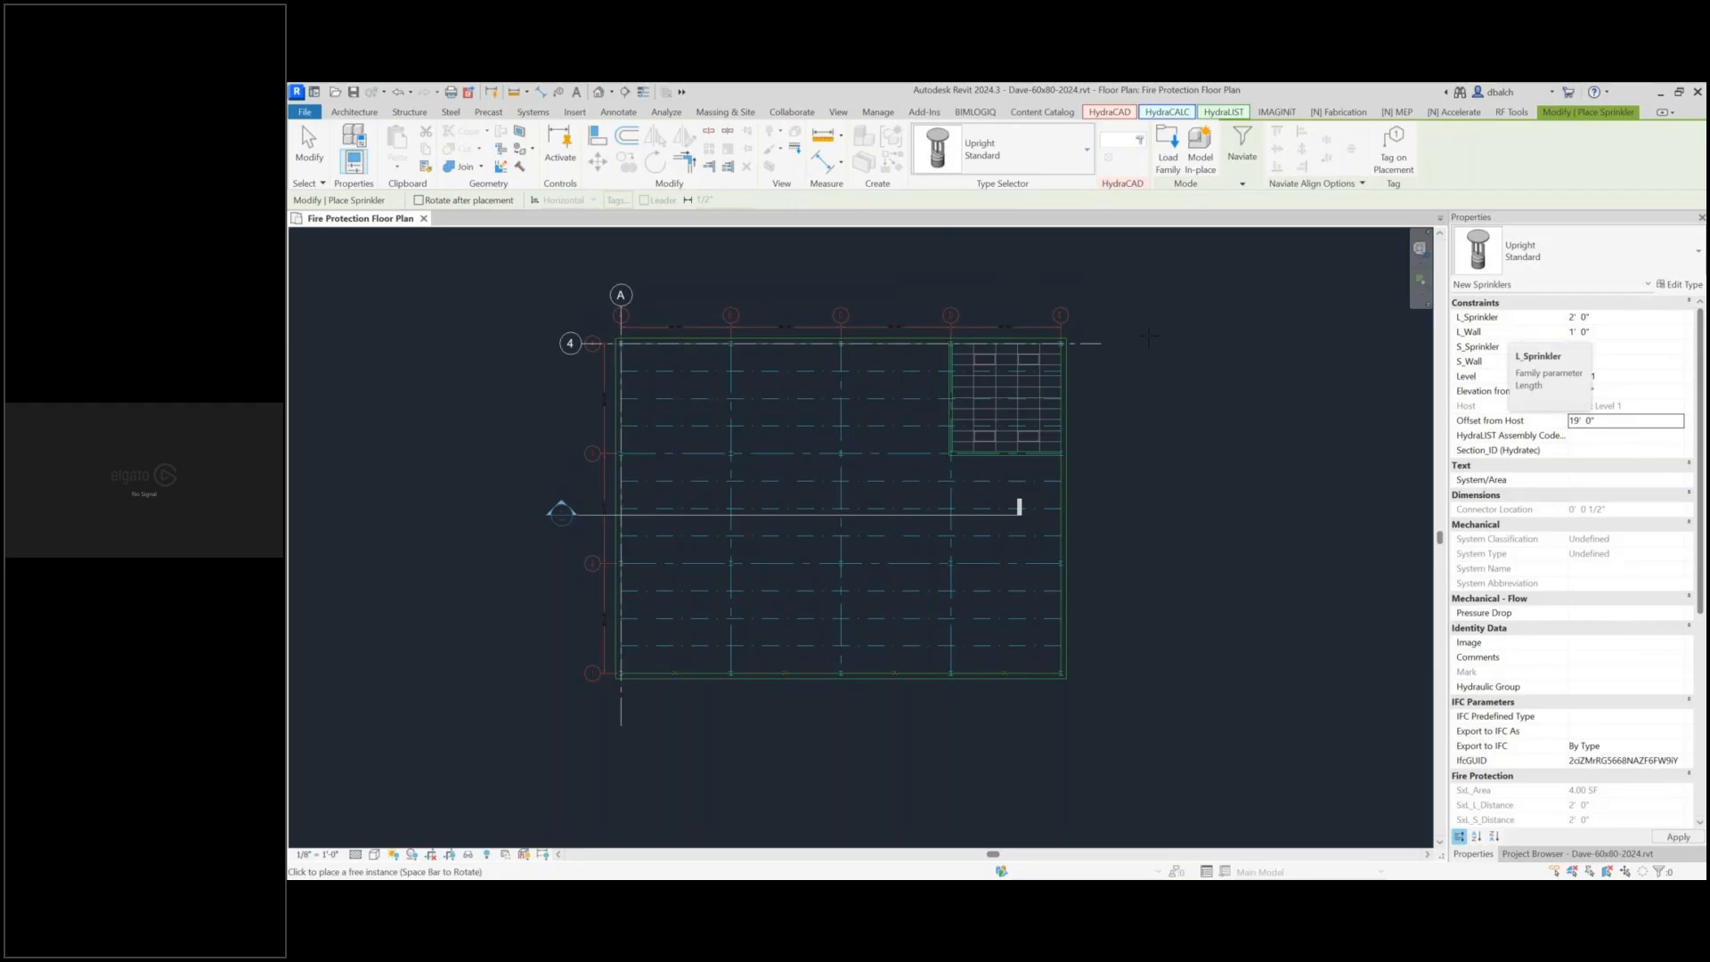
{"action": "scroll", "coordinate": [677, 343], "scroll_direction": "up", "scroll_amount": 3}
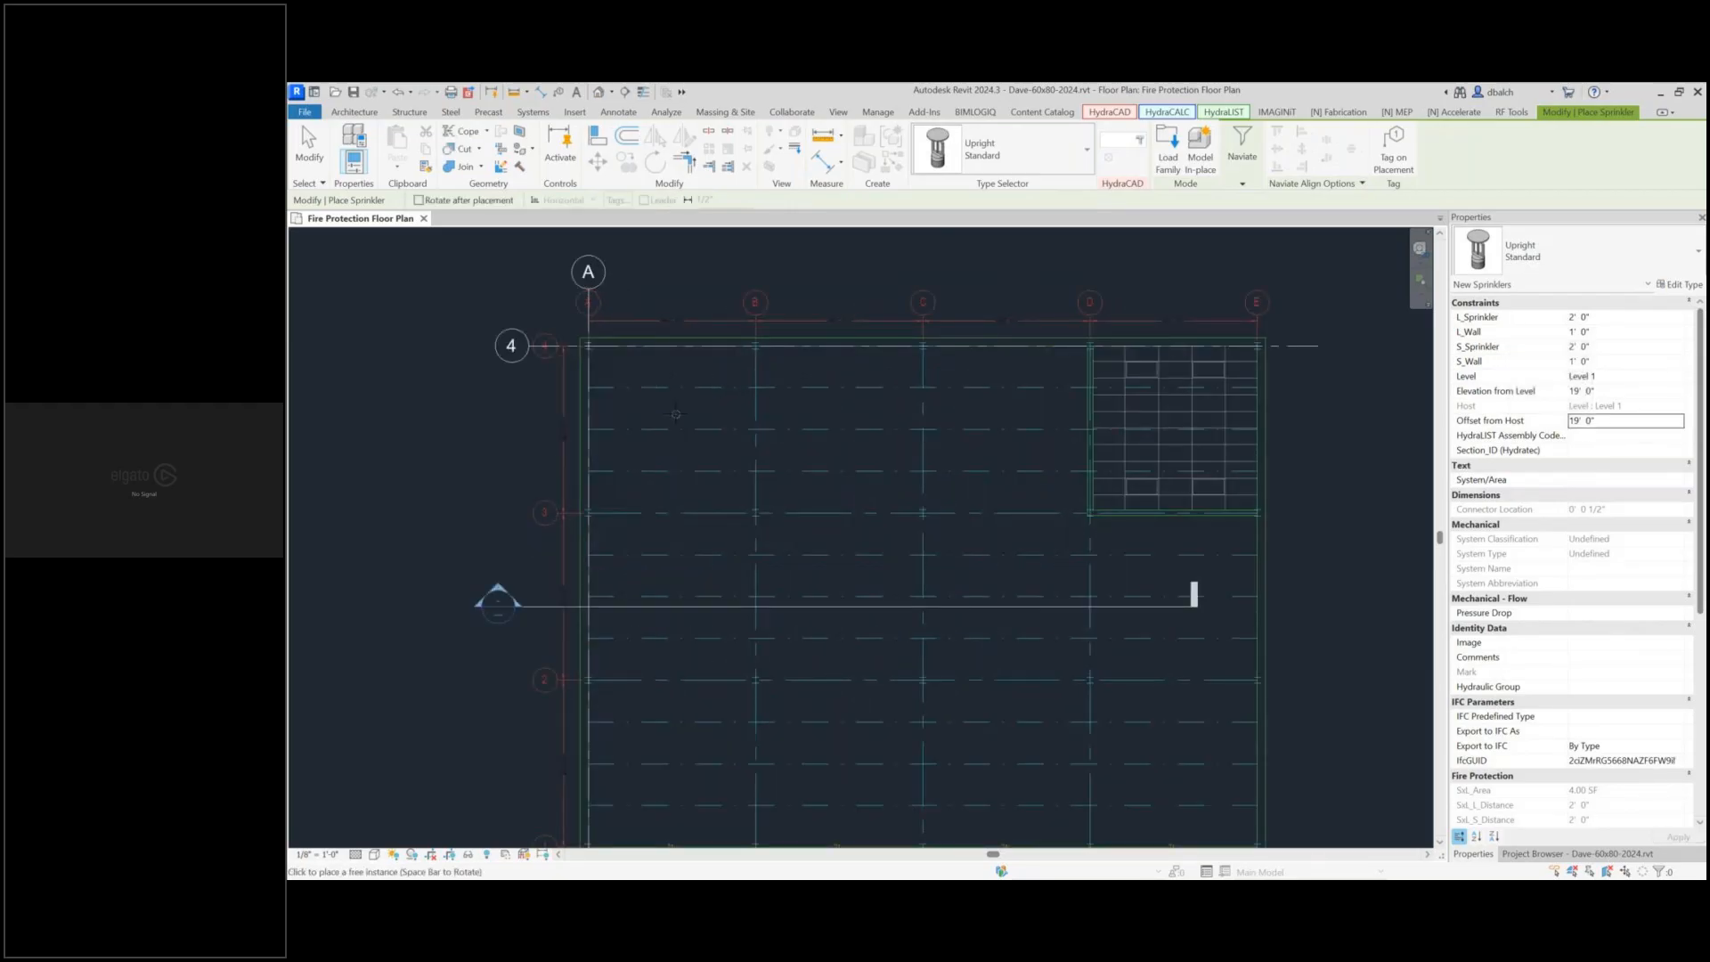
{"action": "scroll", "coordinate": [669, 356], "scroll_direction": "up", "scroll_amount": 3}
{"action": "middle_click_drag", "start_coordinate": [692, 497], "coordinate": [703, 559]}
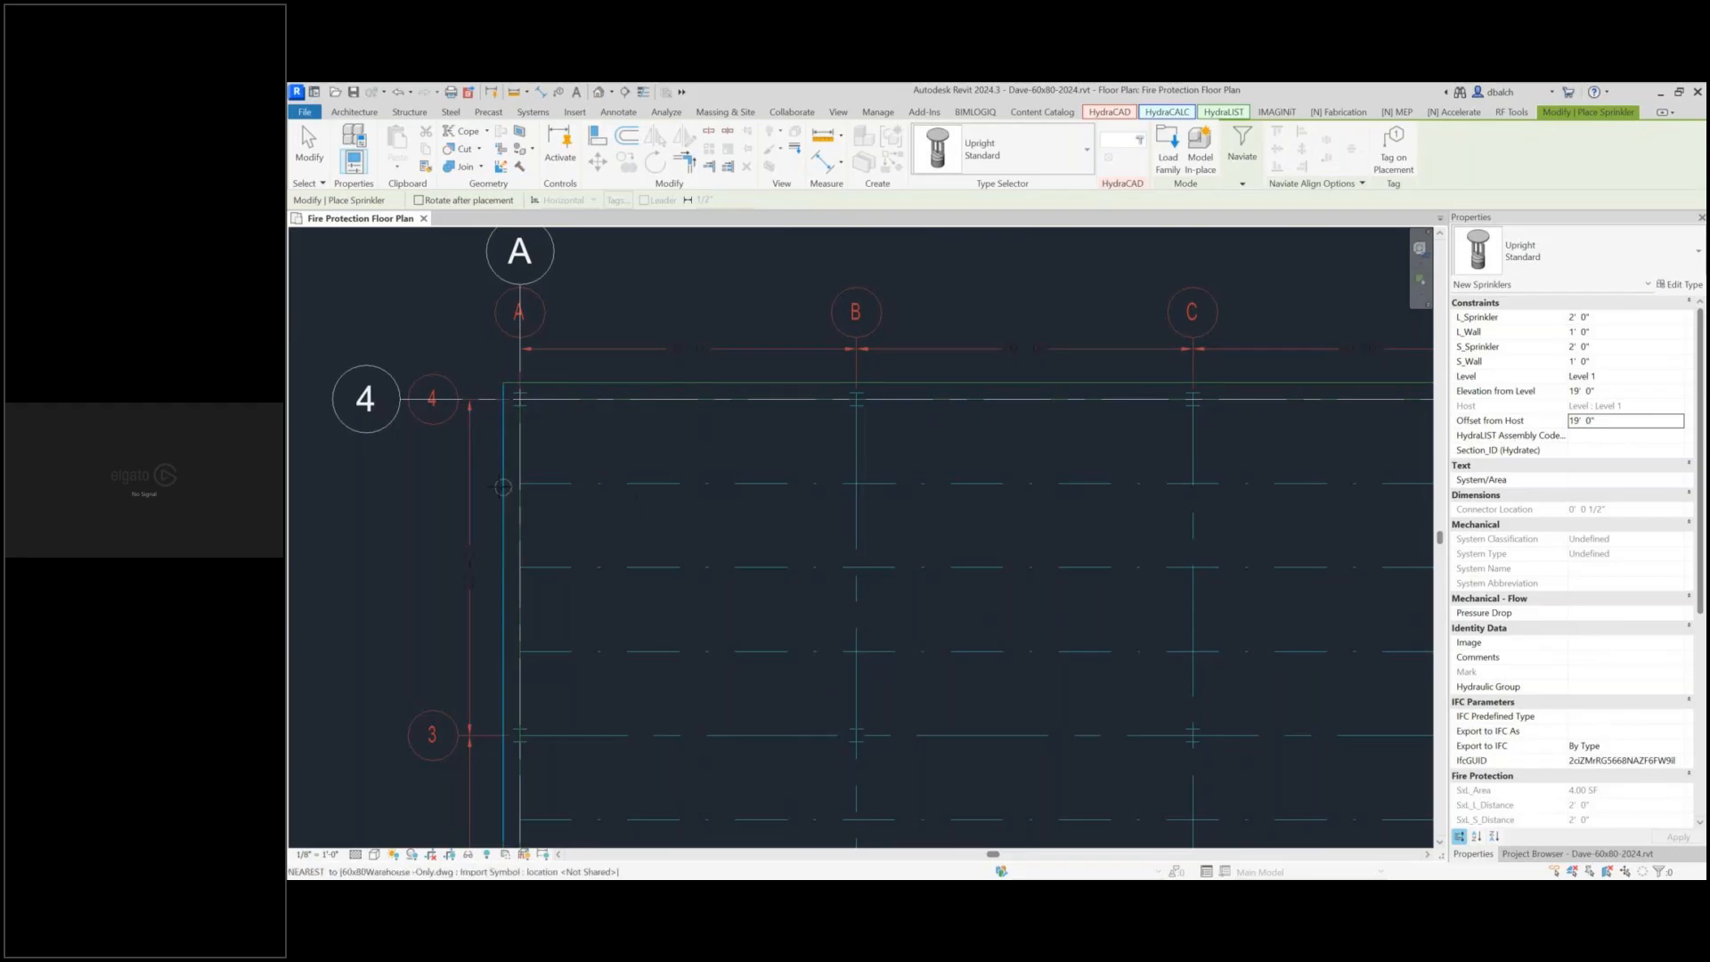
{"action": "scroll", "coordinate": [504, 488], "scroll_direction": "up", "scroll_amount": 1}
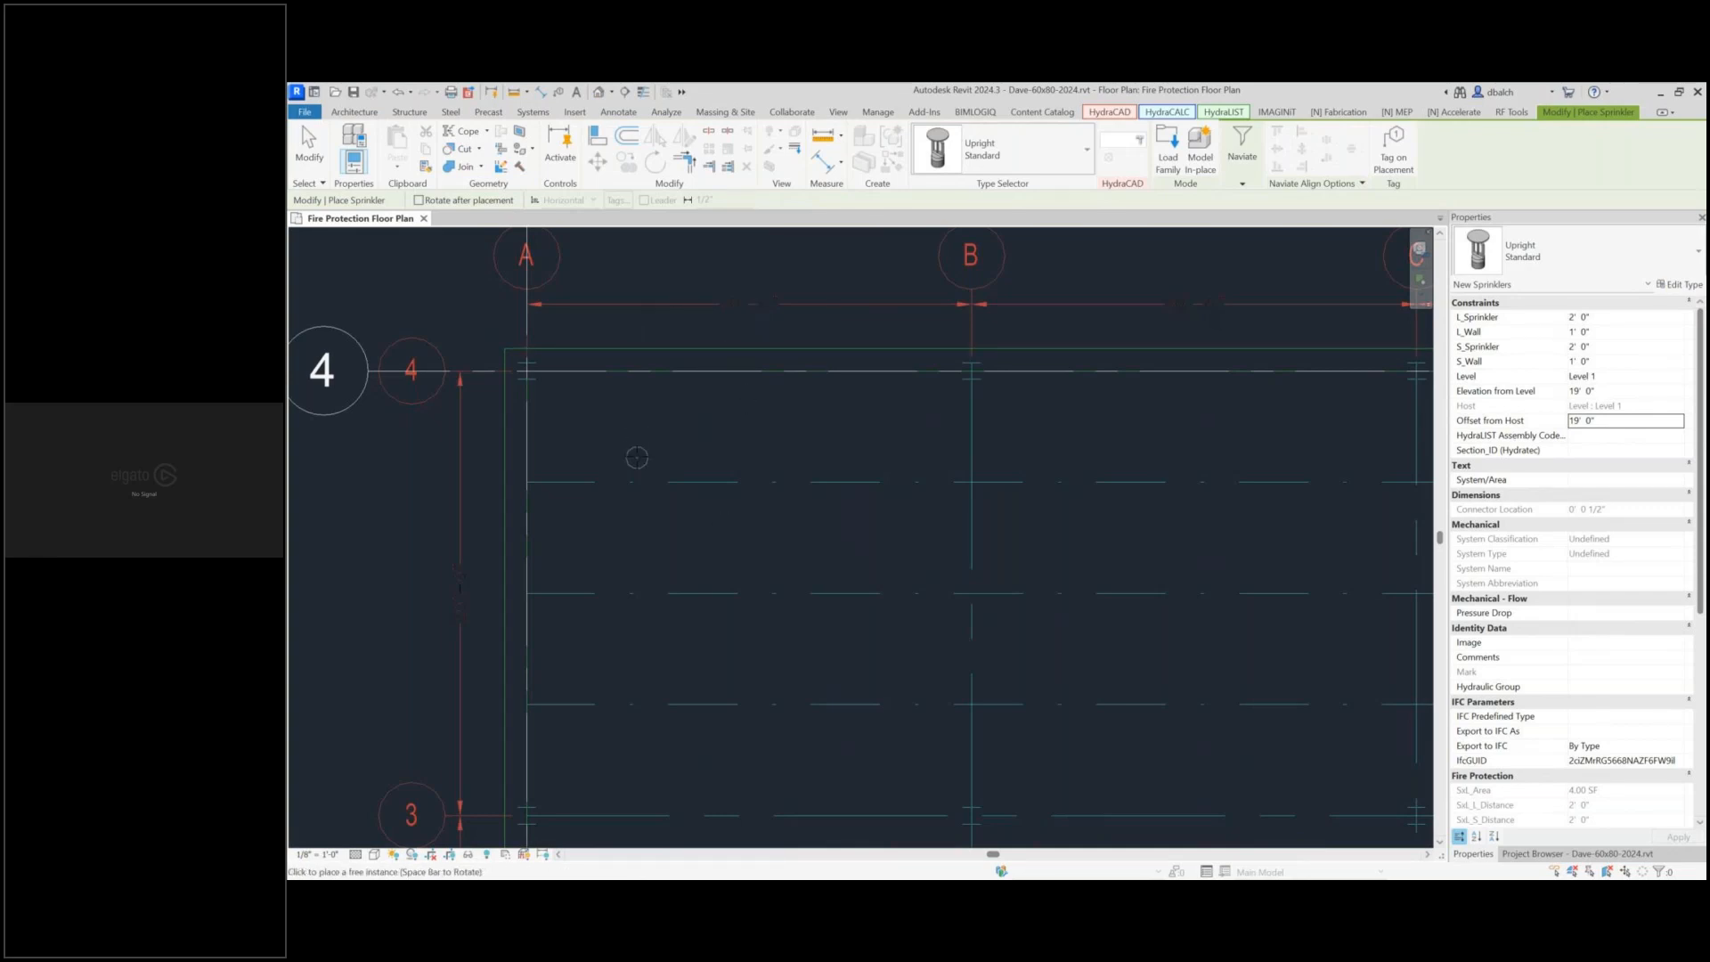
{"action": "left_click", "coordinate": [636, 497]}
{"action": "key", "text": "Escape"}
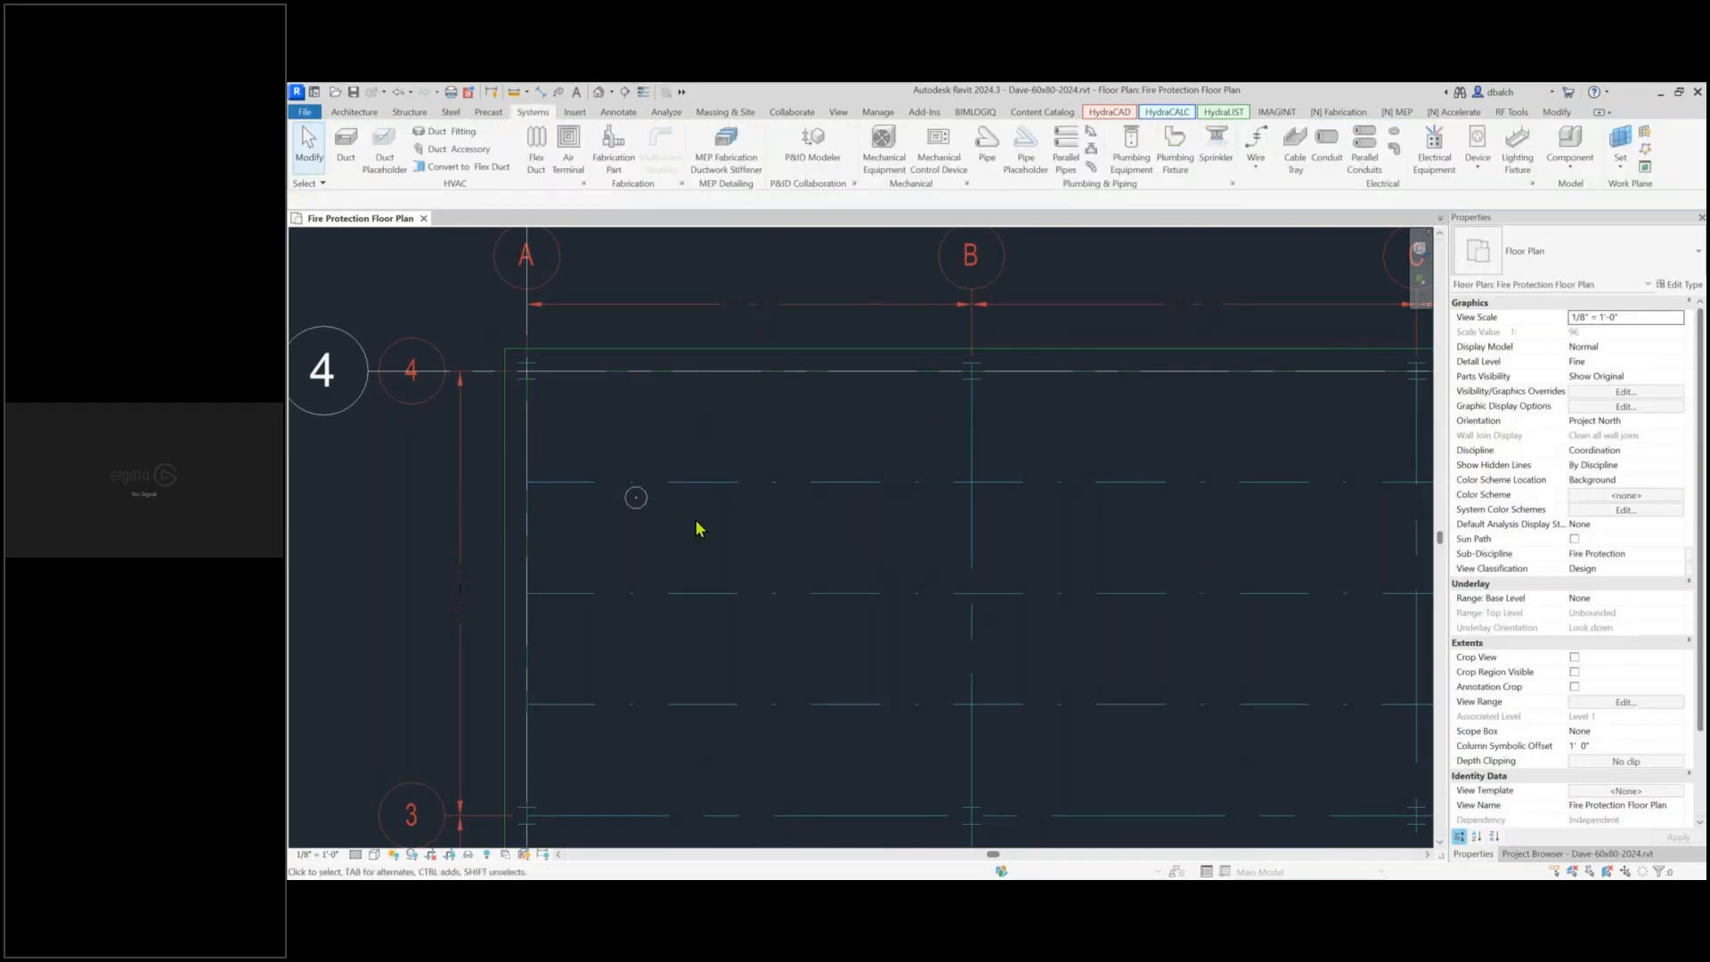
{"action": "left_click", "coordinate": [637, 502]}
{"action": "scroll", "coordinate": [667, 539], "scroll_direction": "up", "scroll_amount": 1}
{"action": "scroll", "coordinate": [670, 543], "scroll_direction": "up", "scroll_amount": 3}
{"action": "middle_click_drag", "start_coordinate": [696, 574], "coordinate": [883, 723]}
{"action": "scroll", "coordinate": [856, 701], "scroll_direction": "down", "scroll_amount": 2}
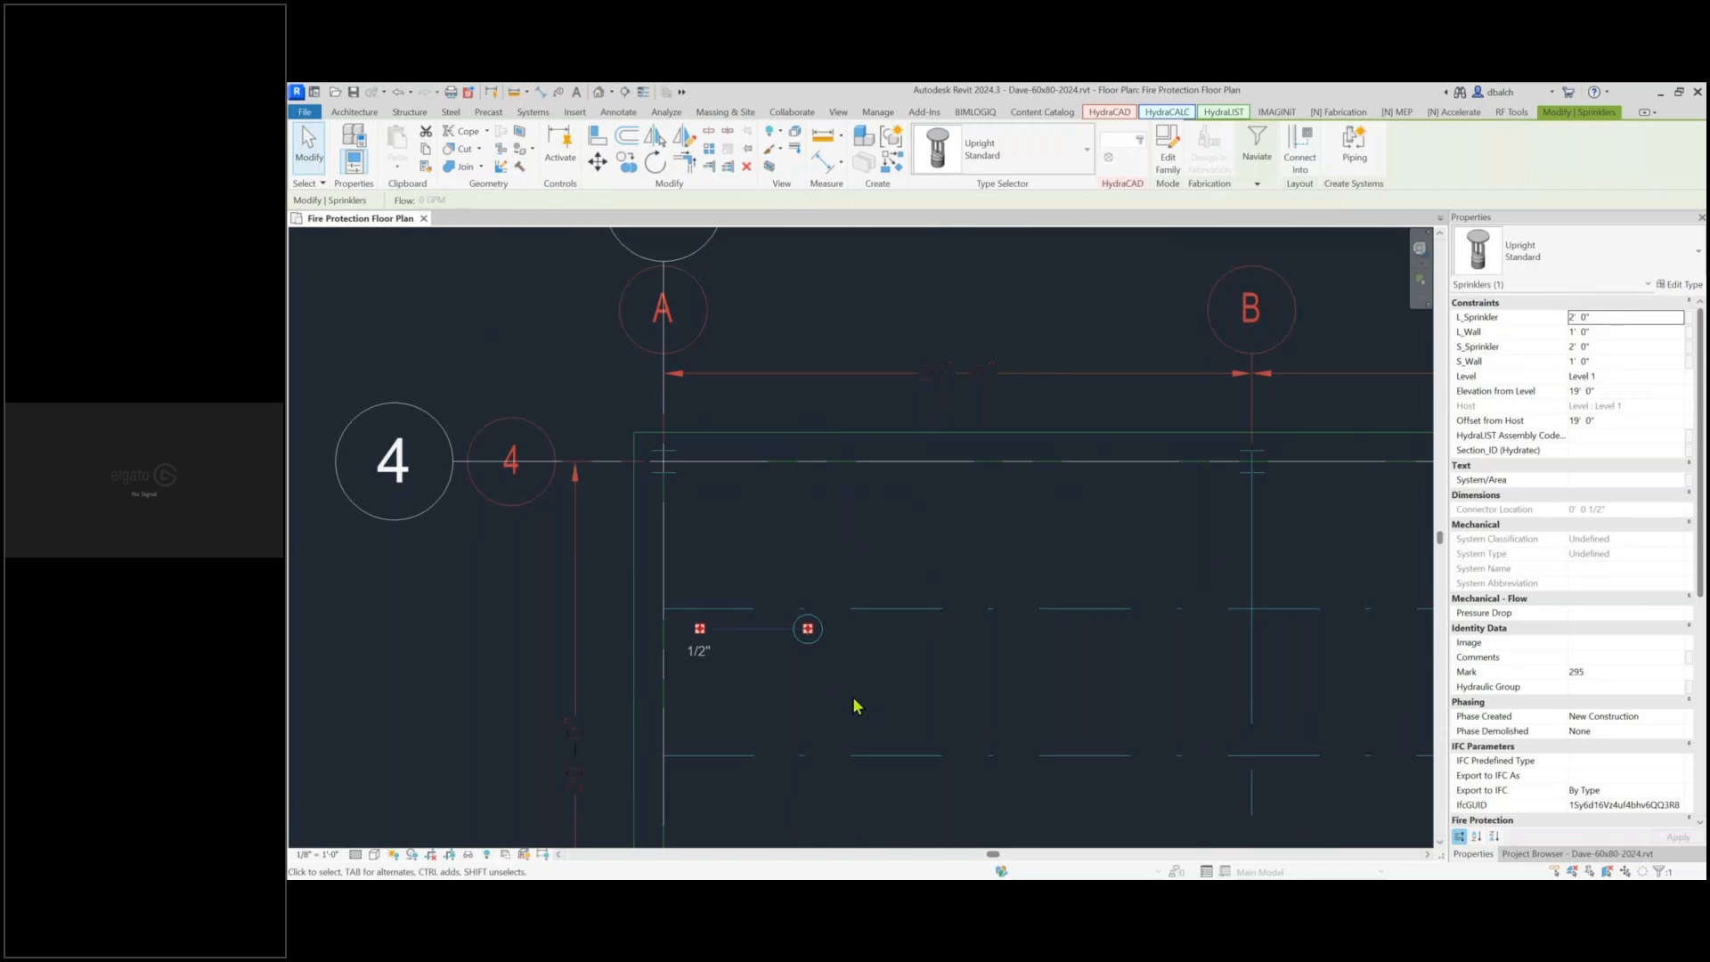
{"action": "left_click", "coordinate": [616, 114]}
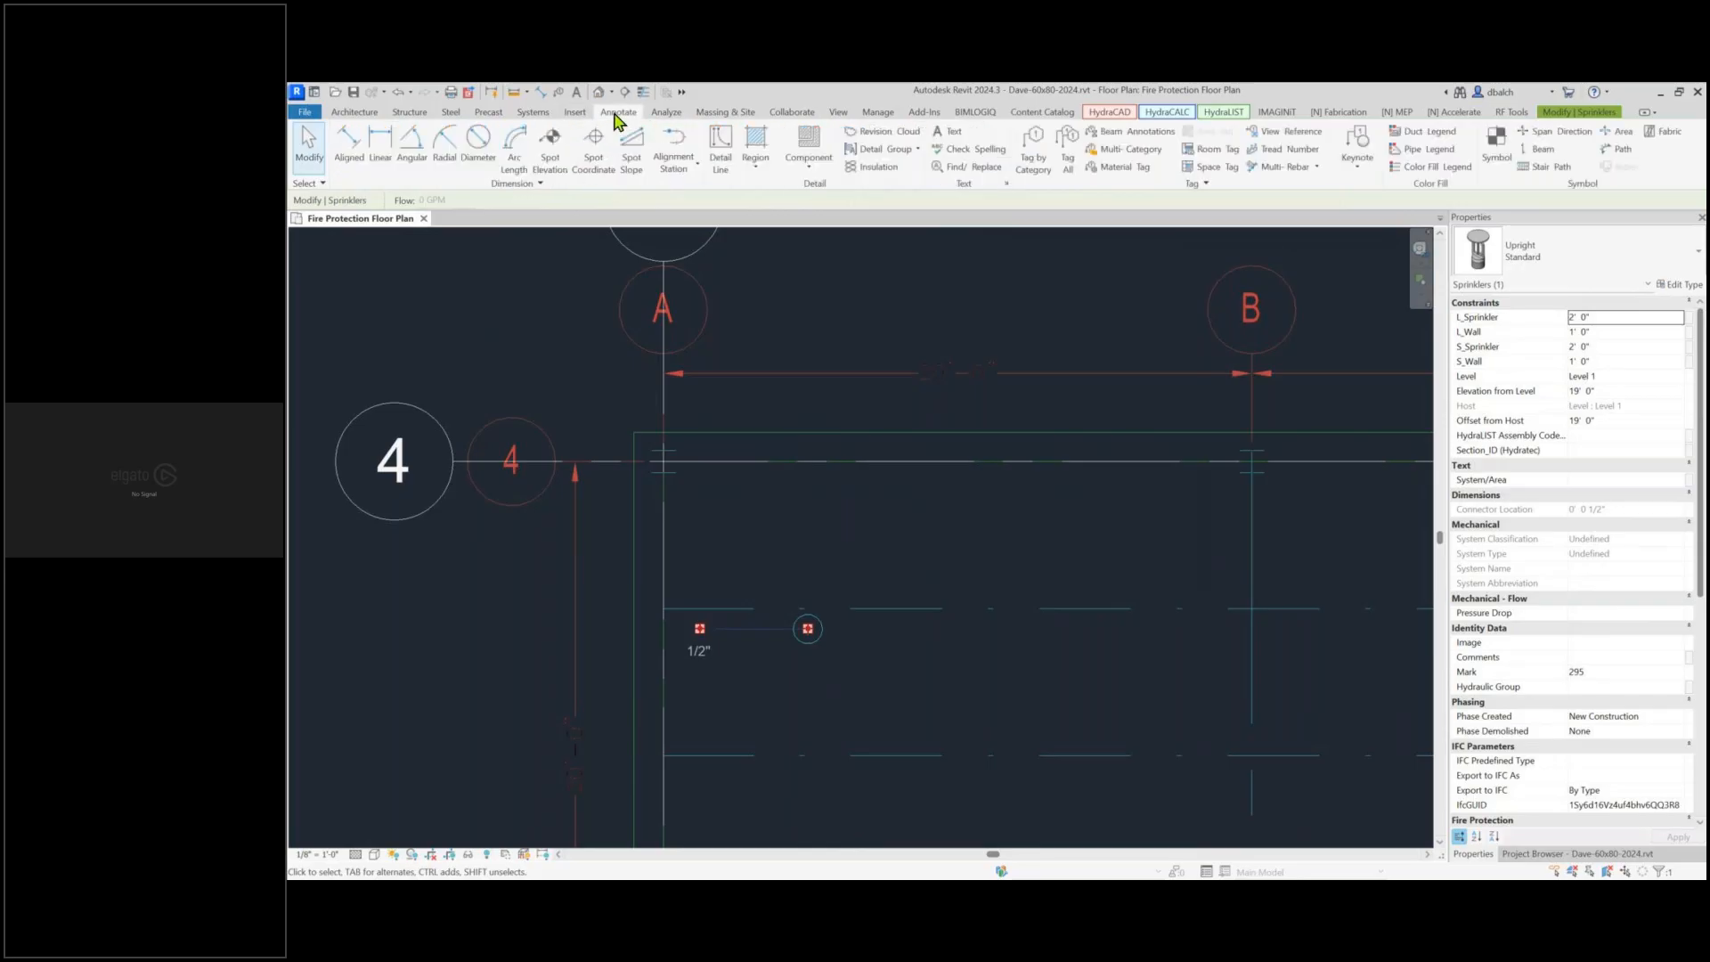
{"action": "left_click", "coordinate": [350, 156]}
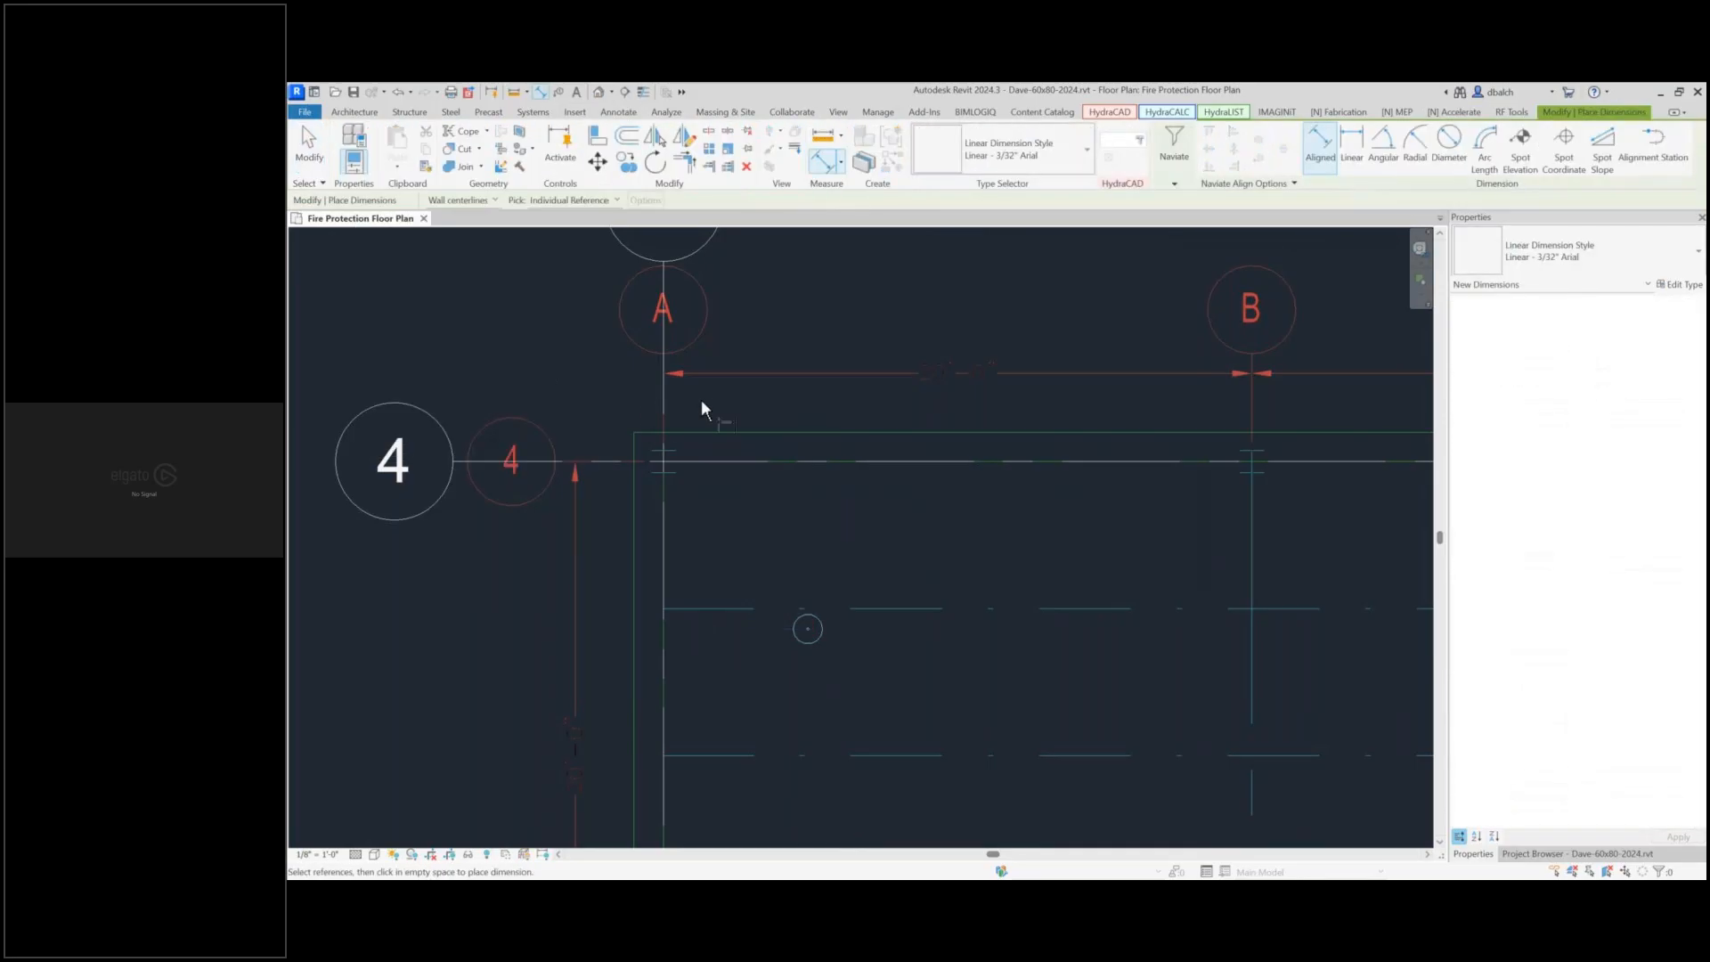
{"action": "left_click", "coordinate": [728, 458]}
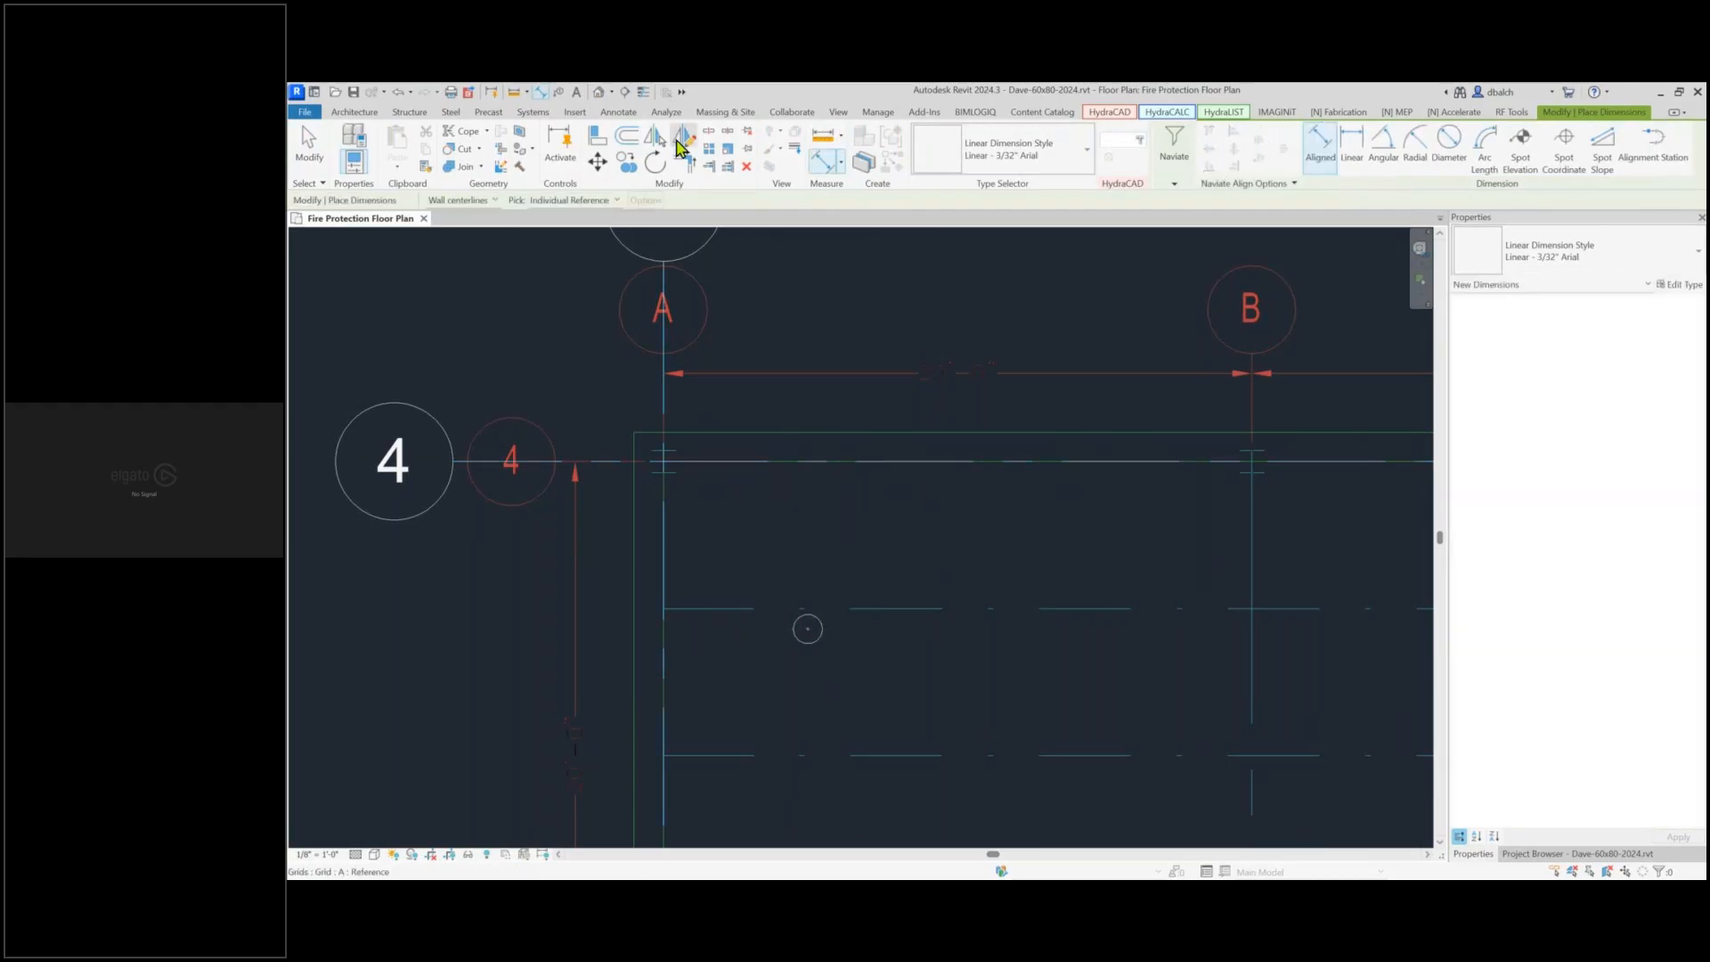
{"action": "key", "text": "Escape"}
{"action": "key", "text": "Escape"}
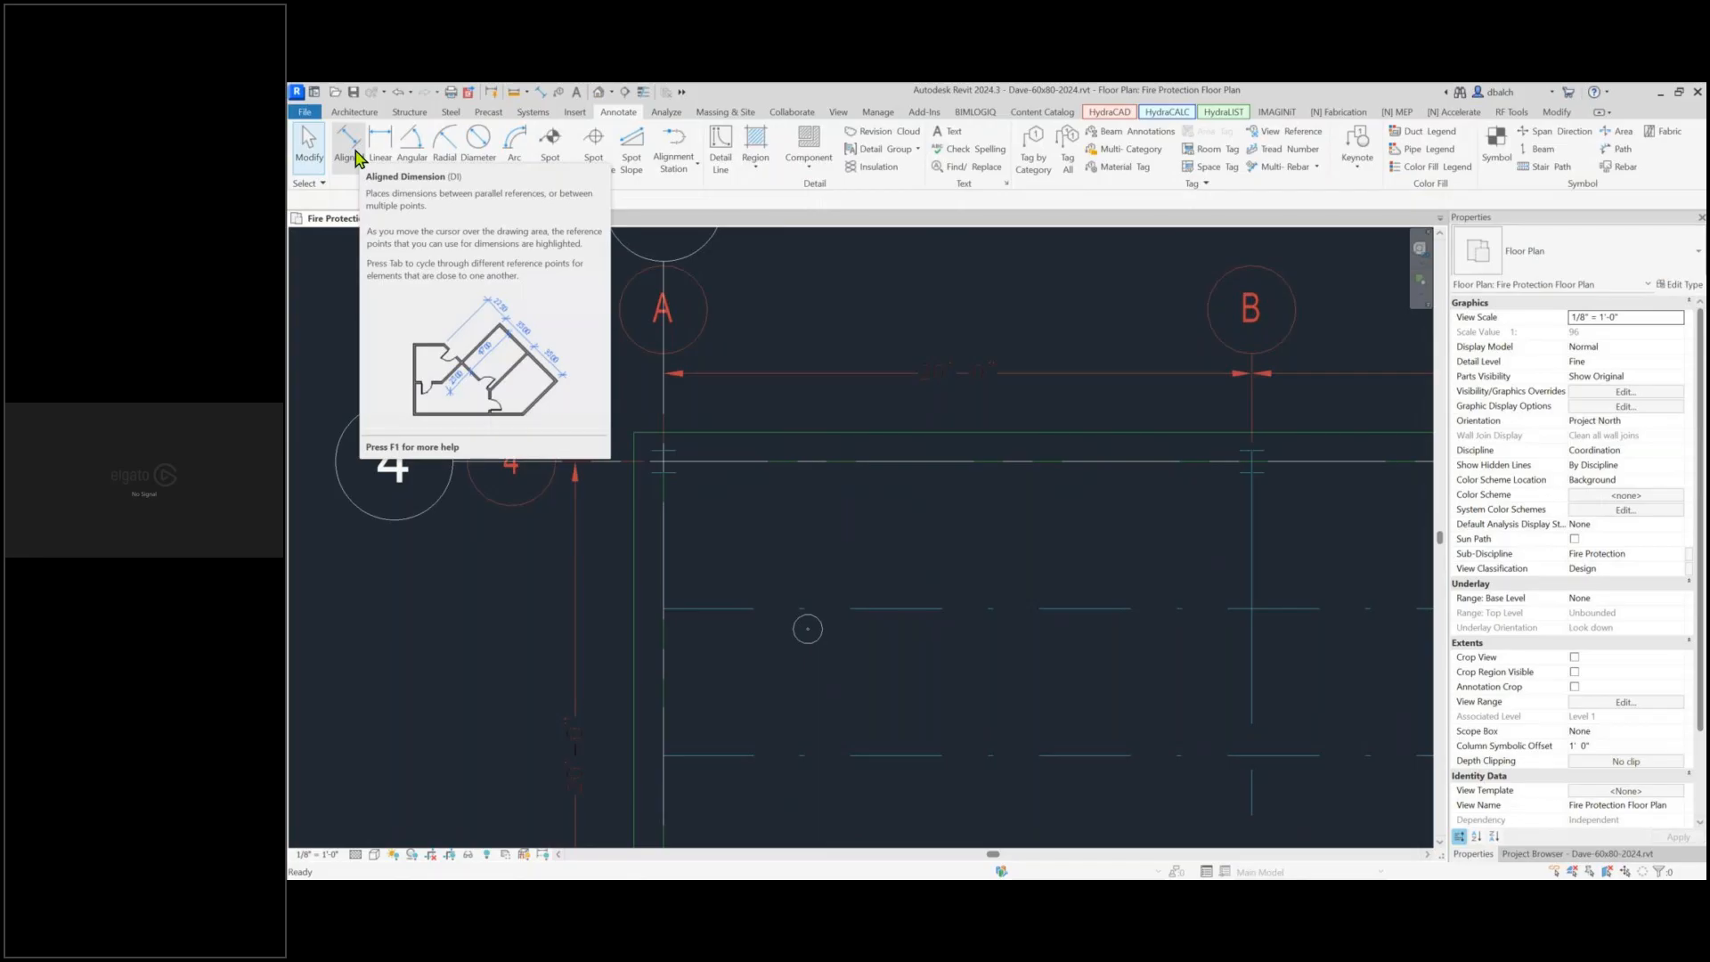
Add an aligned dimension from grid 4 to the sprinkler's center, placing it east of the sprinkler
{"action": "left_click", "coordinate": [347, 143]}
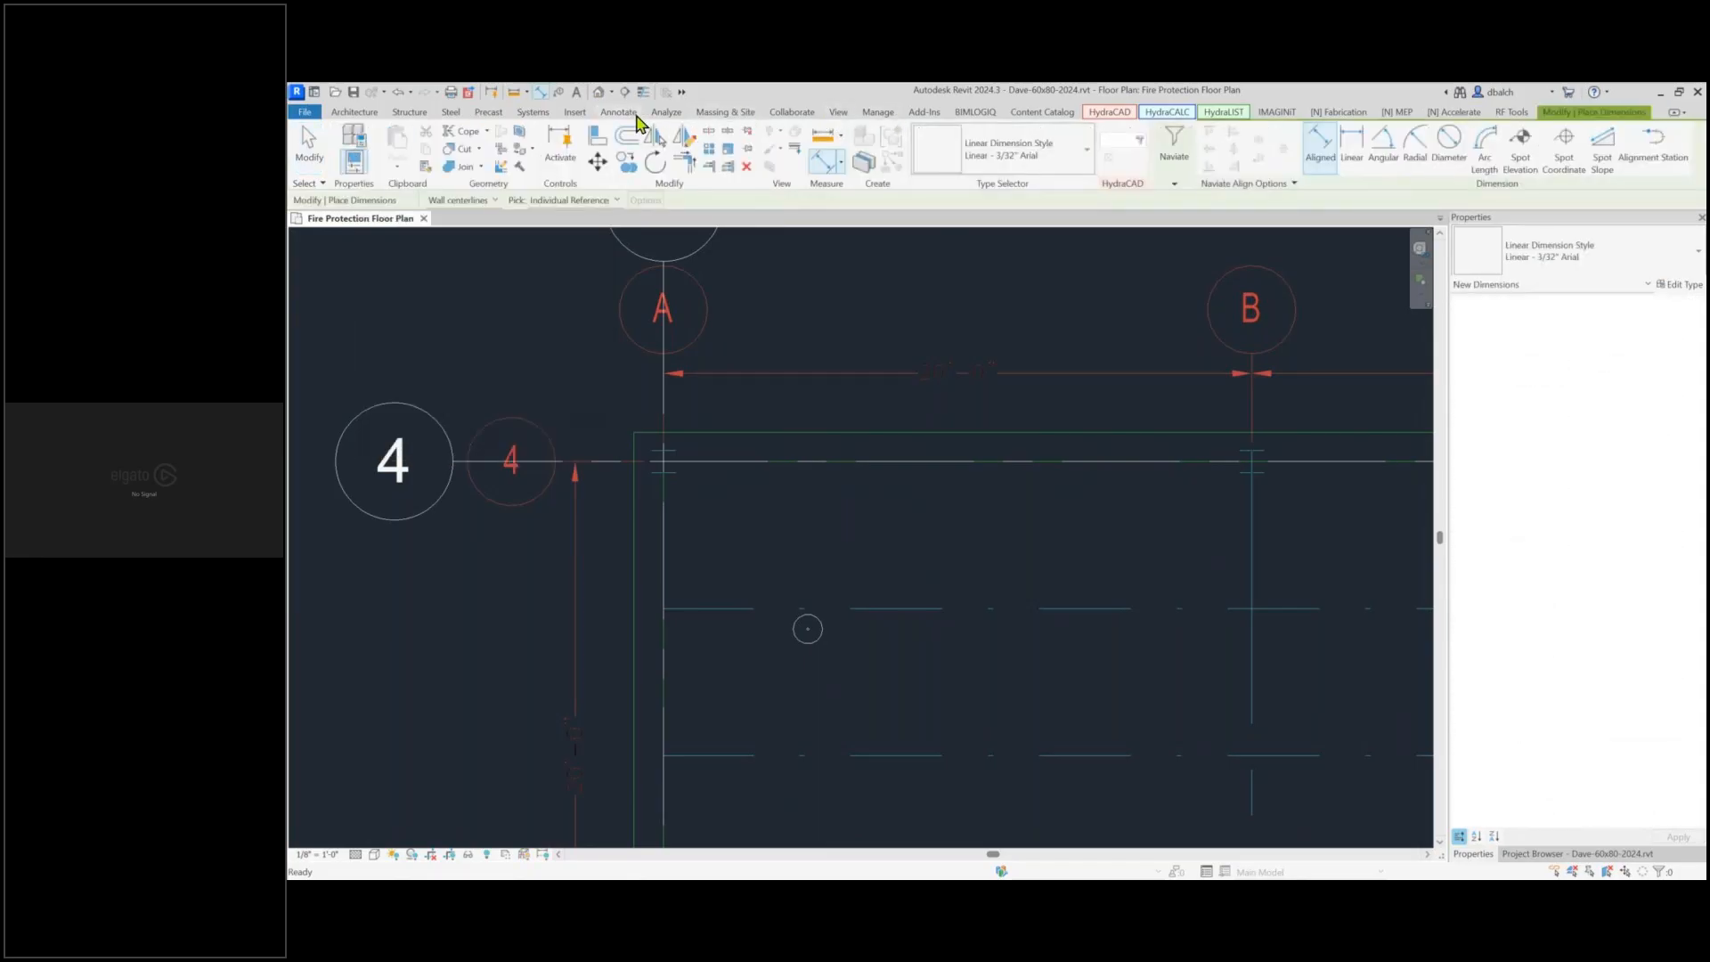
{"action": "left_click", "coordinate": [623, 114]}
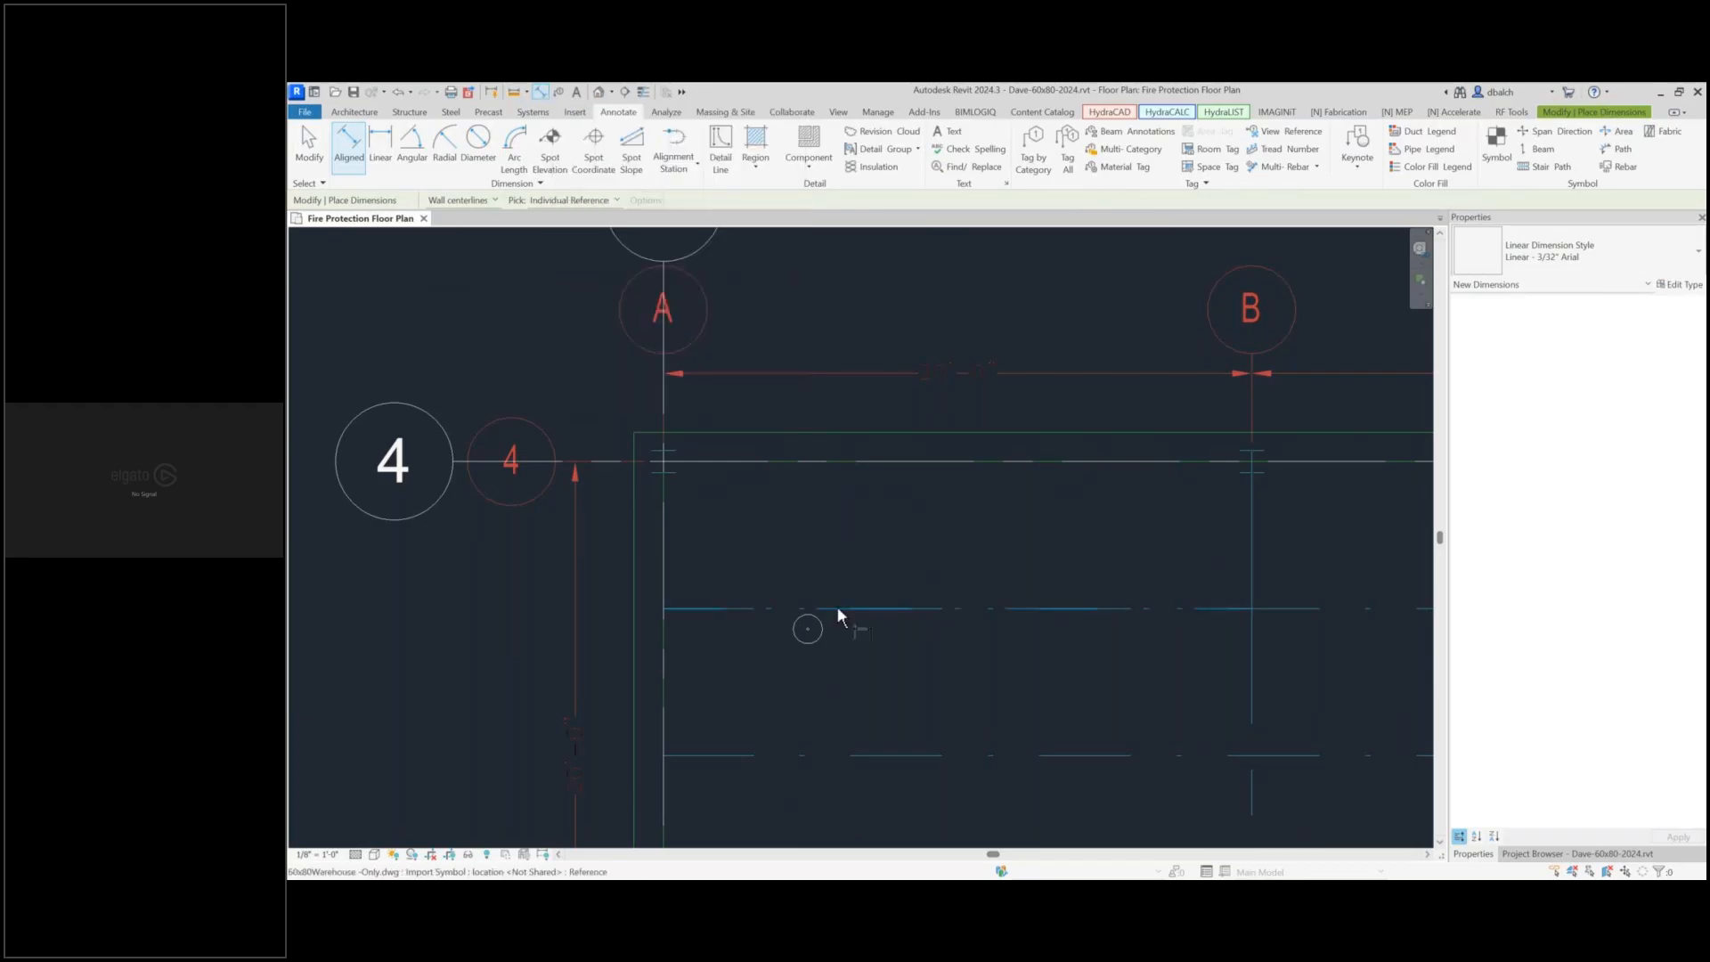
{"action": "left_click", "coordinate": [798, 461]}
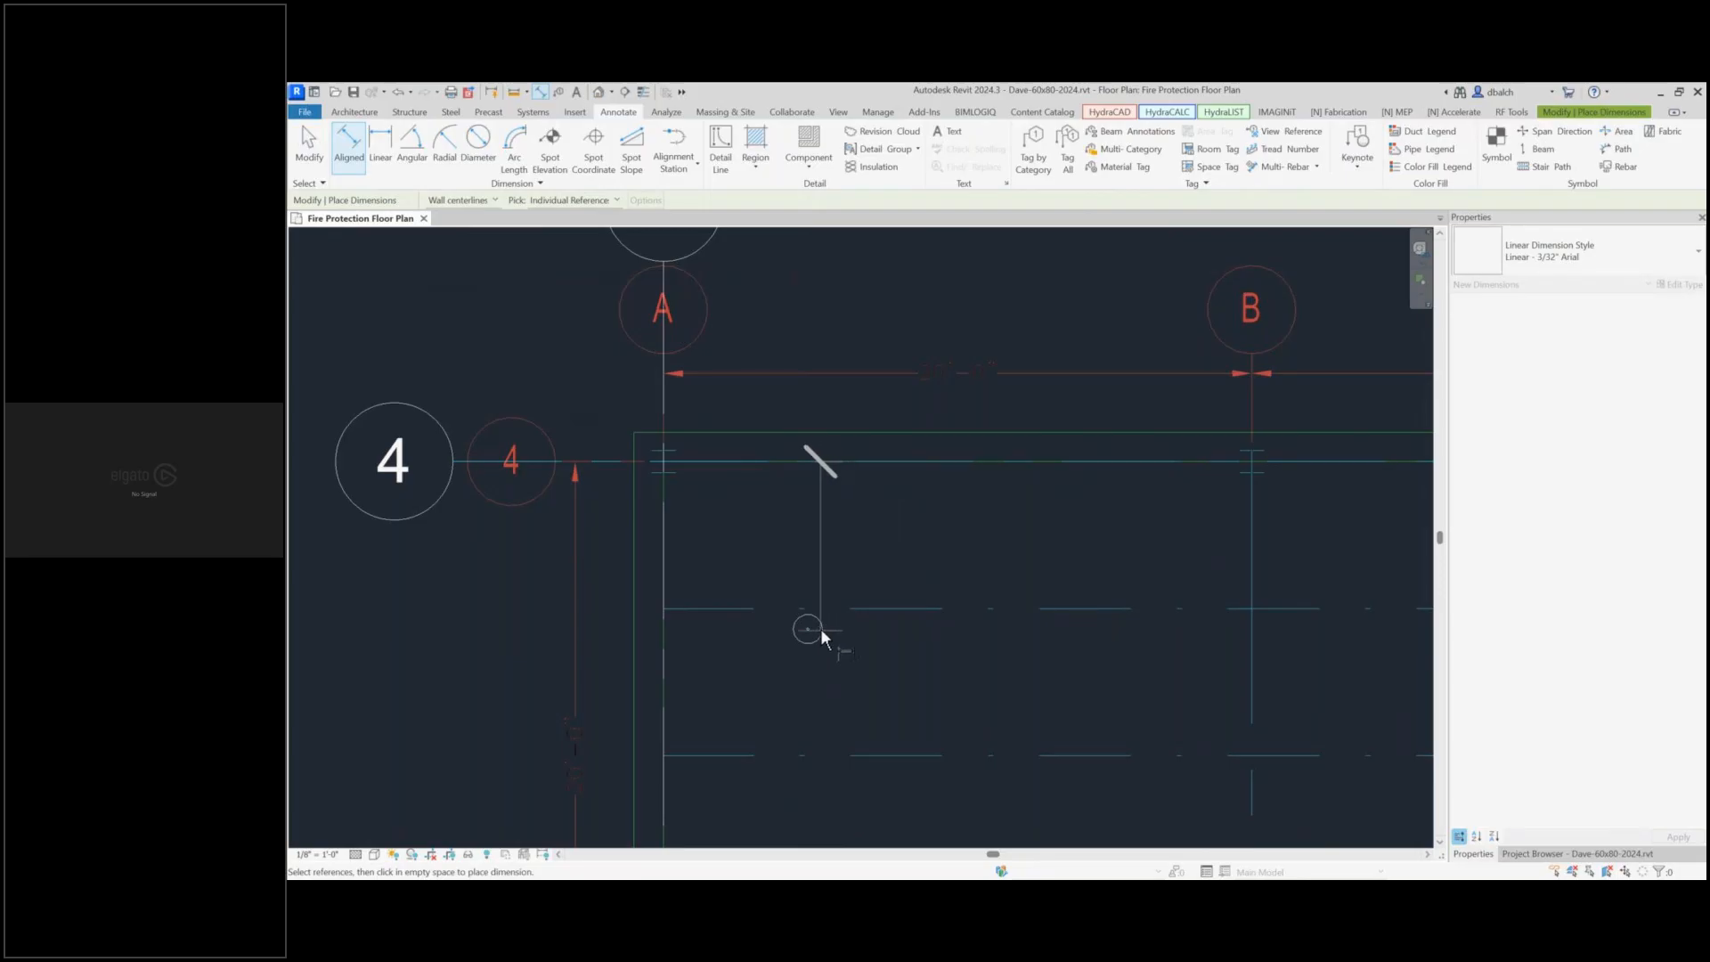
{"action": "scroll", "coordinate": [821, 628], "scroll_direction": "up", "scroll_amount": 5}
{"action": "scroll", "coordinate": [805, 623], "scroll_direction": "up", "scroll_amount": 2}
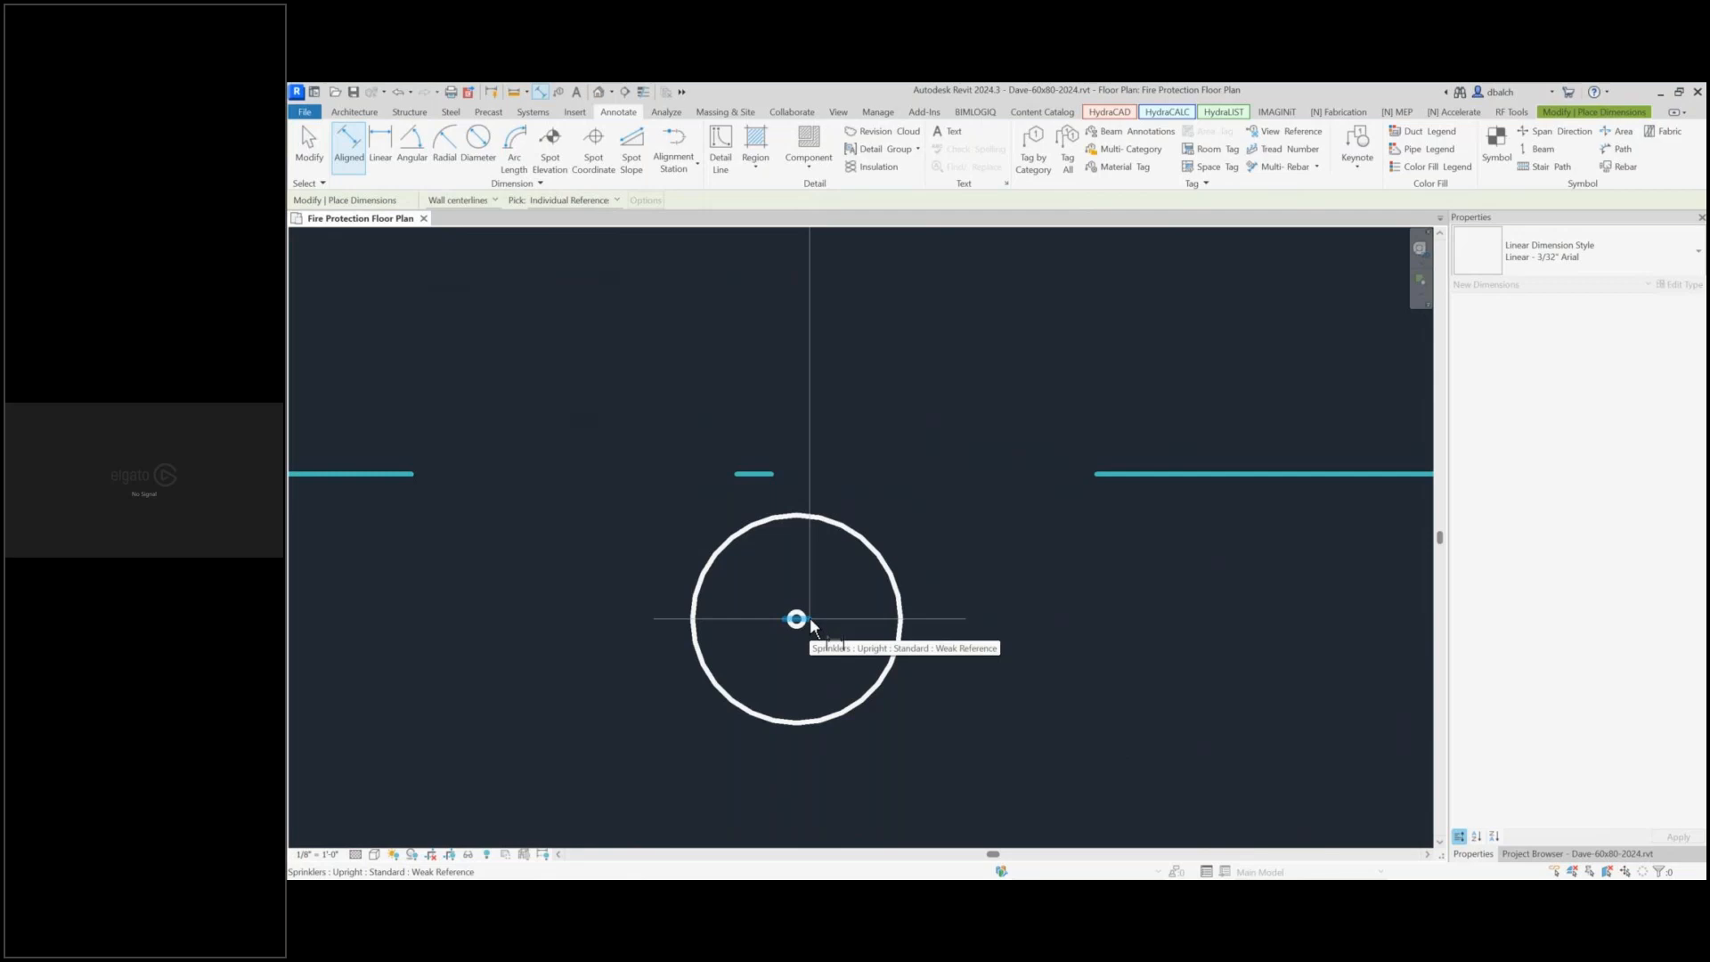
{"action": "left_click", "coordinate": [810, 619]}
{"action": "scroll", "coordinate": [810, 620], "scroll_direction": "down", "scroll_amount": 6}
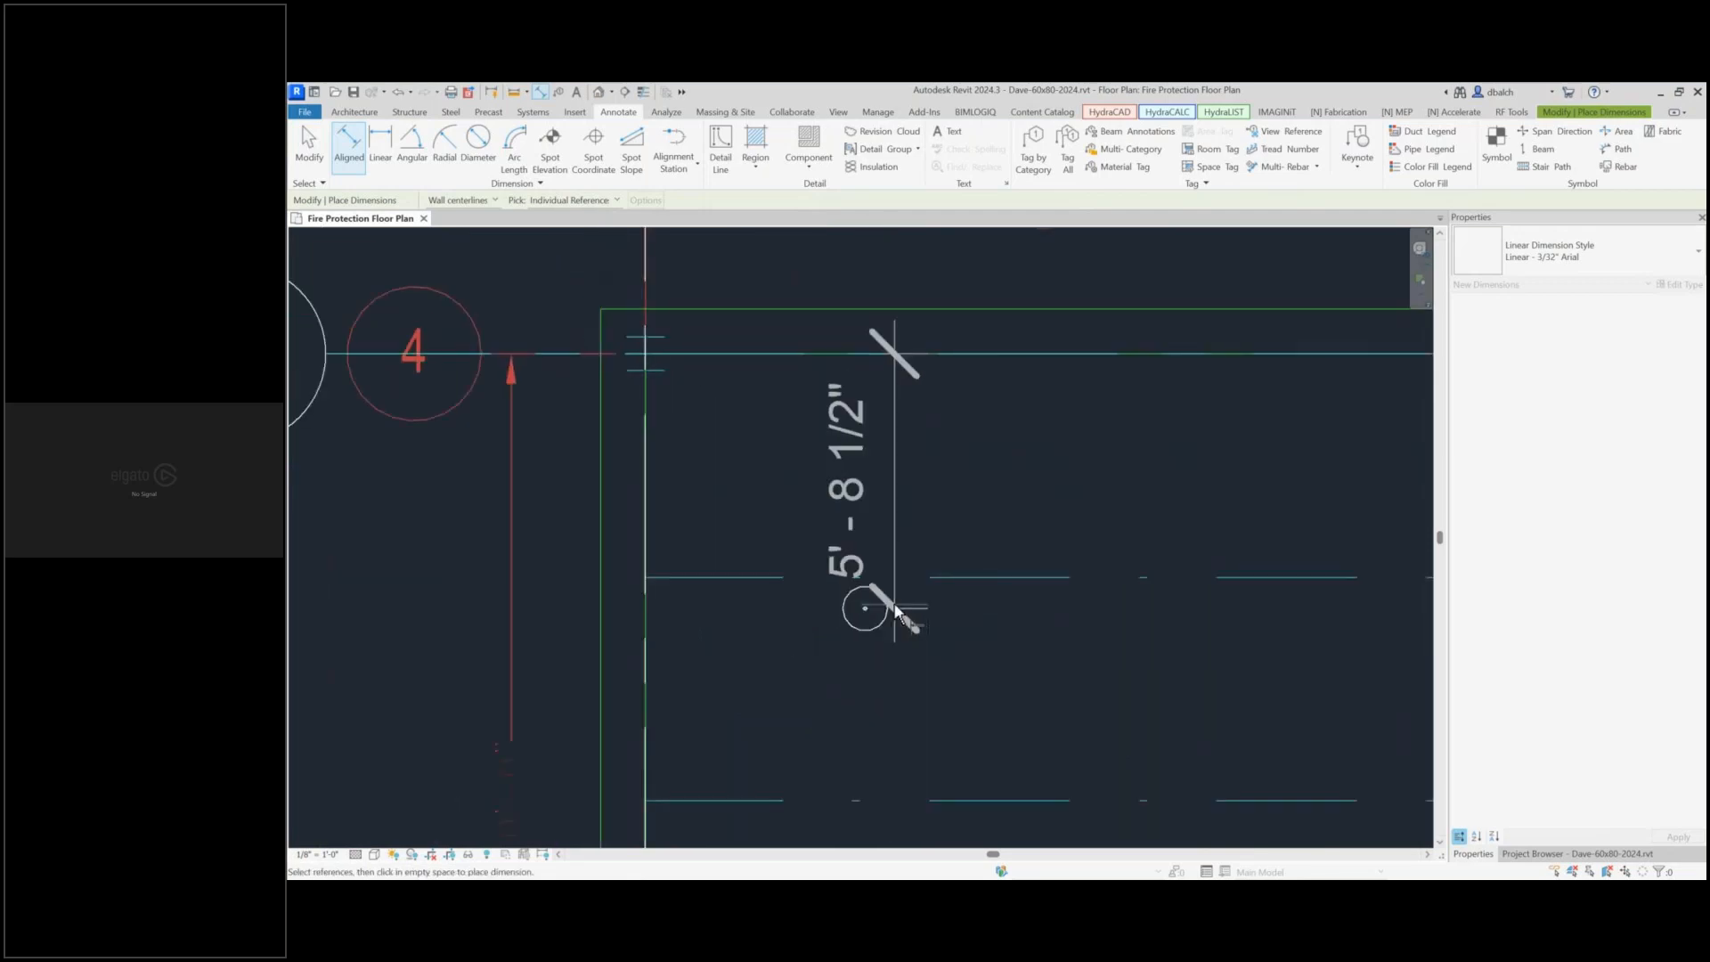
{"action": "left_click", "coordinate": [1007, 522]}
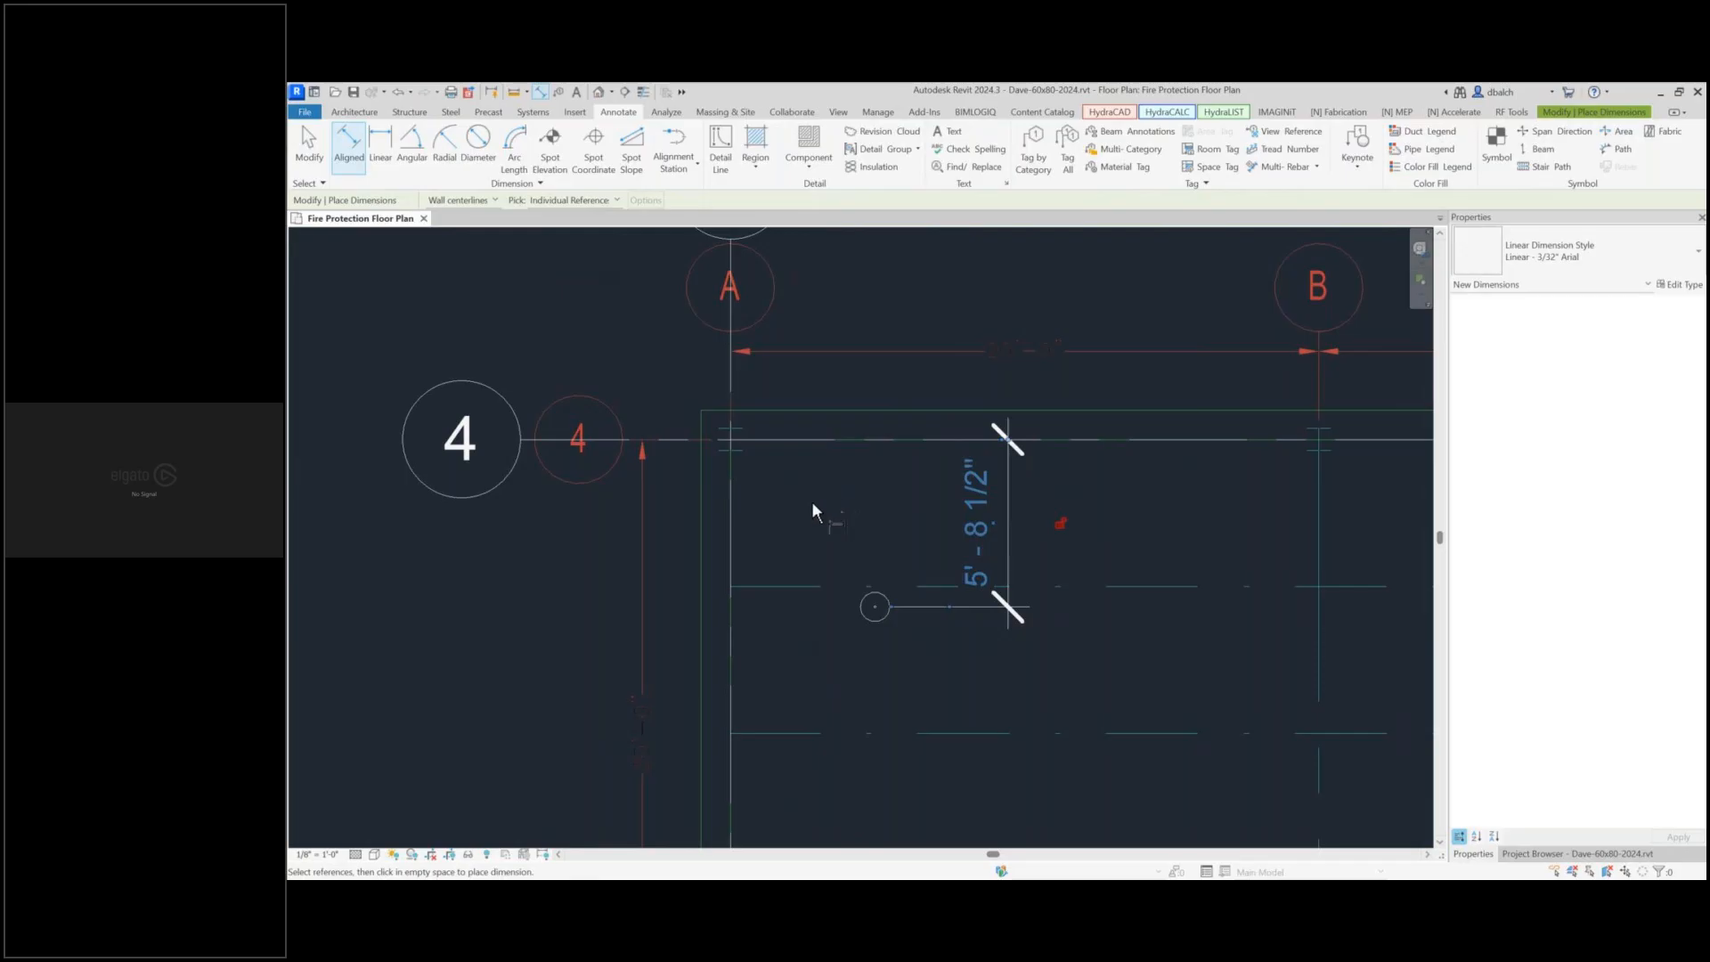
Add an aligned dimension from grid A to the sprinkler's center, placing it just south of the sprinkler
{"action": "left_click", "coordinate": [726, 524]}
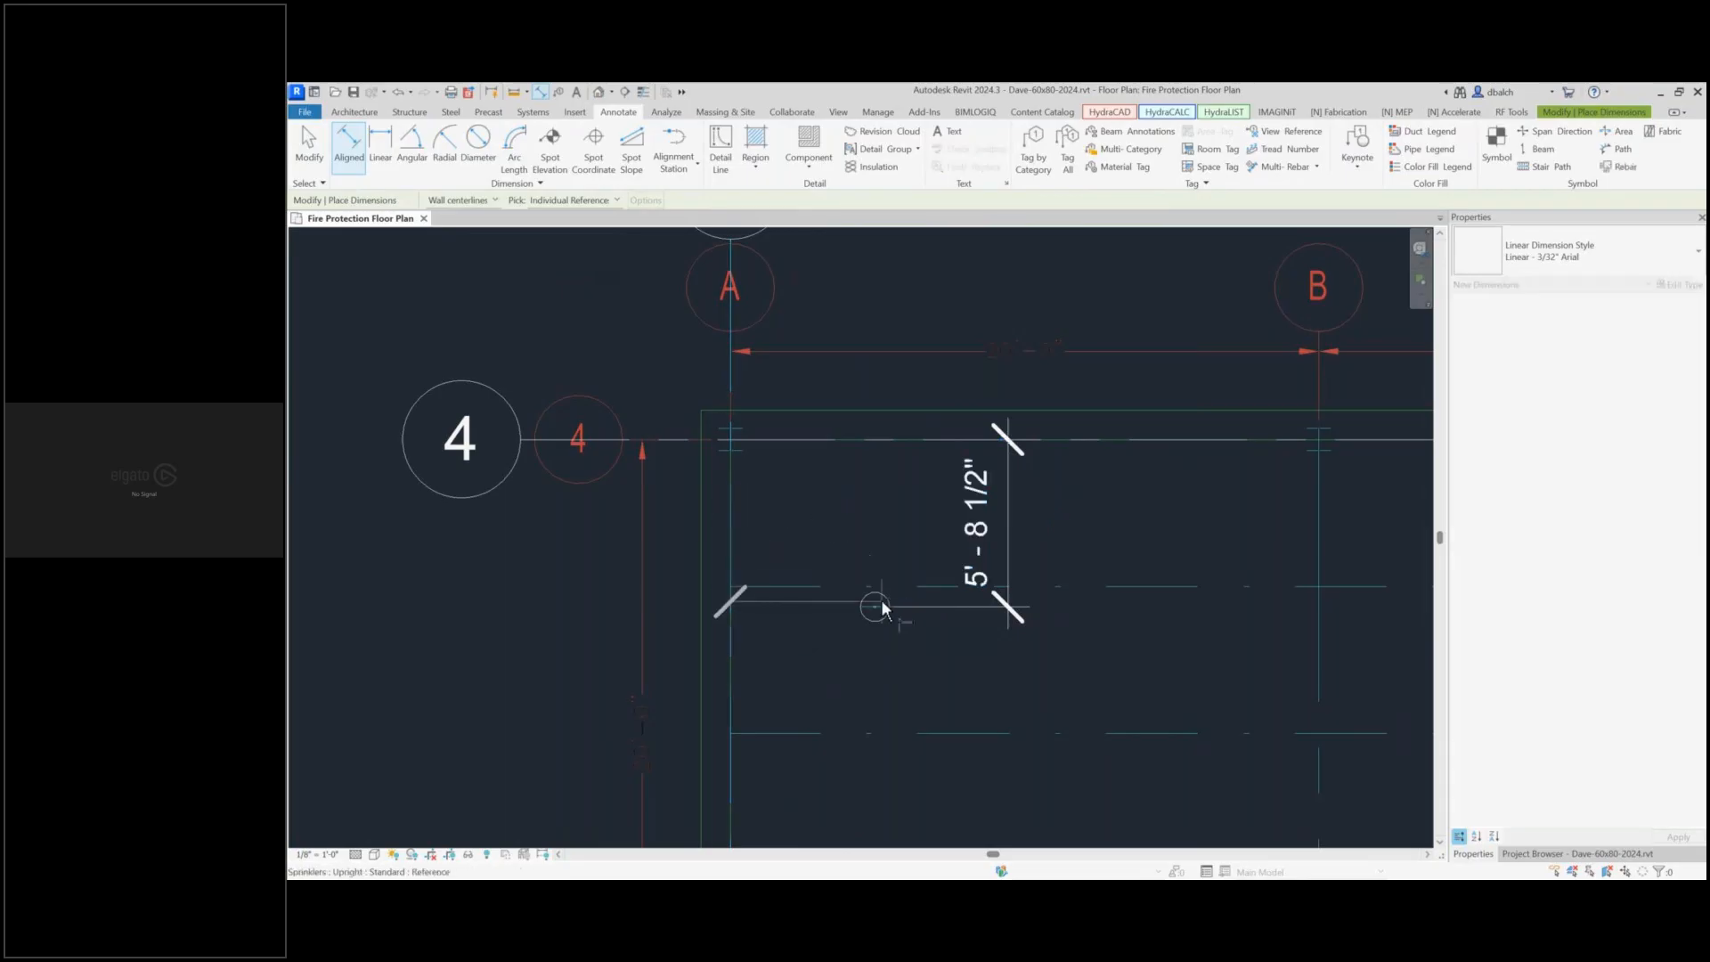
{"action": "scroll", "coordinate": [877, 614], "scroll_direction": "up", "scroll_amount": 5}
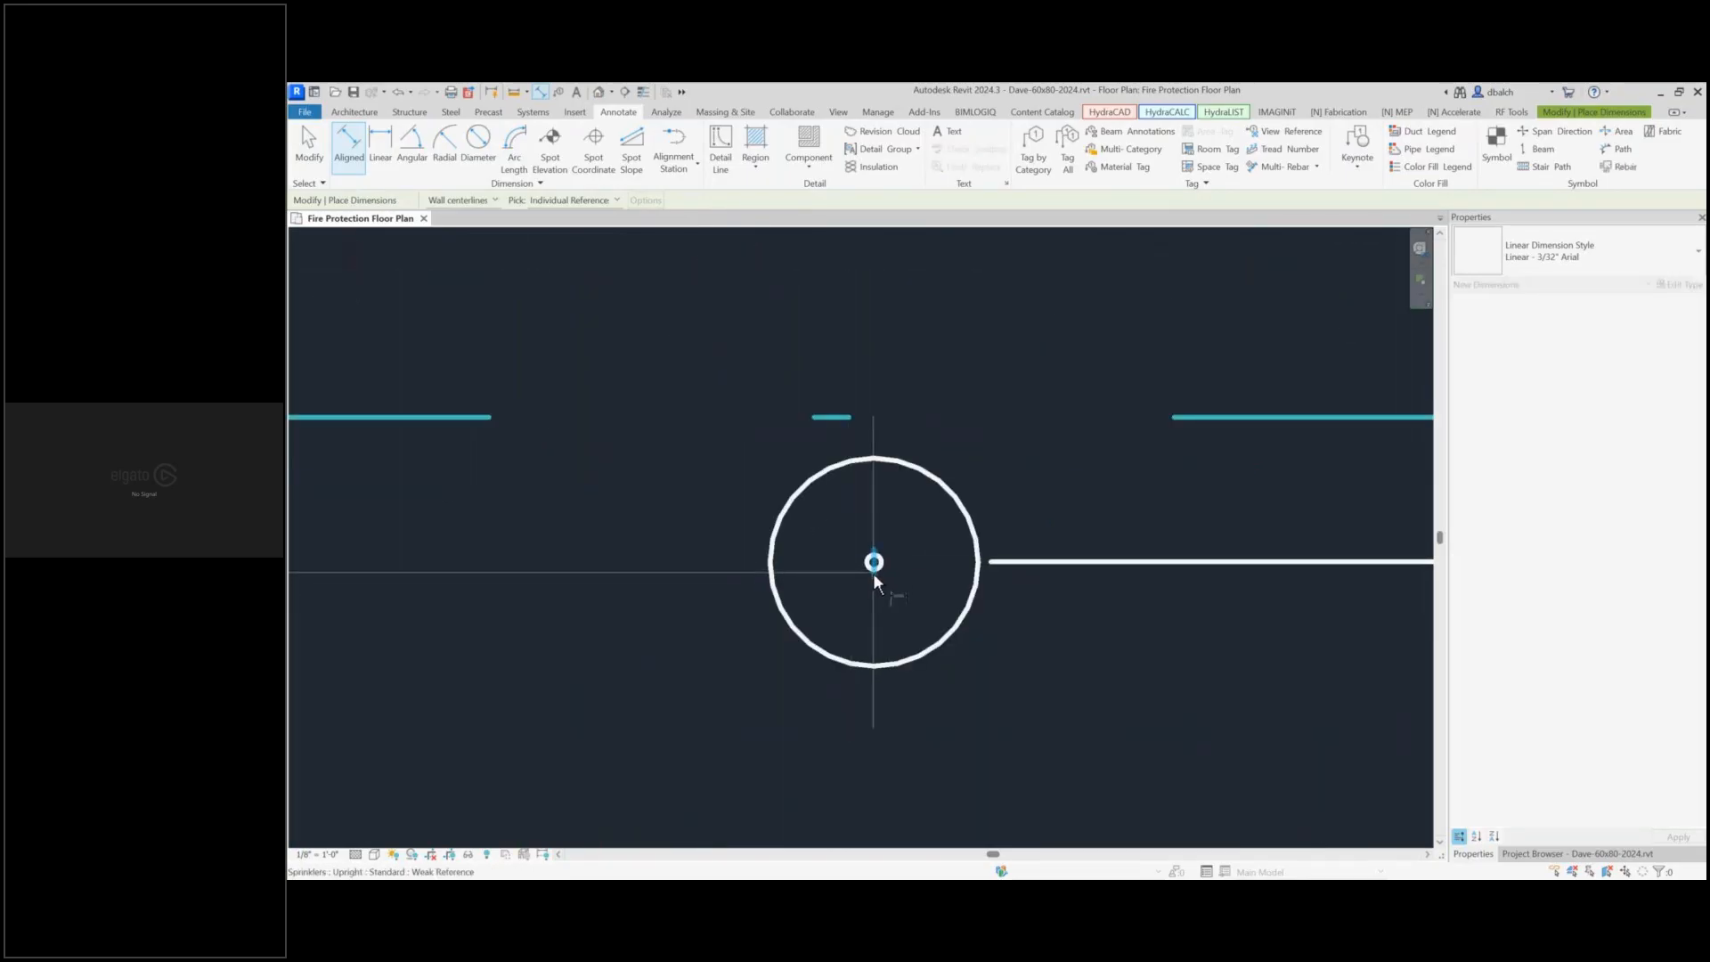
{"action": "left_click", "coordinate": [873, 574]}
{"action": "scroll", "coordinate": [868, 584], "scroll_direction": "down", "scroll_amount": 5}
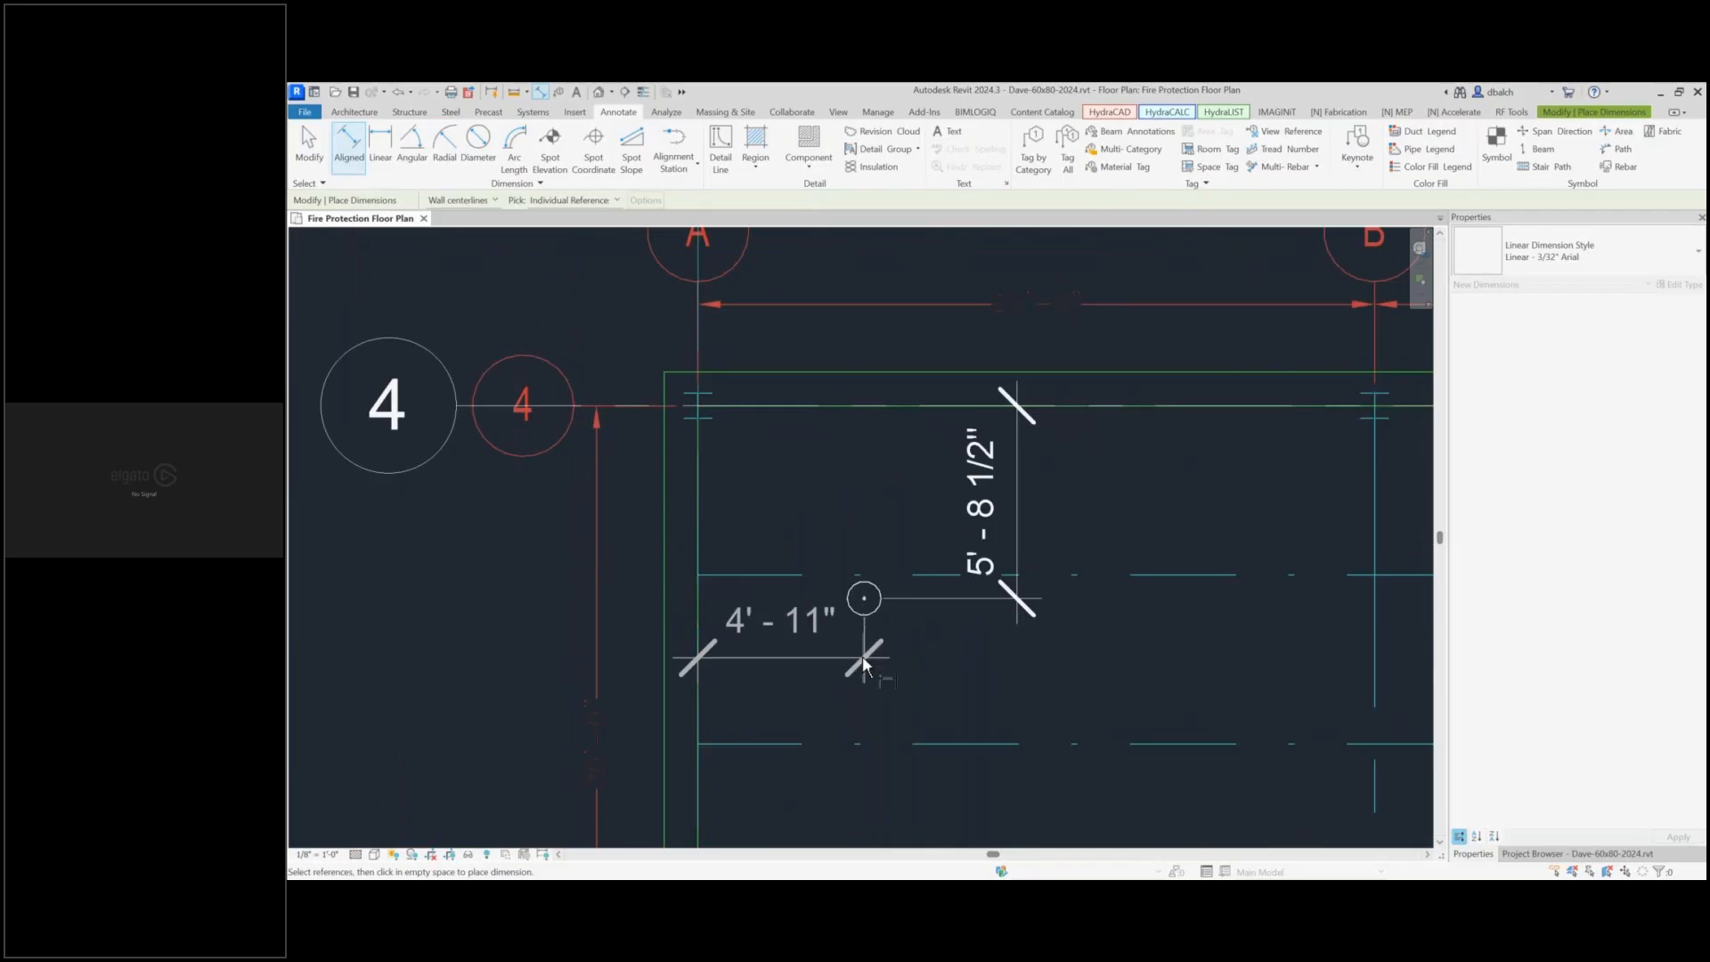
{"action": "left_click", "coordinate": [890, 688]}
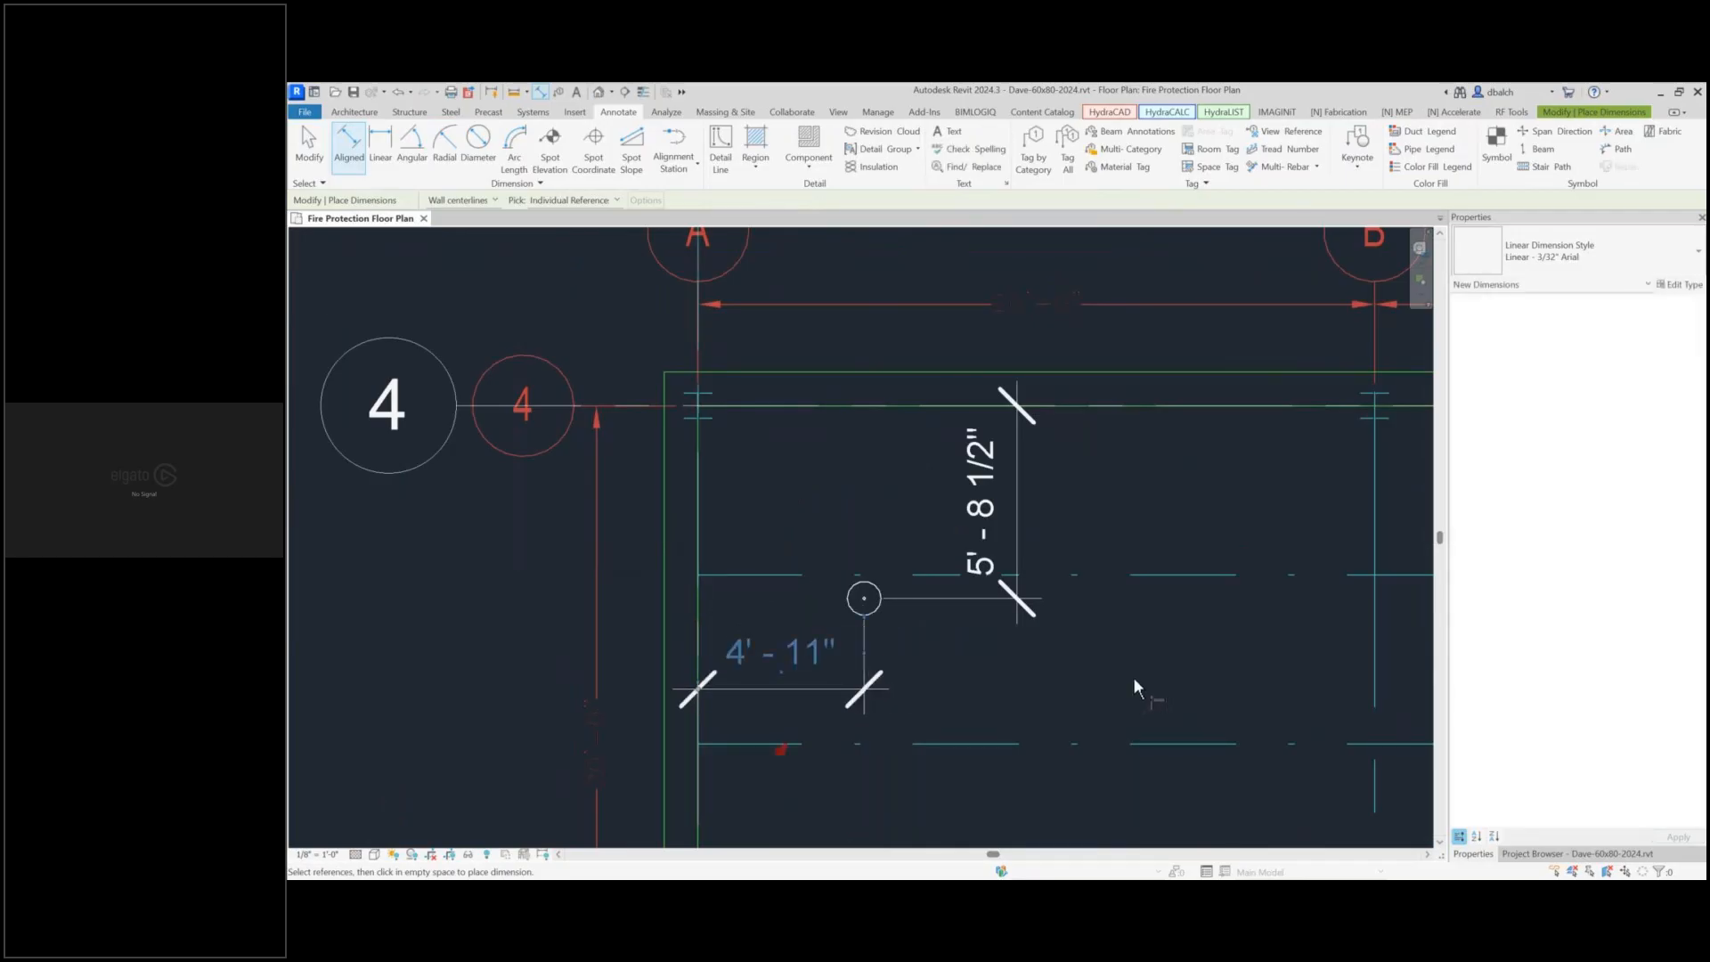
{"action": "key", "text": "Escape"}
{"action": "key", "text": "Escape"}
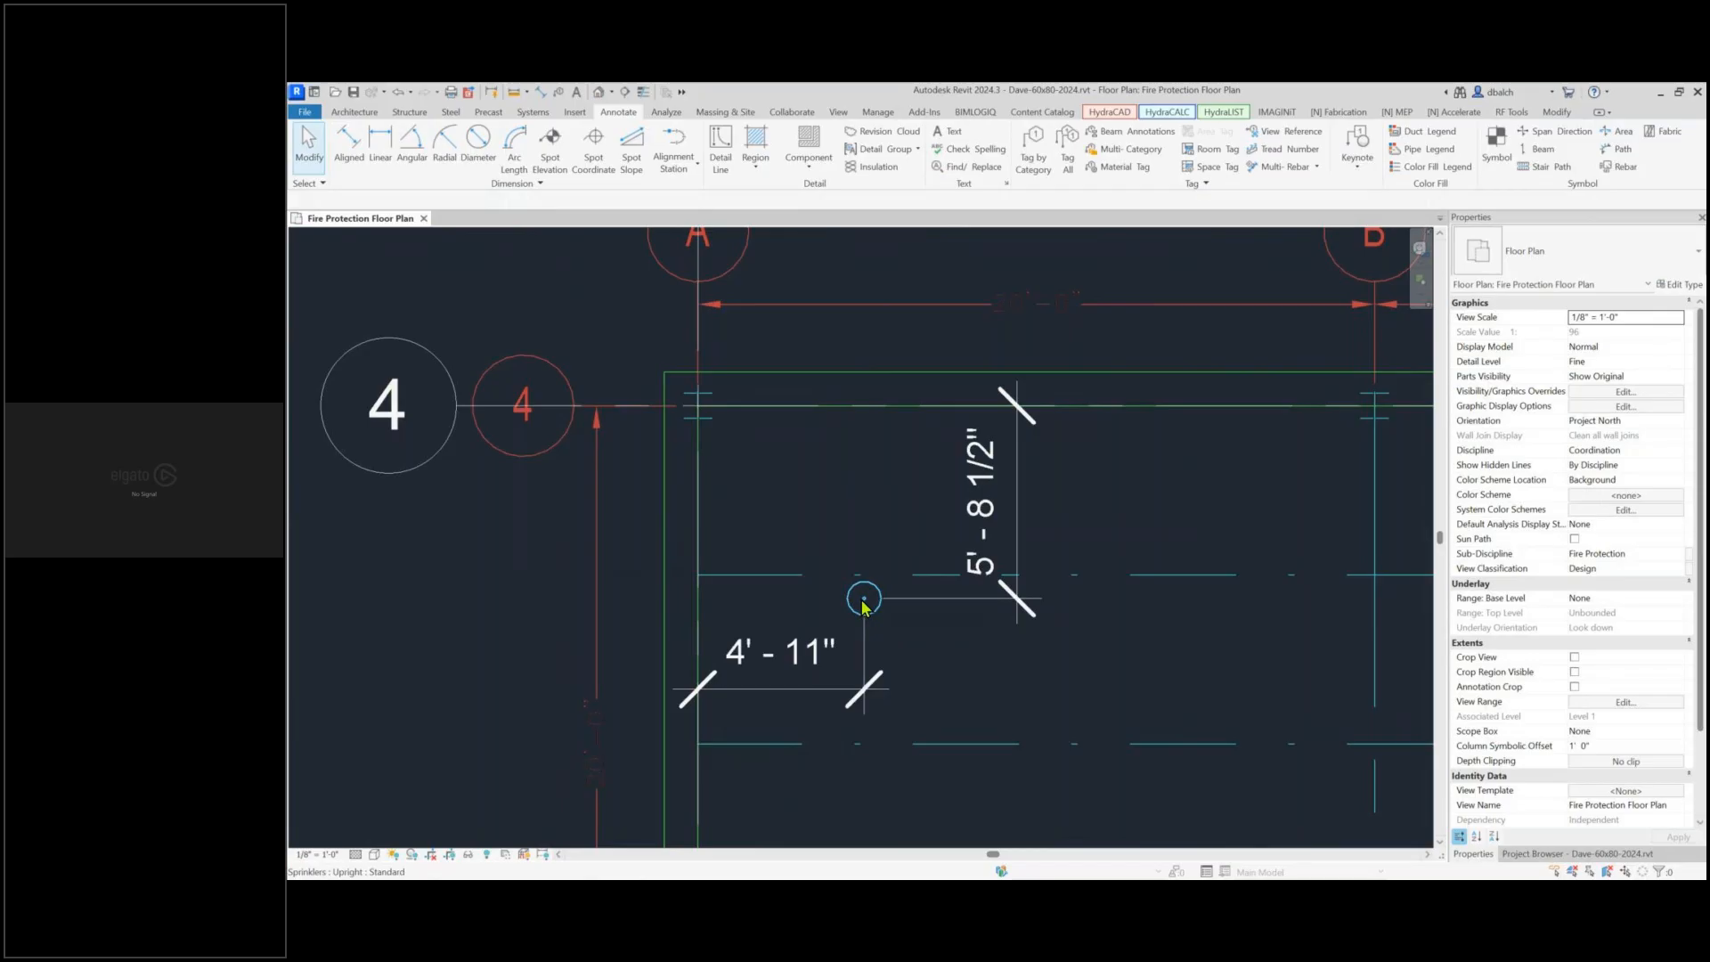
Position the Upright Standard sprinkler by setting its dimensions to 5'-0" from grid 4 and 5'-0" from grid A
{"action": "left_click", "coordinate": [863, 603]}
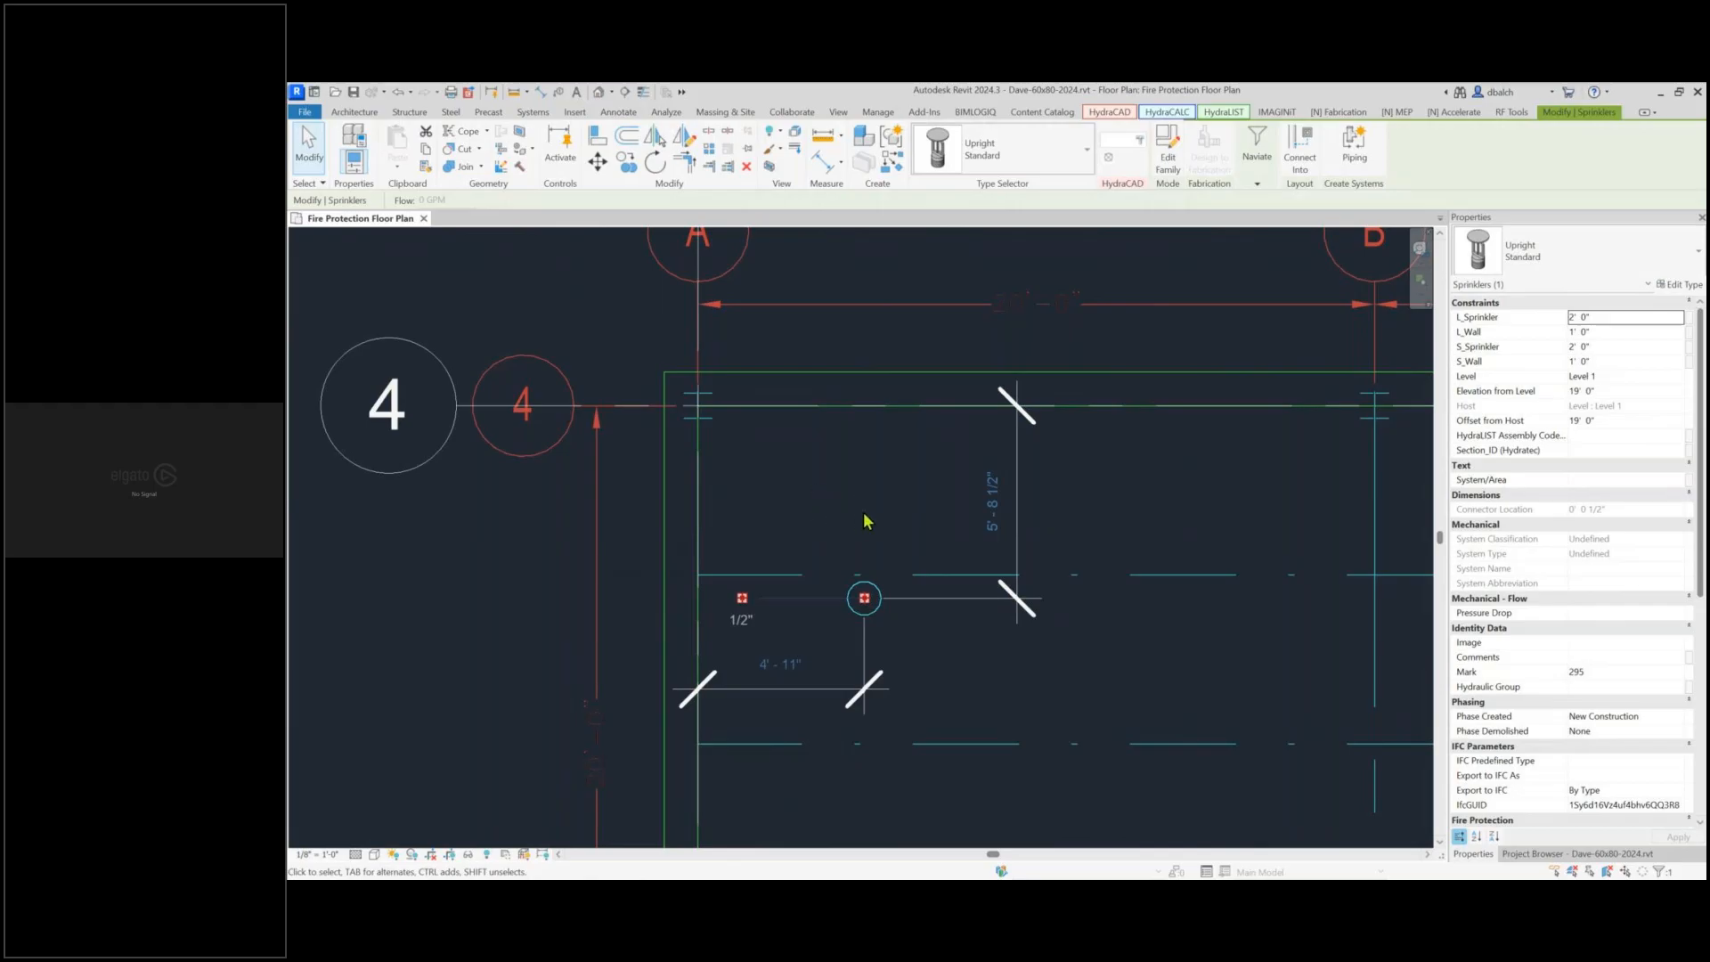
{"action": "left_click", "coordinate": [996, 510]}
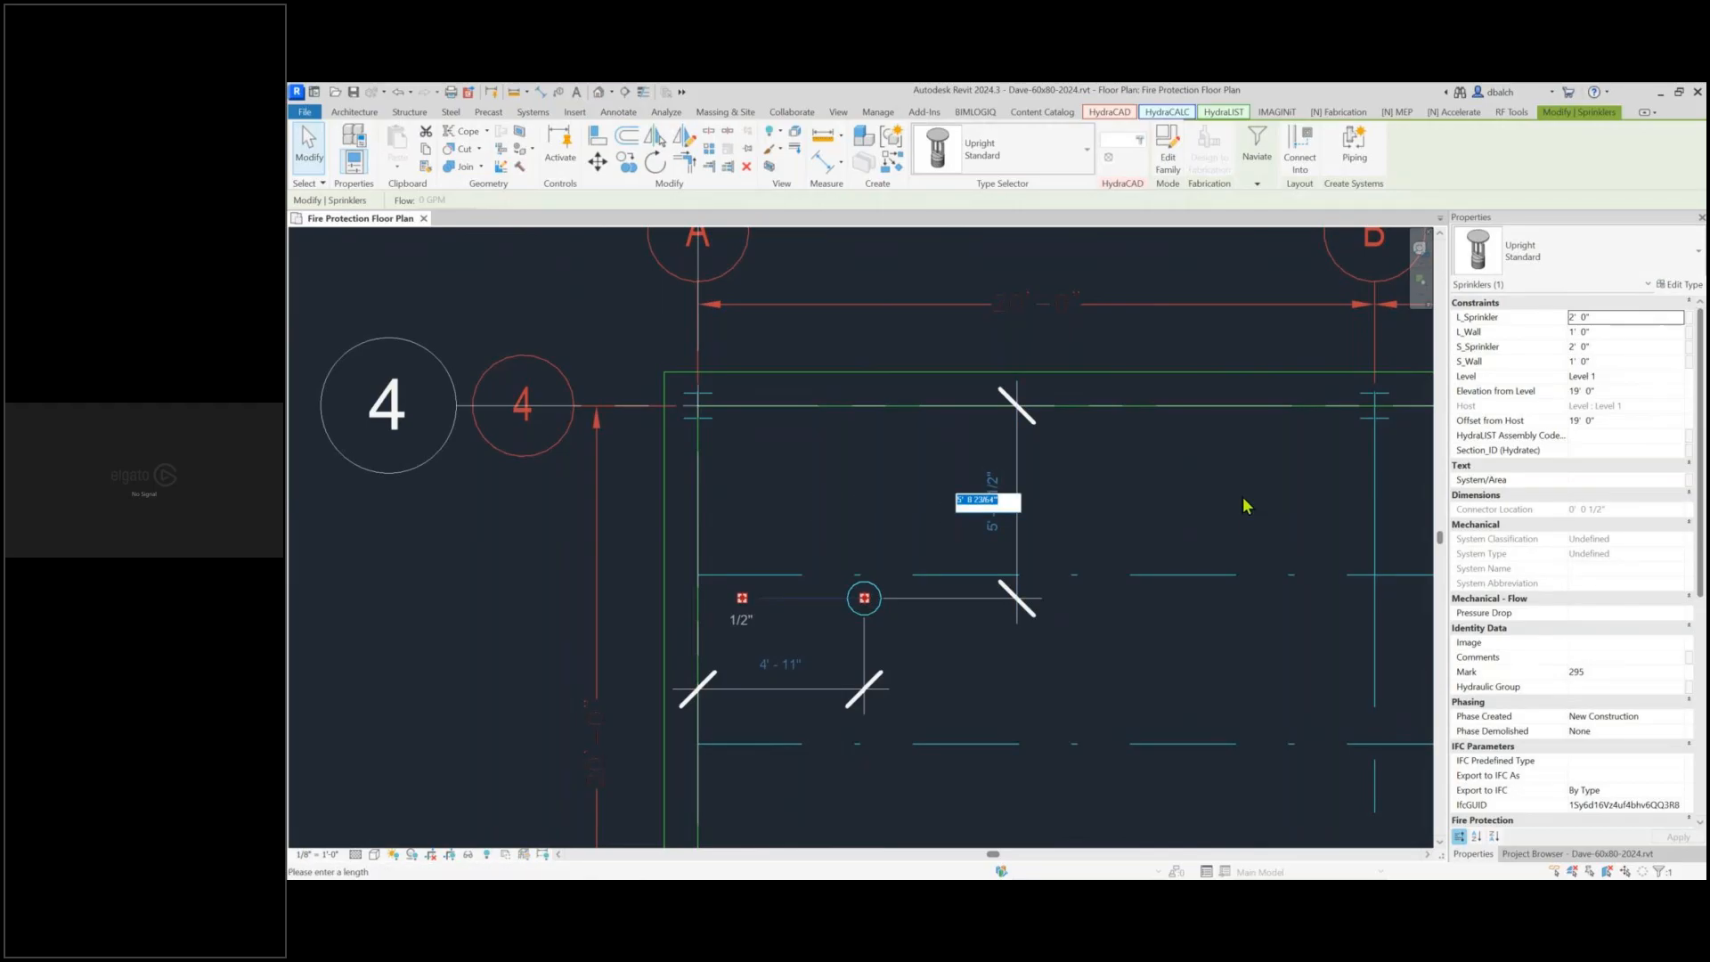
{"action": "type", "text": "5"}
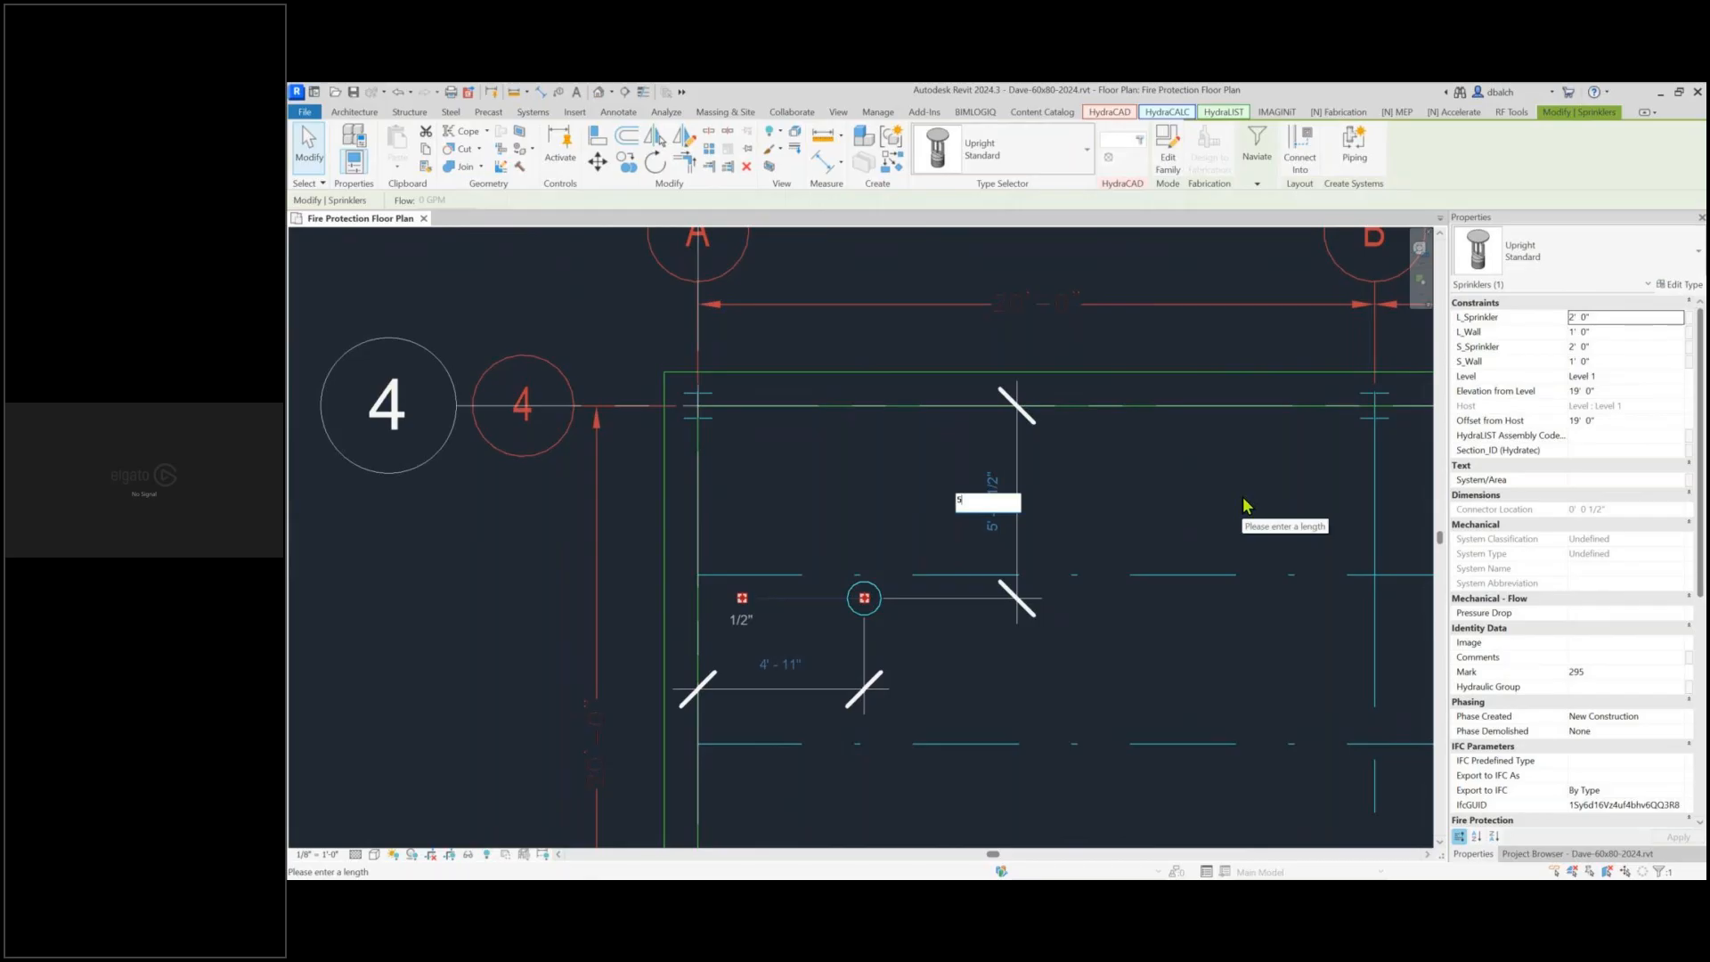
{"action": "key", "text": "Return"}
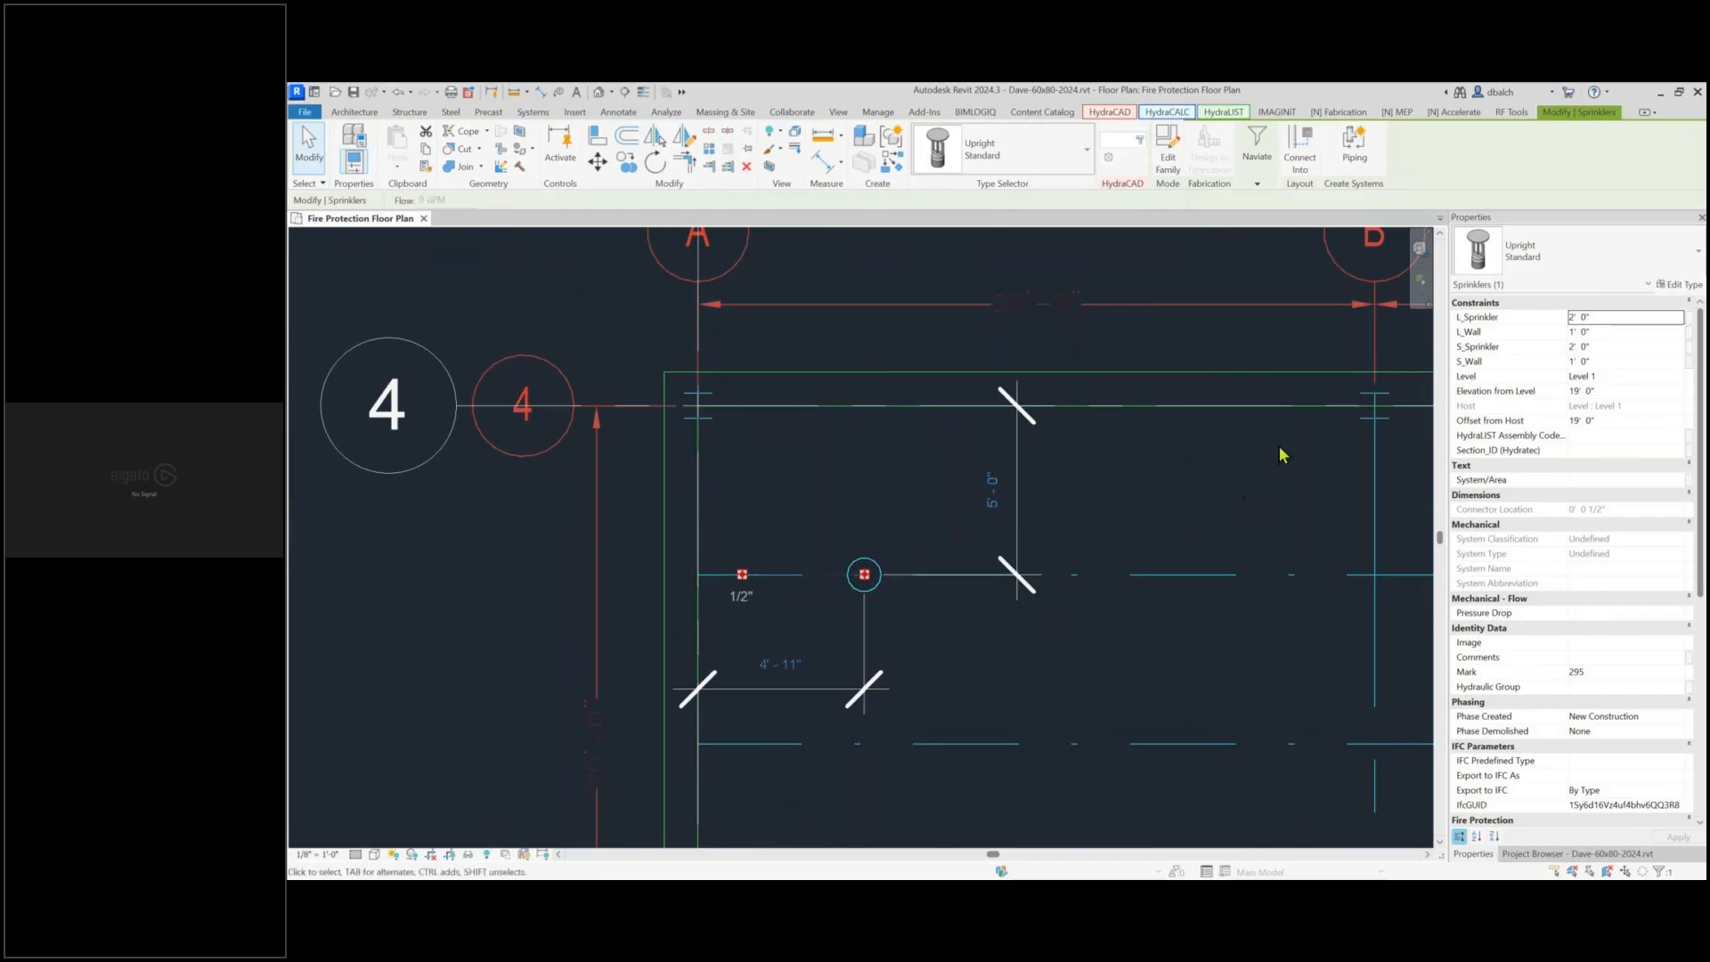
{"action": "left_click", "coordinate": [780, 664]}
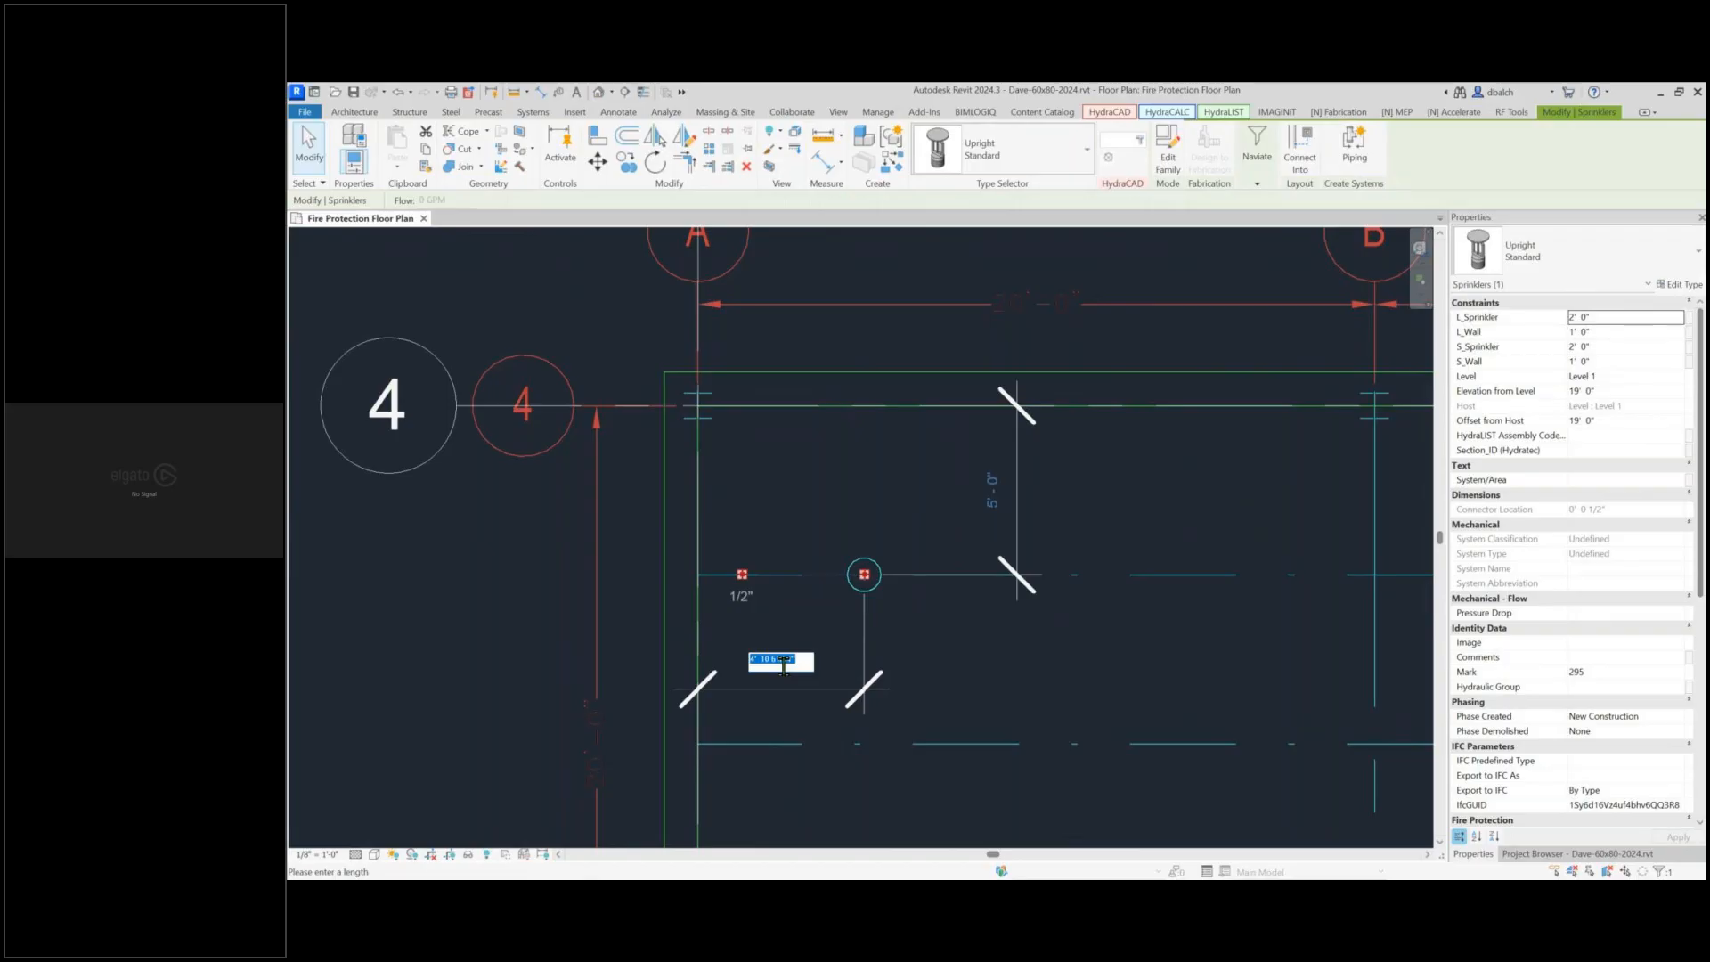
{"action": "type", "text": "5"}
{"action": "key", "text": "Return"}
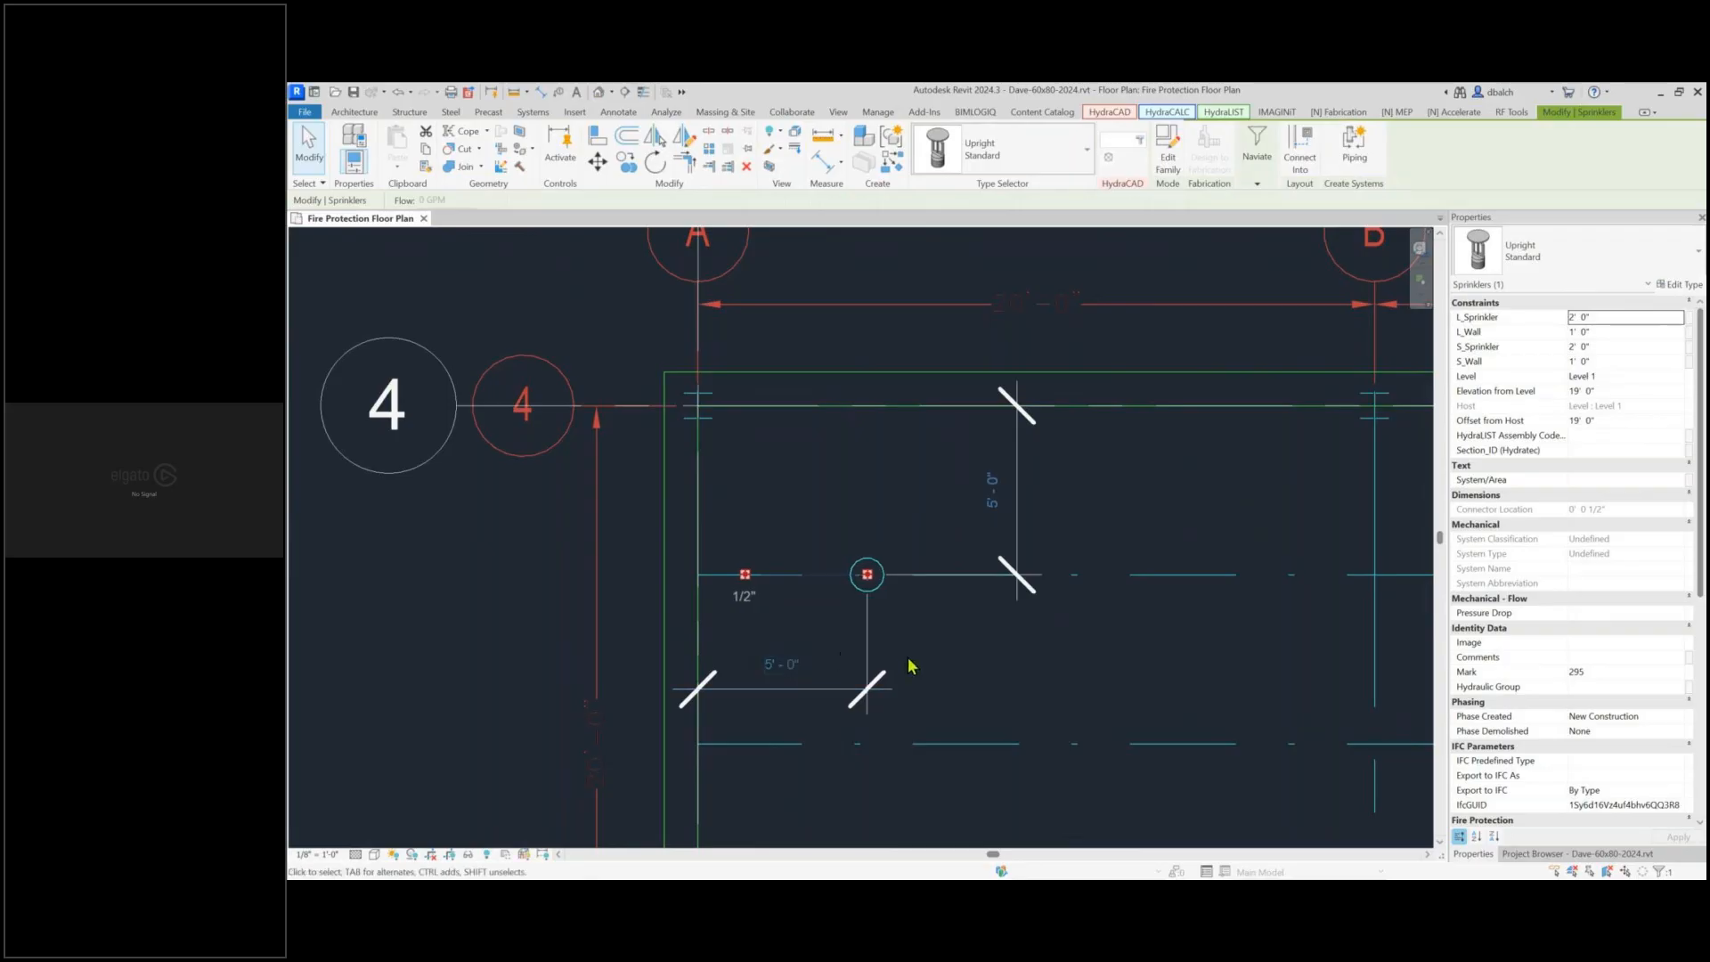
{"action": "left_click", "coordinate": [970, 657]}
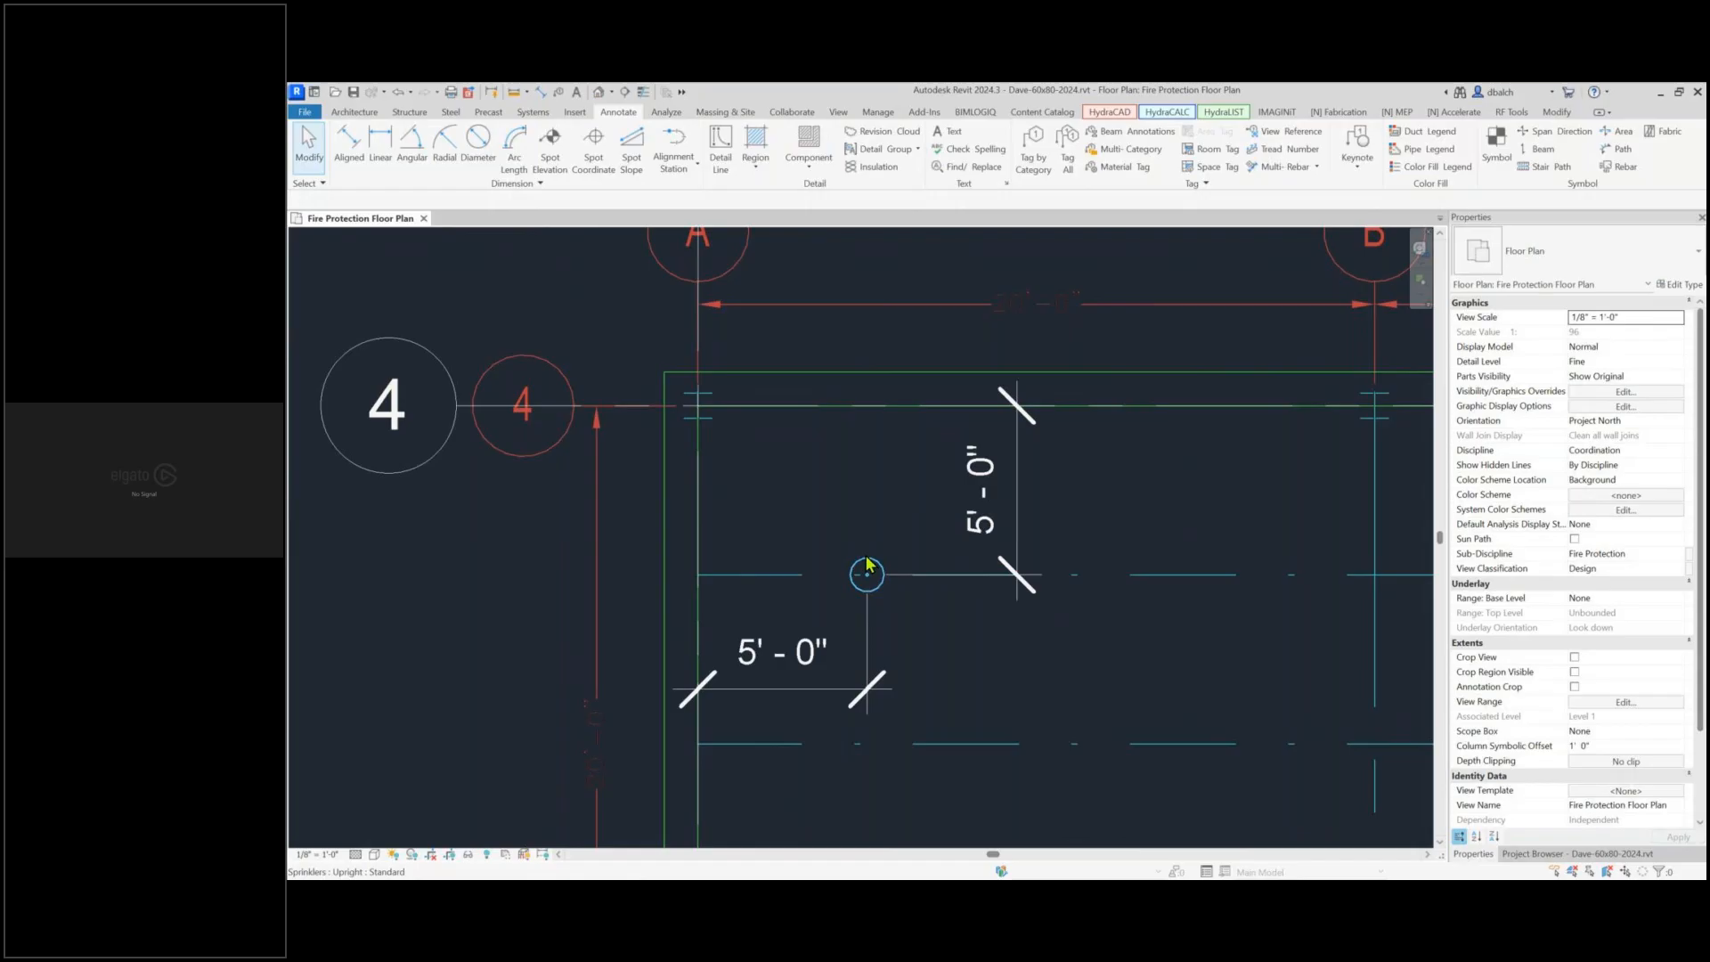
Choose the Hcad-3l4in_Upright_Sprinkler 155-Bronze type for sprinkler placement and try to place one directly over the existing sprinkler
{"action": "key", "text": "s"}
{"action": "key", "text": "k"}
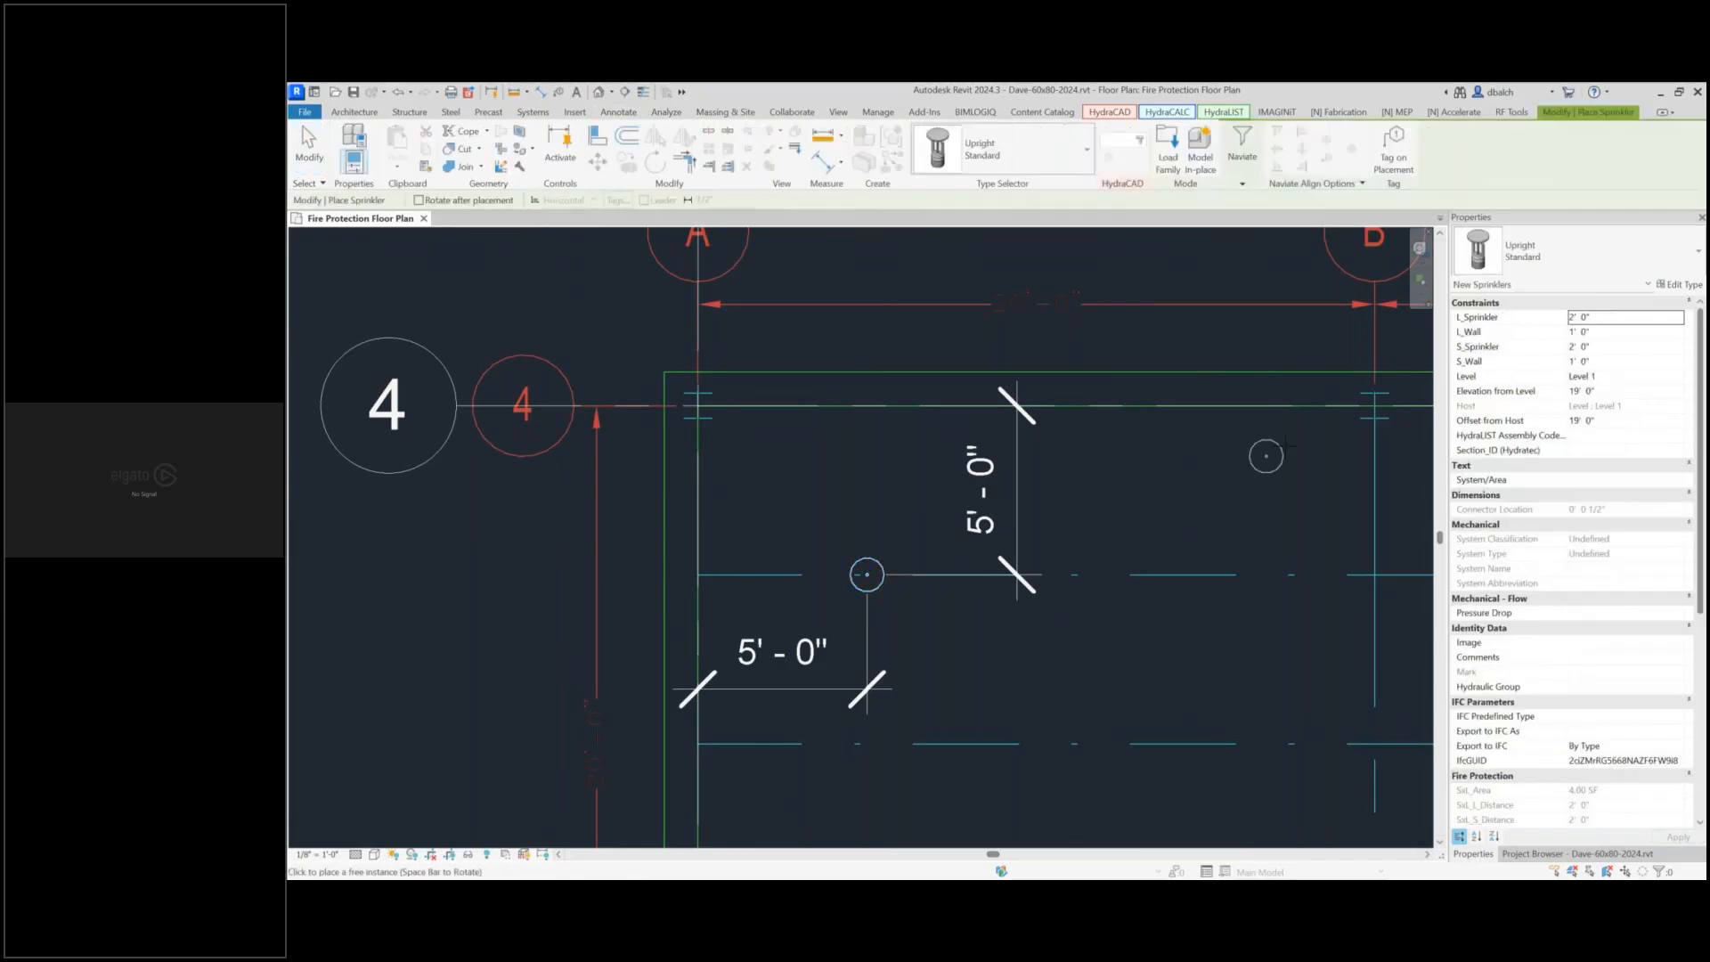
{"action": "left_click", "coordinate": [1514, 257]}
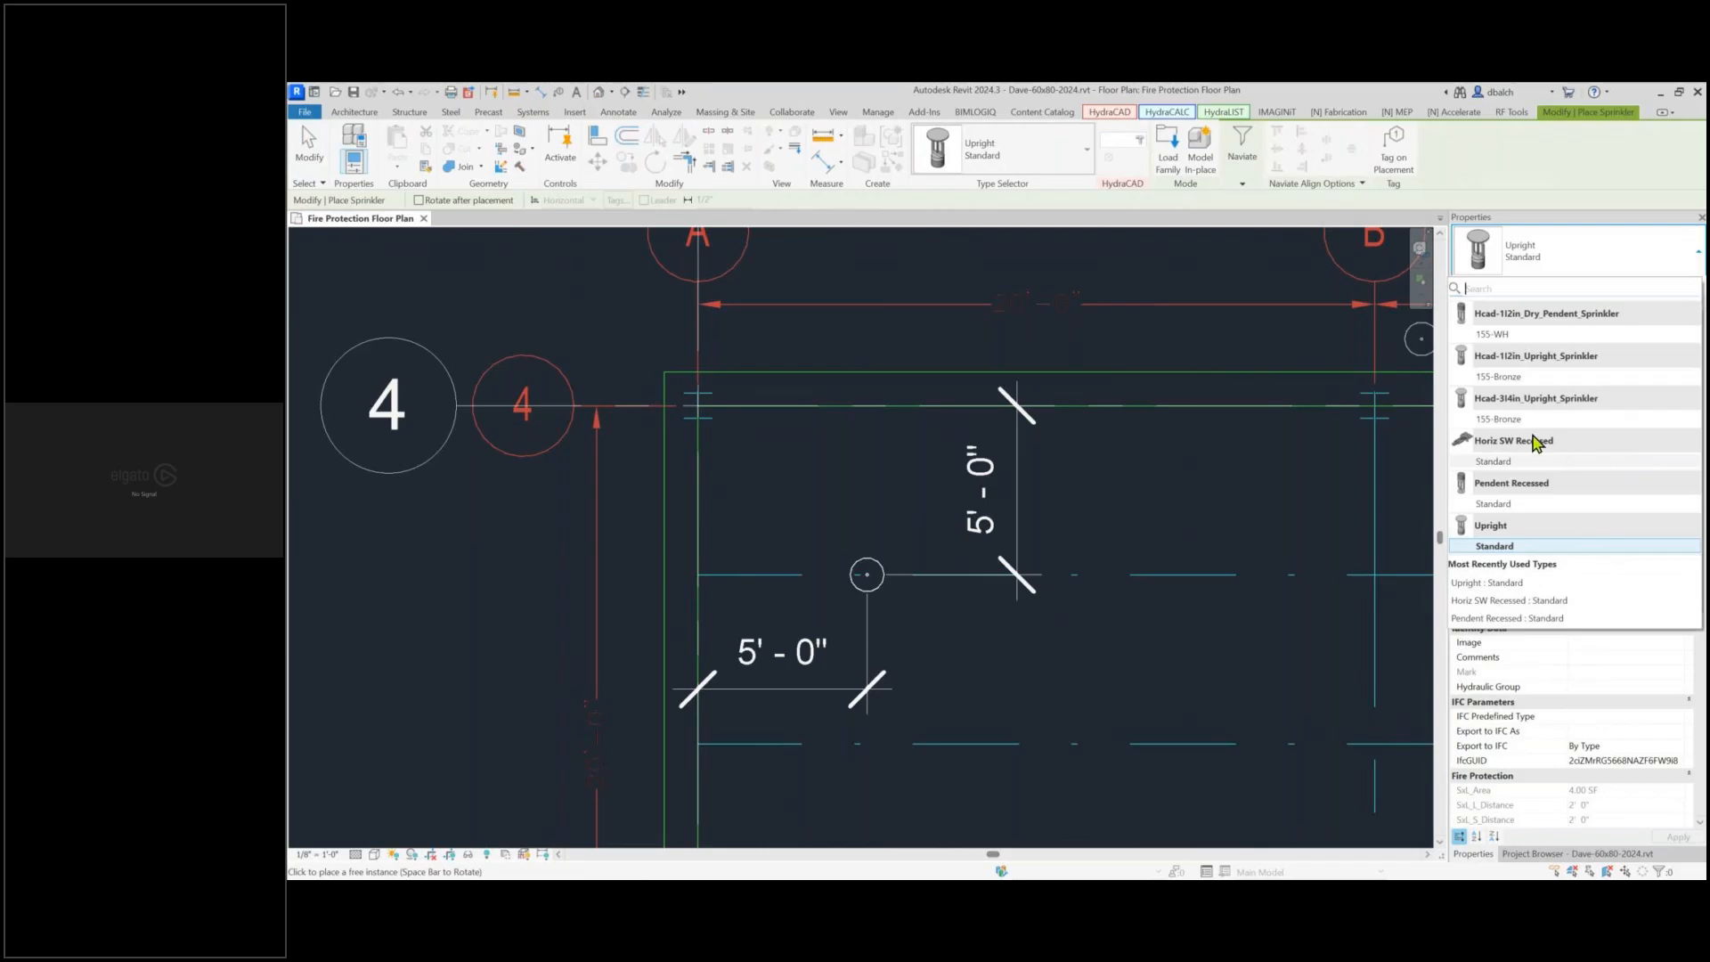
{"action": "left_click", "coordinate": [1519, 420]}
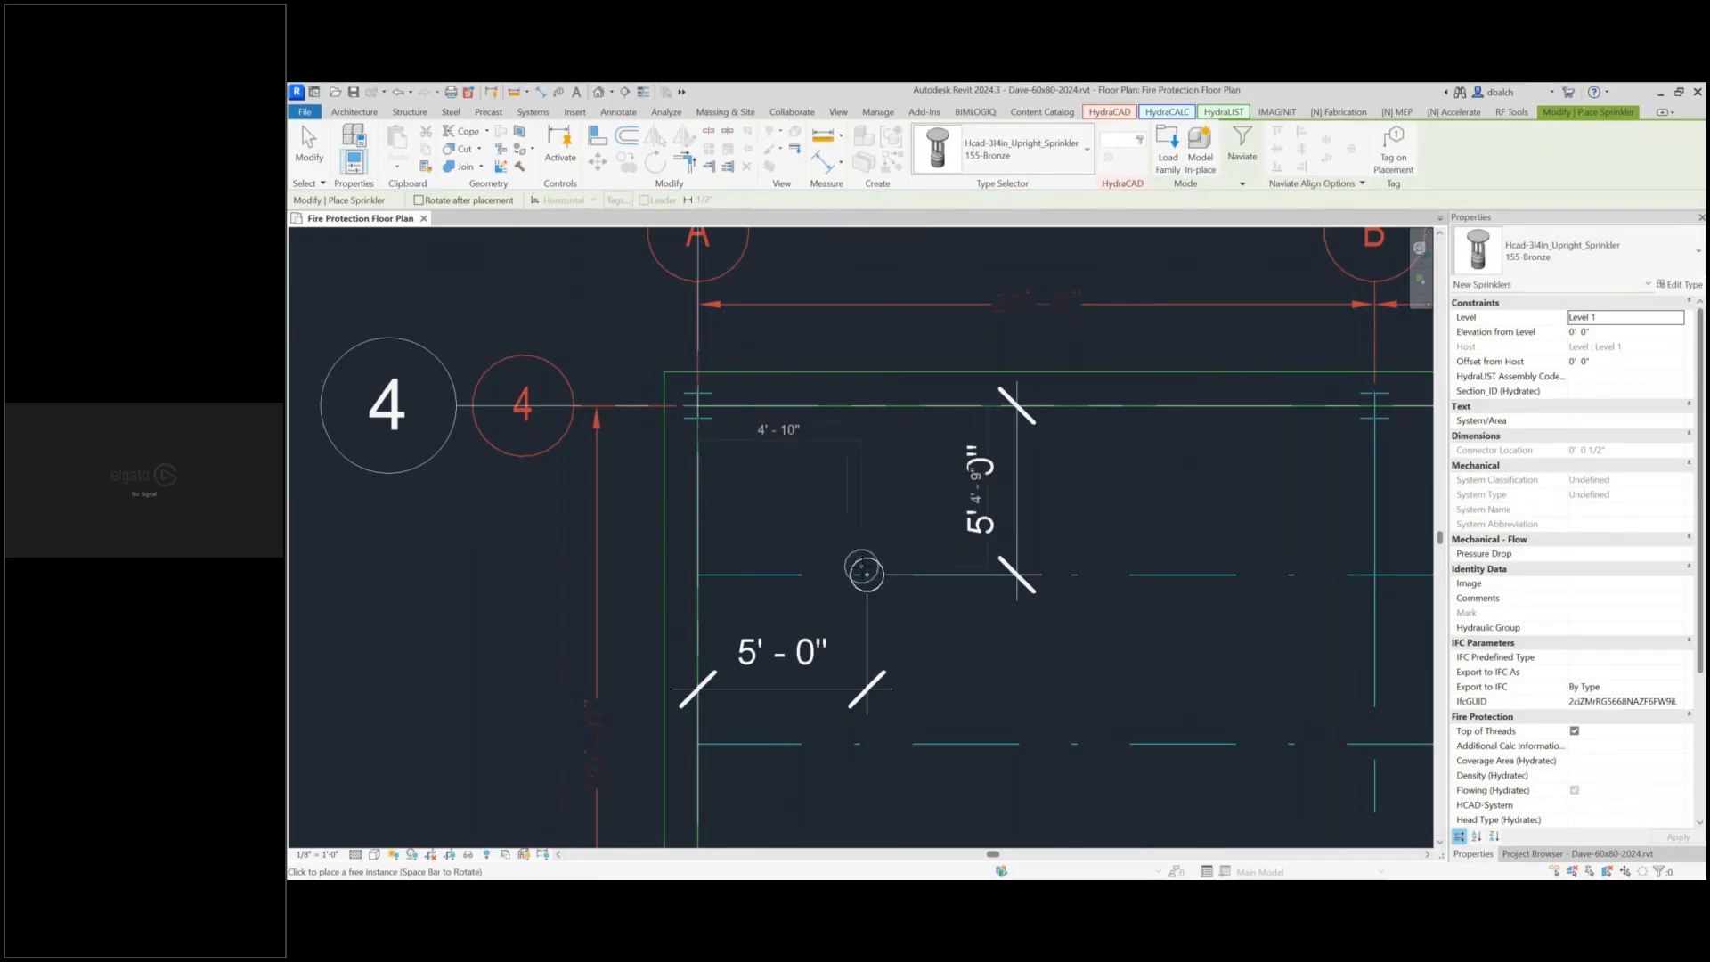
{"action": "left_click", "coordinate": [866, 574]}
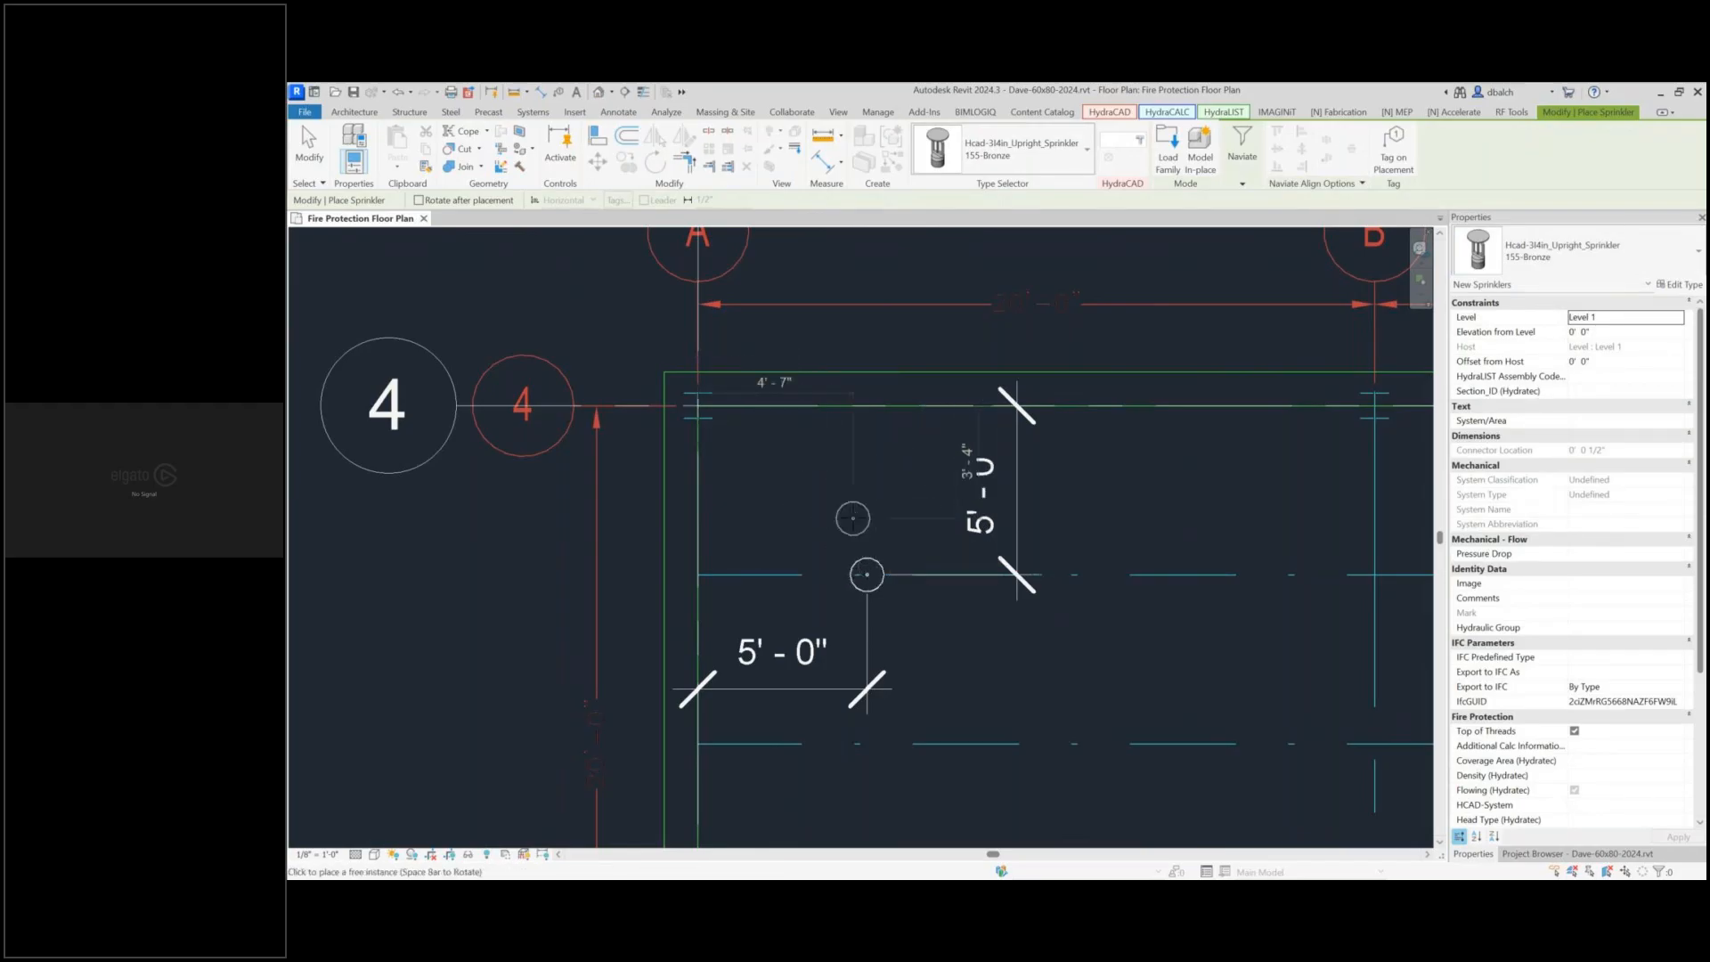
{"action": "key", "text": "Escape"}
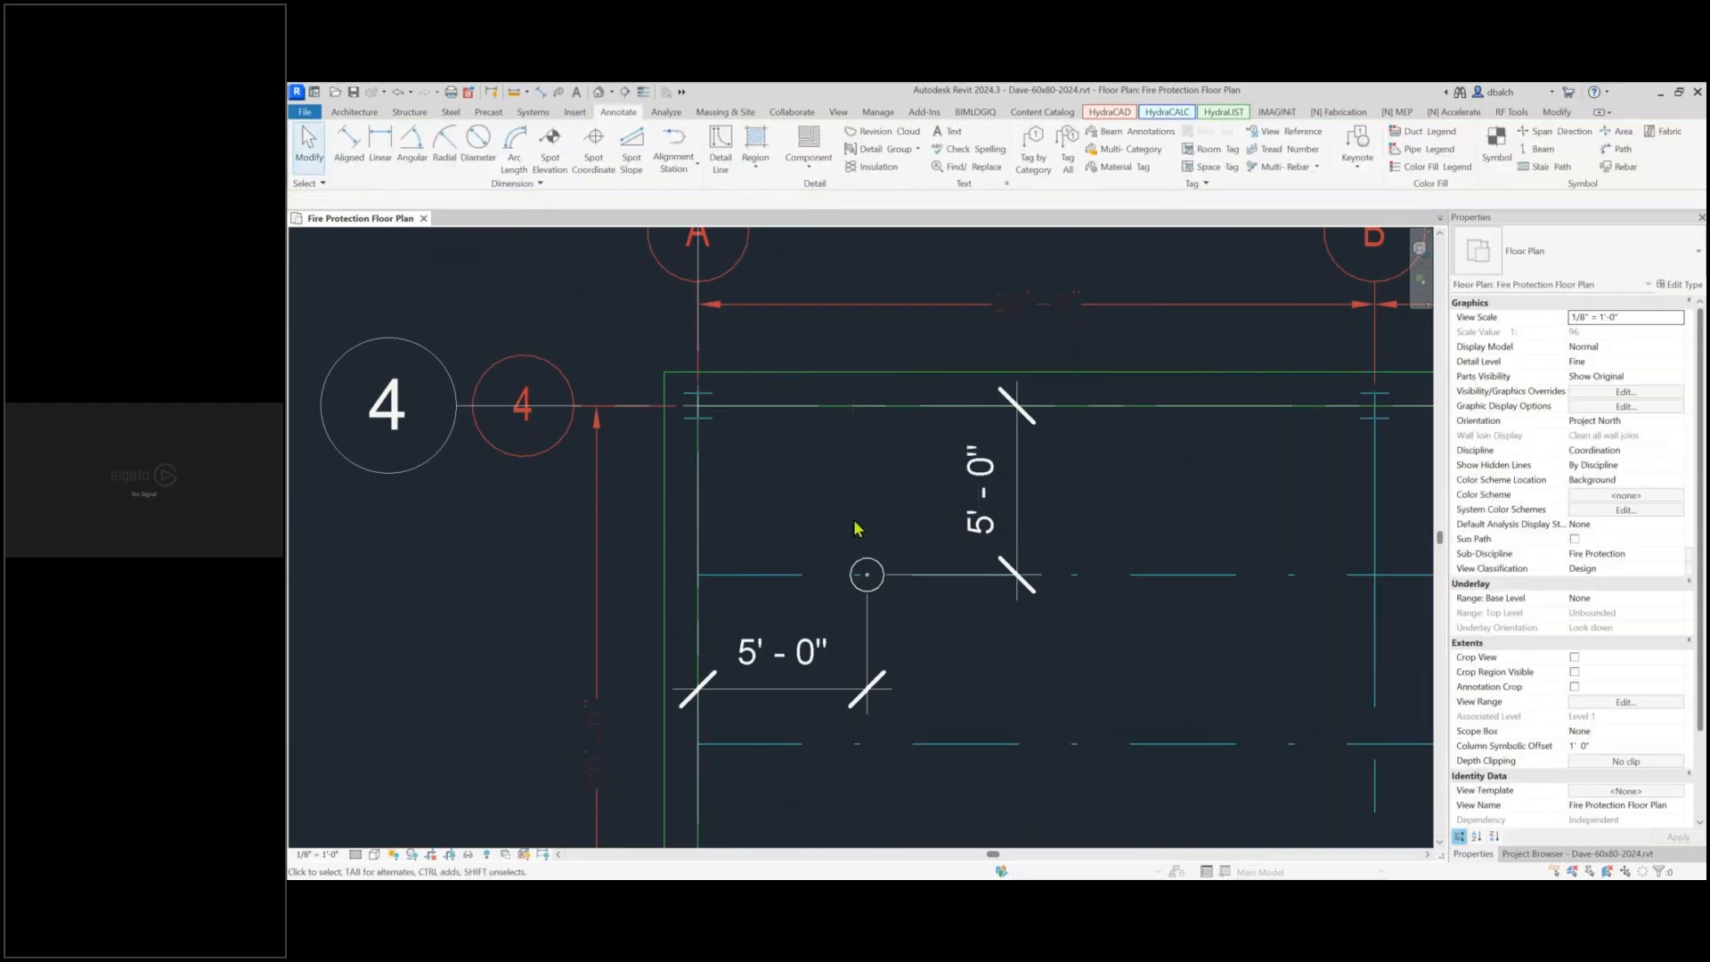
{"action": "left_click", "coordinate": [867, 572]}
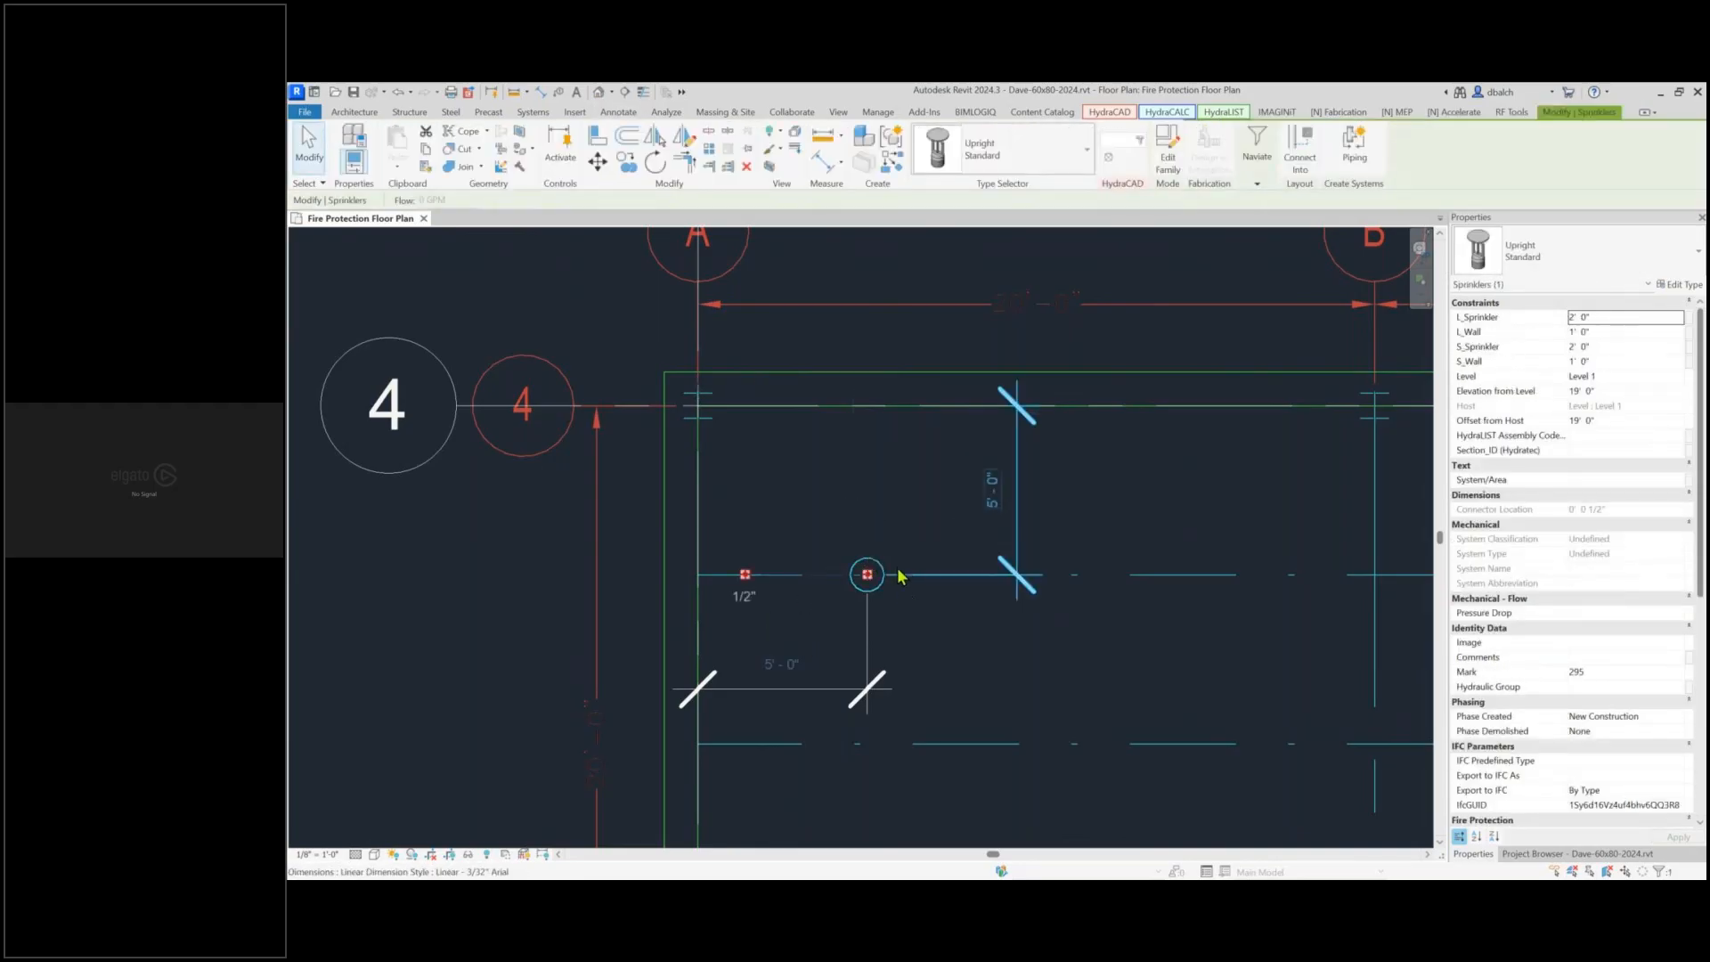
{"action": "key", "text": "Escape"}
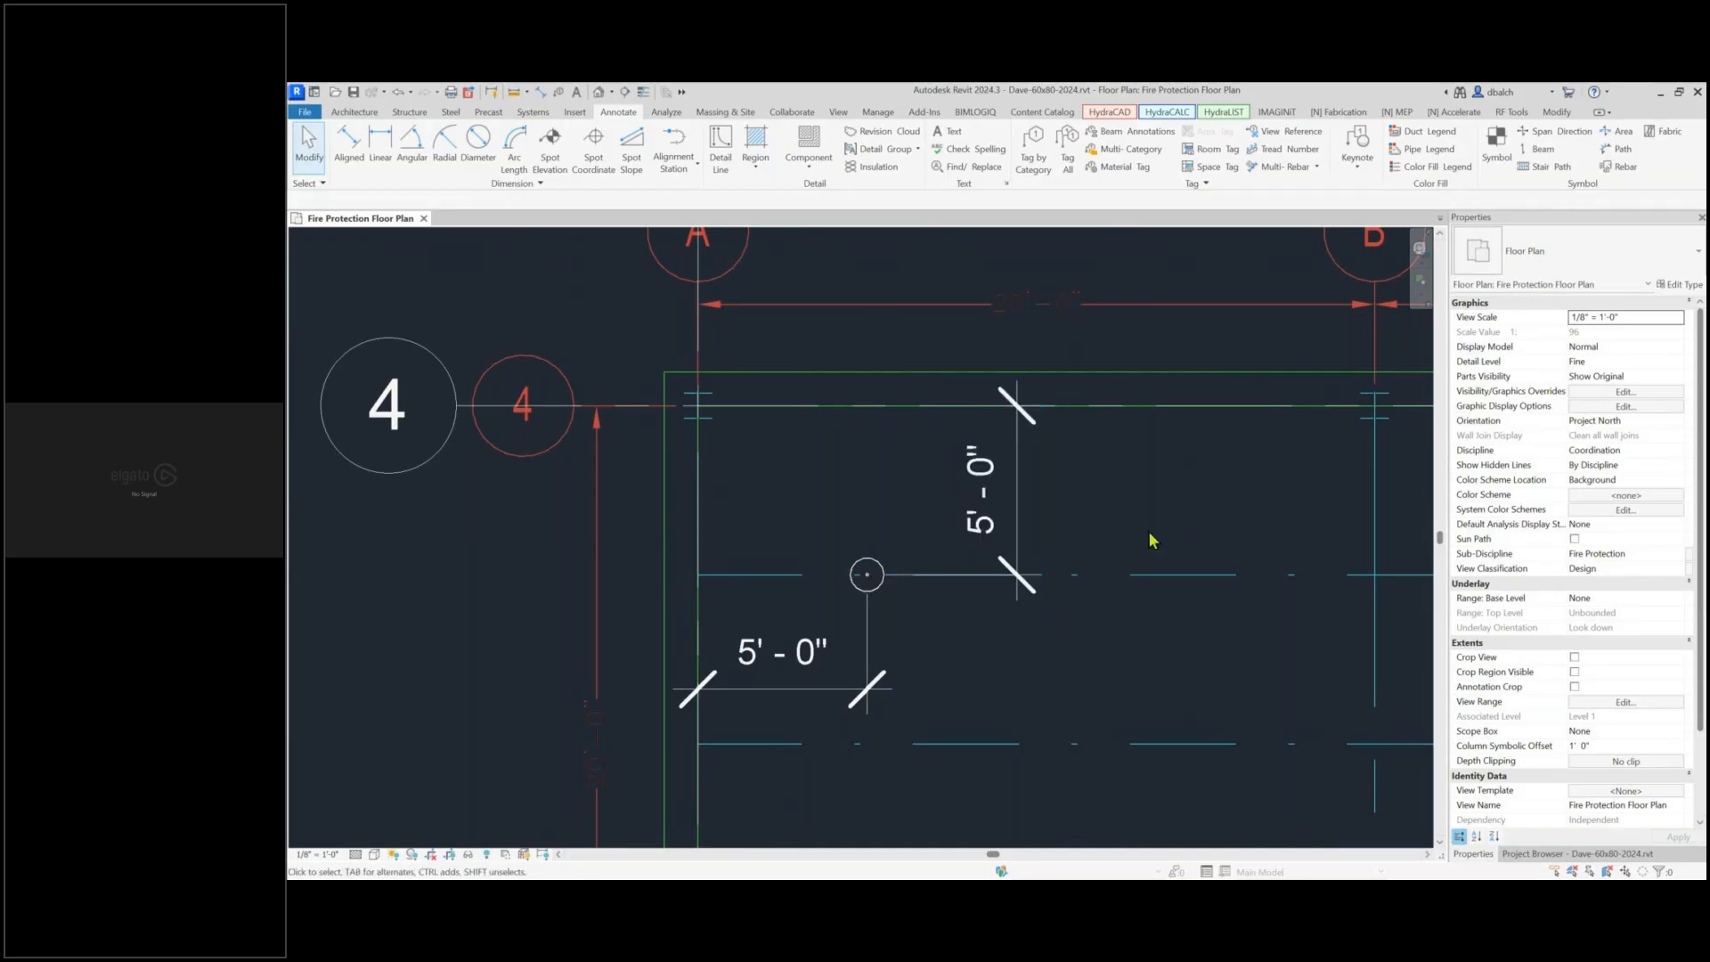
Delete the dimensioned Upright Standard sprinkler near the intersection of grids A and 4
{"action": "key", "text": "s"}
{"action": "key", "text": "s"}
{"action": "key", "text": "Escape"}
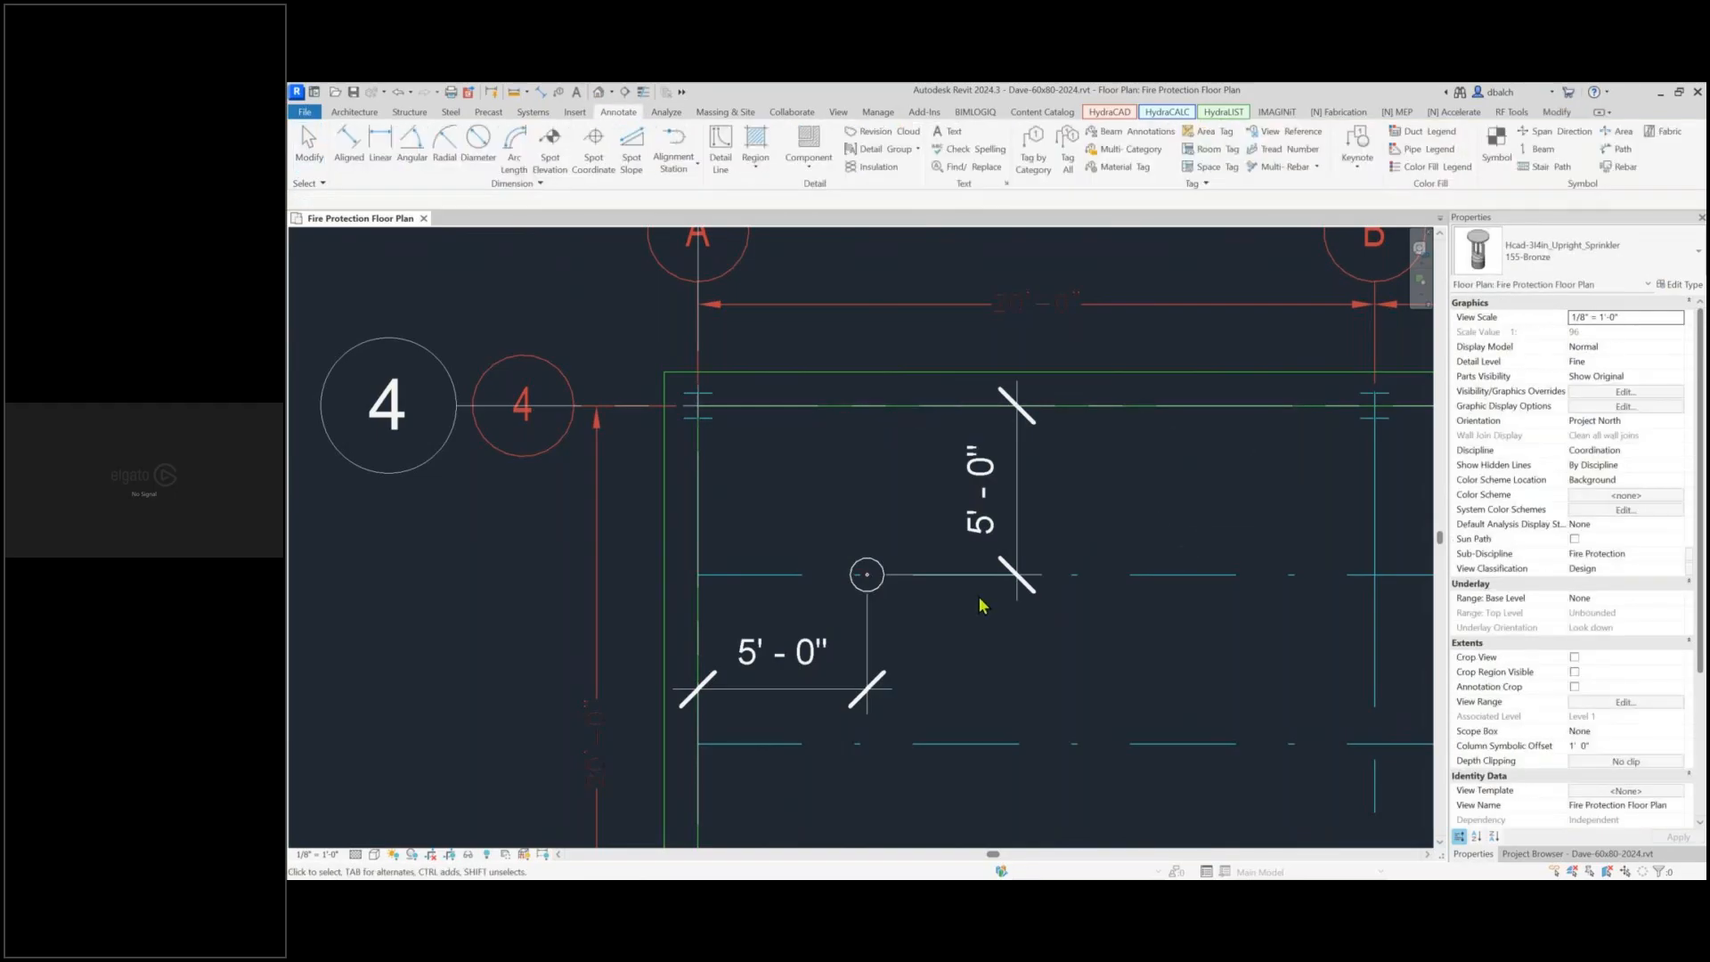
{"action": "left_click", "coordinate": [869, 574]}
{"action": "key", "text": "d"}
{"action": "key", "text": "e"}
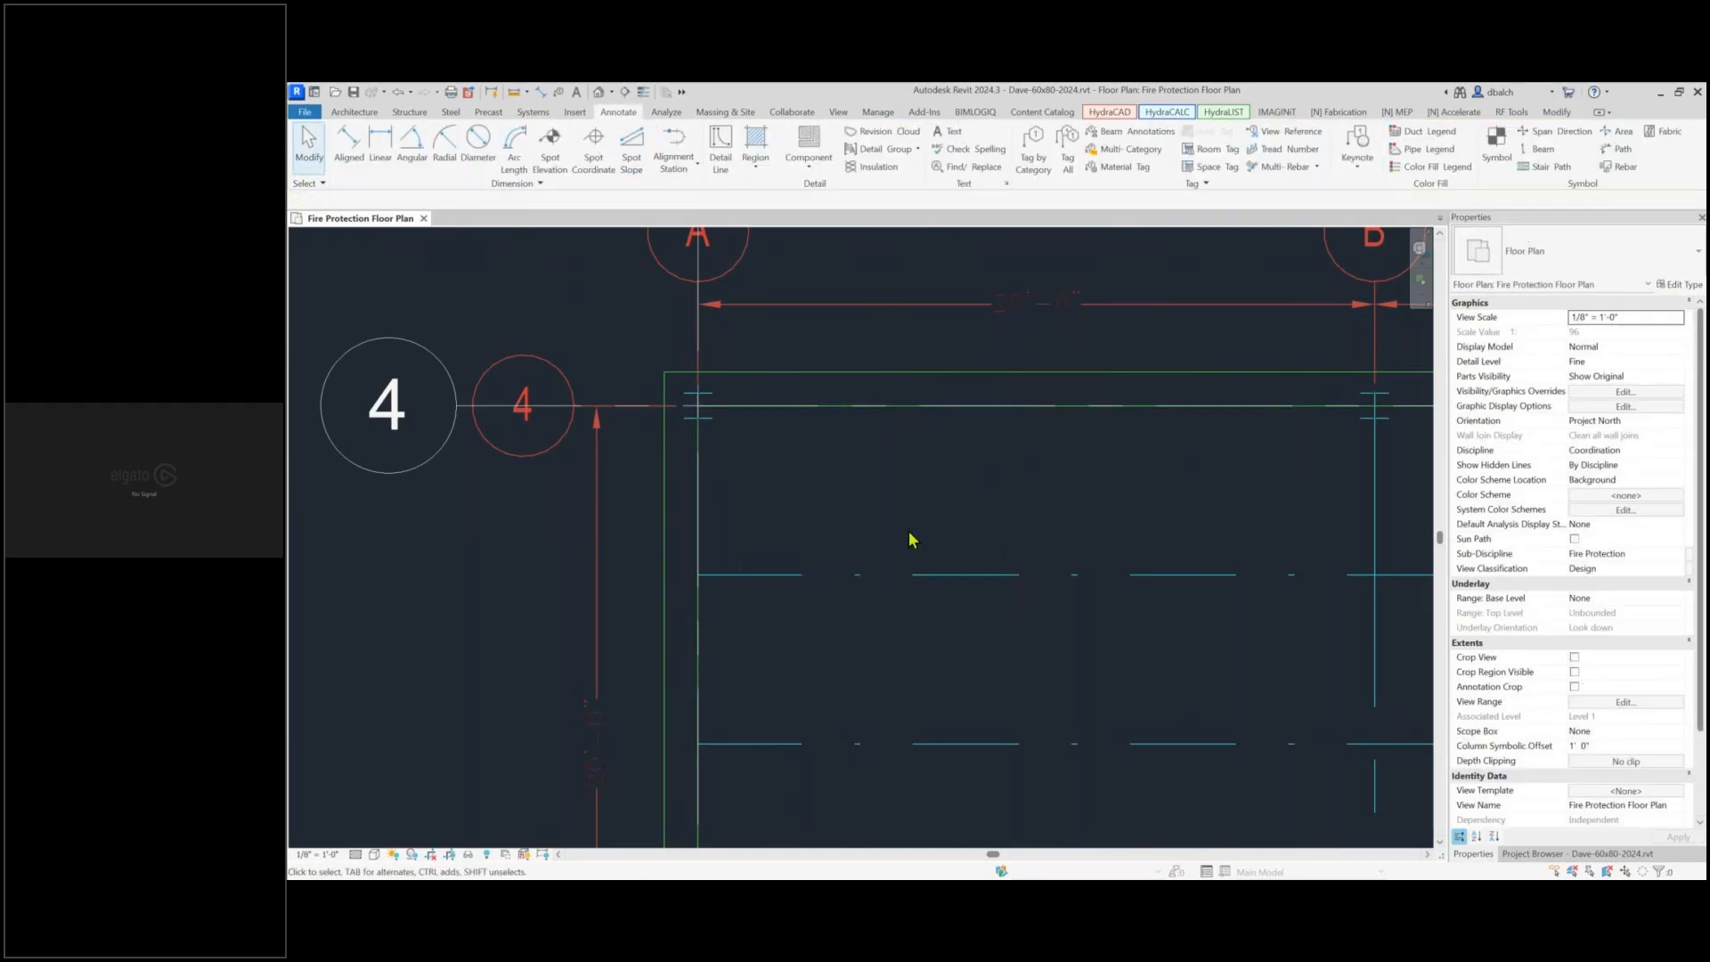
Place an Hcad-3l4in_Upright_Sprinkler 155-Bronze at 0' elevation on Level 1, 5'-0" east of grid A and 5'-0" south of grid 4
{"action": "key", "text": "s"}
{"action": "key", "text": "k"}
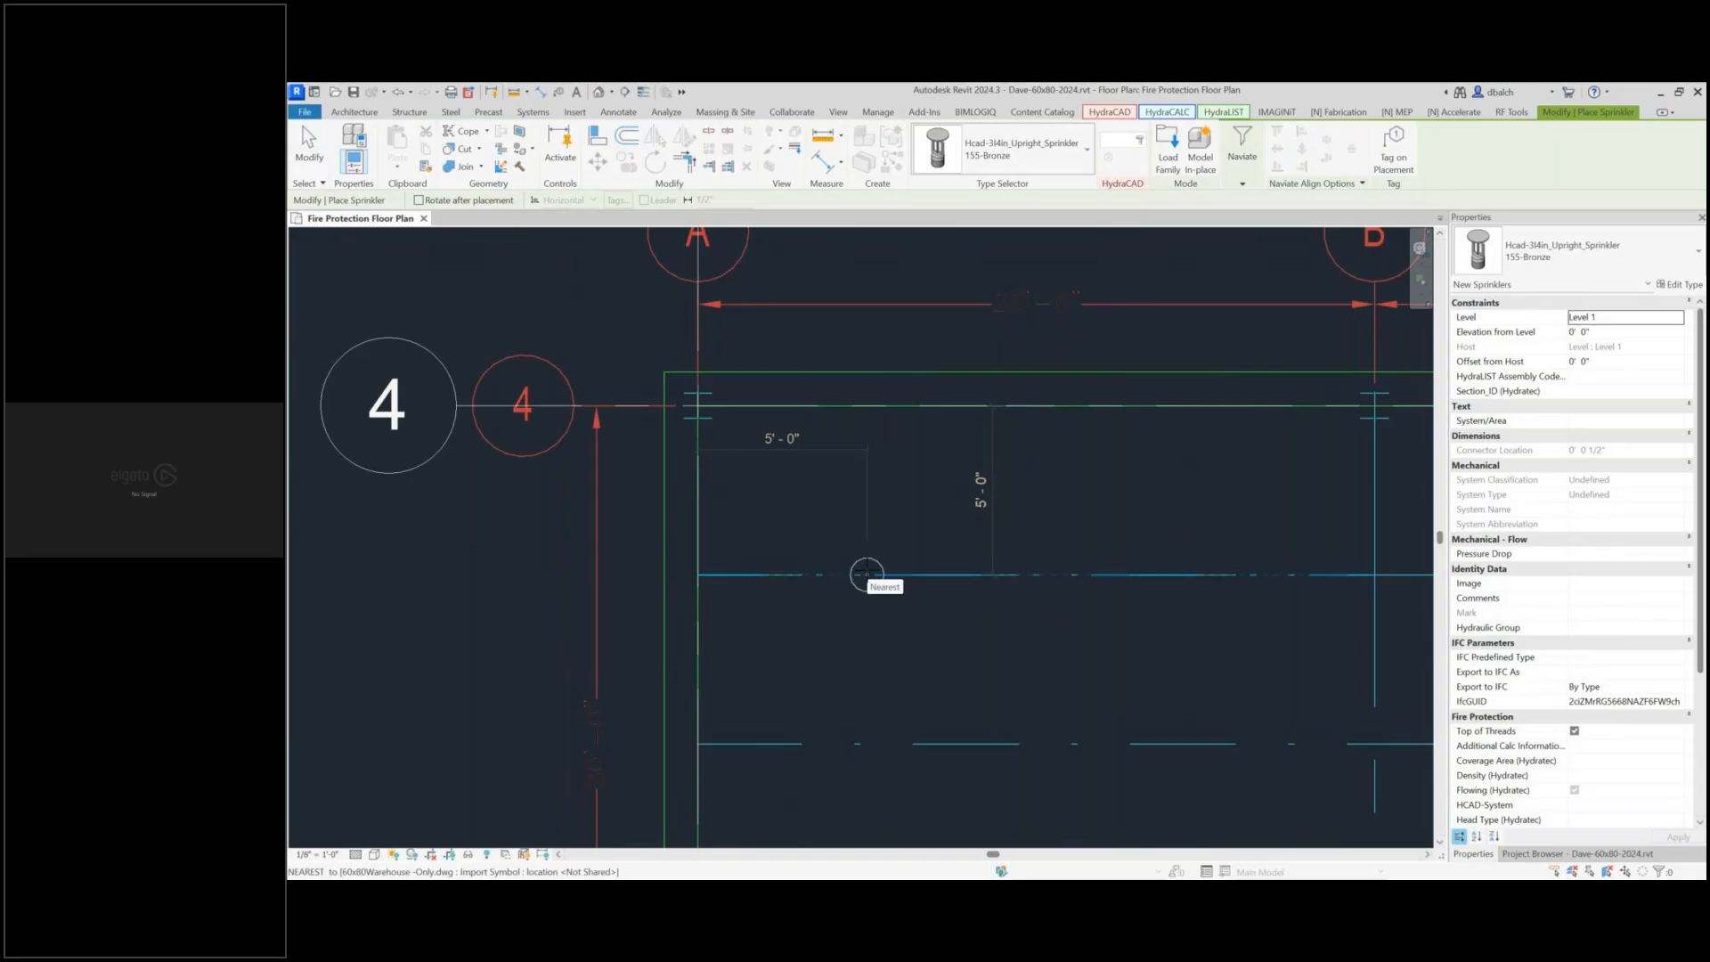
{"action": "left_click", "coordinate": [866, 574]}
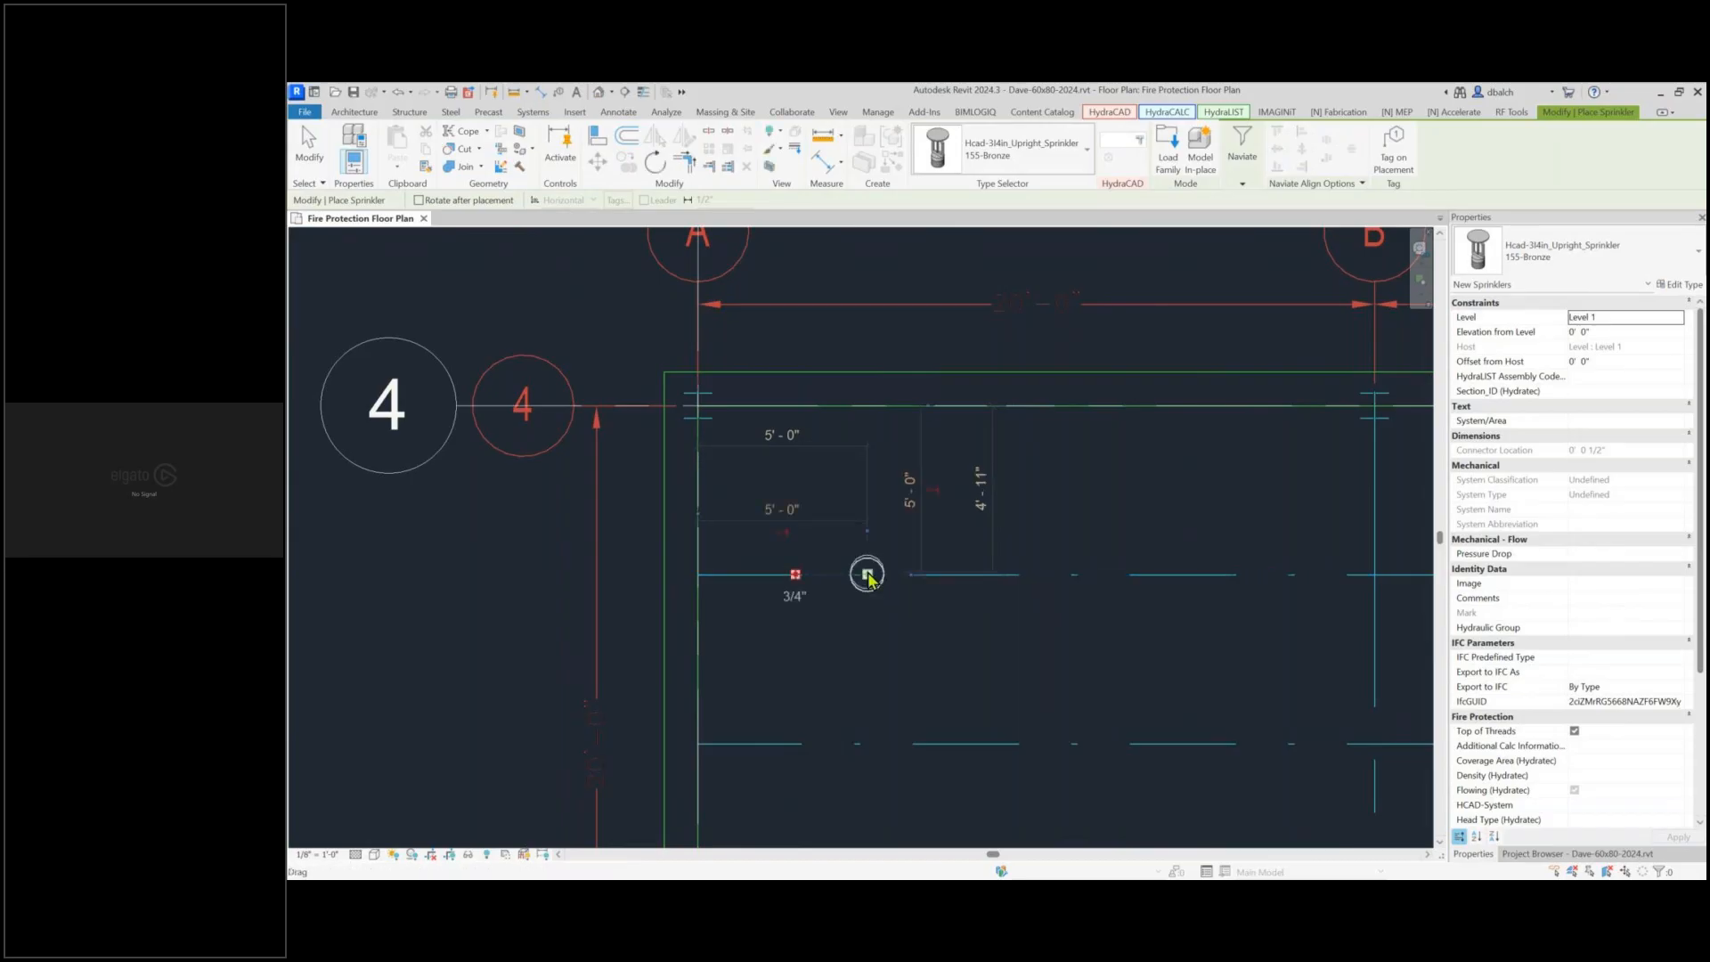
{"action": "key", "text": "Escape"}
Convert the new sprinkler's temporary dimensions to grids A and 4 into permanent dimensions
{"action": "left_click", "coordinate": [867, 568]}
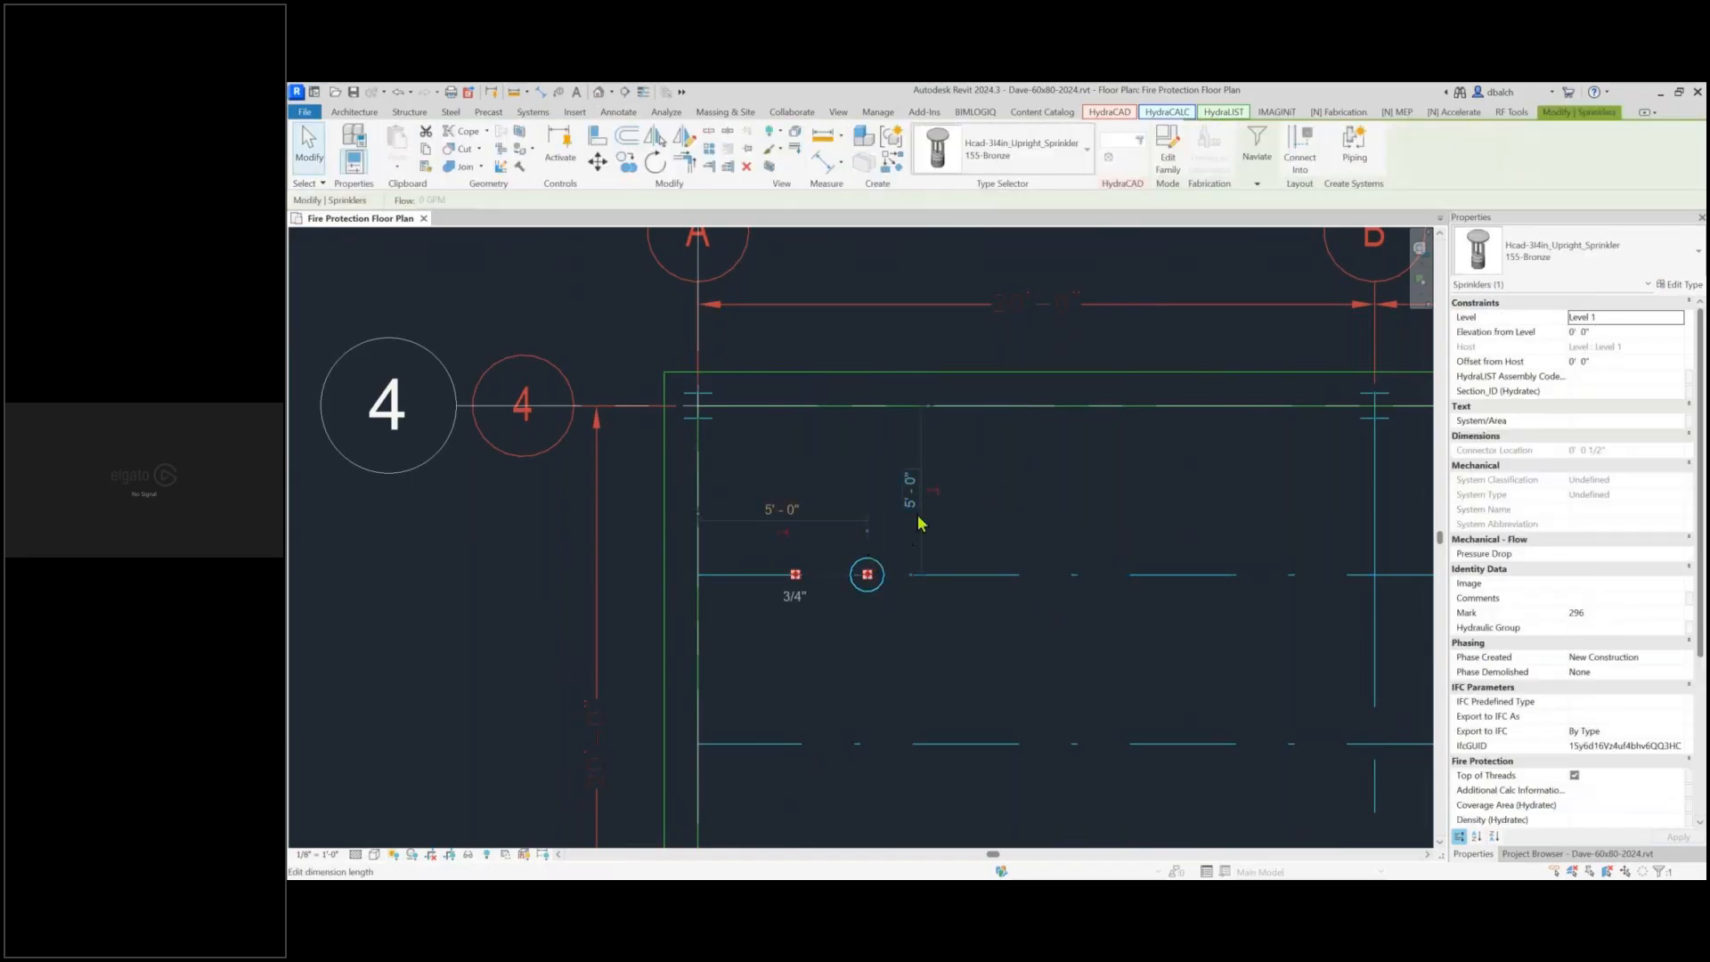
{"action": "left_click", "coordinate": [783, 534]}
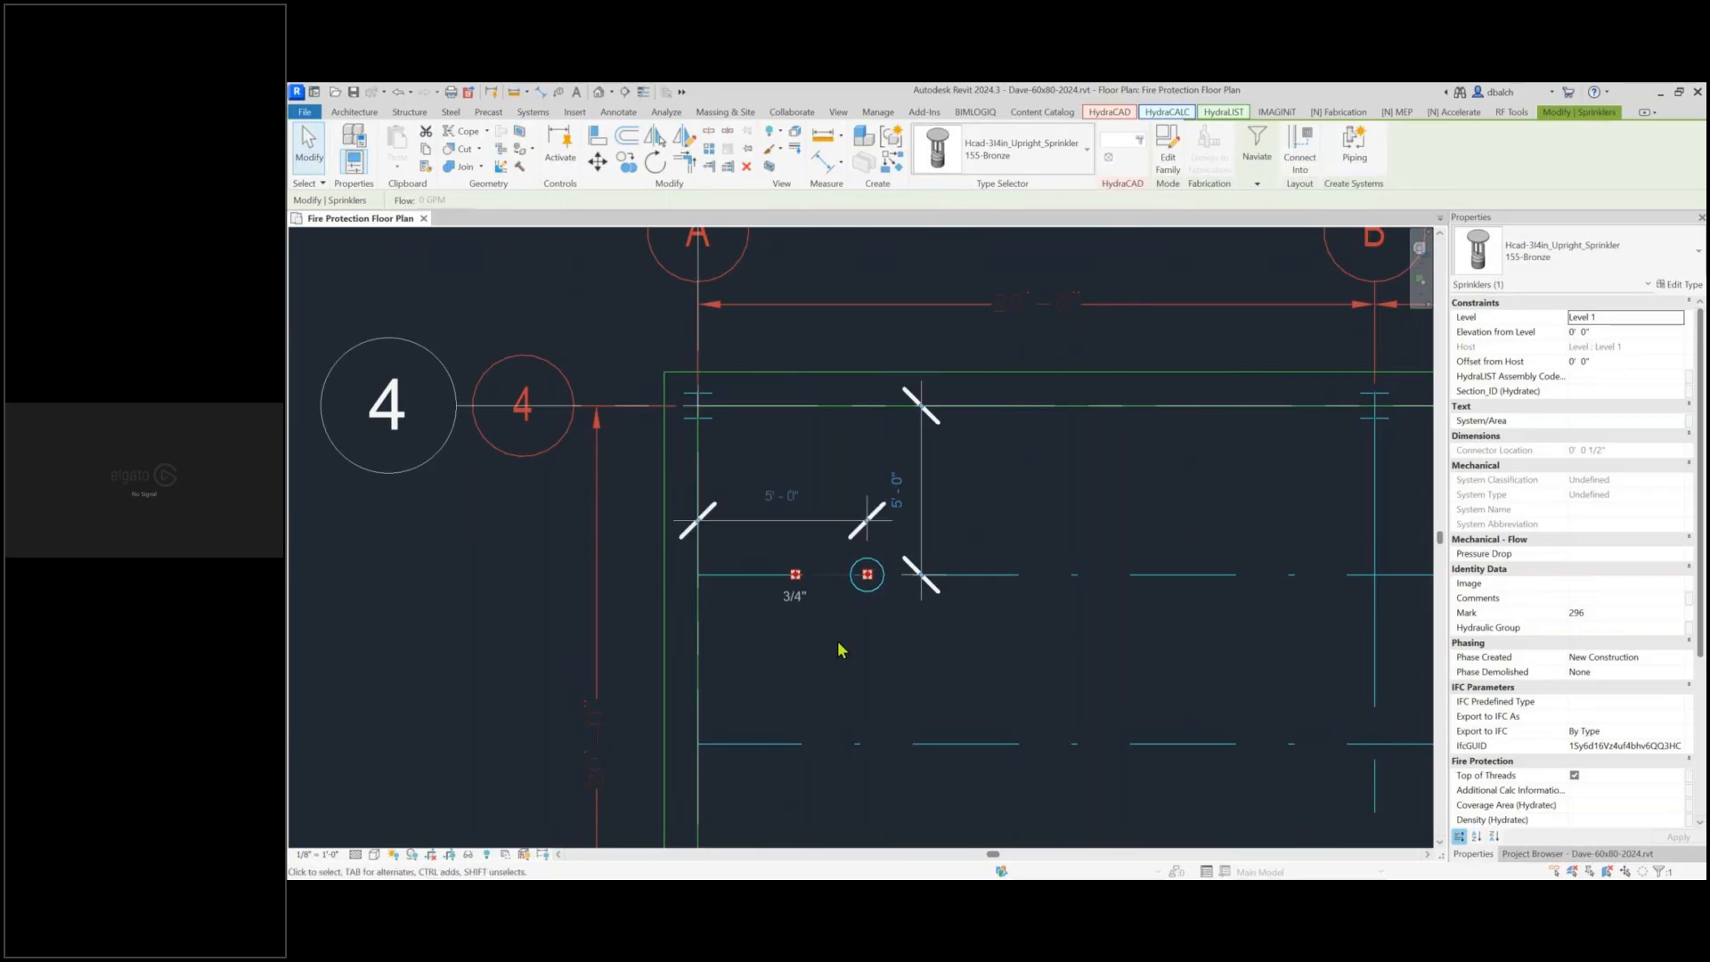
{"action": "left_click", "coordinate": [855, 649]}
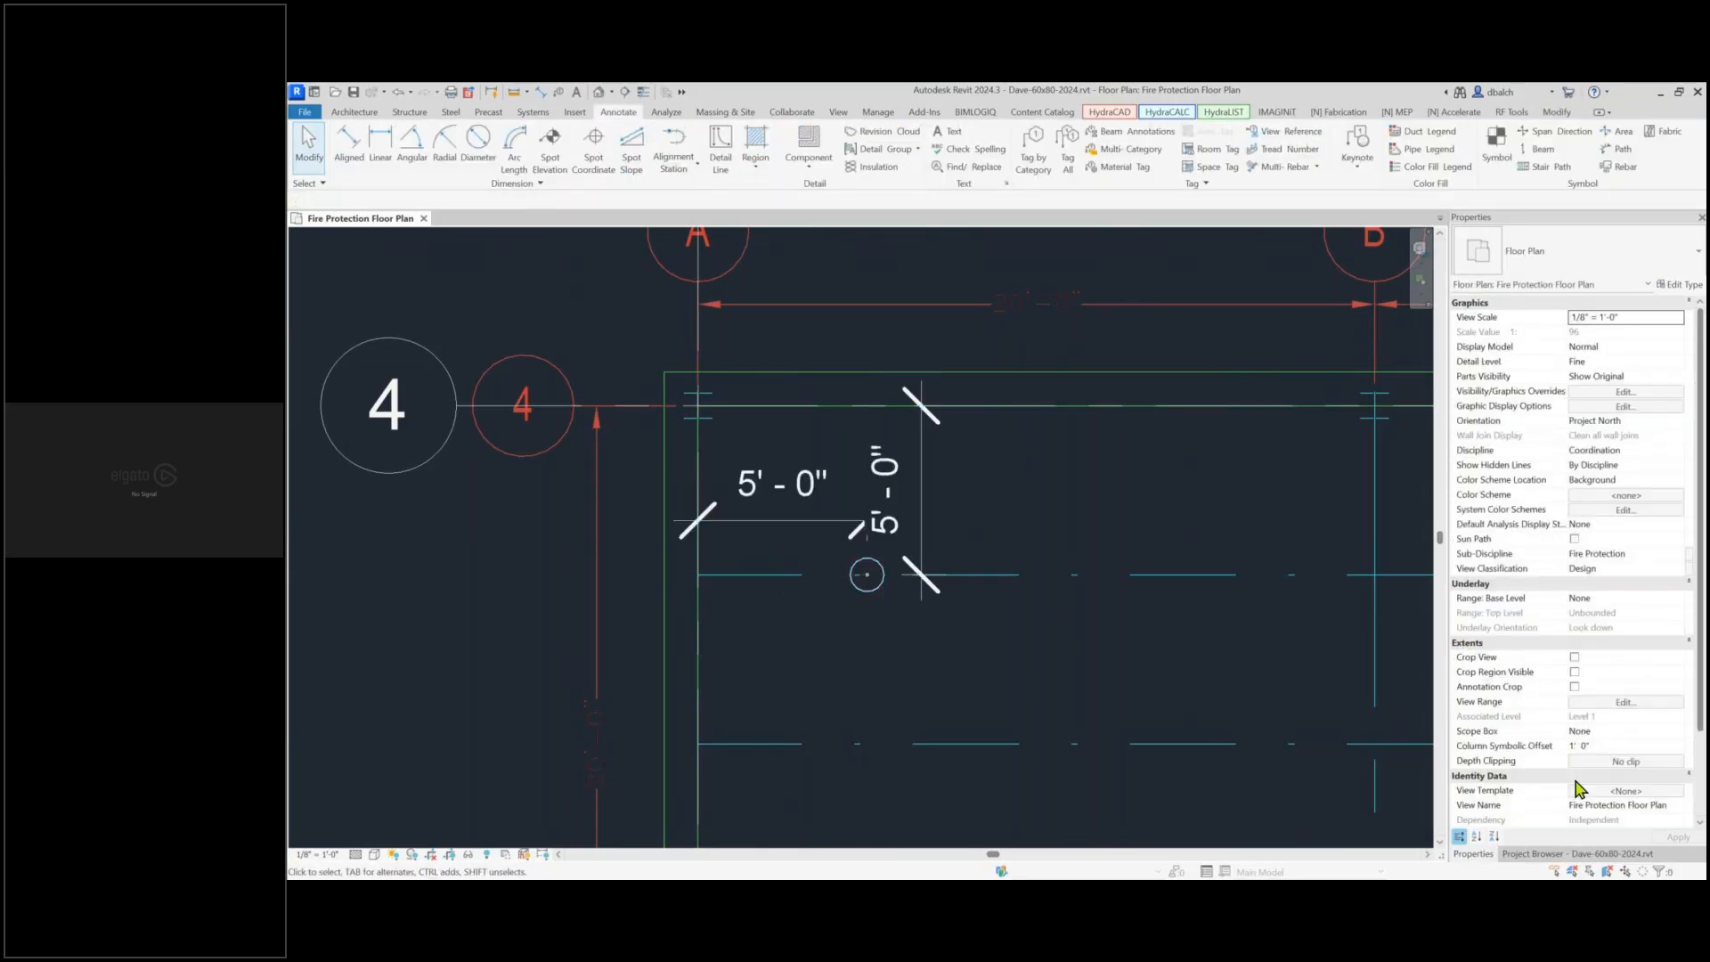
Move the grid A dimension line just south of the sprinkler and the grid 4 dimension line farther east
{"action": "left_click", "coordinate": [791, 522]}
{"action": "left_click_drag", "start_coordinate": [791, 522], "coordinate": [795, 655]}
{"action": "left_click", "coordinate": [934, 487]}
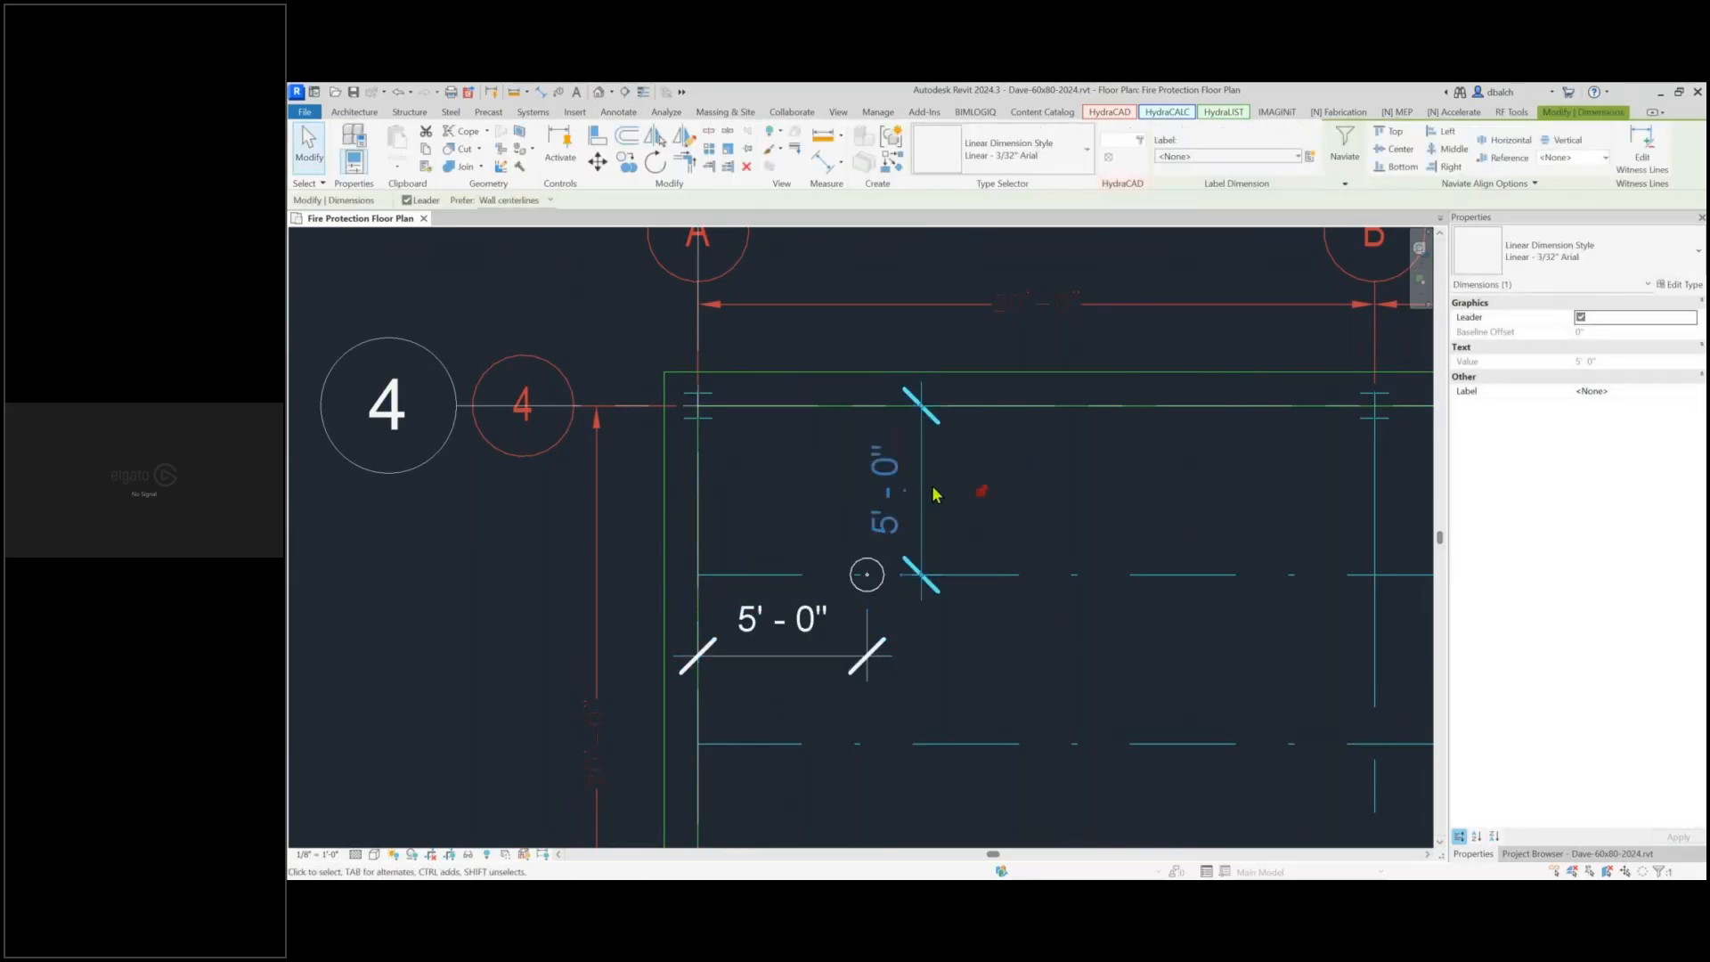
{"action": "left_click_drag", "start_coordinate": [933, 488], "coordinate": [1013, 490]}
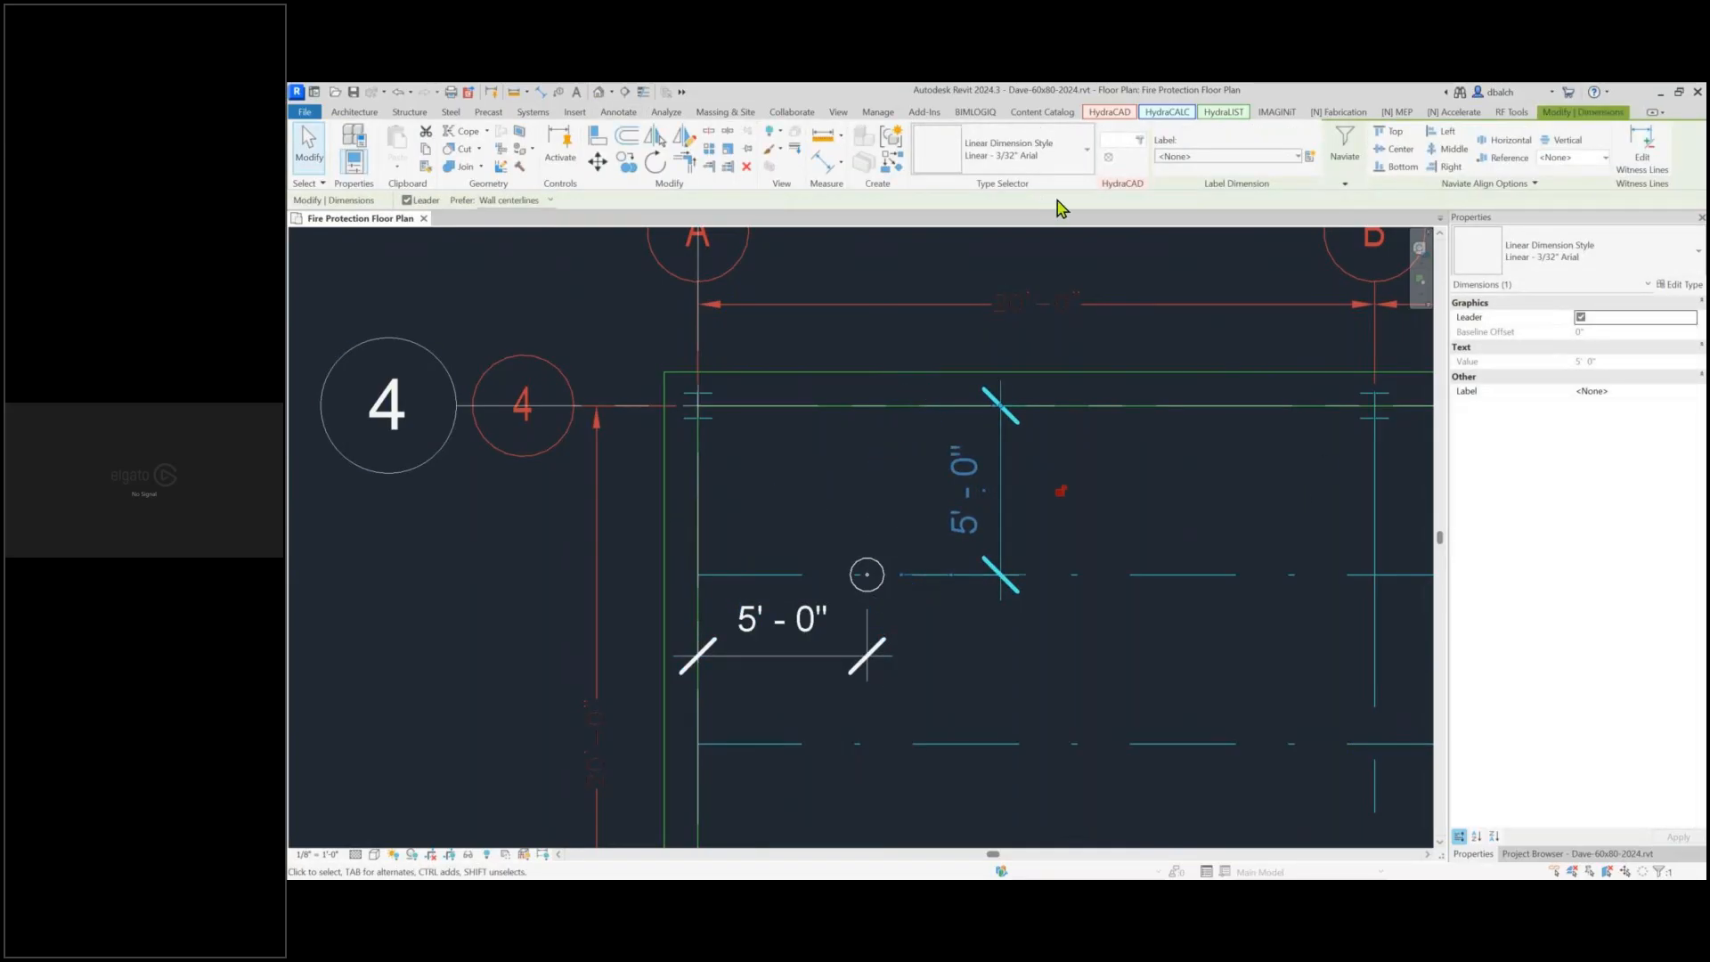
{"action": "left_click", "coordinate": [1185, 454]}
{"action": "key", "text": "s"}
{"action": "key", "text": "k"}
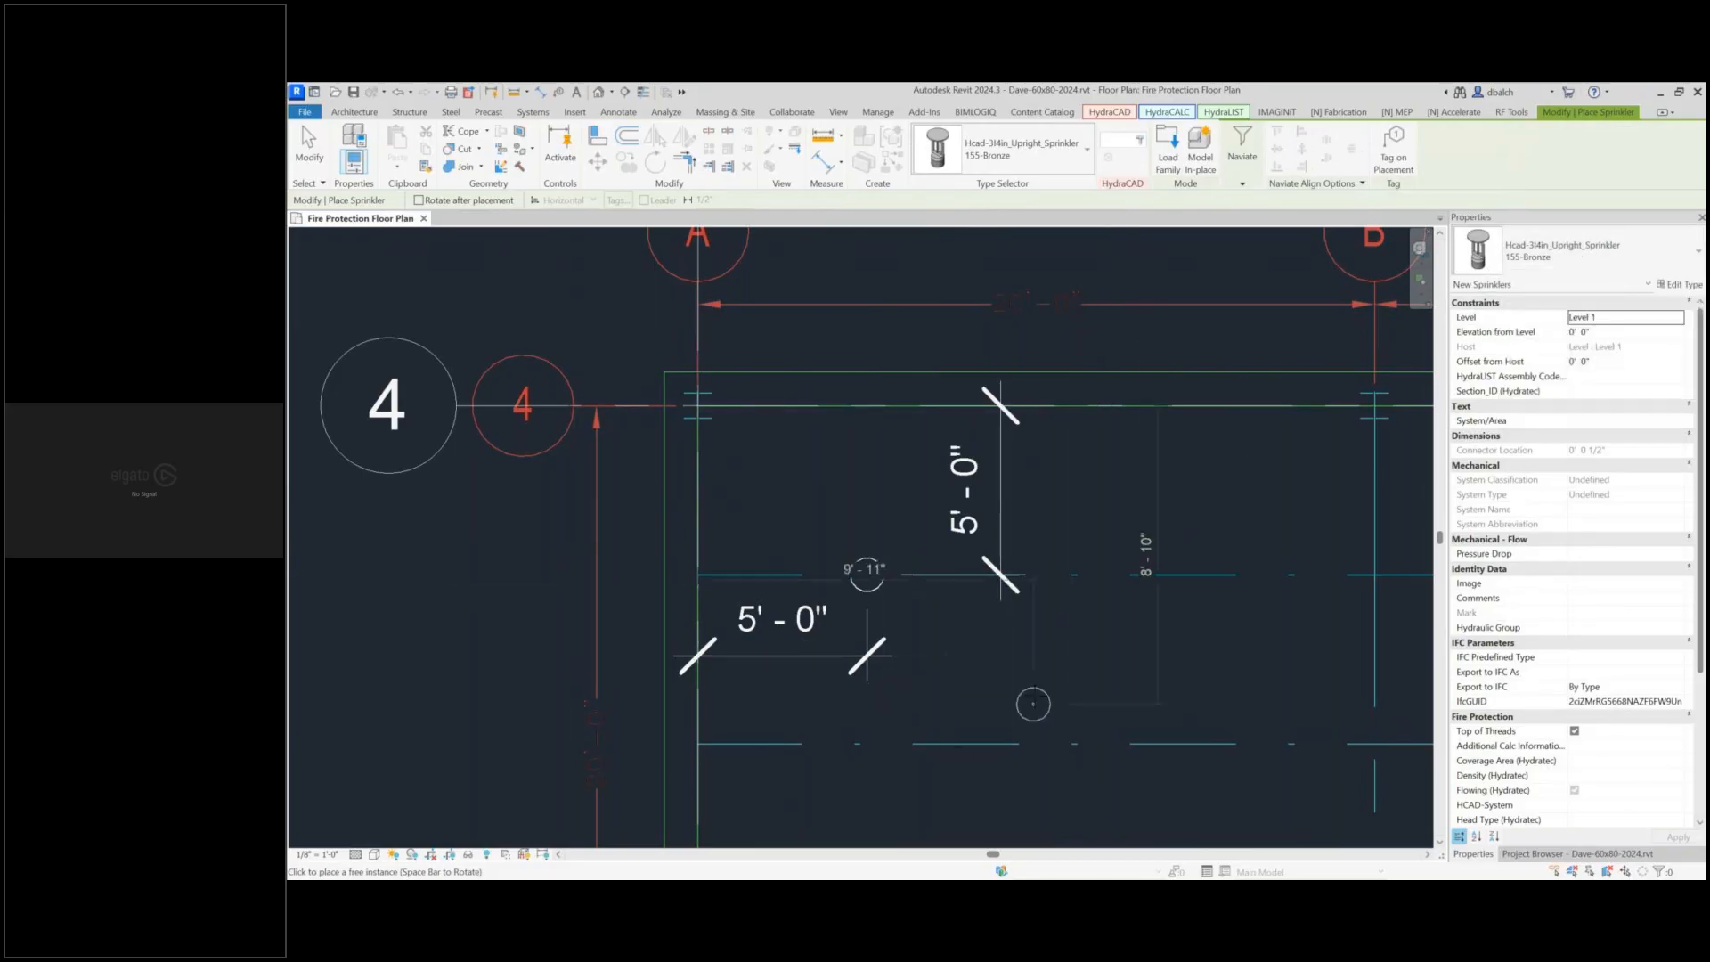
{"action": "key", "text": "Escape"}
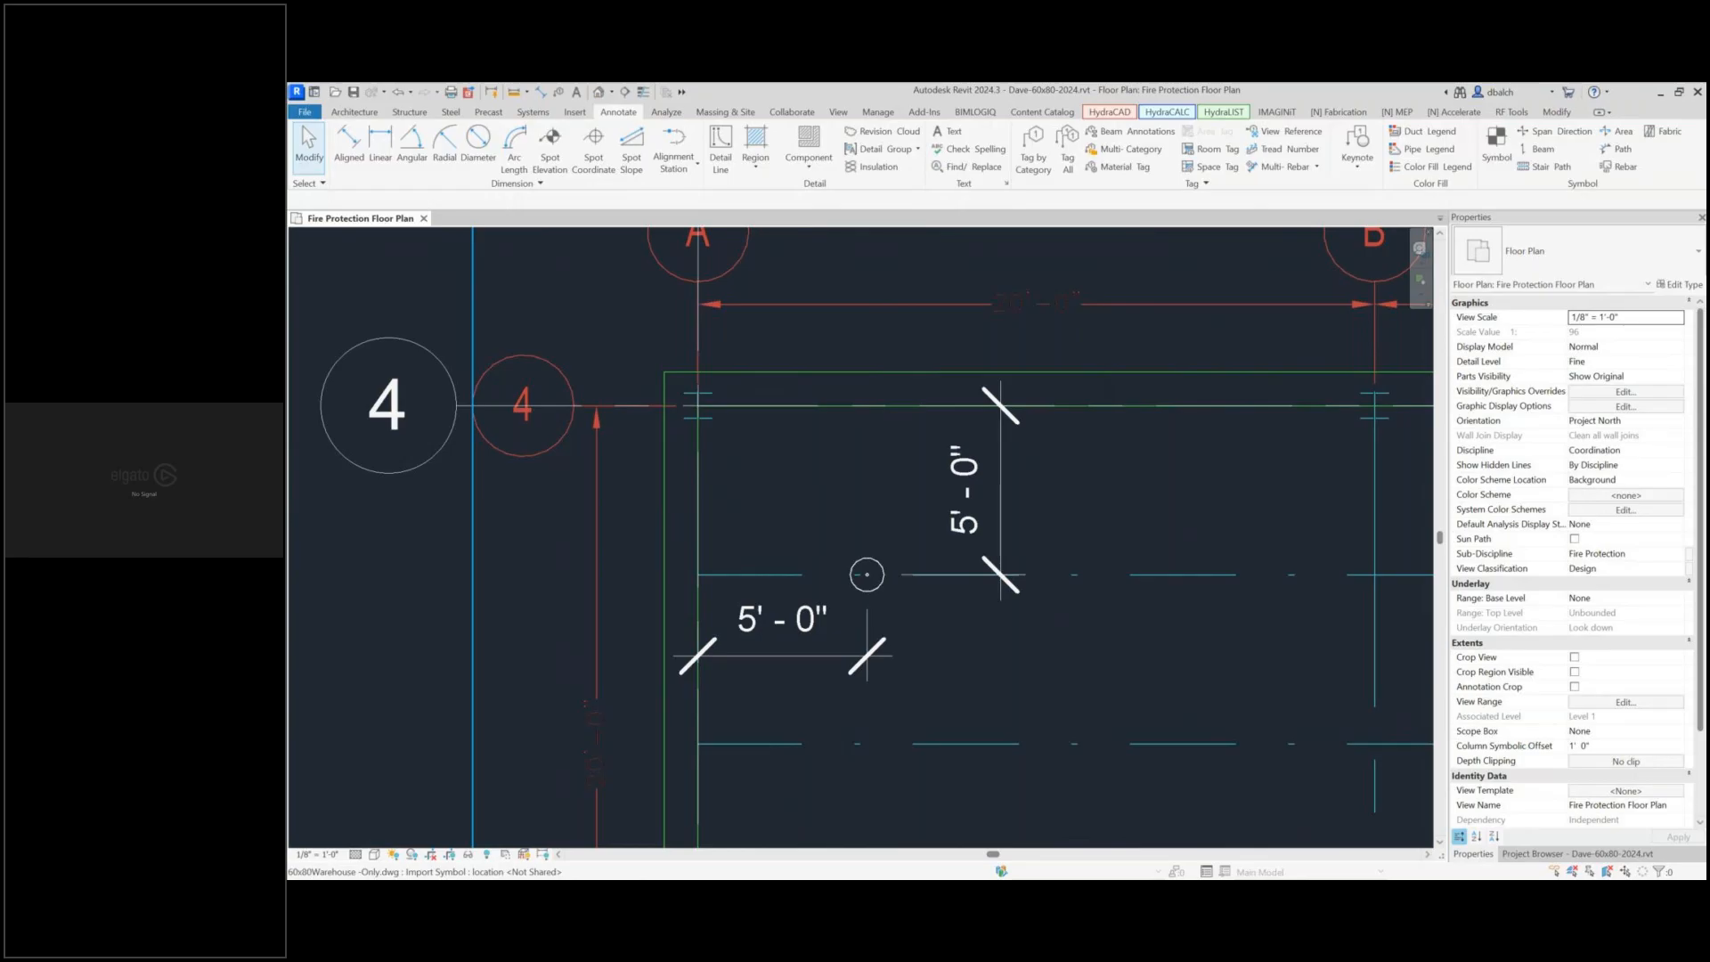
Select the placed 155-Bronze upright sprinkler near grids A and 4
{"action": "scroll", "coordinate": [939, 650], "scroll_direction": "down", "scroll_amount": 4}
{"action": "middle_click_drag", "start_coordinate": [940, 651], "coordinate": [830, 586]}
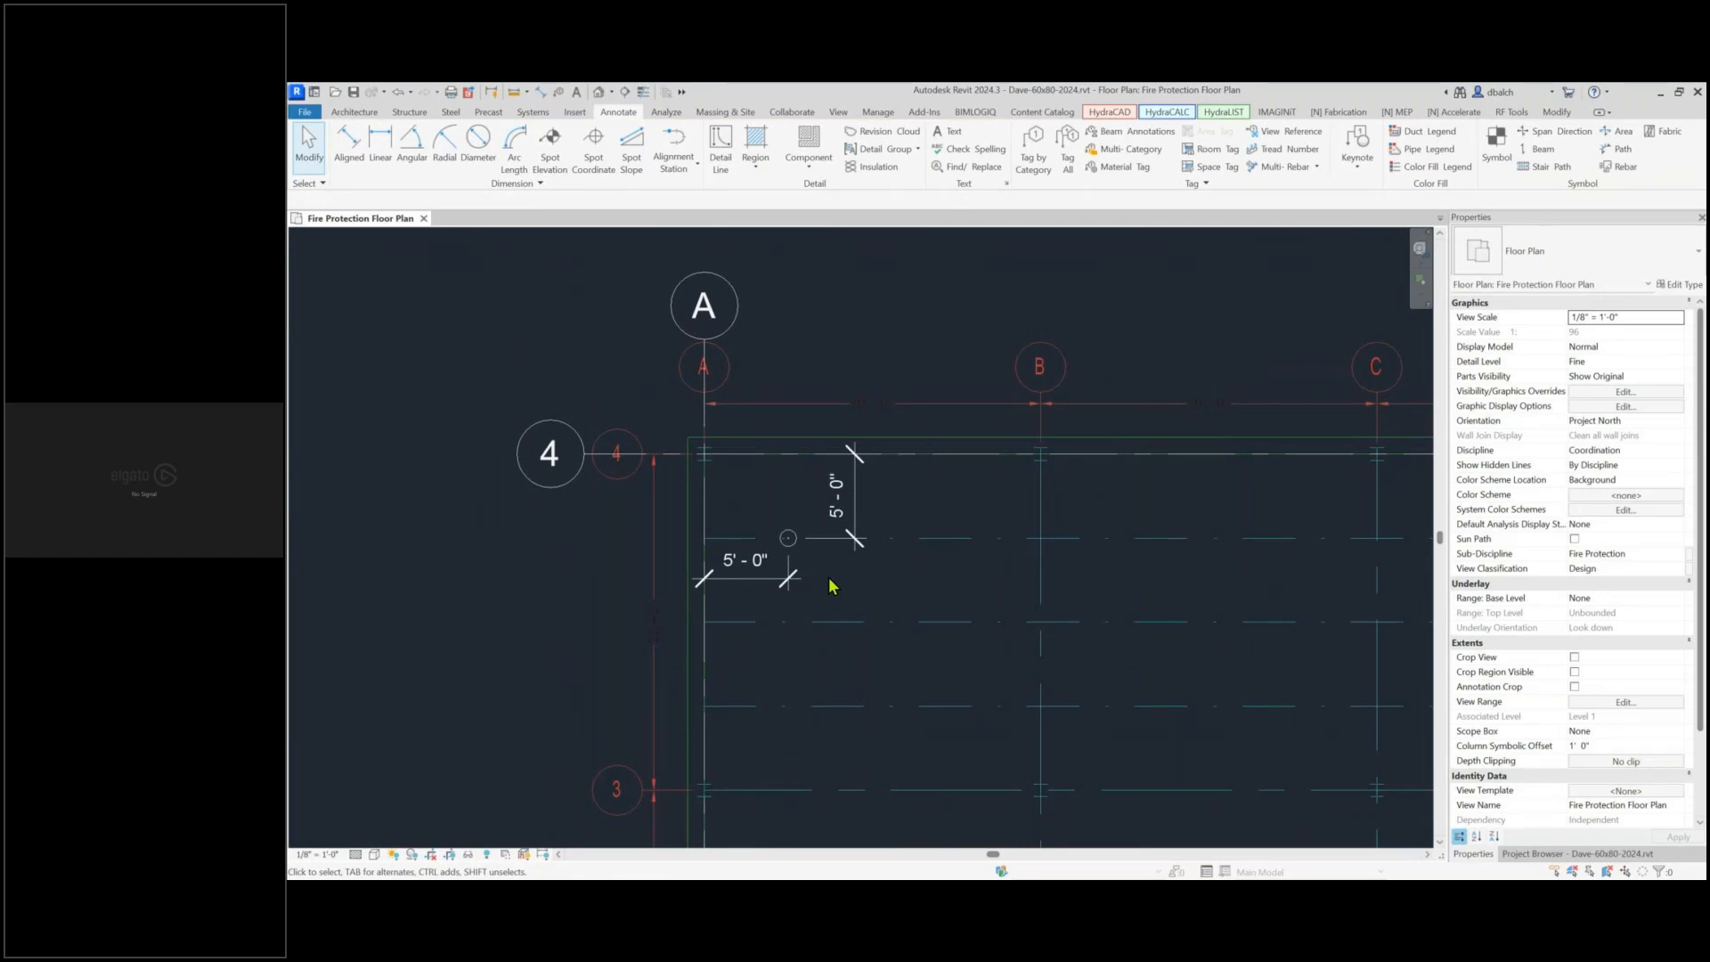
{"action": "left_click", "coordinate": [787, 538]}
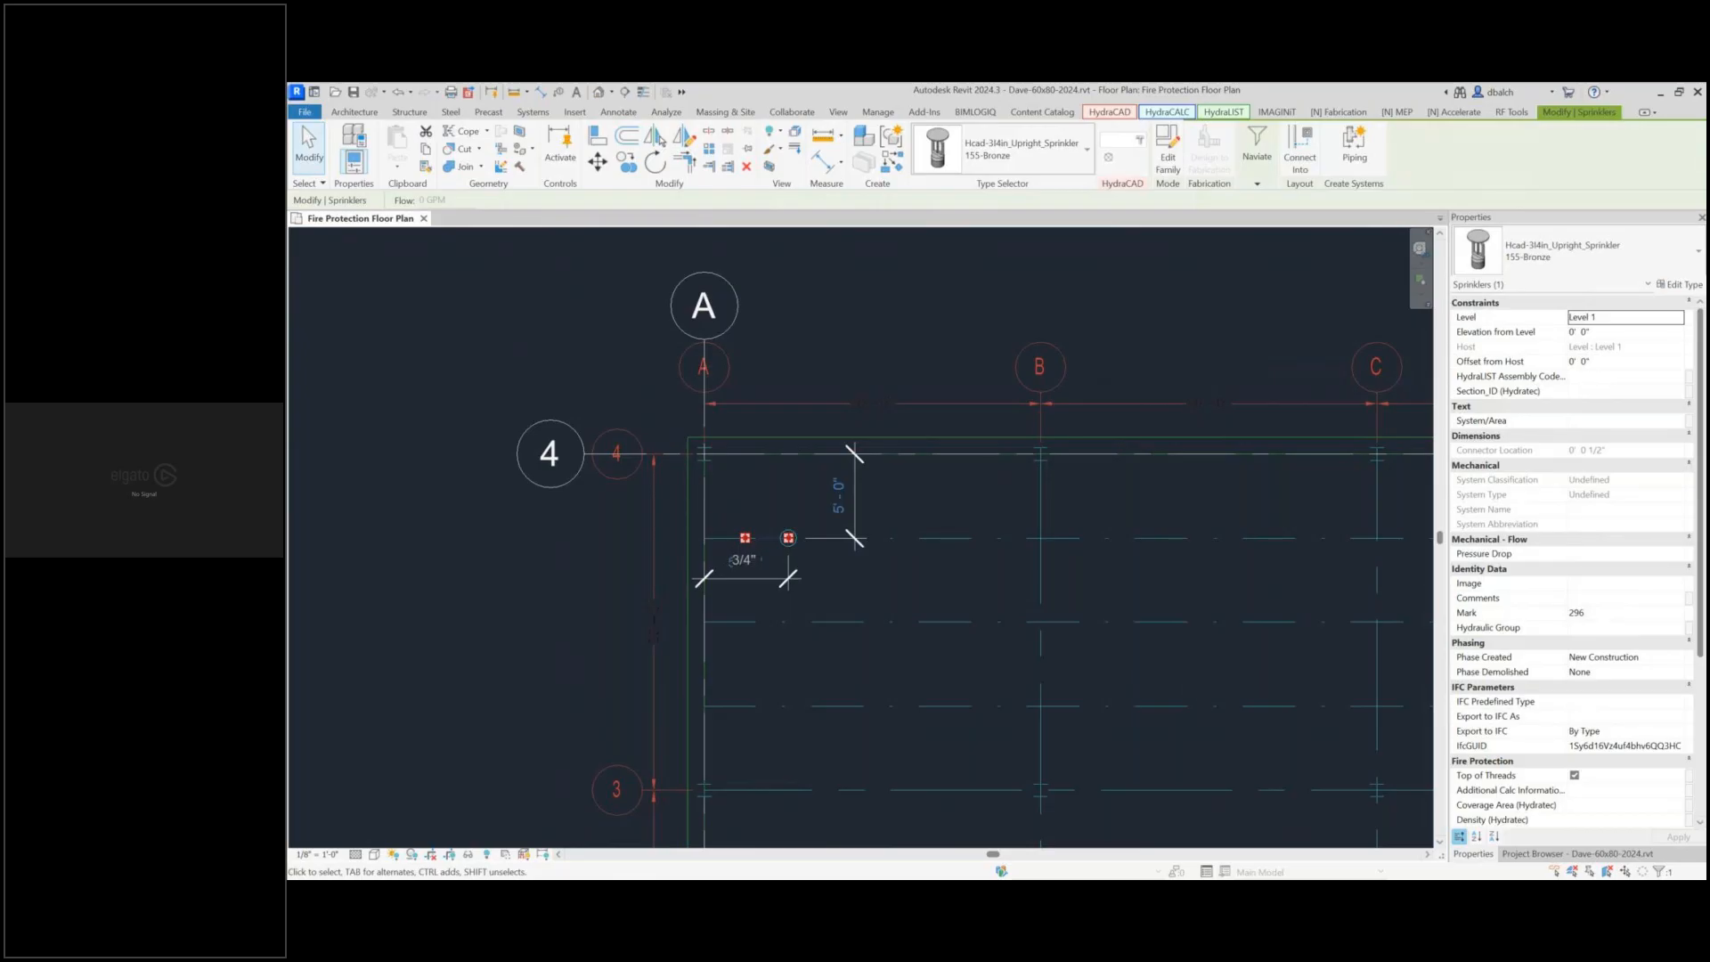
Switch to the lesson PDF in Revu, read slide 27 on copying additional sprinklers, and return to Revit
{"action": "key", "text": "alt+Tab"}
{"action": "left_click", "coordinate": [1090, 840]}
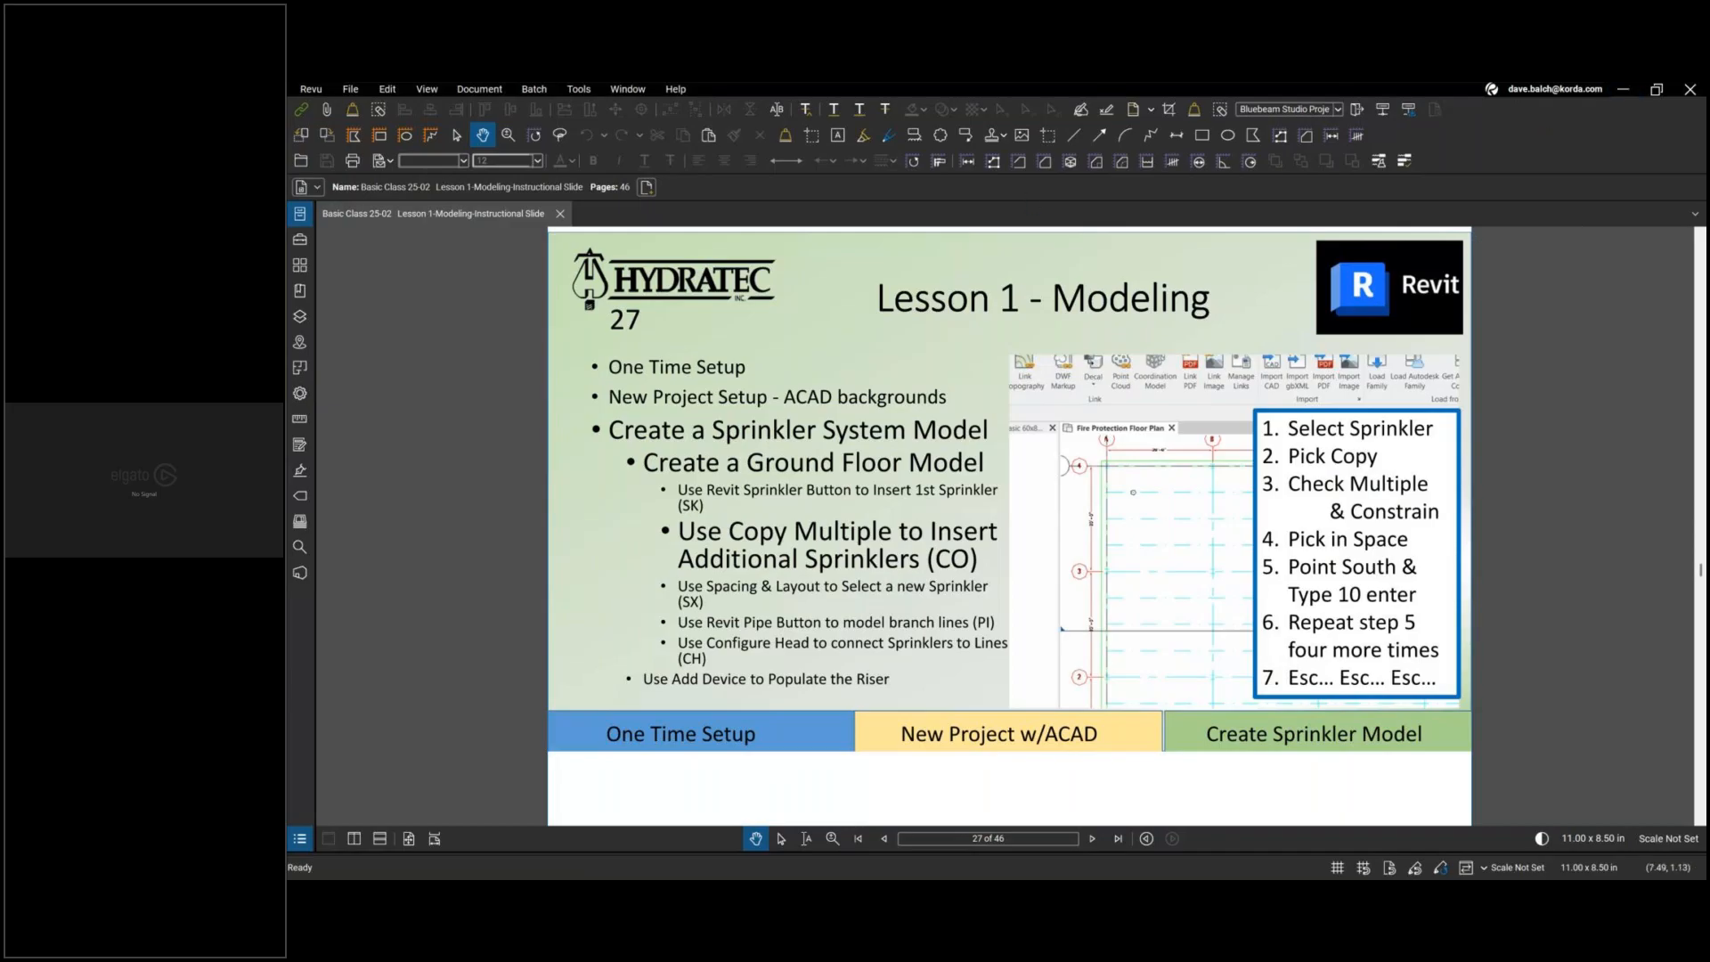
{"action": "key", "text": "alt+Tab"}
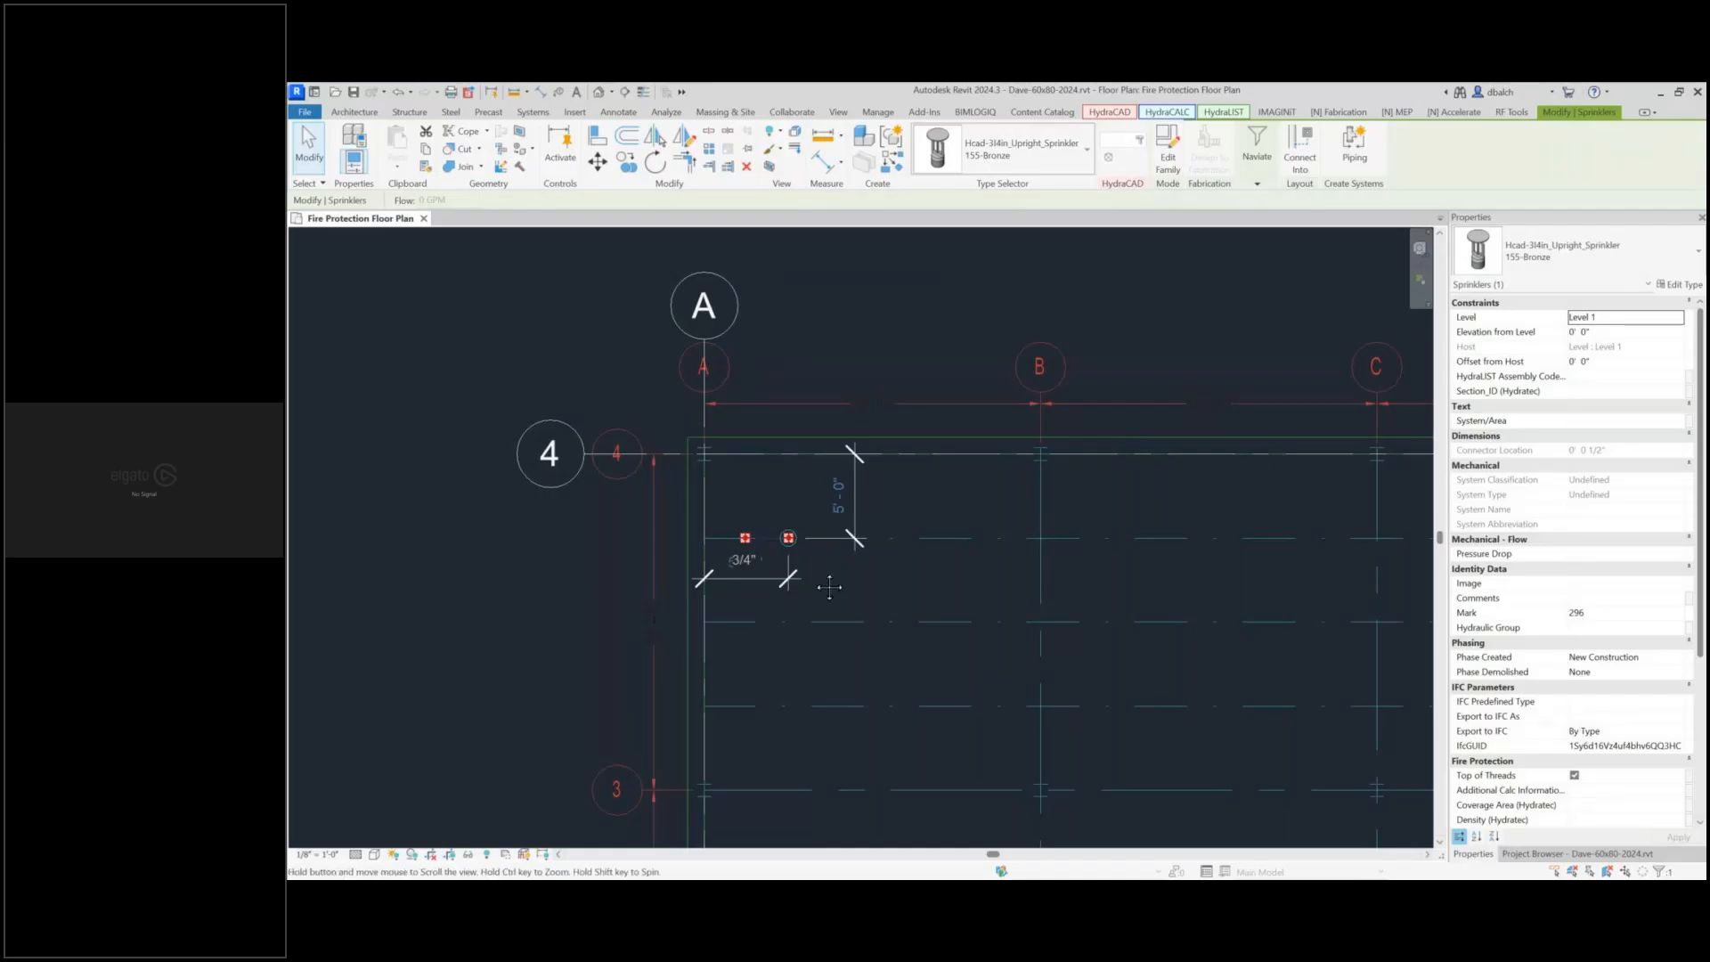
Start copying the selected upright sprinkler with Multiple on and turn on the Constrain option
{"action": "key", "text": "c"}
{"action": "key", "text": "o"}
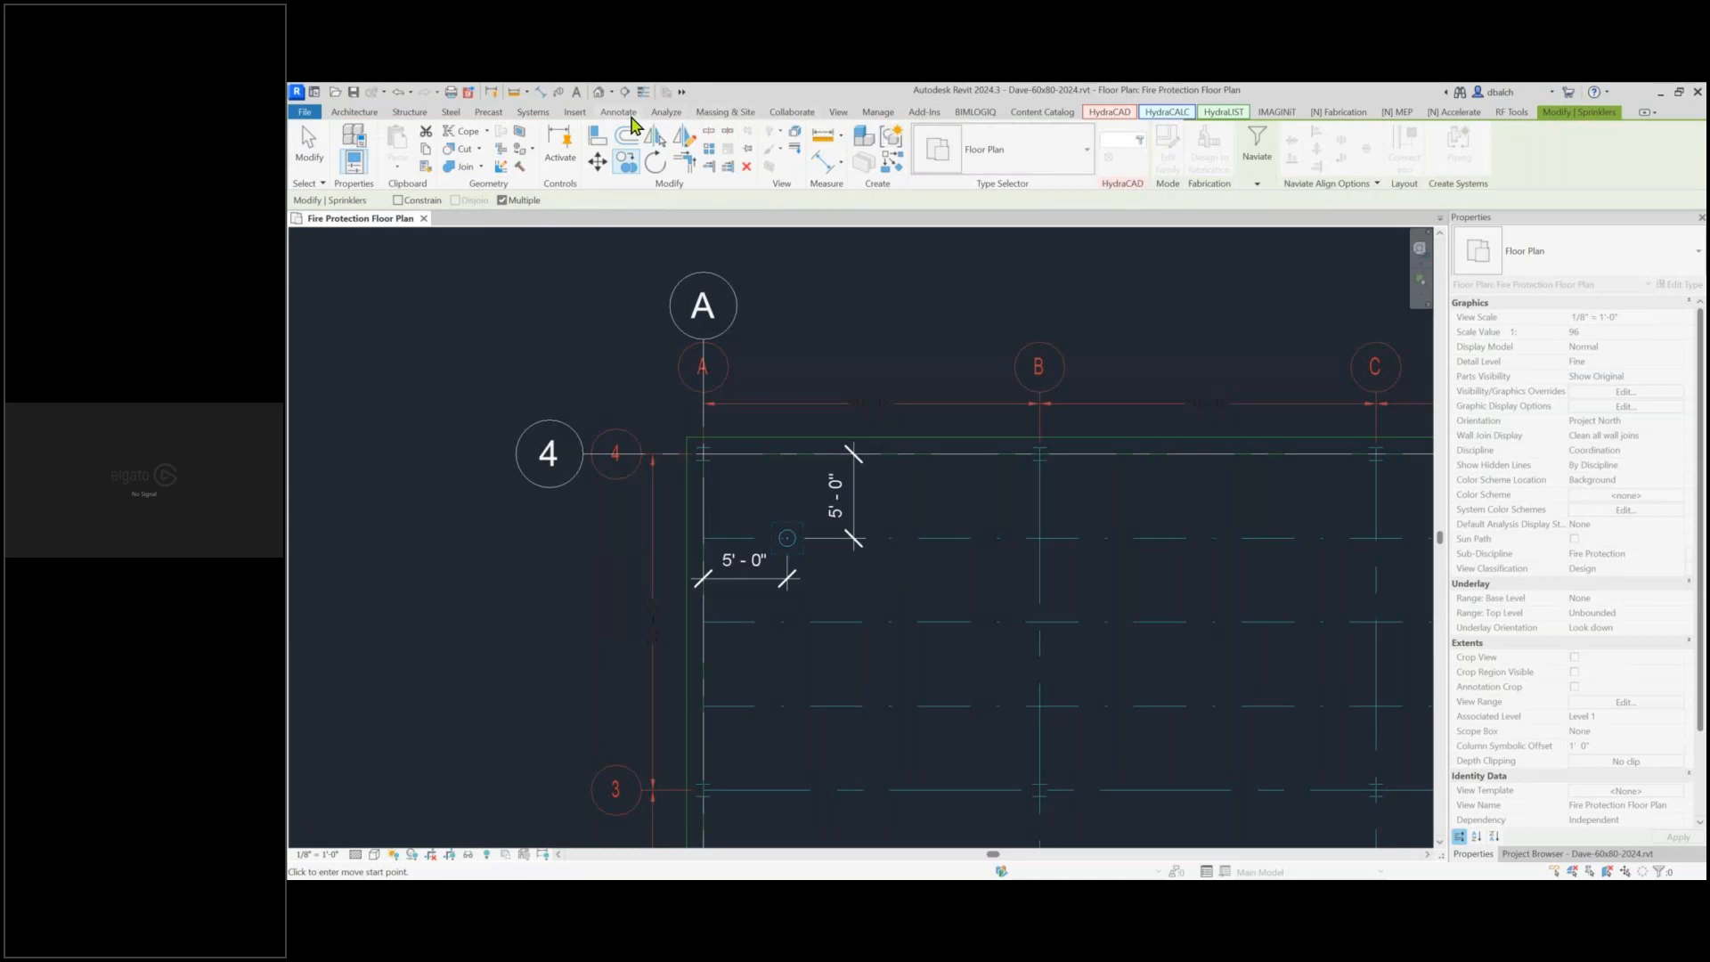
{"action": "left_click", "coordinate": [628, 114]}
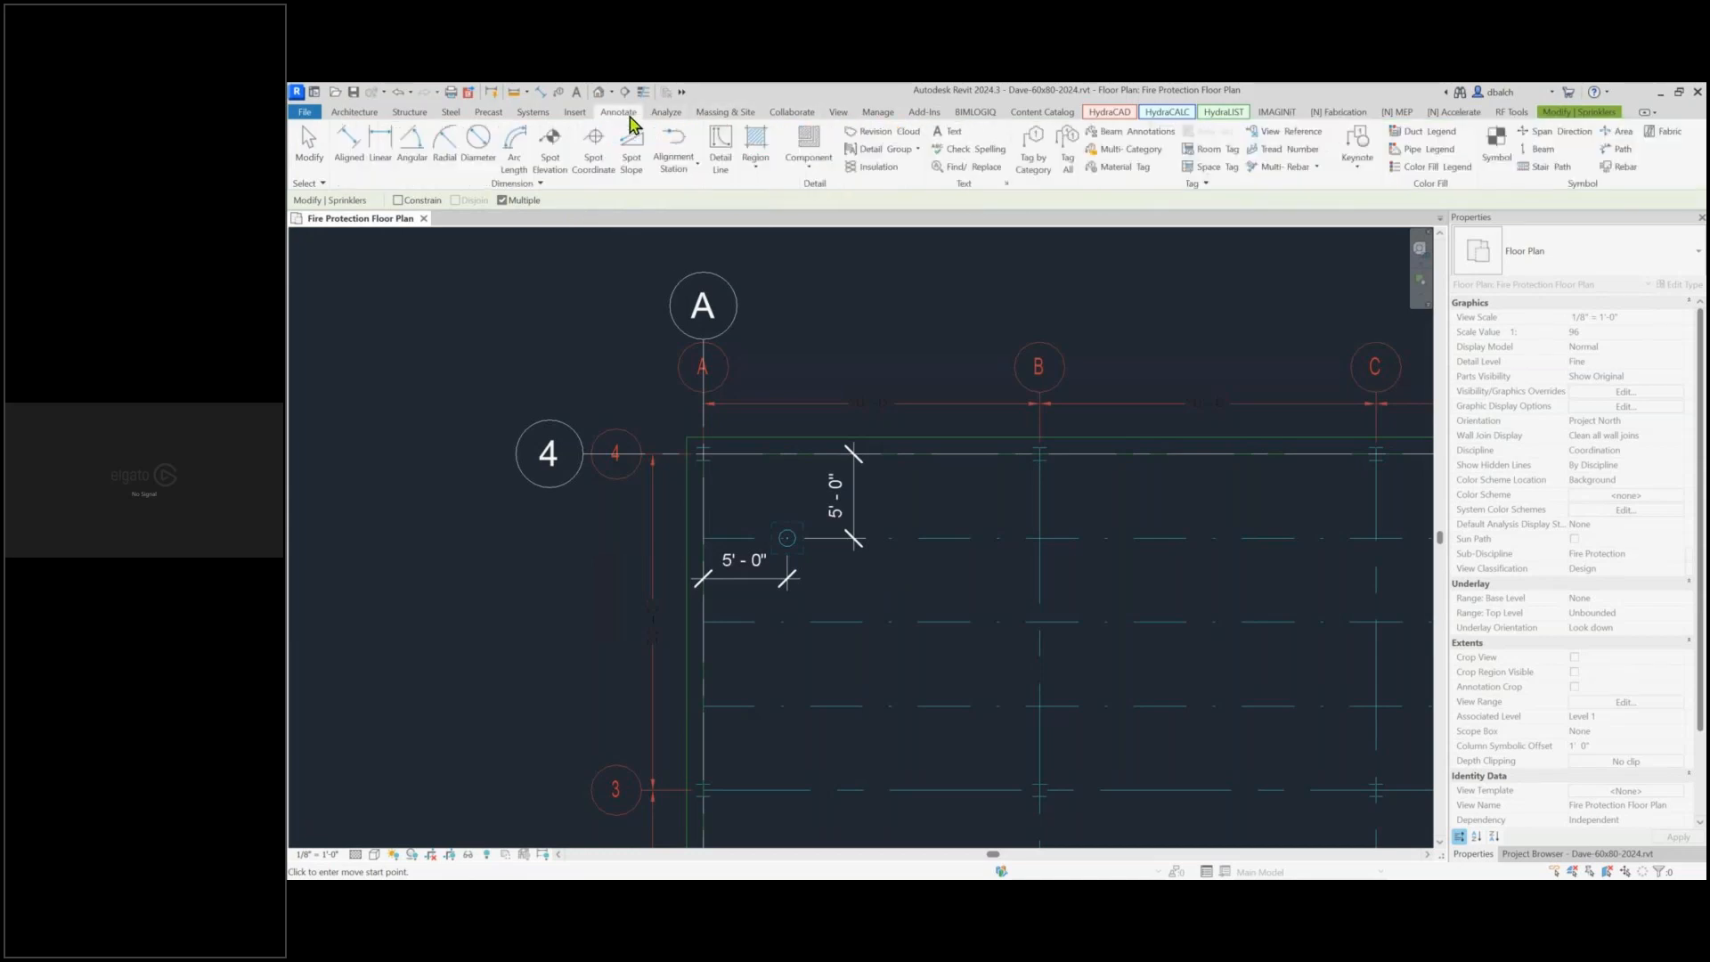
{"action": "left_click", "coordinate": [1589, 113]}
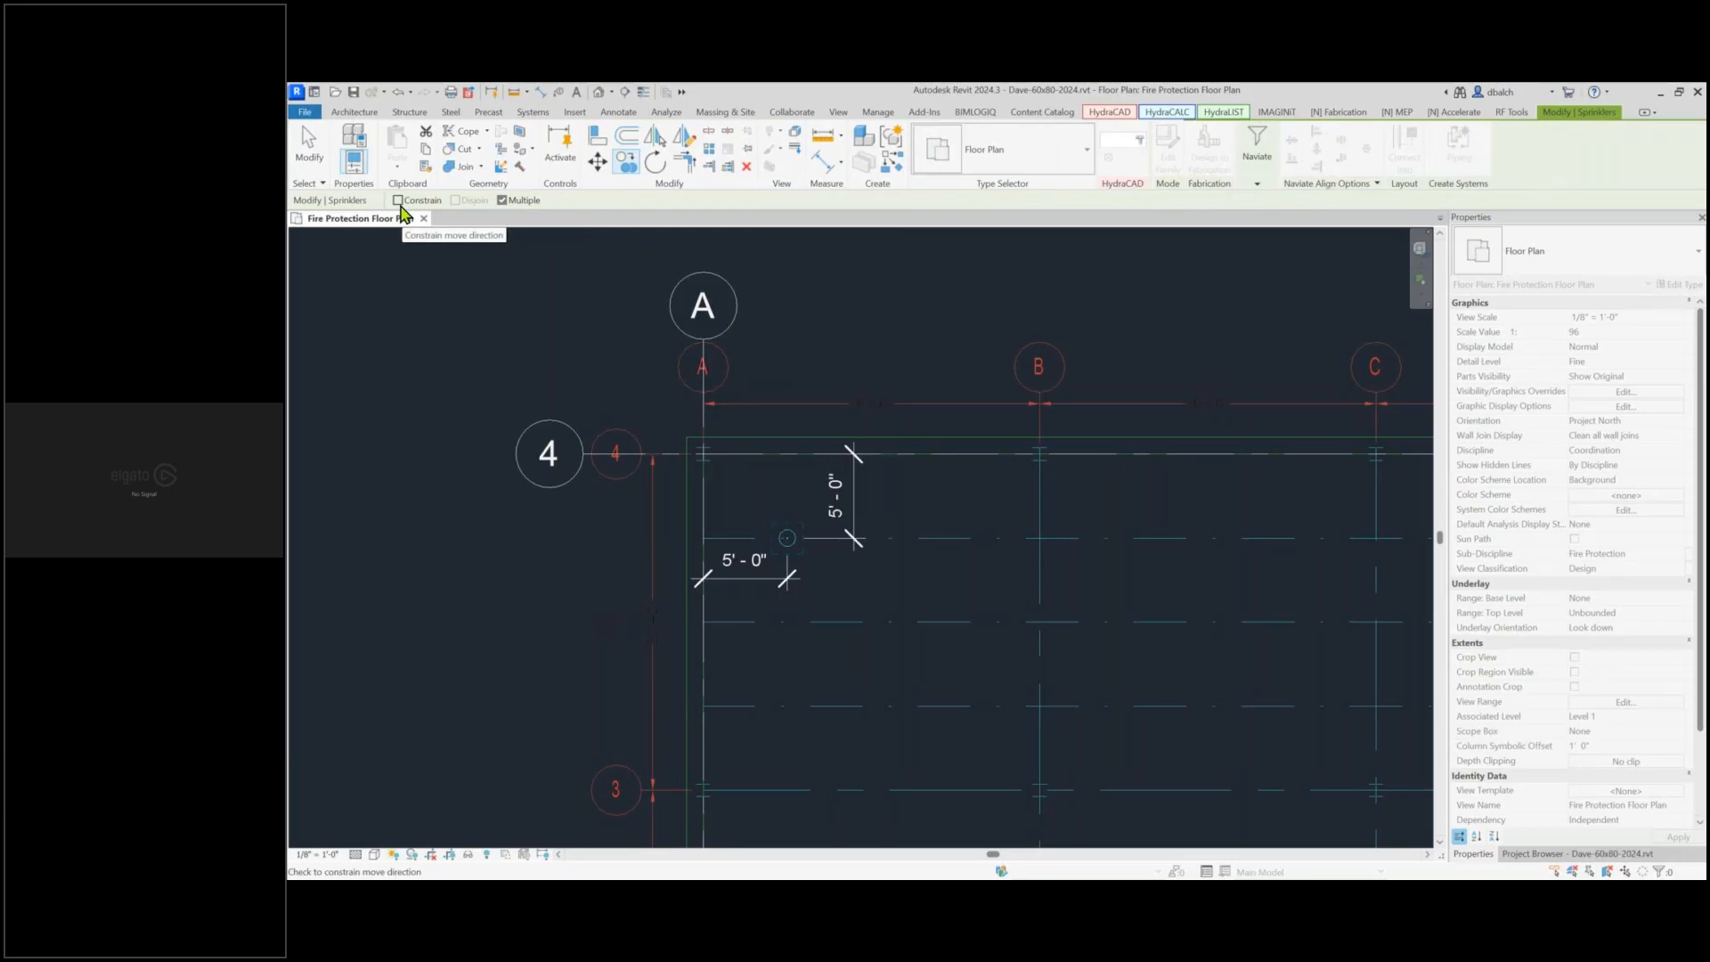
{"action": "left_click", "coordinate": [399, 203]}
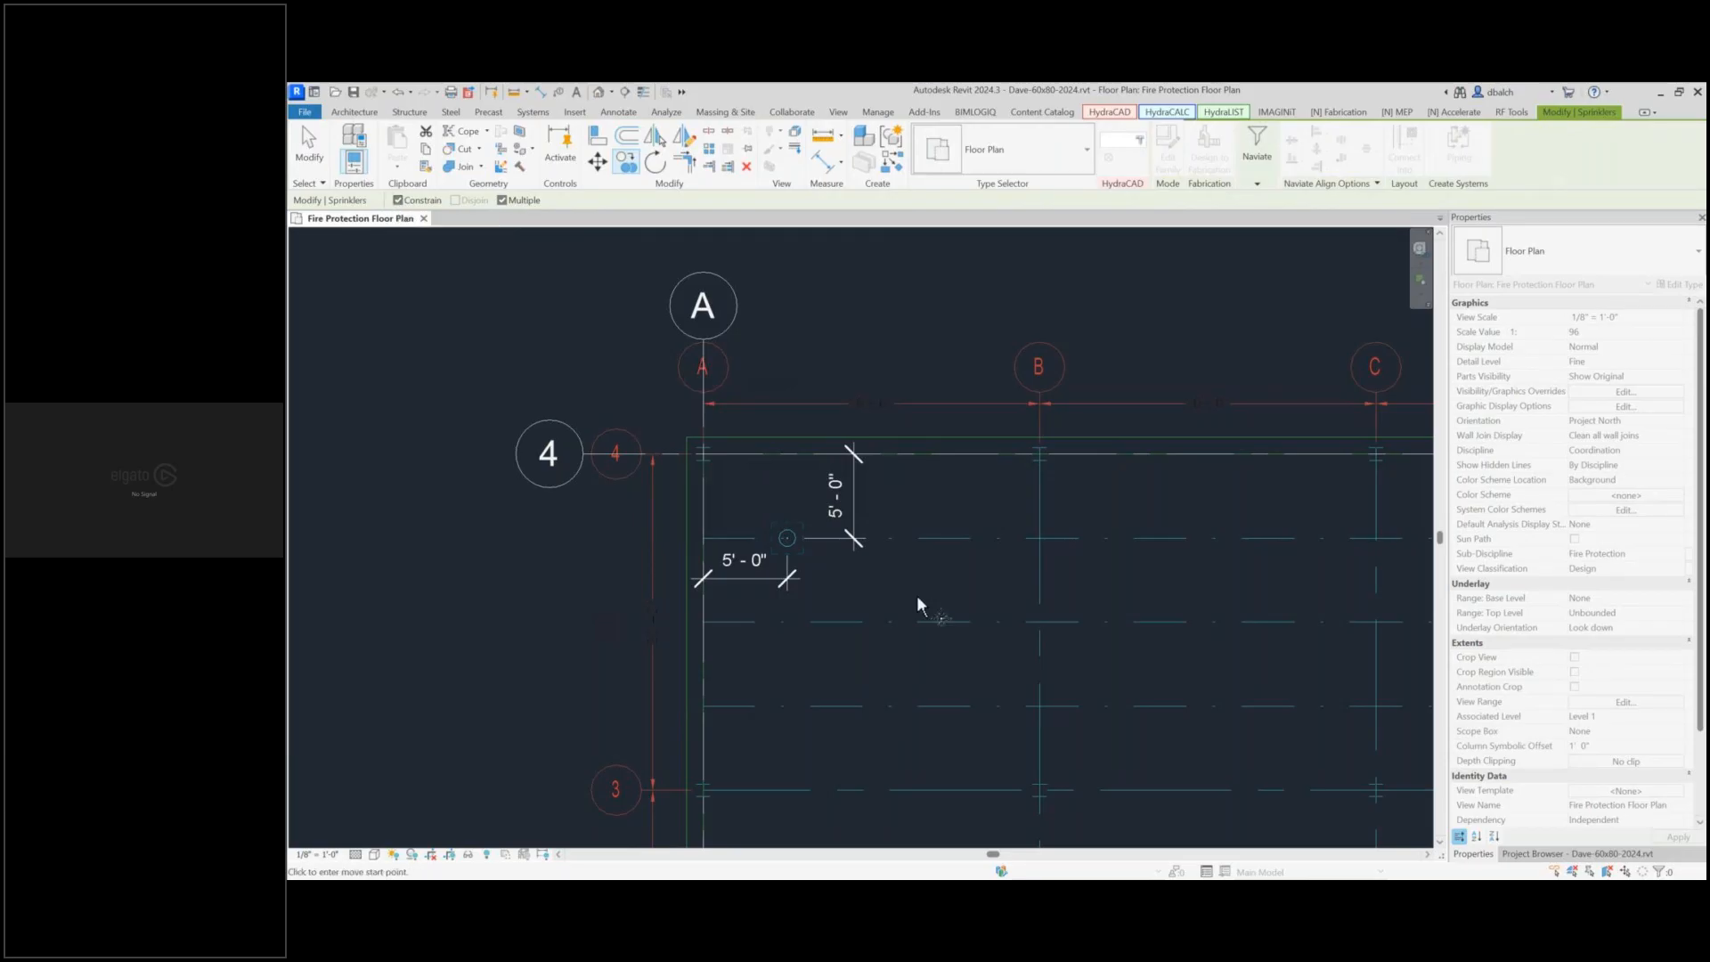
Place the first copy of the sprinkler 10' directly south of the original near grids A and 4
{"action": "middle_click_drag", "start_coordinate": [914, 589], "coordinate": [815, 472]}
{"action": "scroll", "coordinate": [821, 318], "scroll_direction": "down", "scroll_amount": 1}
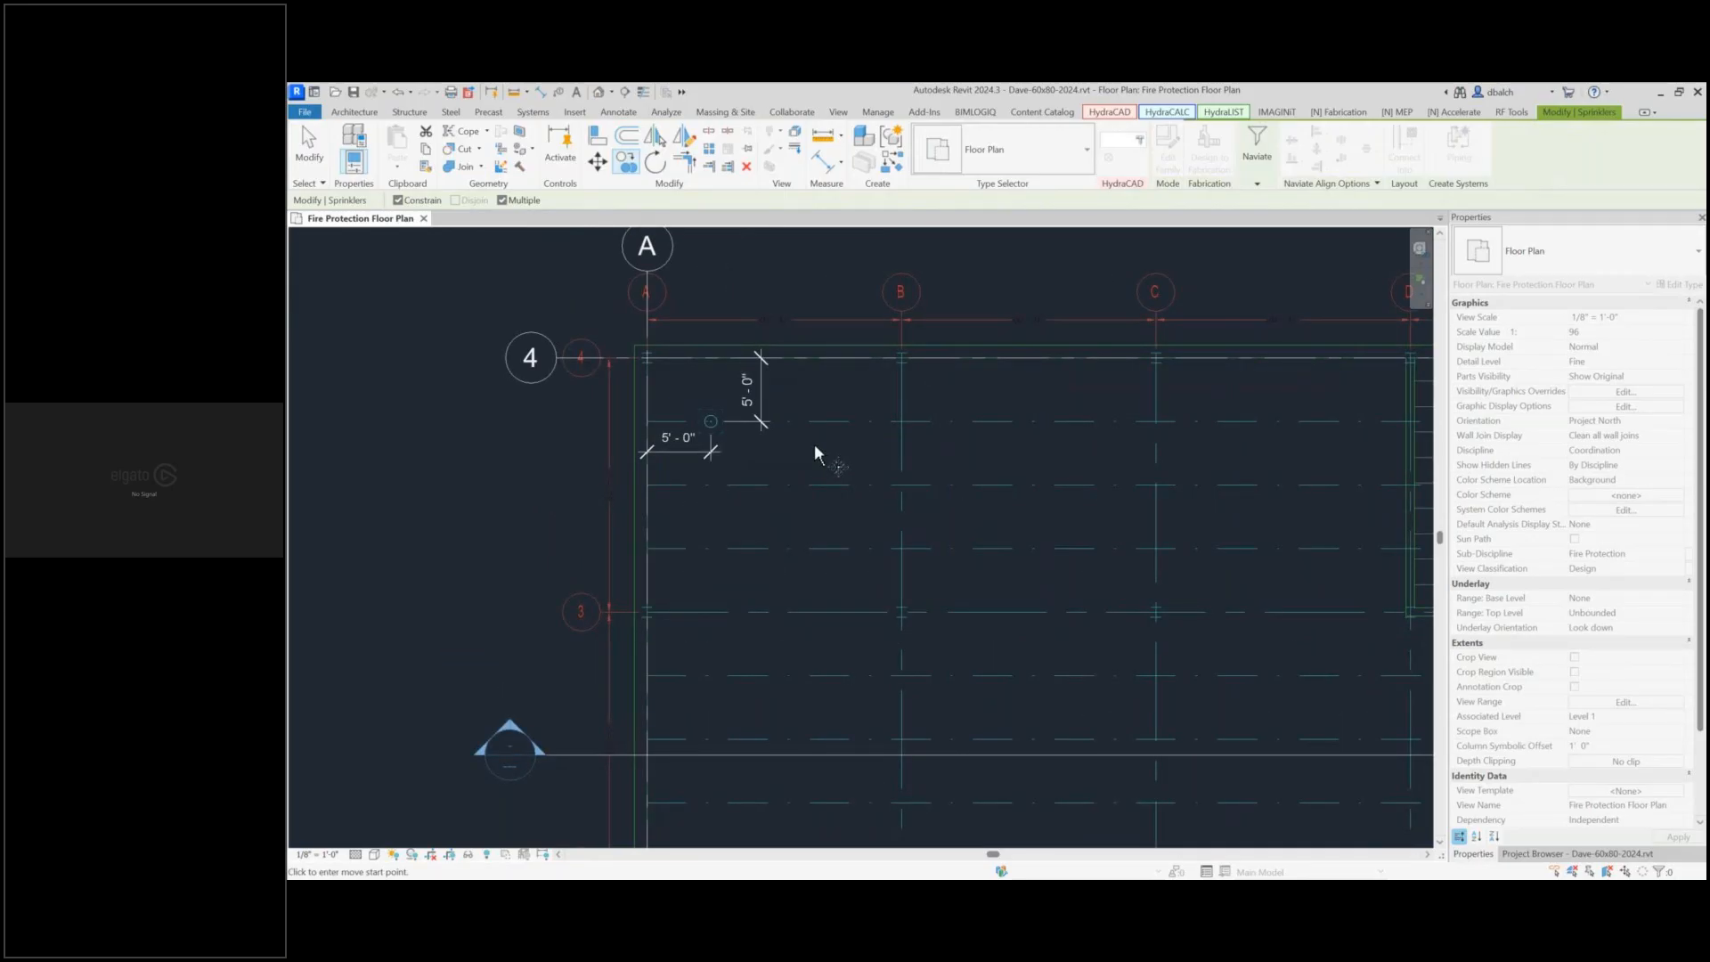
{"action": "left_click", "coordinate": [828, 446]}
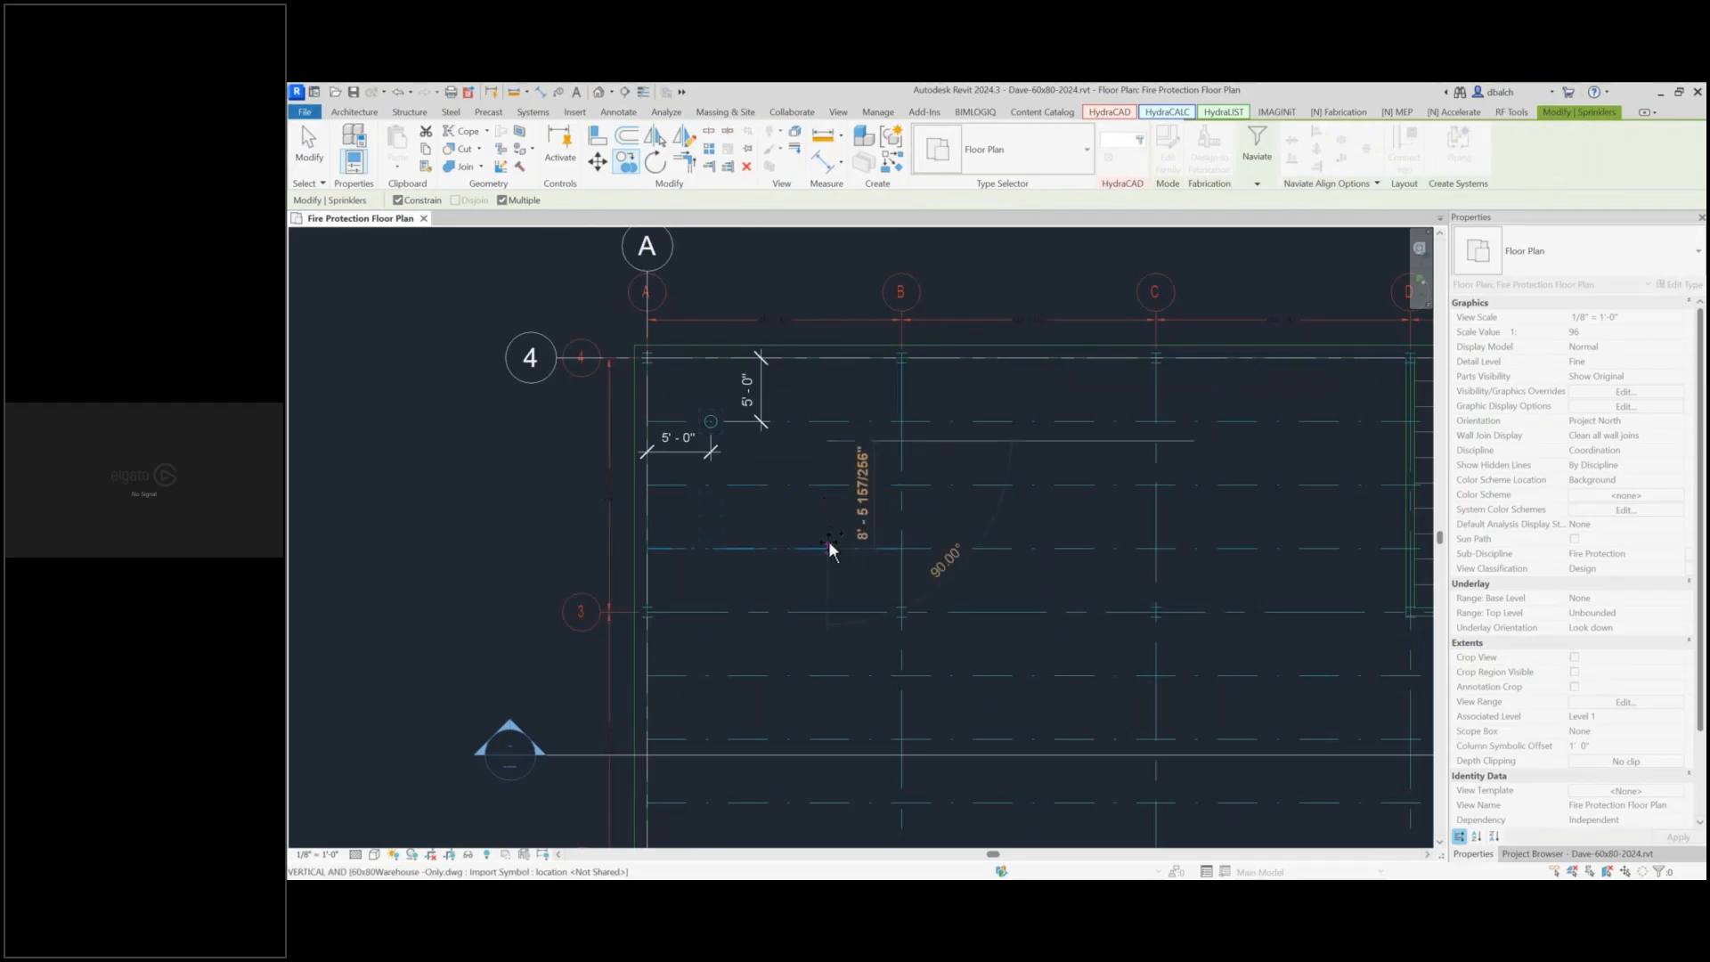
{"action": "middle_click_drag", "start_coordinate": [825, 574], "coordinate": [811, 399]}
{"action": "scroll", "coordinate": [811, 399], "scroll_direction": "down", "scroll_amount": 1}
{"action": "scroll", "coordinate": [809, 410], "scroll_direction": "down", "scroll_amount": 2}
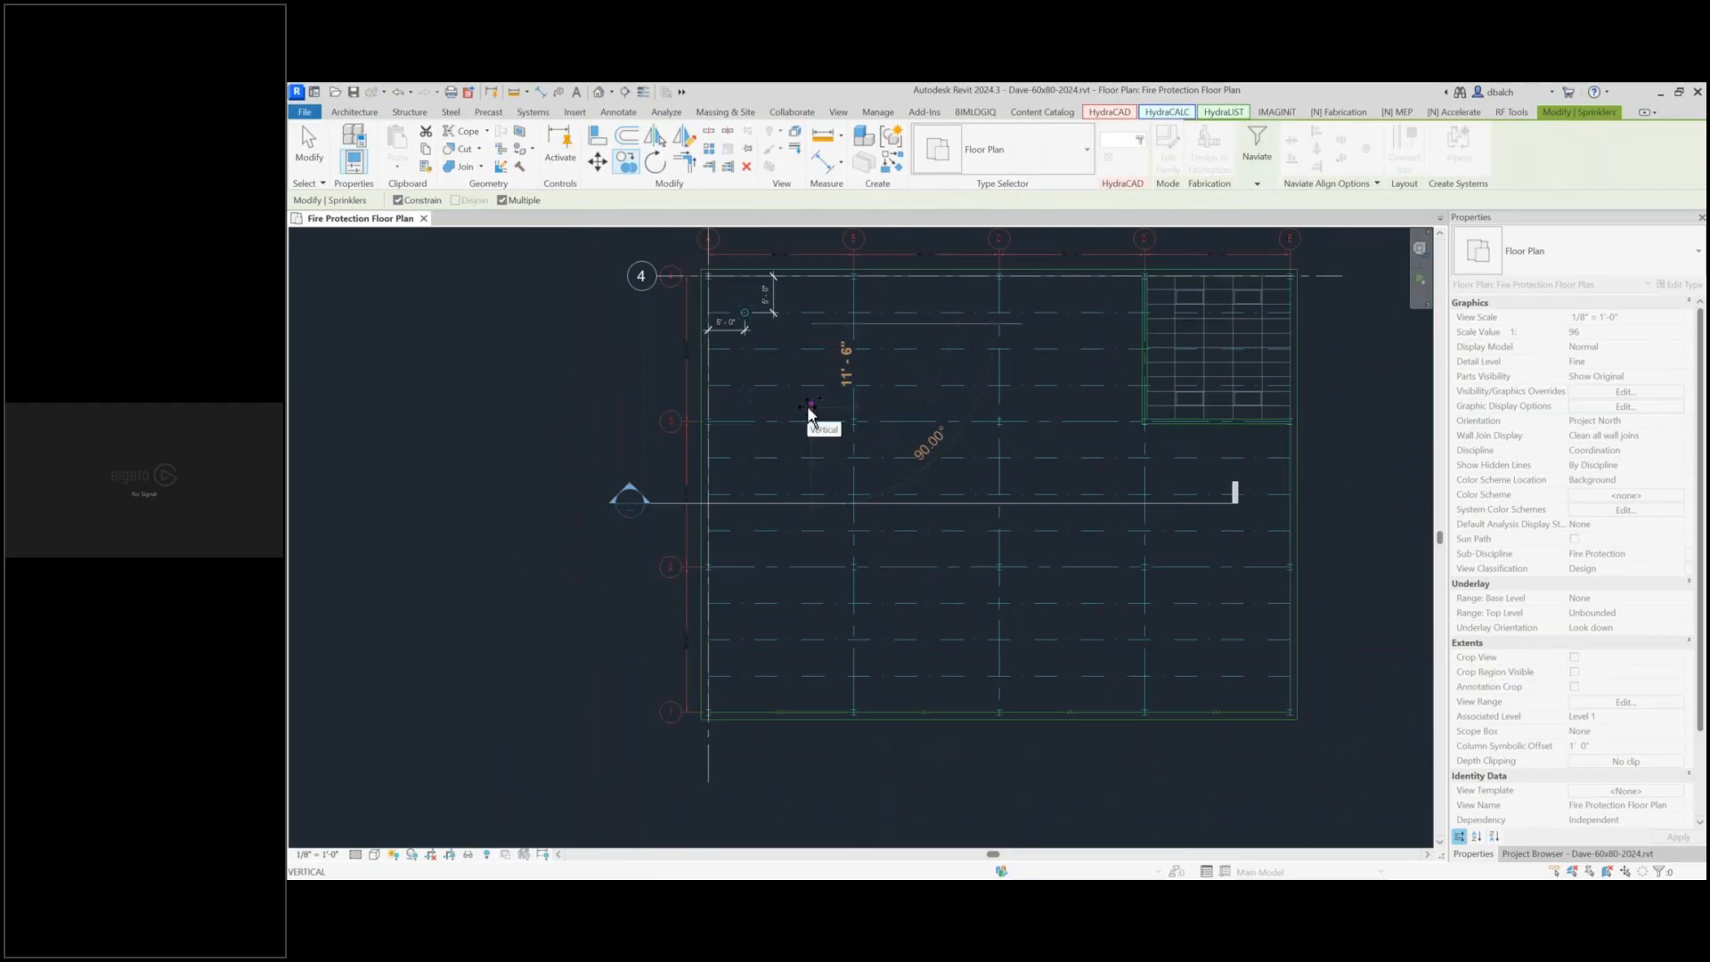
{"action": "type", "text": "10"}
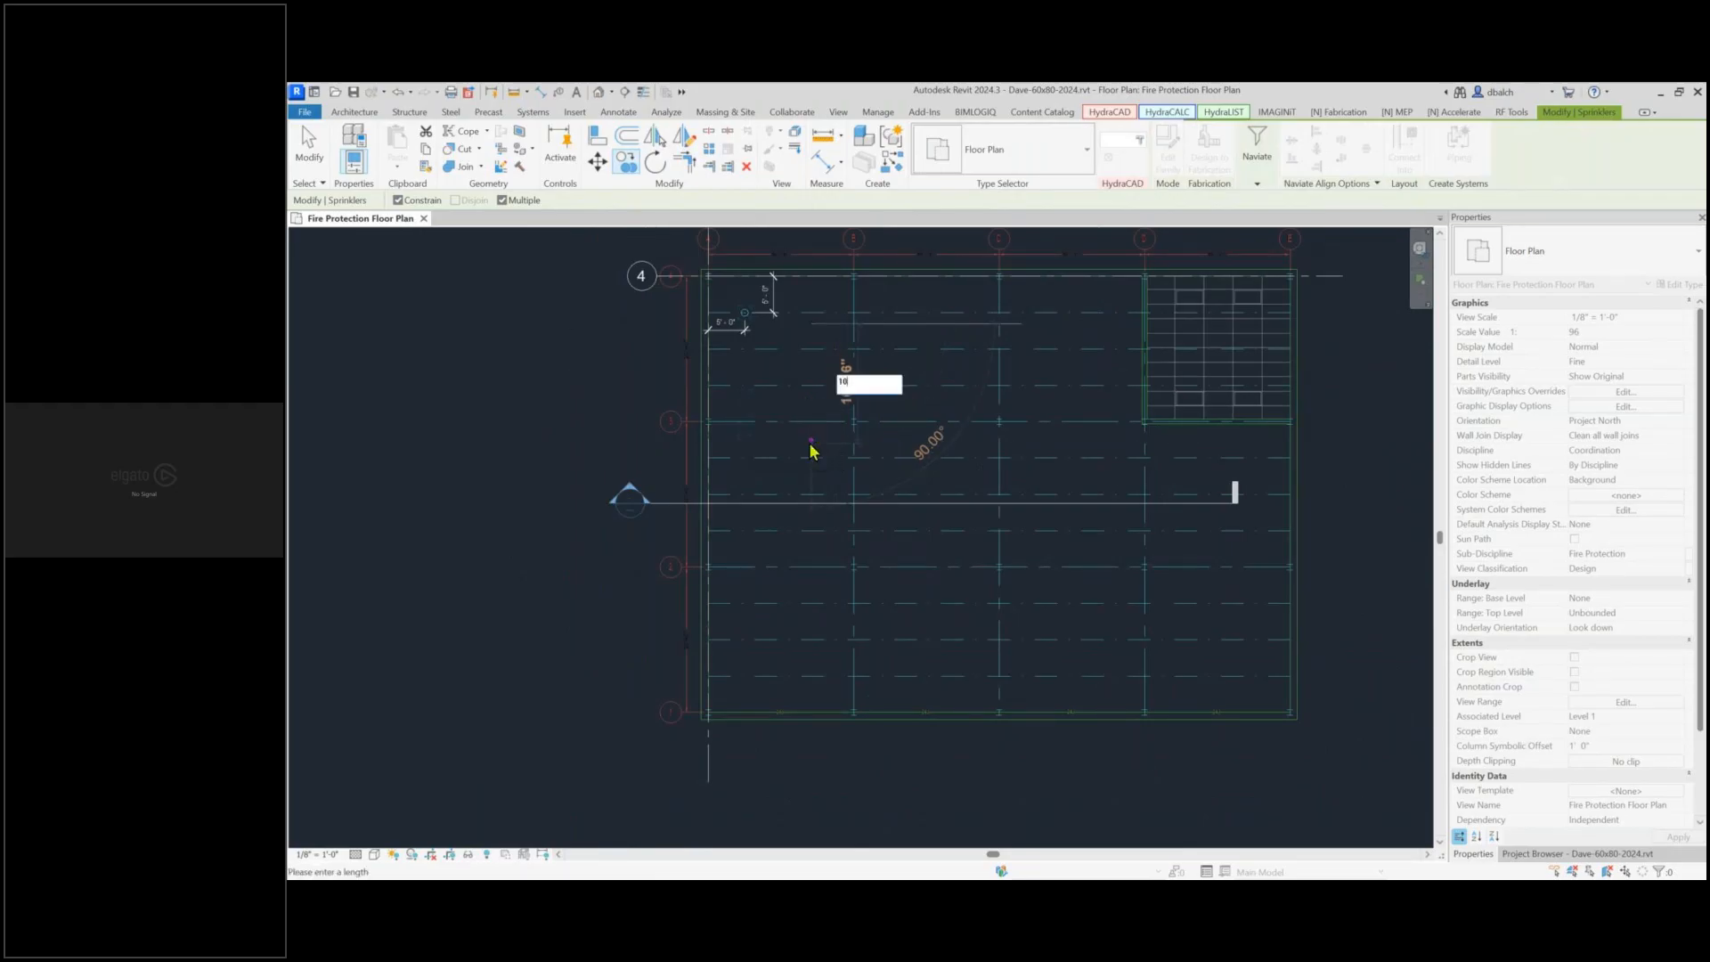
{"action": "key", "text": "Return"}
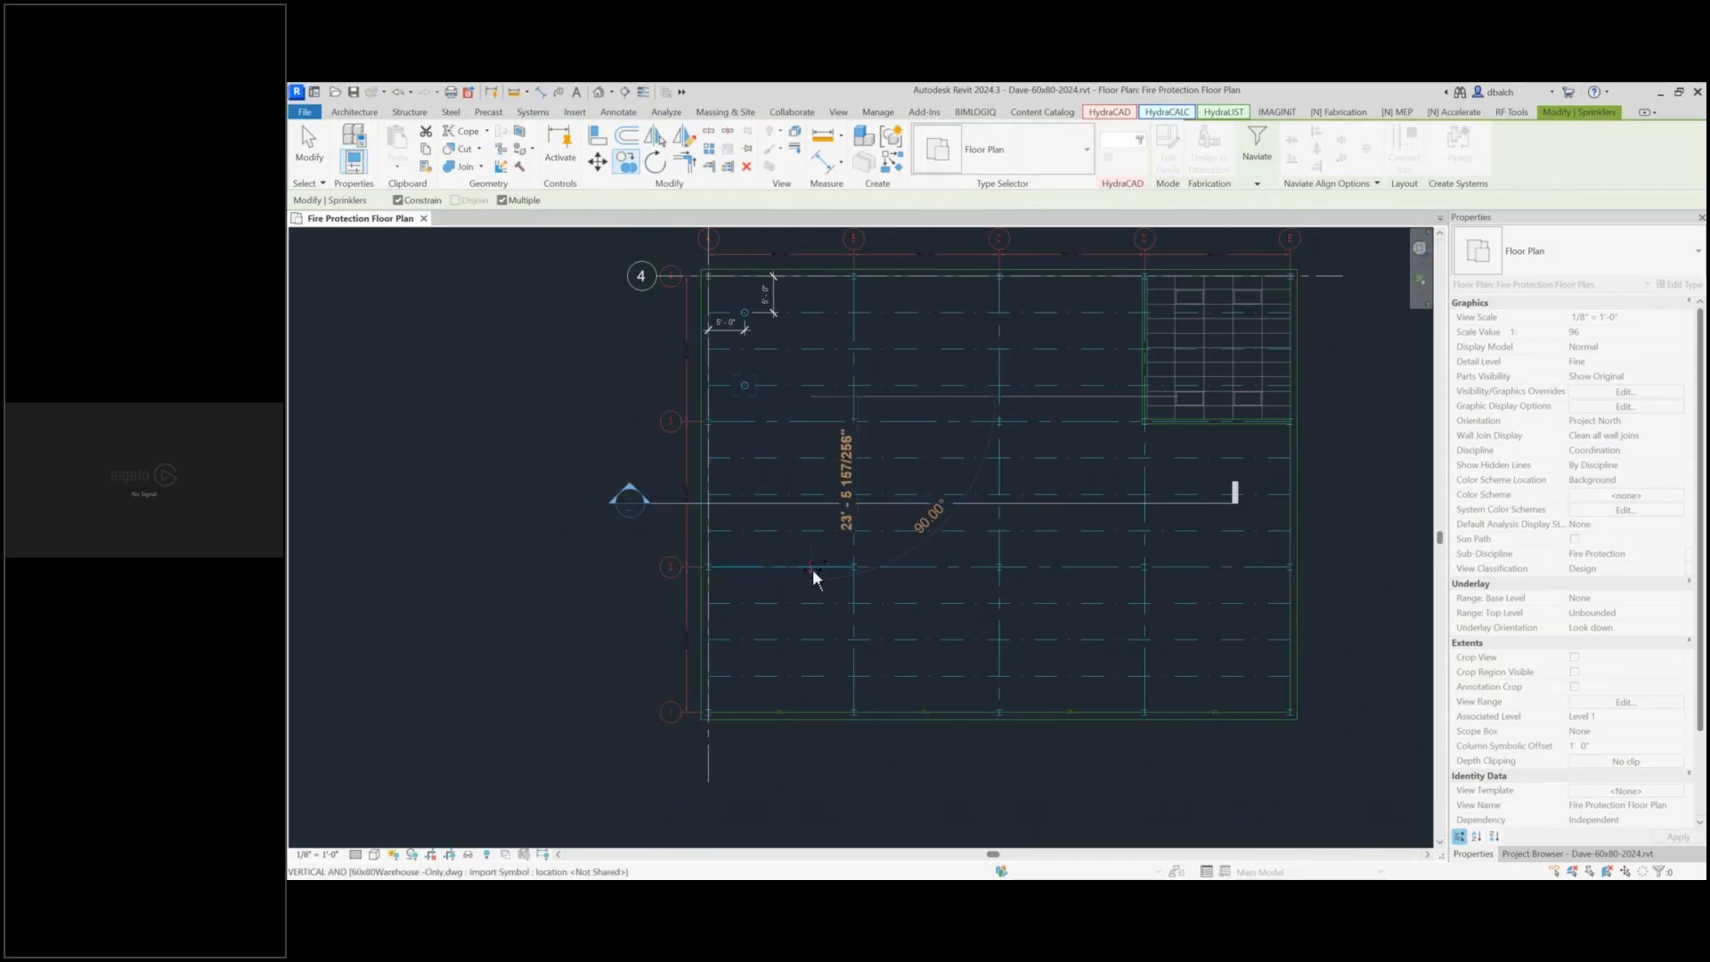
Place four more sprinkler copies southward along grid A at 10' spacing and end the copy
{"action": "type", "text": "10"}
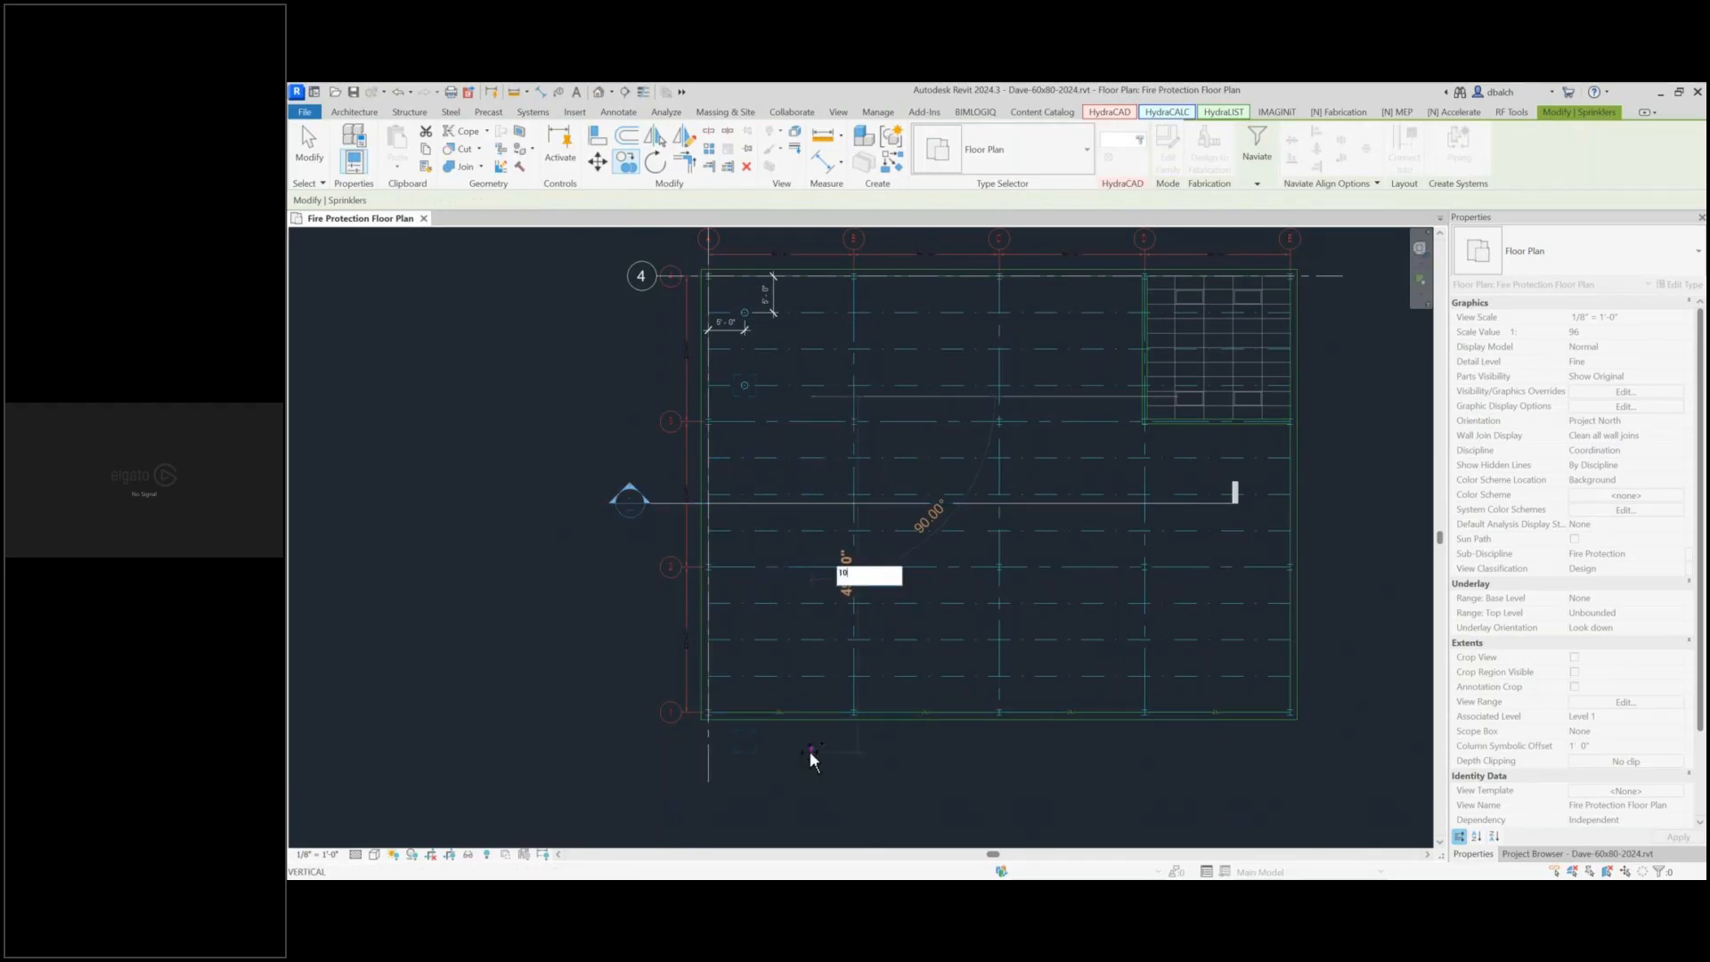
{"action": "key", "text": "Return"}
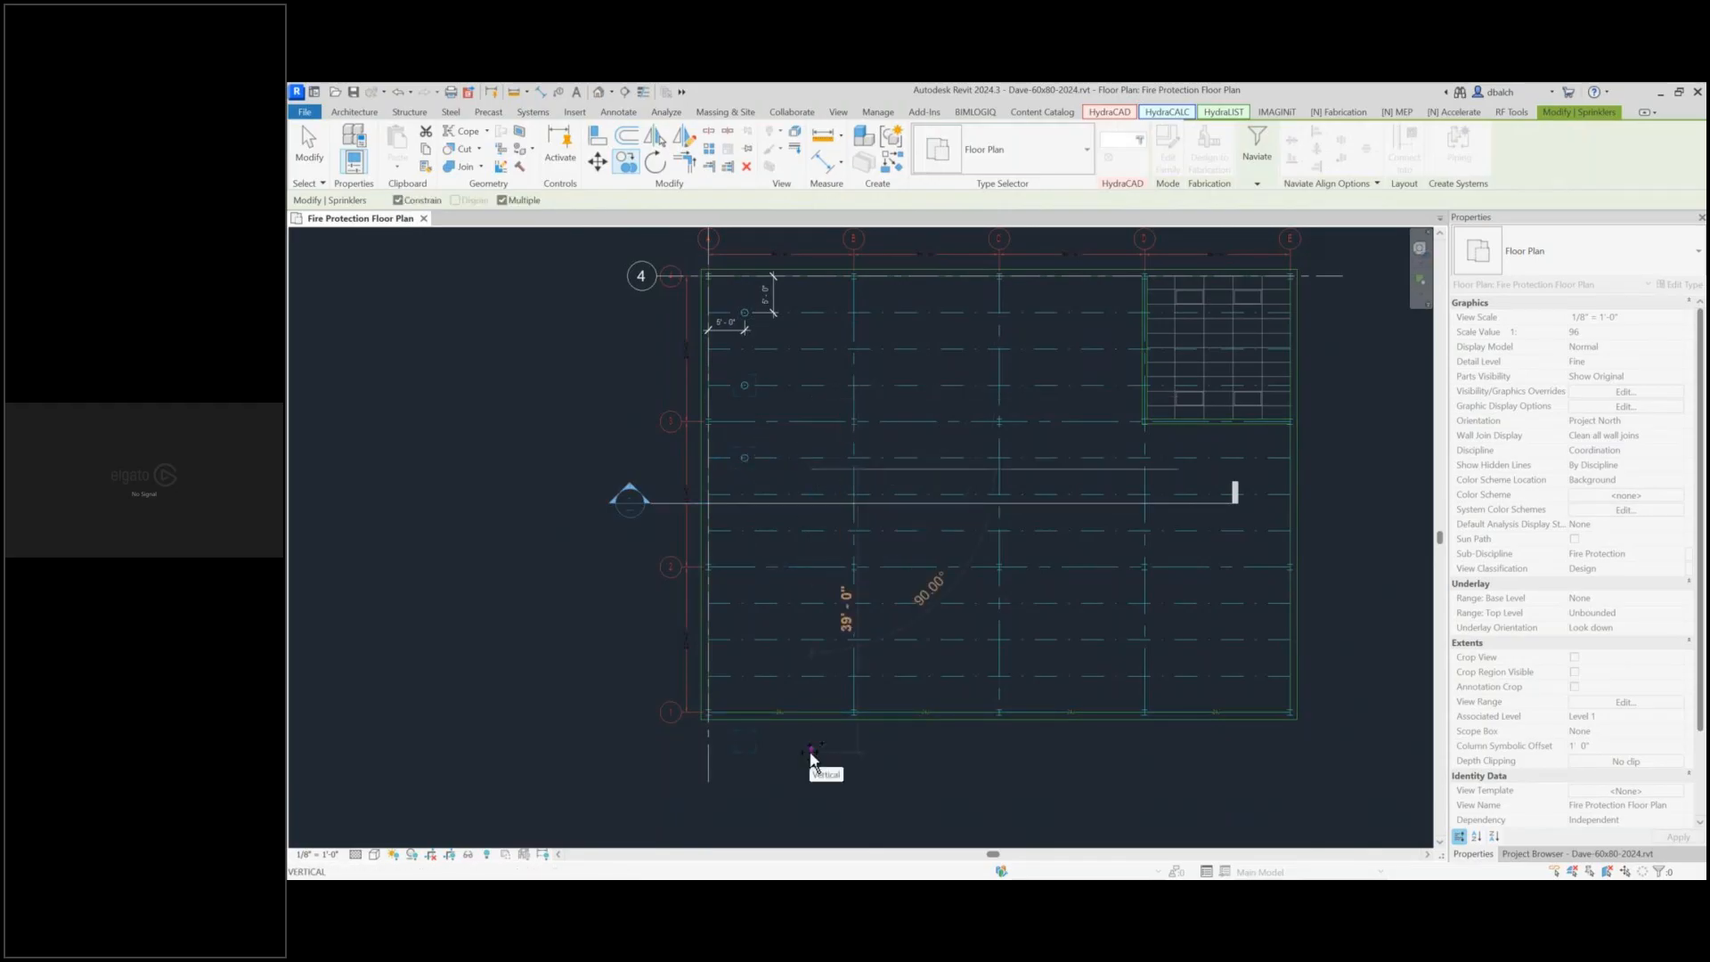
{"action": "type", "text": "10"}
{"action": "key", "text": "Return"}
{"action": "type", "text": "10"}
{"action": "key", "text": "Return"}
{"action": "type", "text": "10"}
{"action": "key", "text": "Return"}
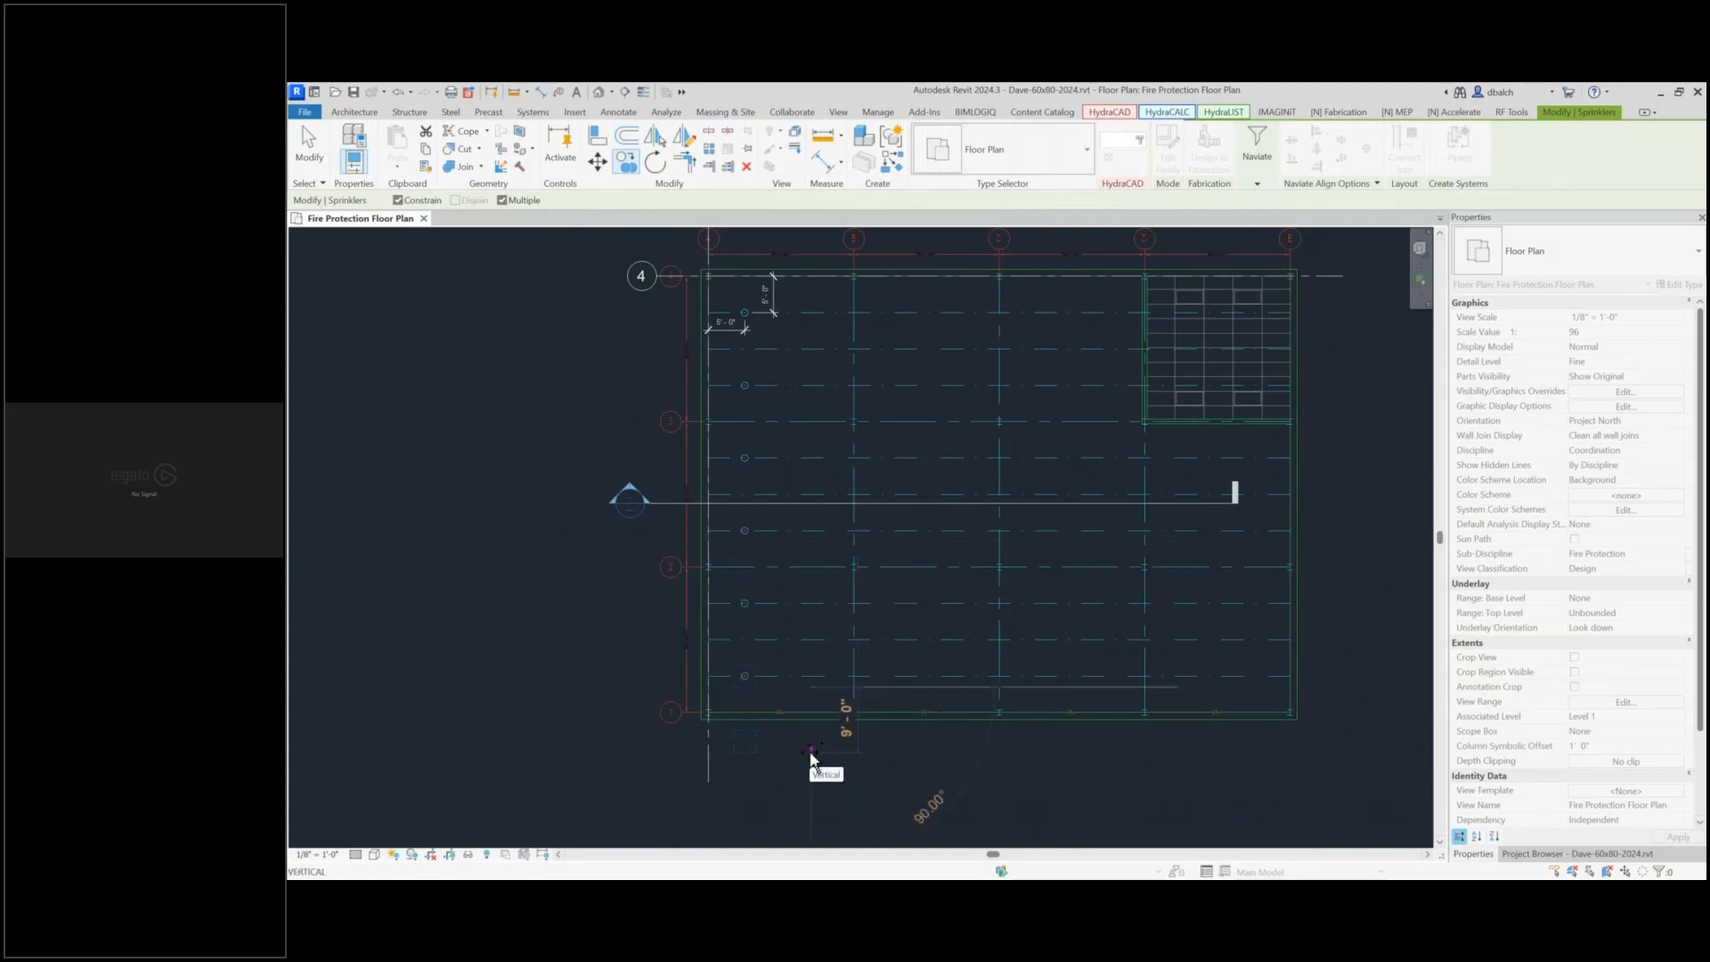
{"action": "key", "text": "Escape"}
{"action": "key", "text": "Escape"}
{"action": "left_click_drag", "start_coordinate": [732, 289], "coordinate": [777, 700]}
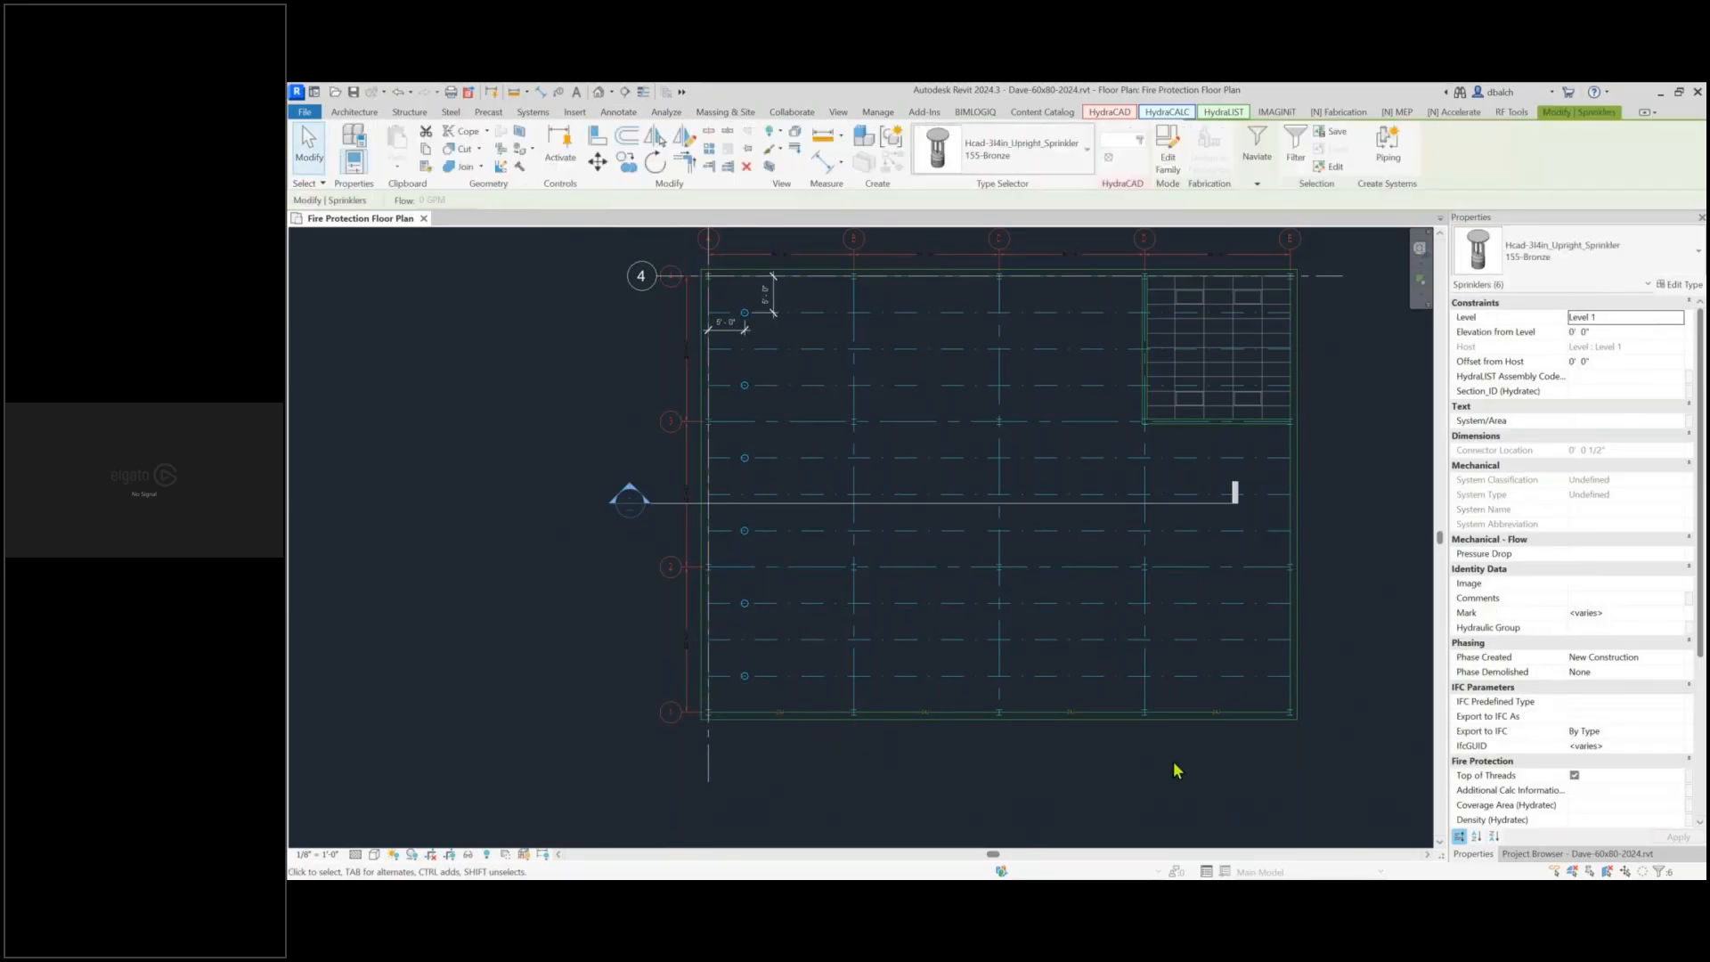
{"action": "key", "text": "Escape"}
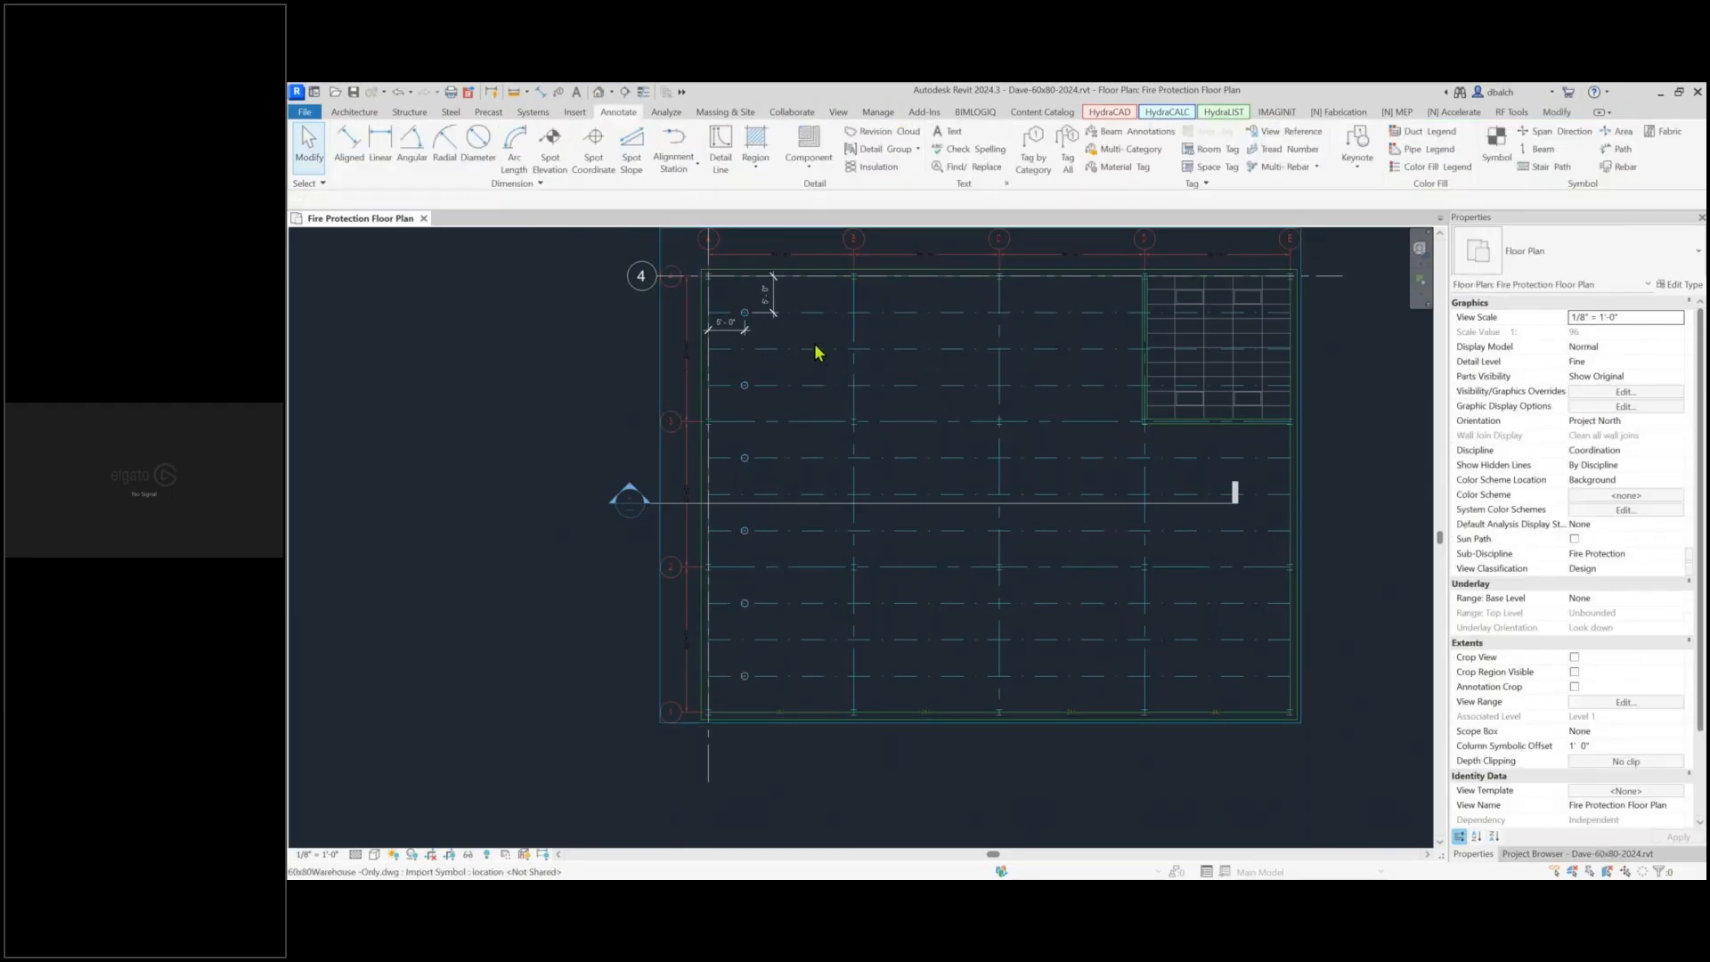
{"action": "left_click", "coordinate": [747, 315]}
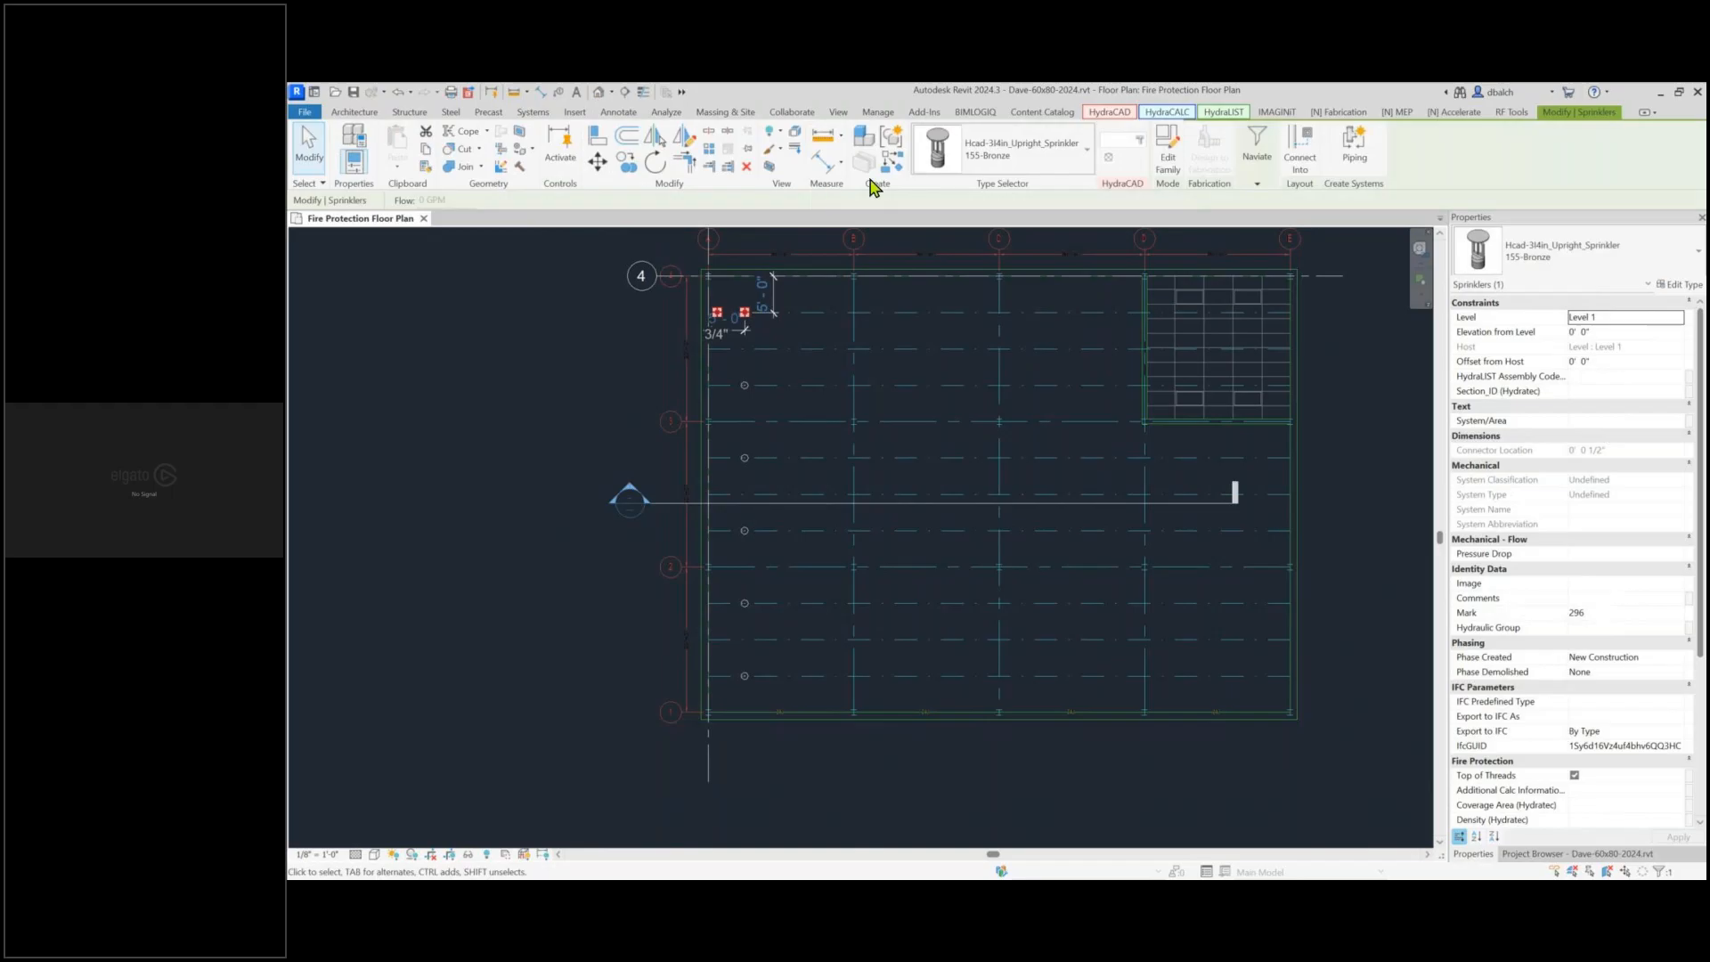
{"action": "left_click", "coordinate": [710, 153]}
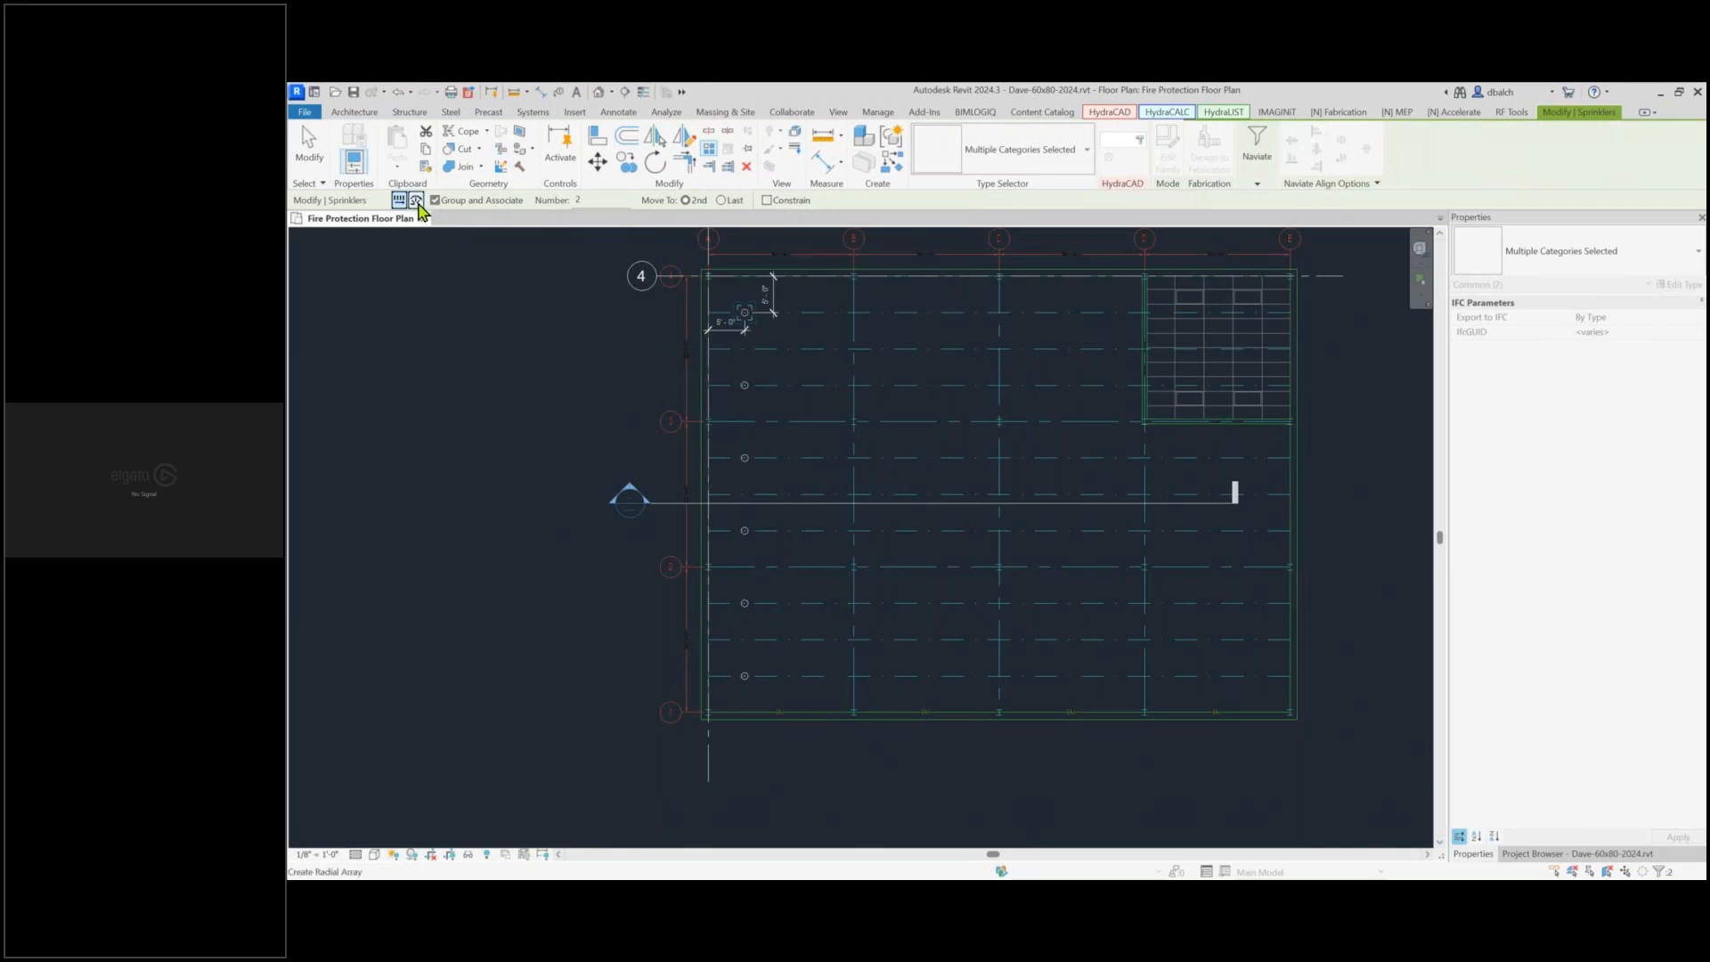
{"action": "left_click", "coordinate": [434, 294]}
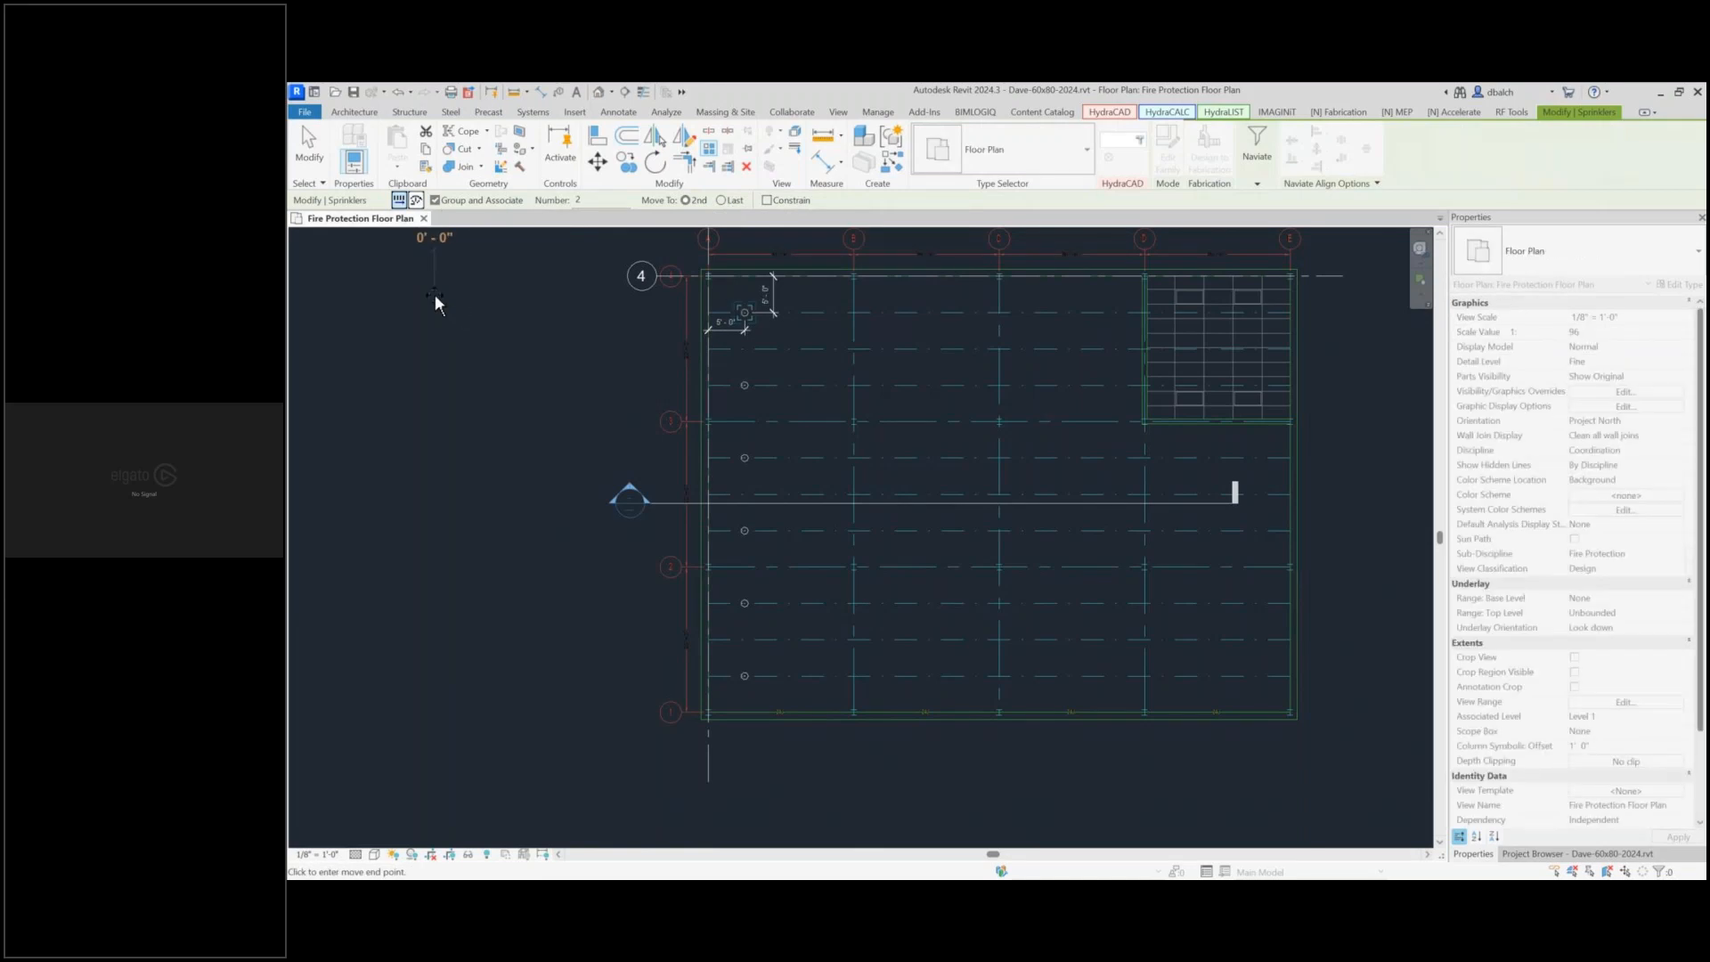
{"action": "key", "text": "Escape"}
{"action": "key", "text": "Escape"}
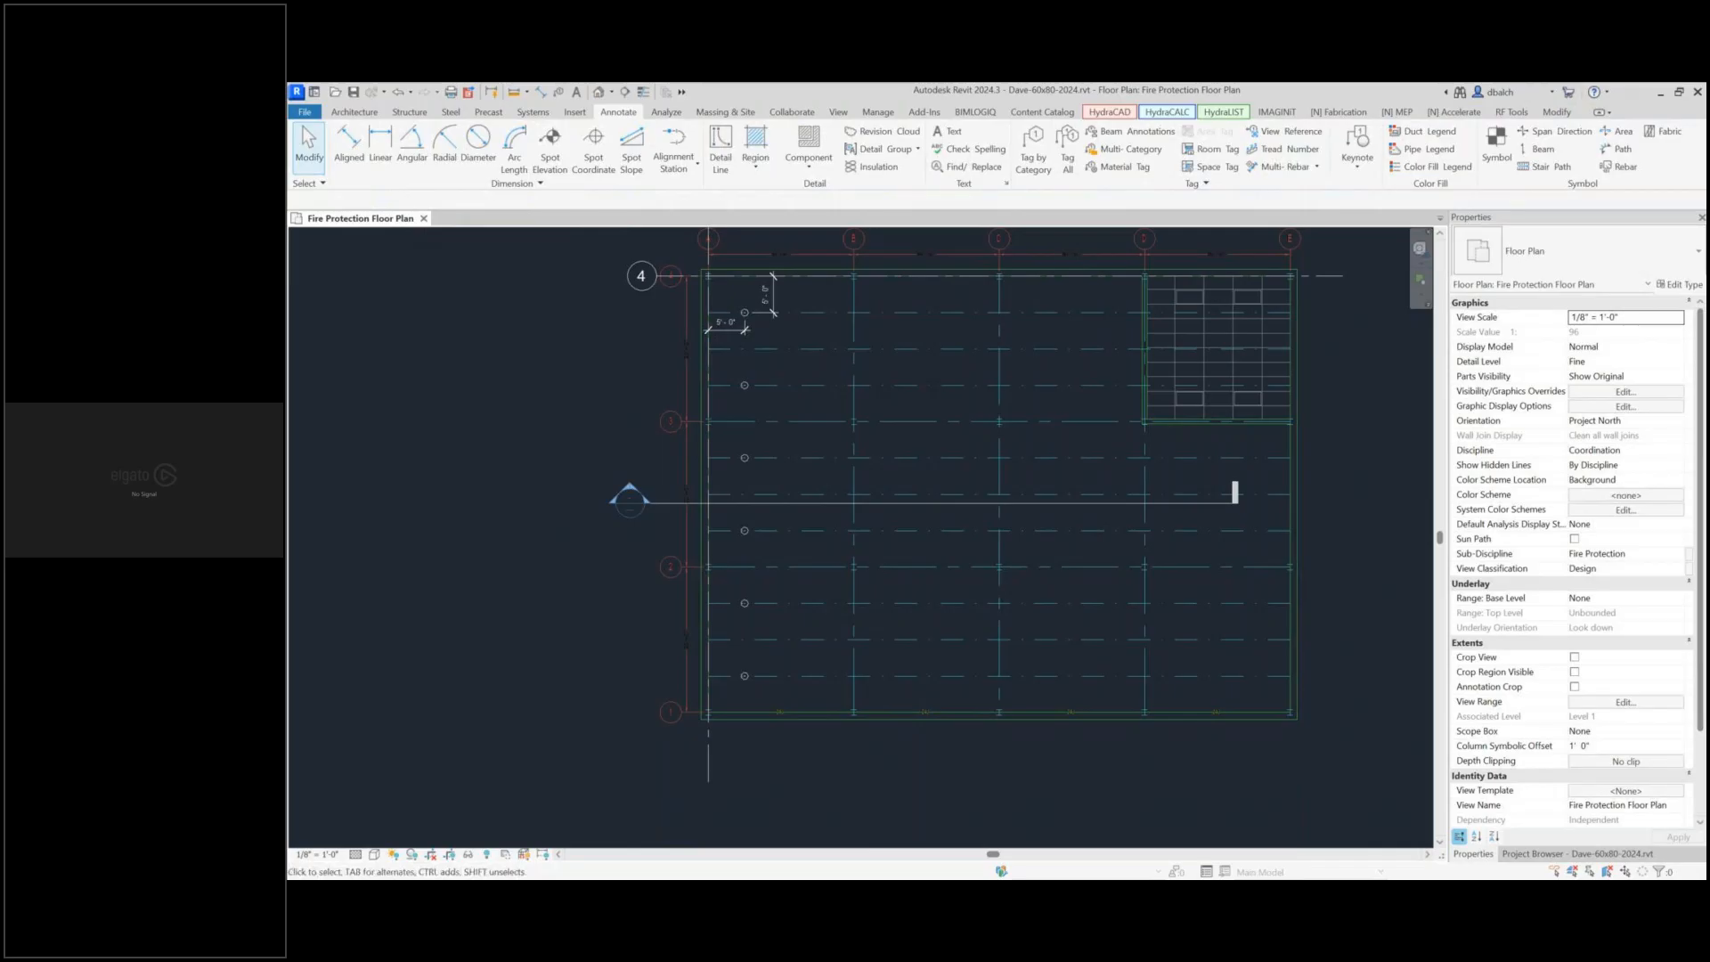
Switch to the lesson PDF in Revu and go to slide 28 on using Spacing & Layout to select a new sprinkler
{"action": "key", "text": "alt+Tab"}
{"action": "left_click", "coordinate": [1092, 838]}
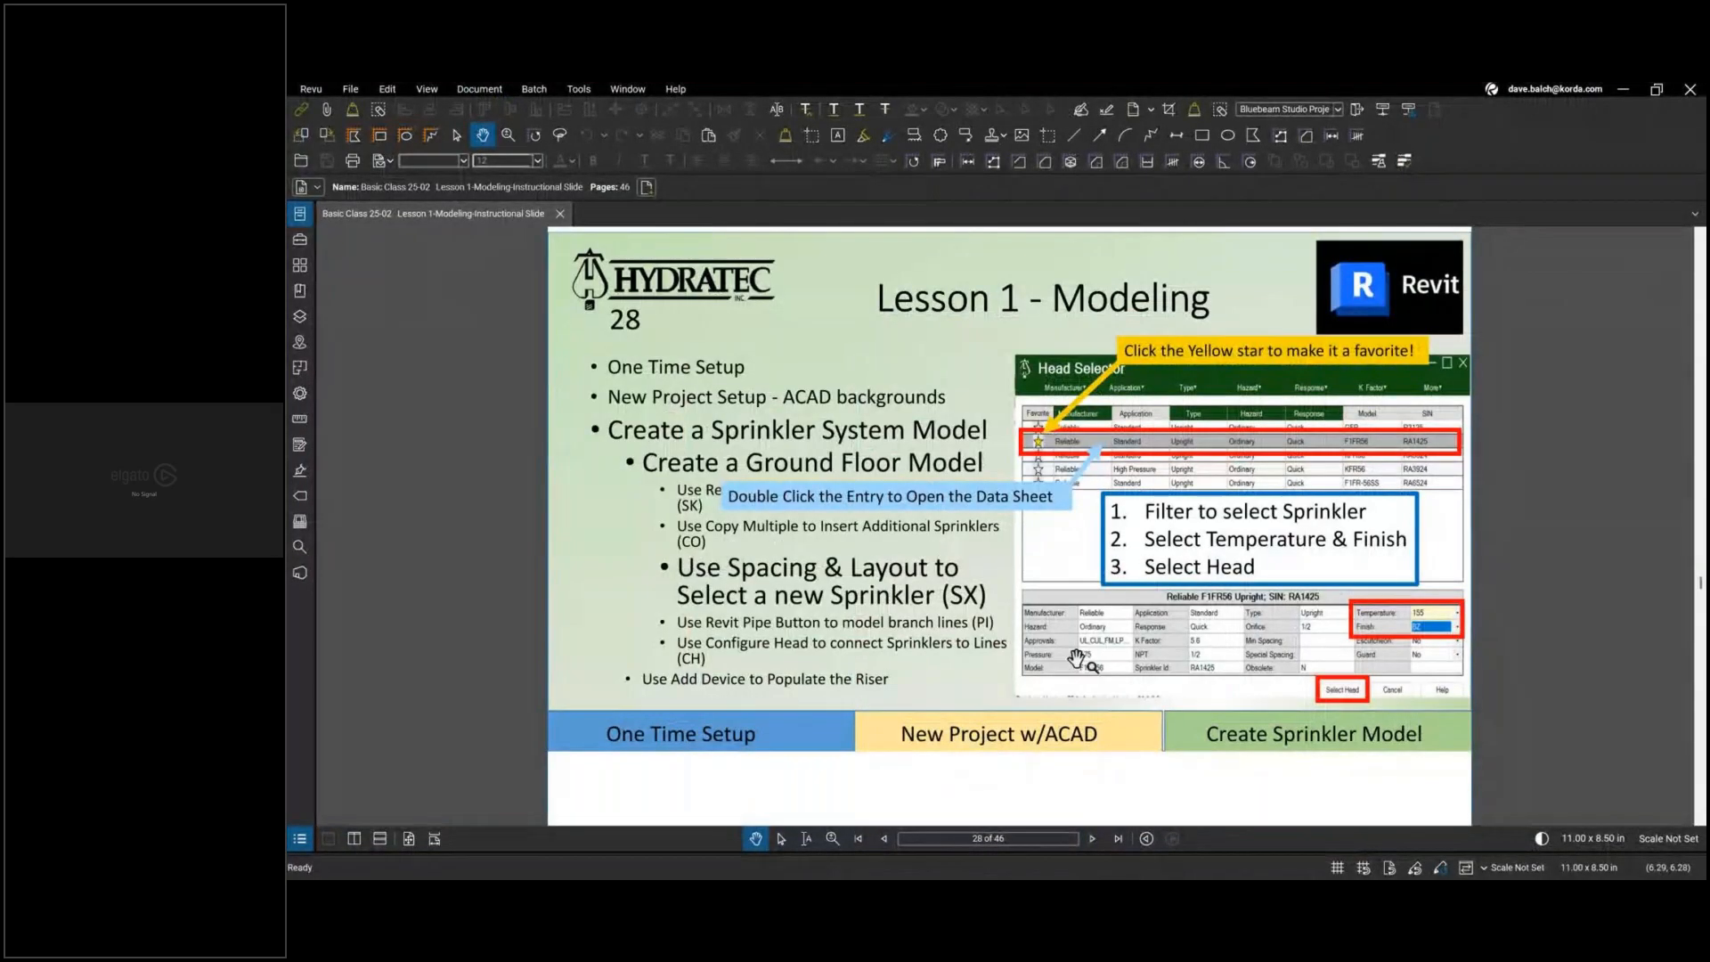
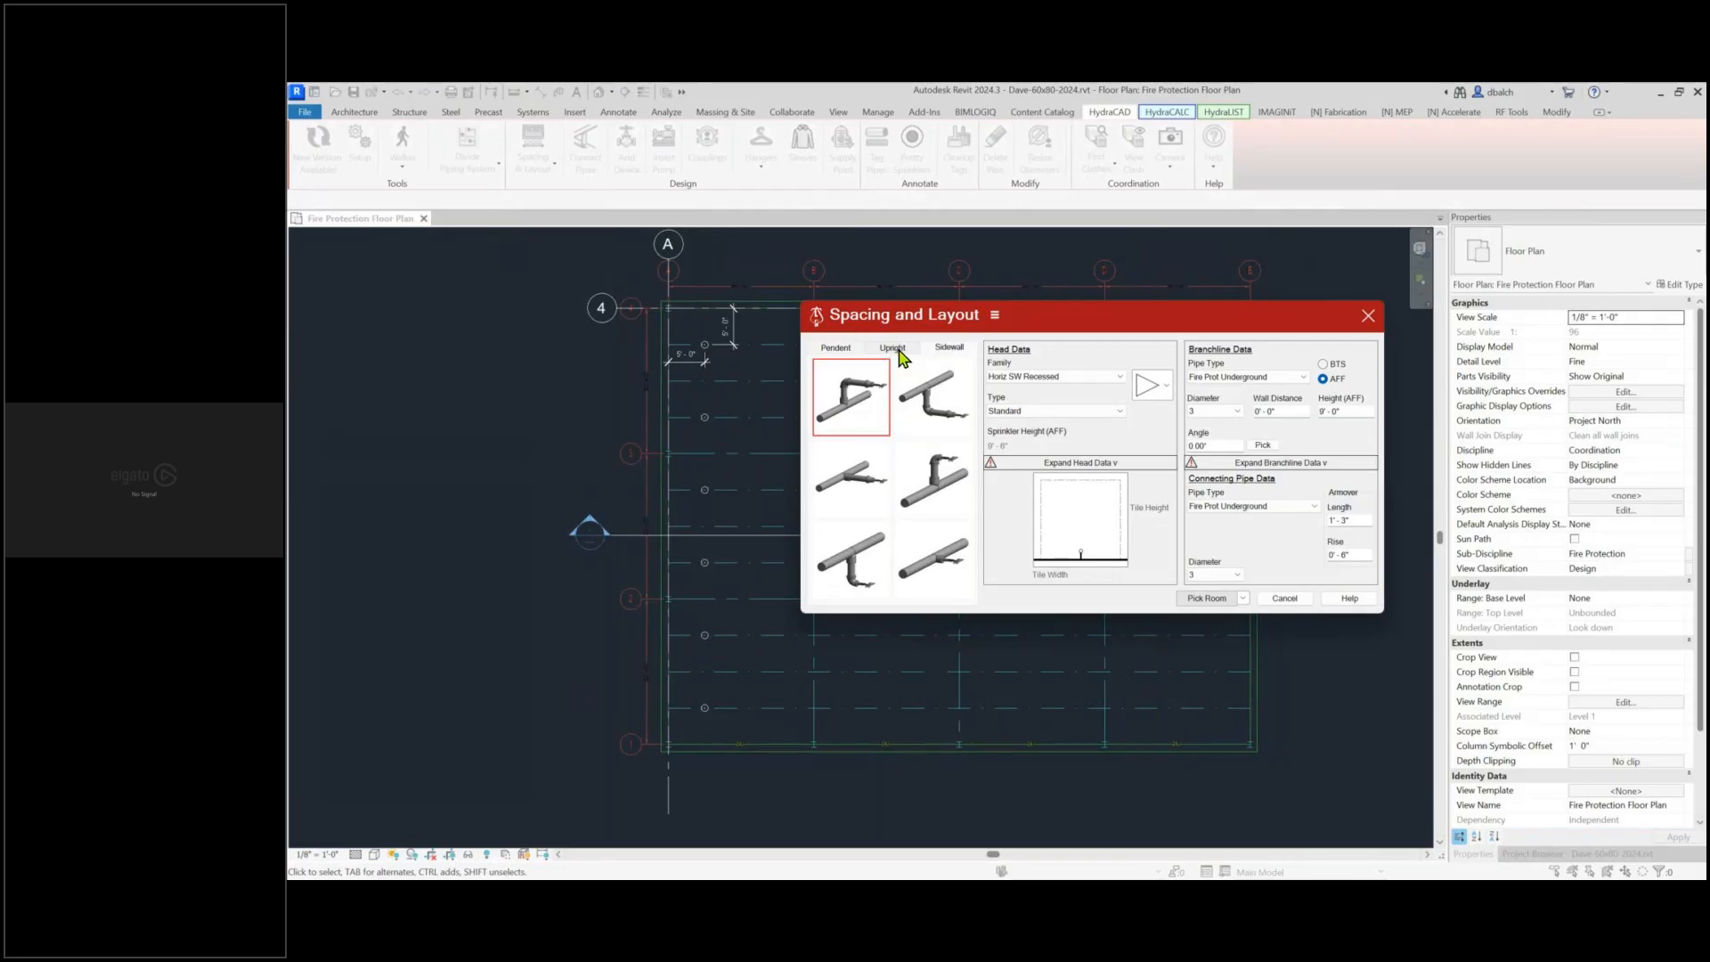
In Spacing and Layout, choose New Head from Selector as the head family and shift the Head Selector window aside
{"action": "left_click", "coordinate": [1016, 378]}
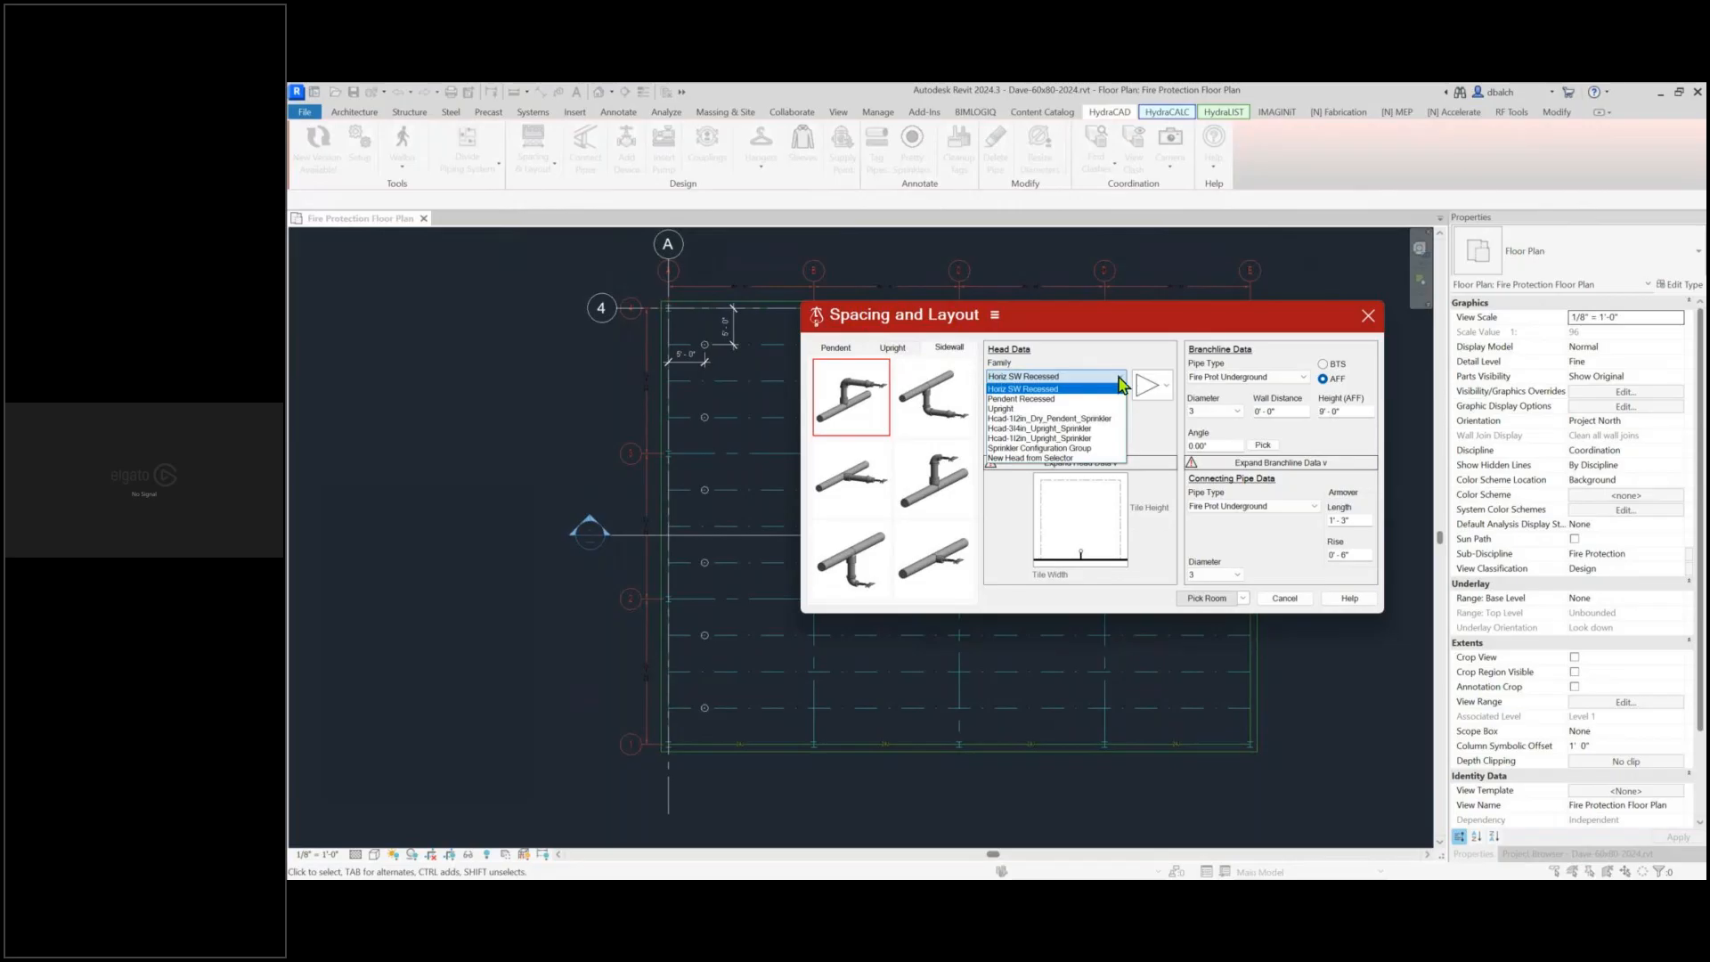
{"action": "left_click", "coordinate": [1077, 459]}
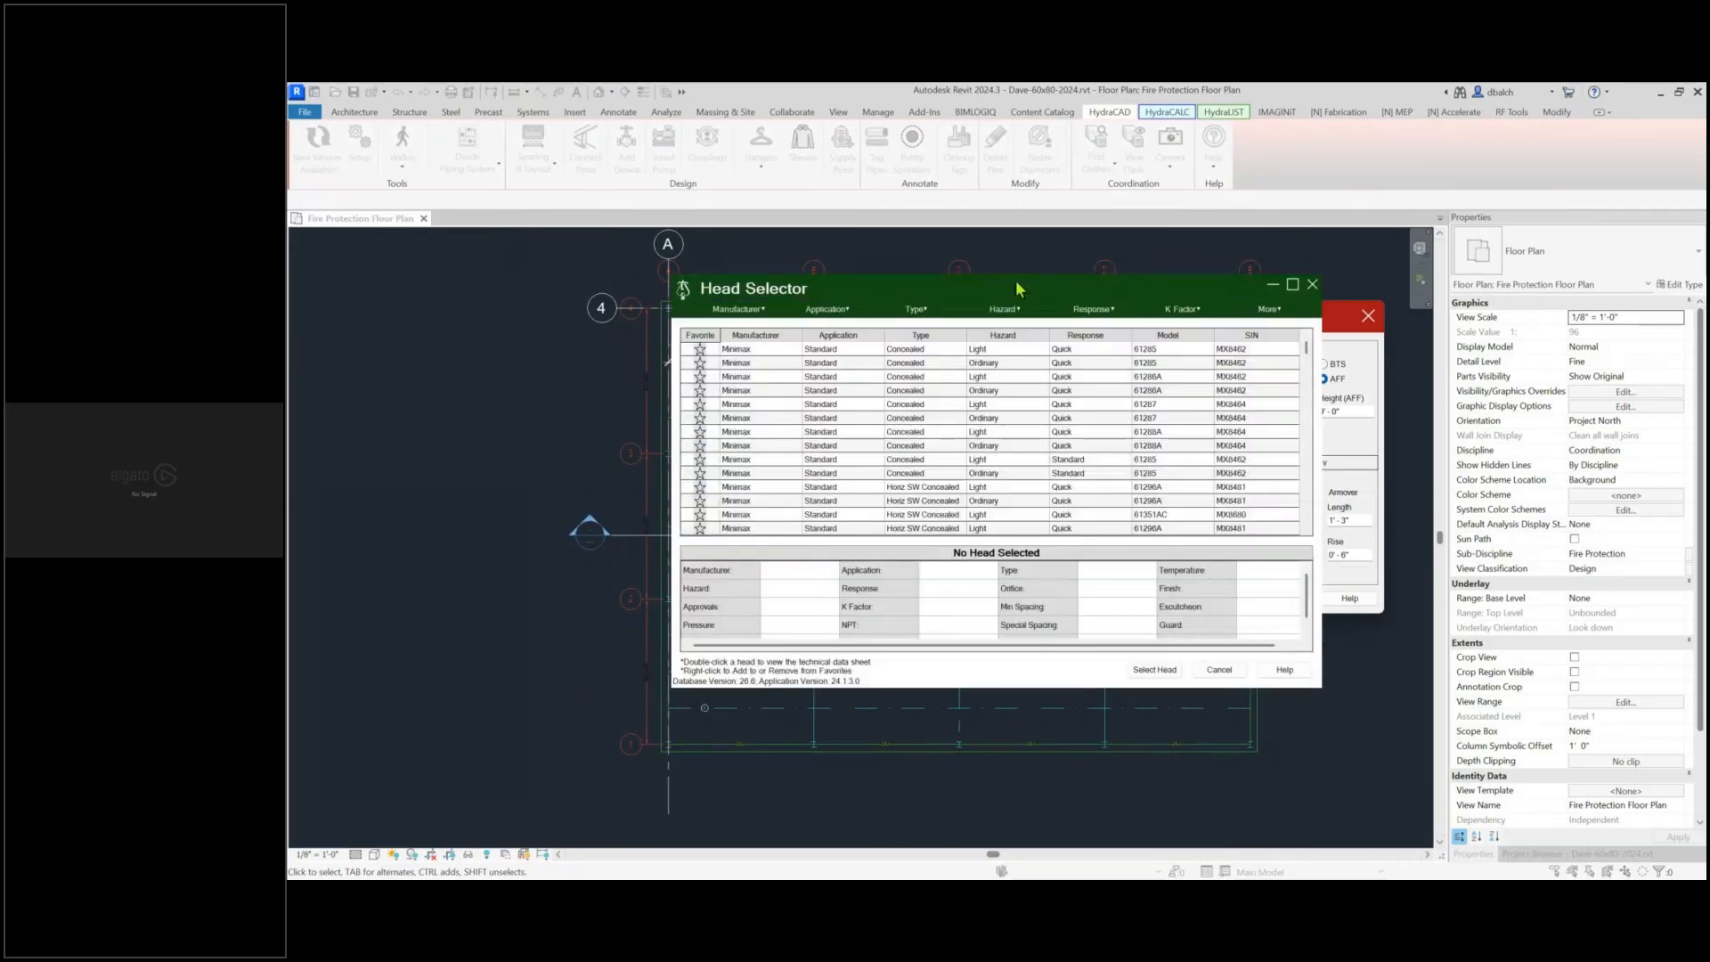
{"action": "left_click_drag", "start_coordinate": [1019, 288], "coordinate": [978, 272]}
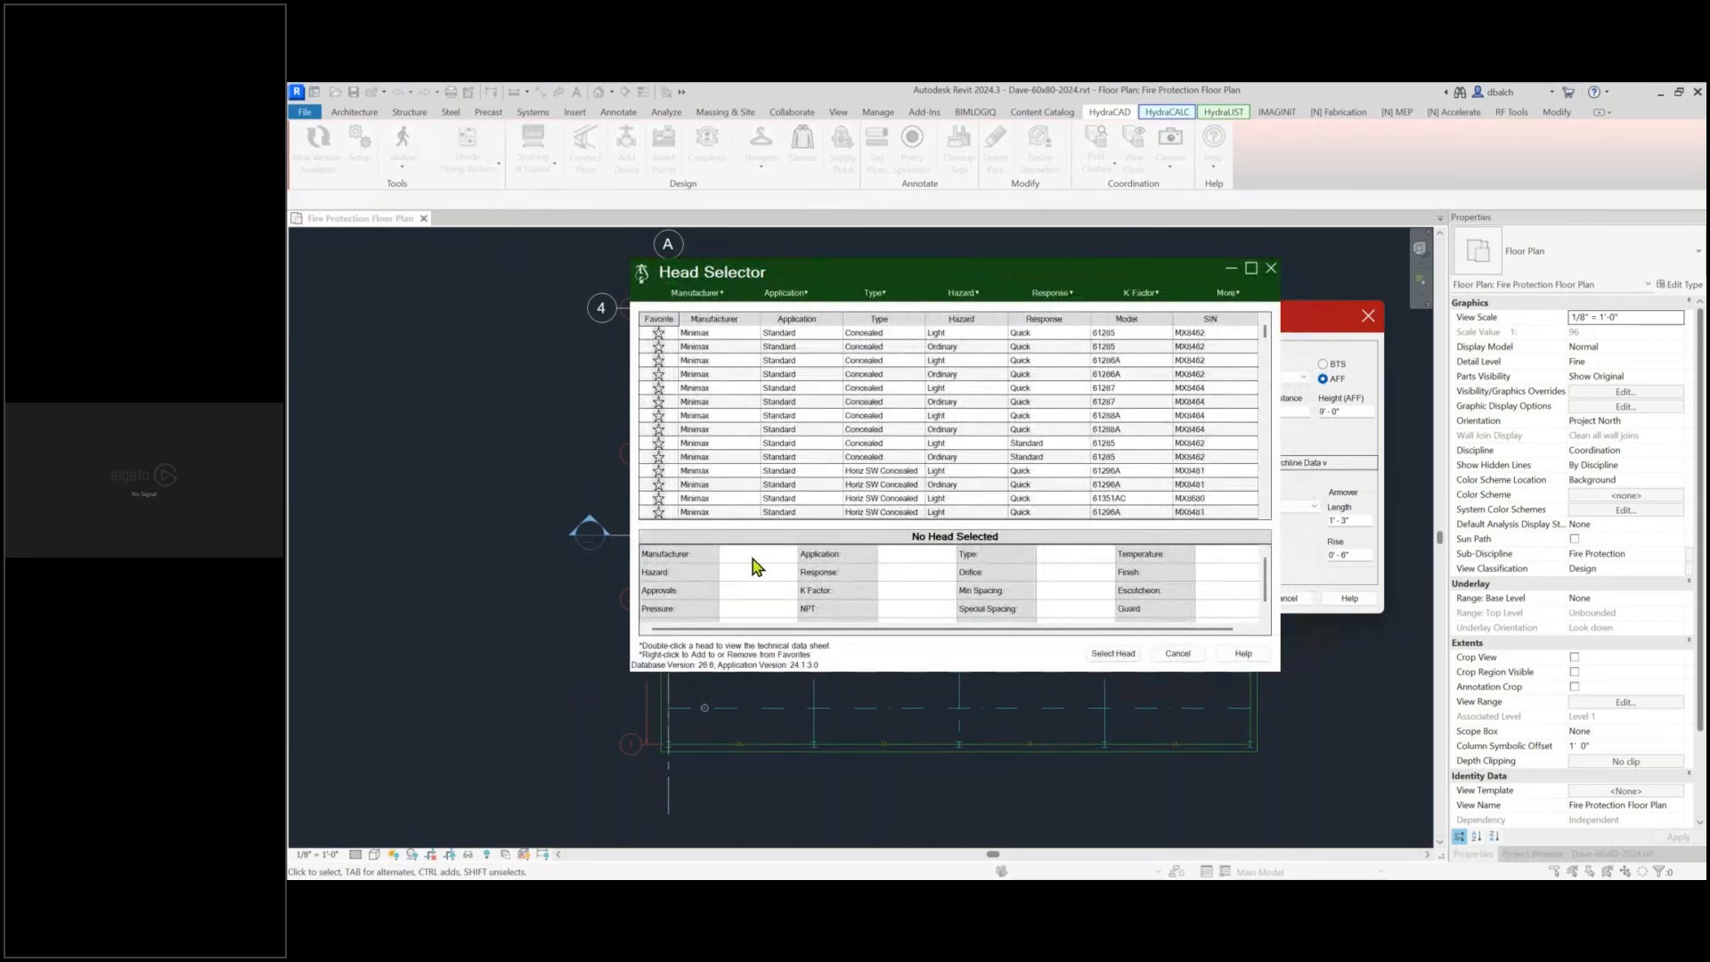
Filter the Head Selector to manufacturer Reliable and type Upright
{"action": "left_click", "coordinate": [722, 296]}
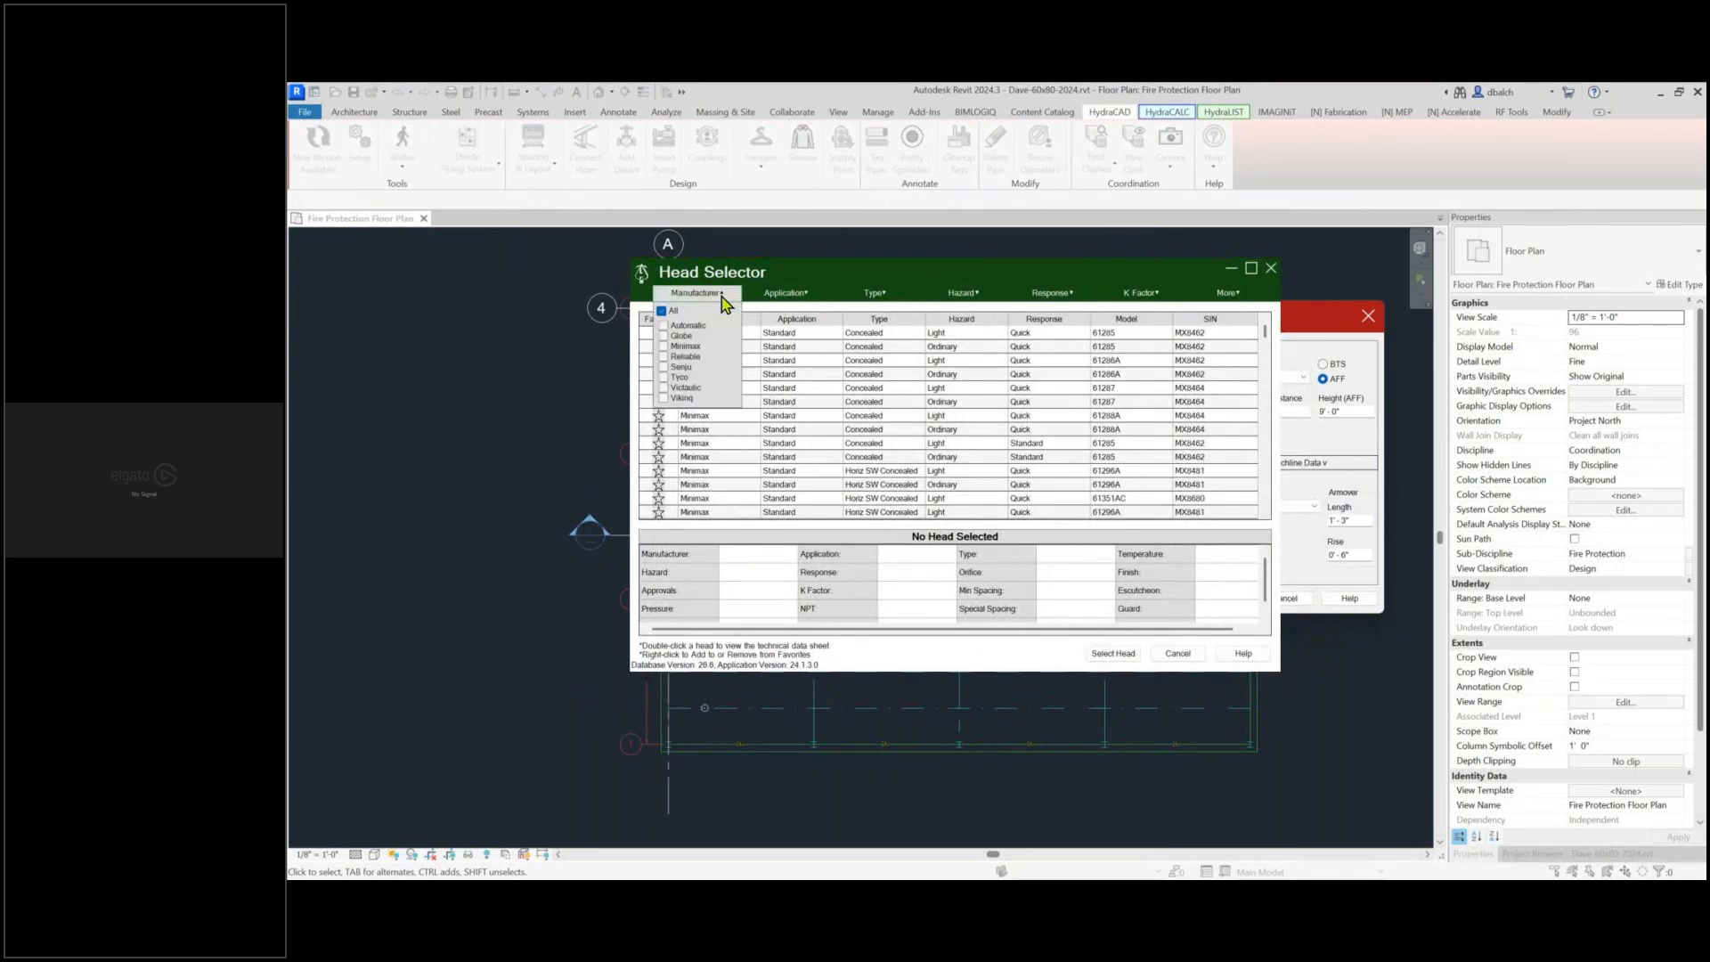
{"action": "left_click", "coordinate": [693, 356]}
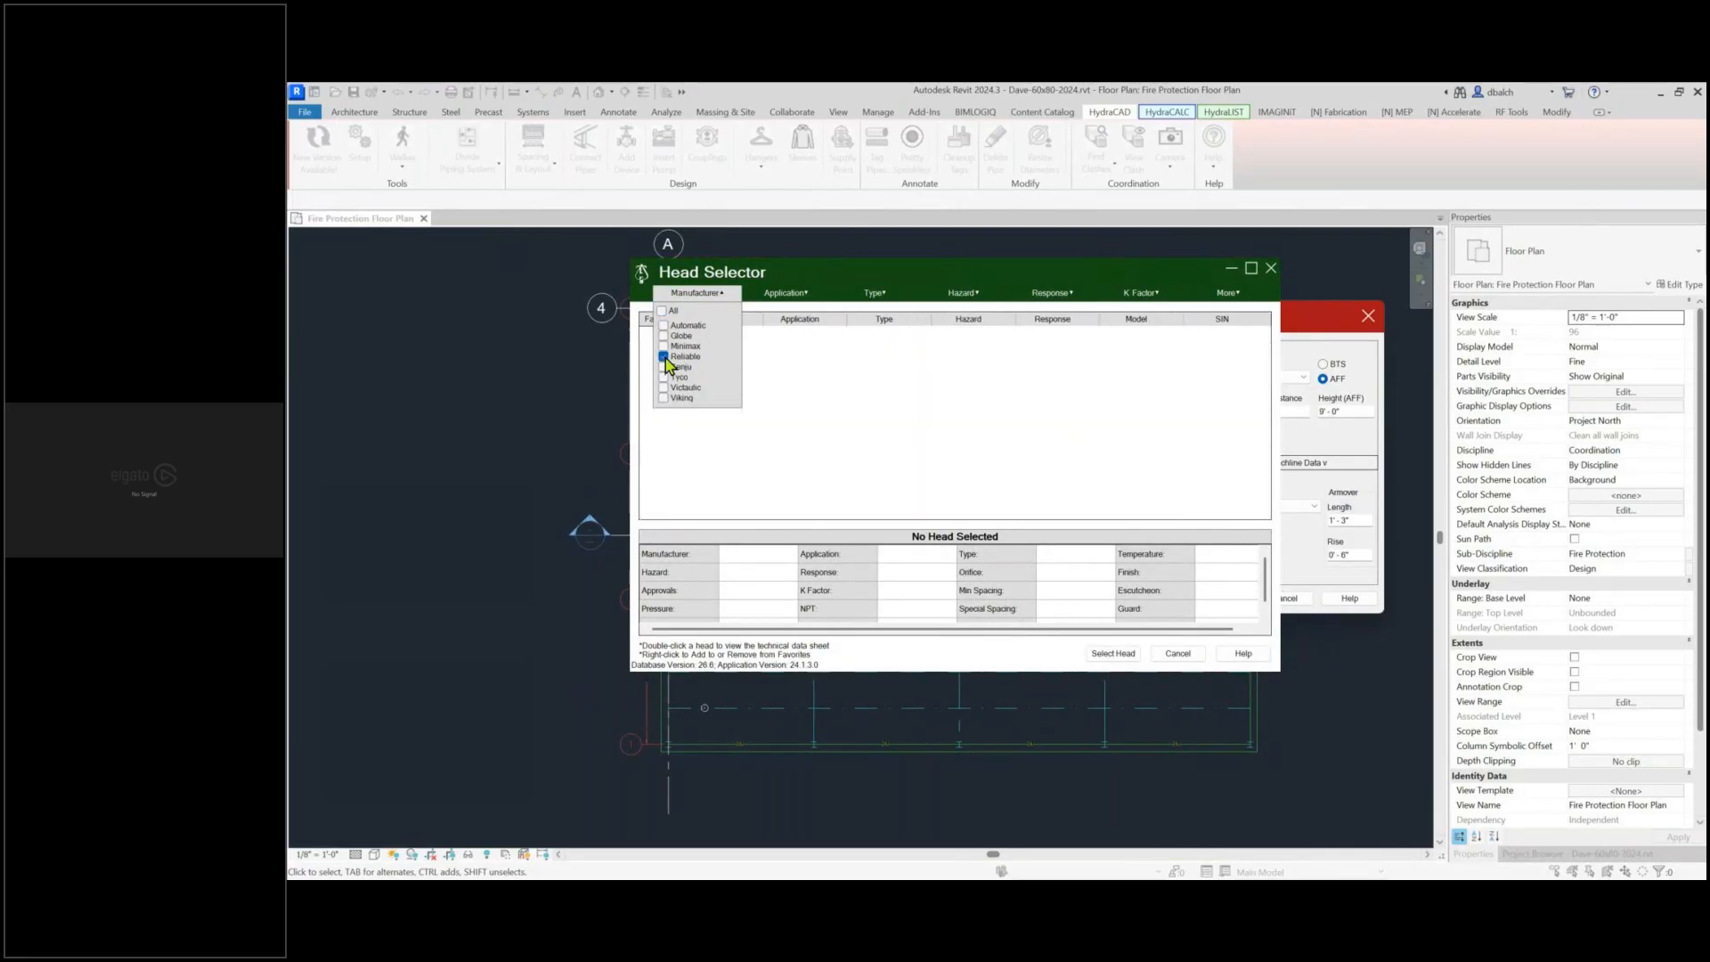
{"action": "left_click", "coordinate": [801, 300]}
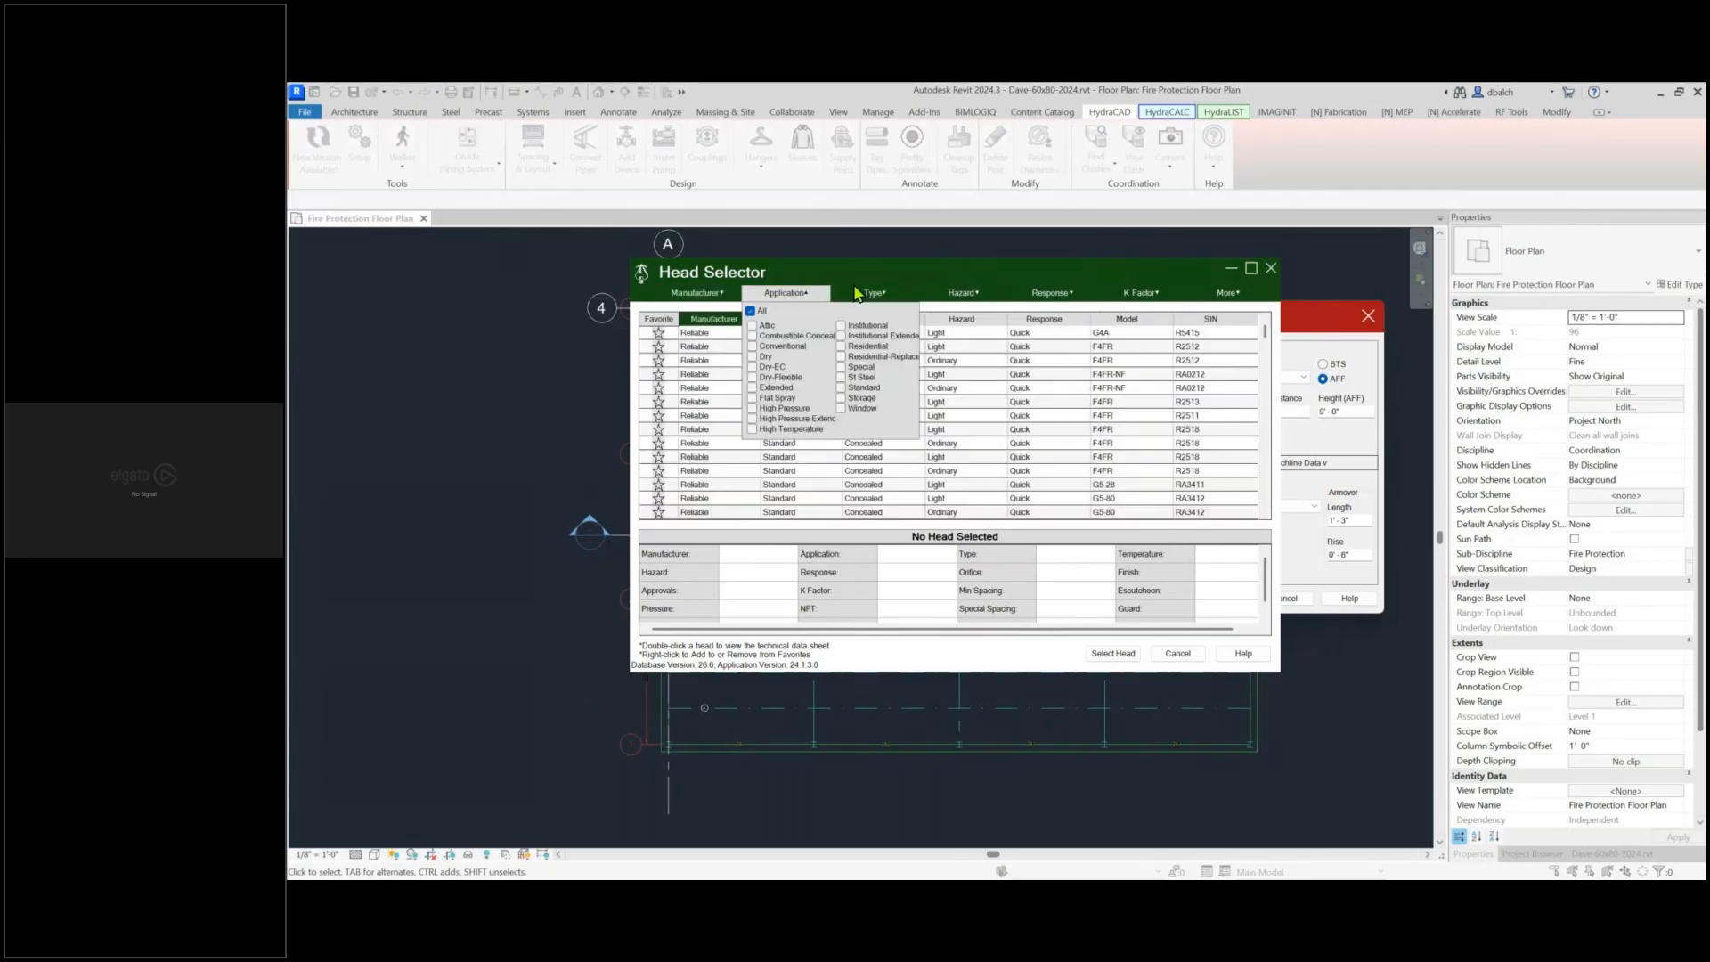
{"action": "left_click", "coordinate": [895, 297]}
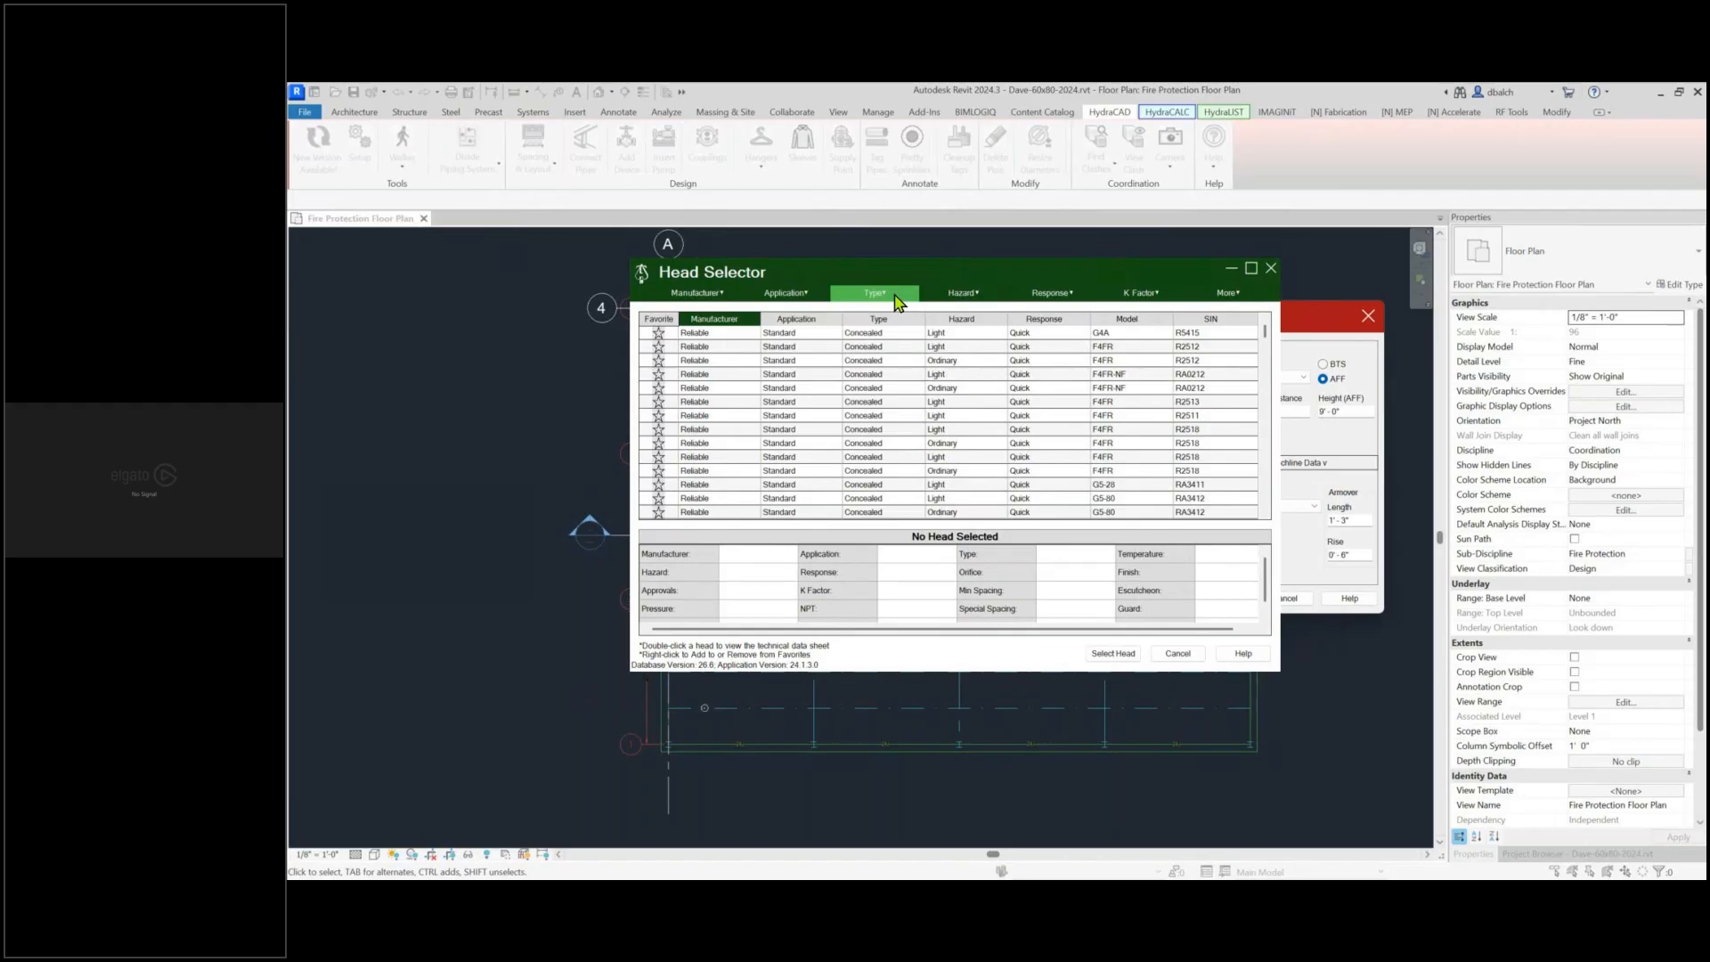
{"action": "left_click", "coordinate": [895, 297]}
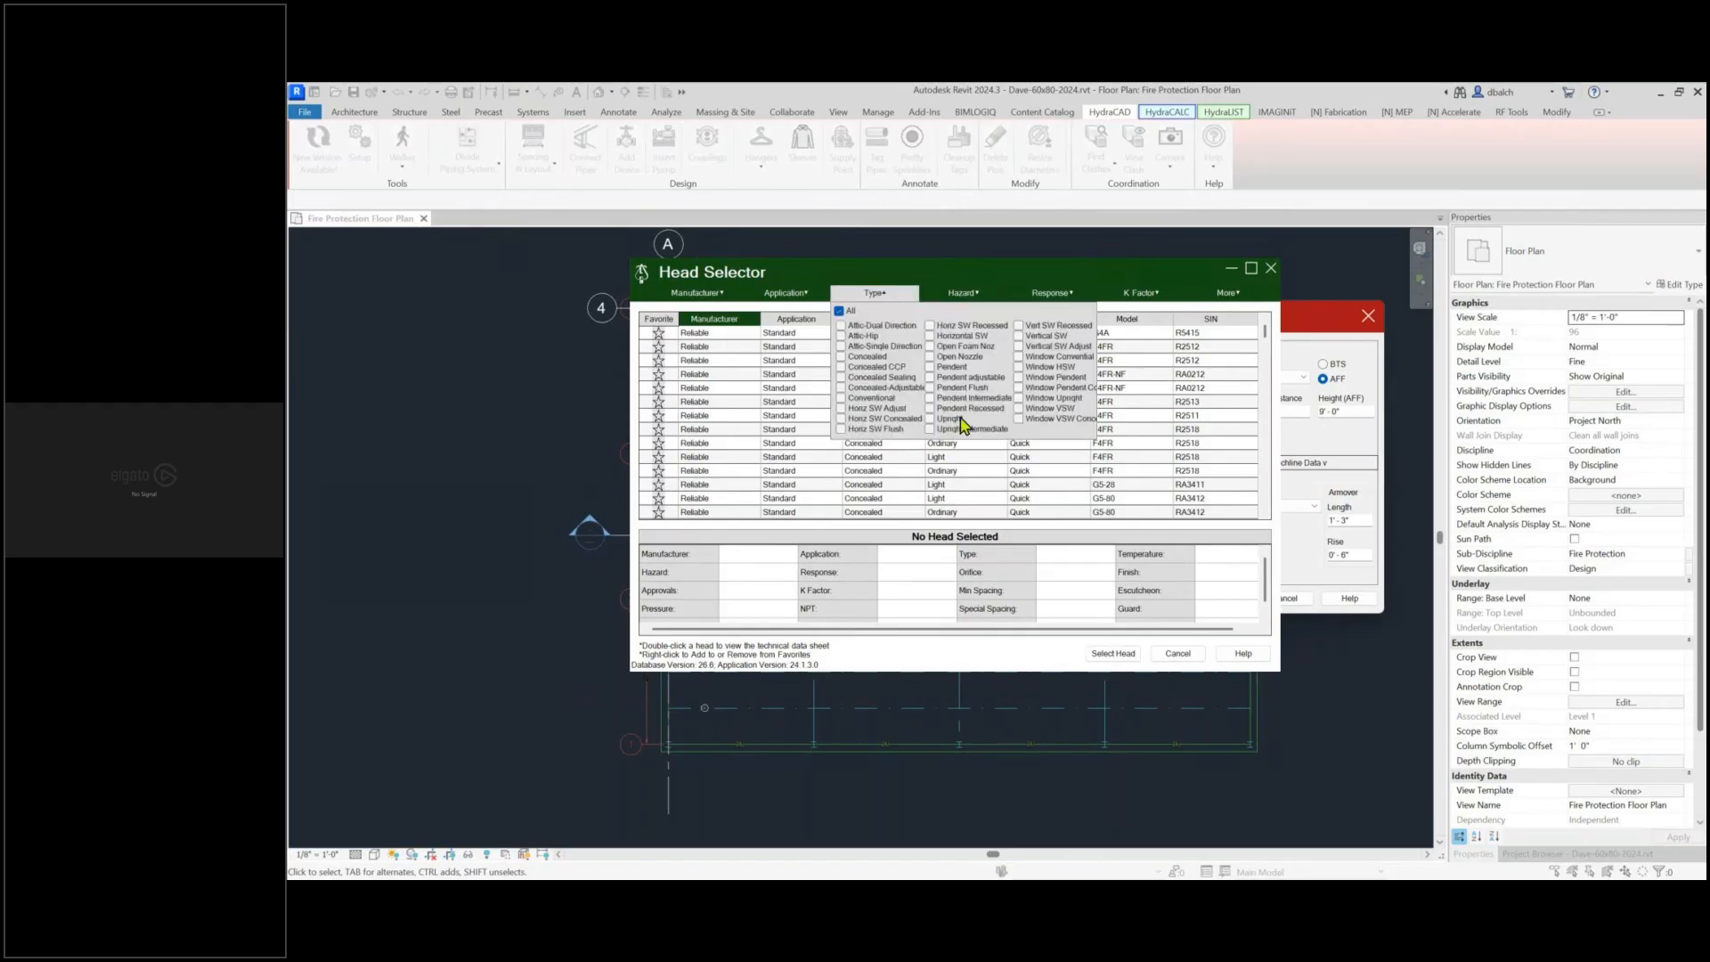
{"action": "left_click", "coordinate": [931, 418]}
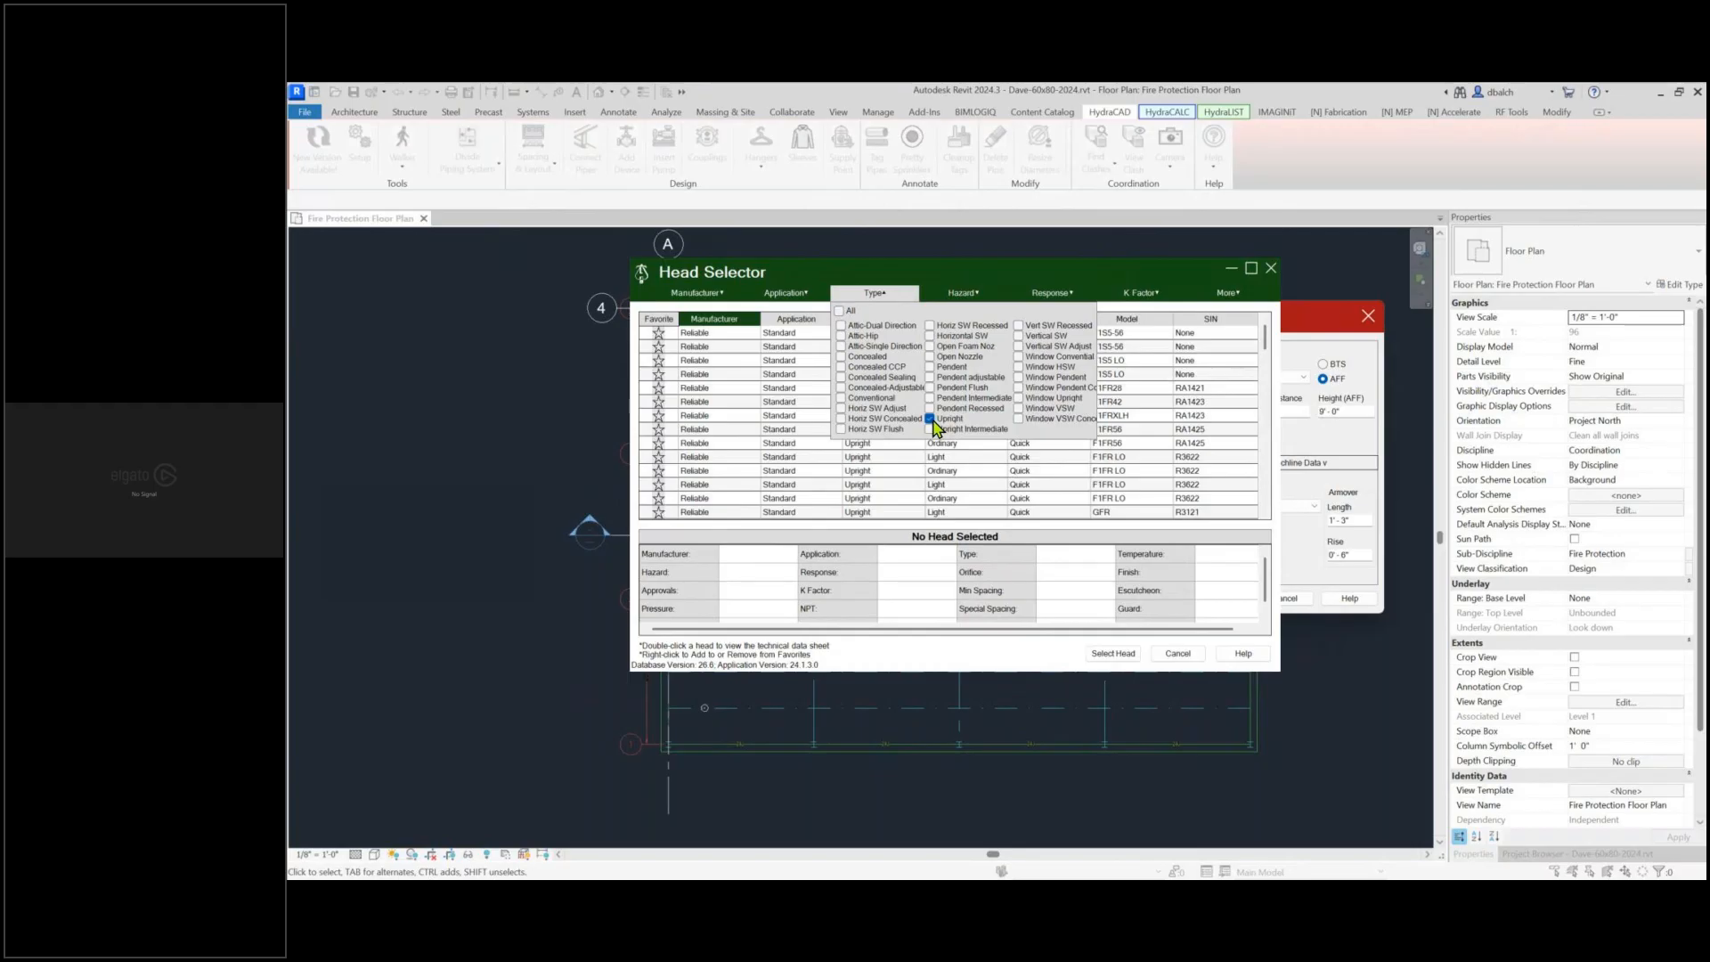
Narrow the Head Selector to Ordinary hazard, Quick response and Standard K factor heads
{"action": "left_click", "coordinate": [972, 304]}
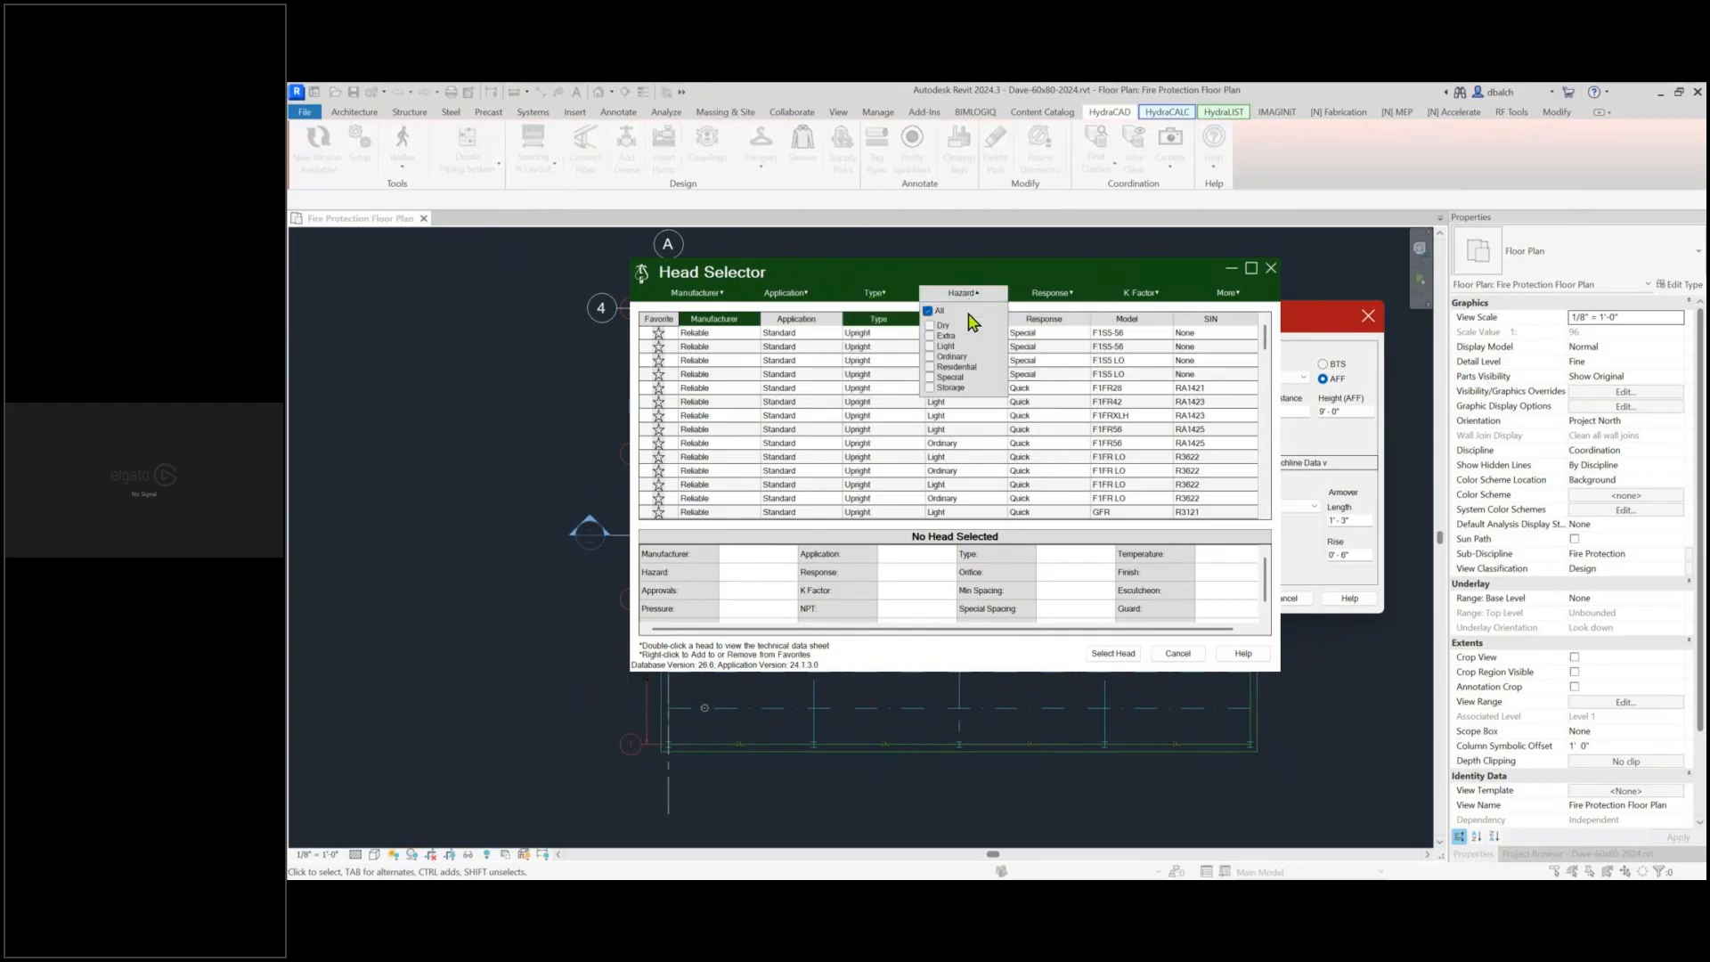
{"action": "left_click", "coordinate": [930, 357]}
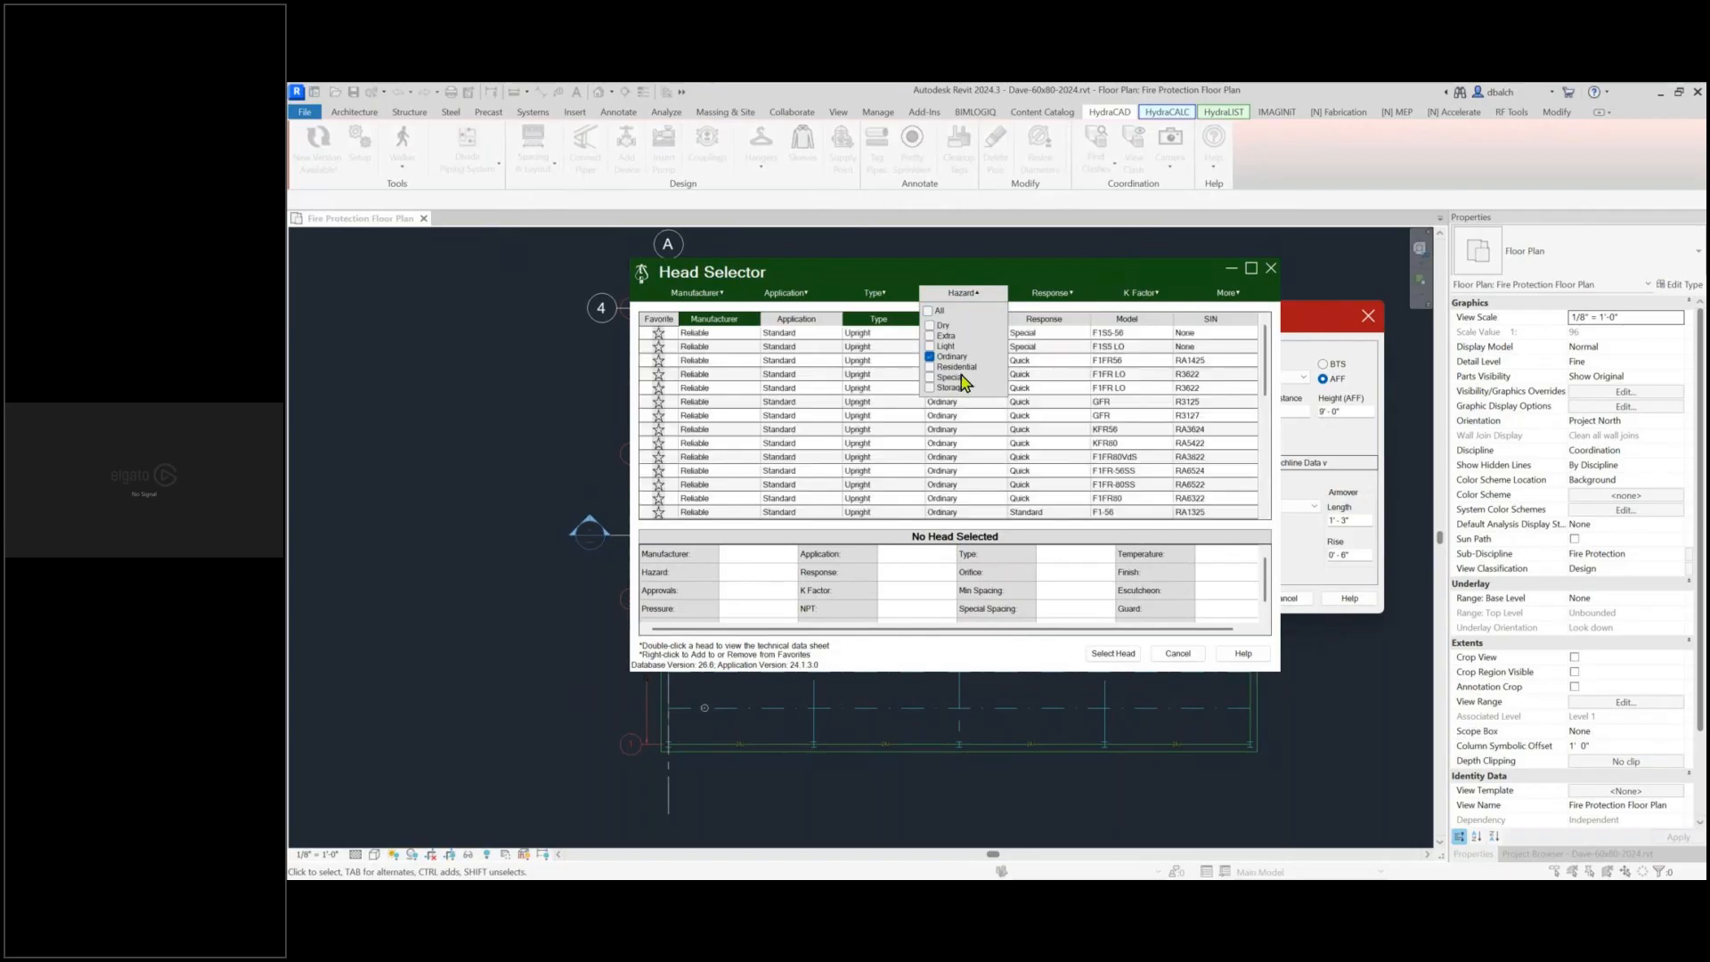
{"action": "left_click", "coordinate": [1060, 300]}
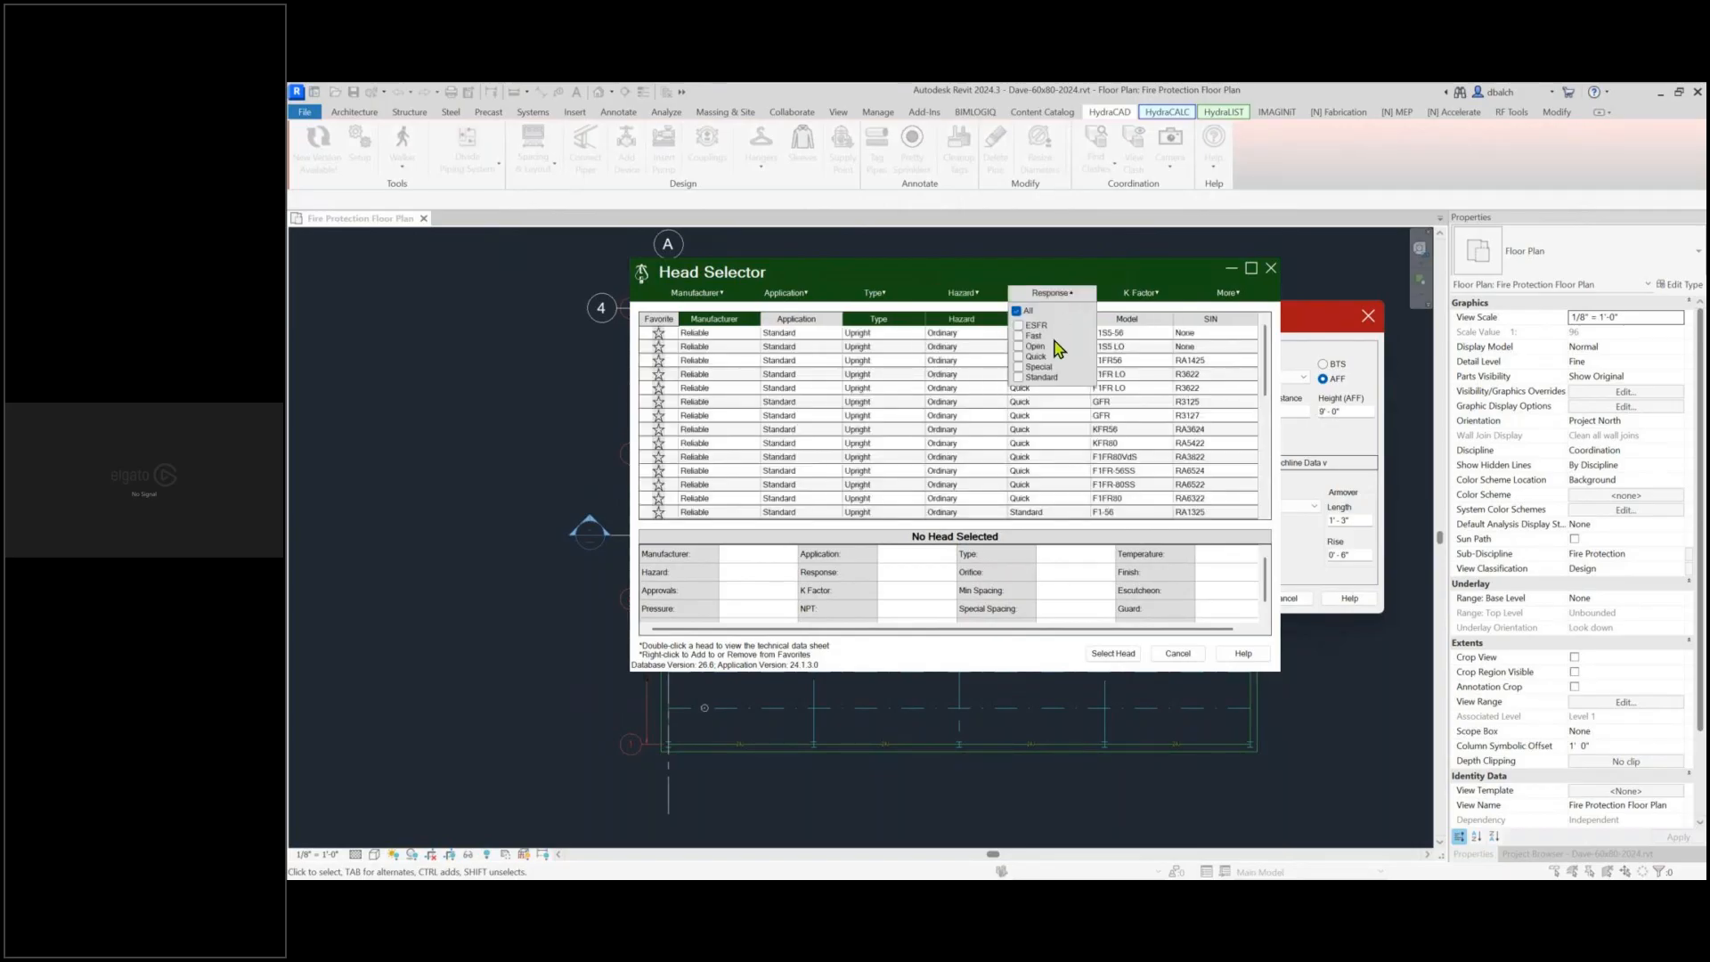
{"action": "left_click", "coordinate": [1042, 357]}
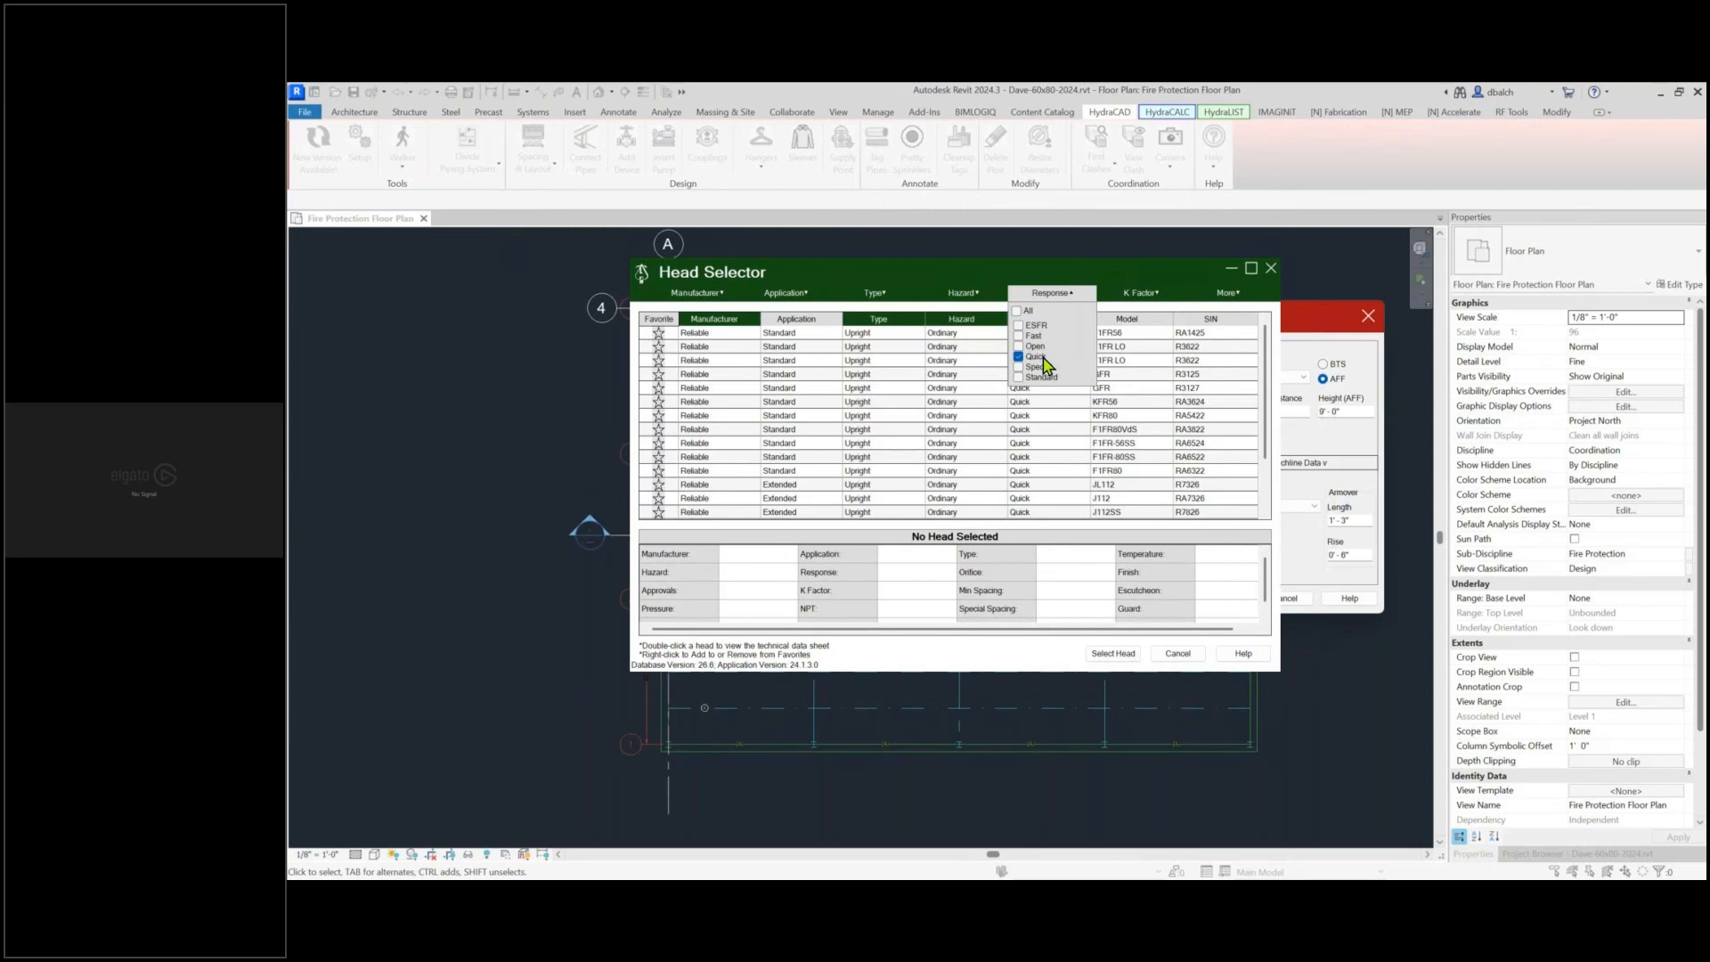
{"action": "left_click", "coordinate": [1142, 298]}
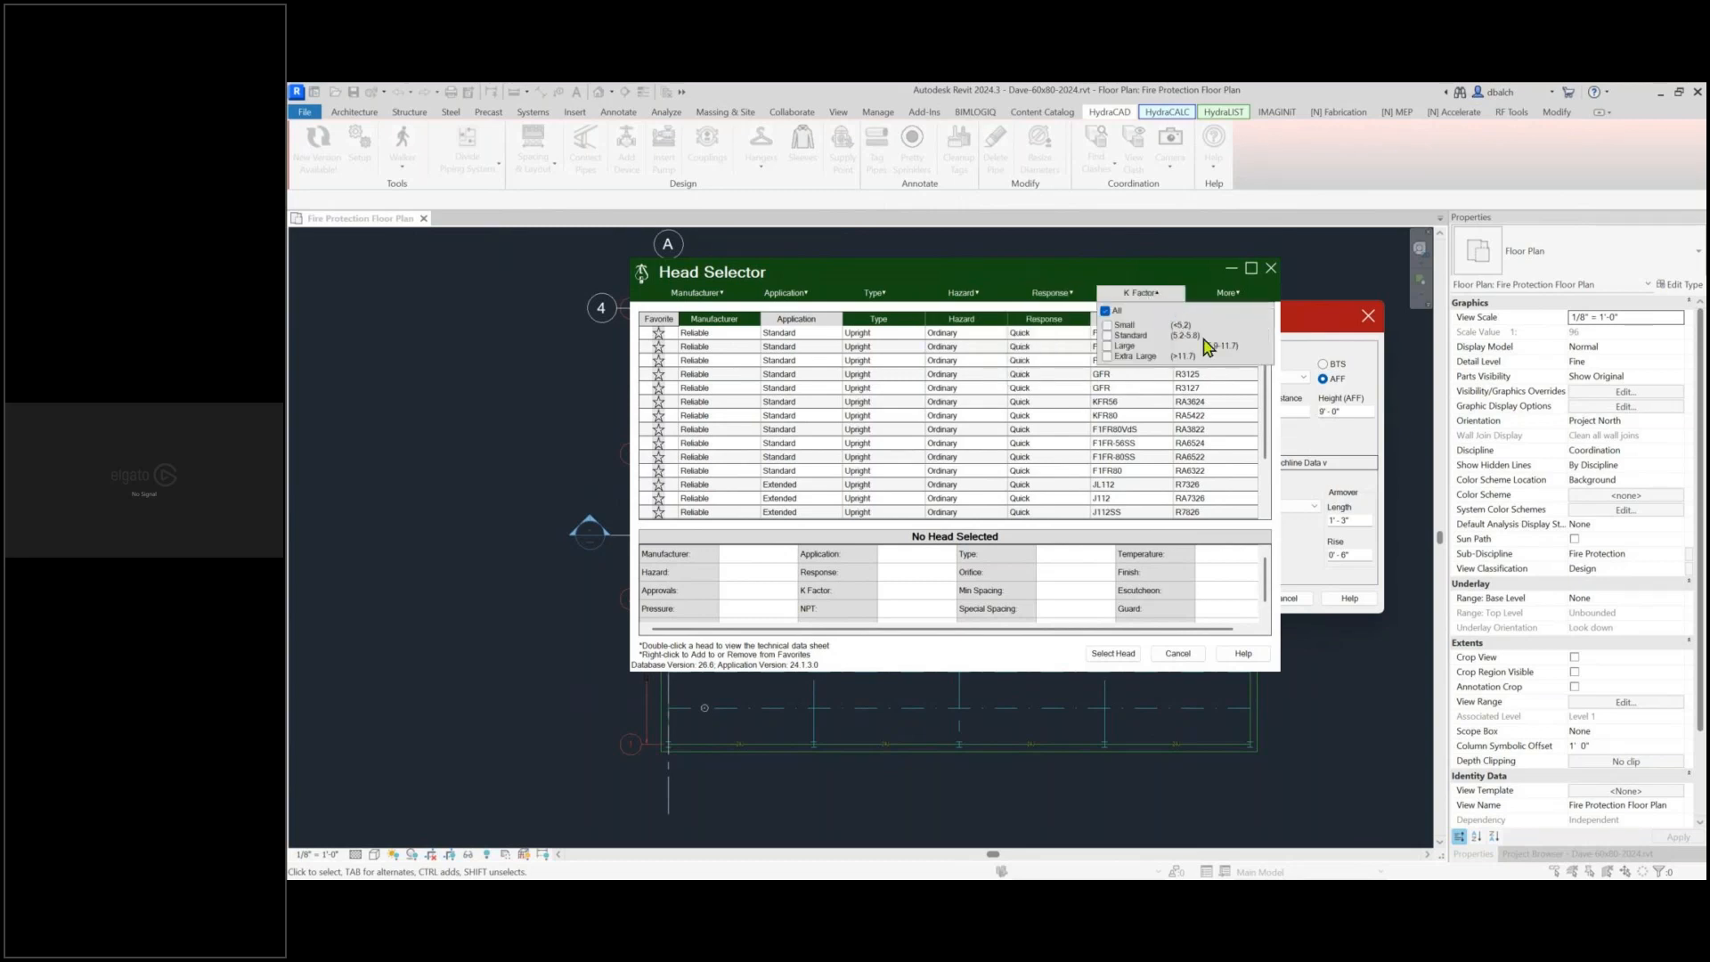
{"action": "left_click", "coordinate": [1110, 336]}
{"action": "left_click", "coordinate": [1109, 337]}
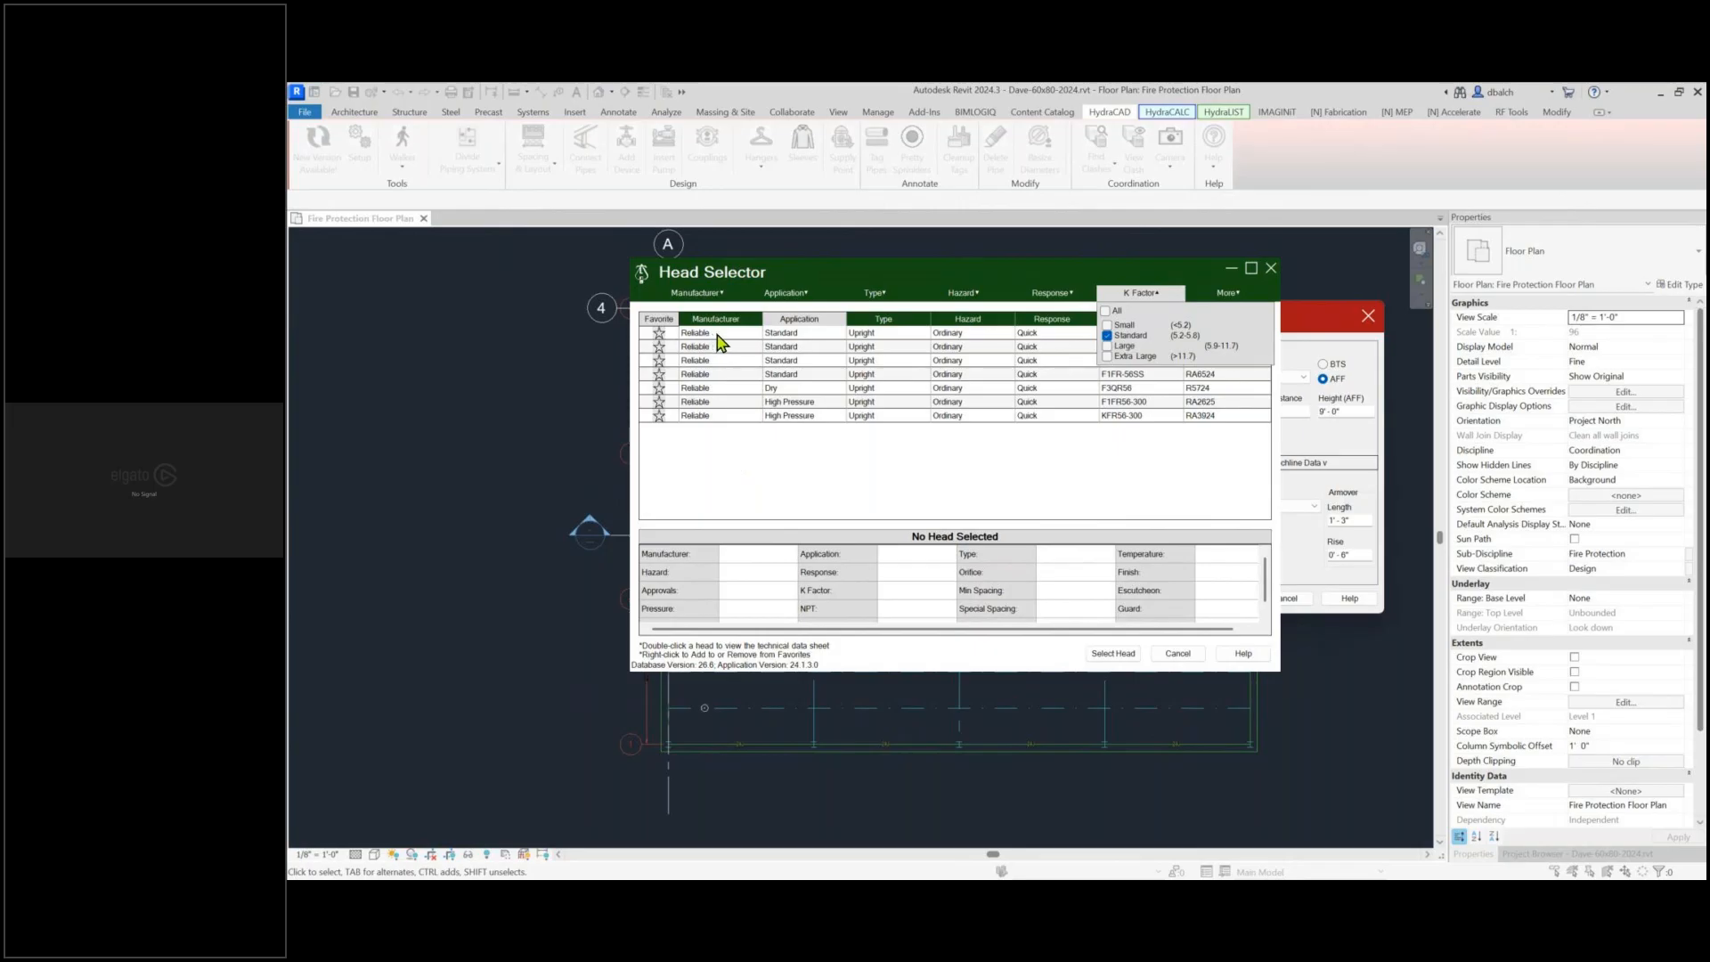
Select the Standard Reliable F1FR56 upright head in the Head Selector and open its technical data sheet
{"action": "left_click", "coordinate": [1124, 293]}
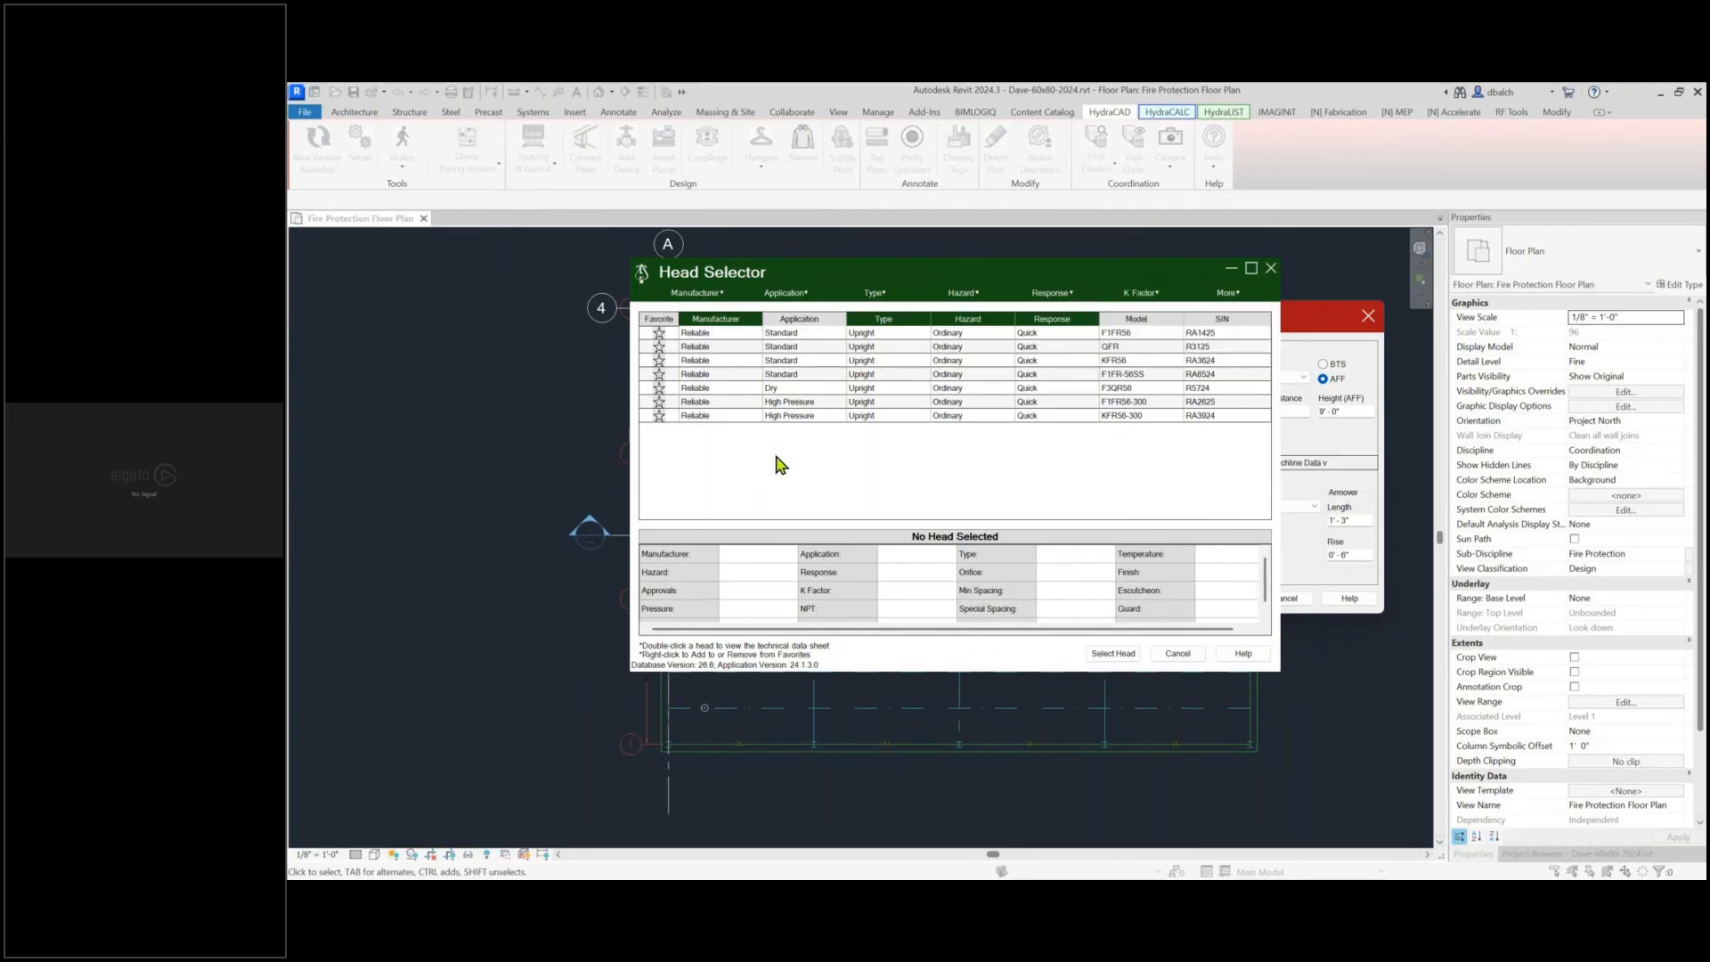
{"action": "left_click", "coordinate": [741, 334]}
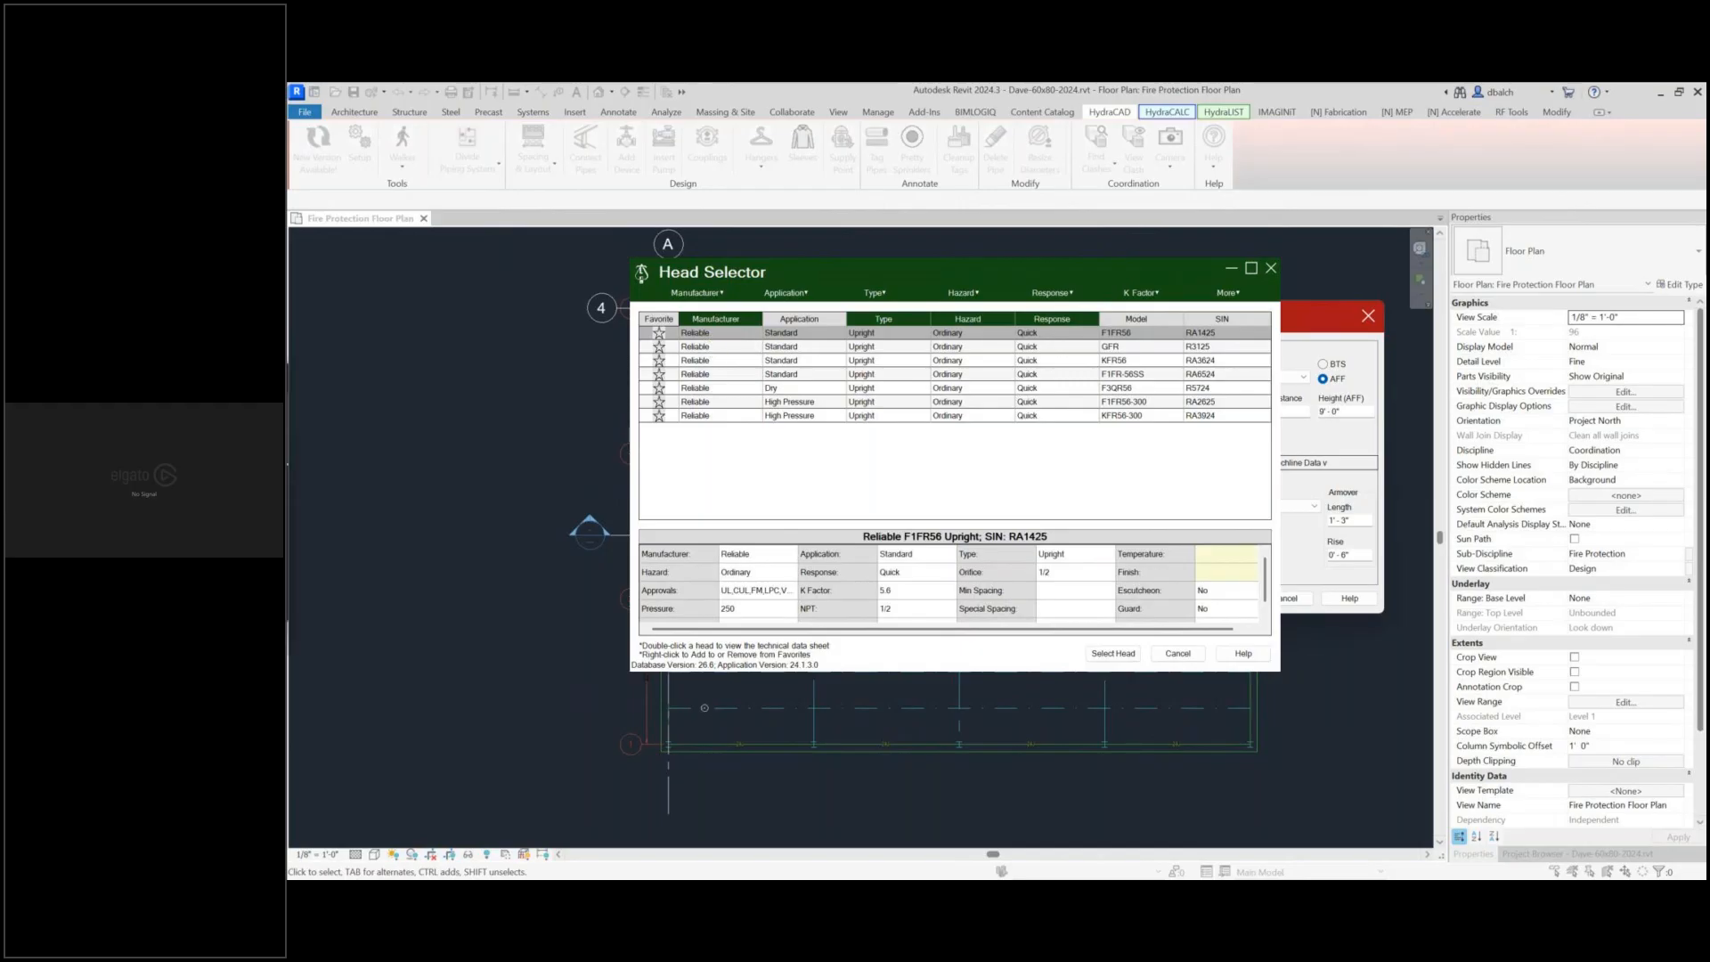
{"action": "left_click_drag", "start_coordinate": [288, 357], "coordinate": [880, 89]}
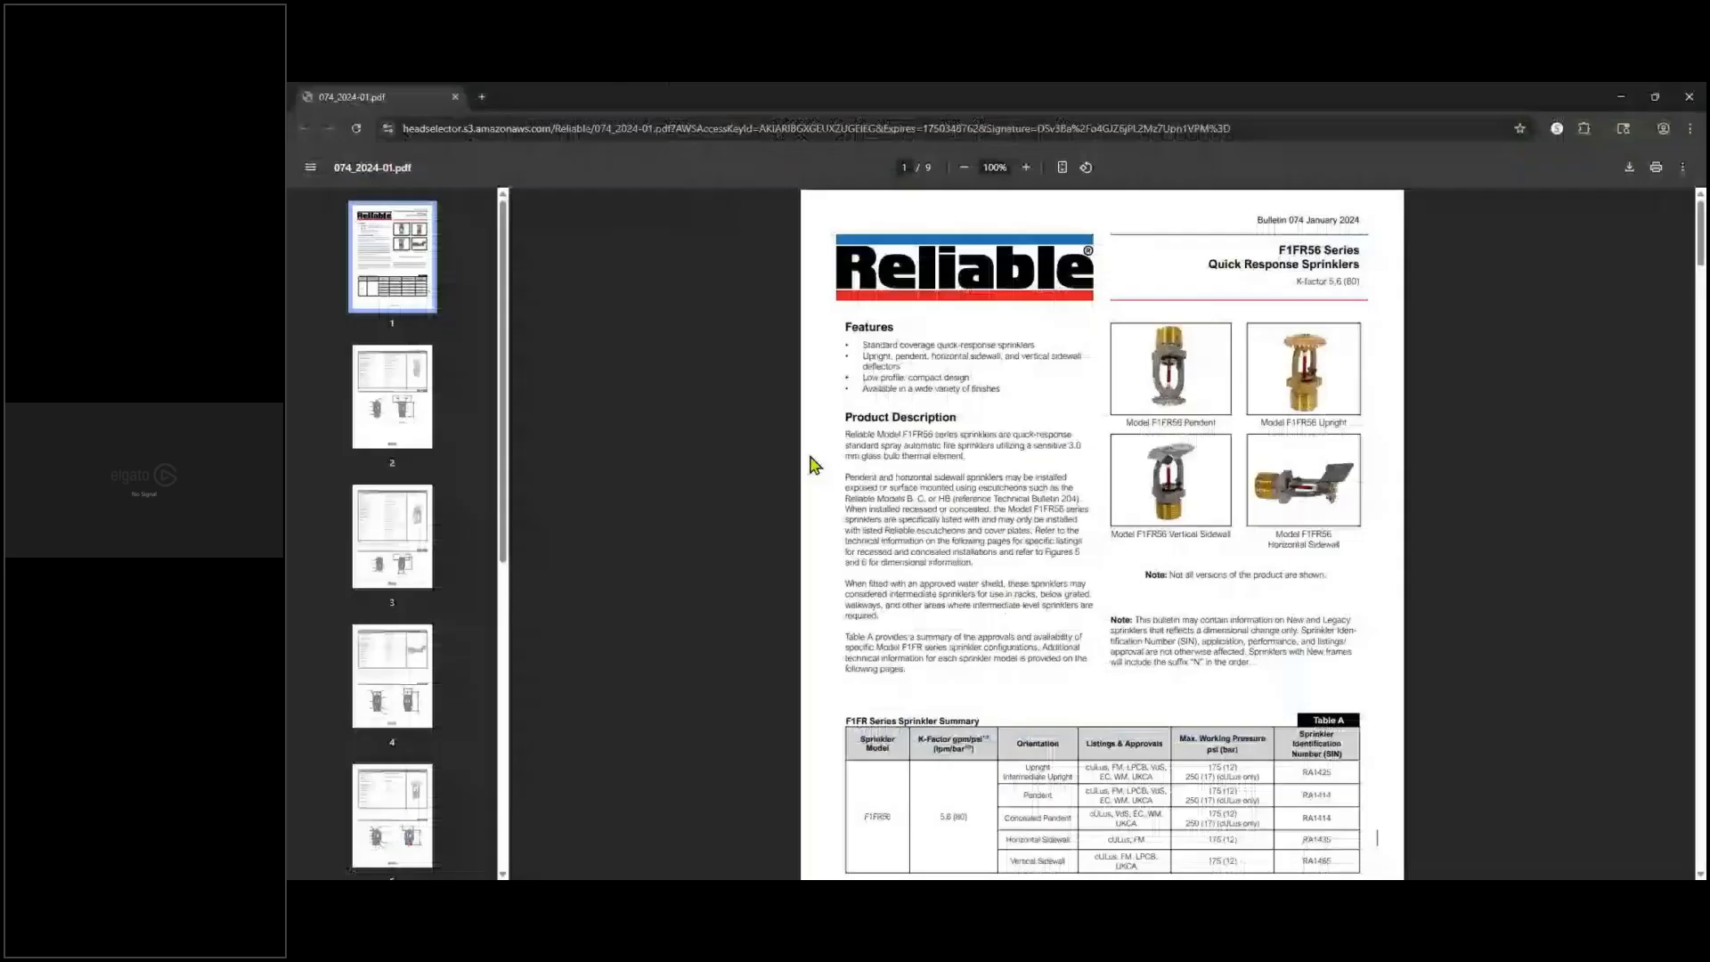
Review the F1FR56 data sheet's summary table and the page 6 recessed and concealed installation figures, and close the sheet
{"action": "scroll", "coordinate": [1034, 544], "scroll_direction": "down", "scroll_amount": 2}
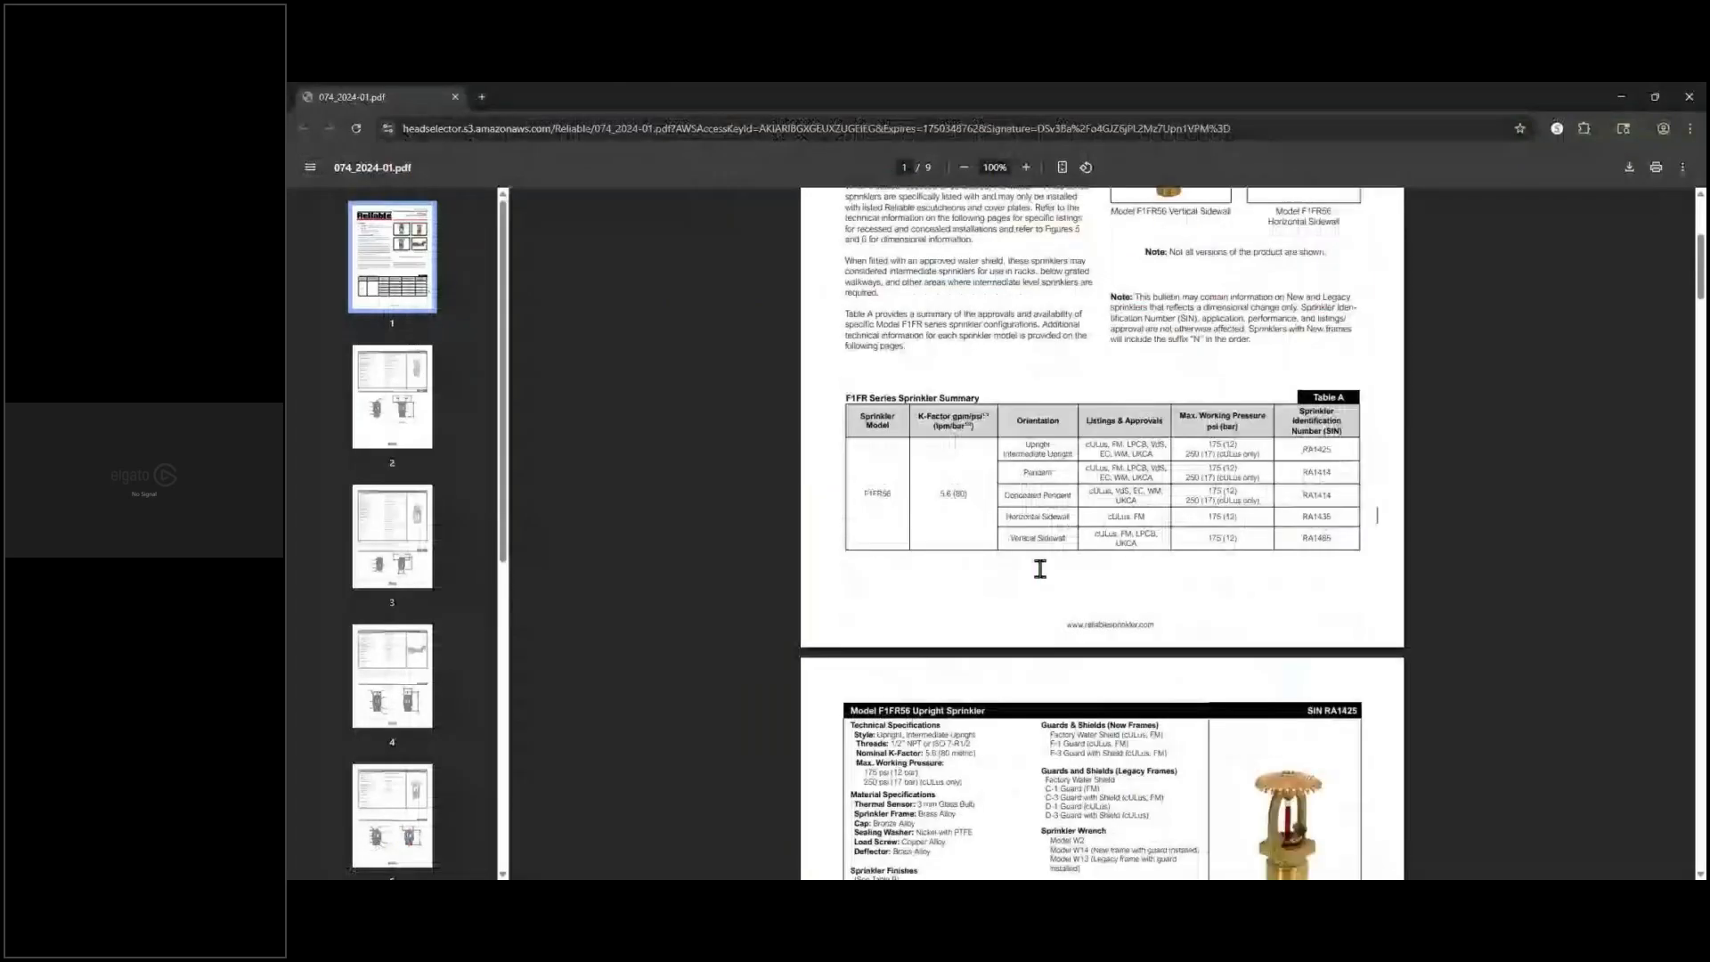
{"action": "scroll", "coordinate": [1039, 568], "scroll_direction": "up", "scroll_amount": 3}
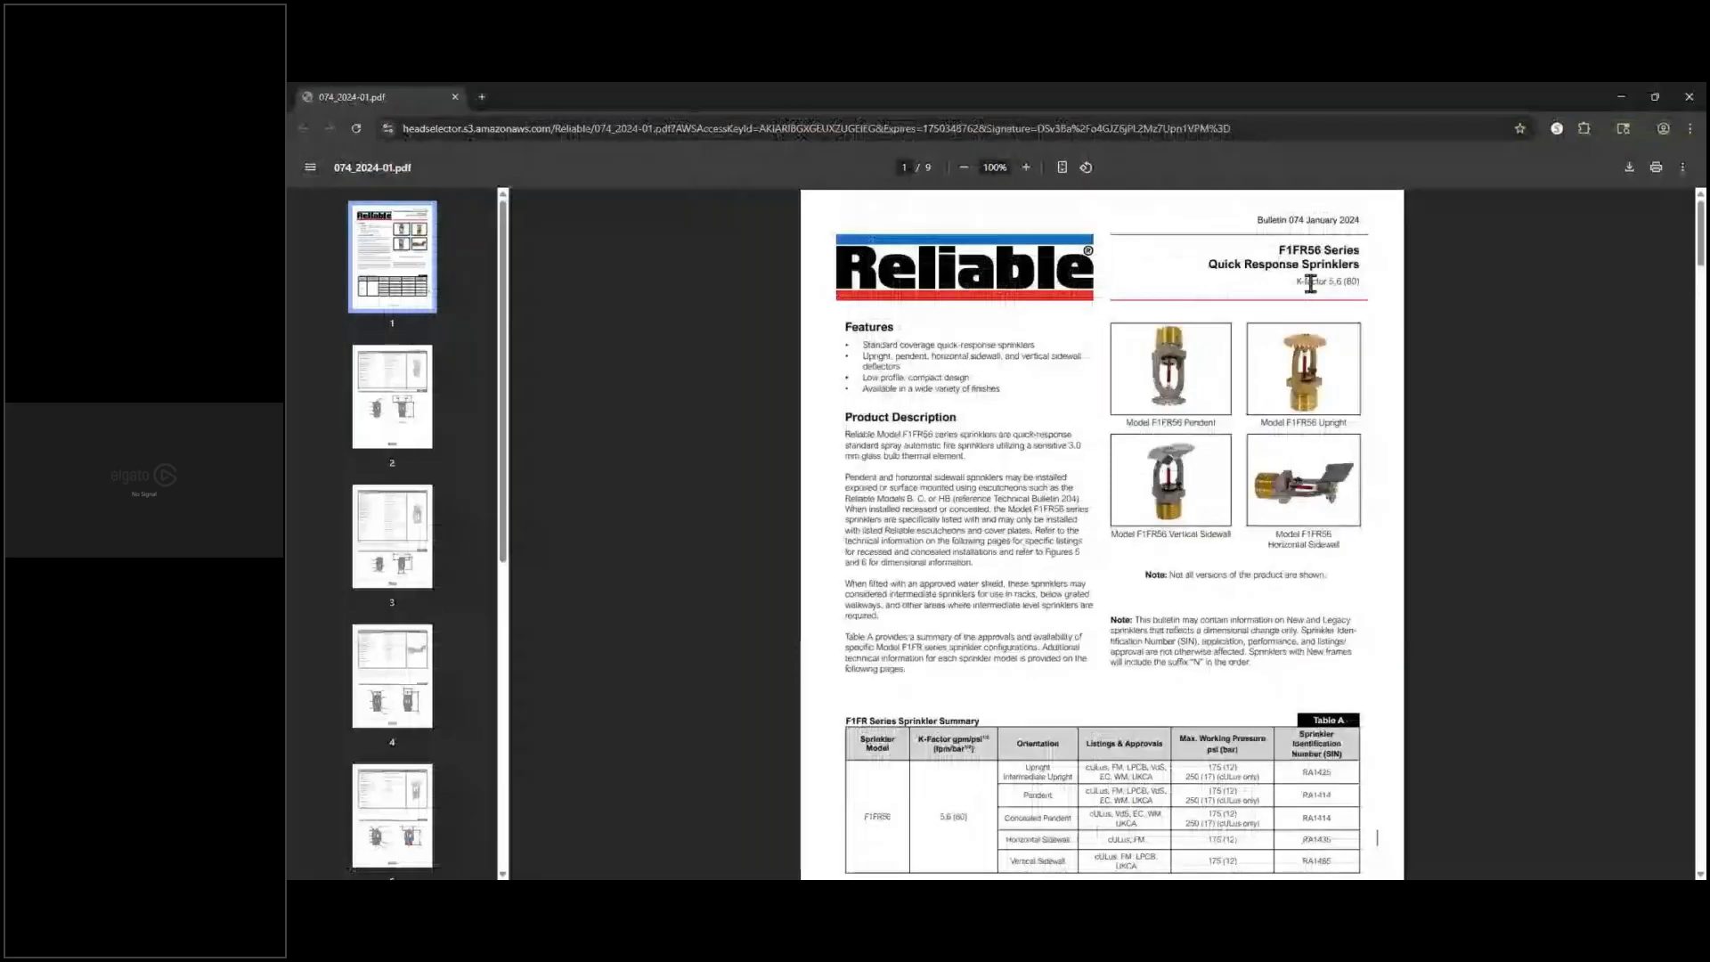
{"action": "scroll", "coordinate": [462, 651], "scroll_direction": "down", "scroll_amount": 3}
{"action": "scroll", "coordinate": [386, 592], "scroll_direction": "down", "scroll_amount": 1}
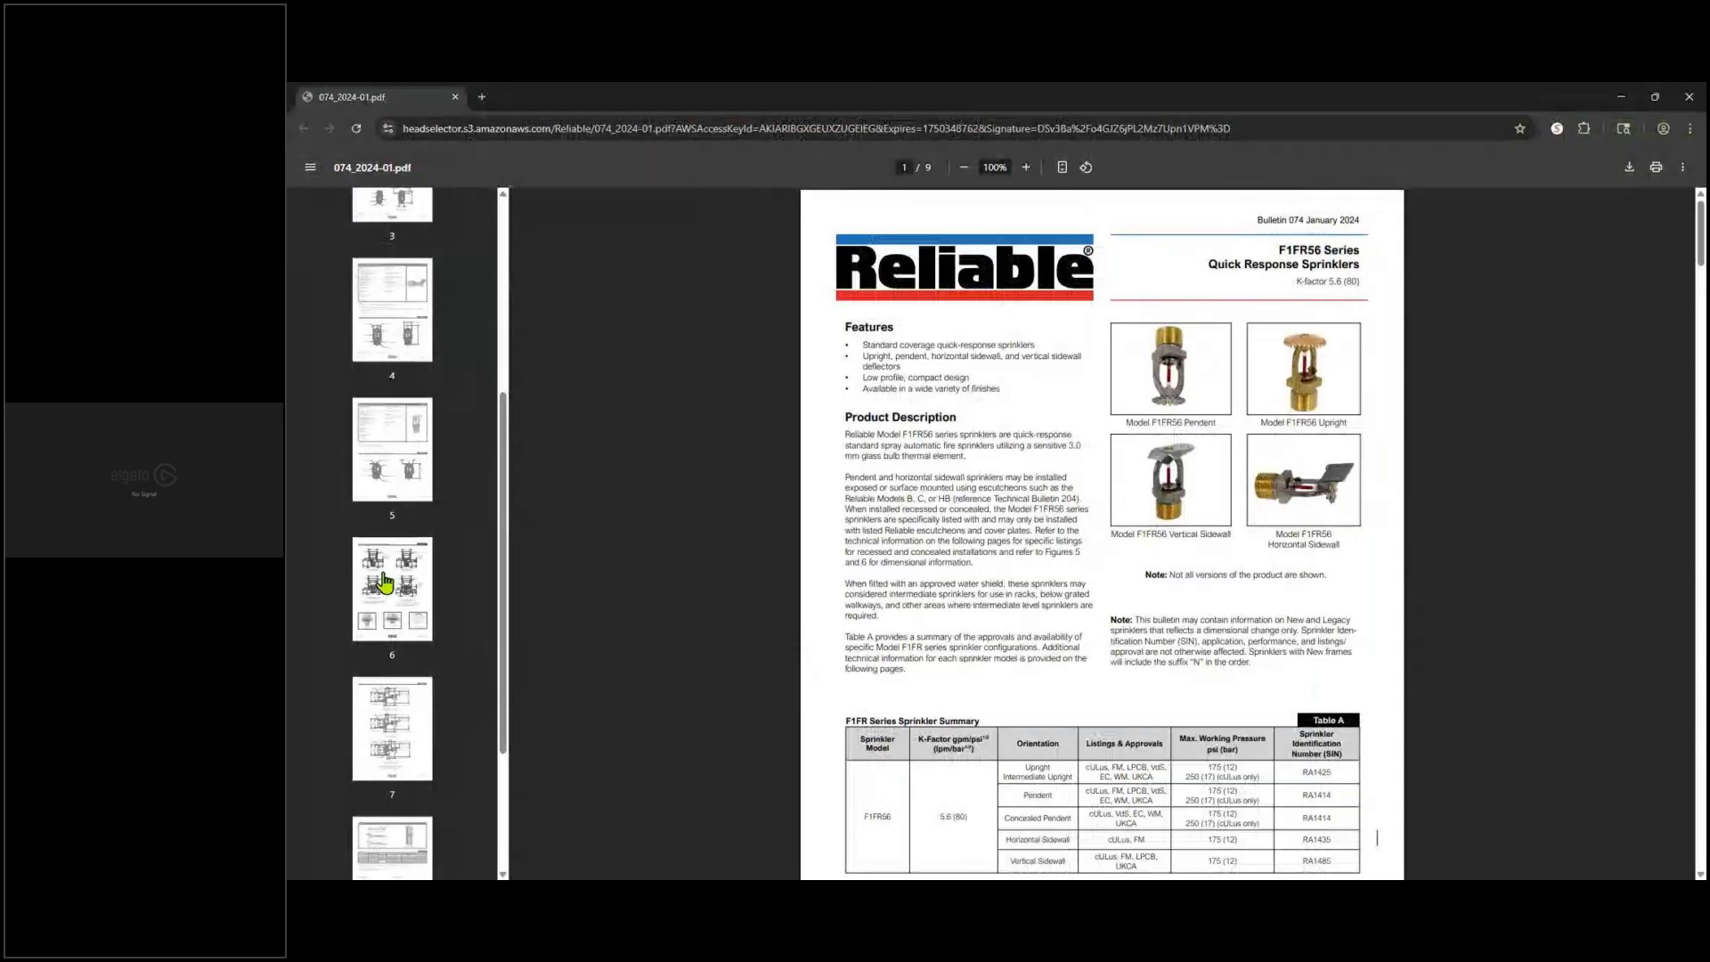
{"action": "scroll", "coordinate": [385, 579], "scroll_direction": "down", "scroll_amount": 1}
{"action": "left_click", "coordinate": [386, 557]}
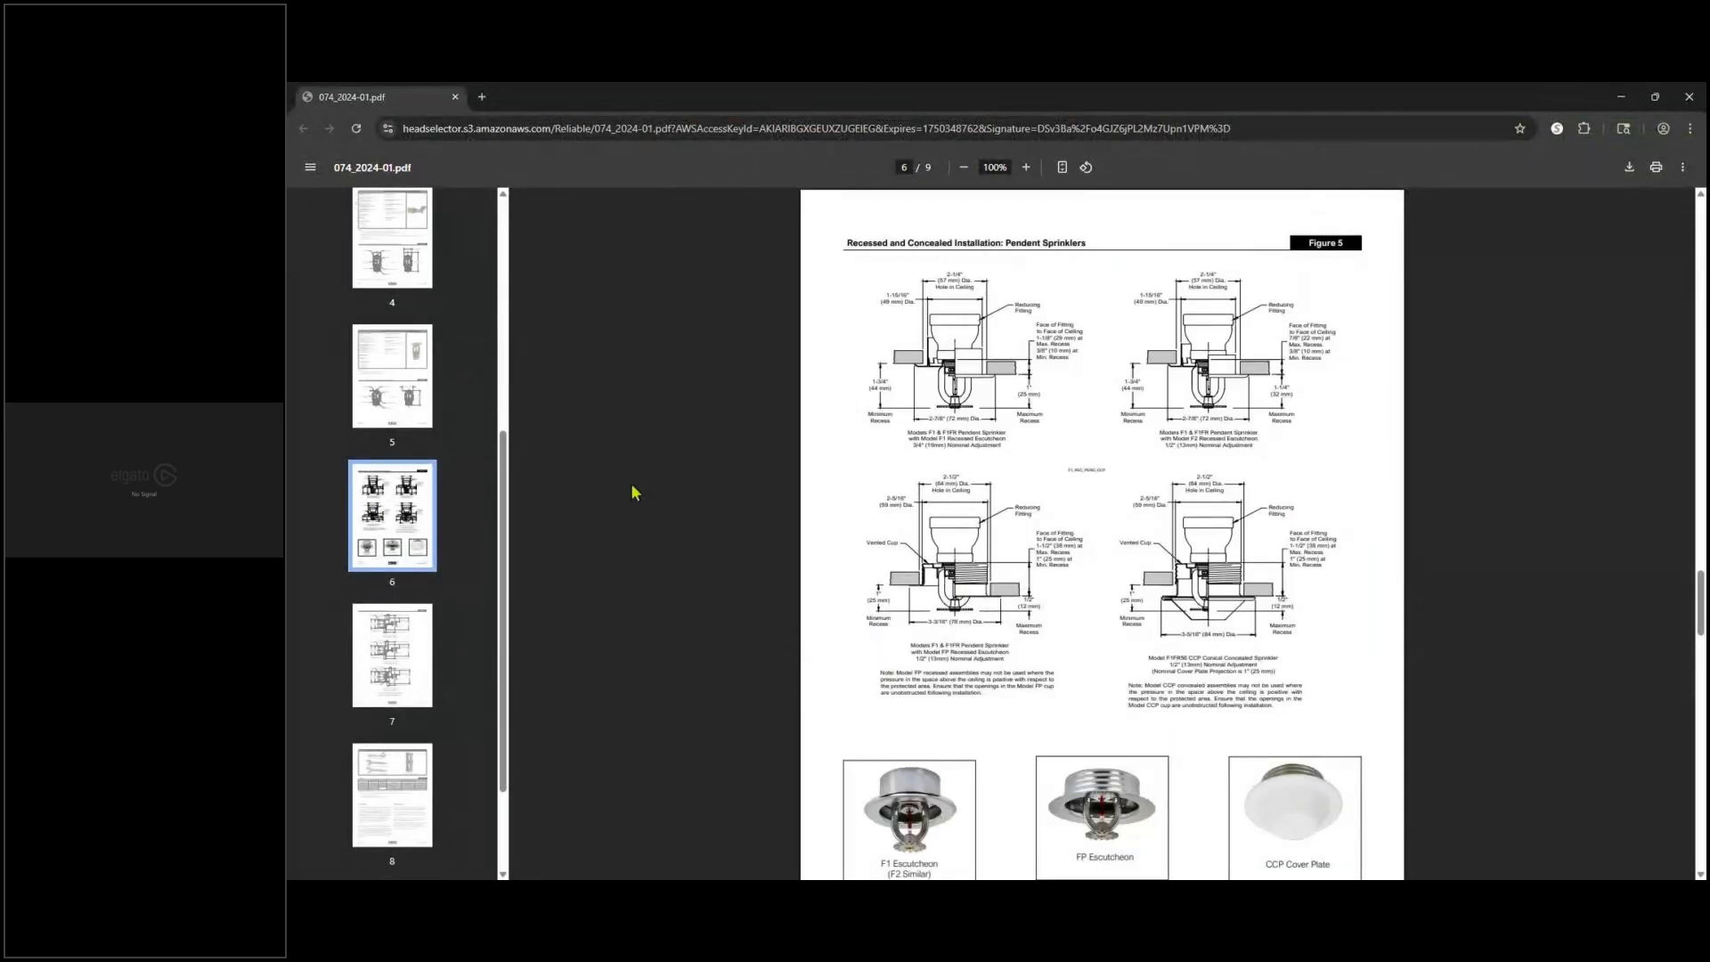
{"action": "left_click", "coordinate": [1689, 98]}
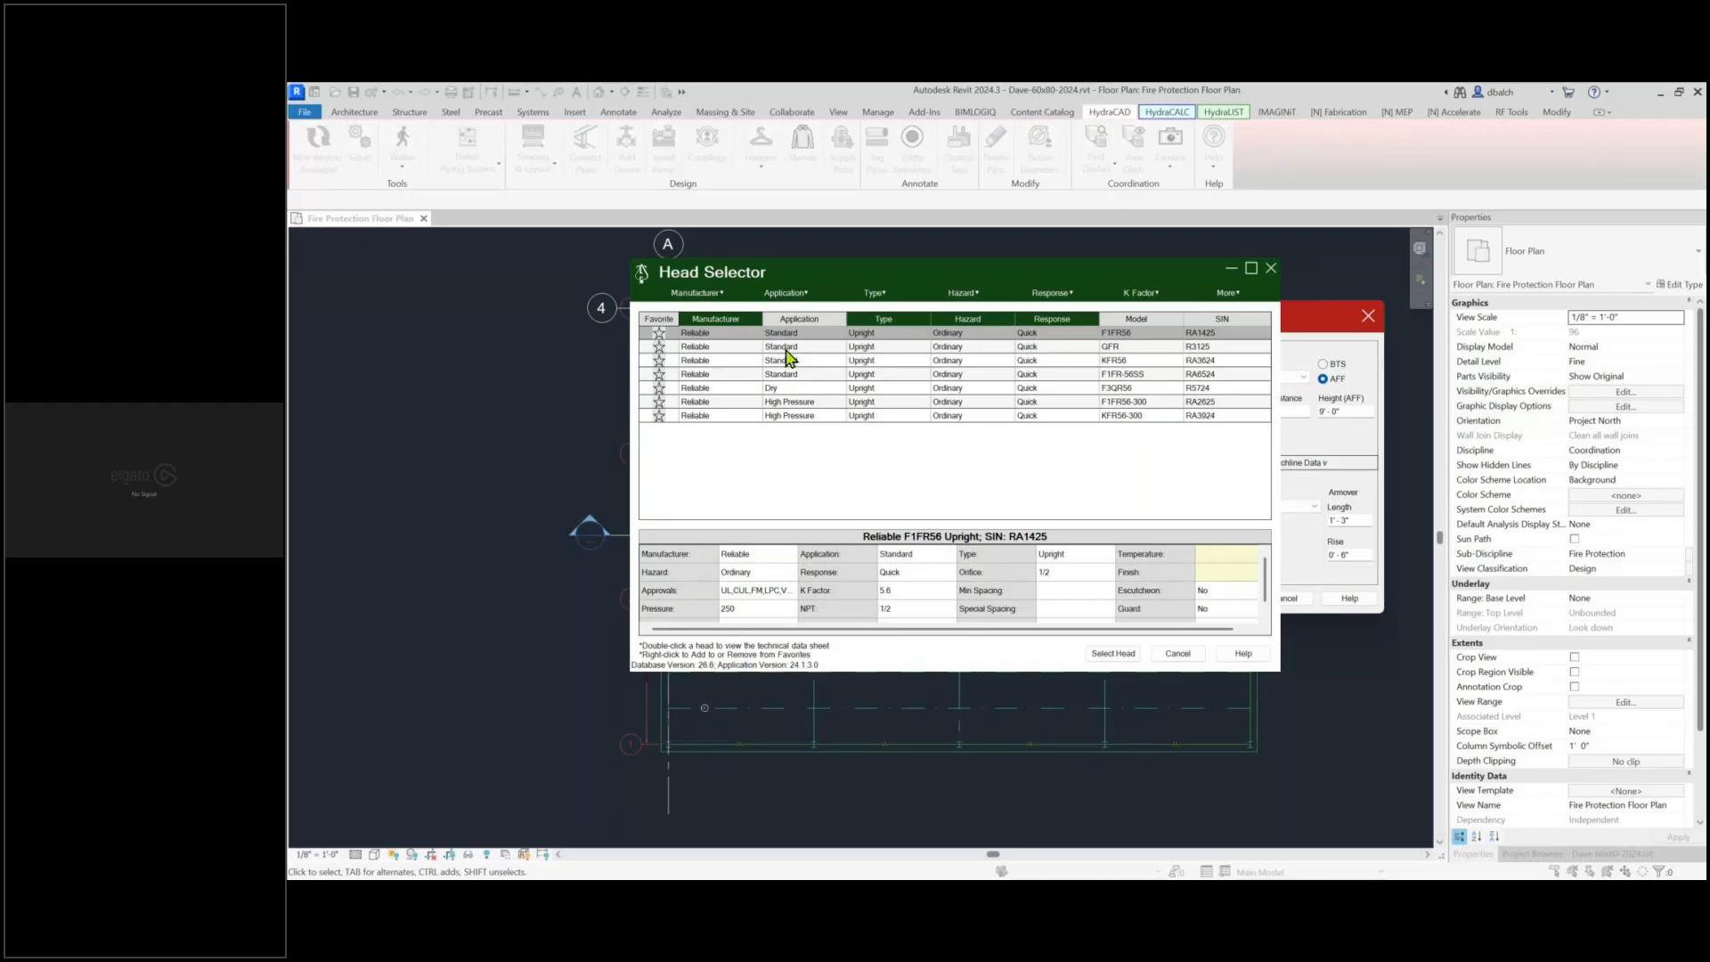
Add the Reliable F1FR56 upright head to the favorites and move the Head Selector clear of the Spacing and Layout head data
{"action": "right_click", "coordinate": [660, 337]}
{"action": "left_click_drag", "start_coordinate": [1142, 301], "coordinate": [1105, 271]}
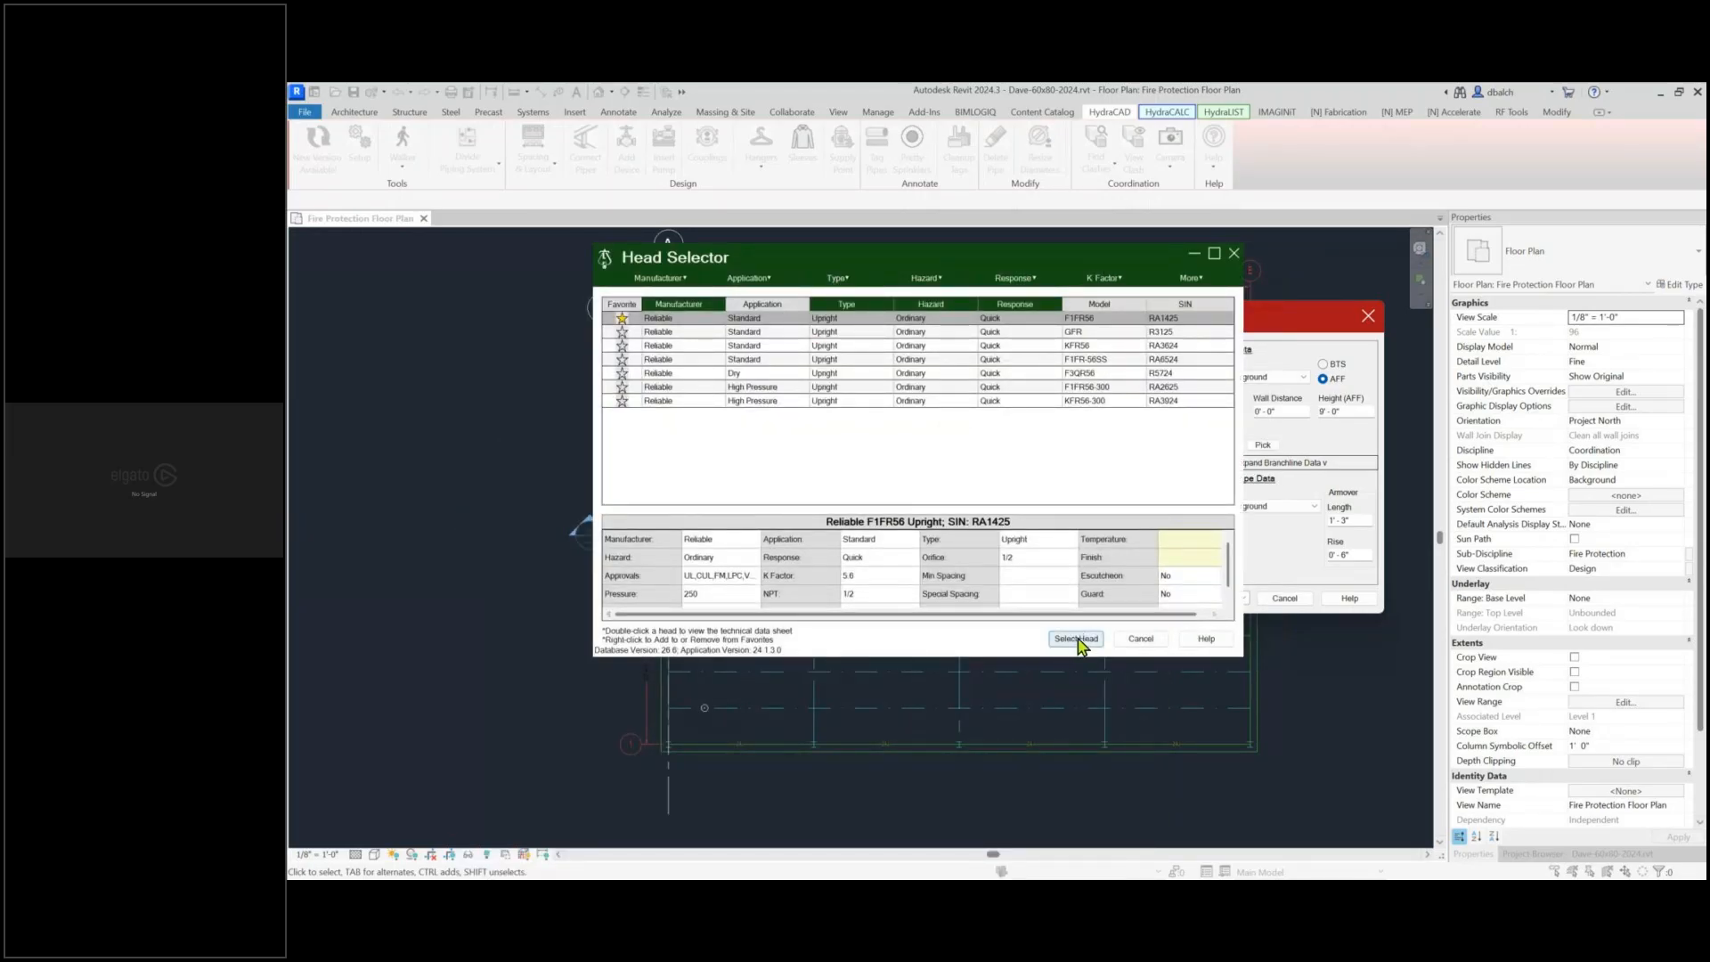
{"action": "left_click_drag", "start_coordinate": [992, 259], "coordinate": [856, 527]}
{"action": "left_click_drag", "start_coordinate": [1019, 495], "coordinate": [1046, 297]}
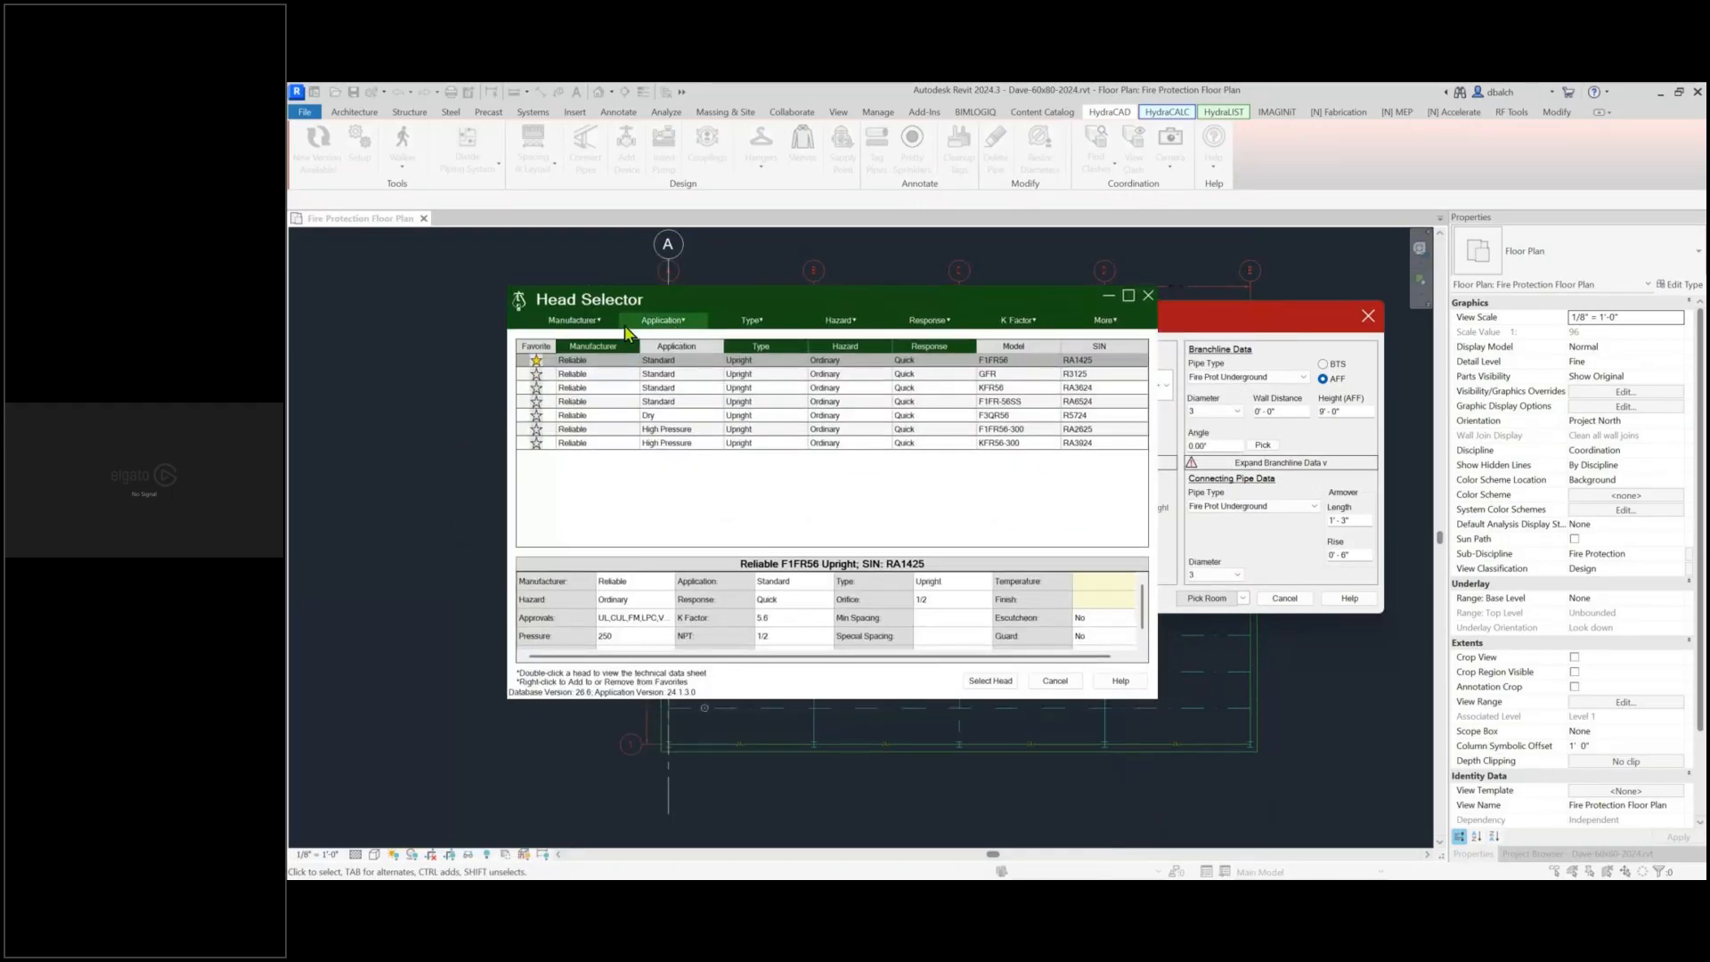
{"action": "left_click_drag", "start_coordinate": [1058, 304], "coordinate": [1046, 443]}
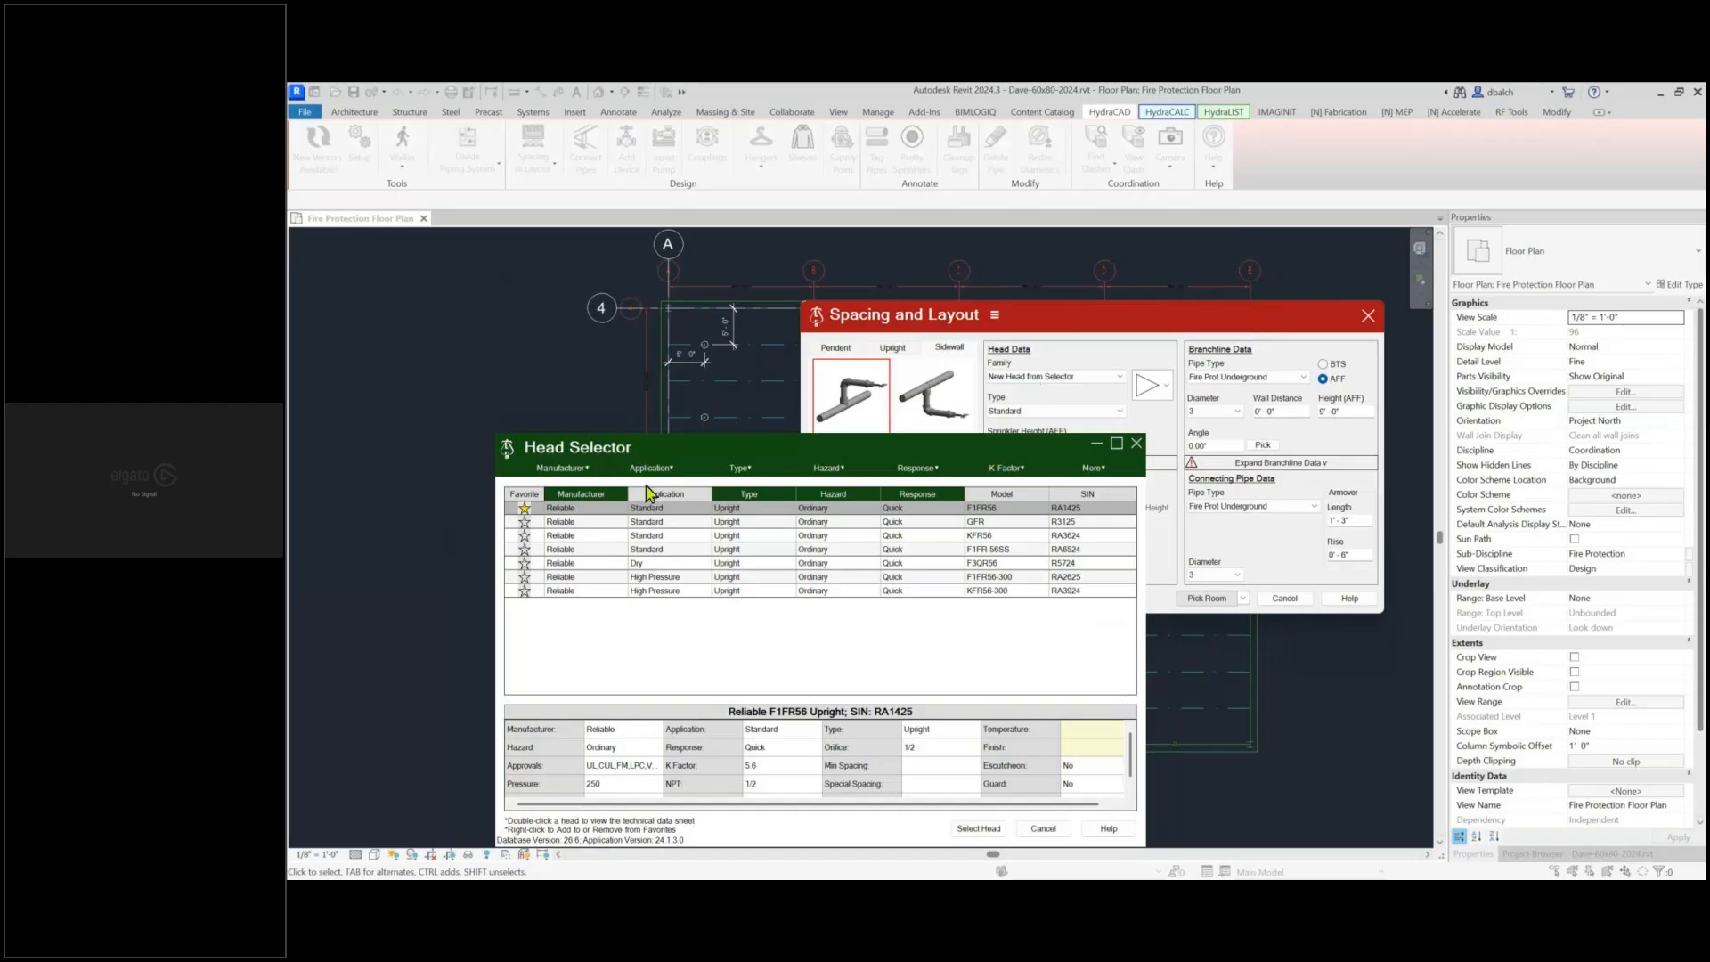
Open the Head Selector's additional filter options, covering approvals, category search, thread type and favorites
{"action": "left_click", "coordinate": [567, 470]}
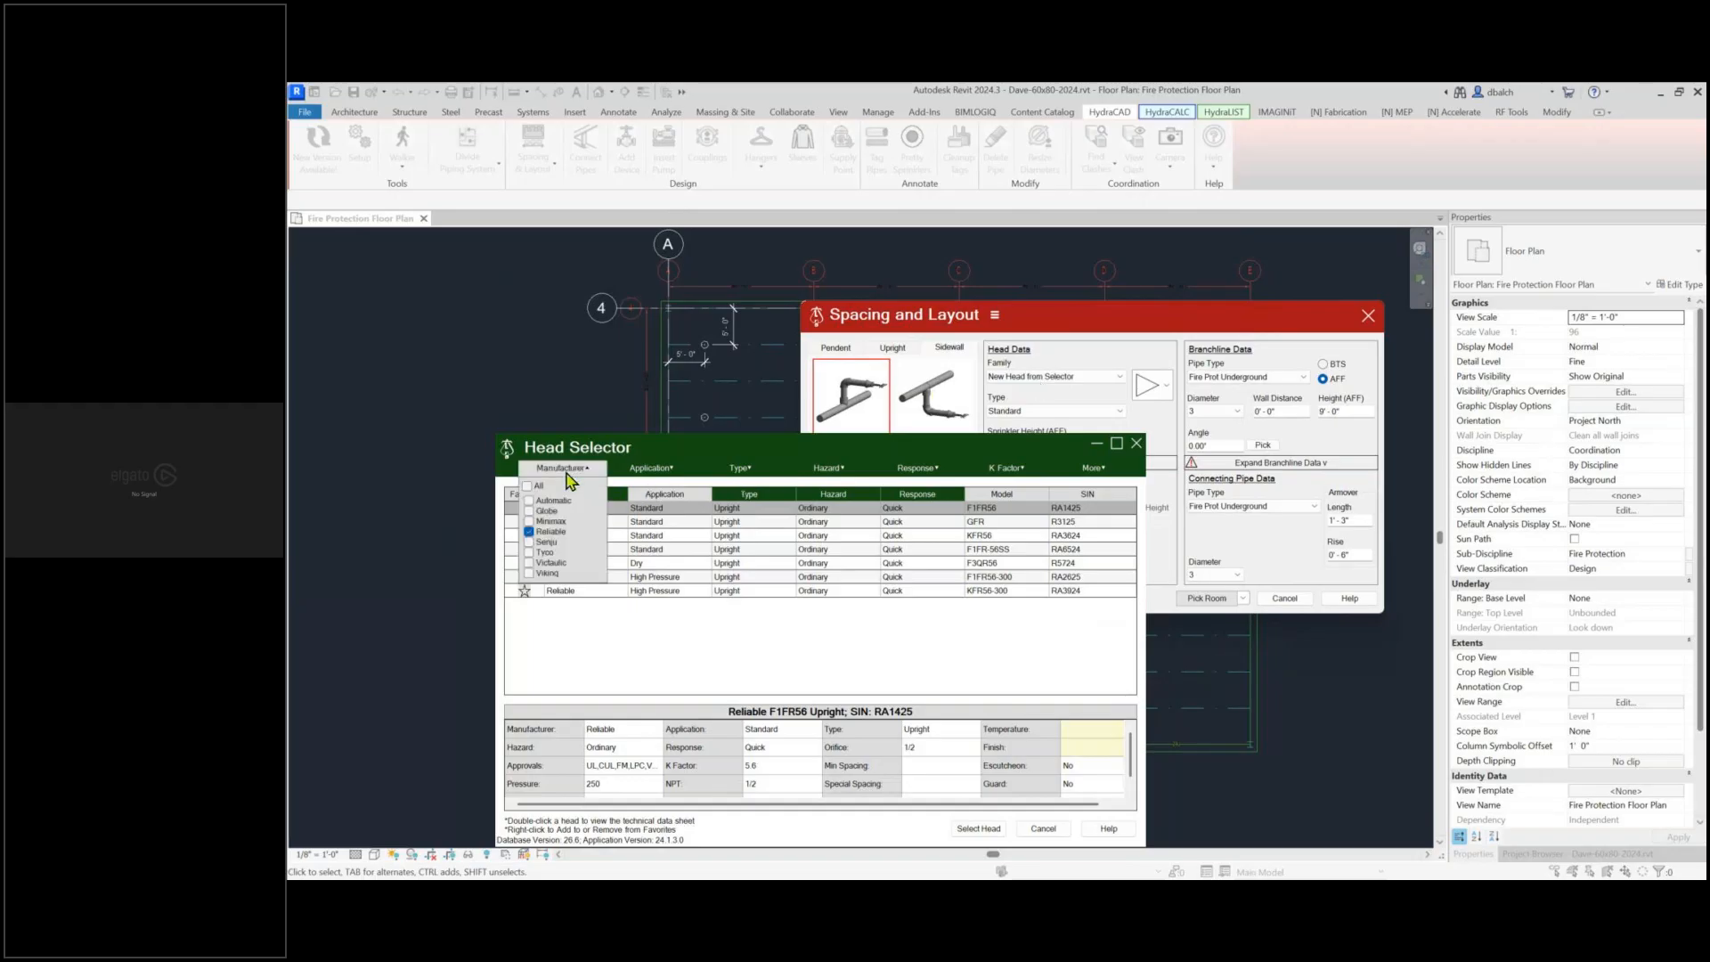
{"action": "left_click", "coordinate": [1094, 476]}
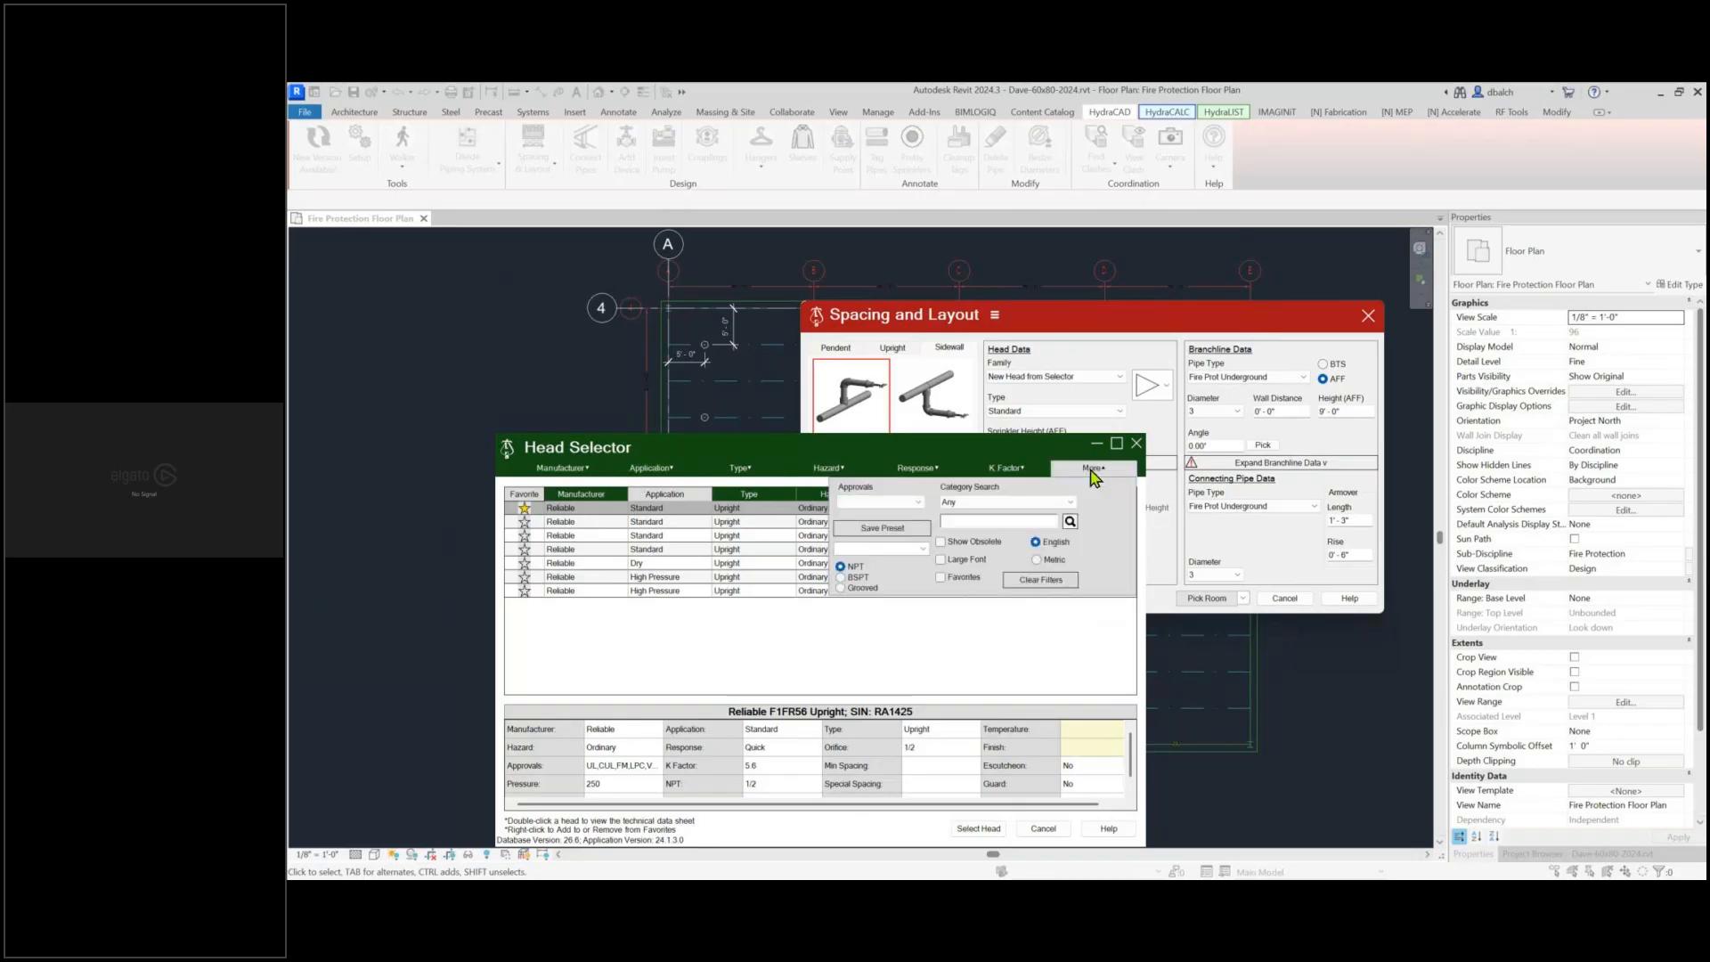
Enlarge the Head Selector to full screen and review the available manufacturer filter options
{"action": "left_click", "coordinate": [1094, 472]}
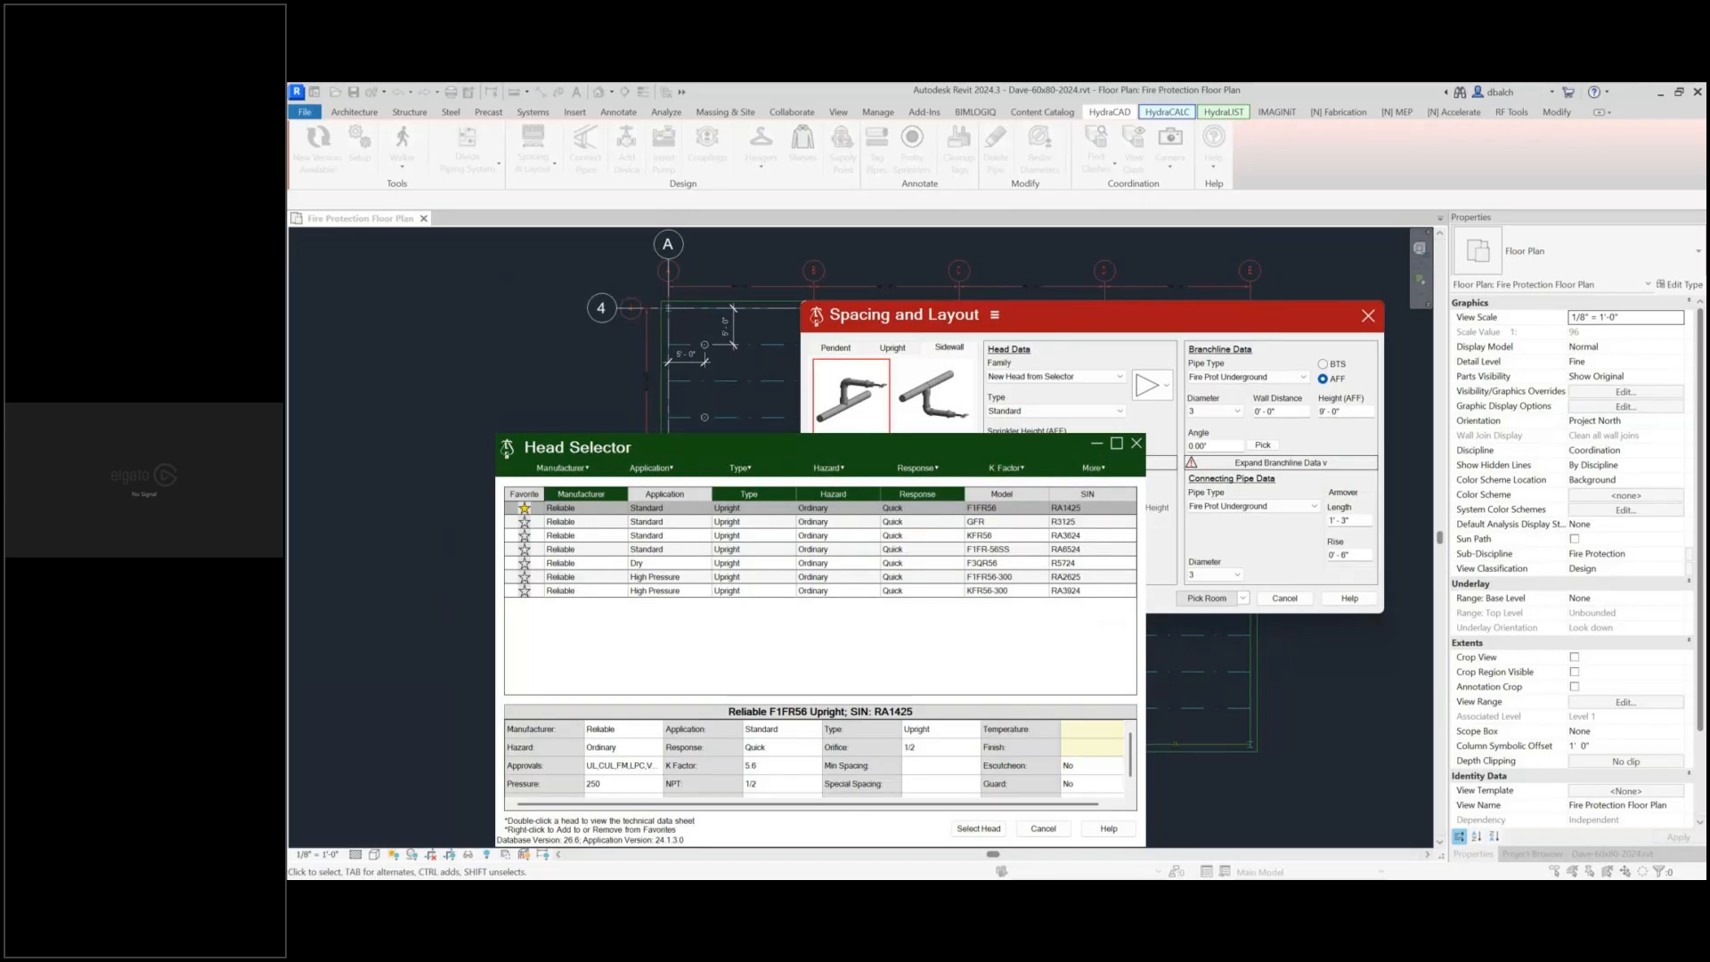
{"action": "left_click_drag", "start_coordinate": [995, 446], "coordinate": [893, 457]}
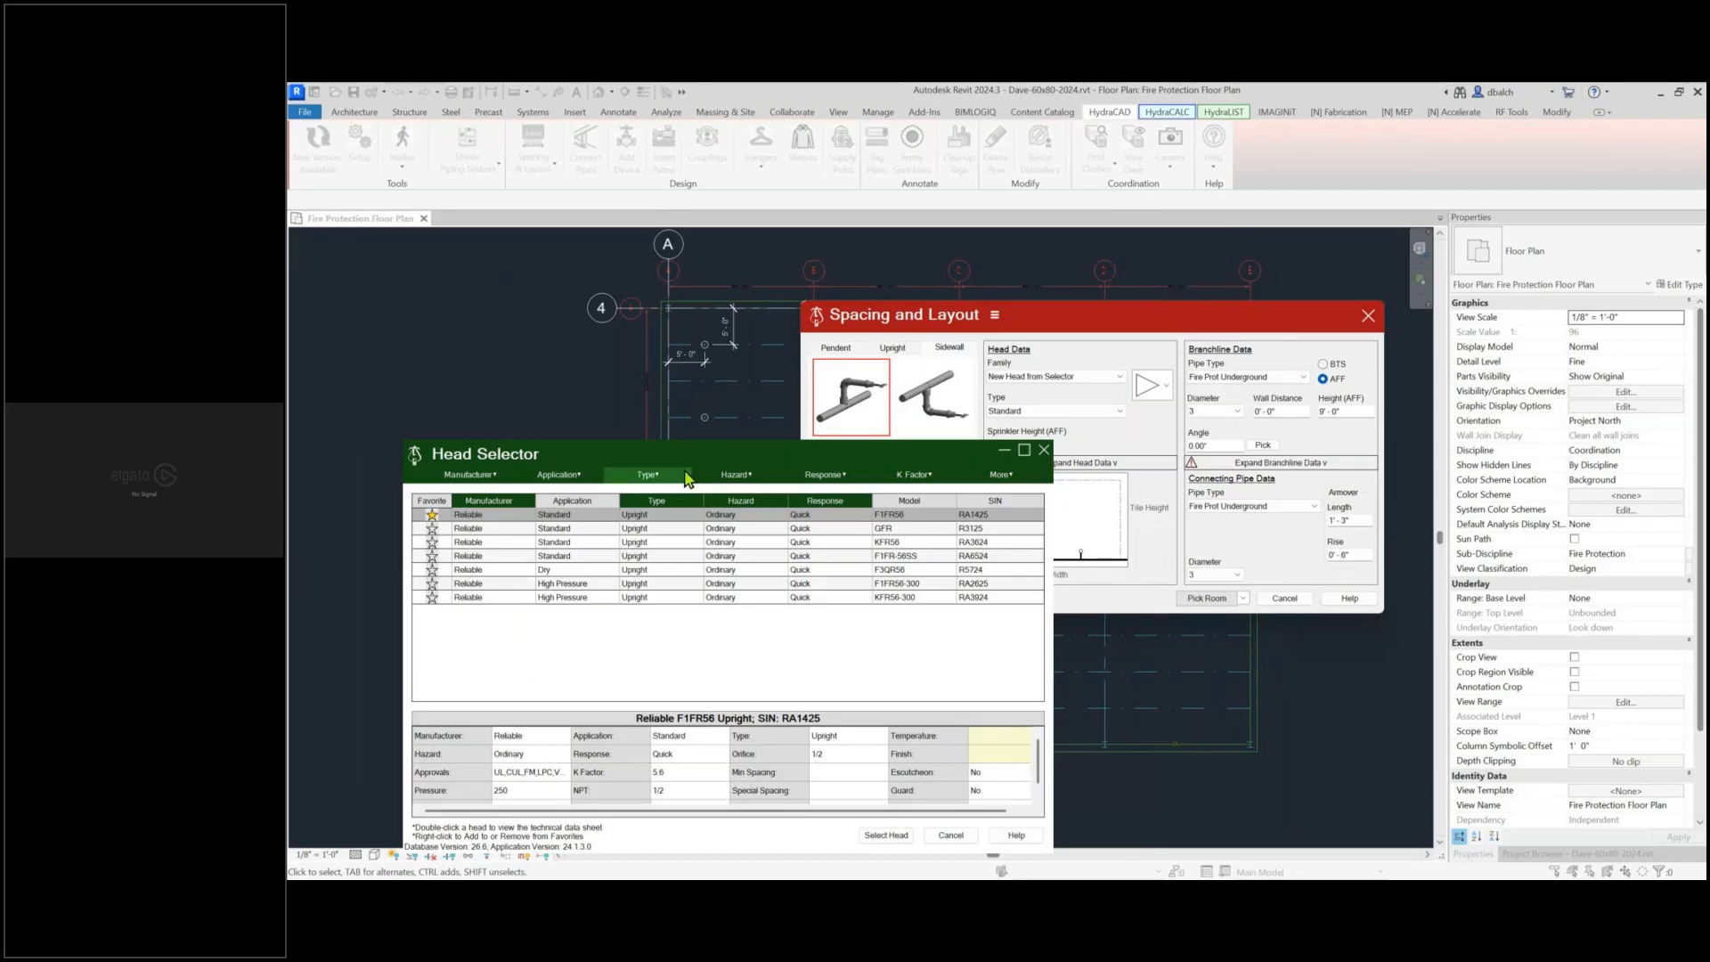
{"action": "left_click_drag", "start_coordinate": [706, 452], "coordinate": [734, 365]}
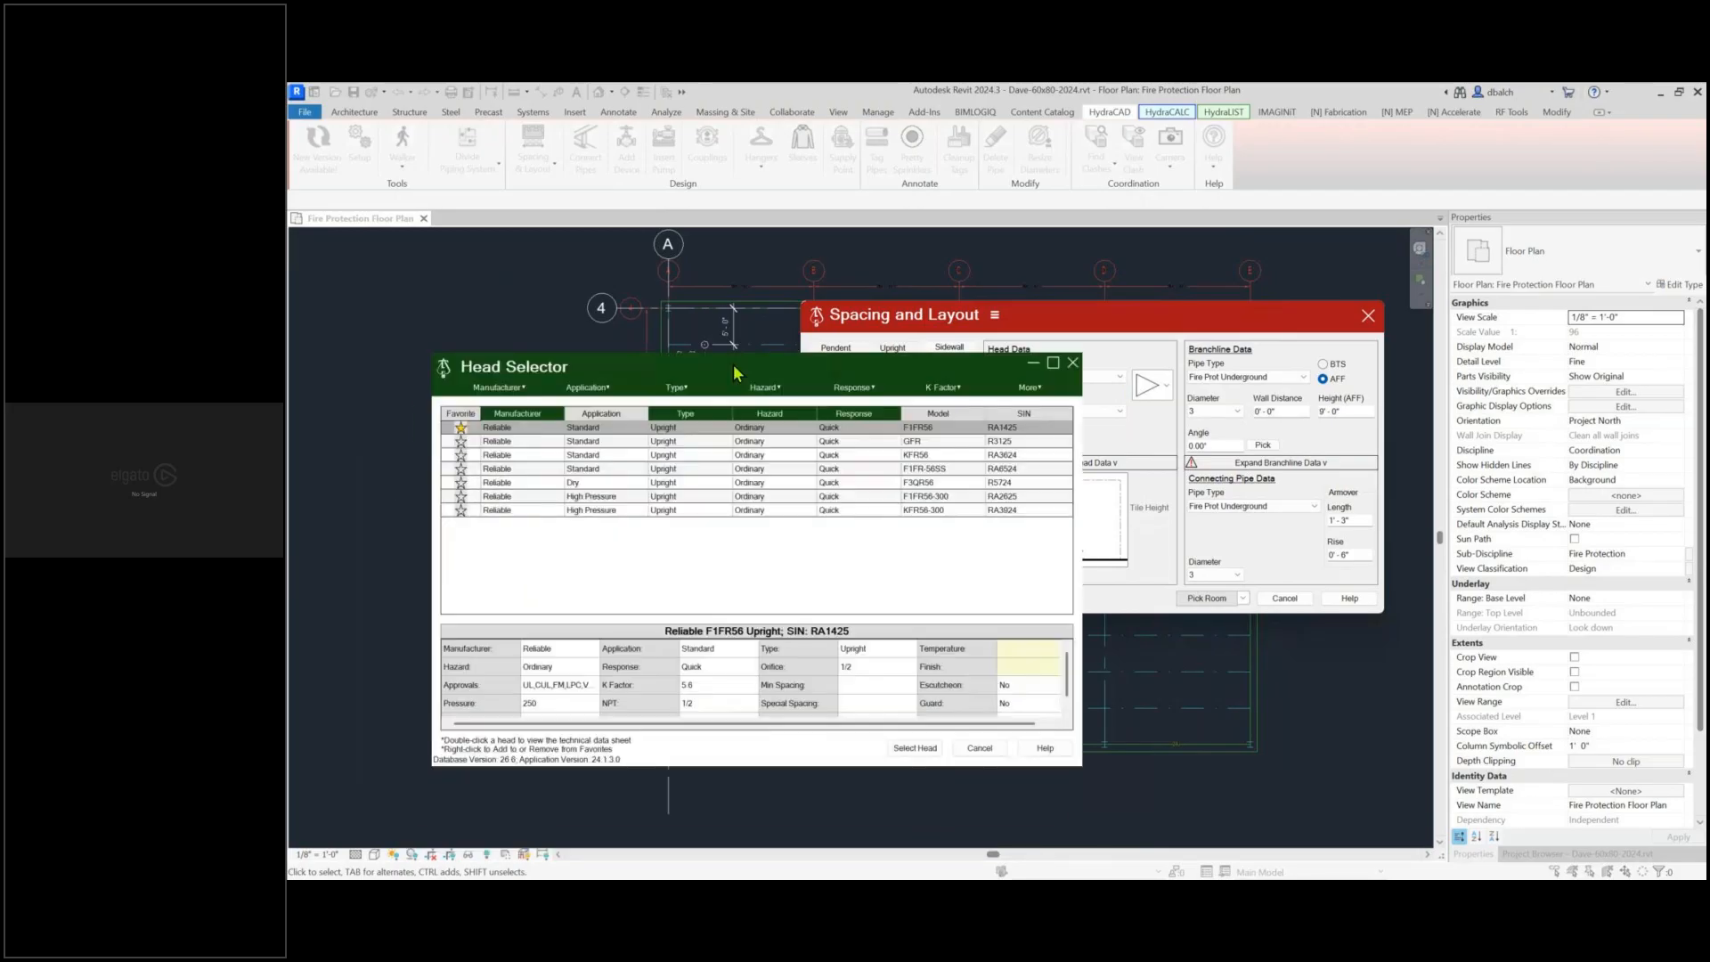
{"action": "left_click", "coordinate": [1052, 363]}
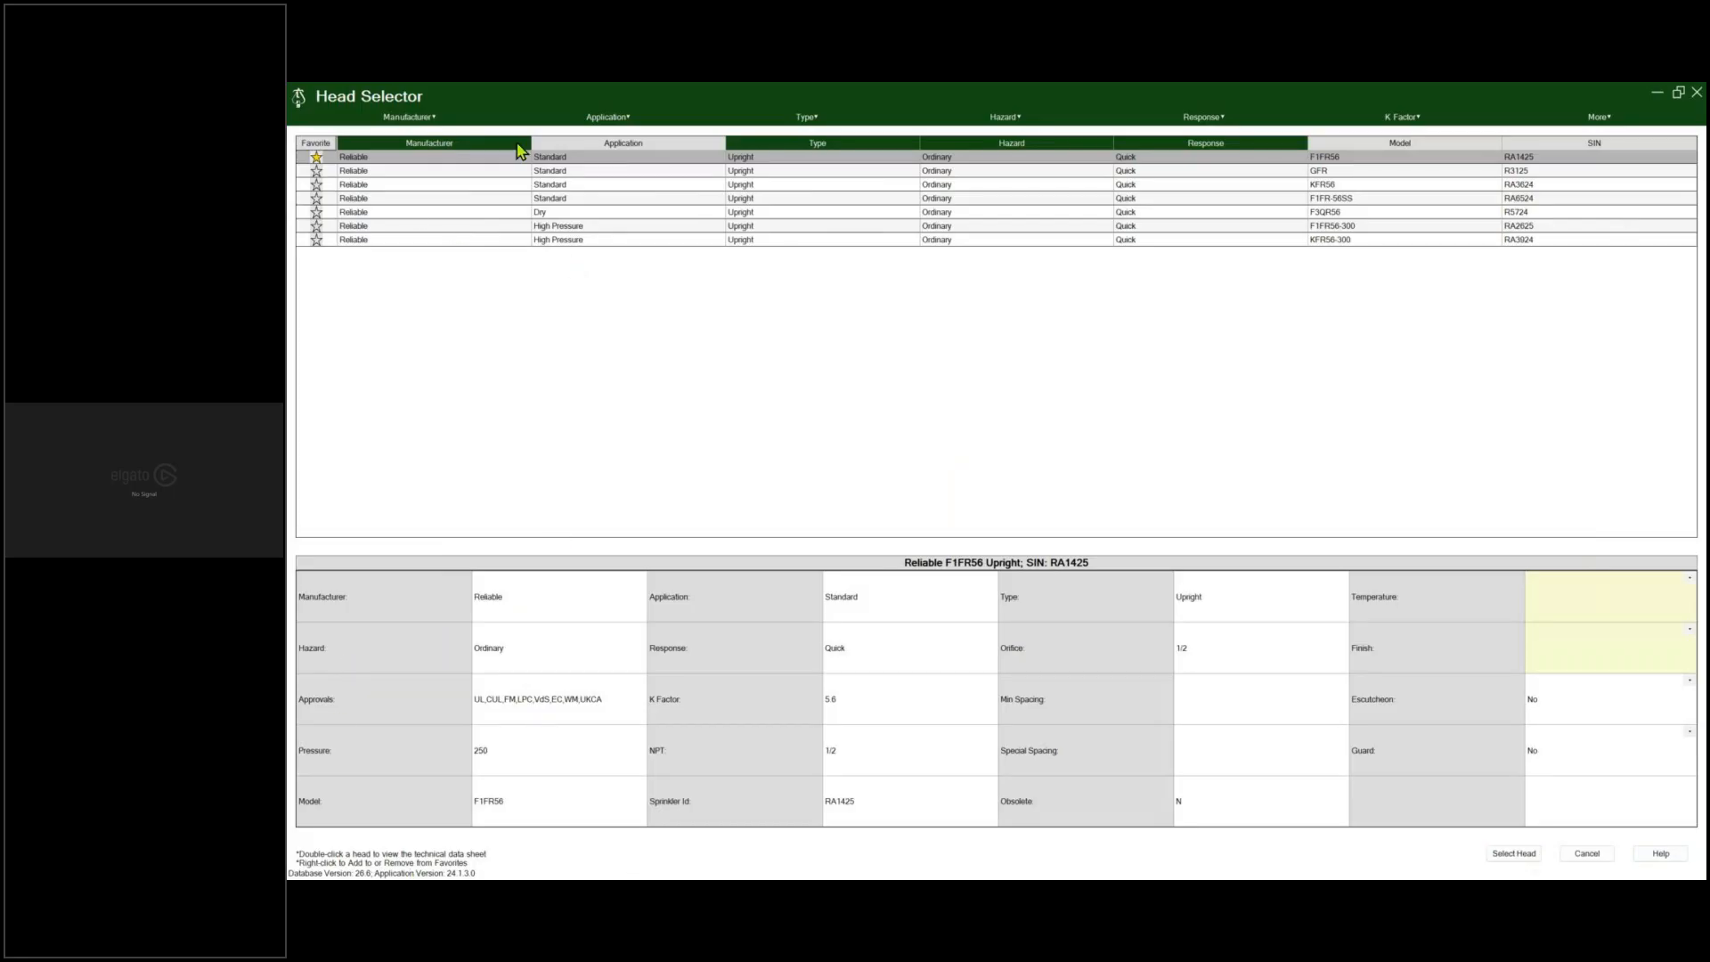
{"action": "left_click", "coordinate": [426, 119]}
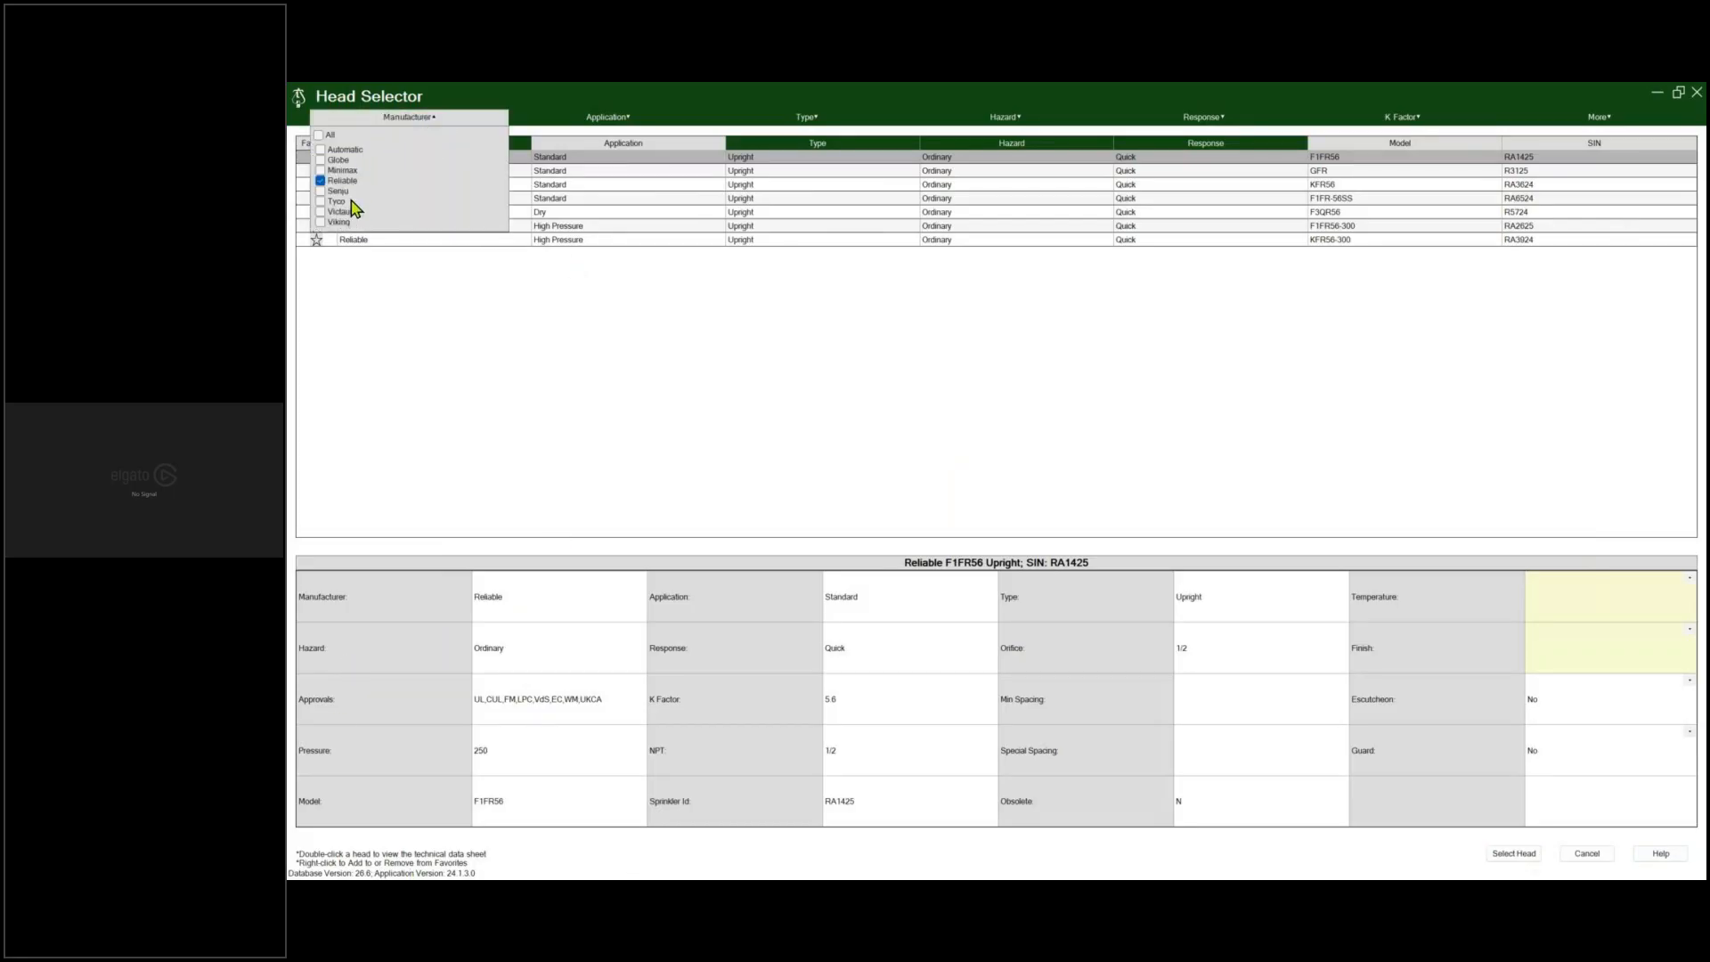
{"action": "left_click", "coordinate": [450, 124]}
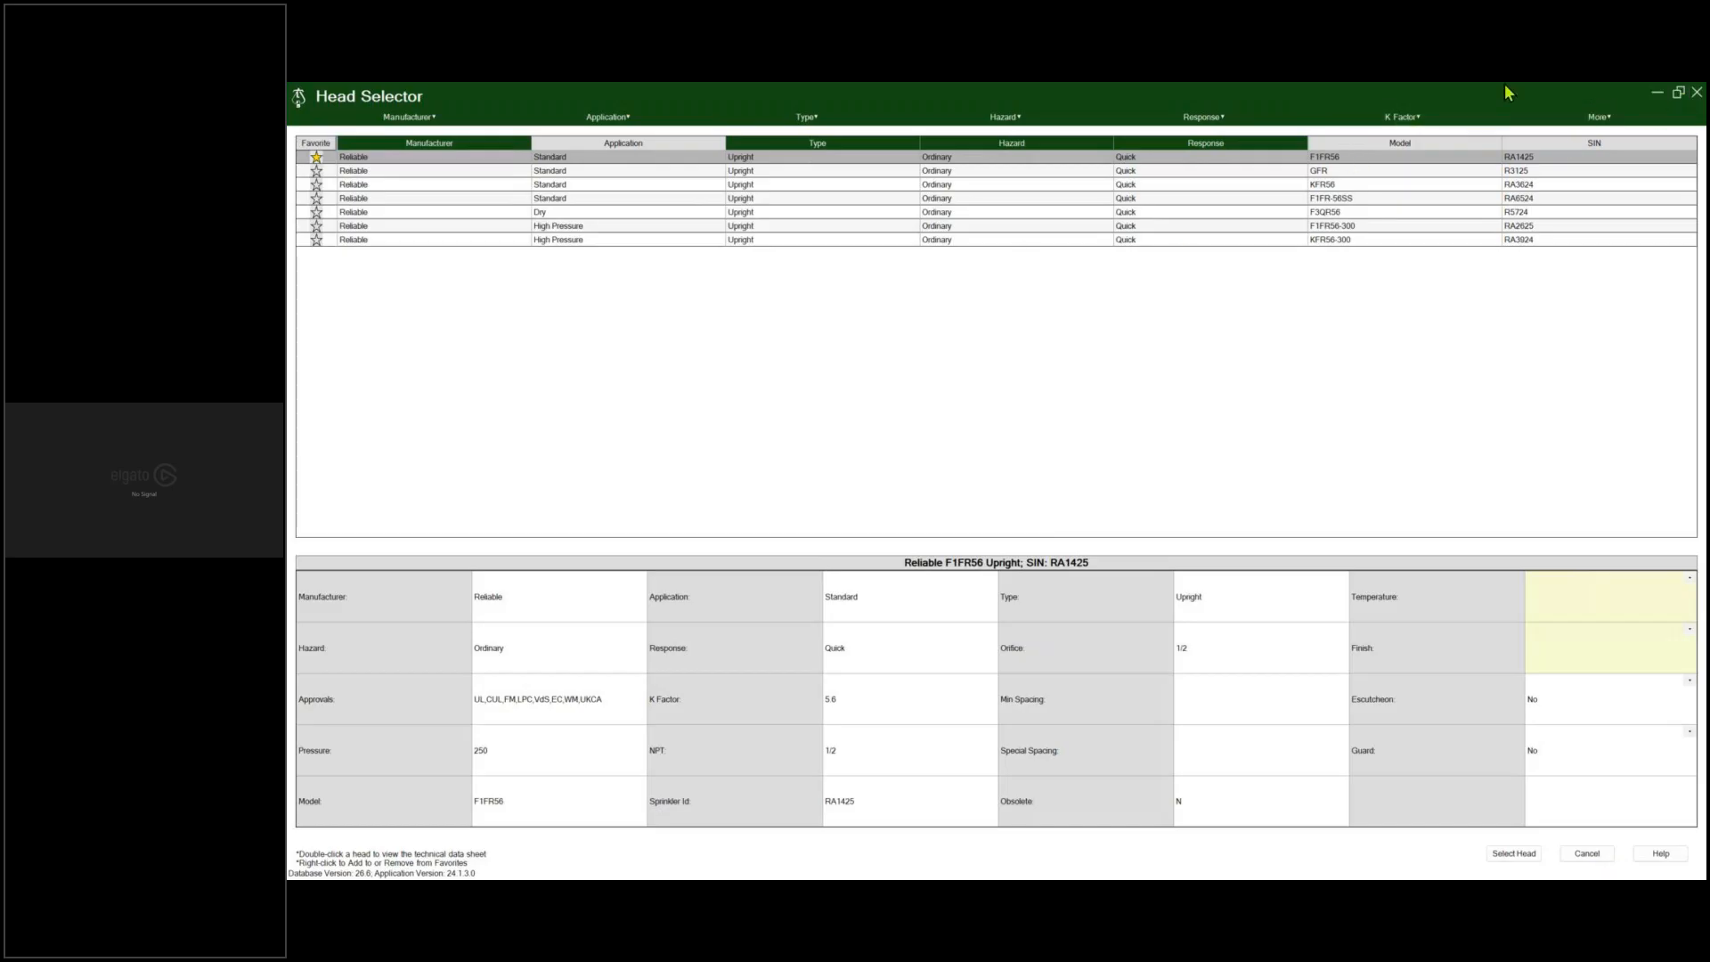
Set the Reliable F1FR56 upright head to temperature 135 and finish BZ, and select it for the layout
{"action": "left_click", "coordinate": [1657, 93]}
{"action": "left_click", "coordinate": [1508, 857]}
{"action": "left_click", "coordinate": [1585, 607]}
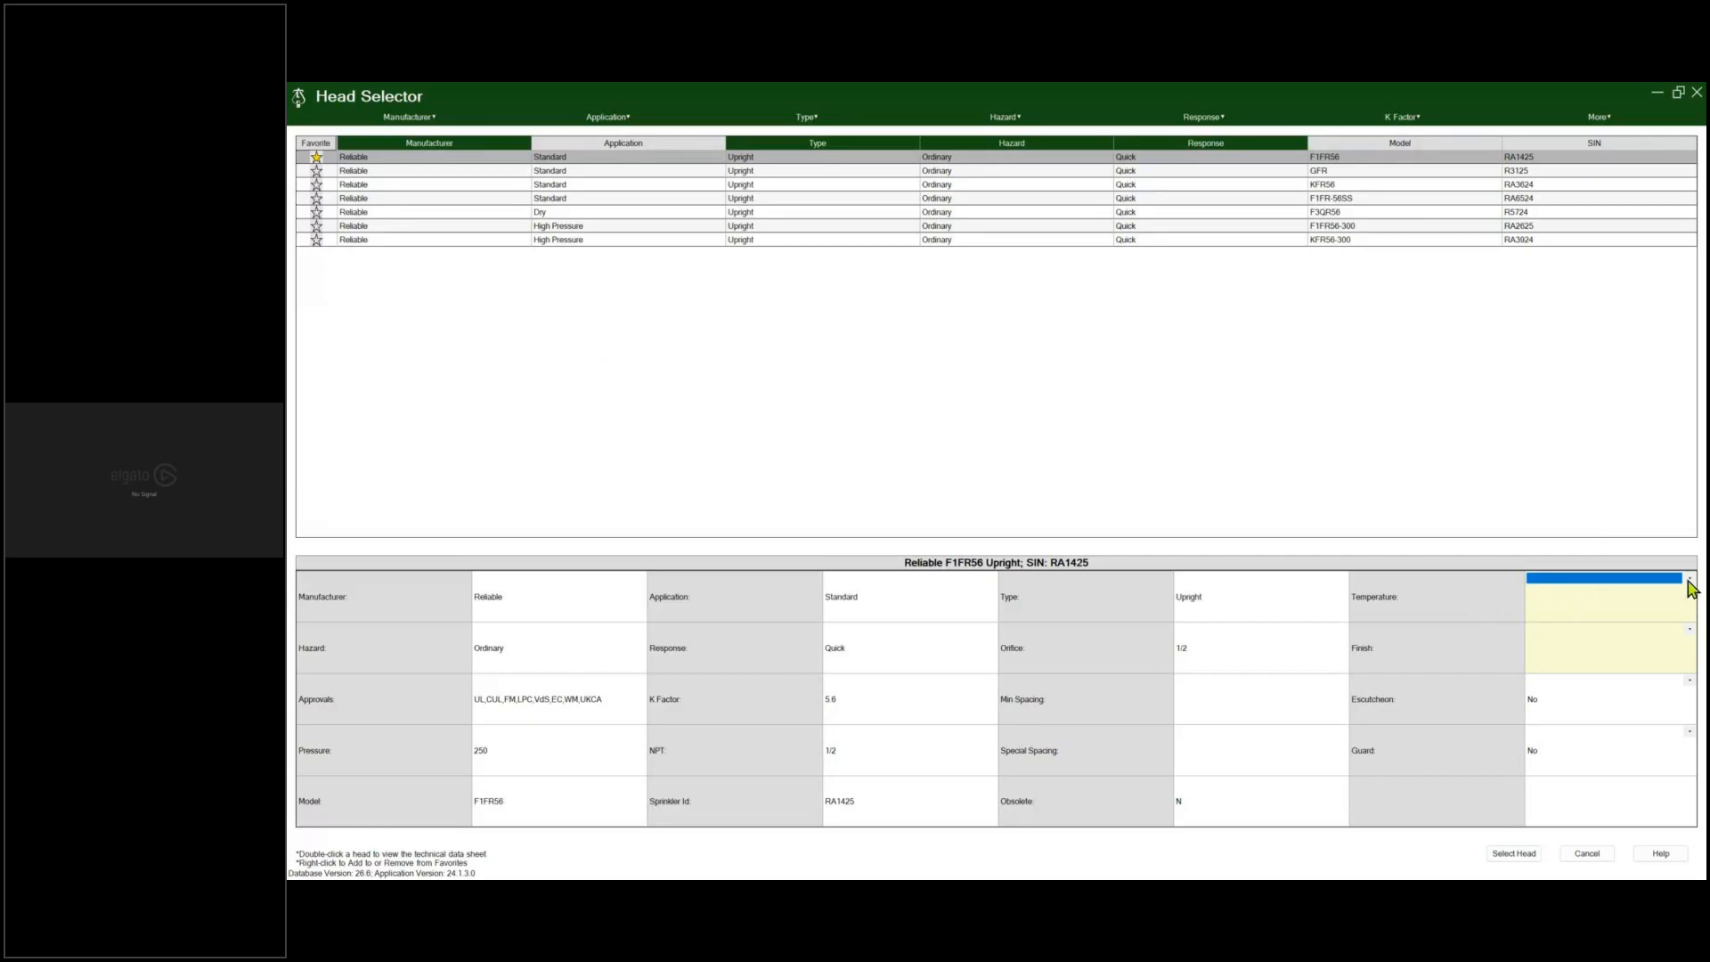
{"action": "left_click", "coordinate": [1690, 578]}
{"action": "left_click", "coordinate": [1580, 591]}
{"action": "left_click", "coordinate": [1689, 630]}
{"action": "left_click", "coordinate": [1689, 630]}
{"action": "left_click", "coordinate": [1565, 644]}
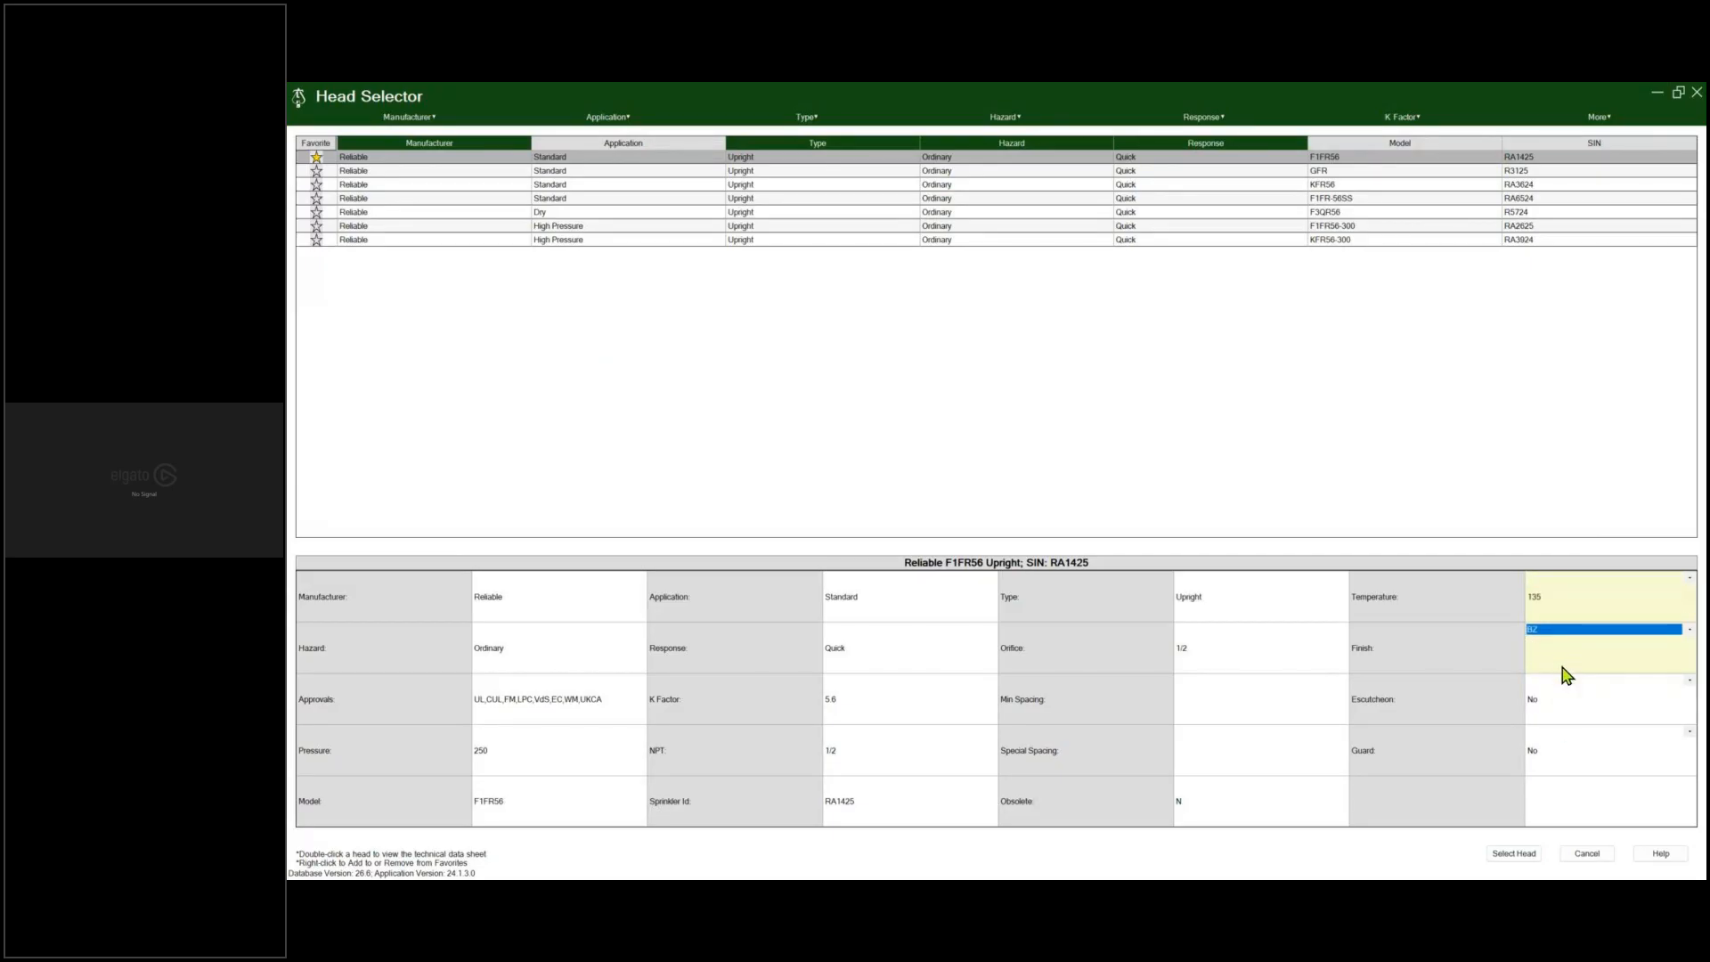
{"action": "left_click", "coordinate": [1508, 861]}
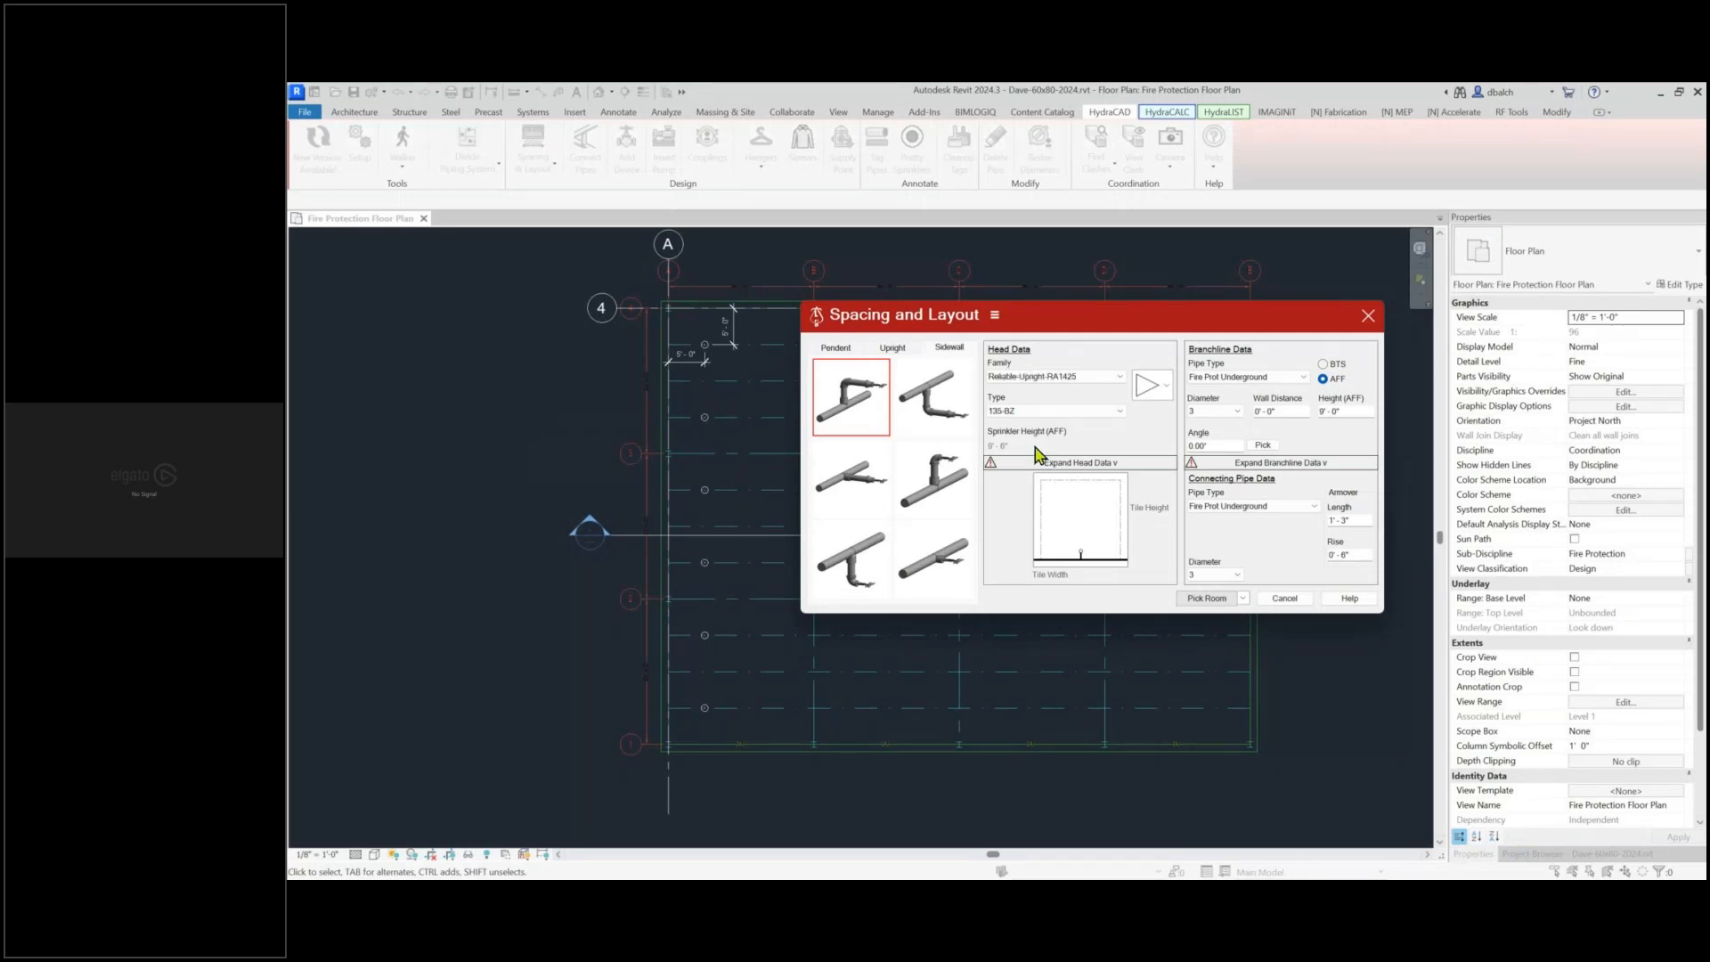
Reopen the Head Selector from the family choices, sort the heads by favorites to review them, and cancel the selector
{"action": "left_click", "coordinate": [1034, 377]}
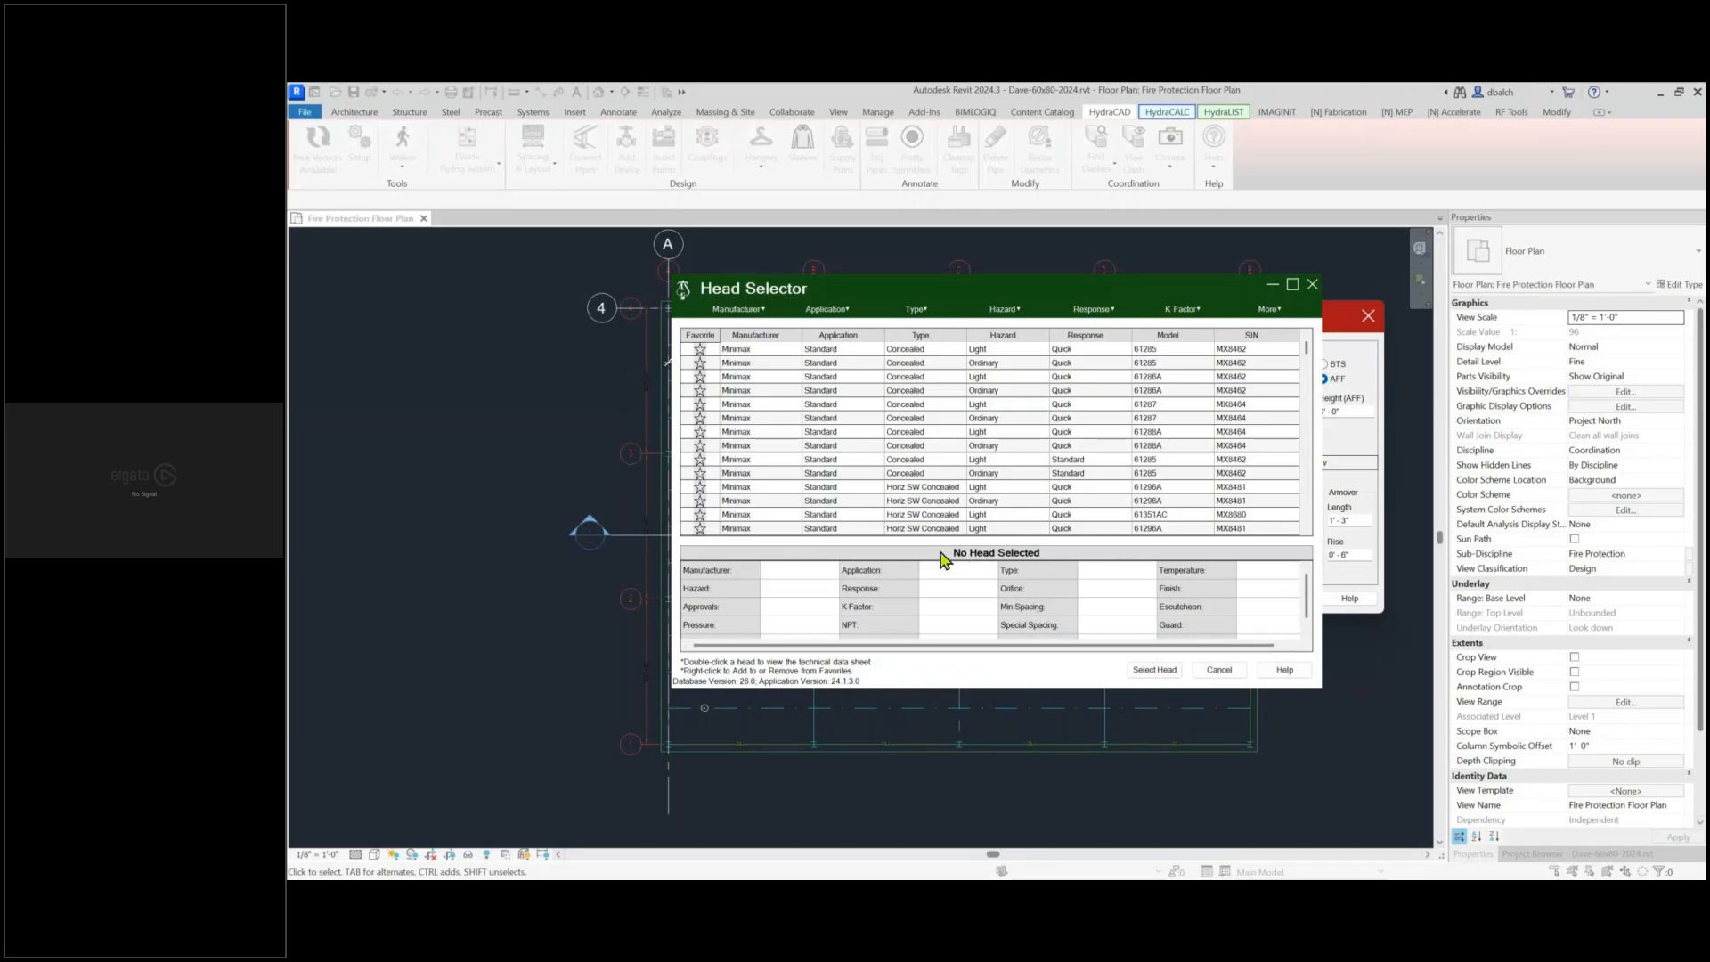
{"action": "left_click", "coordinate": [700, 335]}
{"action": "left_click", "coordinate": [715, 350]}
{"action": "left_click", "coordinate": [711, 341]}
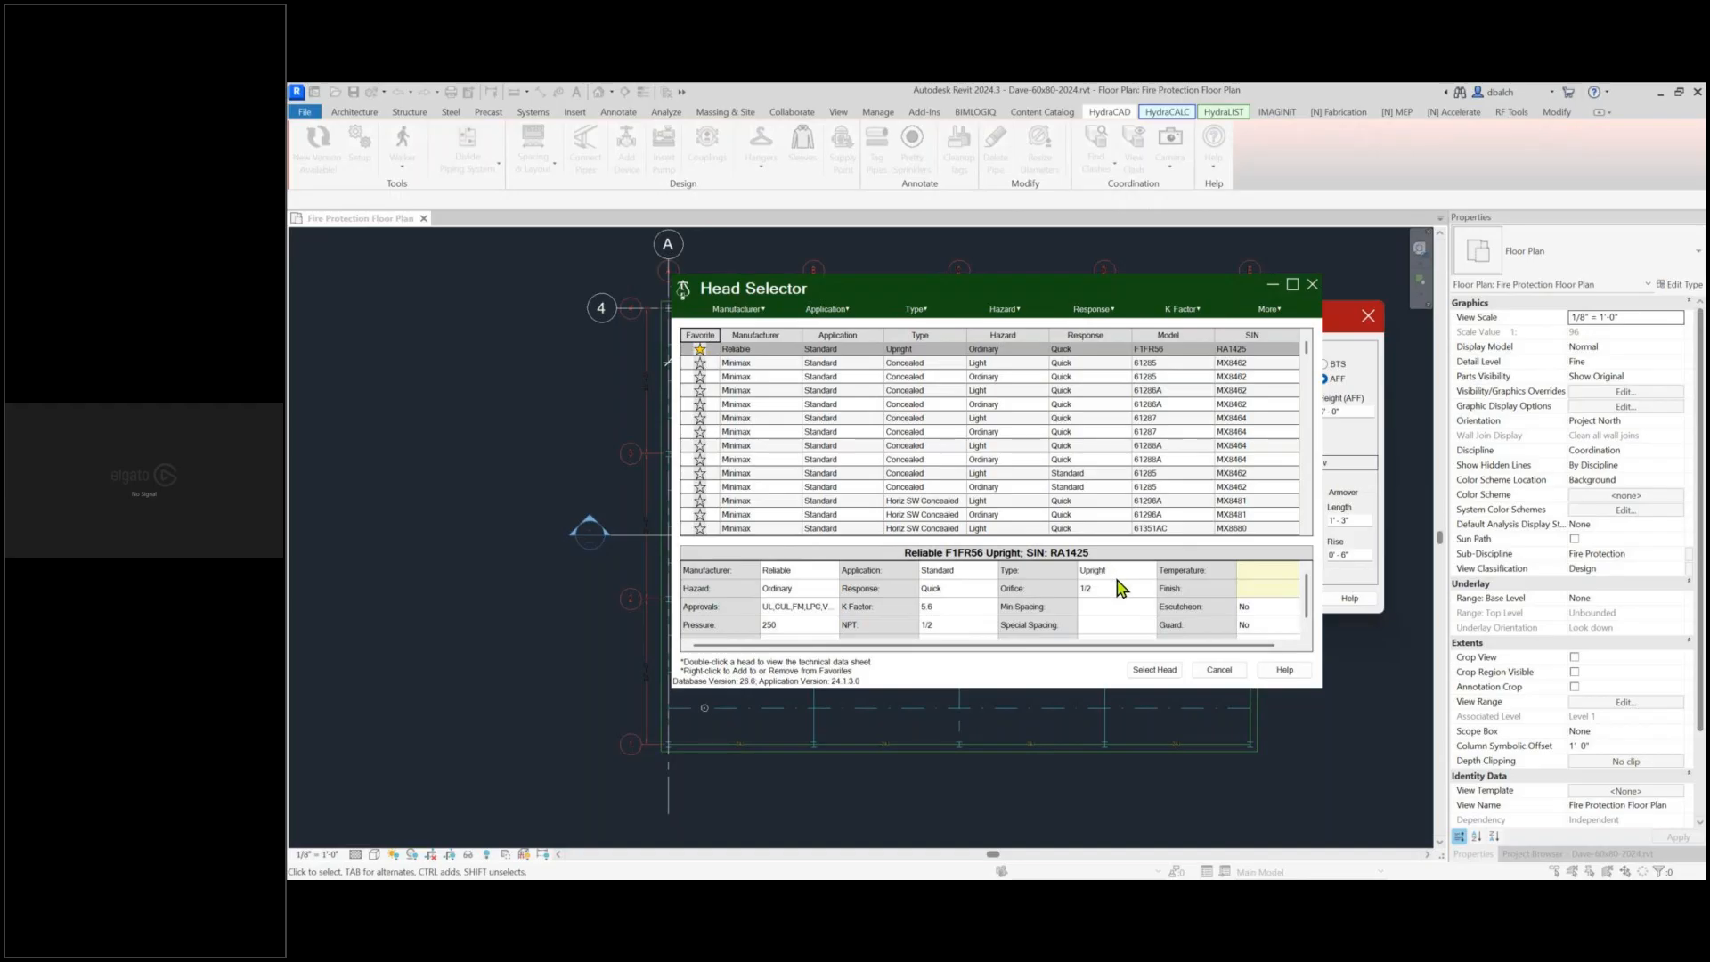
{"action": "left_click", "coordinate": [1220, 670]}
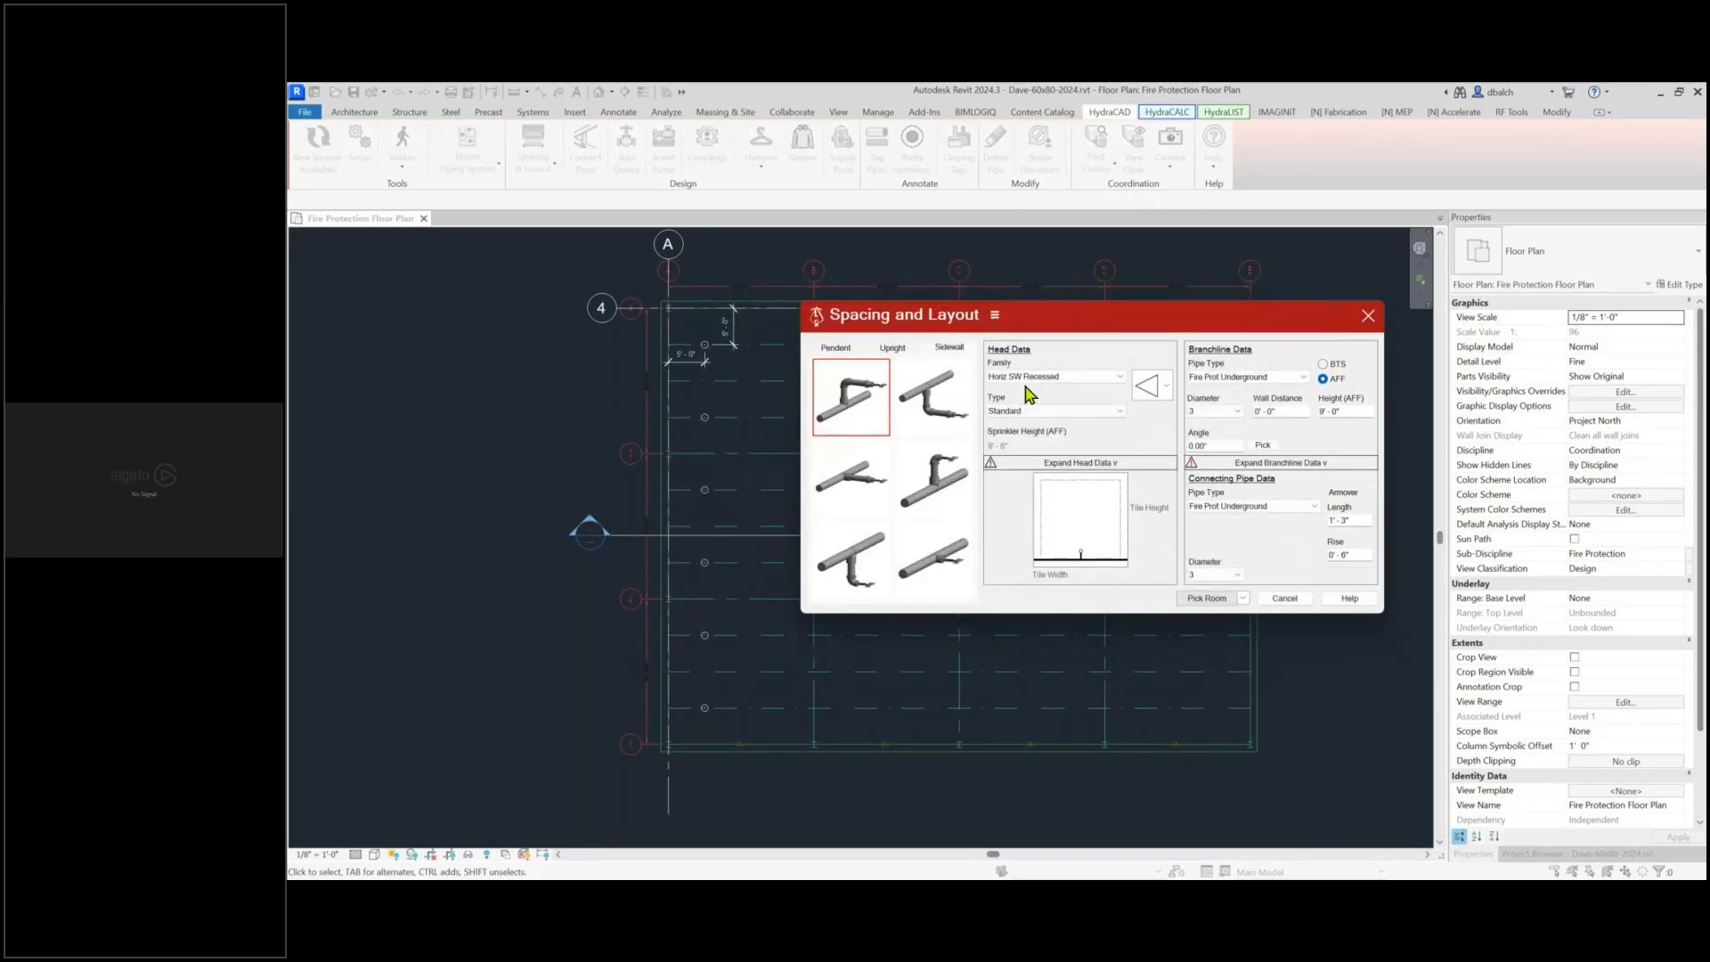
Choose the Upright and the Reliable-Upright-RA1425 head family in turn in Spacing and Layout, and cancel the dialog
{"action": "left_click", "coordinate": [1098, 377]}
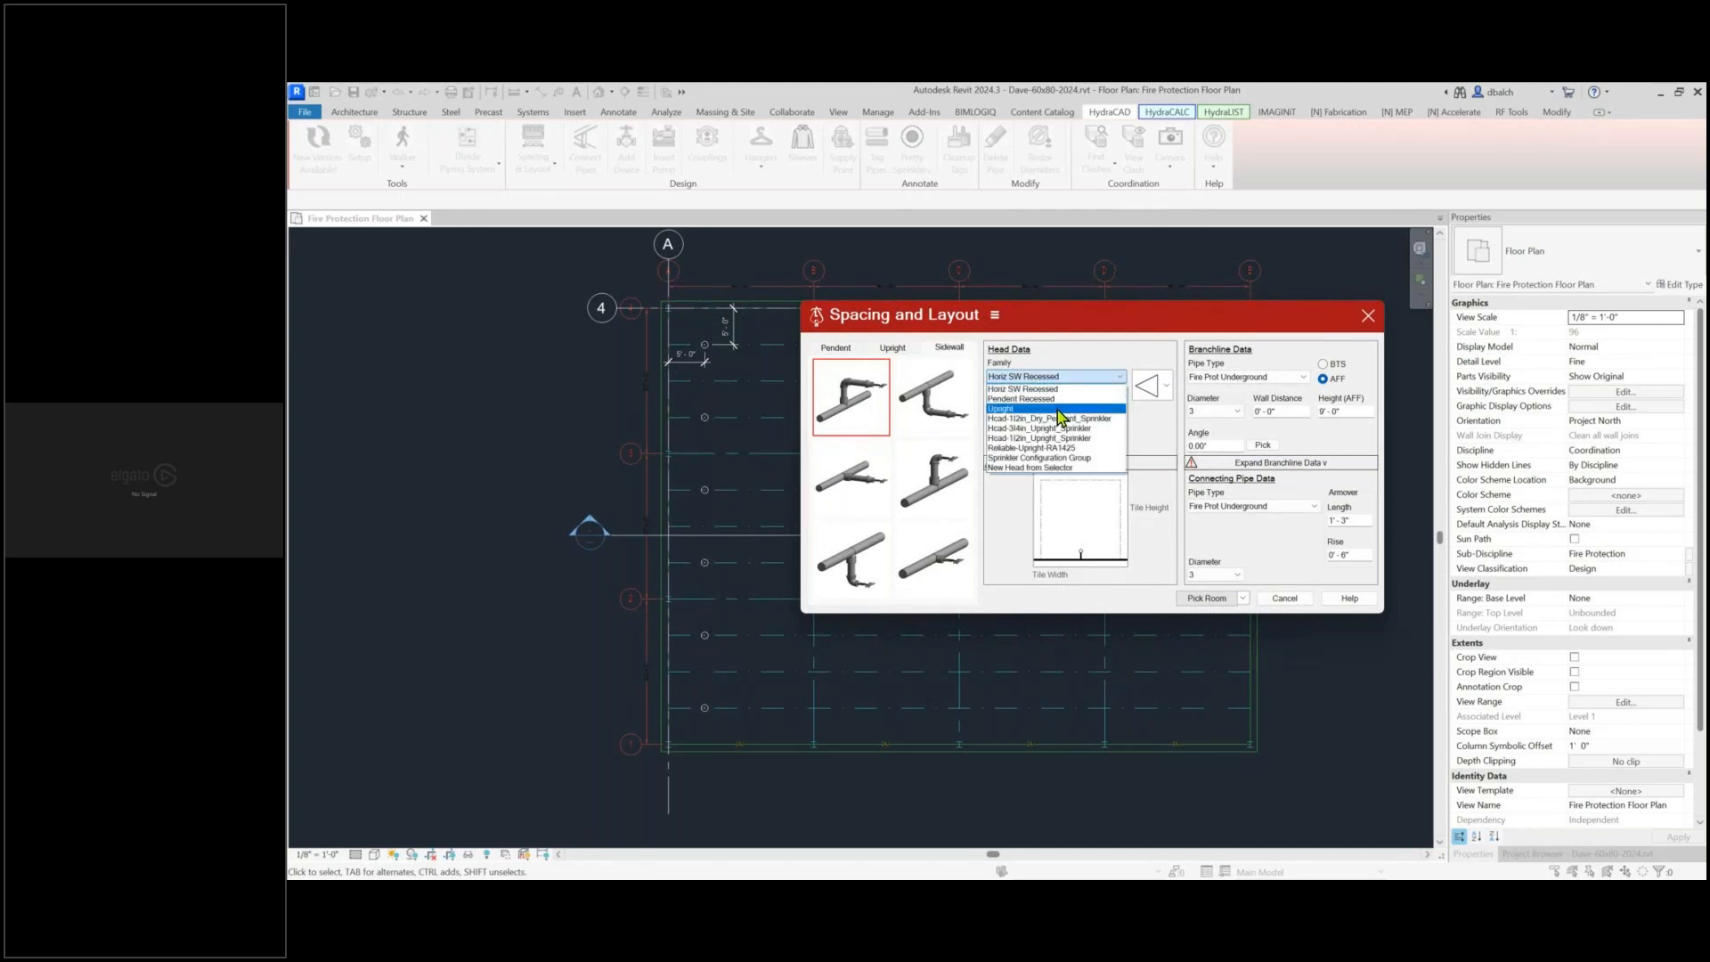
{"action": "left_click", "coordinate": [1060, 409]}
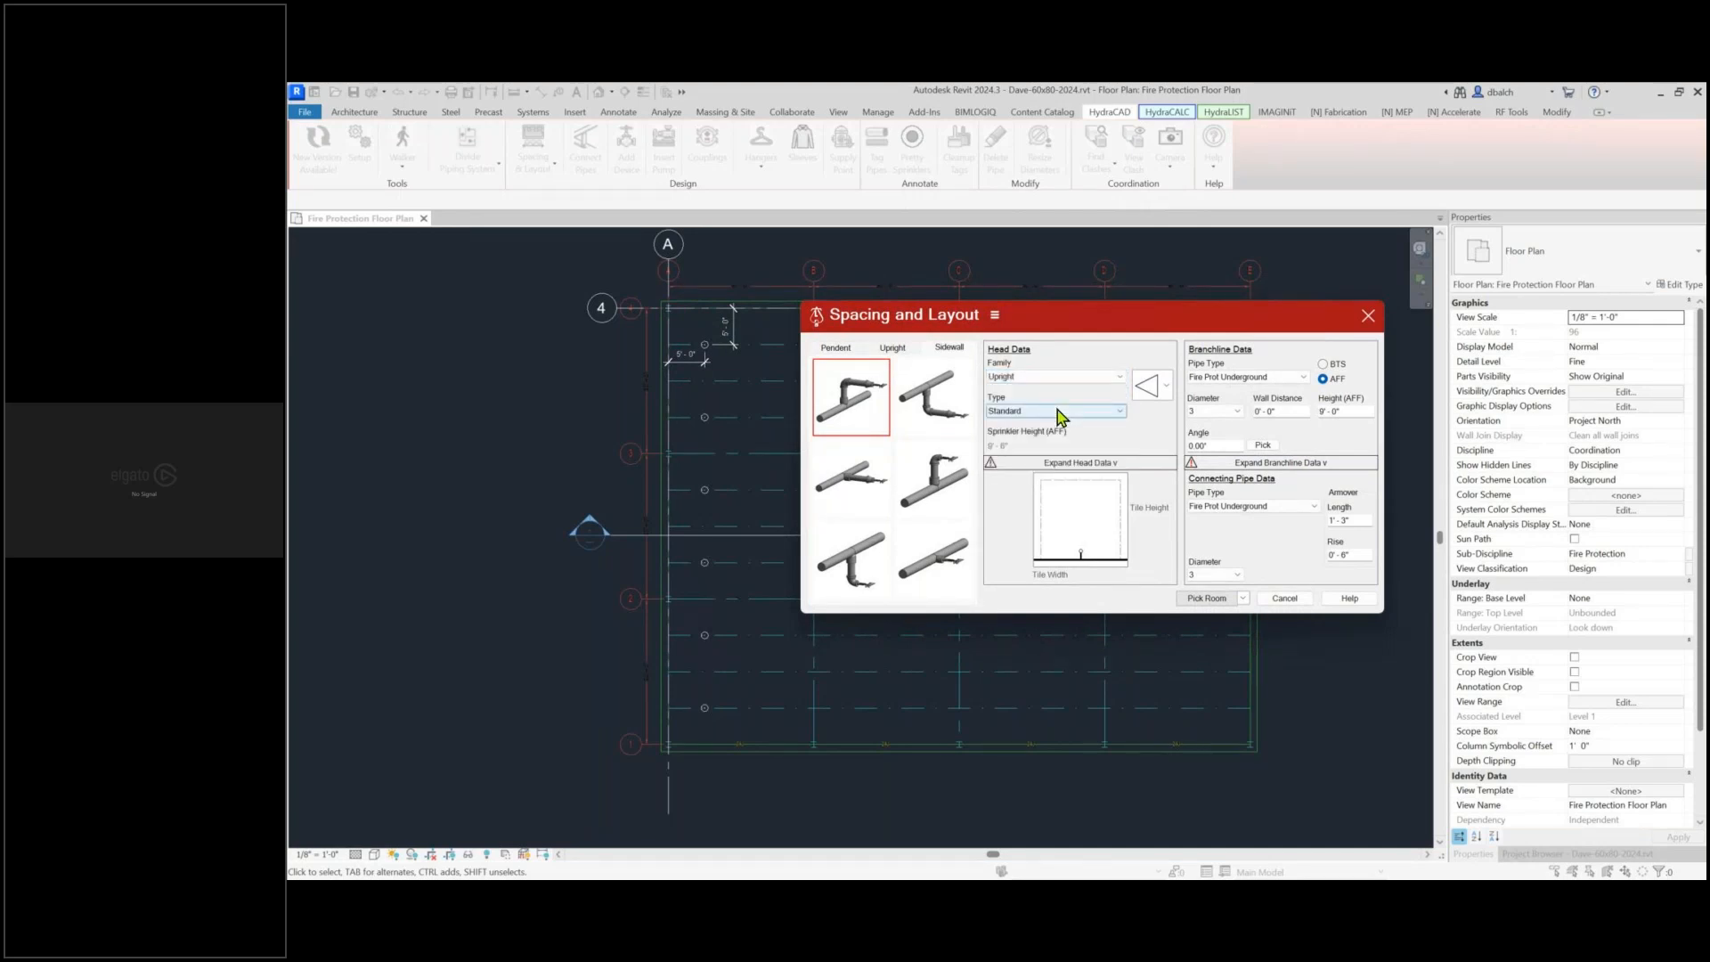
{"action": "left_click", "coordinate": [1039, 377]}
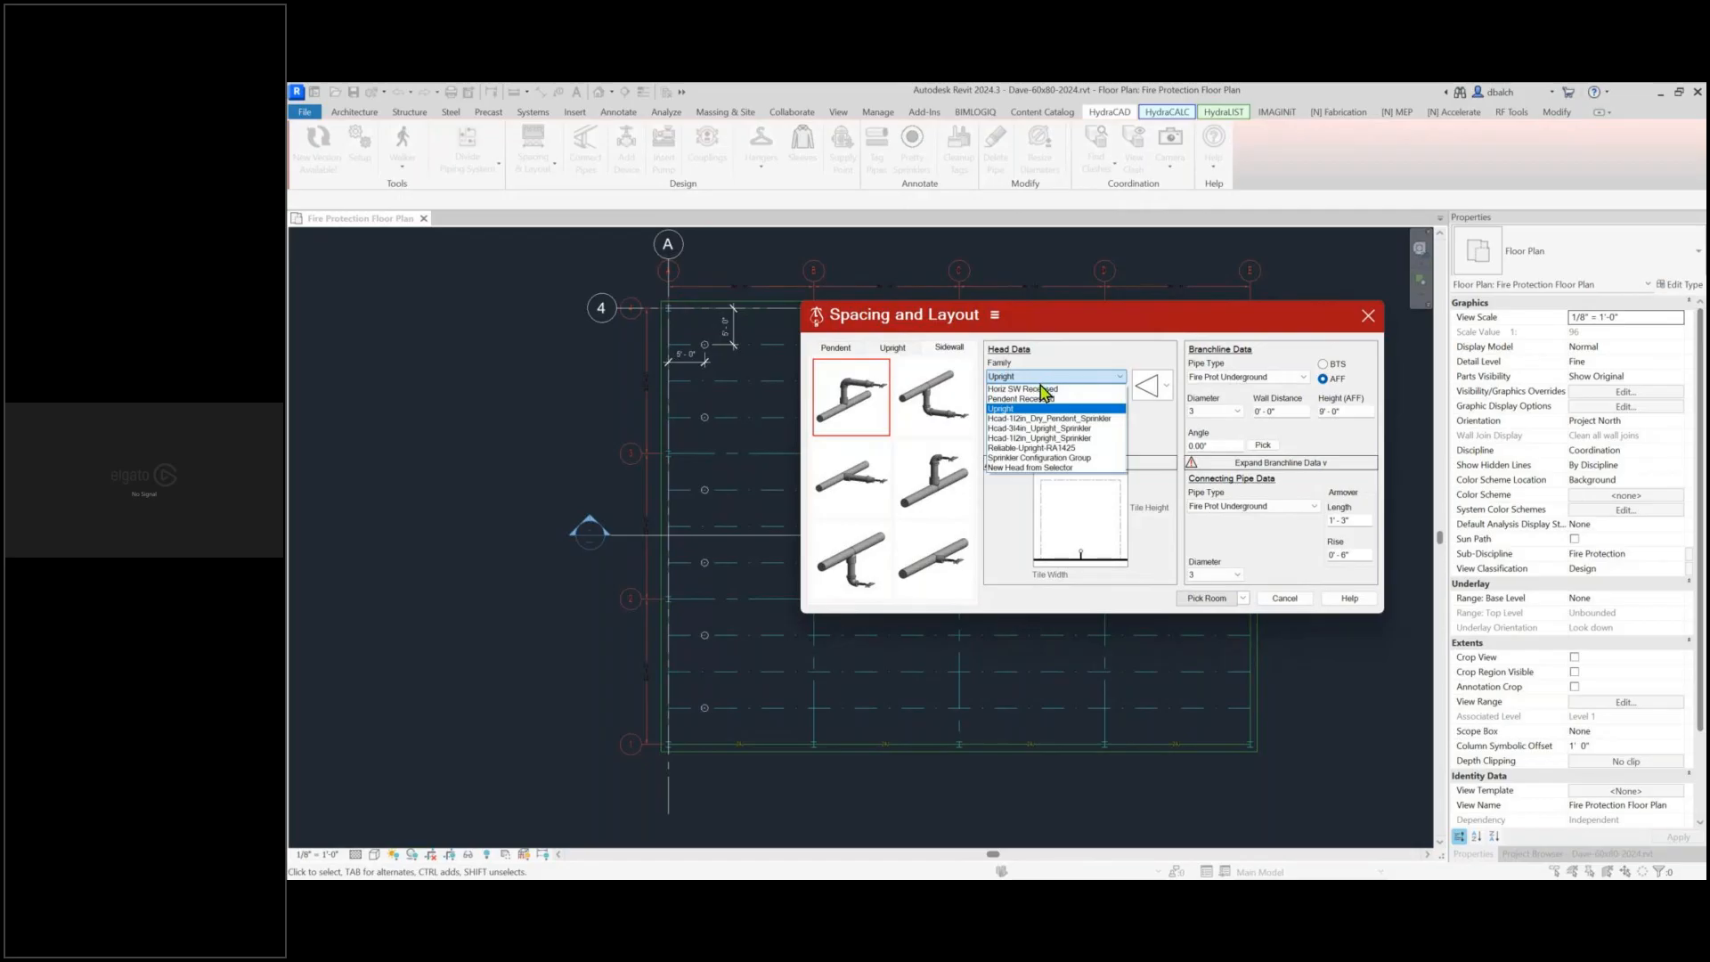
{"action": "left_click", "coordinate": [1089, 449]}
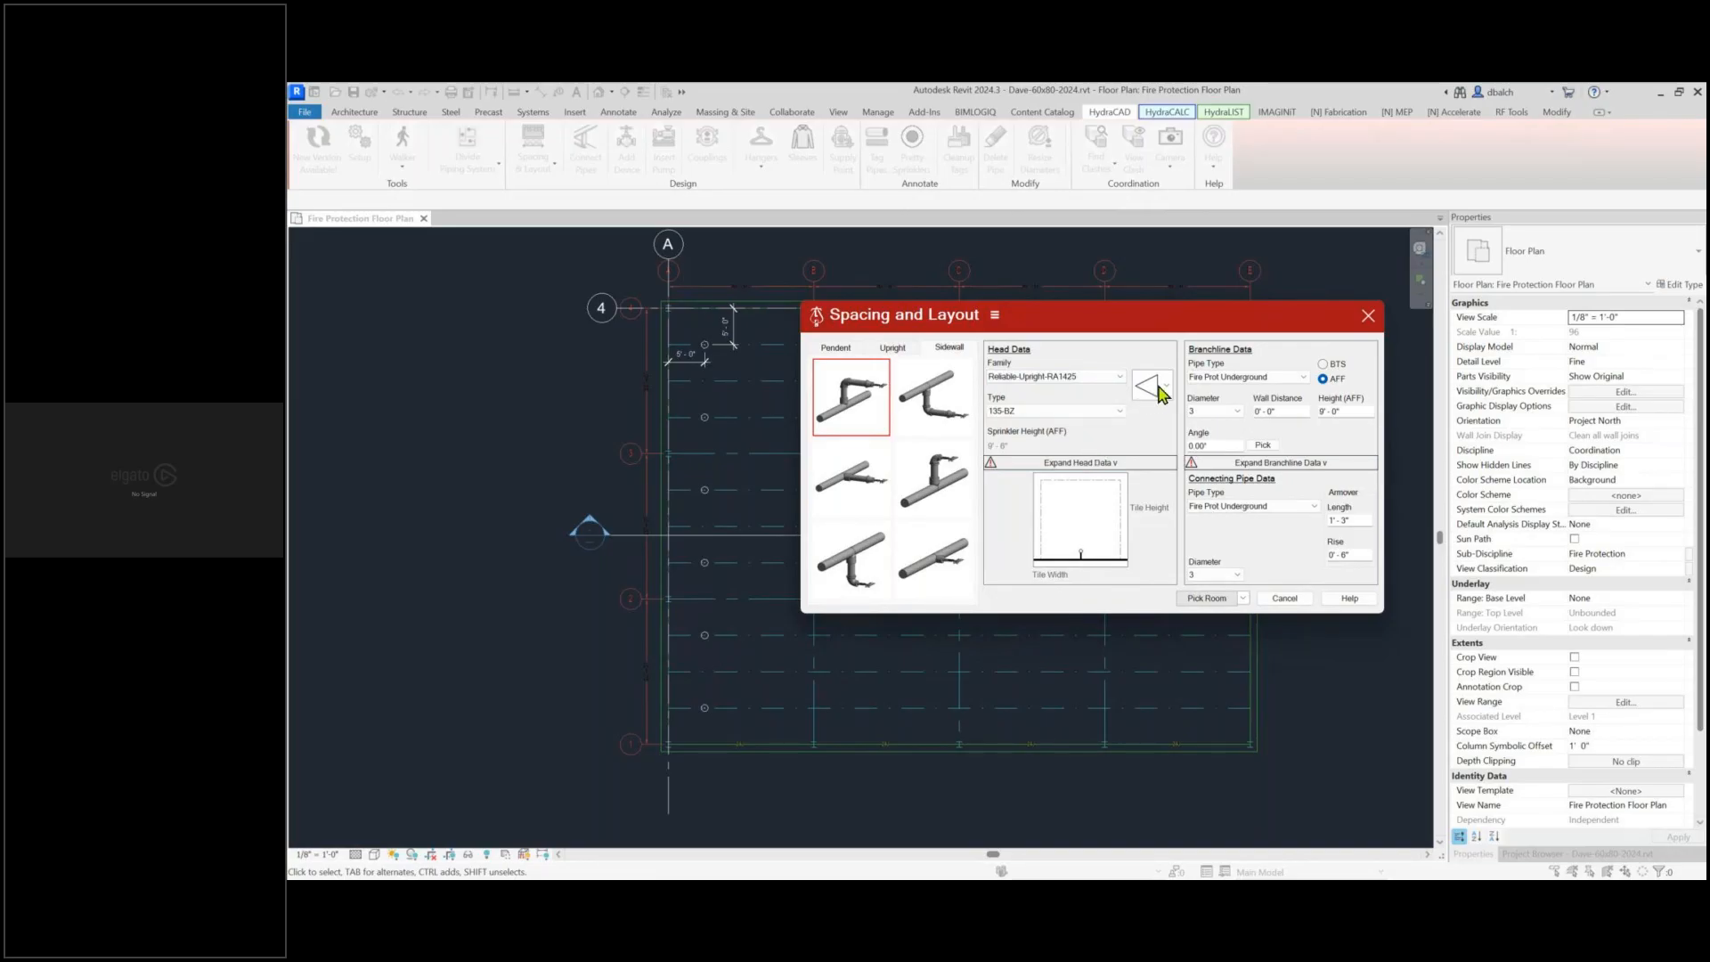
{"action": "left_click", "coordinate": [1282, 604]}
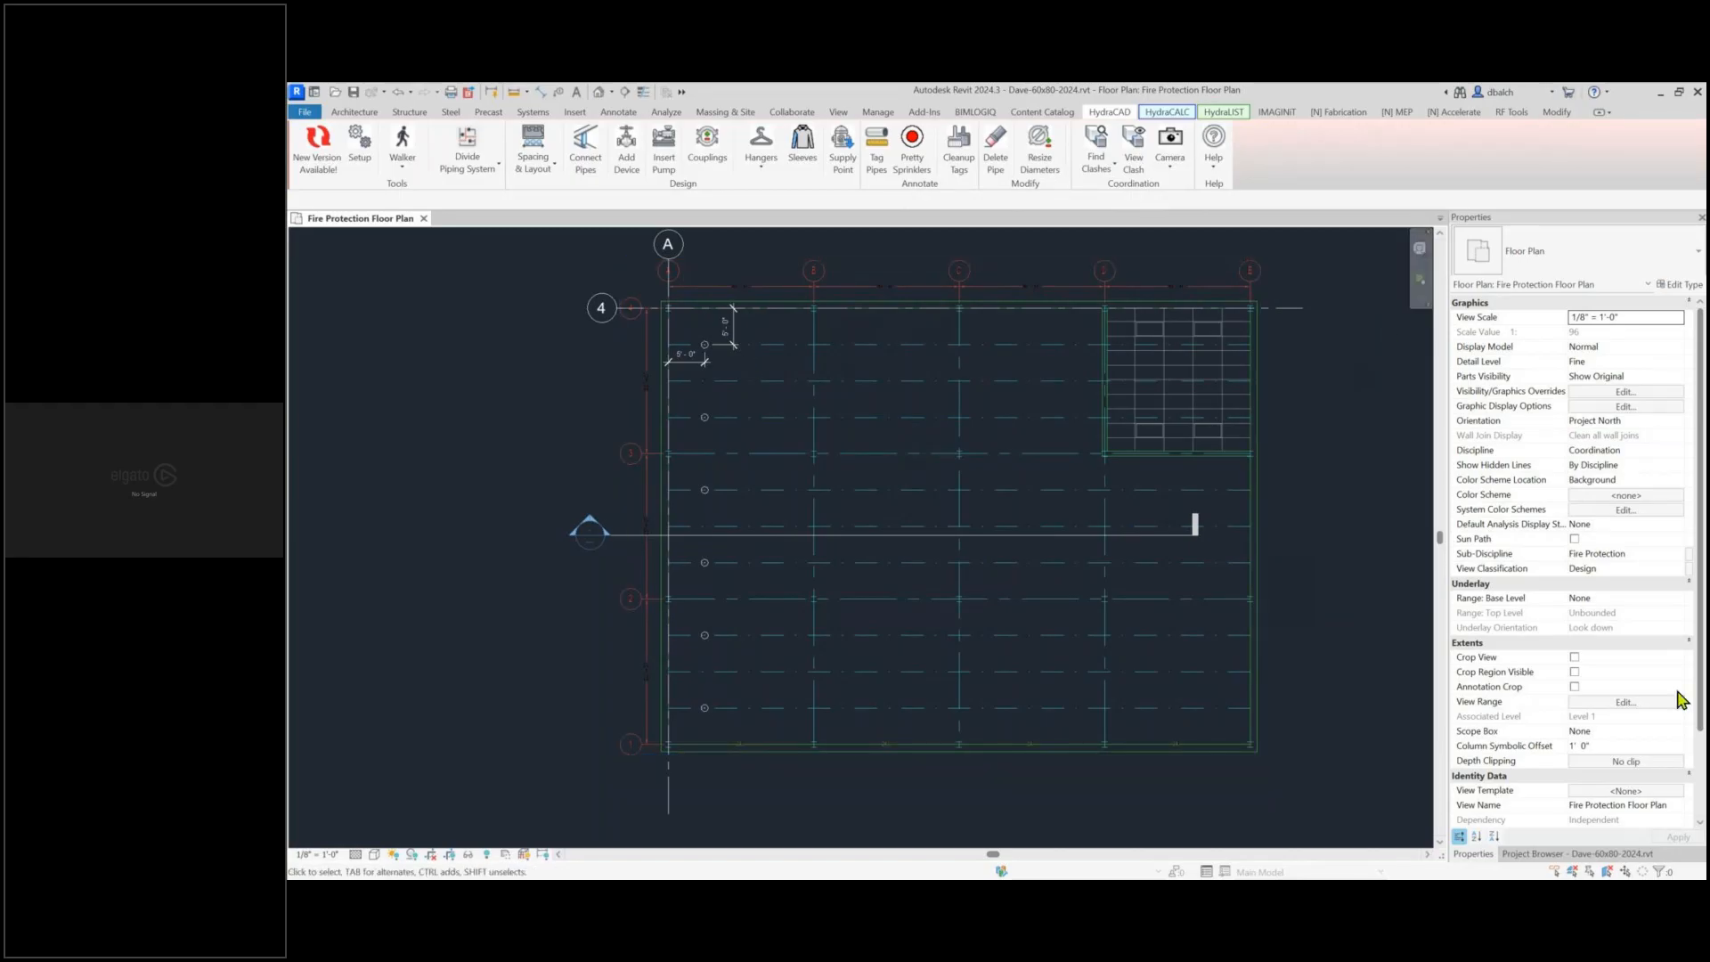
Switch to Bluebeam Revu and read the instruction slides 30 to 32, returning to slide 30 on reselecting the sprinkler family
{"action": "key", "text": "alt+Tab"}
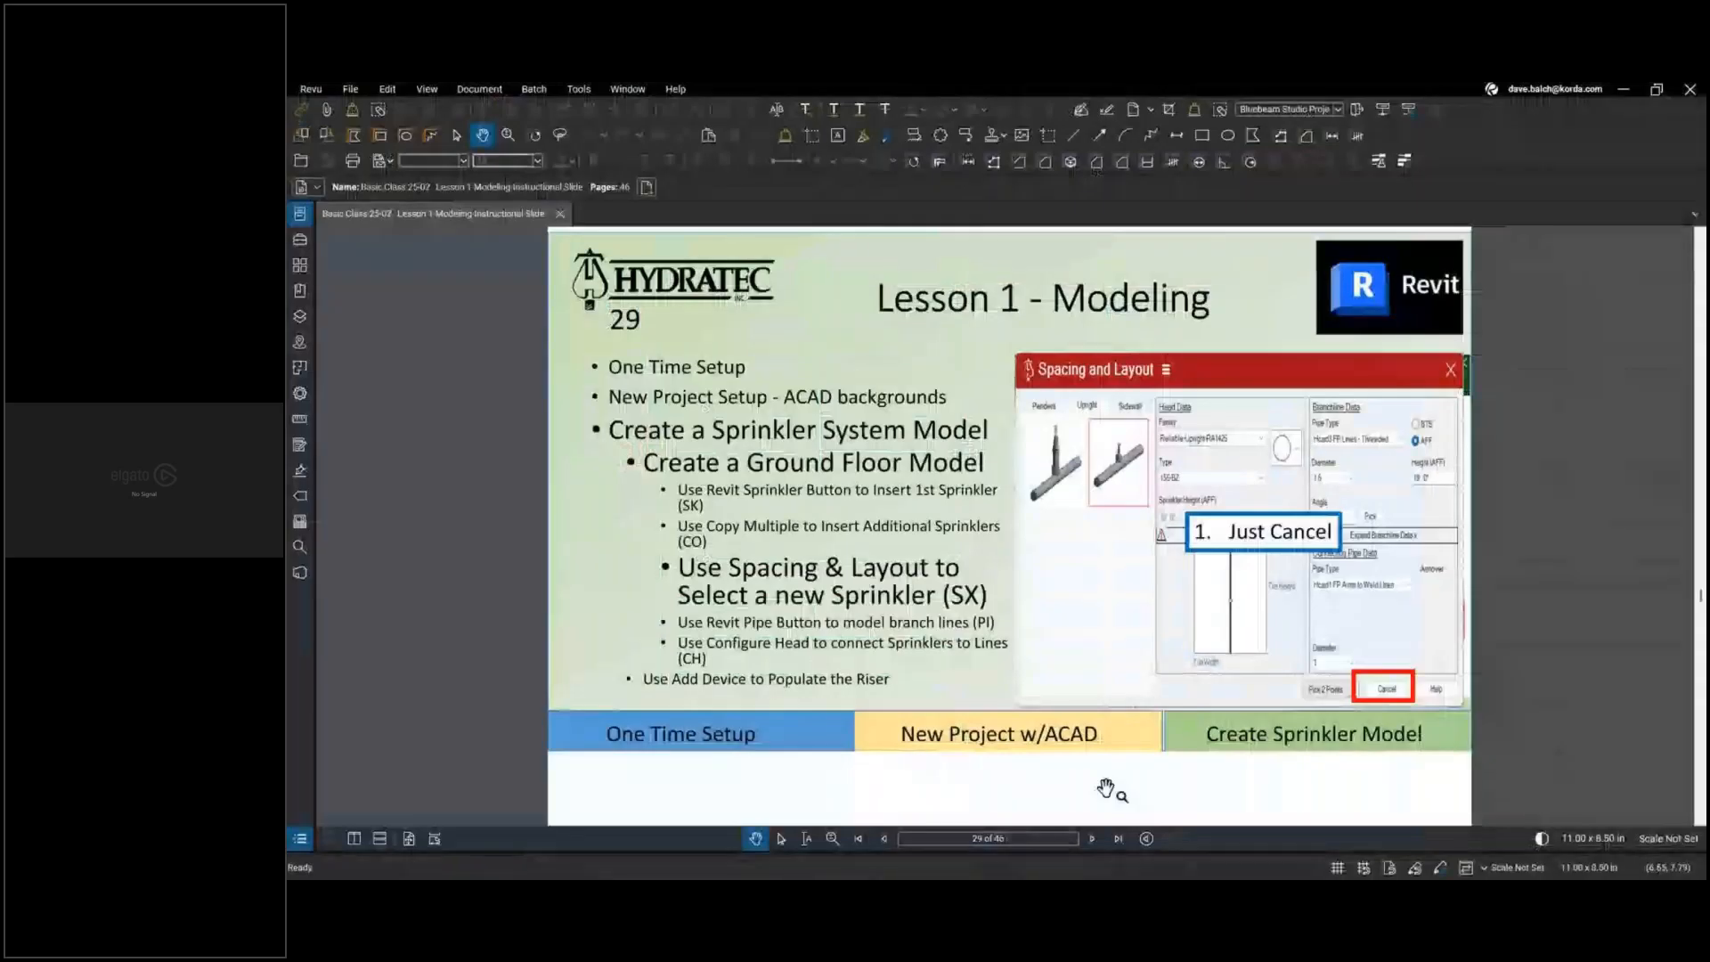
{"action": "left_click", "coordinate": [1093, 839]}
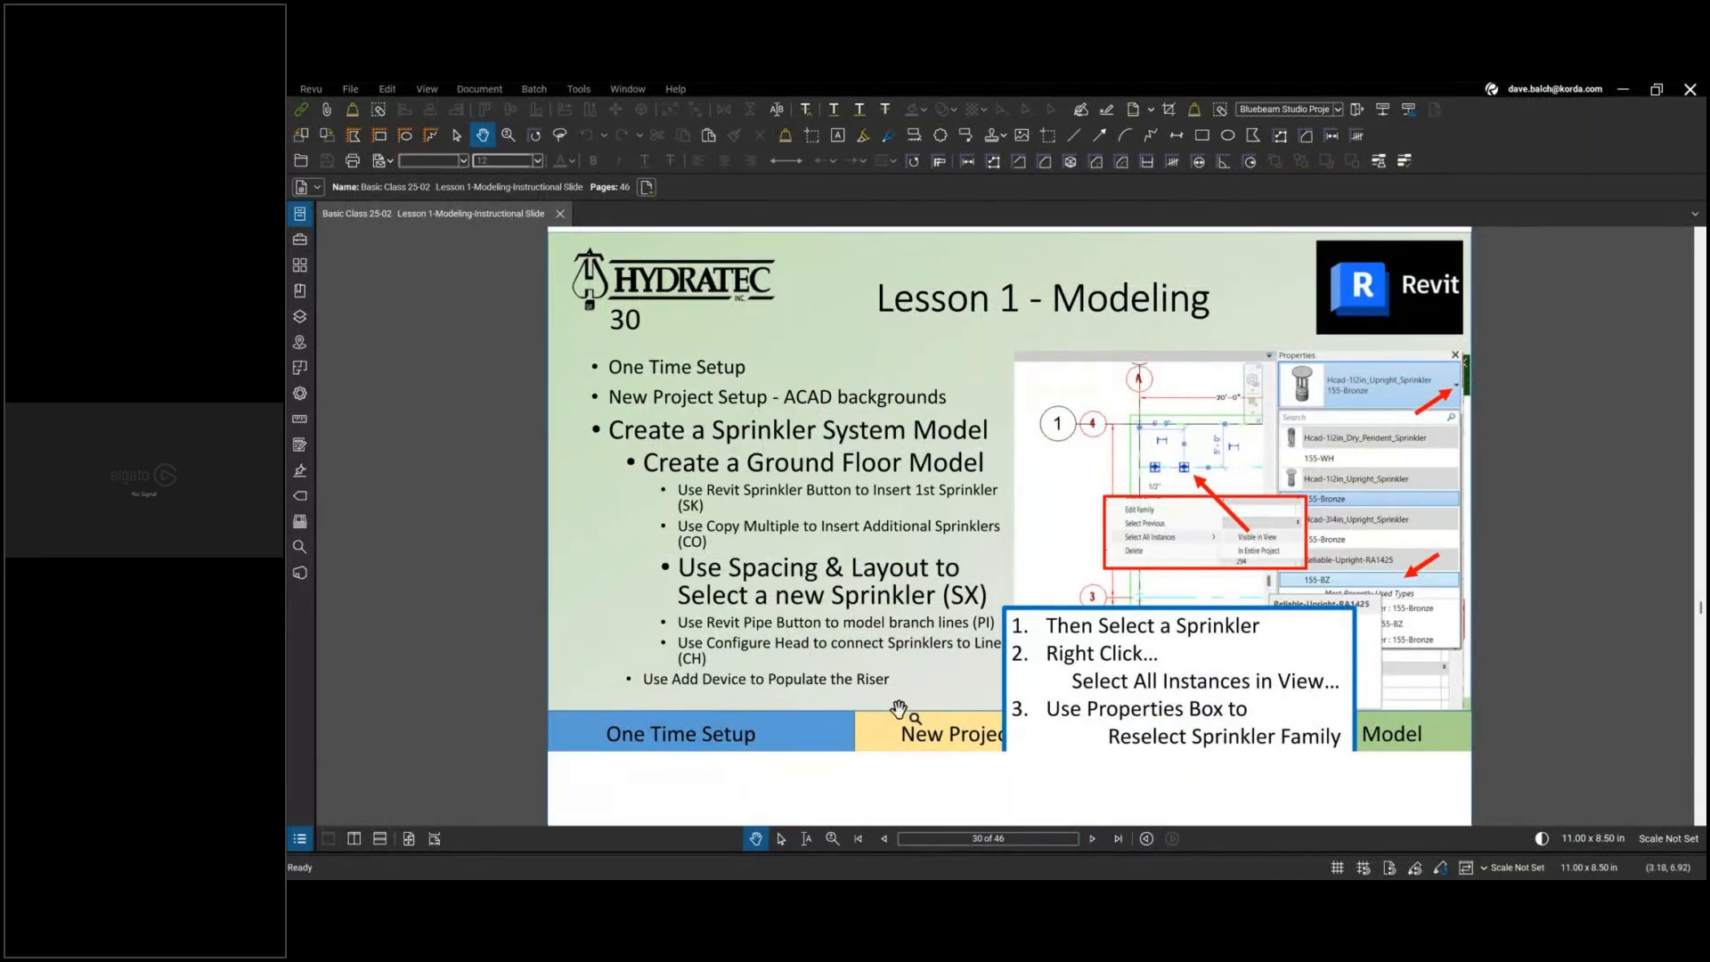
{"action": "left_click", "coordinate": [1094, 841]}
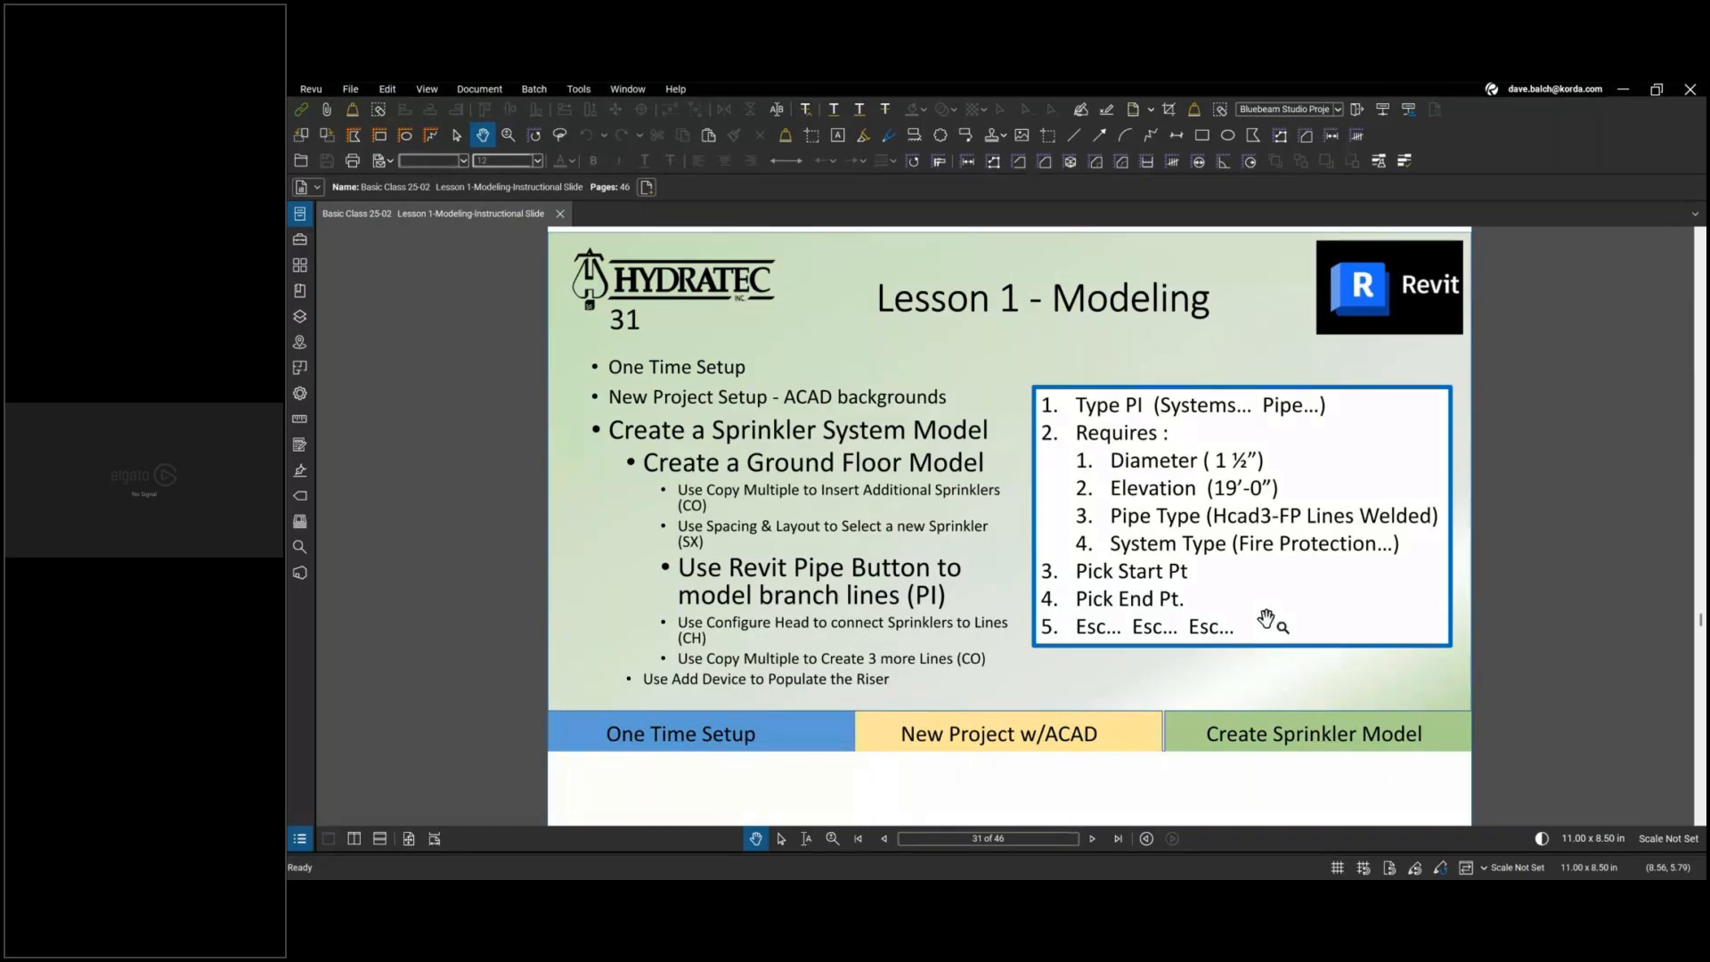
{"action": "left_click", "coordinate": [1093, 839]}
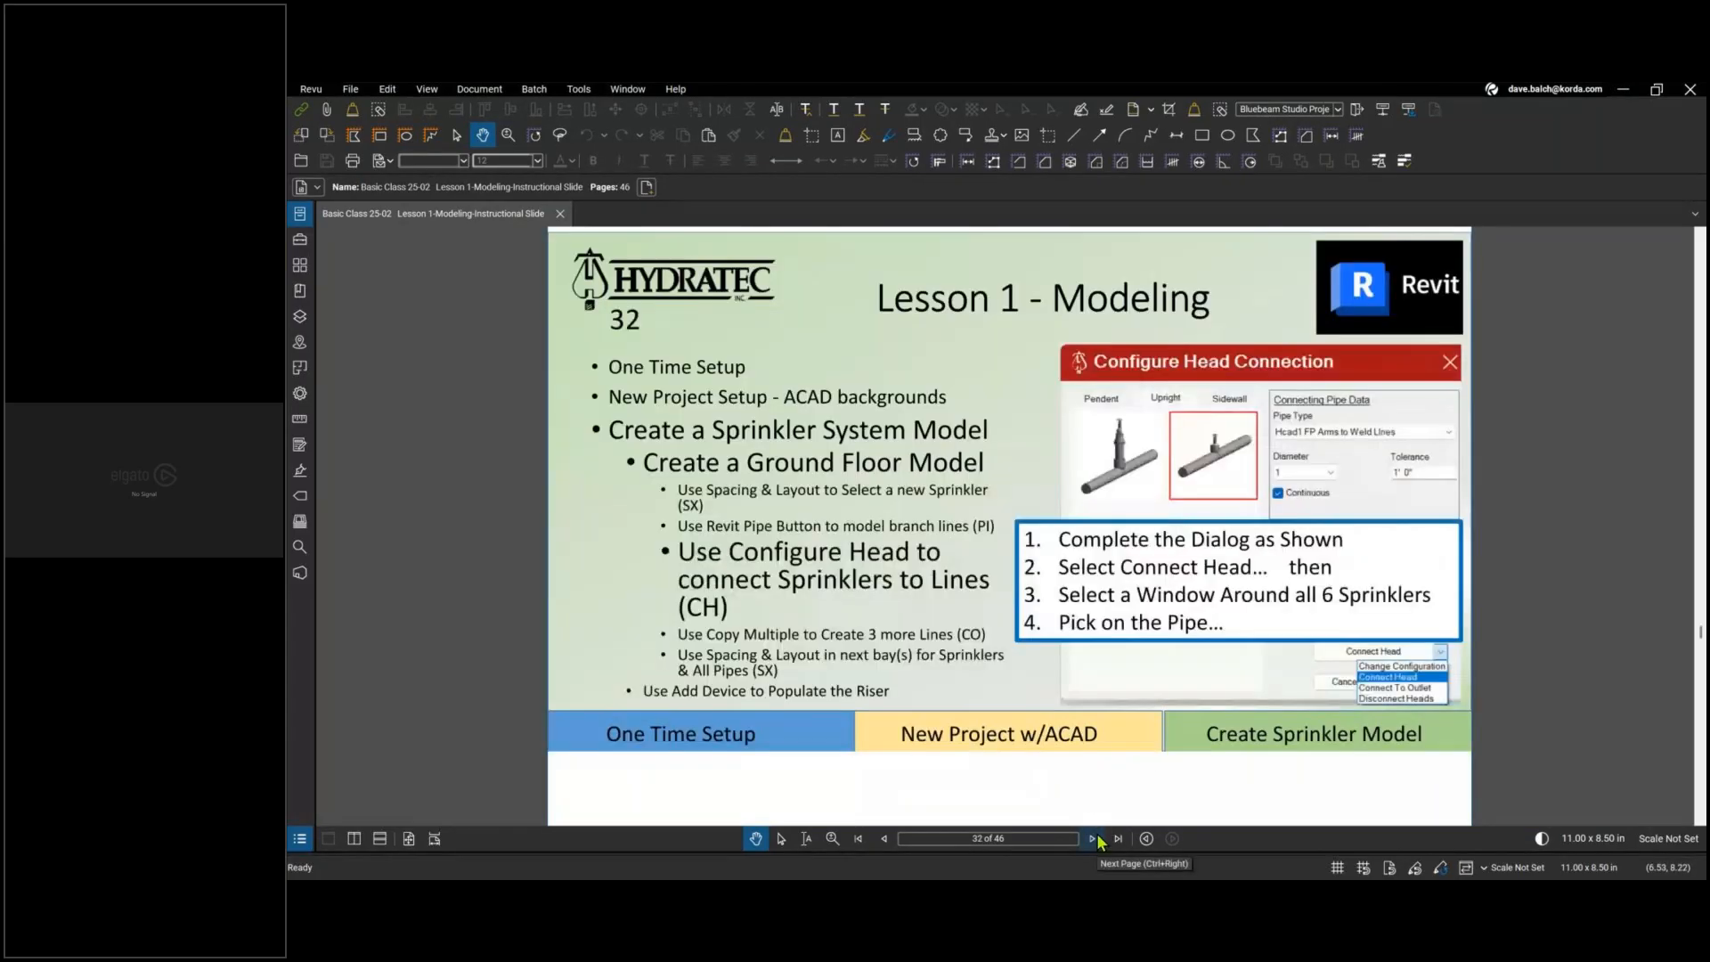
{"action": "left_click", "coordinate": [883, 838]}
{"action": "left_click", "coordinate": [882, 838]}
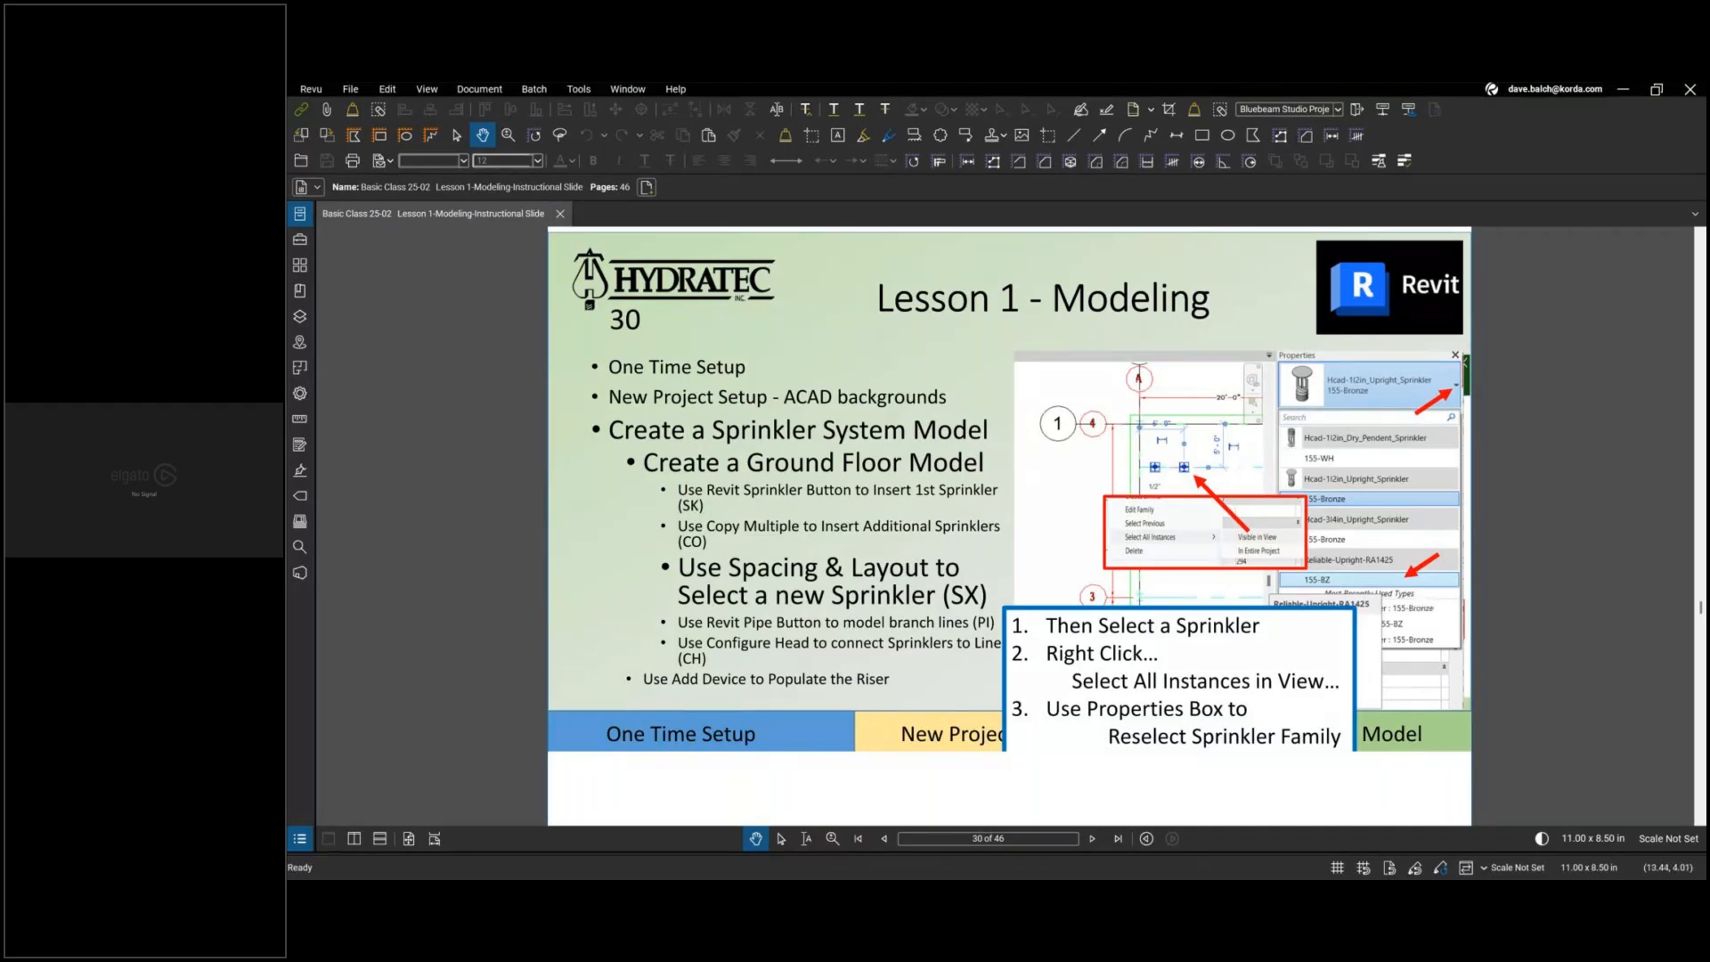
Switch back to Revit, window-select the column of sprinklers beside grid A to examine their properties, and clear the selection
{"action": "key", "text": "alt+Tab"}
{"action": "left_click_drag", "start_coordinate": [689, 321], "coordinate": [728, 738]}
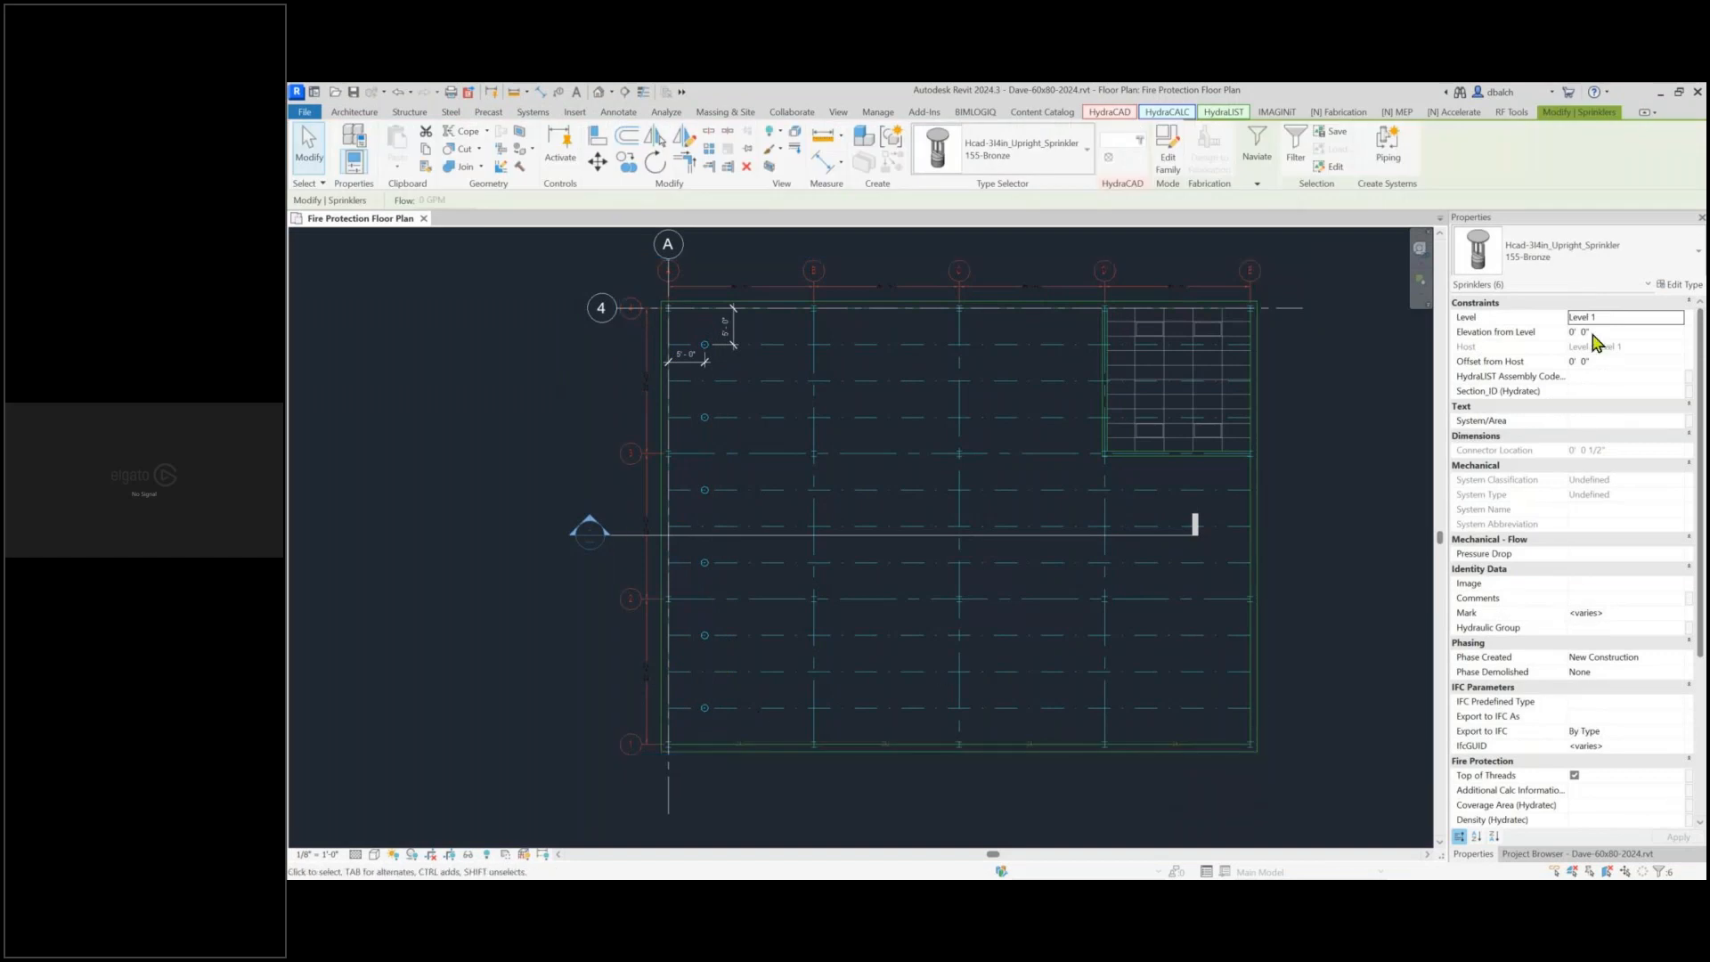
{"action": "left_click", "coordinate": [757, 371]}
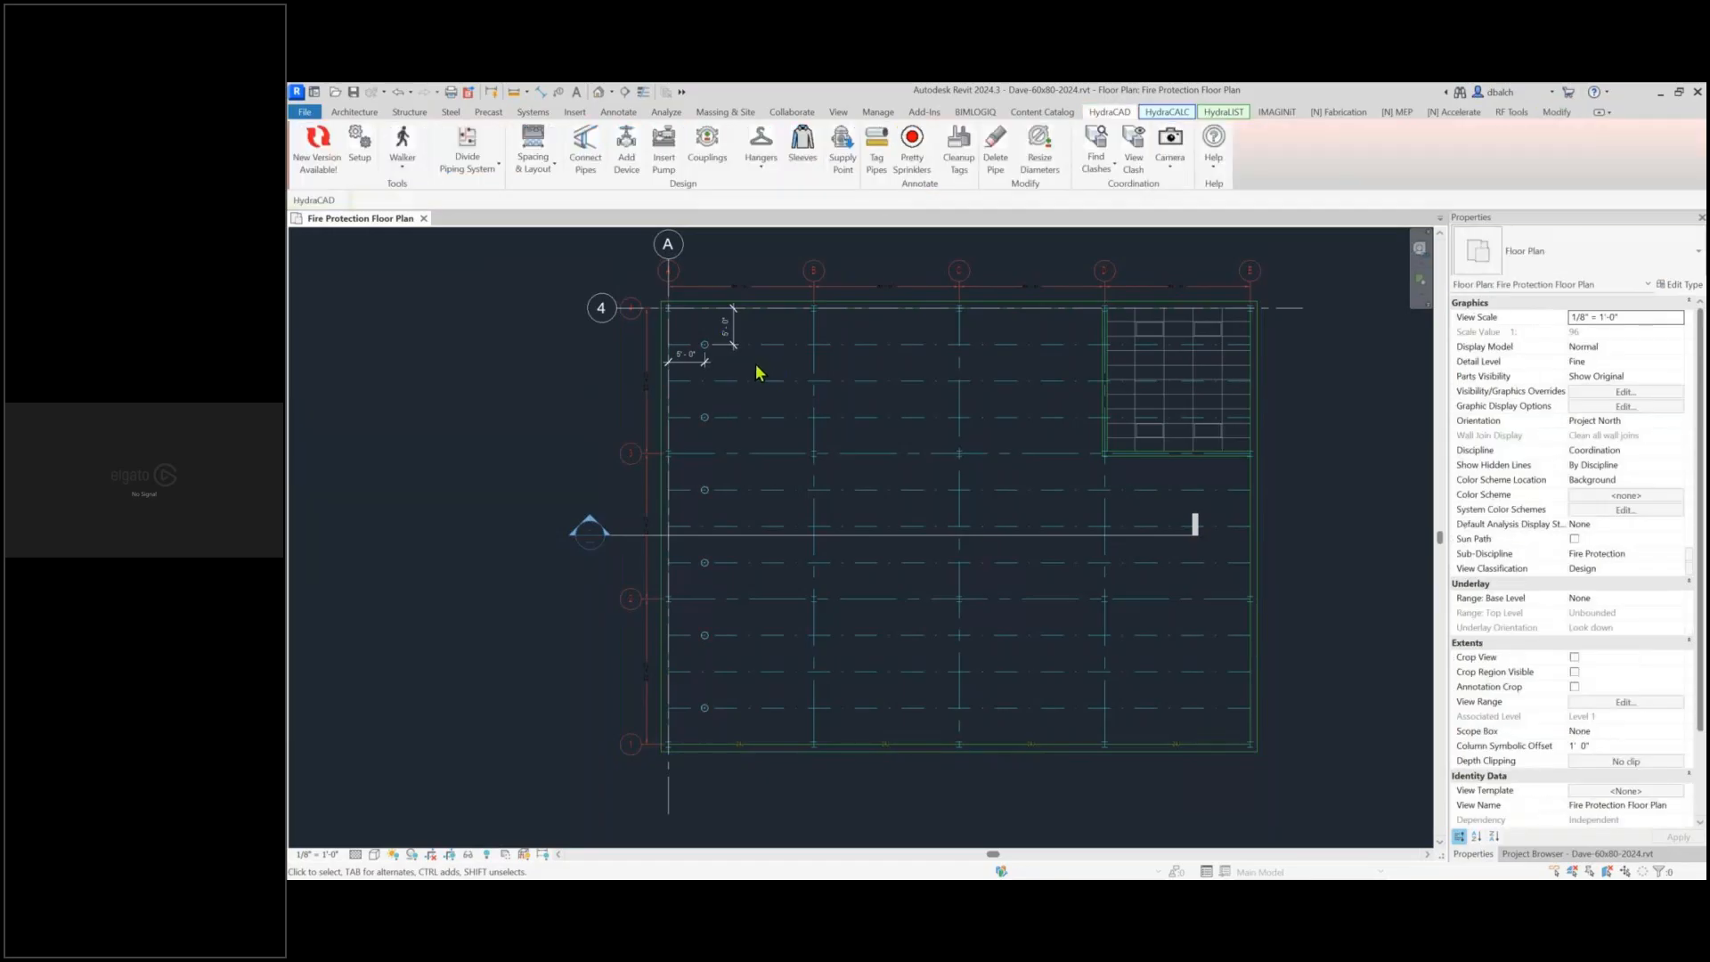
Change all instances of the placed upright sprinkler in the entire project to Reliable-Upright-RA1425, type 135-BZ, and check one sprinkler
{"action": "left_click", "coordinate": [704, 347]}
{"action": "right_click", "coordinate": [704, 350]}
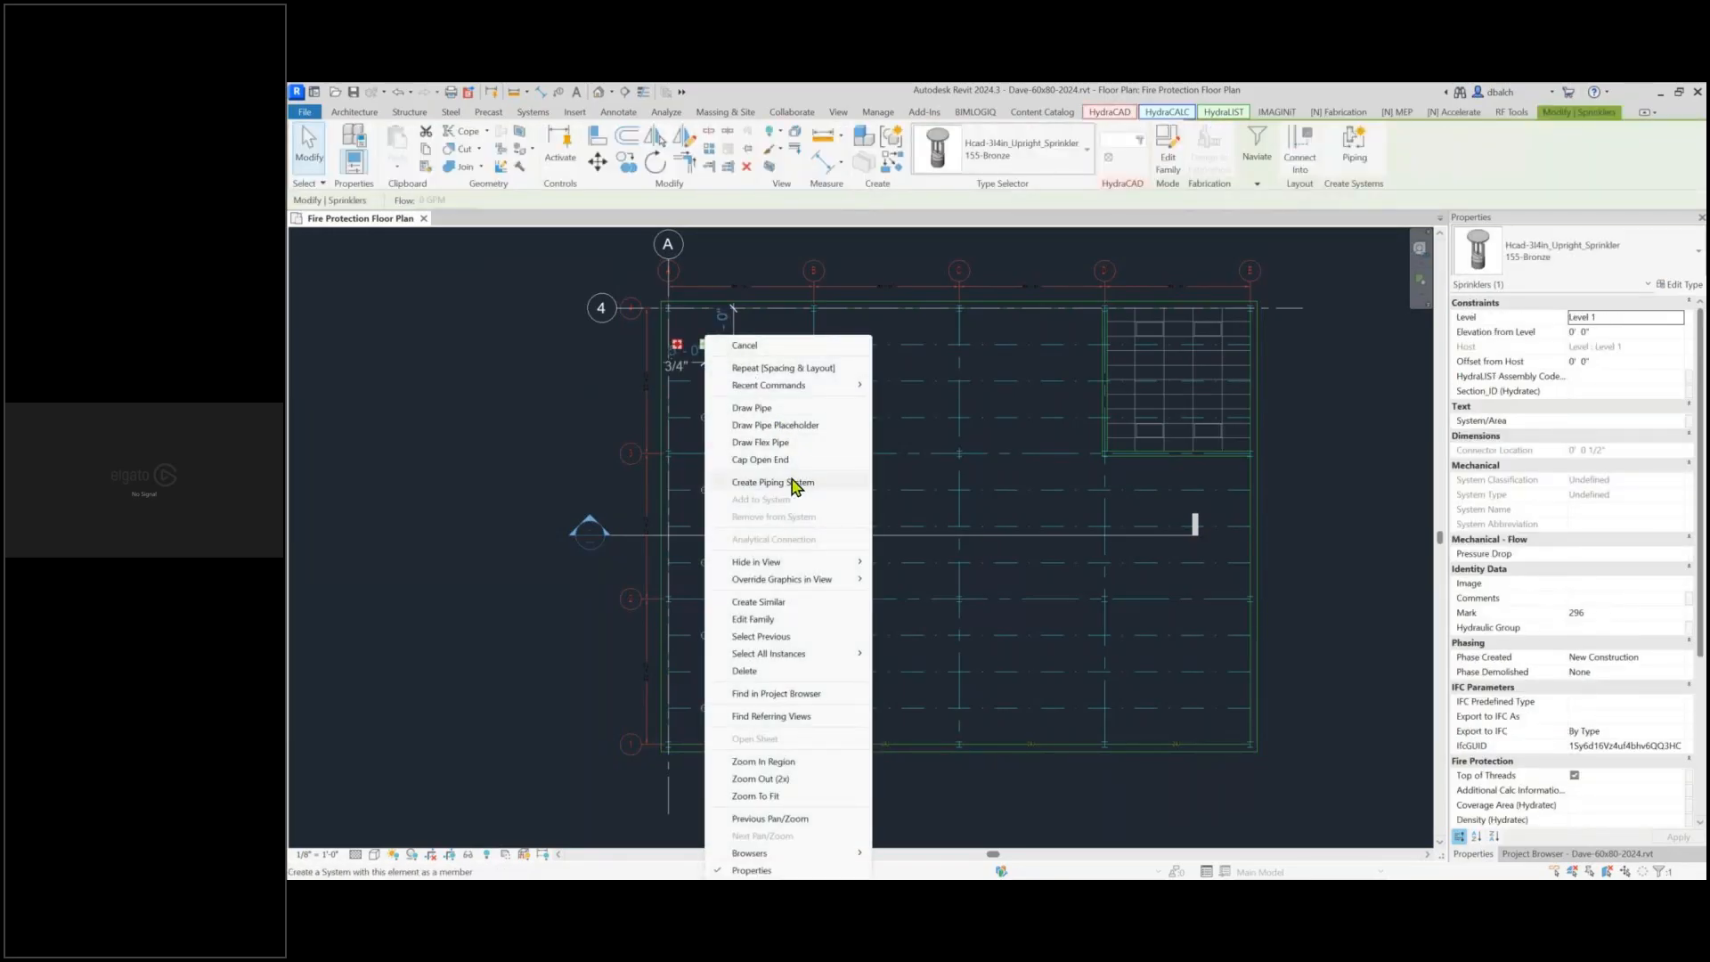
{"action": "mouse_move", "coordinate": [832, 654]}
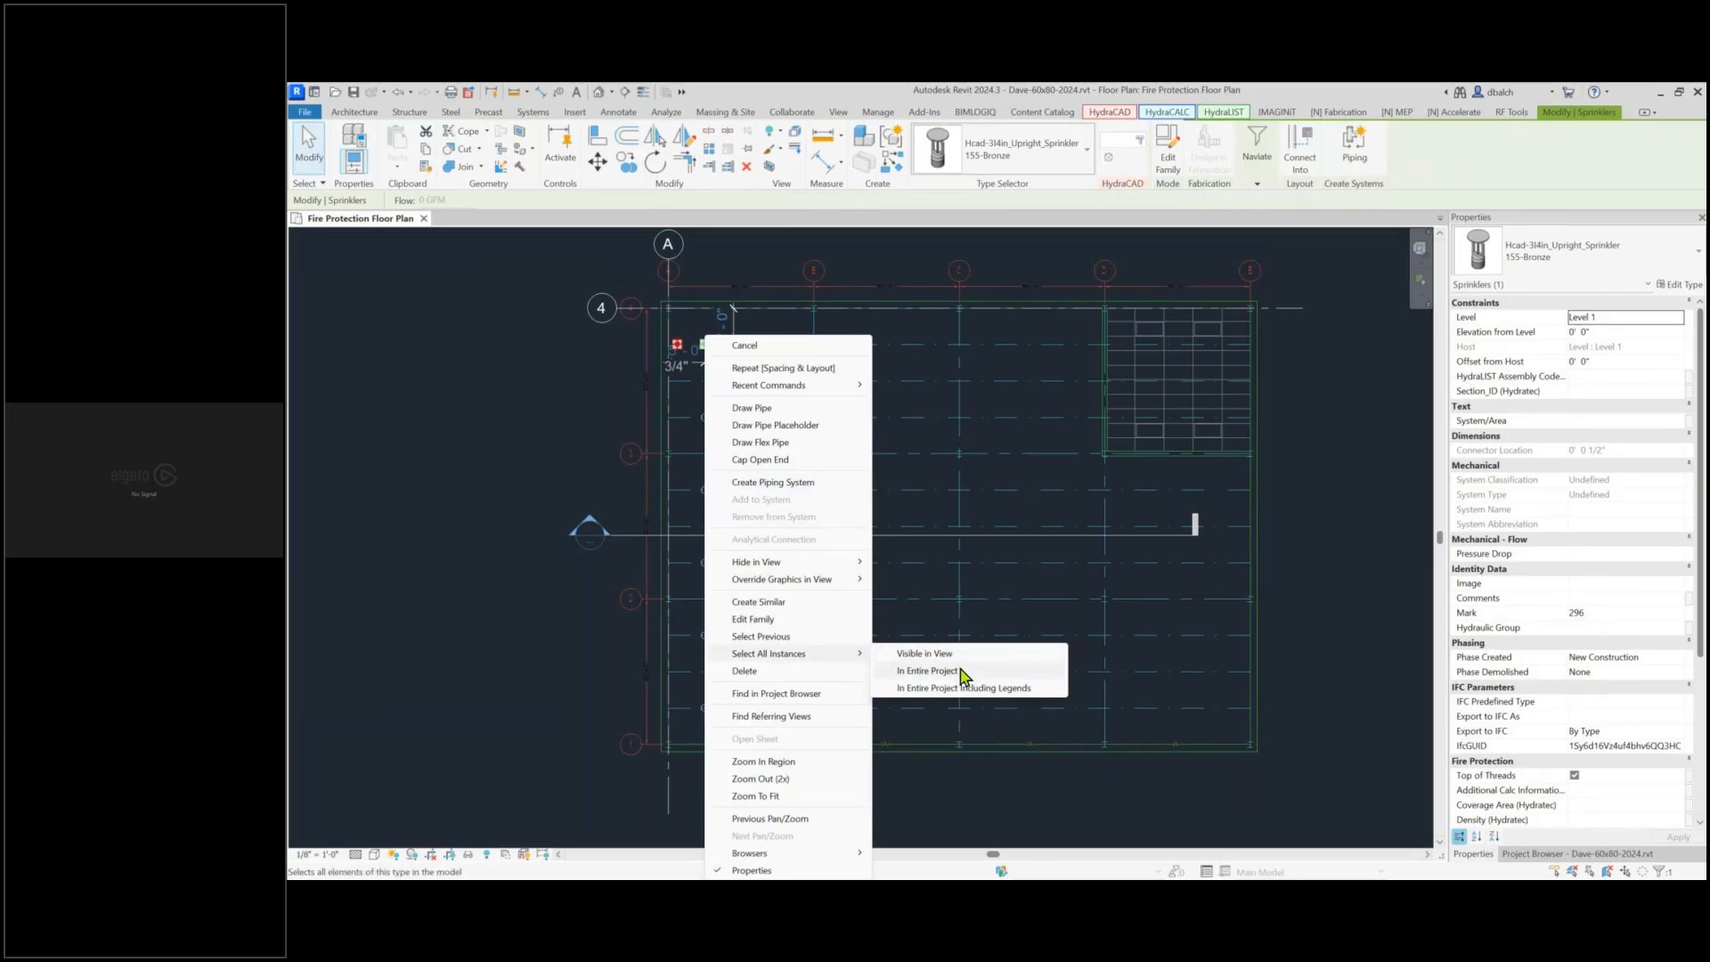
{"action": "left_click", "coordinate": [960, 672]}
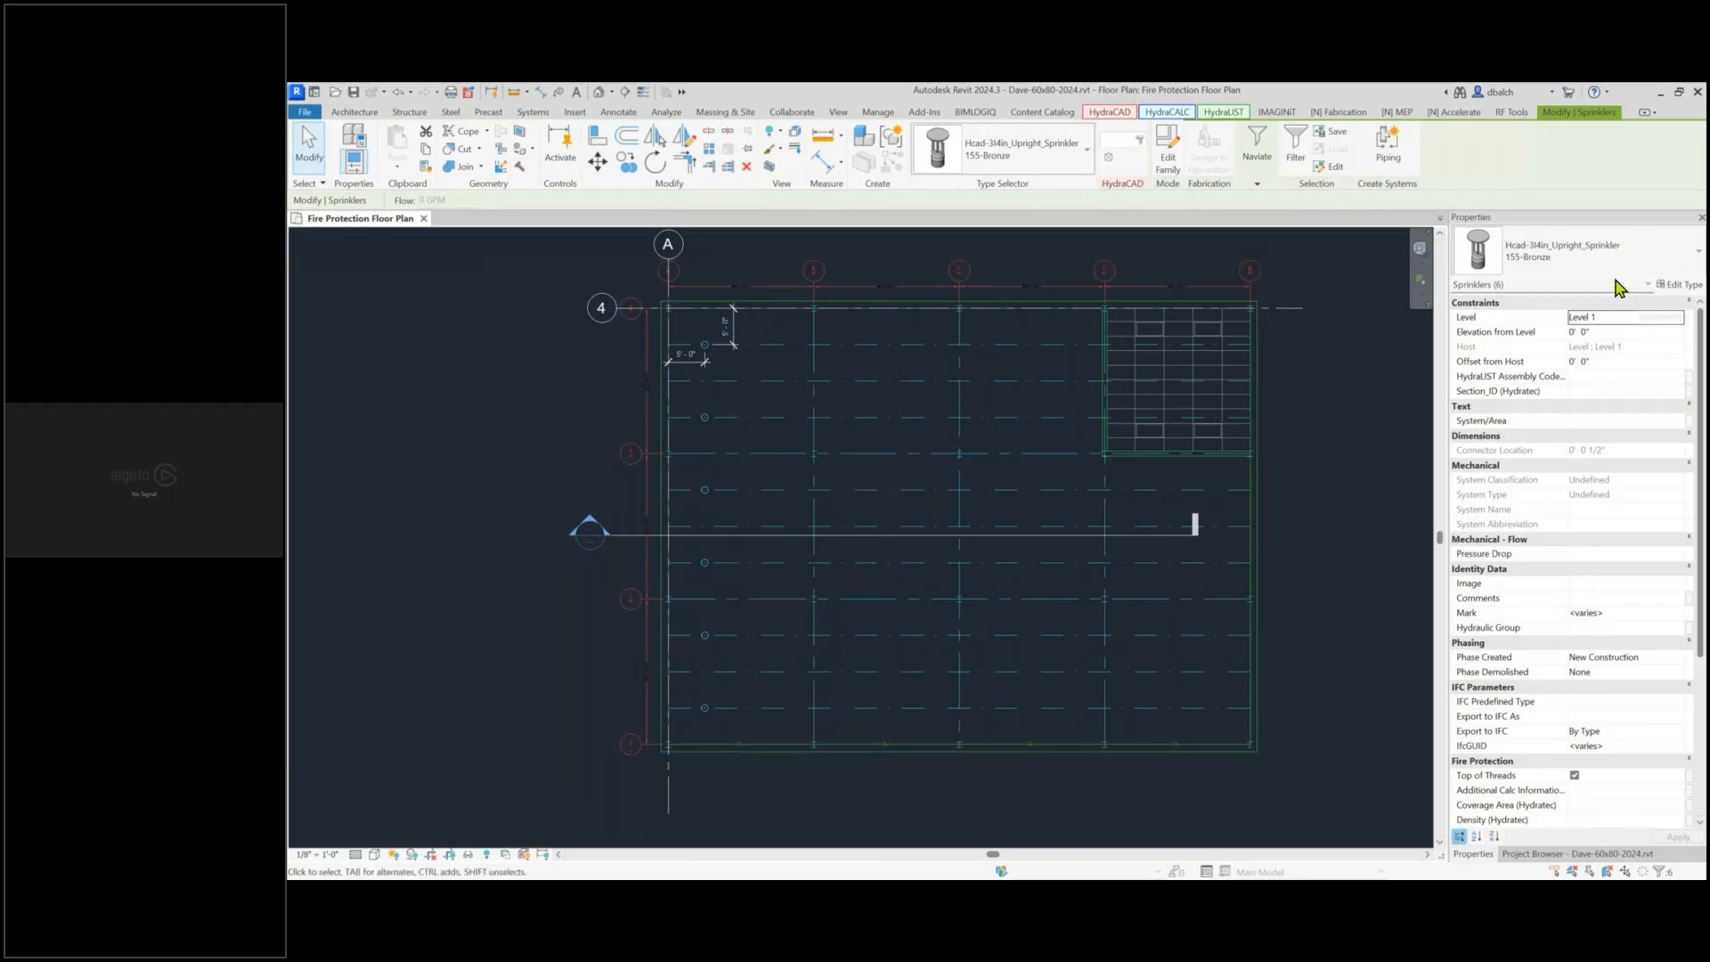
{"action": "left_click", "coordinate": [1553, 255]}
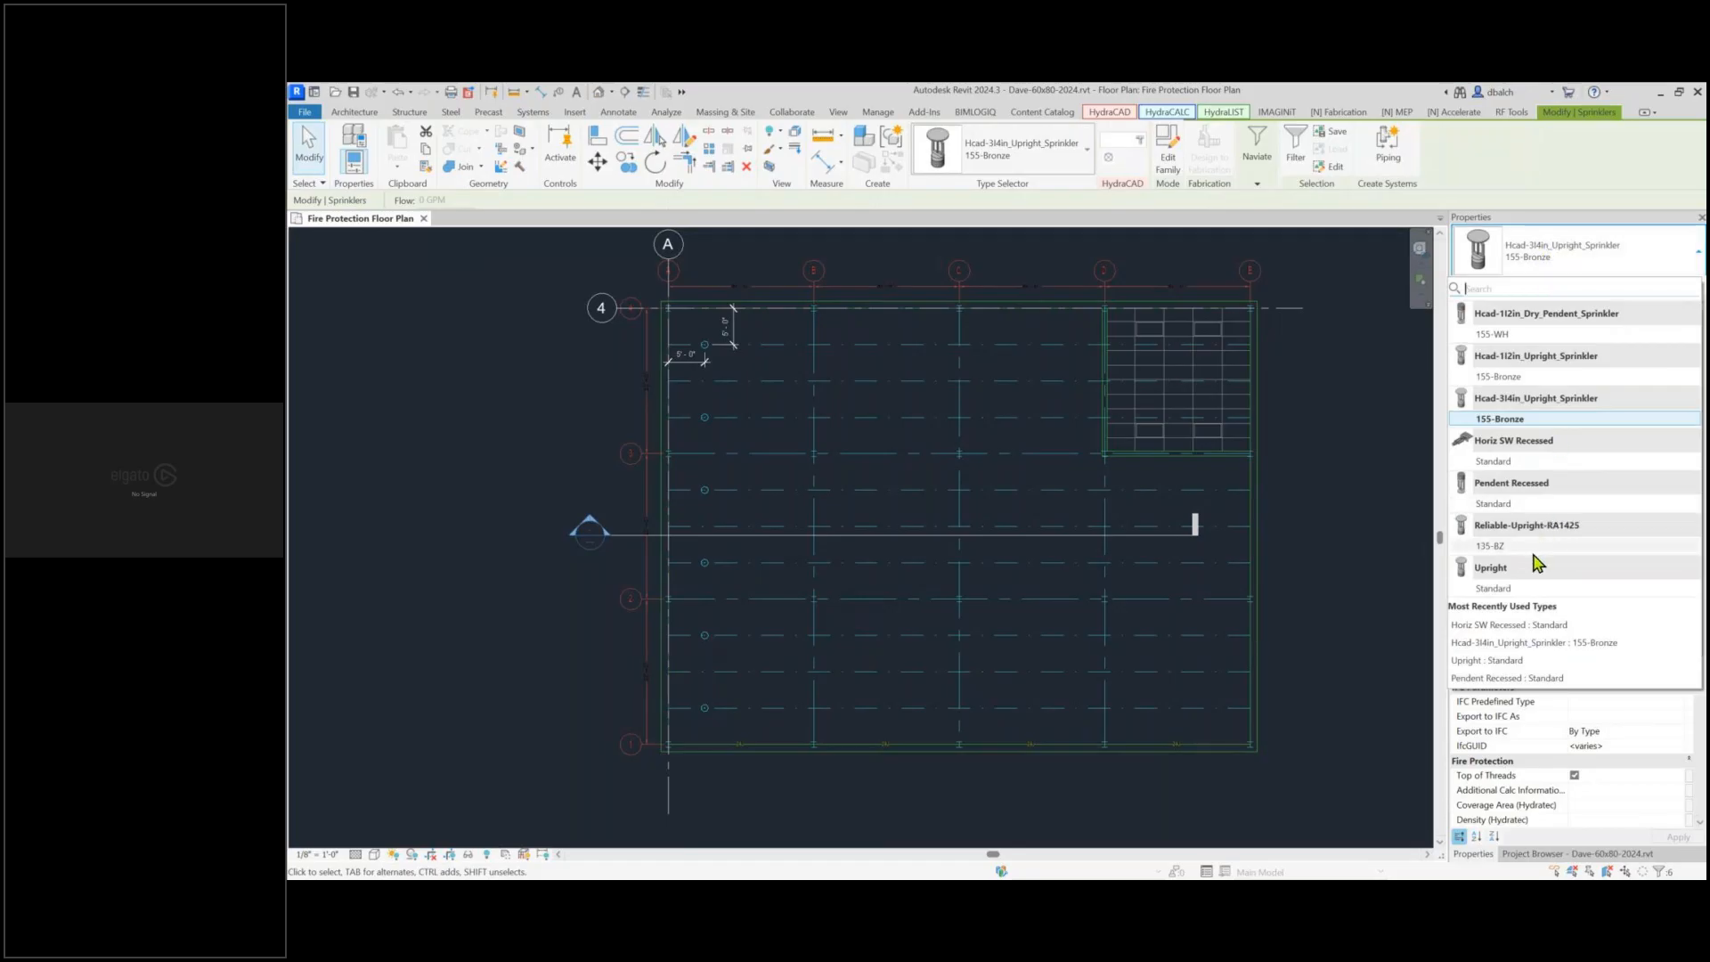
{"action": "mouse_move", "coordinate": [1537, 556]}
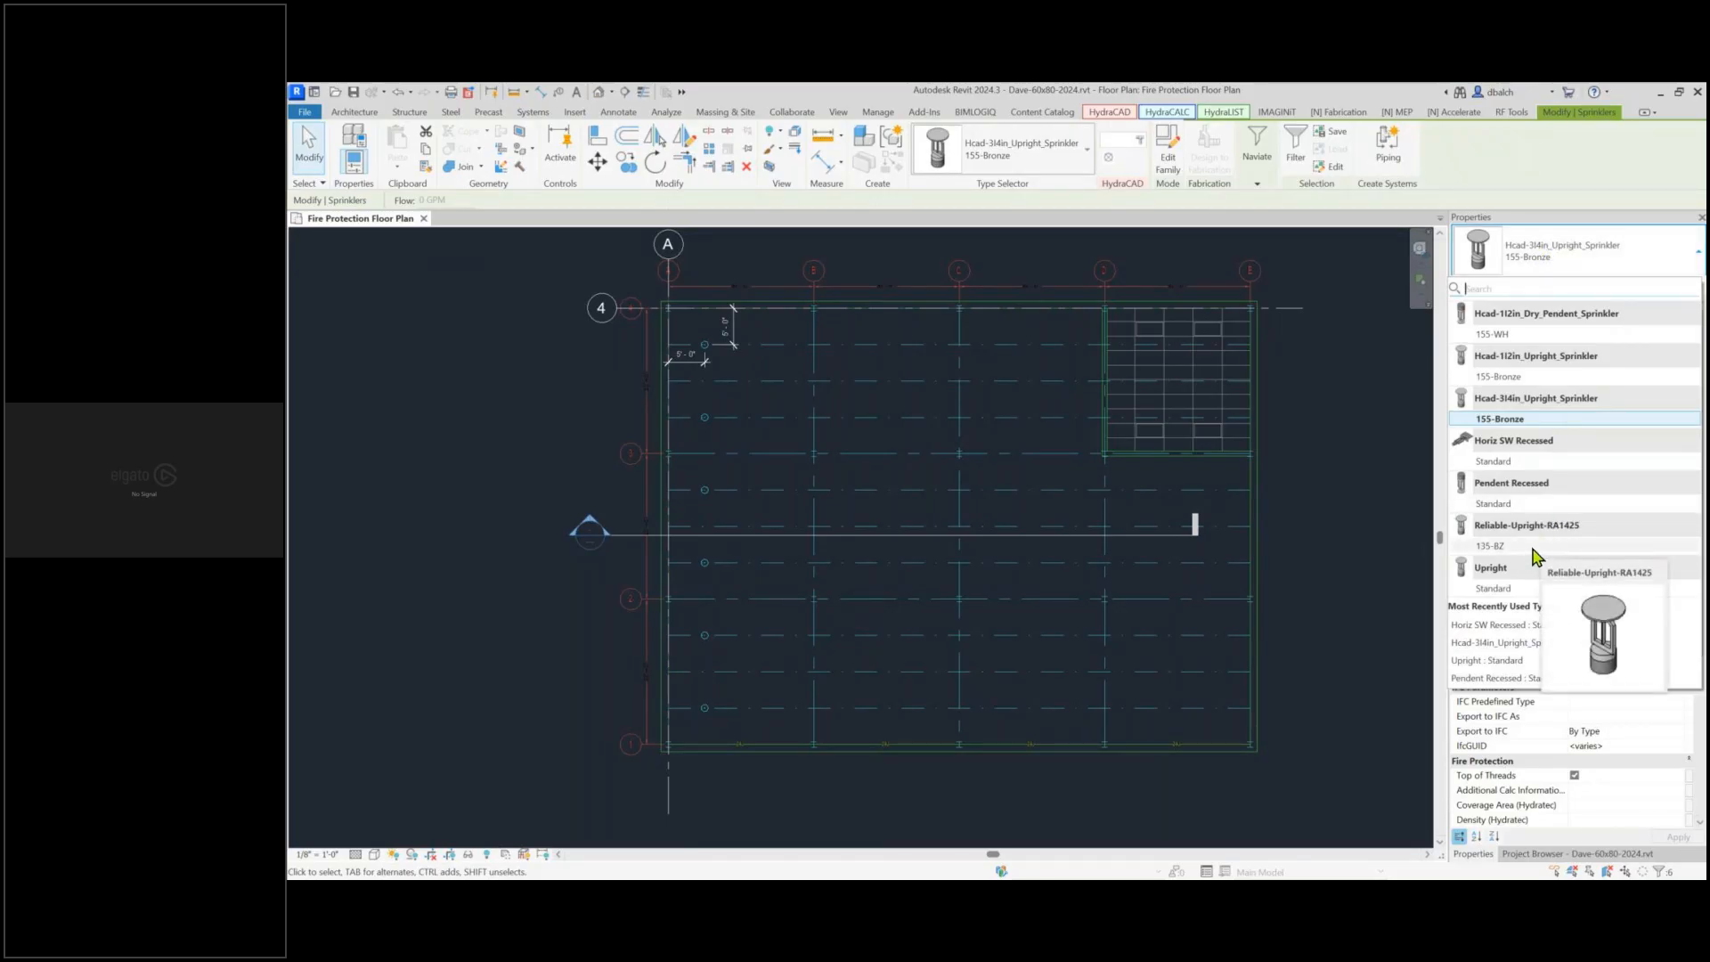
{"action": "left_click", "coordinate": [1533, 548]}
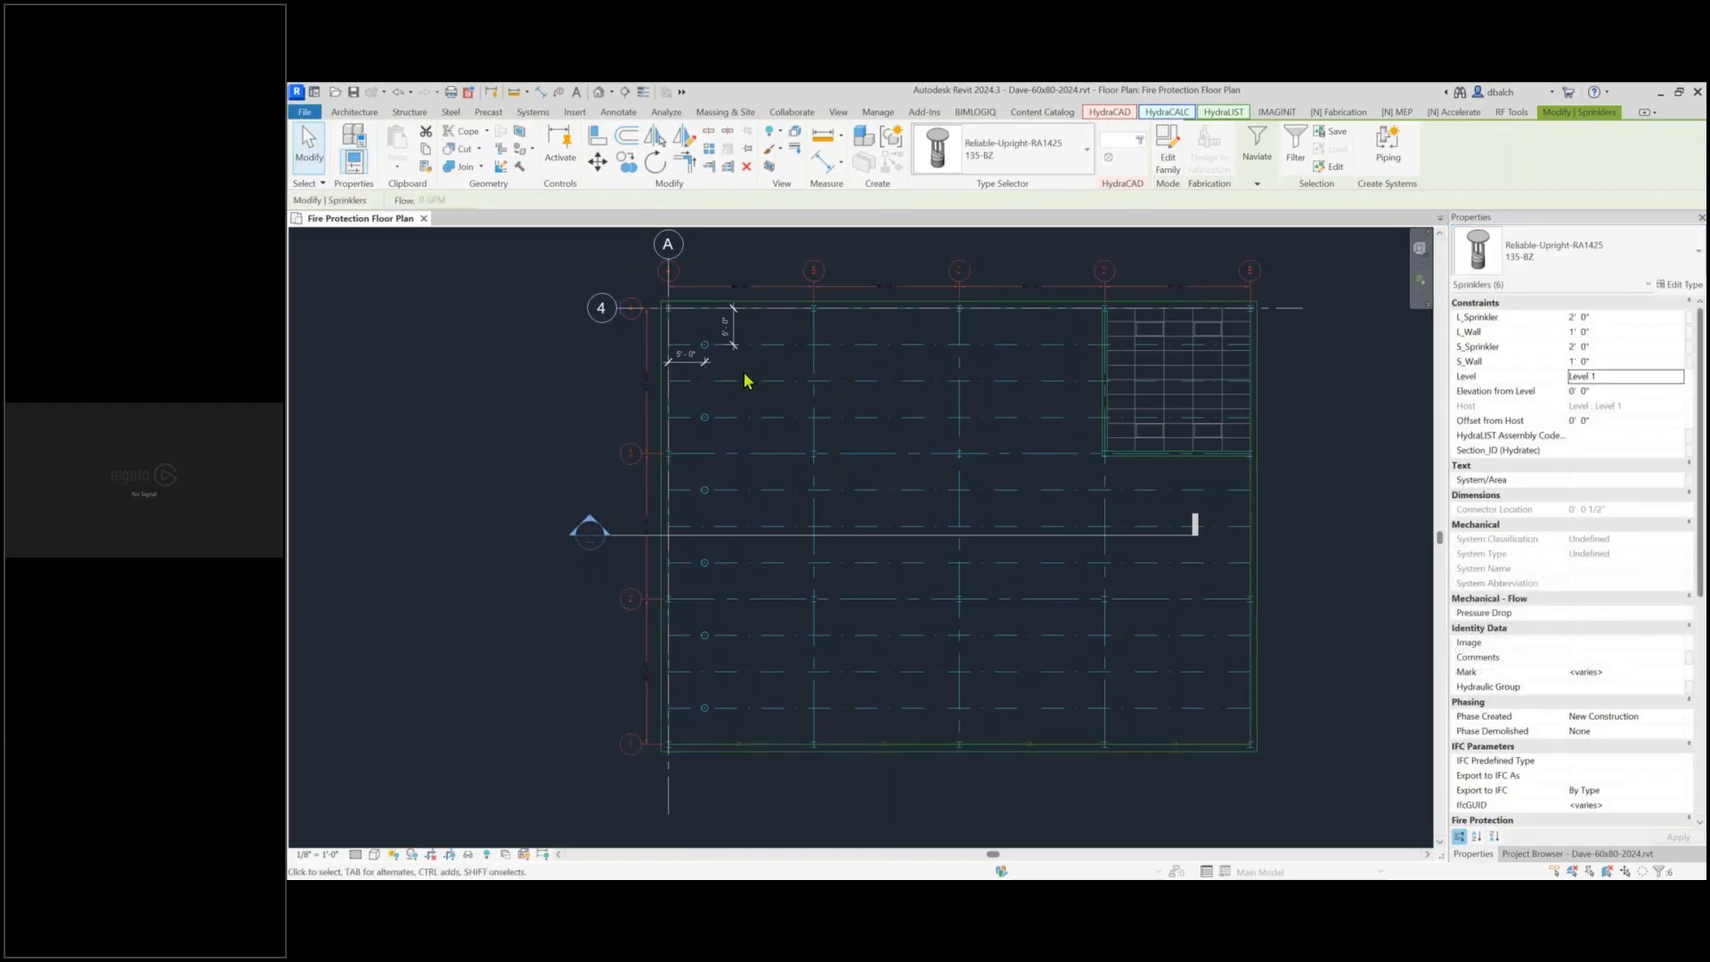
{"action": "left_click", "coordinate": [705, 344]}
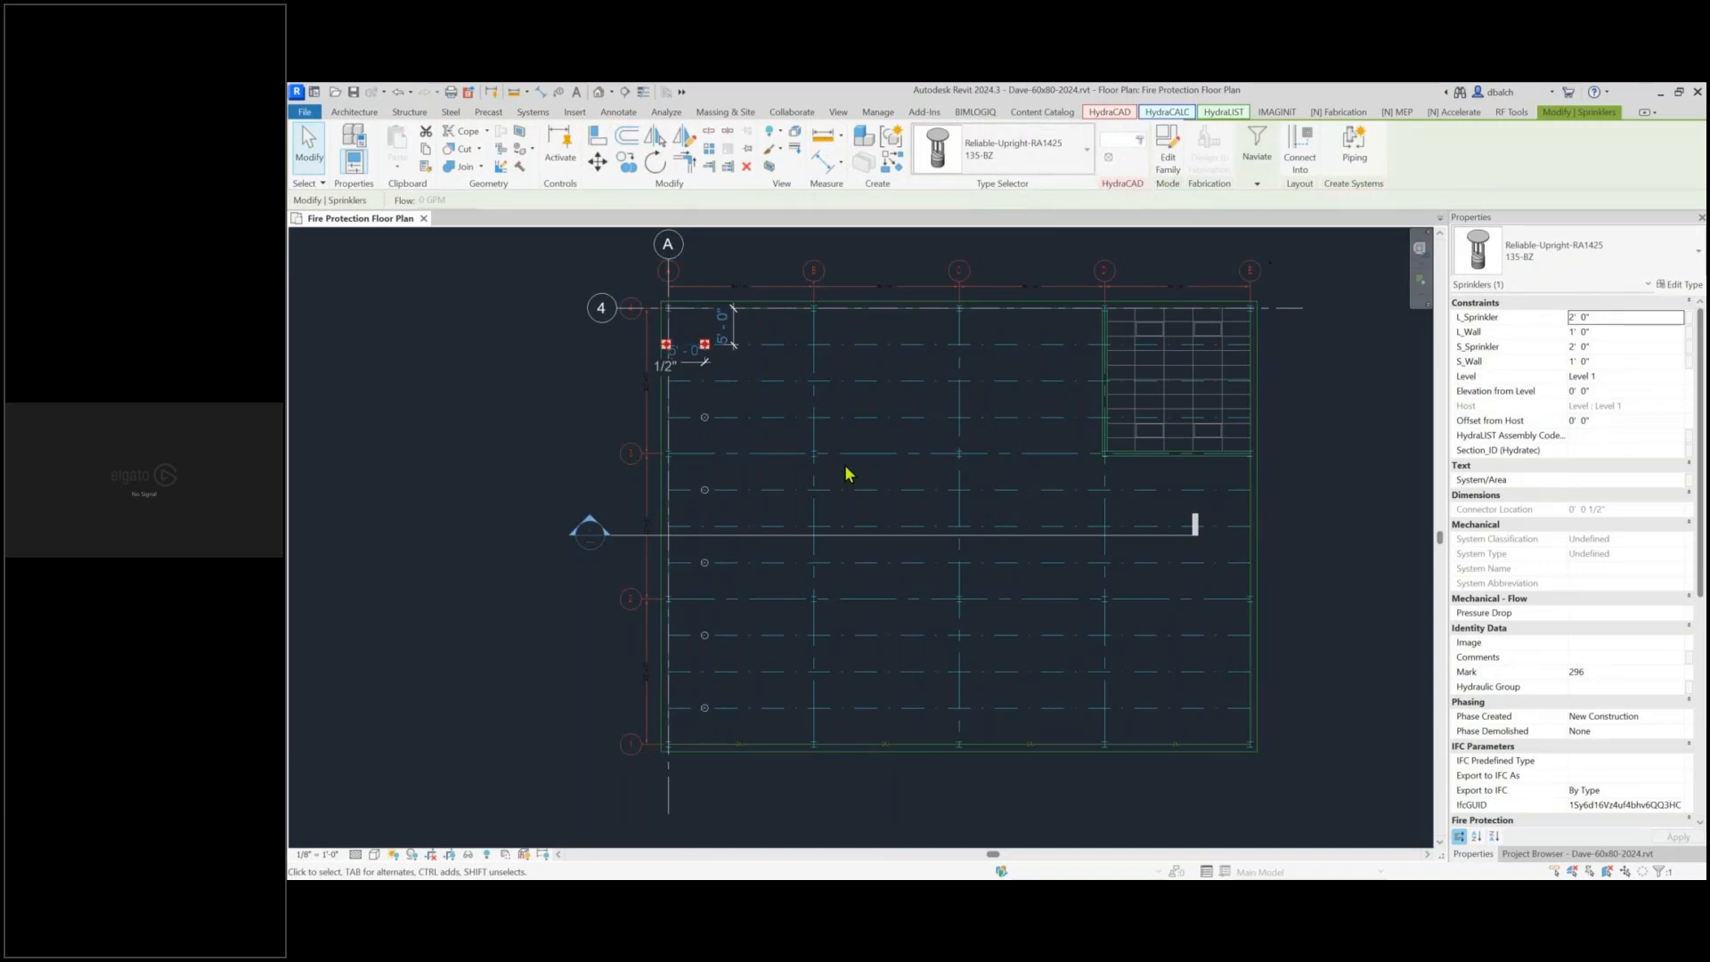
{"action": "left_click", "coordinate": [541, 420]}
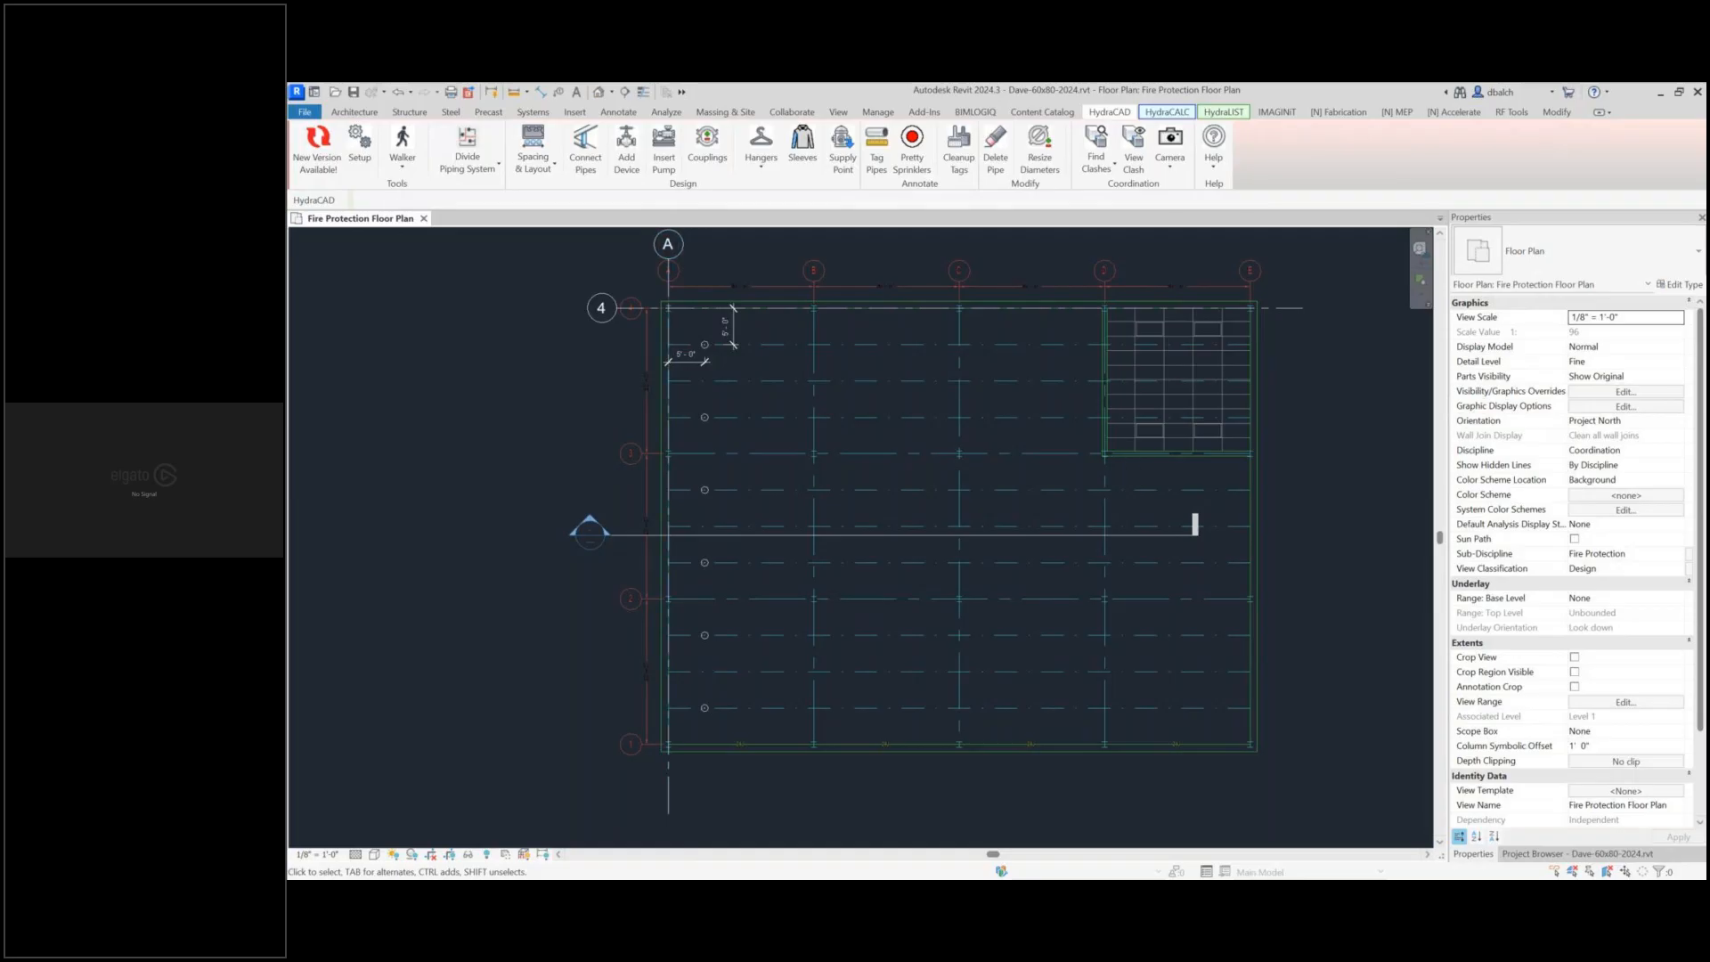
Switch to Bluebeam Revu and advance to slide 31 on modeling branch lines with the Revit pipe command
{"action": "key", "text": "alt+Tab"}
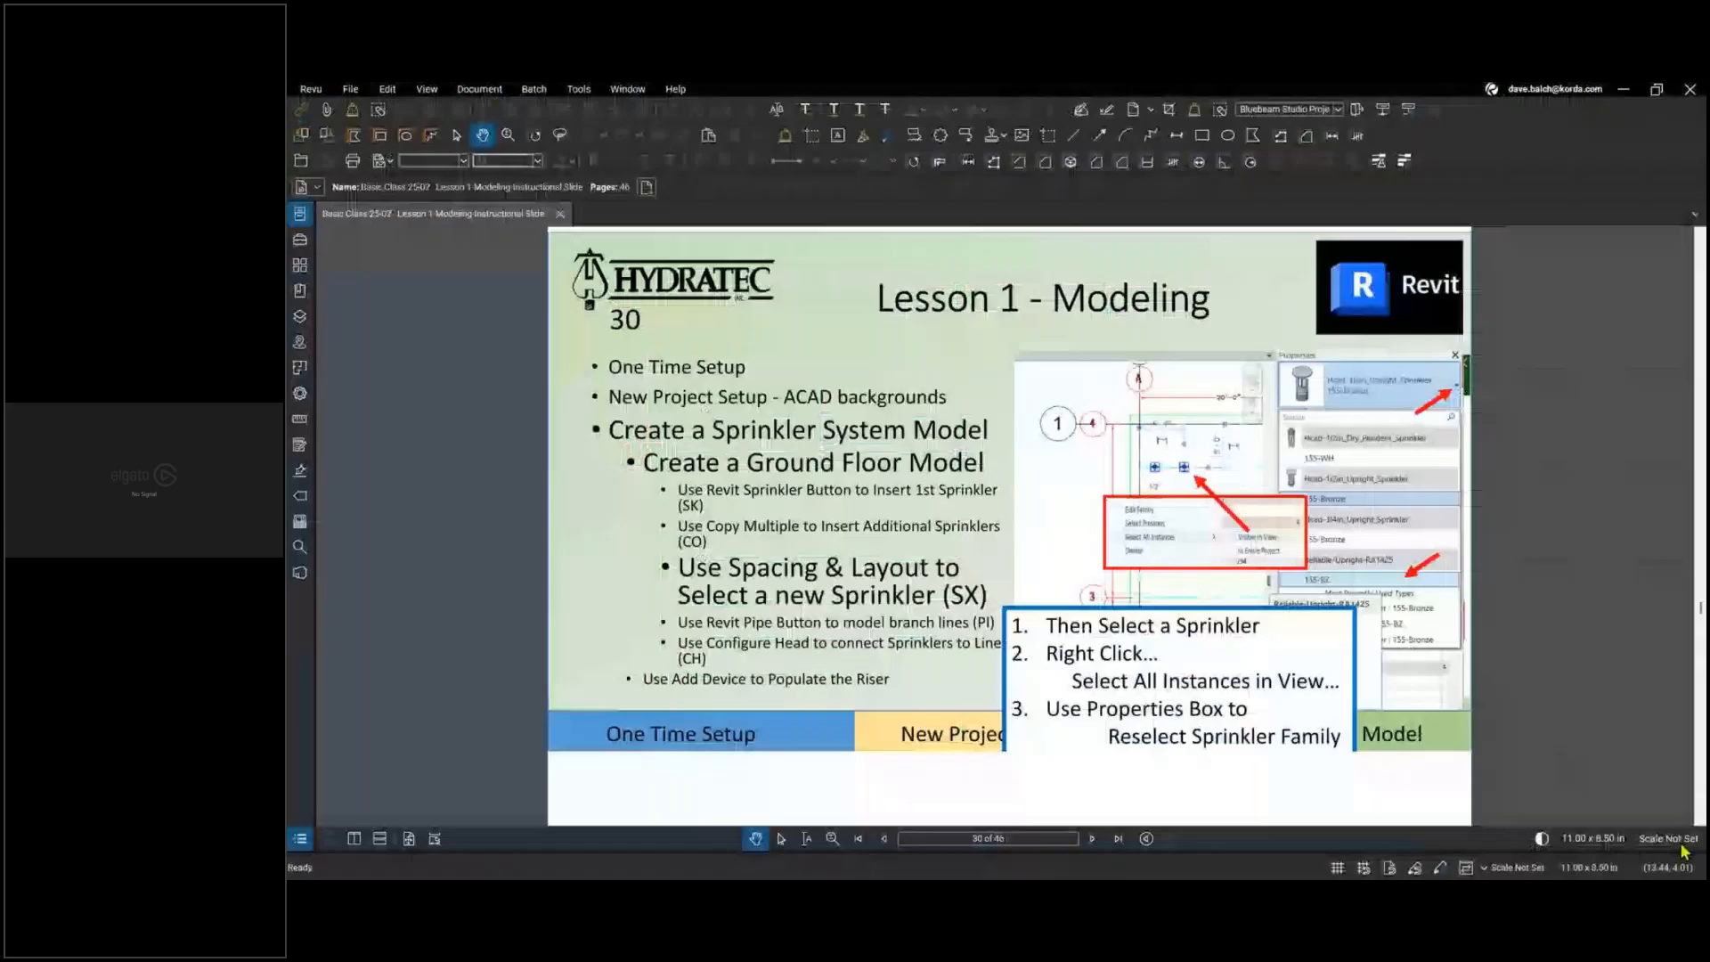
{"action": "left_click", "coordinate": [1097, 842]}
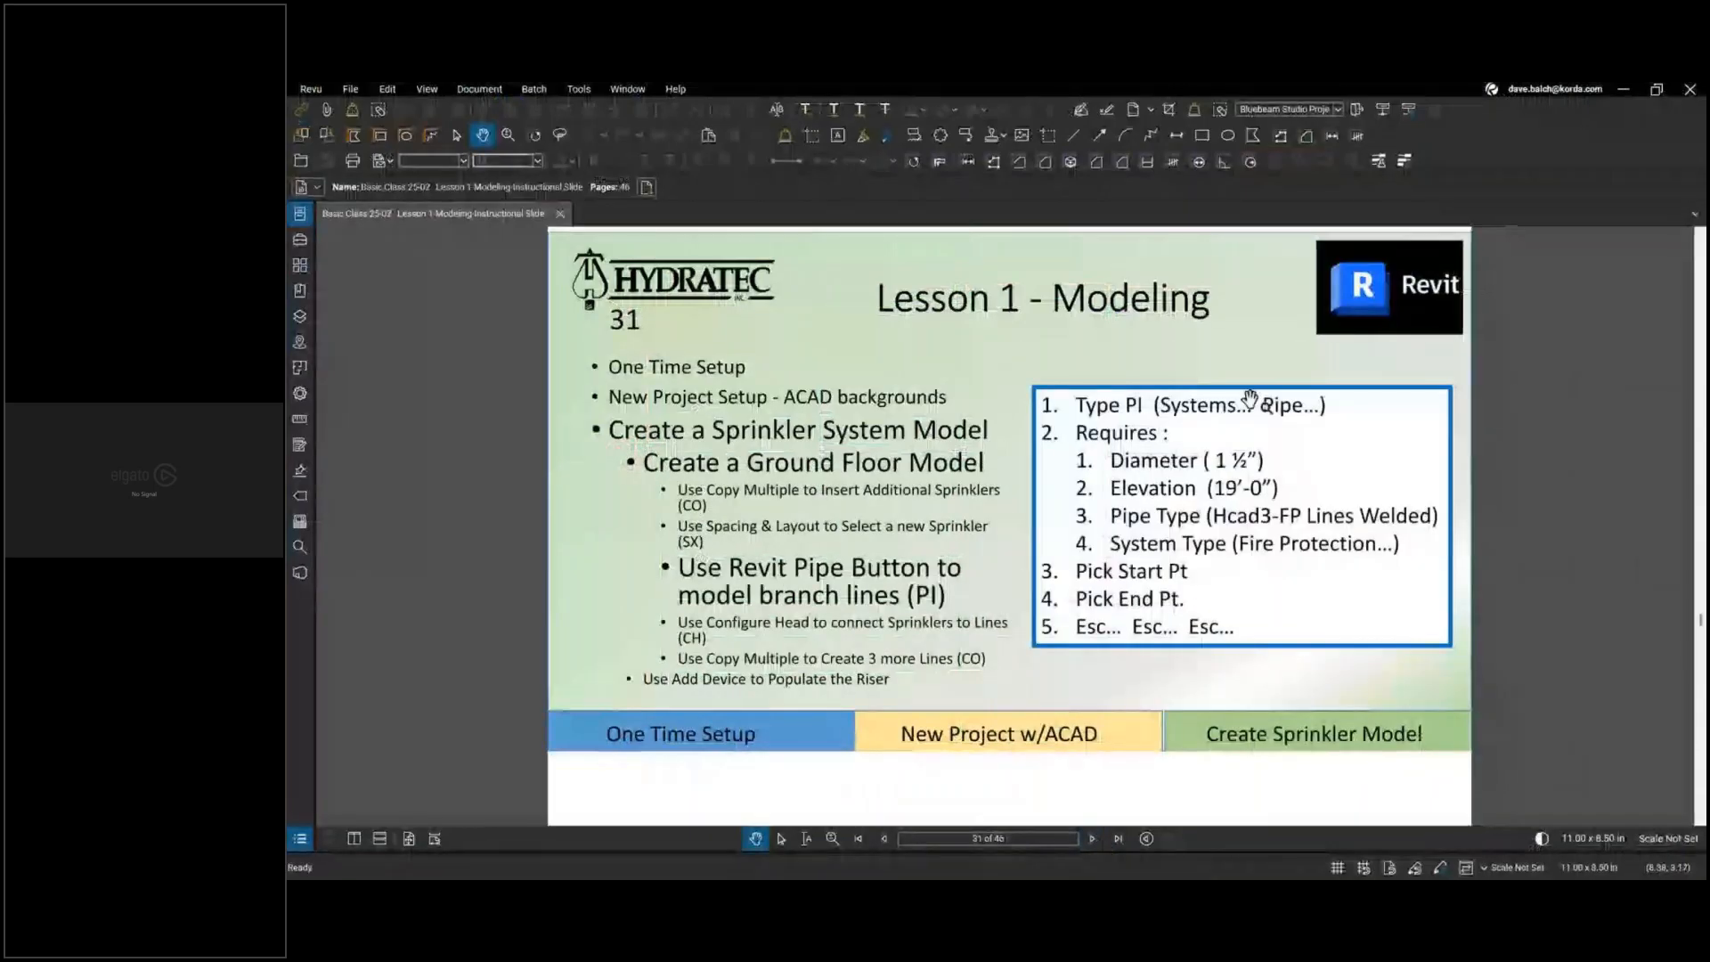
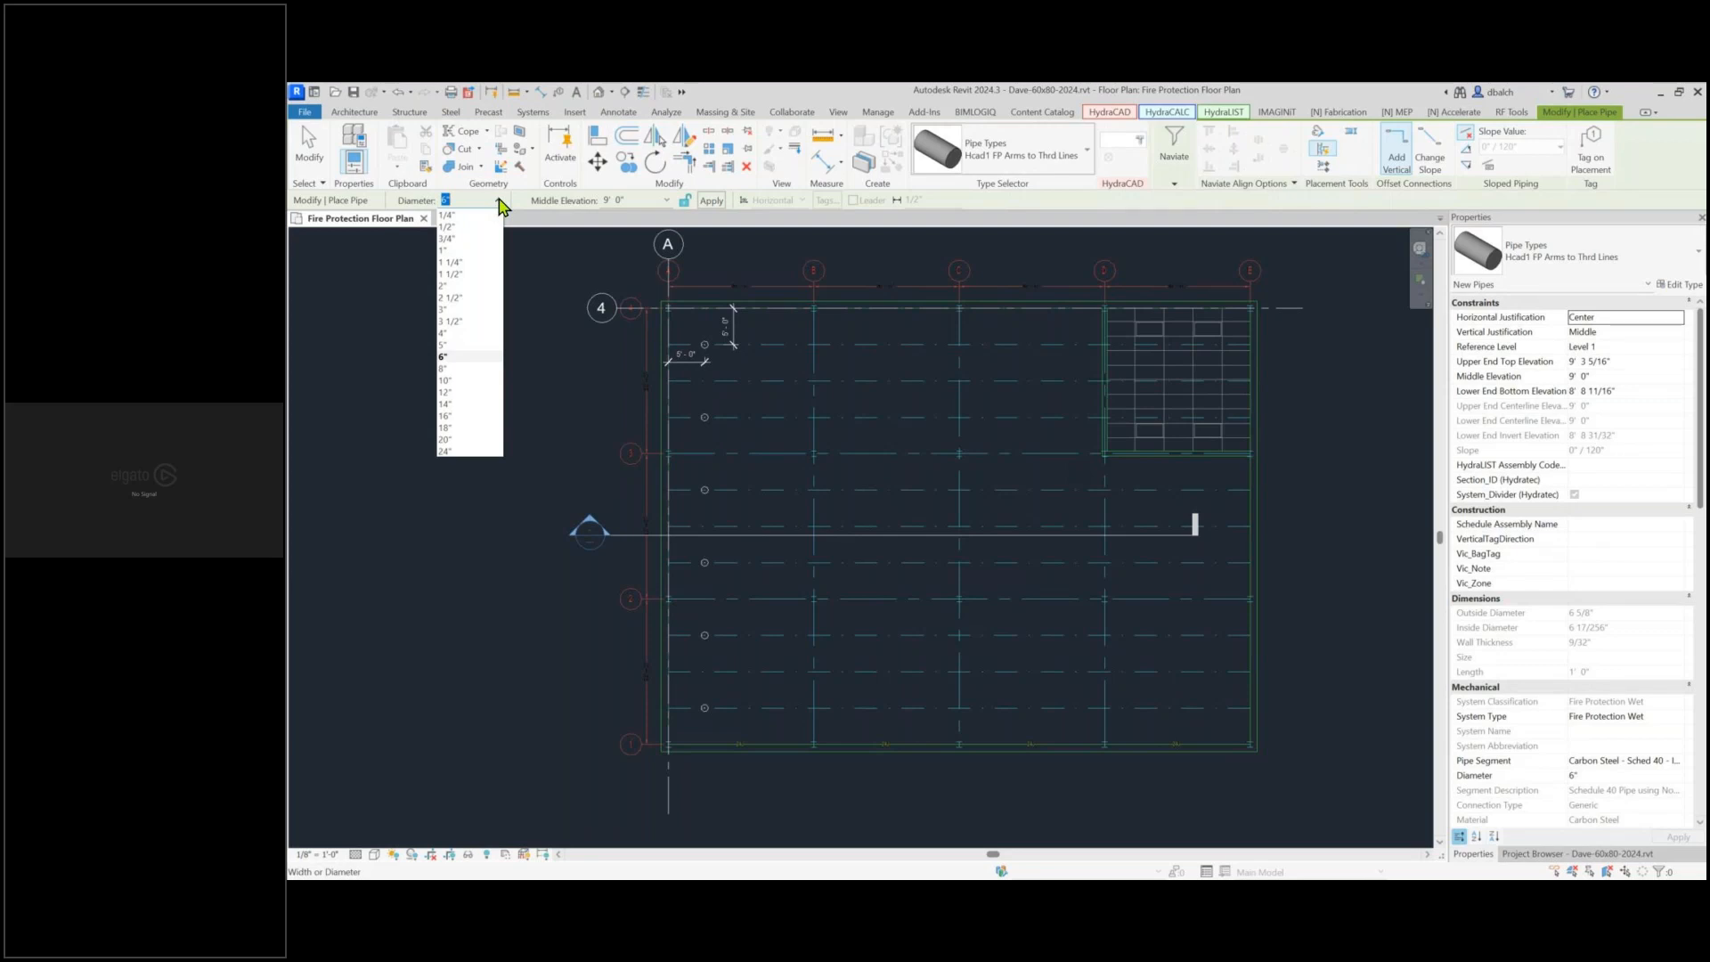
Set the new pipe's diameter to 1 1/2" and its middle elevation to 19'
{"action": "left_click", "coordinate": [471, 274]}
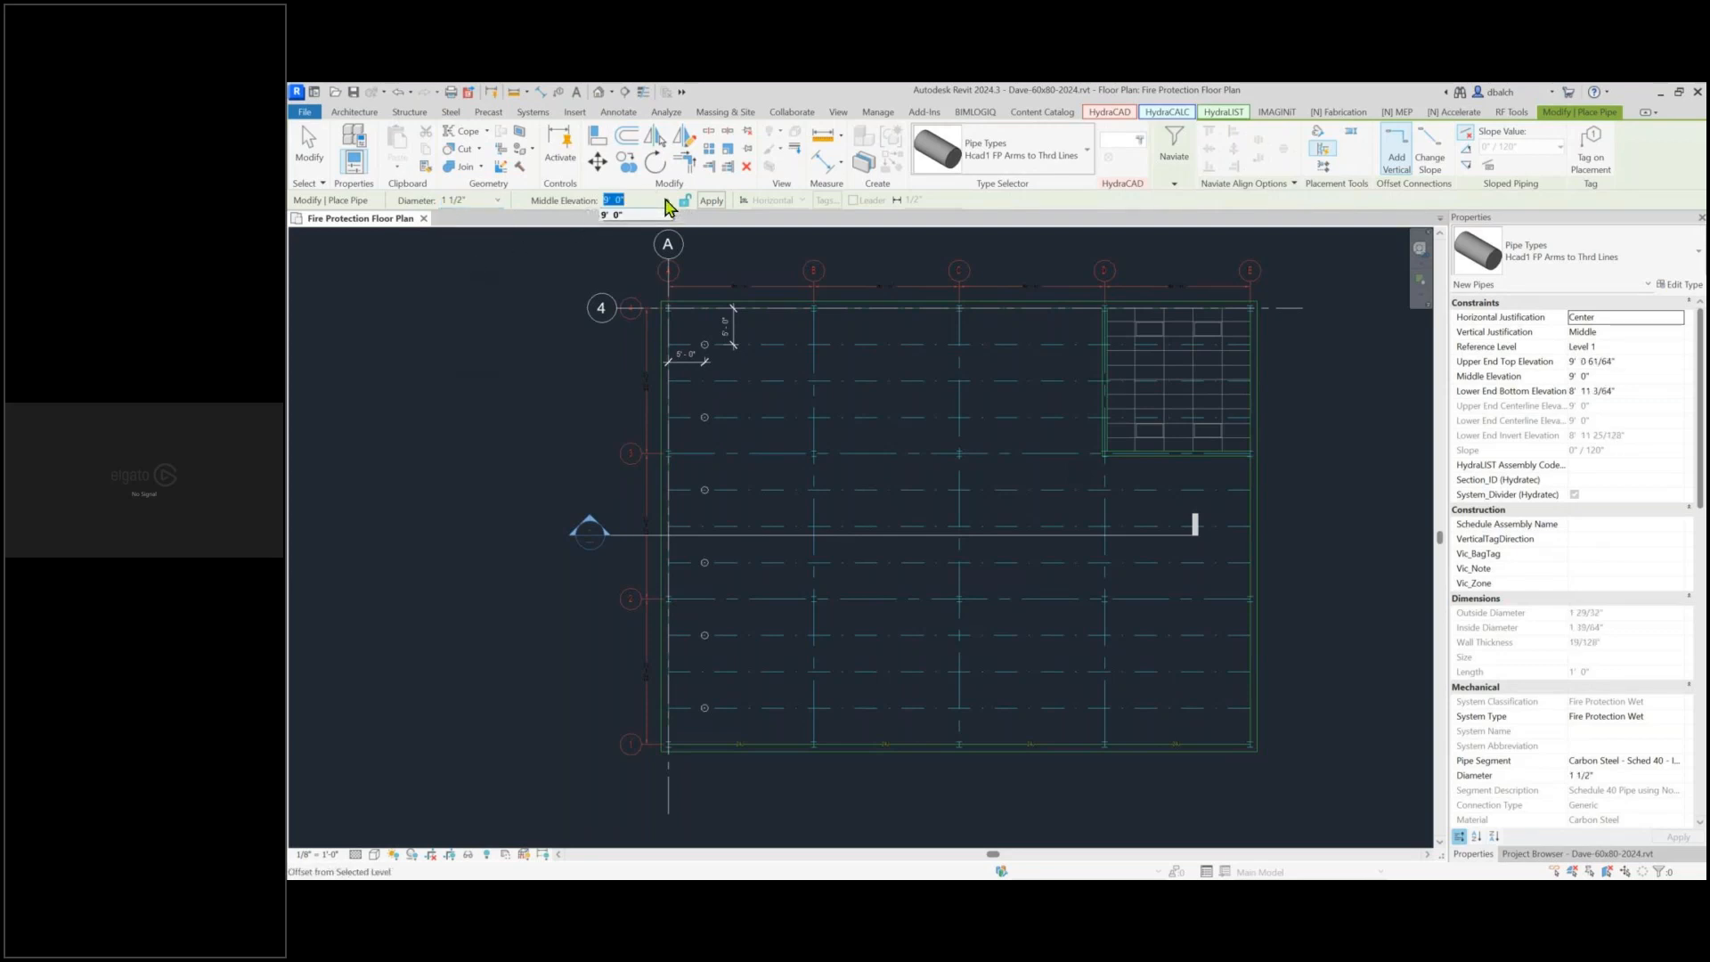
{"action": "left_click", "coordinate": [638, 199]}
{"action": "type", "text": "19"}
{"action": "key", "text": "Return"}
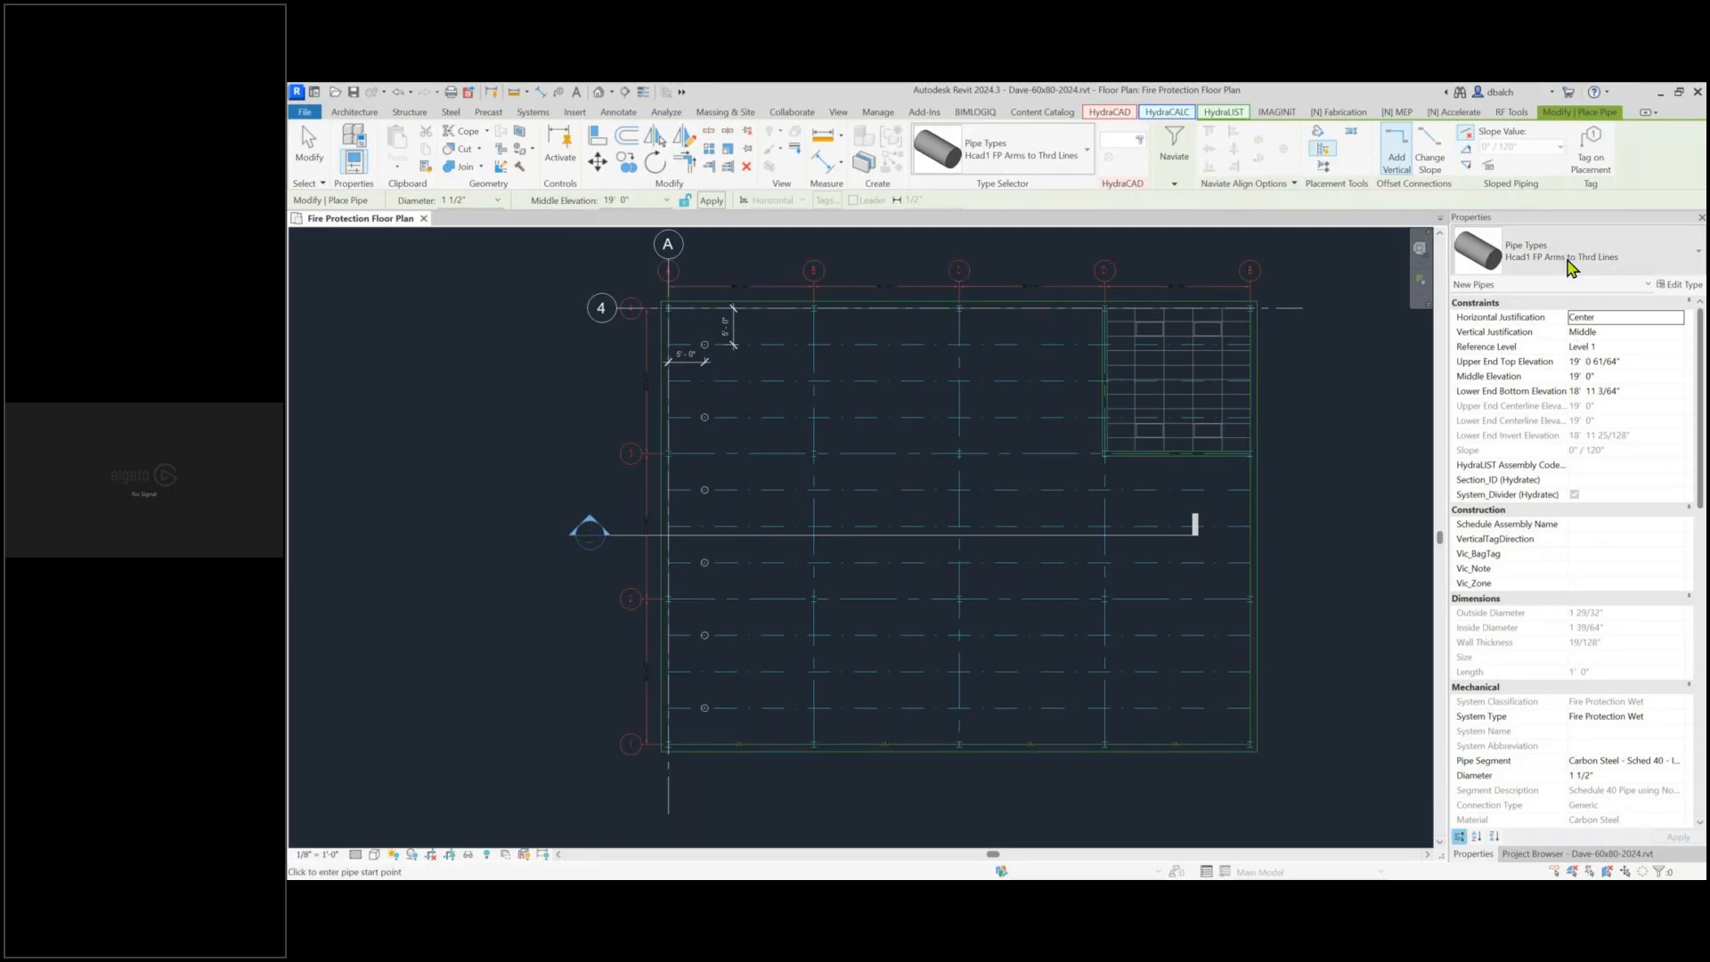
Choose the pipe type Hcad3 FP Lines - Welded and the system type Fire Protection Wet for the new pipe
{"action": "left_click", "coordinate": [1570, 265]}
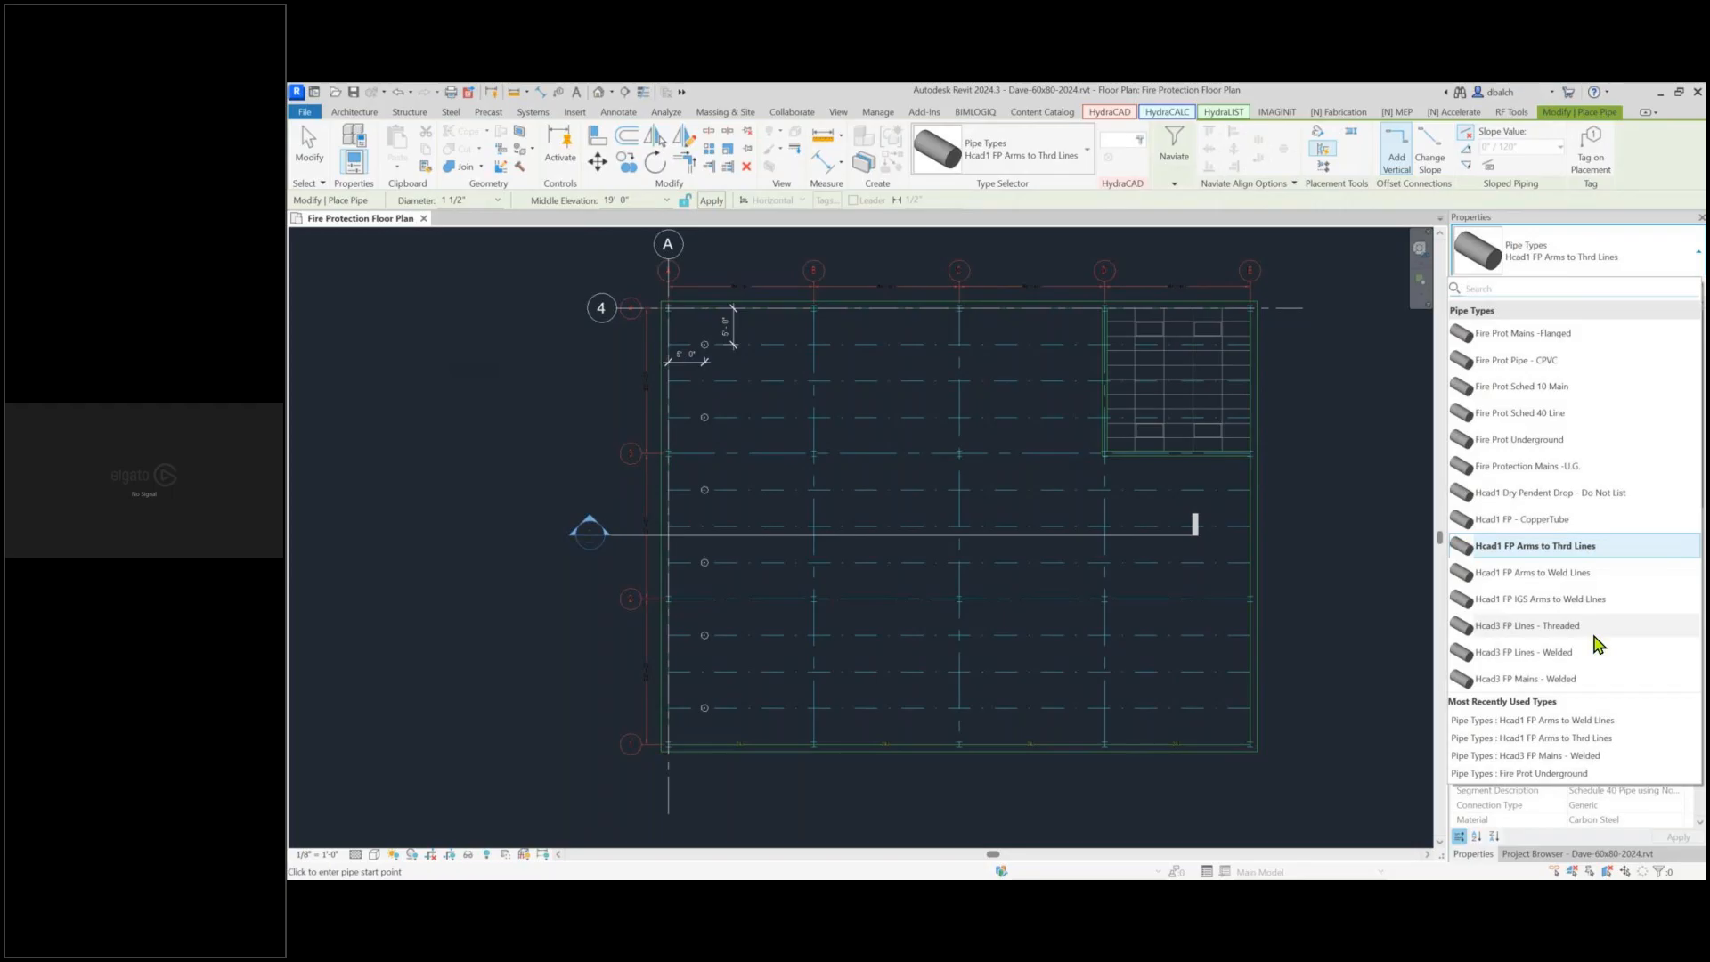
{"action": "mouse_move", "coordinate": [1594, 638]}
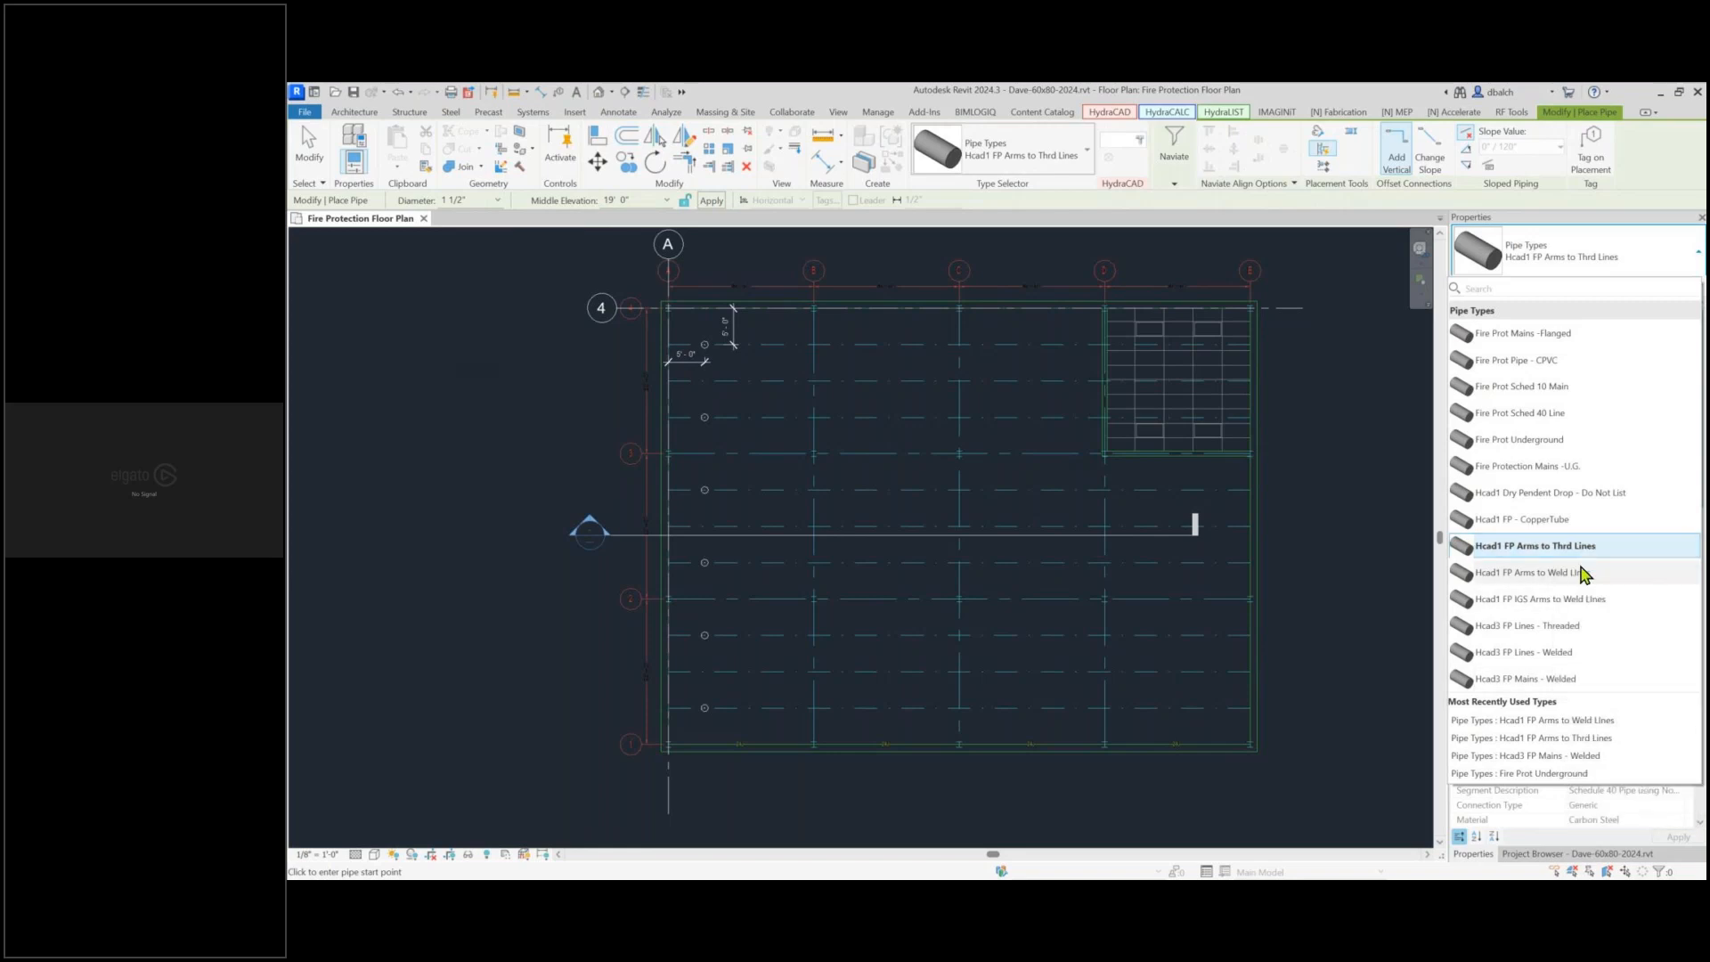
{"action": "left_click", "coordinate": [1579, 657]}
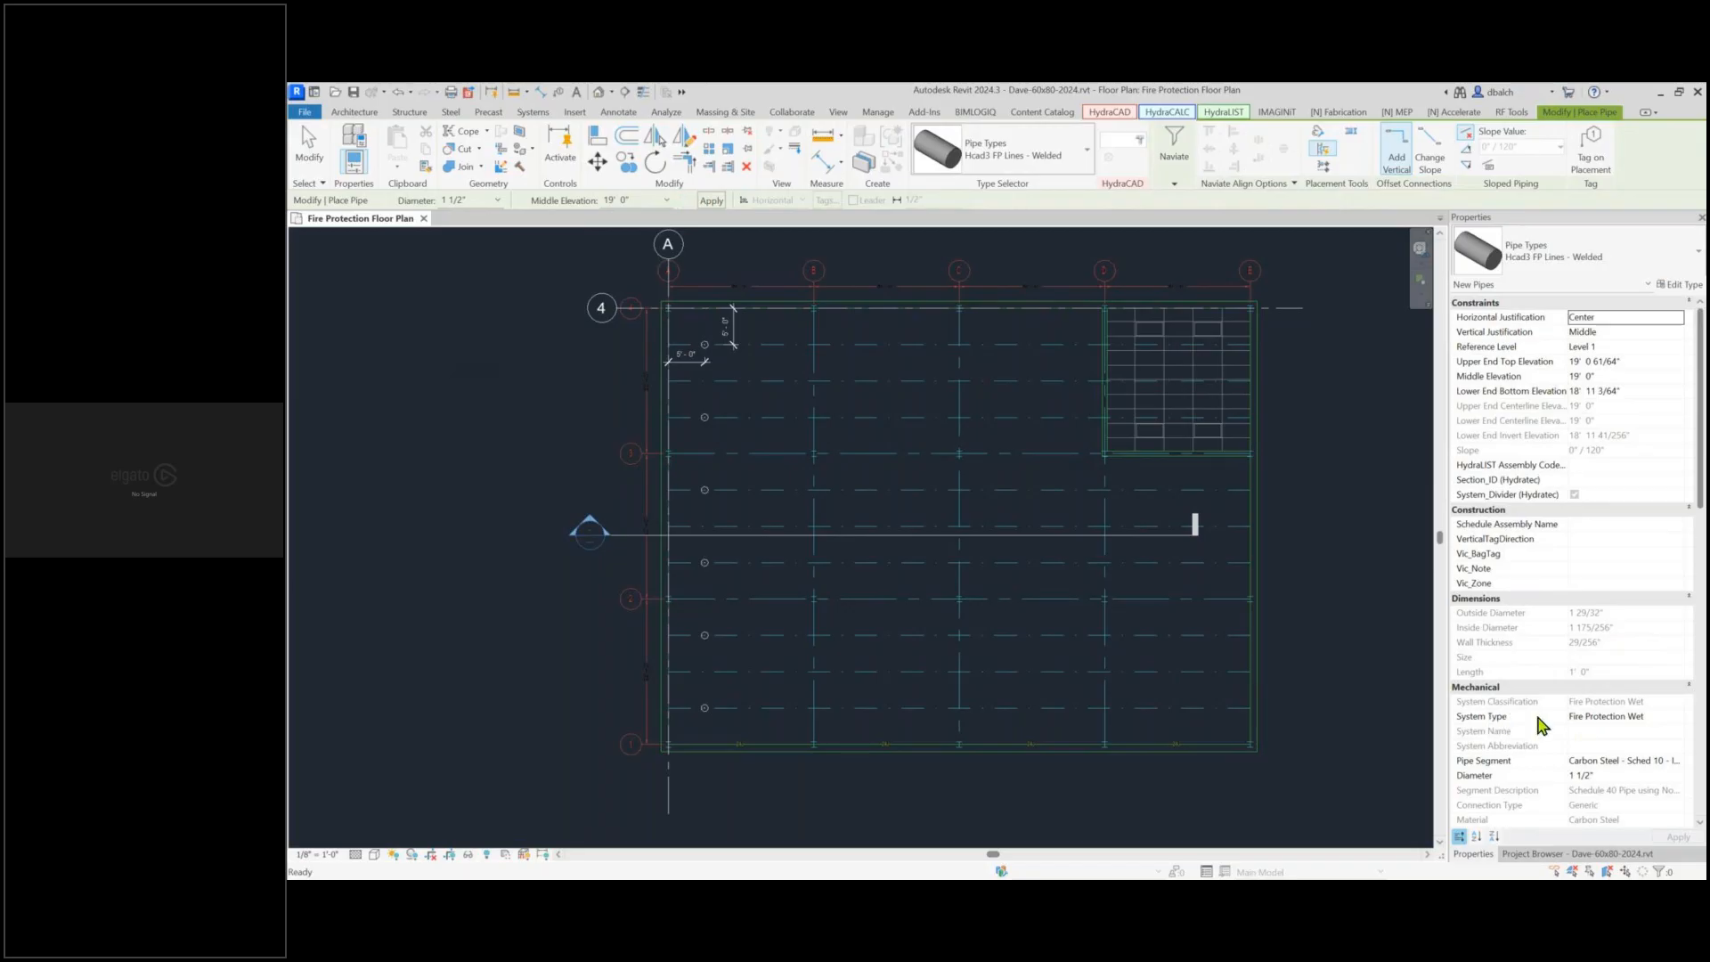
{"action": "left_click", "coordinate": [1679, 718]}
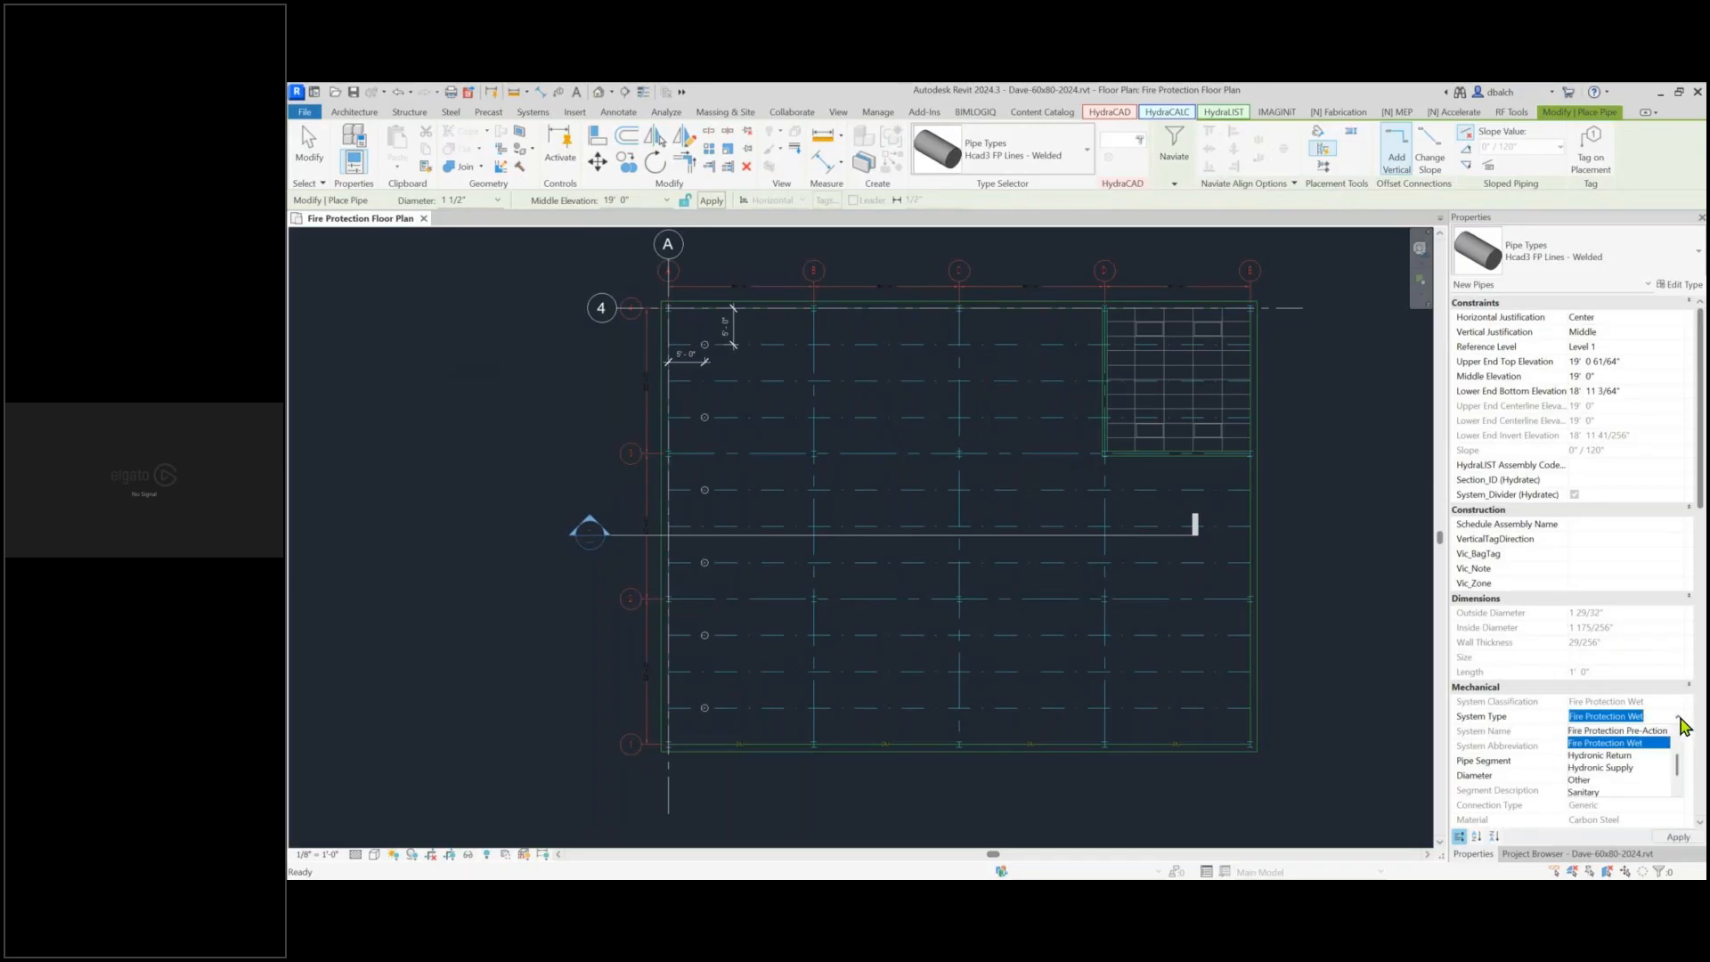
{"action": "left_click", "coordinate": [1641, 744]}
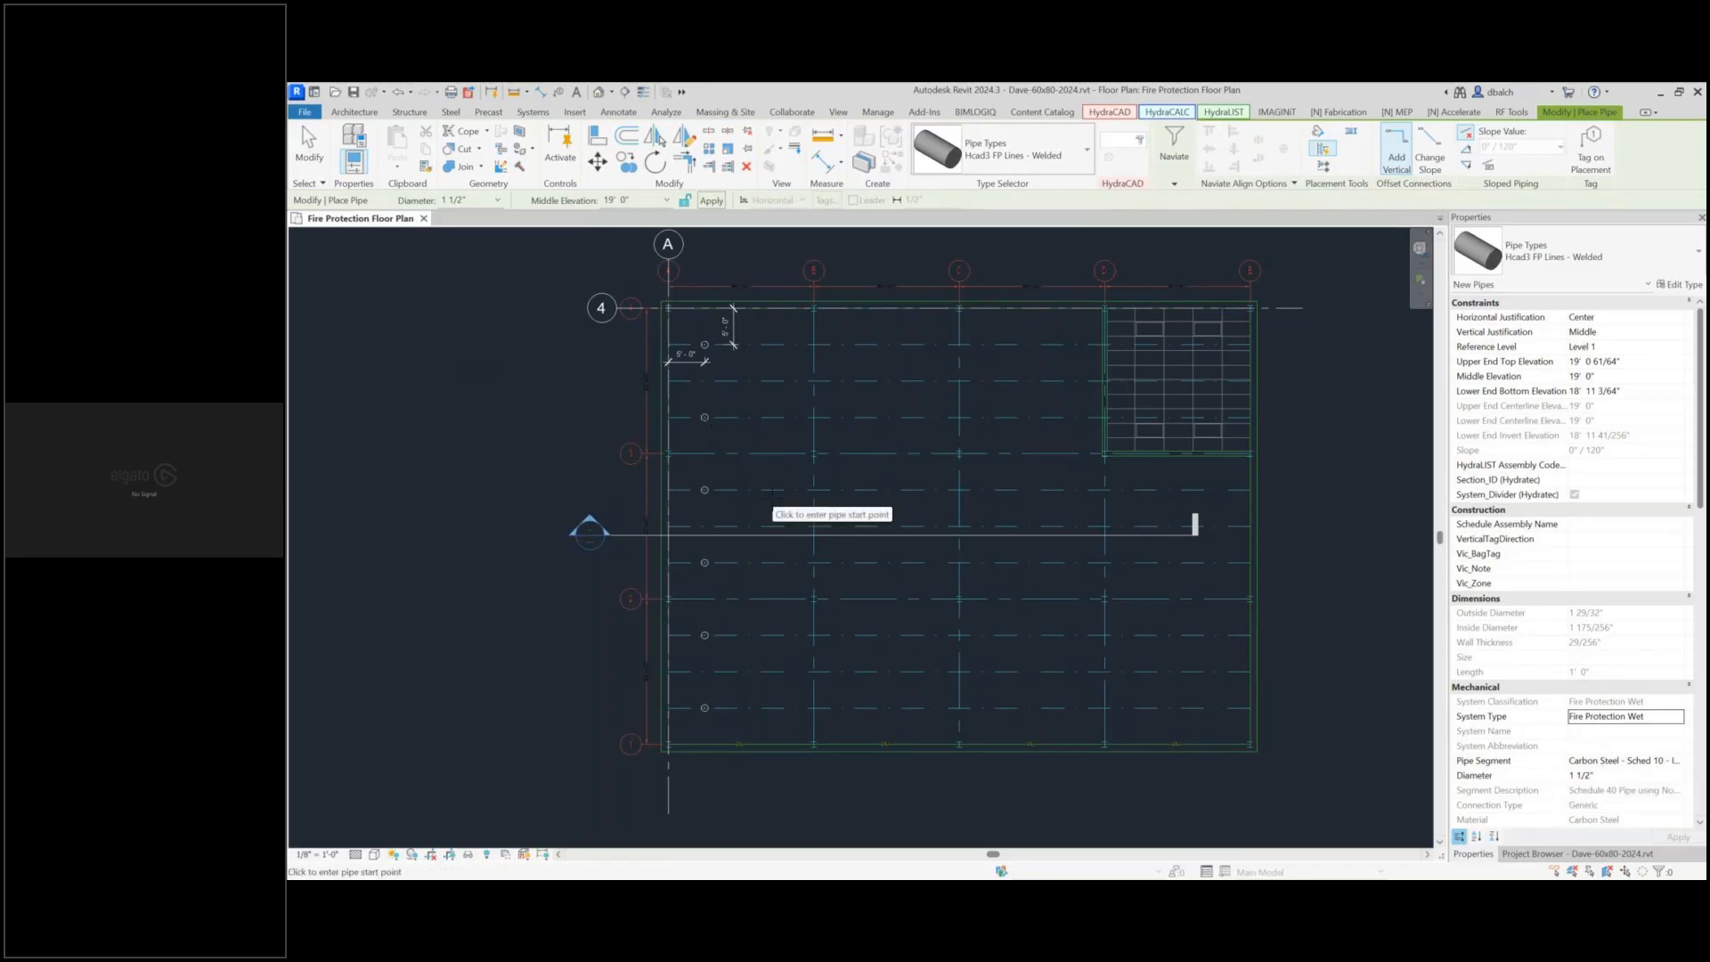
Draw the branch line through the sprinkler column beside grid A, from just beyond the head near grid 4 to just past the head near grid 1
{"action": "scroll", "coordinate": [704, 323], "scroll_direction": "up", "scroll_amount": 3}
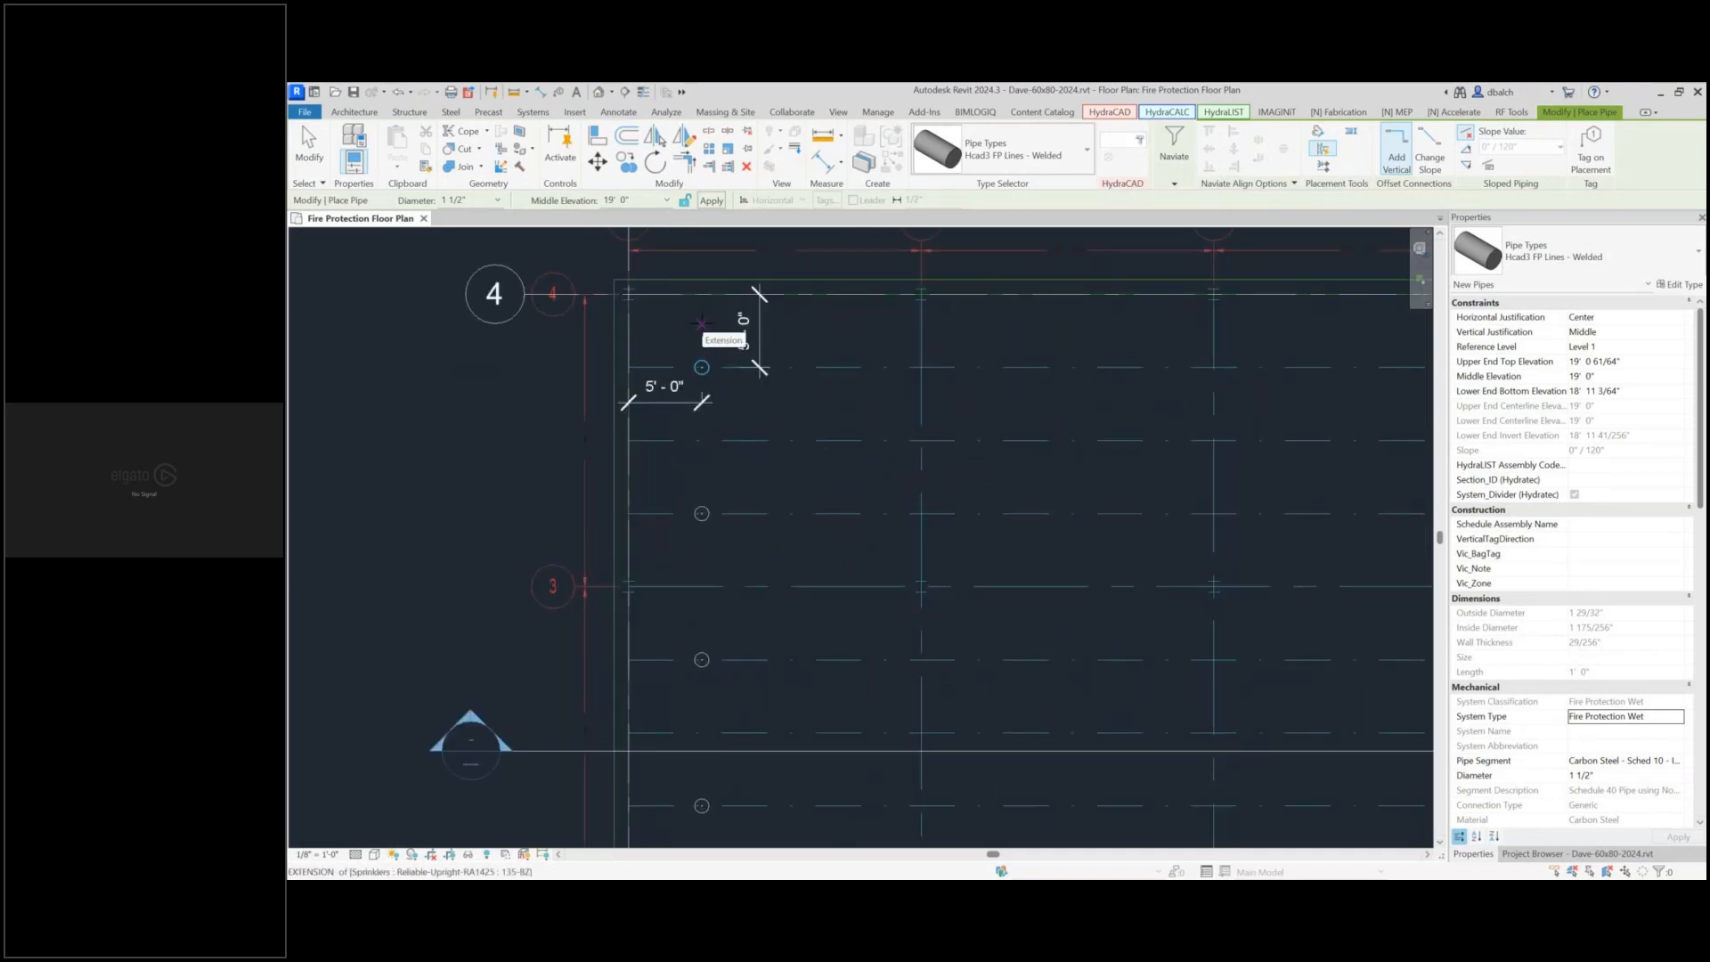
{"action": "scroll", "coordinate": [701, 322], "scroll_direction": "up", "scroll_amount": 3}
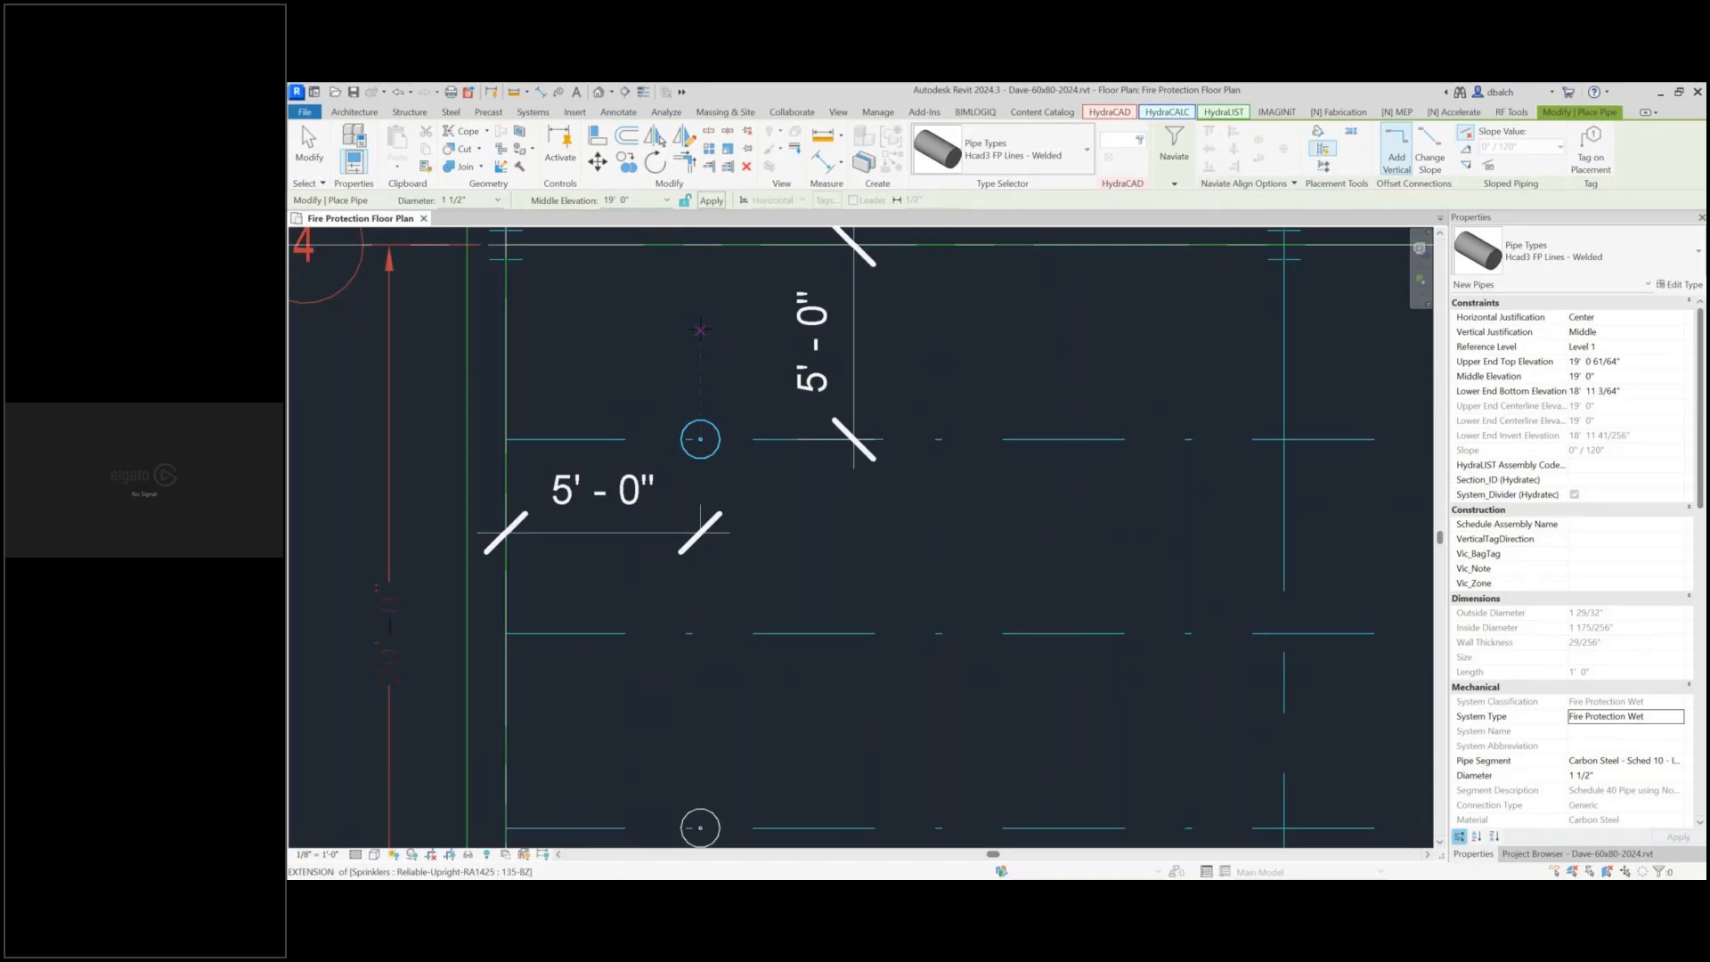
{"action": "left_click", "coordinate": [700, 329]}
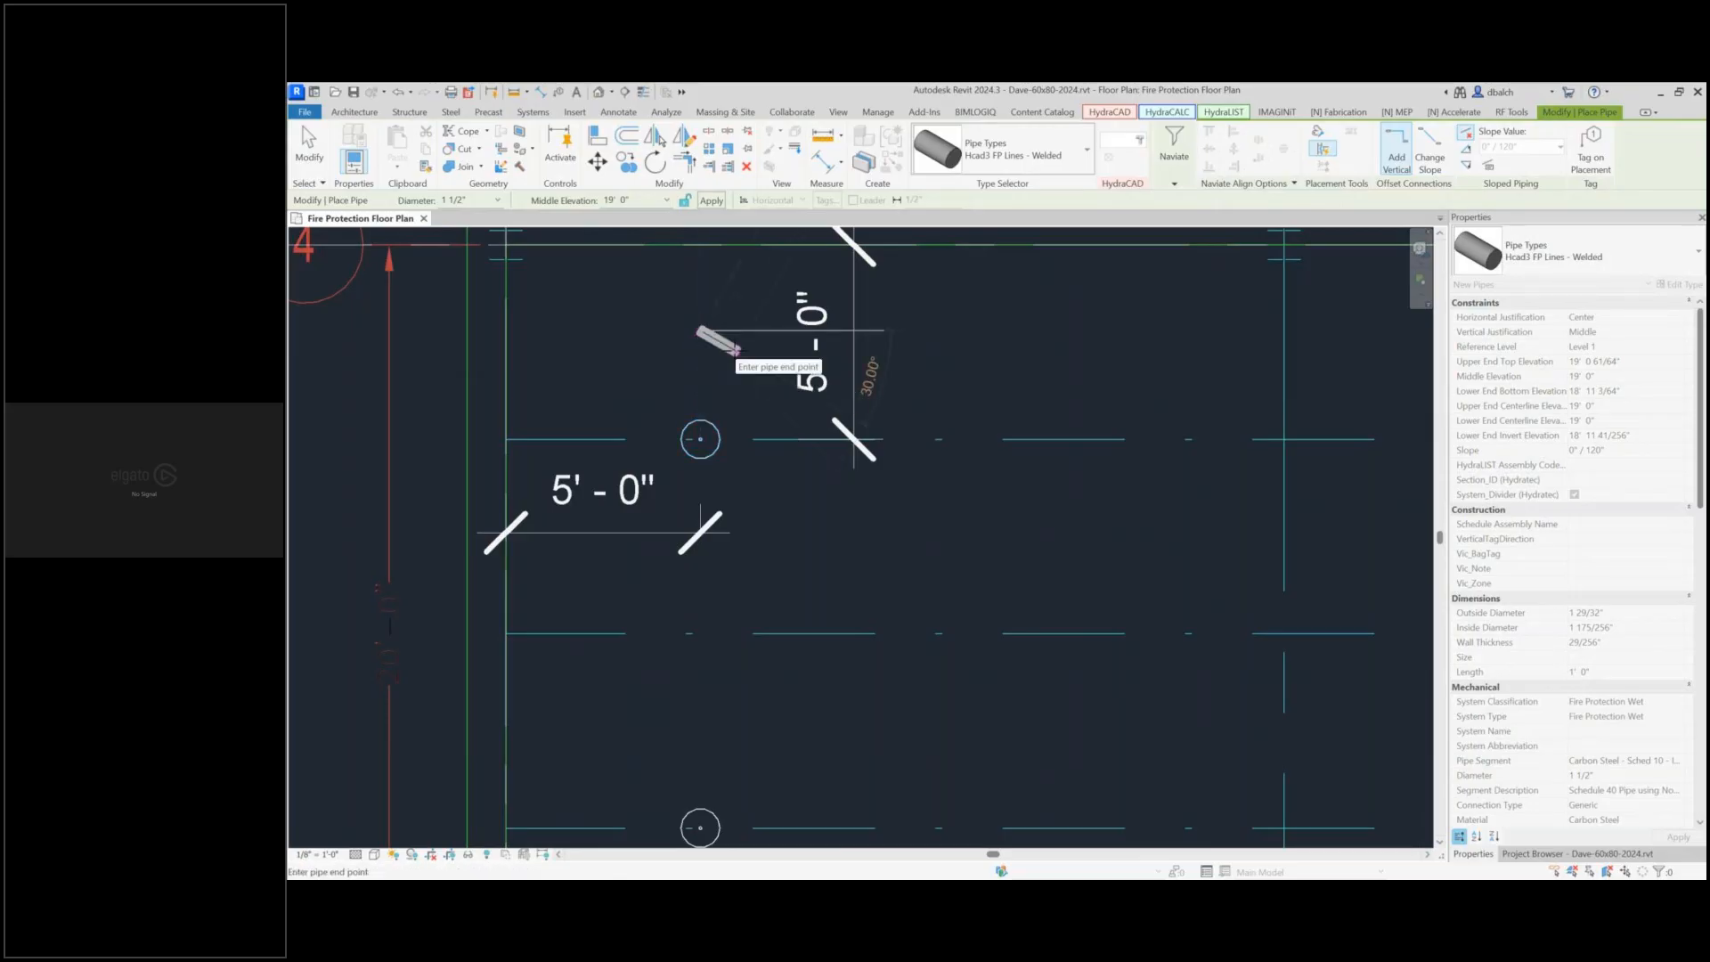
{"action": "scroll", "coordinate": [698, 446], "scroll_direction": "down", "scroll_amount": 6}
{"action": "middle_click_drag", "start_coordinate": [700, 640], "coordinate": [673, 328]}
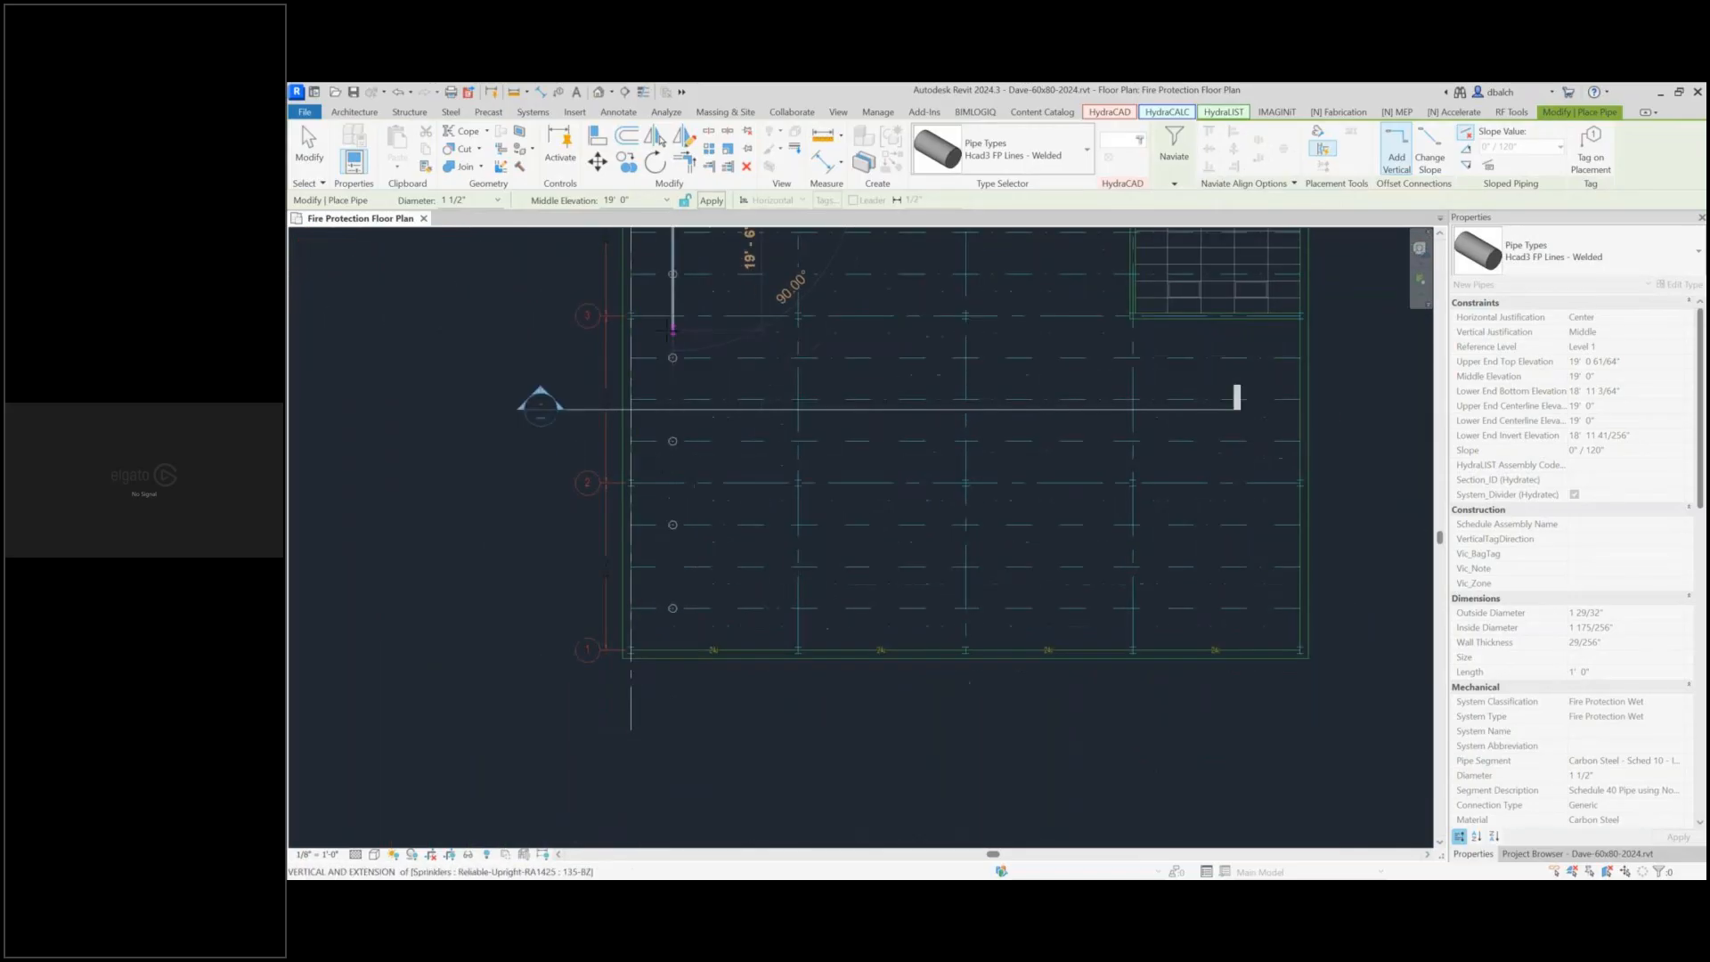
{"action": "left_click", "coordinate": [672, 632]}
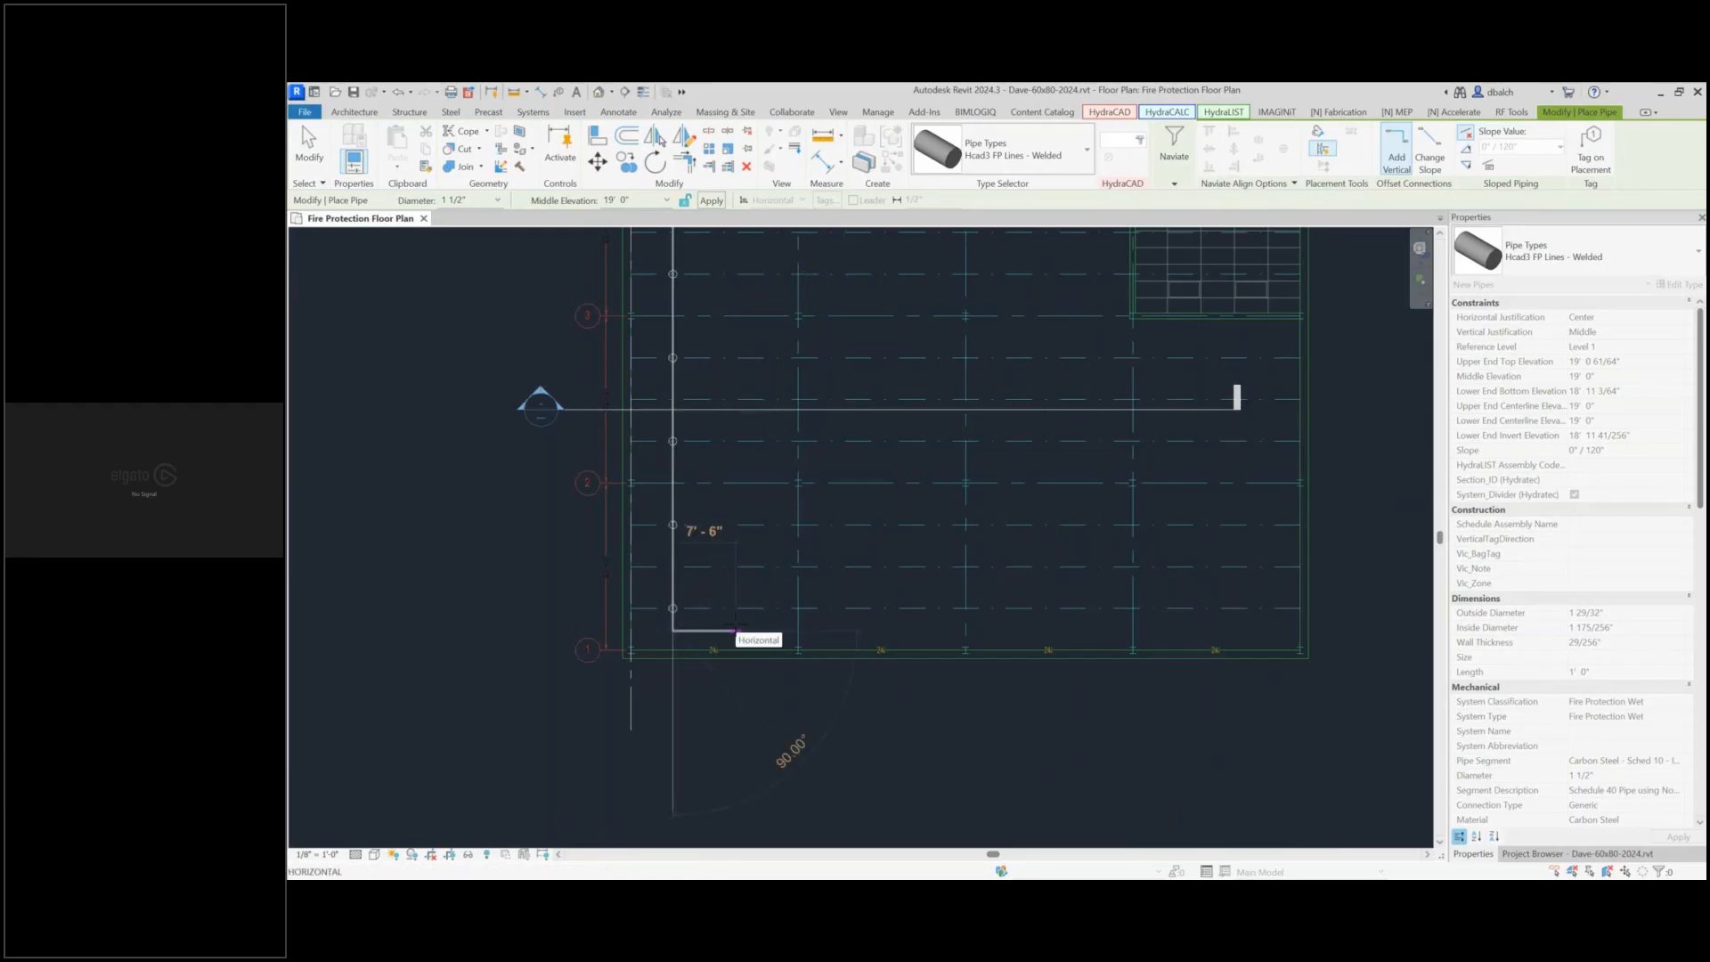
{"action": "key", "text": "Escape"}
{"action": "key", "text": "Escape"}
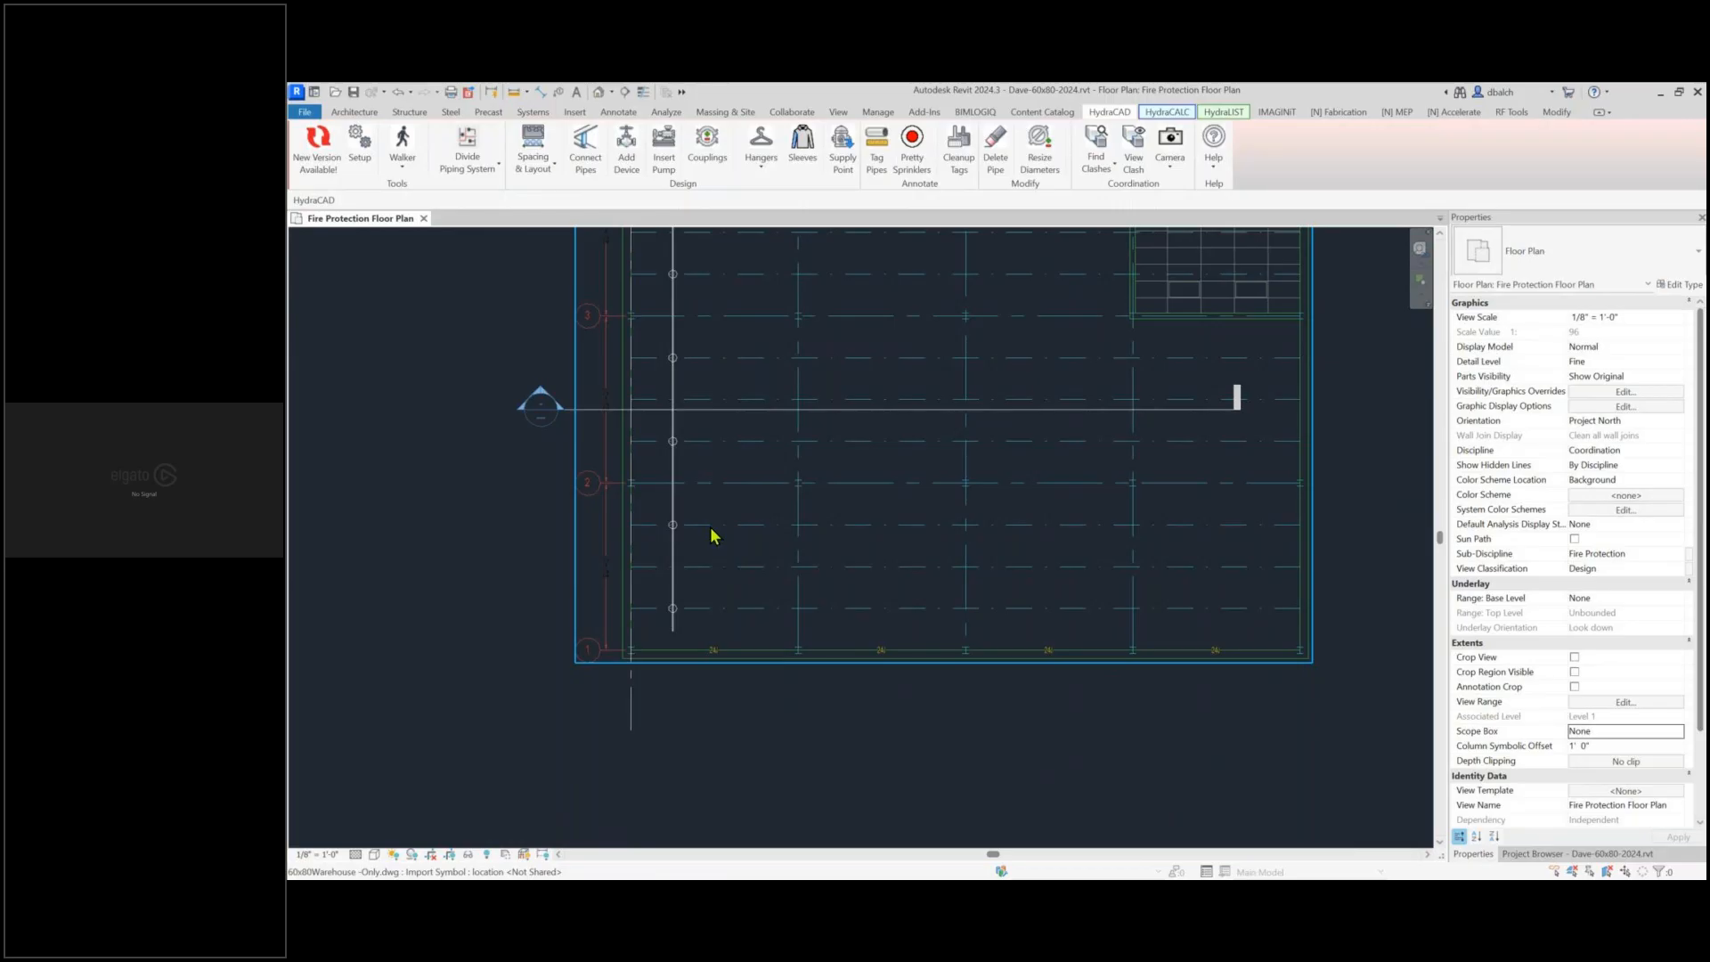
{"action": "scroll", "coordinate": [733, 526], "scroll_direction": "up", "scroll_amount": 5}
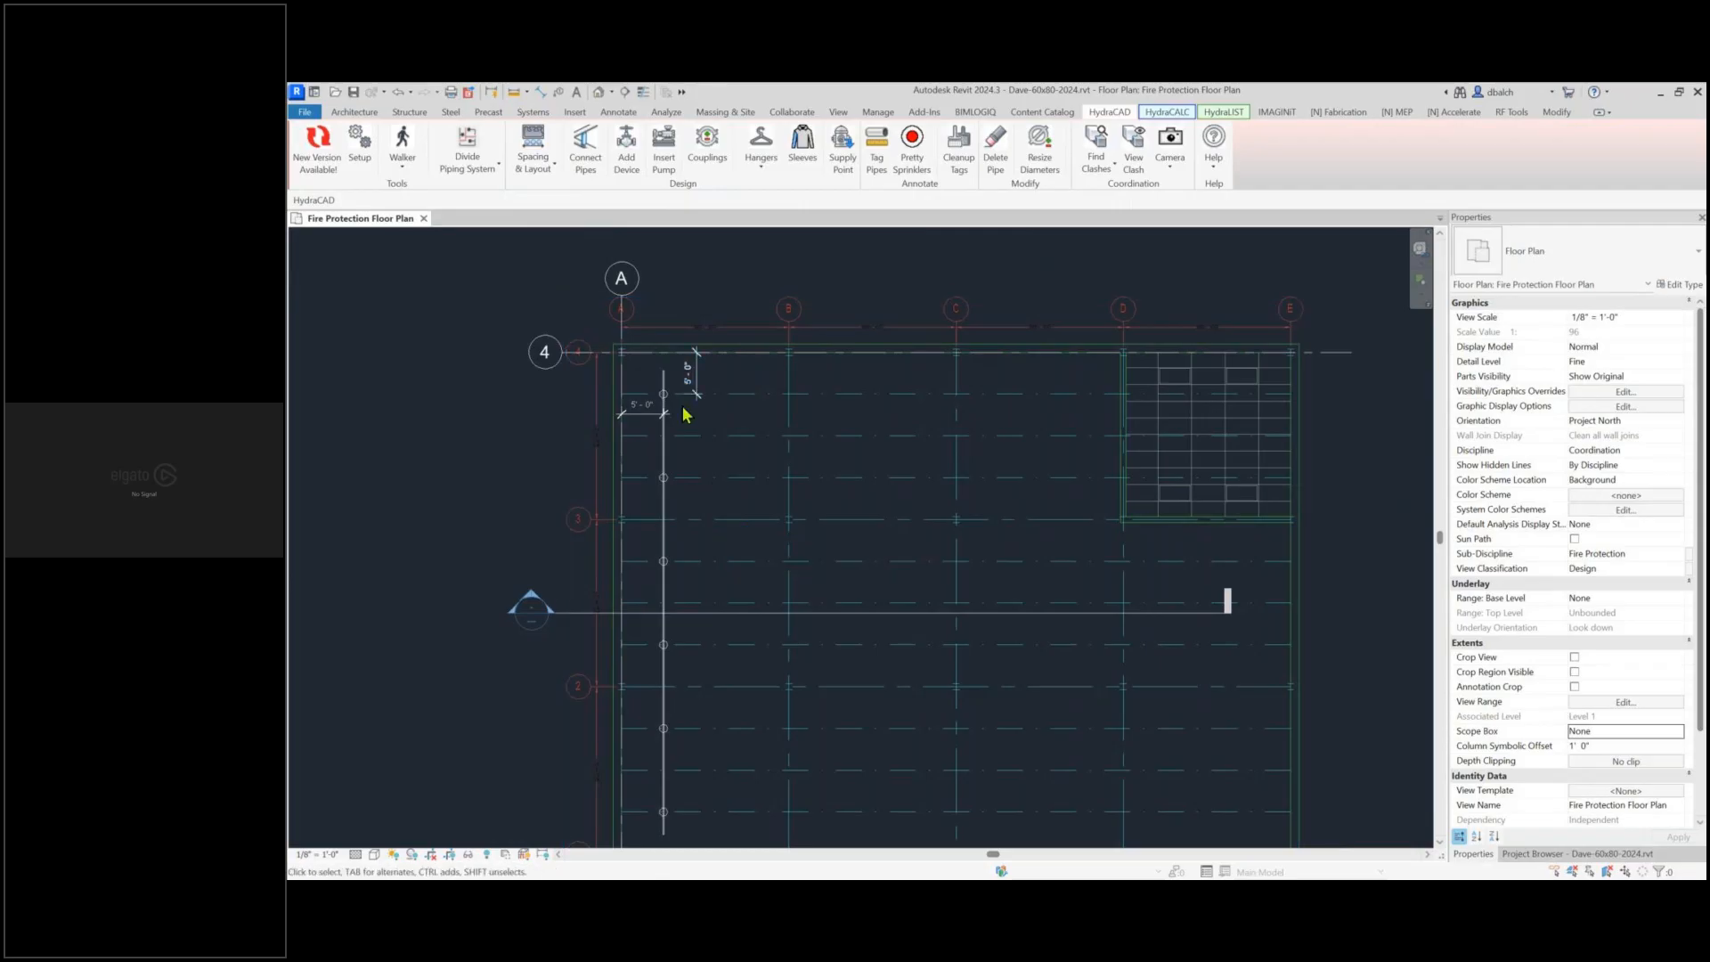
{"action": "scroll", "coordinate": [686, 414], "scroll_direction": "up", "scroll_amount": 2}
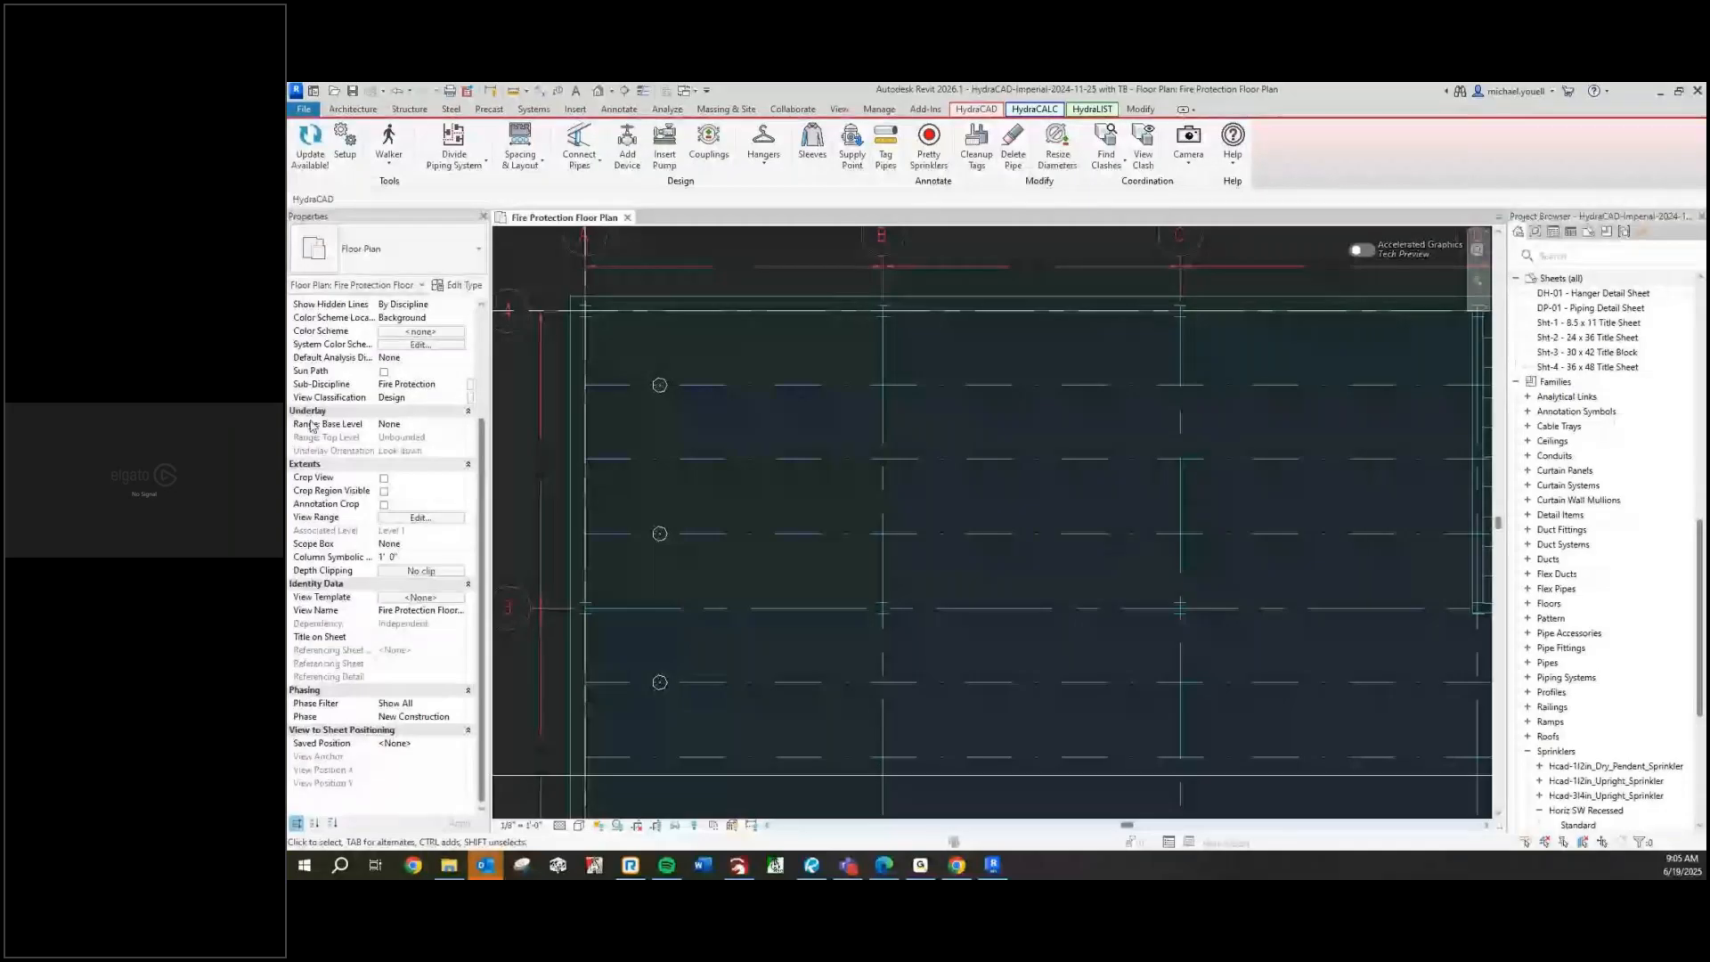
{"action": "scroll", "coordinate": [671, 355], "scroll_direction": "up", "scroll_amount": 4}
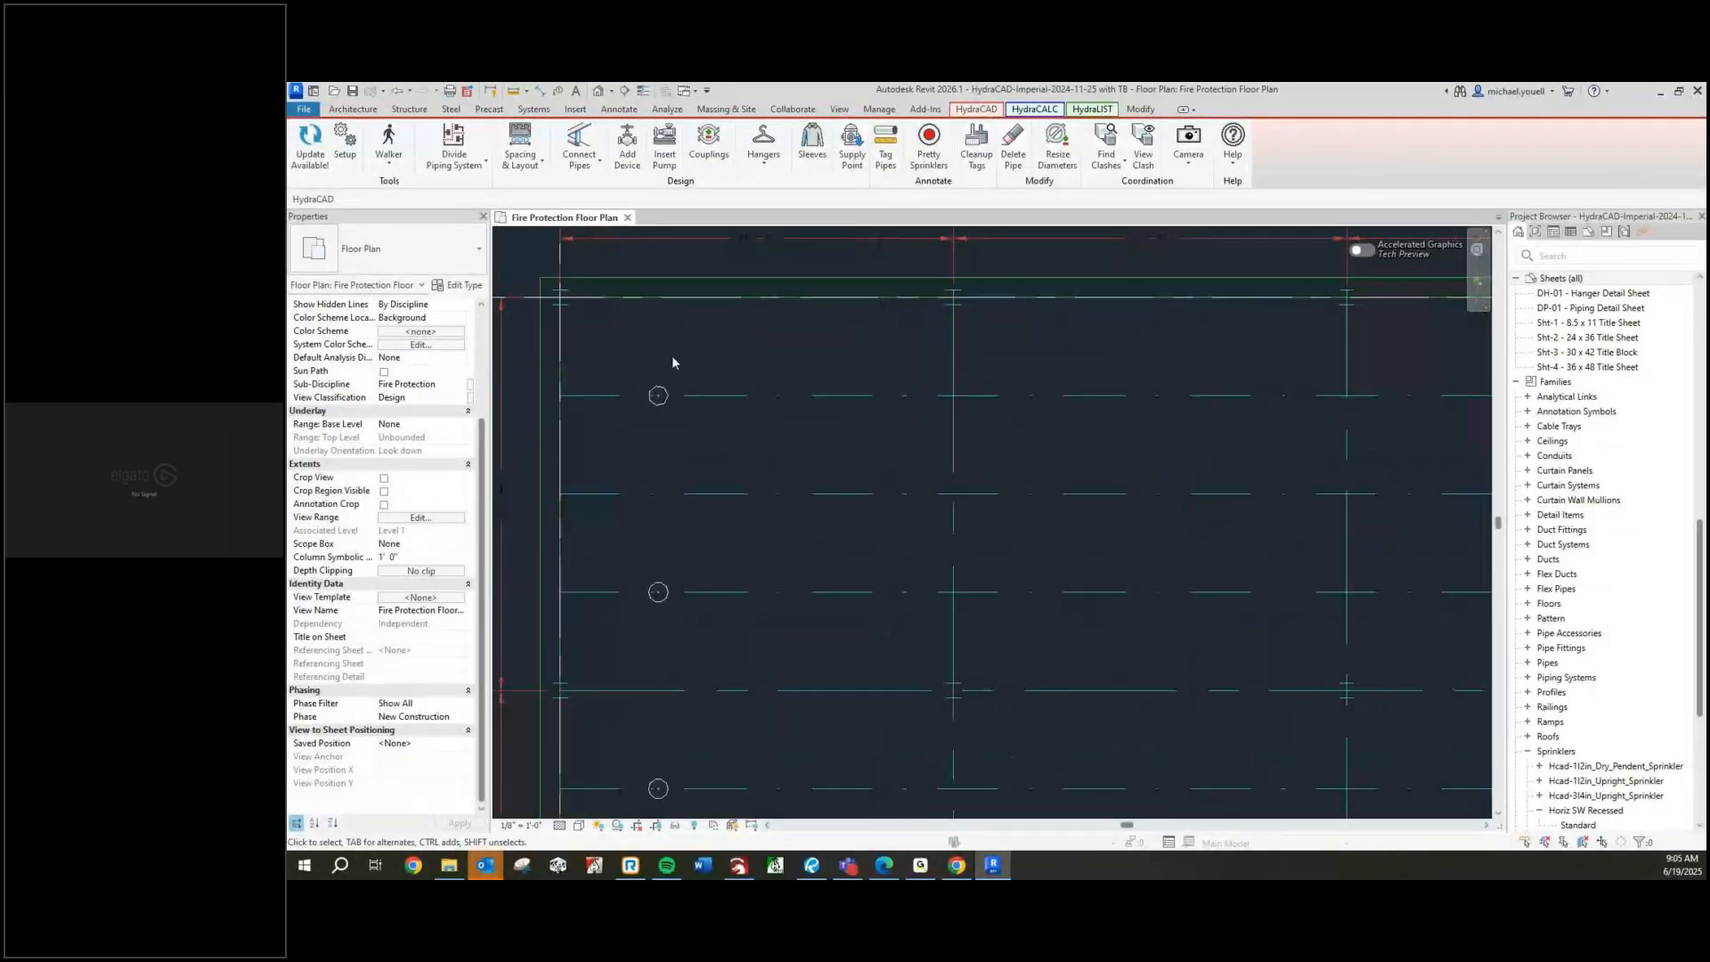
{"action": "key", "text": "i"}
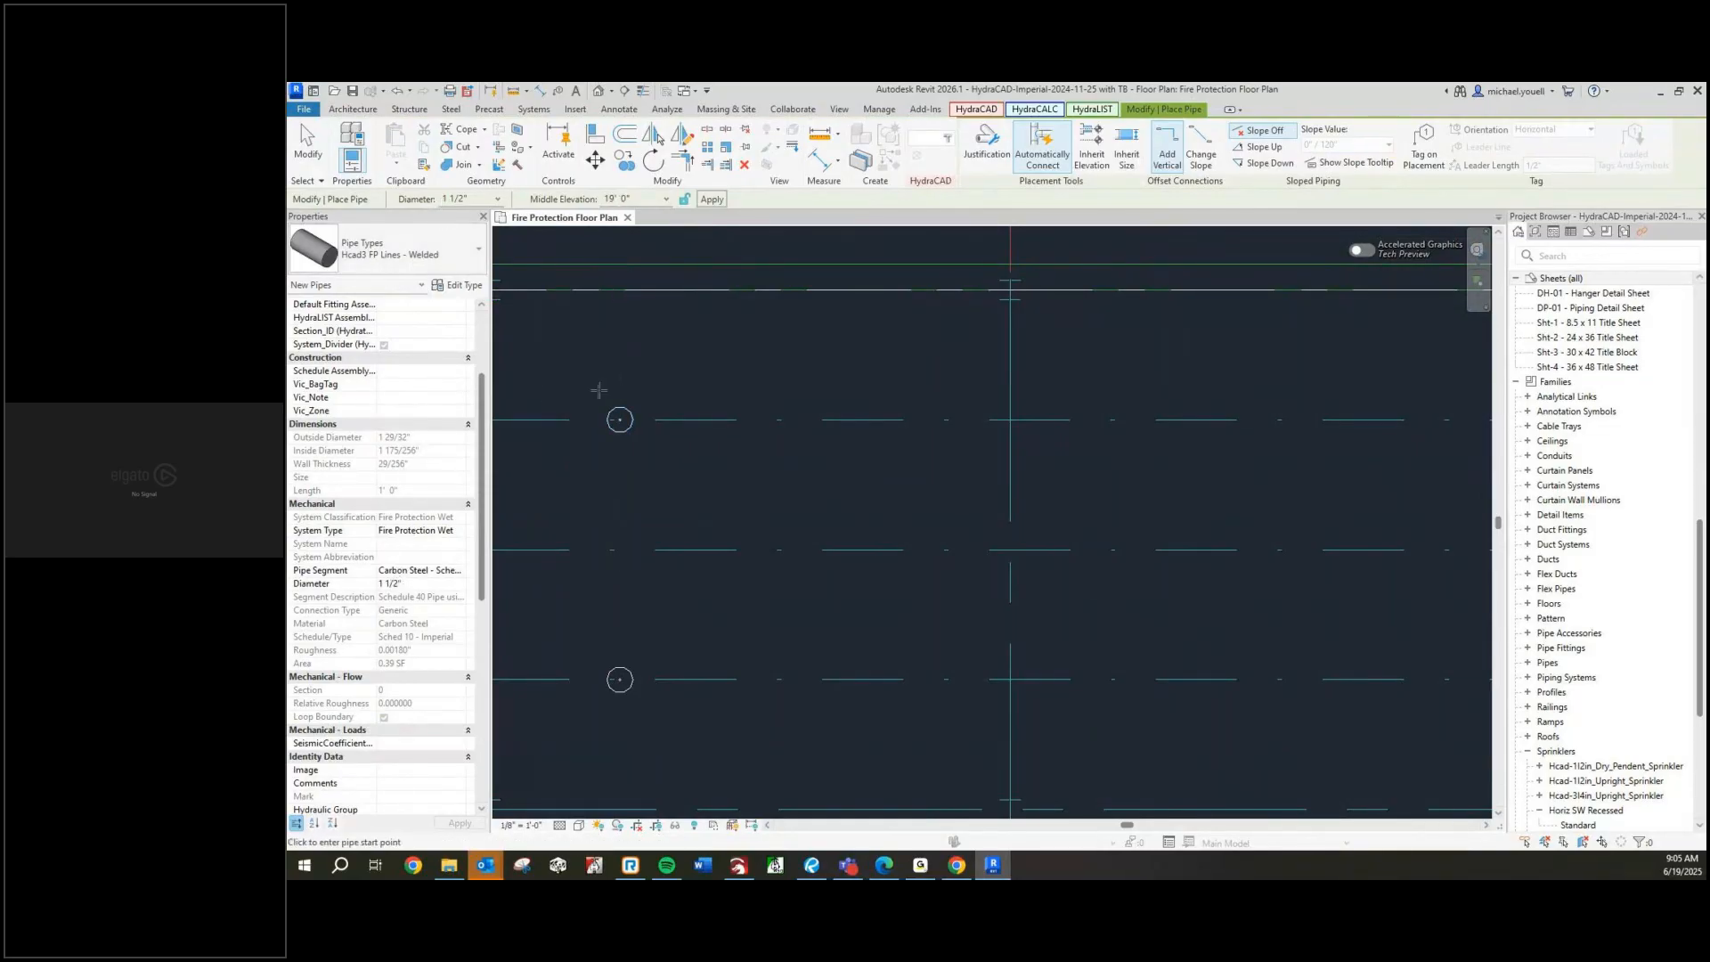
{"action": "left_click", "coordinate": [620, 339]}
{"action": "left_click", "coordinate": [618, 425]}
{"action": "middle_click_drag", "start_coordinate": [618, 596], "coordinate": [625, 542]}
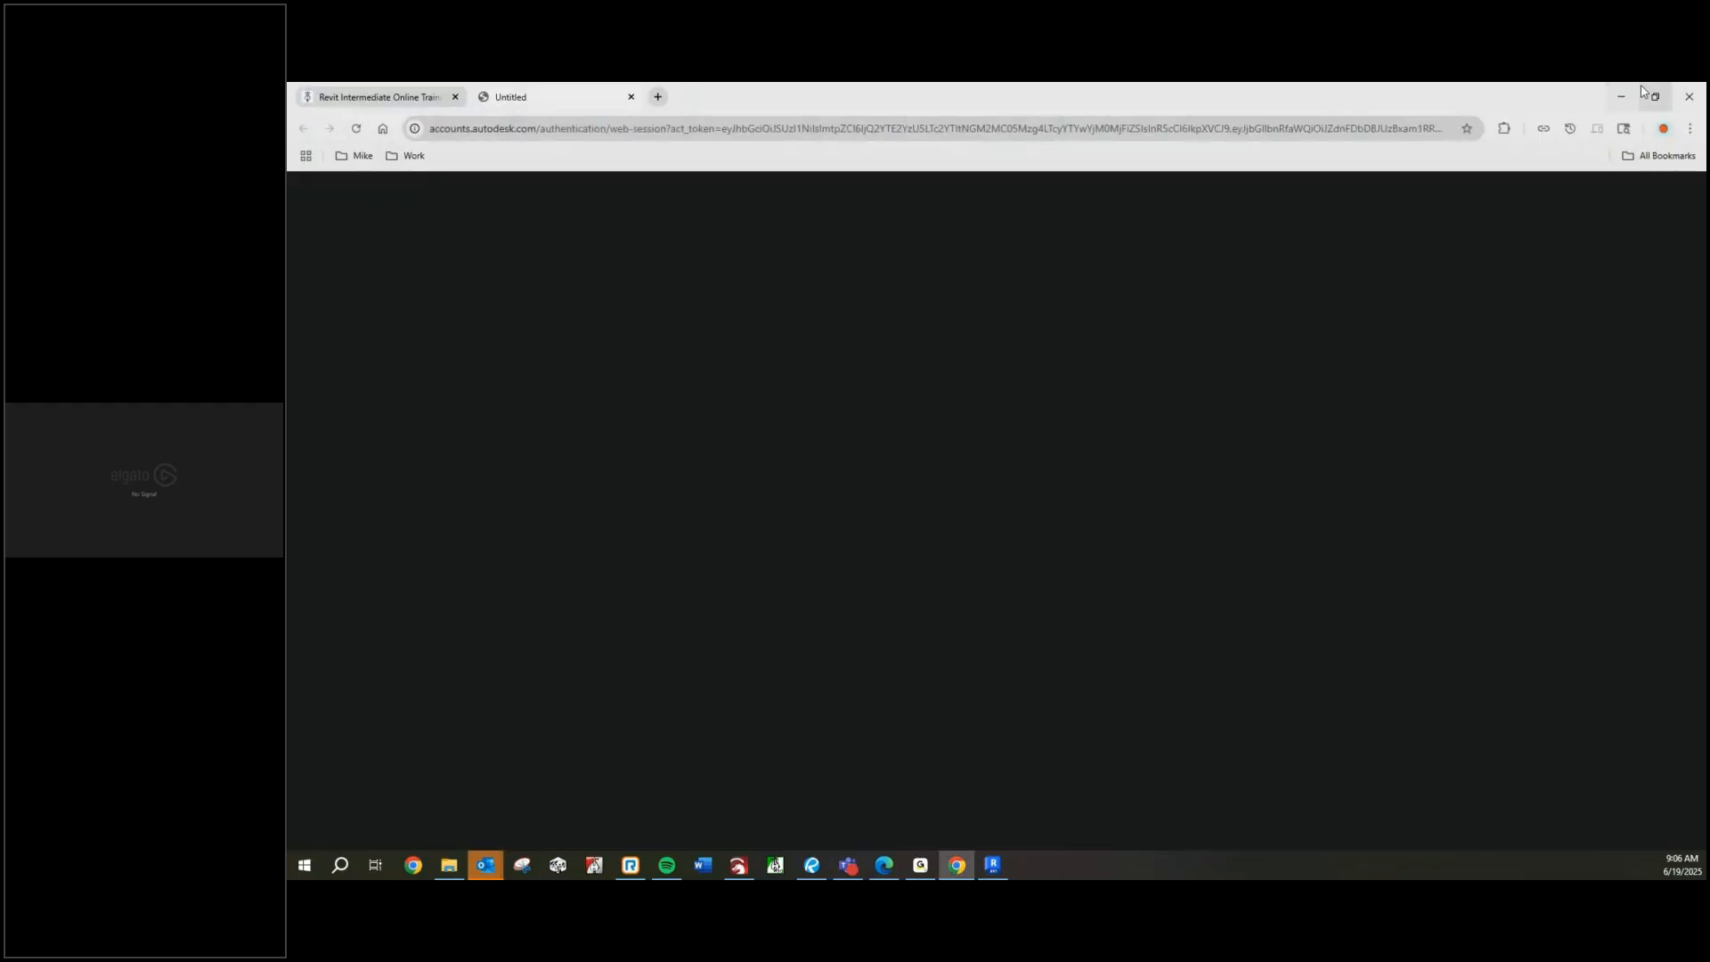
{"action": "left_click", "coordinate": [1644, 90]}
{"action": "left_click", "coordinate": [1474, 194]}
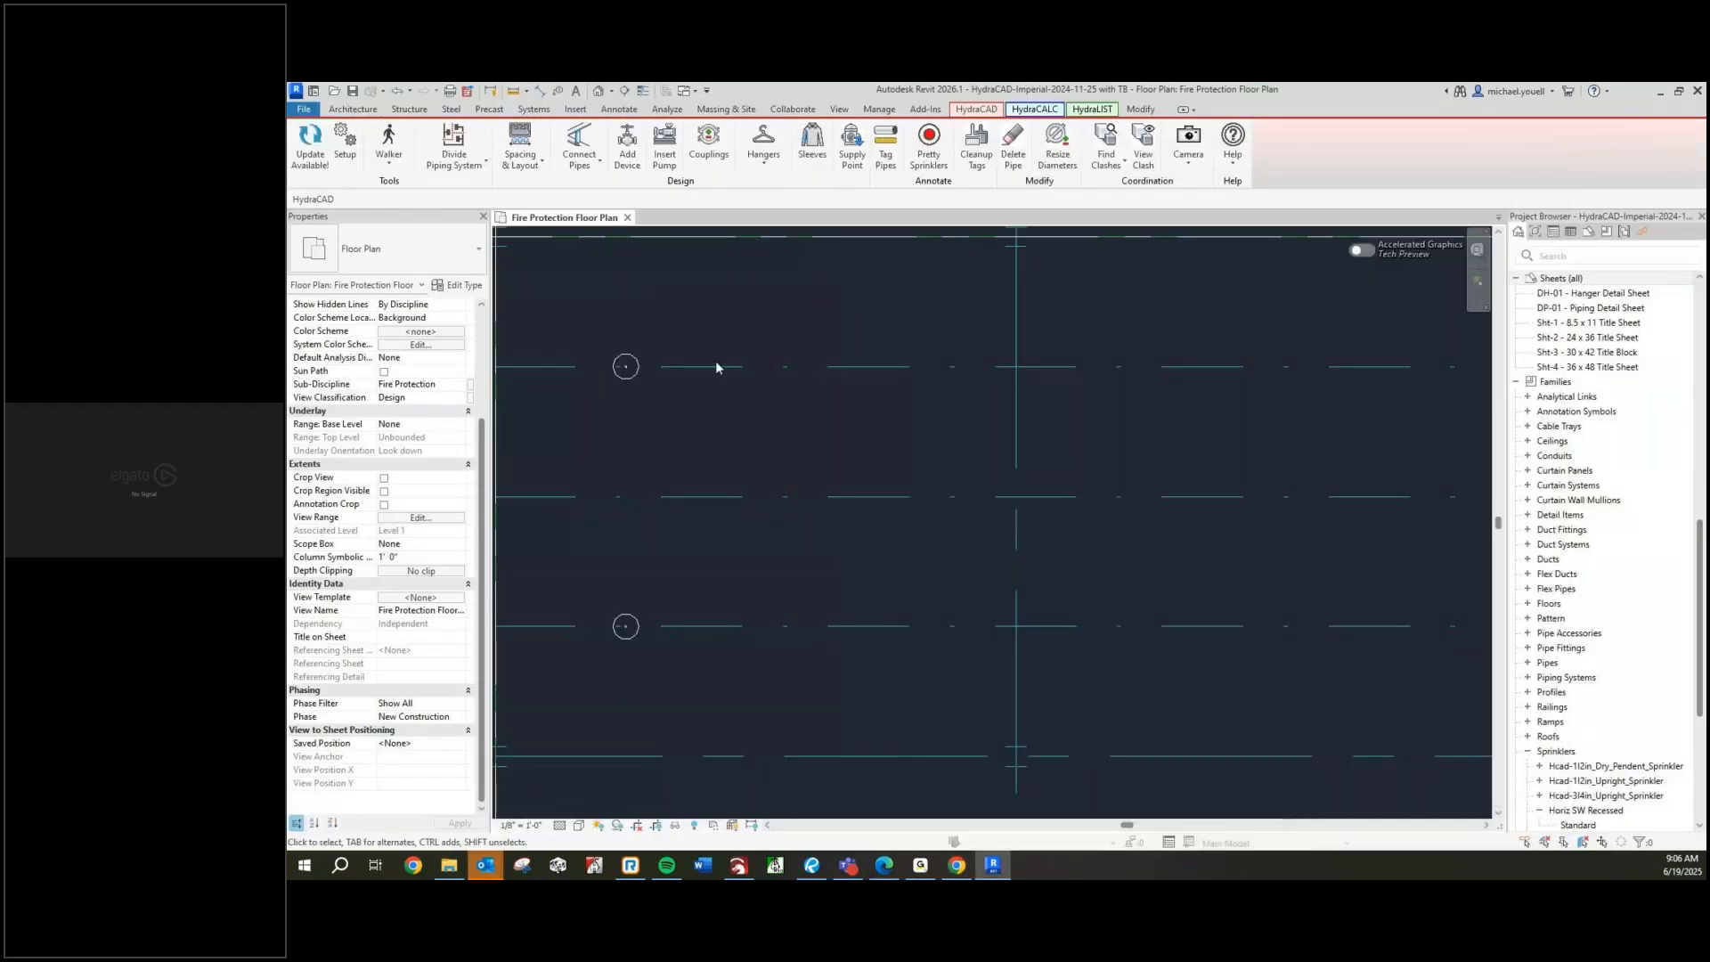
In the HydraCAD-Imperial project, draw a pipe through the sprinkler column beside the outer grid line, extending slightly past both end heads
{"action": "middle_click_drag", "start_coordinate": [651, 312], "coordinate": [680, 337]}
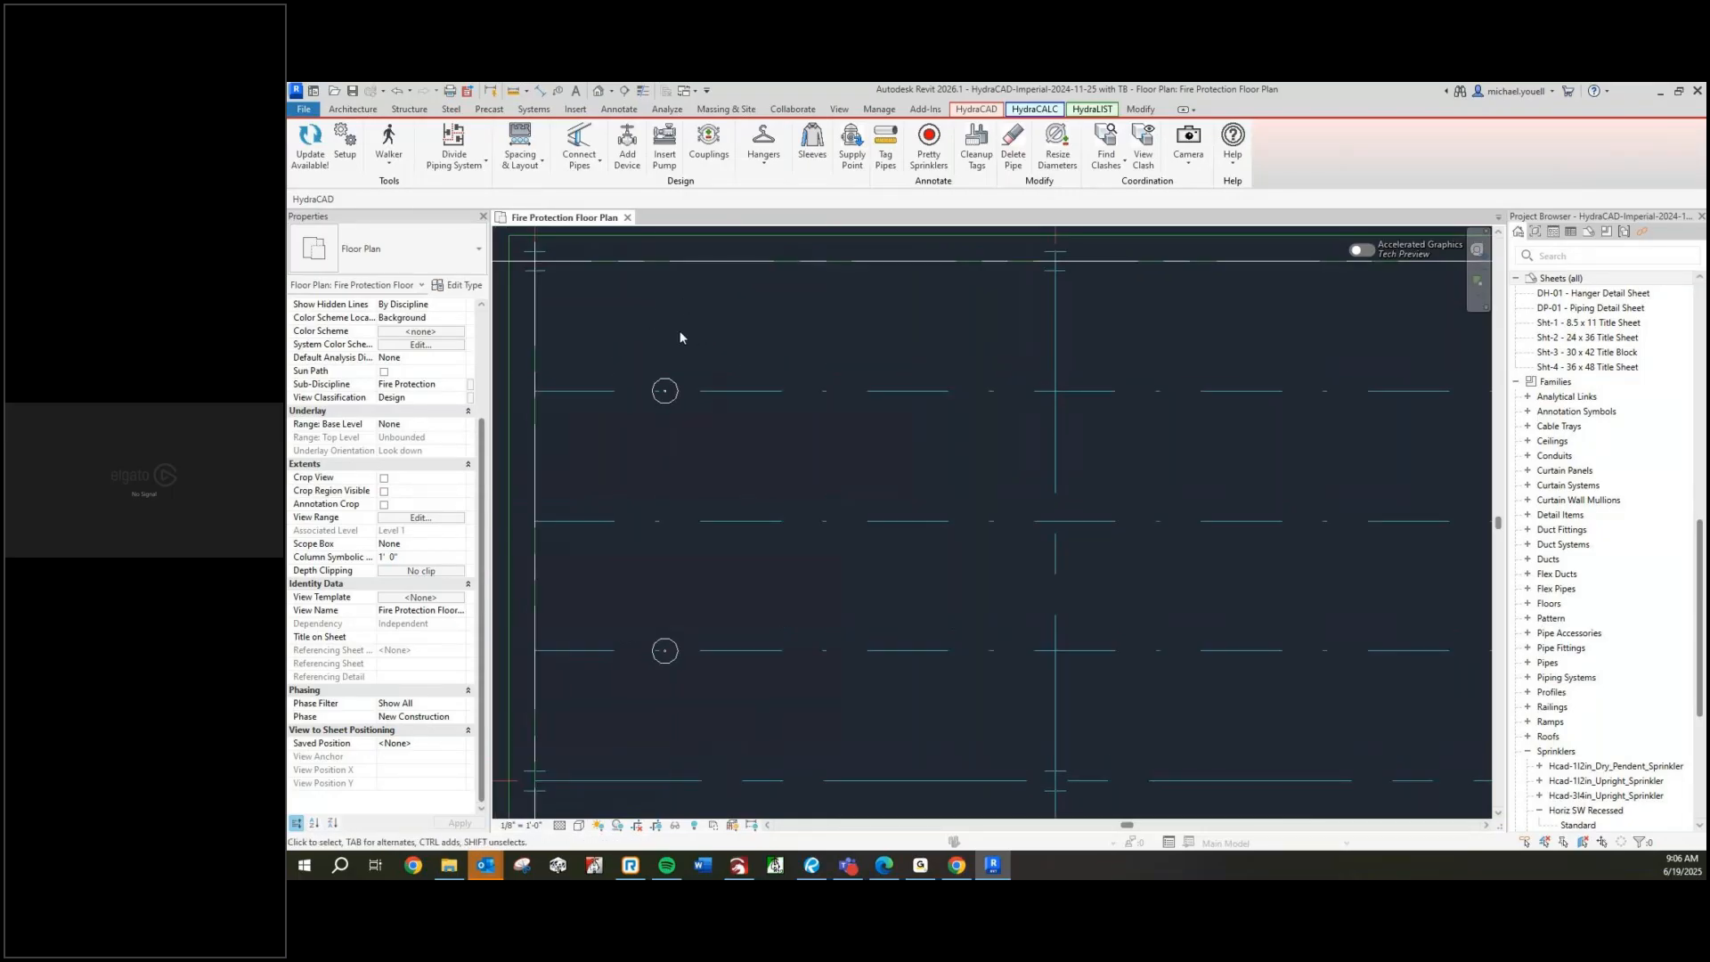
{"action": "key", "text": "p"}
{"action": "key", "text": "i"}
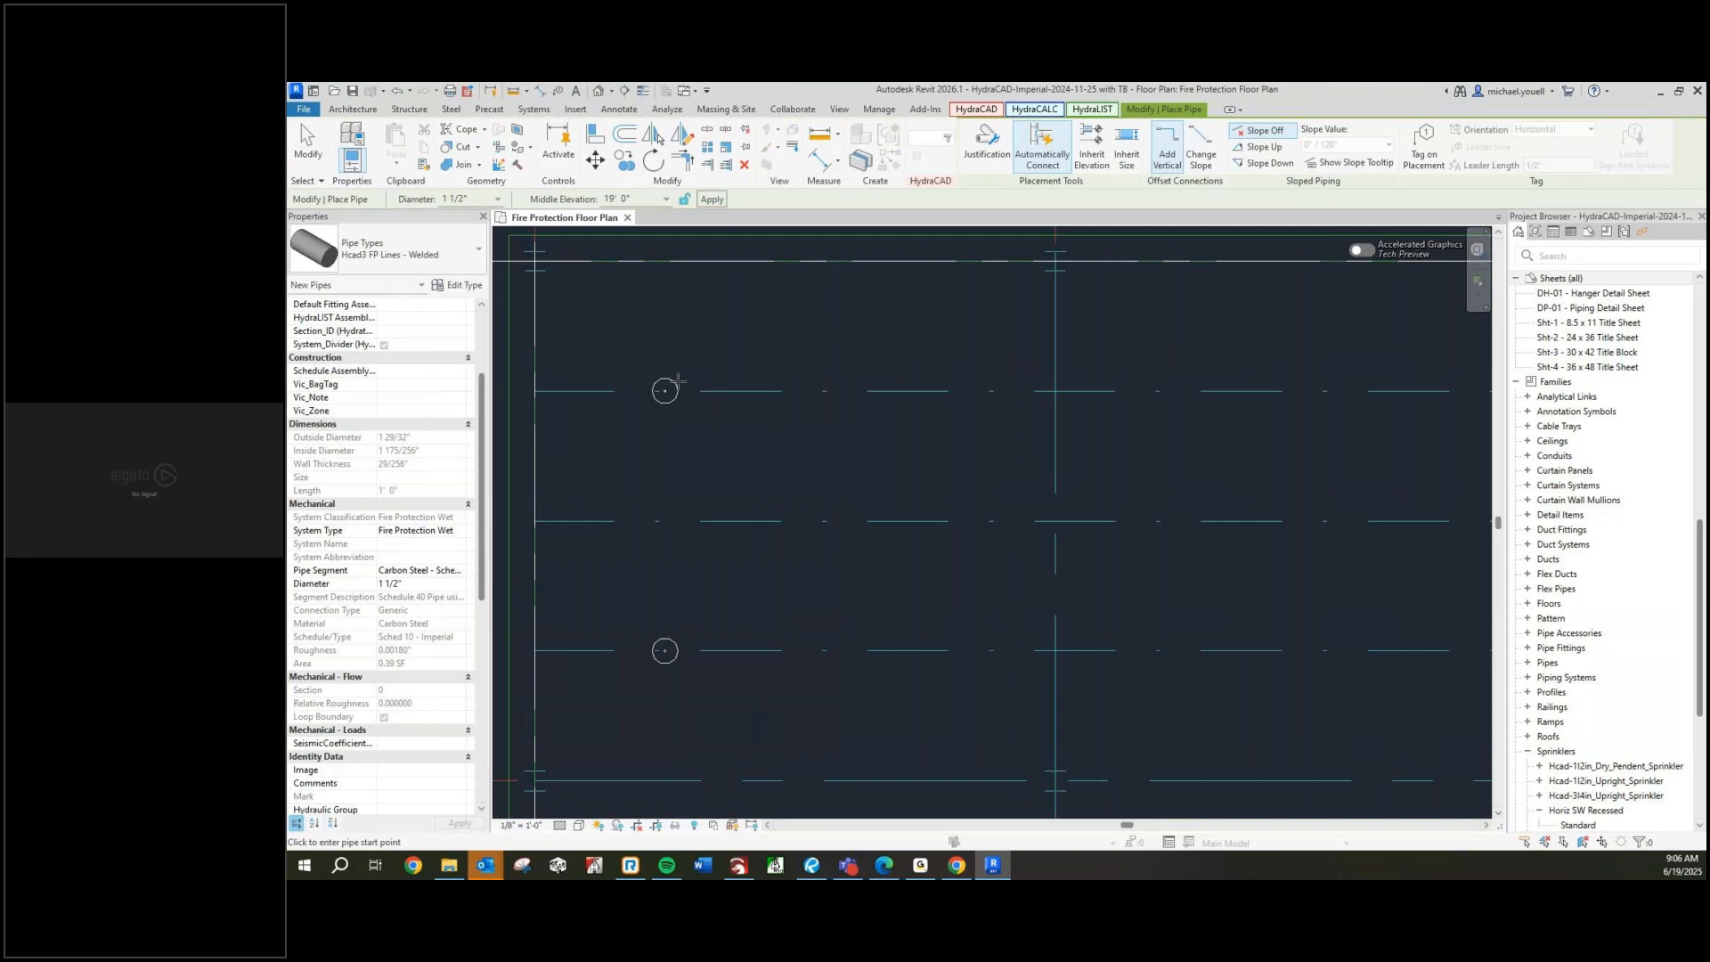
{"action": "left_click", "coordinate": [665, 318]}
{"action": "scroll", "coordinate": [668, 321], "scroll_direction": "down", "scroll_amount": 2}
{"action": "scroll", "coordinate": [664, 383], "scroll_direction": "down", "scroll_amount": 3}
{"action": "scroll", "coordinate": [655, 450], "scroll_direction": "up", "scroll_amount": 2}
{"action": "left_click", "coordinate": [651, 647]}
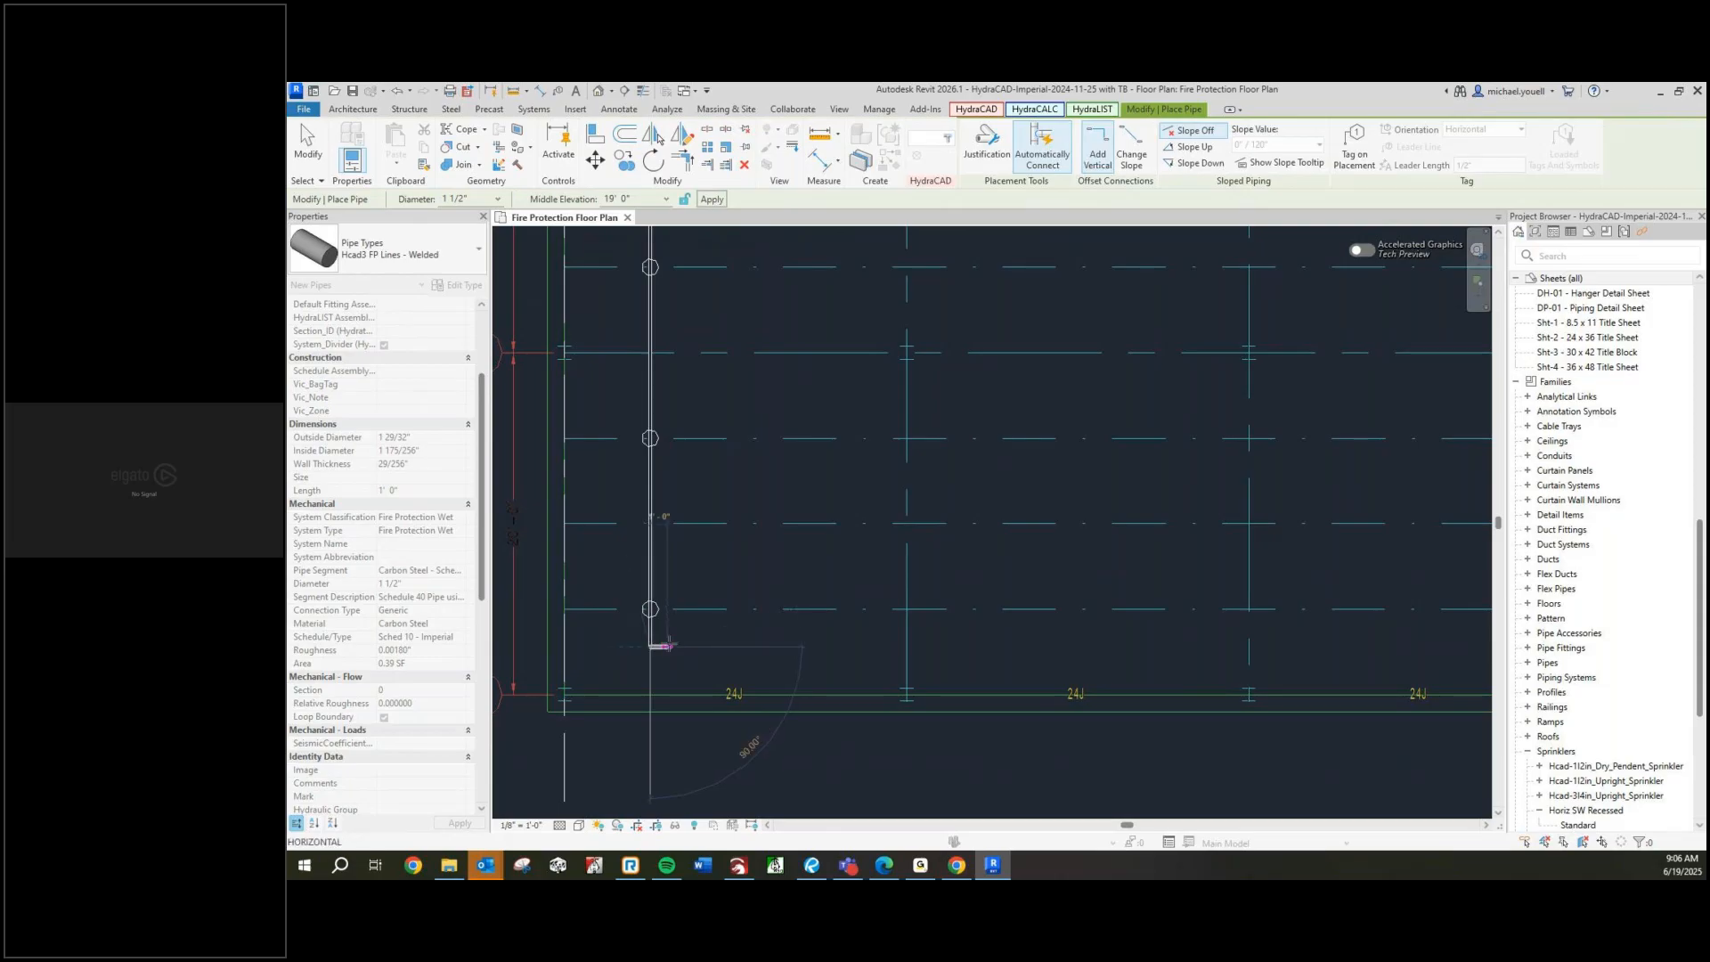
{"action": "key", "text": "Escape"}
{"action": "scroll", "coordinate": [681, 636], "scroll_direction": "down", "scroll_amount": 1}
{"action": "middle_click_drag", "start_coordinate": [724, 550], "coordinate": [729, 603]}
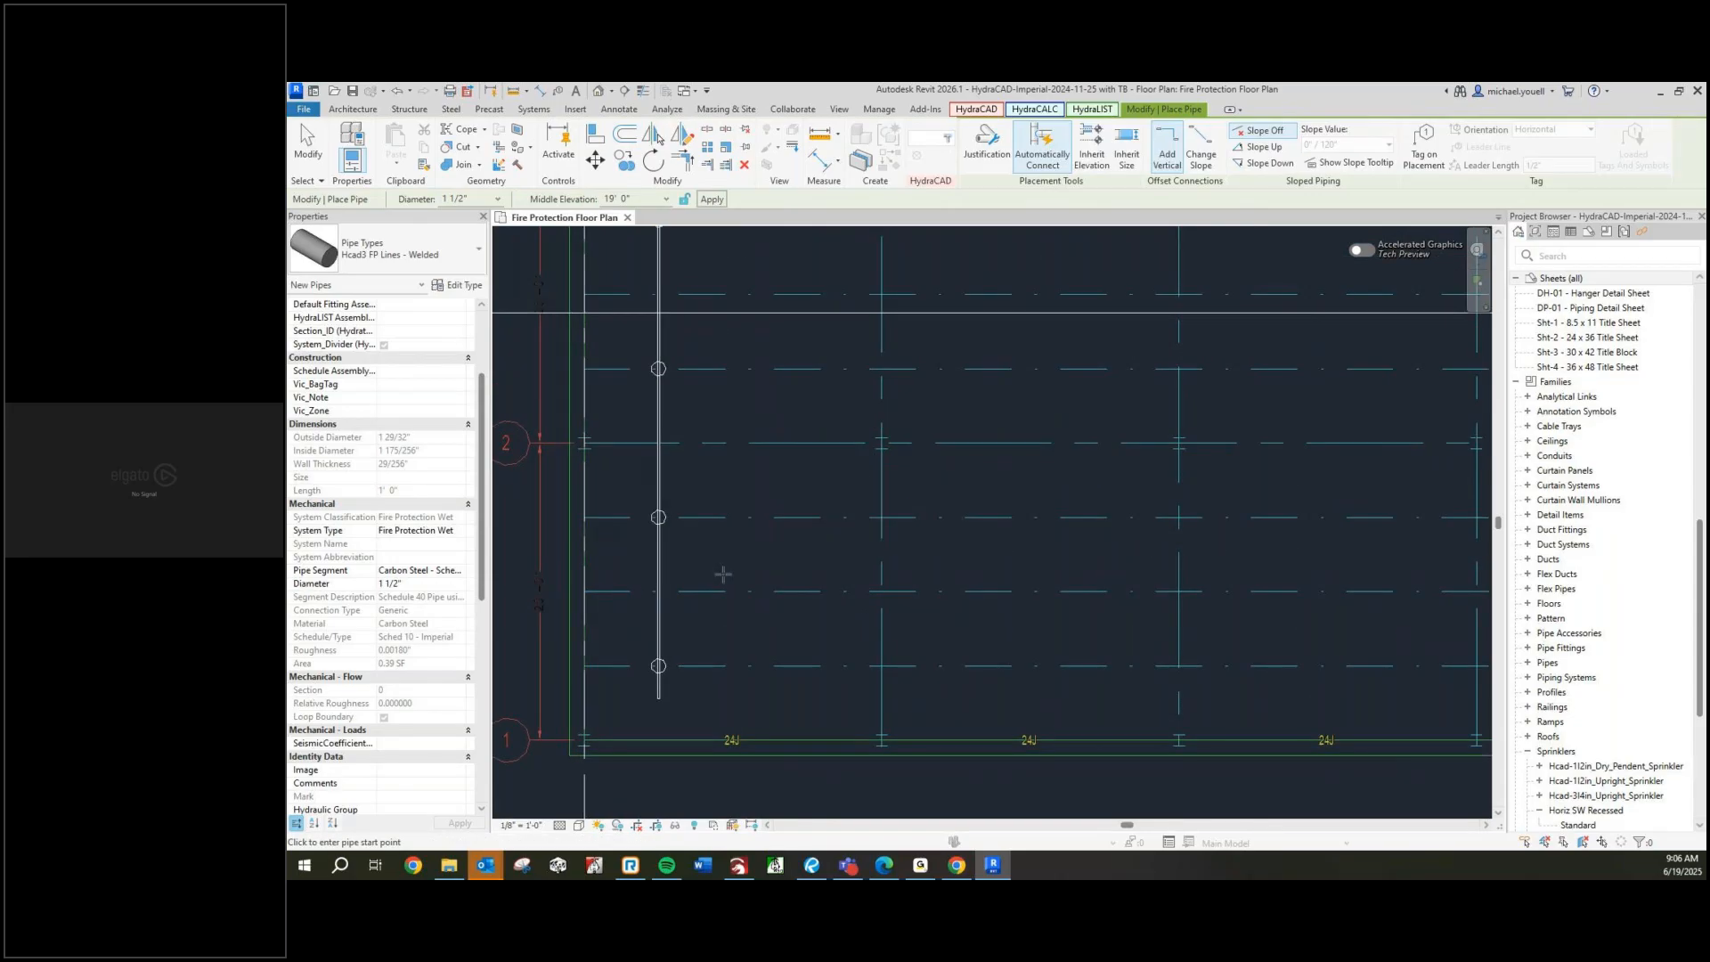
{"action": "scroll", "coordinate": [704, 635], "scroll_direction": "down", "scroll_amount": 1}
{"action": "middle_click_drag", "start_coordinate": [715, 615], "coordinate": [683, 716]}
{"action": "scroll", "coordinate": [684, 595], "scroll_direction": "down", "scroll_amount": 1}
{"action": "middle_click_drag", "start_coordinate": [705, 435], "coordinate": [701, 564]}
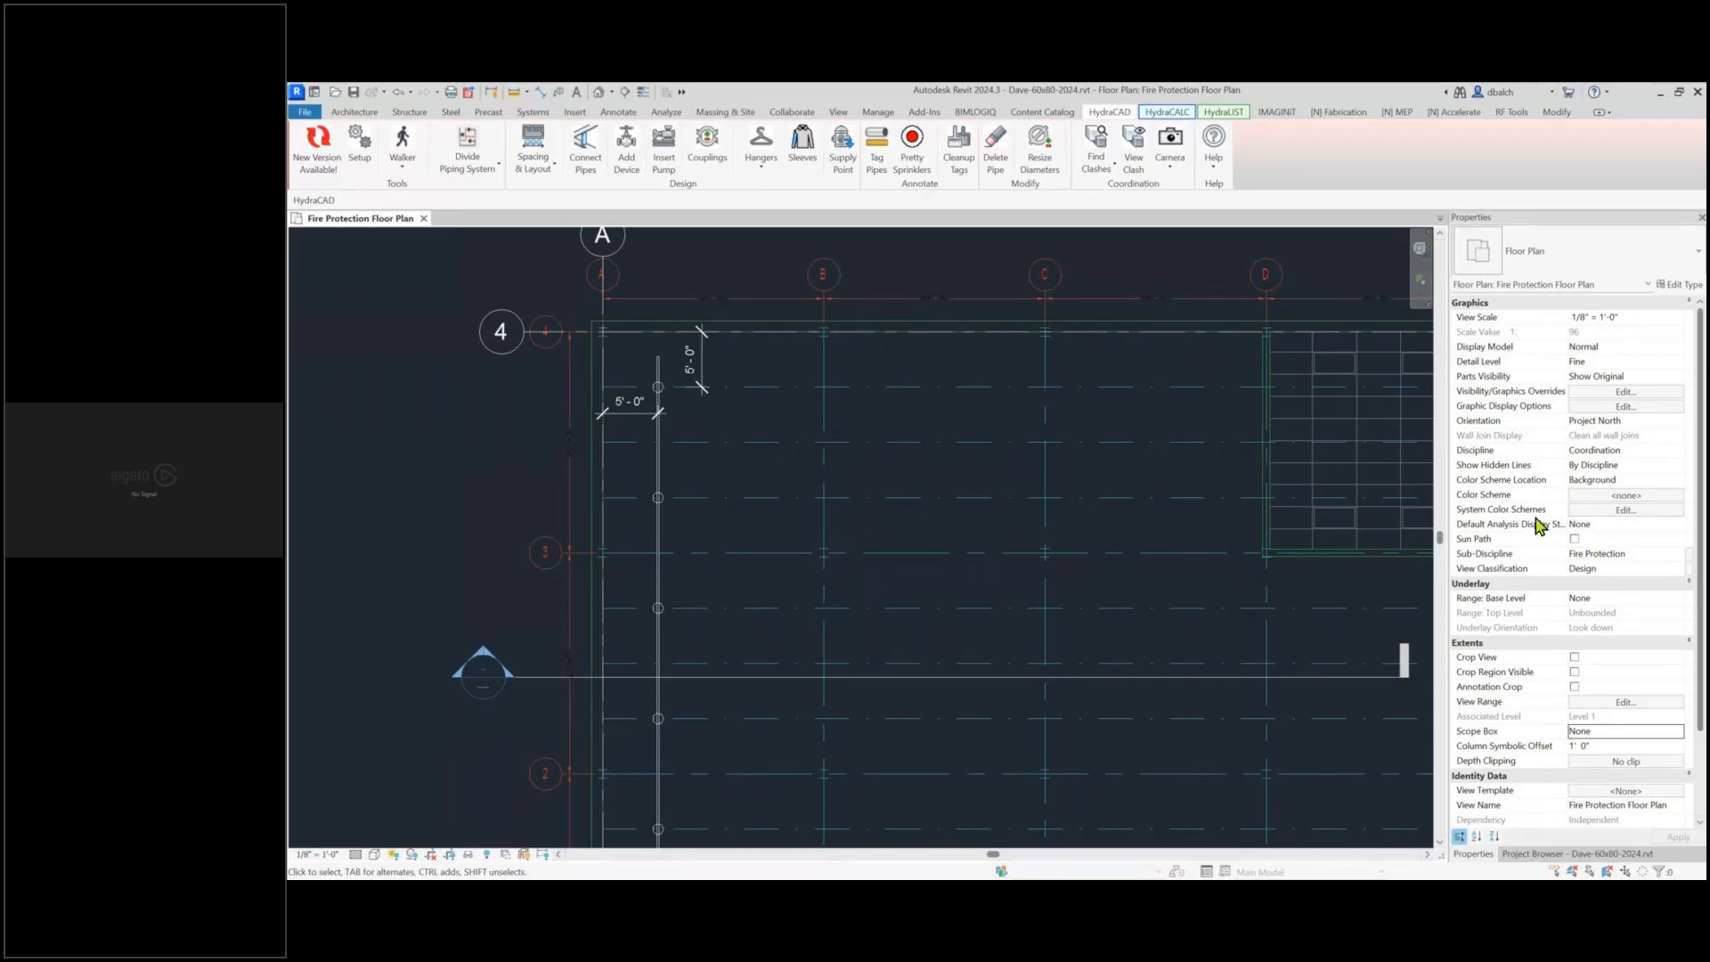
Switch to Bluebeam Revu and advance to slide 32 on connecting sprinklers to lines with Configure Head
{"action": "key", "text": "alt+Tab"}
{"action": "left_click", "coordinate": [1093, 841]}
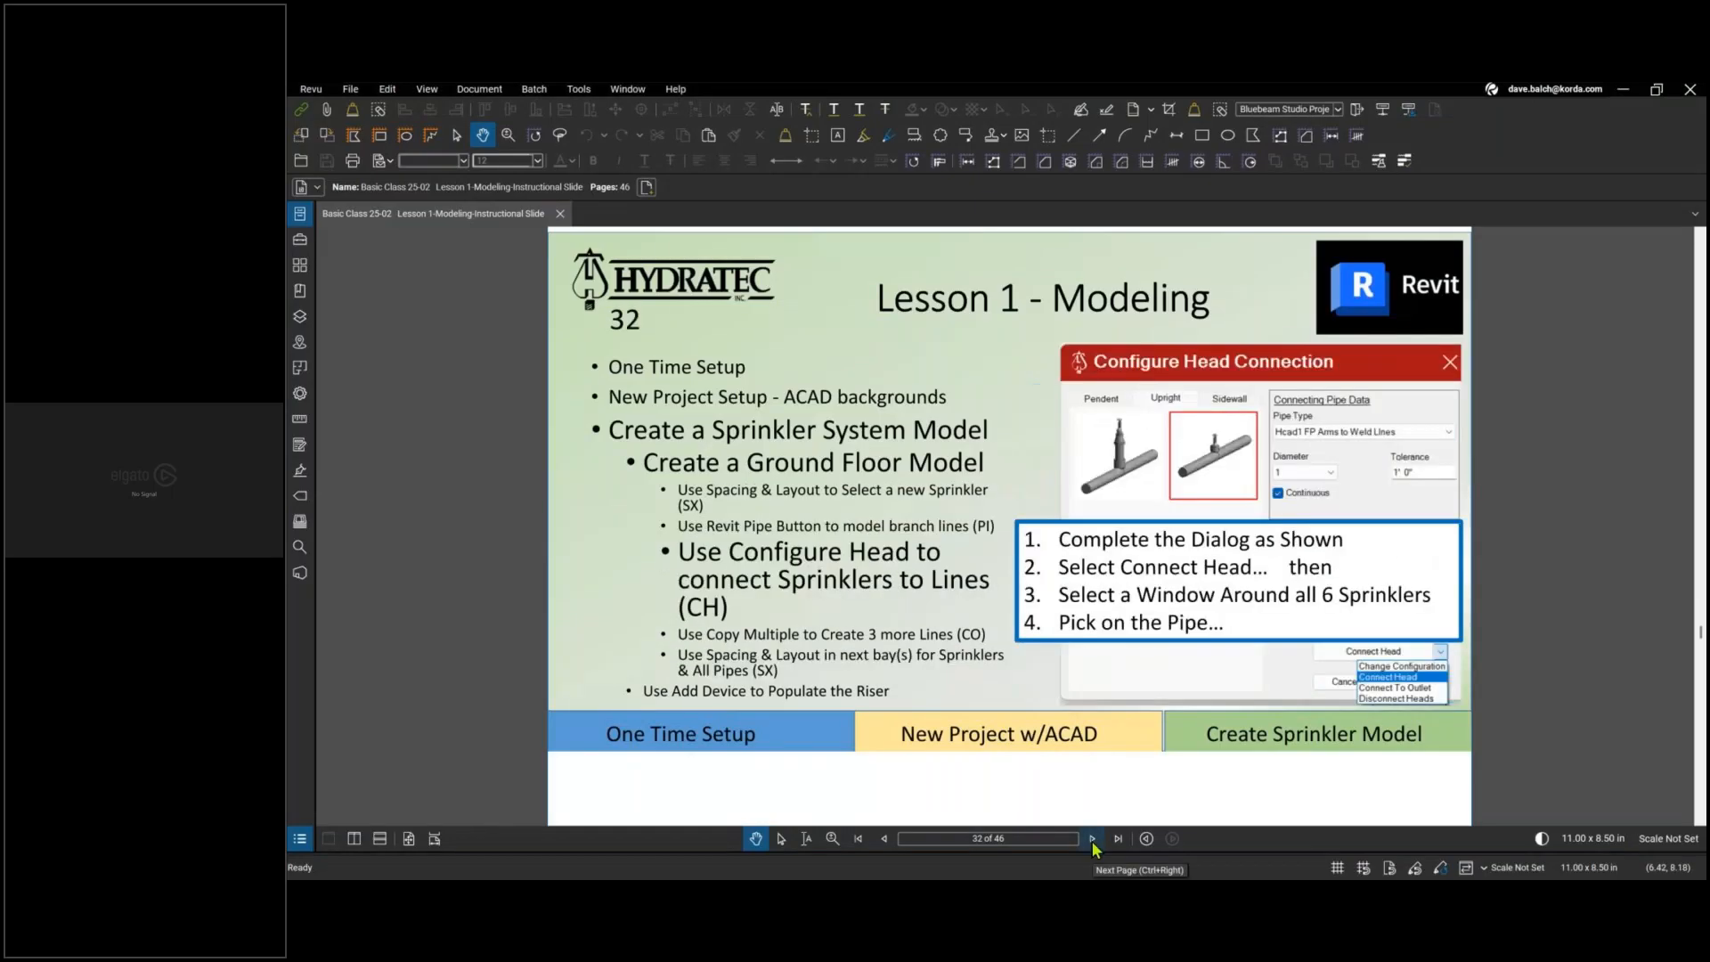
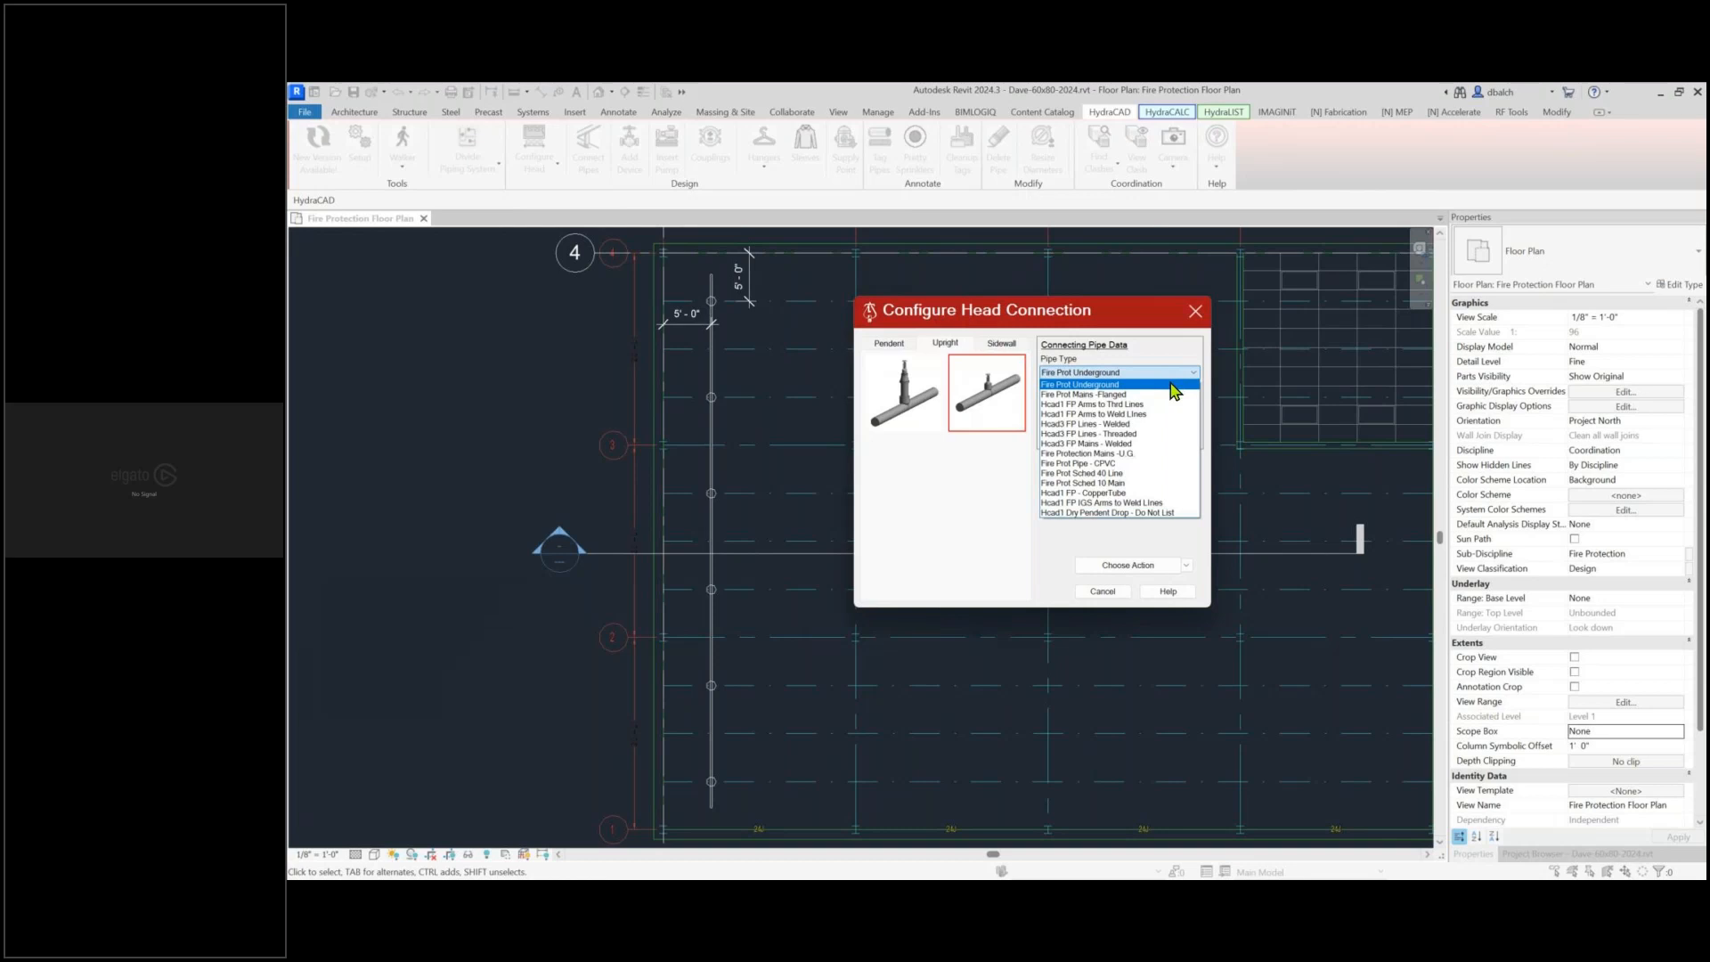
Configure the upright head connection with pipe type Hcad1 FP Arms to Weld Lines, diameter 1, and continuous mode enabled
{"action": "left_click", "coordinate": [1160, 414]}
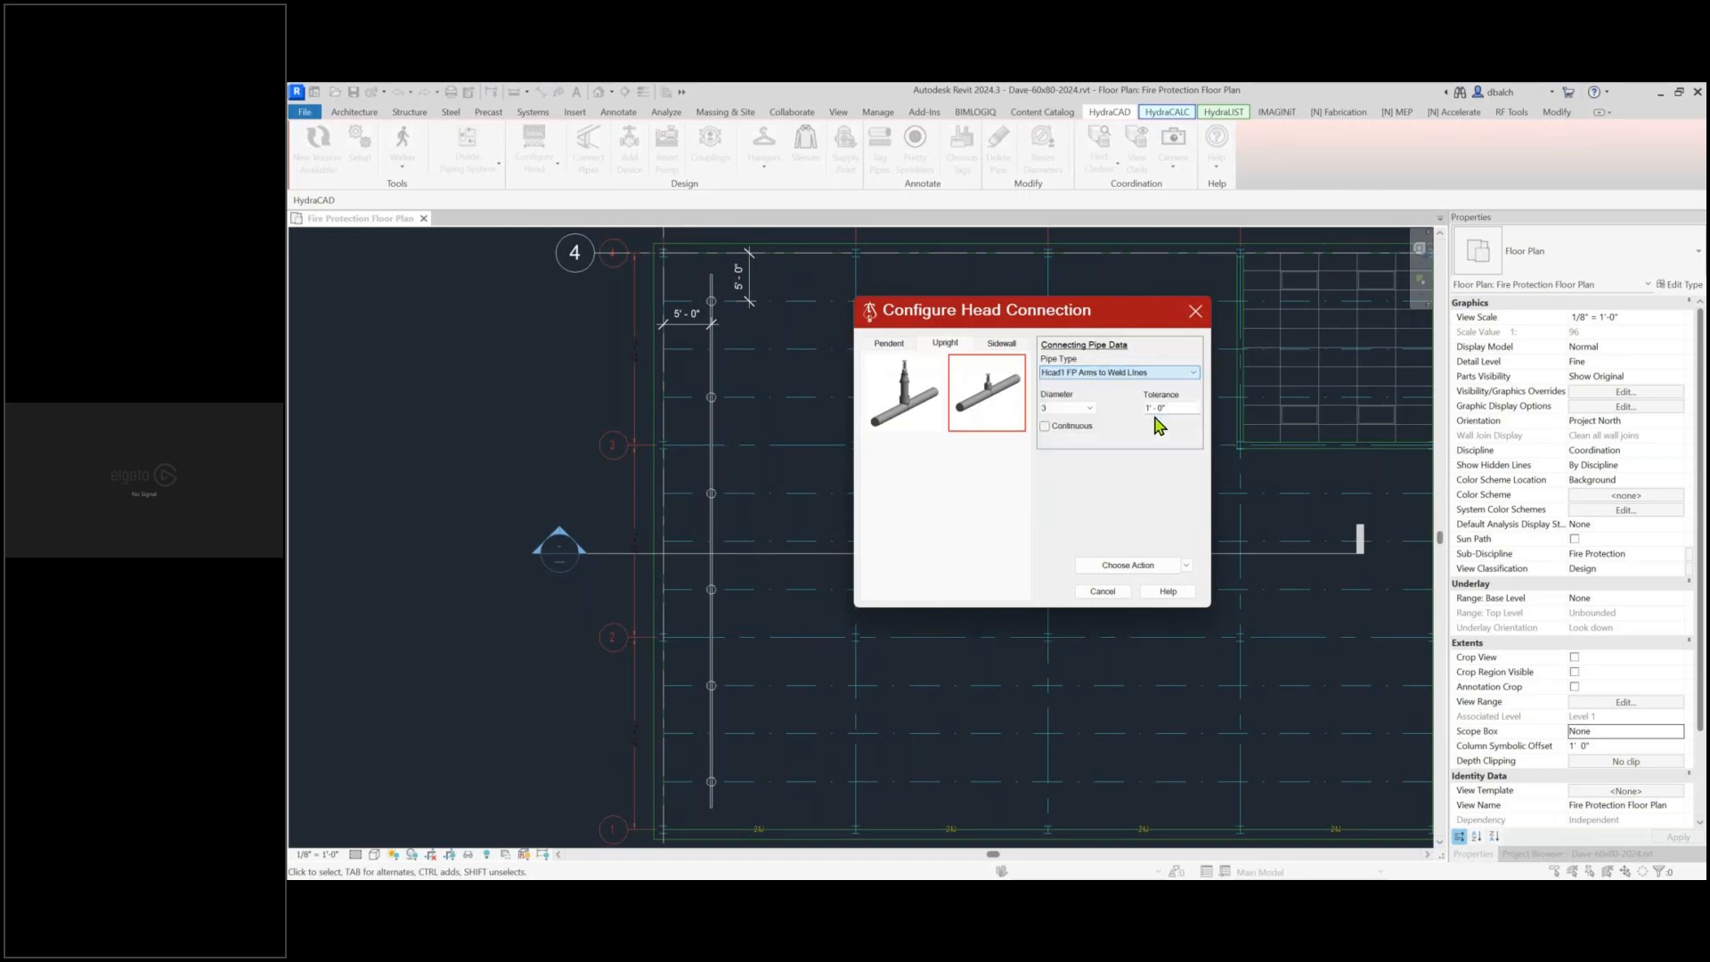
{"action": "left_click", "coordinate": [1153, 375]}
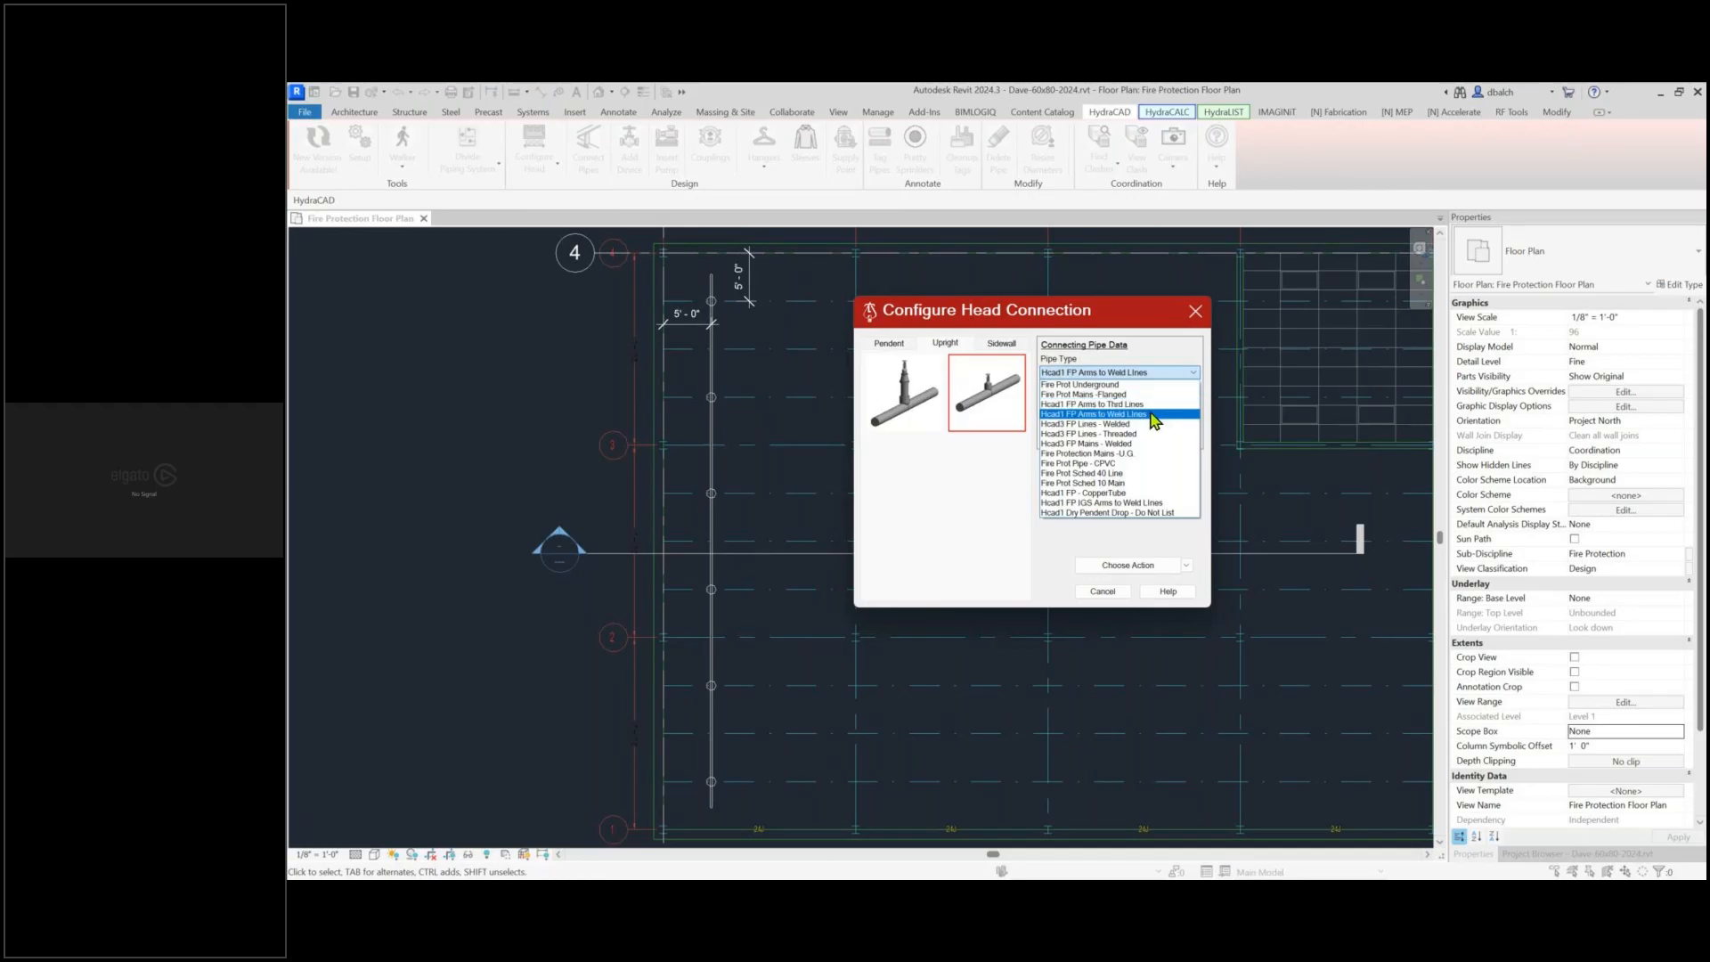
{"action": "left_click", "coordinate": [1154, 415]}
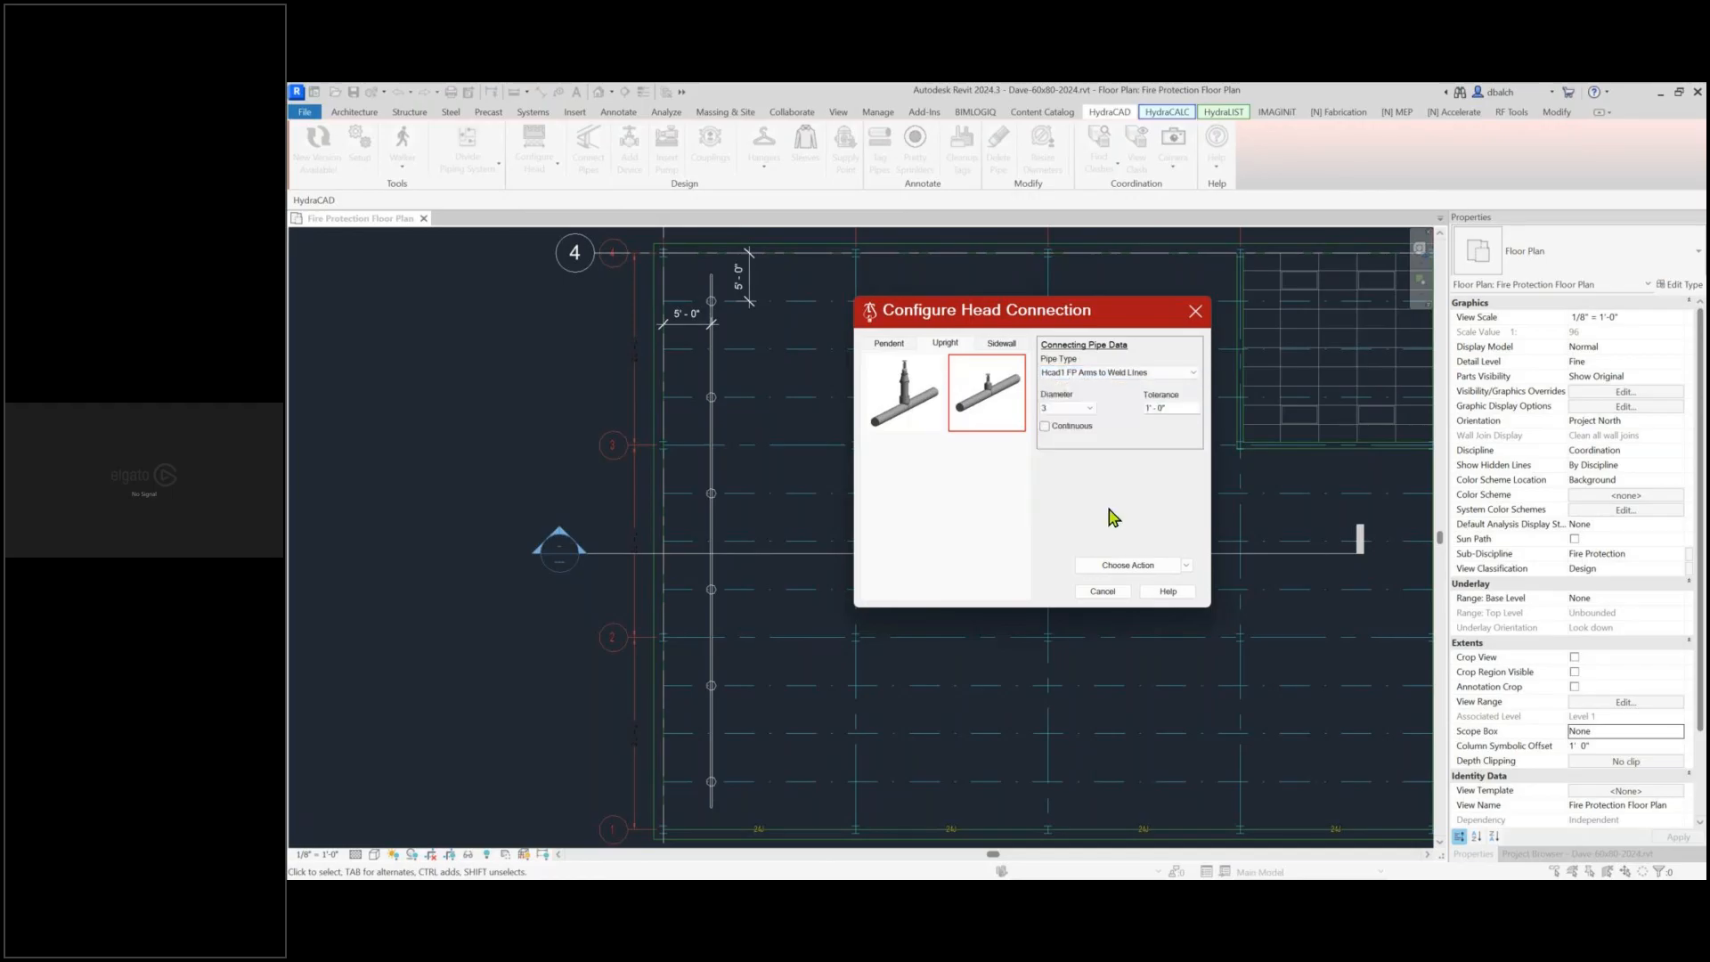
{"action": "left_click", "coordinate": [1088, 409]}
{"action": "left_click", "coordinate": [1075, 449]}
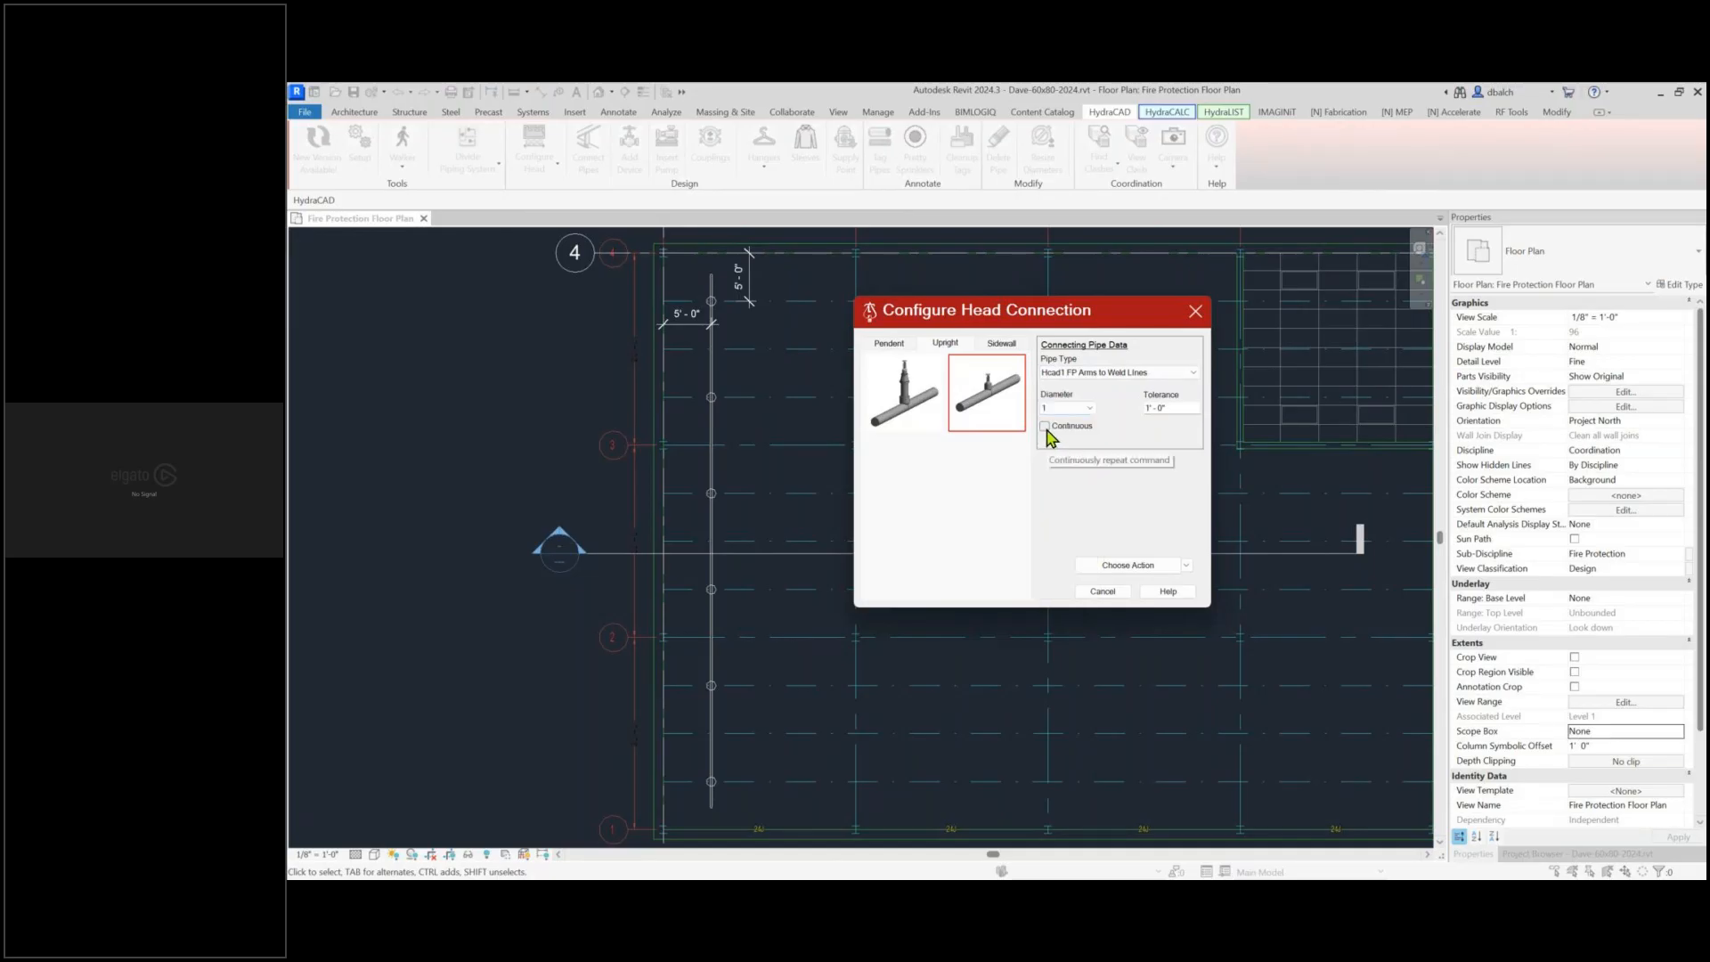
{"action": "left_click", "coordinate": [1046, 427]}
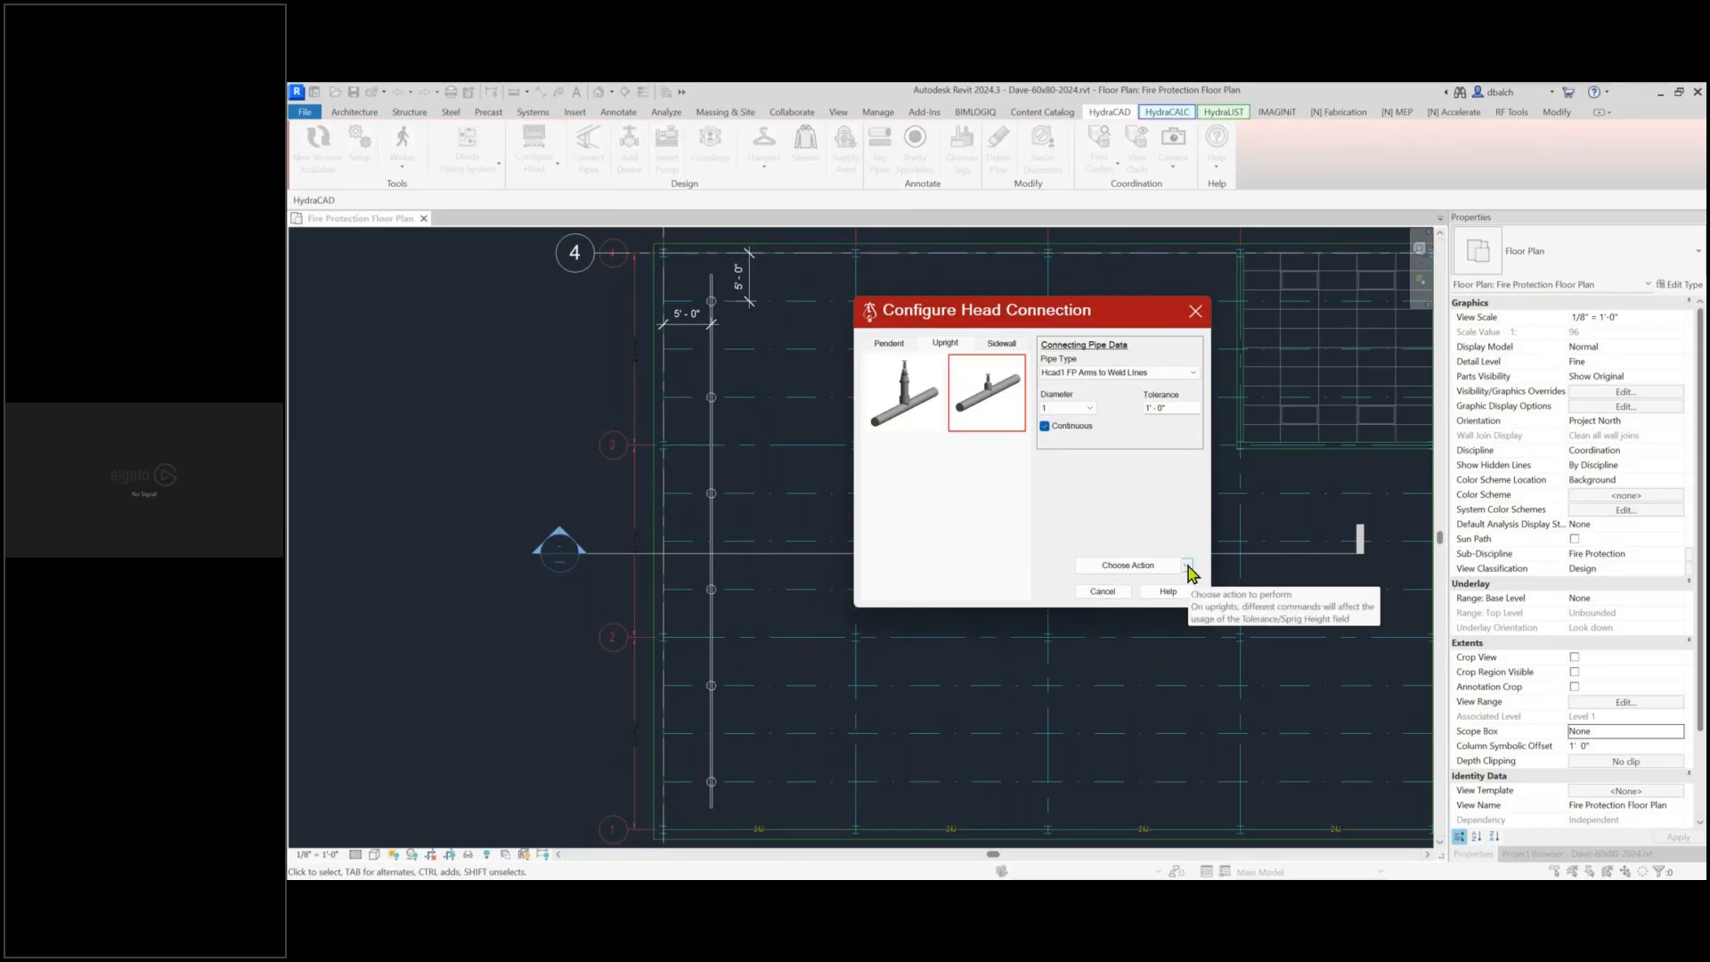
Run Connect Head on all six sprinklers beside grid A, attach them to the branch line, inspect one connection, and end the command
{"action": "left_click", "coordinate": [1188, 567]}
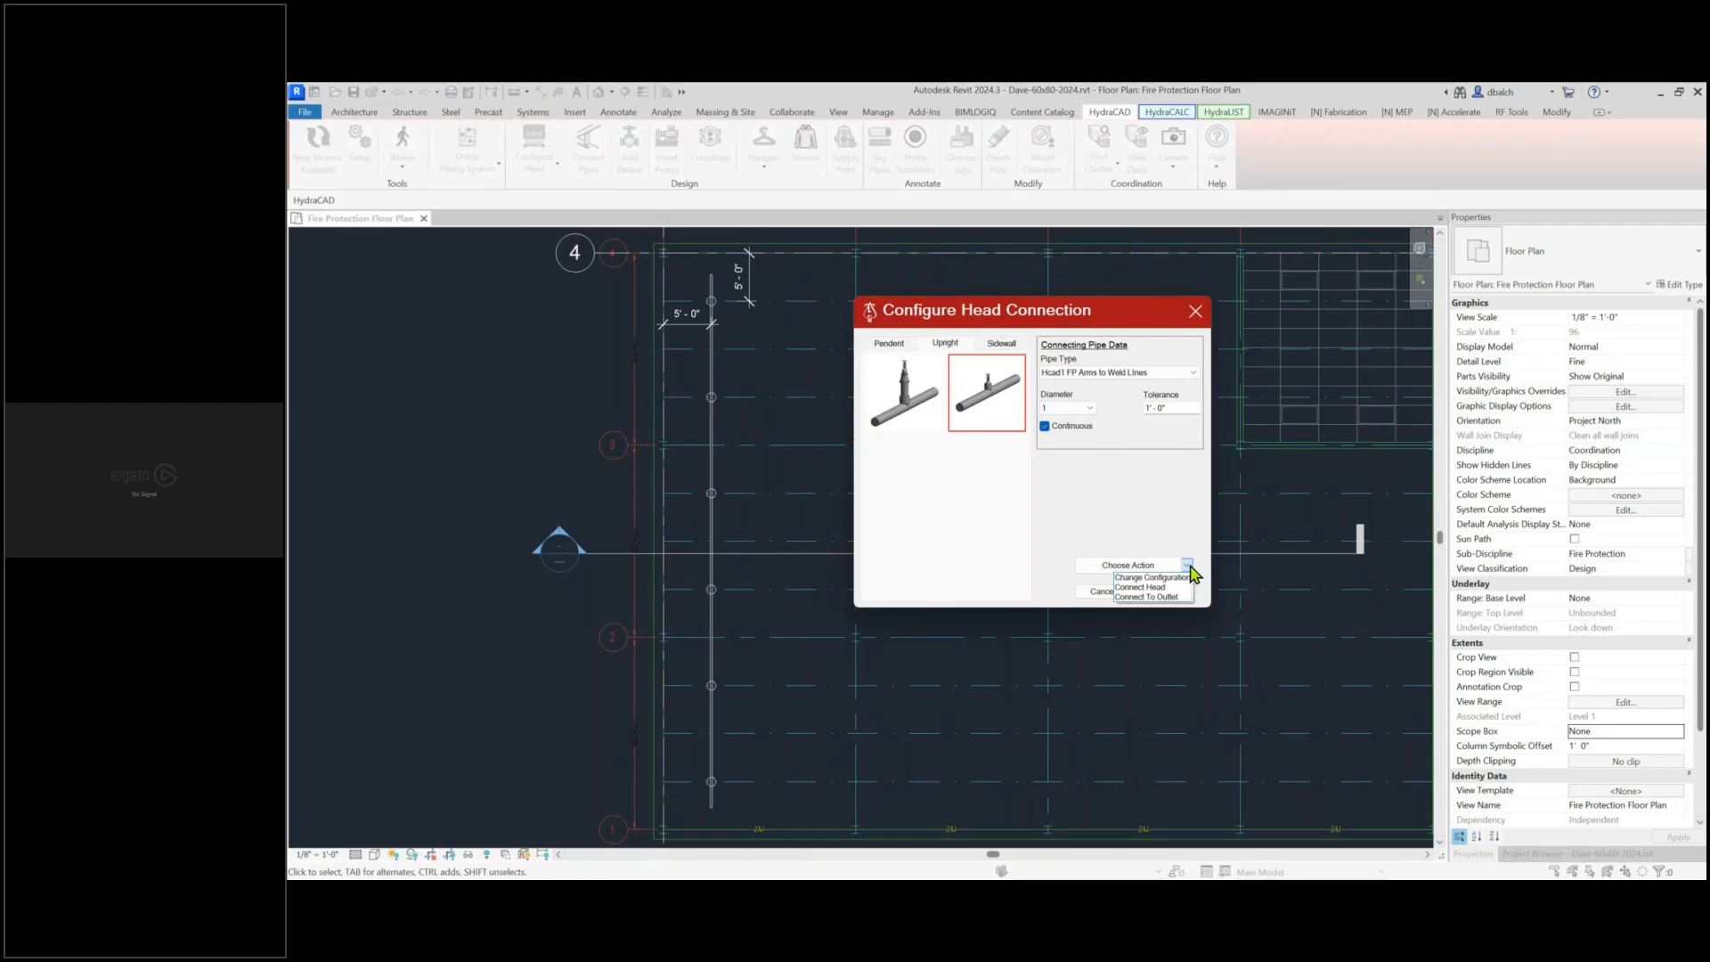
{"action": "left_click", "coordinate": [1185, 588]}
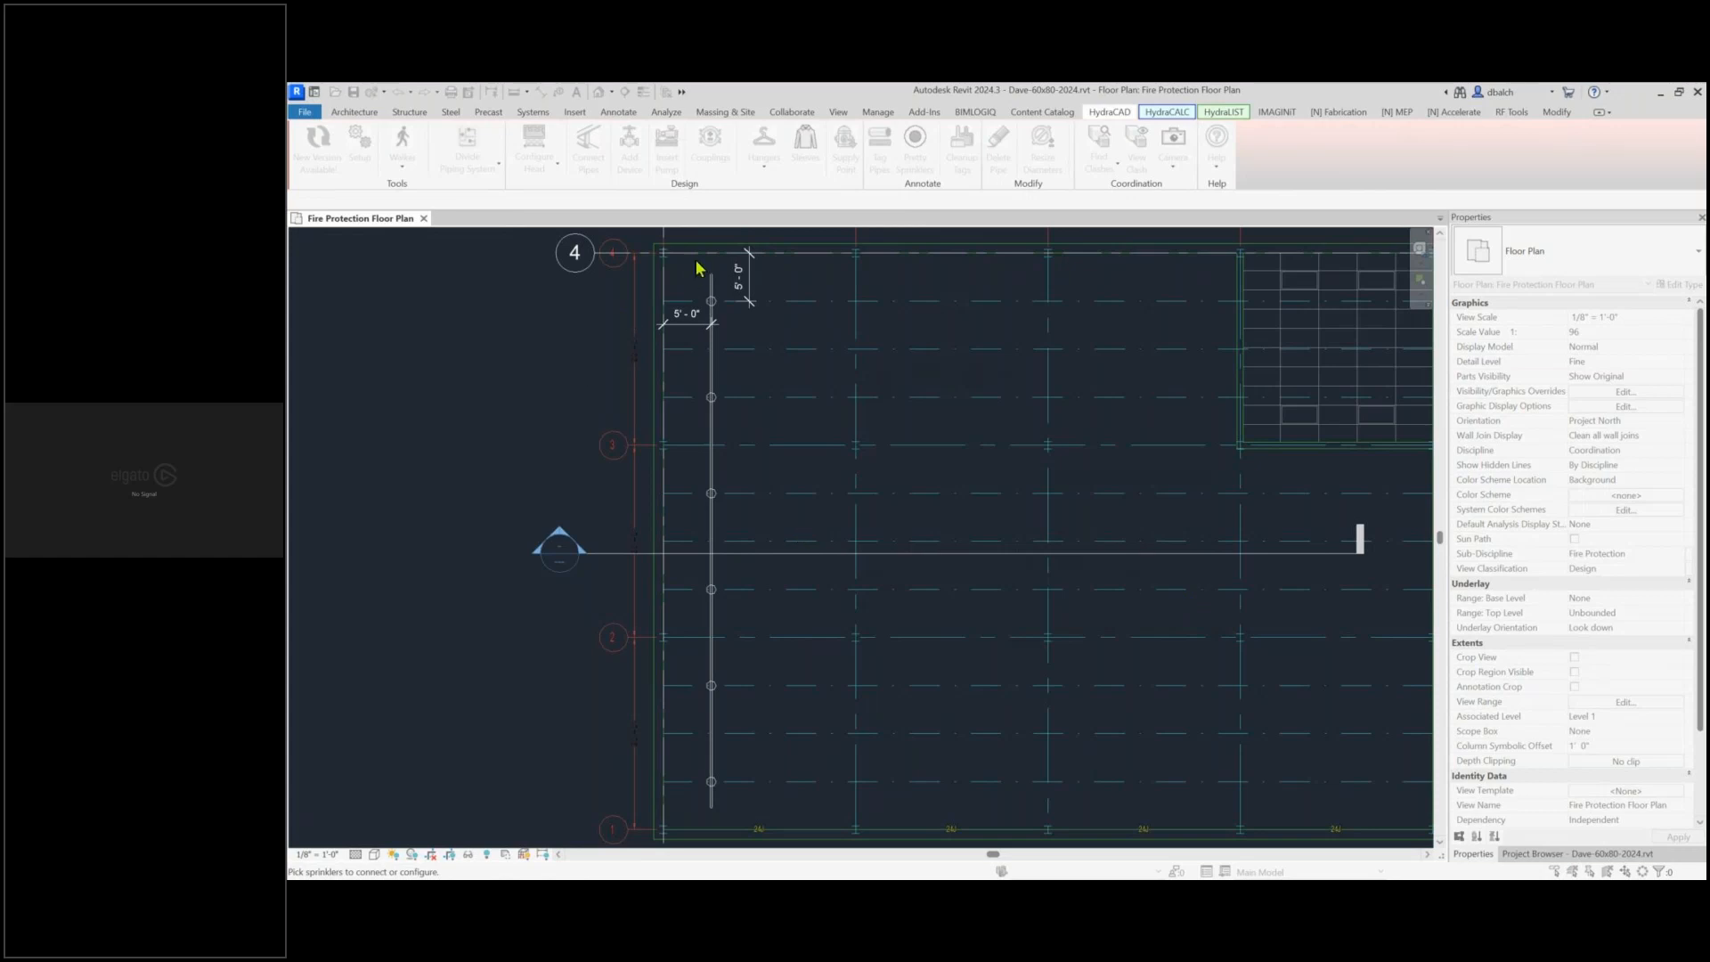
{"action": "left_click_drag", "start_coordinate": [691, 260], "coordinate": [735, 801]}
{"action": "left_click", "coordinate": [713, 541]}
{"action": "scroll", "coordinate": [713, 501], "scroll_direction": "up", "scroll_amount": 4}
{"action": "scroll", "coordinate": [711, 503], "scroll_direction": "up", "scroll_amount": 2}
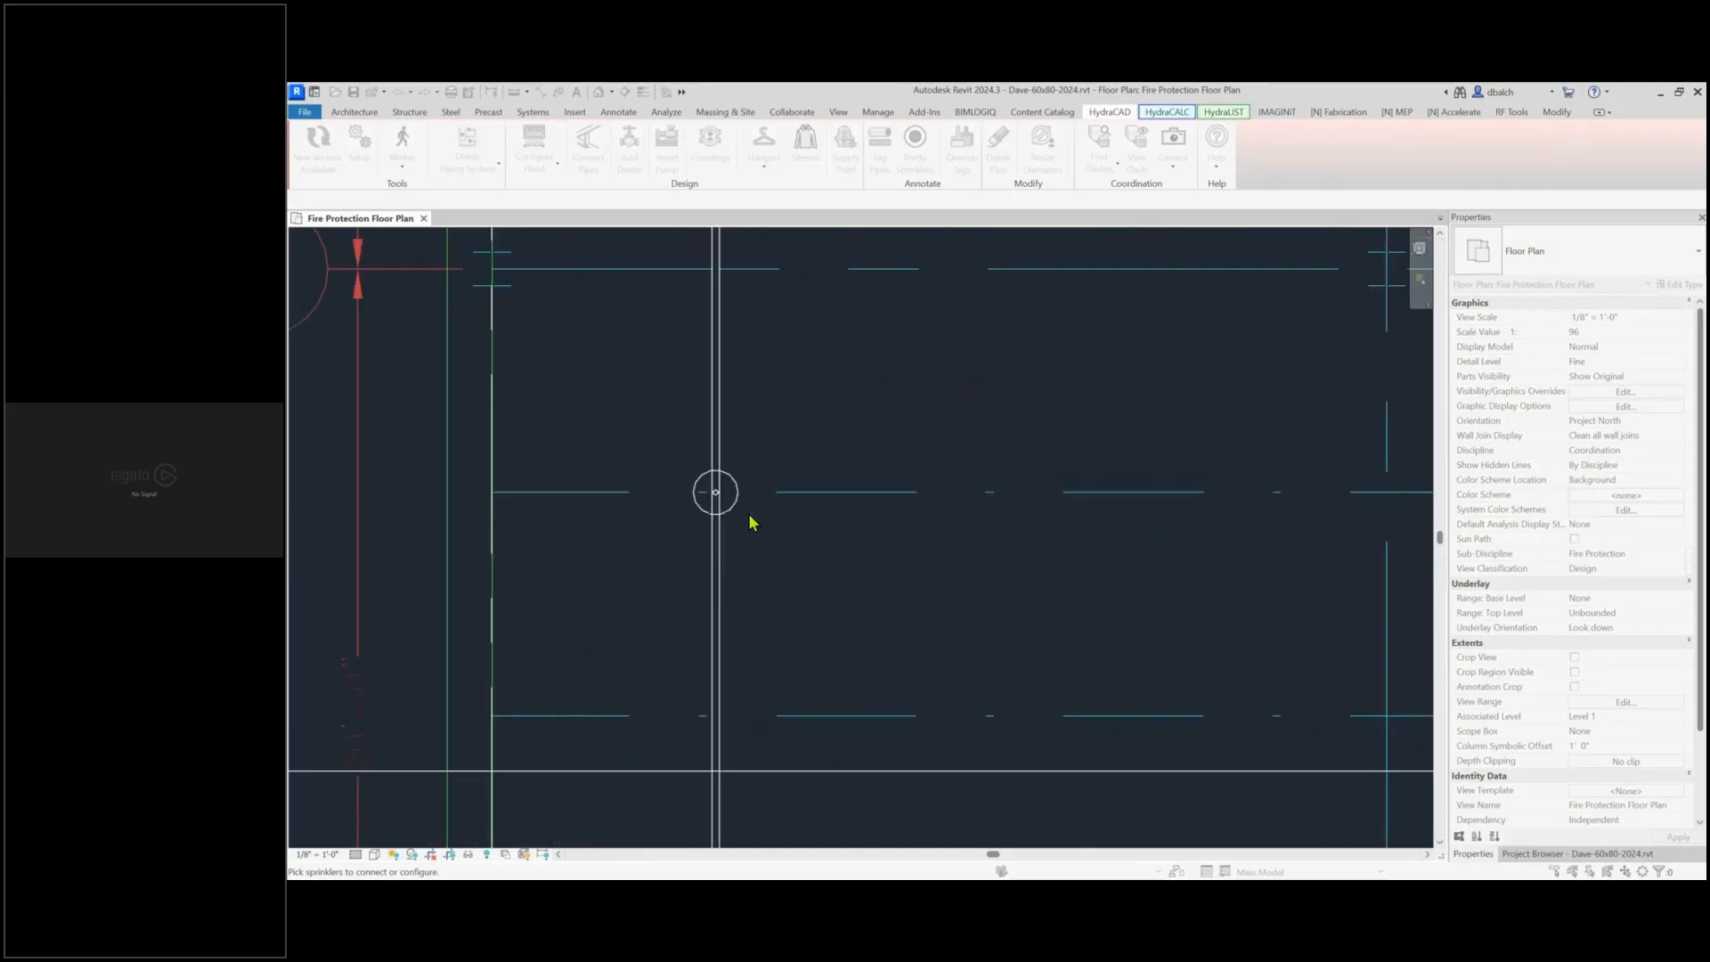
{"action": "key", "text": "Escape"}
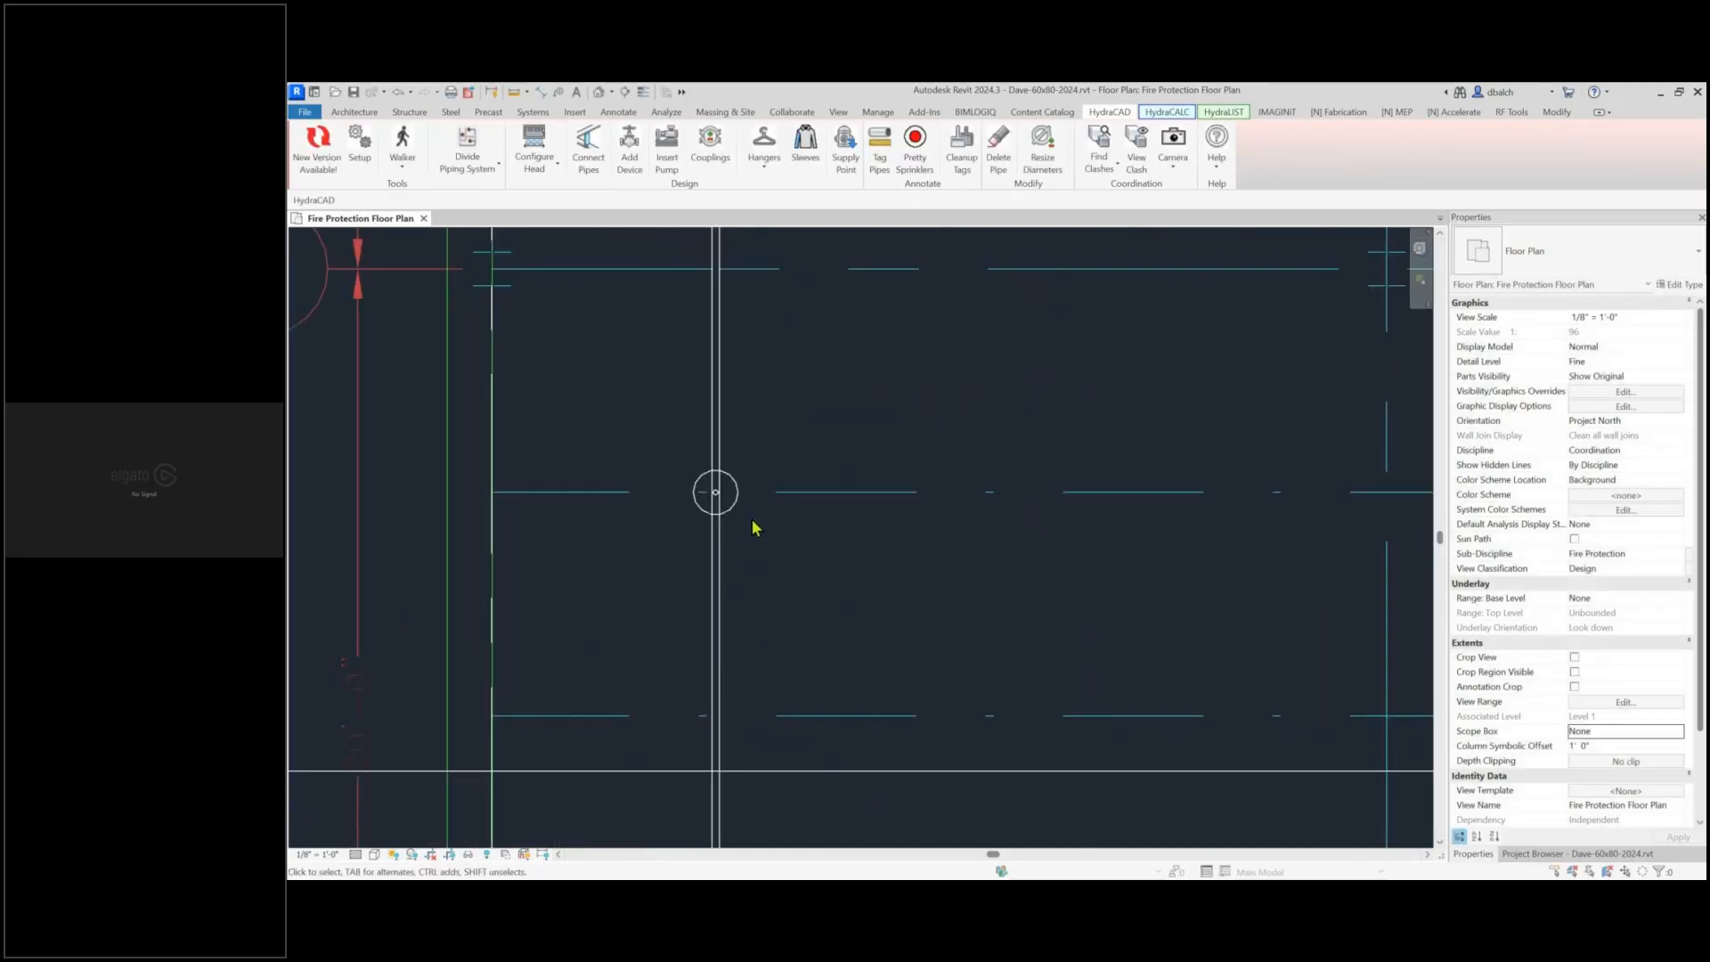
Examine how the connected branch line is split at a sprinkler by selecting the pipe segment between two heads
{"action": "scroll", "coordinate": [744, 521], "scroll_direction": "up", "scroll_amount": 2}
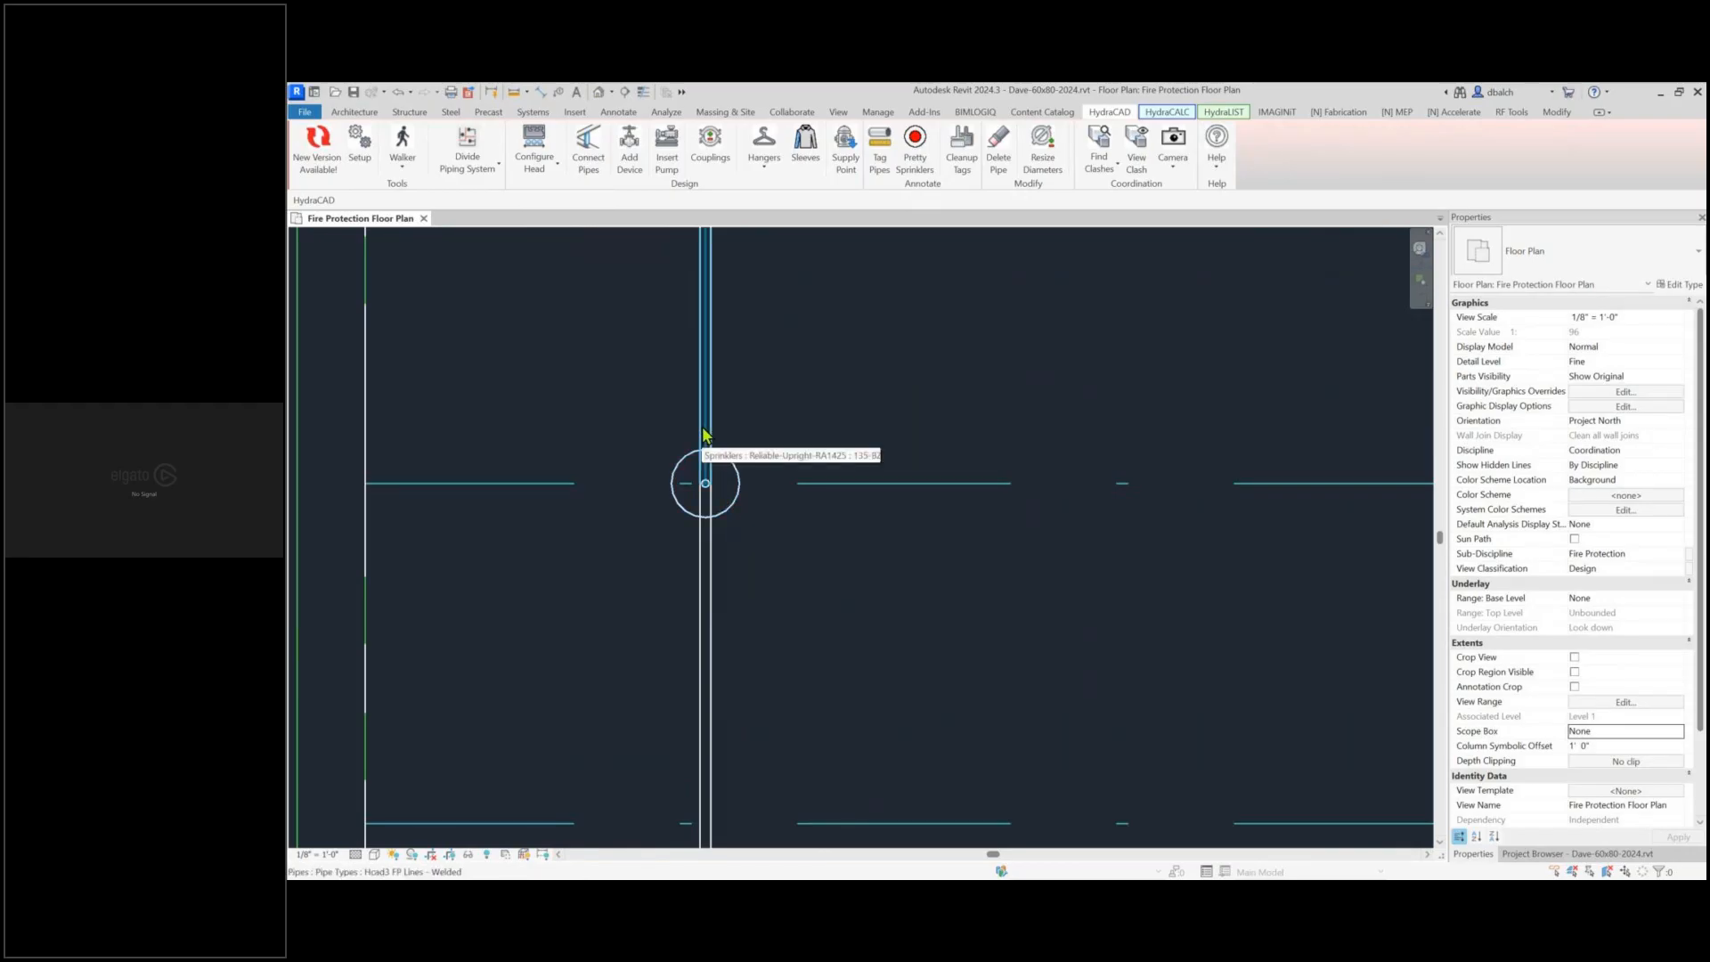
{"action": "scroll", "coordinate": [703, 434], "scroll_direction": "up", "scroll_amount": 1}
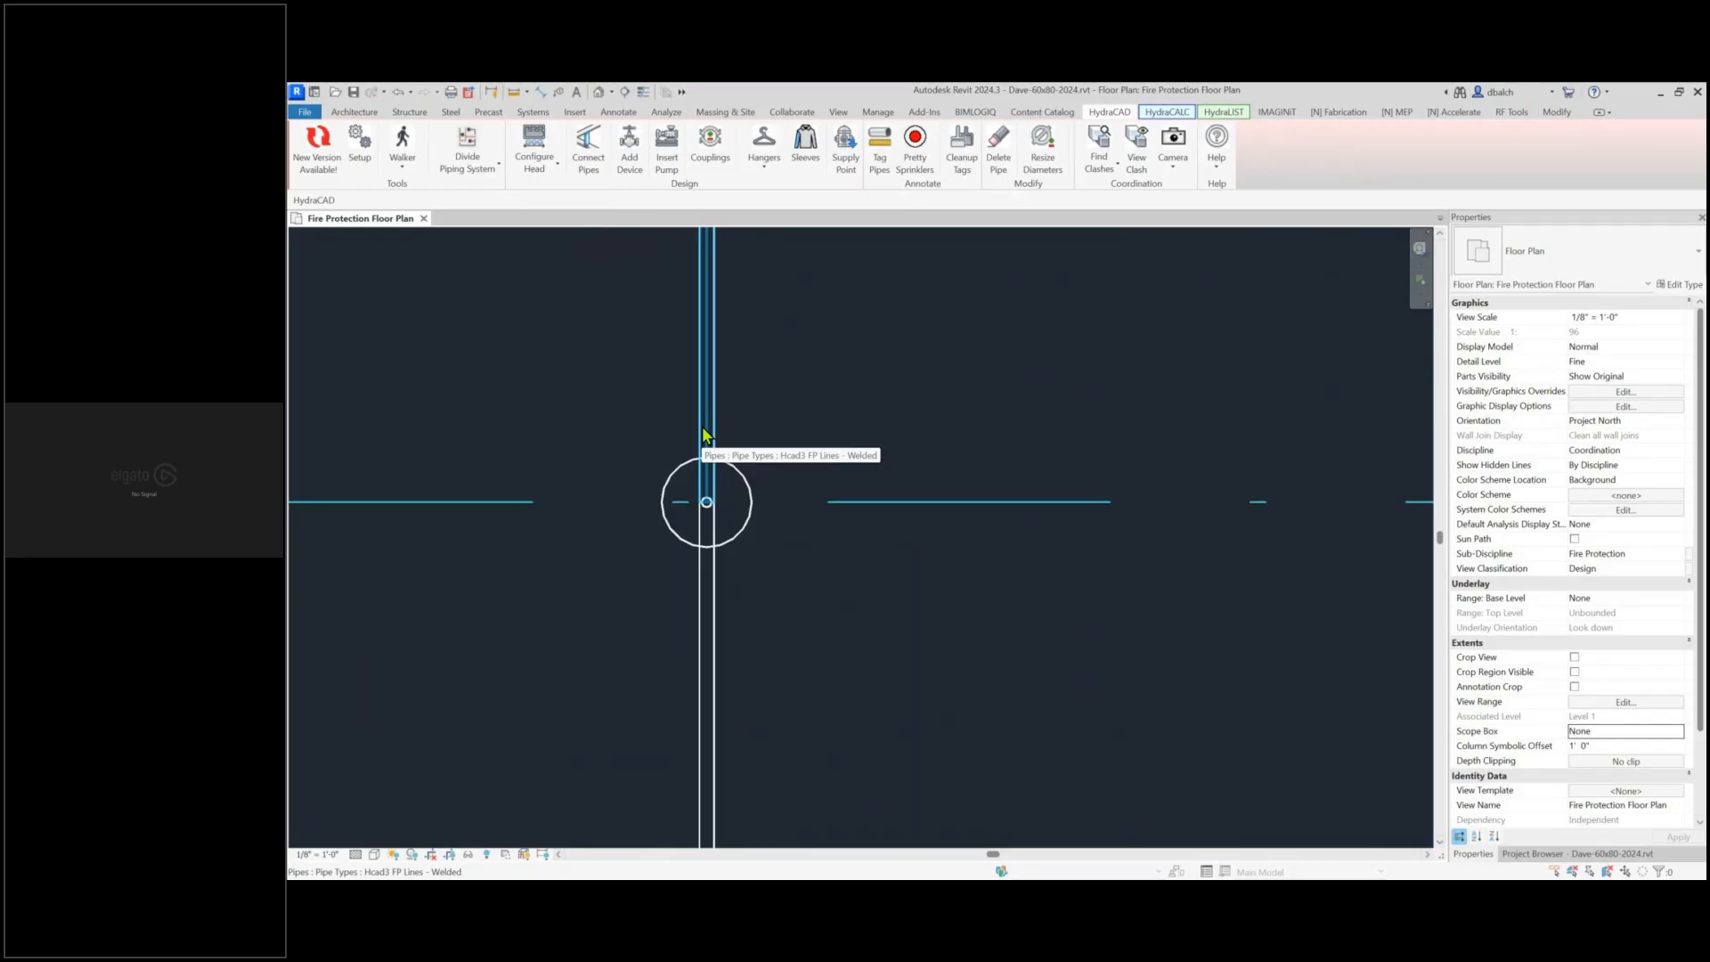
{"action": "scroll", "coordinate": [703, 428], "scroll_direction": "up", "scroll_amount": 1}
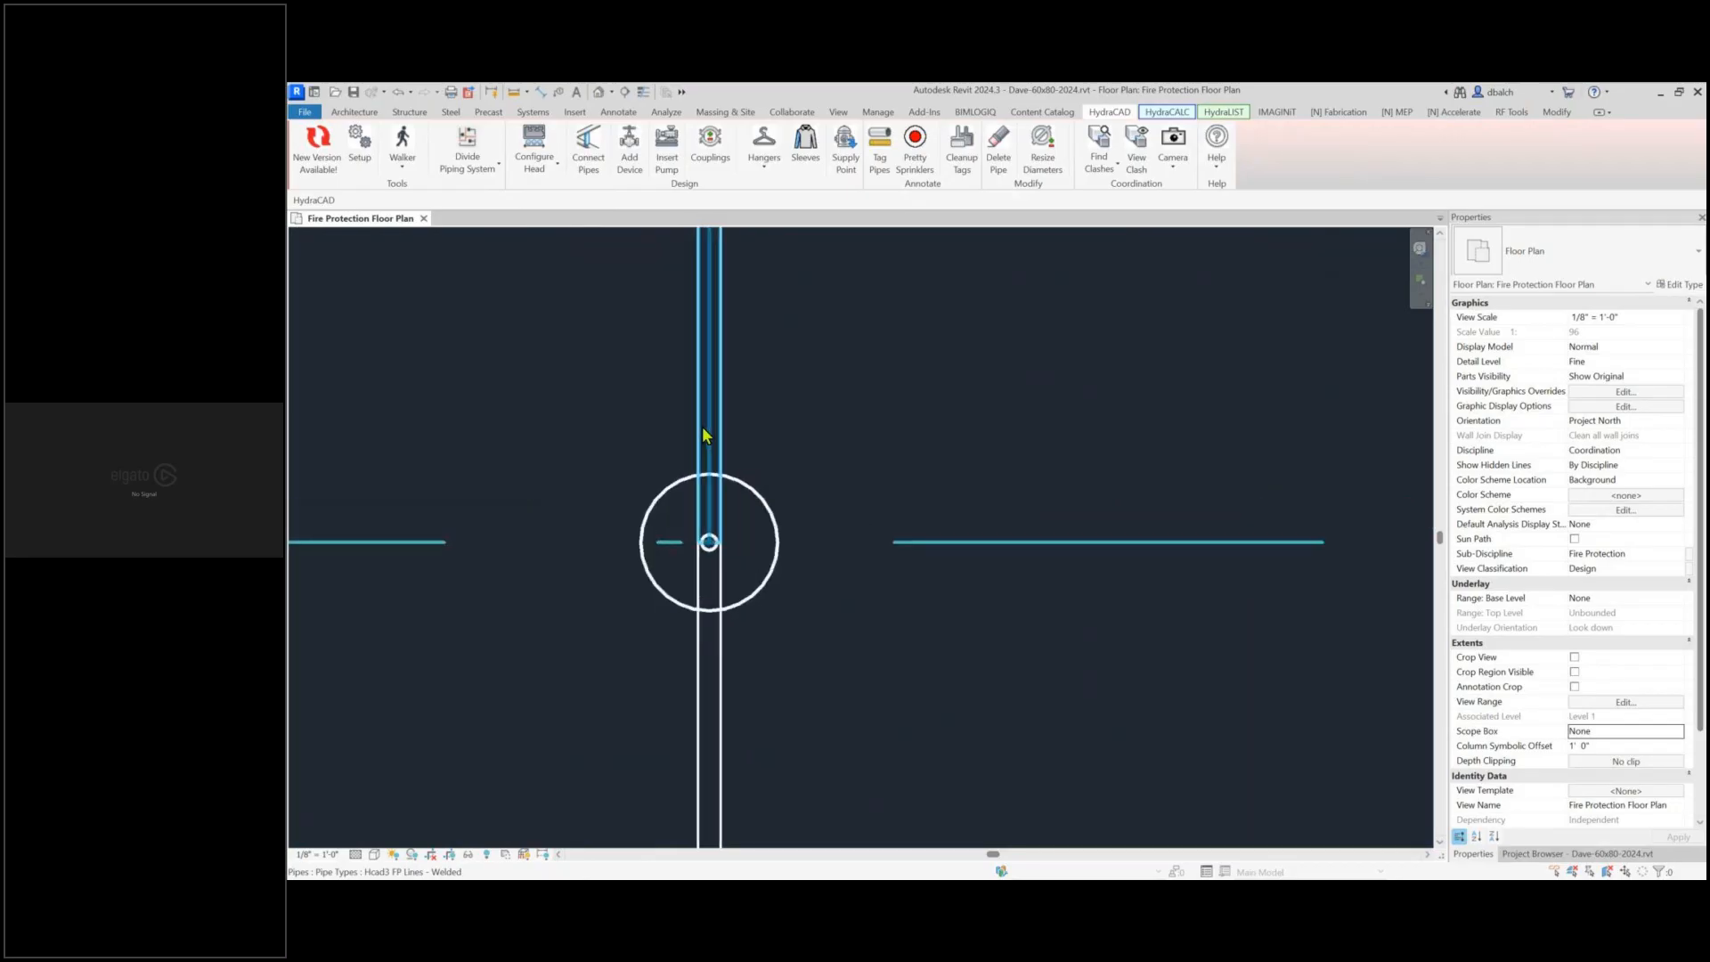
{"action": "left_click", "coordinate": [704, 434]}
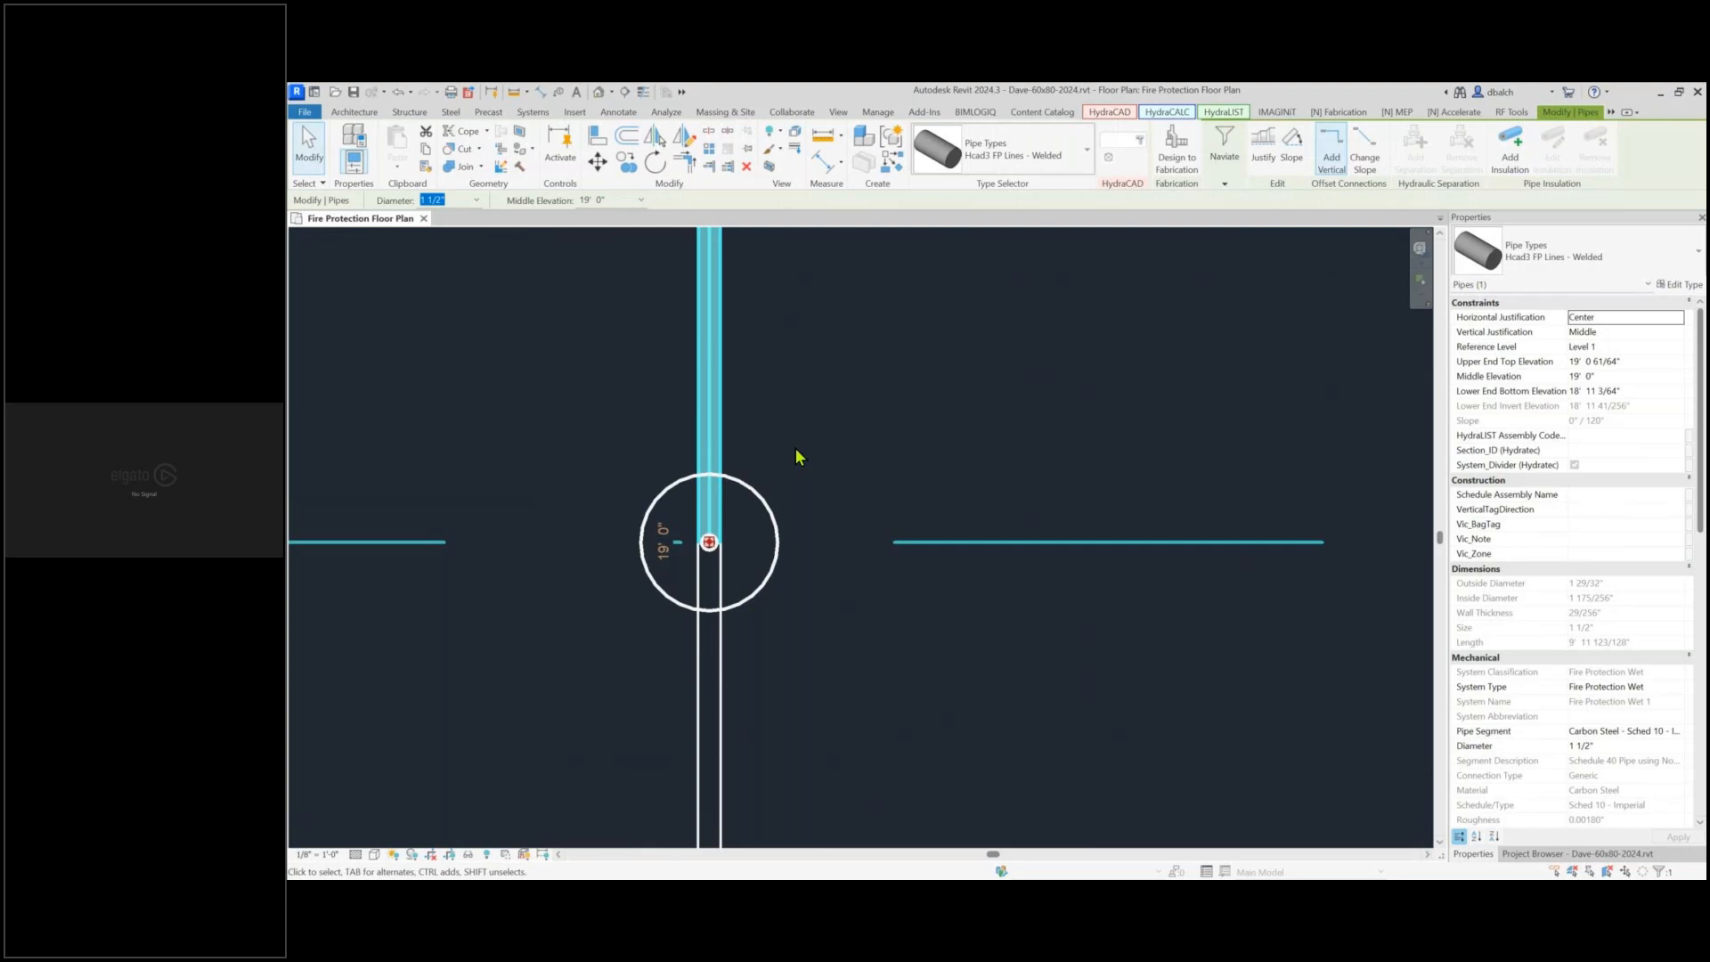
{"action": "scroll", "coordinate": [797, 457], "scroll_direction": "down", "scroll_amount": 1}
{"action": "scroll", "coordinate": [797, 456], "scroll_direction": "down", "scroll_amount": 5}
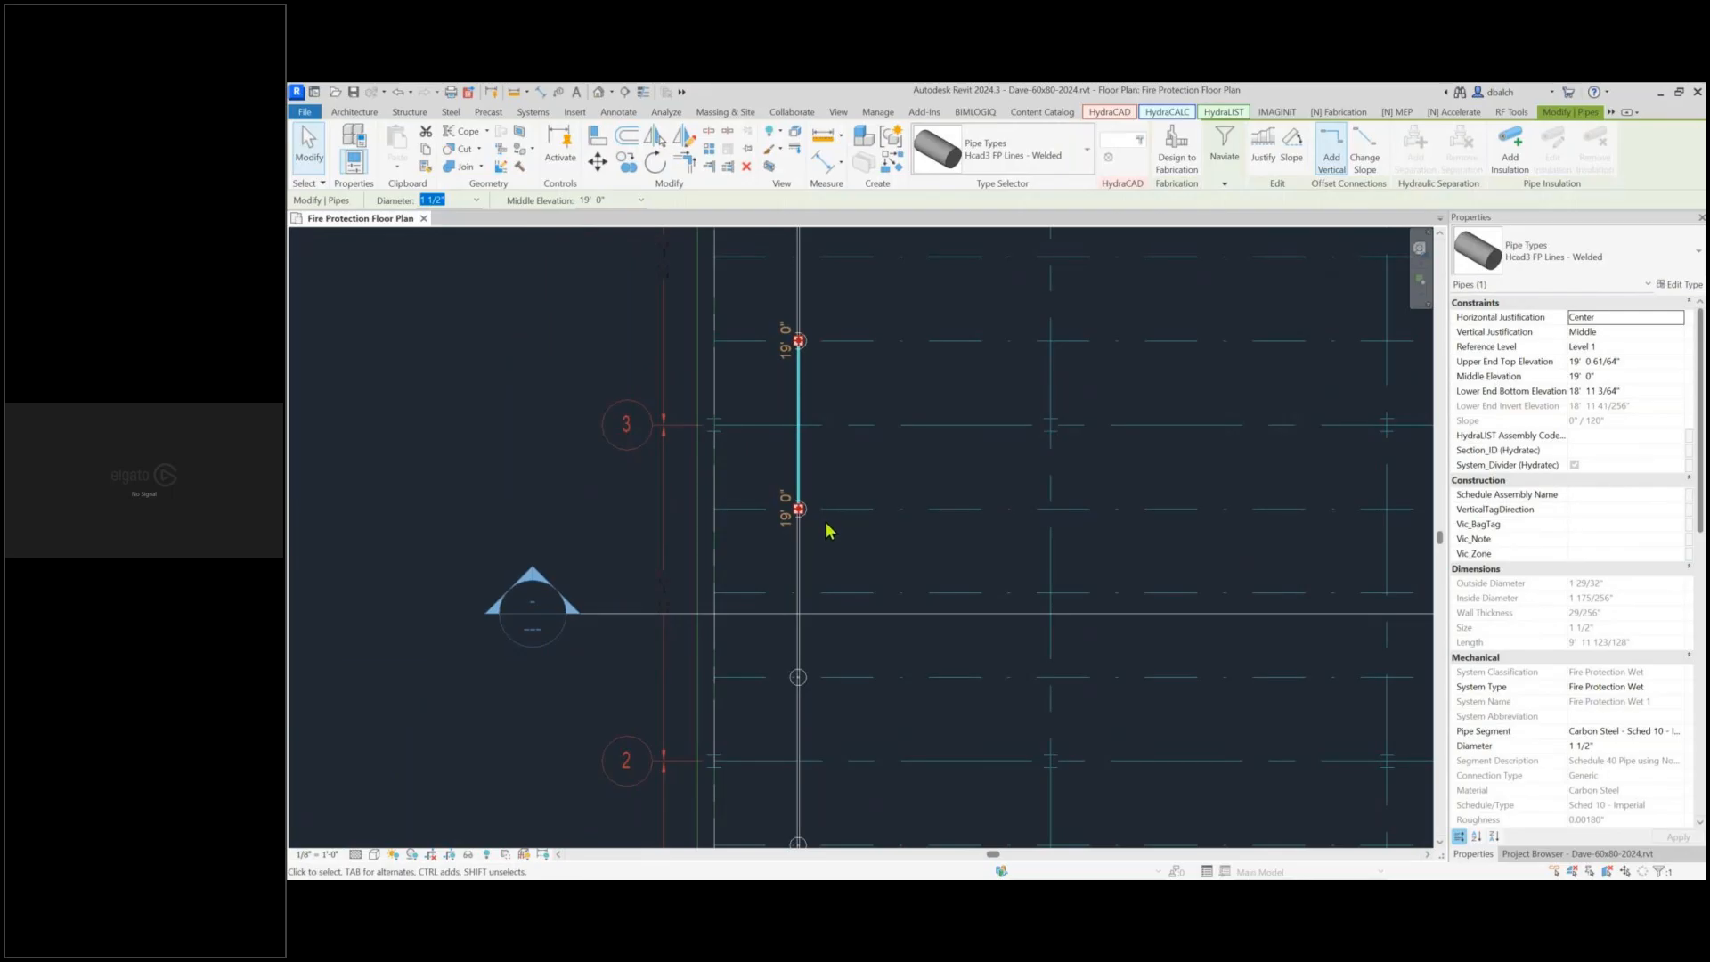
{"action": "left_click", "coordinate": [851, 615]}
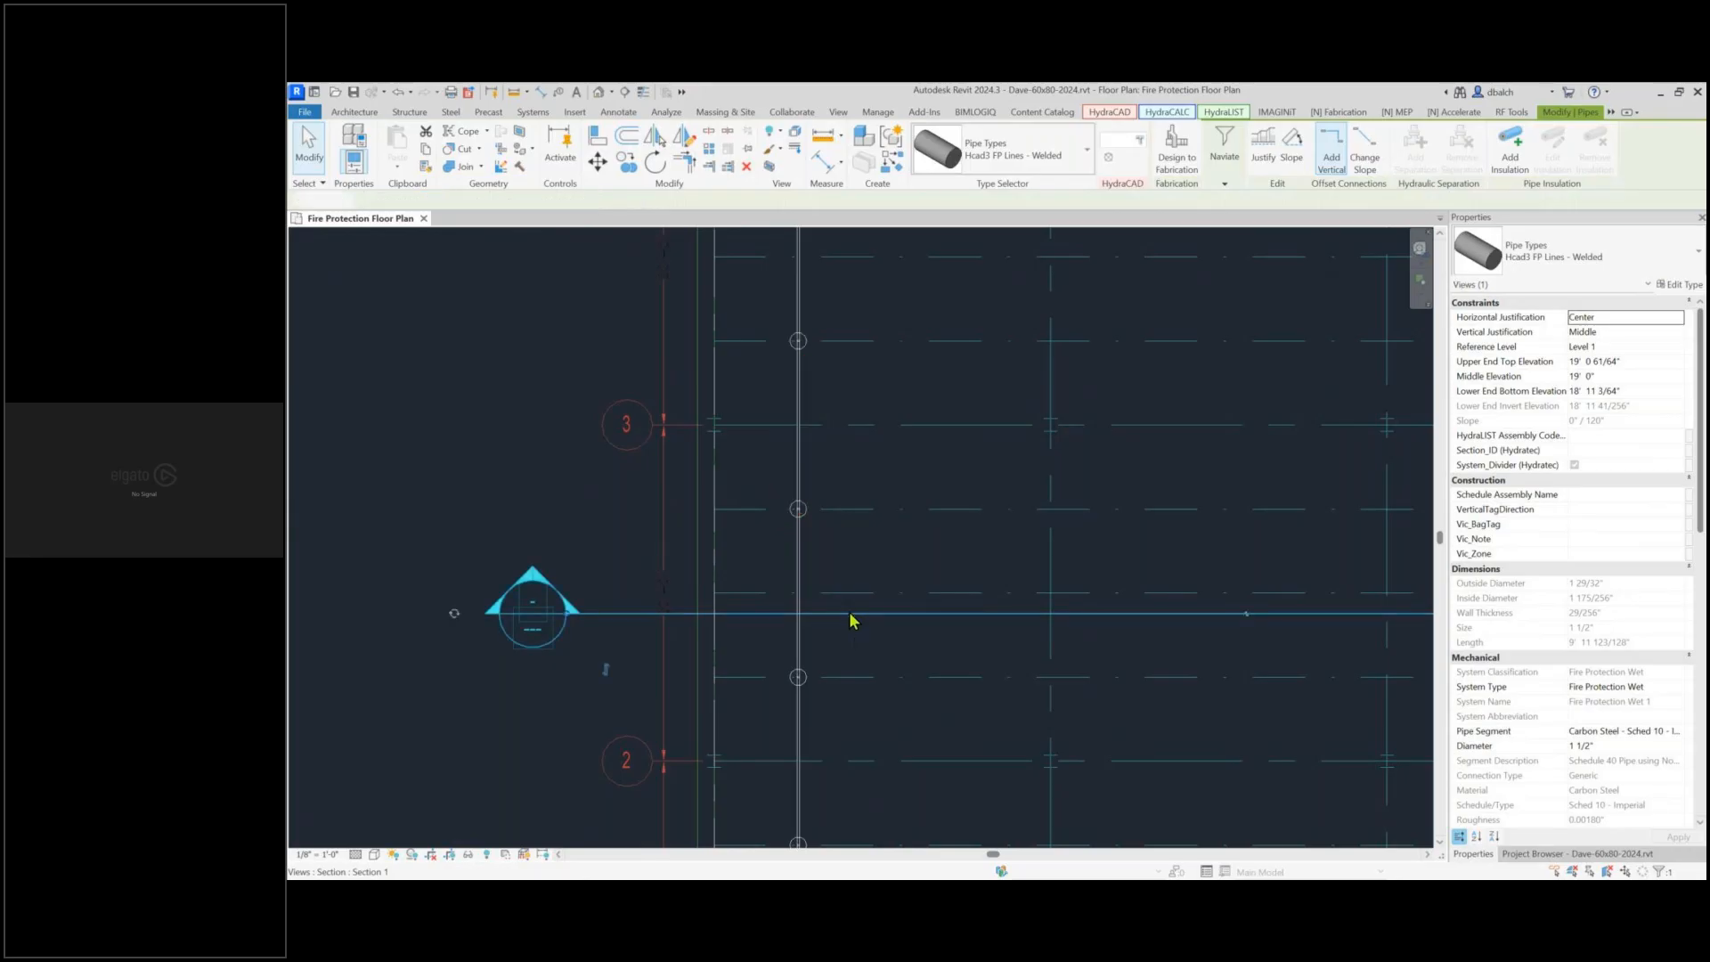
{"action": "key", "text": "Escape"}
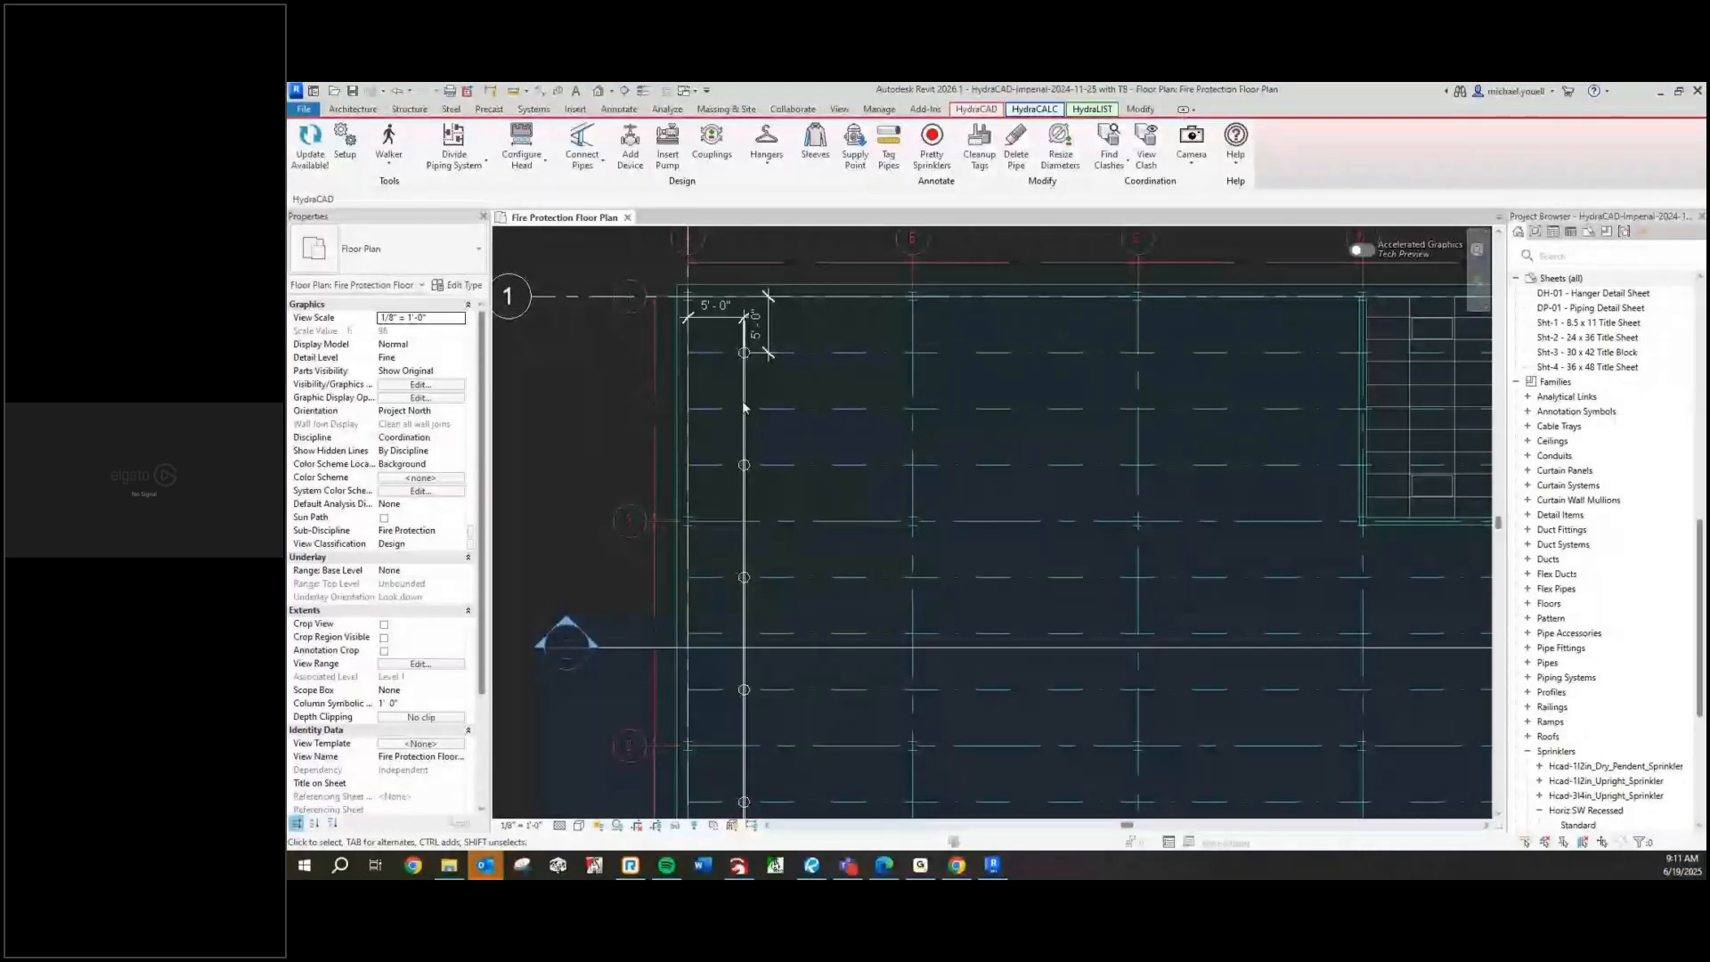
In the HydraCAD-Imperial project, inspect the branch line pipe and its end sprinkler near the intersection of grids A and 4
{"action": "scroll", "coordinate": [766, 374], "scroll_direction": "up", "scroll_amount": 3}
{"action": "left_click", "coordinate": [722, 340]}
{"action": "left_click", "coordinate": [716, 384]}
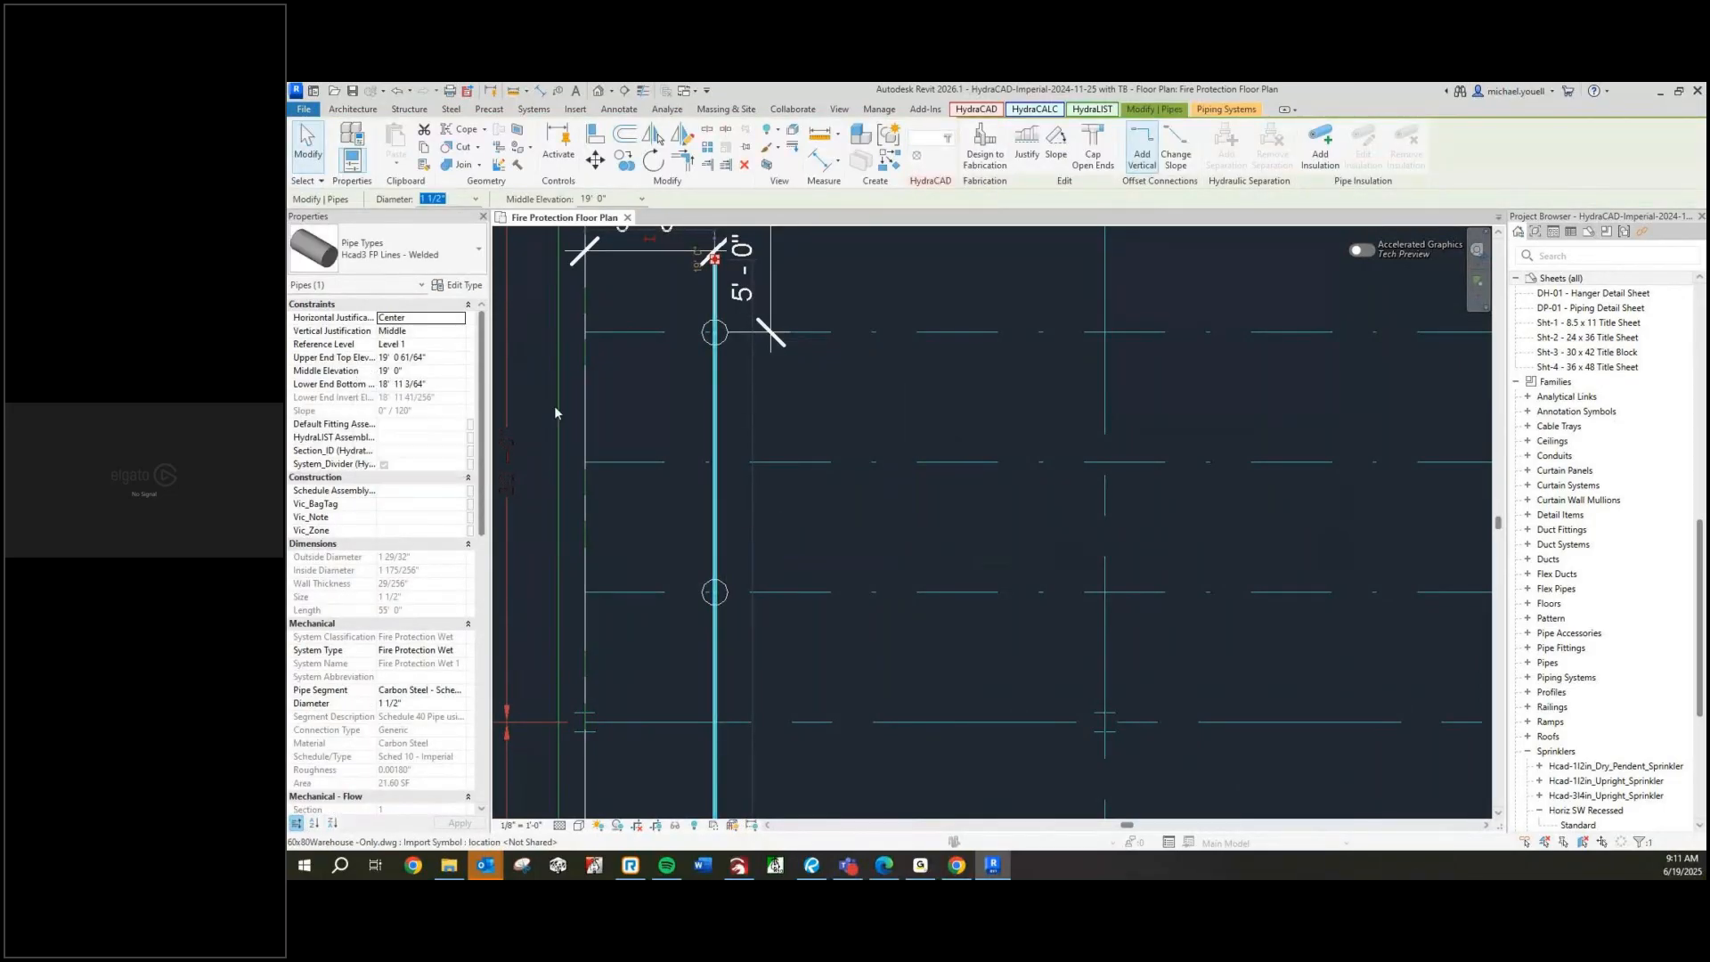
{"action": "left_click", "coordinate": [645, 424]}
{"action": "scroll", "coordinate": [753, 378], "scroll_direction": "down", "scroll_amount": 1}
{"action": "middle_click_drag", "start_coordinate": [762, 380], "coordinate": [825, 450]}
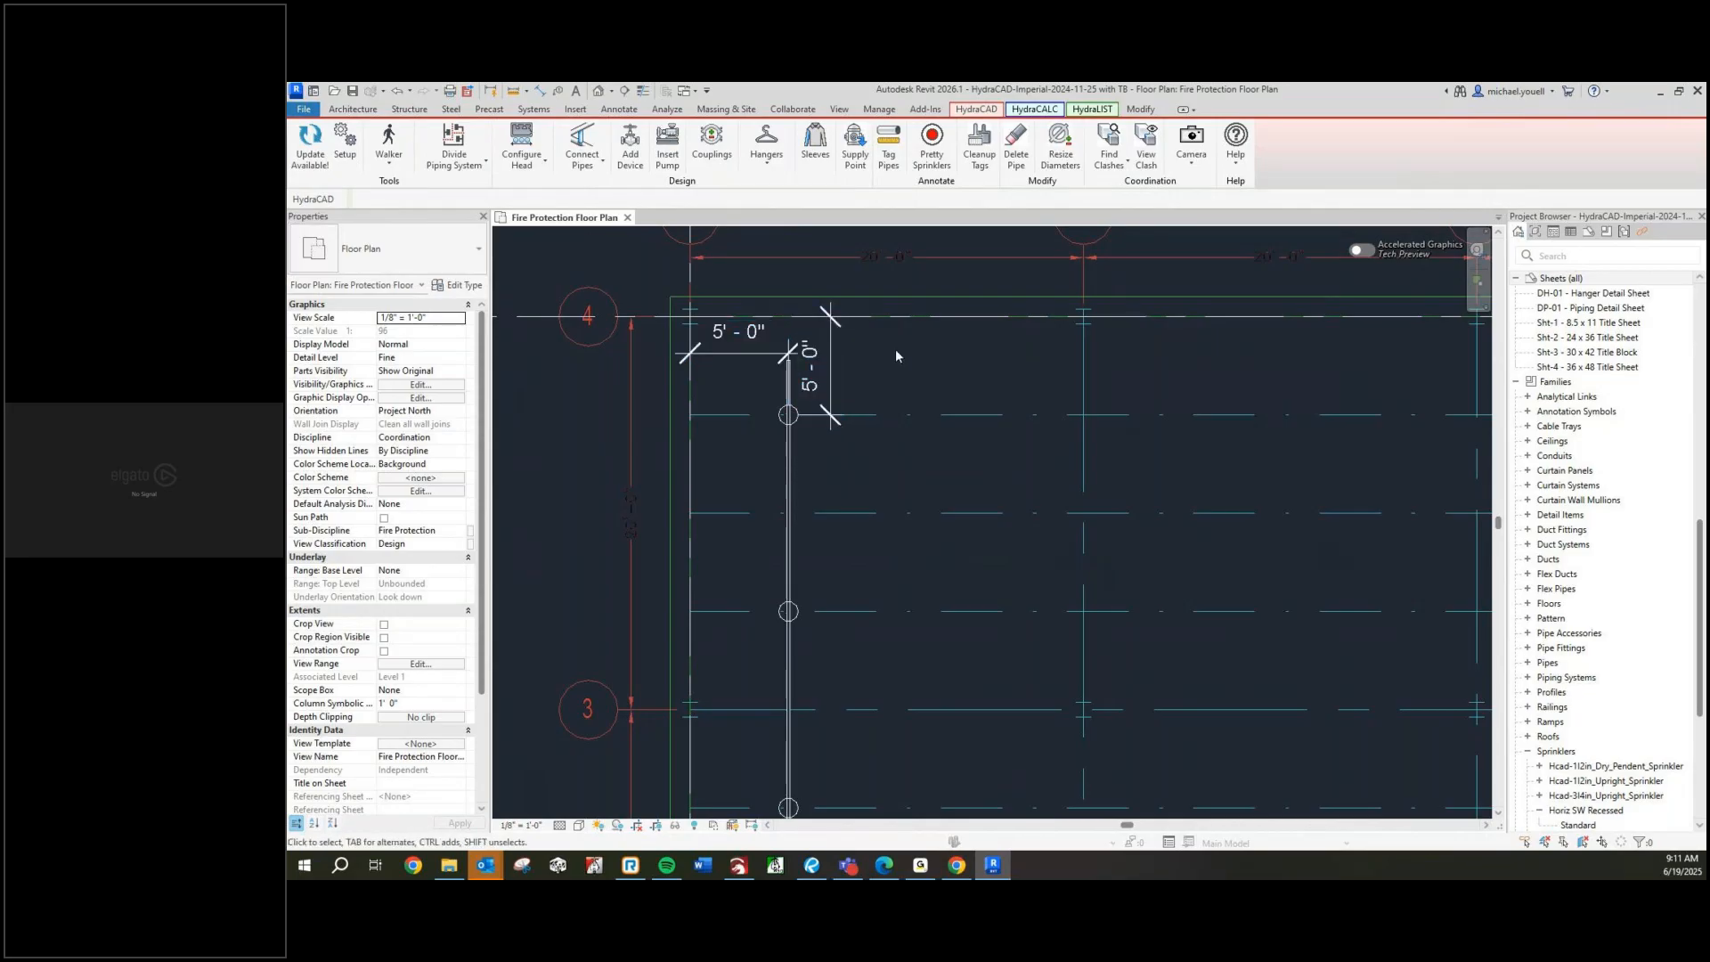
{"action": "left_click", "coordinate": [797, 421]}
{"action": "key", "text": "Escape"}
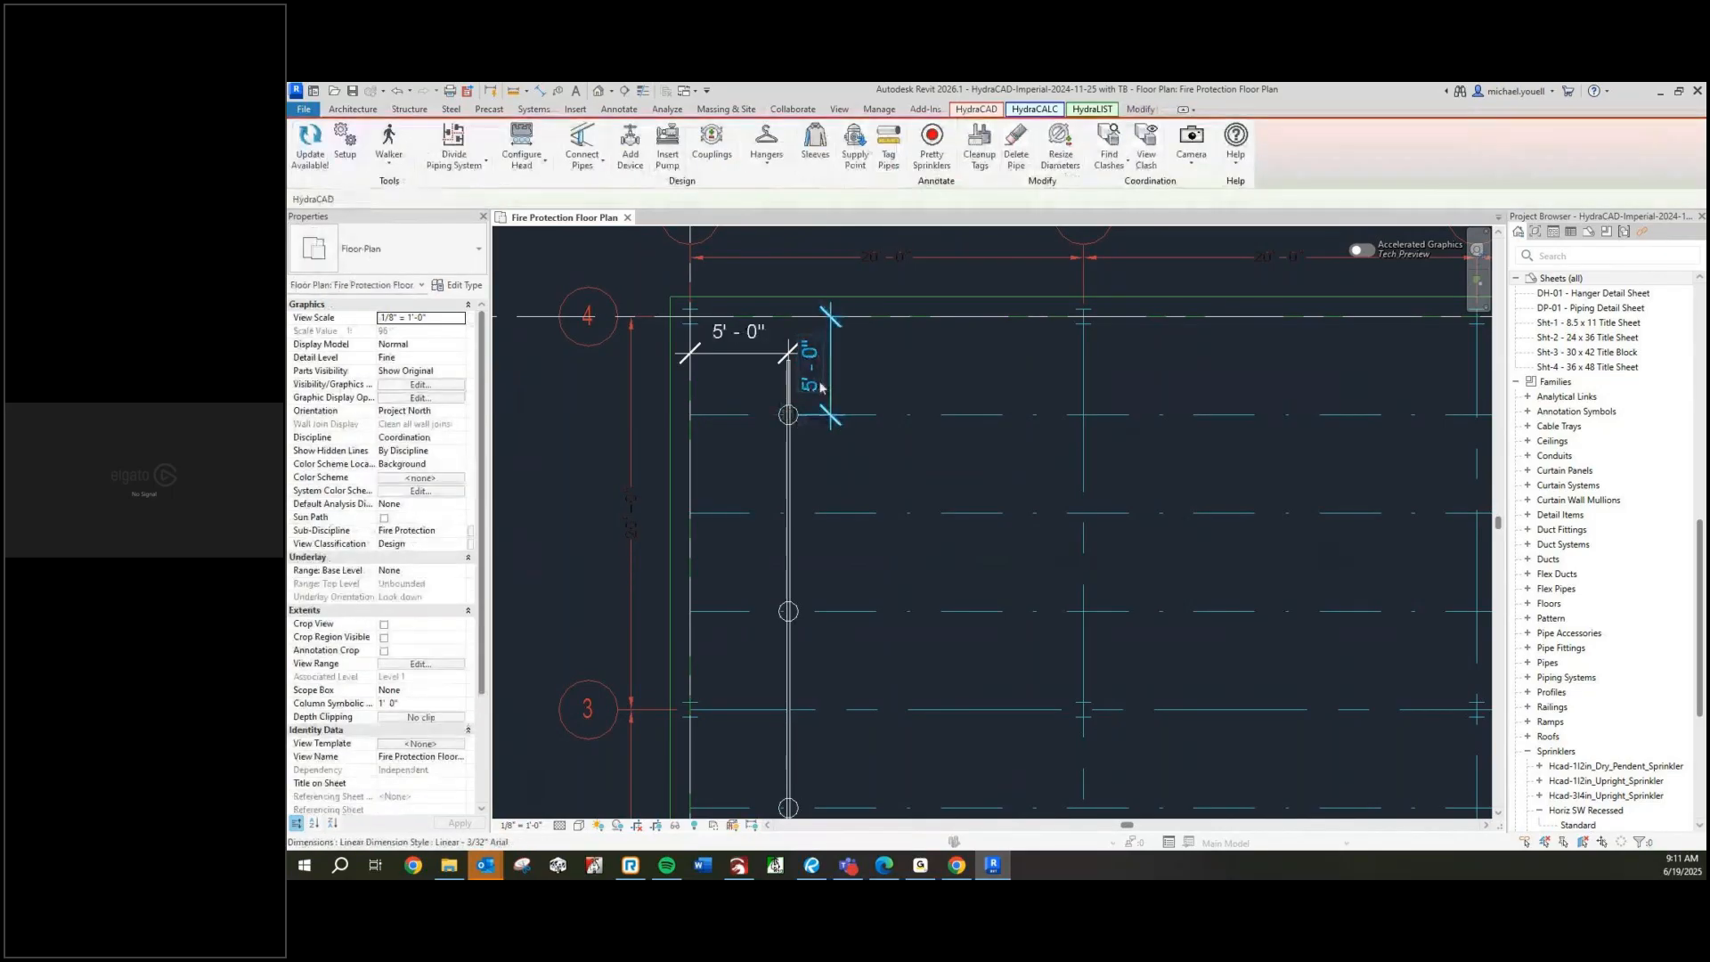
Select the branch line to check its full extent across the sprinkler column, and clear the selection
{"action": "left_click", "coordinate": [787, 459]}
{"action": "scroll", "coordinate": [781, 456], "scroll_direction": "down", "scroll_amount": 3}
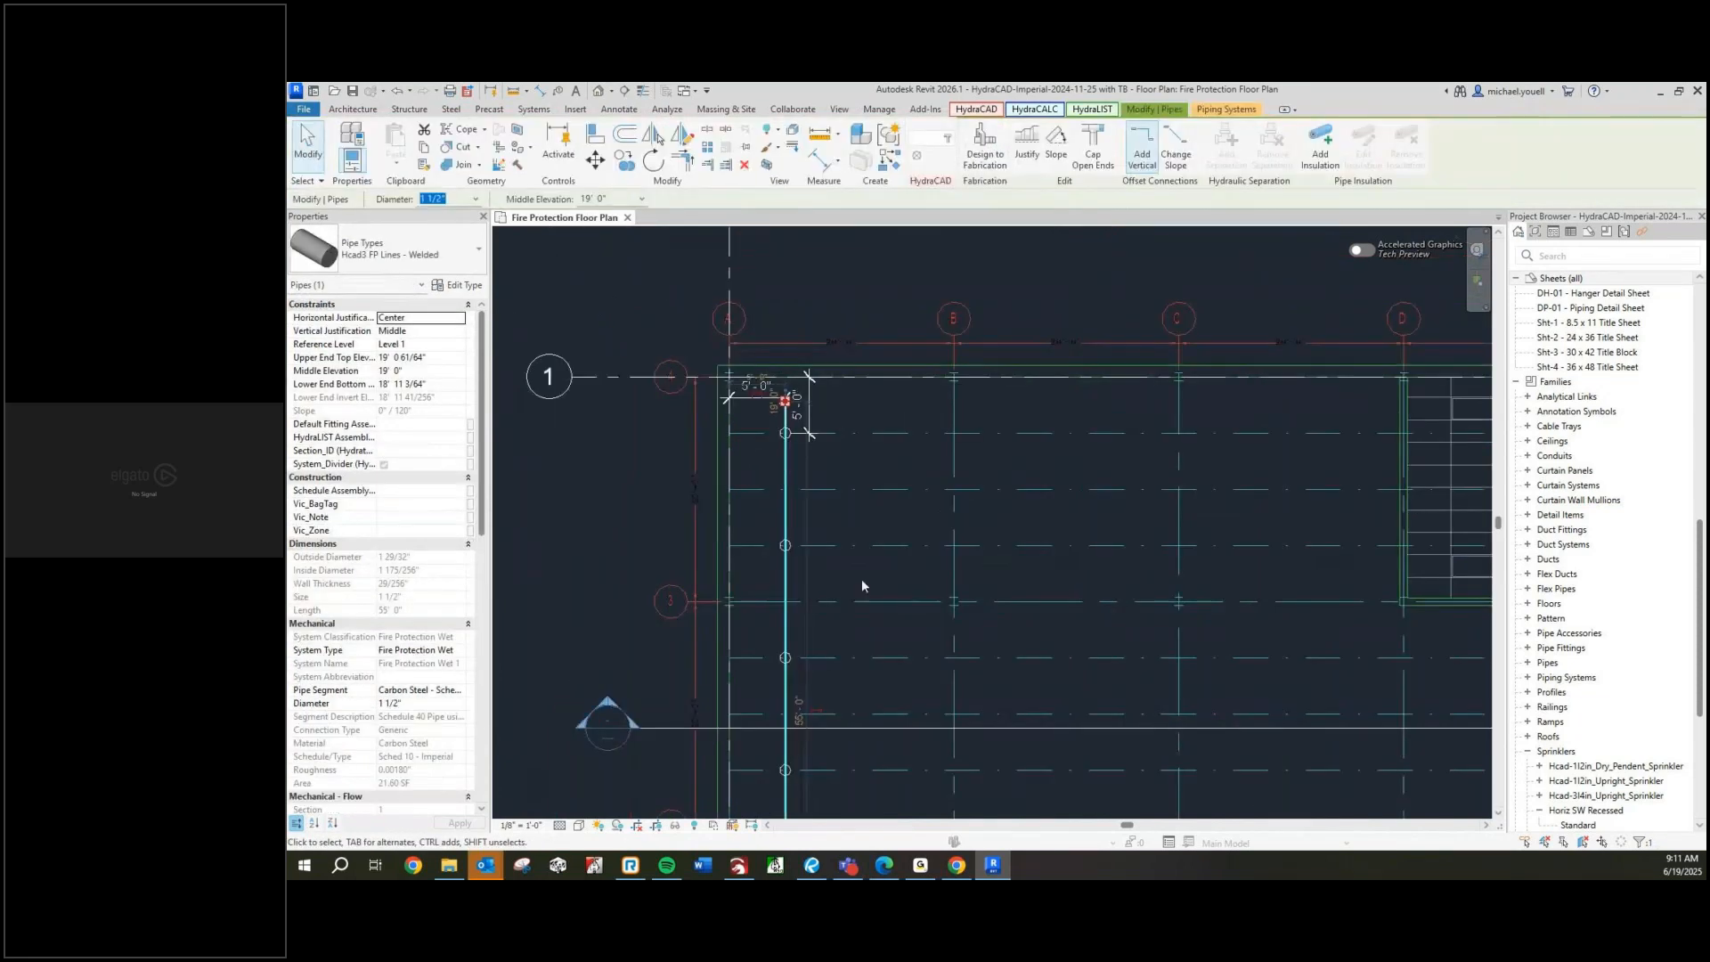
{"action": "scroll", "coordinate": [862, 581], "scroll_direction": "down", "scroll_amount": 2}
{"action": "middle_click_drag", "start_coordinate": [867, 580], "coordinate": [835, 474]}
{"action": "key", "text": "Escape"}
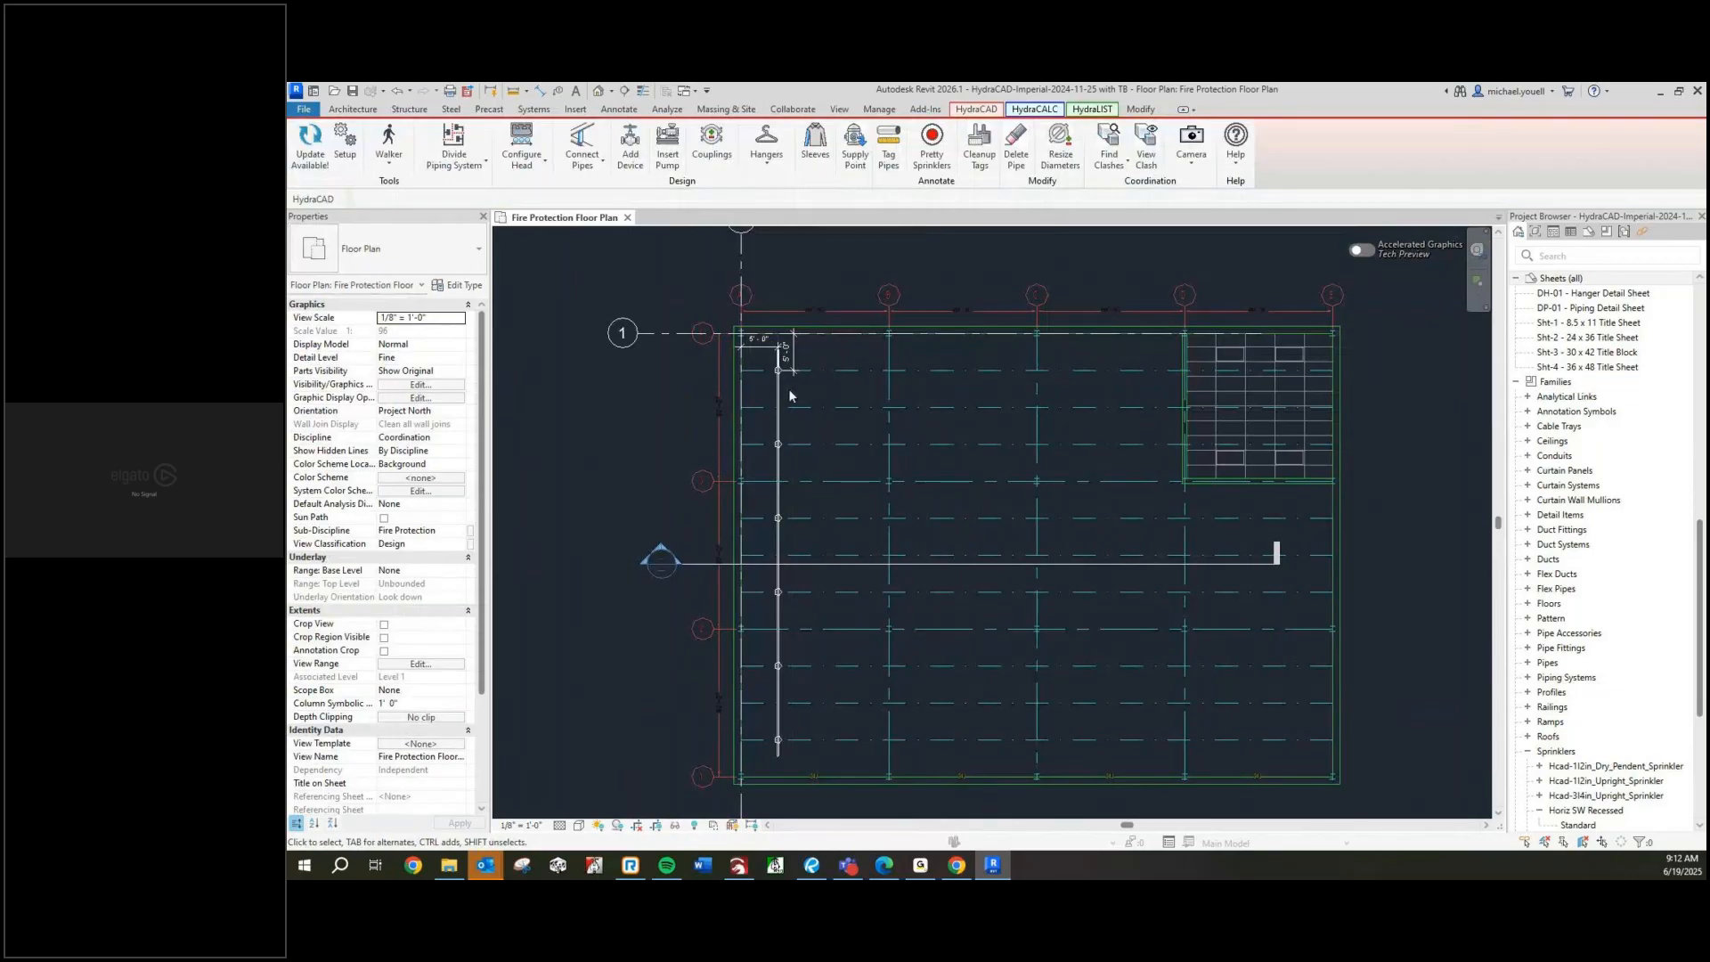
Turn on the Accelerated Graphics preview and launch Connect Head from the upright head connection configuration
{"action": "left_click", "coordinate": [1361, 249]}
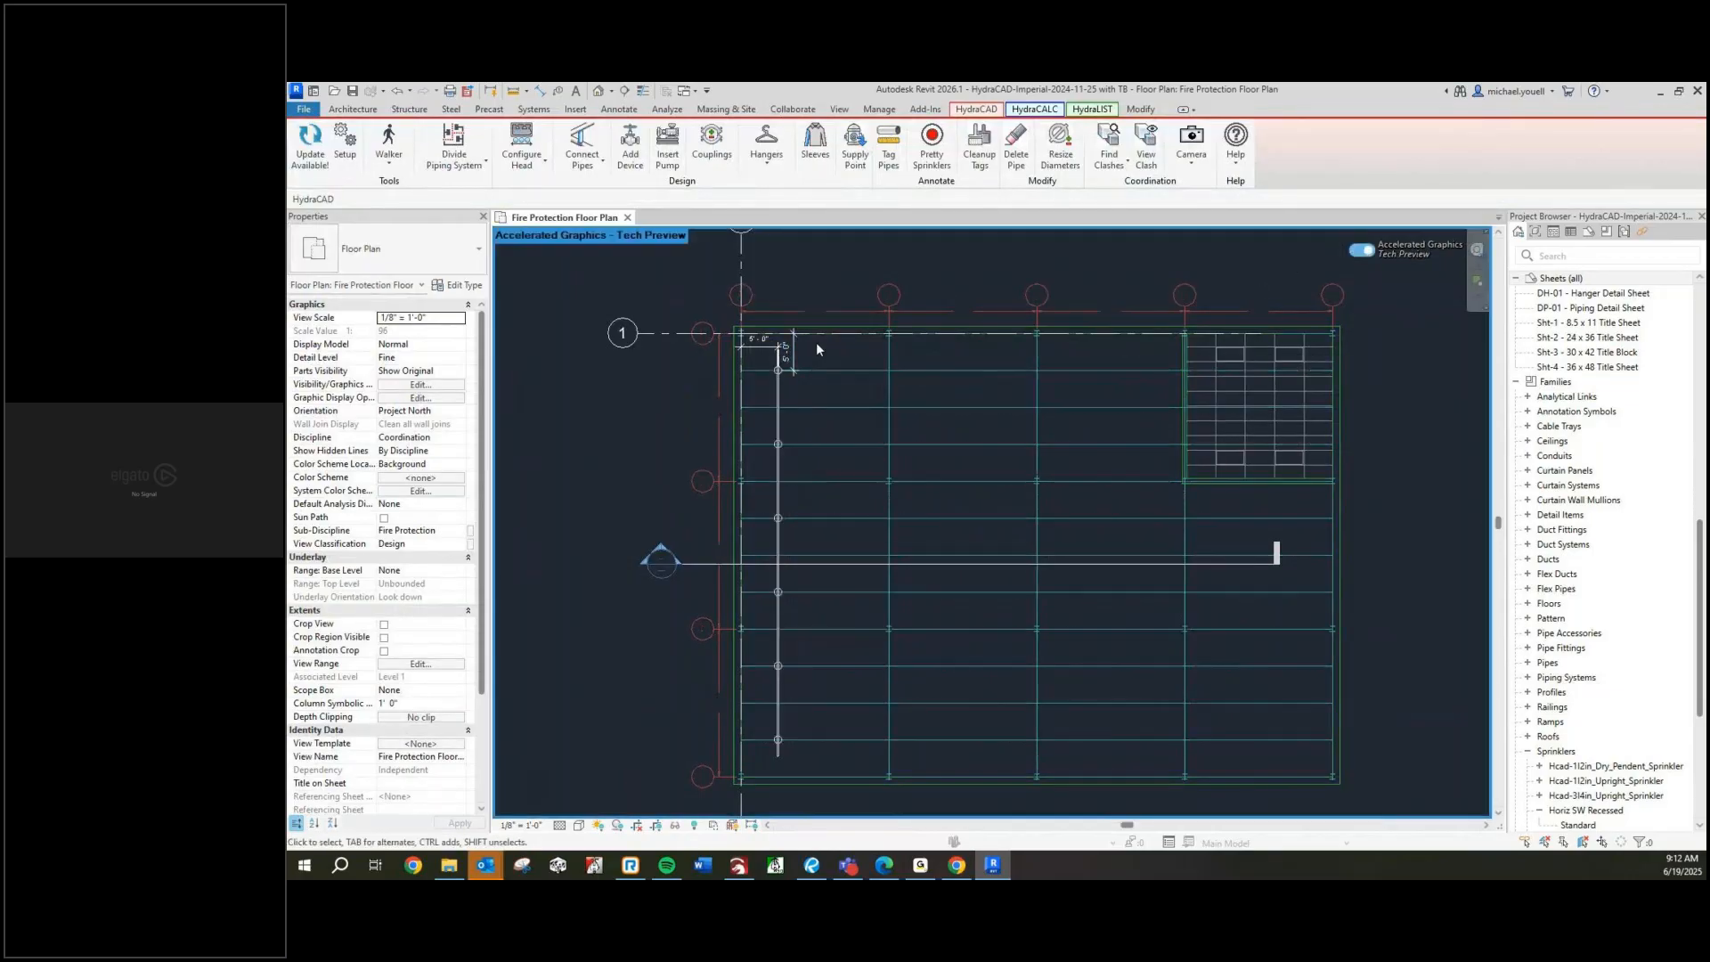
{"action": "scroll", "coordinate": [816, 342], "scroll_direction": "up", "scroll_amount": 3}
{"action": "left_click", "coordinate": [522, 170]}
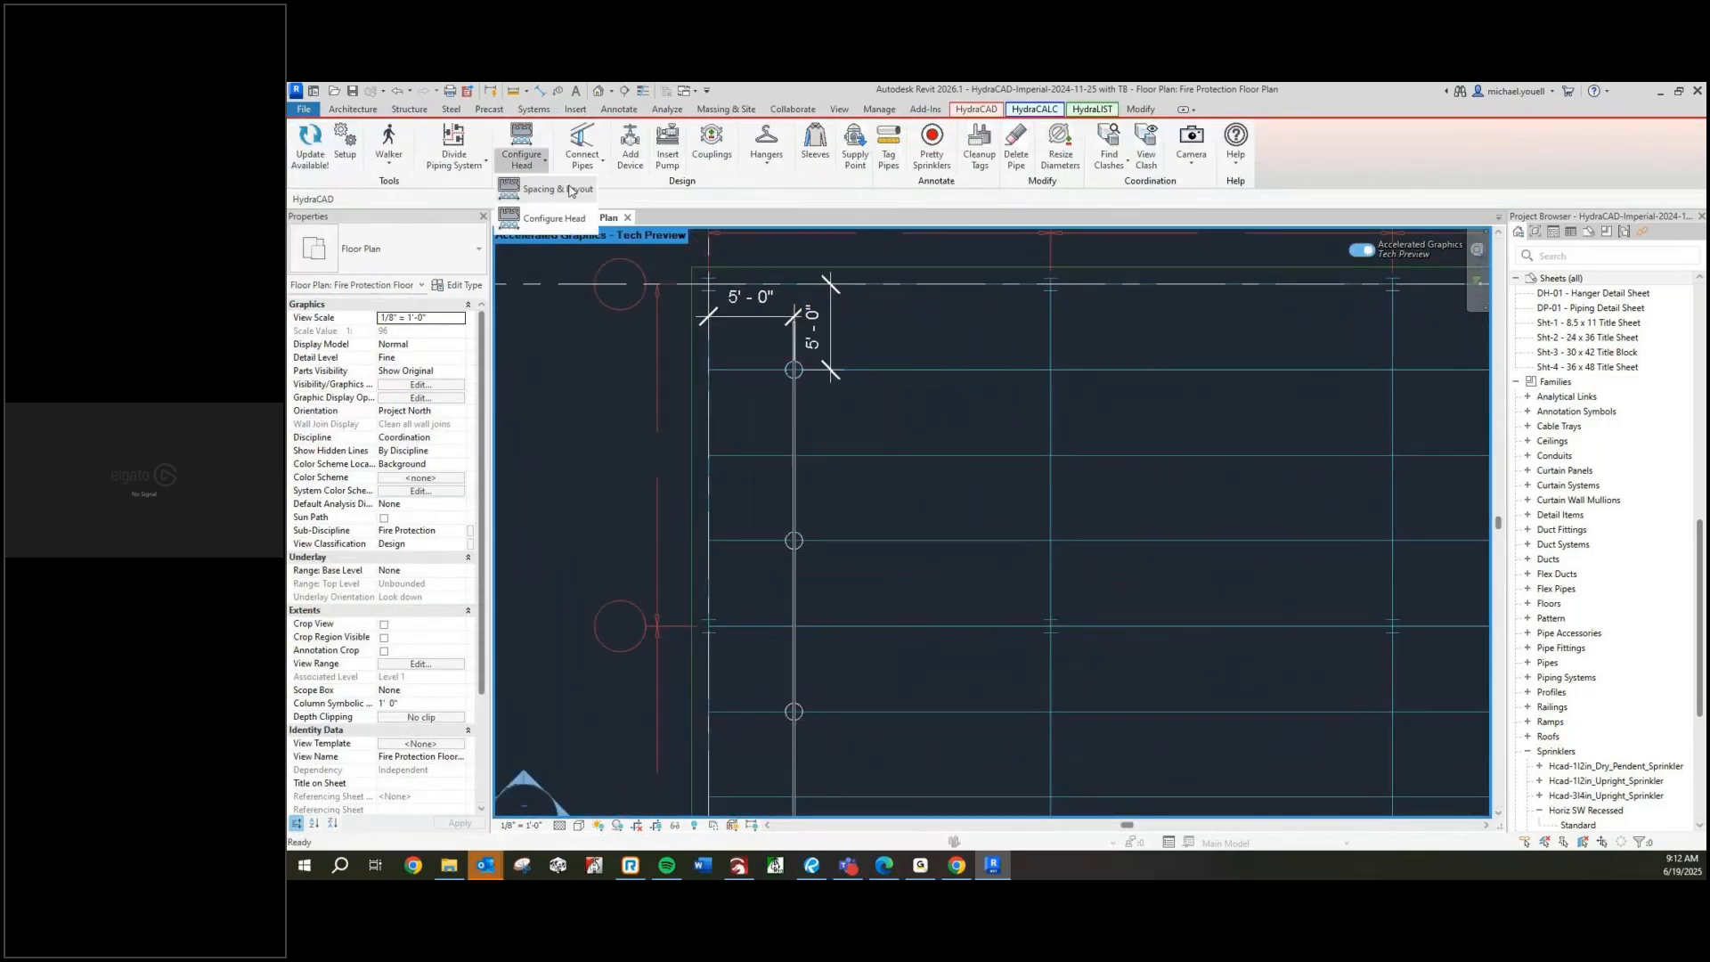
{"action": "left_click", "coordinate": [598, 236]}
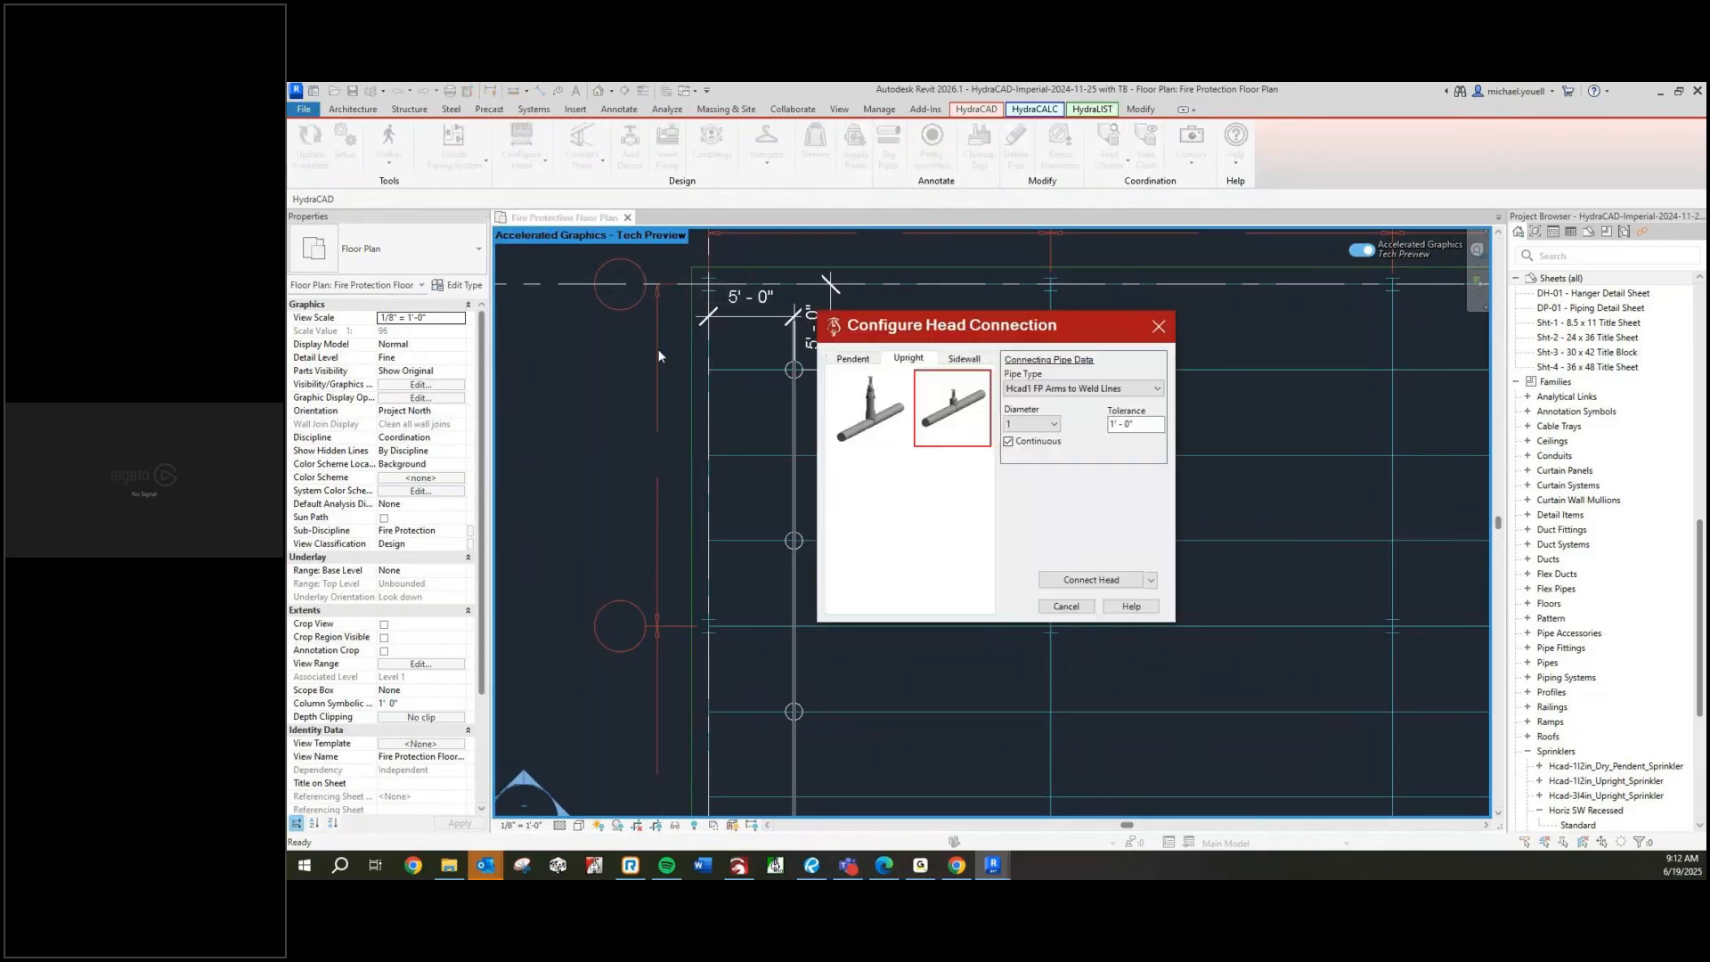
{"action": "left_click", "coordinate": [1080, 579]}
Connect the six sprinklers beside grid A to the branch line, deleting the dimensions whose references become invalid
{"action": "scroll", "coordinate": [758, 310], "scroll_direction": "down", "scroll_amount": 2}
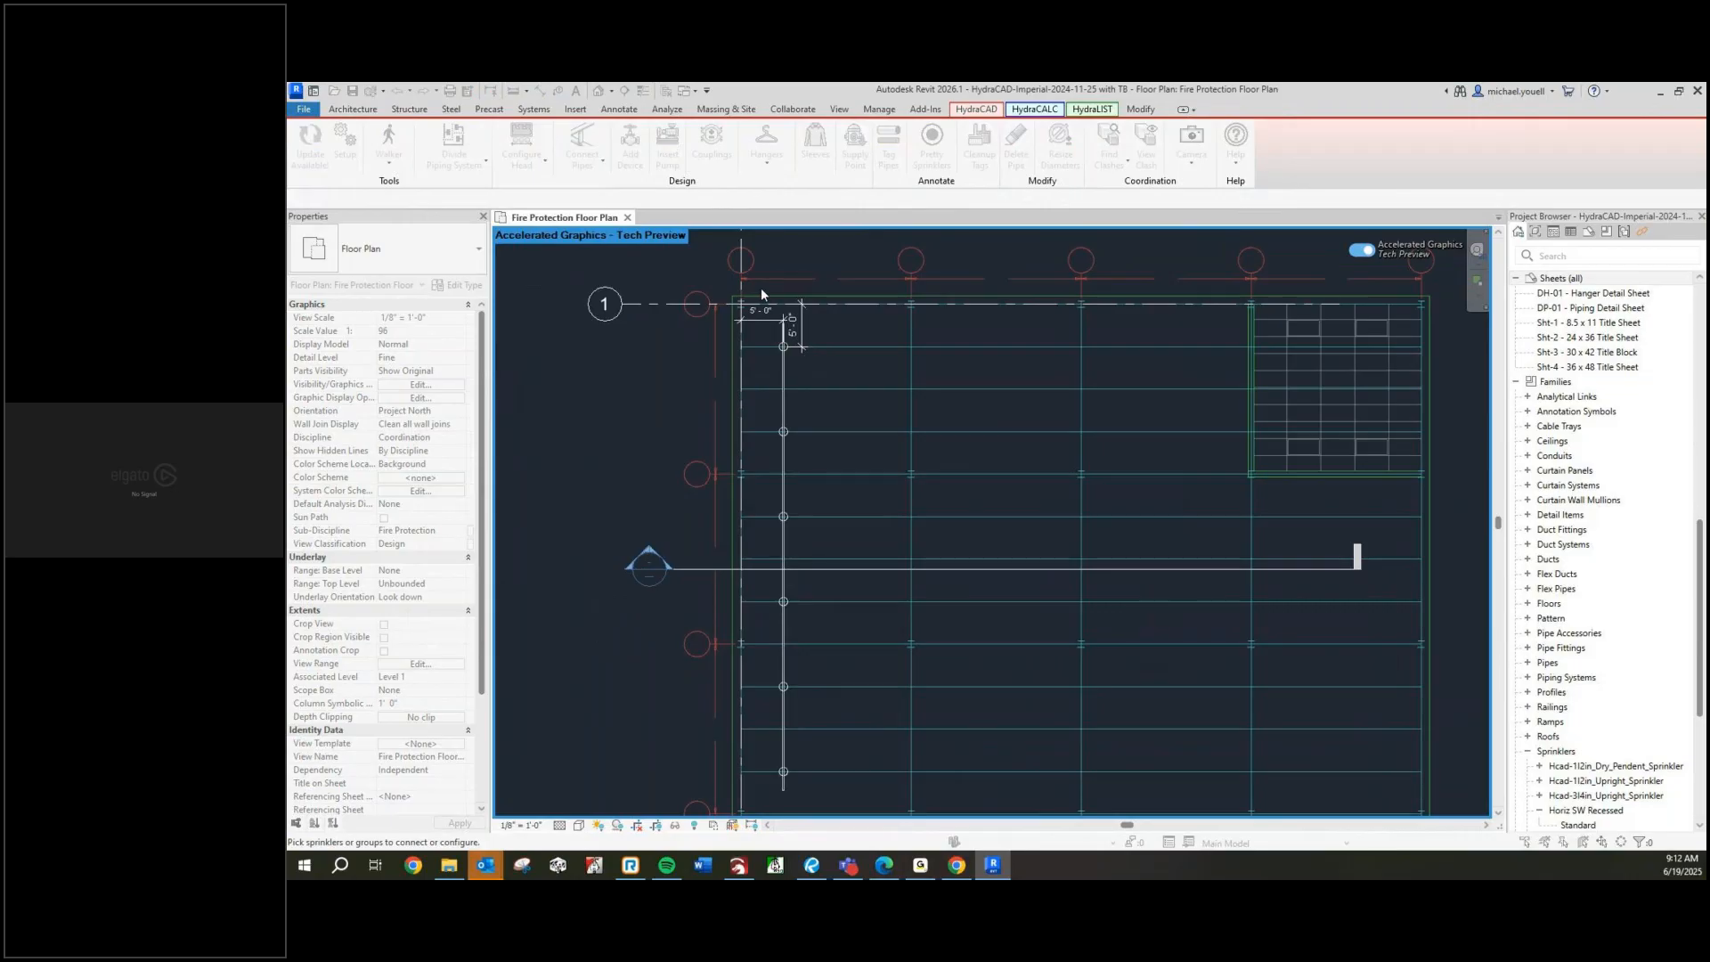
{"action": "scroll", "coordinate": [759, 286], "scroll_direction": "down", "scroll_amount": 2}
{"action": "left_click_drag", "start_coordinate": [753, 265], "coordinate": [834, 615]}
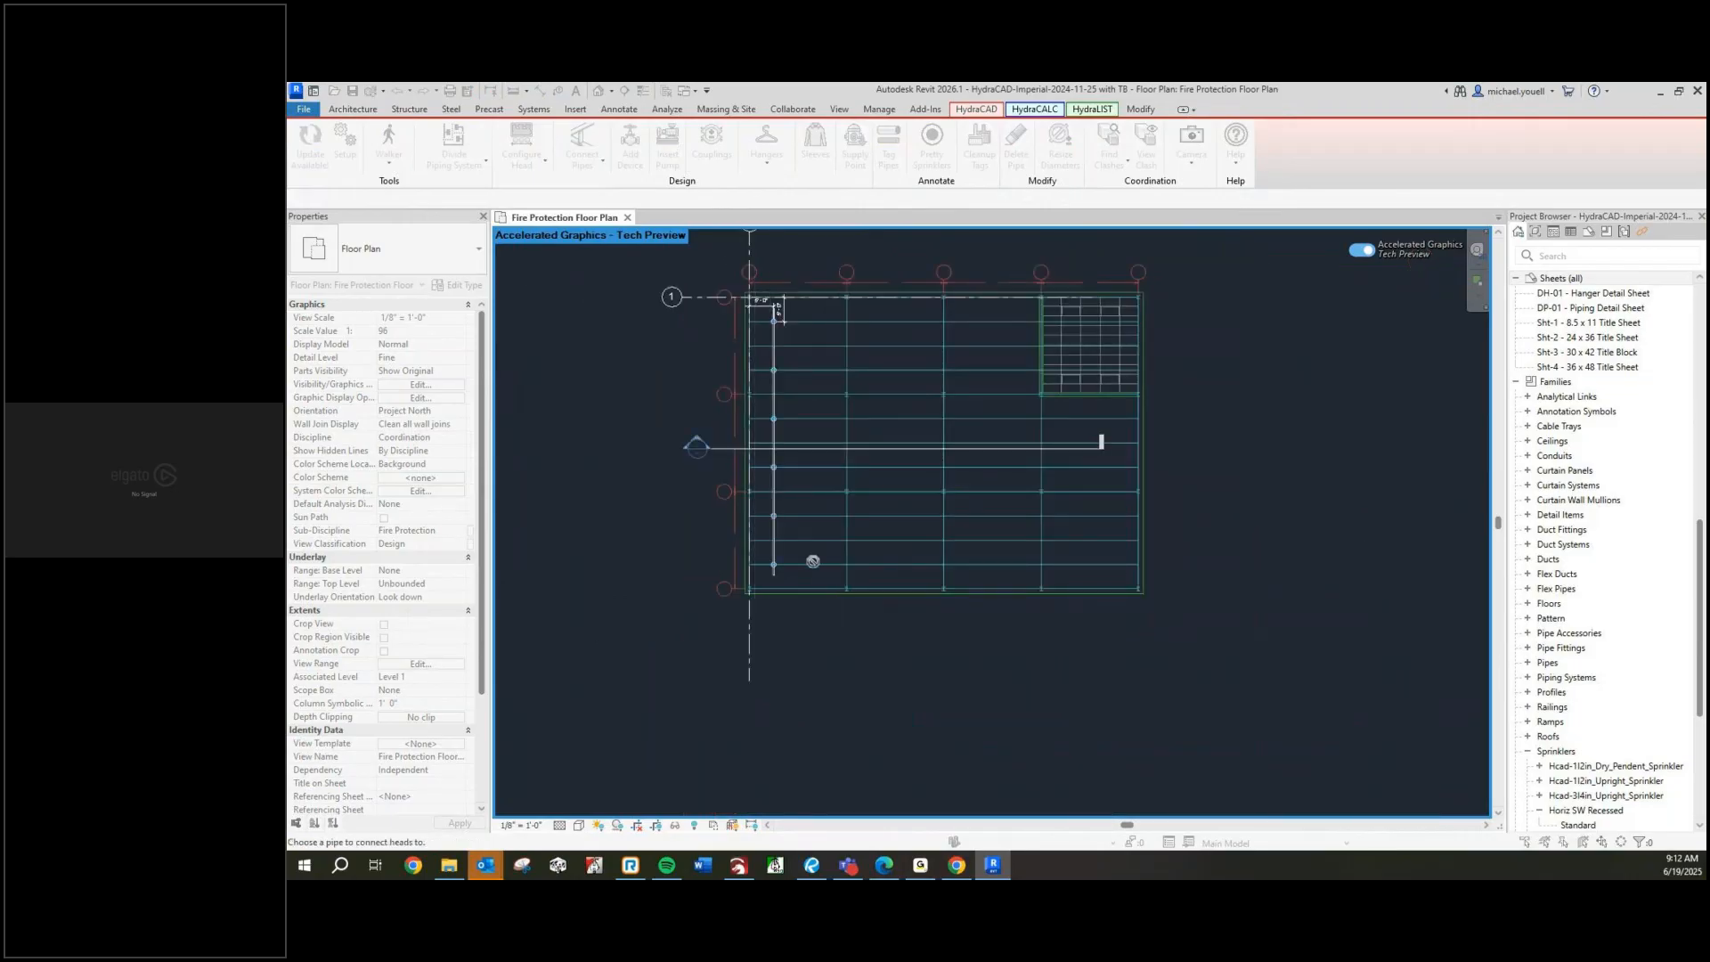
{"action": "left_click", "coordinate": [771, 545]}
{"action": "scroll", "coordinate": [769, 545], "scroll_direction": "up", "scroll_amount": 2}
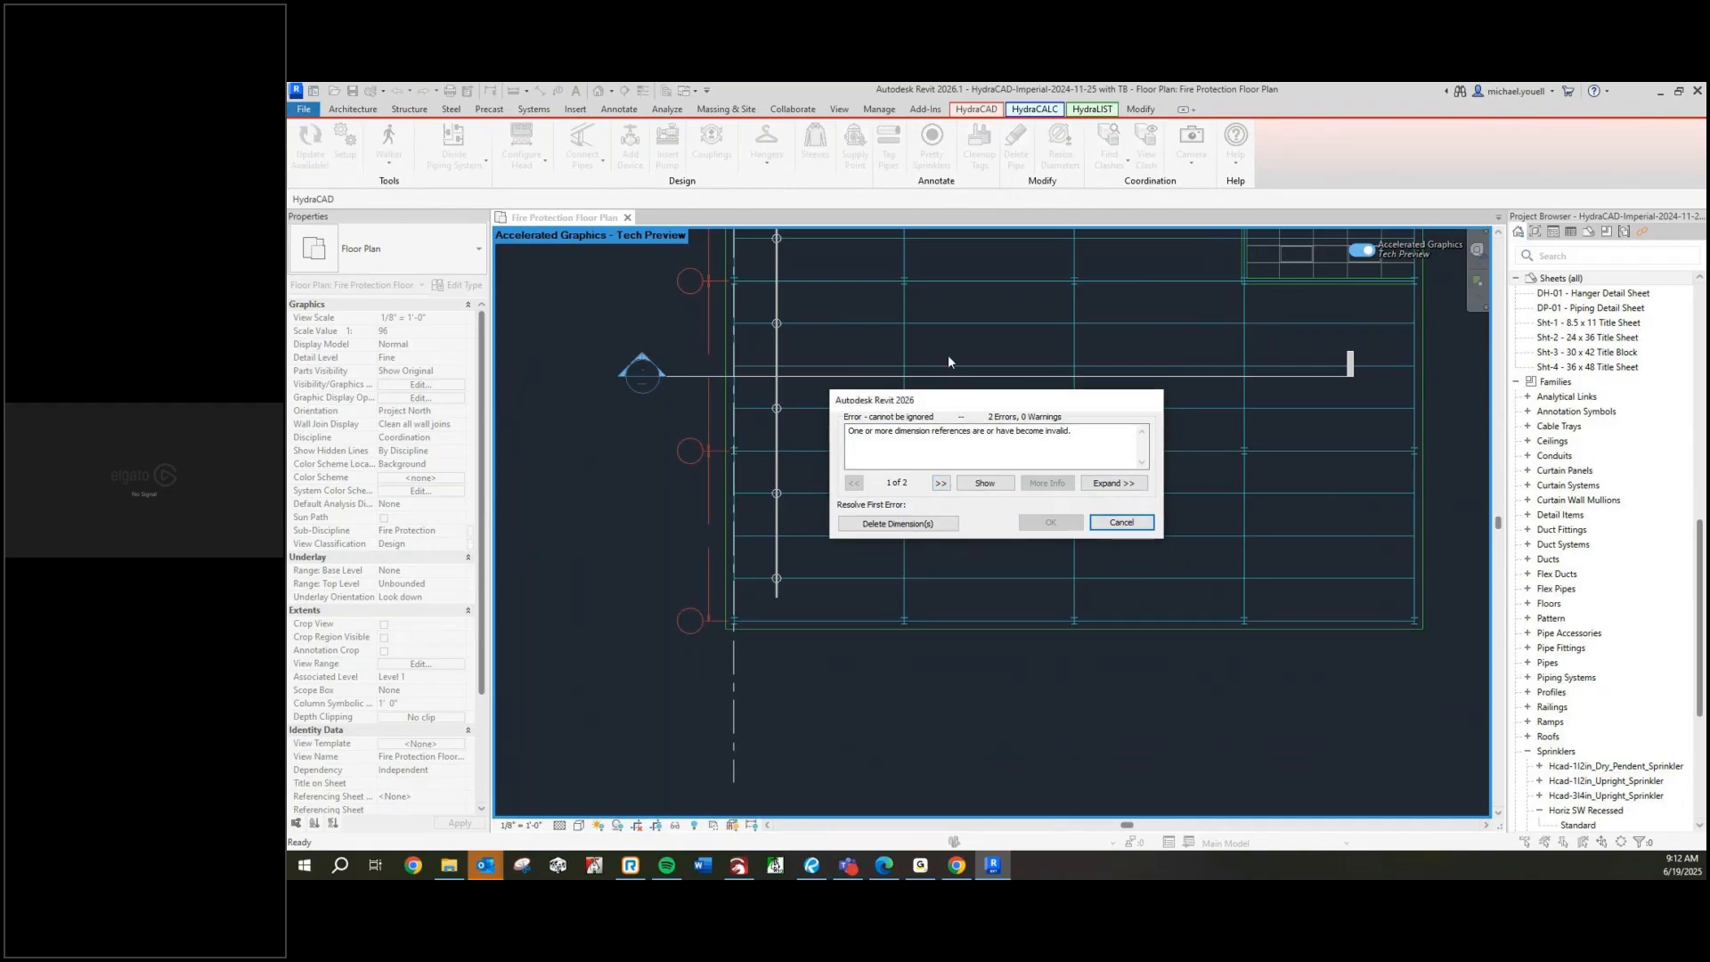
{"action": "left_click", "coordinate": [927, 525]}
End the connection command and inspect the first sprinklers near grid 4 for their connection to the branch line
{"action": "middle_click_drag", "start_coordinate": [892, 249], "coordinate": [861, 467]}
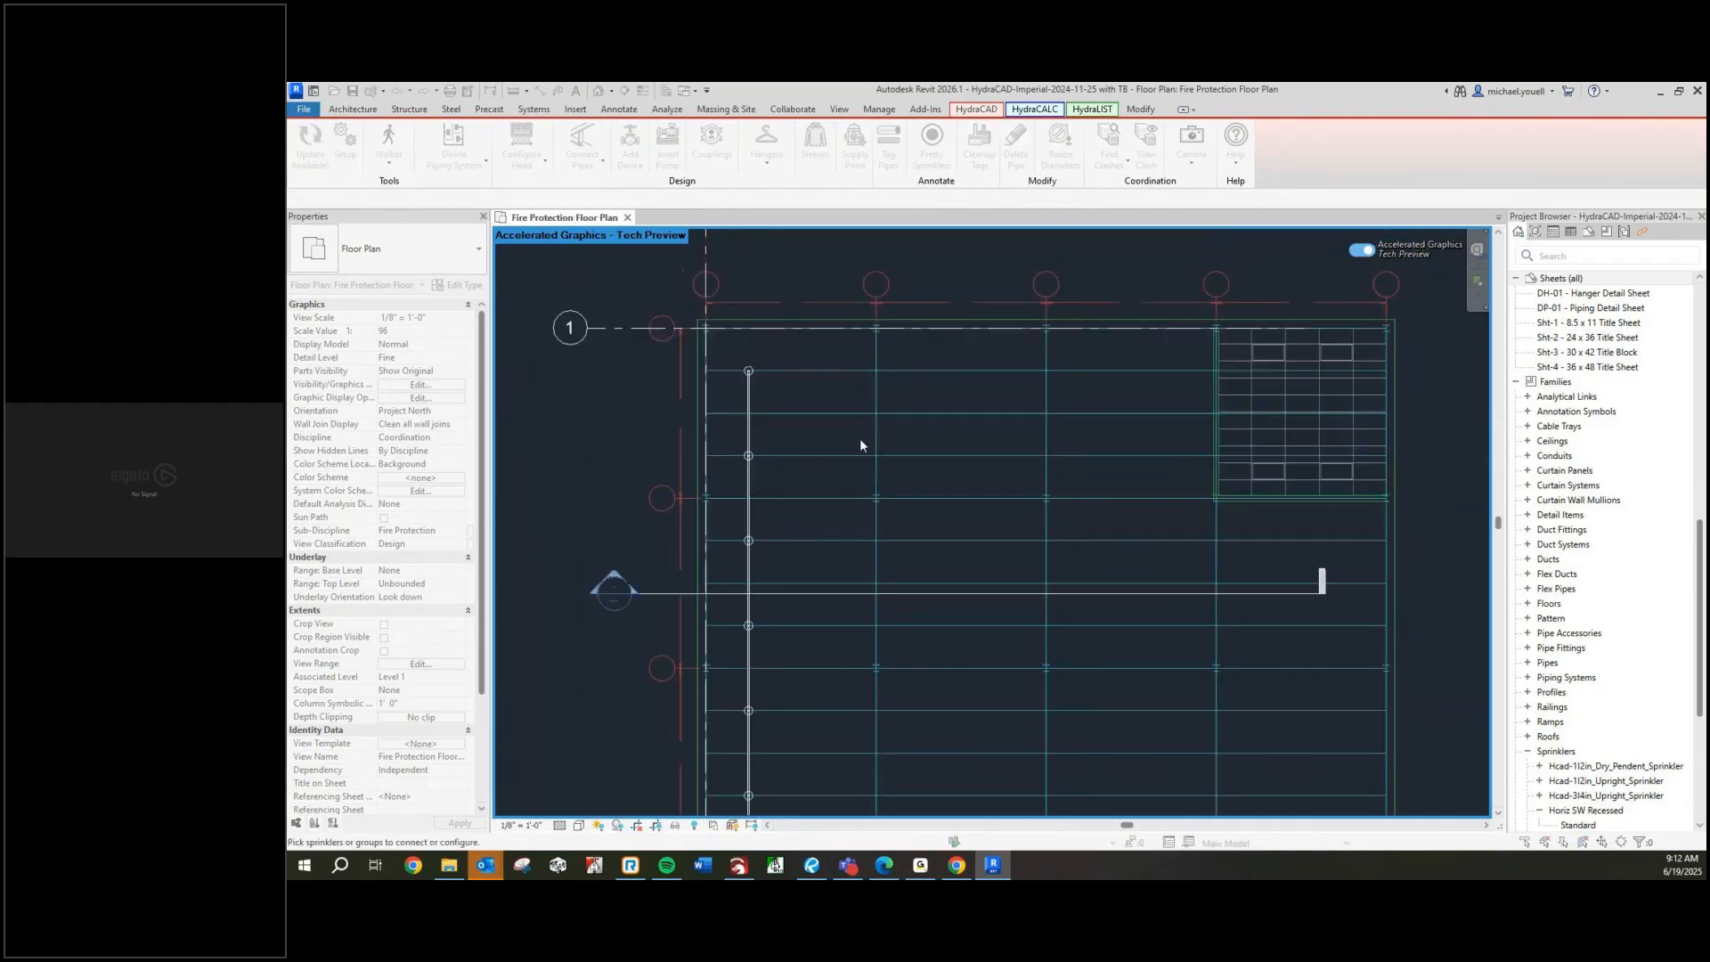
{"action": "middle_click_drag", "start_coordinate": [862, 357], "coordinate": [863, 403]}
{"action": "scroll", "coordinate": [746, 400], "scroll_direction": "up", "scroll_amount": 2}
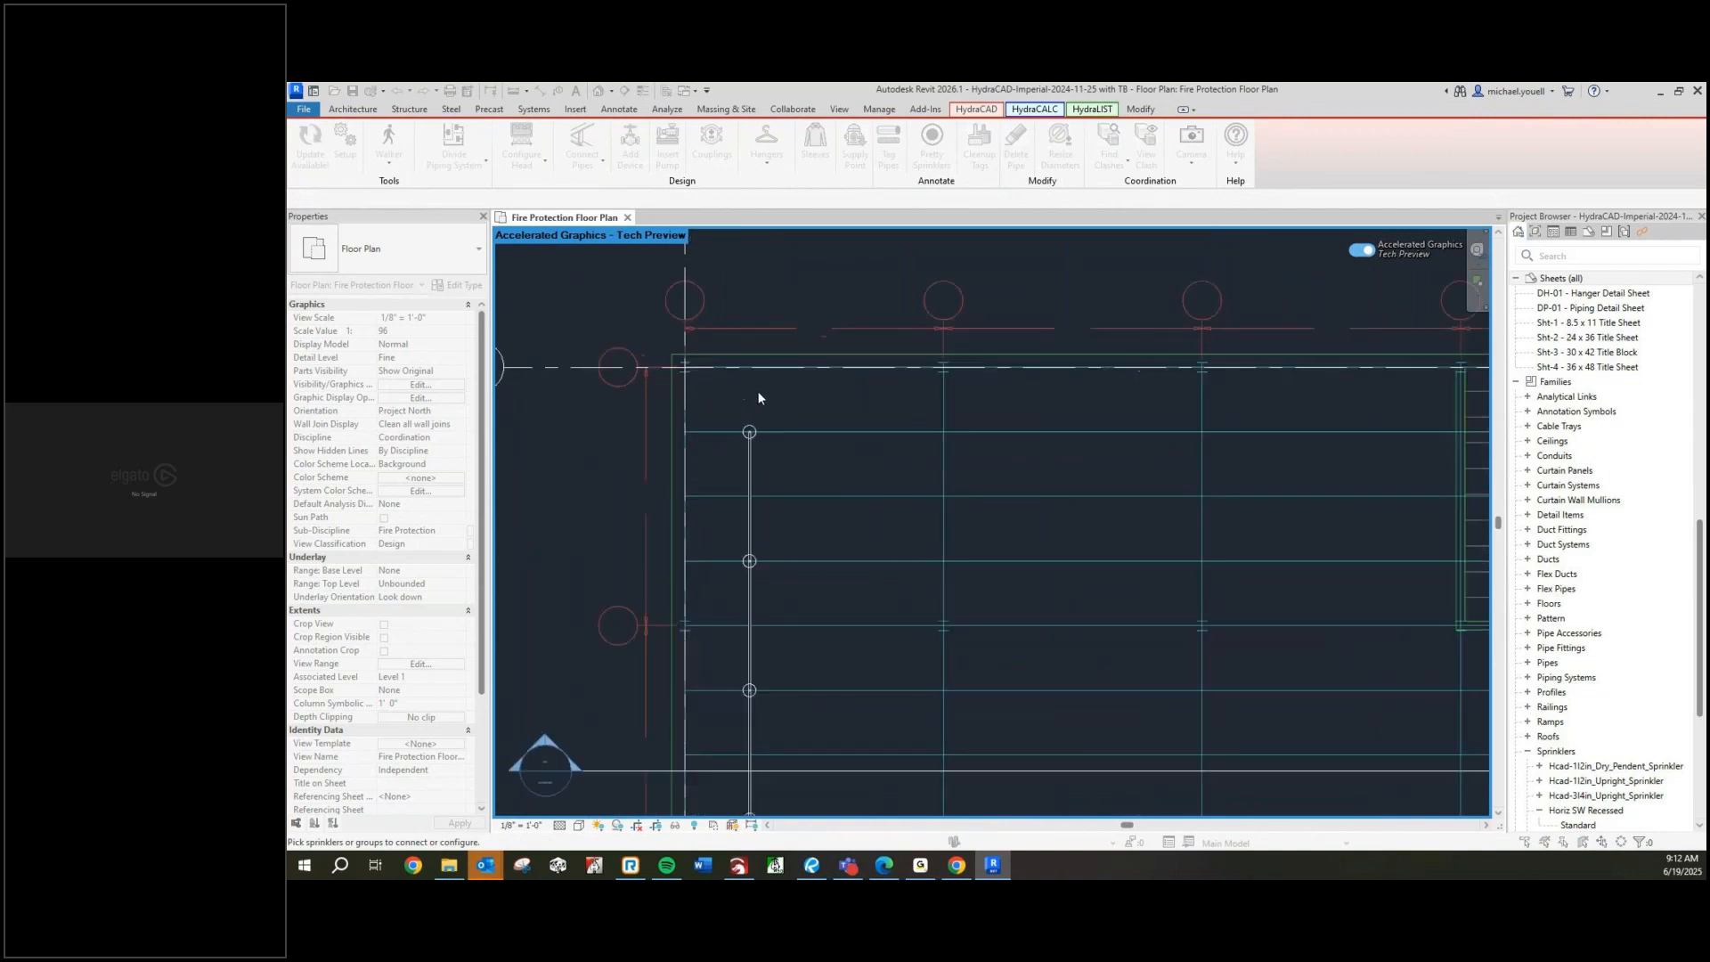
{"action": "scroll", "coordinate": [757, 425], "scroll_direction": "up", "scroll_amount": 1}
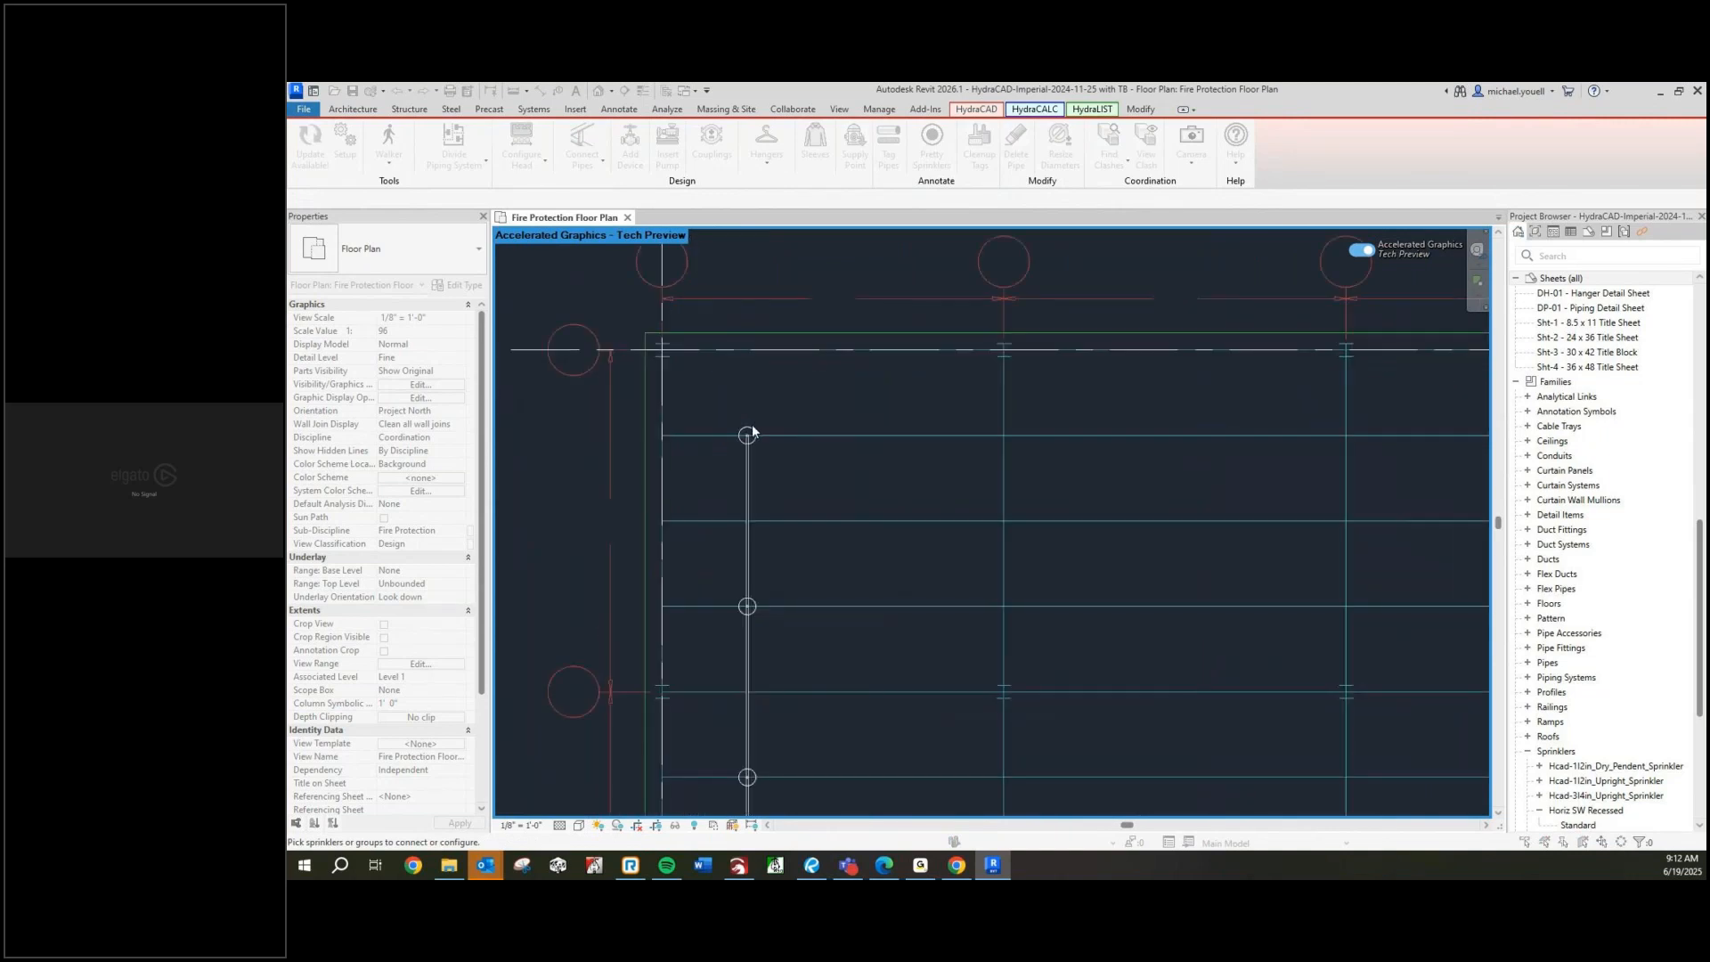
{"action": "left_click", "coordinate": [749, 434]}
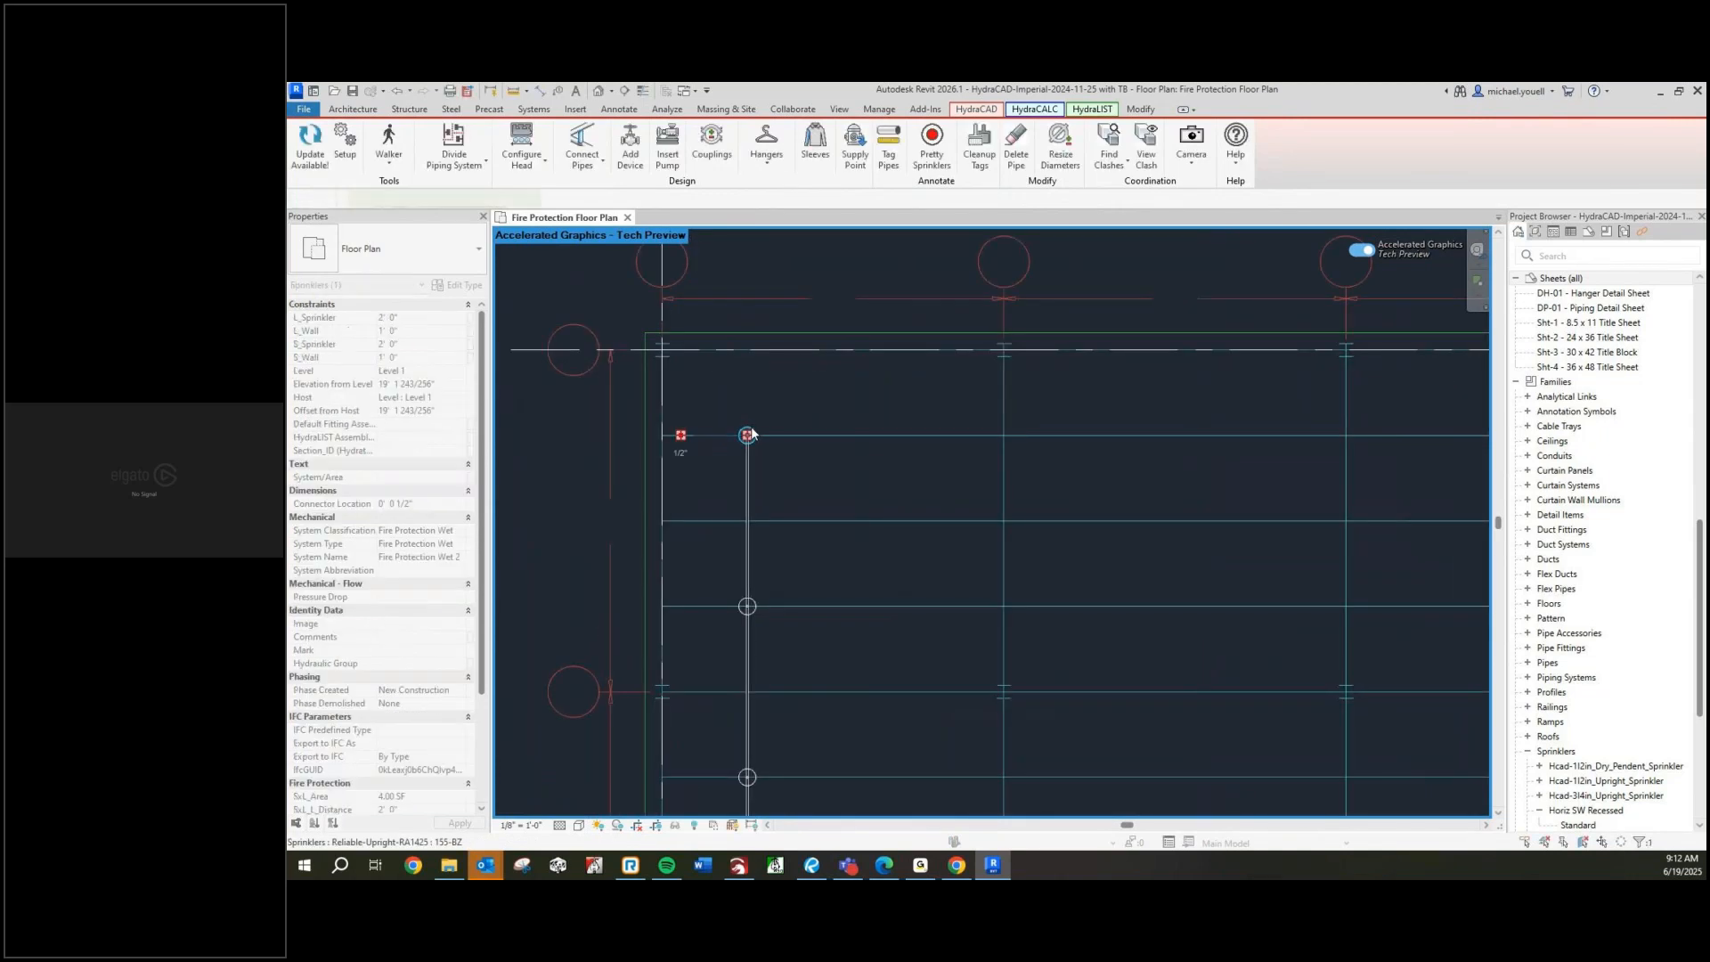
{"action": "scroll", "coordinate": [751, 429], "scroll_direction": "up", "scroll_amount": 3}
{"action": "left_click", "coordinate": [751, 428]}
{"action": "scroll", "coordinate": [751, 429], "scroll_direction": "down", "scroll_amount": 3}
{"action": "scroll", "coordinate": [762, 590], "scroll_direction": "up", "scroll_amount": 3}
{"action": "left_click", "coordinate": [740, 612]}
{"action": "scroll", "coordinate": [730, 585], "scroll_direction": "down", "scroll_amount": 3}
{"action": "scroll", "coordinate": [732, 429], "scroll_direction": "up", "scroll_amount": 3}
{"action": "left_click", "coordinate": [732, 431]}
{"action": "left_click", "coordinate": [732, 432]}
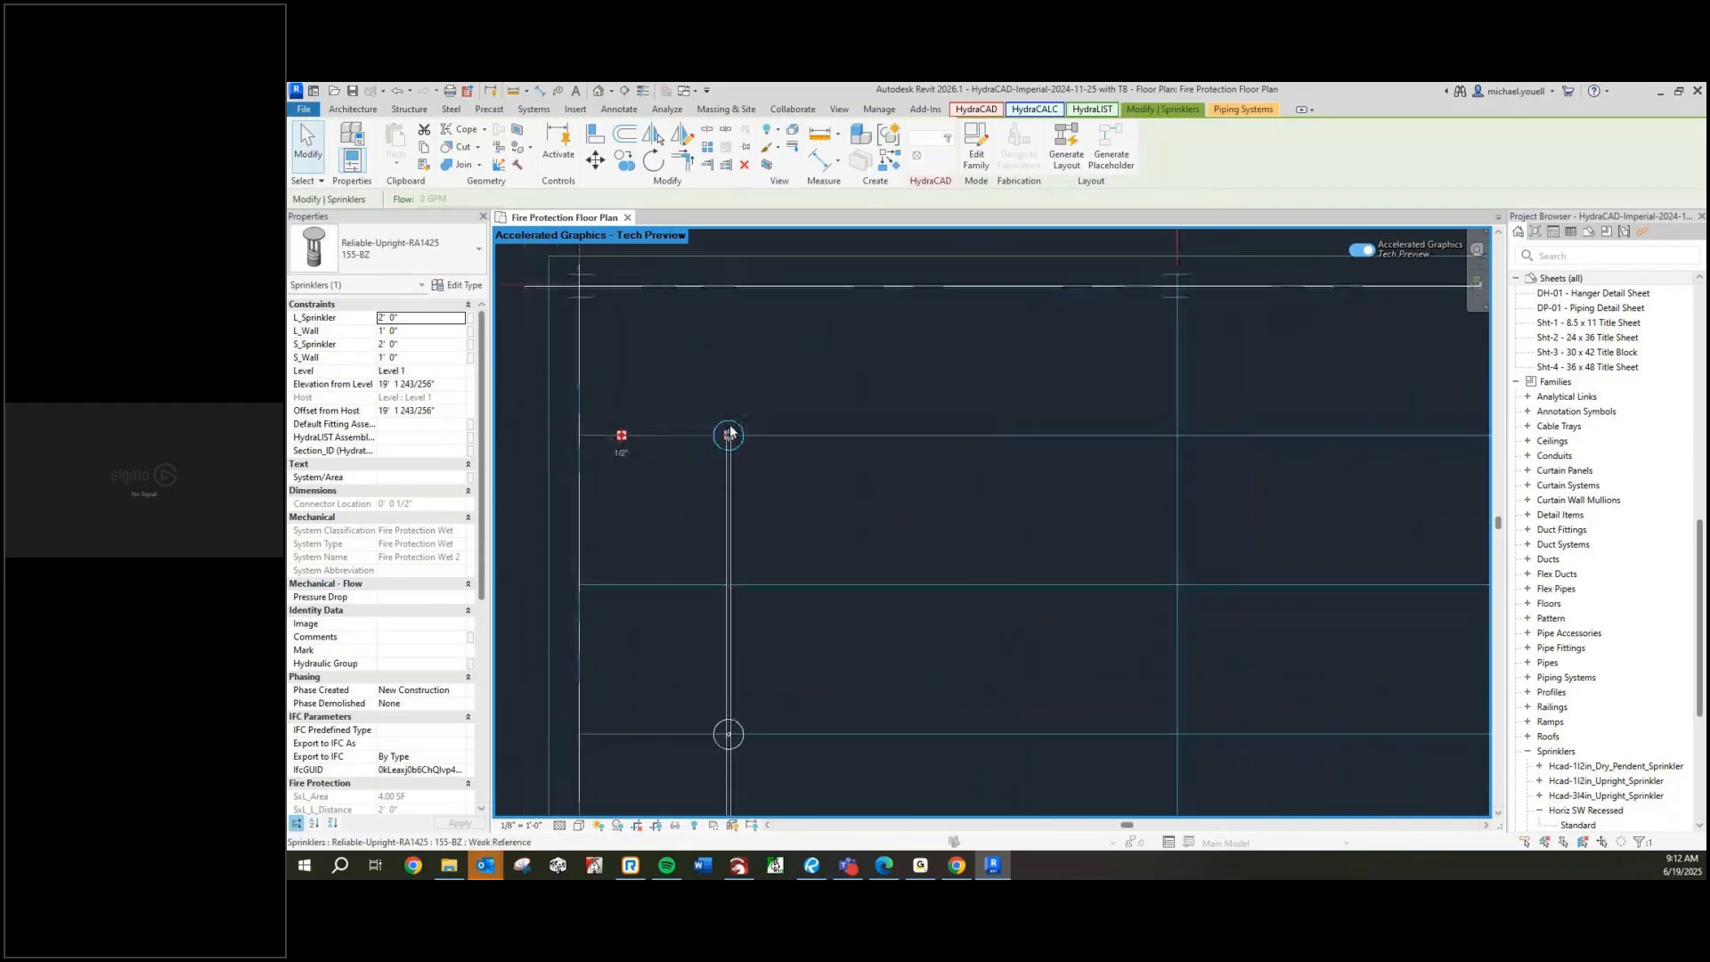
{"action": "key", "text": "Escape"}
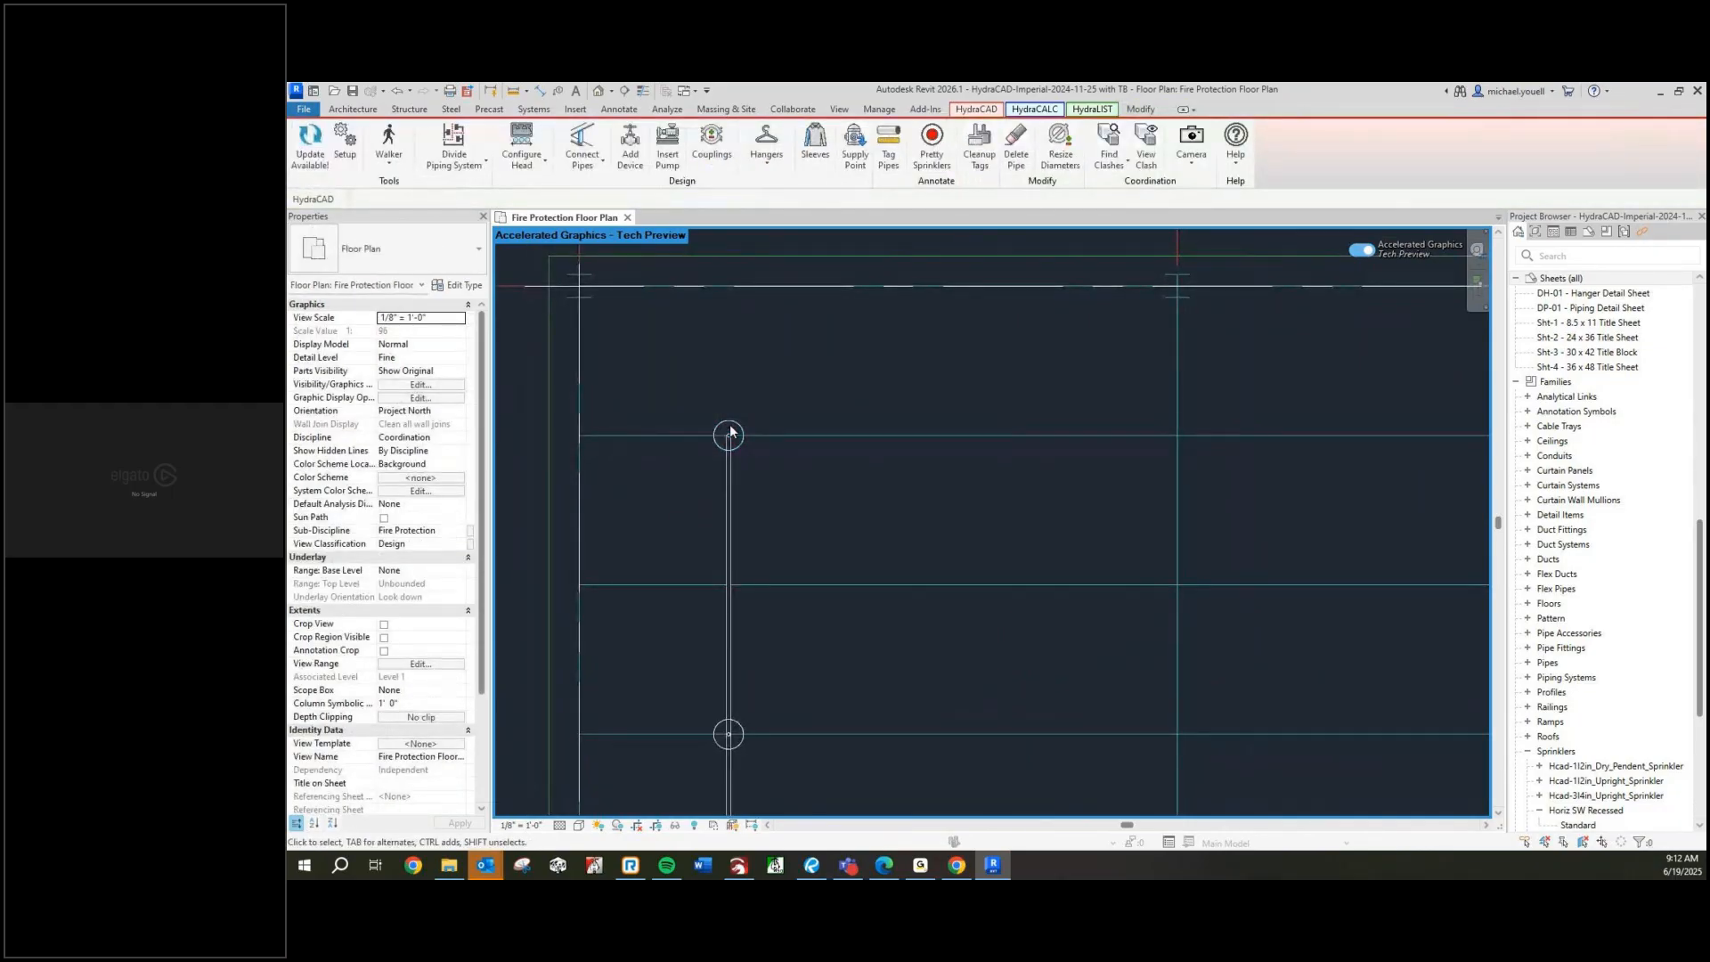
Select successive pipe segments along the branch line to check that it is divided at each sprinkler
{"action": "left_click", "coordinate": [728, 526]}
{"action": "scroll", "coordinate": [728, 525], "scroll_direction": "down", "scroll_amount": 3}
{"action": "middle_click_drag", "start_coordinate": [733, 552], "coordinate": [734, 357]}
{"action": "left_click", "coordinate": [733, 517]}
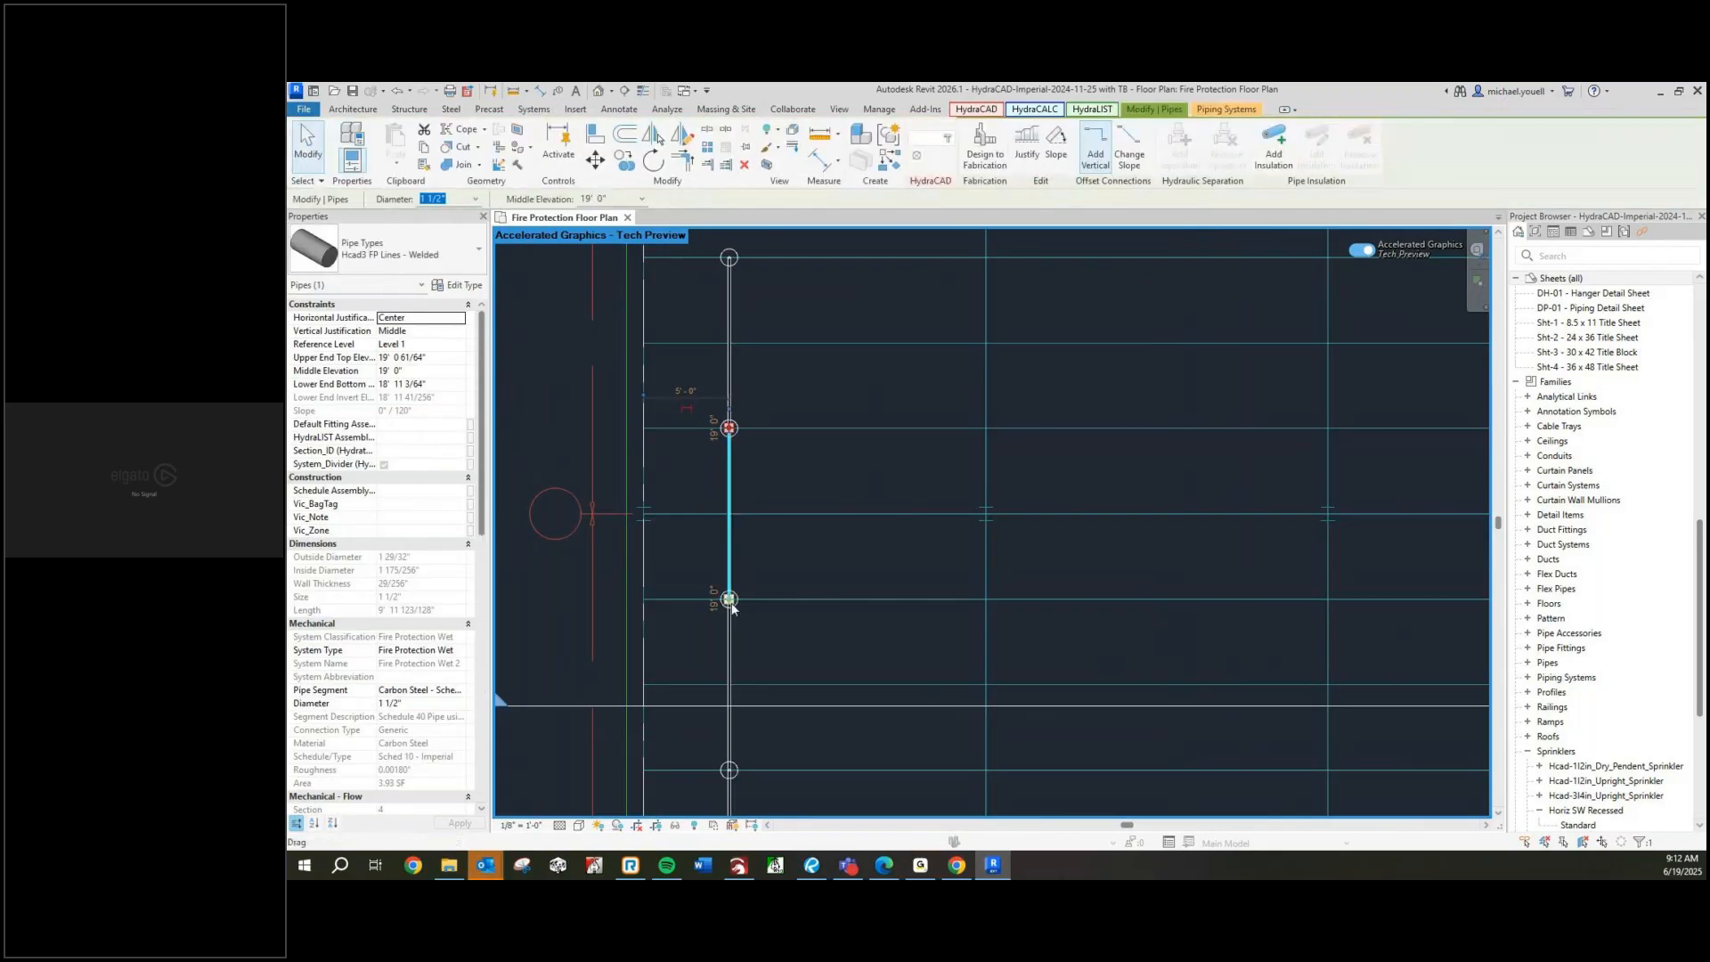
{"action": "left_click", "coordinate": [738, 641]}
{"action": "scroll", "coordinate": [737, 624], "scroll_direction": "down", "scroll_amount": 1}
{"action": "middle_click_drag", "start_coordinate": [738, 616], "coordinate": [686, 552]}
{"action": "left_click", "coordinate": [691, 554]}
{"action": "scroll", "coordinate": [700, 540], "scroll_direction": "up", "scroll_amount": 3}
{"action": "scroll", "coordinate": [702, 570], "scroll_direction": "down", "scroll_amount": 2}
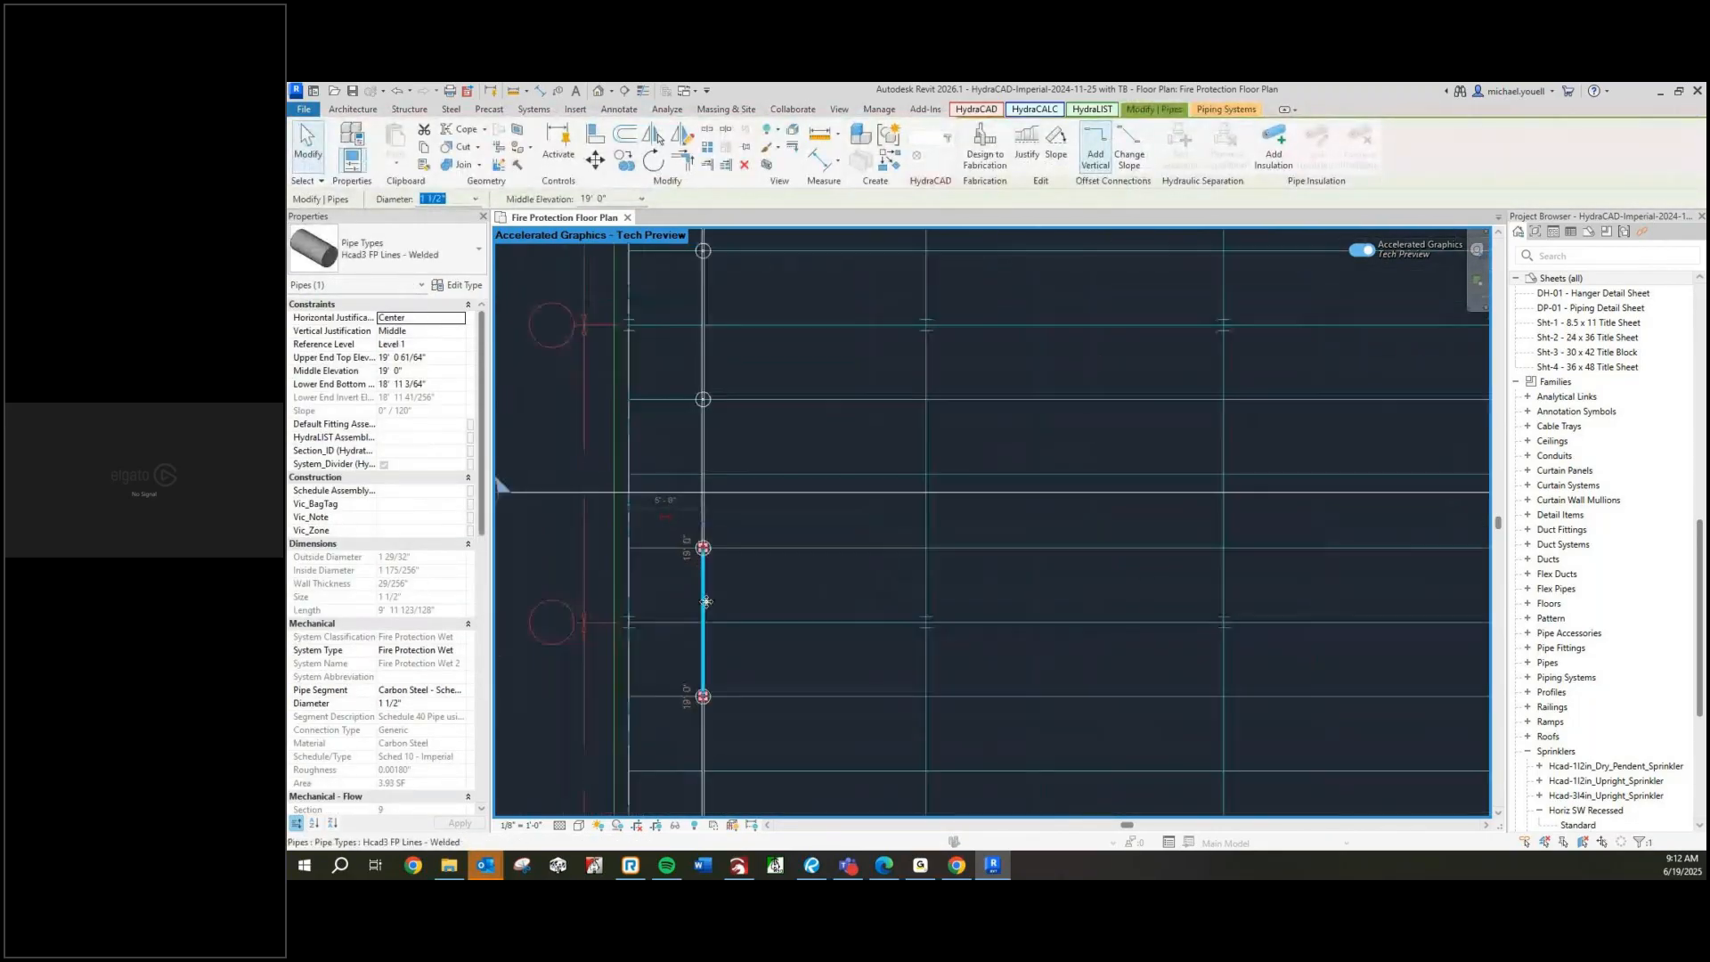
{"action": "key", "text": "Escape"}
Inspect the short pipe stub extending past the end sprinkler near grid 4
{"action": "scroll", "coordinate": [712, 605], "scroll_direction": "down", "scroll_amount": 1}
{"action": "scroll", "coordinate": [713, 579], "scroll_direction": "down", "scroll_amount": 1}
{"action": "scroll", "coordinate": [710, 375], "scroll_direction": "up", "scroll_amount": 3}
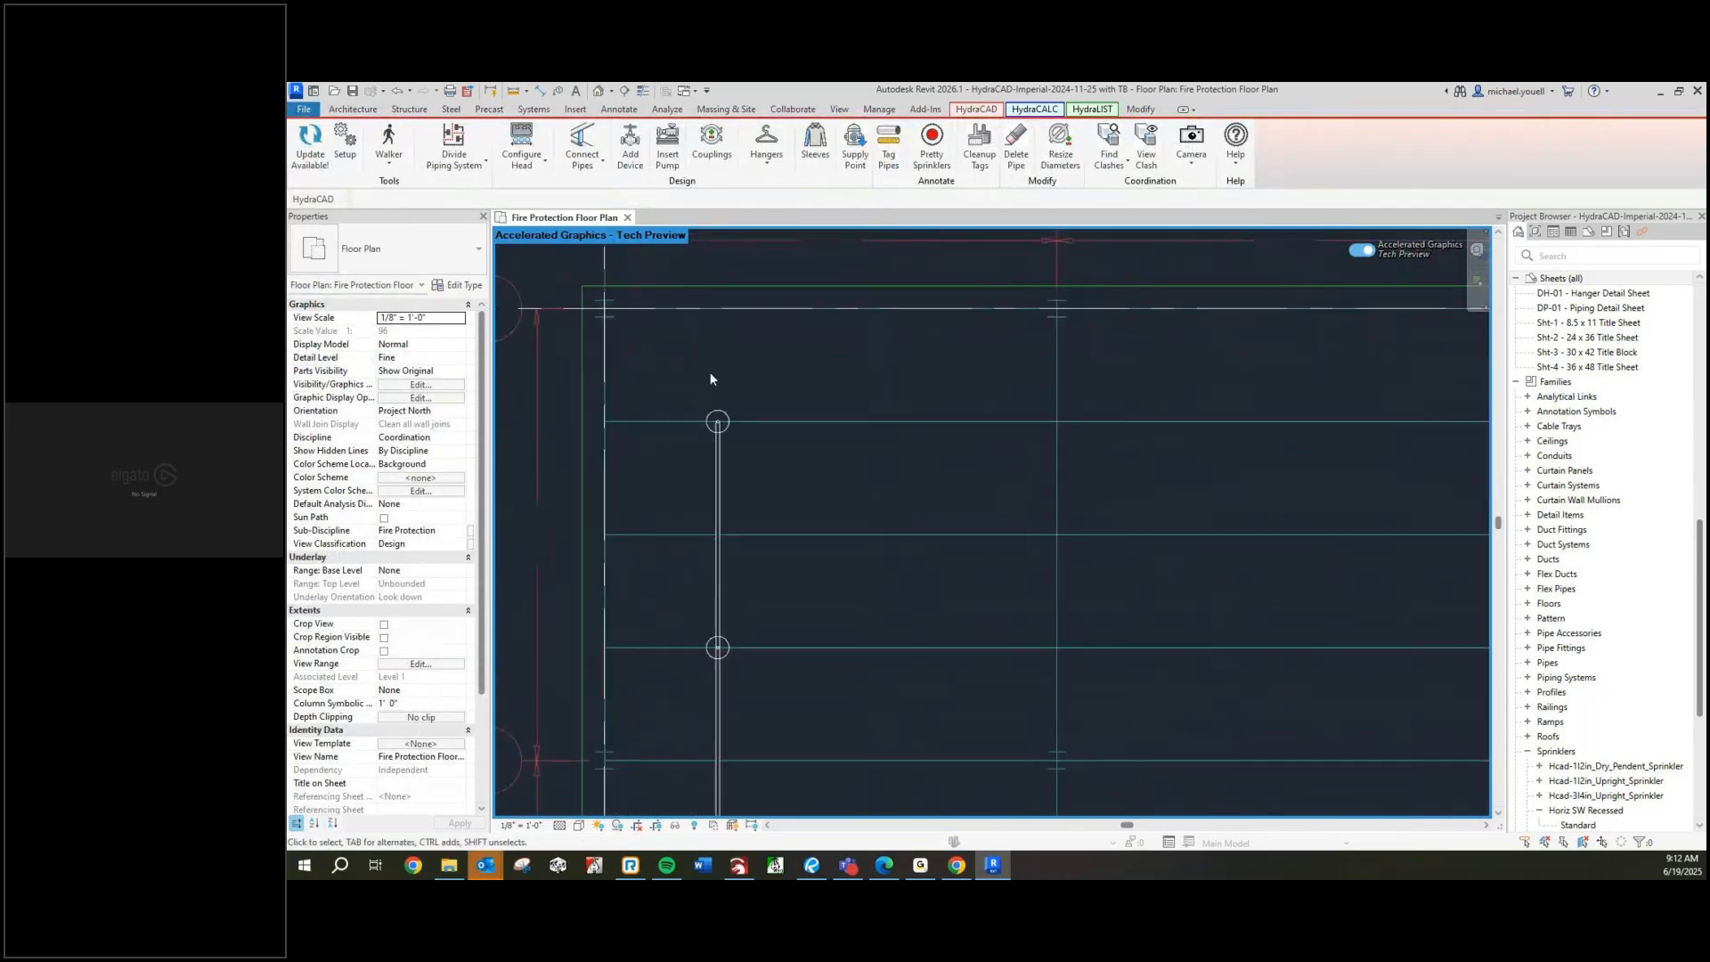
{"action": "left_click", "coordinate": [719, 372]}
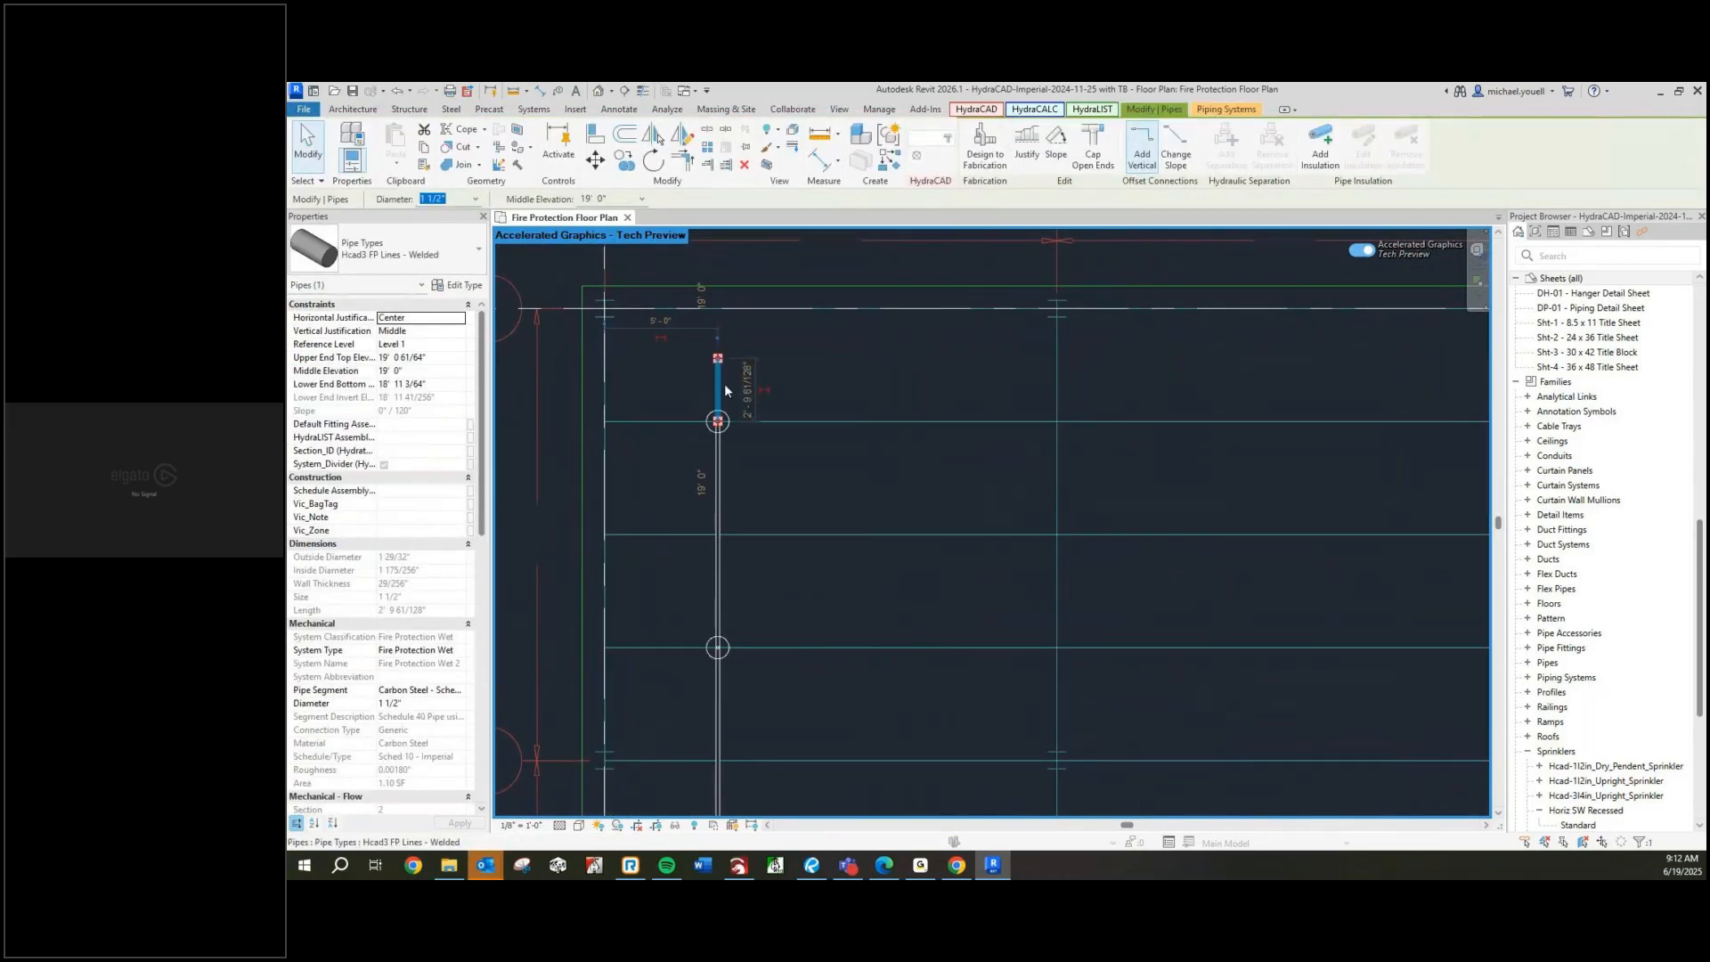
{"action": "key", "text": "Escape"}
{"action": "left_click", "coordinate": [718, 389]}
{"action": "scroll", "coordinate": [719, 385], "scroll_direction": "up", "scroll_amount": 2}
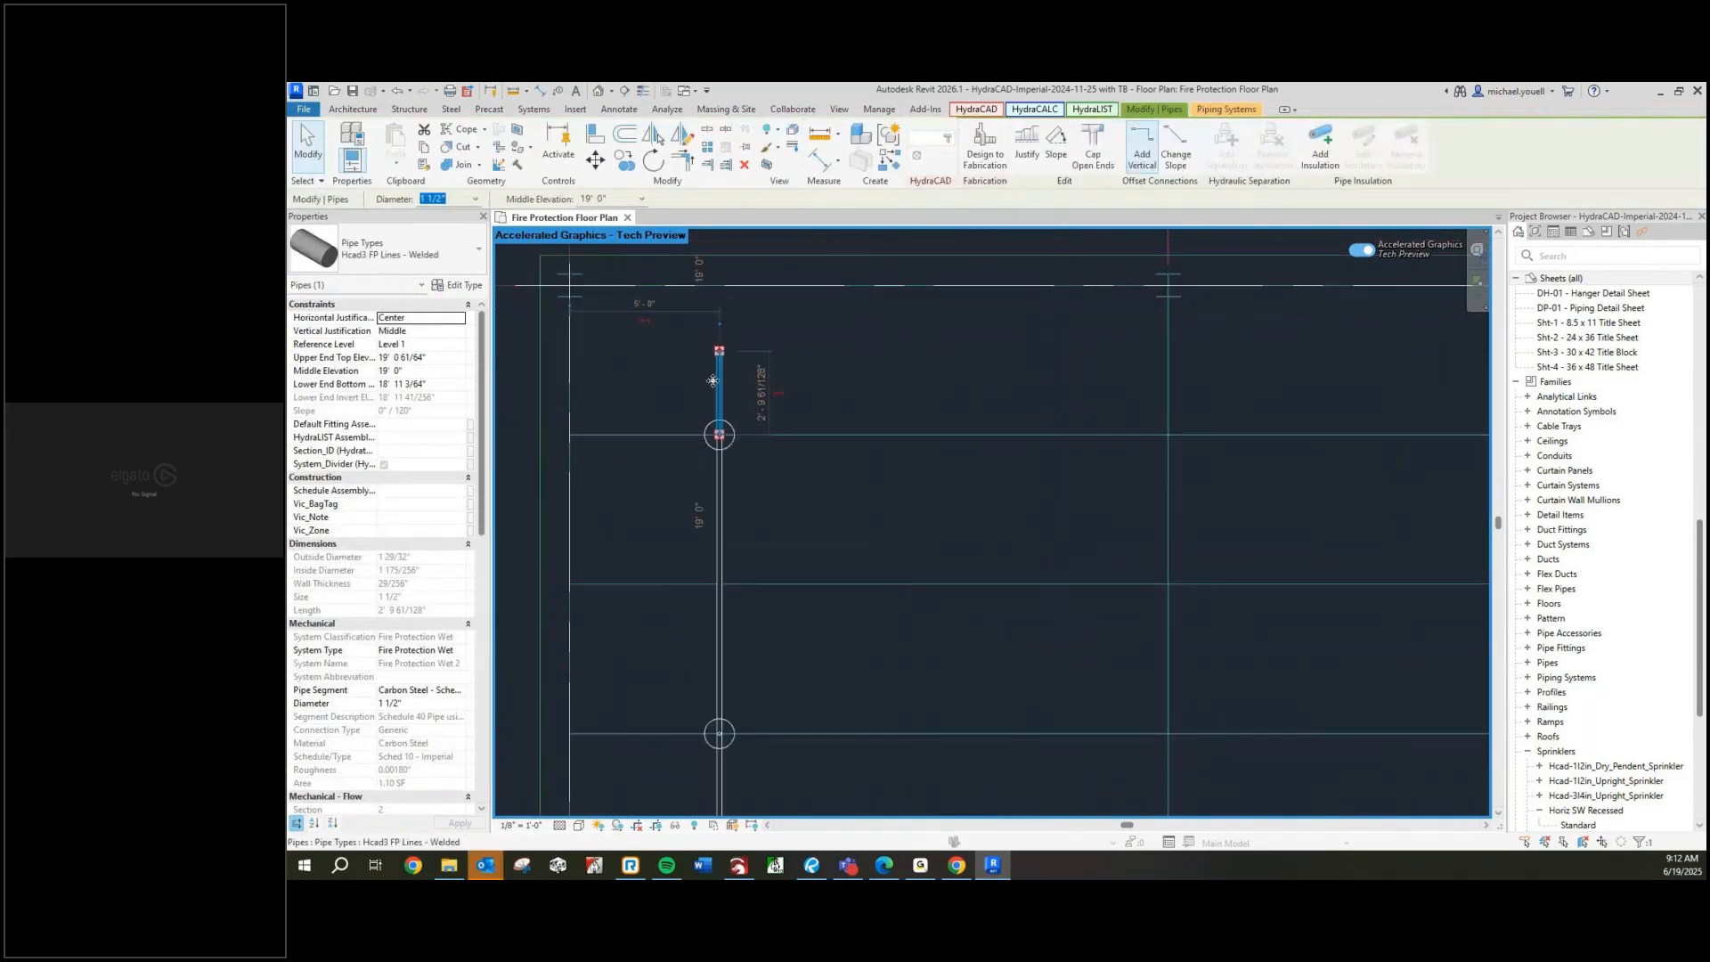
{"action": "key", "text": "Escape"}
{"action": "left_click", "coordinate": [721, 386]}
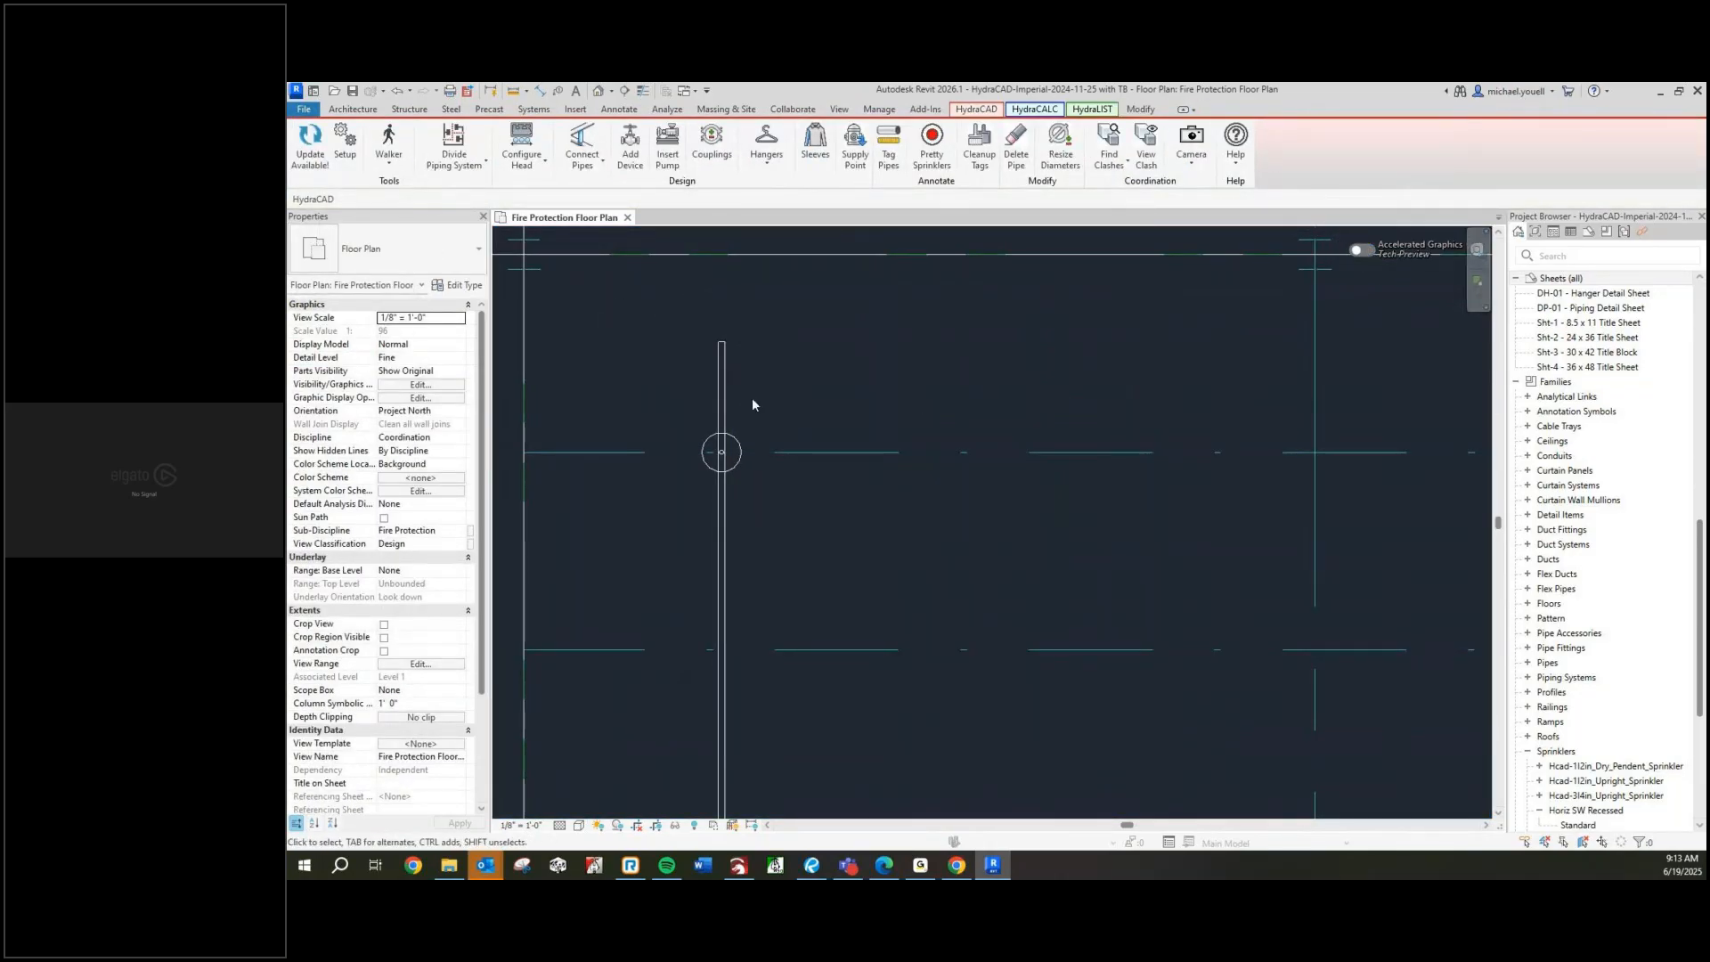
Compare the end of the branch line with Accelerated Graphics on and off, leaving the preview off
{"action": "left_click", "coordinate": [1366, 251]}
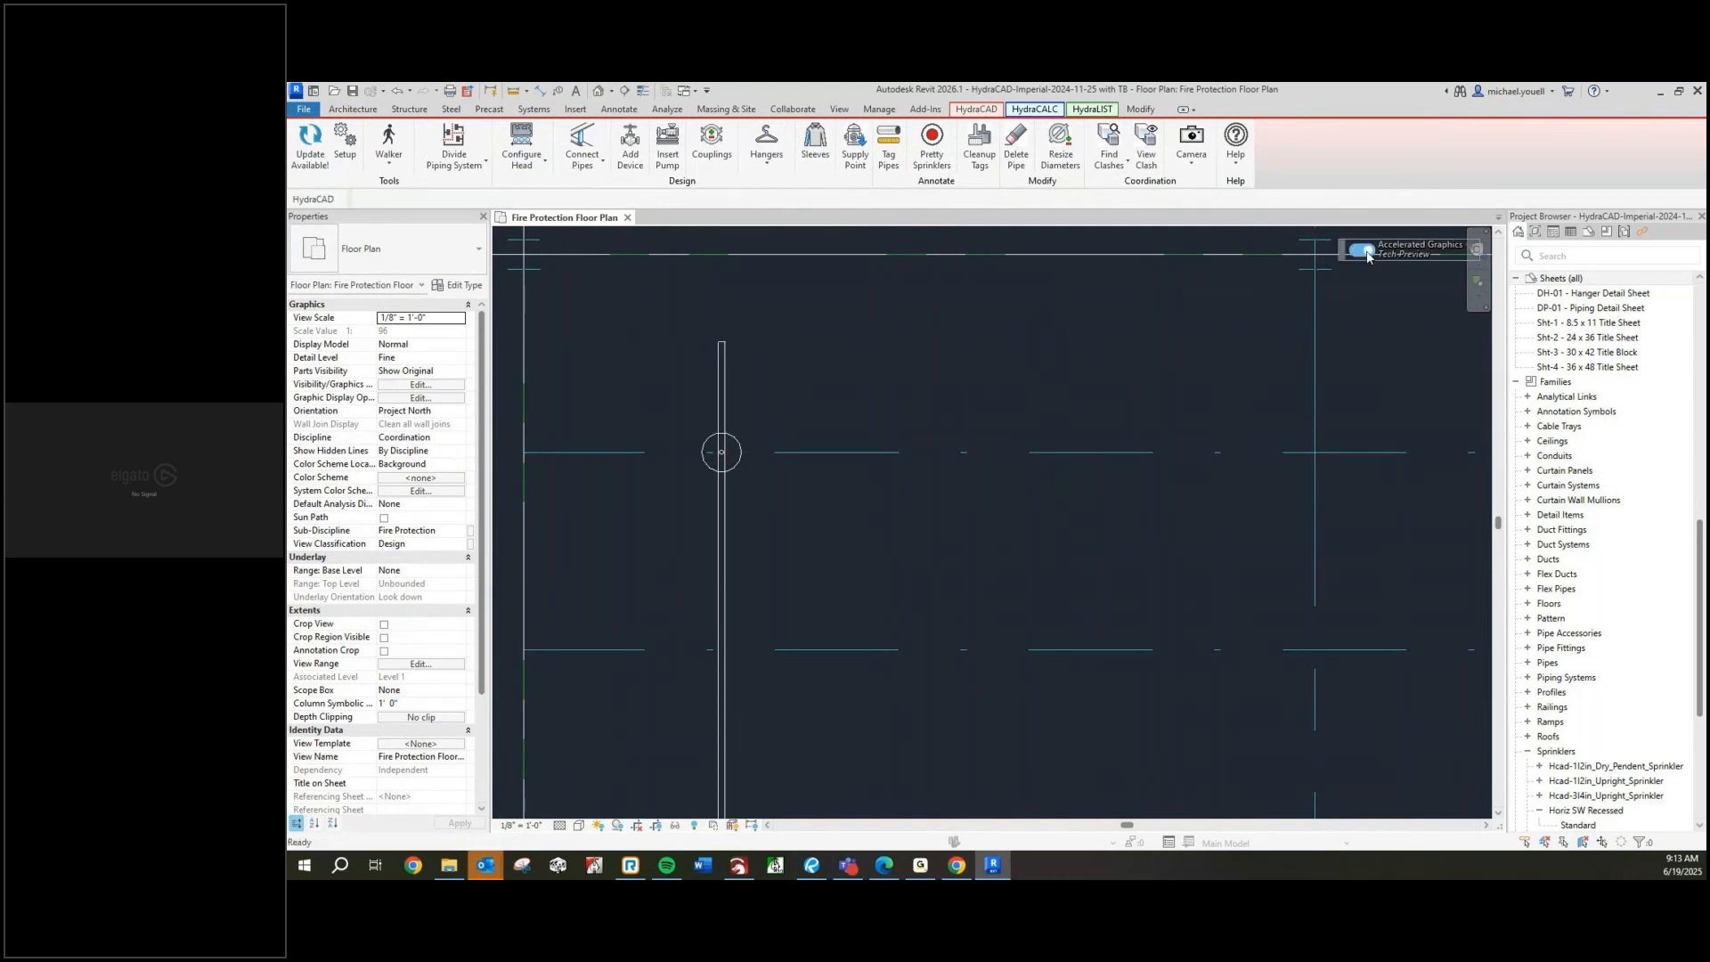
{"action": "left_click", "coordinate": [721, 389]}
{"action": "left_click", "coordinate": [844, 374]}
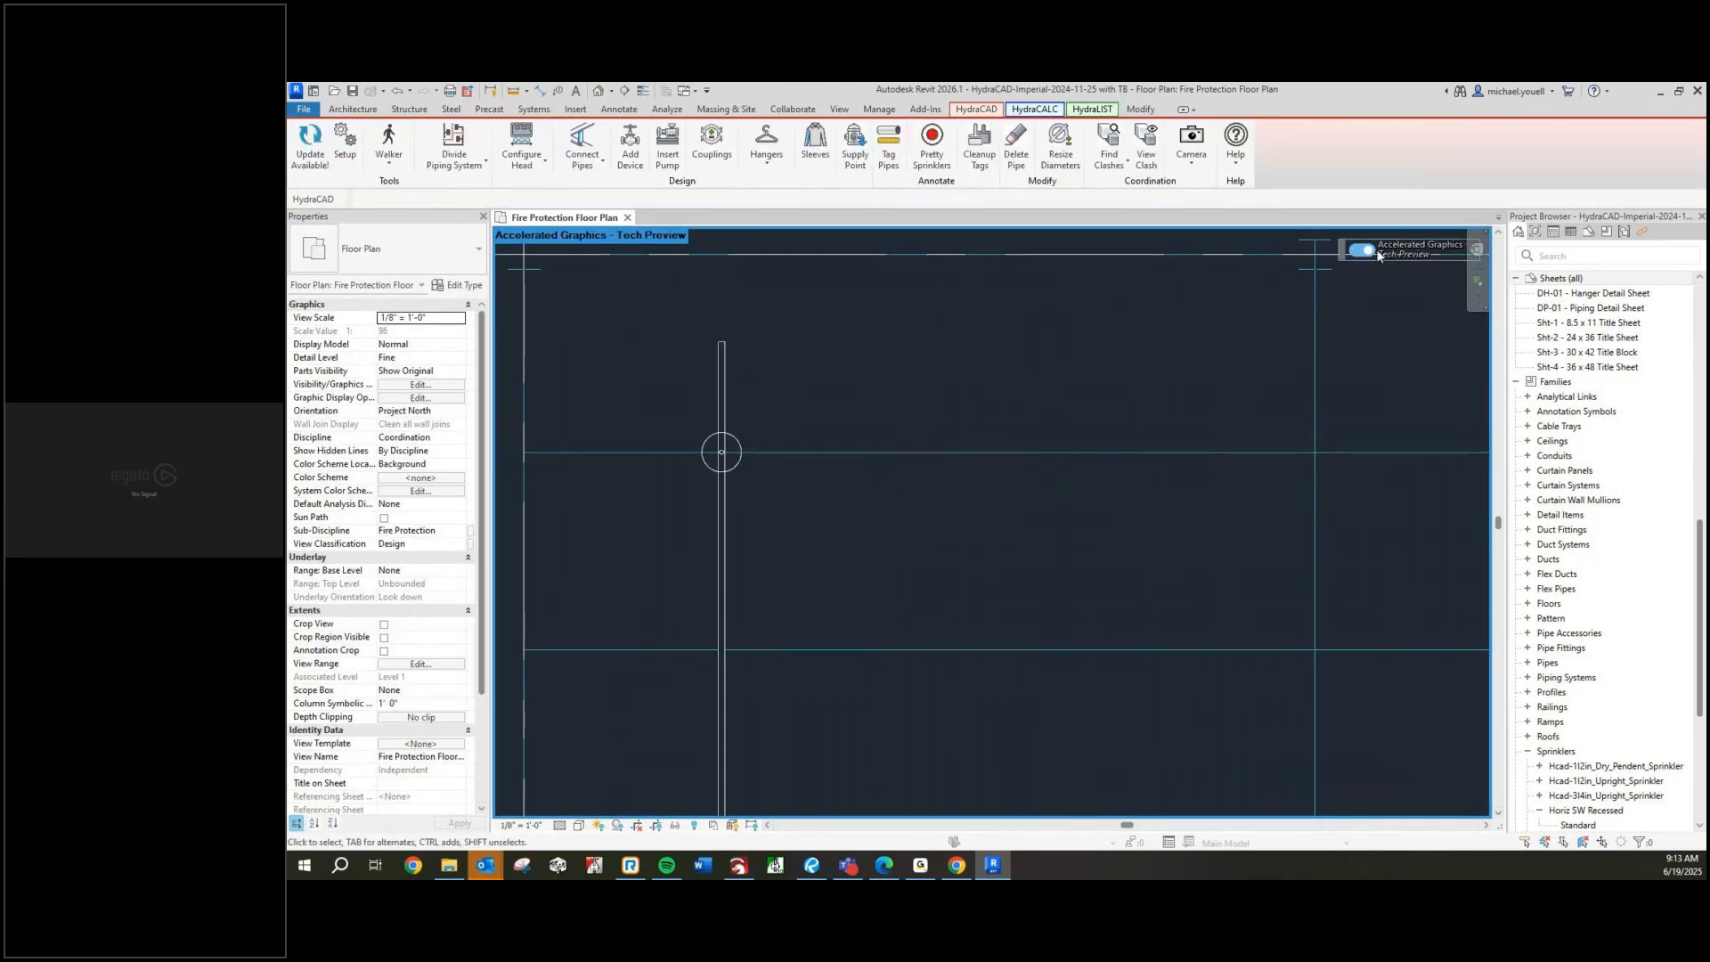
{"action": "scroll", "coordinate": [975, 423], "scroll_direction": "down", "scroll_amount": 3}
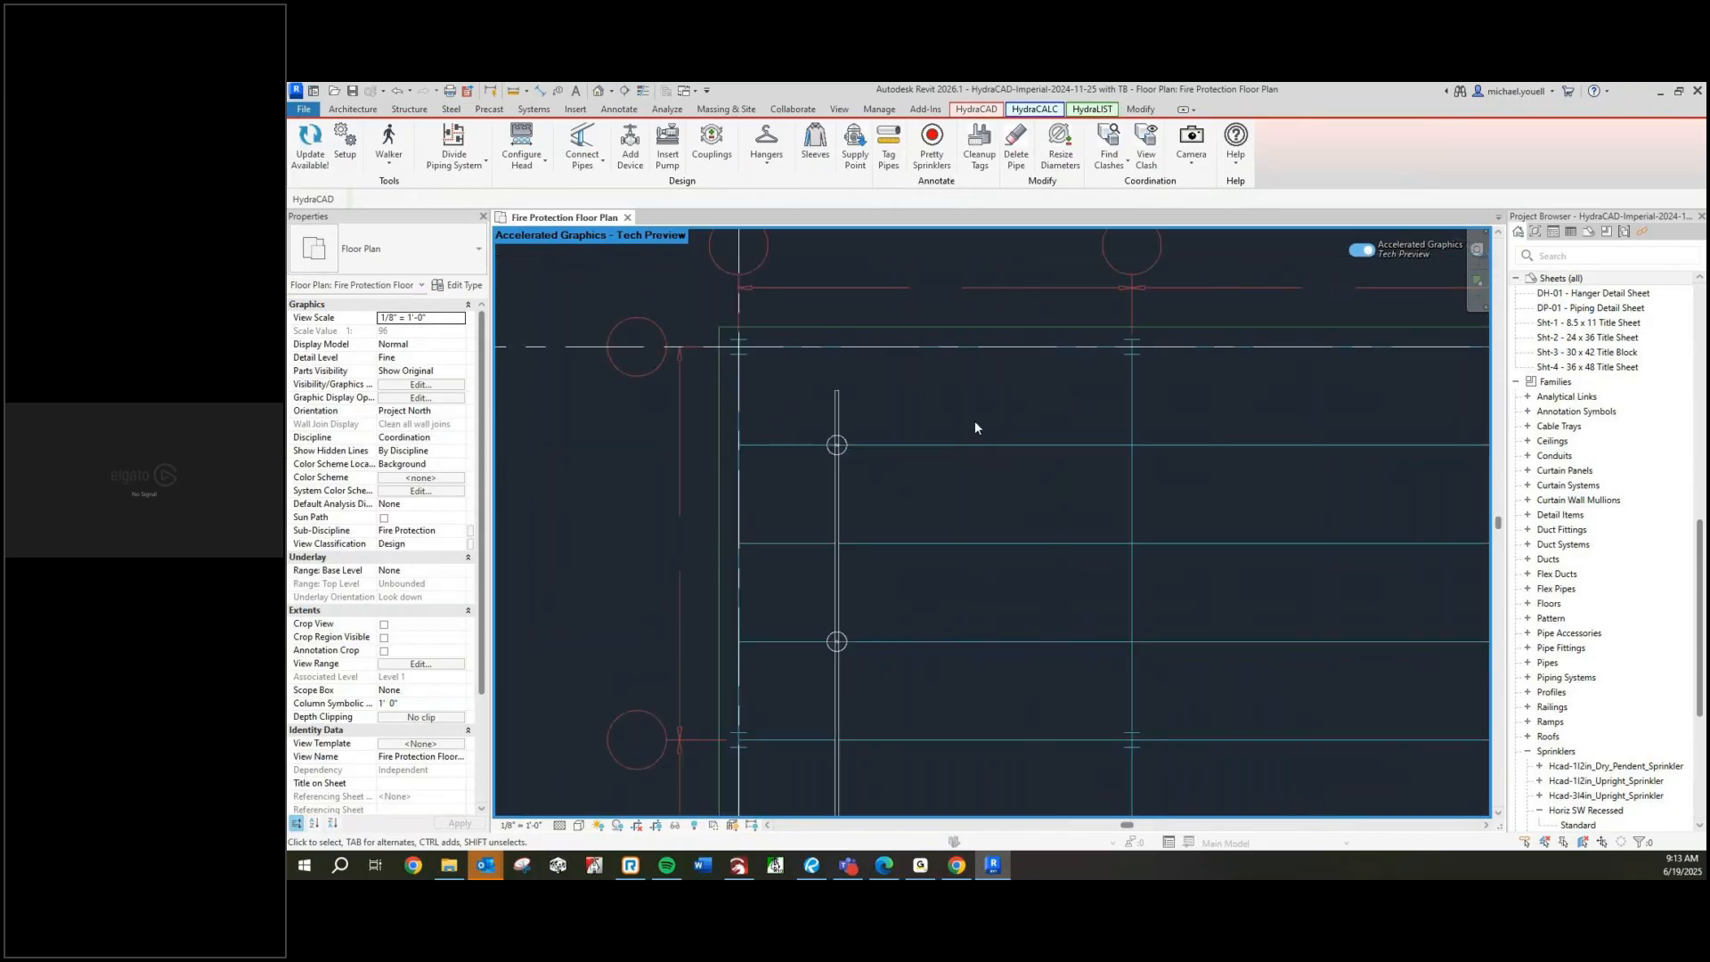
{"action": "left_click", "coordinate": [1360, 251]}
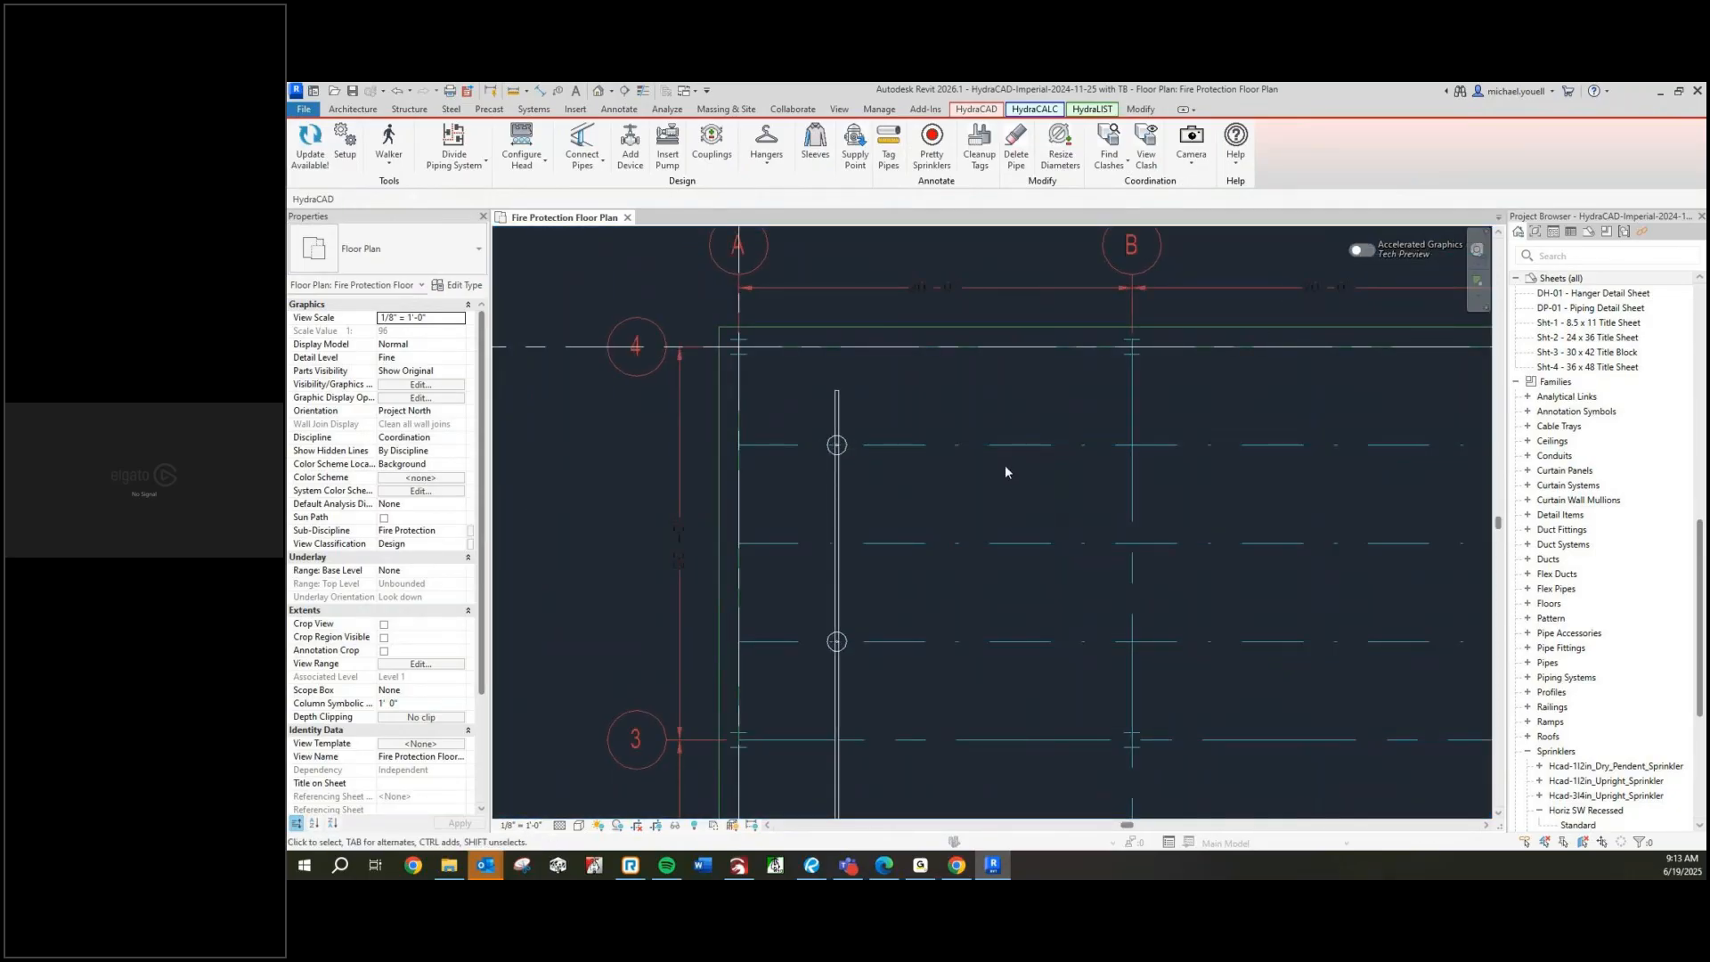
{"action": "scroll", "coordinate": [853, 459], "scroll_direction": "up", "scroll_amount": 6}
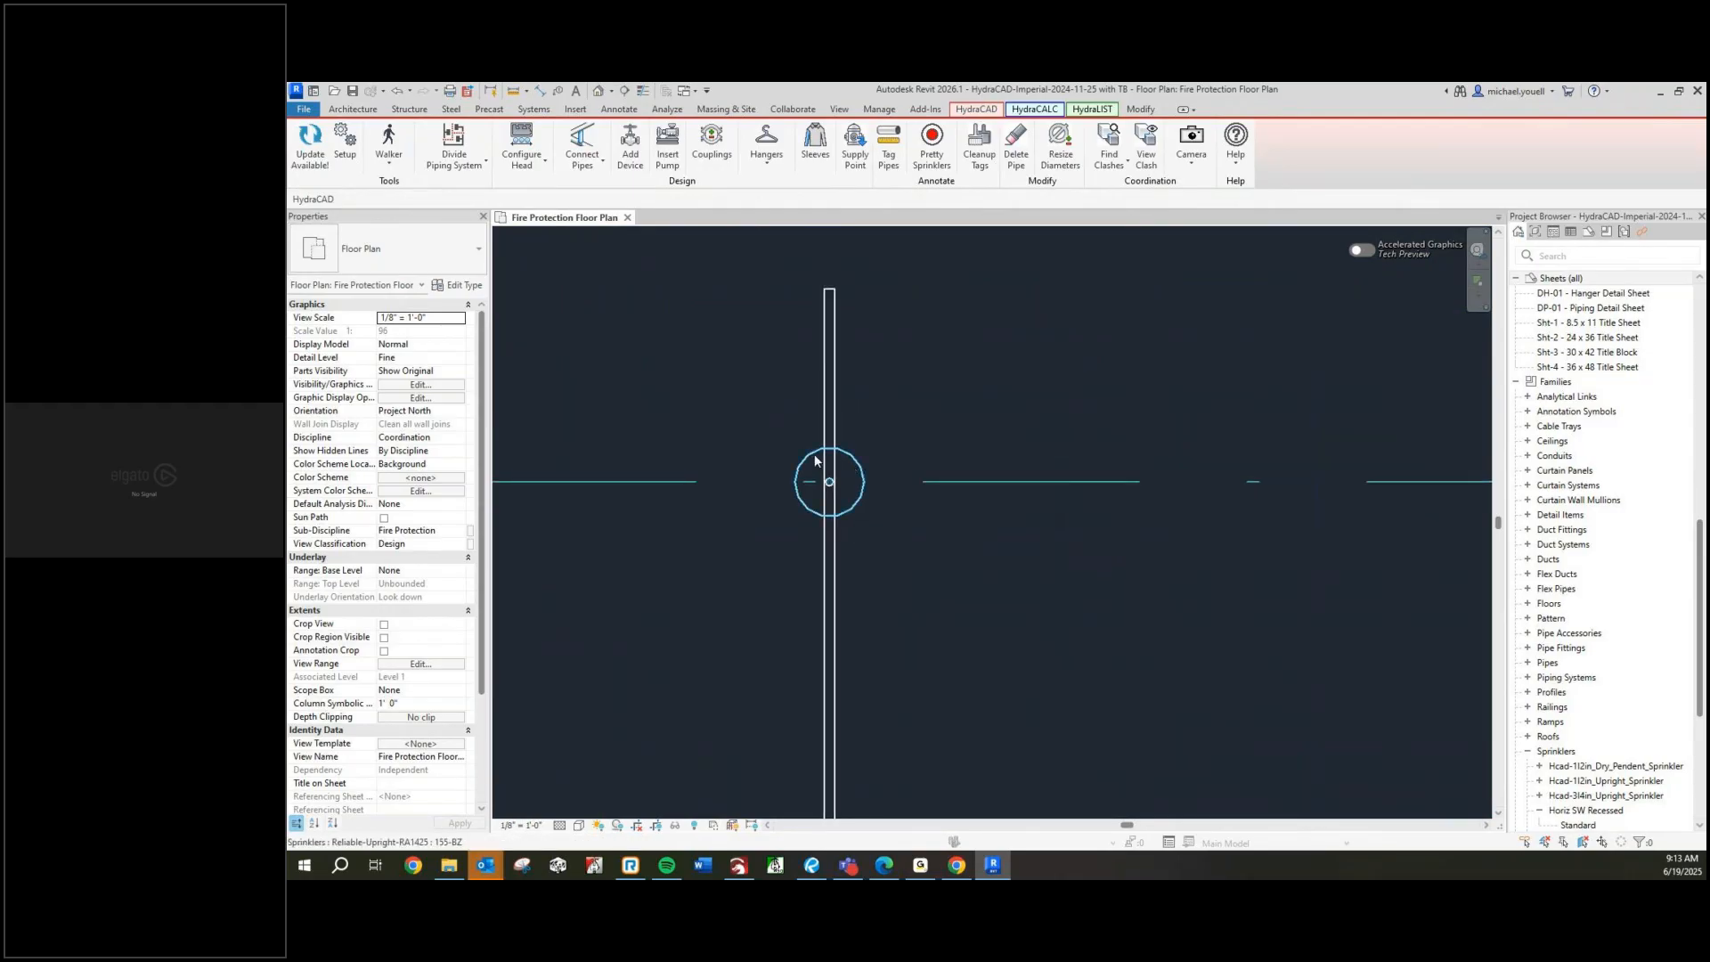
Select the end sprinkler near grid 4 and inspect its properties and its connector on the branch line
{"action": "scroll", "coordinate": [956, 408], "scroll_direction": "down", "scroll_amount": 1}
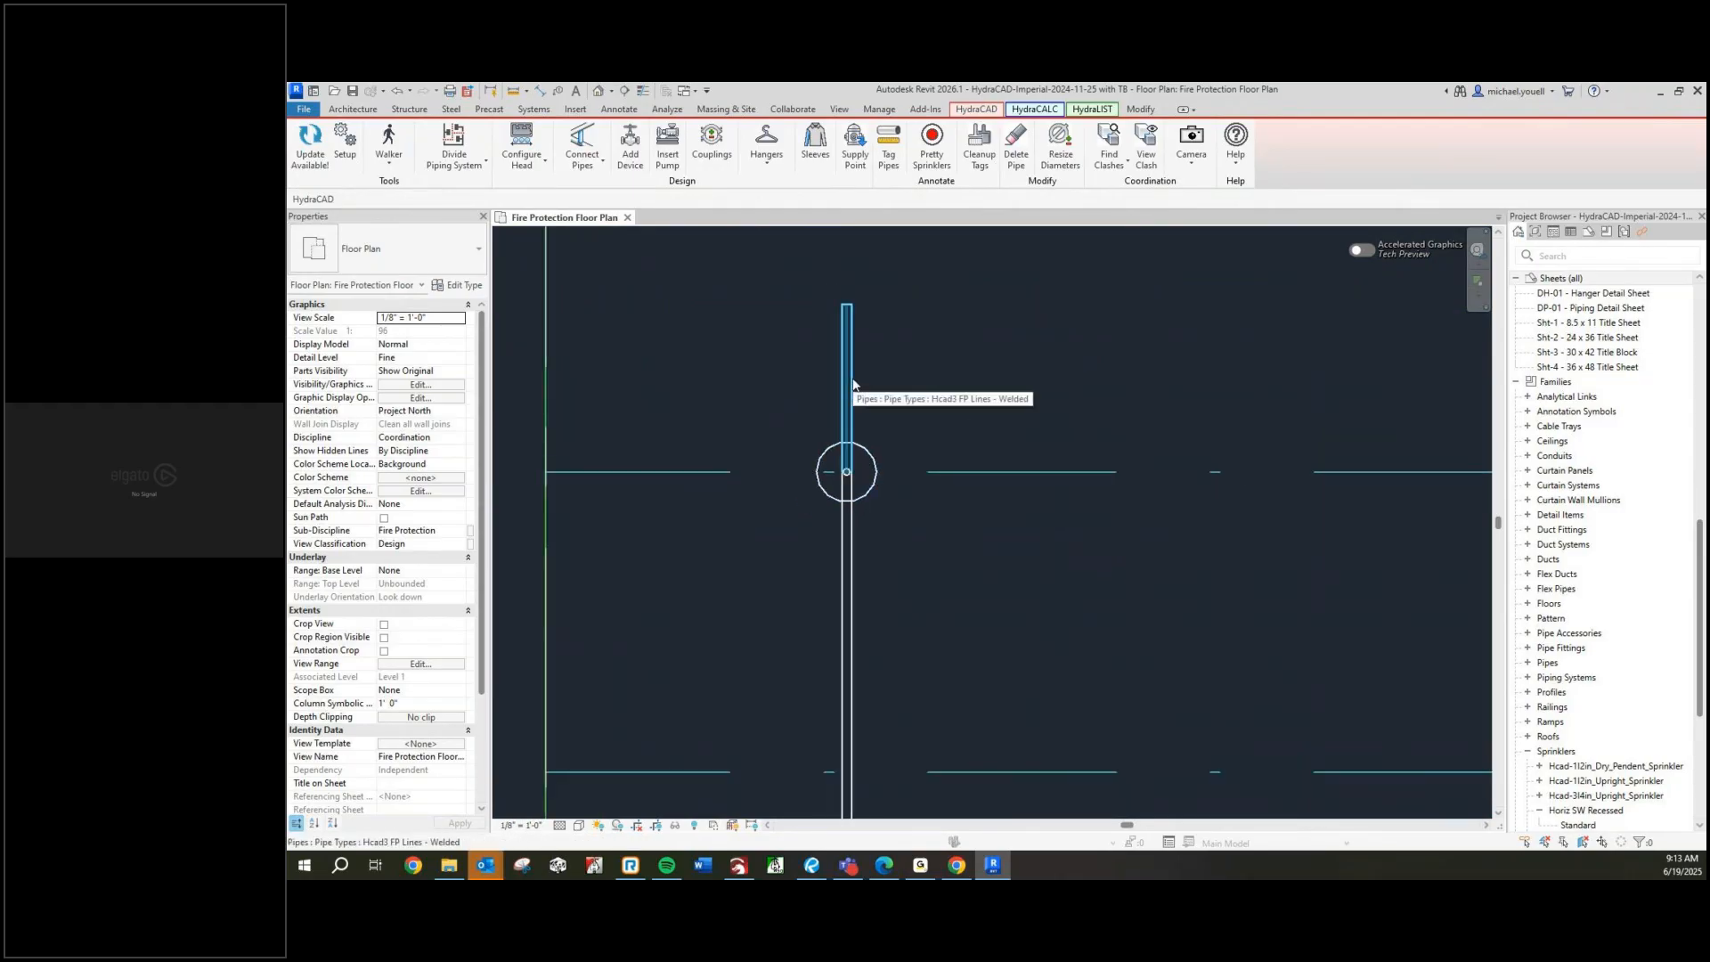
{"action": "left_click", "coordinate": [855, 504]}
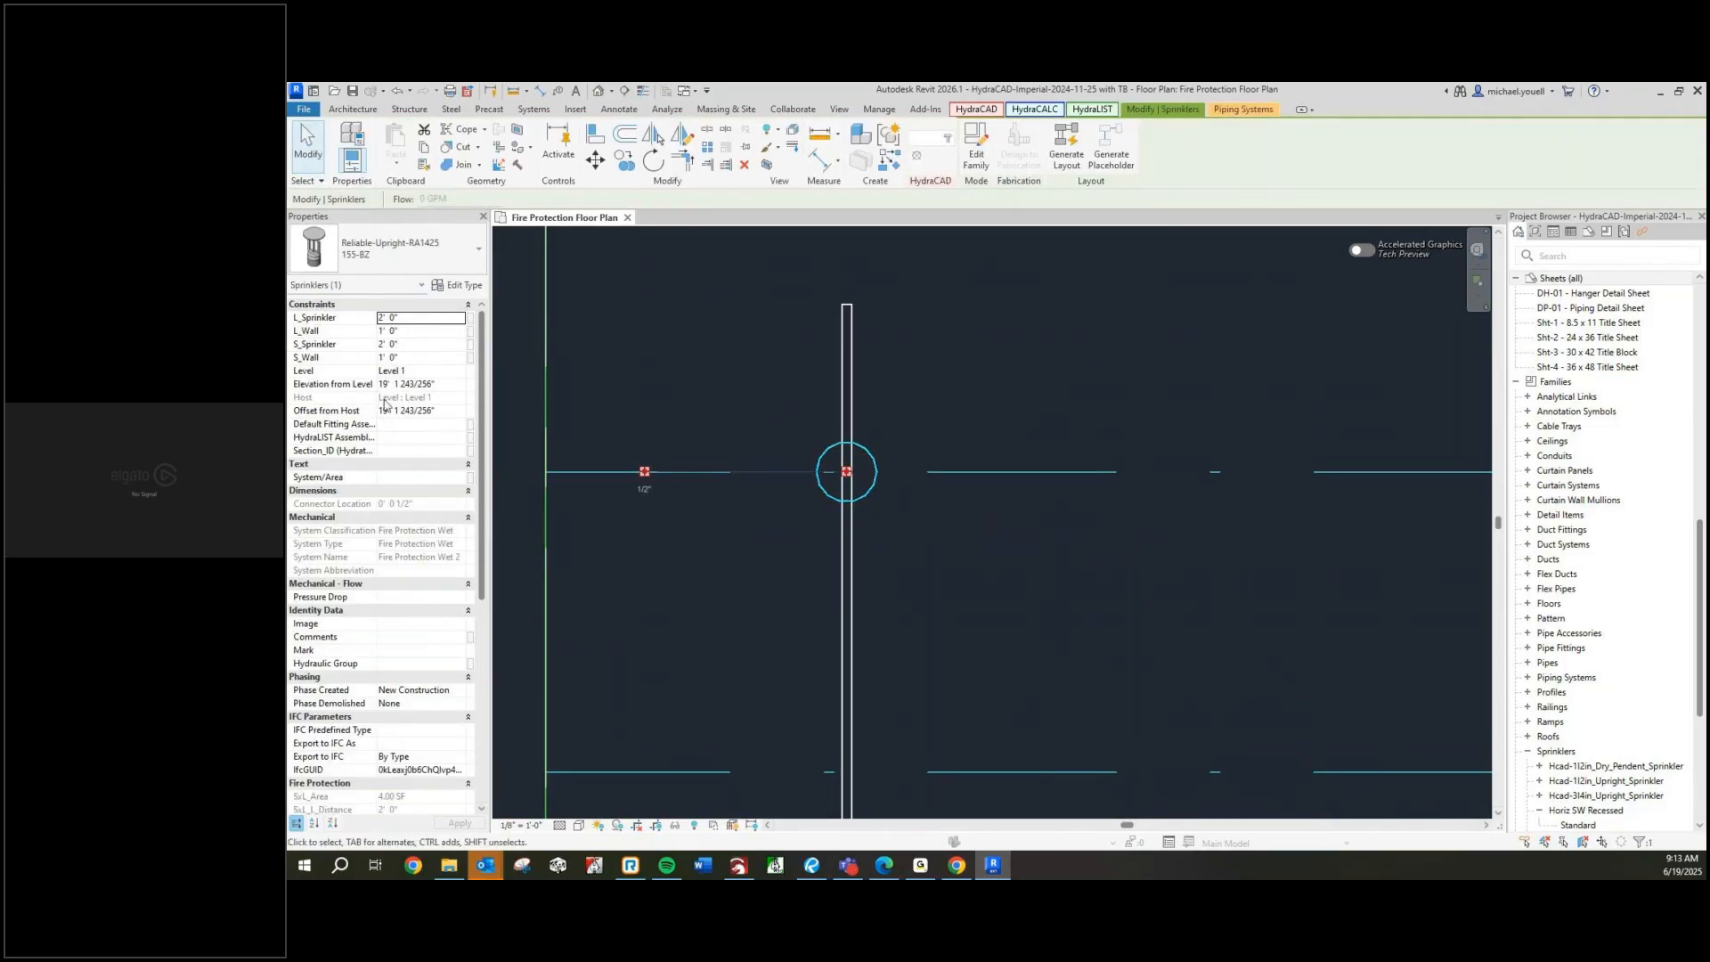
{"action": "left_click", "coordinate": [798, 488]}
{"action": "scroll", "coordinate": [850, 472], "scroll_direction": "up", "scroll_amount": 2}
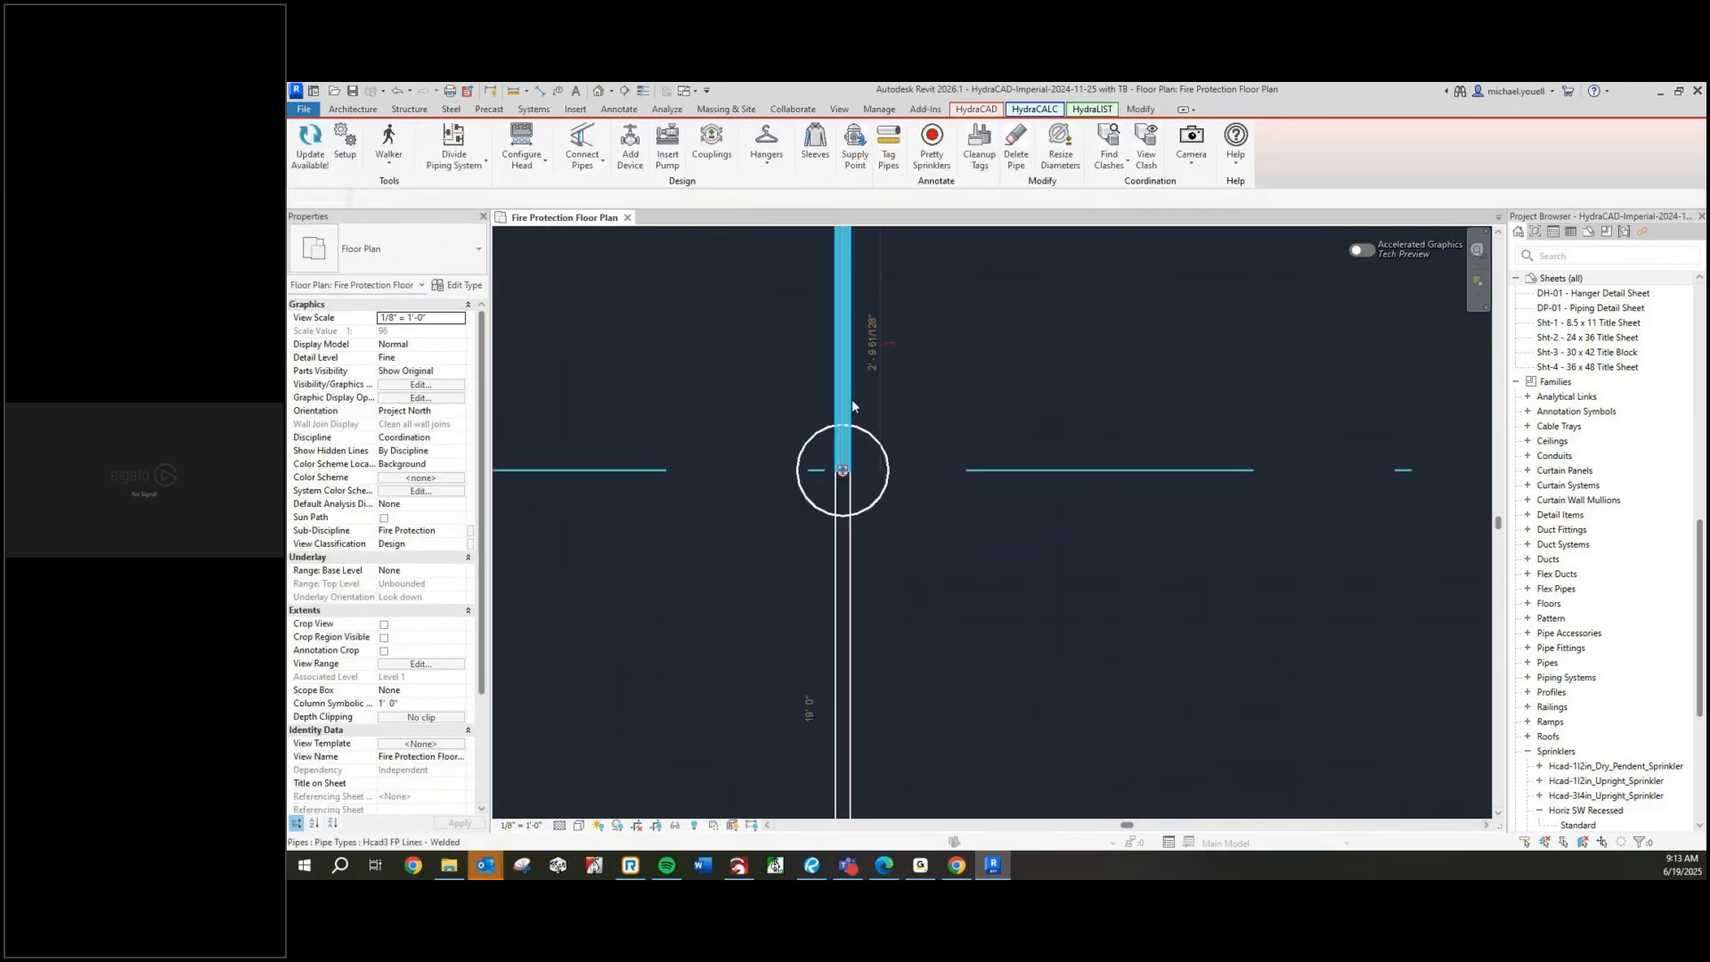
Select the pipe segments on either side of the end sprinkler to check that the branch line is divided there
{"action": "left_click", "coordinate": [852, 403]}
{"action": "scroll", "coordinate": [852, 407], "scroll_direction": "down", "scroll_amount": 4}
{"action": "left_click", "coordinate": [867, 636]}
{"action": "left_click", "coordinate": [852, 604]}
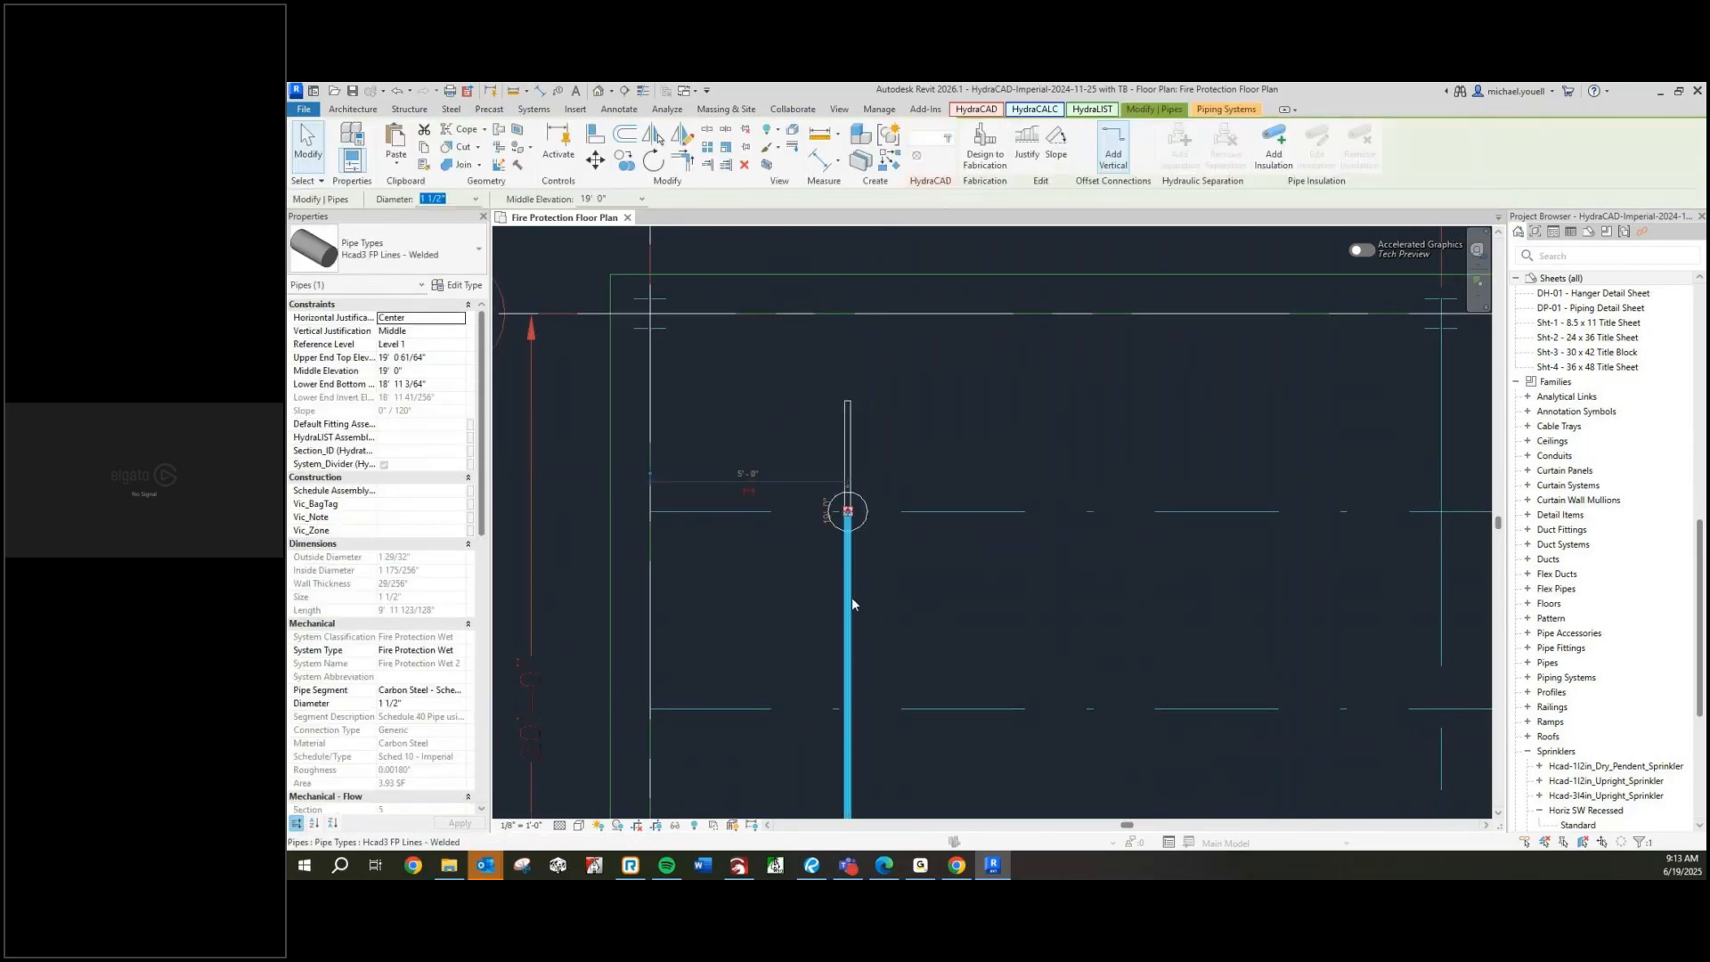
{"action": "left_click", "coordinate": [882, 466]}
{"action": "left_click", "coordinate": [851, 451]}
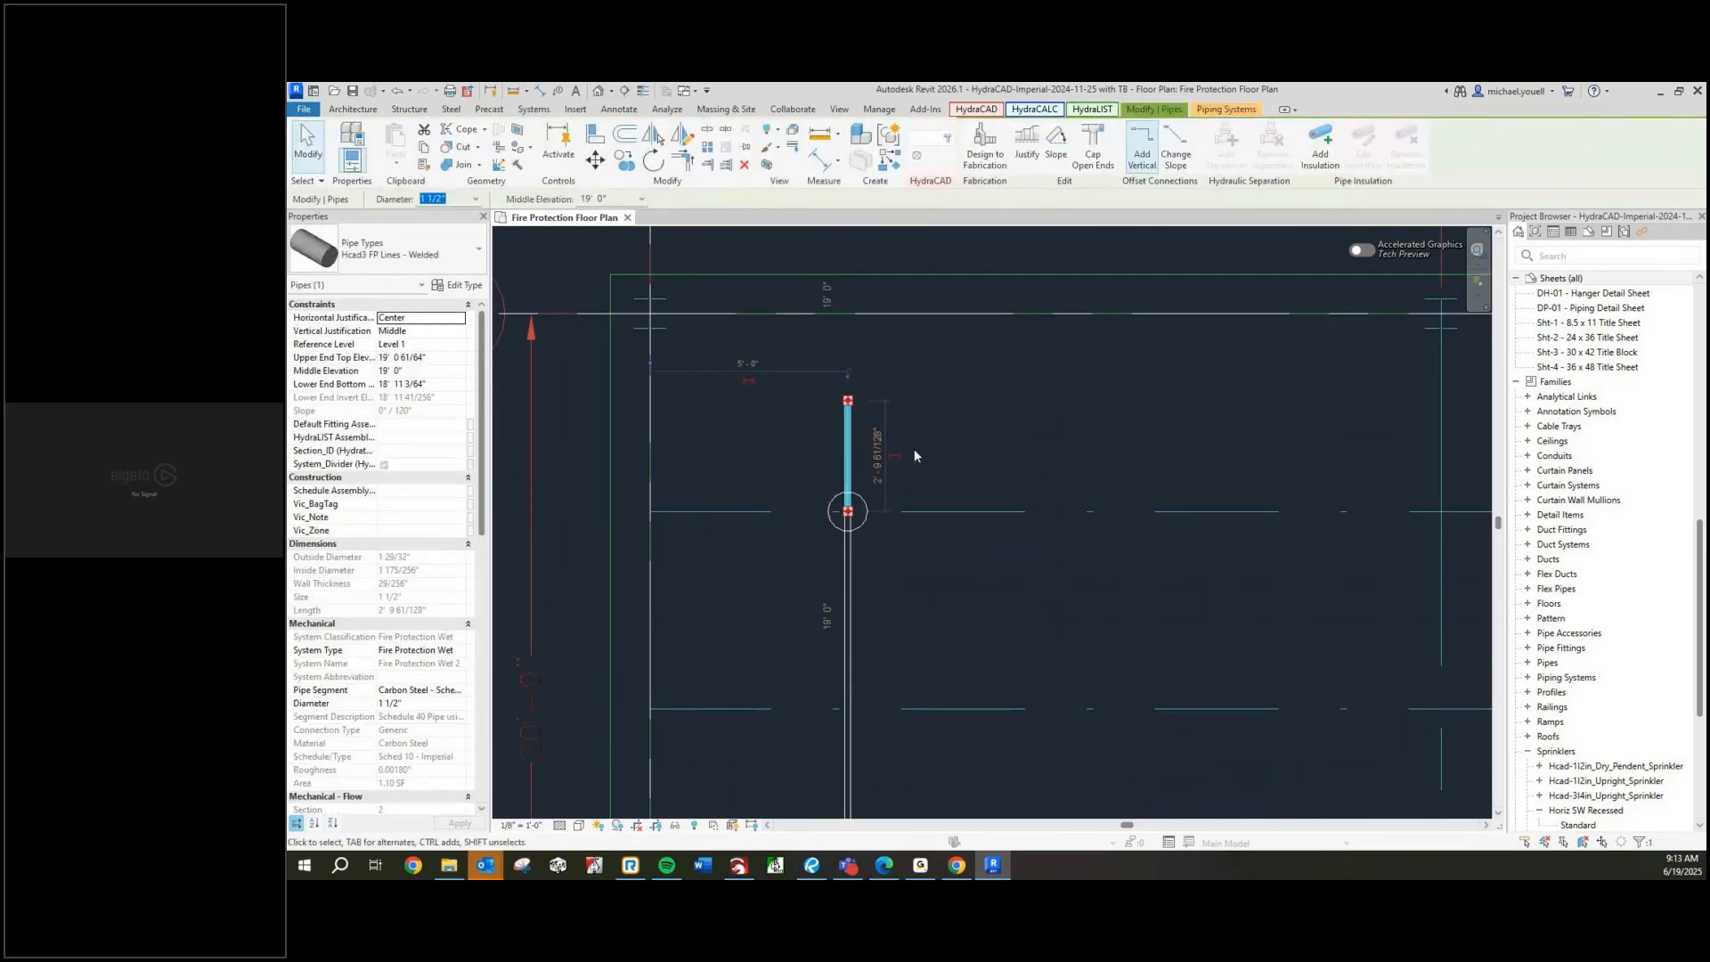
{"action": "left_click", "coordinate": [913, 447]}
{"action": "left_click", "coordinate": [863, 510]}
{"action": "left_click", "coordinate": [983, 446]}
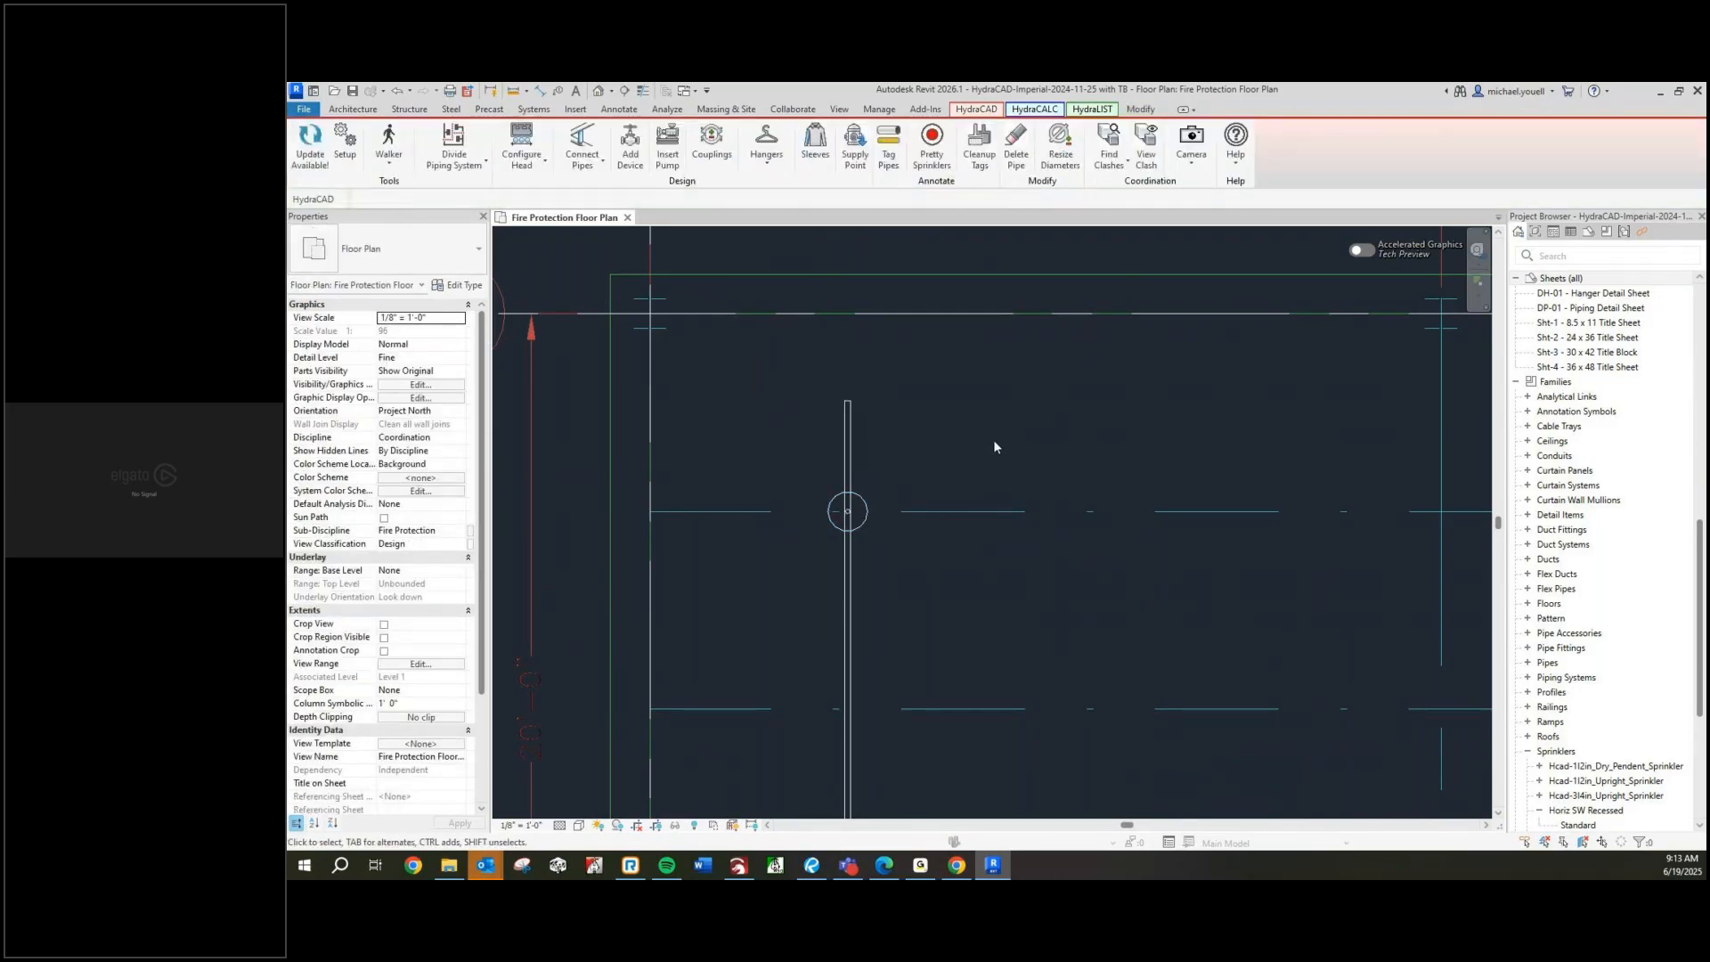
Compare how the whole branch line displays with Accelerated Graphics on and off
{"action": "scroll", "coordinate": [992, 440], "scroll_direction": "down", "scroll_amount": 3}
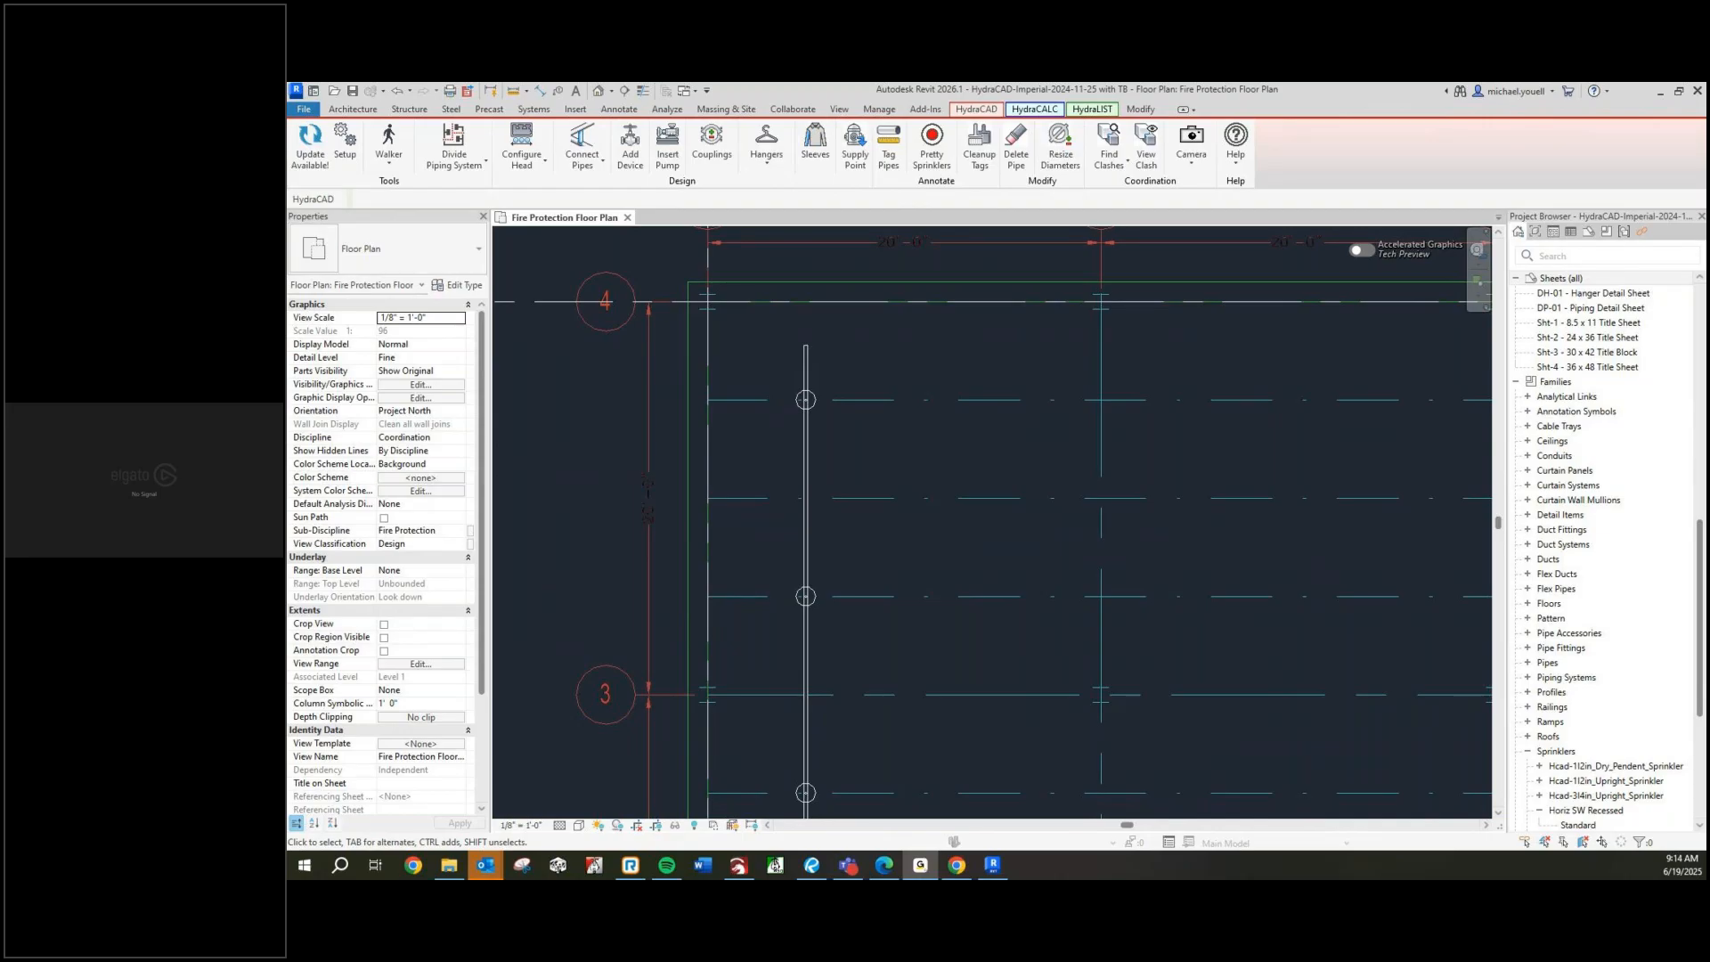
{"action": "scroll", "coordinate": [1051, 397], "scroll_direction": "down", "scroll_amount": 2}
{"action": "left_click", "coordinate": [1373, 252]}
{"action": "scroll", "coordinate": [992, 367], "scroll_direction": "down", "scroll_amount": 2}
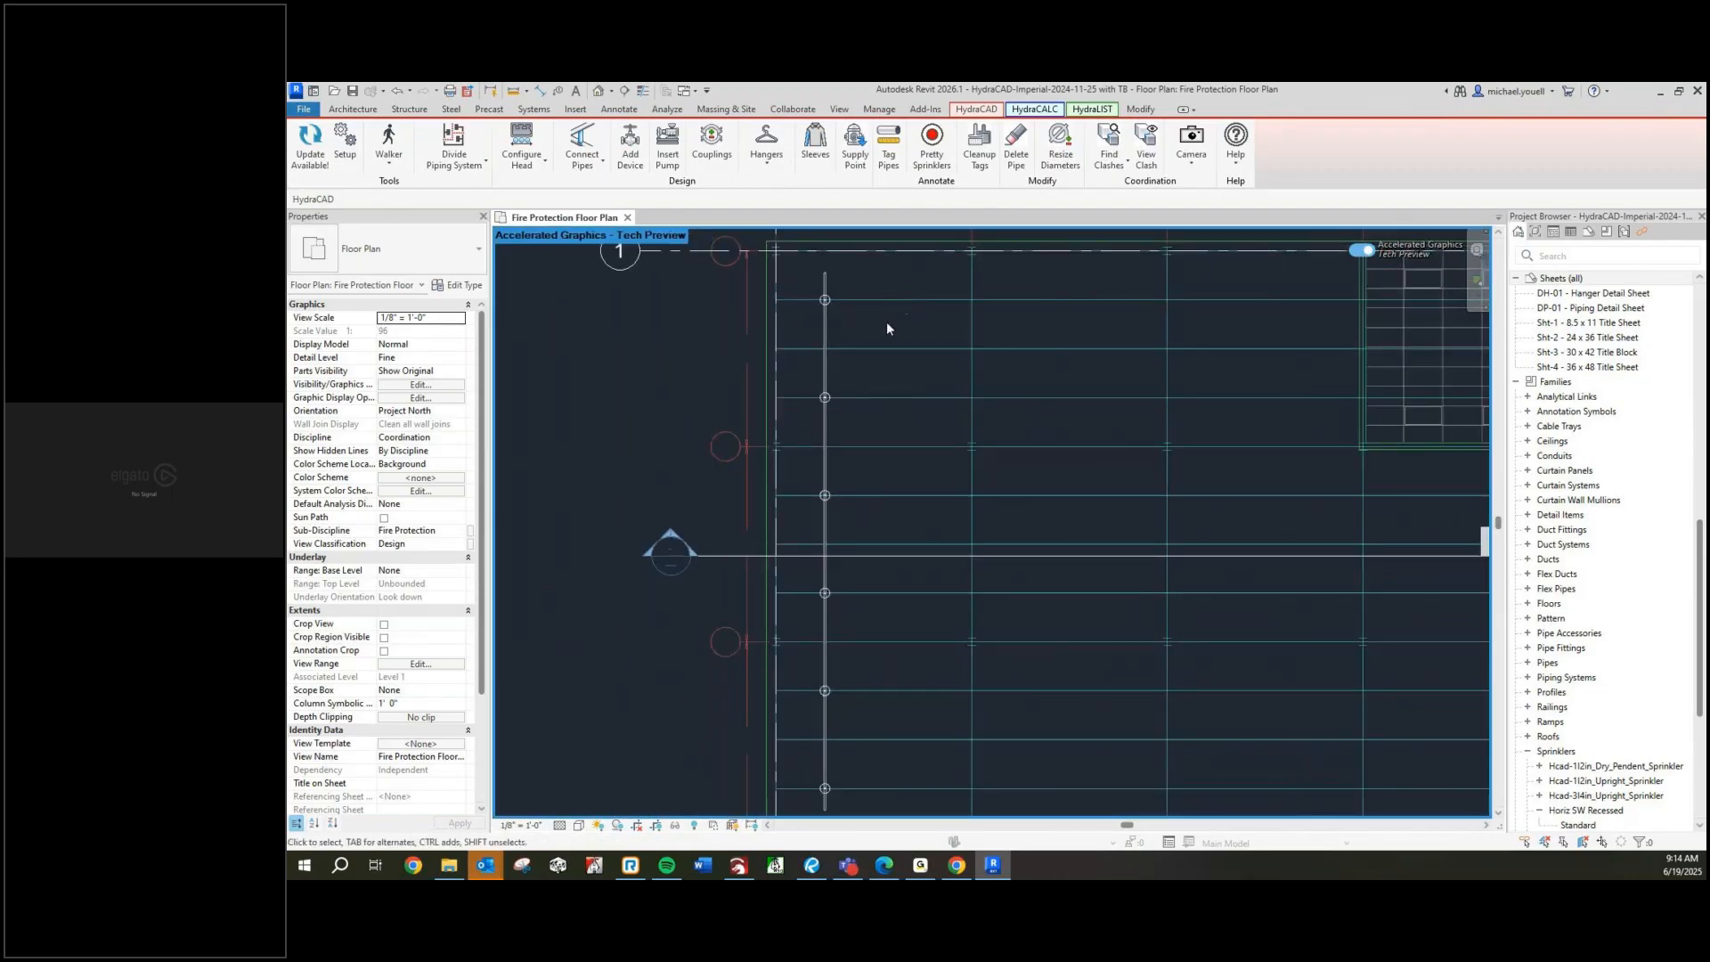
{"action": "scroll", "coordinate": [843, 317], "scroll_direction": "up", "scroll_amount": 3}
{"action": "scroll", "coordinate": [820, 317], "scroll_direction": "down", "scroll_amount": 4}
{"action": "left_click", "coordinate": [1364, 254]}
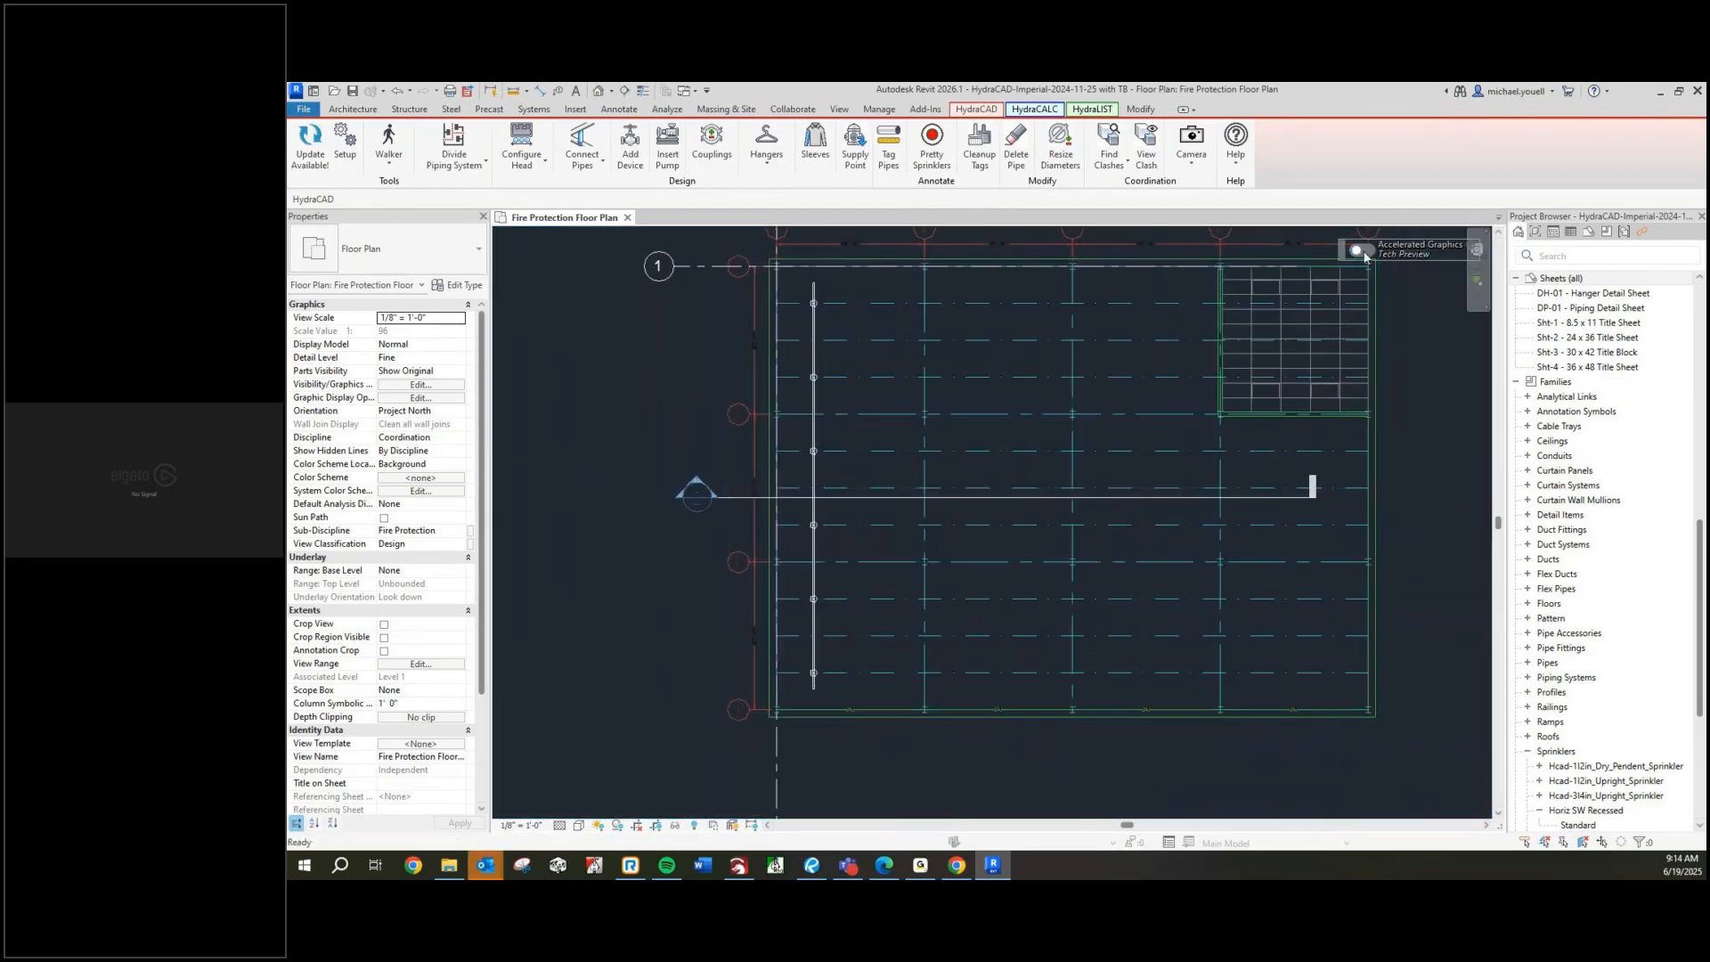
Compare the grid bubbles and grid lines near grids A to C with Accelerated Graphics on and off
{"action": "scroll", "coordinate": [896, 327], "scroll_direction": "up", "scroll_amount": 3}
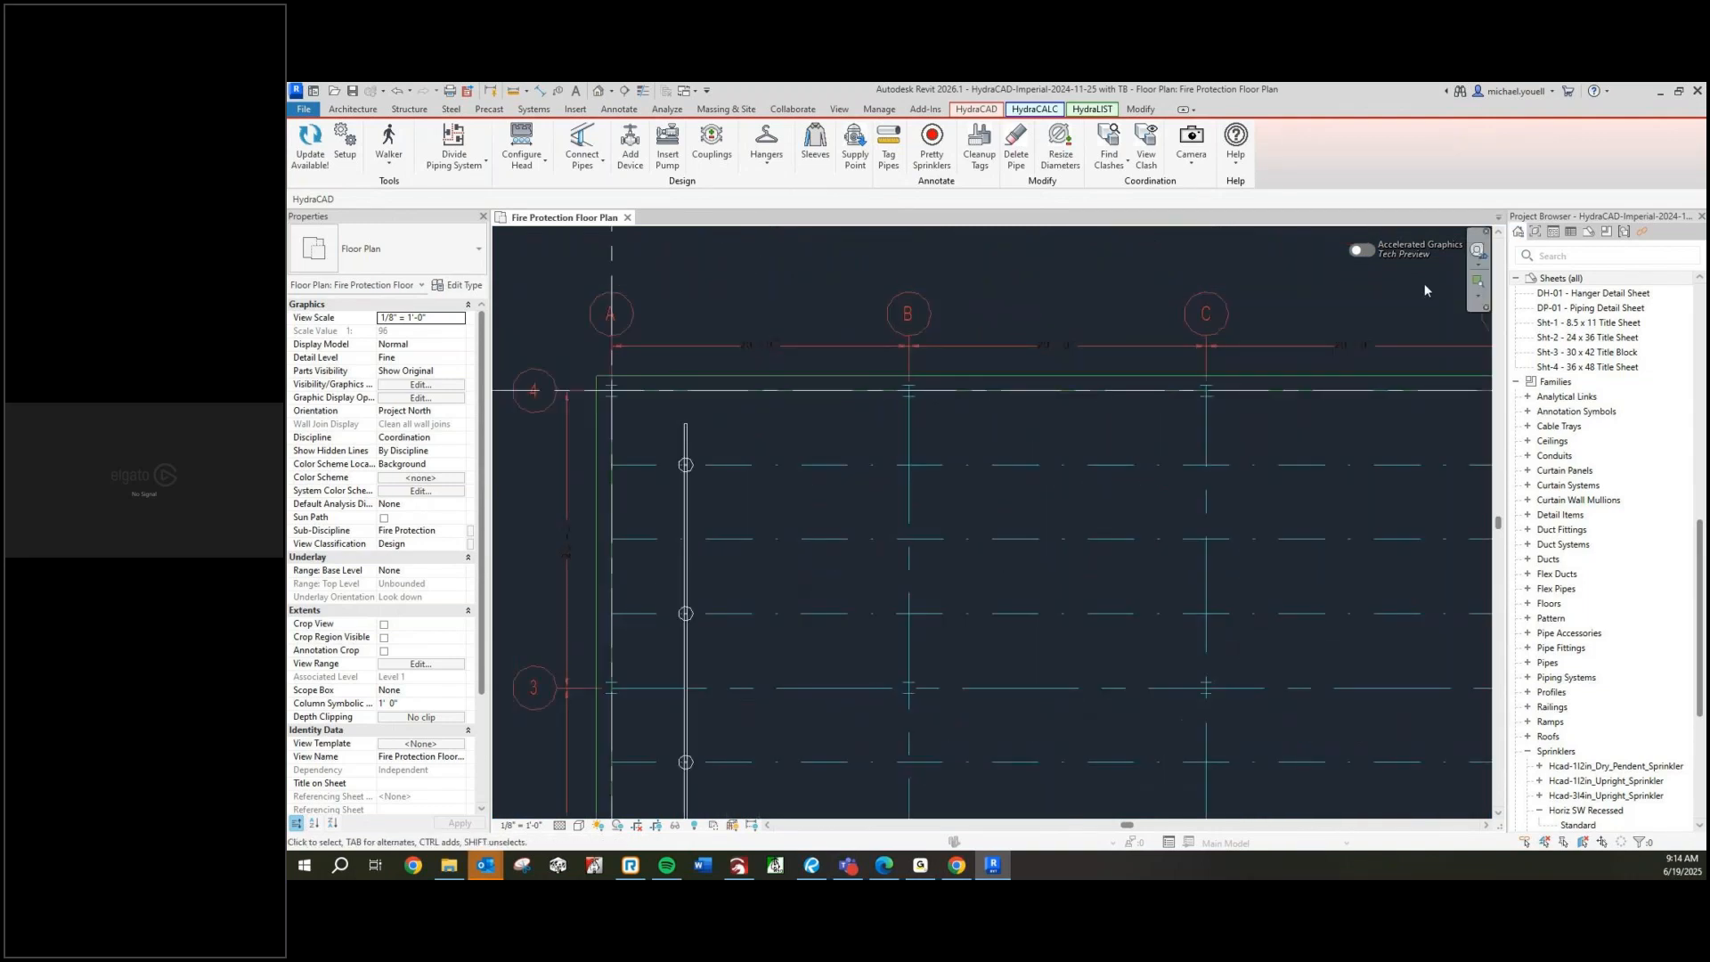
{"action": "left_click", "coordinate": [1363, 251]}
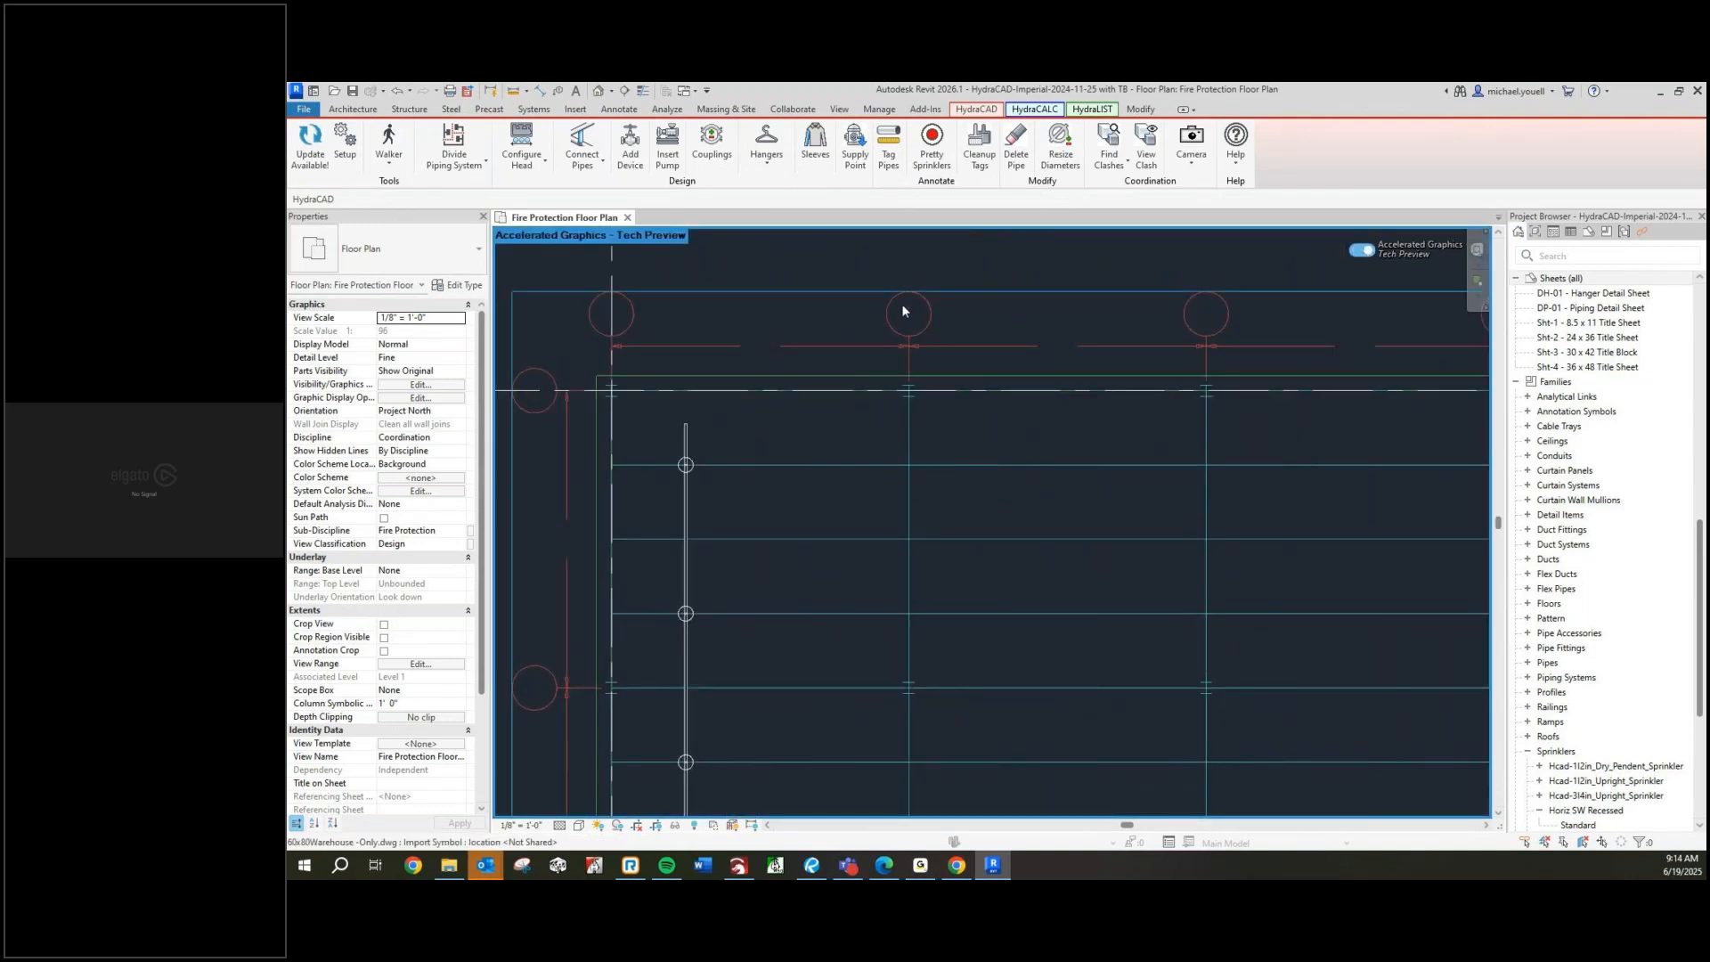
{"action": "left_click", "coordinate": [1360, 251]}
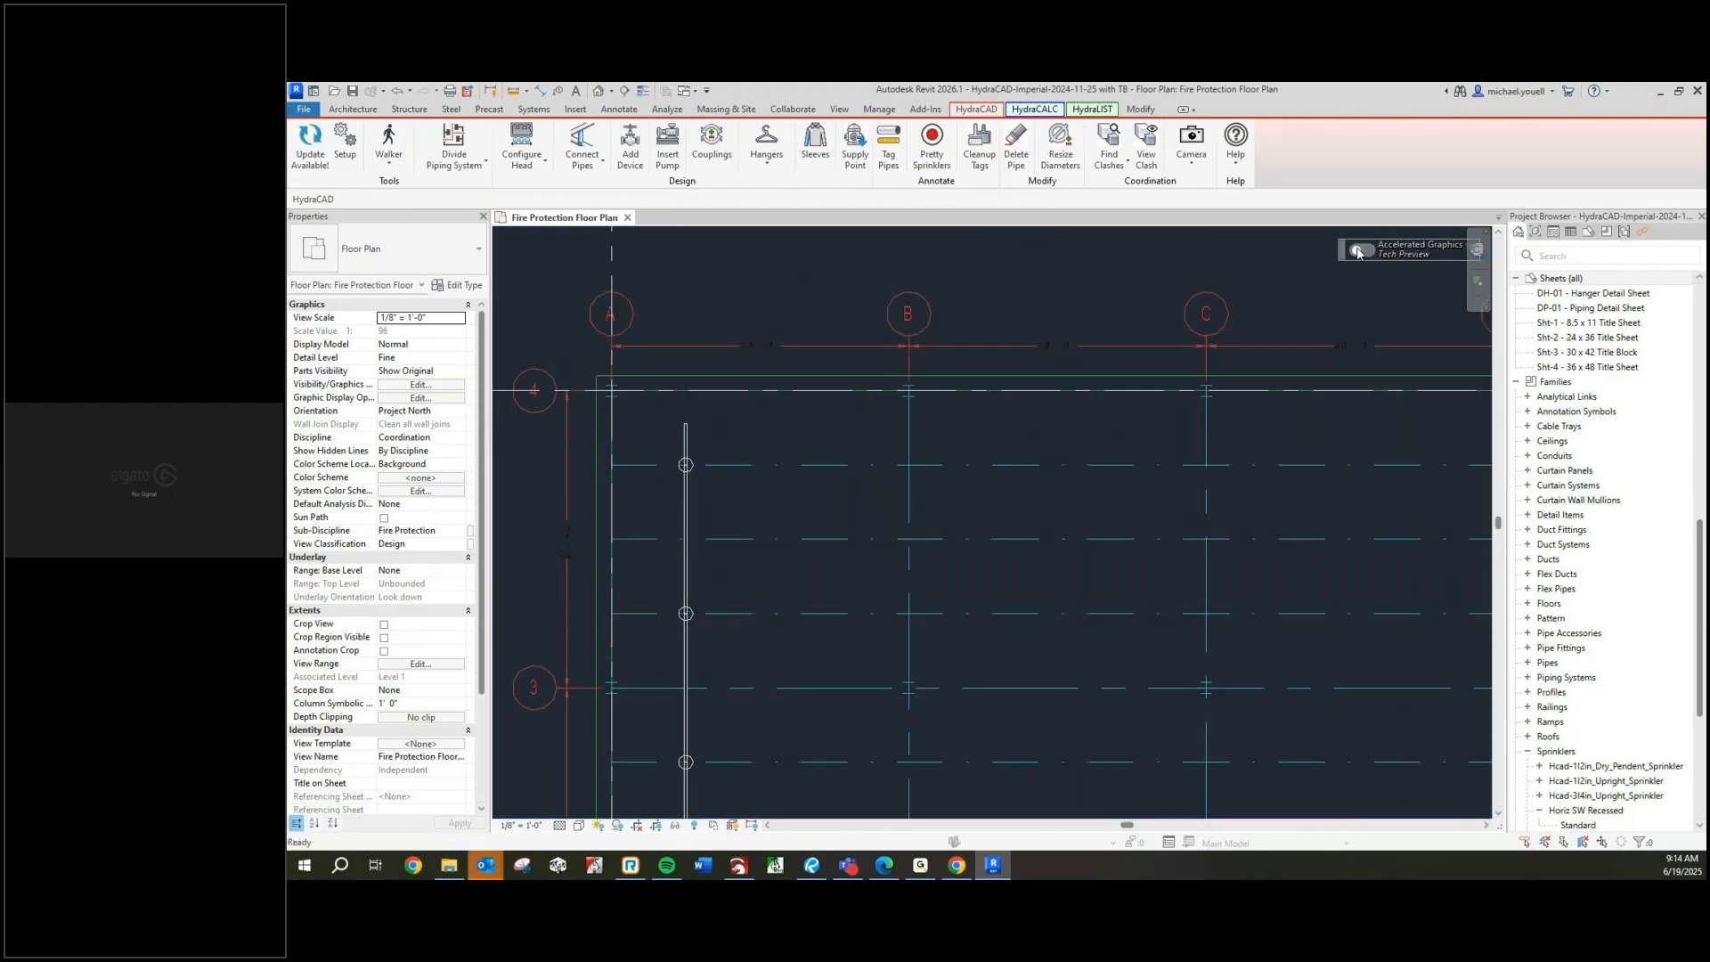
Test view navigation around the end sprinkler with Accelerated Graphics on, and finish with the preview off
{"action": "scroll", "coordinate": [989, 349], "scroll_direction": "up", "scroll_amount": 2}
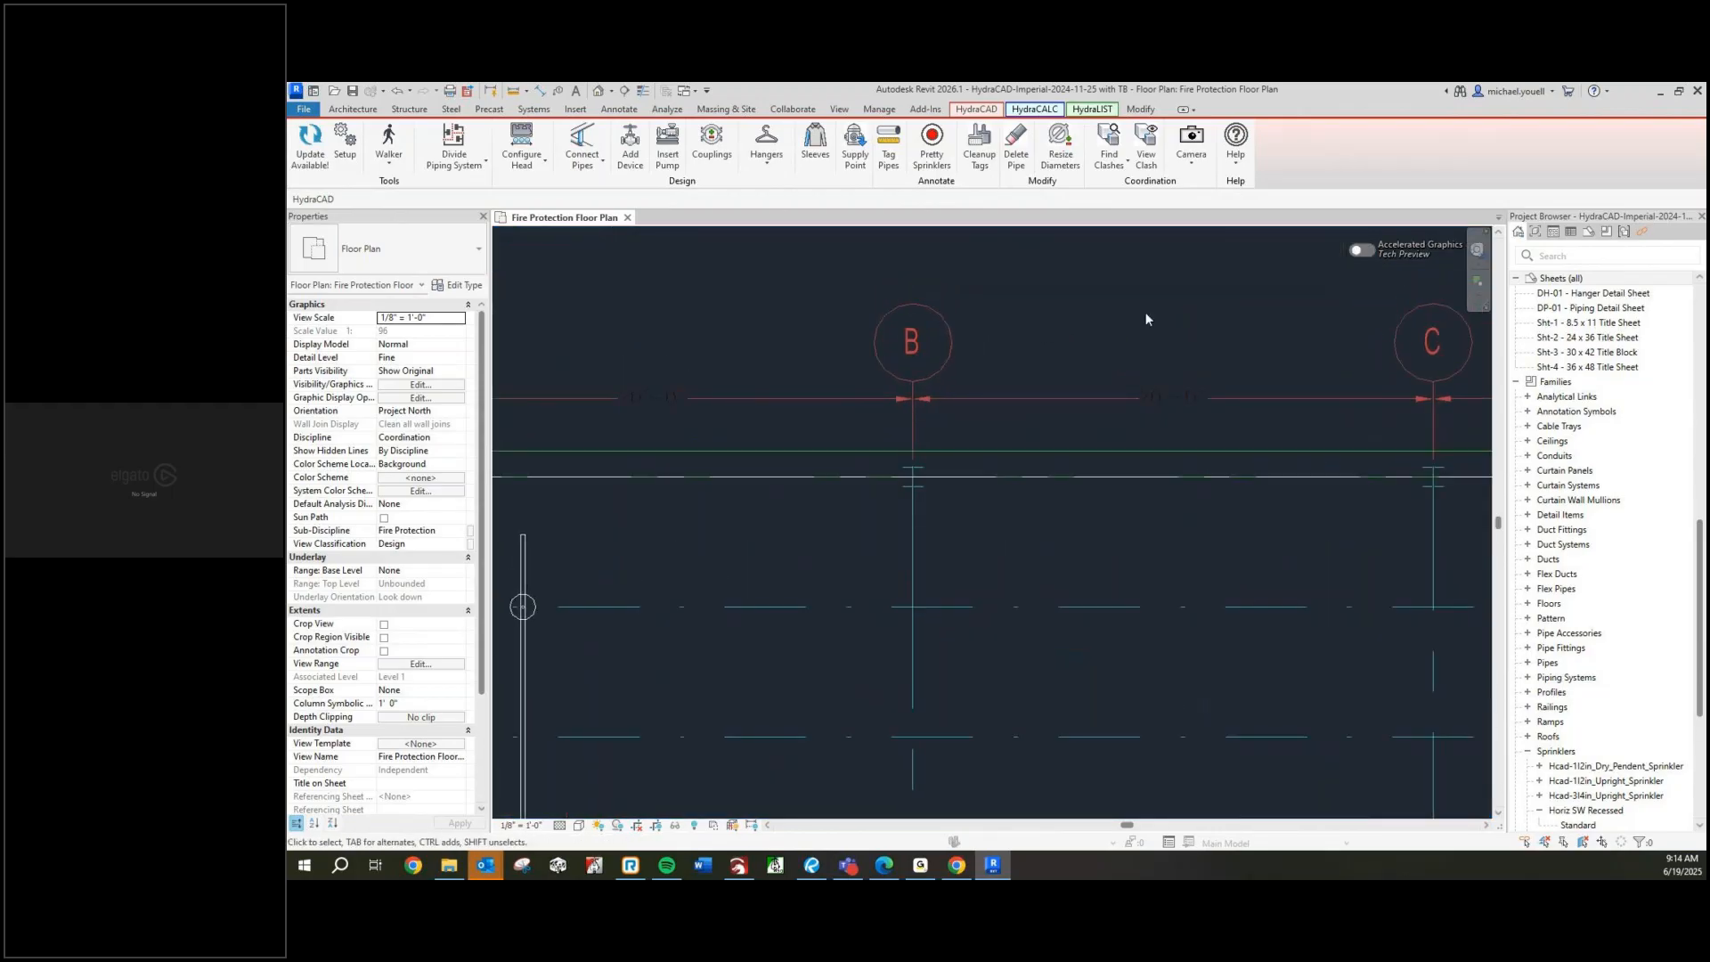
{"action": "left_click", "coordinate": [1363, 250]}
{"action": "middle_click_drag", "start_coordinate": [871, 345], "coordinate": [1091, 357]}
{"action": "scroll", "coordinate": [651, 357], "scroll_direction": "down", "scroll_amount": 5}
{"action": "scroll", "coordinate": [654, 464], "scroll_direction": "up", "scroll_amount": 4}
{"action": "scroll", "coordinate": [726, 485], "scroll_direction": "up", "scroll_amount": 4}
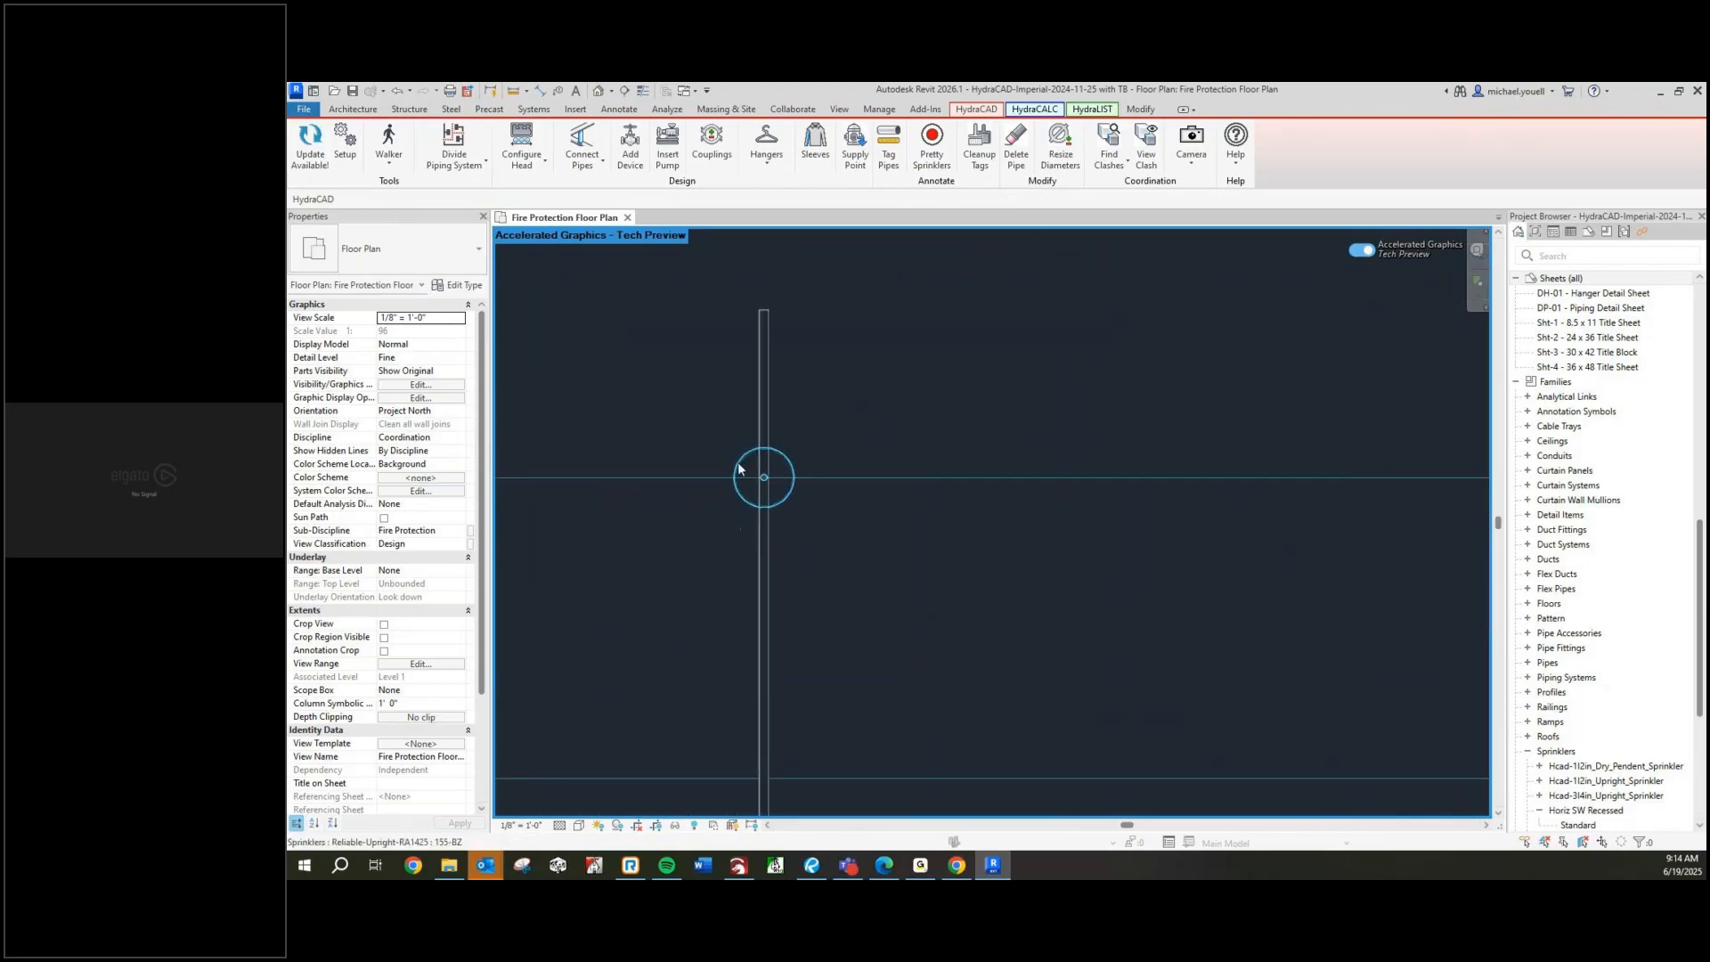
{"action": "scroll", "coordinate": [784, 475], "scroll_direction": "down", "scroll_amount": 4}
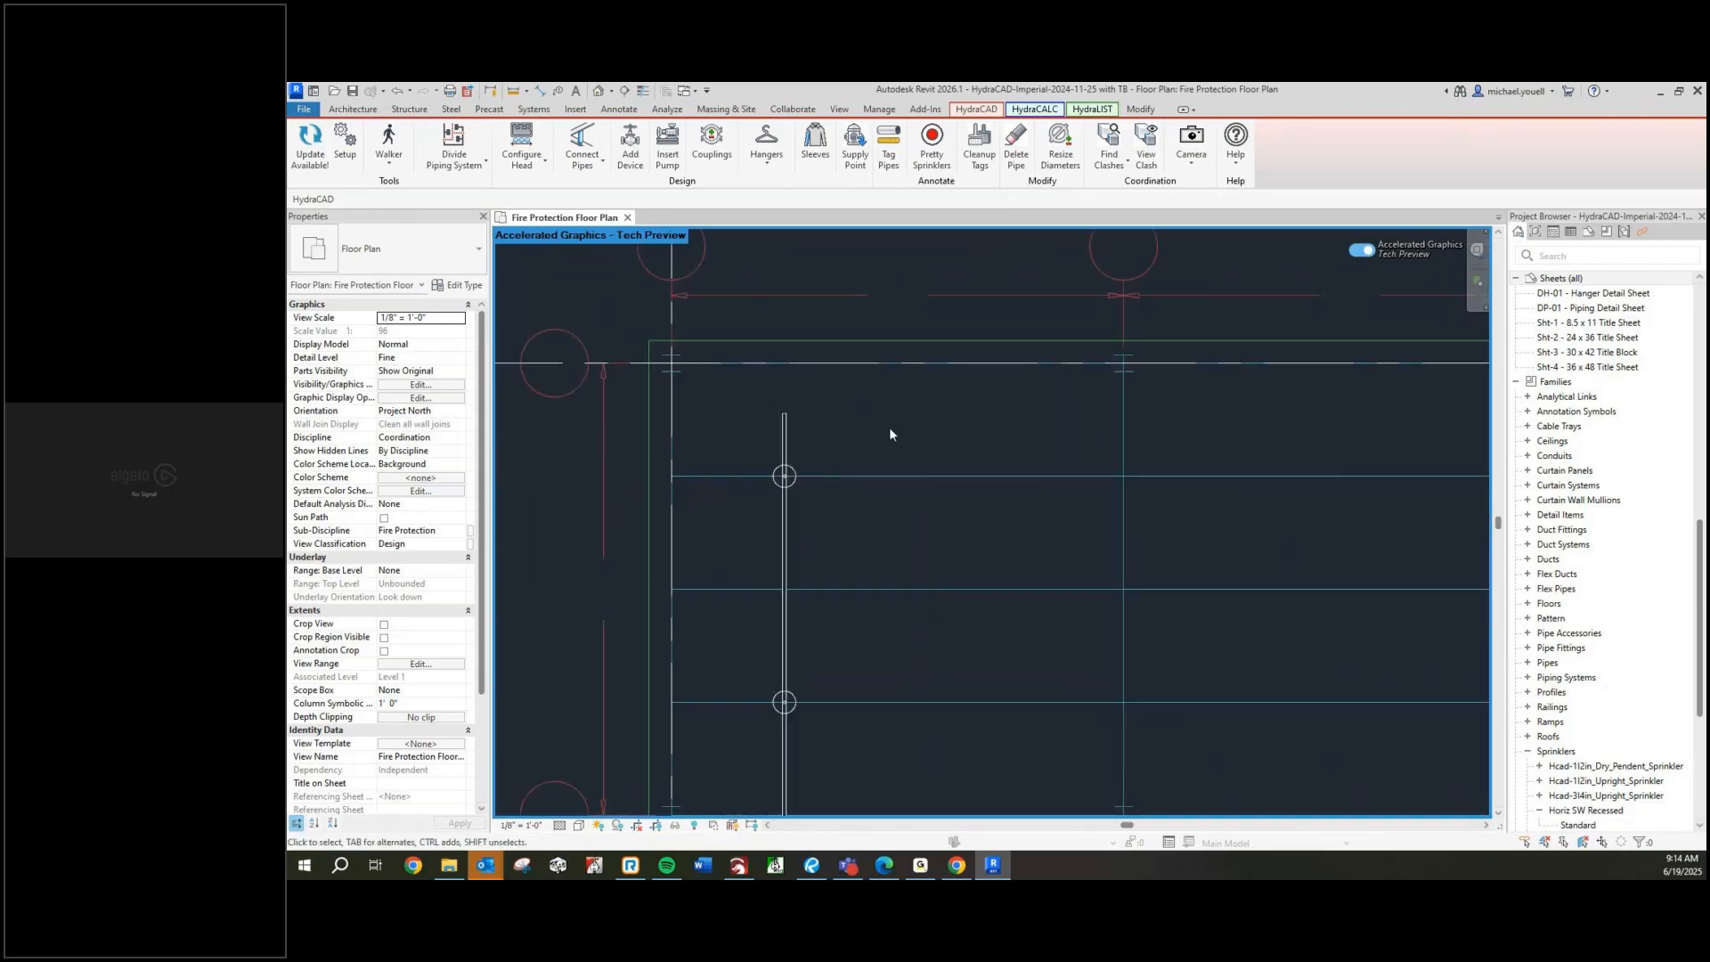
{"action": "left_click", "coordinate": [1364, 250]}
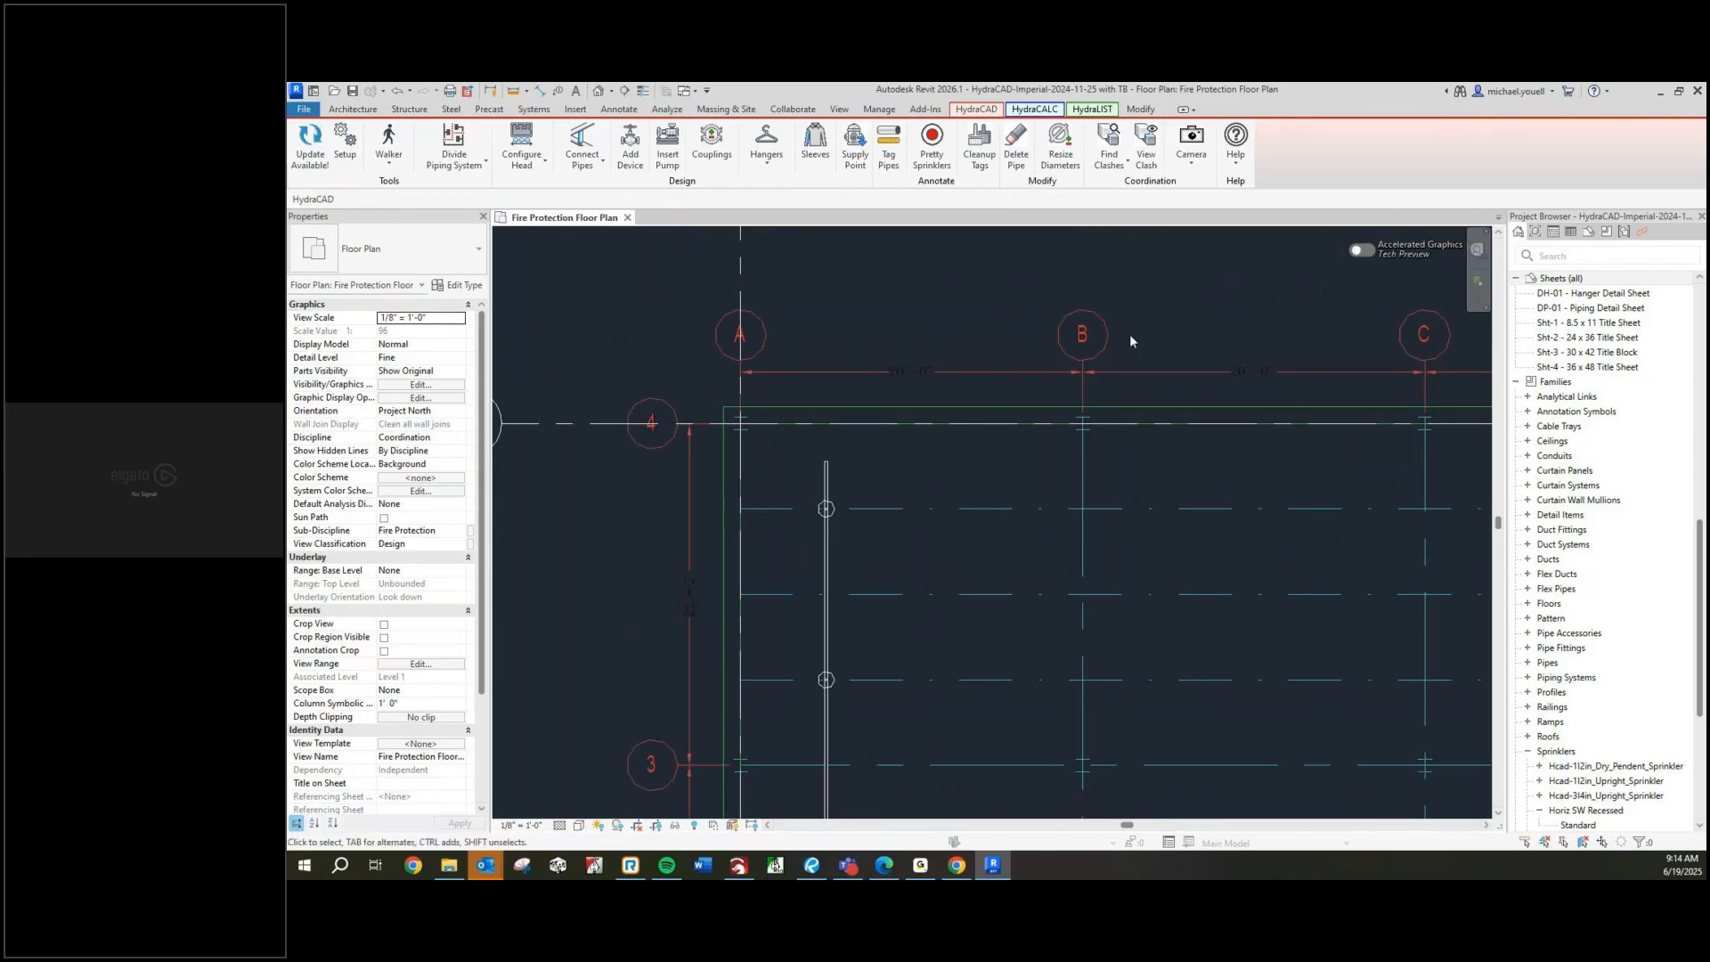
{"action": "scroll", "coordinate": [1152, 317], "scroll_direction": "down", "scroll_amount": 1}
{"action": "scroll", "coordinate": [1153, 317], "scroll_direction": "down", "scroll_amount": 1}
{"action": "middle_click_drag", "start_coordinate": [662, 534], "coordinate": [573, 488]}
{"action": "scroll", "coordinate": [773, 473], "scroll_direction": "down", "scroll_amount": 1}
{"action": "middle_click_drag", "start_coordinate": [801, 507], "coordinate": [812, 491]}
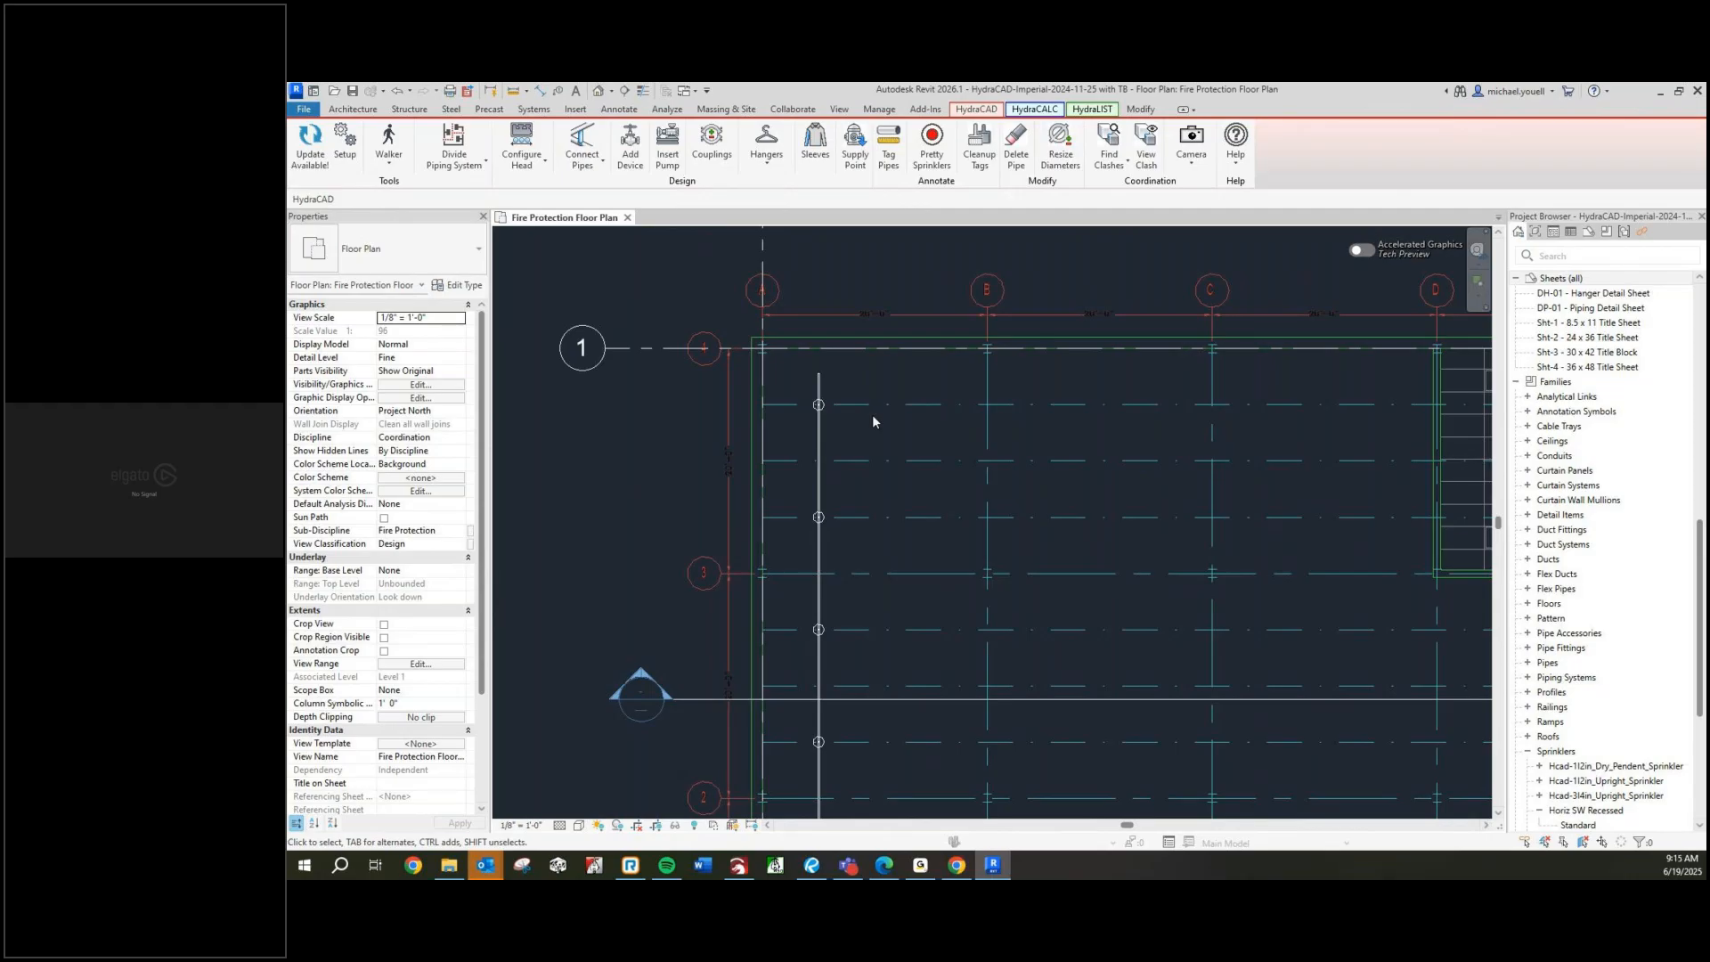
{"action": "scroll", "coordinate": [873, 414], "scroll_direction": "up", "scroll_amount": 5}
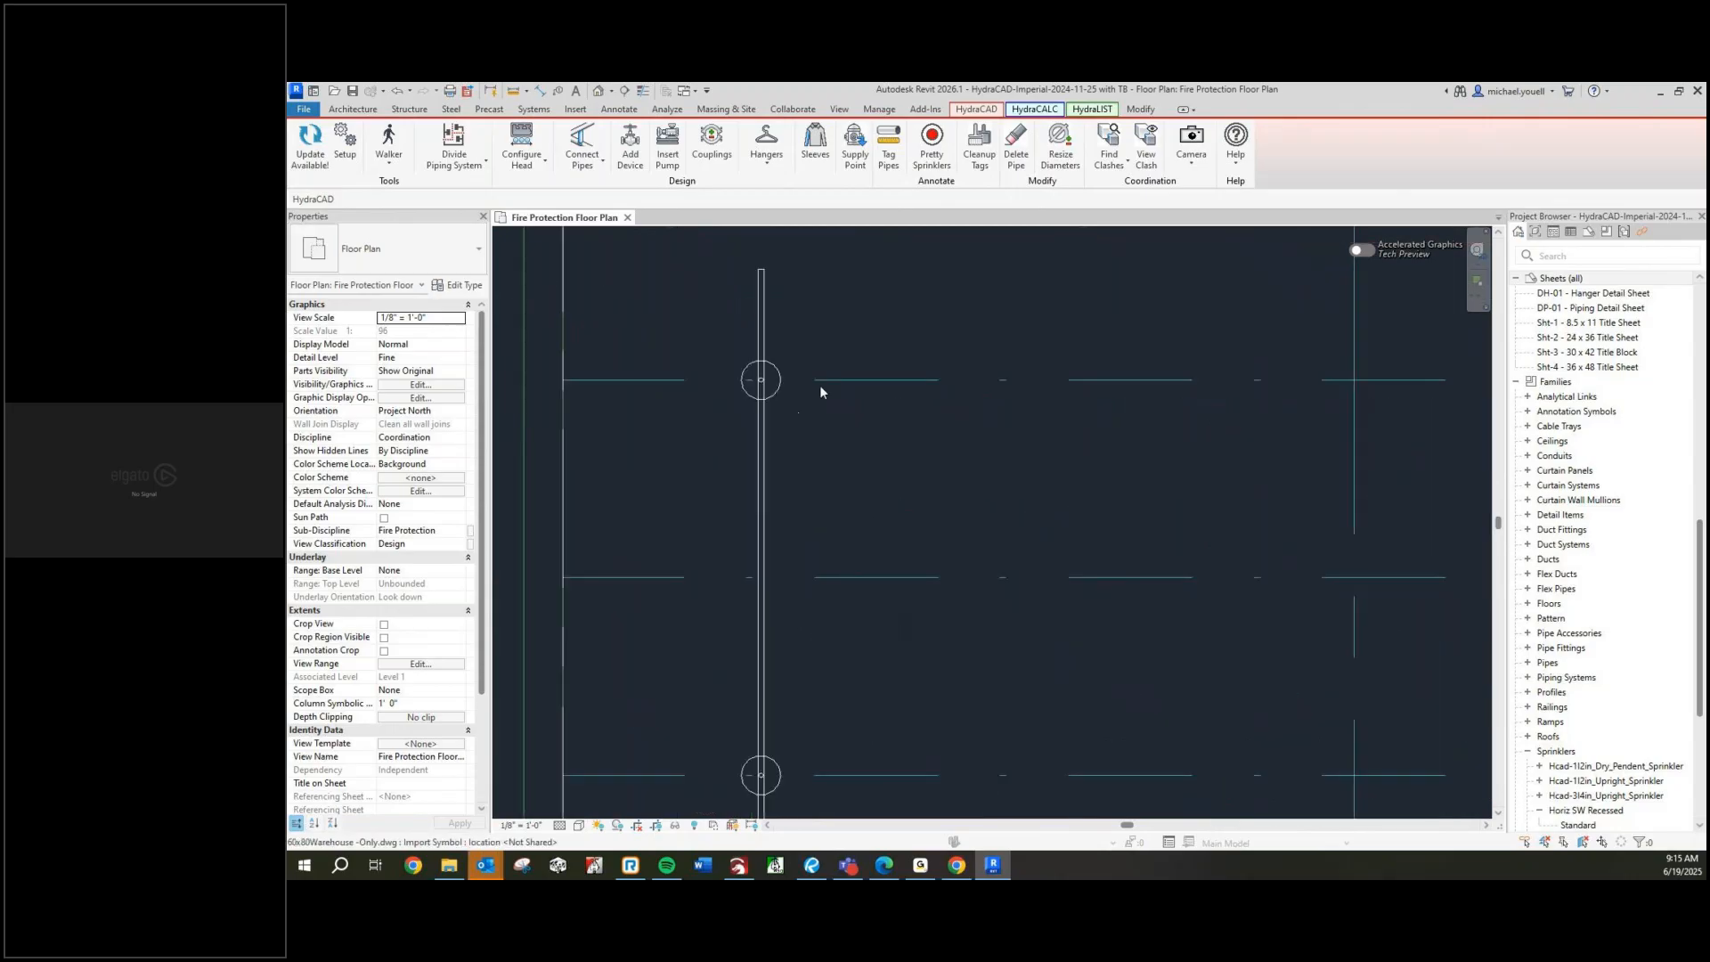
{"action": "scroll", "coordinate": [773, 406], "scroll_direction": "down", "scroll_amount": 5}
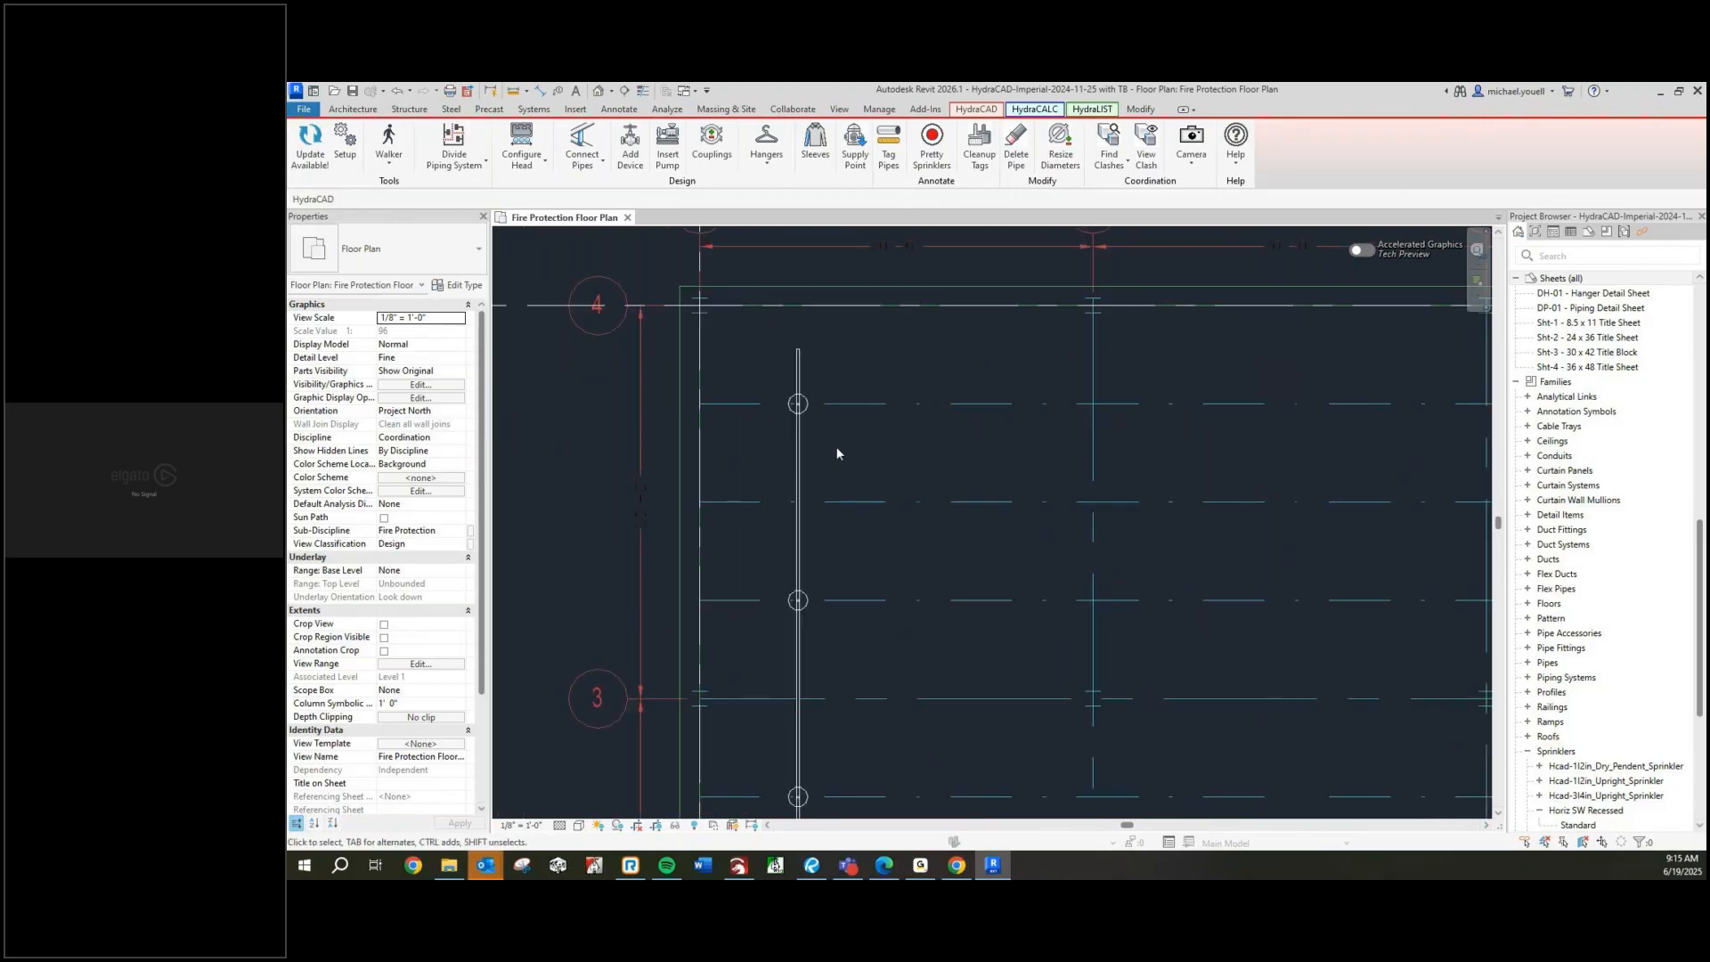
{"action": "middle_click_drag", "start_coordinate": [899, 474], "coordinate": [804, 379]}
{"action": "scroll", "coordinate": [773, 374], "scroll_direction": "down", "scroll_amount": 1}
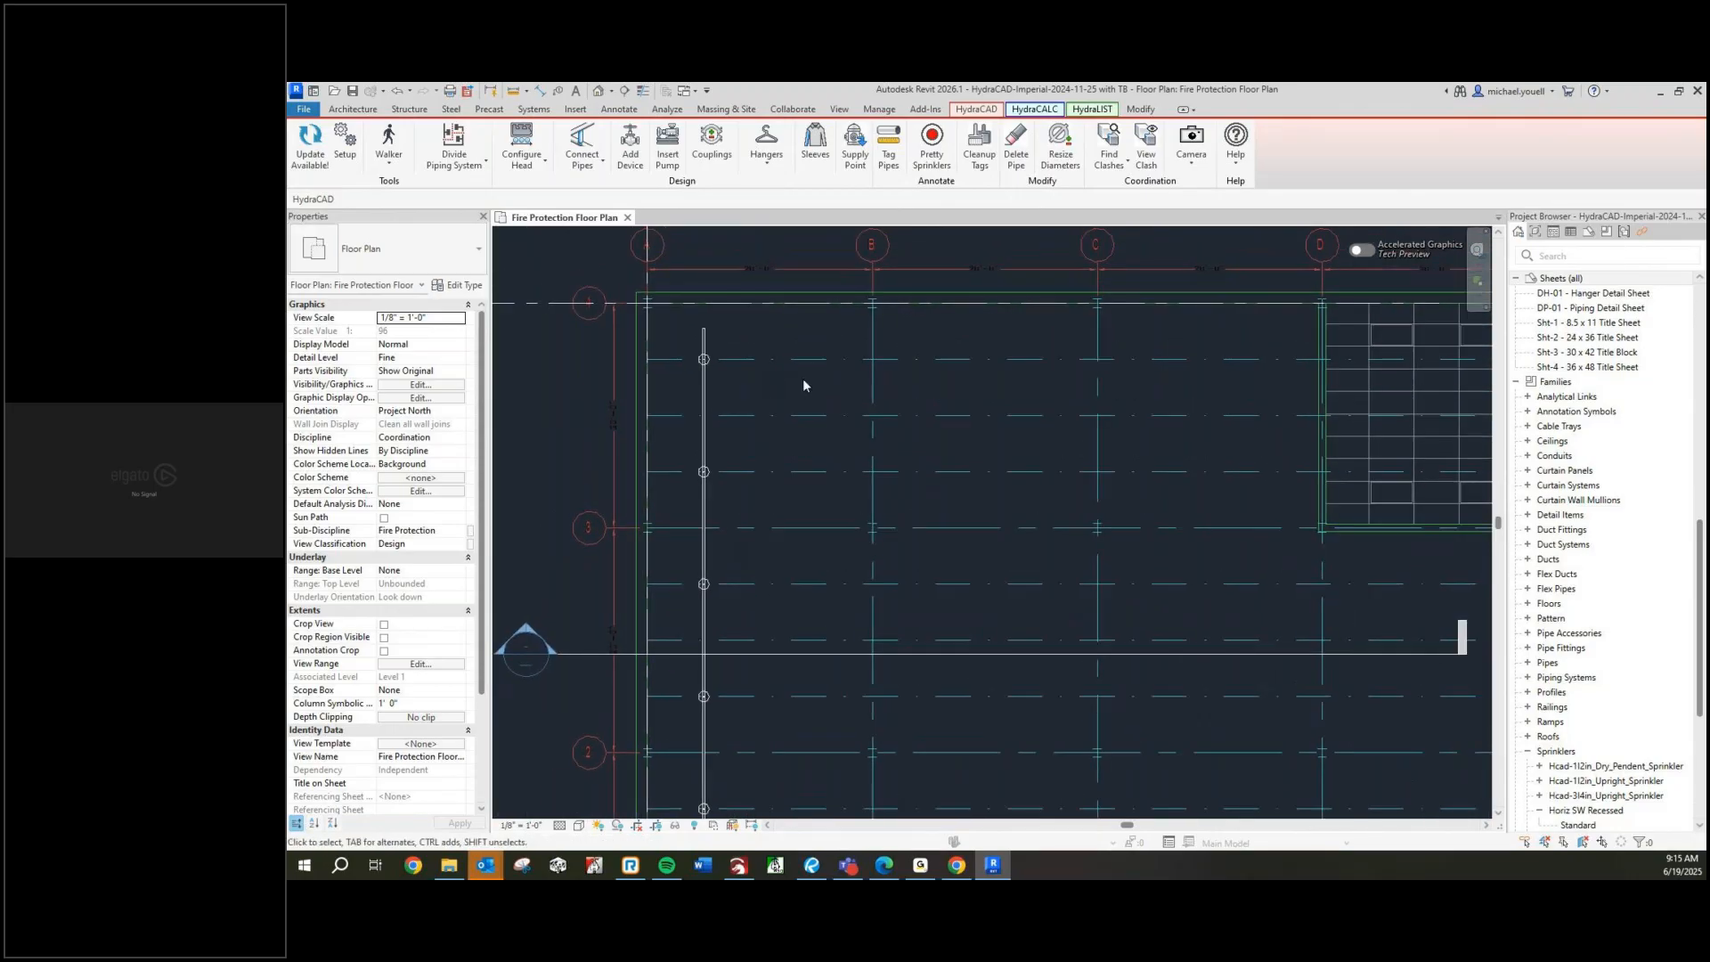
Close the Accelerated Graphics toolbar in the floor plan view
{"action": "left_click", "coordinate": [1473, 252]}
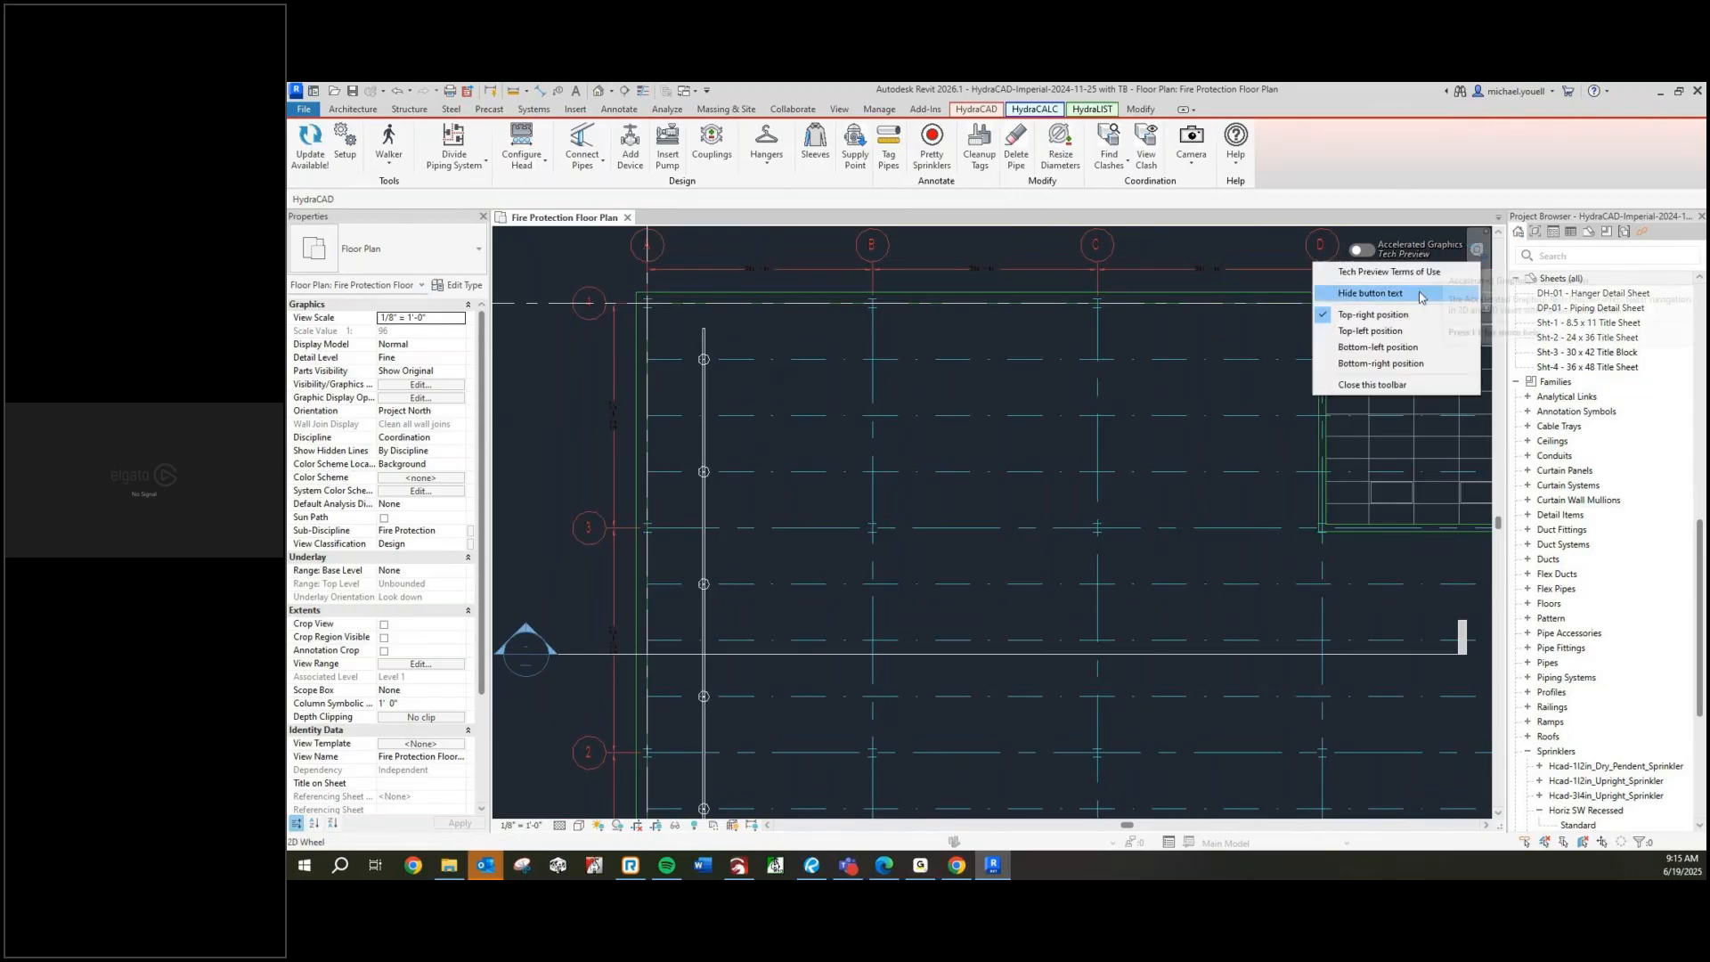
{"action": "left_click", "coordinate": [1418, 388]}
{"action": "middle_click_drag", "start_coordinate": [1041, 415], "coordinate": [1095, 396]}
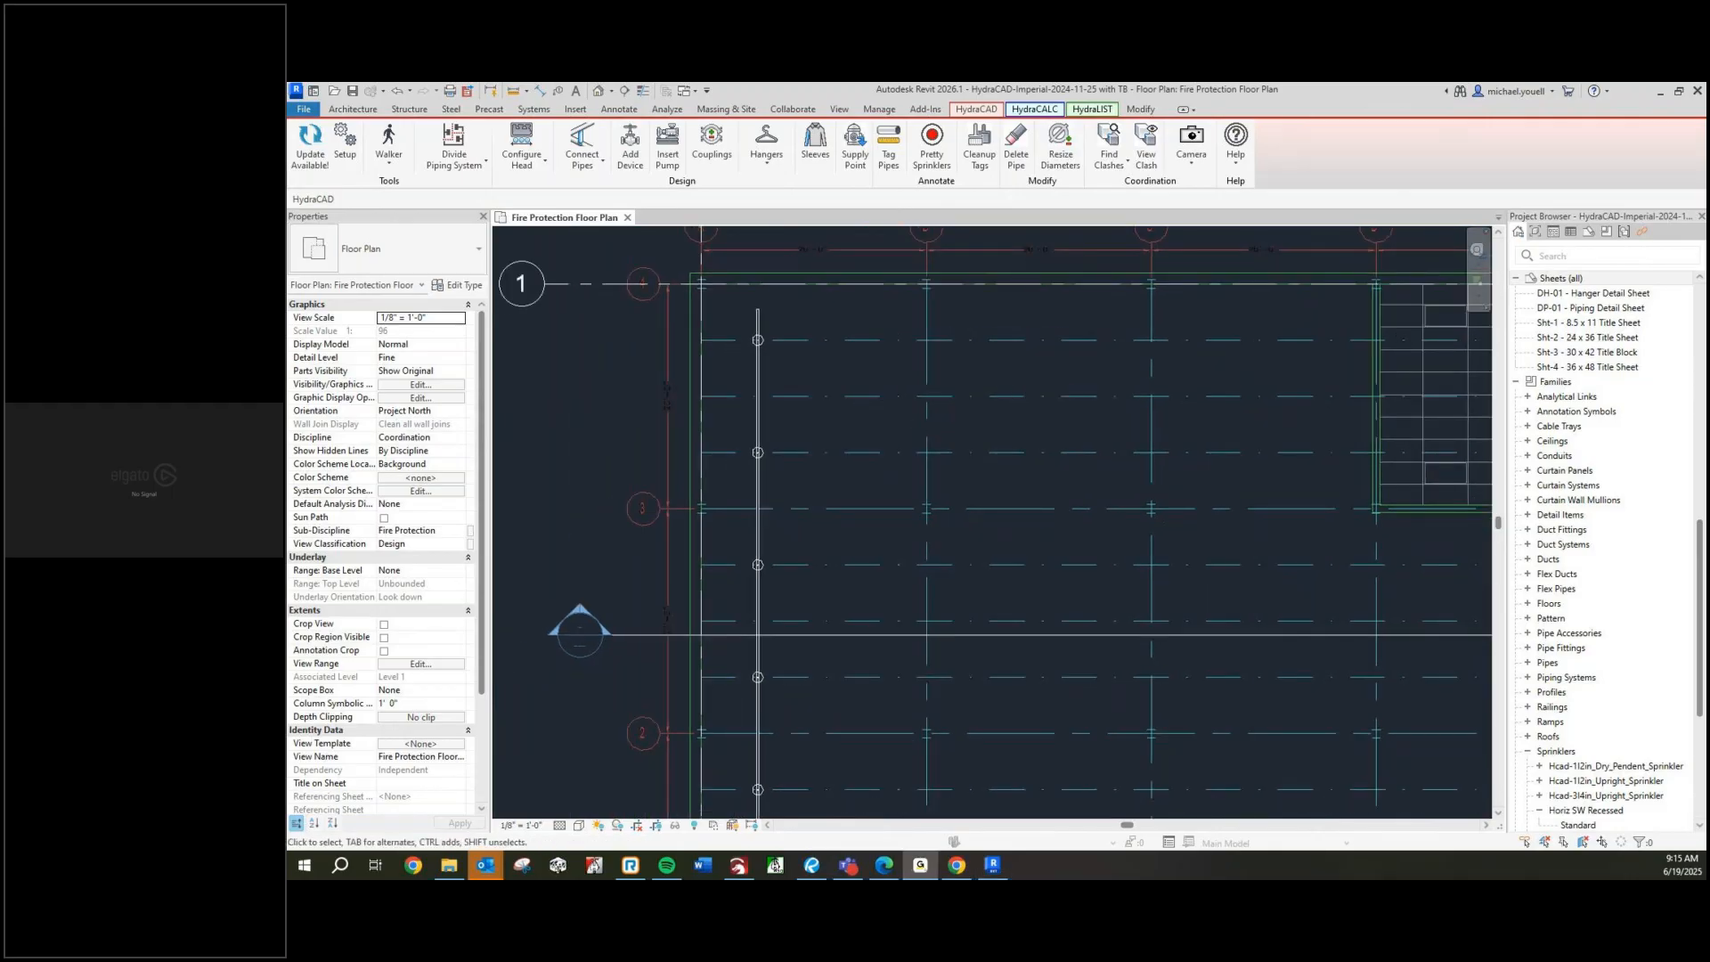
{"action": "scroll", "coordinate": [754, 467], "scroll_direction": "up", "scroll_amount": 1}
{"action": "scroll", "coordinate": [781, 445], "scroll_direction": "up", "scroll_amount": 1}
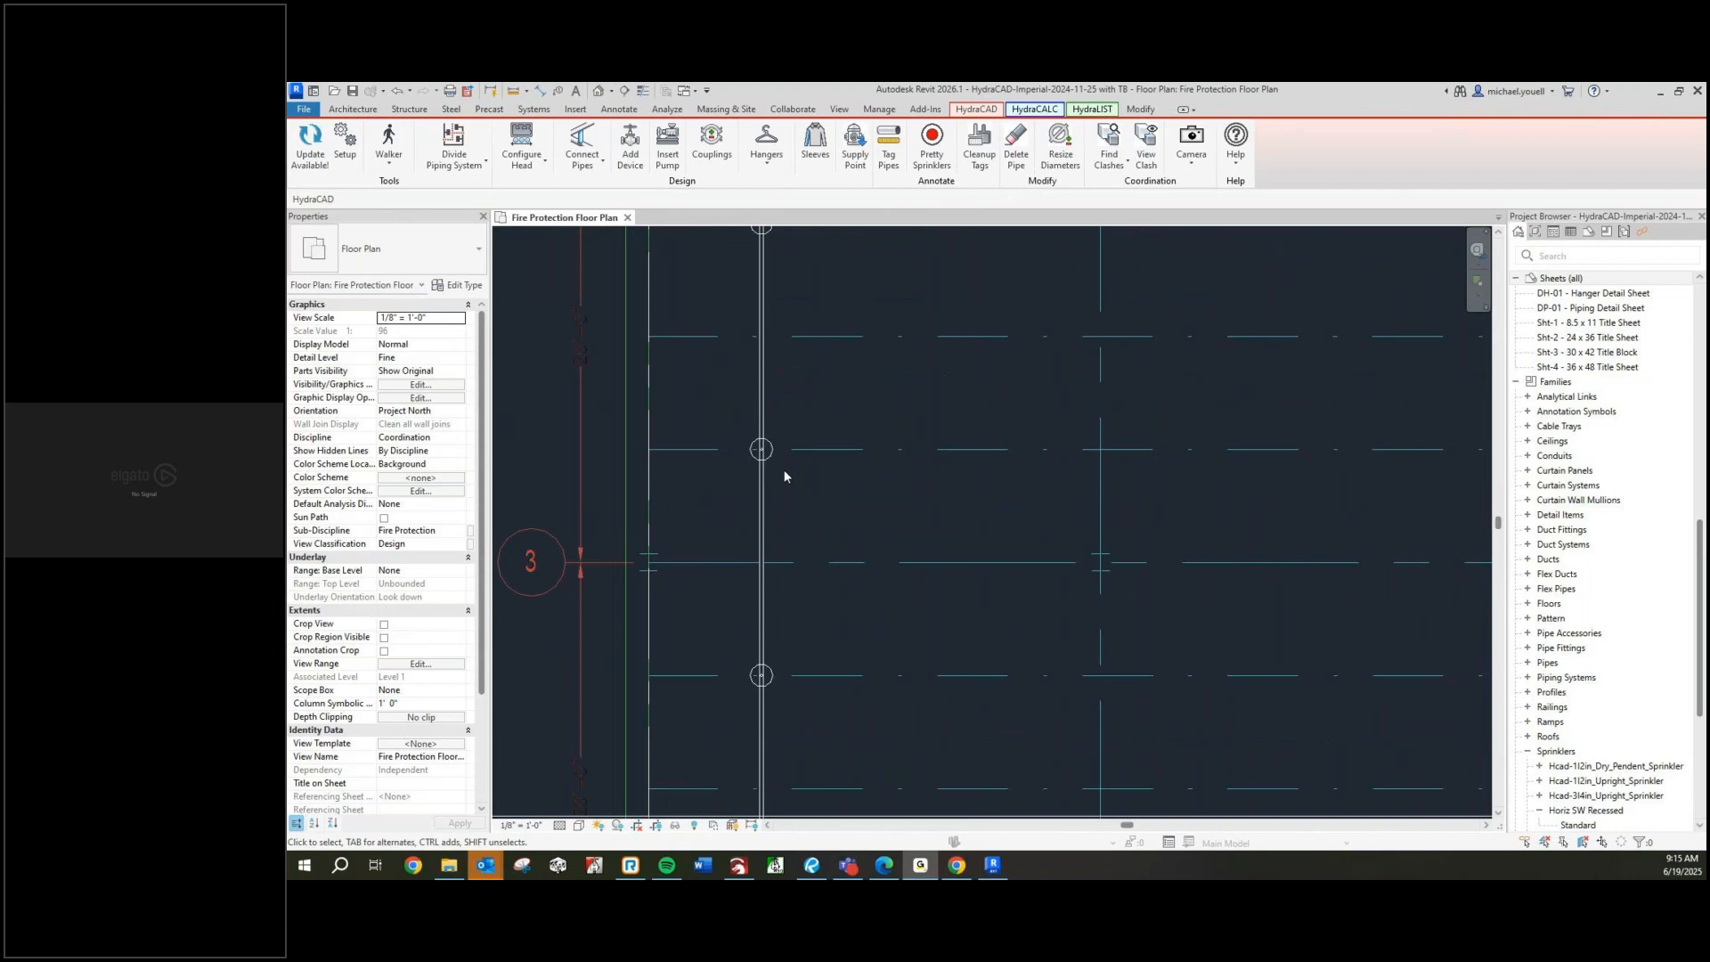
{"action": "scroll", "coordinate": [791, 450], "scroll_direction": "down", "scroll_amount": 2}
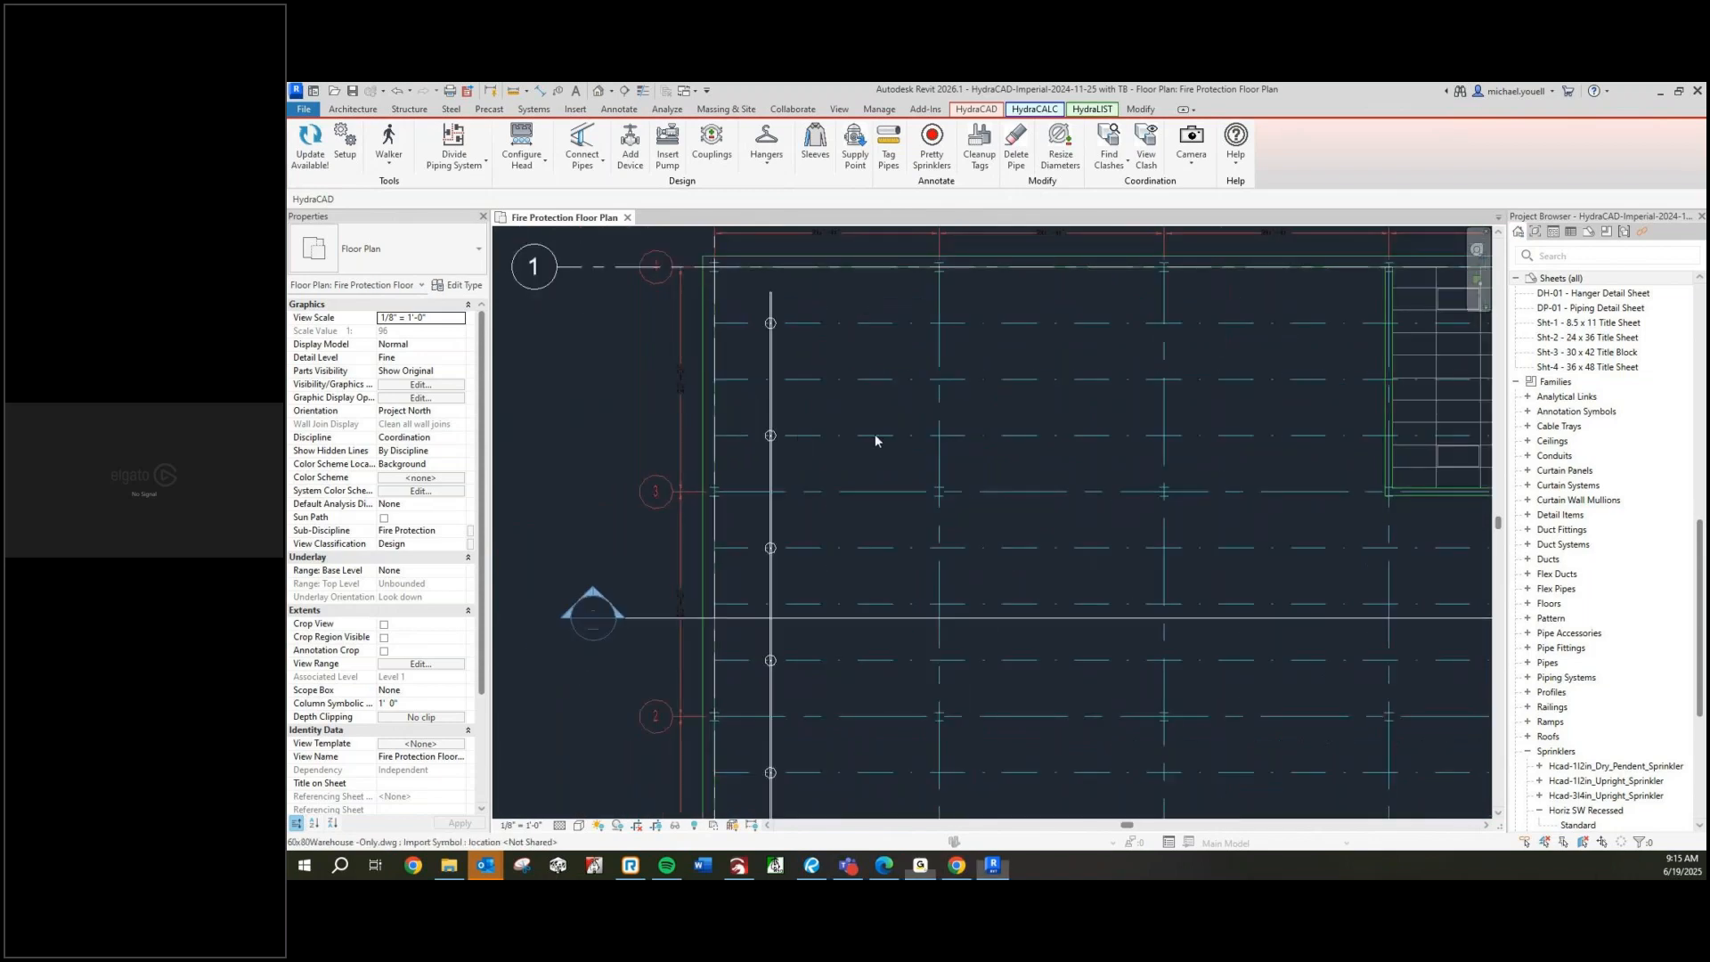
{"action": "middle_click_drag", "start_coordinate": [898, 410], "coordinate": [872, 459]}
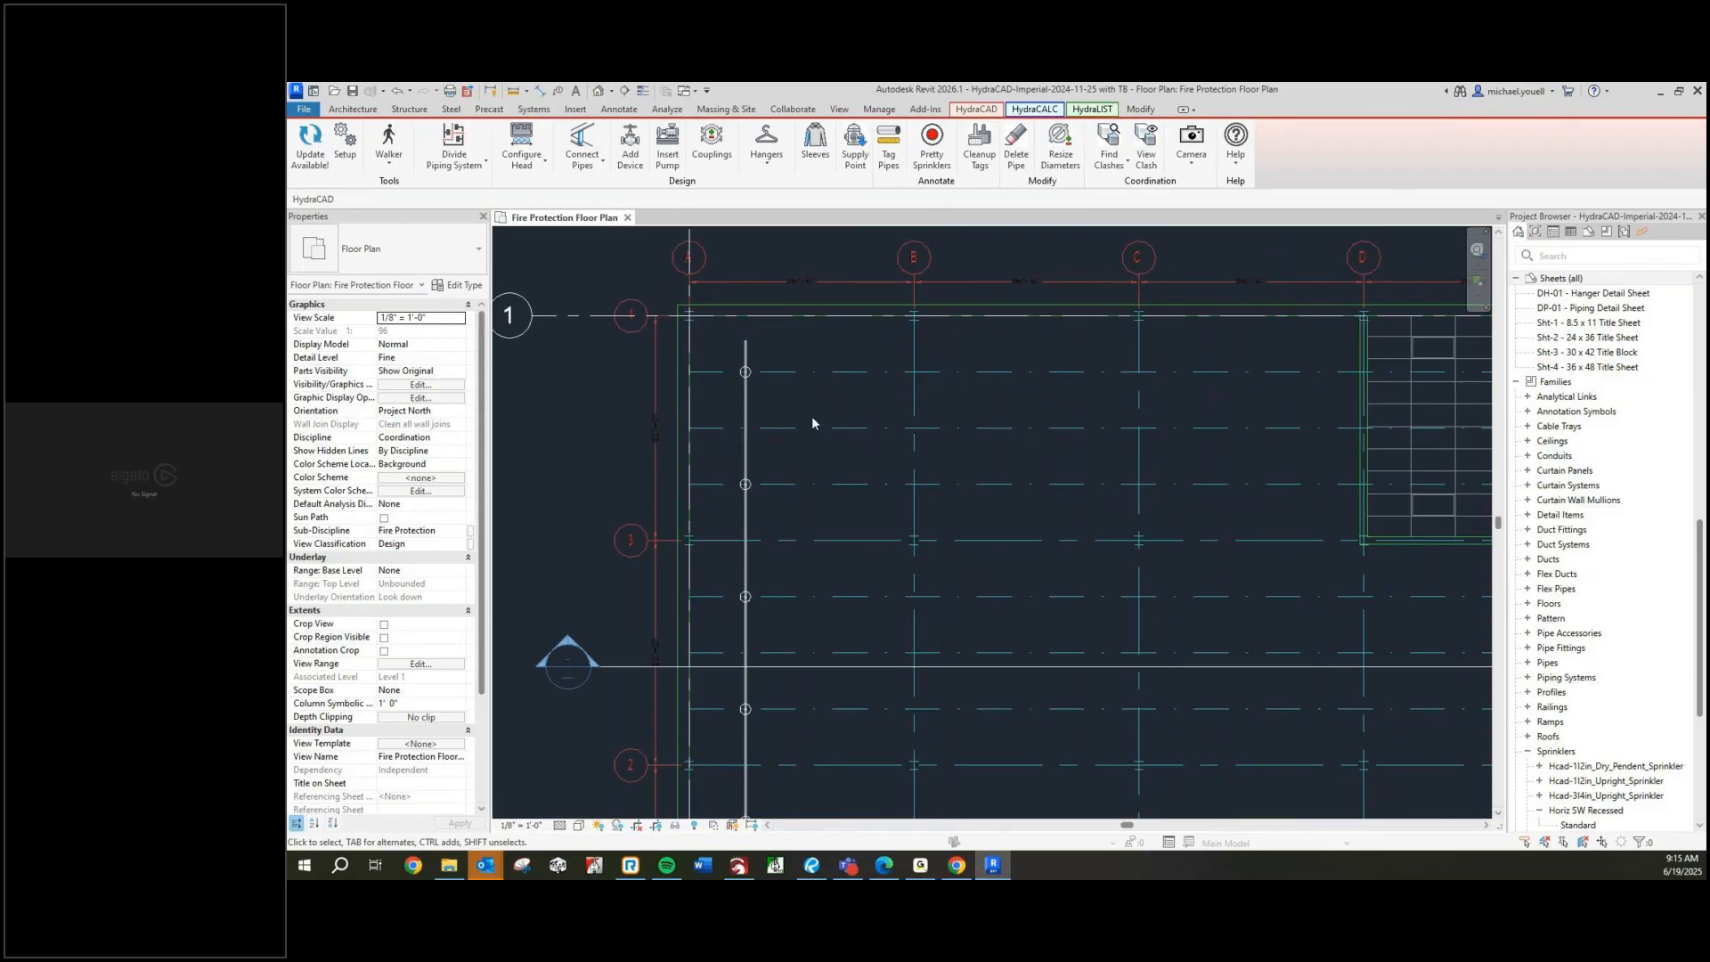
{"action": "middle_click_drag", "start_coordinate": [812, 423], "coordinate": [824, 387]}
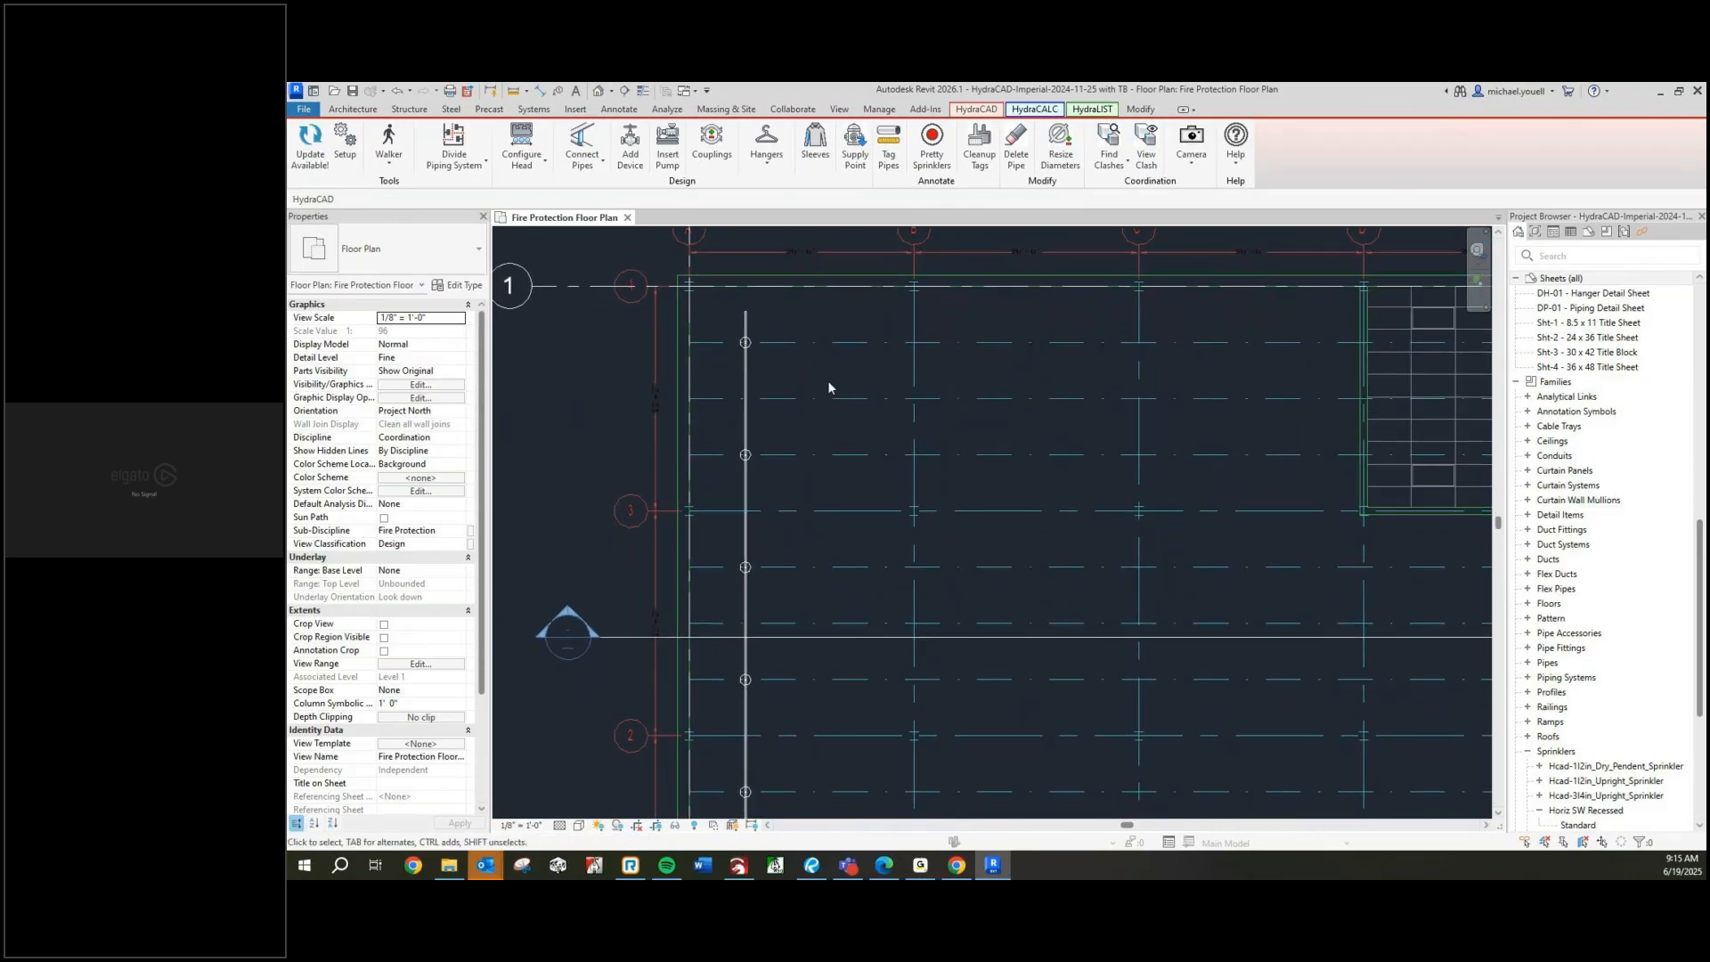
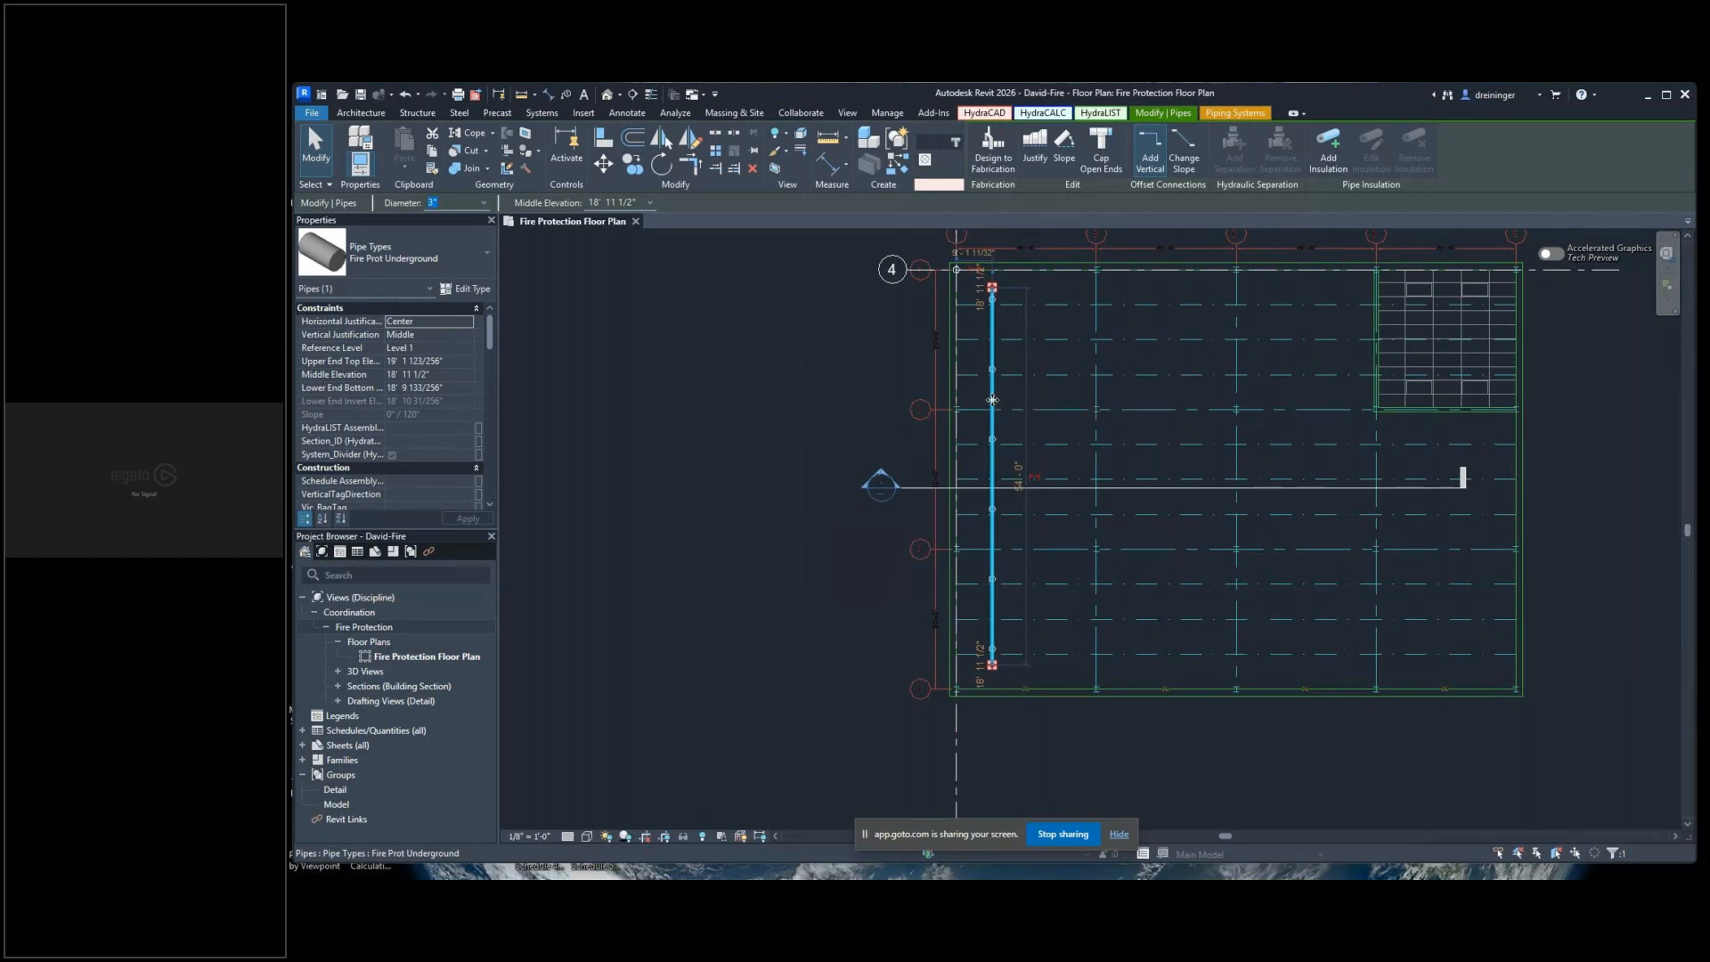
In the David-Fire model, change the branch line pipe's type to Hcad3 FP Lines - Welded
{"action": "left_click", "coordinate": [922, 417]}
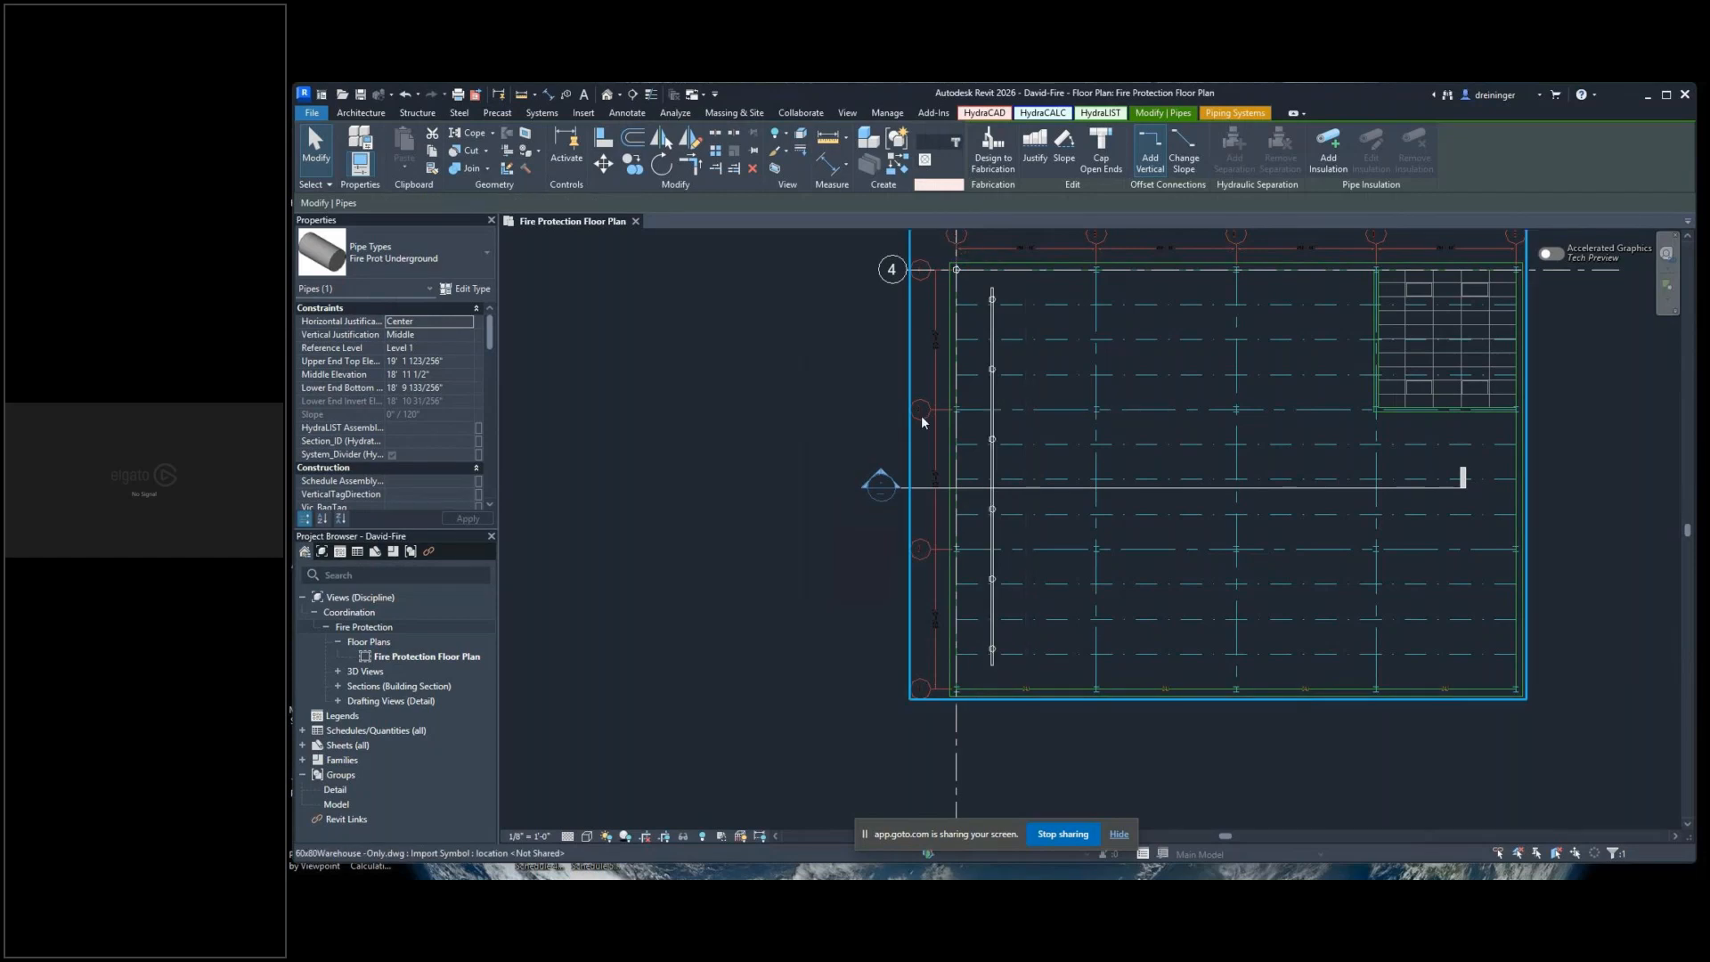
{"action": "left_click", "coordinate": [740, 475]}
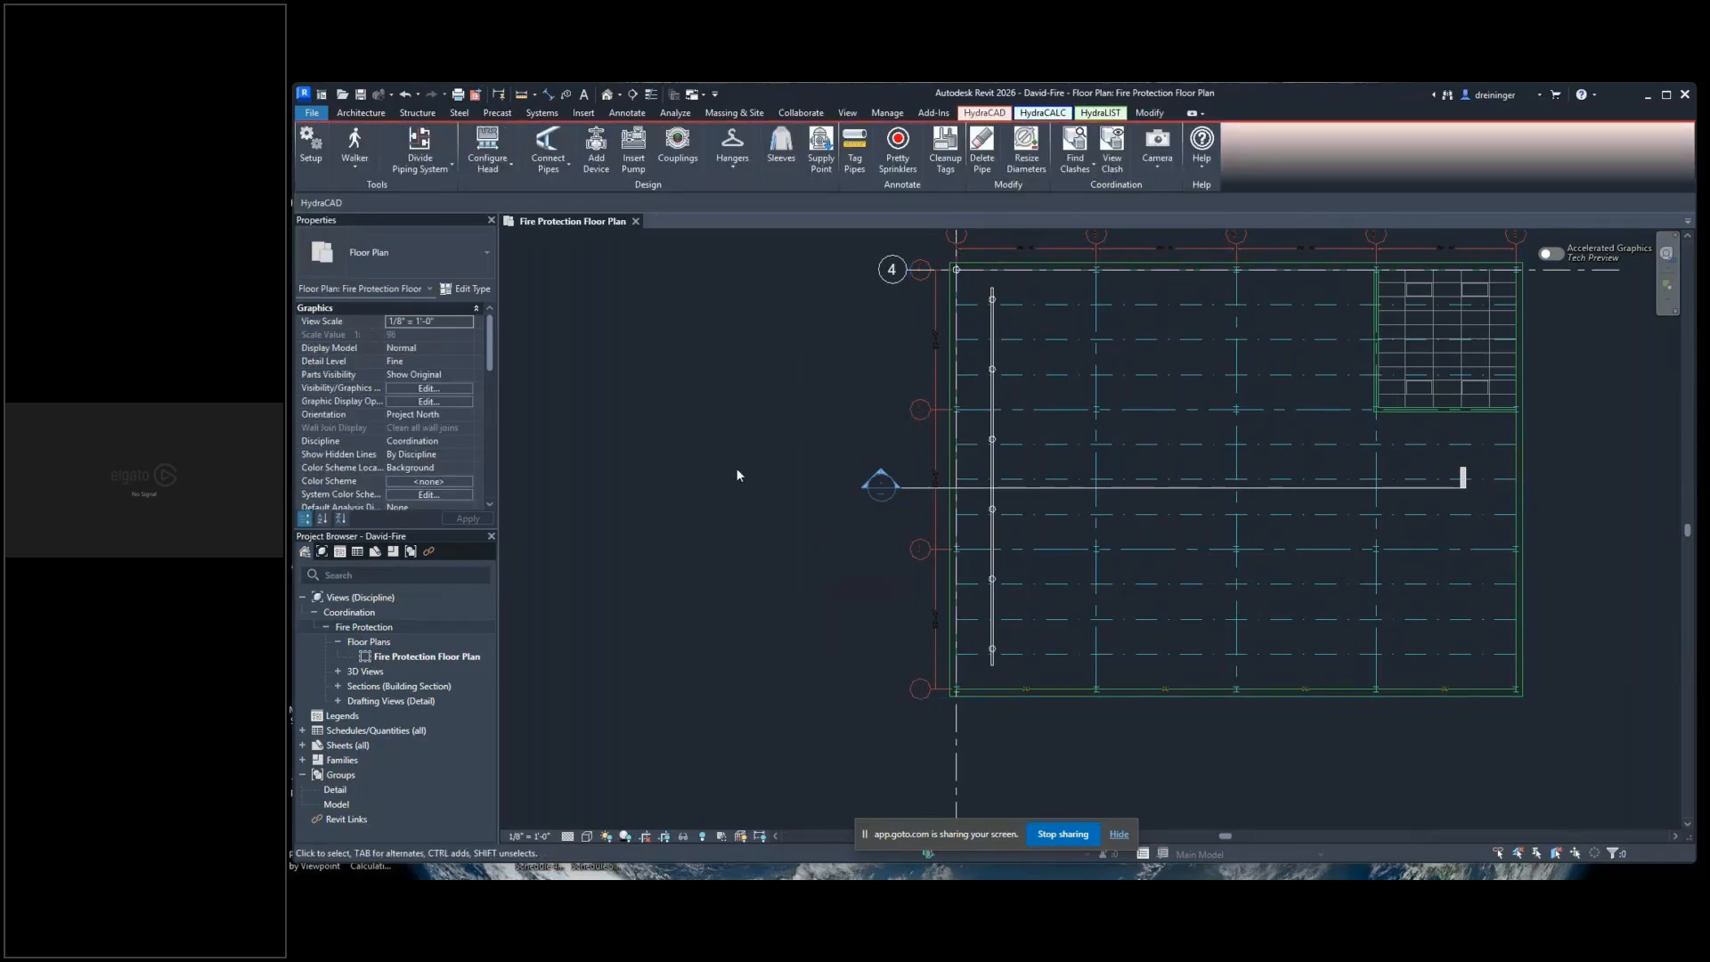
{"action": "left_click", "coordinate": [992, 398]}
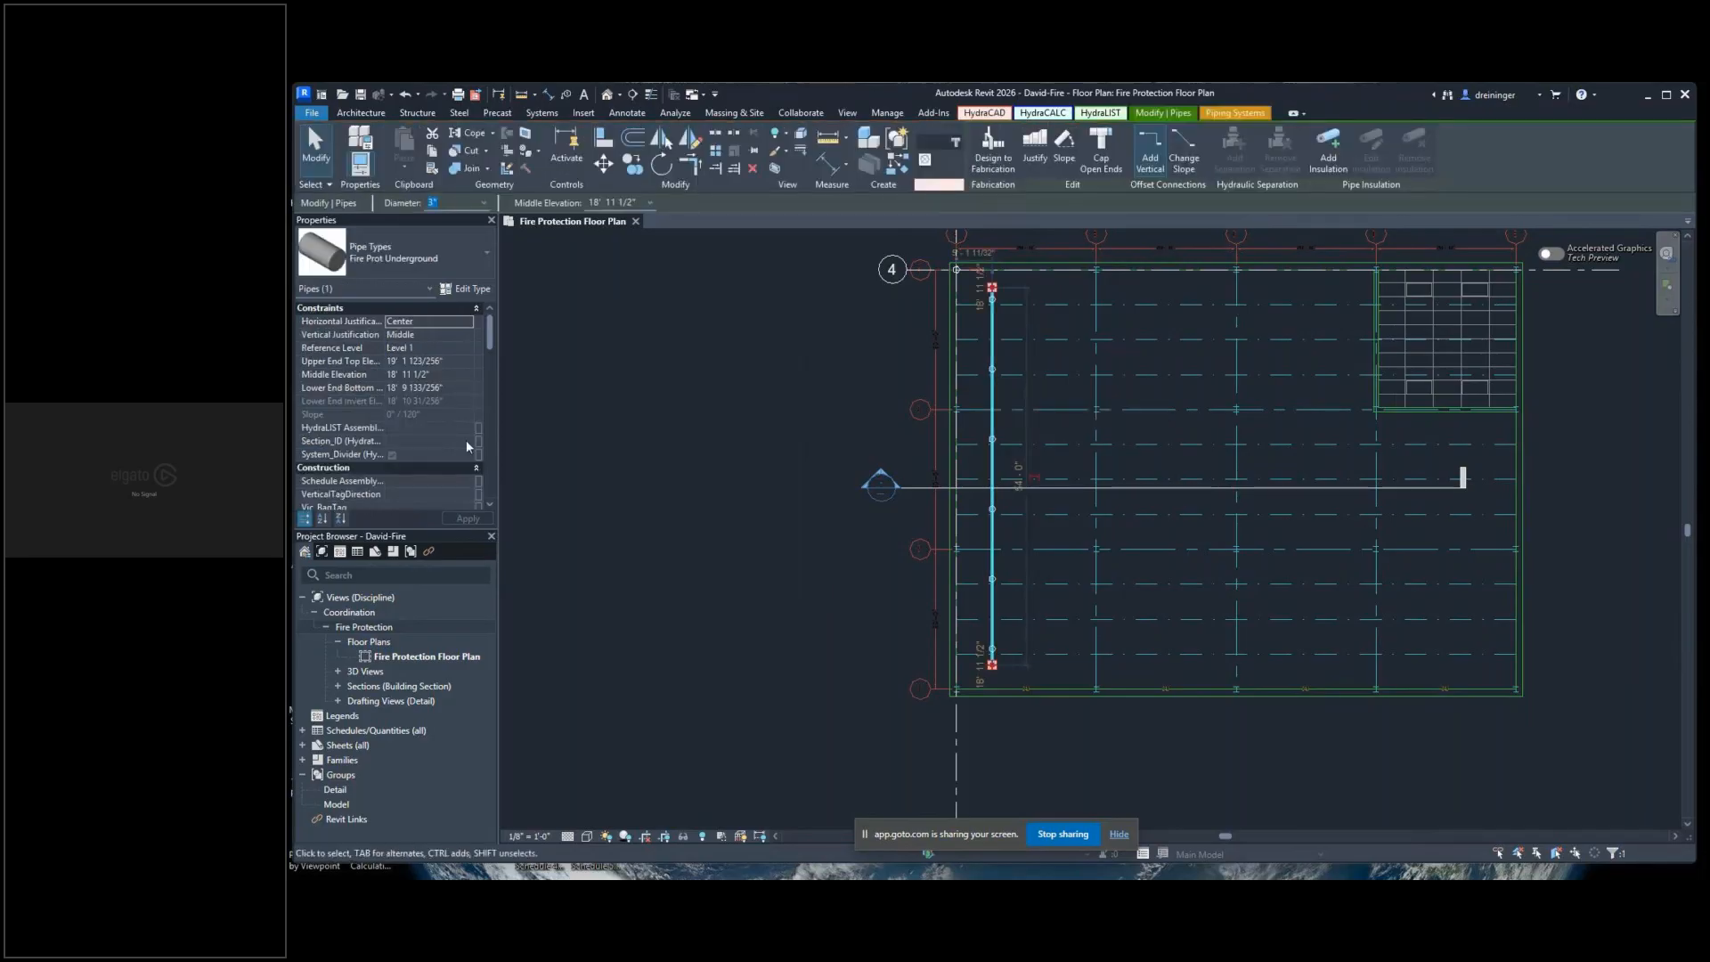
{"action": "scroll", "coordinate": [469, 446], "scroll_direction": "down", "scroll_amount": 3}
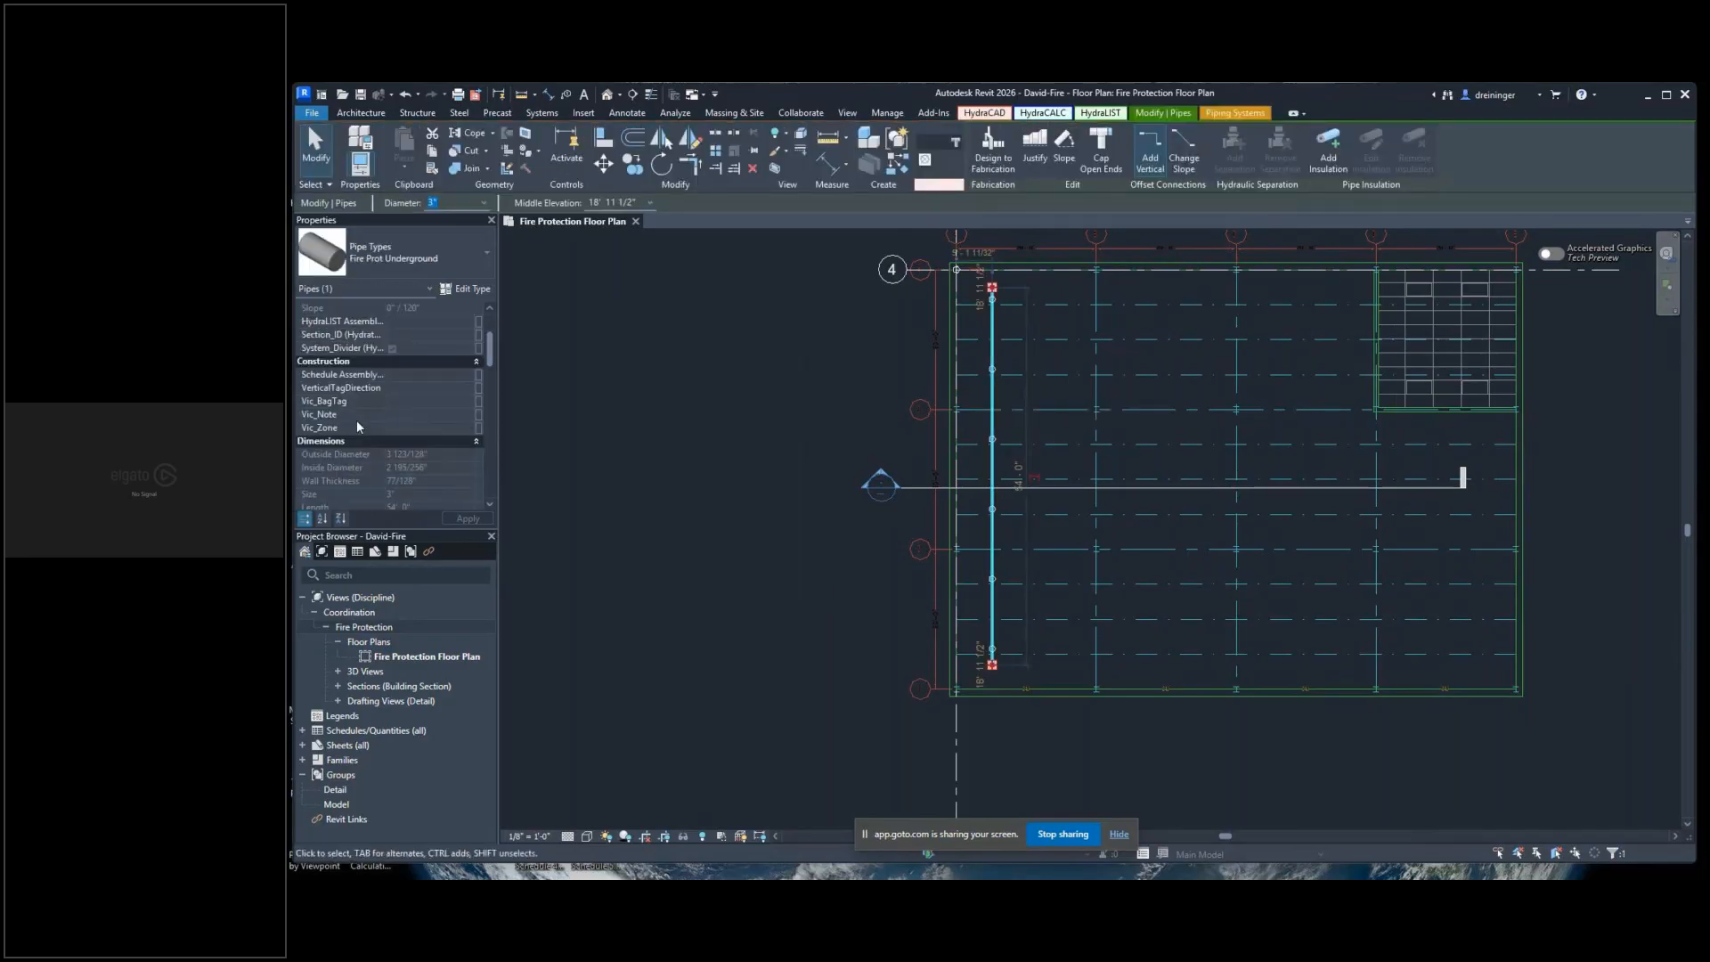
{"action": "scroll", "coordinate": [374, 423], "scroll_direction": "up", "scroll_amount": 3}
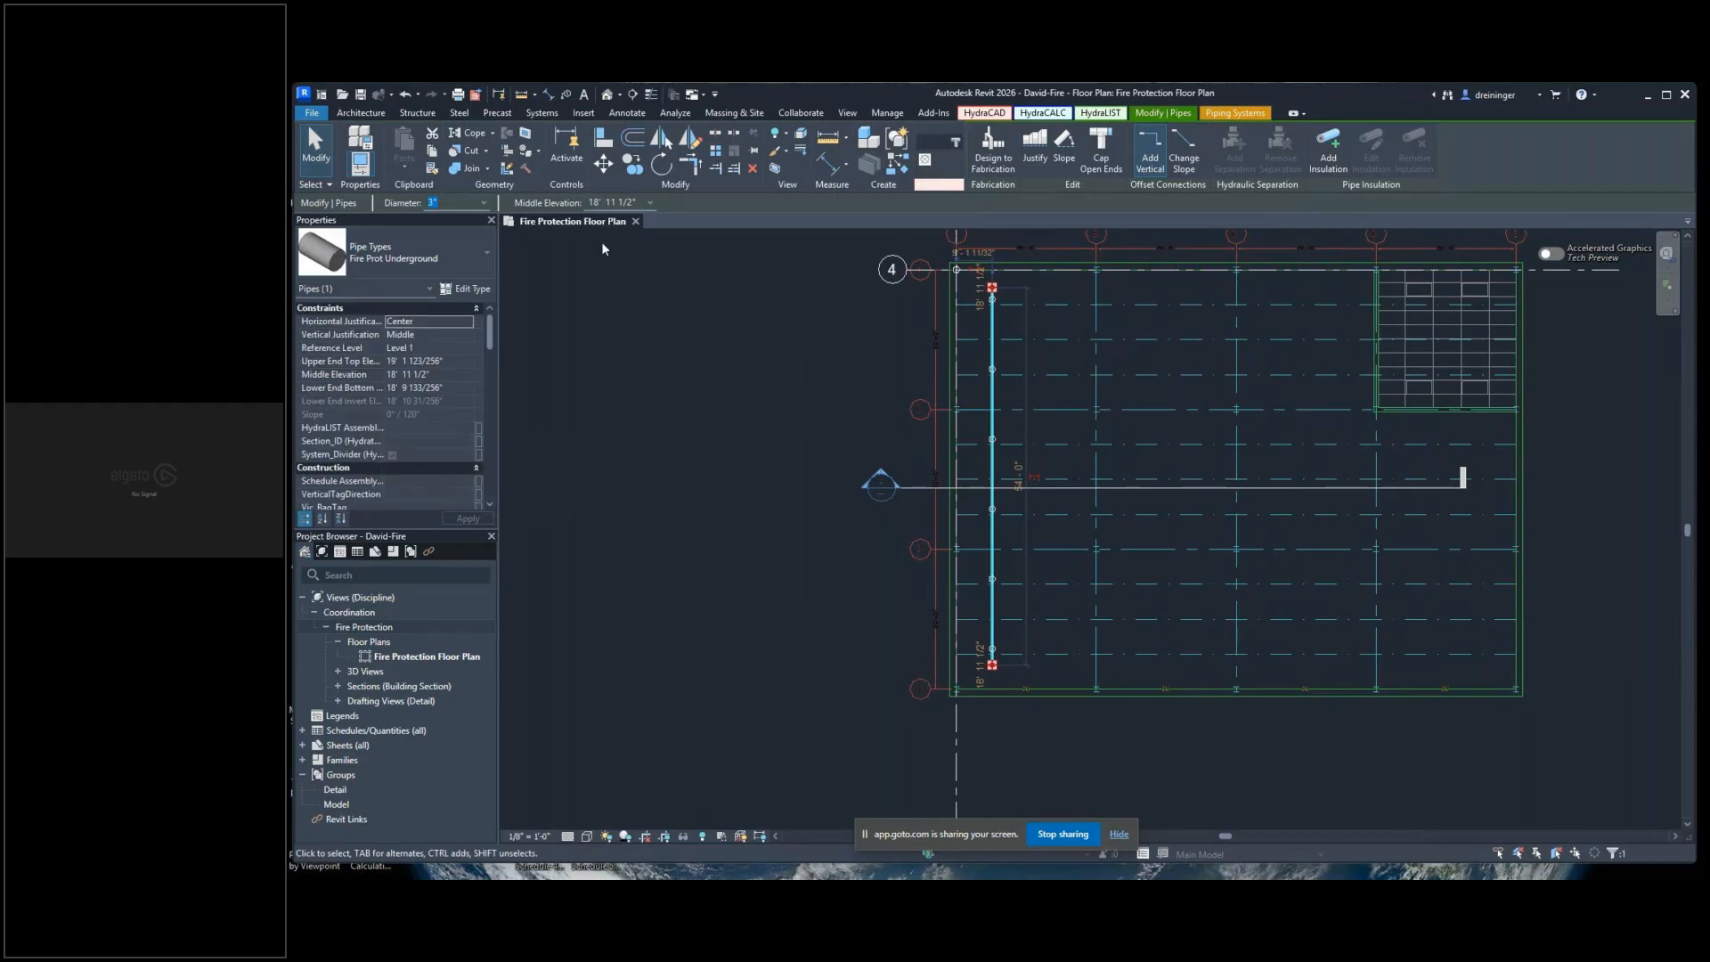
{"action": "left_click", "coordinate": [488, 258]}
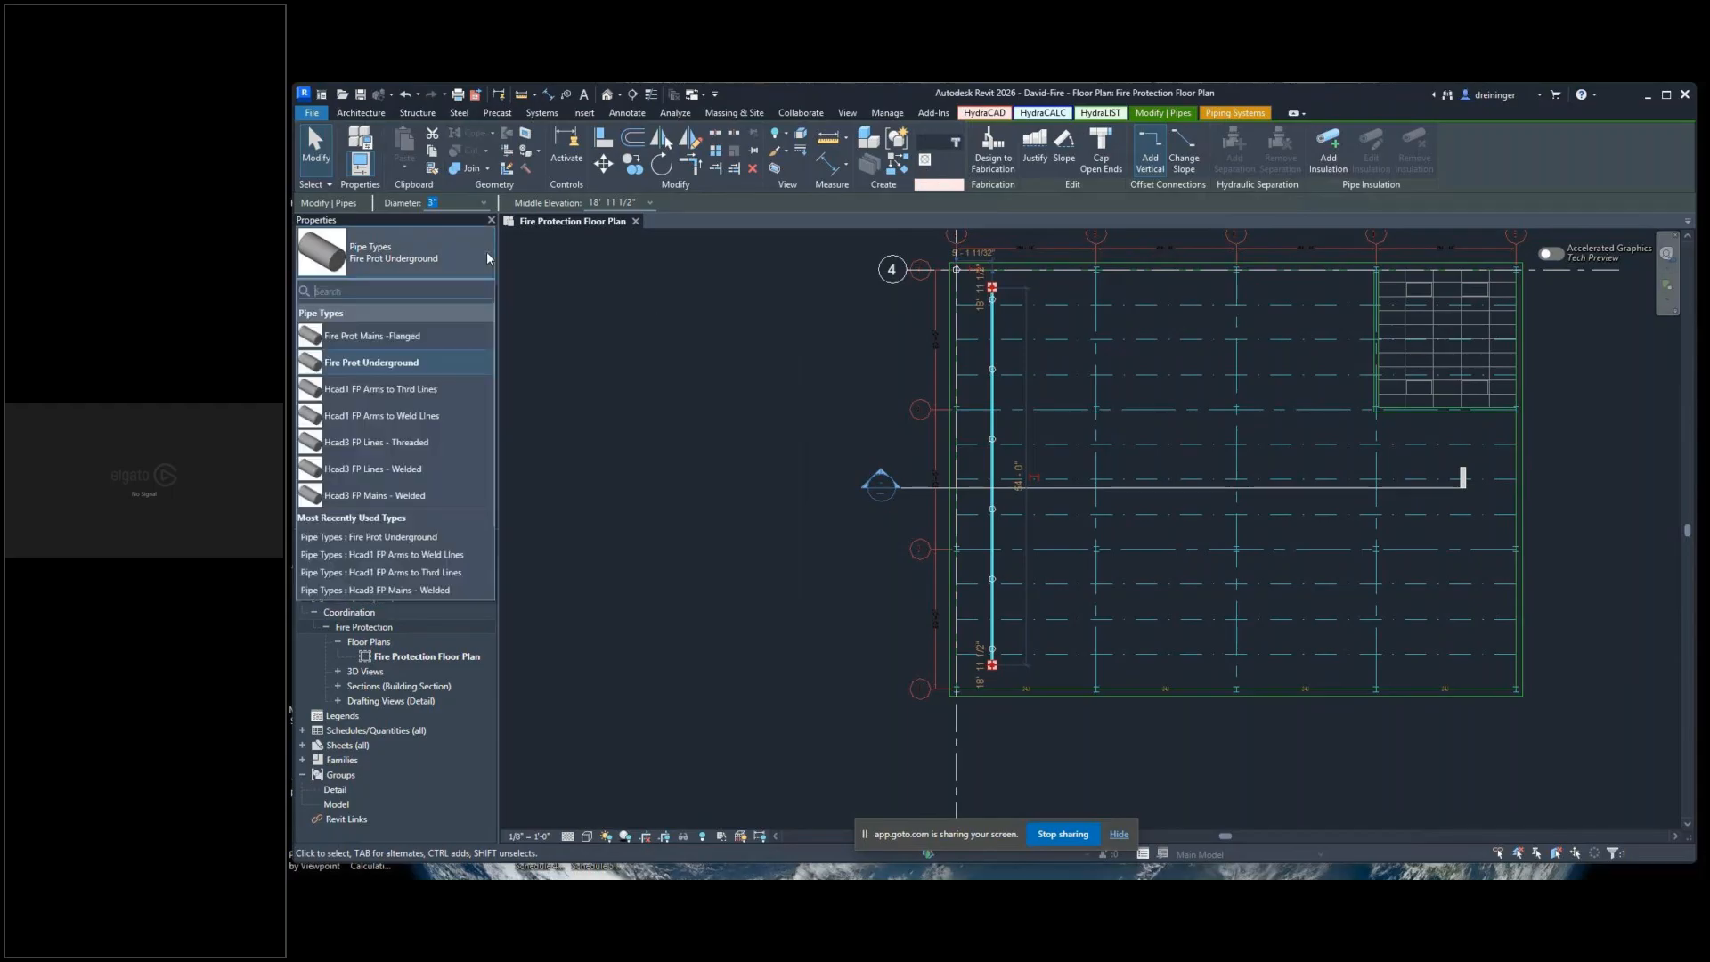
{"action": "left_click", "coordinate": [360, 475]}
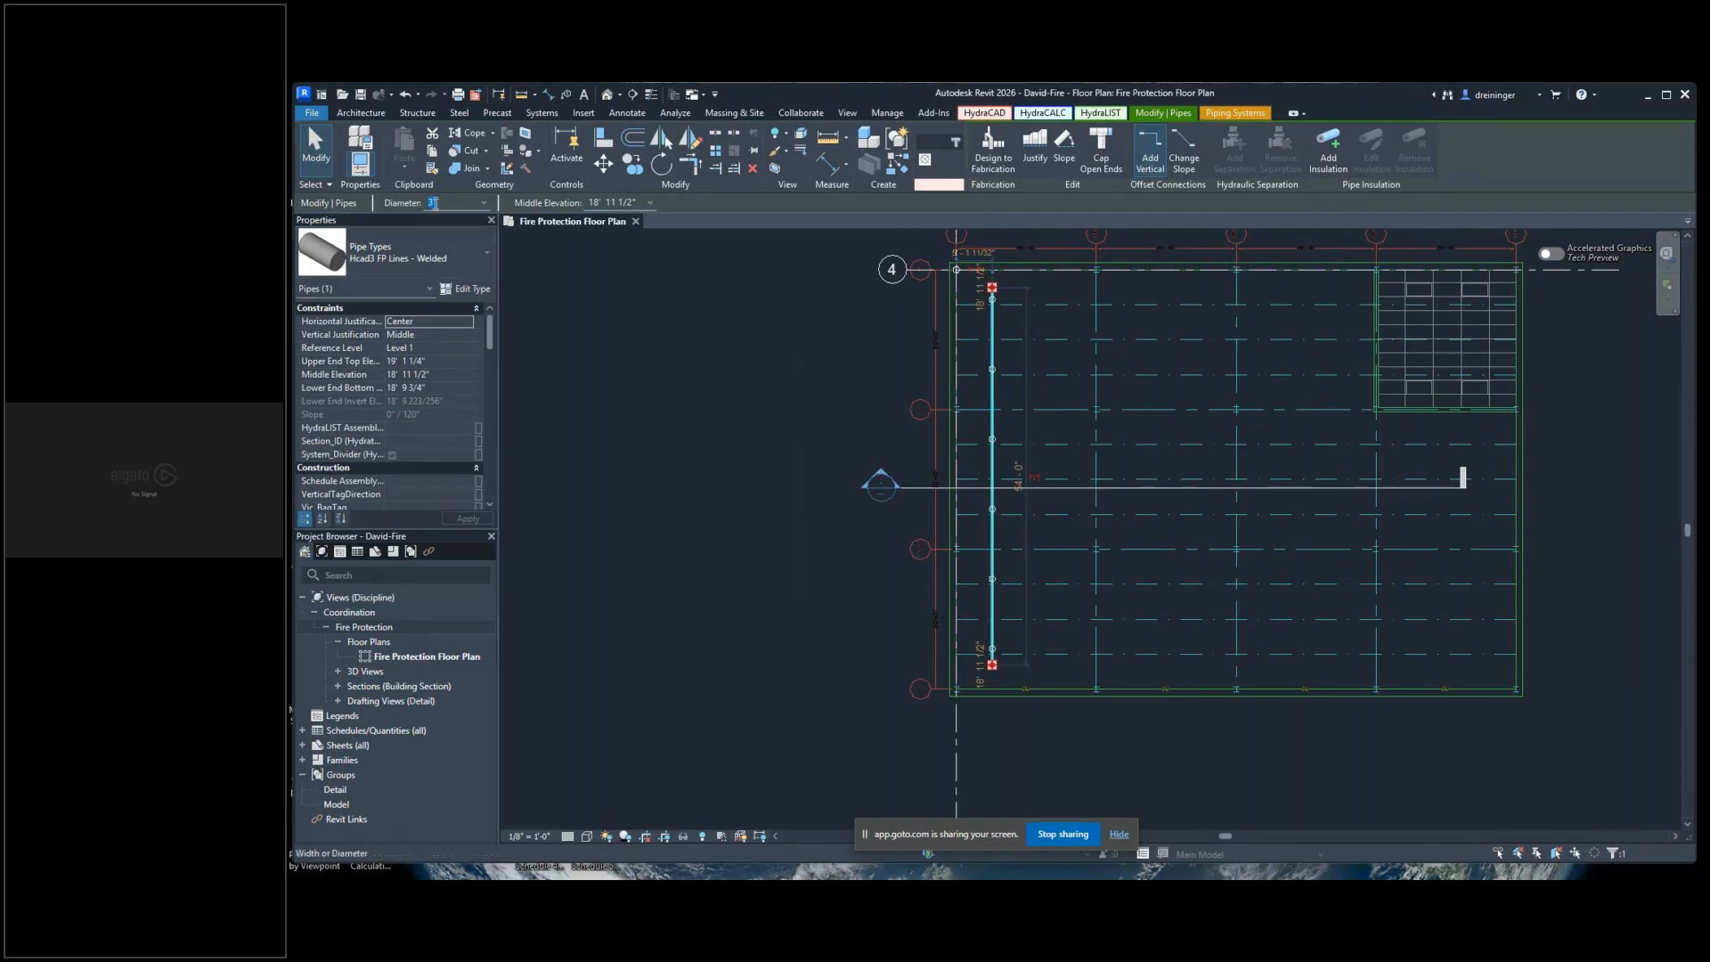
Set the branch line pipe's diameter to 1 1/2" and its middle elevation to 19'
{"action": "left_click", "coordinate": [483, 204]}
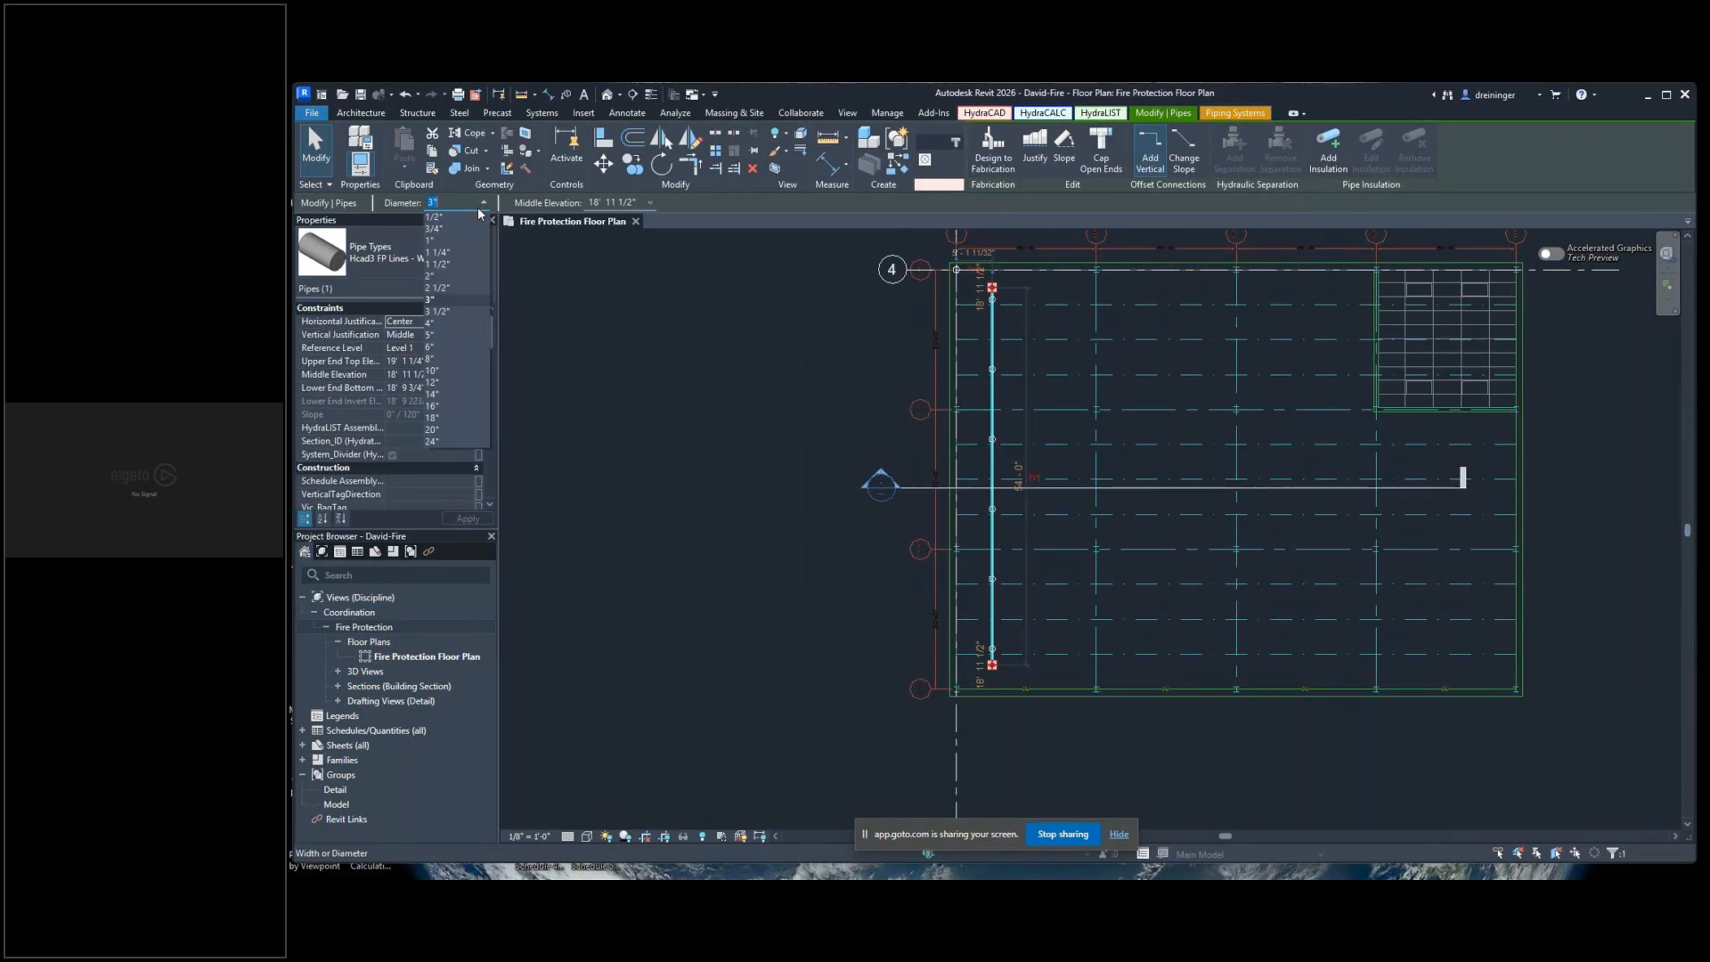
{"action": "left_click", "coordinate": [442, 266]}
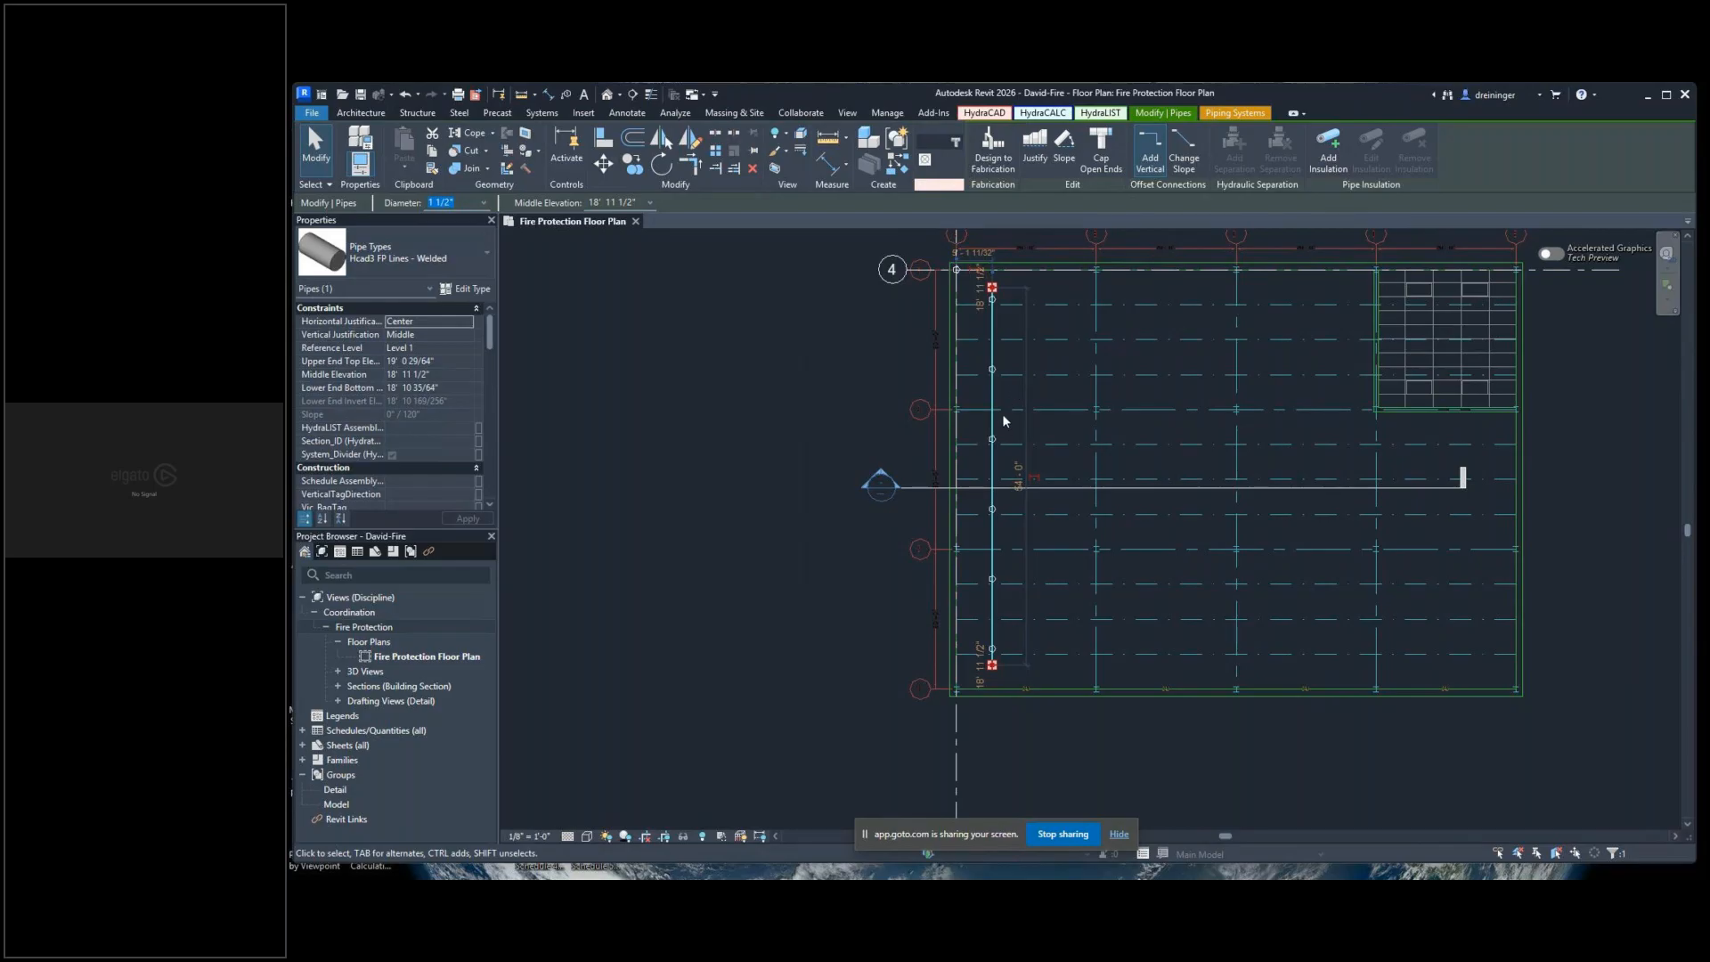
{"action": "left_click", "coordinate": [409, 375]}
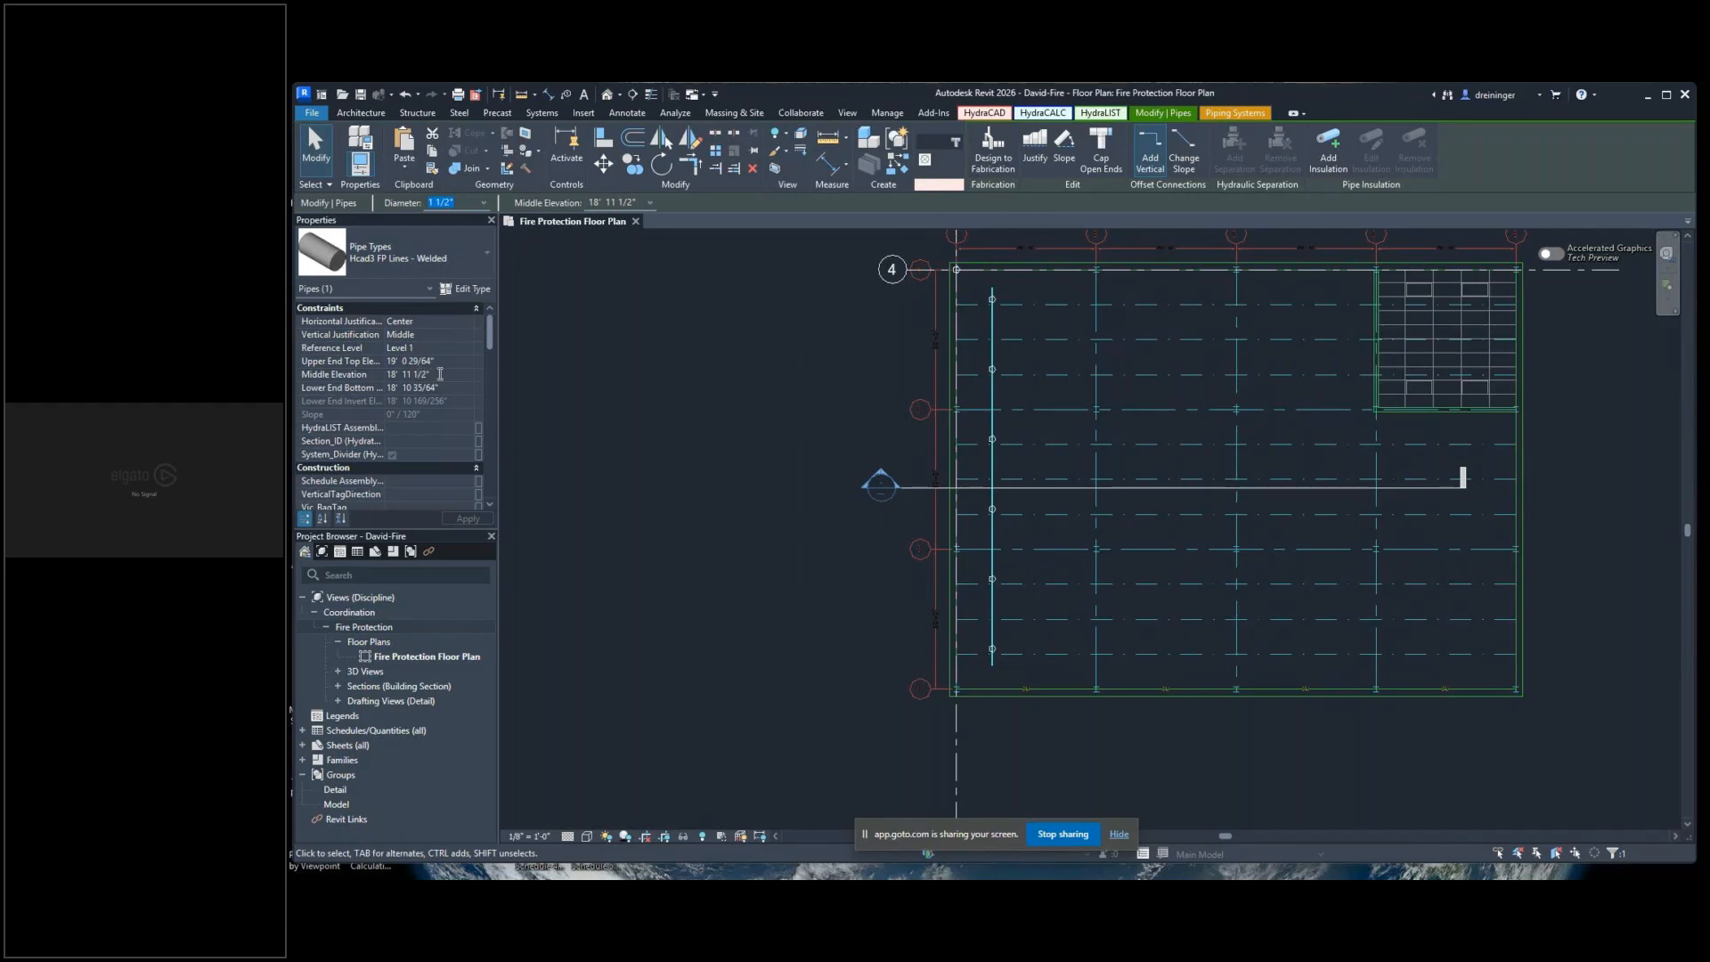
{"action": "left_click_drag", "start_coordinate": [439, 375], "coordinate": [367, 419]}
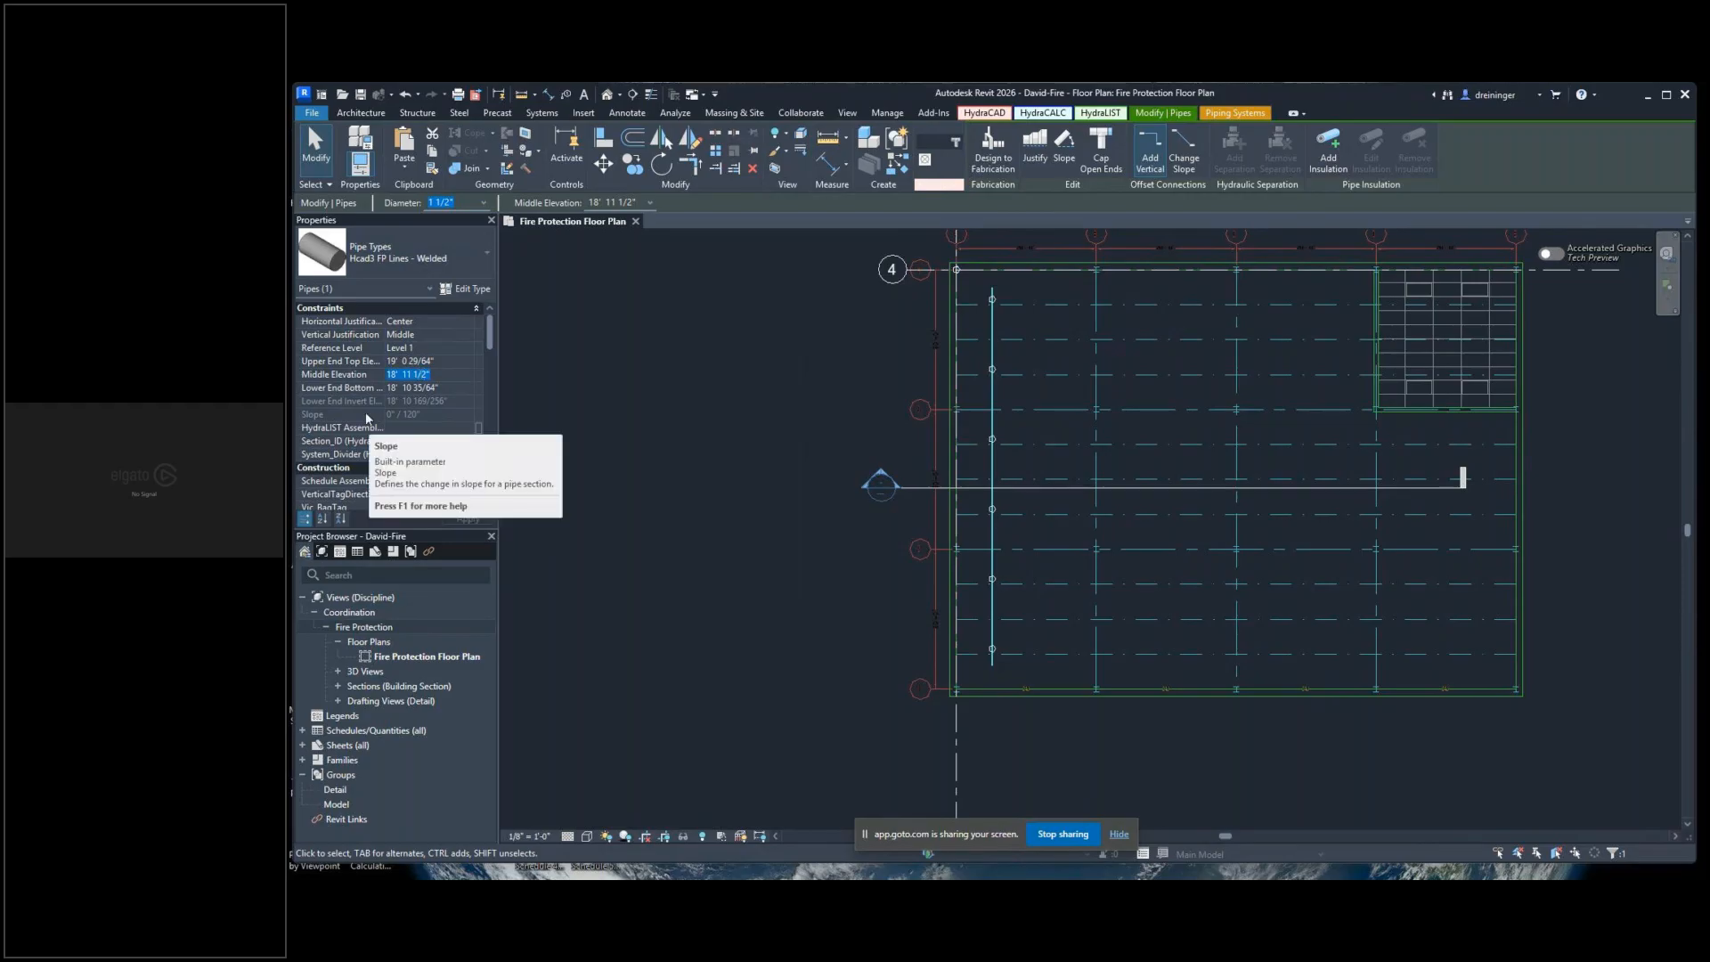
{"action": "type", "text": "19'"}
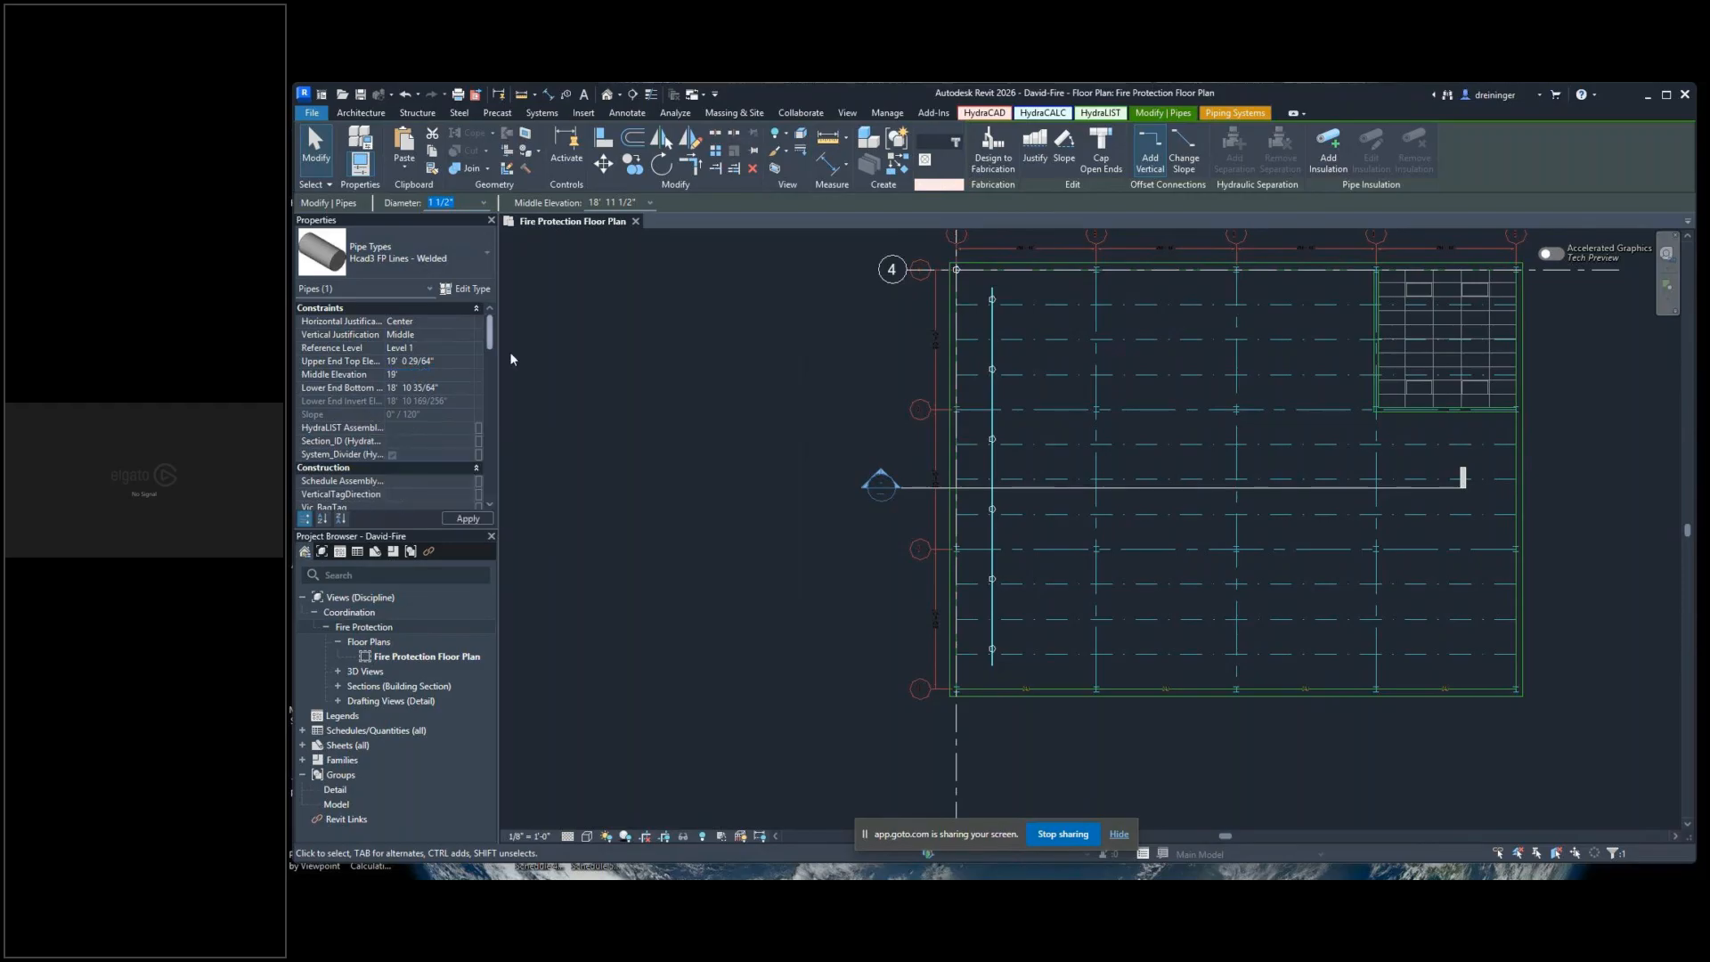
{"action": "key", "text": "Return"}
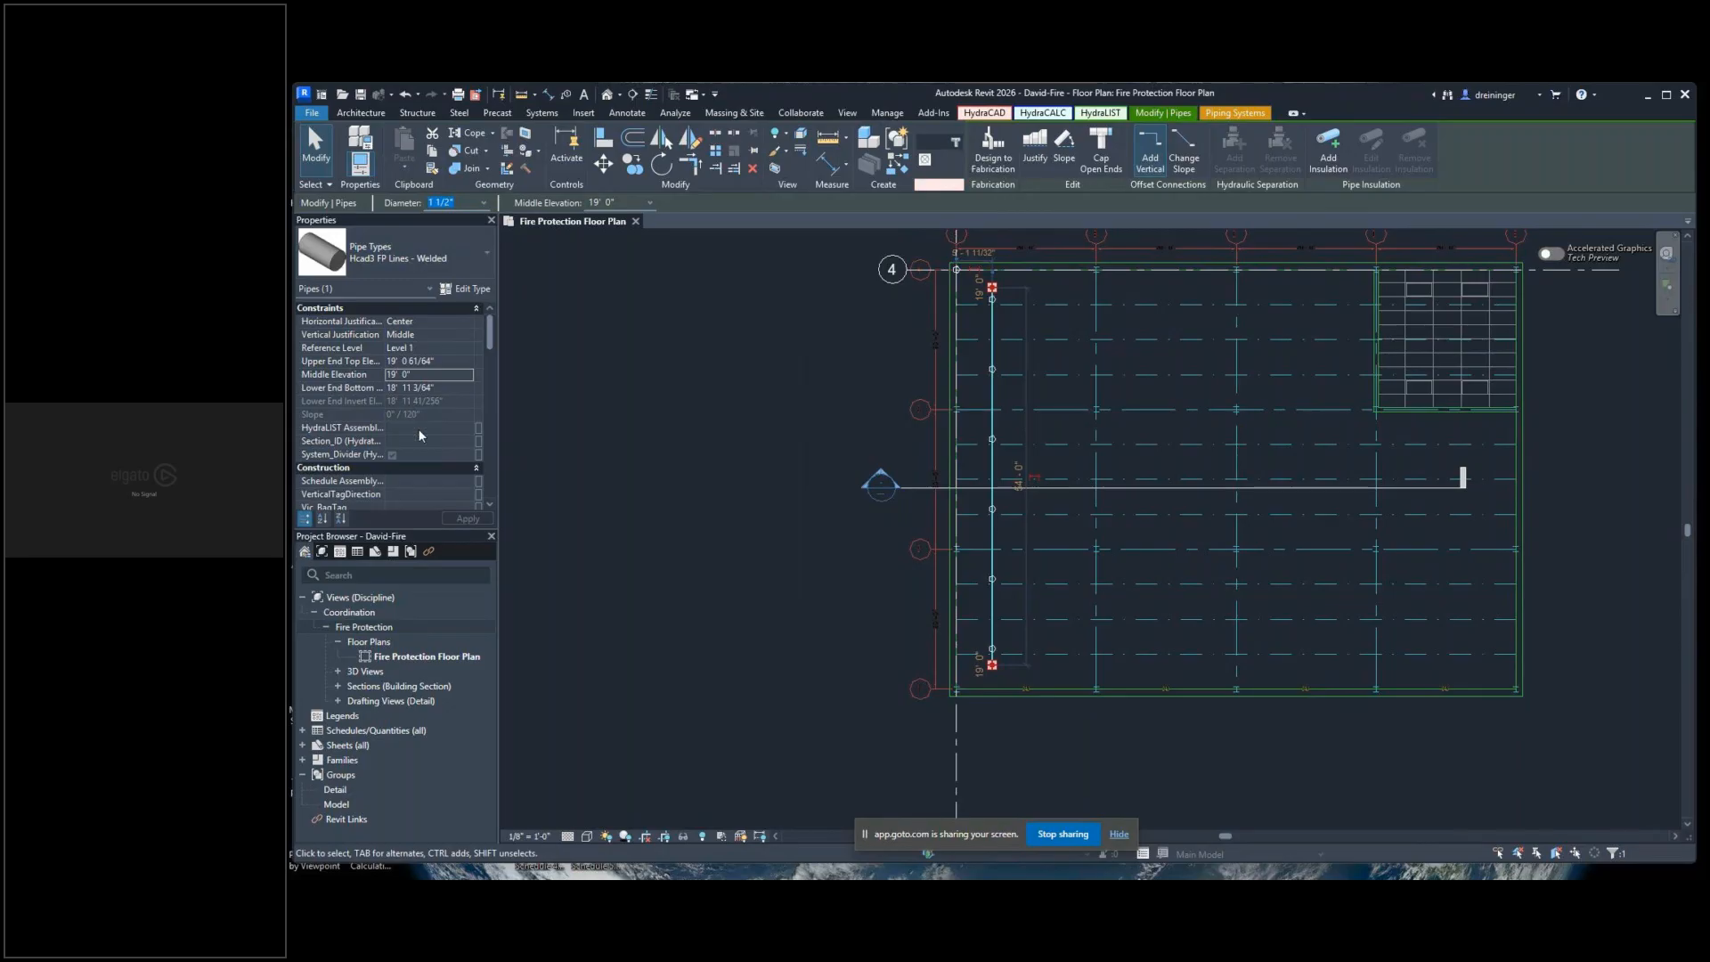
Examine the branch line pipe's dimensions, system type, pipe segment and schedule in its properties
{"action": "scroll", "coordinate": [422, 435], "scroll_direction": "down", "scroll_amount": 3}
{"action": "scroll", "coordinate": [422, 435], "scroll_direction": "down", "scroll_amount": 3}
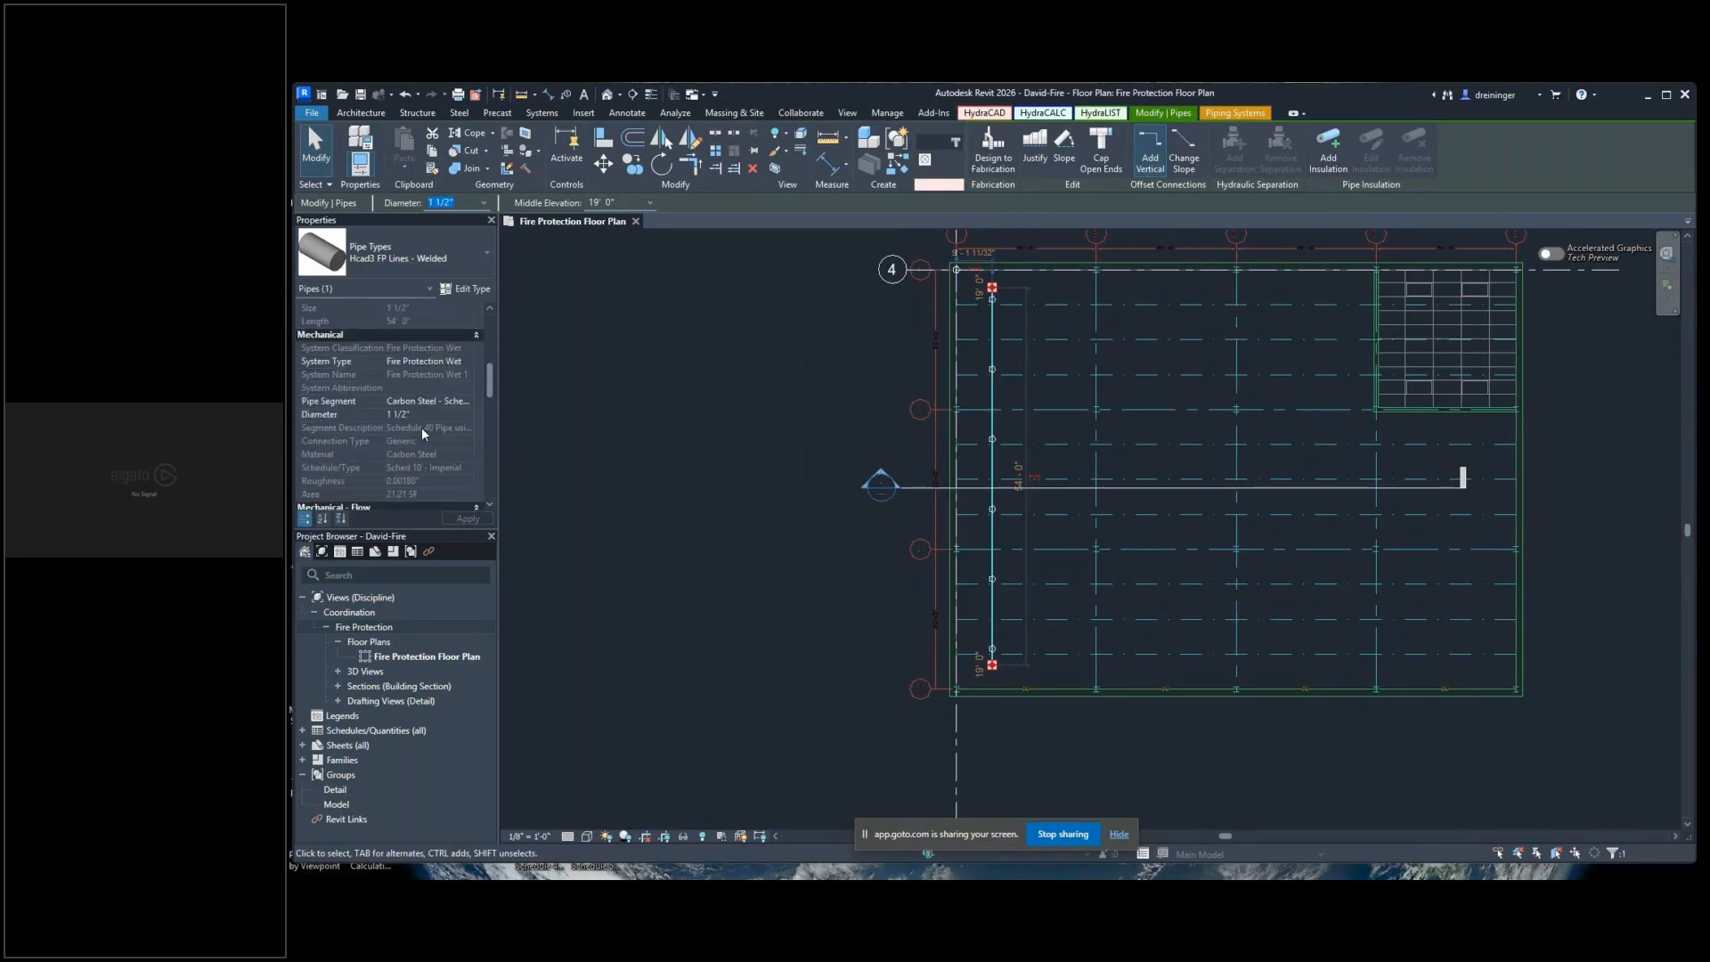
{"action": "scroll", "coordinate": [423, 434], "scroll_direction": "up", "scroll_amount": 1}
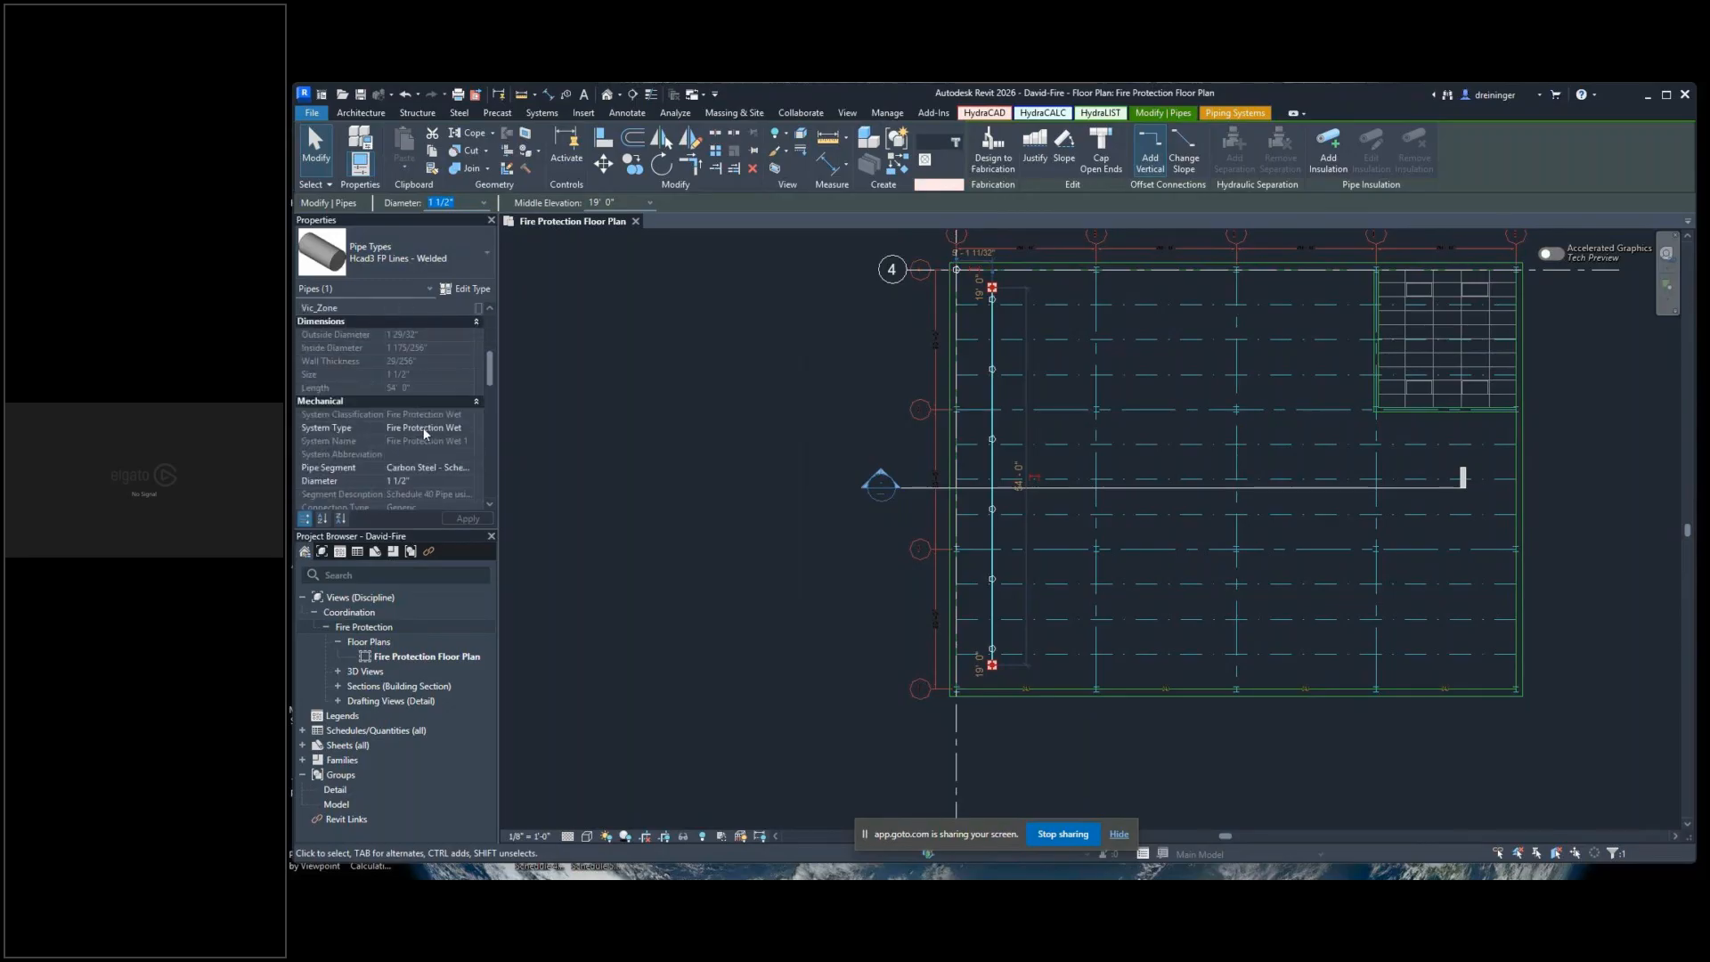
{"action": "scroll", "coordinate": [424, 433], "scroll_direction": "down", "scroll_amount": 1}
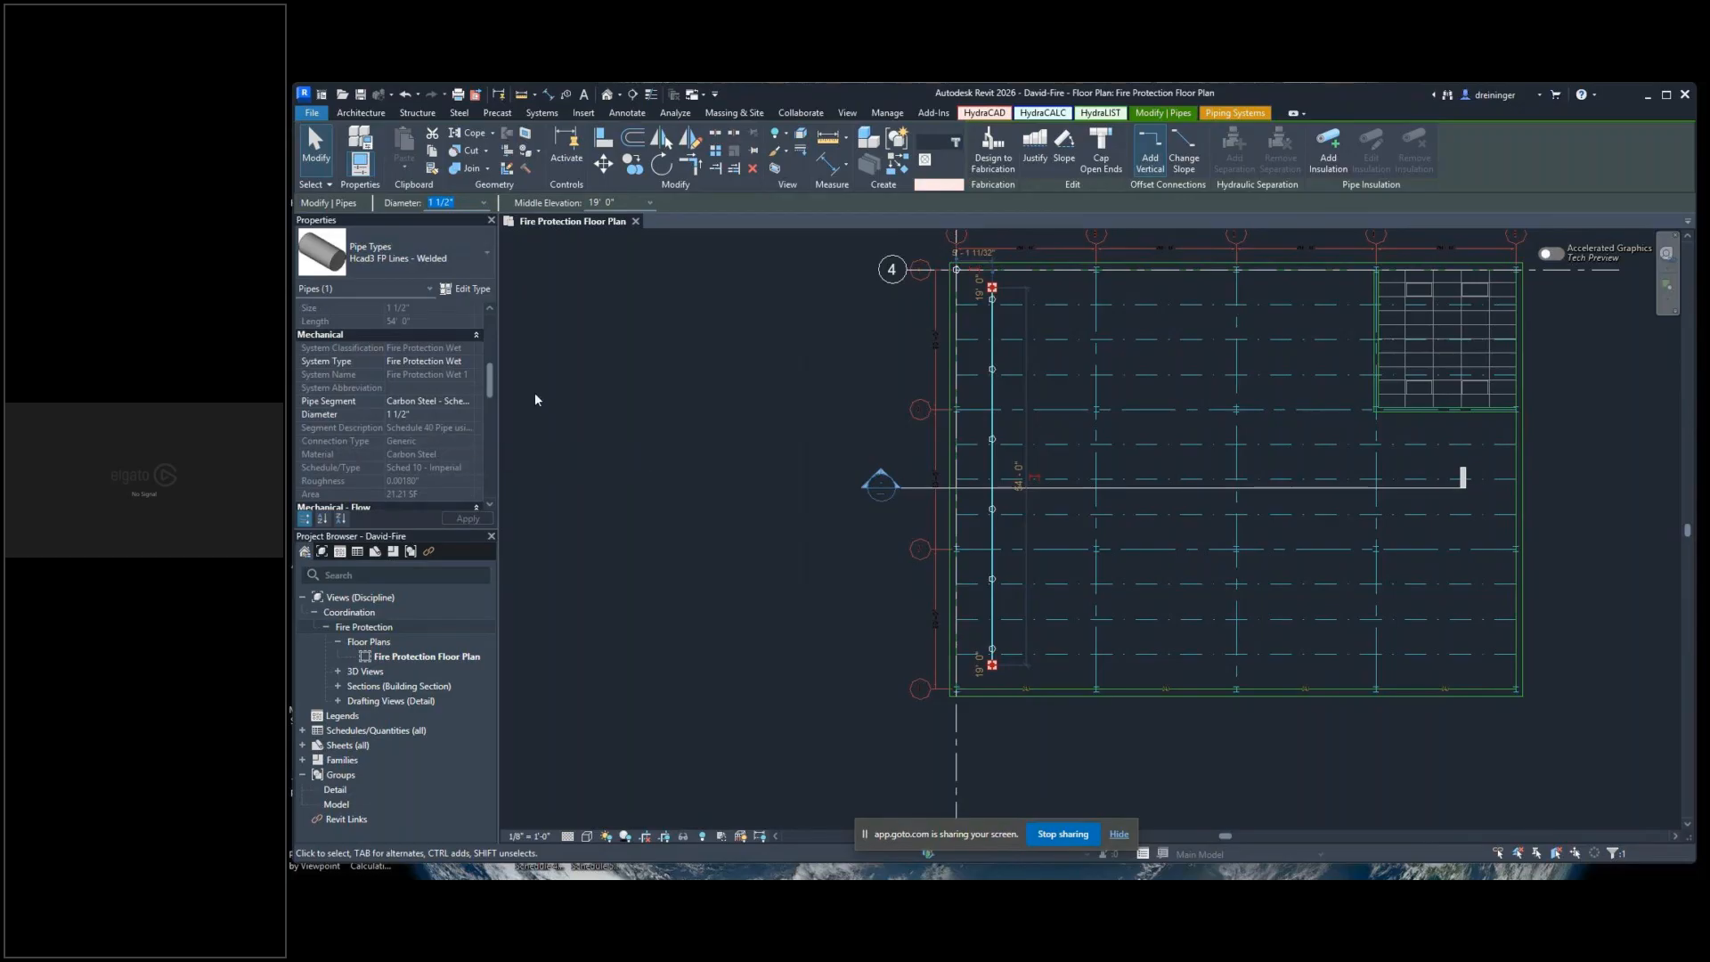
{"action": "left_click", "coordinate": [437, 366]}
{"action": "scroll", "coordinate": [399, 427], "scroll_direction": "down", "scroll_amount": 3}
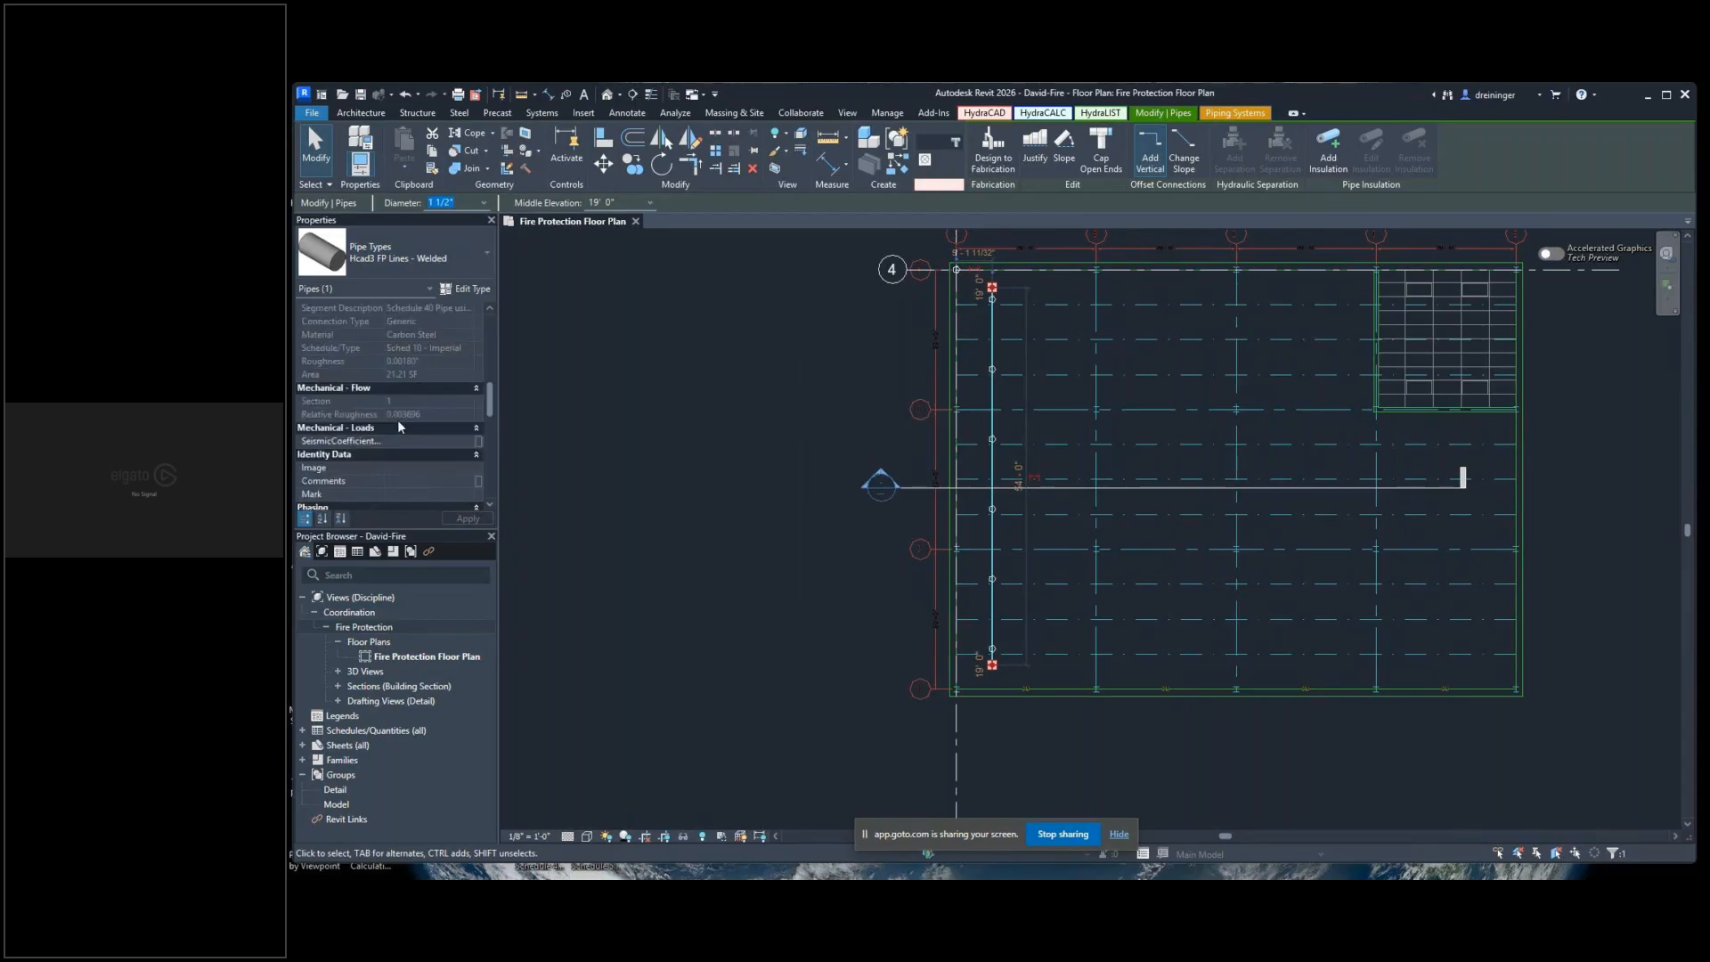
{"action": "scroll", "coordinate": [399, 426], "scroll_direction": "up", "scroll_amount": 4}
{"action": "scroll", "coordinate": [404, 435], "scroll_direction": "up", "scroll_amount": 2}
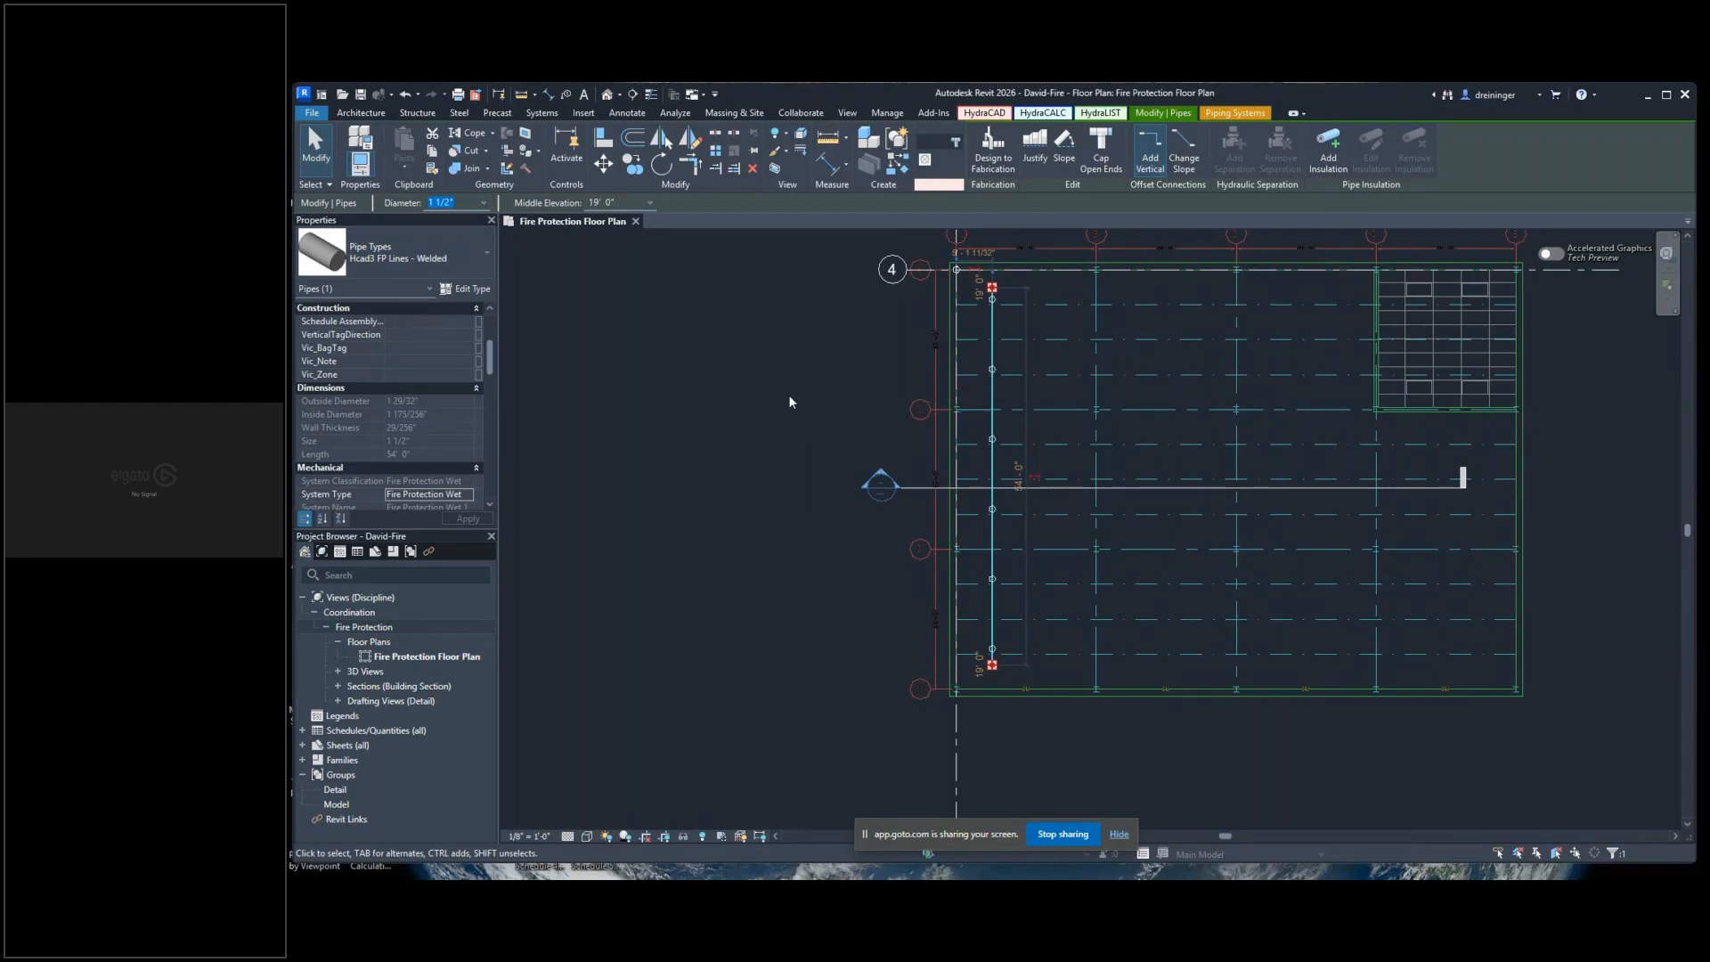
Configure an upright head connection that sits directly on the line, with pipe type Hcad1 FP Arms to Weld Lines
{"action": "scroll", "coordinate": [790, 400], "scroll_direction": "up", "scroll_amount": 3}
{"action": "scroll", "coordinate": [790, 399], "scroll_direction": "down", "scroll_amount": 2}
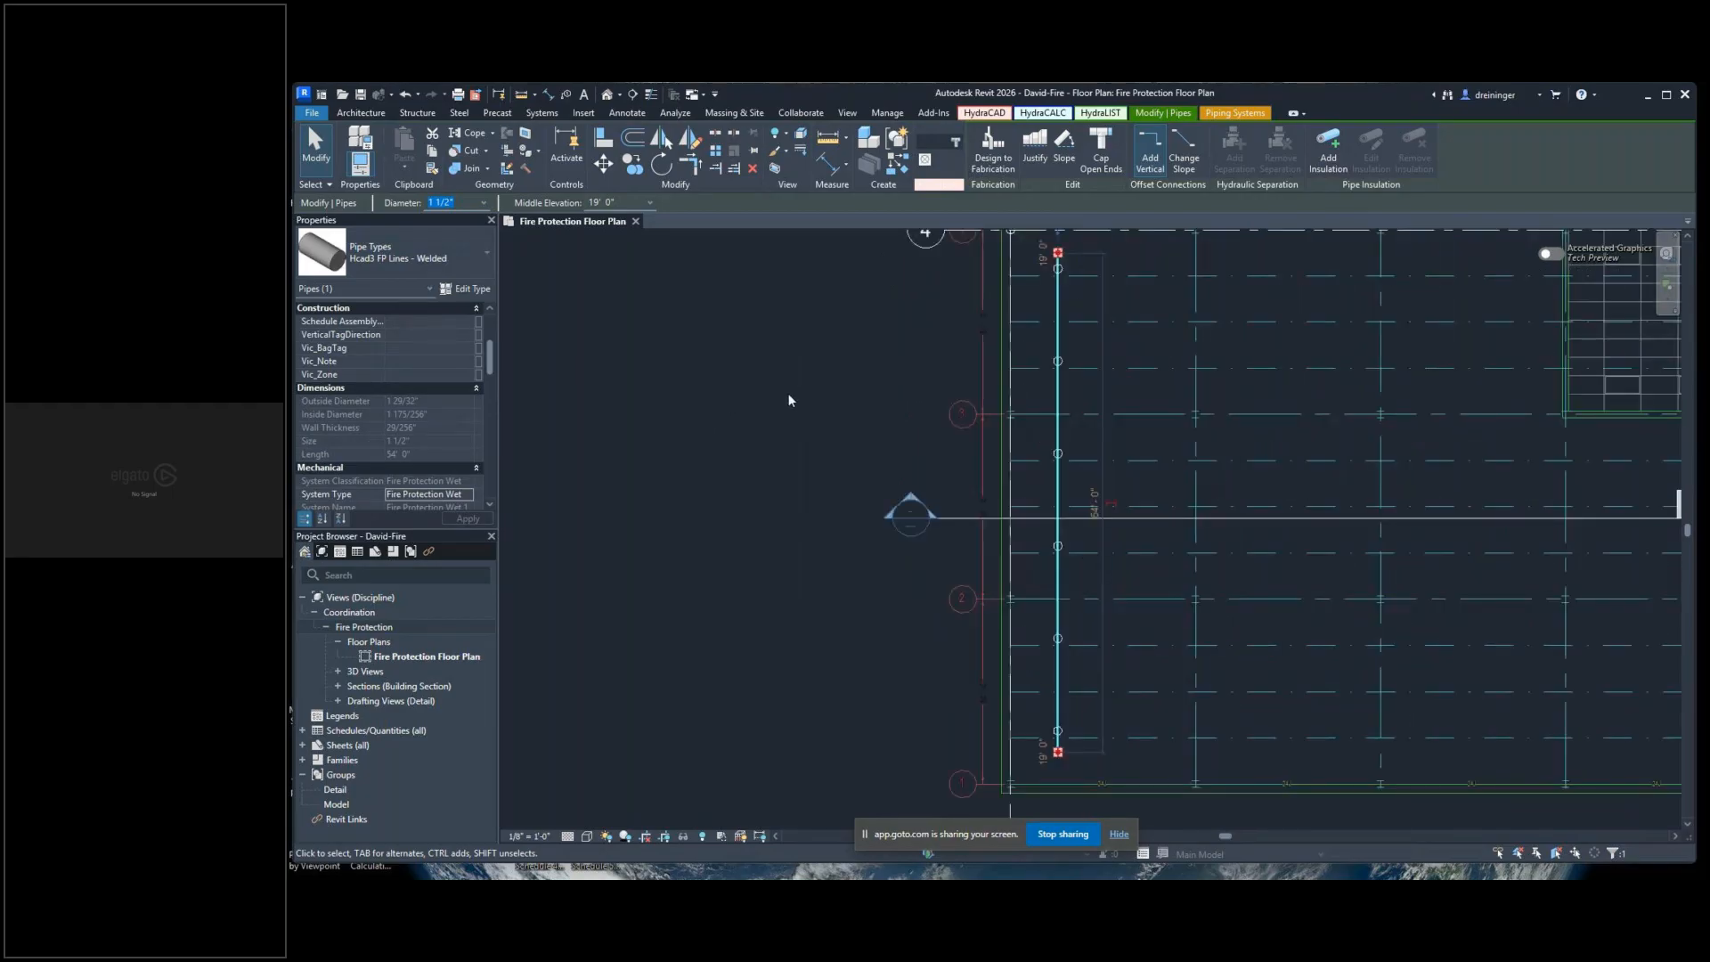
{"action": "scroll", "coordinate": [790, 400], "scroll_direction": "down", "scroll_amount": 1}
{"action": "left_click", "coordinate": [989, 114]}
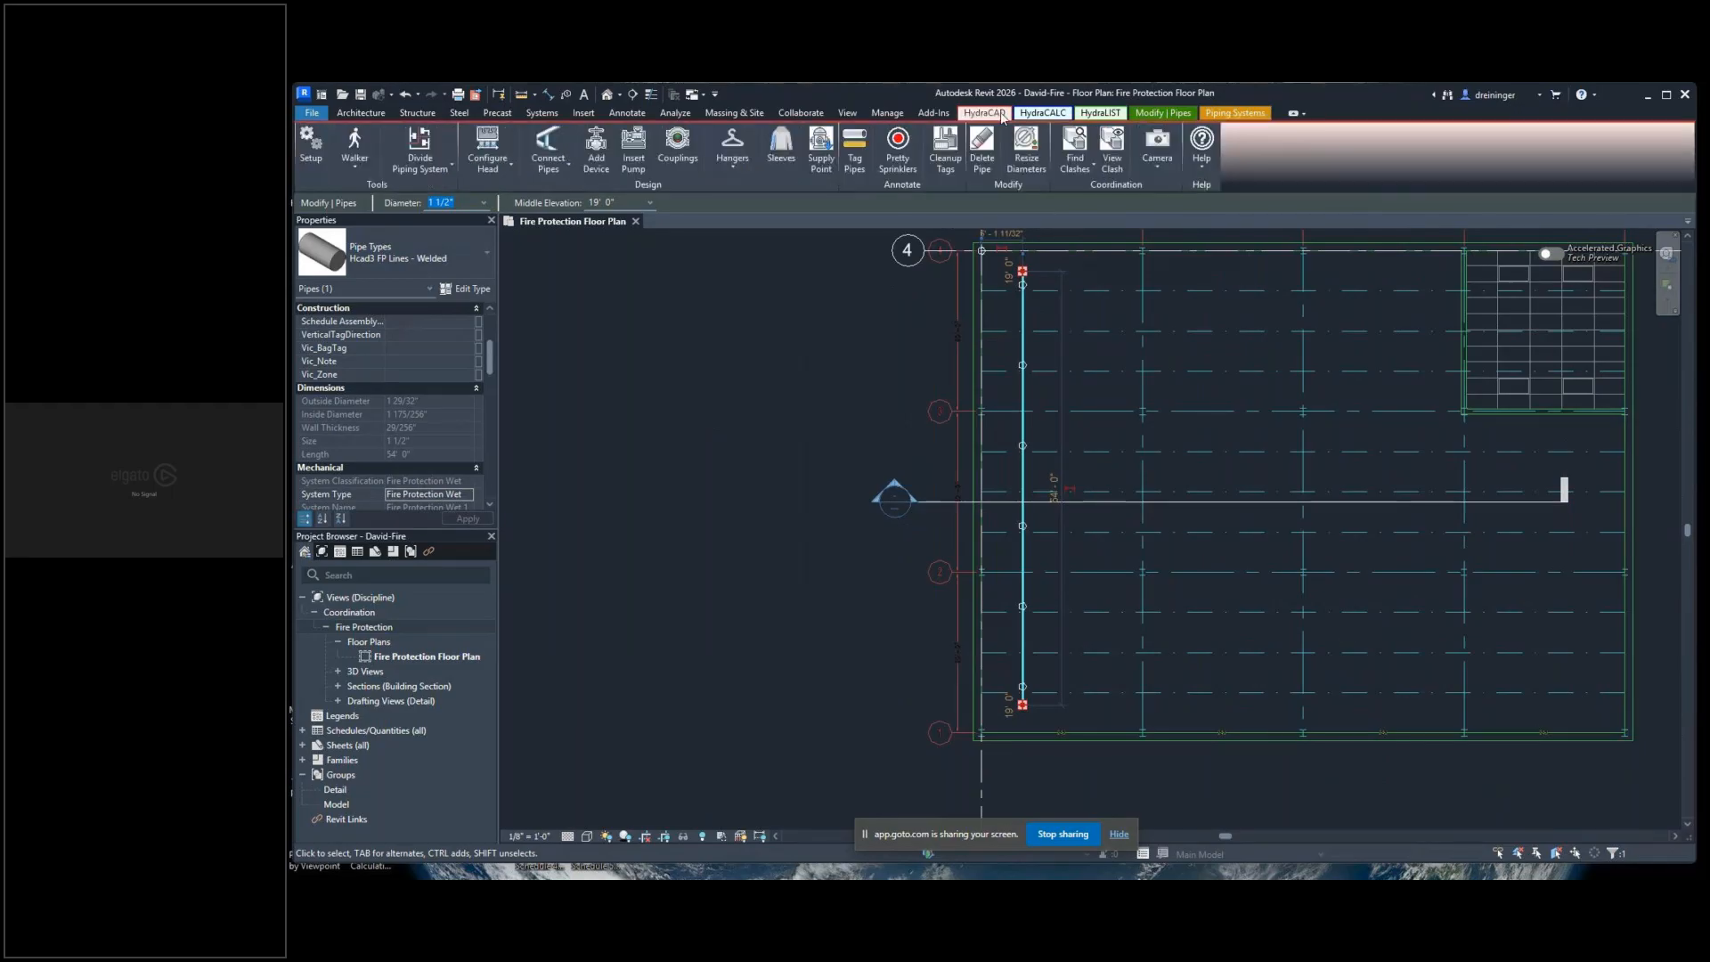
{"action": "left_click", "coordinate": [489, 166]}
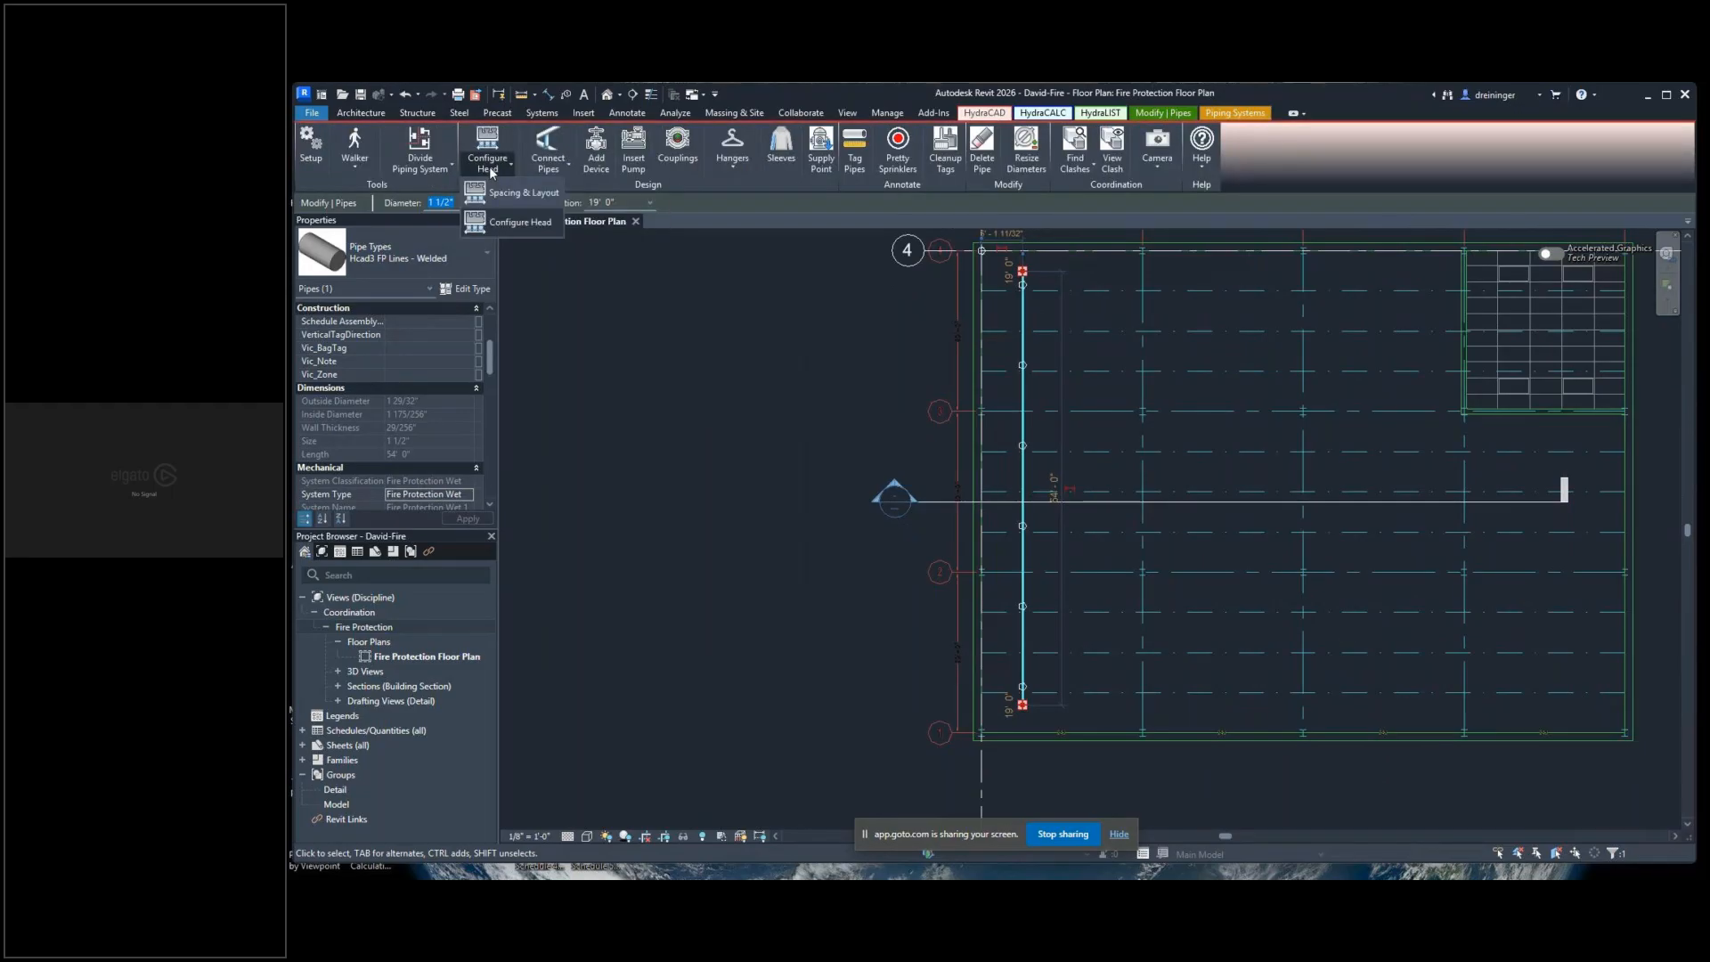
{"action": "left_click", "coordinate": [522, 223]}
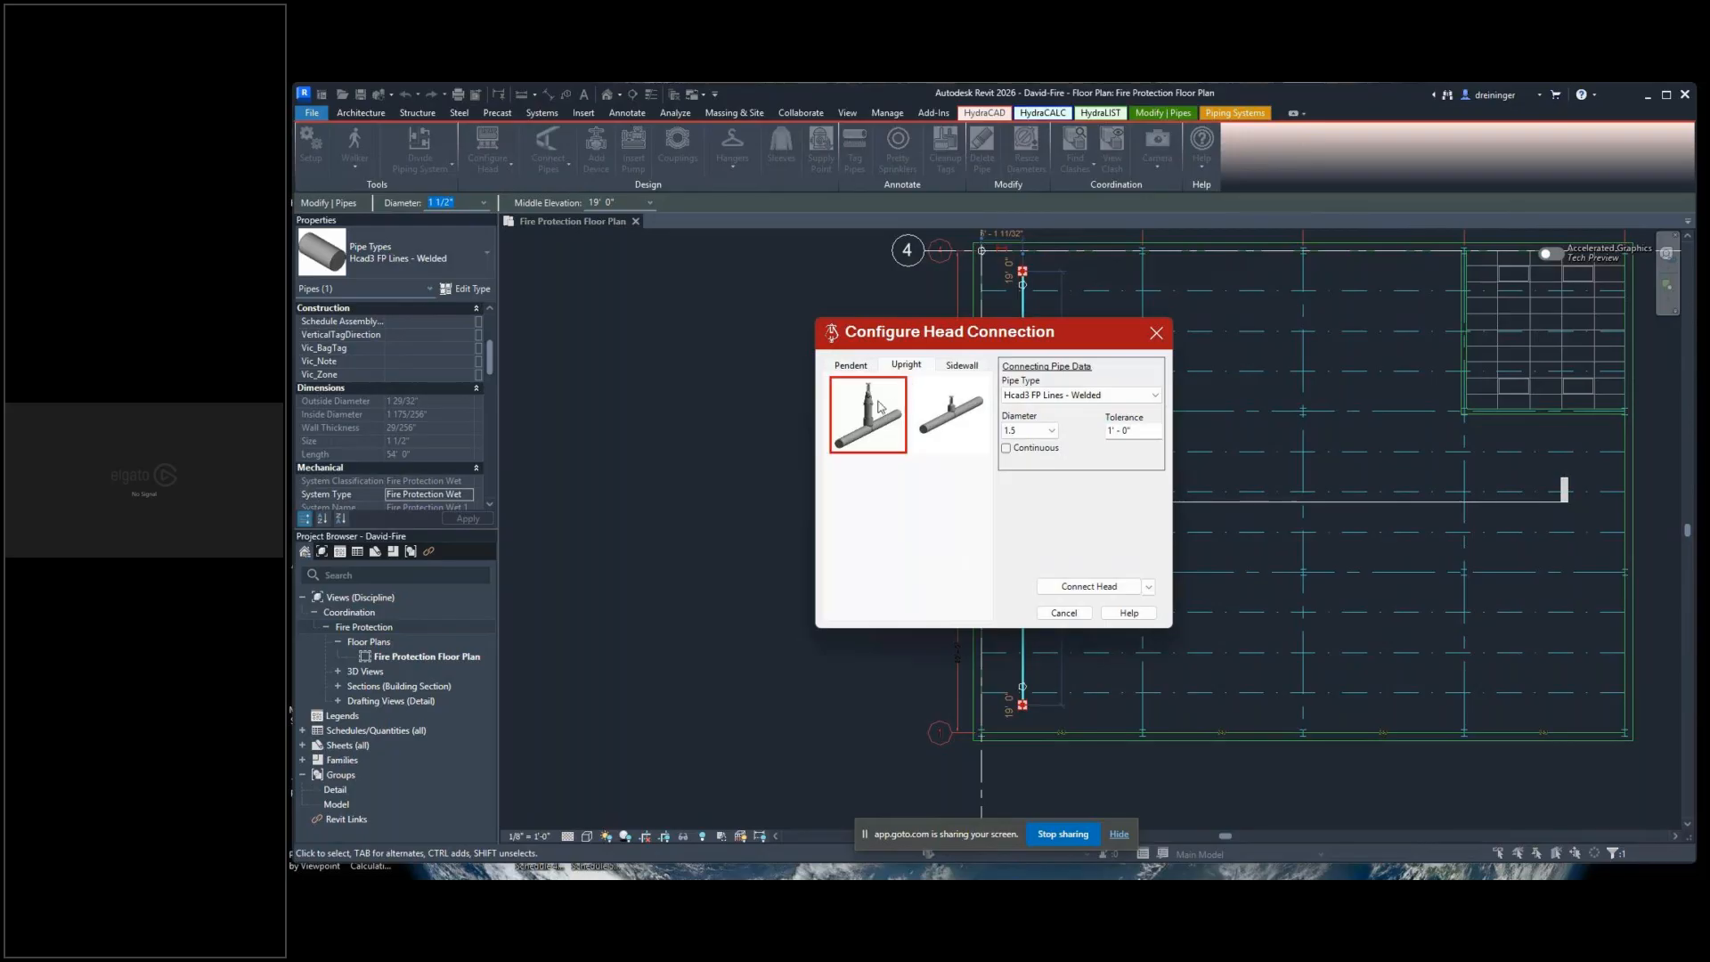
{"action": "left_click", "coordinate": [946, 415]}
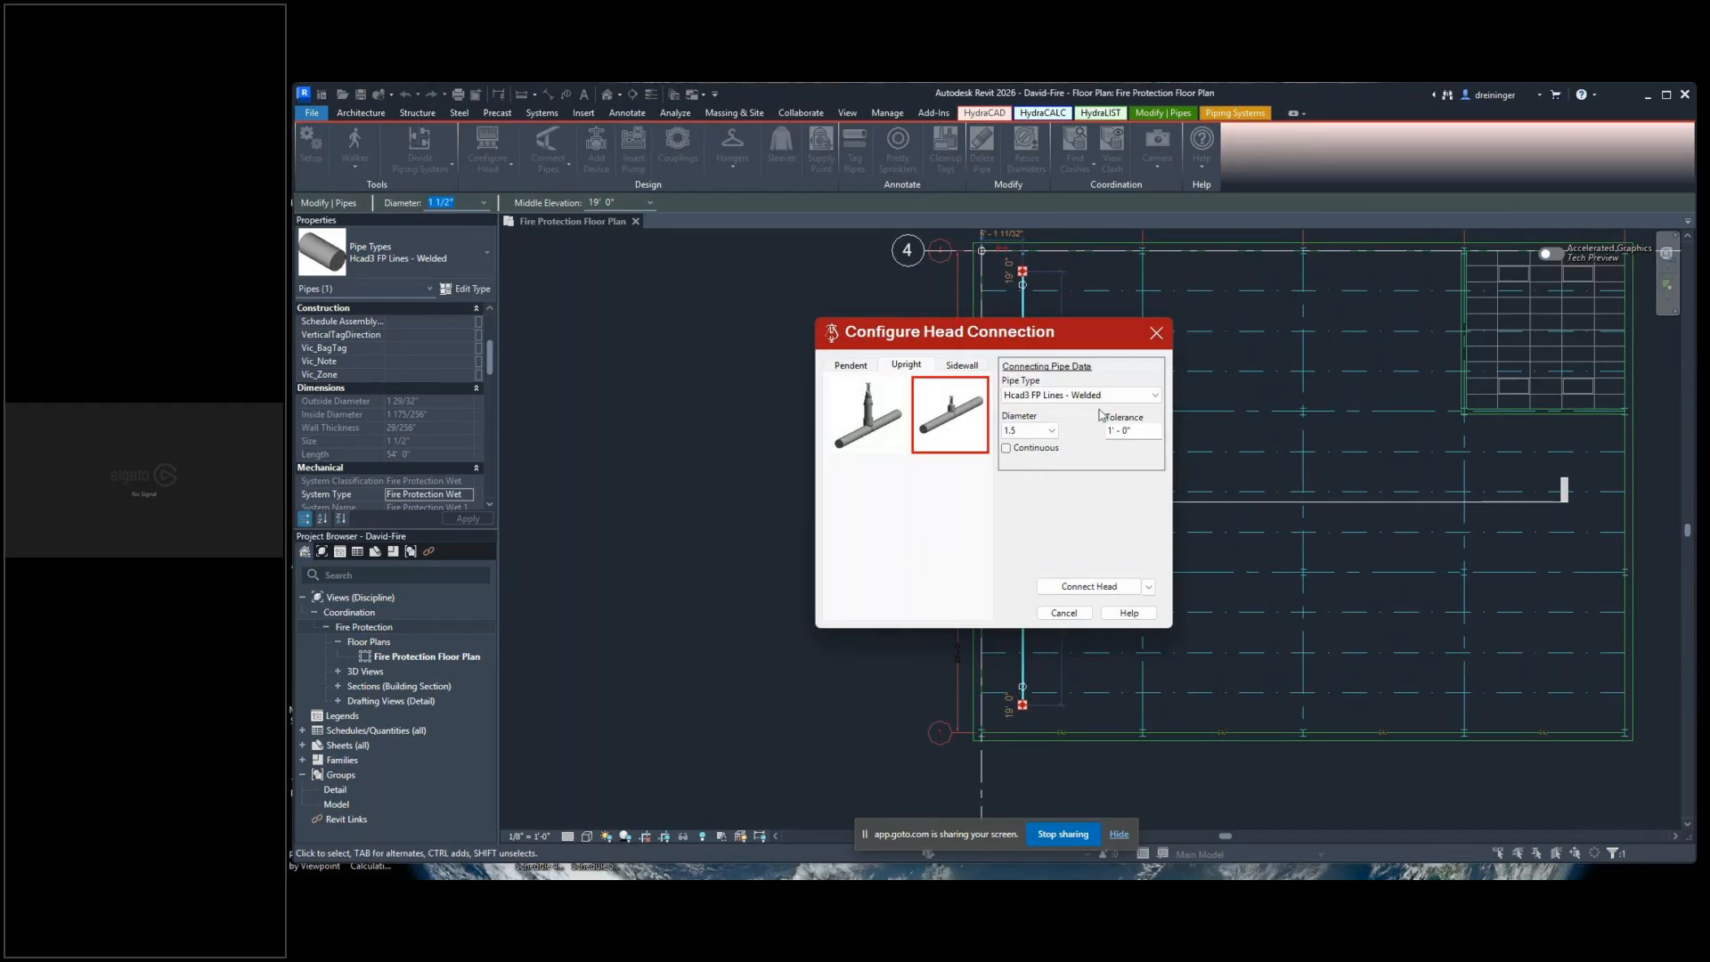
{"action": "left_click", "coordinate": [1155, 395]}
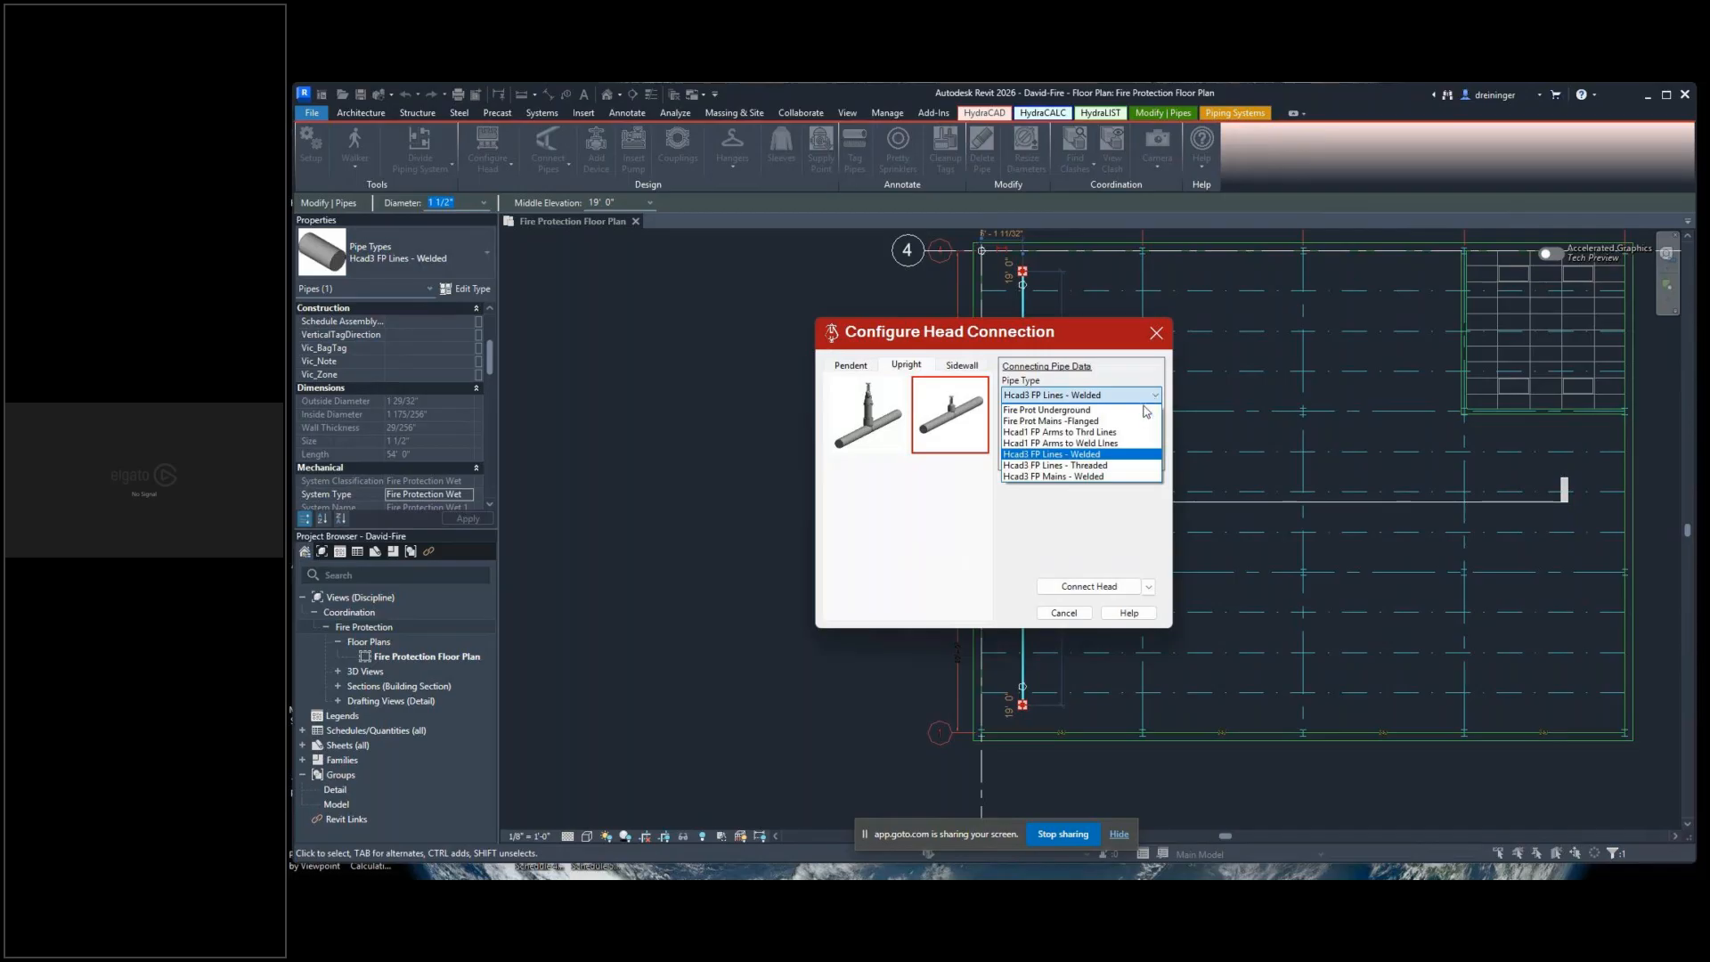
{"action": "left_click", "coordinate": [1089, 444]}
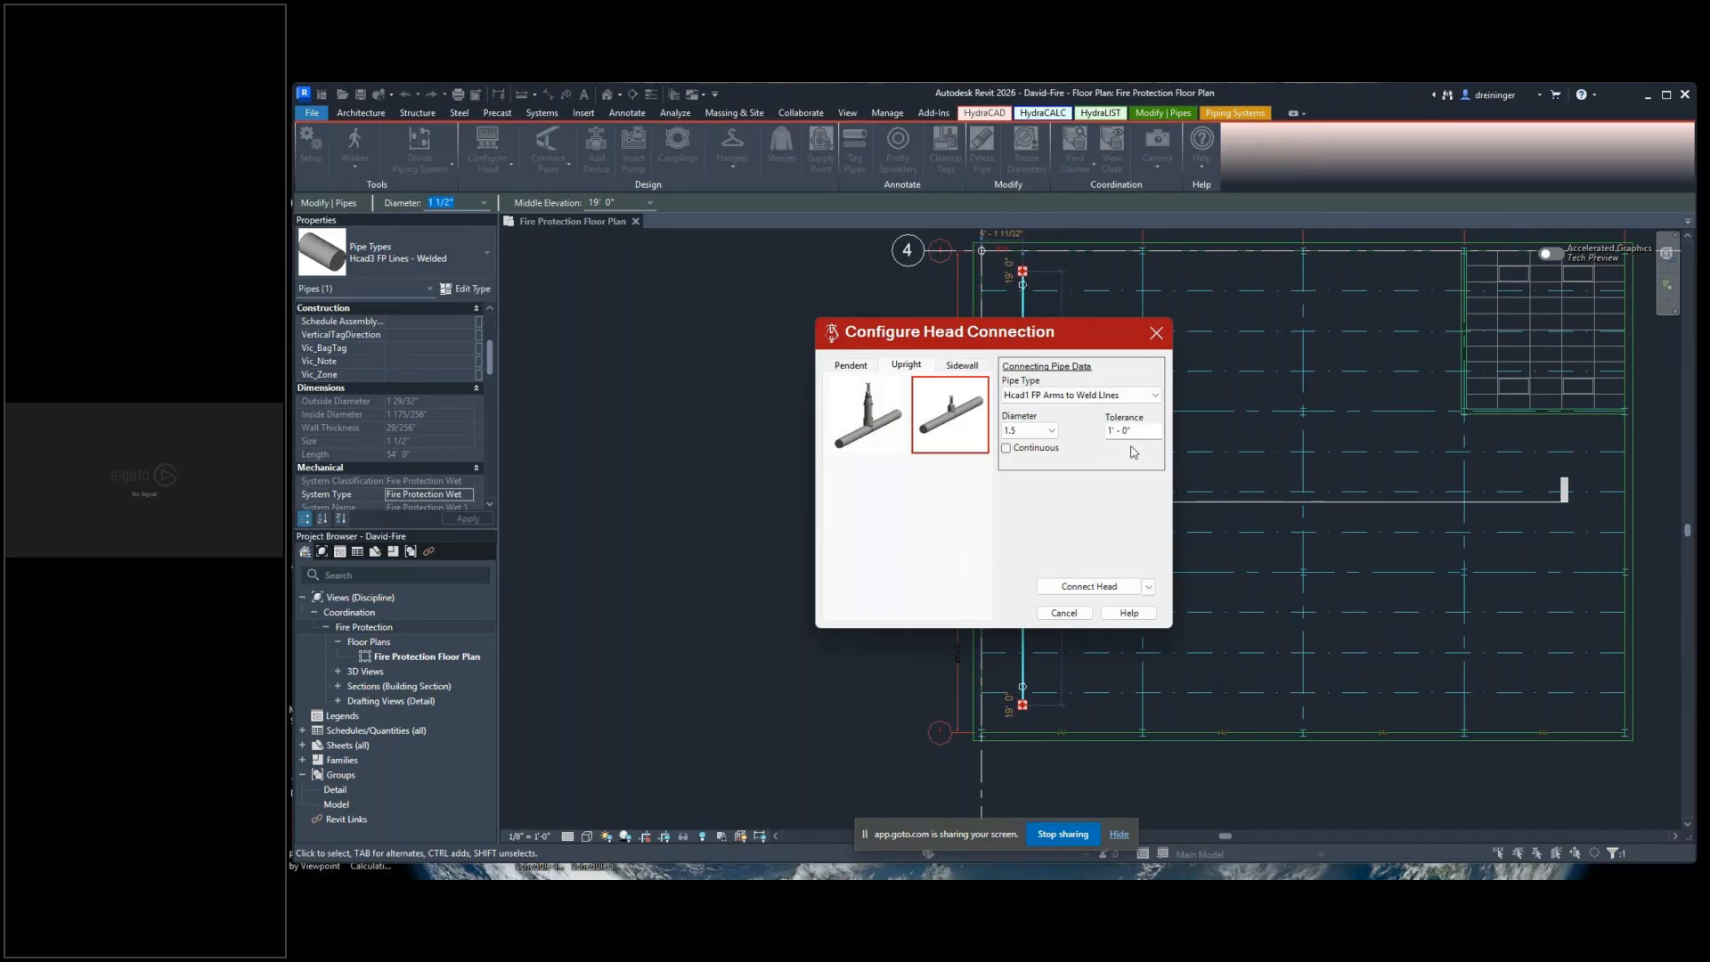
Set the head connection's connecting pipe diameter to 1 and enable Continuous
{"action": "left_click", "coordinate": [1052, 430]}
{"action": "left_click", "coordinate": [1025, 467]}
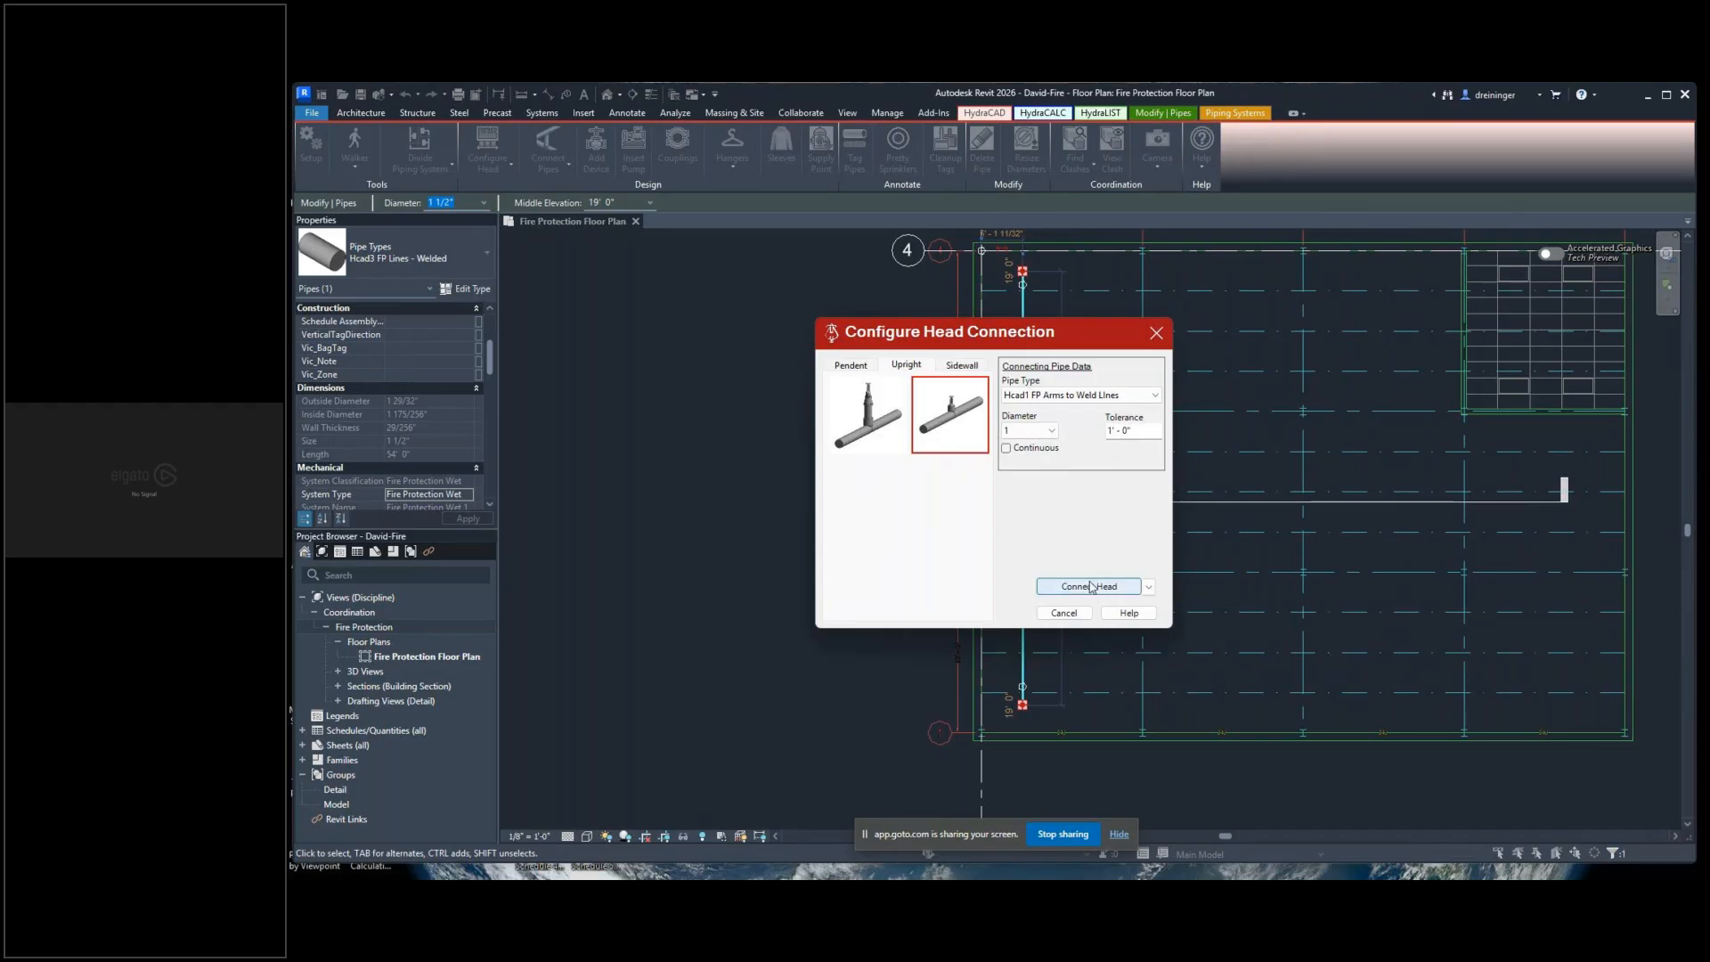
{"action": "left_click", "coordinate": [1149, 586]}
{"action": "left_click", "coordinate": [1150, 590]}
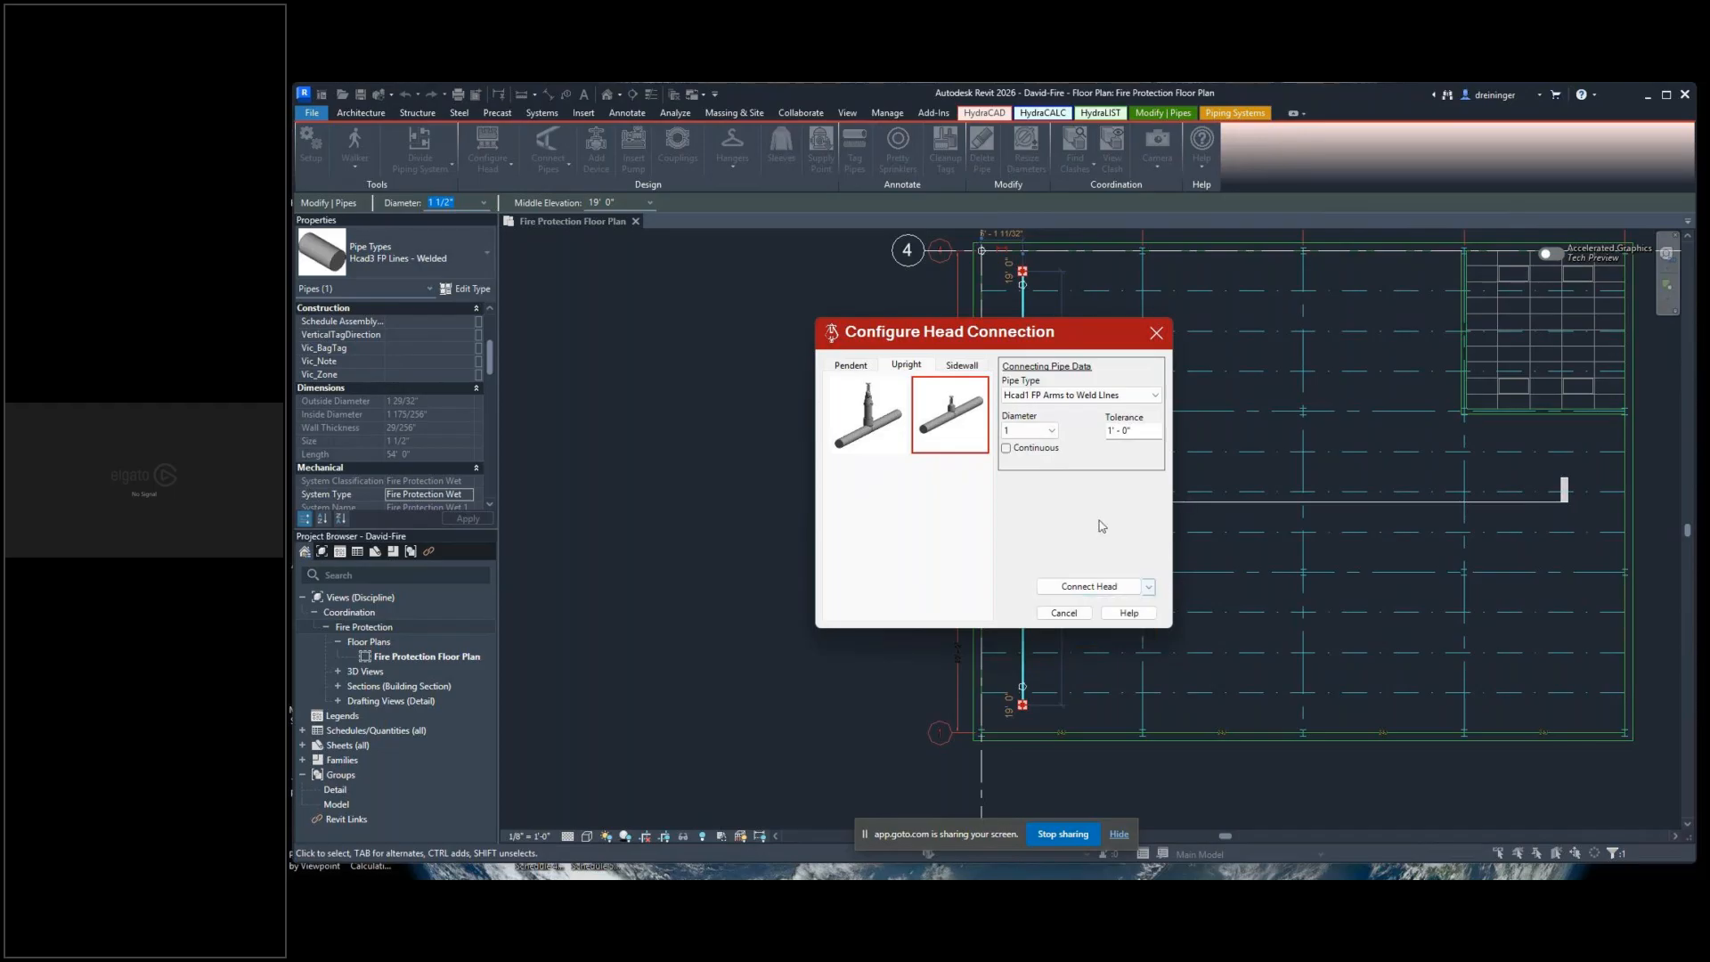
{"action": "left_click", "coordinate": [1011, 458]}
{"action": "left_click", "coordinate": [1149, 587]}
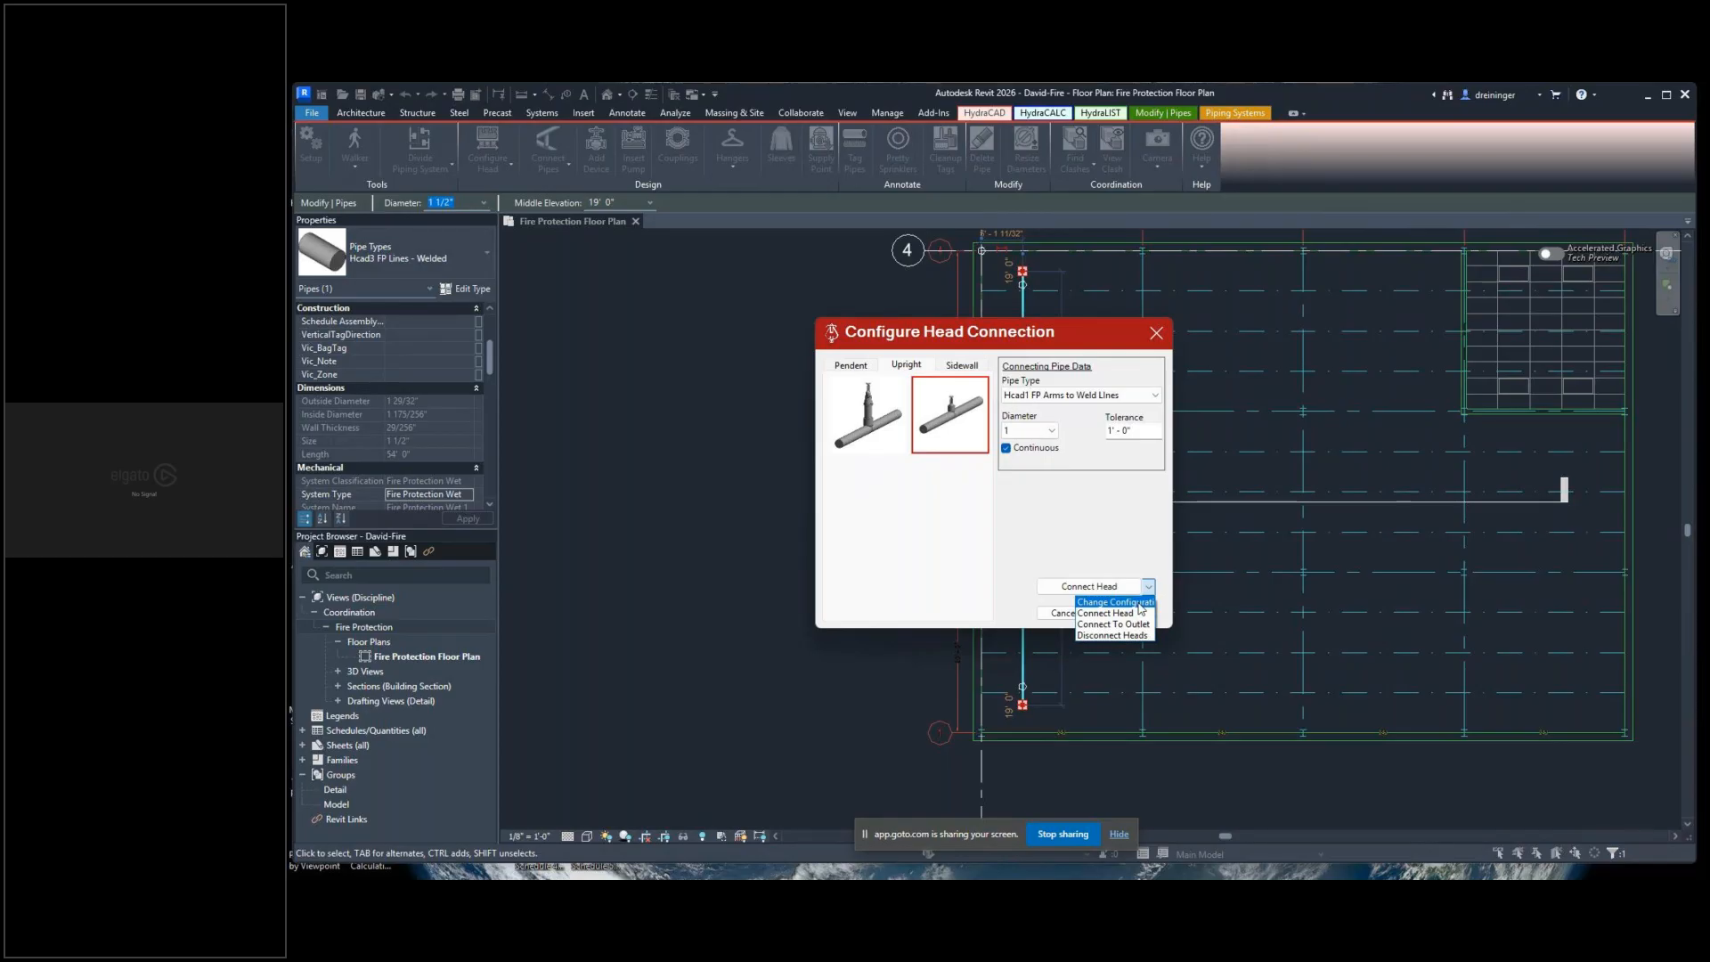
{"action": "left_click", "coordinate": [1115, 603]}
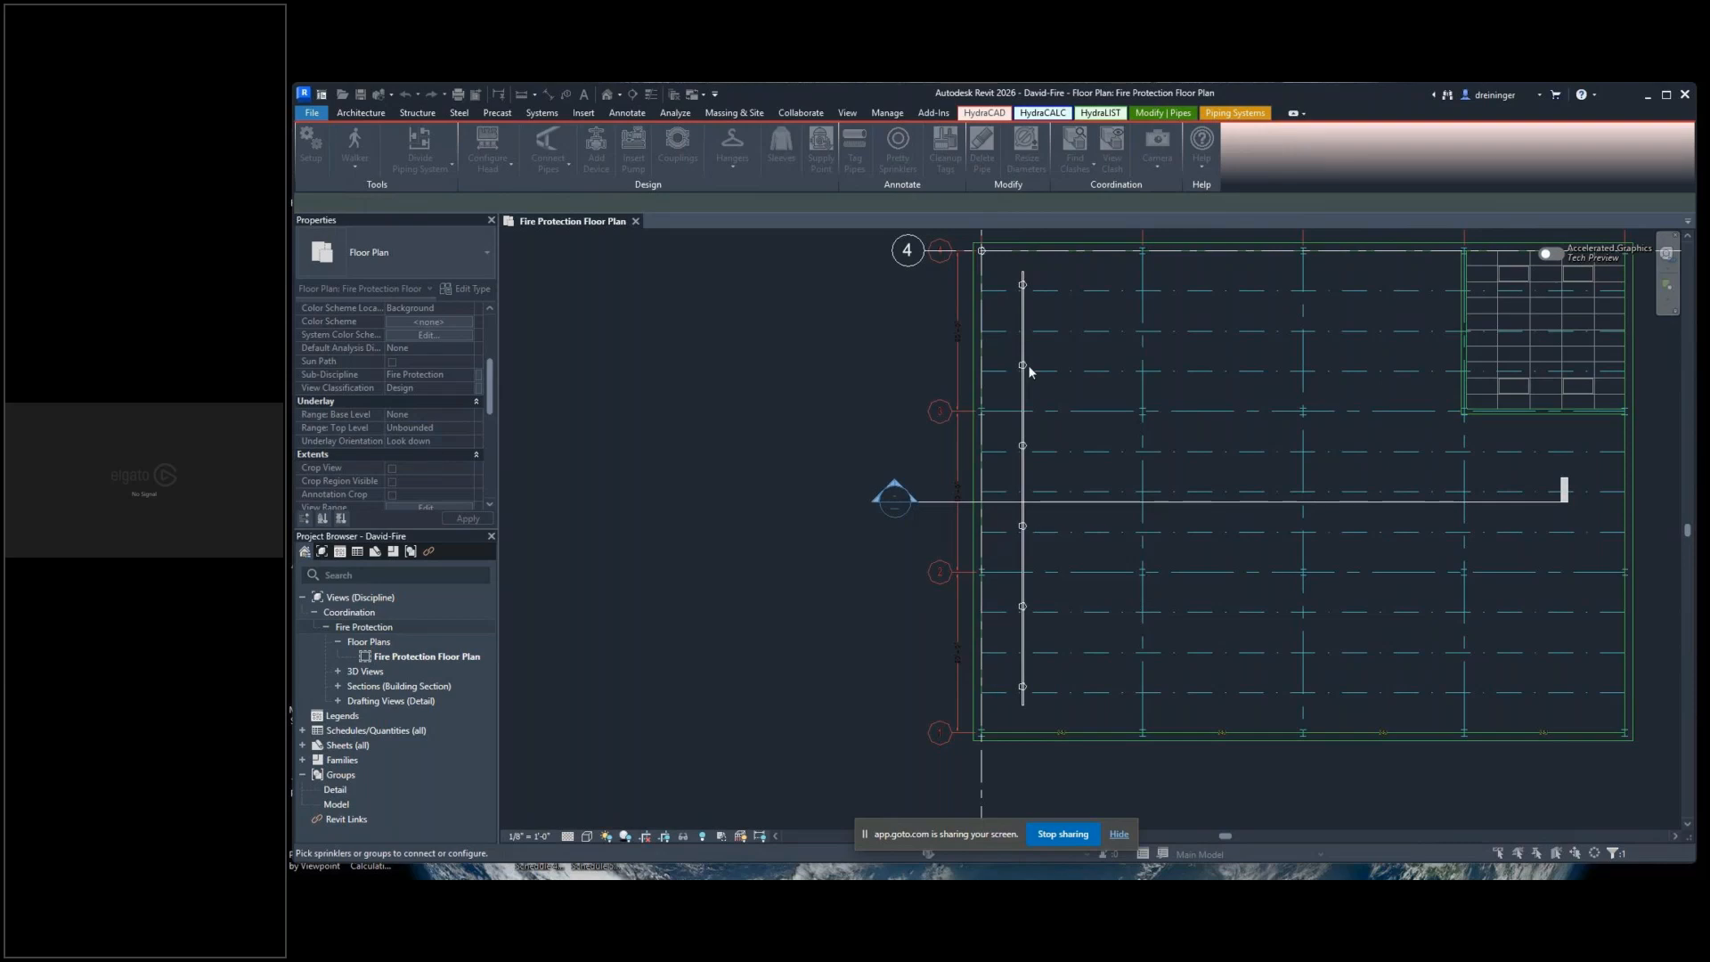
{"action": "key", "text": "Escape"}
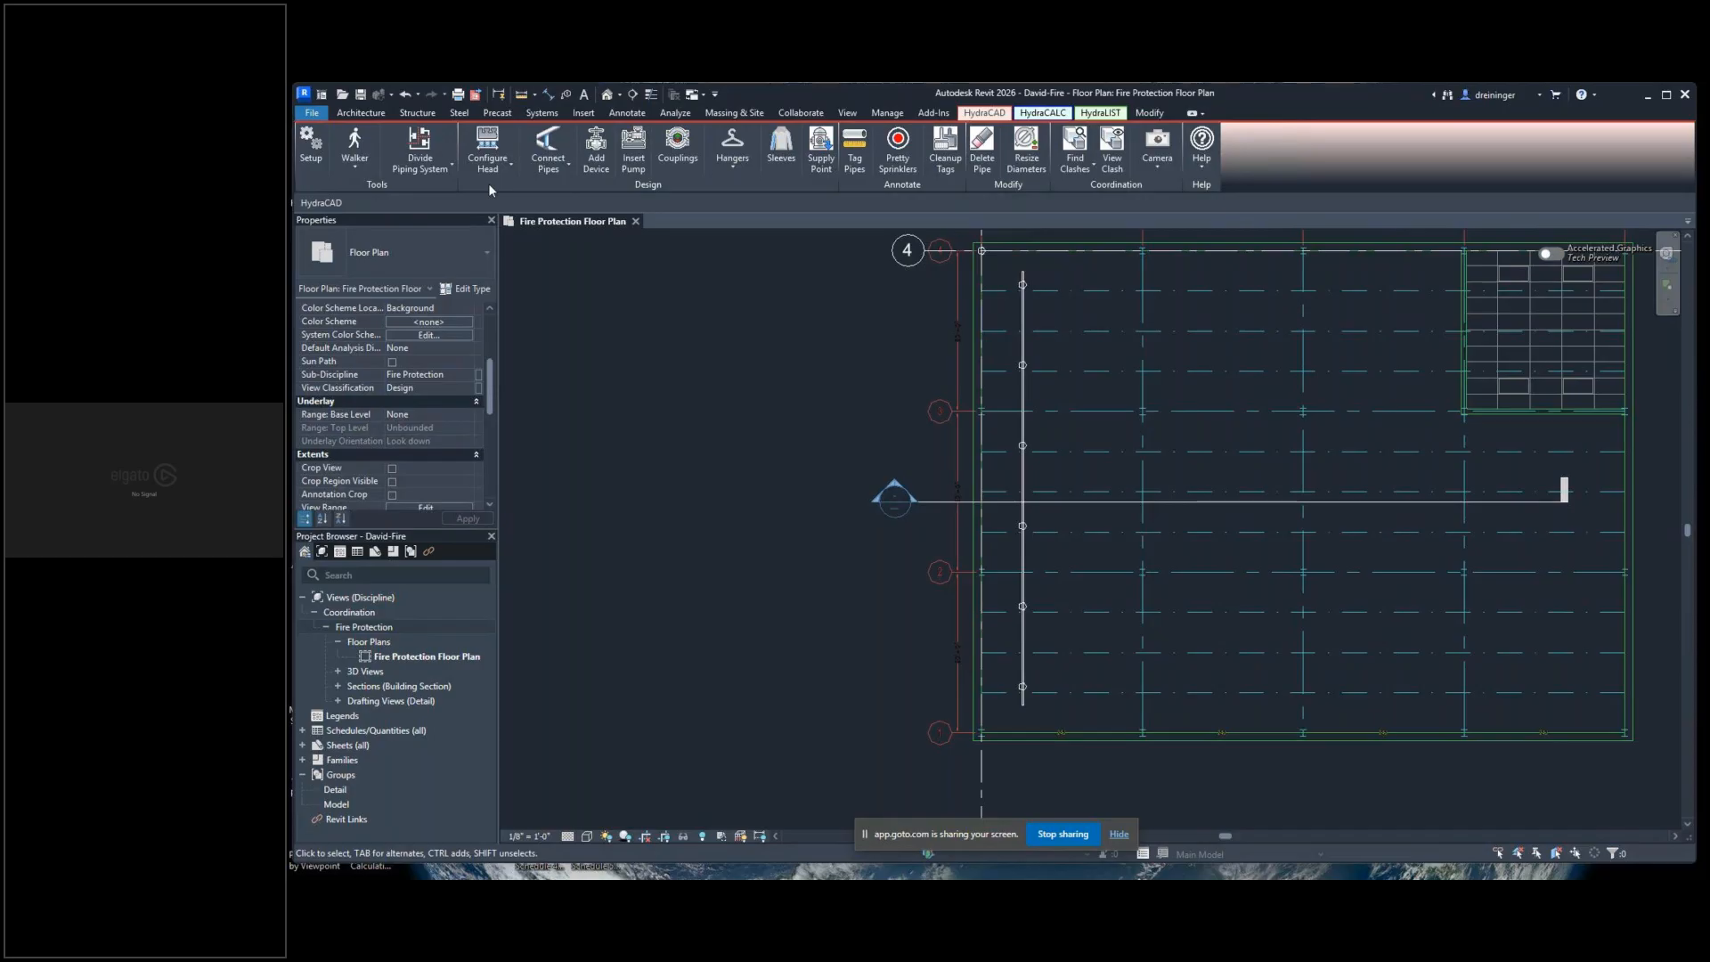
Try to connect the upright sprinklers to the branch line using Connect Head
{"action": "left_click", "coordinate": [489, 169]}
{"action": "left_click", "coordinate": [509, 232]}
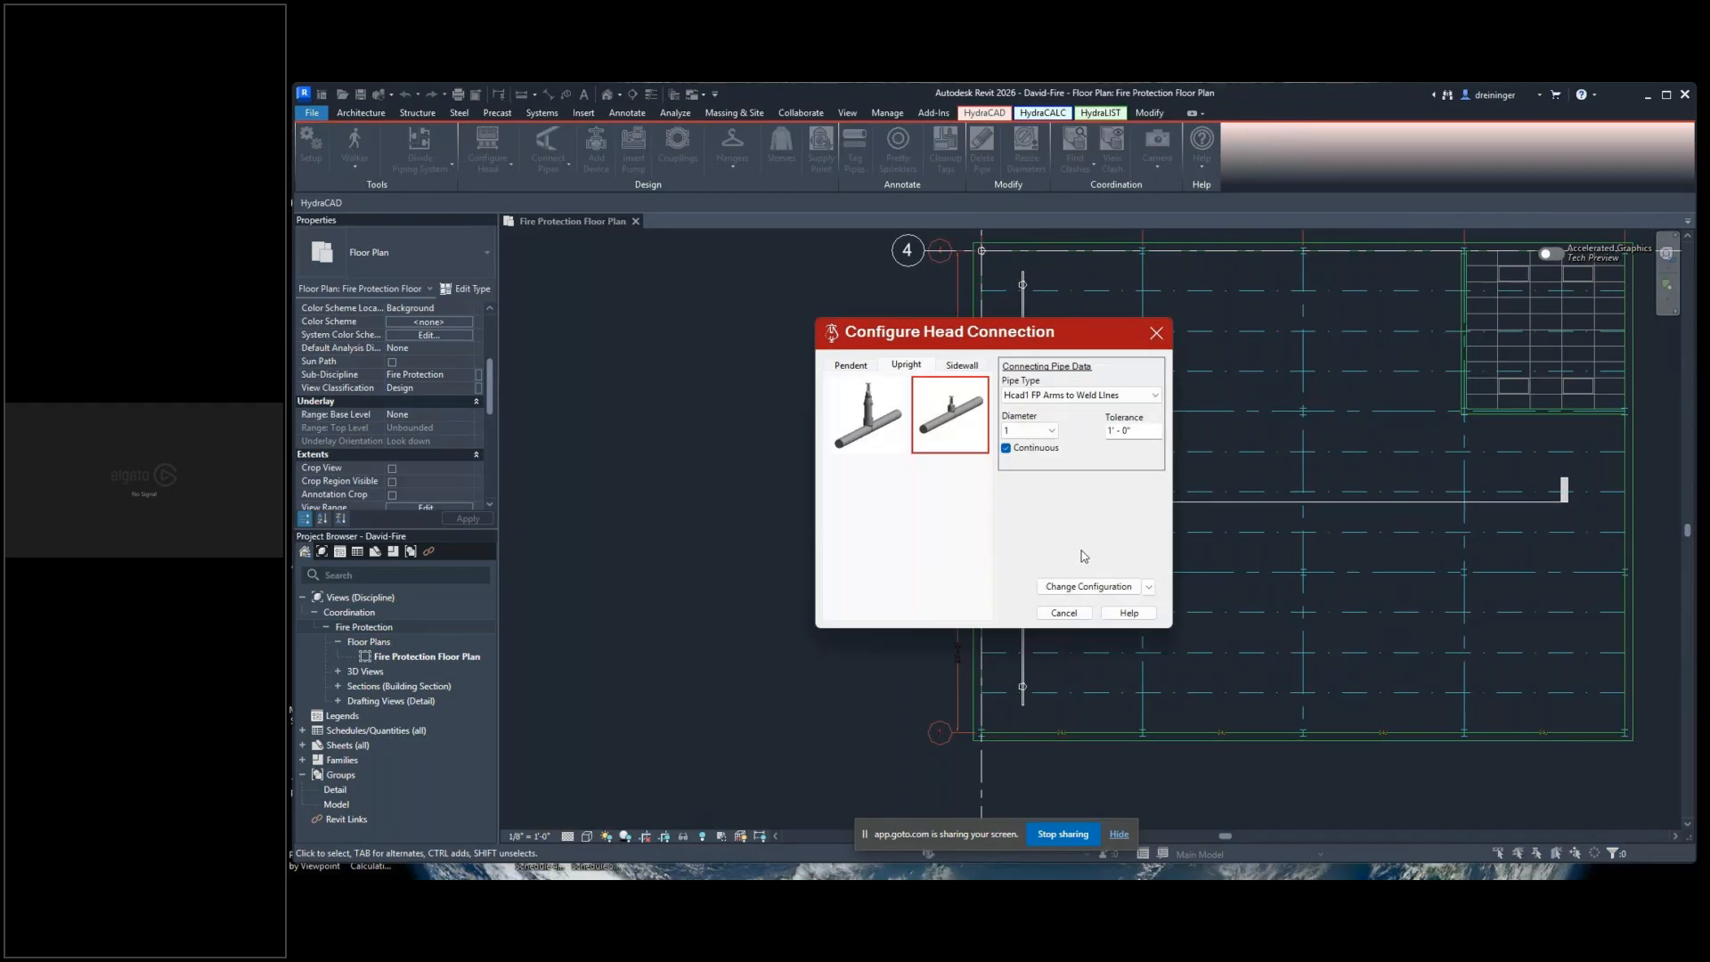
{"action": "left_click", "coordinate": [1148, 587]}
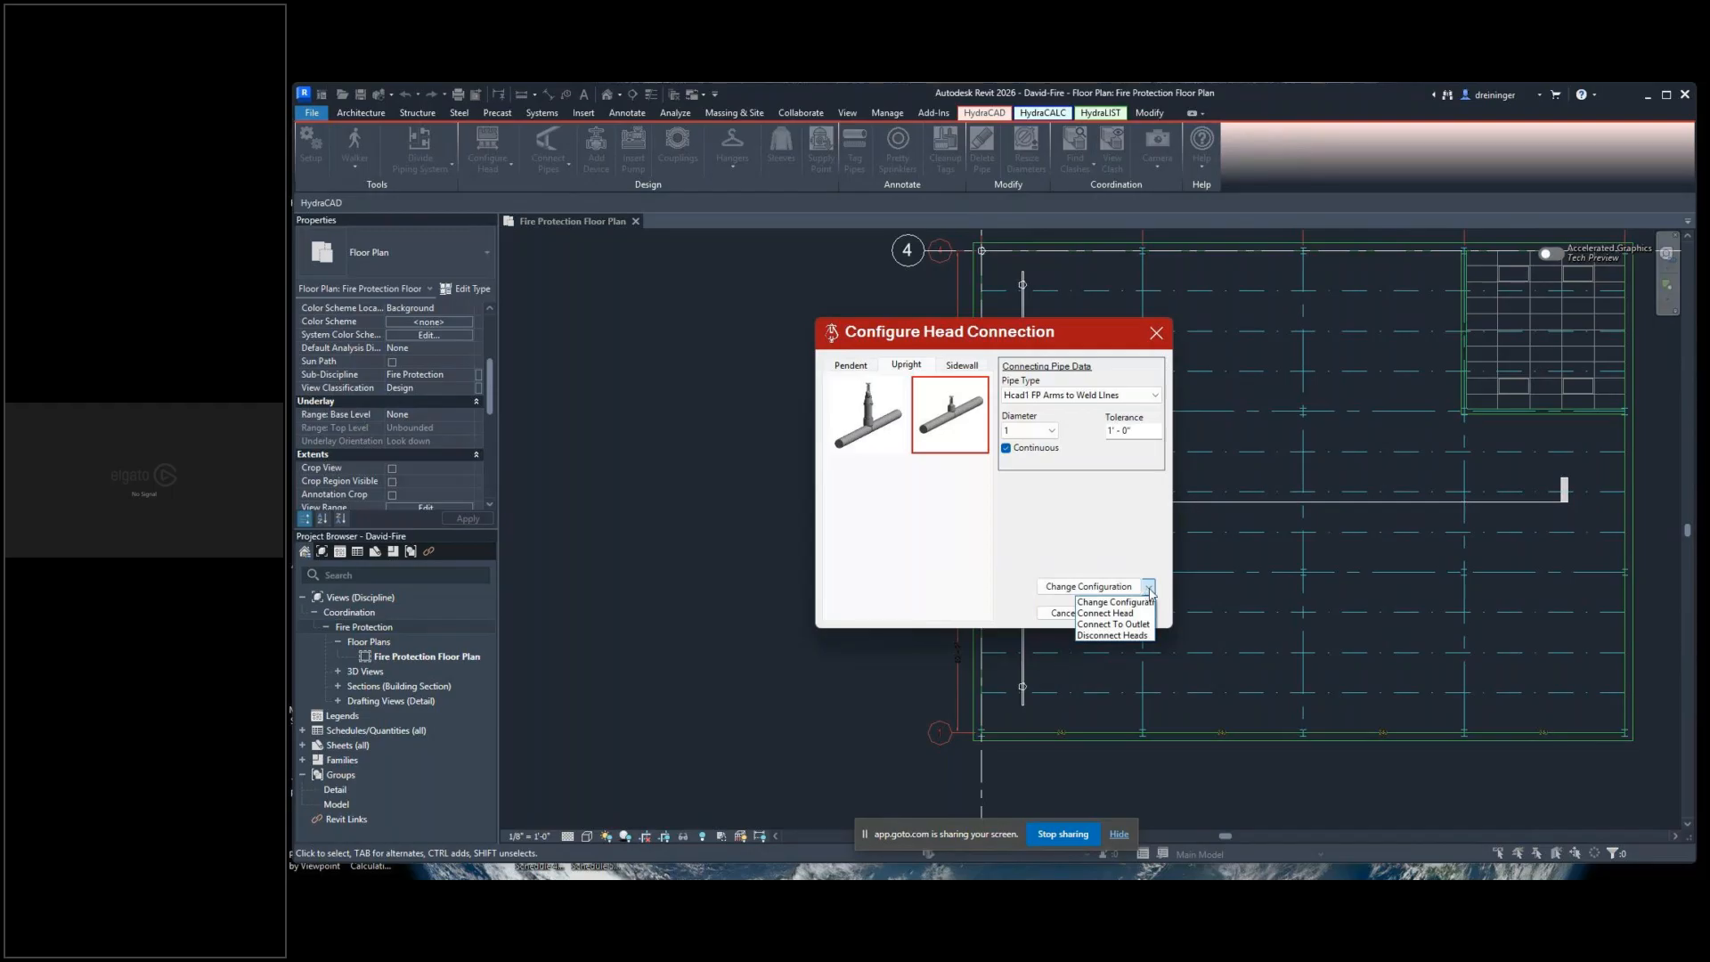
{"action": "left_click", "coordinate": [1123, 614]}
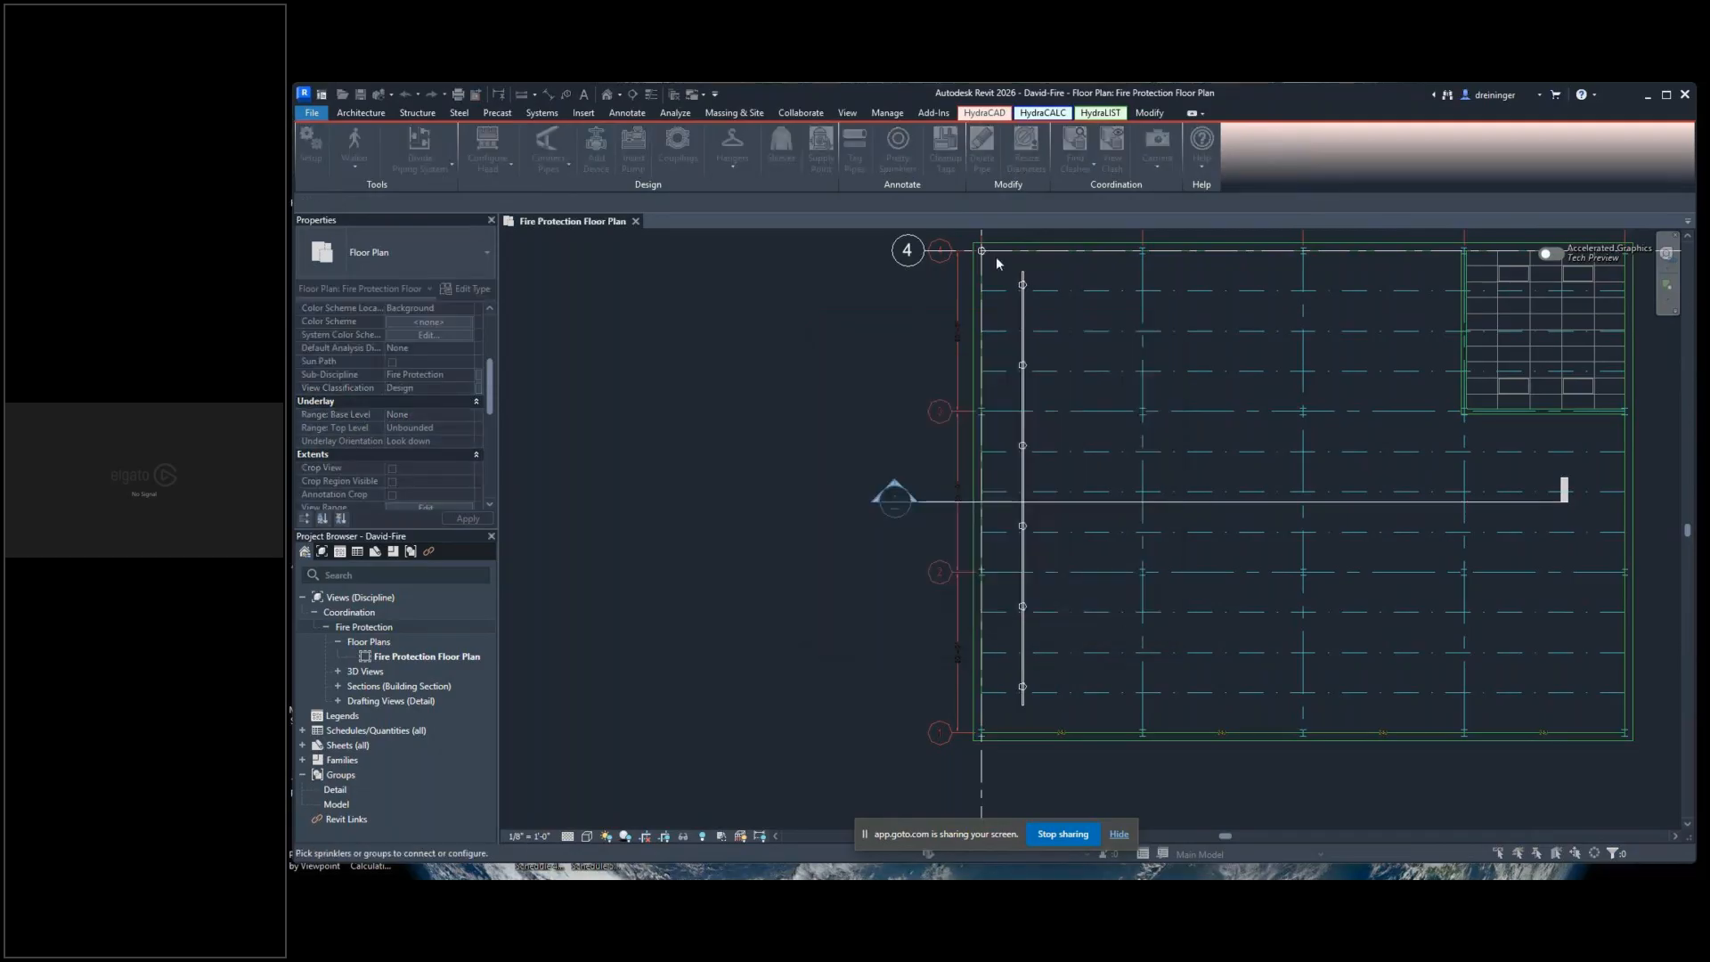
{"action": "left_click_drag", "start_coordinate": [1037, 279], "coordinate": [1037, 695]}
{"action": "key", "text": "Escape"}
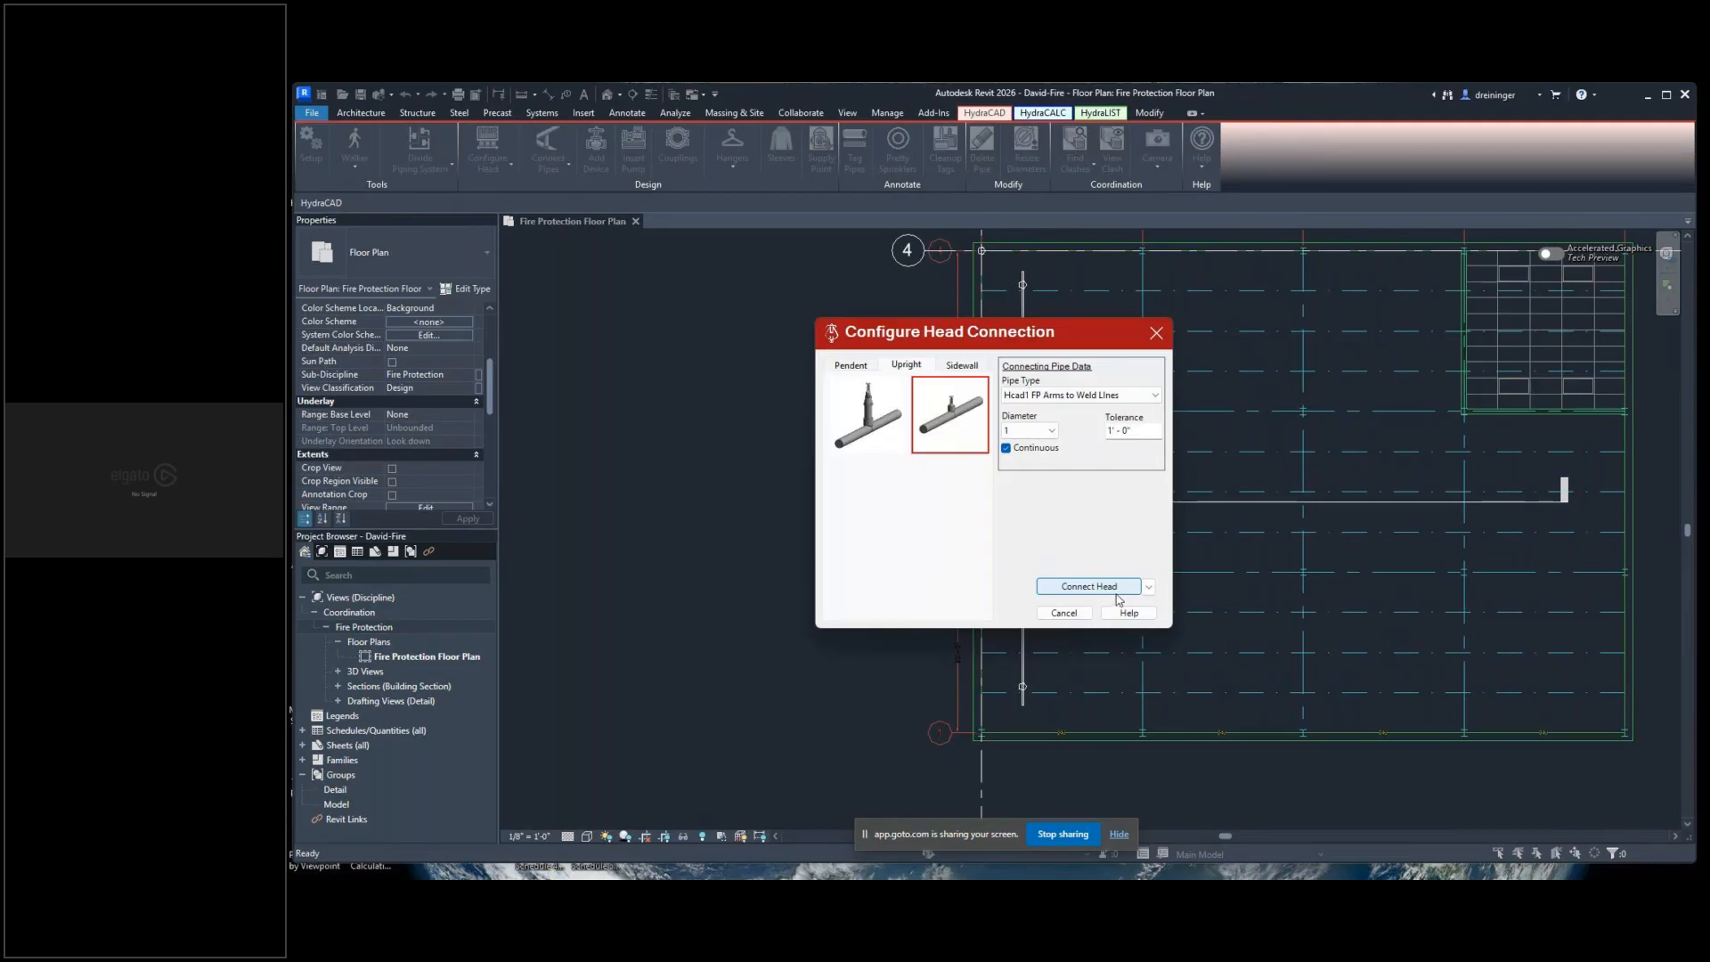
Run Connect Head on all six upright sprinklers along the branch line, check the connections in plan, and end the command
{"action": "left_click", "coordinate": [1150, 587]}
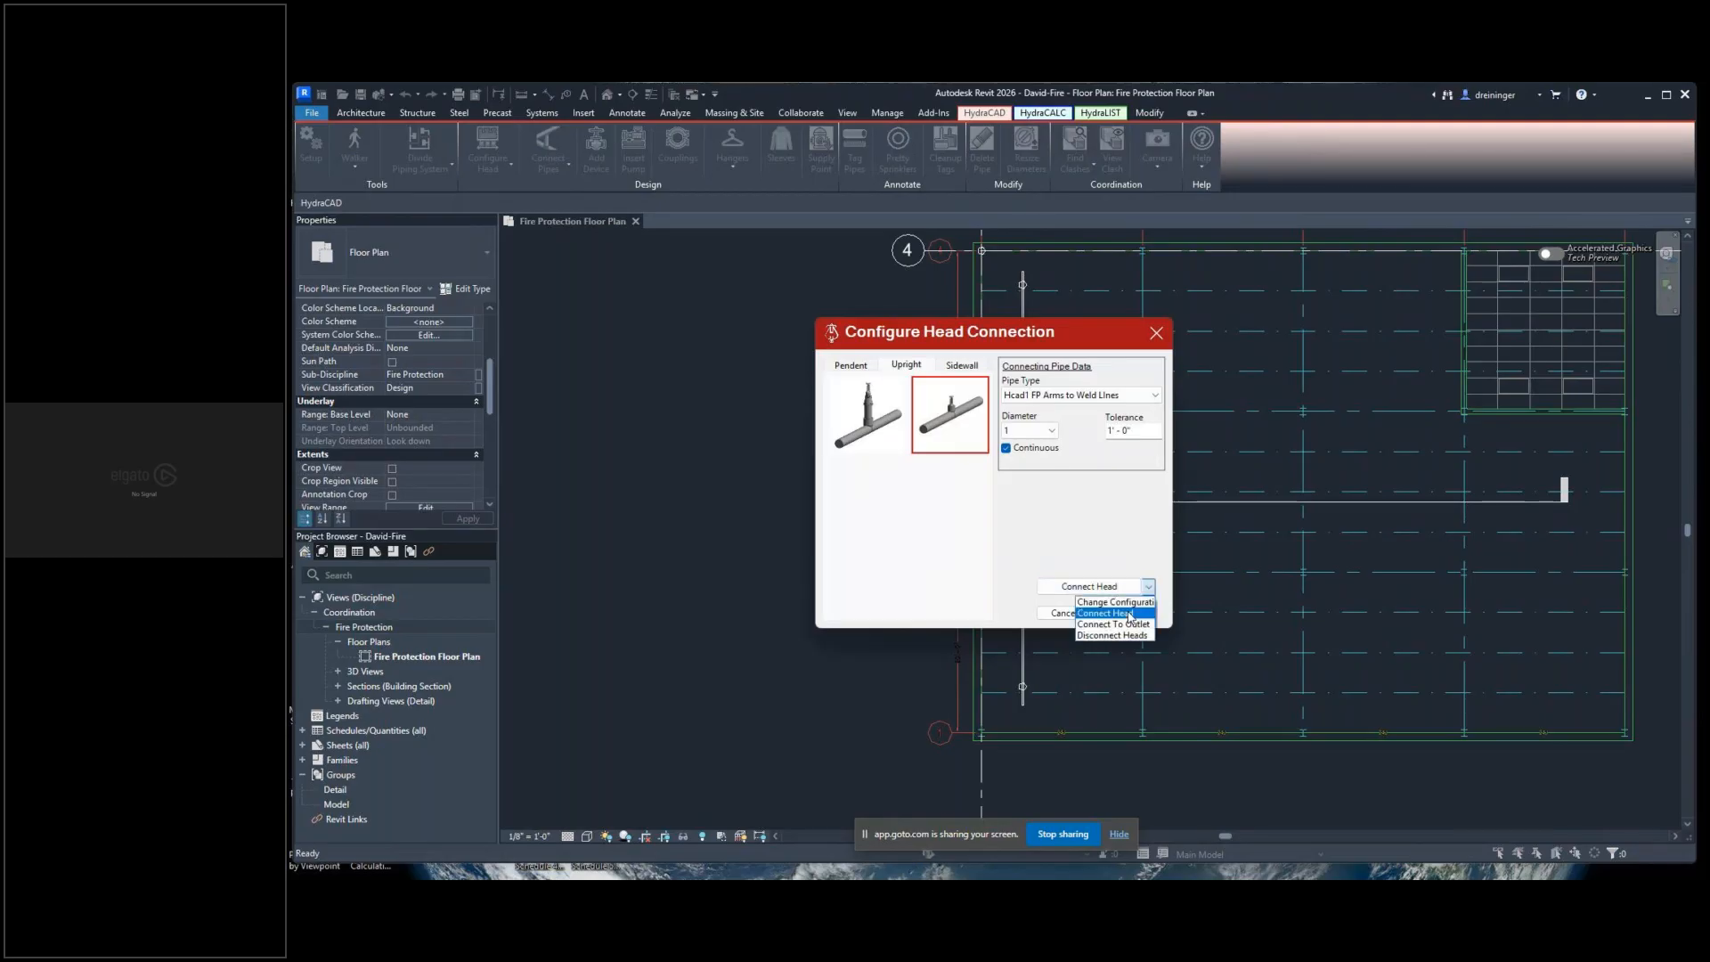
{"action": "left_click", "coordinate": [1121, 609]}
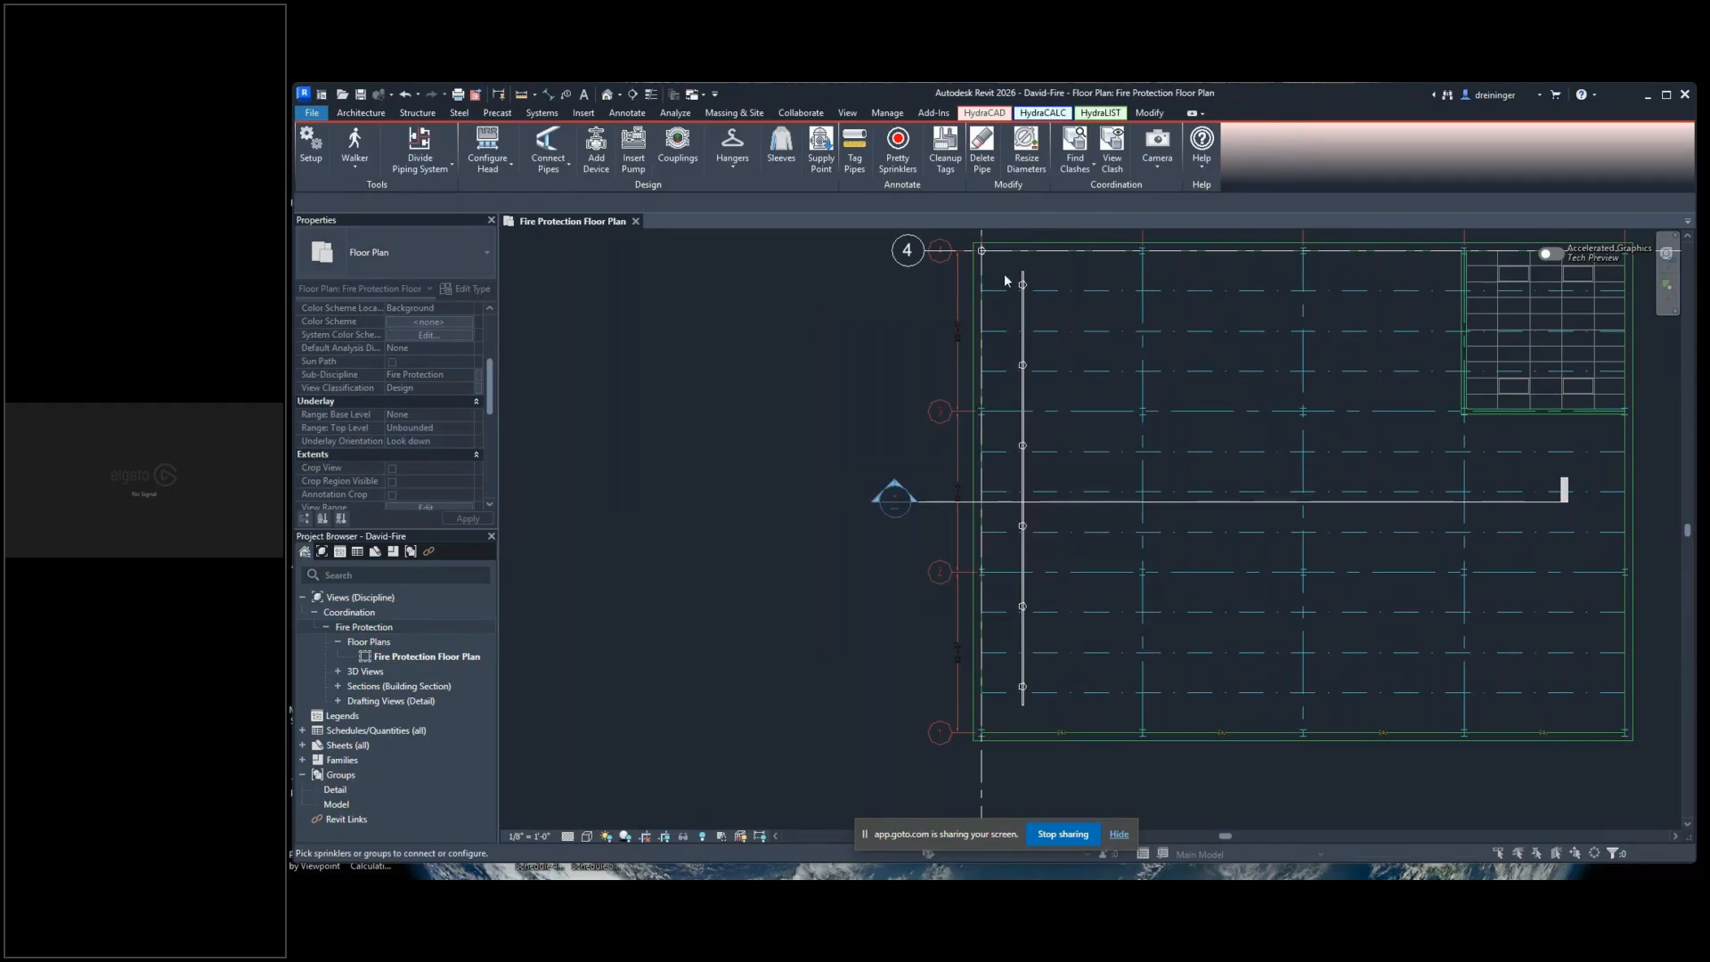
{"action": "left_click_drag", "start_coordinate": [1005, 280], "coordinate": [1038, 702]}
{"action": "left_click", "coordinate": [1027, 560]}
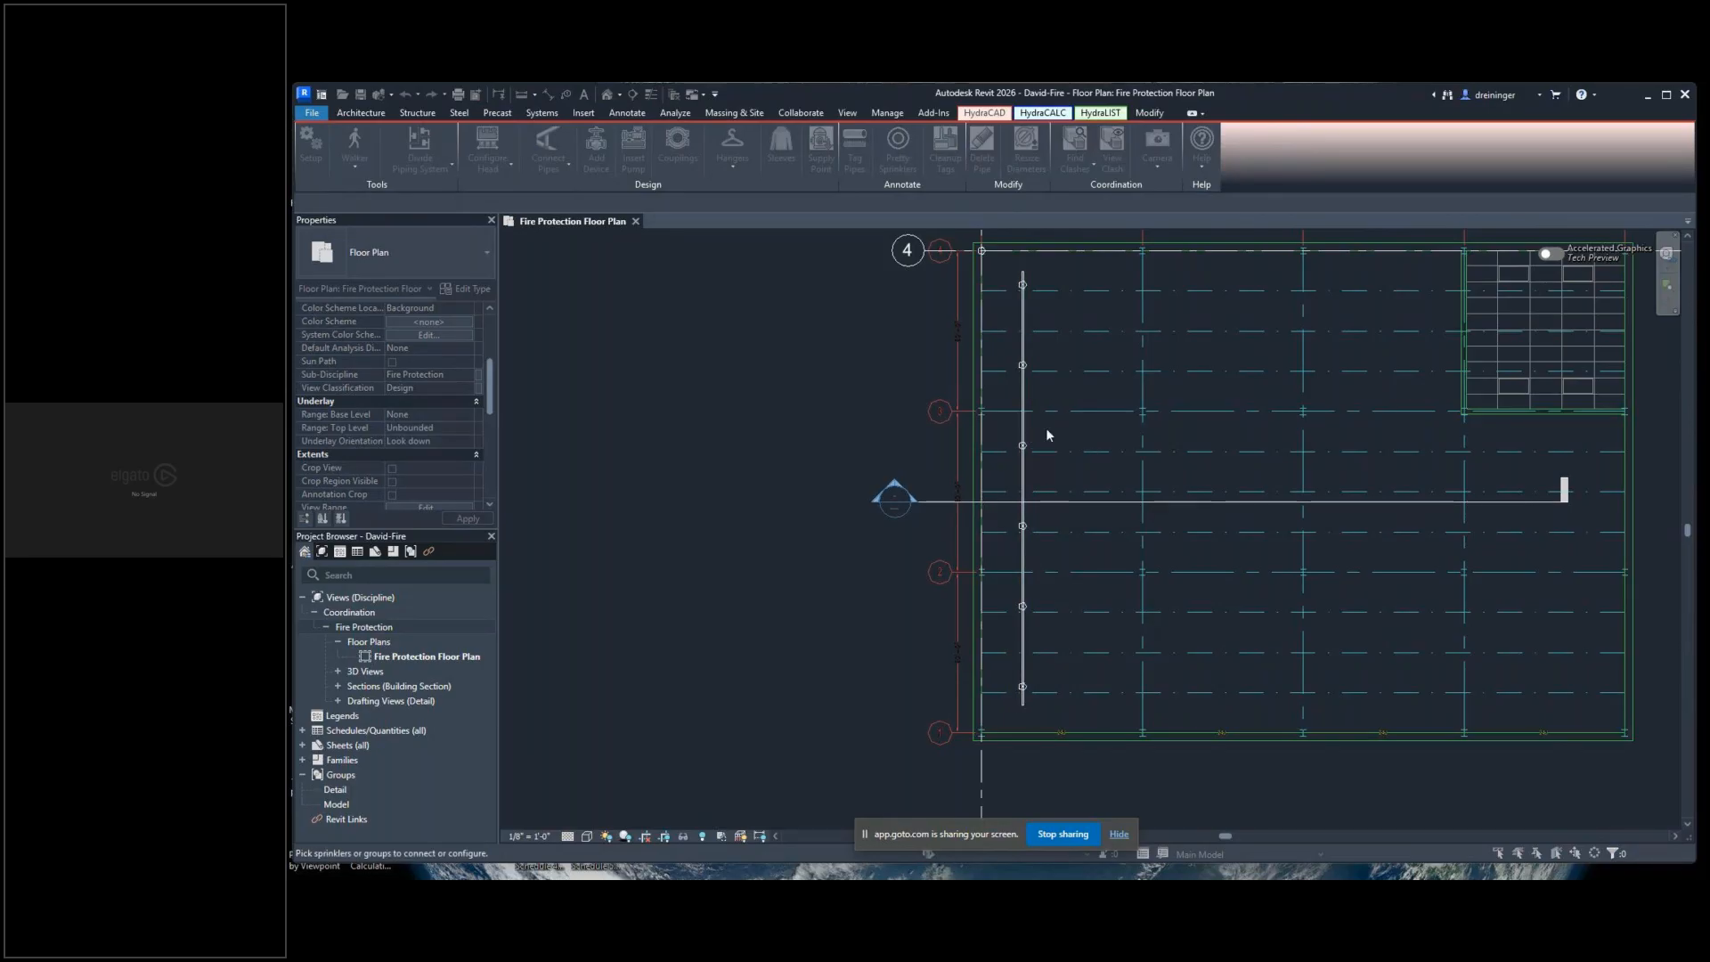
{"action": "scroll", "coordinate": [1034, 419], "scroll_direction": "up", "scroll_amount": 4}
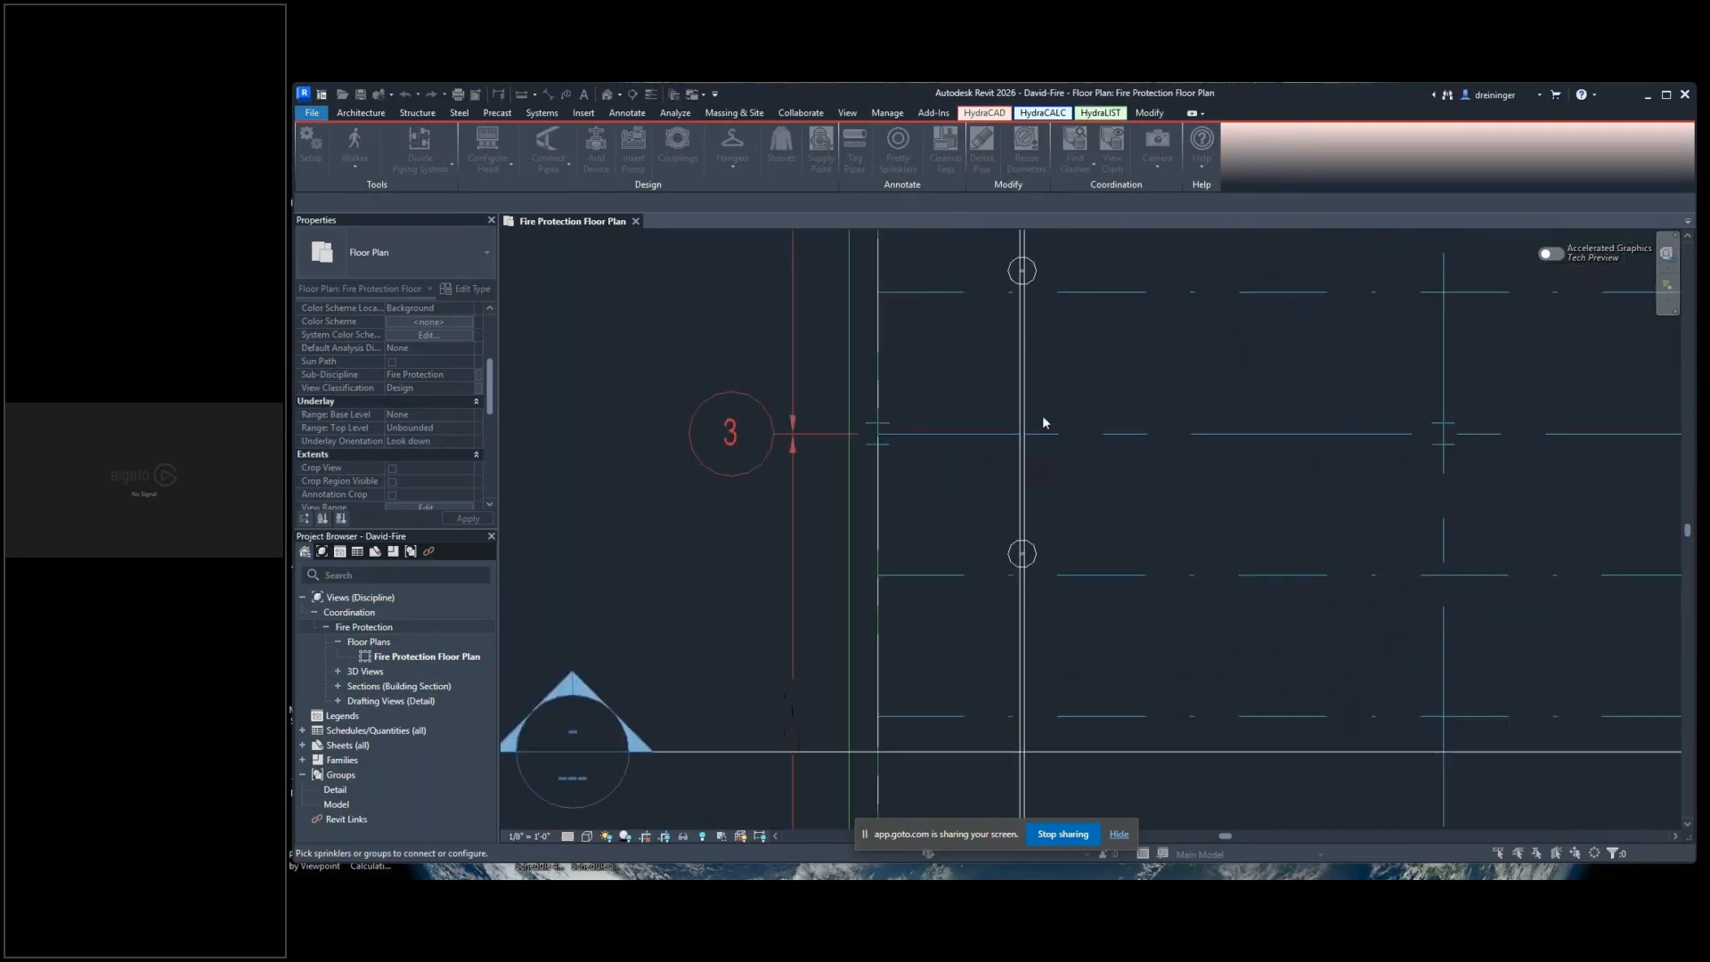
{"action": "scroll", "coordinate": [1025, 417], "scroll_direction": "down", "scroll_amount": 2}
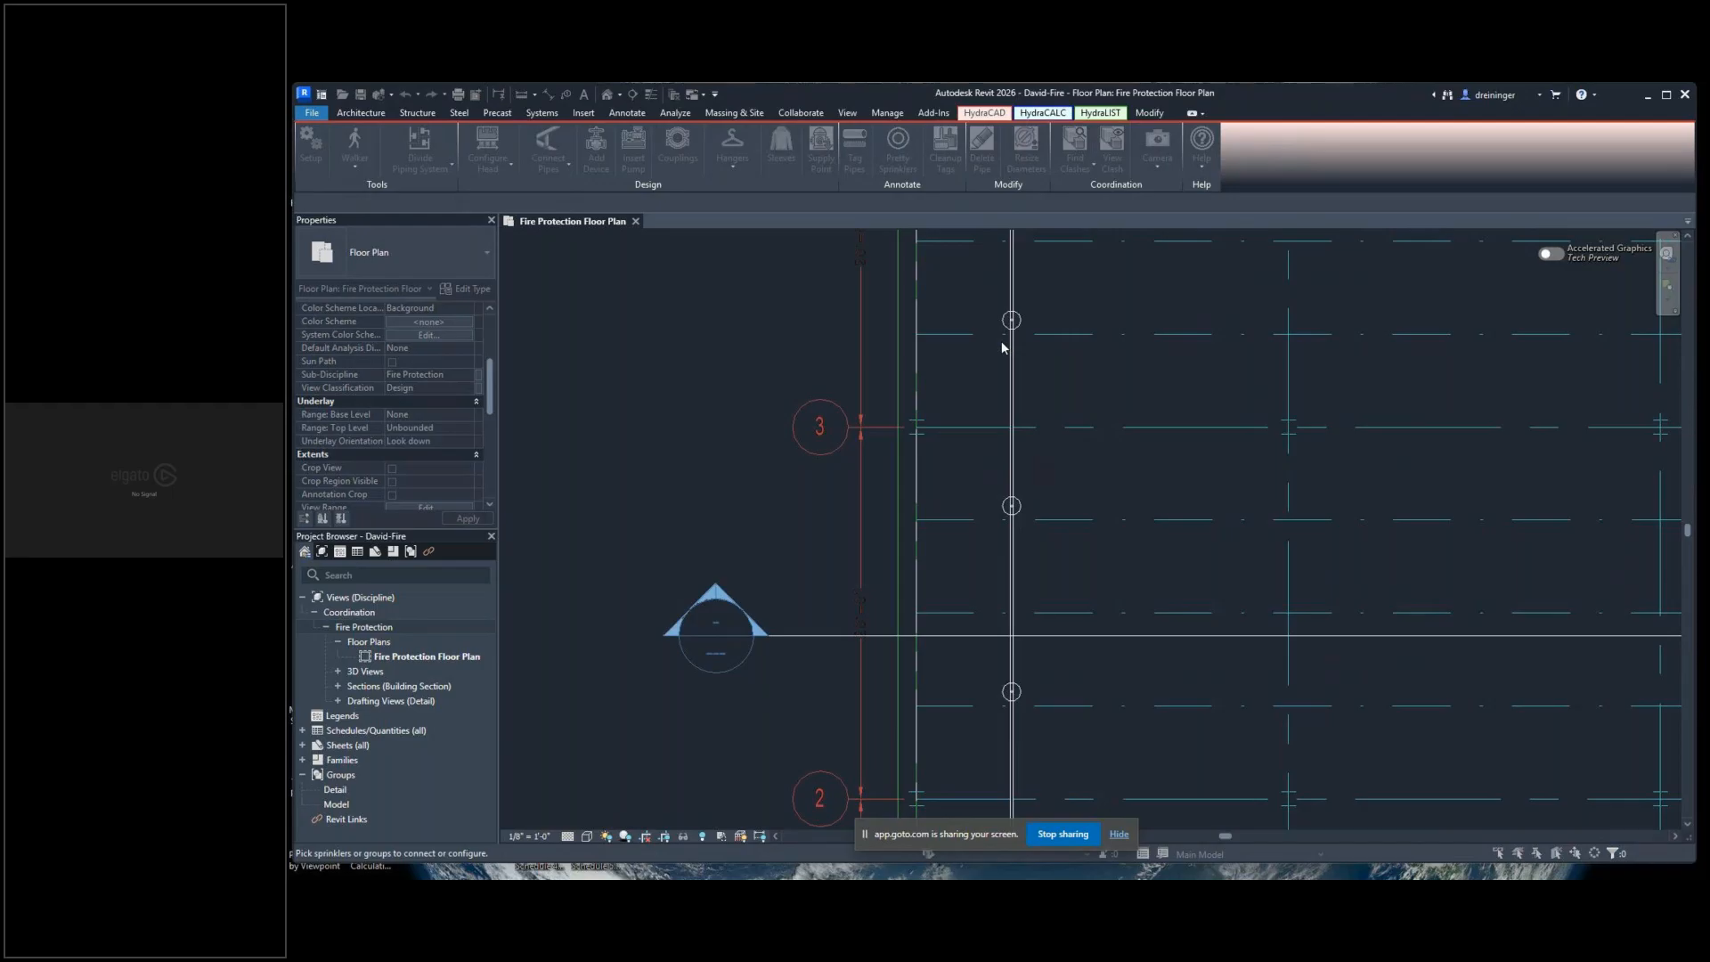
{"action": "key", "text": "Escape"}
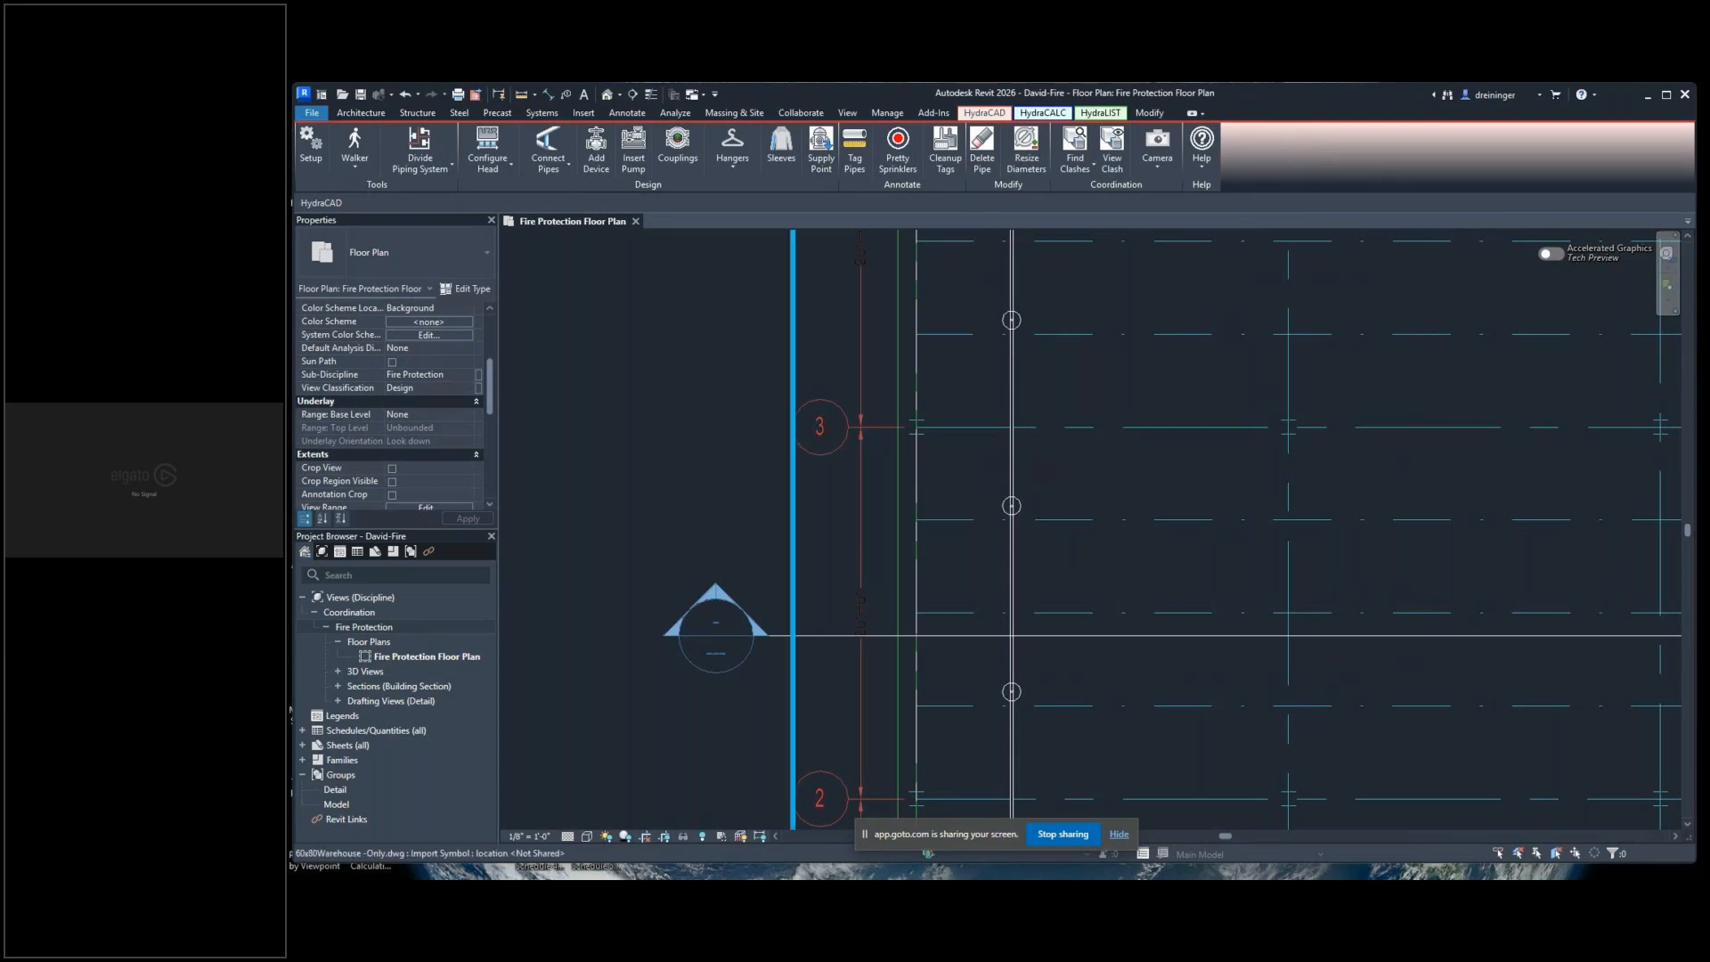
Try to copy the first branch line with its upright heads, then undo the accidental deletion of the line
{"action": "scroll", "coordinate": [901, 581], "scroll_direction": "down", "scroll_amount": 2}
{"action": "scroll", "coordinate": [980, 491], "scroll_direction": "down", "scroll_amount": 2}
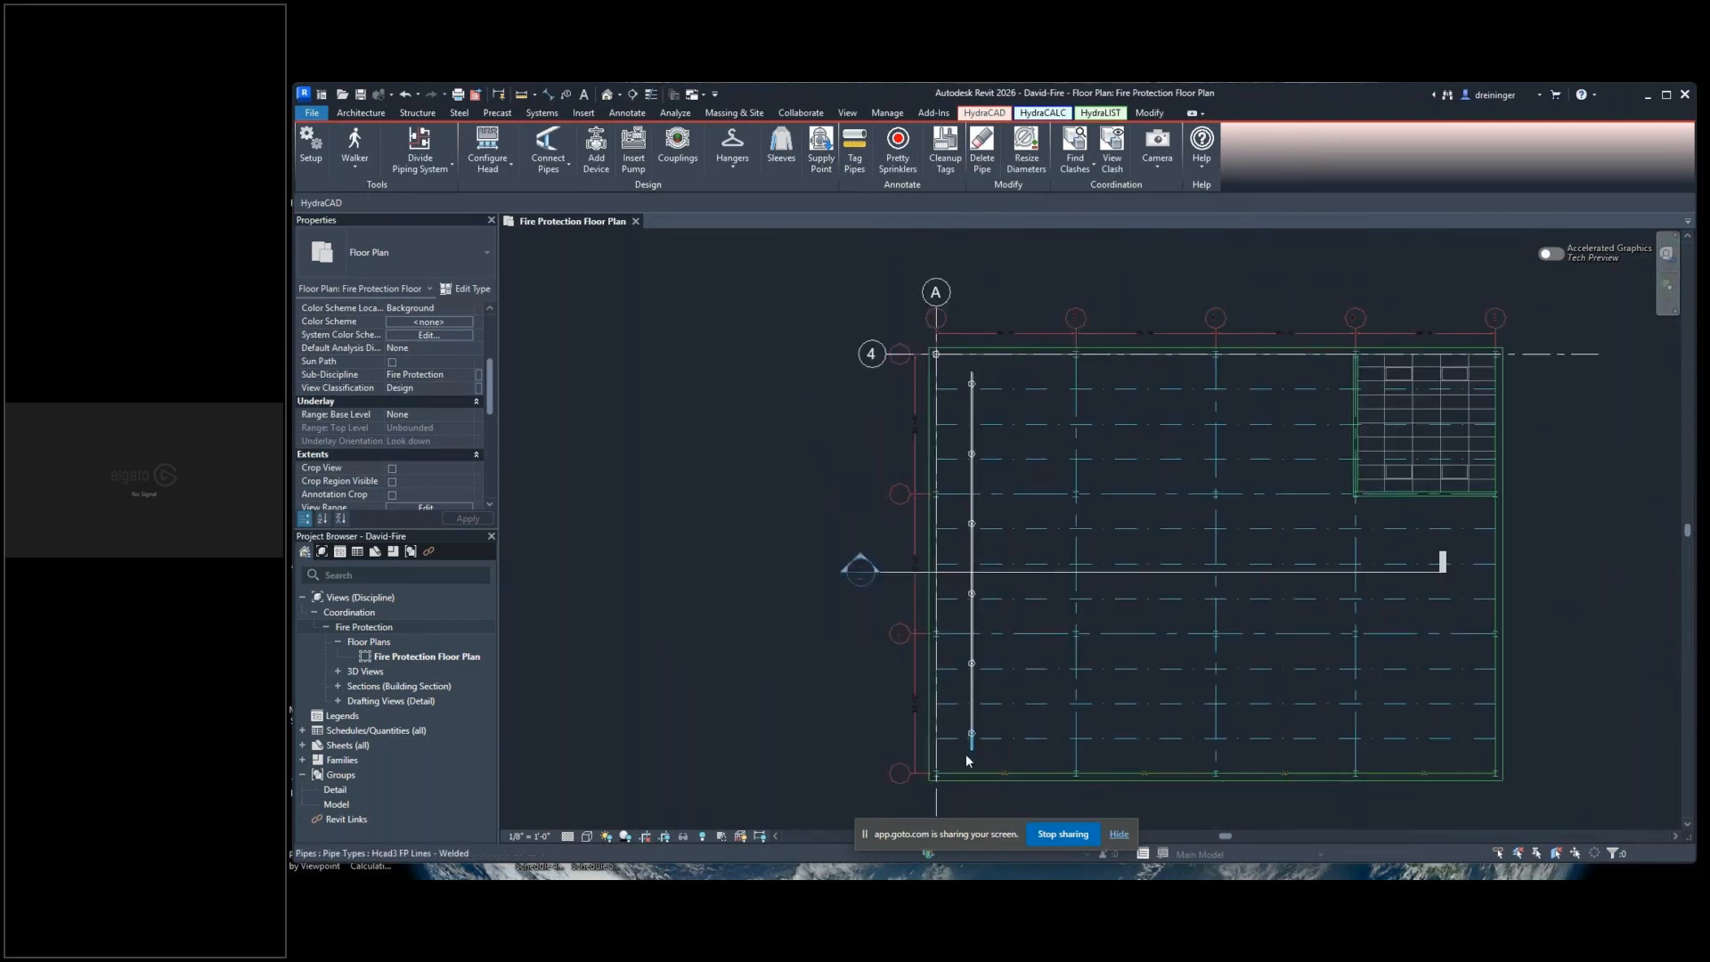
{"action": "left_click_drag", "start_coordinate": [953, 758], "coordinate": [1009, 366]}
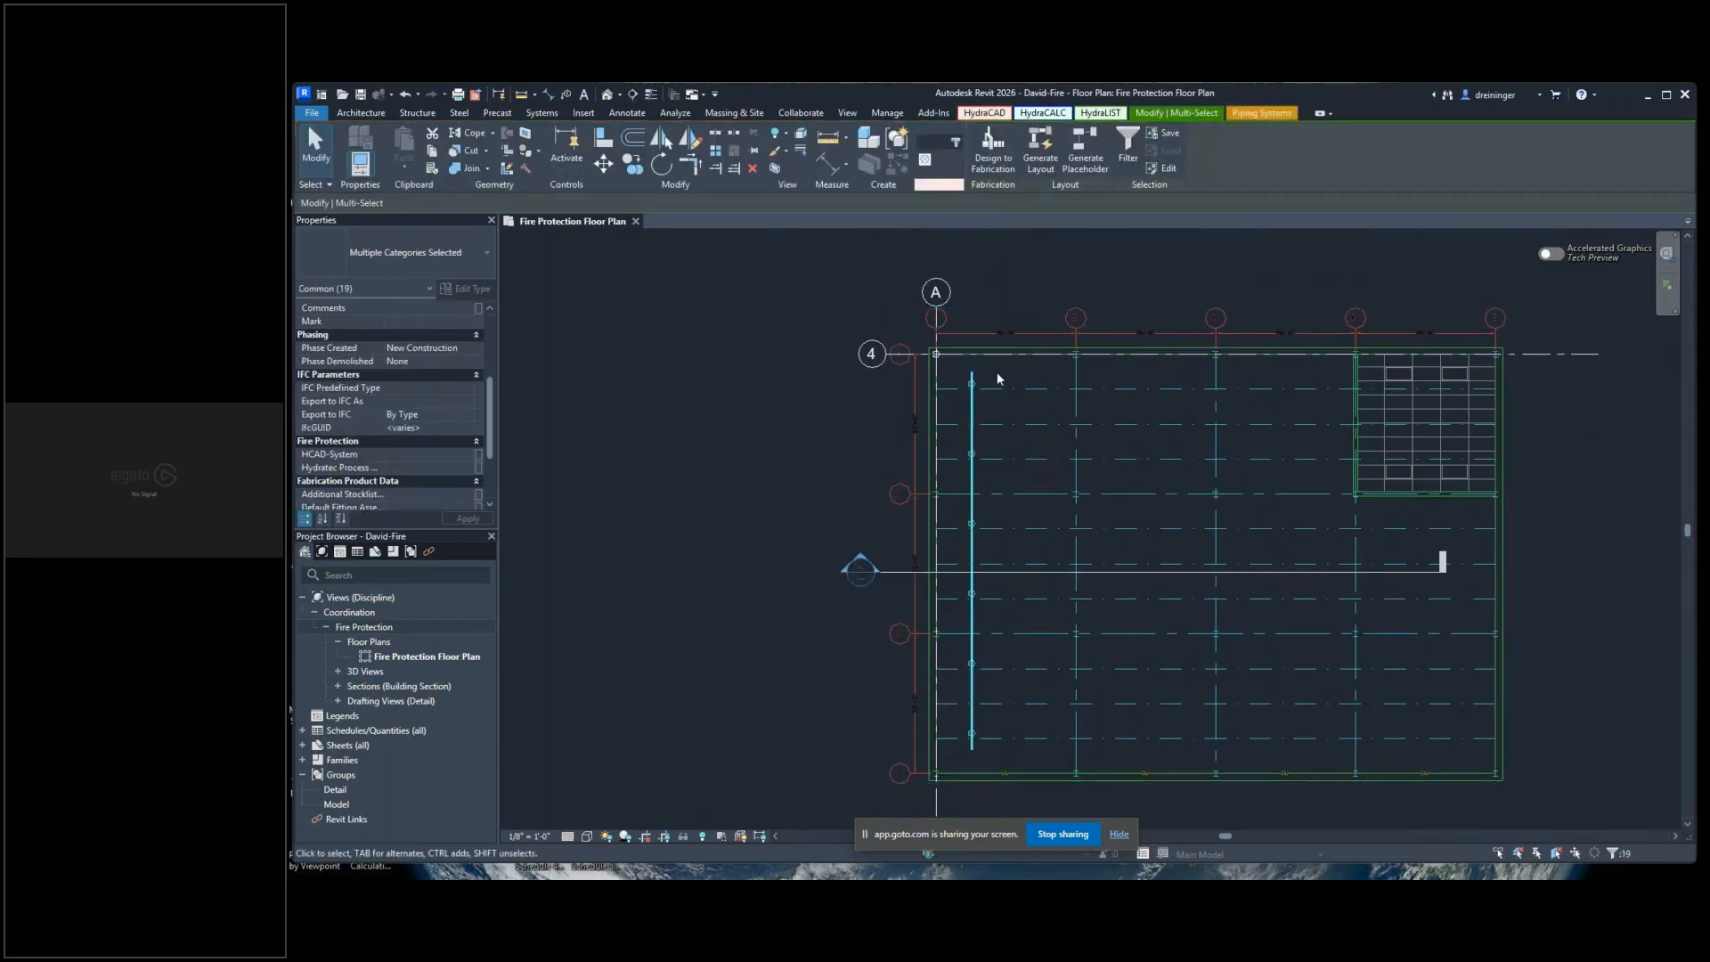
{"action": "key", "text": "c"}
{"action": "key", "text": "o"}
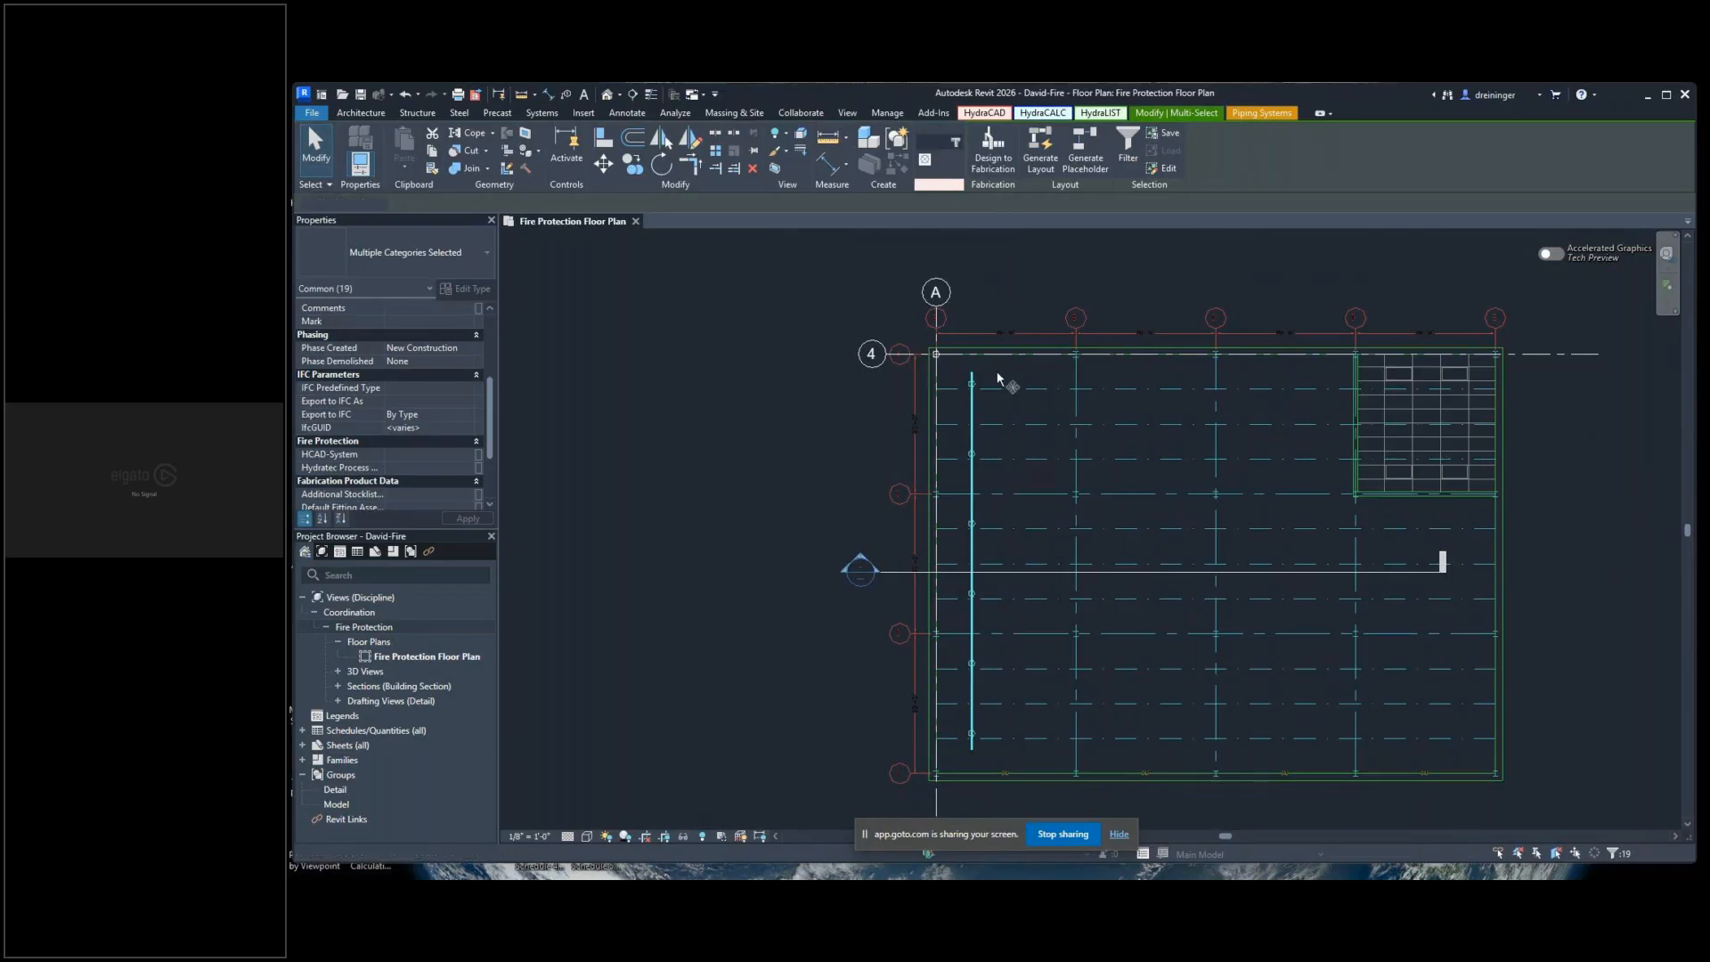
{"action": "key", "text": "Escape"}
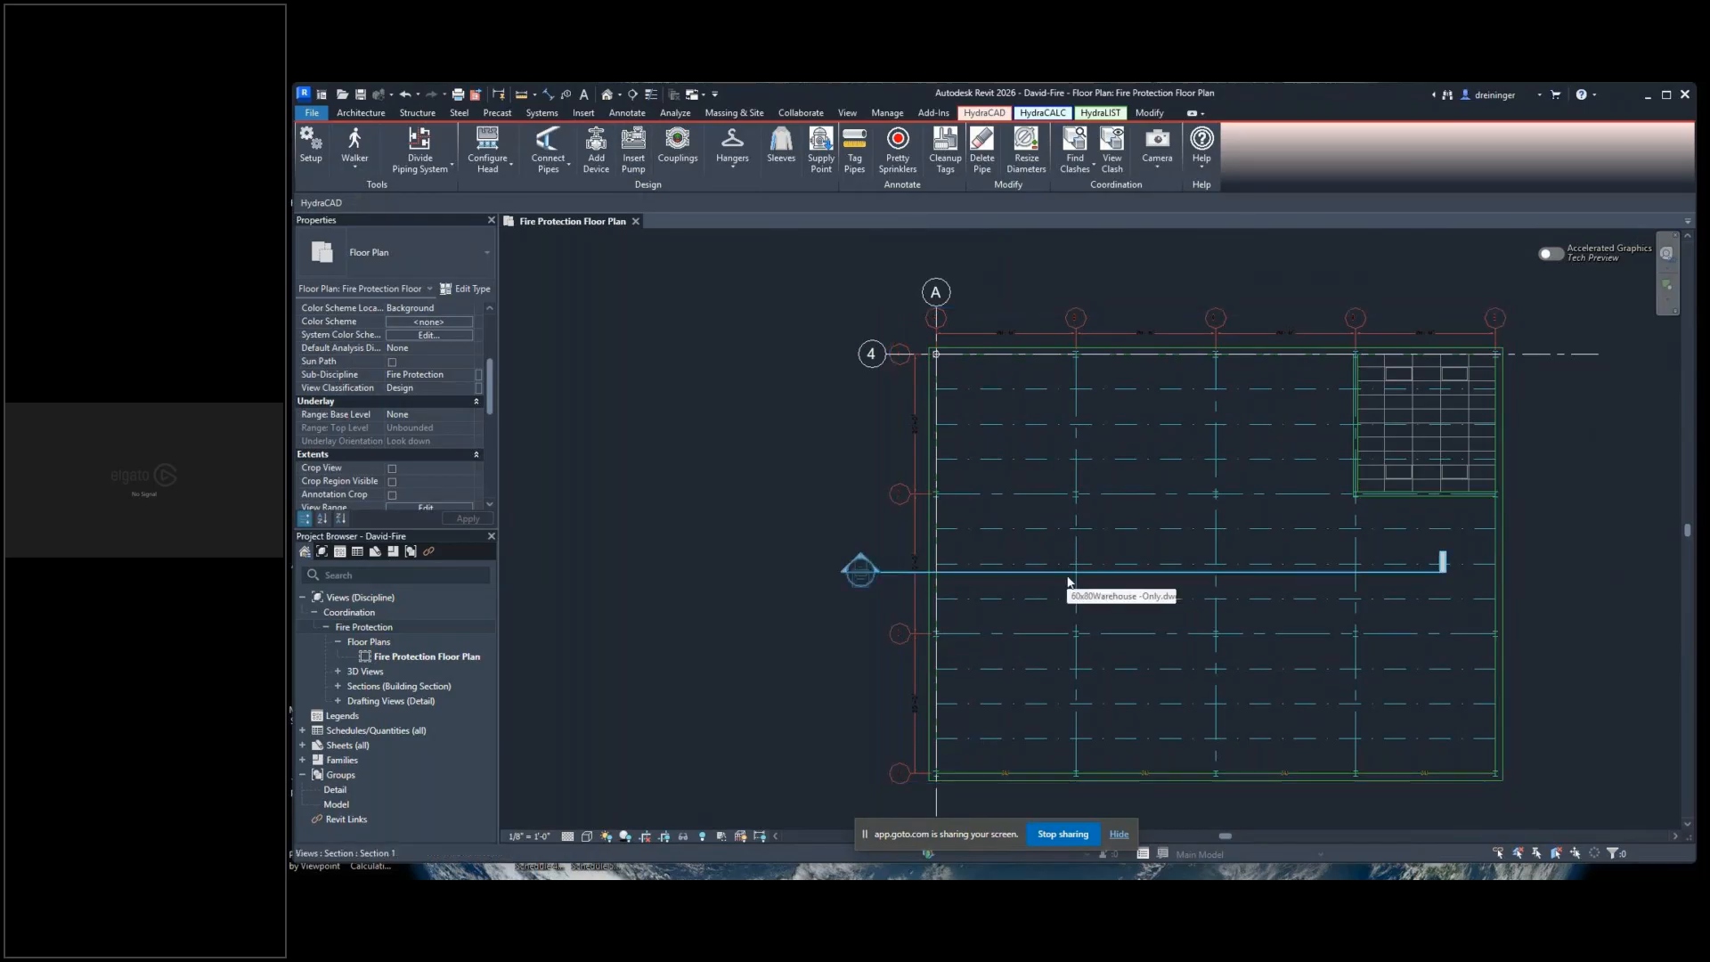
{"action": "key", "text": "ctrl+z"}
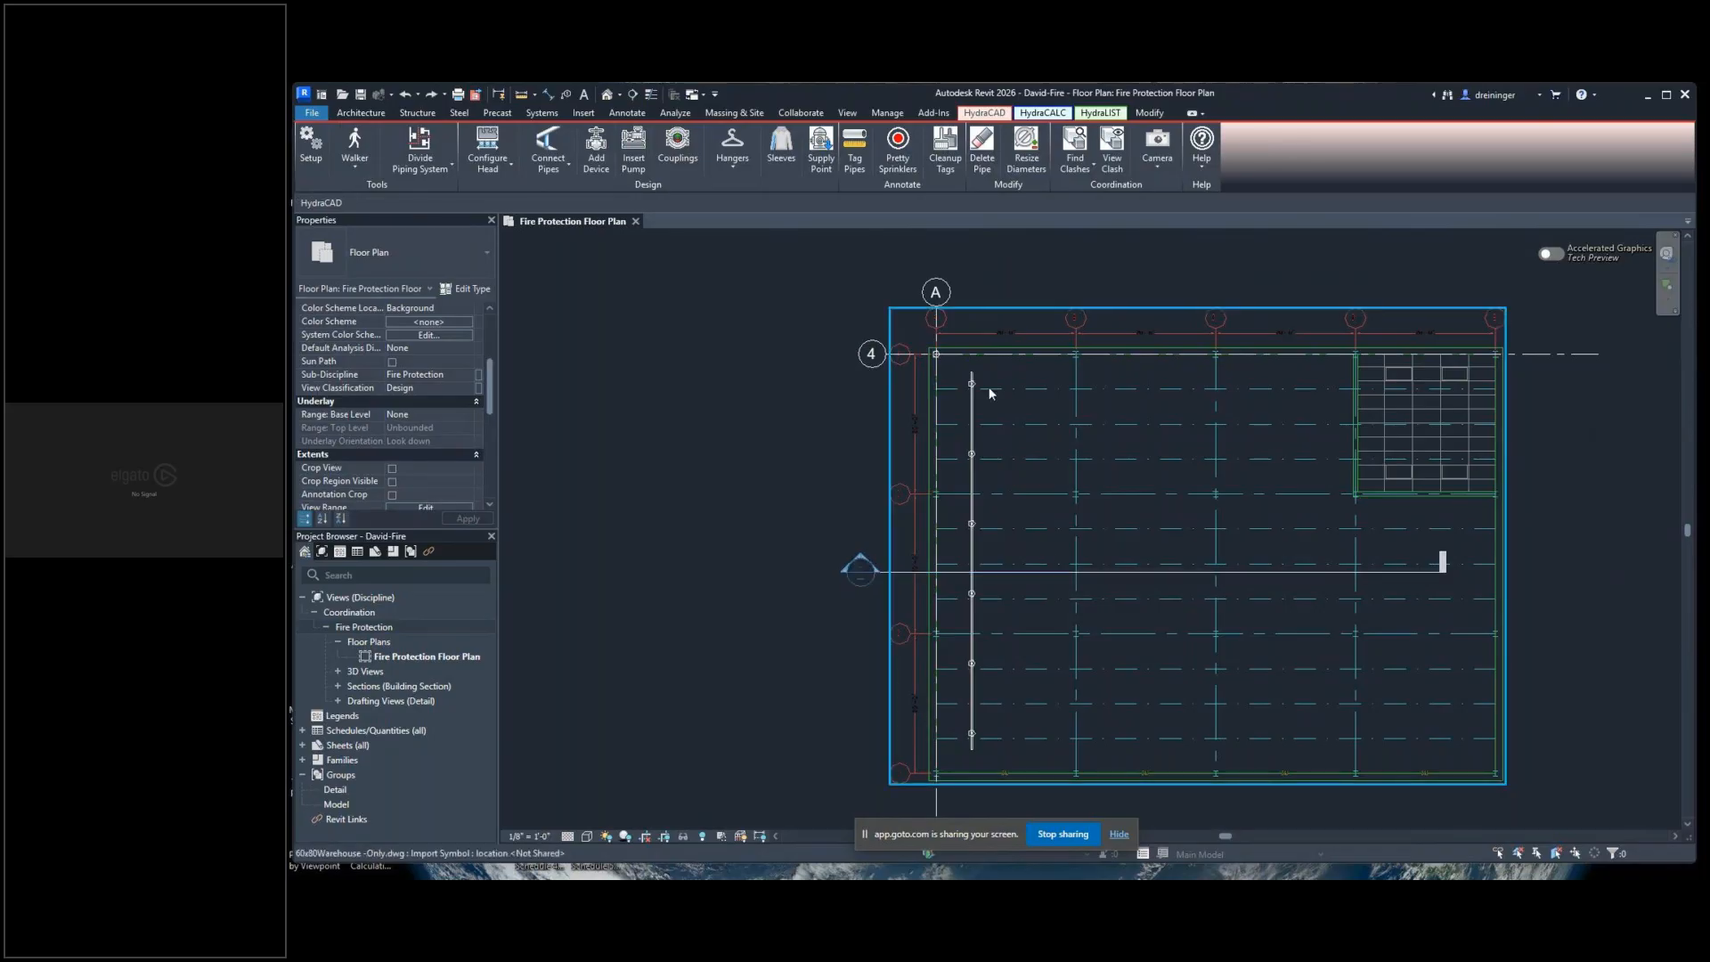
{"action": "key", "text": "c"}
{"action": "key", "text": "o"}
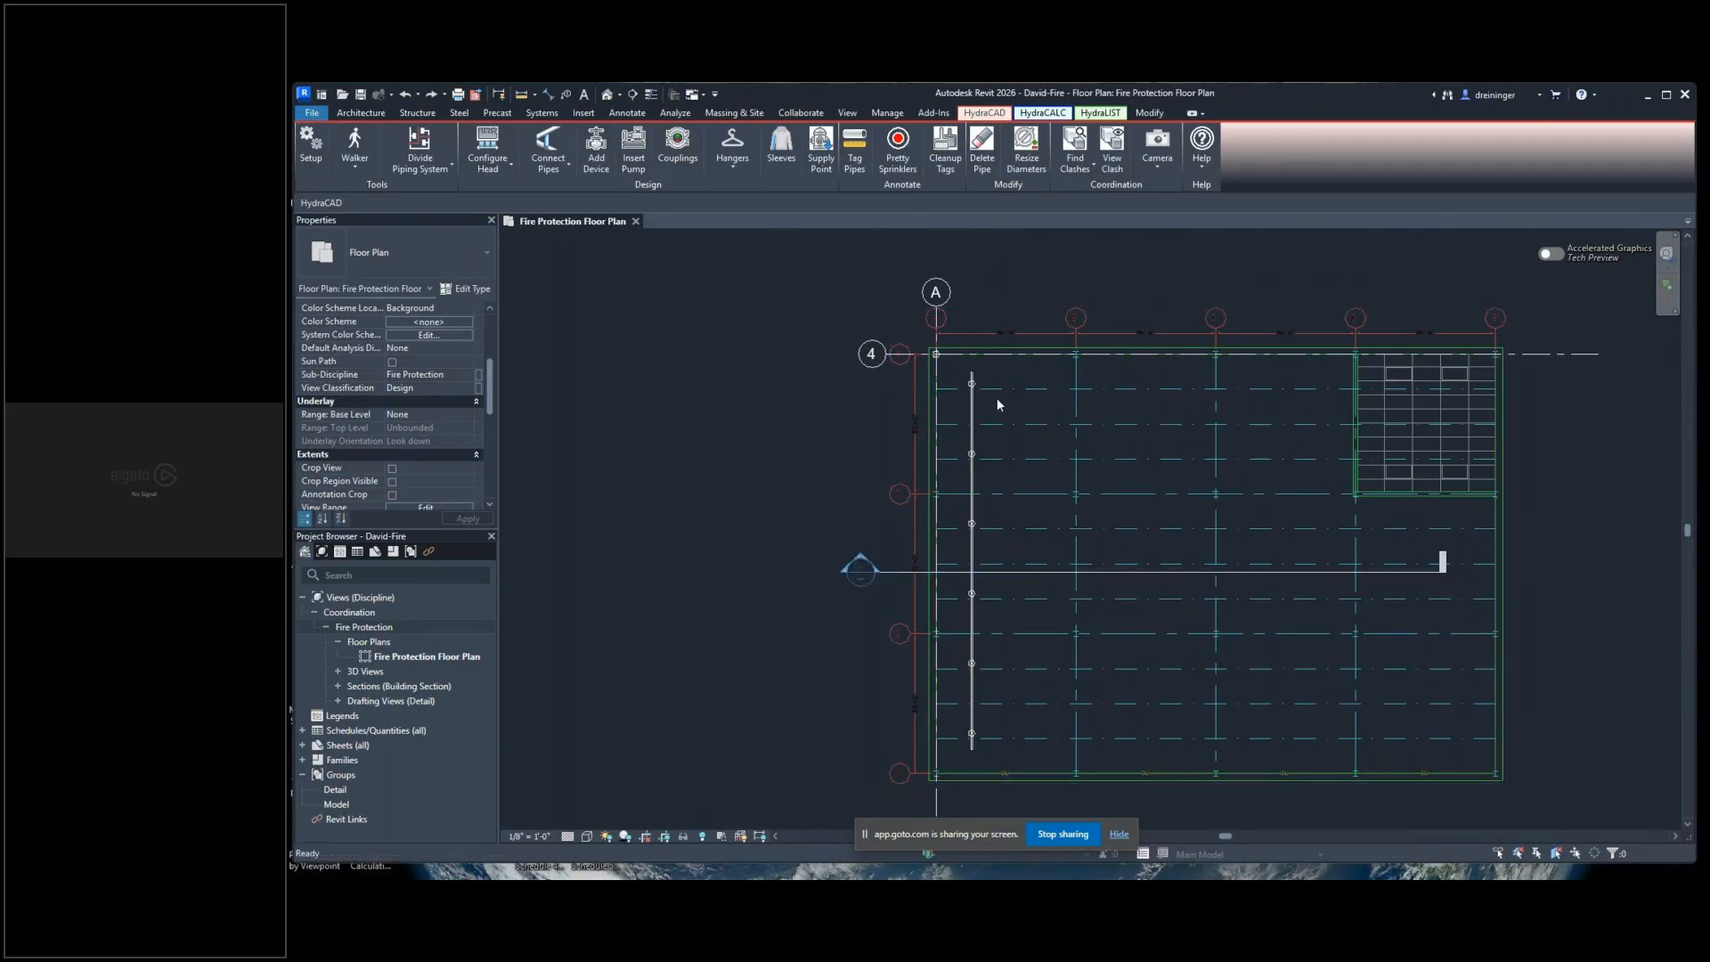
{"action": "left_click_drag", "start_coordinate": [960, 367], "coordinate": [996, 757]}
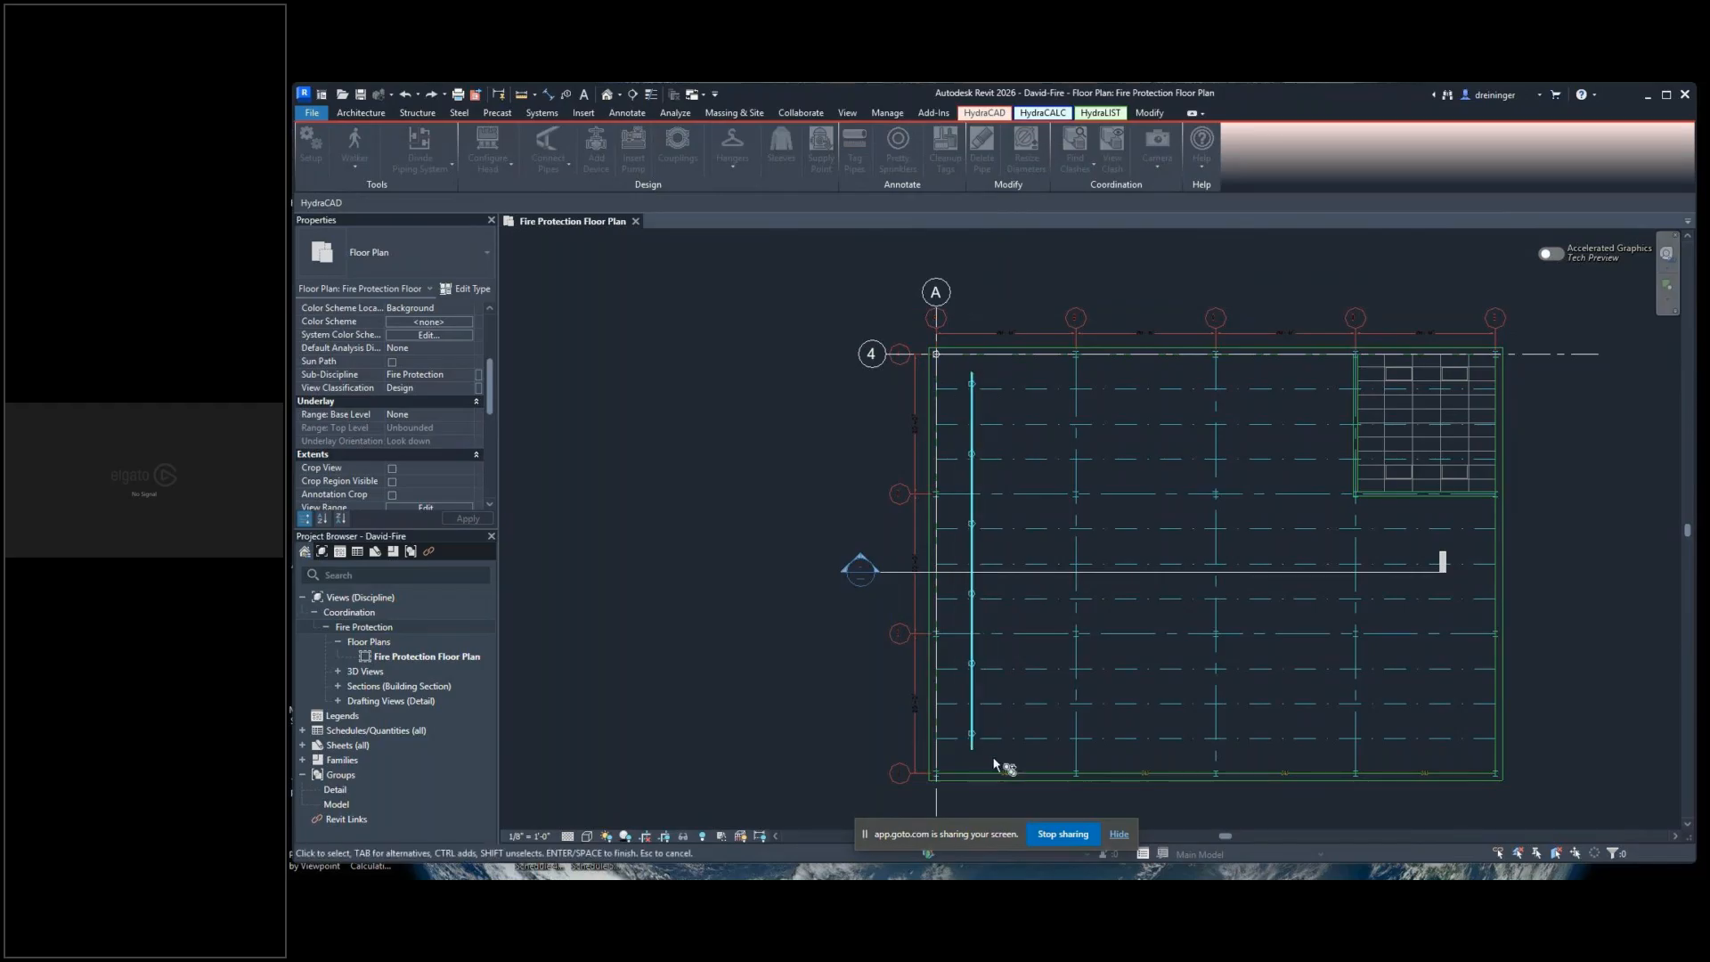
{"action": "right_click", "coordinate": [1019, 515]}
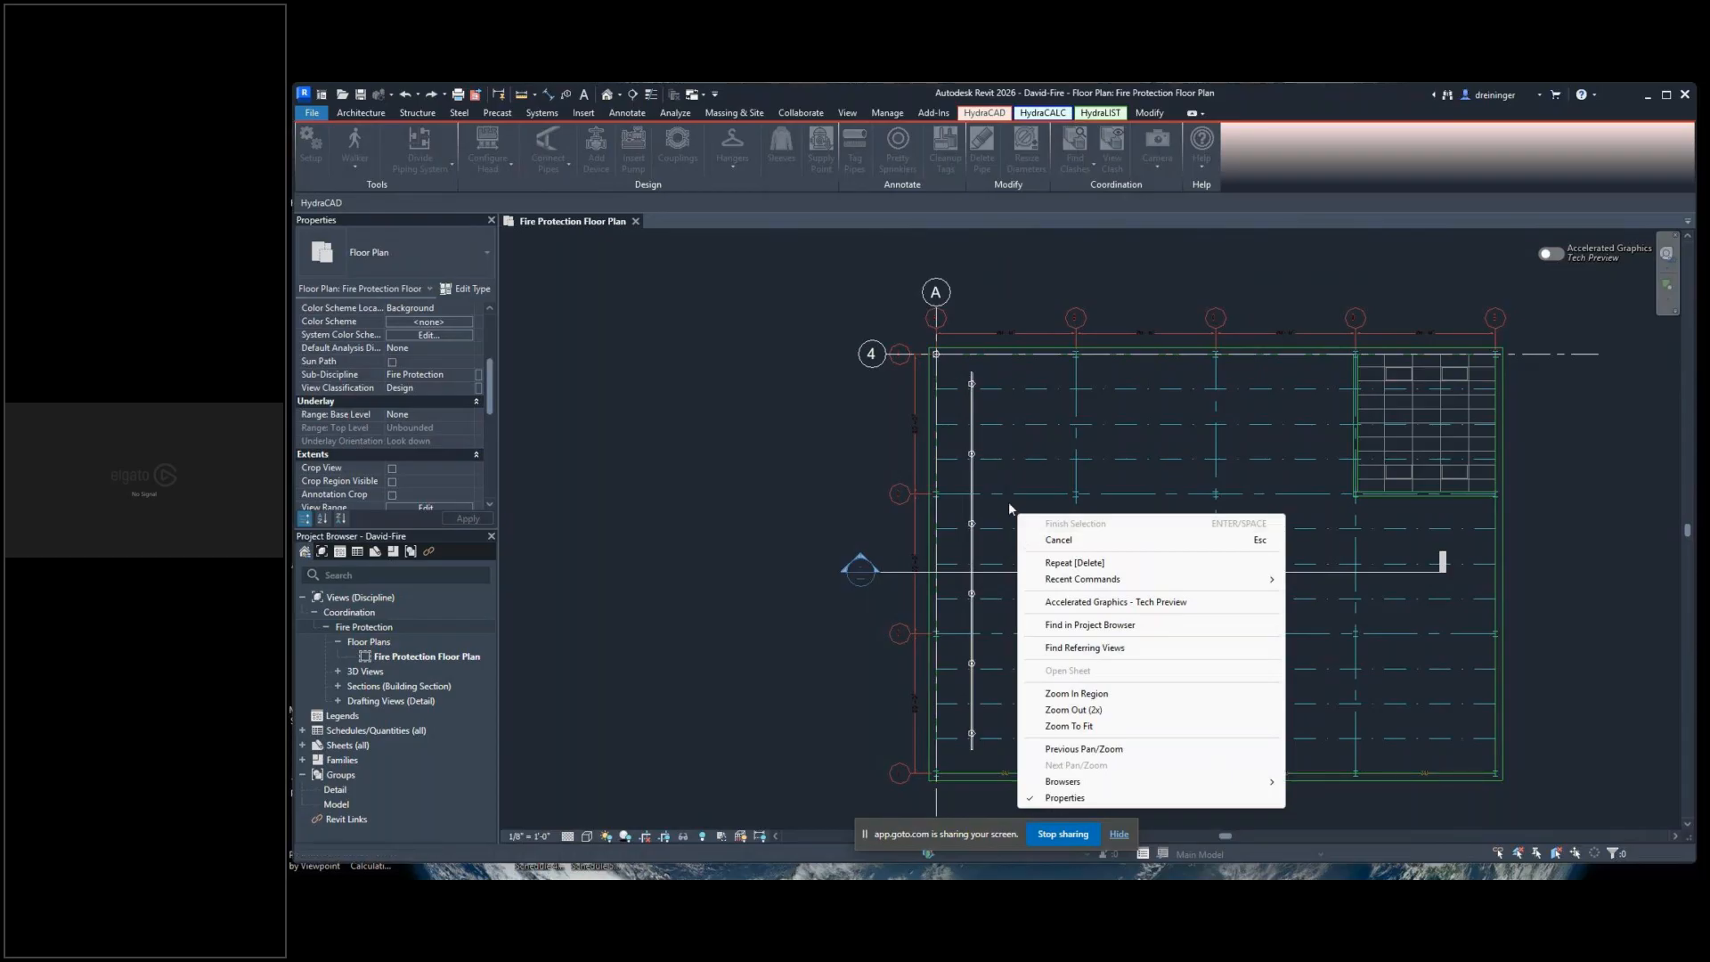
{"action": "left_click", "coordinate": [1010, 509]}
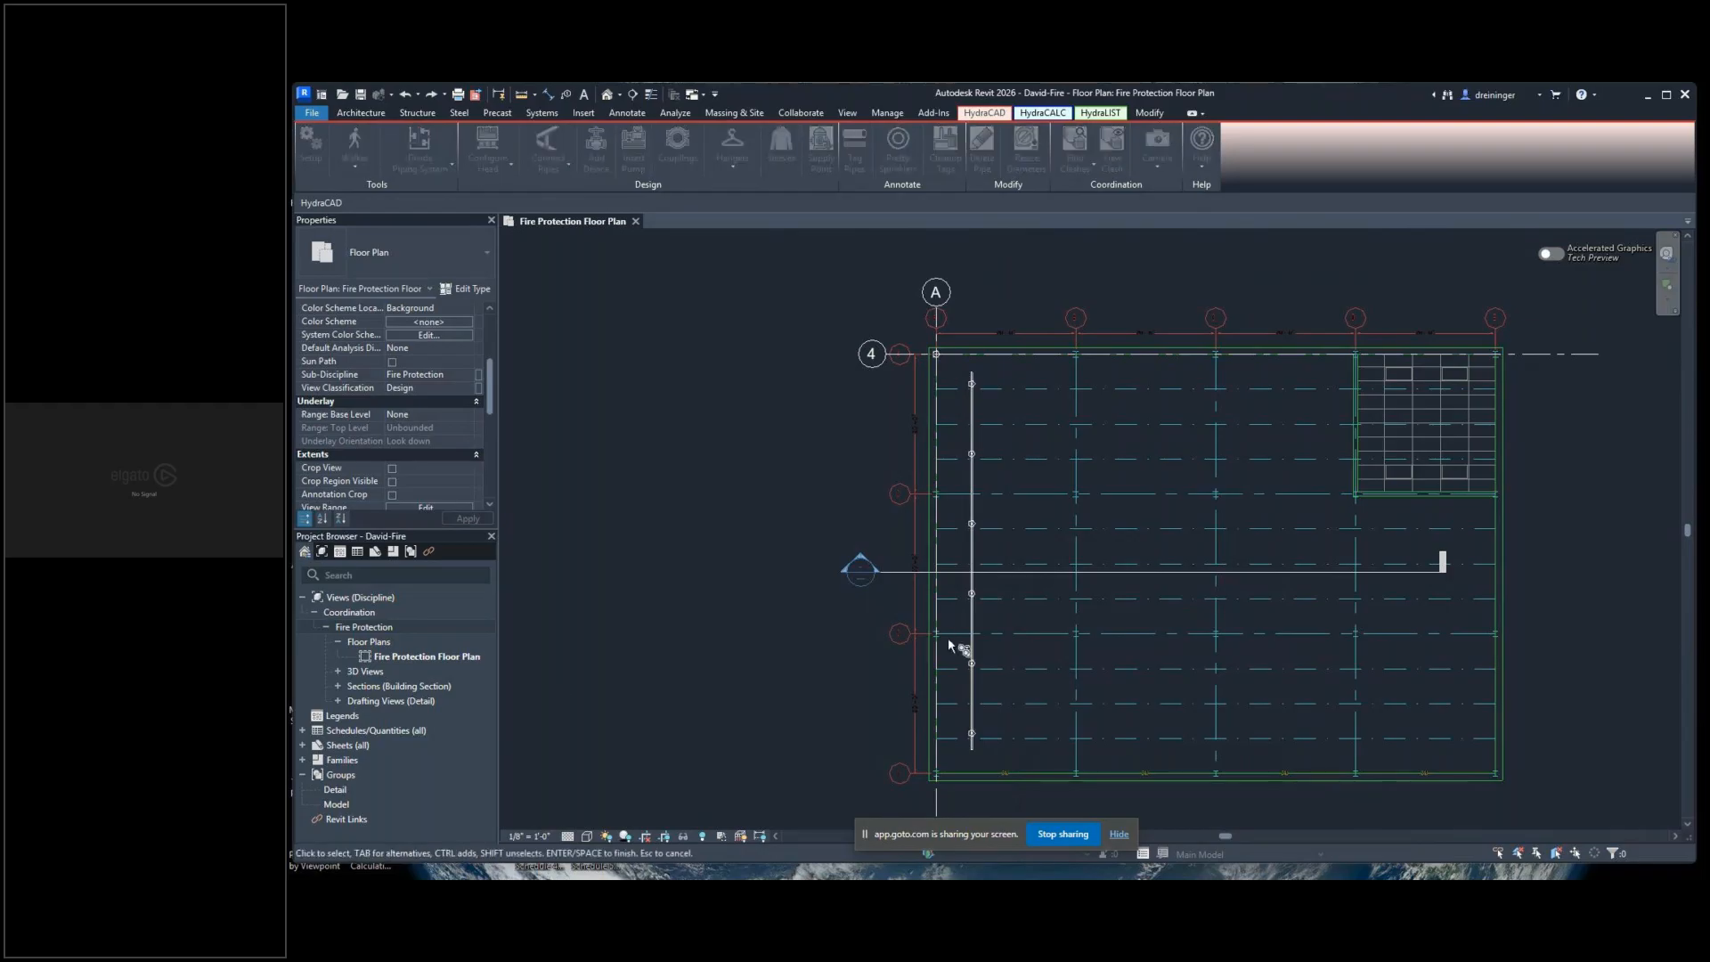
{"action": "right_click", "coordinate": [948, 638]}
{"action": "key", "text": "Escape"}
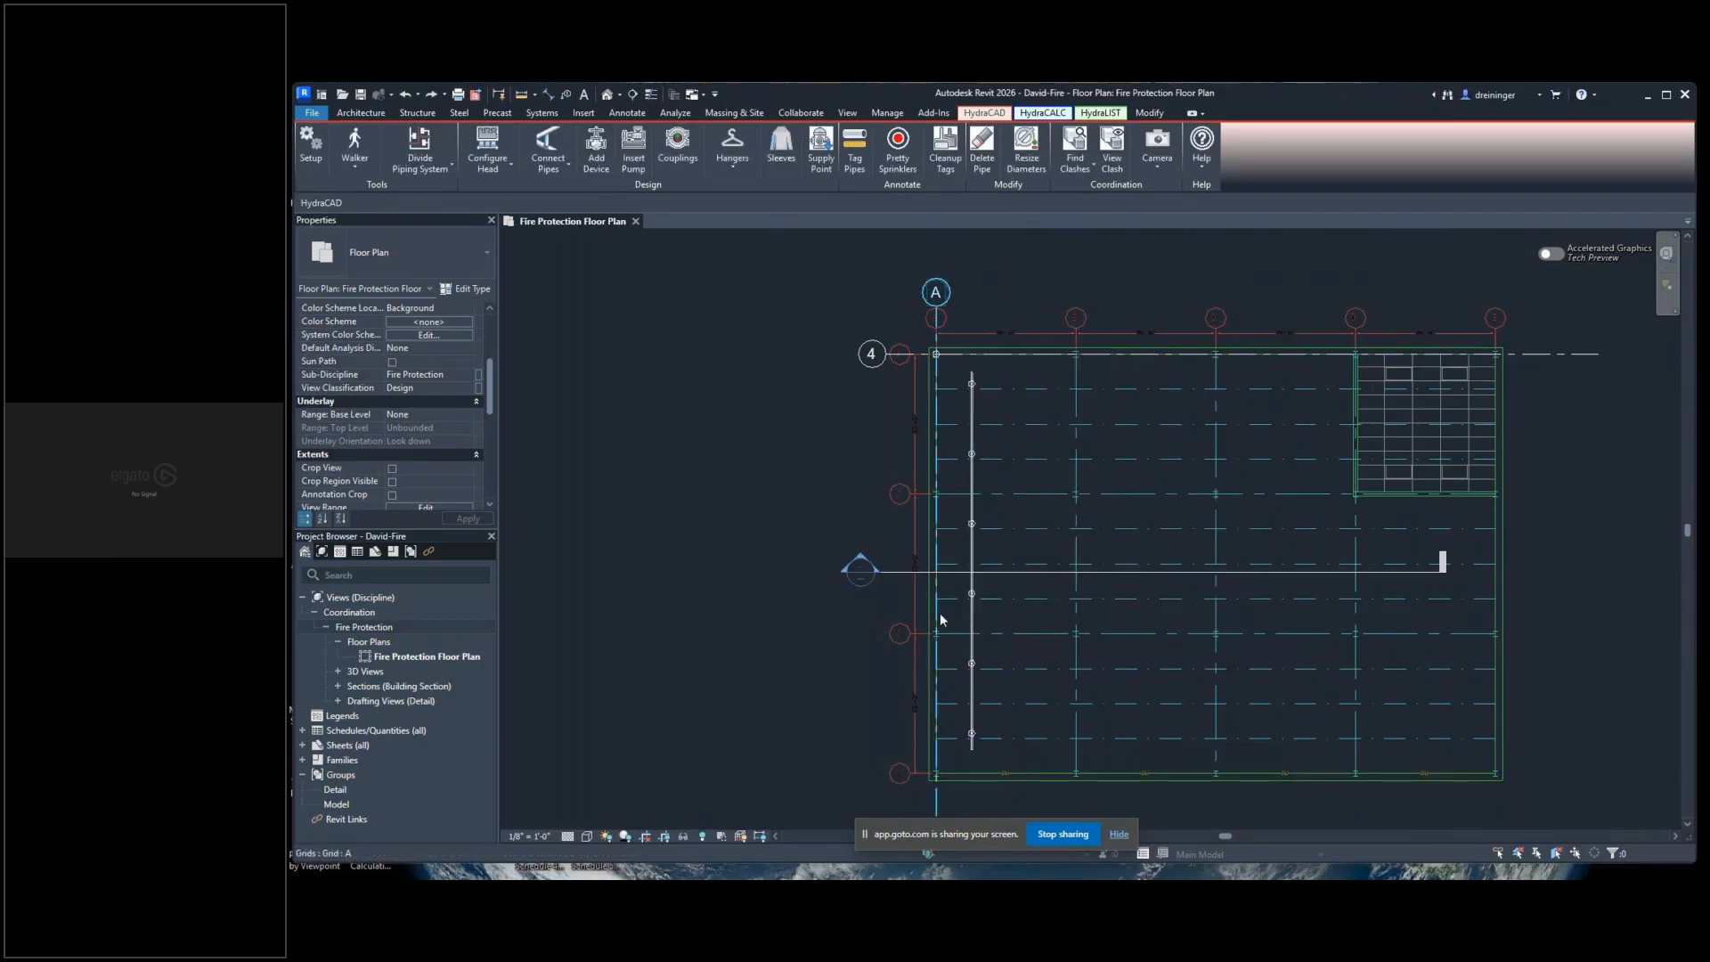
{"action": "left_click_drag", "start_coordinate": [954, 757], "coordinate": [977, 354]}
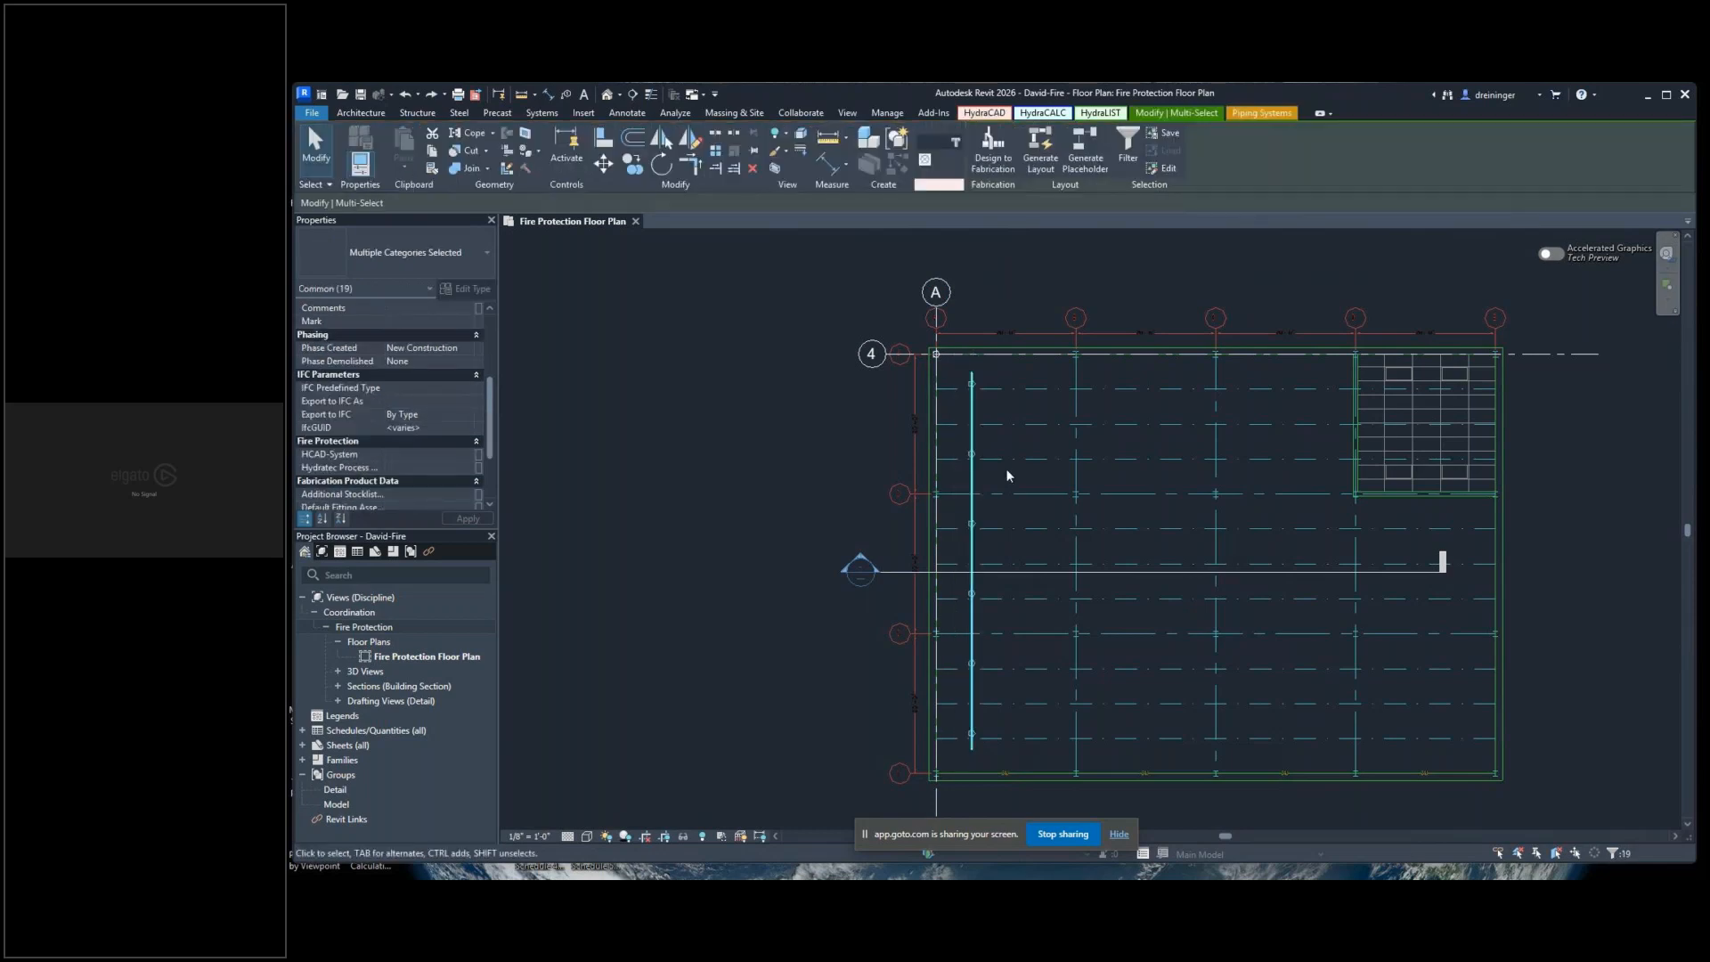
{"action": "left_click", "coordinate": [972, 448]}
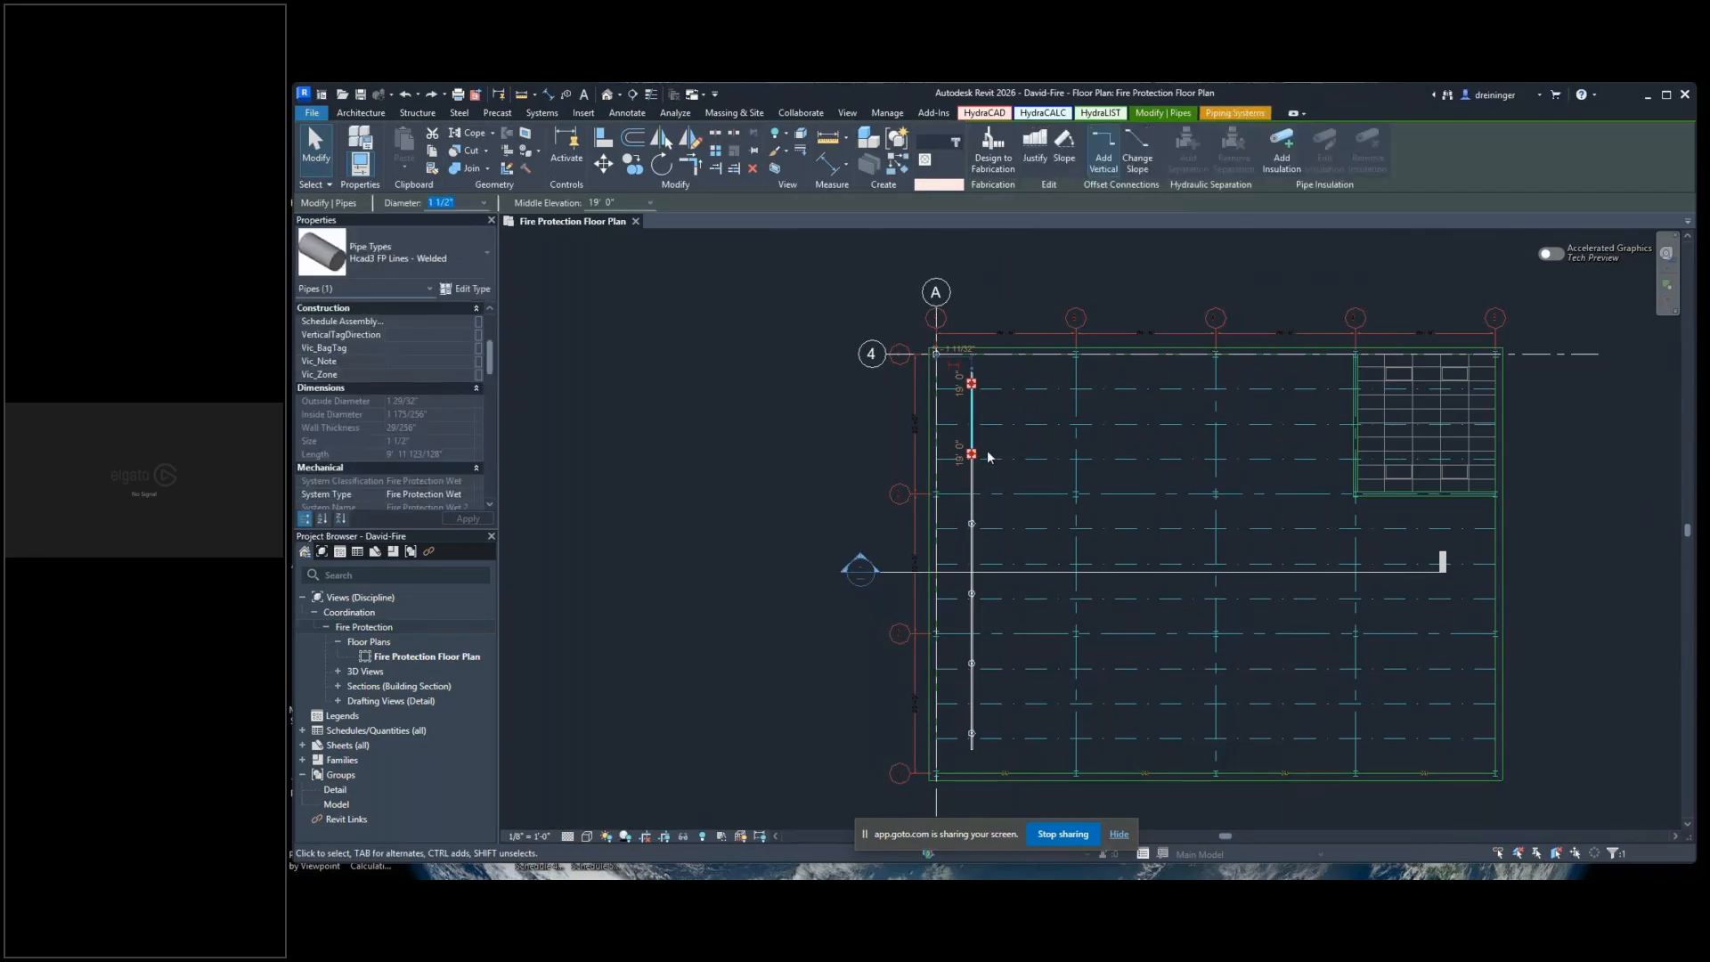
{"action": "left_click", "coordinate": [714, 469]}
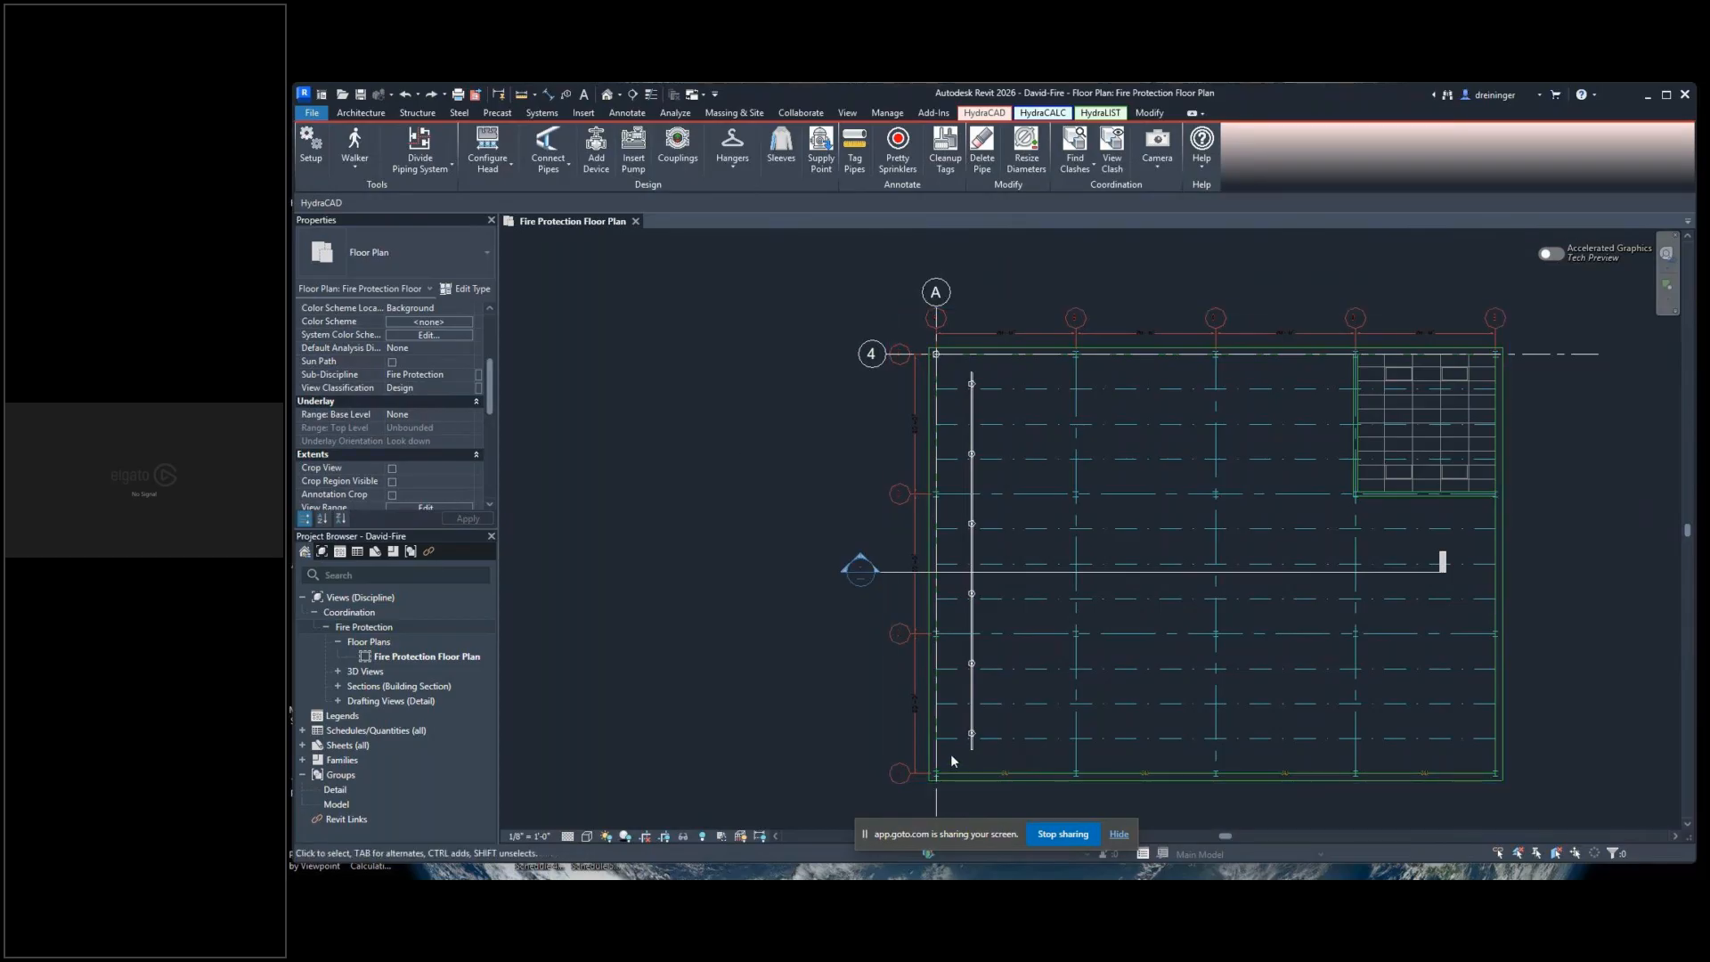
Copy the first branch line with its upright heads 10 feet to the east, with Multiple enabled
{"action": "left_click_drag", "start_coordinate": [954, 368], "coordinate": [984, 767]}
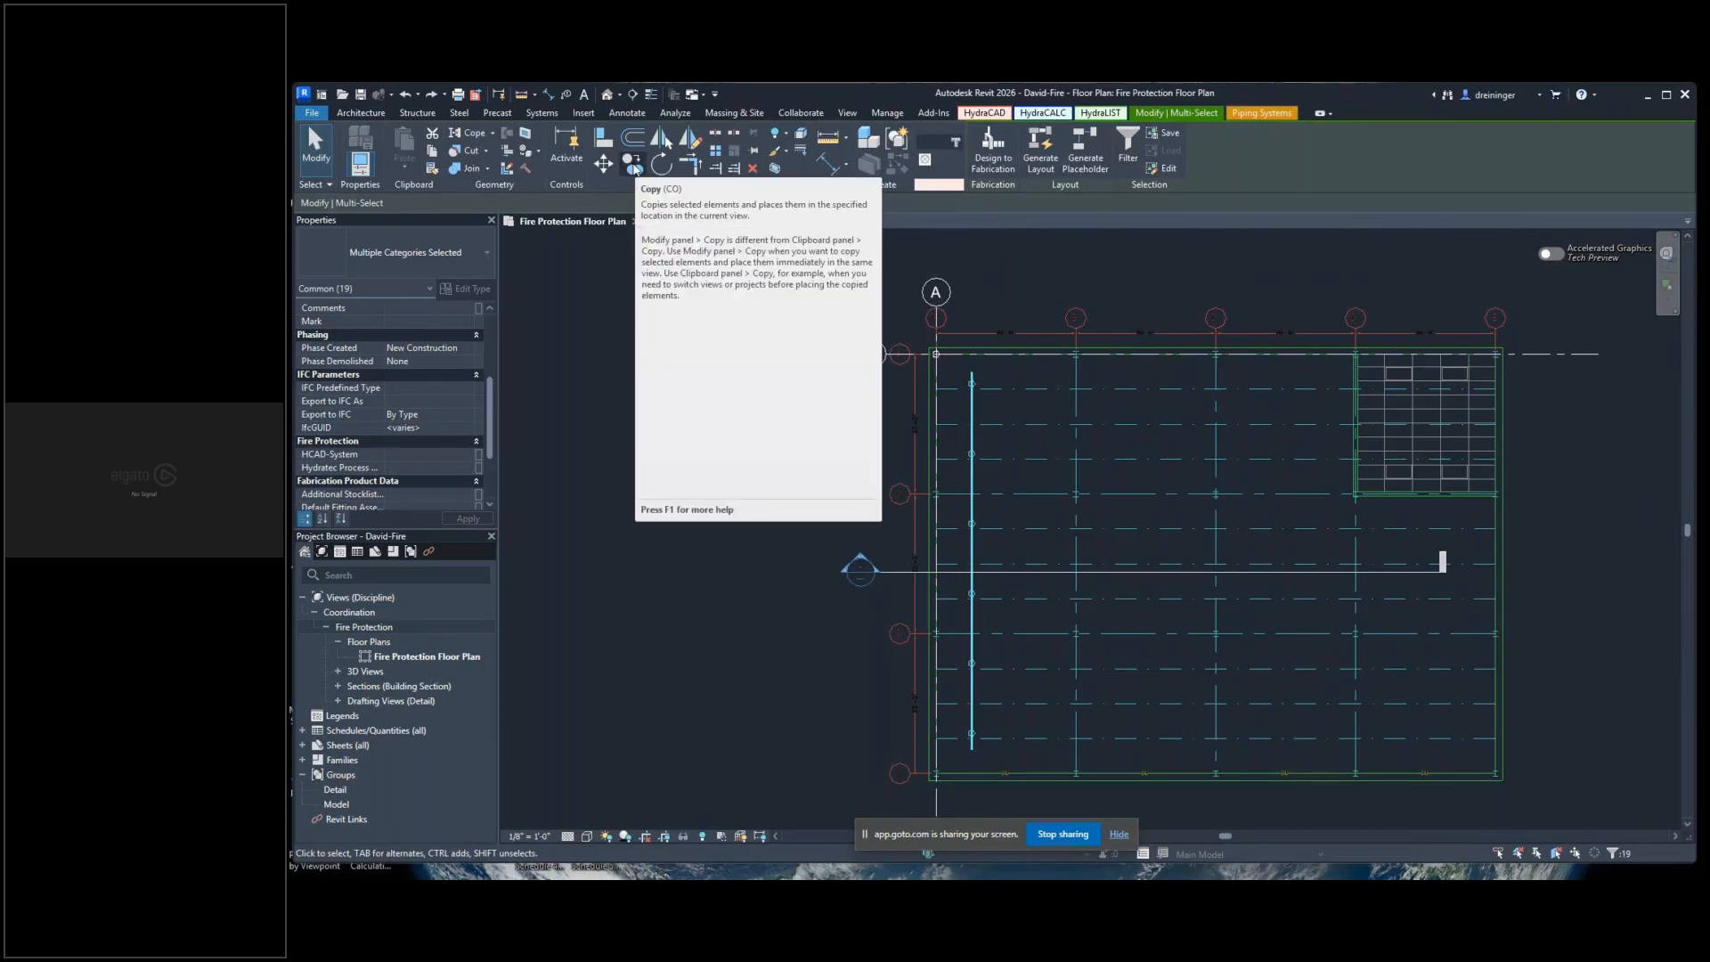
{"action": "left_click", "coordinate": [634, 165]}
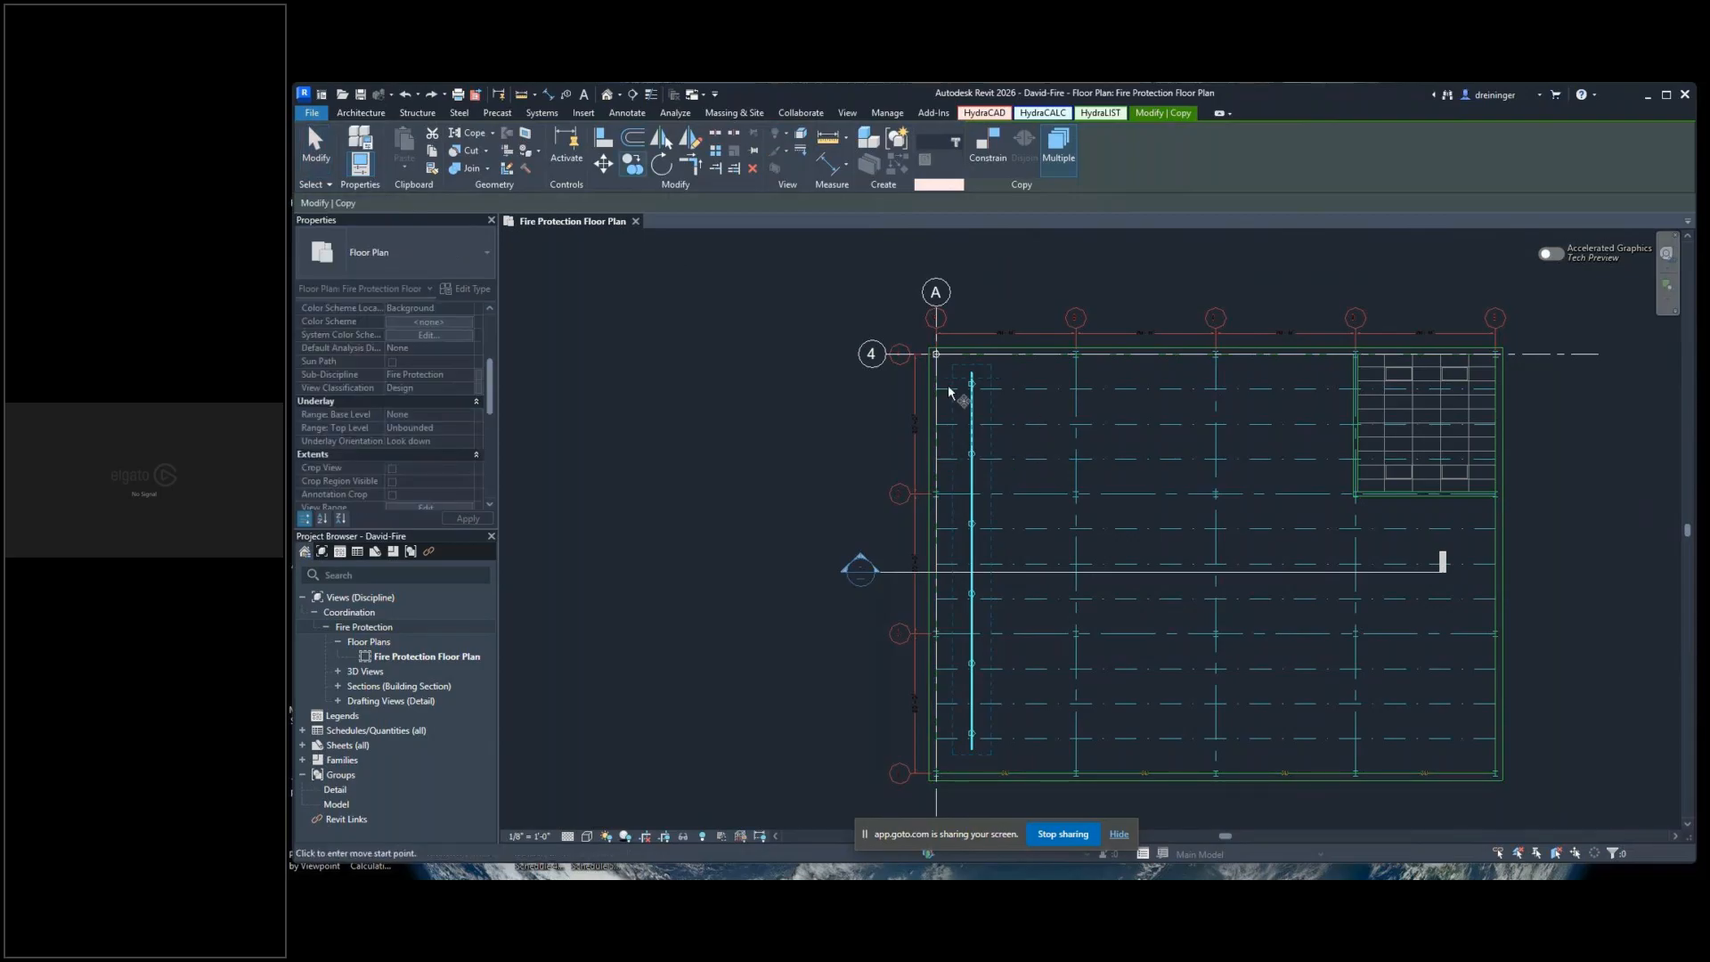
{"action": "left_click", "coordinate": [1065, 413]}
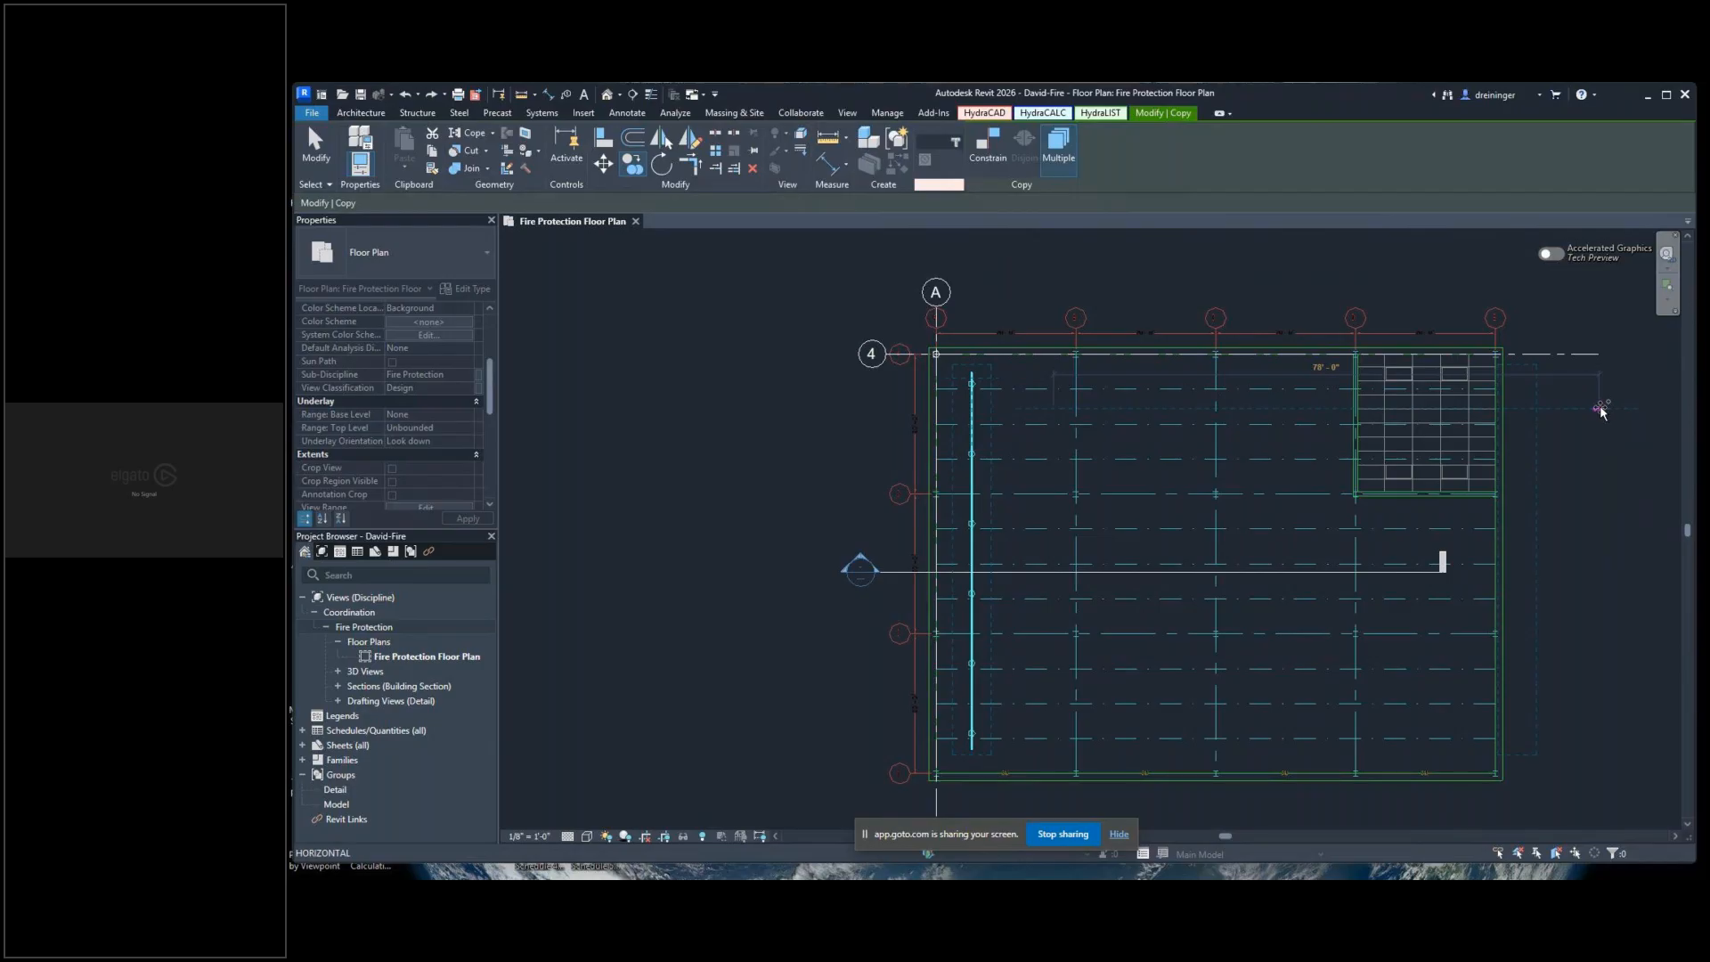
{"action": "type", "text": "1"}
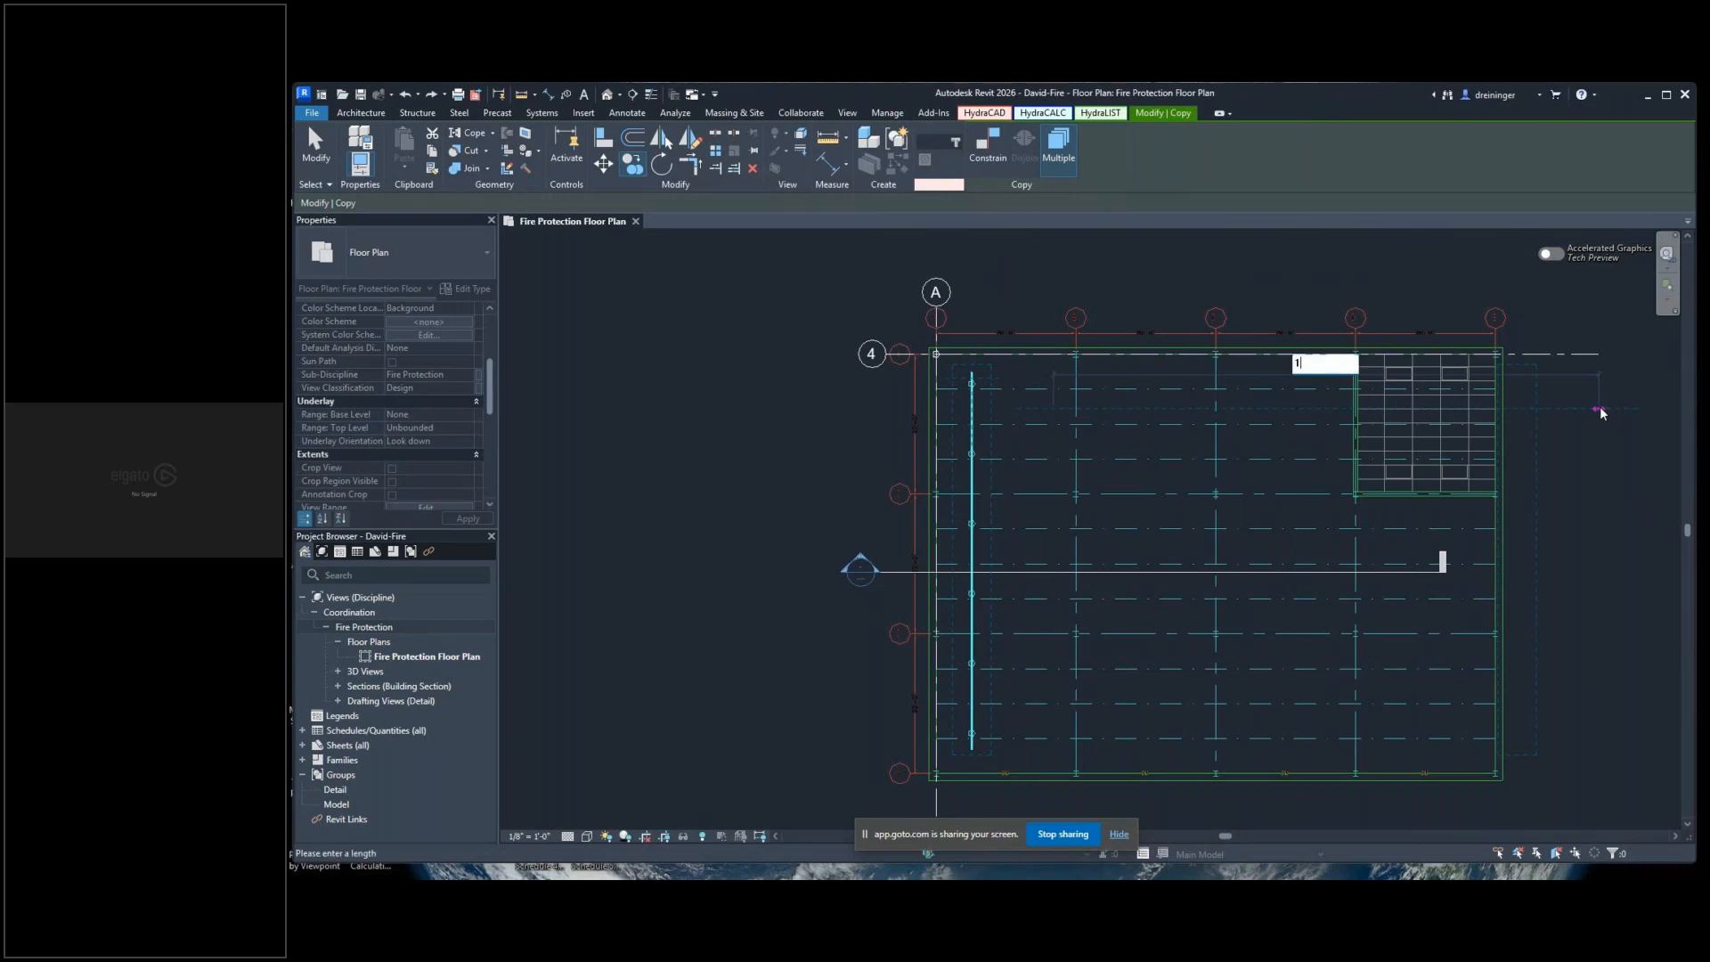
{"action": "key", "text": "Return"}
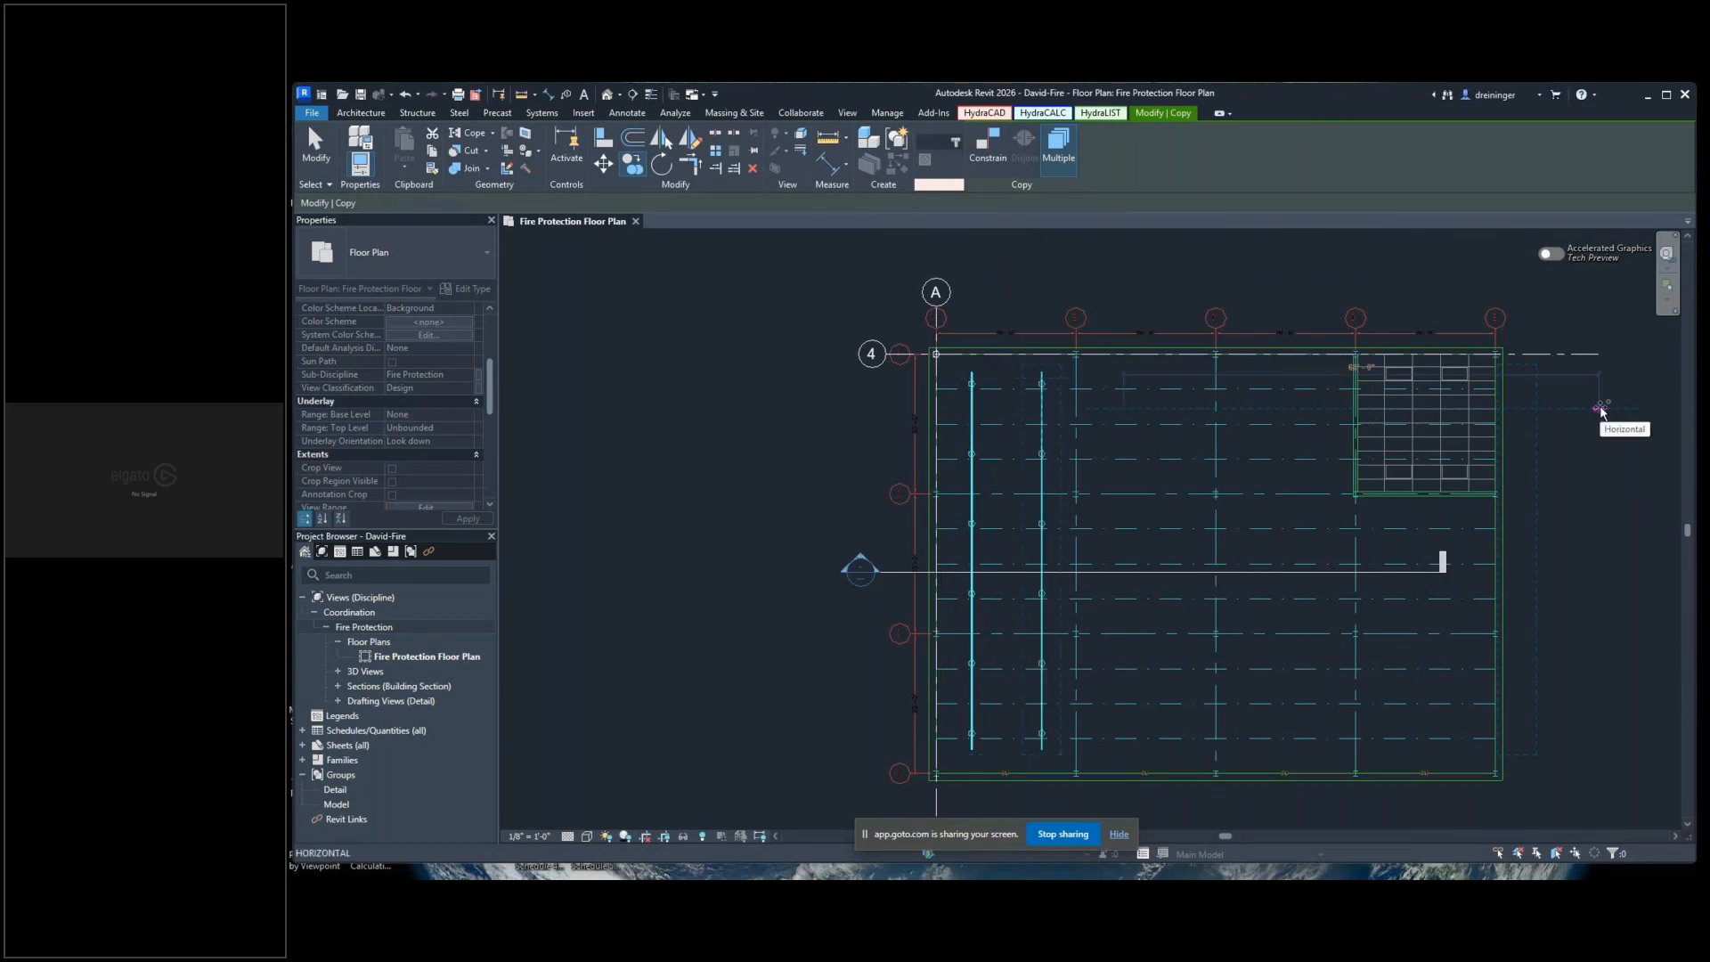
Place four more copies of the branch line to the east at 10-foot spacing and end the Copy command
{"action": "type", "text": "10"}
{"action": "key", "text": "Return"}
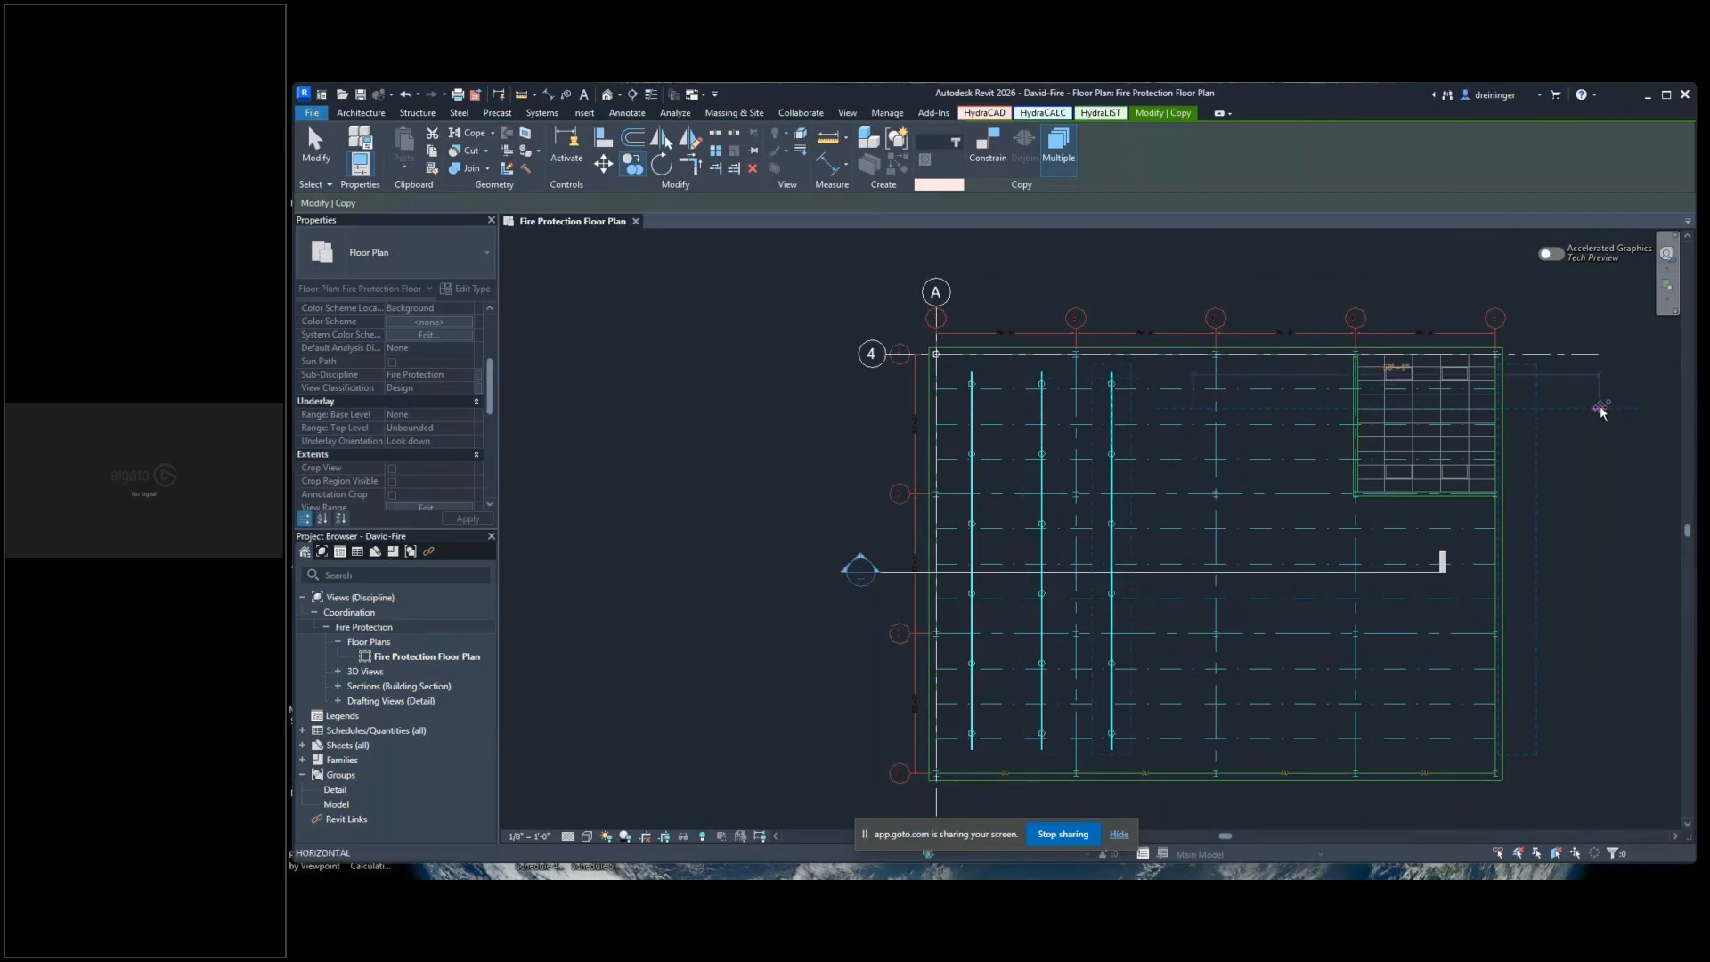
{"action": "type", "text": "10"}
{"action": "key", "text": "Return"}
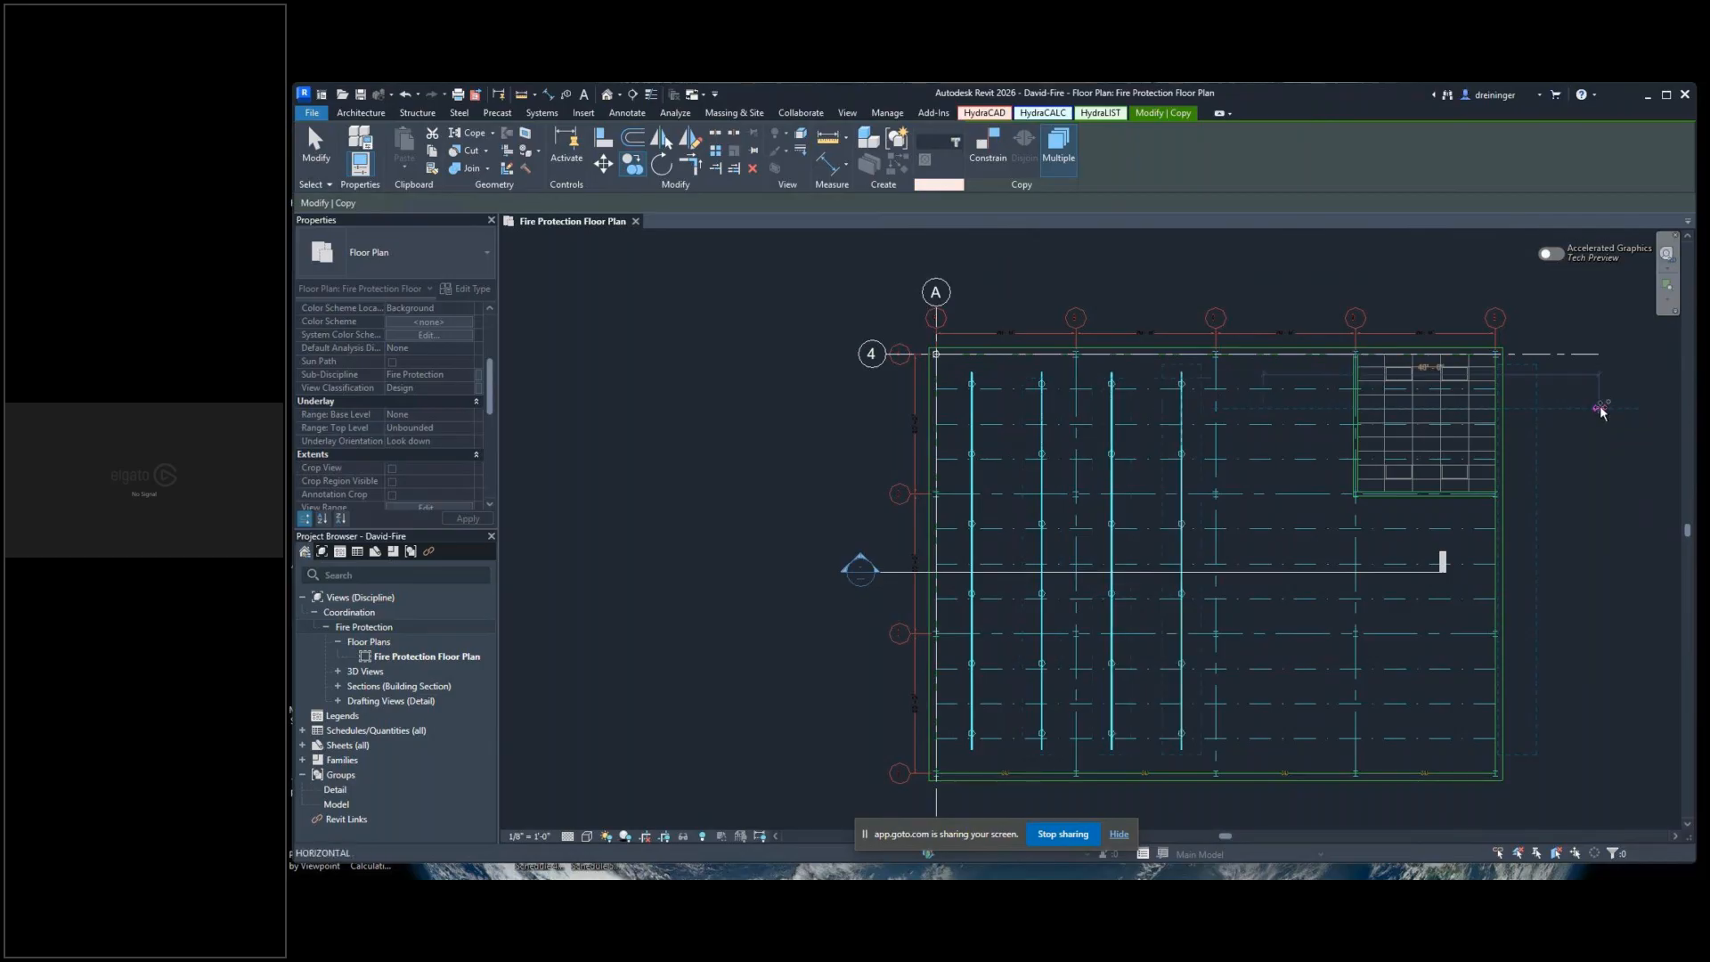
{"action": "type", "text": "10"}
{"action": "key", "text": "Return"}
{"action": "type", "text": "1"}
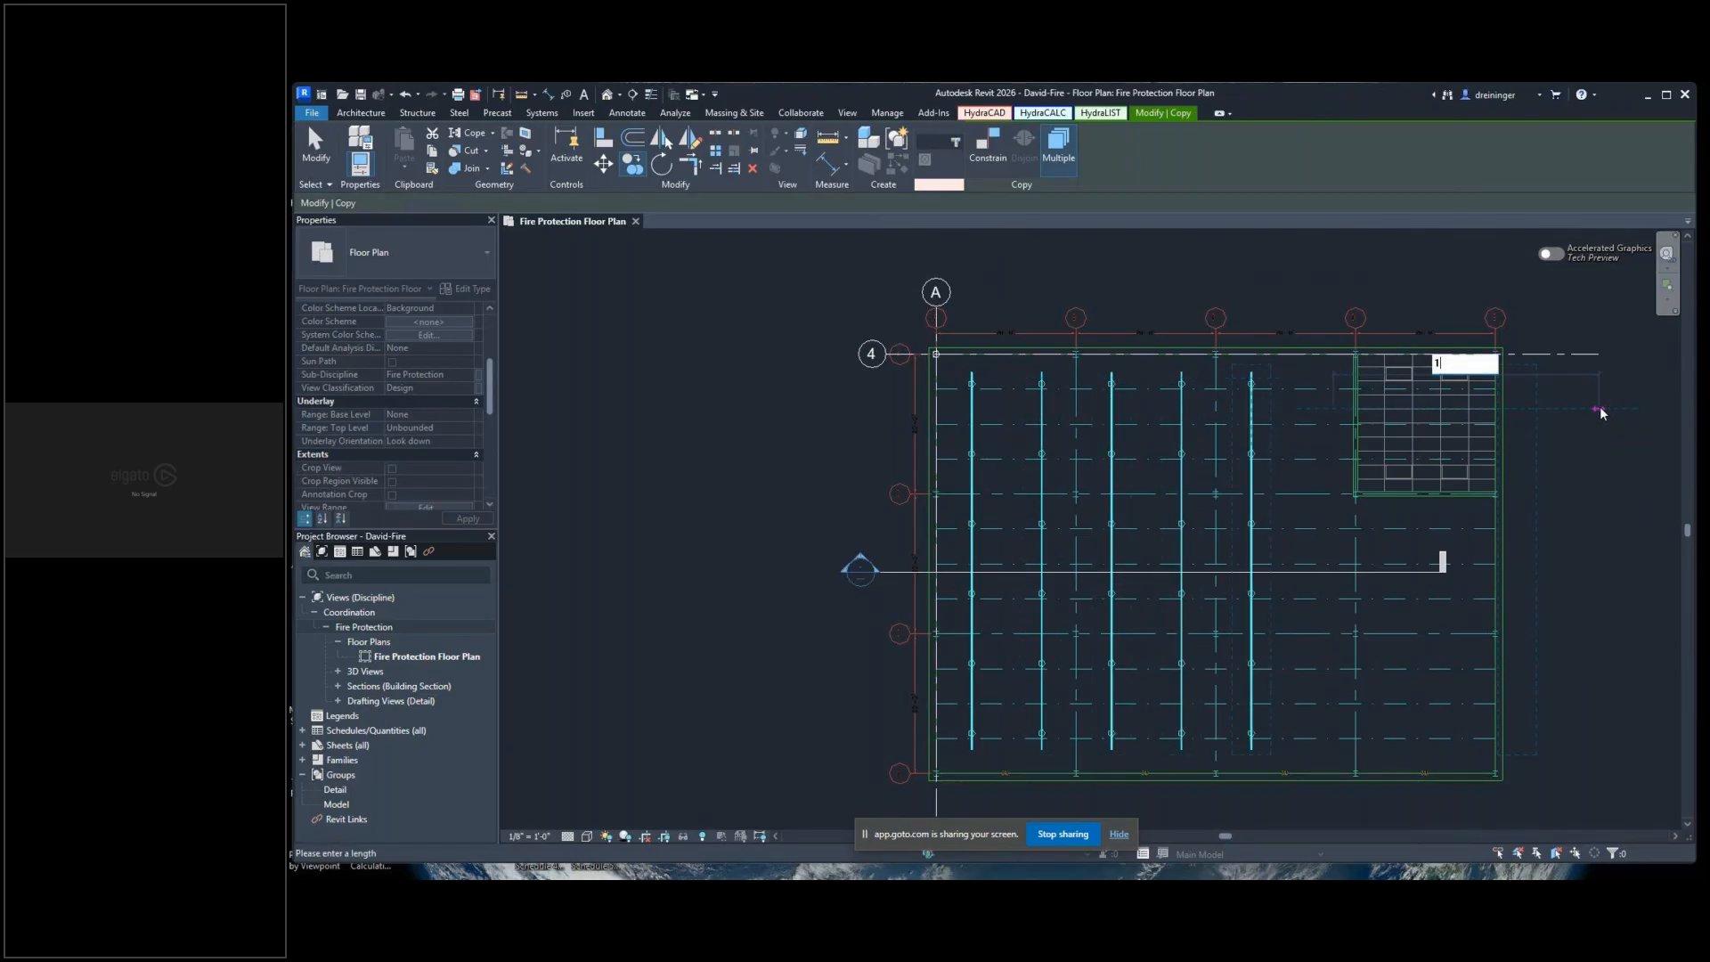
{"action": "type", "text": "0"}
{"action": "key", "text": "Return"}
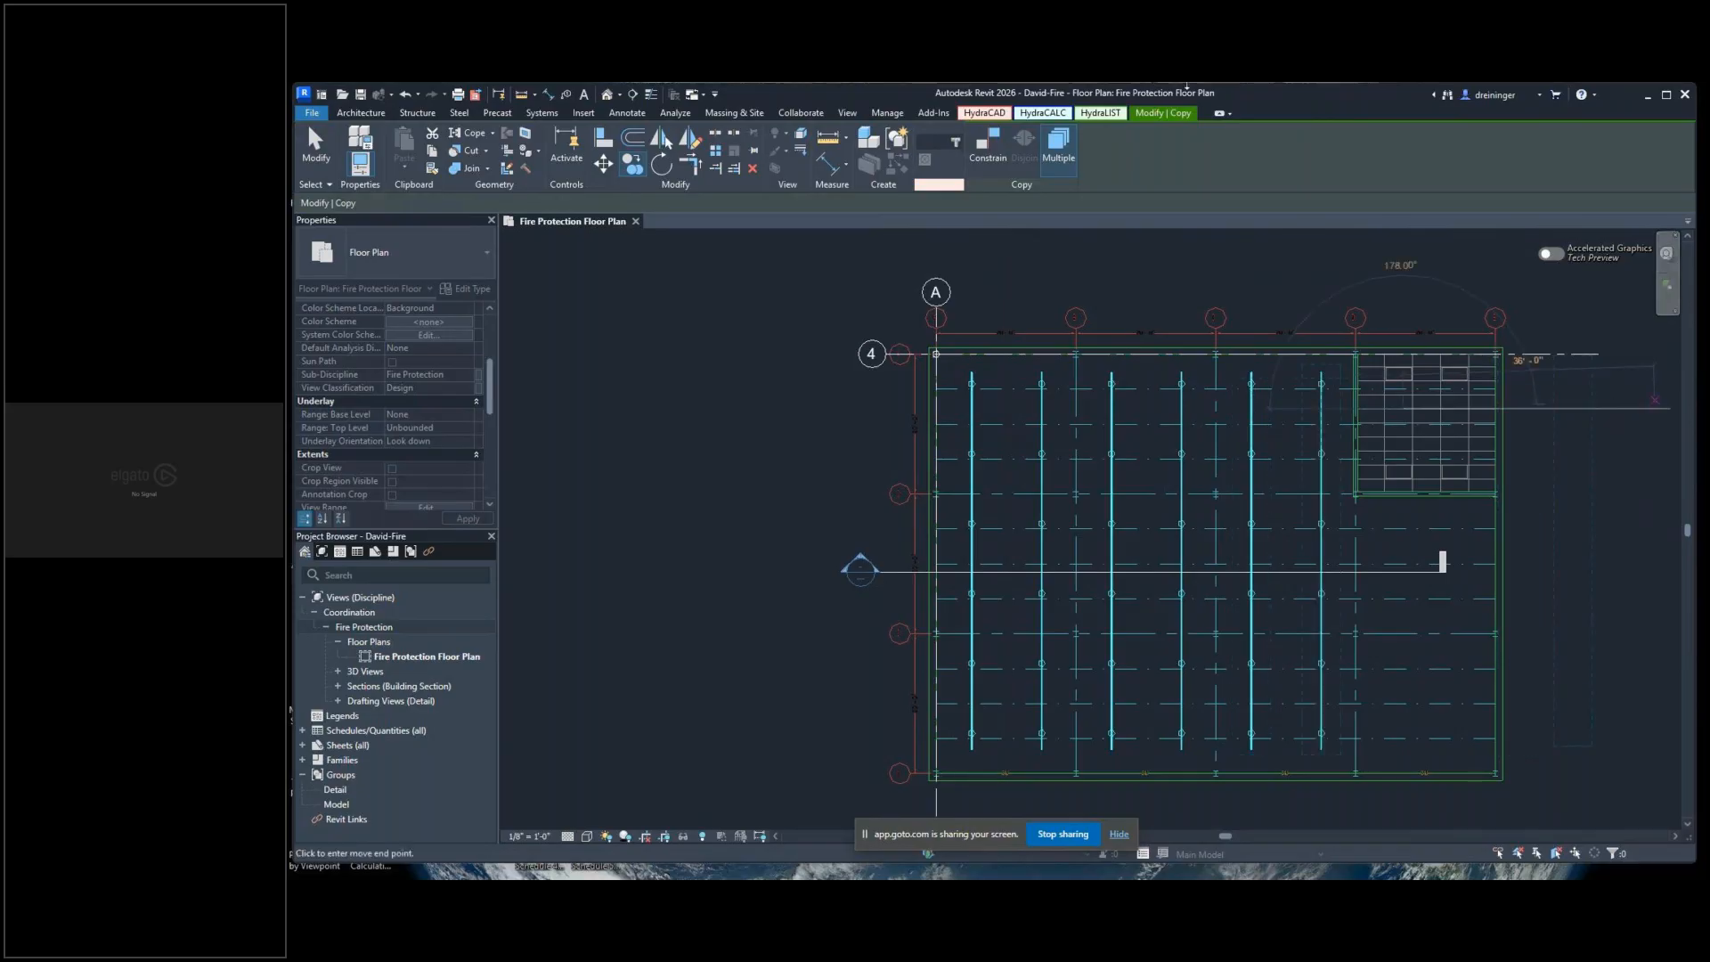
{"action": "key", "text": "Escape"}
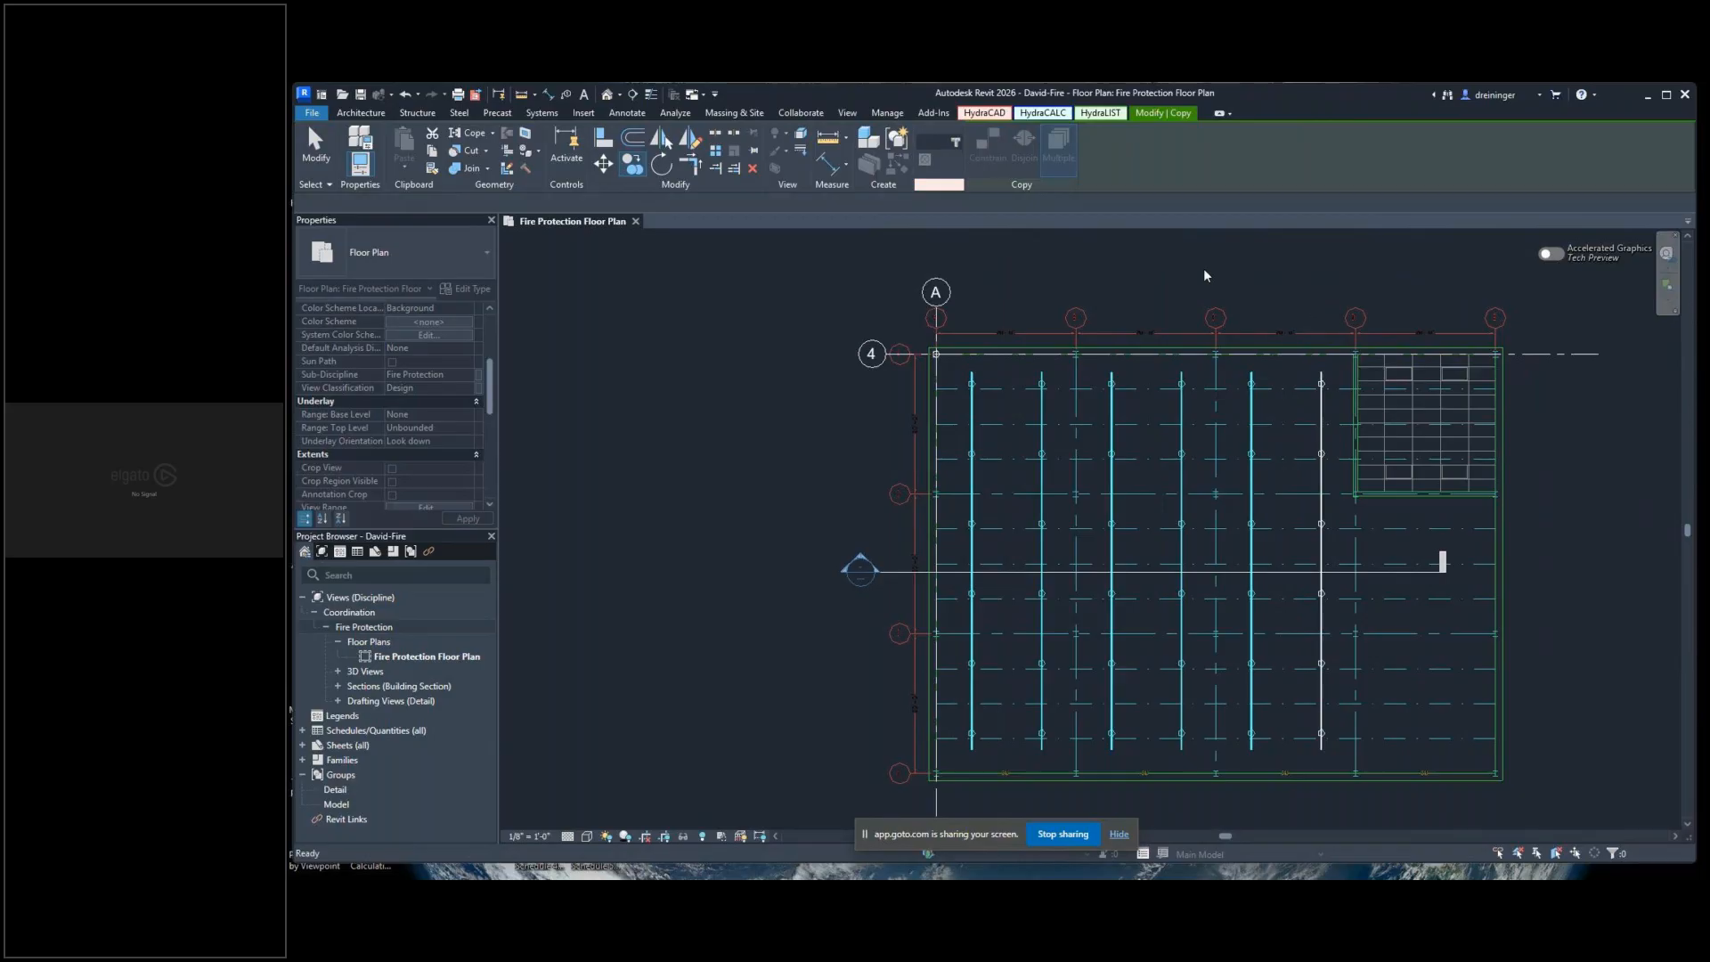
{"action": "key", "text": "Escape"}
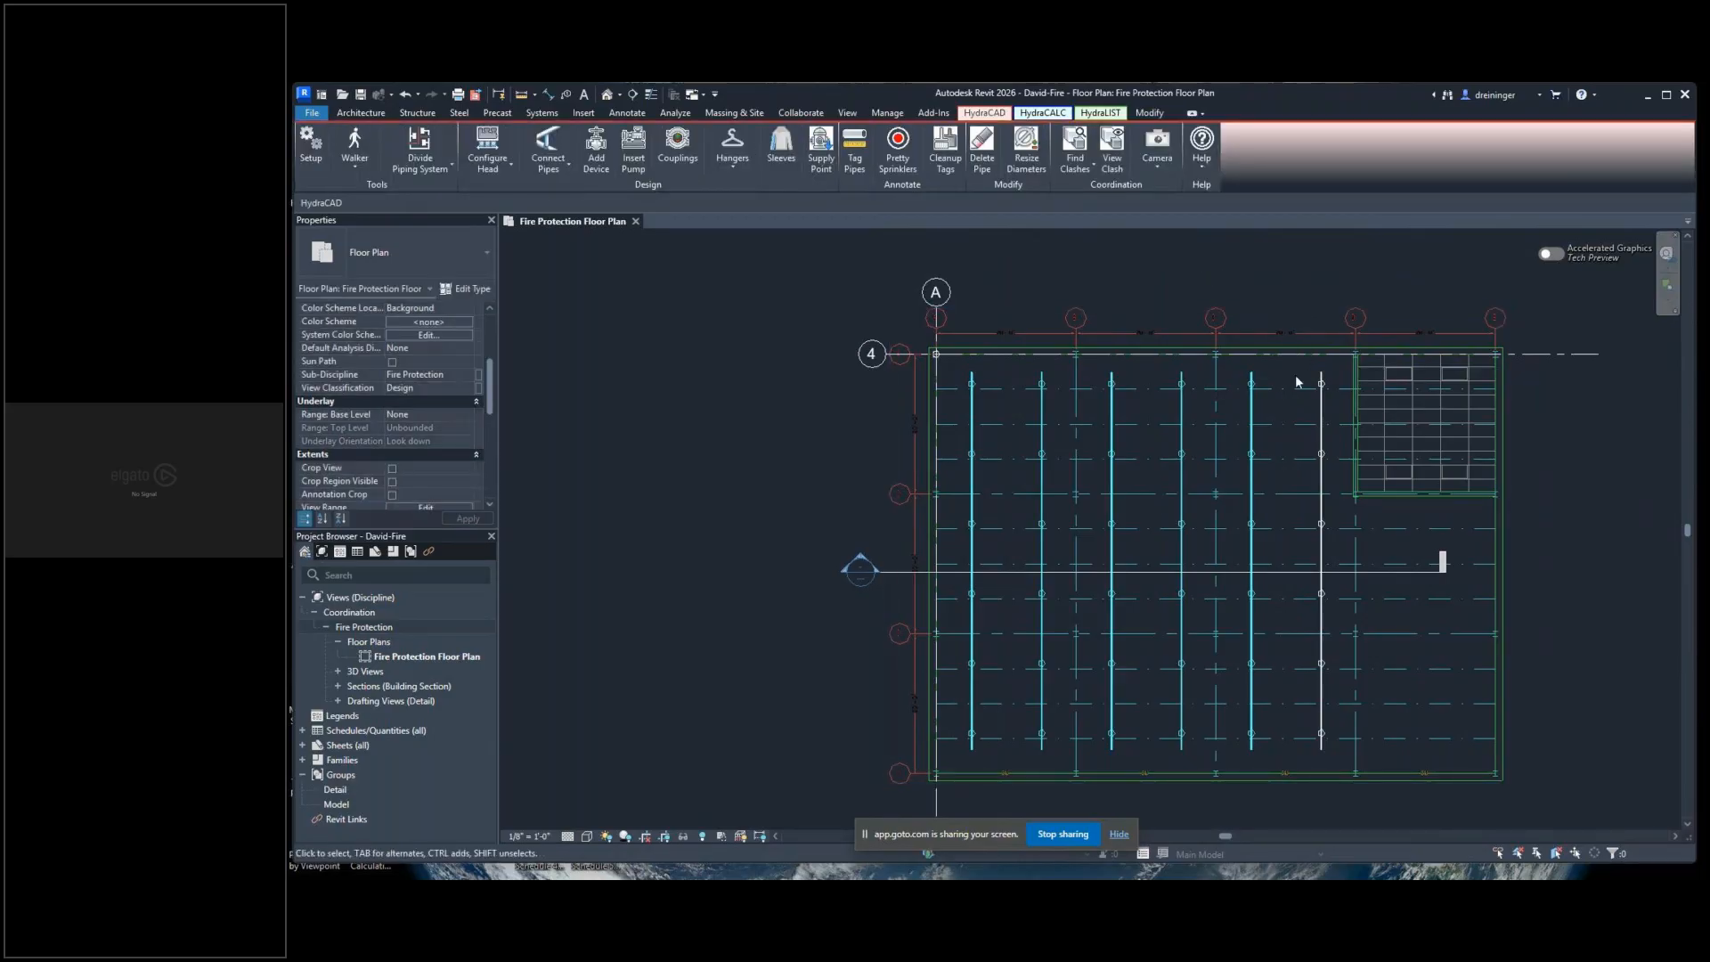
Delete the two easternmost branch lines together with their heads, keeping only the first four lines
{"action": "left_click_drag", "start_coordinate": [1237, 373], "coordinate": [1338, 762]}
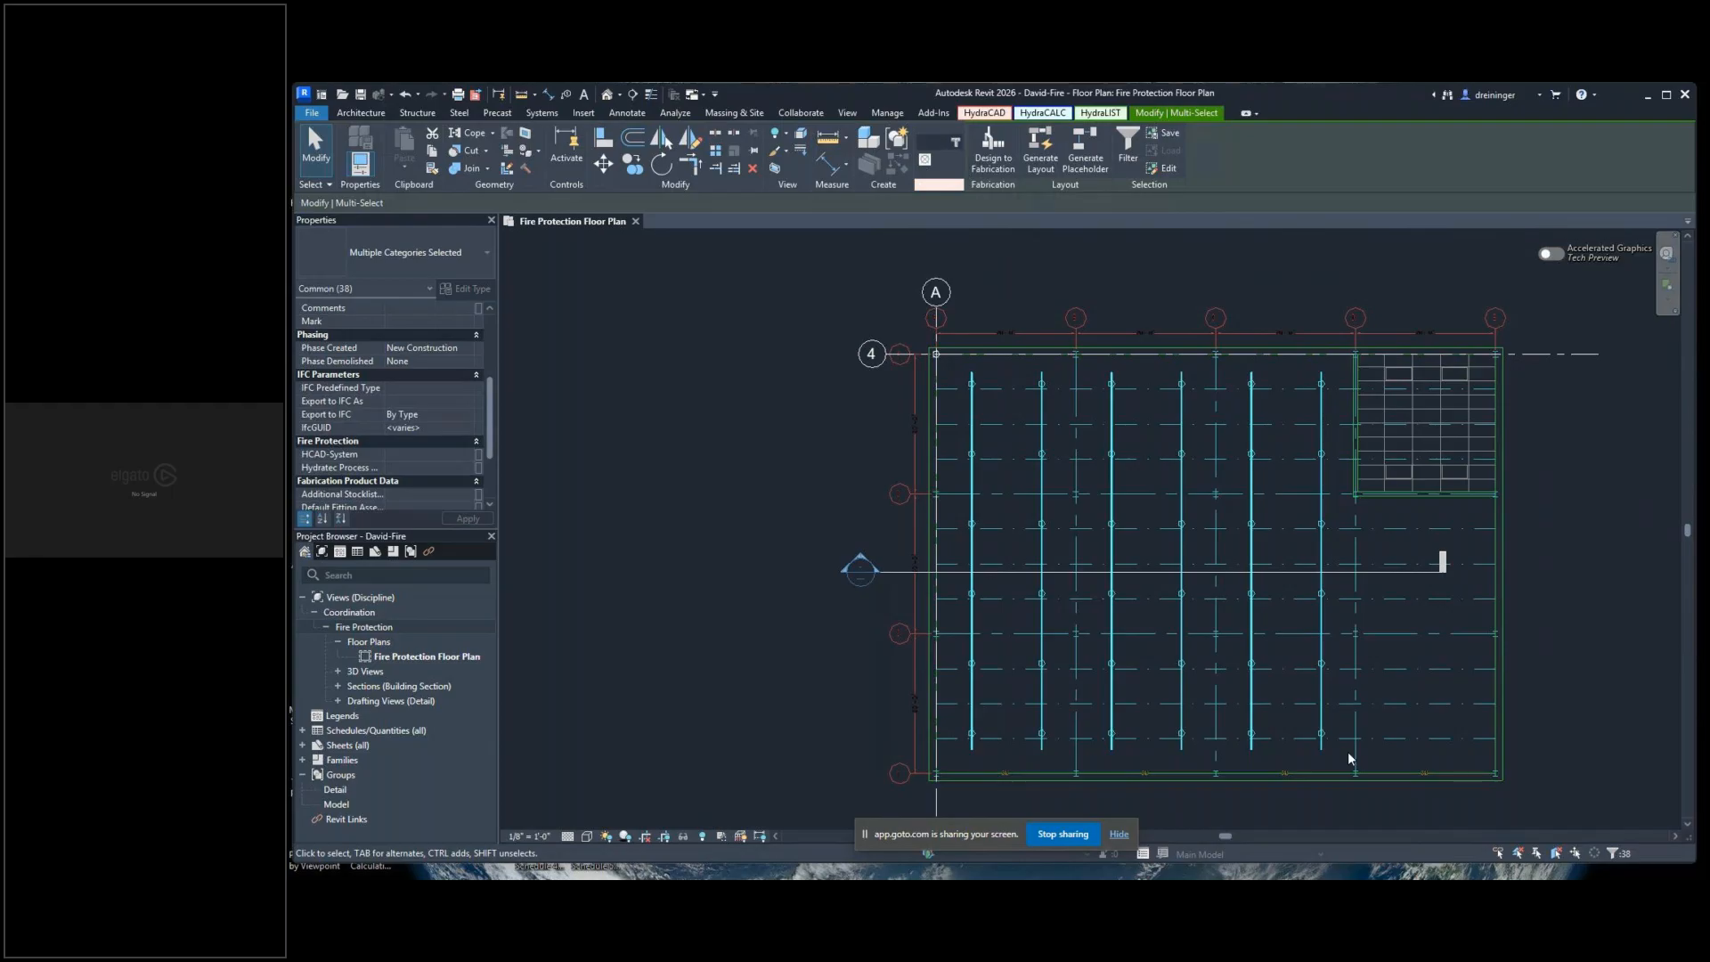
{"action": "key", "text": "Delete"}
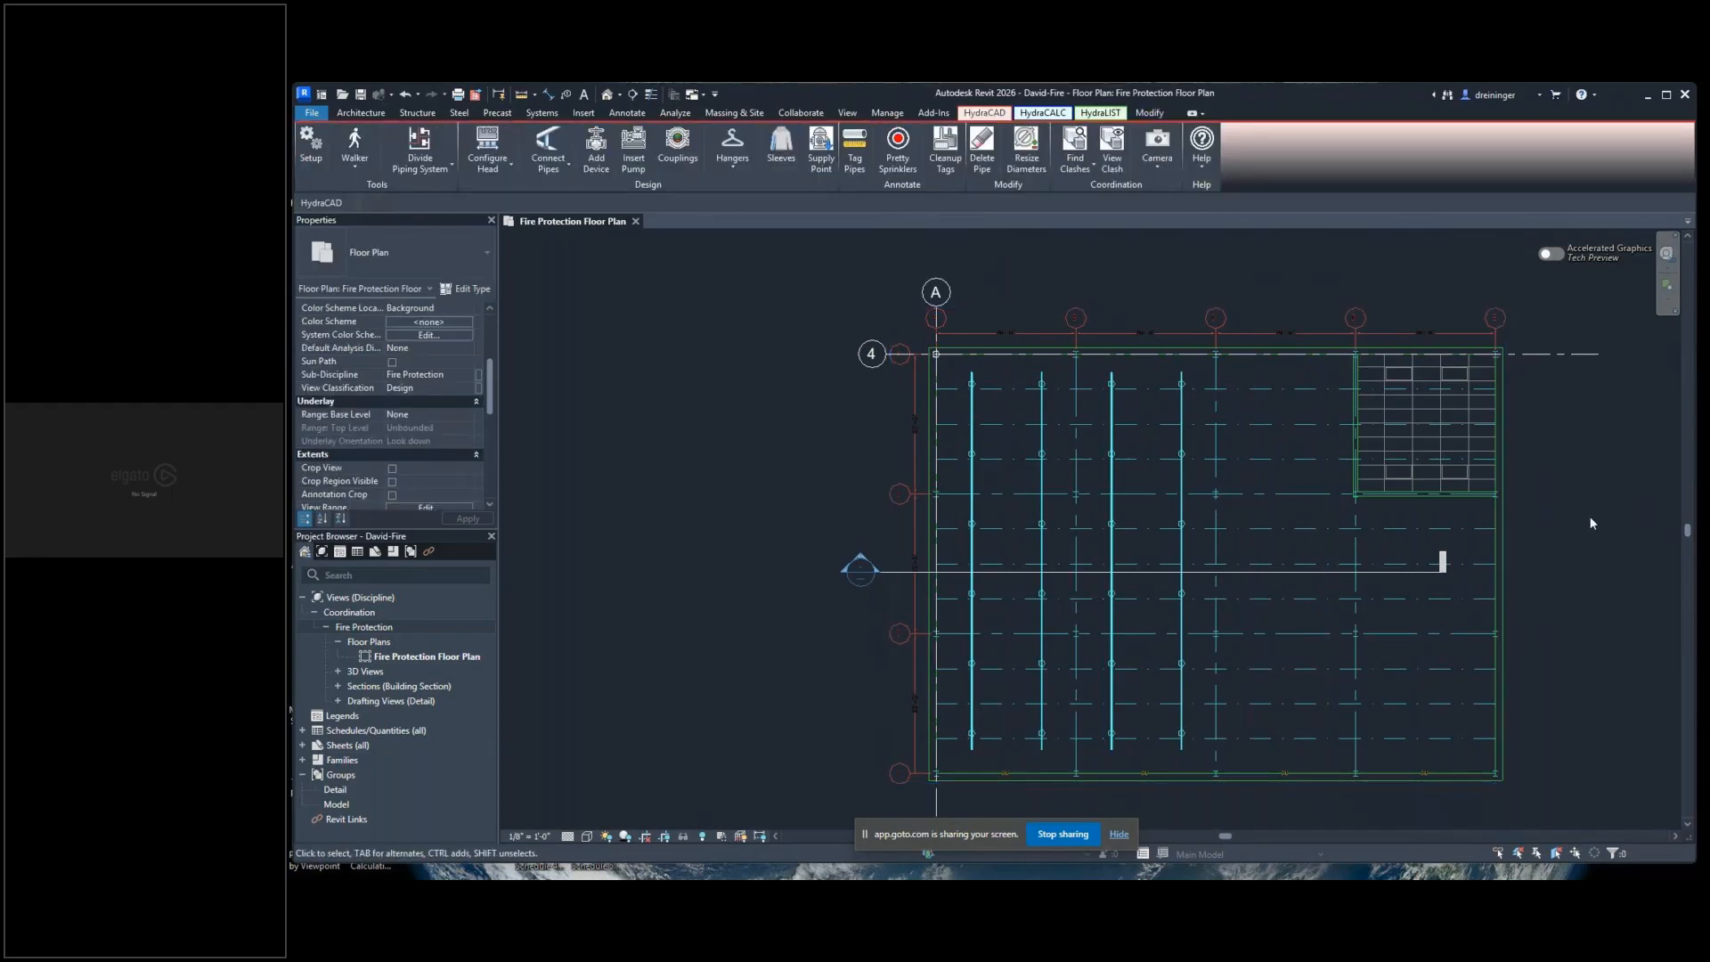
Inspect the four branch lines and their head spacing at the south and north ends of the plan
{"action": "scroll", "coordinate": [1158, 552], "scroll_direction": "down", "scroll_amount": 2}
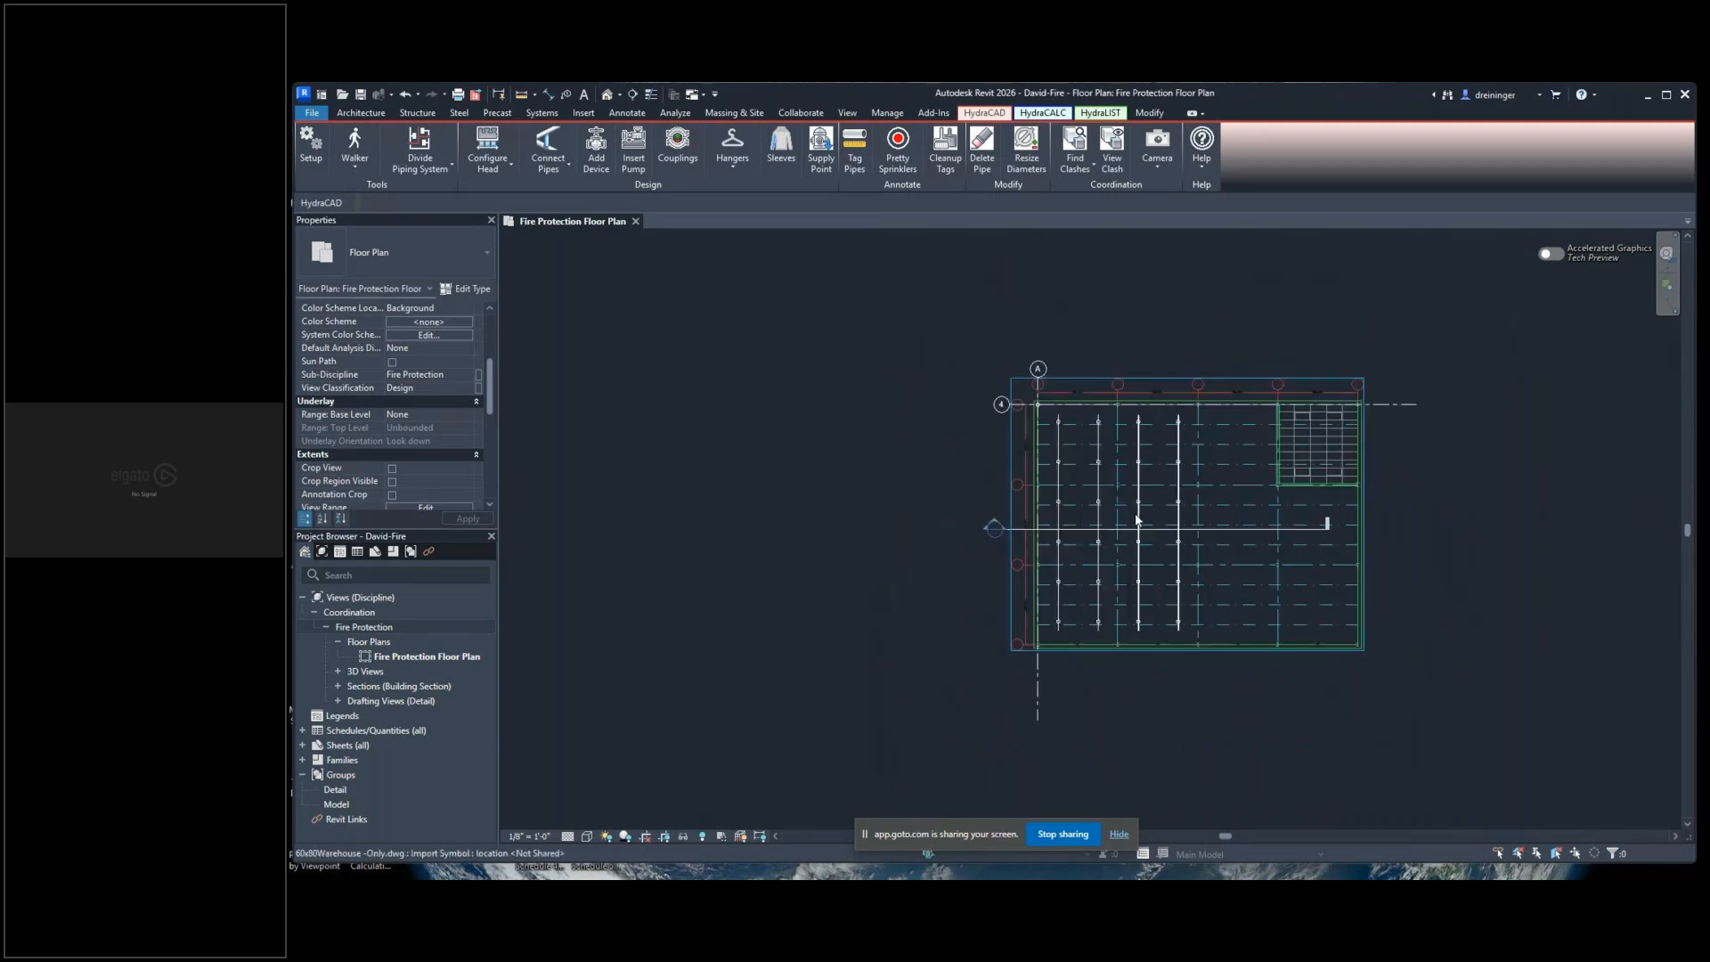
{"action": "scroll", "coordinate": [1168, 606], "scroll_direction": "up", "scroll_amount": 2}
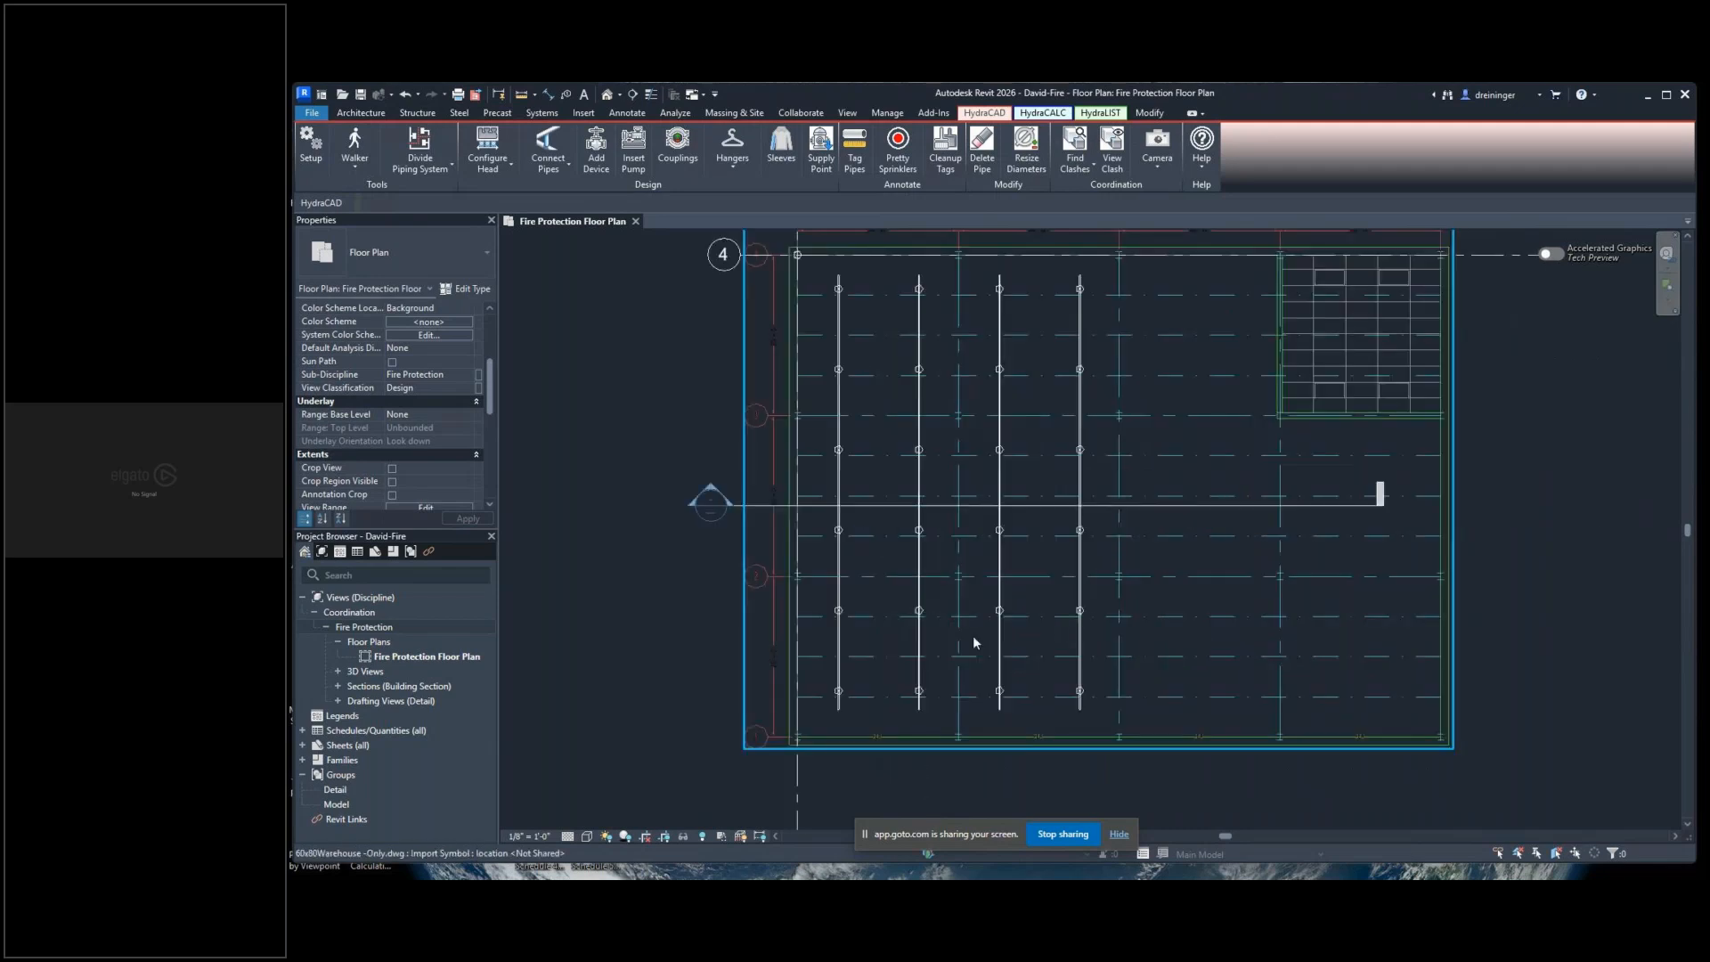
{"action": "scroll", "coordinate": [972, 634], "scroll_direction": "up", "scroll_amount": 1}
{"action": "scroll", "coordinate": [957, 670], "scroll_direction": "down", "scroll_amount": 2}
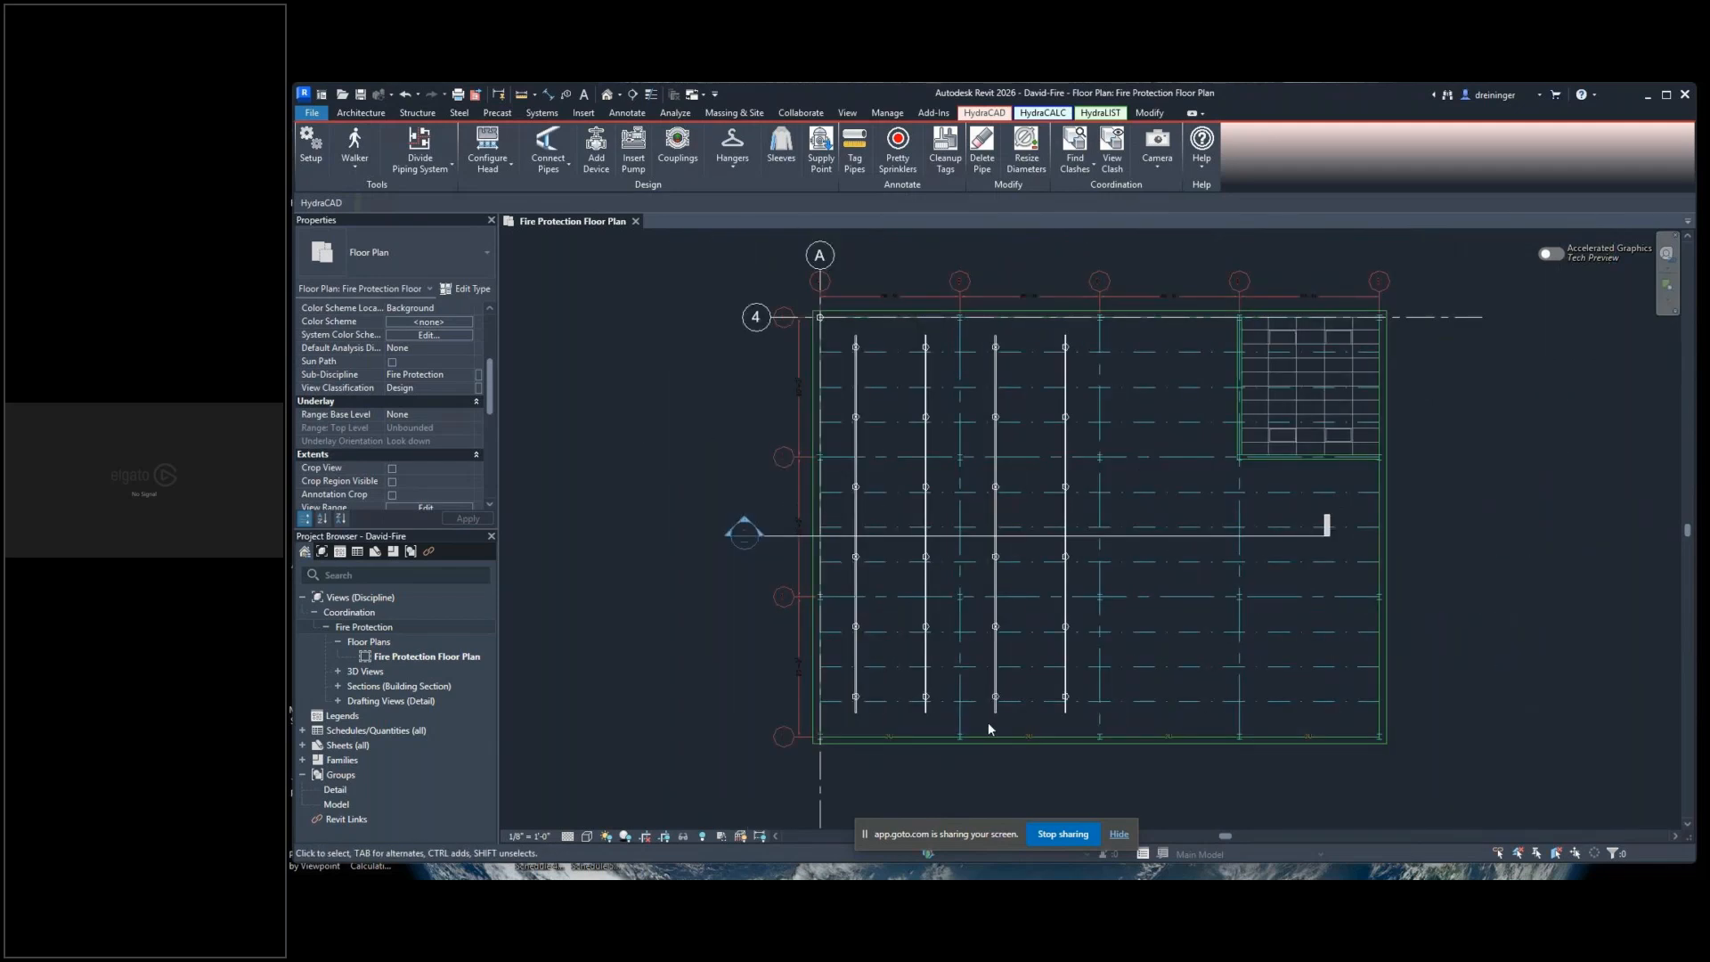
{"action": "scroll", "coordinate": [989, 727], "scroll_direction": "up", "scroll_amount": 5}
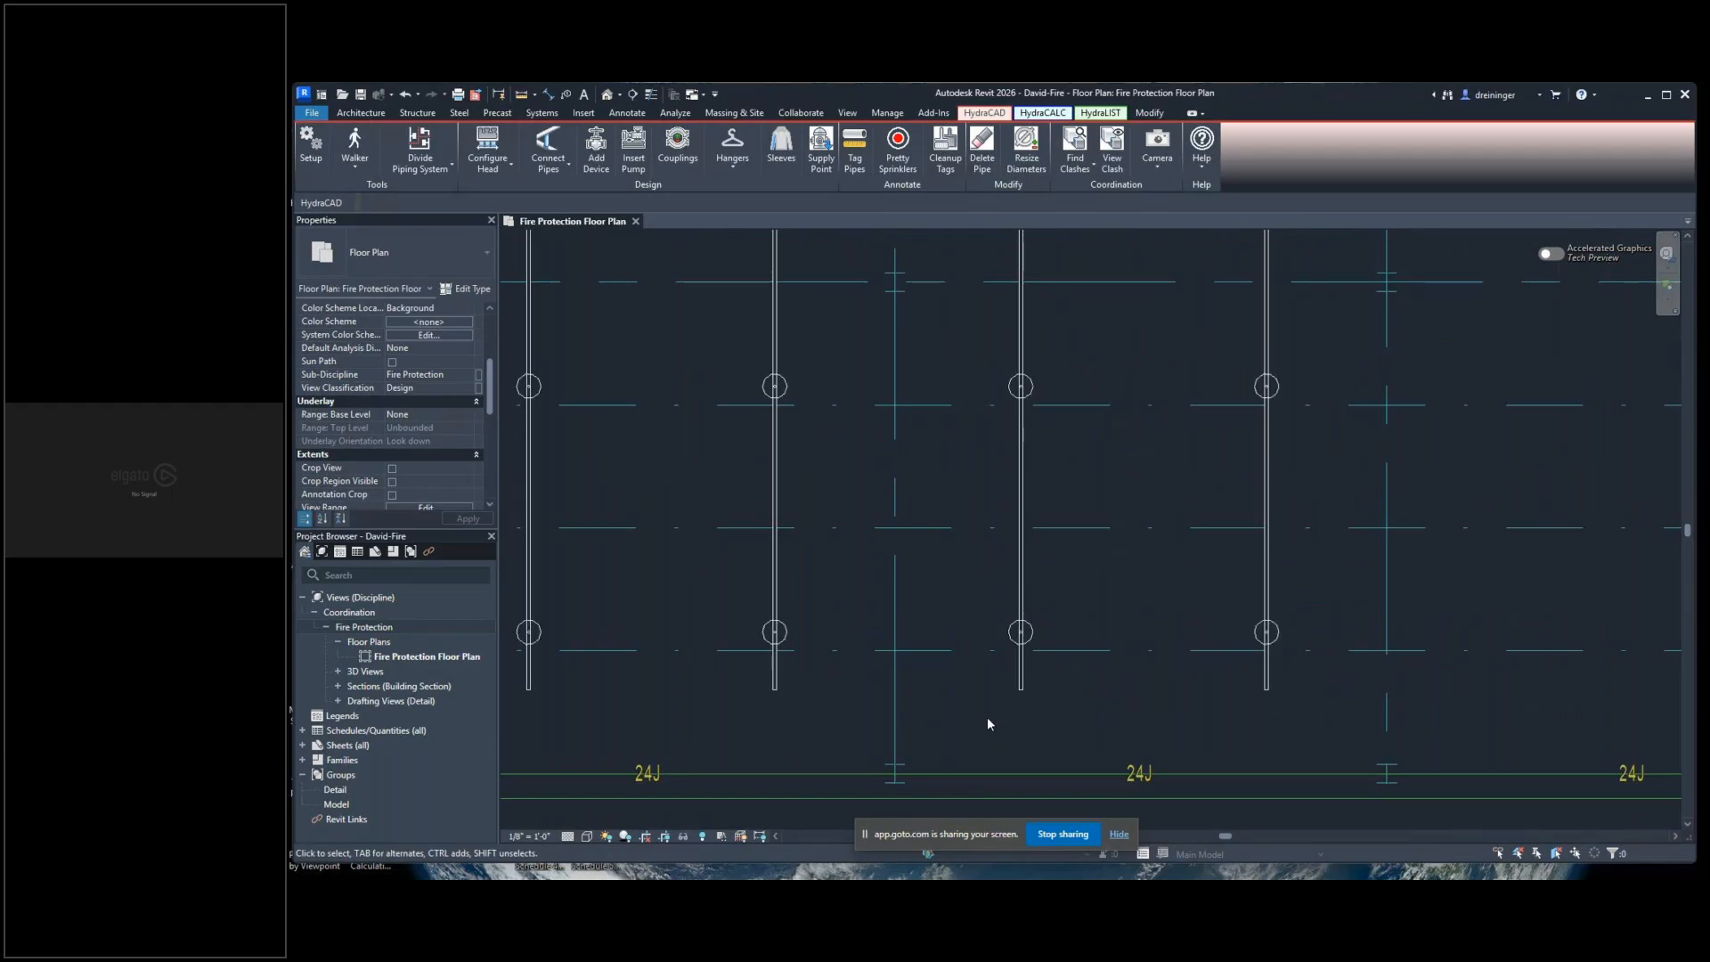
{"action": "scroll", "coordinate": [988, 719], "scroll_direction": "down", "scroll_amount": 3}
{"action": "scroll", "coordinate": [983, 675], "scroll_direction": "down", "scroll_amount": 1}
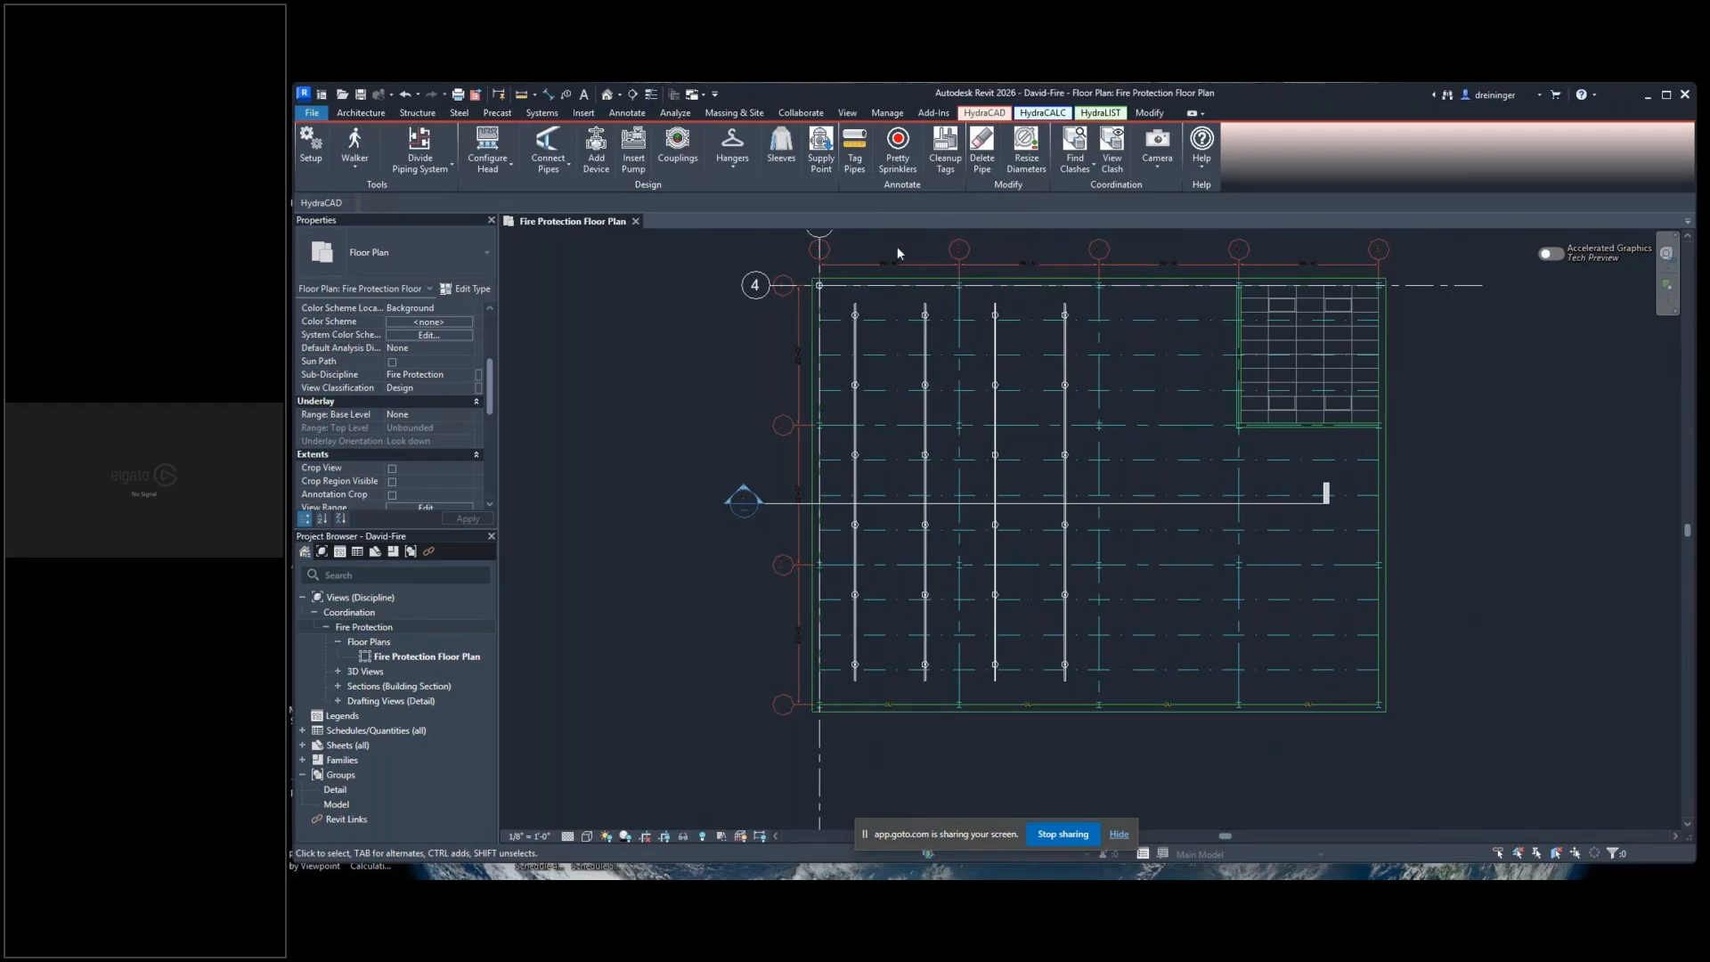
{"action": "scroll", "coordinate": [900, 283], "scroll_direction": "up", "scroll_amount": 4}
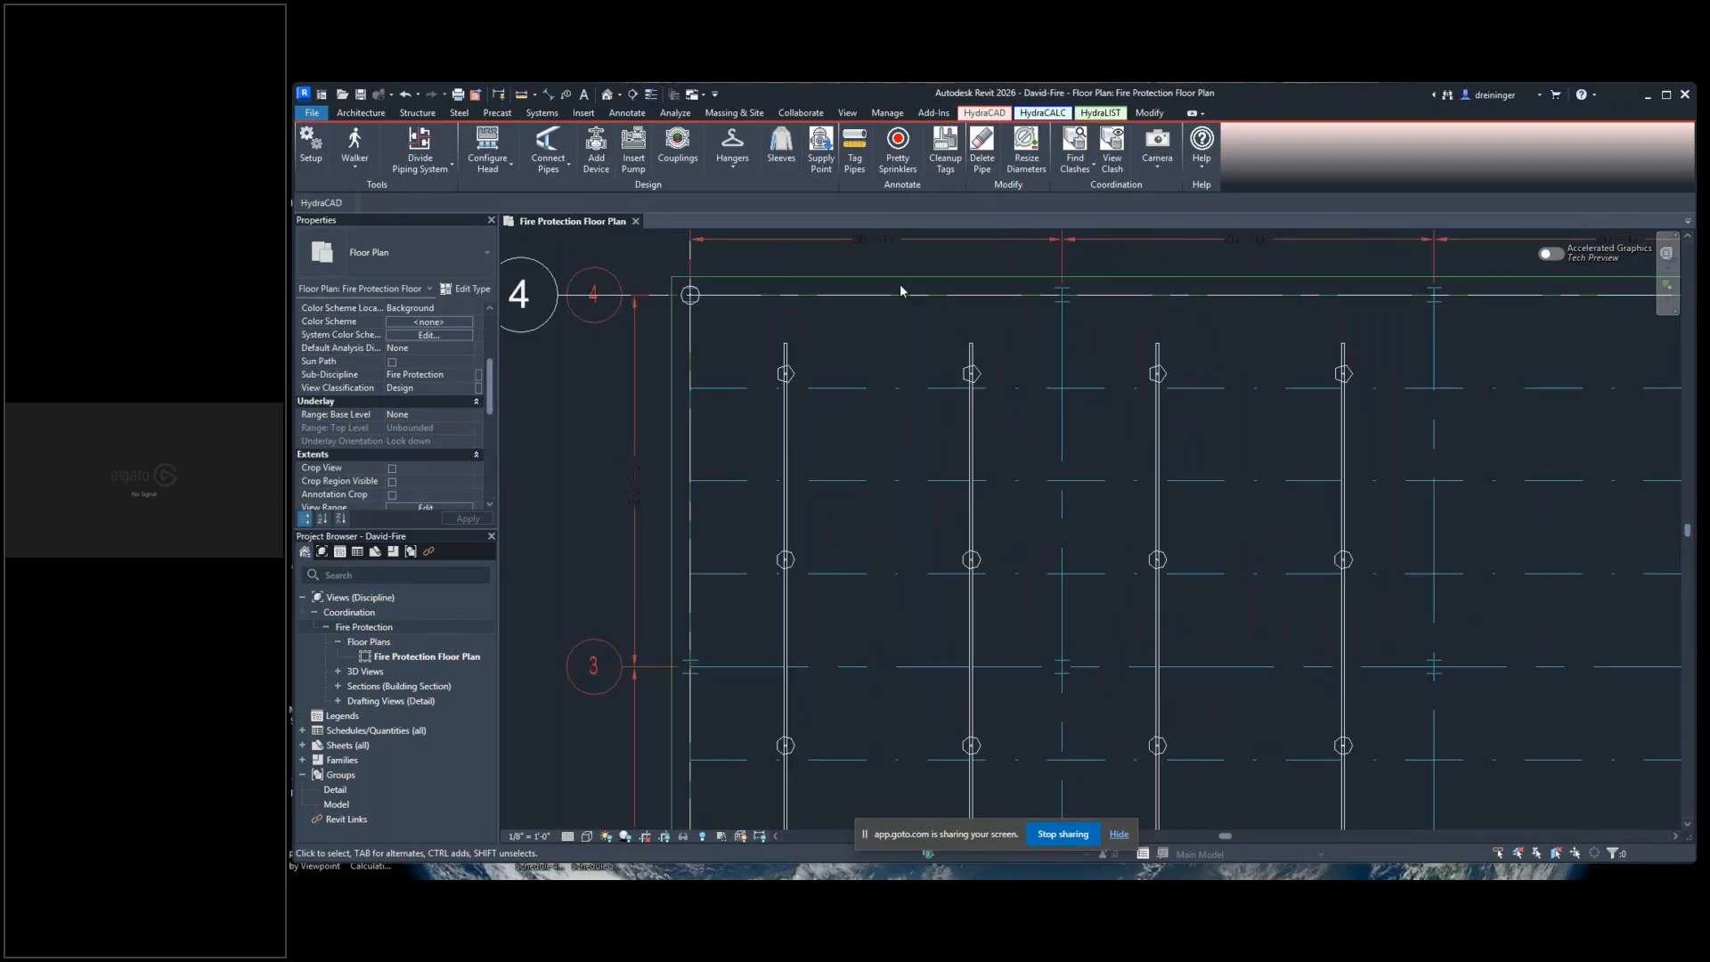
{"action": "scroll", "coordinate": [1019, 303], "scroll_direction": "down", "scroll_amount": 4}
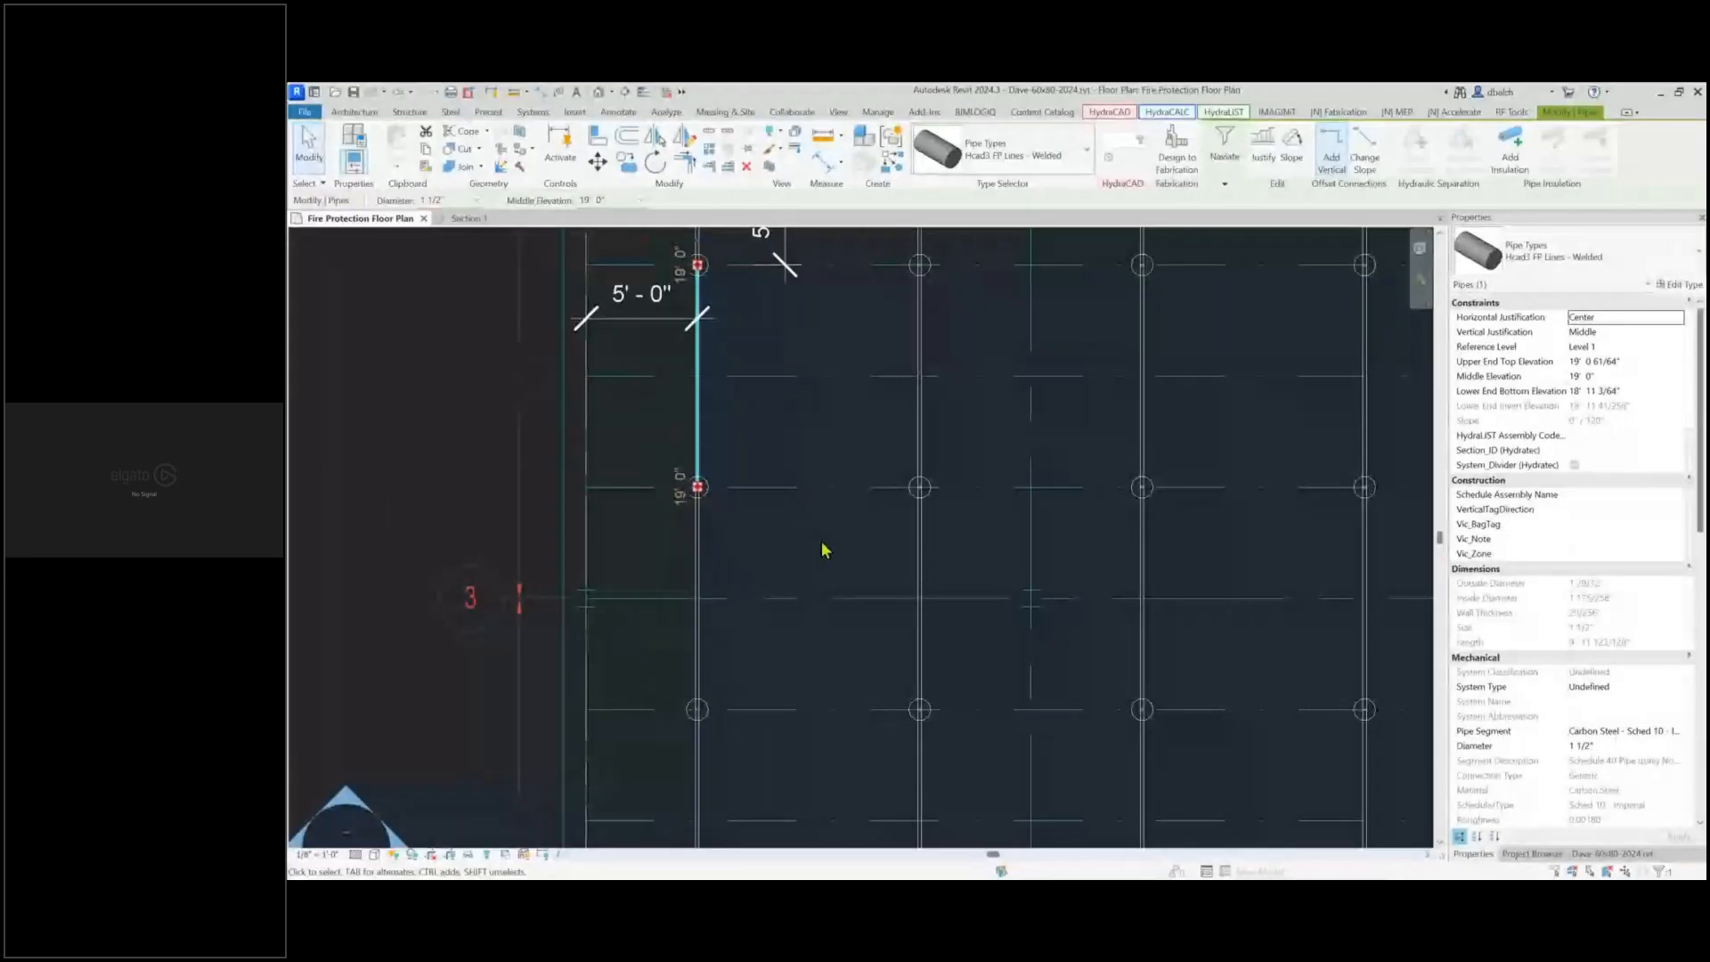
Review the branch lines in the Dave-60x80-2024 floor plan and switch to the Lesson 1 slides in Bluebeam Revu
{"action": "scroll", "coordinate": [820, 554], "scroll_direction": "down", "scroll_amount": 2}
{"action": "scroll", "coordinate": [752, 565], "scroll_direction": "down", "scroll_amount": 2}
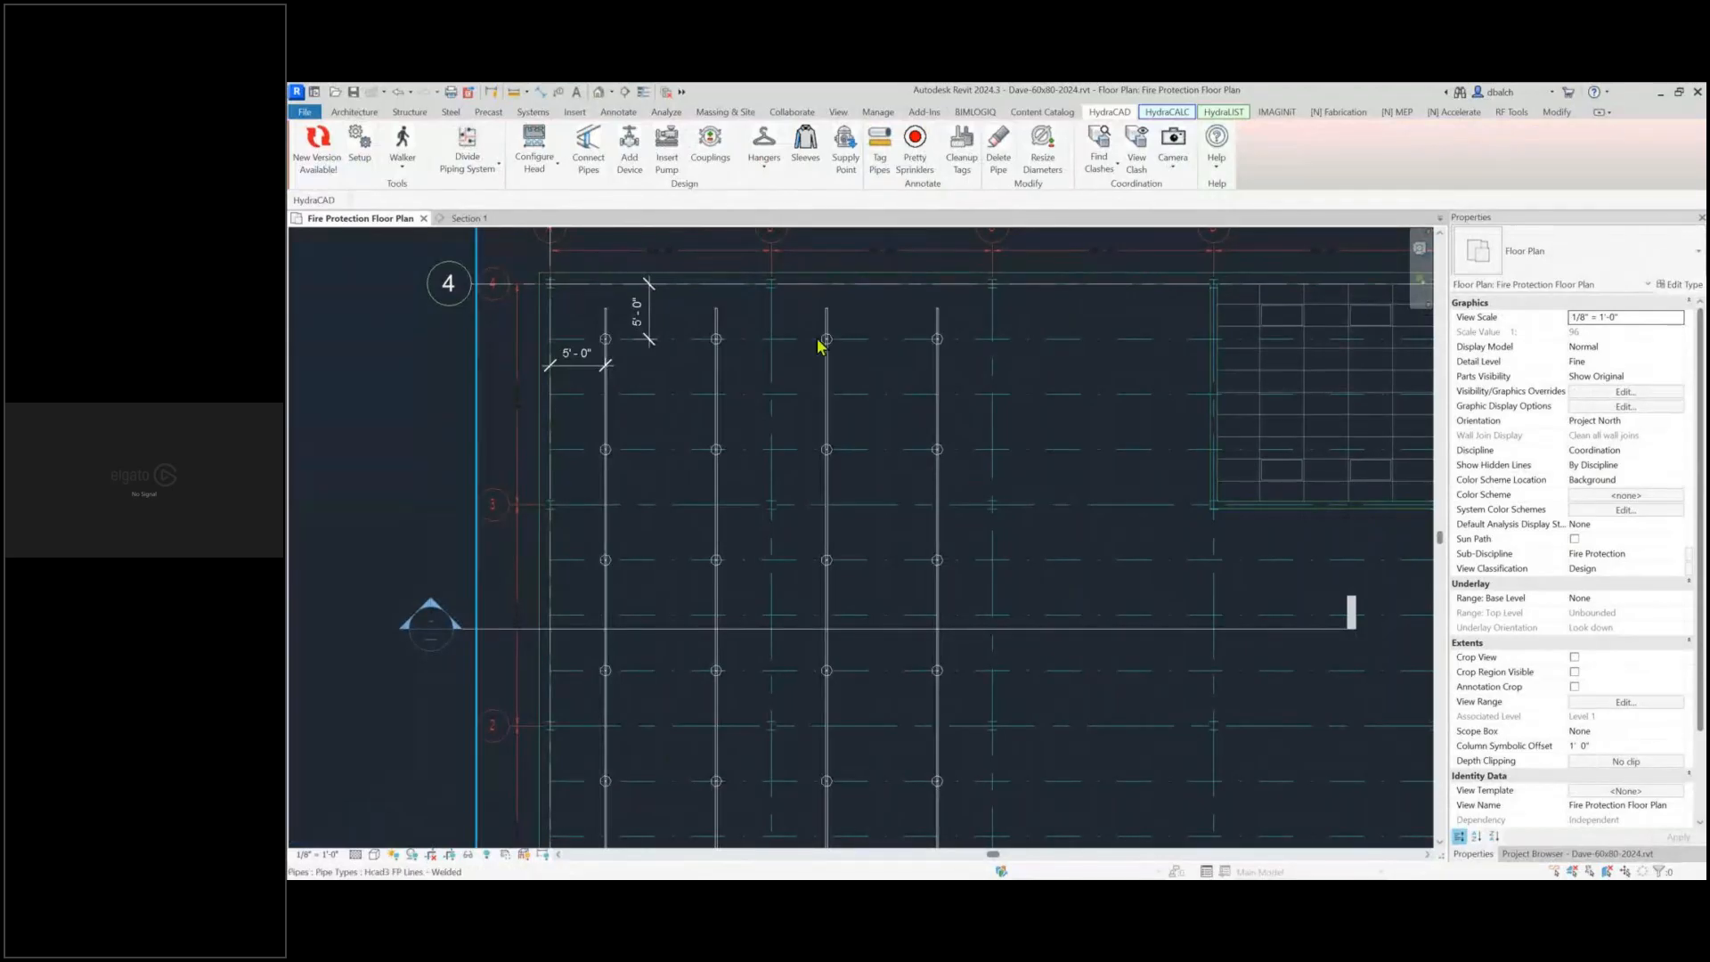
{"action": "key", "text": "alt+Tab"}
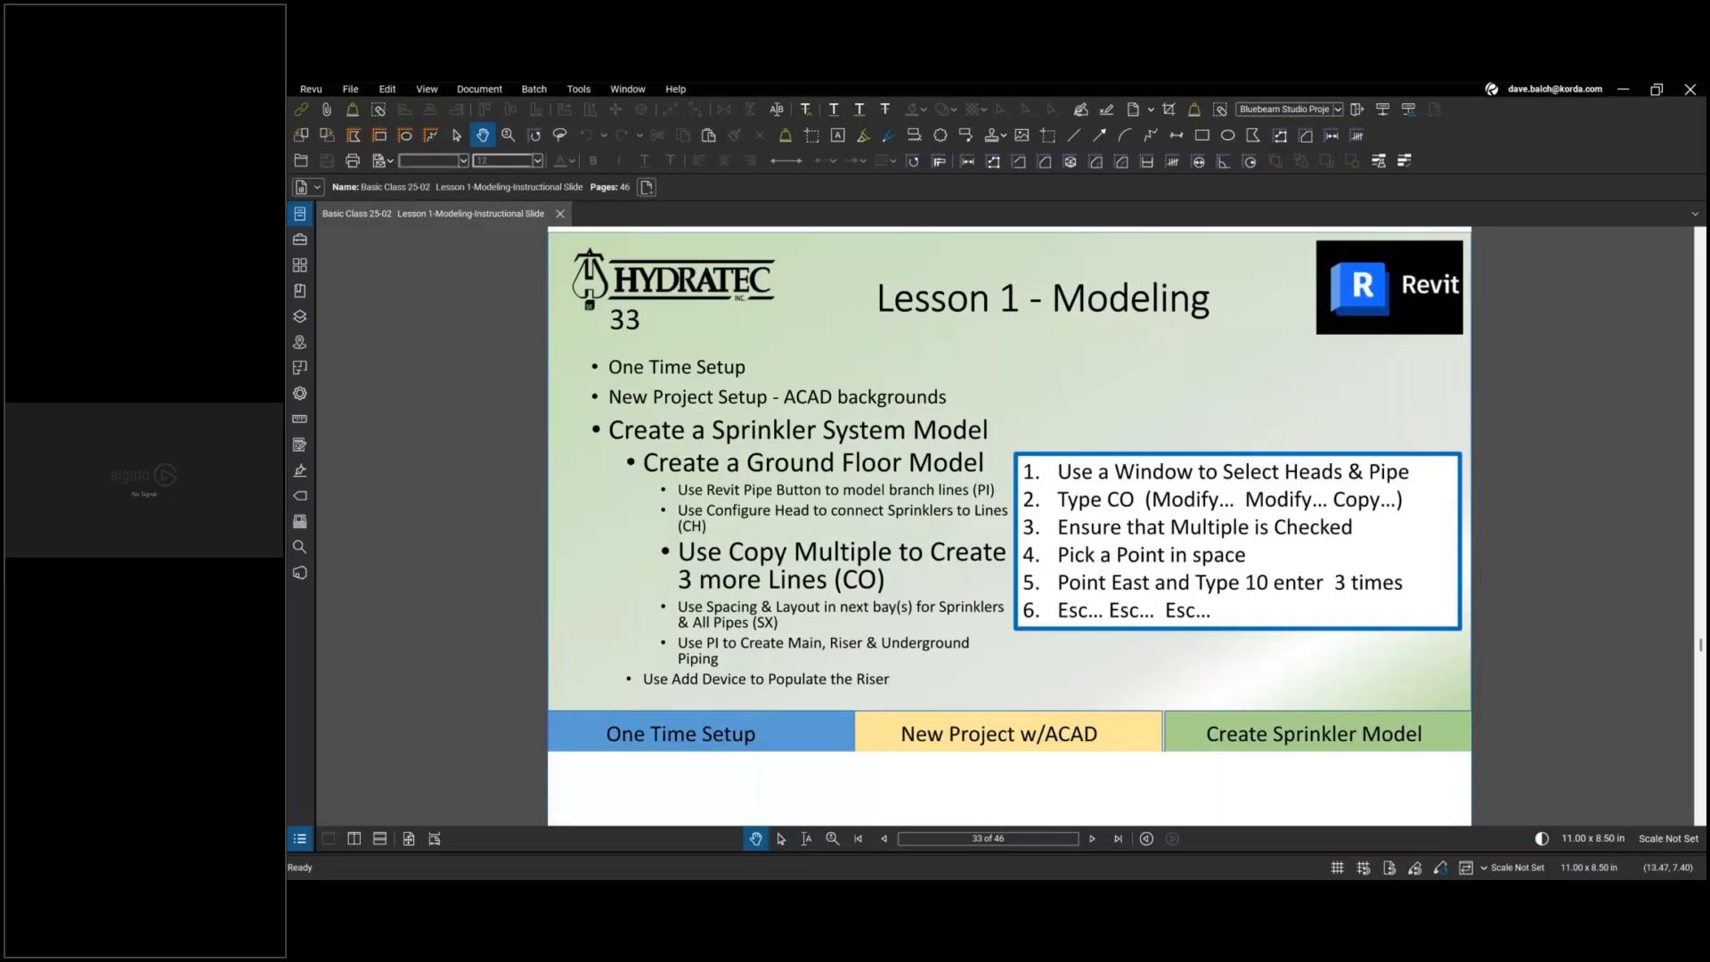
Advance the lesson slides to page 34, return to Revit and open Spacing & Layout for upright heads
{"action": "left_click", "coordinate": [1093, 839]}
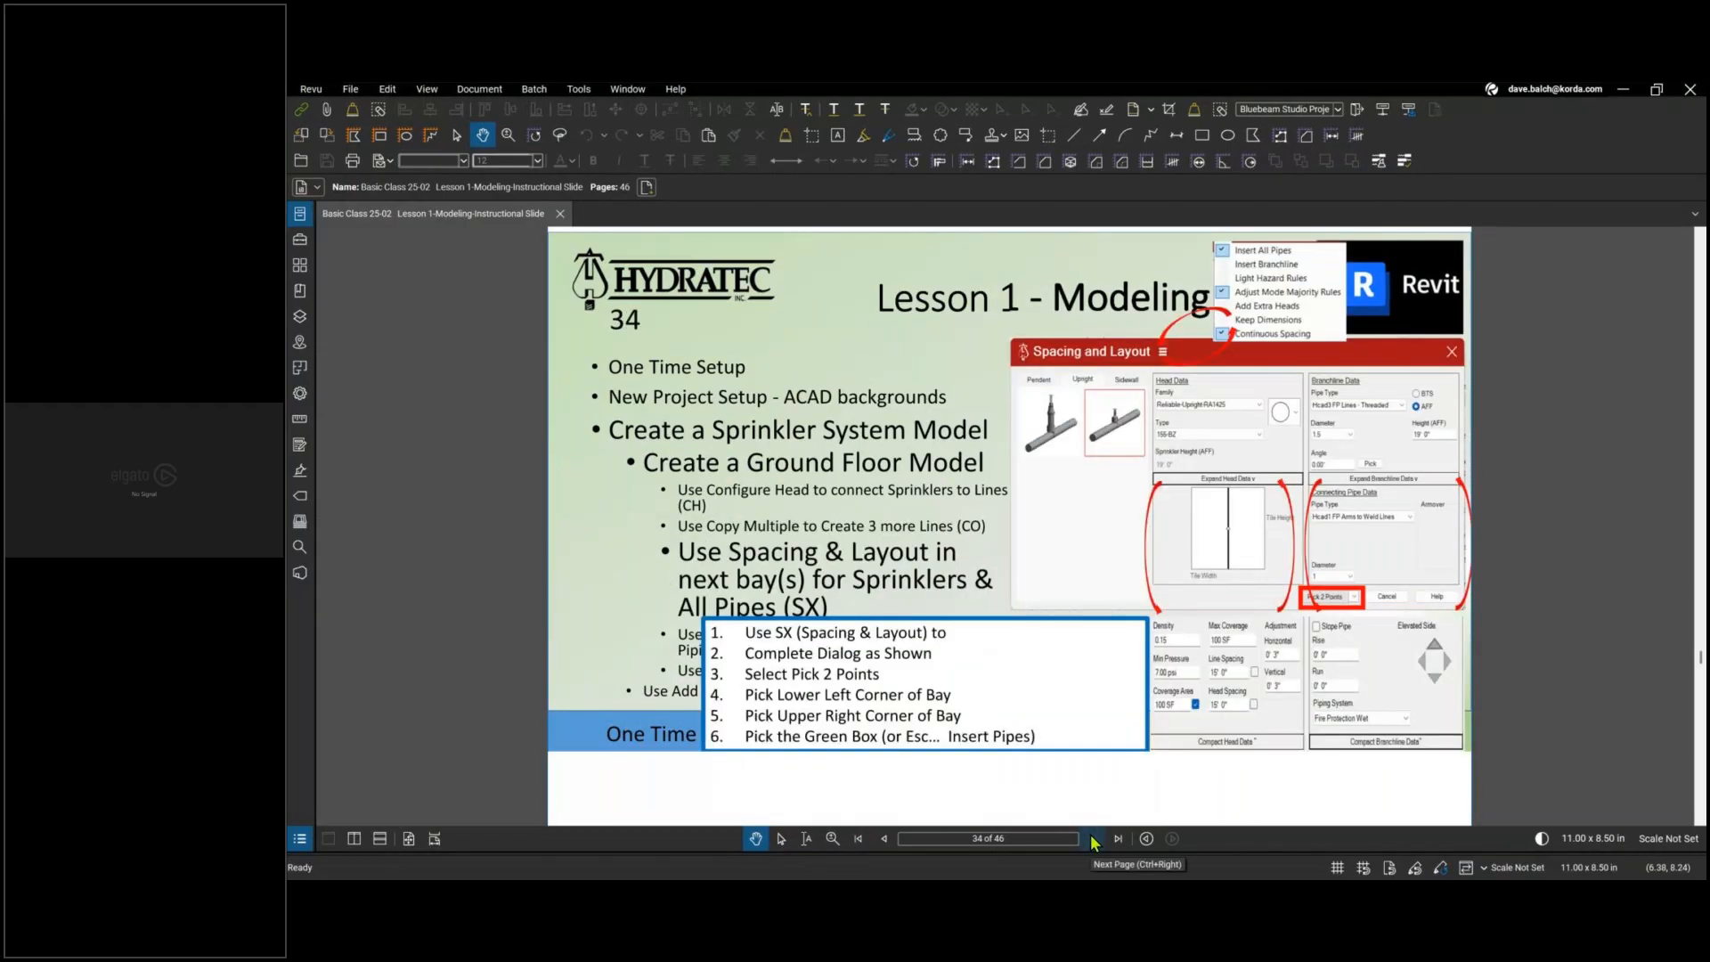
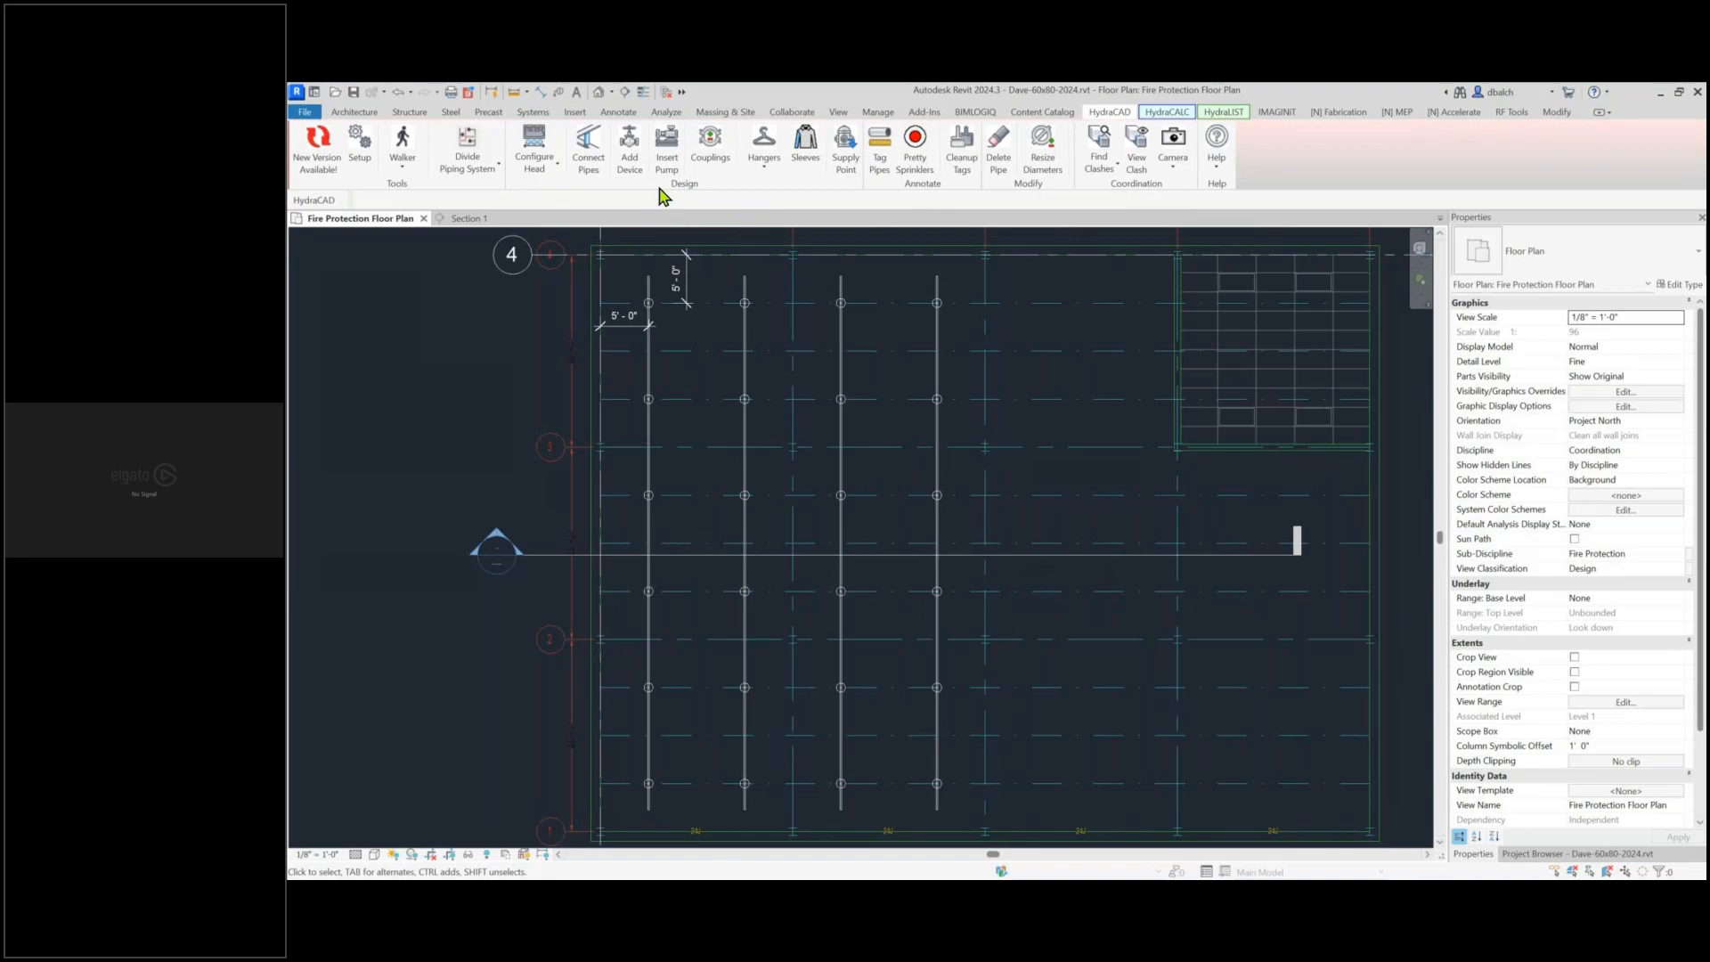
{"action": "left_click", "coordinate": [537, 166]}
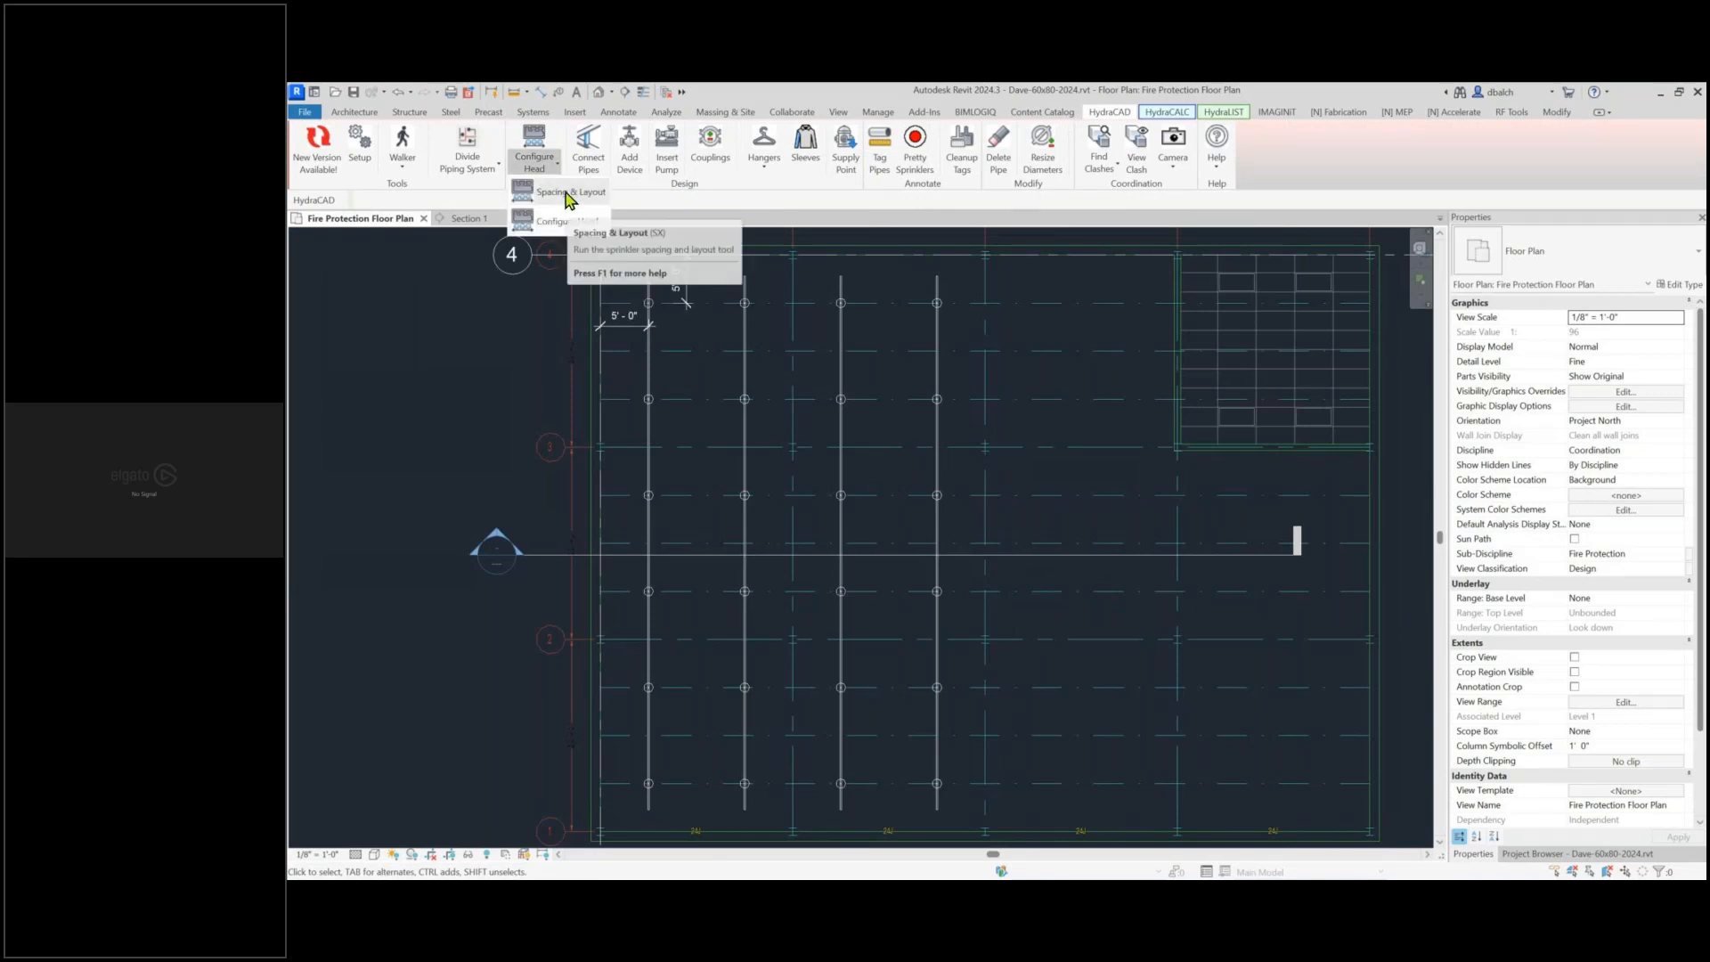
{"action": "left_click", "coordinate": [568, 193]}
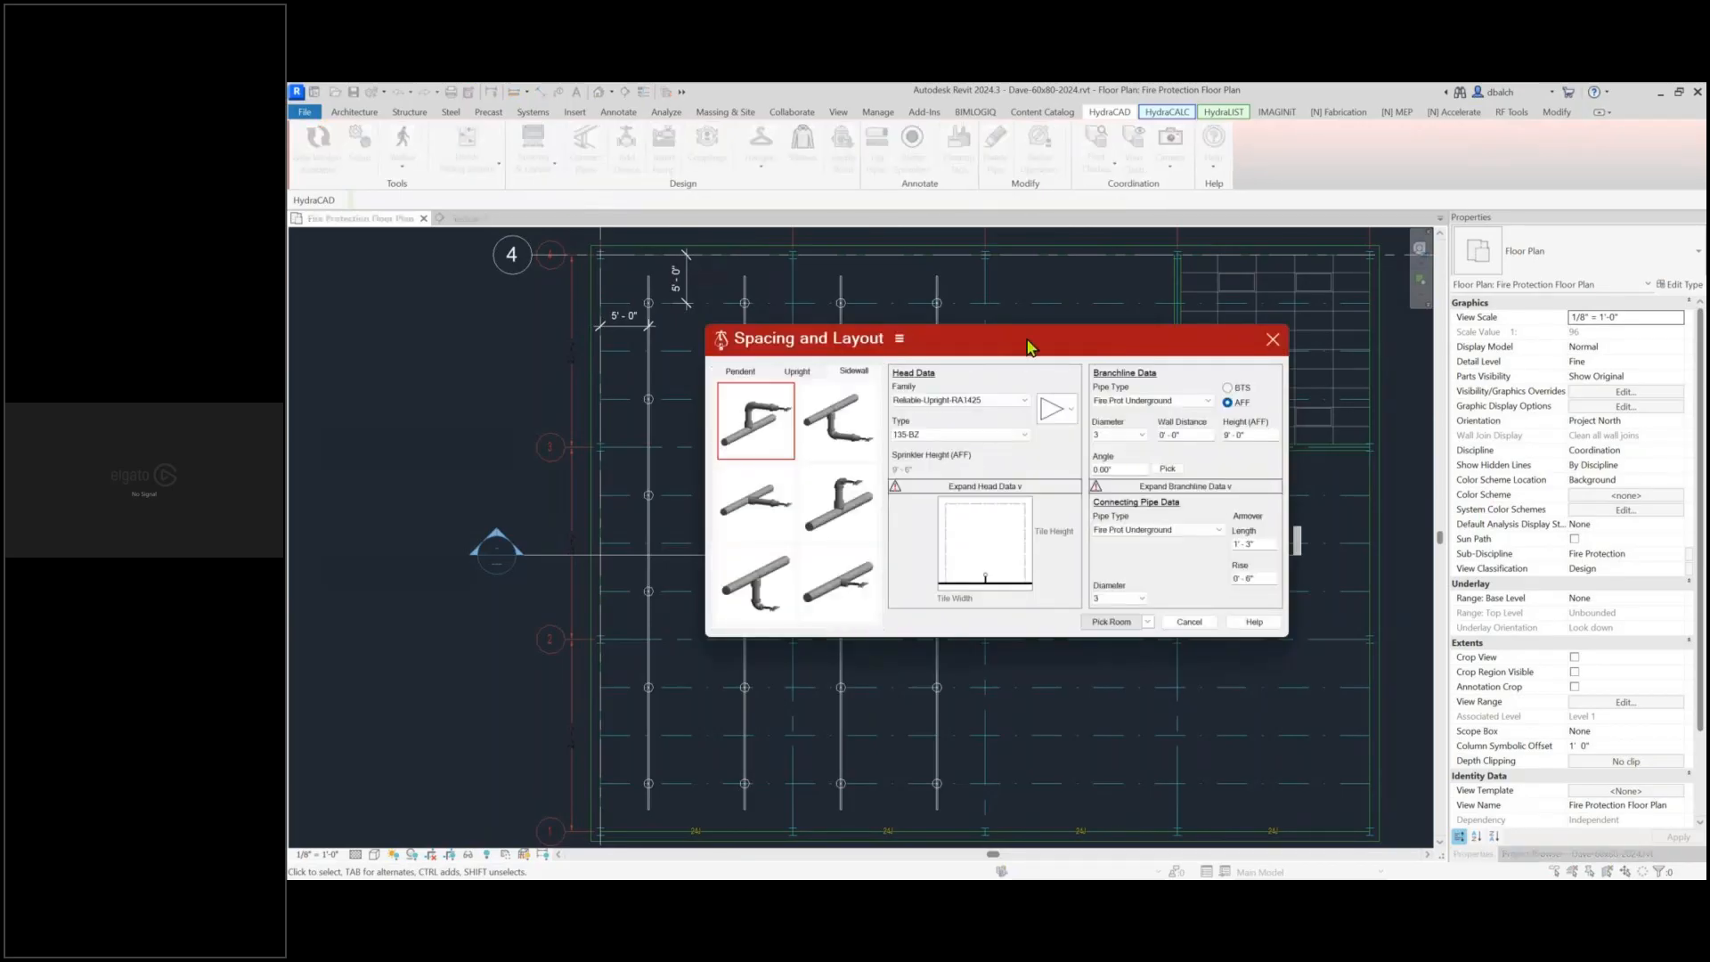
{"action": "left_click", "coordinate": [800, 373]}
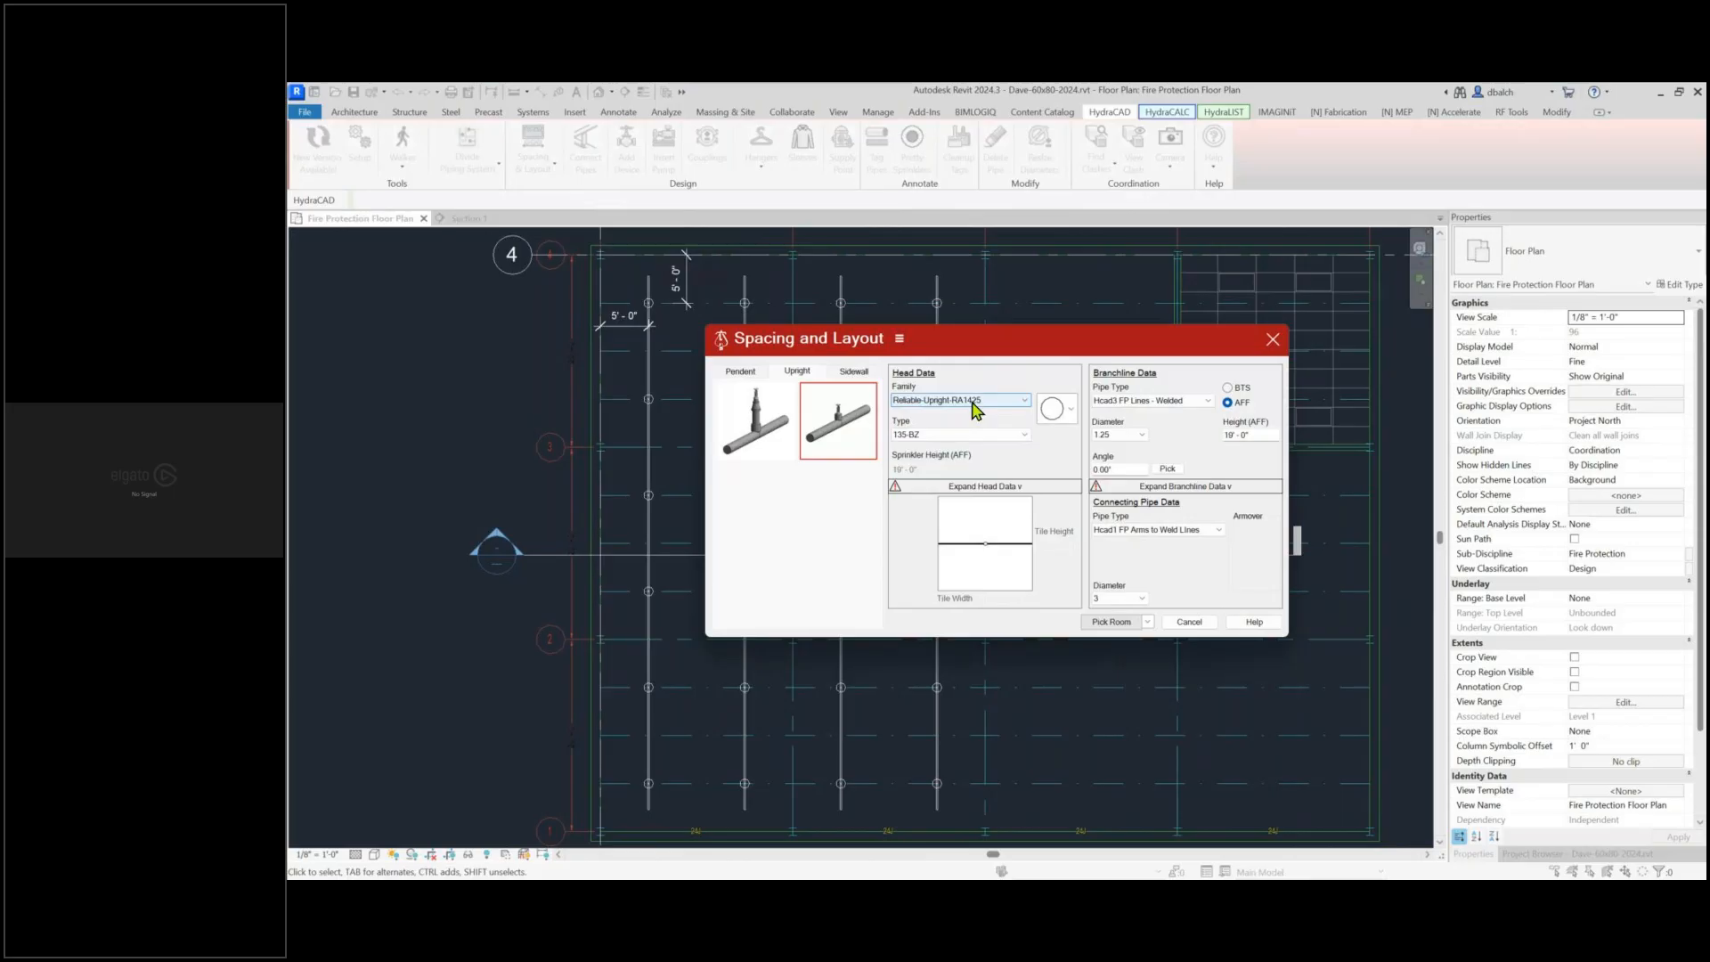
Set the head data to density 0.15, minimum pressure 7 psi, coverage area 100 SF and max coverage 100 SF
{"action": "left_click", "coordinate": [1021, 488]}
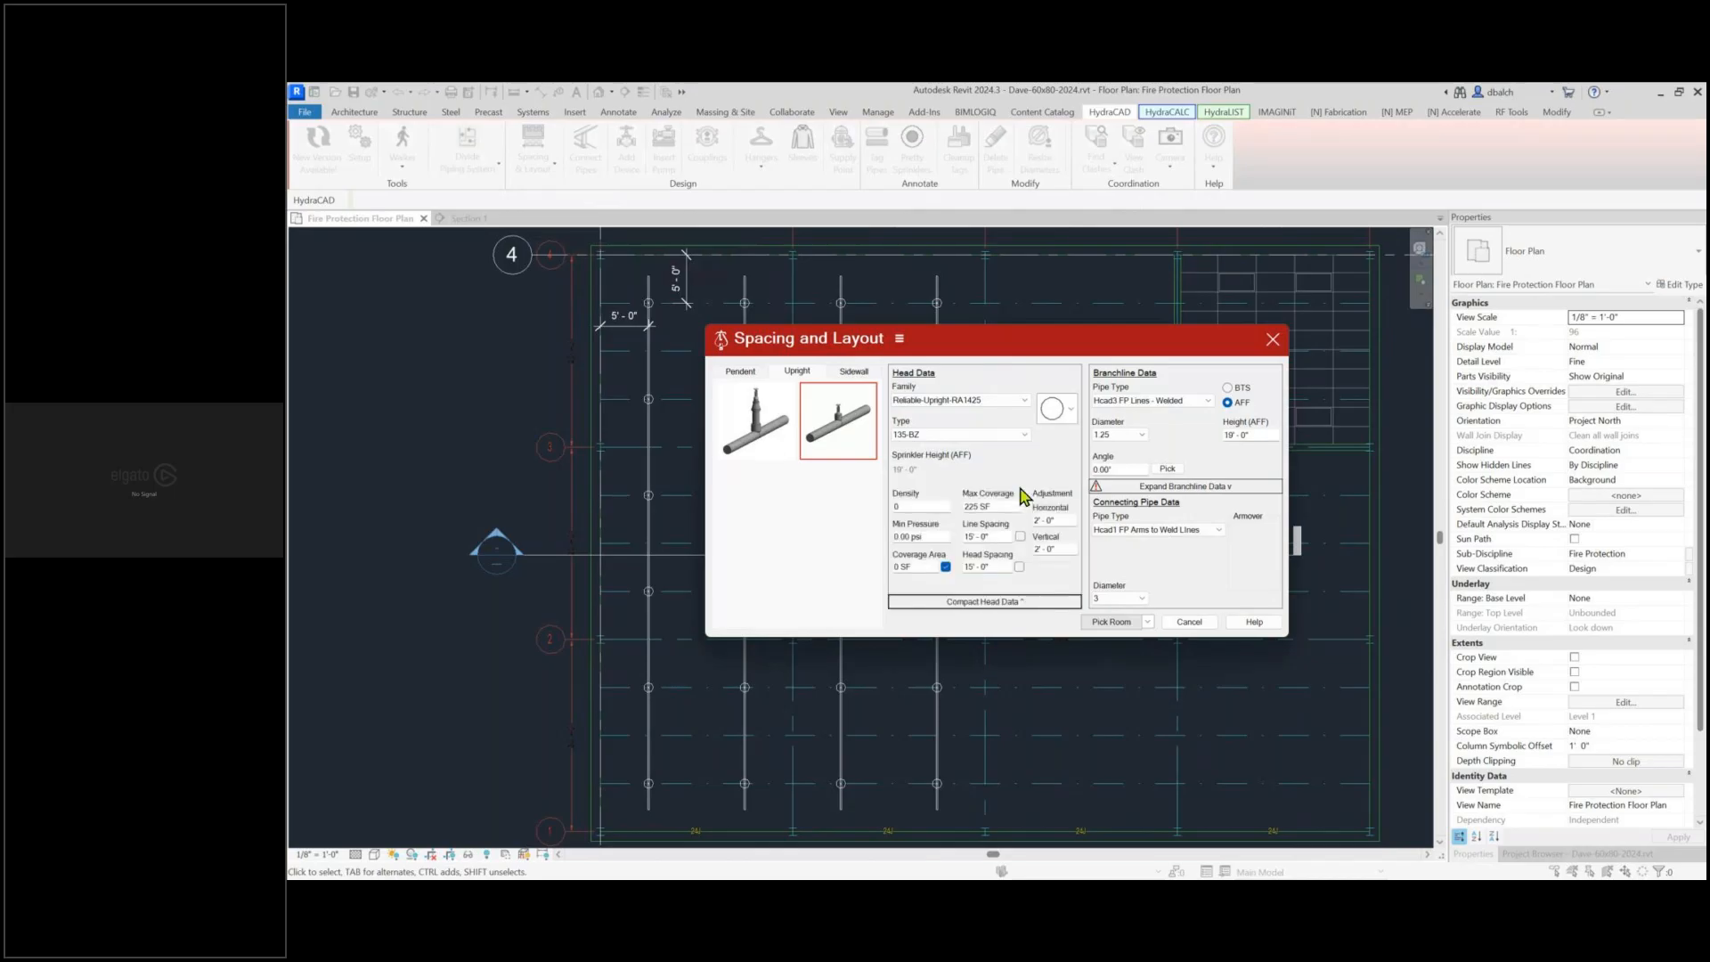
{"action": "double_click", "coordinate": [921, 506]}
{"action": "type", "text": ".15"}
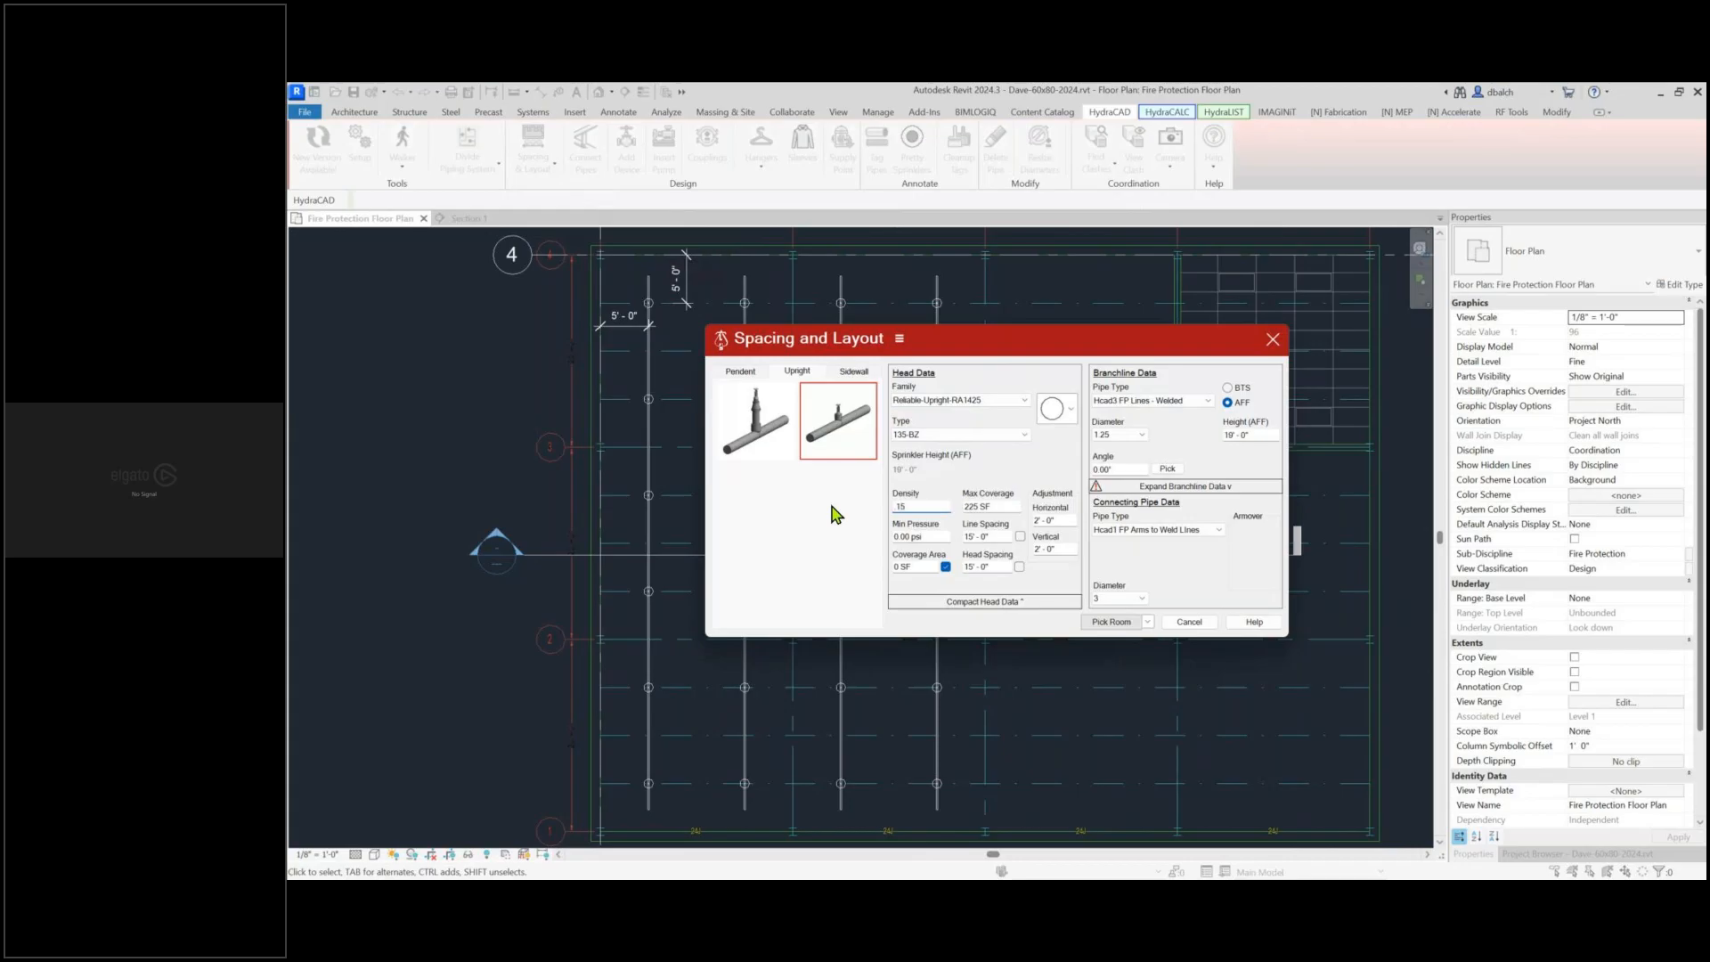
{"action": "key", "text": "Tab"}
{"action": "type", "text": "7"}
{"action": "key", "text": "Tab"}
{"action": "type", "text": "100"}
{"action": "key", "text": "Tab"}
{"action": "left_click", "coordinate": [978, 506]}
{"action": "type", "text": "100"}
Set the horizontal and vertical head adjustments to 0'-3" each and collapse the head data
{"action": "left_click", "coordinate": [1071, 521]}
{"action": "type", "text": "3"}
{"action": "key", "text": "Tab"}
{"action": "type", "text": "0"}
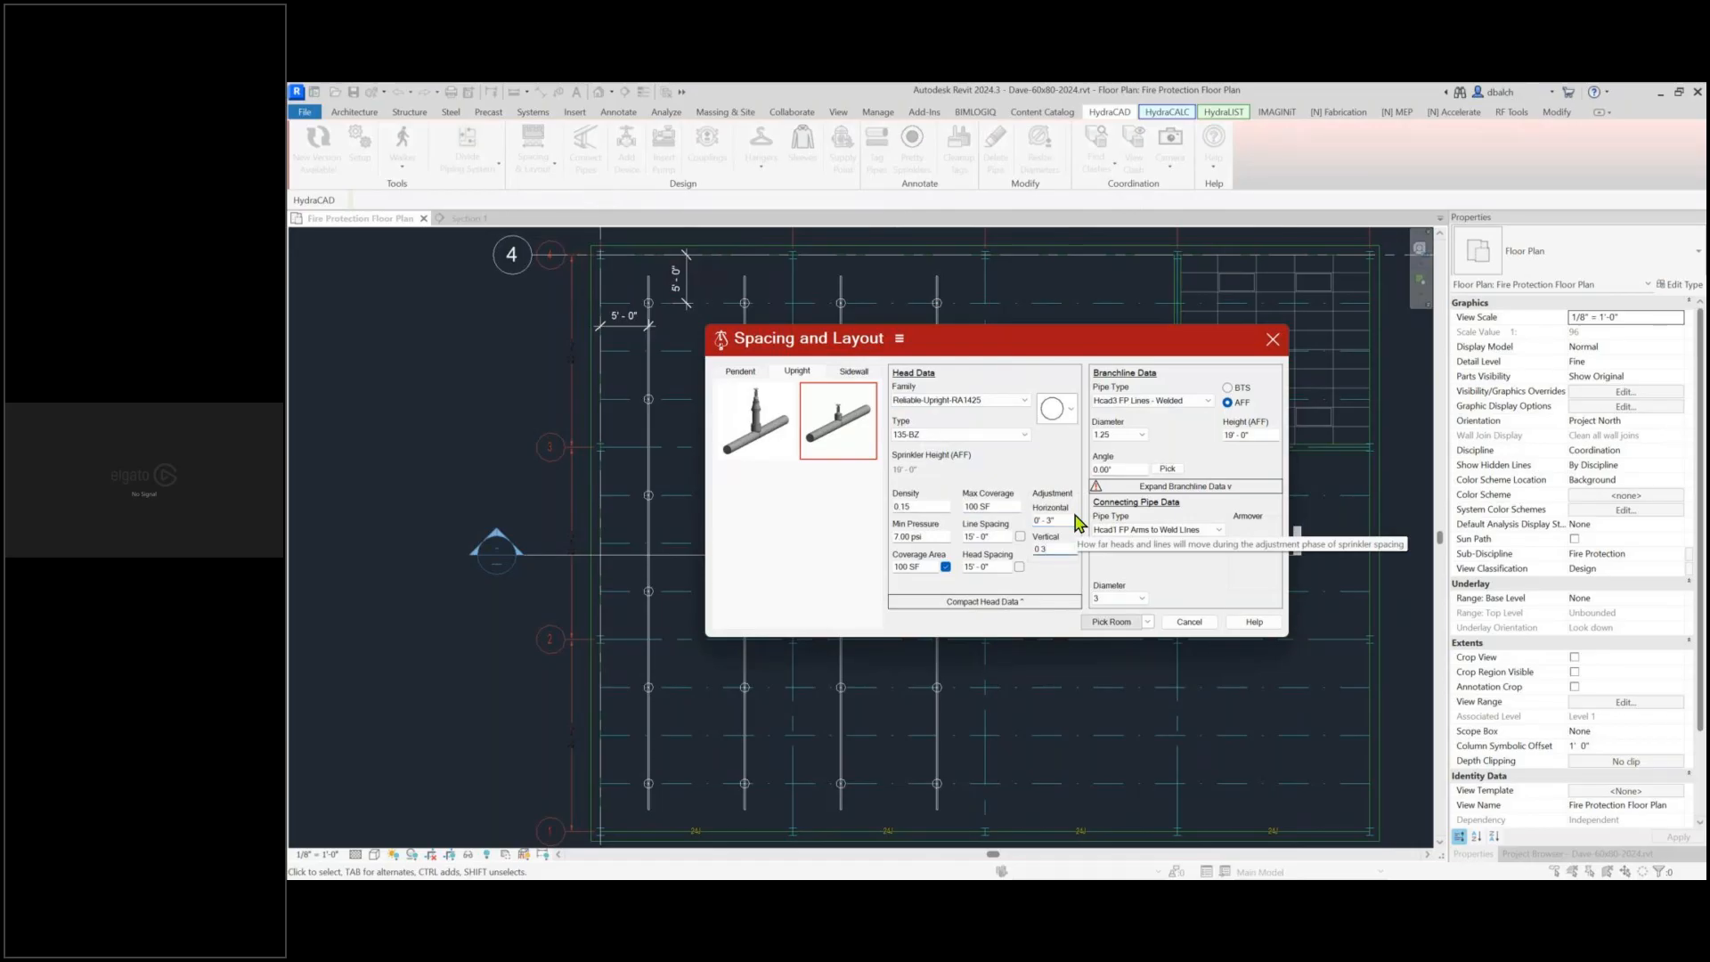
{"action": "key", "text": "Tab"}
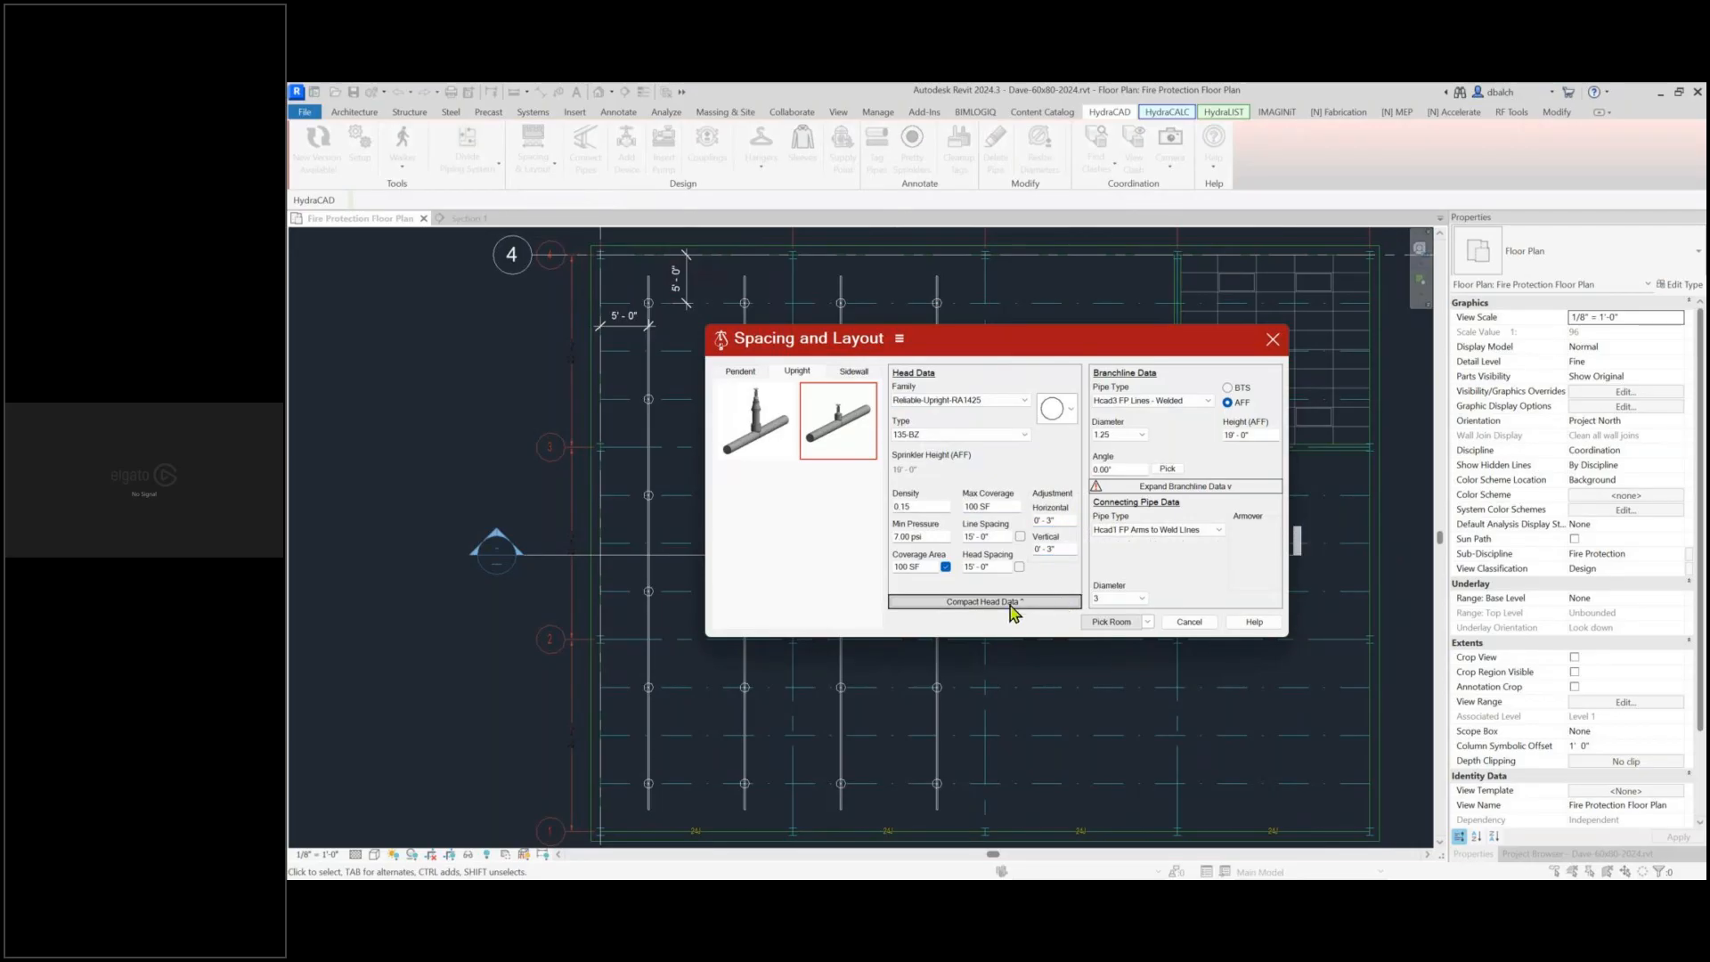
{"action": "left_click", "coordinate": [1011, 605]}
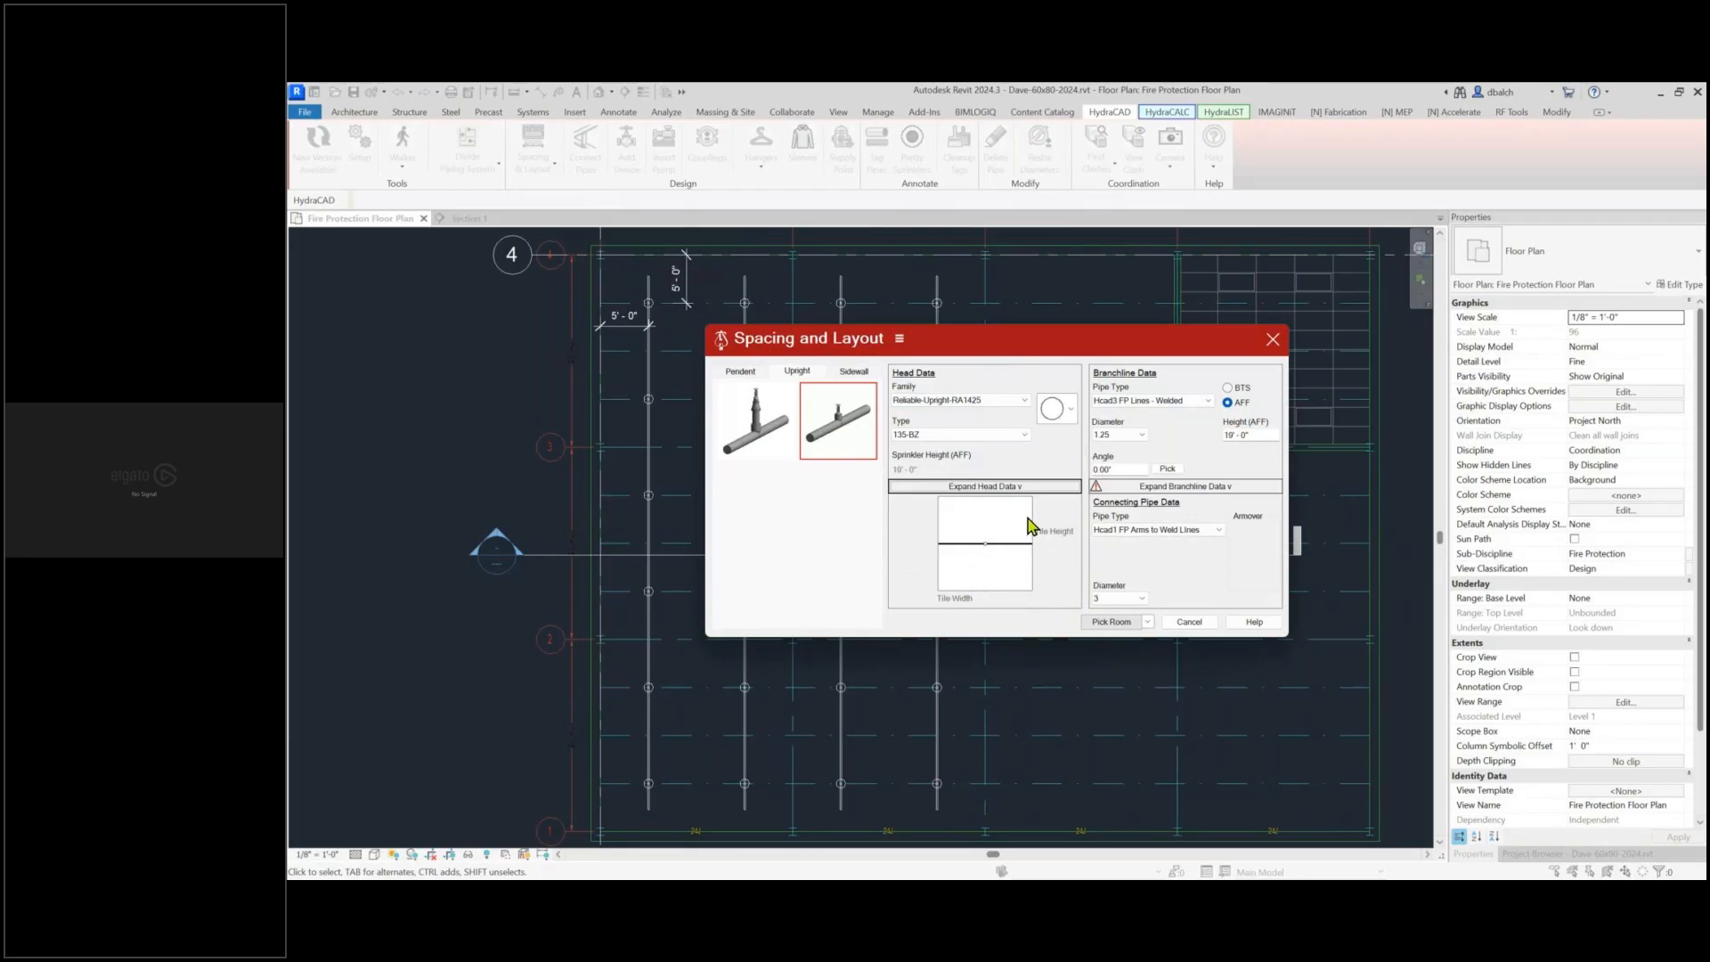
Orient the branch lines north-south and set their pipe type to Hcad3 FP Lines - Threaded with a 1.5 diameter
{"action": "left_click", "coordinate": [996, 556]}
{"action": "left_click", "coordinate": [1187, 410]}
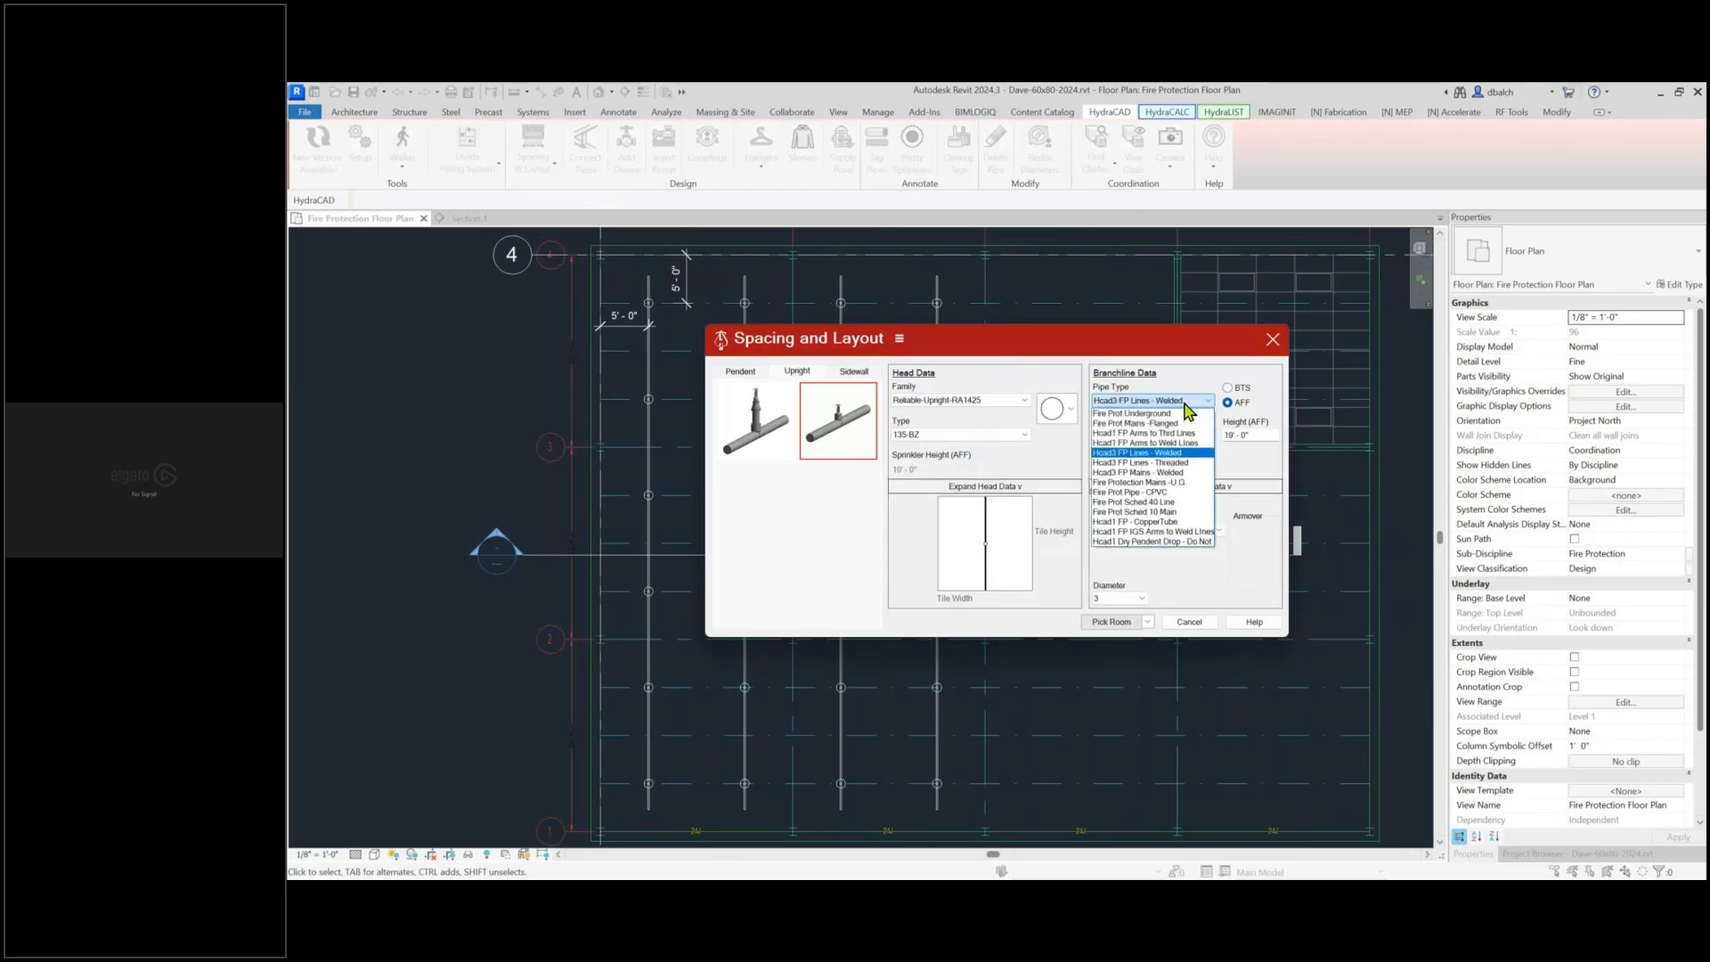
{"action": "left_click", "coordinate": [1196, 464]}
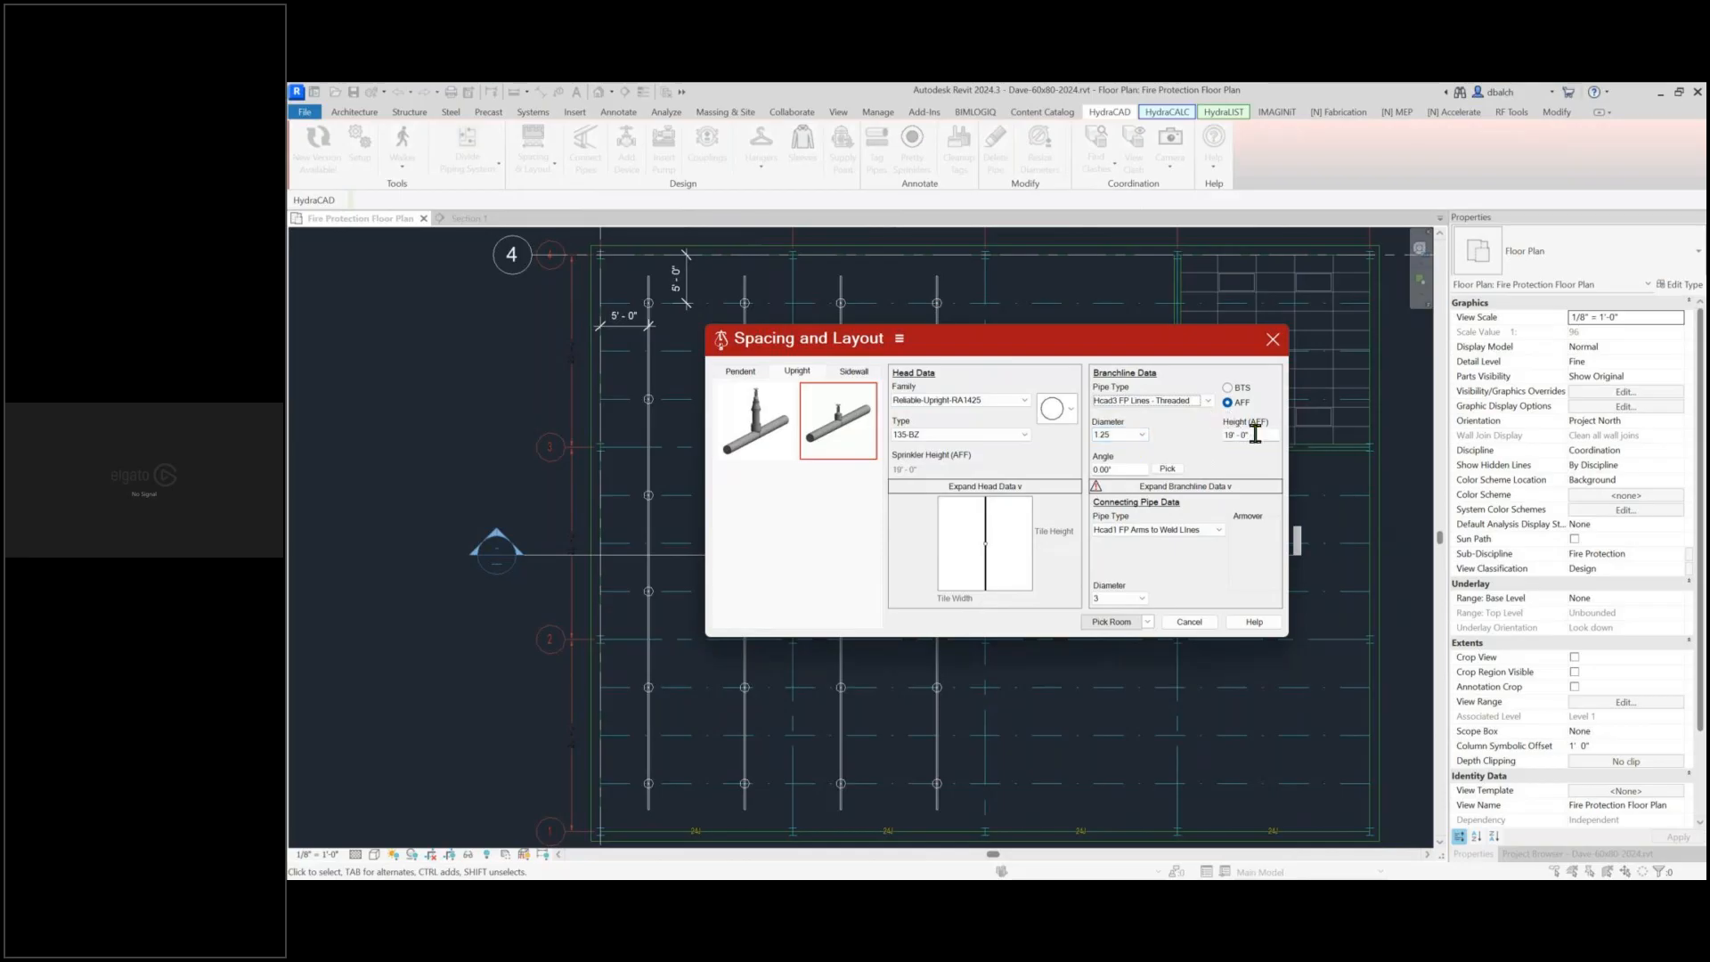
{"action": "left_click", "coordinate": [1133, 436]}
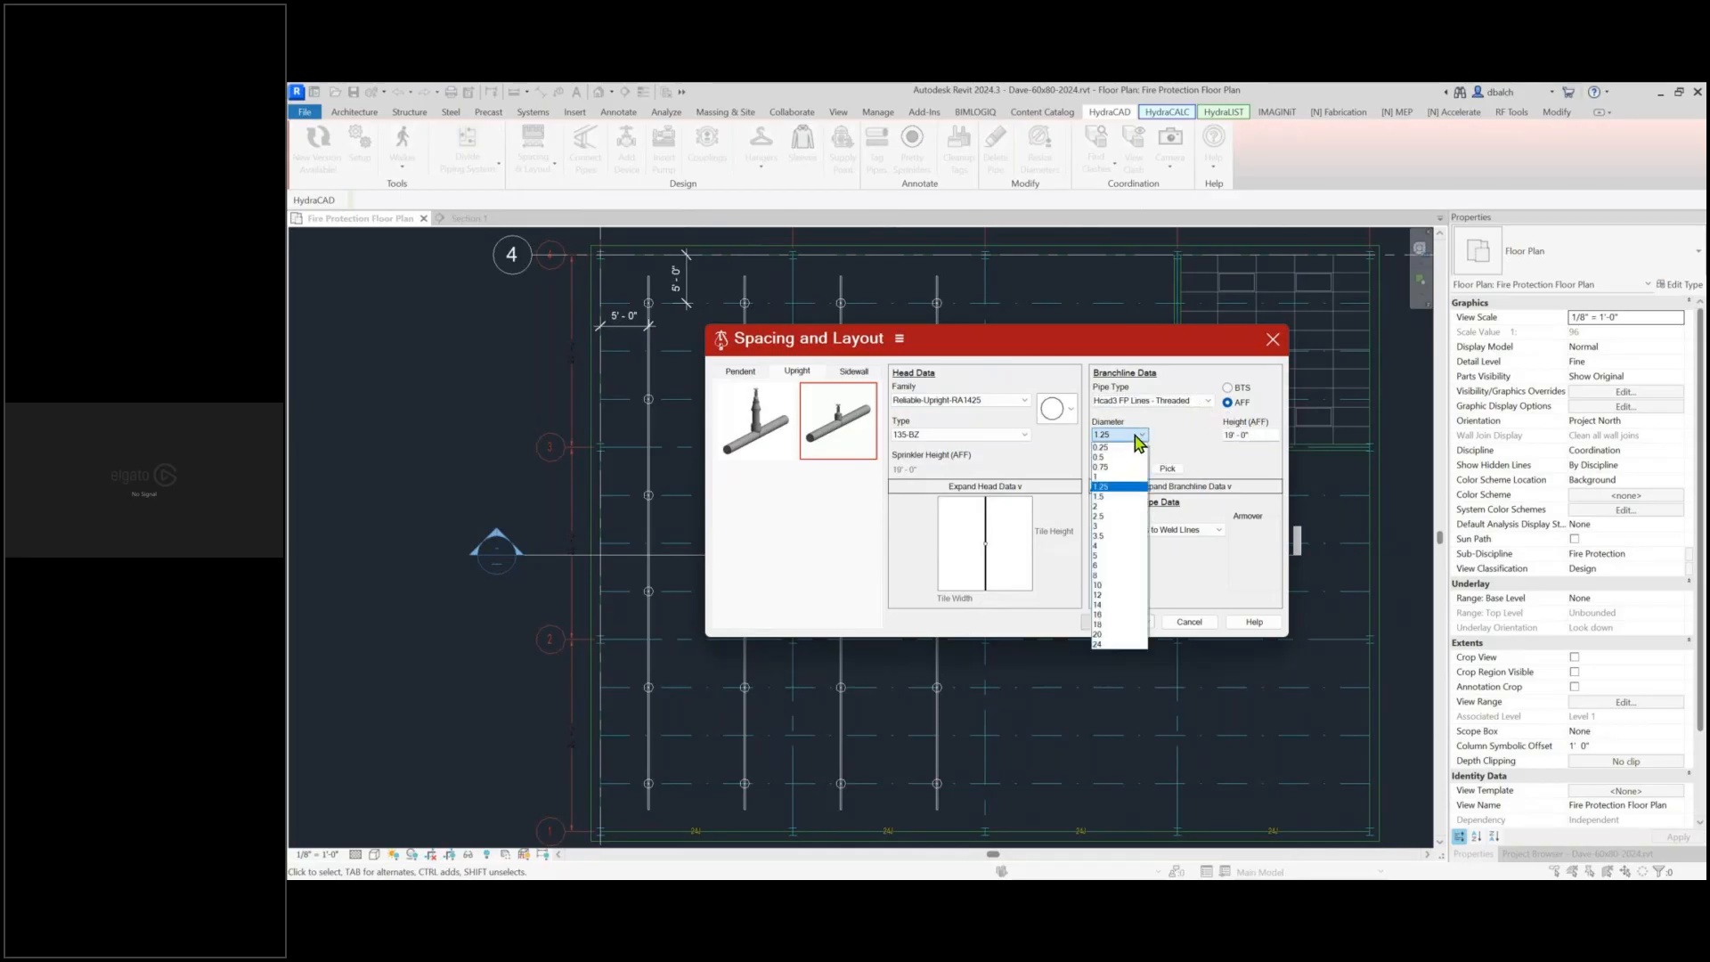
{"action": "left_click", "coordinate": [1121, 496]}
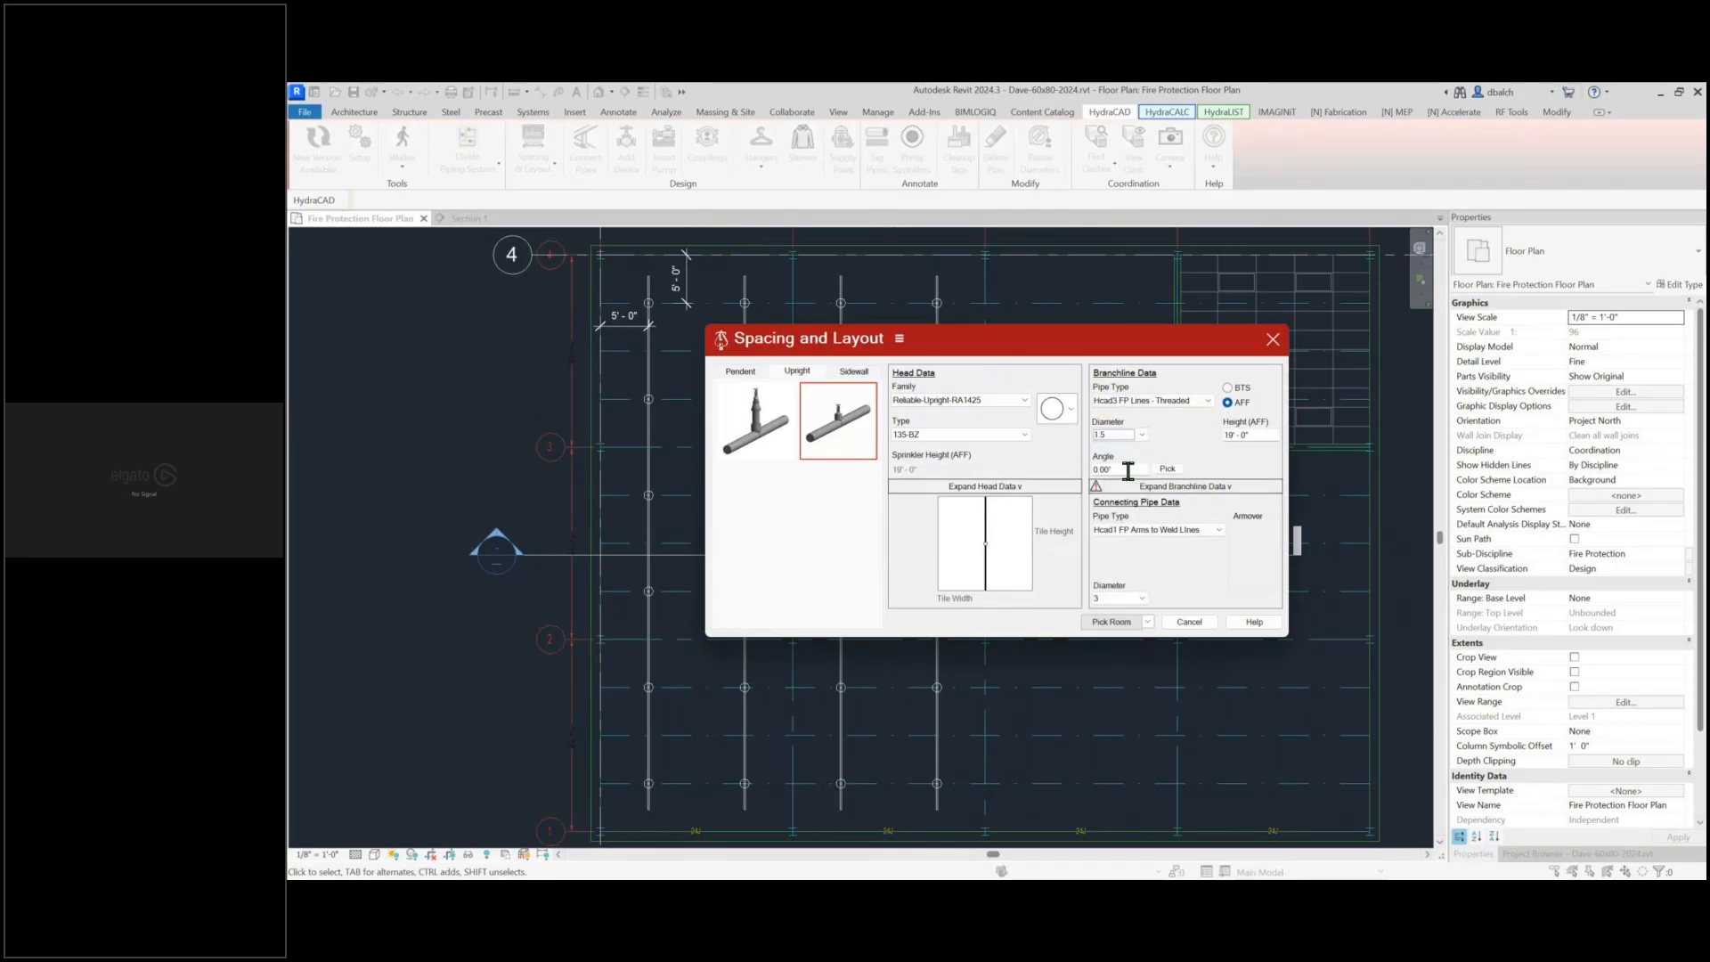
{"action": "left_click", "coordinate": [1202, 487]}
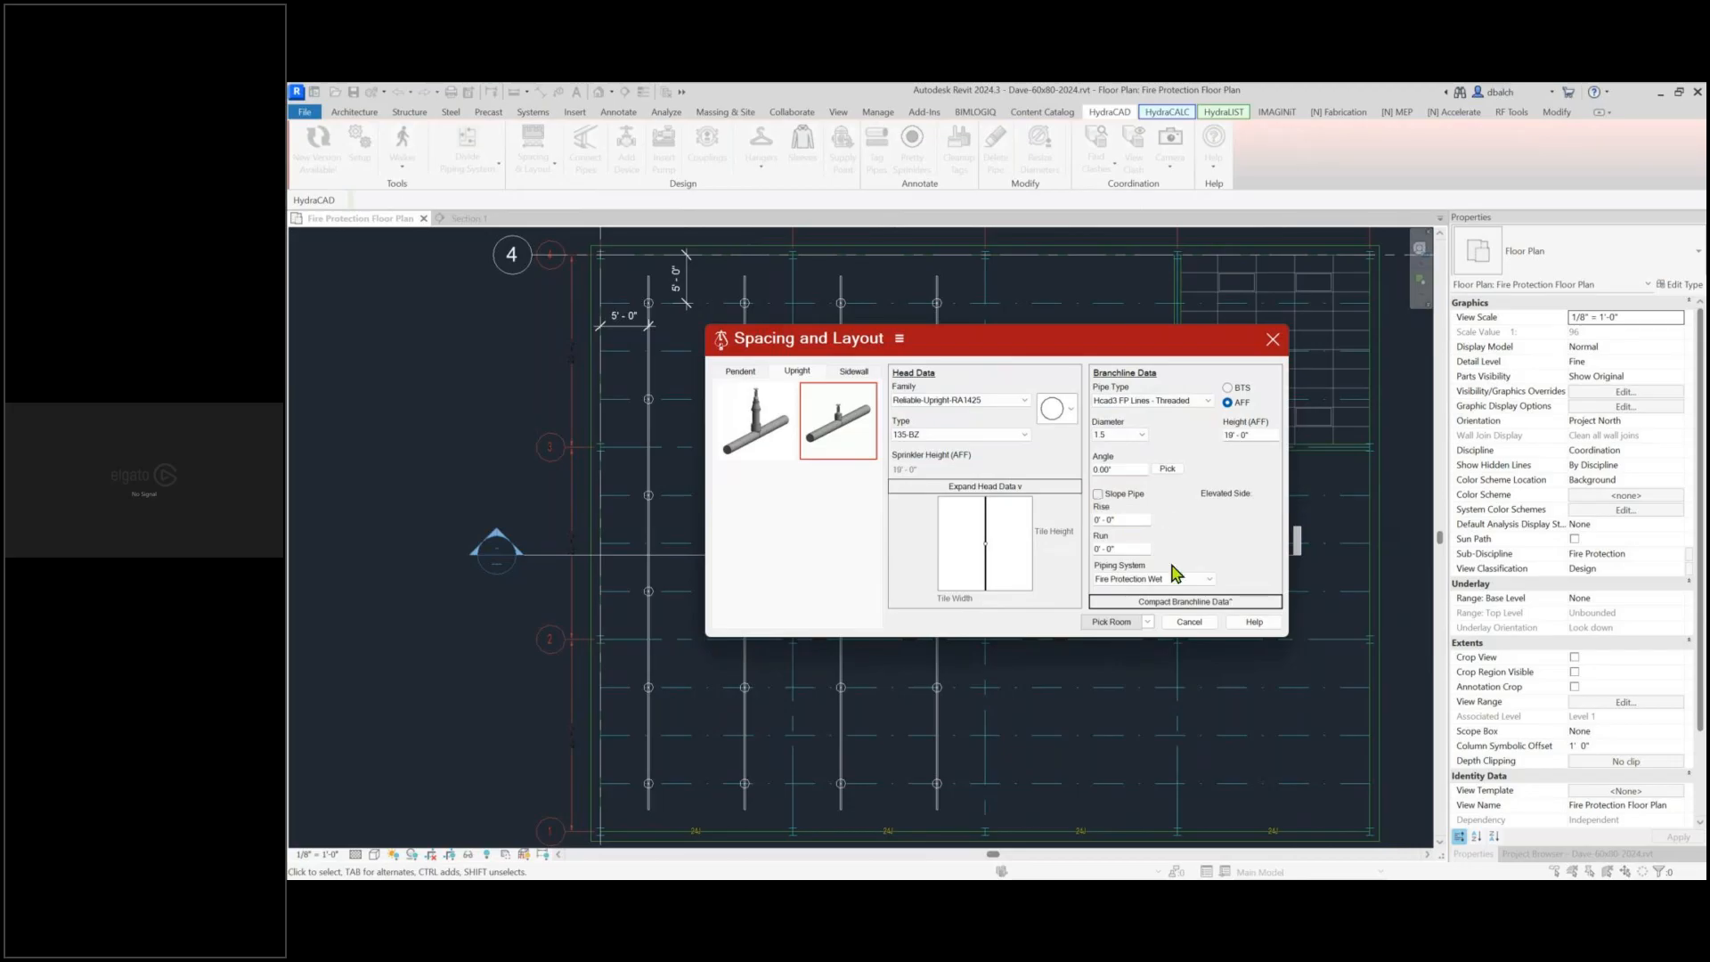
{"action": "left_click", "coordinate": [1176, 602]}
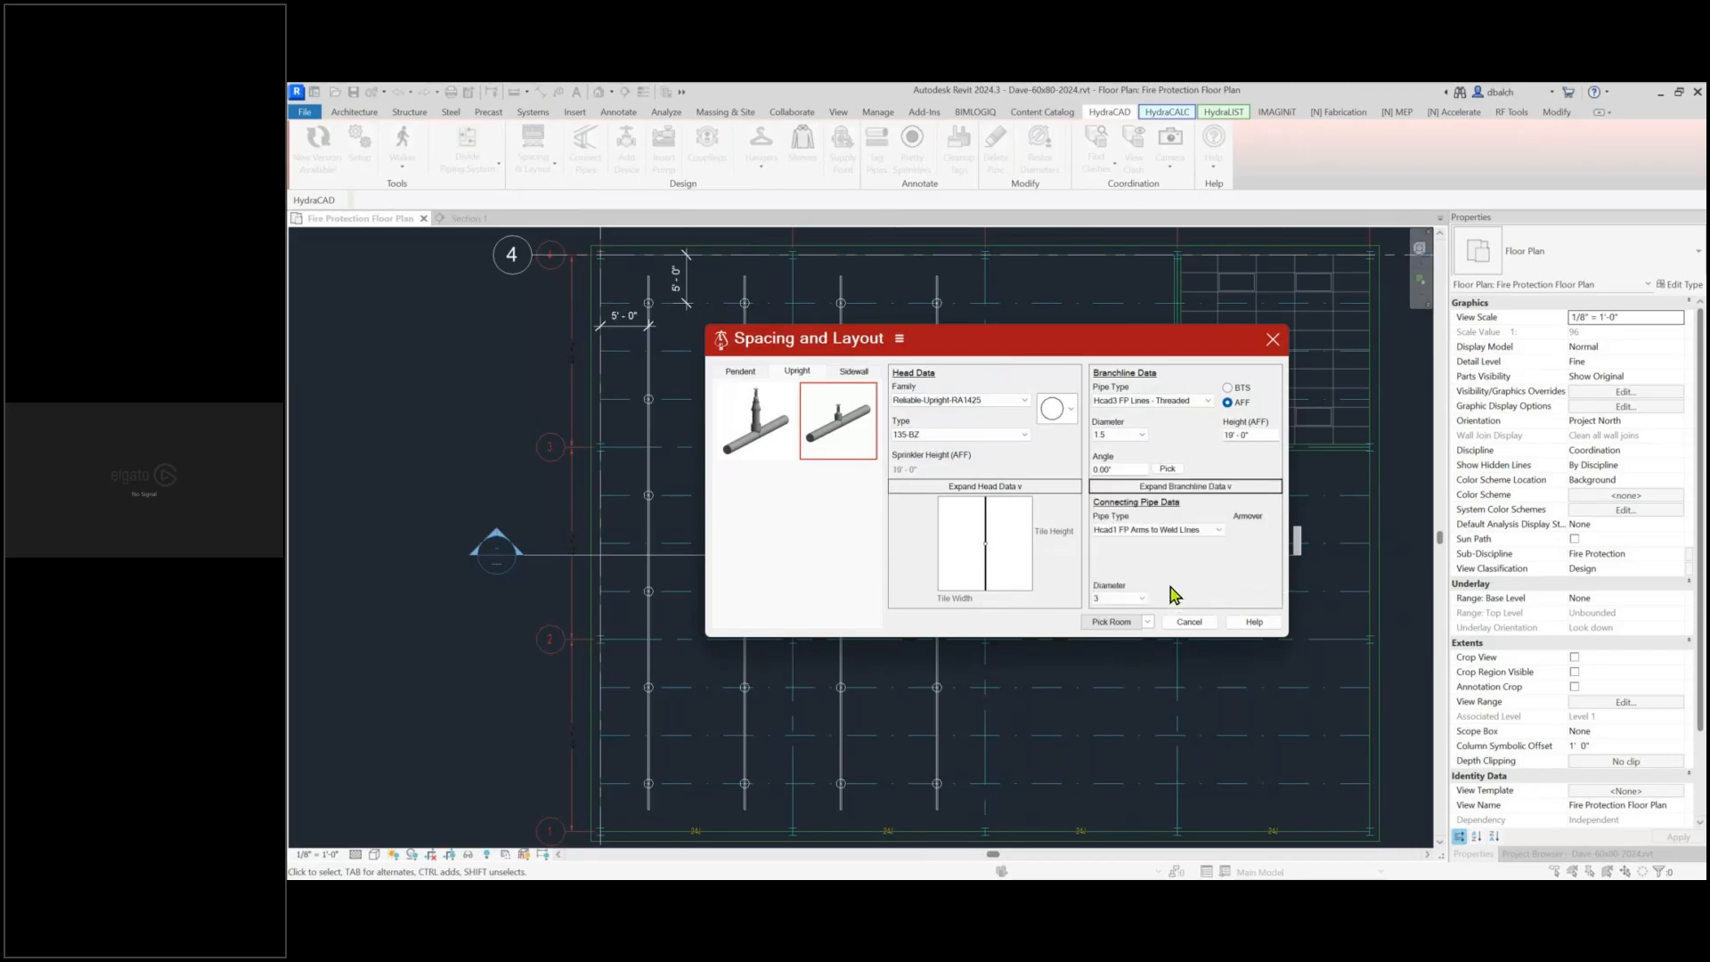
Set the connecting pipe type to Hcad1 FP Arms to Thrd Lines with a diameter of 1
{"action": "left_click", "coordinate": [1220, 530]}
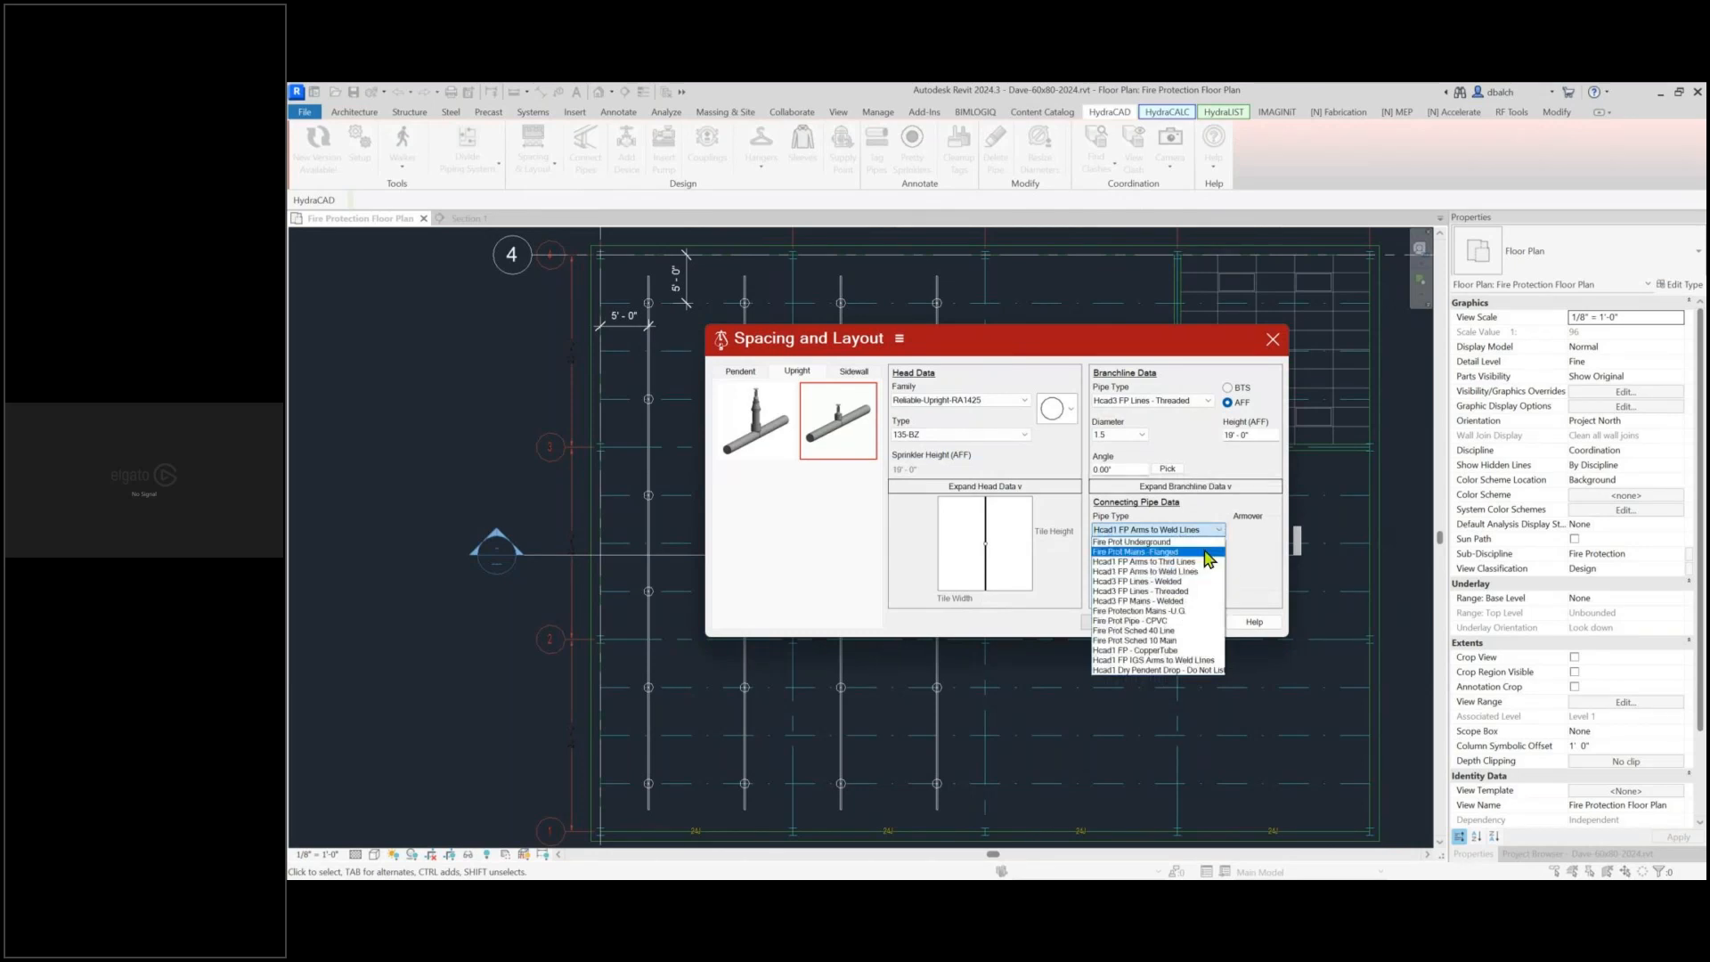
{"action": "left_click", "coordinate": [1208, 562]}
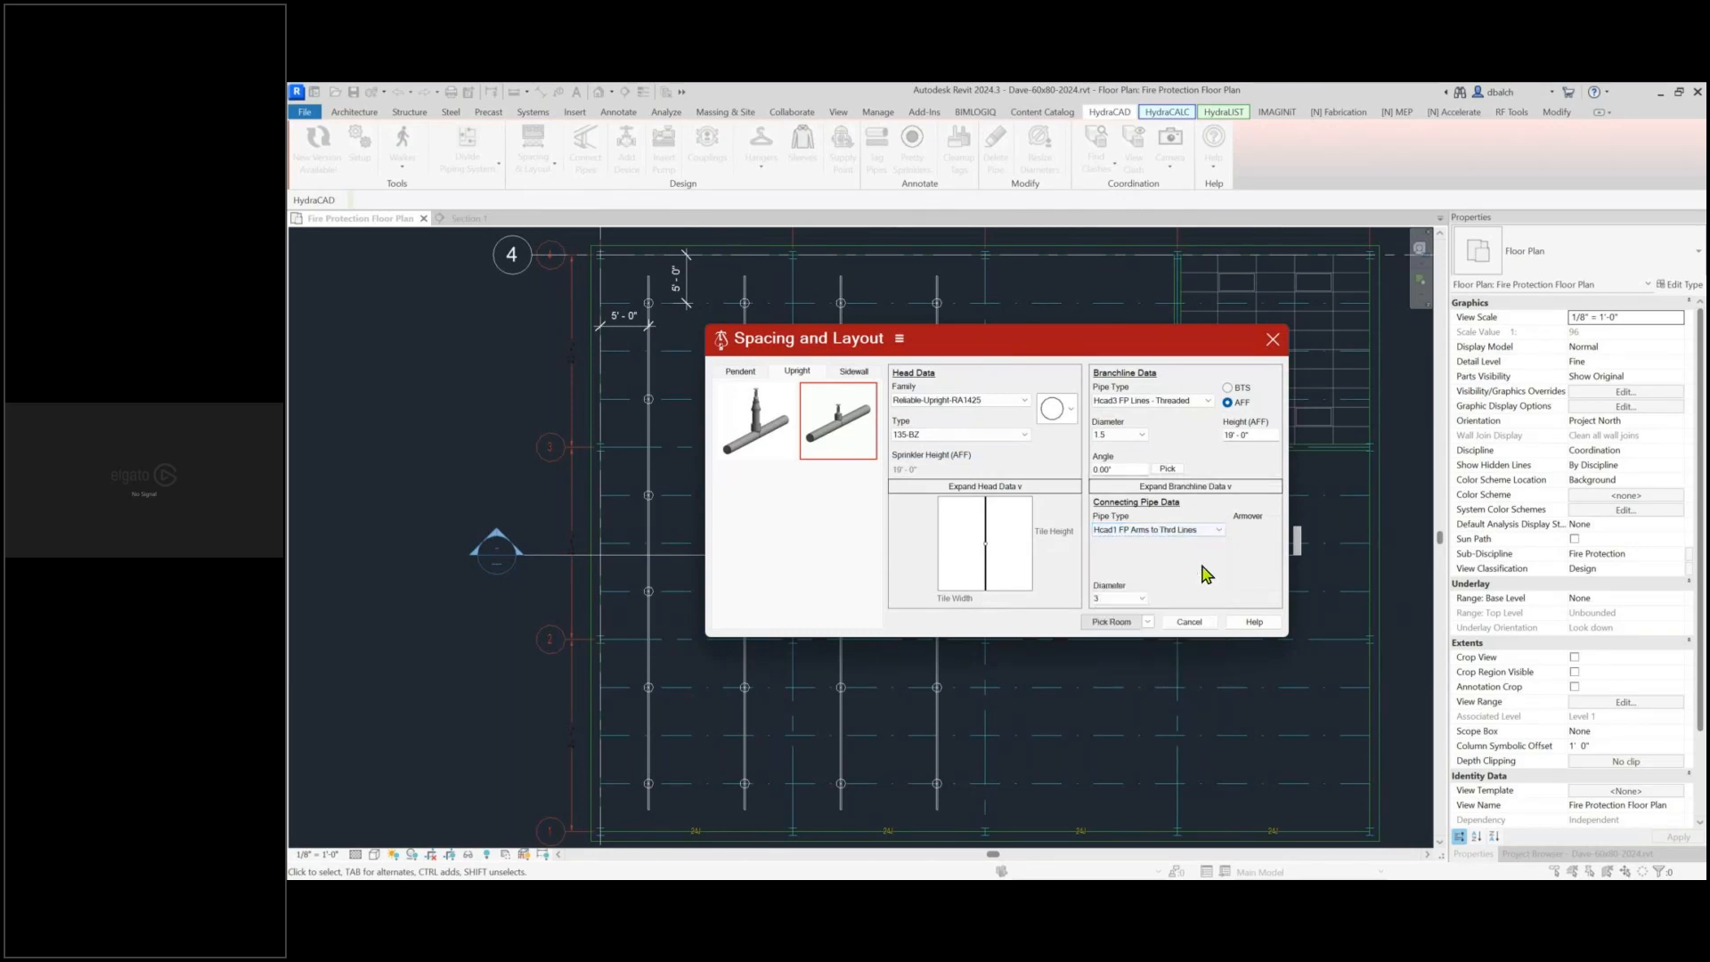
{"action": "left_click", "coordinate": [1139, 599]}
{"action": "left_click", "coordinate": [1133, 640]}
Turn on Continuous Spacing in the Spacing and Layout options and recheck the head data
{"action": "left_click", "coordinate": [900, 339]}
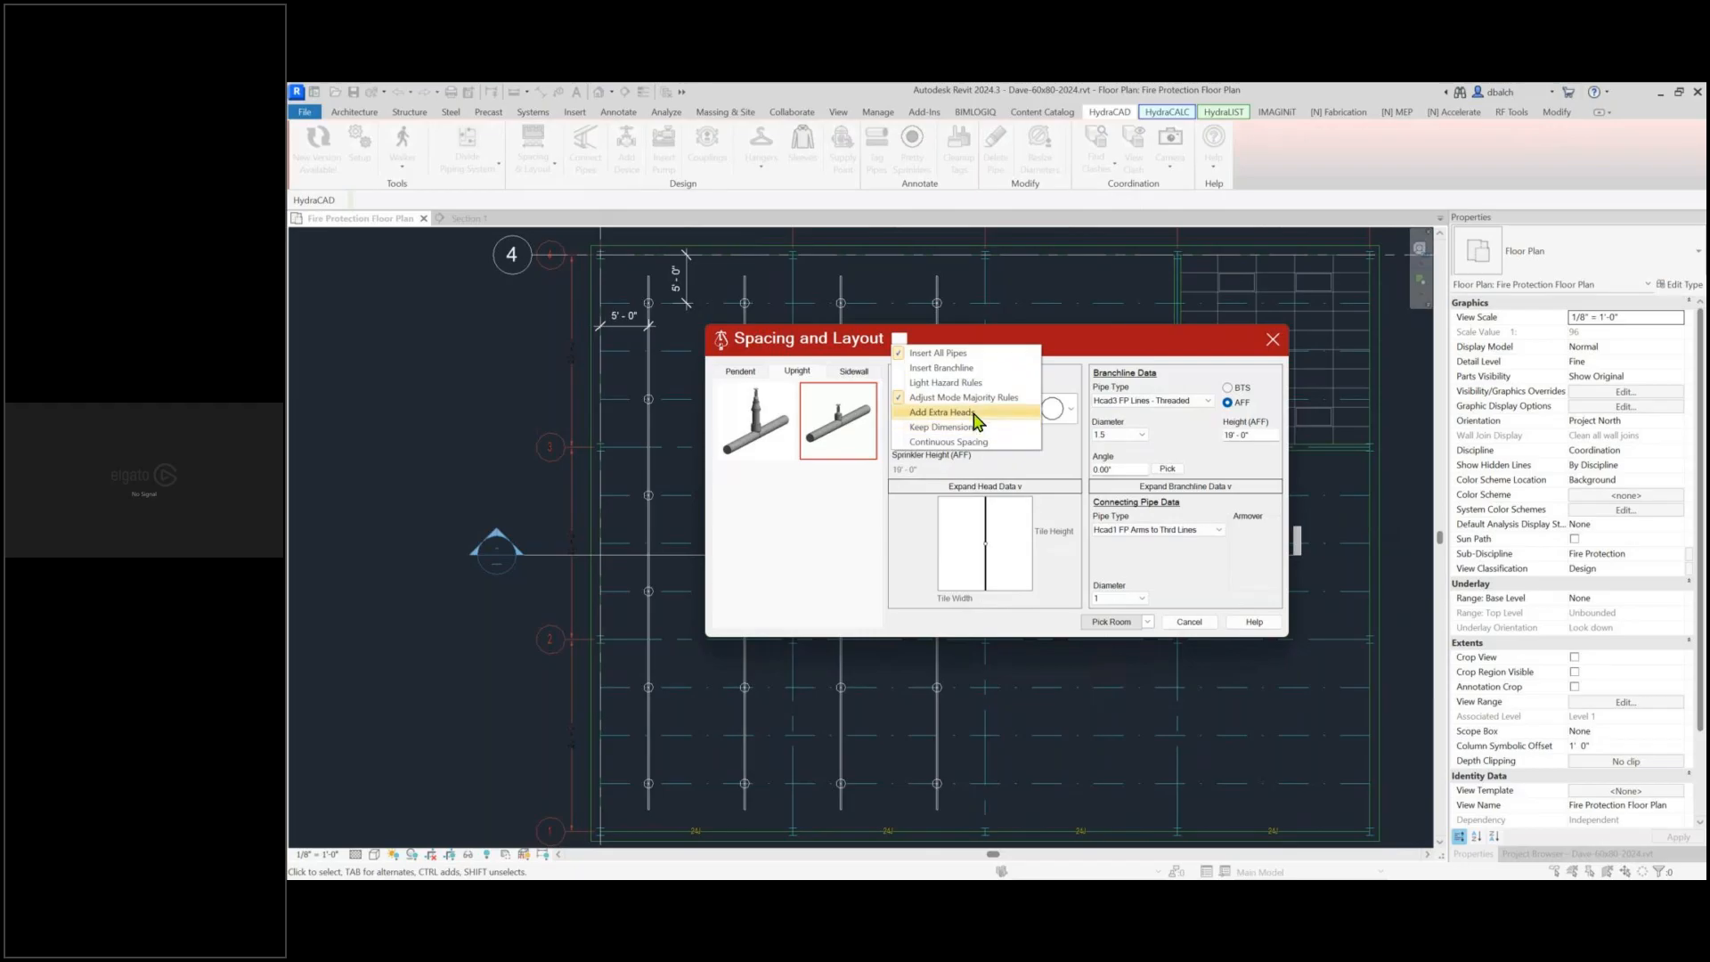
{"action": "left_click", "coordinate": [950, 338]}
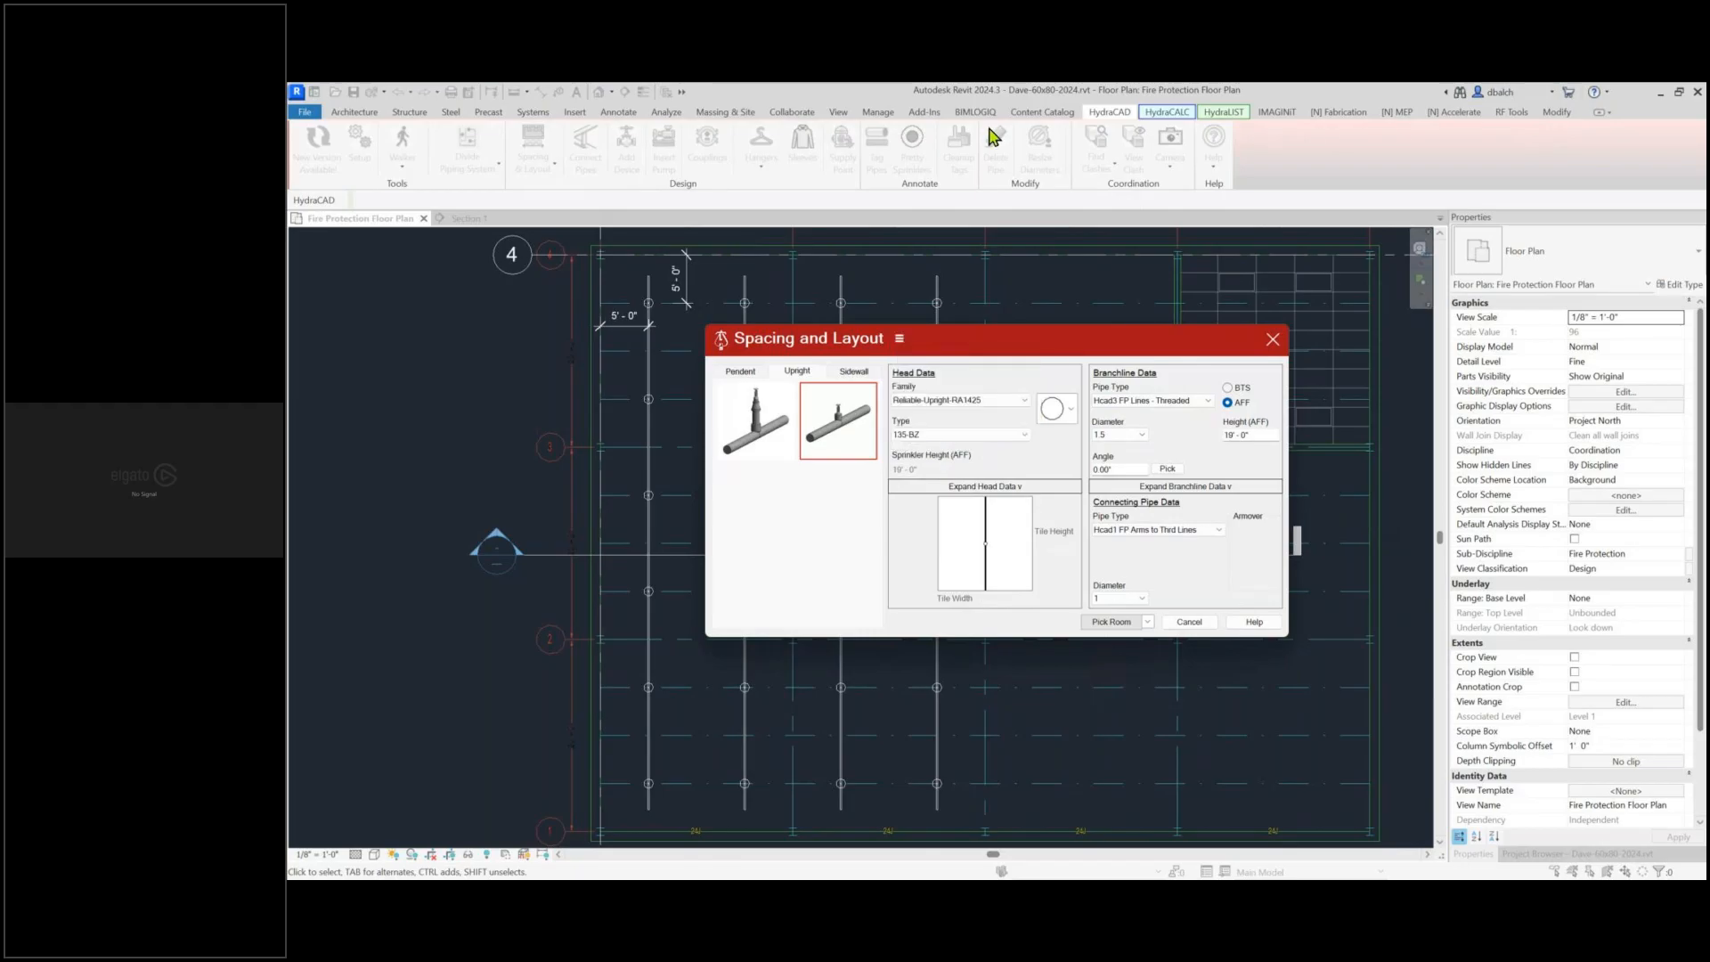
{"action": "left_click", "coordinate": [900, 340]}
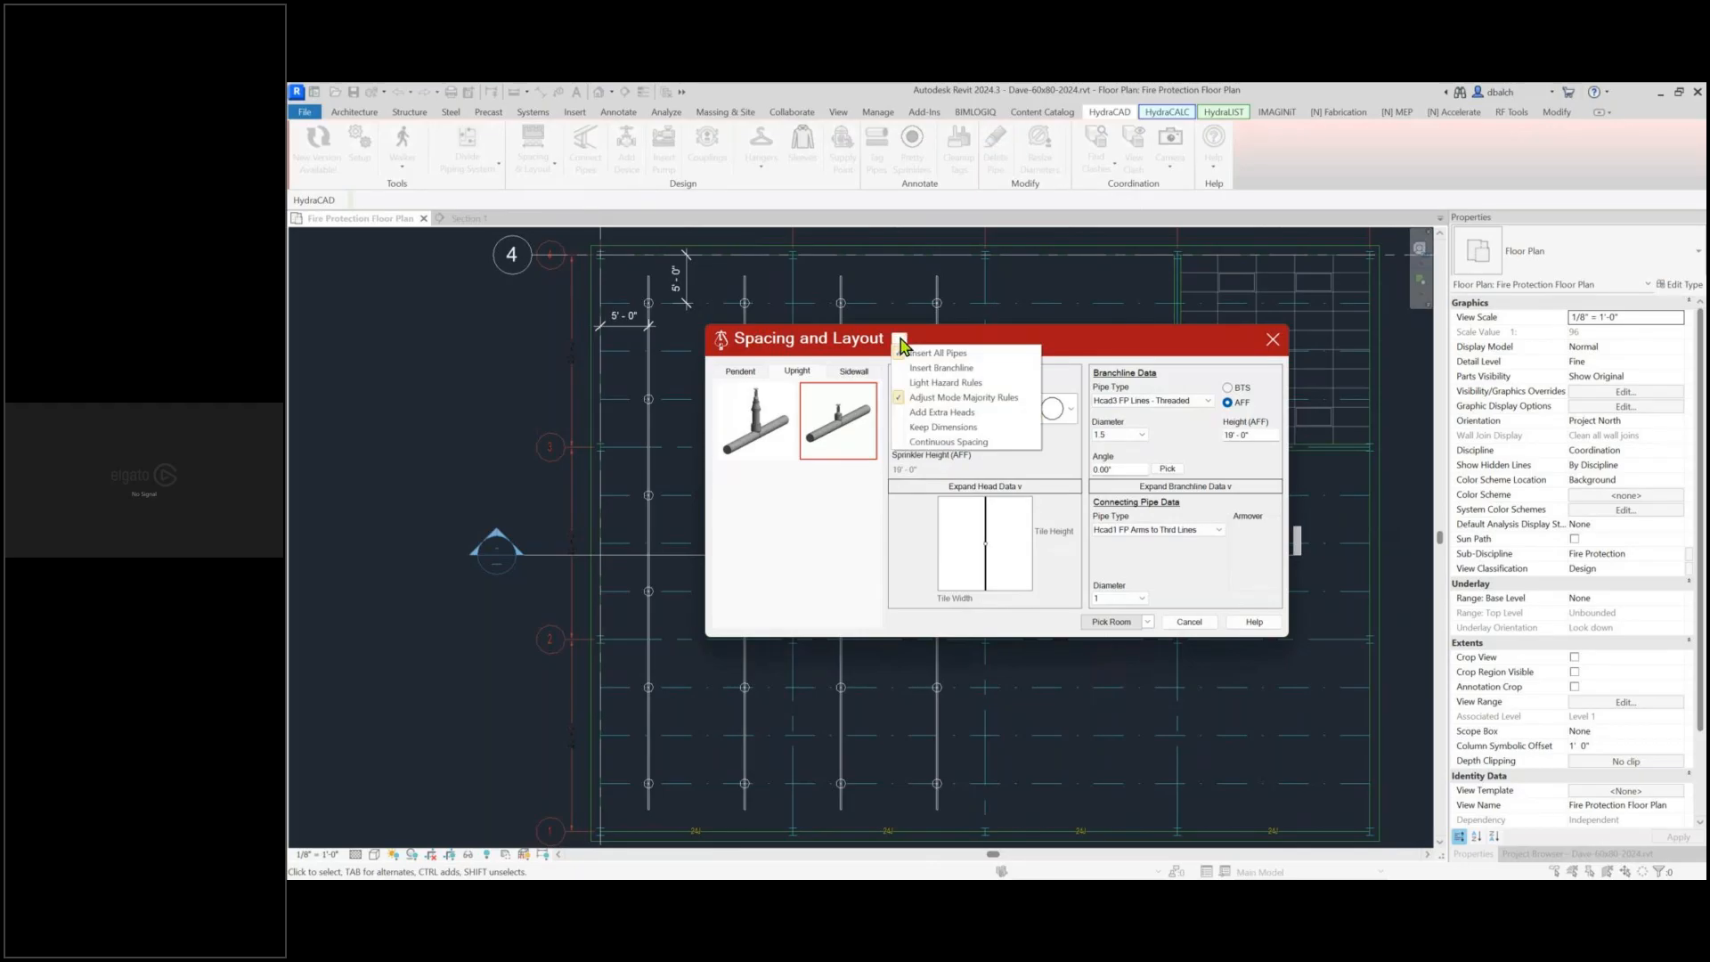
{"action": "left_click", "coordinate": [902, 445]}
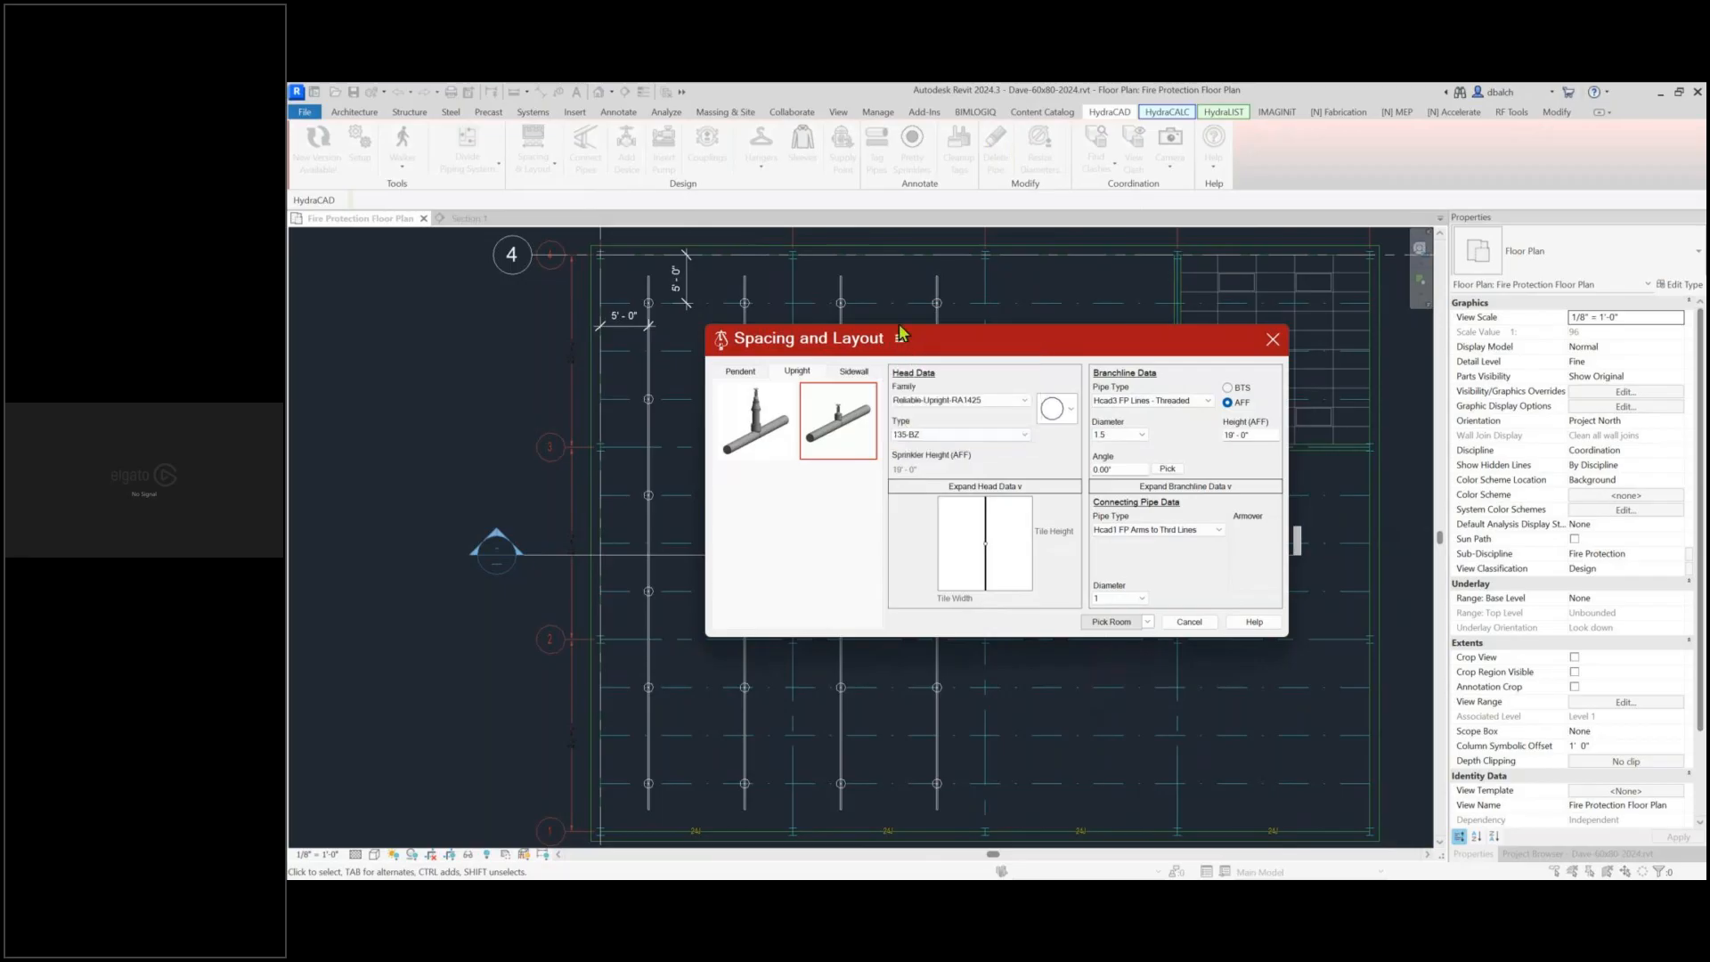
{"action": "left_click", "coordinate": [900, 341]}
{"action": "left_click", "coordinate": [899, 341]}
{"action": "left_click", "coordinate": [984, 487]}
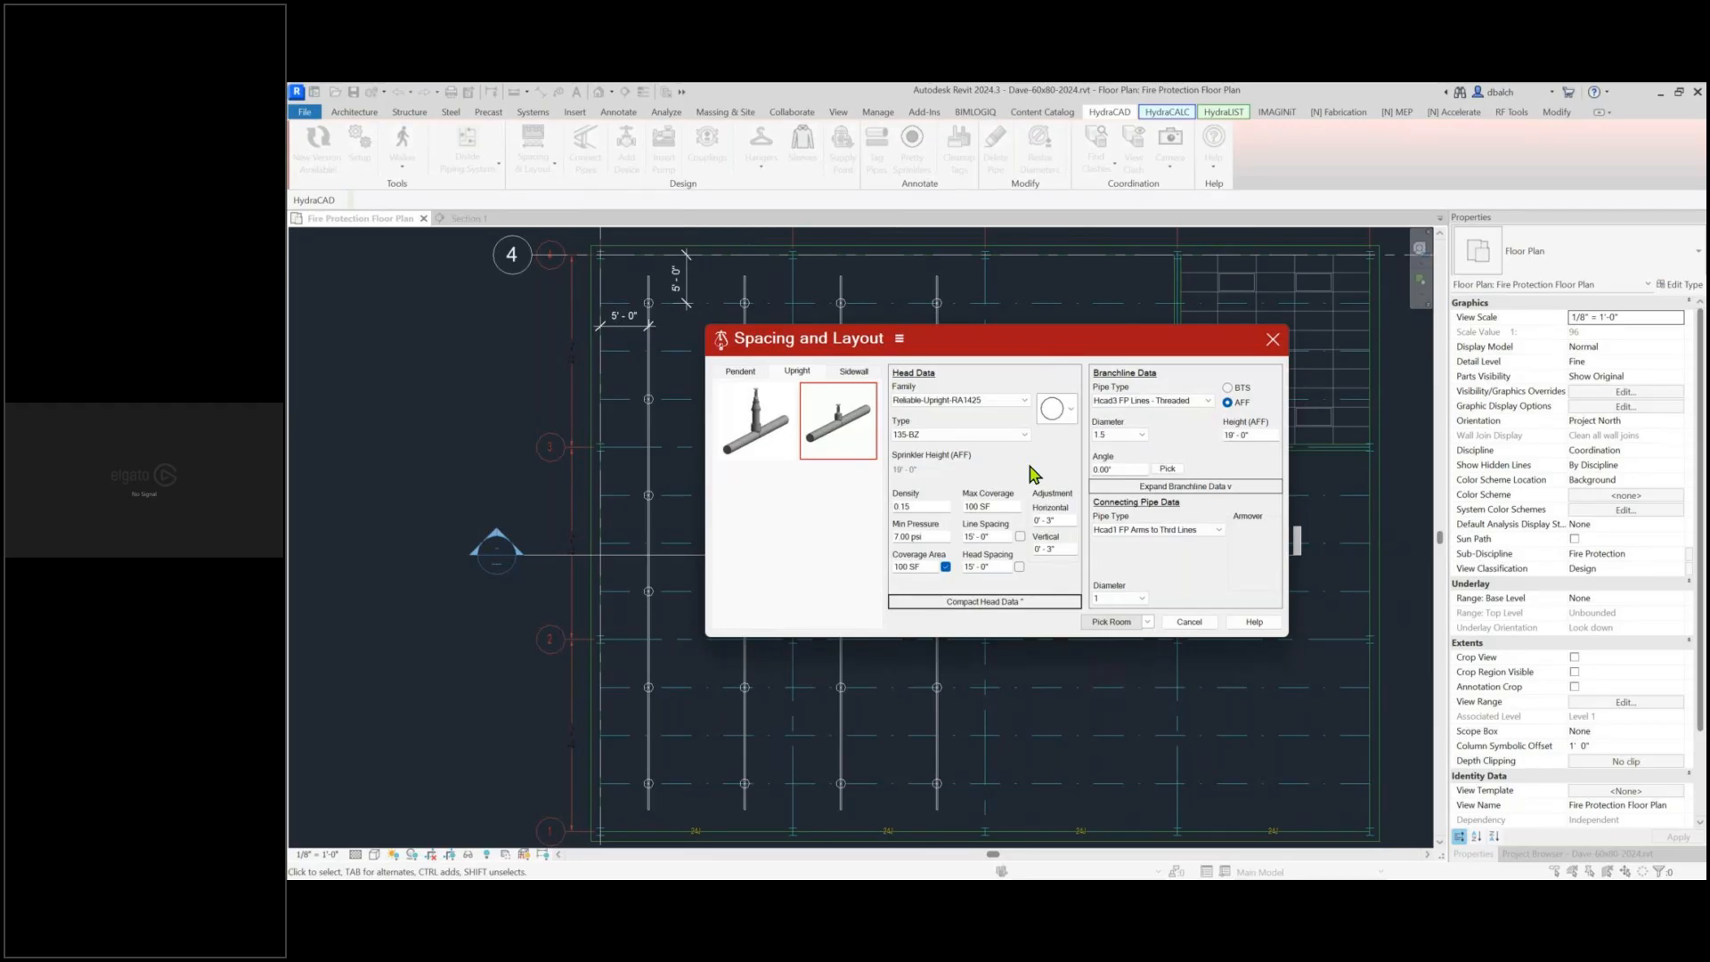
{"action": "left_click", "coordinate": [1015, 602]}
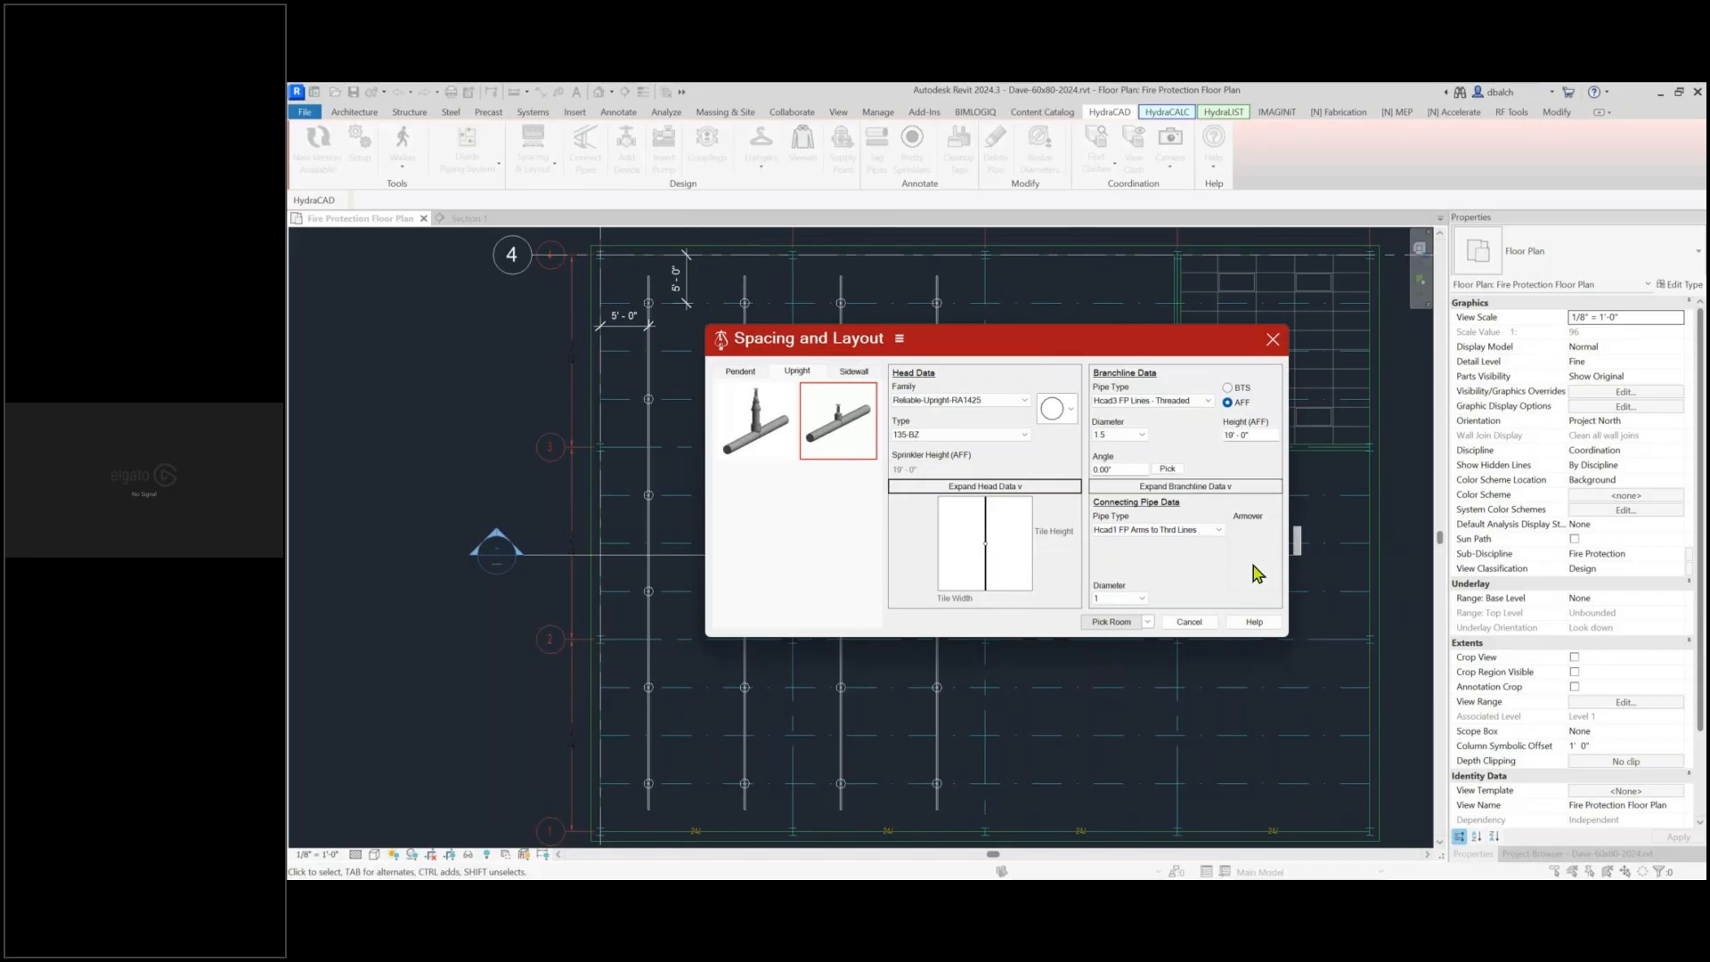
Lay out heads and pipes with Pick 2 Points from grid C-4 to grid D-1 and accept the layout
{"action": "left_click", "coordinate": [1149, 623]}
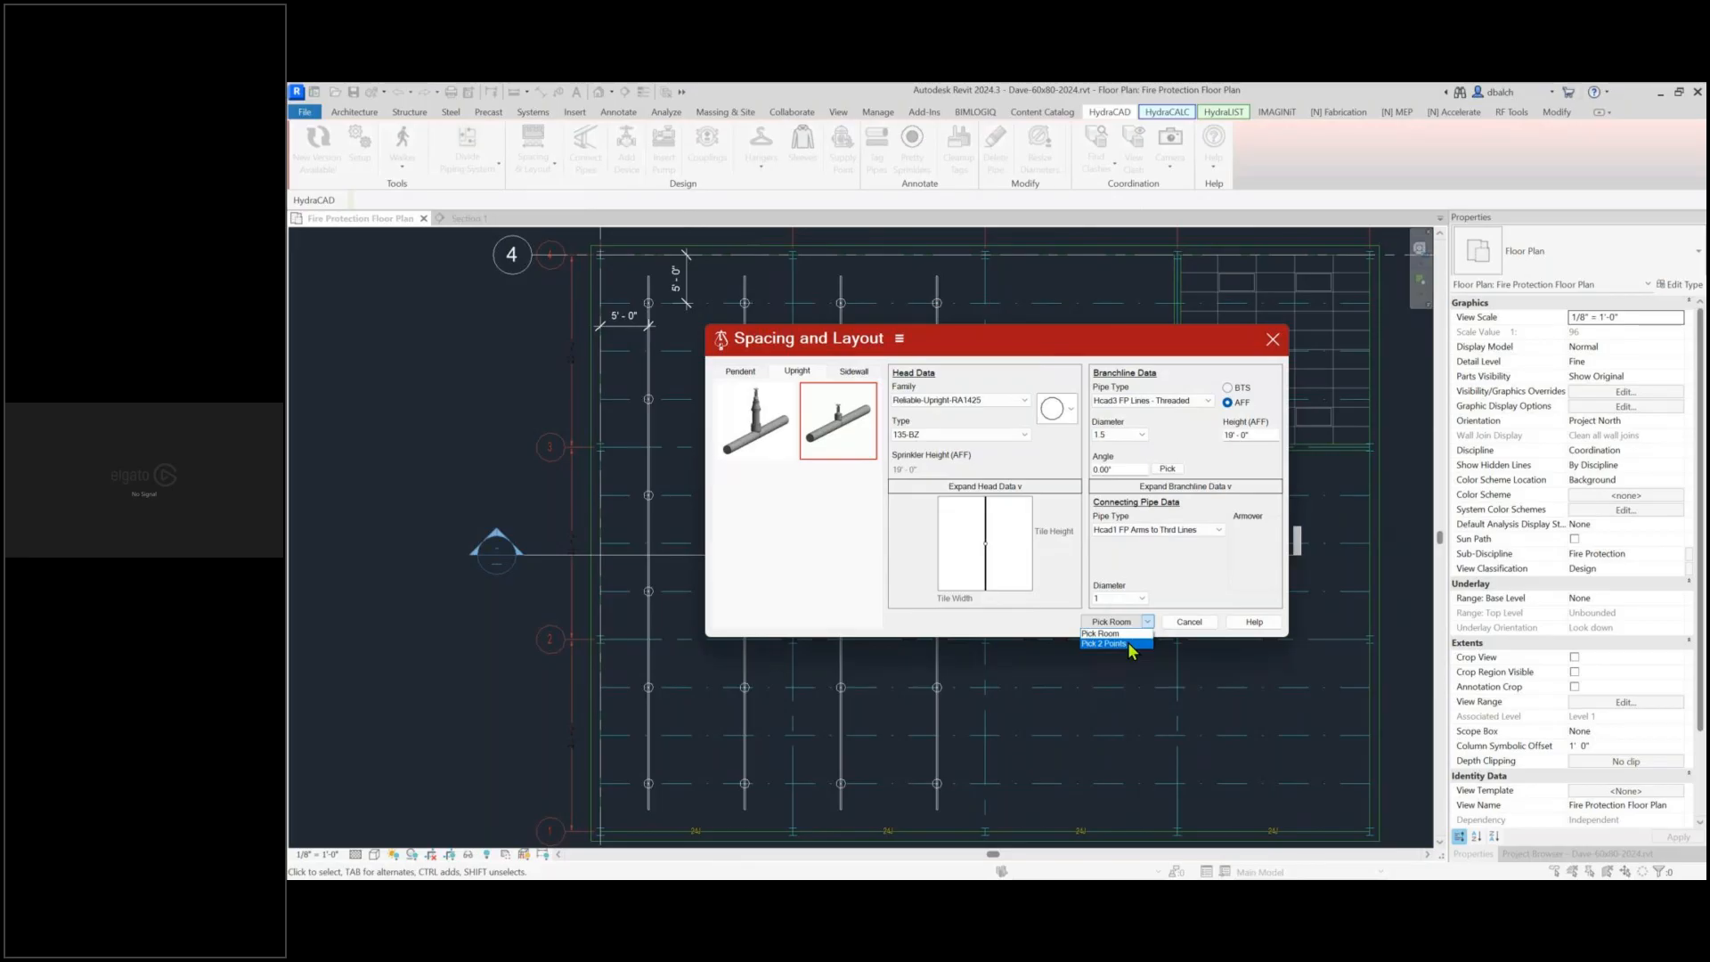
{"action": "left_click", "coordinate": [1130, 645]}
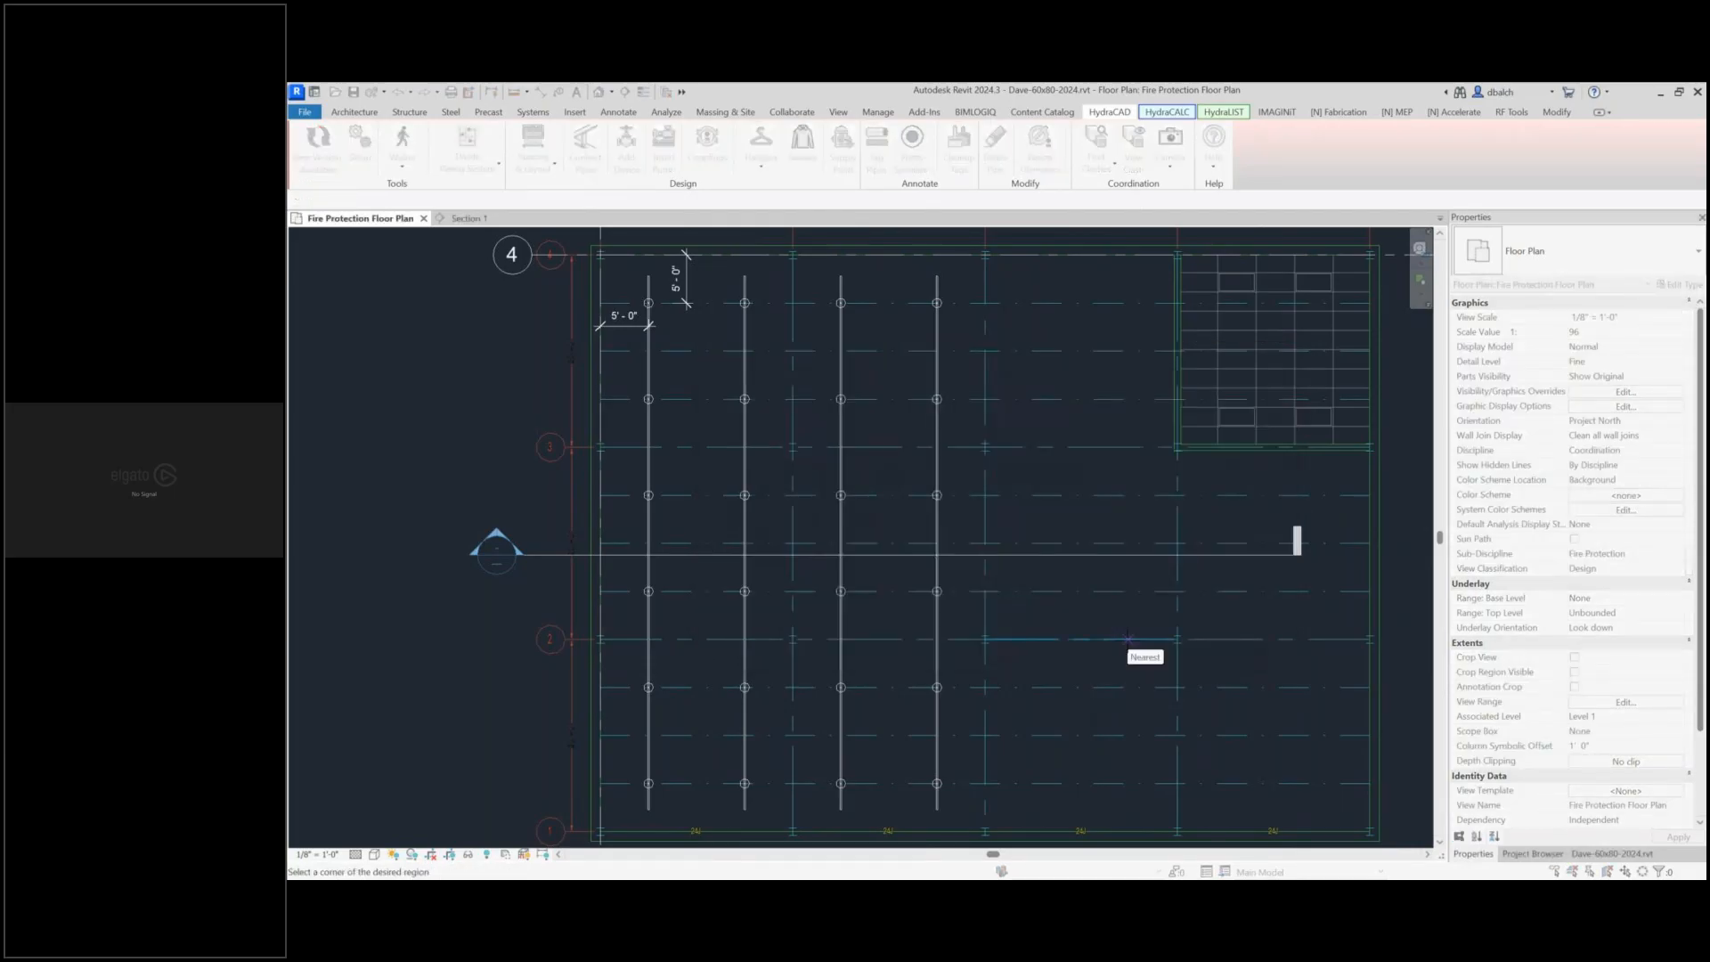
{"action": "middle_click_drag", "start_coordinate": [978, 465], "coordinate": [974, 657]}
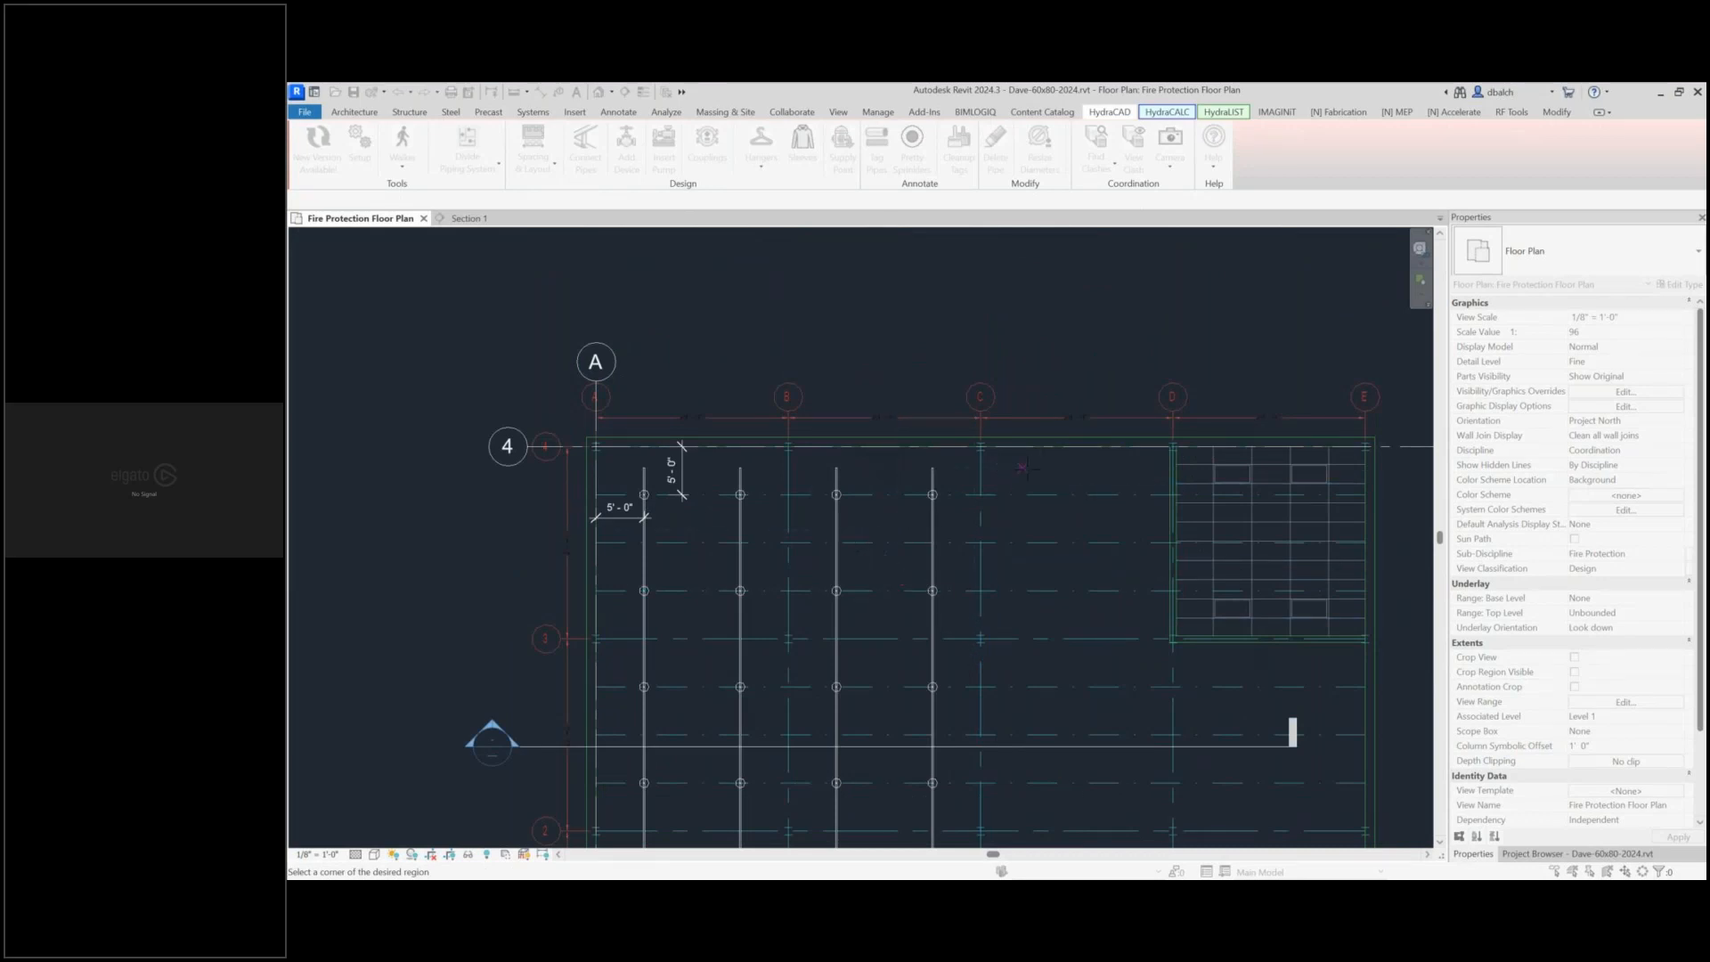
{"action": "scroll", "coordinate": [1019, 468], "scroll_direction": "up", "scroll_amount": 5}
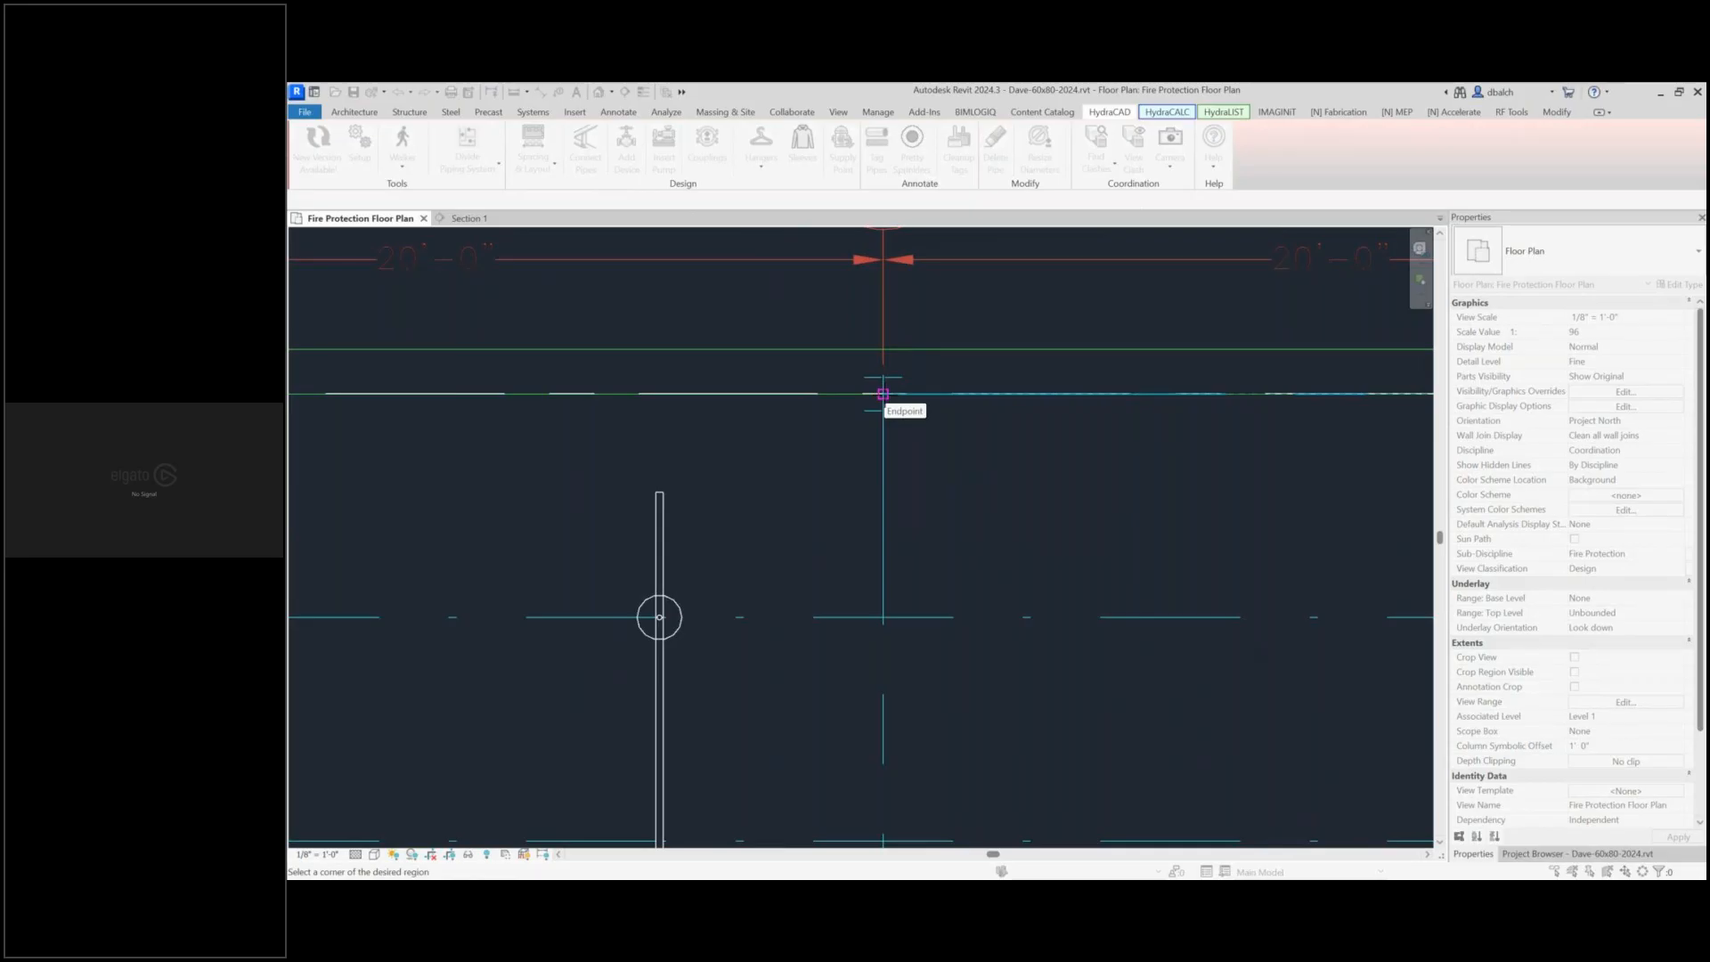
{"action": "left_click", "coordinate": [883, 394]}
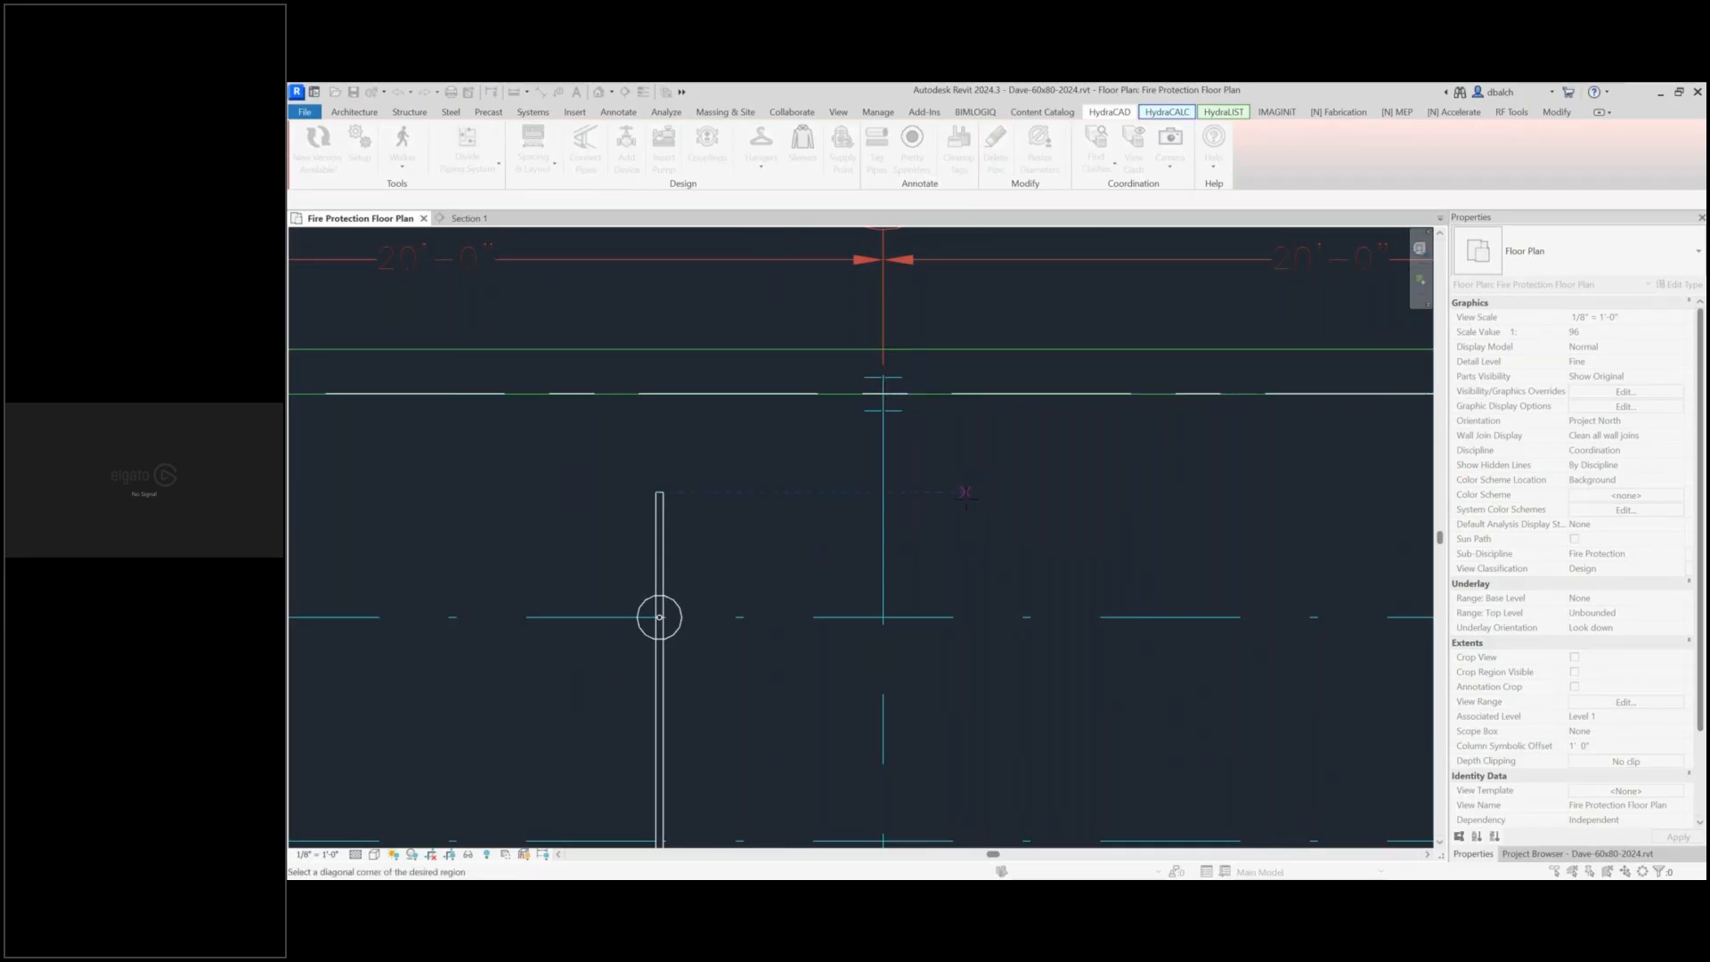
{"action": "scroll", "coordinate": [966, 492], "scroll_direction": "down", "scroll_amount": 8}
{"action": "middle_click_drag", "start_coordinate": [1191, 766], "coordinate": [1044, 482]}
{"action": "scroll", "coordinate": [1123, 683], "scroll_direction": "up", "scroll_amount": 5}
{"action": "scroll", "coordinate": [1123, 683], "scroll_direction": "up", "scroll_amount": 6}
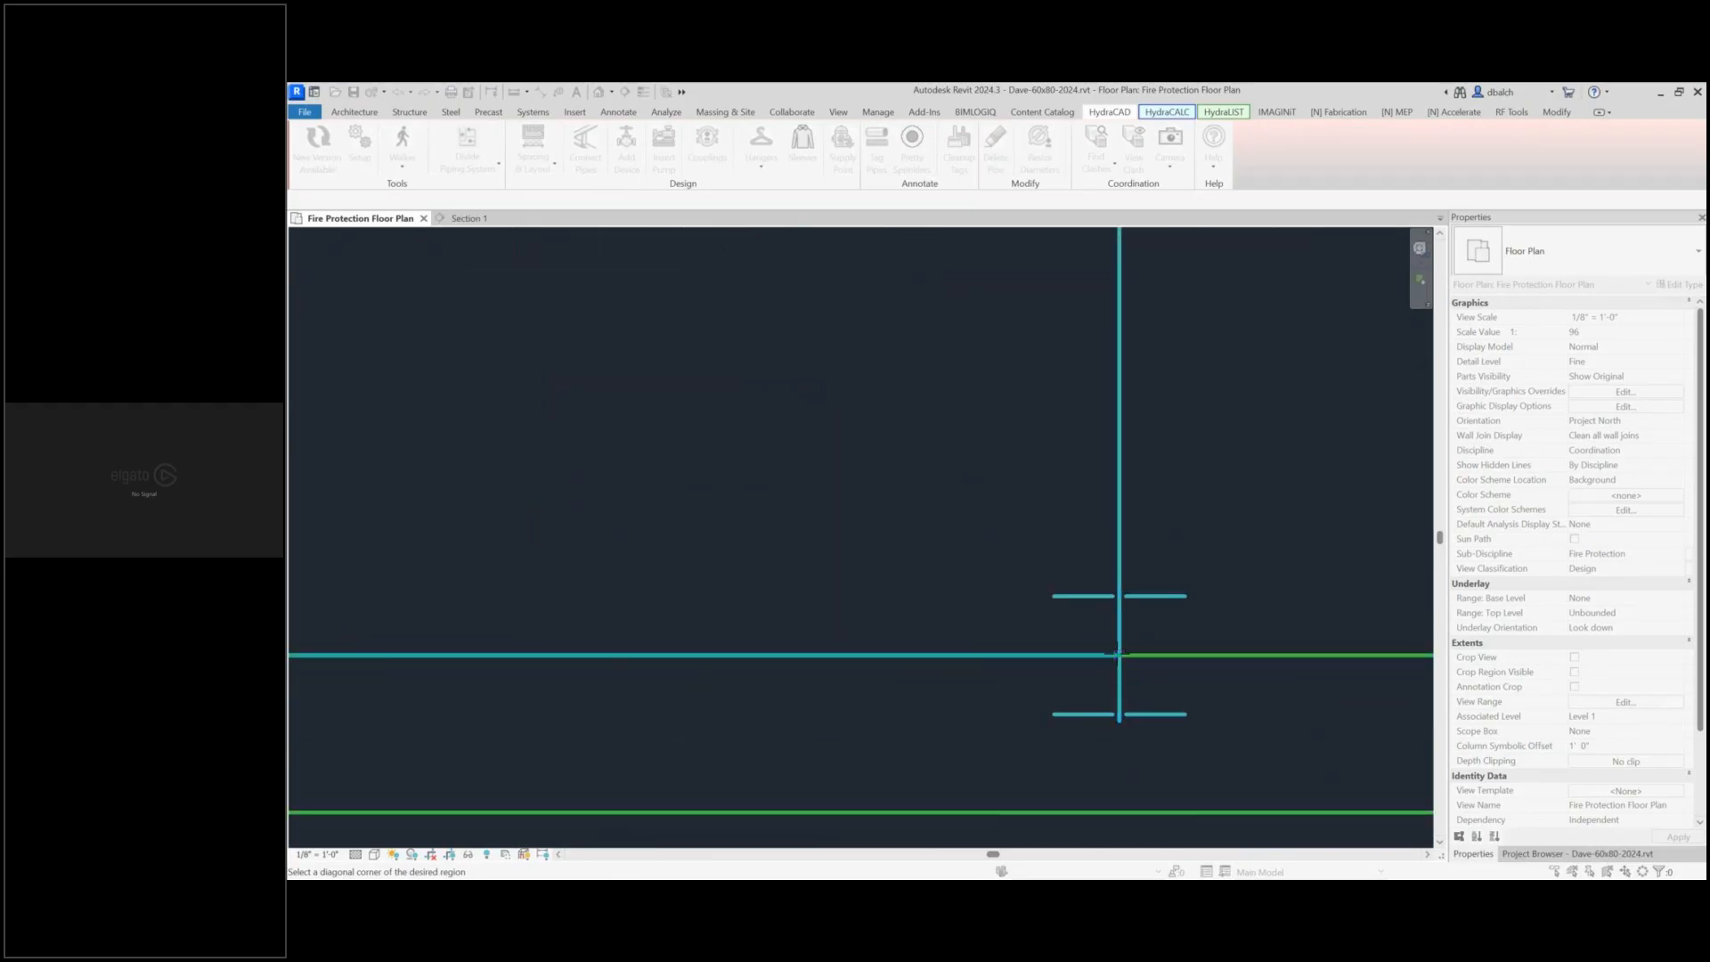
{"action": "left_click", "coordinate": [1119, 655]}
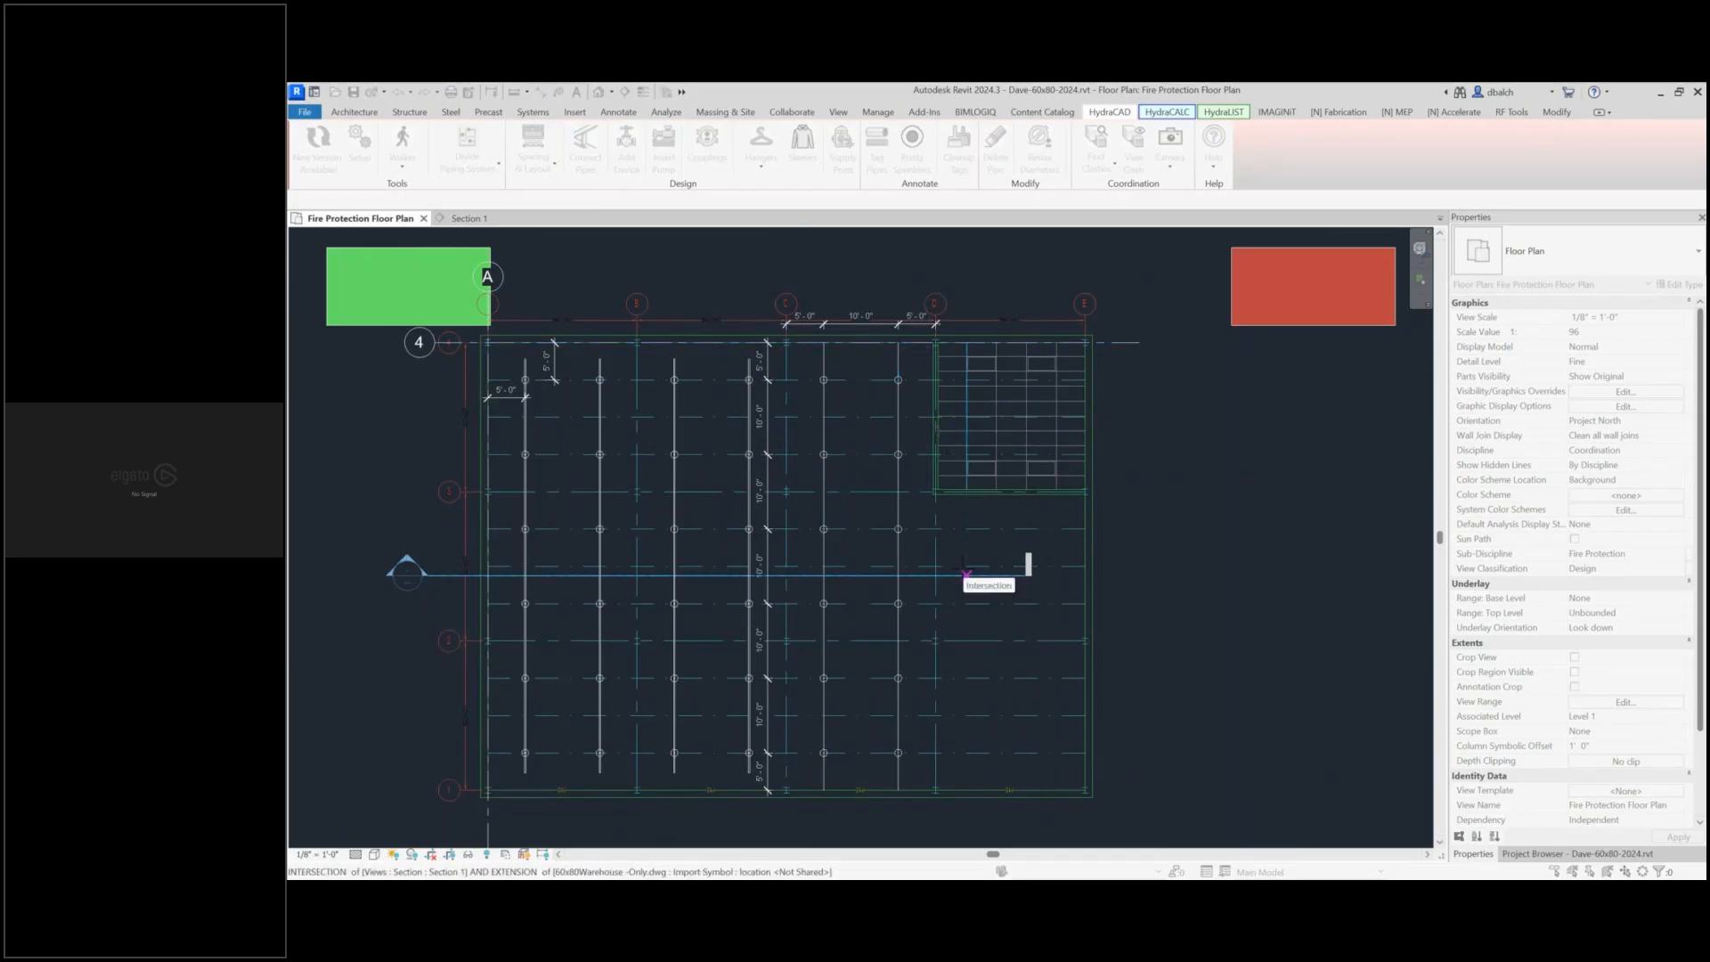
{"action": "left_click", "coordinate": [409, 293]}
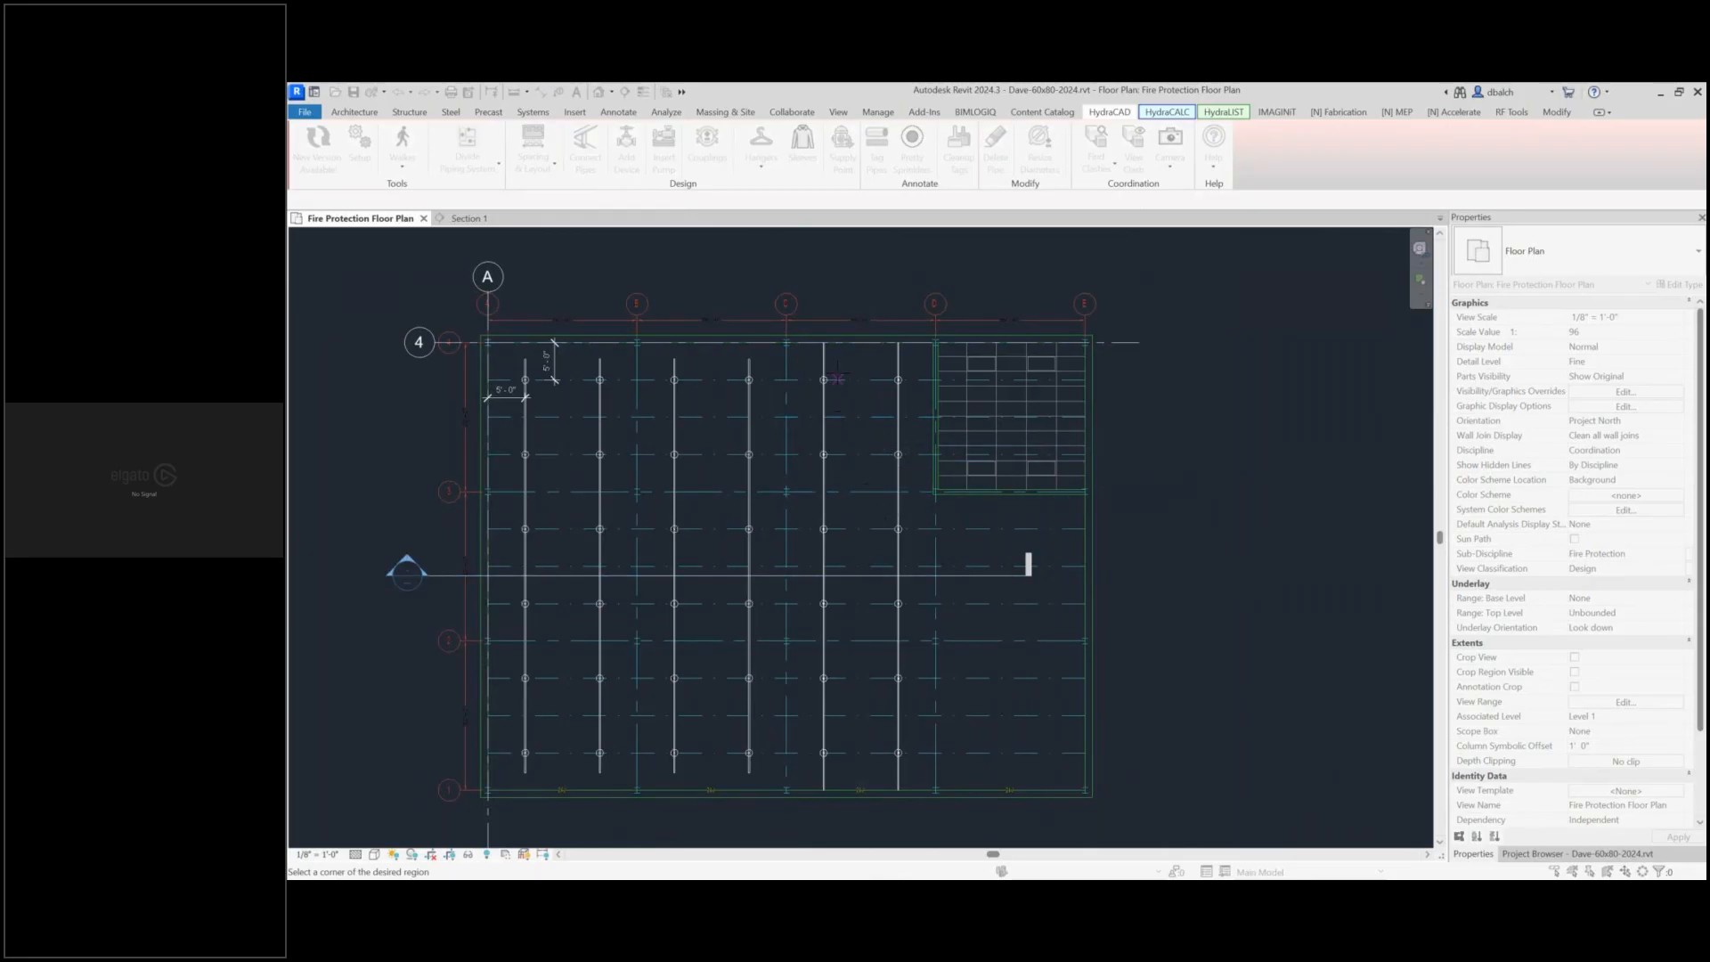
Lay out heads and pipes from grid intersection D-4 to E-1, accept the layout and save the project
{"action": "scroll", "coordinate": [850, 417], "scroll_direction": "up", "scroll_amount": 3}
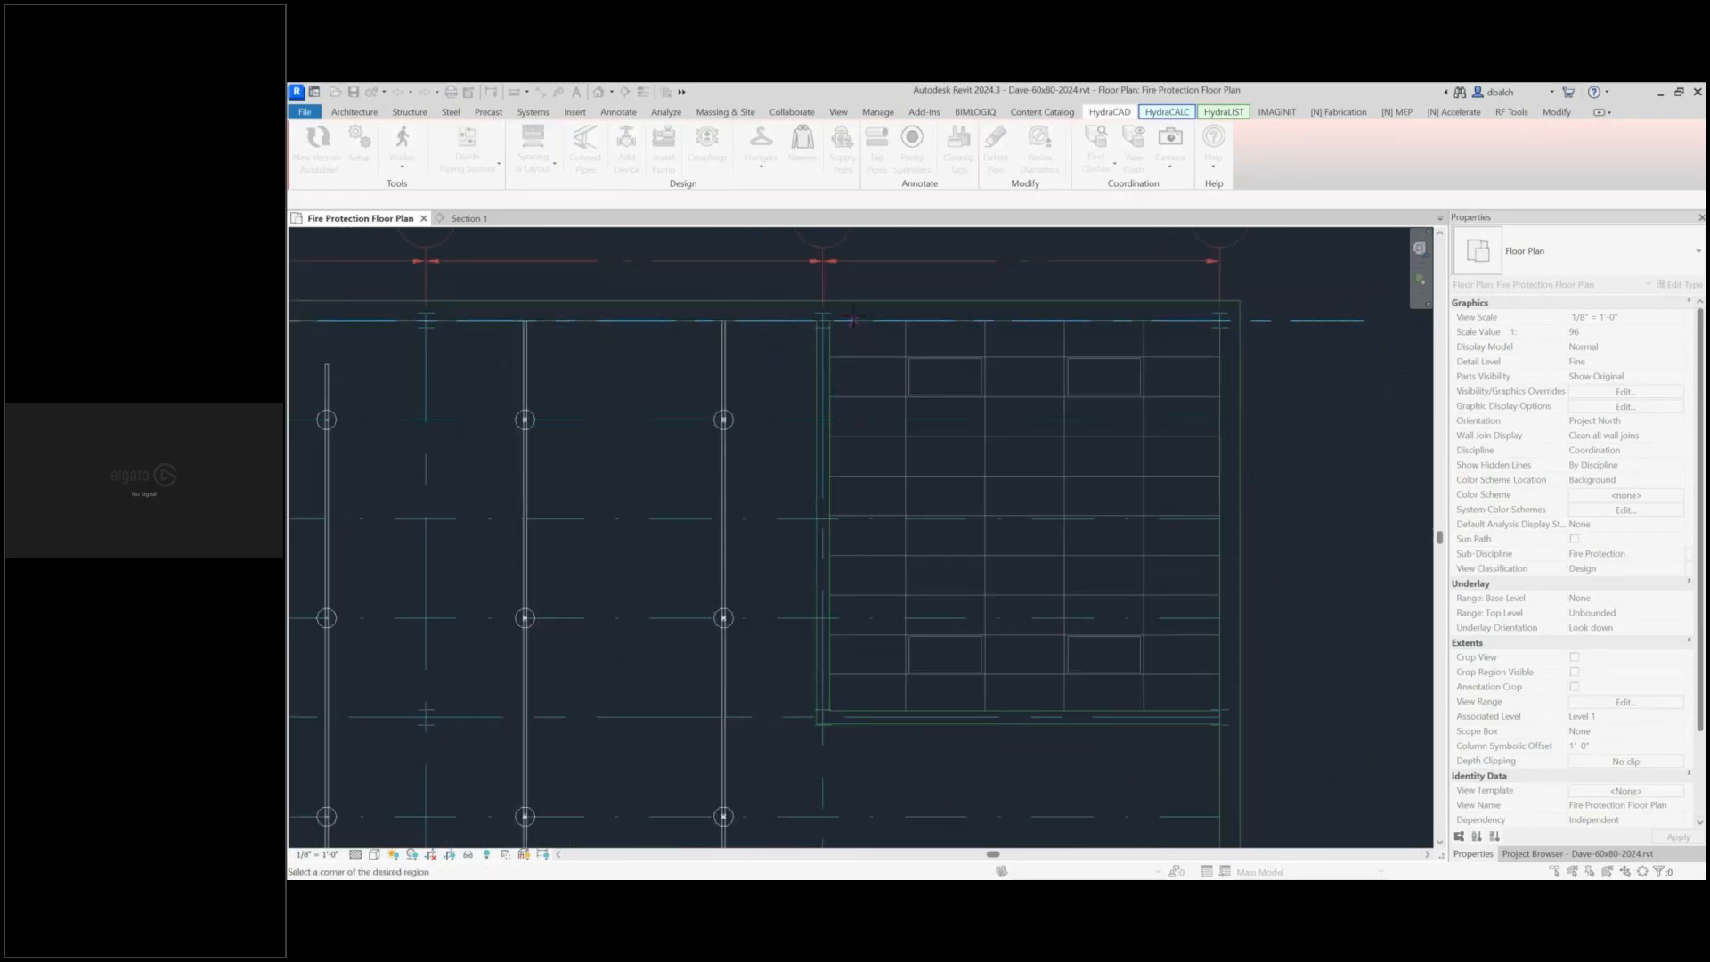
{"action": "scroll", "coordinate": [851, 319], "scroll_direction": "up", "scroll_amount": 3}
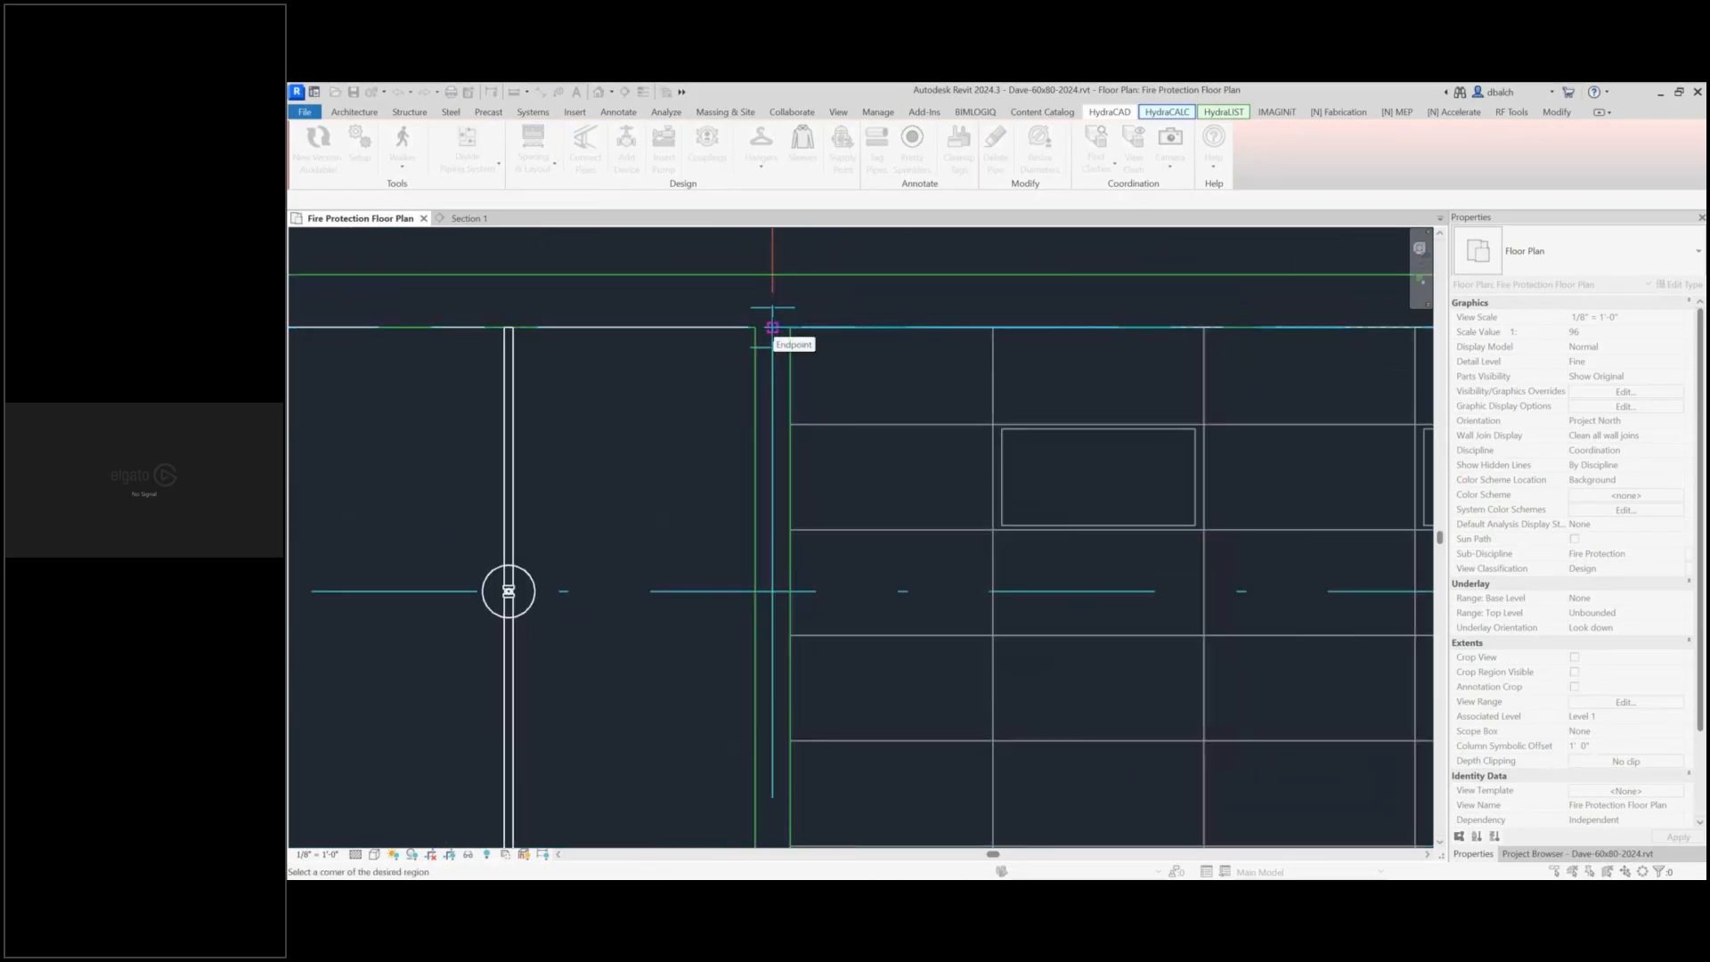
{"action": "left_click", "coordinate": [772, 327]}
{"action": "scroll", "coordinate": [1004, 727], "scroll_direction": "down", "scroll_amount": 4}
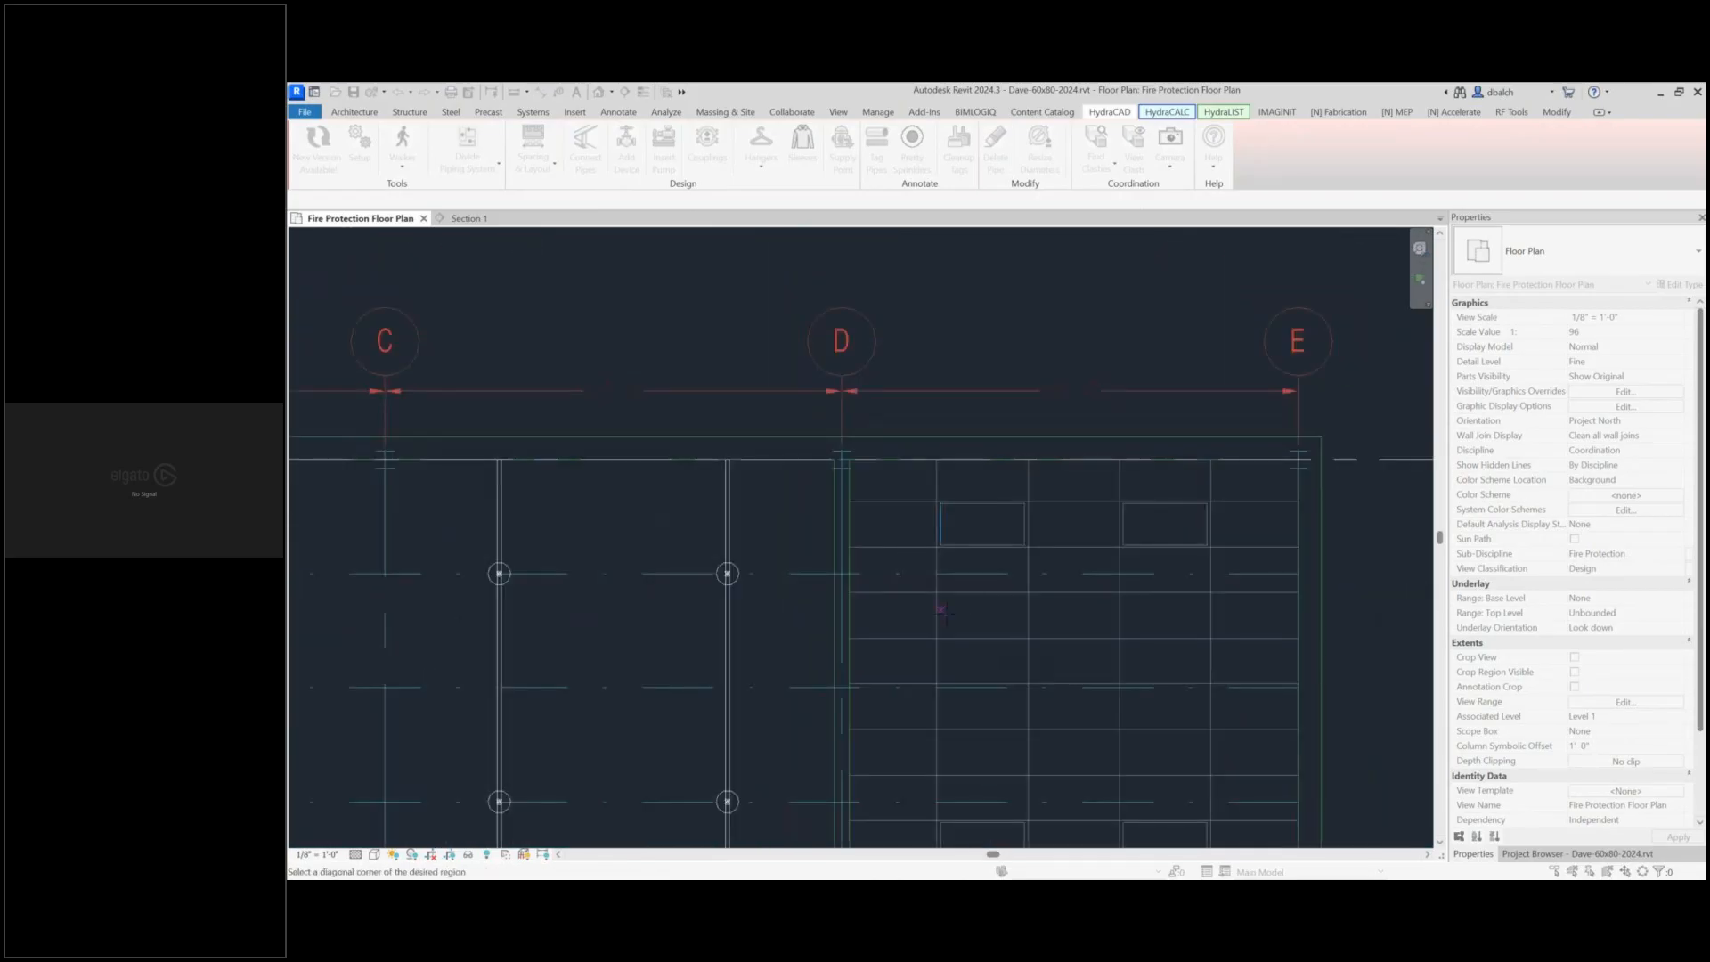
{"action": "middle_click_drag", "start_coordinate": [1004, 727], "coordinate": [936, 285]}
{"action": "scroll", "coordinate": [997, 658], "scroll_direction": "up", "scroll_amount": 6}
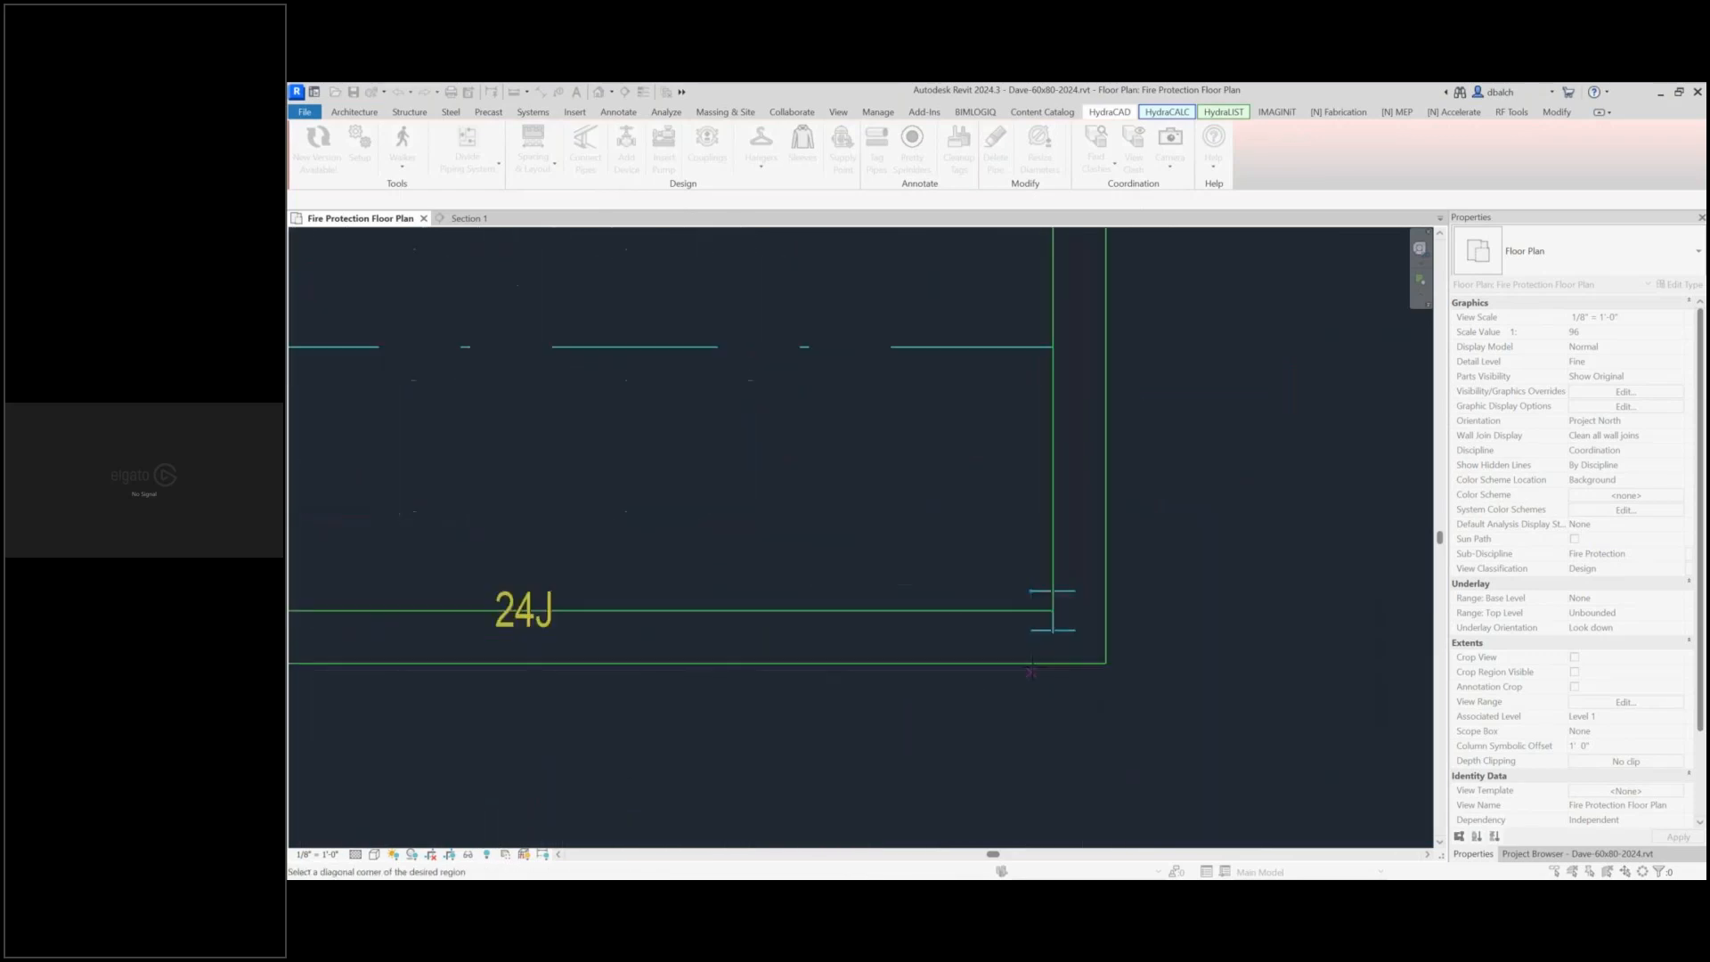
{"action": "left_click", "coordinate": [1061, 588]}
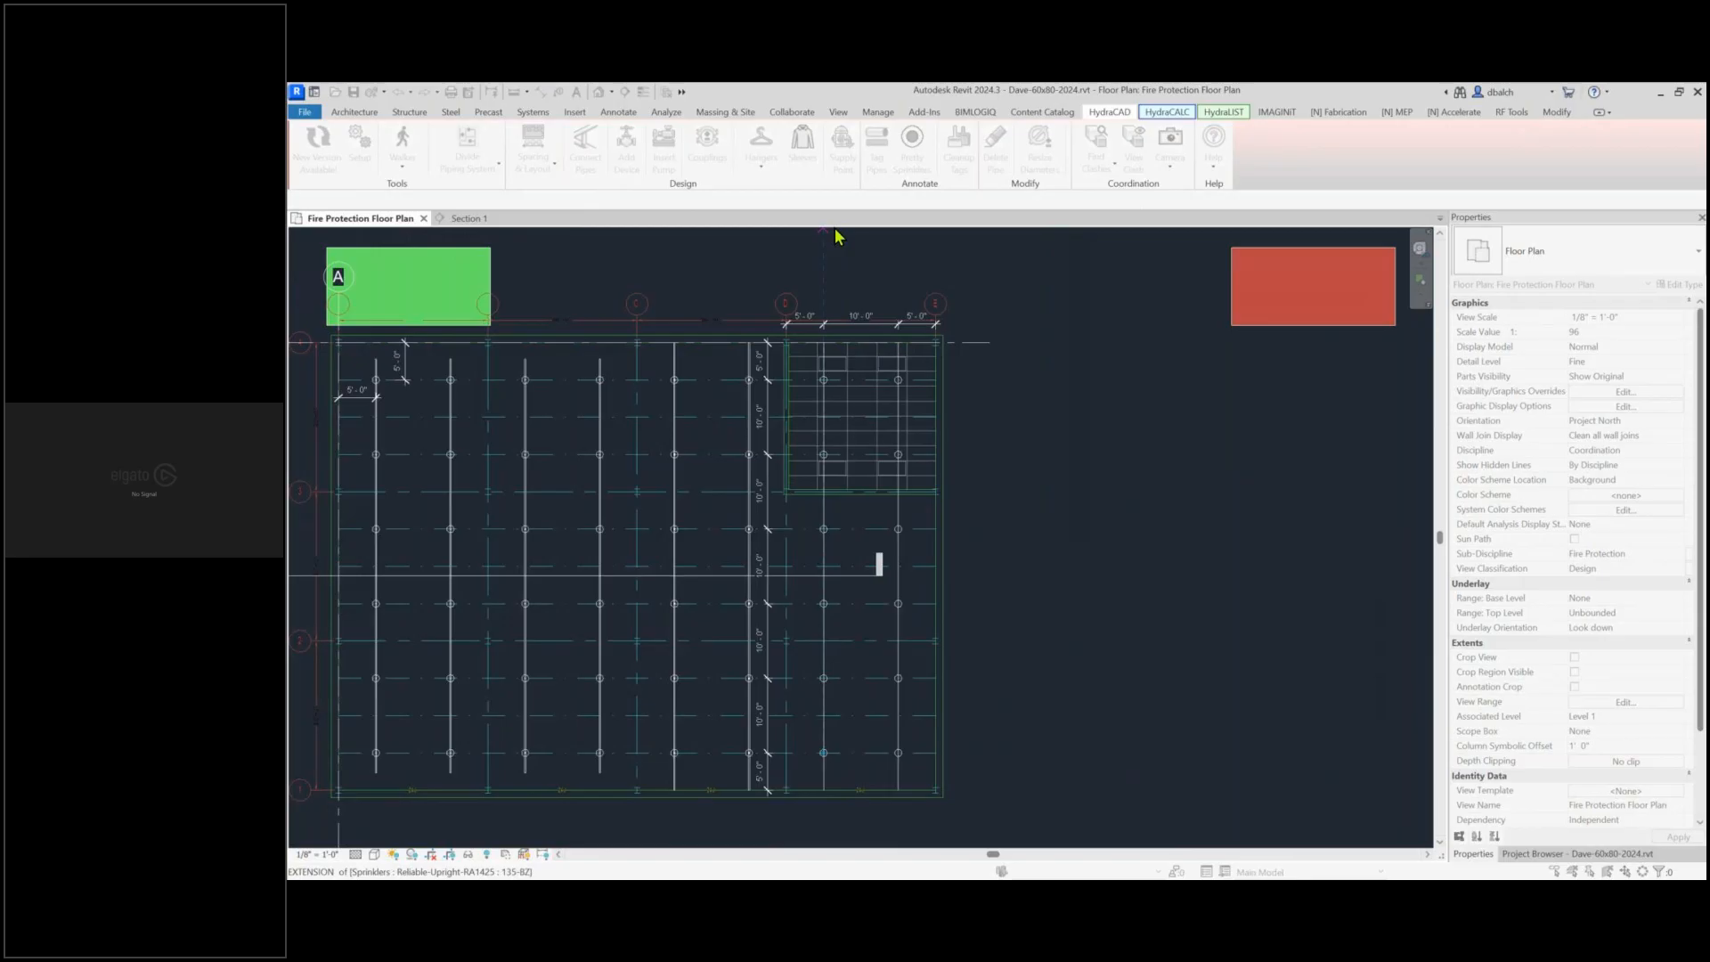
{"action": "left_click", "coordinate": [414, 308]}
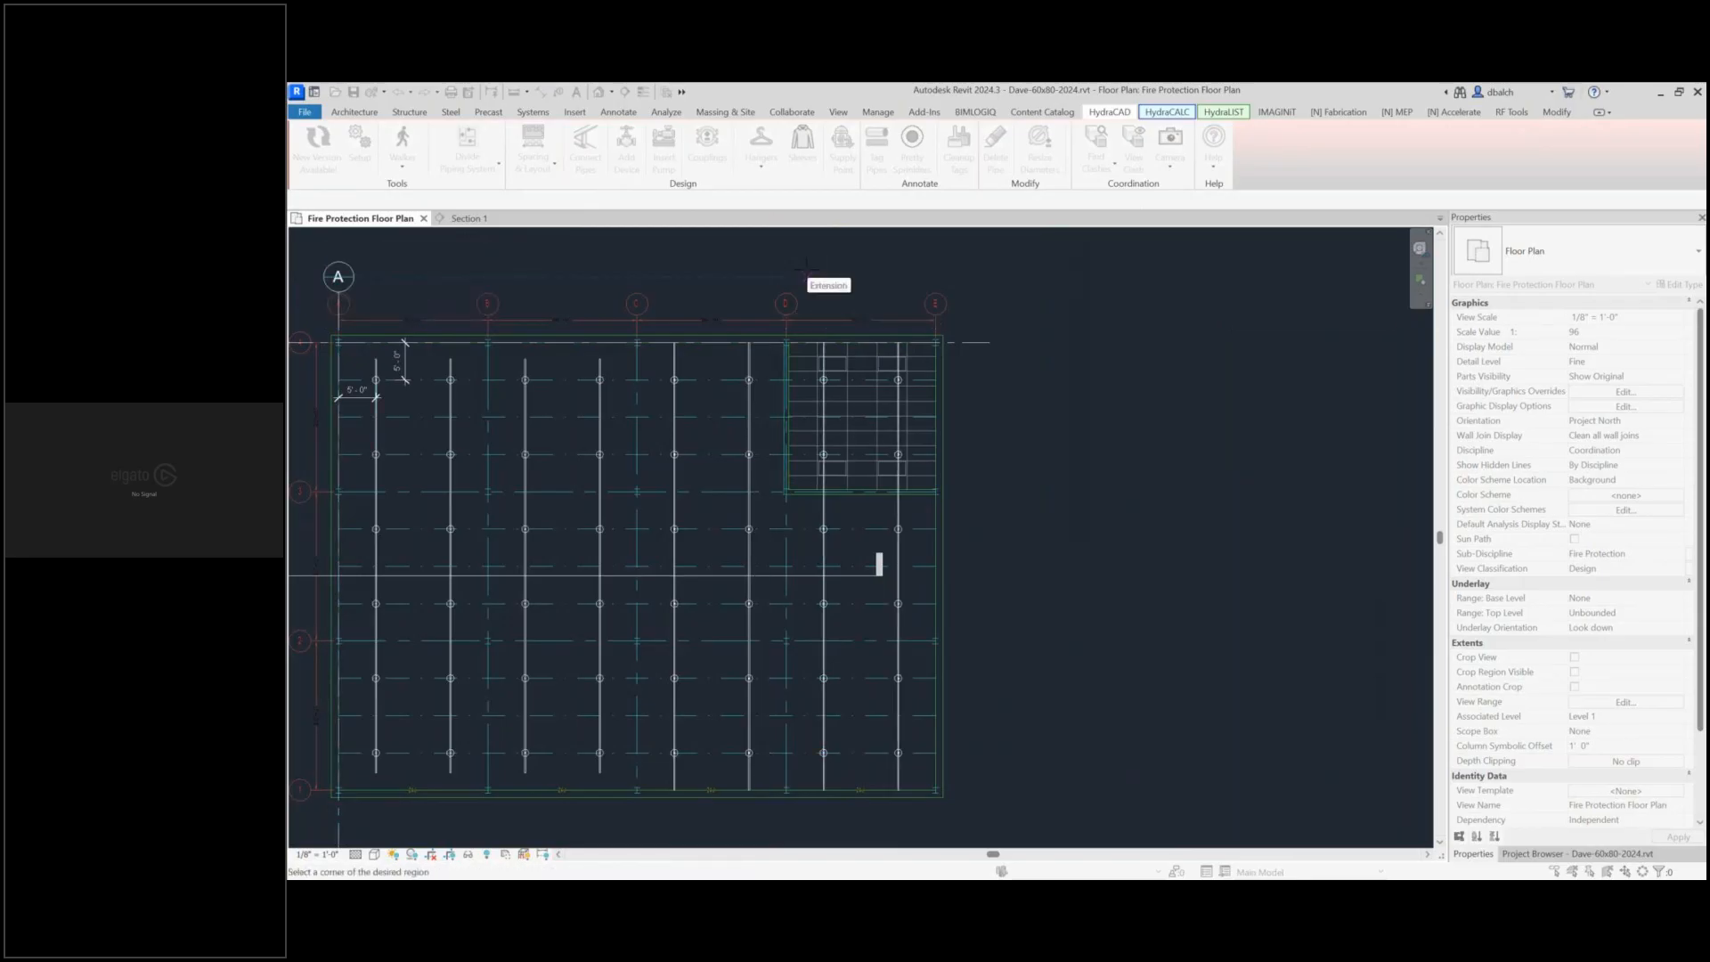
{"action": "left_click", "coordinate": [866, 277]}
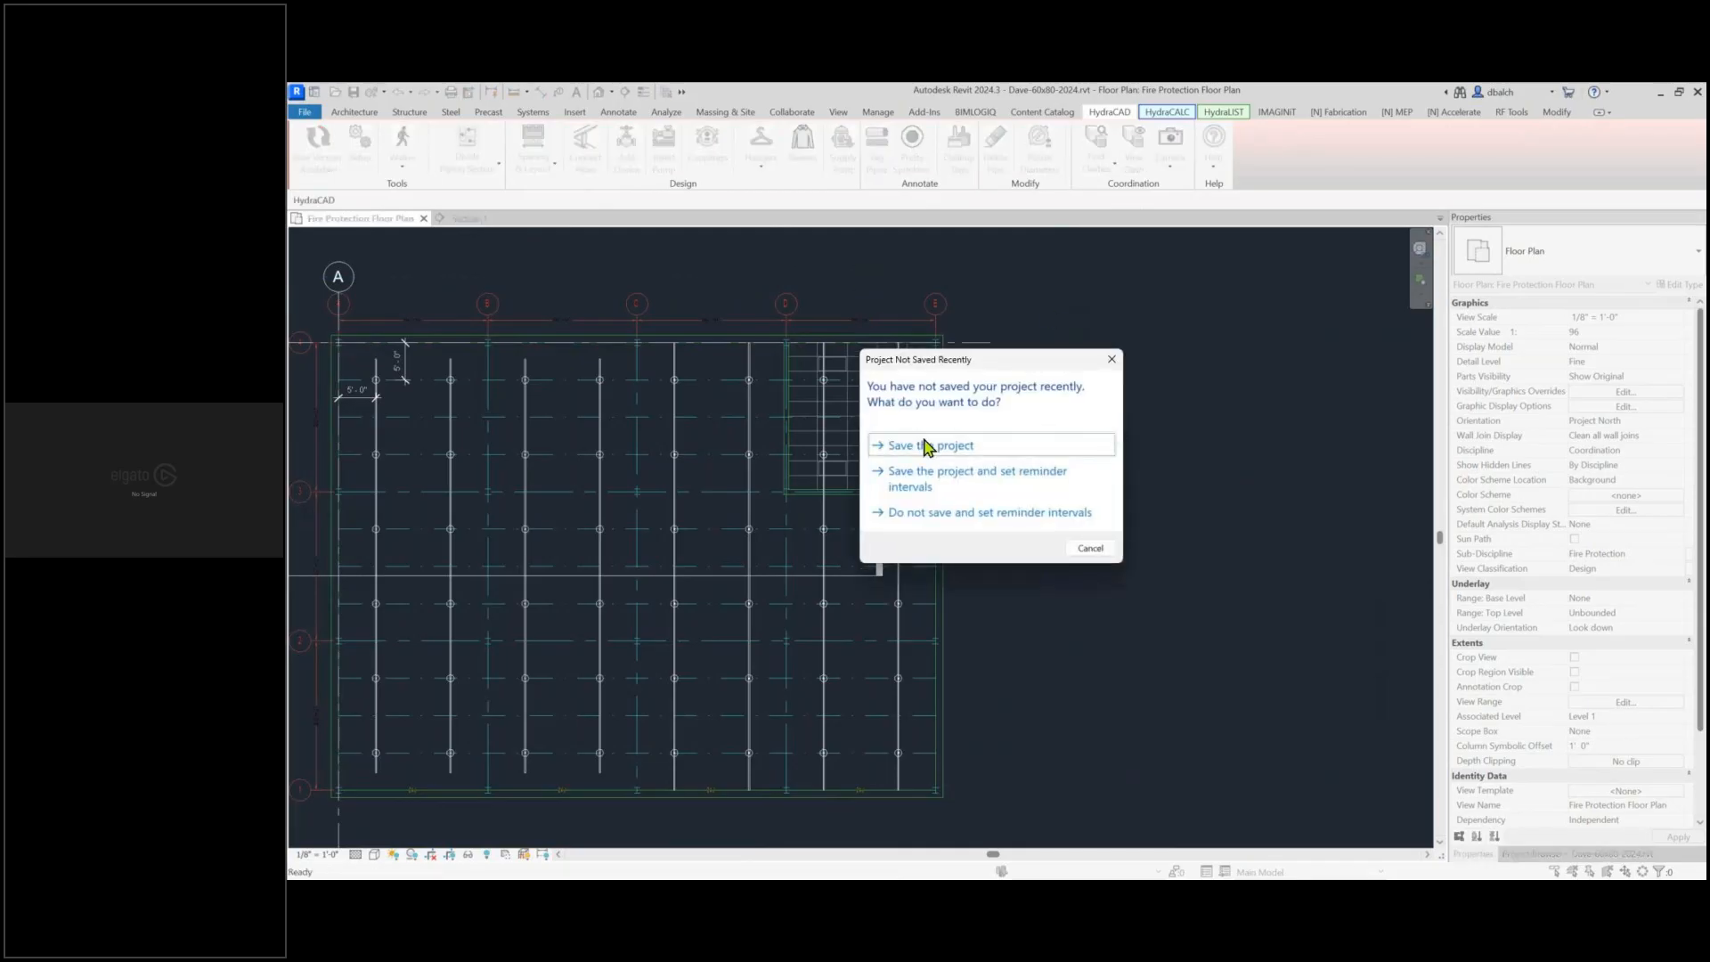
{"action": "left_click", "coordinate": [926, 445]}
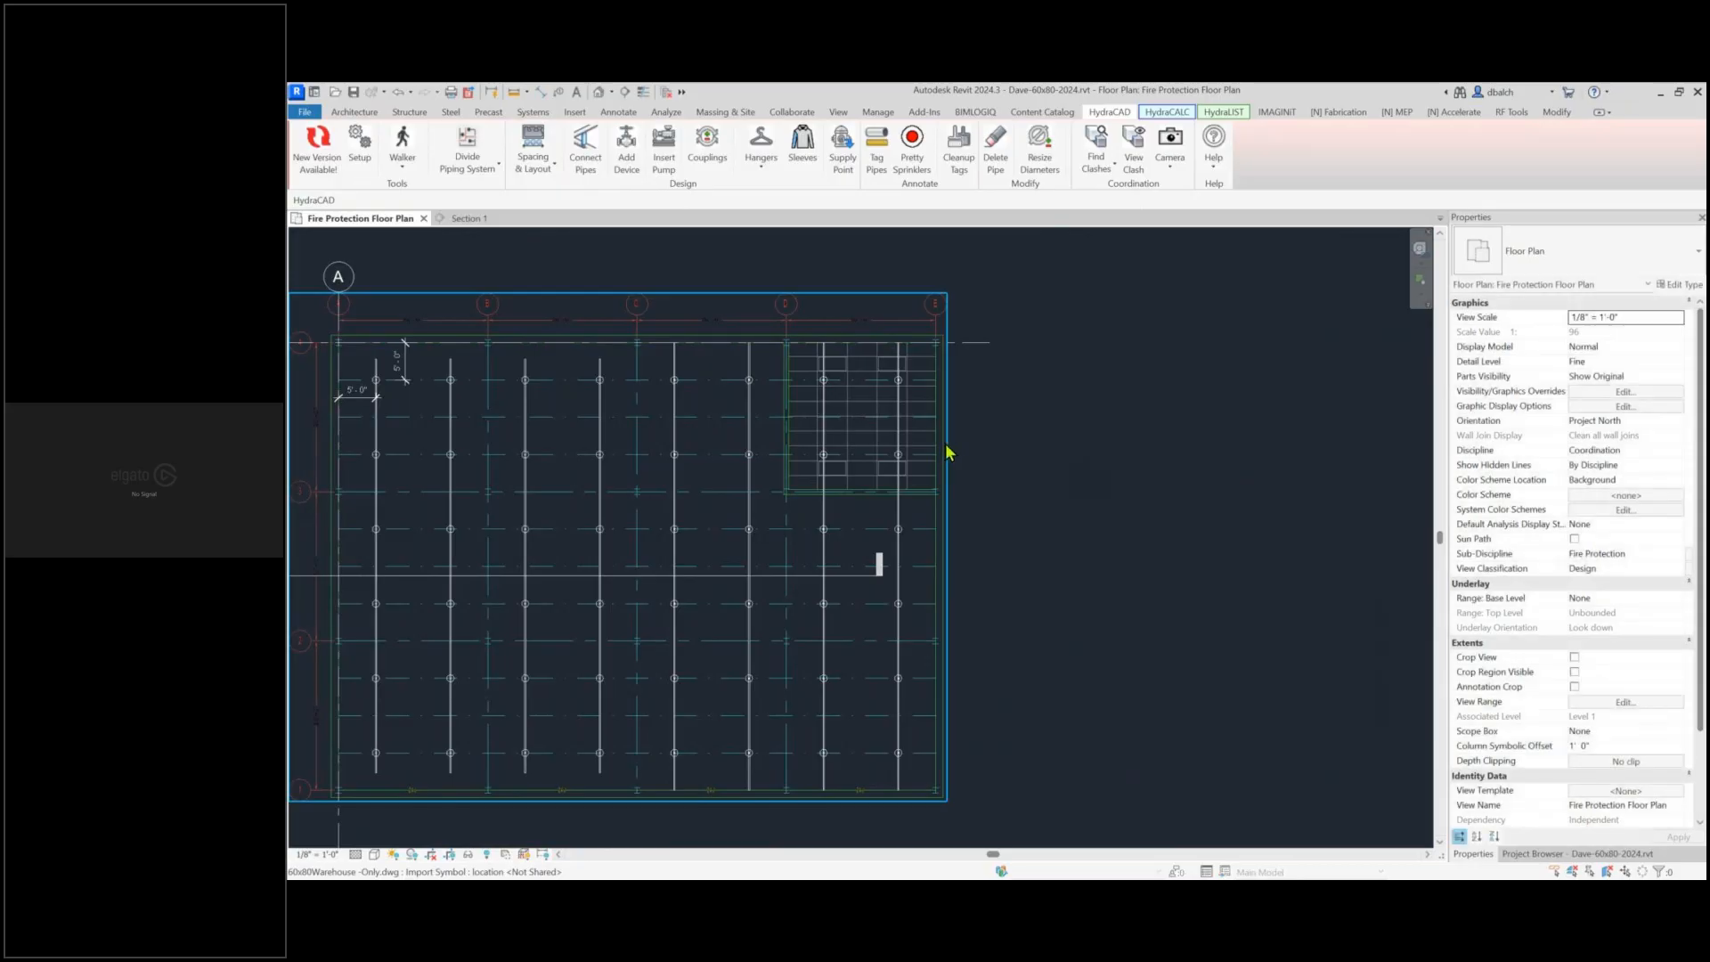
Examine the properties of the branch pipe between the two northernmost heads on the easternmost line
{"action": "scroll", "coordinate": [884, 414], "scroll_direction": "up", "scroll_amount": 3}
{"action": "left_click", "coordinate": [910, 420]}
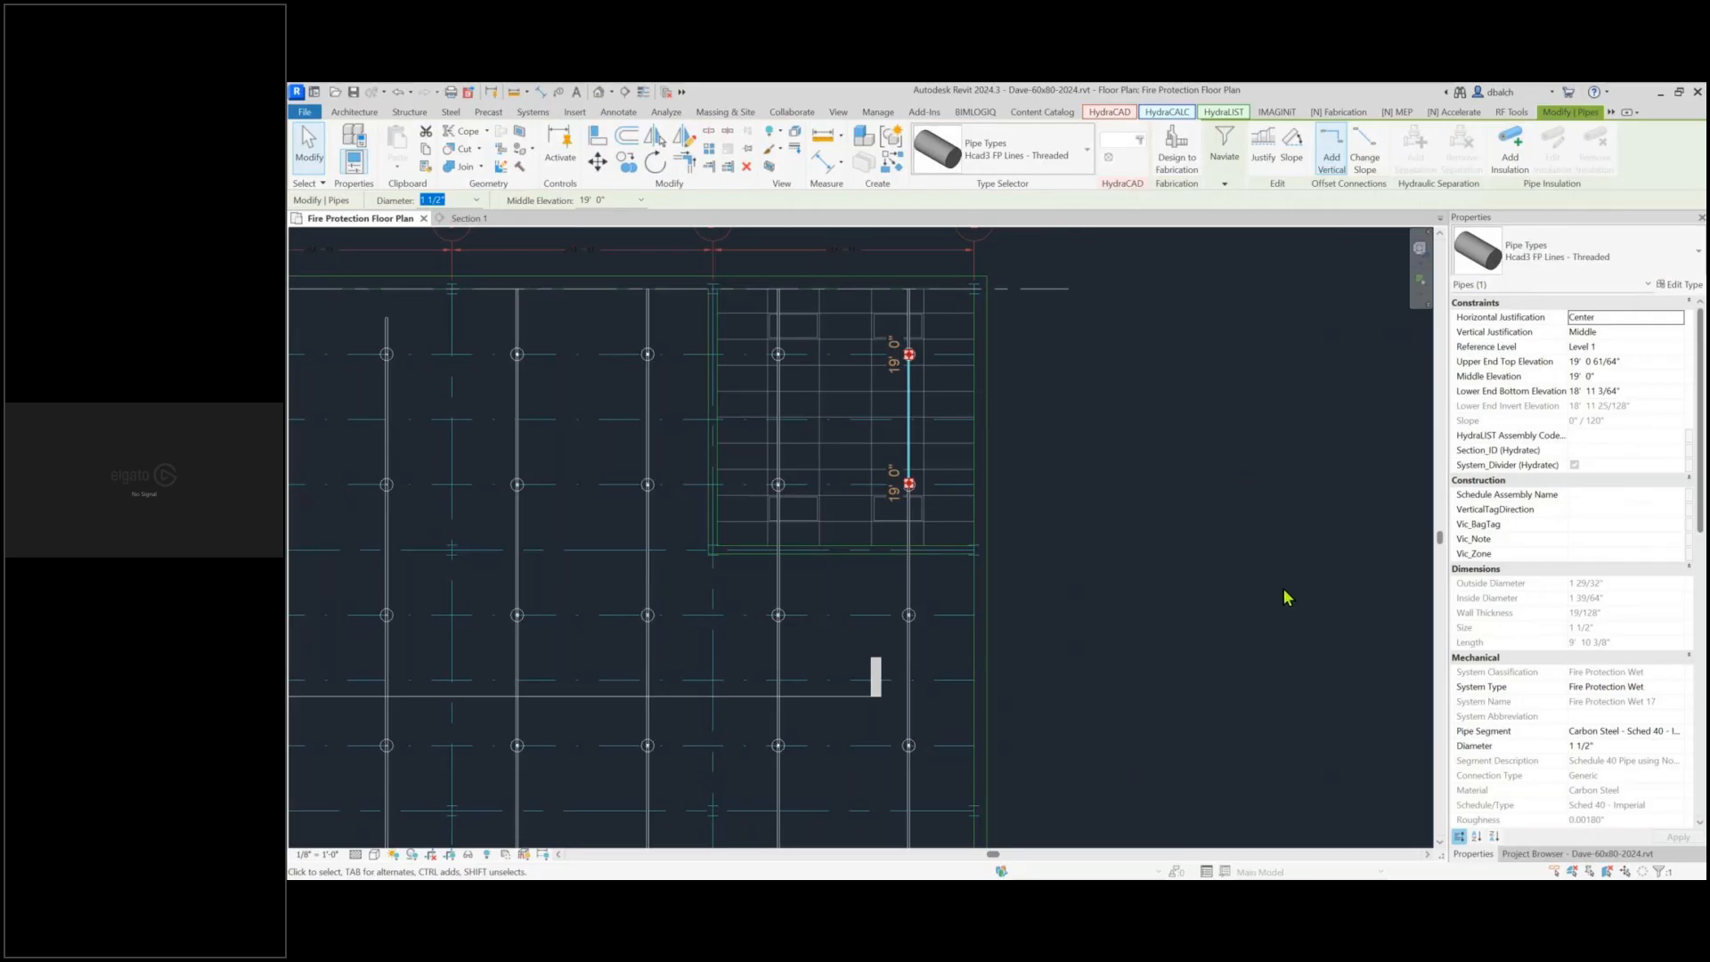
{"action": "middle_click_drag", "start_coordinate": [1211, 572], "coordinate": [1283, 517]}
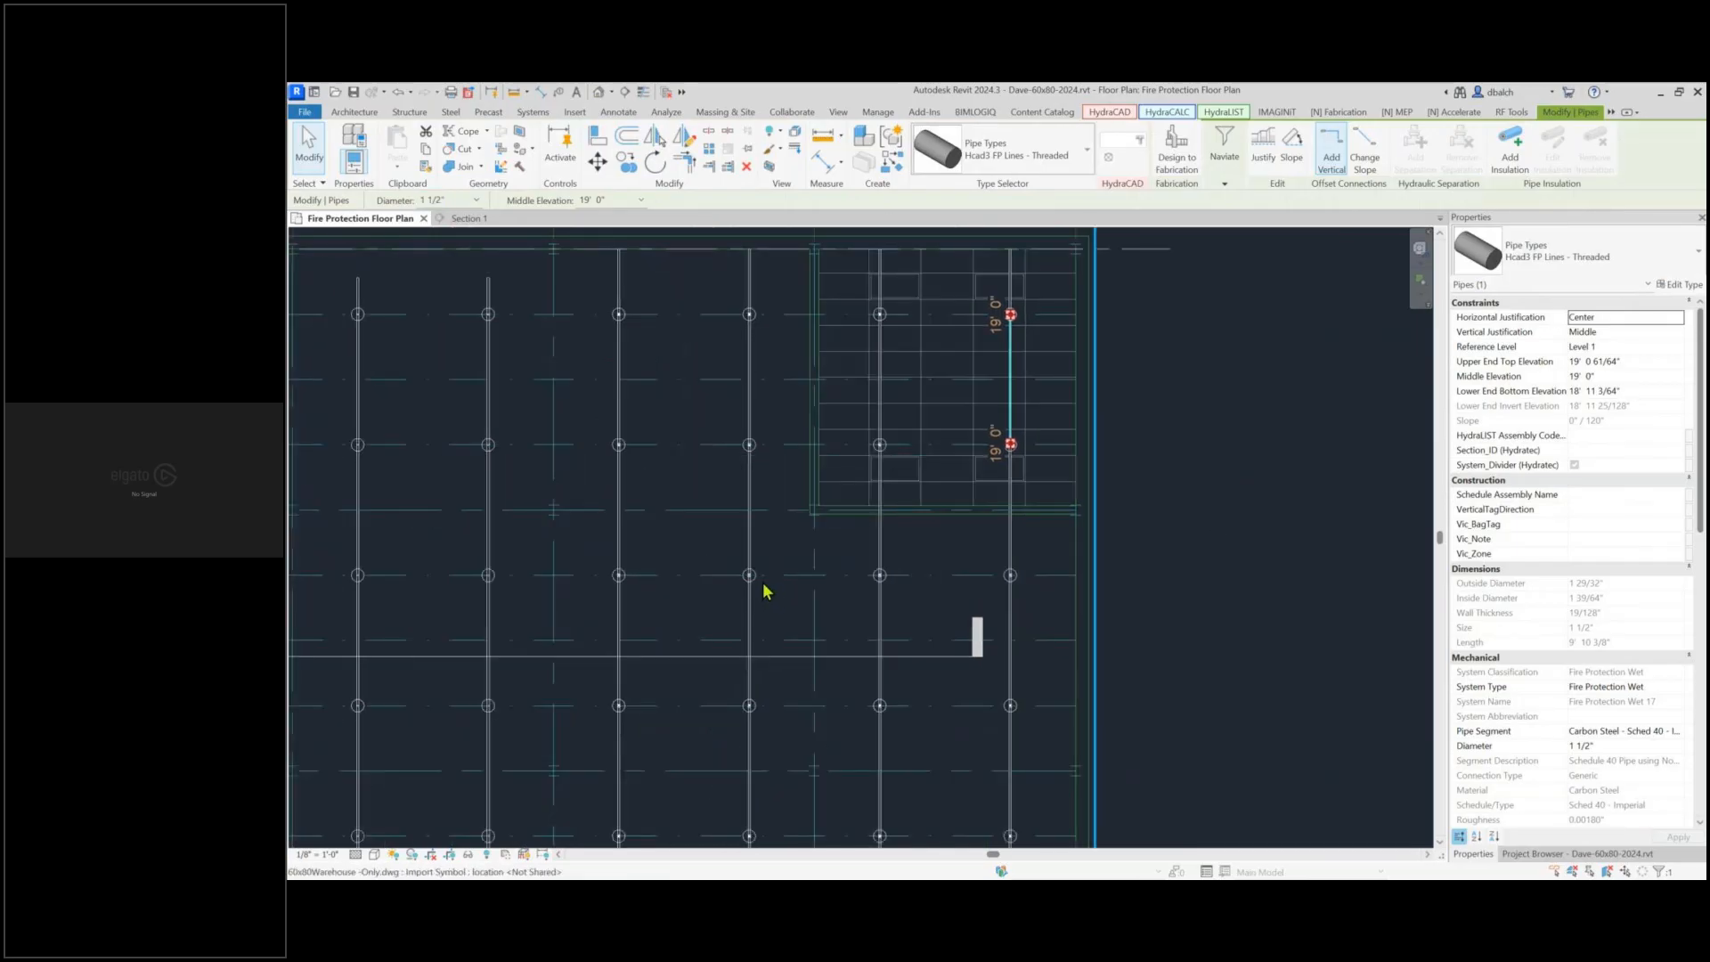
{"action": "middle_click_drag", "start_coordinate": [725, 600], "coordinate": [813, 579]}
{"action": "scroll", "coordinate": [812, 579], "scroll_direction": "down", "scroll_amount": 1}
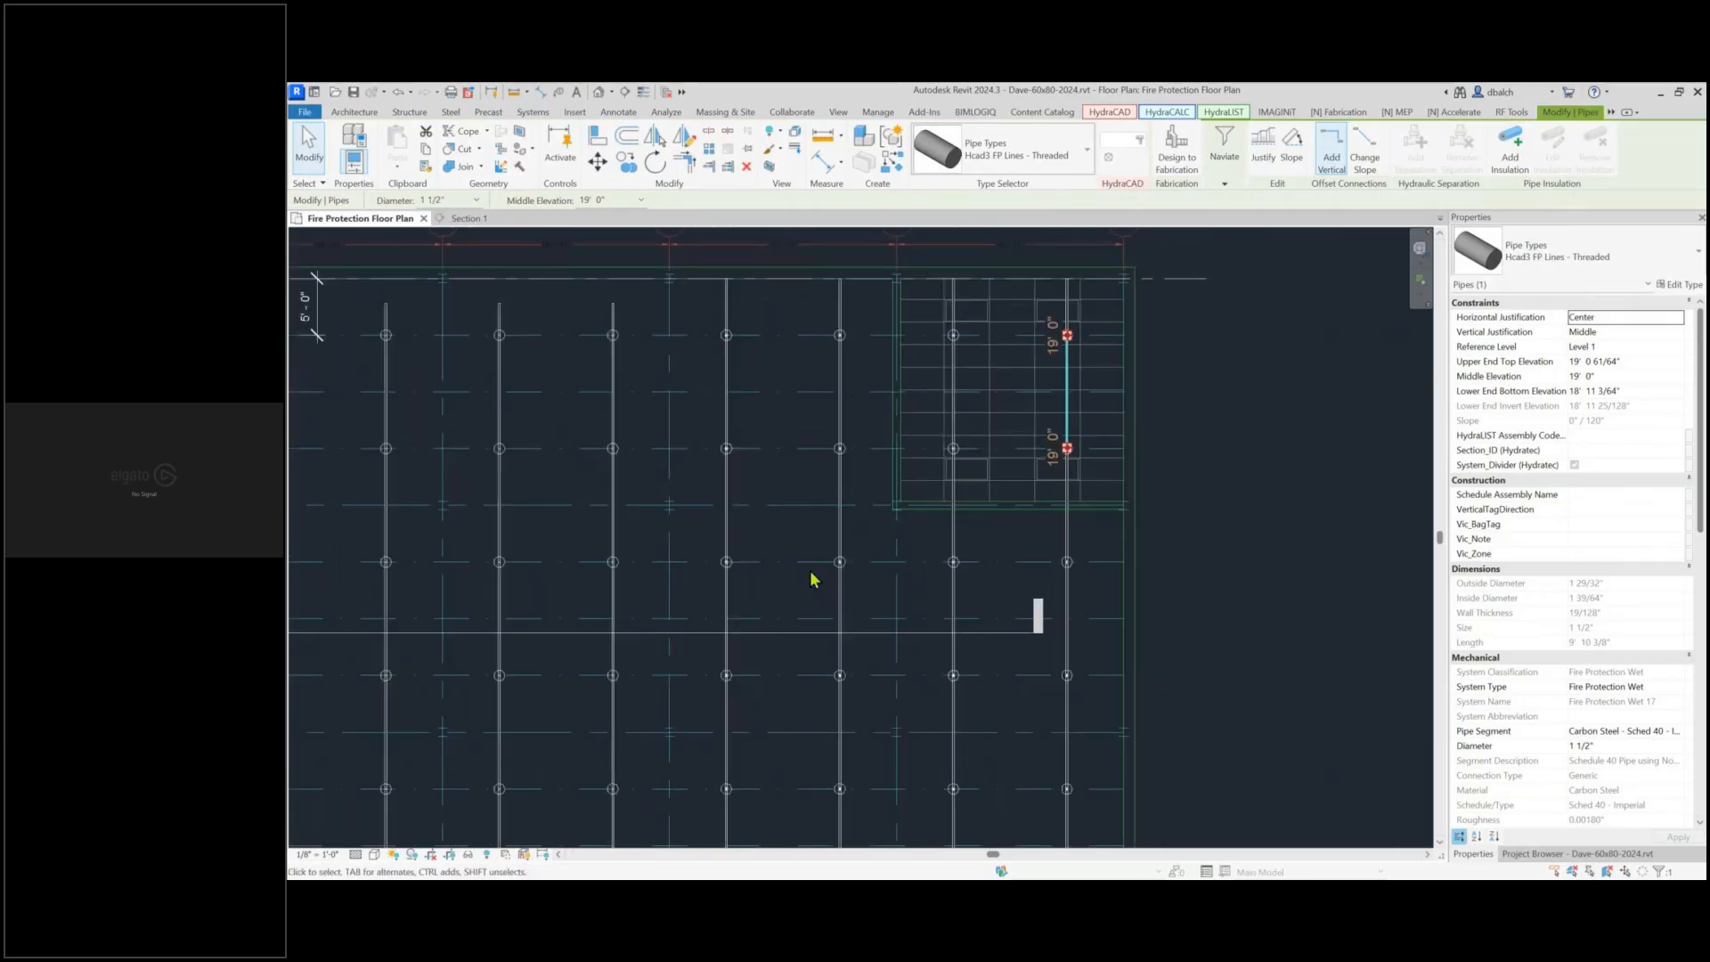
{"action": "scroll", "coordinate": [812, 580], "scroll_direction": "down", "scroll_amount": 1}
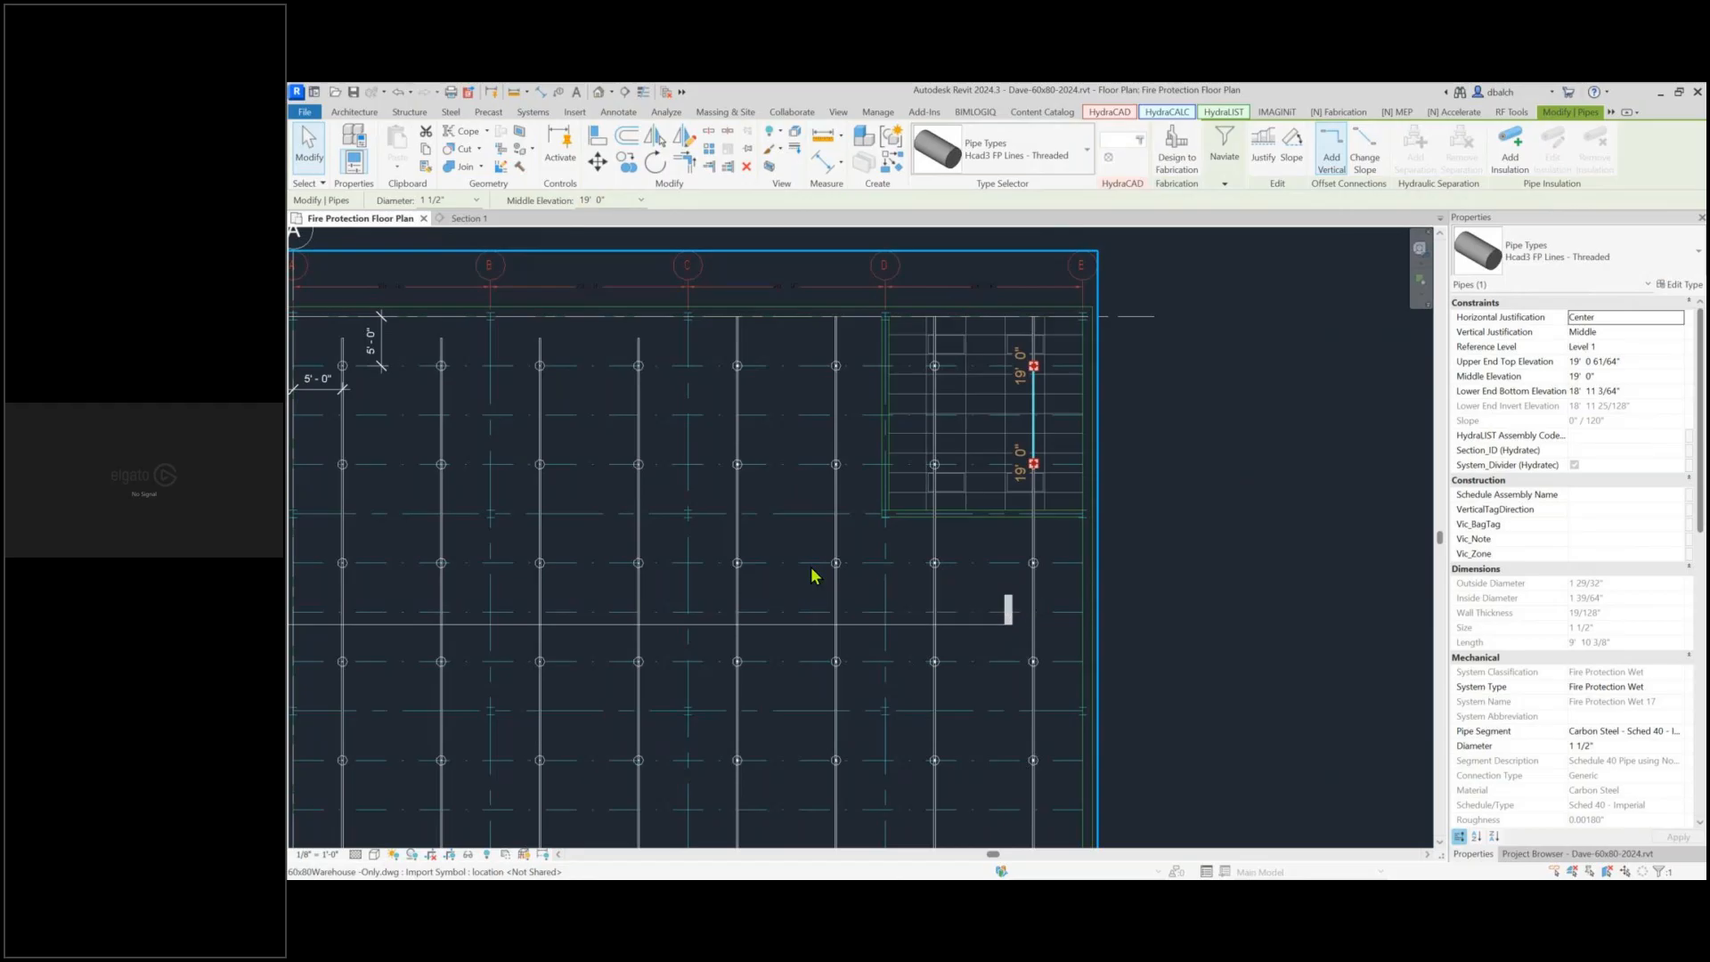
Switch to the lesson slides in Bluebeam Revu and read ahead to page 36 on main, riser and underground piping
{"action": "key", "text": "alt+Tab"}
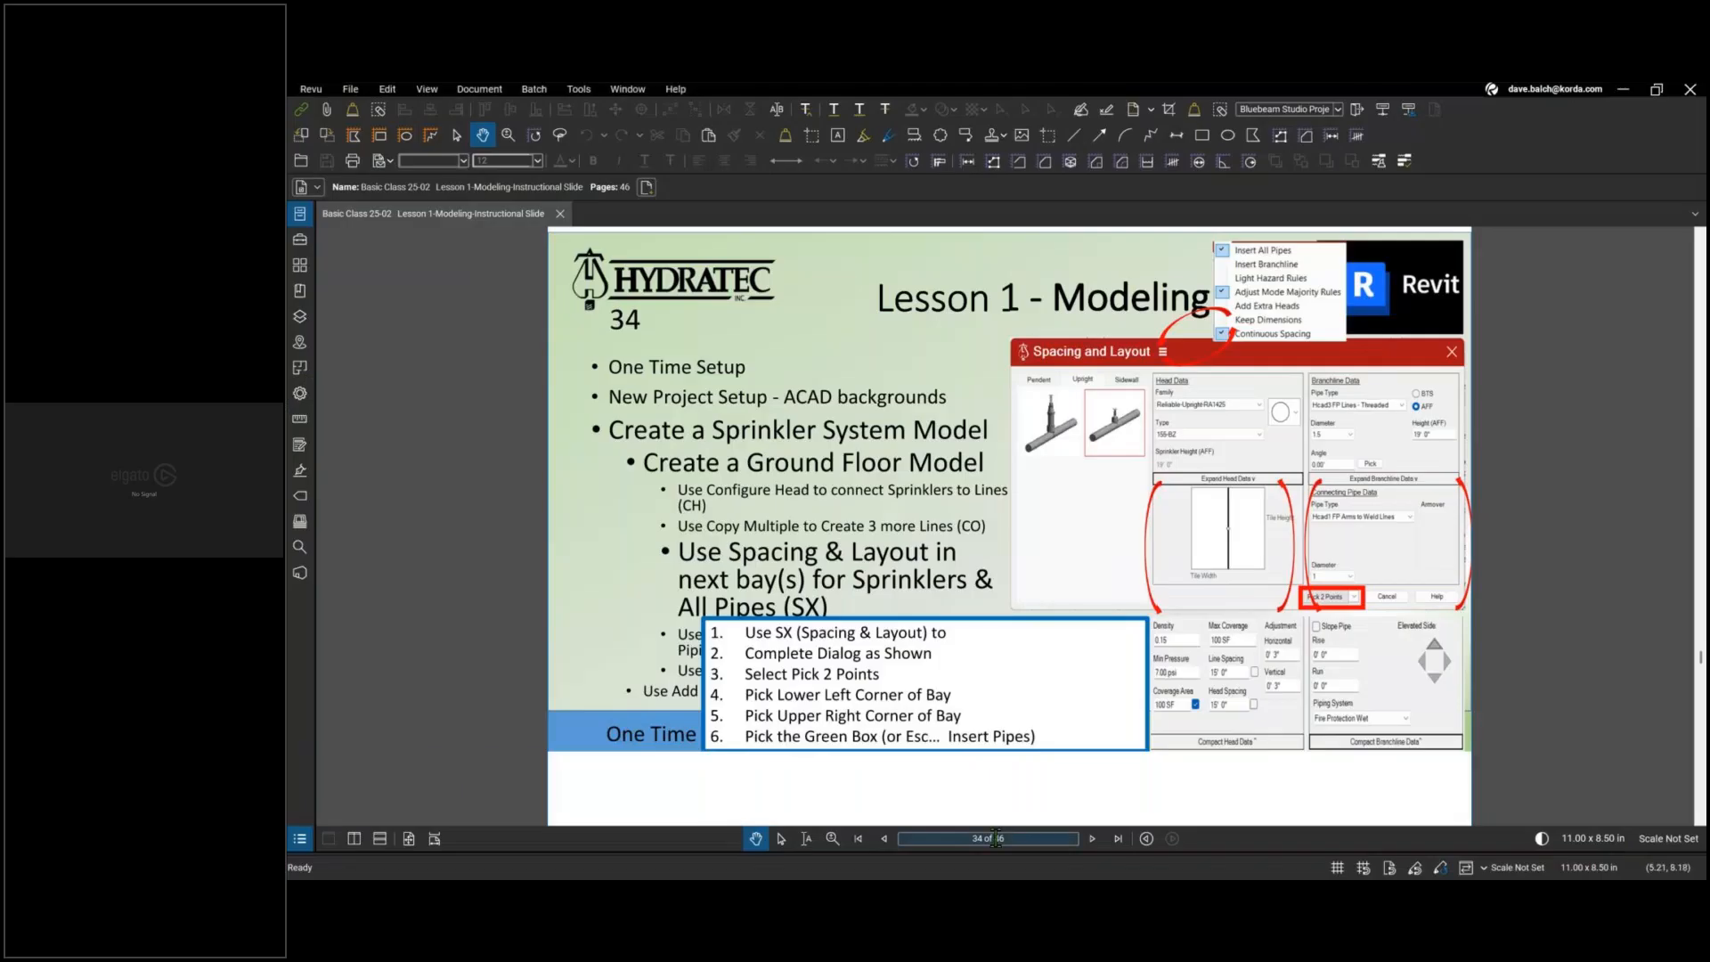
{"action": "left_click", "coordinate": [1092, 840]}
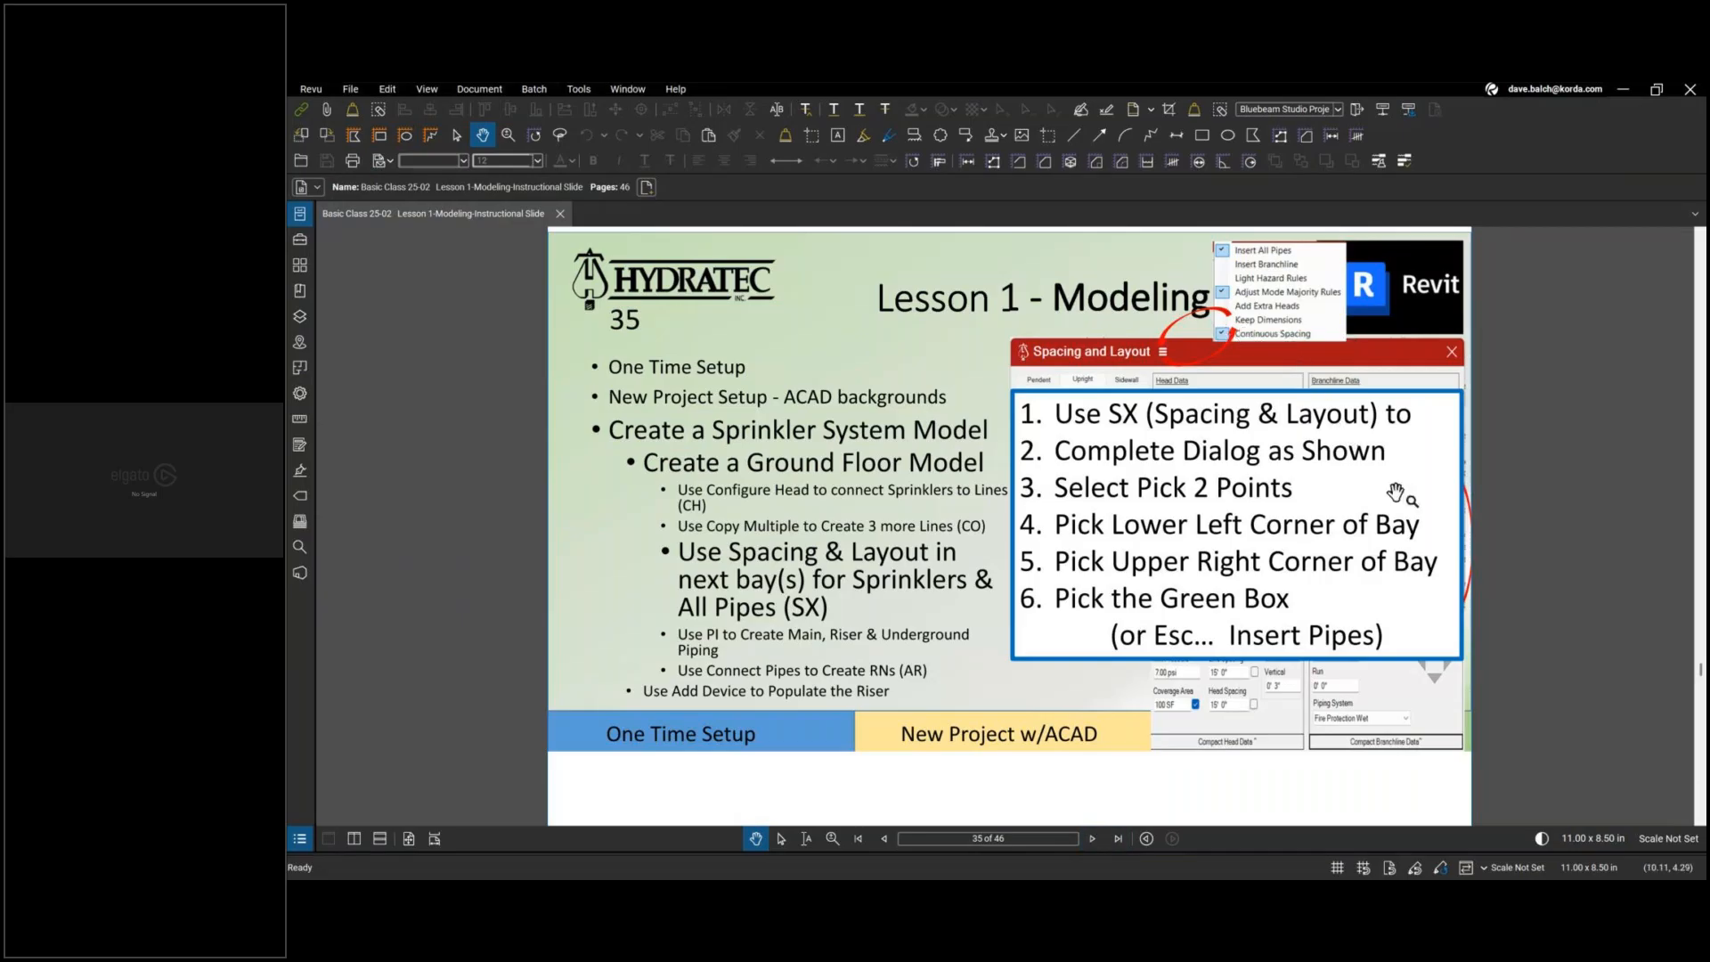
{"action": "left_click", "coordinate": [1094, 840]}
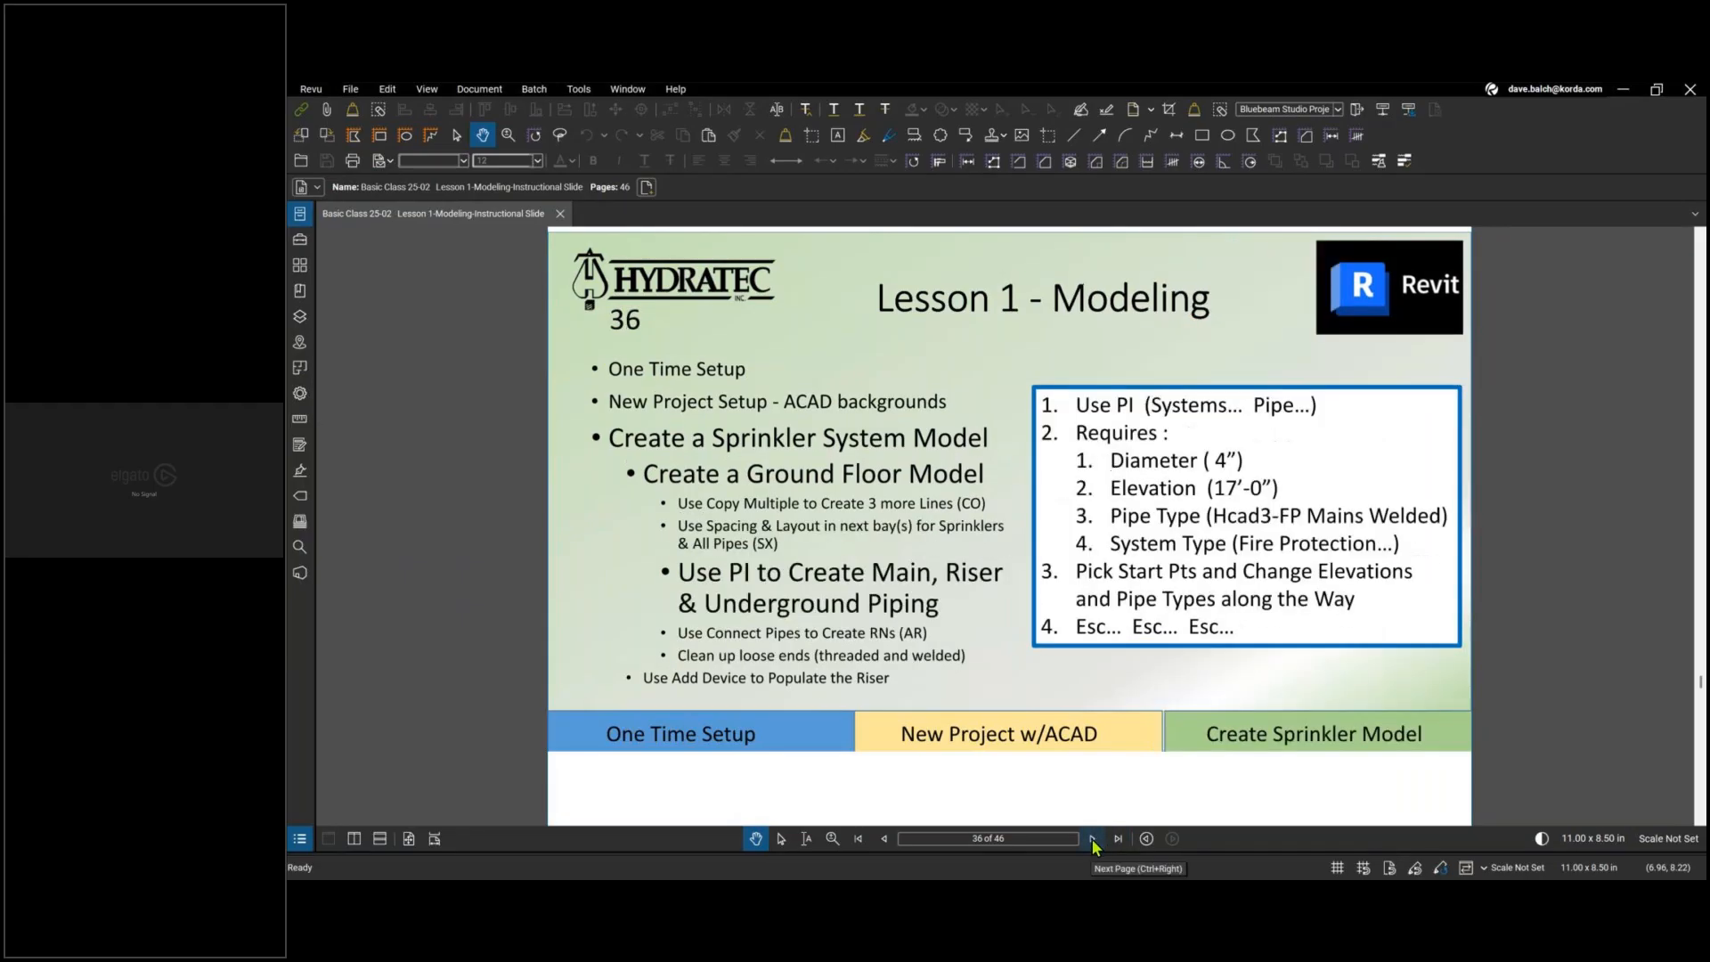
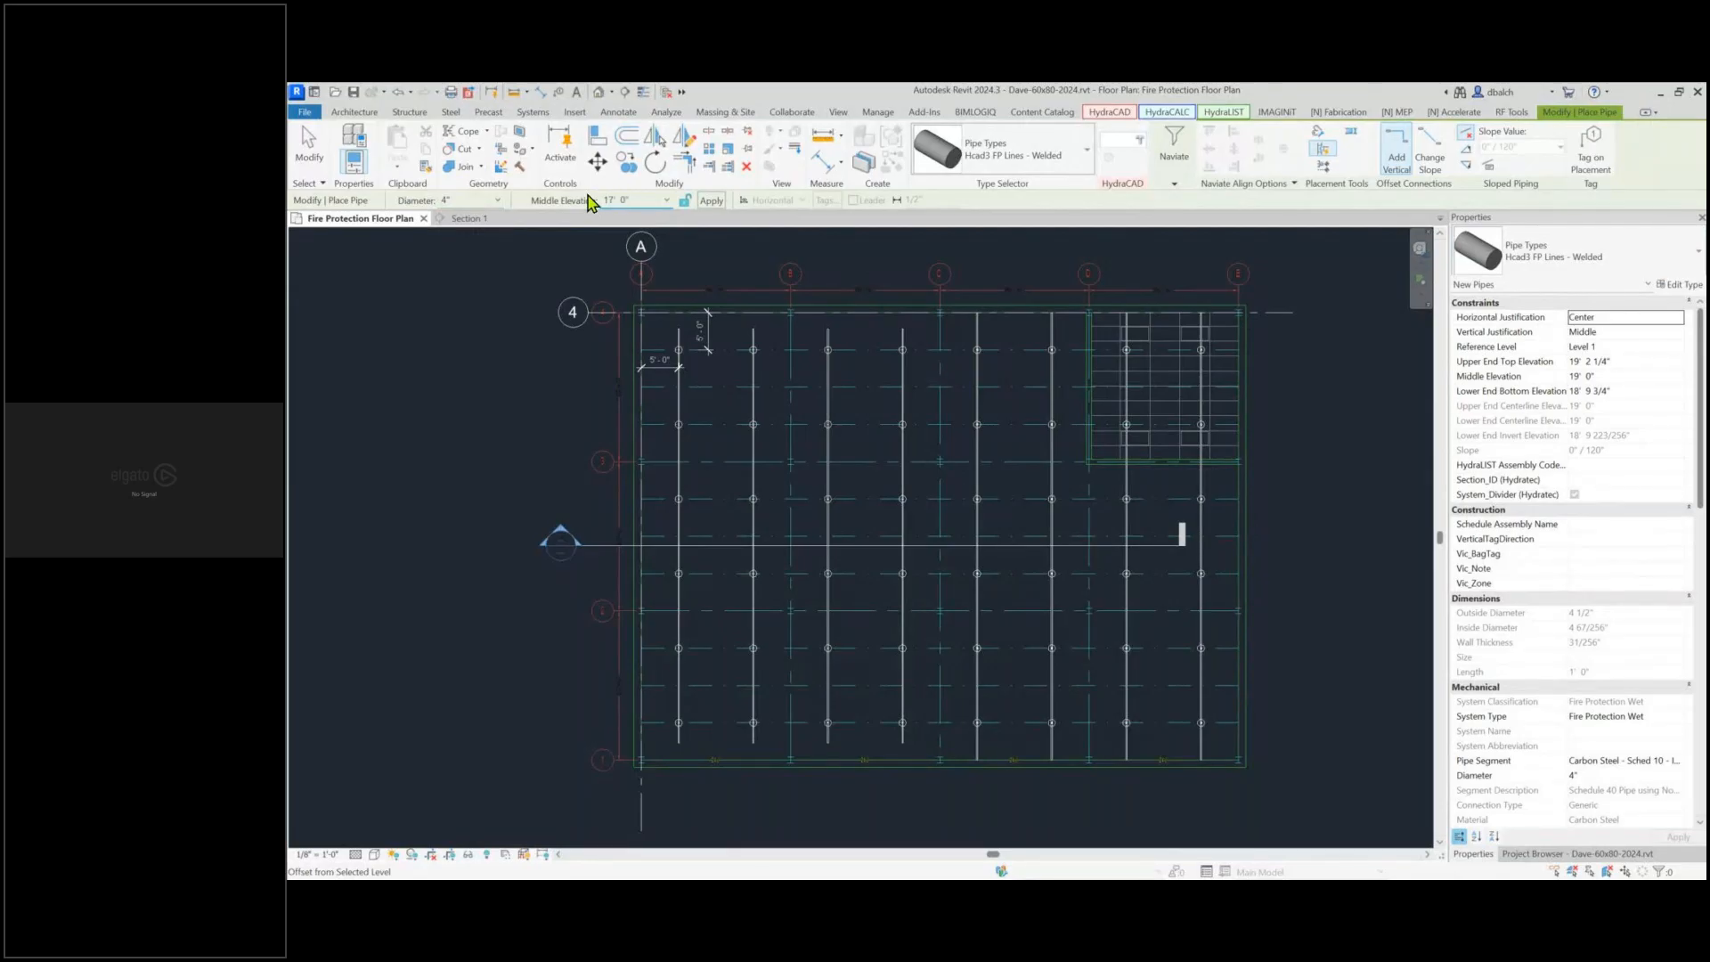
Set the pipe type to Hcad3 FP Mains - Welded and draw an east-west main about 78'-6" long just south of grid 3
{"action": "left_click", "coordinate": [1599, 256]}
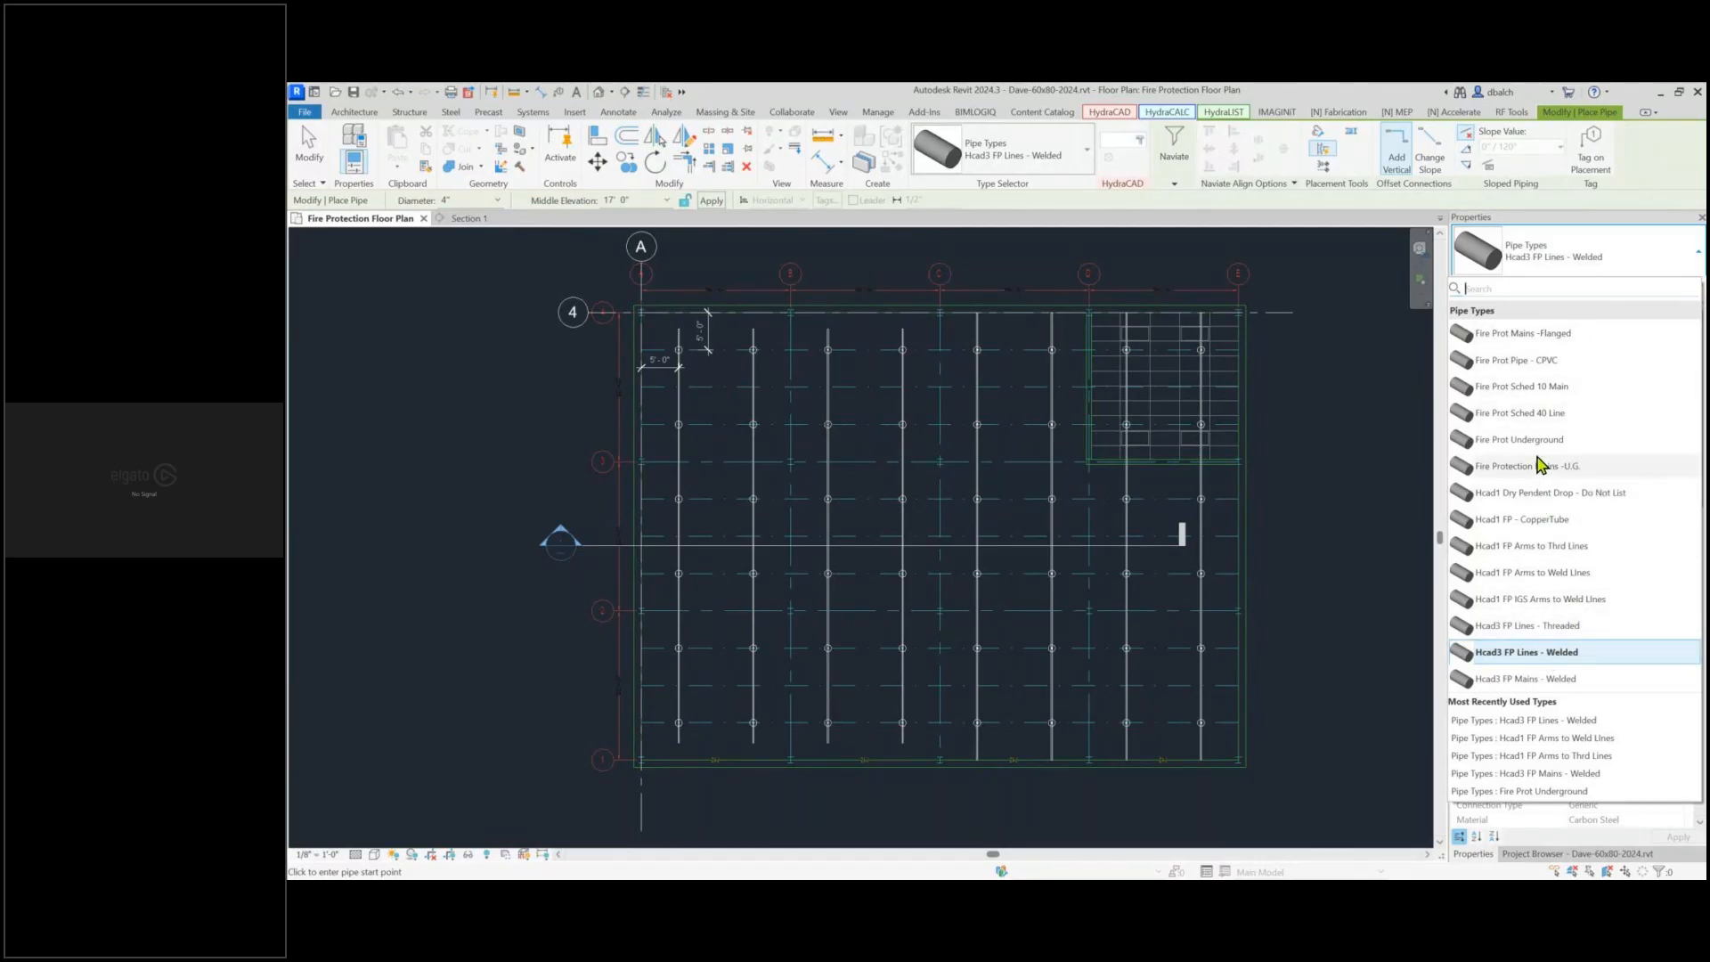
{"action": "left_click", "coordinate": [1532, 680]}
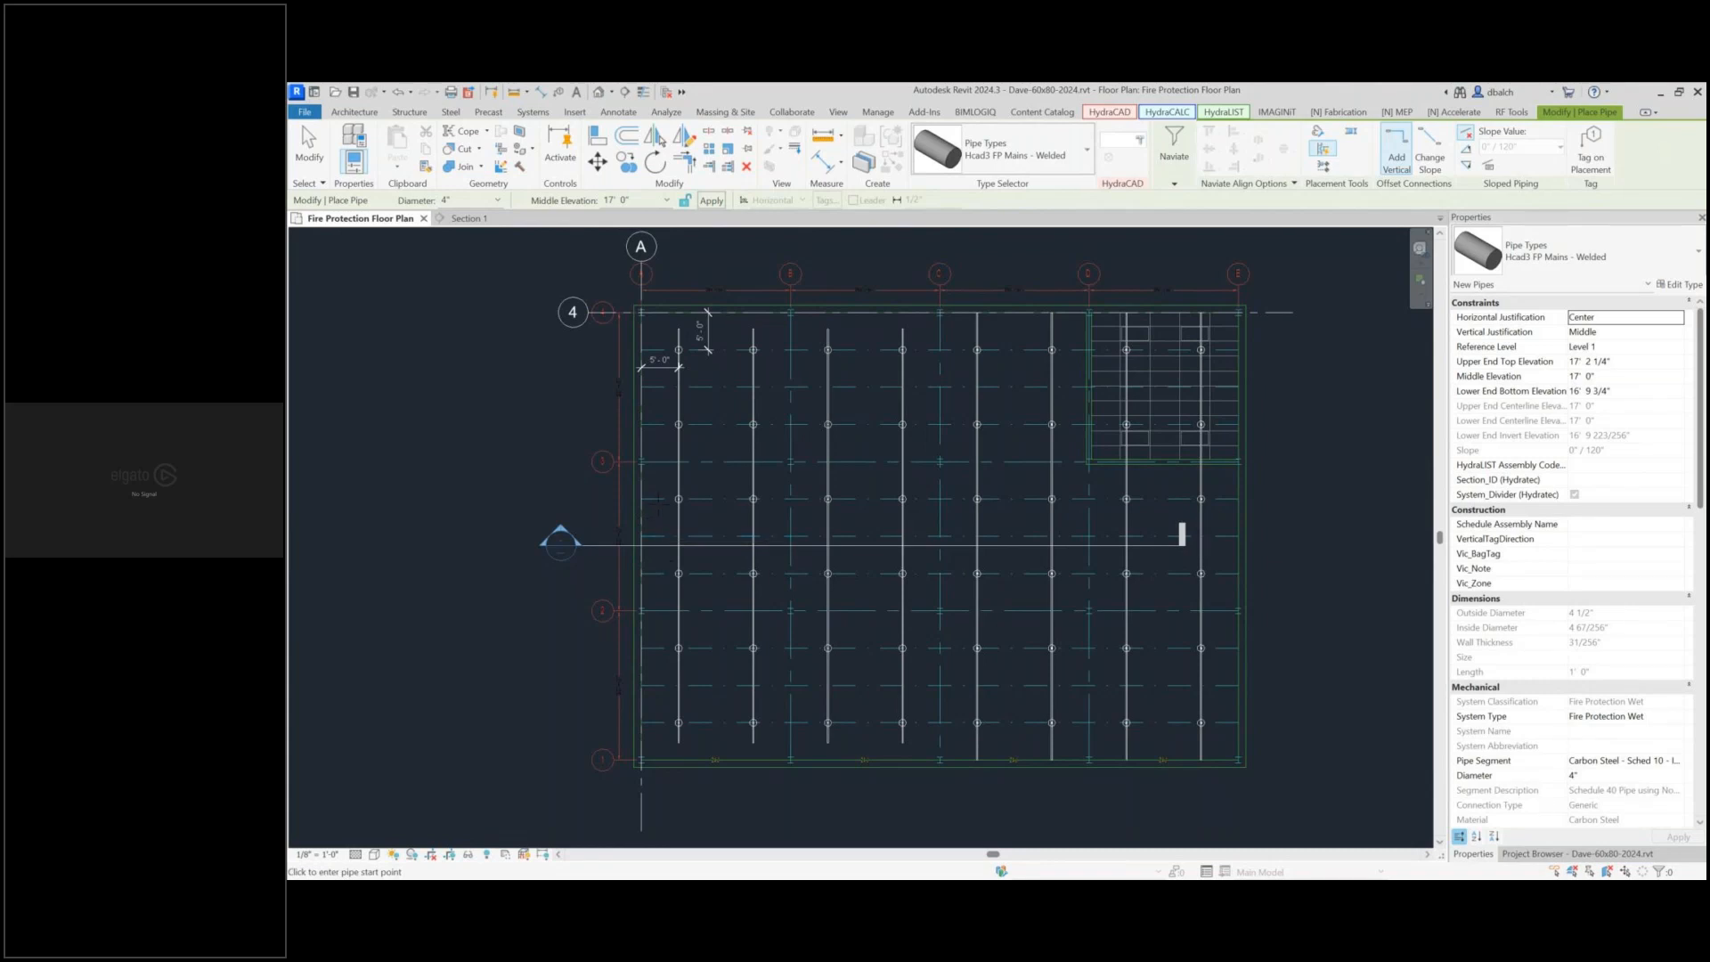
{"action": "scroll", "coordinate": [695, 476], "scroll_direction": "up", "scroll_amount": 4}
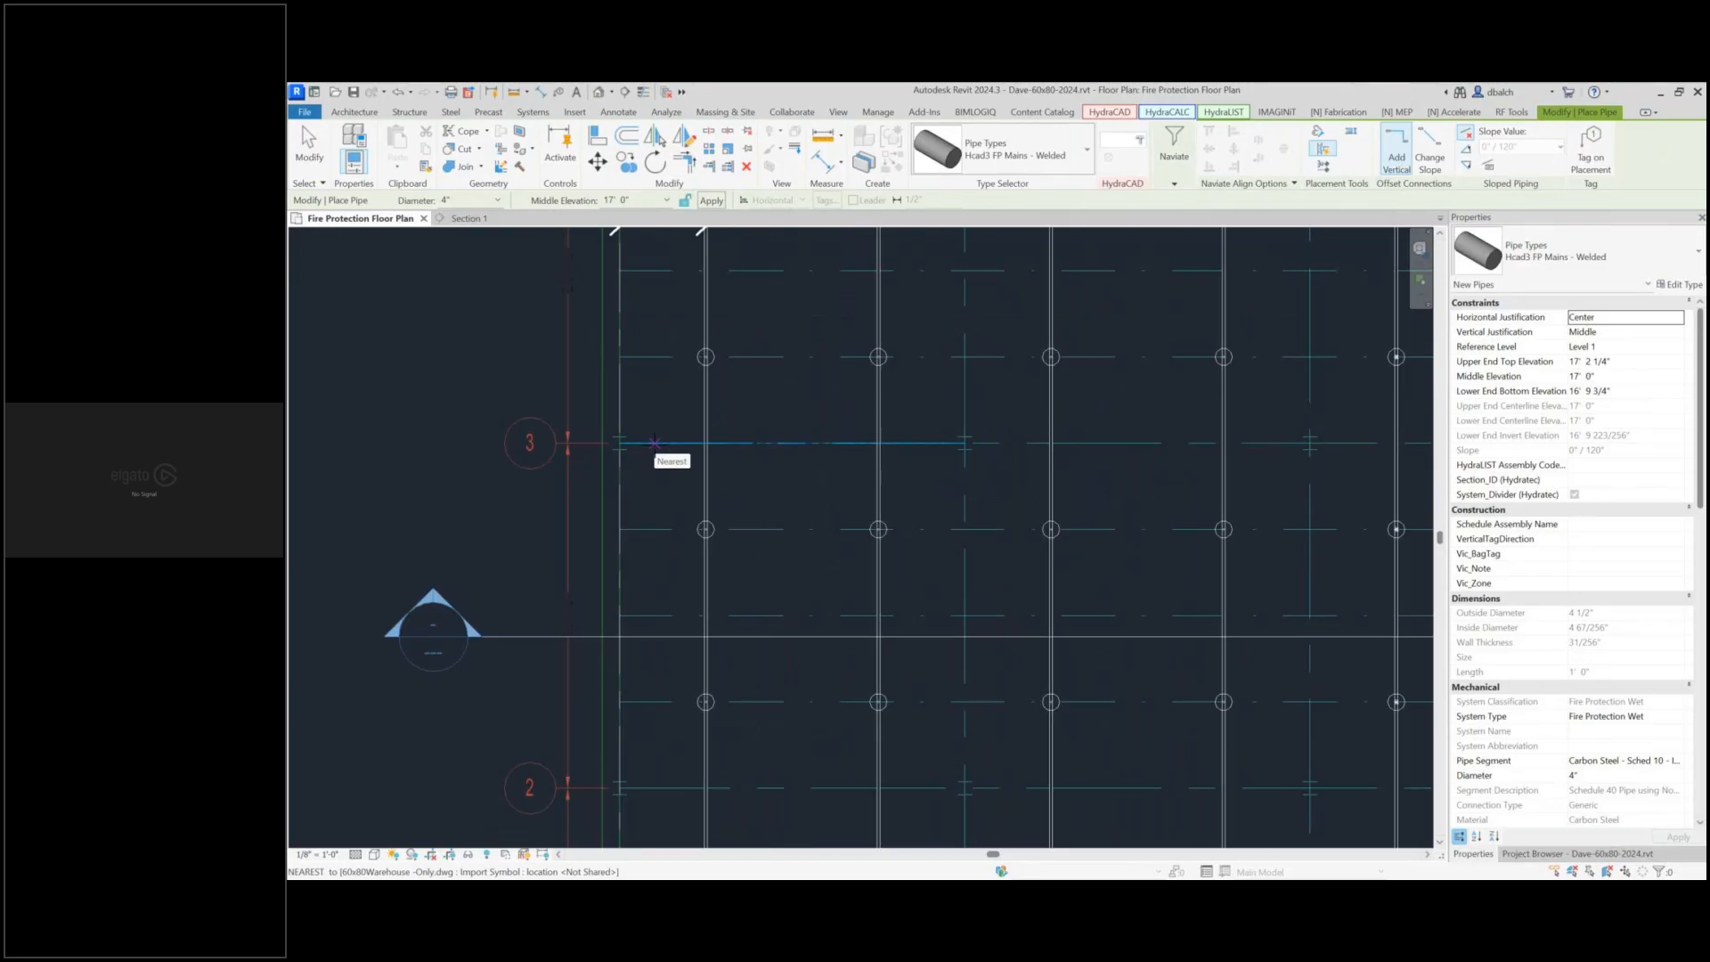
{"action": "middle_click_drag", "start_coordinate": [654, 443], "coordinate": [602, 514]}
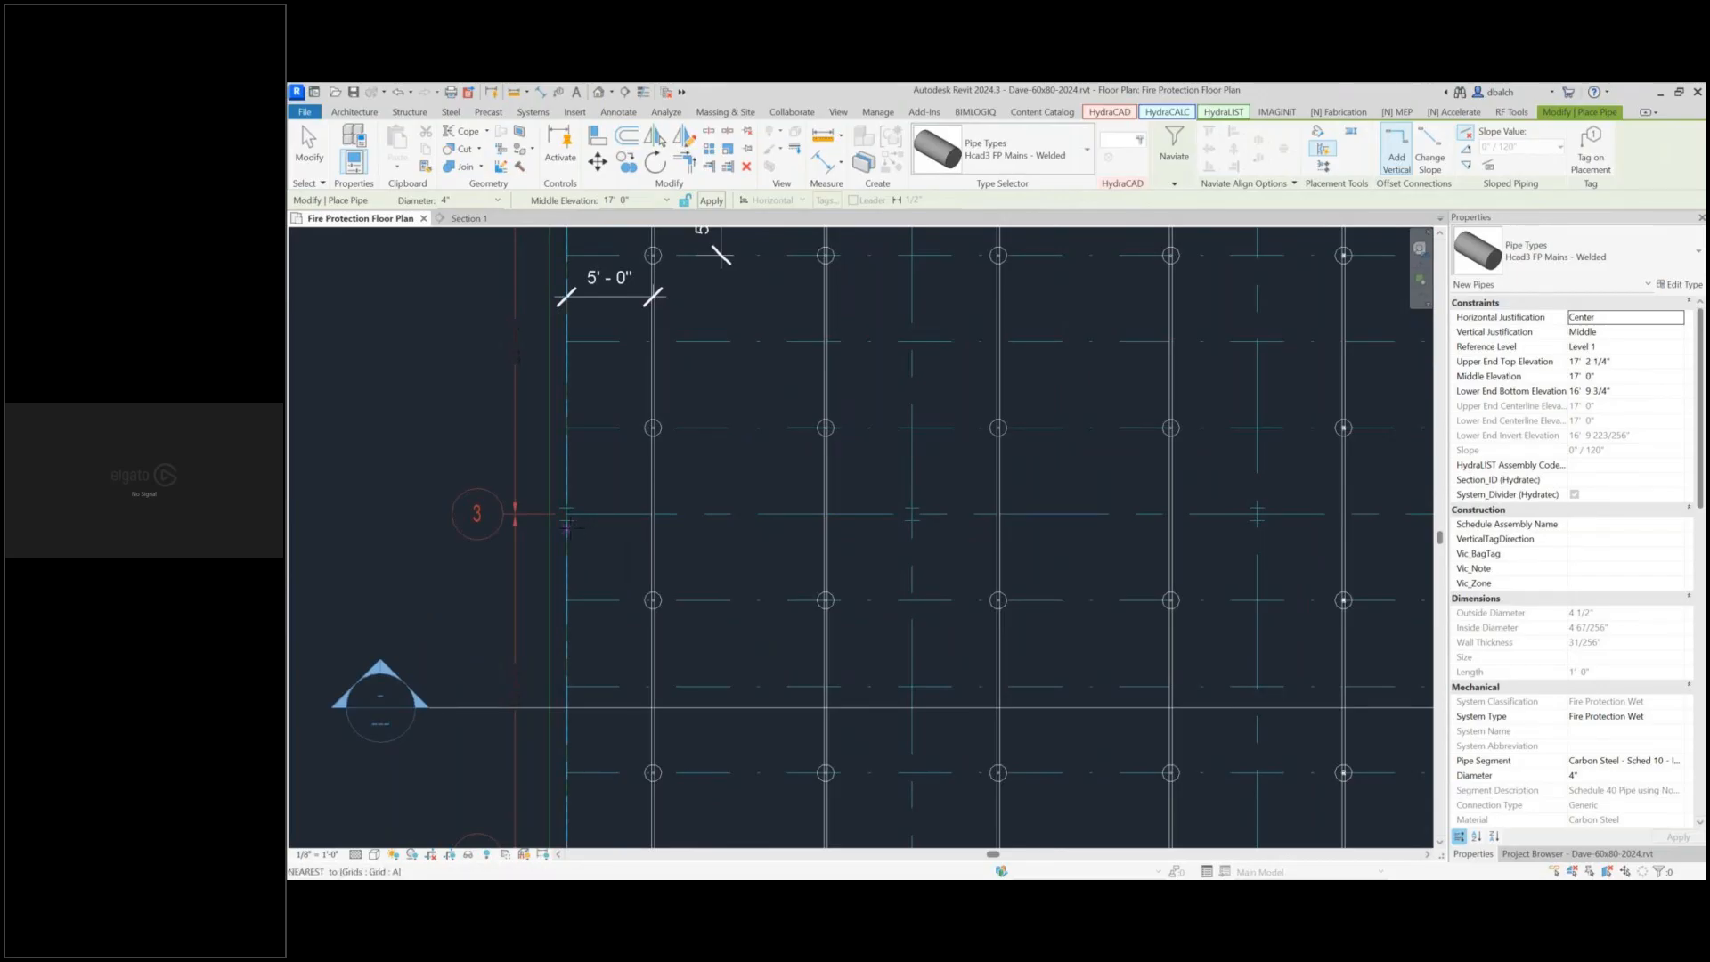
{"action": "left_click", "coordinate": [574, 527]}
{"action": "scroll", "coordinate": [679, 547], "scroll_direction": "down", "scroll_amount": 2}
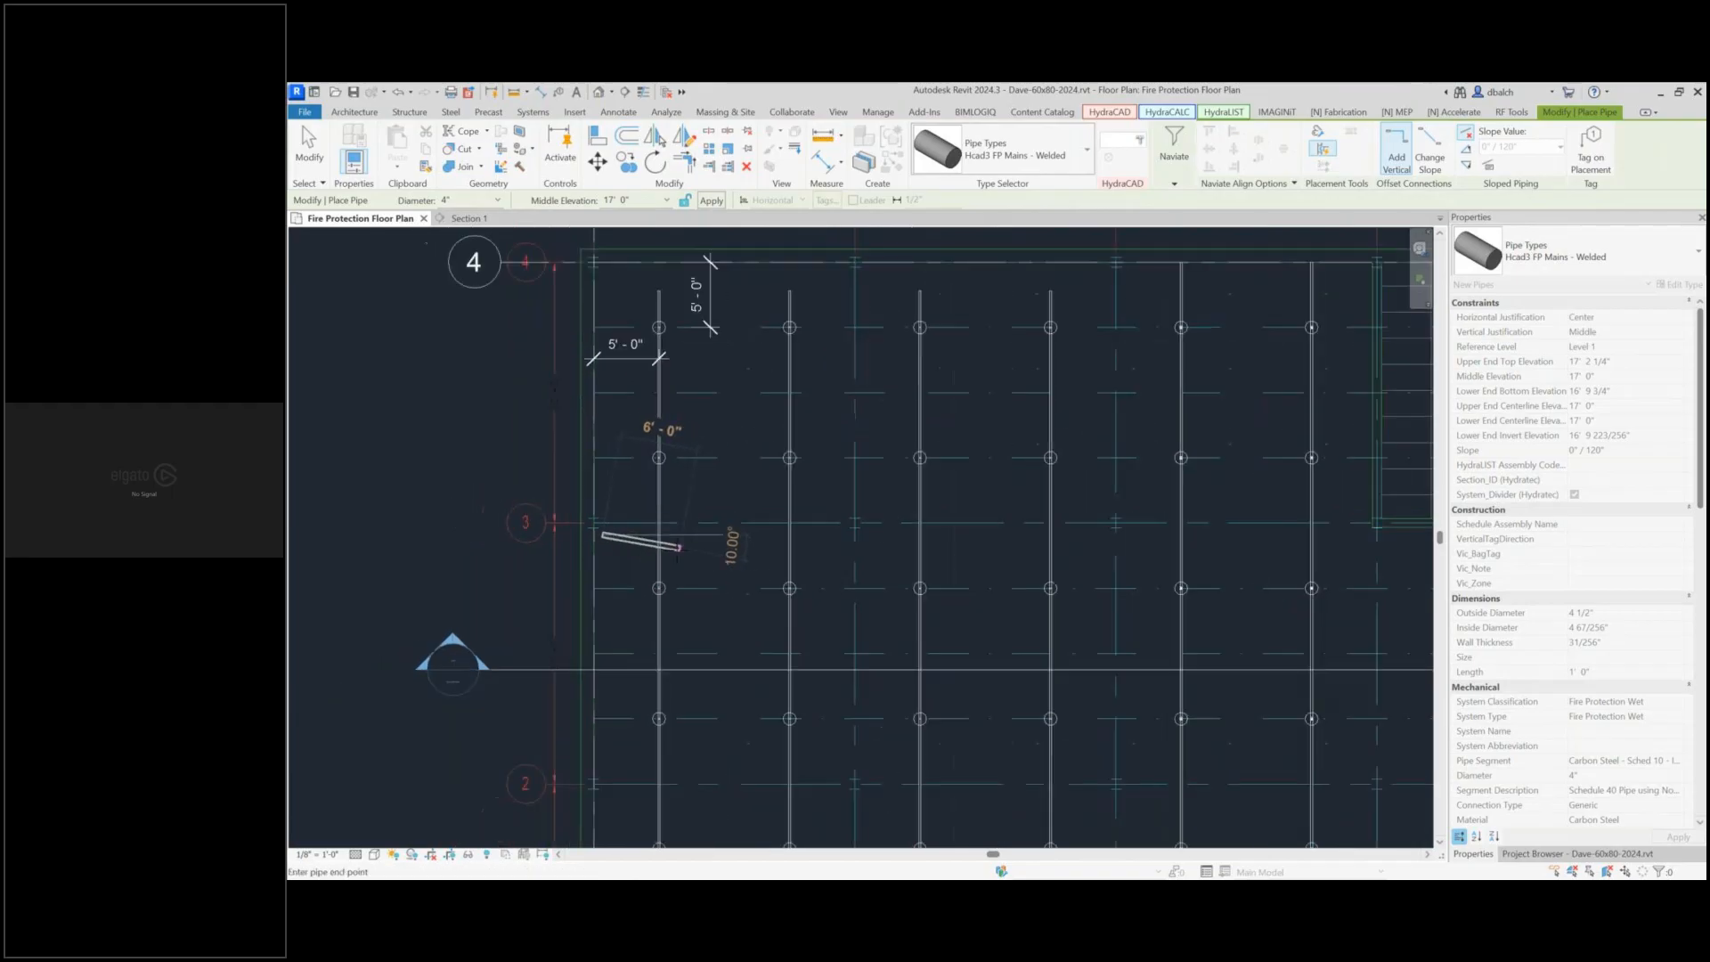
{"action": "scroll", "coordinate": [679, 546], "scroll_direction": "down", "scroll_amount": 2}
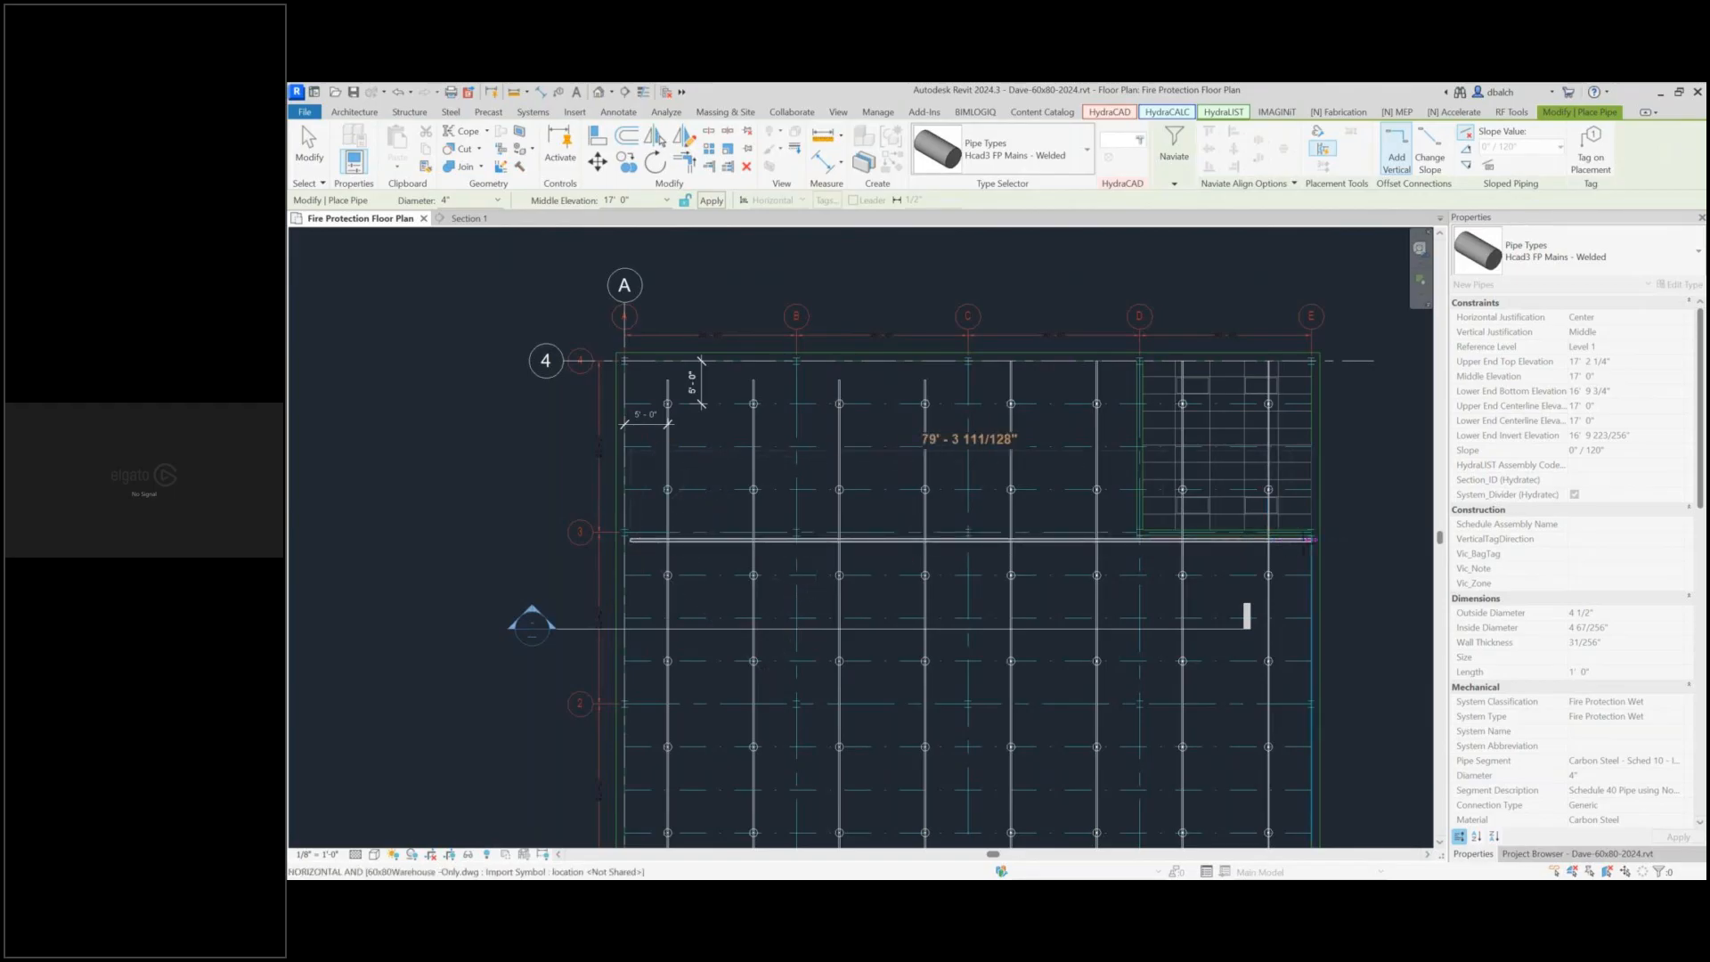
{"action": "scroll", "coordinate": [1309, 539], "scroll_direction": "up", "scroll_amount": 5}
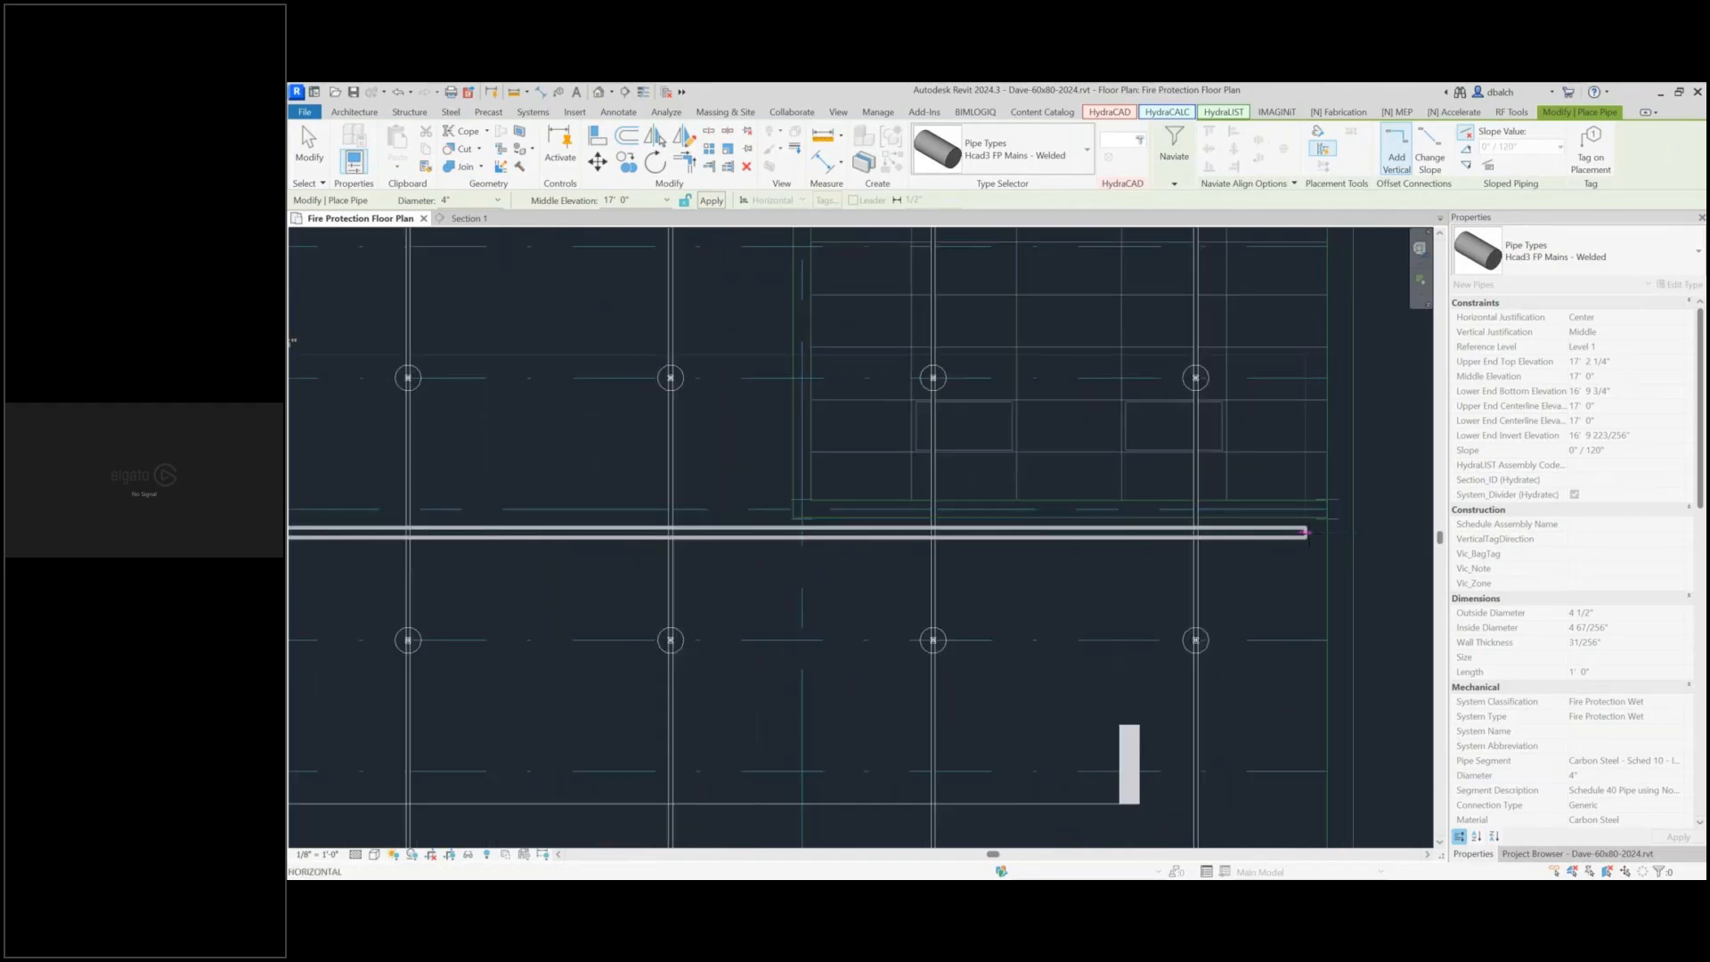
{"action": "scroll", "coordinate": [1305, 533], "scroll_direction": "down", "scroll_amount": 2}
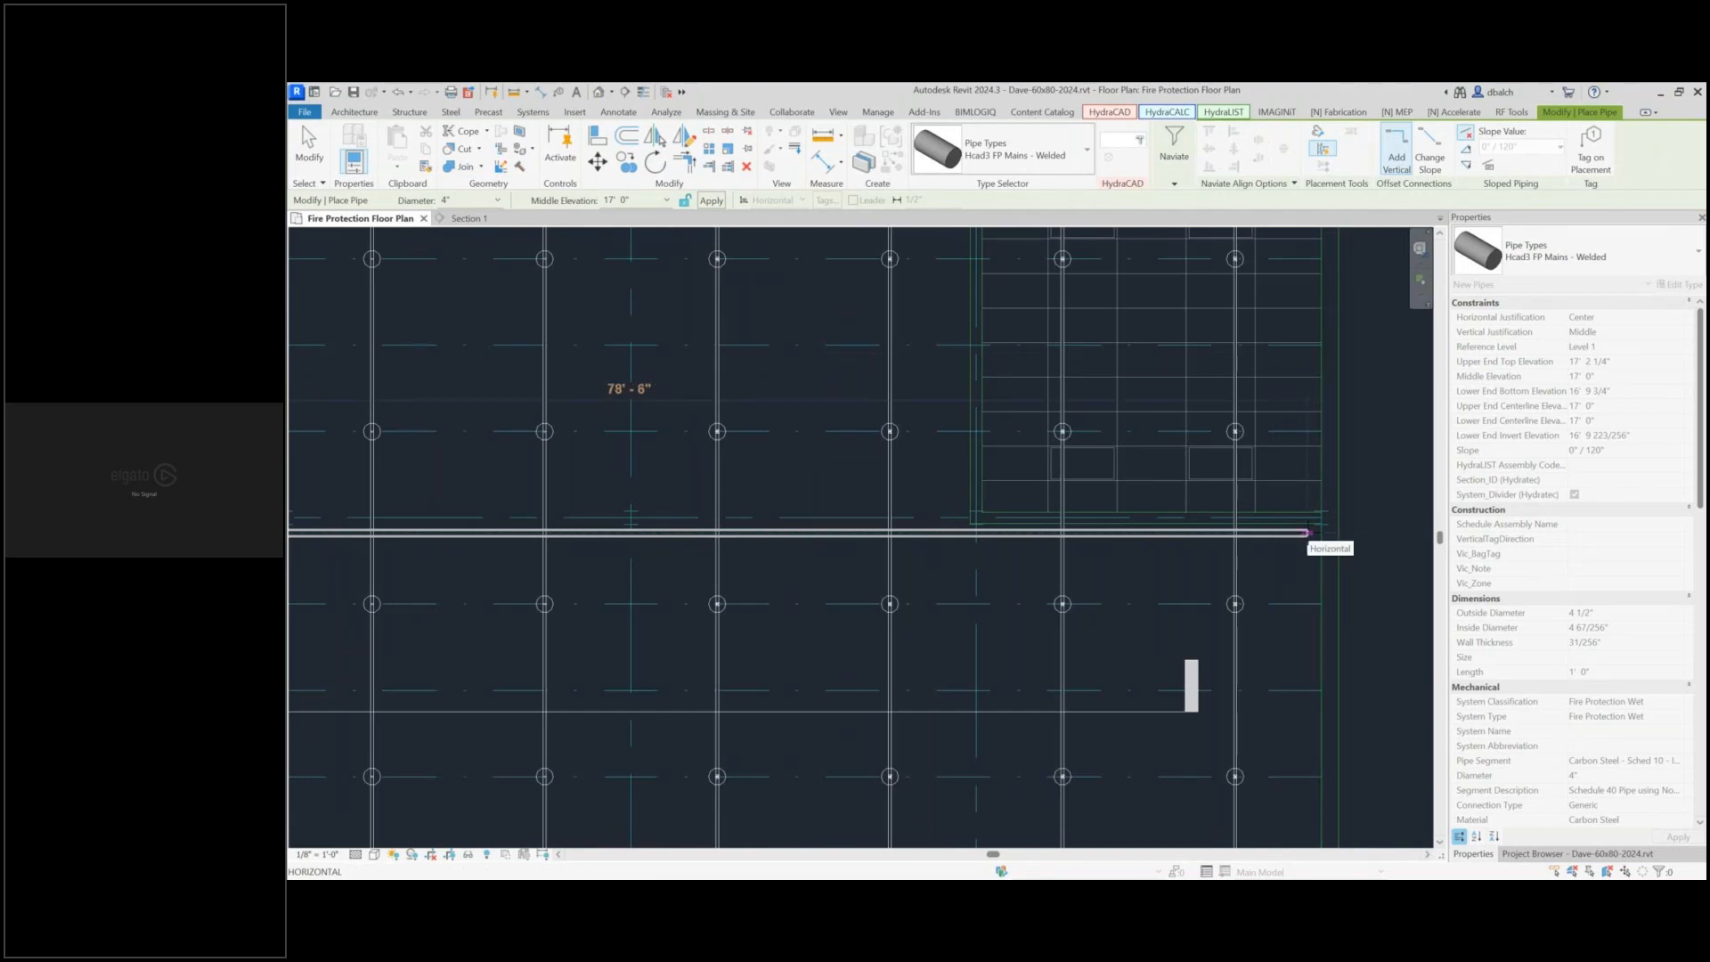
{"action": "left_click", "coordinate": [1307, 532]}
Continue the main about 21'-6" south from its east end, parallel to the east wall
{"action": "middle_click_drag", "start_coordinate": [1295, 589], "coordinate": [1243, 432]}
{"action": "scroll", "coordinate": [1229, 427], "scroll_direction": "down", "scroll_amount": 2}
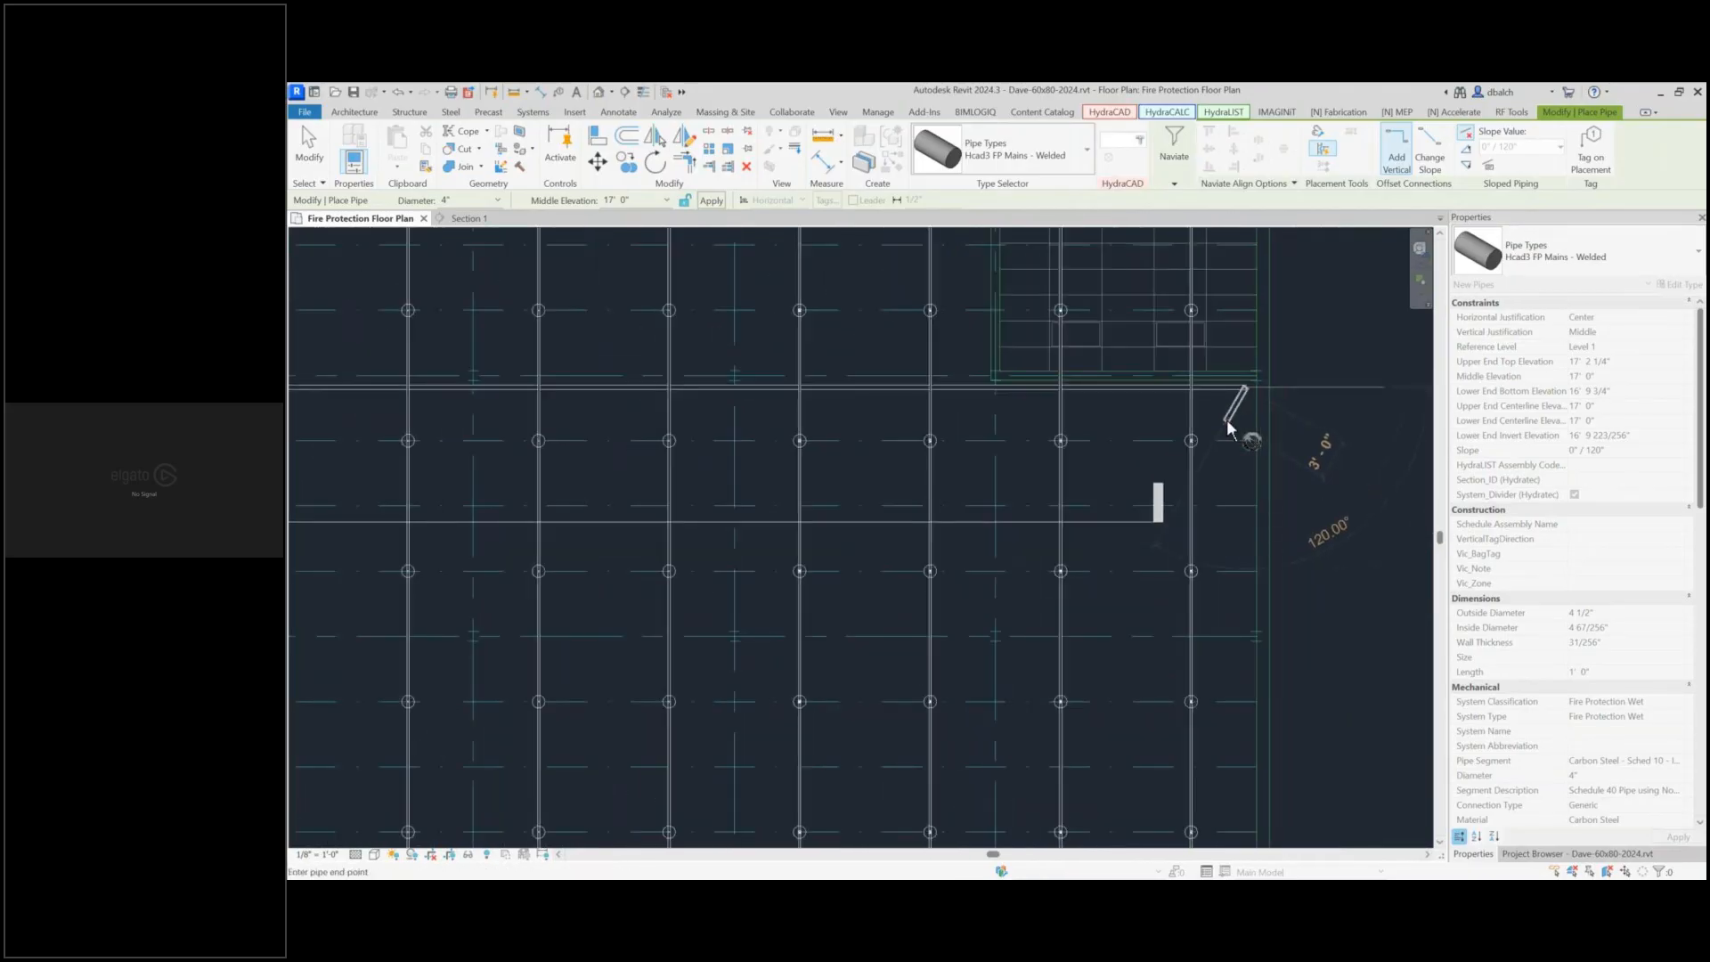
{"action": "middle_click_drag", "start_coordinate": [1248, 573], "coordinate": [1206, 370]}
{"action": "scroll", "coordinate": [1215, 443], "scroll_direction": "down", "scroll_amount": 1}
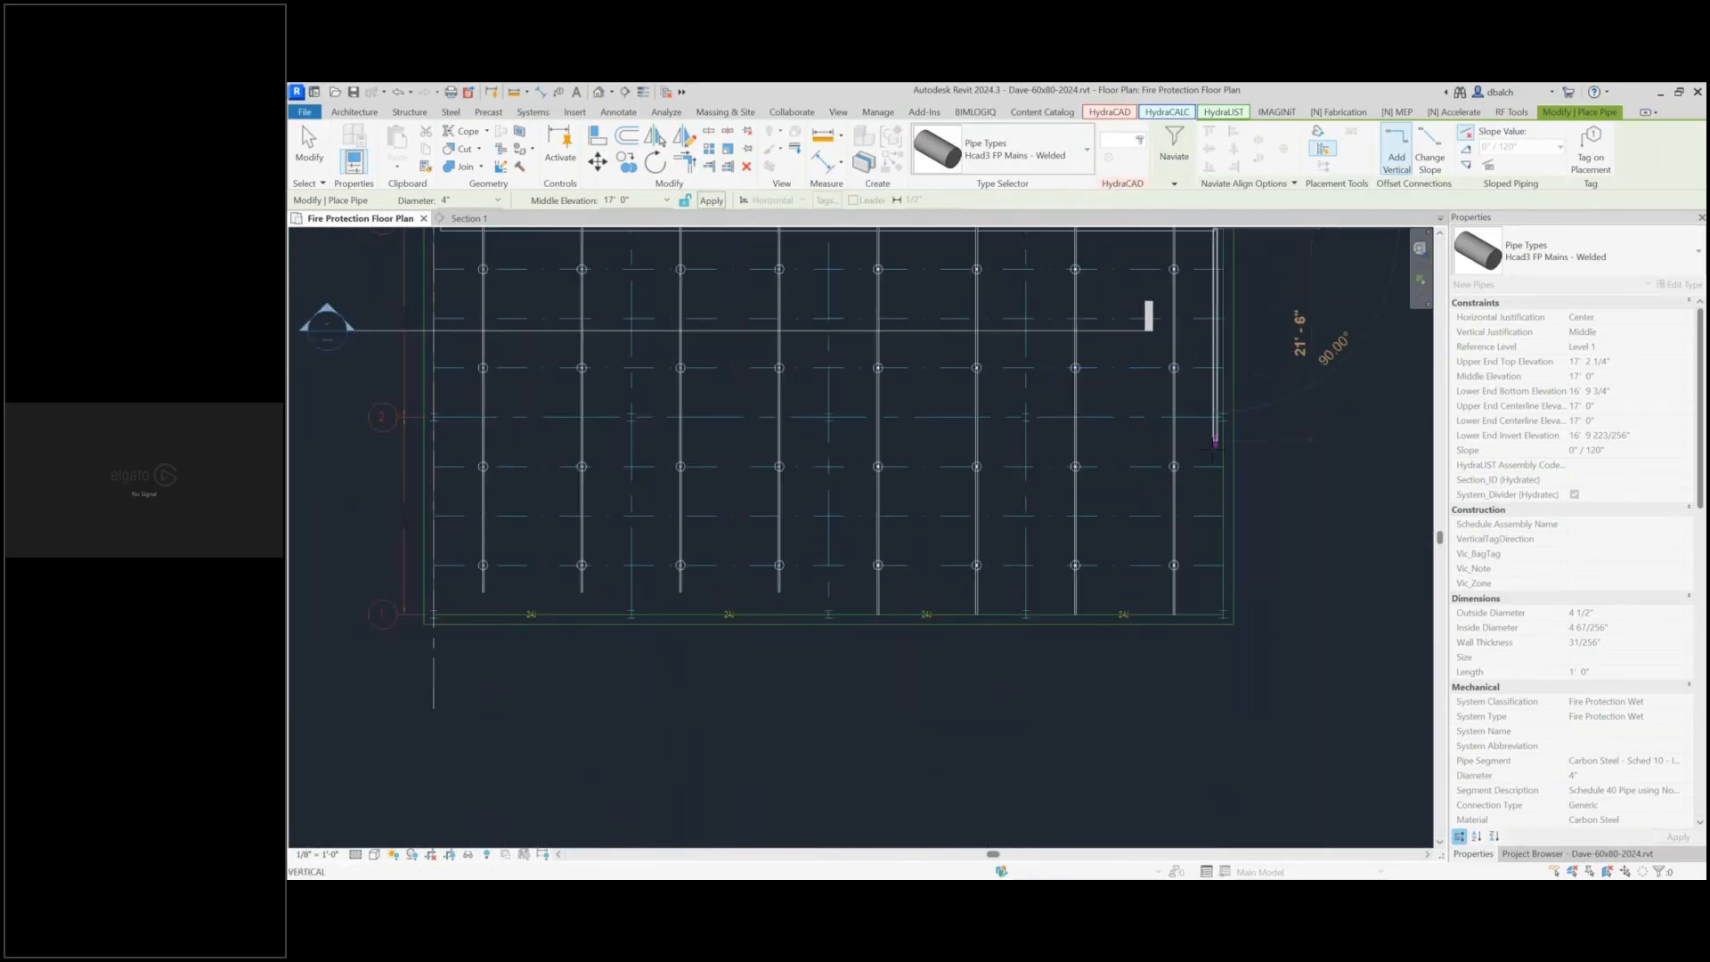
{"action": "middle_click_drag", "start_coordinate": [1214, 516], "coordinate": [1226, 626]}
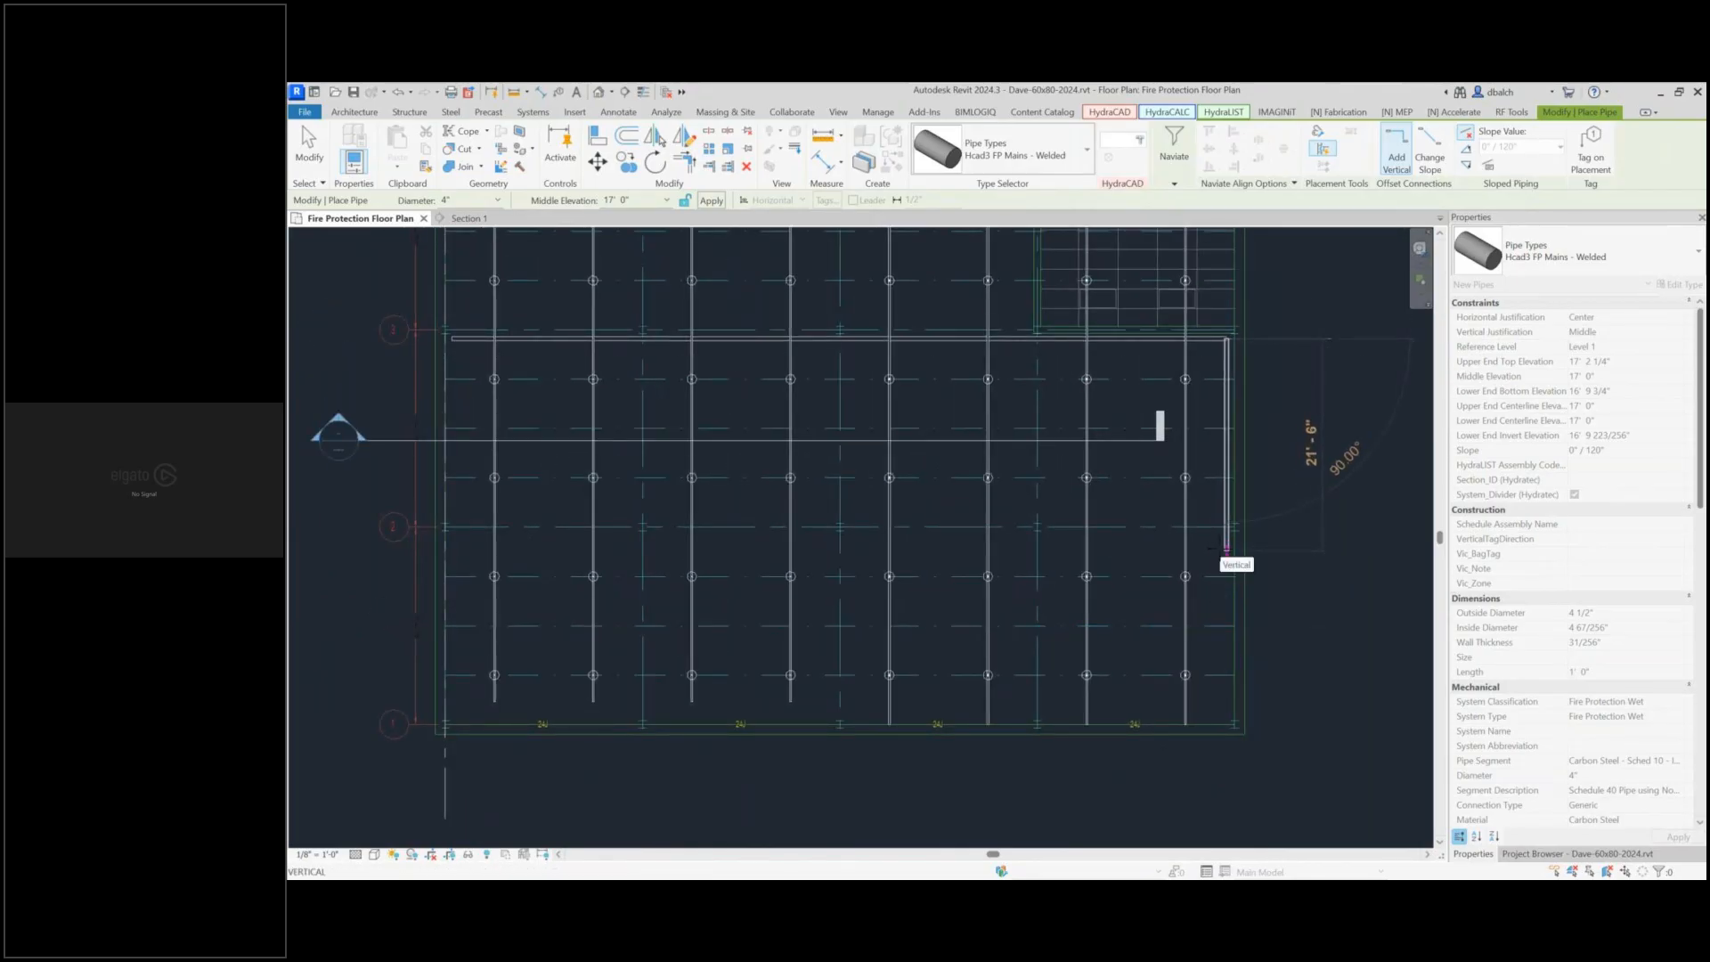
{"action": "left_click", "coordinate": [1226, 550]}
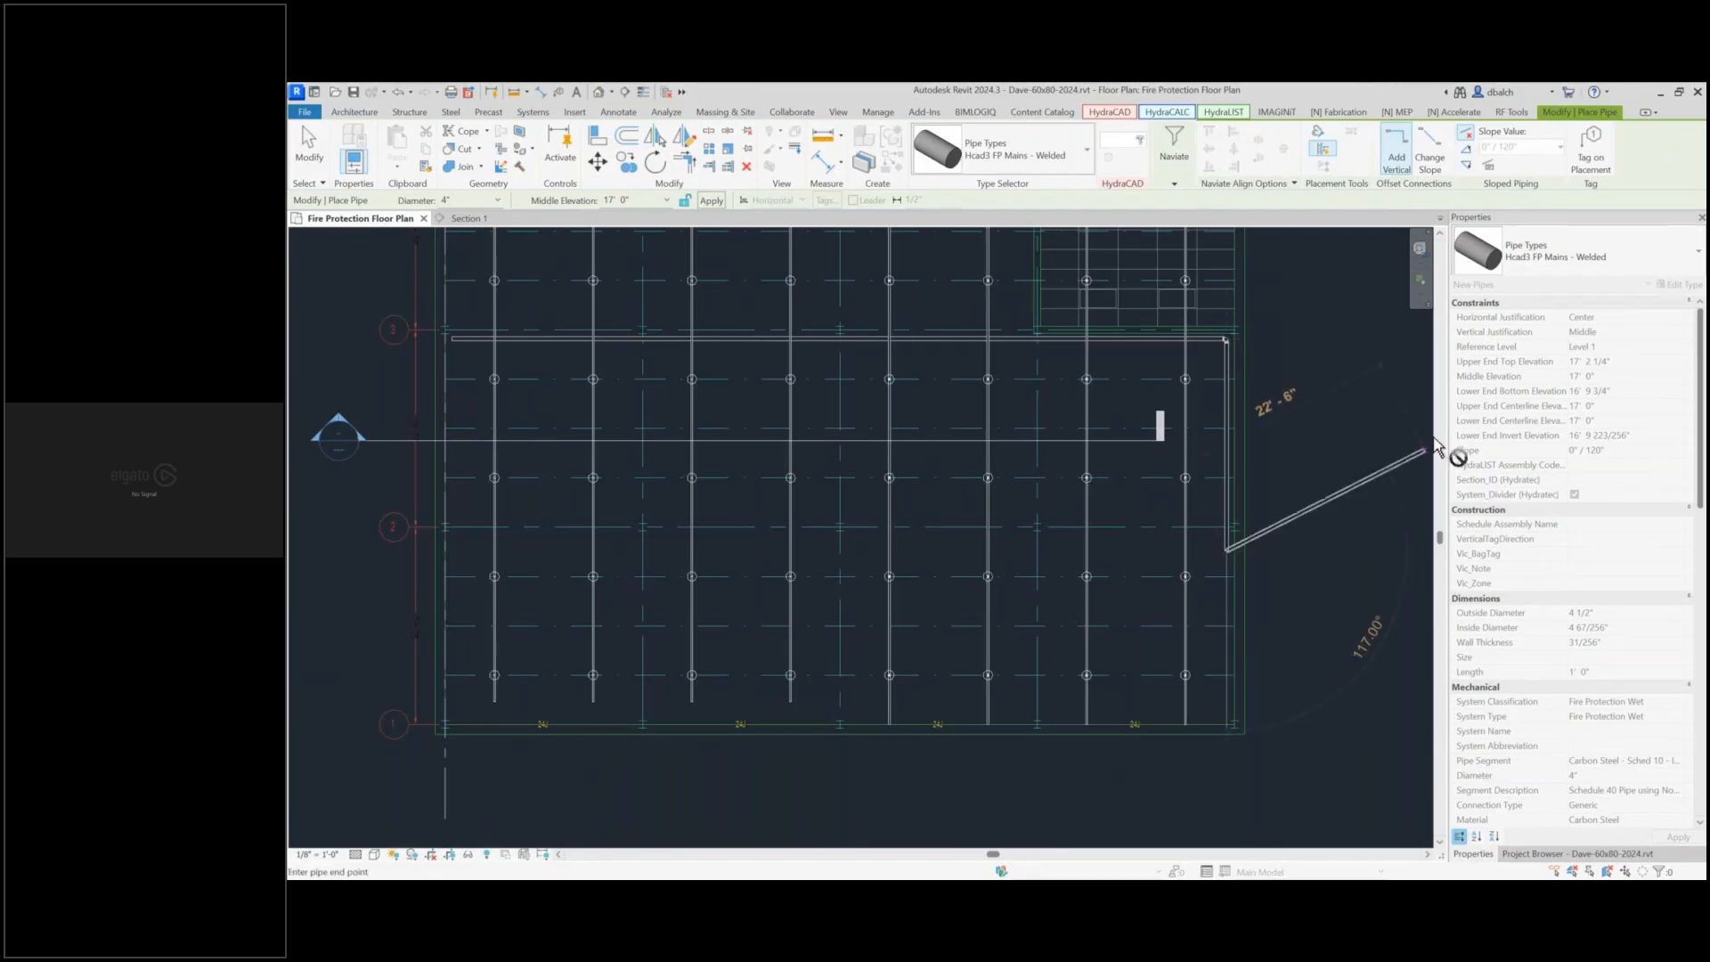
Drop the main to a middle elevation of 2'-0" and continue it about 15'-3" south along the east wall
{"action": "left_click", "coordinate": [636, 200]}
{"action": "type", "text": "3"}
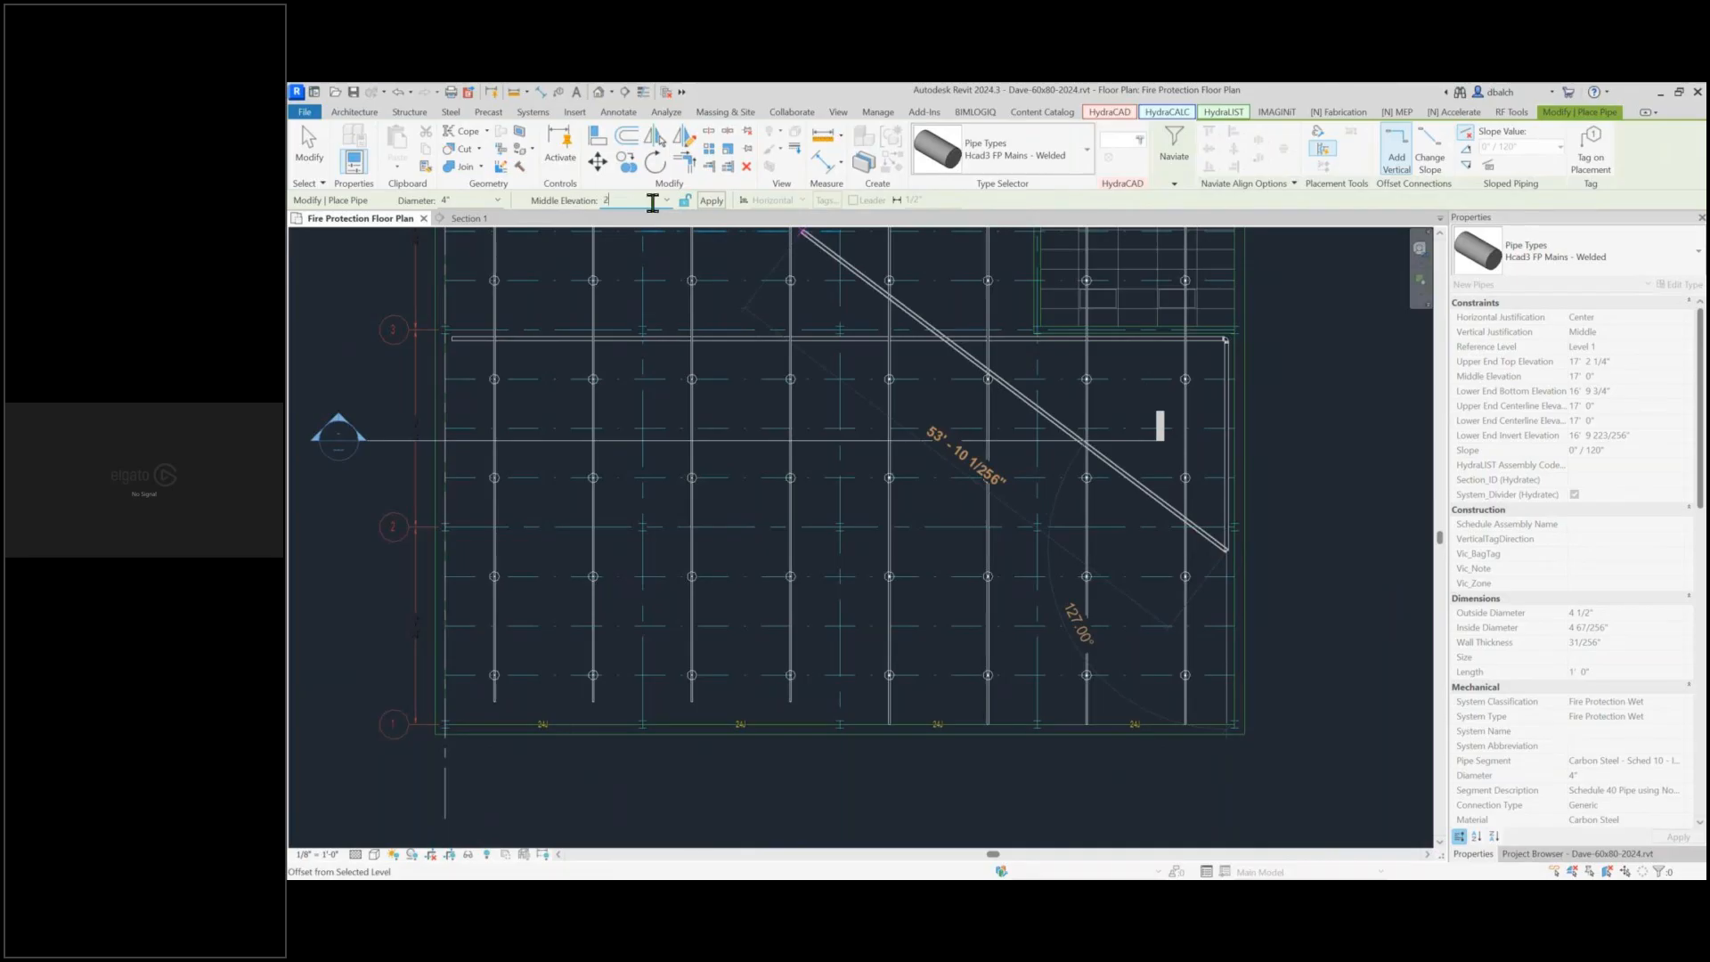
{"action": "left_click", "coordinate": [711, 200]}
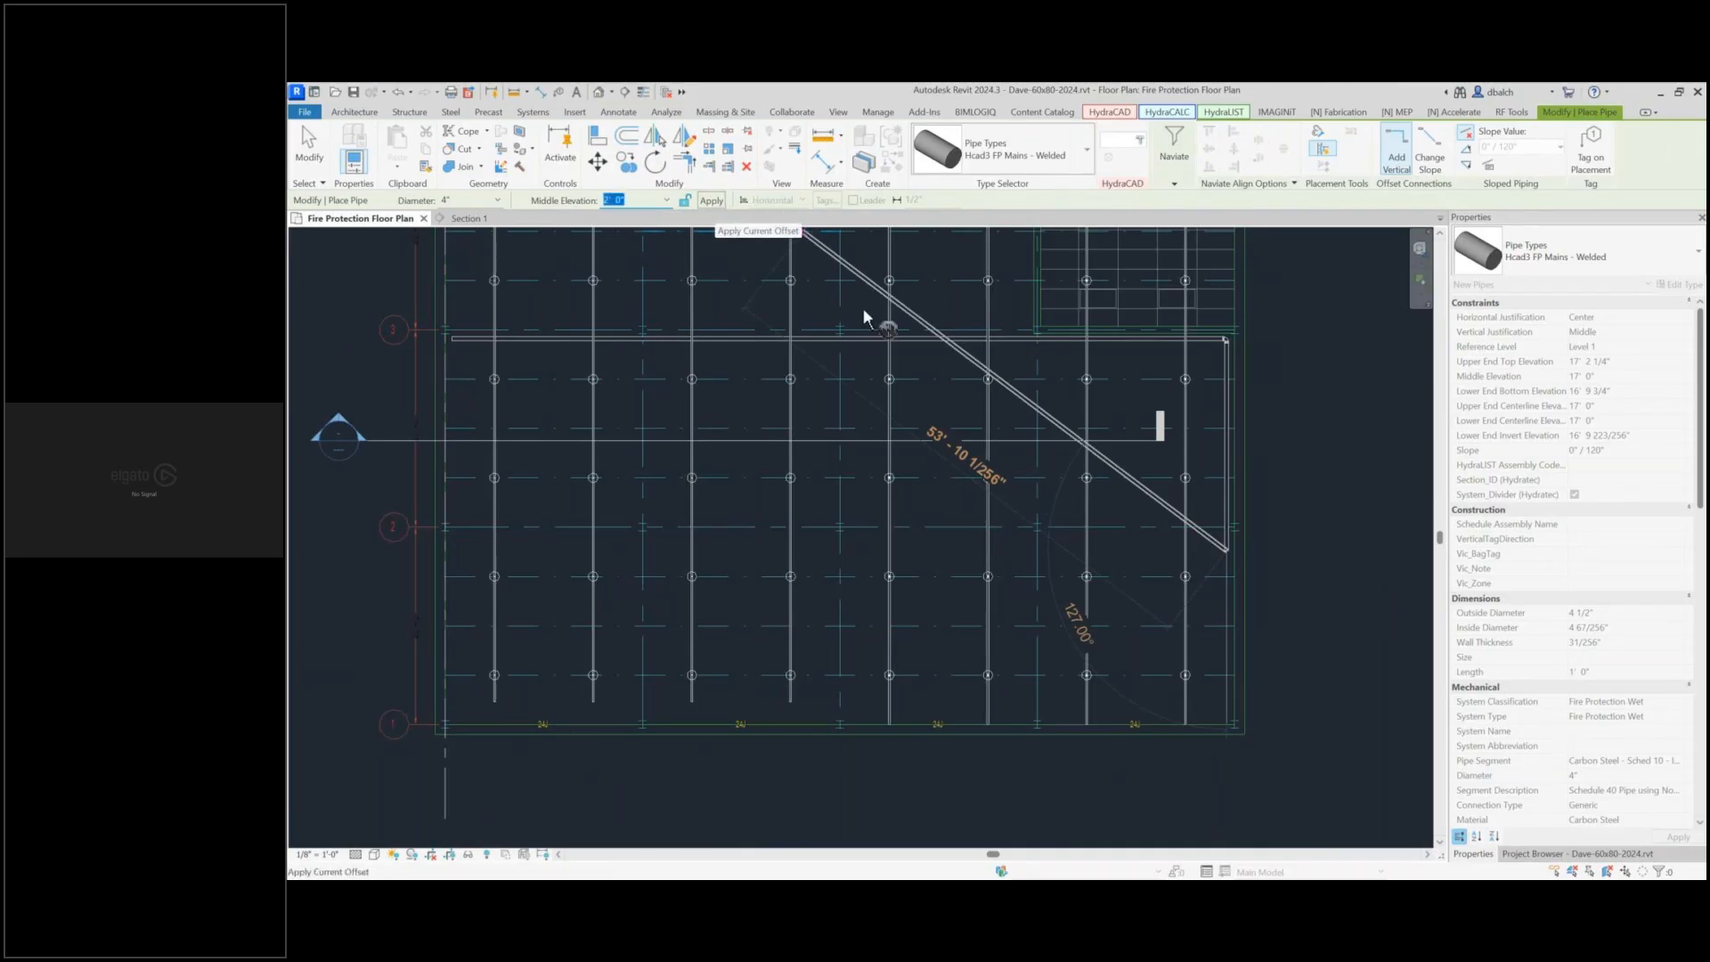
{"action": "scroll", "coordinate": [1337, 570], "scroll_direction": "up", "scroll_amount": 2}
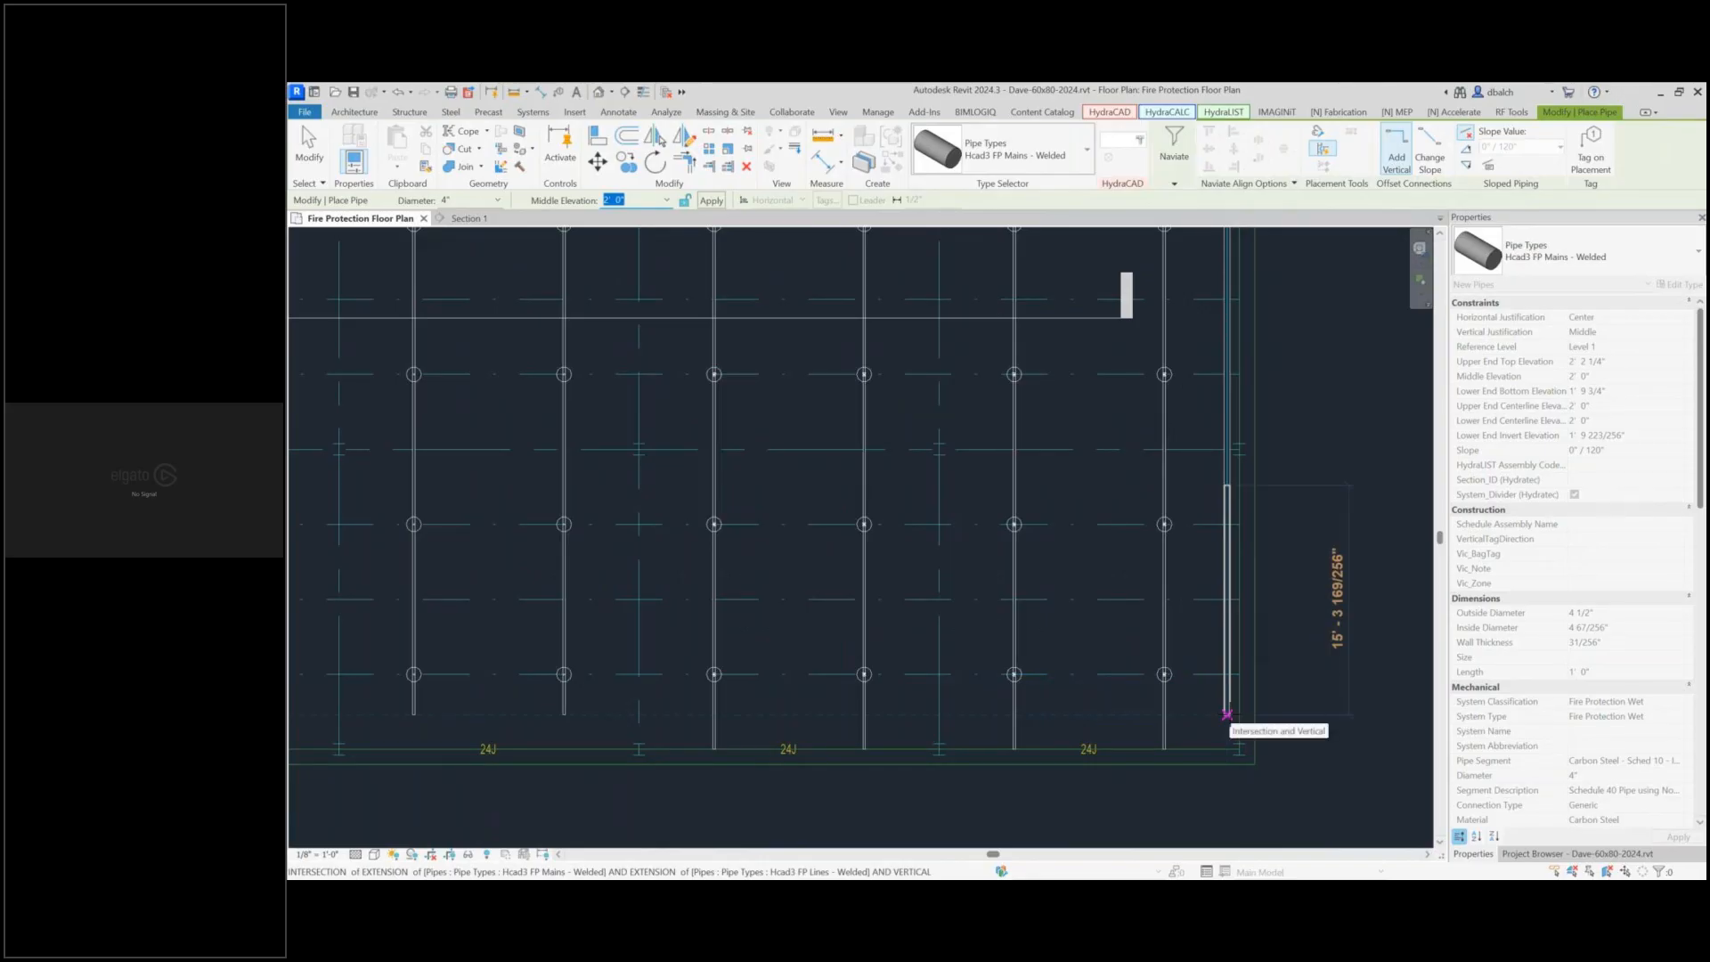
{"action": "left_click", "coordinate": [1228, 715]}
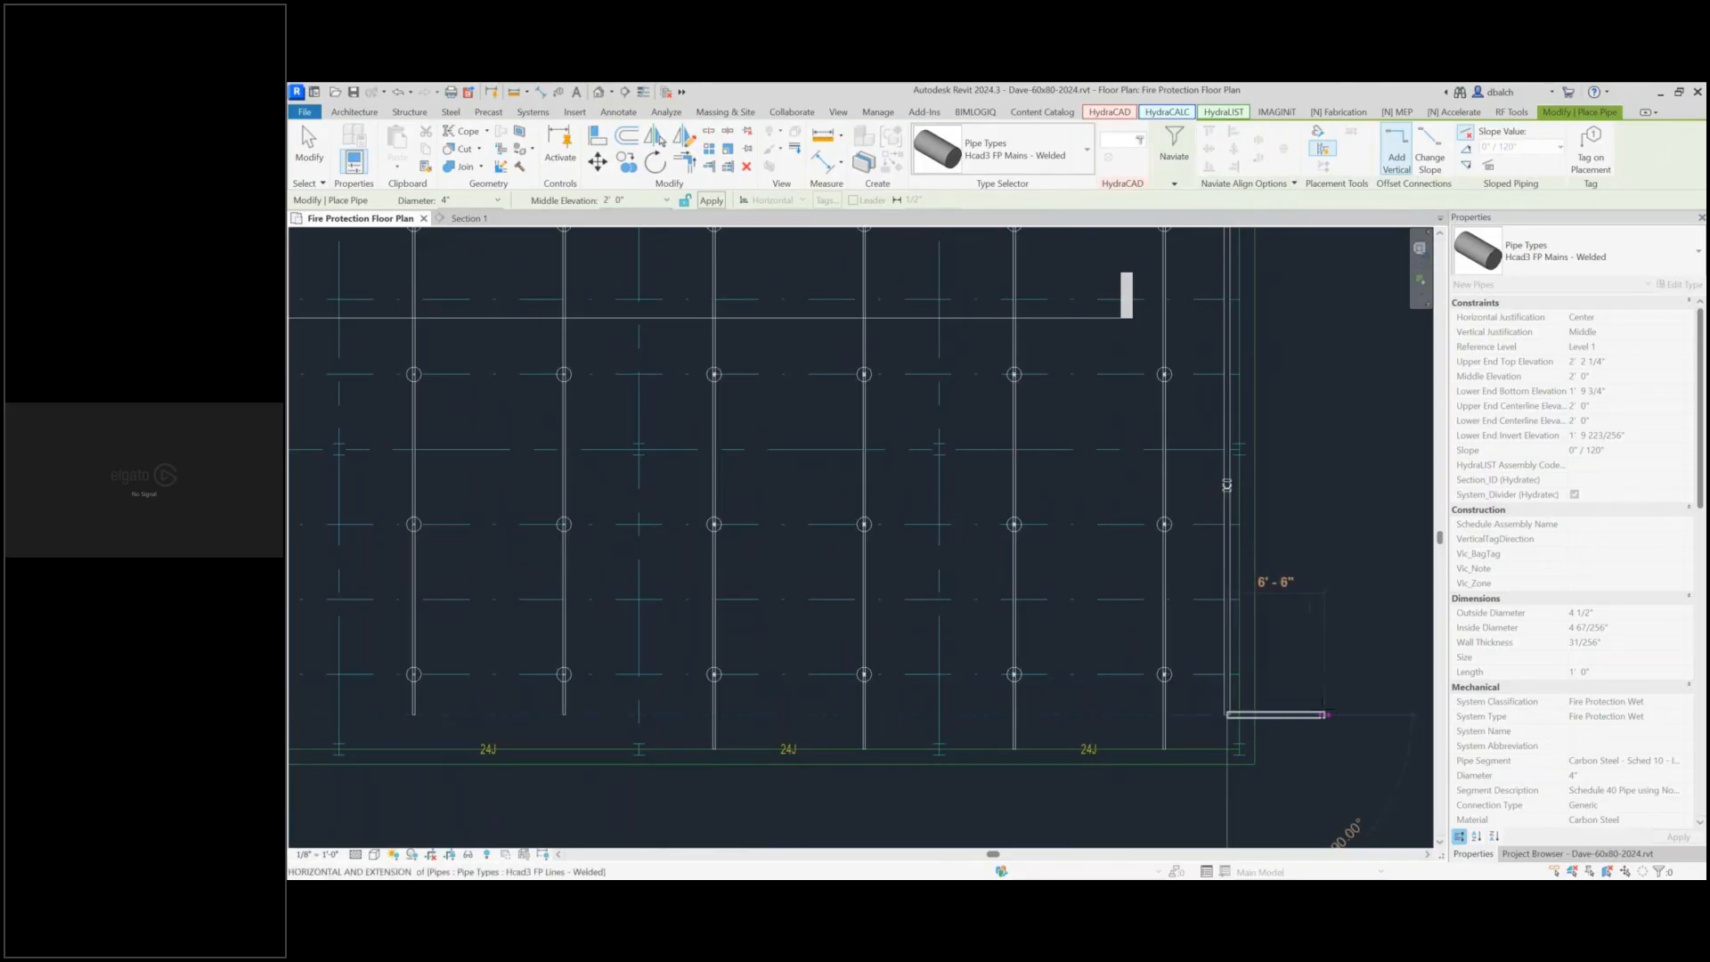
Drop the main to a middle elevation of -5'-0", switch the pipe type to Fire Prot Underground and run it east outside the building
{"action": "left_click", "coordinate": [642, 201]}
{"action": "type", "text": "-"}
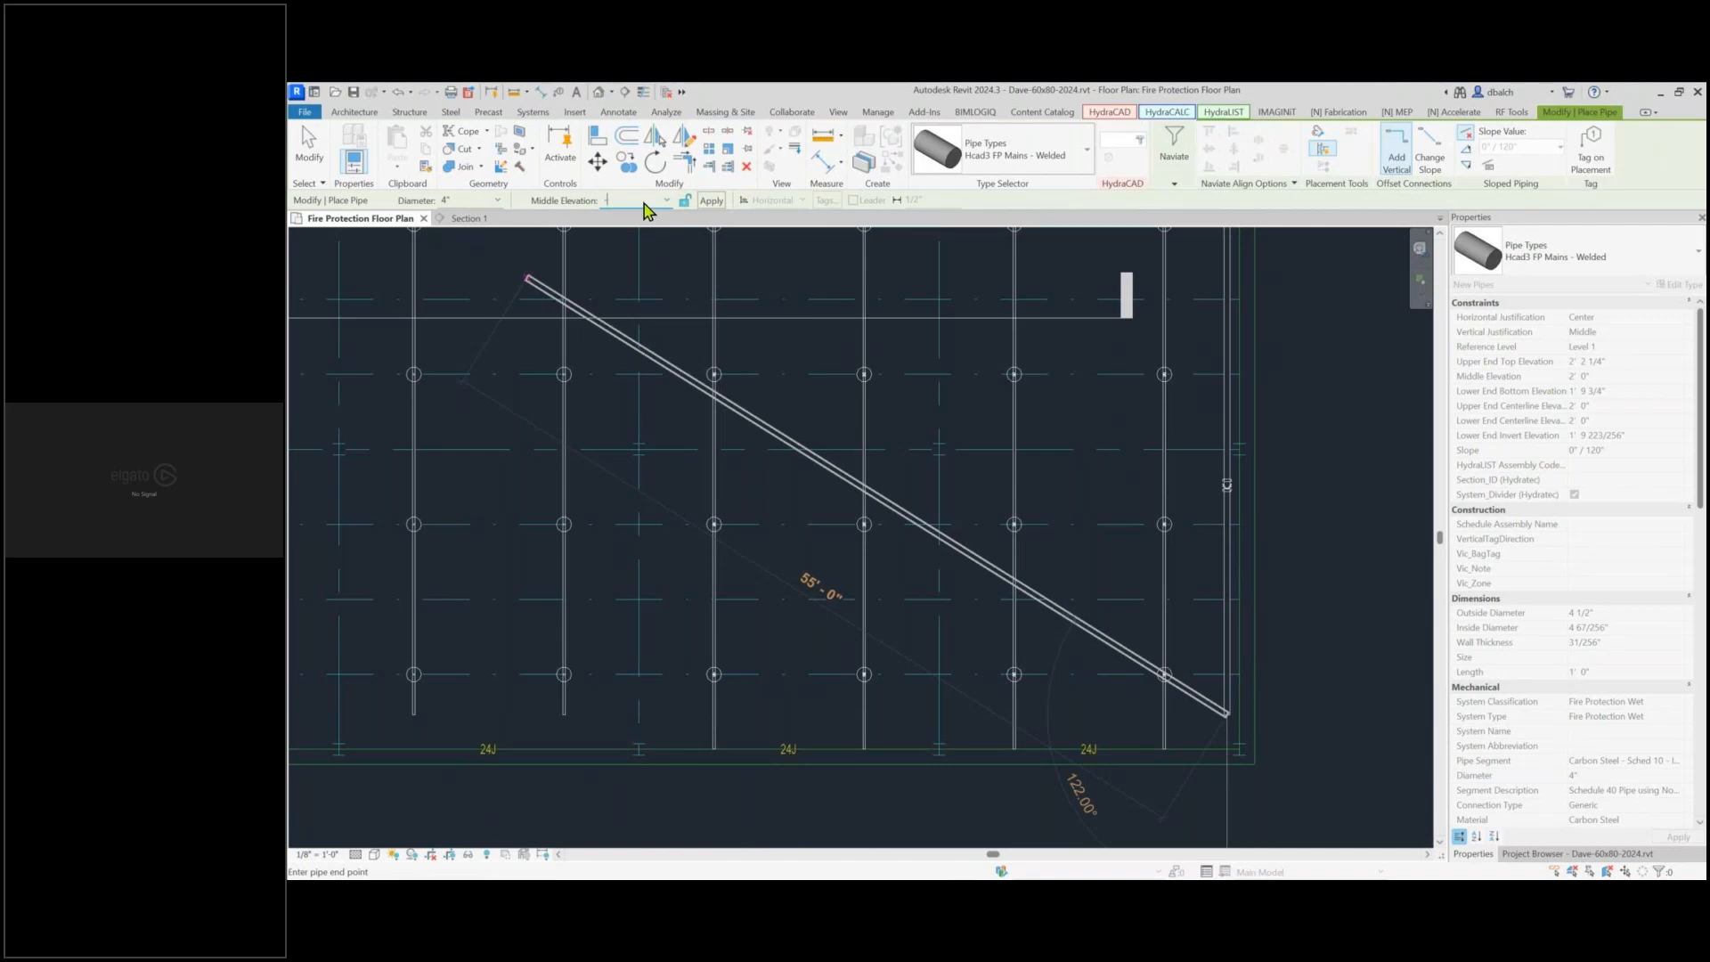
{"action": "type", "text": "5"}
{"action": "key", "text": "Return"}
{"action": "middle_click_drag", "start_coordinate": [1339, 742], "coordinate": [825, 692]}
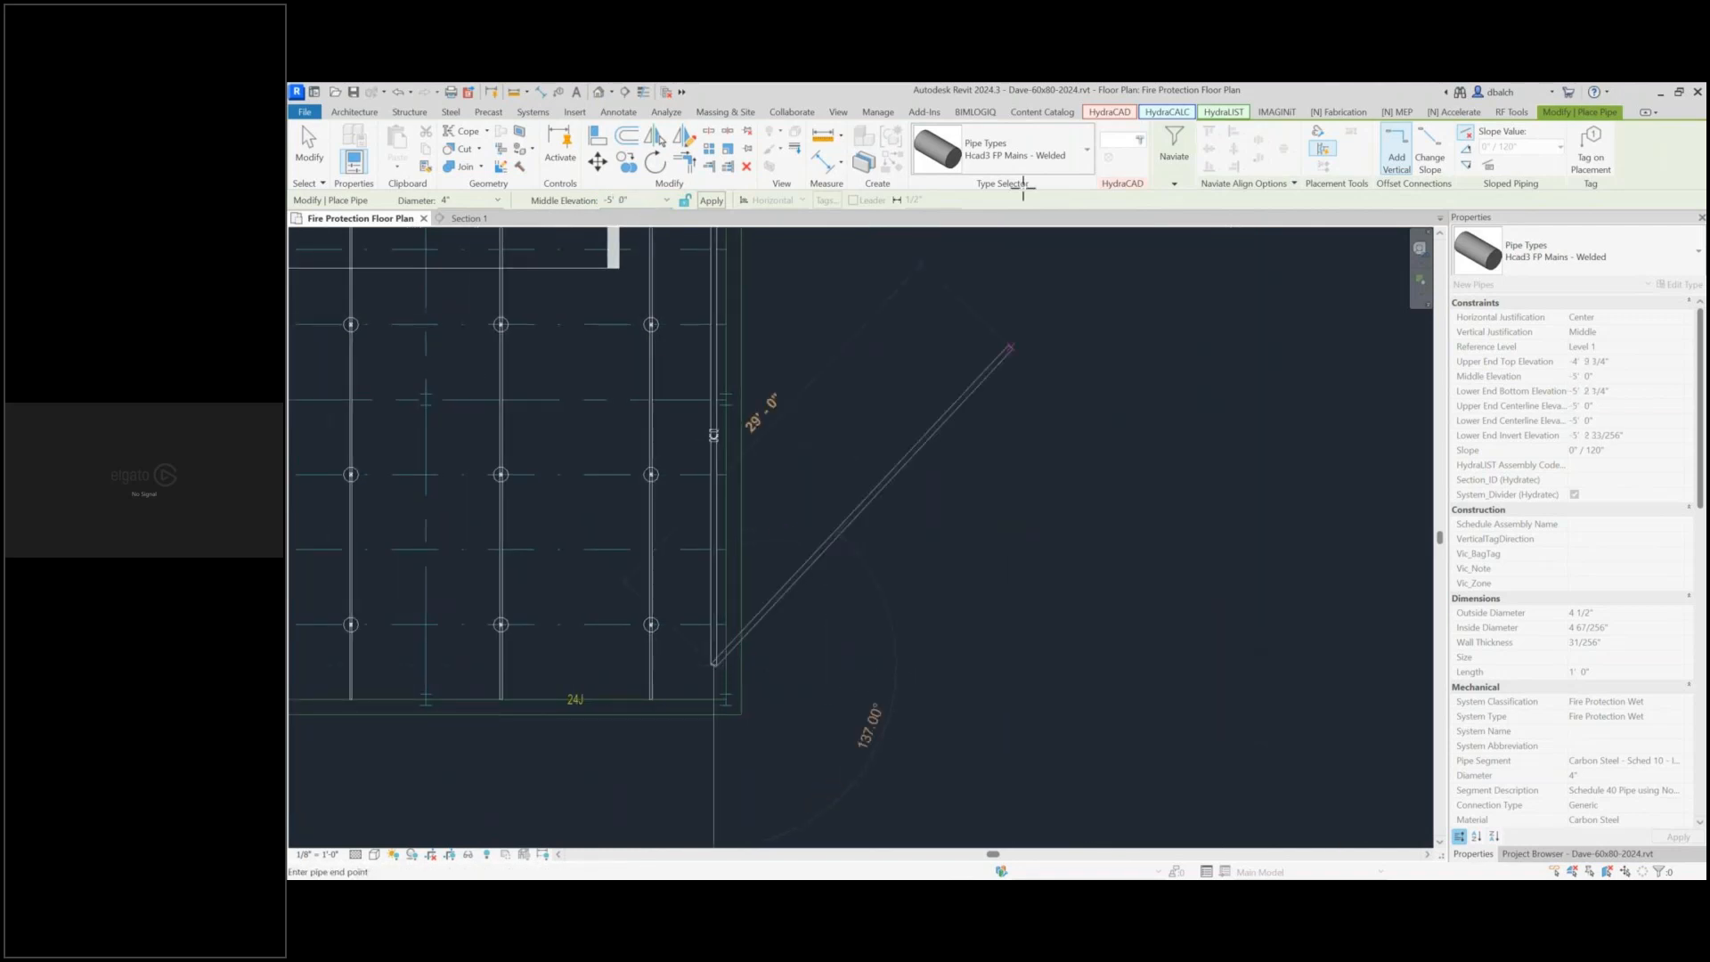
{"action": "left_click", "coordinate": [1029, 152]}
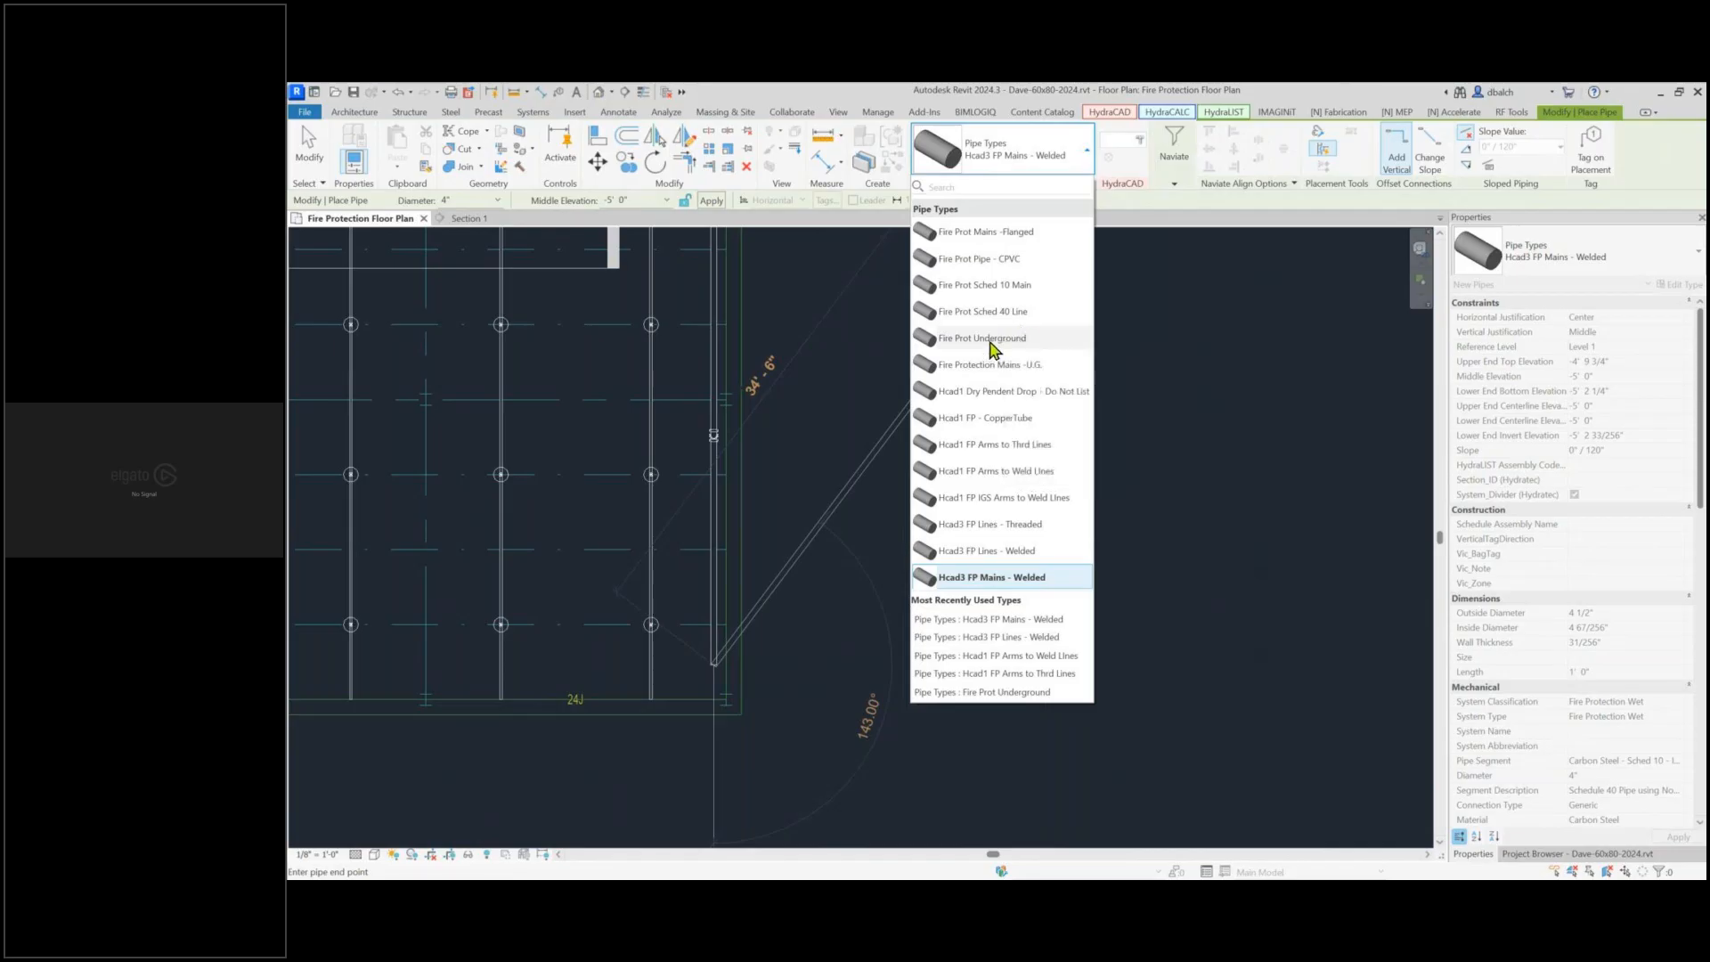
{"action": "left_click", "coordinate": [1025, 336]}
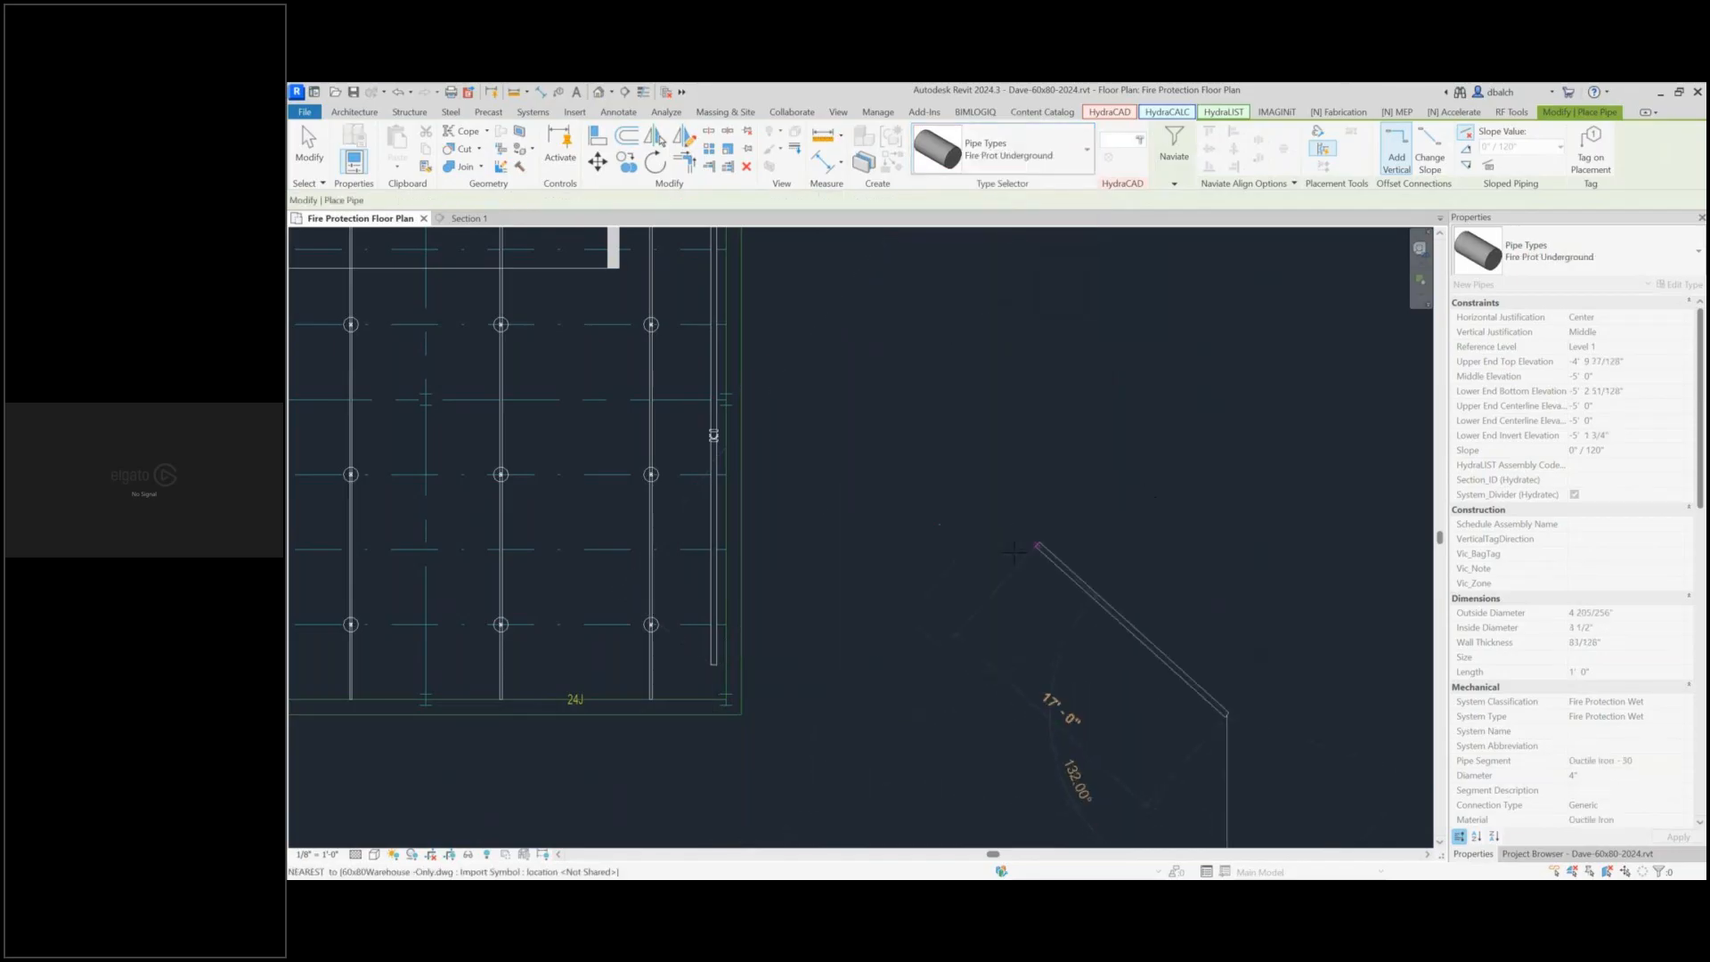
{"action": "middle_click_drag", "start_coordinate": [1311, 700], "coordinate": [812, 663]}
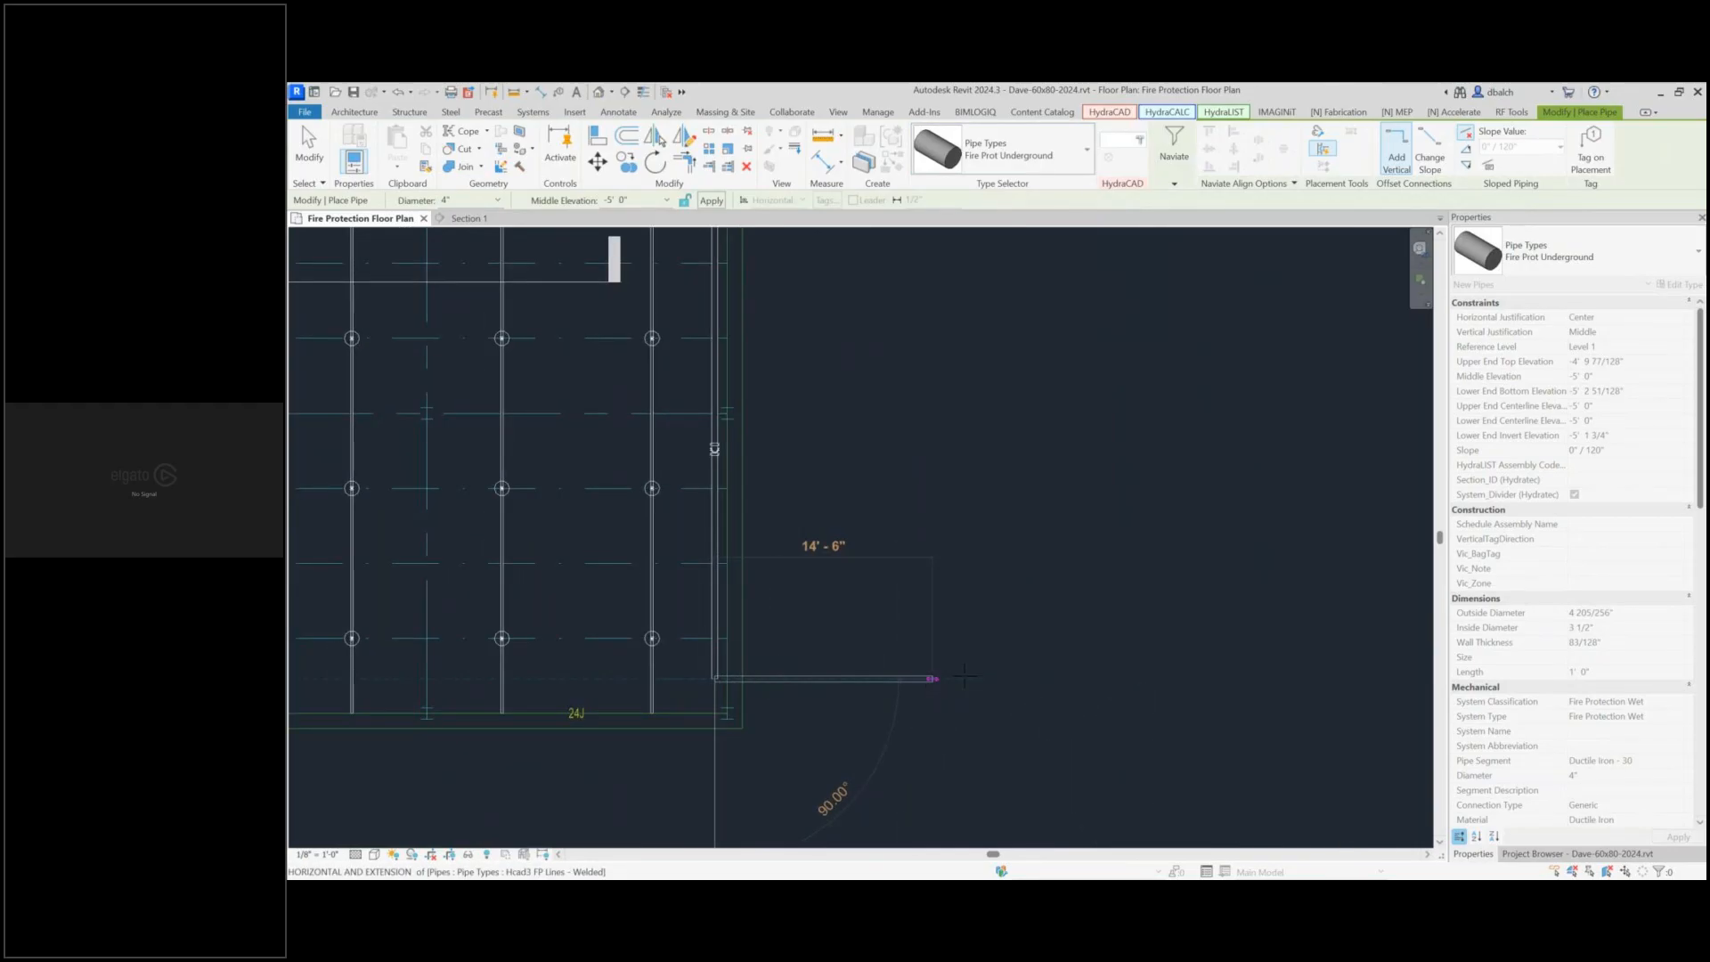
{"action": "left_click", "coordinate": [1023, 678]}
Continue the underground pipe south from its east end and finish the pipe run
{"action": "middle_click_drag", "start_coordinate": [1022, 713], "coordinate": [1042, 456]}
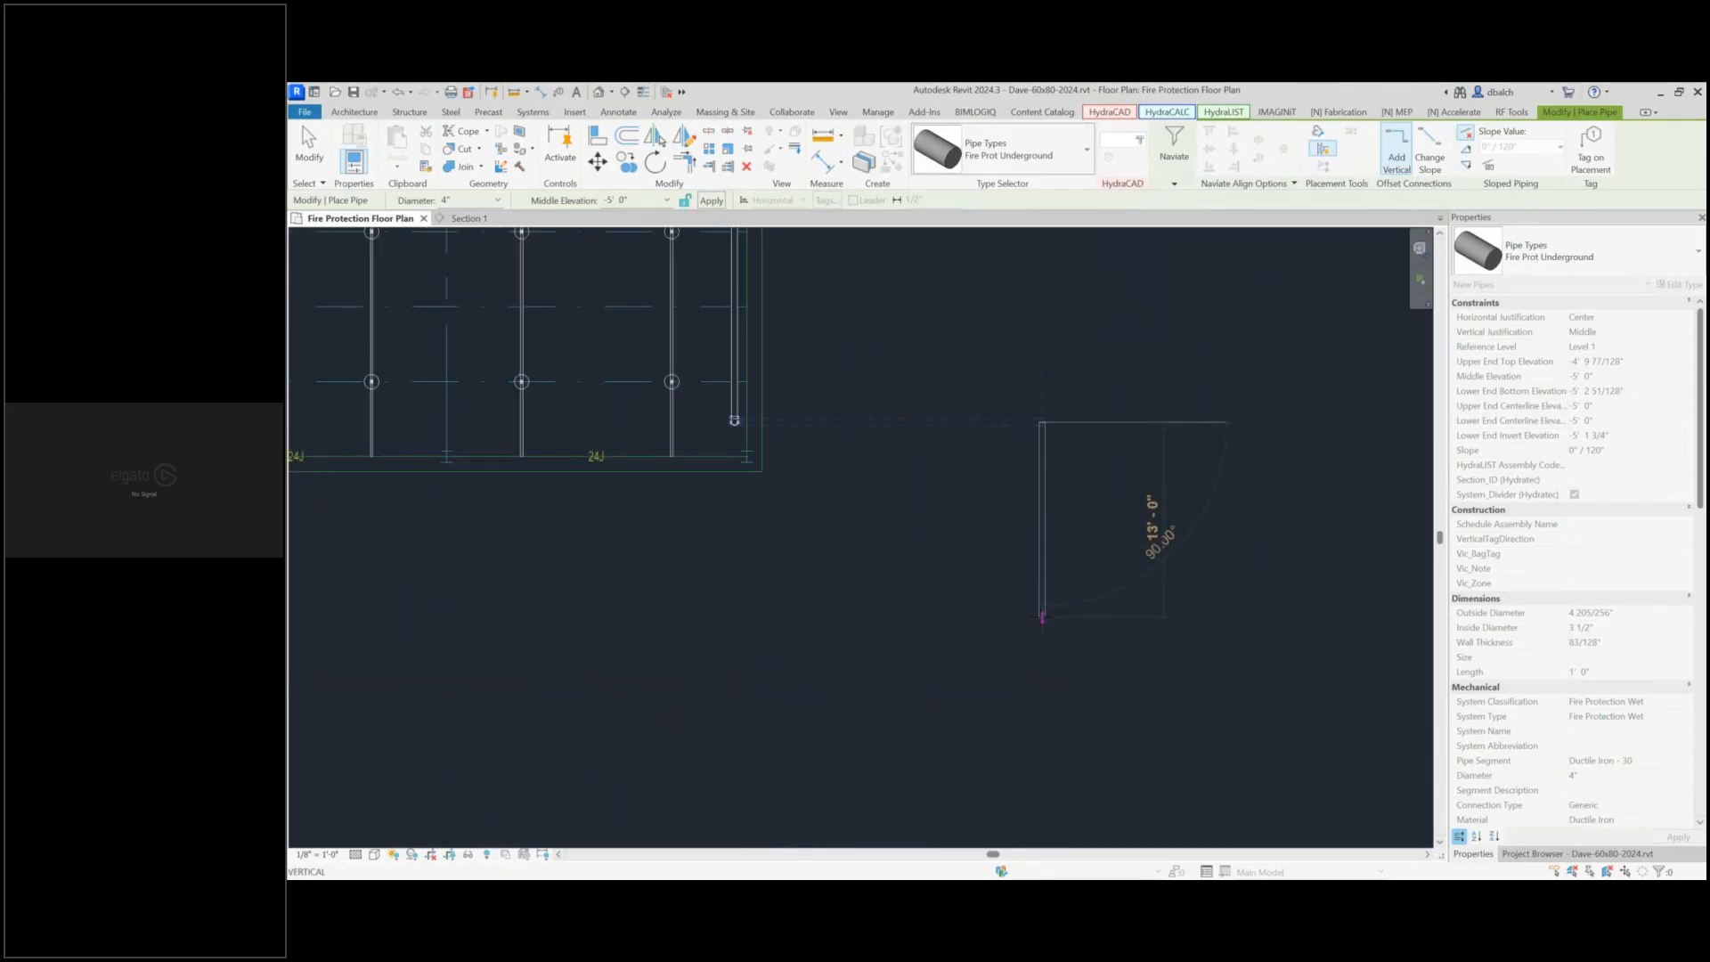
{"action": "left_click", "coordinate": [1044, 685]}
{"action": "key", "text": "Escape"}
{"action": "key", "text": "Escape"}
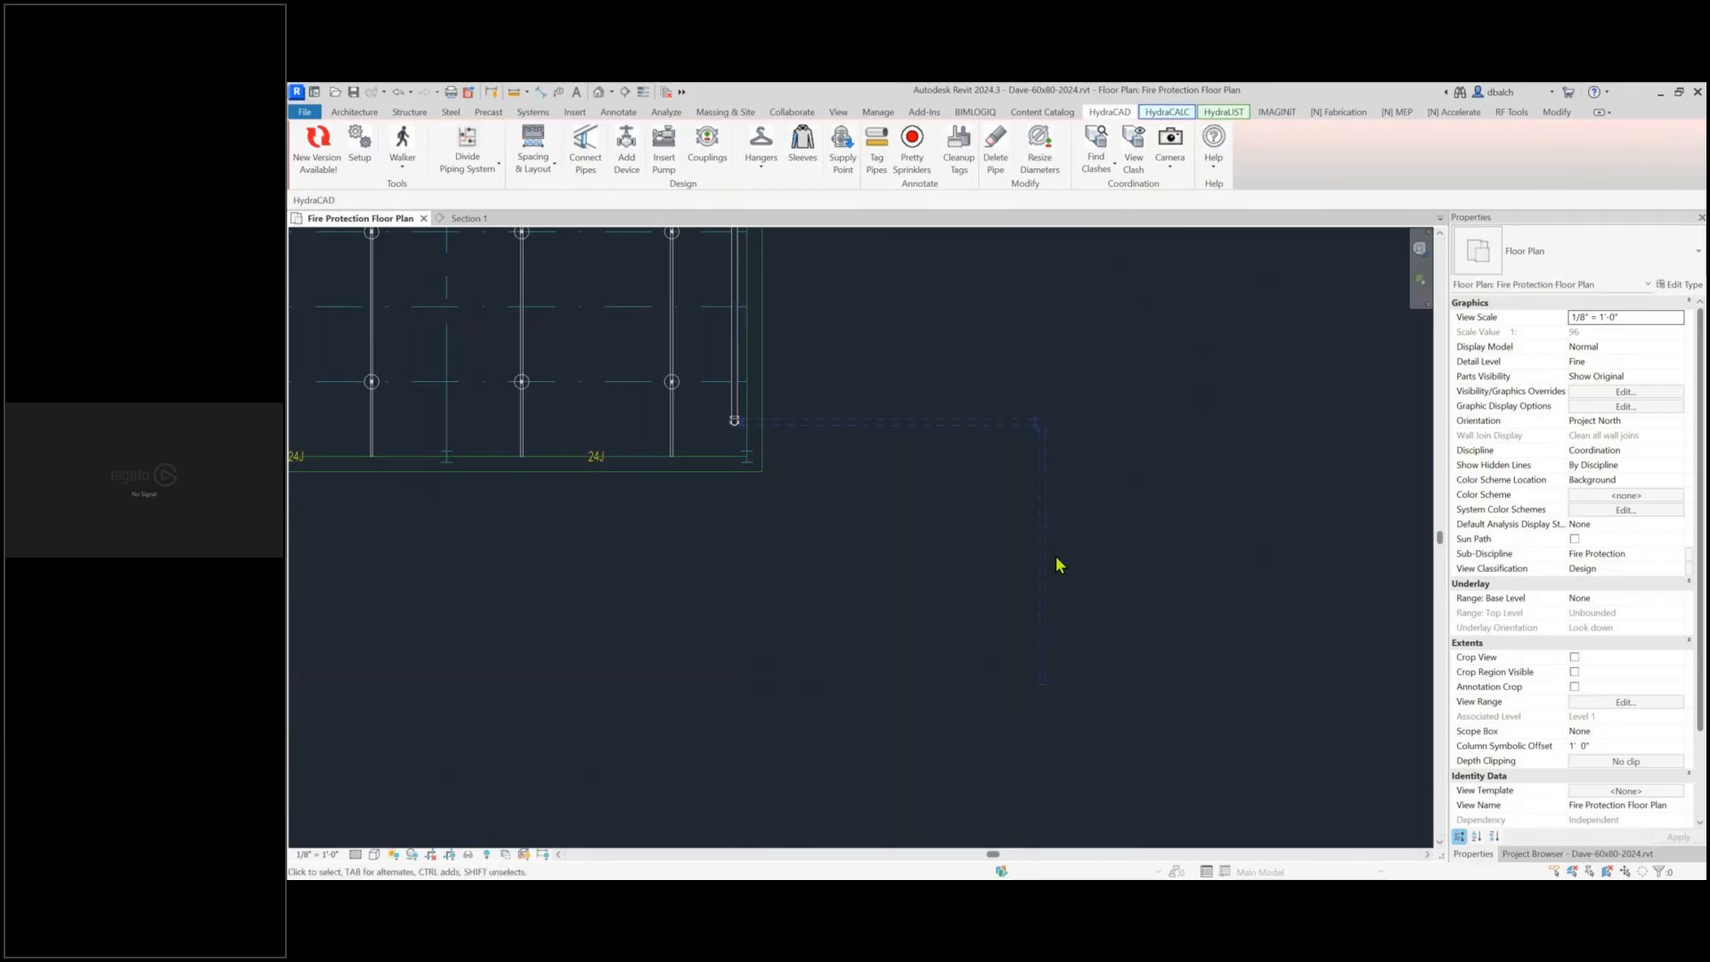
Review the floor plan's view range offsets without changing them
{"action": "scroll", "coordinate": [980, 641], "scroll_direction": "up", "scroll_amount": 3}
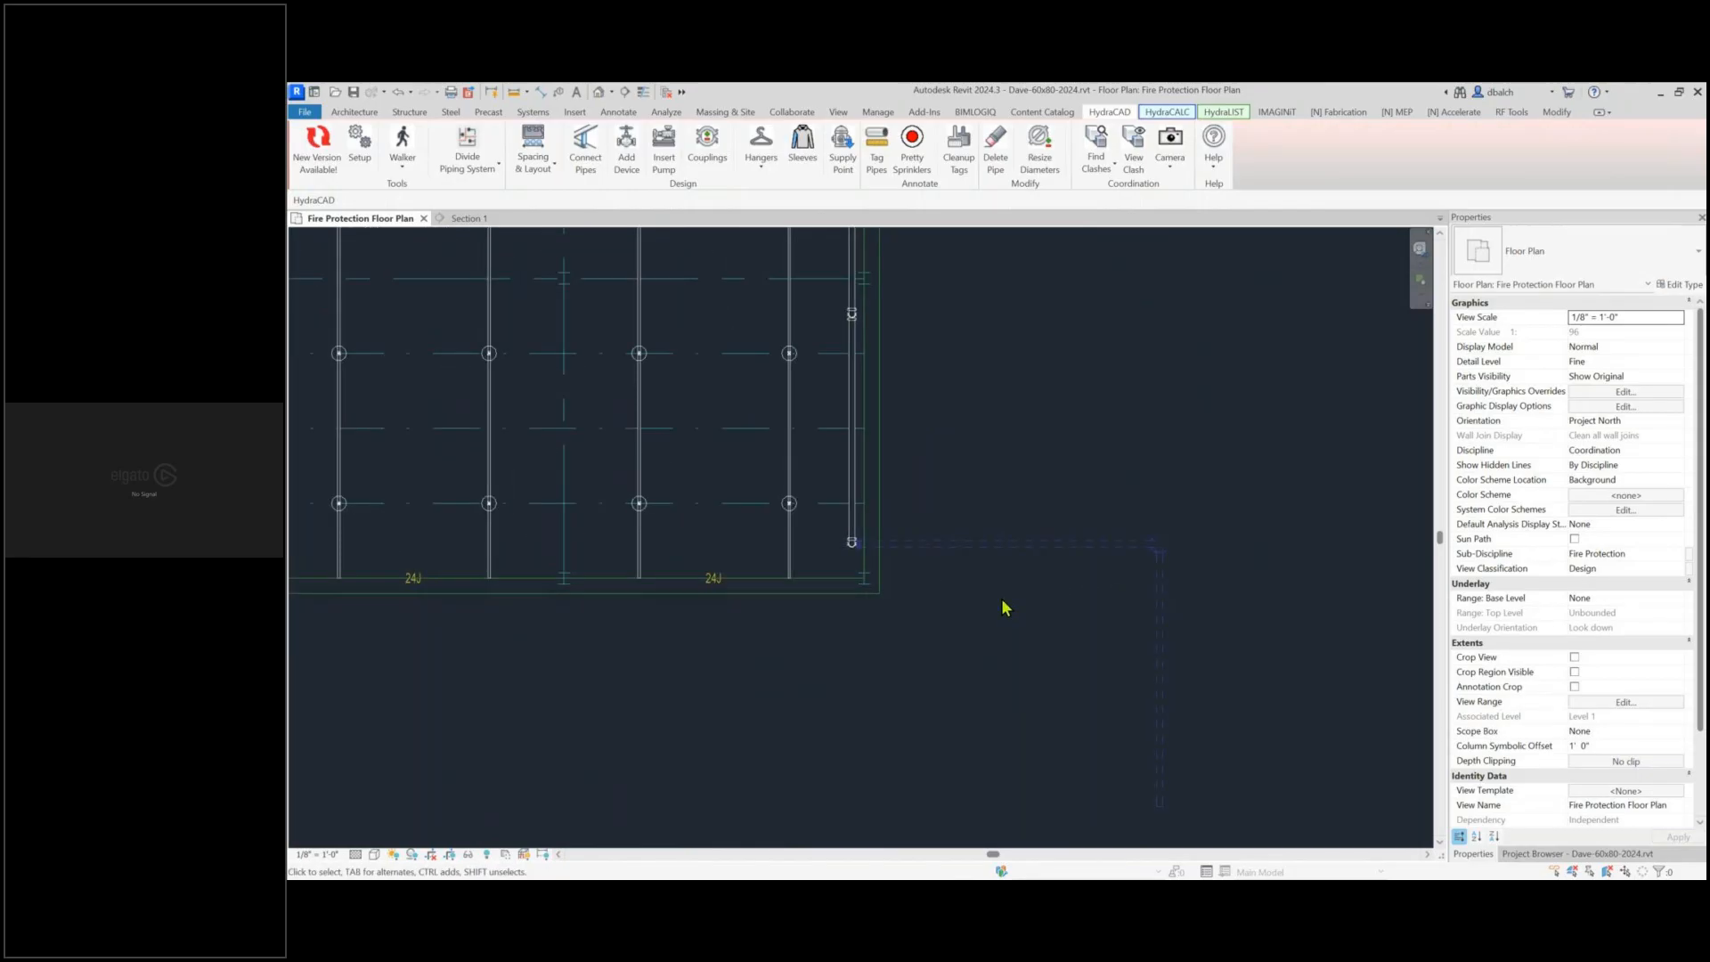
{"action": "left_click", "coordinate": [1614, 703]}
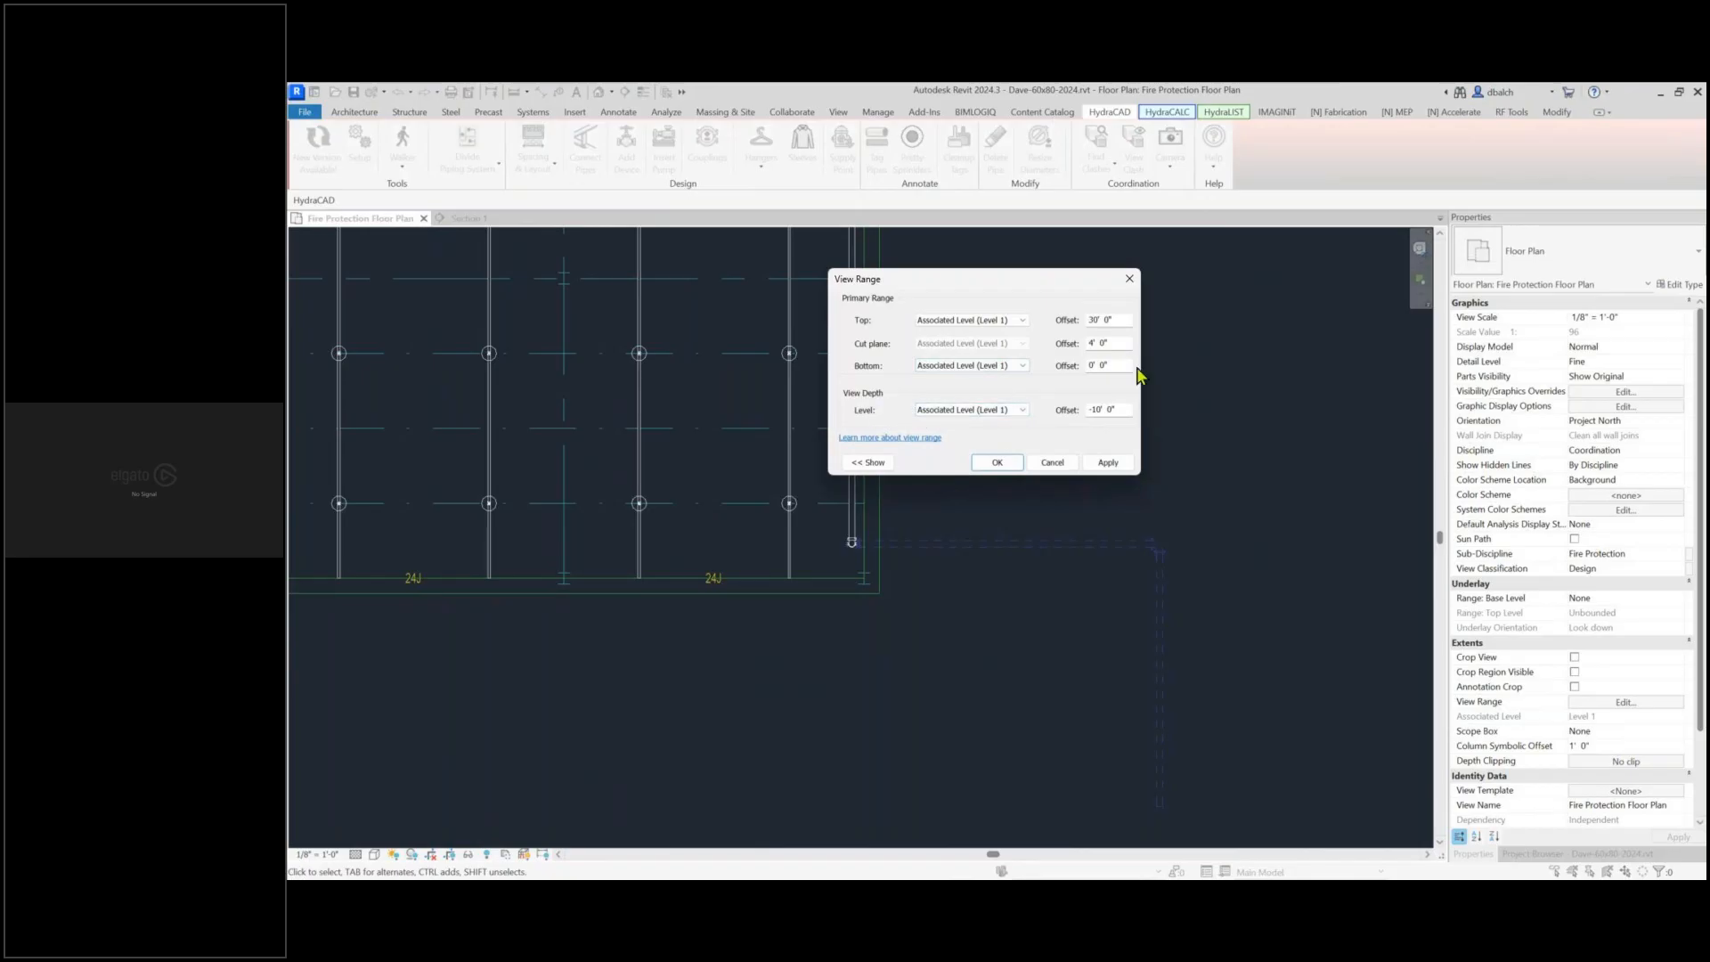
{"action": "key", "text": "Escape"}
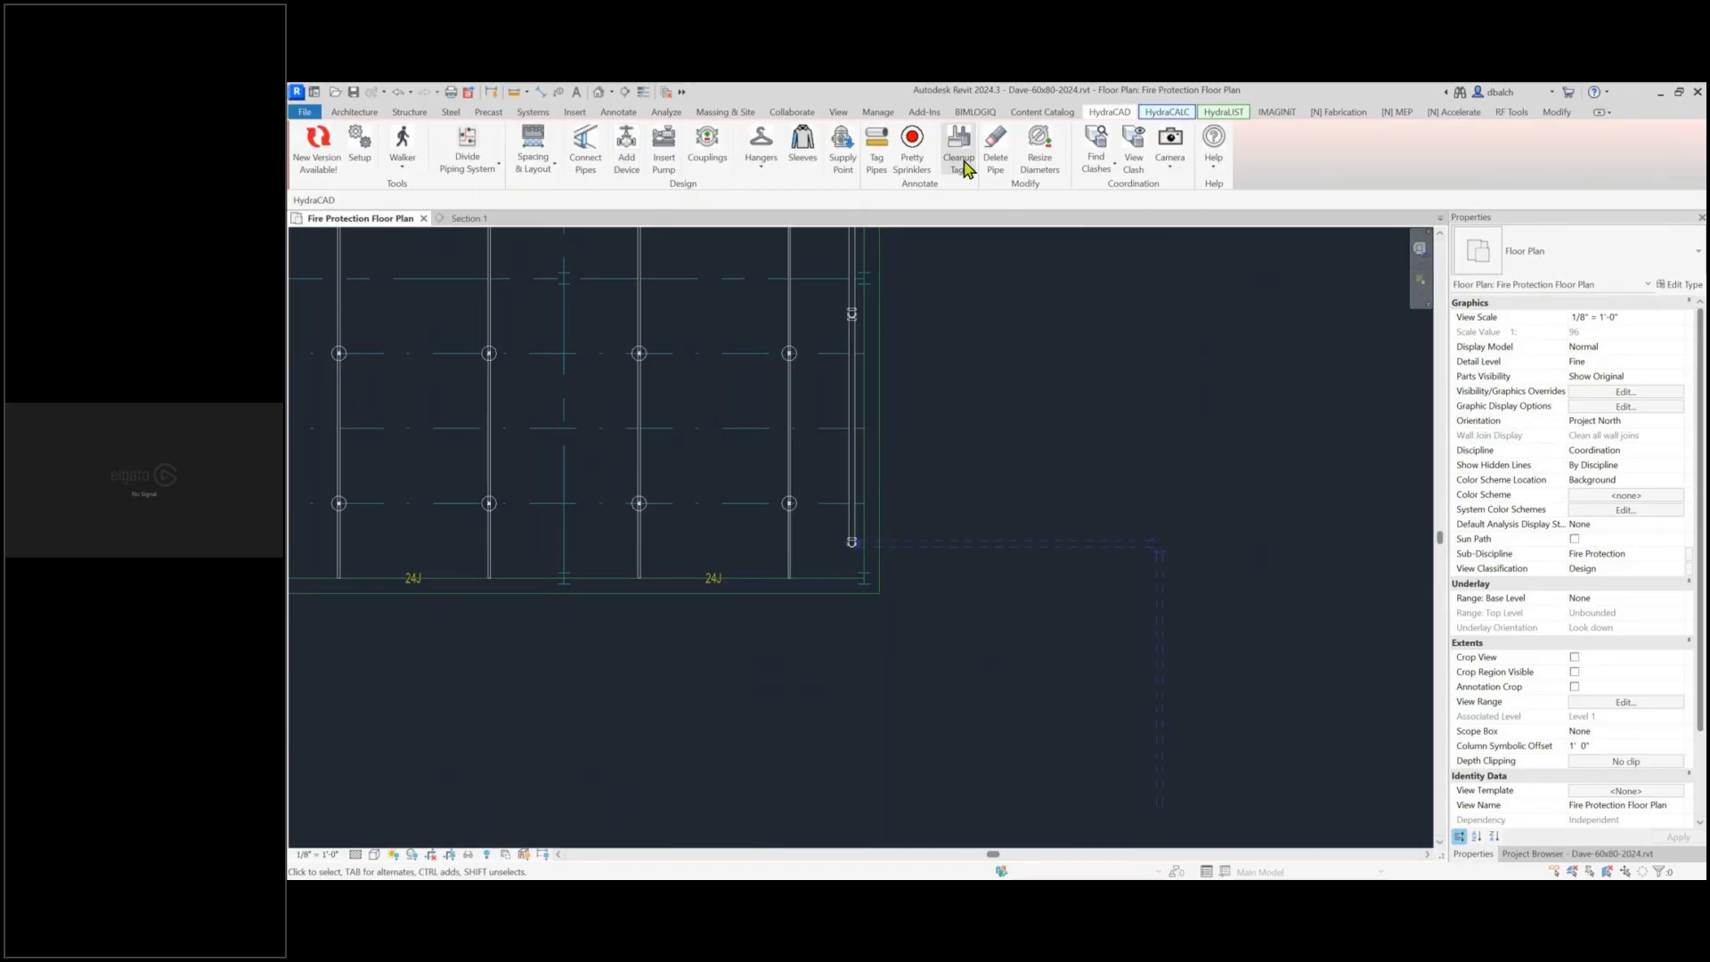
Look through the project's line styles and check the line pattern of the <Beyond> style
{"action": "left_click", "coordinate": [877, 112]}
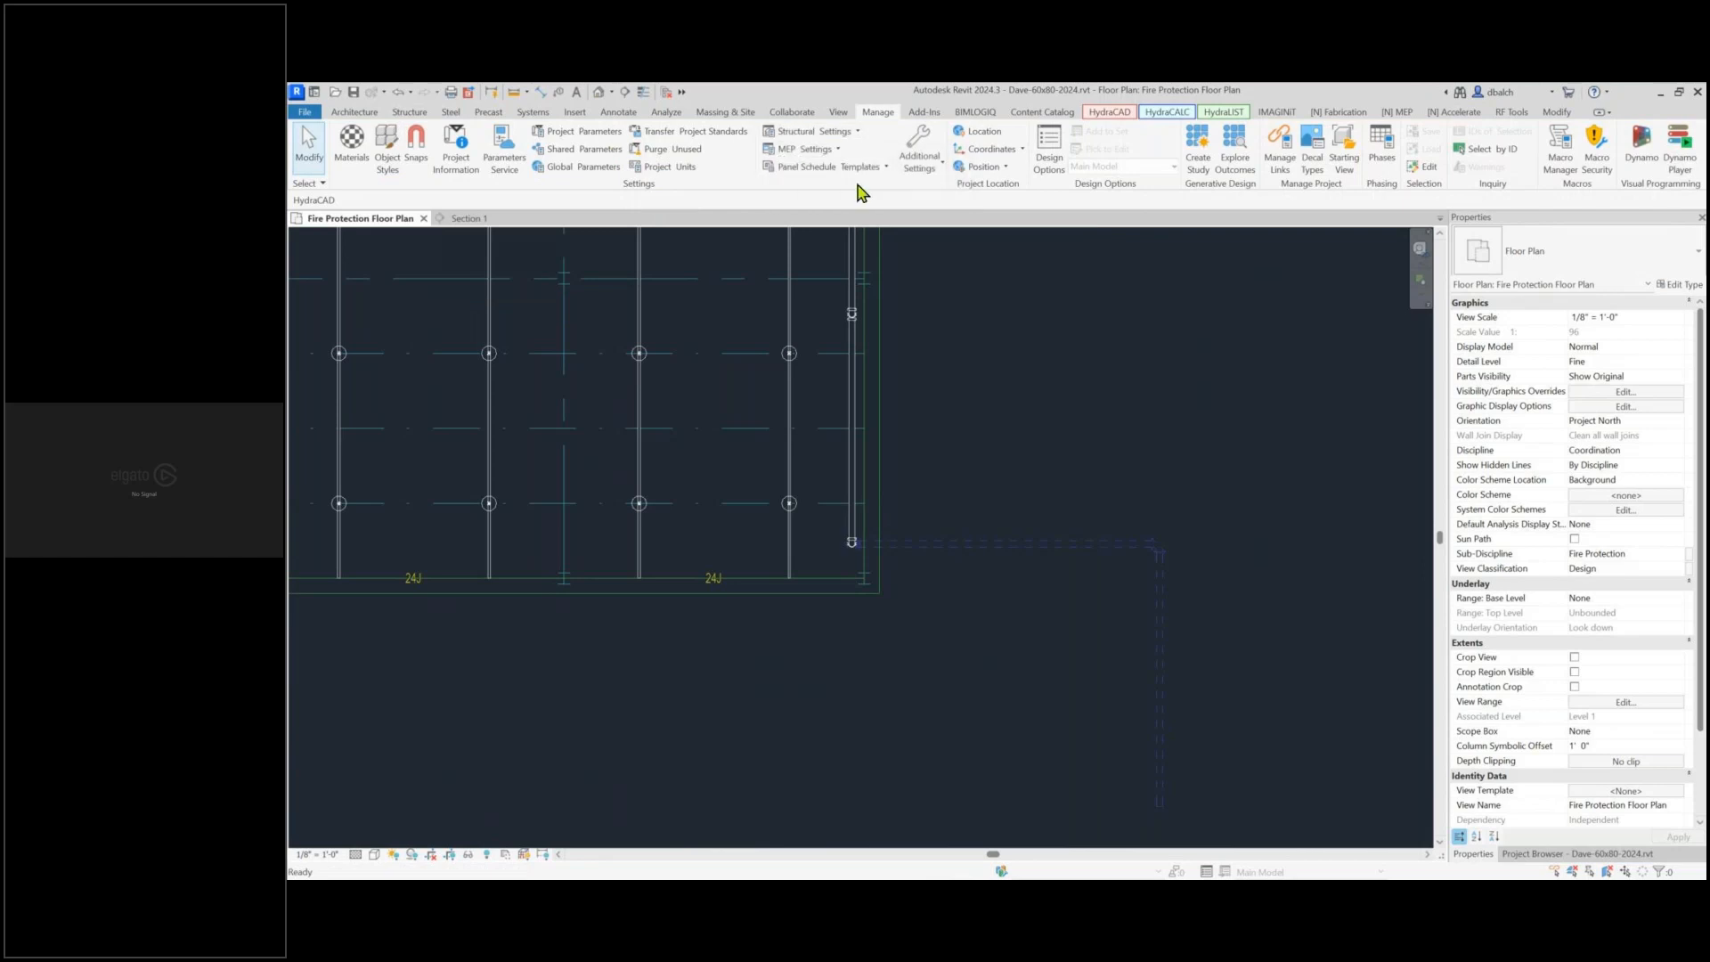
{"action": "left_click", "coordinate": [913, 169]}
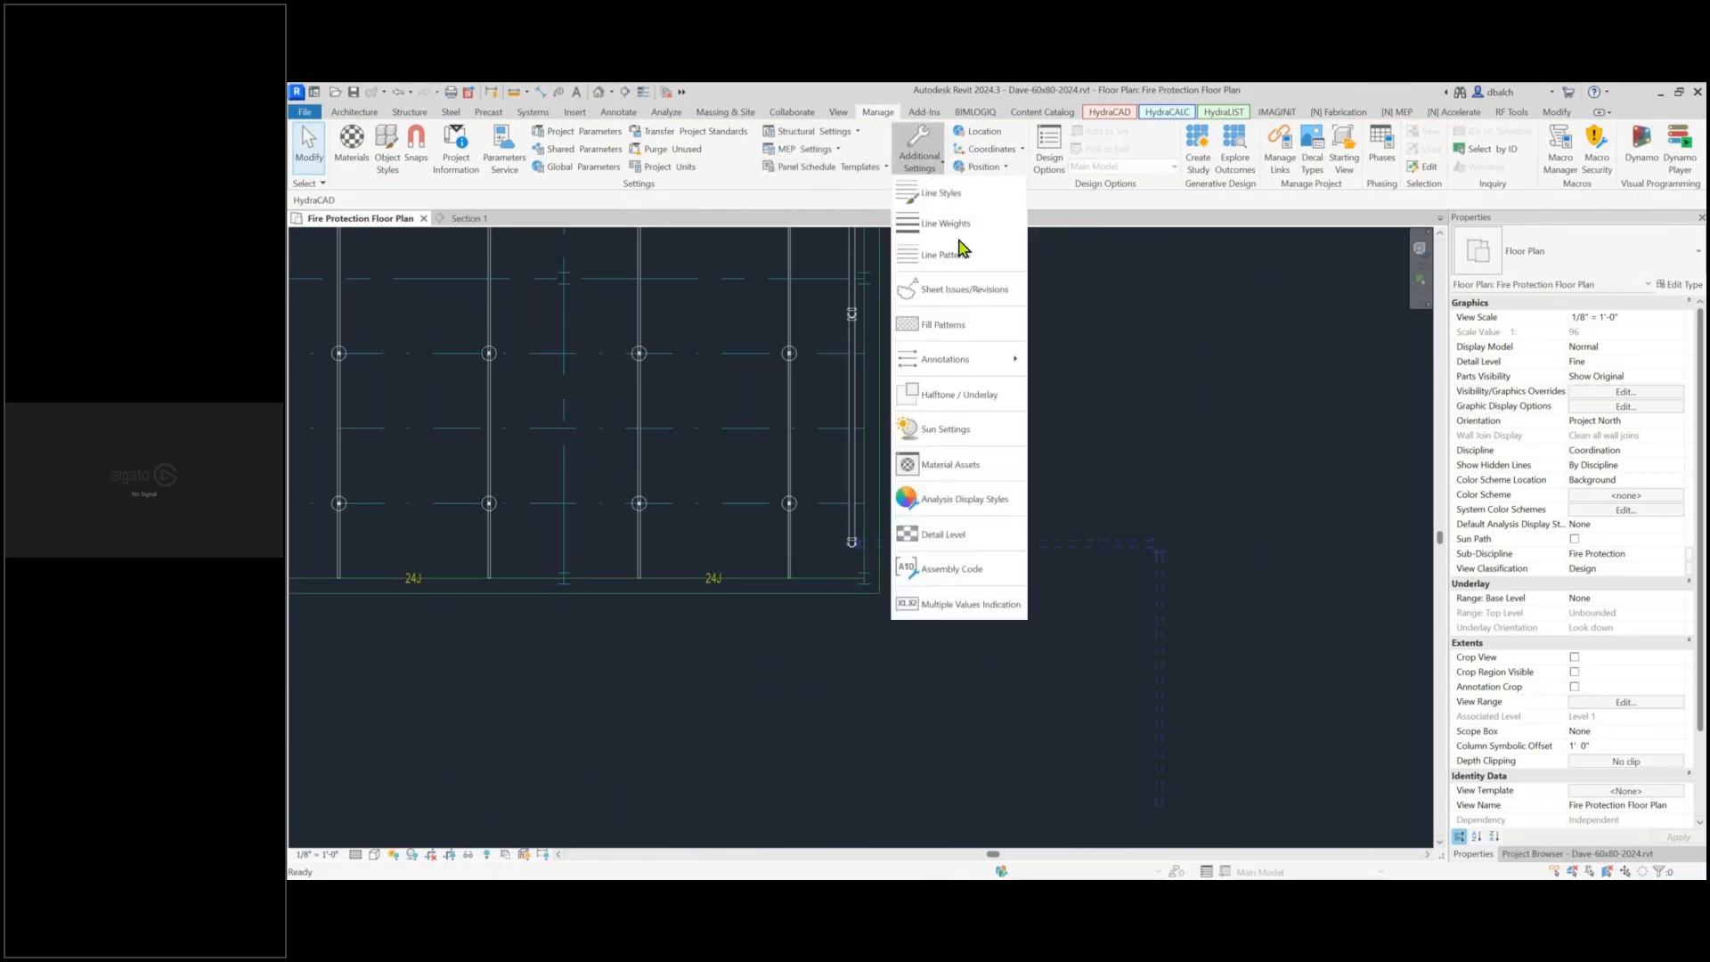
{"action": "left_click", "coordinate": [961, 202]}
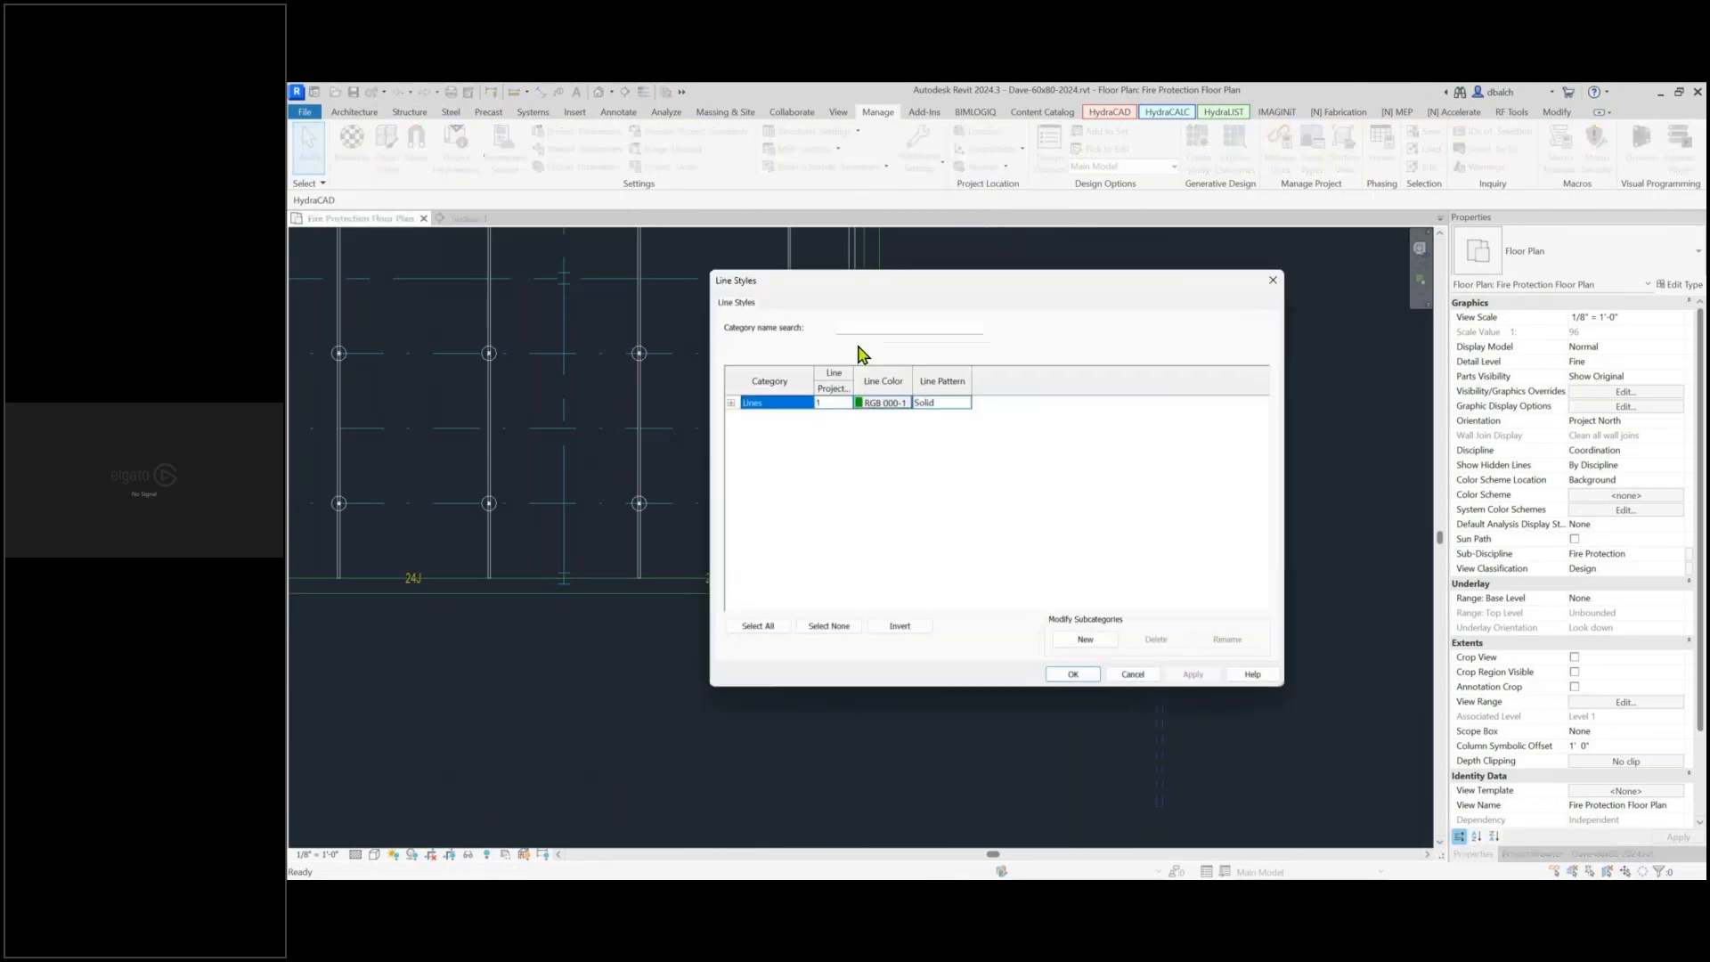
{"action": "left_click", "coordinate": [731, 403]}
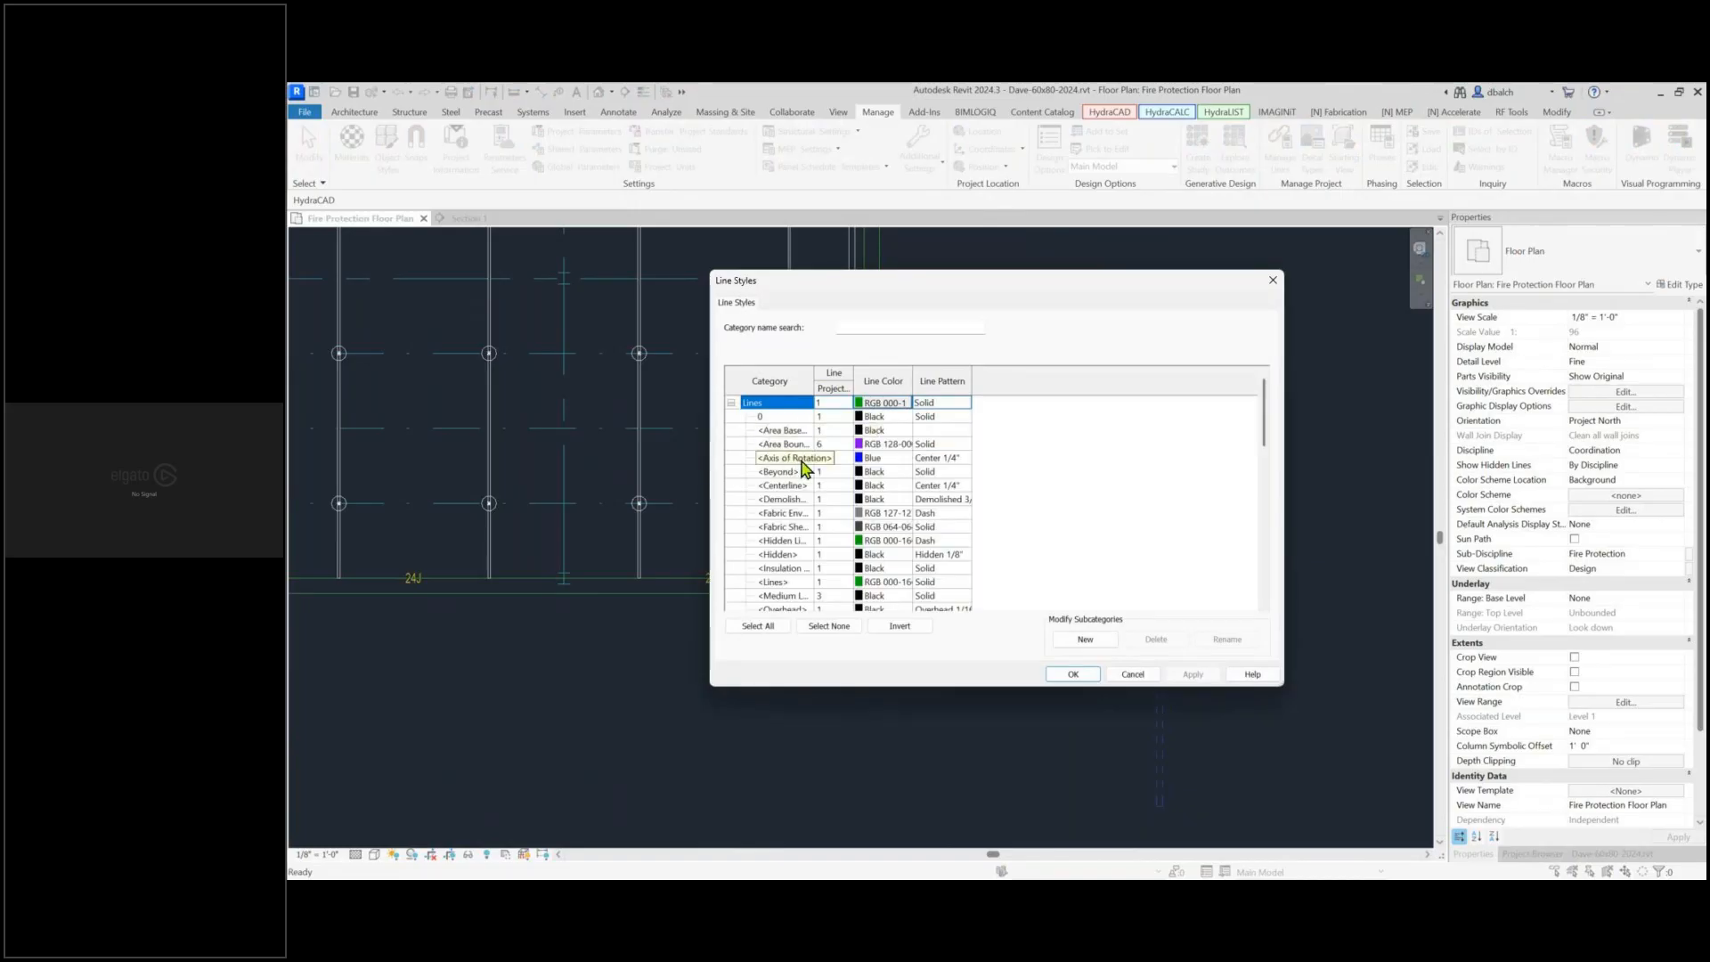
{"action": "left_click_drag", "start_coordinate": [816, 389], "coordinate": [899, 386]}
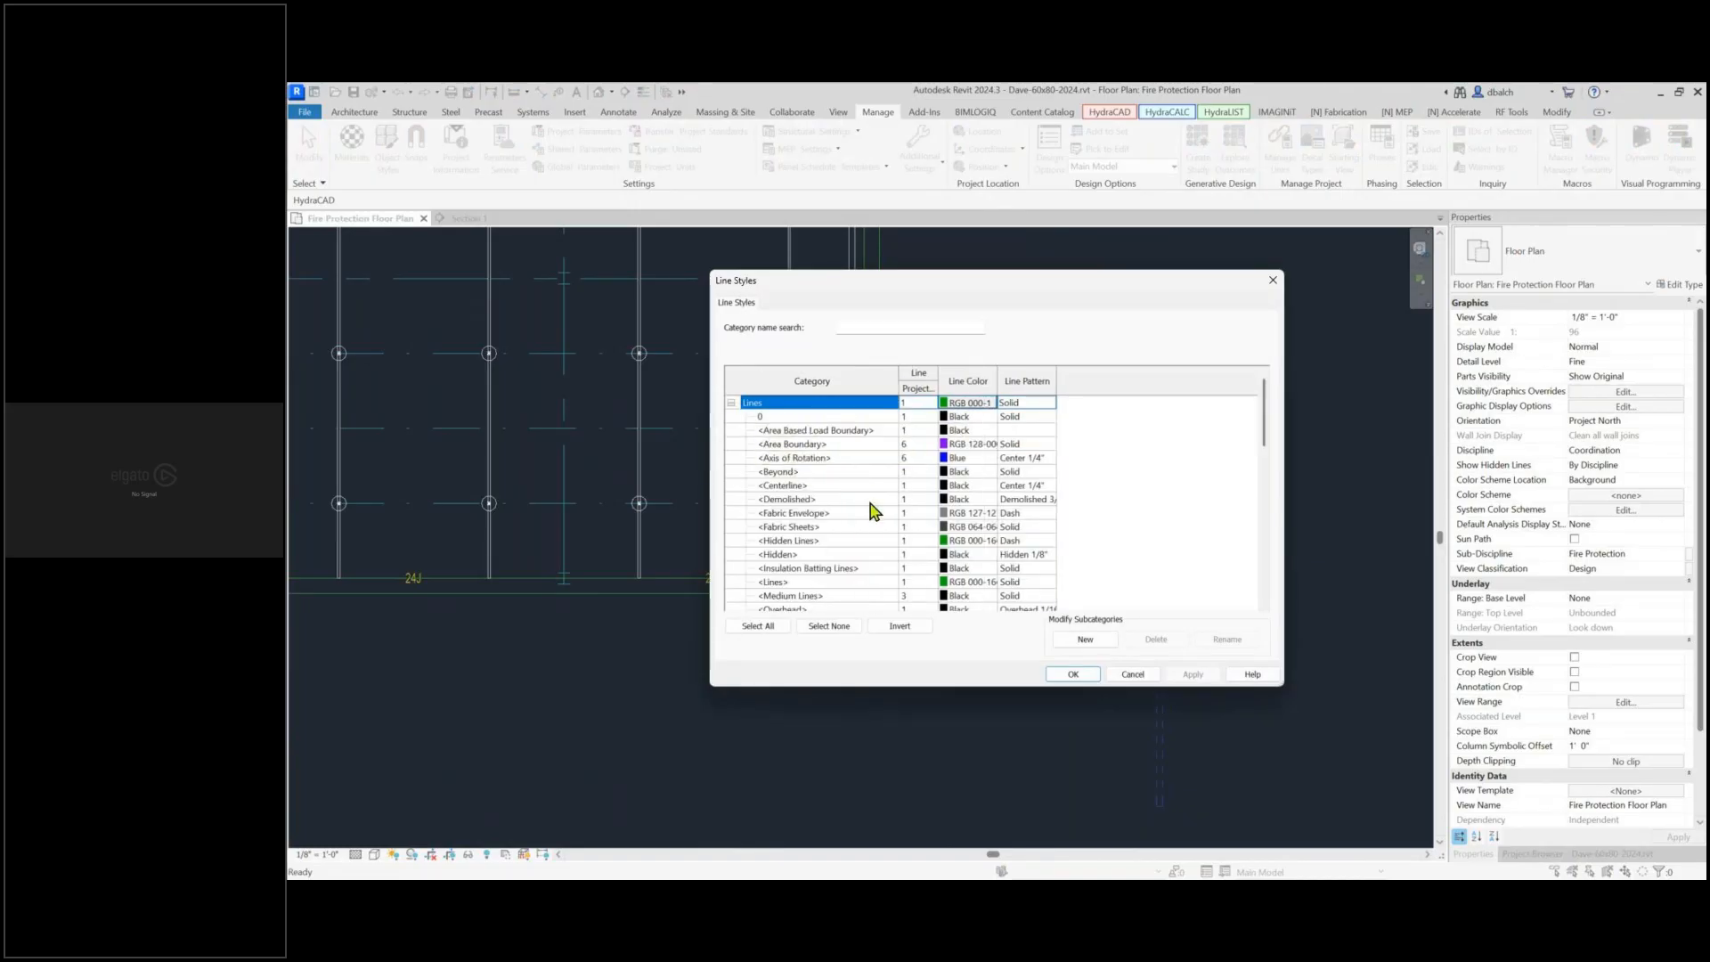
{"action": "scroll", "coordinate": [873, 508], "scroll_direction": "down", "scroll_amount": 1}
{"action": "scroll", "coordinate": [833, 469], "scroll_direction": "down", "scroll_amount": 1}
{"action": "left_click", "coordinate": [825, 444]}
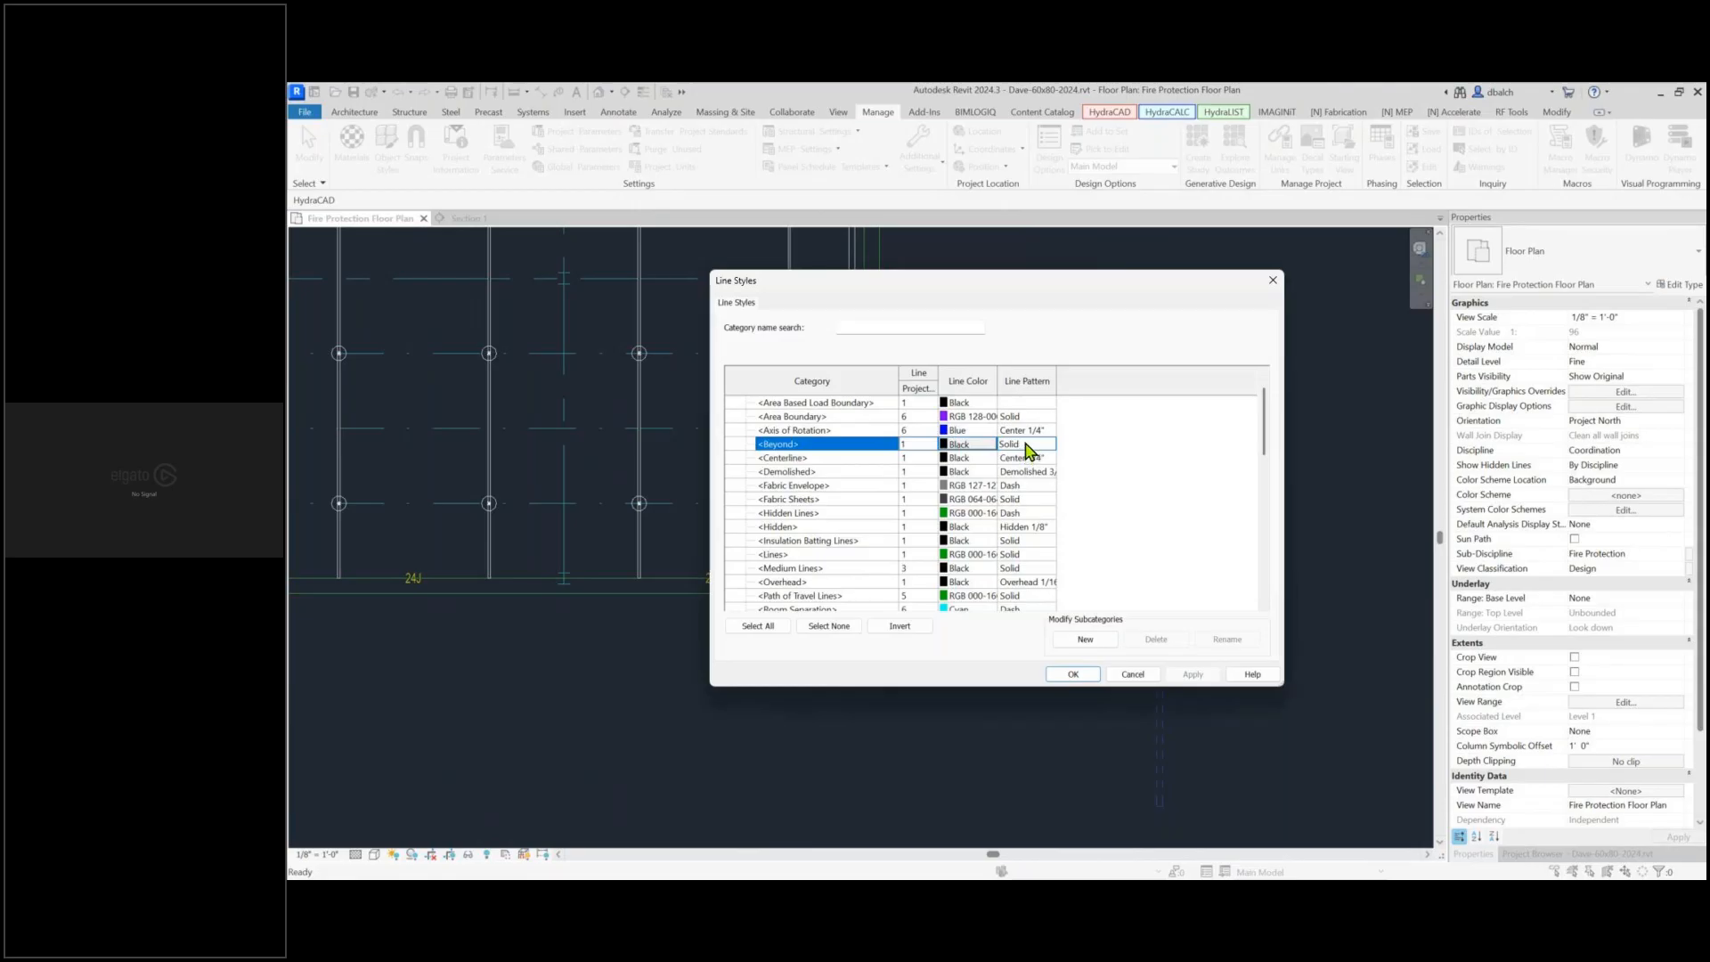
{"action": "left_click", "coordinate": [1273, 280]}
Browse the model object categories in Object Styles for their line settings
{"action": "key", "text": "o"}
{"action": "key", "text": "s"}
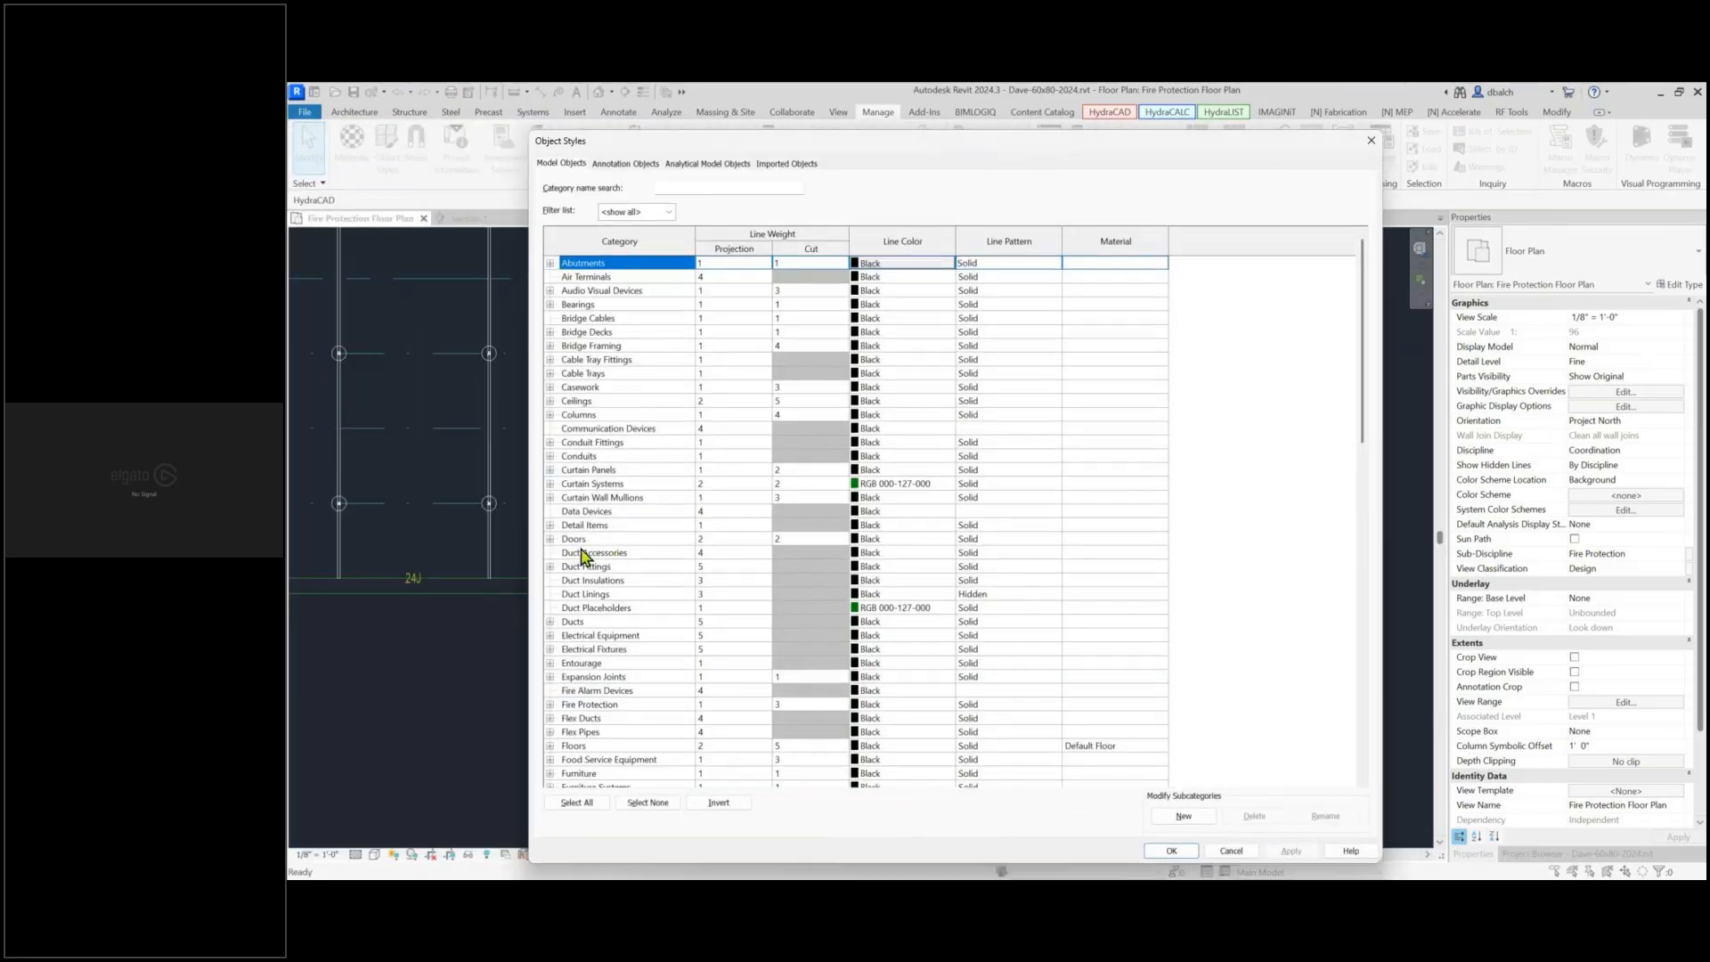
{"action": "scroll", "coordinate": [592, 553], "scroll_direction": "down", "scroll_amount": 1}
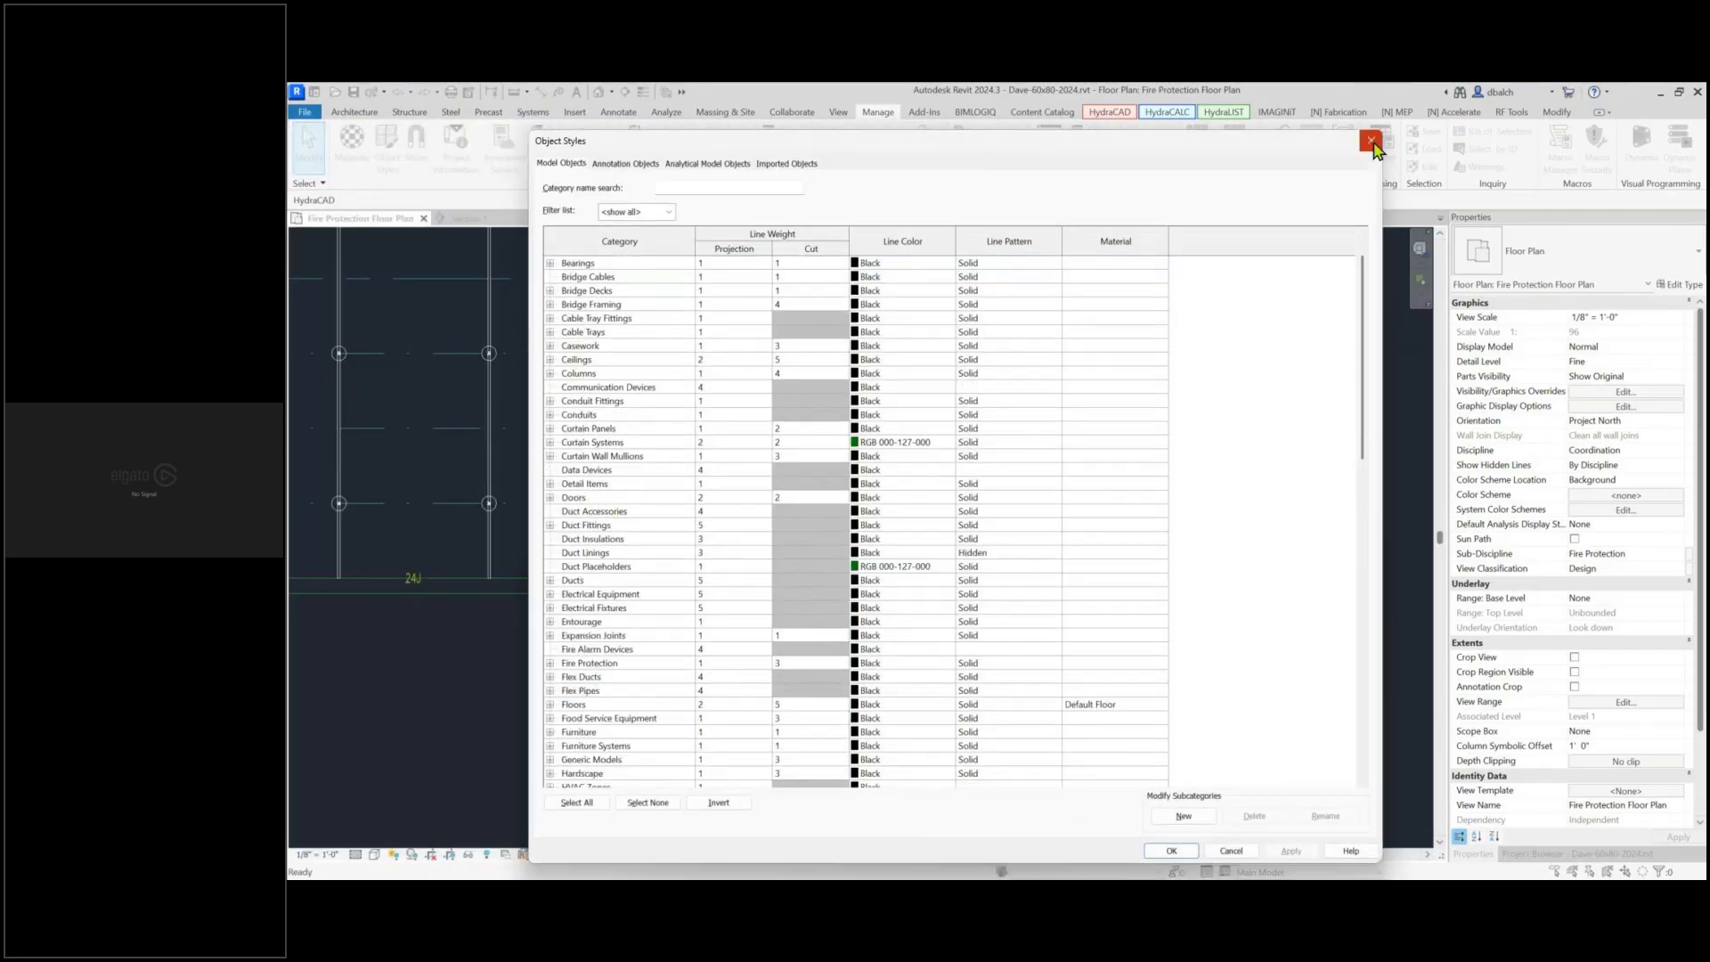
{"action": "scroll", "coordinate": [596, 668], "scroll_direction": "down", "scroll_amount": 1}
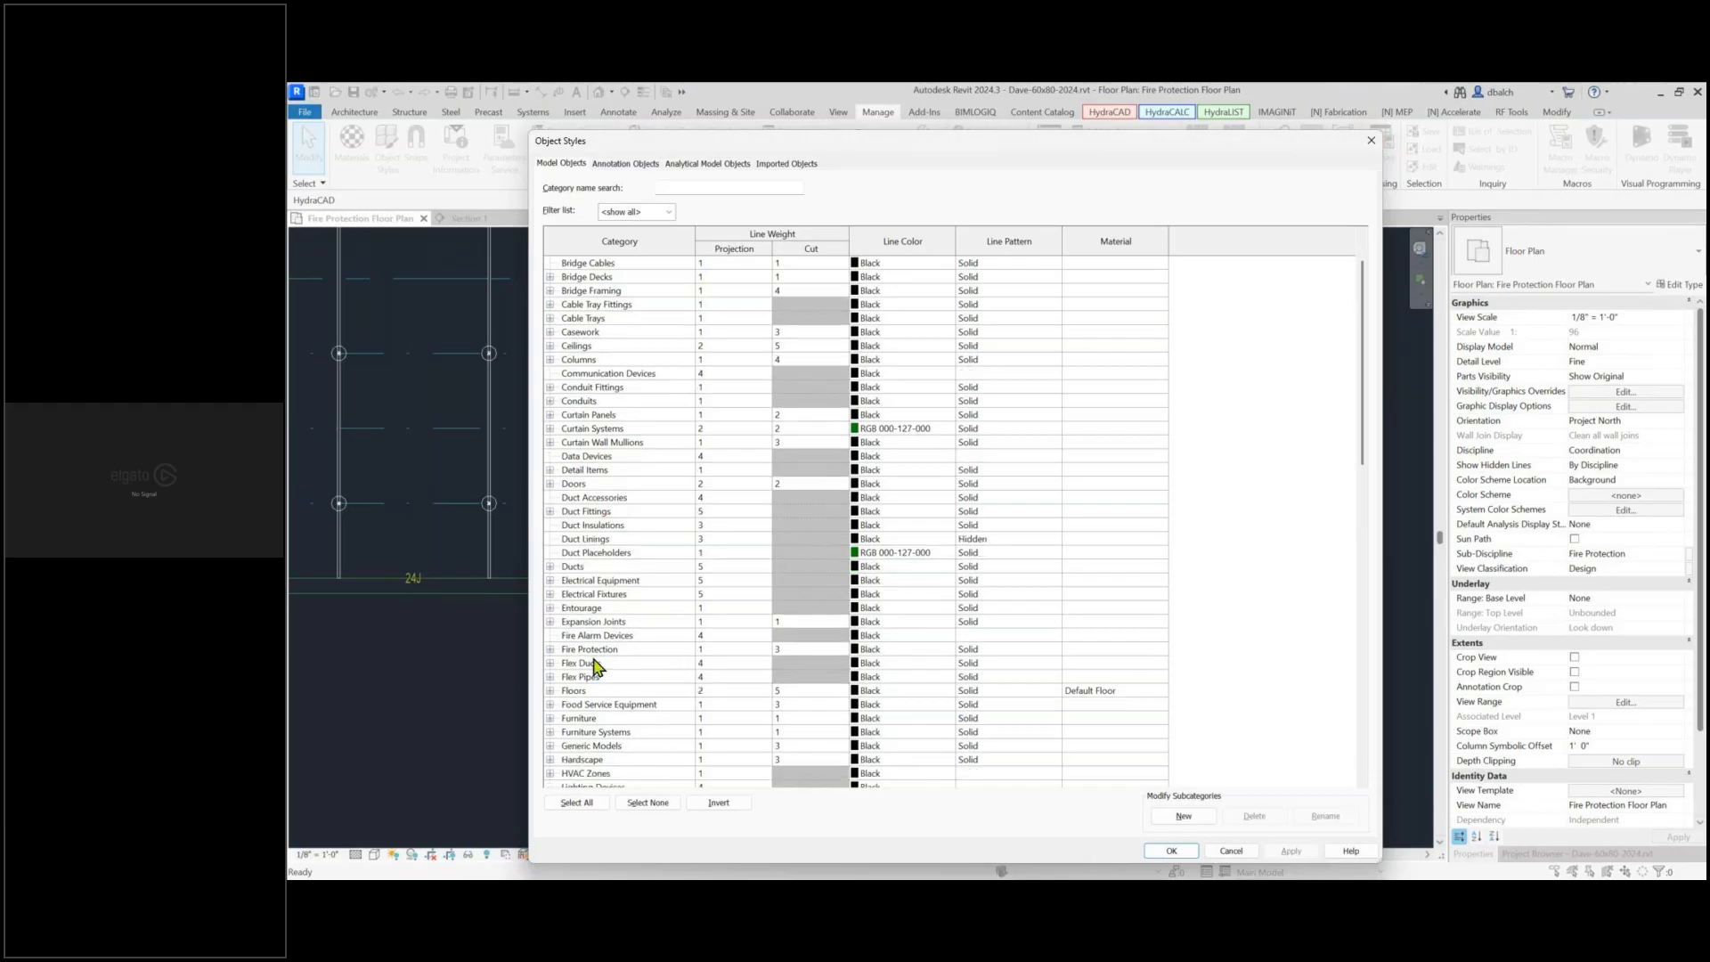
{"action": "scroll", "coordinate": [595, 673], "scroll_direction": "down", "scroll_amount": 3}
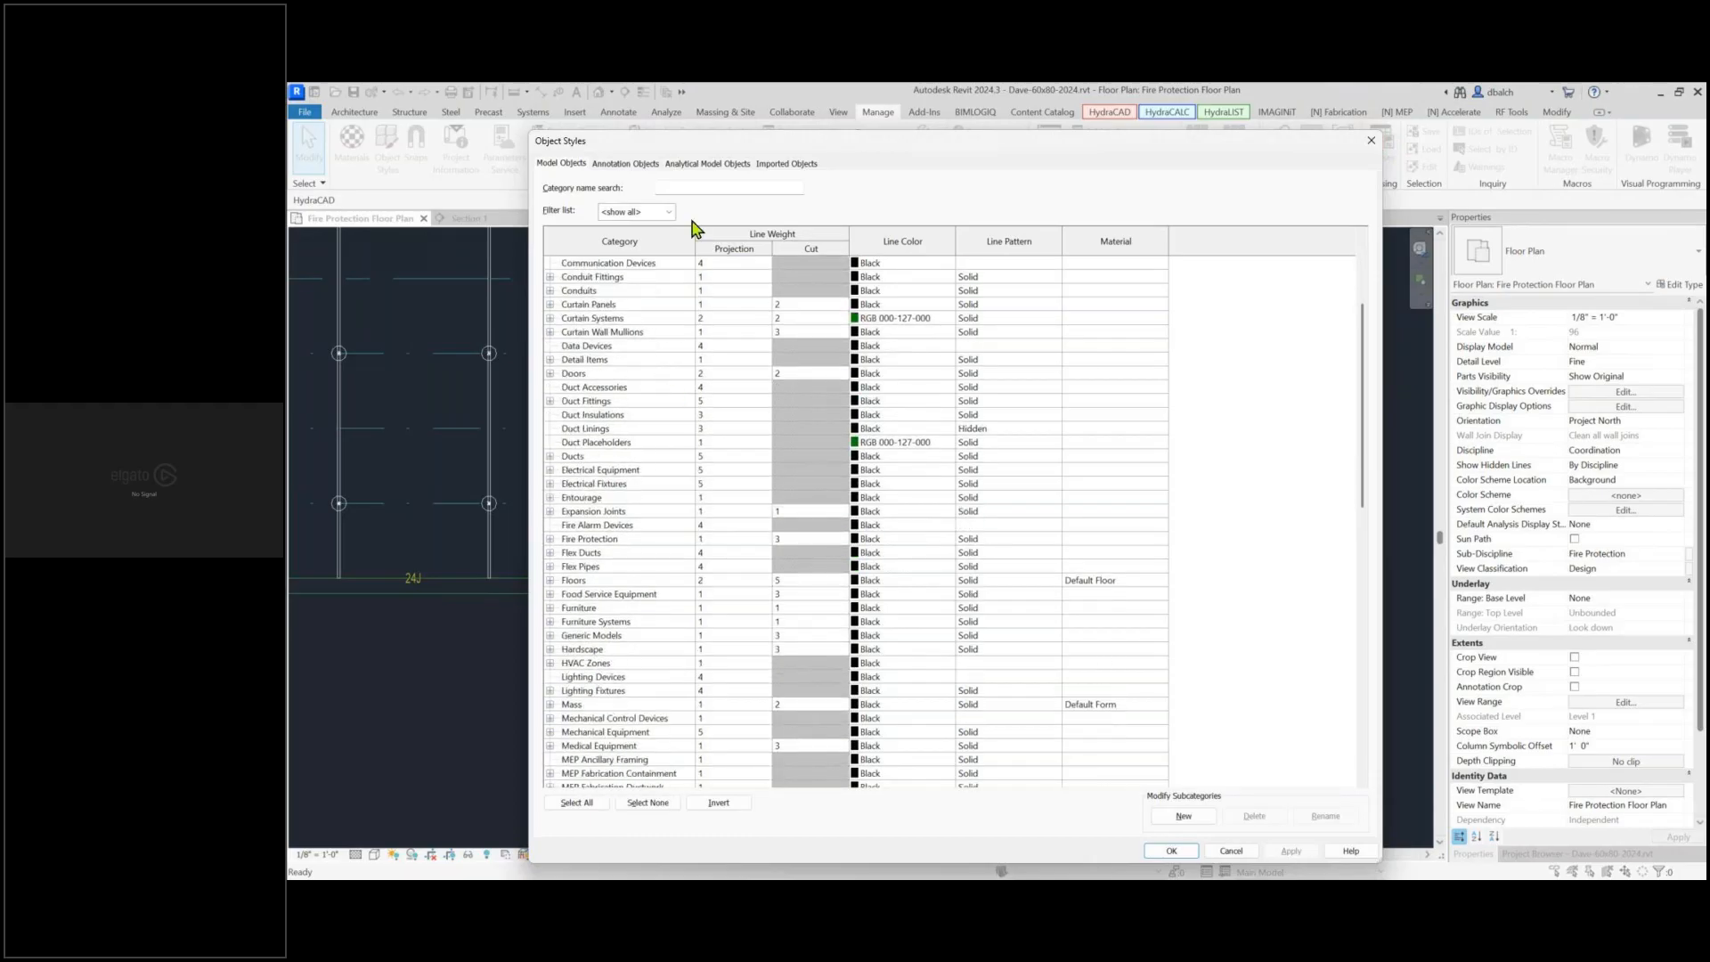
{"action": "left_click", "coordinate": [1372, 140]}
Switch to the lesson slides in Bluebeam Revu and advance to page 37 on connecting pipes with Add Risers
{"action": "scroll", "coordinate": [999, 497], "scroll_direction": "down", "scroll_amount": 3}
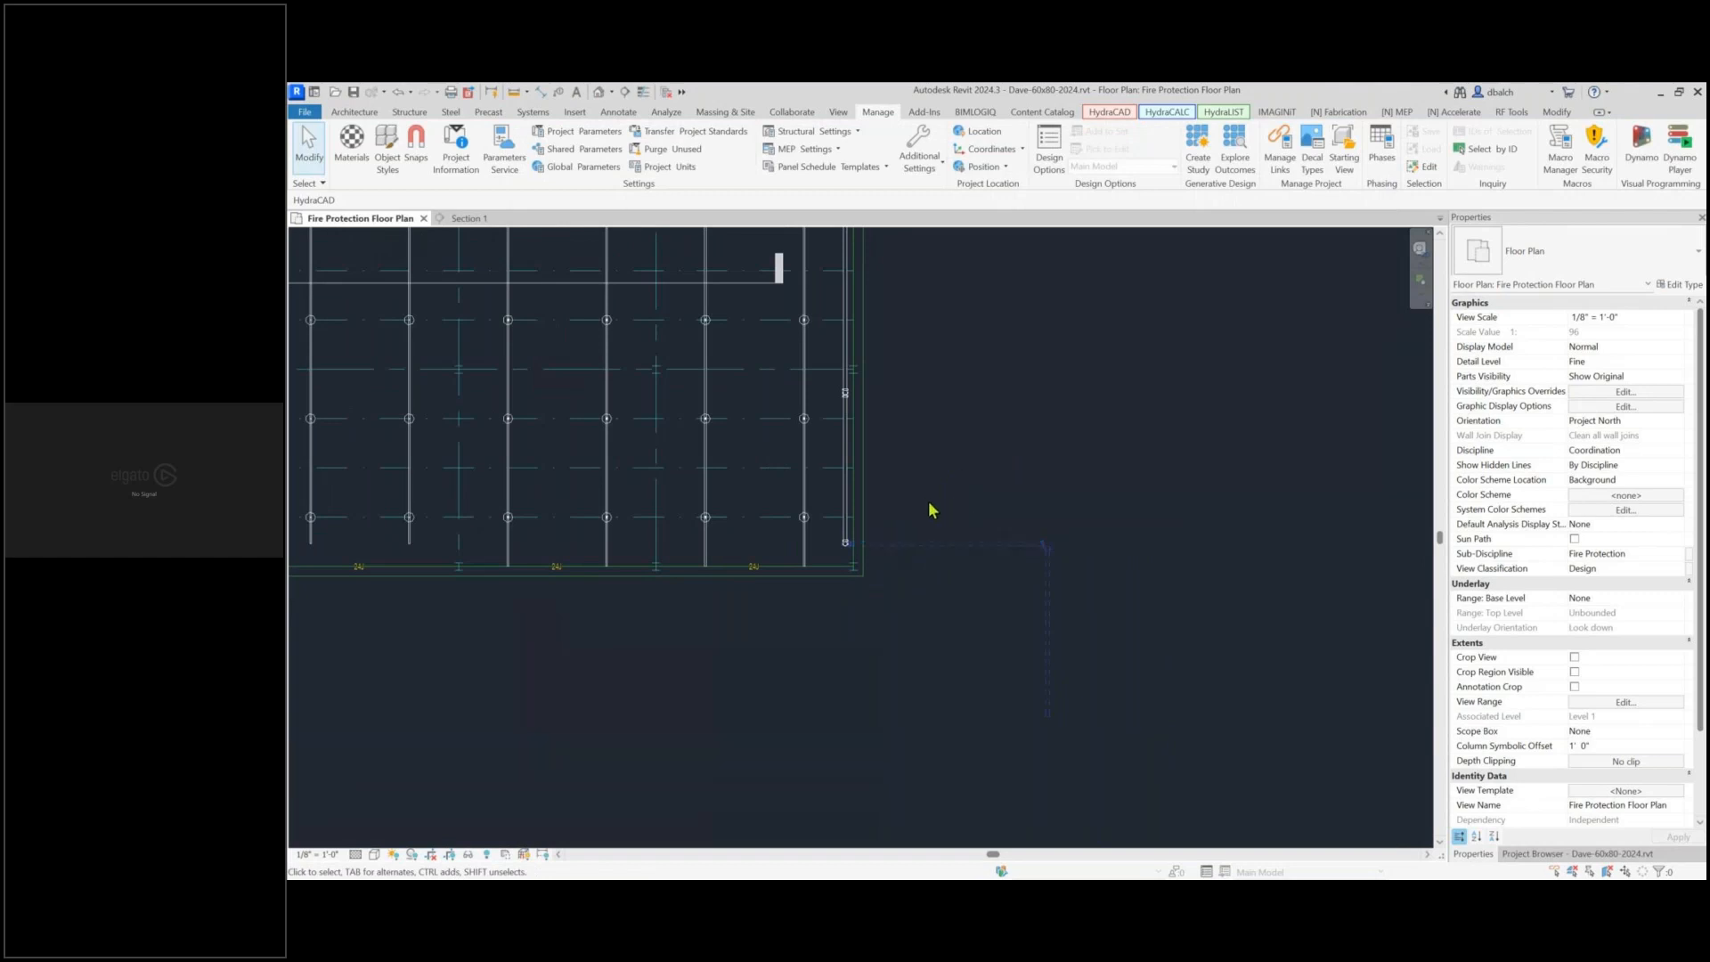
{"action": "middle_click_drag", "start_coordinate": [923, 500], "coordinate": [987, 545]}
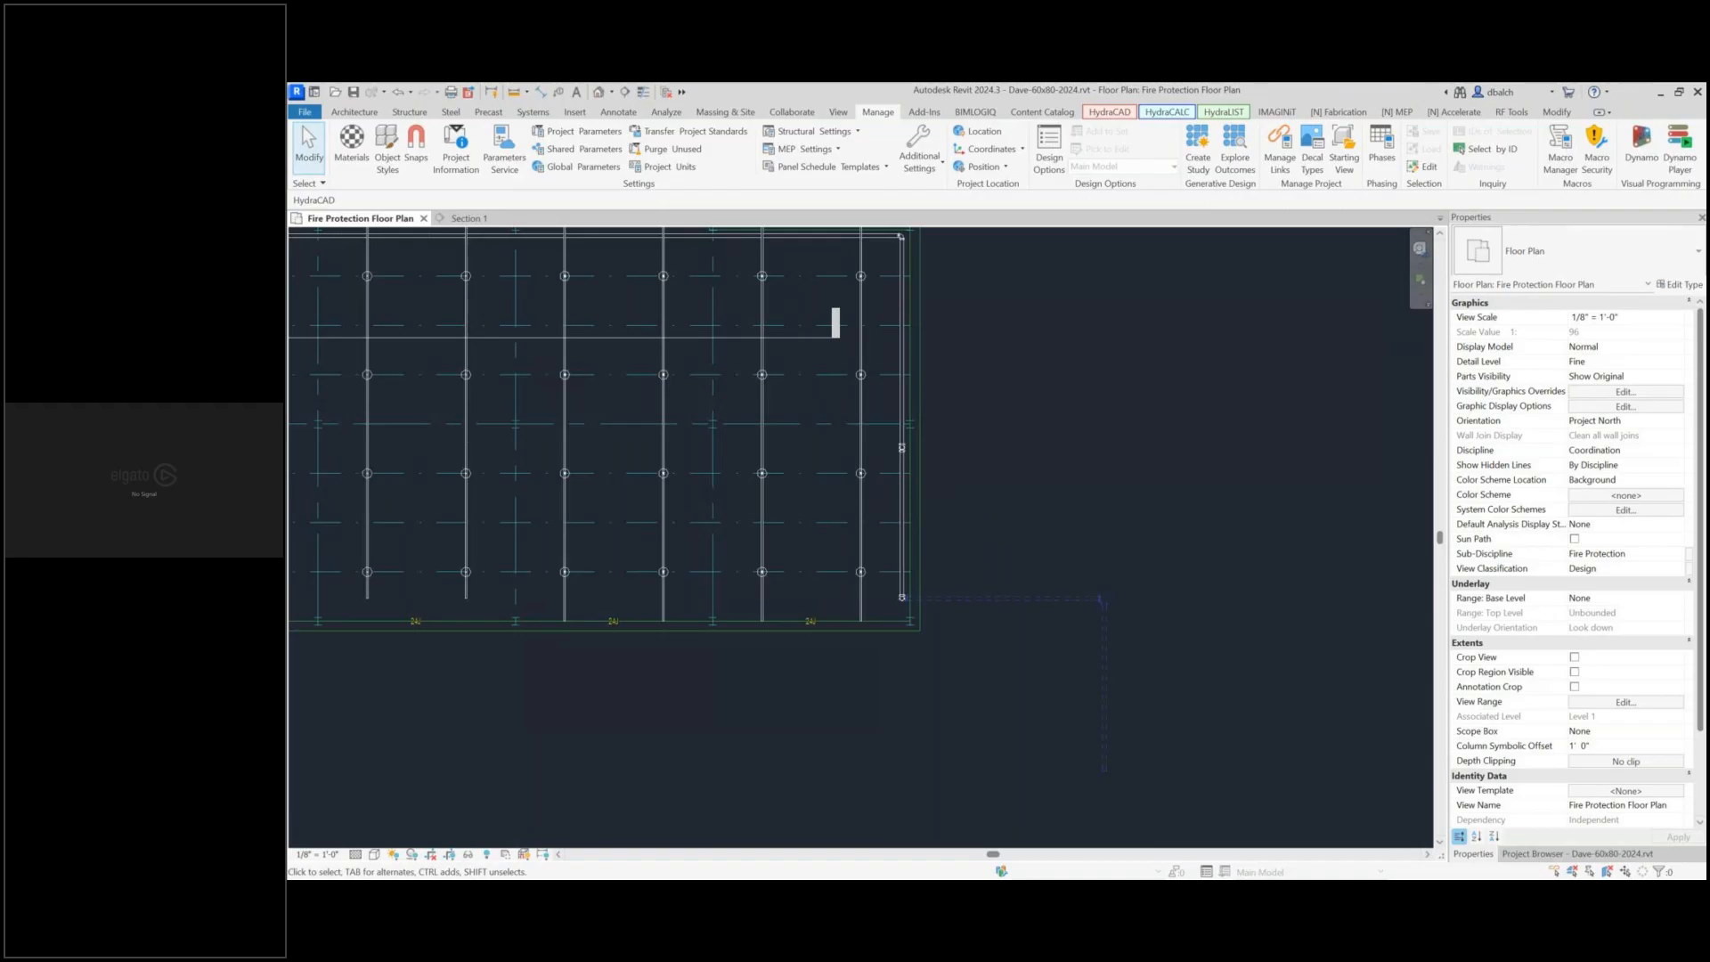
{"action": "key", "text": "alt+Tab"}
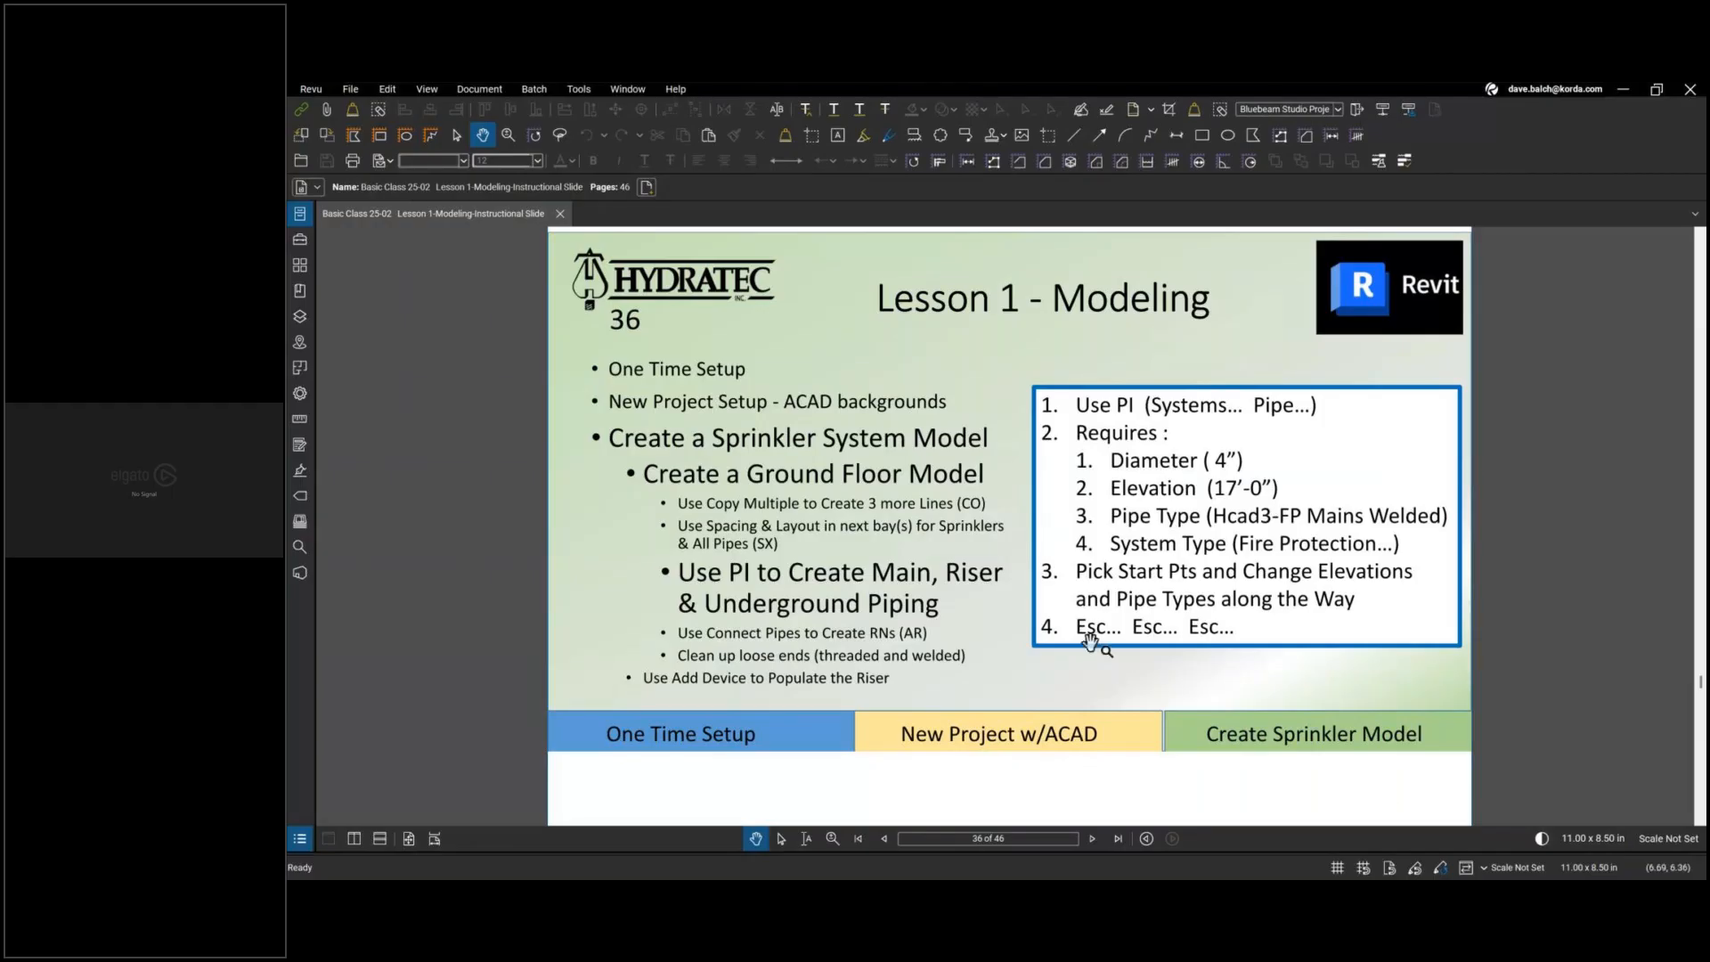
{"action": "left_click", "coordinate": [1092, 839]}
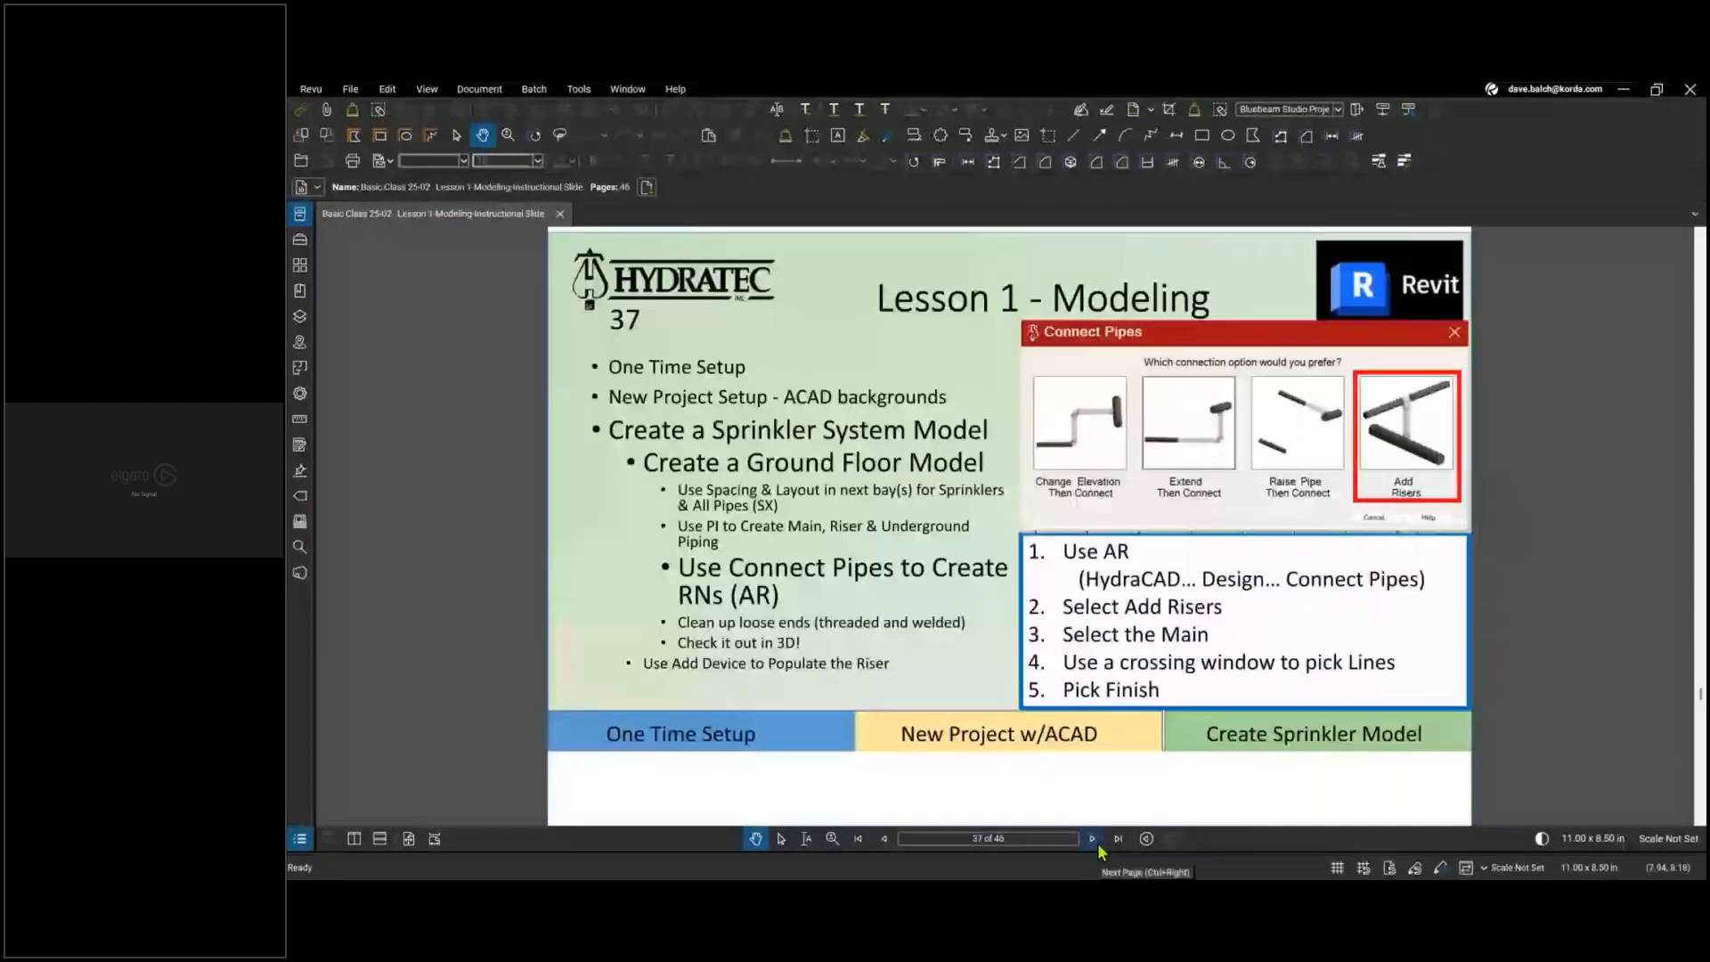
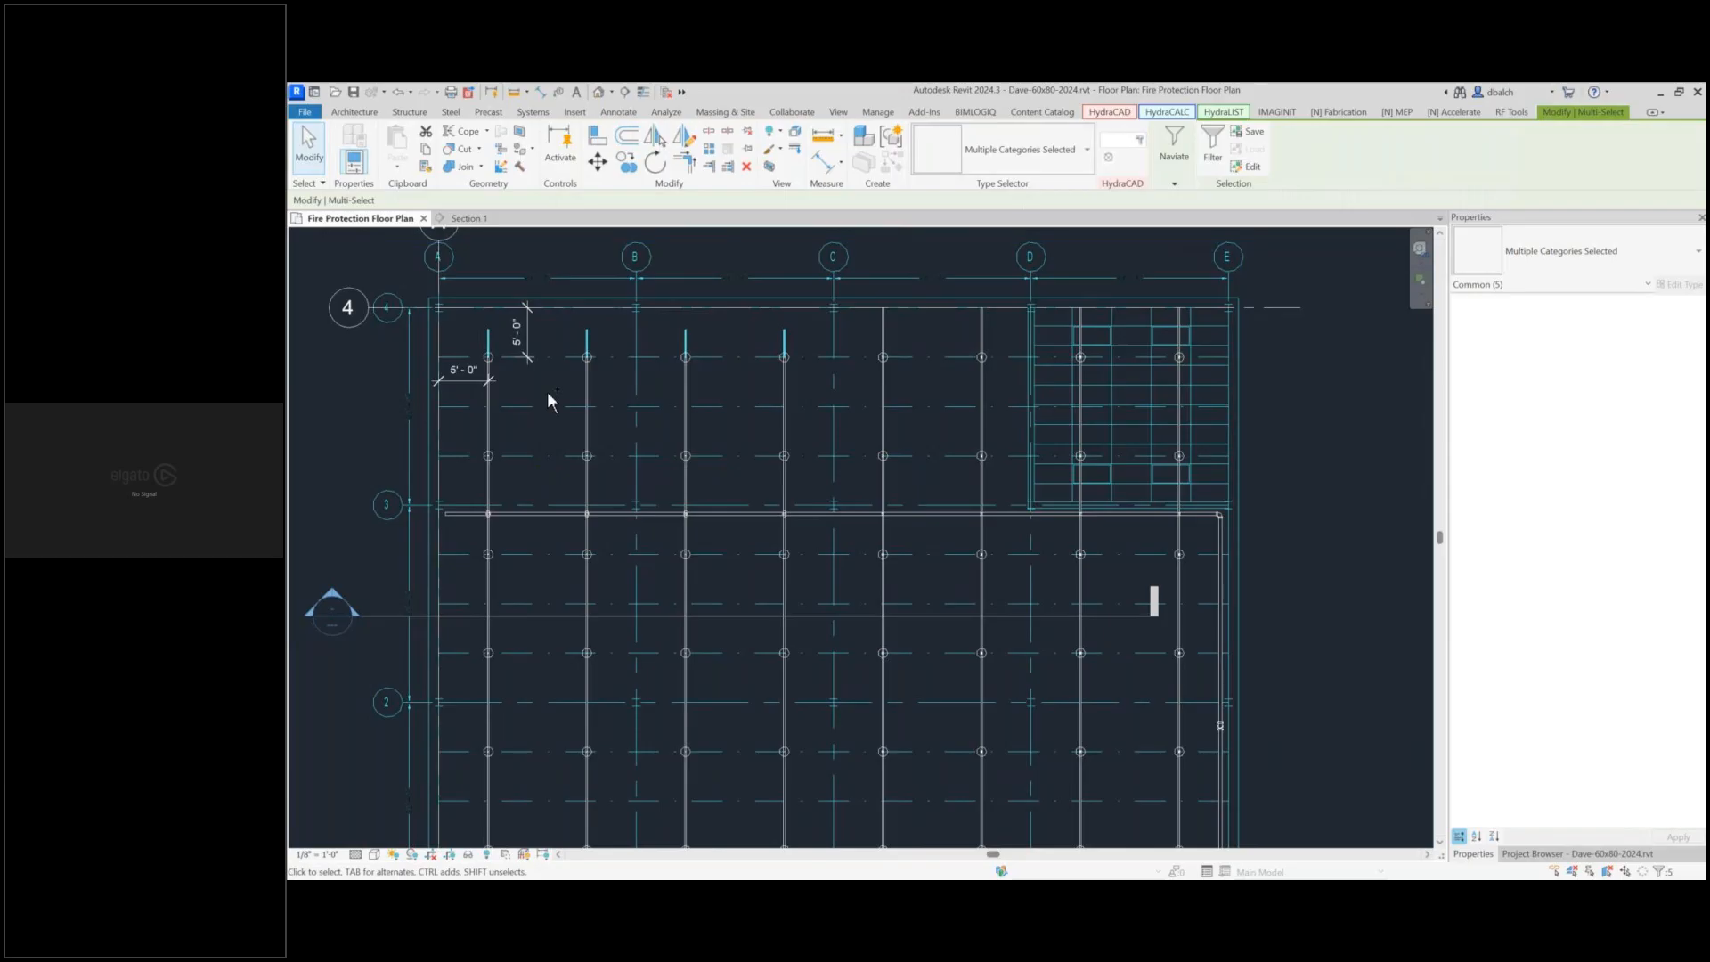
Add the south end stubs of the four western branch lines and the west end stub of the main to the selection
{"action": "middle_click_drag", "start_coordinate": [663, 756], "coordinate": [702, 498]}
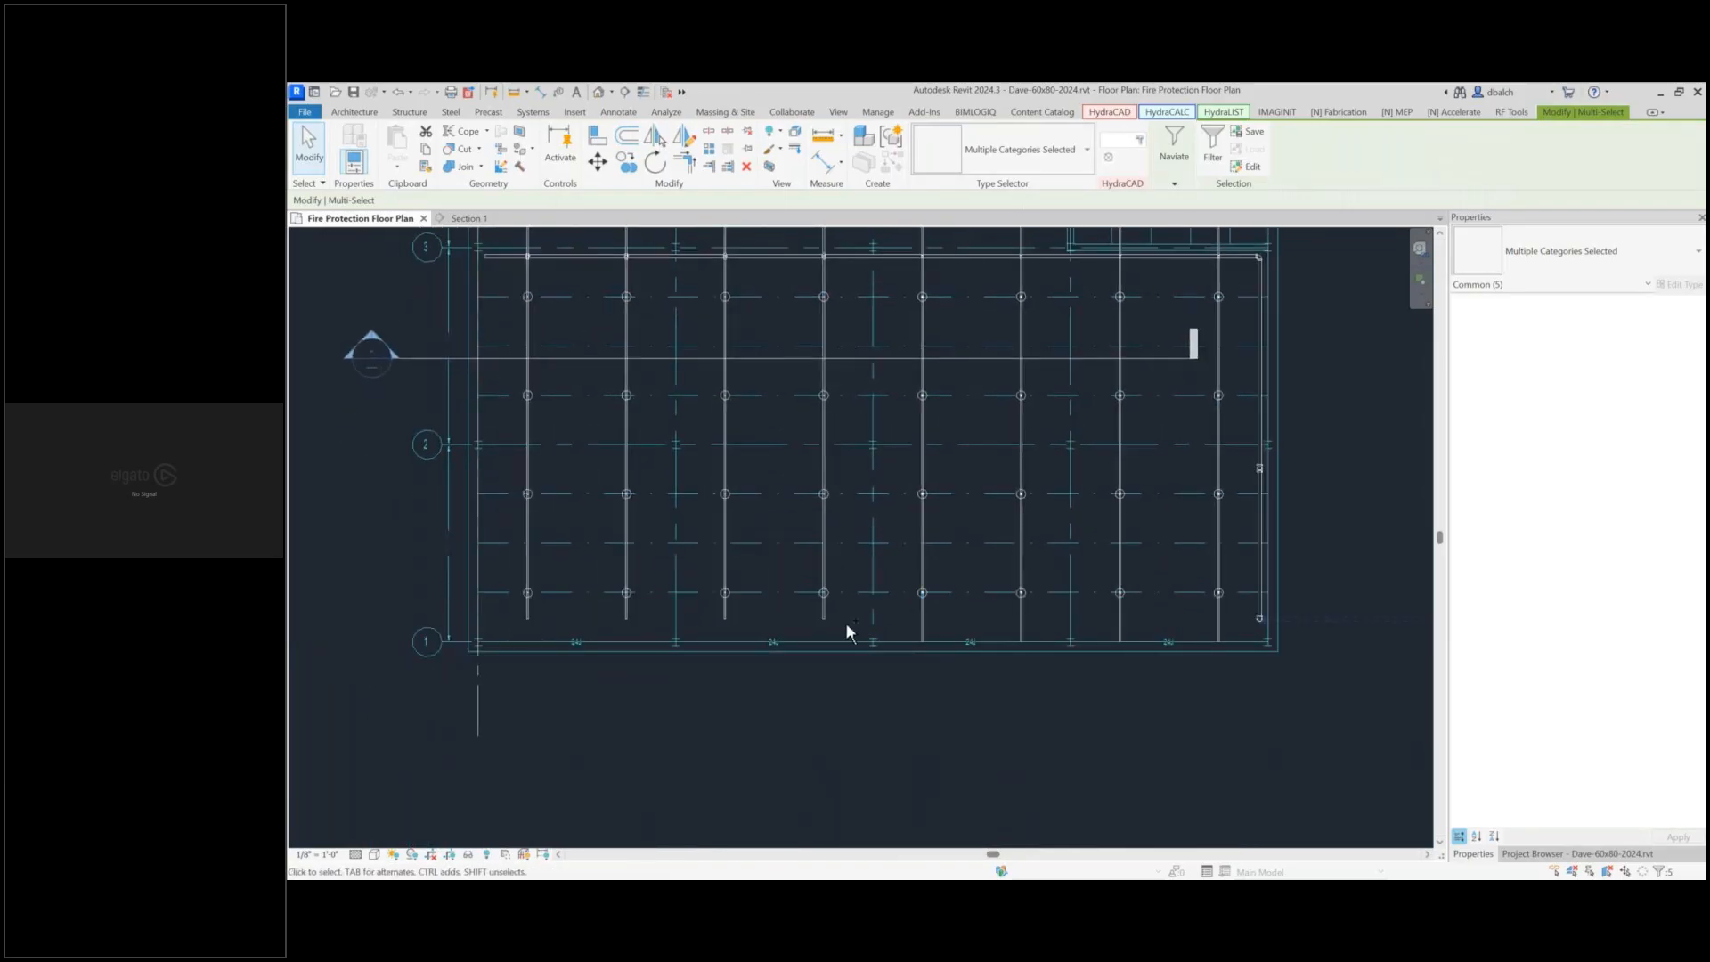
{"action": "left_click_drag", "start_coordinate": [725, 615], "coordinate": [509, 607], "text": "ctrl"}
{"action": "middle_click_drag", "start_coordinate": [1378, 678], "coordinate": [1201, 669]}
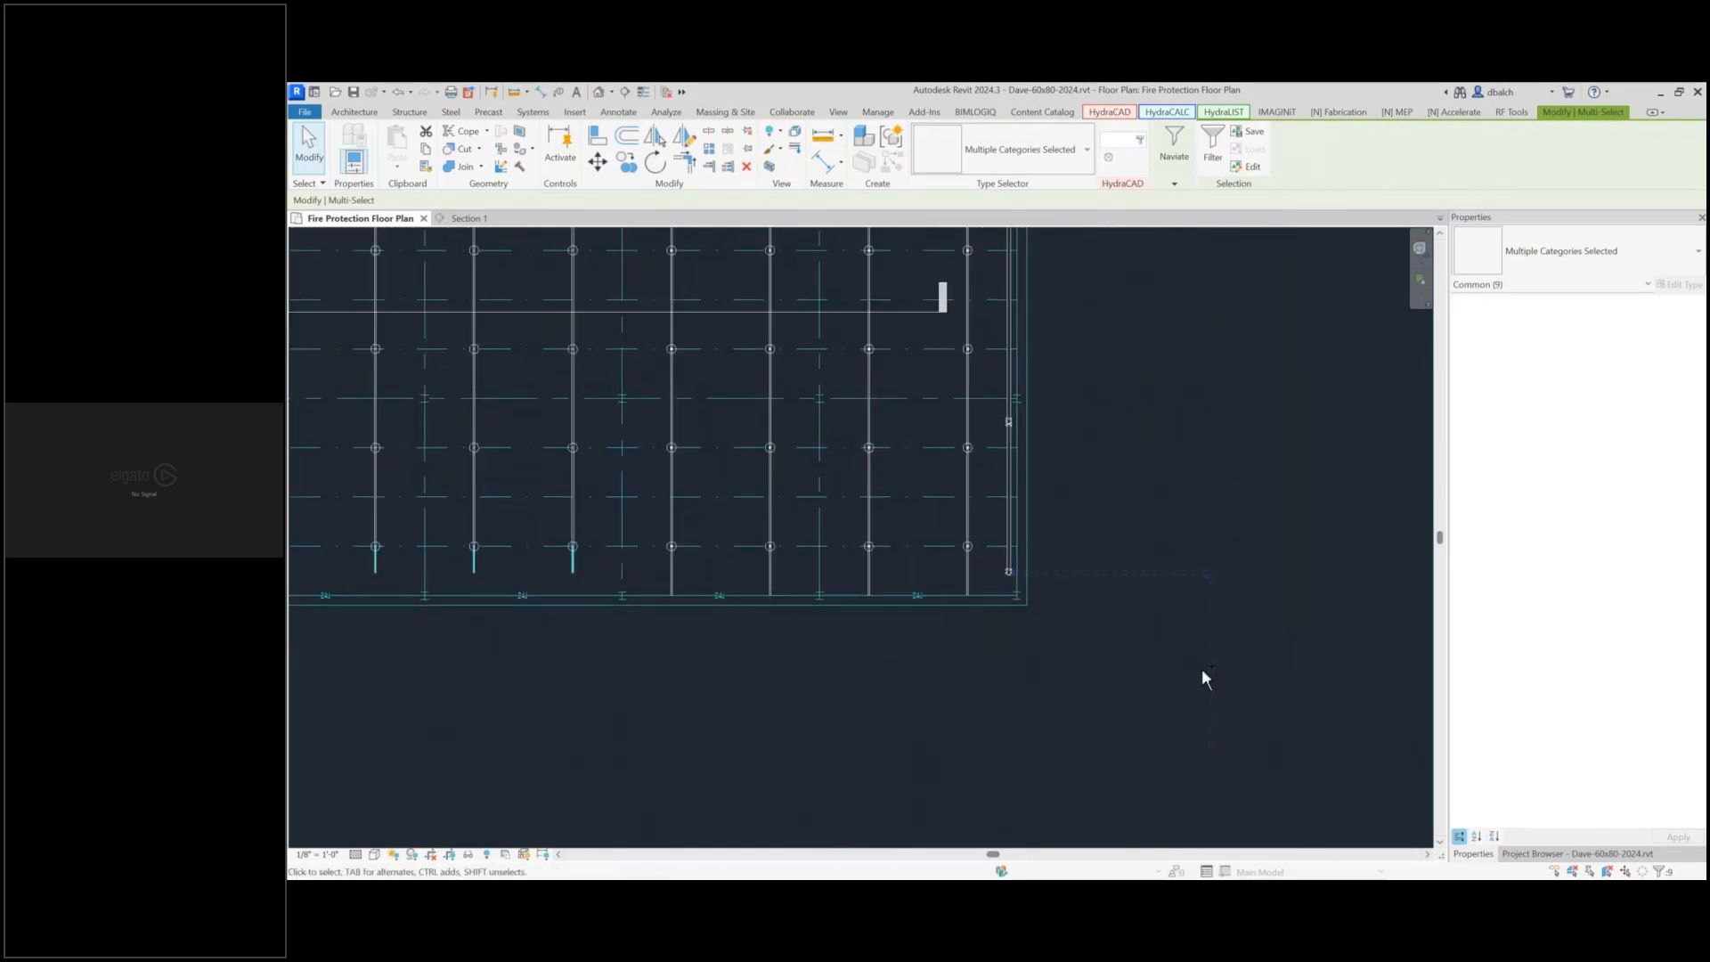
{"action": "middle_click_drag", "start_coordinate": [1008, 649], "coordinate": [1280, 694]}
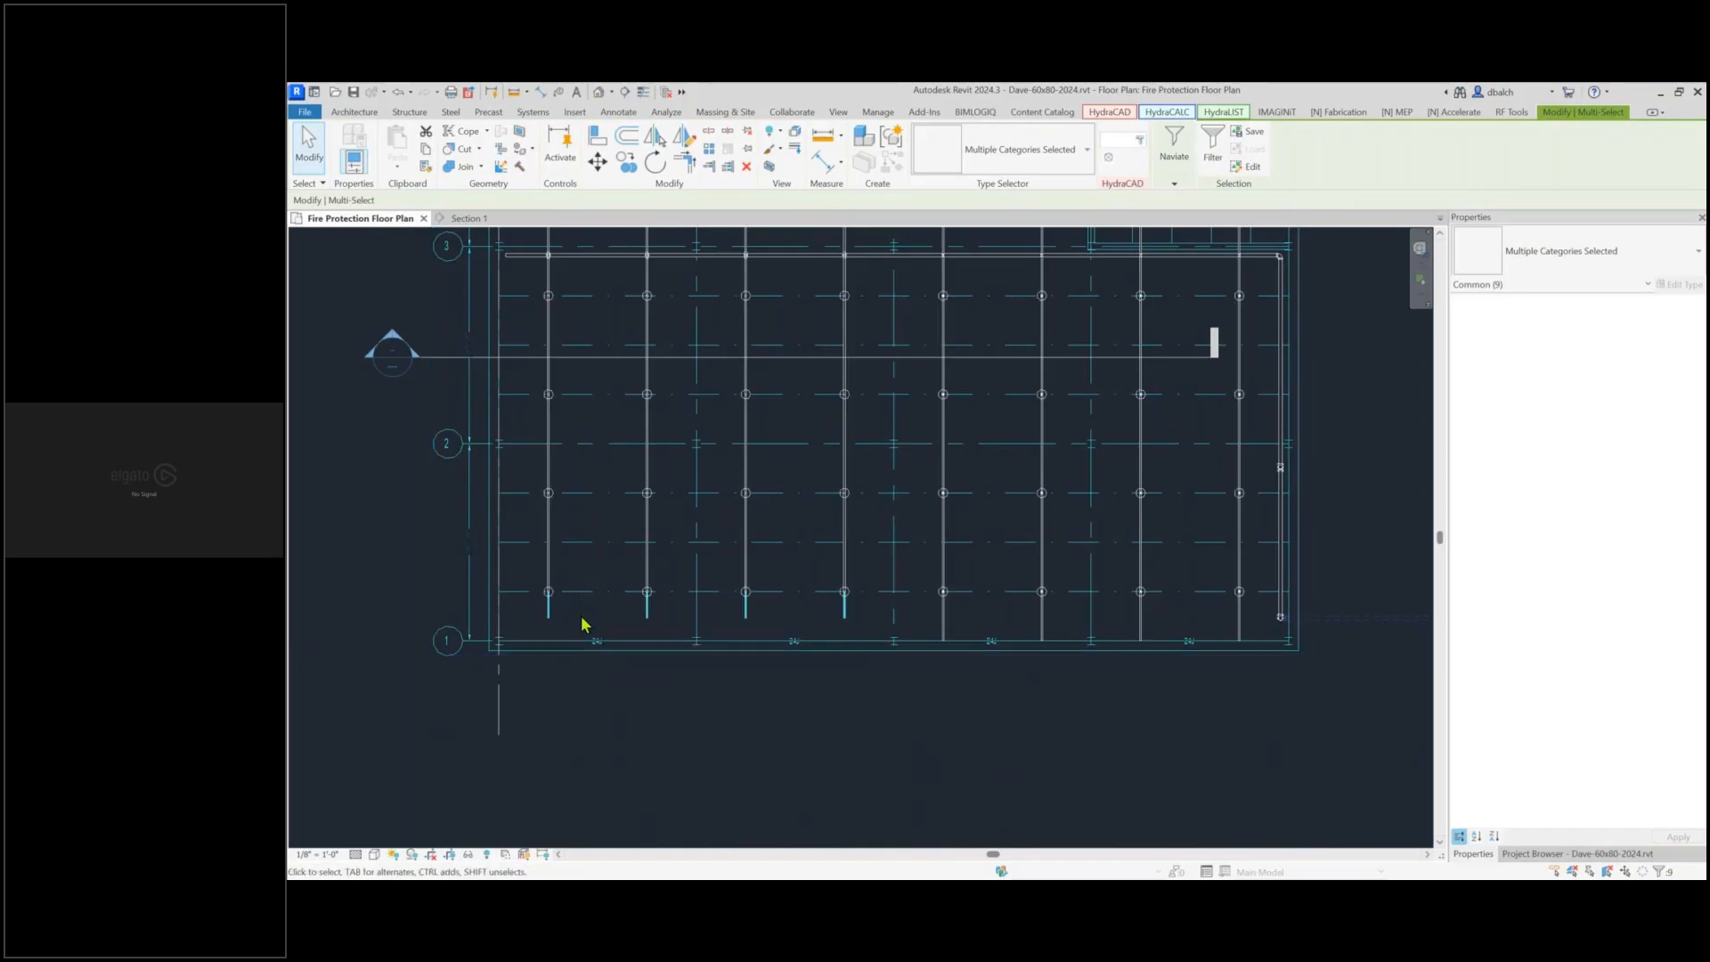
{"action": "scroll", "coordinate": [595, 598], "scroll_direction": "down", "scroll_amount": 2}
{"action": "scroll", "coordinate": [595, 598], "scroll_direction": "down", "scroll_amount": 1}
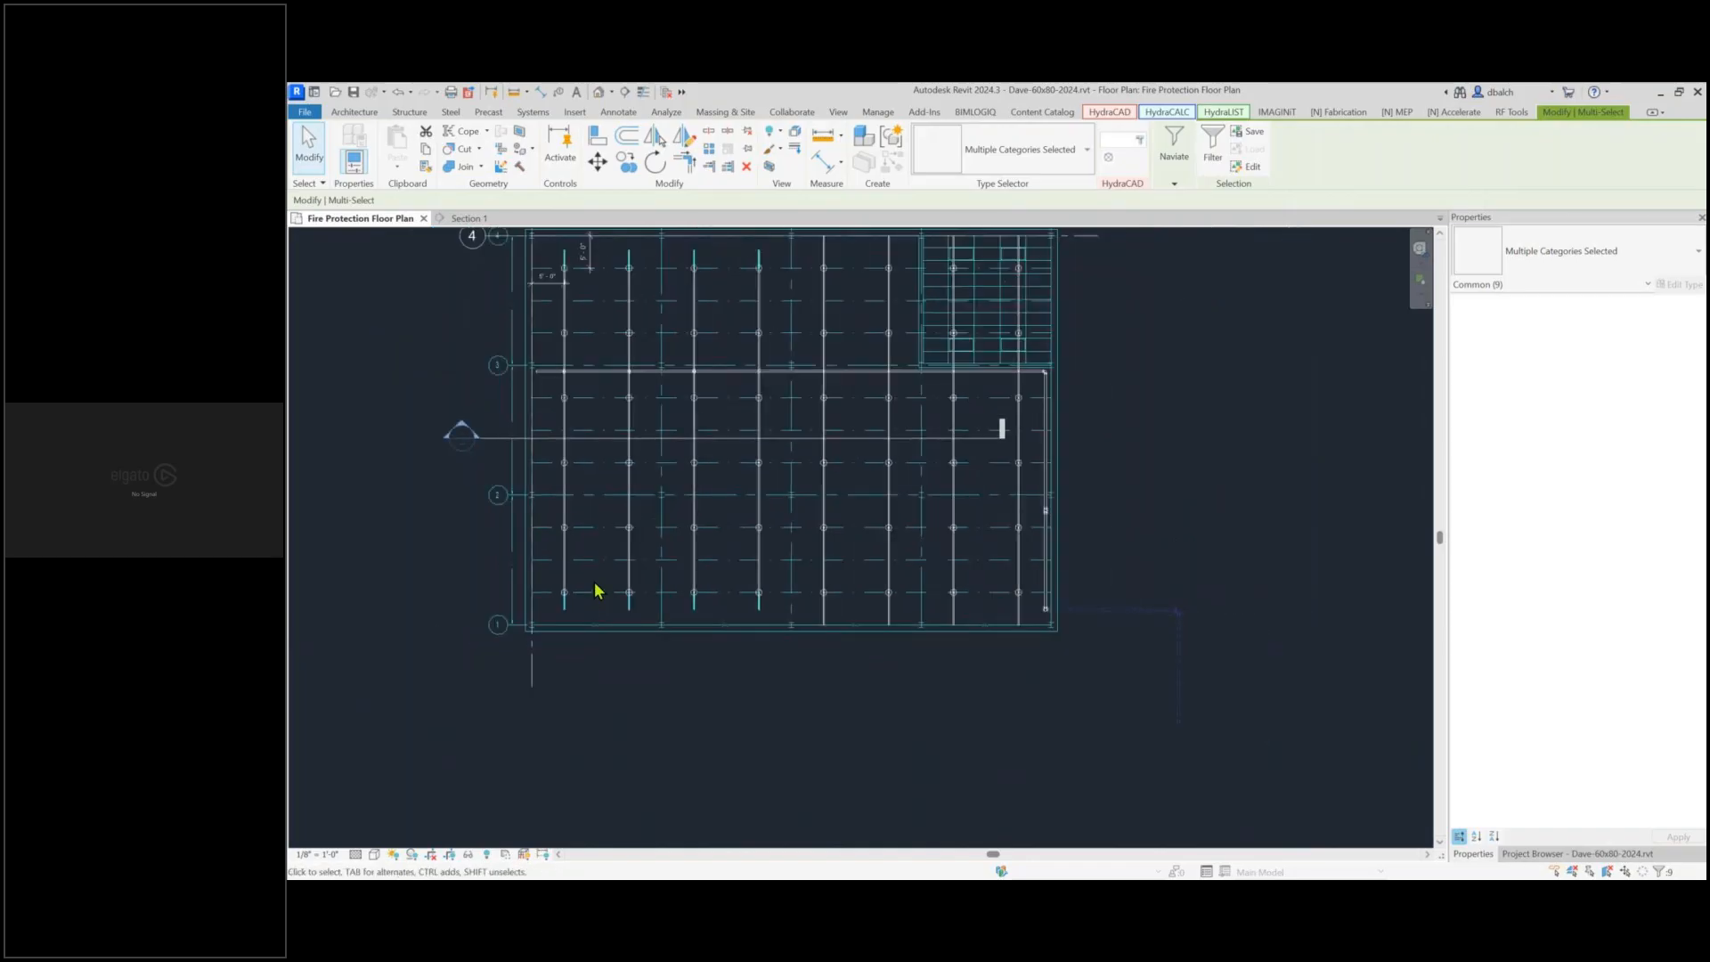
{"action": "middle_click_drag", "start_coordinate": [613, 594], "coordinate": [620, 621]}
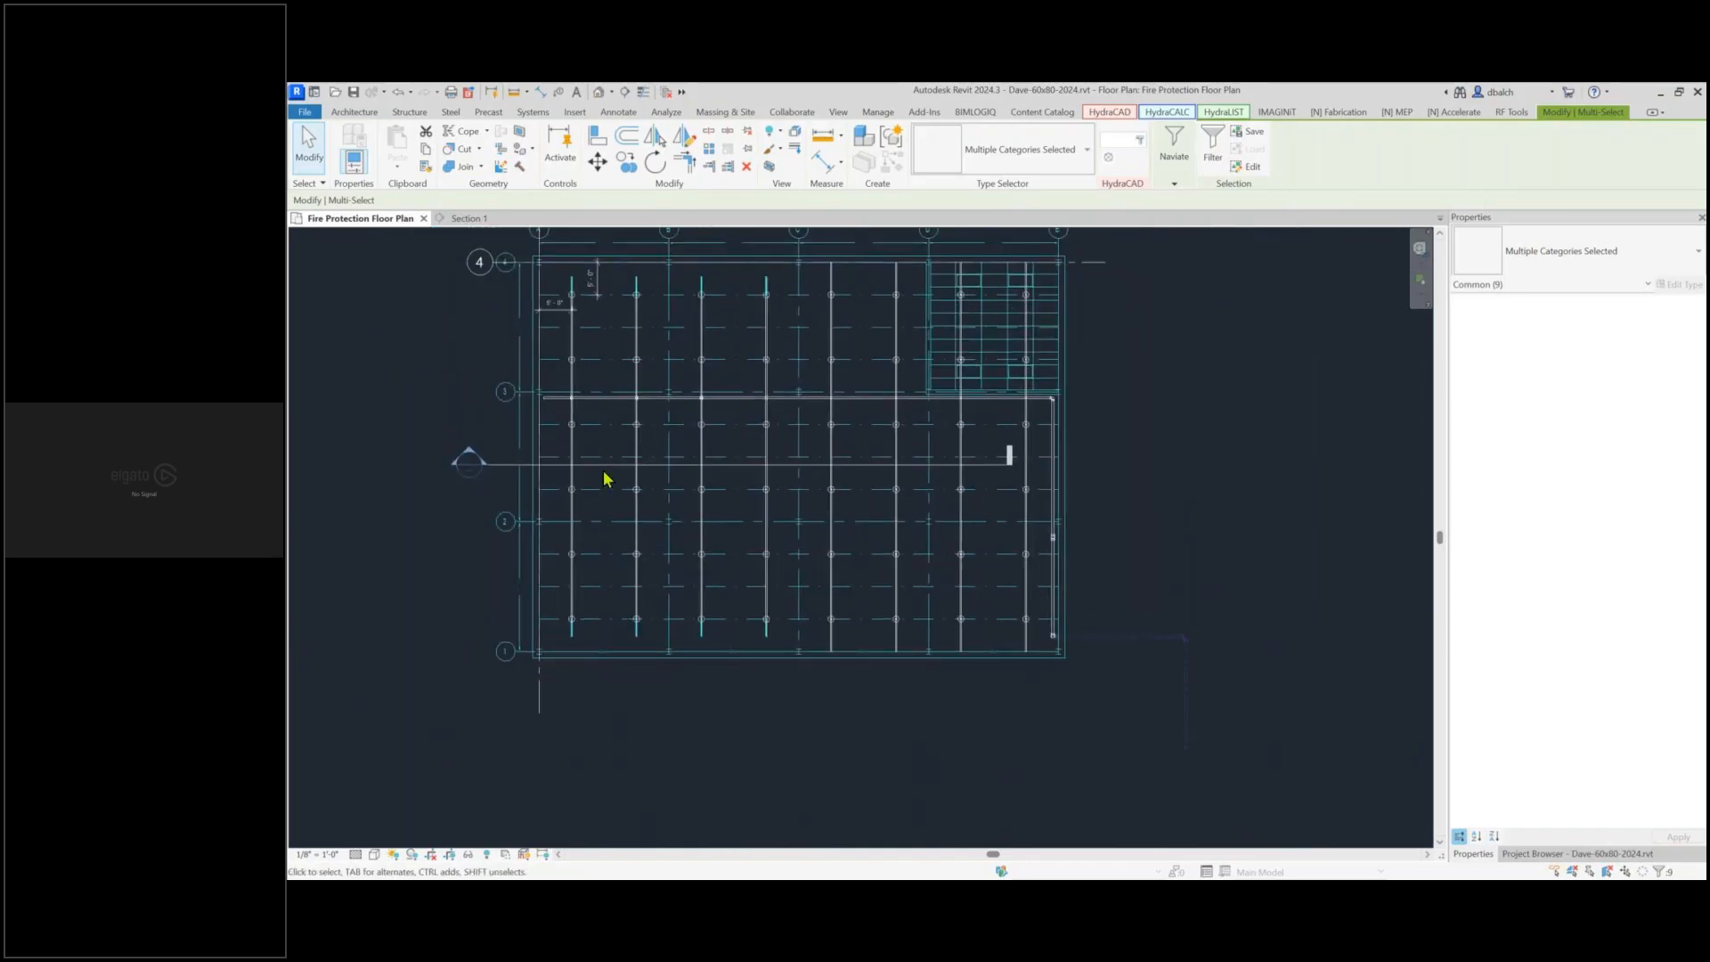
{"action": "left_click", "coordinate": [551, 399], "text": "ctrl"}
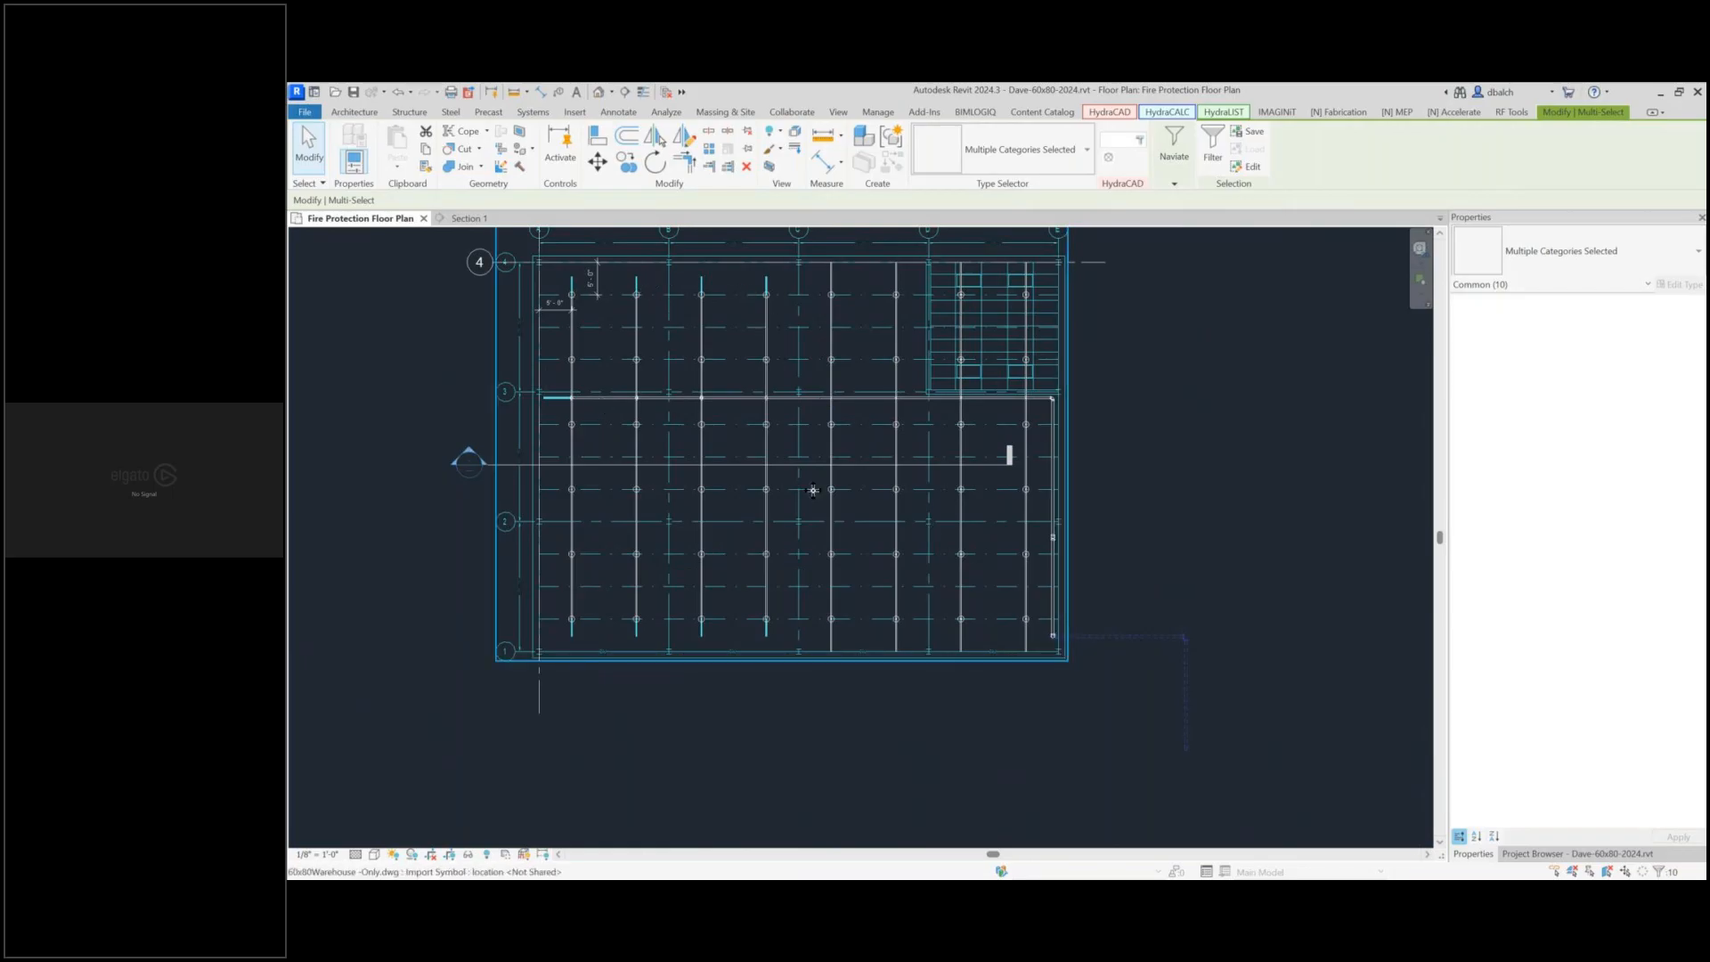
Filter the imported warehouse DWG out of the selection, then shorten the selected pipe stubs to 6" and cap their open ends
{"action": "left_click", "coordinate": [1660, 873]}
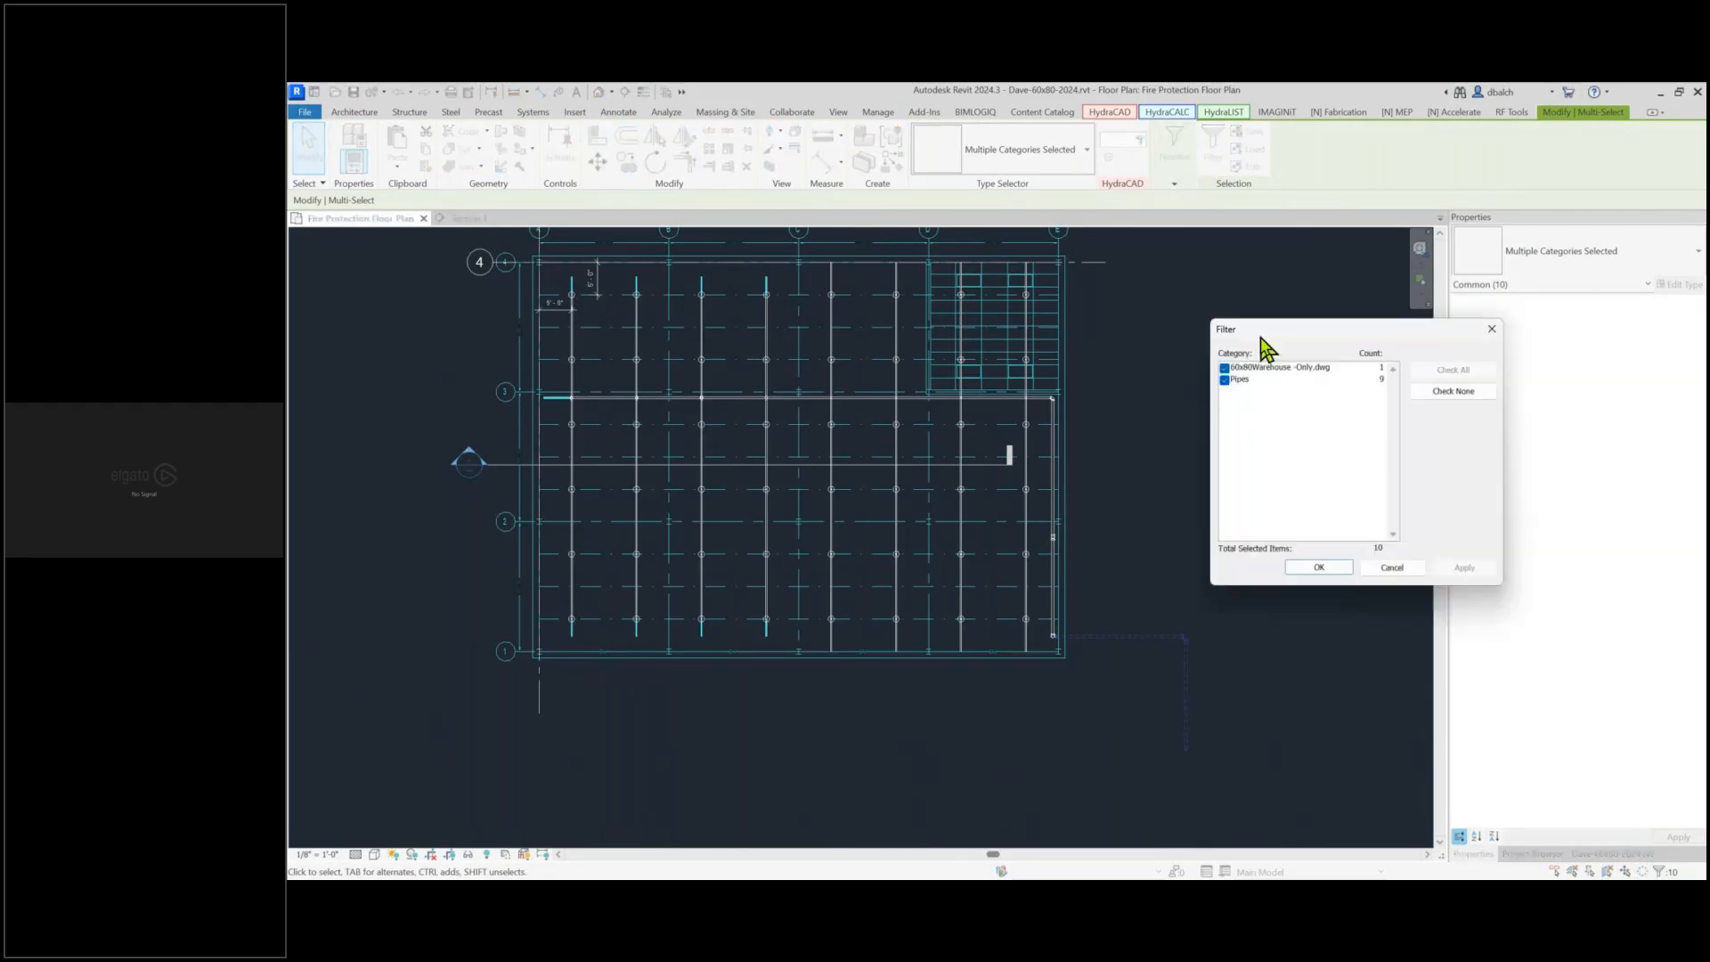
{"action": "left_click", "coordinate": [1222, 369]}
{"action": "left_click", "coordinate": [1309, 570]}
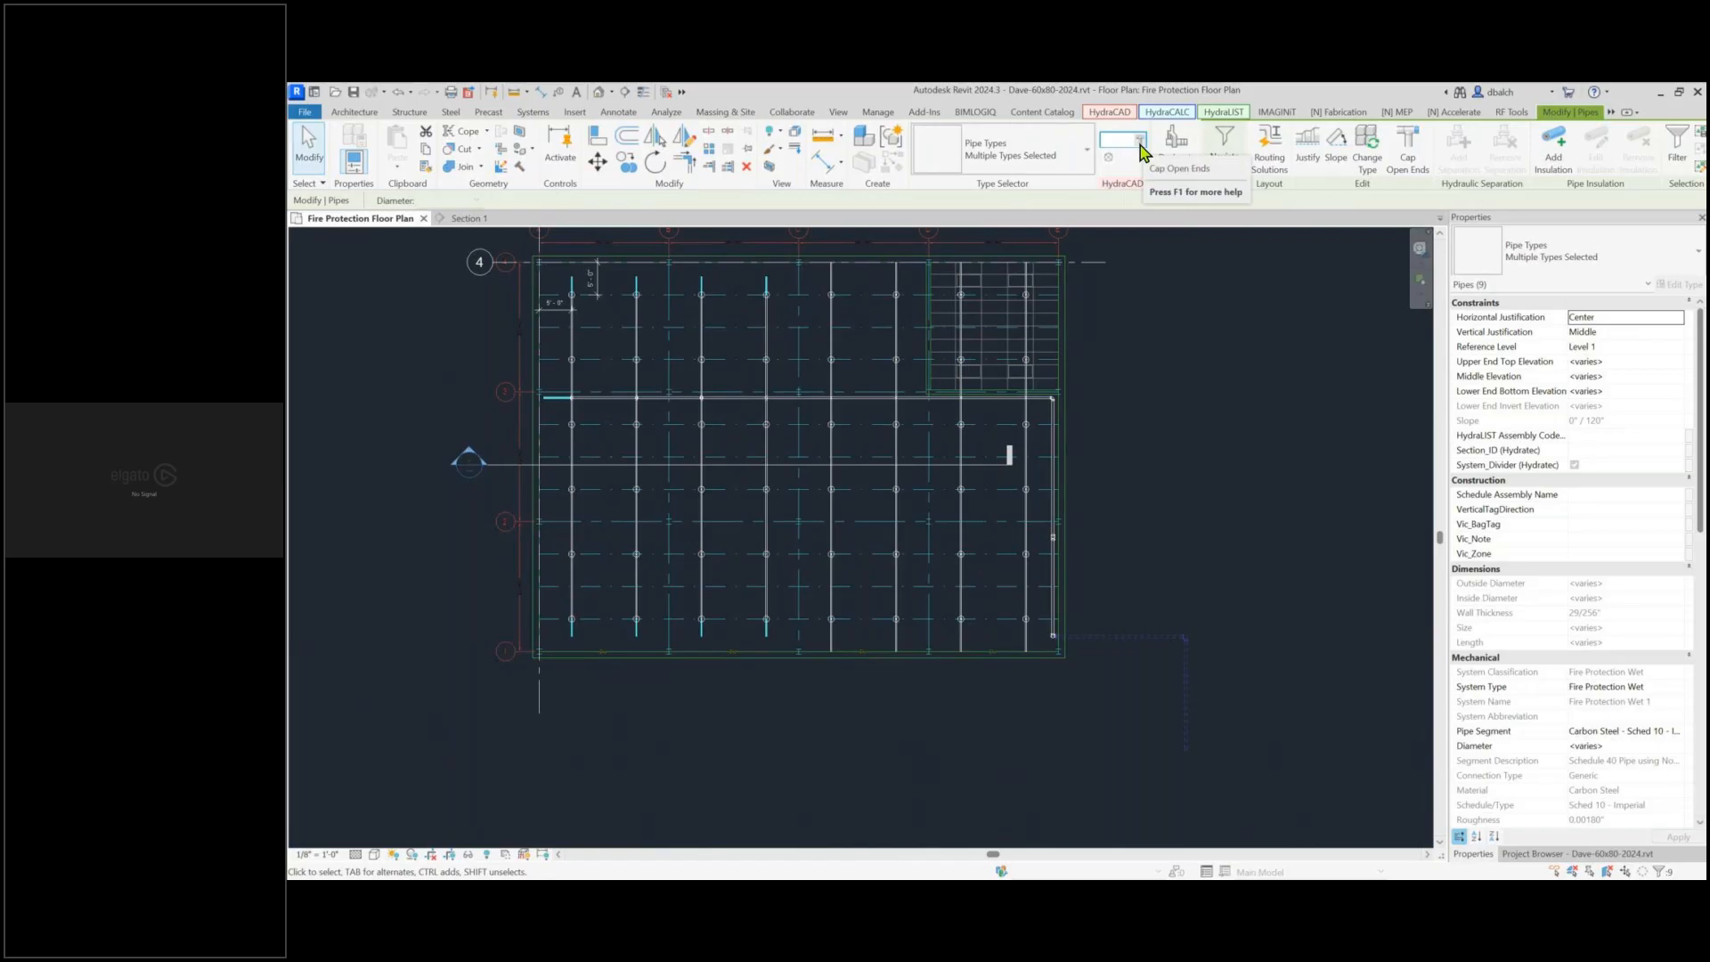
{"action": "left_click", "coordinate": [1140, 144]}
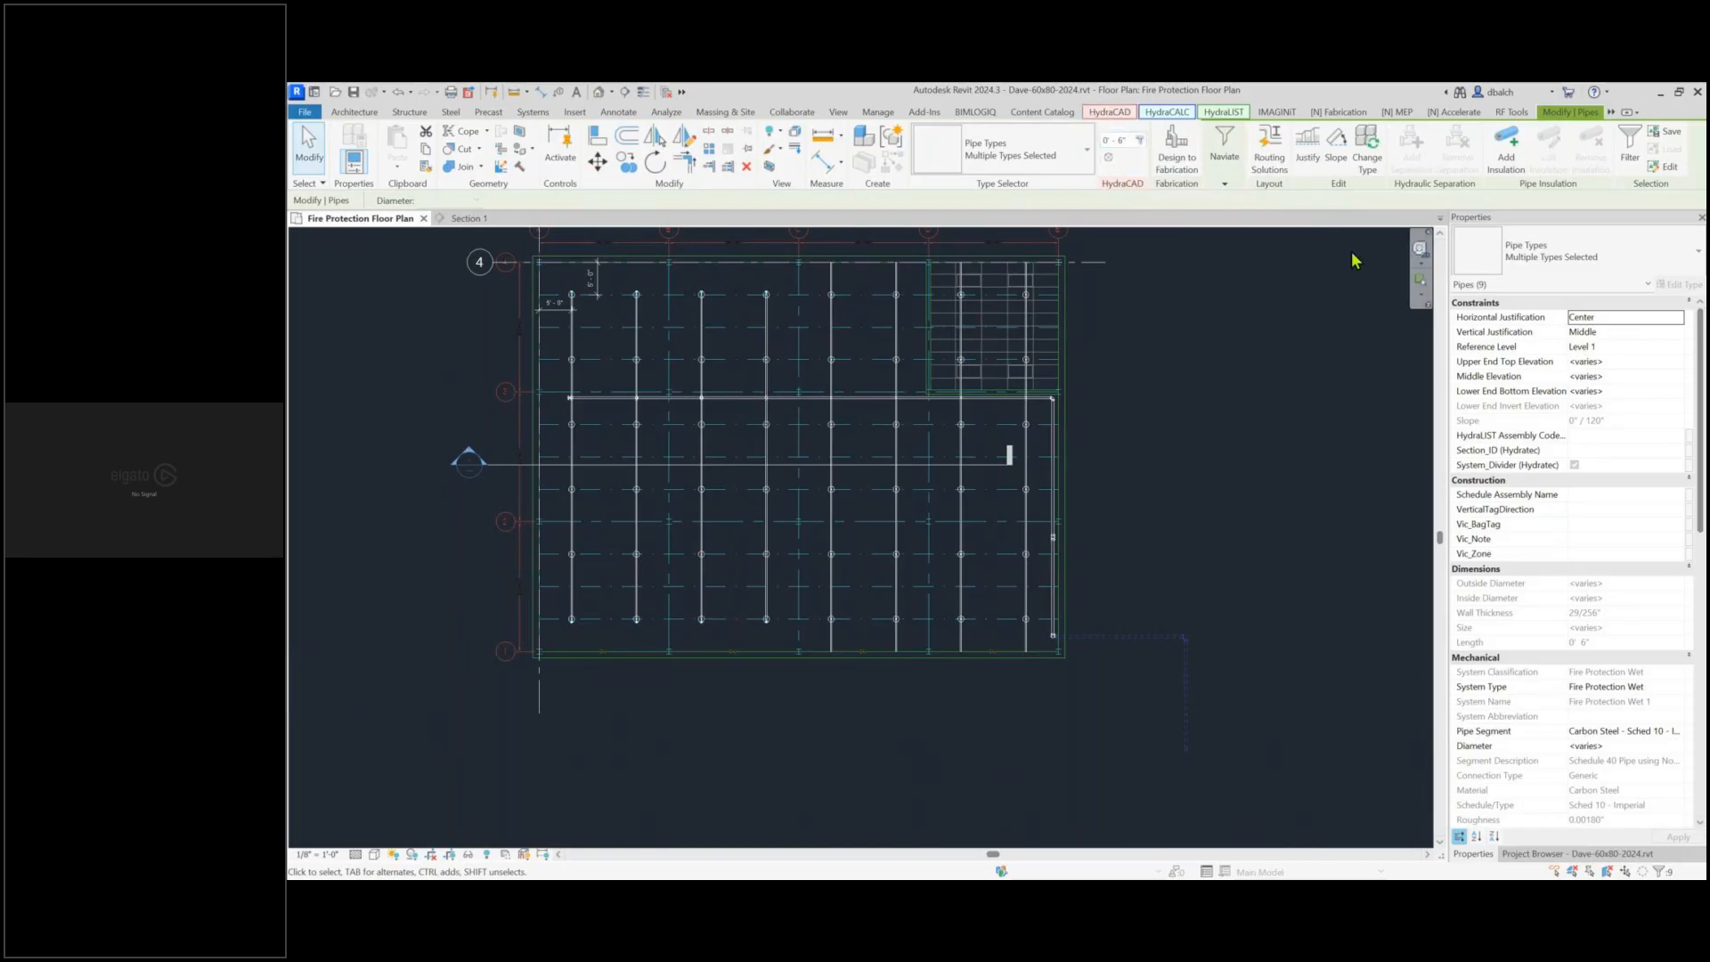
{"action": "left_click", "coordinate": [1211, 409]}
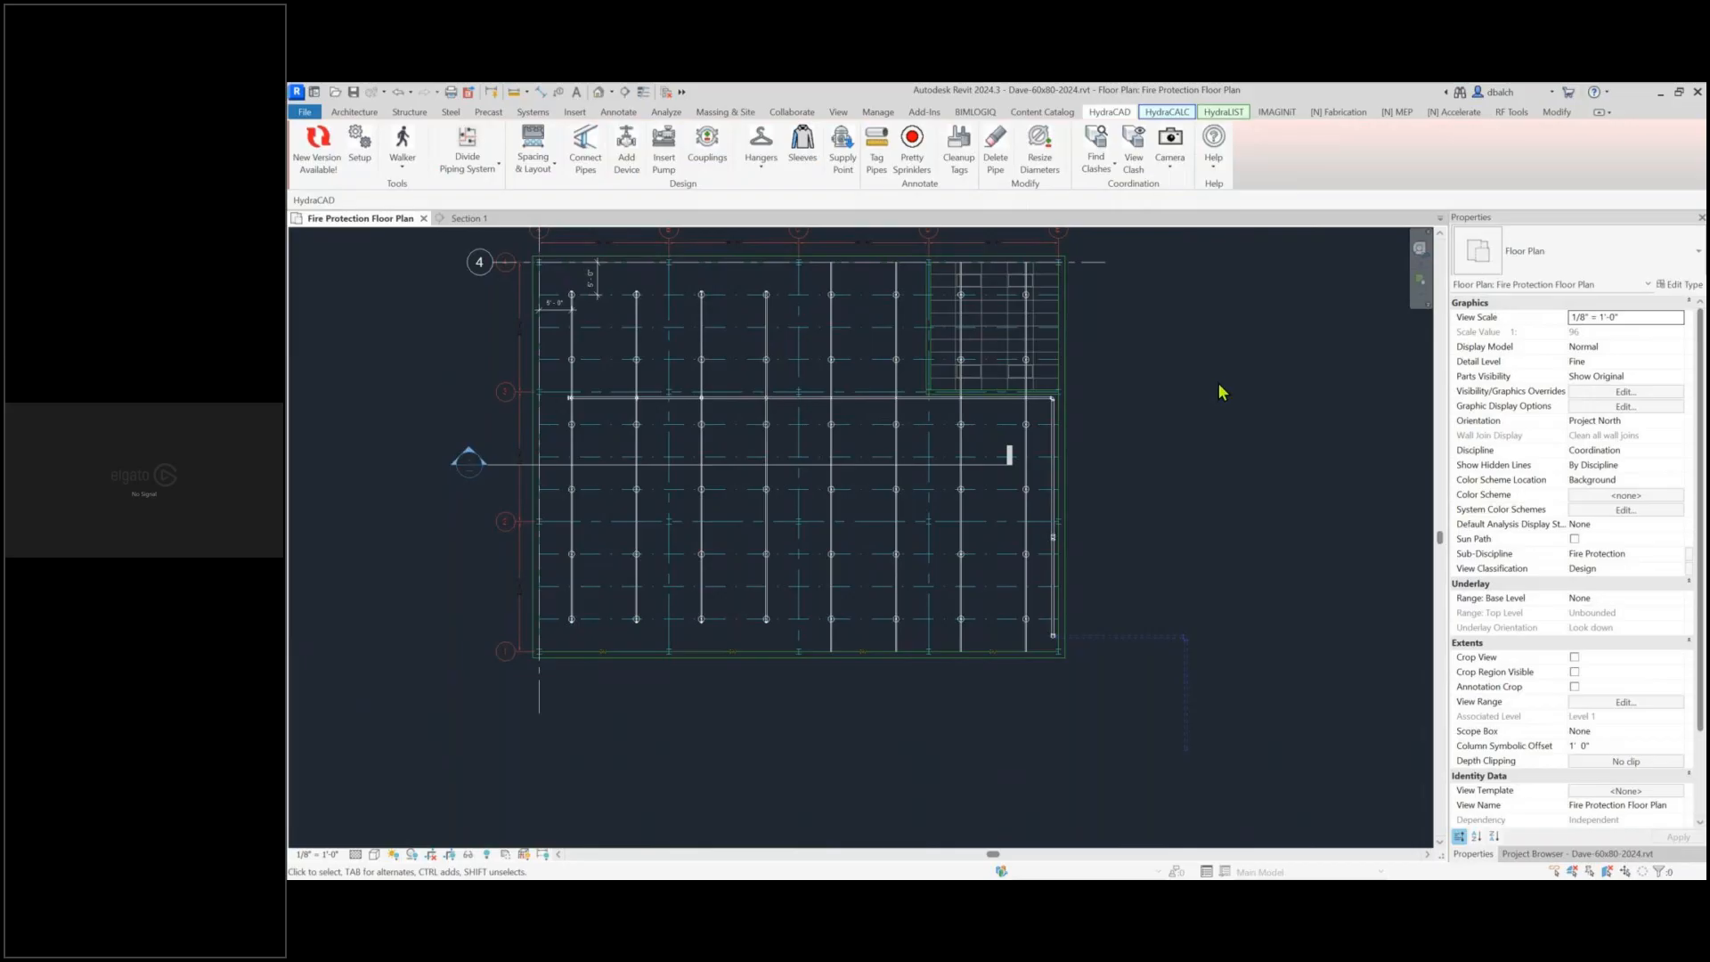
{"action": "scroll", "coordinate": [1219, 392], "scroll_direction": "down", "scroll_amount": 1}
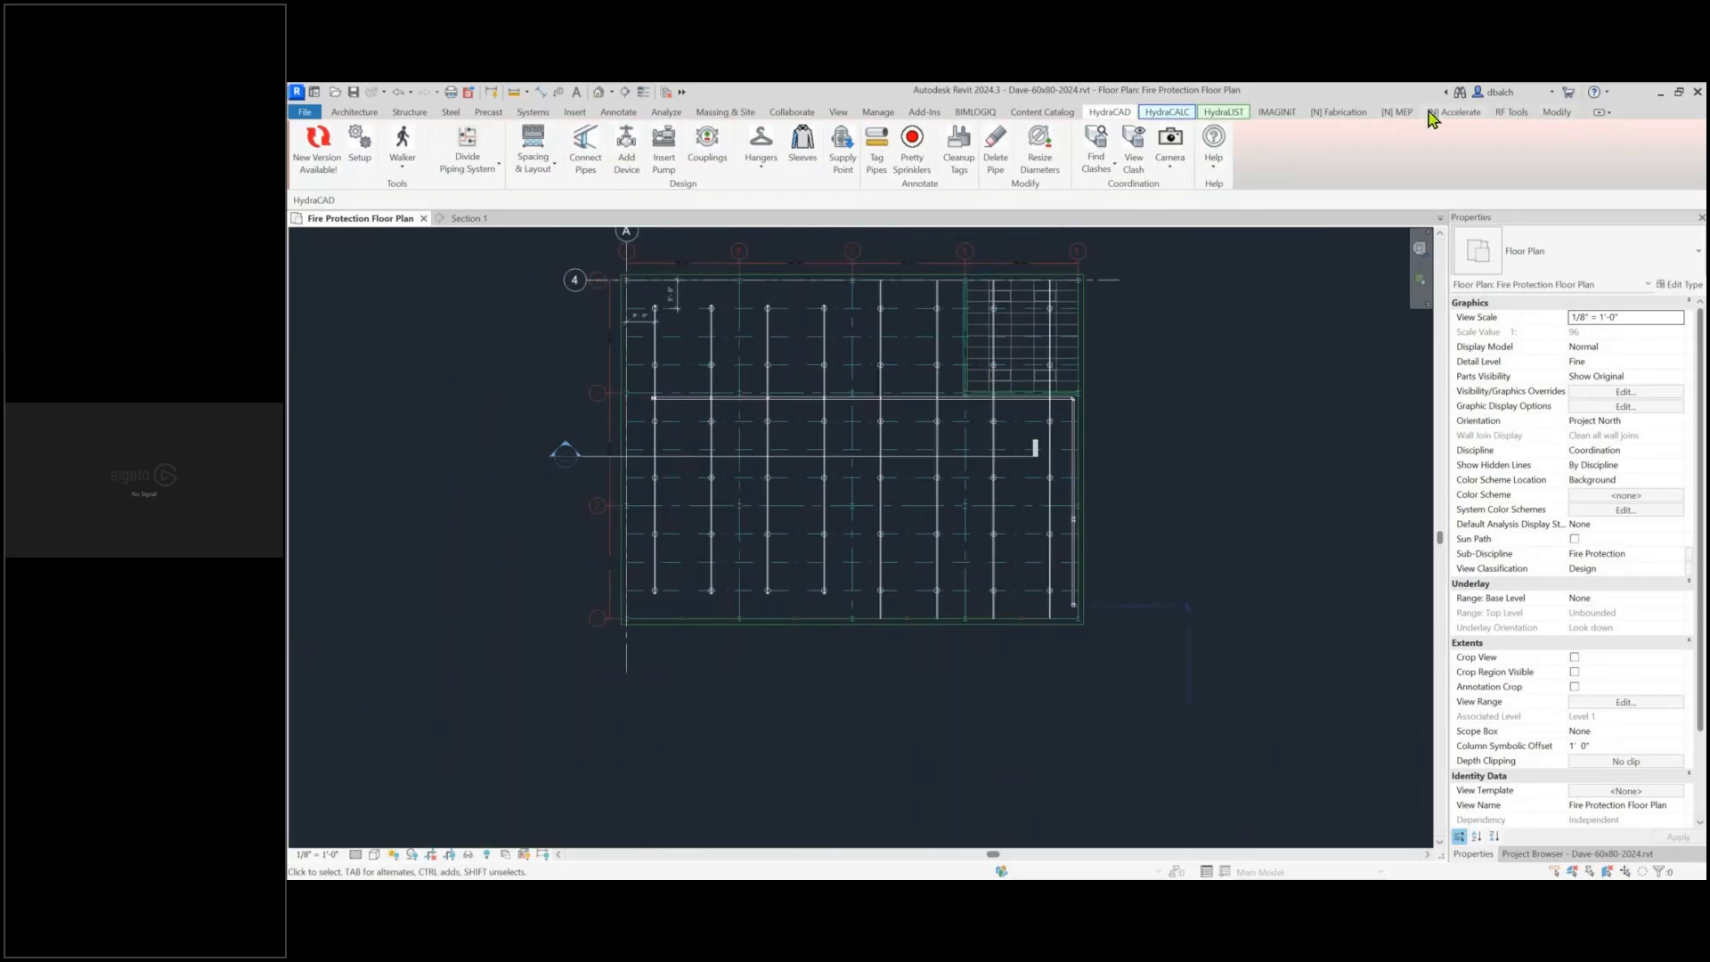
{"action": "left_click", "coordinate": [1556, 113]}
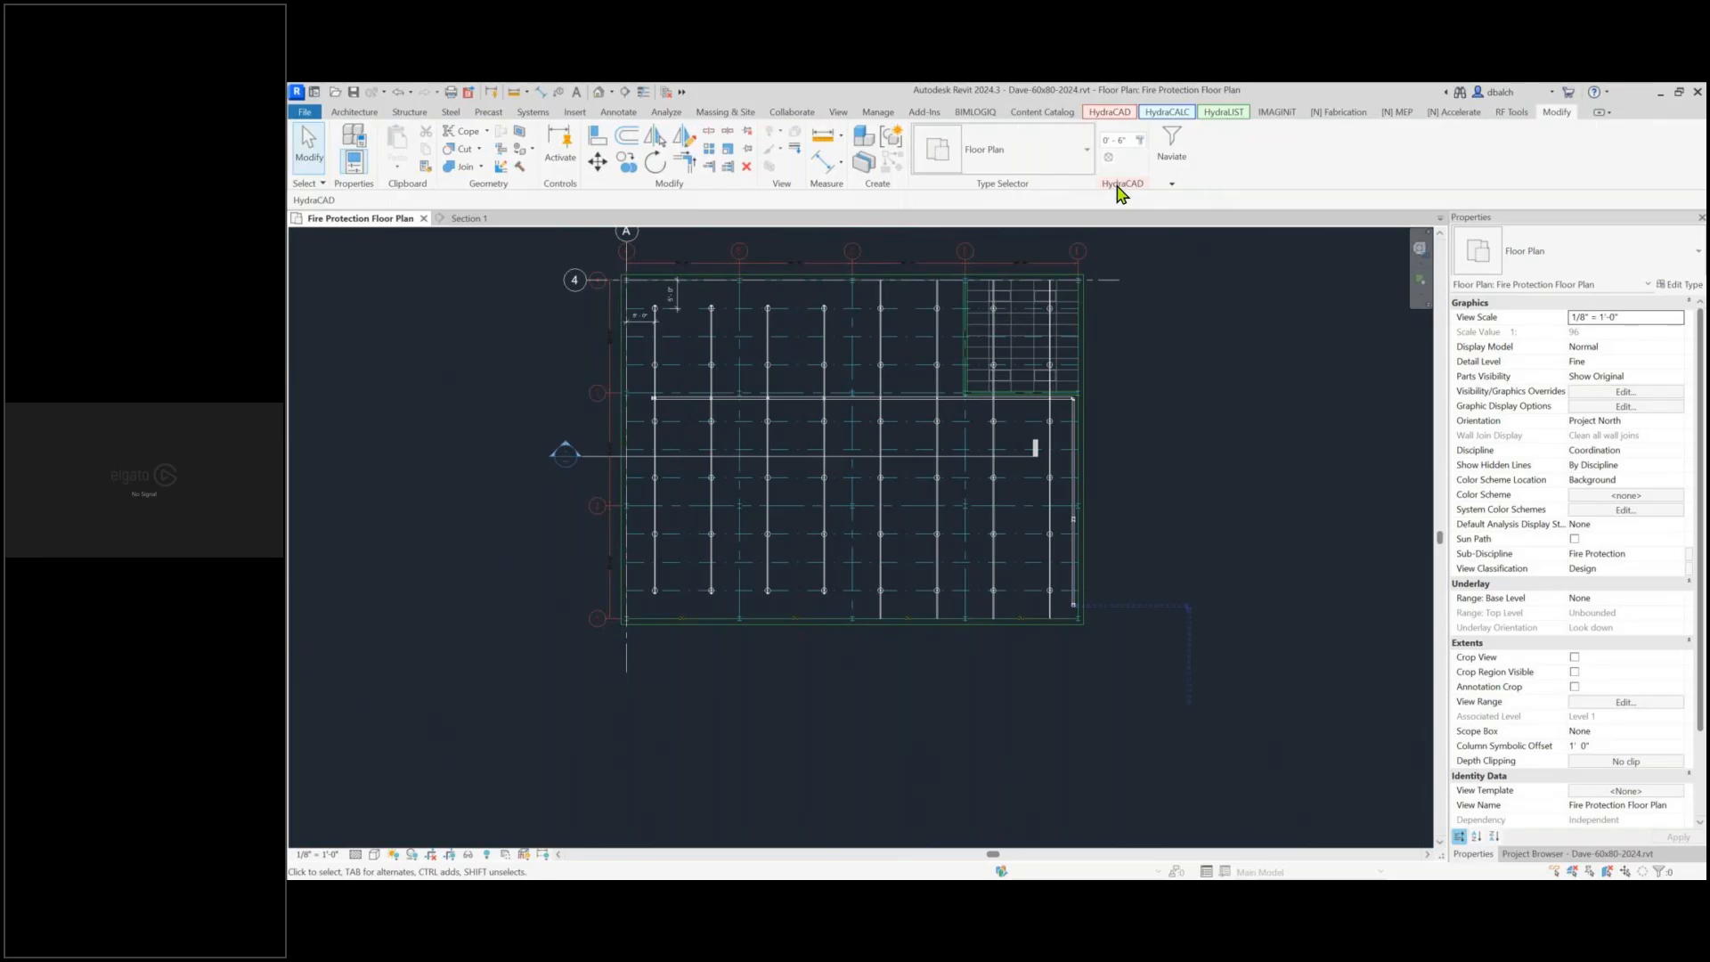
{"action": "scroll", "coordinate": [752, 332], "scroll_direction": "up", "scroll_amount": 4}
{"action": "left_click_drag", "start_coordinate": [989, 392], "coordinate": [832, 407]}
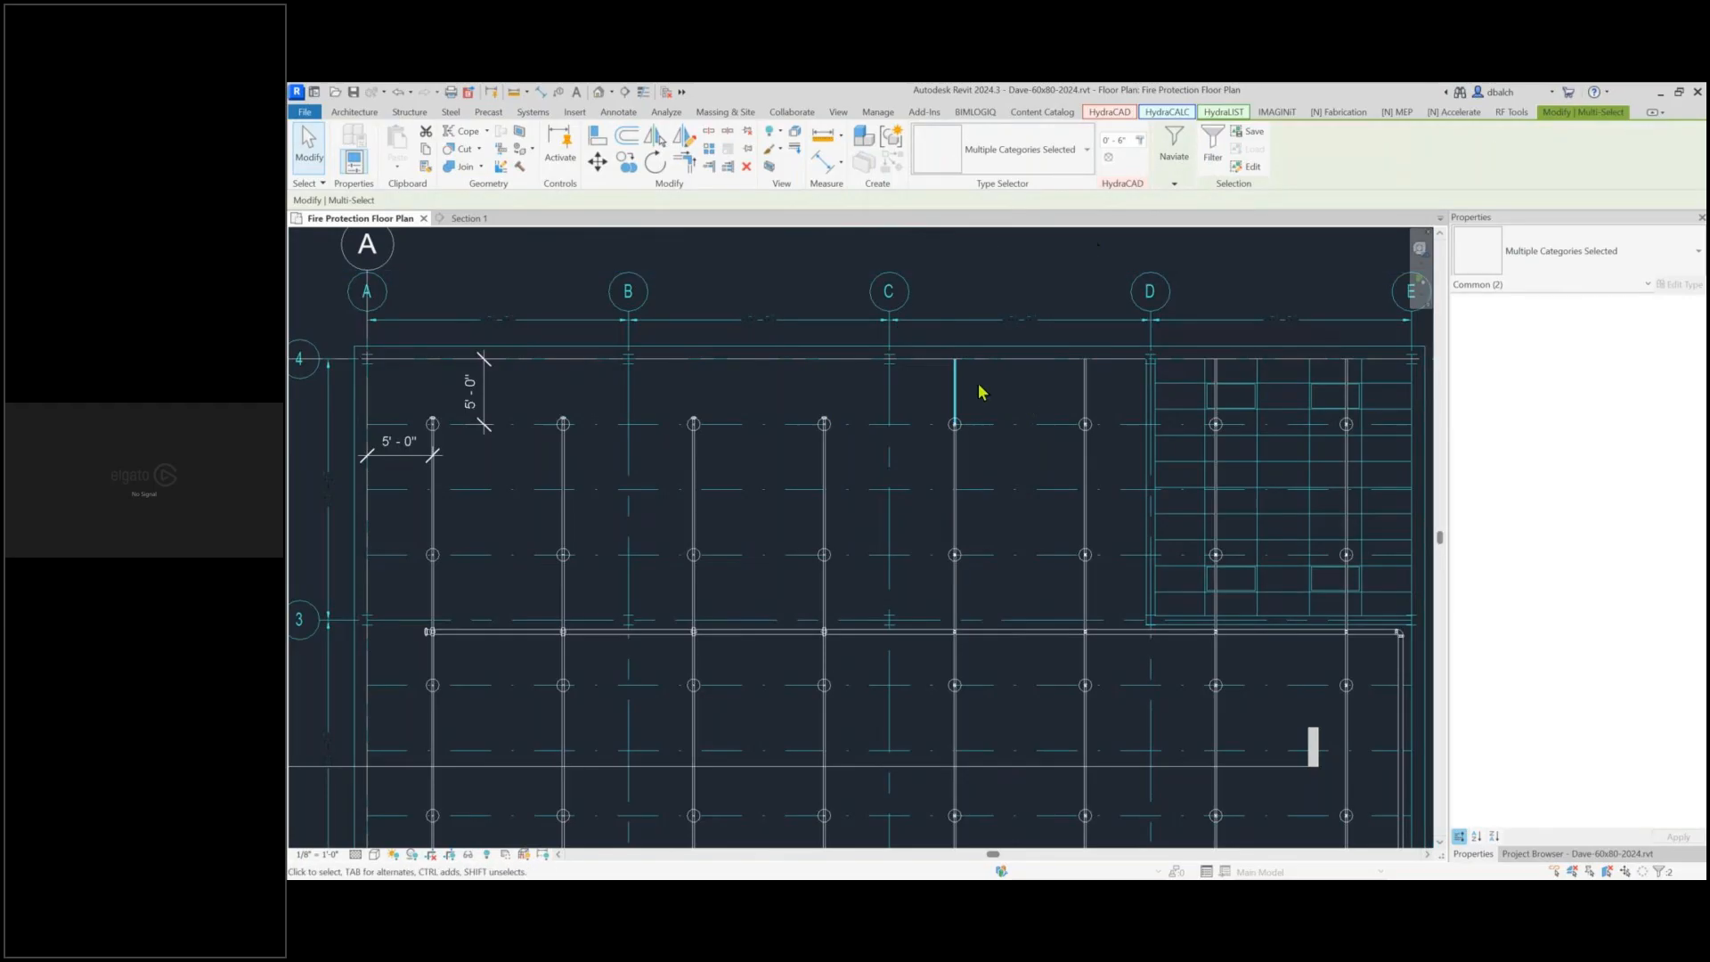
{"action": "key", "text": "Escape"}
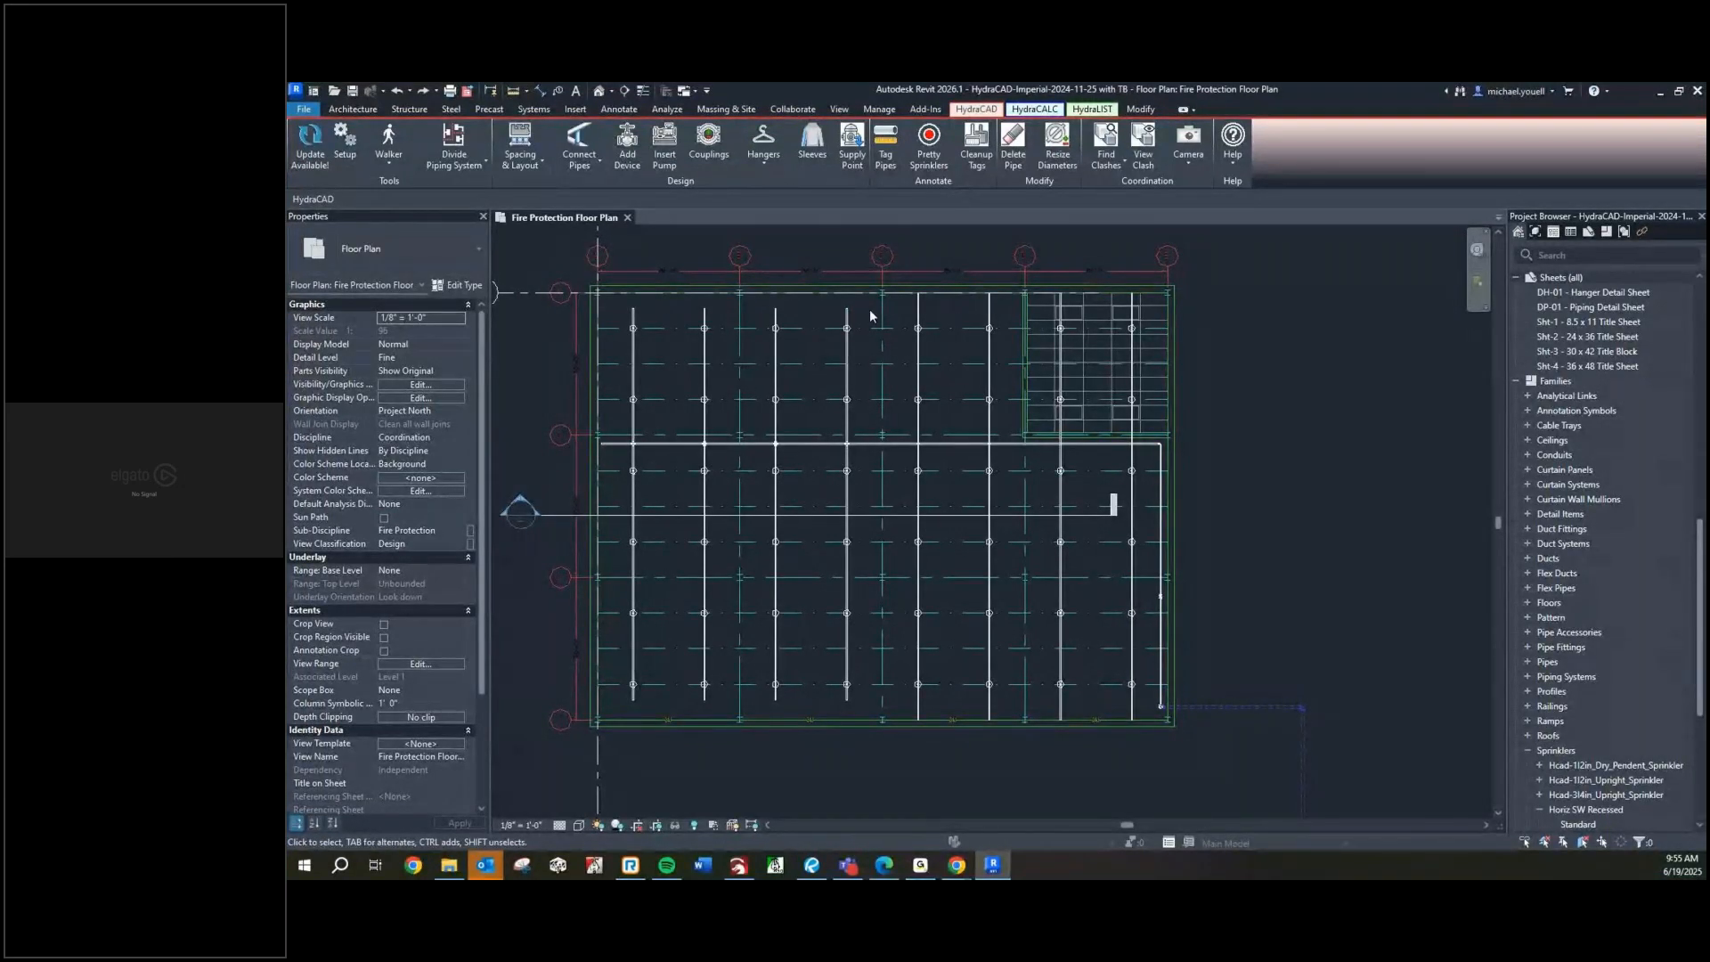
Select the end stubs of the four western branch lines and the main's west end stub, and run HydraCAD's Cap Open Ends on them
{"action": "left_click_drag", "start_coordinate": [873, 307], "coordinate": [629, 317]}
{"action": "left_click_drag", "start_coordinate": [865, 696], "coordinate": [629, 699], "text": "ctrl"}
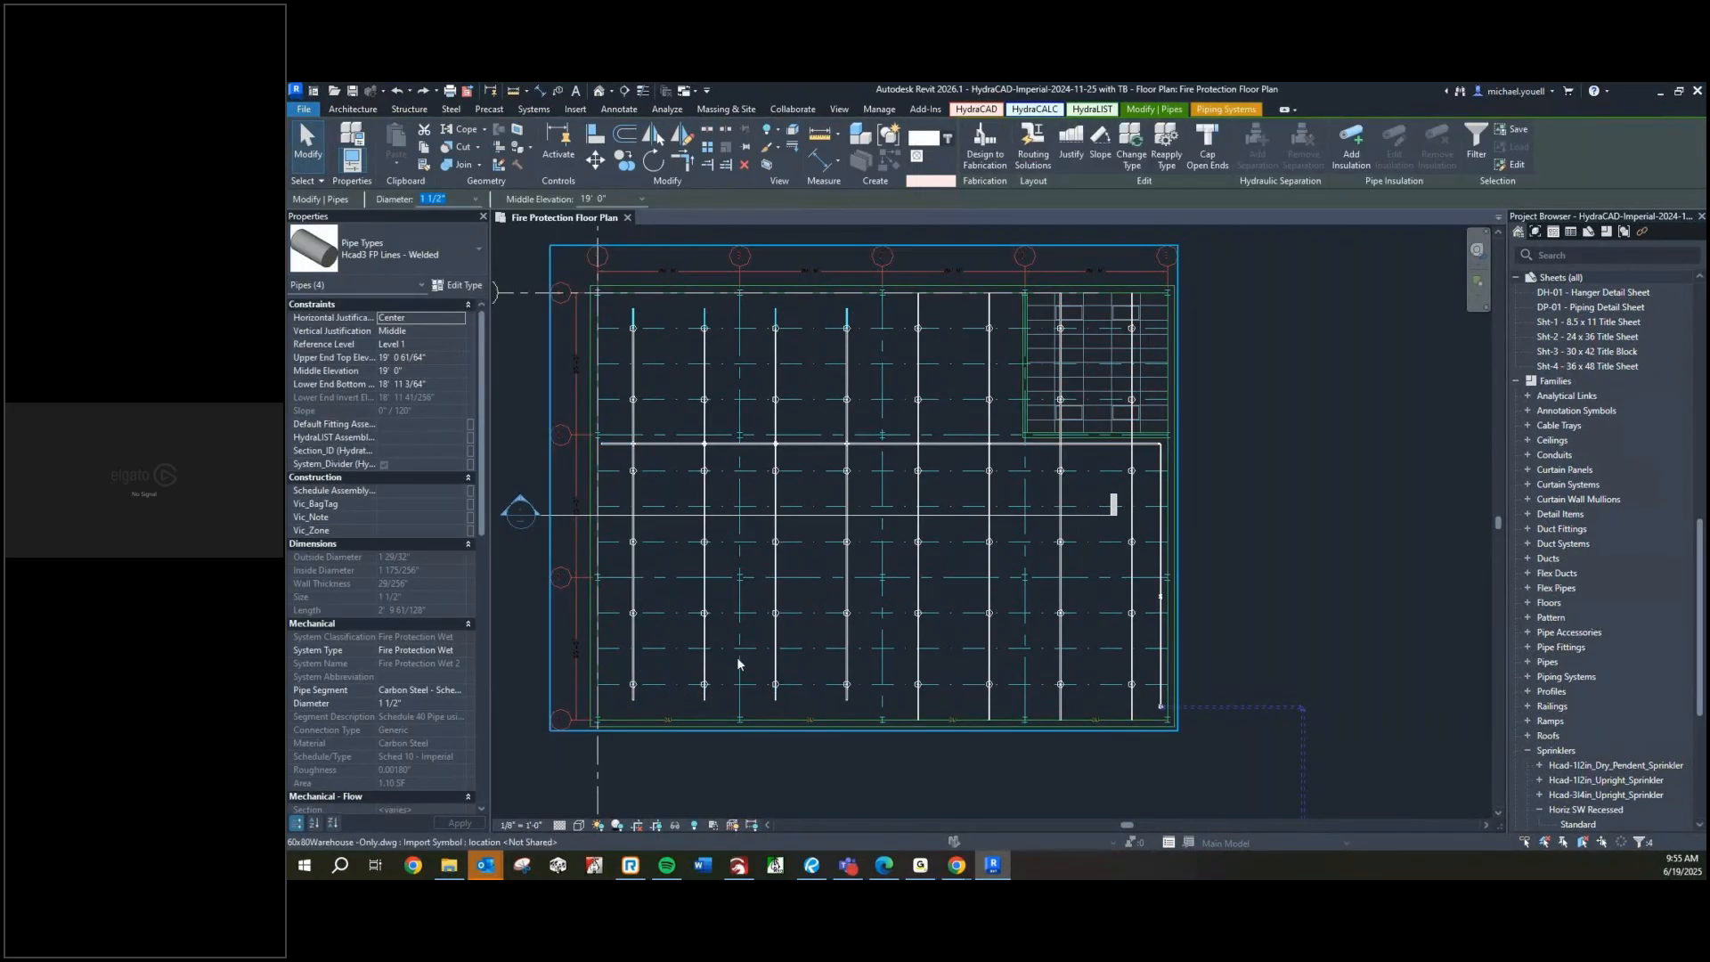
{"action": "left_click_drag", "start_coordinate": [859, 695], "coordinate": [625, 698], "text": "ctrl"}
{"action": "left_click", "coordinate": [622, 445], "text": "ctrl"}
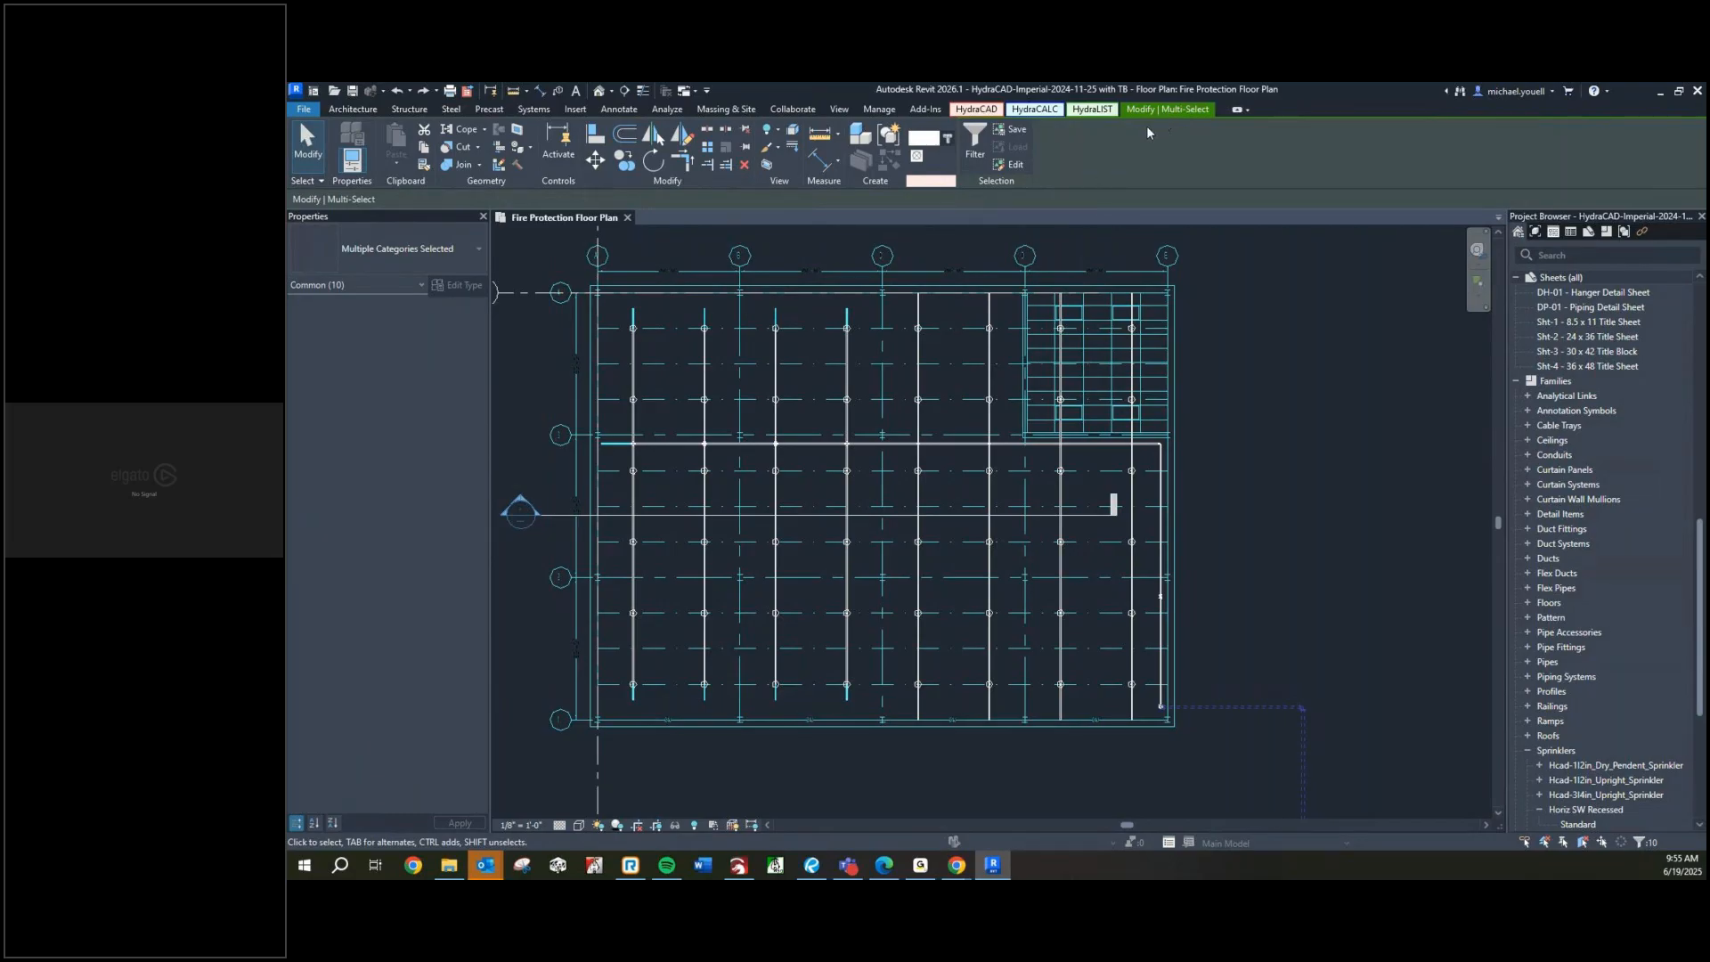
{"action": "left_click", "coordinate": [976, 109]}
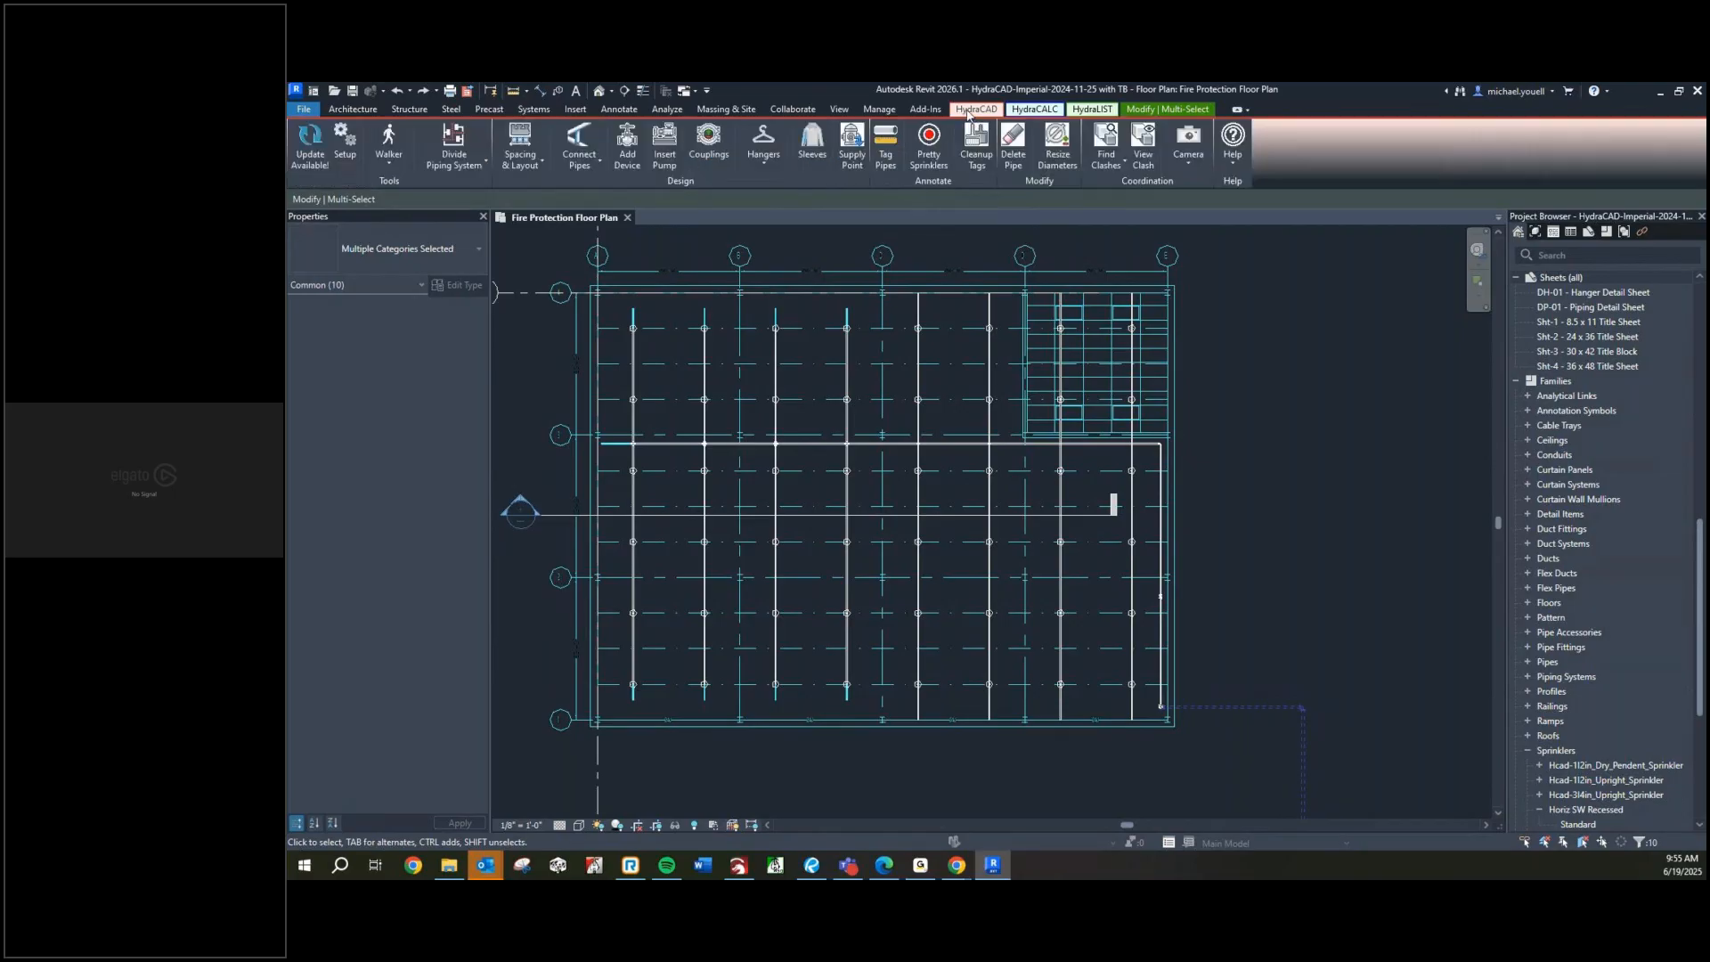
{"action": "left_click", "coordinate": [1148, 110]}
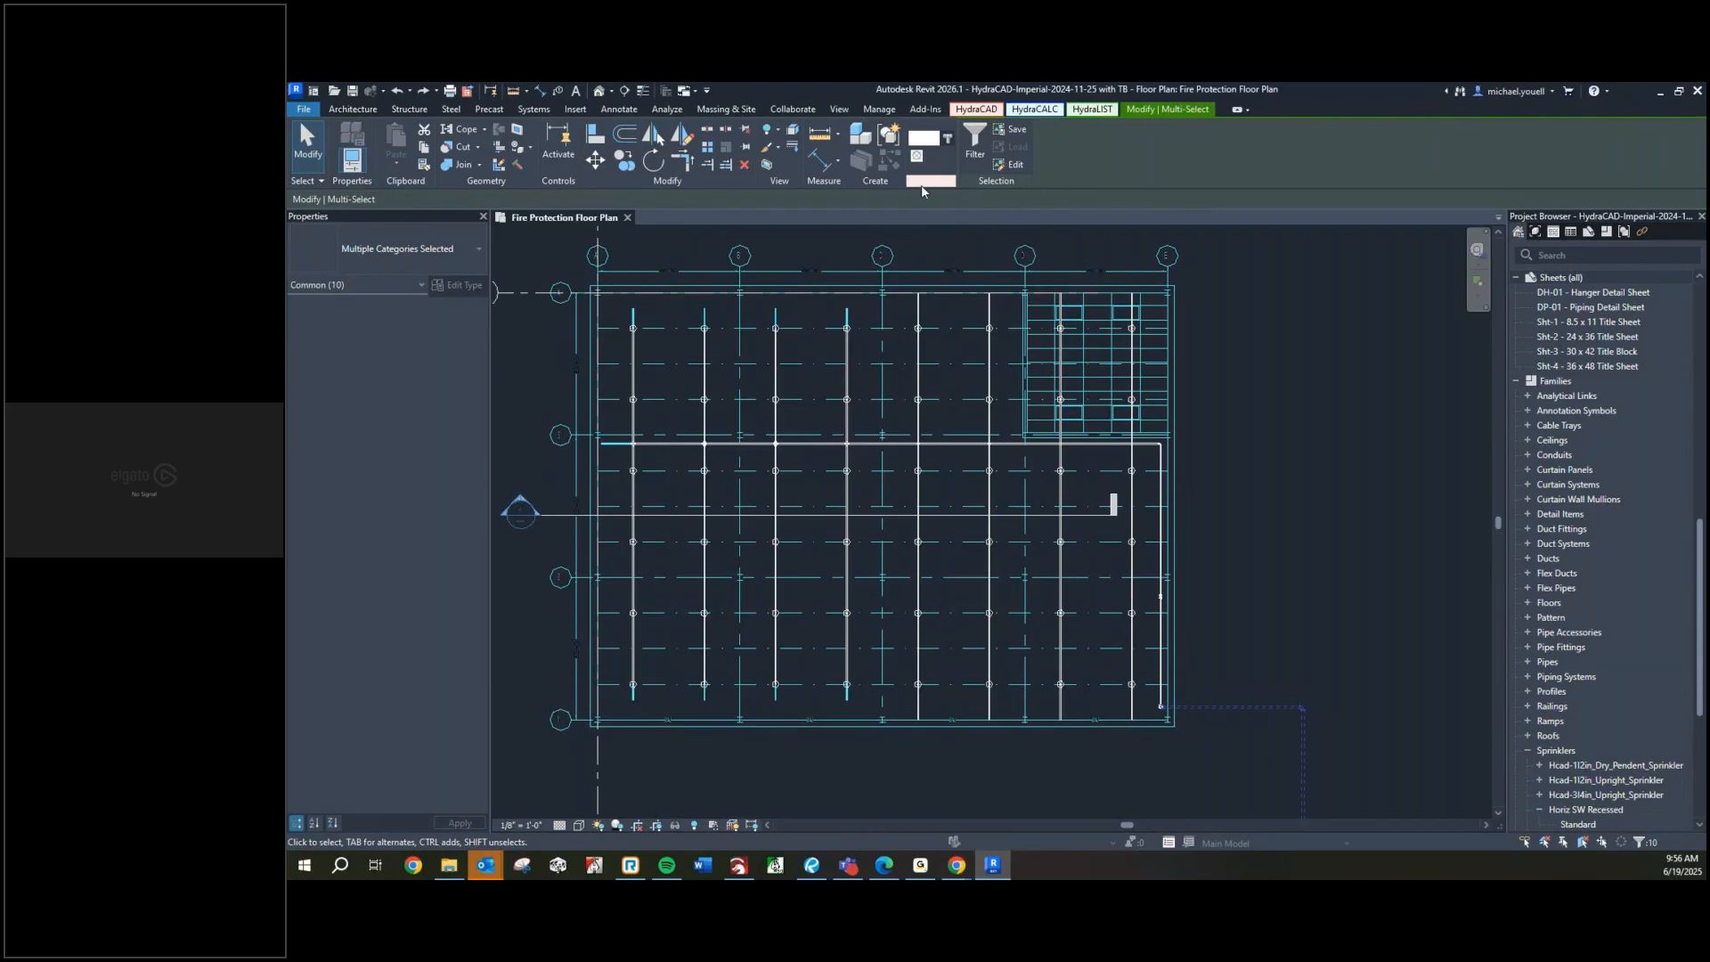
{"action": "left_click", "coordinate": [946, 146]}
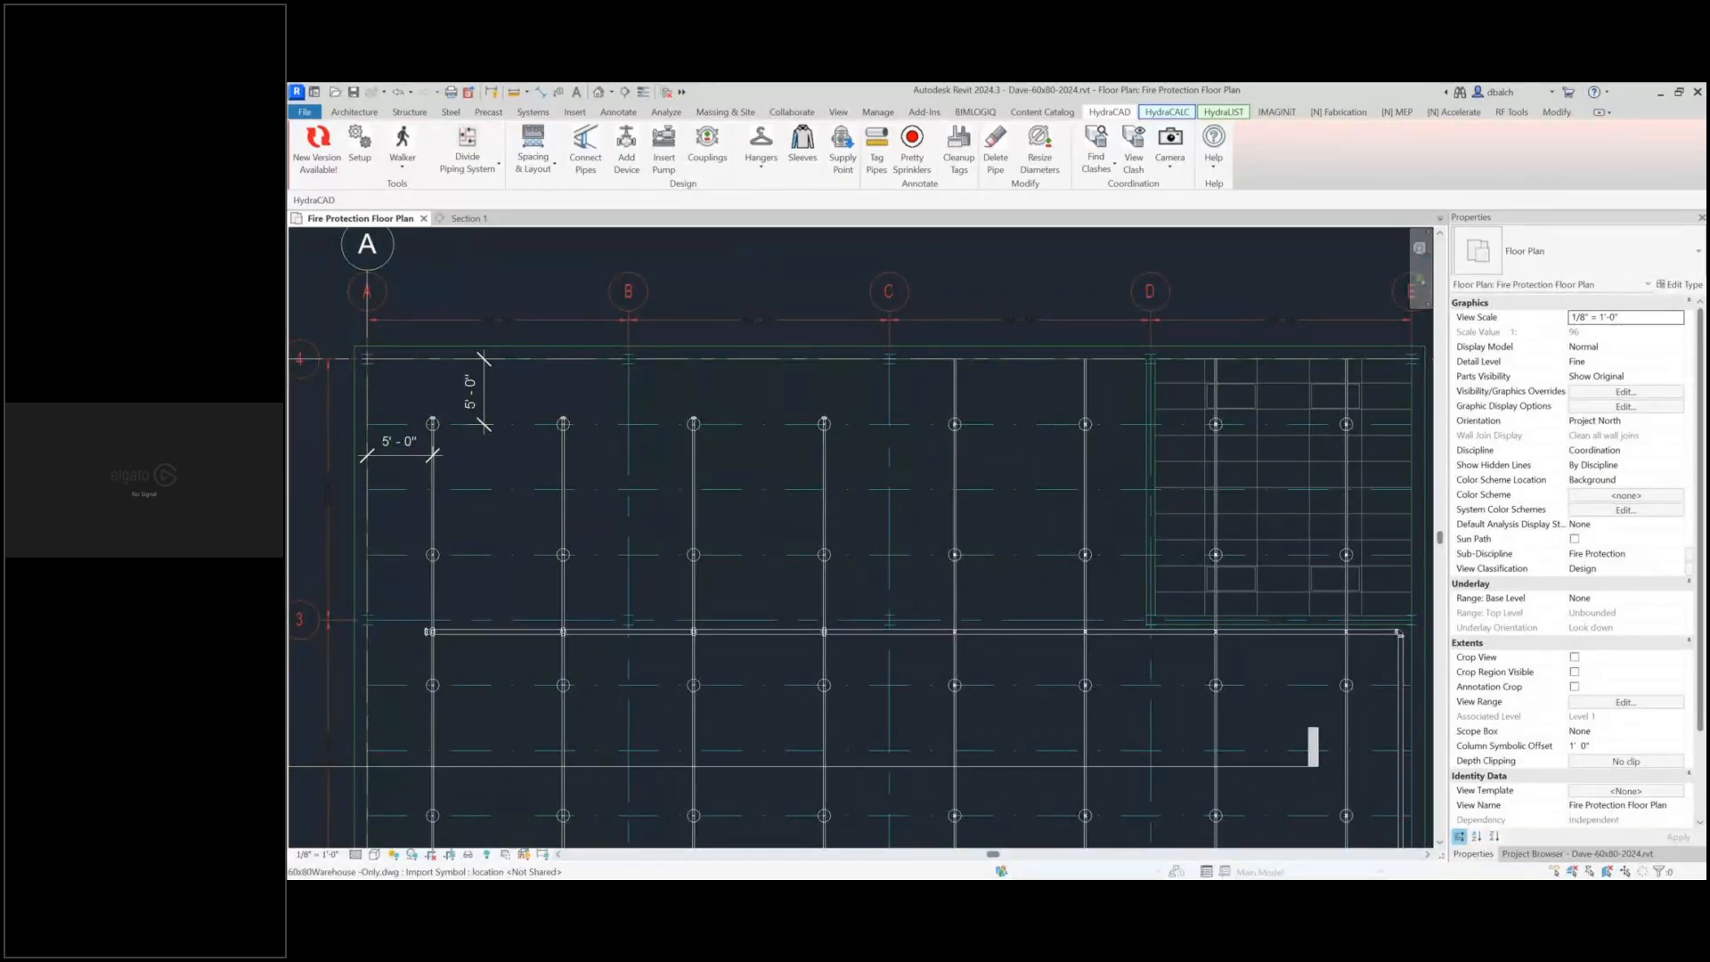
Select the north and south end stubs of the four eastern branch lines and remove them with HydraCAD's Delete Pipe
{"action": "scroll", "coordinate": [956, 489], "scroll_direction": "down", "scroll_amount": 1}
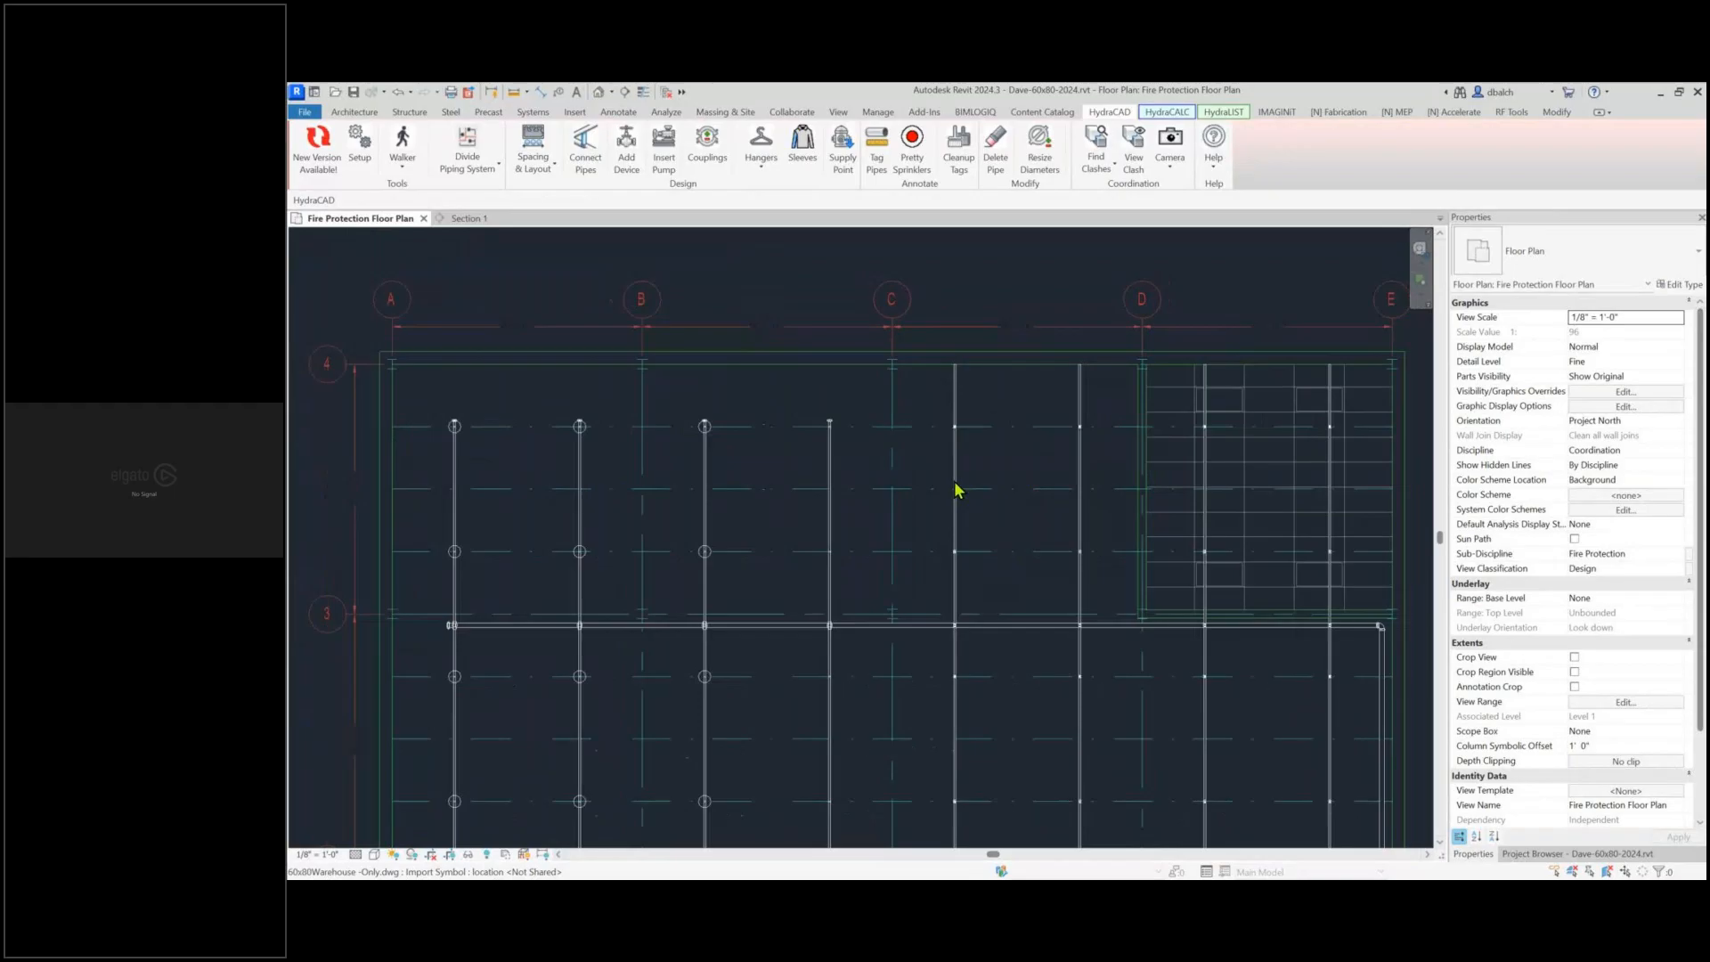
{"action": "scroll", "coordinate": [956, 489], "scroll_direction": "down", "scroll_amount": 2}
{"action": "middle_click_drag", "start_coordinate": [1191, 389], "coordinate": [1108, 397]}
{"action": "scroll", "coordinate": [1072, 438], "scroll_direction": "up", "scroll_amount": 1}
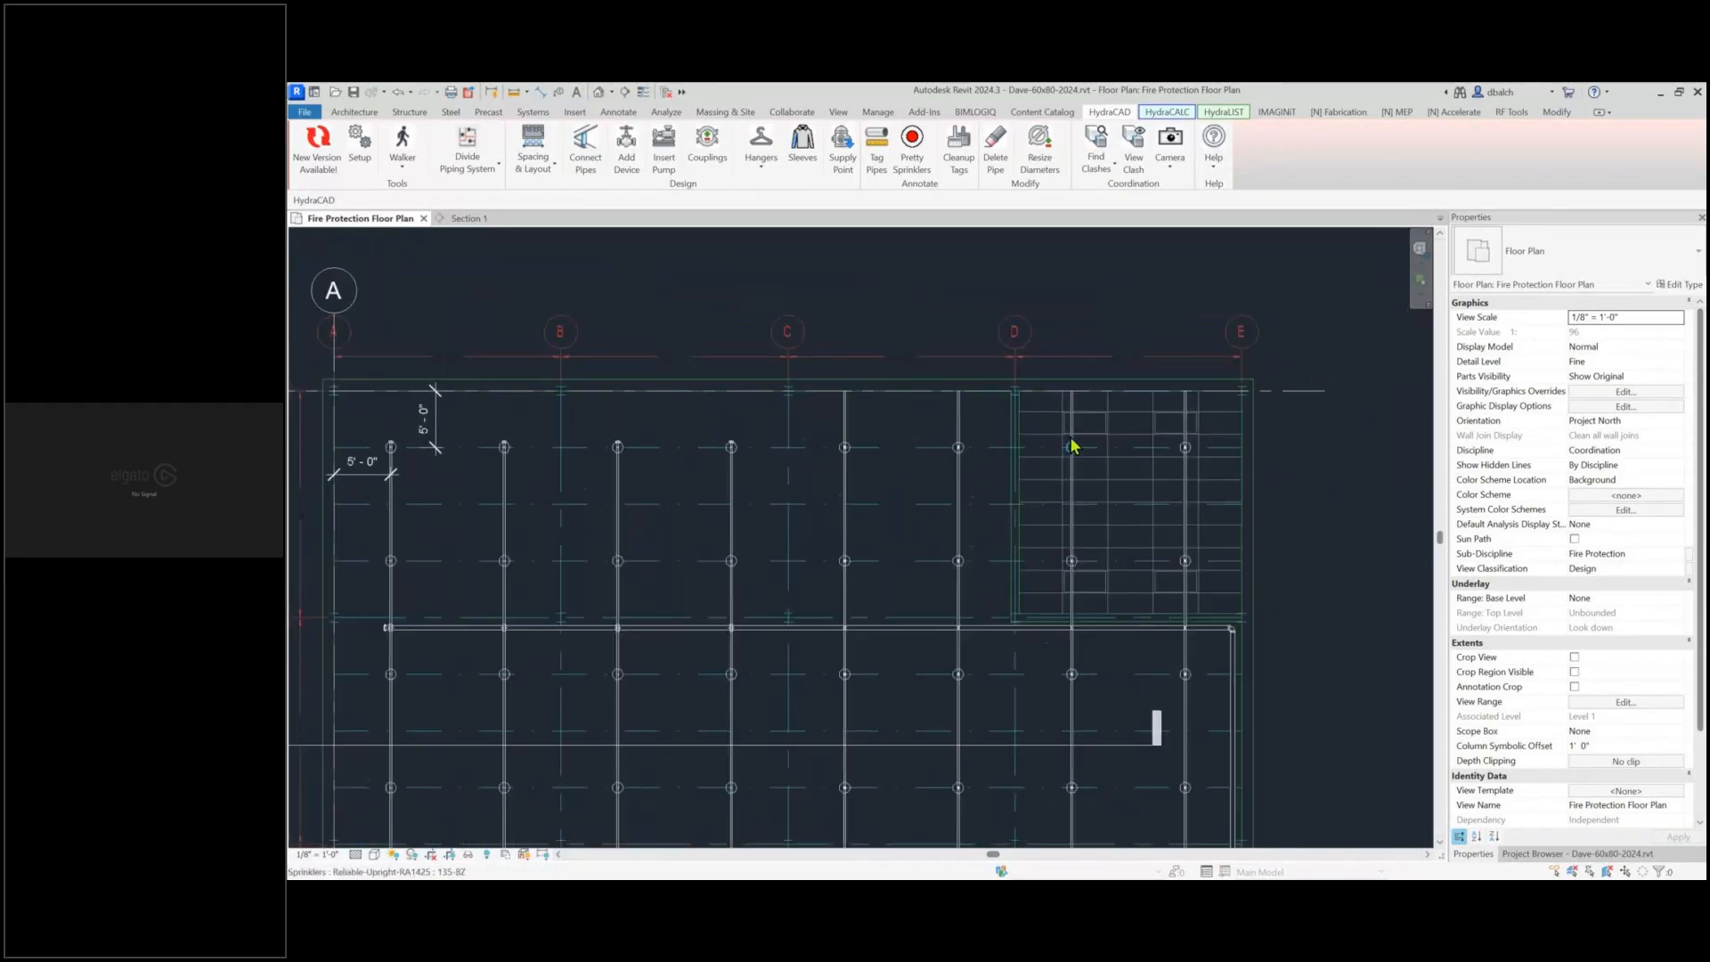
{"action": "left_click", "coordinate": [1050, 417]}
{"action": "key", "text": "Escape"}
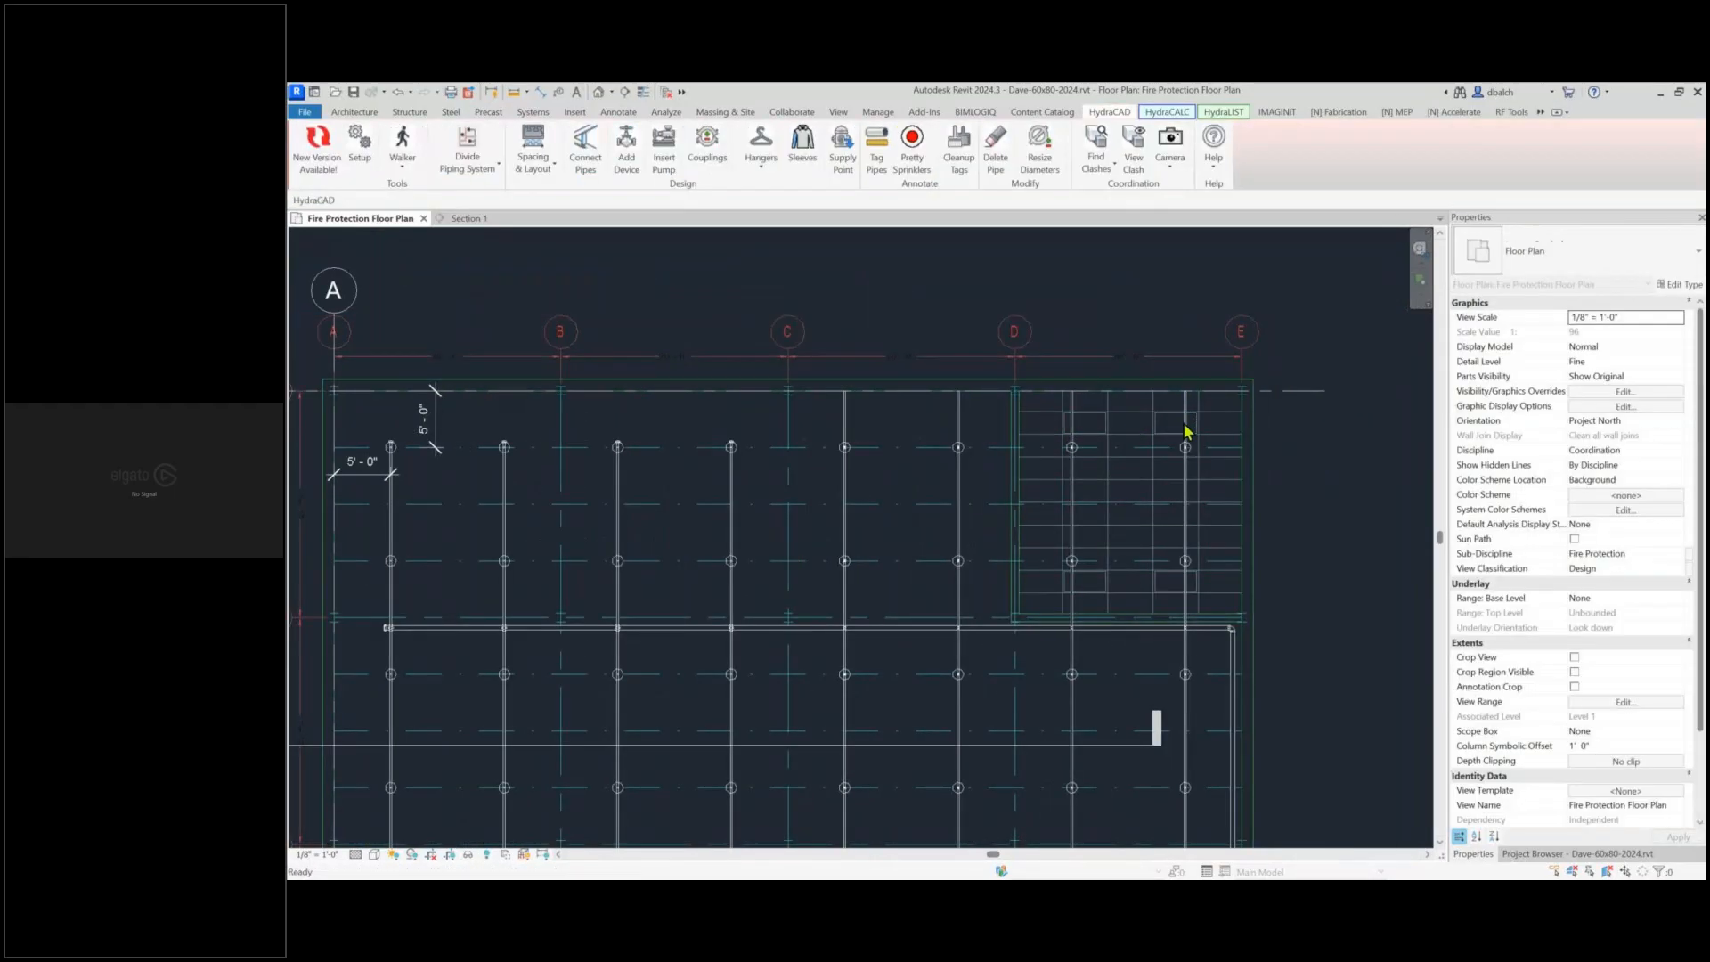
{"action": "left_click_drag", "start_coordinate": [1188, 431], "coordinate": [850, 420]}
{"action": "middle_click_drag", "start_coordinate": [1096, 746], "coordinate": [1071, 265]}
{"action": "left_click_drag", "start_coordinate": [1179, 561], "coordinate": [811, 554], "text": "ctrl"}
{"action": "scroll", "coordinate": [1069, 659], "scroll_direction": "down", "scroll_amount": 5}
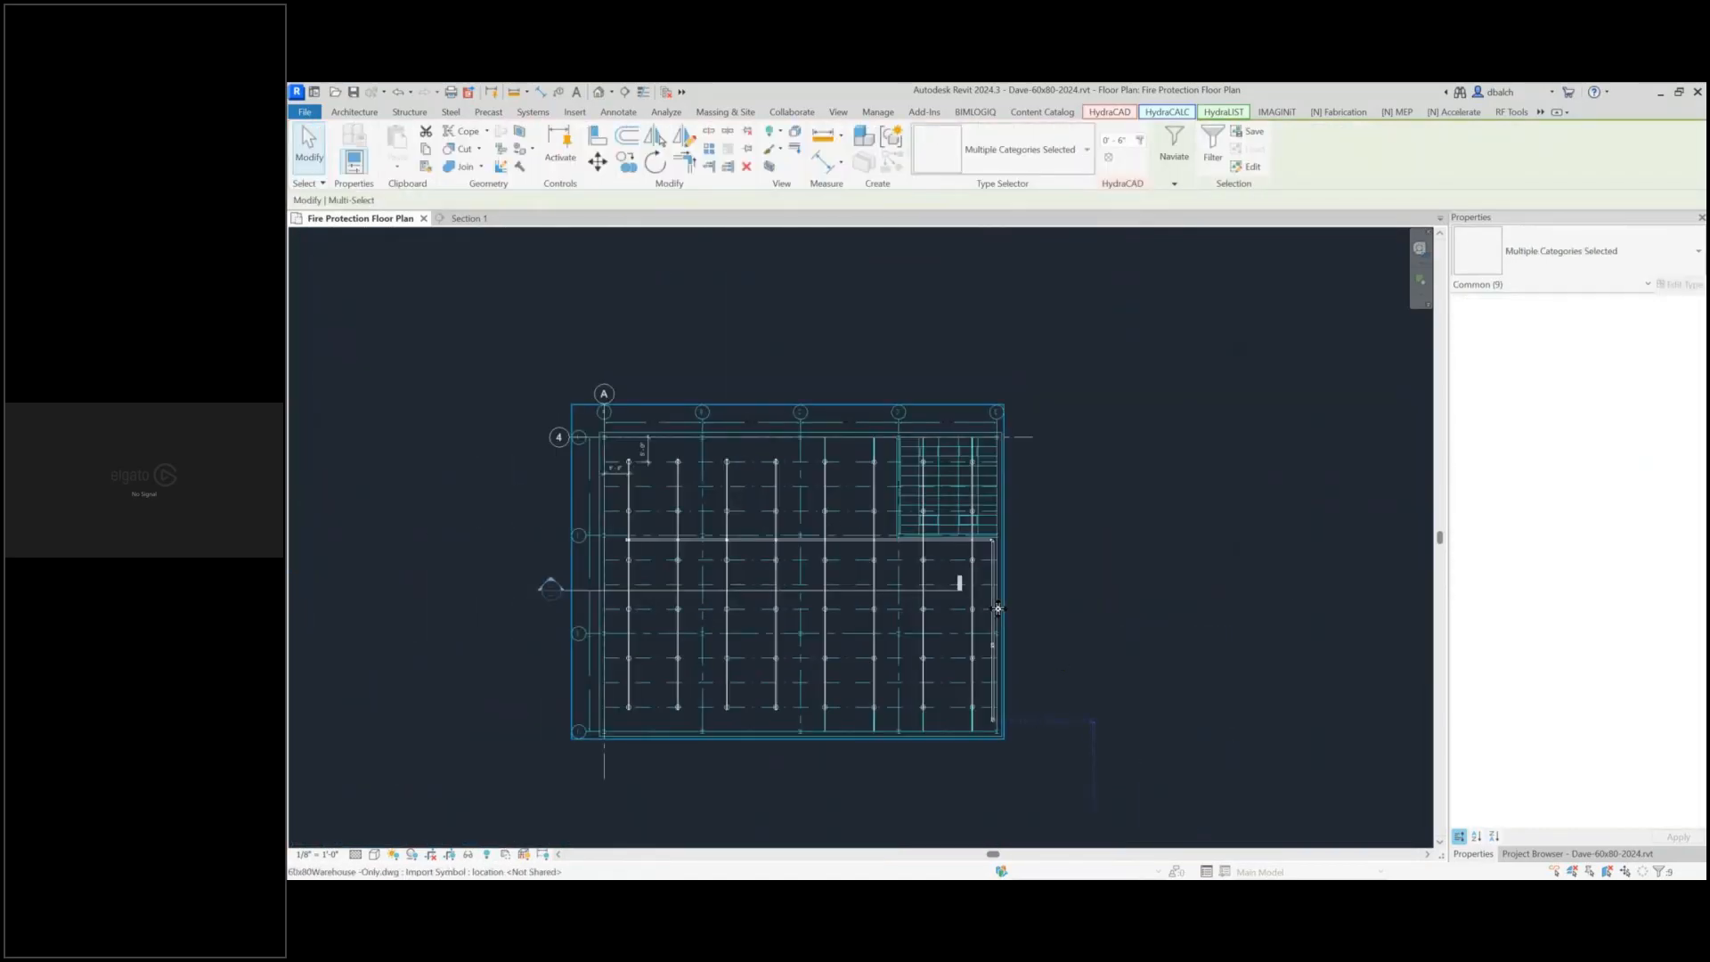
{"action": "scroll", "coordinate": [997, 609], "scroll_direction": "up", "scroll_amount": 2}
{"action": "middle_click_drag", "start_coordinate": [1096, 600], "coordinate": [1077, 561]}
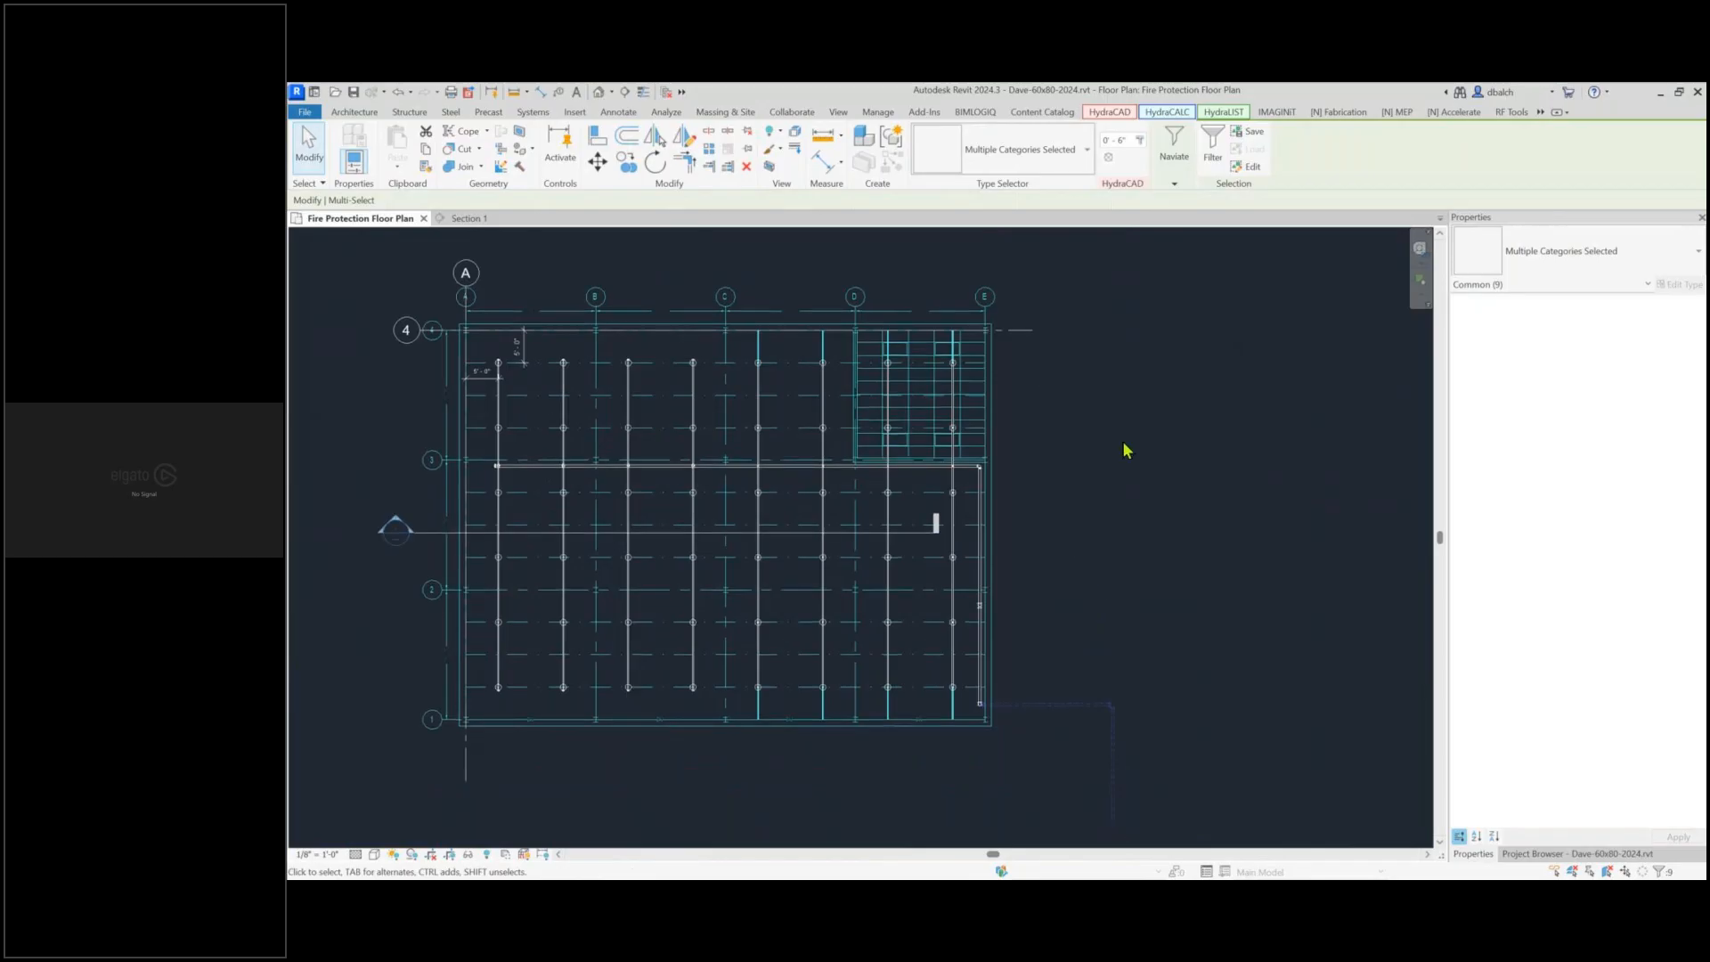
{"action": "middle_click_drag", "start_coordinate": [1204, 599], "coordinate": [1193, 519]}
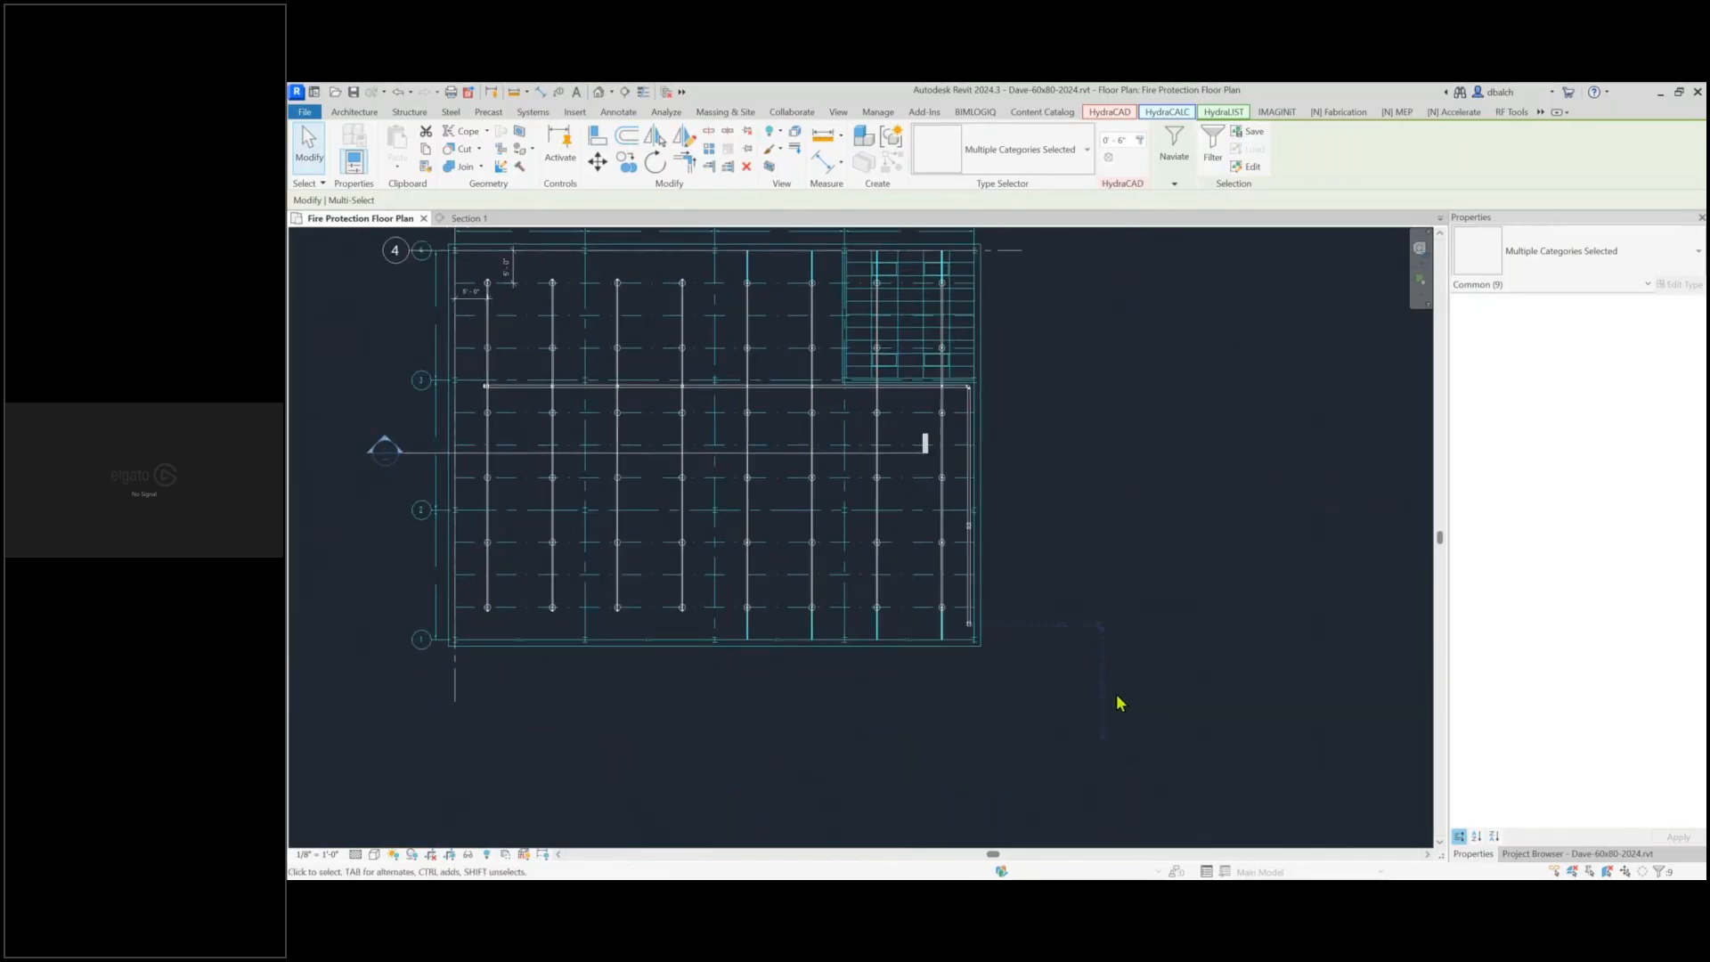
{"action": "left_click", "coordinate": [1119, 114]}
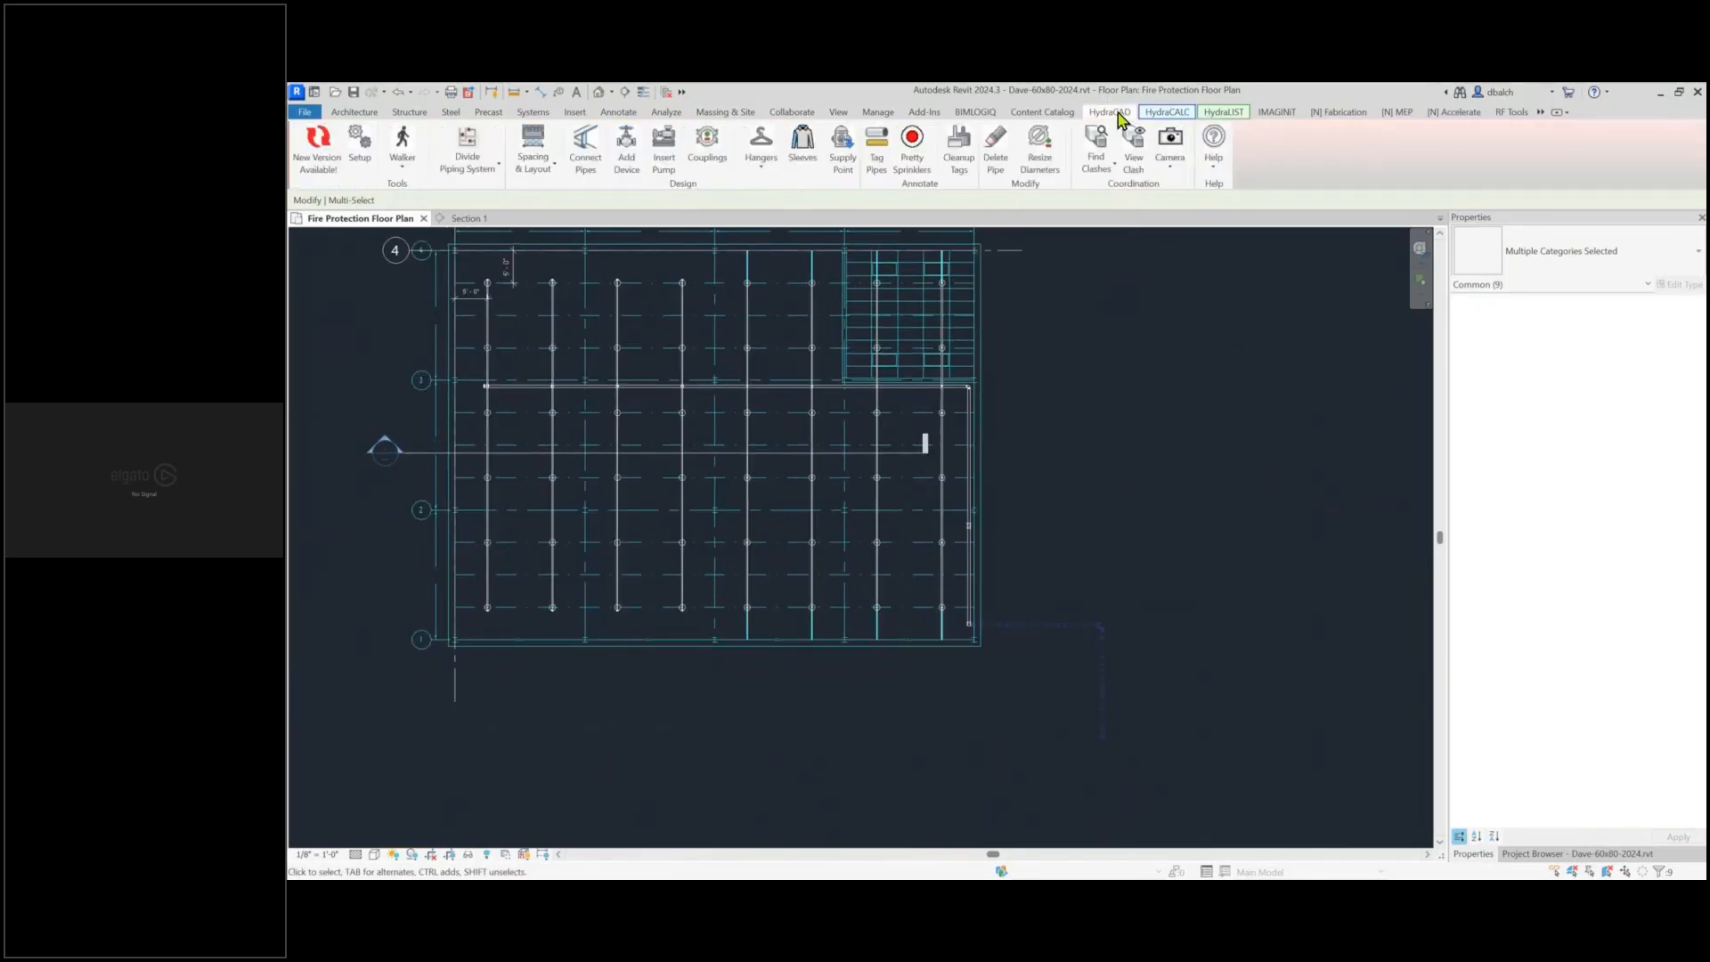
{"action": "left_click", "coordinate": [1542, 113]}
{"action": "left_click", "coordinate": [1571, 130]}
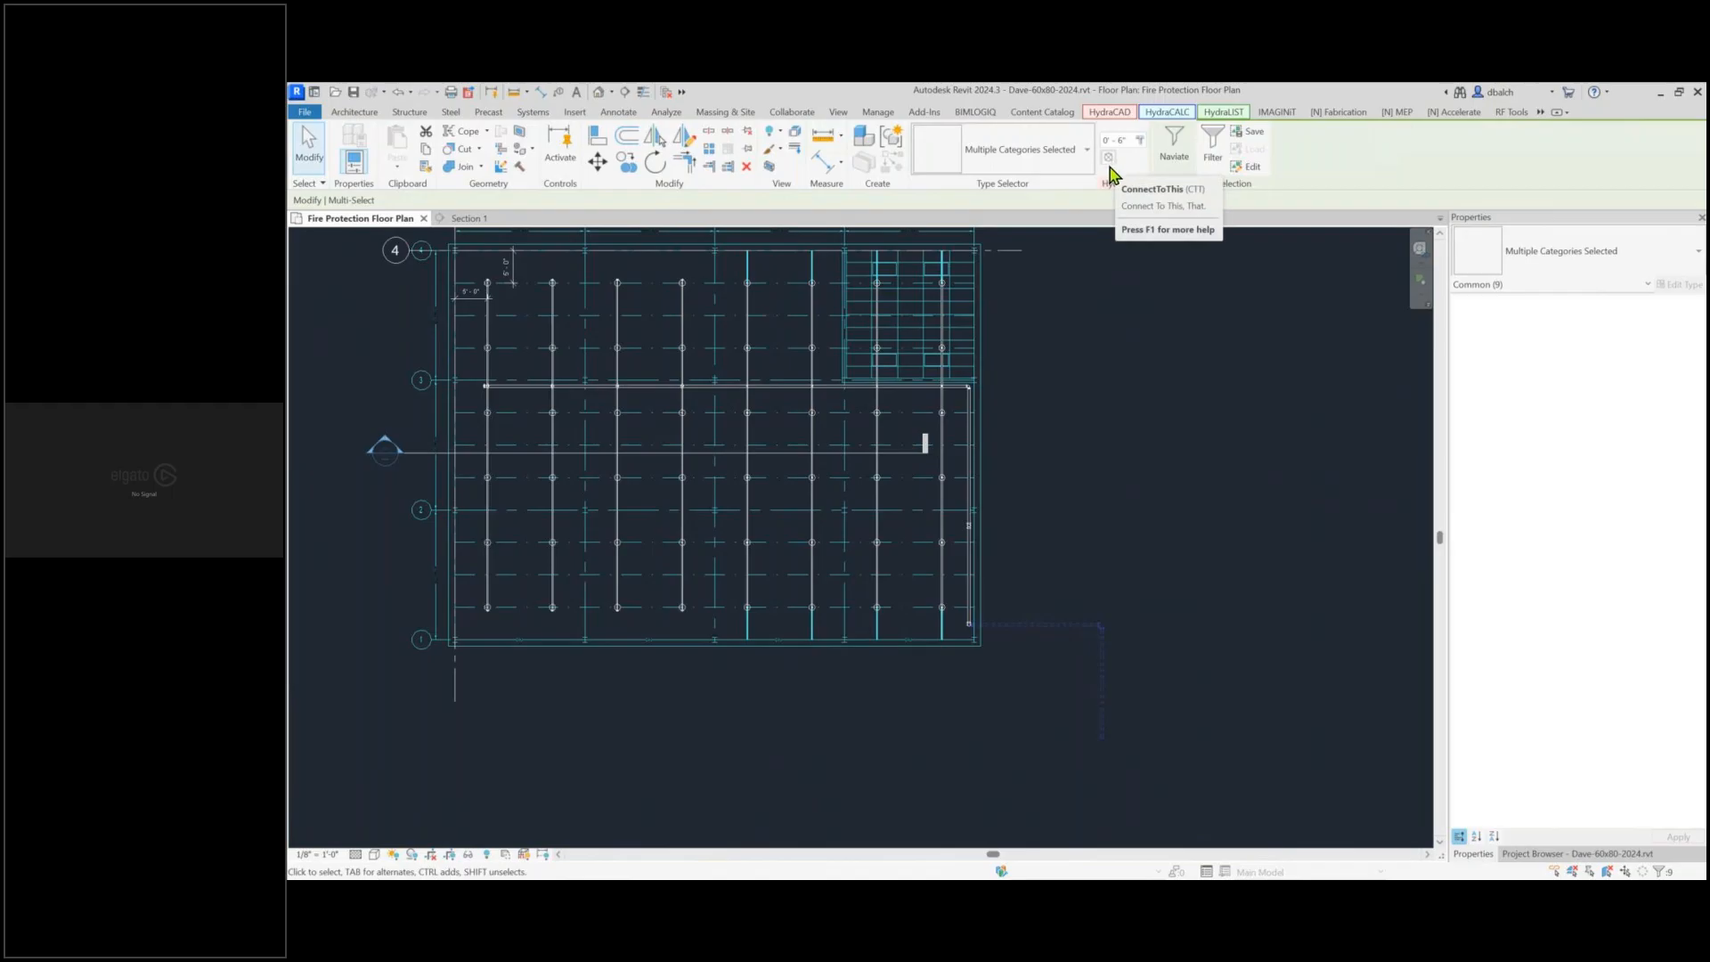
{"action": "left_click", "coordinate": [1110, 112]}
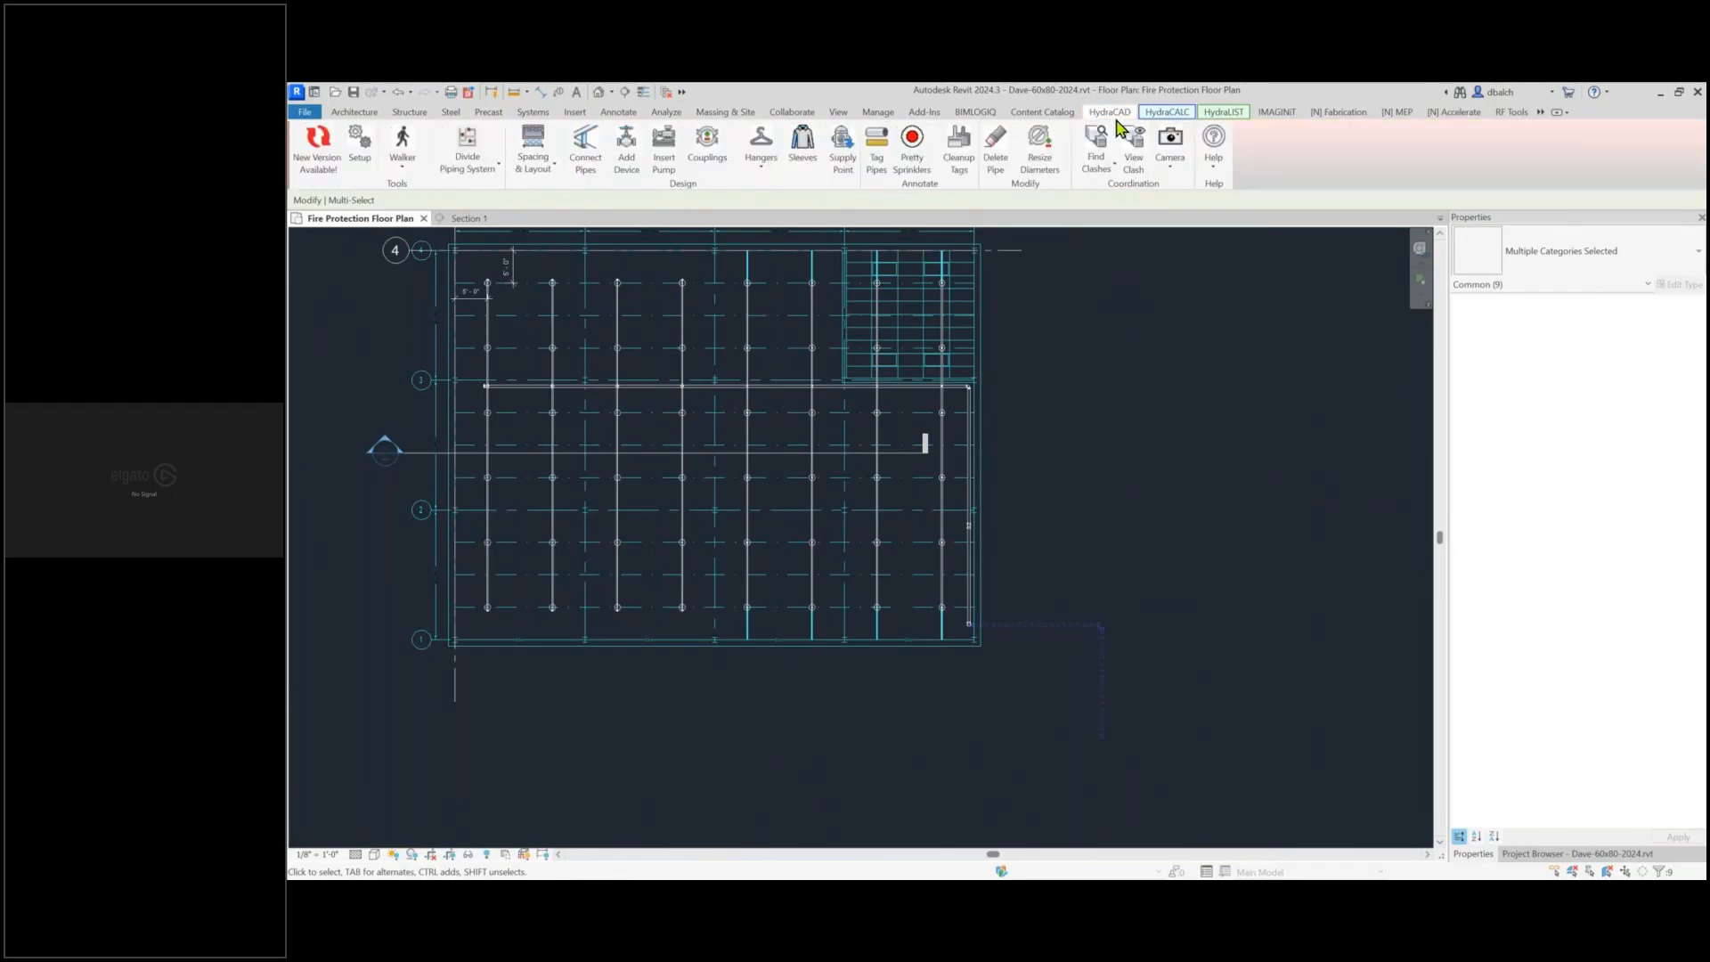
{"action": "left_click", "coordinate": [997, 168]}
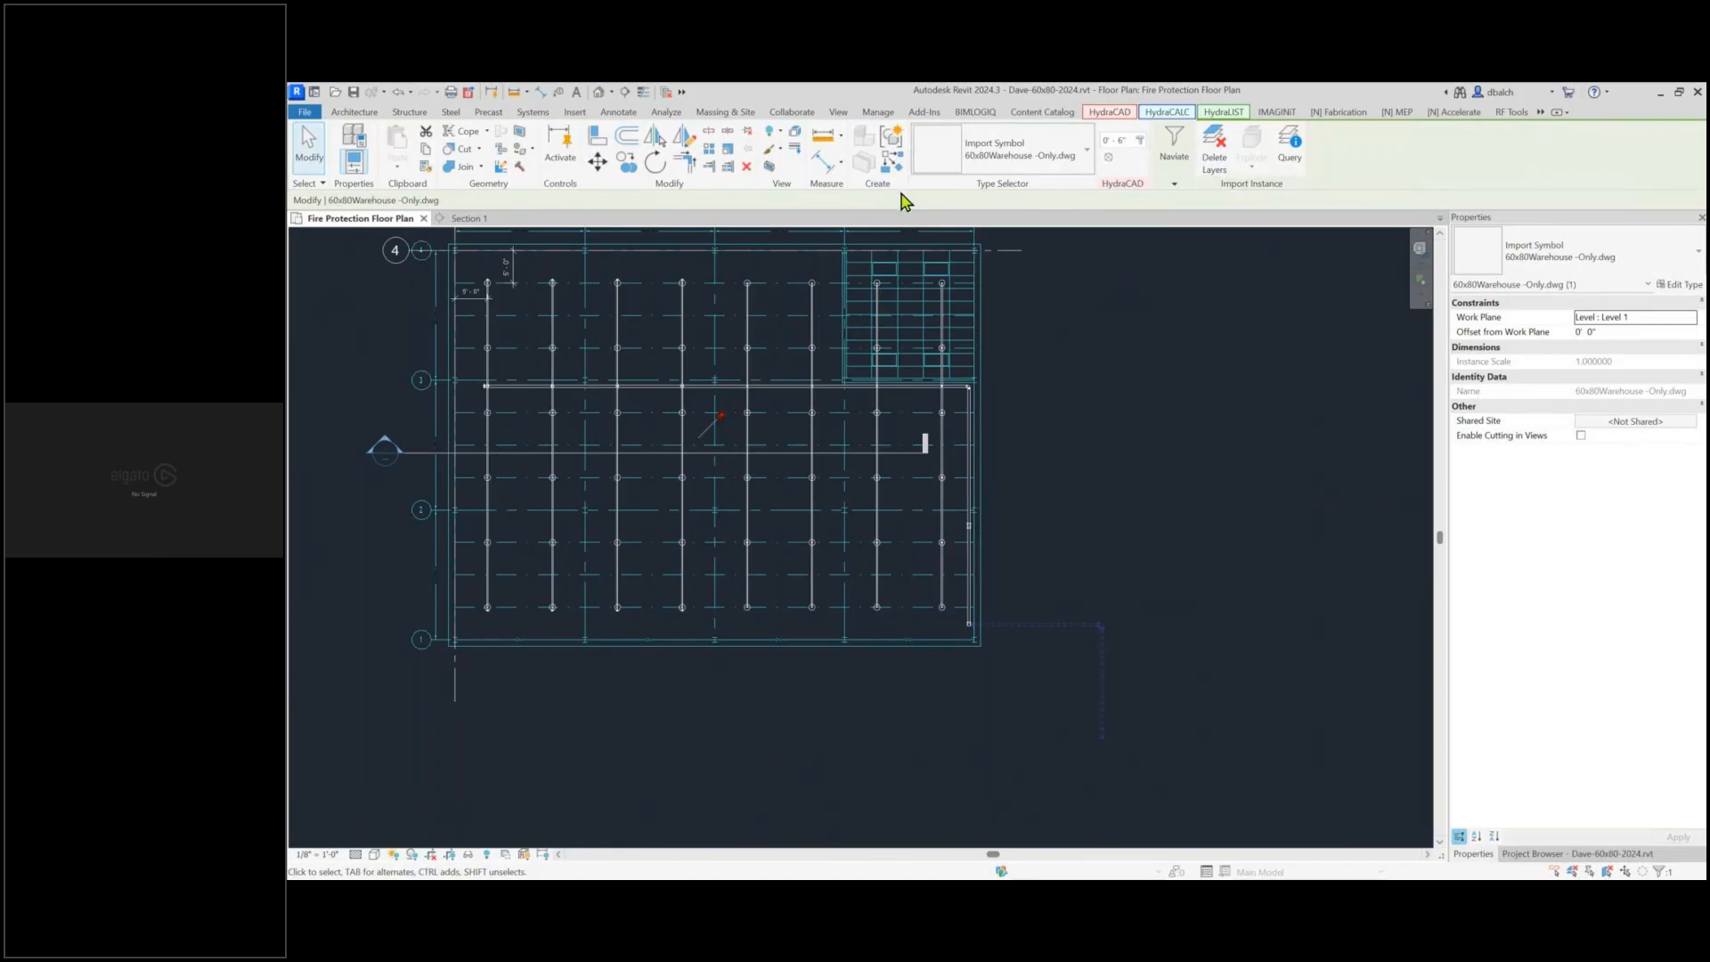
Examine the south ends of the eastern branch lines and clear the selection
{"action": "scroll", "coordinate": [739, 704], "scroll_direction": "up", "scroll_amount": 4}
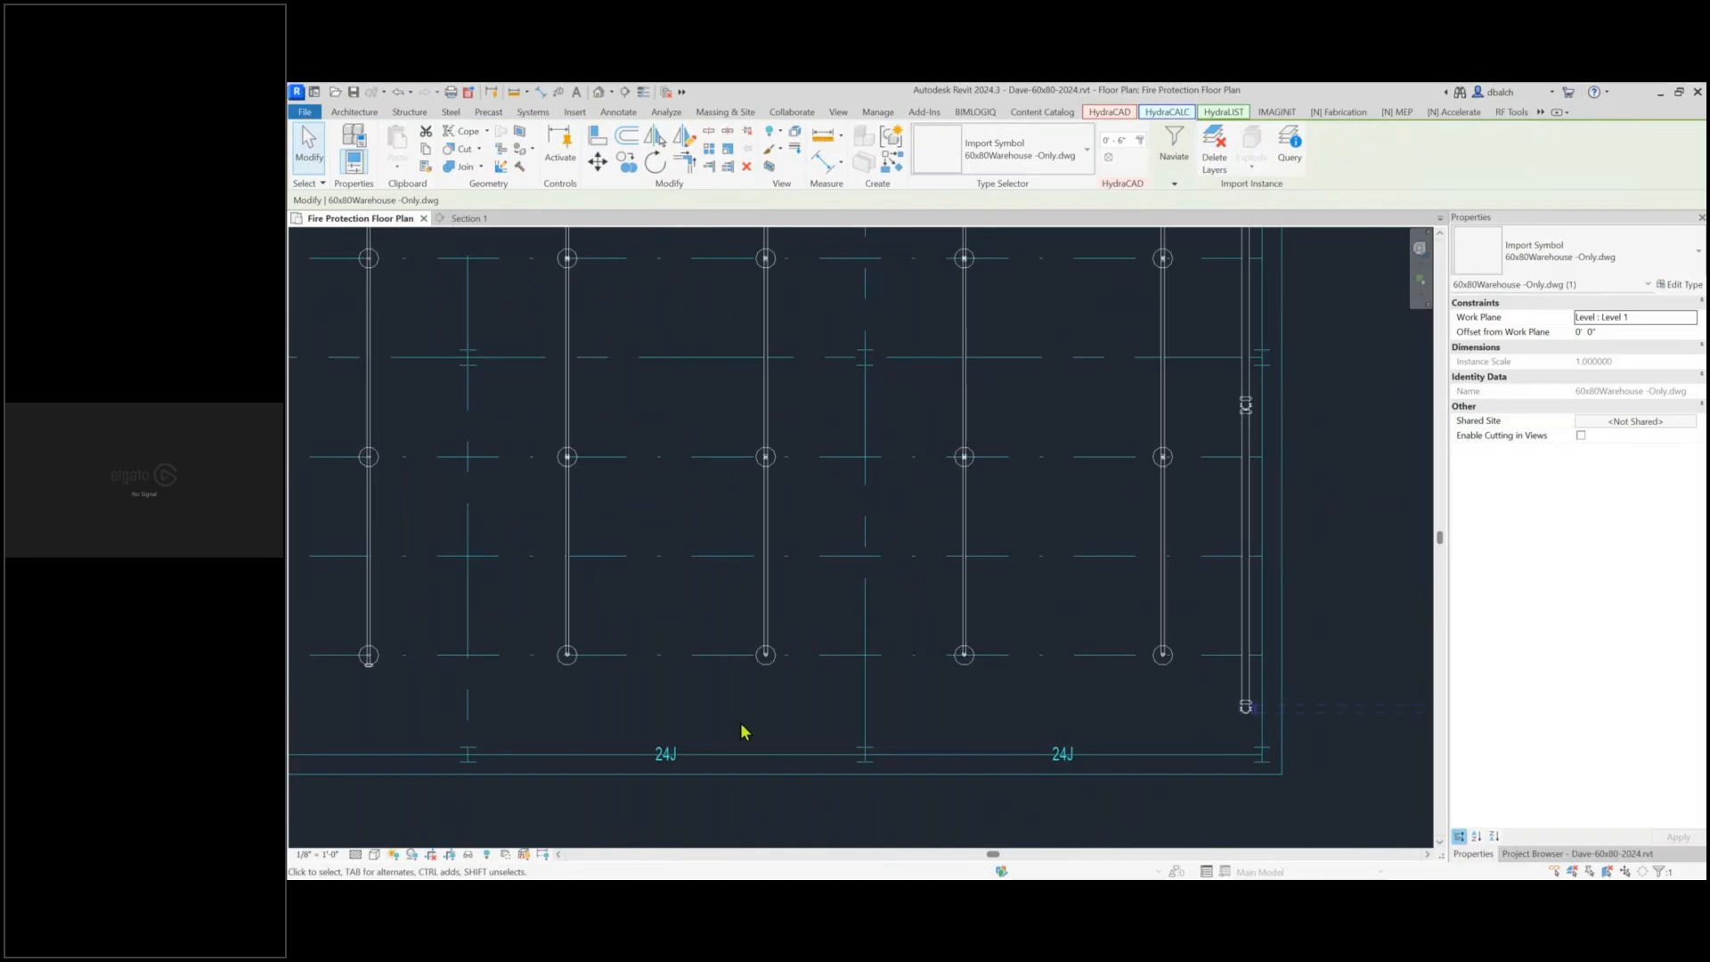
{"action": "scroll", "coordinate": [544, 677], "scroll_direction": "up", "scroll_amount": 2}
{"action": "middle_click_drag", "start_coordinate": [531, 653], "coordinate": [745, 691]}
{"action": "scroll", "coordinate": [767, 653], "scroll_direction": "down", "scroll_amount": 1}
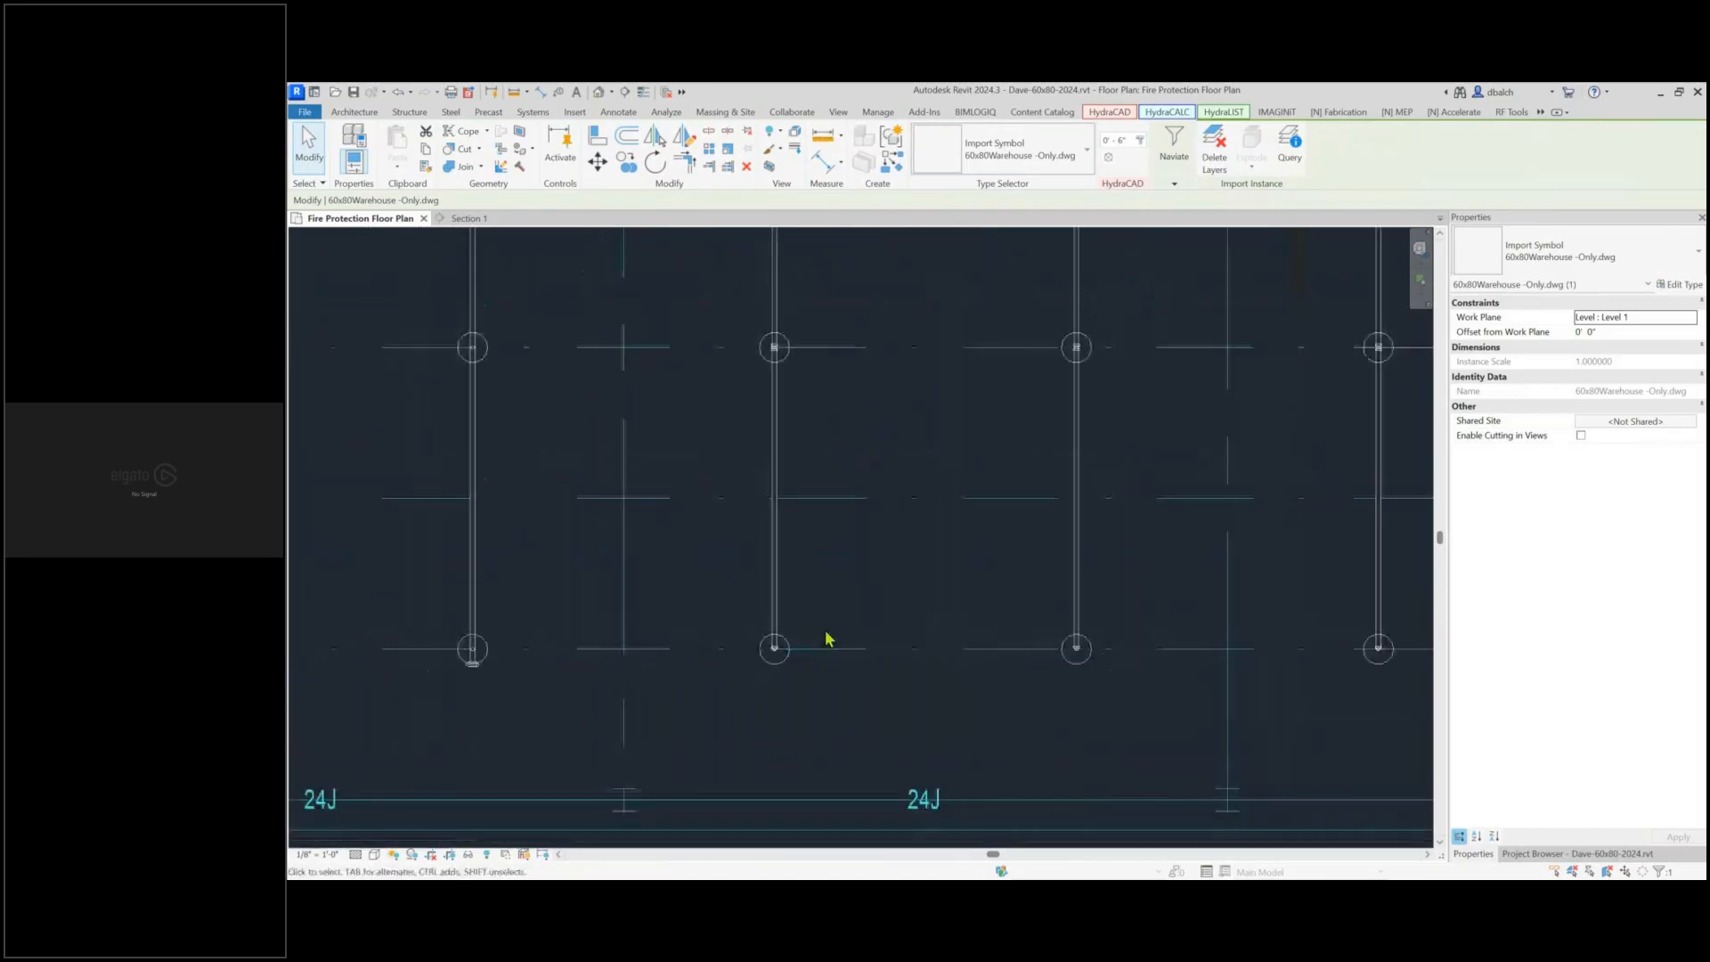
{"action": "scroll", "coordinate": [827, 638], "scroll_direction": "down", "scroll_amount": 1}
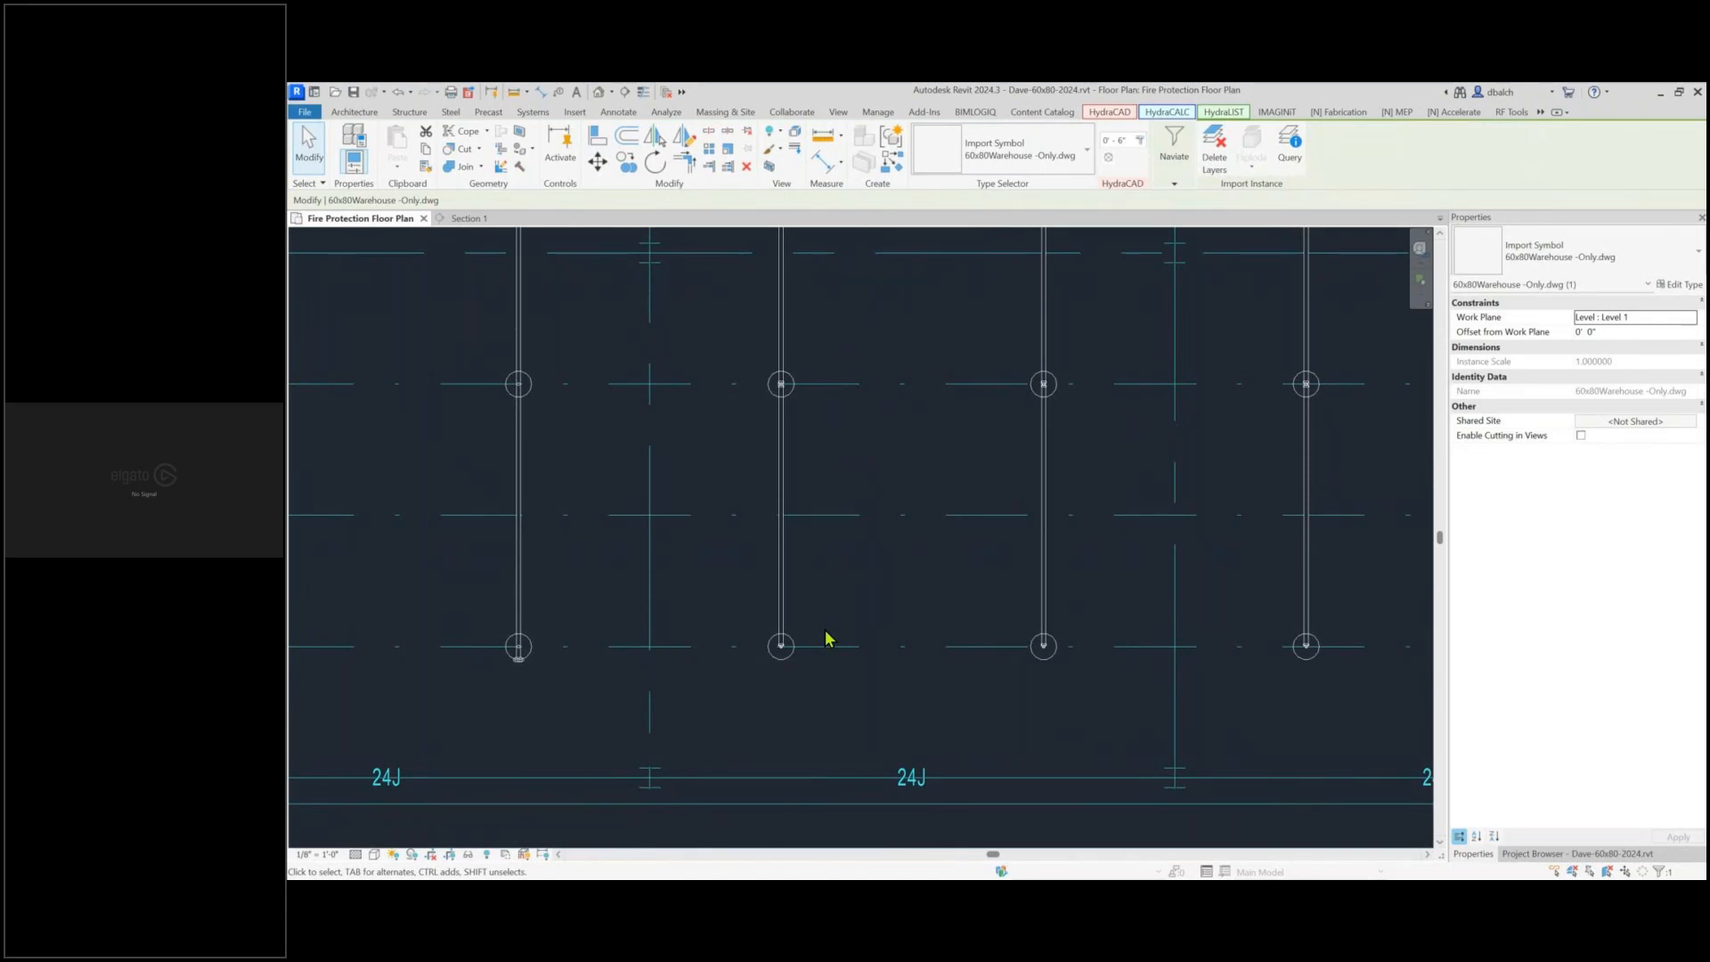
{"action": "scroll", "coordinate": [904, 581], "scroll_direction": "down", "scroll_amount": 5}
{"action": "scroll", "coordinate": [933, 597], "scroll_direction": "down", "scroll_amount": 5}
{"action": "left_click", "coordinate": [1229, 555]}
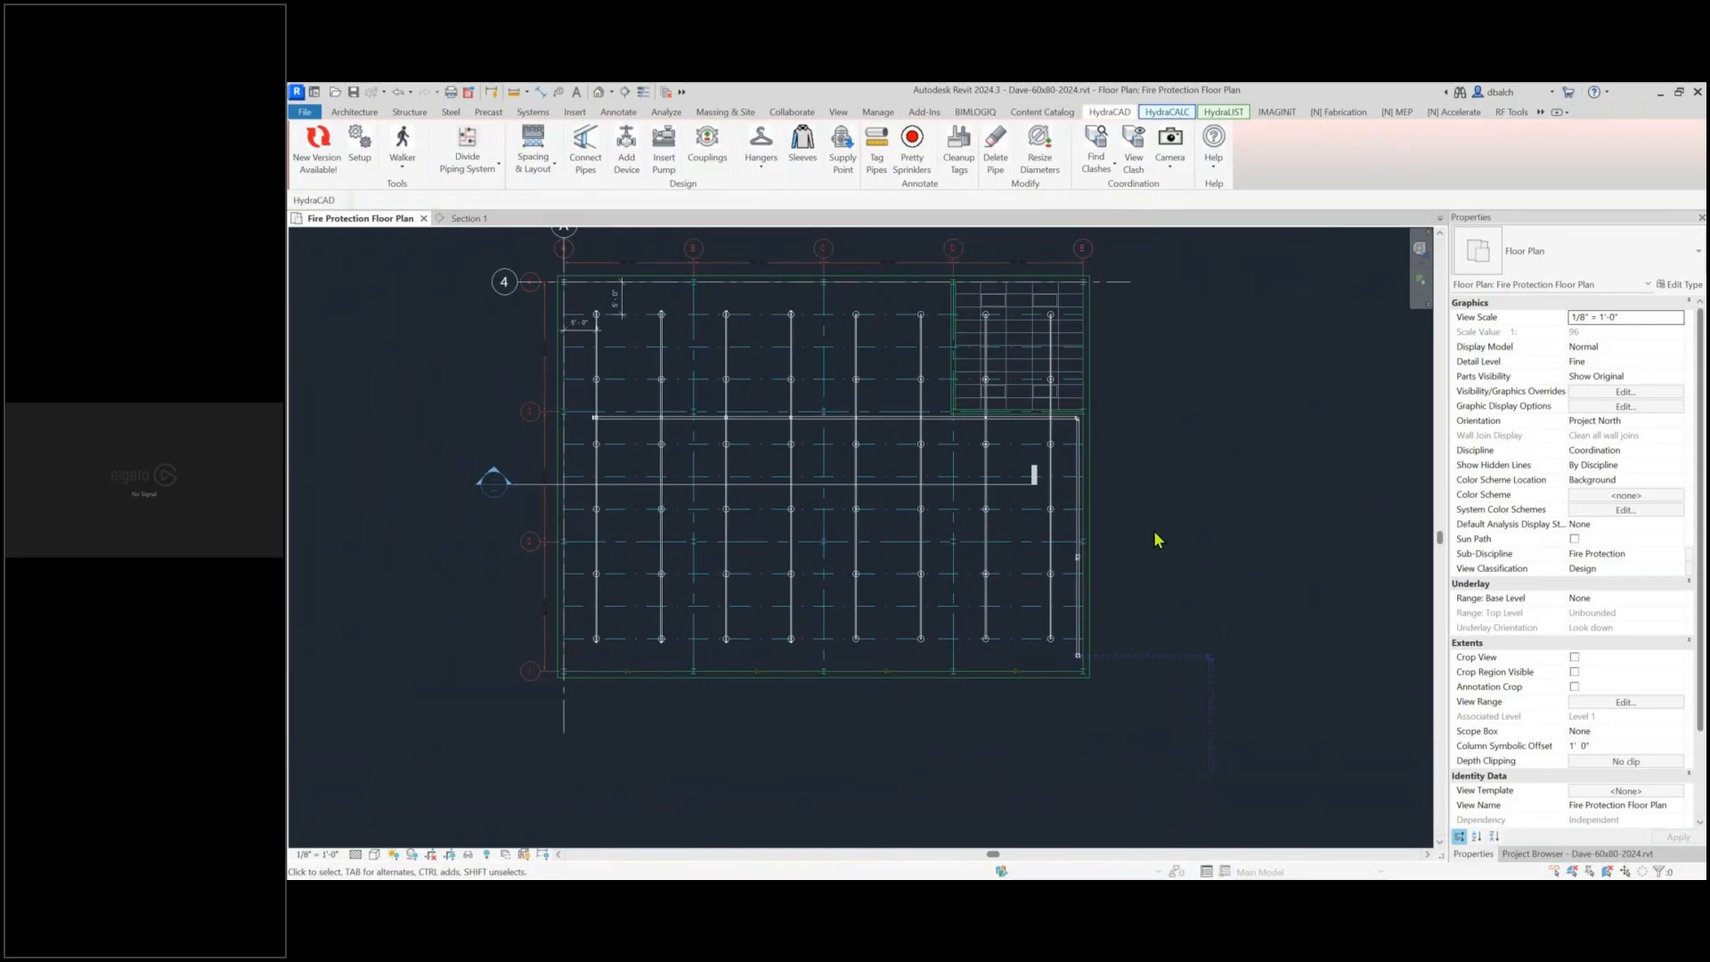
Cap the open south end of the 4" underground pipe at its current length with Cap Open Ends, and check the end fitting
{"action": "left_click_drag", "start_coordinate": [1160, 543], "coordinate": [1238, 799]}
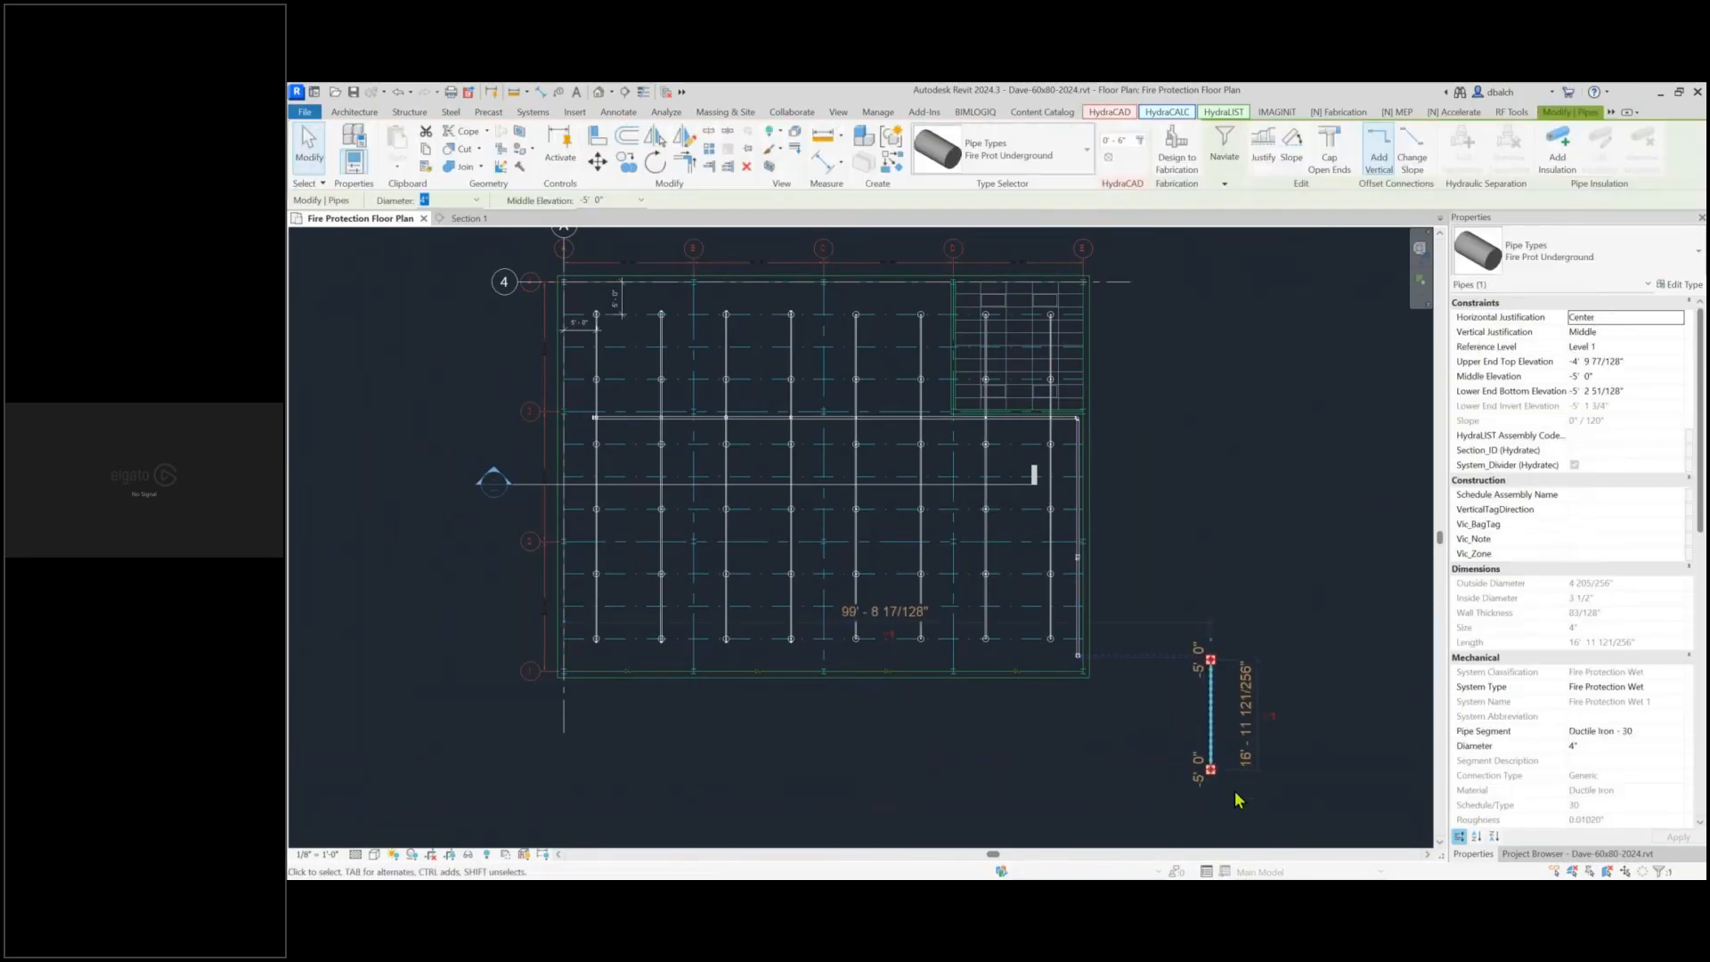
{"action": "scroll", "coordinate": [1231, 795], "scroll_direction": "up", "scroll_amount": 5}
{"action": "middle_click_drag", "start_coordinate": [1094, 765], "coordinate": [1022, 724]}
{"action": "scroll", "coordinate": [1022, 723], "scroll_direction": "up", "scroll_amount": 2}
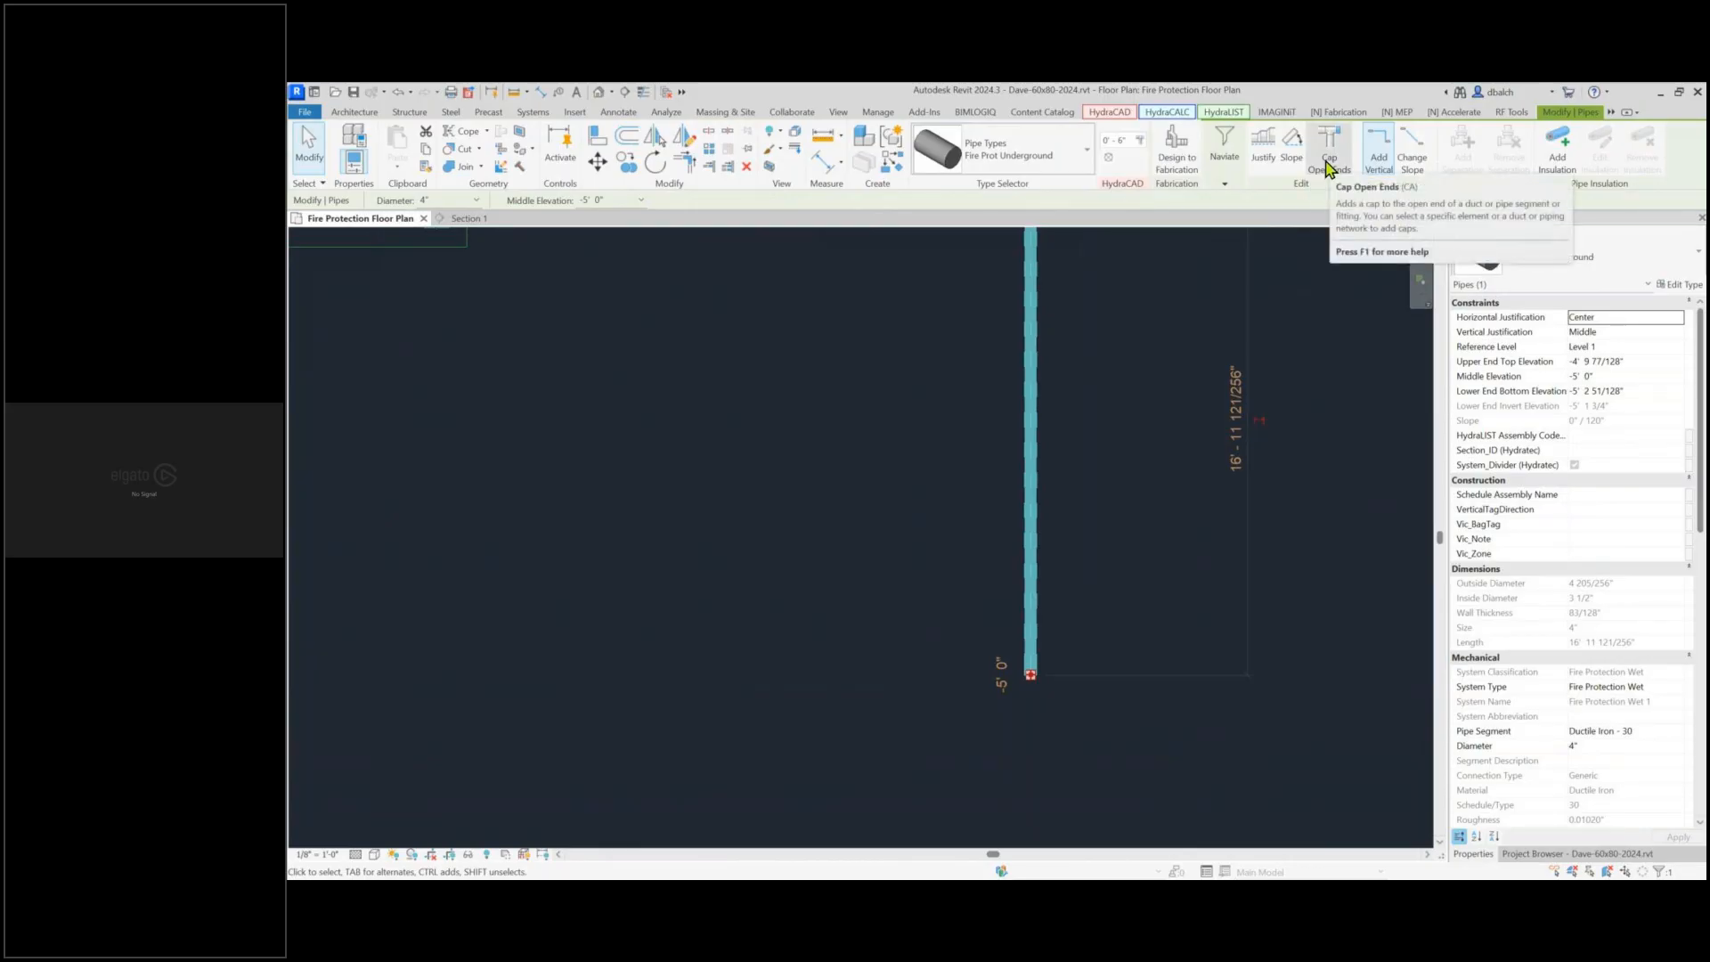
{"action": "left_click", "coordinate": [1327, 165]}
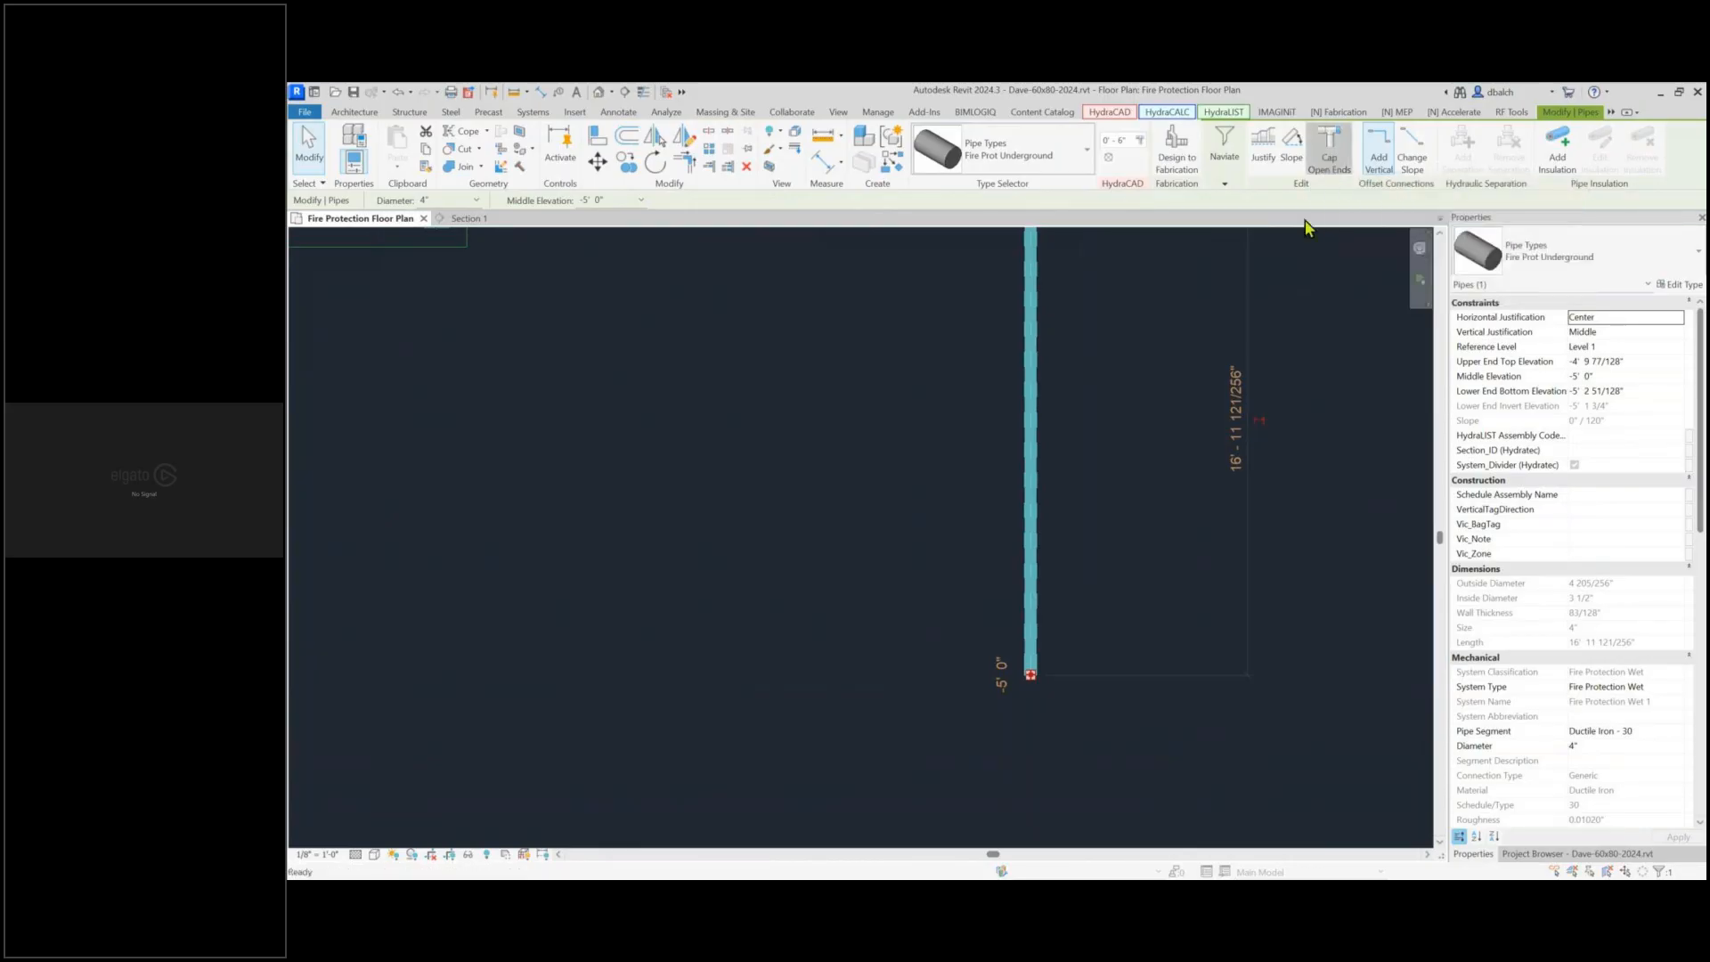
{"action": "left_click", "coordinate": [1090, 547]}
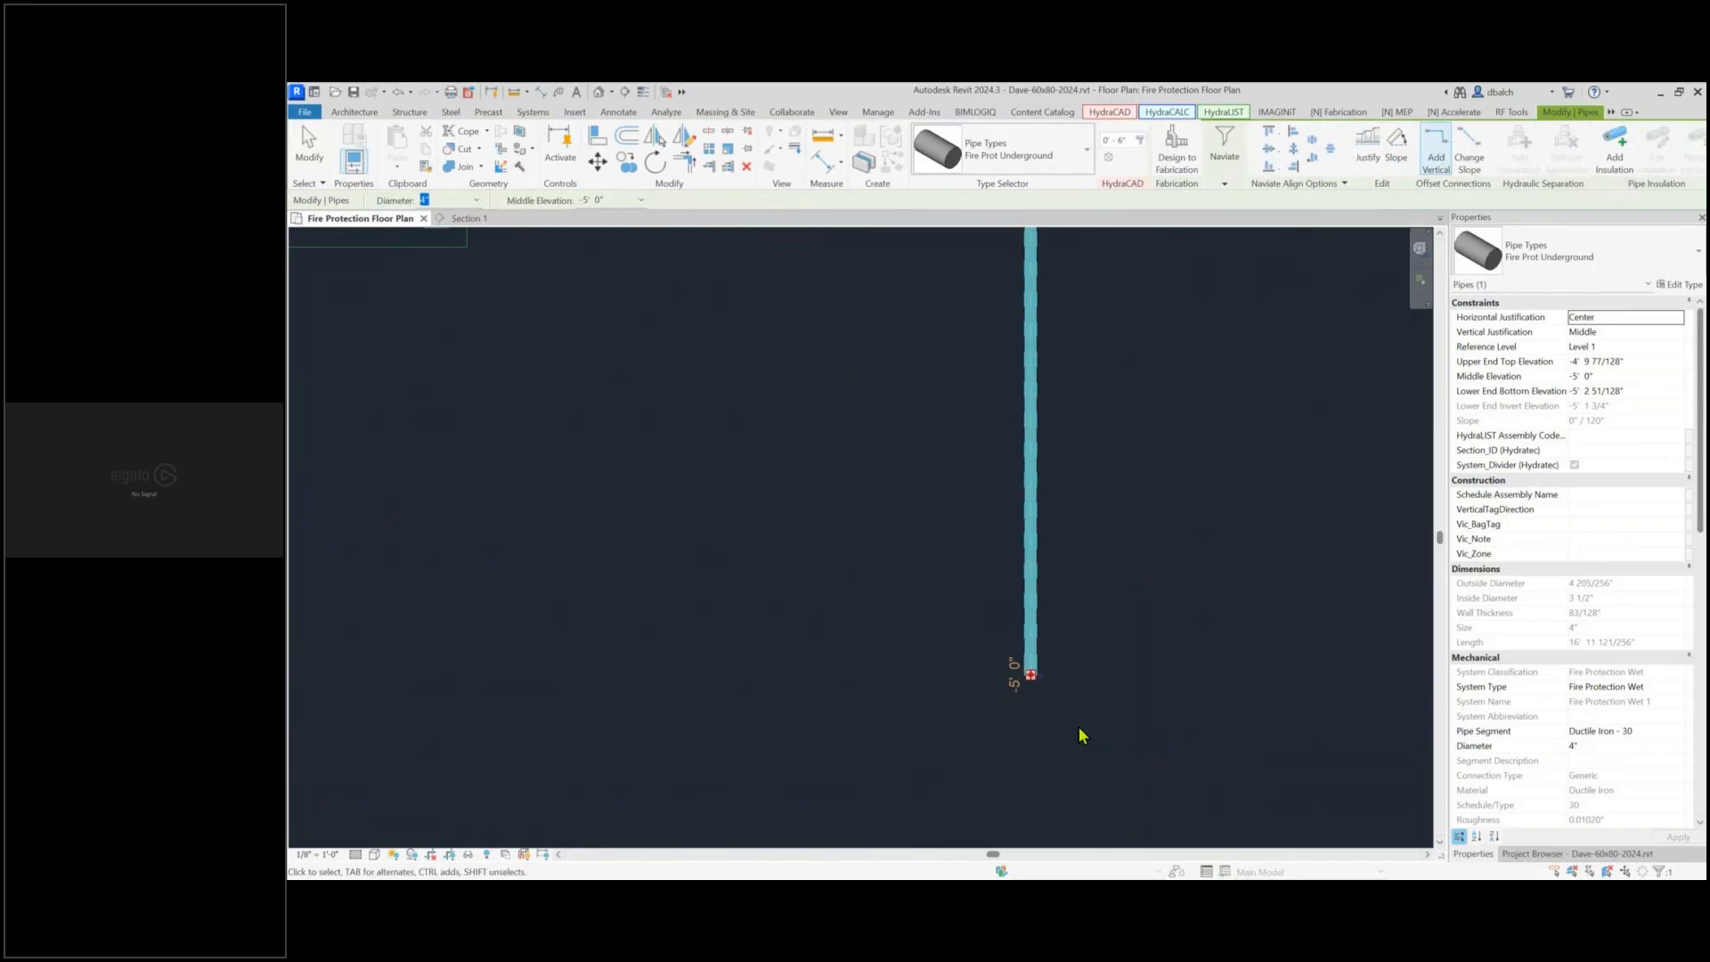
{"action": "key", "text": "Delete"}
{"action": "left_click", "coordinate": [1033, 677]}
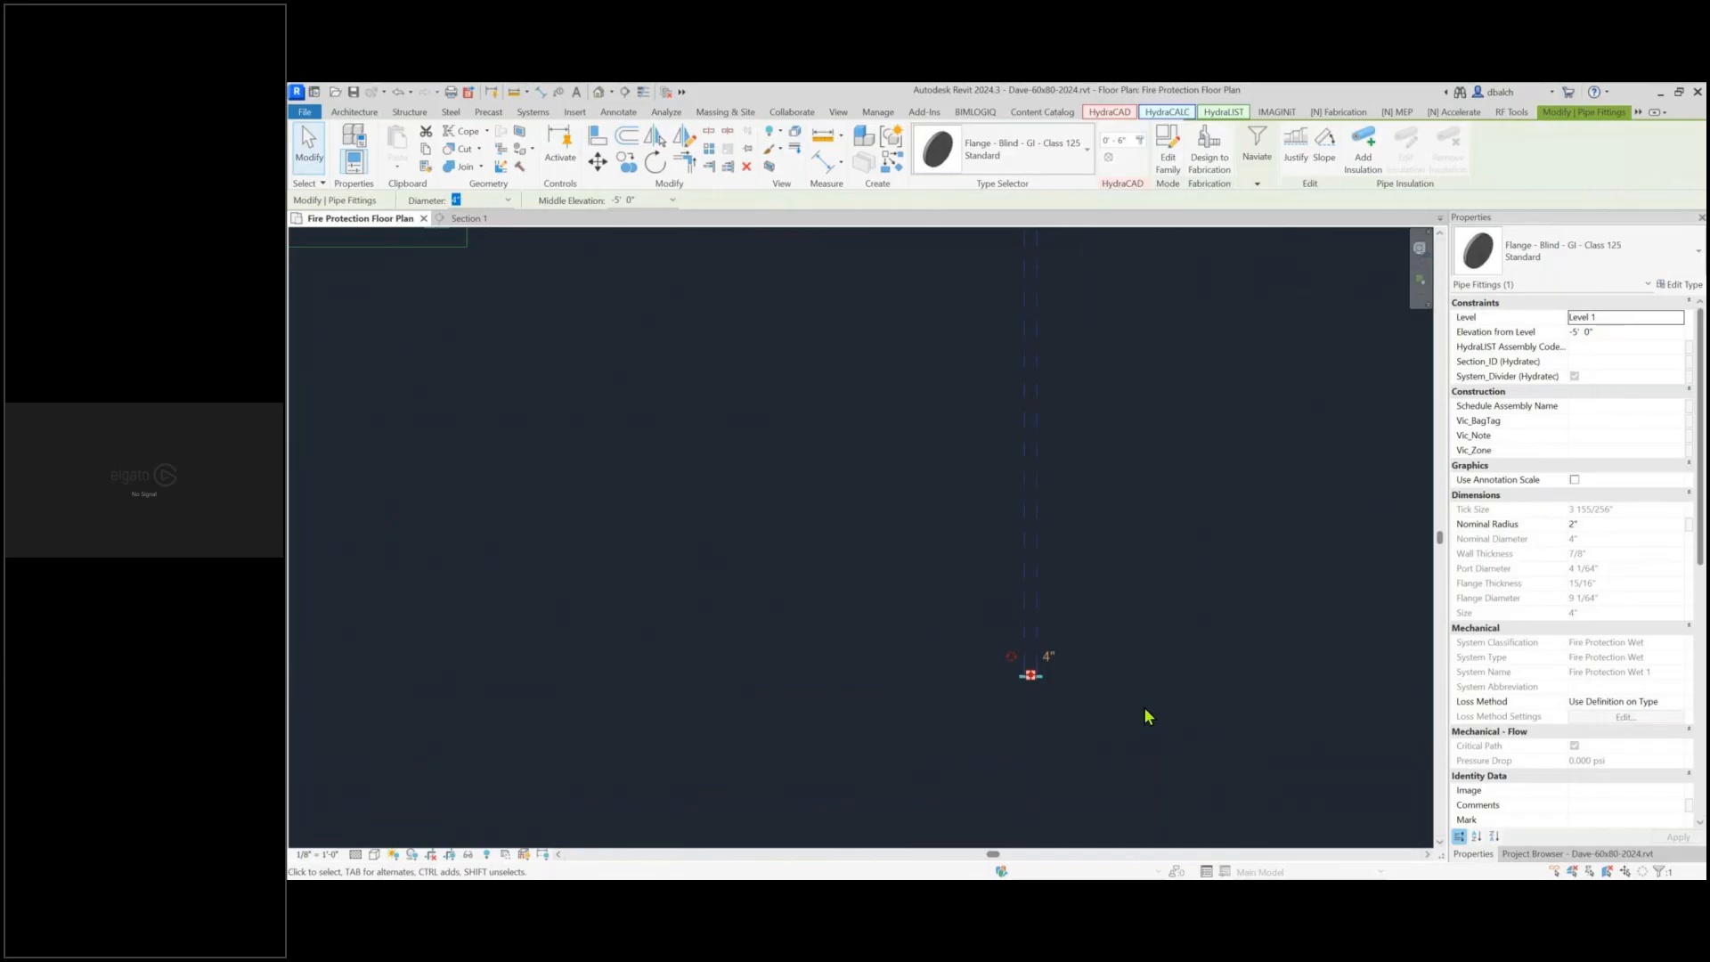
{"action": "key", "text": "Escape"}
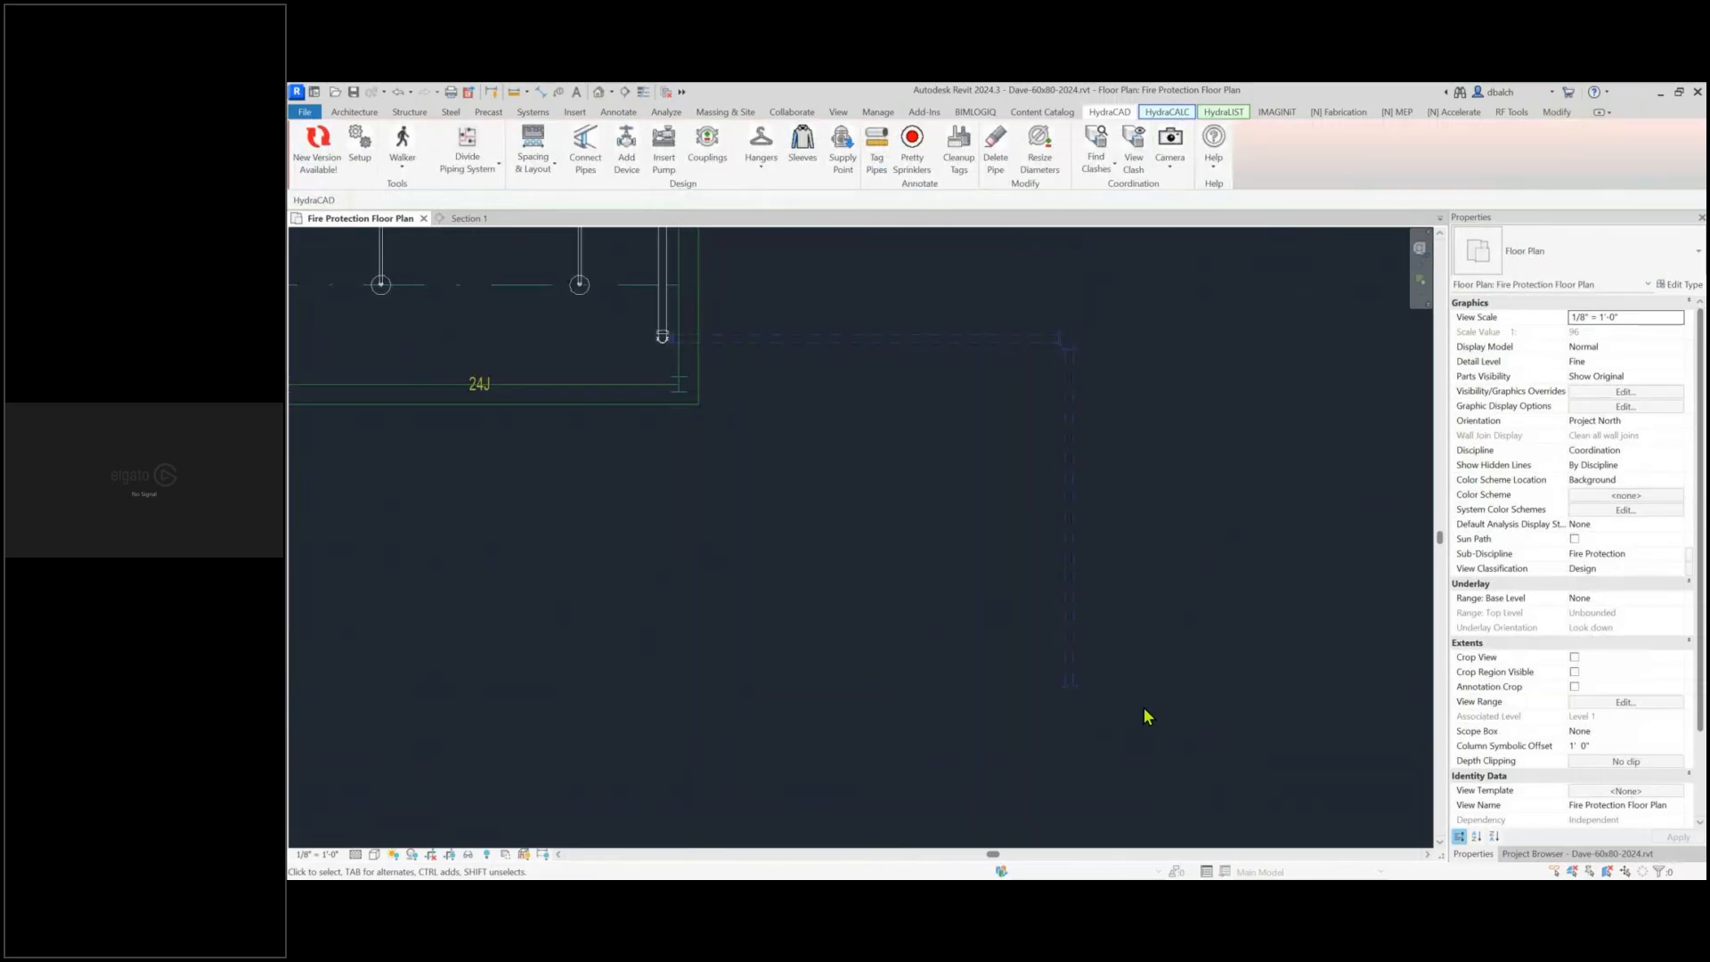
{"action": "scroll", "coordinate": [997, 709], "scroll_direction": "down", "scroll_amount": 4}
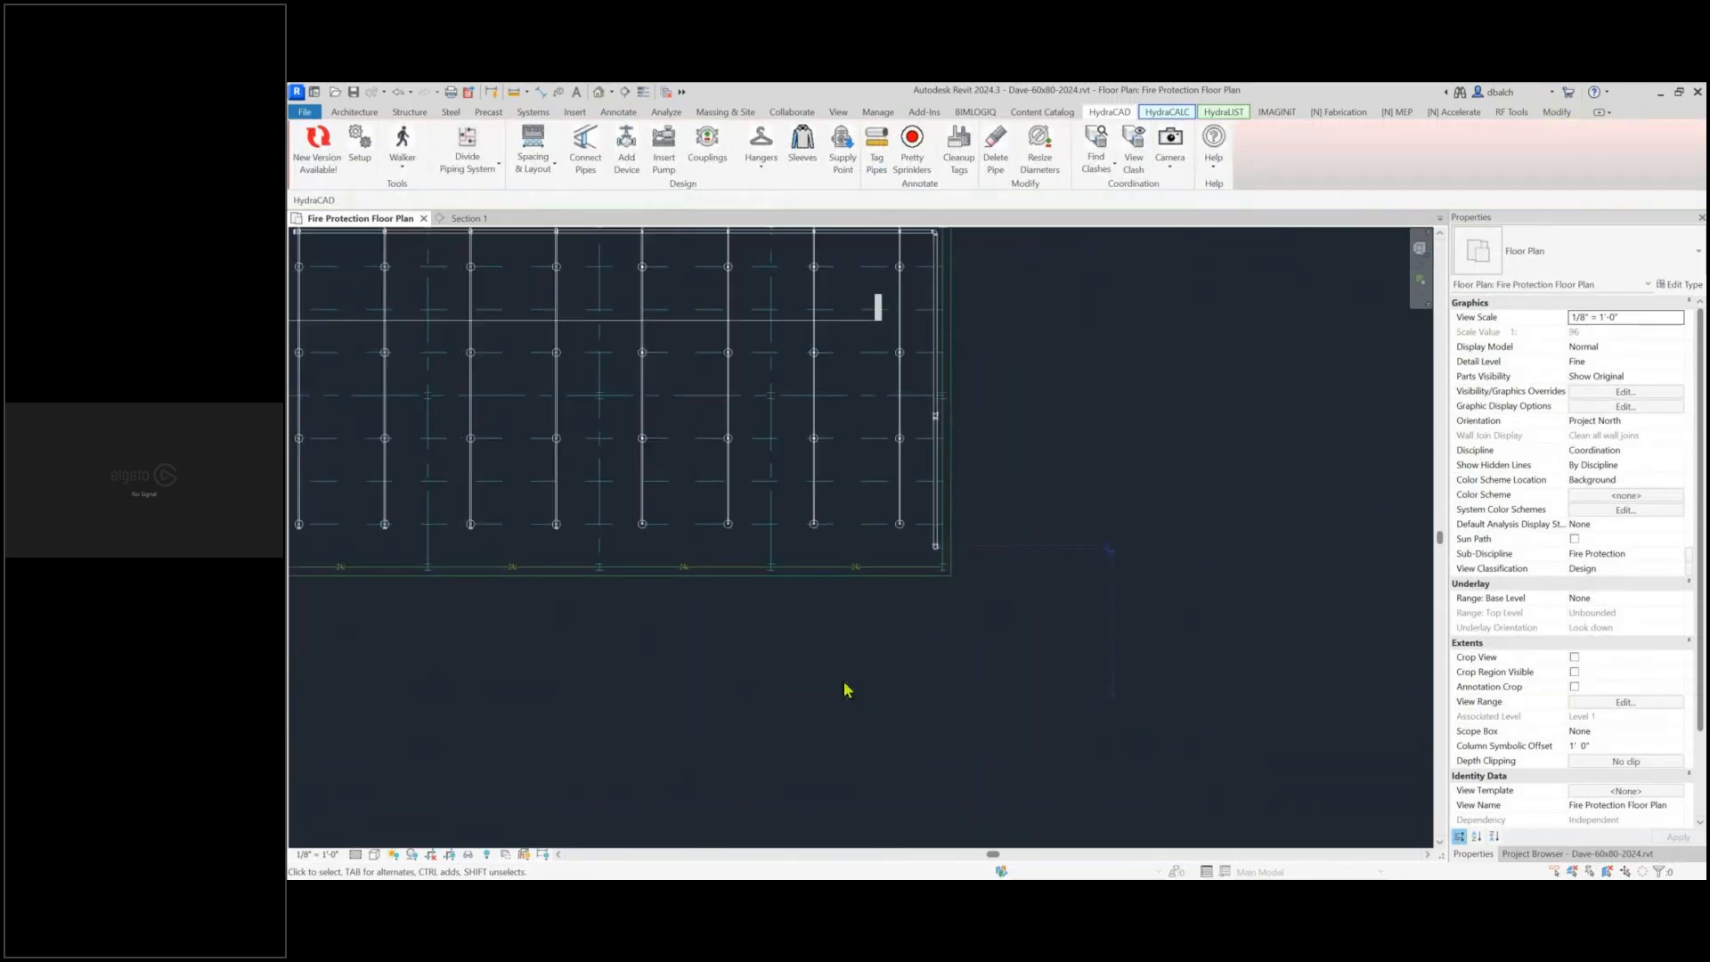
Switch to the lesson slides in Bluebeam Revu, advance to page 39 on checking the model in 3D, and return to the Revit floor plan
{"action": "key", "text": "alt+Tab"}
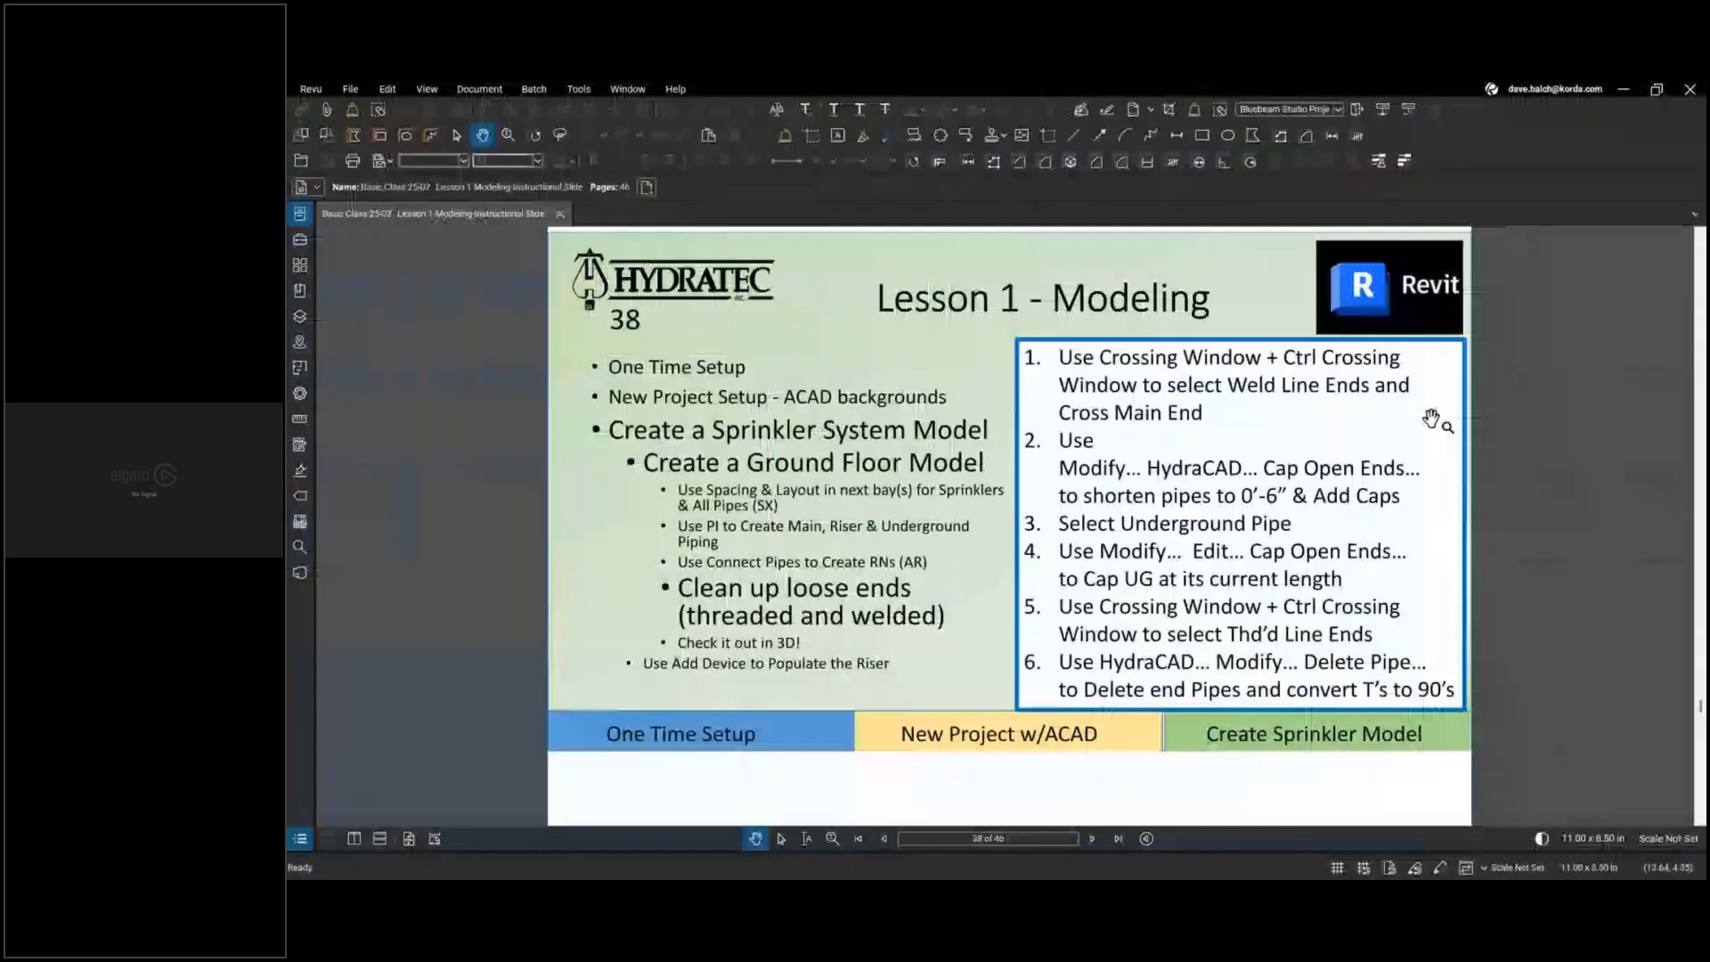
{"action": "left_click", "coordinate": [1093, 839]}
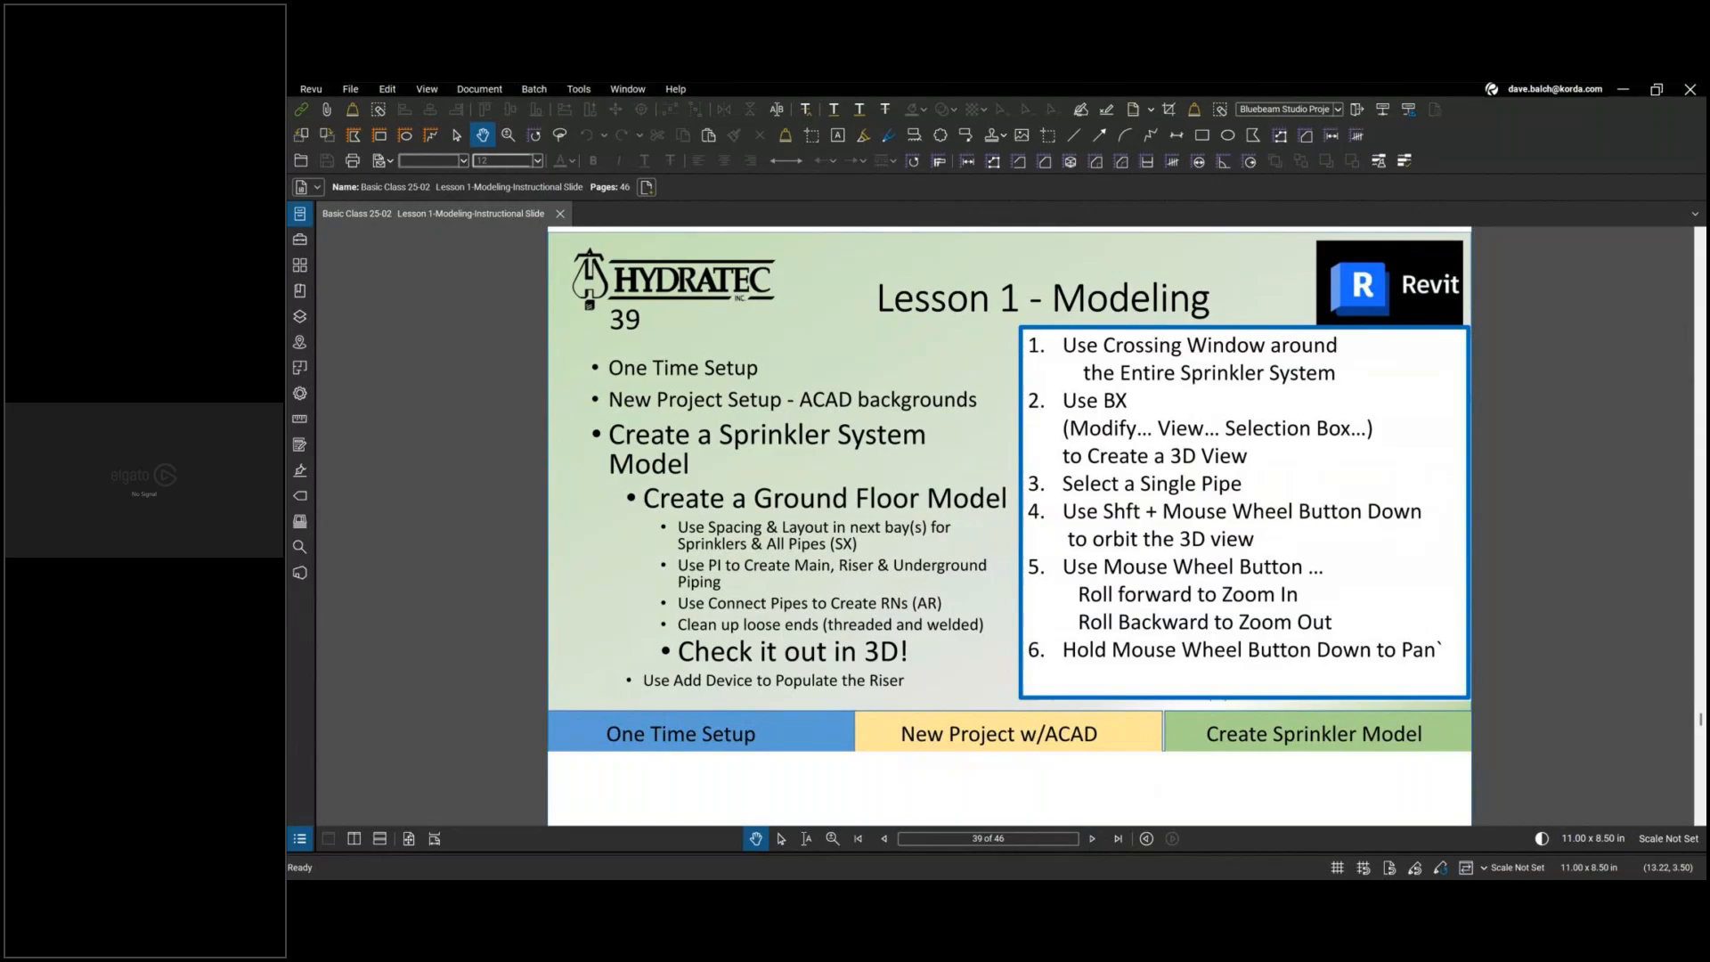
{"action": "key", "text": "alt+Tab"}
{"action": "scroll", "coordinate": [909, 674], "scroll_direction": "down", "scroll_amount": 2}
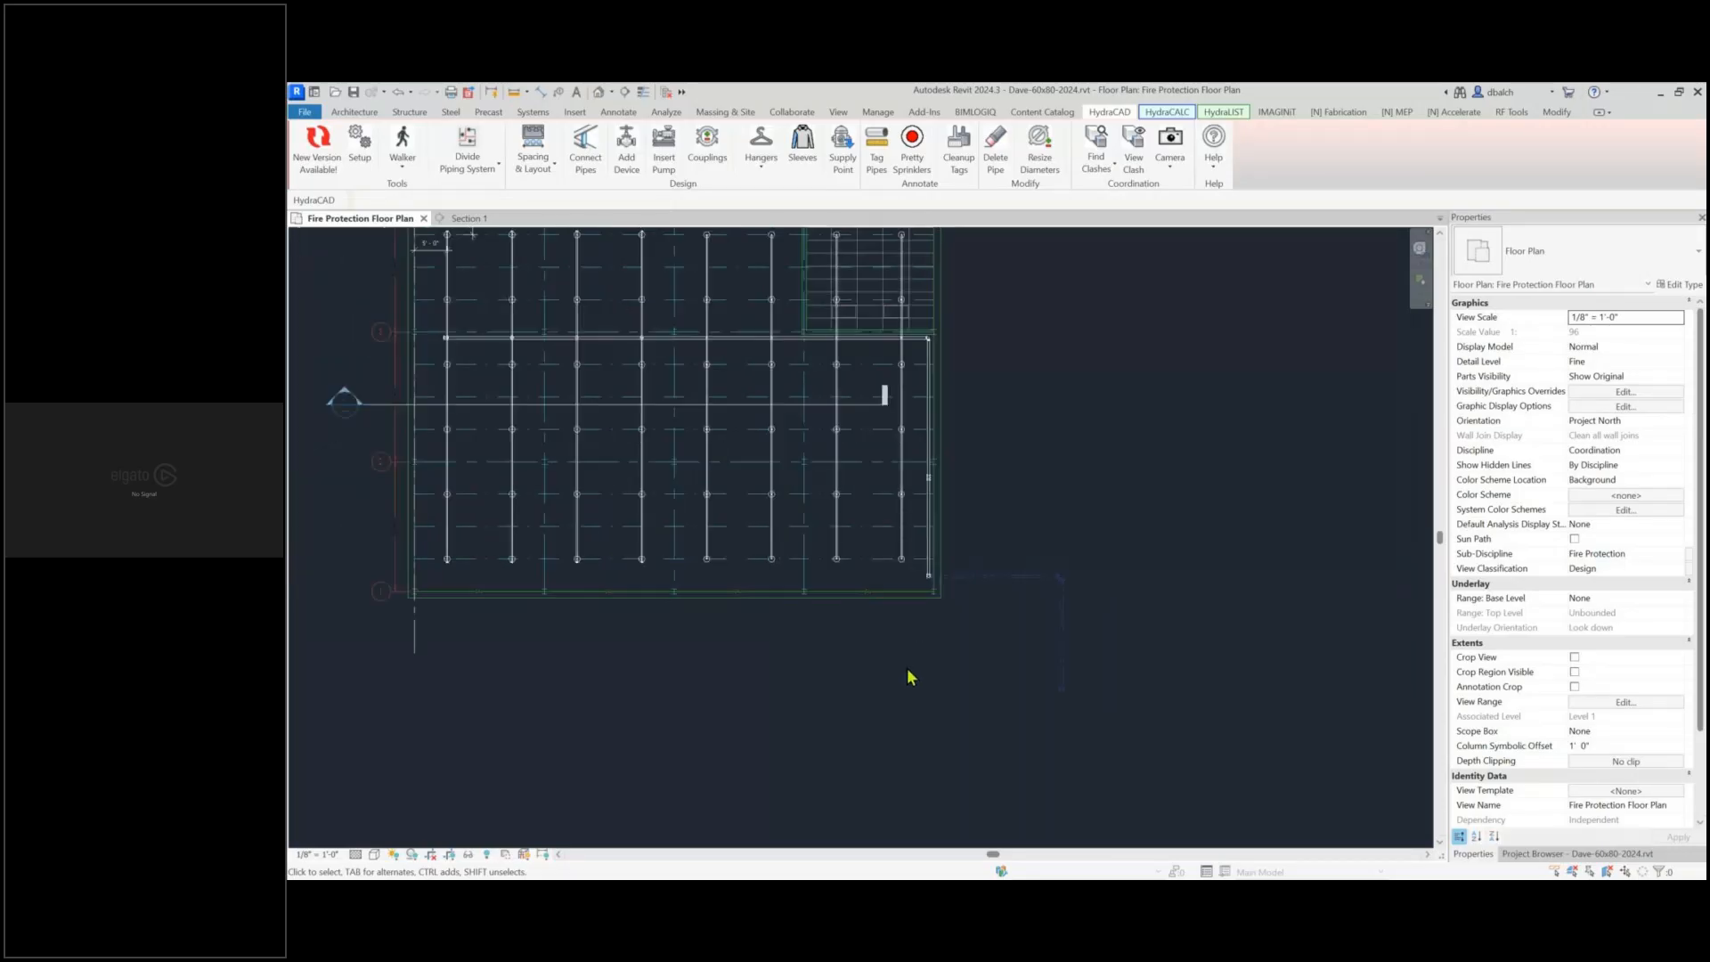
{"action": "middle_click_drag", "start_coordinate": [818, 660], "coordinate": [960, 716]}
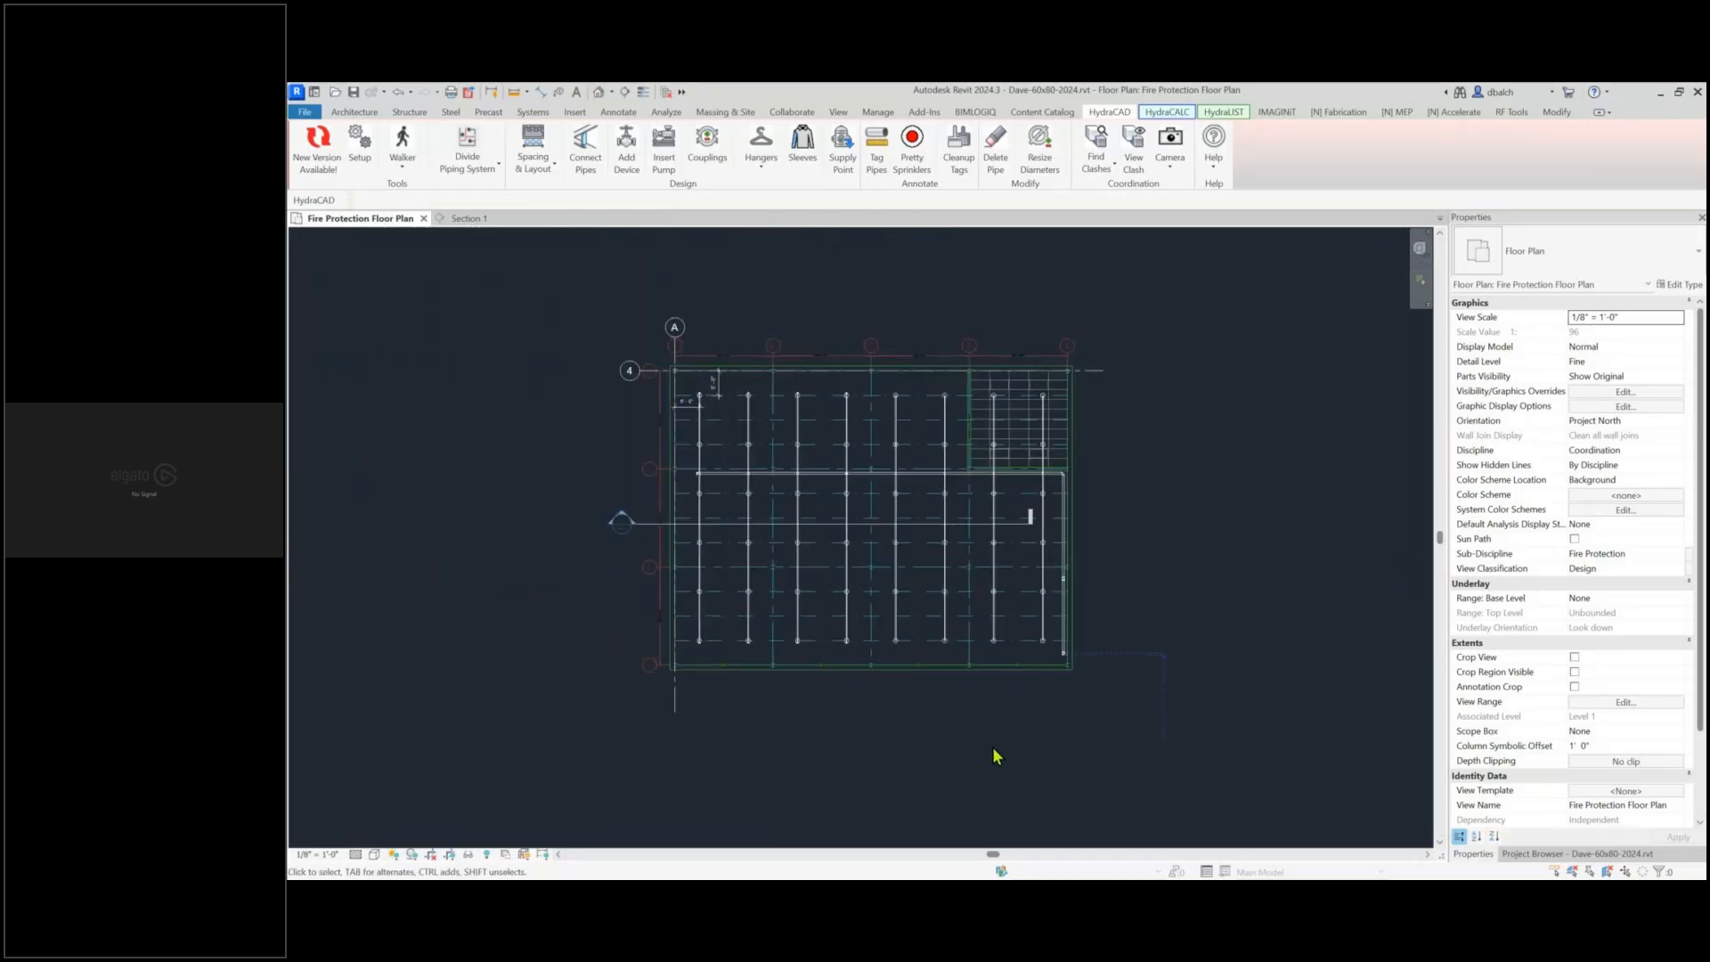
Create a 3D view of the entire sprinkler system from the floor plan using a selection box
{"action": "left_click_drag", "start_coordinate": [502, 255], "coordinate": [1277, 823]}
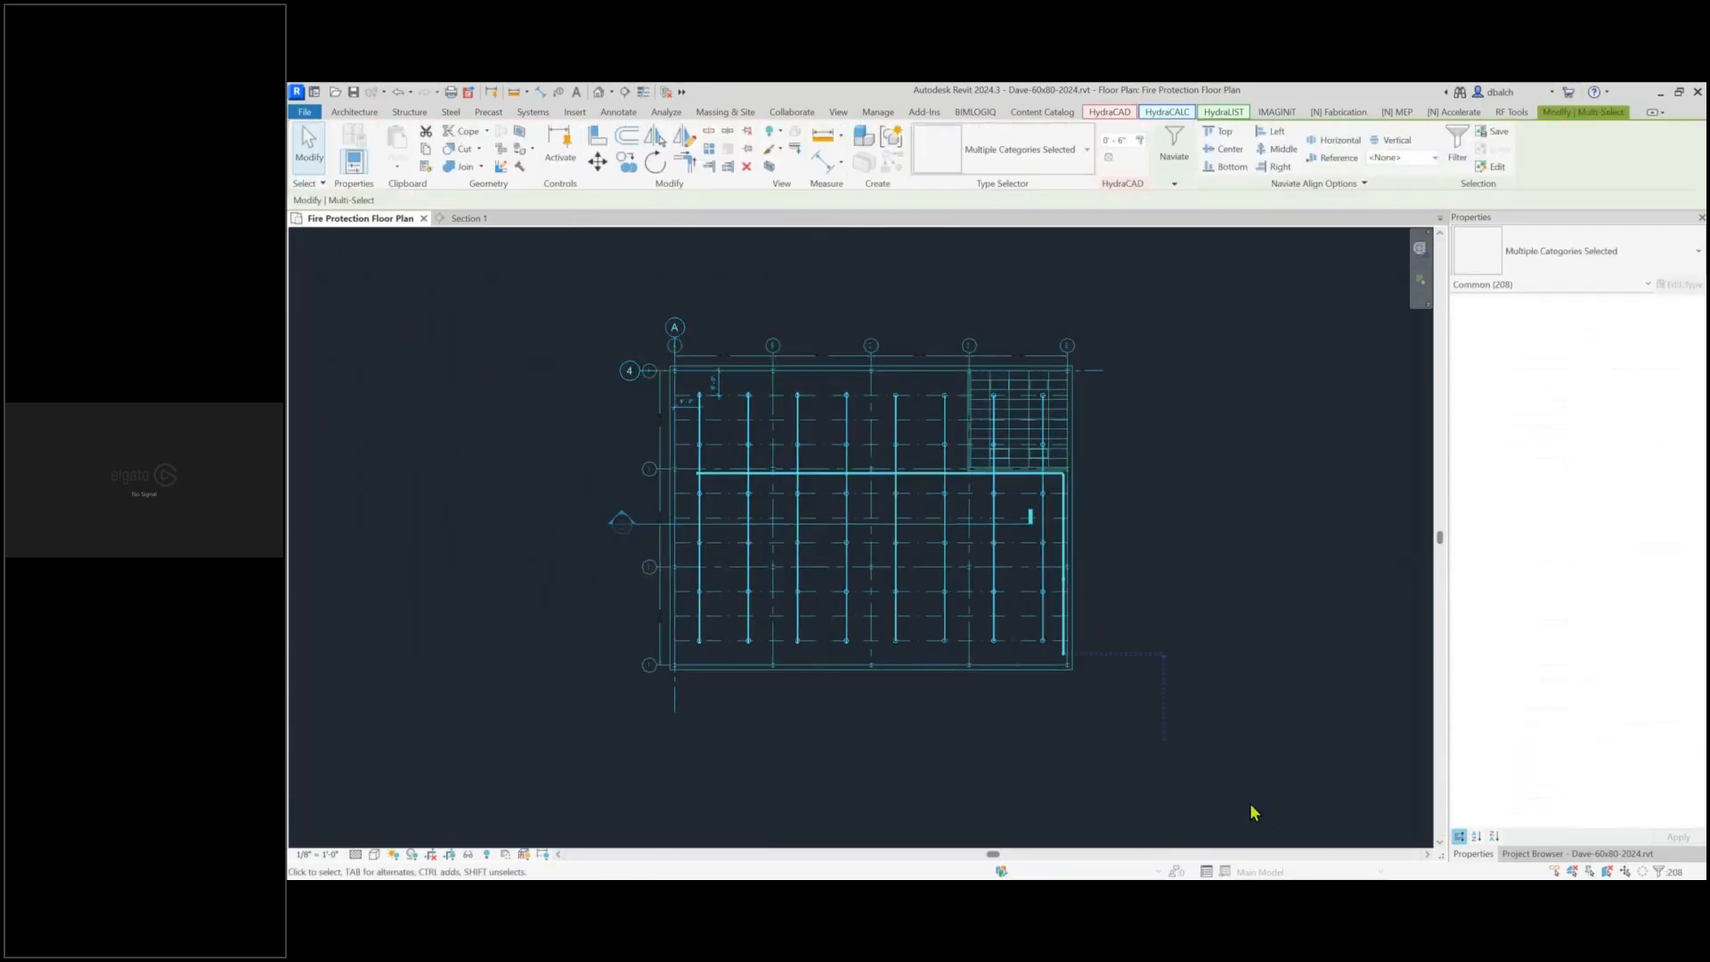
{"action": "left_click", "coordinate": [770, 168]}
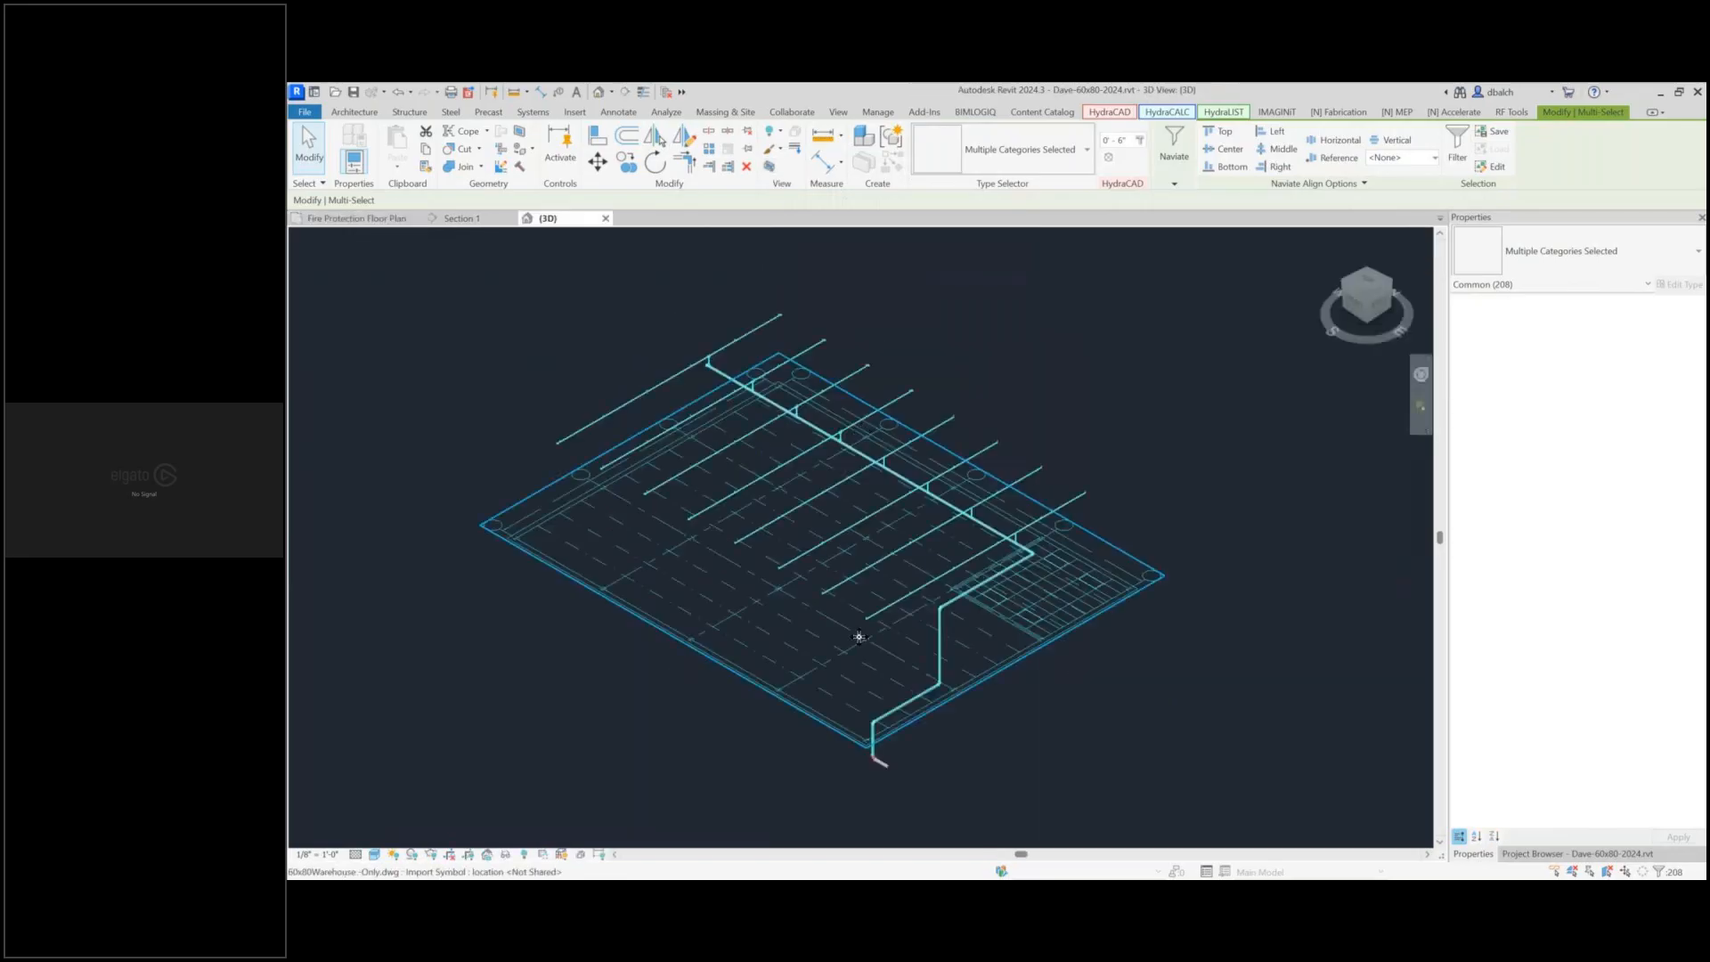
{"action": "left_click", "coordinate": [1055, 768]}
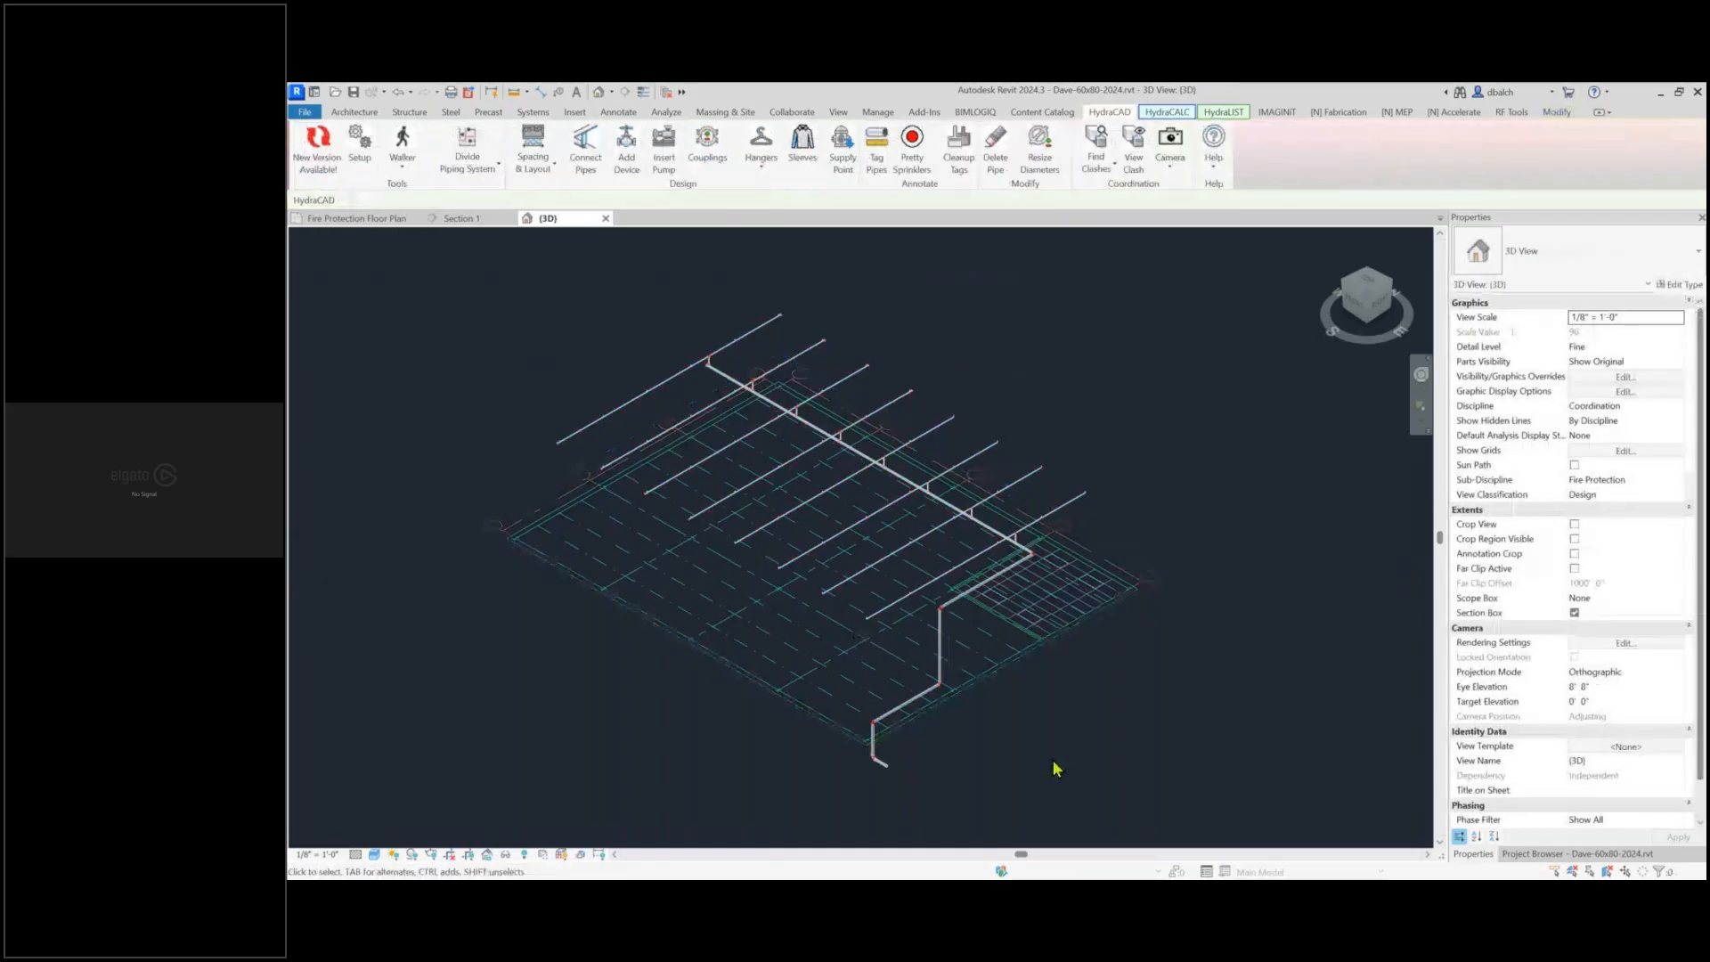
Examine the sprinkler system in 3D from several angles, orbiting around the selected horizontal main pipe above the riser
{"action": "middle_click_drag", "start_coordinate": [1055, 767], "coordinate": [936, 496], "text": "shift"}
{"action": "scroll", "coordinate": [890, 516], "scroll_direction": "up", "scroll_amount": 6}
{"action": "scroll", "coordinate": [775, 534], "scroll_direction": "up", "scroll_amount": 2}
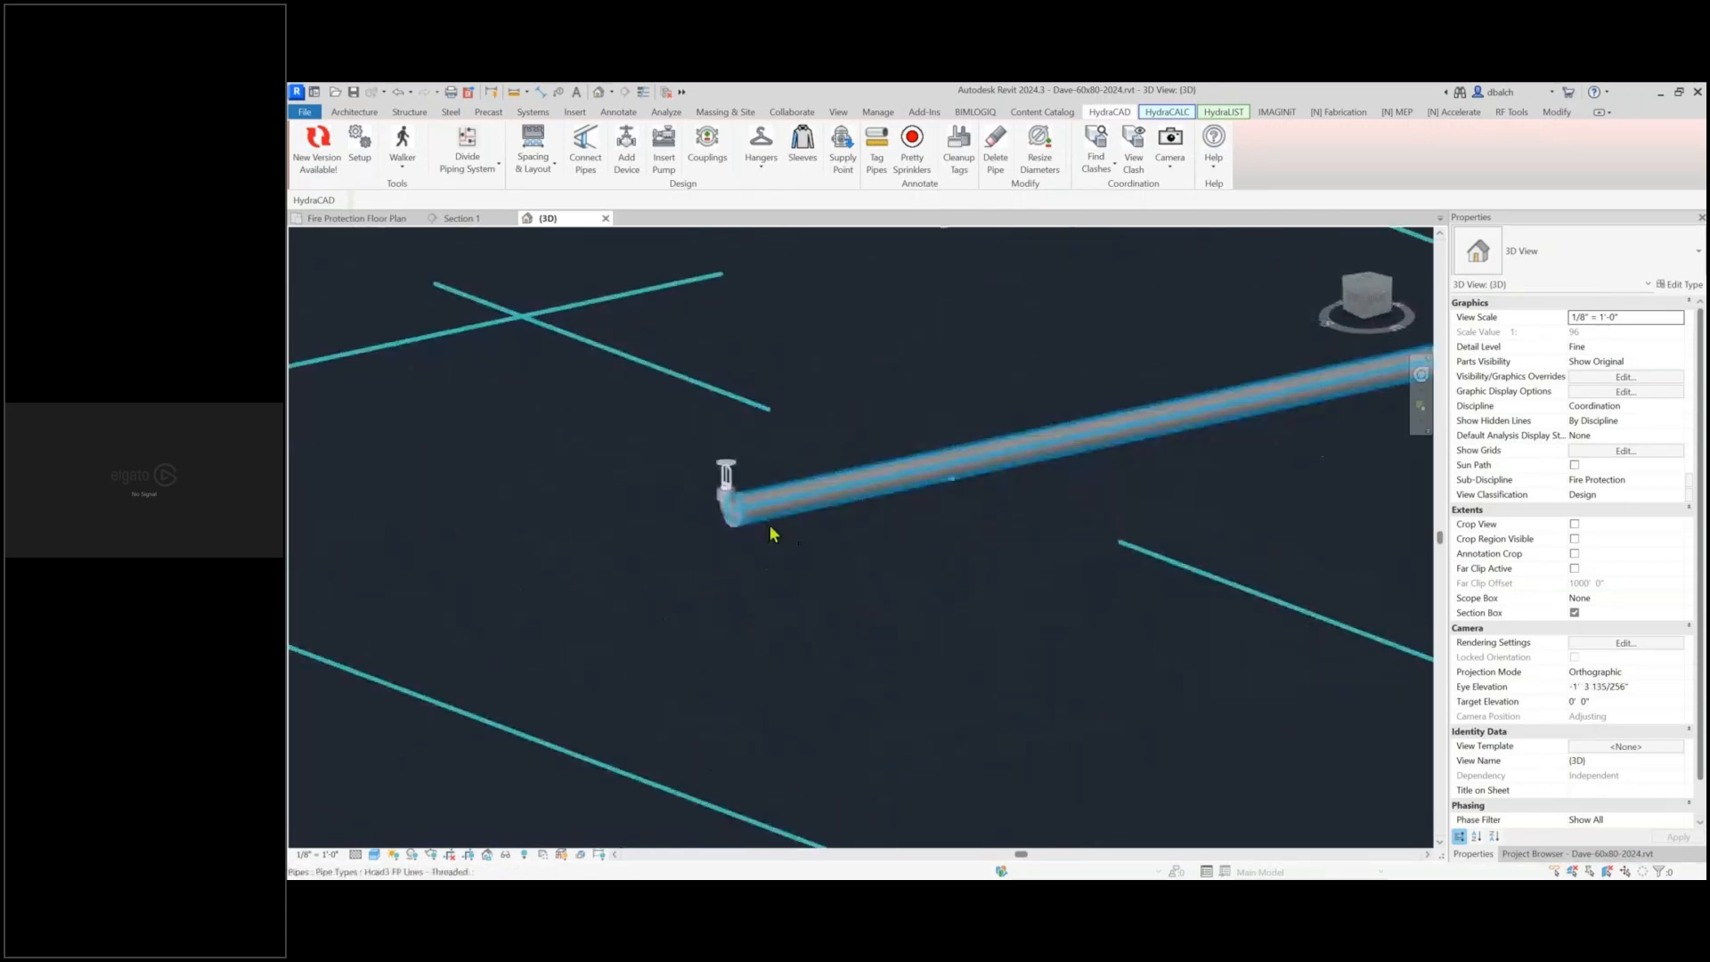
{"action": "scroll", "coordinate": [909, 656], "scroll_direction": "down", "scroll_amount": 4}
{"action": "scroll", "coordinate": [980, 695], "scroll_direction": "down", "scroll_amount": 4}
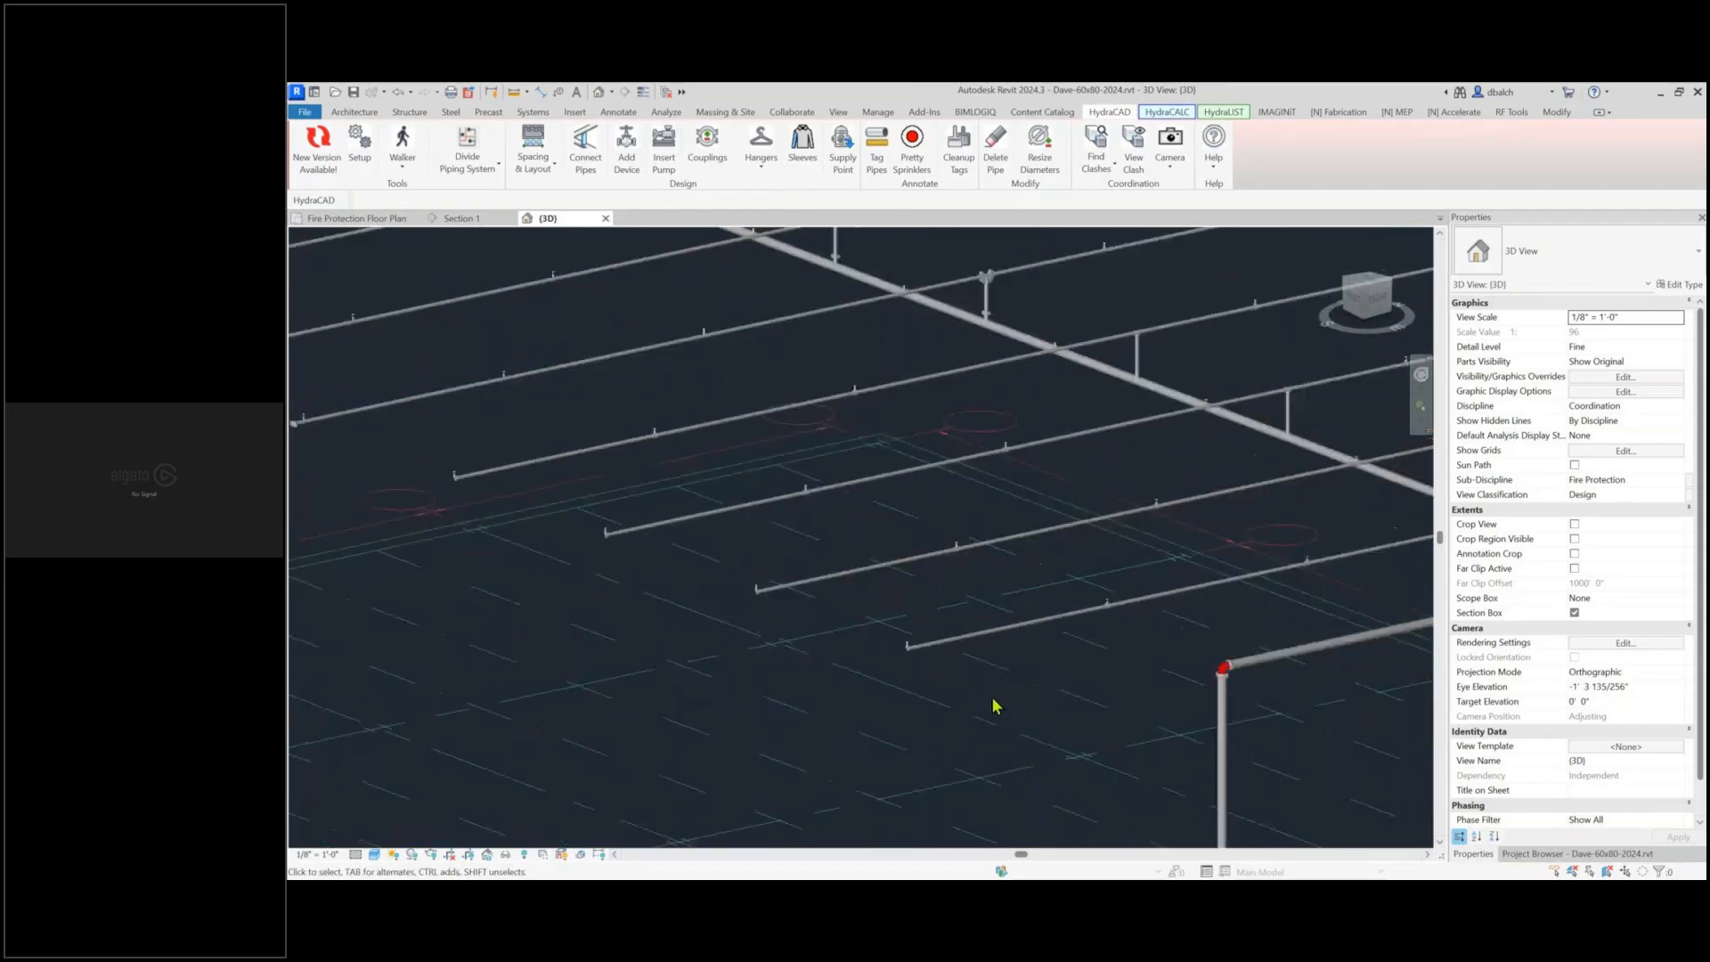
{"action": "left_click", "coordinate": [1026, 525]}
{"action": "middle_click_drag", "start_coordinate": [1164, 546], "coordinate": [1003, 620], "text": "shift"}
{"action": "scroll", "coordinate": [1029, 622], "scroll_direction": "down", "scroll_amount": 1}
{"action": "scroll", "coordinate": [927, 642], "scroll_direction": "down", "scroll_amount": 2}
{"action": "middle_click_drag", "start_coordinate": [946, 672], "coordinate": [997, 624]}
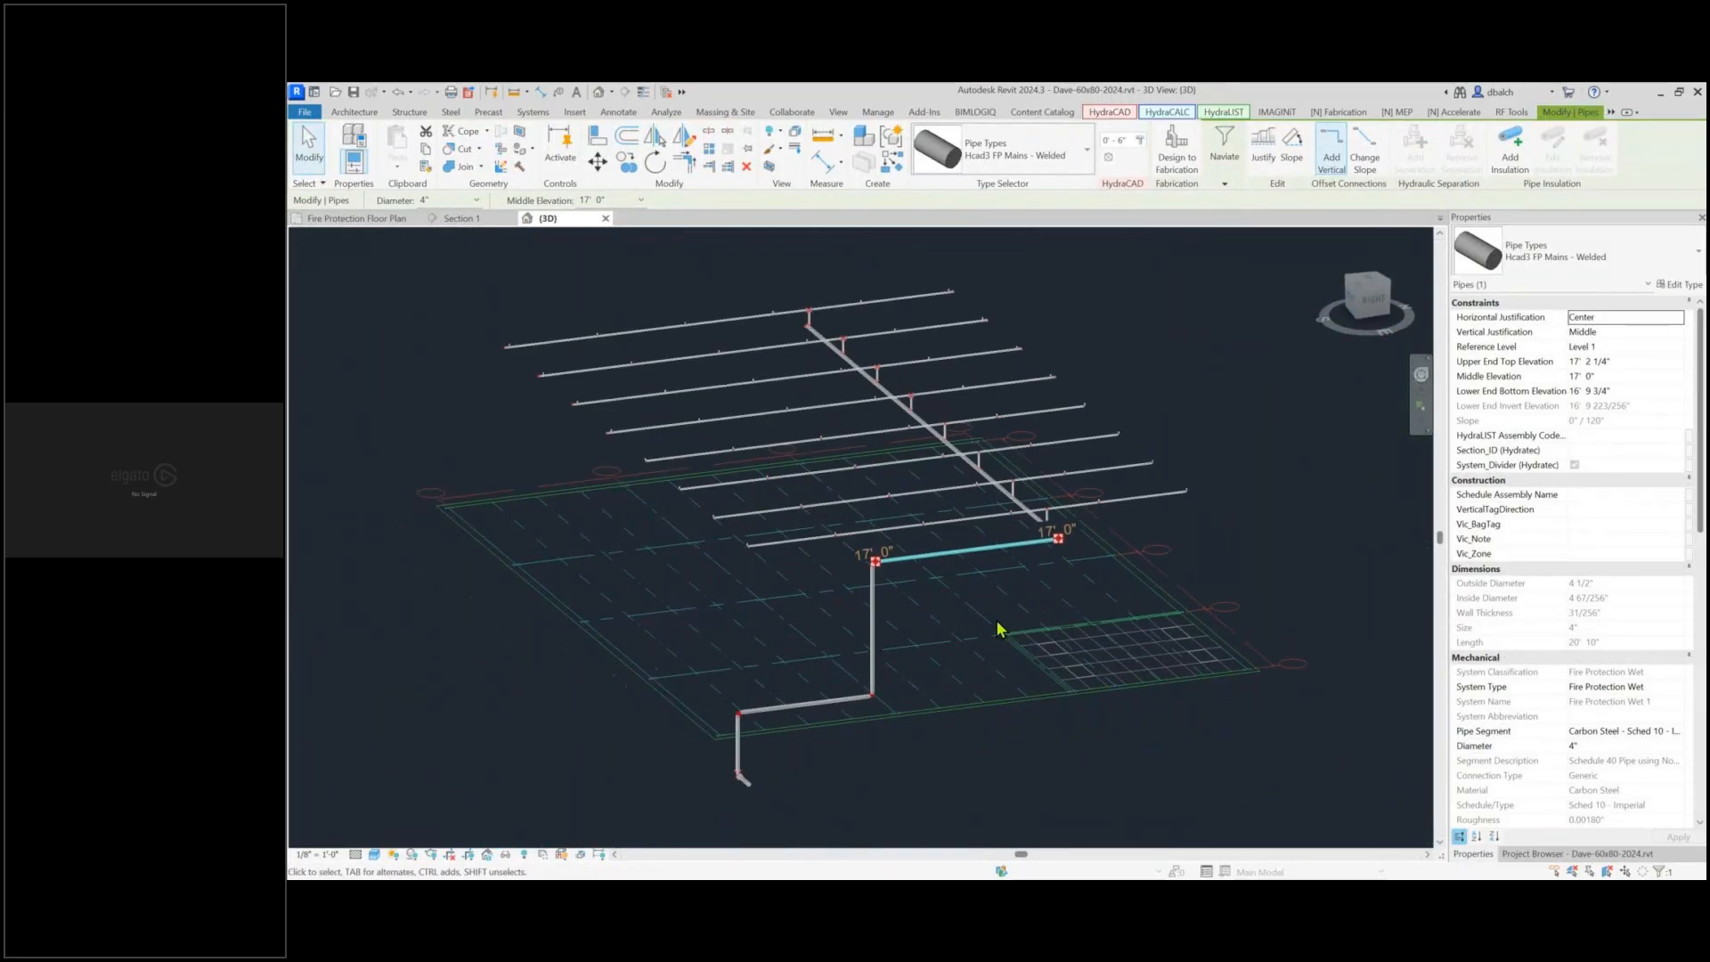
Inspect the end pipe, threaded elbow and upright sprinkler at the end of the nearest branch line
{"action": "scroll", "coordinate": [748, 554], "scroll_direction": "up", "scroll_amount": 6}
{"action": "scroll", "coordinate": [771, 559], "scroll_direction": "up", "scroll_amount": 2}
{"action": "left_click", "coordinate": [782, 518]}
{"action": "scroll", "coordinate": [780, 515], "scroll_direction": "up", "scroll_amount": 1}
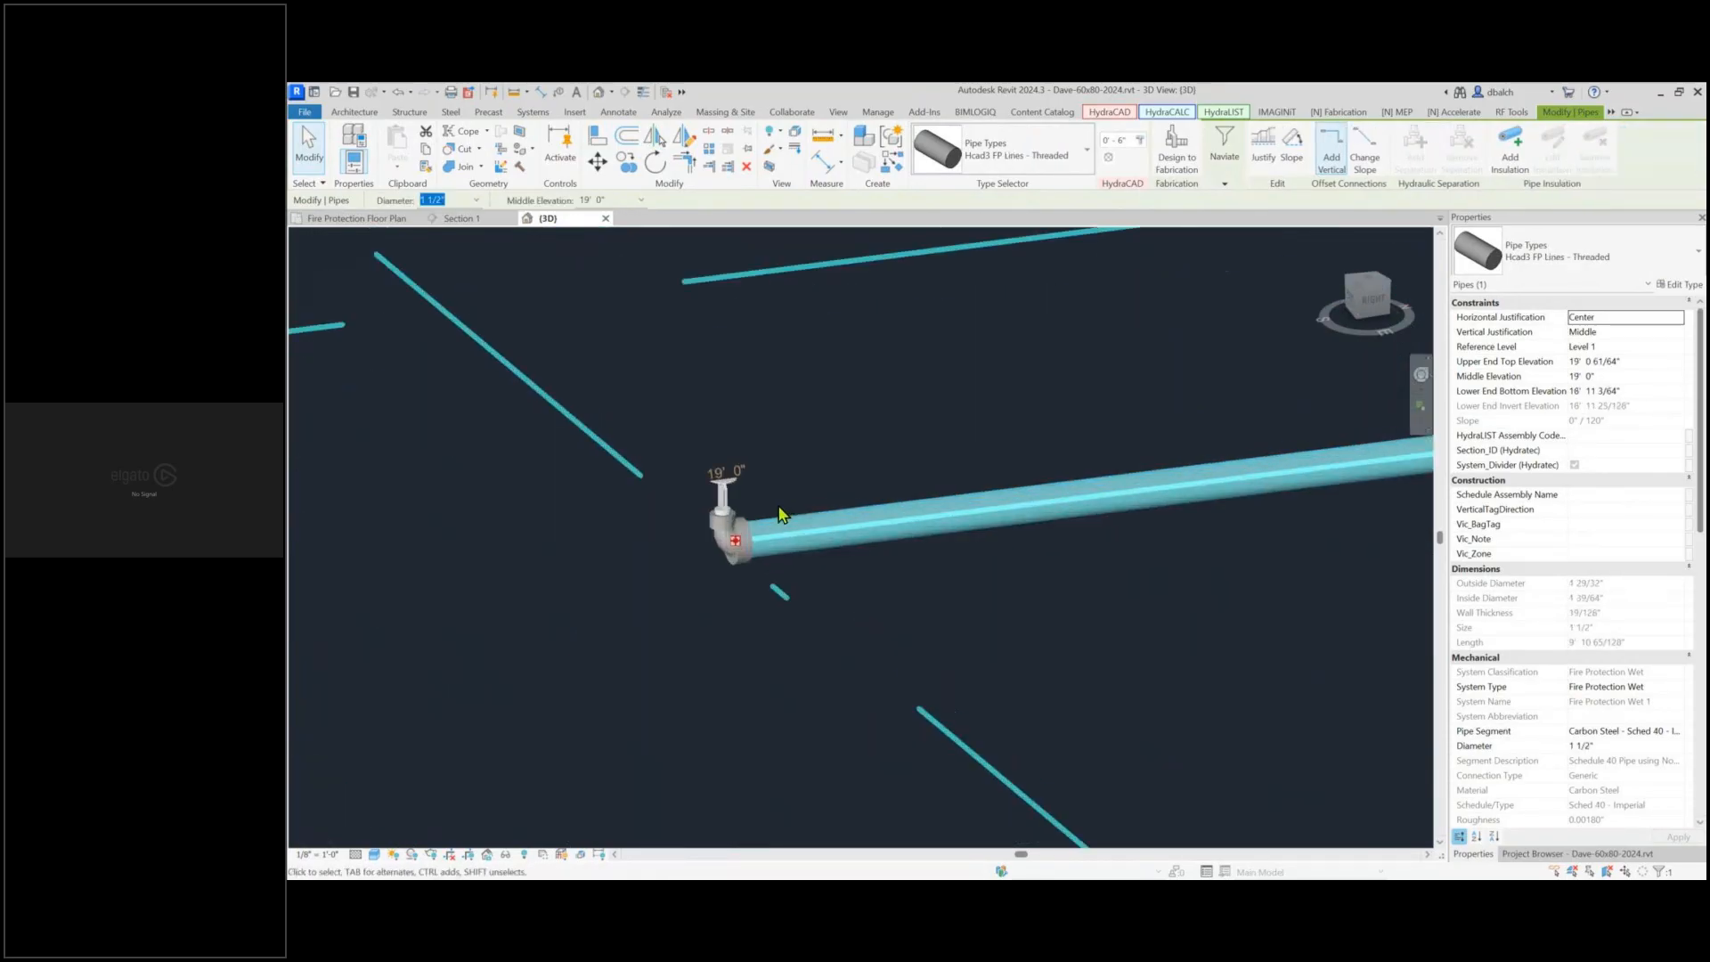
{"action": "scroll", "coordinate": [779, 515], "scroll_direction": "up", "scroll_amount": 3}
{"action": "key", "text": "Escape"}
{"action": "left_click", "coordinate": [674, 595]}
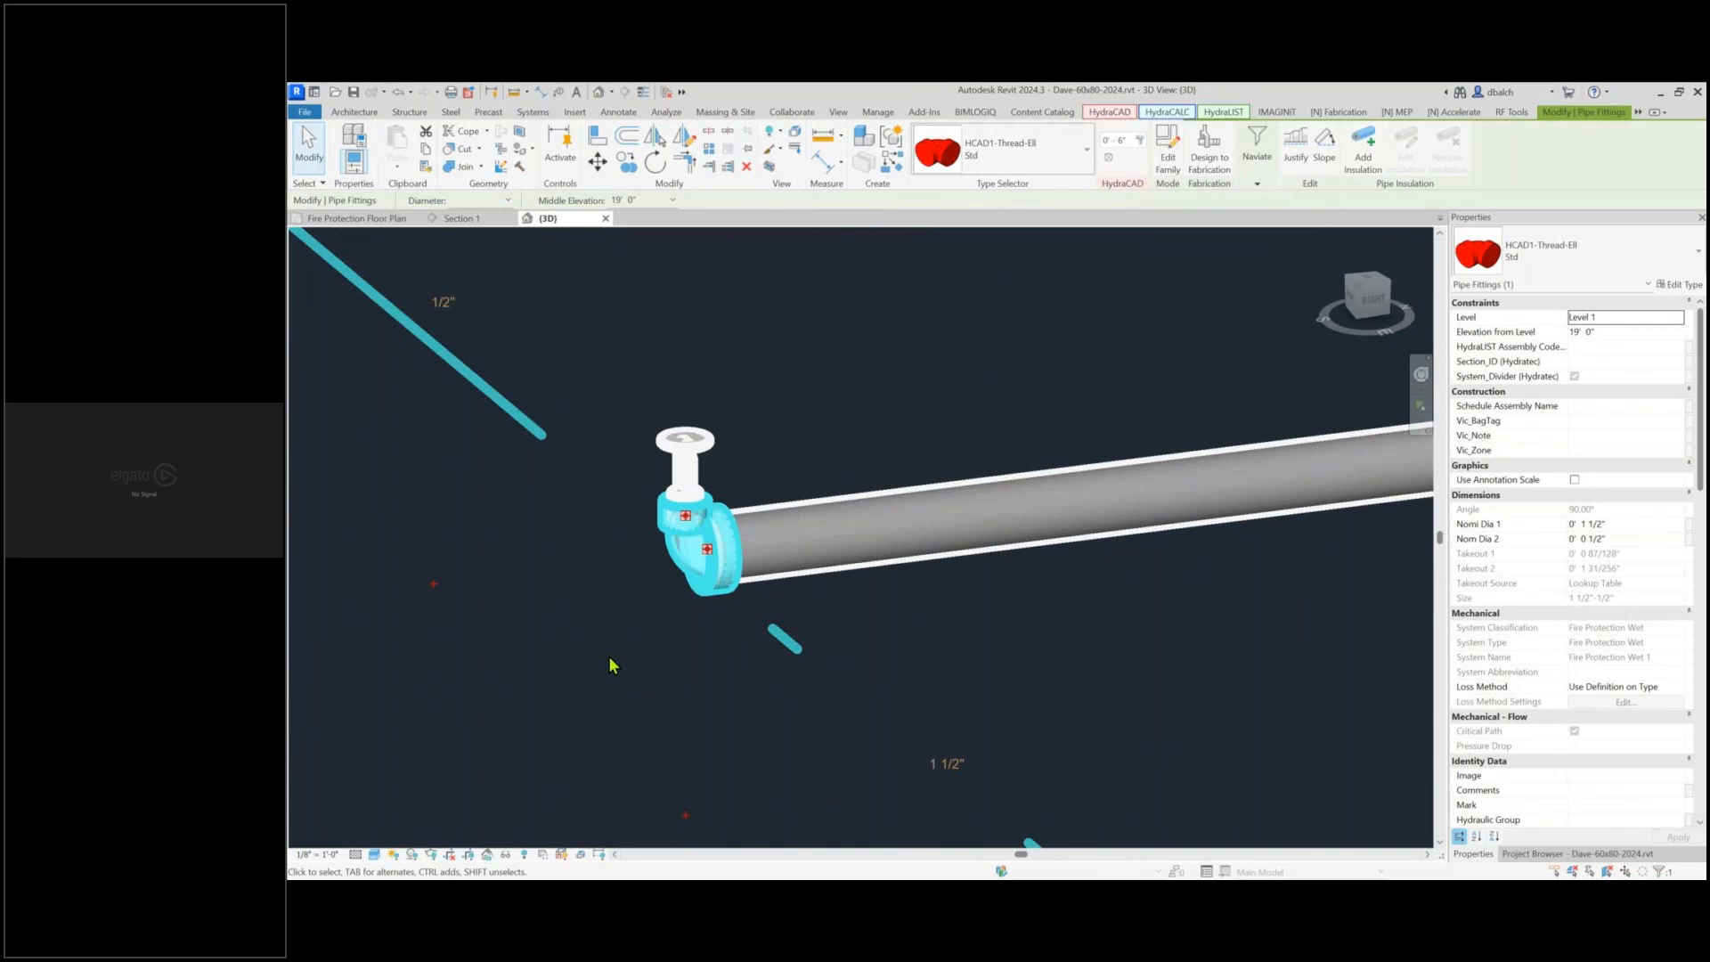
{"action": "scroll", "coordinate": [611, 660], "scroll_direction": "down", "scroll_amount": 5}
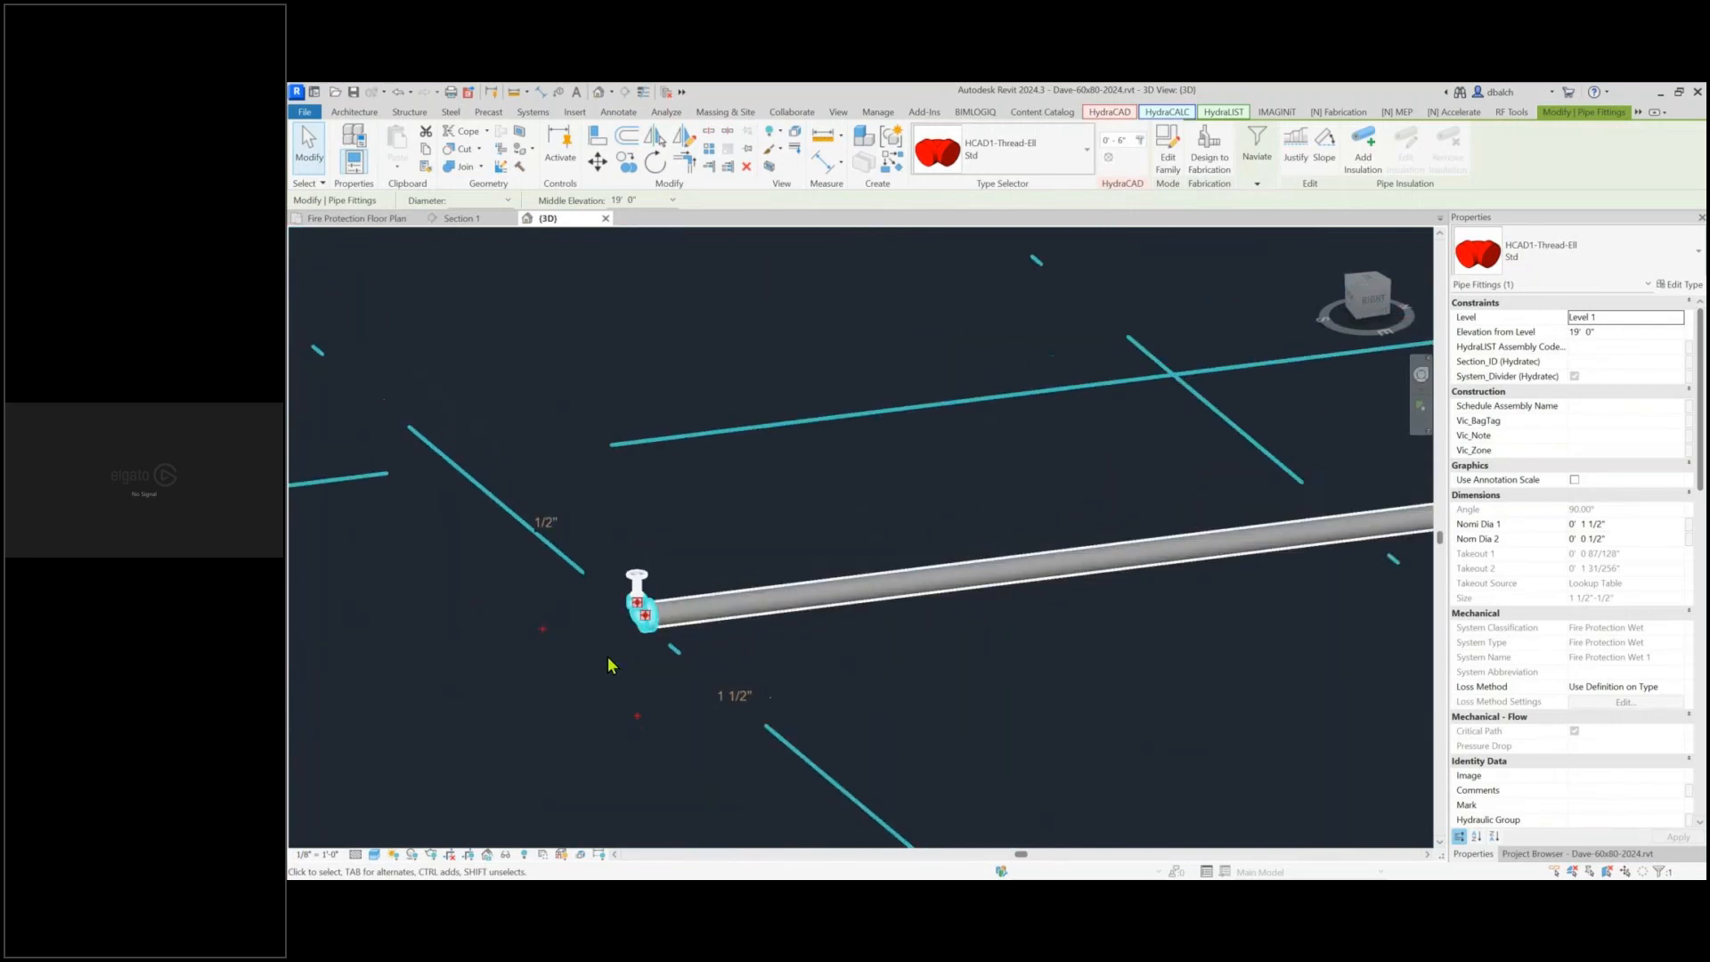
{"action": "scroll", "coordinate": [897, 699], "scroll_direction": "down", "scroll_amount": 3}
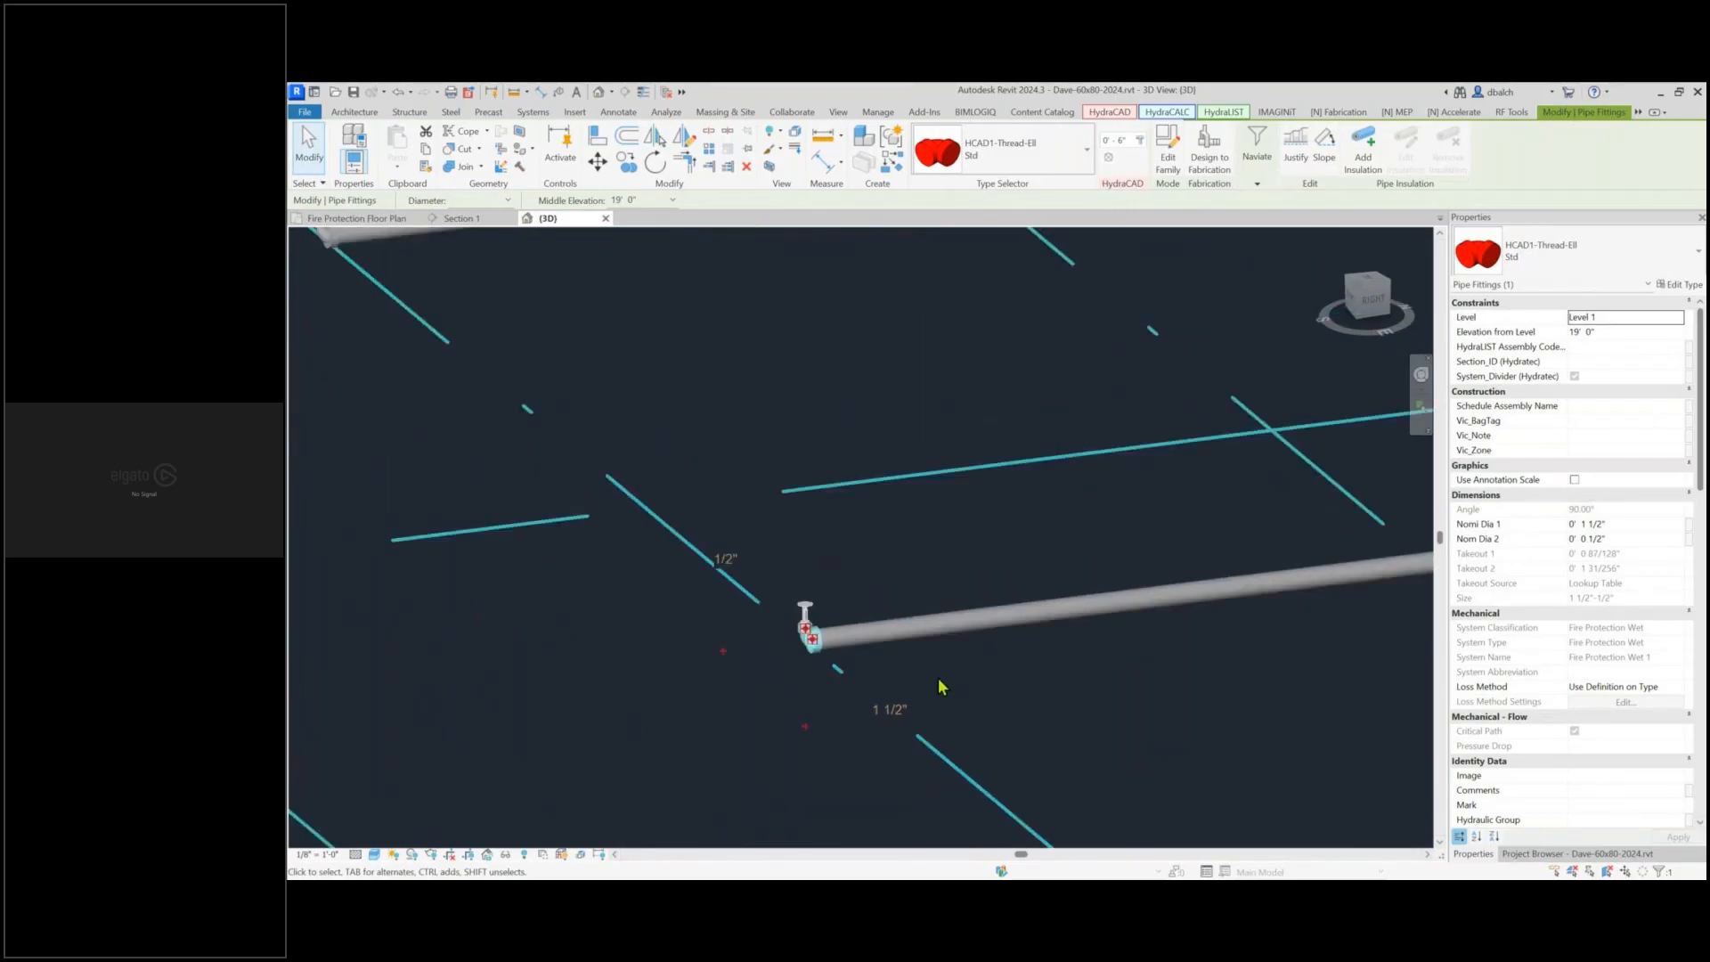
Examine the ends of the other branch lines, including the end fitting and sprinkler outlet on a welded line
{"action": "middle_click_drag", "start_coordinate": [1154, 680], "coordinate": [963, 689]}
{"action": "scroll", "coordinate": [963, 689], "scroll_direction": "down", "scroll_amount": 2}
{"action": "middle_click_drag", "start_coordinate": [700, 528], "coordinate": [1052, 795]}
{"action": "scroll", "coordinate": [579, 494], "scroll_direction": "down", "scroll_amount": 2}
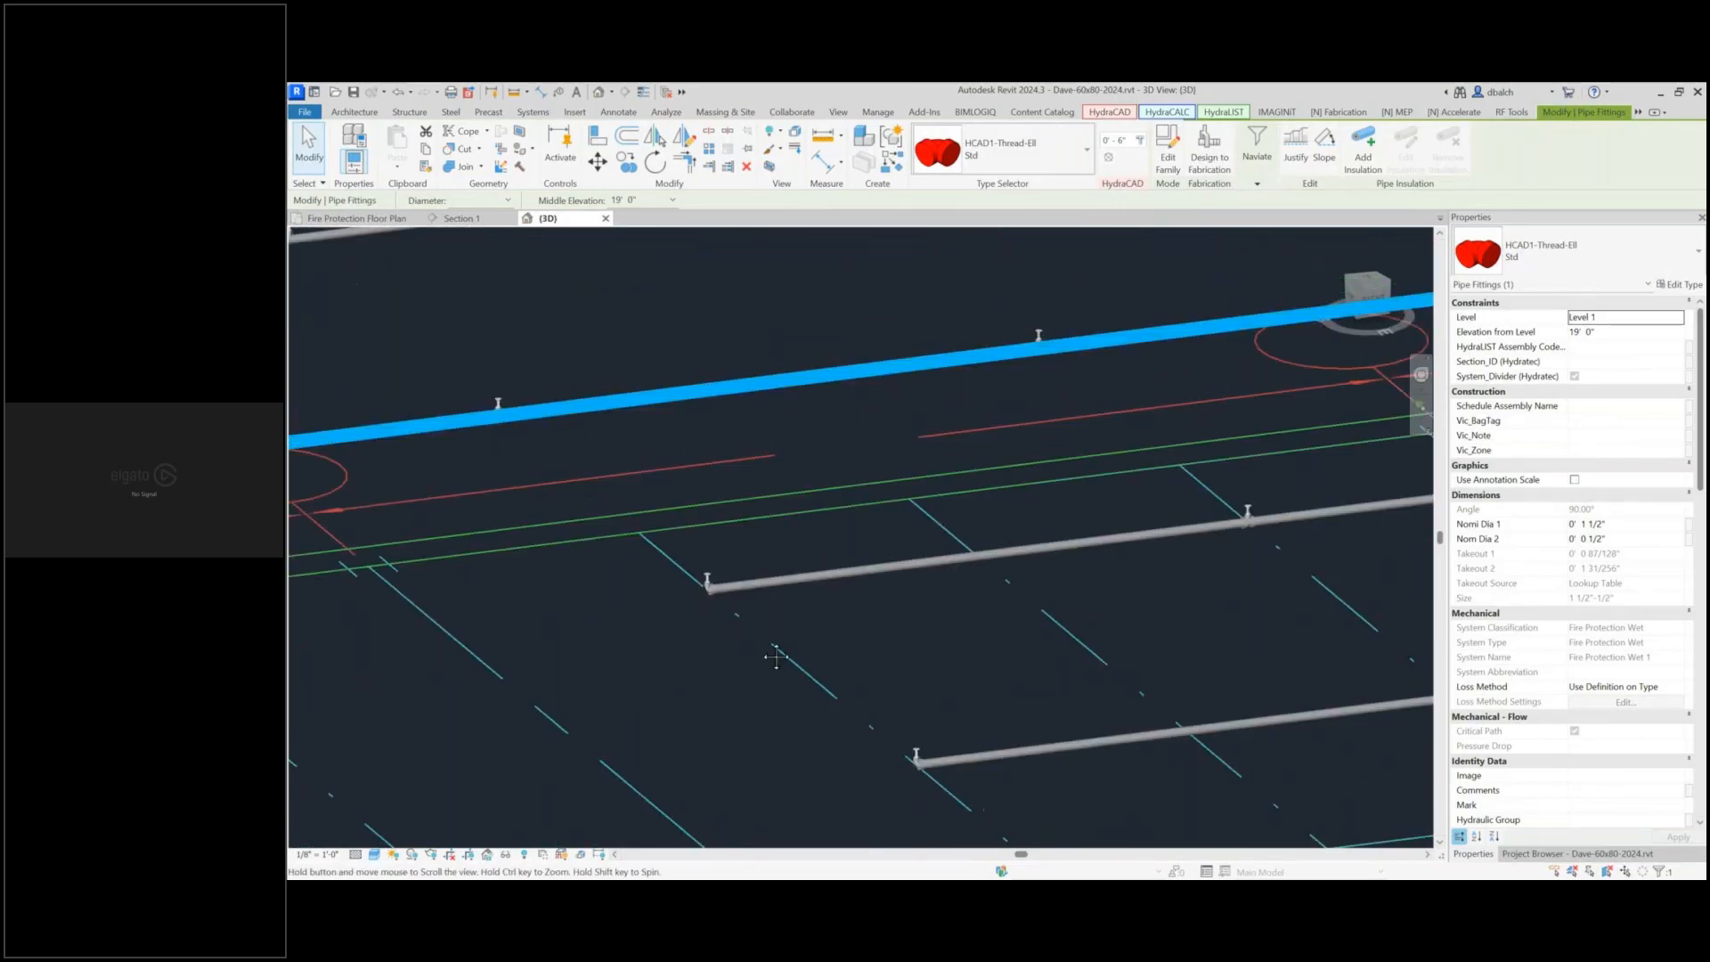
{"action": "middle_click_drag", "start_coordinate": [570, 483], "coordinate": [873, 764]}
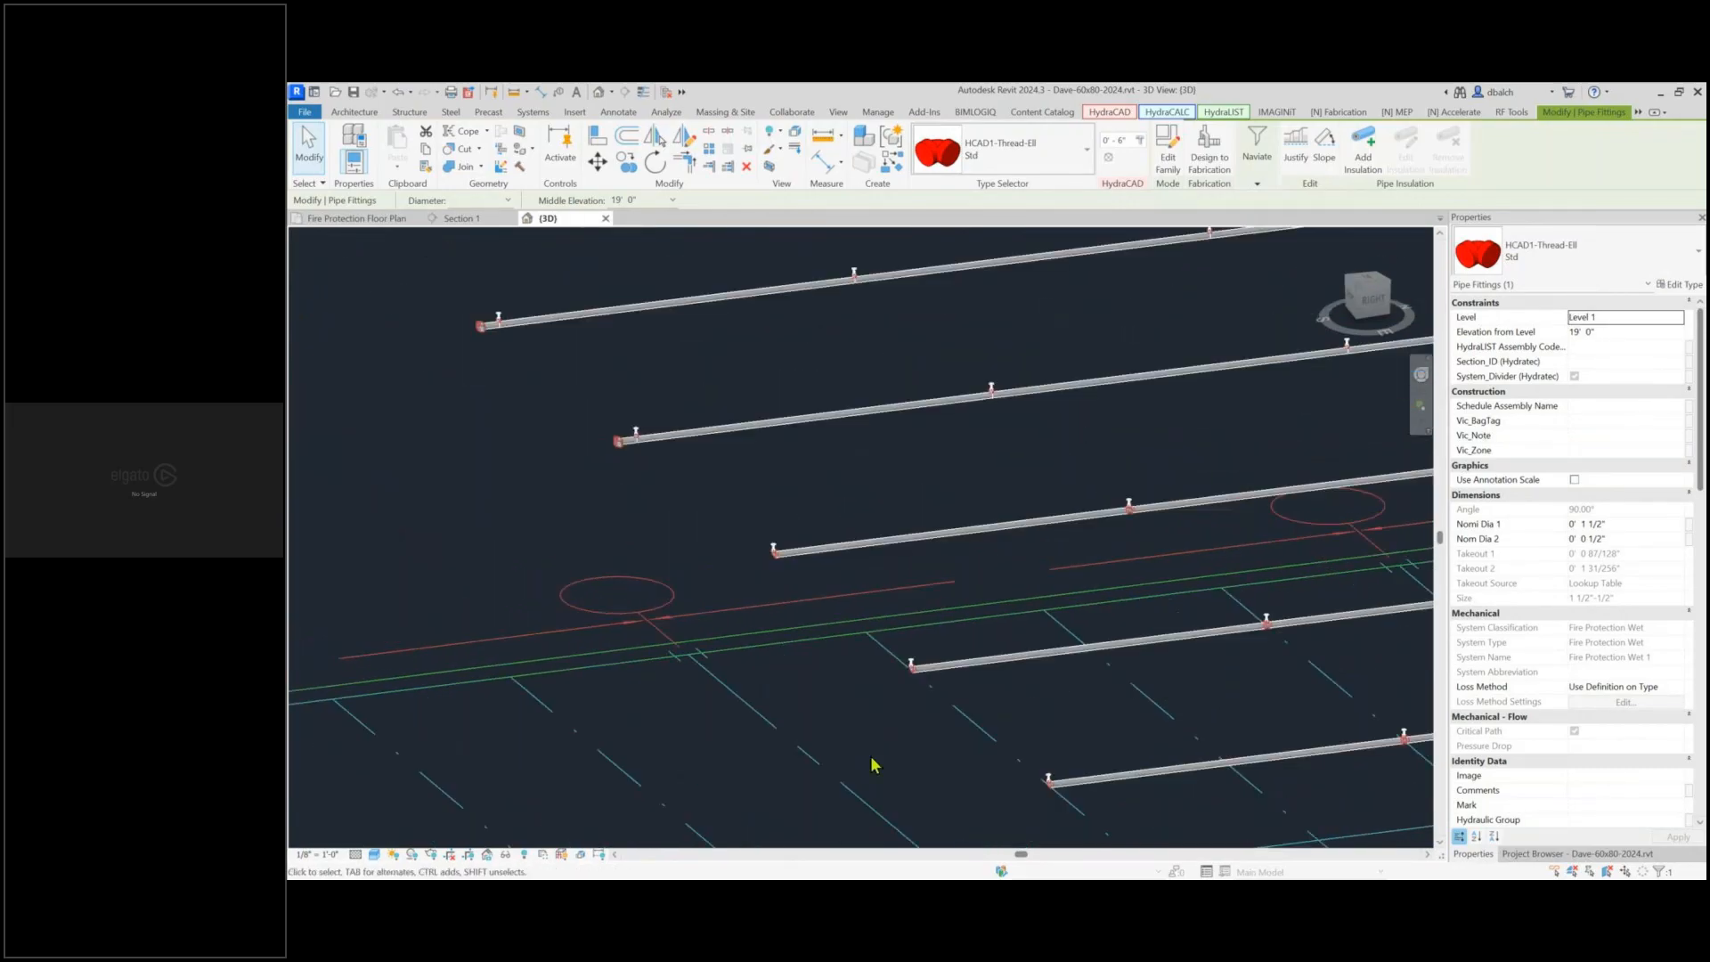
{"action": "scroll", "coordinate": [627, 434], "scroll_direction": "up", "scroll_amount": 5}
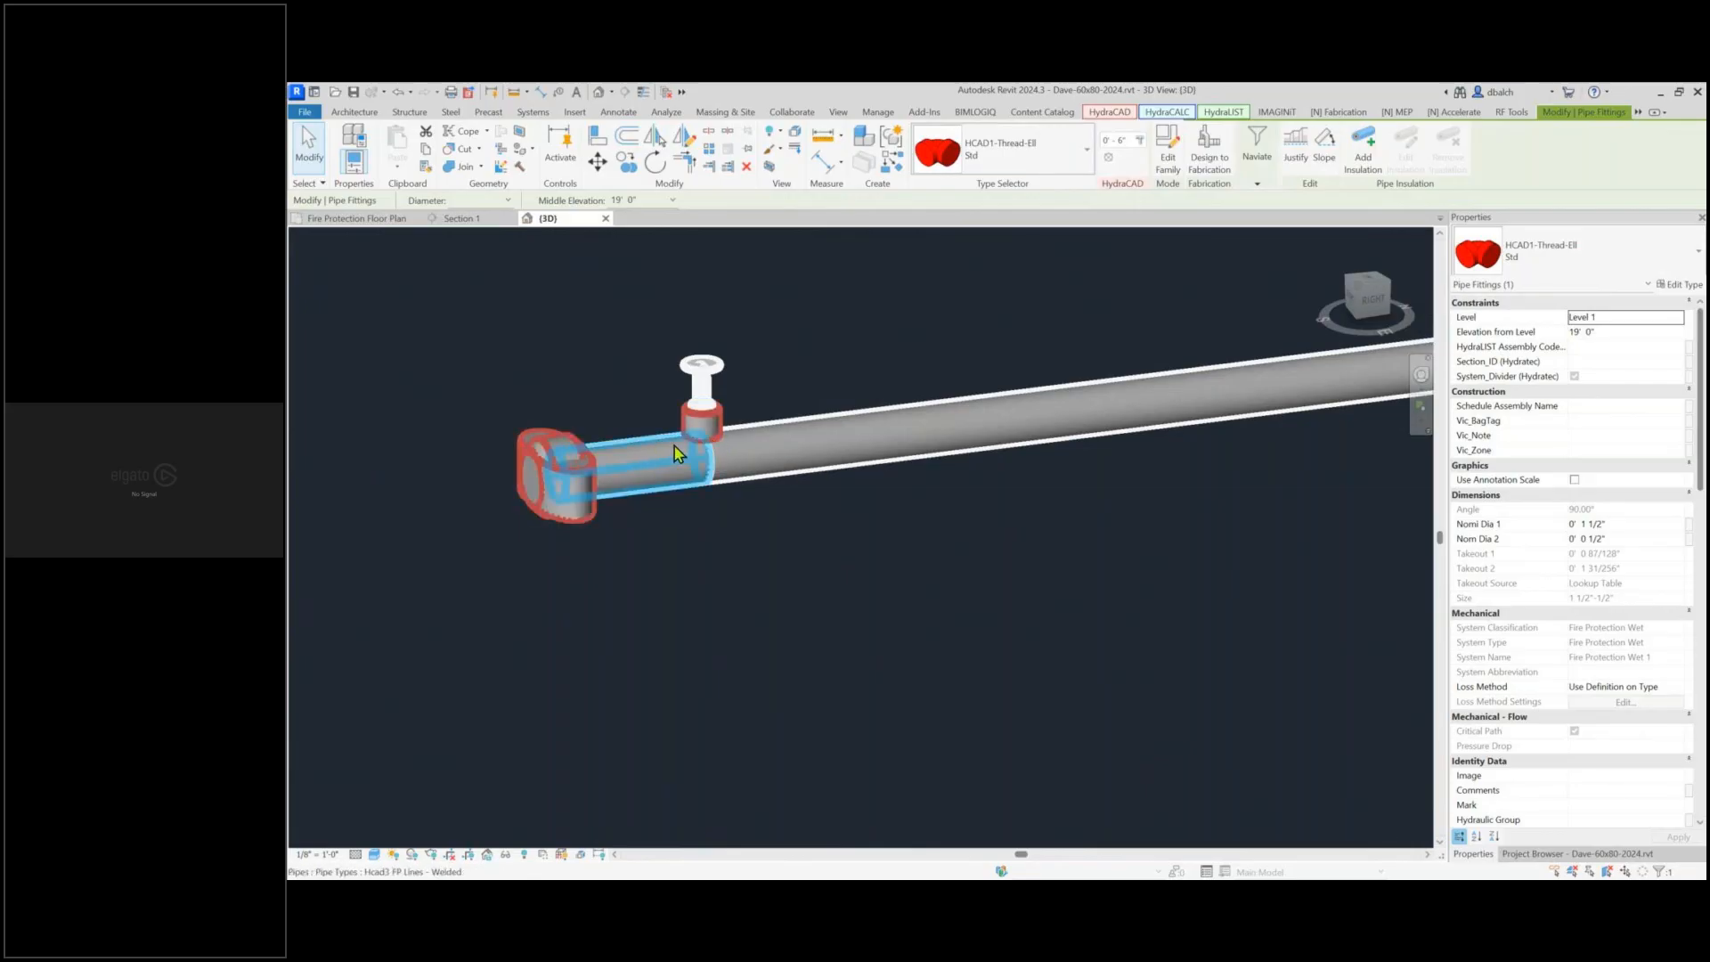
{"action": "scroll", "coordinate": [782, 636], "scroll_direction": "down", "scroll_amount": 2}
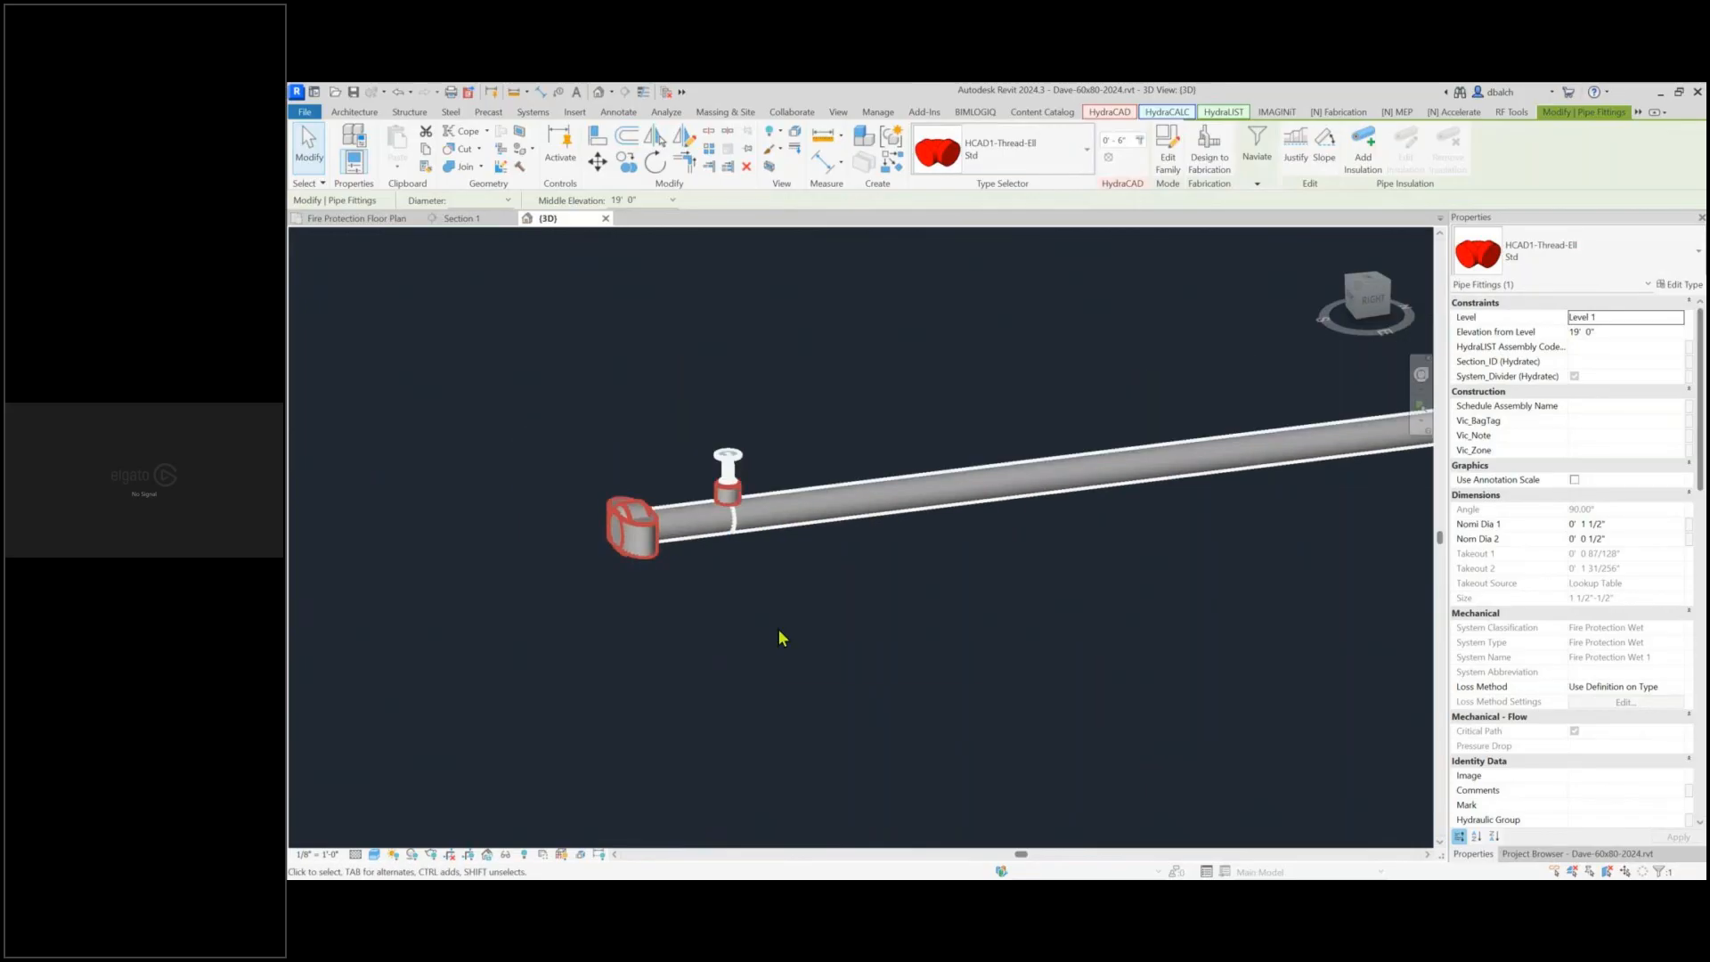
{"action": "scroll", "coordinate": [782, 636], "scroll_direction": "down", "scroll_amount": 5}
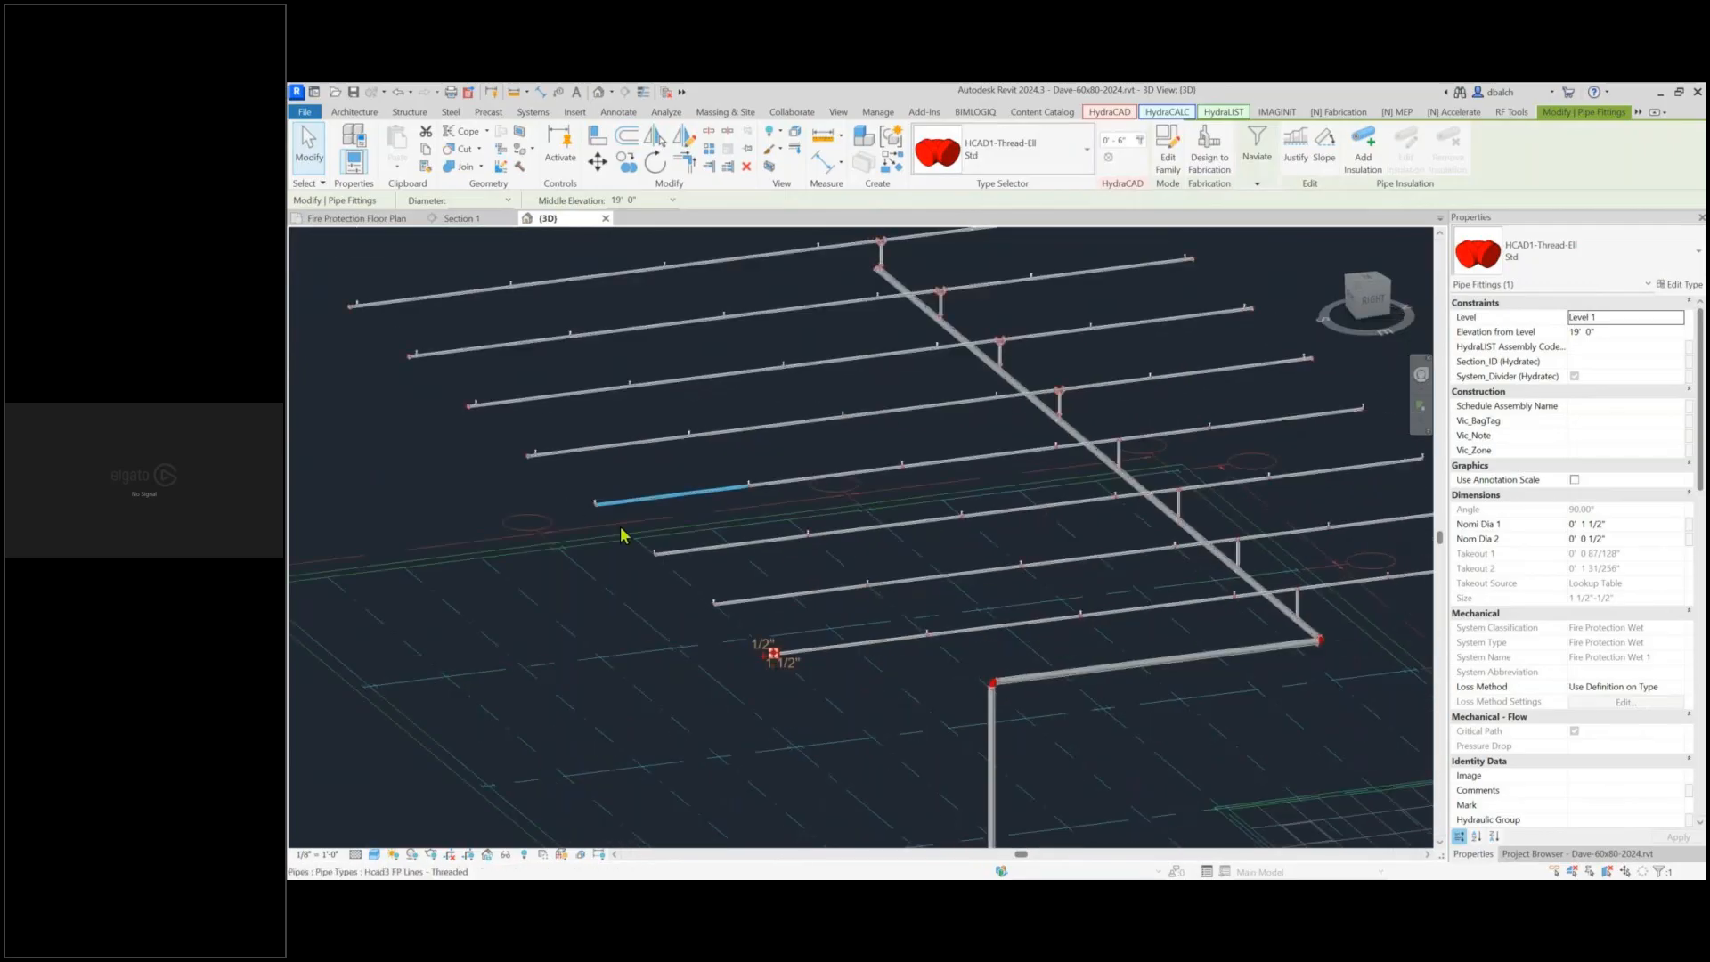
{"action": "left_click", "coordinate": [460, 493]}
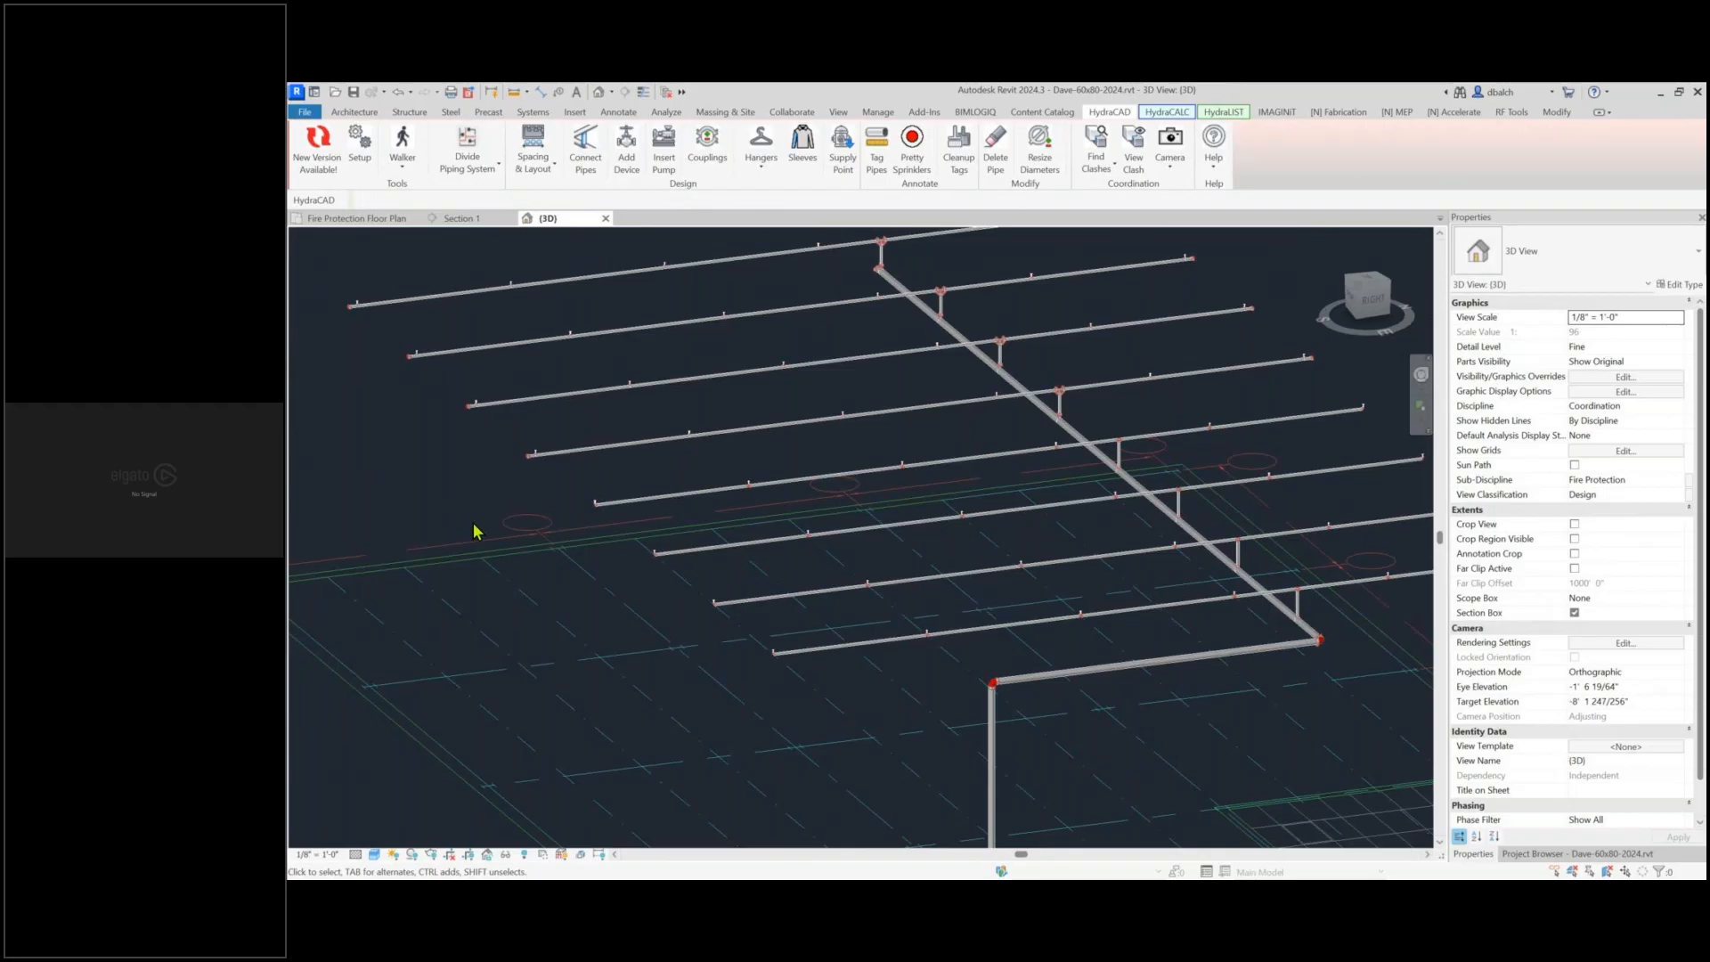
Inspect the threaded tee under a sprinkler and the adjoining branch pipe at the riser nipple
{"action": "scroll", "coordinate": [1311, 623], "scroll_direction": "up", "scroll_amount": 10}
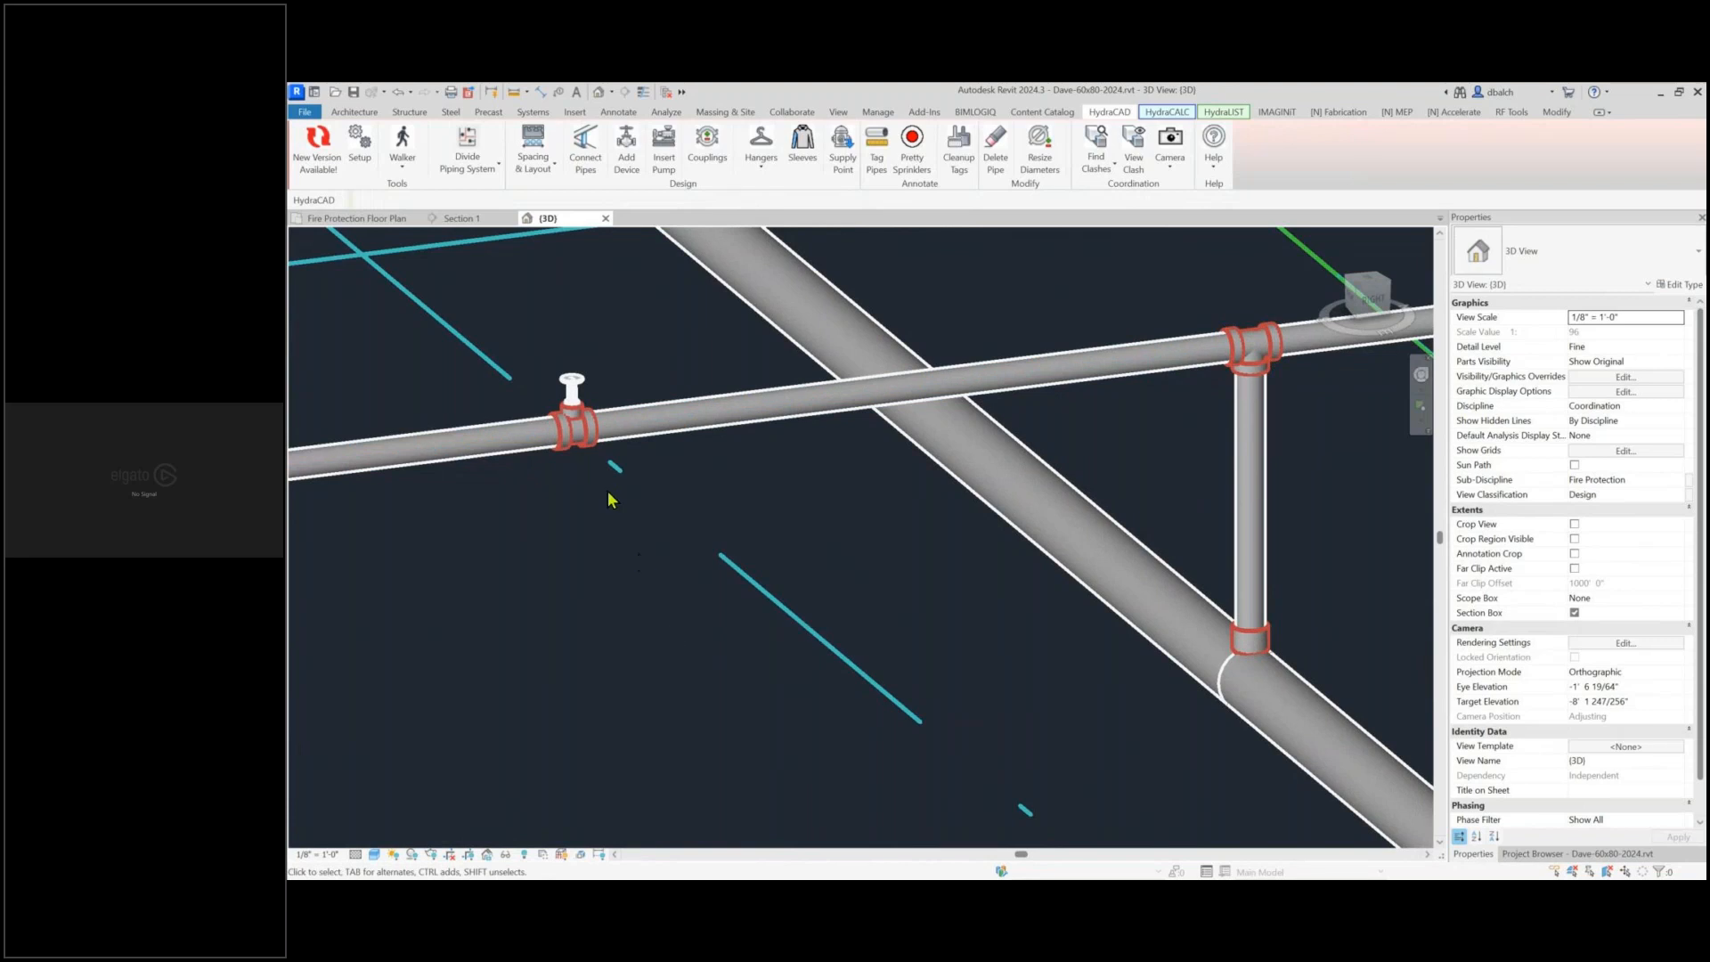
{"action": "left_click", "coordinate": [573, 446]}
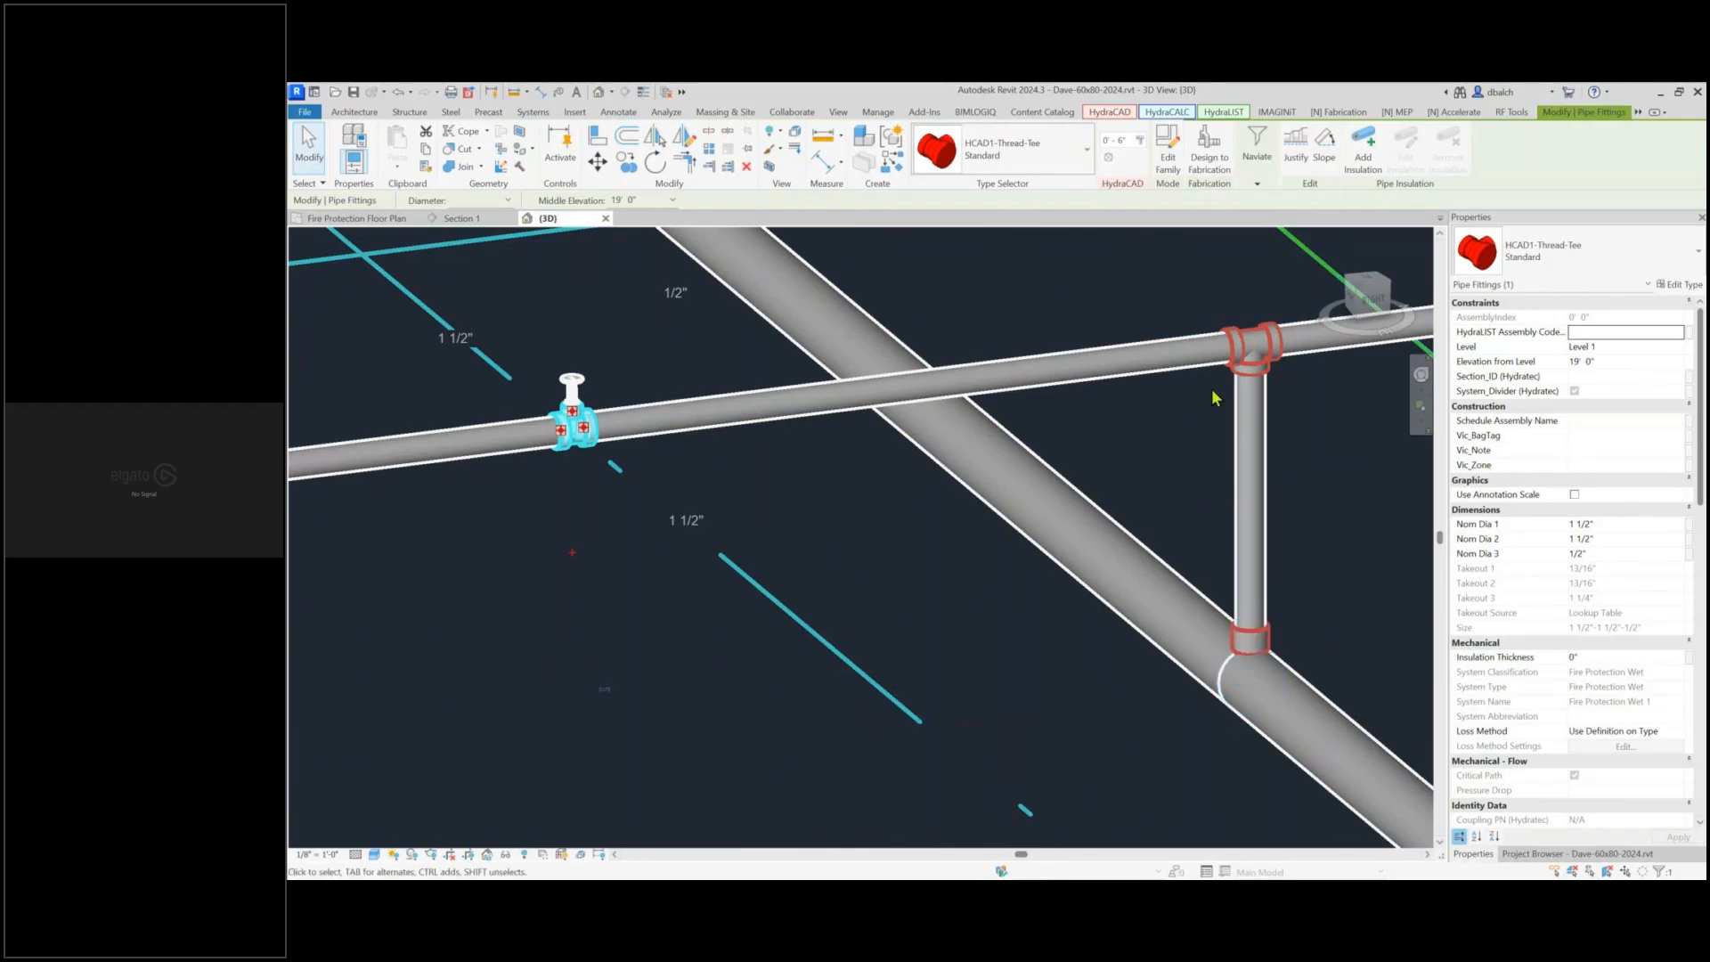
{"action": "left_click", "coordinate": [1198, 364]}
{"action": "scroll", "coordinate": [1113, 677], "scroll_direction": "down", "scroll_amount": 4}
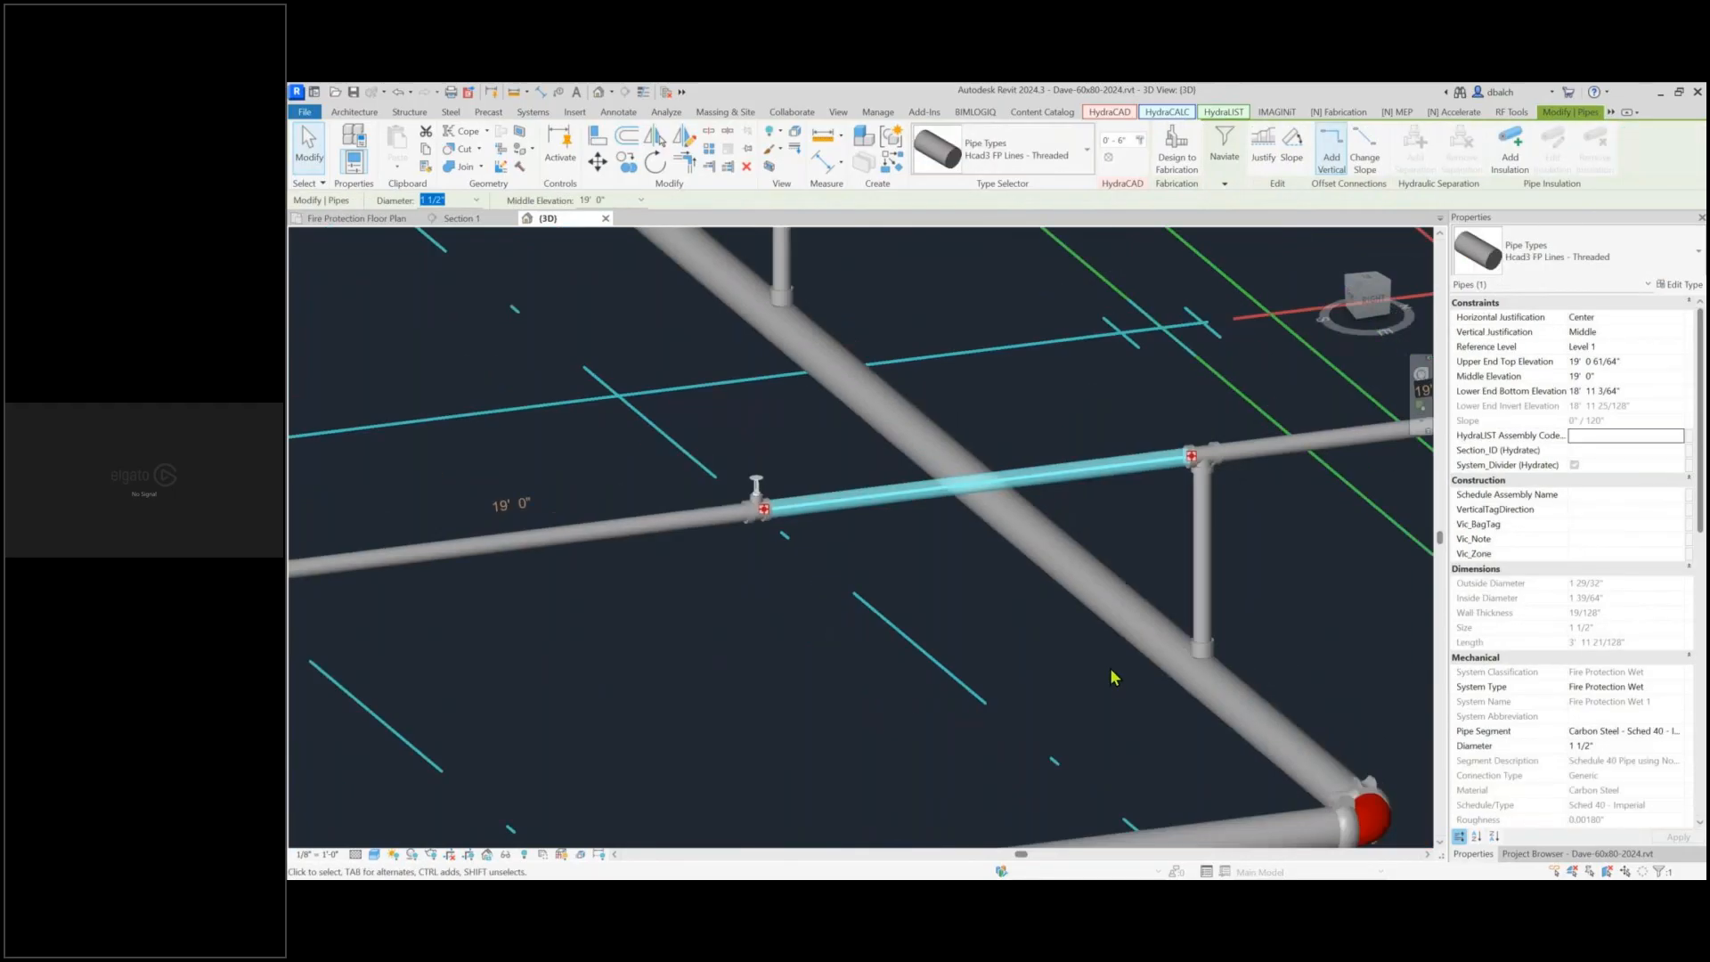
{"action": "middle_click_drag", "start_coordinate": [978, 510], "coordinate": [1103, 716]}
{"action": "scroll", "coordinate": [1103, 716], "scroll_direction": "down", "scroll_amount": 1}
{"action": "middle_click_drag", "start_coordinate": [833, 499], "coordinate": [973, 714]}
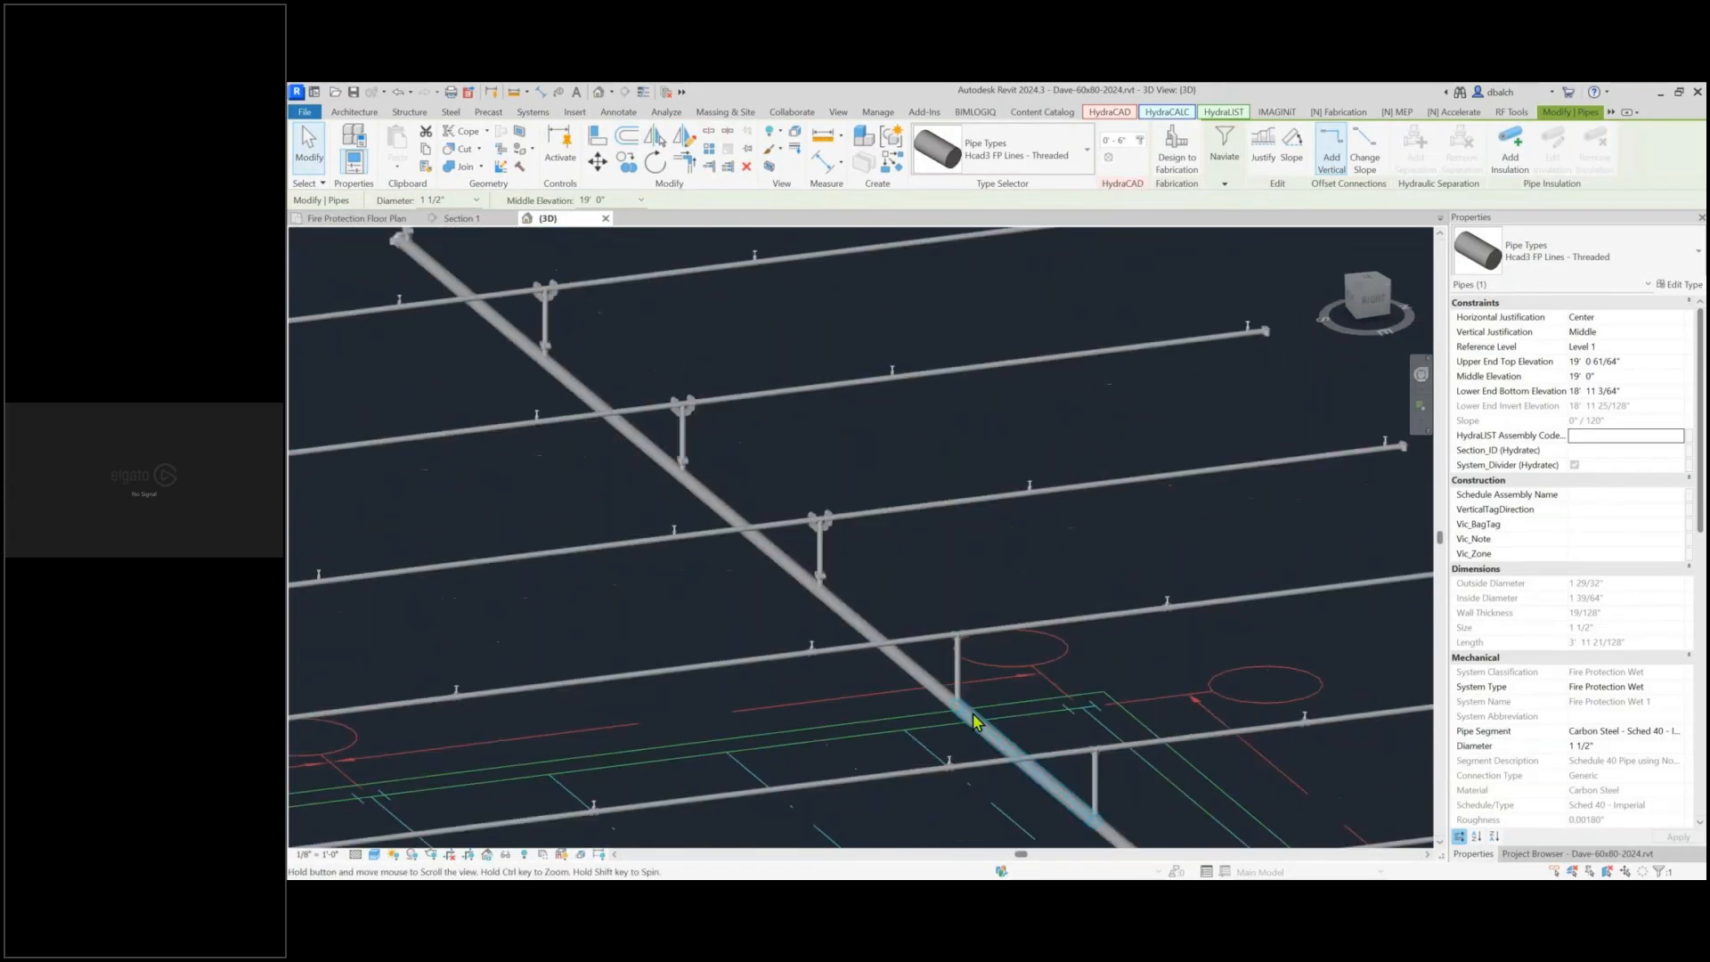
Compare welded and threaded branch pipes, and inspect the riser nipple's outlet fitting on the main and a sprinkler
{"action": "scroll", "coordinate": [897, 650], "scroll_direction": "up", "scroll_amount": 3}
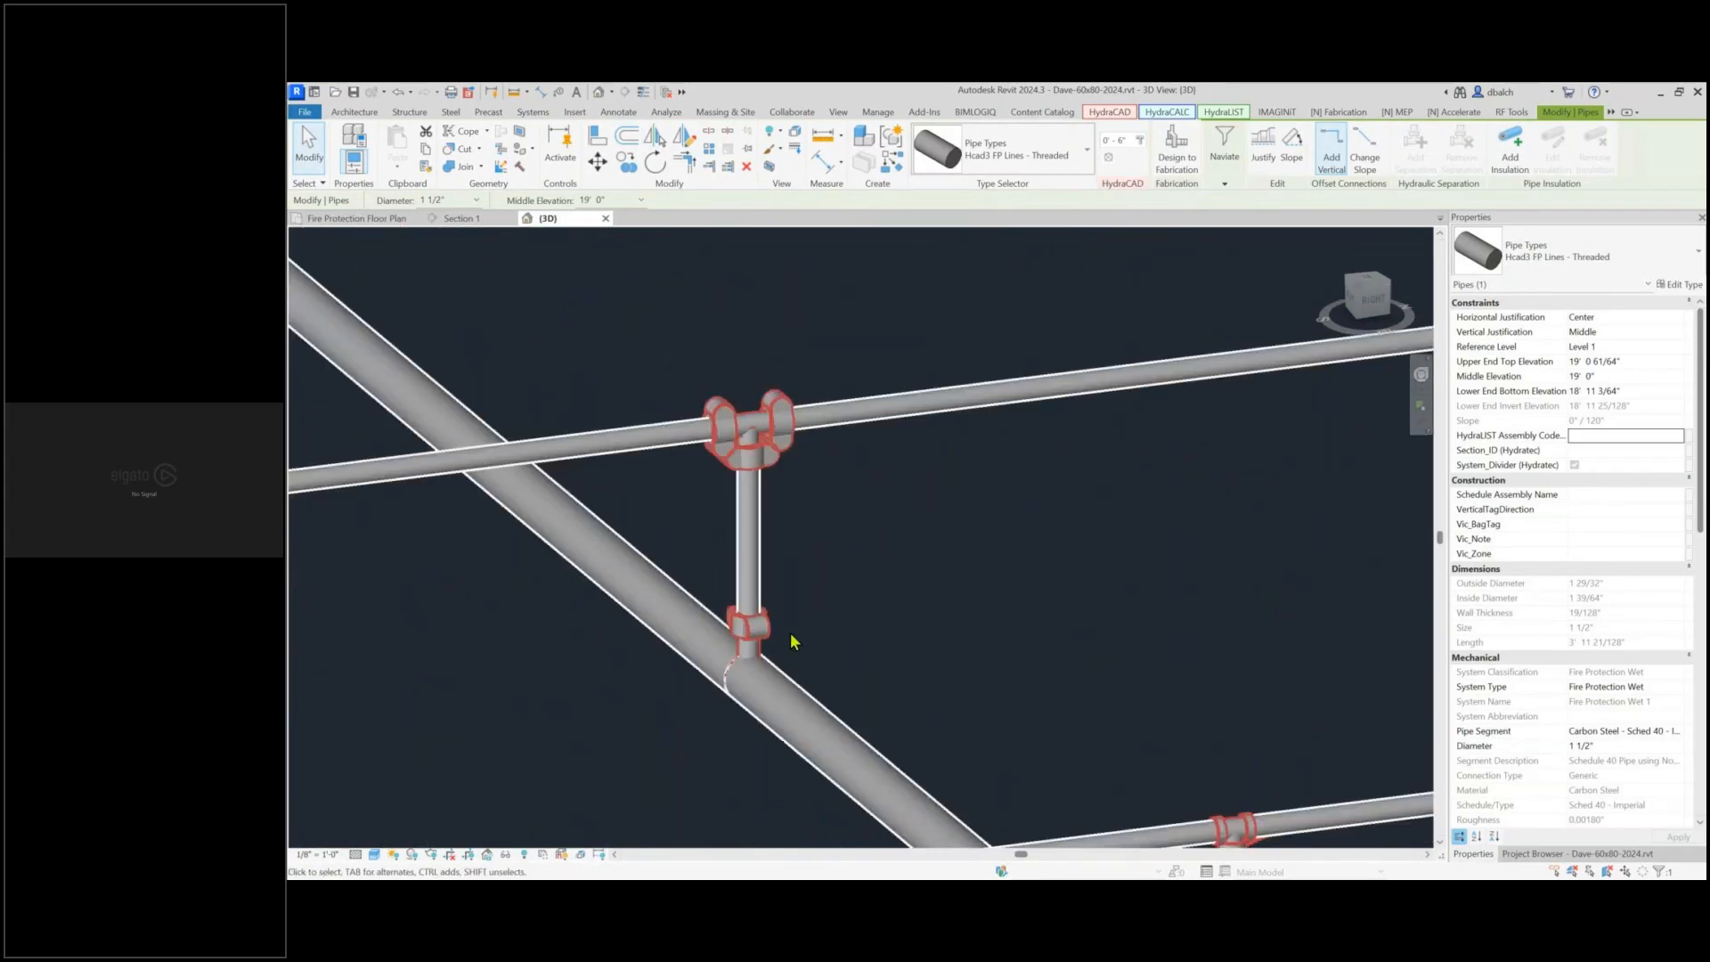
{"action": "left_click", "coordinate": [870, 411]}
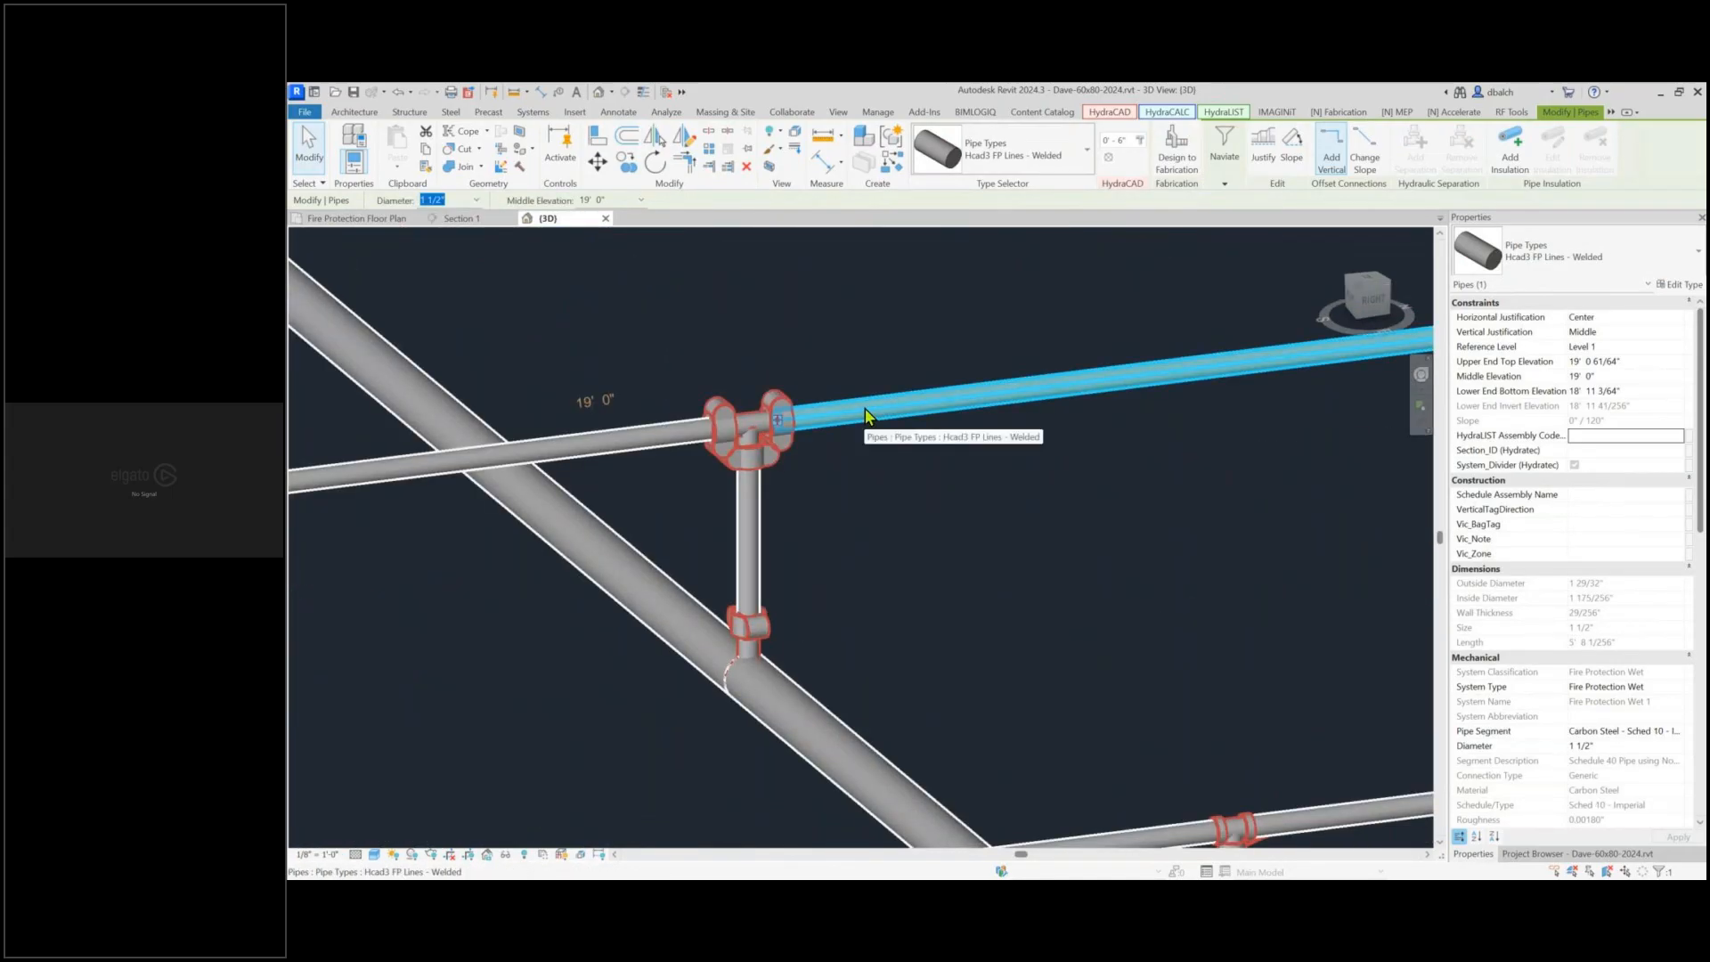
{"action": "scroll", "coordinate": [995, 561], "scroll_direction": "down", "scroll_amount": 2}
{"action": "scroll", "coordinate": [1115, 687], "scroll_direction": "up", "scroll_amount": 2}
{"action": "left_click", "coordinate": [1053, 667]}
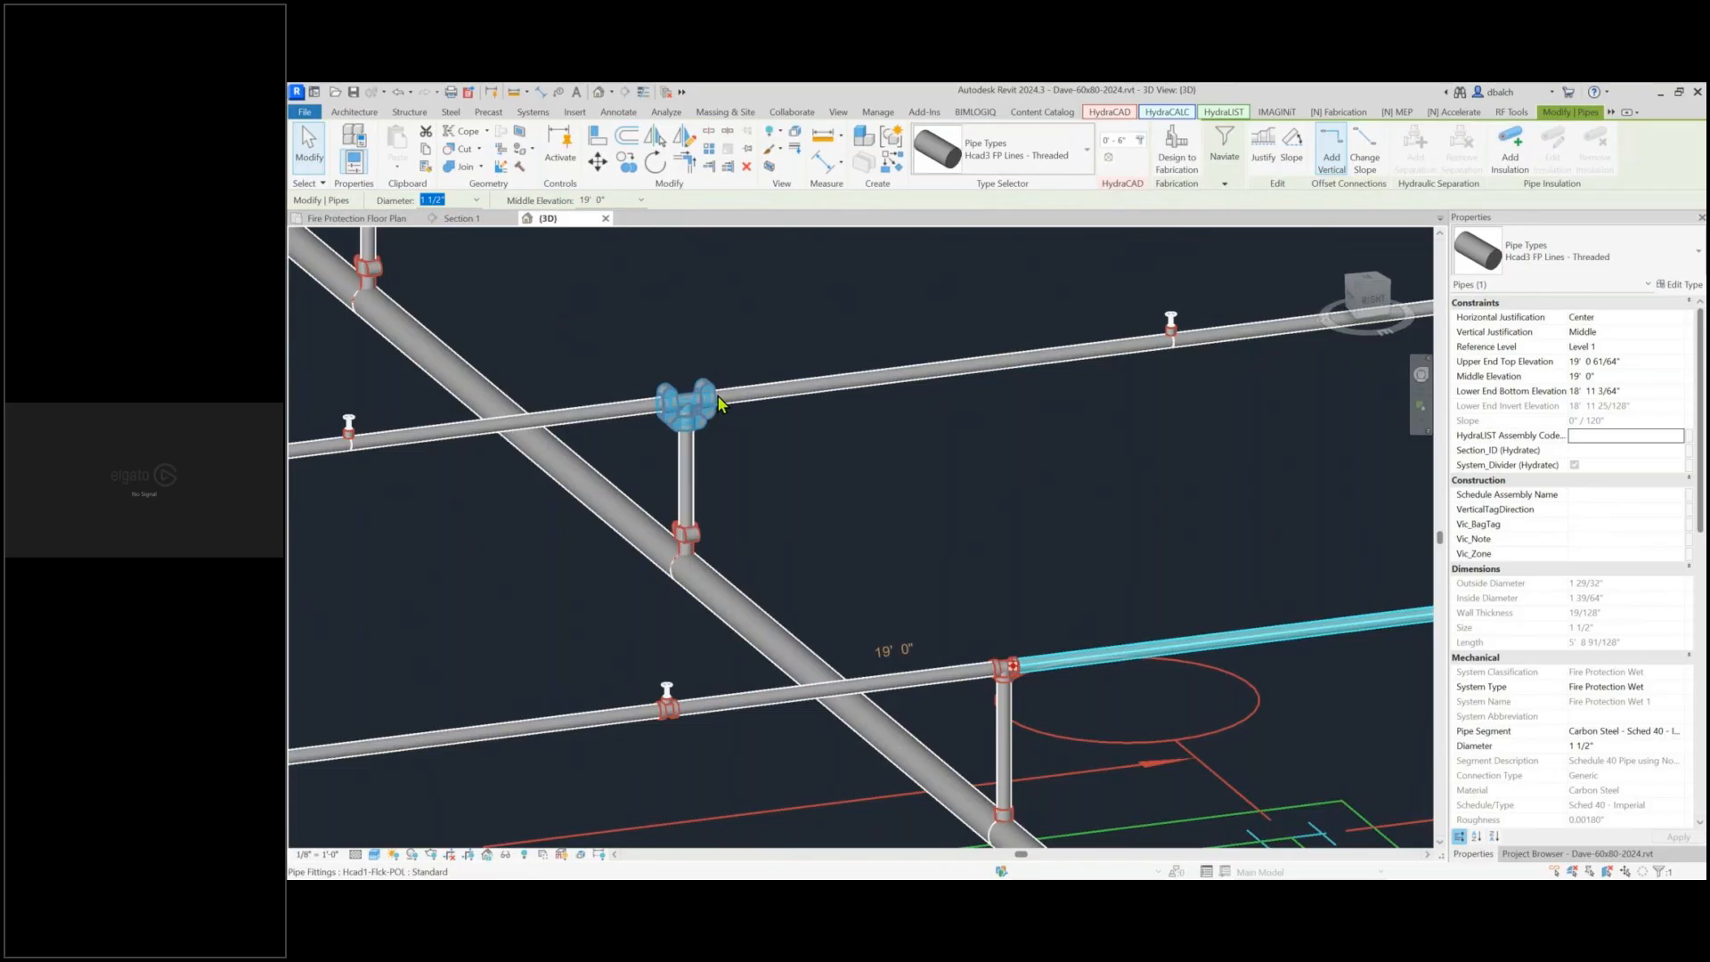
{"action": "left_click", "coordinate": [927, 497]}
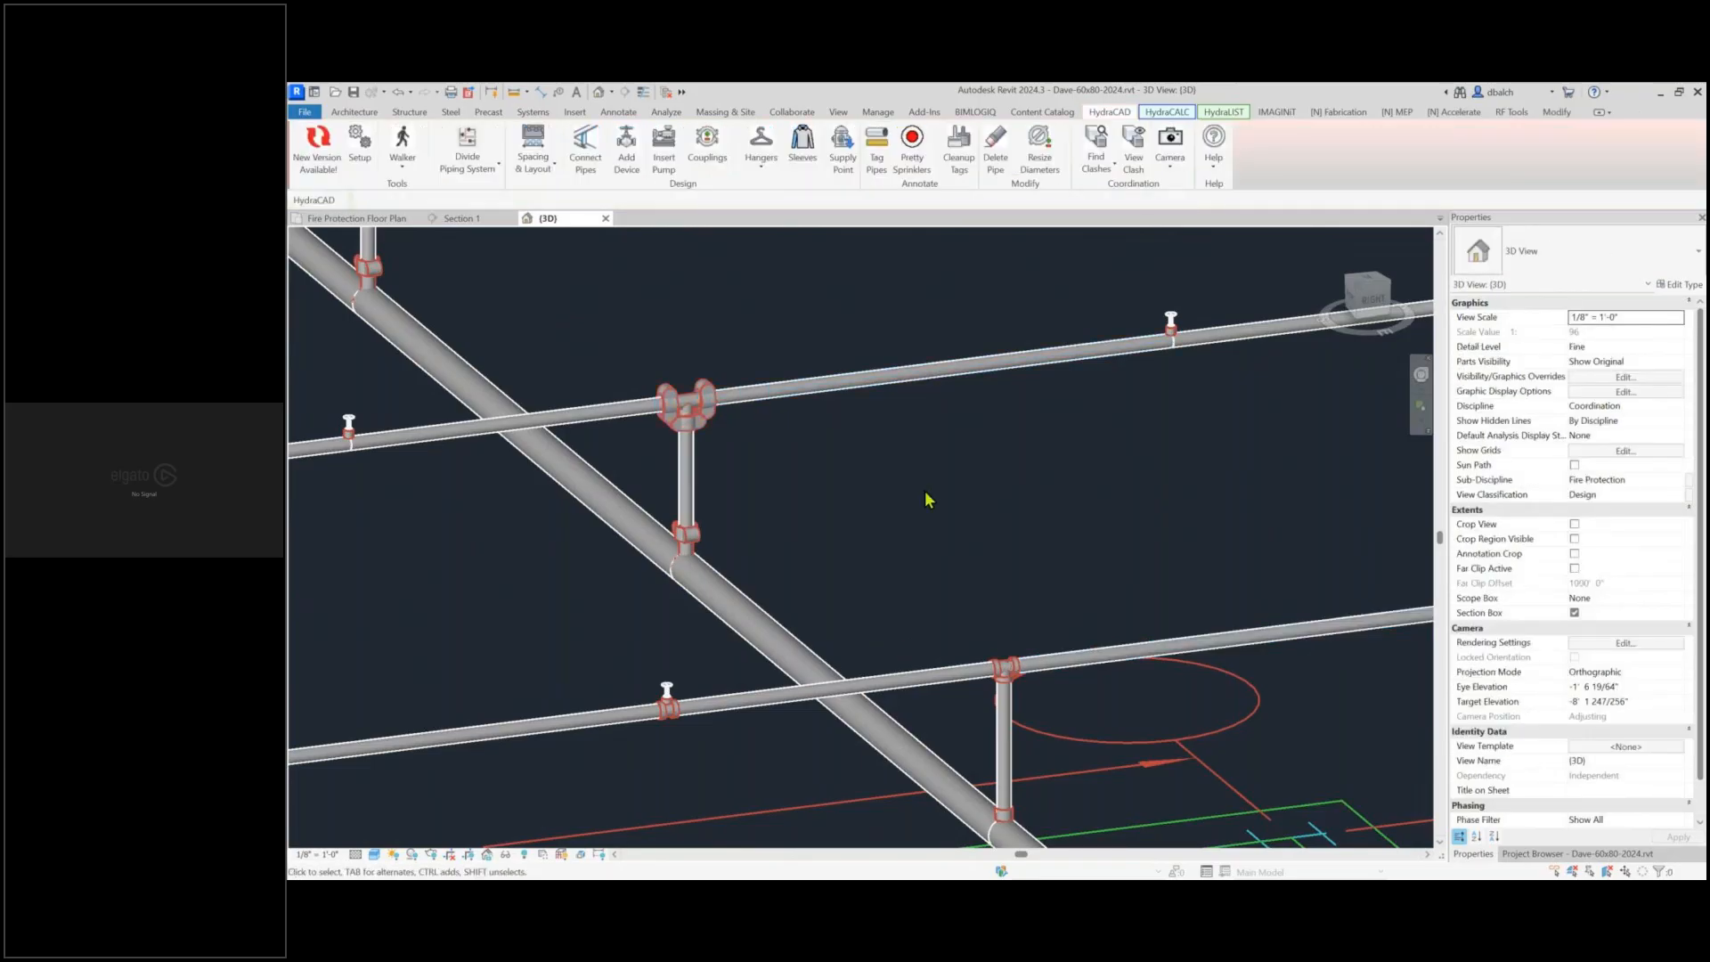
{"action": "left_click", "coordinate": [687, 539]}
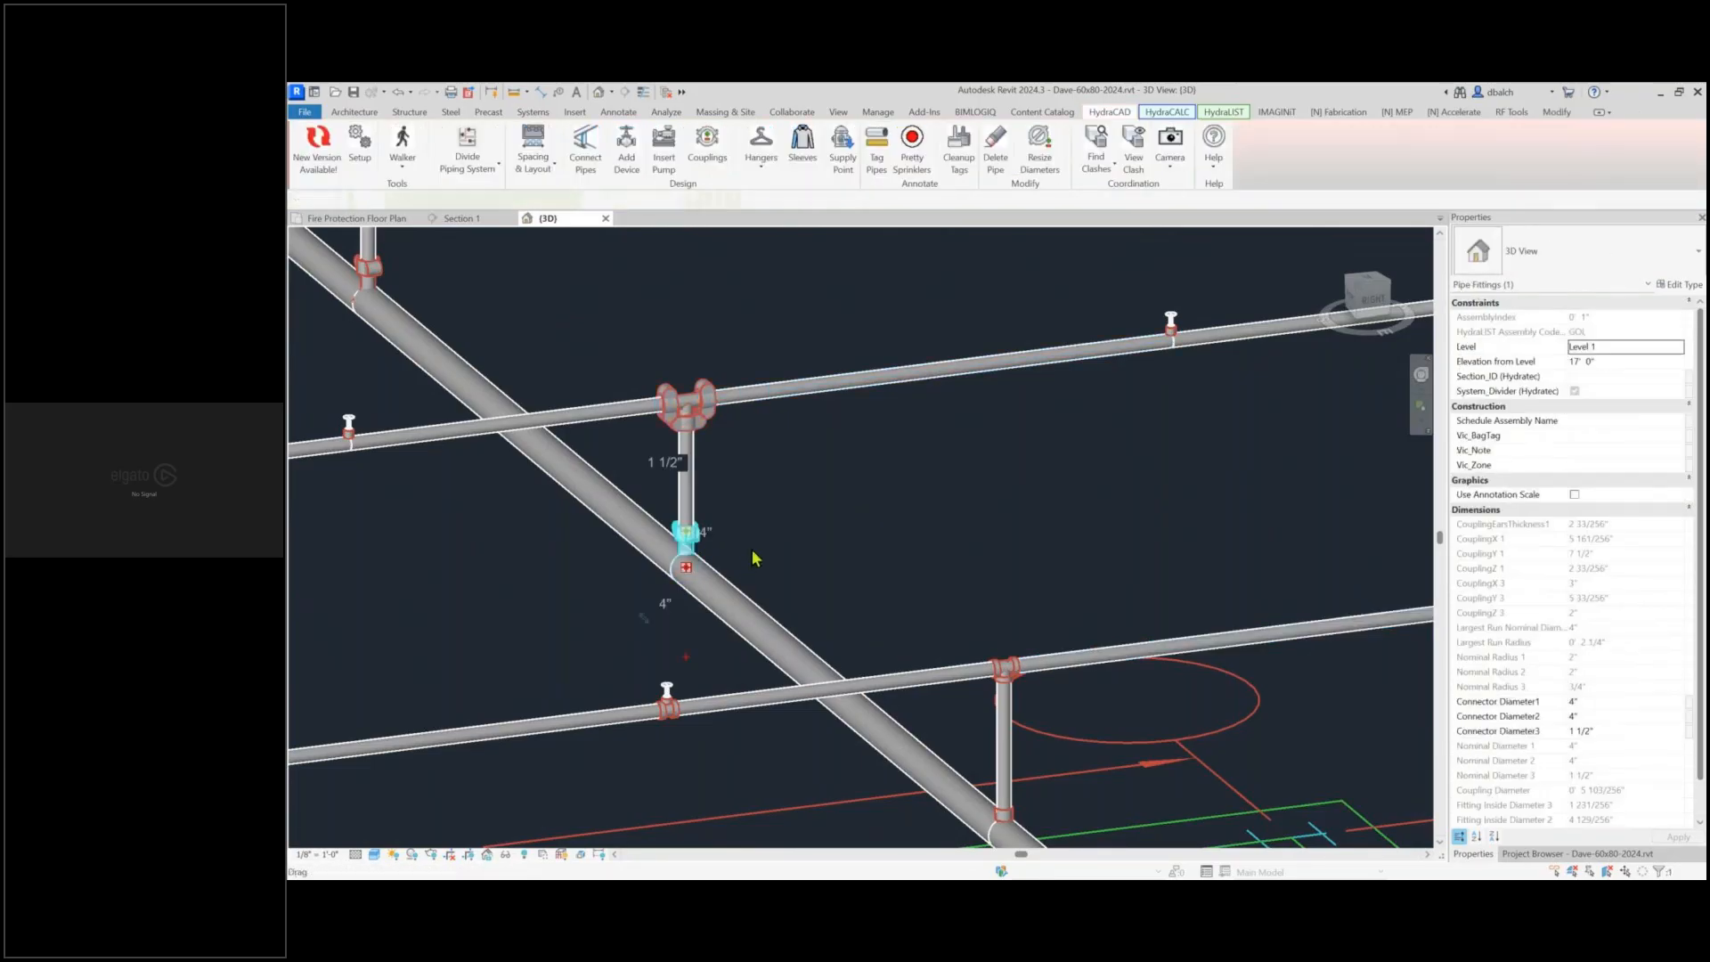
{"action": "left_click", "coordinate": [856, 517]}
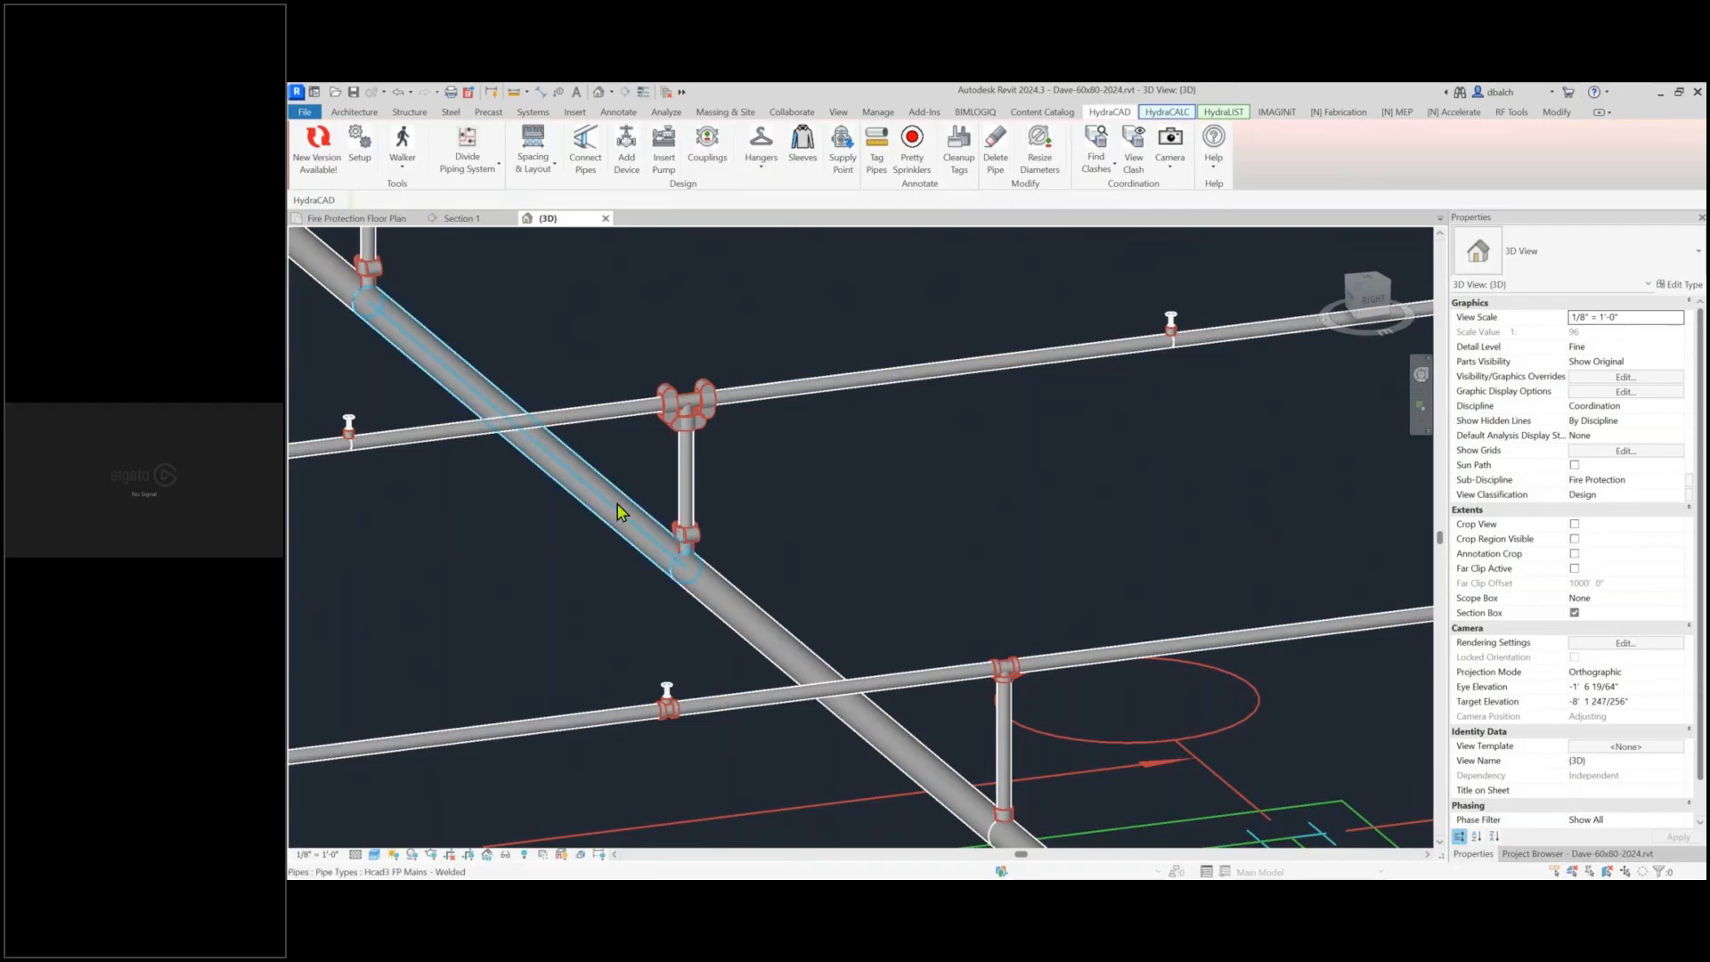
{"action": "left_click", "coordinate": [348, 421]}
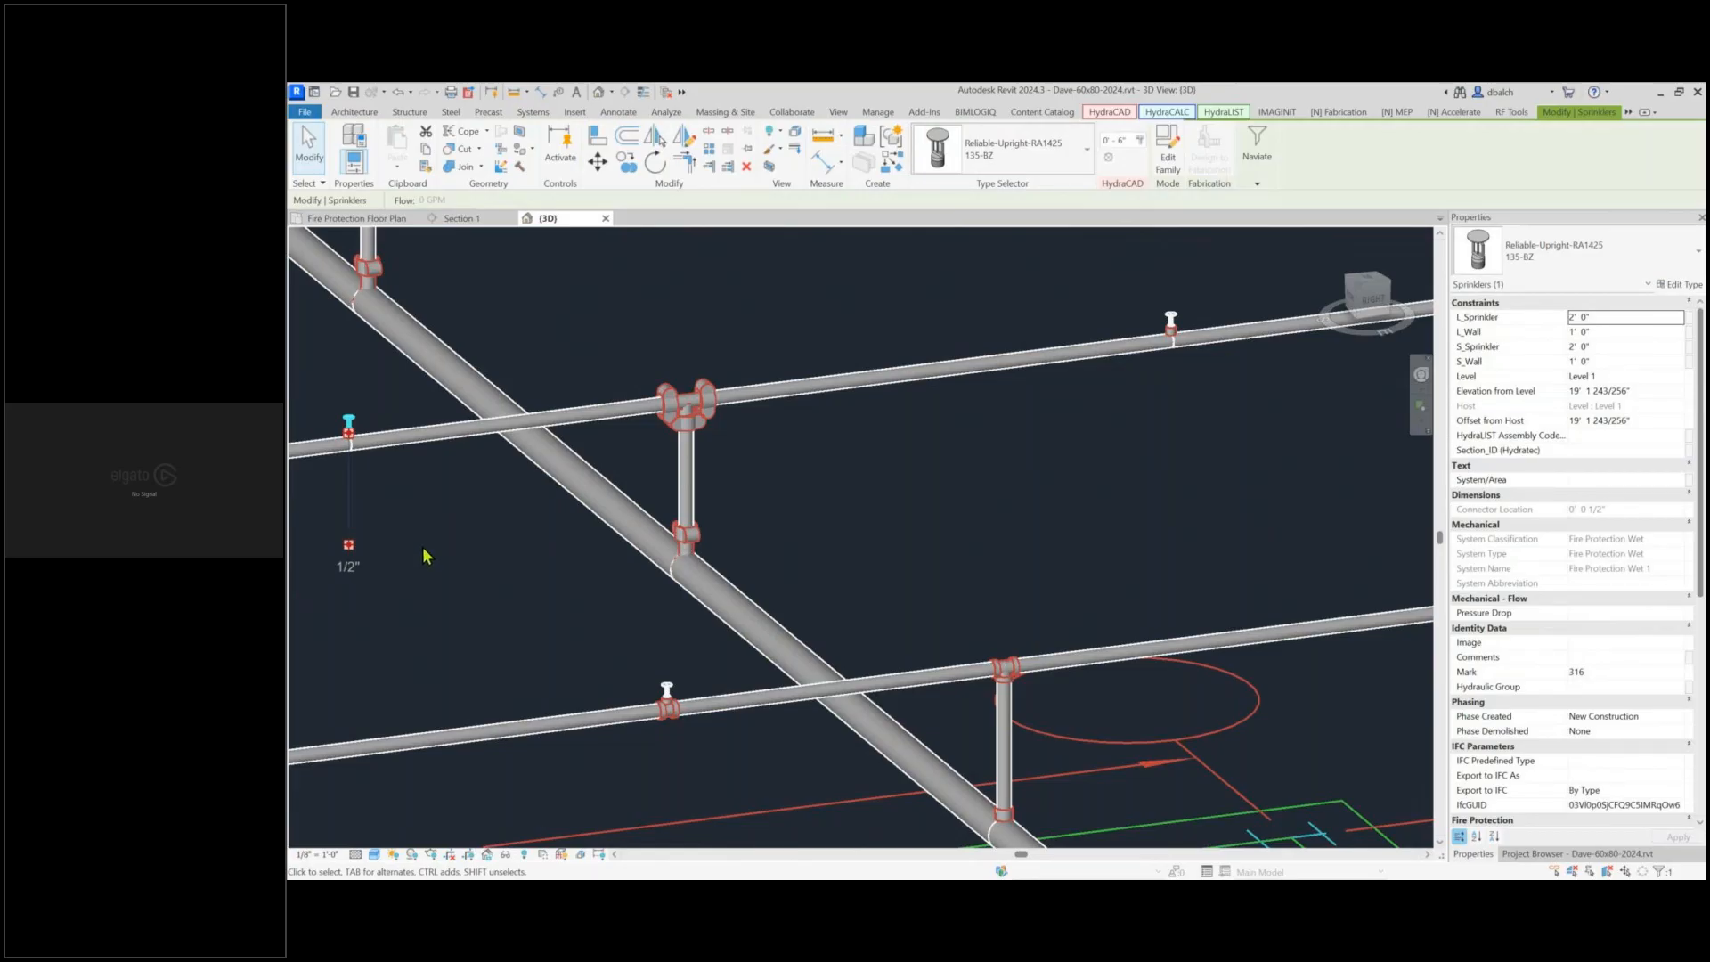
{"action": "key", "text": "Escape"}
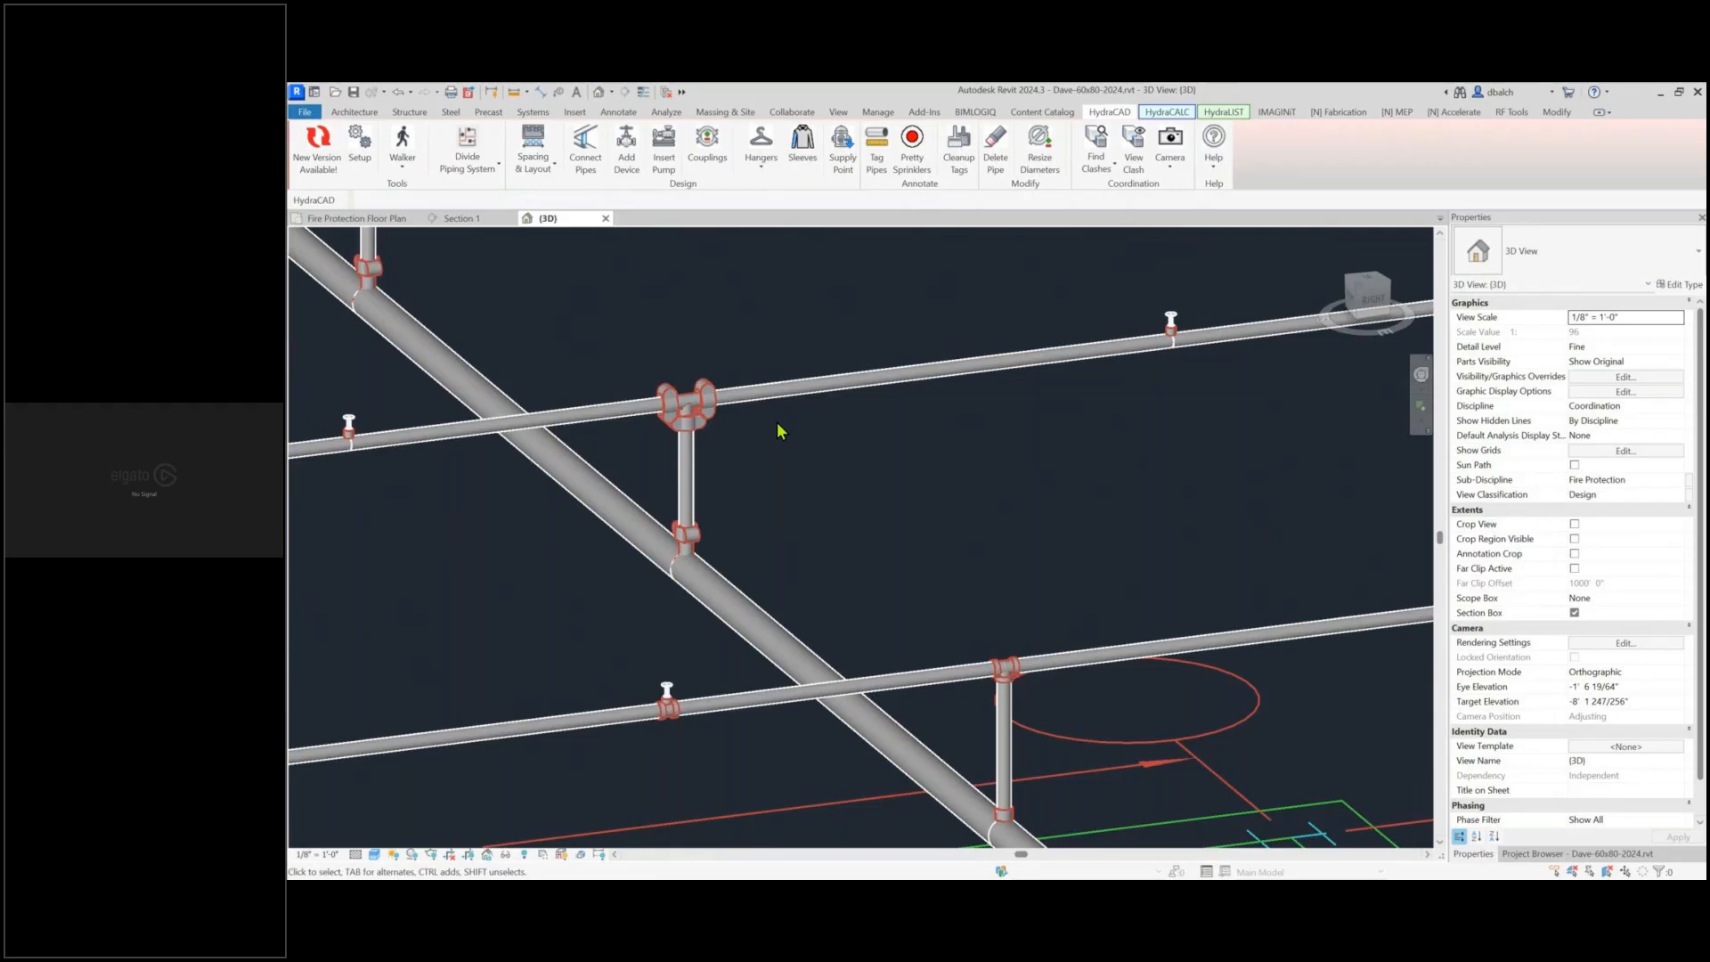
Switch to Bluebeam Revu and show the last page of the lesson slides, the question and answer page
{"action": "key", "text": "alt+Tab"}
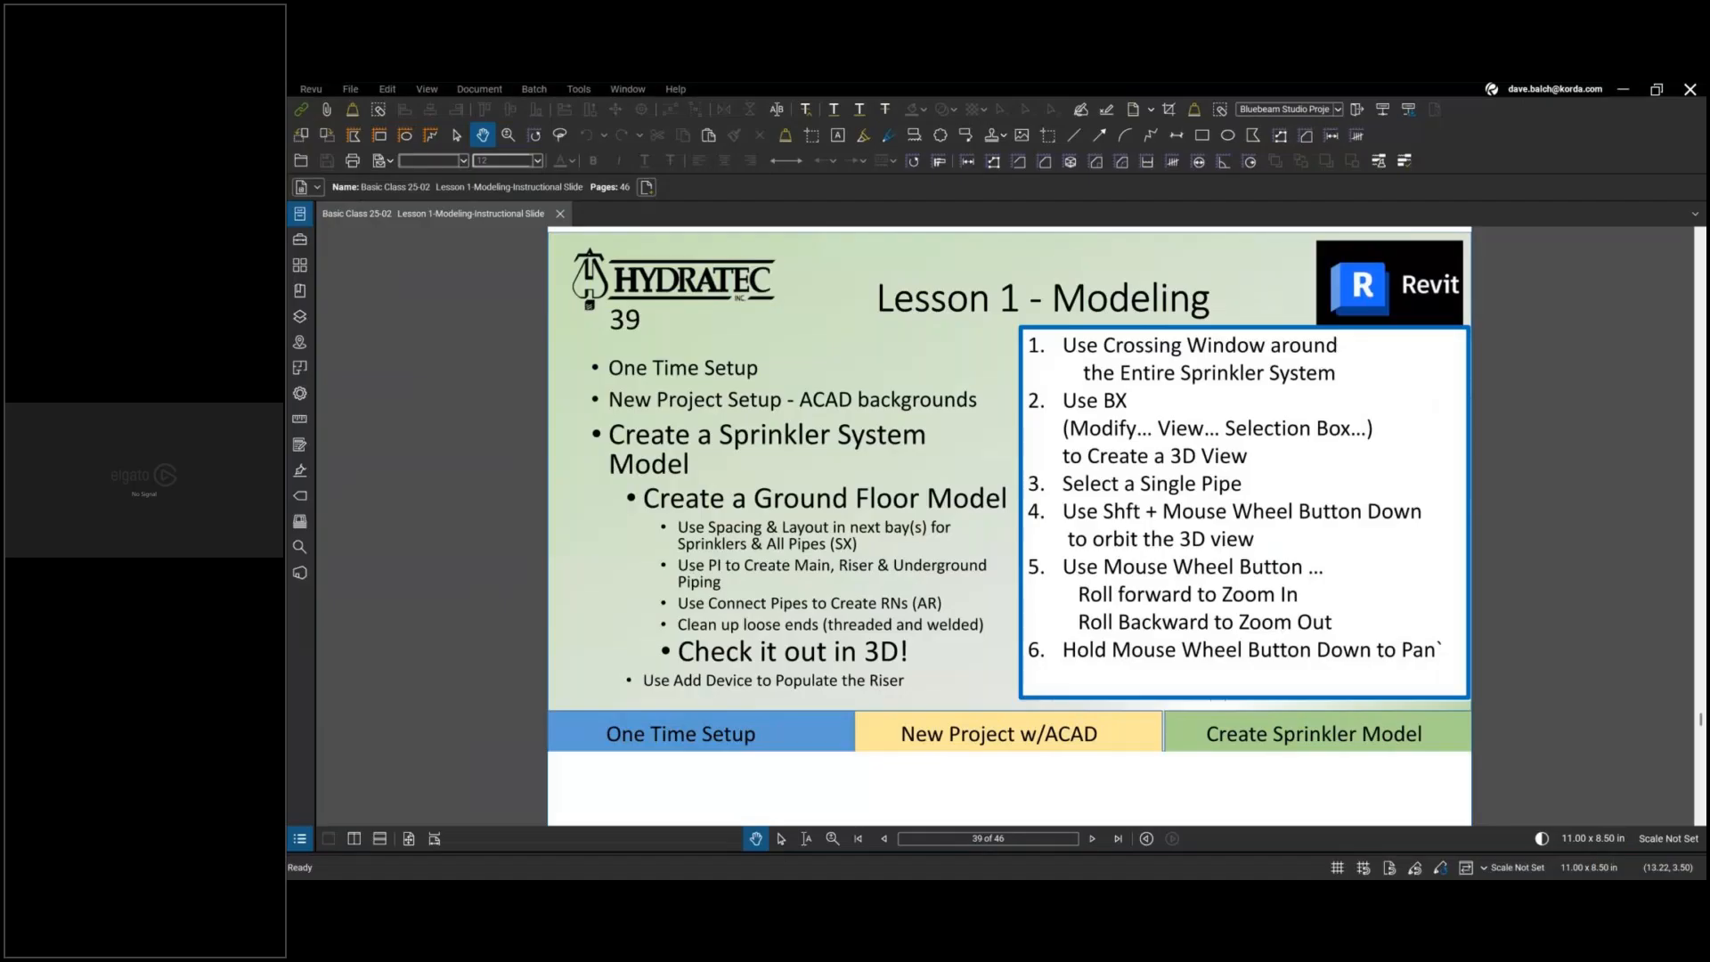
{"action": "left_click", "coordinate": [1118, 839]}
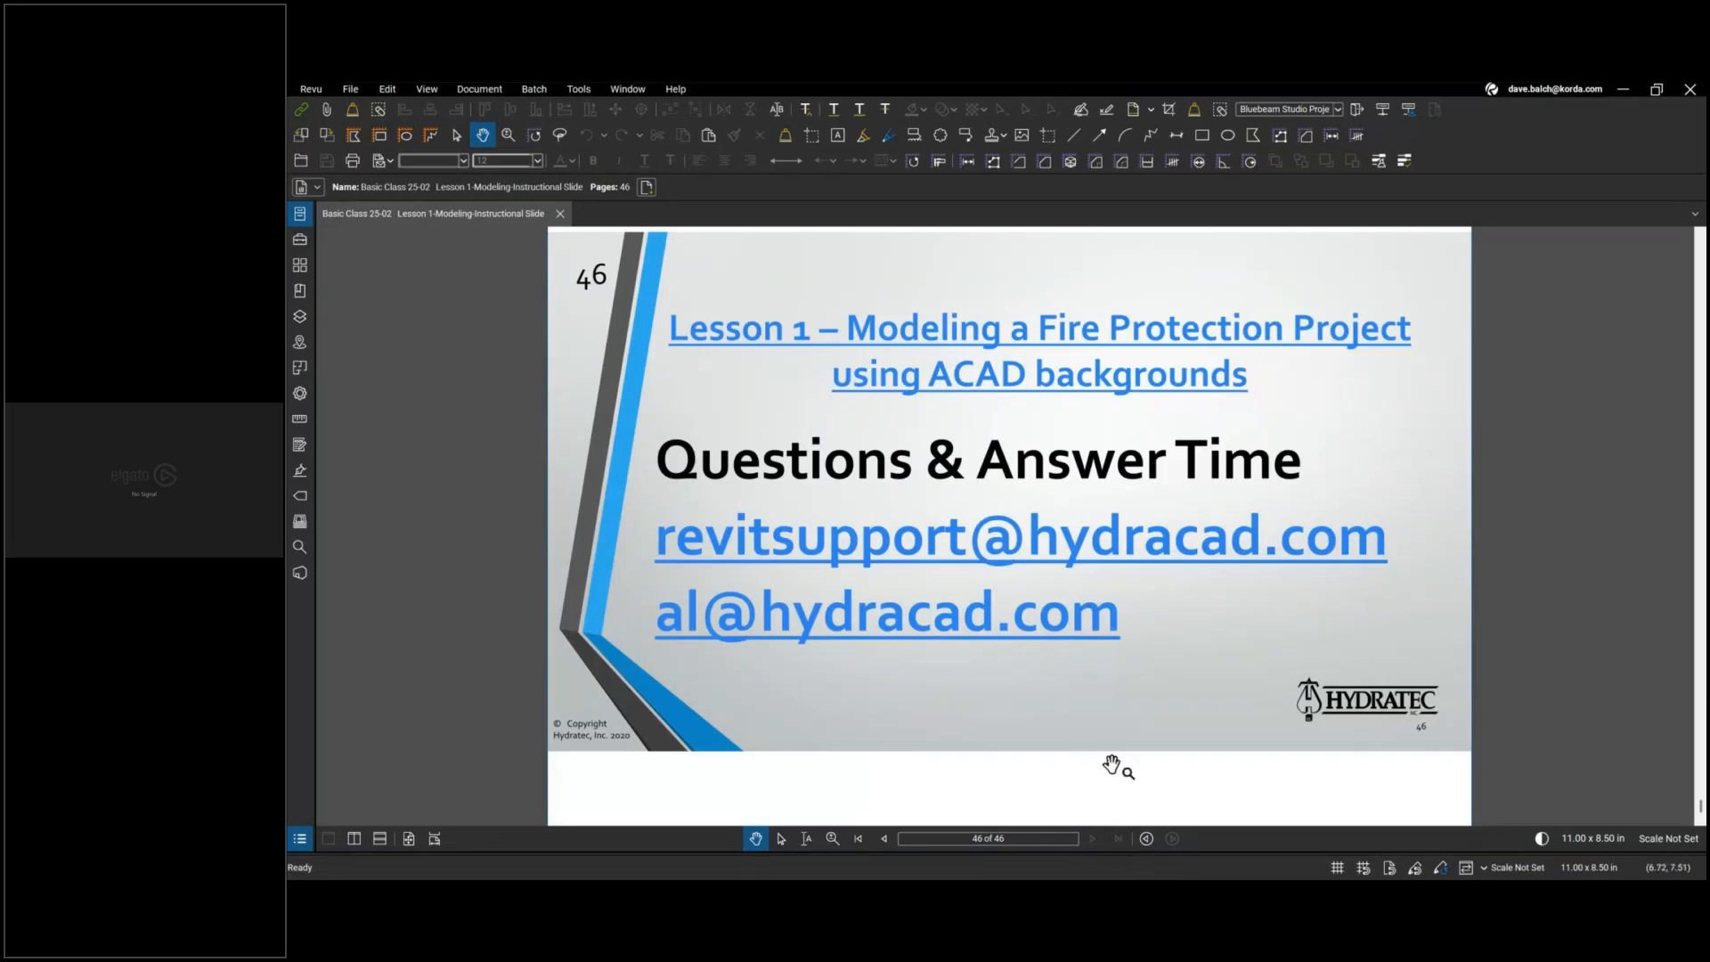
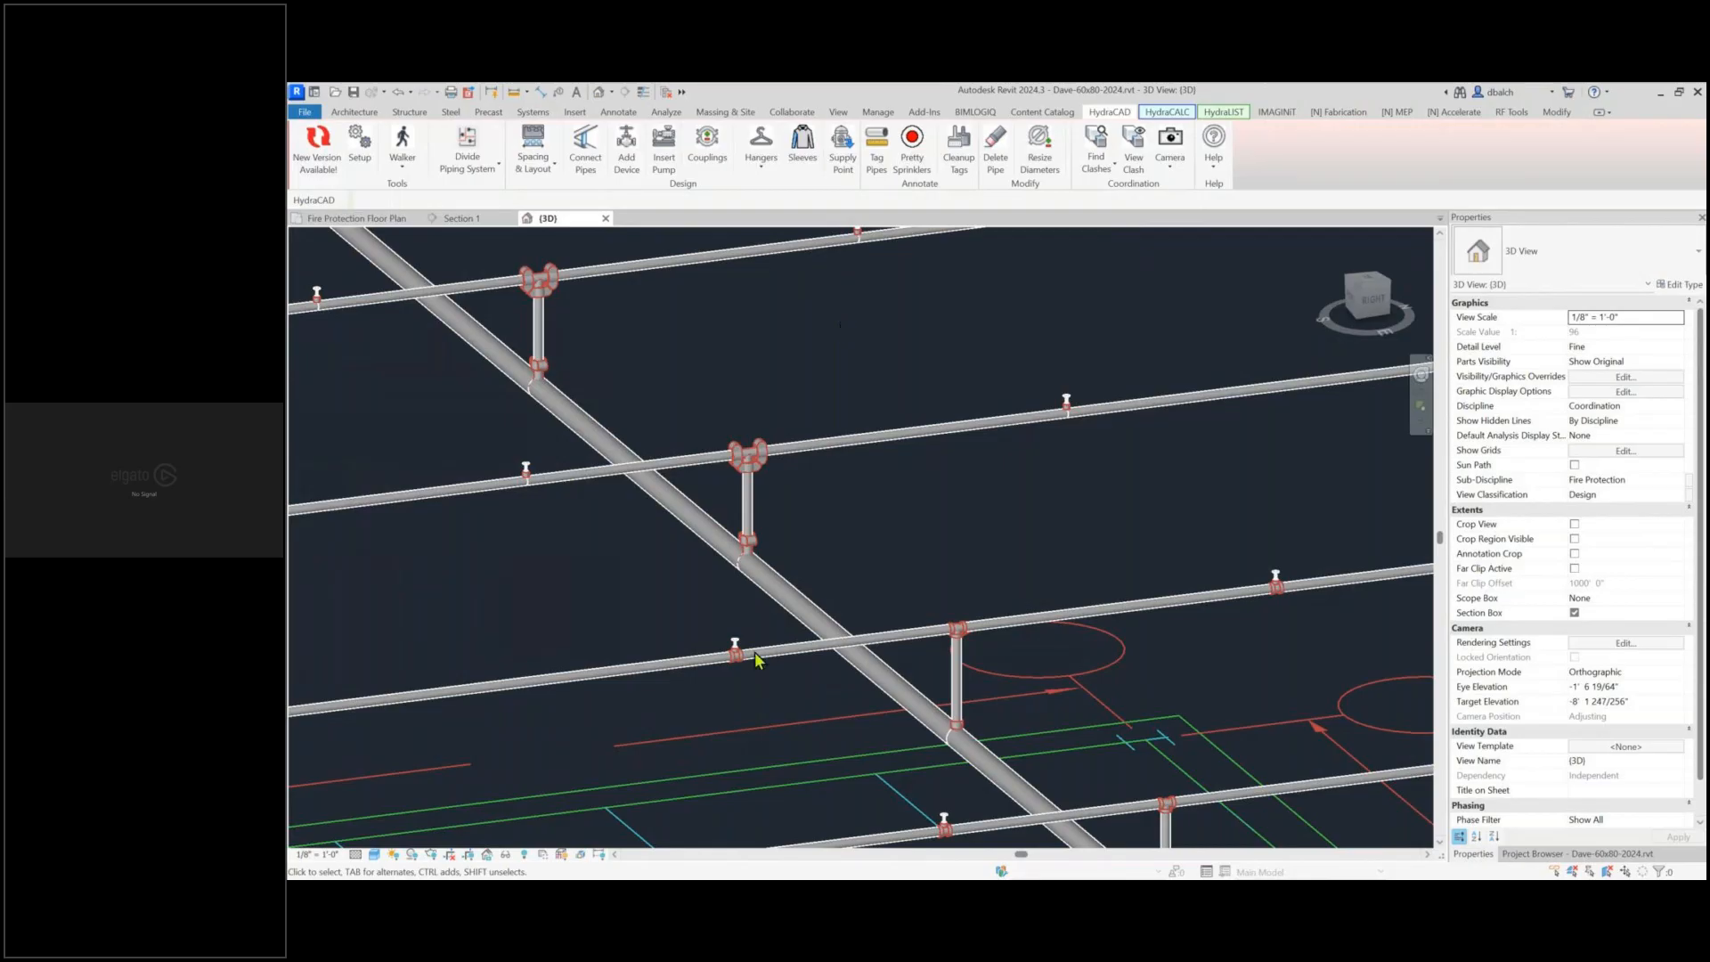
Try to change an upright sprinkler on the threaded branch line to the type Hcad-1I2in_Dry_Pendent_Sprinkler 155-WH
{"action": "left_click", "coordinate": [735, 643]}
{"action": "left_click", "coordinate": [994, 166]}
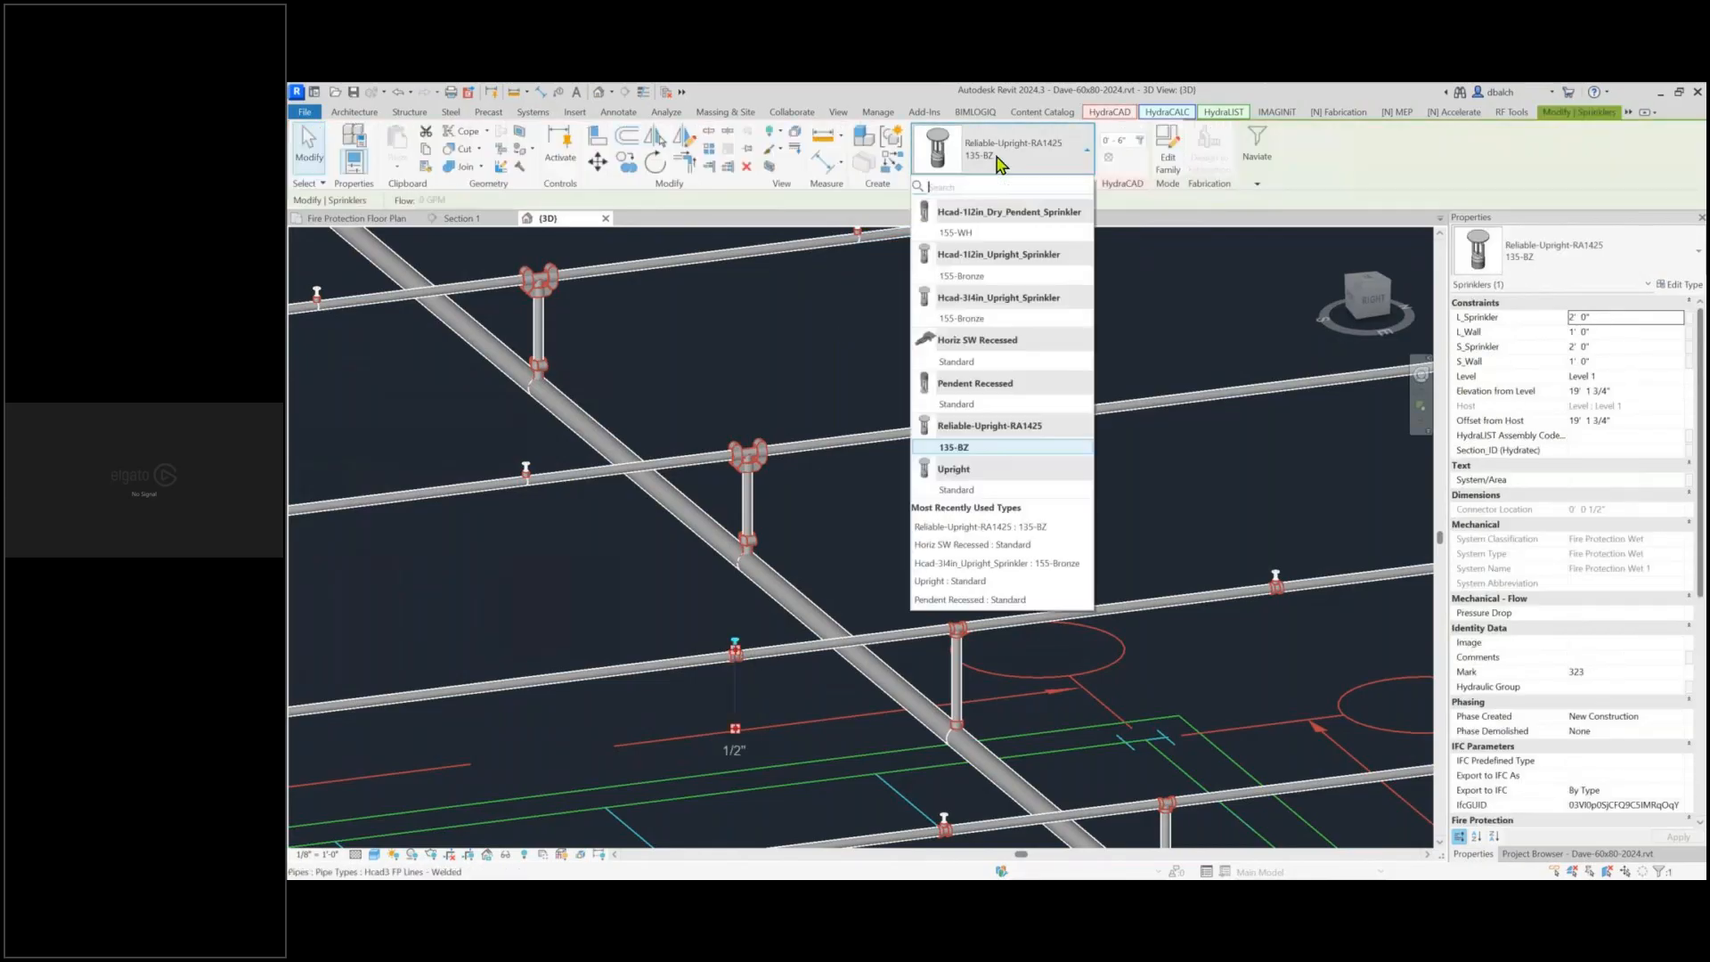
{"action": "left_click", "coordinate": [956, 235]}
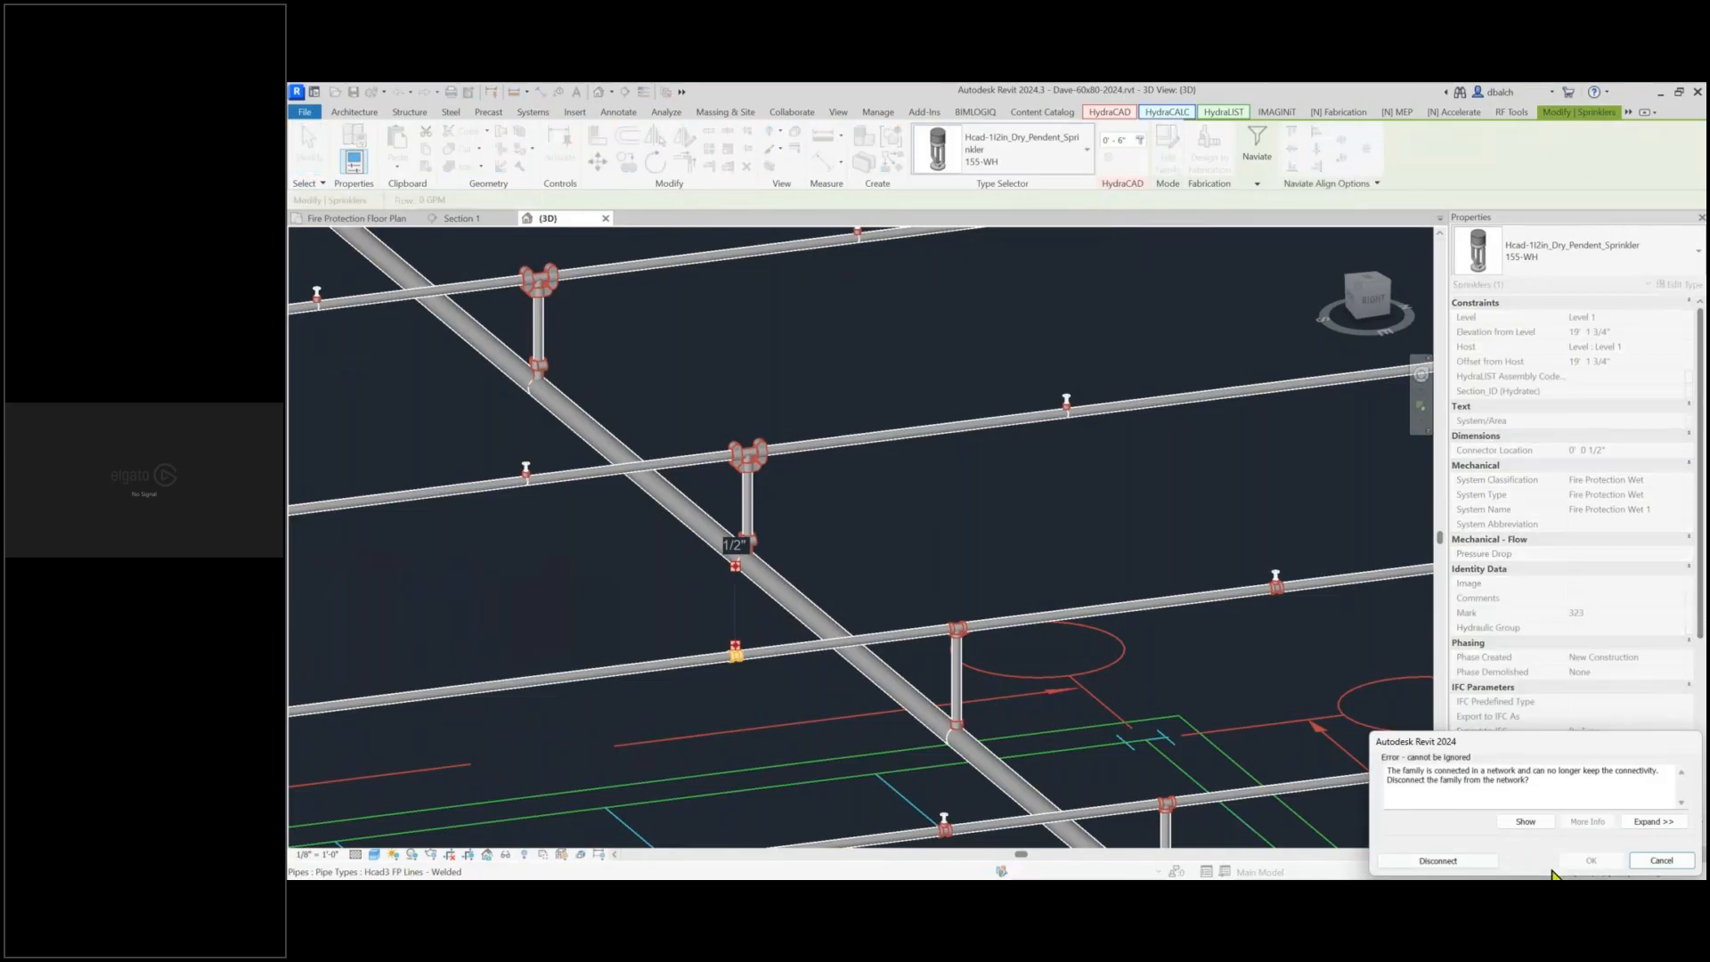
{"action": "left_click", "coordinate": [1661, 861]}
{"action": "left_click", "coordinate": [949, 600]}
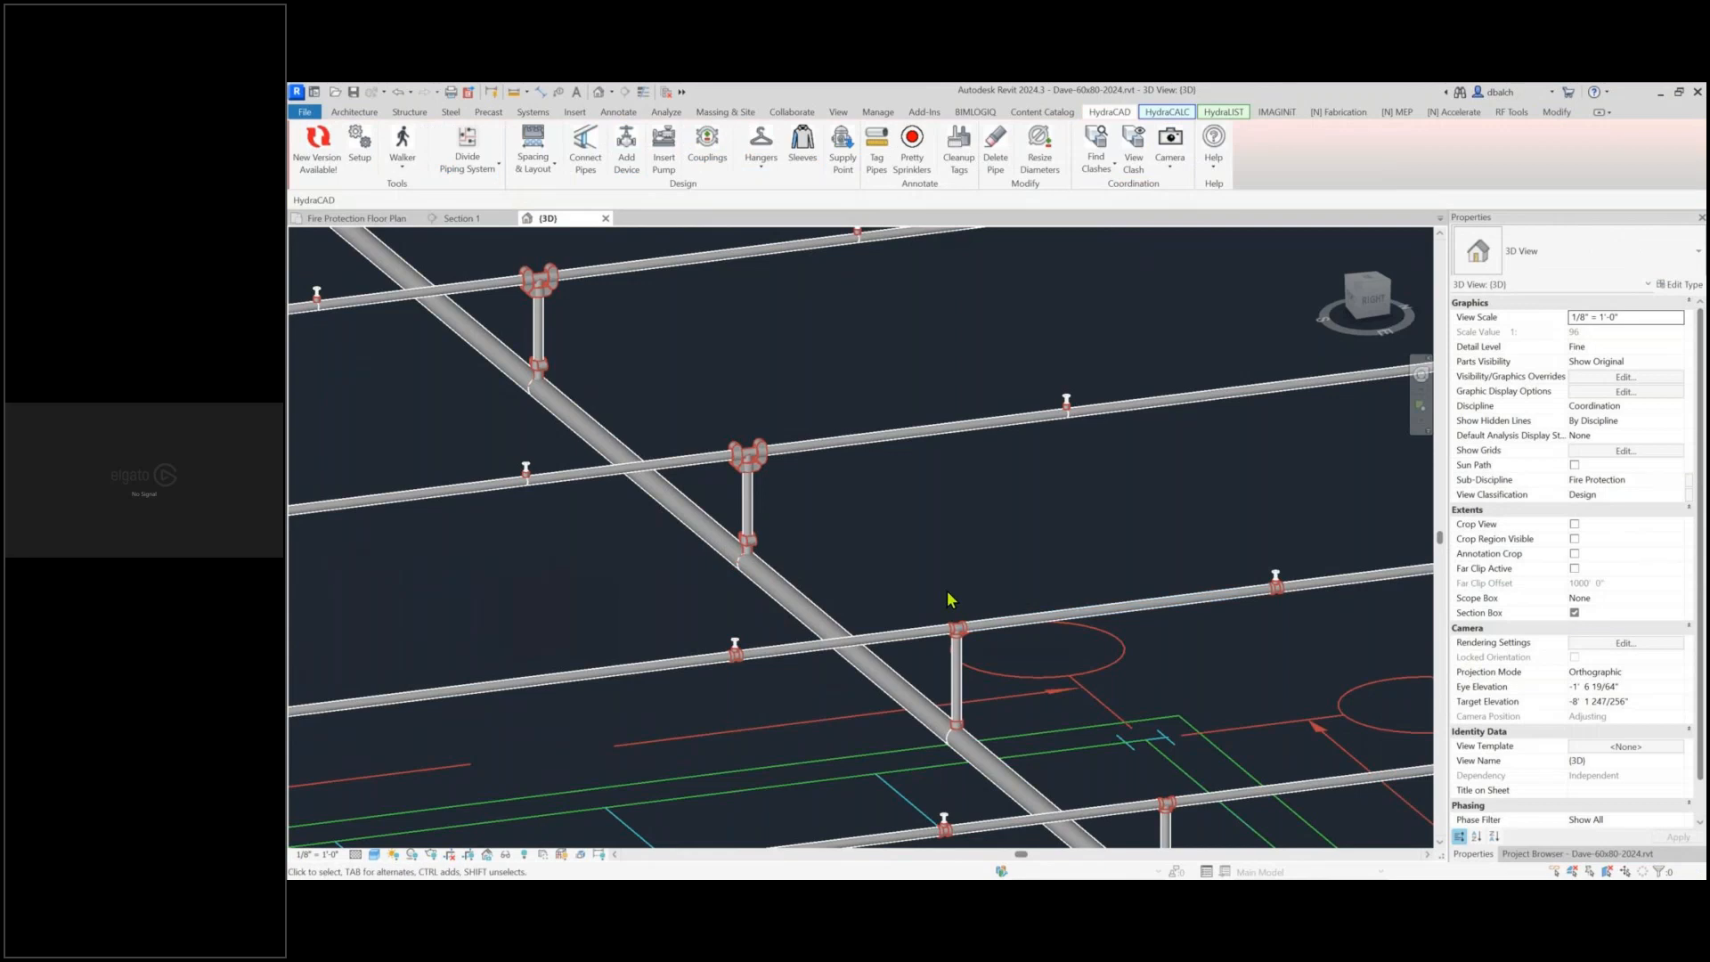
{"action": "left_click", "coordinate": [737, 647]}
{"action": "left_click", "coordinate": [898, 580]}
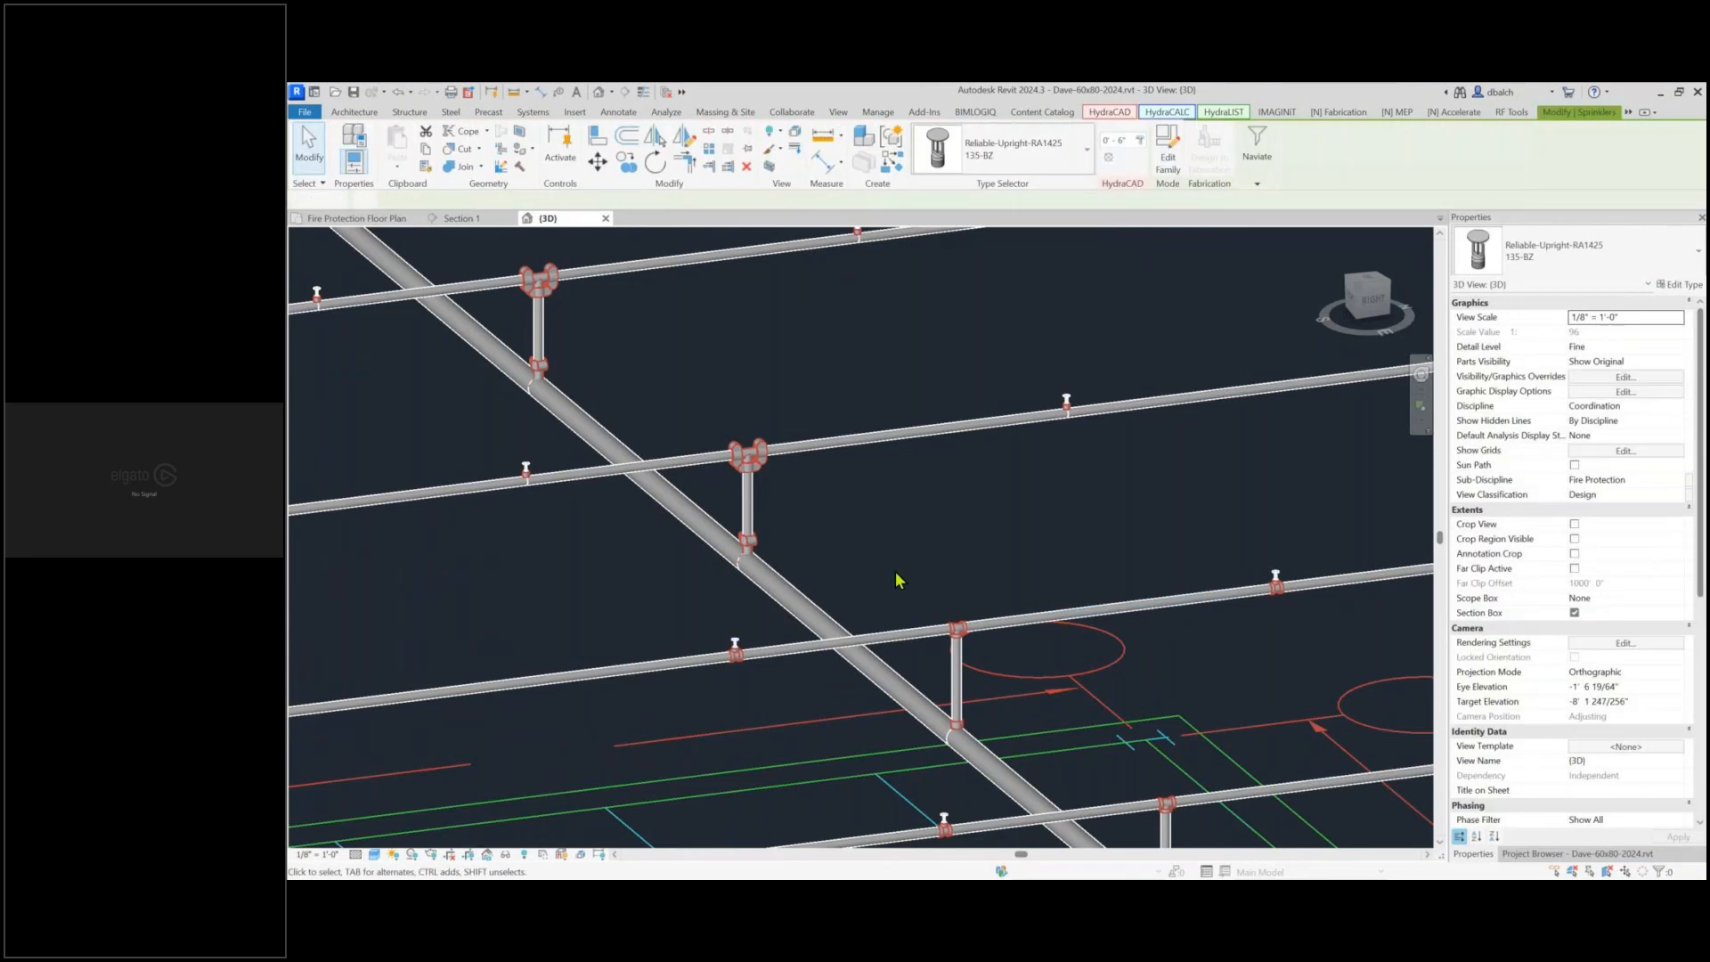
Try again to switch the upright sprinkler on the threaded branch line to the dry pendent type 155-WH
{"action": "left_click", "coordinate": [736, 645]}
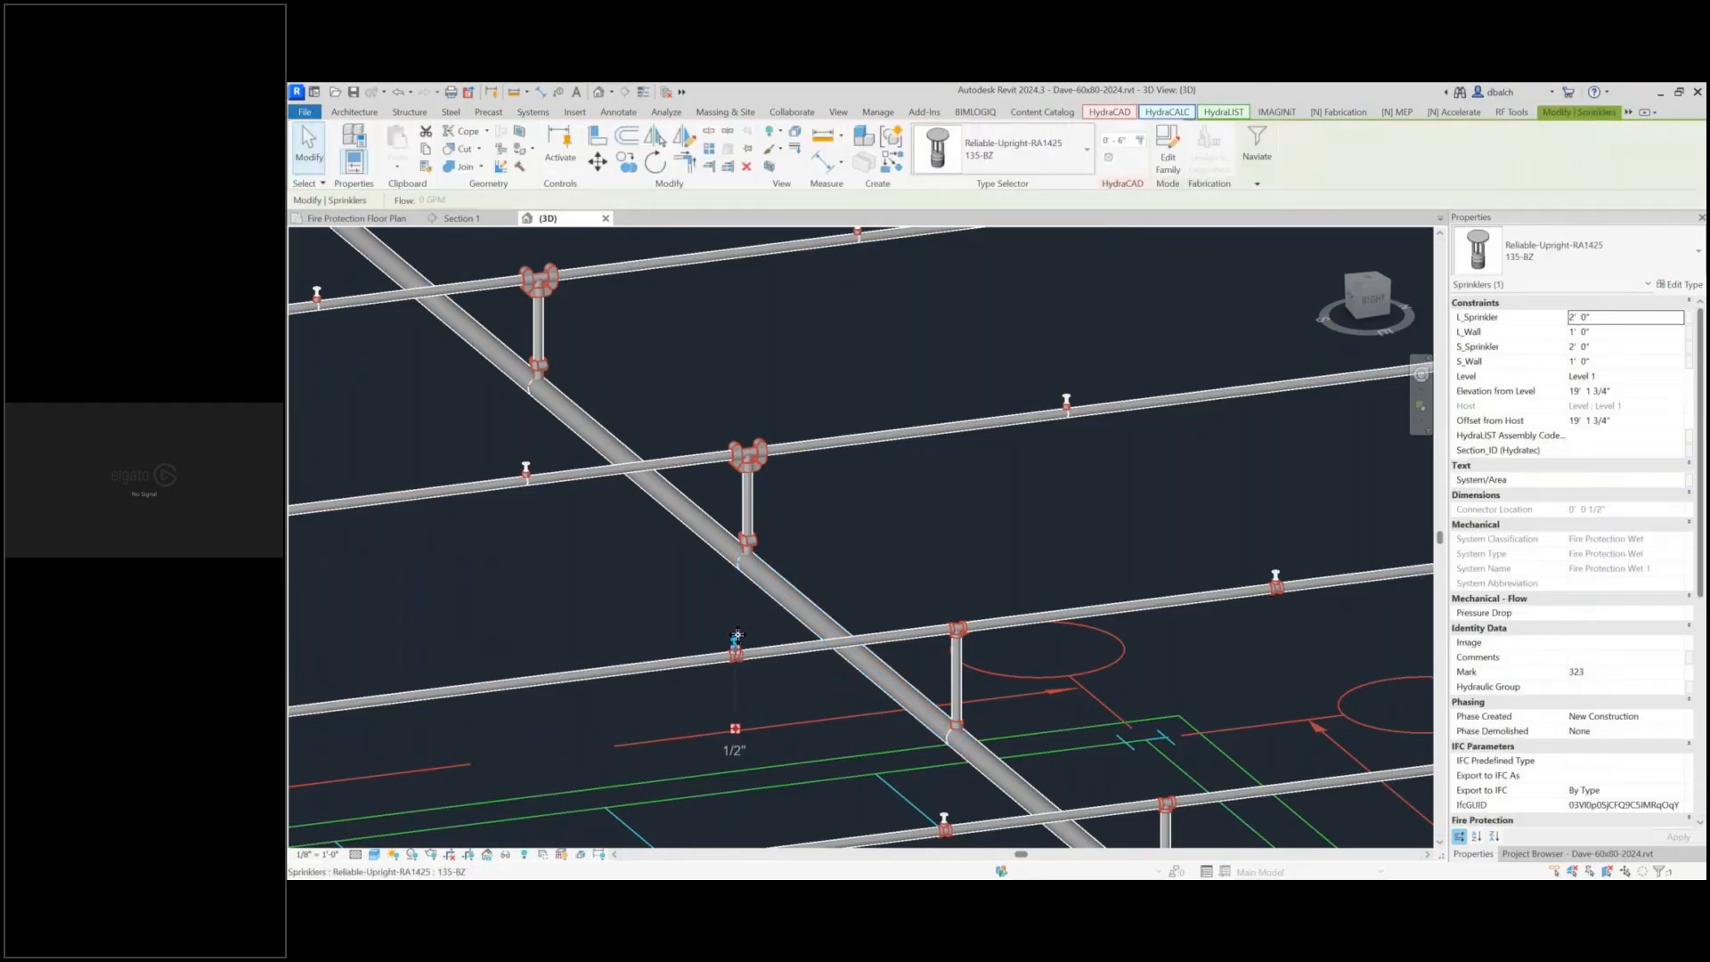
{"action": "left_click", "coordinate": [996, 145]}
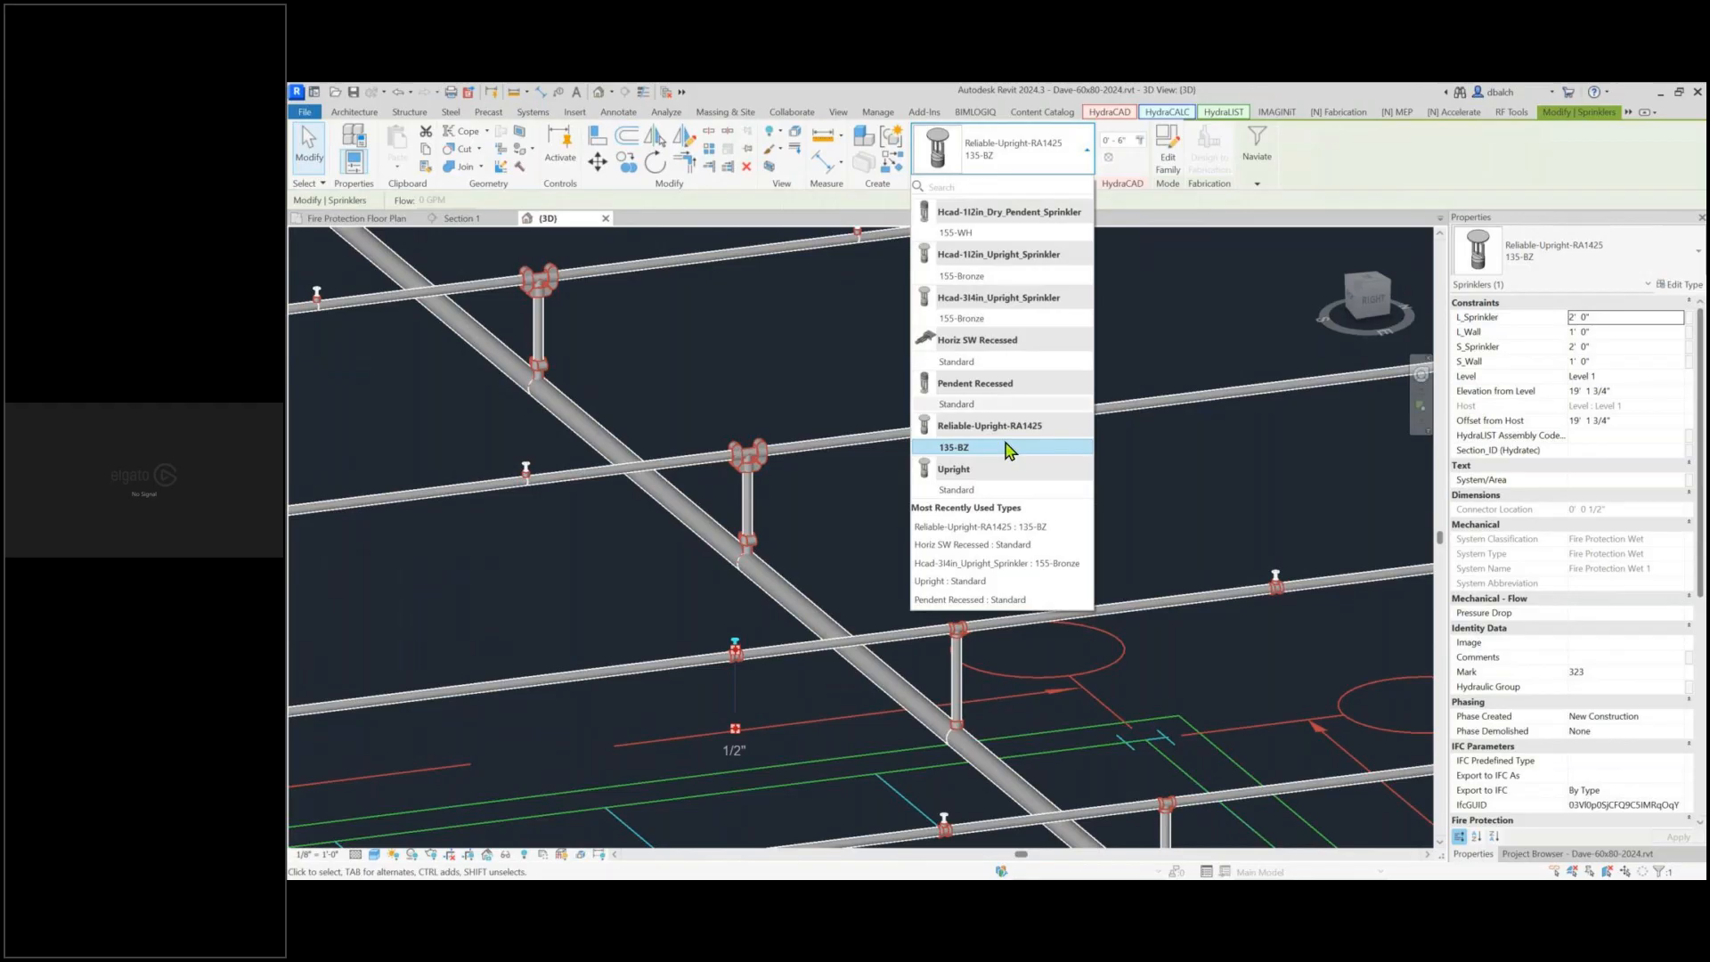
{"action": "left_click", "coordinate": [979, 236]}
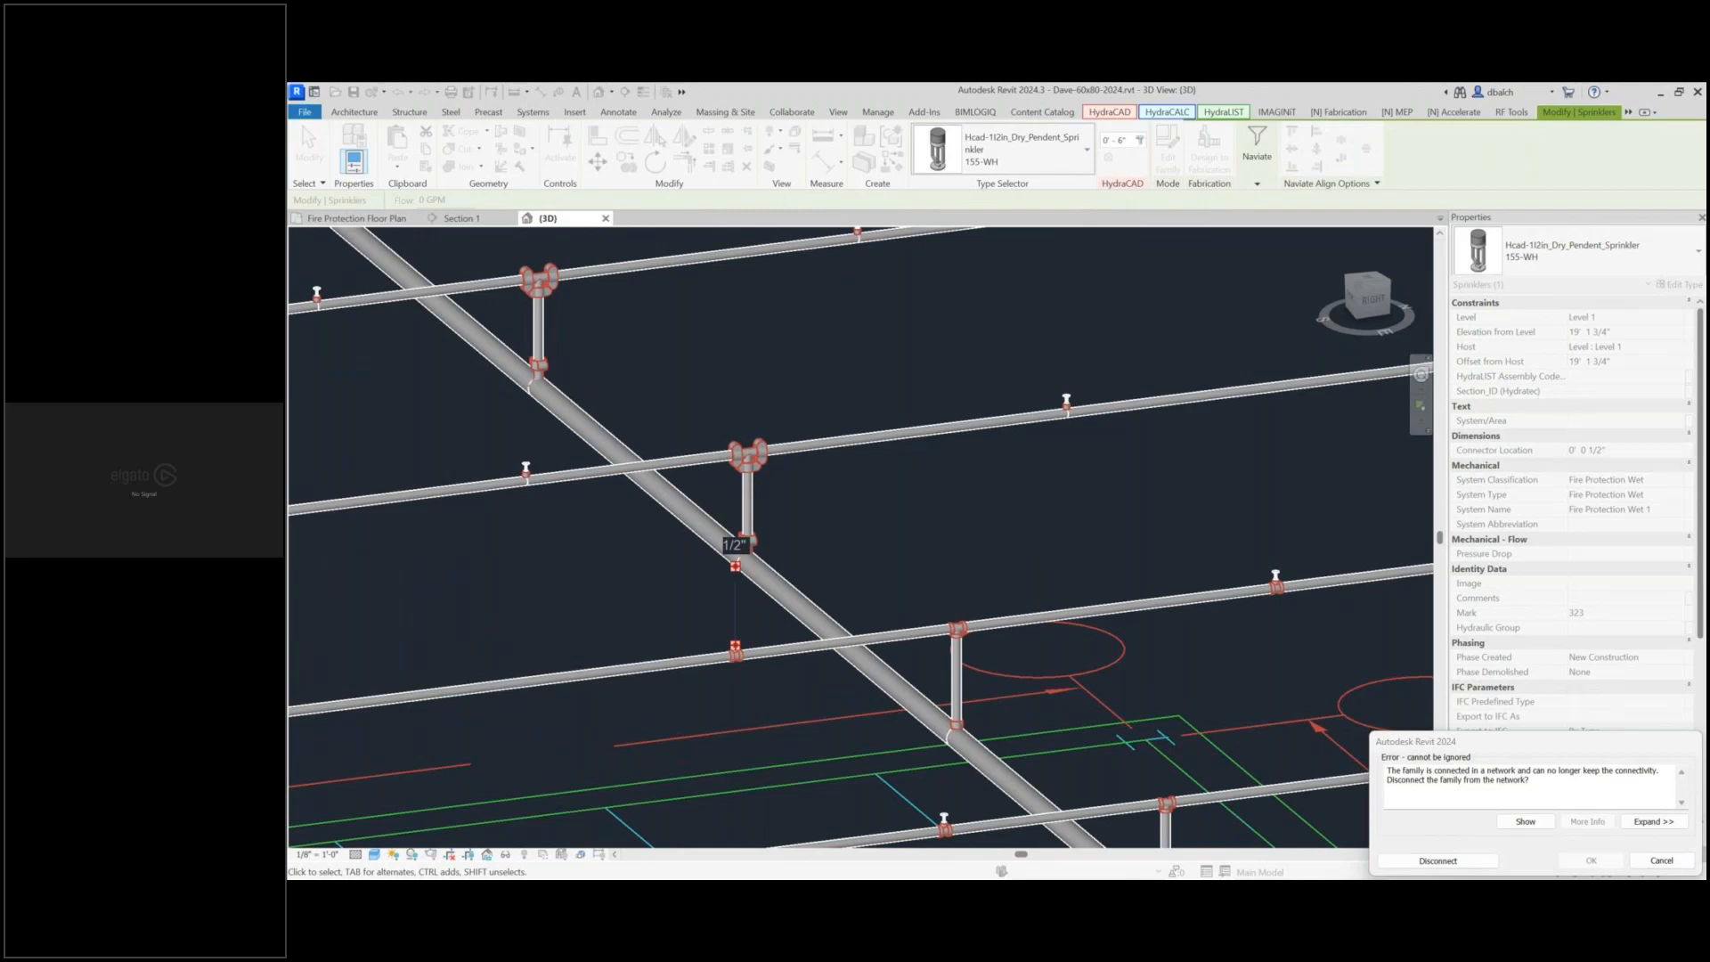
{"action": "left_click", "coordinate": [1662, 861]}
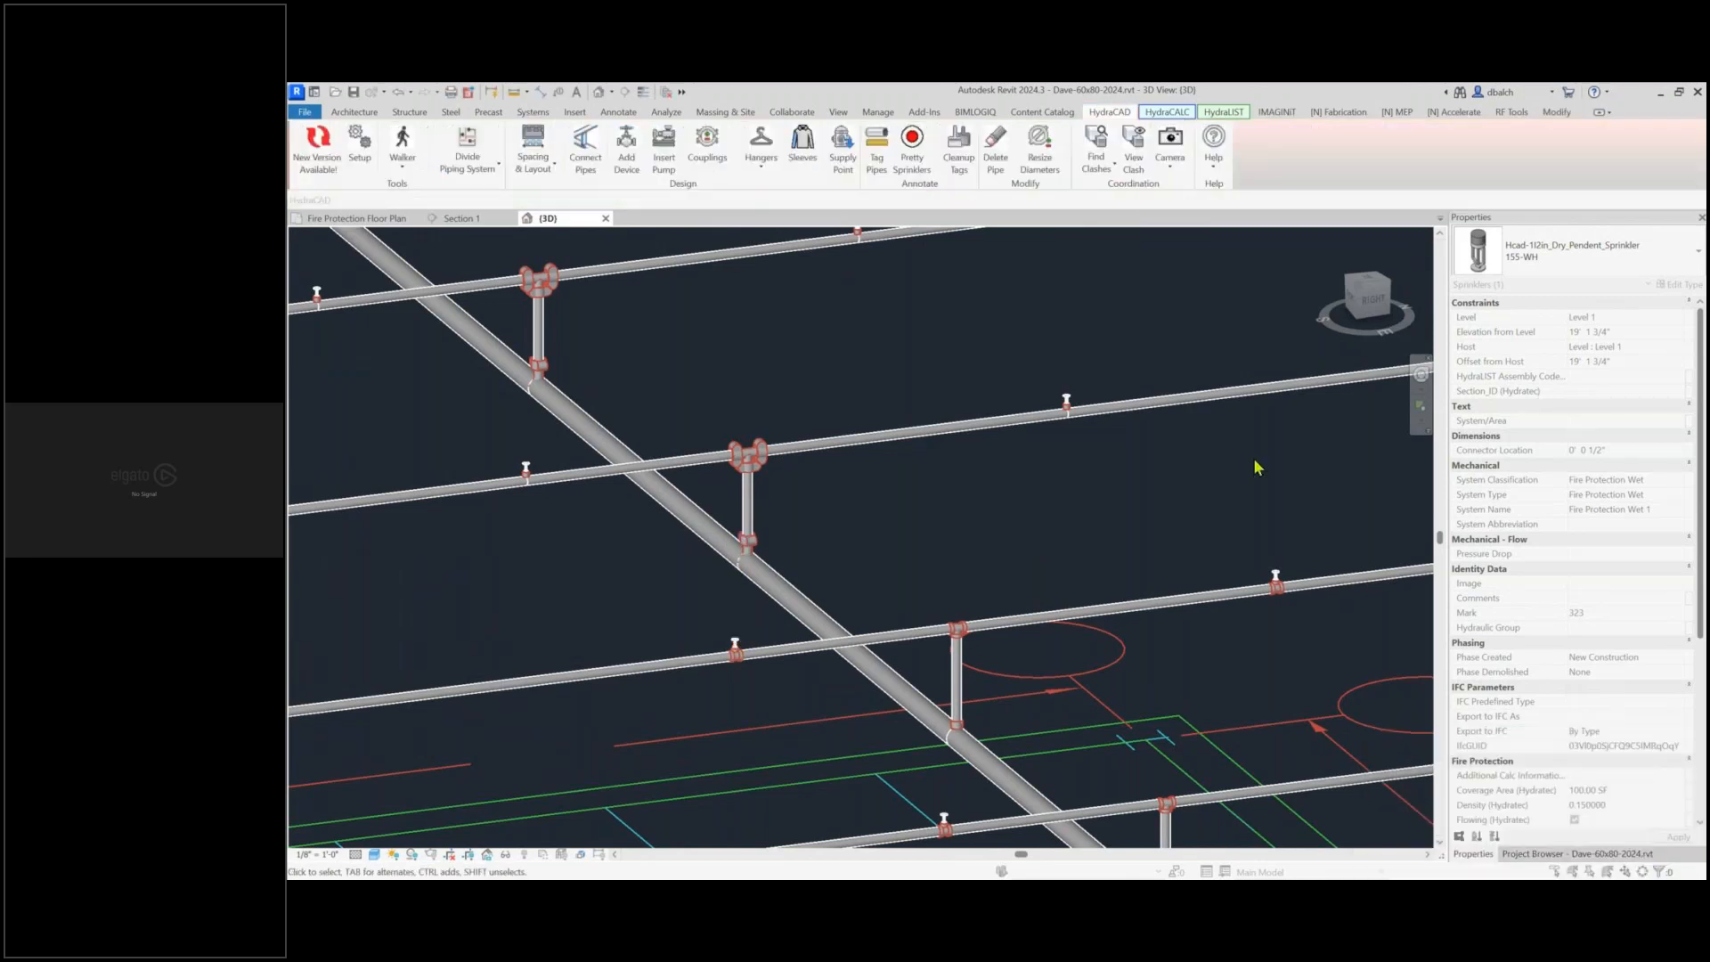
Review the upright options in Configure Head Connection, including Change Configuration, Connect Head and Connect To Outlet, and close the dialog
{"action": "scroll", "coordinate": [944, 548], "scroll_direction": "up", "scroll_amount": 5}
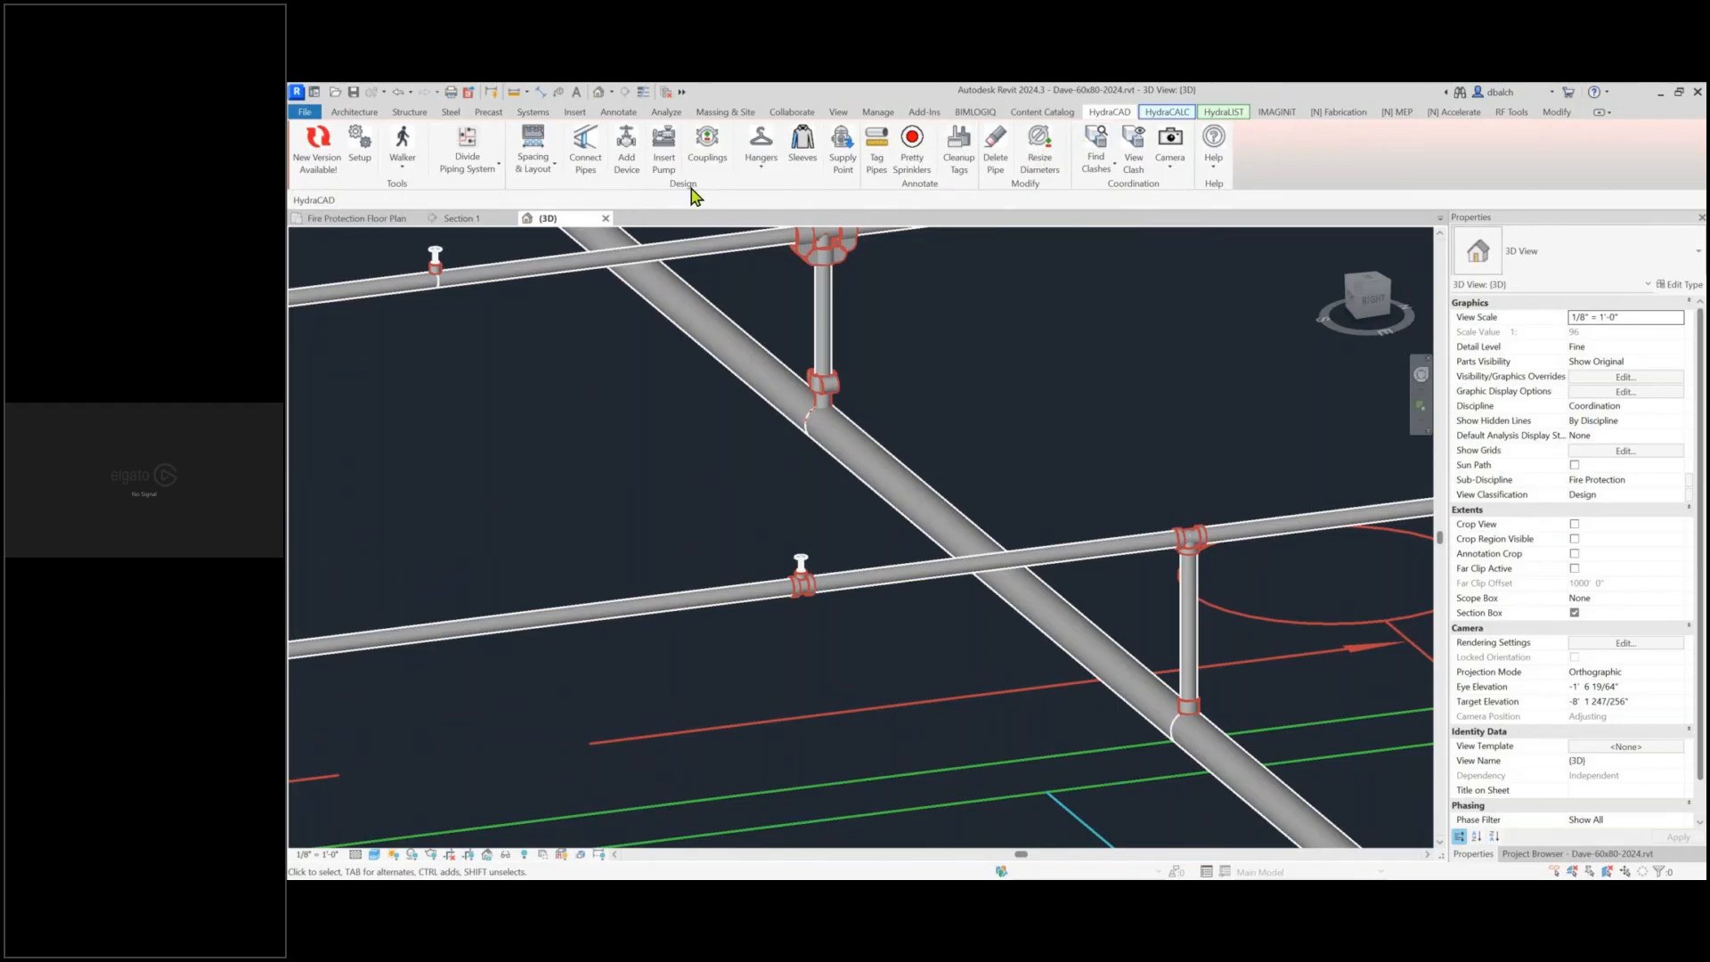
{"action": "left_click", "coordinate": [538, 169]}
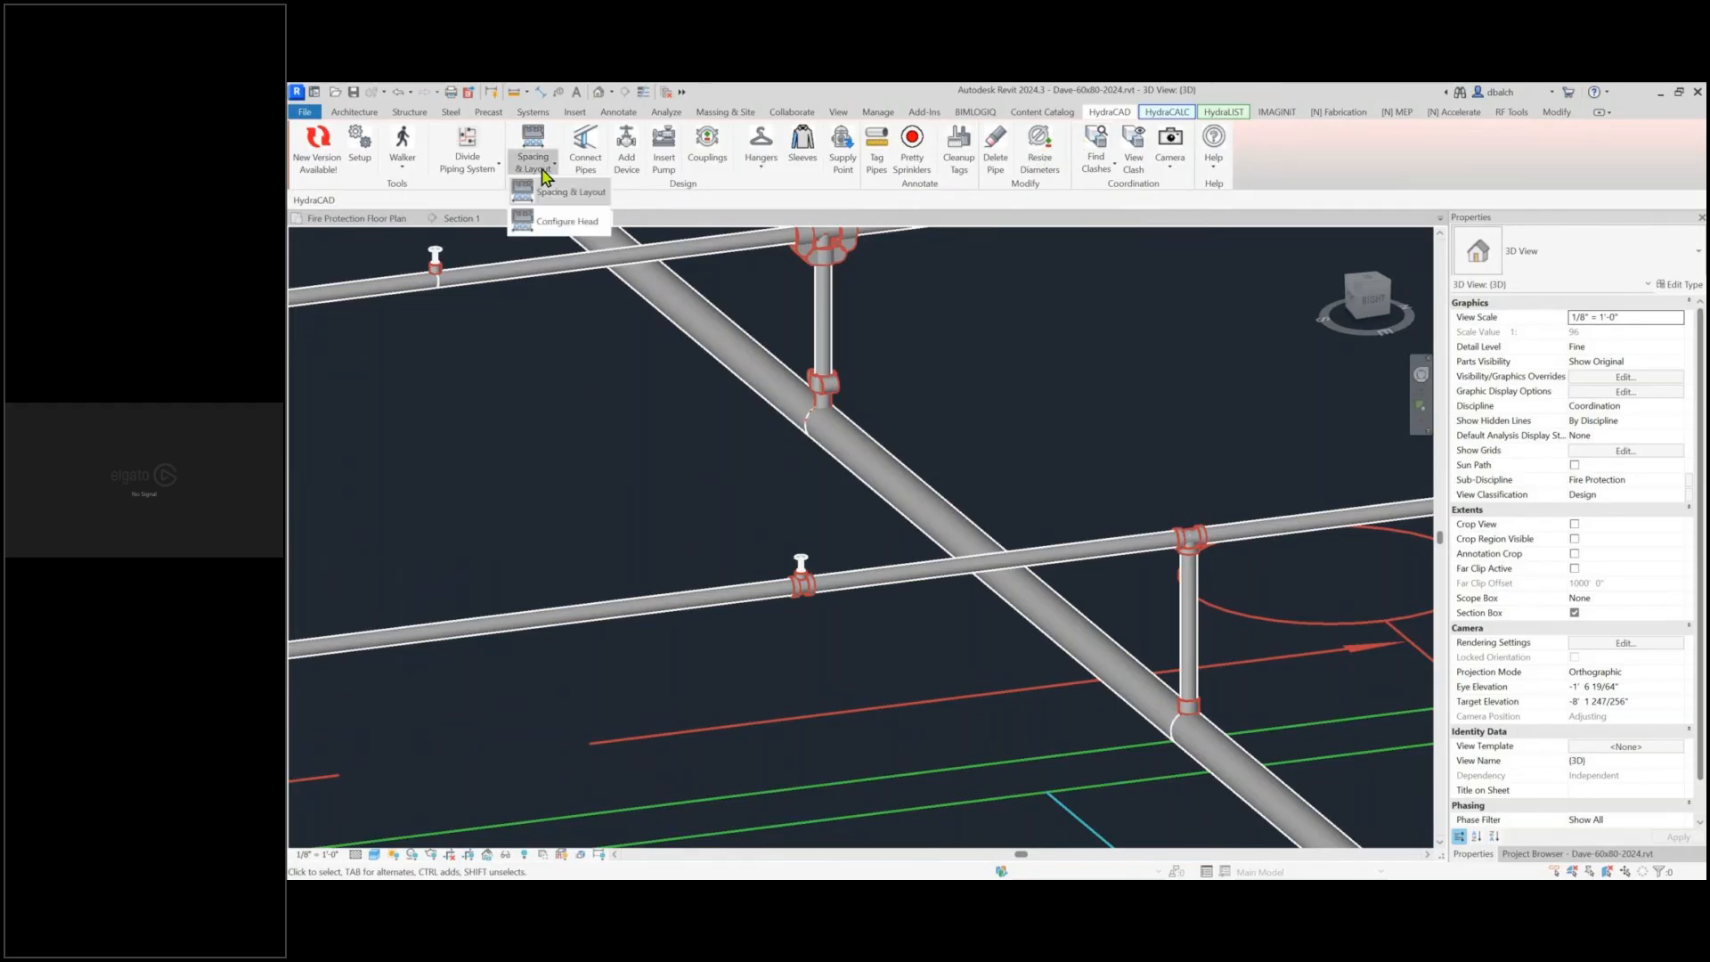
{"action": "left_click", "coordinate": [561, 222]}
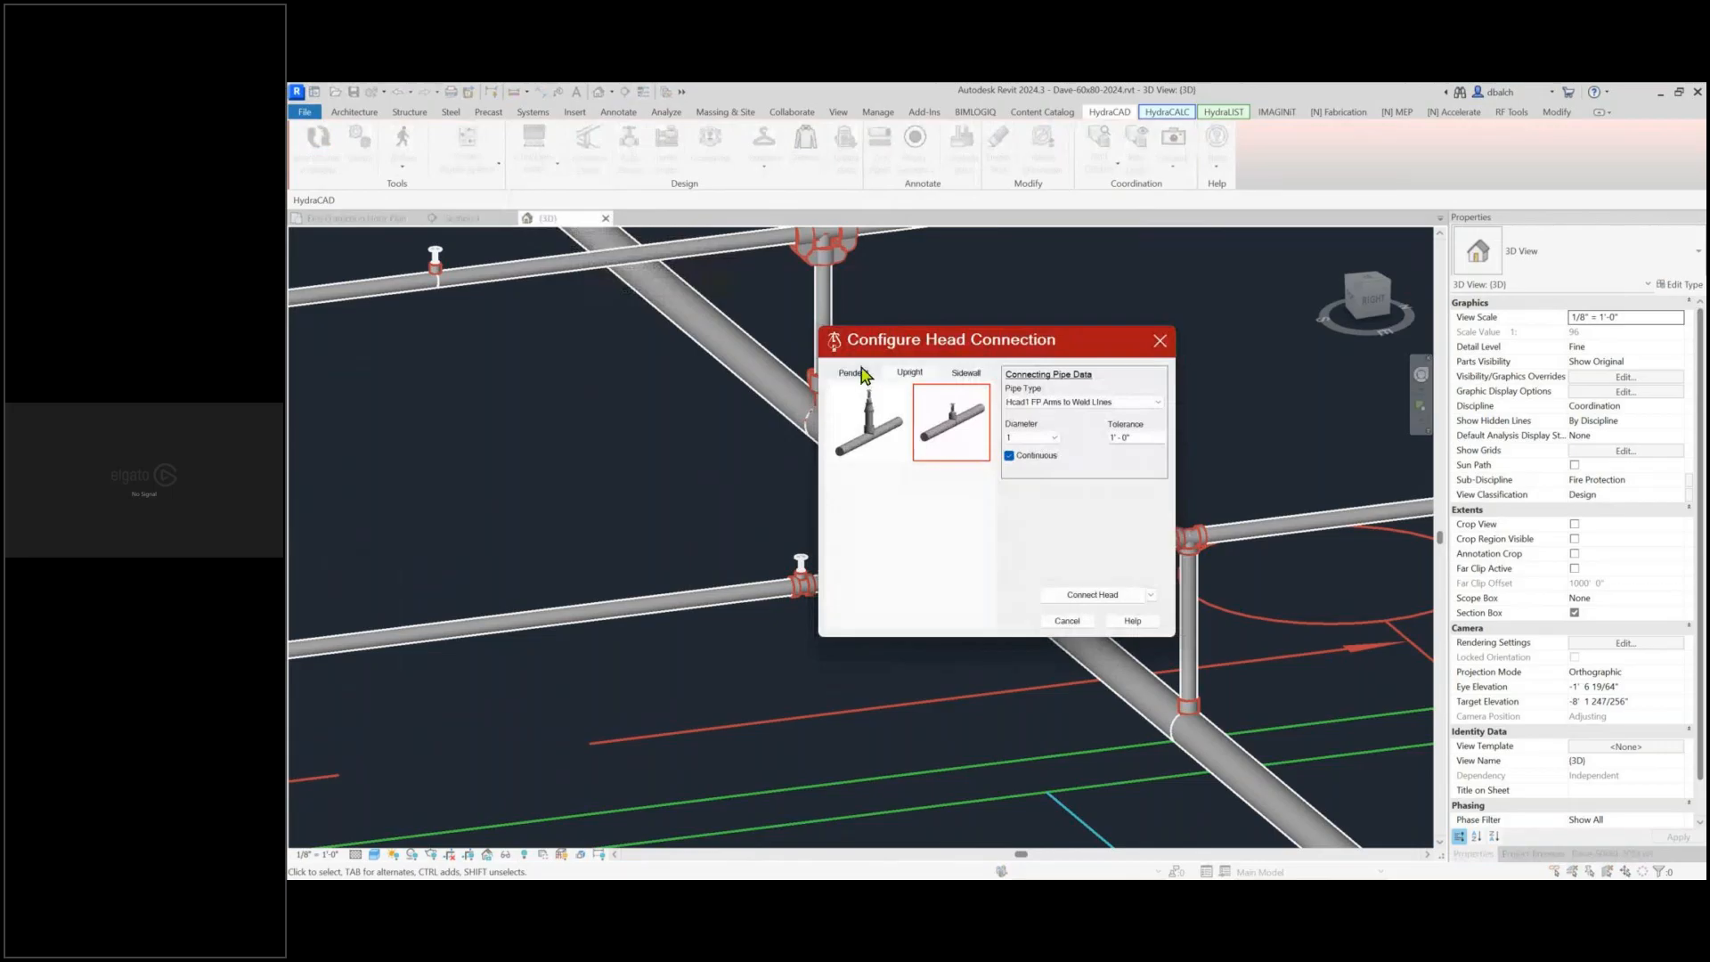
{"action": "left_click_drag", "start_coordinate": [882, 341], "coordinate": [986, 327]}
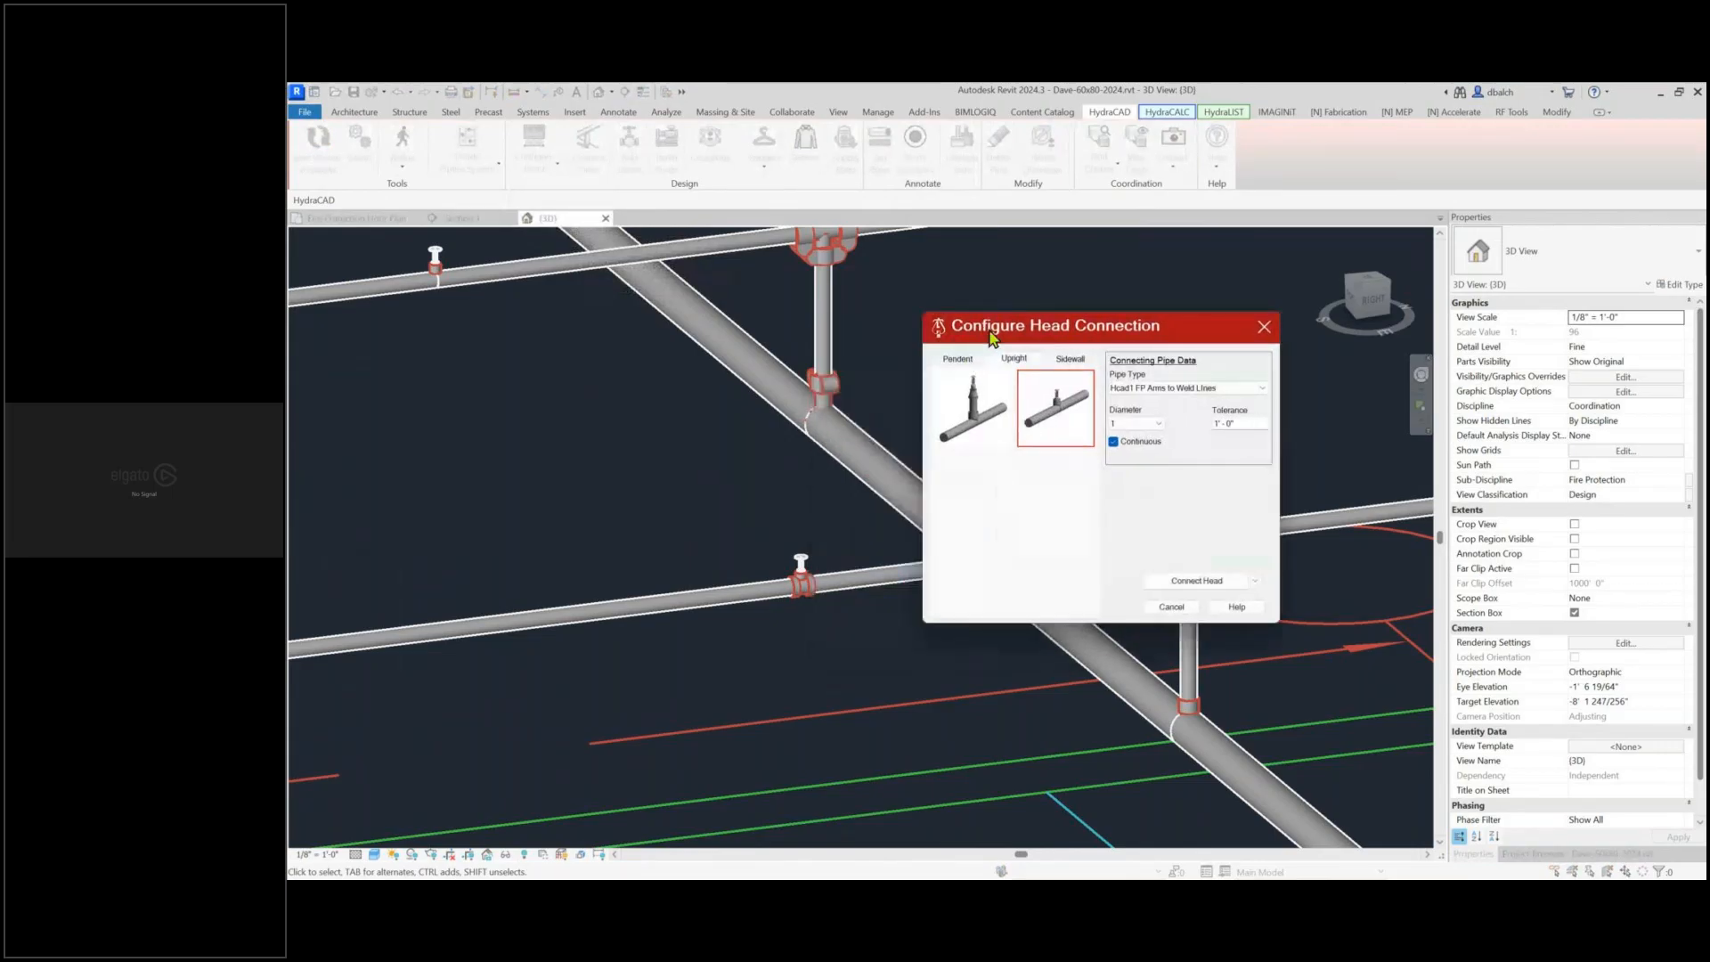
{"action": "left_click", "coordinate": [1256, 583]}
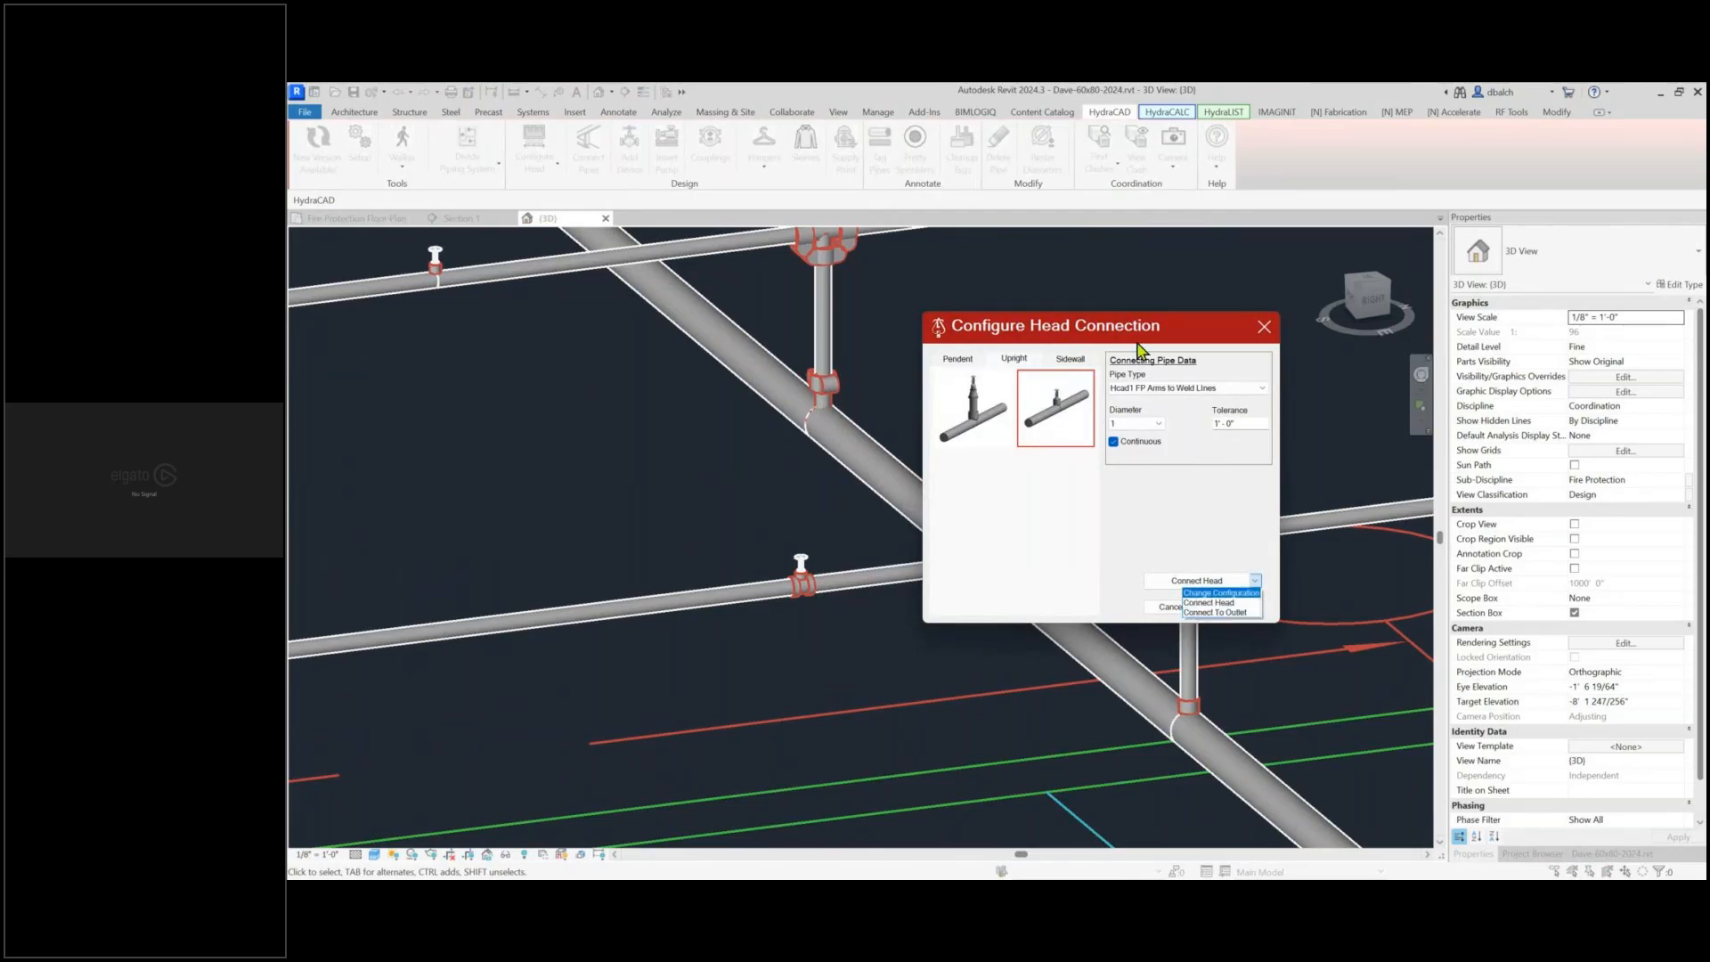
{"action": "left_click_drag", "start_coordinate": [1129, 338], "coordinate": [1228, 313]}
{"action": "left_click_drag", "start_coordinate": [1084, 307], "coordinate": [1077, 301]}
{"action": "left_click", "coordinate": [1348, 549]}
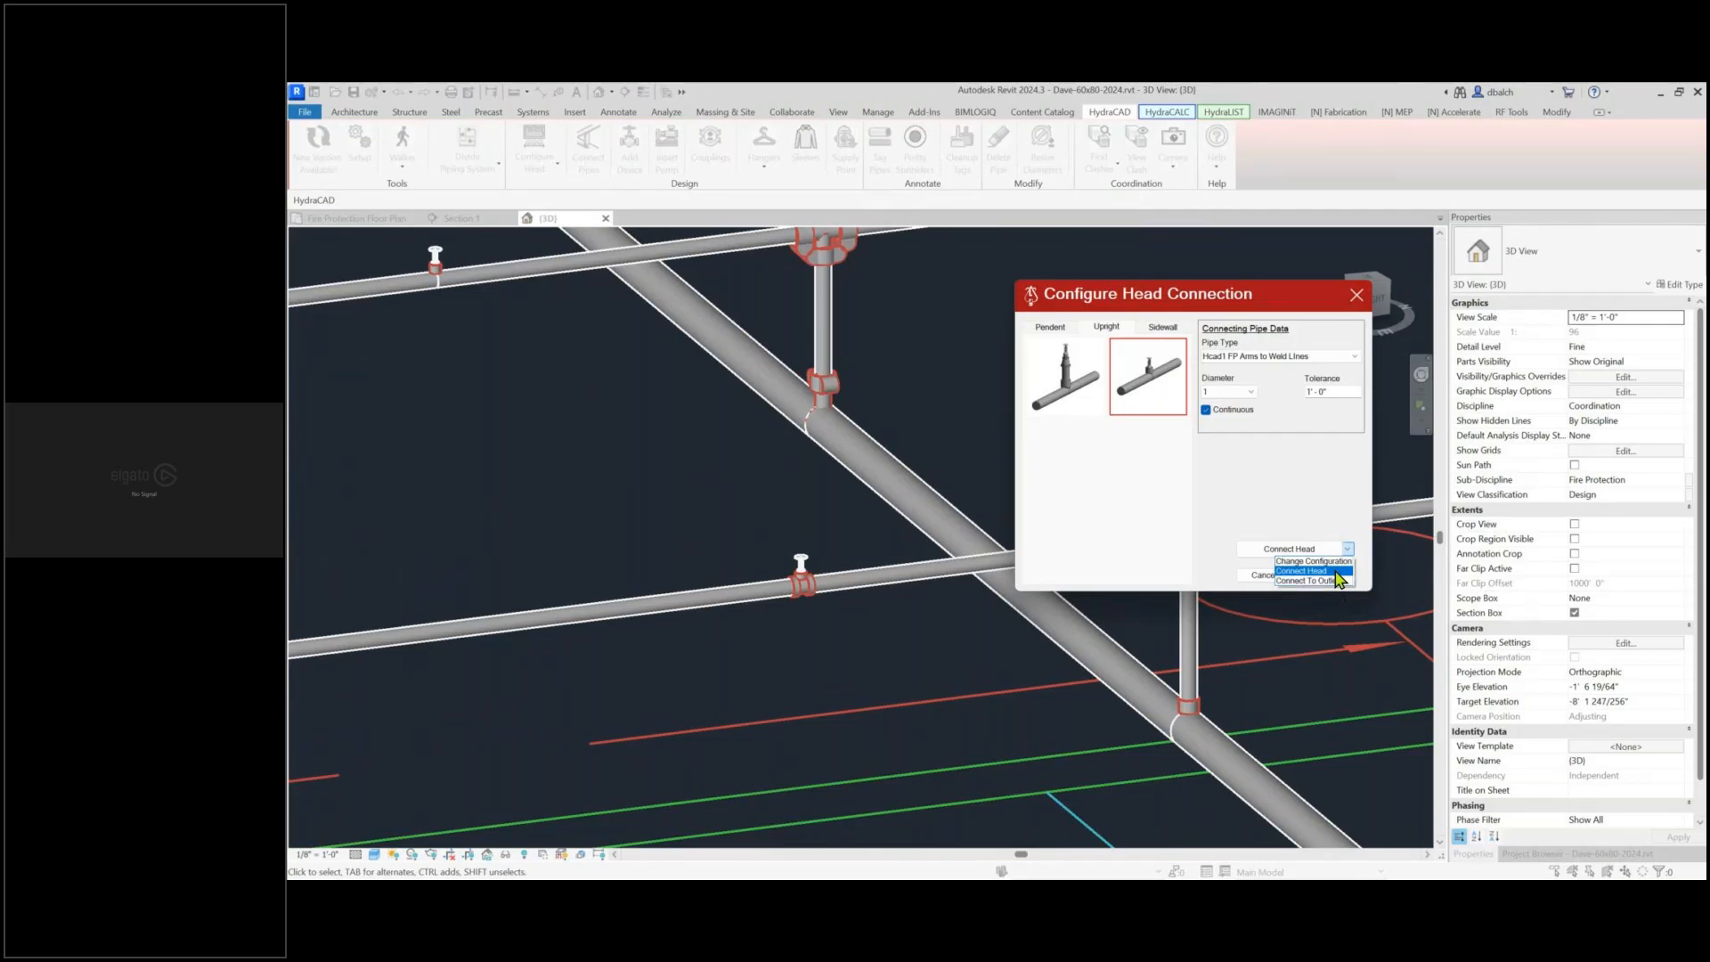
{"action": "left_click", "coordinate": [1363, 300]}
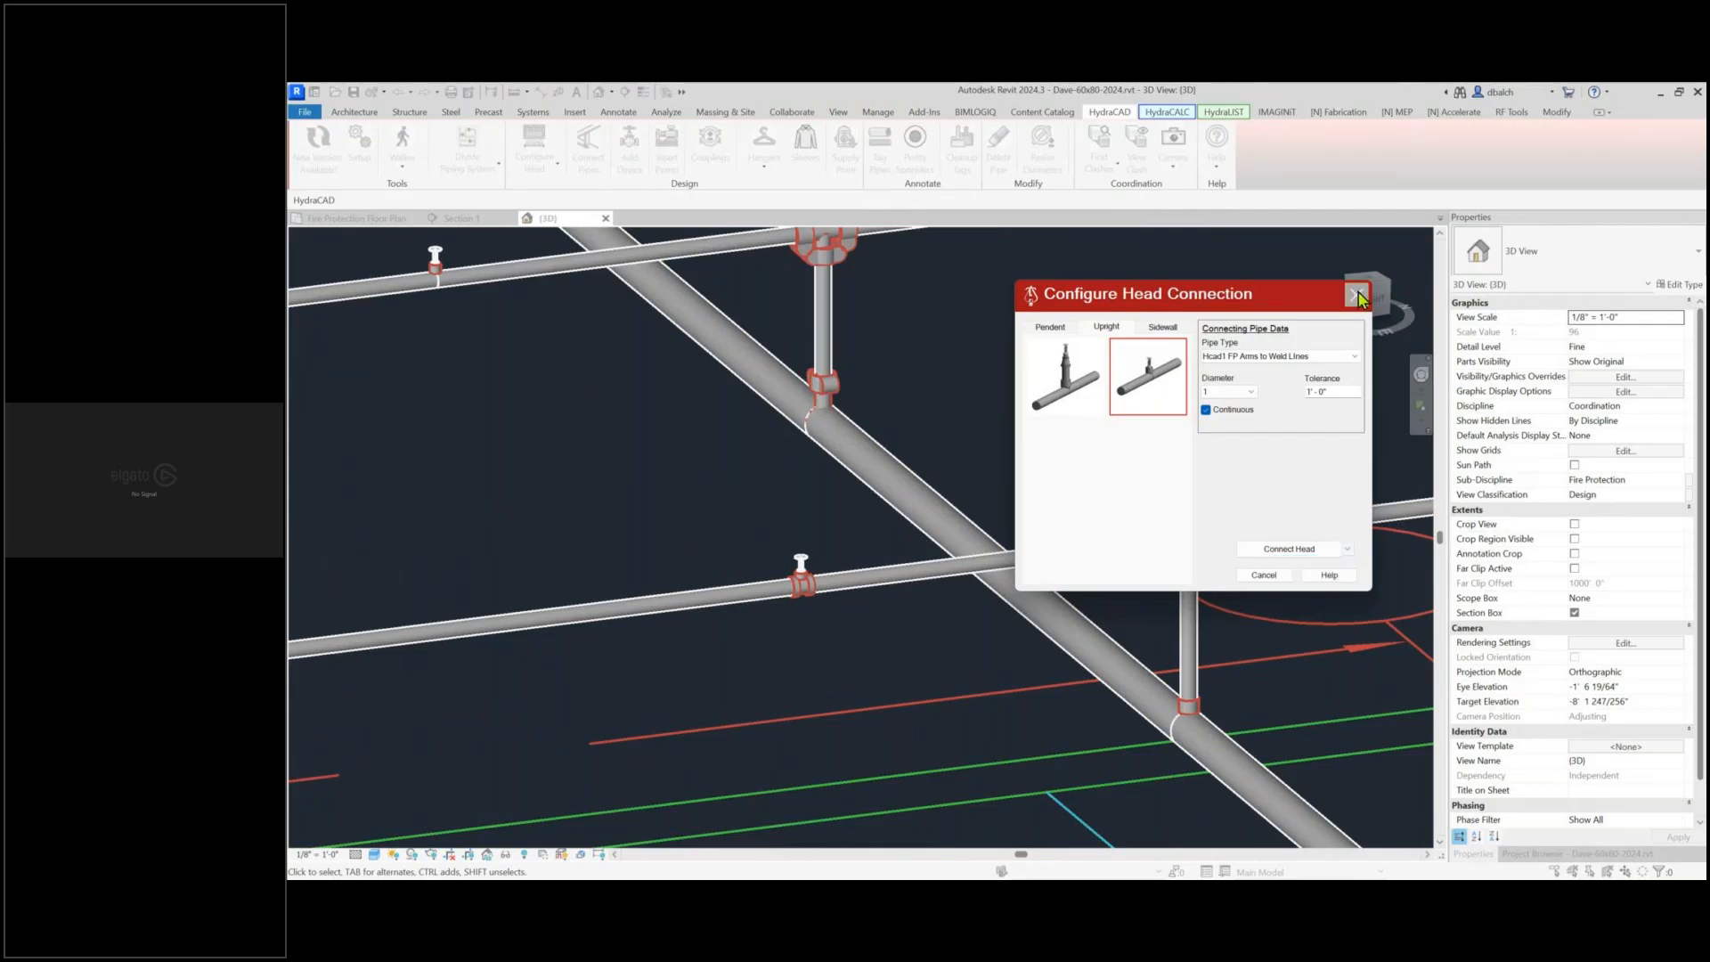
{"action": "left_click", "coordinate": [1357, 295]}
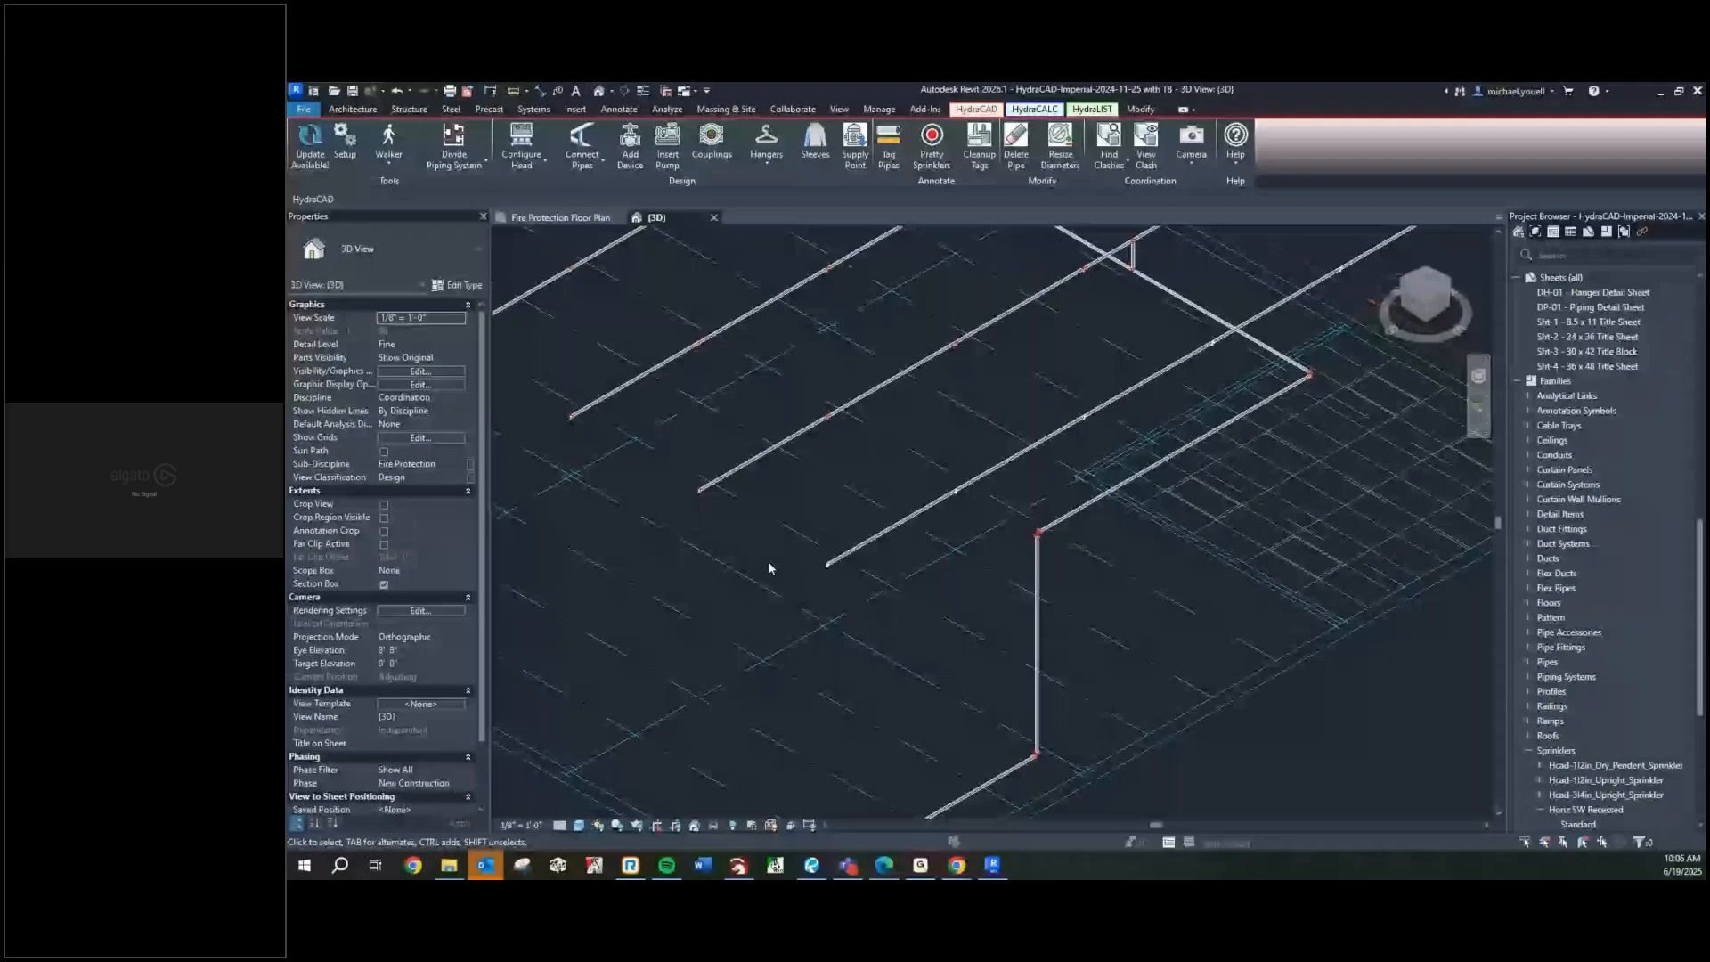
Inspect the sprinkler at a branch line's end, check the Fire Protection Floor Plan, and return to the 3D view
{"action": "scroll", "coordinate": [882, 584], "scroll_direction": "up", "scroll_amount": 3}
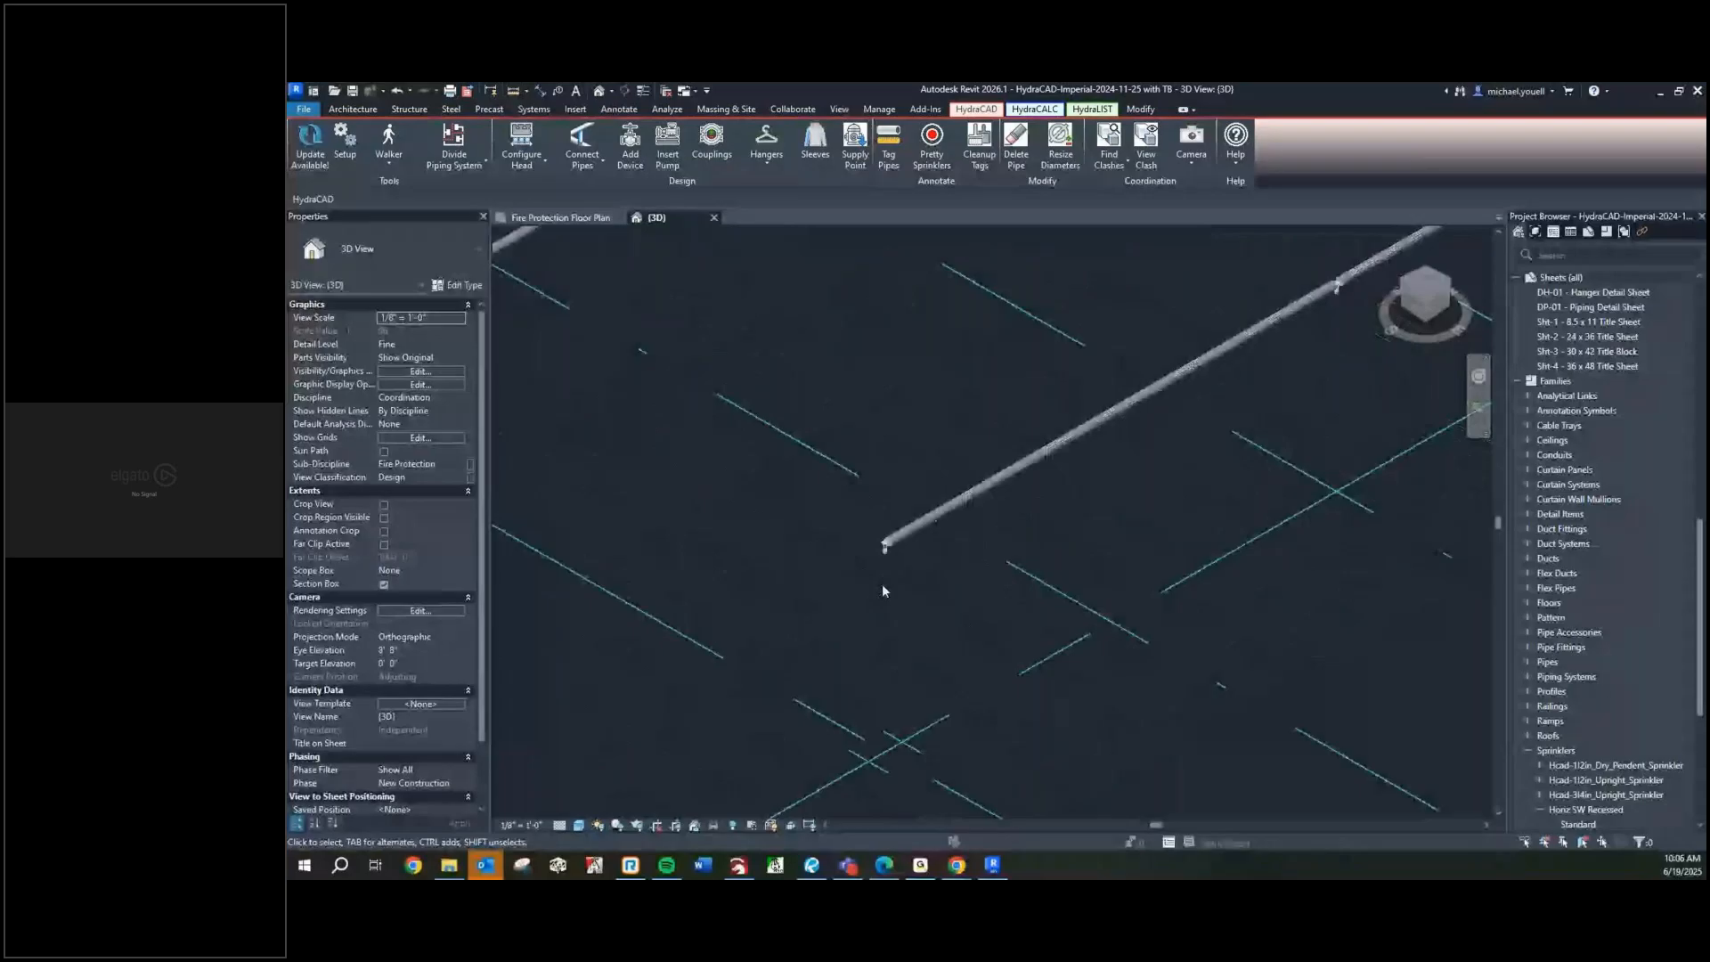
{"action": "scroll", "coordinate": [882, 585], "scroll_direction": "up", "scroll_amount": 5}
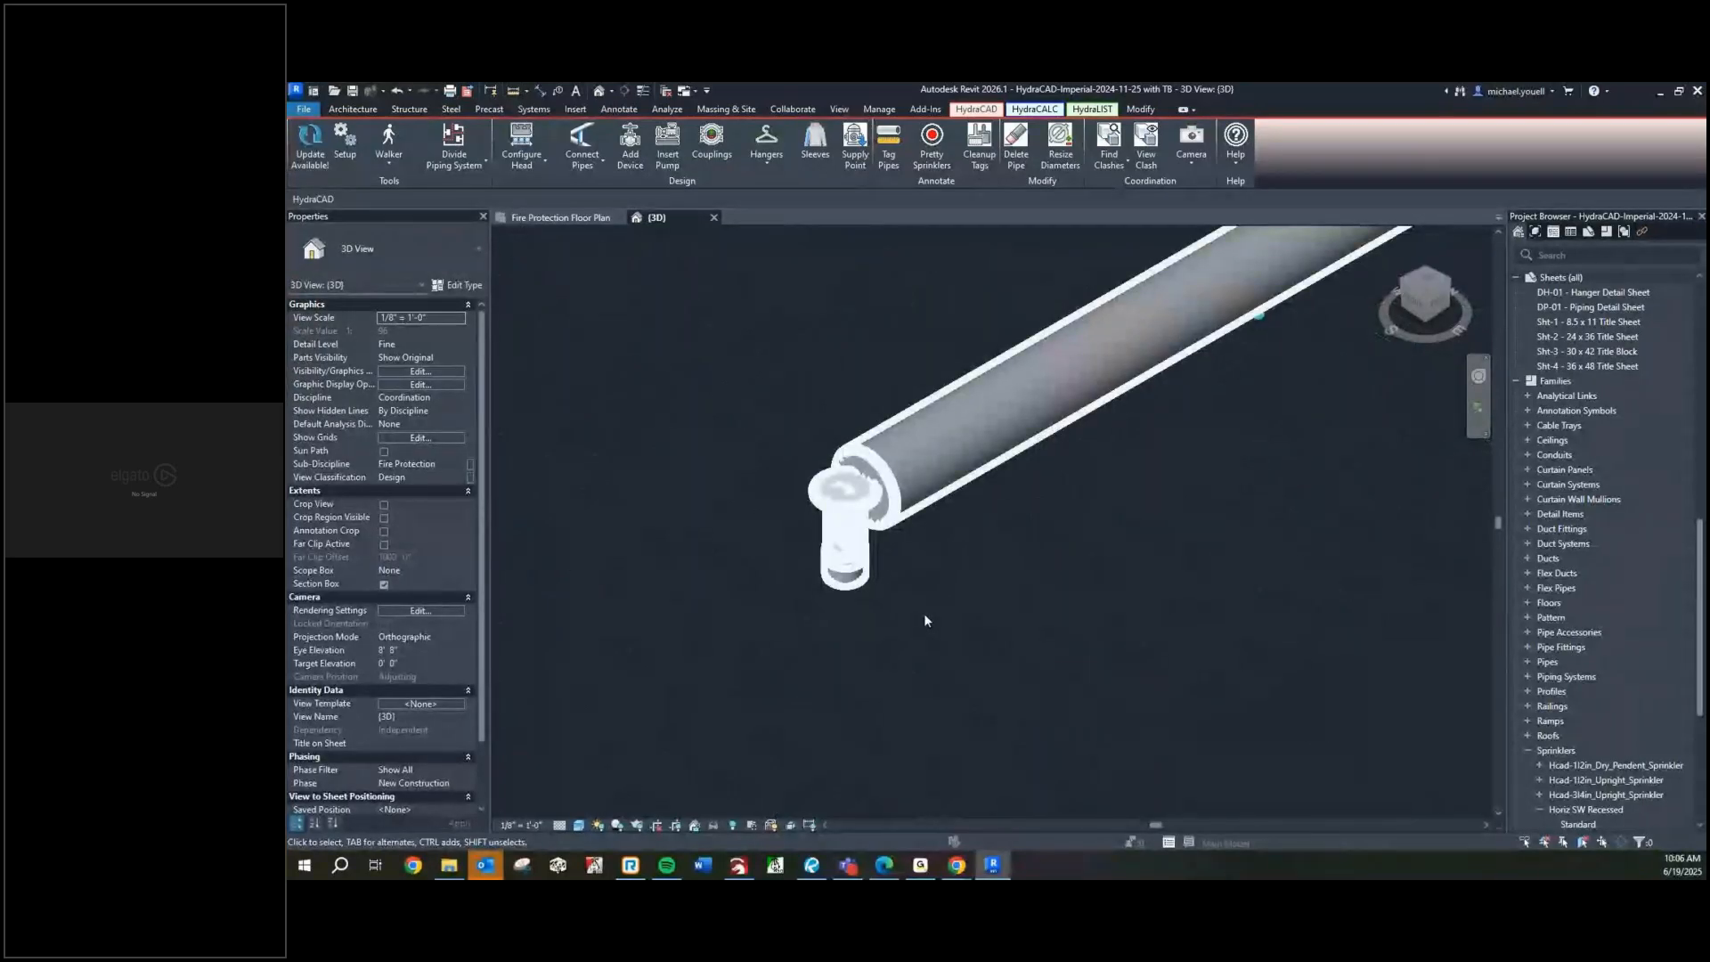
{"action": "scroll", "coordinate": [891, 634], "scroll_direction": "down", "scroll_amount": 5}
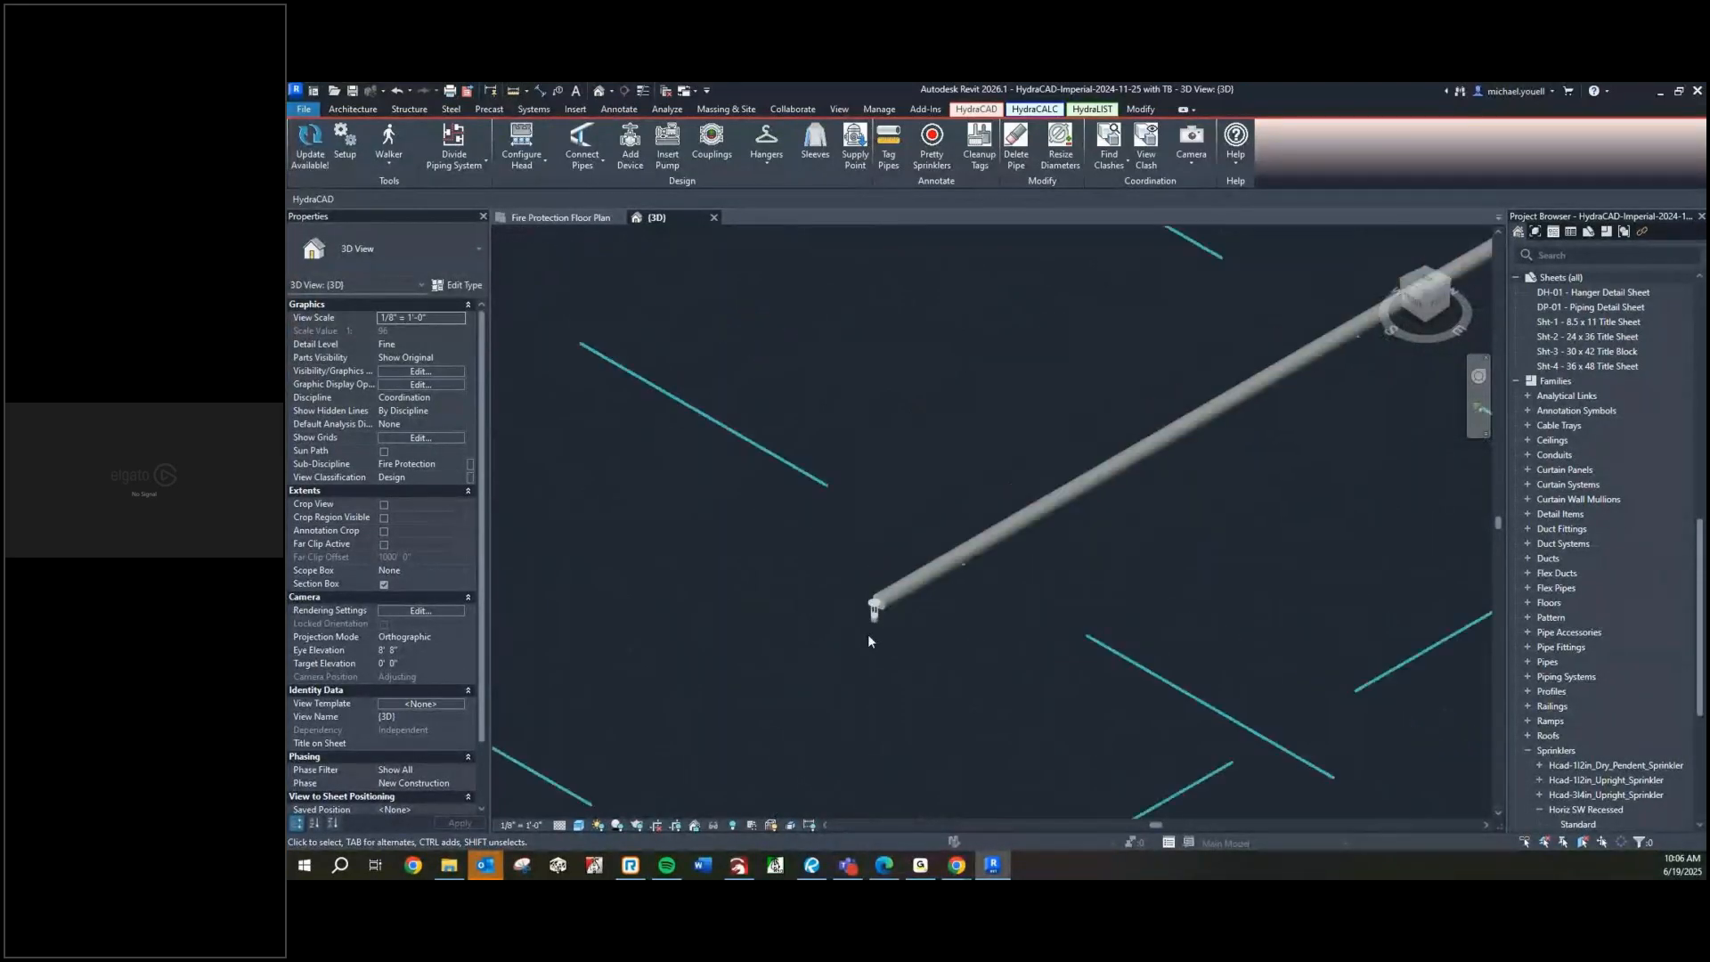
{"action": "scroll", "coordinate": [864, 636], "scroll_direction": "down", "scroll_amount": 5}
{"action": "scroll", "coordinate": [820, 628], "scroll_direction": "up", "scroll_amount": 4}
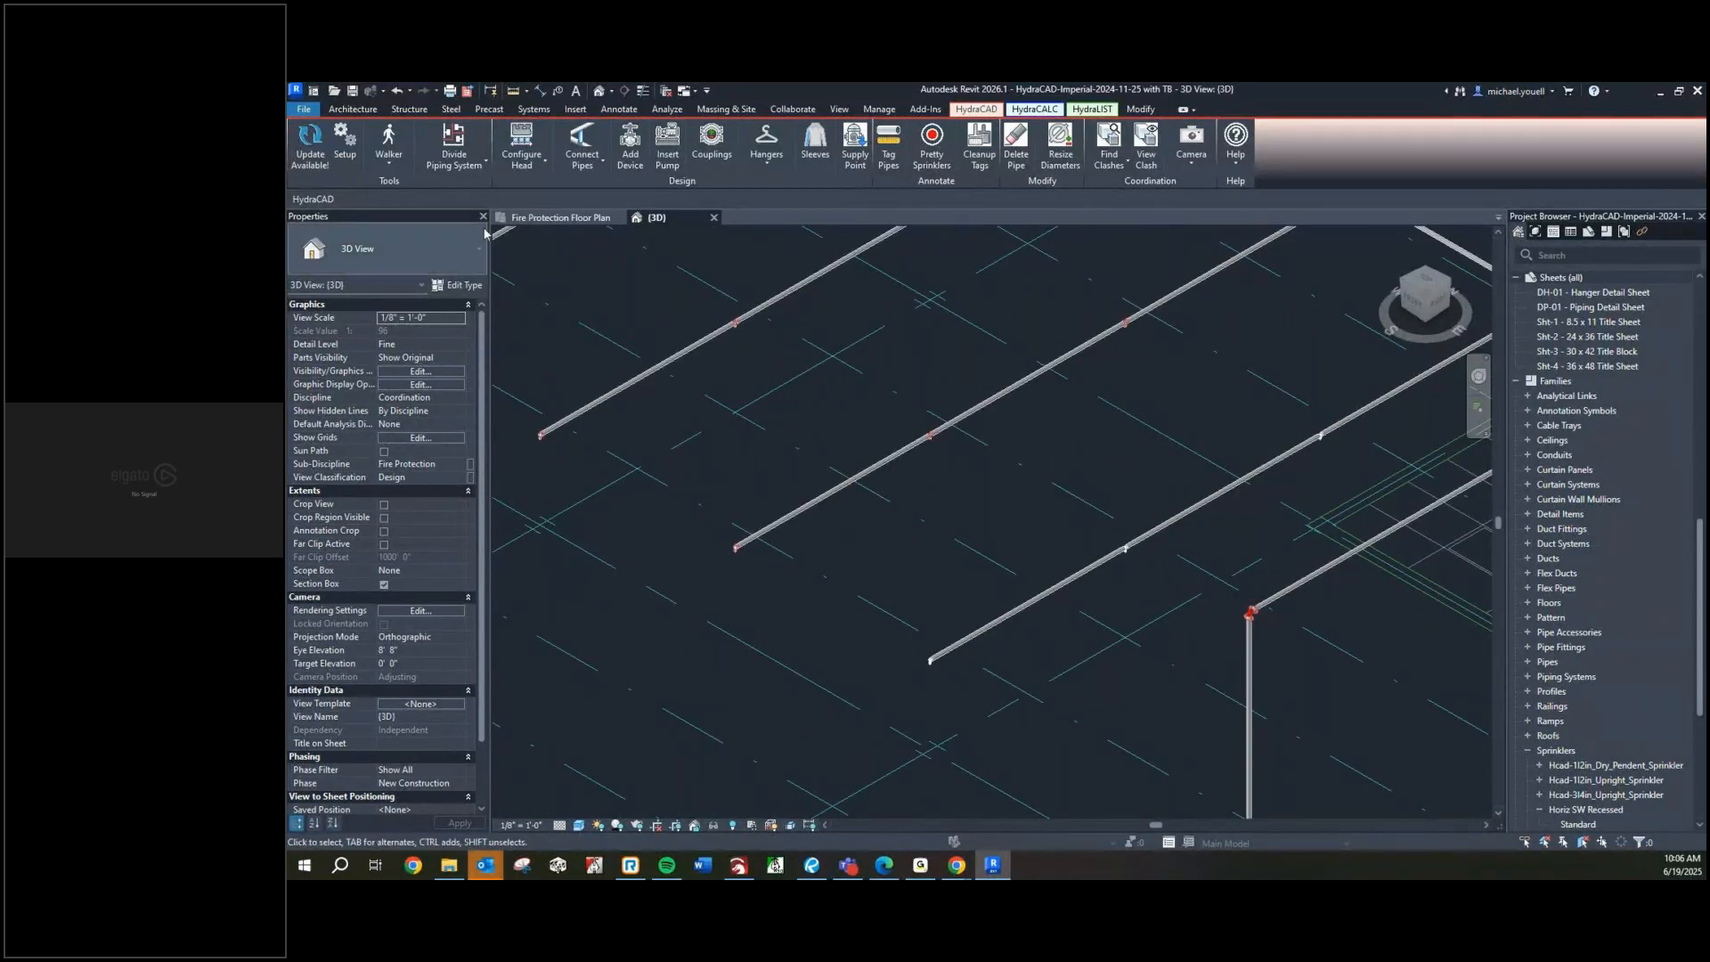
{"action": "left_click", "coordinate": [560, 217]}
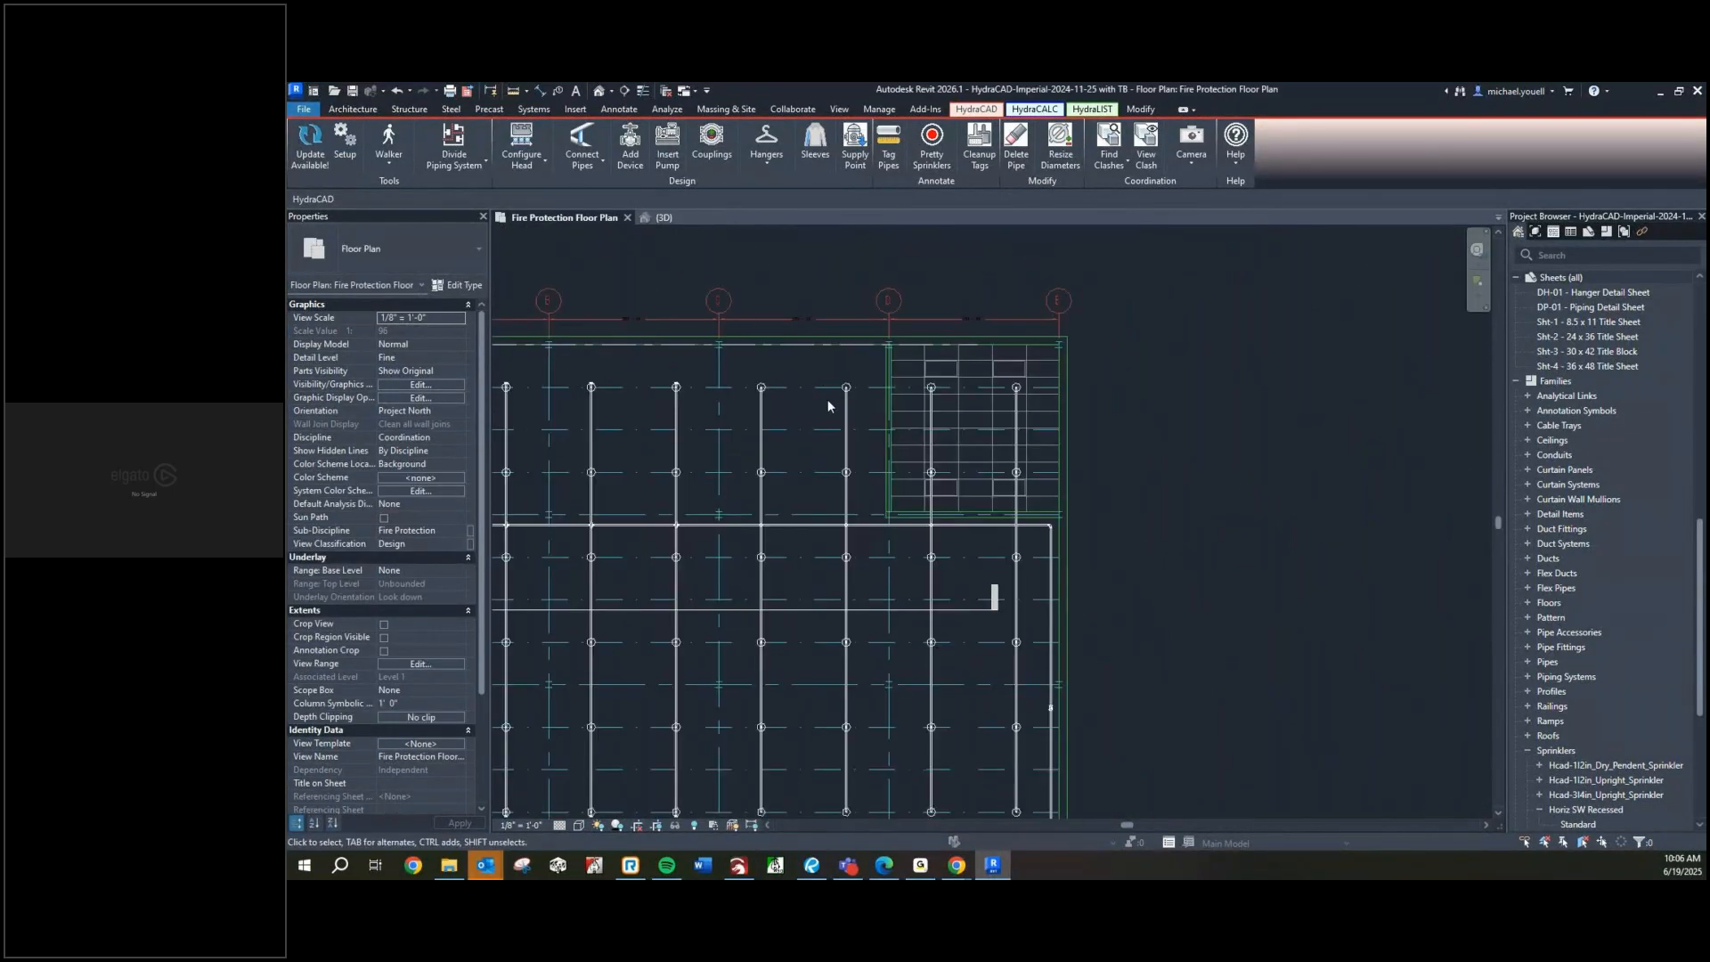
{"action": "left_click", "coordinate": [664, 217]}
Examine the end sprinkler and its elbow fitting on a neighbouring branch line in the 3D view
{"action": "scroll", "coordinate": [659, 410], "scroll_direction": "down", "scroll_amount": 1}
{"action": "middle_click_drag", "start_coordinate": [634, 454], "coordinate": [743, 409]}
{"action": "scroll", "coordinate": [776, 420], "scroll_direction": "up", "scroll_amount": 5}
{"action": "scroll", "coordinate": [724, 457], "scroll_direction": "down", "scroll_amount": 5}
{"action": "scroll", "coordinate": [700, 412], "scroll_direction": "up", "scroll_amount": 5}
{"action": "scroll", "coordinate": [633, 443], "scroll_direction": "up", "scroll_amount": 1}
{"action": "scroll", "coordinate": [629, 446], "scroll_direction": "down", "scroll_amount": 4}
{"action": "scroll", "coordinate": [1135, 741], "scroll_direction": "up", "scroll_amount": 1}
{"action": "scroll", "coordinate": [773, 538], "scroll_direction": "down", "scroll_amount": 1}
{"action": "middle_click_drag", "start_coordinate": [500, 393], "coordinate": [695, 427]}
{"action": "scroll", "coordinate": [664, 428], "scroll_direction": "up", "scroll_amount": 3}
{"action": "scroll", "coordinate": [804, 446], "scroll_direction": "up", "scroll_amount": 1}
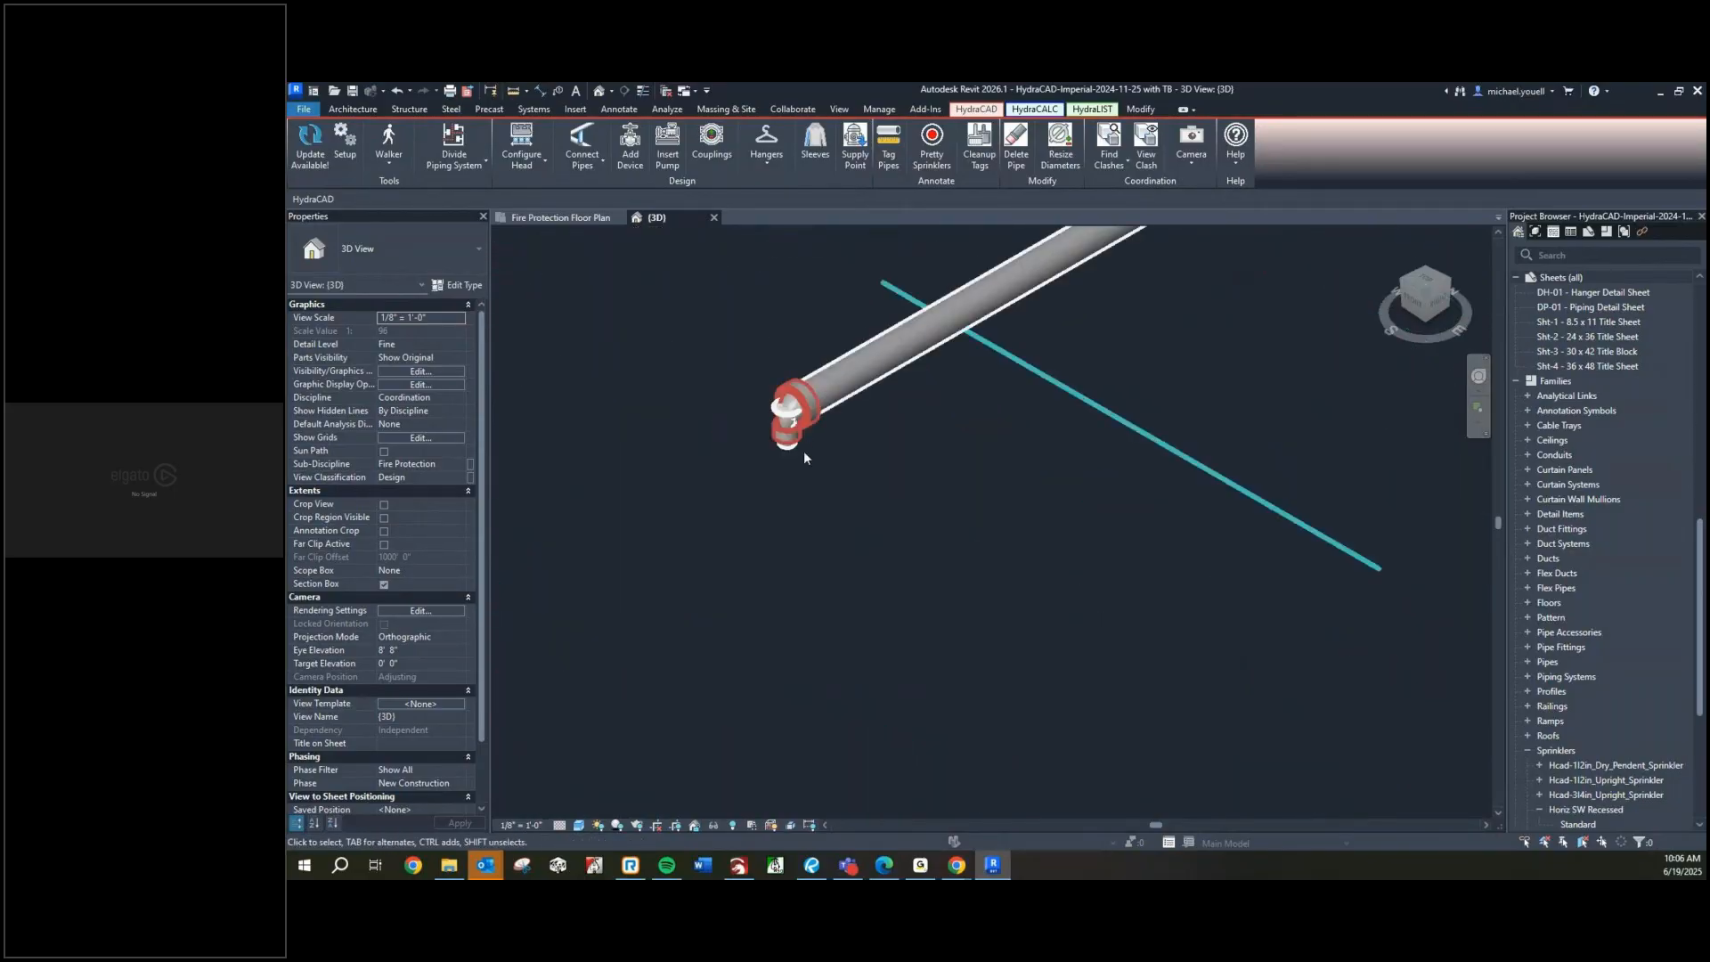
{"action": "scroll", "coordinate": [805, 458], "scroll_direction": "up", "scroll_amount": 1}
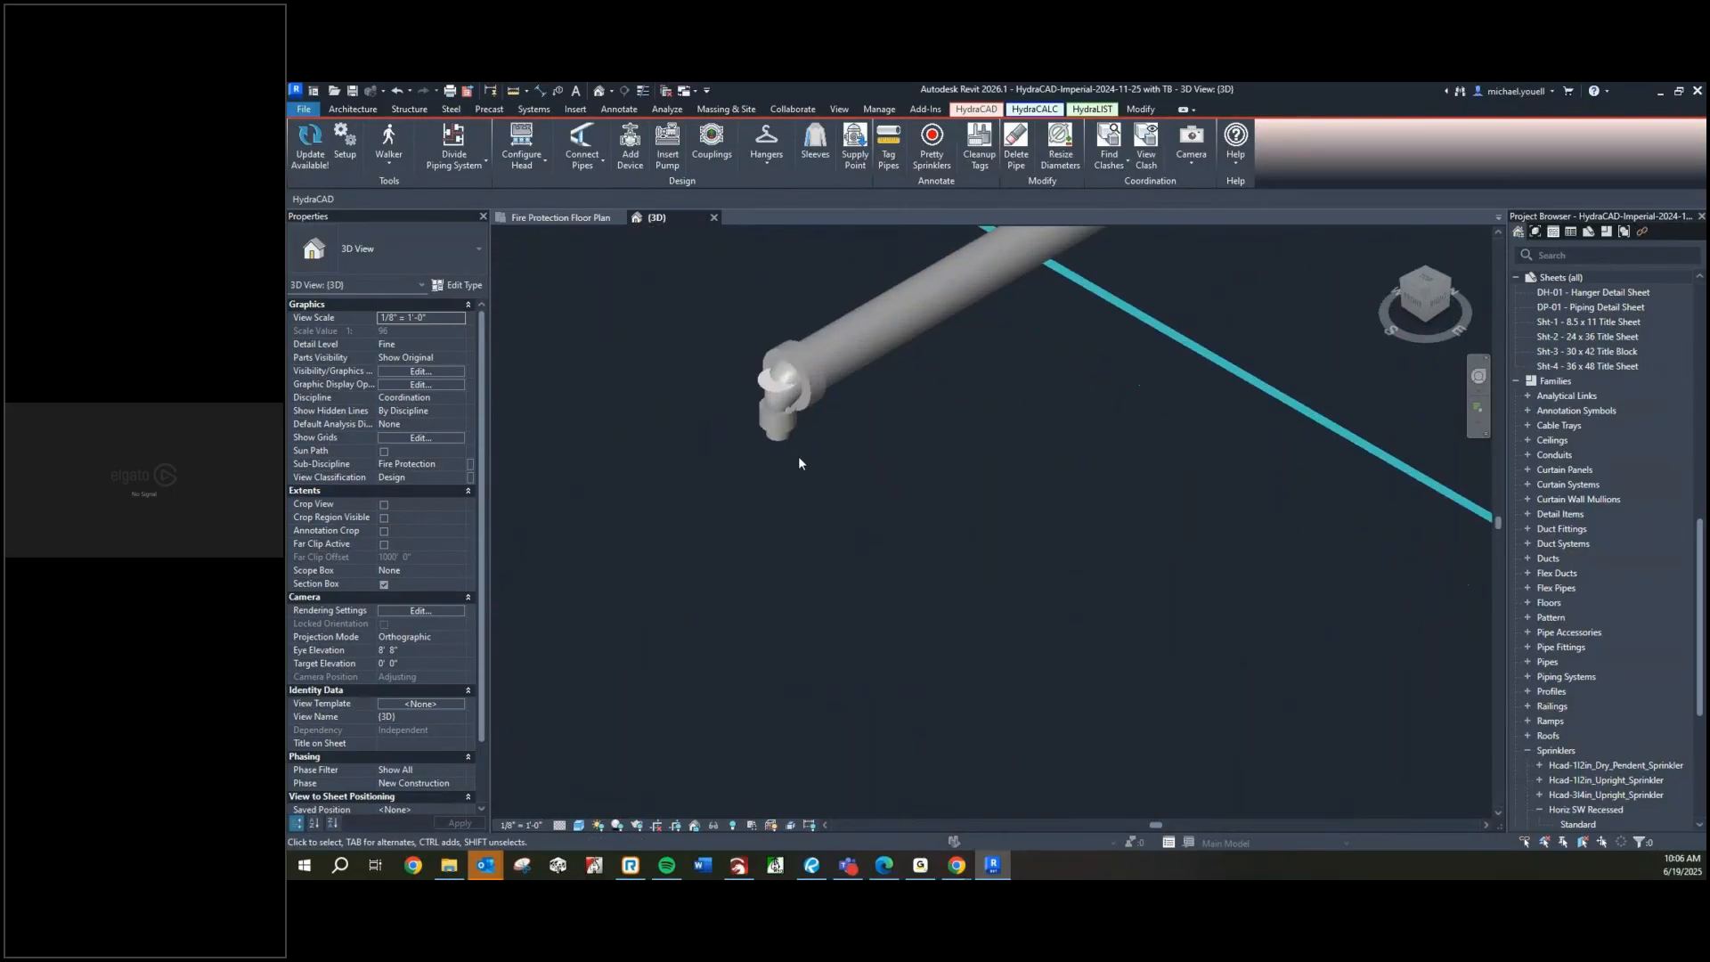
{"action": "scroll", "coordinate": [793, 383], "scroll_direction": "up", "scroll_amount": 2}
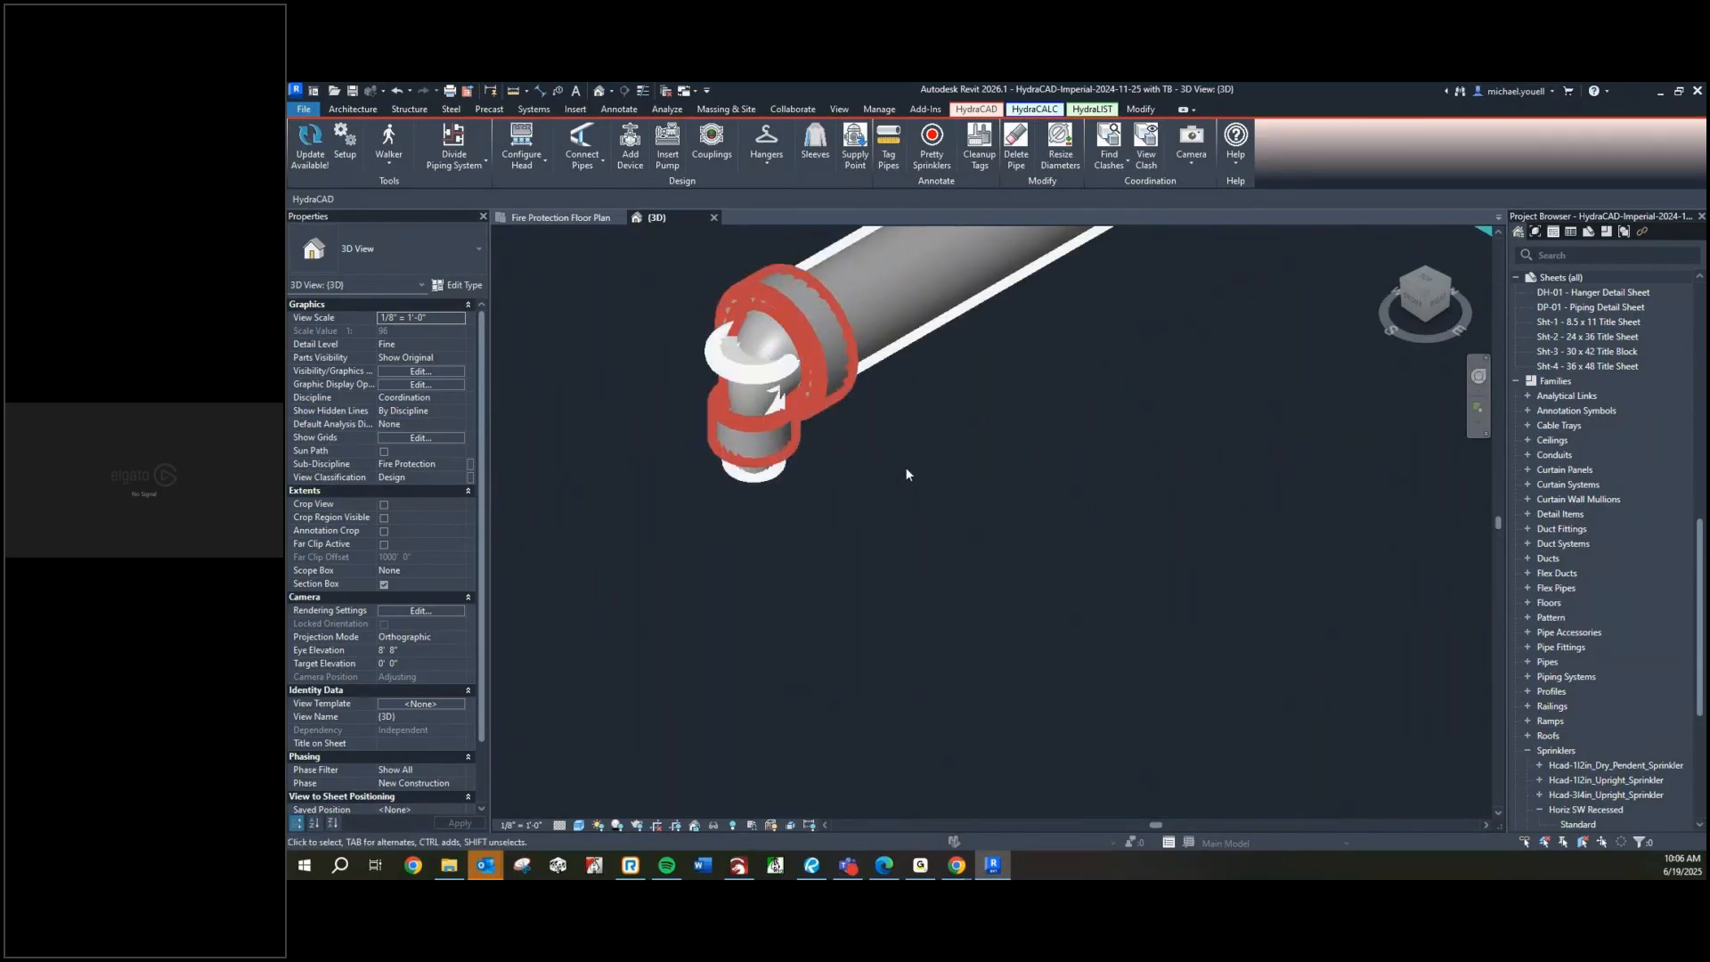
Change the upright sprinkler at a tee along the branch line to the type Reliable-Pendent Recessed-RA1414 155-WP
{"action": "scroll", "coordinate": [891, 462], "scroll_direction": "down", "scroll_amount": 2}
{"action": "scroll", "coordinate": [875, 504], "scroll_direction": "down", "scroll_amount": 2}
{"action": "scroll", "coordinate": [1073, 620], "scroll_direction": "down", "scroll_amount": 3}
{"action": "middle_click_drag", "start_coordinate": [1237, 628], "coordinate": [535, 812]}
{"action": "scroll", "coordinate": [990, 378], "scroll_direction": "up", "scroll_amount": 3}
{"action": "scroll", "coordinate": [938, 485], "scroll_direction": "up", "scroll_amount": 1}
{"action": "scroll", "coordinate": [938, 482], "scroll_direction": "up", "scroll_amount": 2}
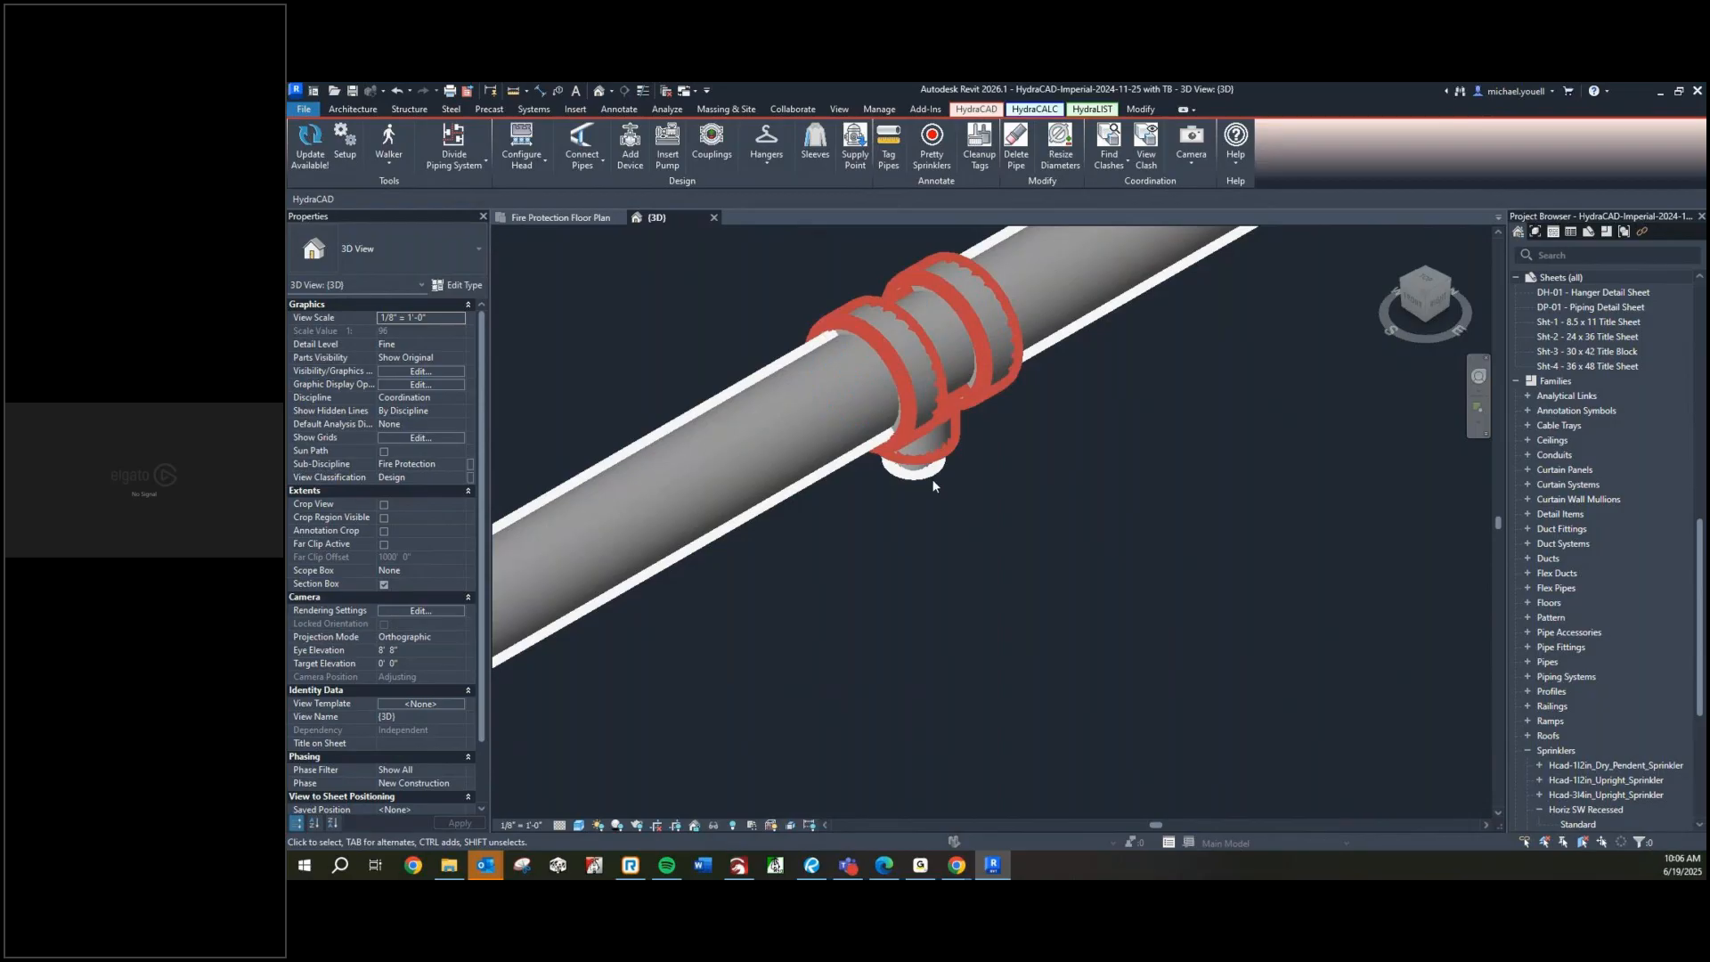
{"action": "scroll", "coordinate": [1045, 486], "scroll_direction": "down", "scroll_amount": 2}
{"action": "scroll", "coordinate": [982, 483], "scroll_direction": "up", "scroll_amount": 1}
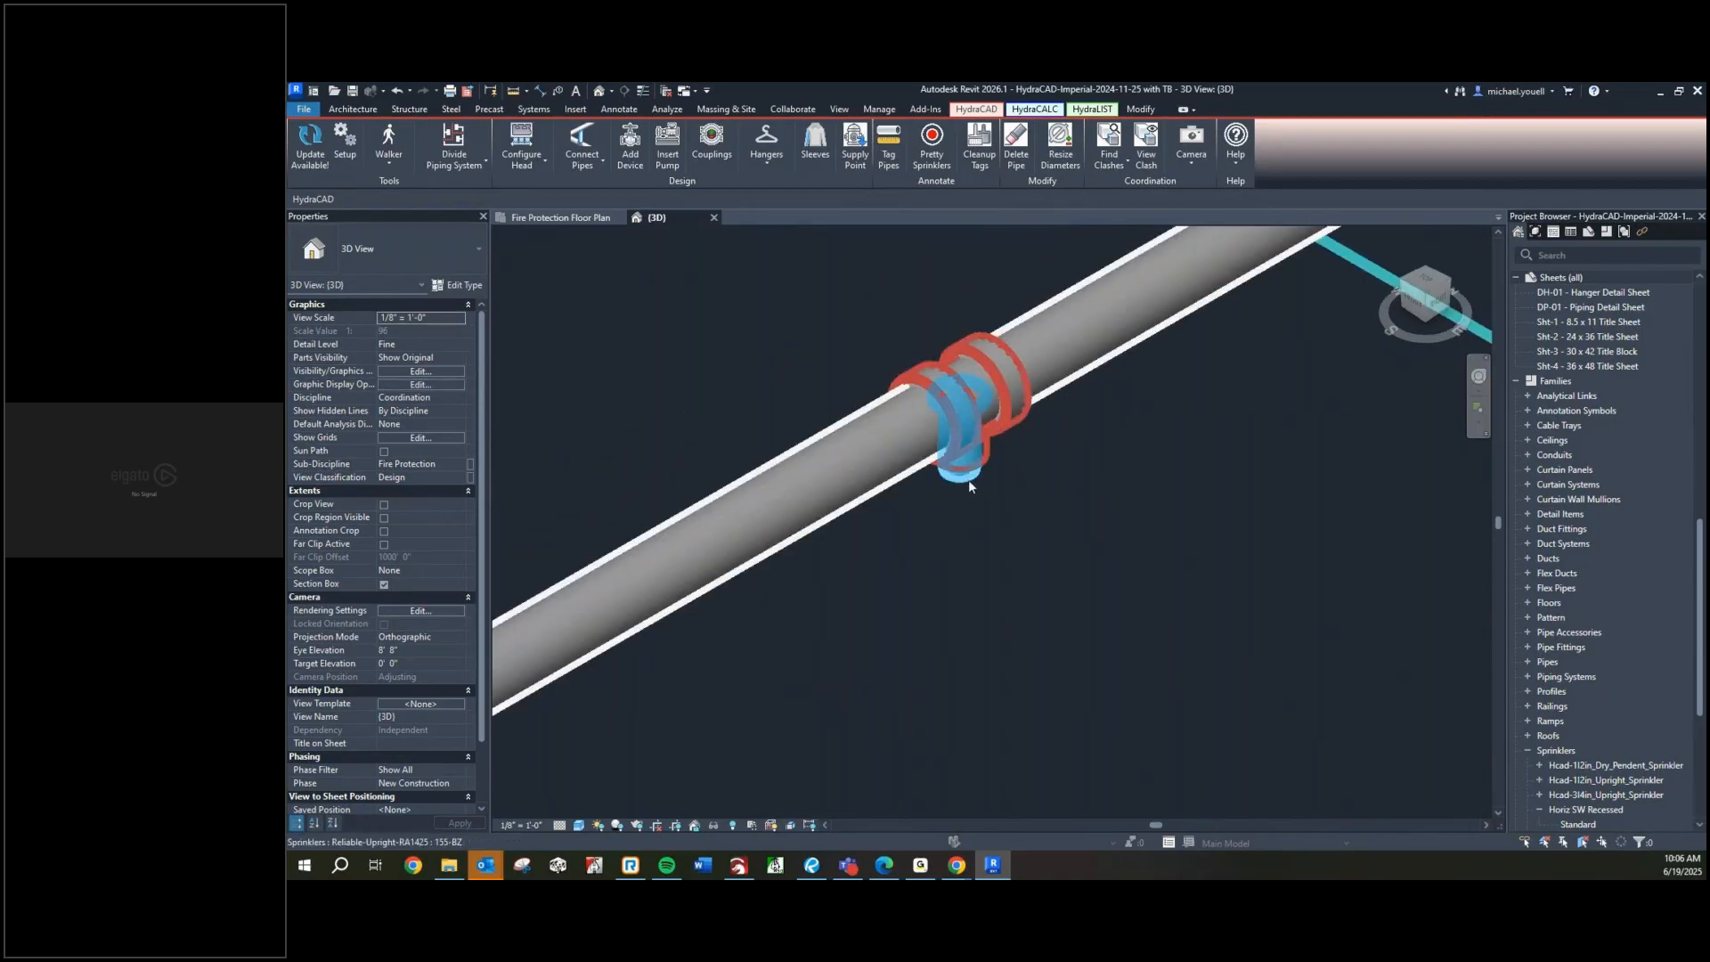
{"action": "left_click", "coordinate": [968, 481]}
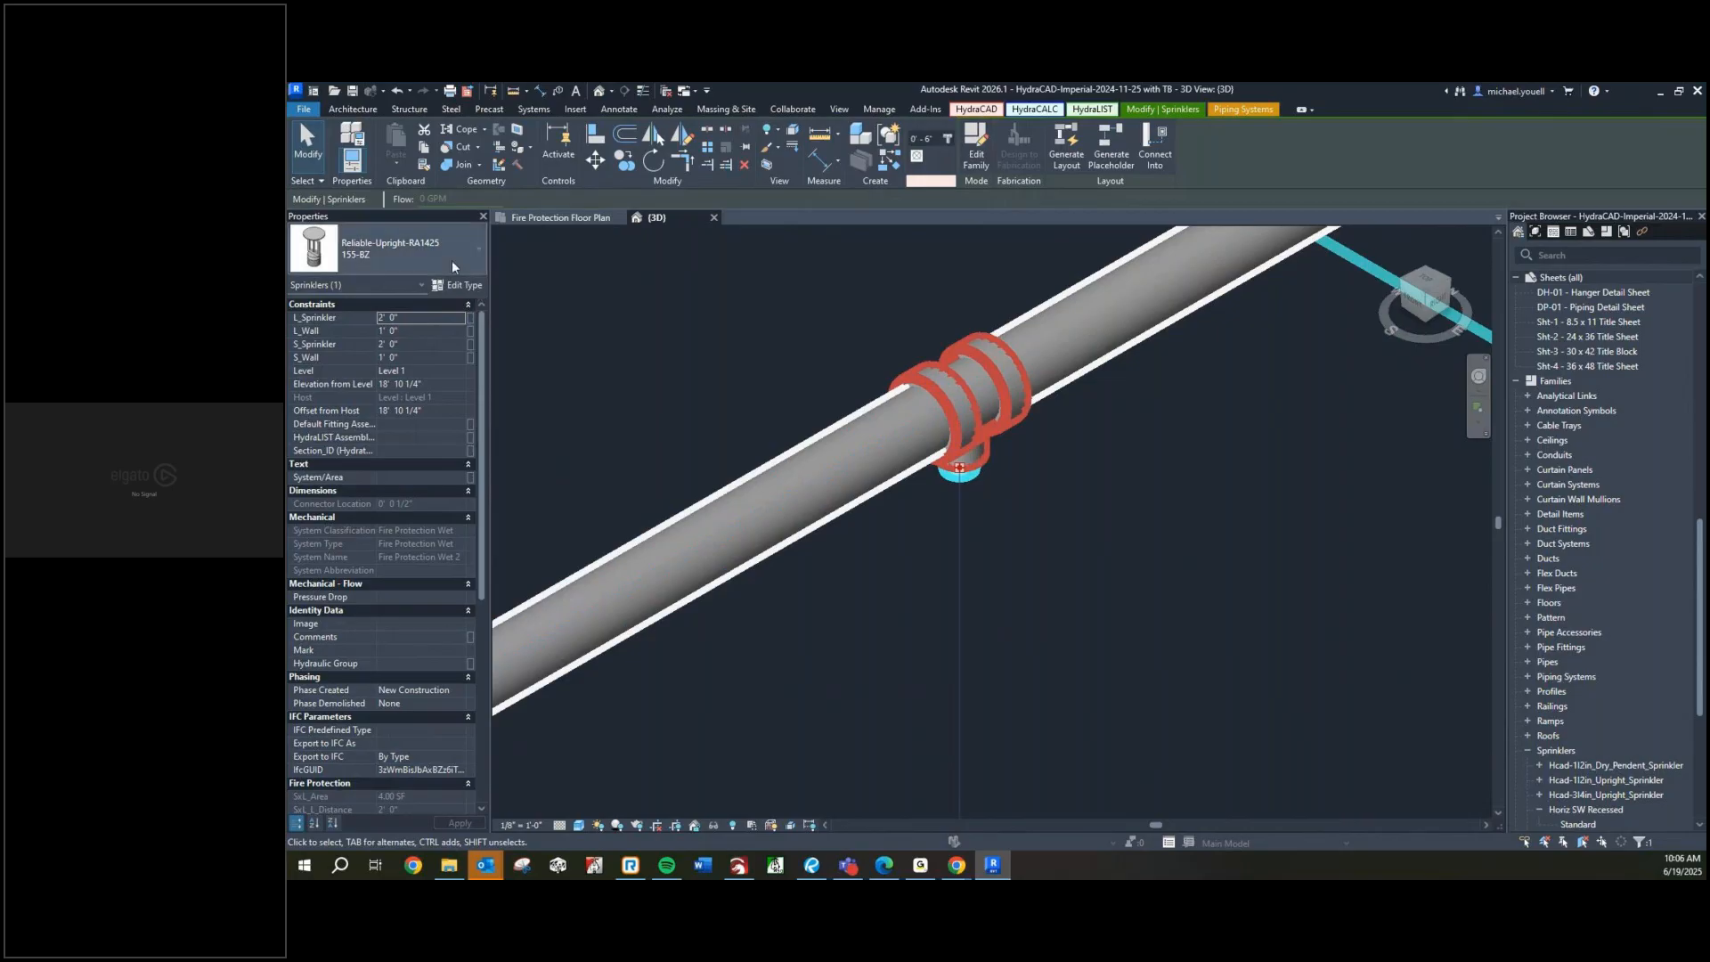
{"action": "left_click", "coordinate": [415, 252]}
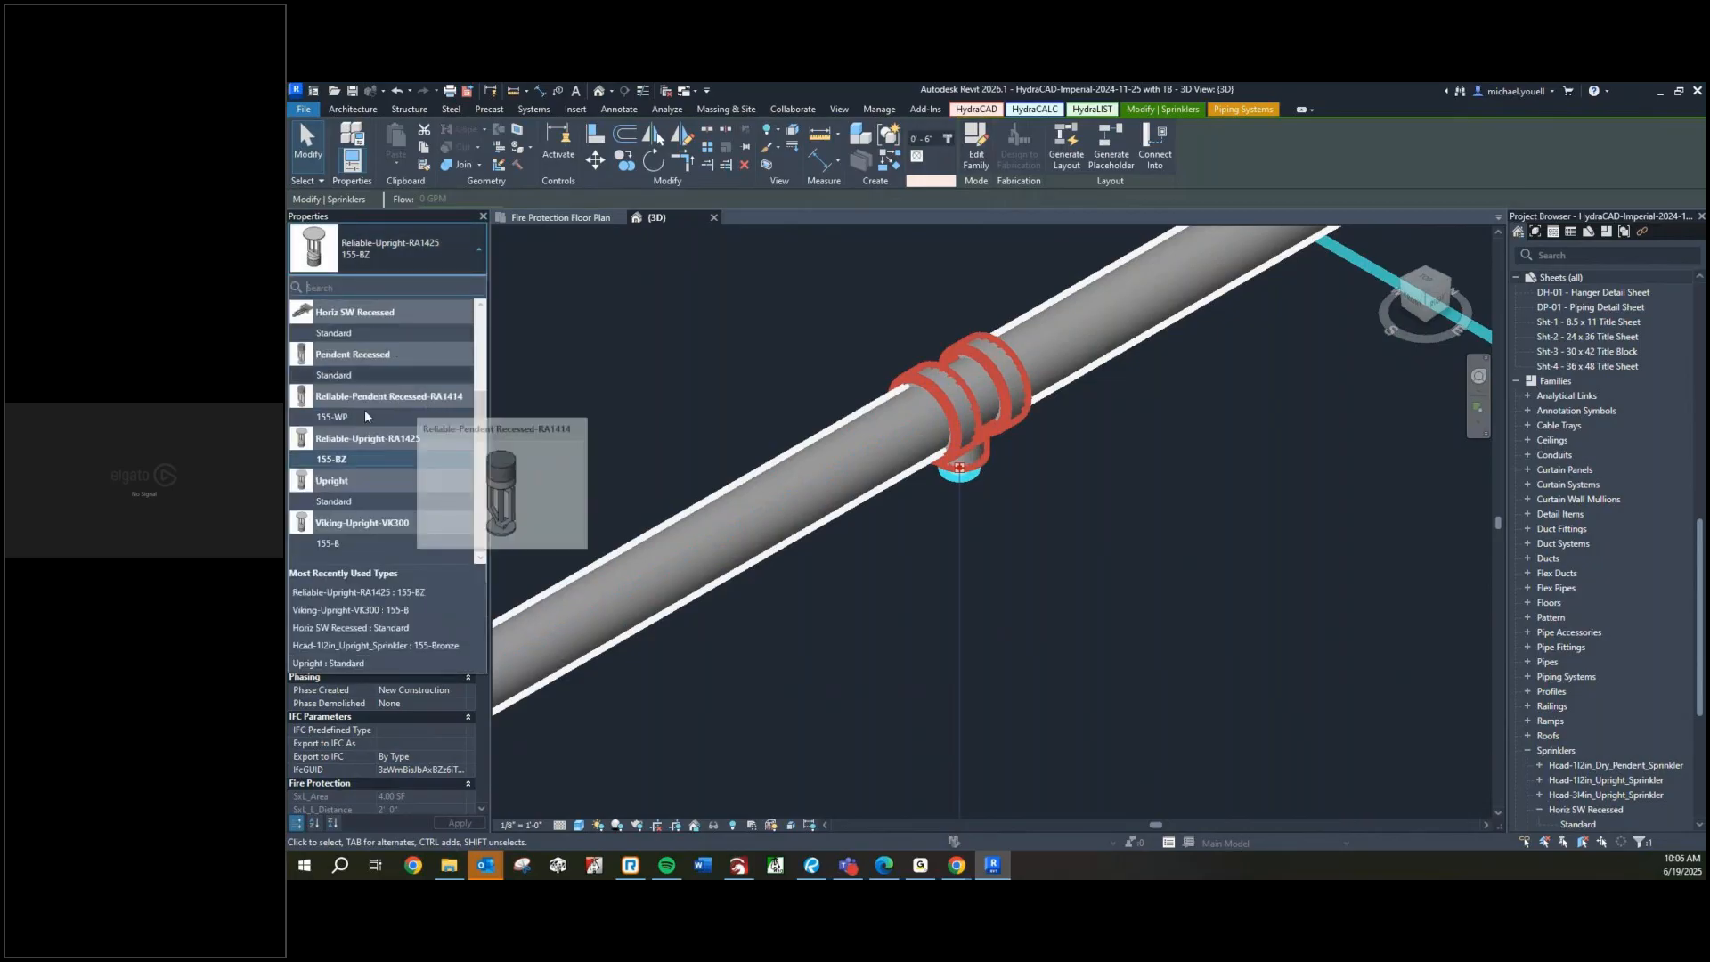
{"action": "left_click", "coordinate": [336, 423]}
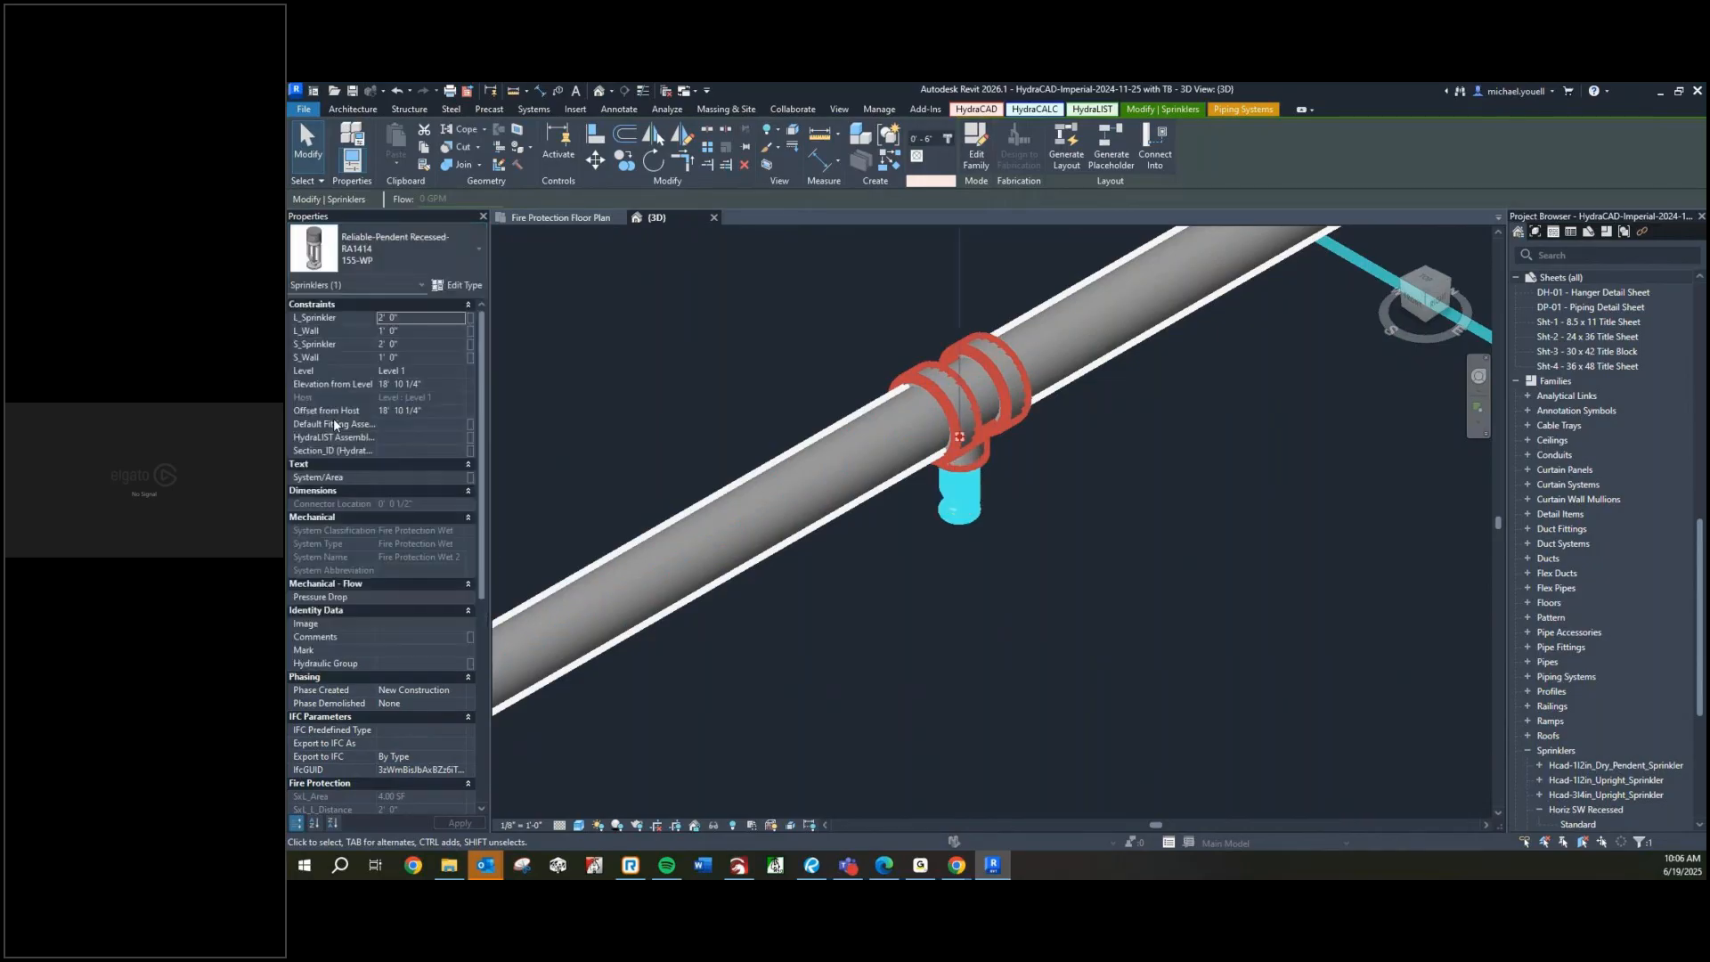
{"action": "left_click", "coordinate": [1024, 547]}
Inspect the pendent sprinkler and its tee connection on the threaded branch line
{"action": "scroll", "coordinate": [1001, 547], "scroll_direction": "up", "scroll_amount": 2}
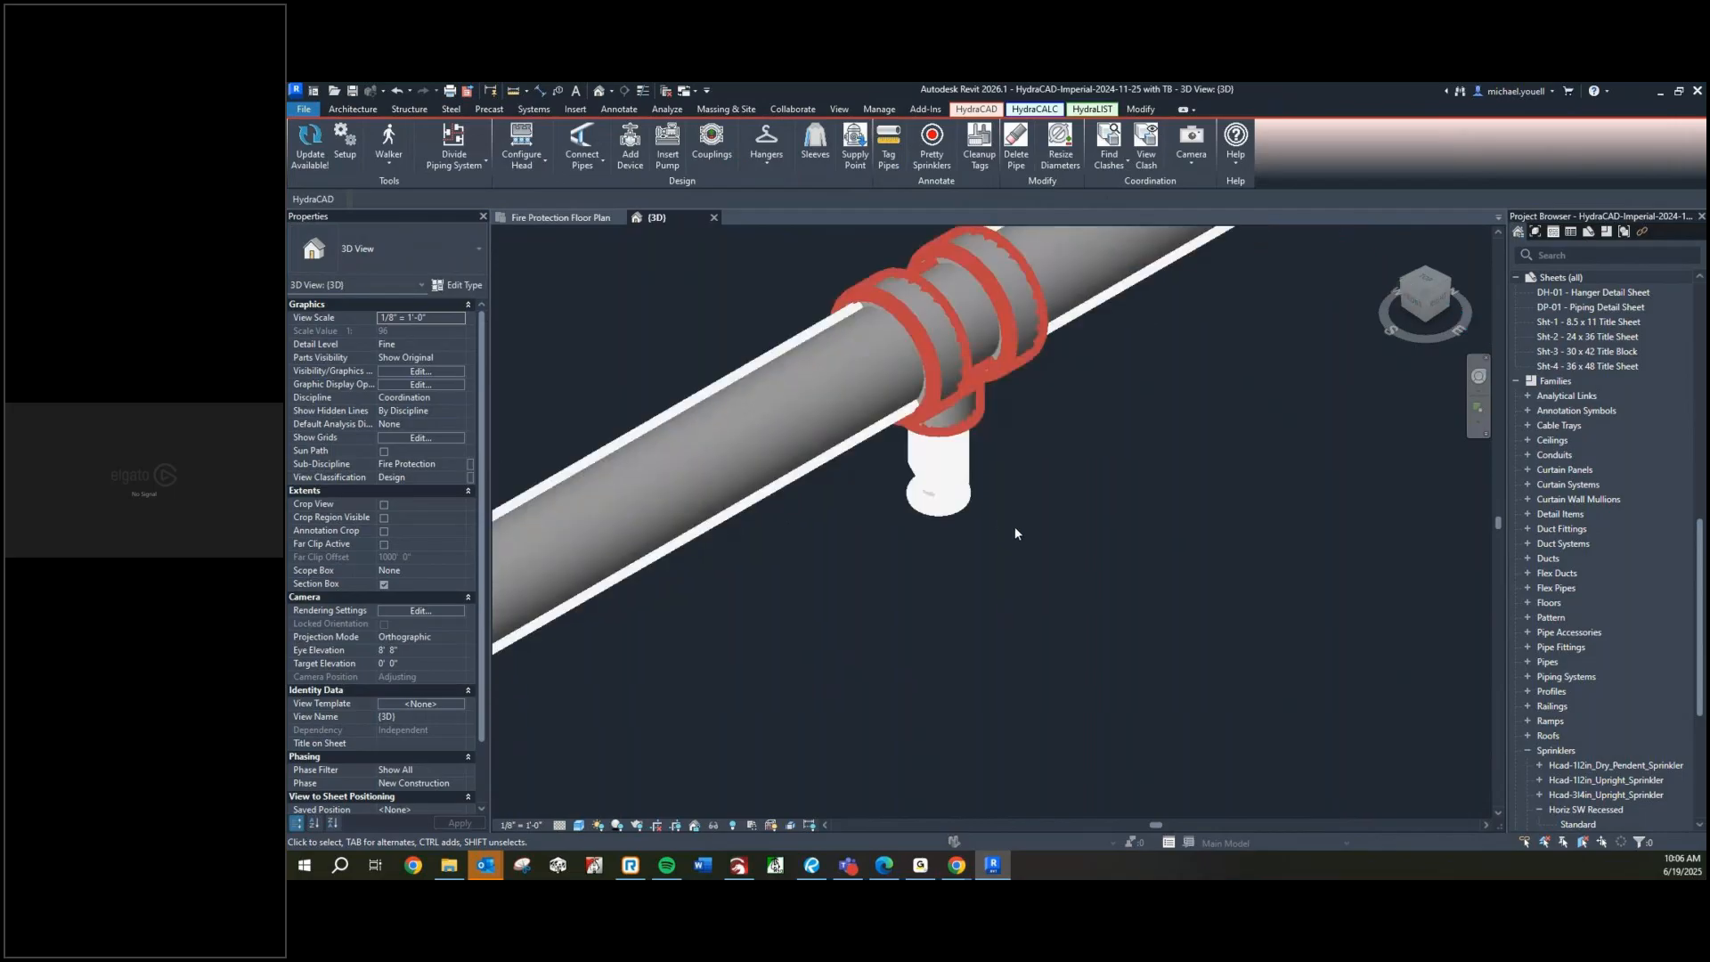
{"action": "scroll", "coordinate": [958, 490], "scroll_direction": "up", "scroll_amount": 3}
{"action": "middle_click_drag", "start_coordinate": [956, 465], "coordinate": [950, 509]}
{"action": "scroll", "coordinate": [950, 508], "scroll_direction": "down", "scroll_amount": 2}
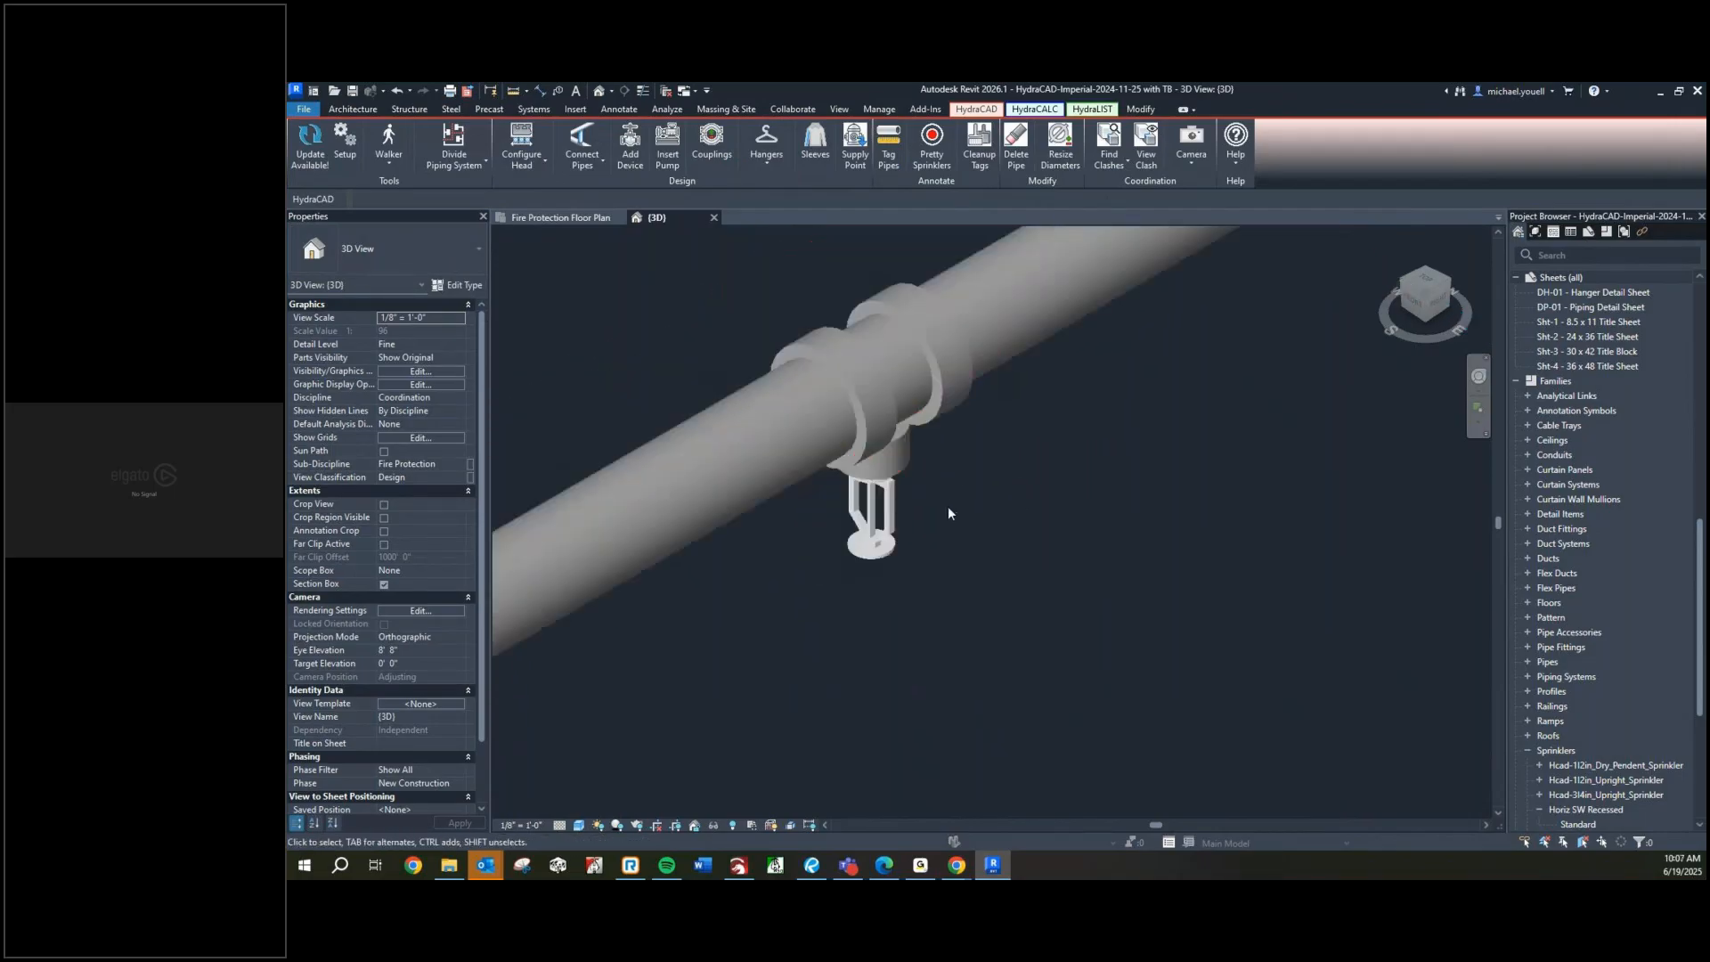
{"action": "scroll", "coordinate": [946, 505], "scroll_direction": "down", "scroll_amount": 3}
{"action": "scroll", "coordinate": [944, 505], "scroll_direction": "down", "scroll_amount": 5}
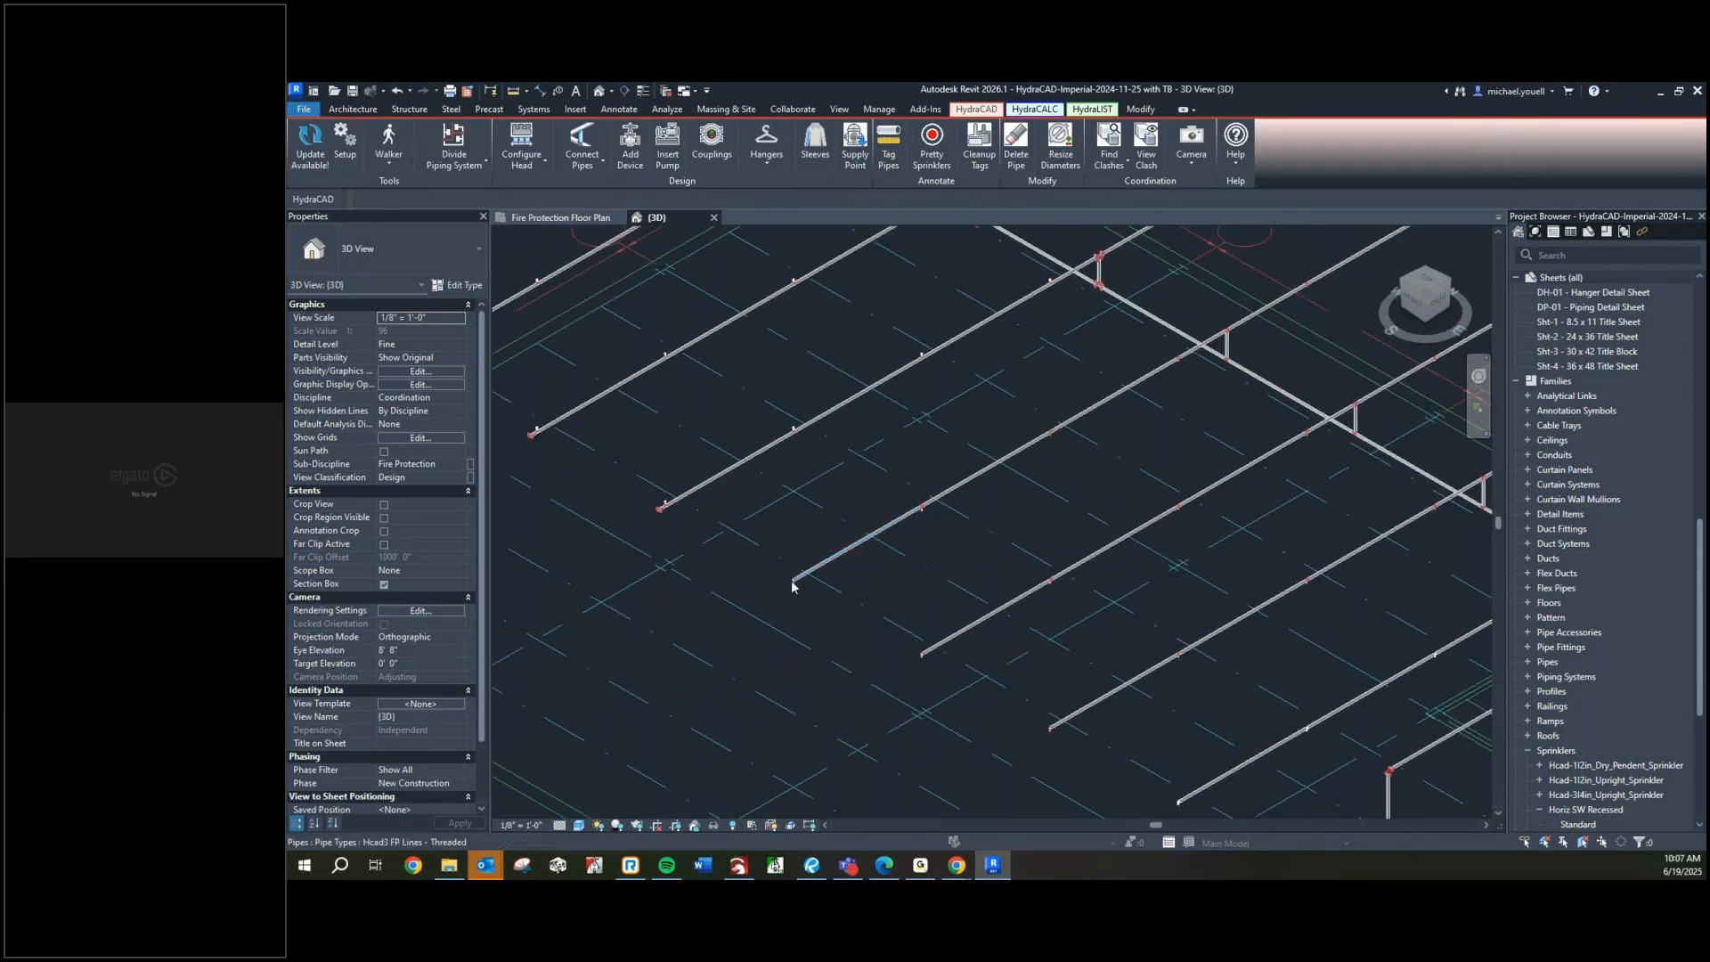
{"action": "scroll", "coordinate": [921, 533], "scroll_direction": "up", "scroll_amount": 10}
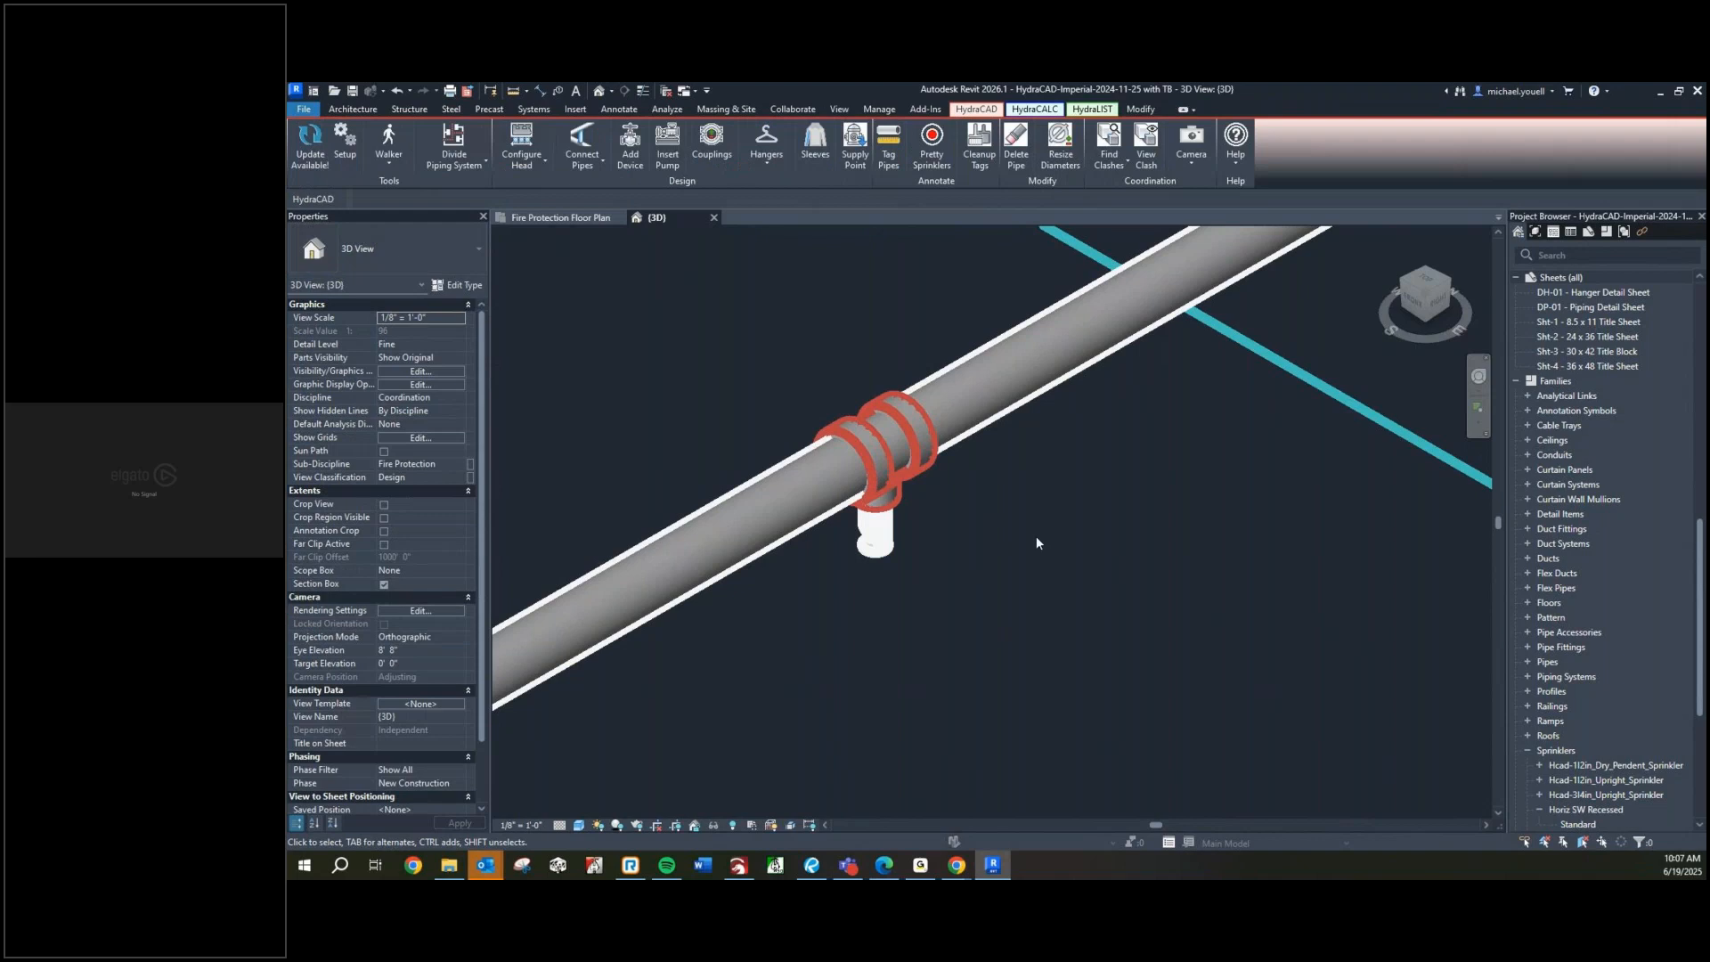
{"action": "middle_click_drag", "start_coordinate": [905, 531], "coordinate": [909, 561]}
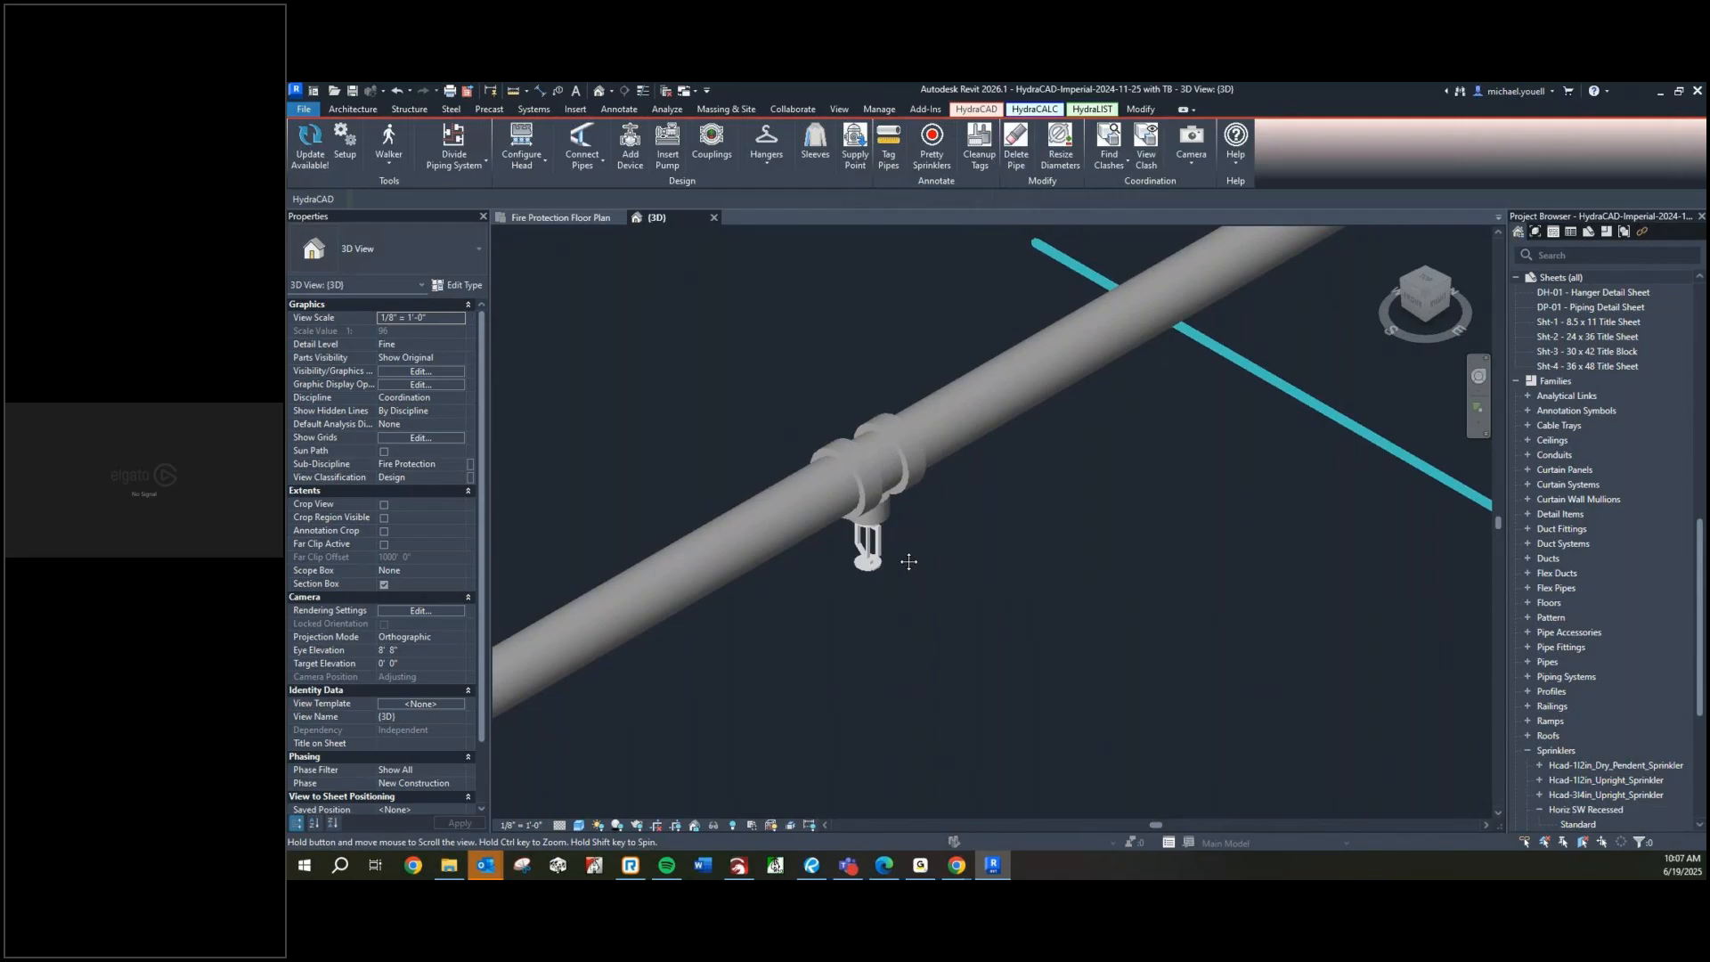
{"action": "middle_click_drag", "start_coordinate": [909, 561], "coordinate": [898, 556]}
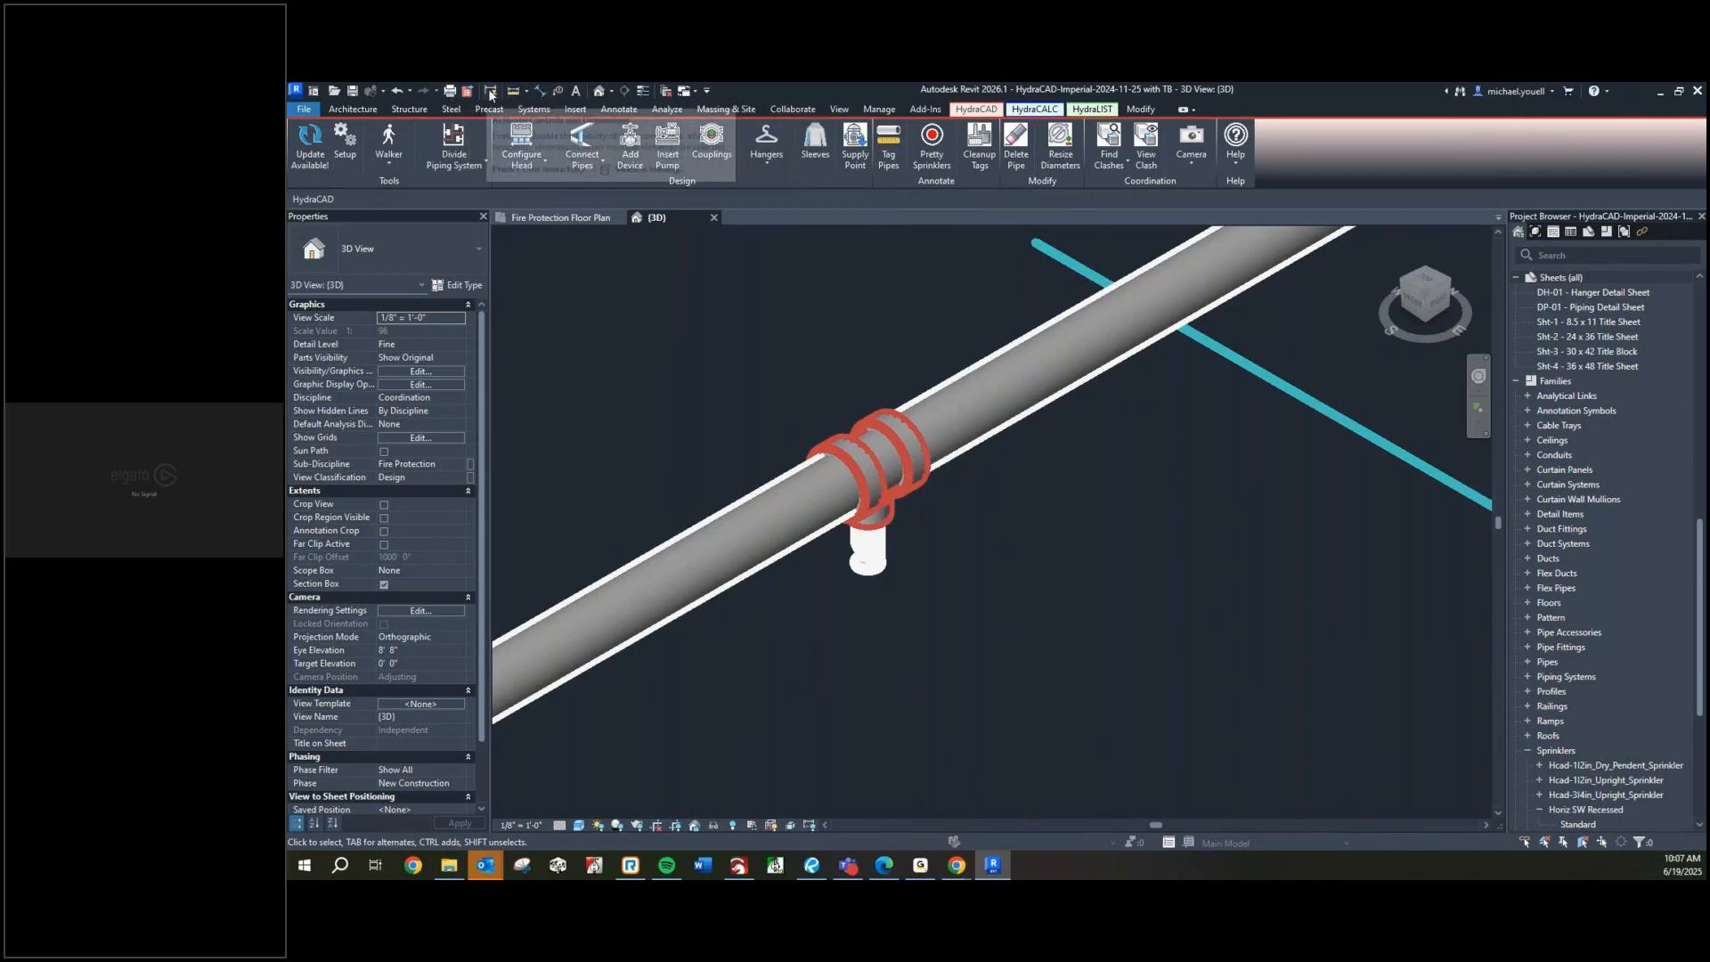
Display the 3D view with thin lines and examine the pendent sprinkler under its tee
{"action": "left_click", "coordinate": [643, 91]}
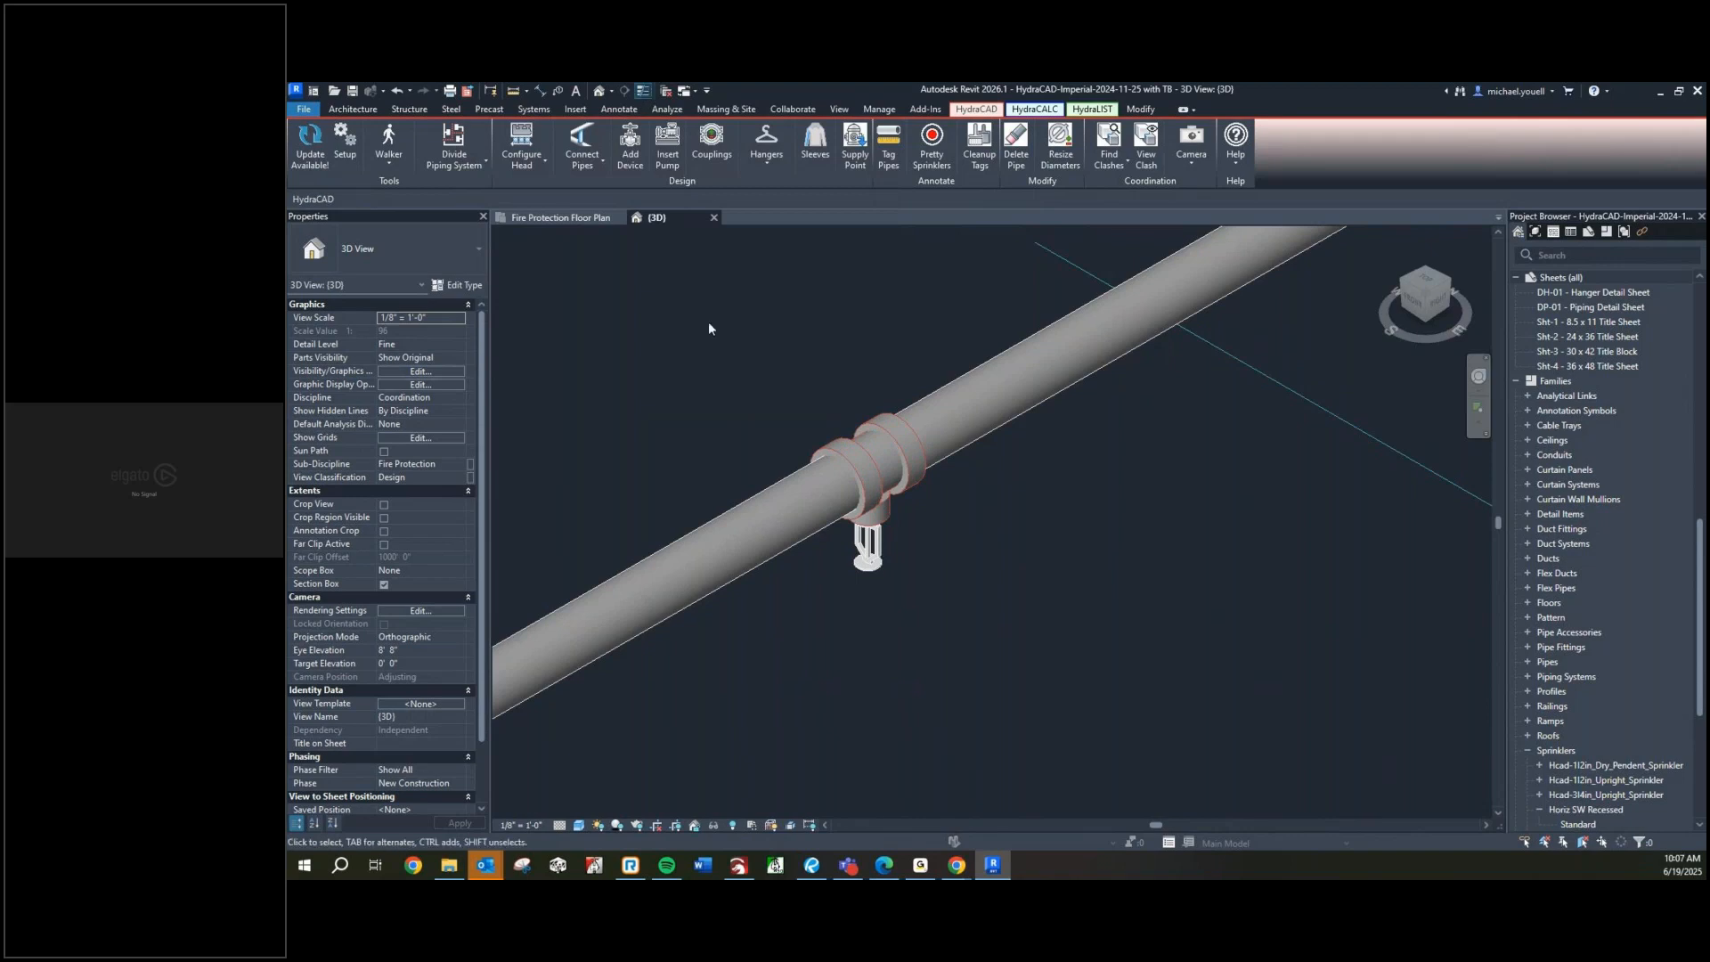
{"action": "scroll", "coordinate": [871, 512], "scroll_direction": "up", "scroll_amount": 2}
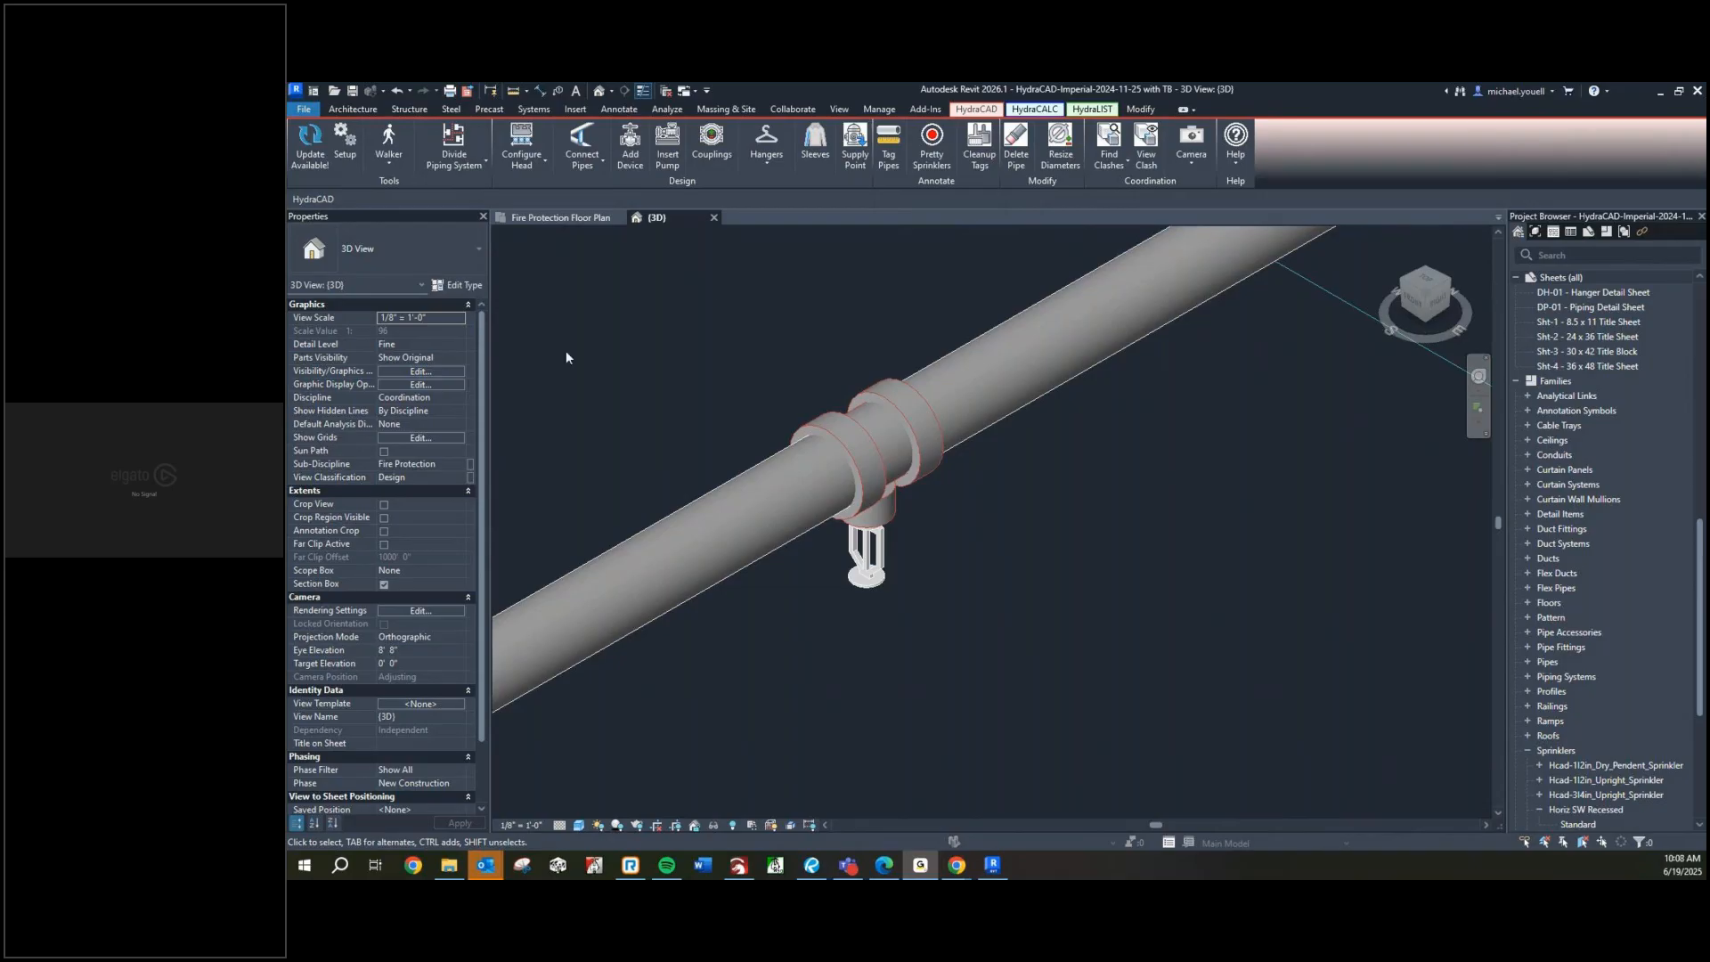
{"action": "scroll", "coordinate": [722, 325], "scroll_direction": "down", "scroll_amount": 2}
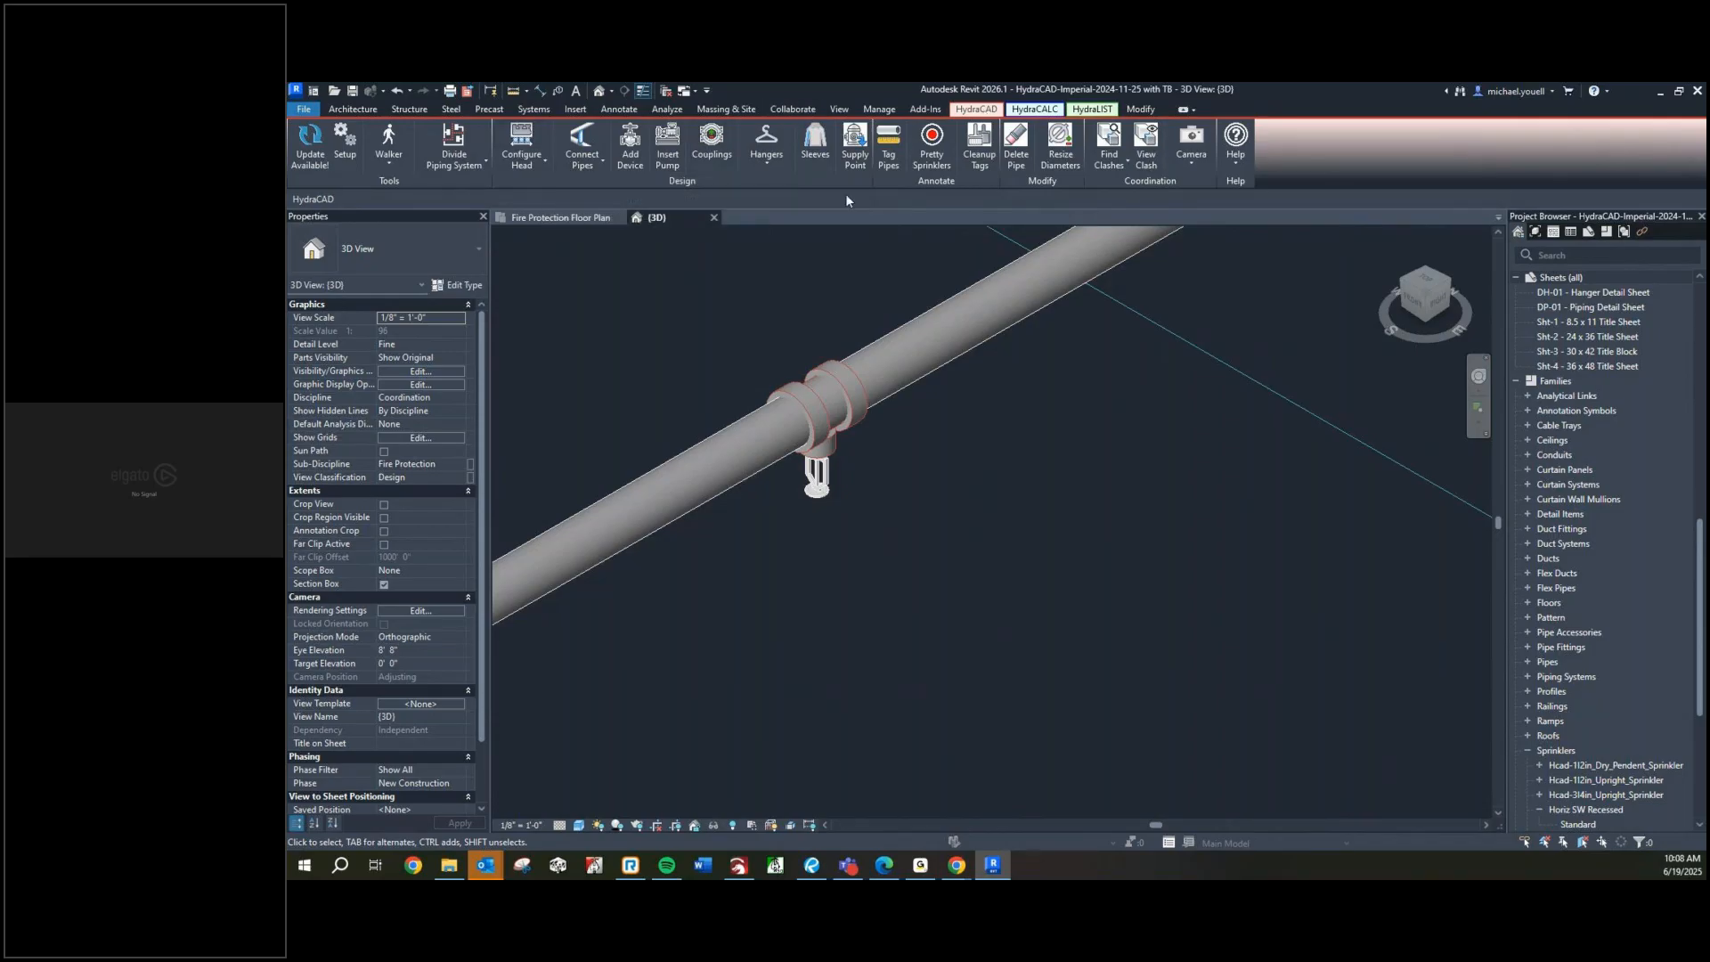
Try to disconnect the pendent sprinkler under its tee from the threaded branch line using Configure Head in the 3D view
{"action": "left_click", "coordinate": [546, 161]}
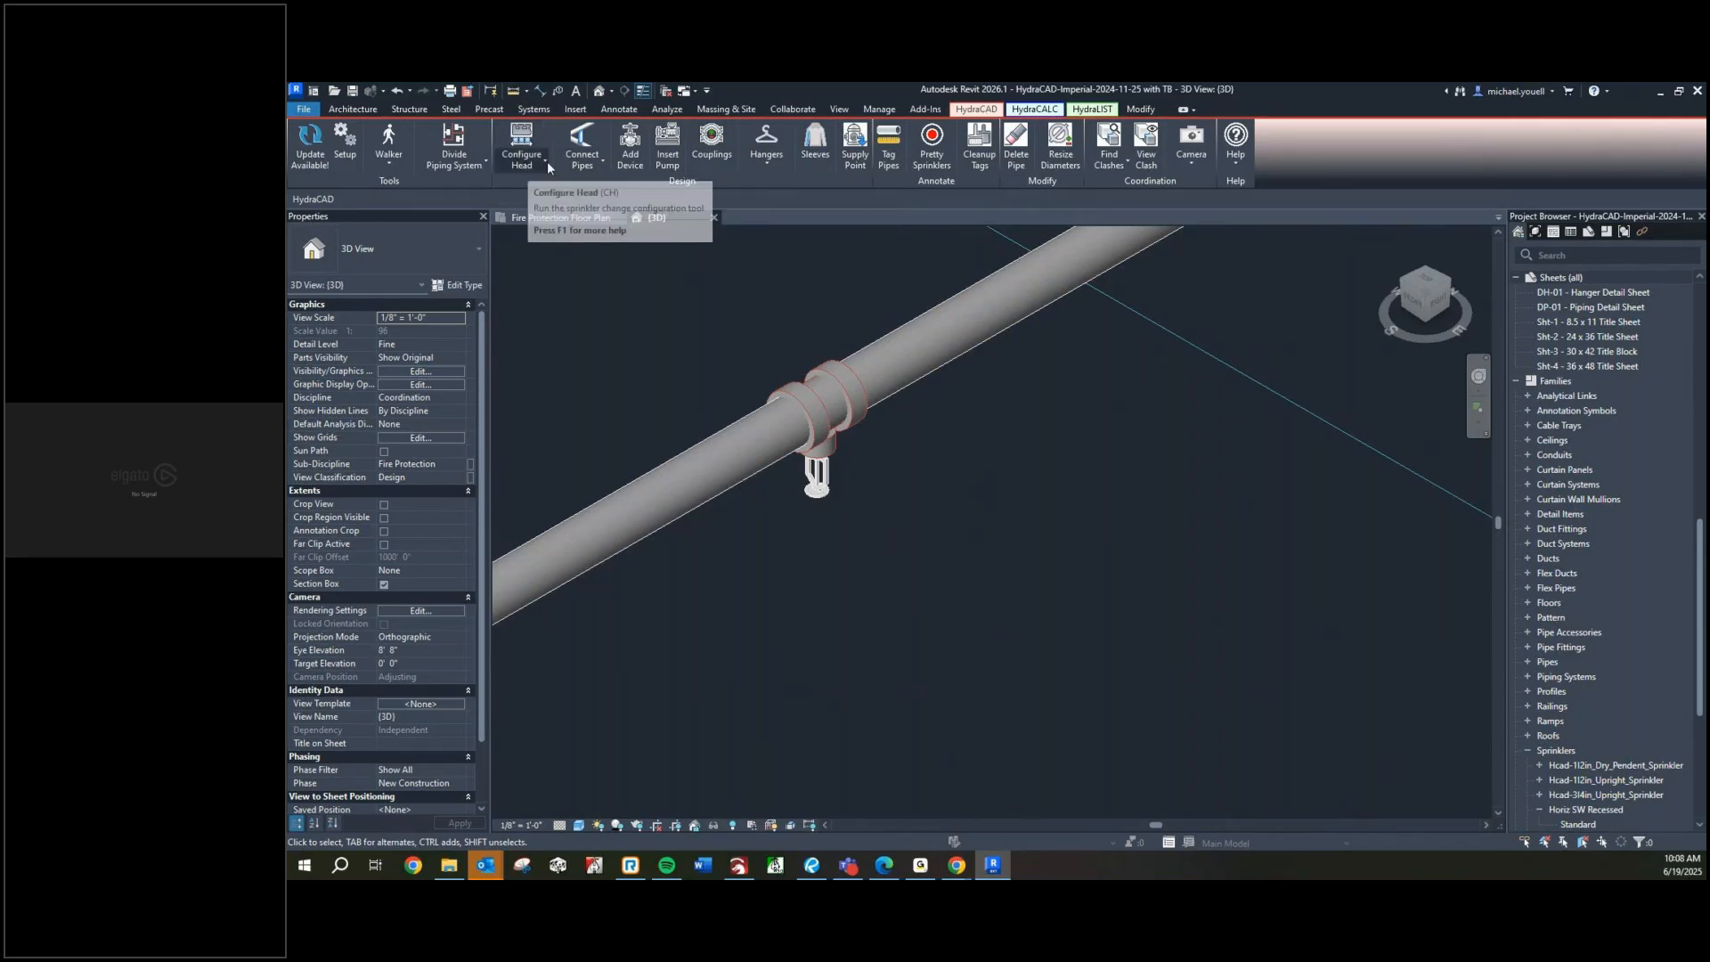
{"action": "left_click", "coordinate": [552, 217]}
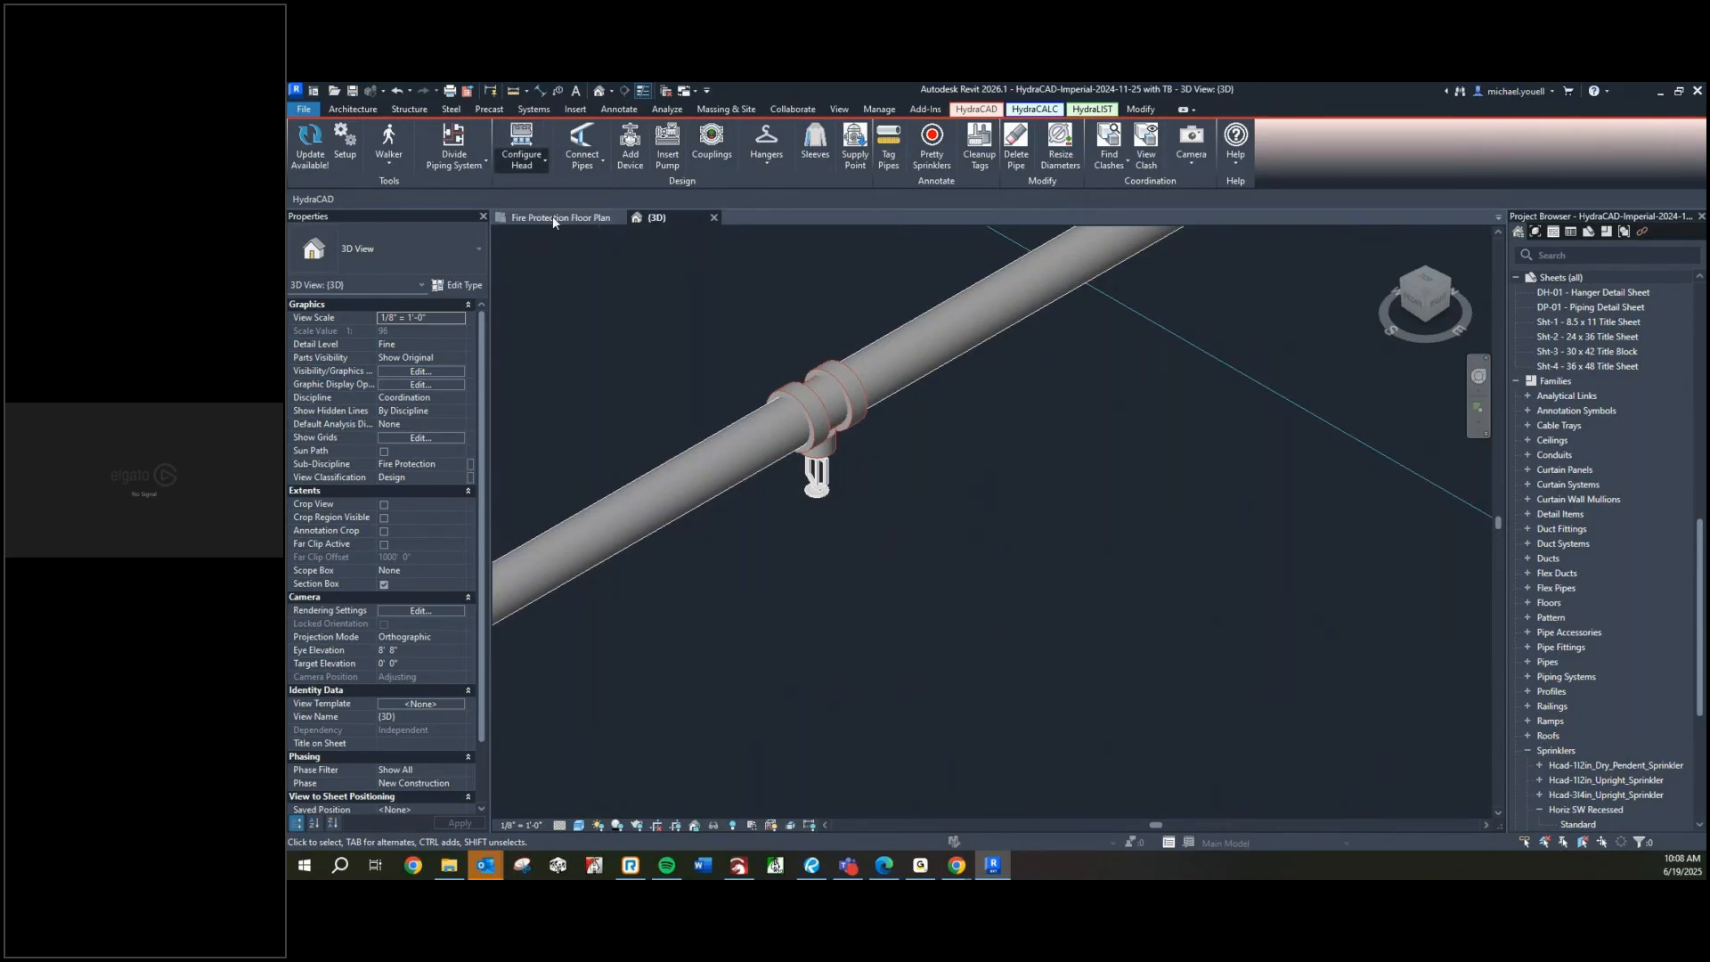
{"action": "left_click", "coordinate": [817, 477]}
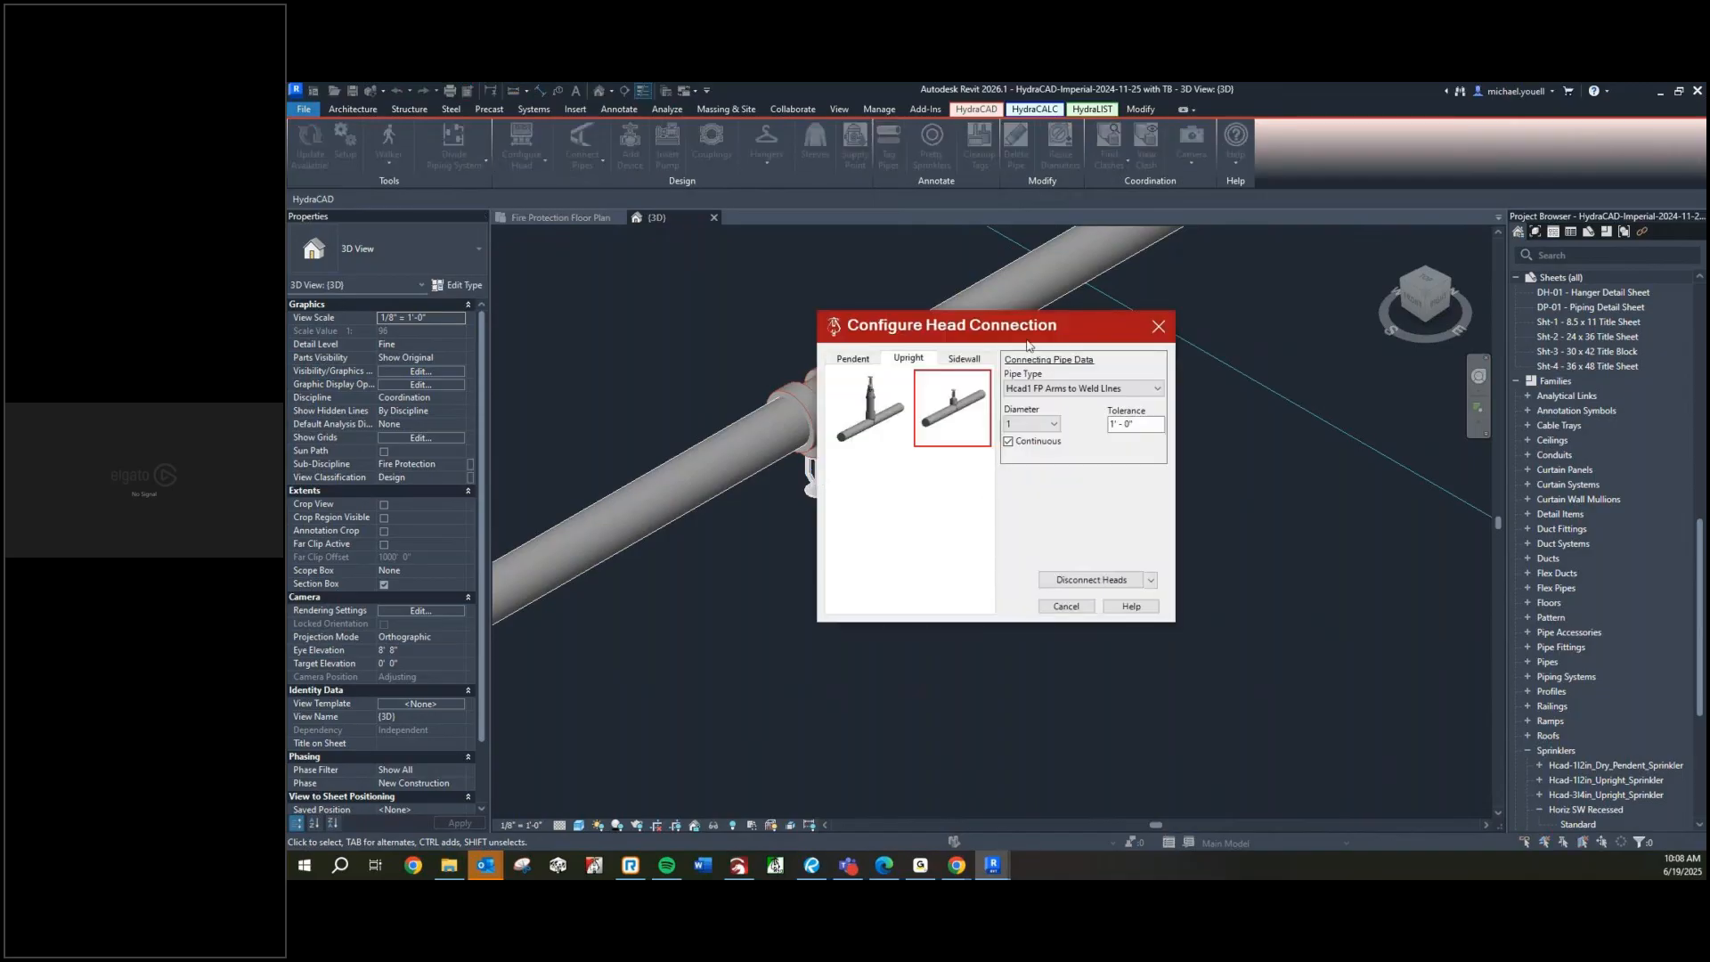
{"action": "left_click_drag", "start_coordinate": [1078, 359], "coordinate": [1197, 399]}
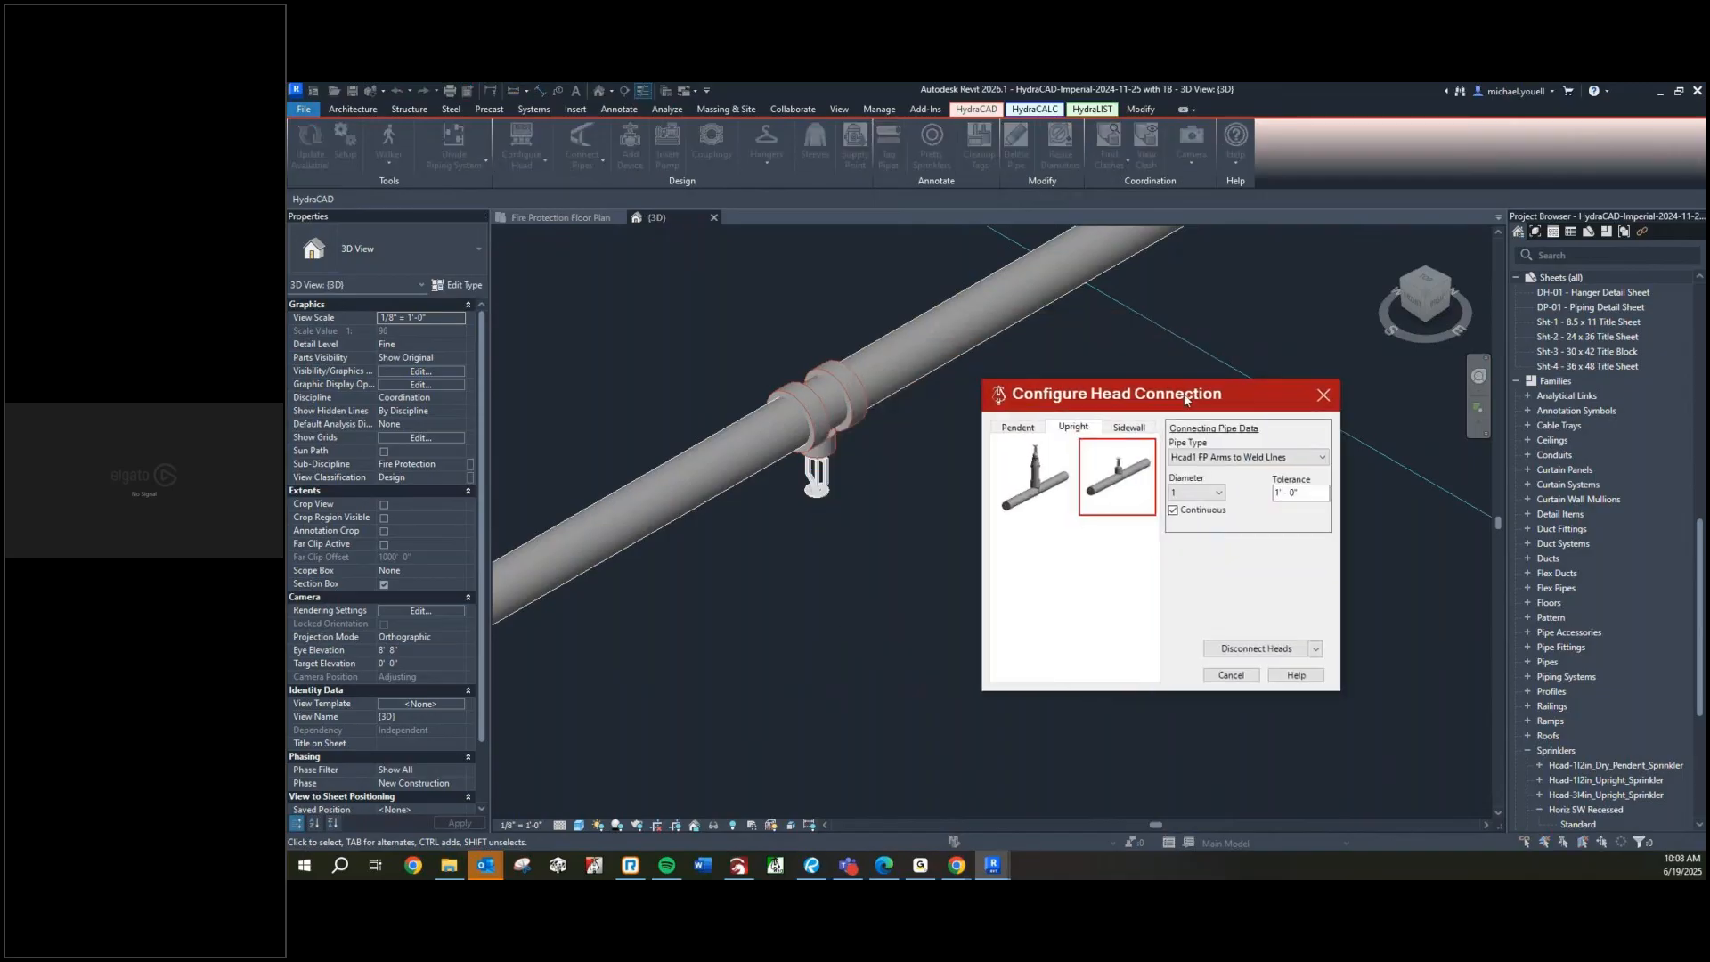
{"action": "left_click", "coordinate": [1282, 651]}
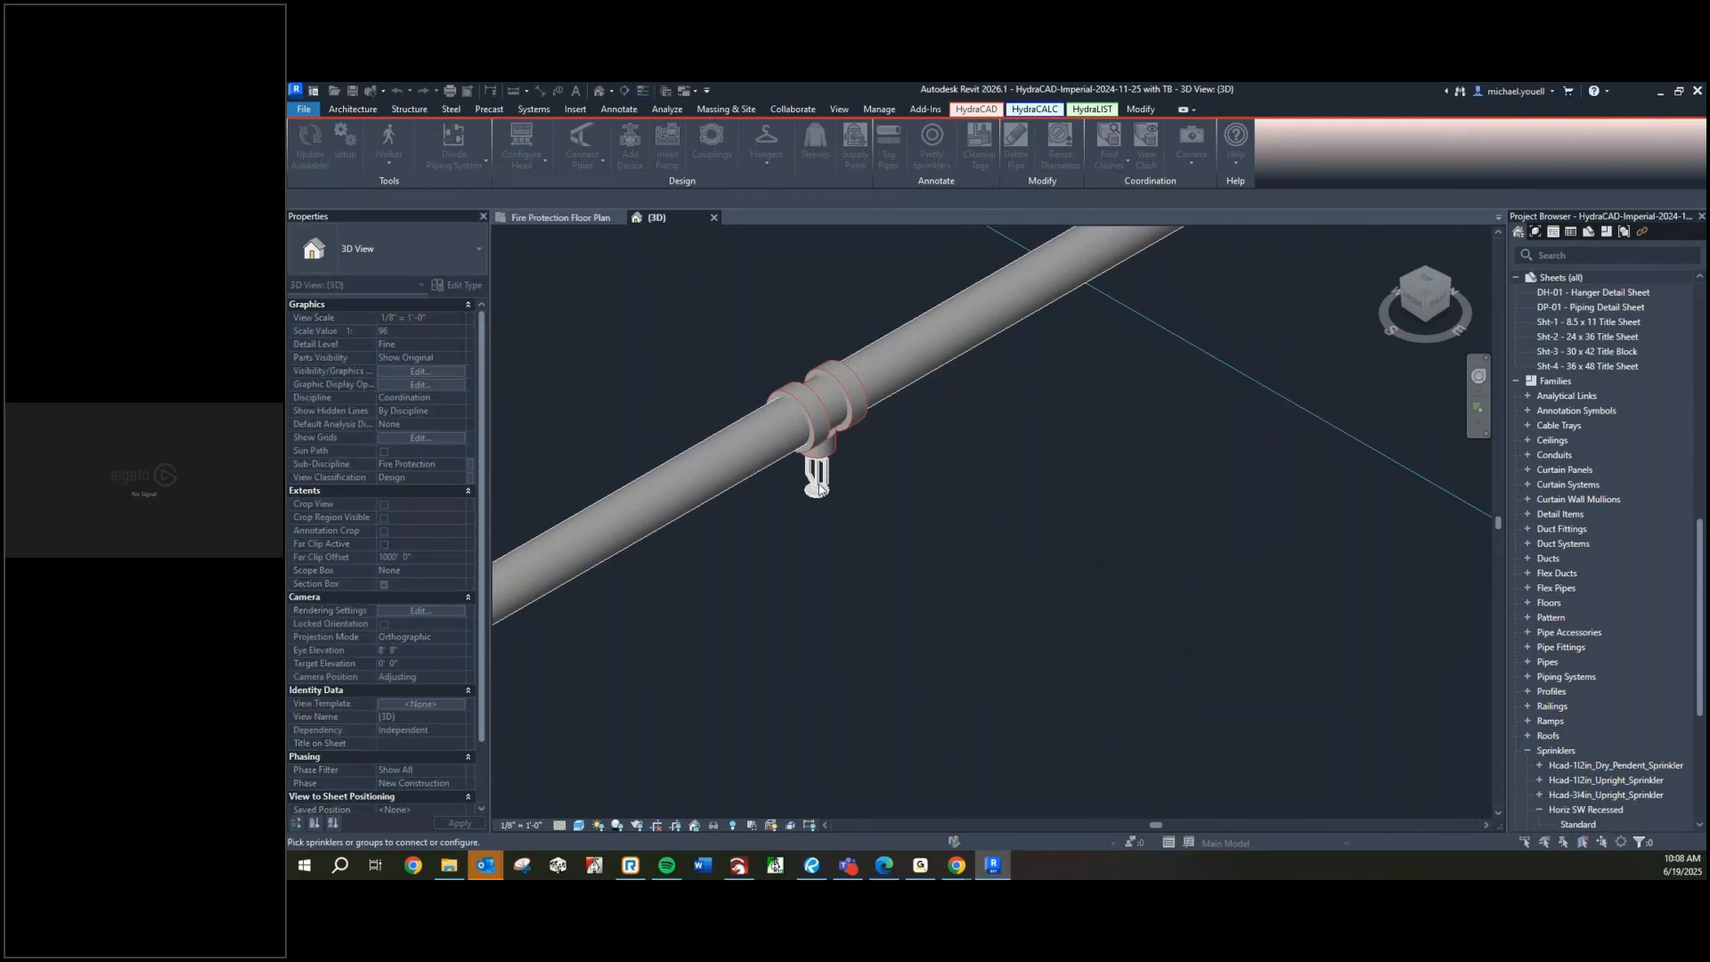
{"action": "scroll", "coordinate": [818, 487], "scroll_direction": "down", "scroll_amount": 3}
{"action": "left_click_drag", "start_coordinate": [755, 419], "coordinate": [857, 509]}
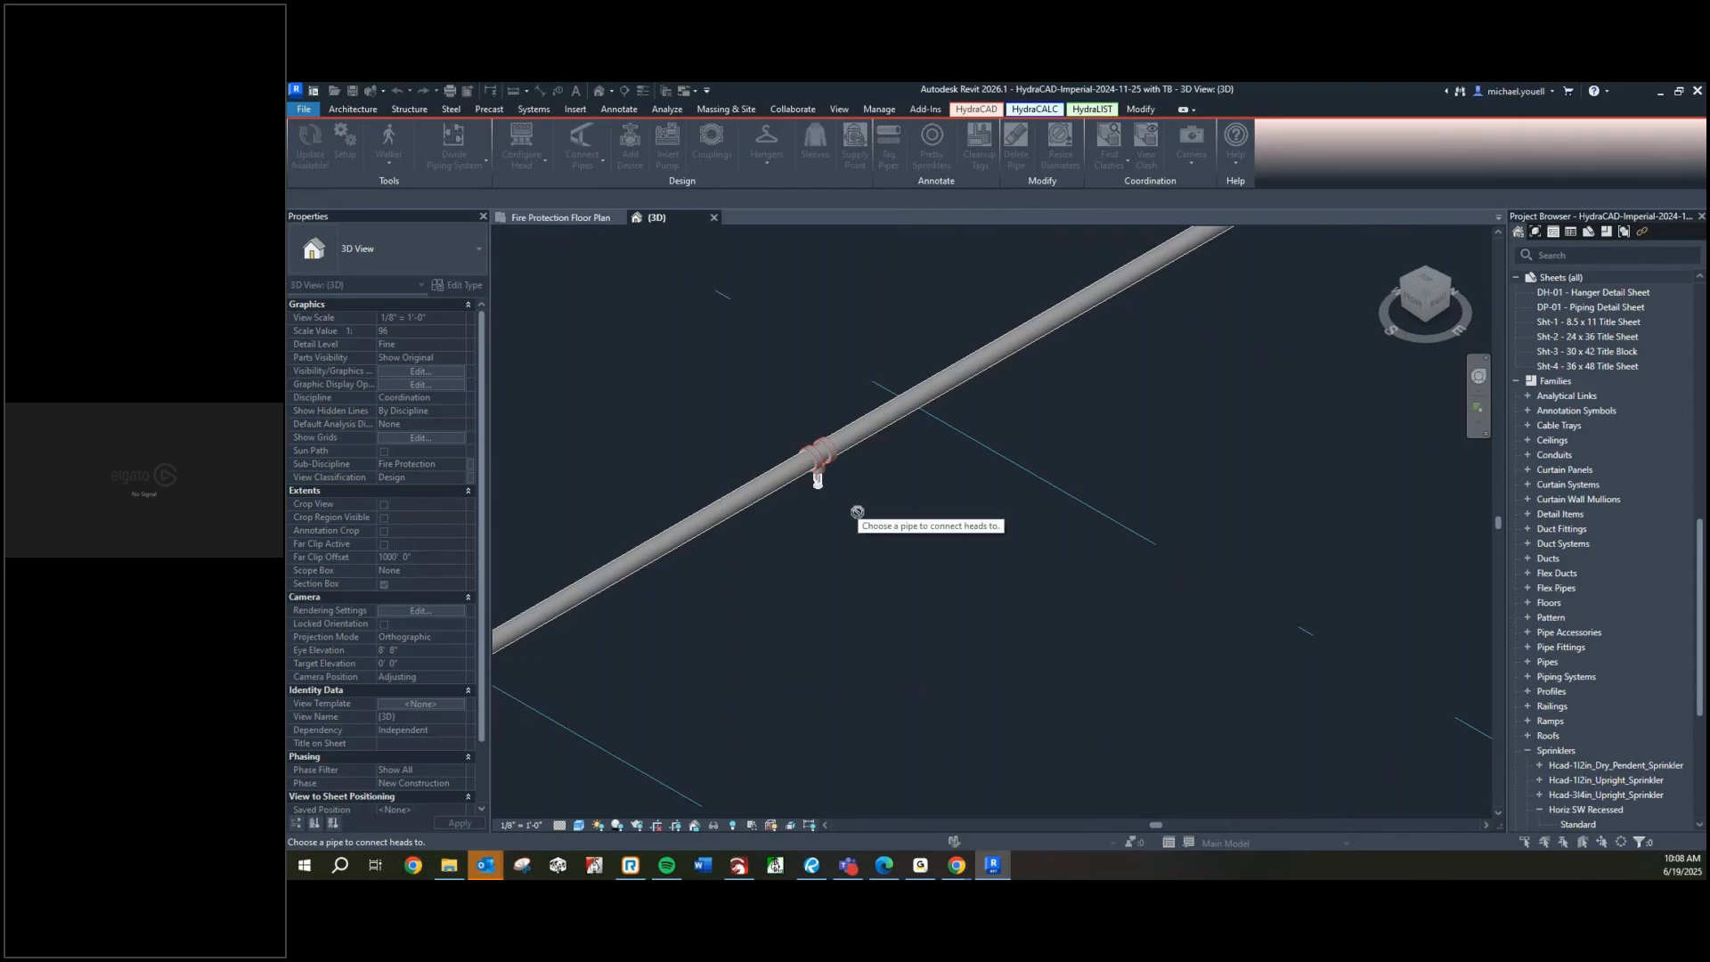
{"action": "scroll", "coordinate": [857, 511], "scroll_direction": "up", "scroll_amount": 2}
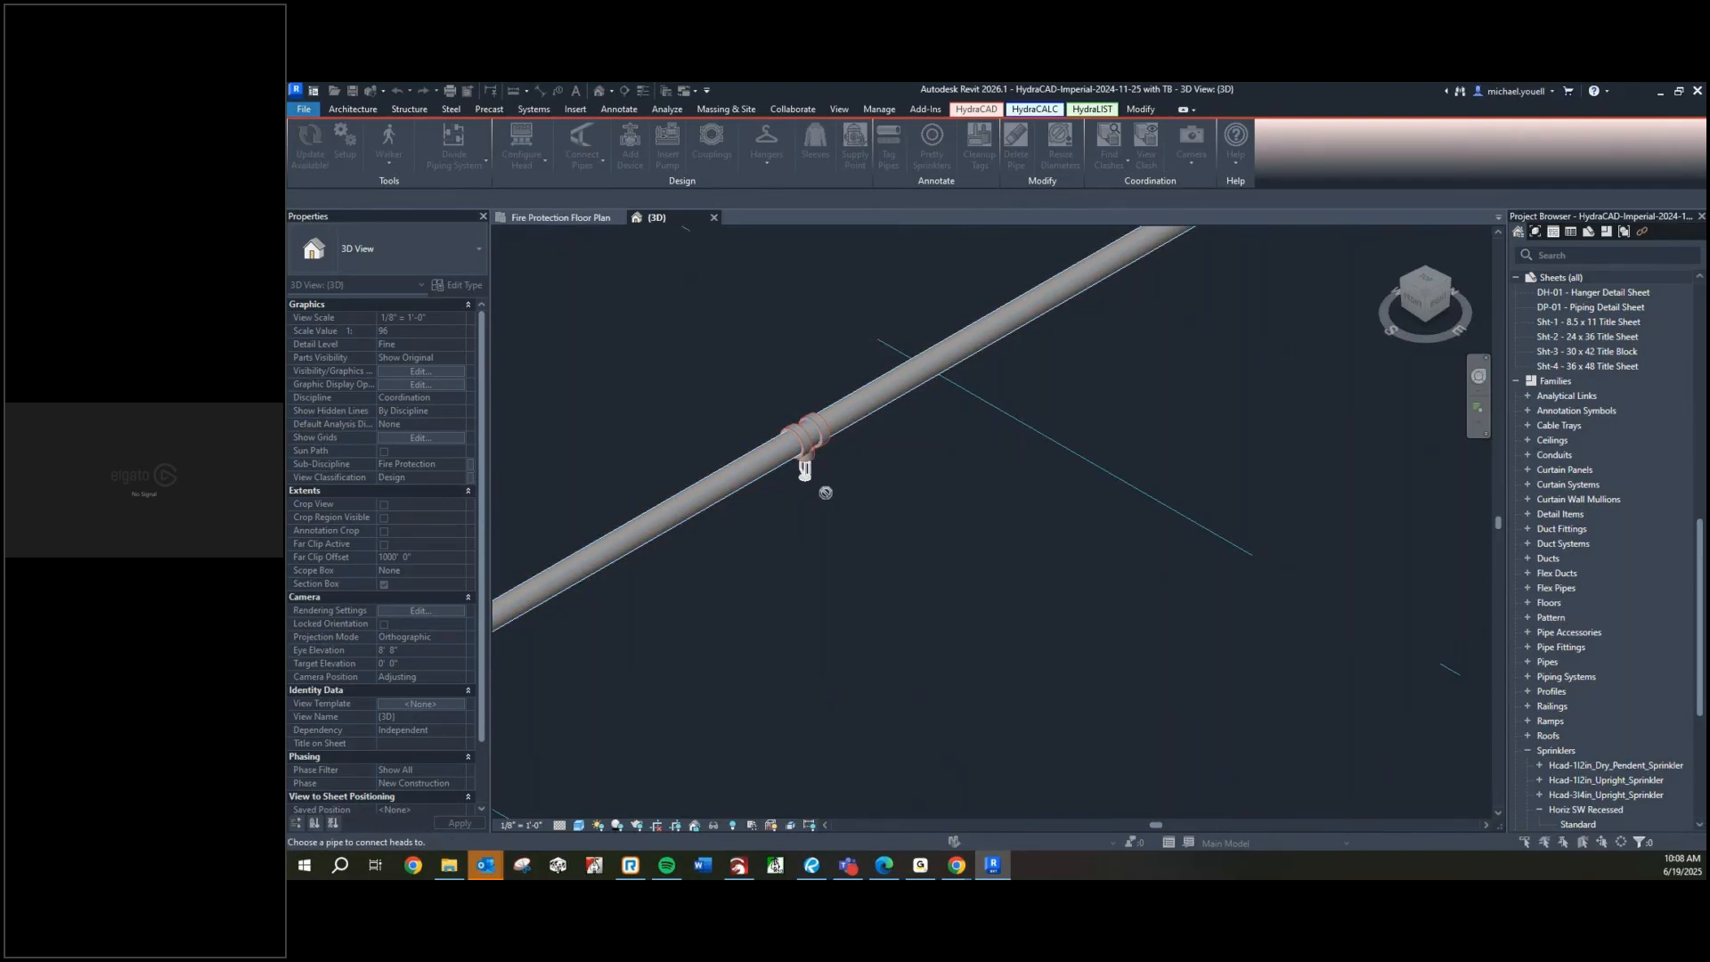
{"action": "scroll", "coordinate": [826, 493], "scroll_direction": "up", "scroll_amount": 4}
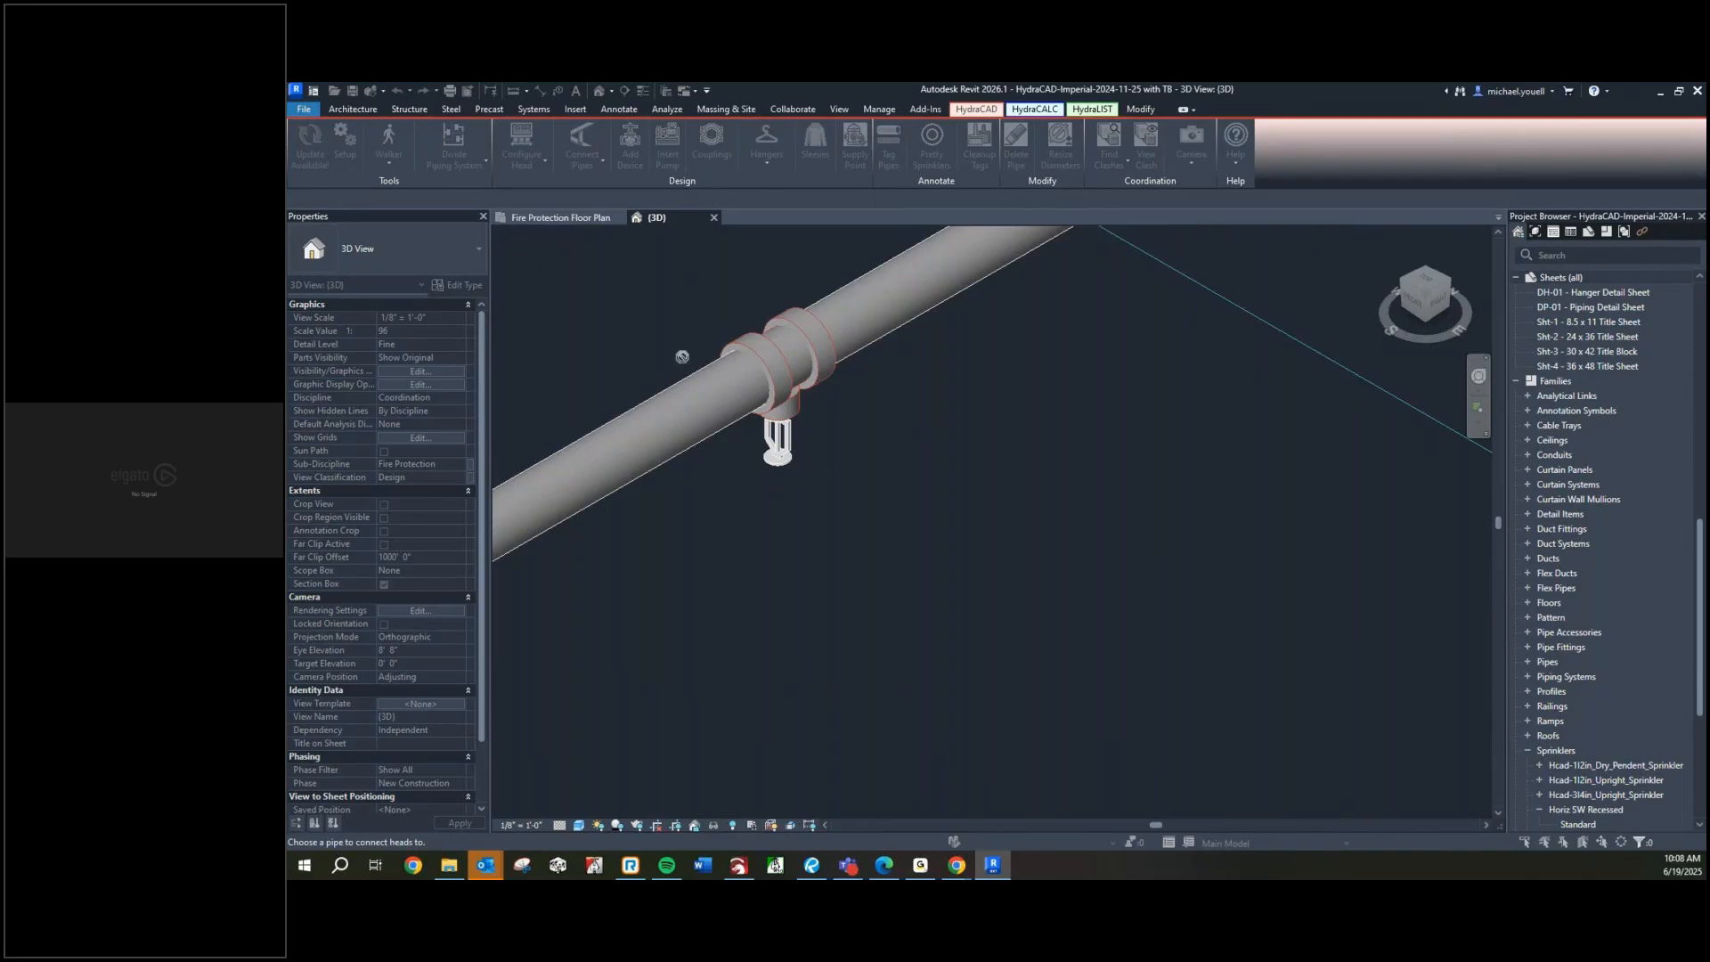
{"action": "left_click", "coordinate": [1010, 253]}
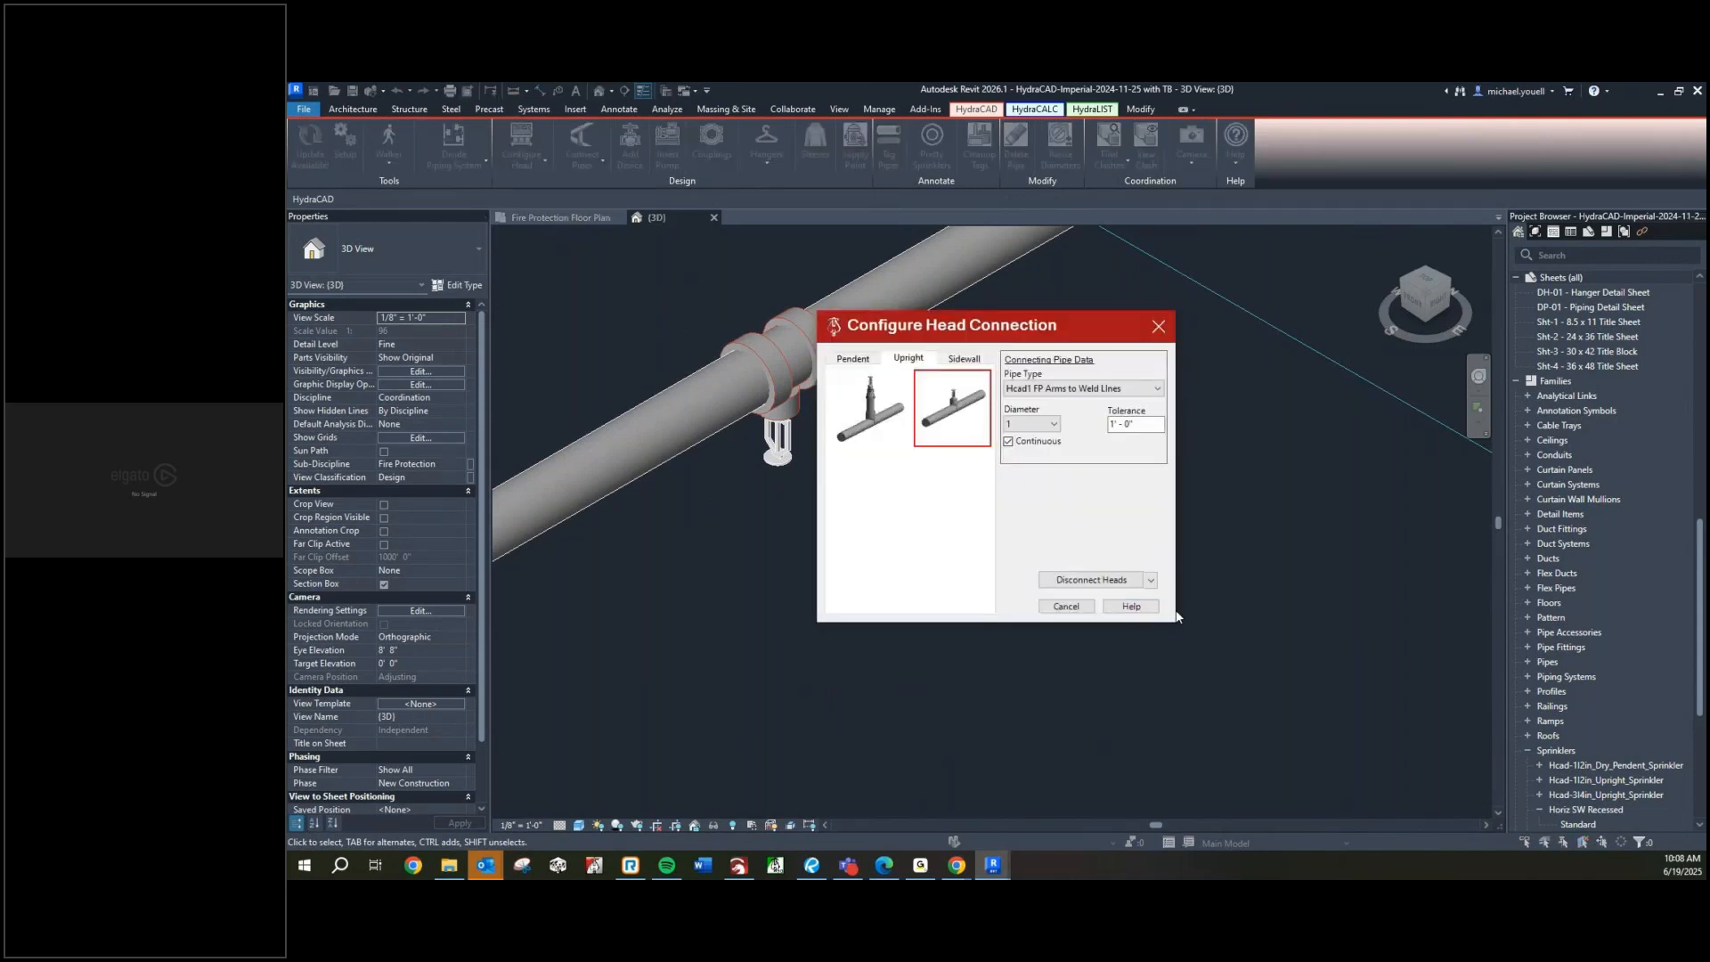
Retry the Disconnect Heads option on the same pendent sprinkler in the 3D view
{"action": "left_click", "coordinate": [1151, 581]}
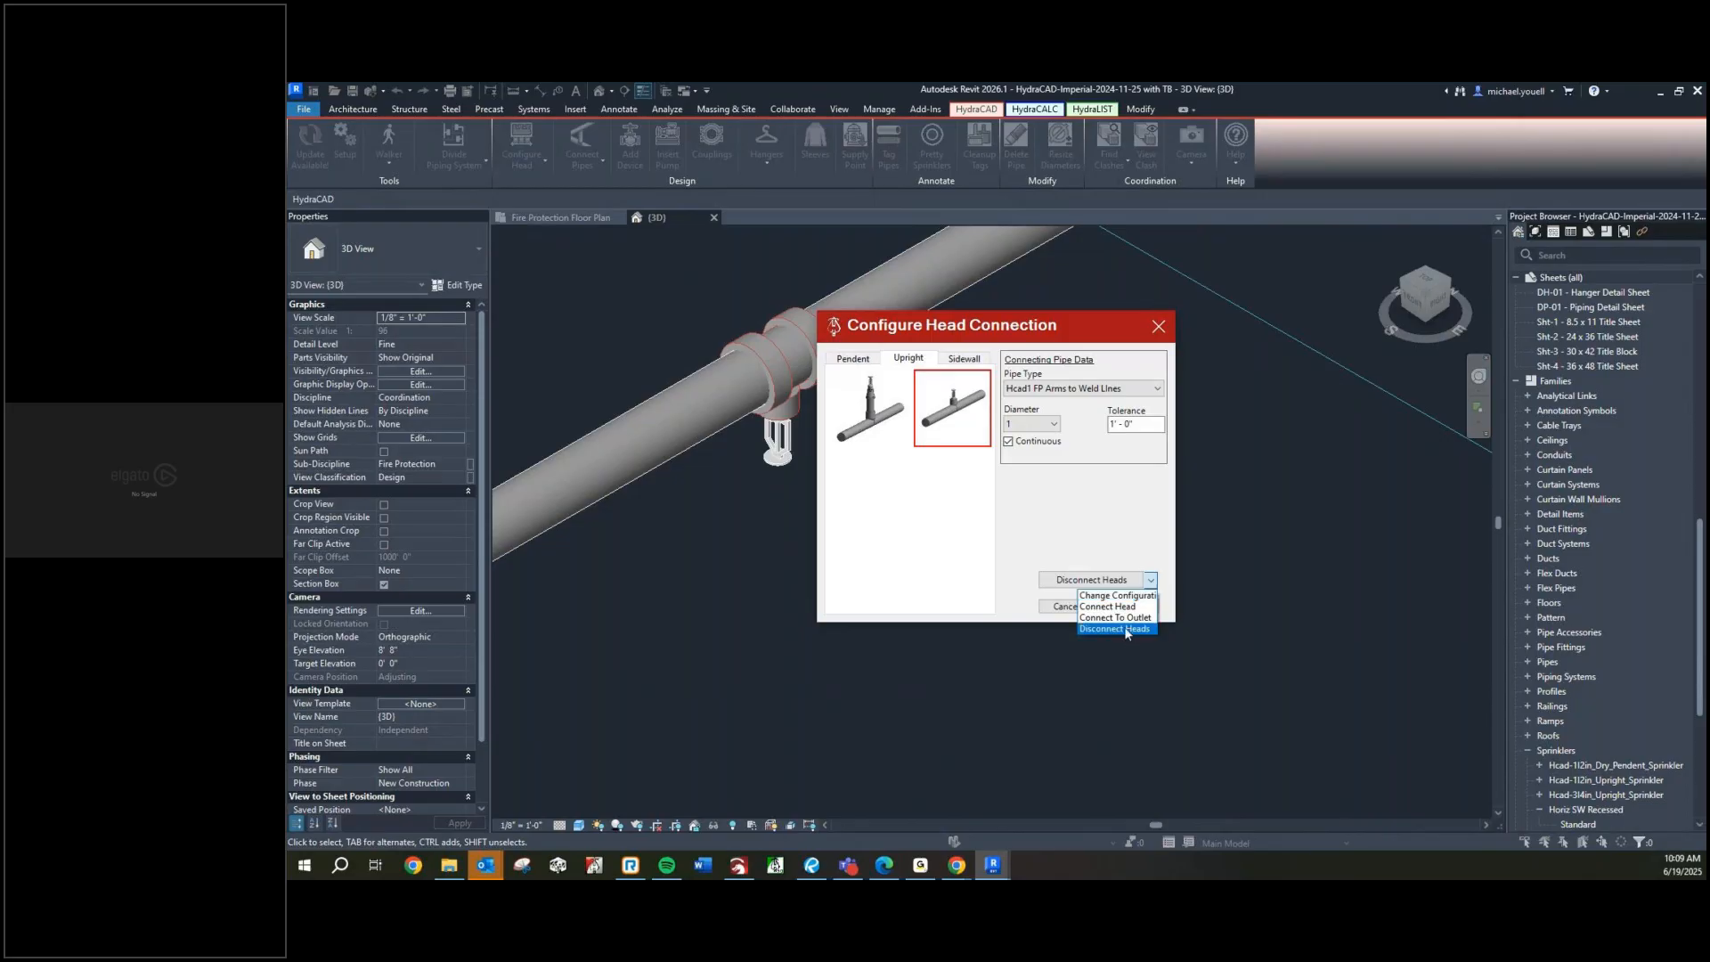
{"action": "left_click", "coordinate": [1124, 628]}
{"action": "left_click", "coordinate": [788, 446]}
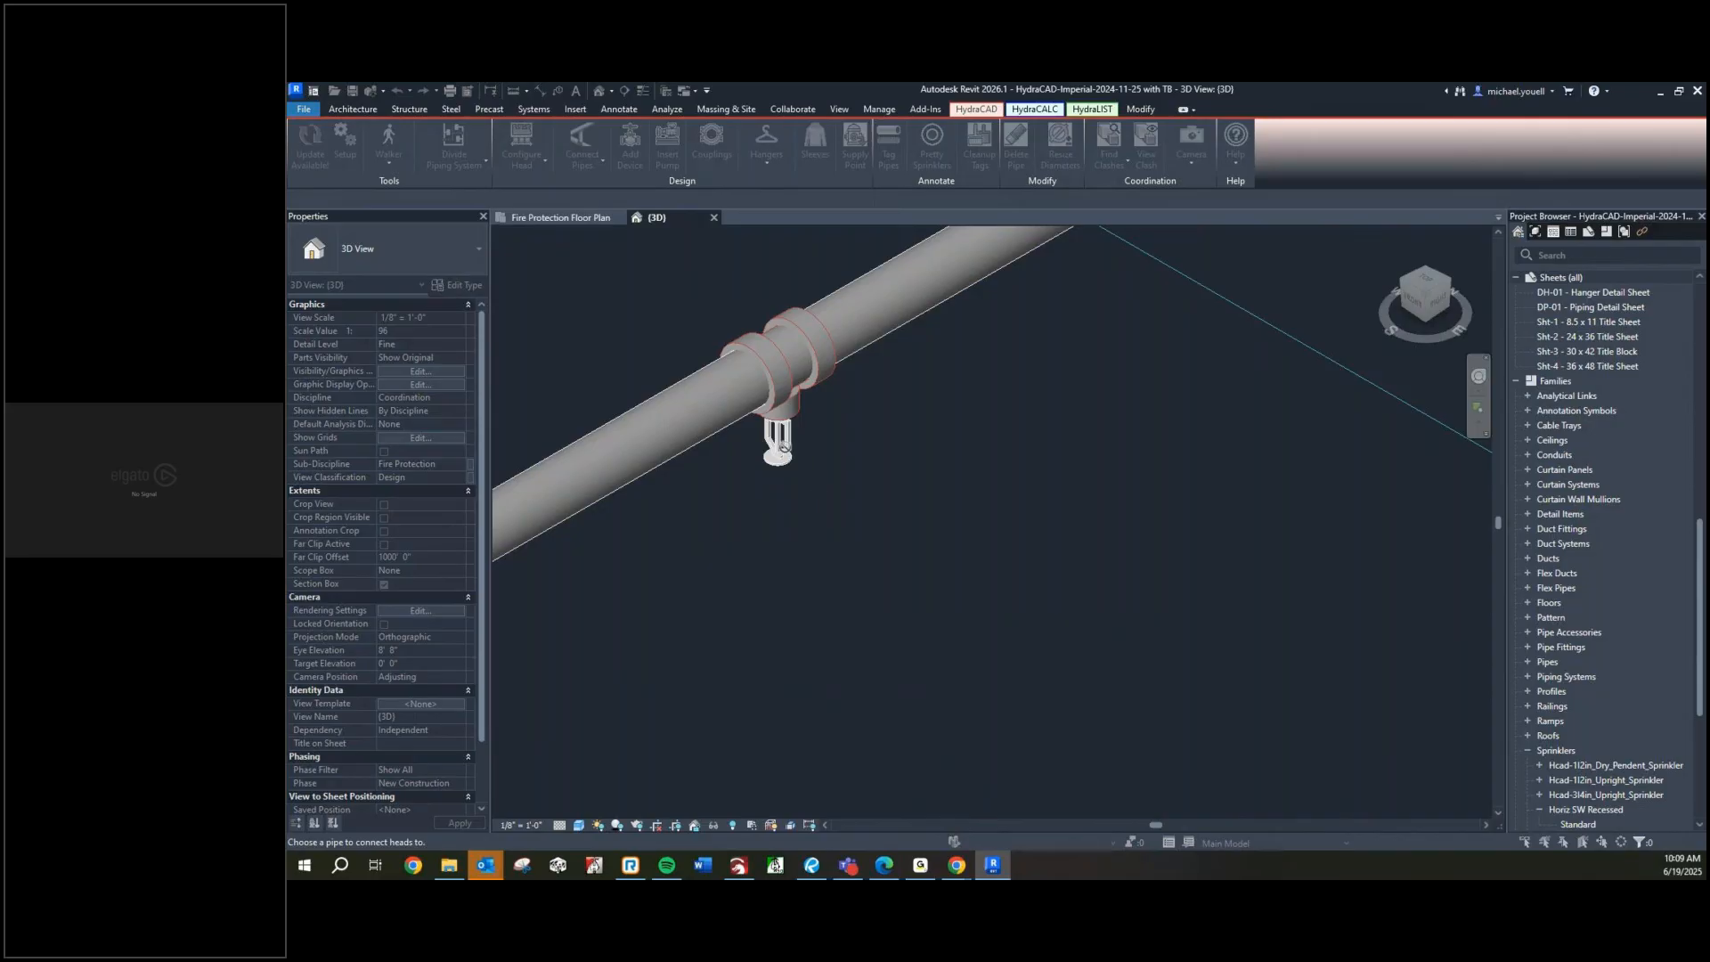
Locate the Reliable-Pendent Recessed-RA1414 sprinkler in the Fire Protection Floor Plan and check its properties
{"action": "left_click", "coordinate": [563, 217]}
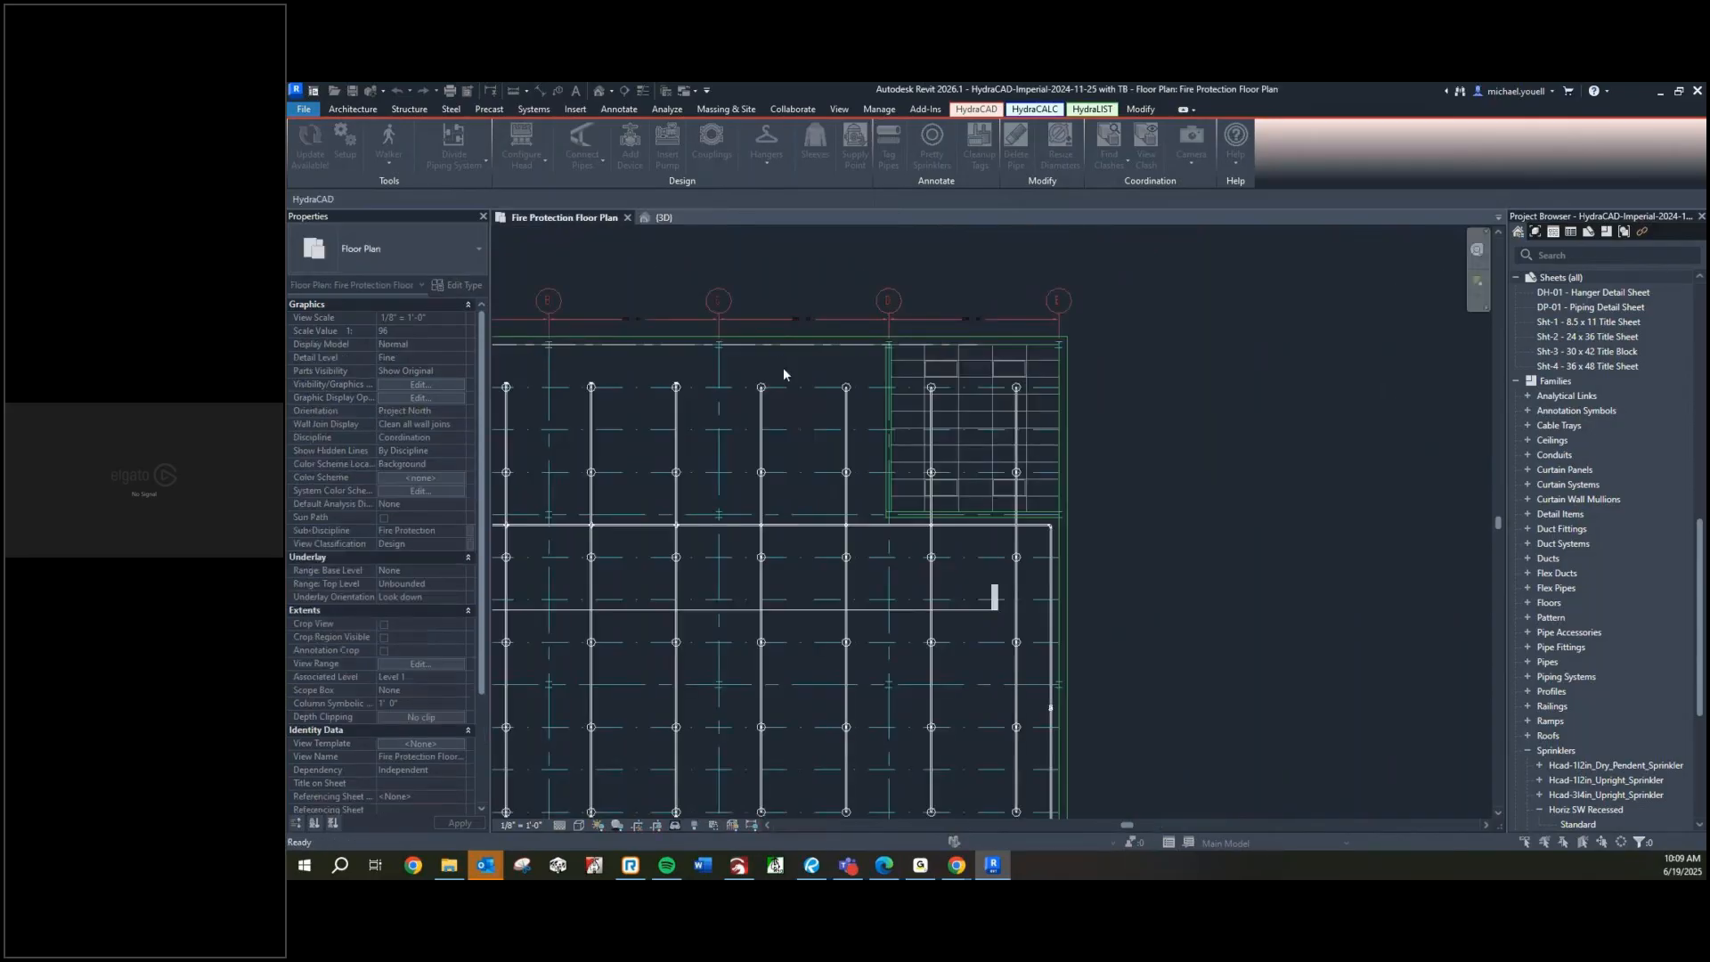
{"action": "scroll", "coordinate": [761, 463], "scroll_direction": "up", "scroll_amount": 5}
{"action": "scroll", "coordinate": [762, 499], "scroll_direction": "down", "scroll_amount": 4}
{"action": "scroll", "coordinate": [784, 535], "scroll_direction": "up", "scroll_amount": 4}
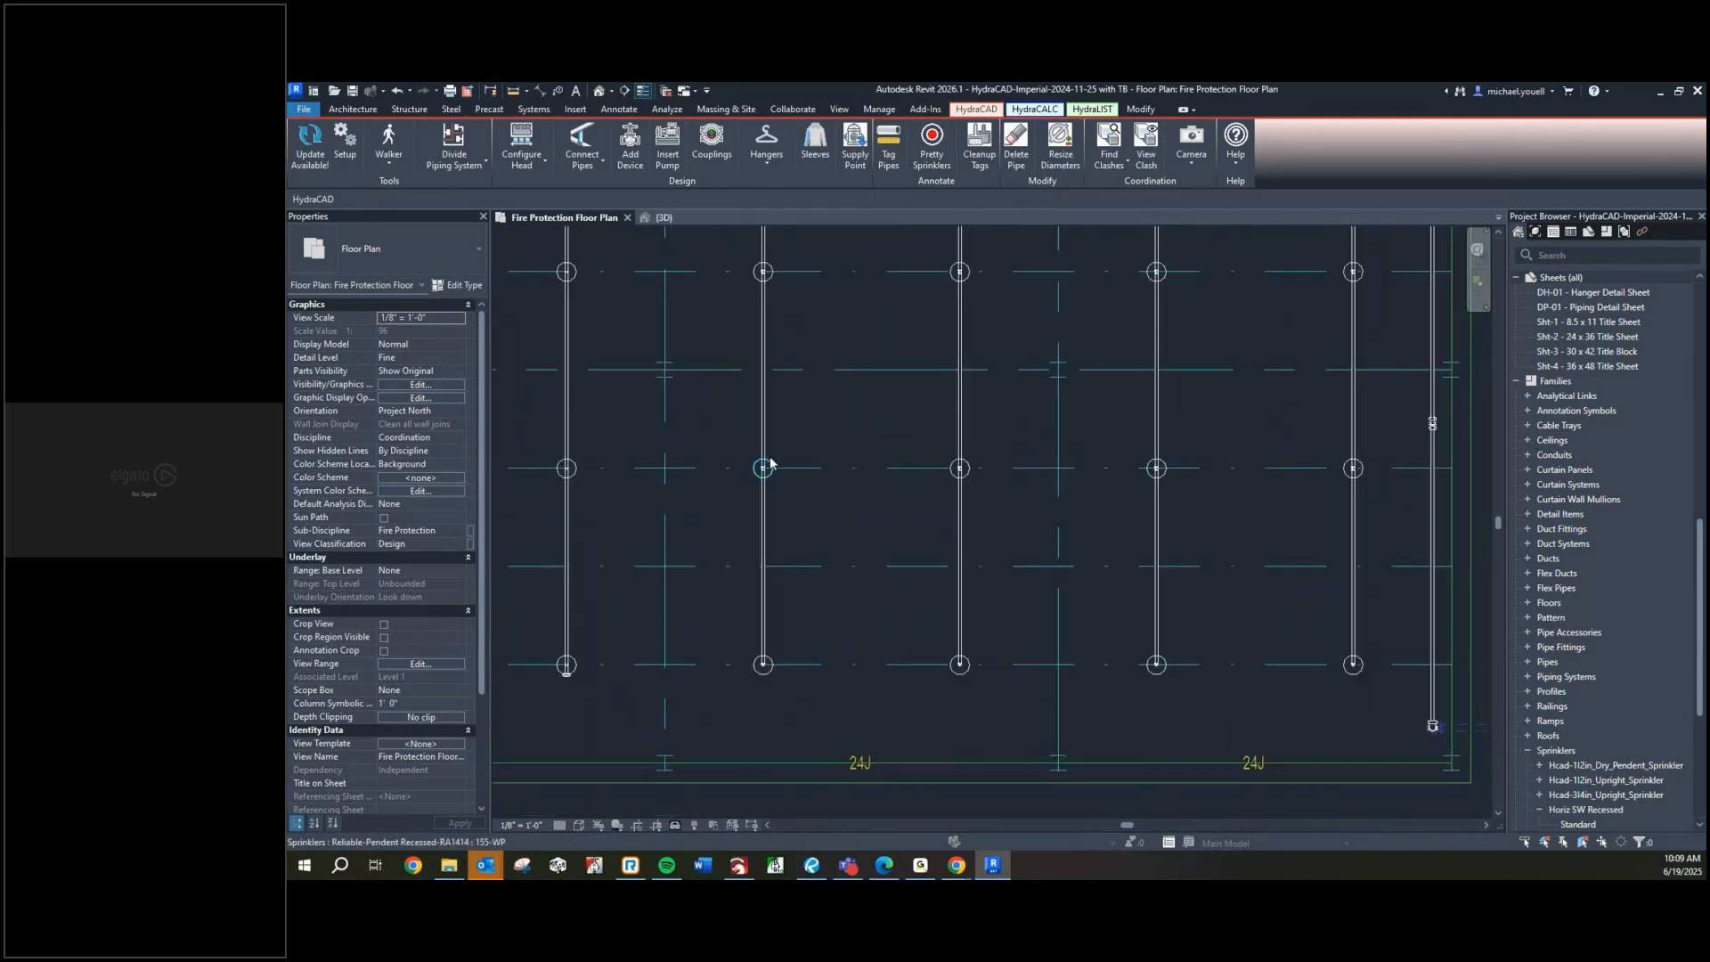
{"action": "left_click", "coordinate": [764, 467]}
{"action": "scroll", "coordinate": [746, 452], "scroll_direction": "up", "scroll_amount": 2}
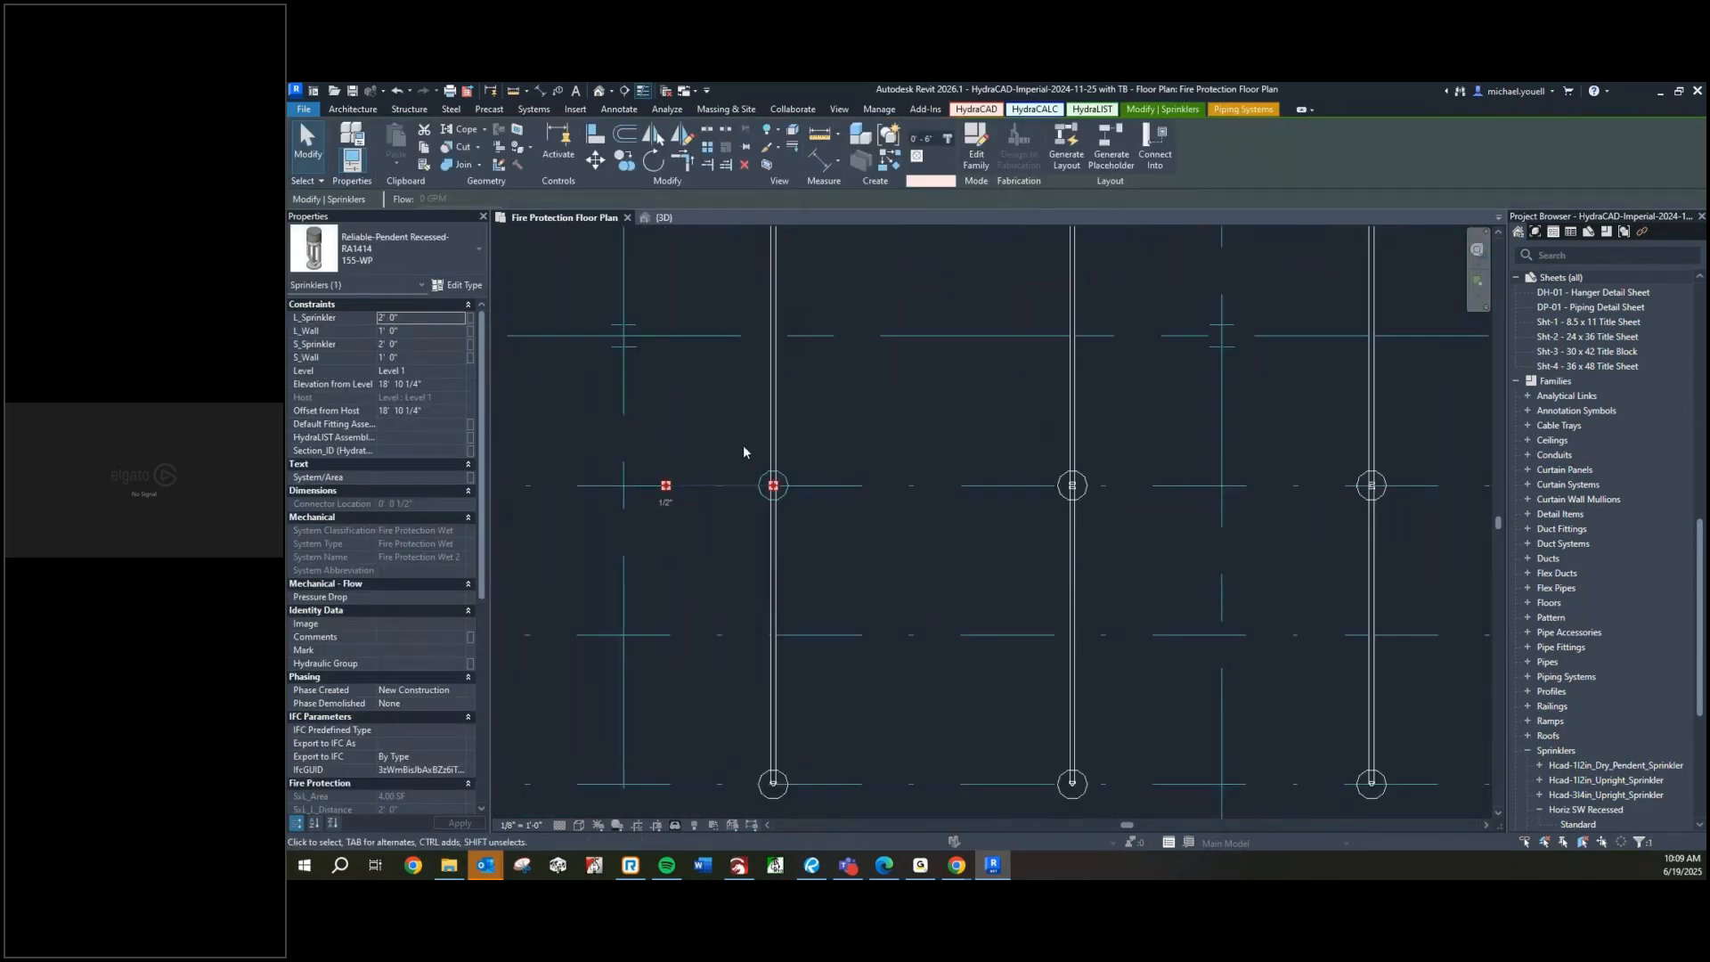
{"action": "key", "text": "Escape"}
{"action": "left_click", "coordinate": [785, 497]}
{"action": "key", "text": "Escape"}
{"action": "scroll", "coordinate": [775, 488], "scroll_direction": "up", "scroll_amount": 2}
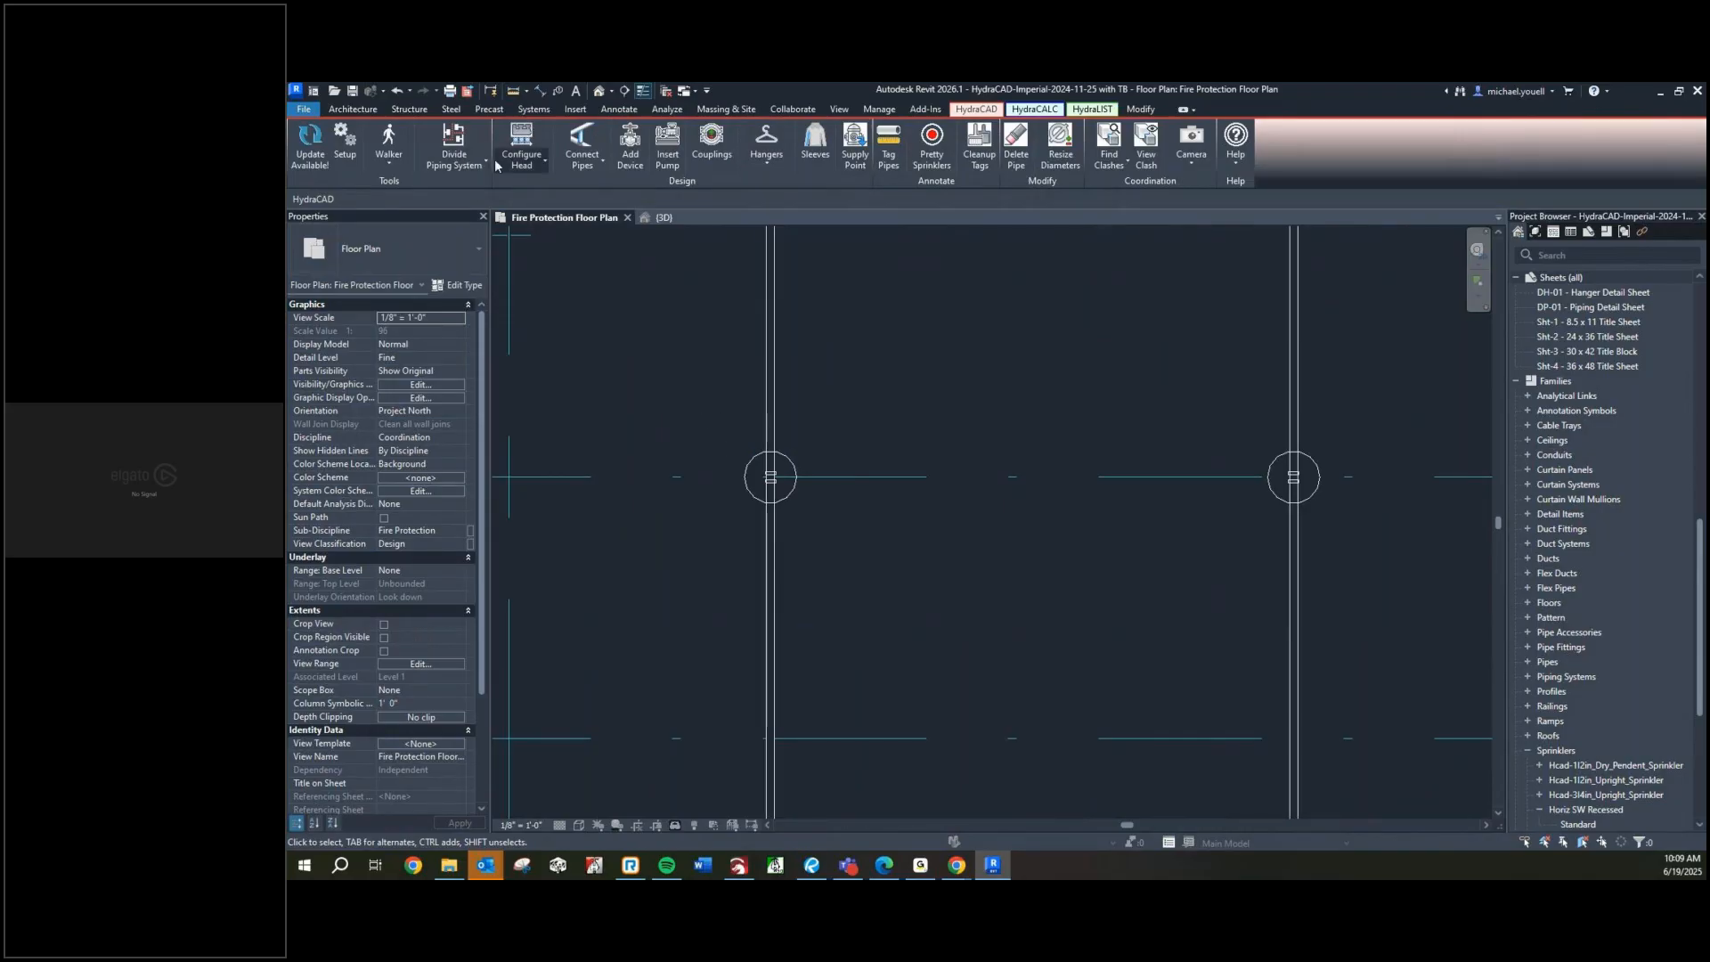
Try to disconnect the pendent sprinkler from its branch line with Disconnect Heads in the floor plan
{"action": "key", "text": "Return"}
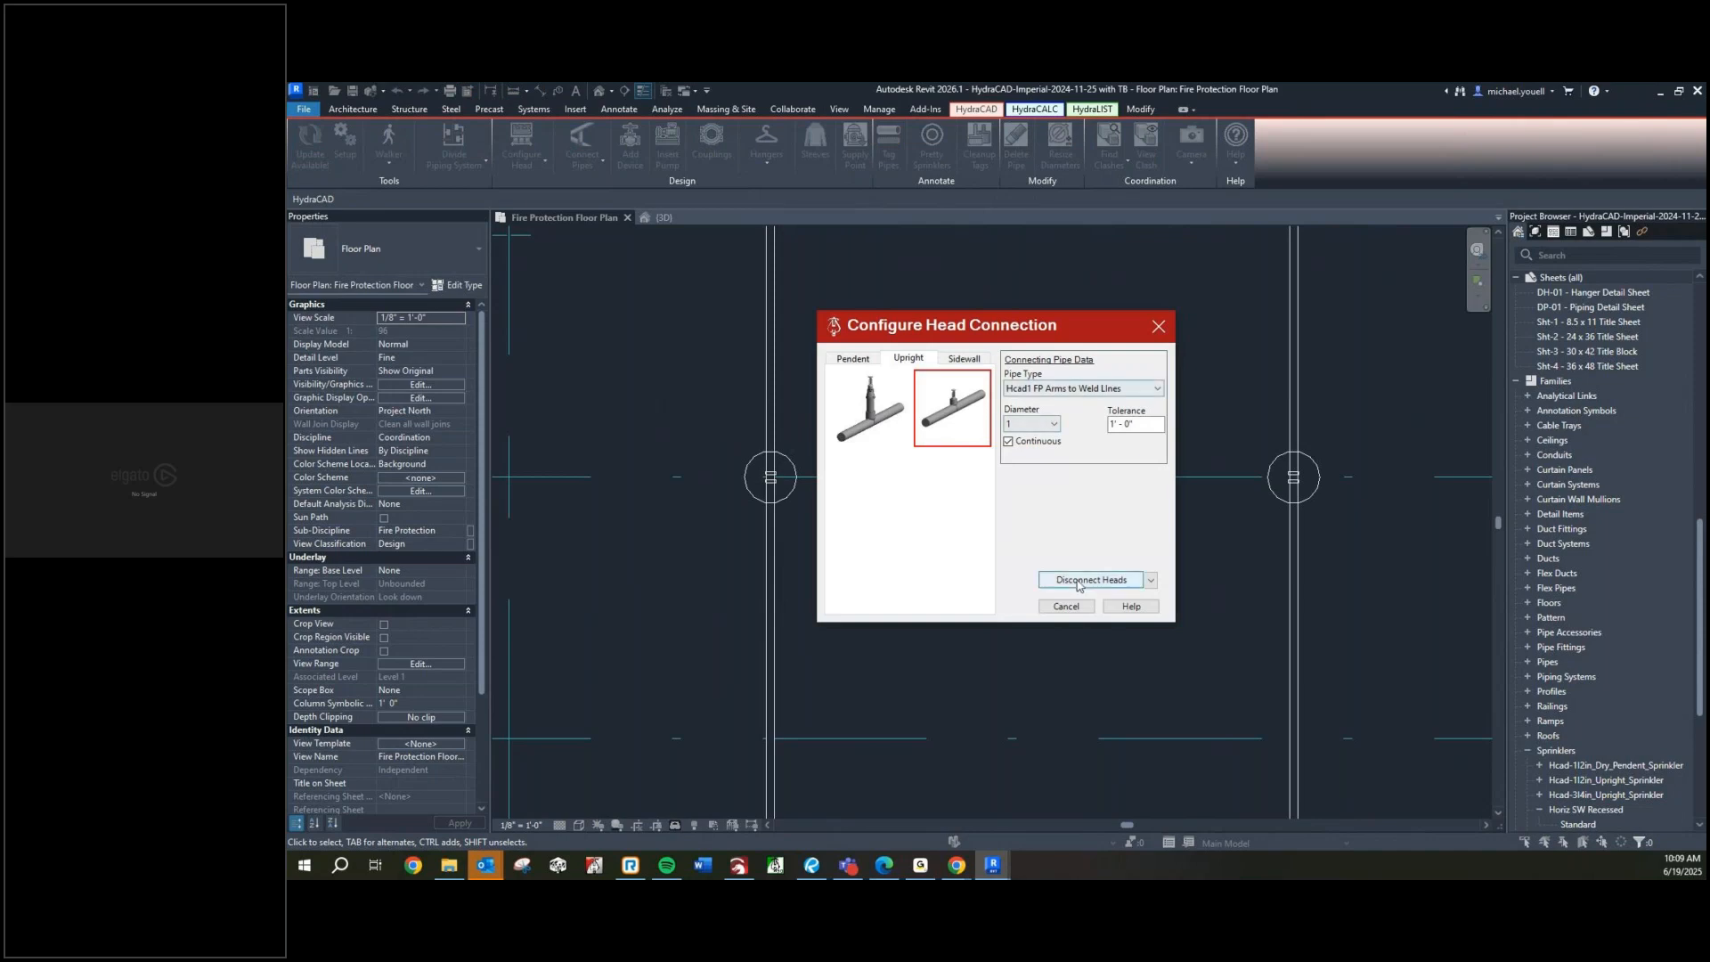
{"action": "left_click", "coordinate": [1092, 579]}
{"action": "left_click_drag", "start_coordinate": [727, 430], "coordinate": [833, 540]}
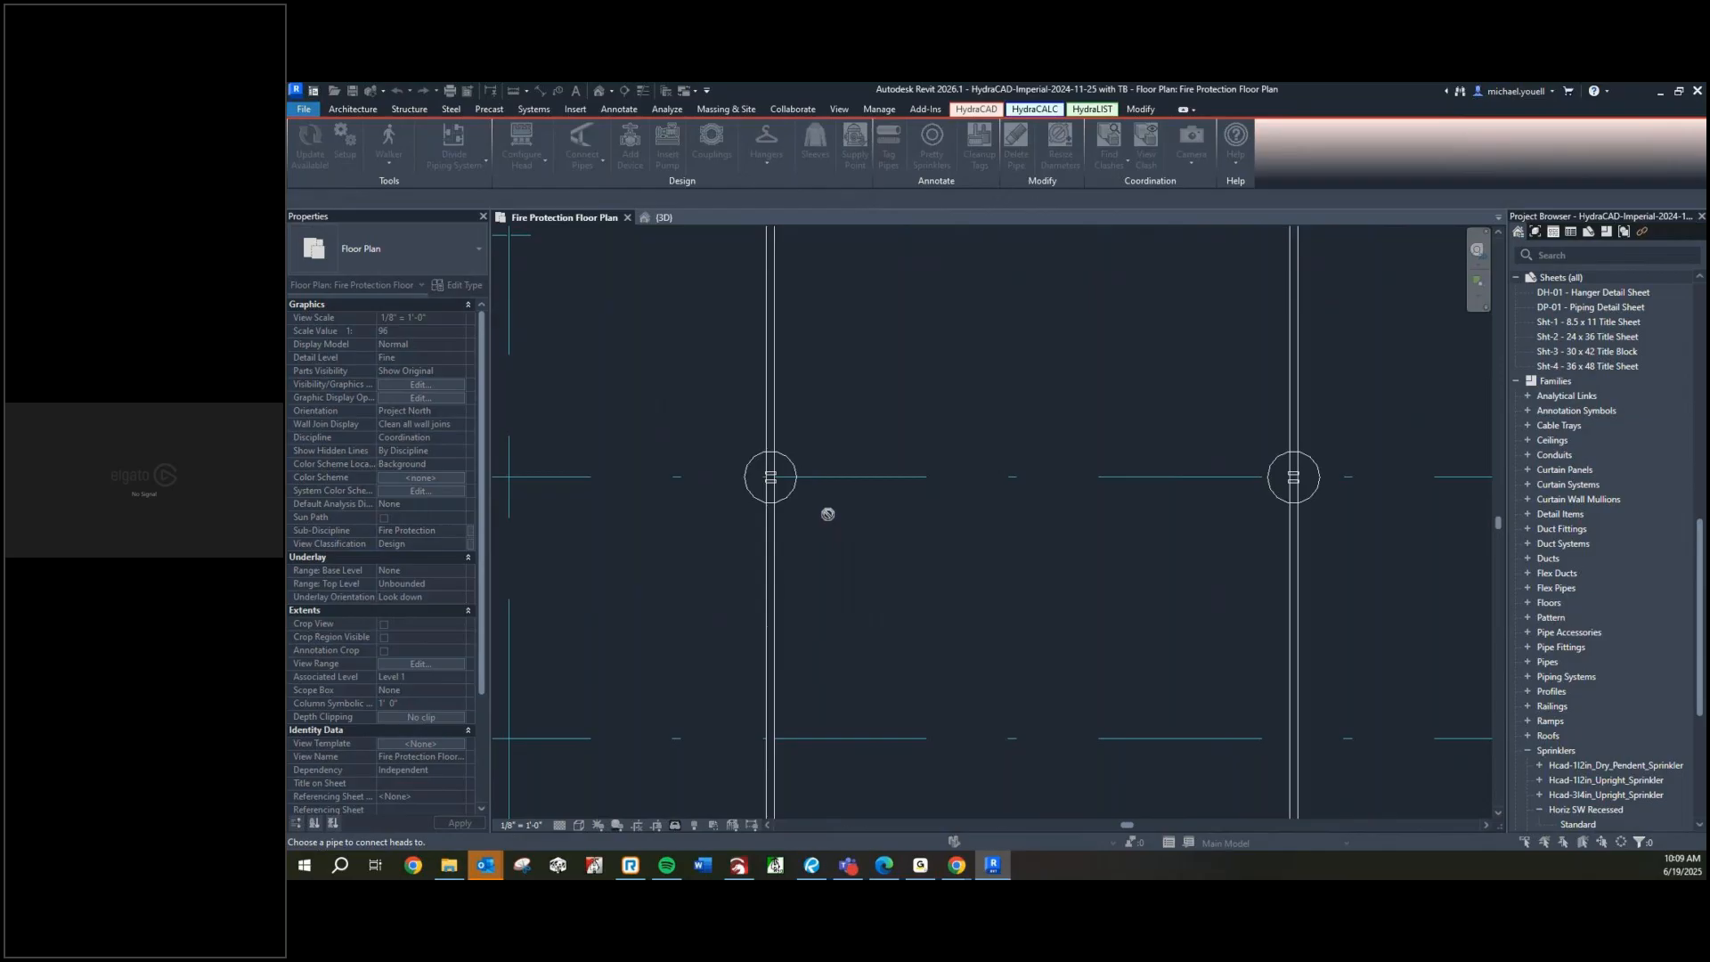
{"action": "scroll", "coordinate": [828, 514], "scroll_direction": "down", "scroll_amount": 2}
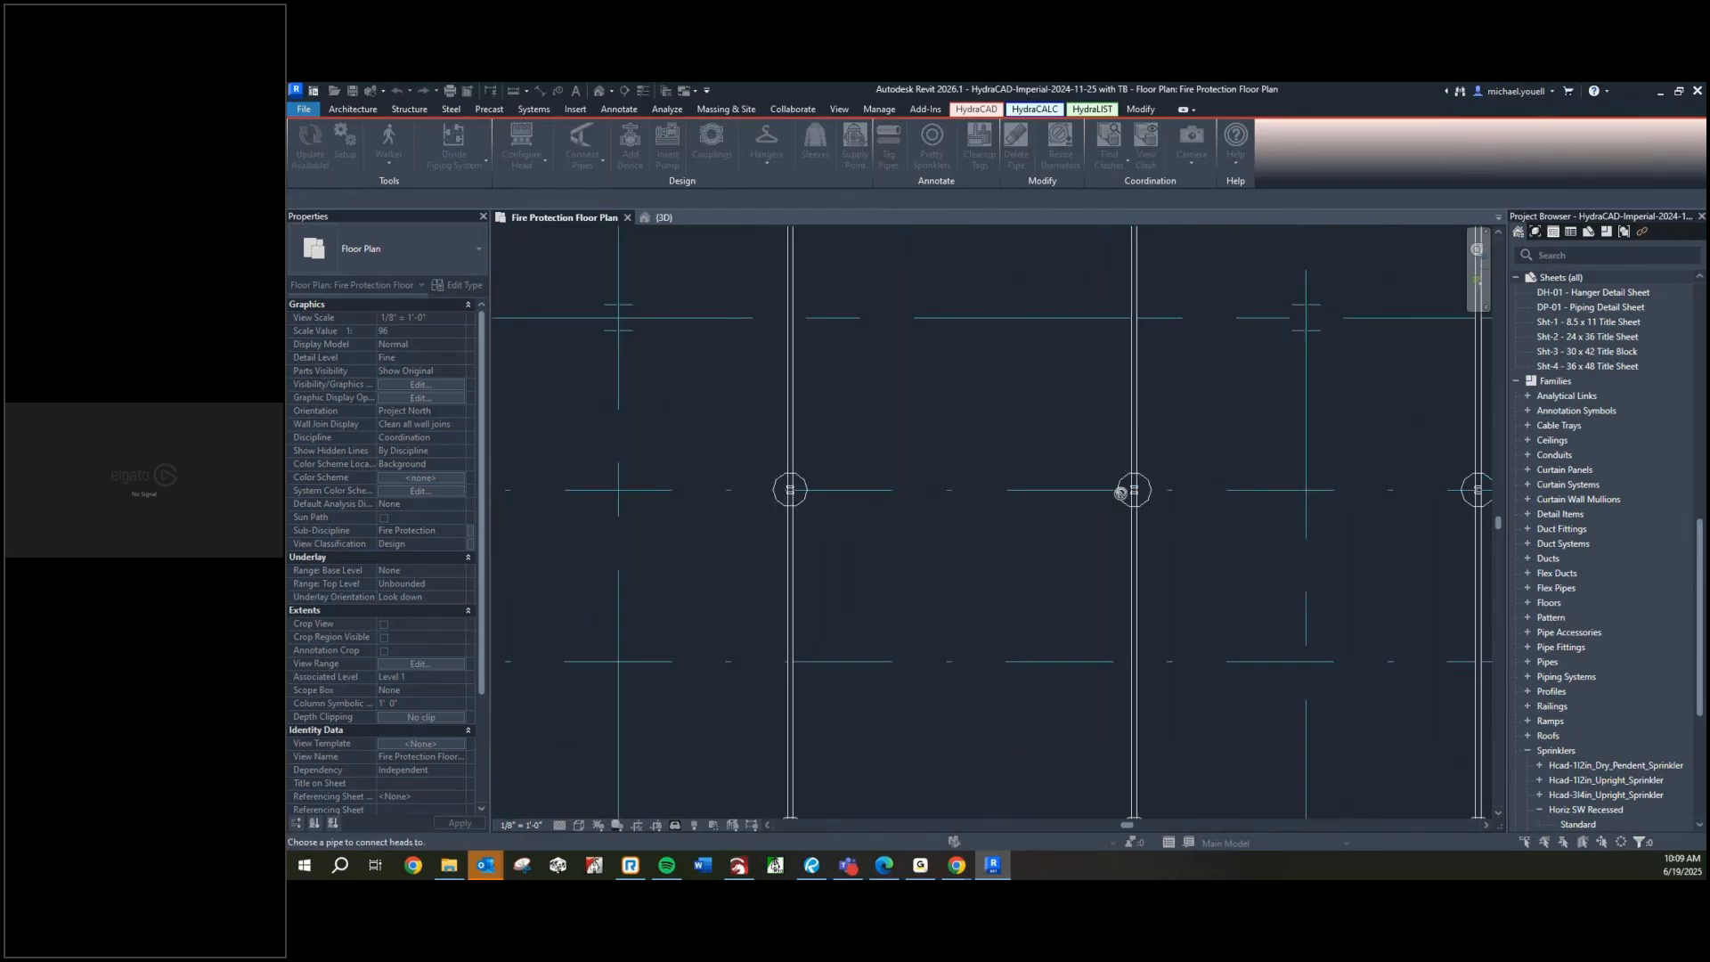
{"action": "key", "text": "Escape"}
Try to disconnect the sprinkler on the neighbouring branch line with Disconnect Heads in the floor plan
{"action": "left_click", "coordinate": [545, 165]}
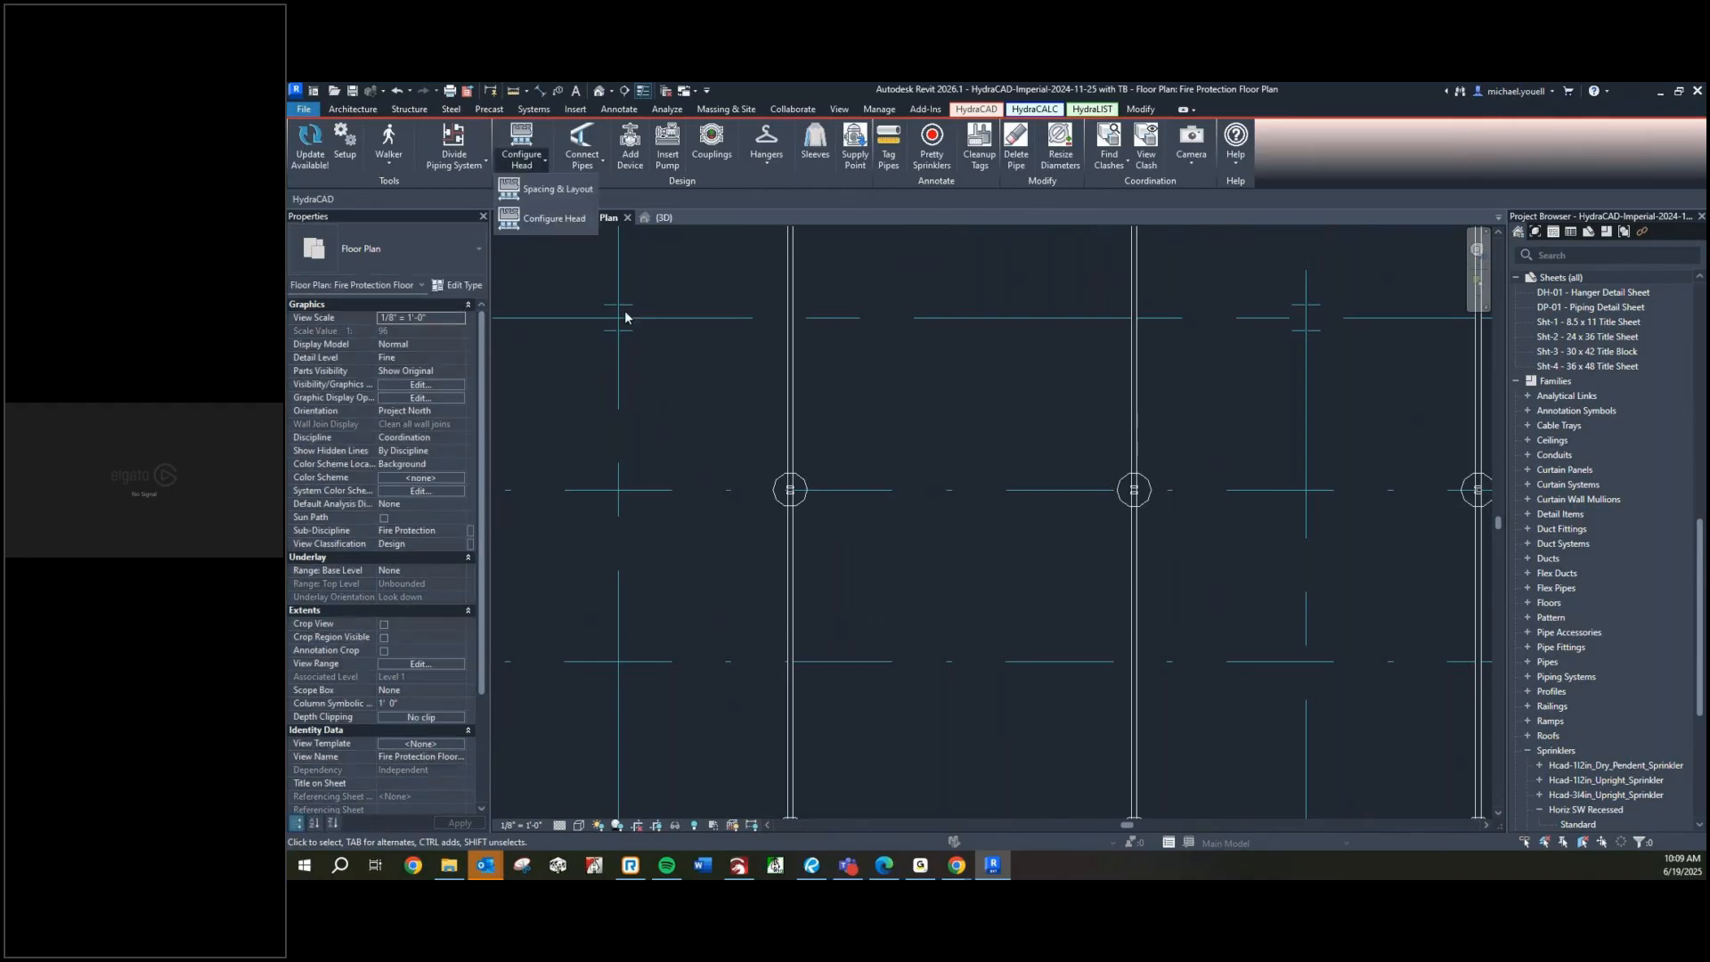
{"action": "left_click", "coordinate": [544, 218]}
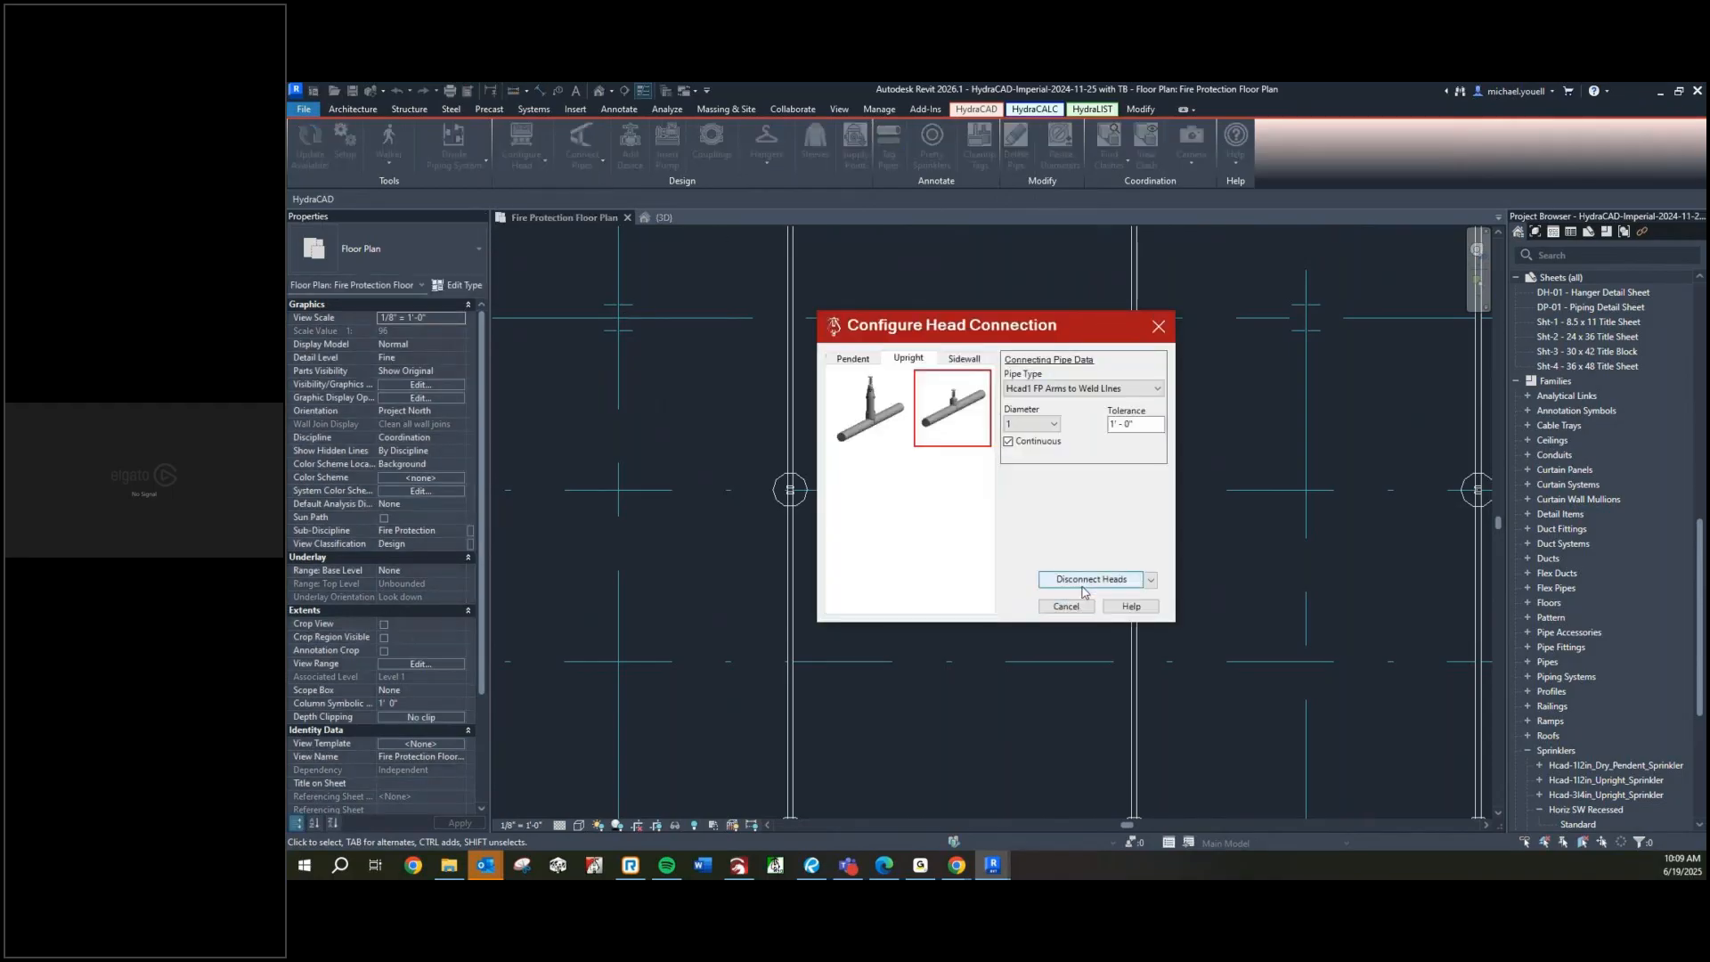
{"action": "left_click", "coordinate": [1083, 580]}
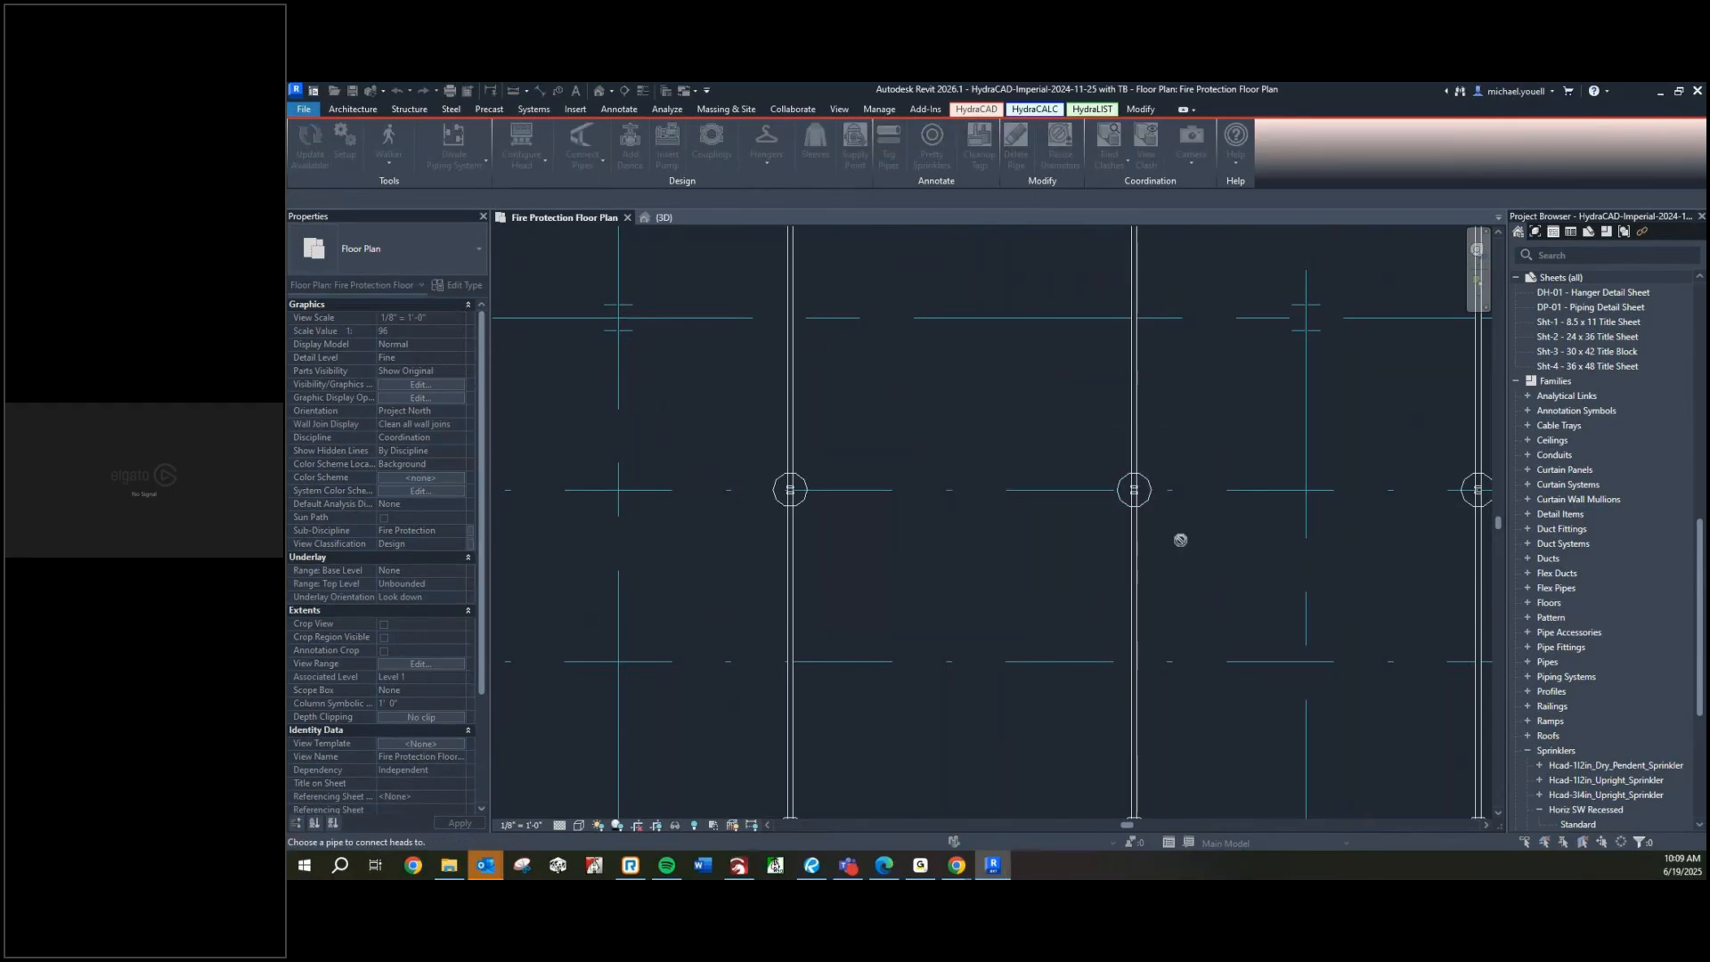
{"action": "middle_click_drag", "start_coordinate": [1180, 540], "coordinate": [996, 513]}
{"action": "key", "text": "Escape"}
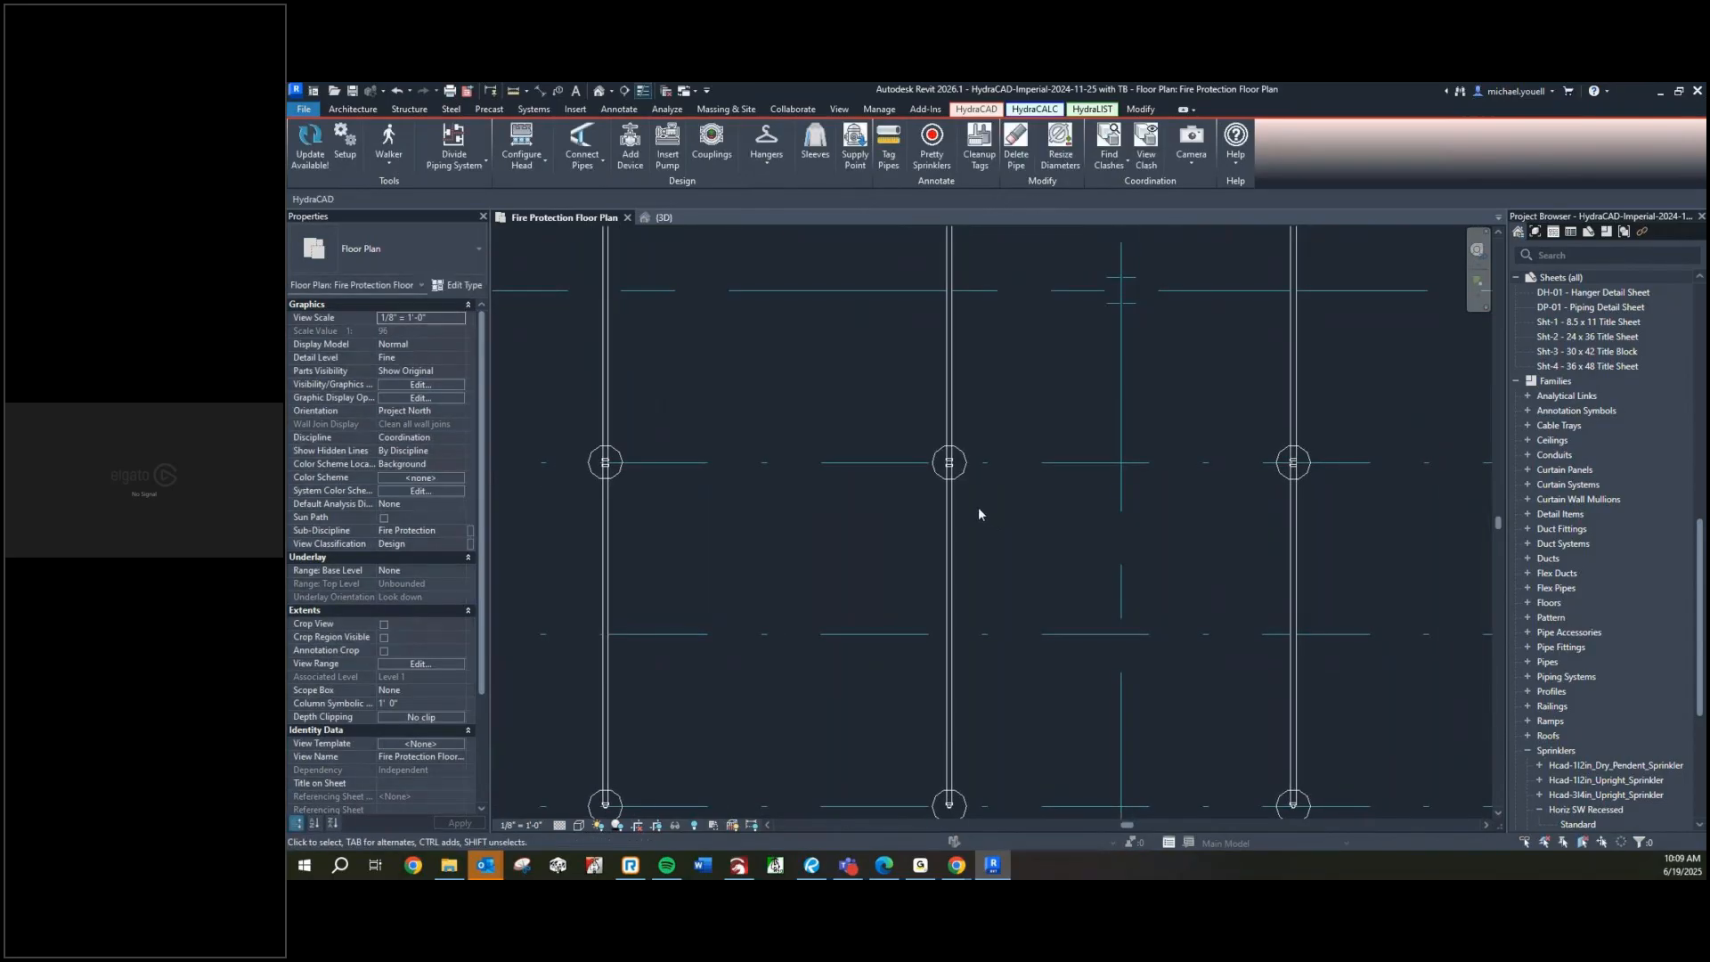
Examine the threaded tee at the neighbouring branch line's sprinkler up close in the floor plan and undo the last action
{"action": "scroll", "coordinate": [971, 505], "scroll_direction": "up", "scroll_amount": 6}
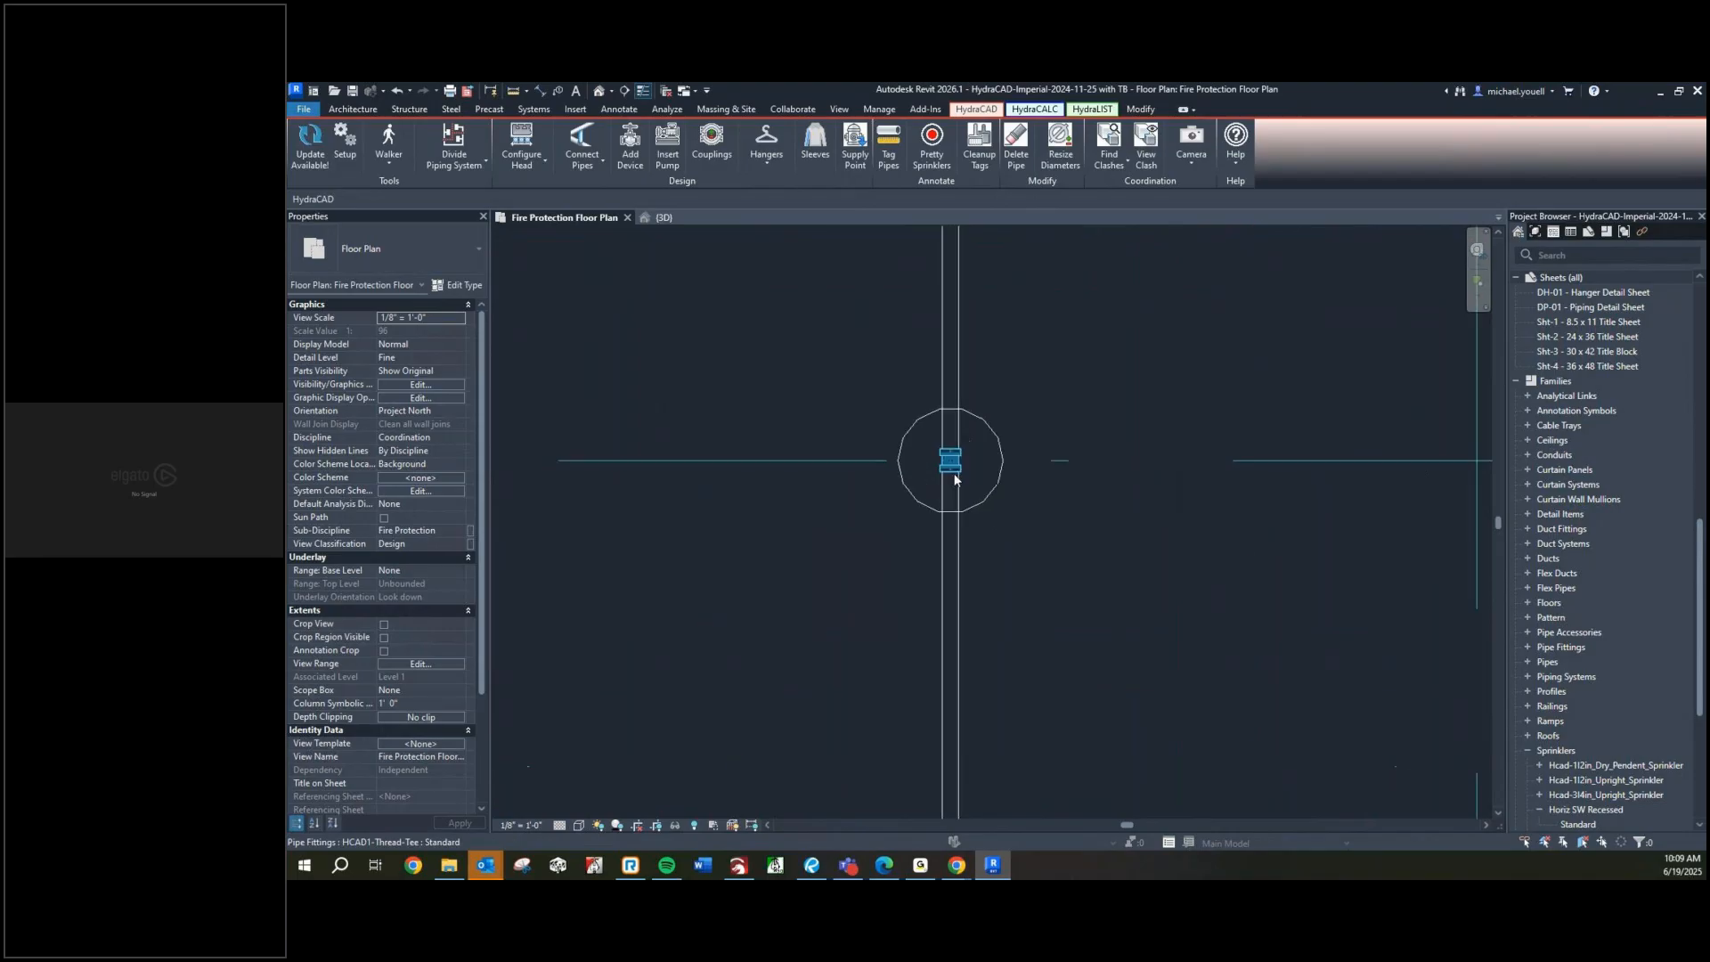
{"action": "scroll", "coordinate": [955, 481], "scroll_direction": "up", "scroll_amount": 2}
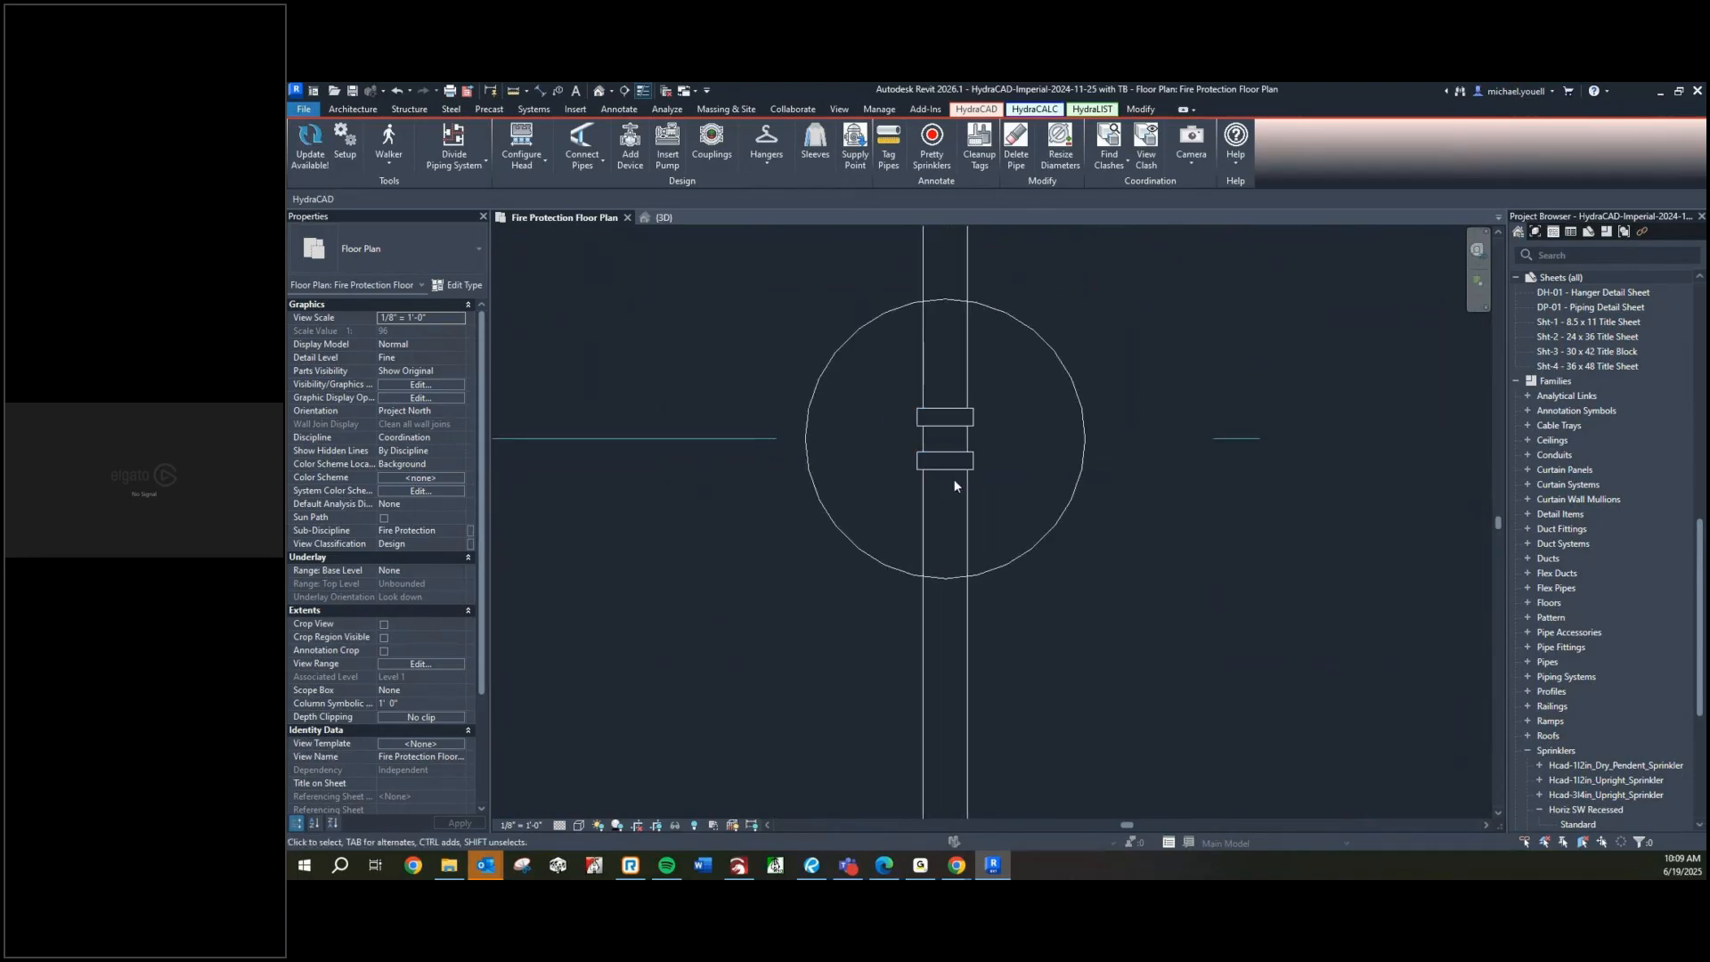
{"action": "scroll", "coordinate": [954, 495], "scroll_direction": "up", "scroll_amount": 2}
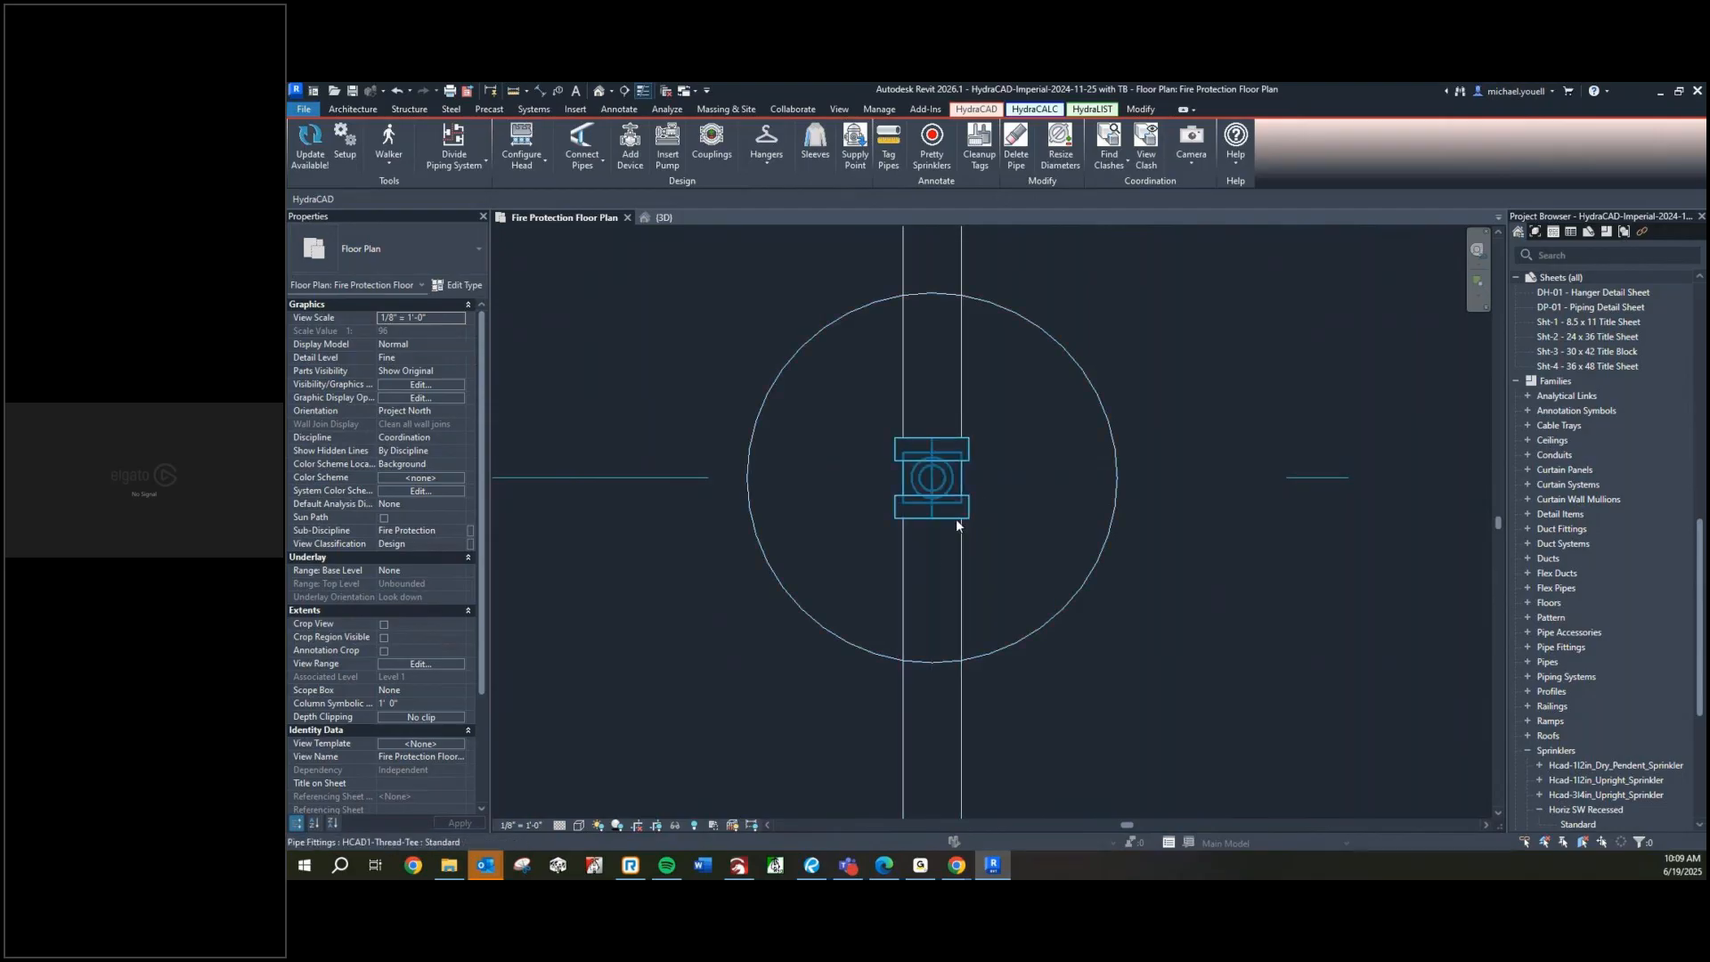
{"action": "left_click_drag", "start_coordinate": [1074, 597], "coordinate": [856, 600]}
{"action": "key", "text": "ctrl+z"}
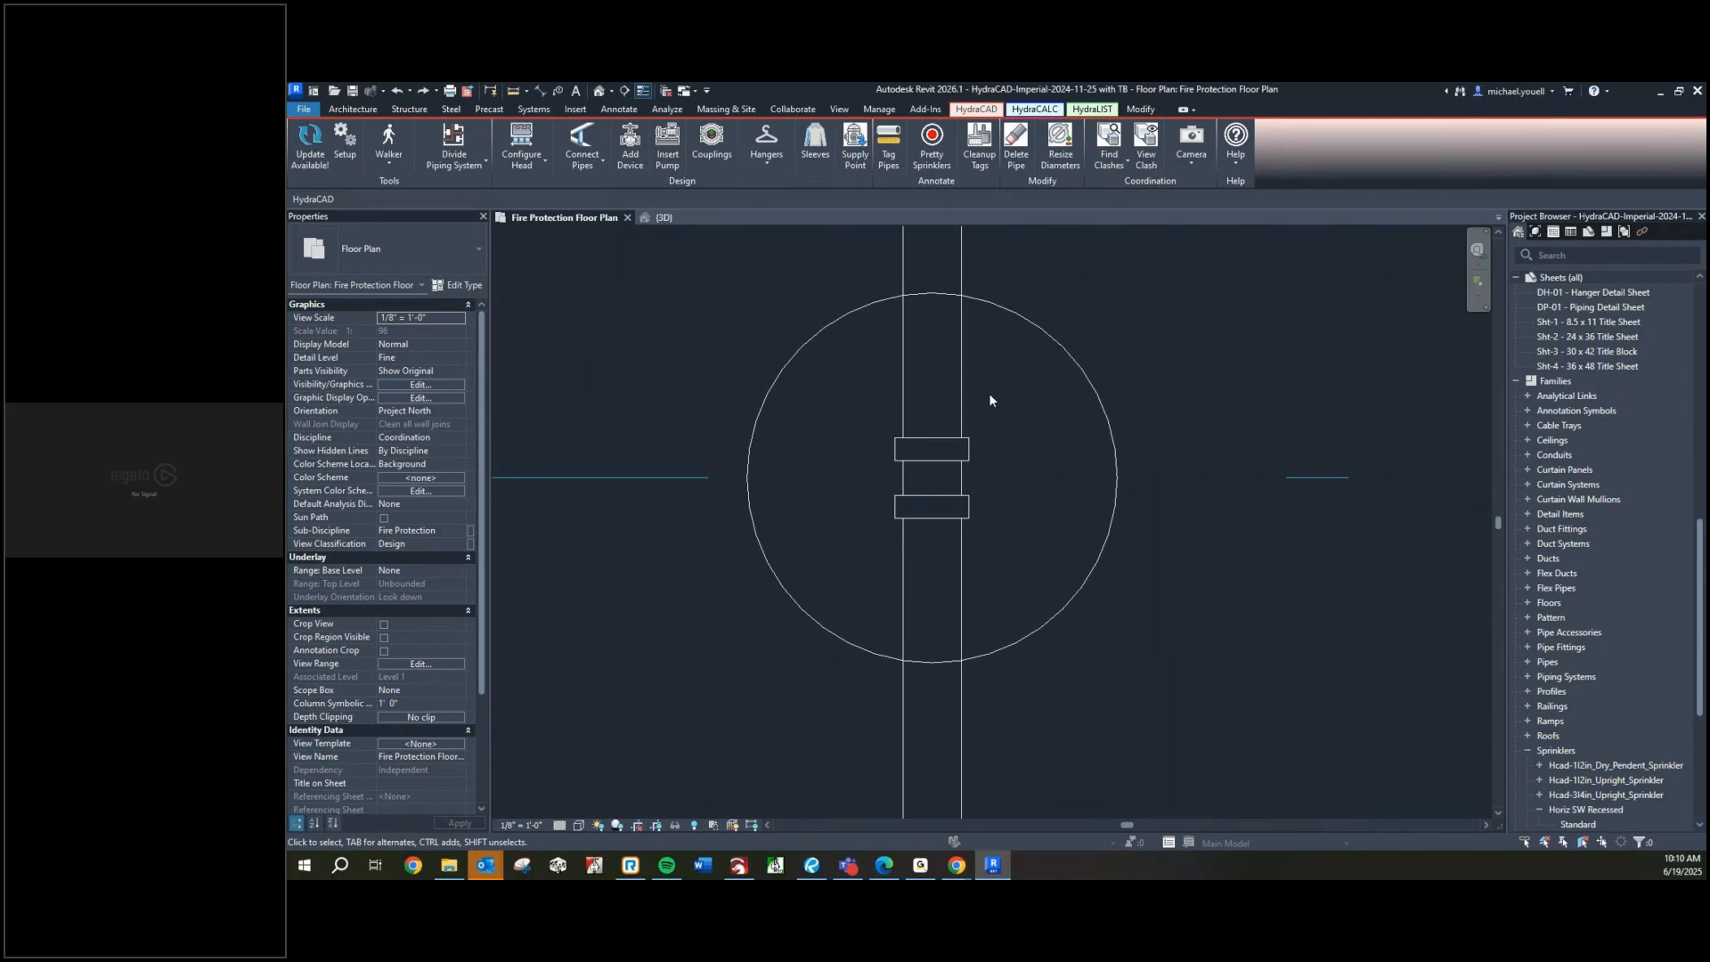
Delete the four easternmost branch lines with their sprinklers and the main piping serving them in the floor plan
{"action": "scroll", "coordinate": [988, 424], "scroll_direction": "down", "scroll_amount": 3}
{"action": "scroll", "coordinate": [989, 425], "scroll_direction": "down", "scroll_amount": 2}
{"action": "scroll", "coordinate": [987, 424], "scroll_direction": "down", "scroll_amount": 5}
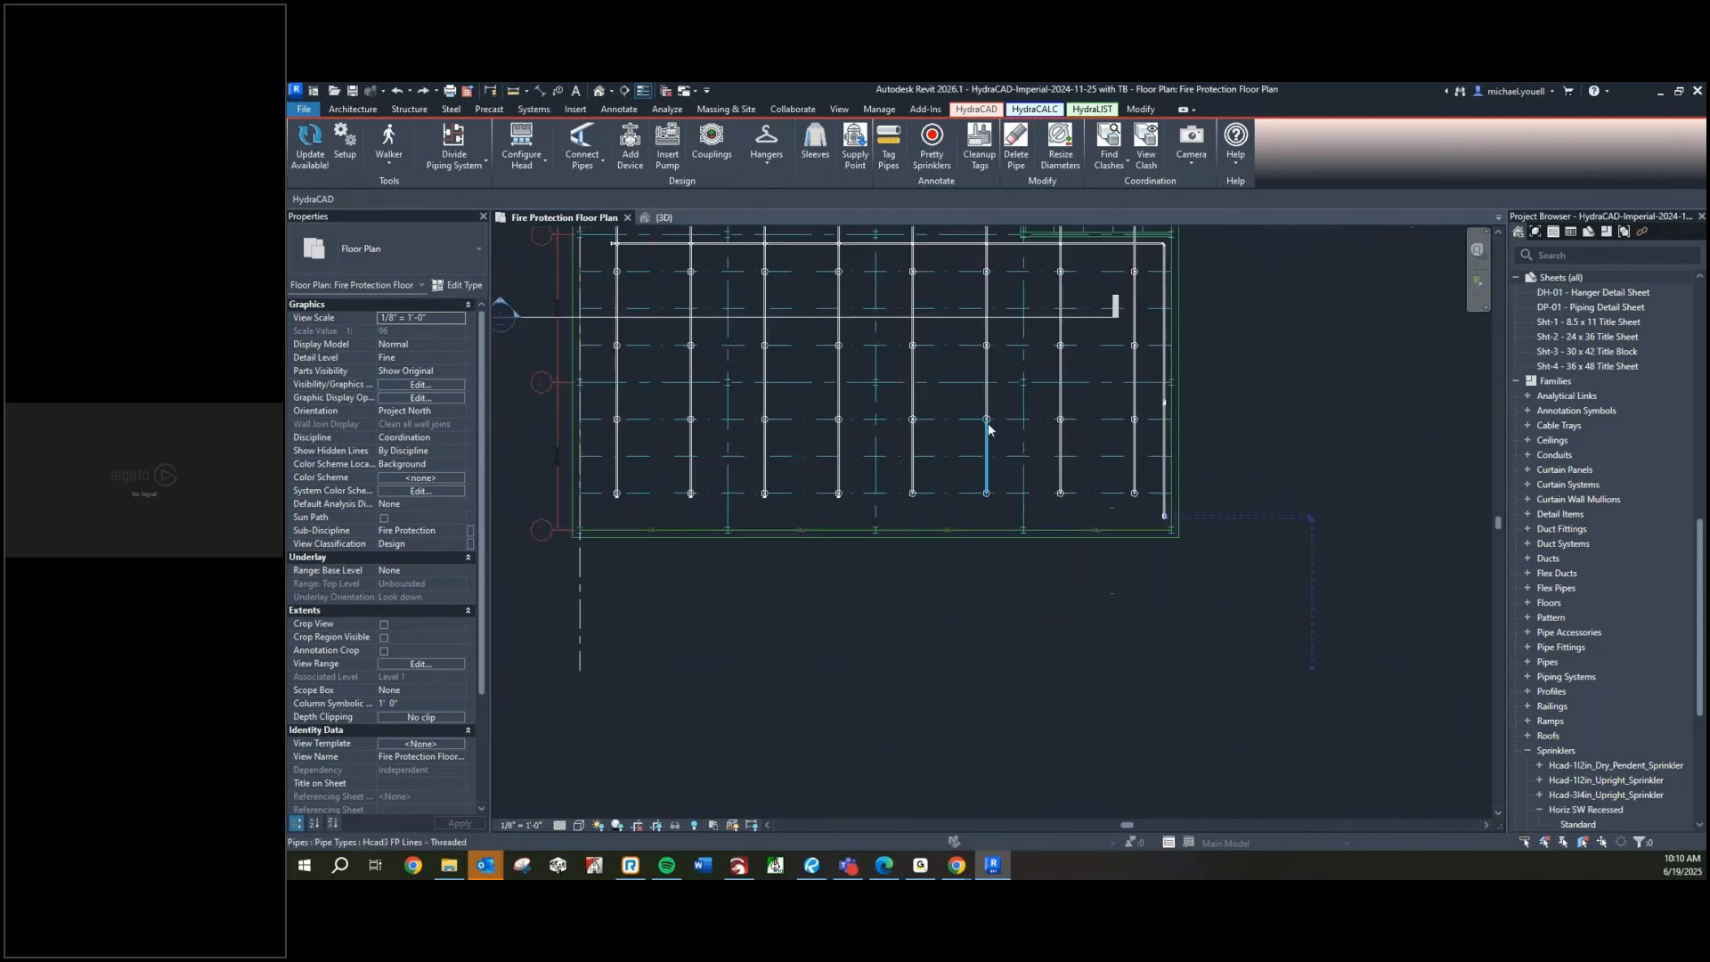
{"action": "left_click_drag", "start_coordinate": [842, 658], "coordinate": [1108, 282]}
{"action": "key", "text": "Delete"}
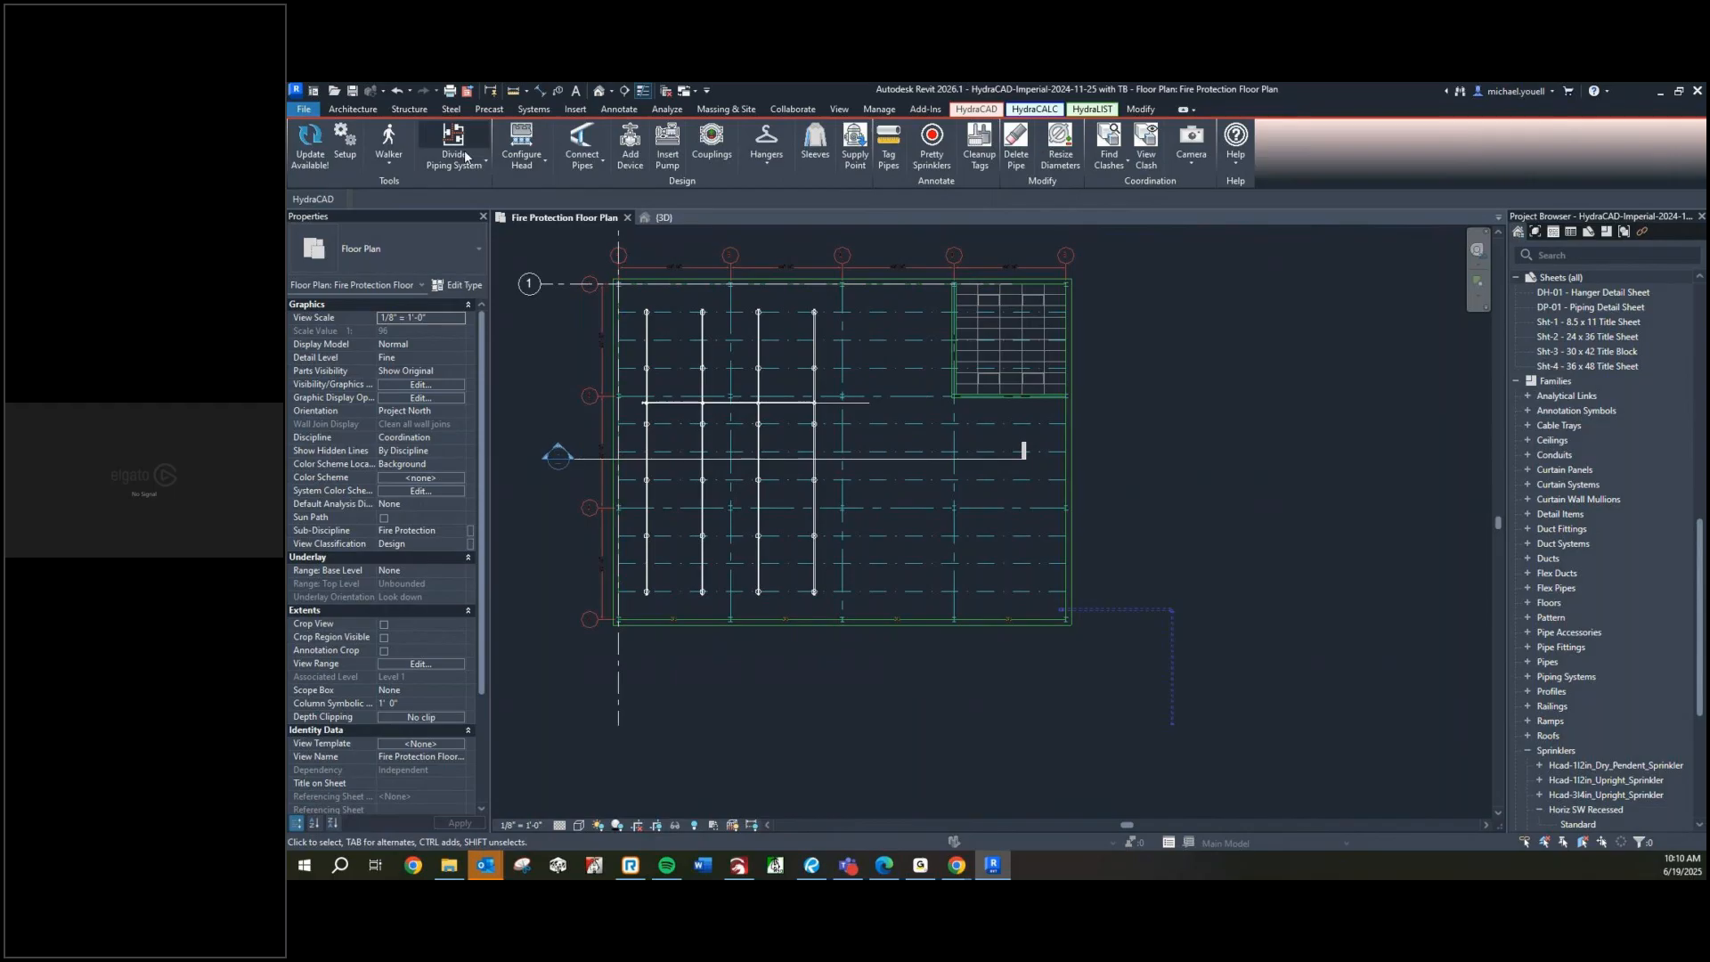
Open Spacing and Layout and set the head family to Reliable-Upright-RA1425
{"action": "left_click", "coordinate": [543, 161]}
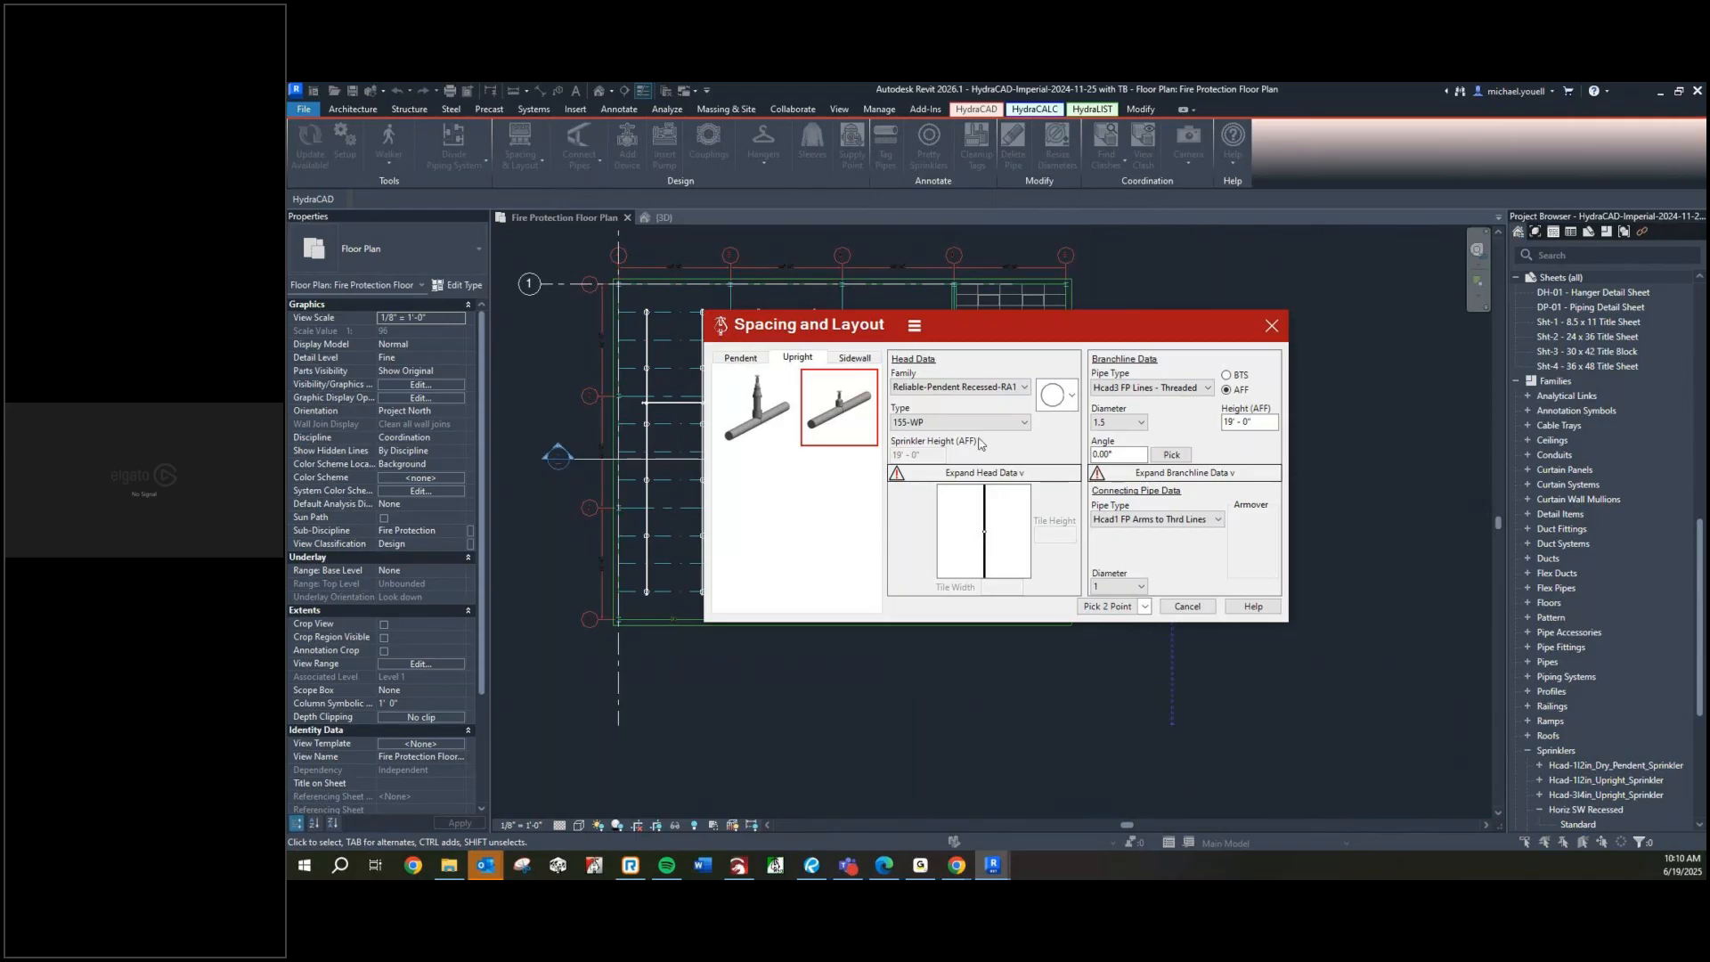
{"action": "left_click", "coordinate": [1022, 389]}
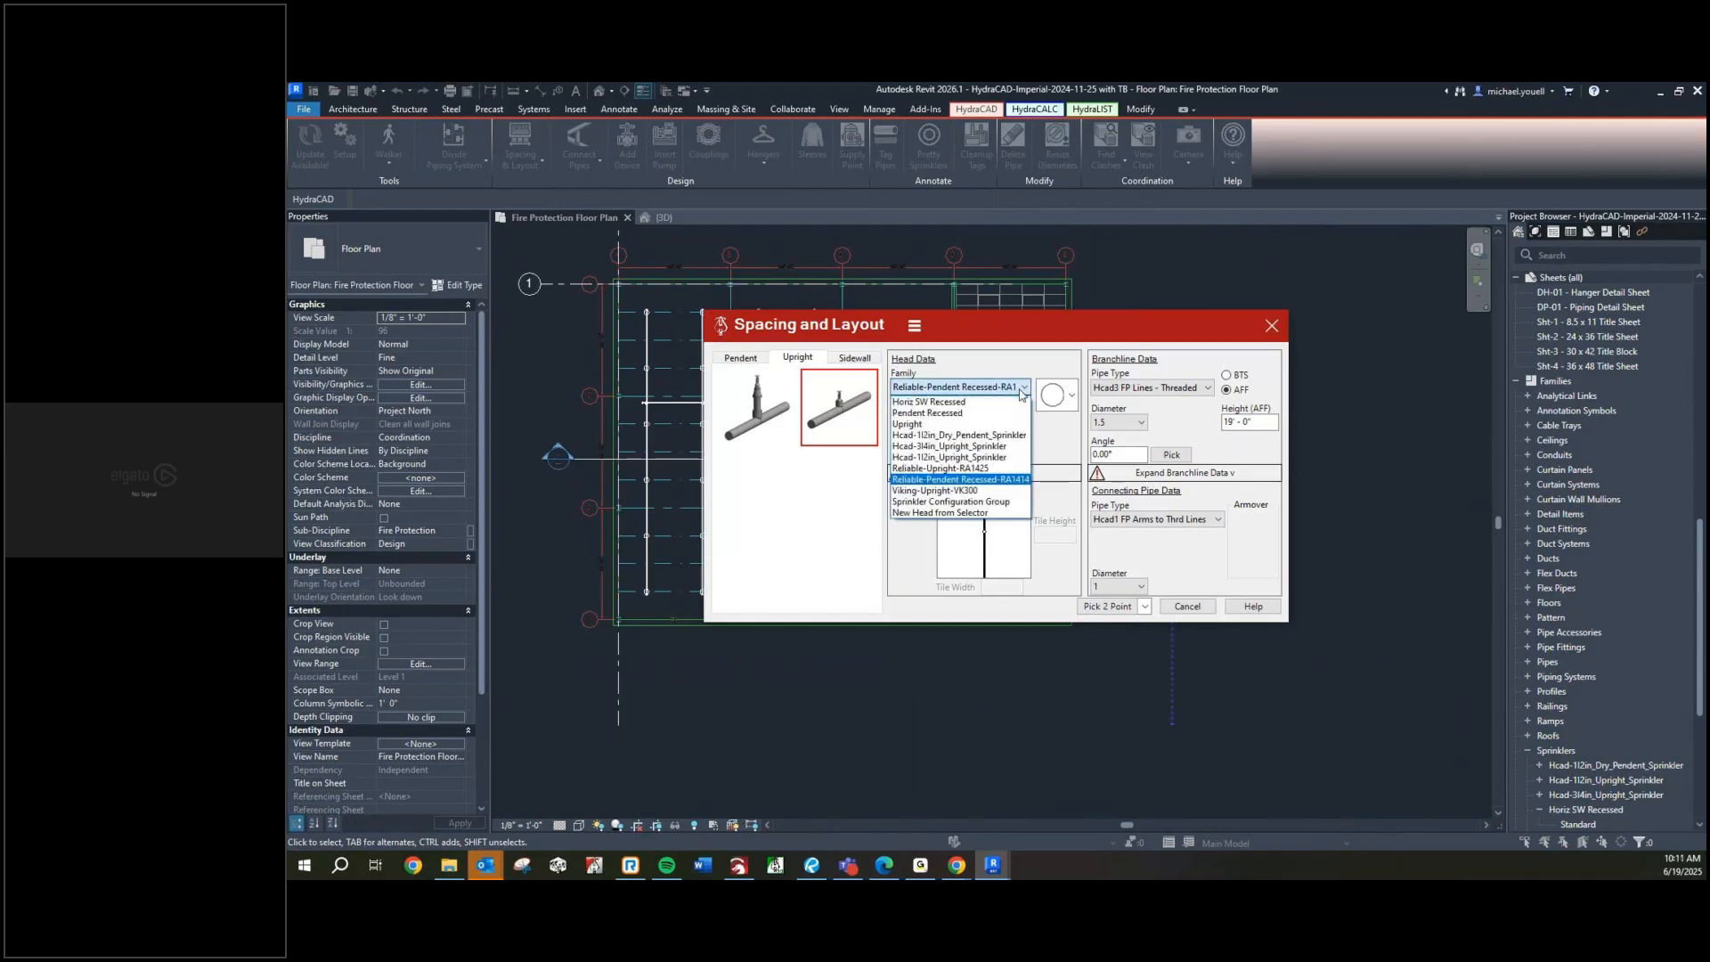
{"action": "left_click", "coordinate": [1001, 470]}
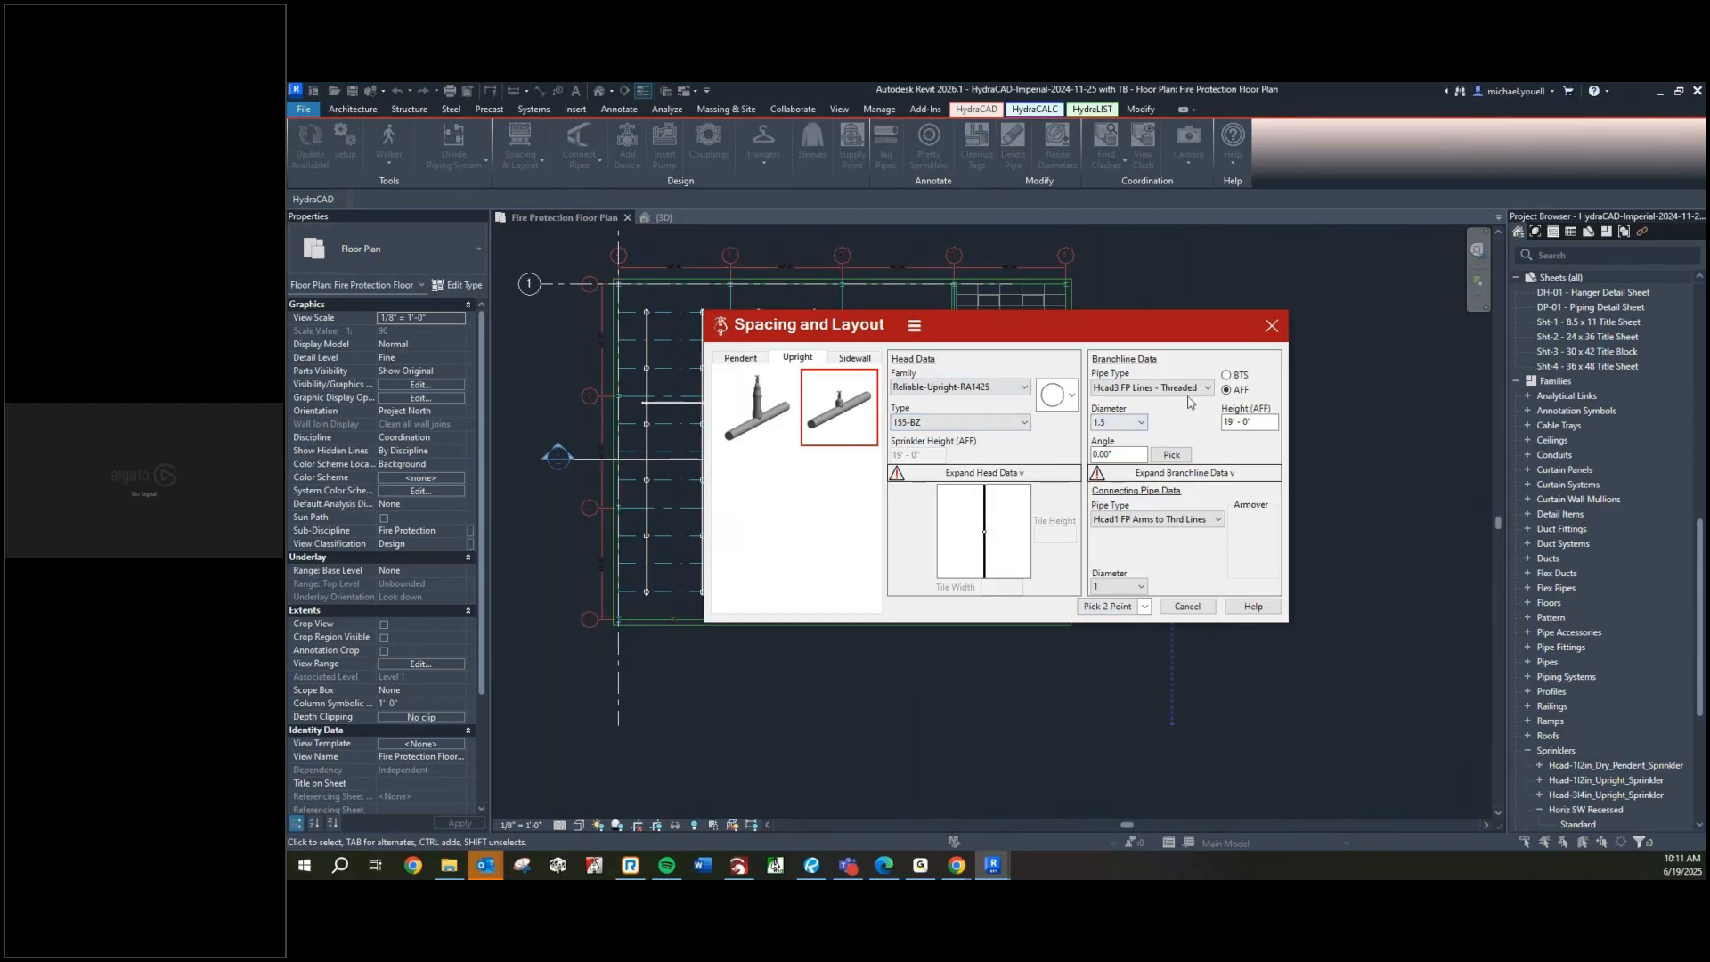
Check the branchline and head data in Spacing and Layout and lay out upright sprinklers between grids C and D with Pick 2 Point
{"action": "left_click", "coordinate": [1213, 473]}
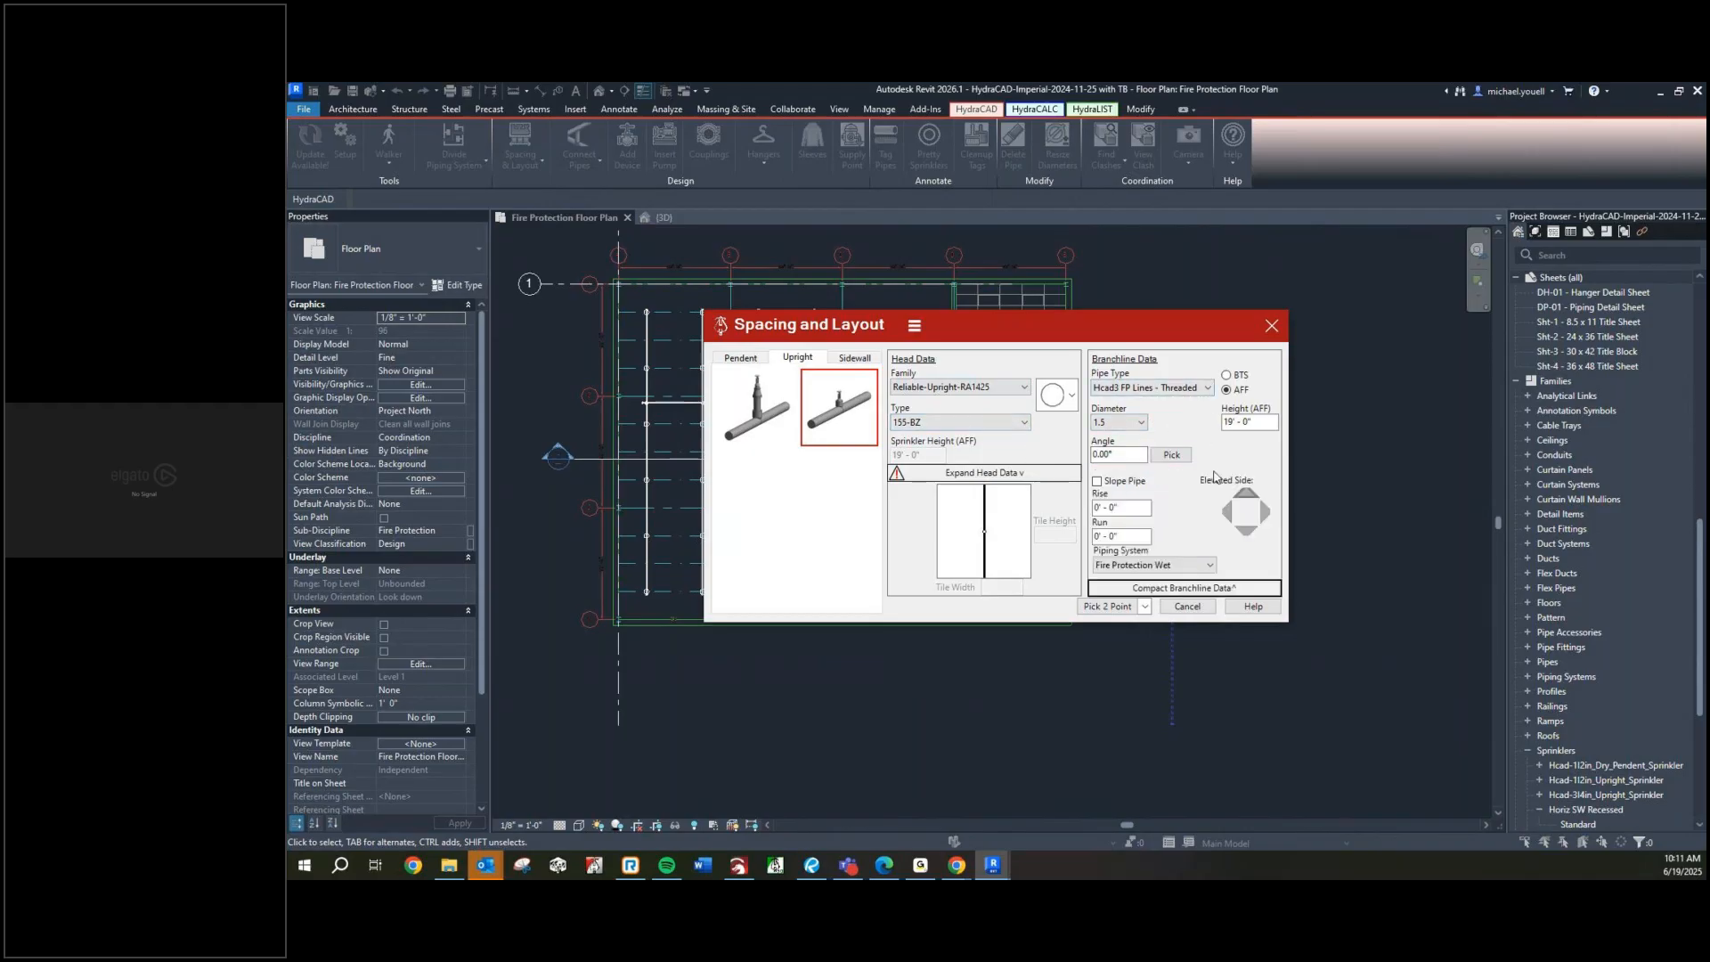
{"action": "left_click", "coordinate": [1169, 588]}
{"action": "left_click", "coordinate": [1034, 474]}
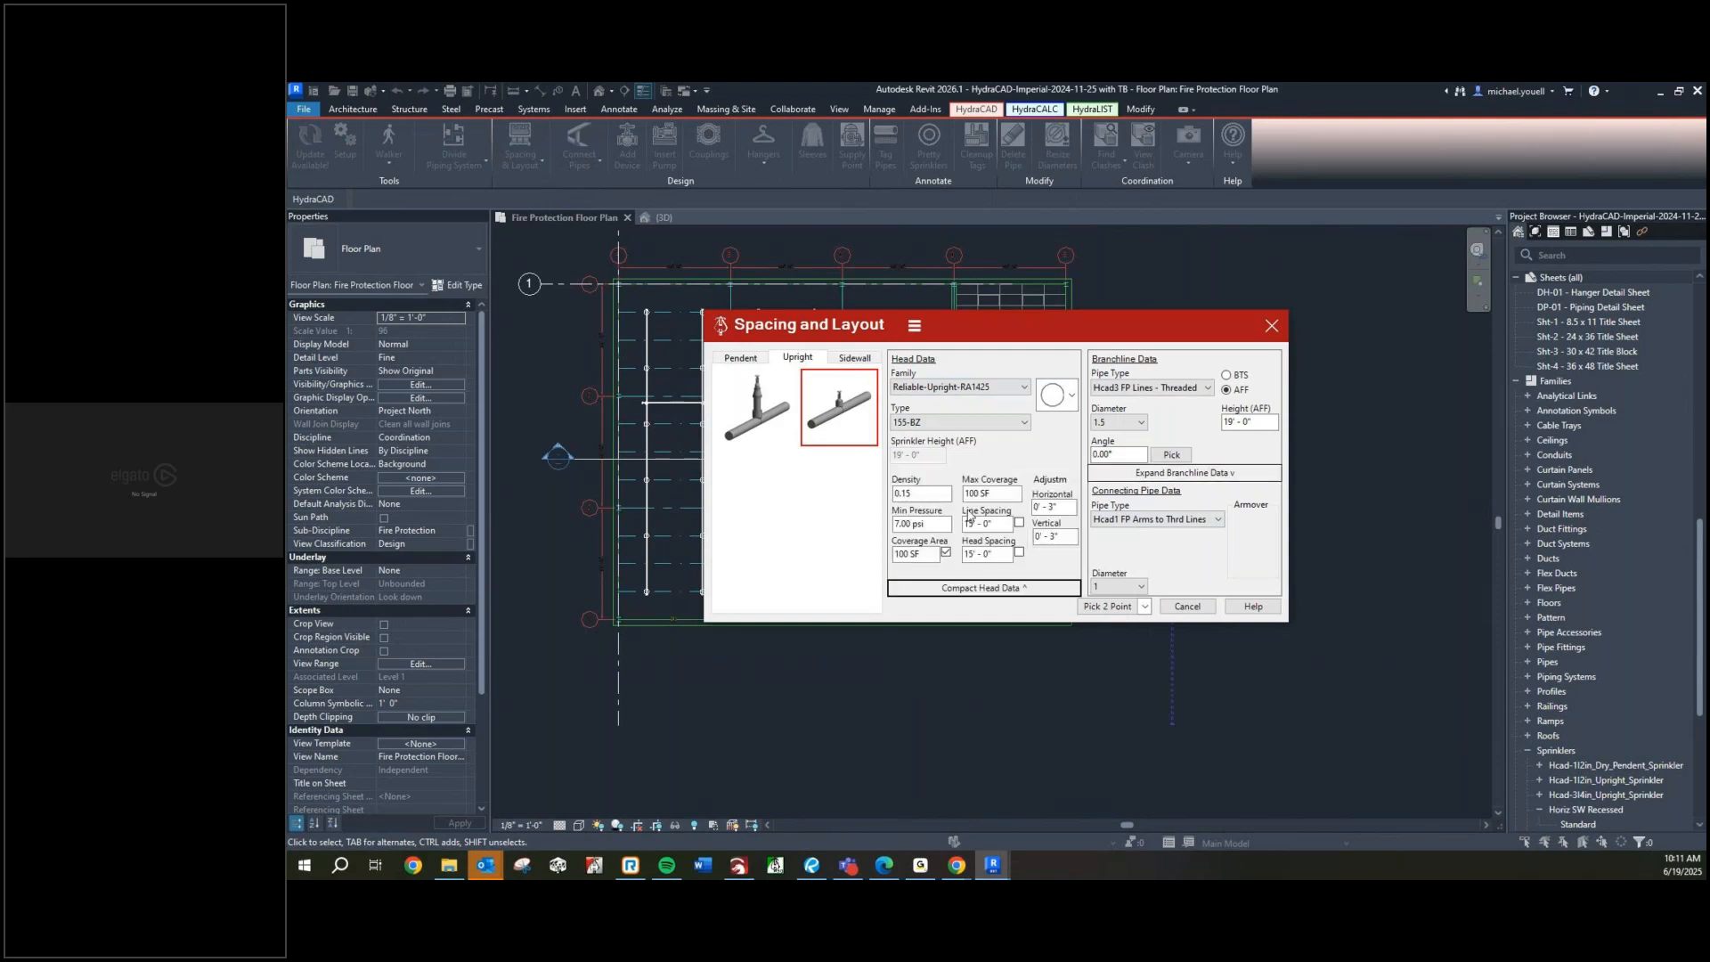
{"action": "left_click", "coordinate": [983, 588]}
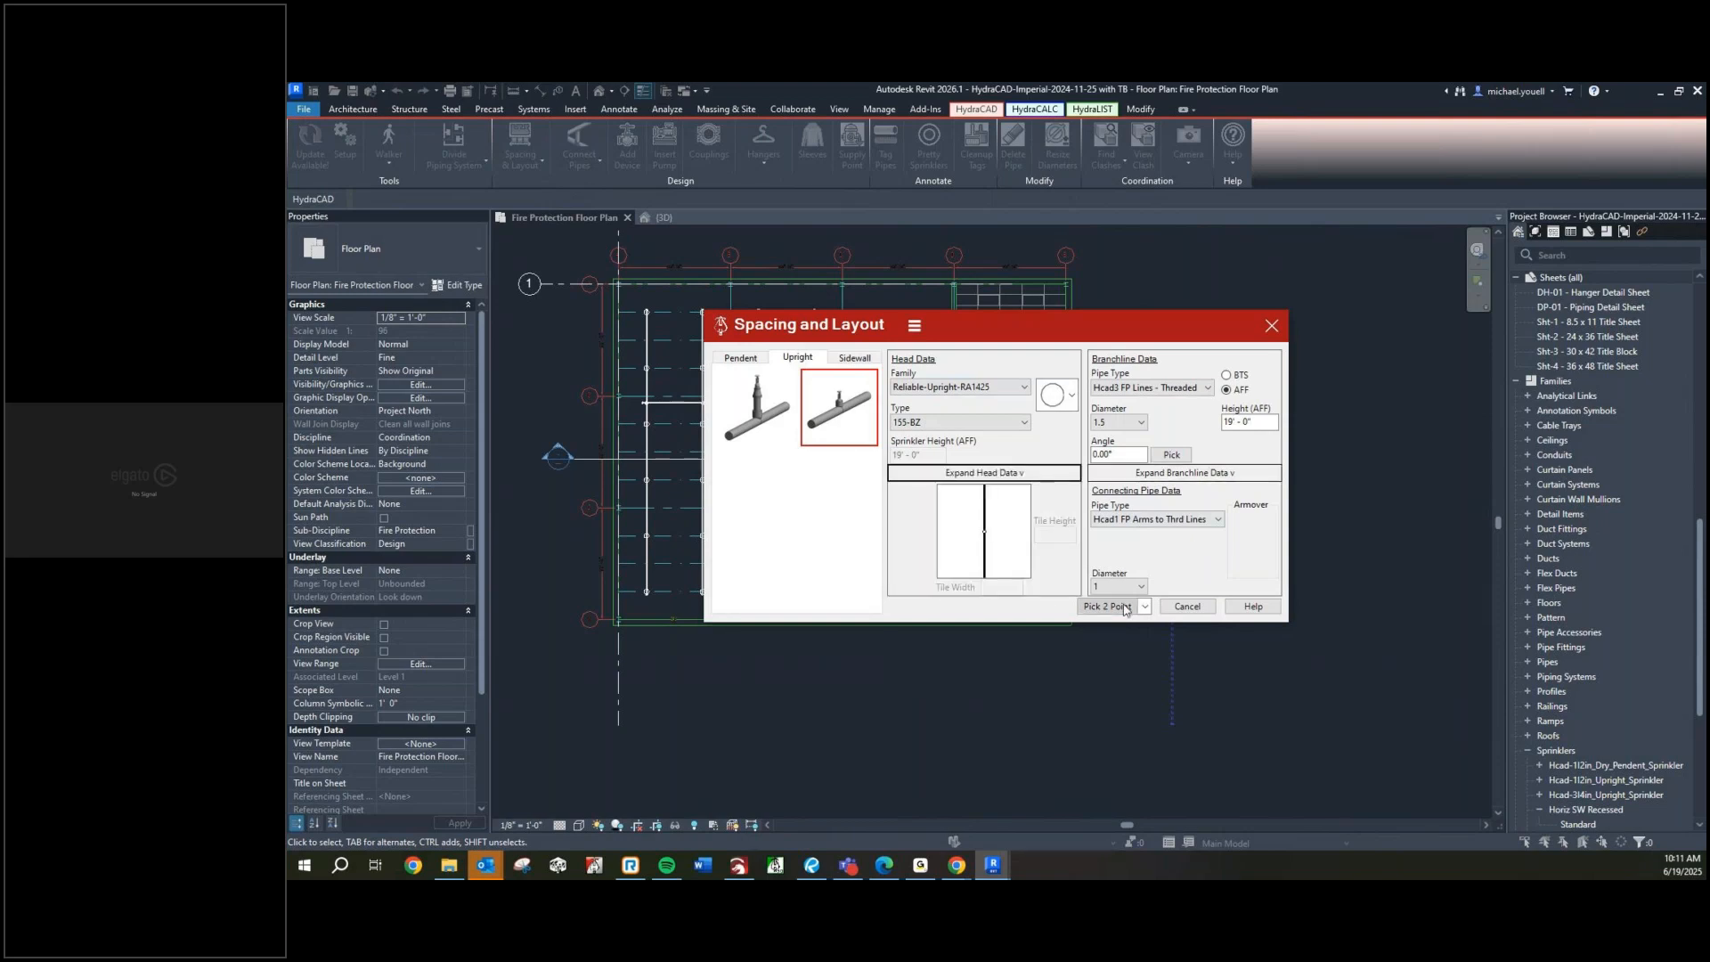
{"action": "left_click", "coordinate": [1104, 607]}
{"action": "scroll", "coordinate": [1122, 606], "scroll_direction": "up", "scroll_amount": 7}
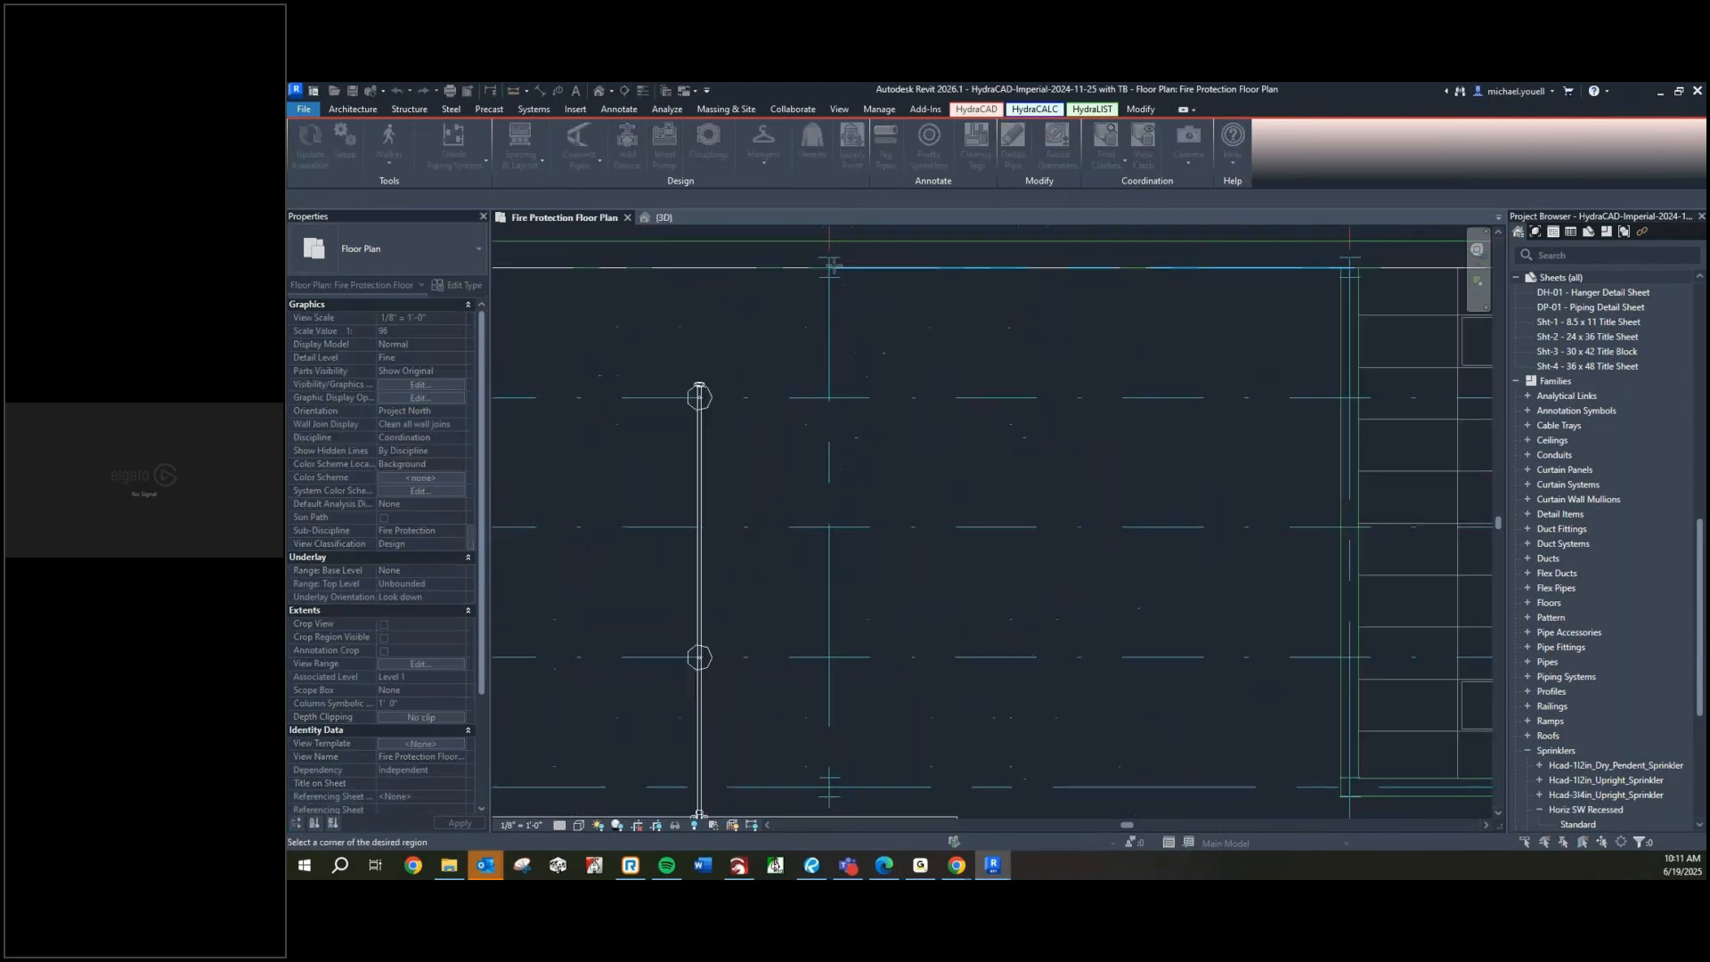
{"action": "left_click", "coordinate": [827, 267]}
{"action": "scroll", "coordinate": [971, 307], "scroll_direction": "down", "scroll_amount": 4}
{"action": "scroll", "coordinate": [908, 559], "scroll_direction": "up", "scroll_amount": 2}
{"action": "scroll", "coordinate": [970, 660], "scroll_direction": "down", "scroll_amount": 3}
{"action": "scroll", "coordinate": [1012, 328], "scroll_direction": "up", "scroll_amount": 4}
{"action": "left_click", "coordinate": [1012, 327]}
Try to pick the building's southeast corner during the layout adjustment and cancel the layout options
{"action": "scroll", "coordinate": [1072, 449], "scroll_direction": "down", "scroll_amount": 6}
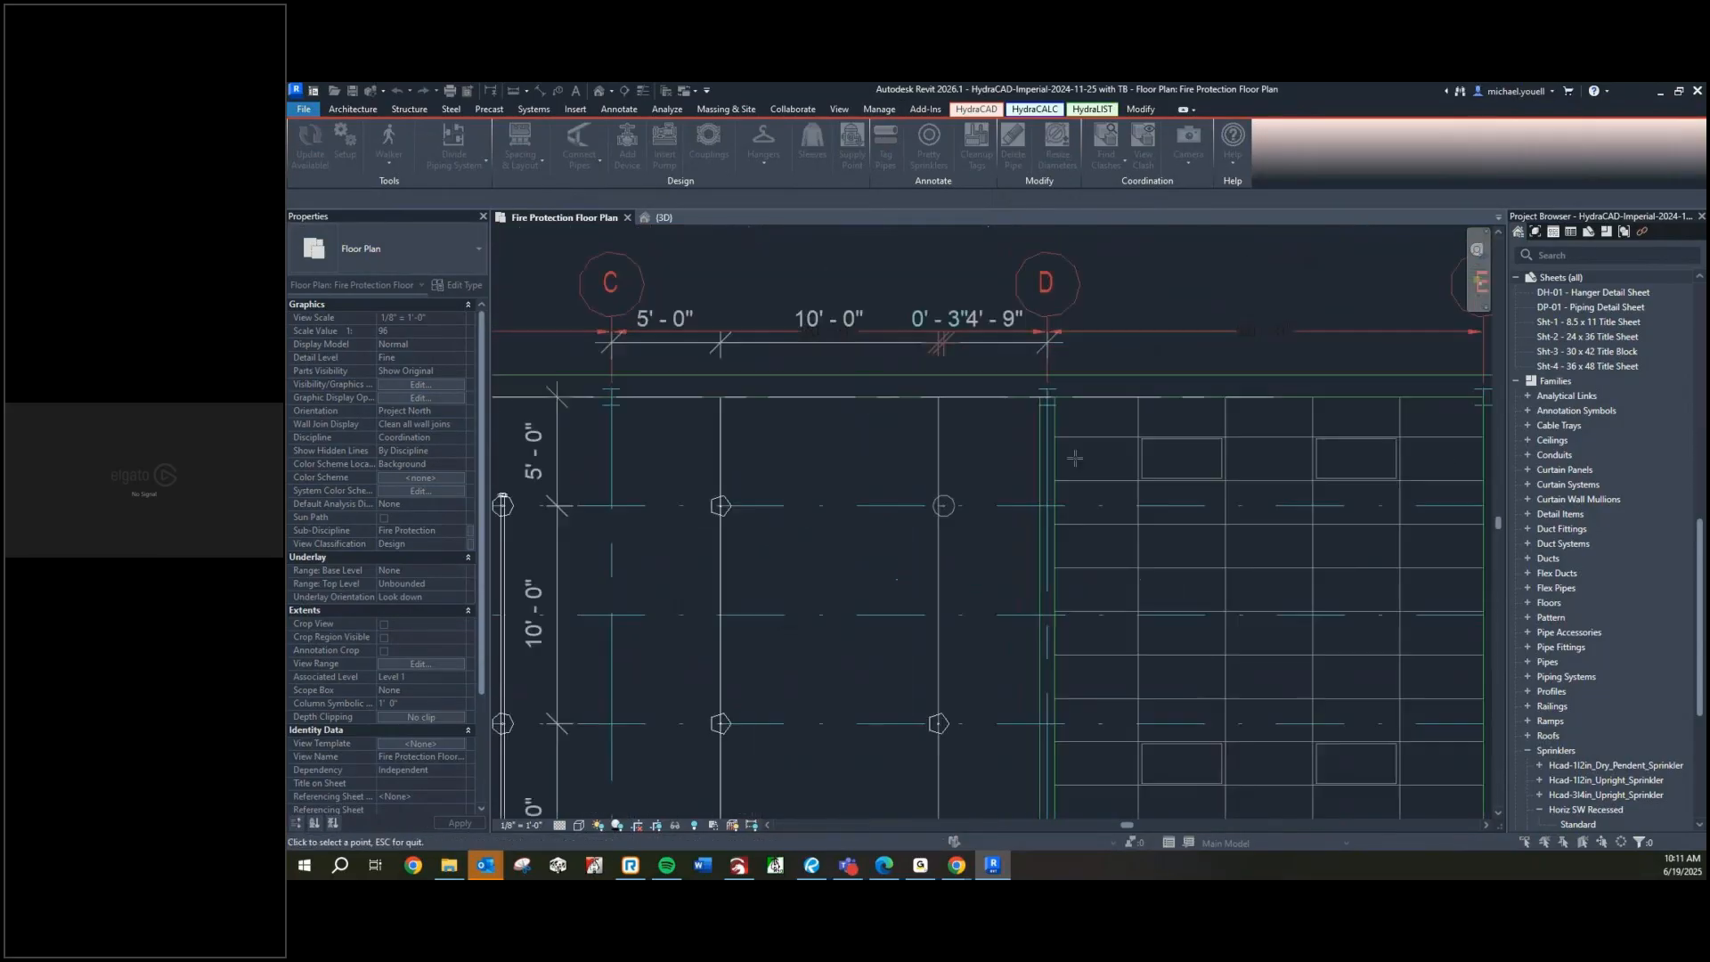
{"action": "middle_click_drag", "start_coordinate": [1188, 782], "coordinate": [833, 294]}
{"action": "scroll", "coordinate": [850, 488], "scroll_direction": "up", "scroll_amount": 3}
{"action": "scroll", "coordinate": [891, 478], "scroll_direction": "up", "scroll_amount": 2}
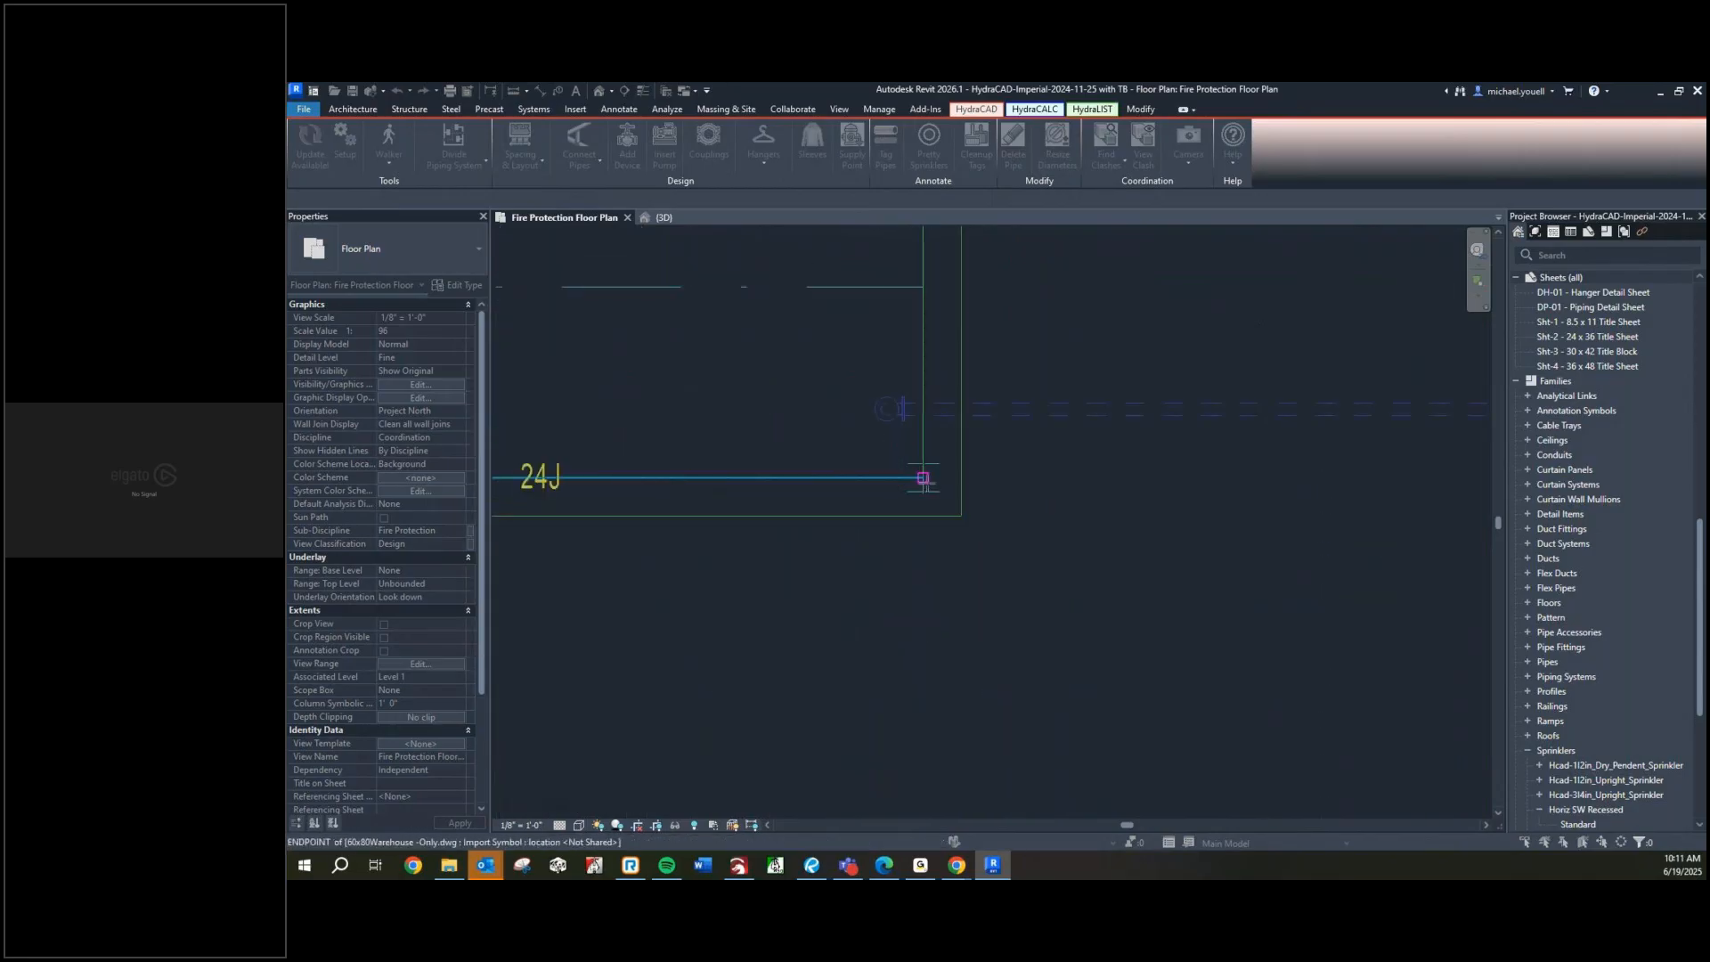
{"action": "left_click", "coordinate": [923, 479]}
{"action": "scroll", "coordinate": [873, 441], "scroll_direction": "down", "scroll_amount": 5}
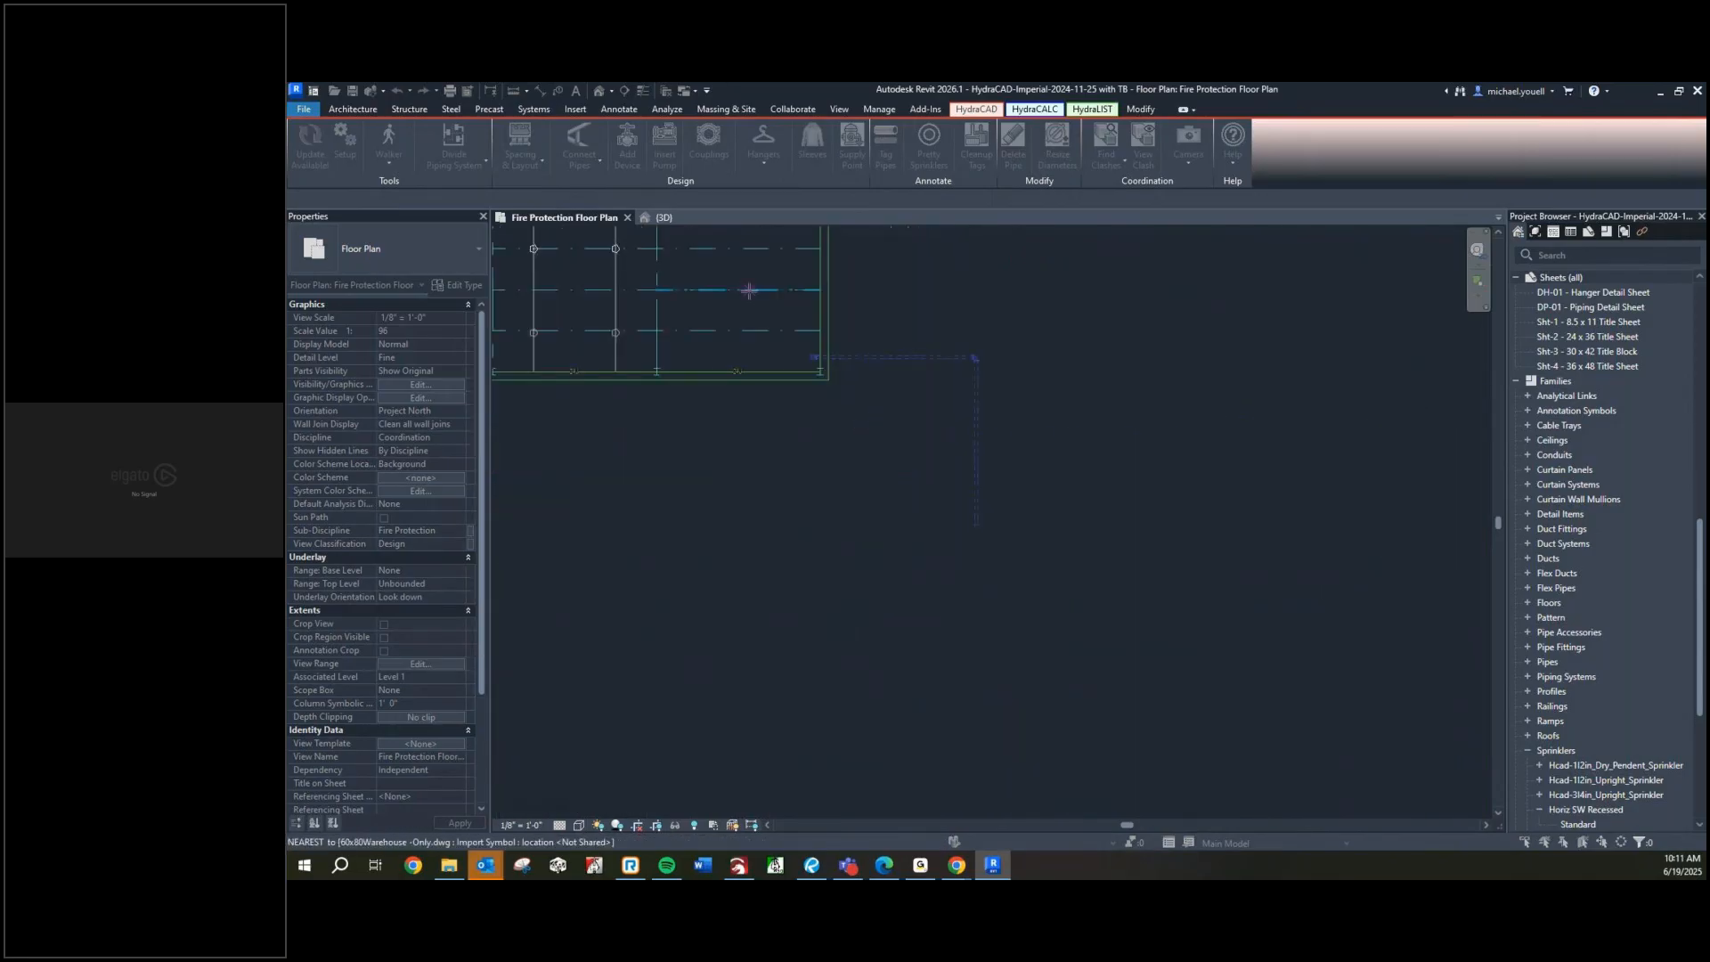
{"action": "middle_click_drag", "start_coordinate": [749, 290], "coordinate": [791, 518]}
{"action": "scroll", "coordinate": [847, 570], "scroll_direction": "up", "scroll_amount": 4}
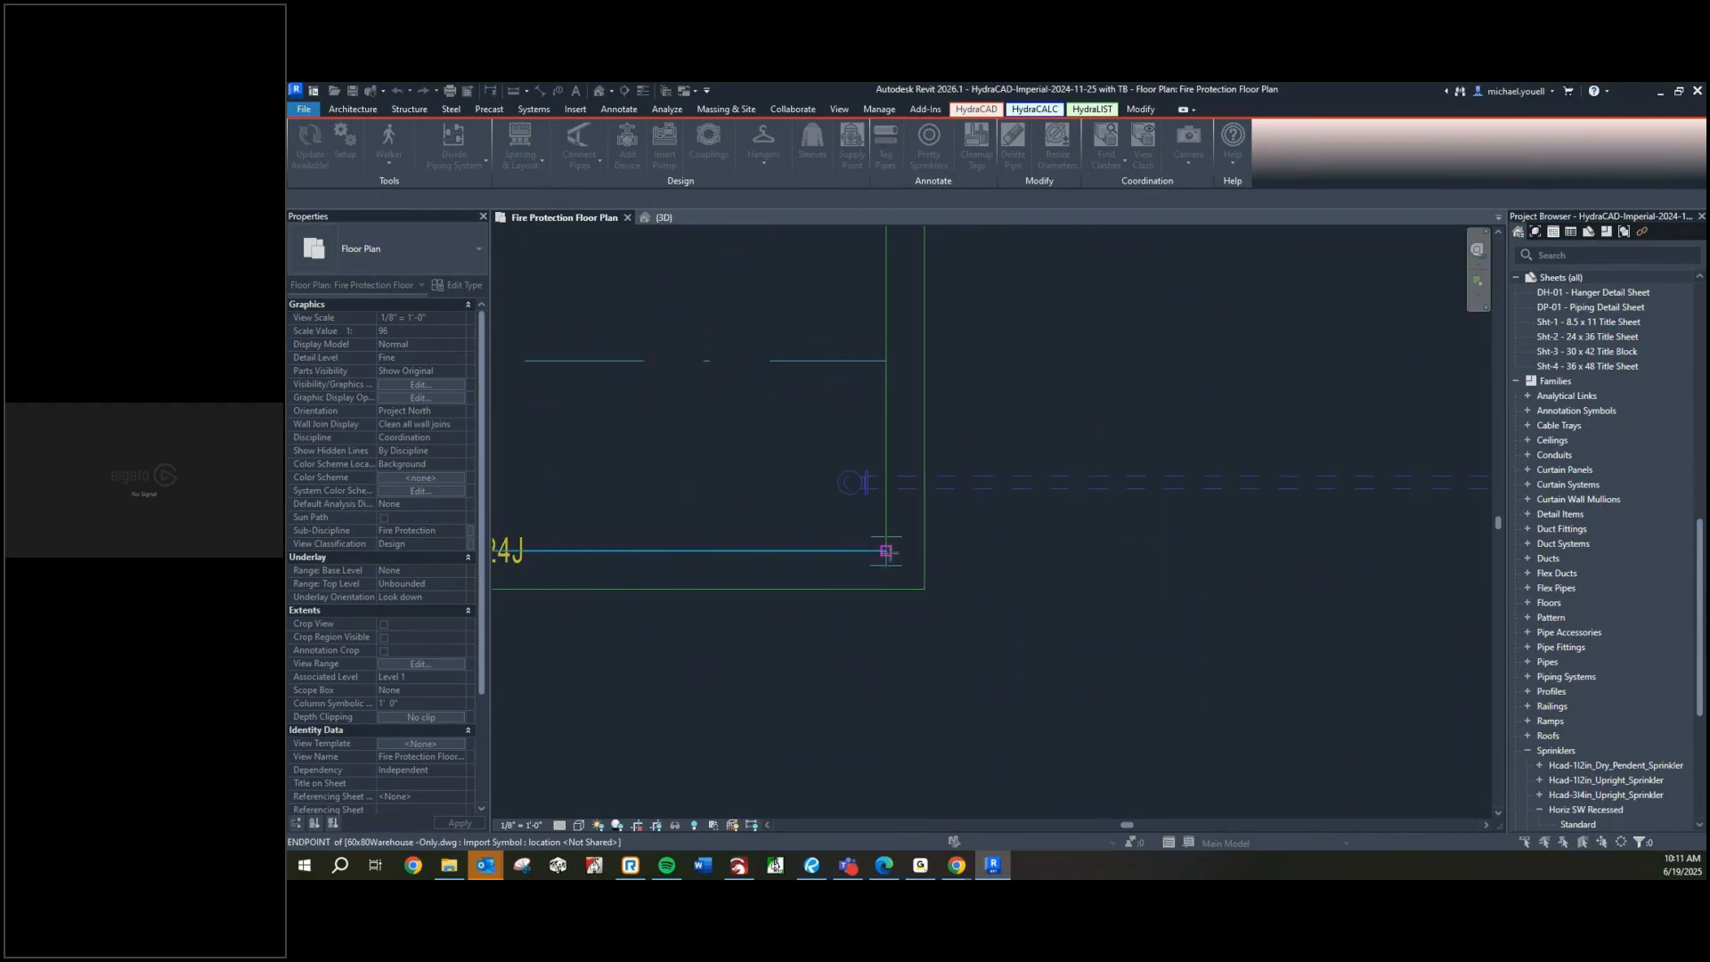
{"action": "left_click", "coordinate": [888, 552]}
{"action": "scroll", "coordinate": [799, 440], "scroll_direction": "down", "scroll_amount": 4}
{"action": "middle_click_drag", "start_coordinate": [713, 309], "coordinate": [802, 814]}
{"action": "scroll", "coordinate": [802, 792], "scroll_direction": "down", "scroll_amount": 2}
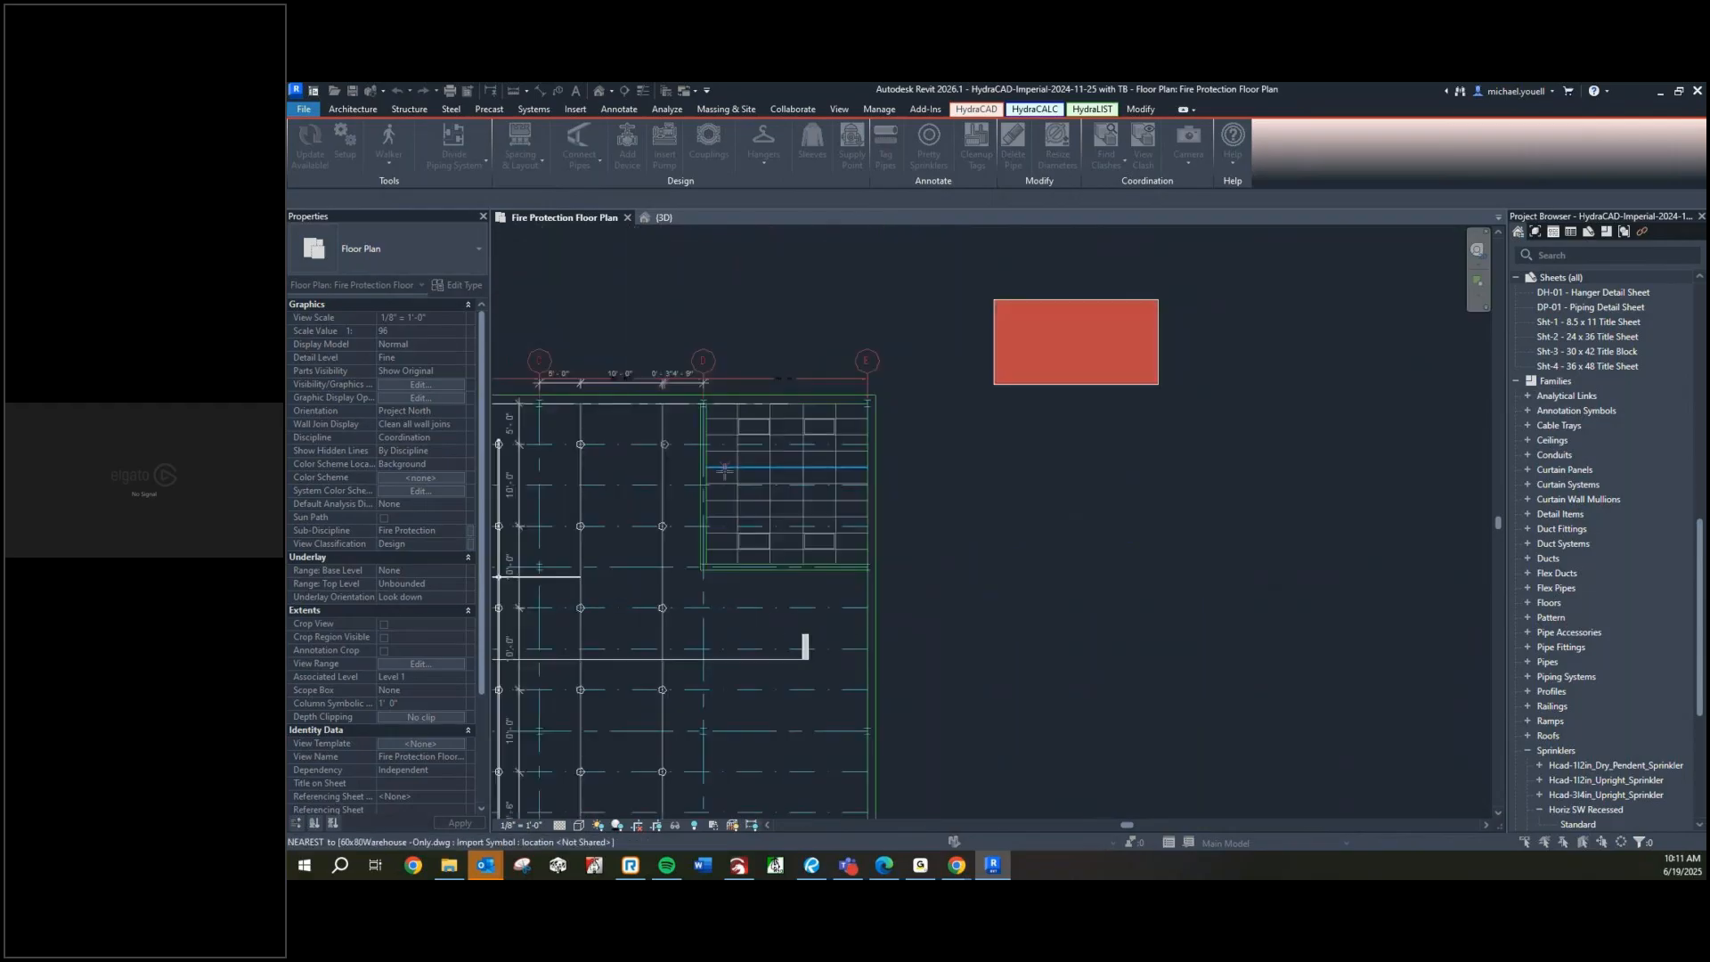
{"action": "scroll", "coordinate": [702, 392], "scroll_direction": "up", "scroll_amount": 5}
{"action": "left_click", "coordinate": [691, 392]}
{"action": "scroll", "coordinate": [783, 468], "scroll_direction": "down", "scroll_amount": 7}
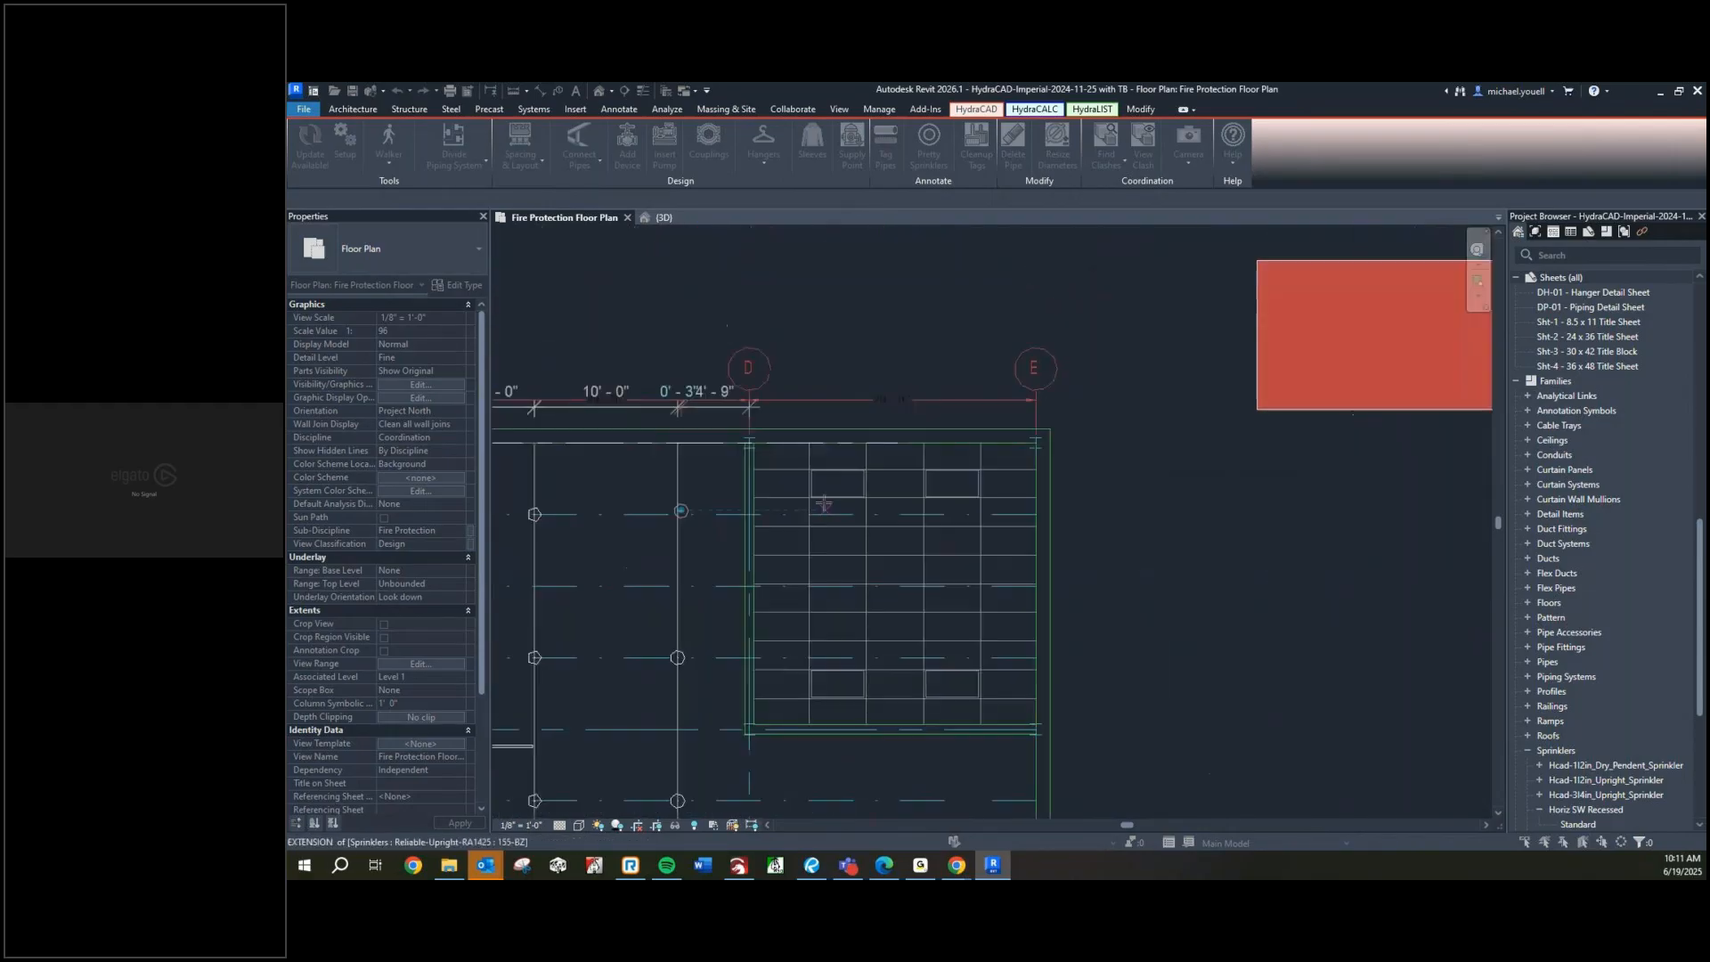
{"action": "middle_click_drag", "start_coordinate": [787, 672], "coordinate": [825, 615]}
{"action": "left_click", "coordinate": [825, 615]}
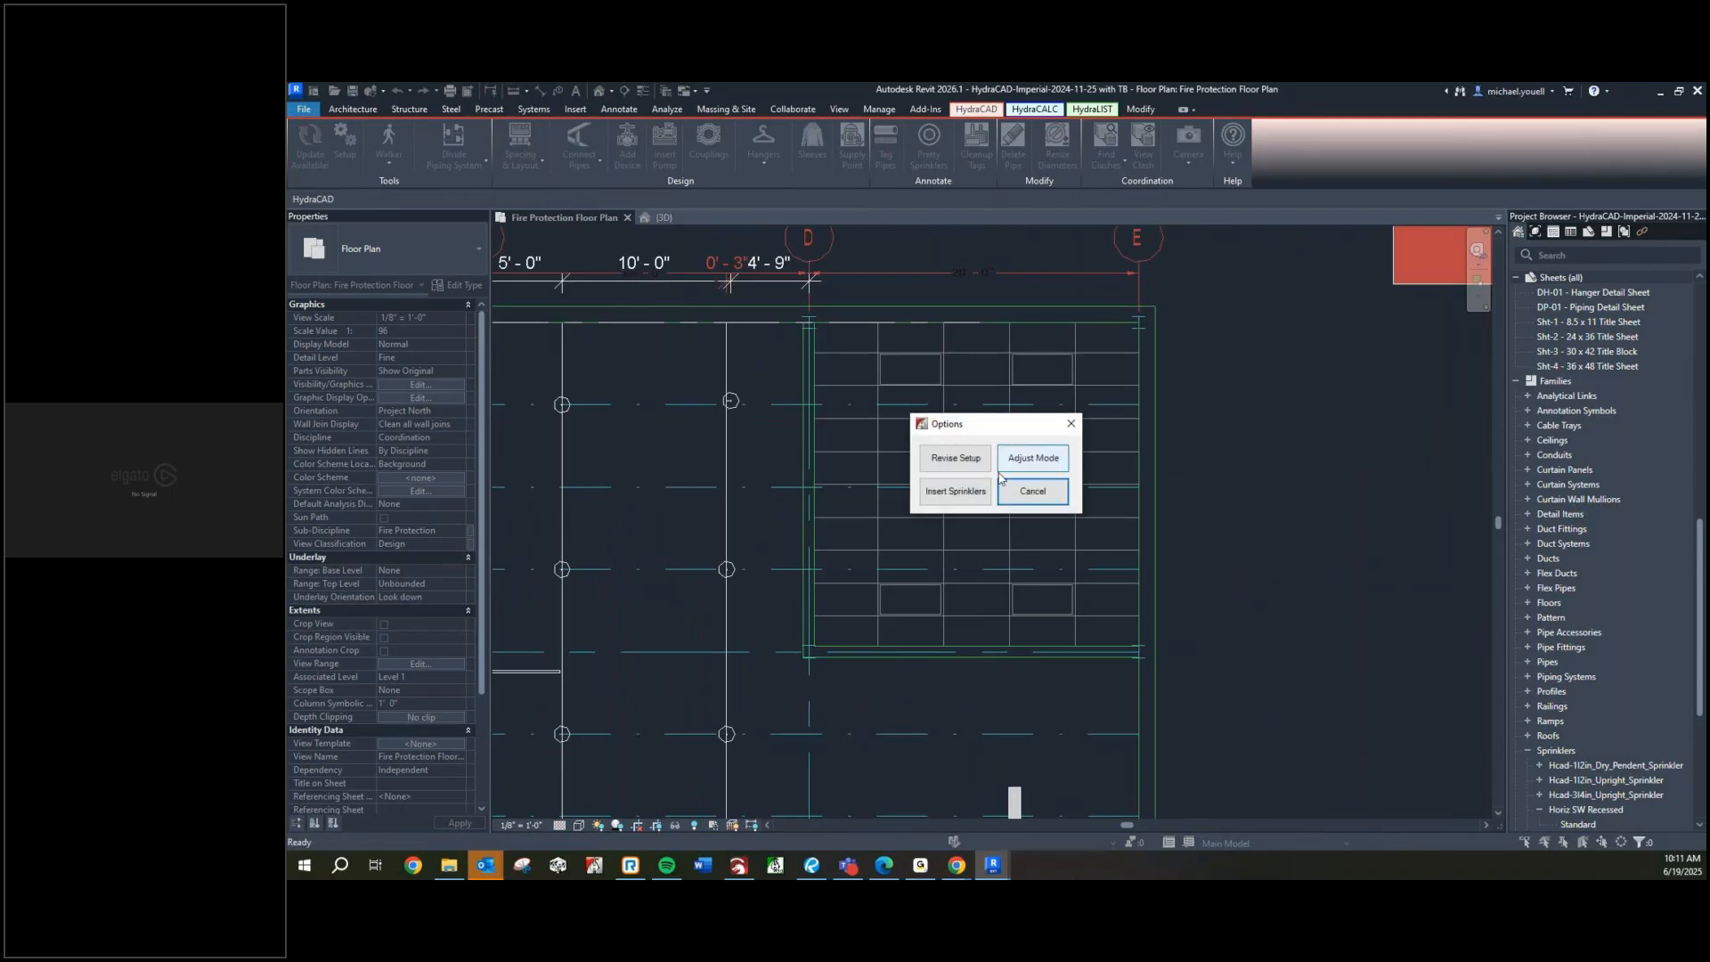
{"action": "left_click", "coordinate": [1034, 496]}
Try to lay out upright sprinklers between grids D and E with Pick 2 Point and cancel the layout options
{"action": "scroll", "coordinate": [810, 460], "scroll_direction": "up", "scroll_amount": 2}
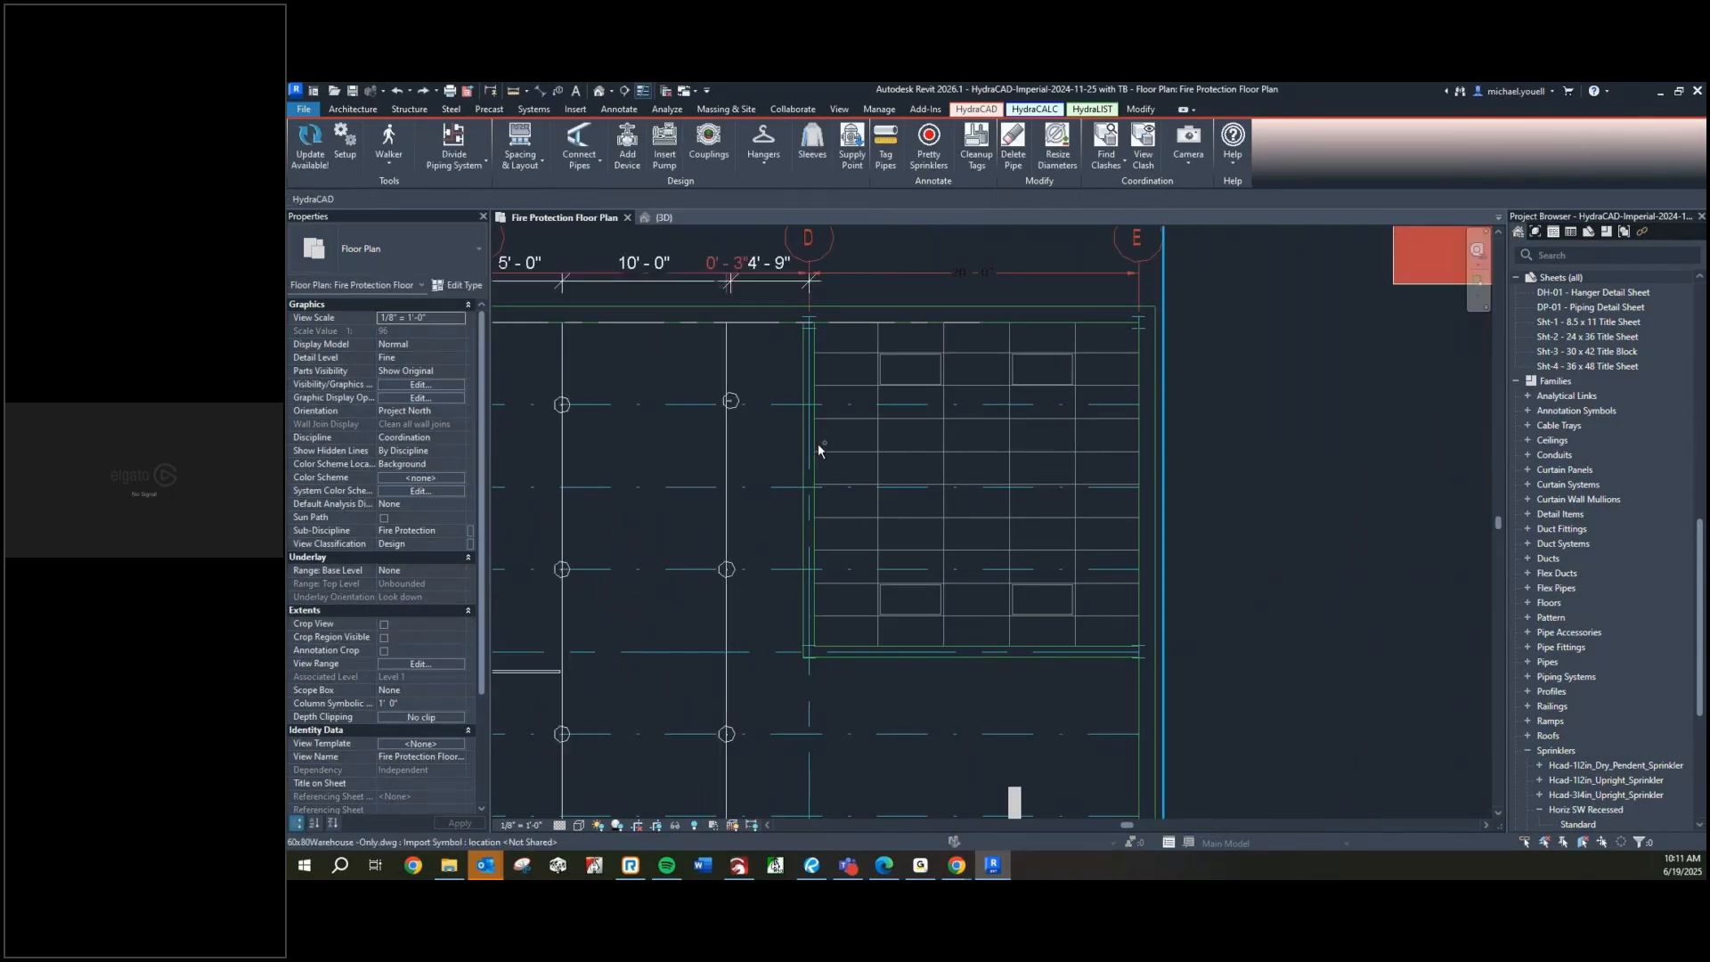
{"action": "scroll", "coordinate": [816, 446], "scroll_direction": "up", "scroll_amount": 3}
{"action": "scroll", "coordinate": [816, 446], "scroll_direction": "down", "scroll_amount": 1}
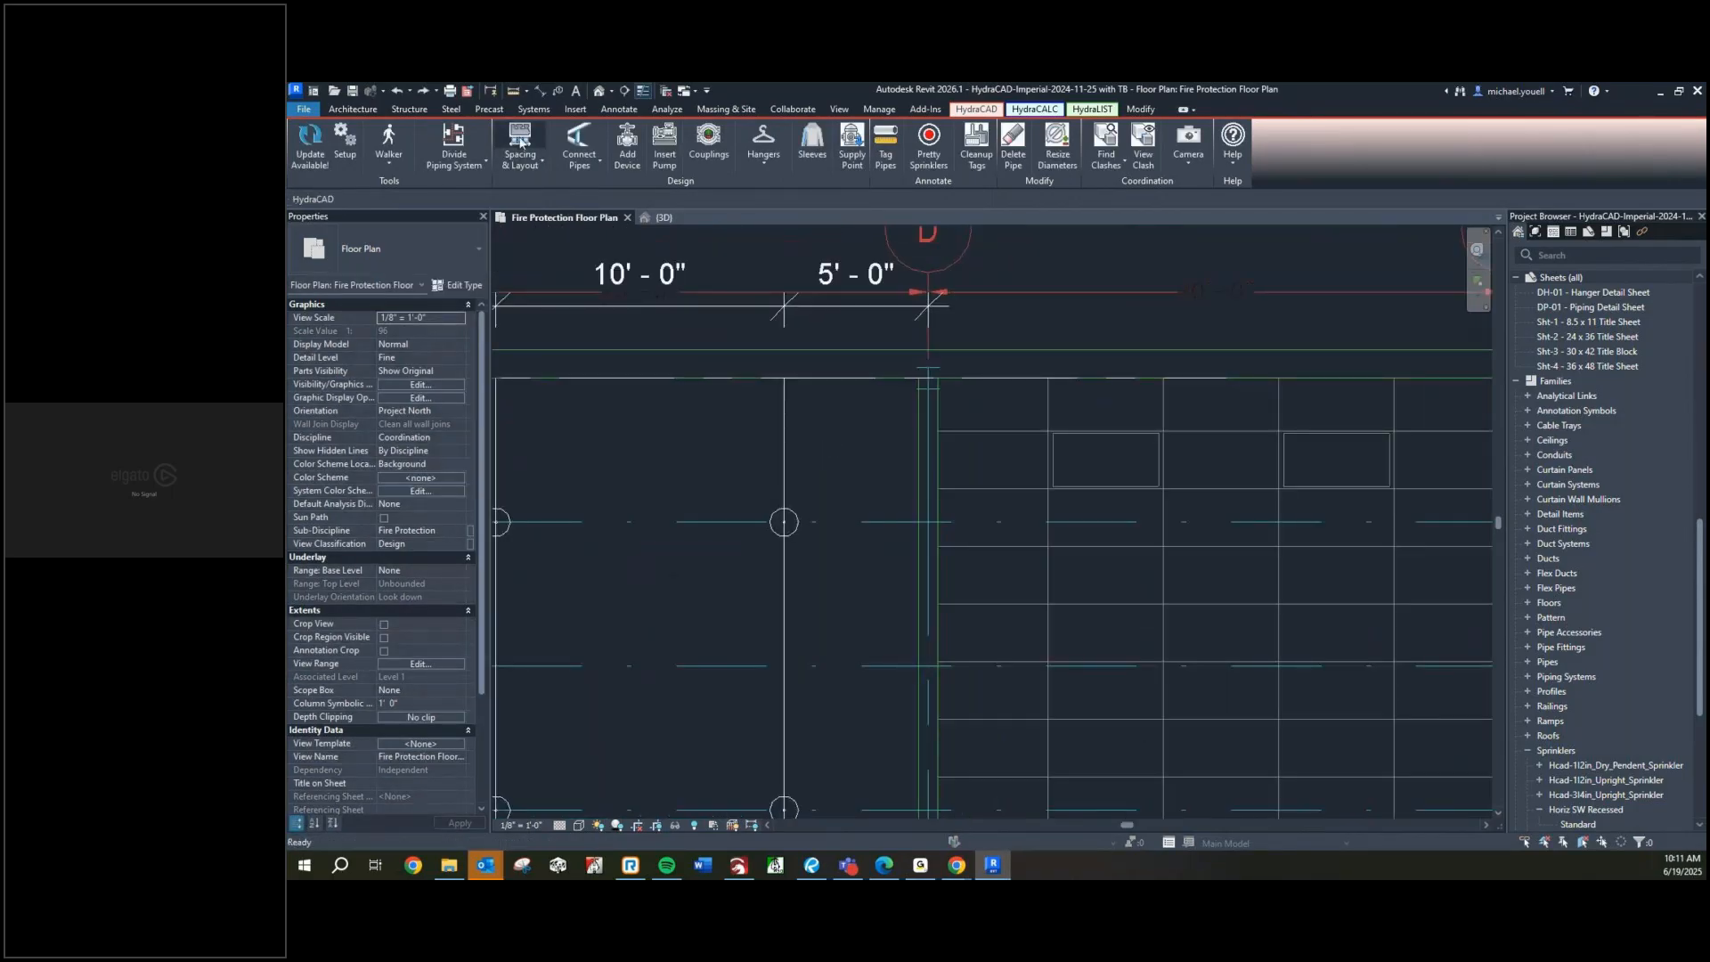
{"action": "left_click", "coordinate": [527, 164]}
{"action": "left_click", "coordinate": [538, 191]}
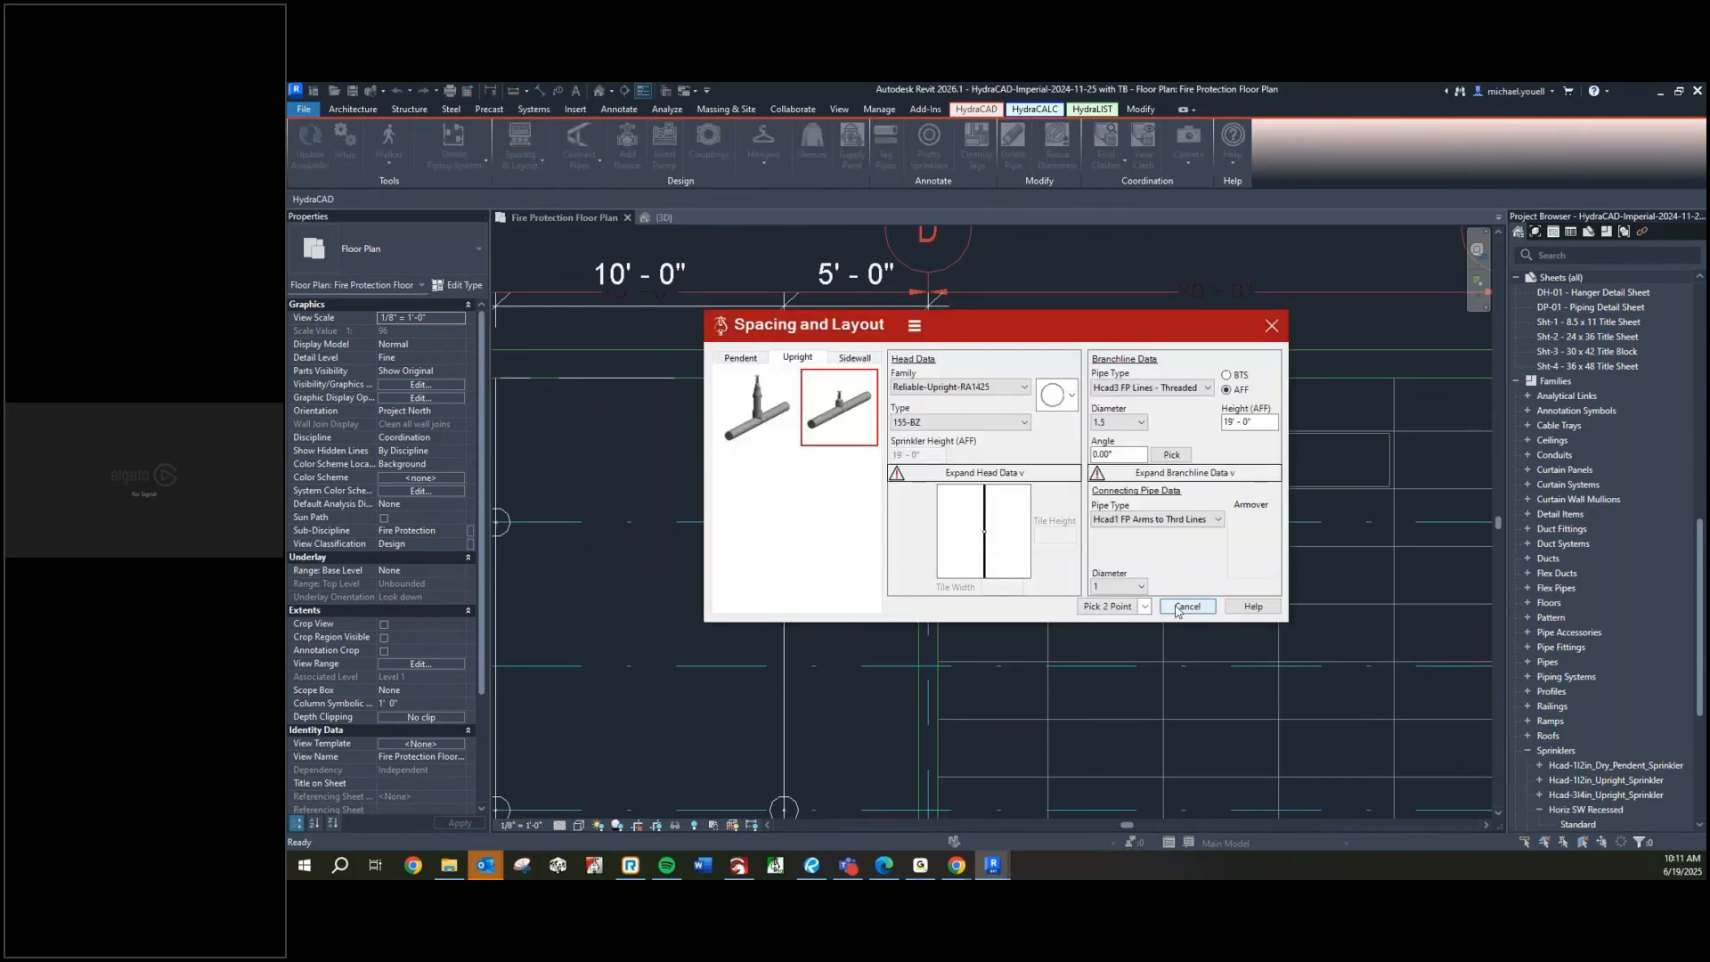
{"action": "left_click", "coordinate": [1106, 606]}
{"action": "scroll", "coordinate": [1029, 466], "scroll_direction": "up", "scroll_amount": 4}
{"action": "scroll", "coordinate": [1033, 472], "scroll_direction": "down", "scroll_amount": 7}
{"action": "middle_click_drag", "start_coordinate": [1180, 726], "coordinate": [633, 351]}
{"action": "scroll", "coordinate": [653, 408], "scroll_direction": "up", "scroll_amount": 7}
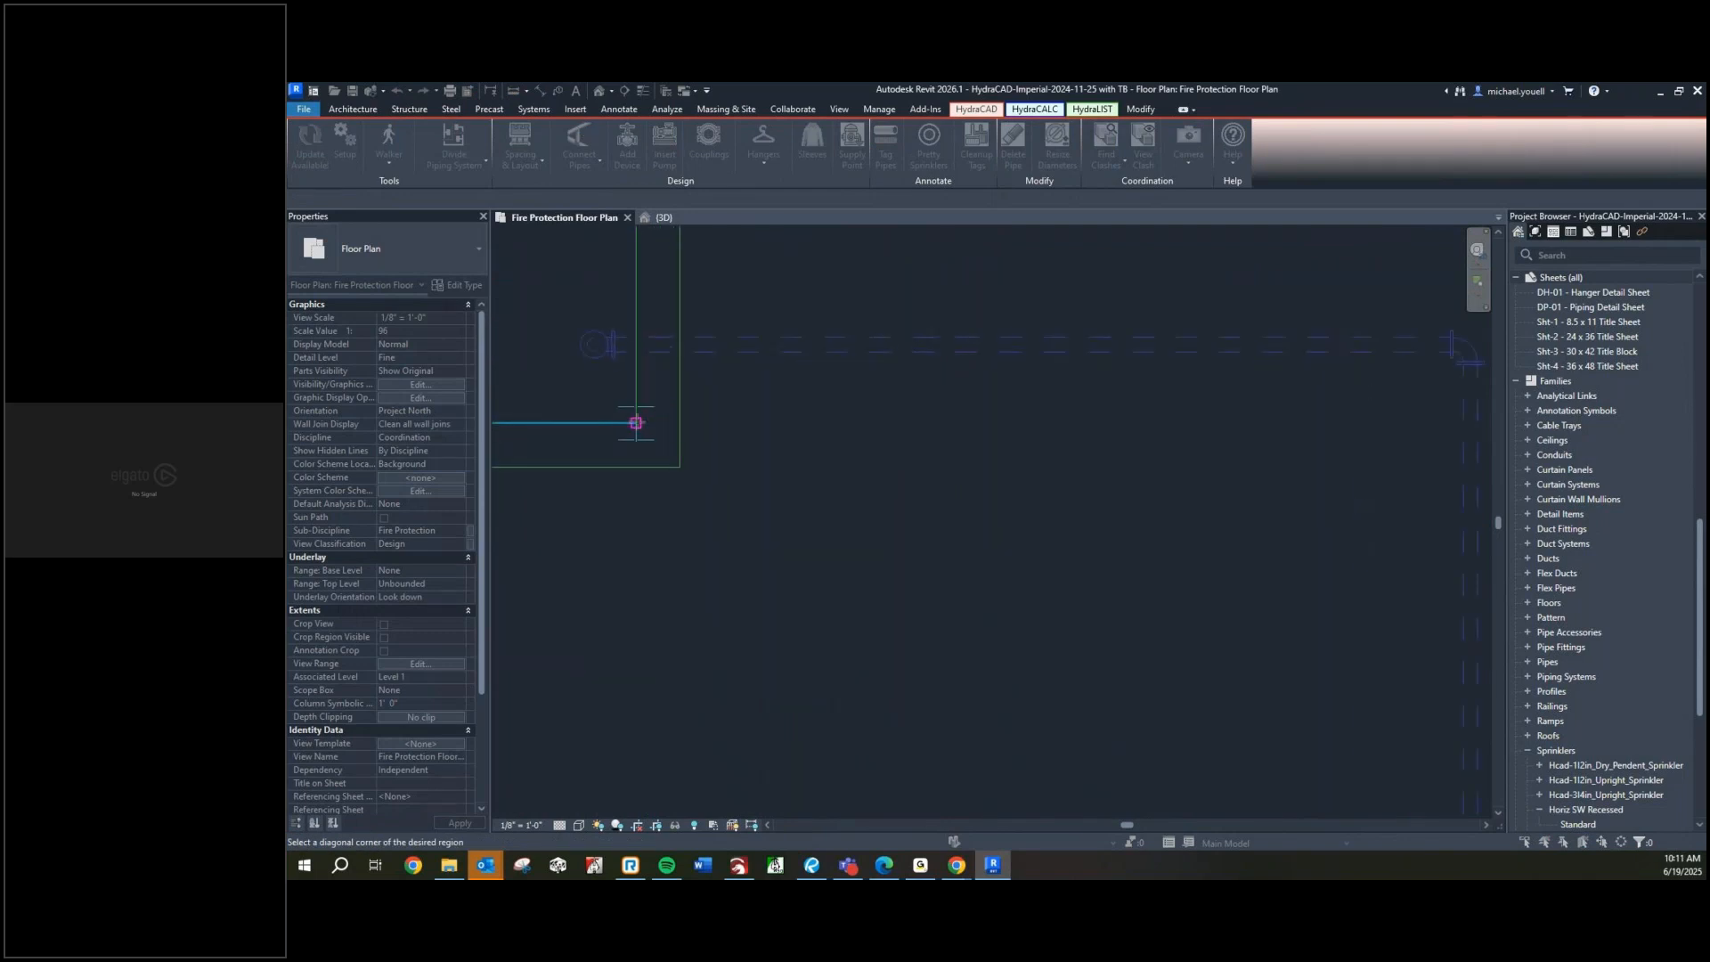
{"action": "left_click", "coordinate": [635, 422]}
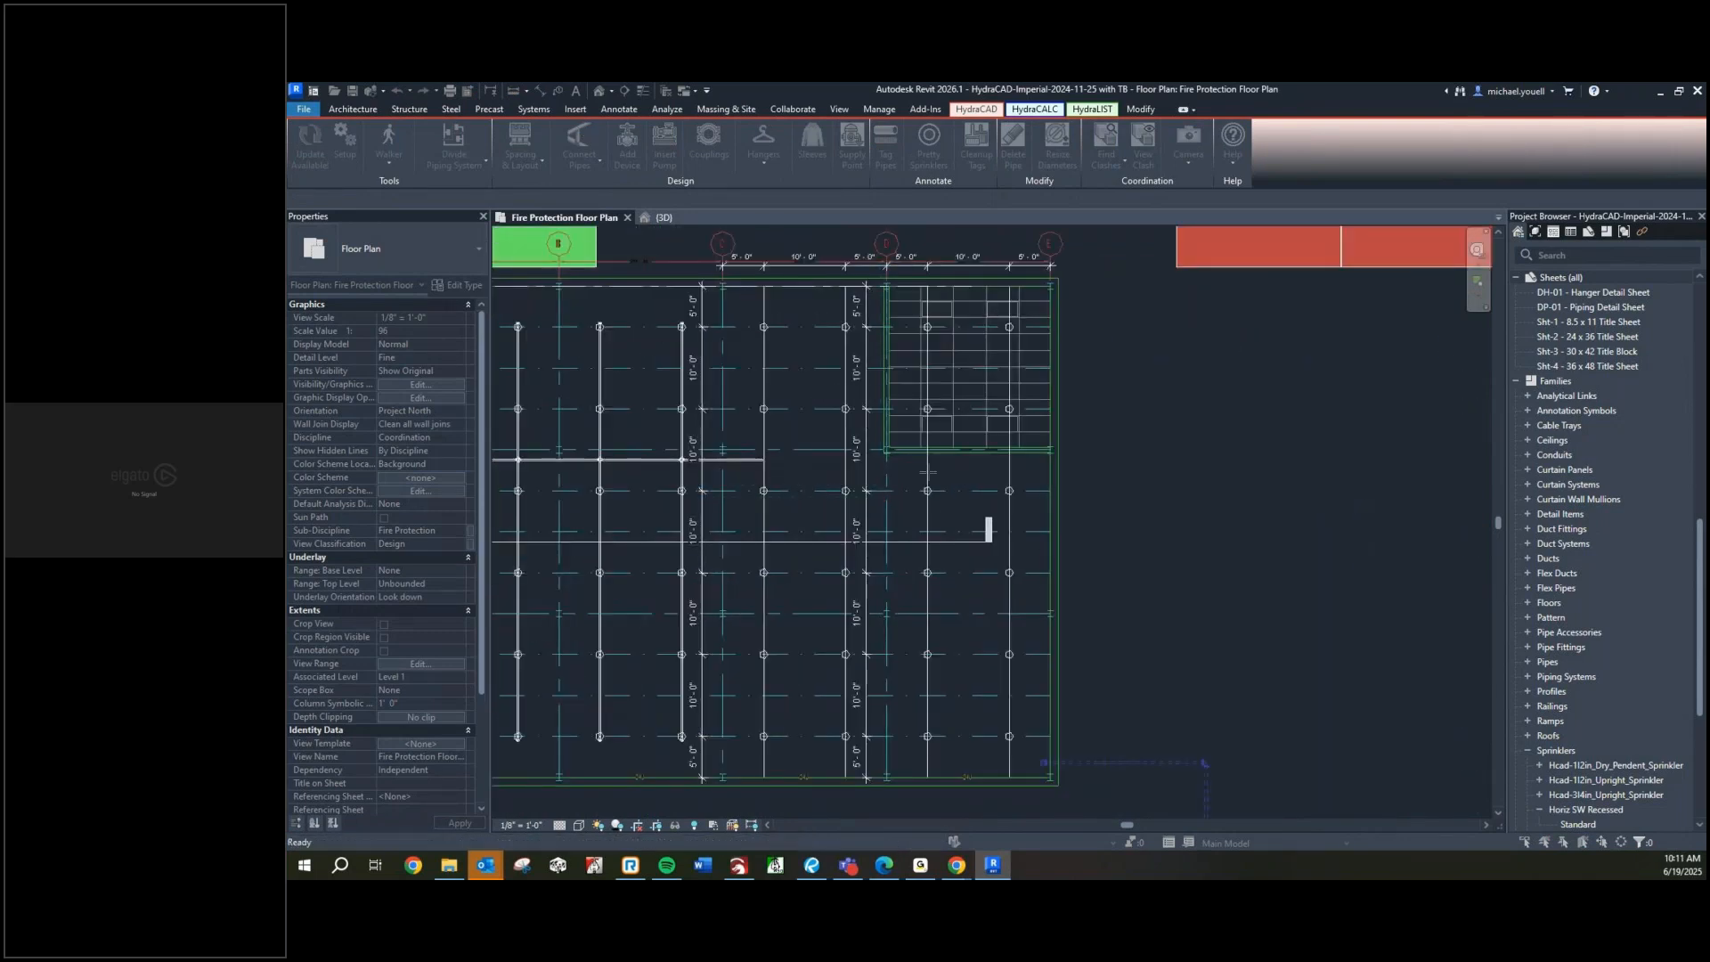
{"action": "left_click", "coordinate": [1018, 489]}
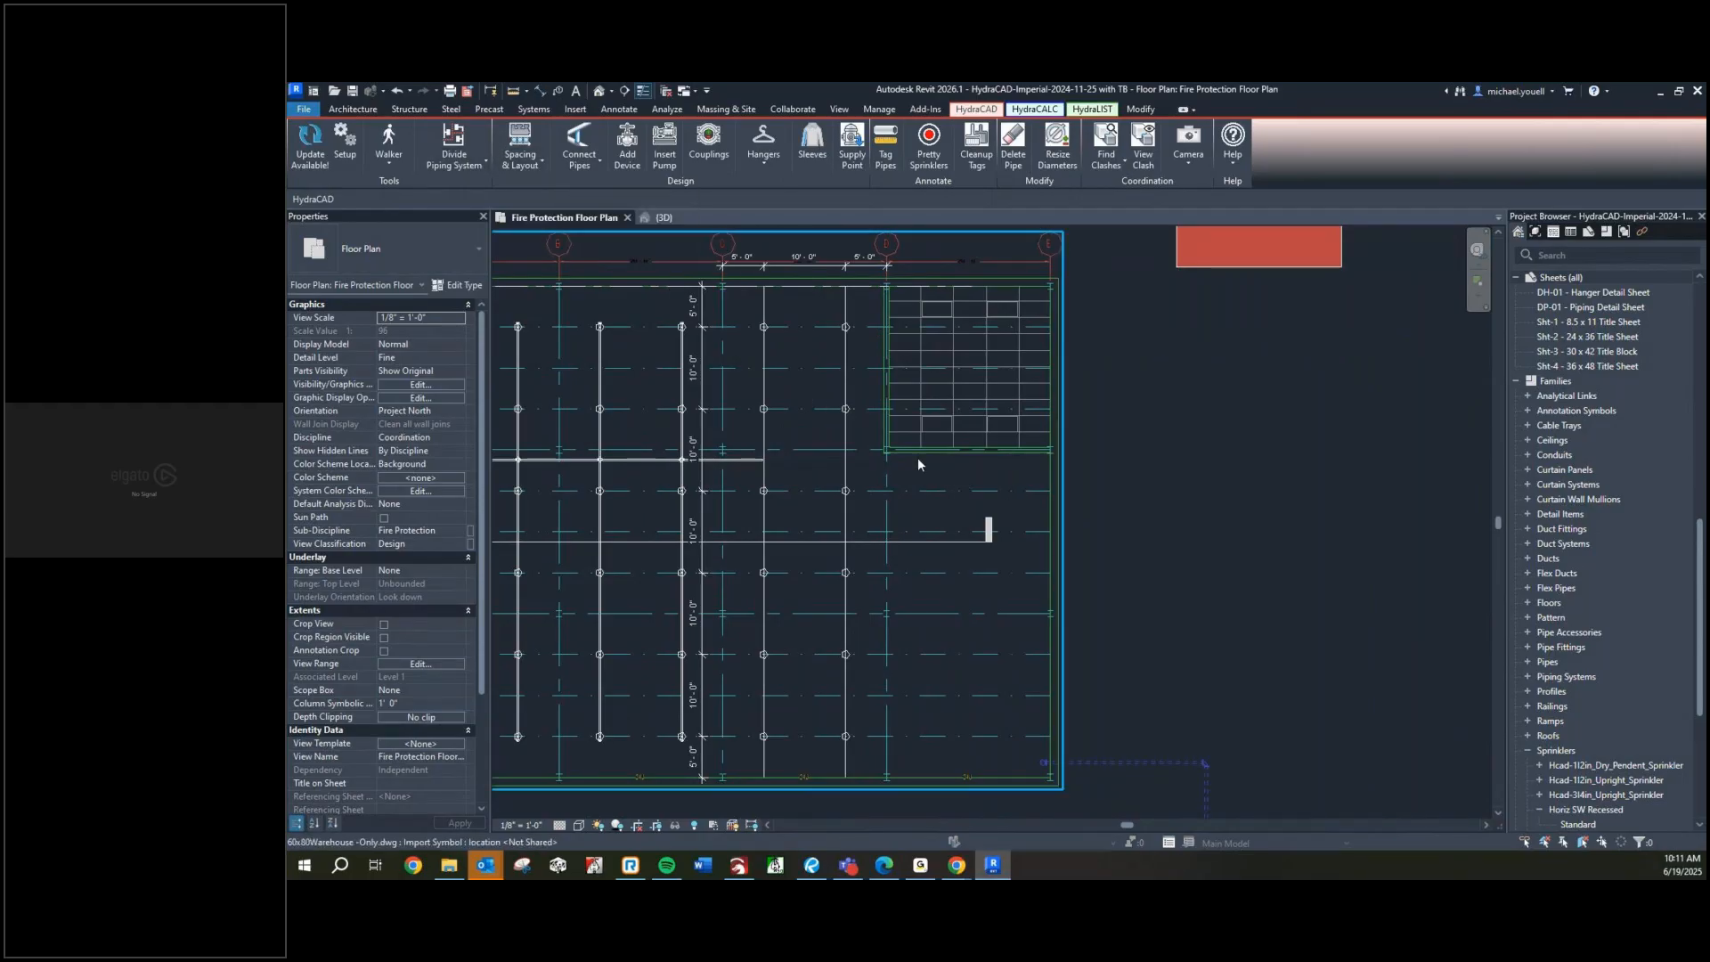
Lay out the RA1425 upright sprinklers and threaded branch lines again from the north wall at grid D to the building's southeast corner
{"action": "left_click", "coordinate": [523, 168]}
{"action": "left_click", "coordinate": [548, 190]}
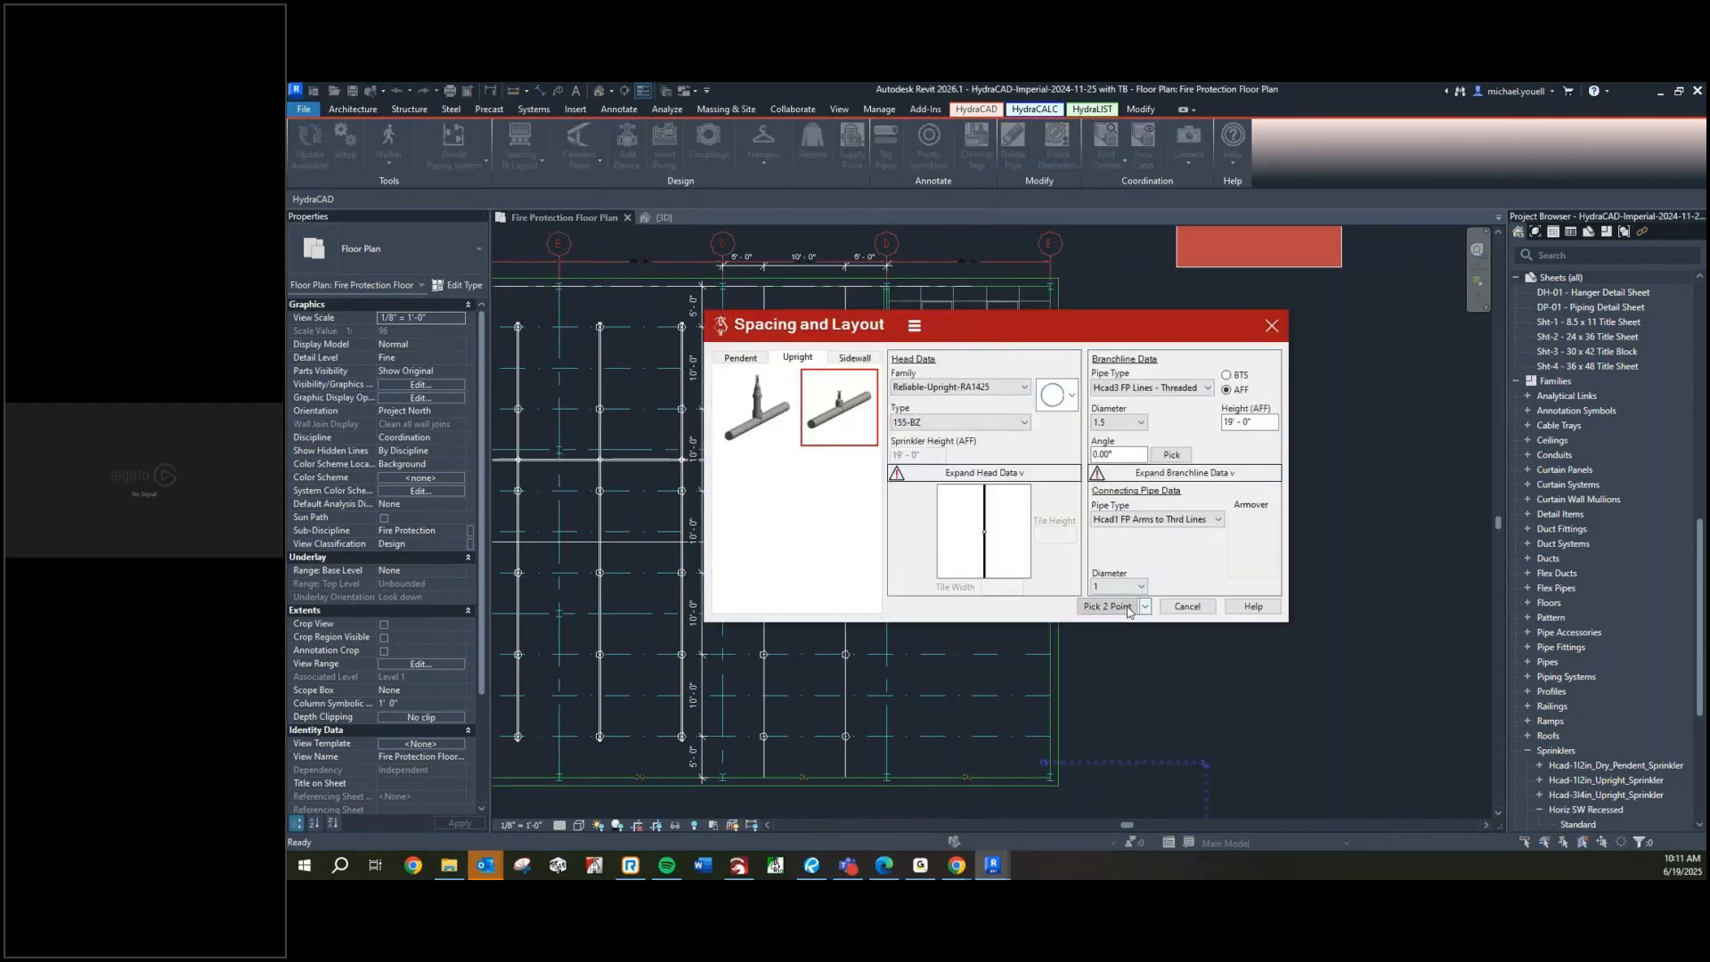
{"action": "left_click", "coordinate": [1109, 606]}
{"action": "scroll", "coordinate": [904, 328], "scroll_direction": "up", "scroll_amount": 5}
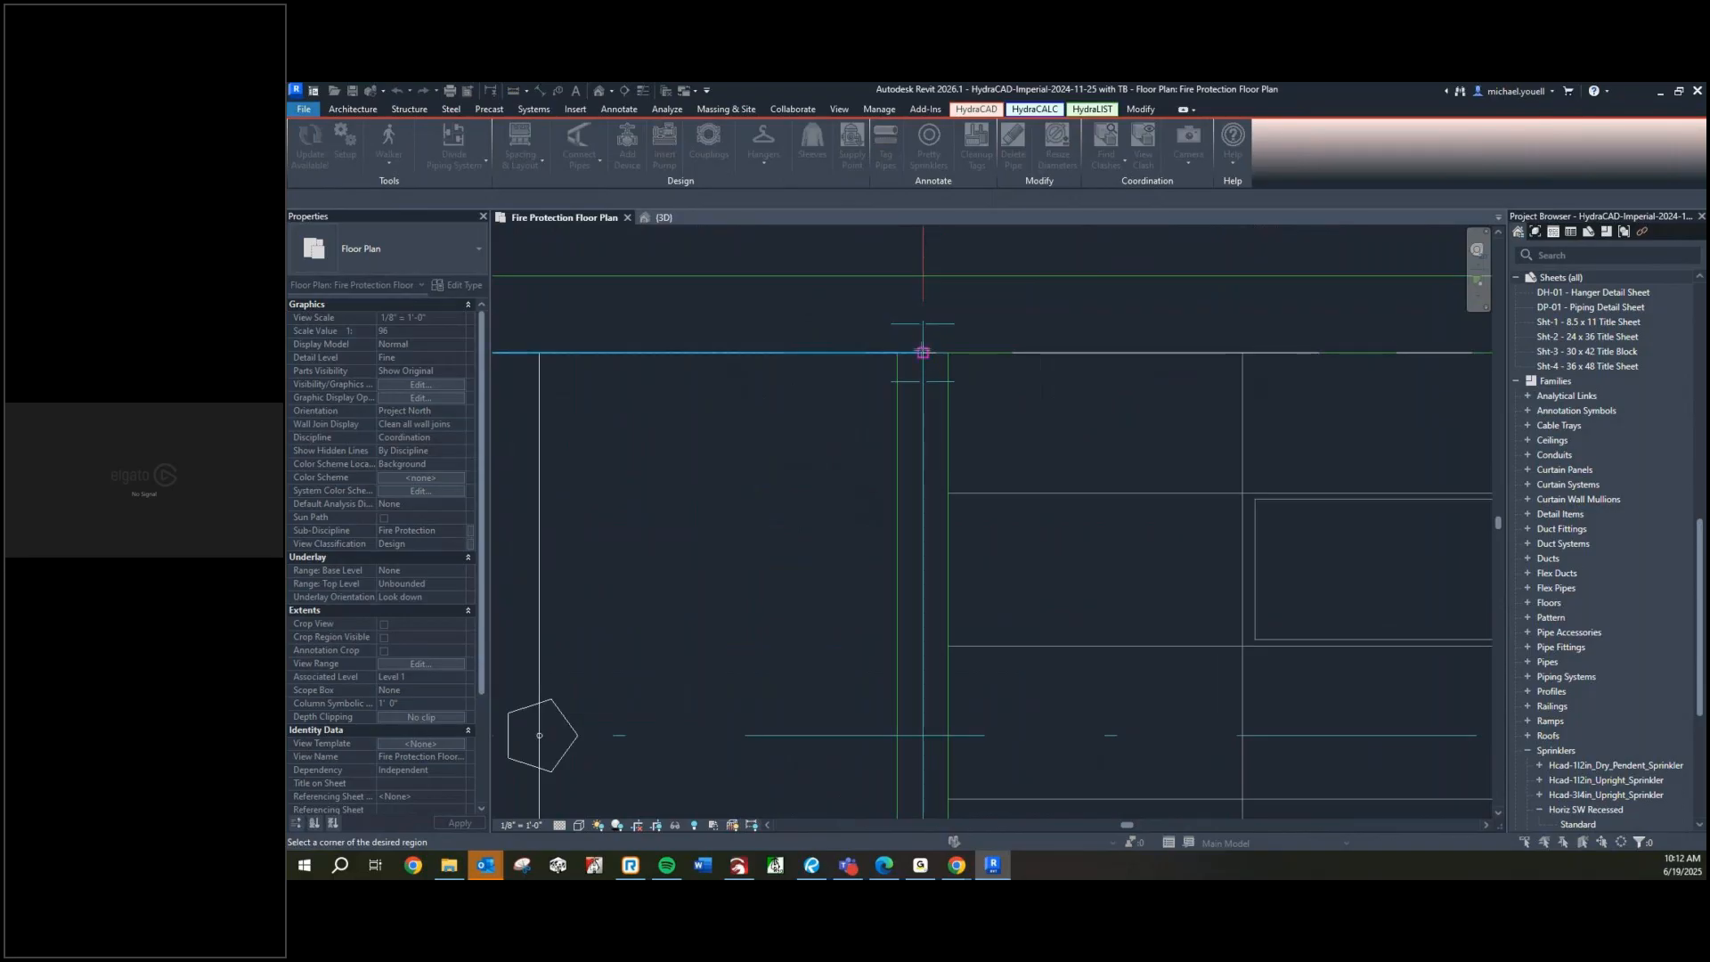
{"action": "scroll", "coordinate": [1114, 535], "scroll_direction": "down", "scroll_amount": 3}
{"action": "middle_click_drag", "start_coordinate": [1216, 708], "coordinate": [798, 253]}
{"action": "scroll", "coordinate": [829, 412], "scroll_direction": "up", "scroll_amount": 5}
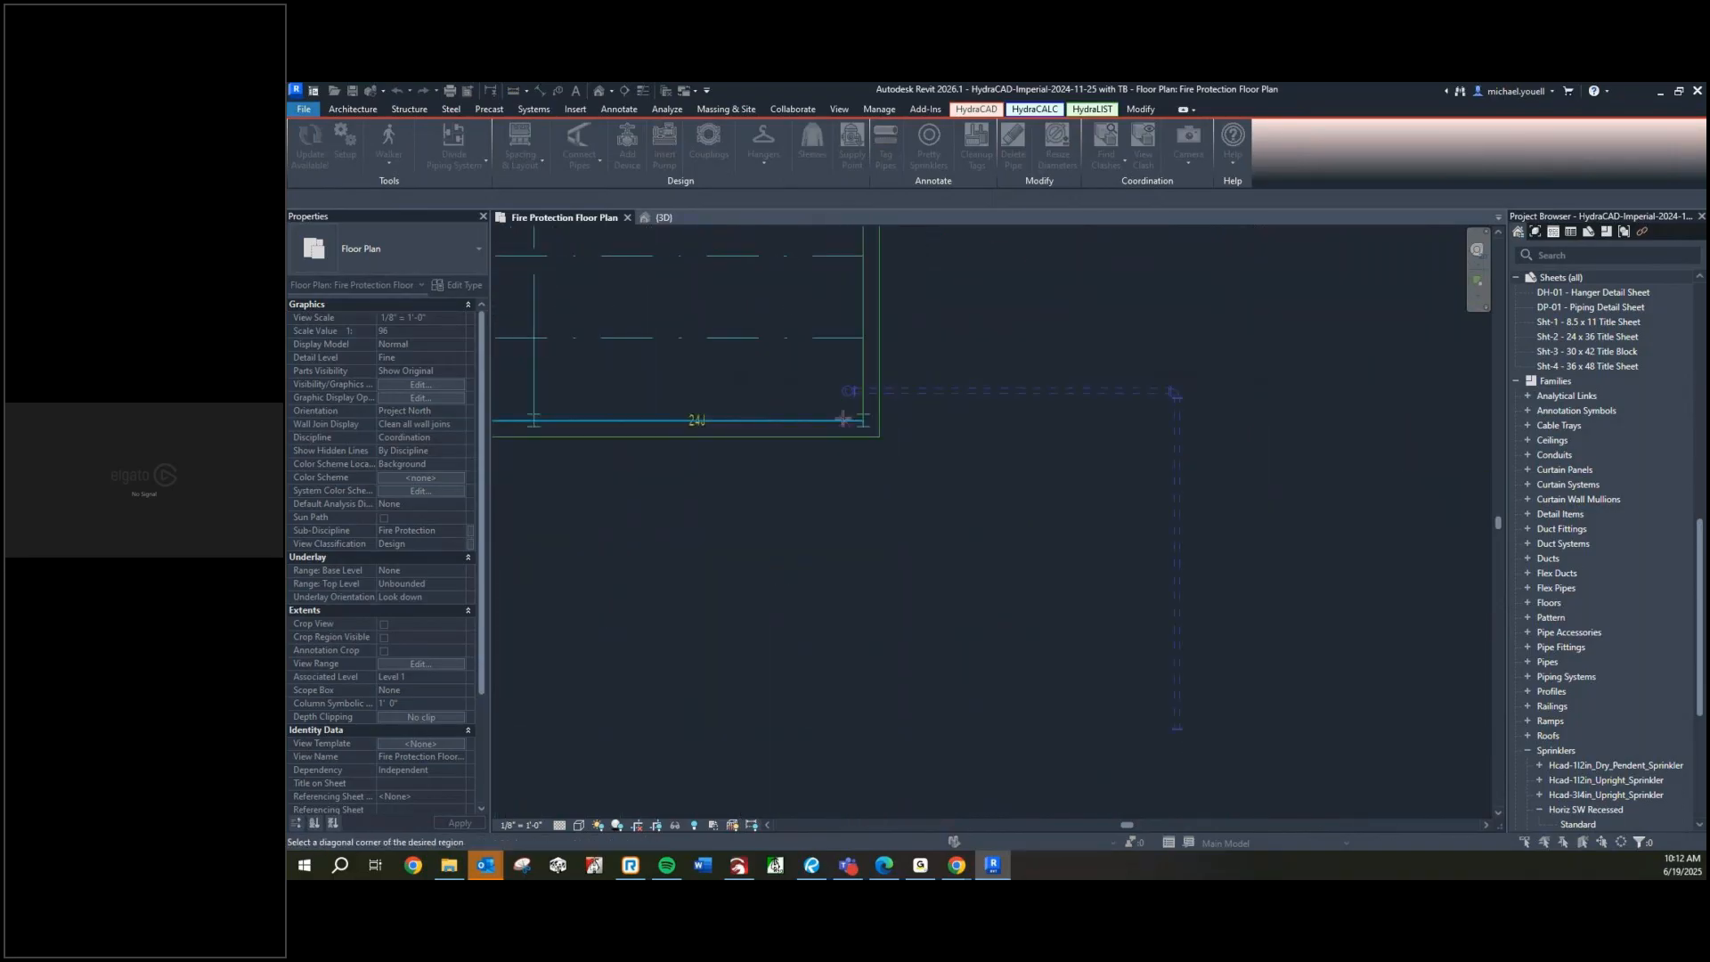
{"action": "left_click", "coordinate": [869, 416]}
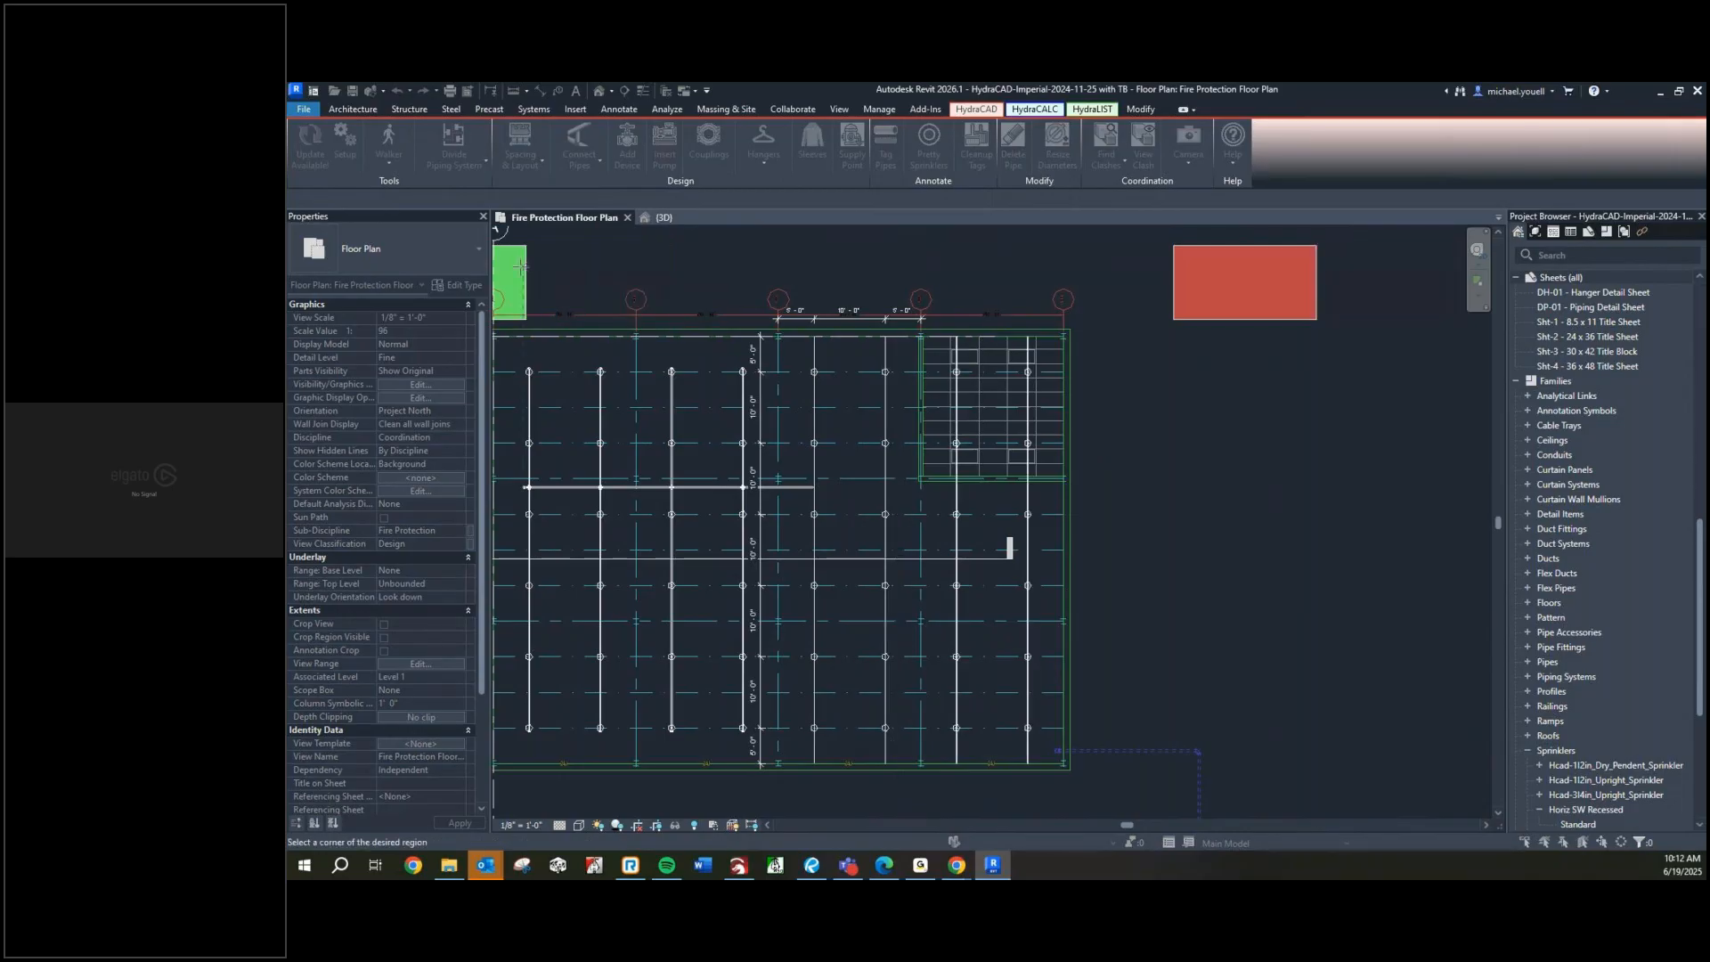
Try to pick the green filled region near grid A with the layout command and cancel the layout options
{"action": "middle_click_drag", "start_coordinate": [539, 284], "coordinate": [716, 305]}
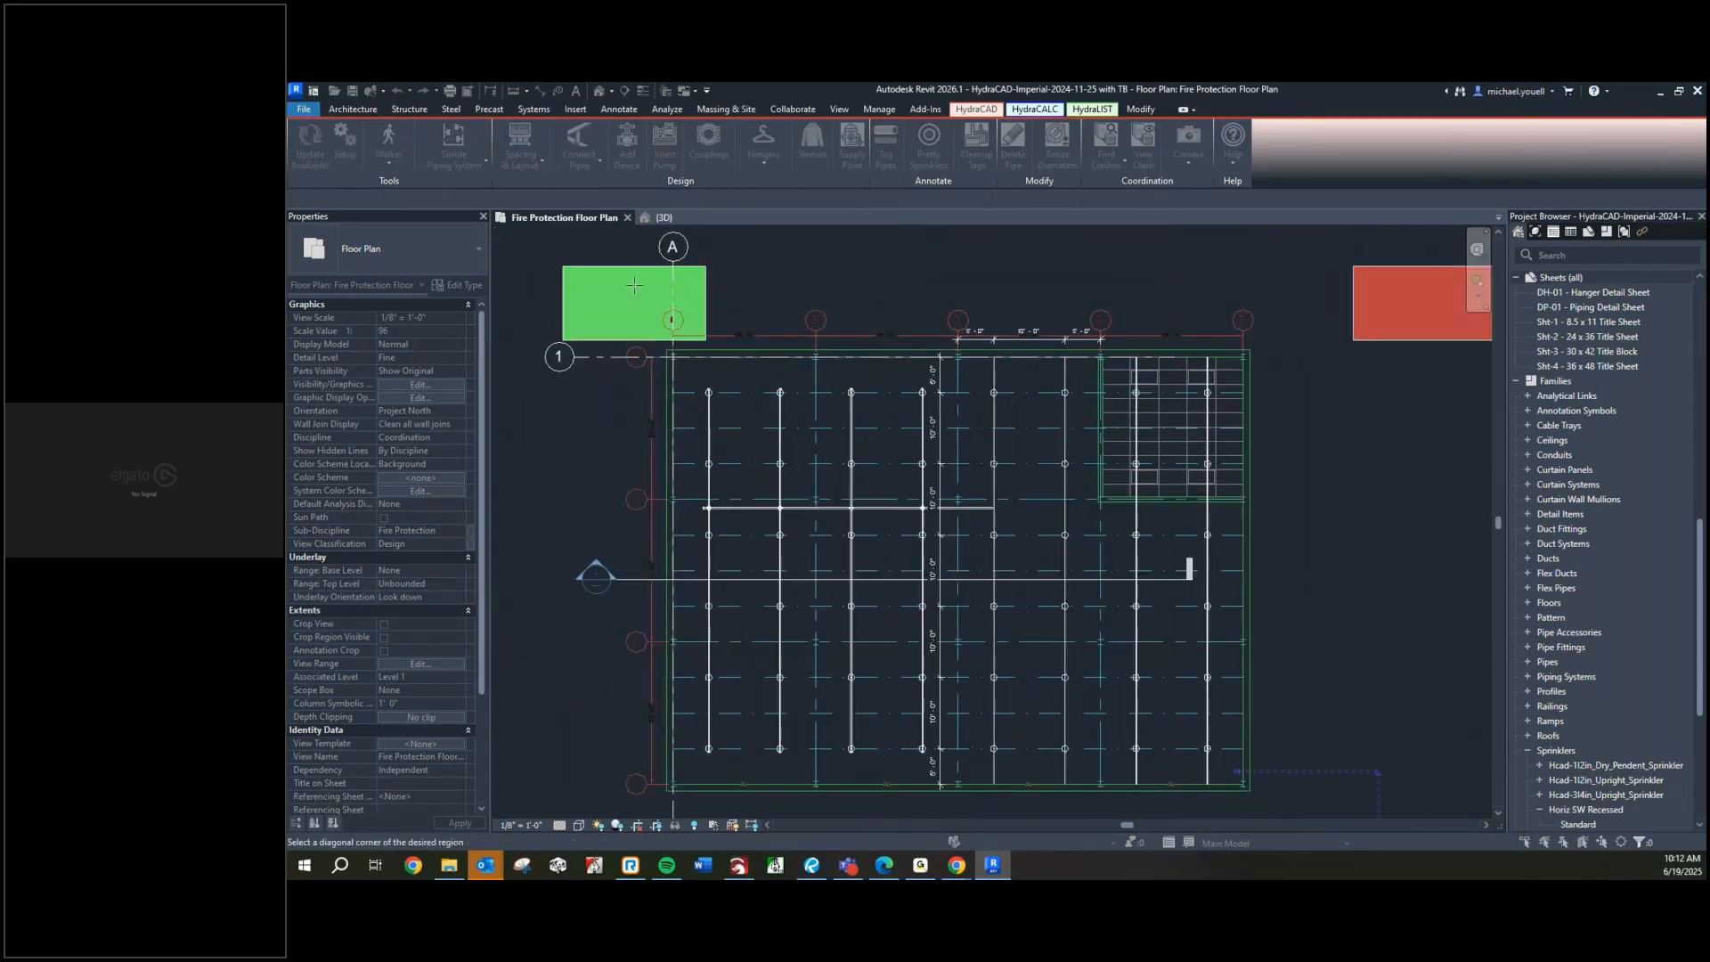
{"action": "left_click", "coordinate": [634, 286]}
{"action": "scroll", "coordinate": [741, 342], "scroll_direction": "down", "scroll_amount": 6}
{"action": "key", "text": "Escape"}
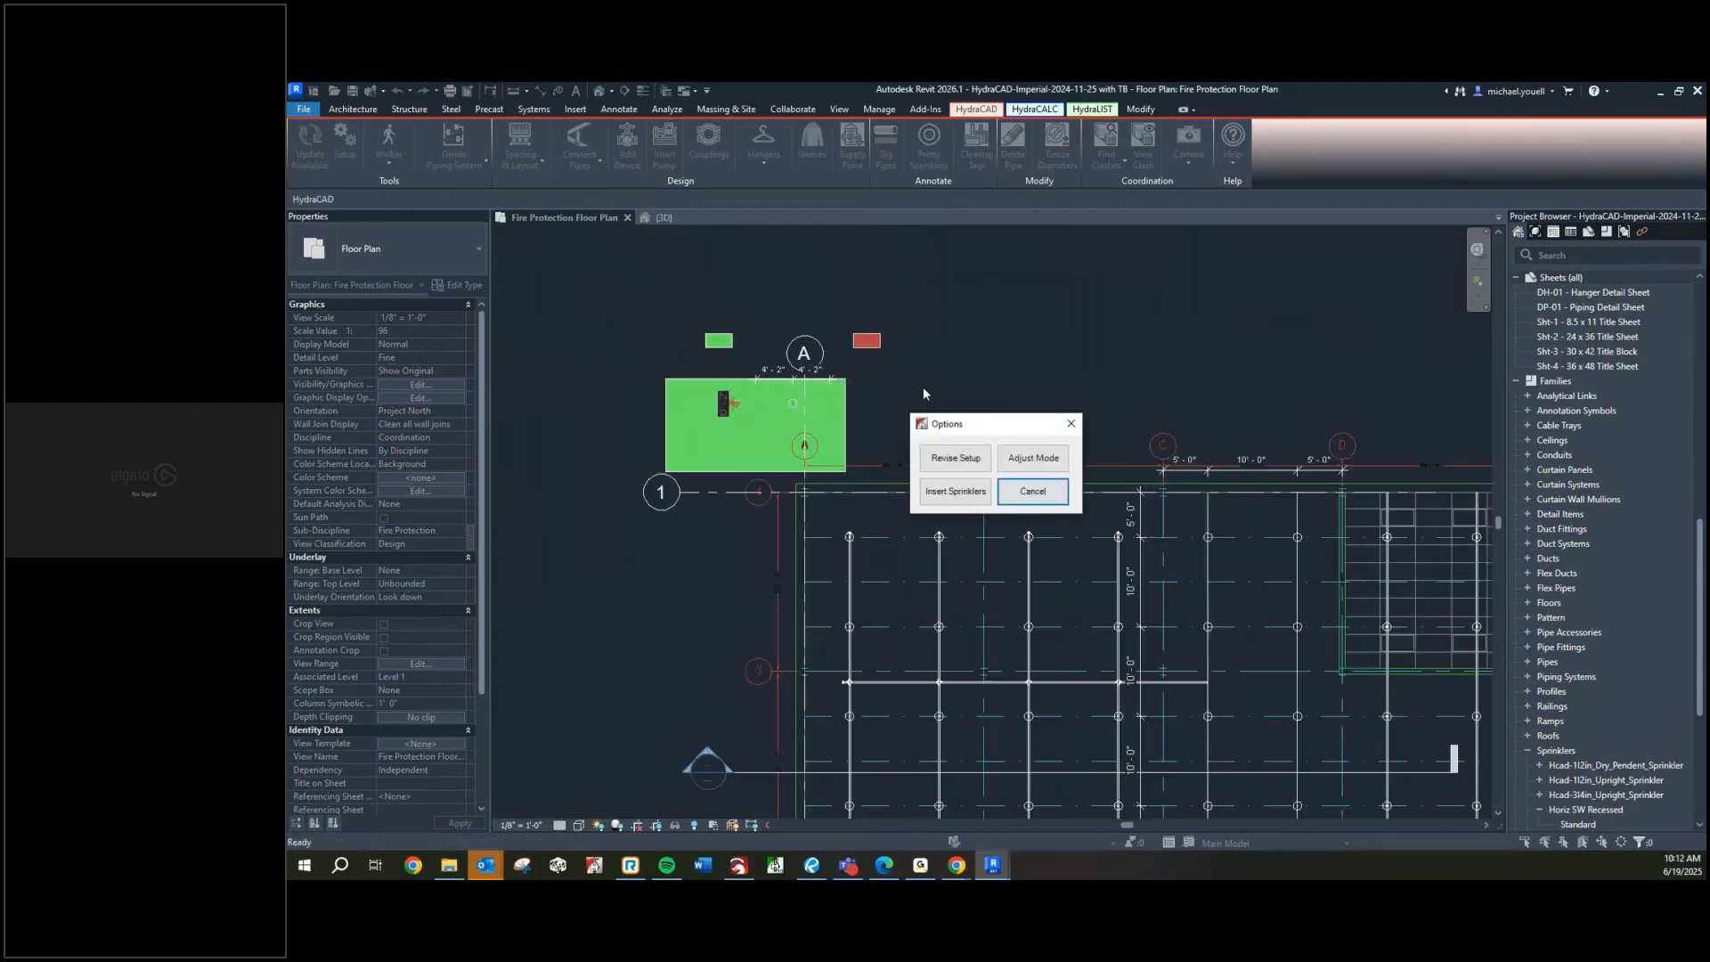
{"action": "left_click", "coordinate": [1024, 495]}
{"action": "scroll", "coordinate": [950, 396], "scroll_direction": "down", "scroll_amount": 6}
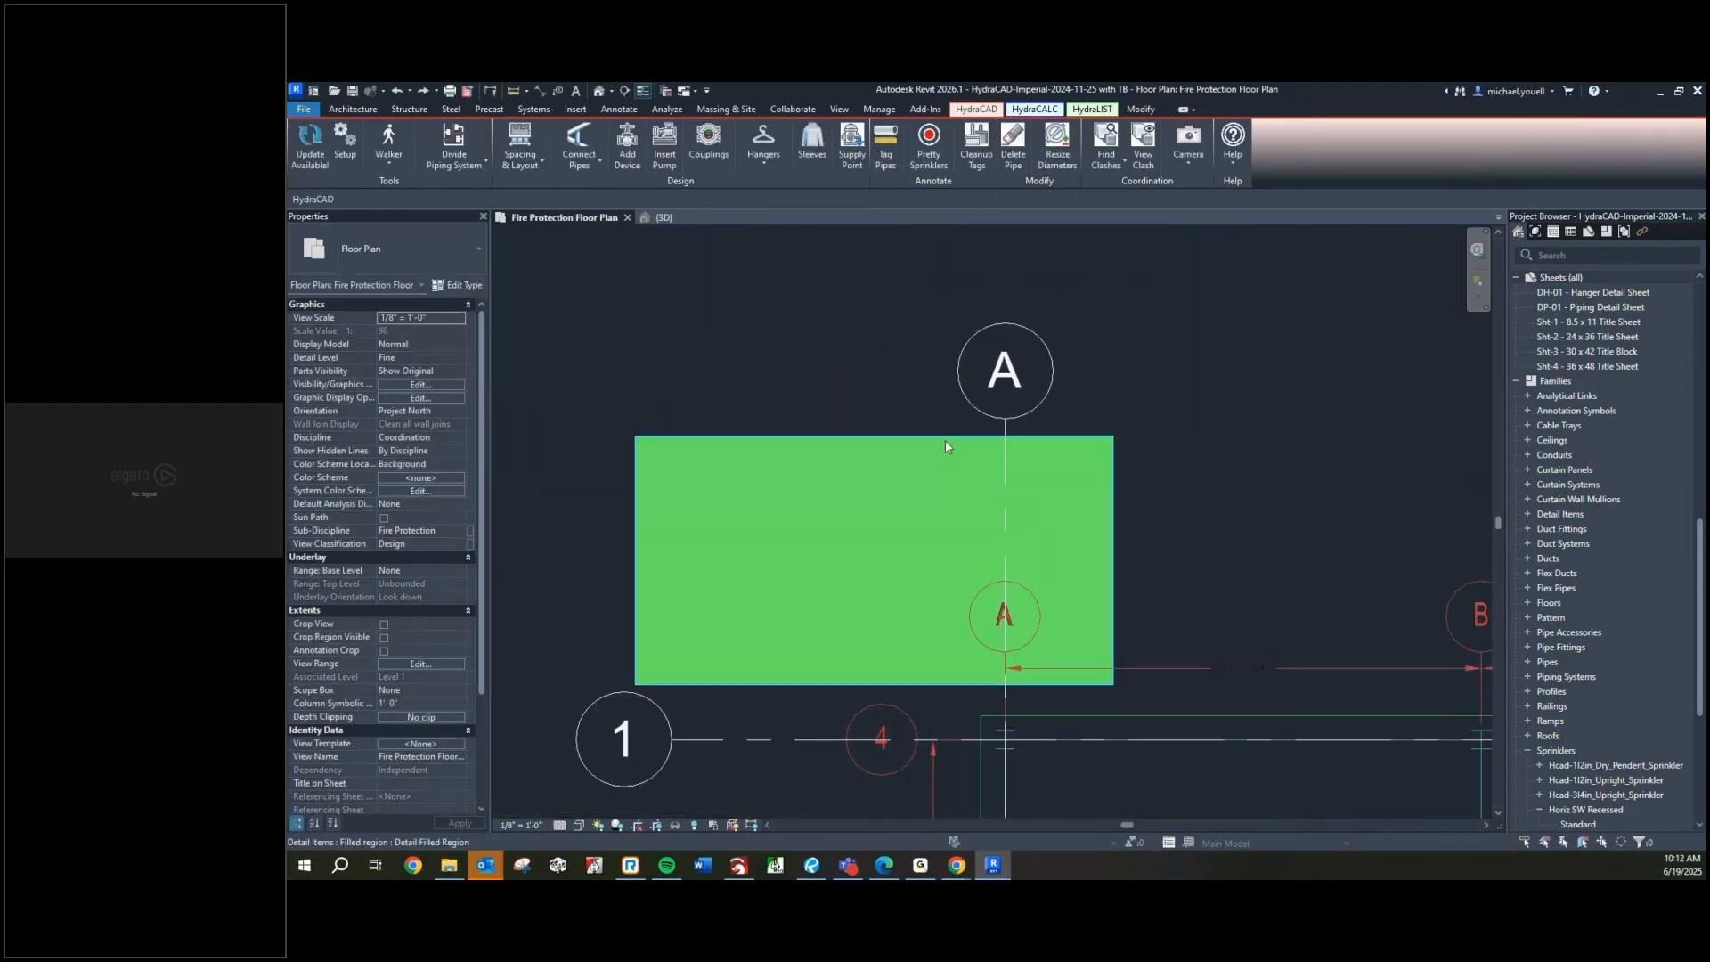
Examine the branch lines between grids D and E and compare them with the layout between grids C and D
{"action": "middle_click_drag", "start_coordinate": [1131, 492], "coordinate": [621, 181]}
{"action": "scroll", "coordinate": [1030, 437], "scroll_direction": "up", "scroll_amount": 3}
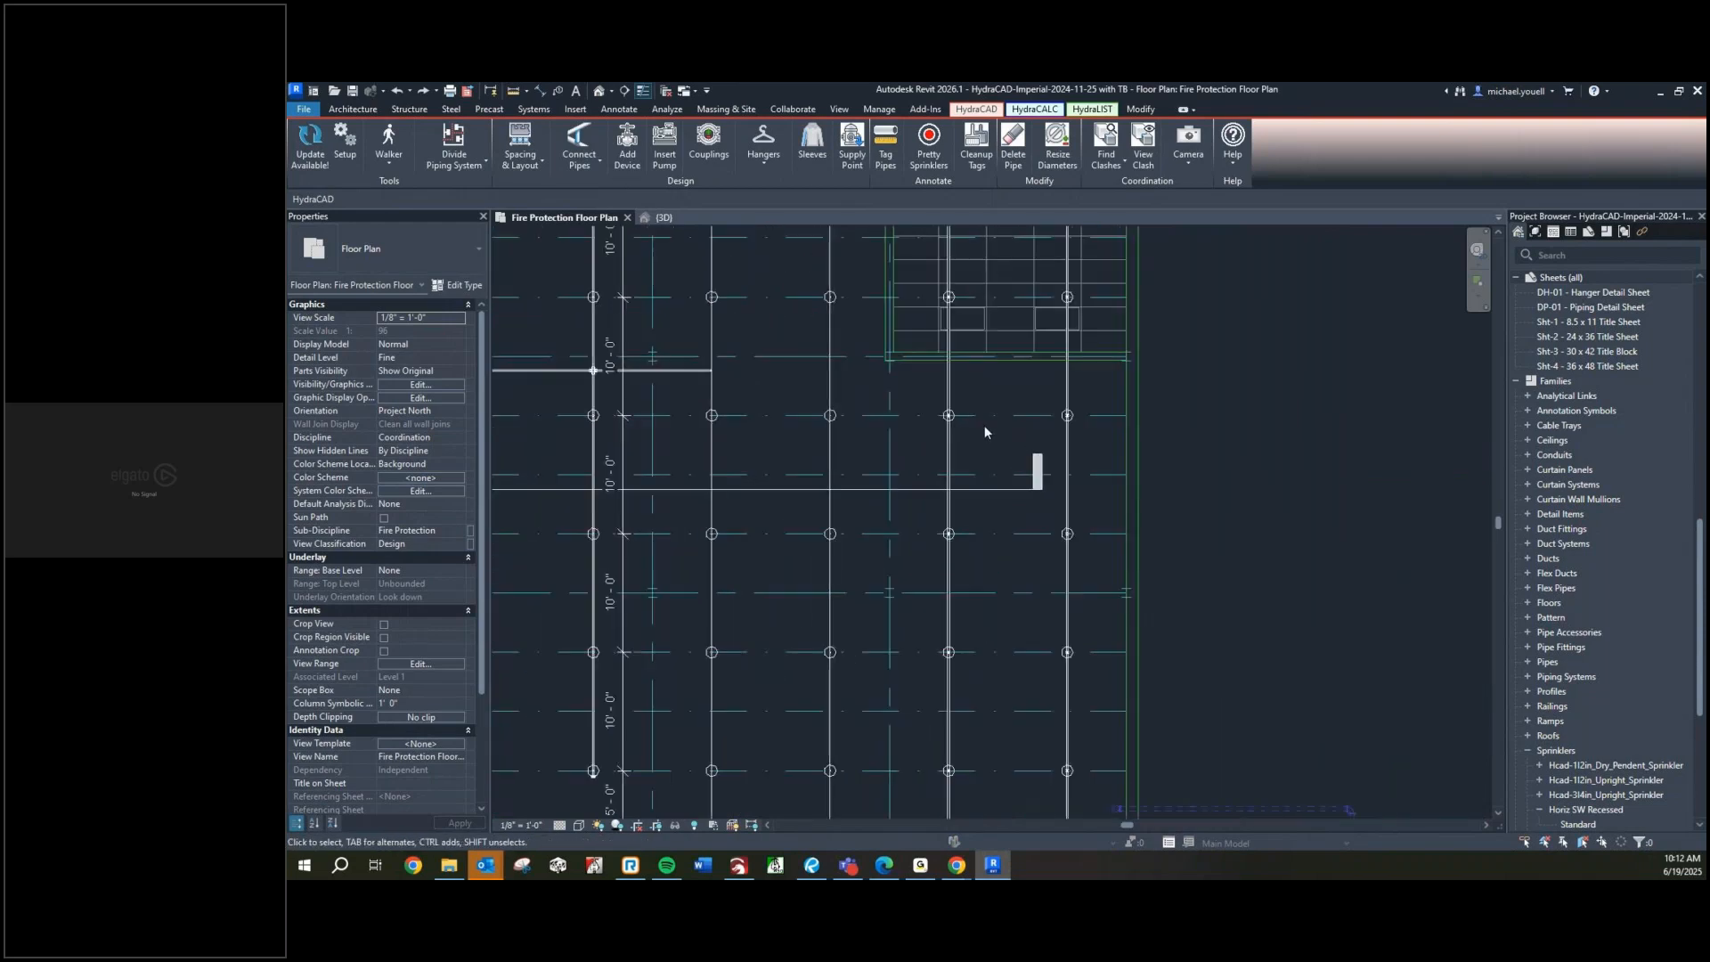
{"action": "scroll", "coordinate": [985, 425], "scroll_direction": "down", "scroll_amount": 4}
{"action": "middle_click_drag", "start_coordinate": [985, 424], "coordinate": [1029, 515]}
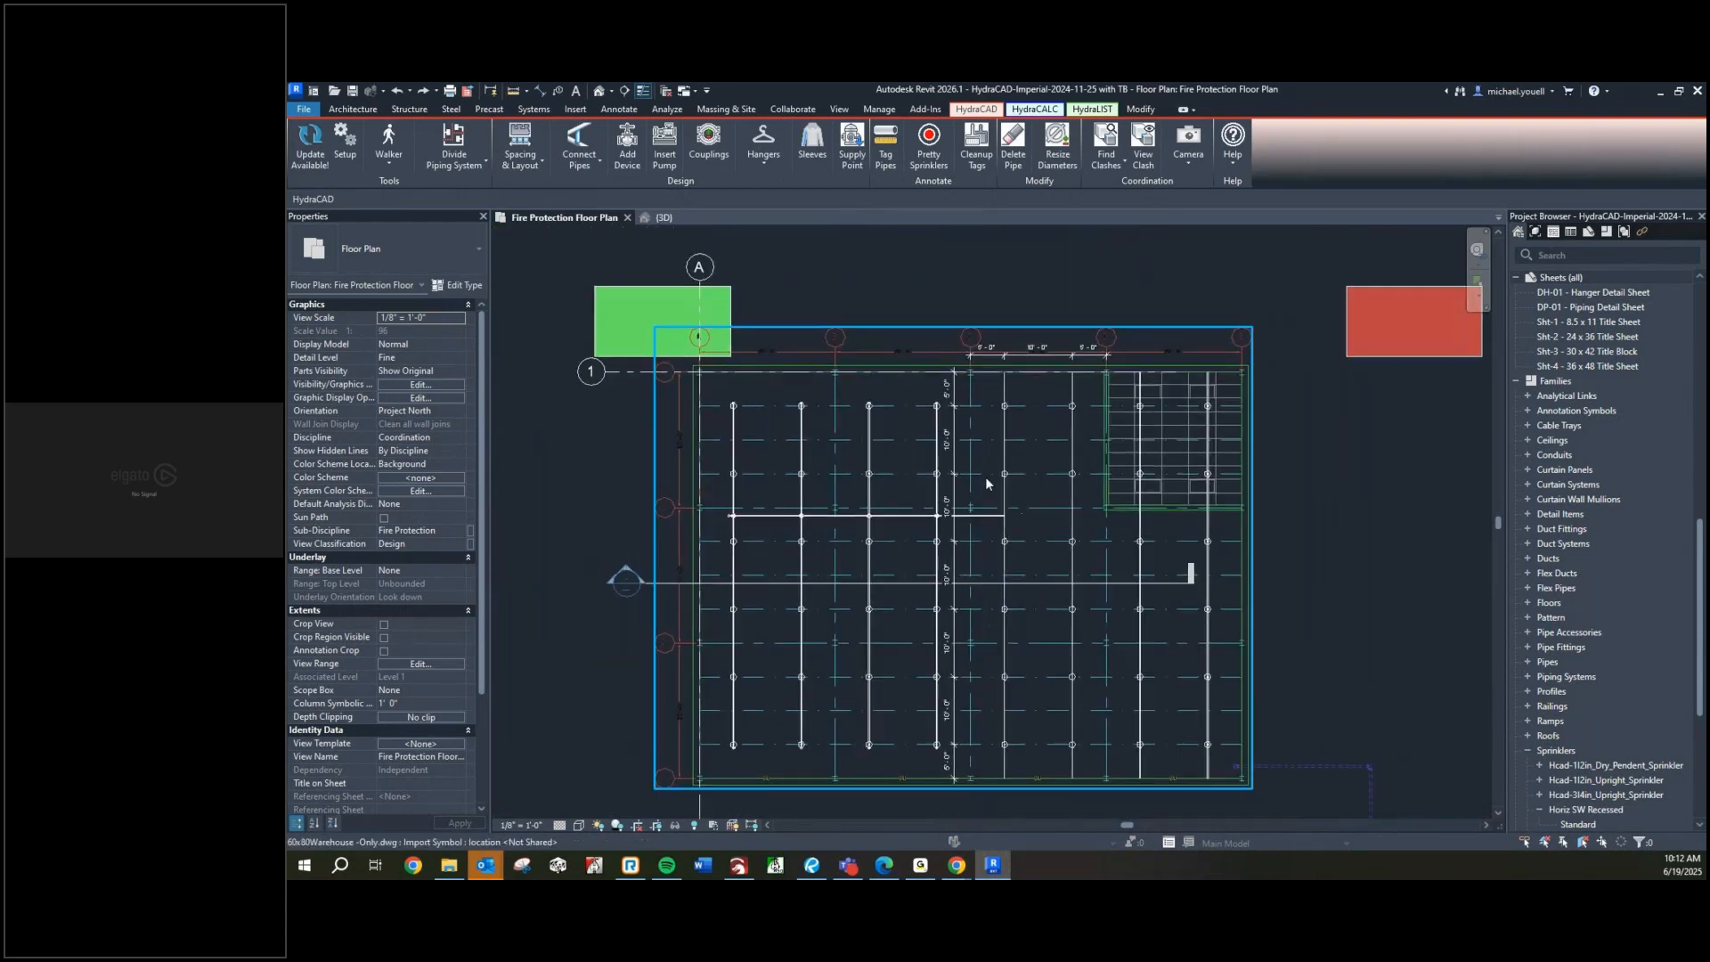
{"action": "left_click", "coordinate": [1072, 419]}
{"action": "left_click", "coordinate": [1047, 416]}
{"action": "middle_click_drag", "start_coordinate": [1047, 416], "coordinate": [977, 411]}
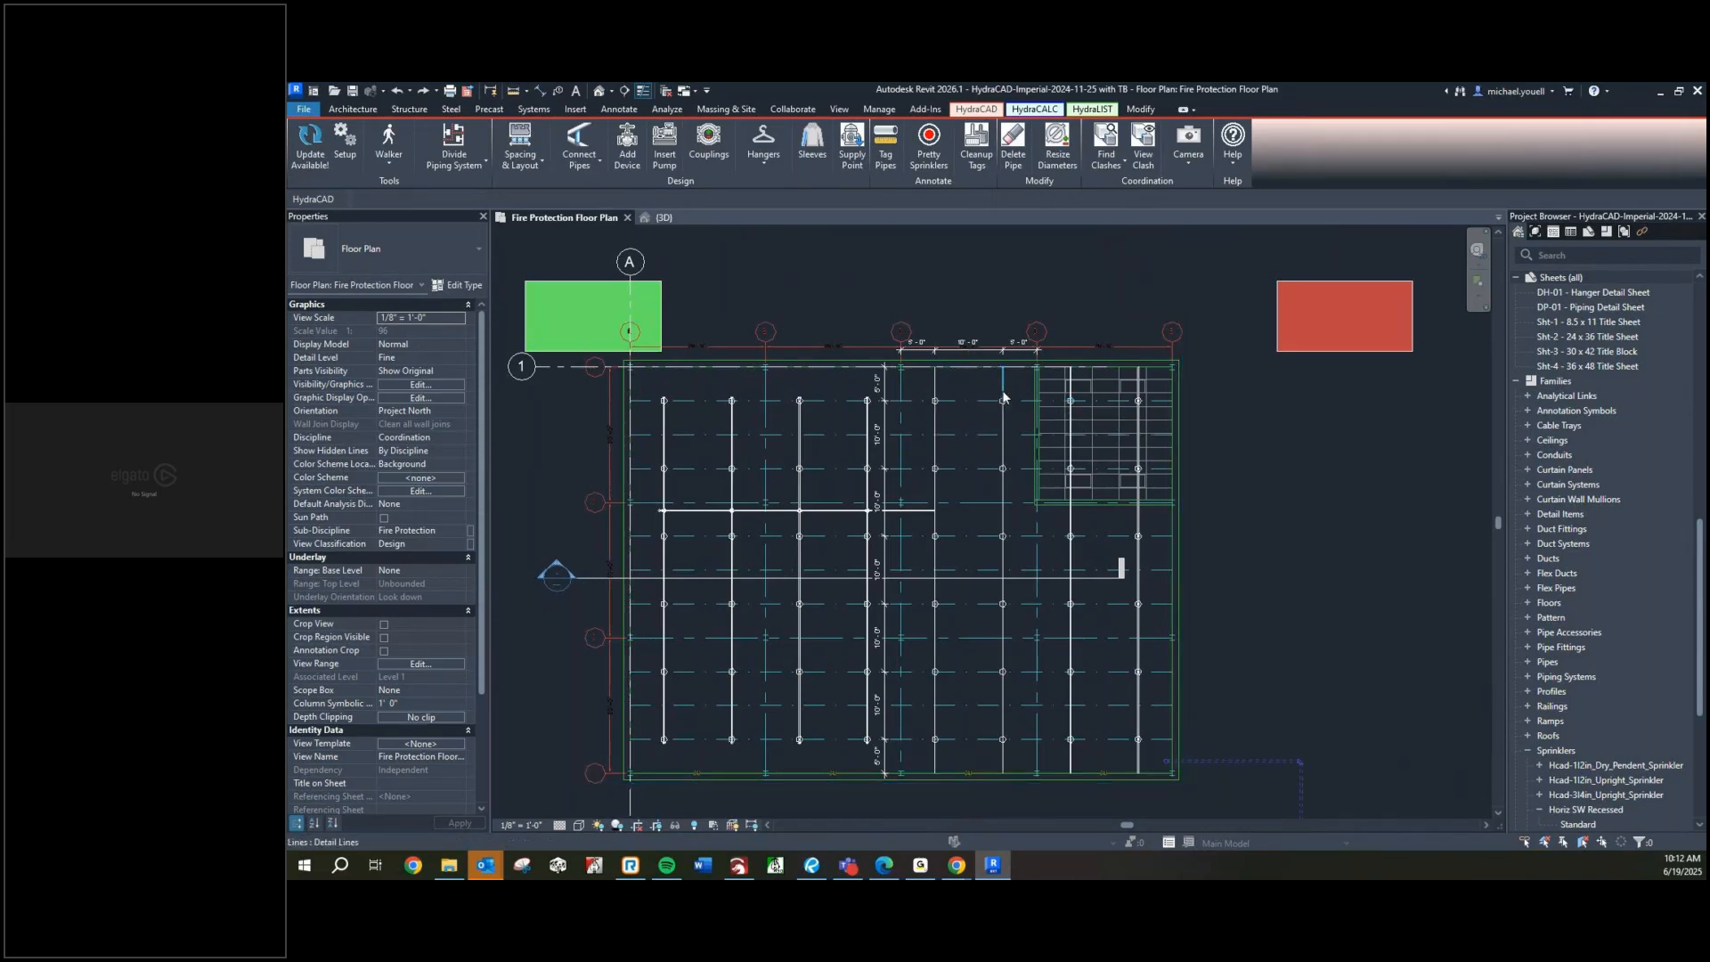
{"action": "scroll", "coordinate": [1043, 424], "scroll_direction": "up", "scroll_amount": 1}
{"action": "middle_click_drag", "start_coordinate": [1043, 424], "coordinate": [929, 397]}
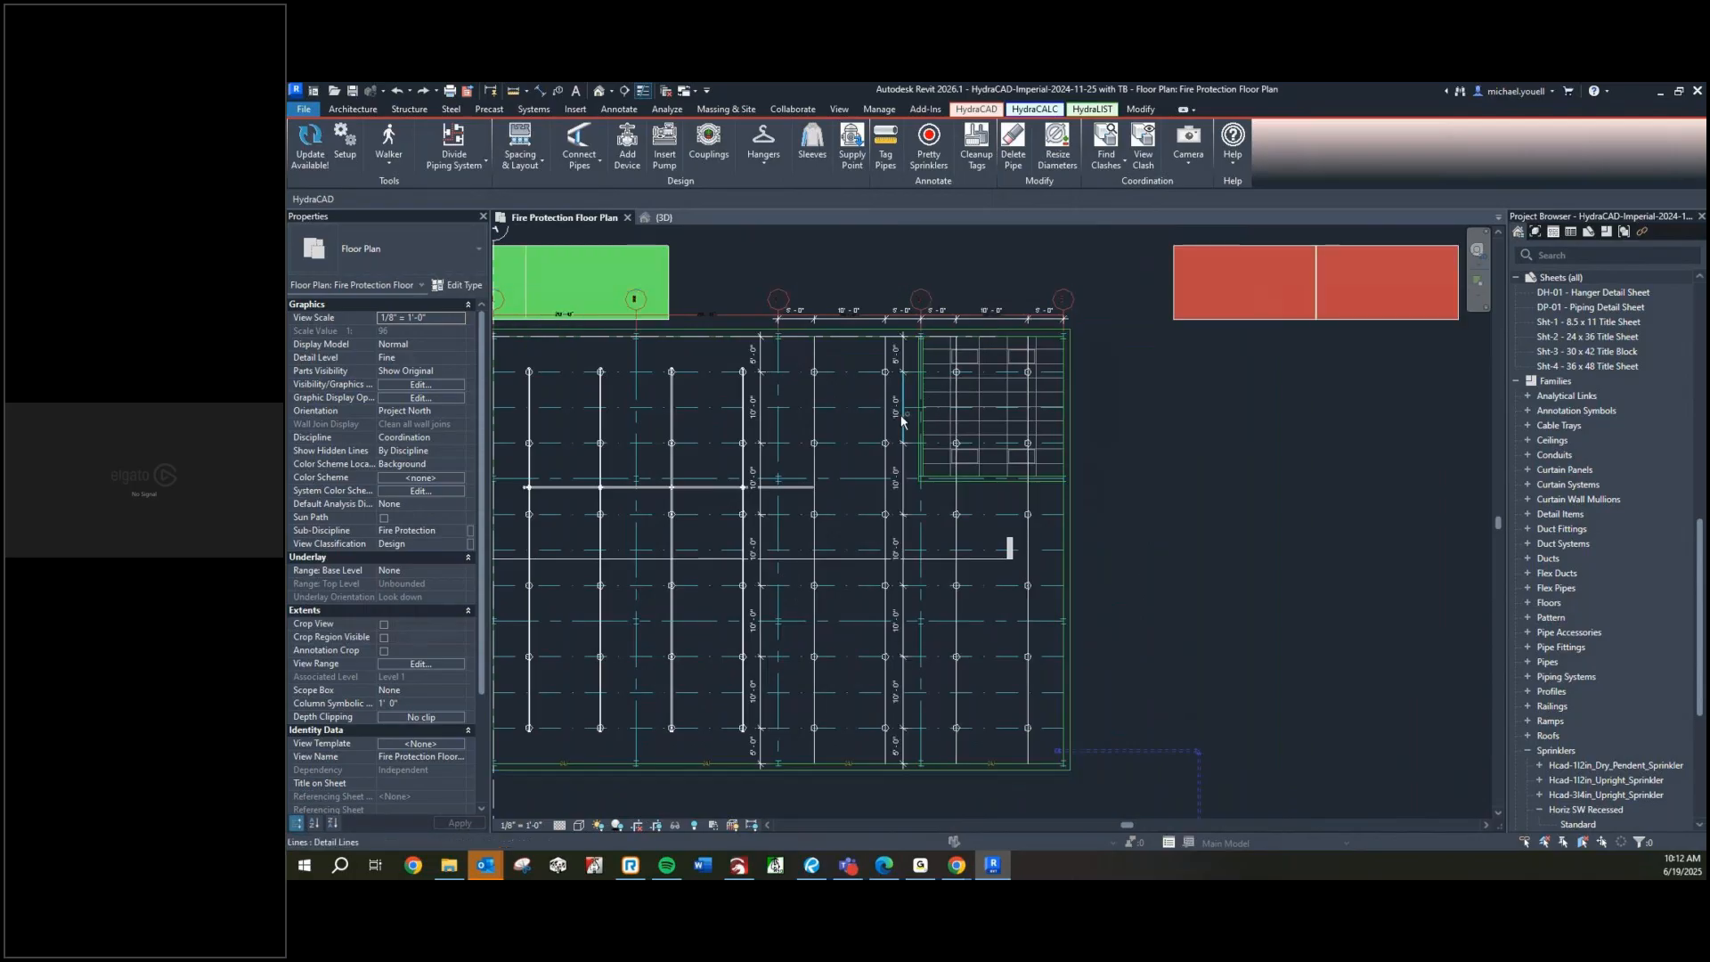
Undo the sprinkler layouts between grids C and E in the floor plan
{"action": "key", "text": "ctrl+z"}
{"action": "middle_click_drag", "start_coordinate": [524, 308], "coordinate": [668, 345]}
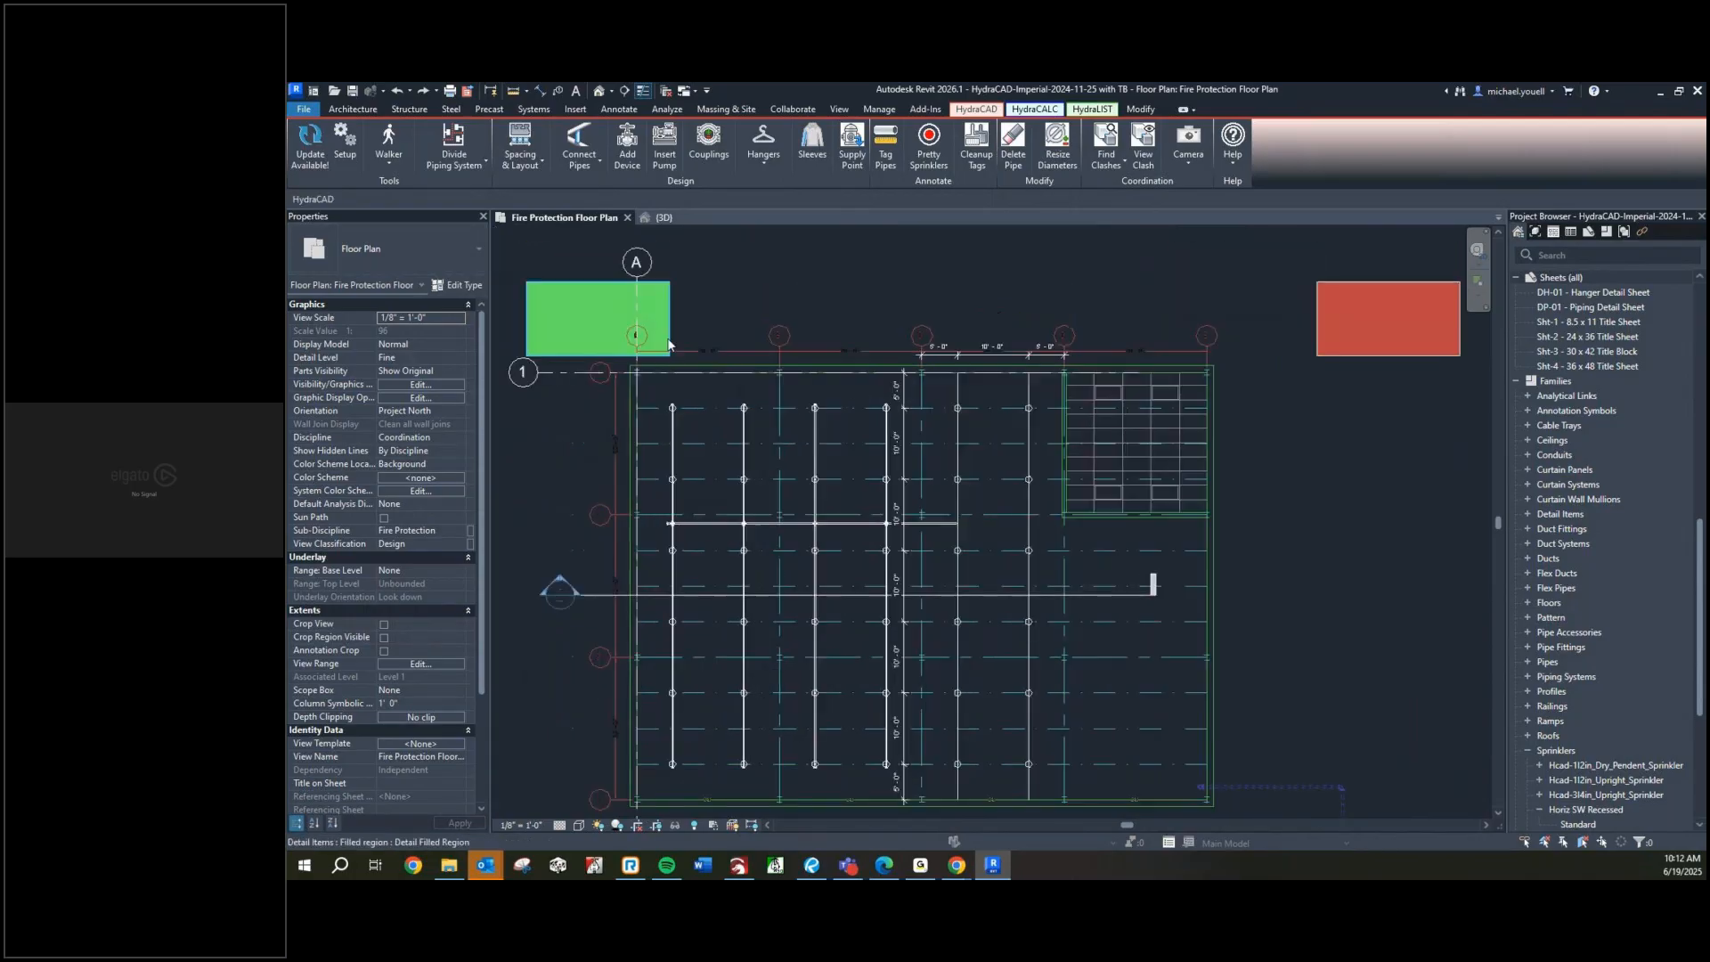
{"action": "scroll", "coordinate": [955, 435], "scroll_direction": "up", "scroll_amount": 1}
{"action": "middle_click_drag", "start_coordinate": [955, 435], "coordinate": [1121, 493]}
{"action": "middle_click_drag", "start_coordinate": [1252, 521], "coordinate": [893, 386]}
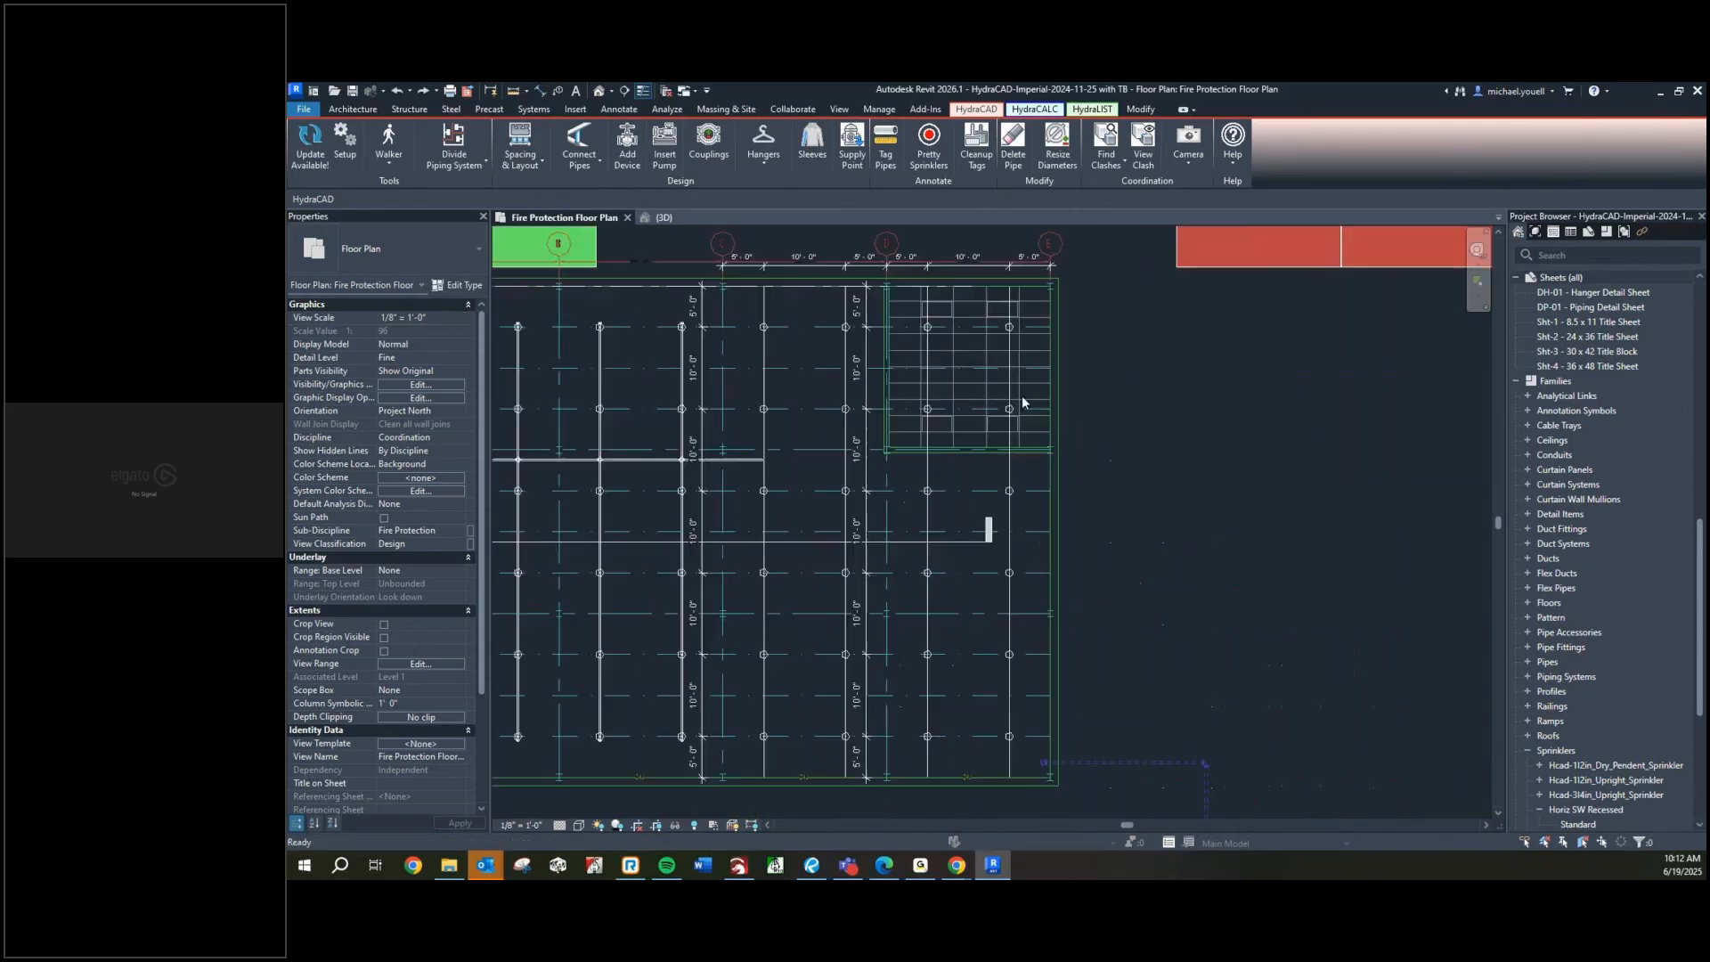
{"action": "scroll", "coordinate": [884, 376], "scroll_direction": "down", "scroll_amount": 1}
{"action": "scroll", "coordinate": [878, 369], "scroll_direction": "up", "scroll_amount": 8}
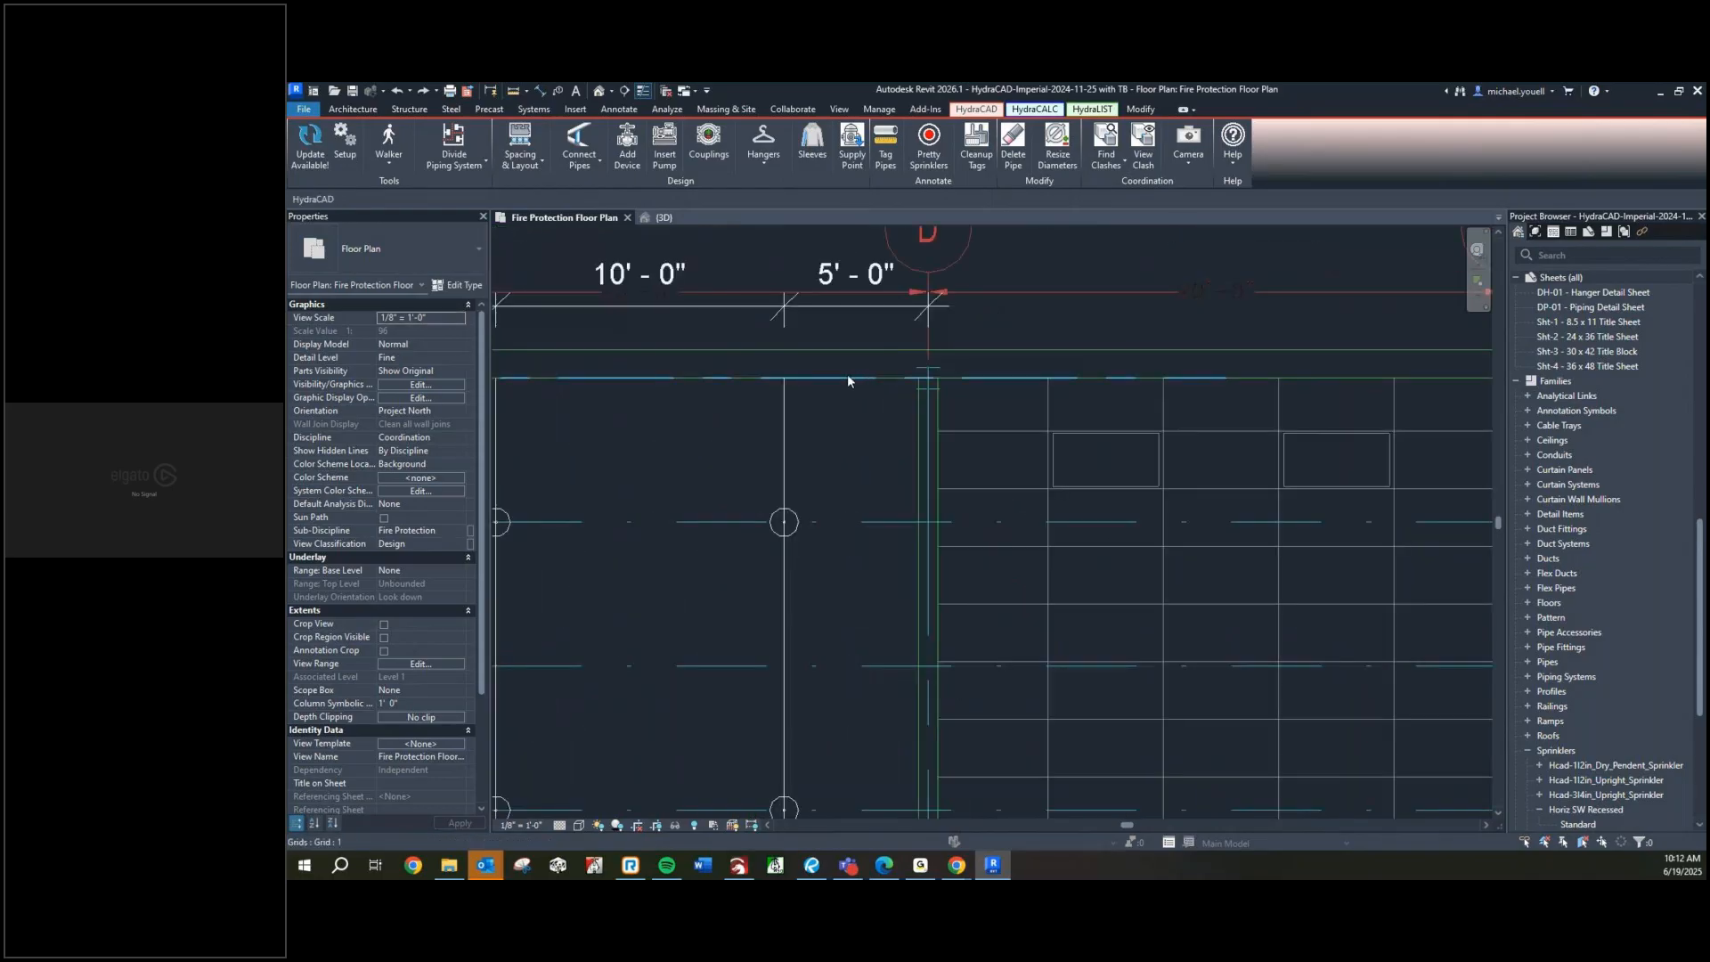
{"action": "scroll", "coordinate": [847, 374], "scroll_direction": "down", "scroll_amount": 5}
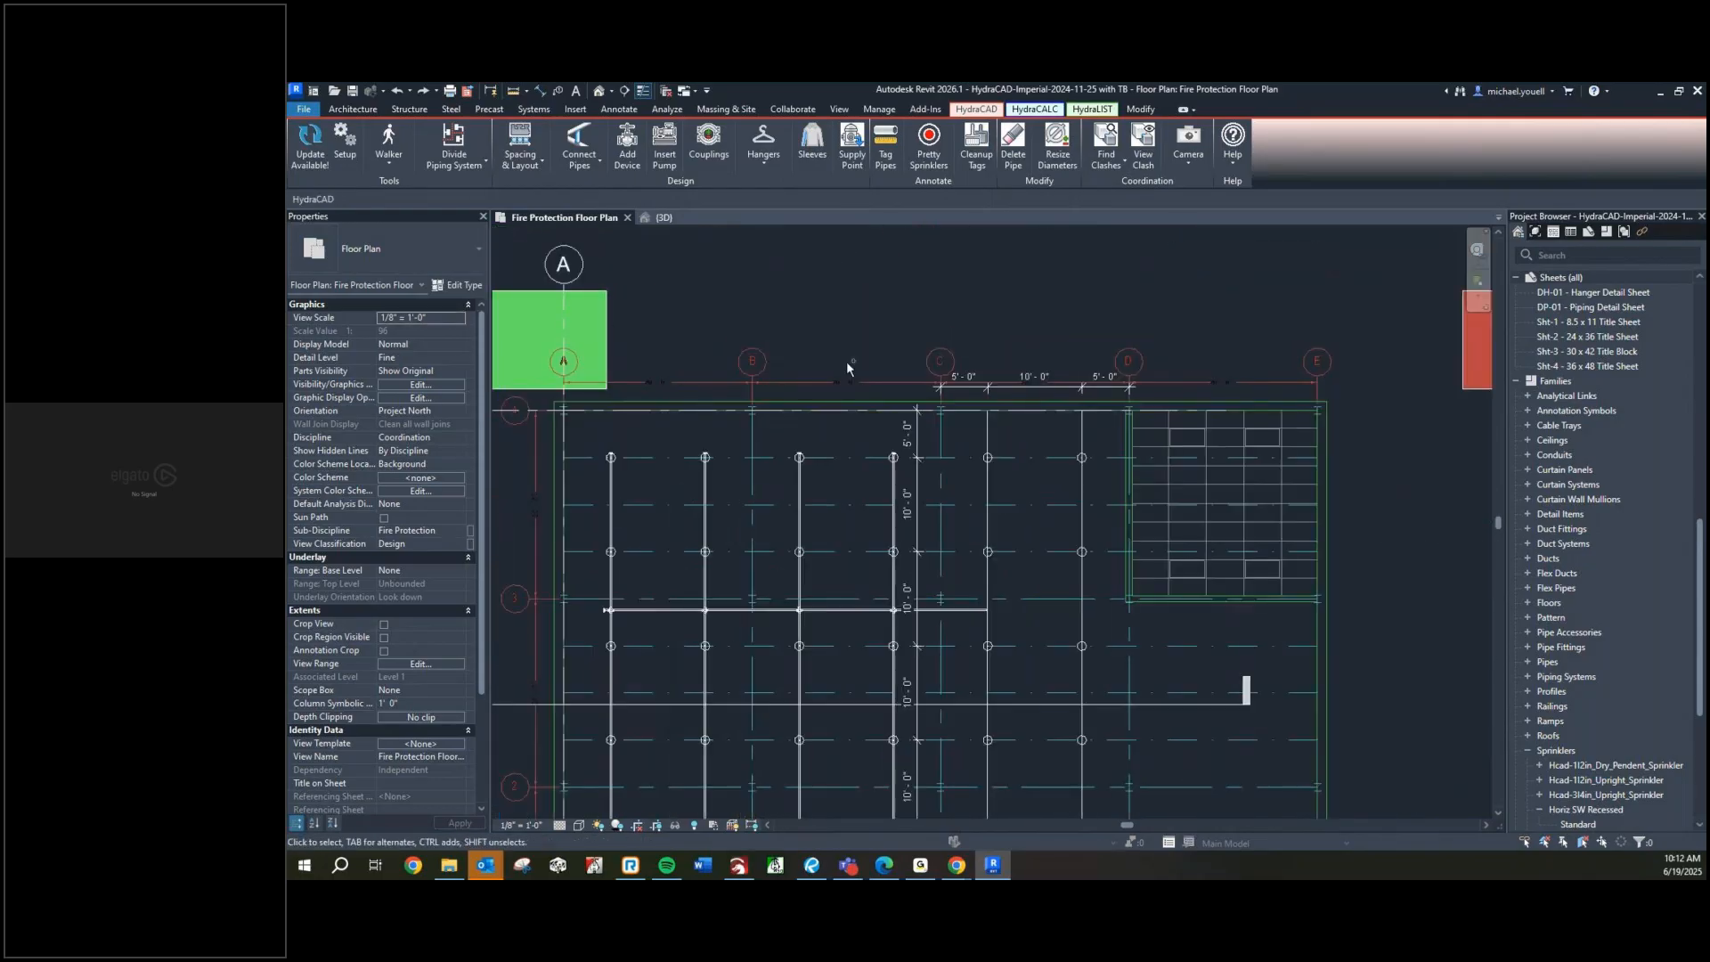
{"action": "scroll", "coordinate": [849, 367], "scroll_direction": "down", "scroll_amount": 1}
{"action": "middle_click_drag", "start_coordinate": [946, 389], "coordinate": [970, 405]}
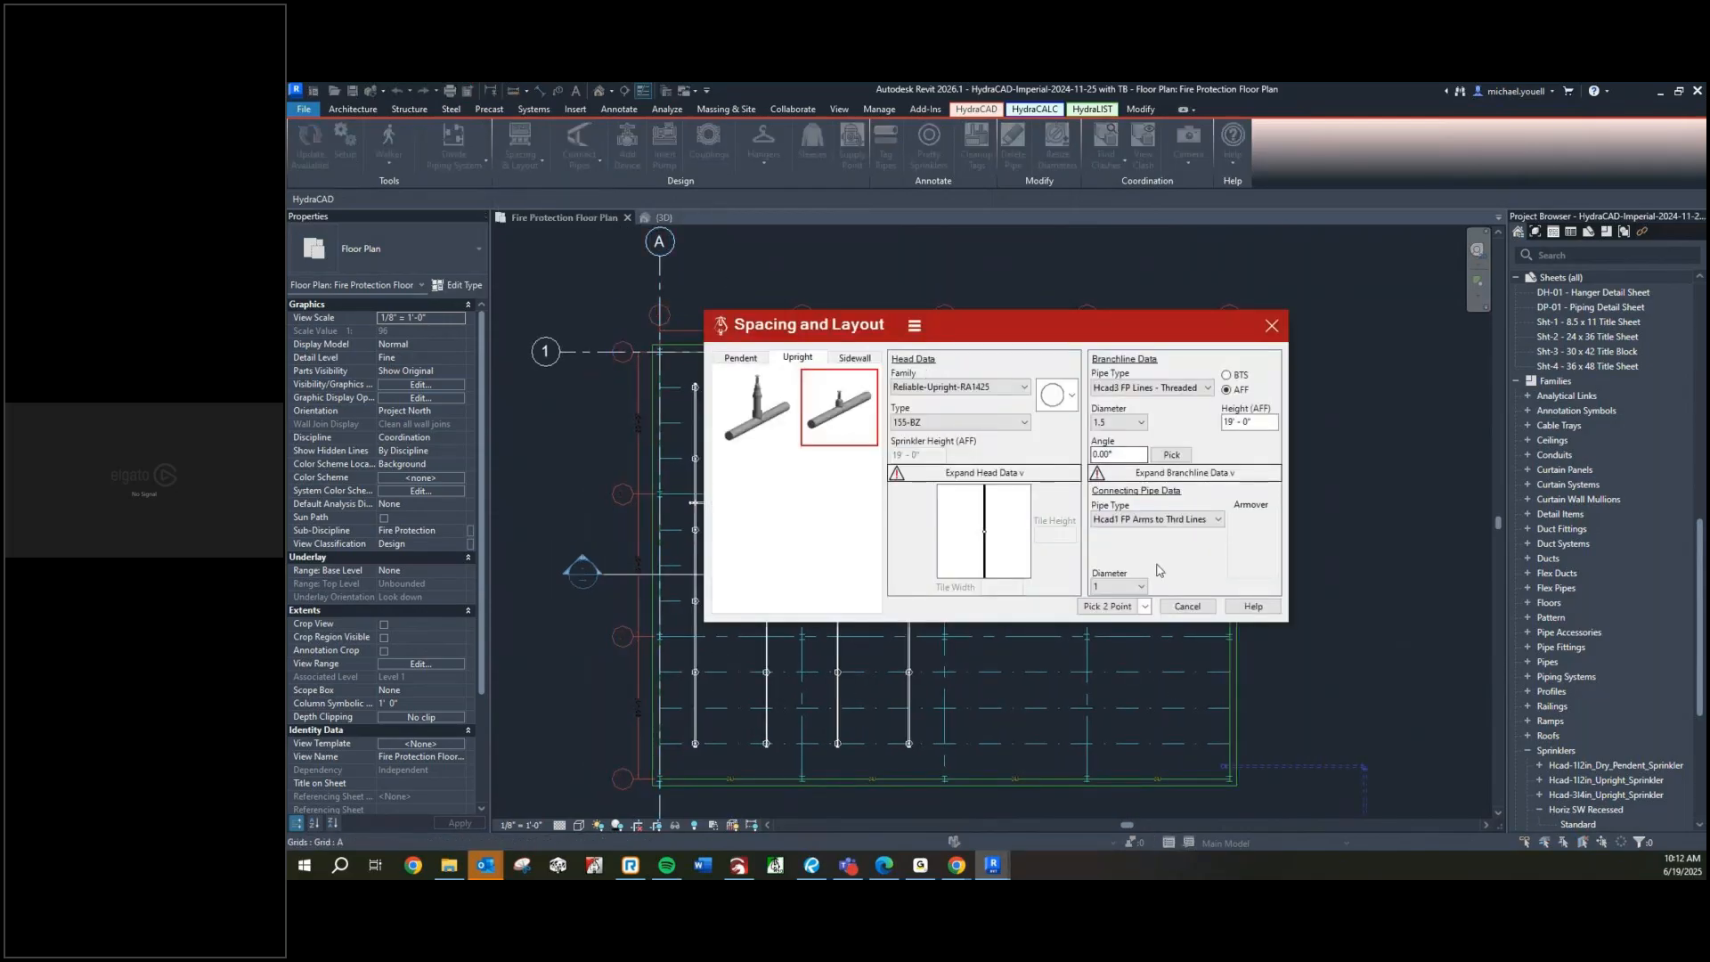
Lay out Reliable-Upright-RA1425 sprinklers on 1.5" threaded branch lines from the north wall at grid C to the south wall at grid D
{"action": "left_click", "coordinate": [1127, 611]}
{"action": "scroll", "coordinate": [958, 370], "scroll_direction": "up", "scroll_amount": 10}
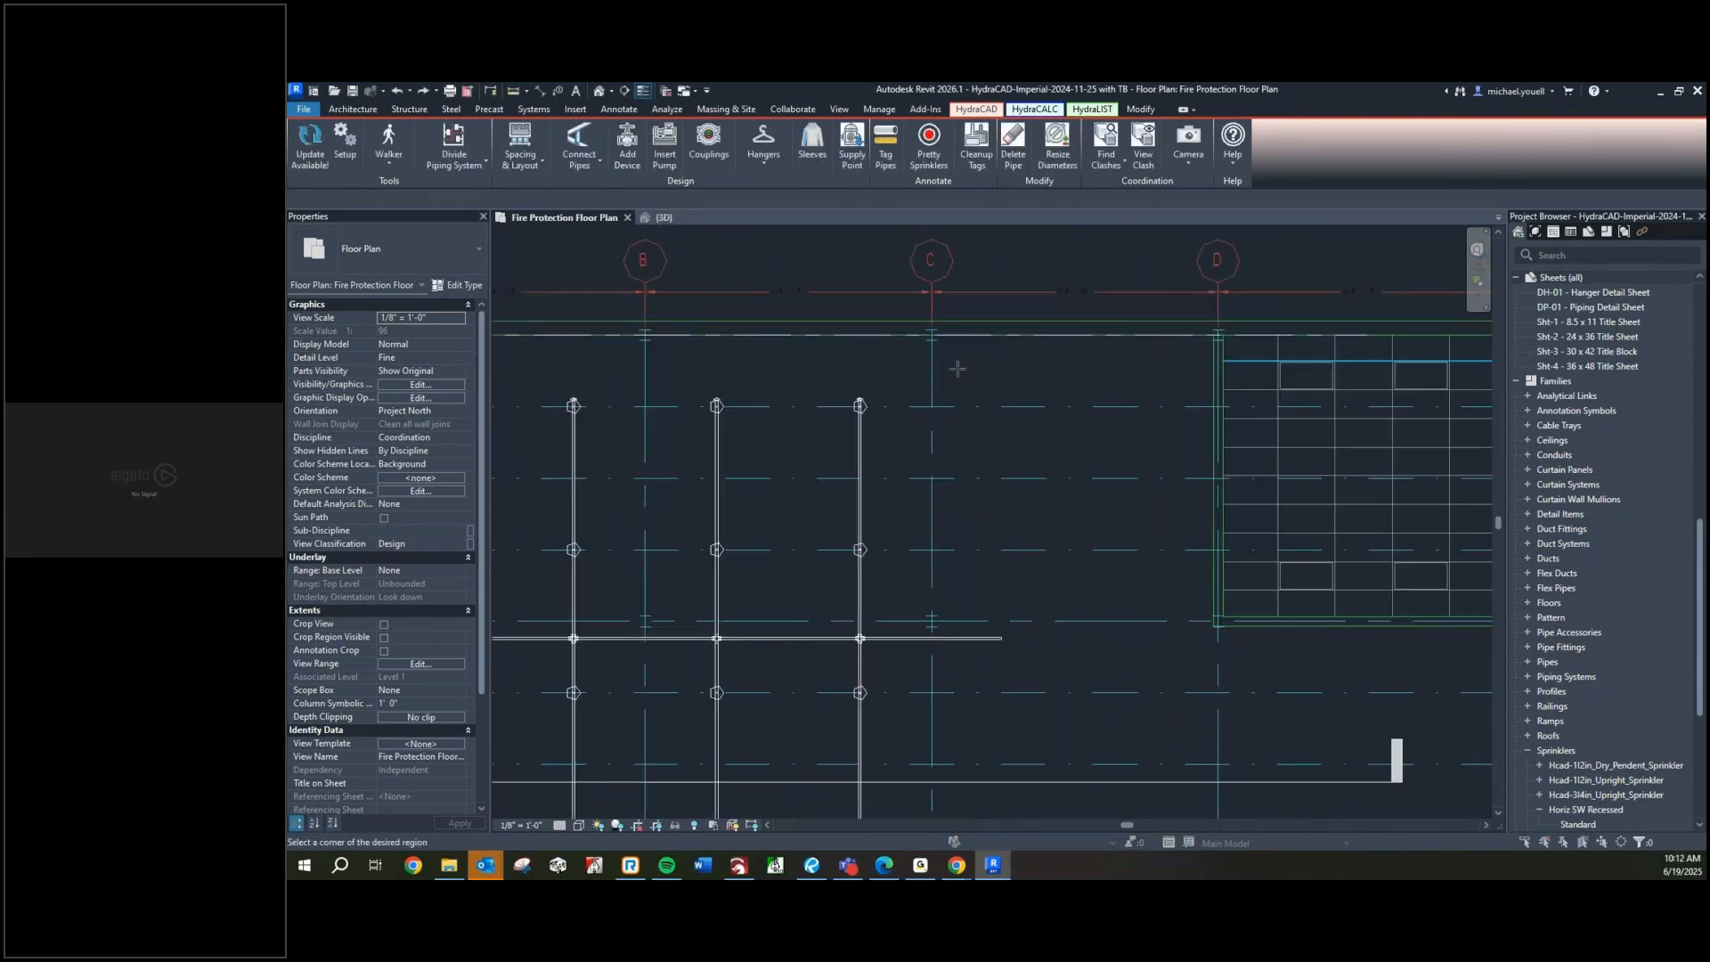
{"action": "left_click", "coordinate": [925, 324]}
{"action": "scroll", "coordinate": [1057, 447], "scroll_direction": "down", "scroll_amount": 7}
{"action": "scroll", "coordinate": [1008, 448], "scroll_direction": "up", "scroll_amount": 8}
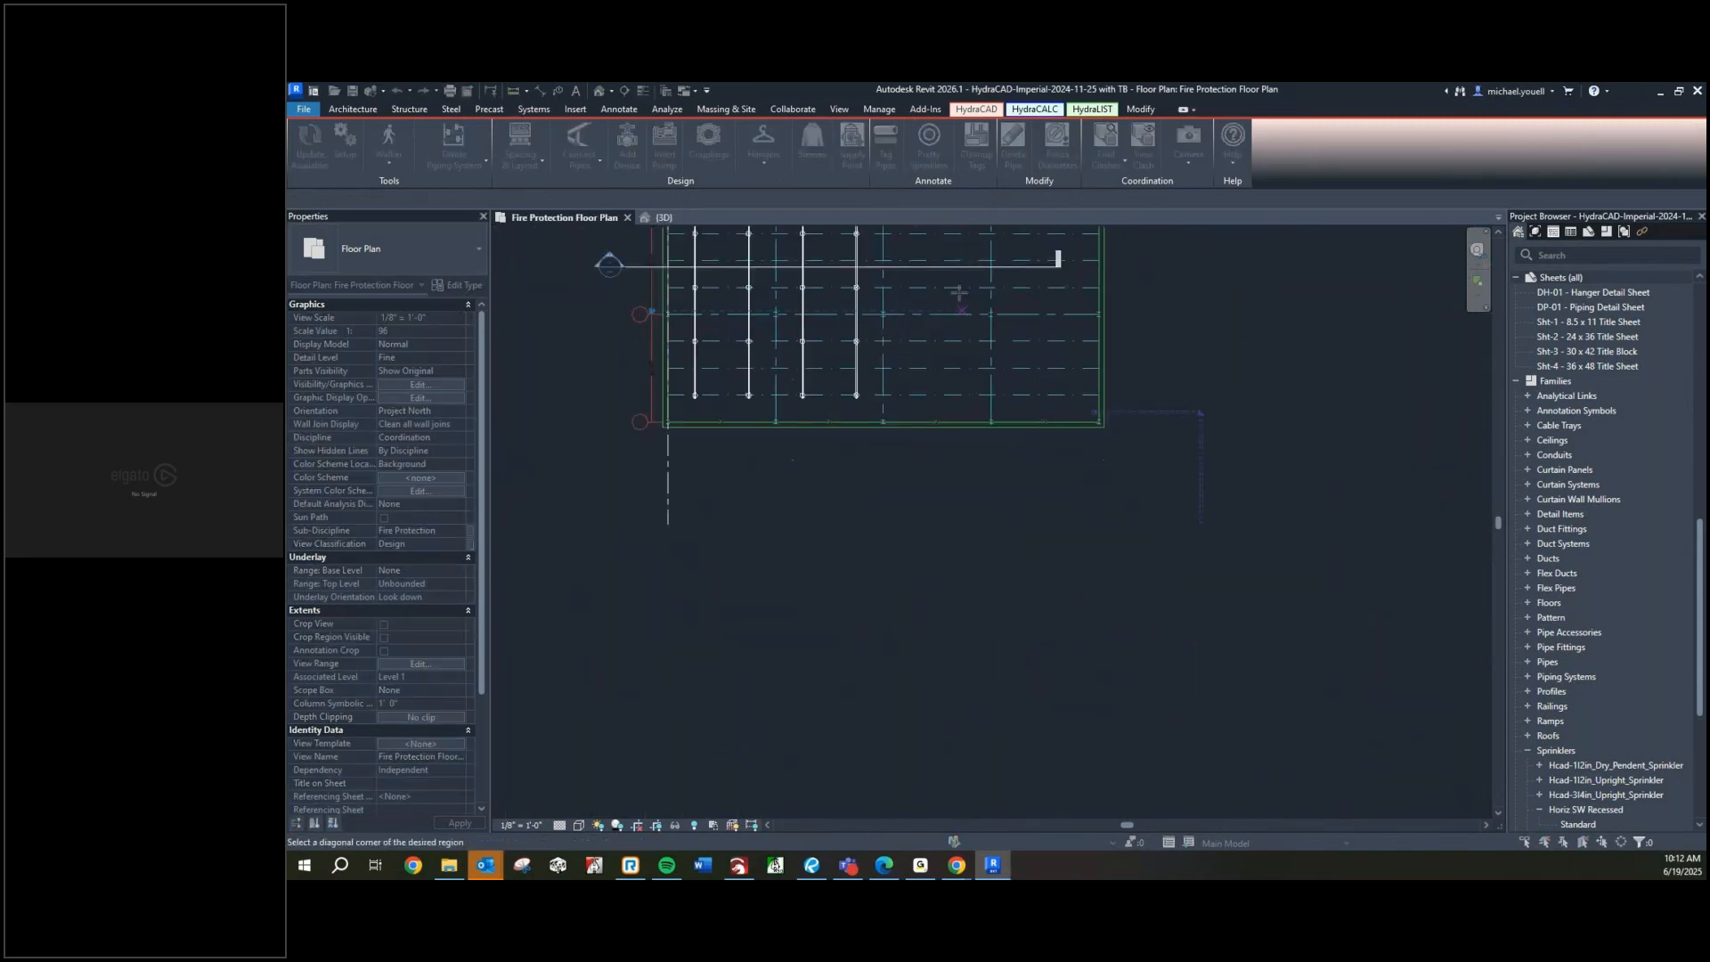
{"action": "left_click", "coordinate": [1009, 448]}
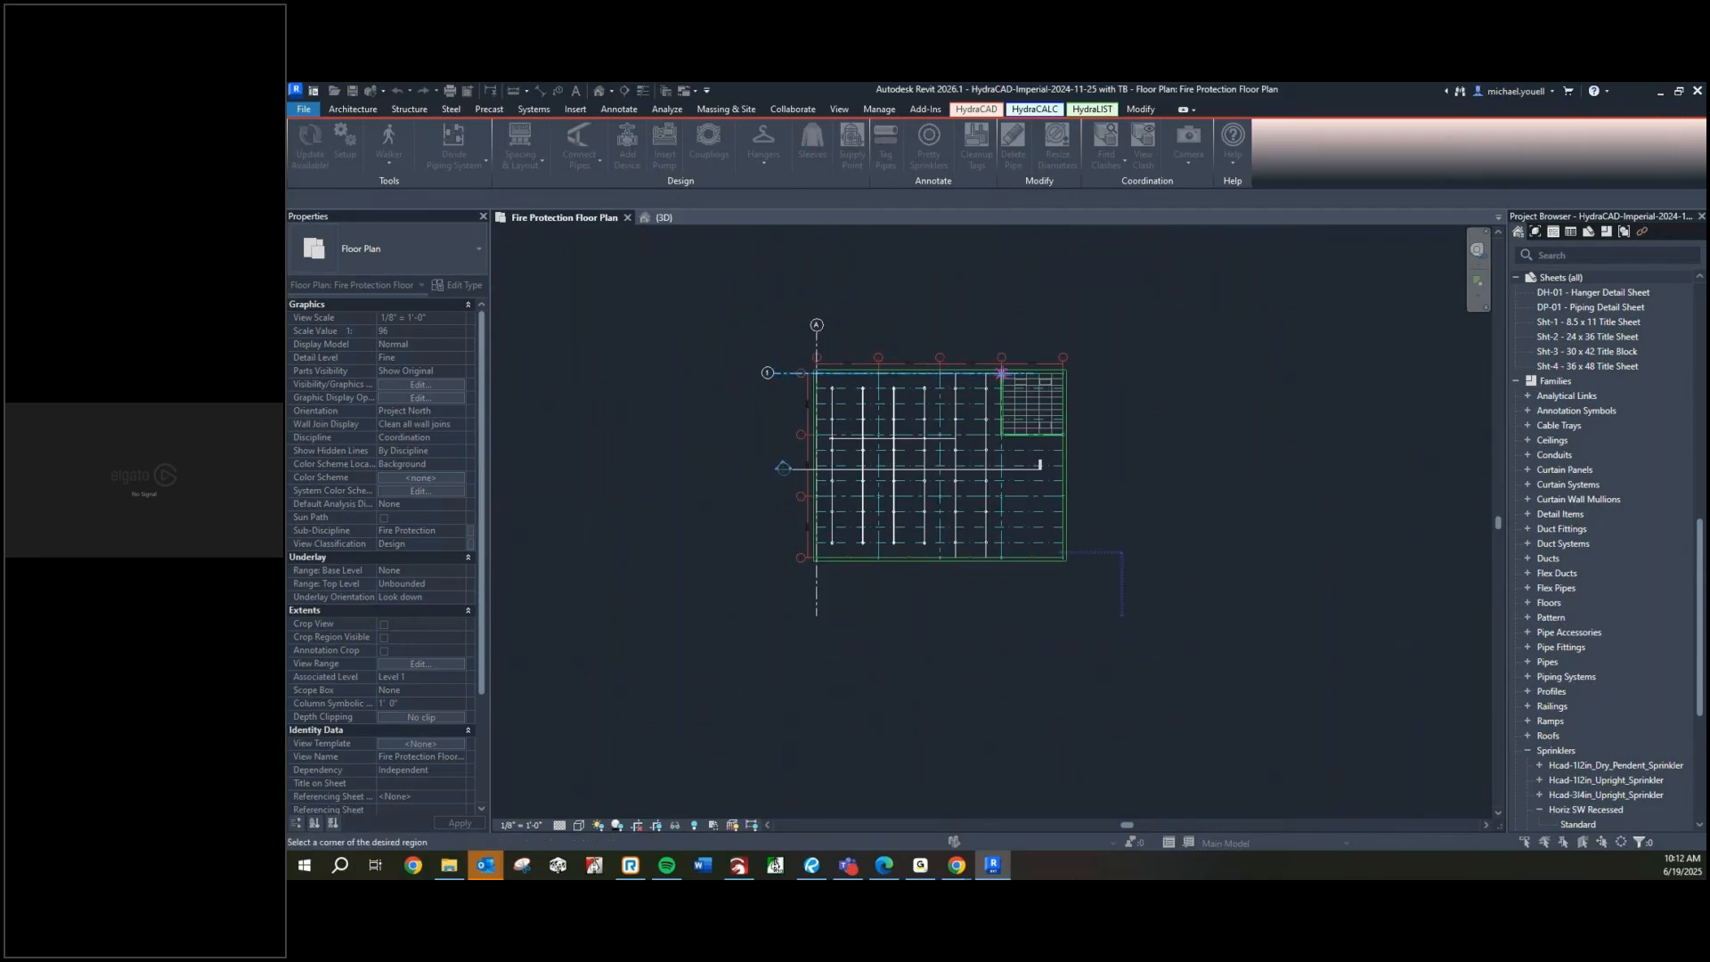
Lay out the same upright sprinklers and branch lines from the north wall at grid D to the building's southeast corner, then end the layout command
{"action": "scroll", "coordinate": [1001, 373], "scroll_direction": "up", "scroll_amount": 8}
{"action": "scroll", "coordinate": [1131, 508], "scroll_direction": "down", "scroll_amount": 4}
{"action": "middle_click_drag", "start_coordinate": [1260, 788], "coordinate": [914, 307]}
{"action": "scroll", "coordinate": [1003, 761], "scroll_direction": "up", "scroll_amount": 3}
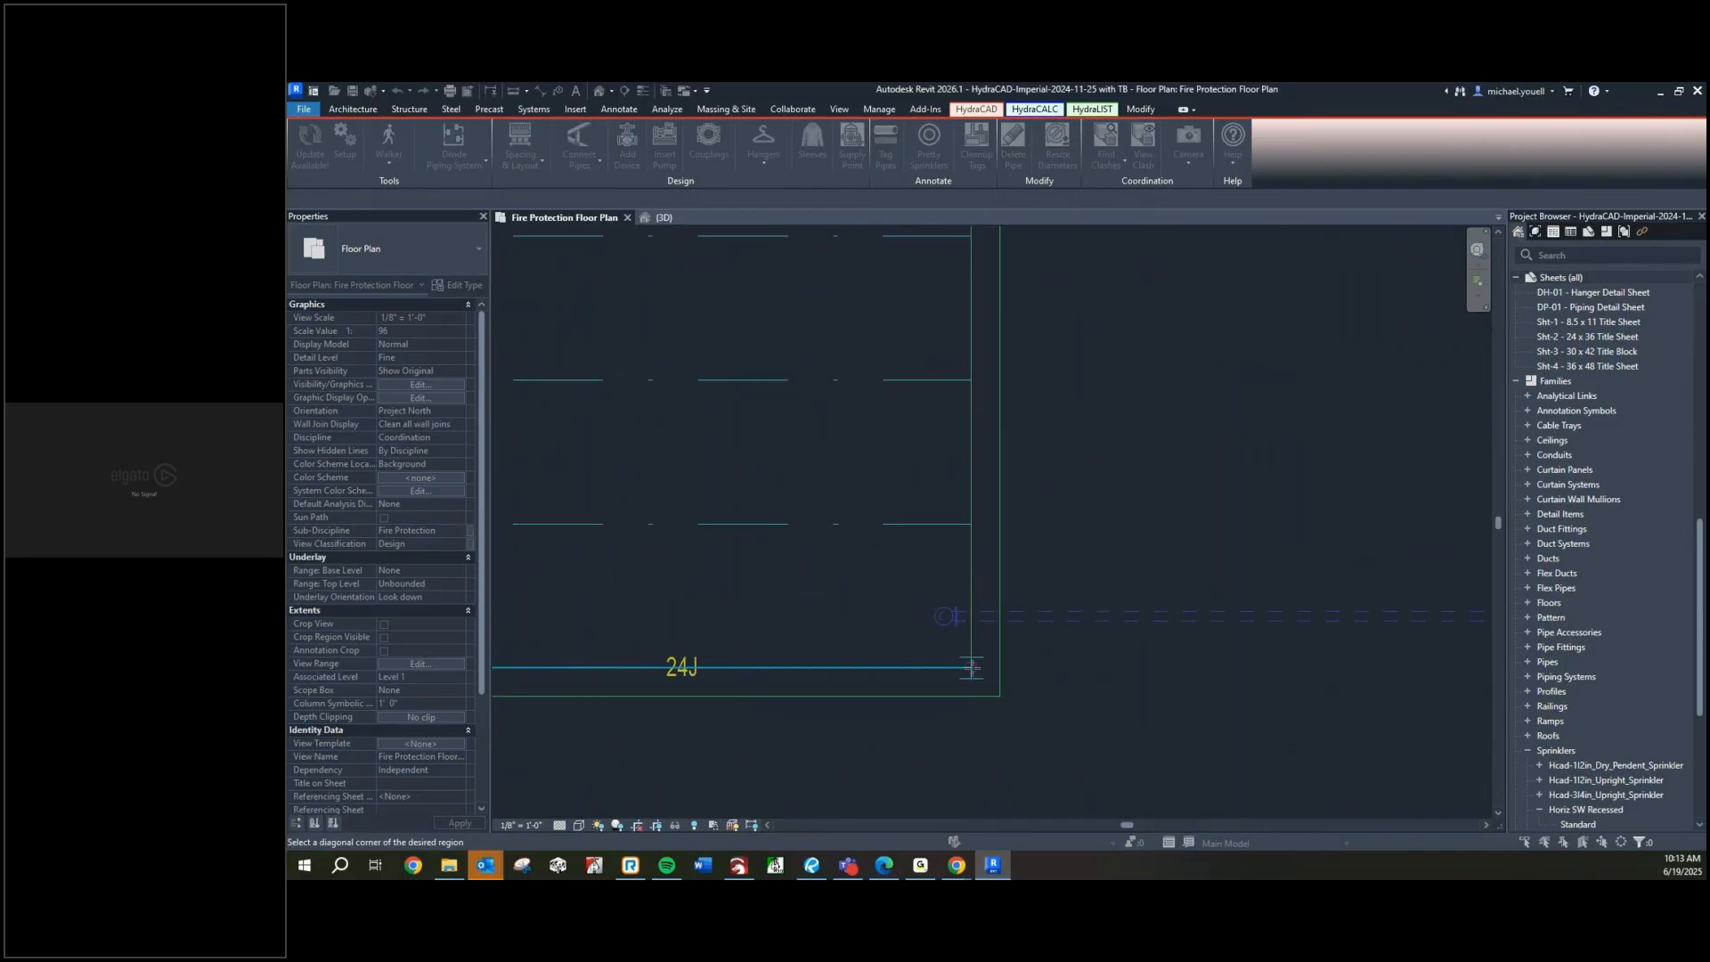
{"action": "left_click", "coordinate": [971, 667]}
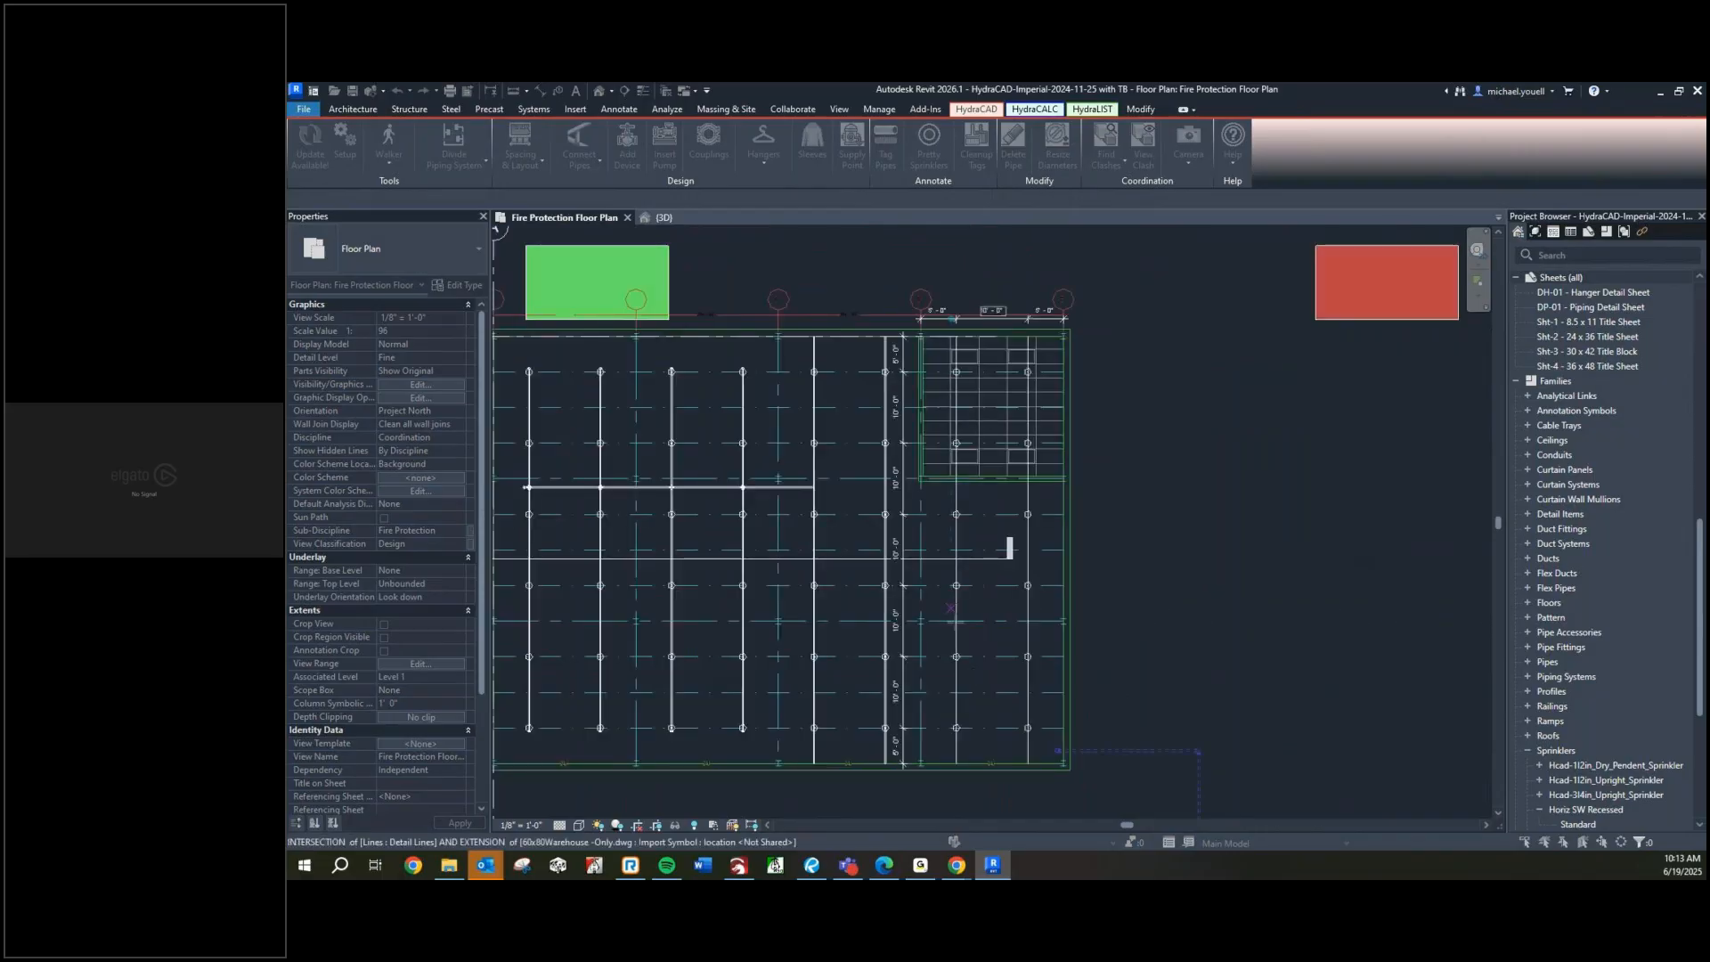
{"action": "left_click", "coordinate": [615, 274]}
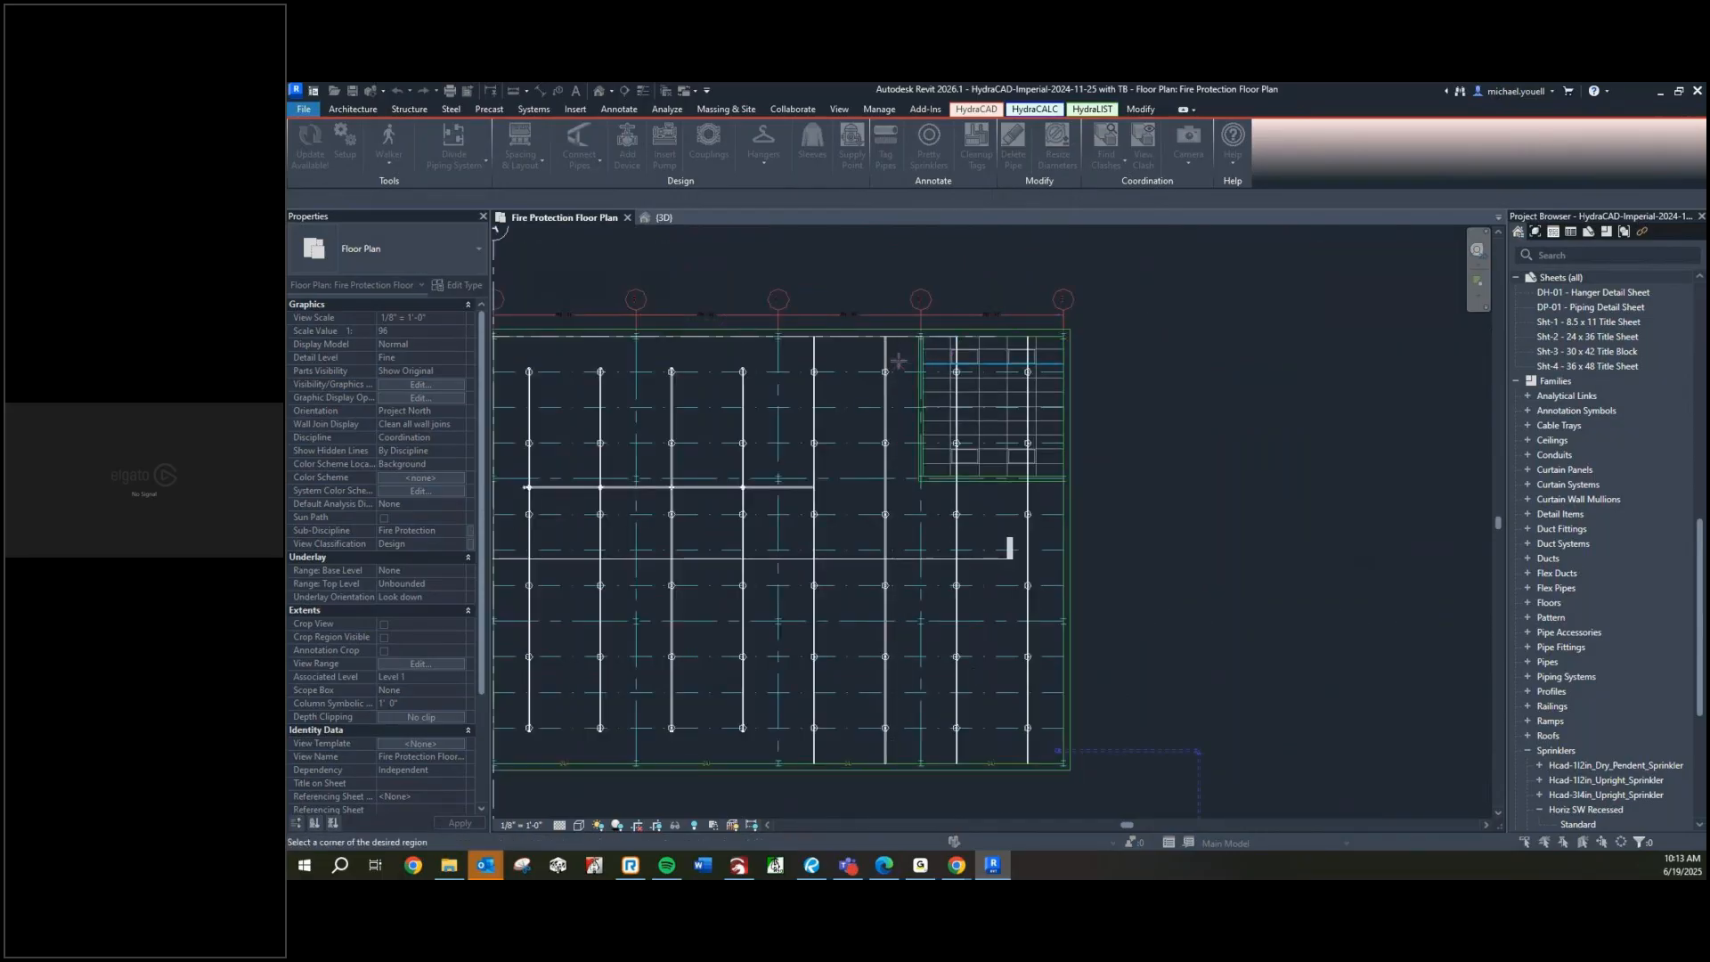
{"action": "key", "text": "Escape"}
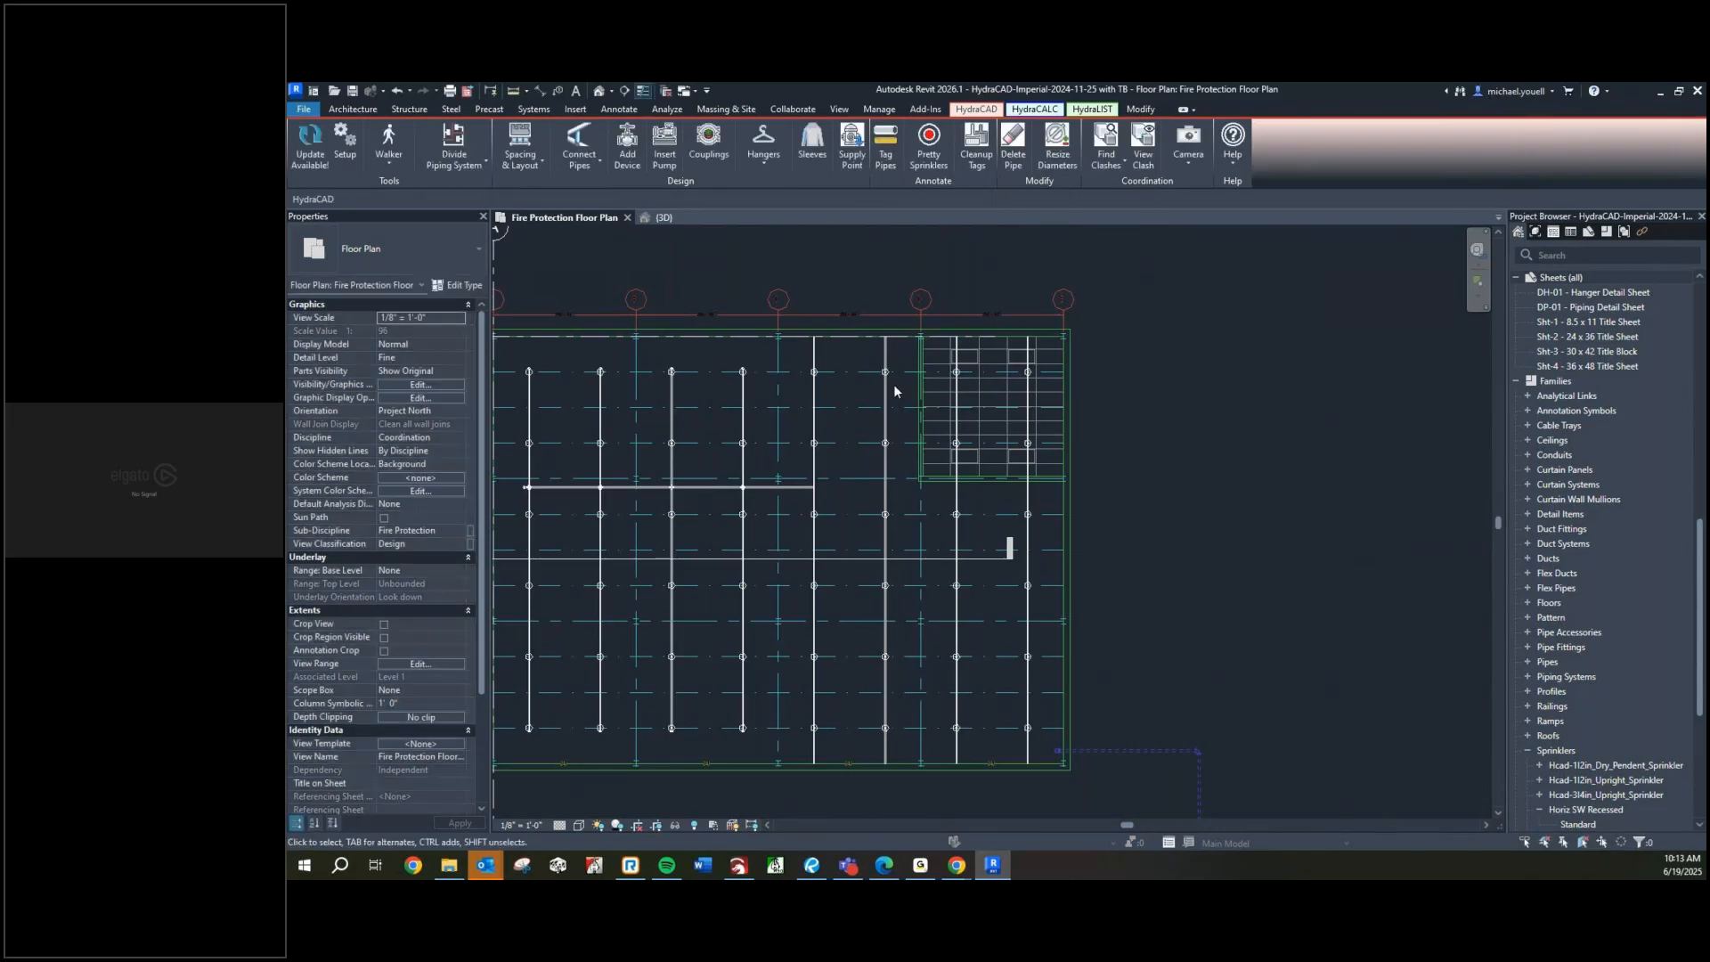
Inspect the sprinklers on the new branch lines in plan and isolate the sprinkler piping in a 3D selection box
{"action": "scroll", "coordinate": [856, 376], "scroll_direction": "up", "scroll_amount": 2}
{"action": "scroll", "coordinate": [793, 375], "scroll_direction": "up", "scroll_amount": 2}
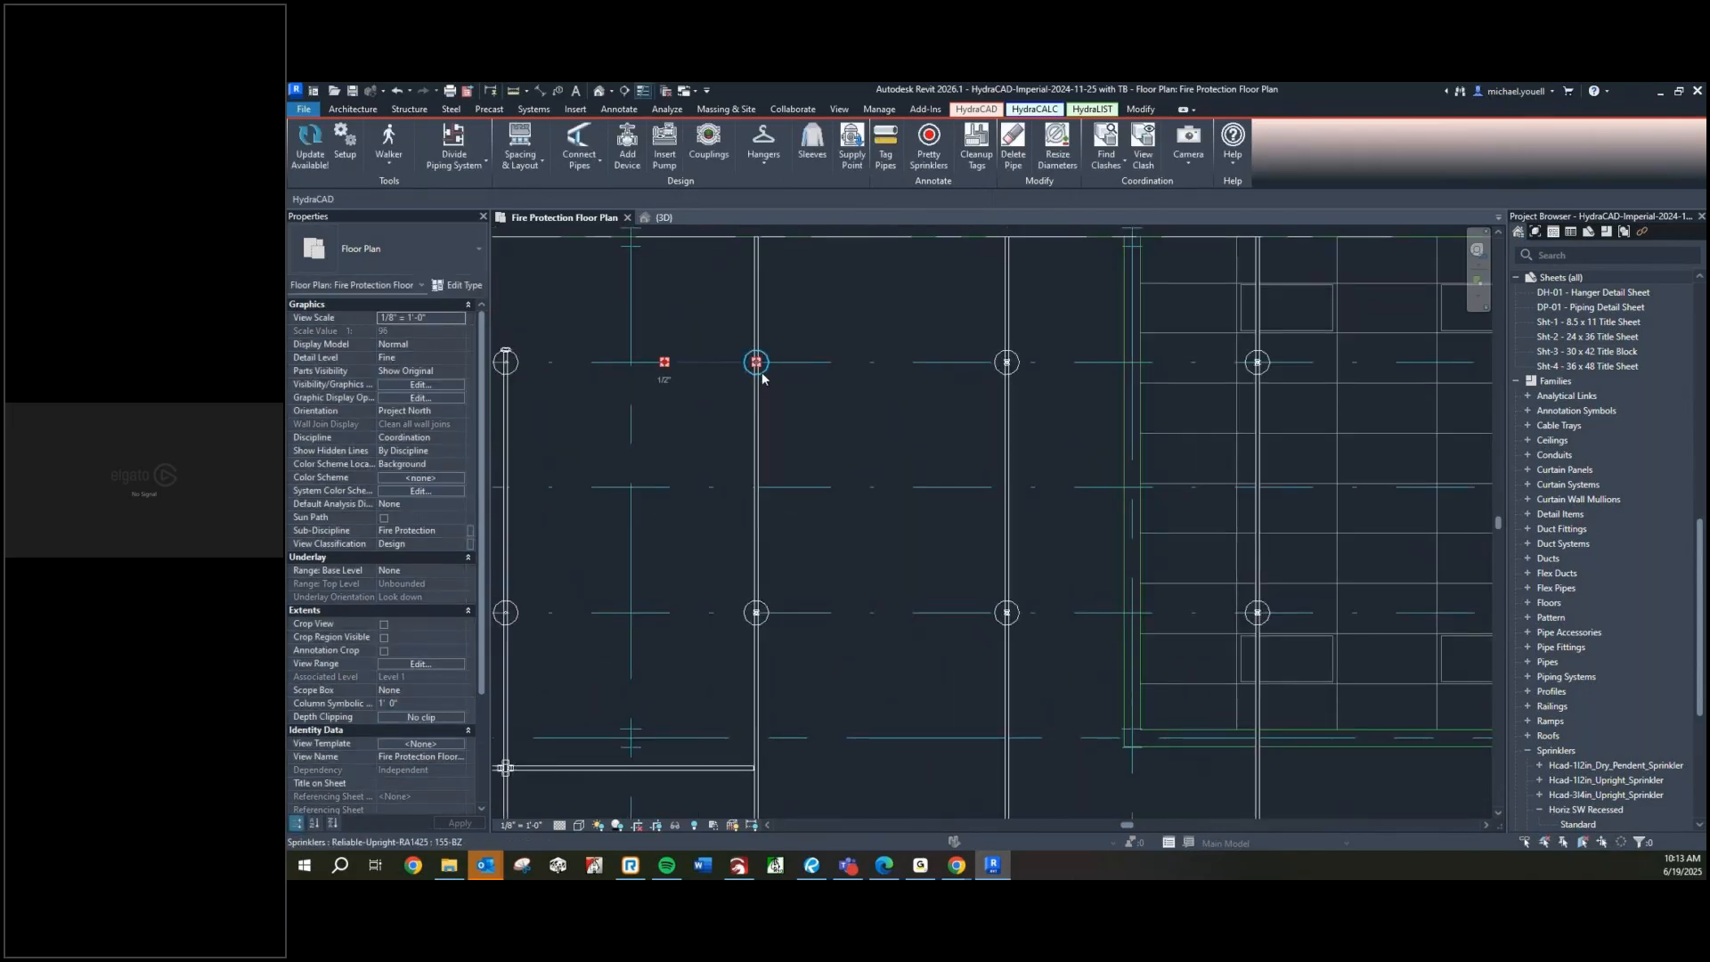
{"action": "left_click", "coordinate": [762, 373]}
{"action": "key", "text": "Escape"}
{"action": "scroll", "coordinate": [850, 405], "scroll_direction": "down", "scroll_amount": 2}
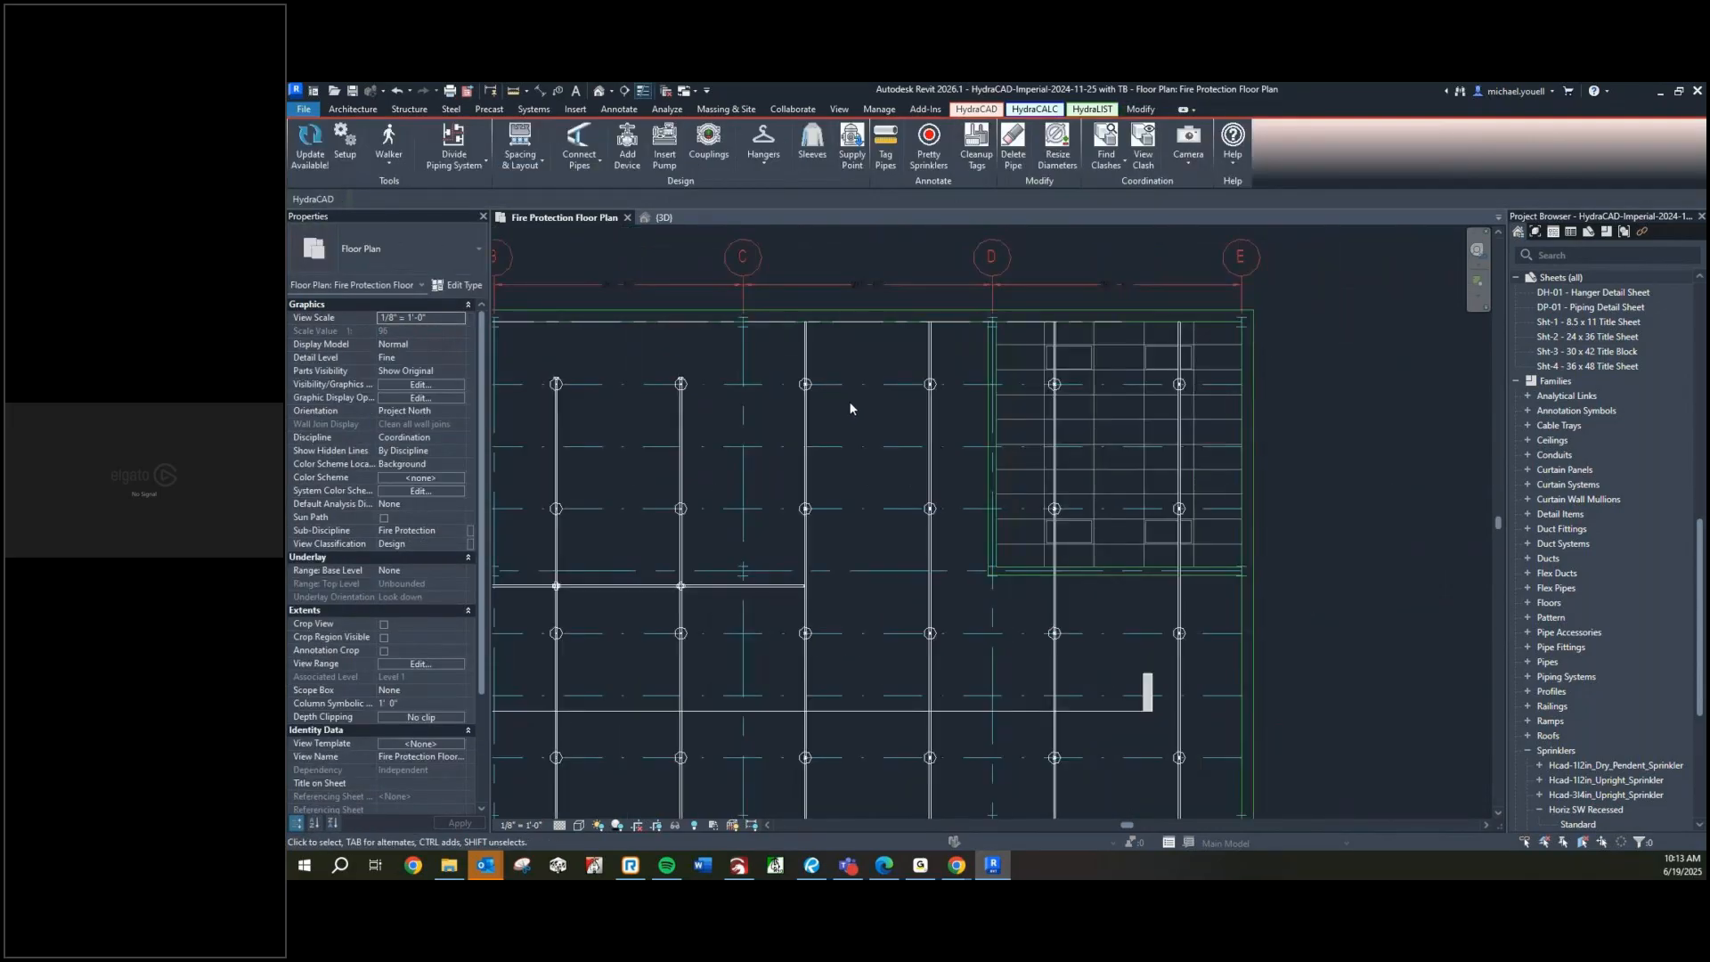
{"action": "scroll", "coordinate": [851, 402], "scroll_direction": "down", "scroll_amount": 1}
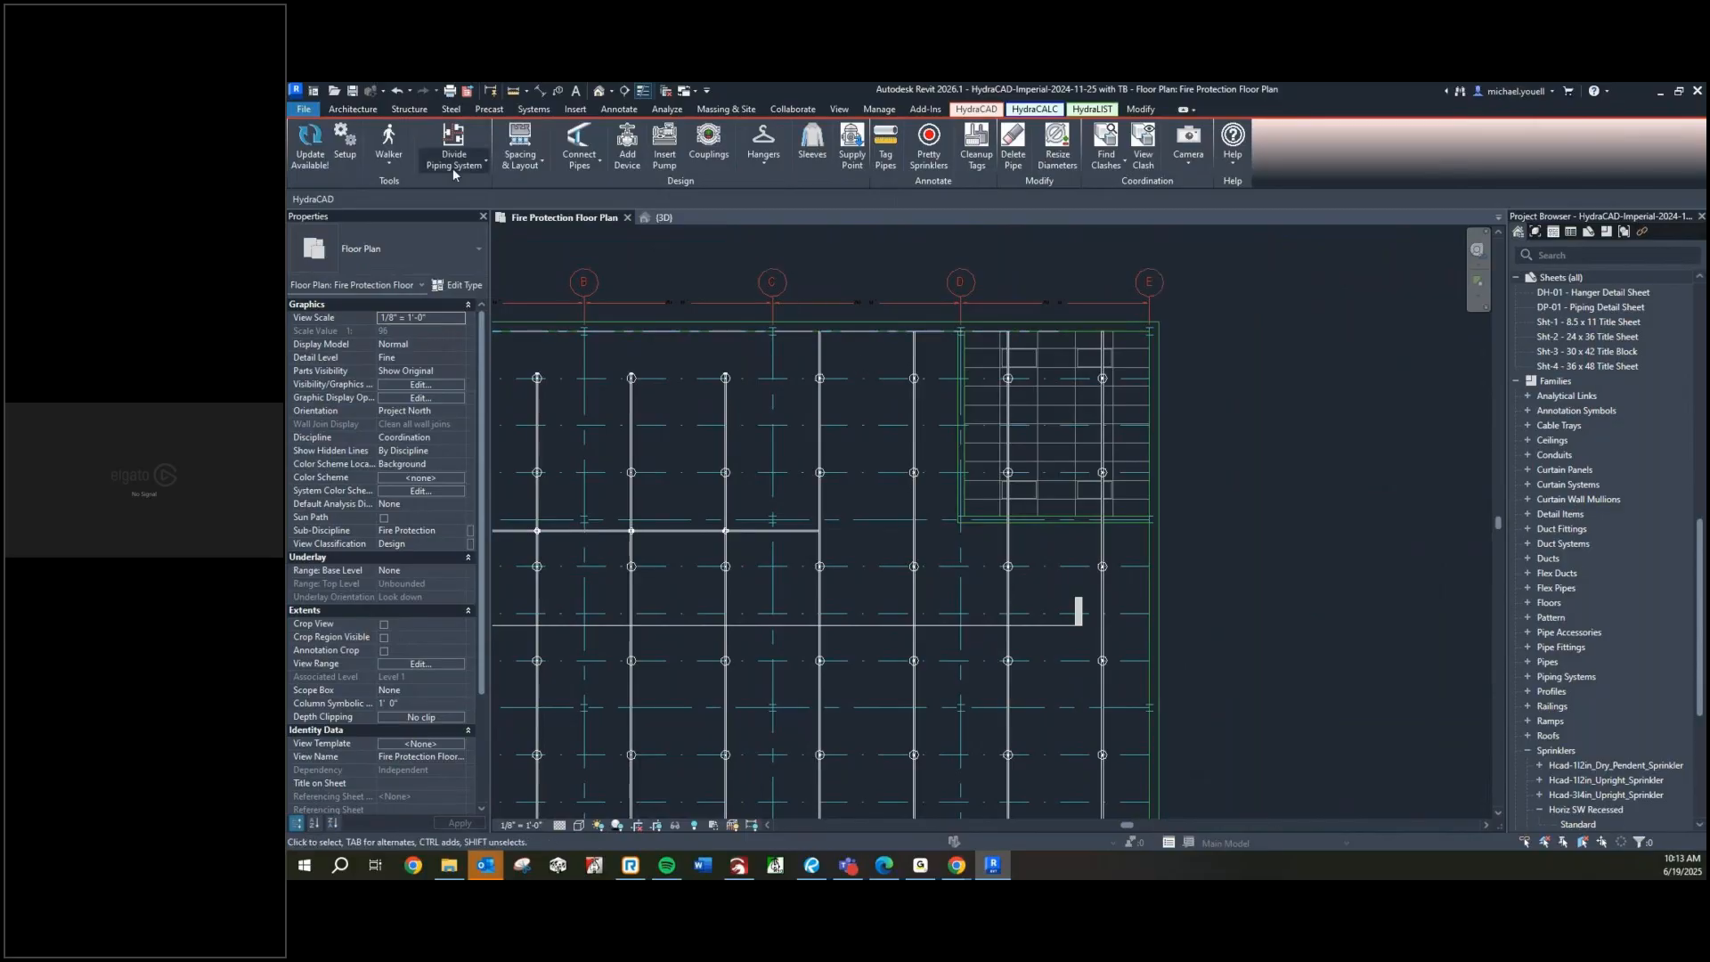
{"action": "scroll", "coordinate": [671, 247], "scroll_direction": "down", "scroll_amount": 3}
{"action": "left_click_drag", "start_coordinate": [593, 237], "coordinate": [1308, 718]}
{"action": "left_click", "coordinate": [767, 165]}
{"action": "scroll", "coordinate": [1065, 718], "scroll_direction": "up", "scroll_amount": 5}
{"action": "scroll", "coordinate": [1065, 718], "scroll_direction": "down", "scroll_amount": 6}
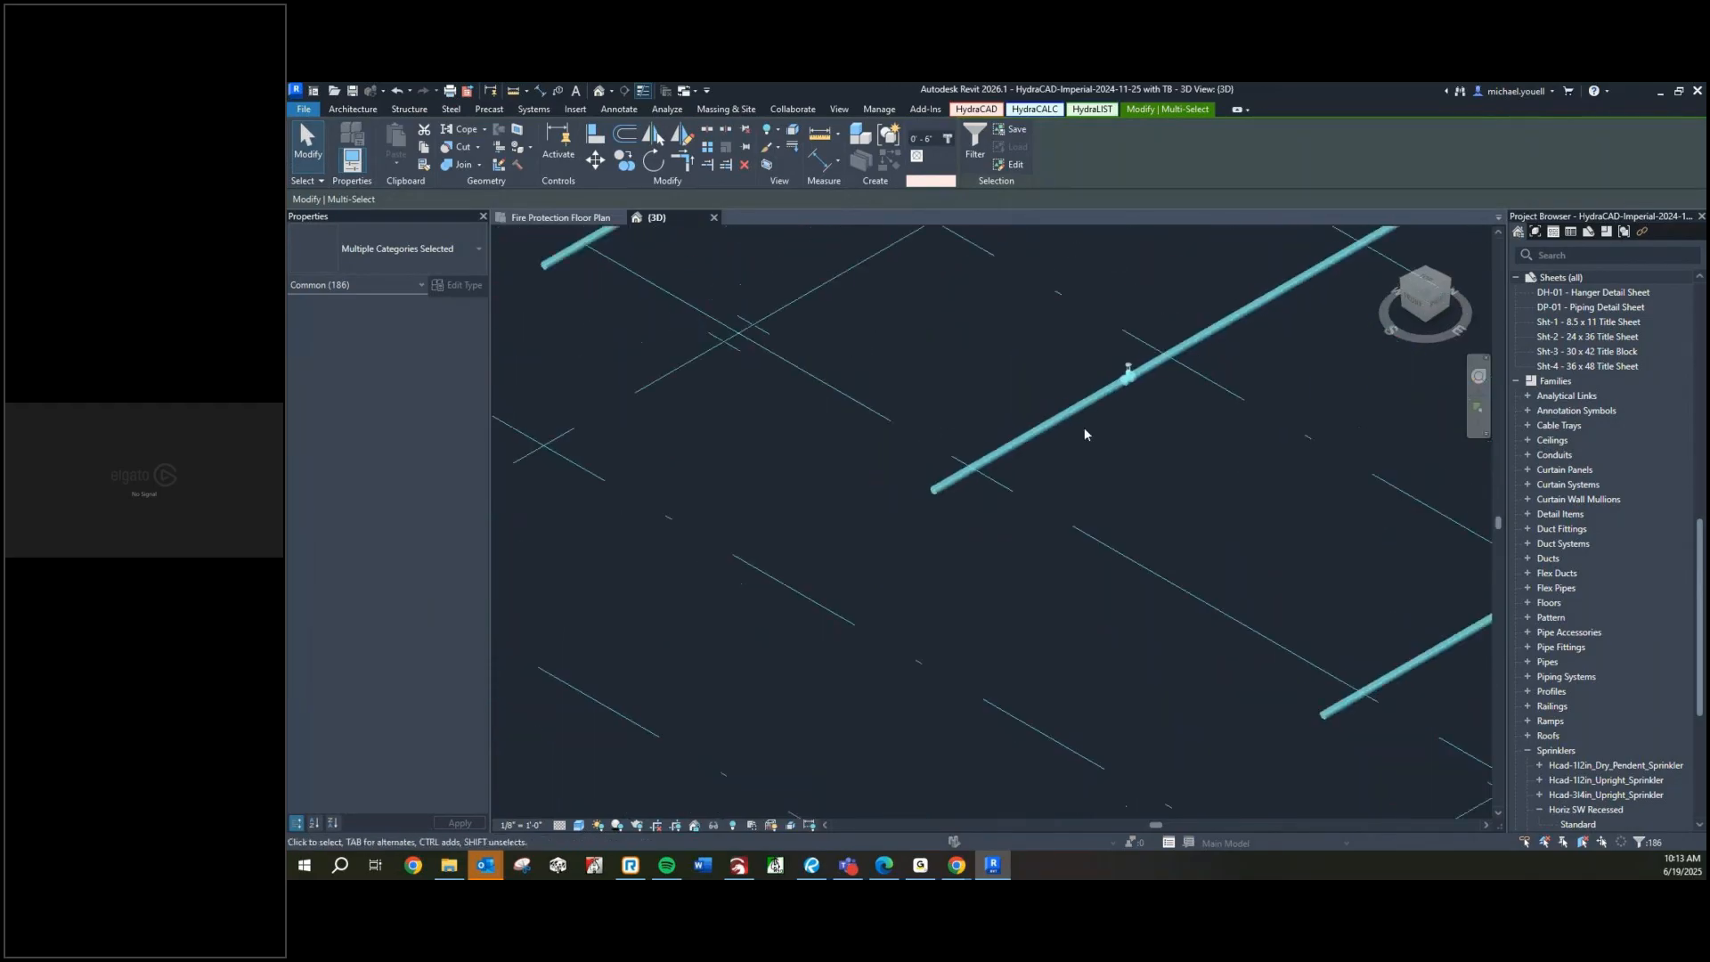
Examine the upright sprinklers and their connections along the branch lines in the 3D view
{"action": "scroll", "coordinate": [1135, 381], "scroll_direction": "up", "scroll_amount": 5}
{"action": "scroll", "coordinate": [1133, 374], "scroll_direction": "down", "scroll_amount": 3}
{"action": "middle_click_drag", "start_coordinate": [1211, 389], "coordinate": [1099, 463]}
{"action": "scroll", "coordinate": [1104, 453], "scroll_direction": "down", "scroll_amount": 1}
{"action": "middle_click_drag", "start_coordinate": [1398, 258], "coordinate": [1103, 486]}
{"action": "middle_click_drag", "start_coordinate": [1300, 347], "coordinate": [1128, 423]}
{"action": "scroll", "coordinate": [1128, 423], "scroll_direction": "up", "scroll_amount": 3}
{"action": "scroll", "coordinate": [1051, 454], "scroll_direction": "down", "scroll_amount": 6}
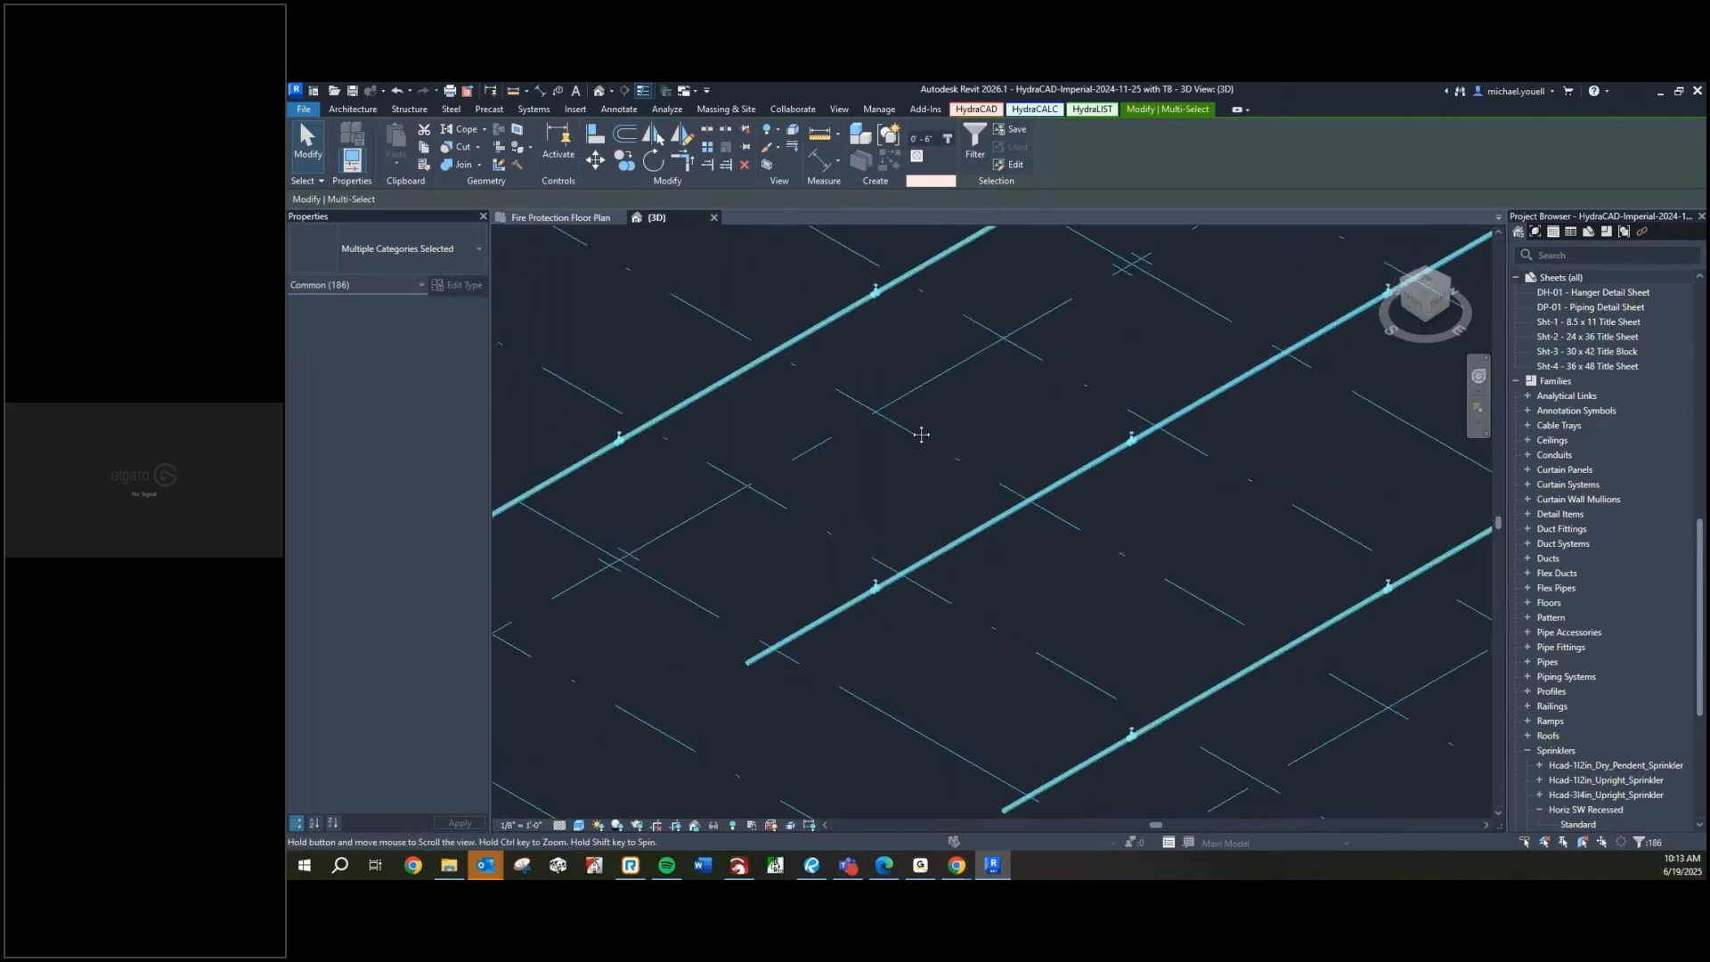
{"action": "scroll", "coordinate": [935, 410], "scroll_direction": "up", "scroll_amount": 4}
{"action": "key", "text": "Escape"}
{"action": "scroll", "coordinate": [953, 396], "scroll_direction": "down", "scroll_amount": 2}
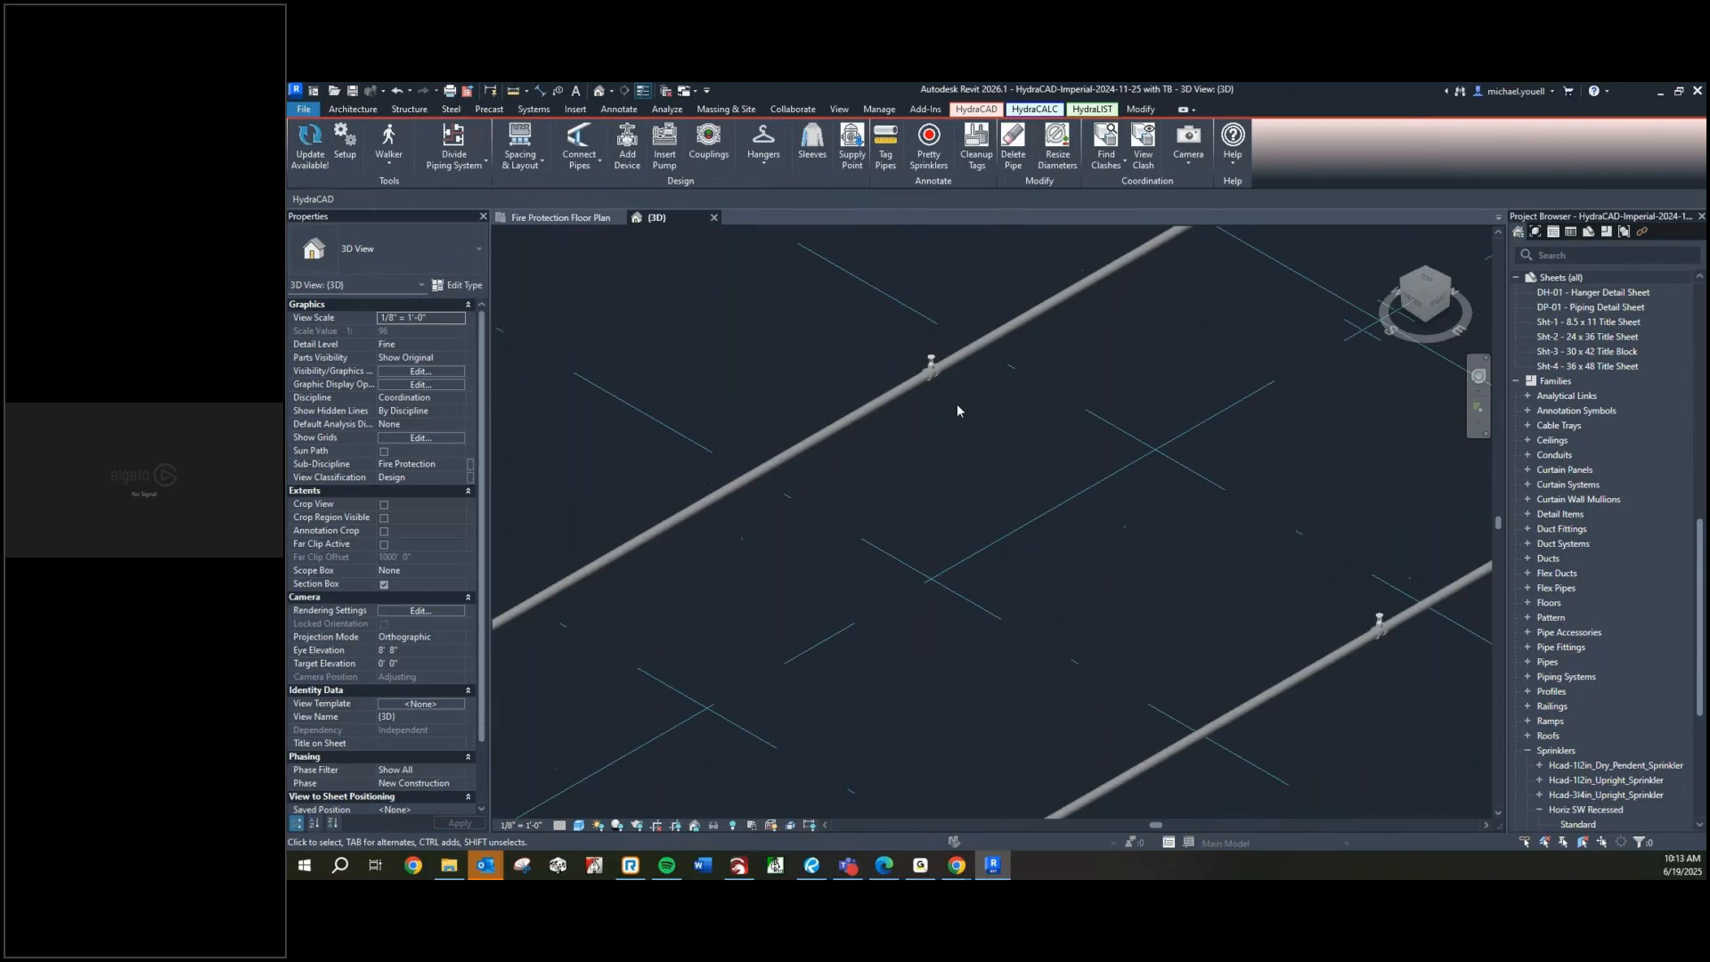
{"action": "scroll", "coordinate": [958, 410], "scroll_direction": "down", "scroll_amount": 3}
In the floor plan, stretch the last segment of the welded main eastward to just short of the east wall, about 43' 9" long
{"action": "key", "text": "ctrl+Tab"}
{"action": "scroll", "coordinate": [1022, 550], "scroll_direction": "up", "scroll_amount": 3}
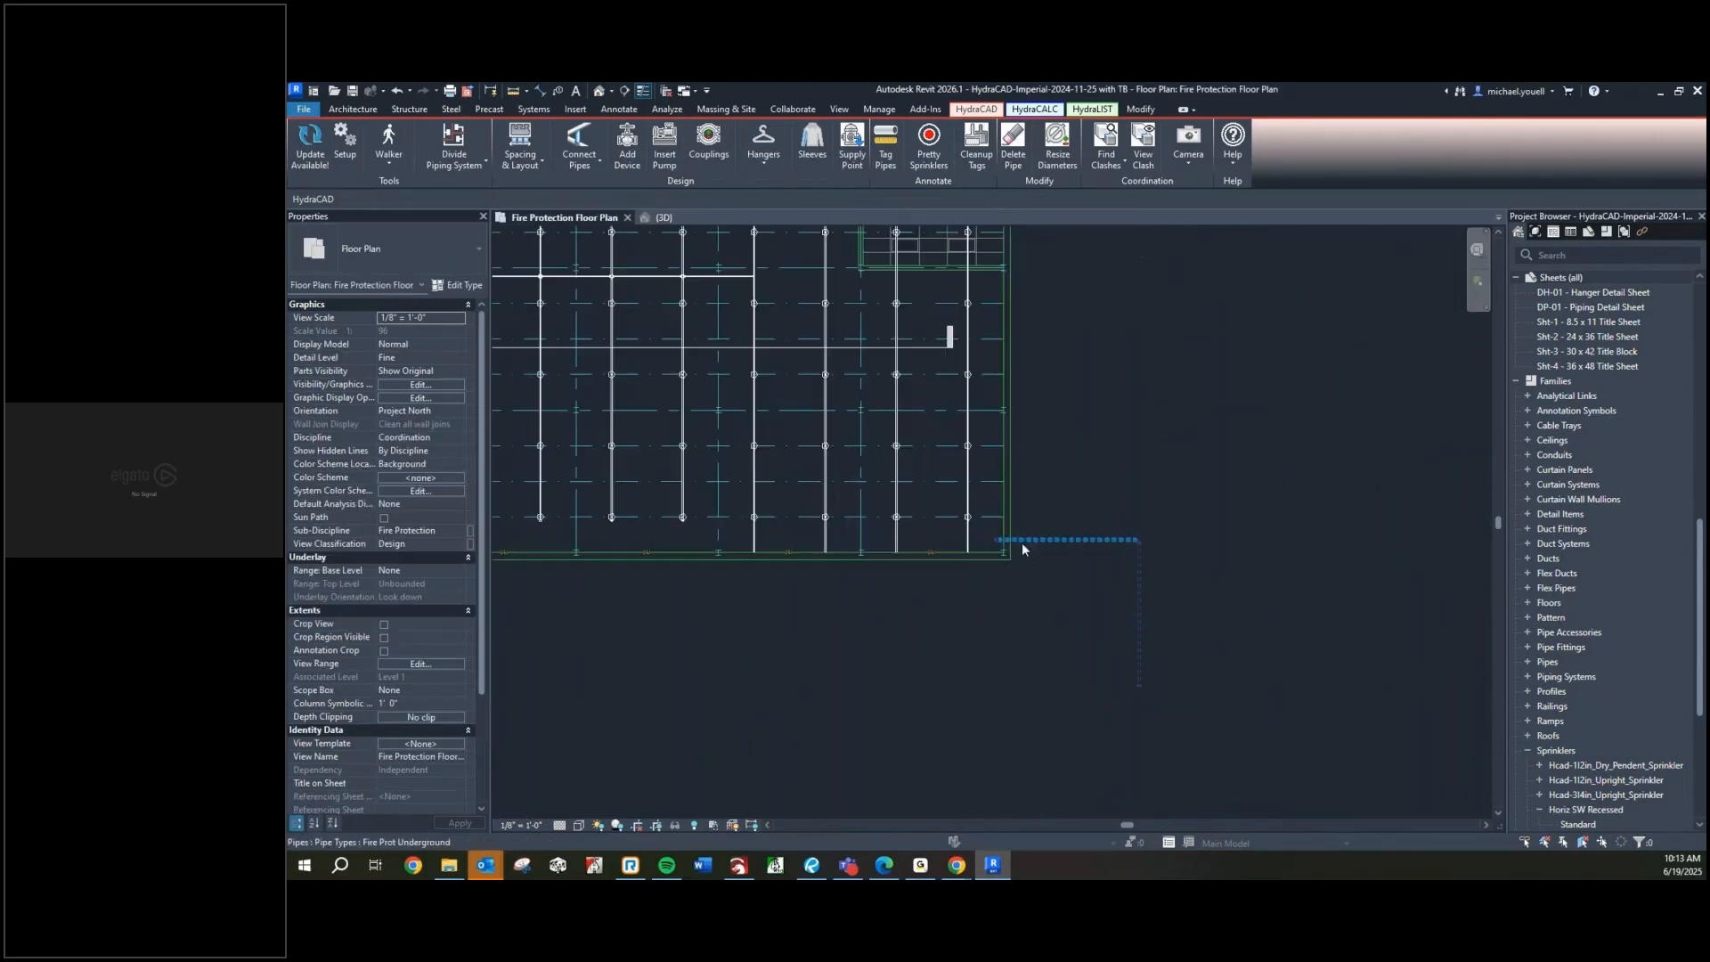
{"action": "middle_click_drag", "start_coordinate": [991, 546], "coordinate": [1103, 633]}
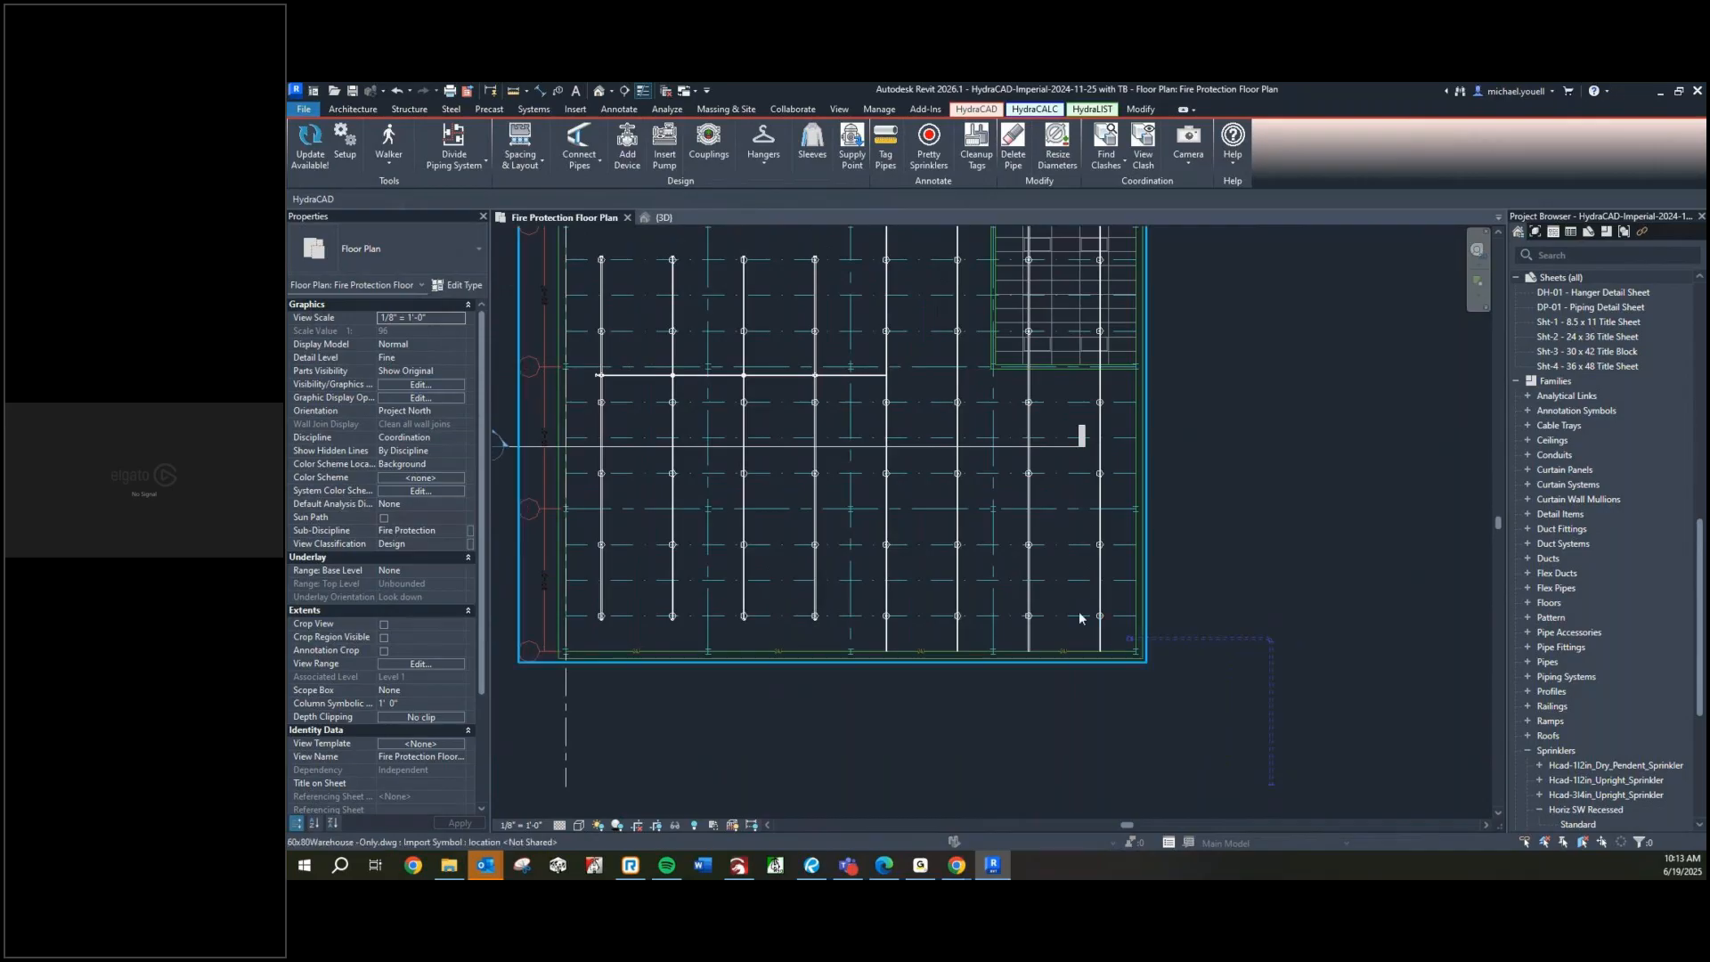
{"action": "scroll", "coordinate": [1080, 618], "scroll_direction": "down", "scroll_amount": 2}
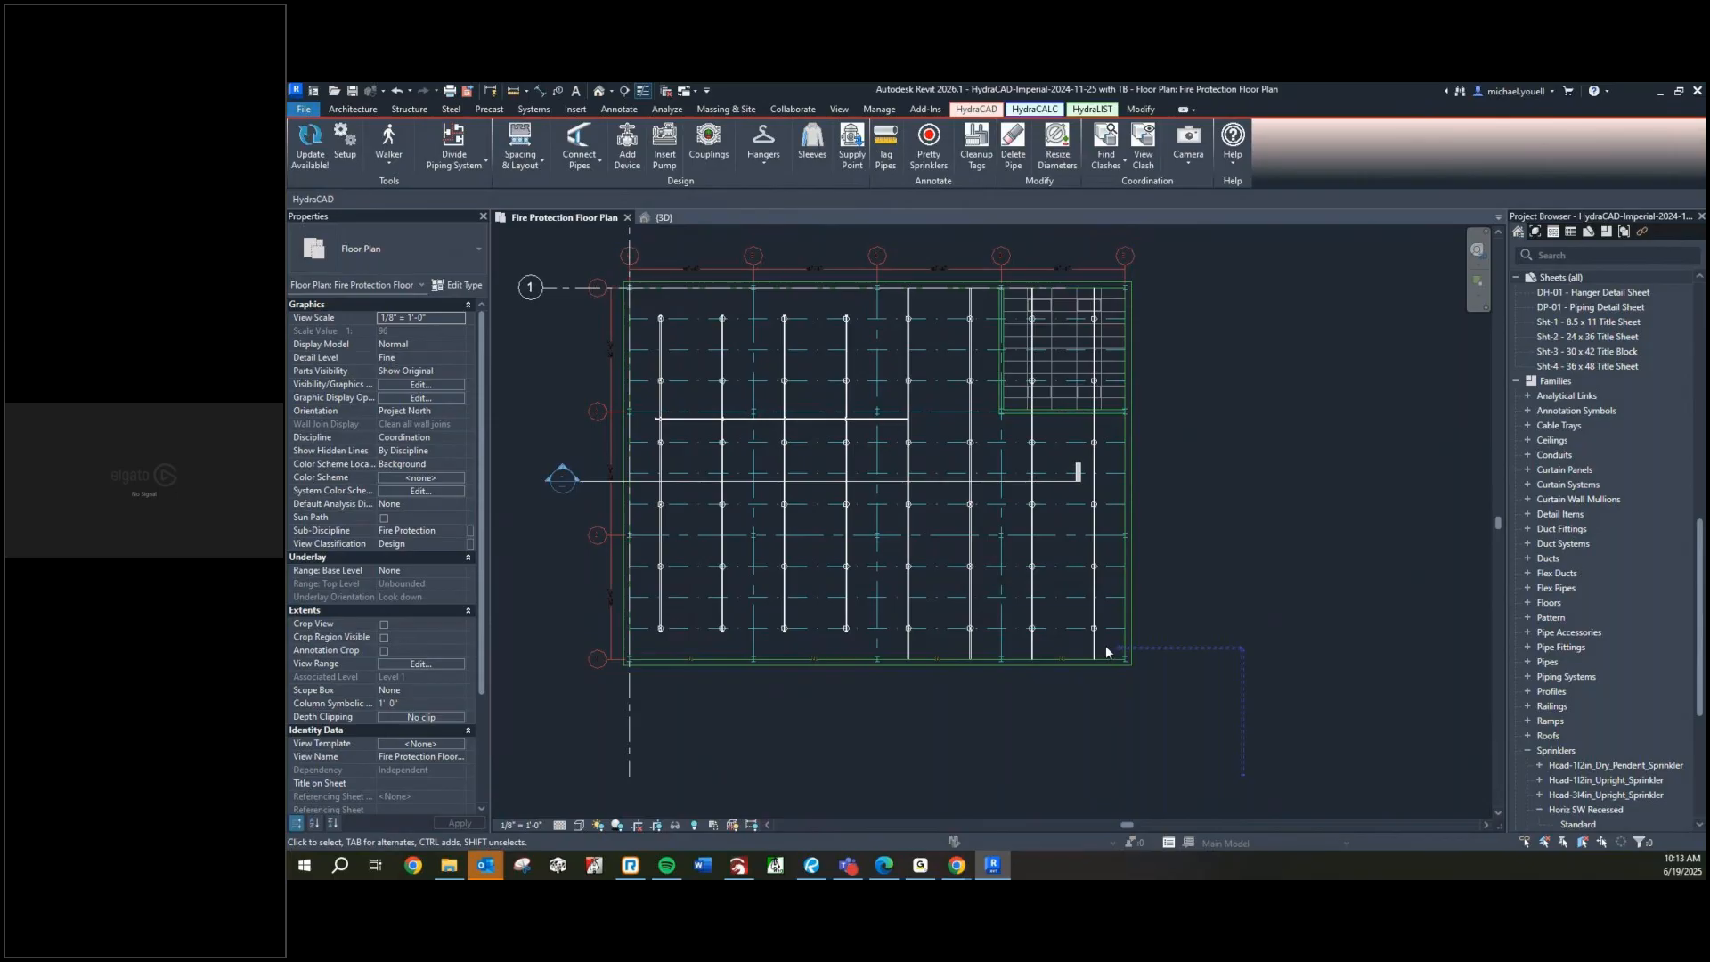
{"action": "left_click", "coordinate": [887, 419]}
{"action": "scroll", "coordinate": [889, 422], "scroll_direction": "up", "scroll_amount": 2}
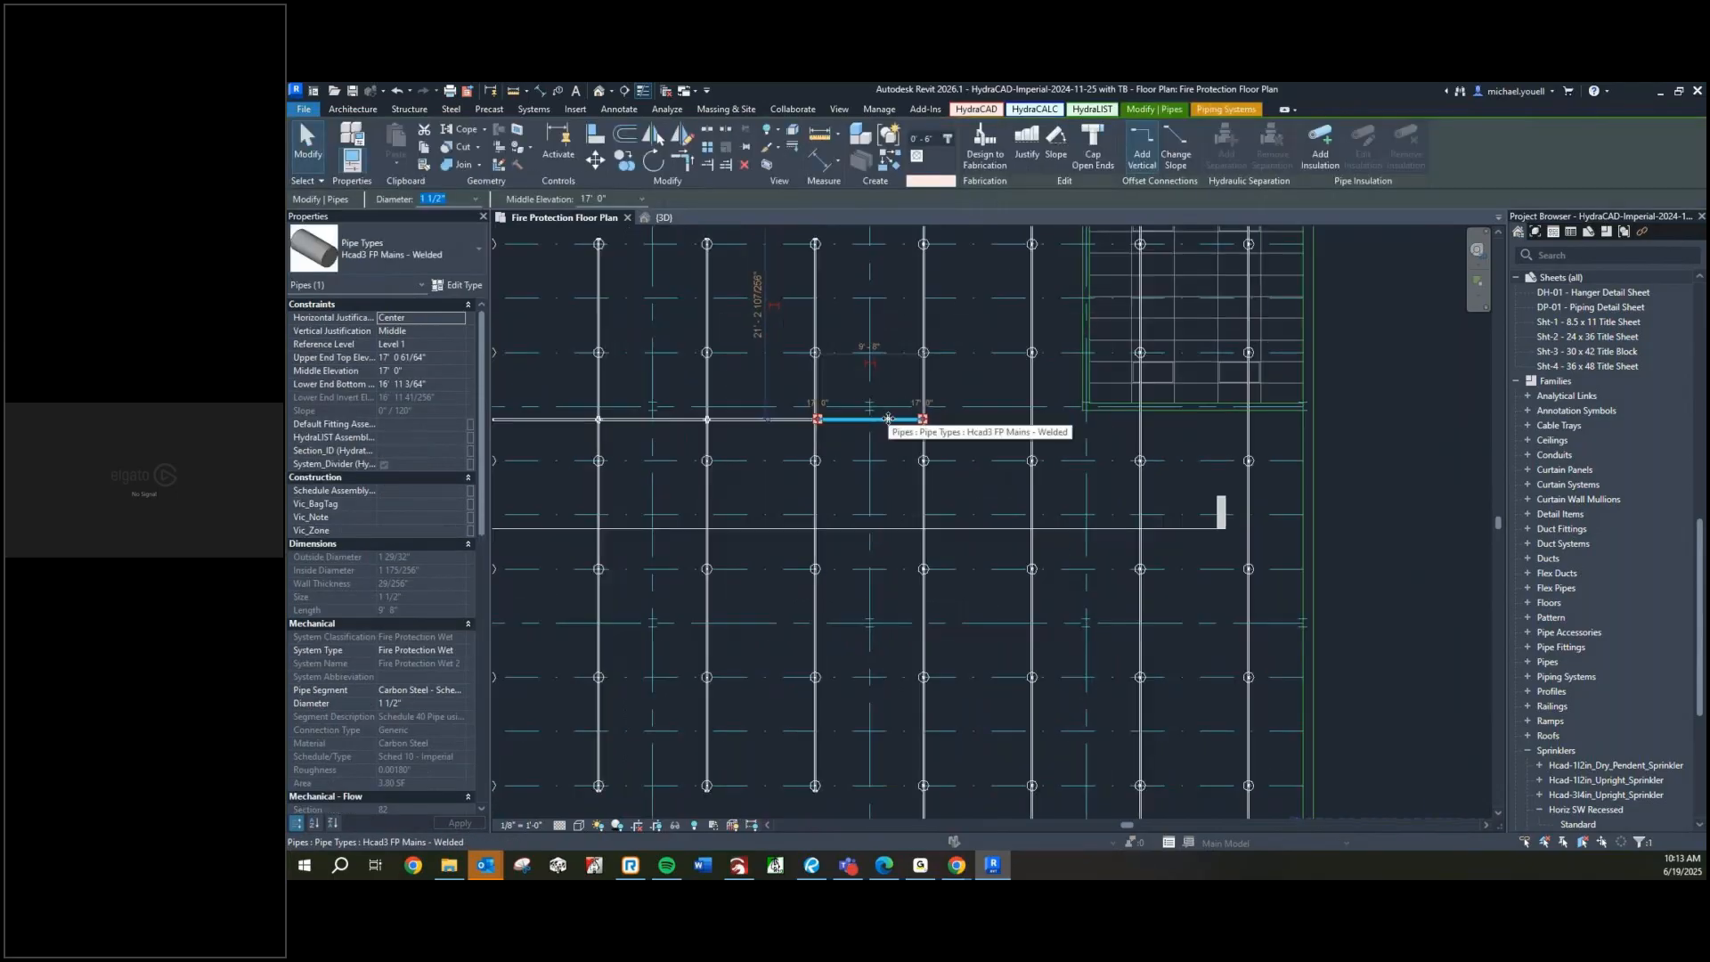
{"action": "left_click_drag", "start_coordinate": [923, 420], "coordinate": [1056, 421]}
{"action": "left_click_drag", "start_coordinate": [1164, 421], "coordinate": [1291, 425]}
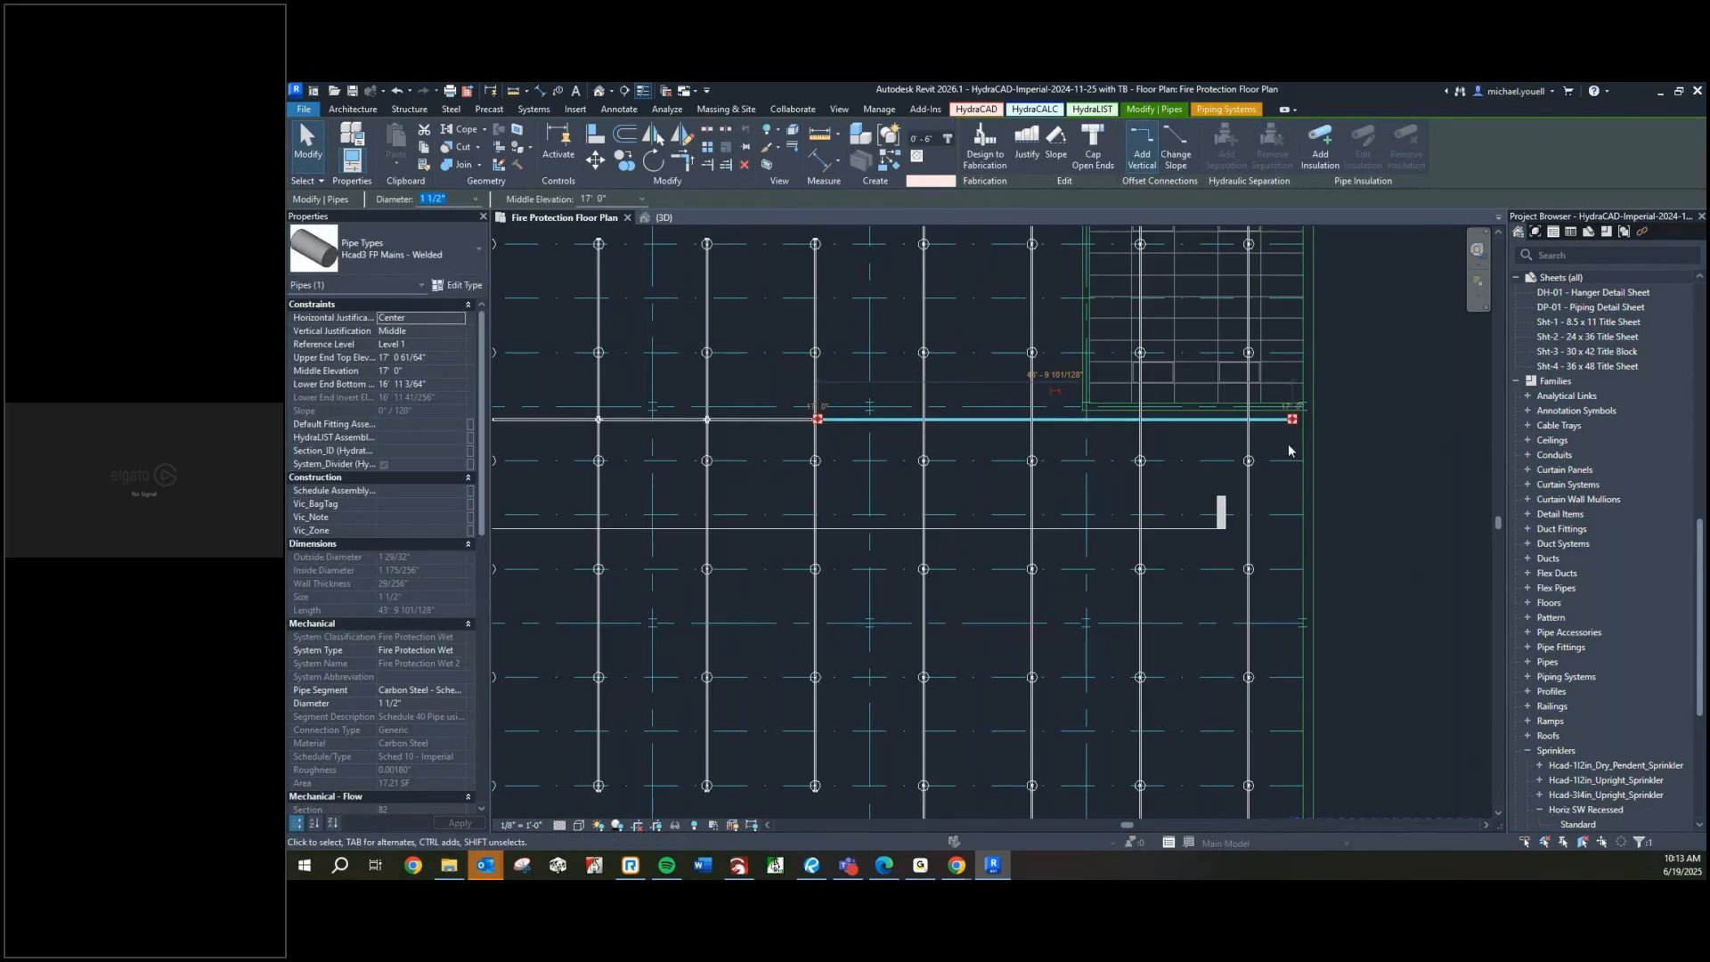
{"action": "scroll", "coordinate": [1289, 449], "scroll_direction": "down", "scroll_amount": 3}
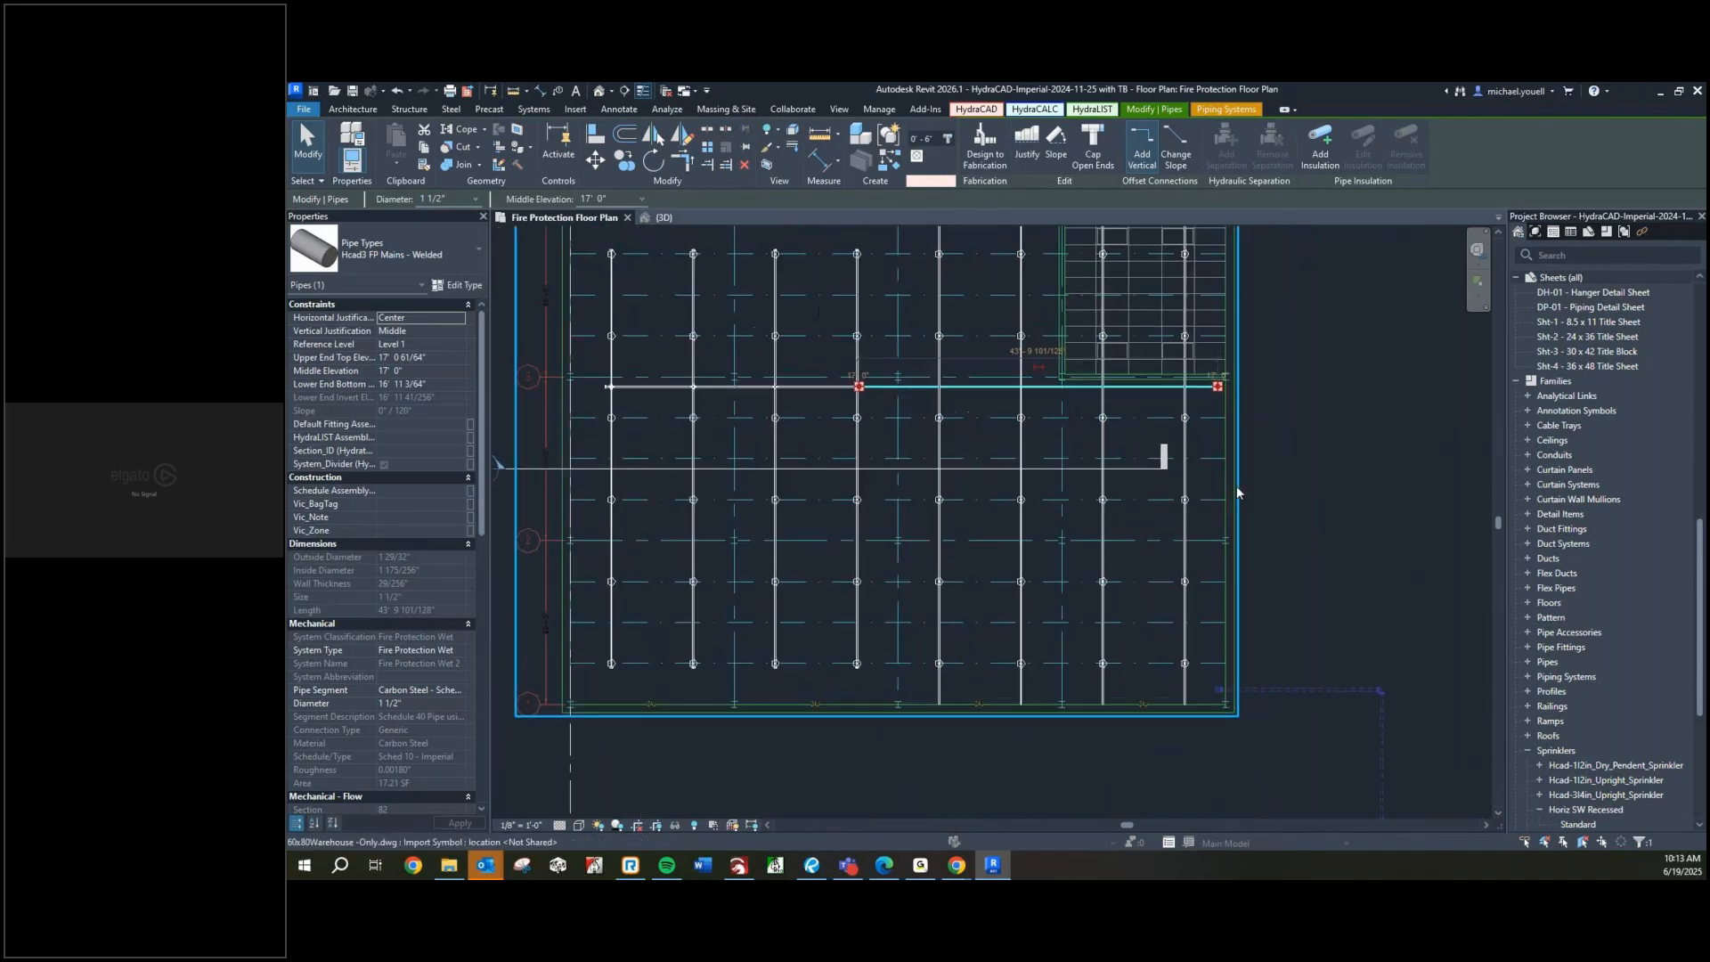
{"action": "scroll", "coordinate": [1238, 472], "scroll_direction": "up", "scroll_amount": 2}
{"action": "left_click", "coordinate": [1200, 383]}
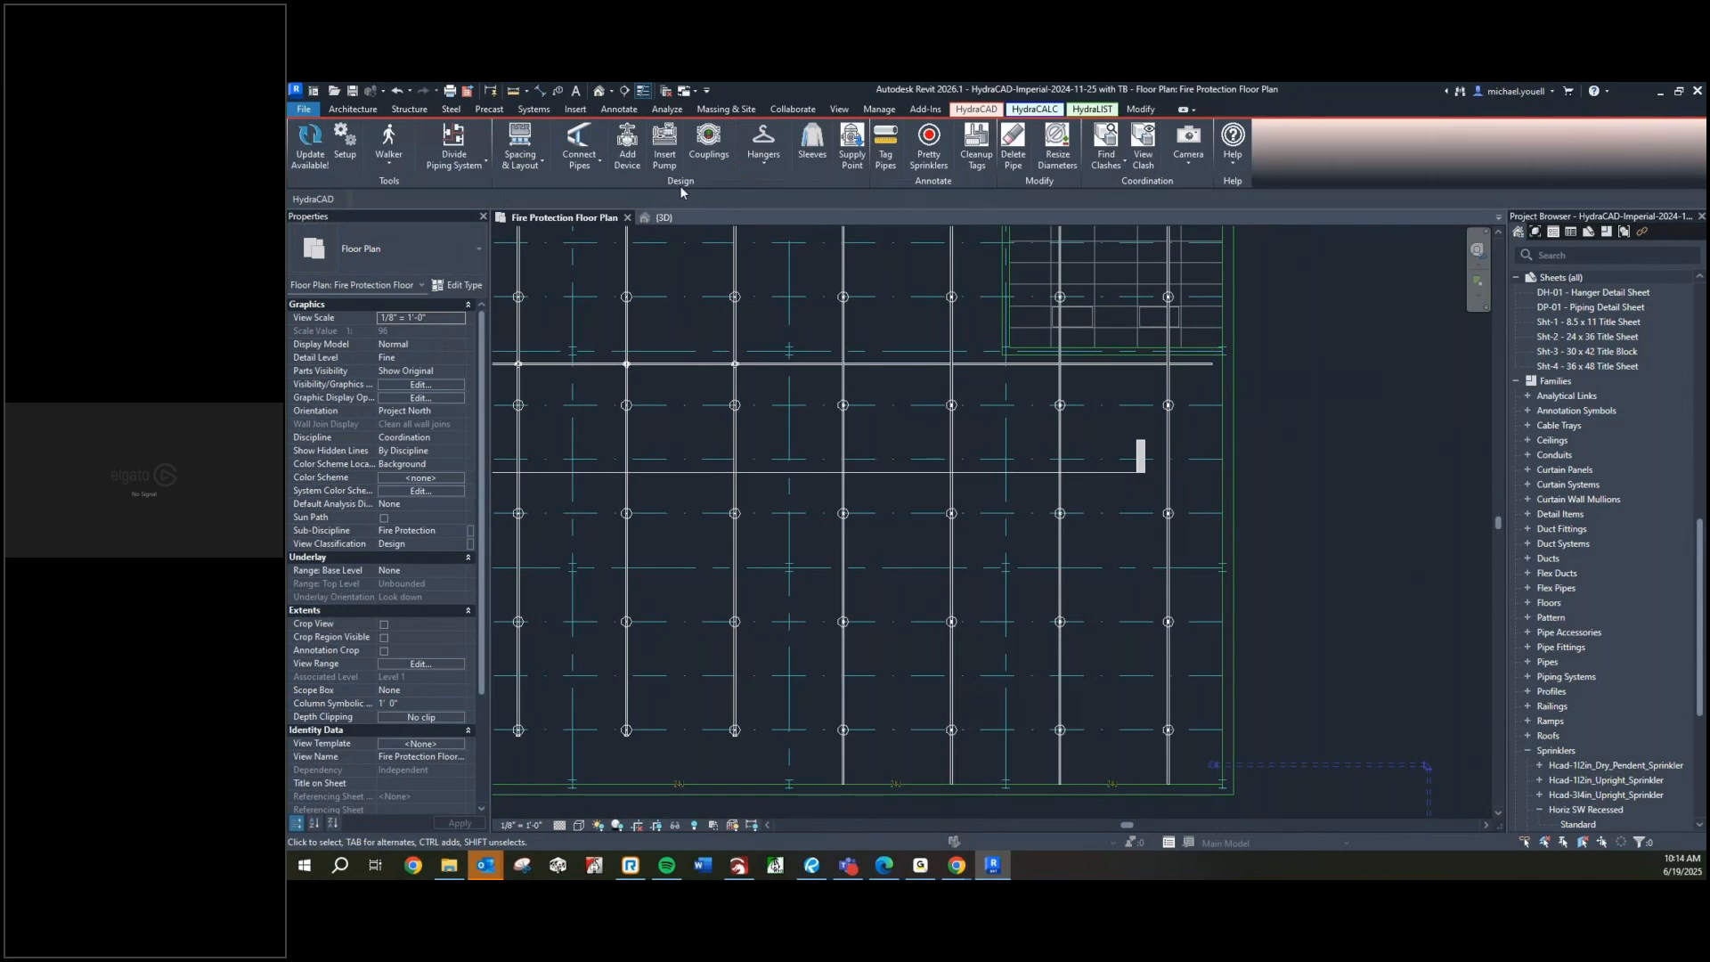
Try to connect the four branch lines between grids C and E to the extended main using Extend Then Connect
{"action": "left_click", "coordinate": [589, 157]}
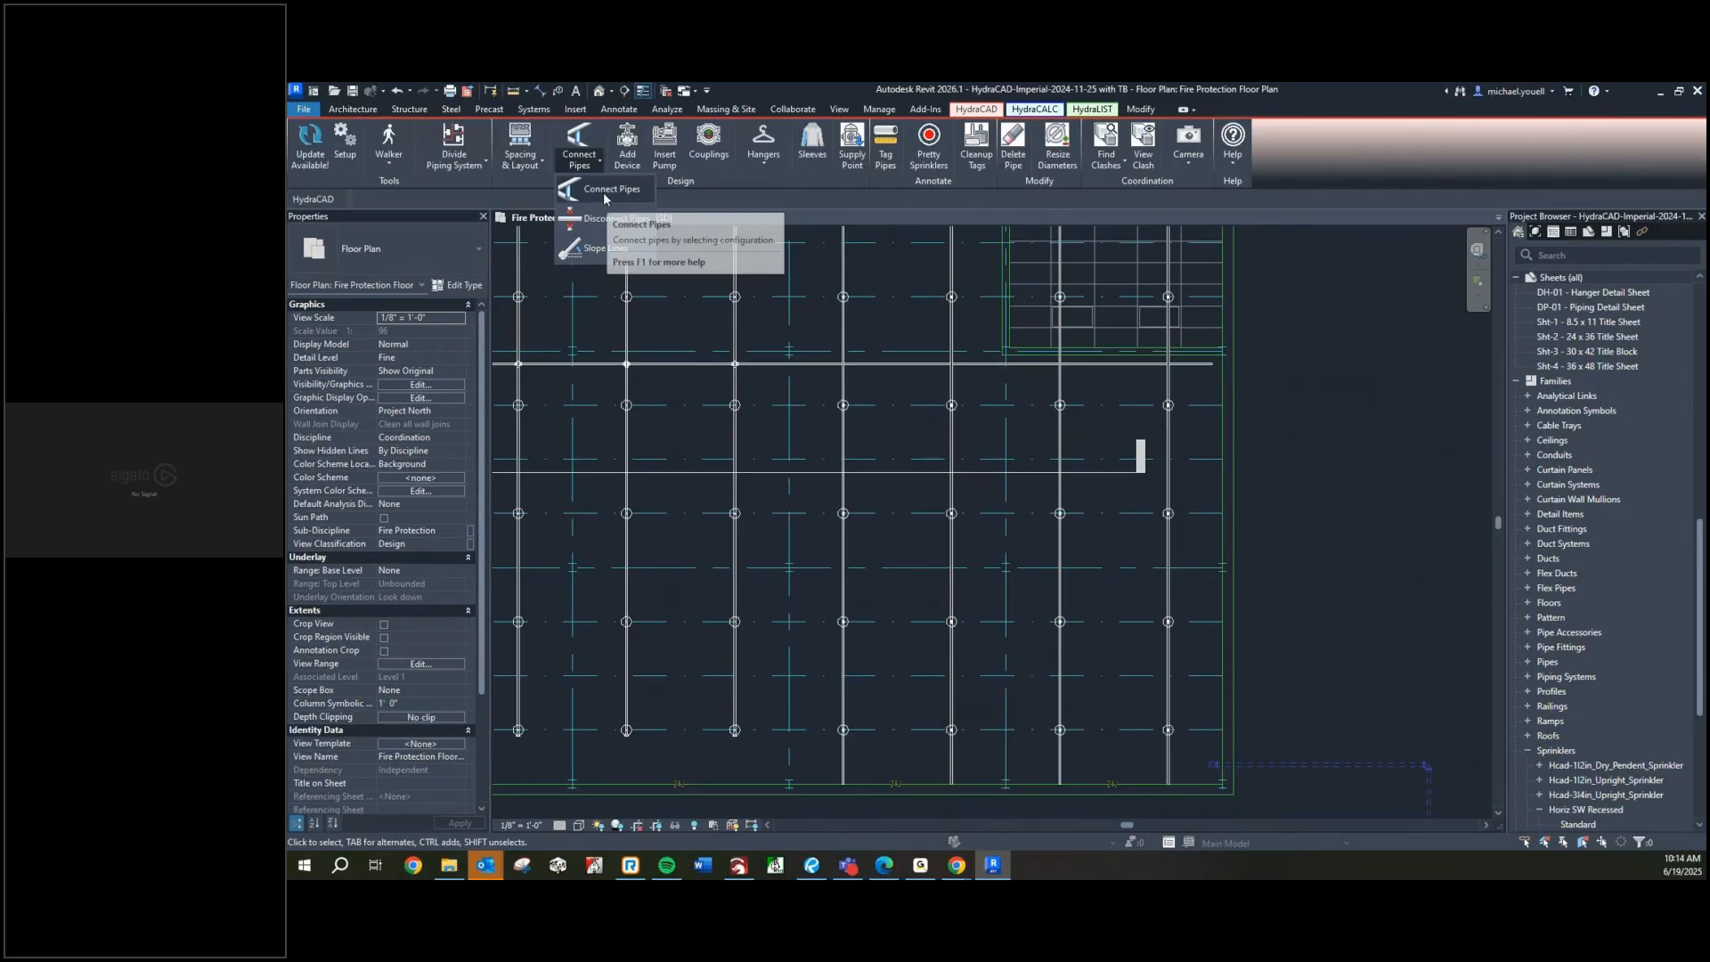
{"action": "left_click", "coordinate": [602, 193]}
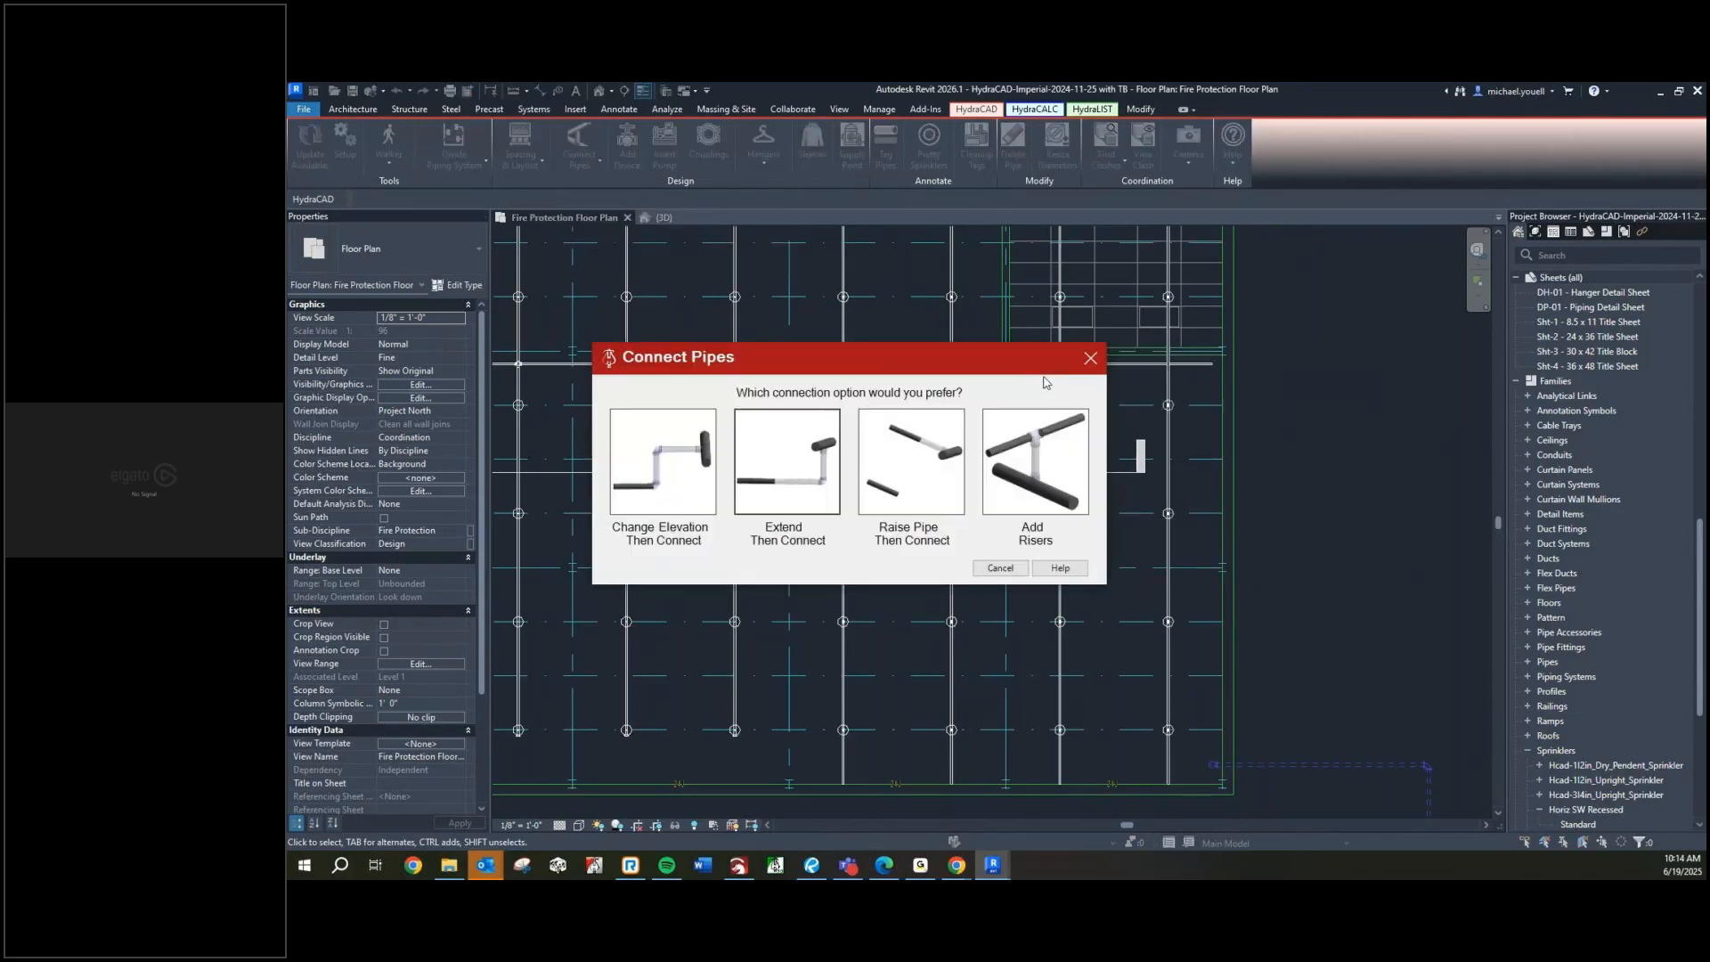
{"action": "left_click", "coordinate": [788, 463]}
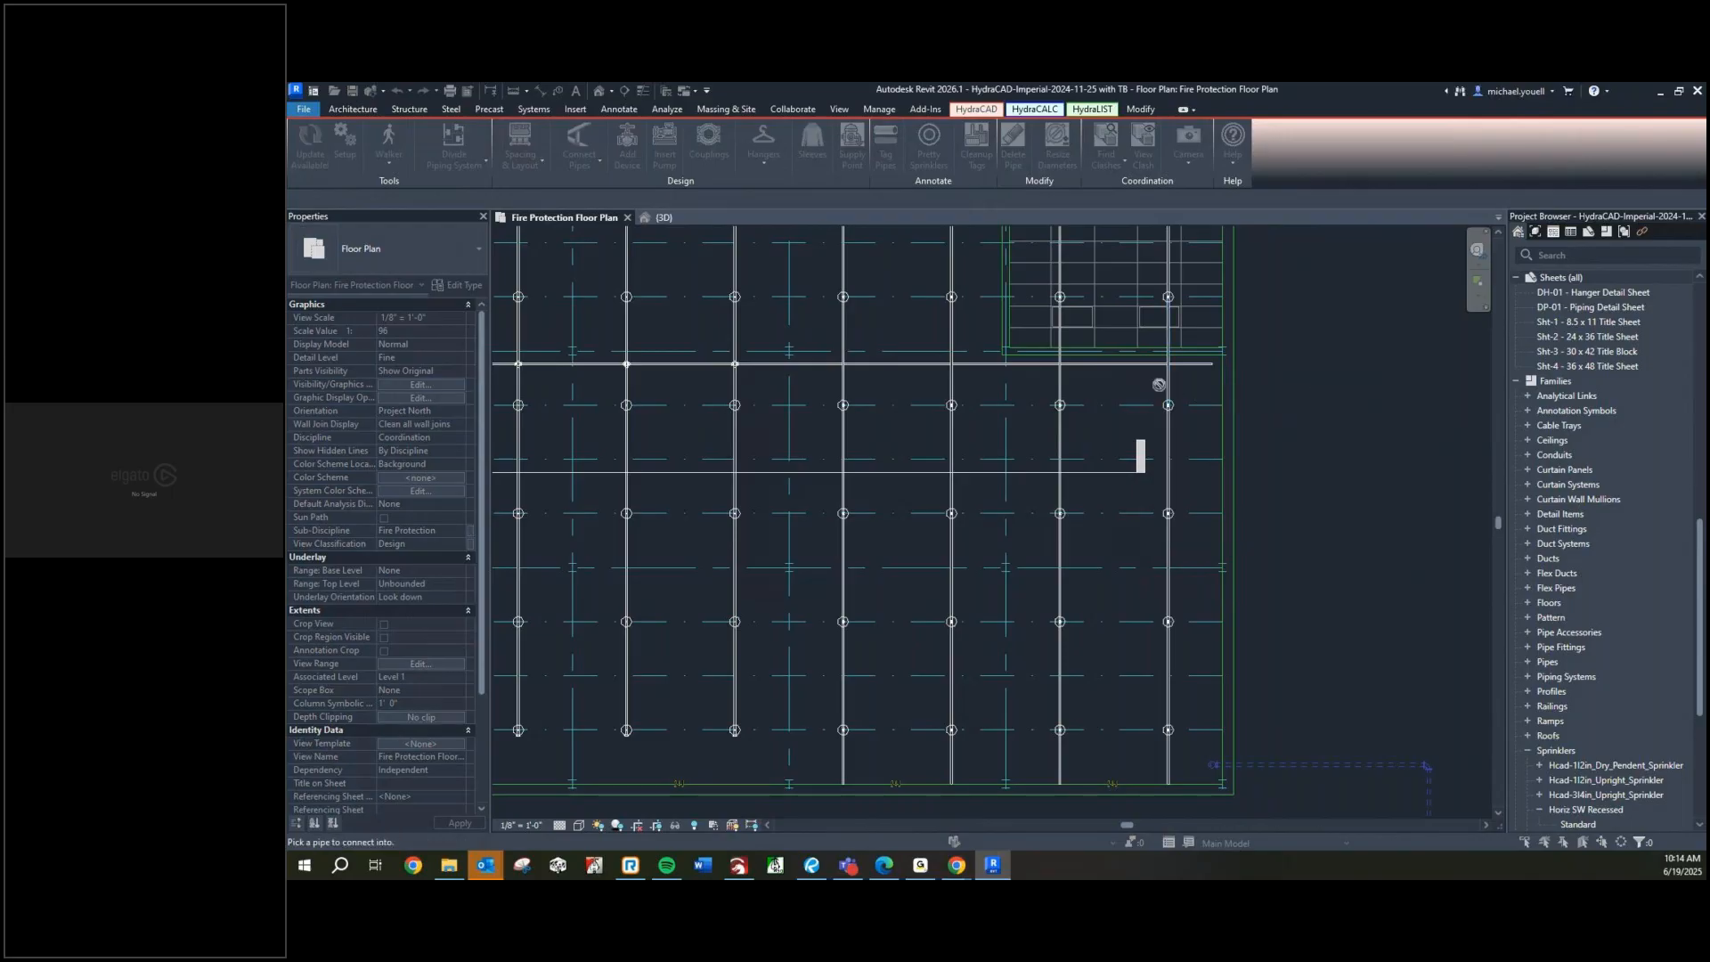
{"action": "left_click", "coordinate": [1113, 368]}
{"action": "left_click", "coordinate": [1167, 383]}
{"action": "left_click", "coordinate": [1060, 383]}
{"action": "left_click", "coordinate": [952, 383]}
{"action": "left_click", "coordinate": [845, 383]}
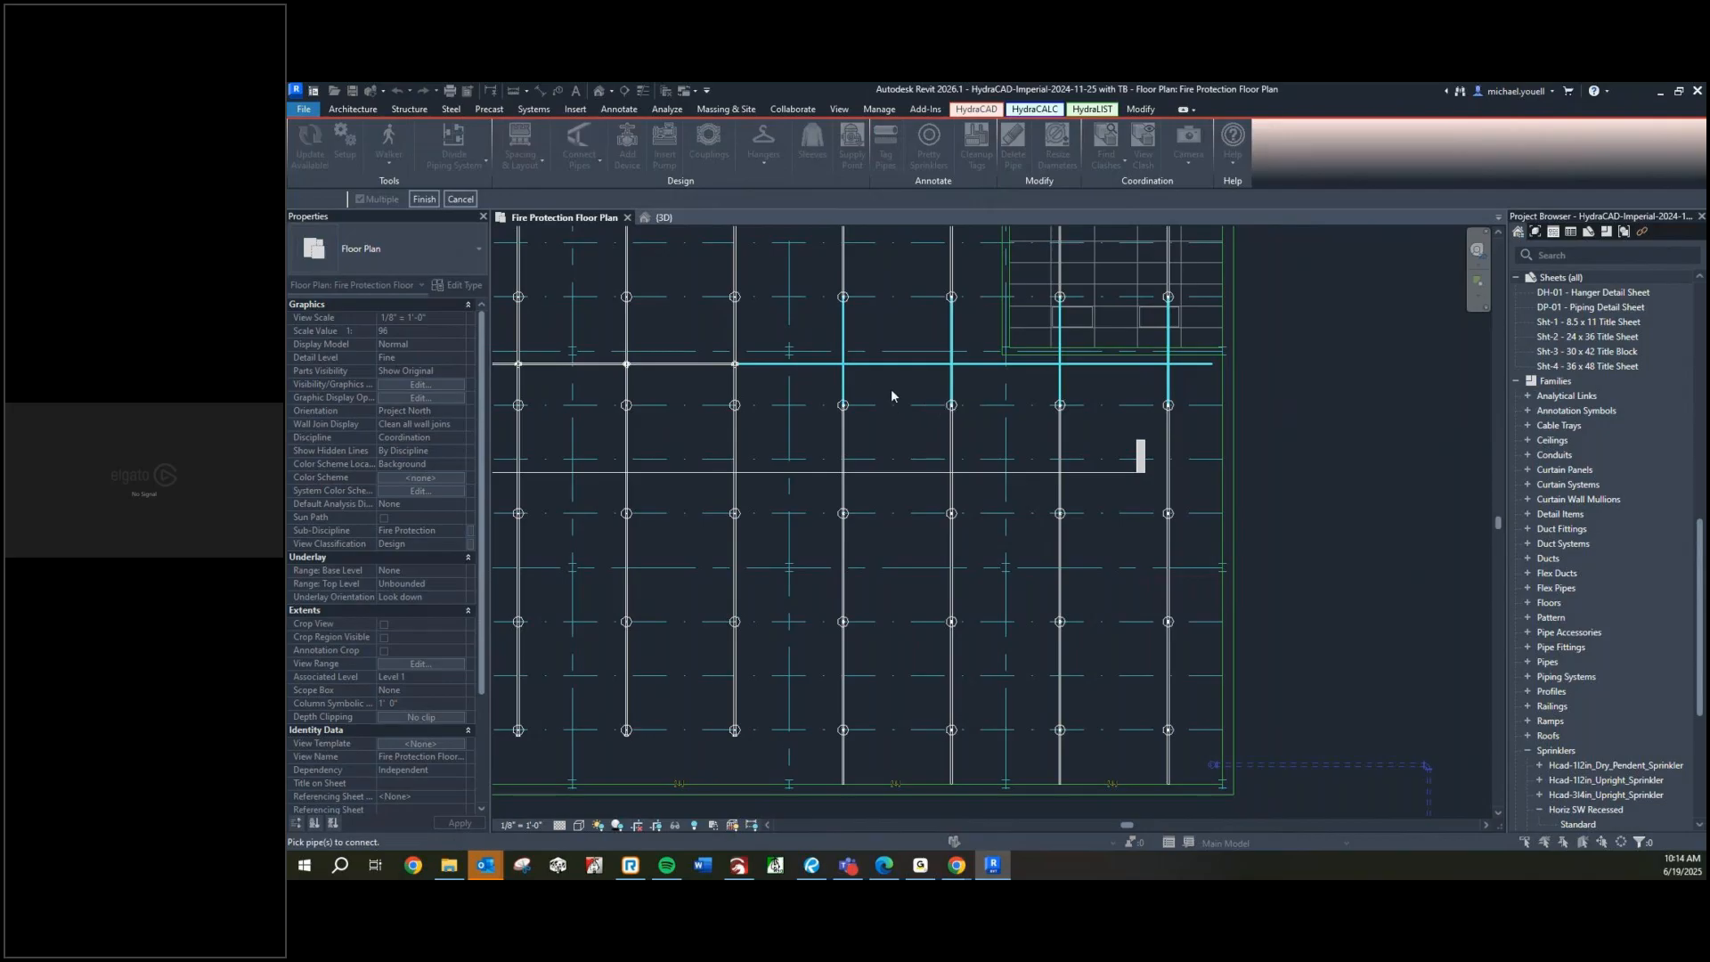
{"action": "left_click", "coordinate": [424, 198]}
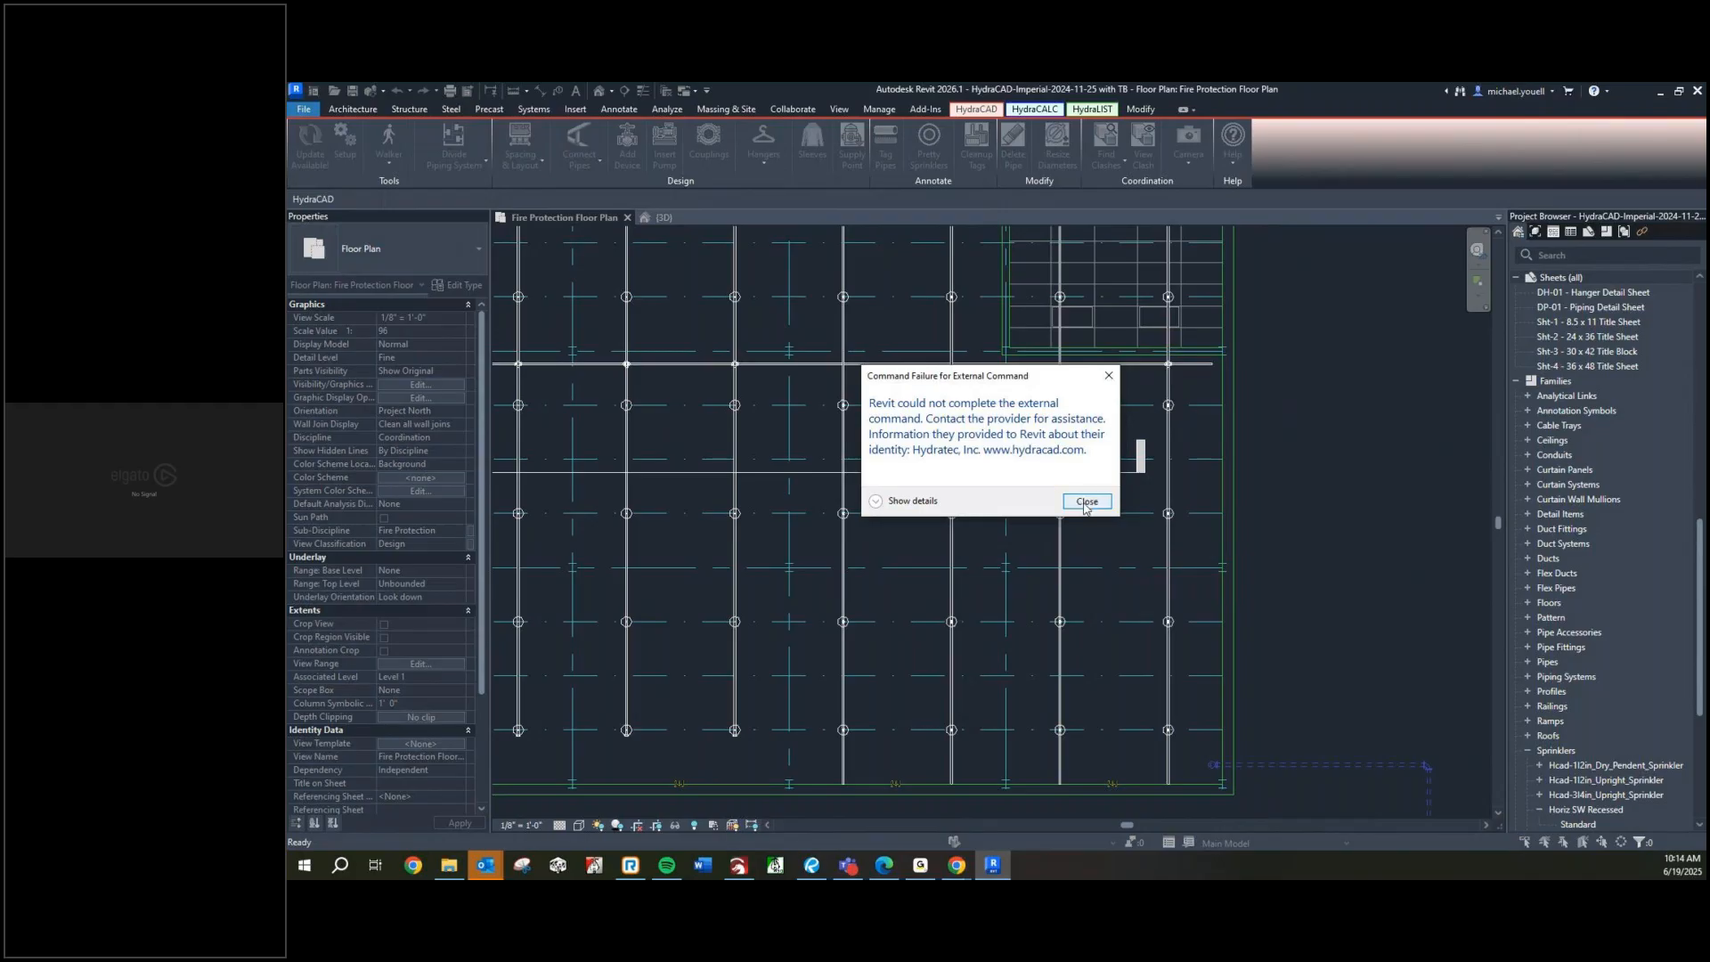
{"action": "left_click", "coordinate": [1086, 501]}
Connect the four branch lines east of grid C to the main with Extend Then Connect, picking them from west to east
{"action": "scroll", "coordinate": [939, 374], "scroll_direction": "up", "scroll_amount": 1}
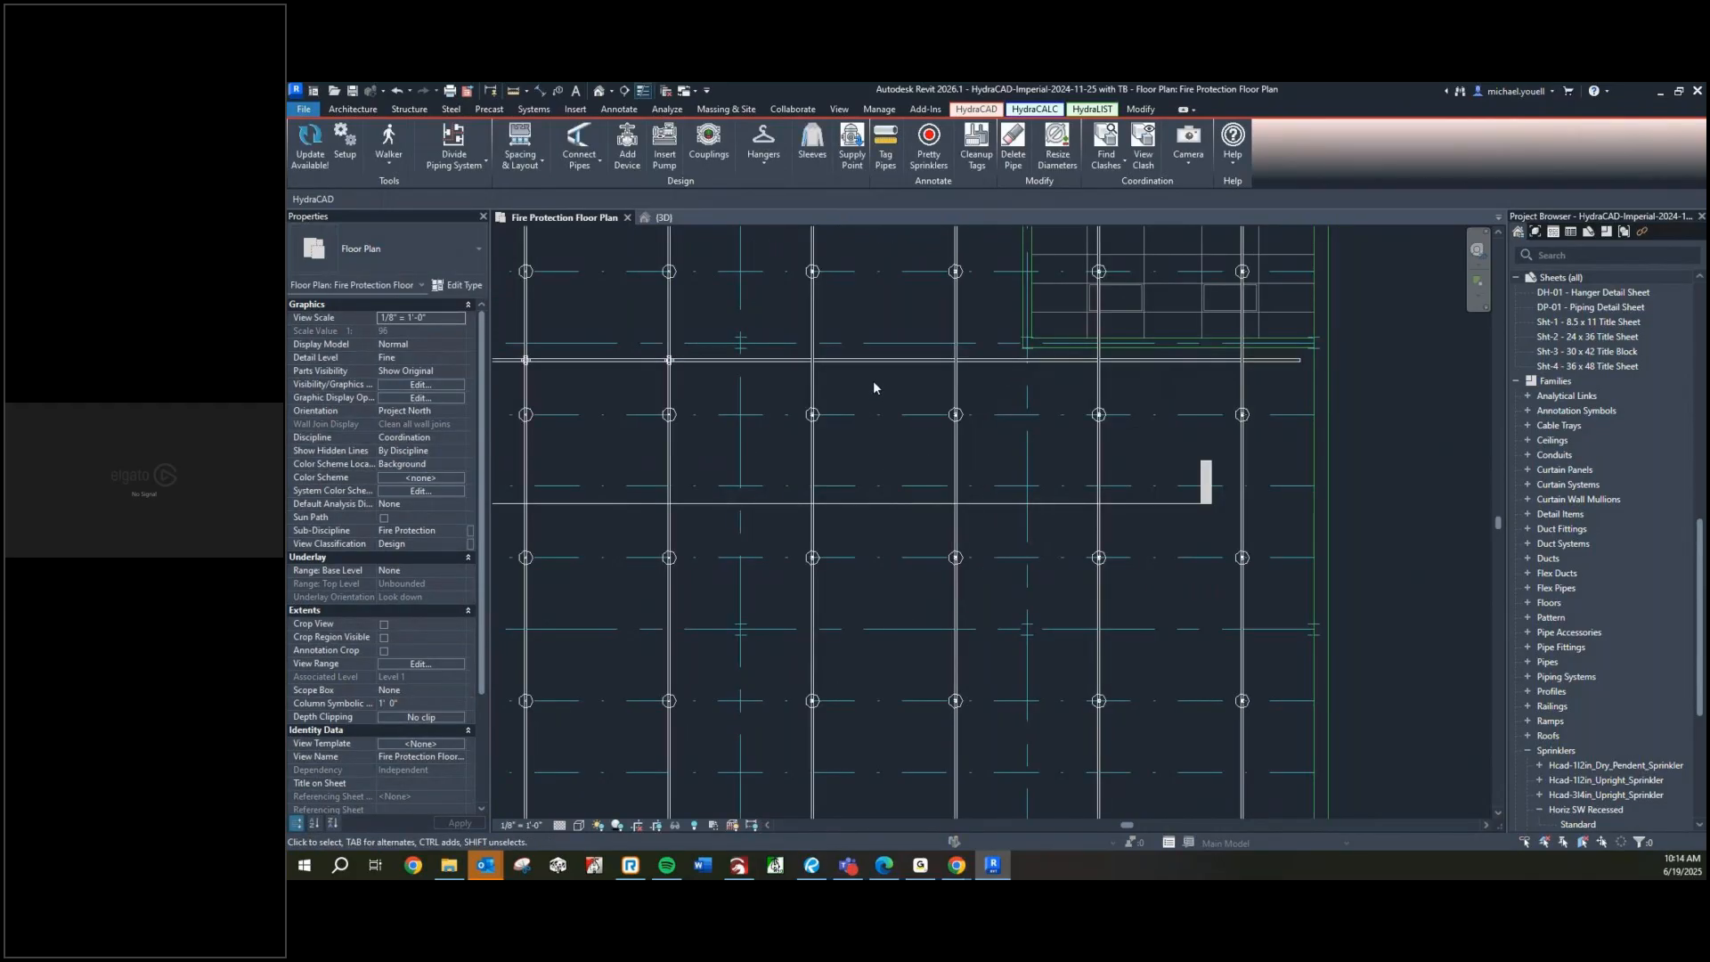
{"action": "left_click", "coordinate": [582, 160]}
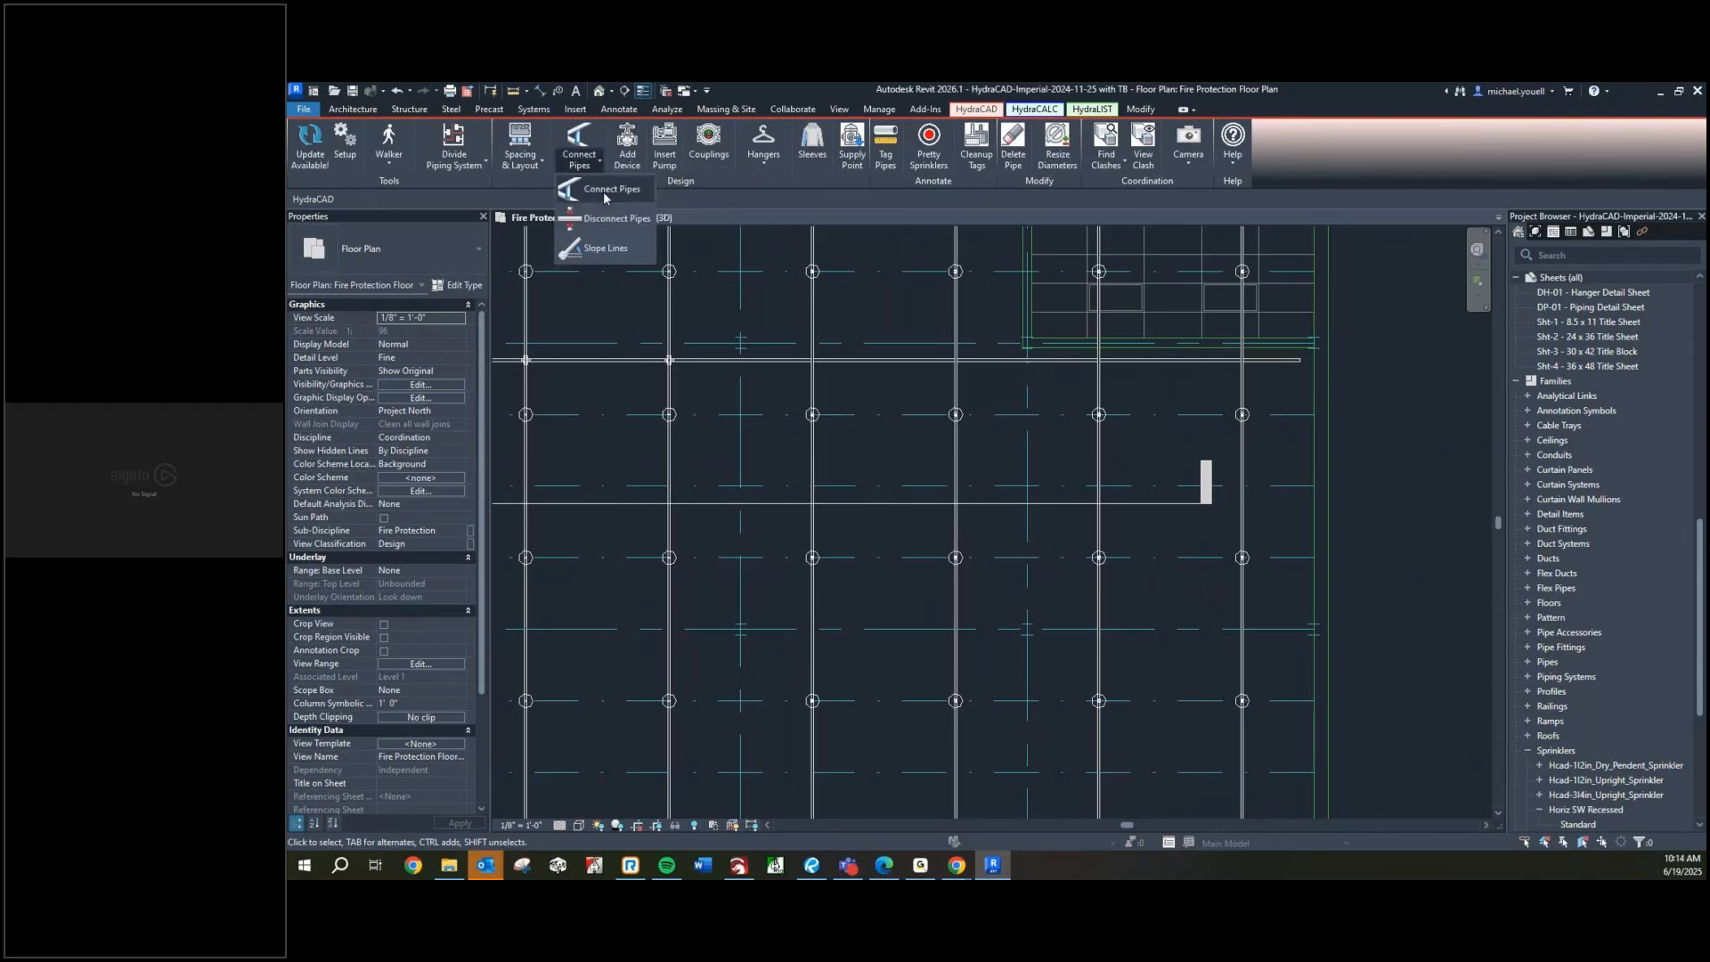
{"action": "left_click", "coordinate": [604, 190]}
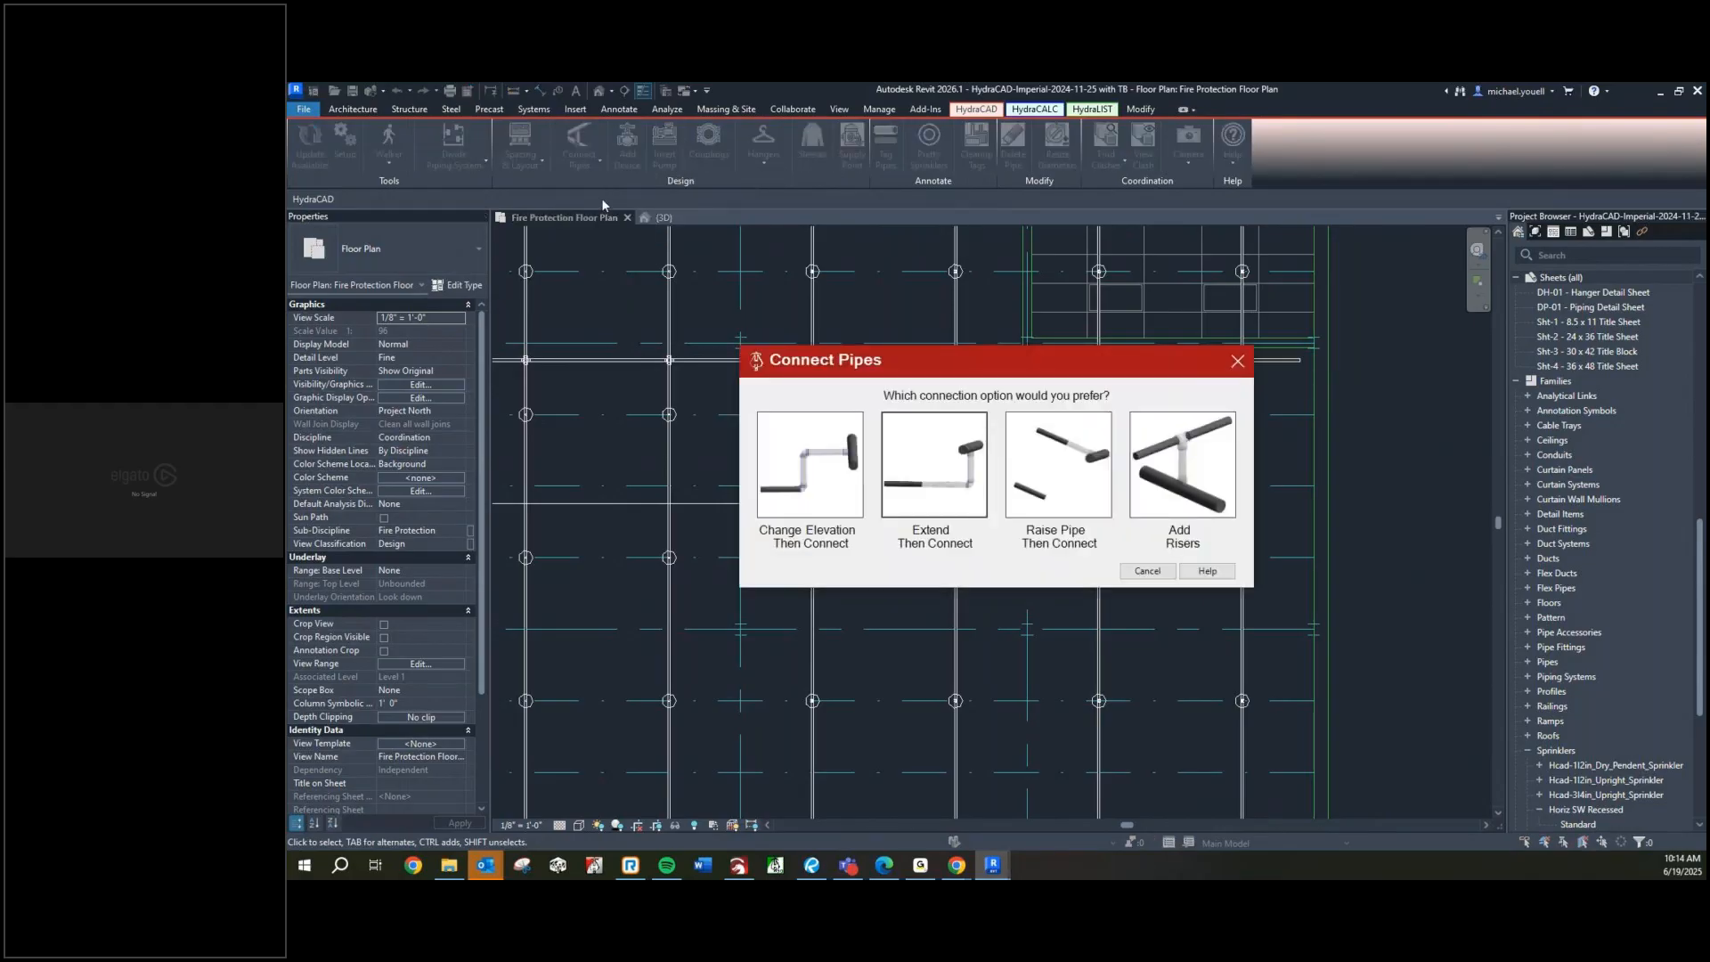
{"action": "left_click", "coordinate": [935, 464]}
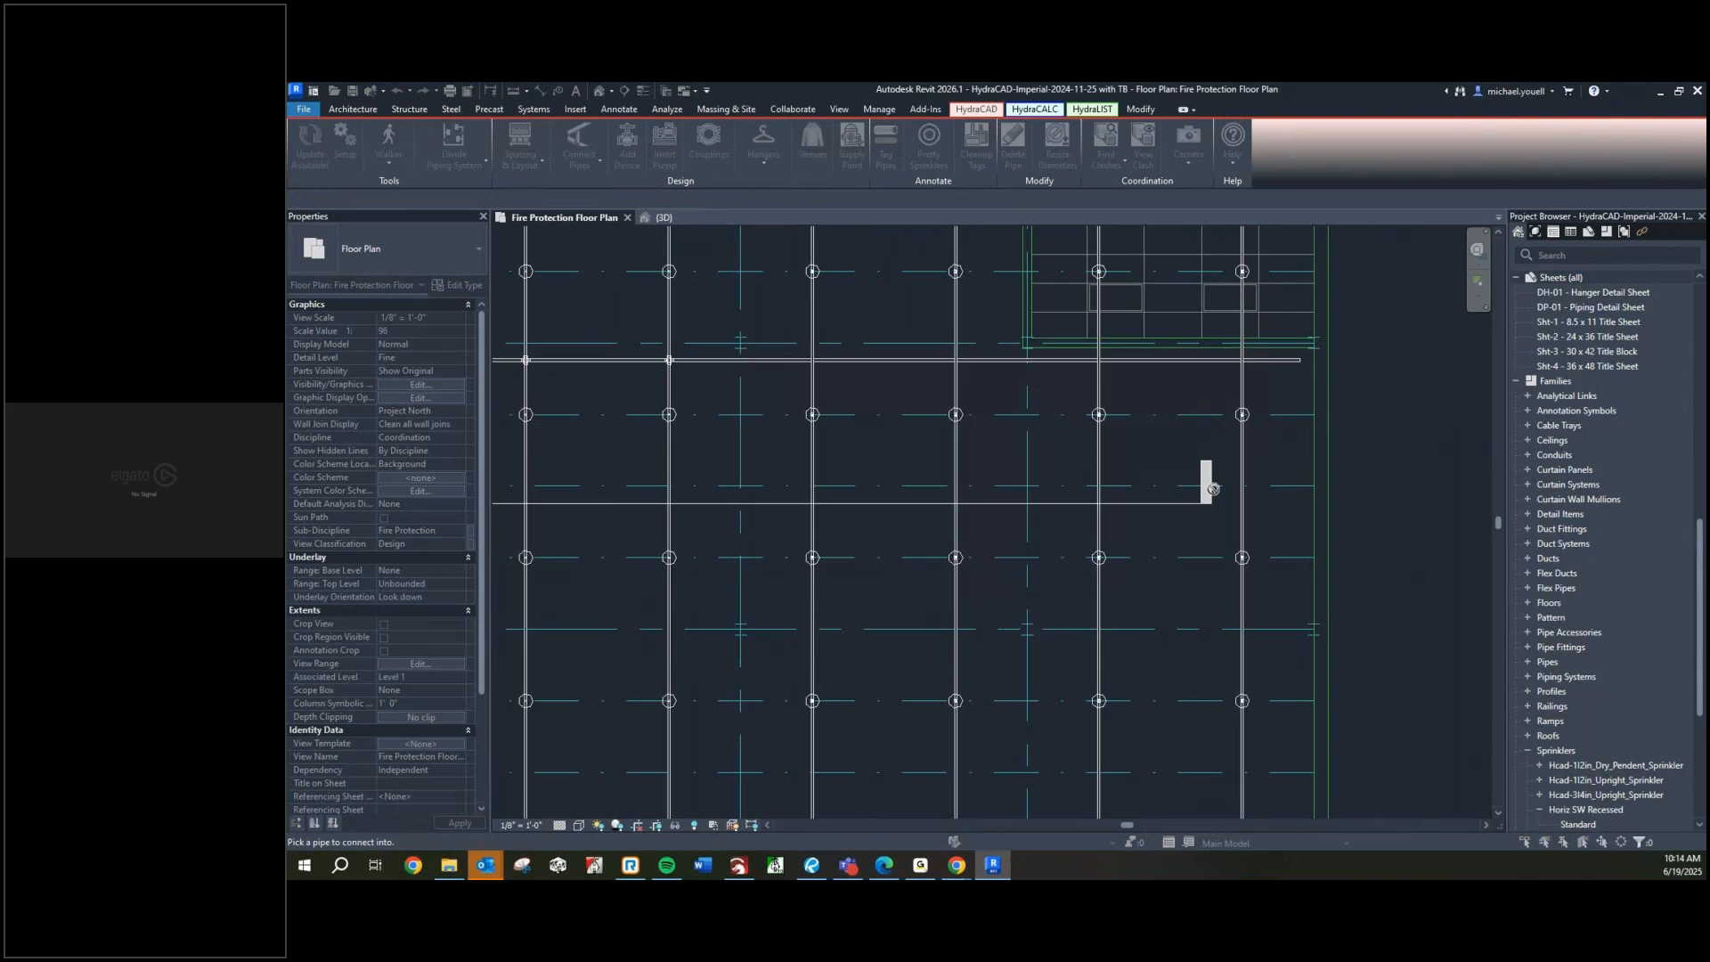
{"action": "left_click", "coordinate": [917, 360]}
{"action": "left_click", "coordinate": [812, 390]}
{"action": "left_click", "coordinate": [956, 381]}
{"action": "left_click", "coordinate": [1100, 381]}
{"action": "left_click", "coordinate": [1243, 381]}
{"action": "left_click", "coordinate": [424, 199]}
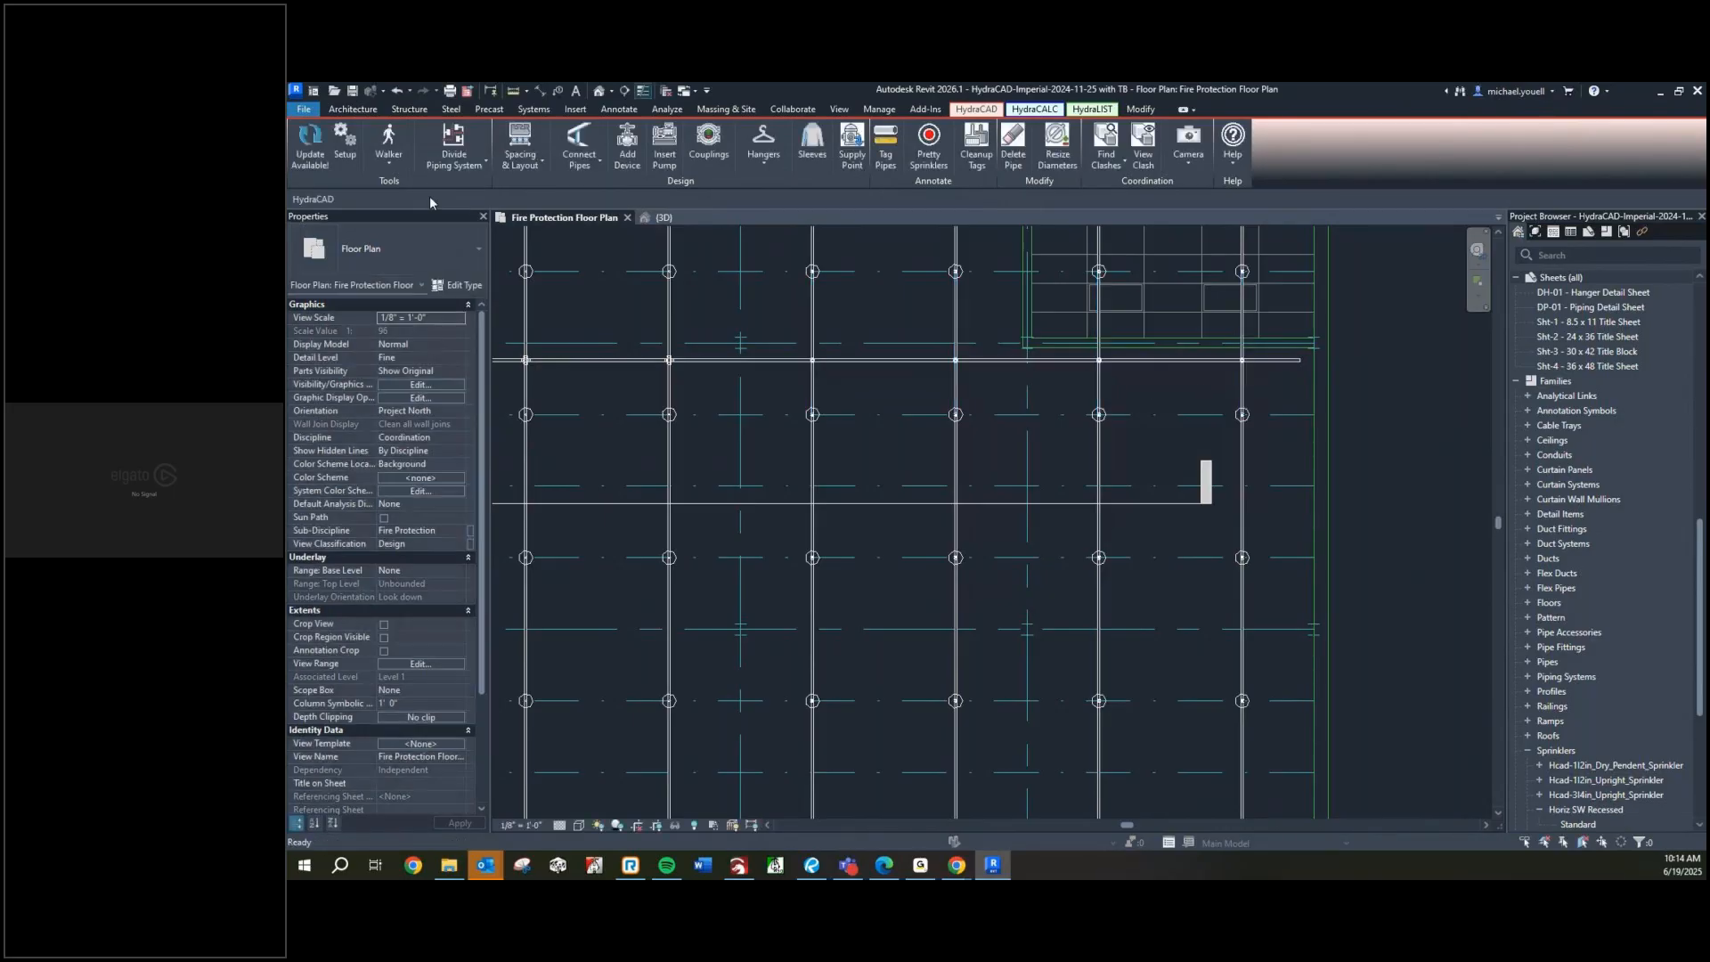
Examine the connections between the eastern branch lines and the extended main in the floor plan
{"action": "scroll", "coordinate": [887, 398], "scroll_direction": "up", "scroll_amount": 3}
{"action": "scroll", "coordinate": [710, 326], "scroll_direction": "up", "scroll_amount": 3}
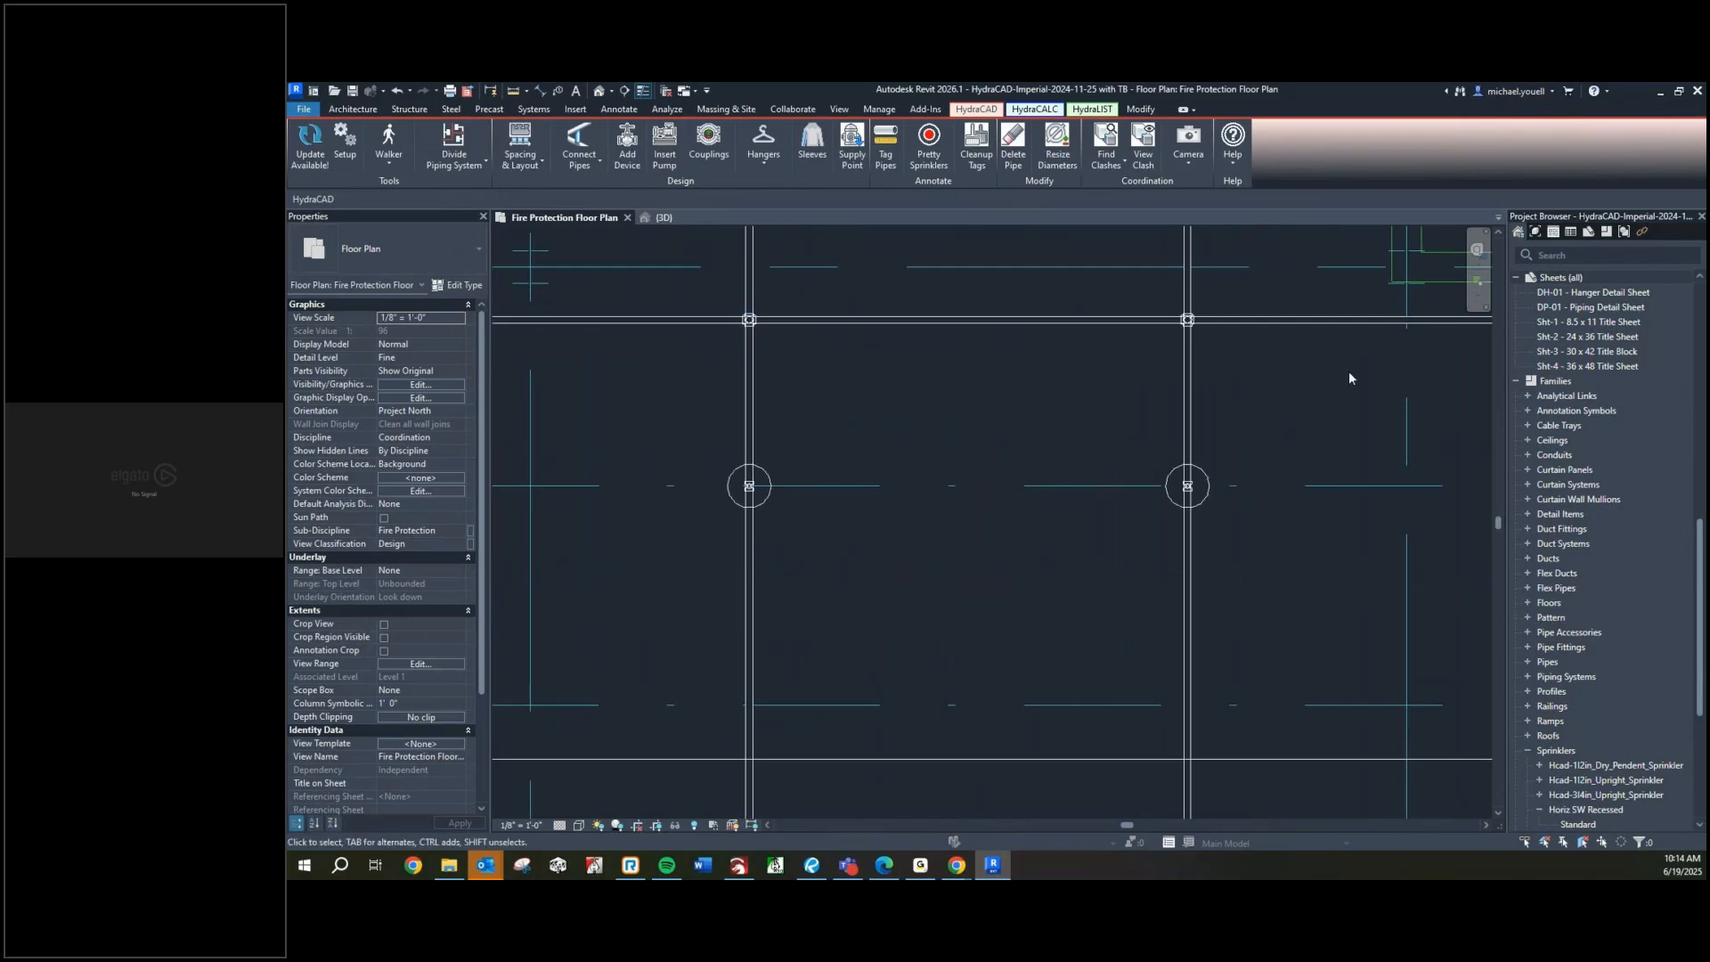
{"action": "scroll", "coordinate": [1263, 366], "scroll_direction": "up", "scroll_amount": 2}
{"action": "scroll", "coordinate": [1192, 318], "scroll_direction": "down", "scroll_amount": 4}
{"action": "scroll", "coordinate": [1001, 353], "scroll_direction": "up", "scroll_amount": 1}
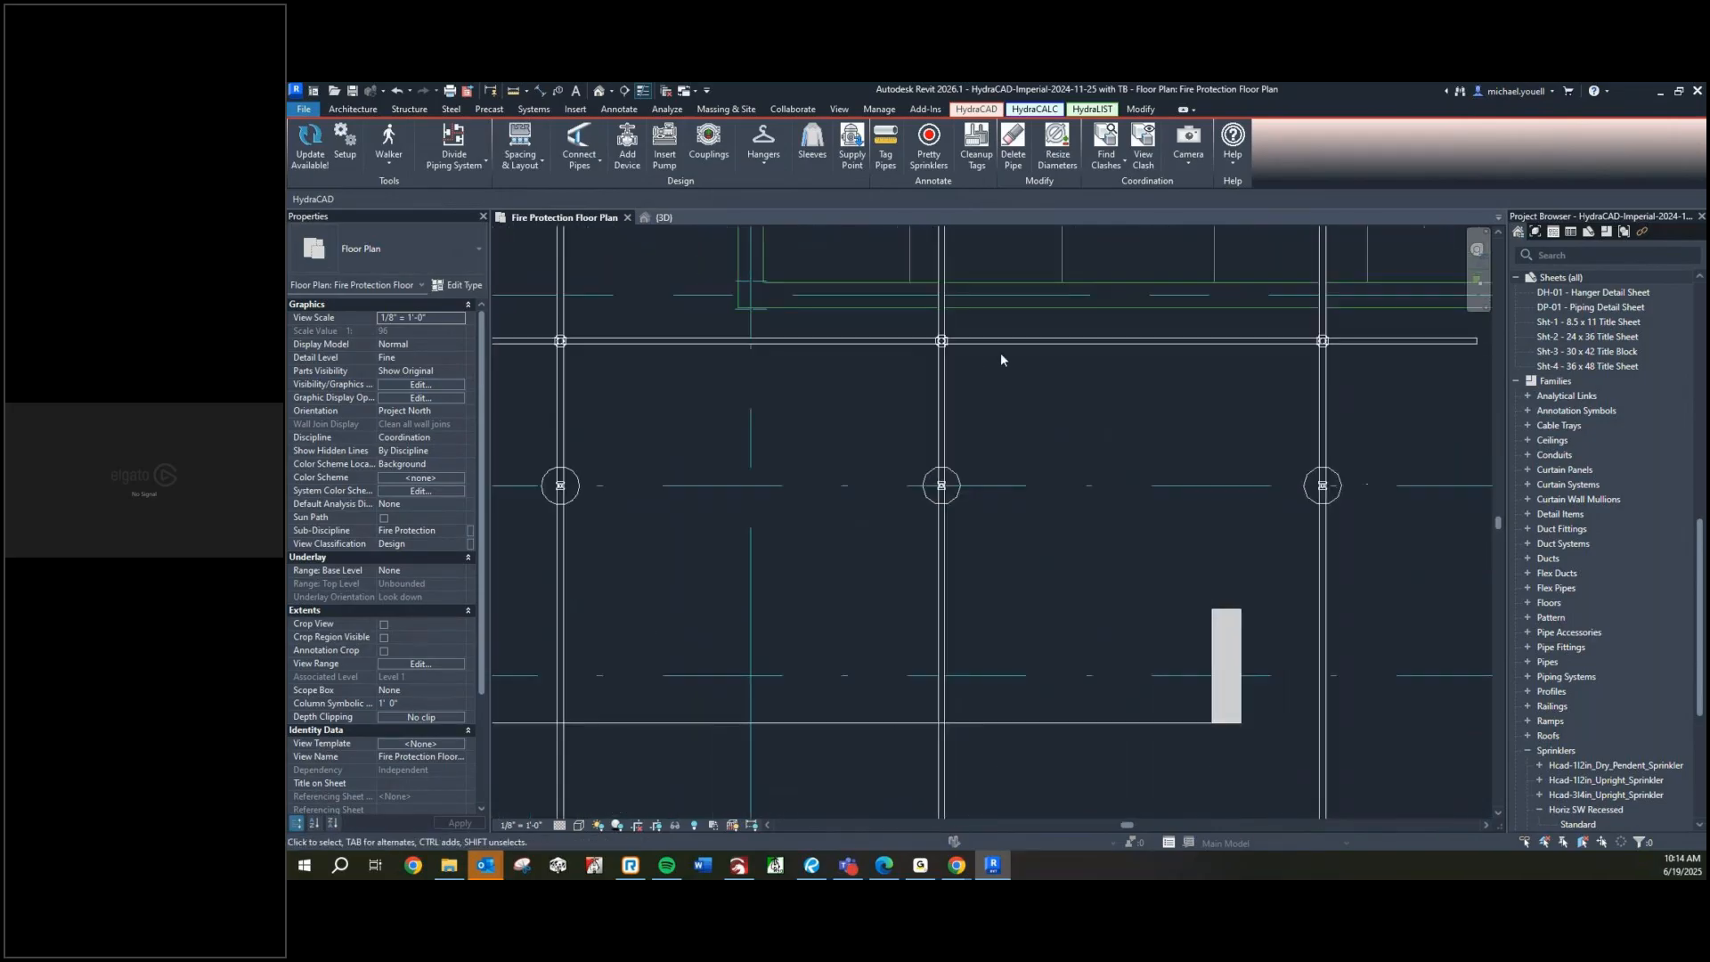
{"action": "scroll", "coordinate": [1172, 356], "scroll_direction": "down", "scroll_amount": 3}
{"action": "middle_click_drag", "start_coordinate": [1172, 357], "coordinate": [1132, 489]}
{"action": "scroll", "coordinate": [1122, 486], "scroll_direction": "down", "scroll_amount": 1}
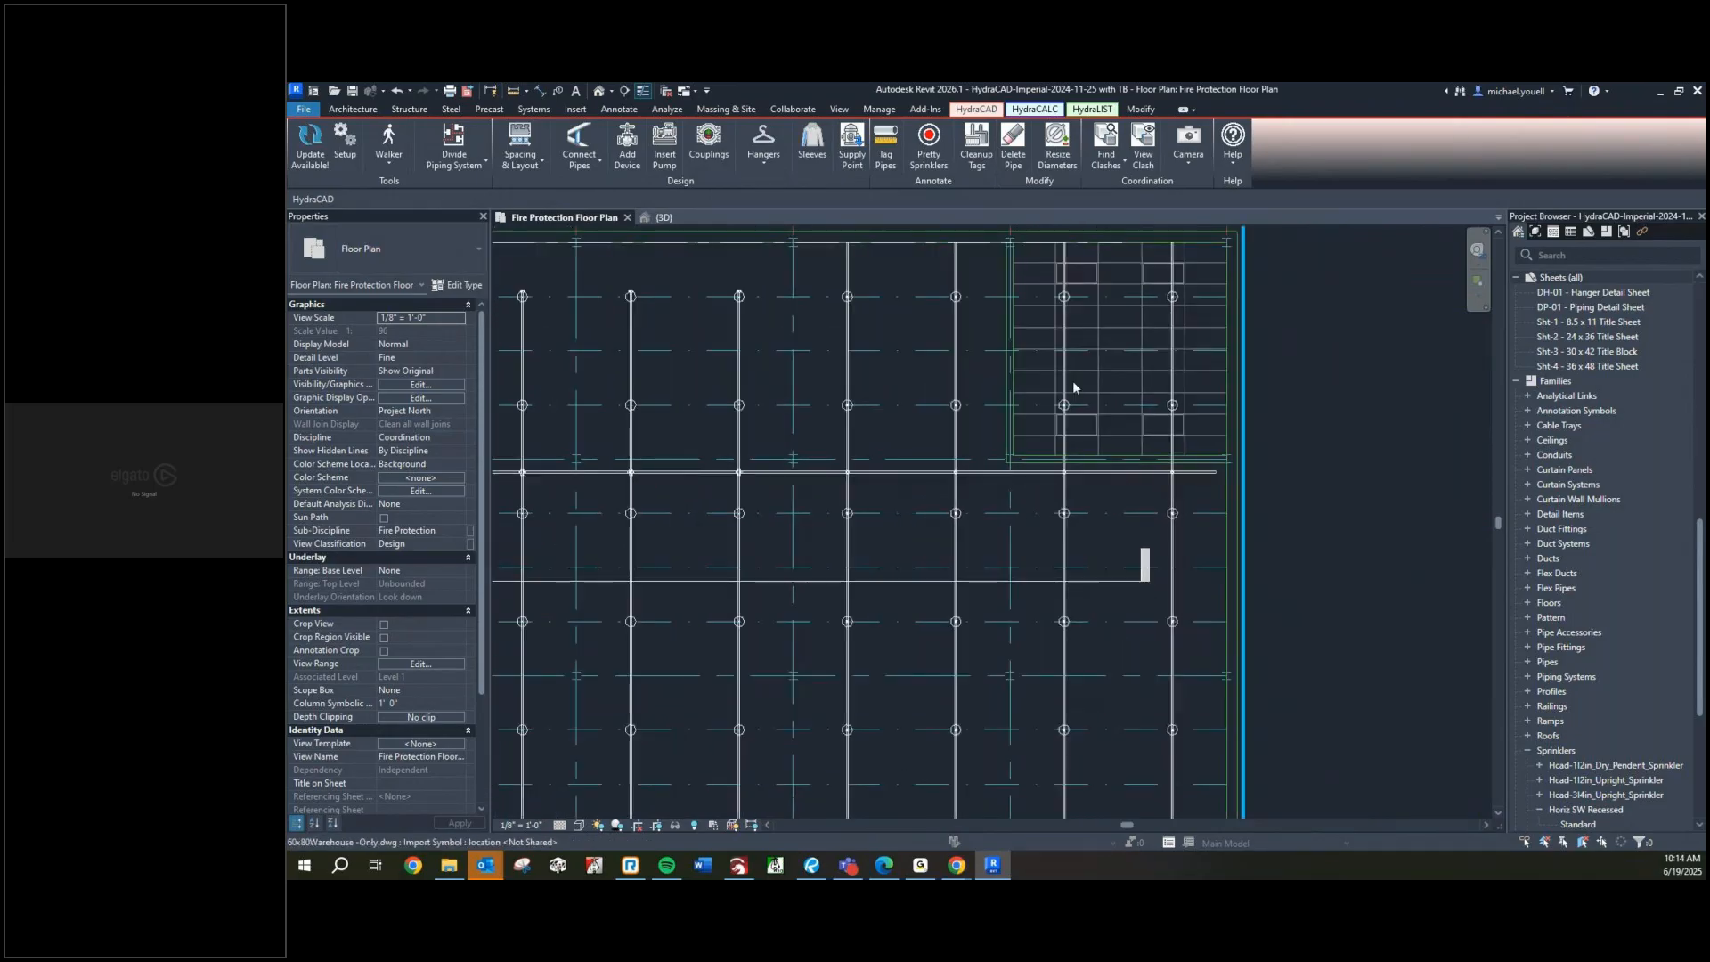
{"action": "left_click_drag", "start_coordinate": [1199, 258], "coordinate": [821, 268]}
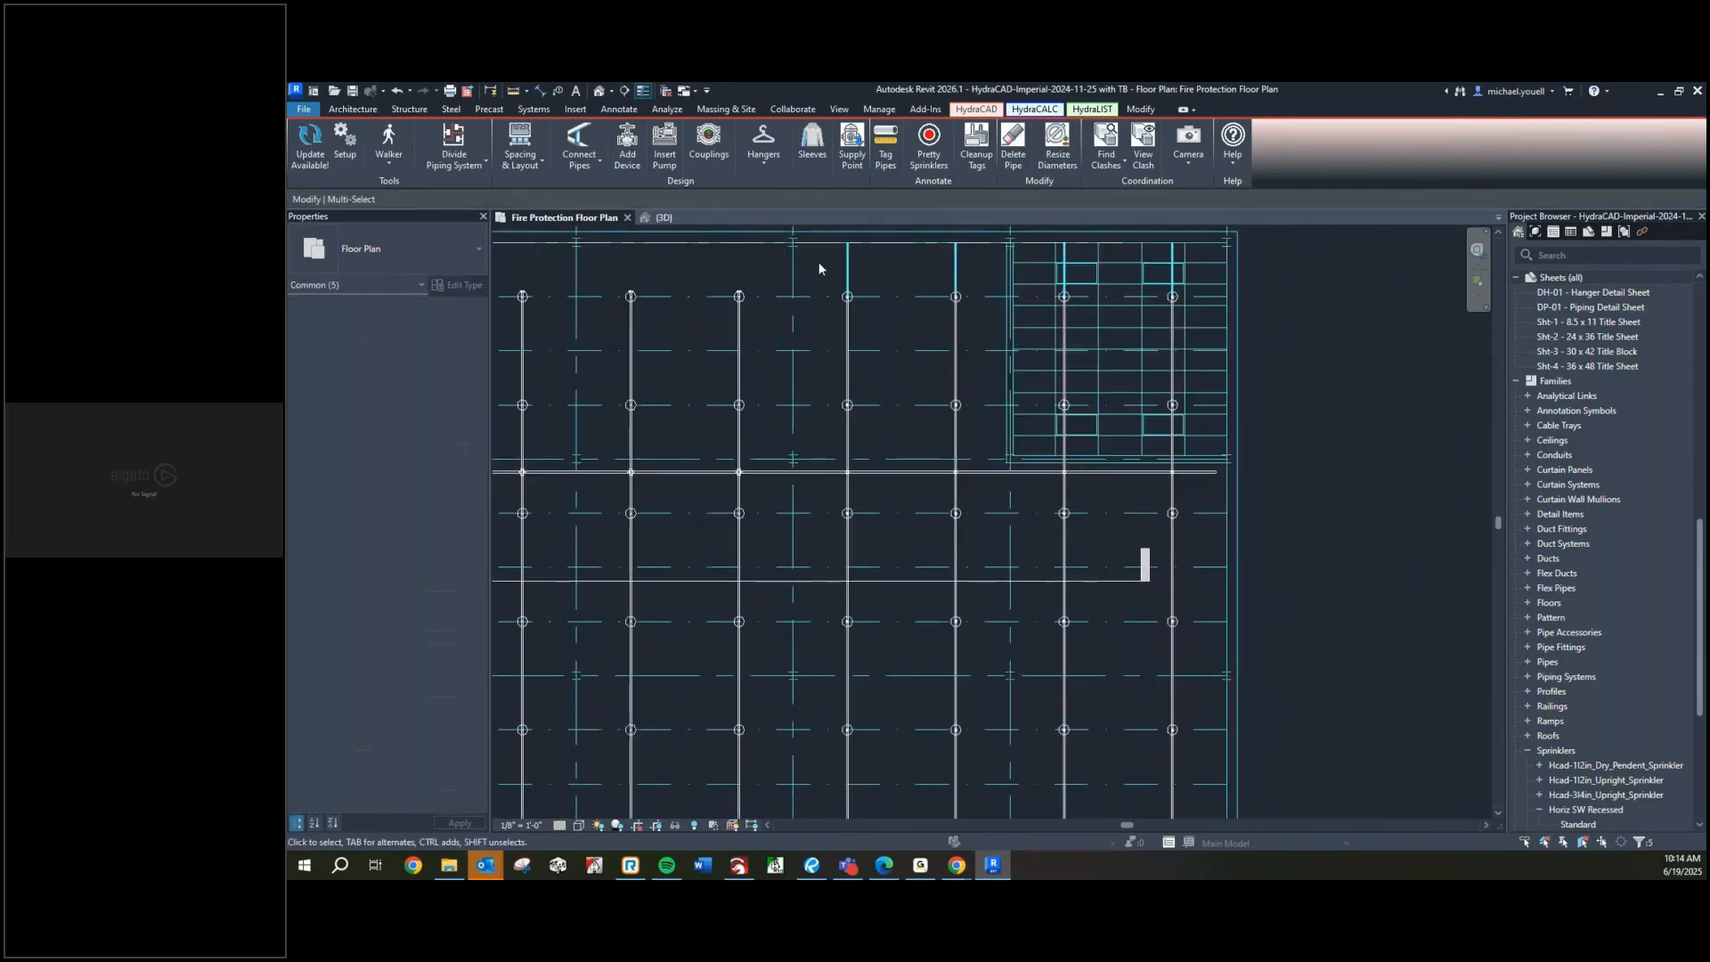
{"action": "scroll", "coordinate": [821, 267], "scroll_direction": "down", "scroll_amount": 1}
{"action": "left_click_drag", "start_coordinate": [1072, 661], "coordinate": [833, 673]}
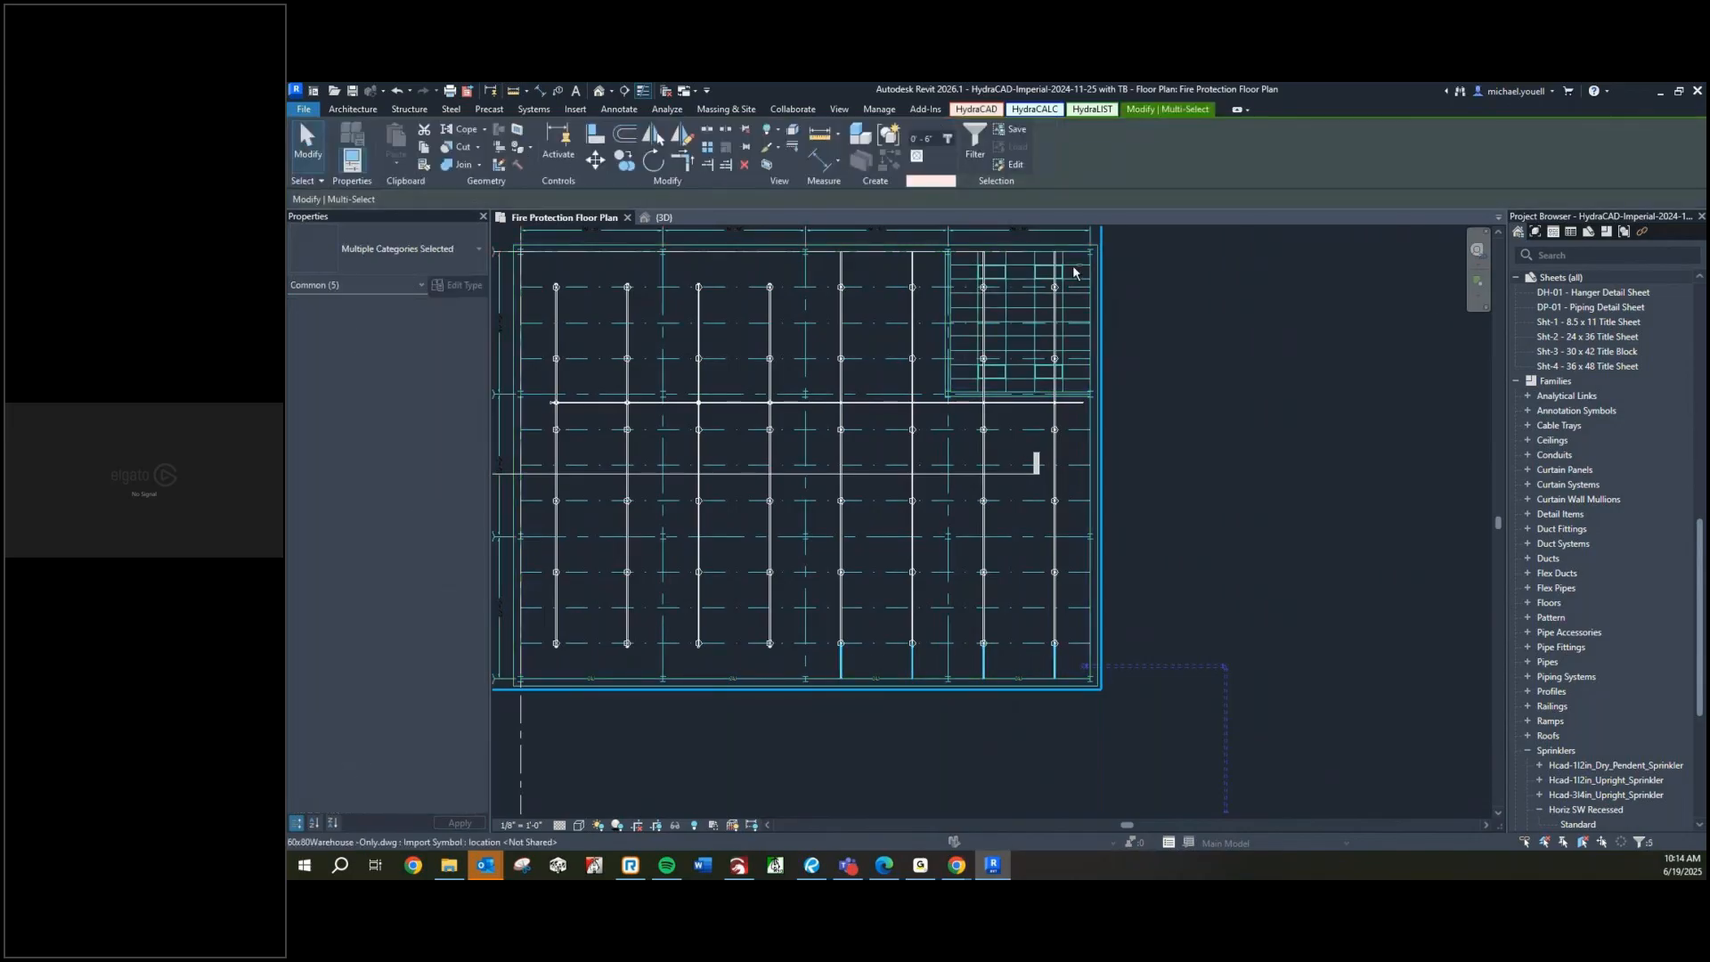
{"action": "left_click_drag", "start_coordinate": [1075, 270], "coordinate": [877, 276], "text": "ctrl"}
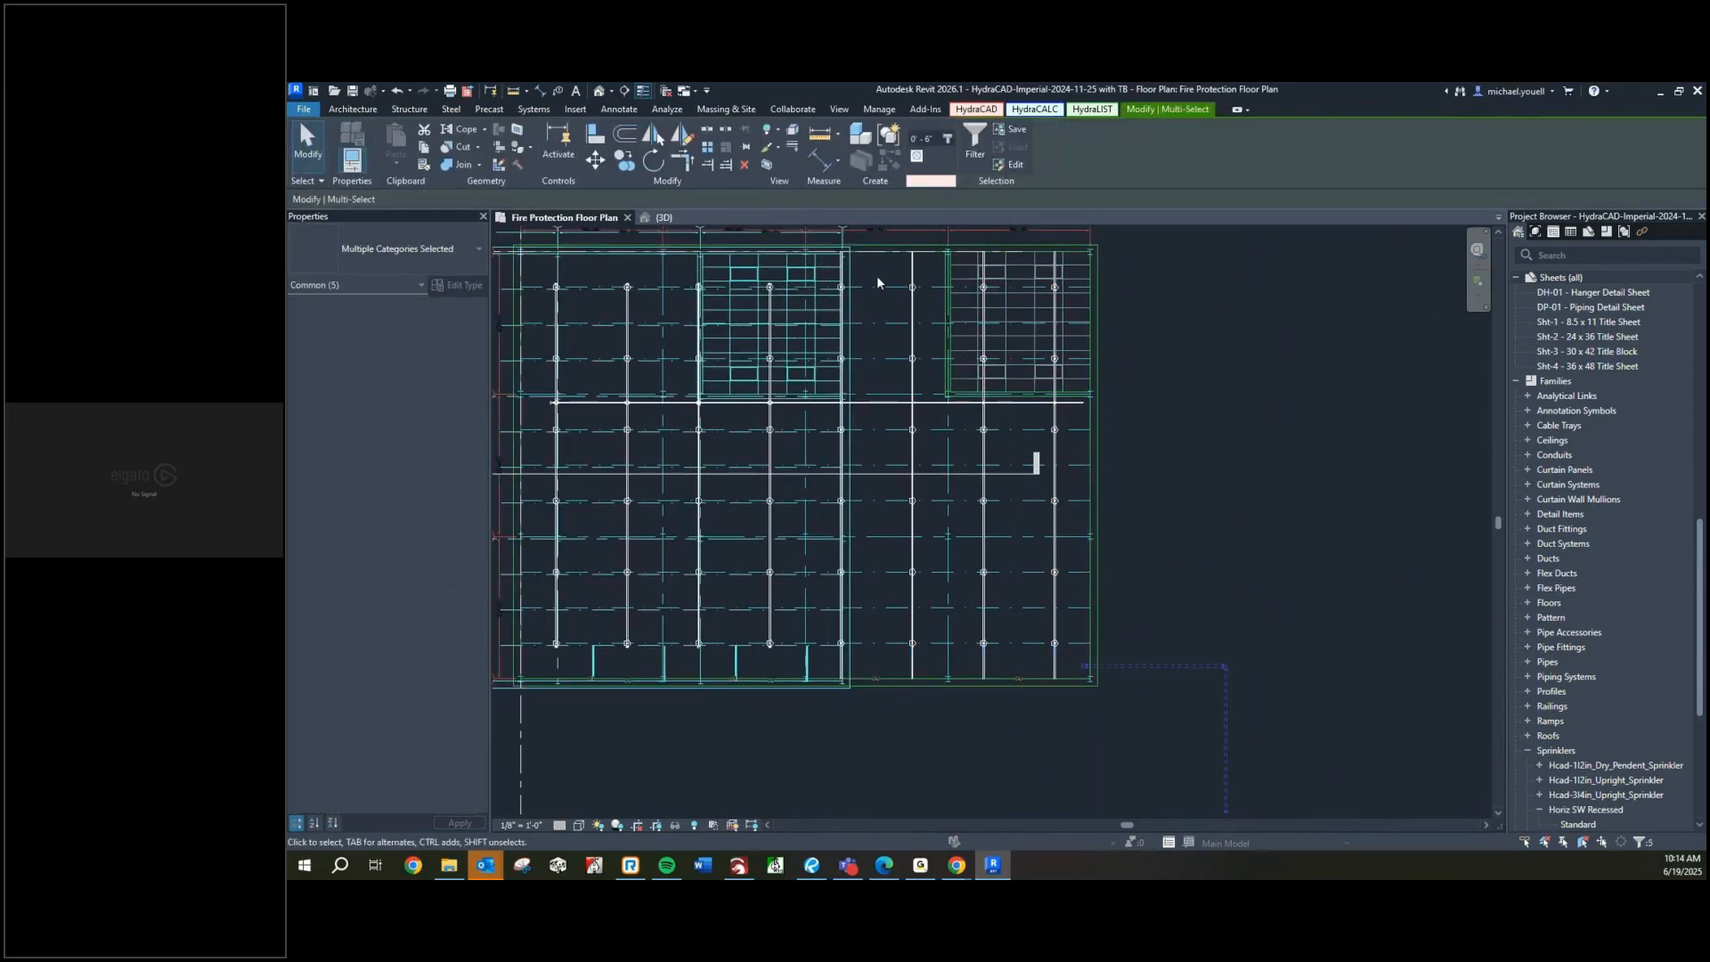
{"action": "key", "text": "ctrl+z"}
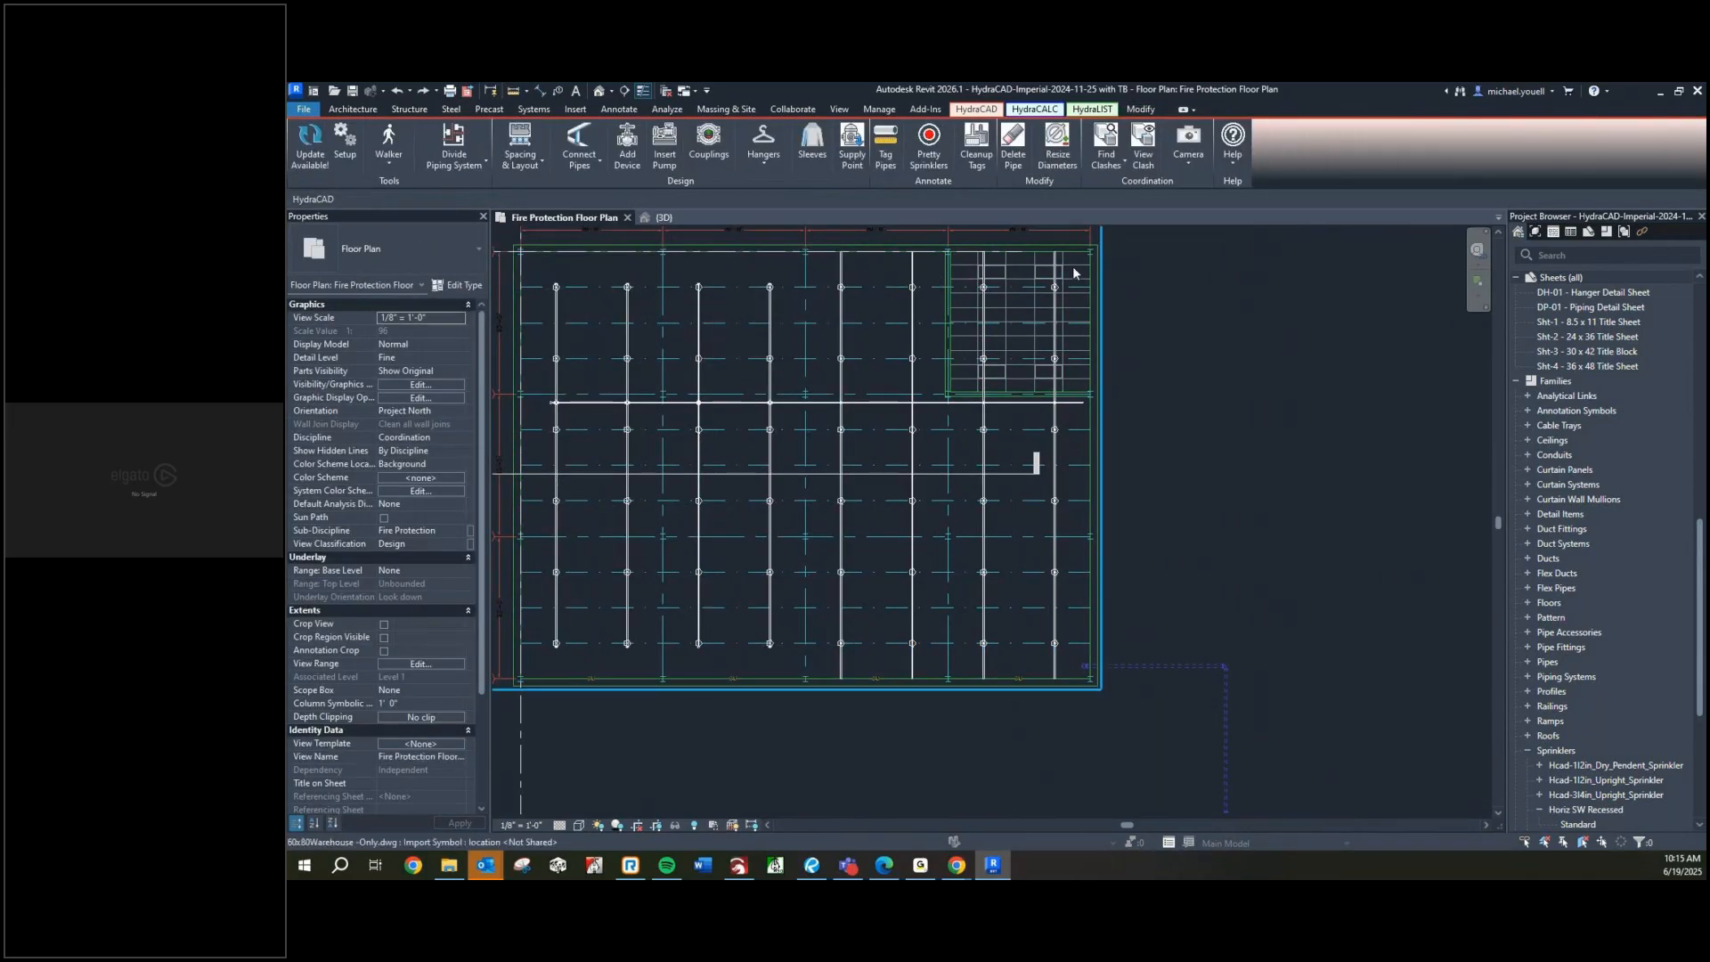
{"action": "left_click", "coordinate": [1078, 263]}
{"action": "key", "text": "Escape"}
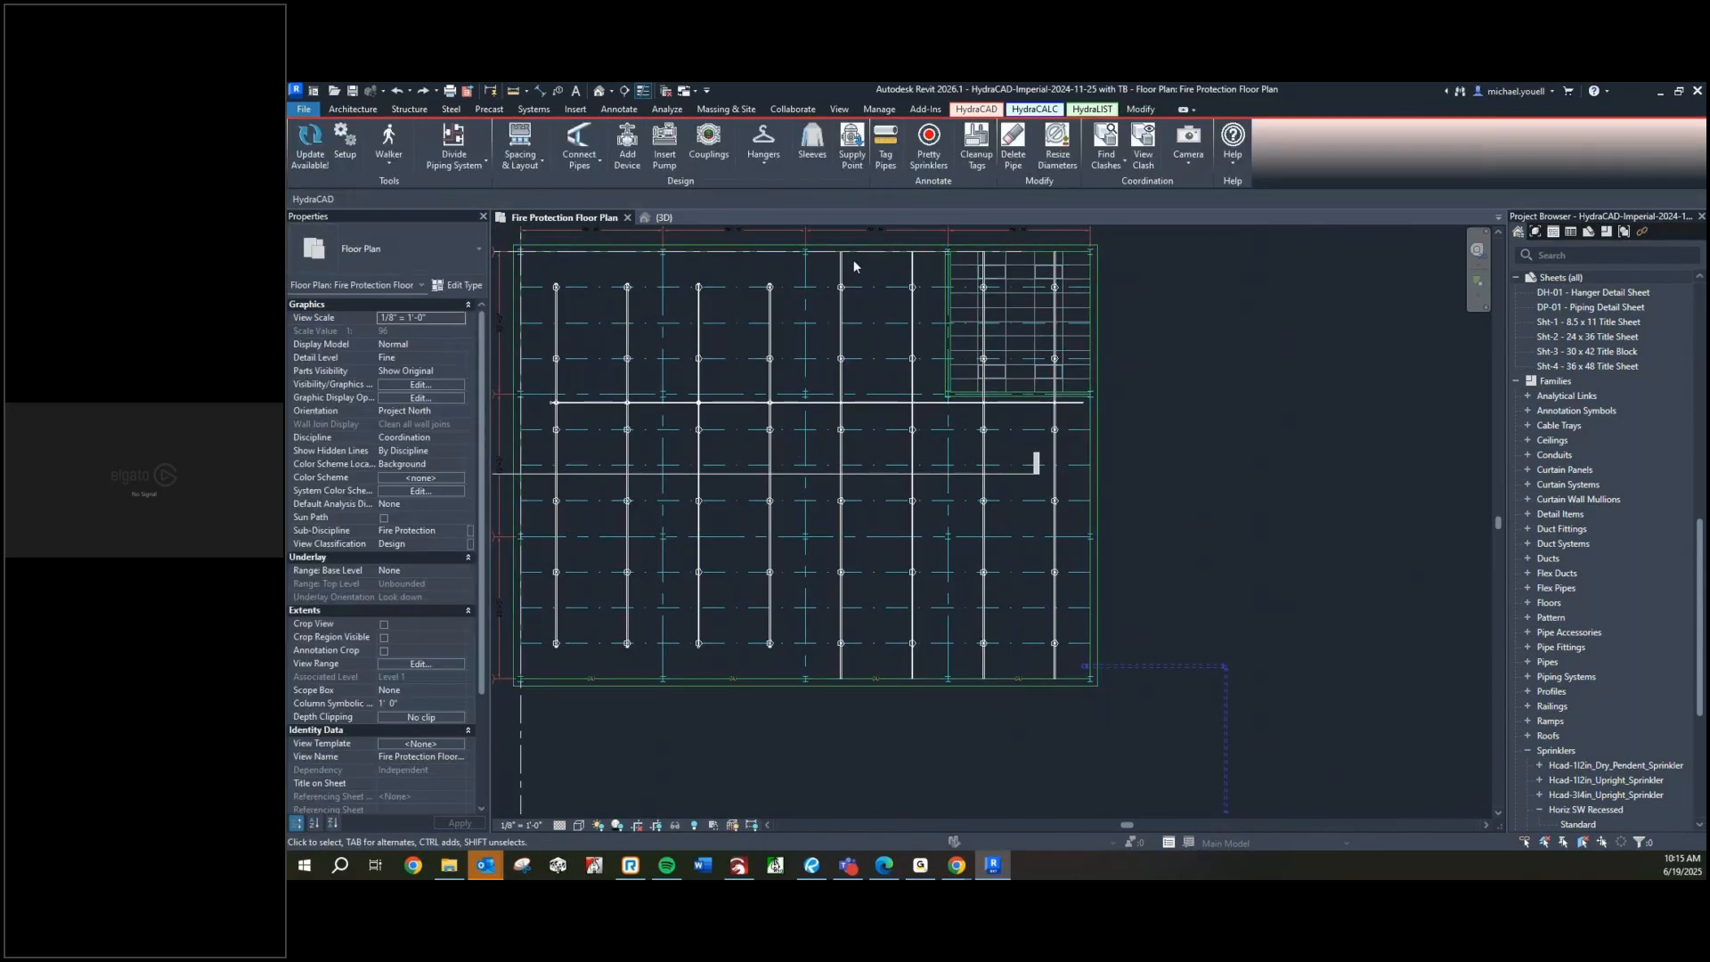
Delete the pipe stubs beyond the end sprinklers at the north and south ends of the four eastern branch lines
{"action": "left_click_drag", "start_coordinate": [1140, 259], "coordinate": [838, 273]}
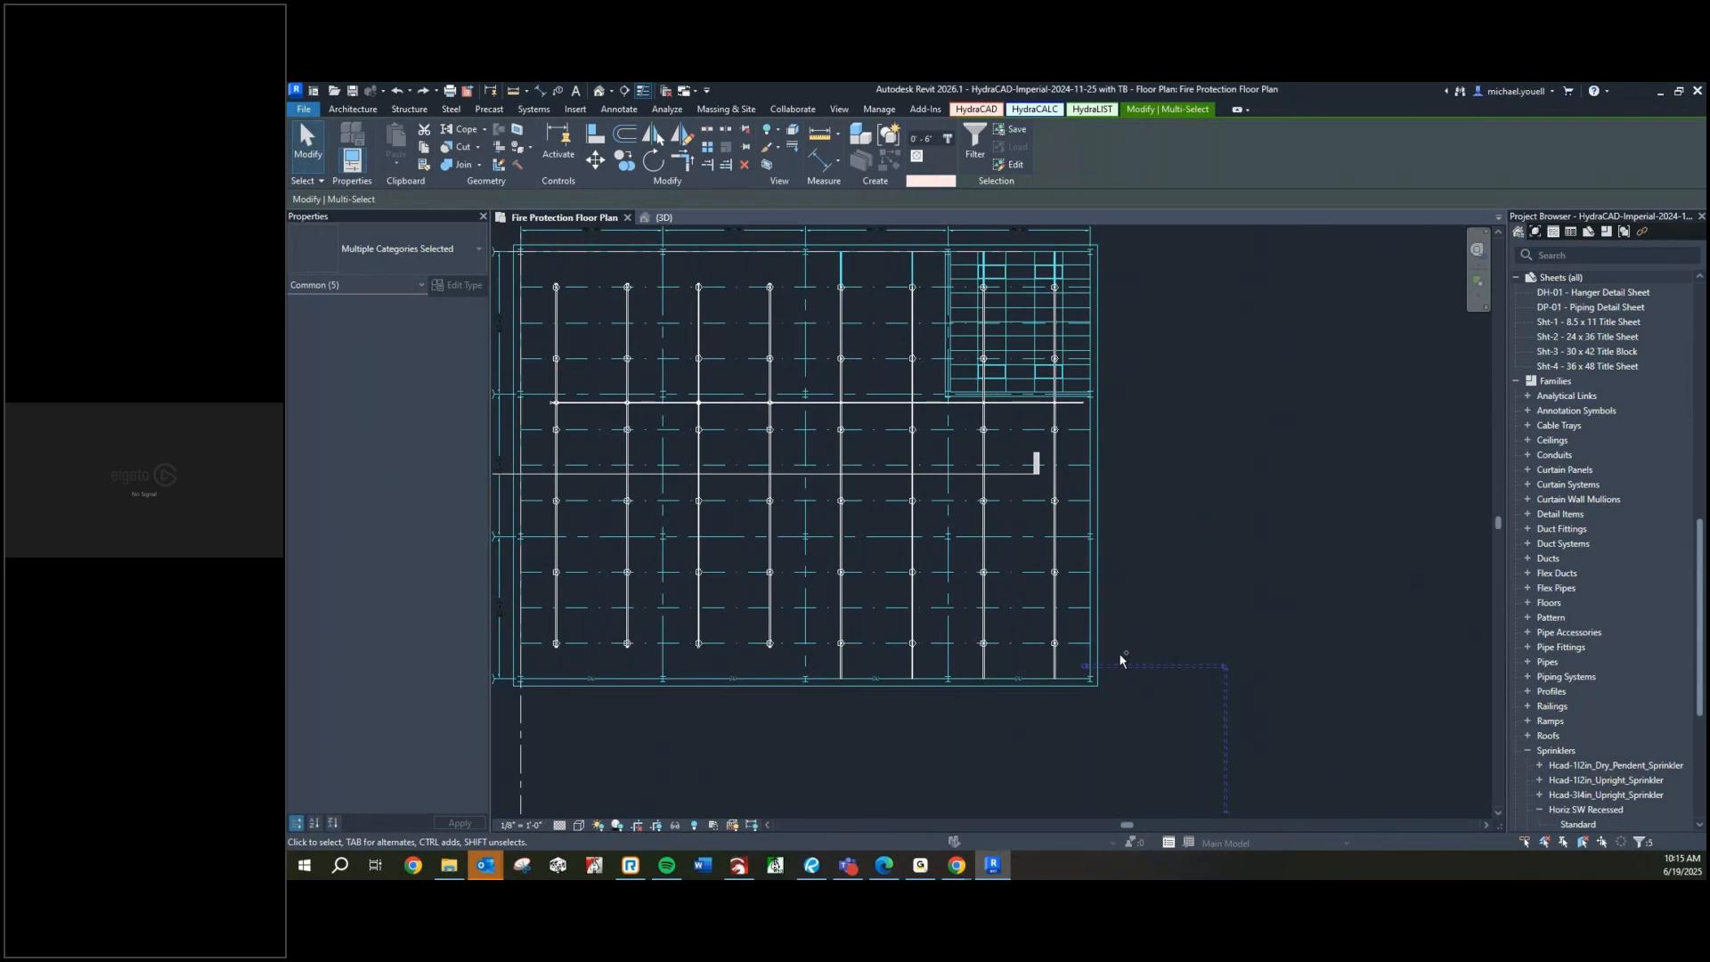
{"action": "left_click_drag", "start_coordinate": [1120, 653], "coordinate": [823, 667], "text": "ctrl"}
{"action": "key", "text": "d"}
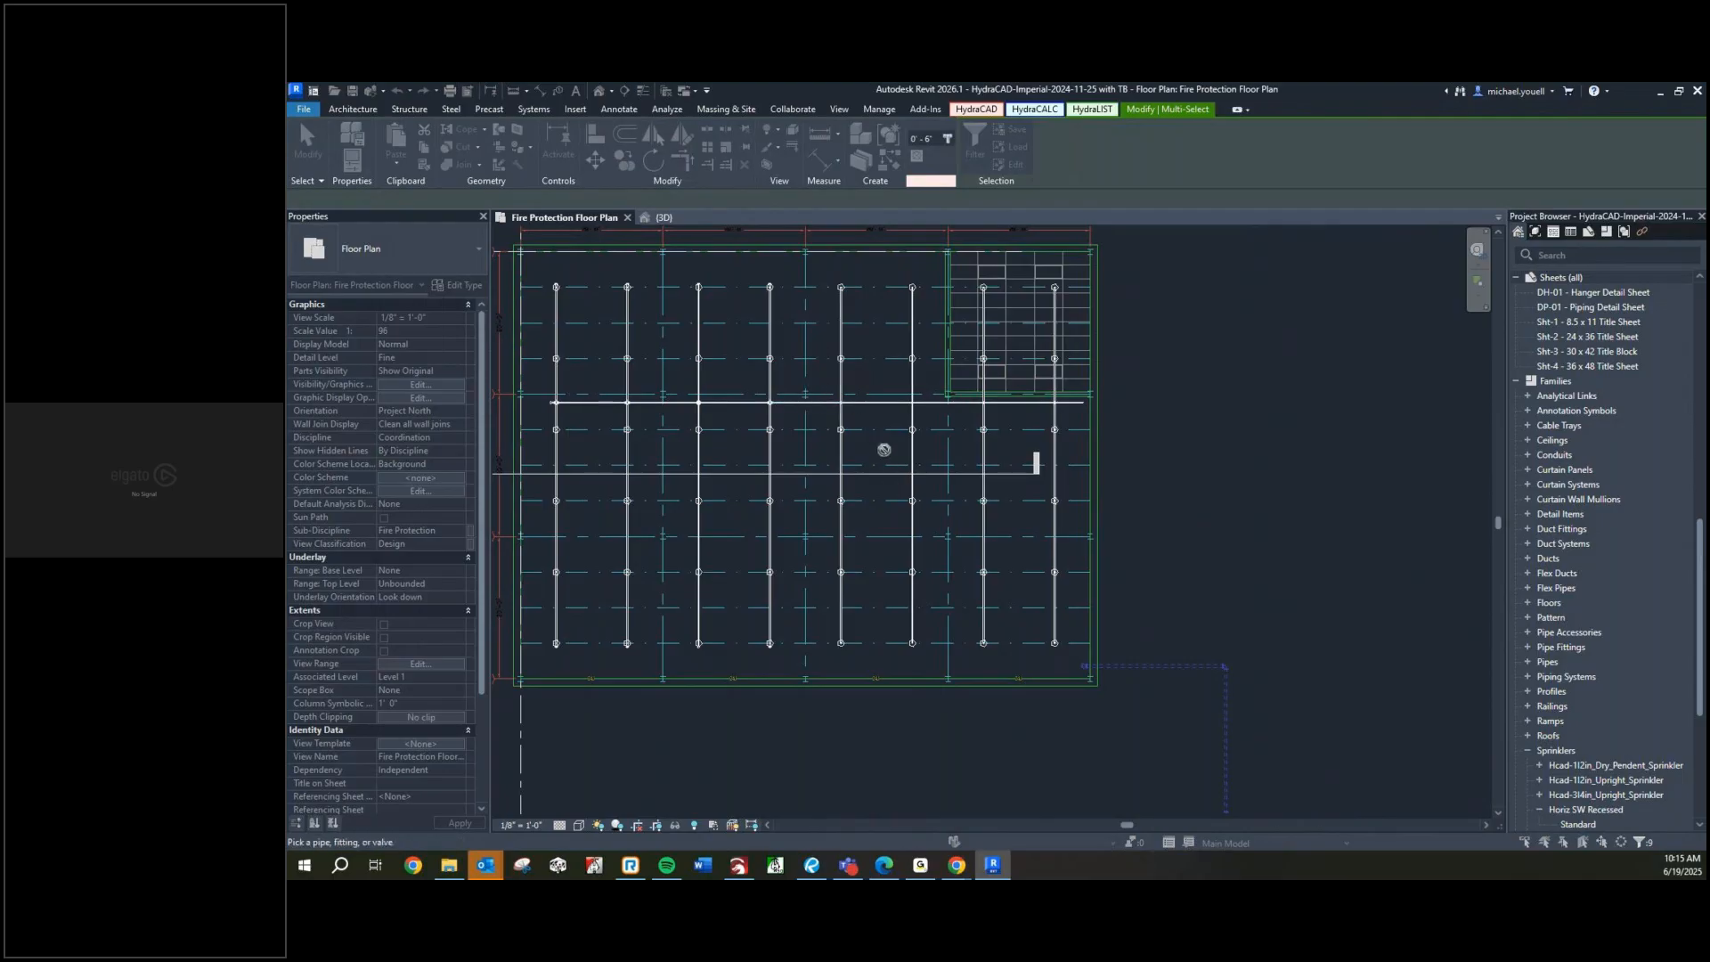
Examine the end fittings of the eastern branch lines and their connections to the main in the floor plan and 3D view
{"action": "scroll", "coordinate": [859, 312], "scroll_direction": "up", "scroll_amount": 8}
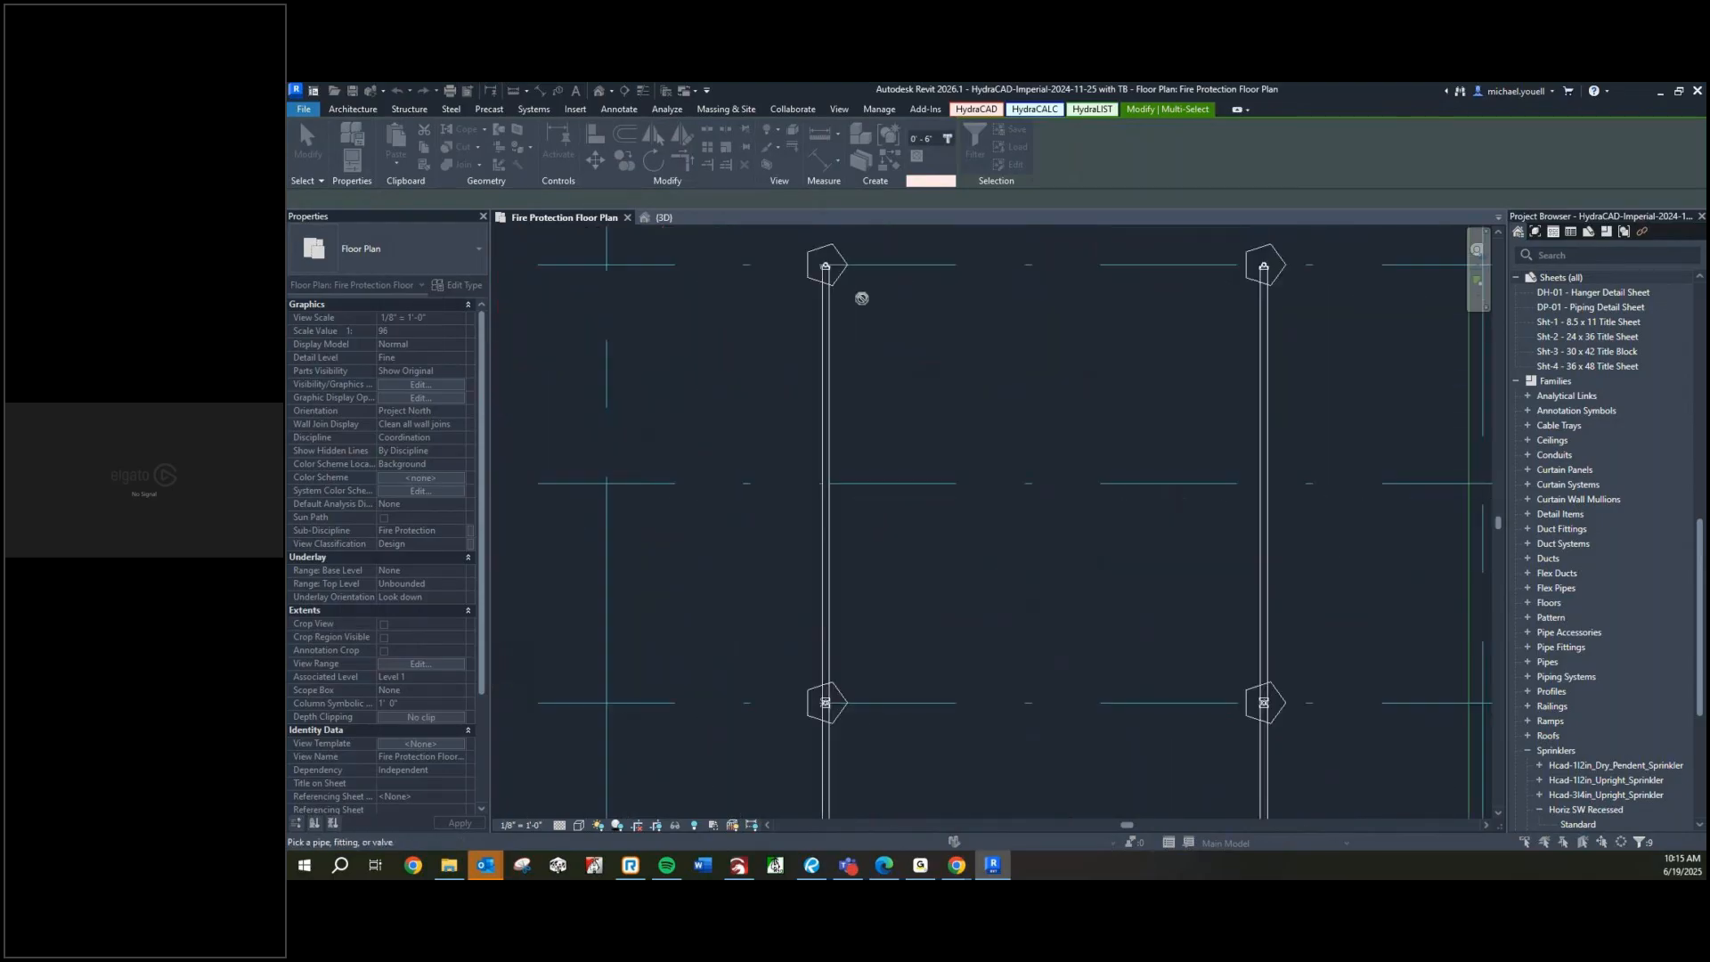
{"action": "scroll", "coordinate": [827, 271], "scroll_direction": "down", "scroll_amount": 8}
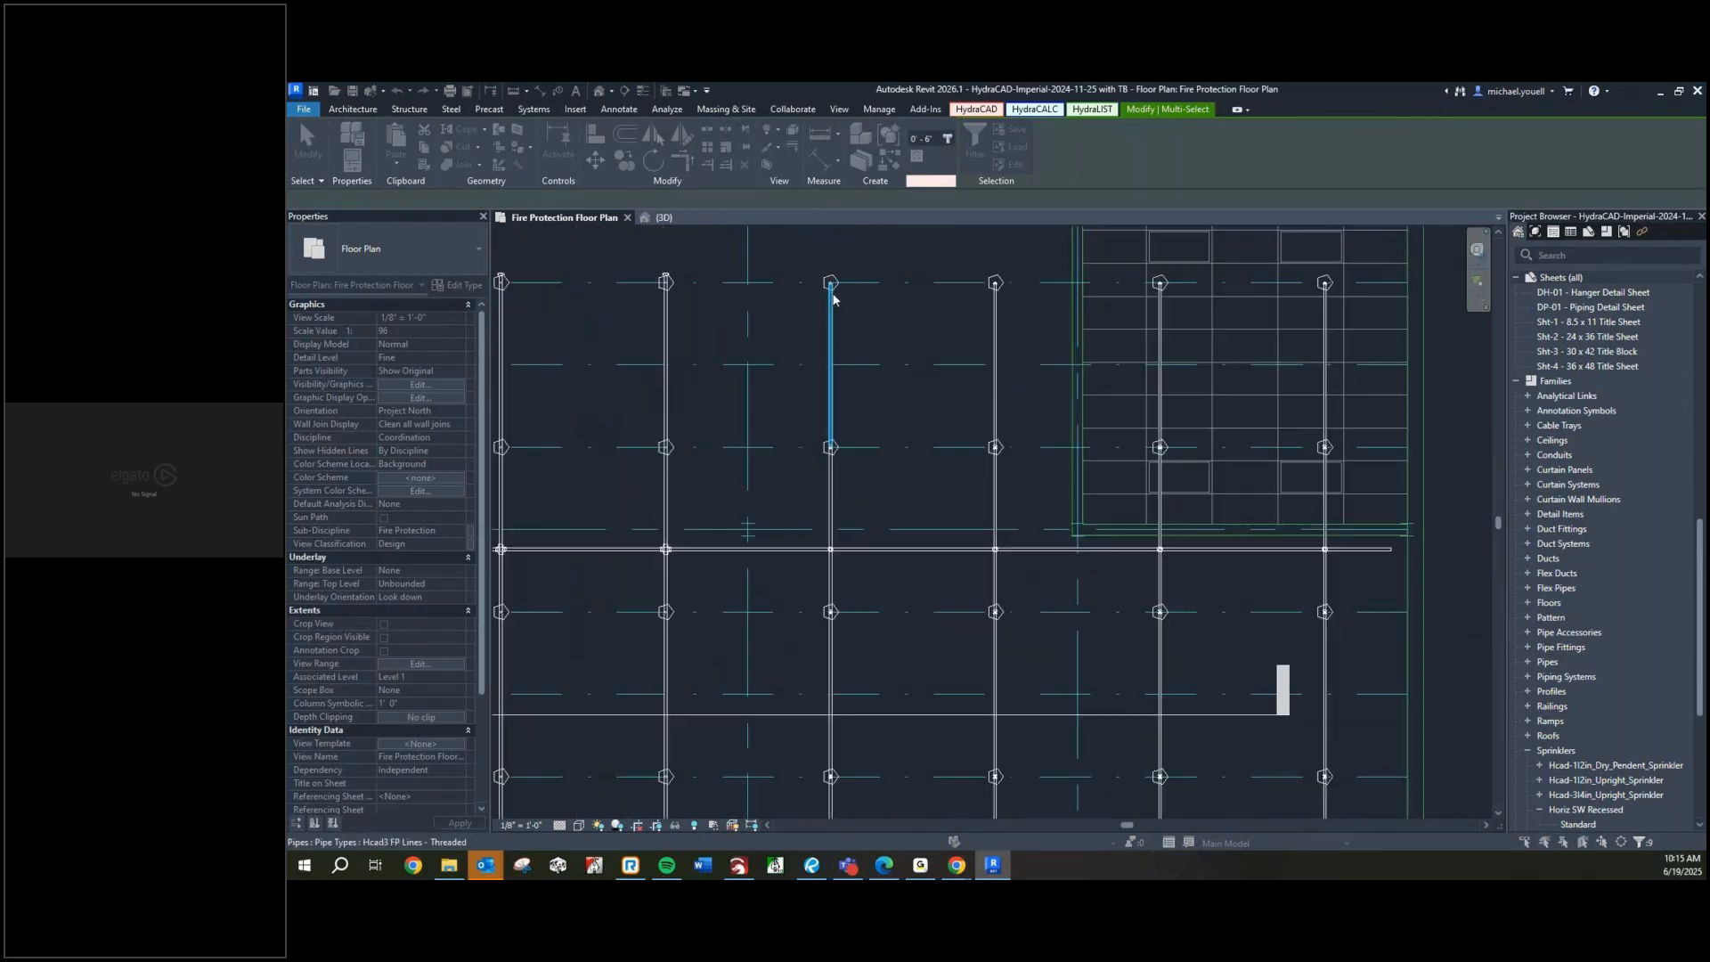
{"action": "left_click", "coordinate": [665, 218]}
{"action": "scroll", "coordinate": [994, 606], "scroll_direction": "up", "scroll_amount": 6}
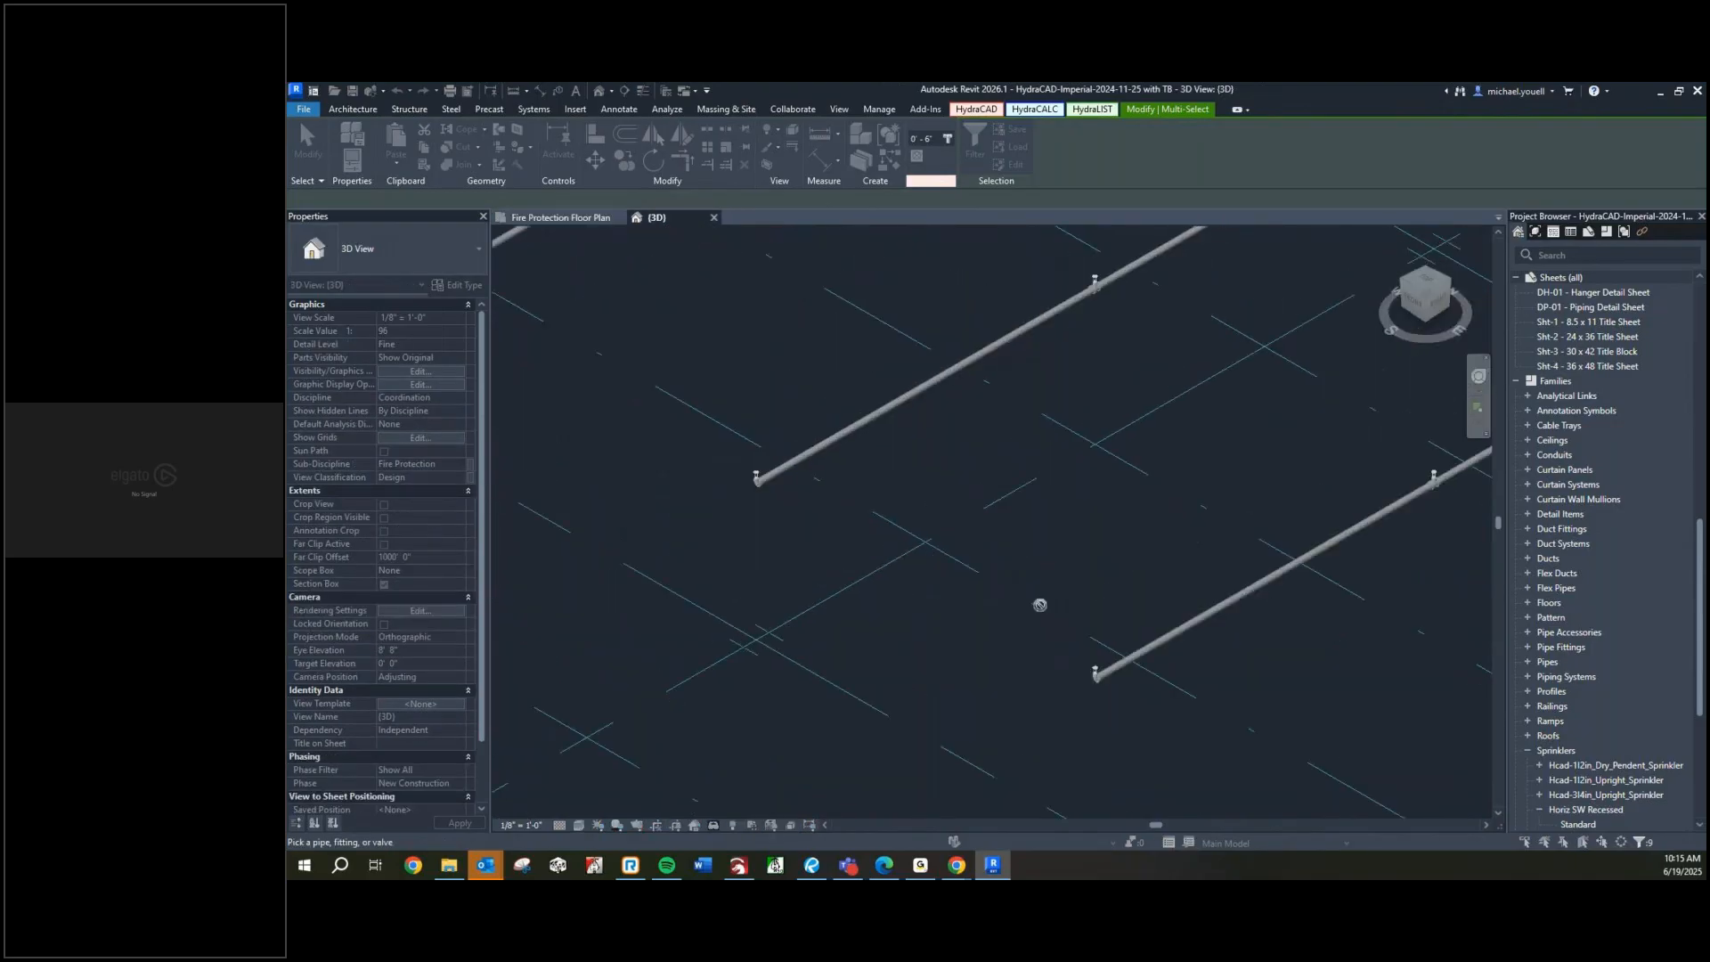
{"action": "scroll", "coordinate": [1081, 657], "scroll_direction": "down", "scroll_amount": 6}
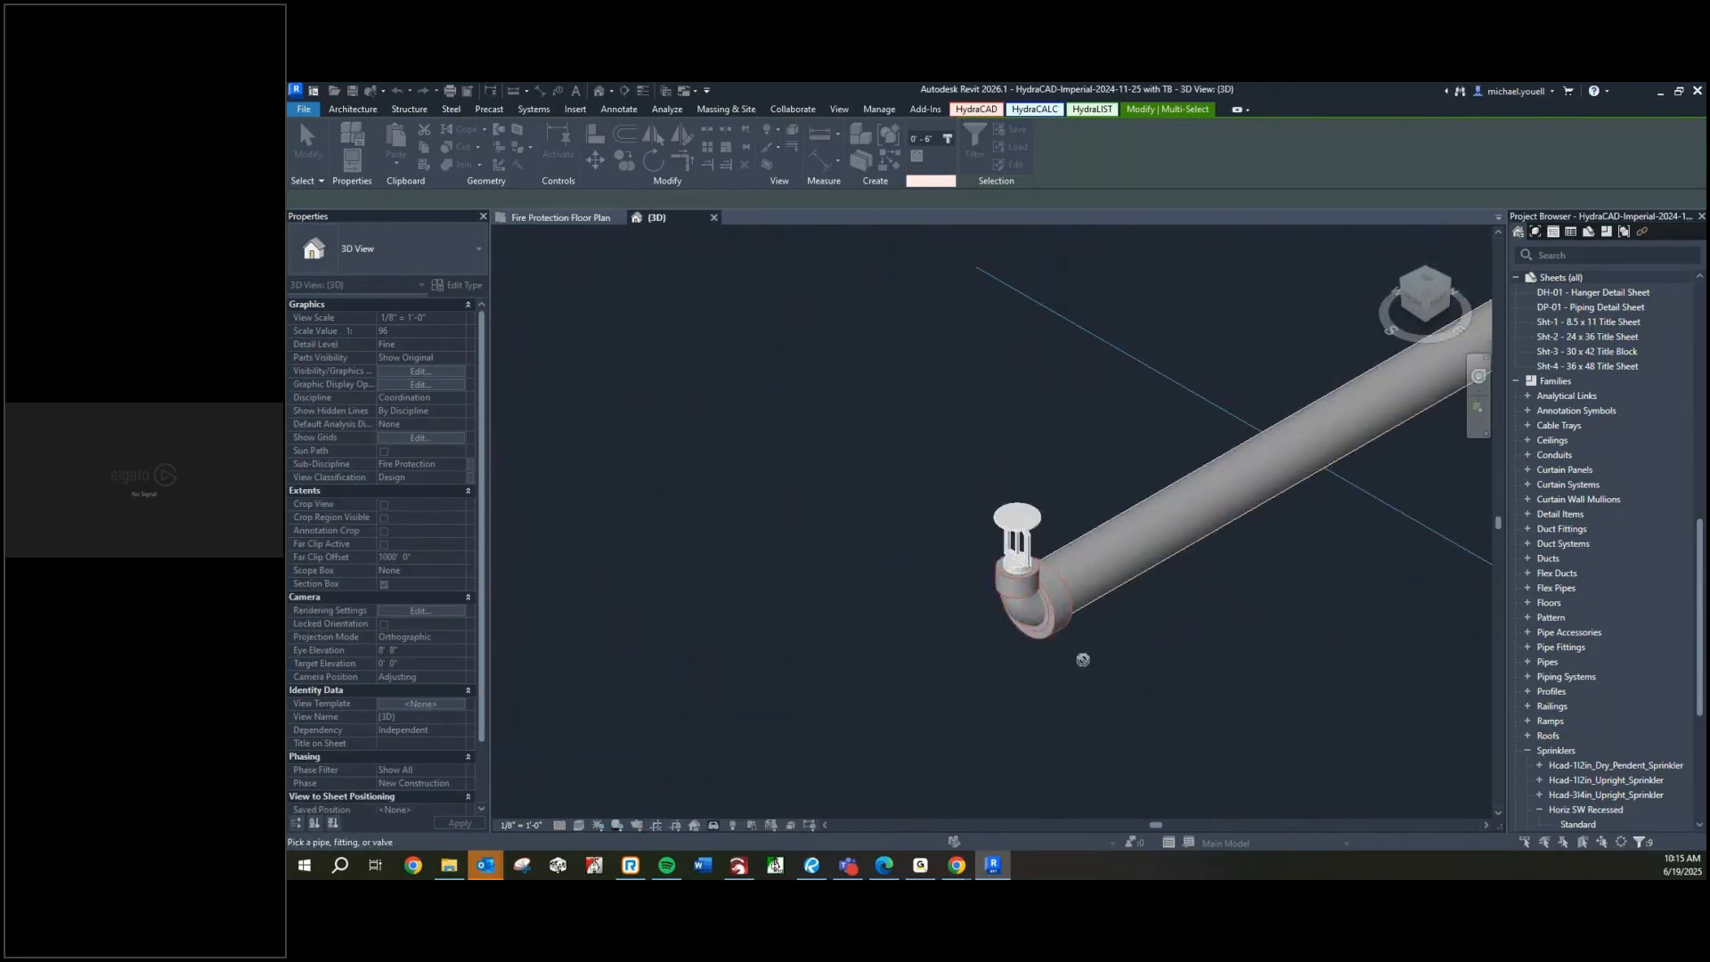
{"action": "scroll", "coordinate": [1030, 656], "scroll_direction": "down", "scroll_amount": 2}
{"action": "scroll", "coordinate": [1058, 602], "scroll_direction": "up", "scroll_amount": 7}
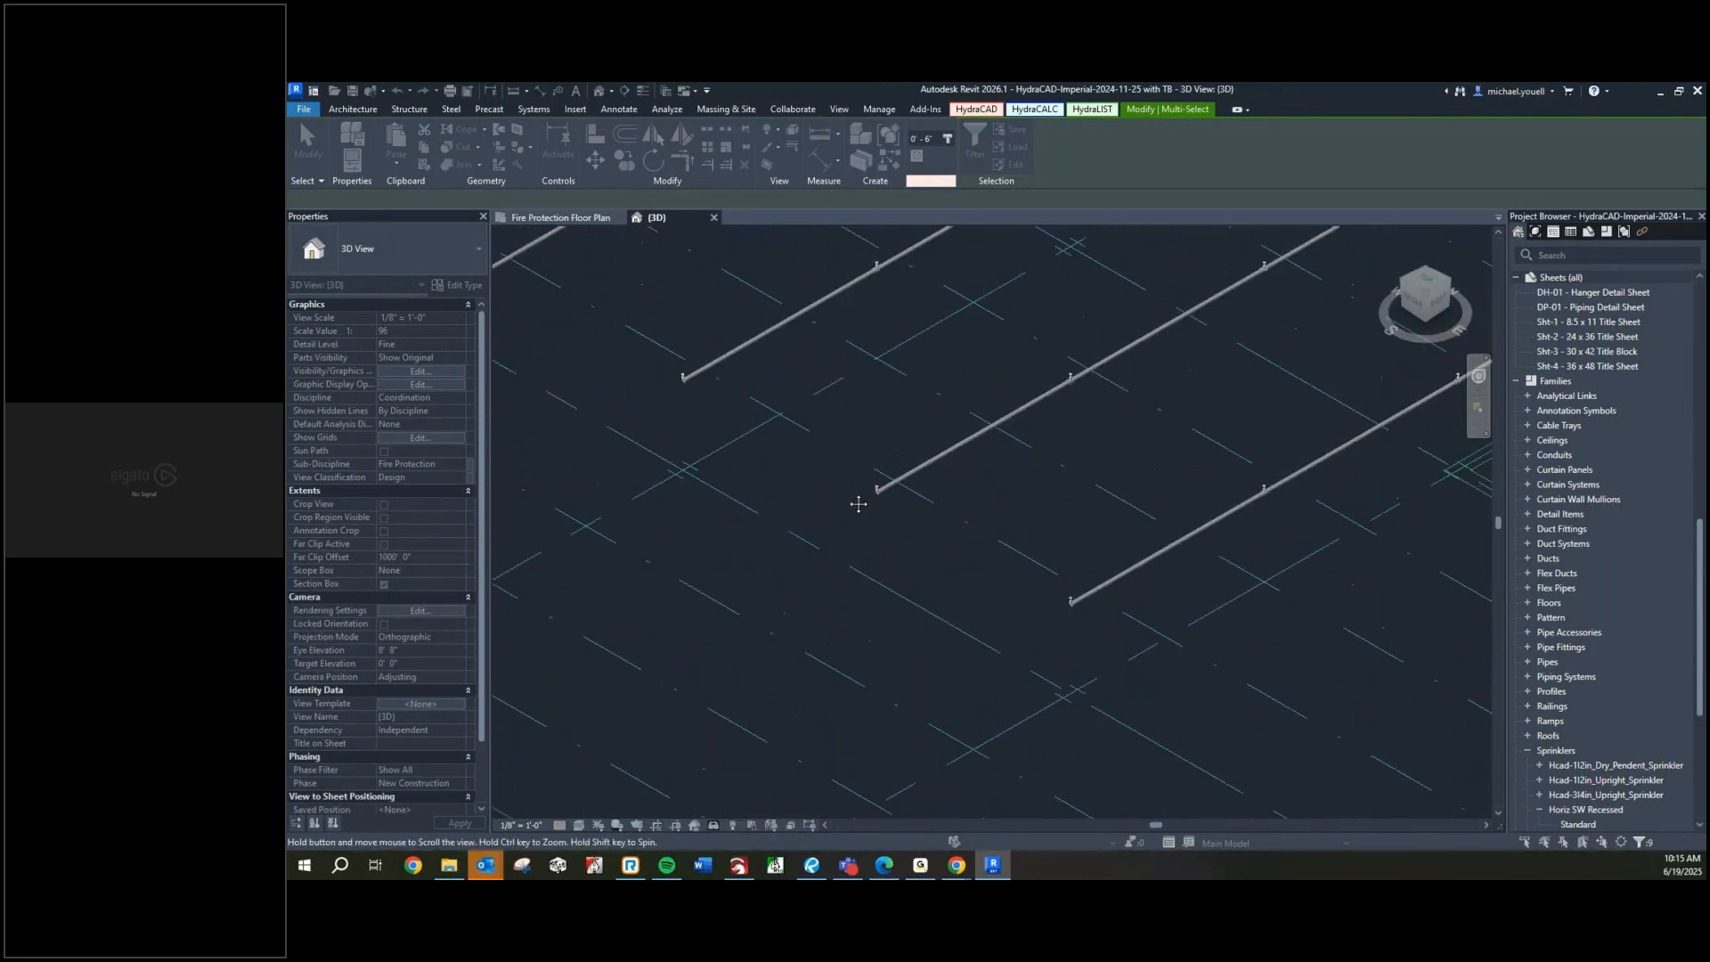
{"action": "scroll", "coordinate": [1058, 602], "scroll_direction": "down", "scroll_amount": 6}
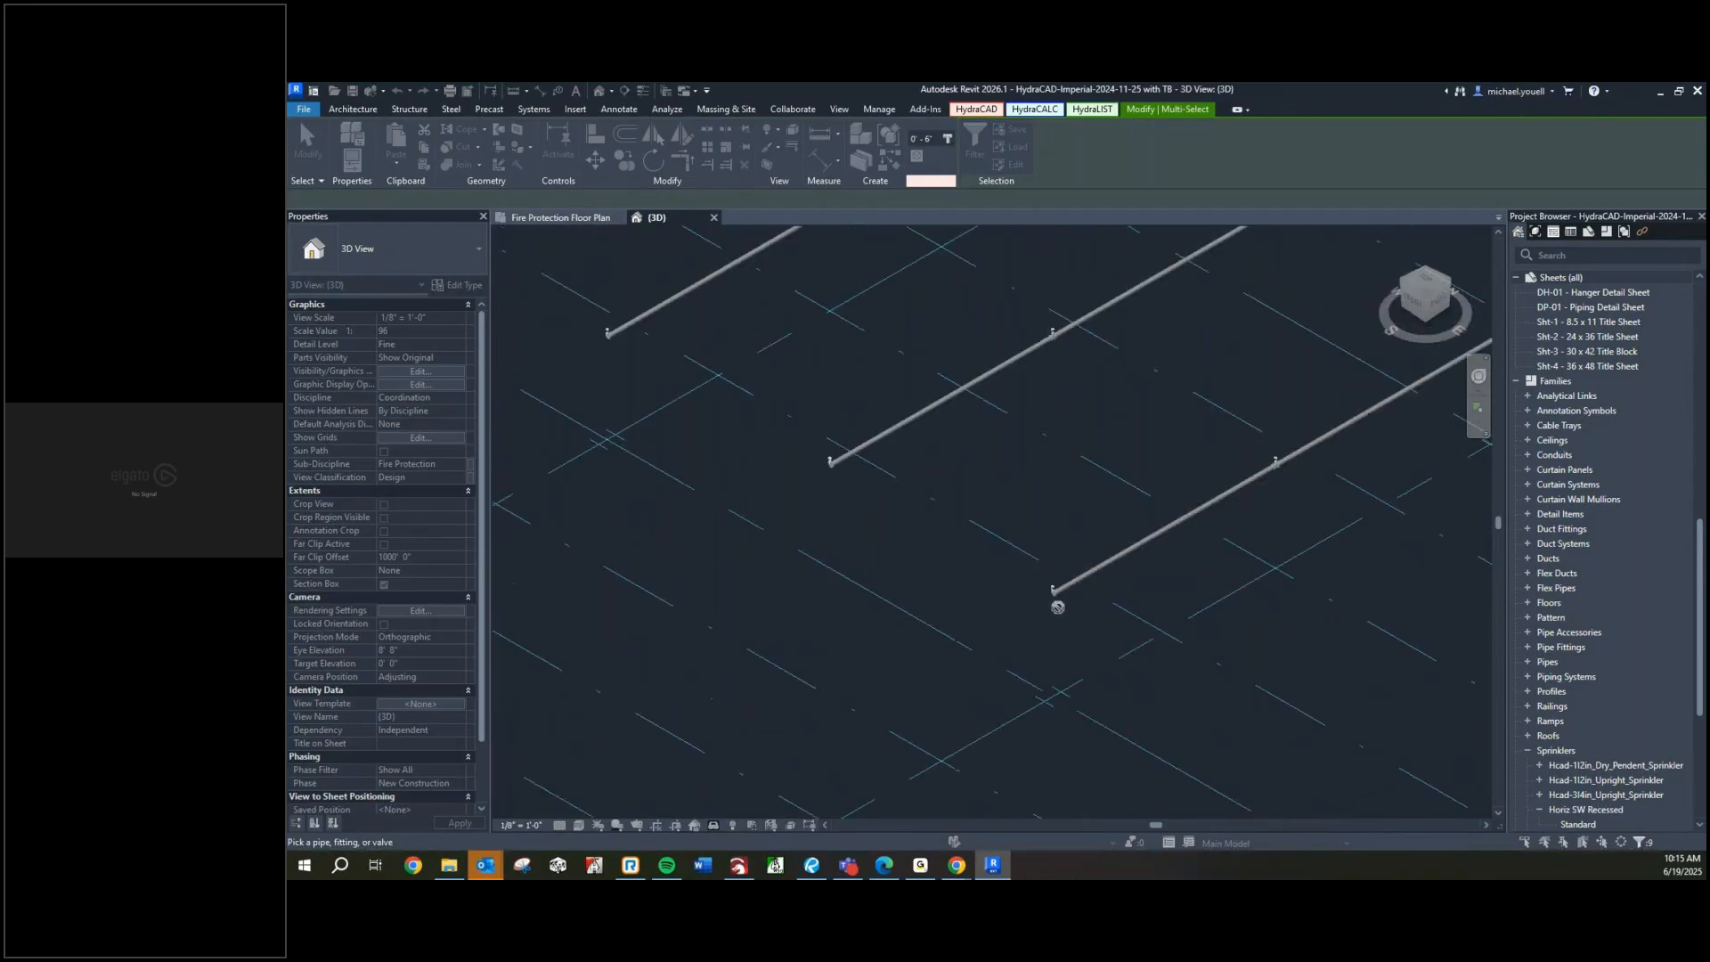
{"action": "middle_click_drag", "start_coordinate": [1099, 633], "coordinate": [1087, 699]}
{"action": "scroll", "coordinate": [916, 651], "scroll_direction": "up", "scroll_amount": 6}
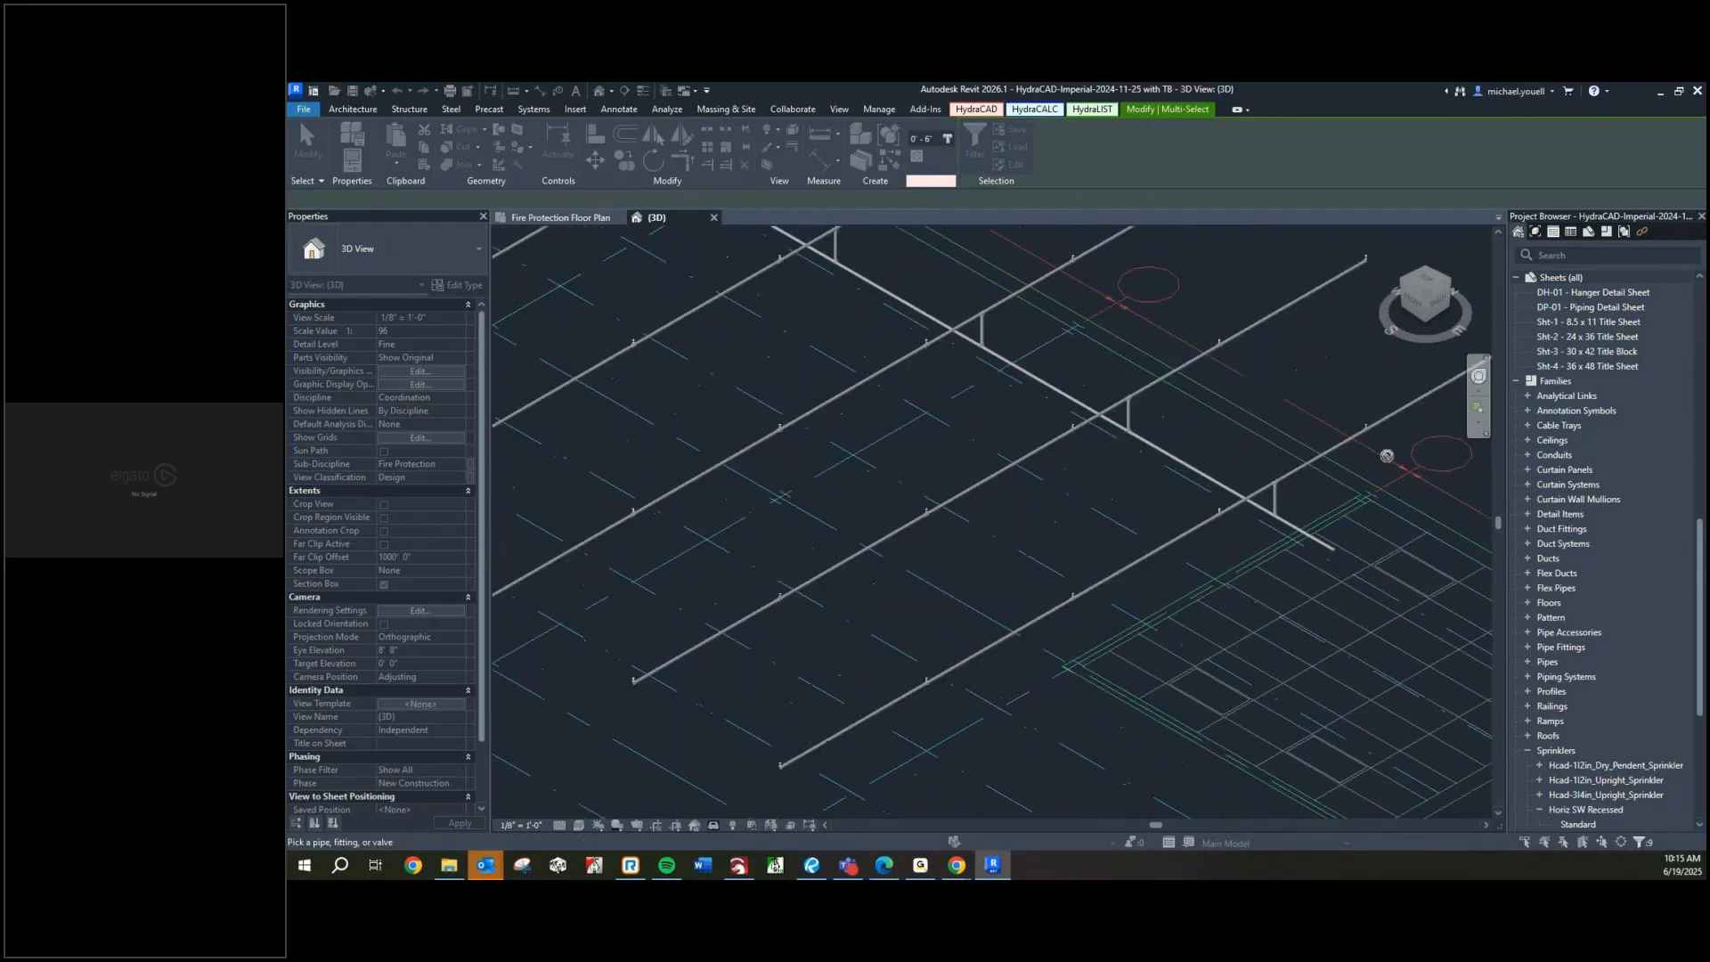
{"action": "scroll", "coordinate": [1092, 541], "scroll_direction": "up", "scroll_amount": 3}
{"action": "scroll", "coordinate": [1093, 542], "scroll_direction": "down", "scroll_amount": 1}
{"action": "scroll", "coordinate": [1090, 540], "scroll_direction": "down", "scroll_amount": 3}
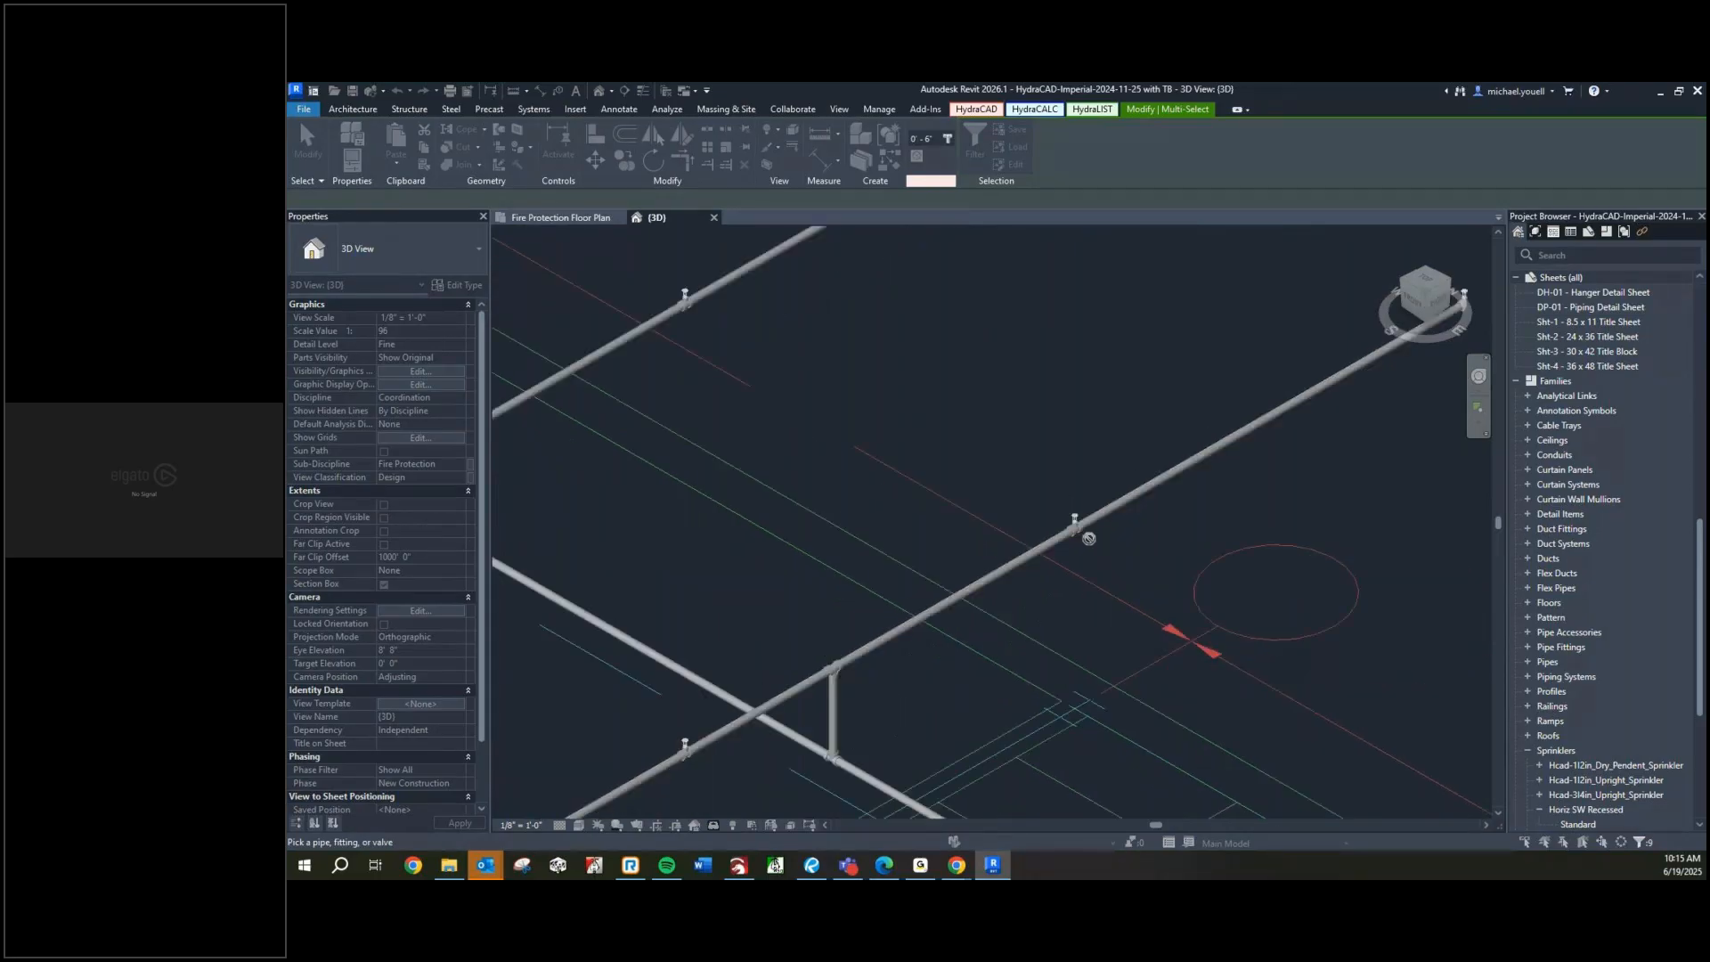
In the floor plan, delete the existing underground supply pipes outside the building's southeast corner
{"action": "key", "text": "ctrl+Tab"}
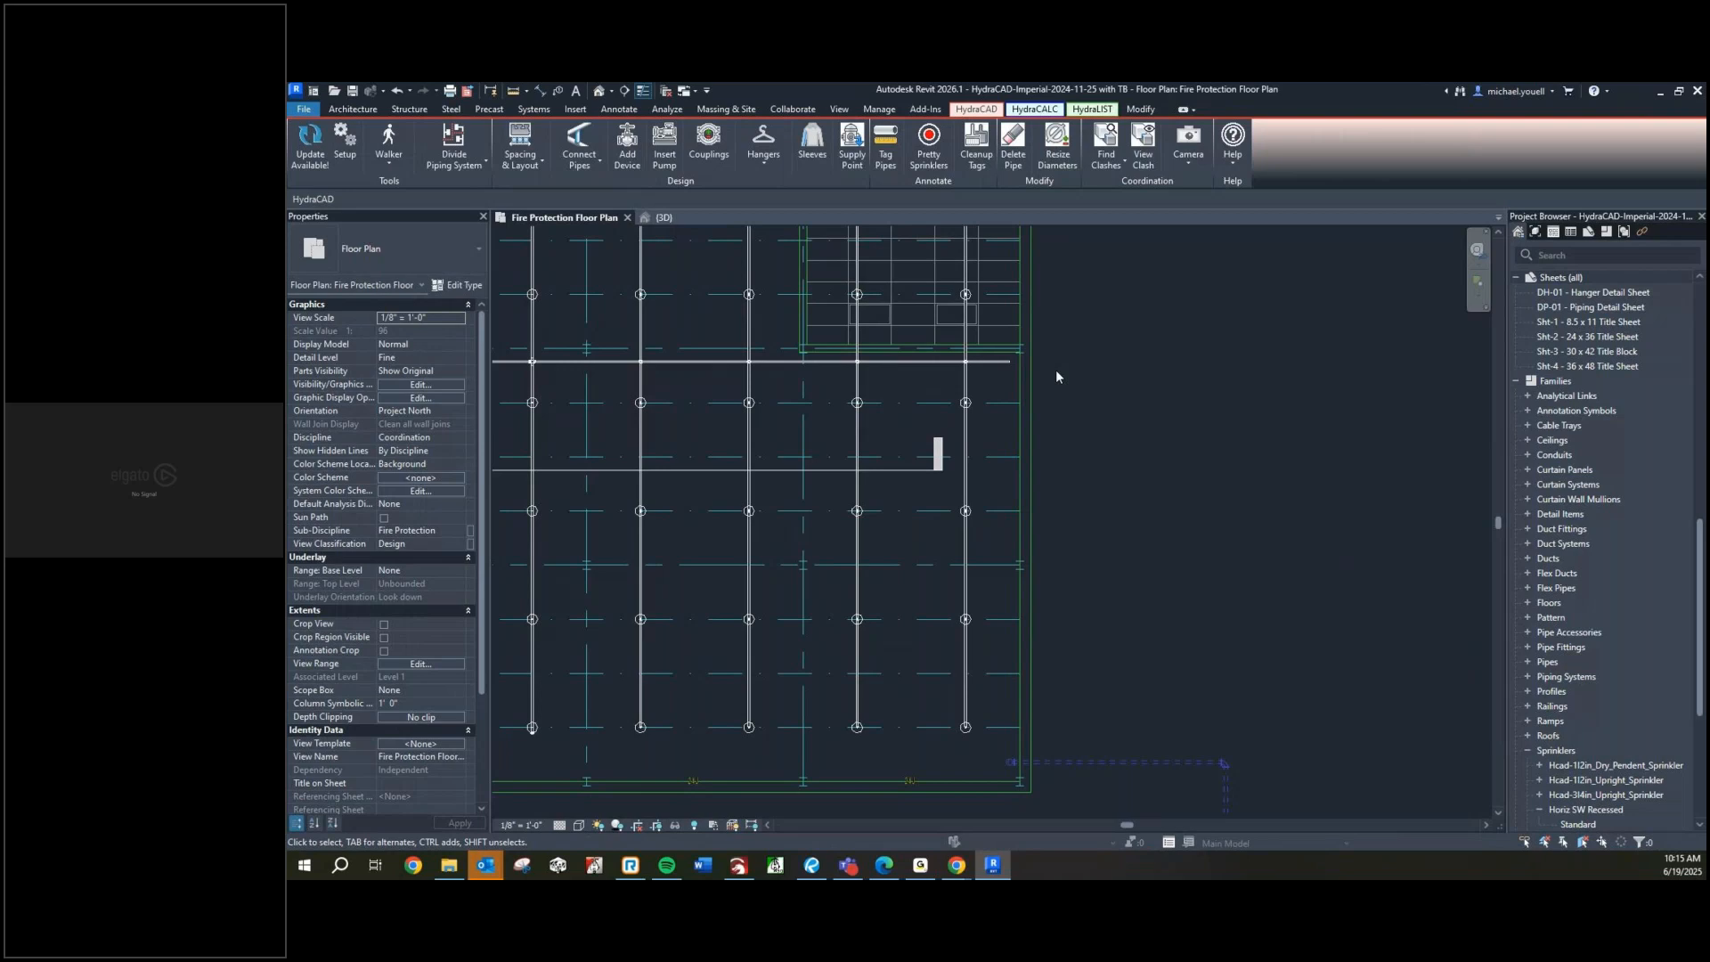
{"action": "scroll", "coordinate": [1053, 371], "scroll_direction": "down", "scroll_amount": 2}
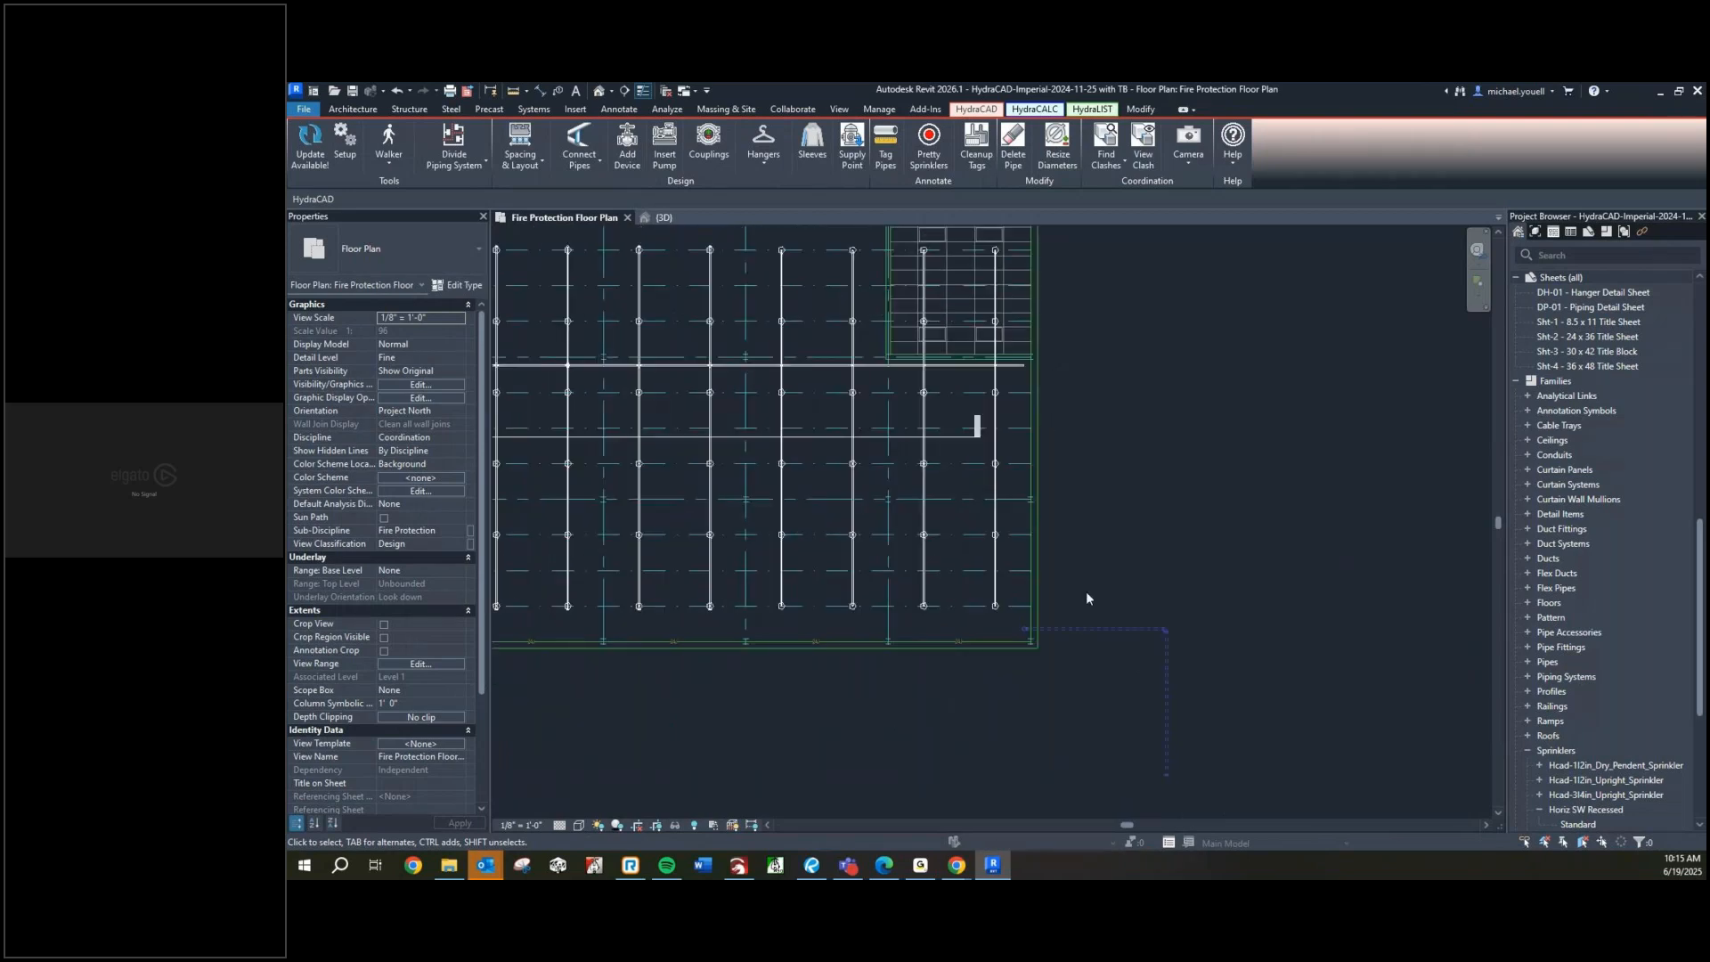
{"action": "left_click_drag", "start_coordinate": [1007, 614], "coordinate": [1238, 795]}
{"action": "middle_click_drag", "start_coordinate": [1238, 795], "coordinate": [1211, 734]}
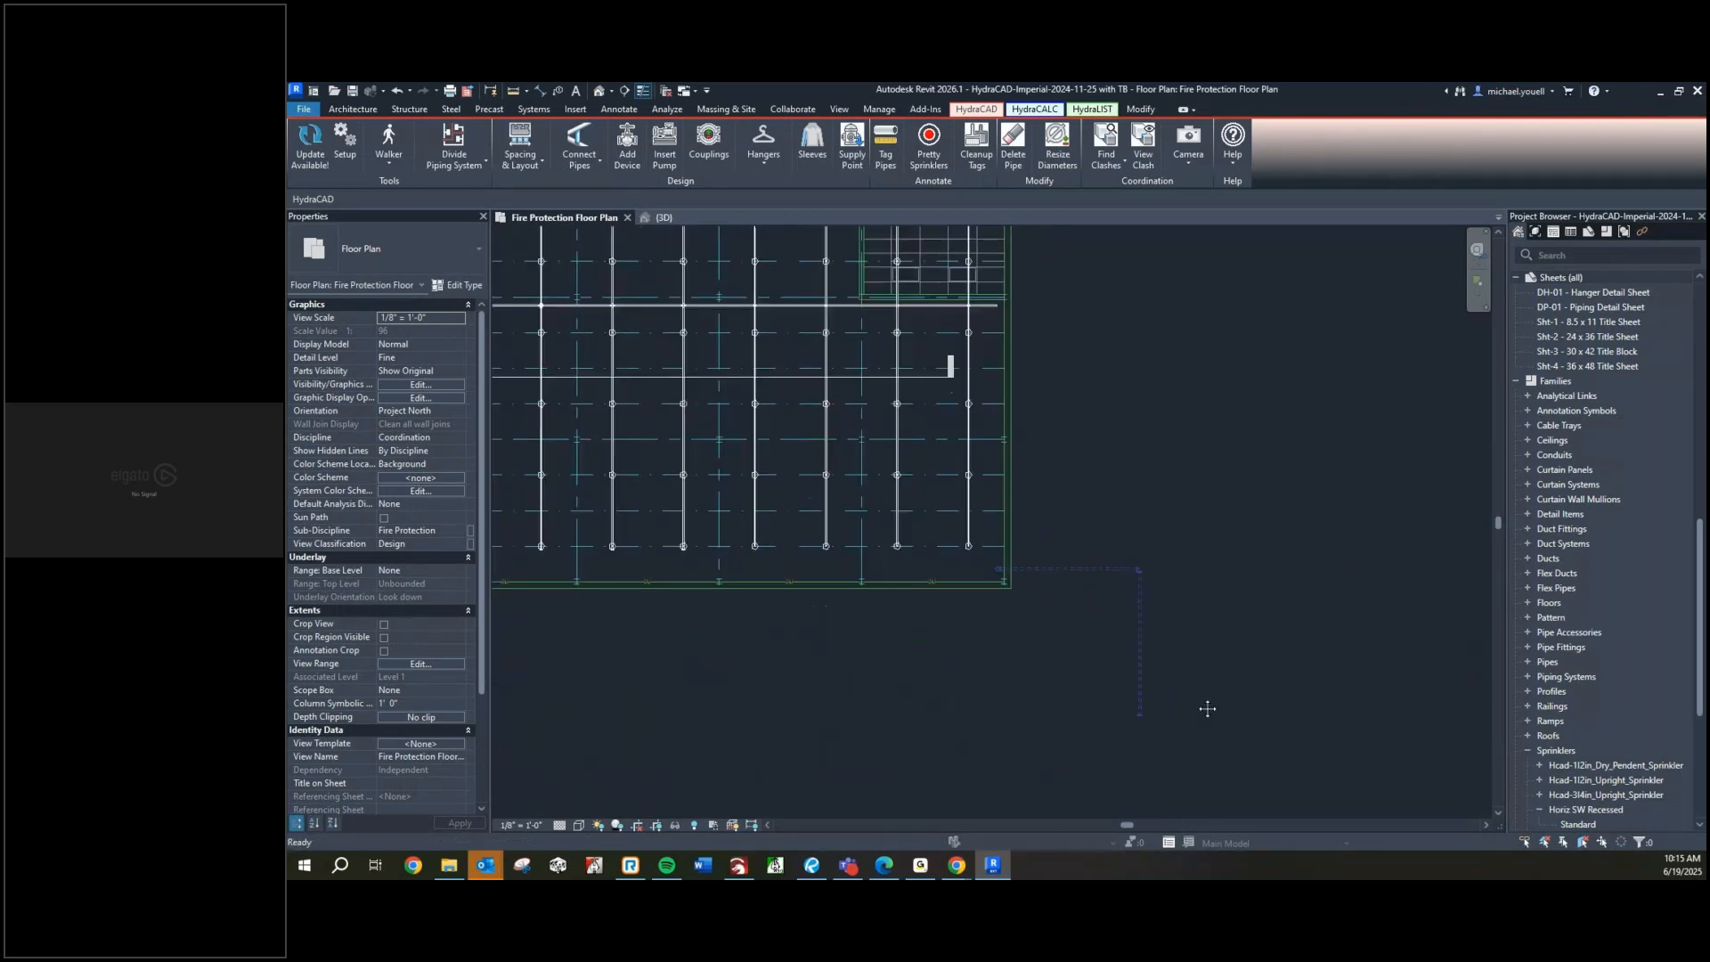
{"action": "left_click", "coordinate": [1097, 568]}
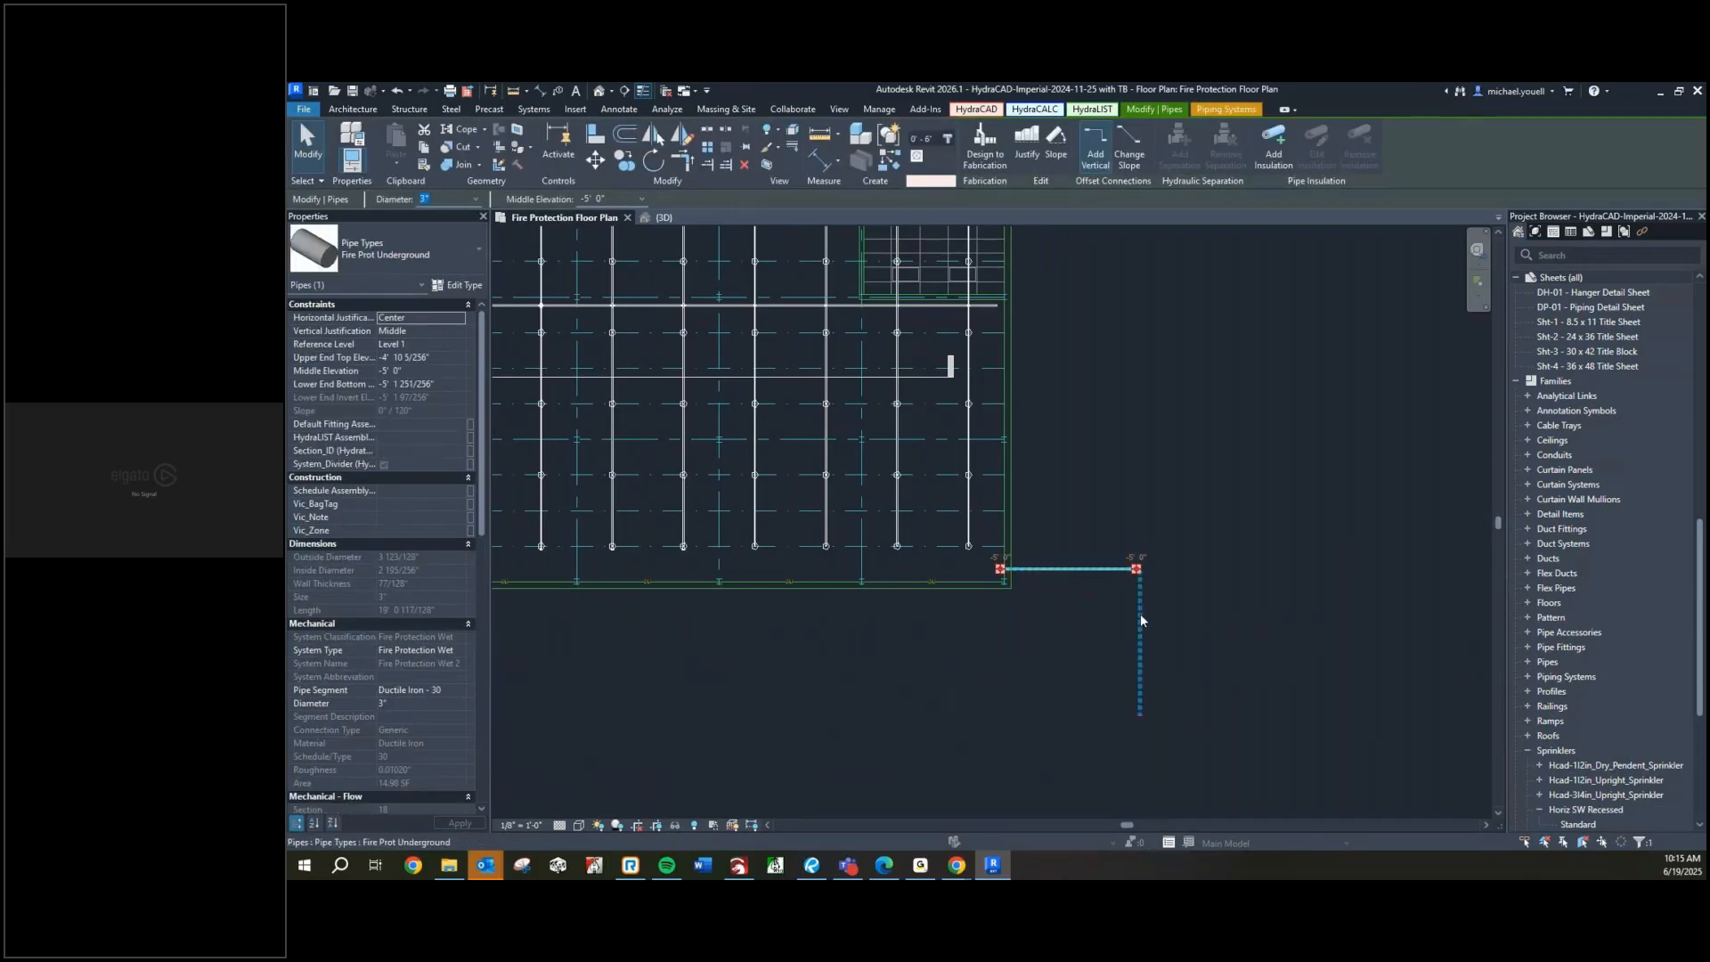
{"action": "key", "text": "Delete"}
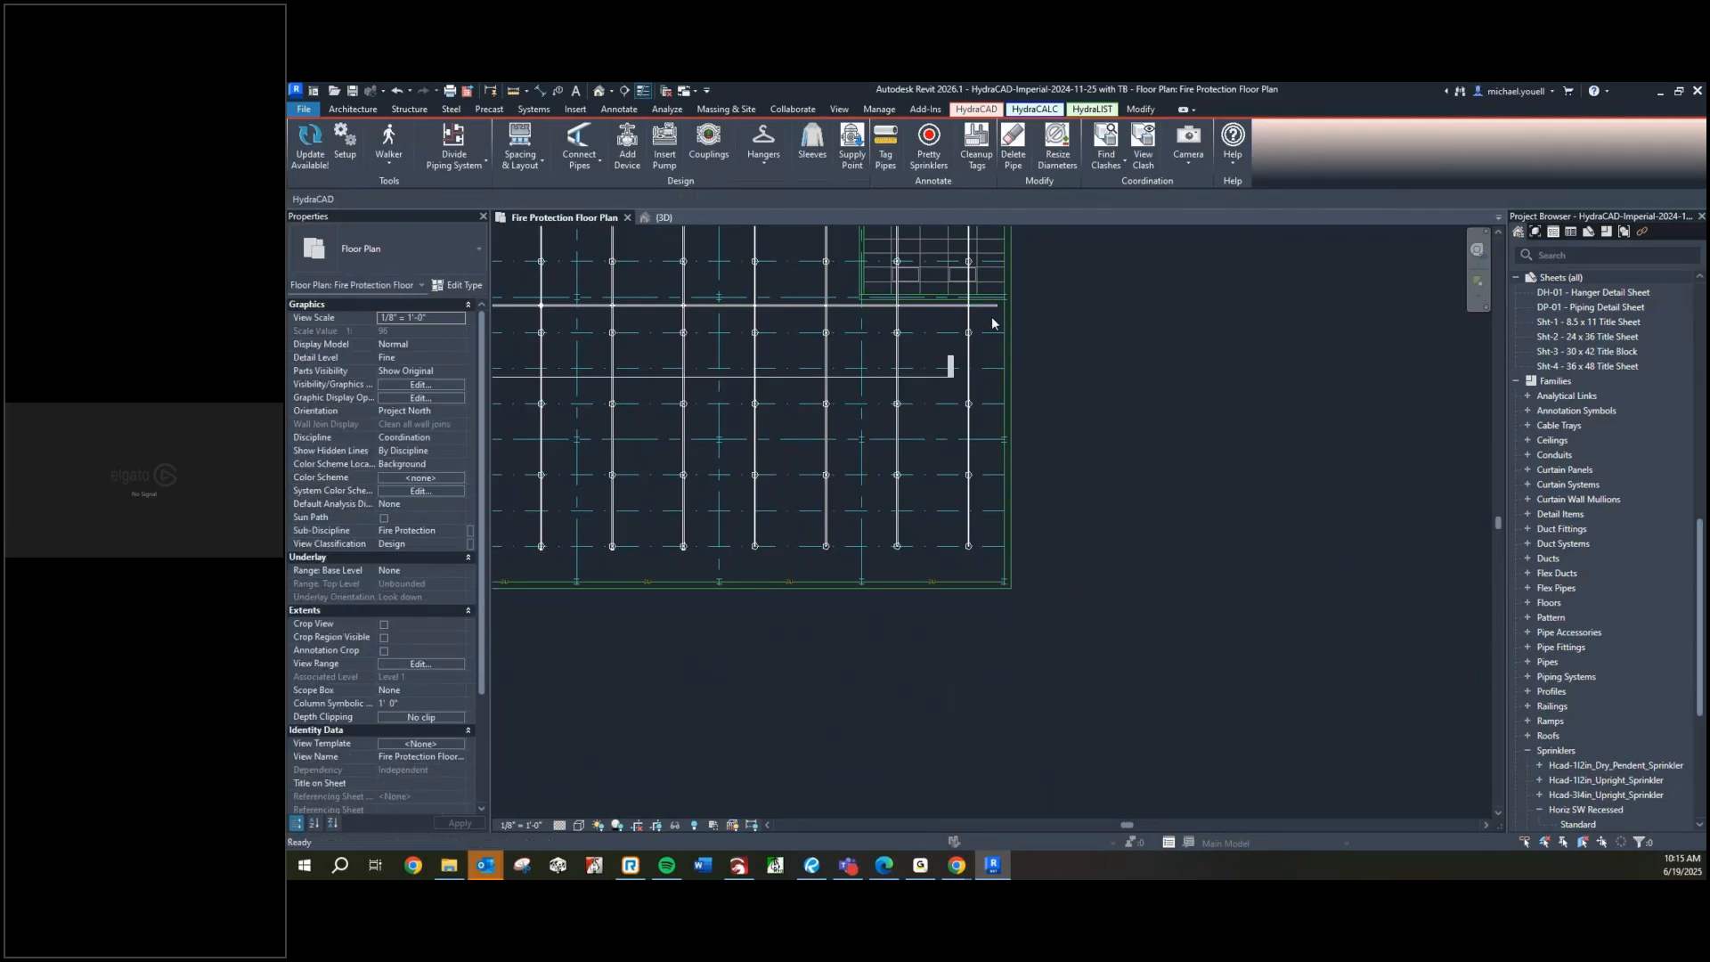
Draw a 4" Hcad3 FP Mains - Welded pipe at 17' elevation from the main's east end, about 20' south along the east wall
{"action": "key", "text": "p"}
{"action": "key", "text": "i"}
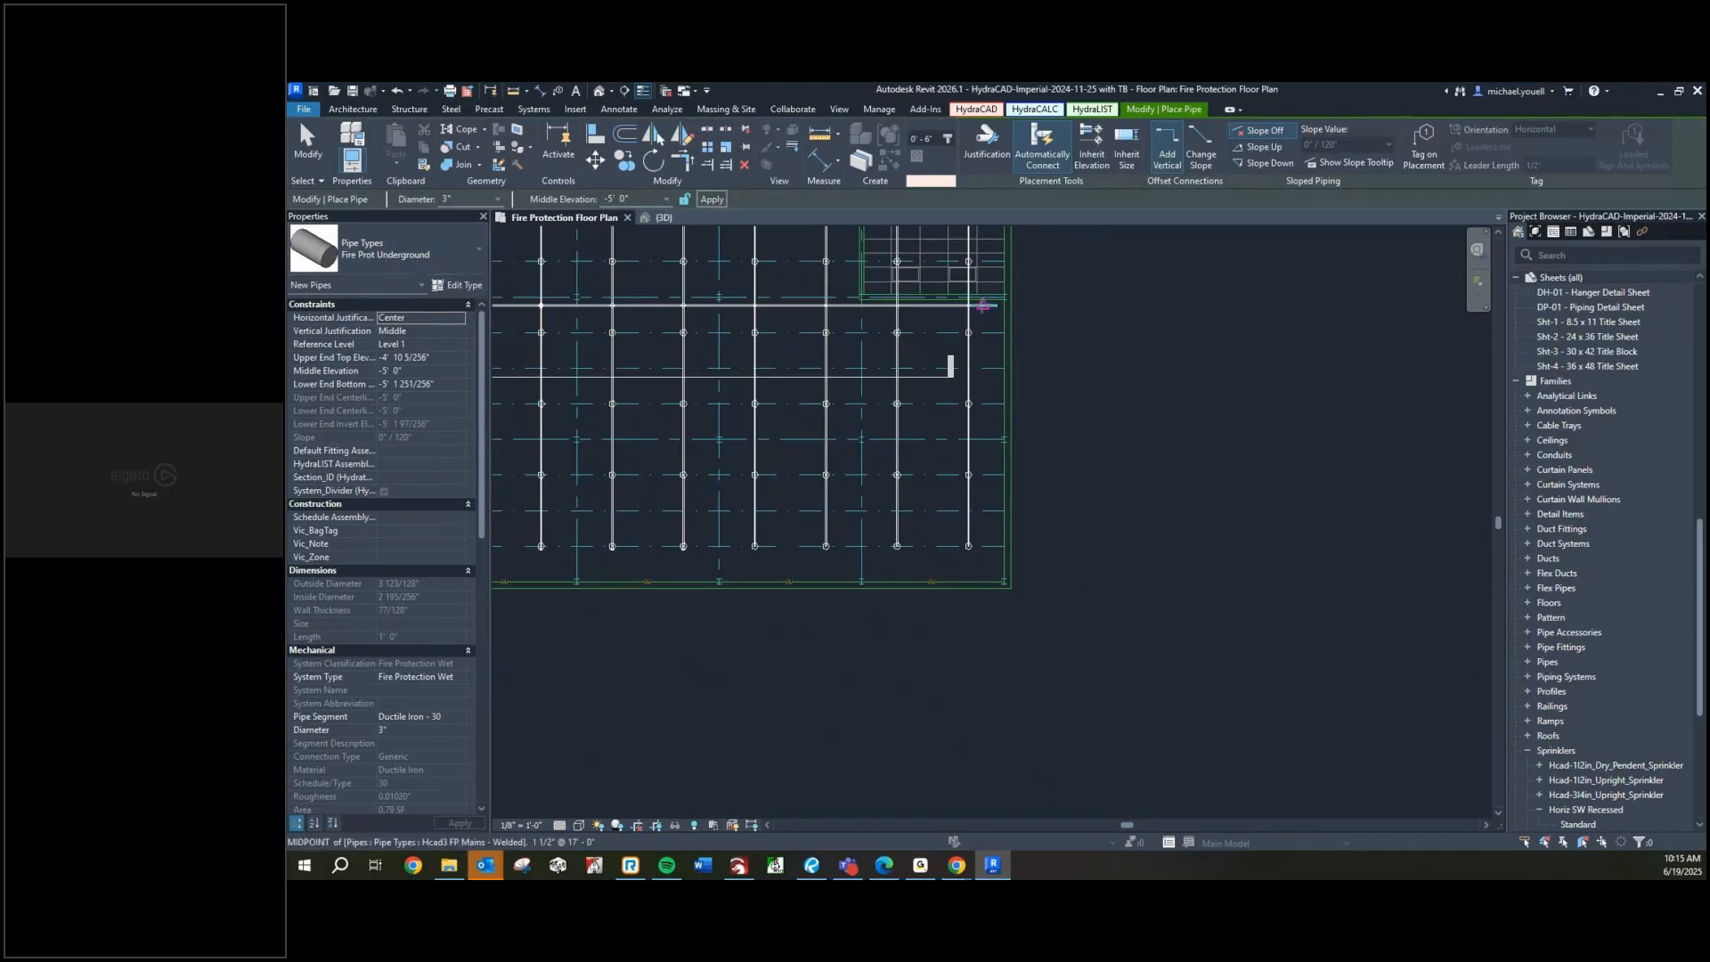
{"action": "left_click", "coordinate": [411, 253]}
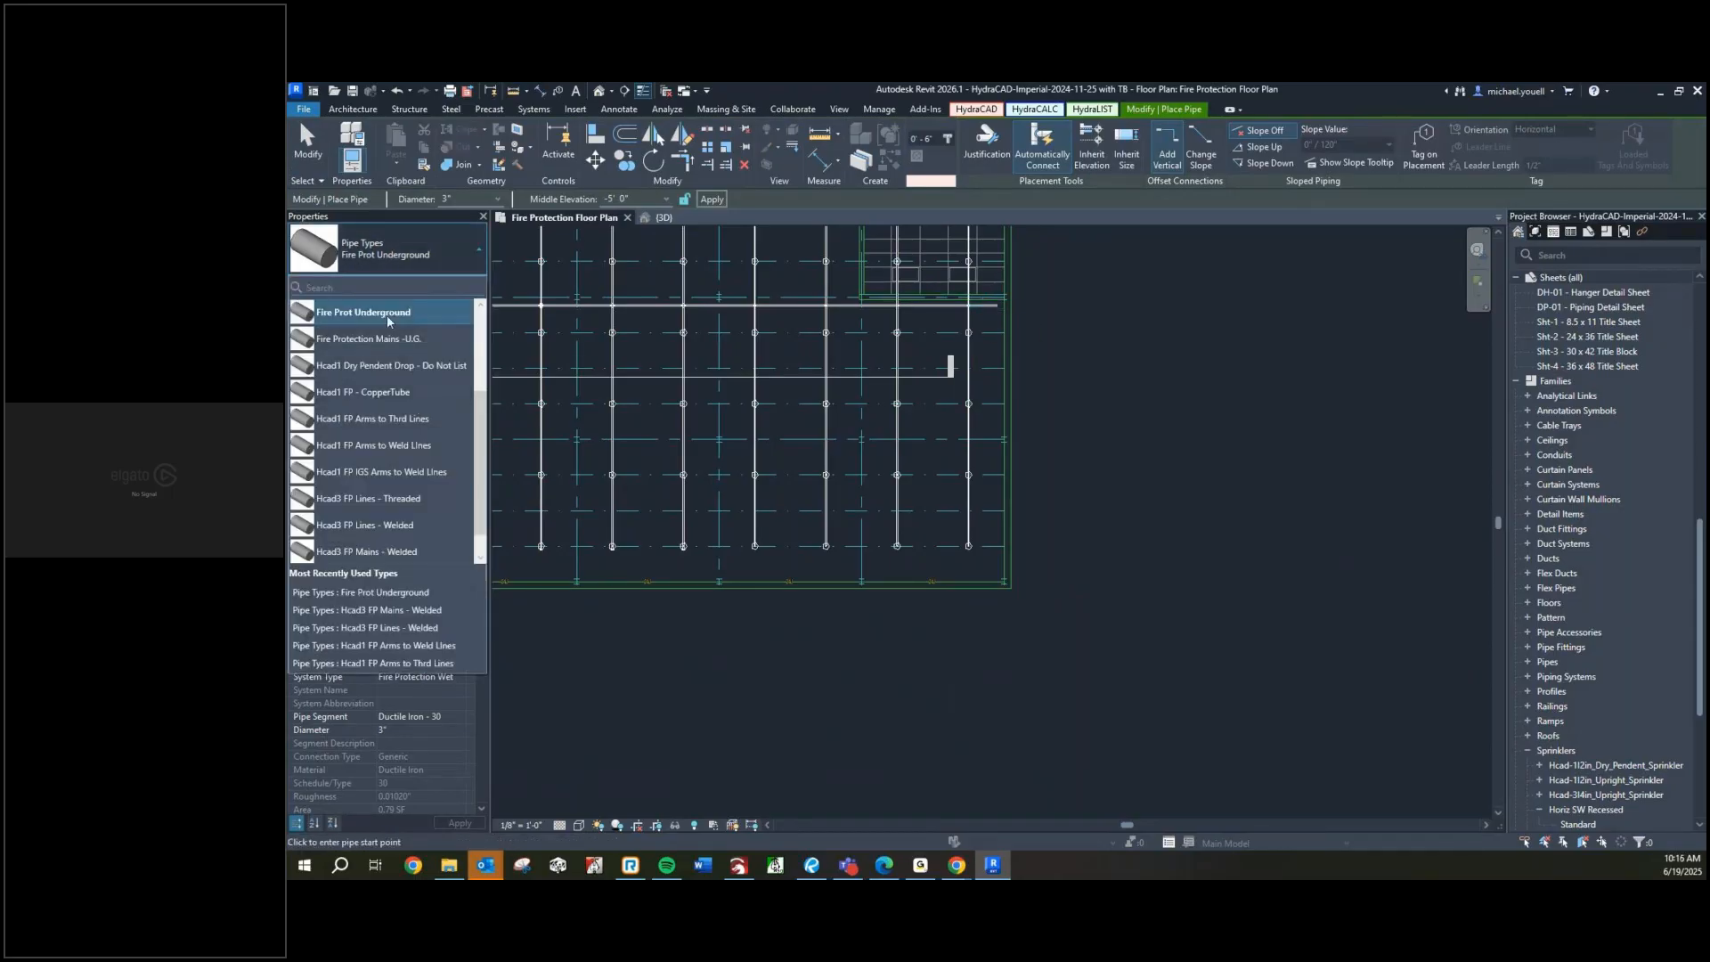
{"action": "mouse_move", "coordinate": [347, 529]}
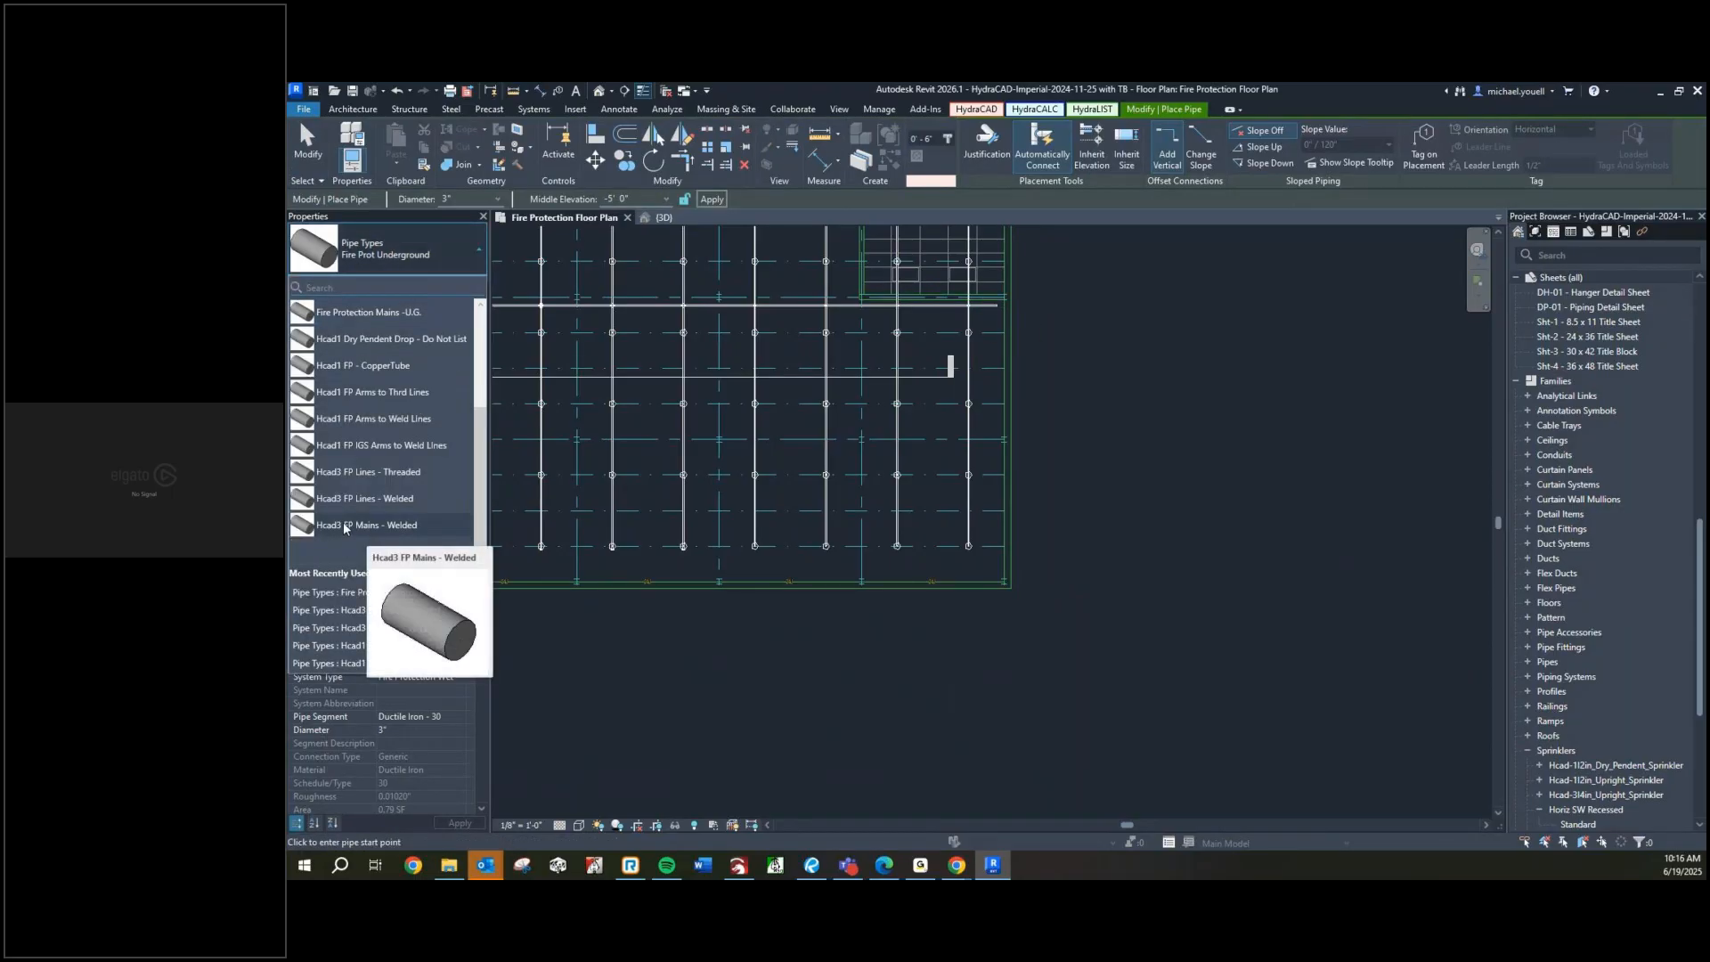
{"action": "left_click", "coordinate": [354, 530]}
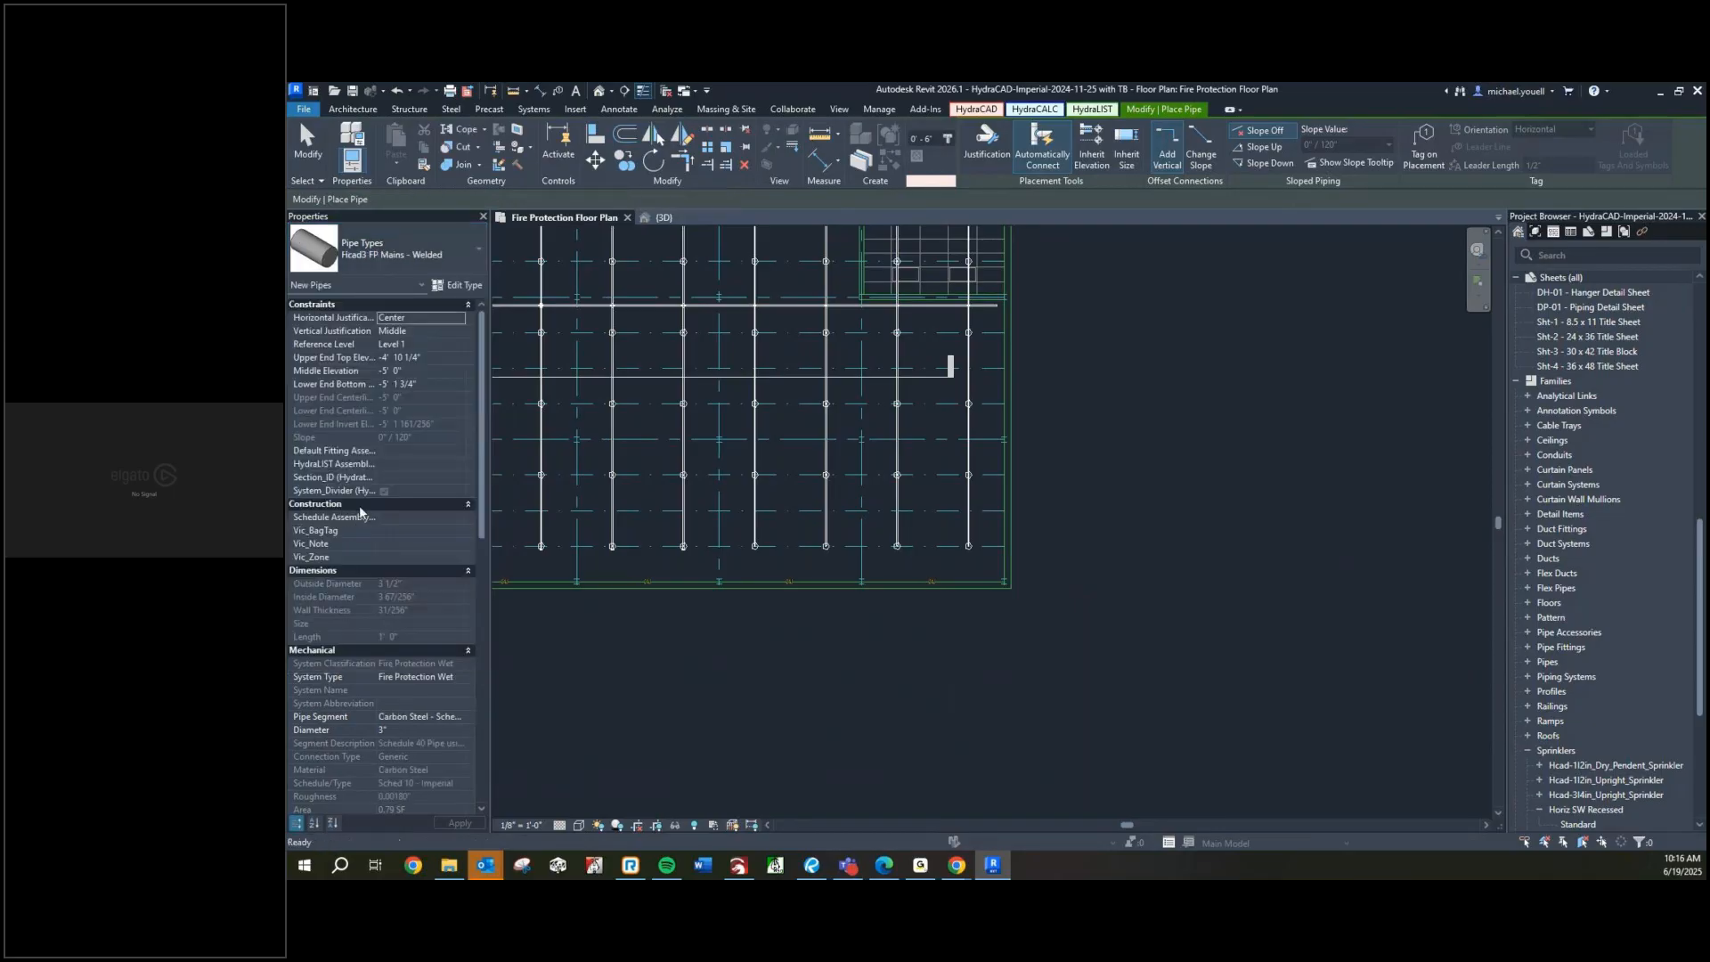
{"action": "left_click", "coordinate": [459, 199]}
{"action": "type", "text": "4"}
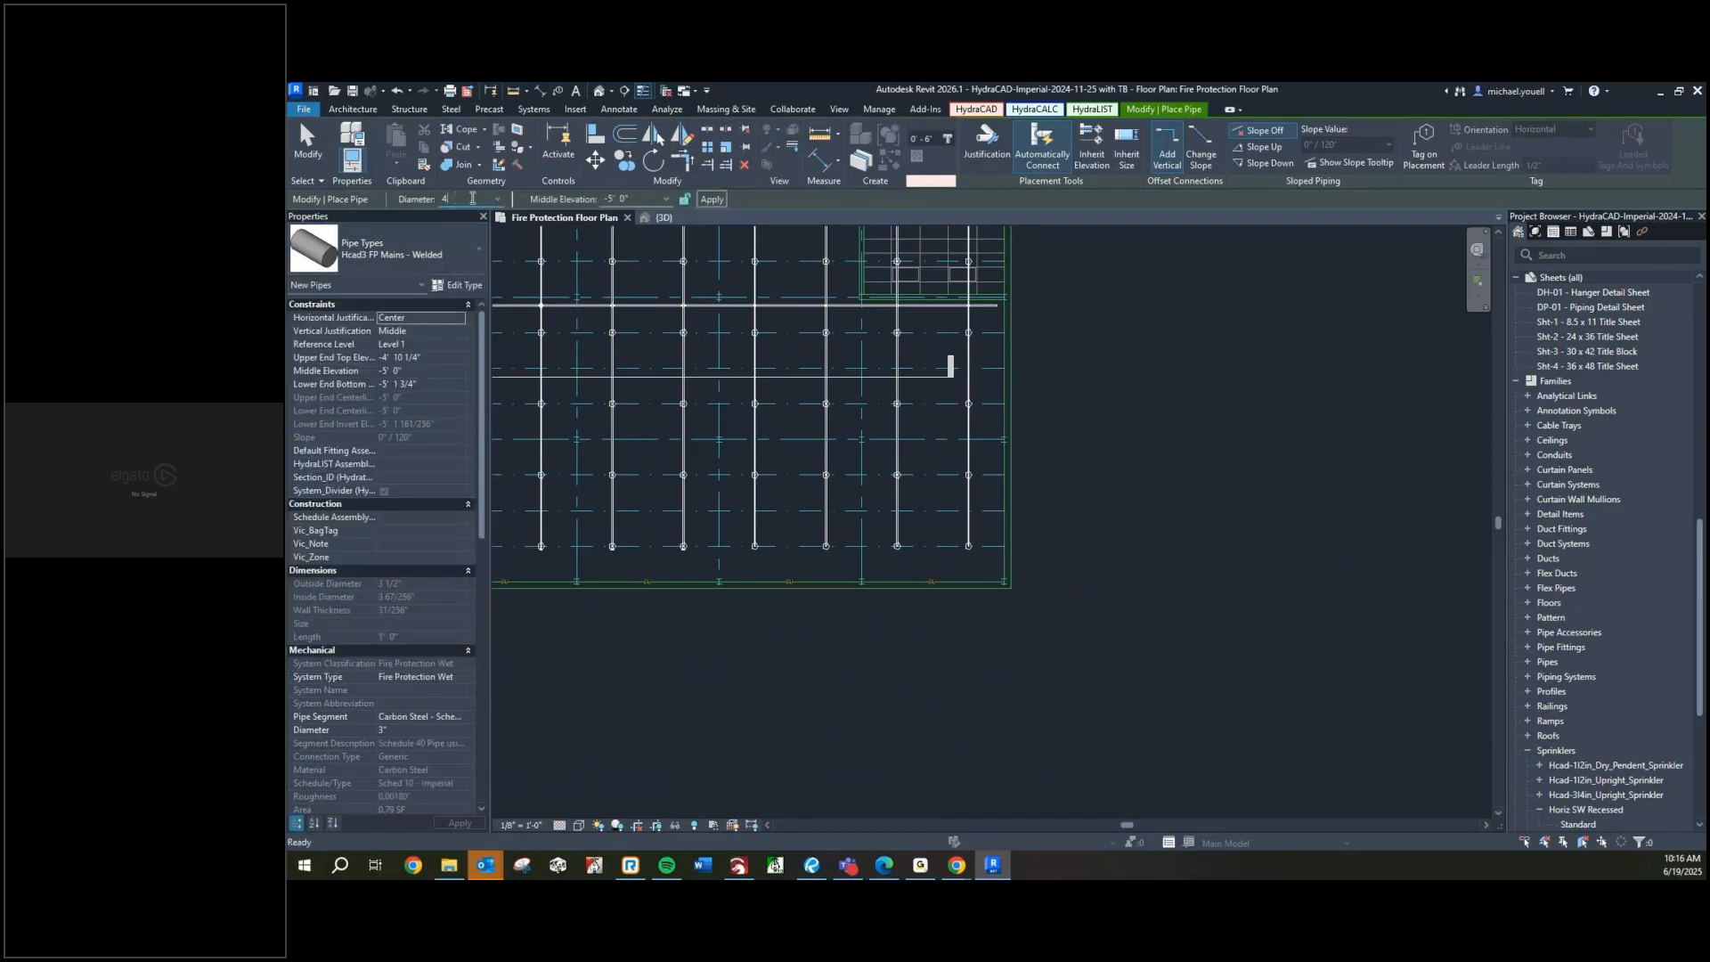
{"action": "left_click", "coordinate": [636, 198]}
{"action": "type", "text": "17"}
{"action": "key", "text": "Return"}
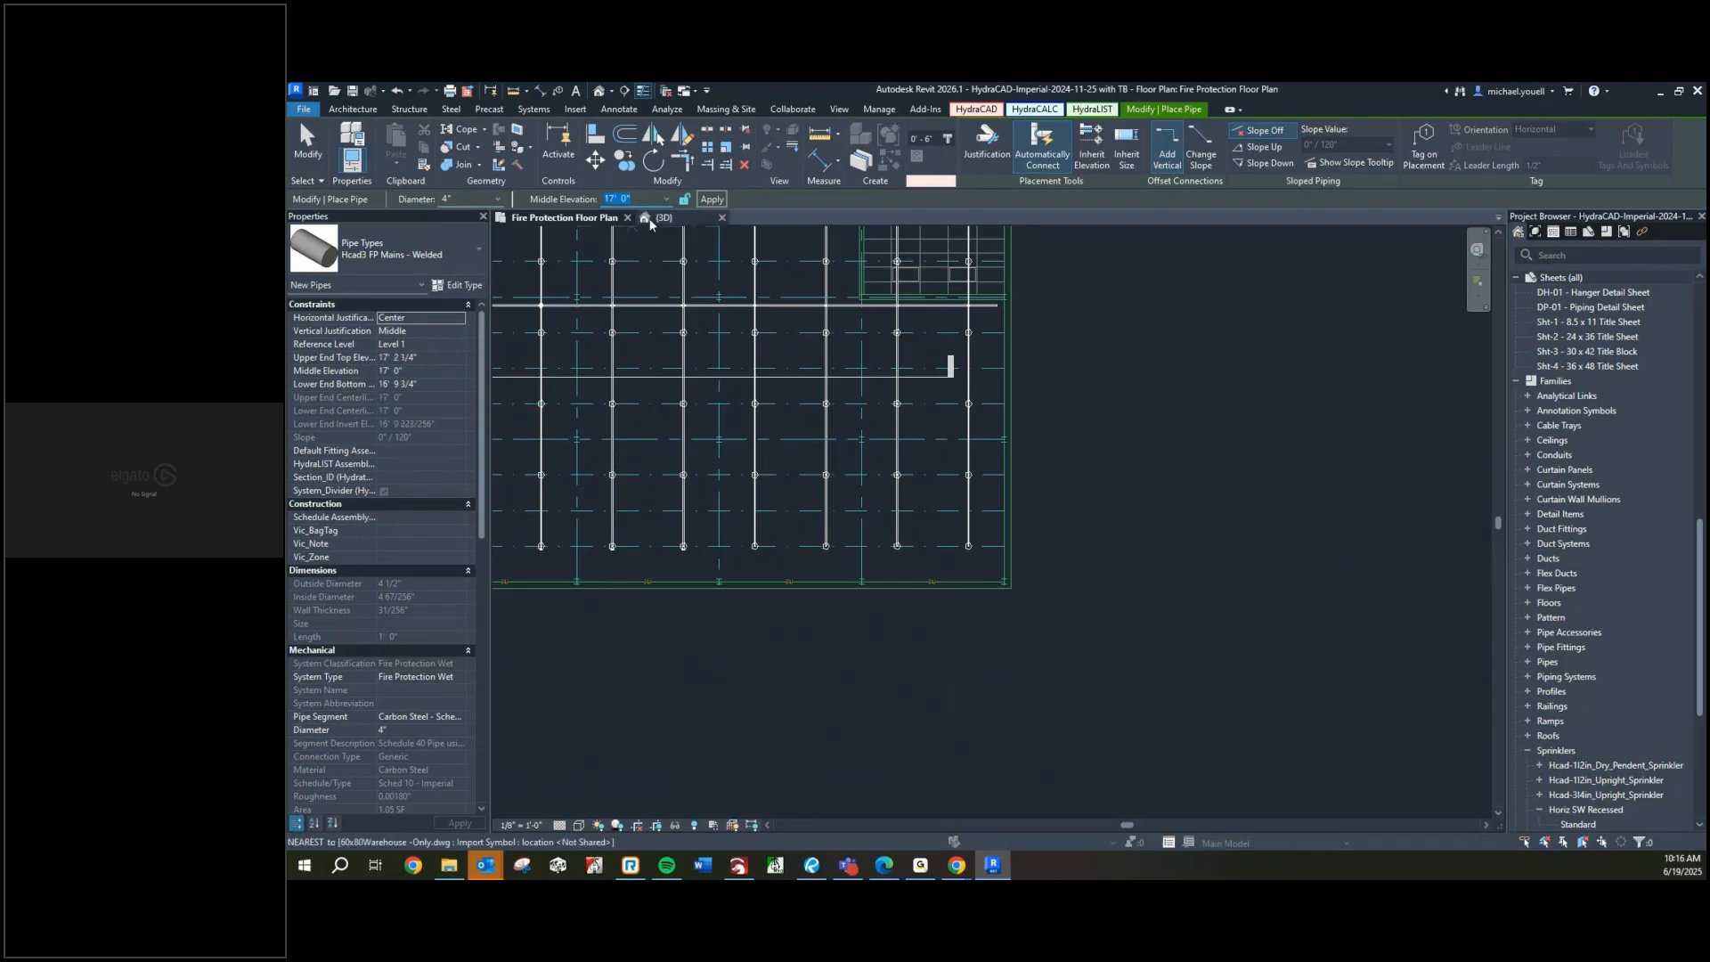
{"action": "left_click", "coordinate": [996, 305]}
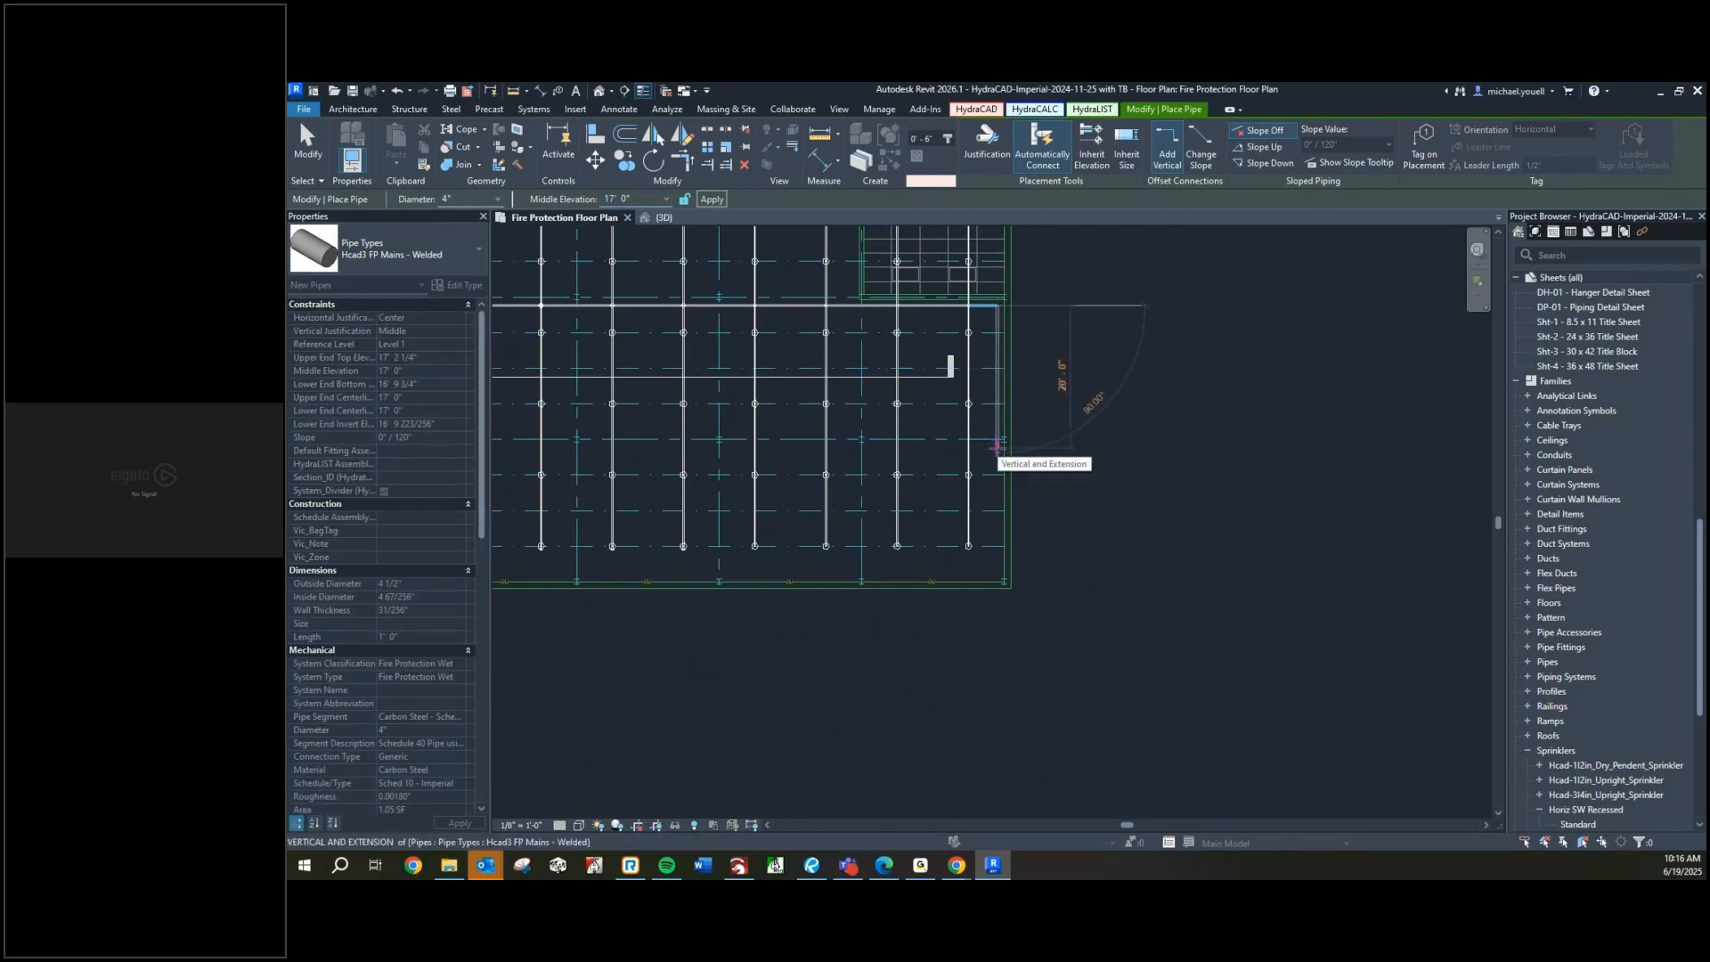
{"action": "left_click", "coordinate": [996, 448]}
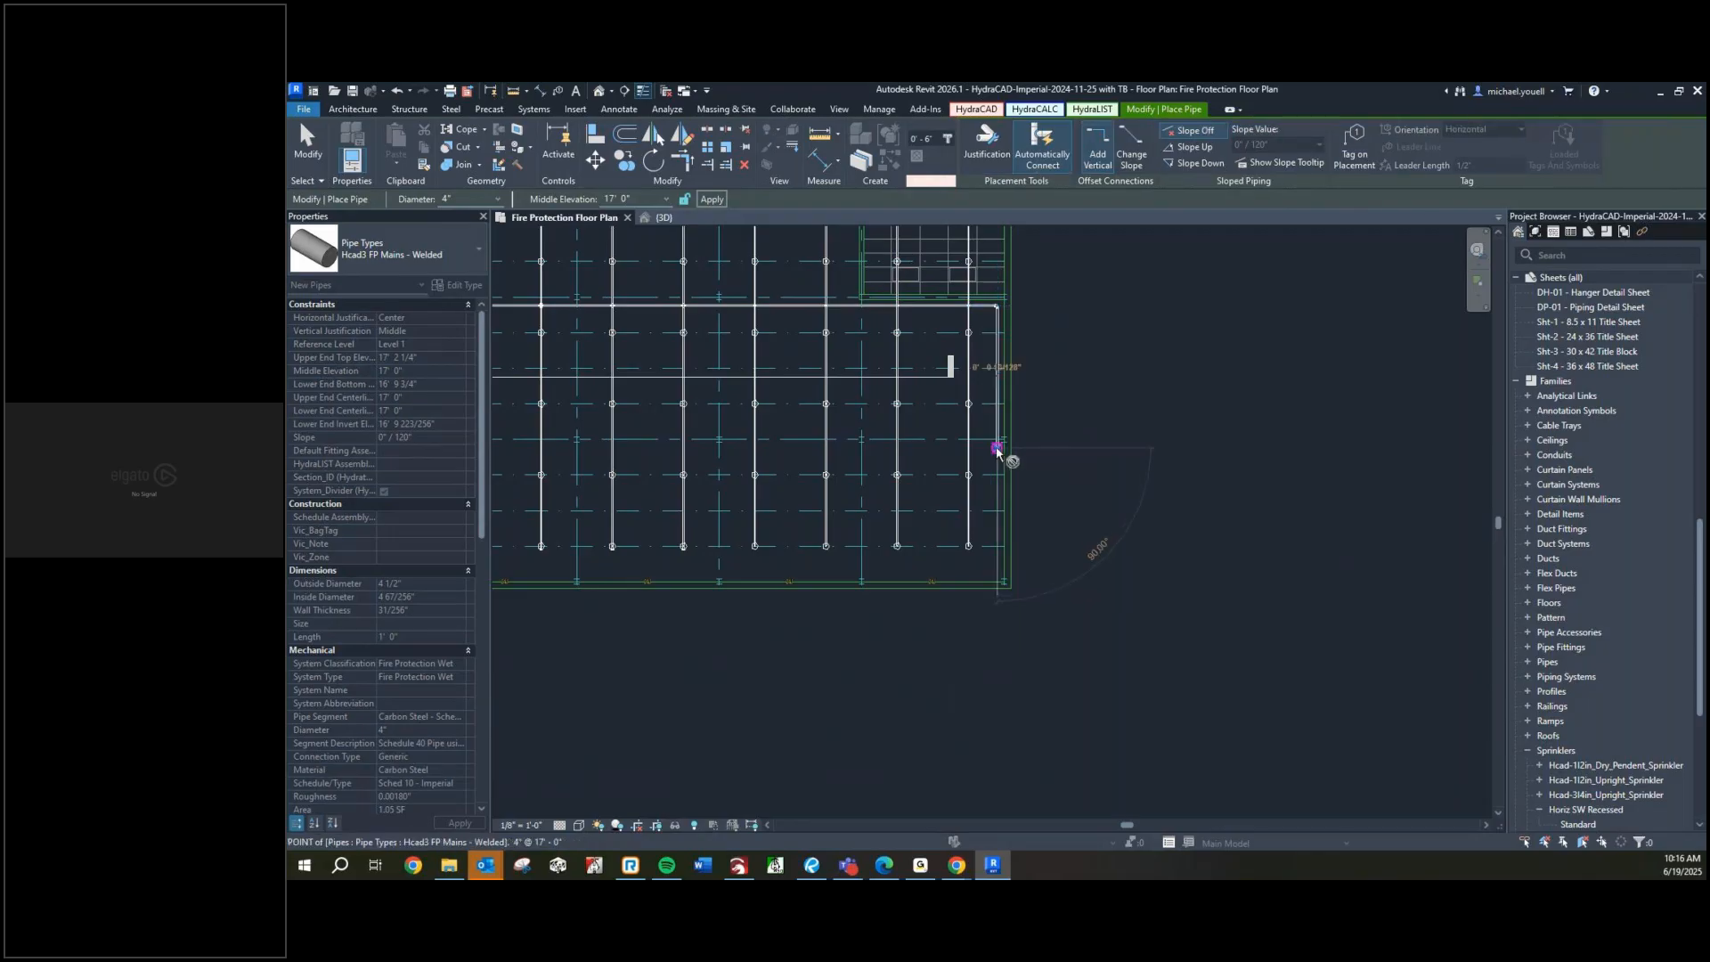
Drop the new main vertically to a 2' elevation and run it farther south along the east wall to near the southeast corner
{"action": "left_click", "coordinate": [649, 200]}
{"action": "type", "text": "2"}
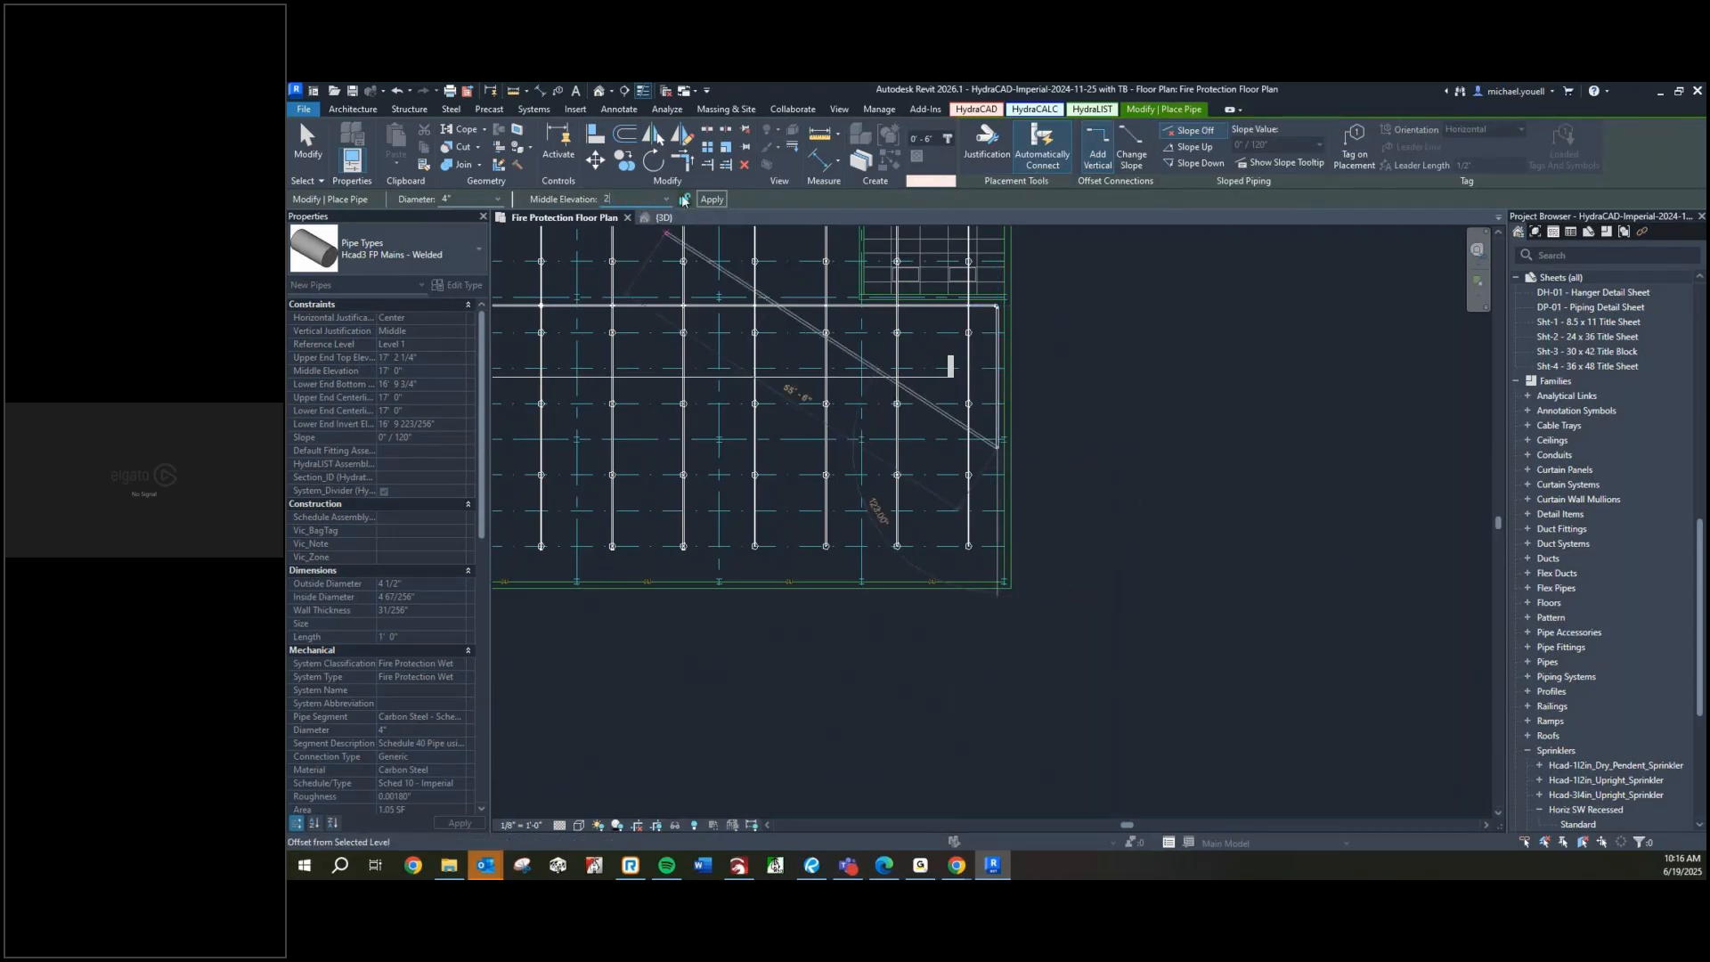
{"action": "left_click", "coordinate": [712, 199]}
{"action": "scroll", "coordinate": [996, 499], "scroll_direction": "up", "scroll_amount": 2}
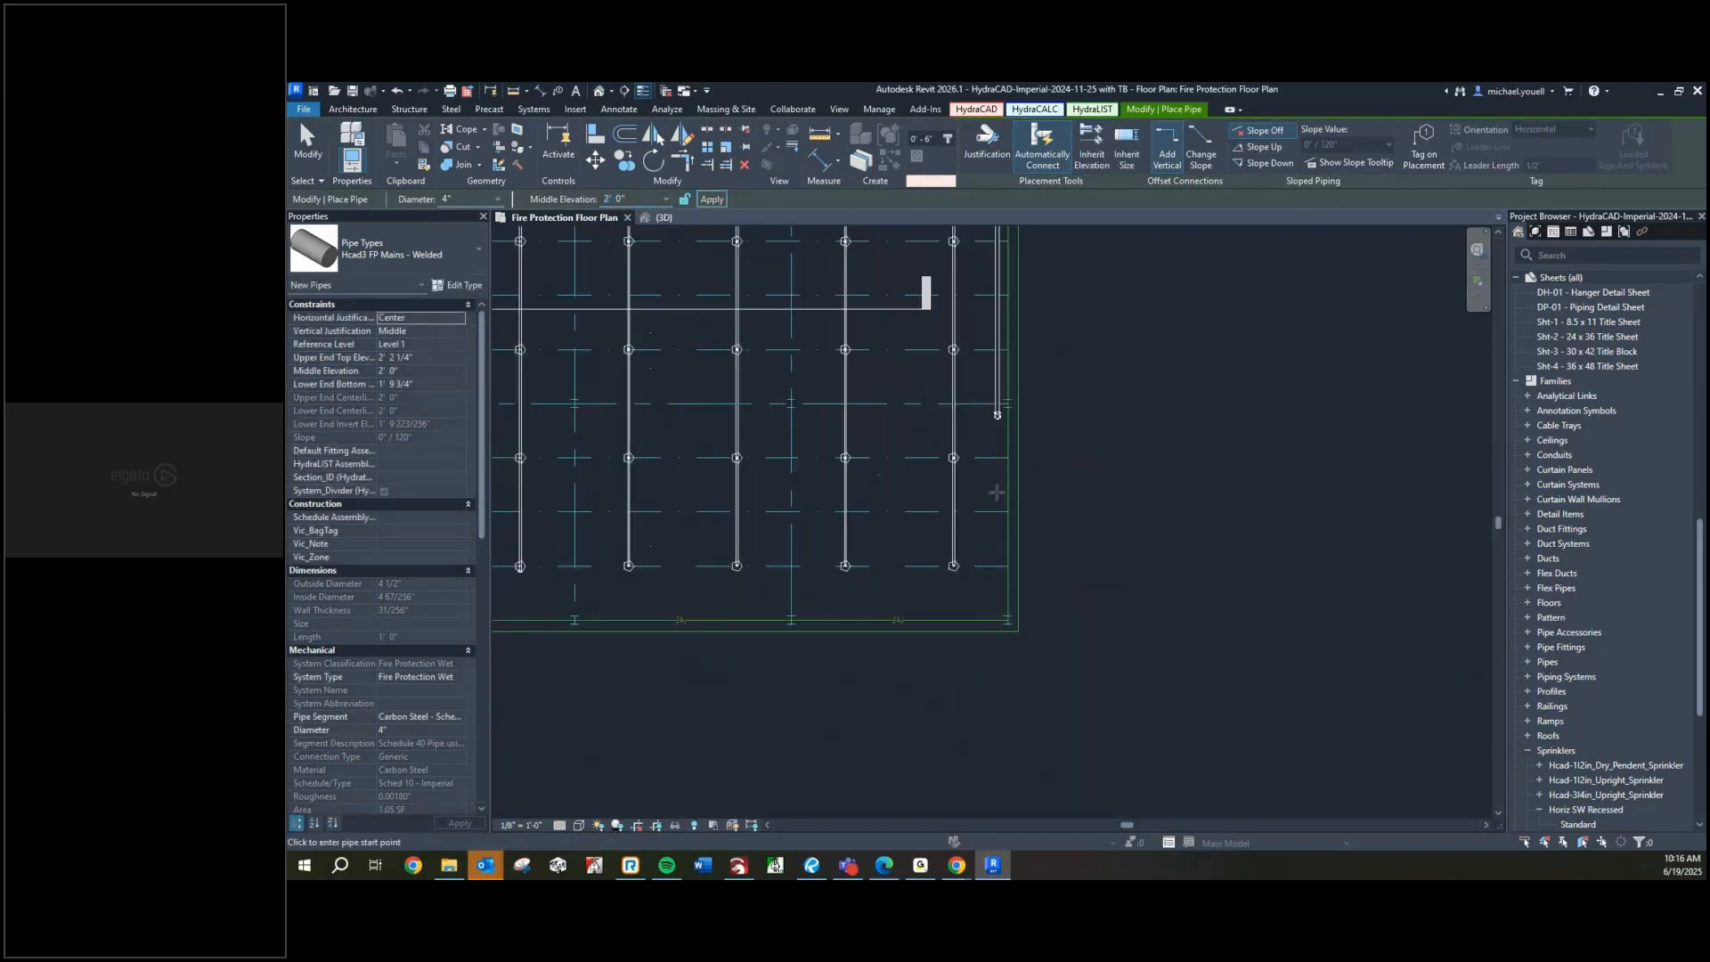
{"action": "left_click", "coordinate": [998, 415]}
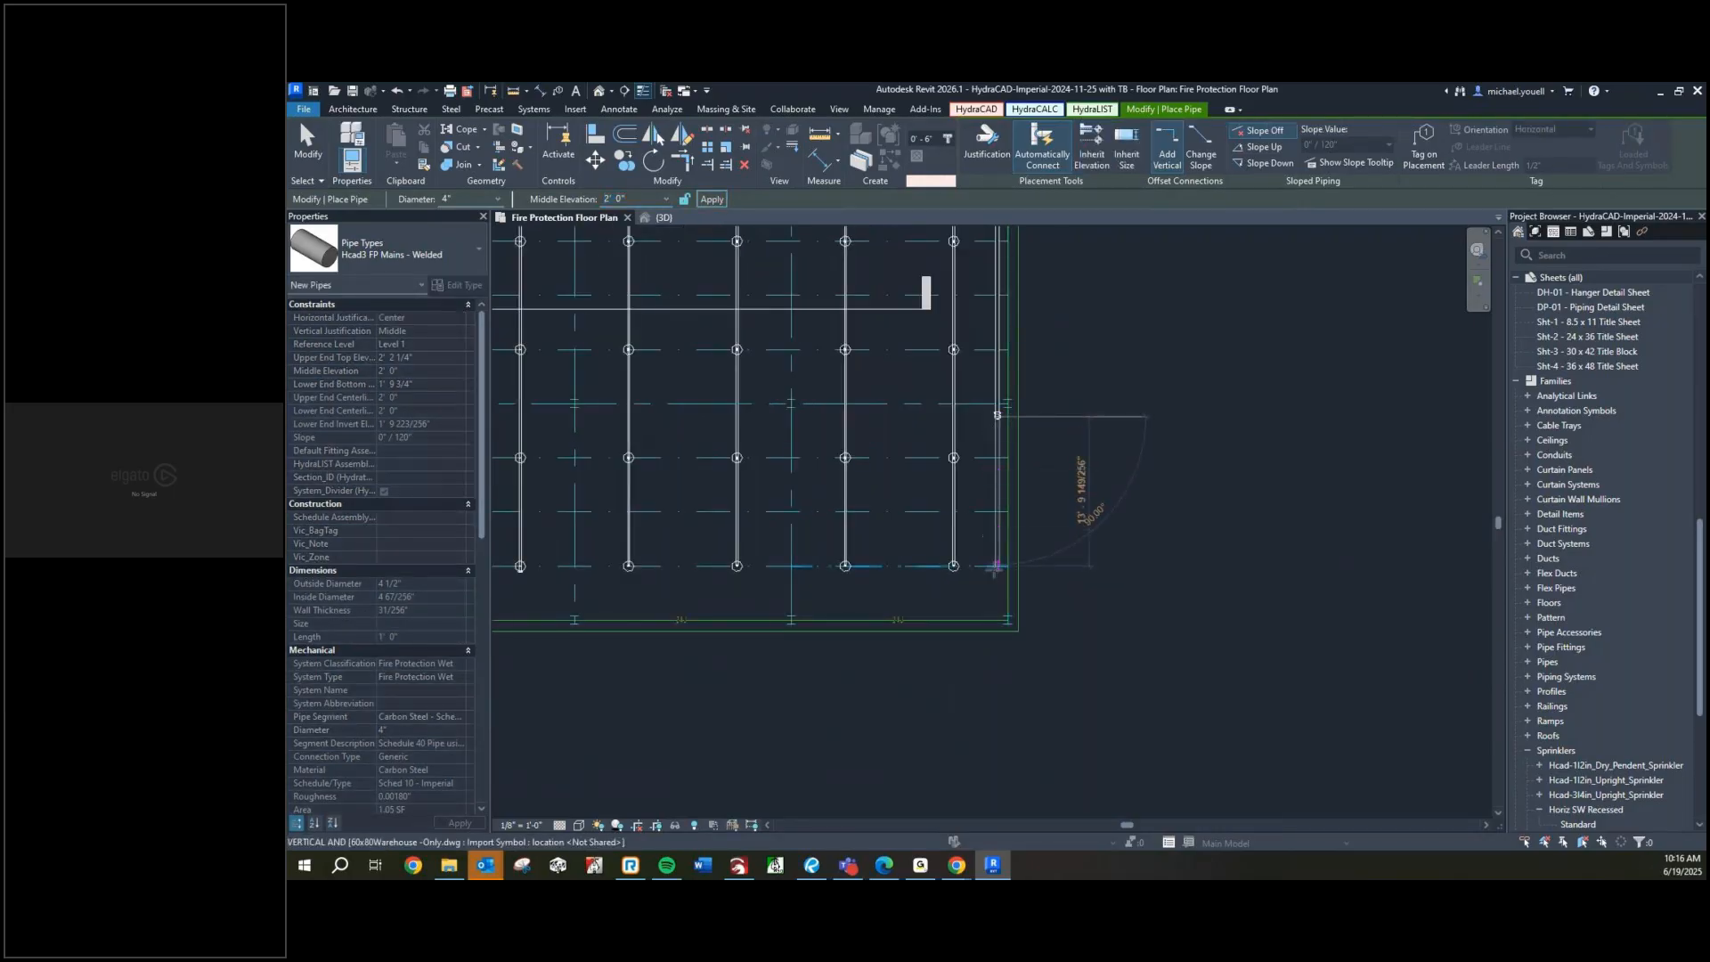
{"action": "left_click", "coordinate": [998, 596]}
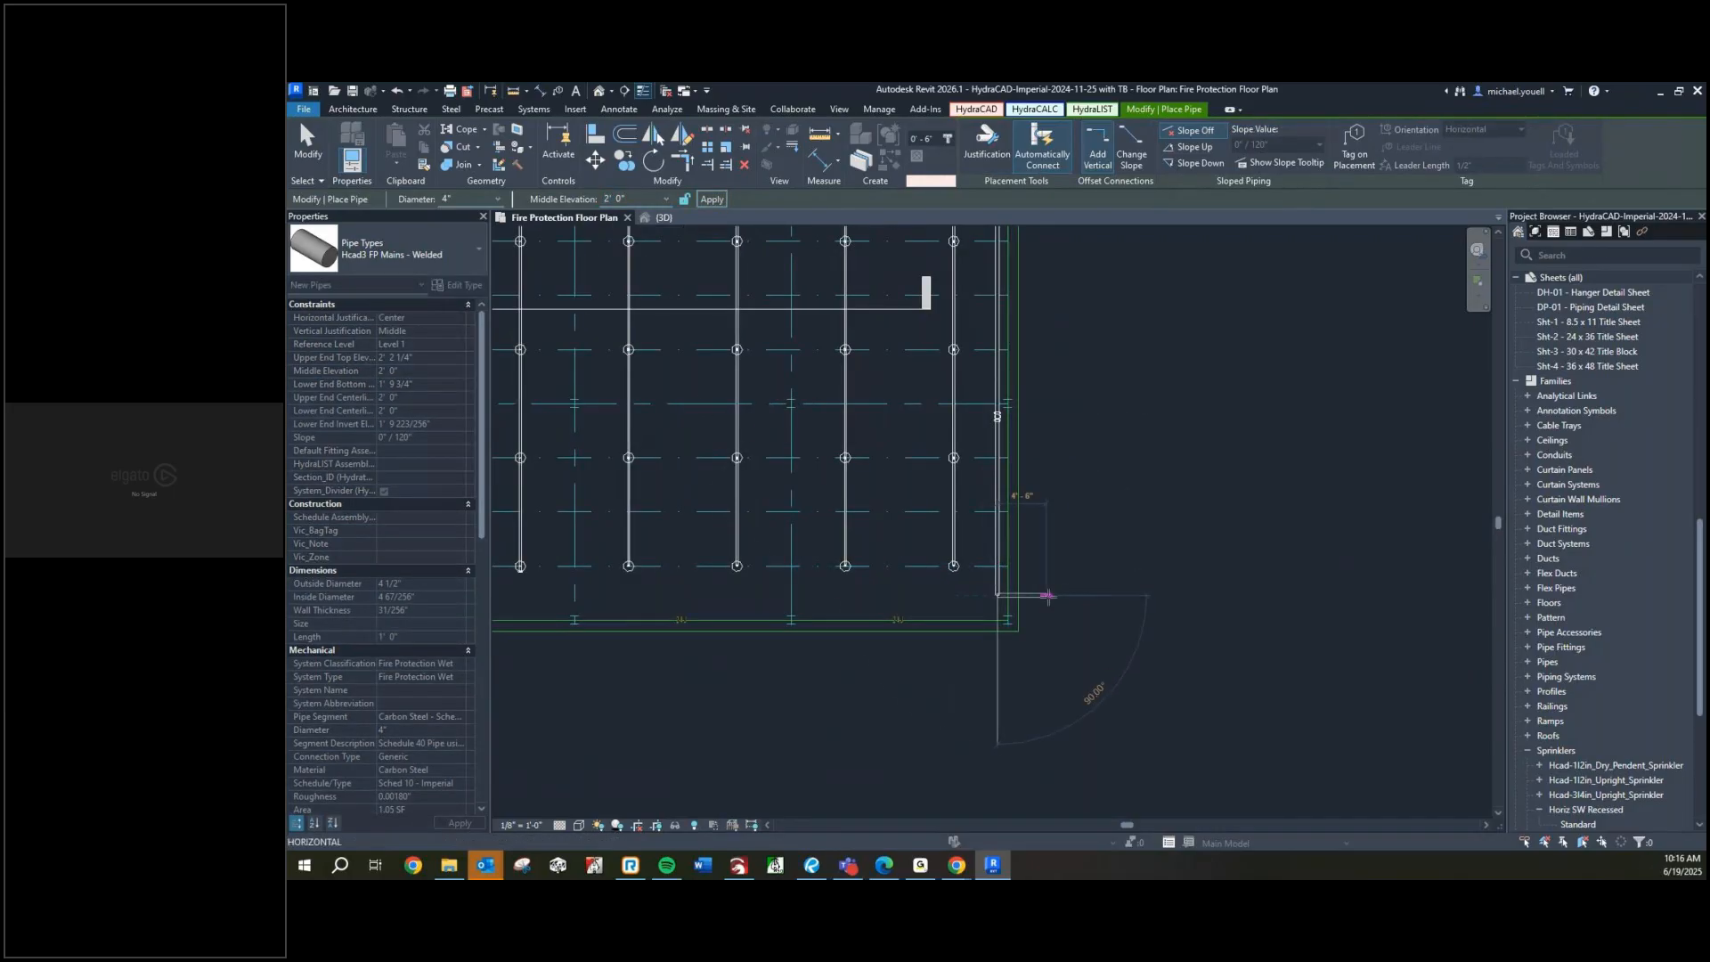
Continue the main as a 4" Fire Protection Mains - U.G. pipe at -5' 0" middle elevation, running east outside the building, turning south
{"action": "left_click", "coordinate": [392, 250]}
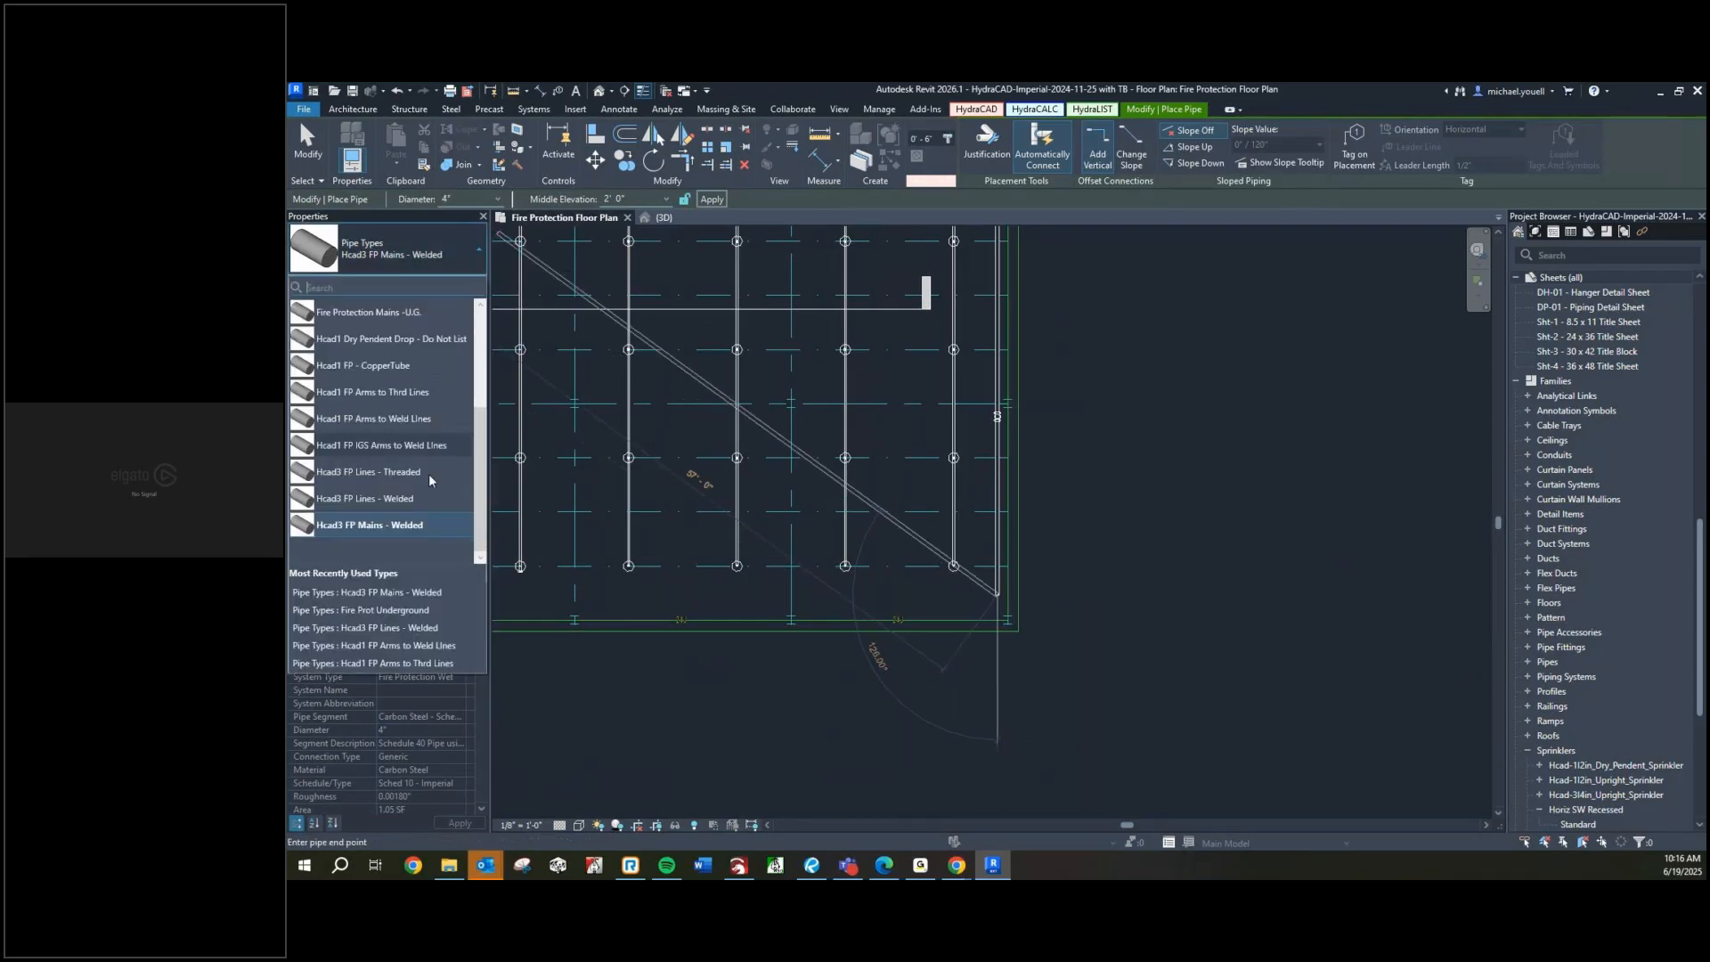
{"action": "left_click", "coordinate": [397, 313]}
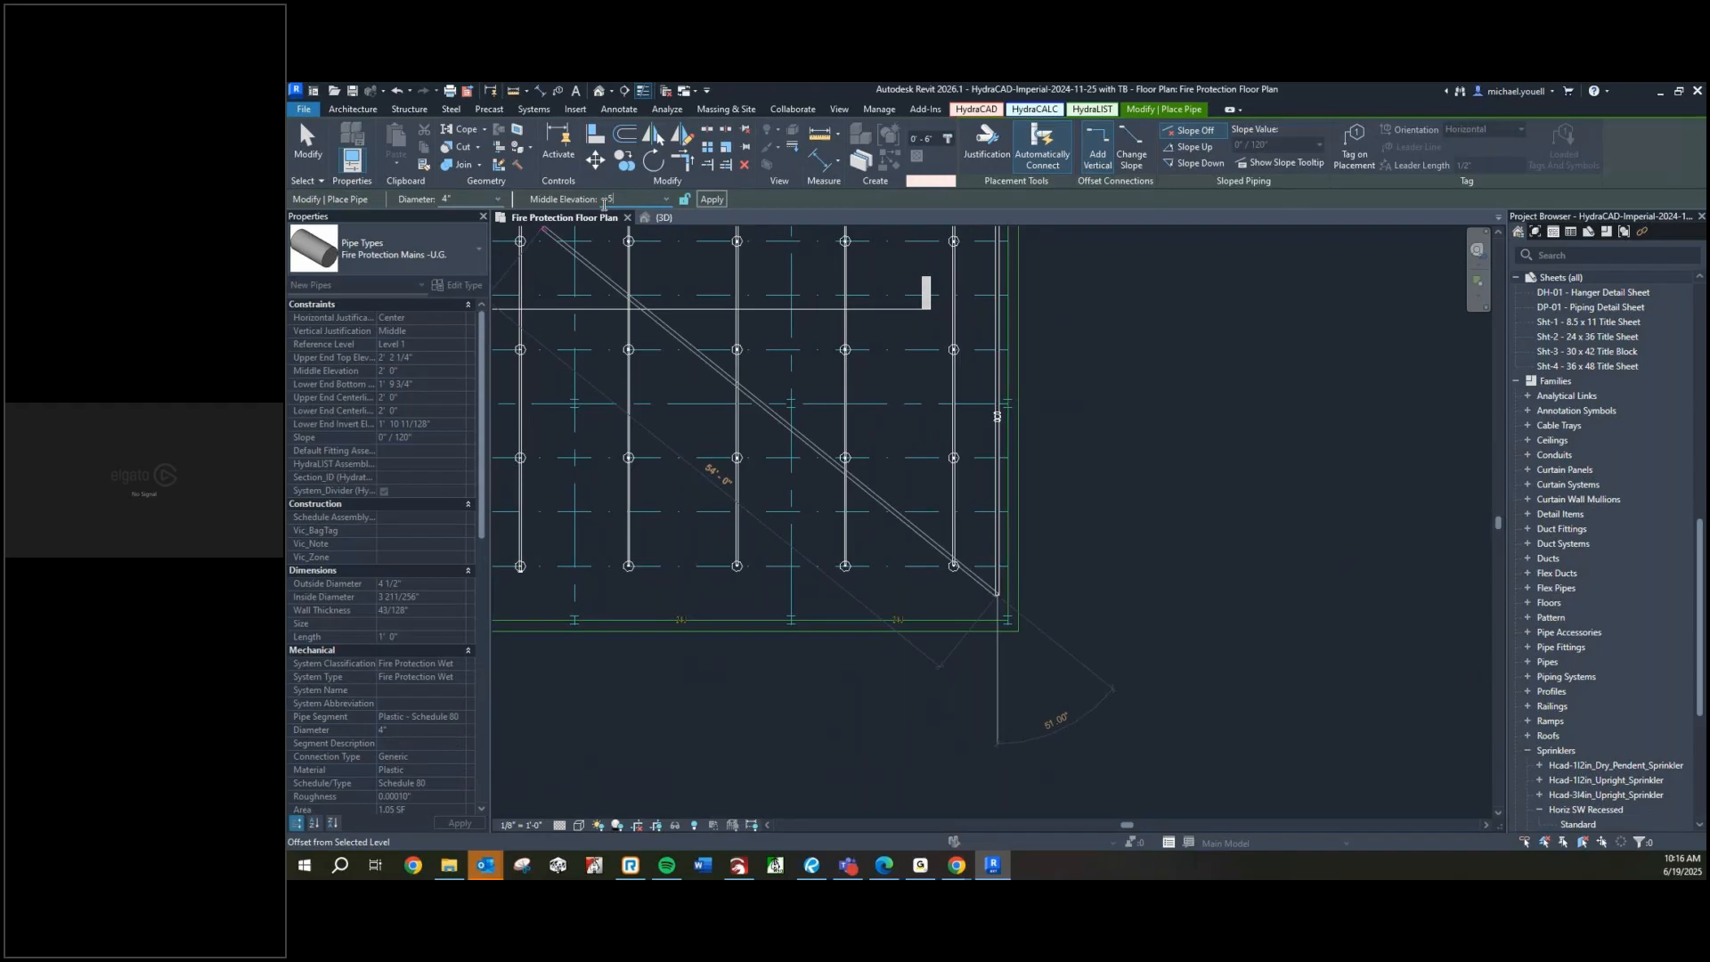
{"action": "key", "text": "Return"}
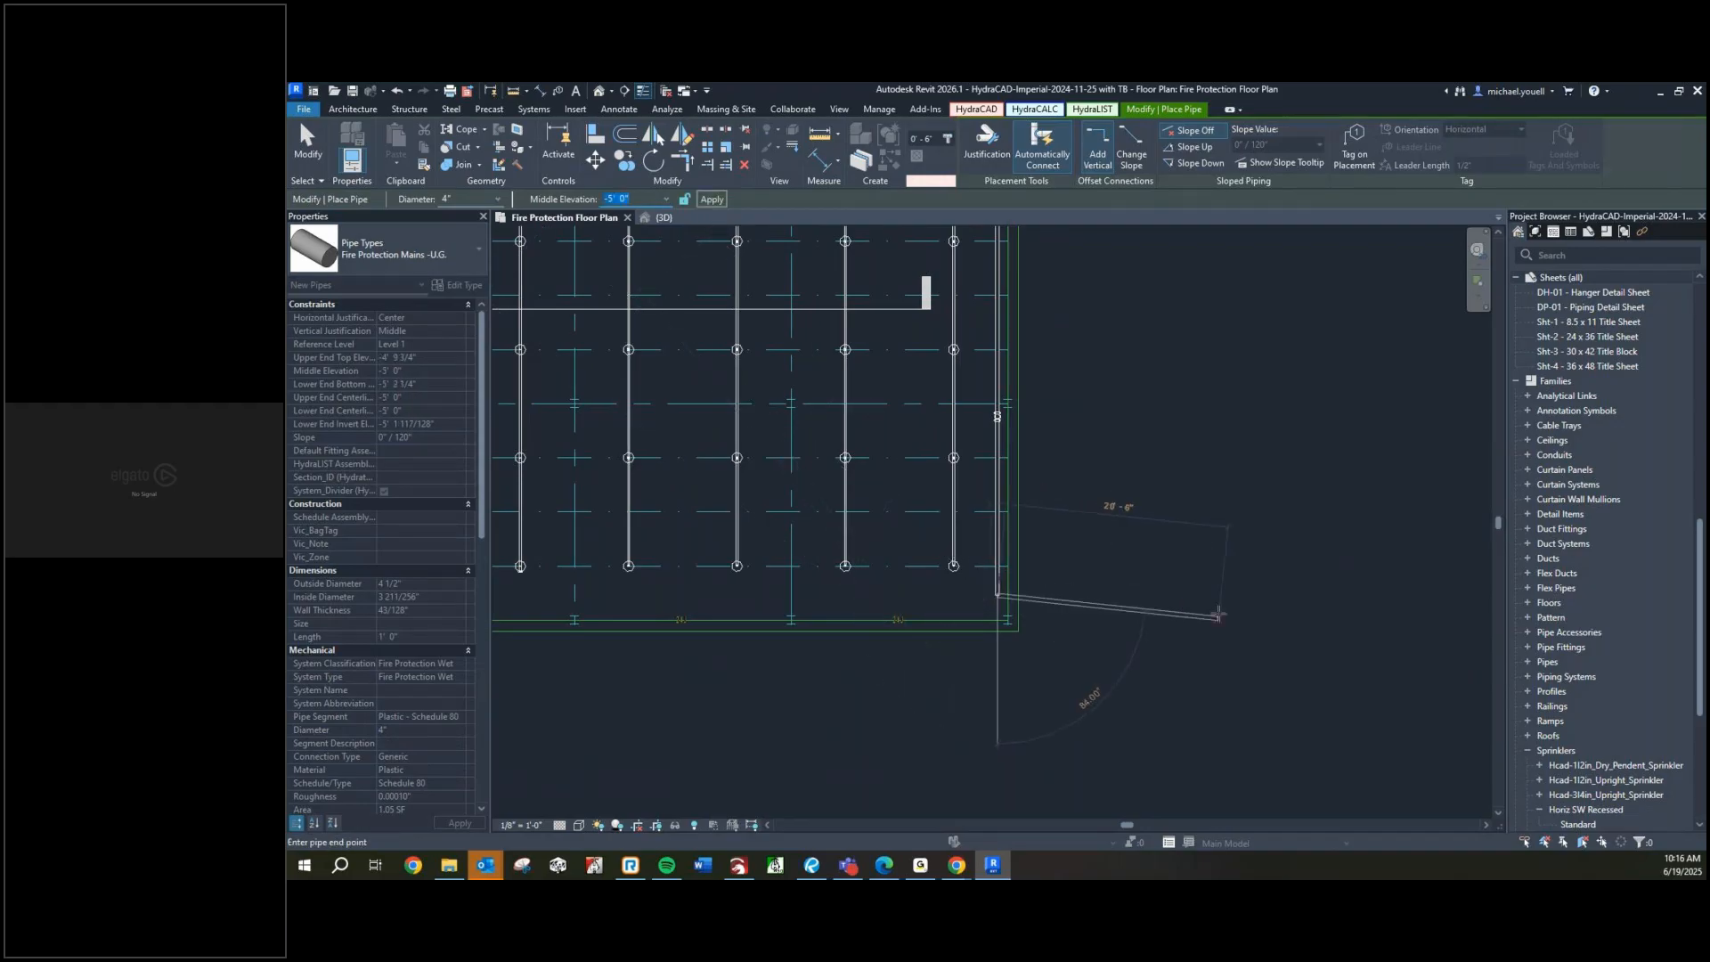
{"action": "left_click", "coordinate": [1160, 595]}
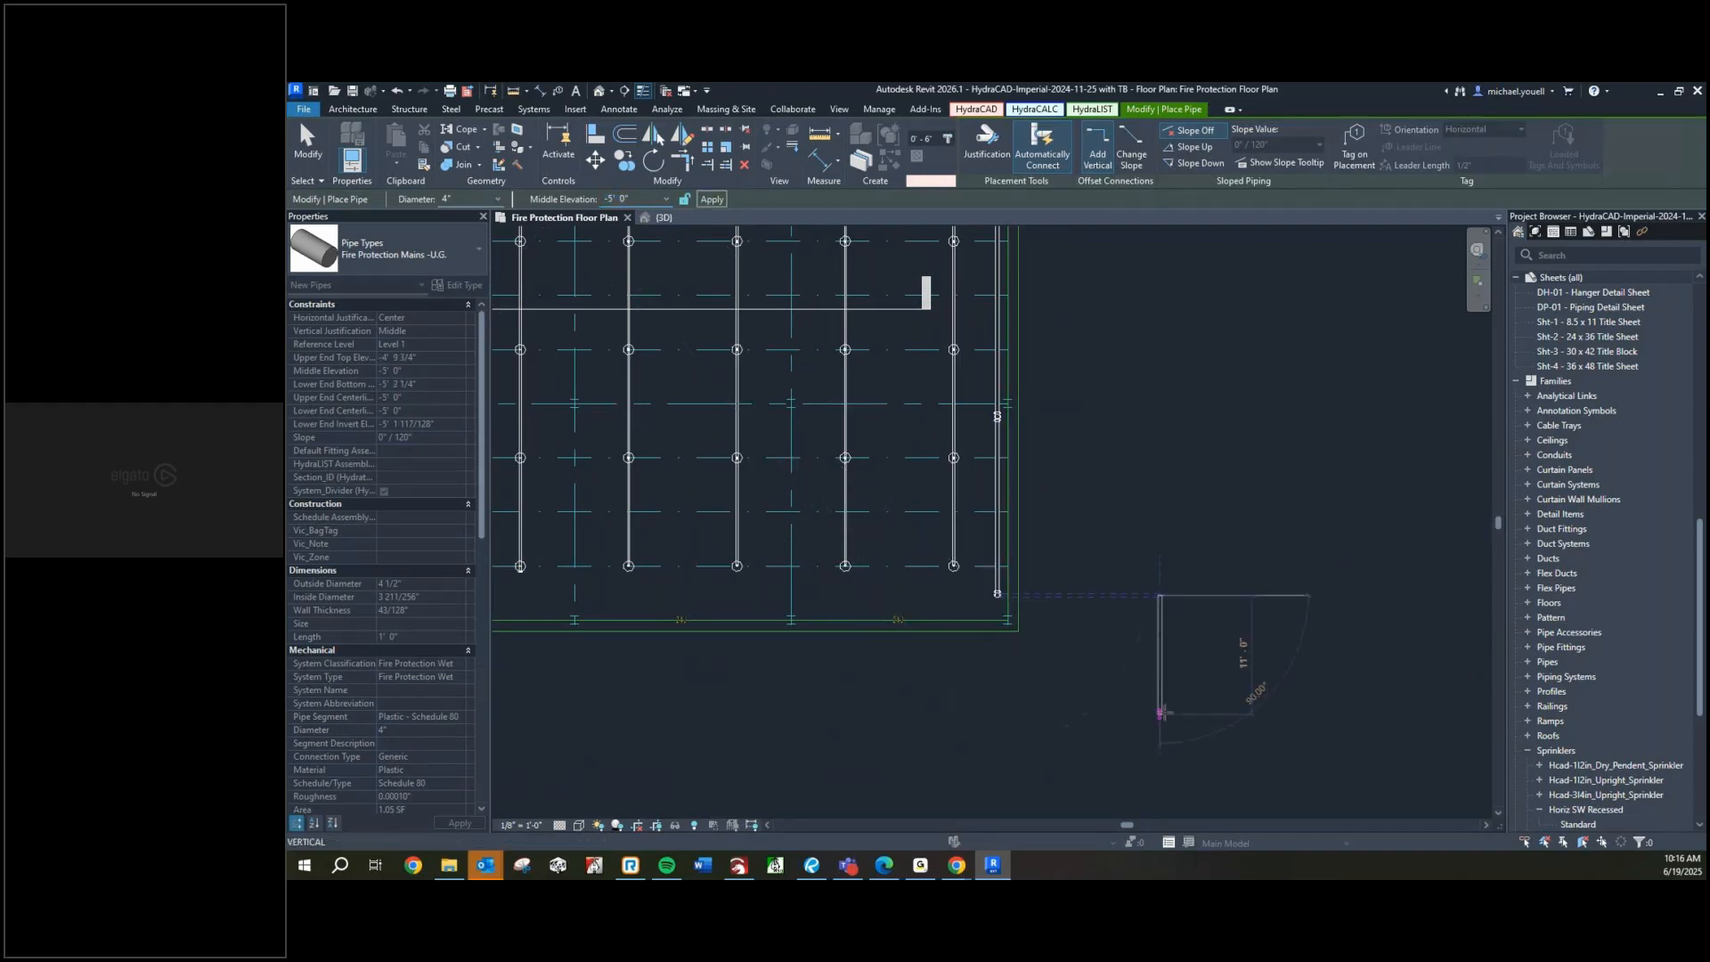
{"action": "left_click", "coordinate": [1161, 762]}
{"action": "key", "text": "Escape"}
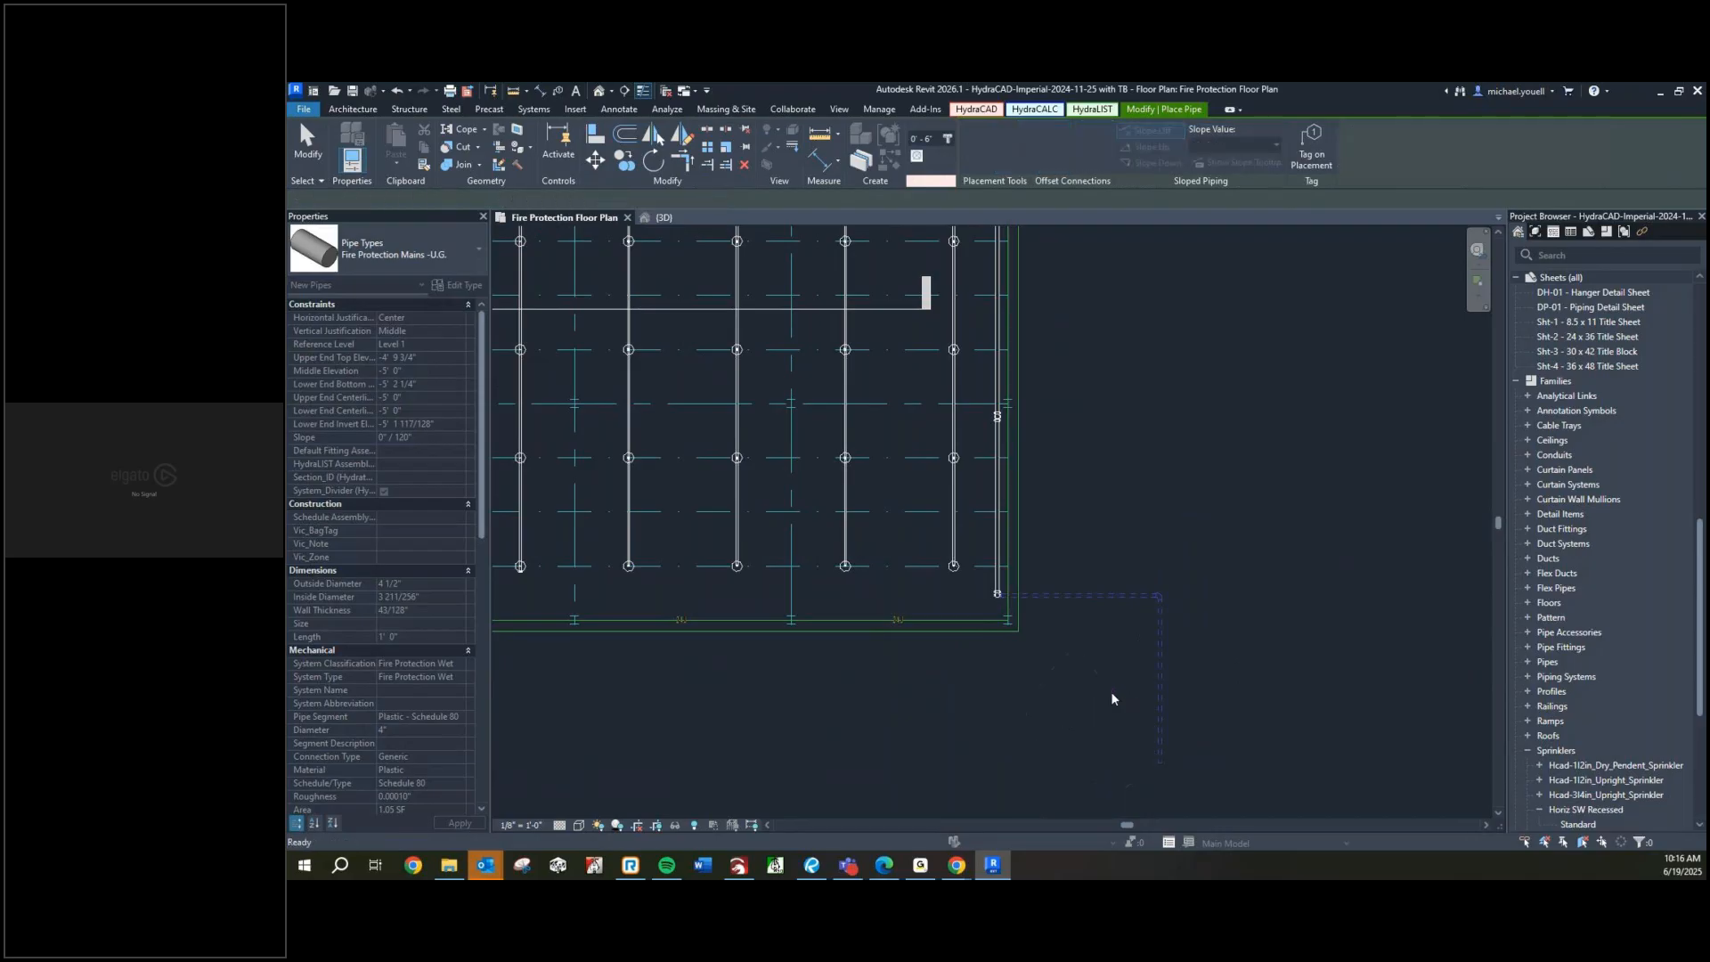
{"action": "key", "text": "Escape"}
Check the southward underground pipe's properties and review the new supply route outside the southeast corner in the floor plan
{"action": "left_click", "coordinate": [1160, 662]}
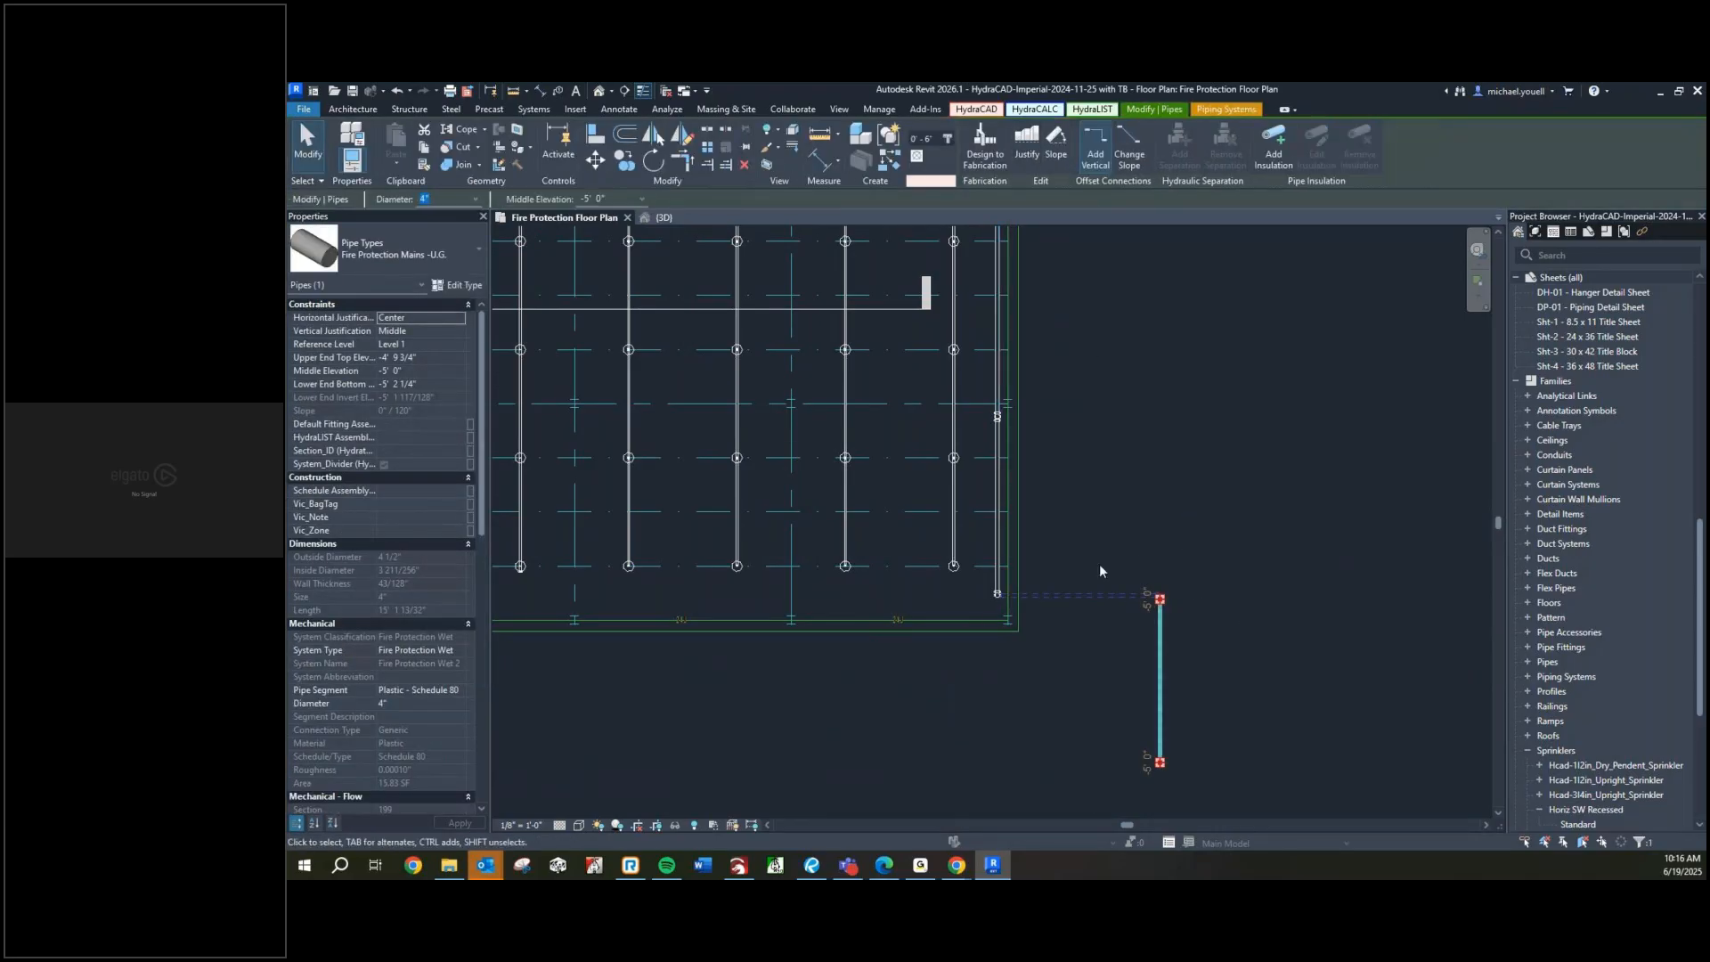
{"action": "left_click", "coordinate": [1085, 723]}
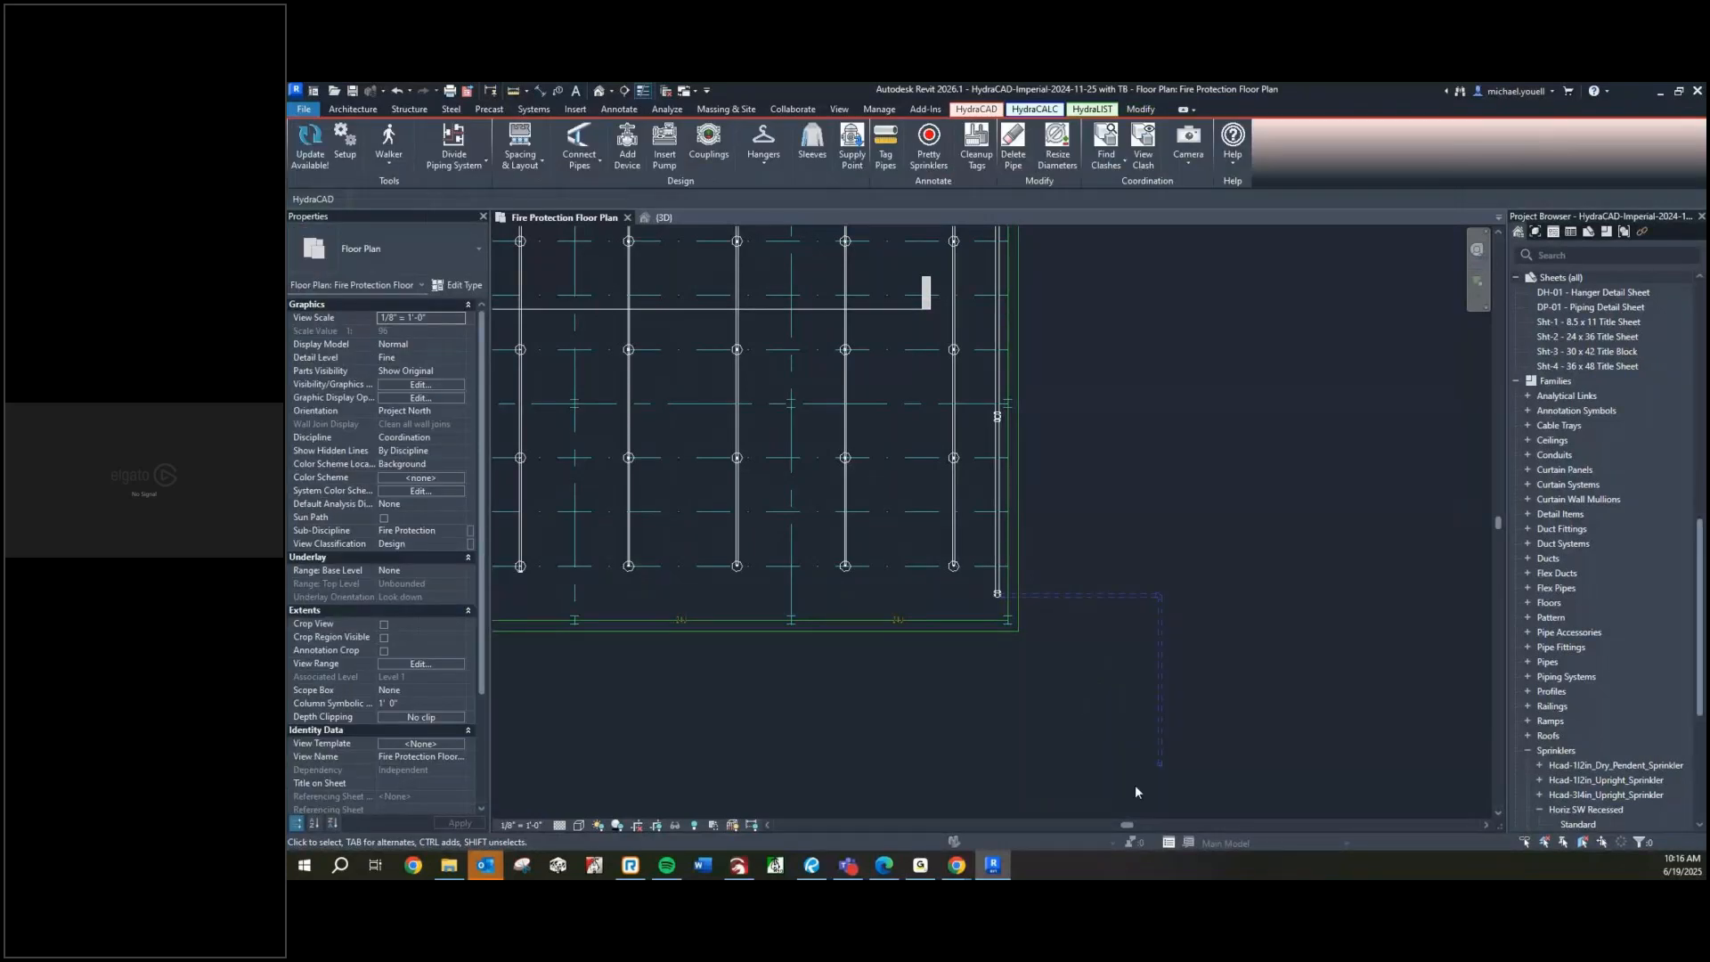
{"action": "scroll", "coordinate": [1135, 791], "scroll_direction": "up", "scroll_amount": 5}
{"action": "scroll", "coordinate": [1130, 533], "scroll_direction": "down", "scroll_amount": 2}
{"action": "scroll", "coordinate": [1127, 541], "scroll_direction": "down", "scroll_amount": 3}
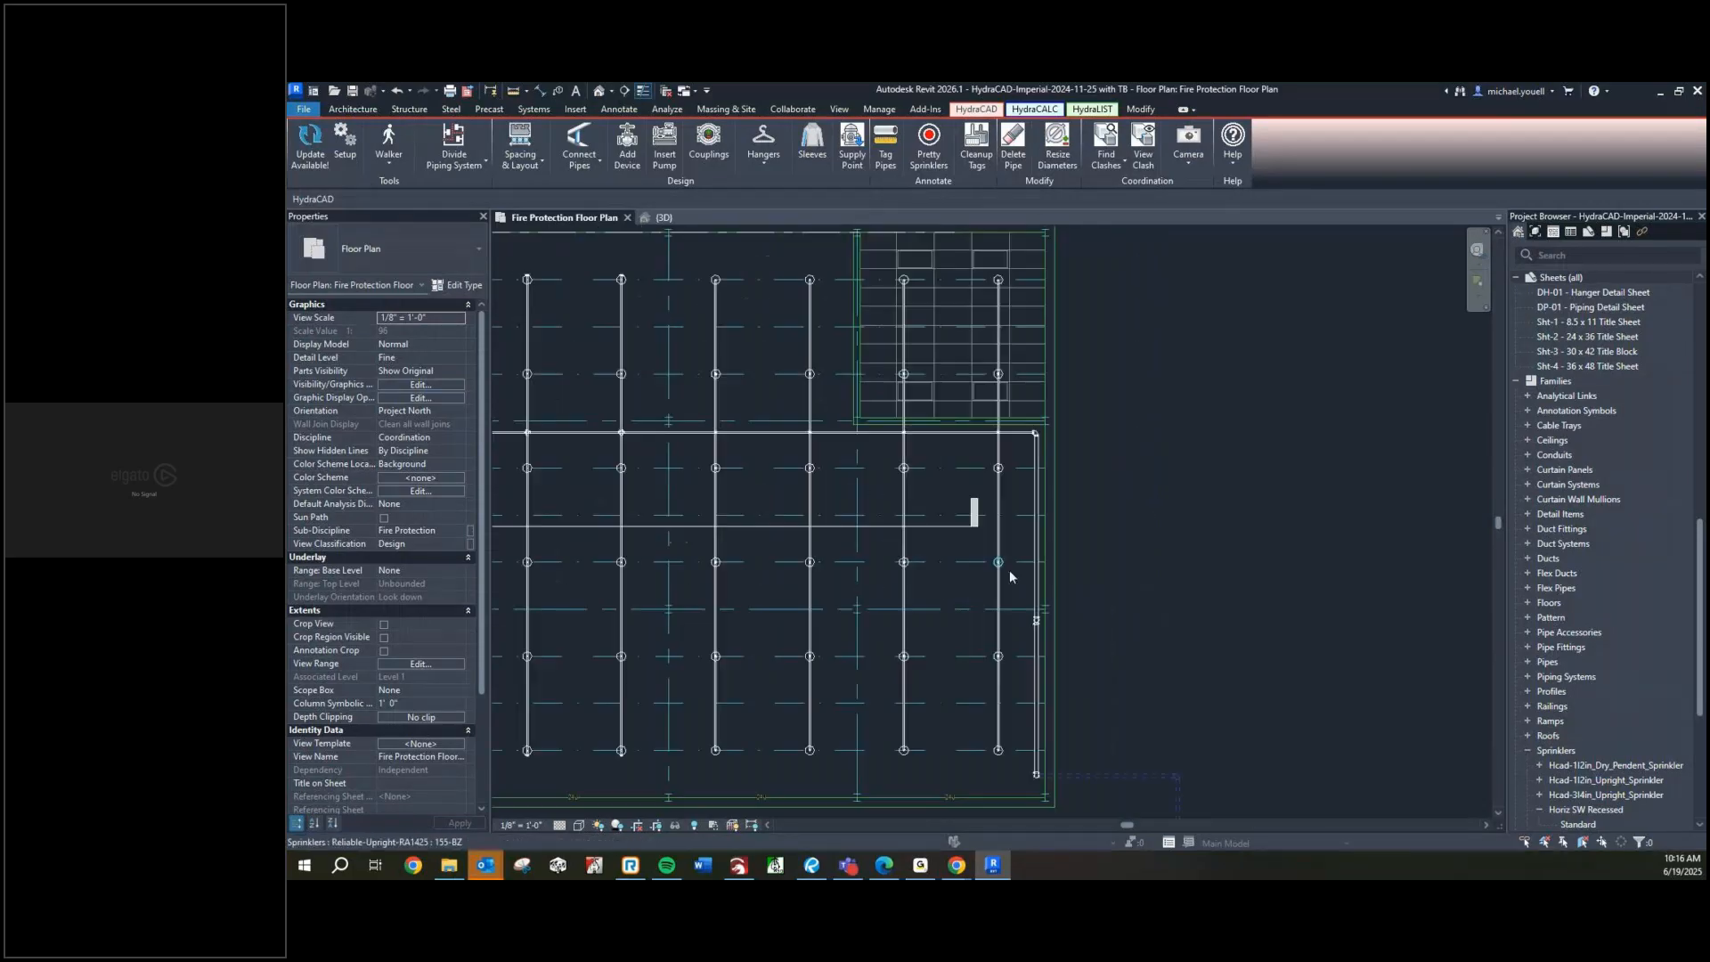
{"action": "scroll", "coordinate": [1025, 476], "scroll_direction": "down", "scroll_amount": 3}
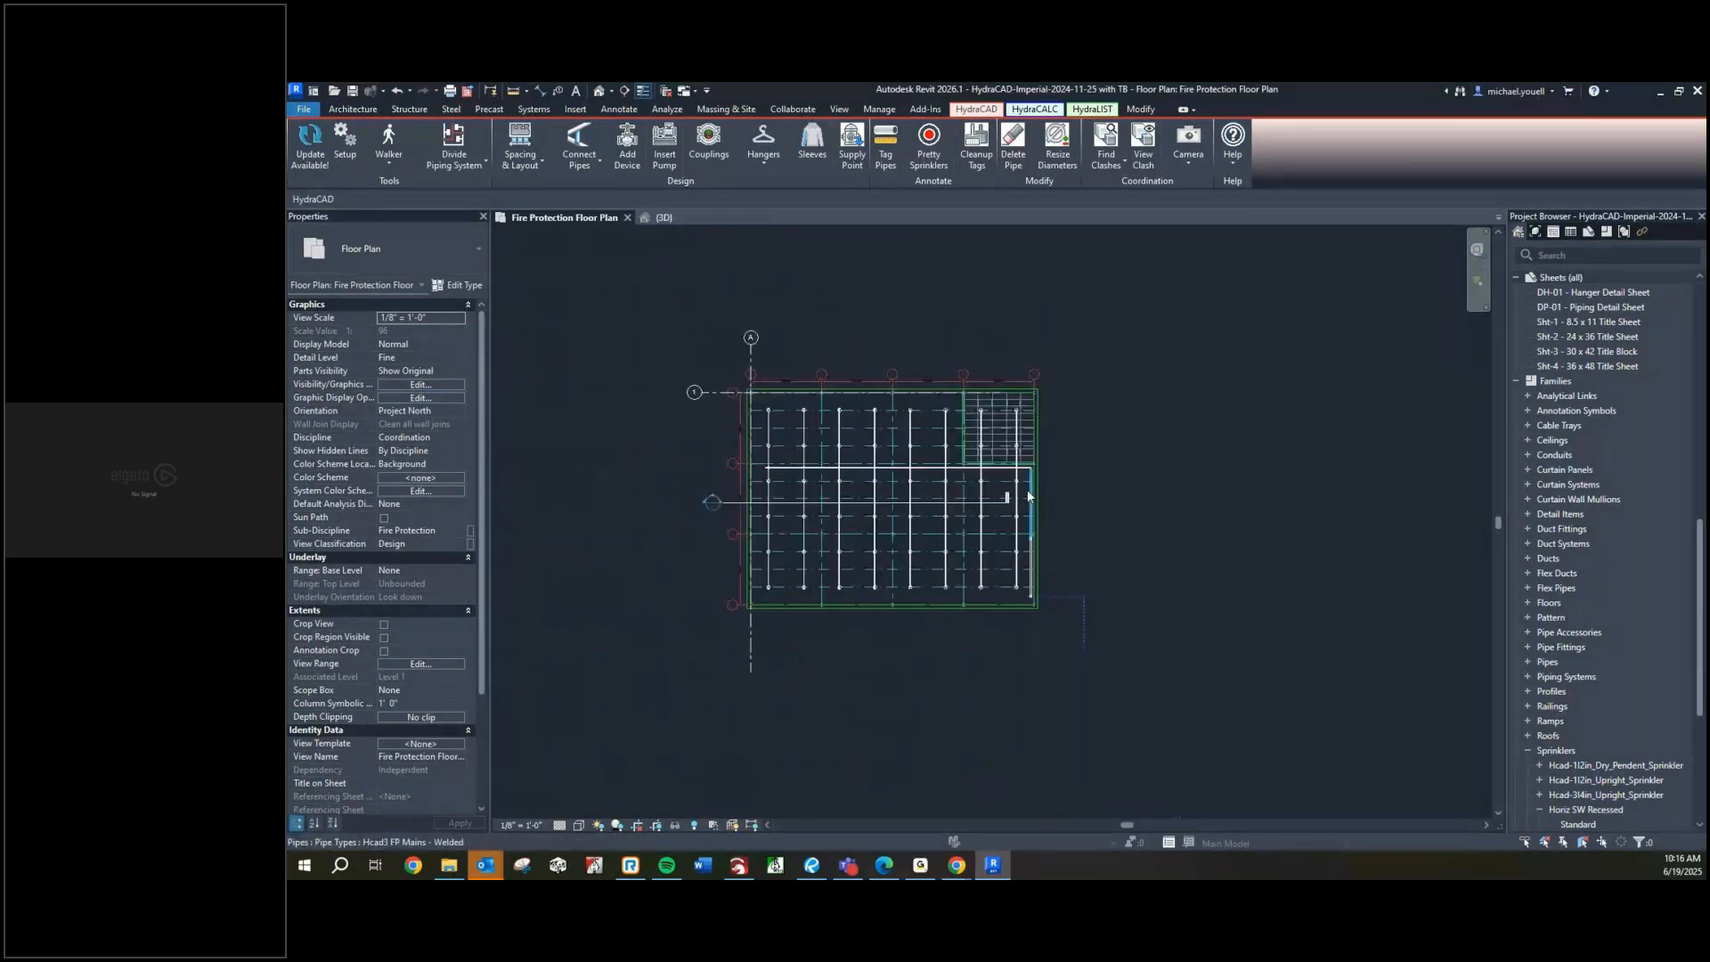
{"action": "scroll", "coordinate": [1028, 493], "scroll_direction": "down", "scroll_amount": 3}
{"action": "left_click_drag", "start_coordinate": [1104, 623], "coordinate": [766, 356]}
Examine the new main's vertical drops and low run along the east wall in 3D, and compare with the floor plan
{"action": "left_click", "coordinate": [675, 222]}
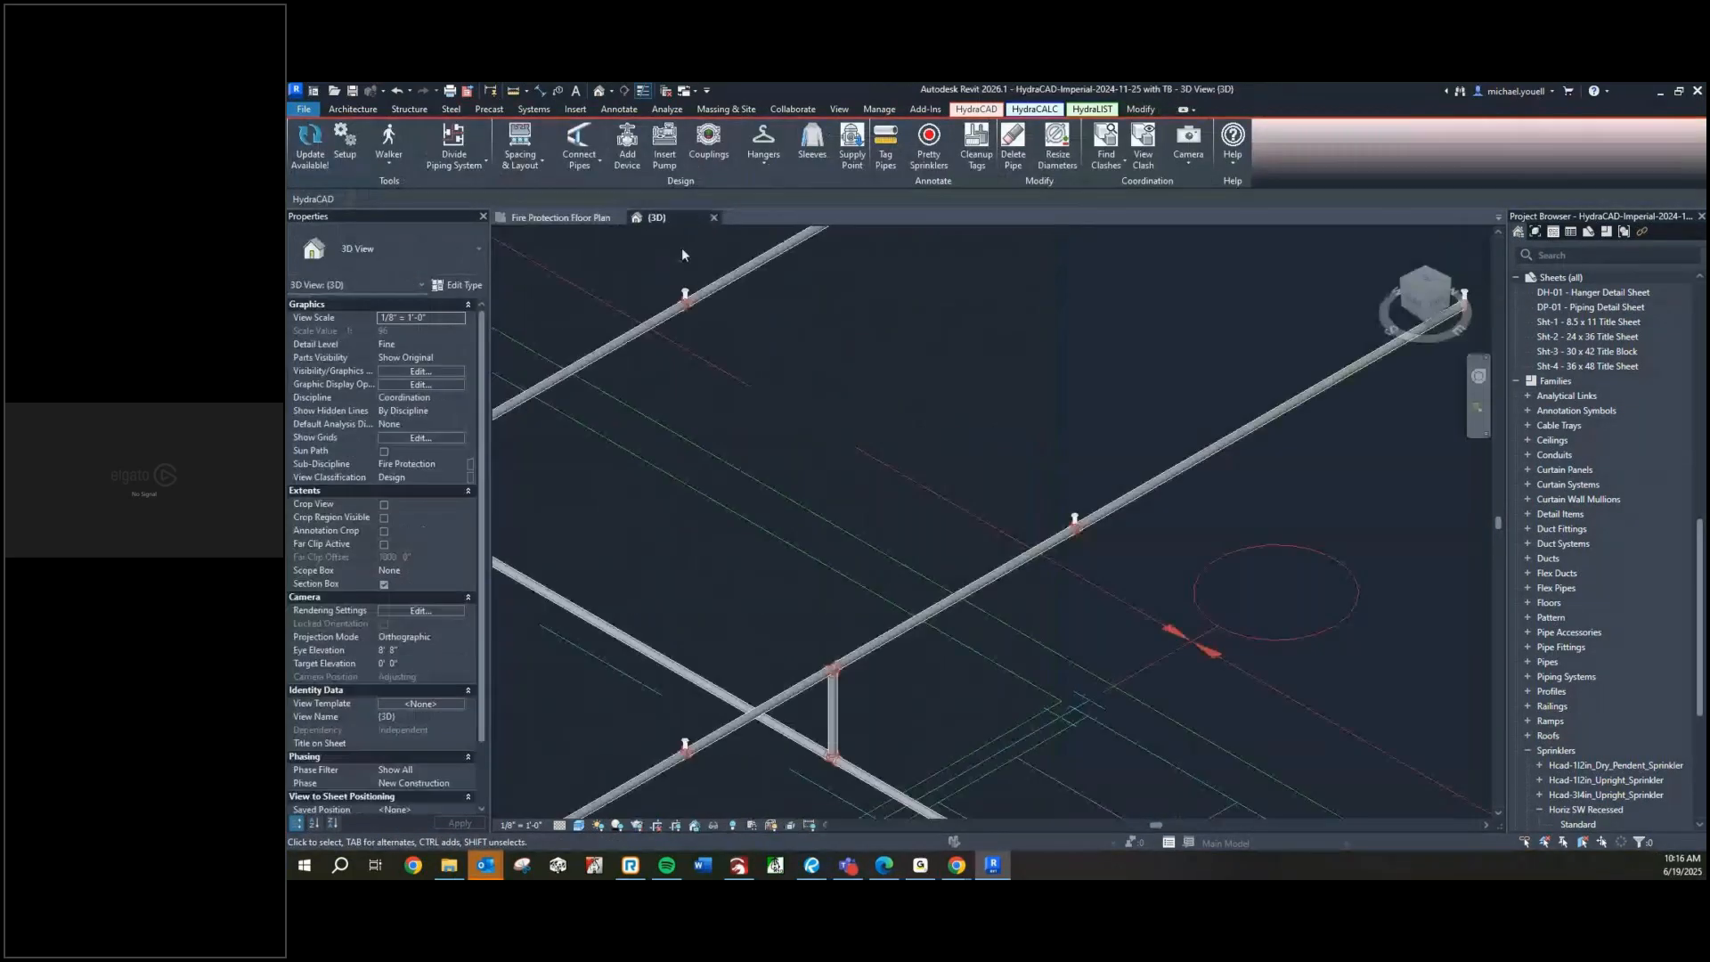
{"action": "scroll", "coordinate": [882, 573], "scroll_direction": "down", "scroll_amount": 3}
{"action": "middle_click_drag", "start_coordinate": [999, 763], "coordinate": [932, 311]}
{"action": "scroll", "coordinate": [879, 448], "scroll_direction": "up", "scroll_amount": 5}
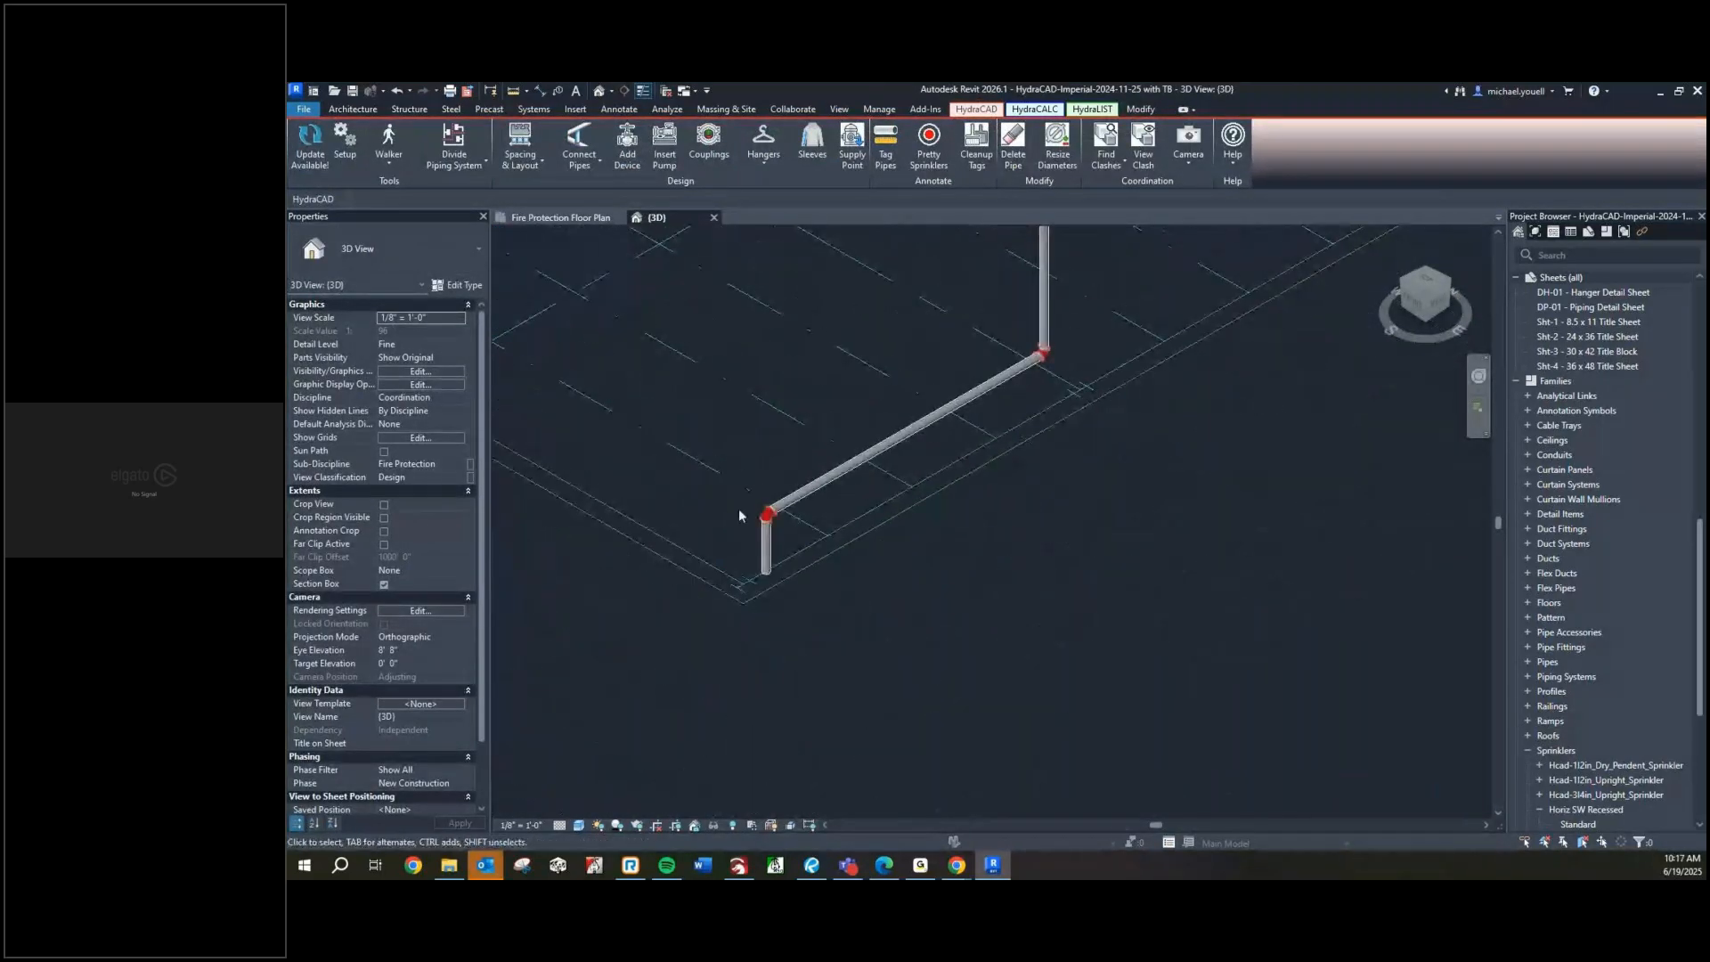
{"action": "scroll", "coordinate": [830, 615], "scroll_direction": "down", "scroll_amount": 1}
{"action": "middle_click_drag", "start_coordinate": [831, 619], "coordinate": [844, 543]}
{"action": "scroll", "coordinate": [845, 543], "scroll_direction": "down", "scroll_amount": 2}
{"action": "left_click", "coordinate": [581, 218]}
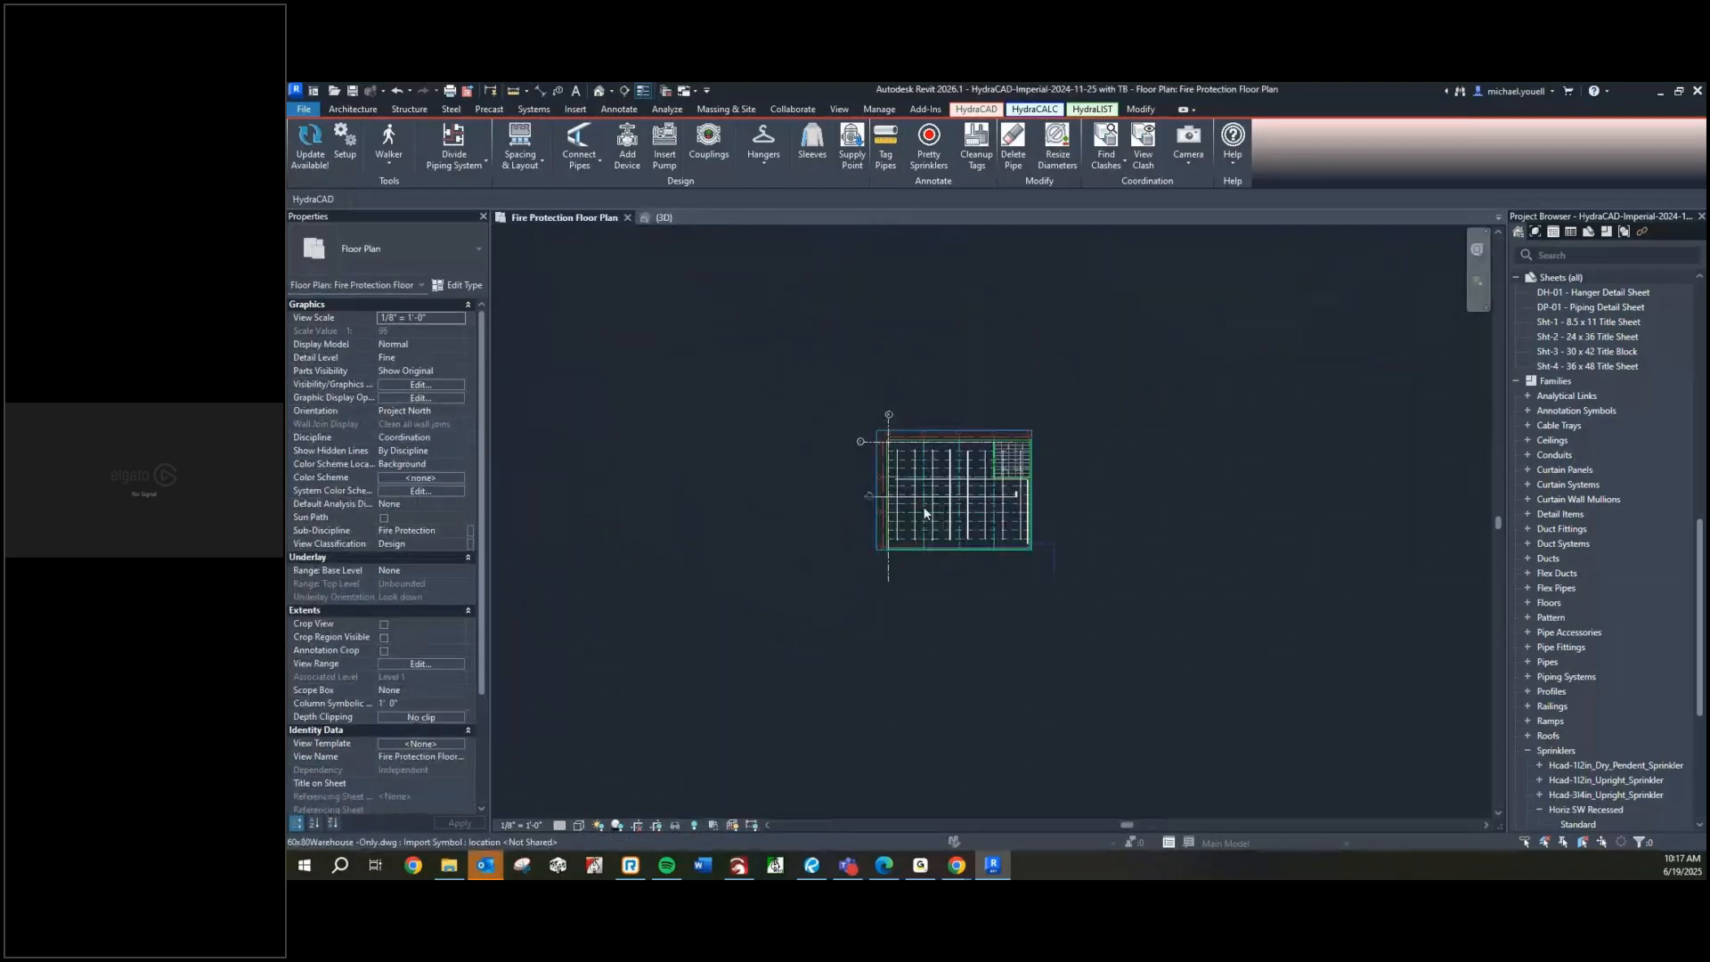
{"action": "scroll", "coordinate": [925, 514], "scroll_direction": "up", "scroll_amount": 5}
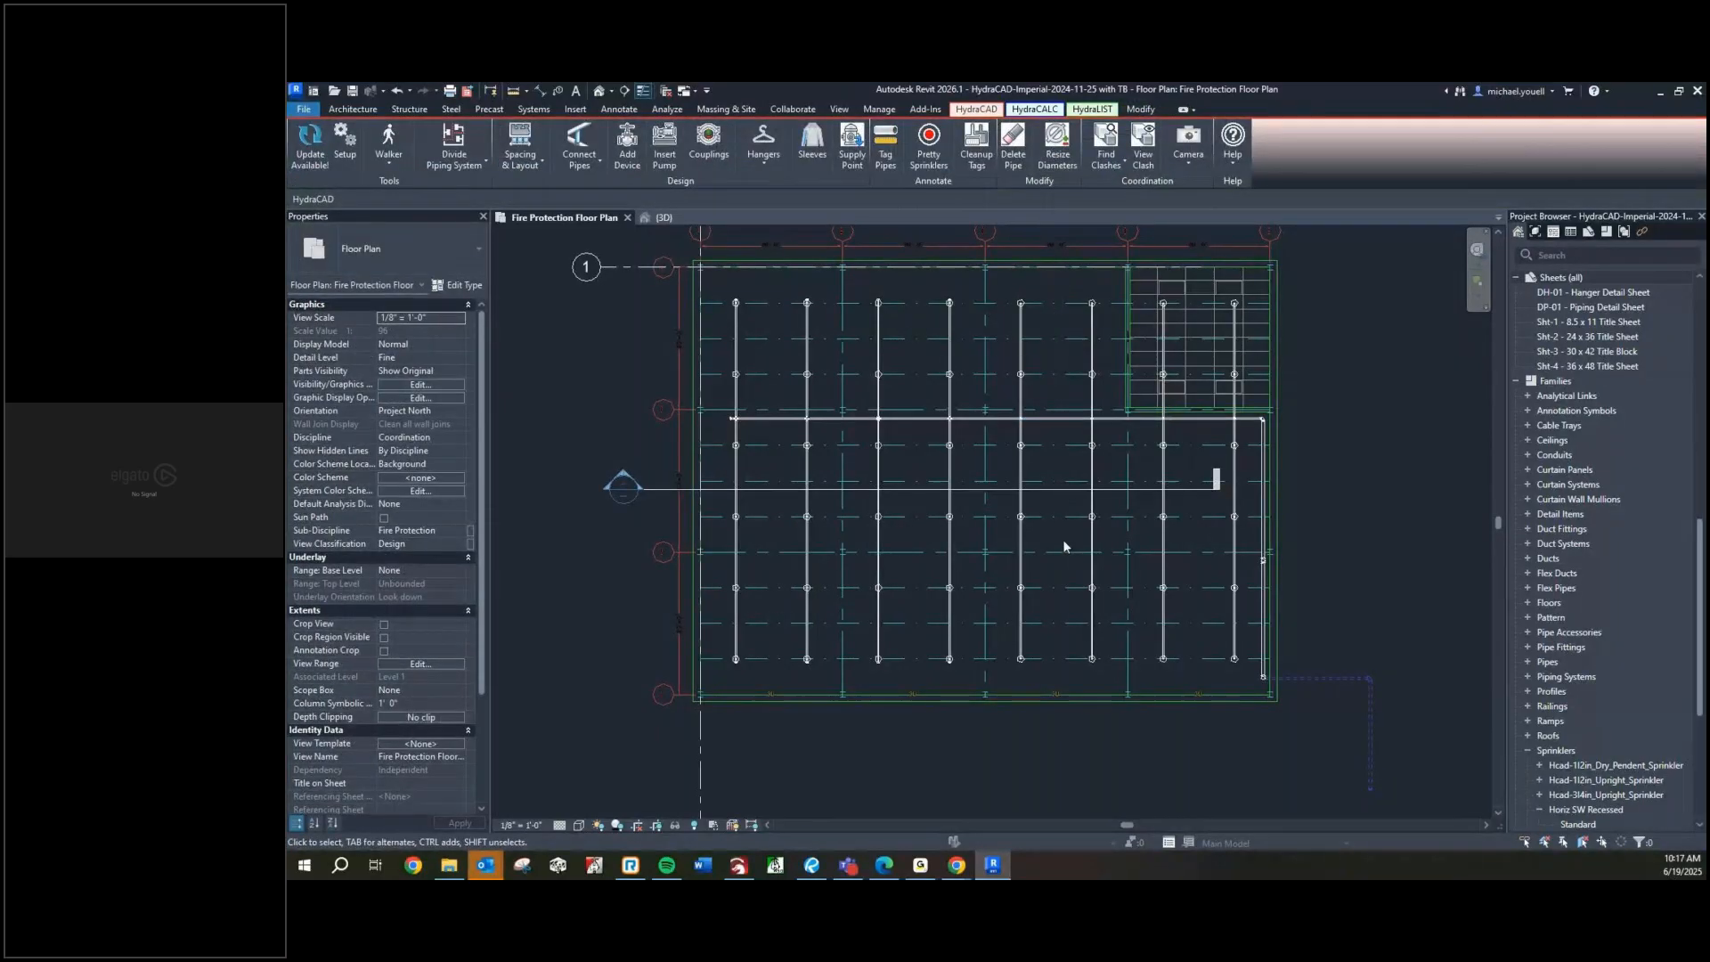
Examine in 3D the riser nipples and fittings that join the eastern branch lines to the main
{"action": "left_click", "coordinate": [664, 216]}
{"action": "scroll", "coordinate": [1000, 360], "scroll_direction": "up", "scroll_amount": 2}
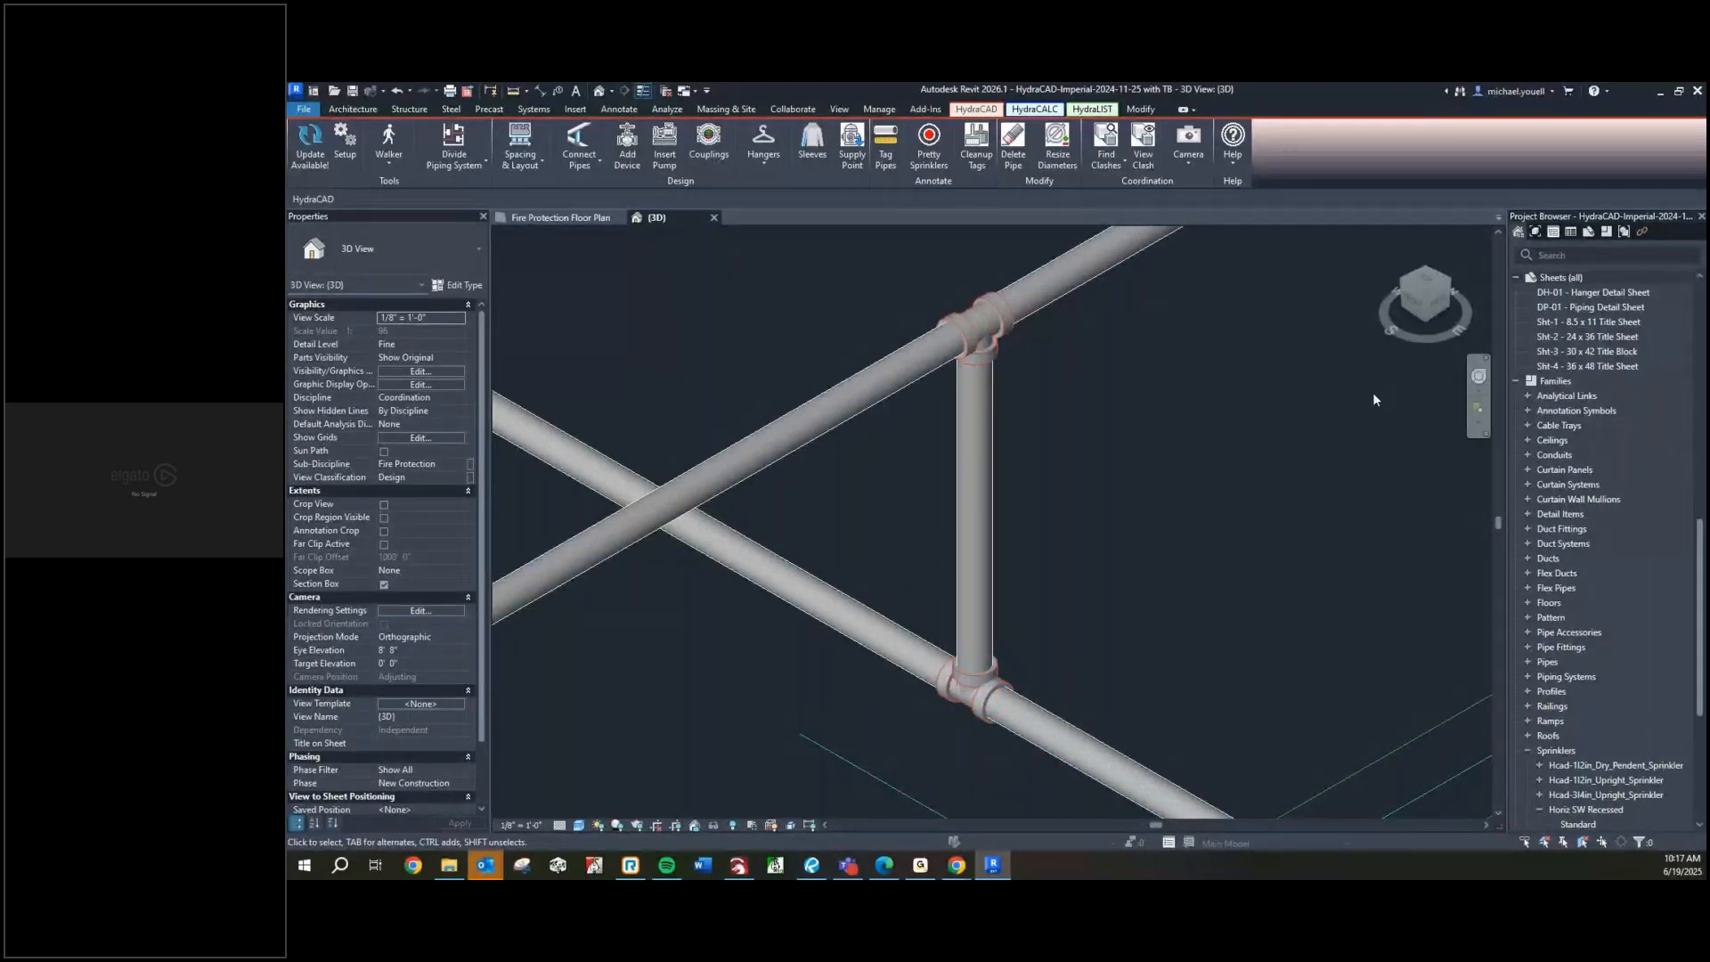
{"action": "scroll", "coordinate": [1168, 449], "scroll_direction": "down", "scroll_amount": 2}
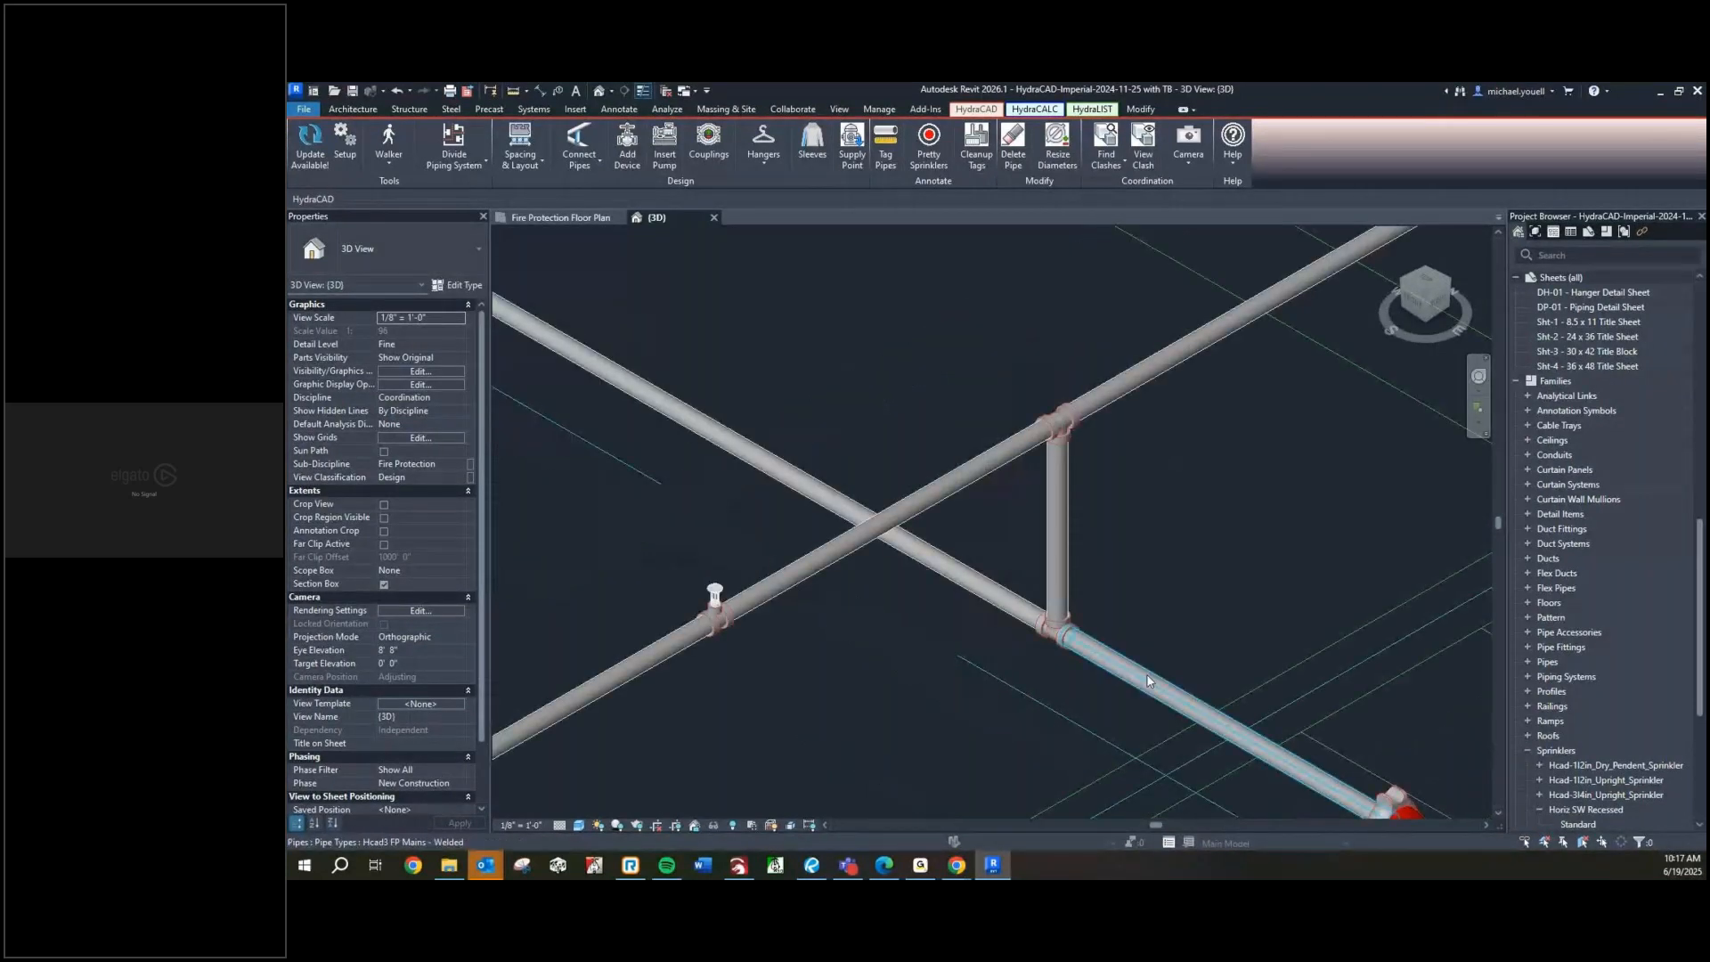
{"action": "scroll", "coordinate": [1143, 617], "scroll_direction": "down", "scroll_amount": 1}
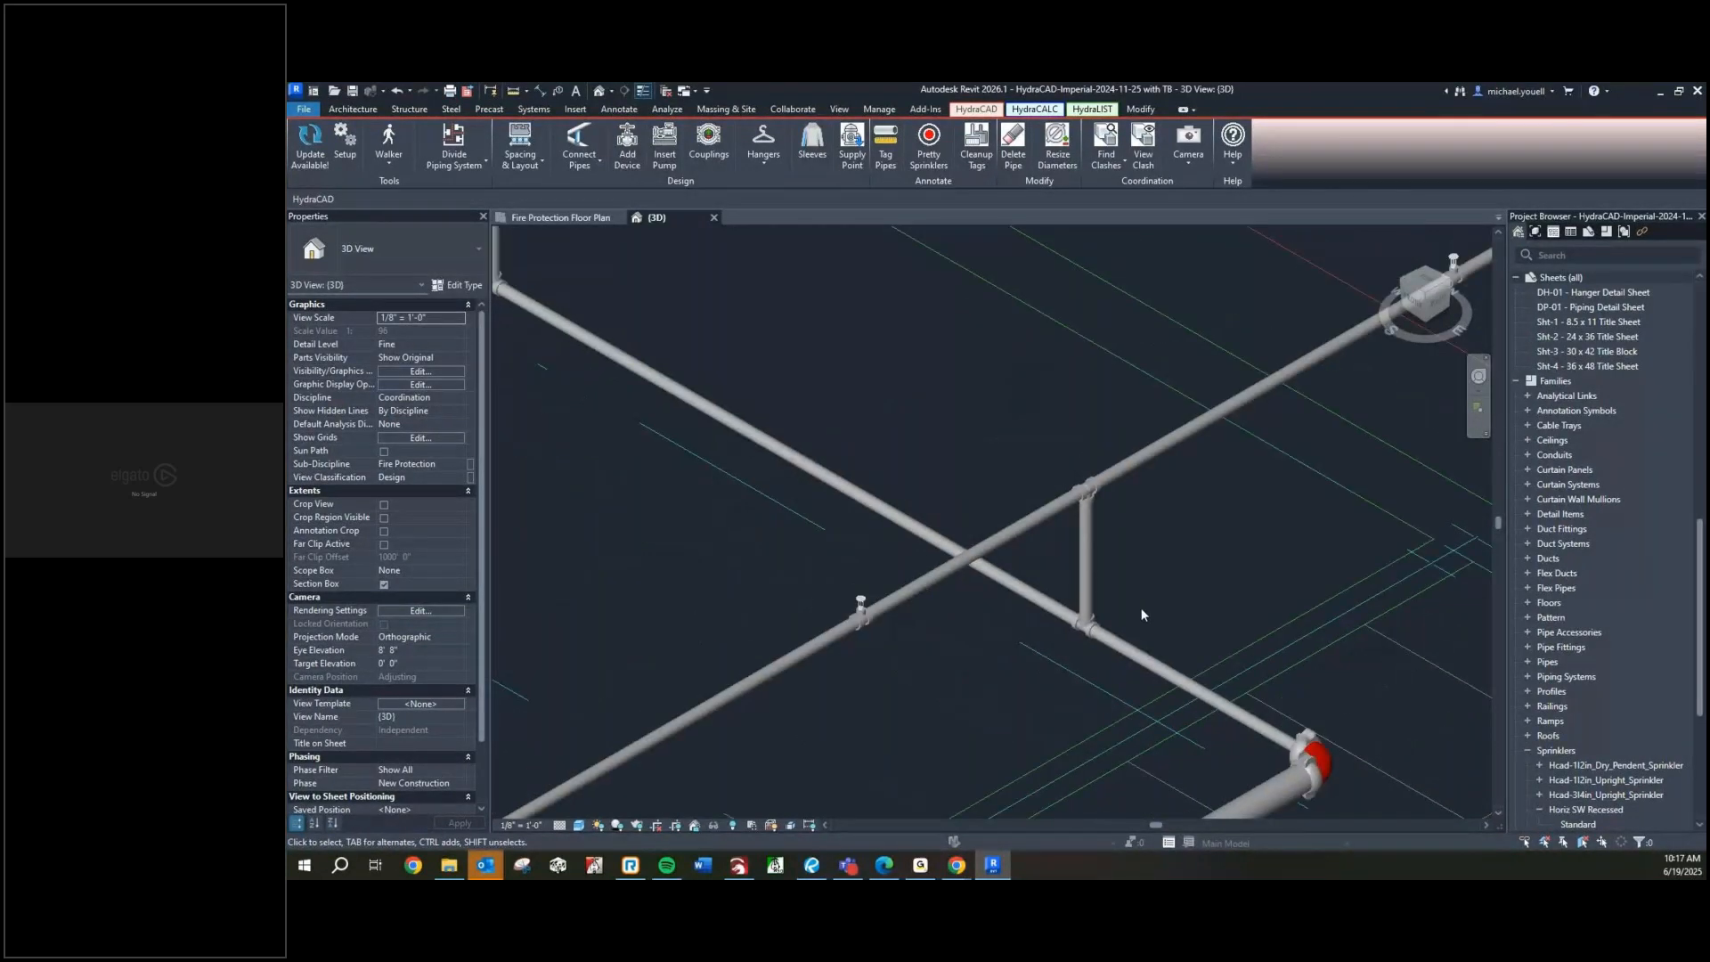
{"action": "middle_click_drag", "start_coordinate": [1142, 614], "coordinate": [1110, 545]}
{"action": "left_click", "coordinate": [1019, 545]}
{"action": "scroll", "coordinate": [1051, 556], "scroll_direction": "up", "scroll_amount": 2}
{"action": "scroll", "coordinate": [1055, 562], "scroll_direction": "down", "scroll_amount": 1}
{"action": "key", "text": "Escape"}
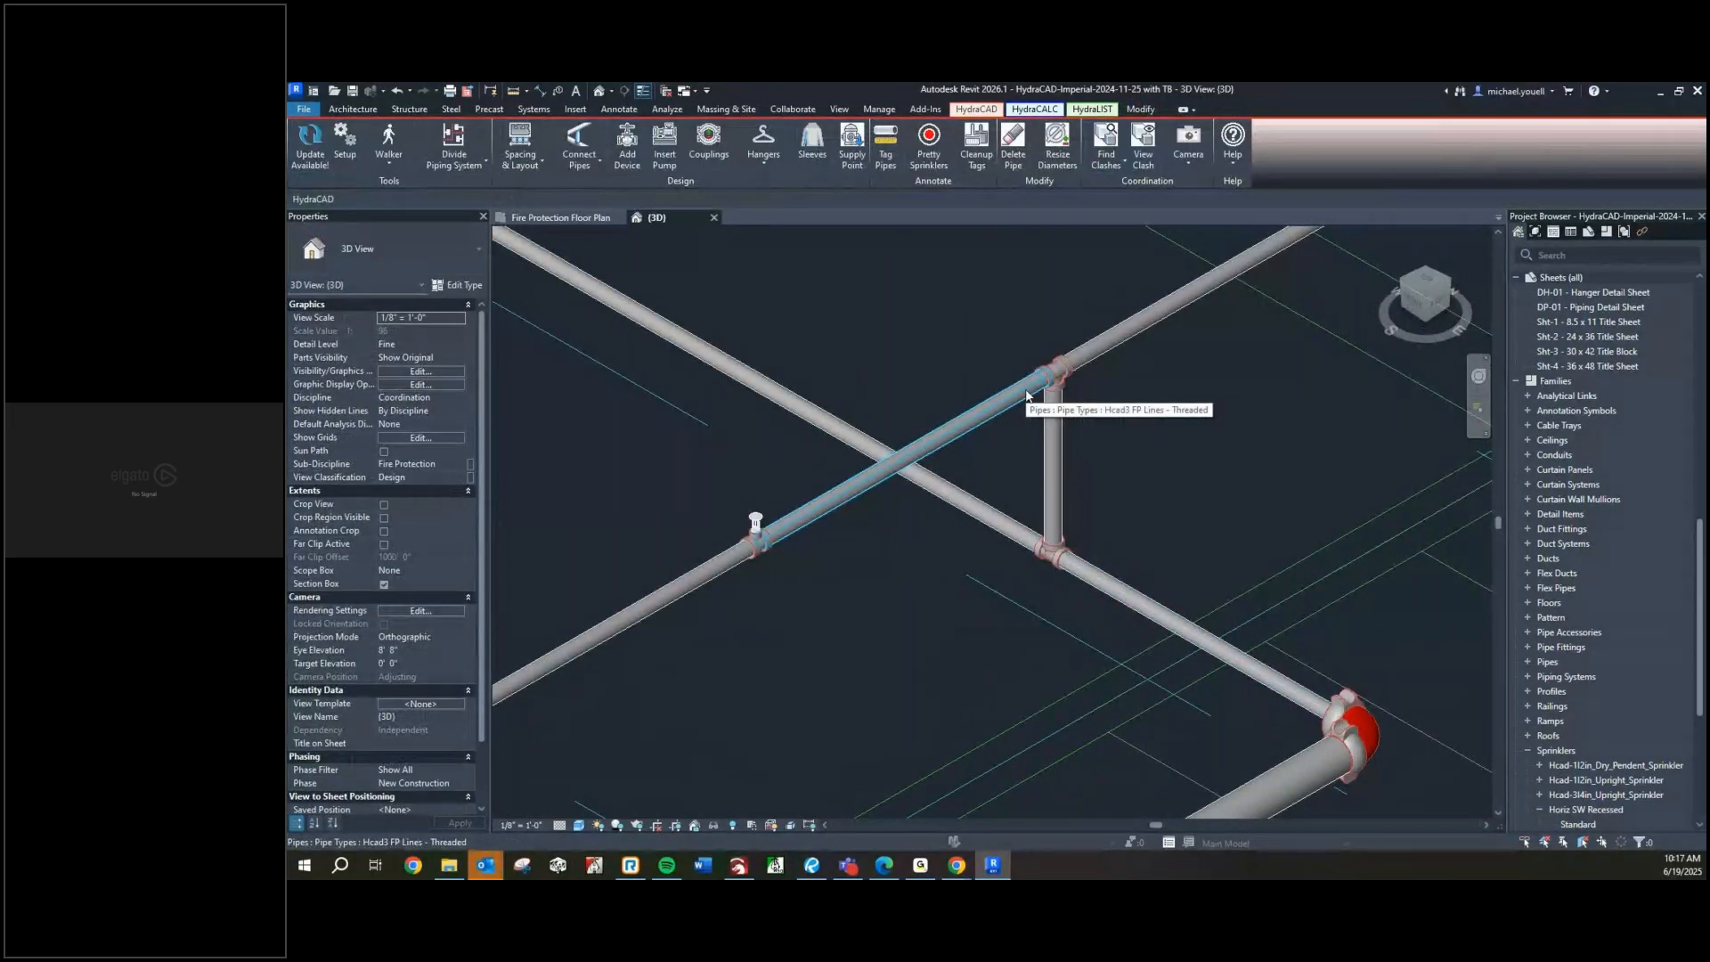
{"action": "scroll", "coordinate": [1027, 397], "scroll_direction": "down", "scroll_amount": 3}
{"action": "middle_click_drag", "start_coordinate": [611, 239], "coordinate": [920, 542]}
{"action": "scroll", "coordinate": [645, 417], "scroll_direction": "up", "scroll_amount": 4}
{"action": "scroll", "coordinate": [920, 543], "scroll_direction": "up", "scroll_amount": 2}
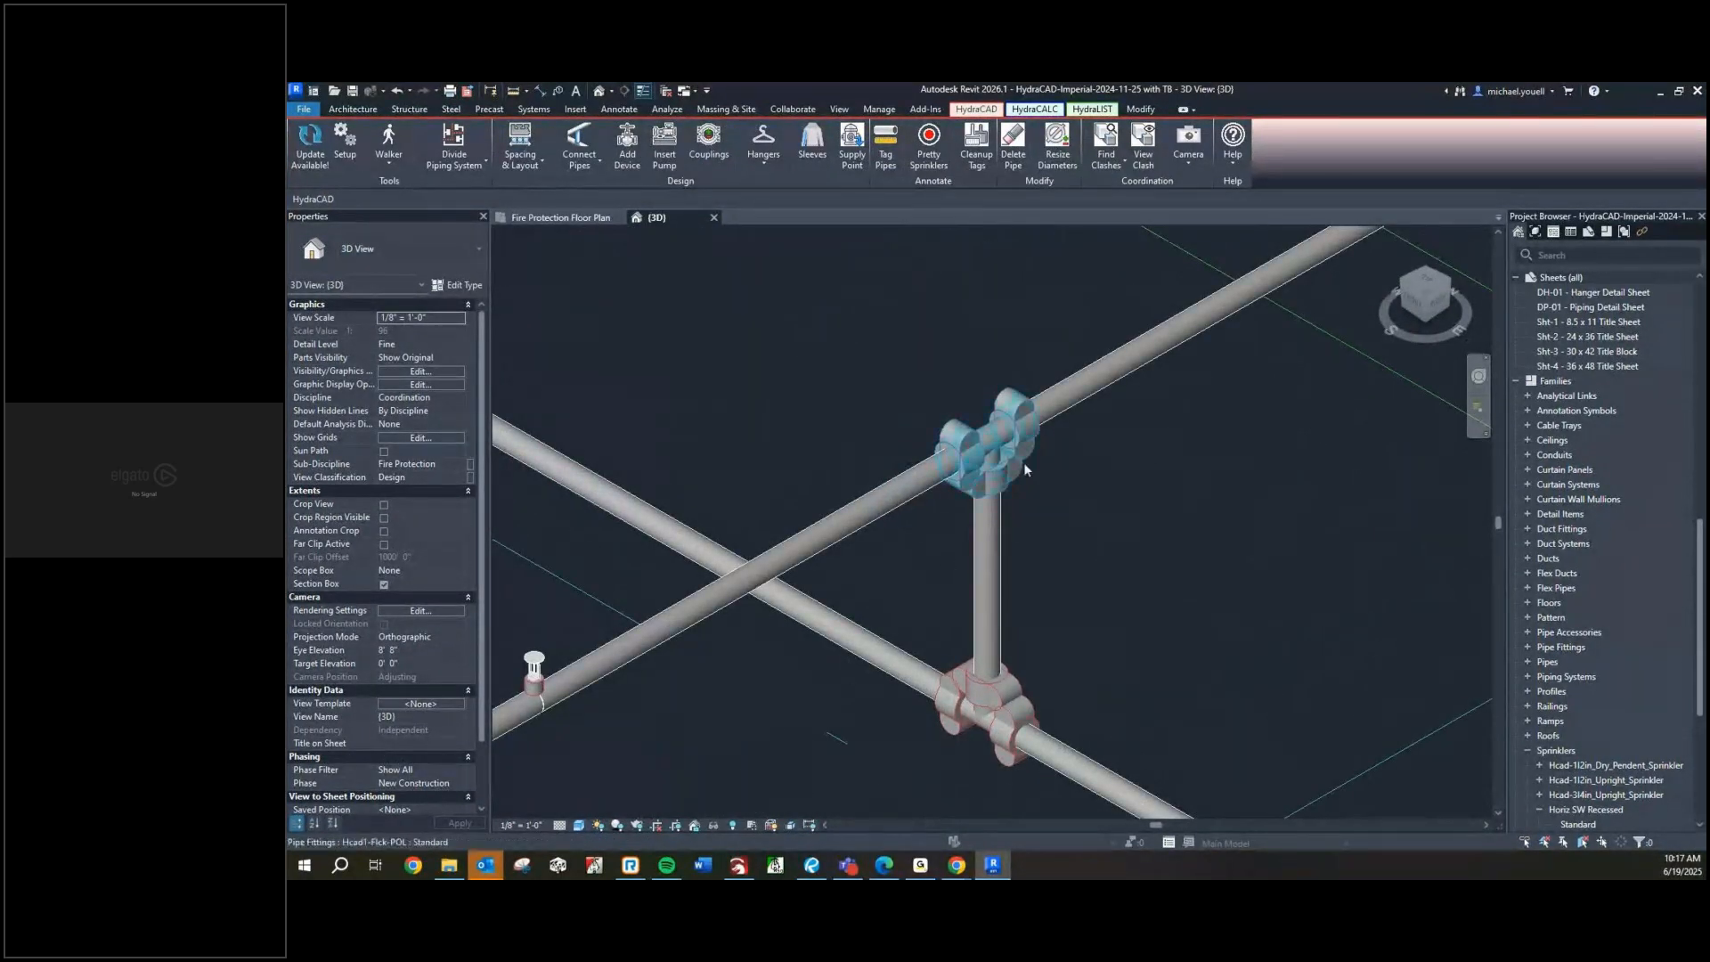
Change the selected branch line's upper riser-nipple fitting to the Standard type of Hcad1-Flck-GOL-with-SizeOnSize
{"action": "left_click", "coordinate": [1000, 425]}
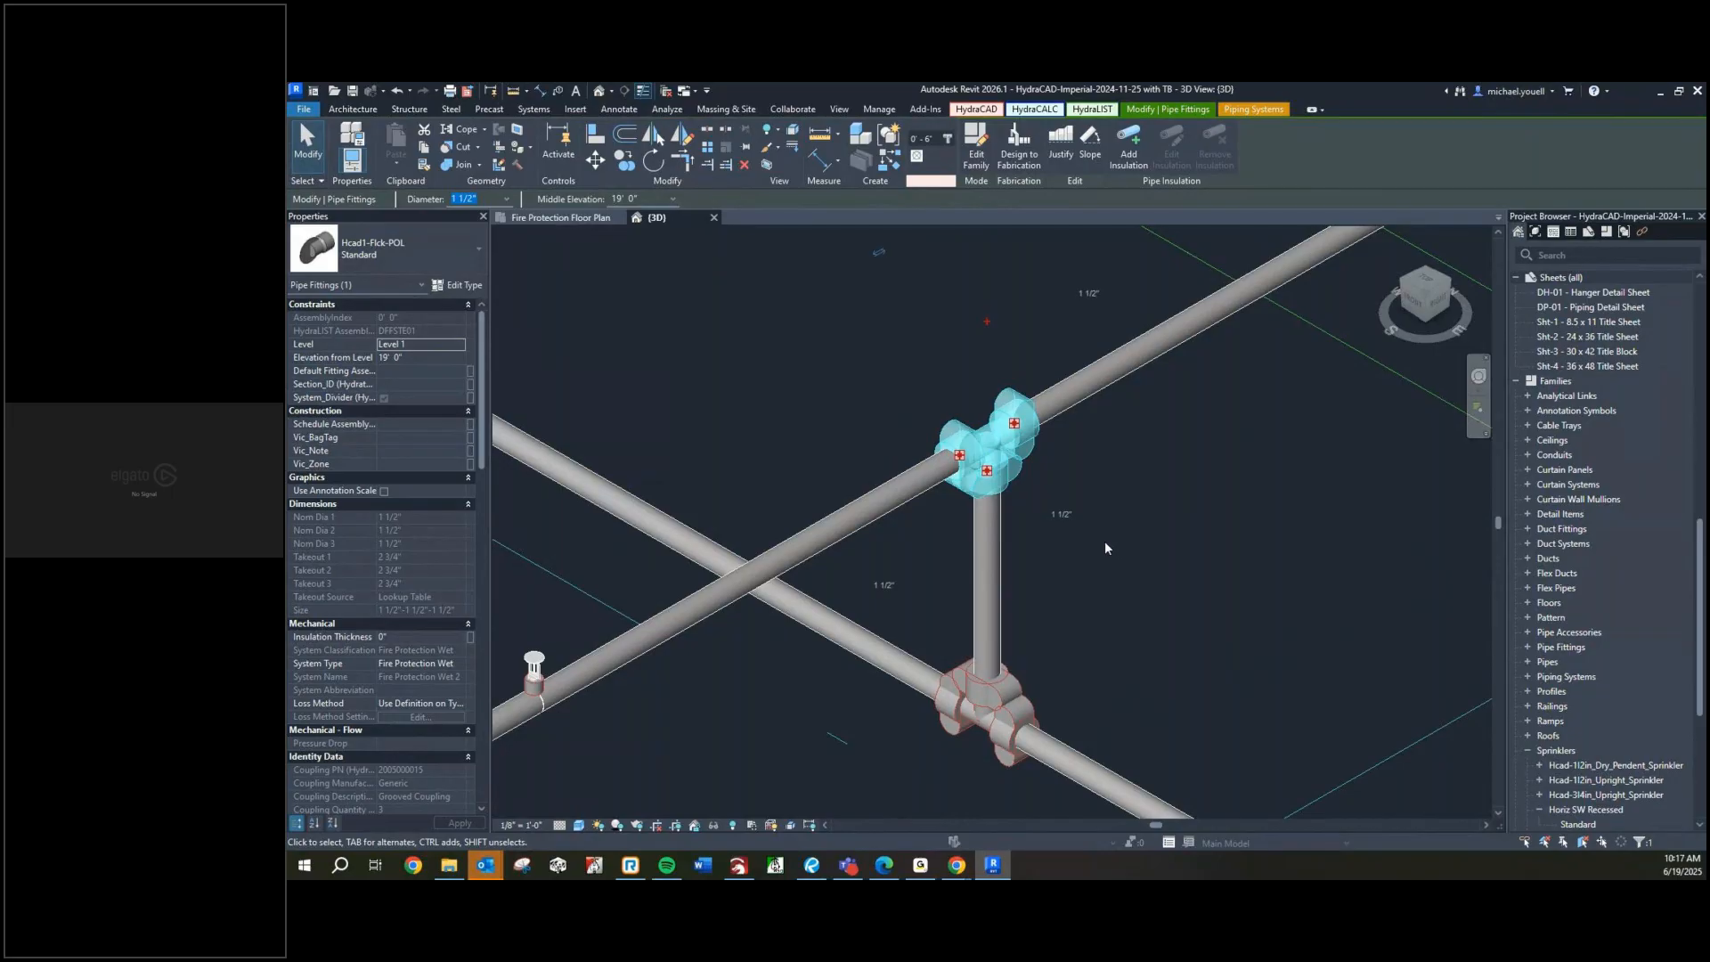
{"action": "left_click", "coordinate": [400, 250]}
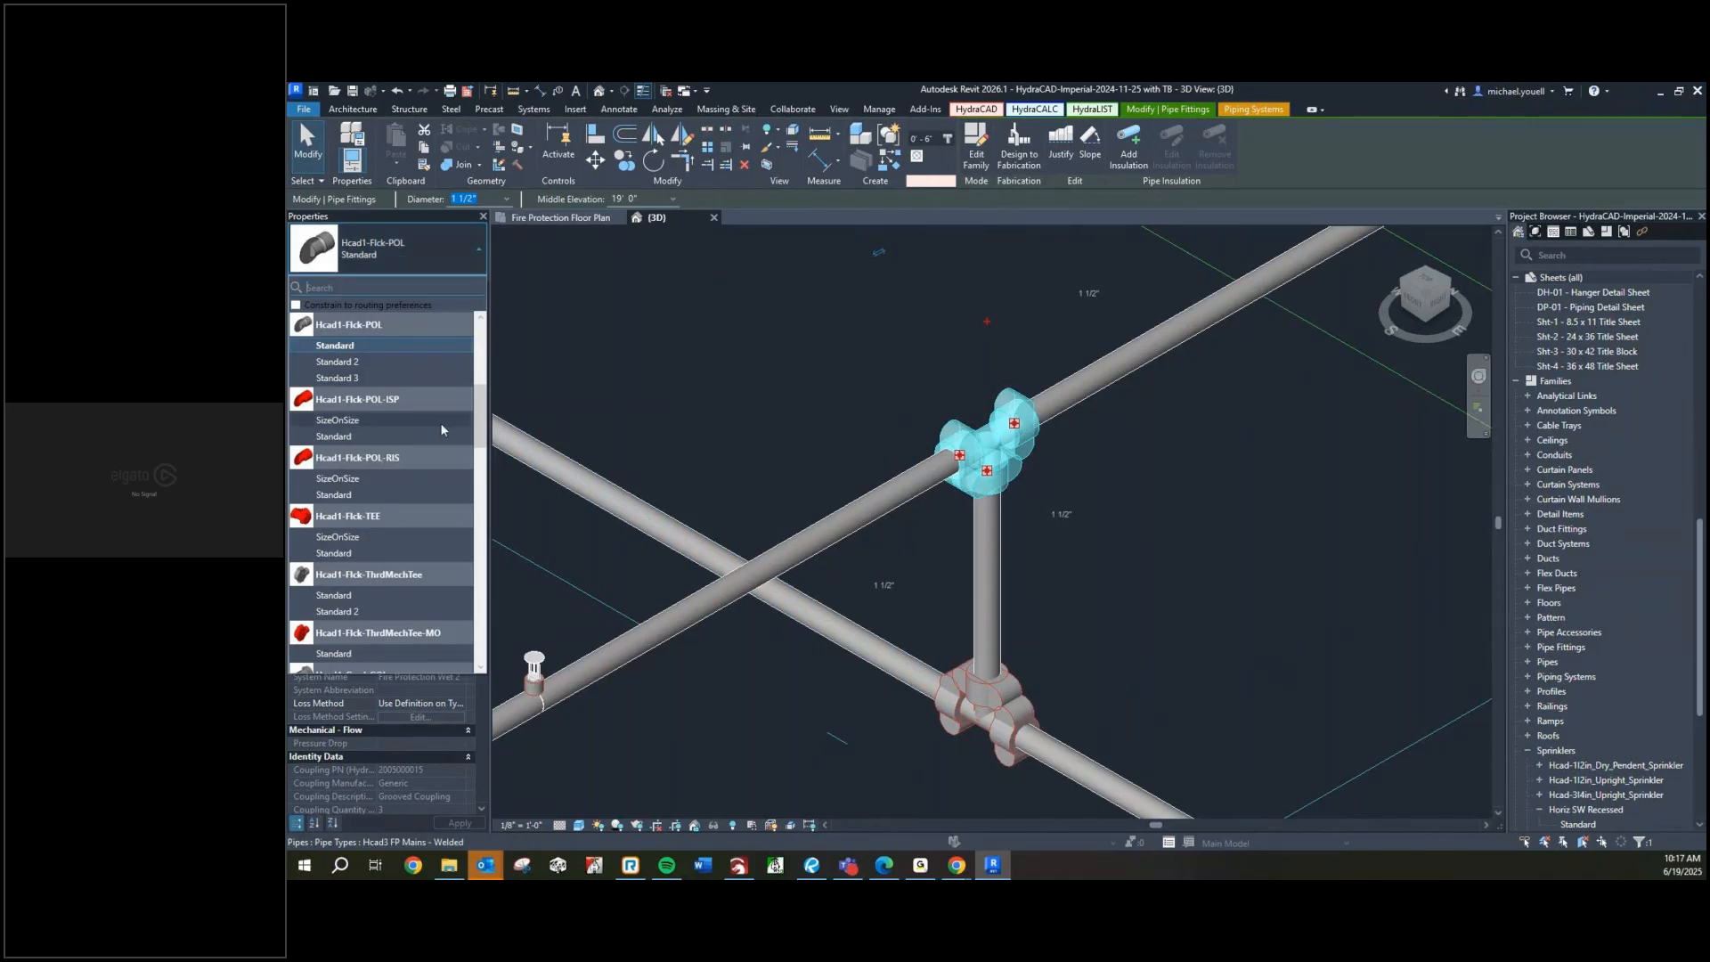
{"action": "scroll", "coordinate": [415, 374], "scroll_direction": "up", "scroll_amount": 3}
{"action": "scroll", "coordinate": [392, 391], "scroll_direction": "up", "scroll_amount": 3}
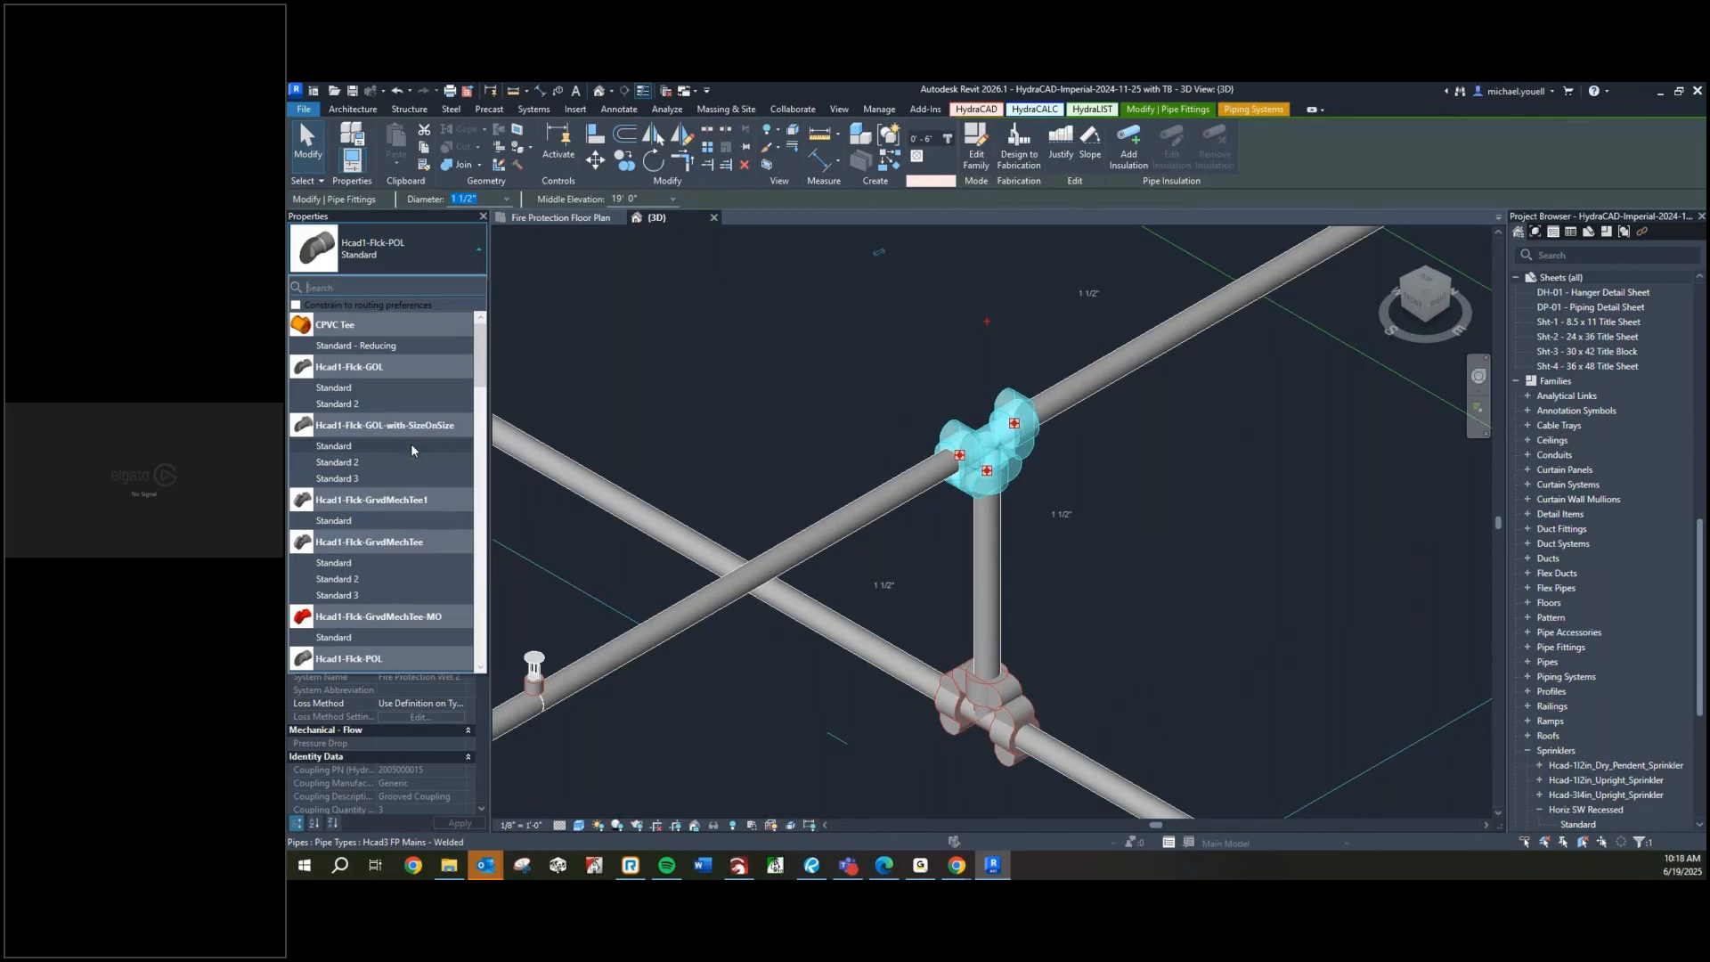
{"action": "left_click", "coordinate": [411, 446]}
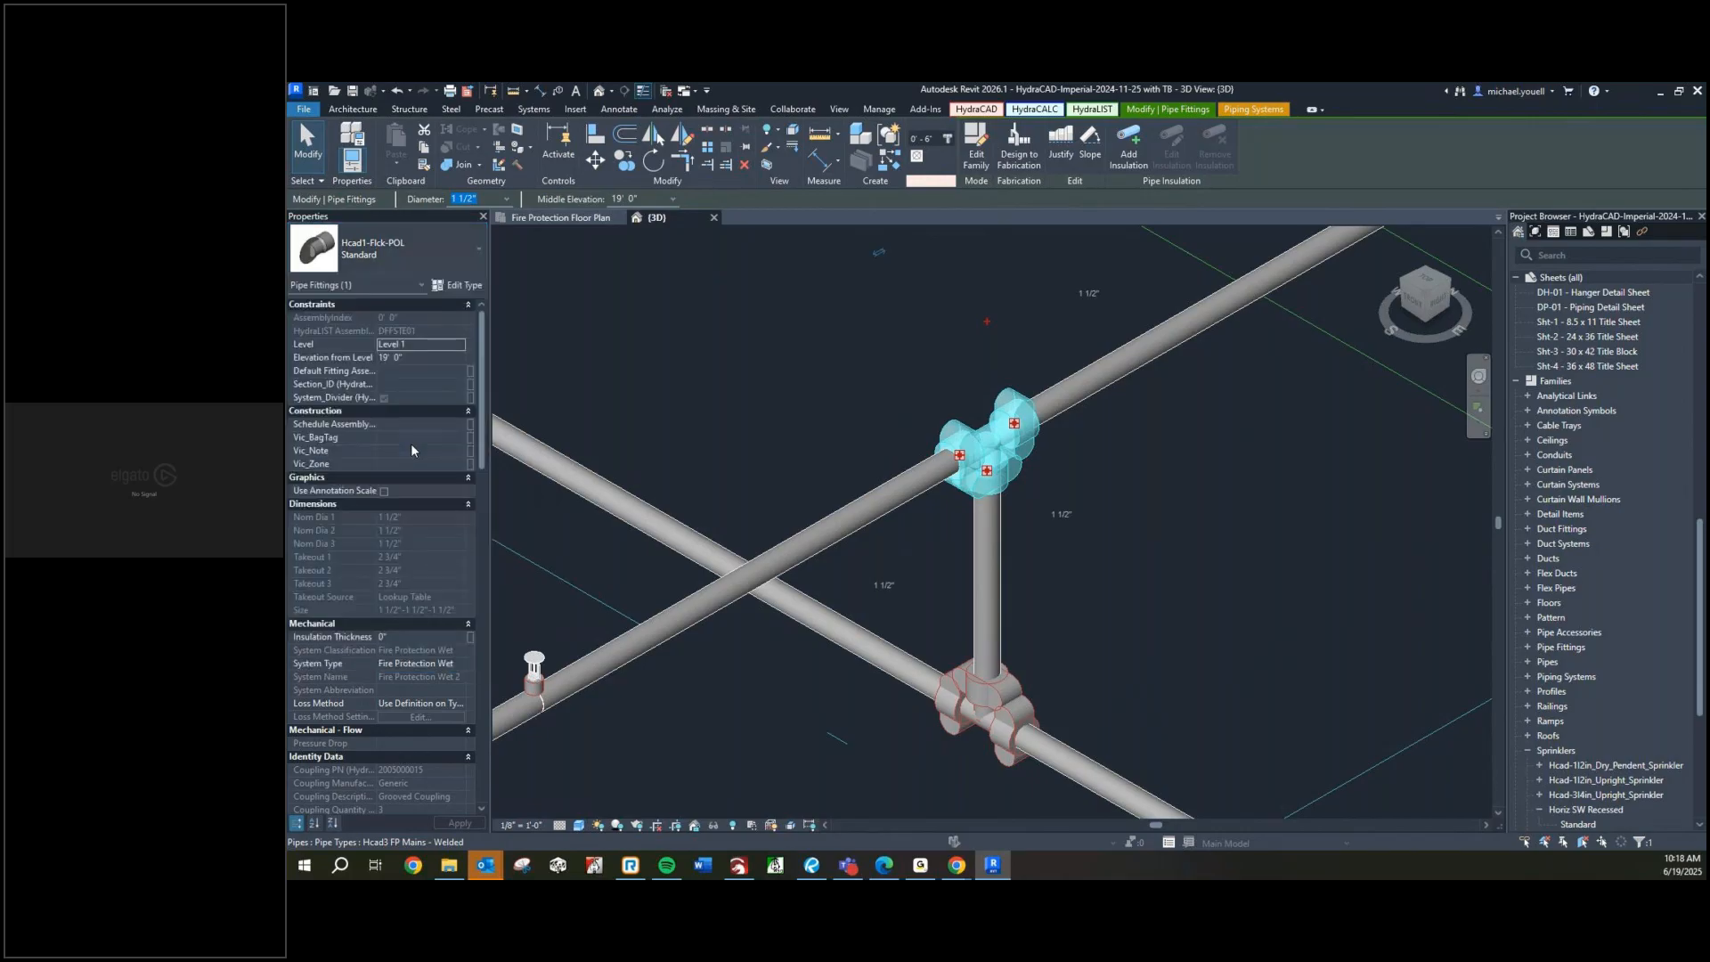
{"action": "left_click", "coordinate": [928, 561]}
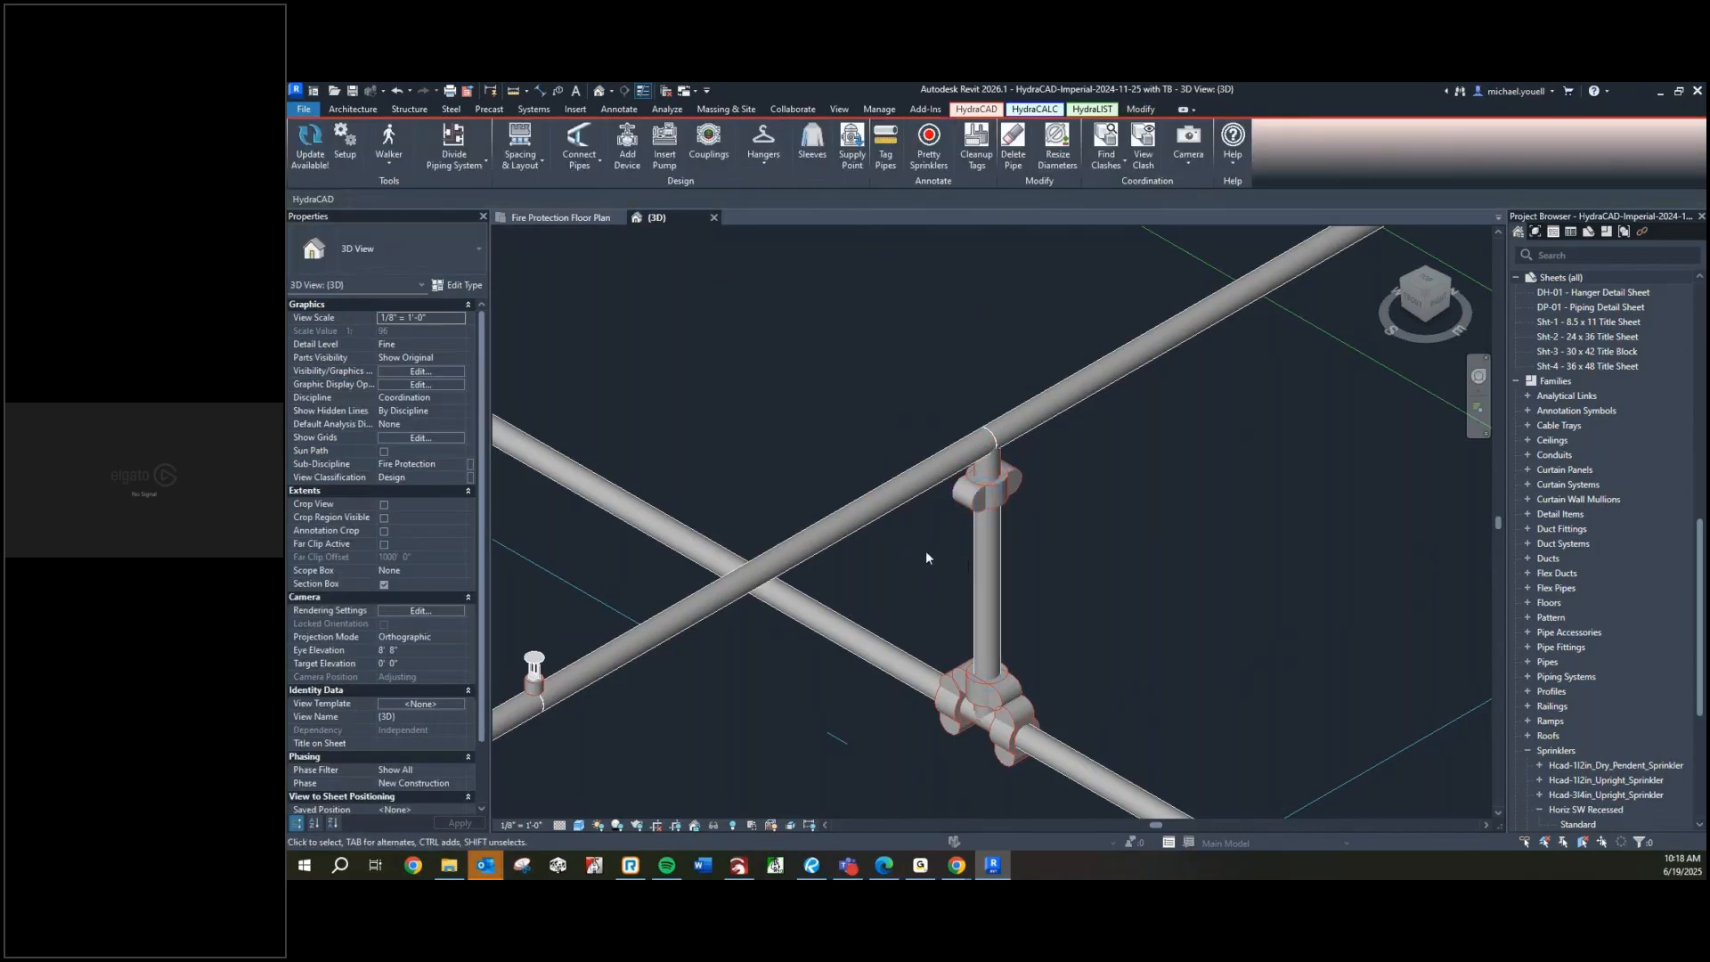
Change the upper riser-nipple fittings on the three westernmost branch lines to Hcad1-Flck-GOL-with-SizeOnSize, Standard
{"action": "scroll", "coordinate": [926, 552], "scroll_direction": "down", "scroll_amount": 5}
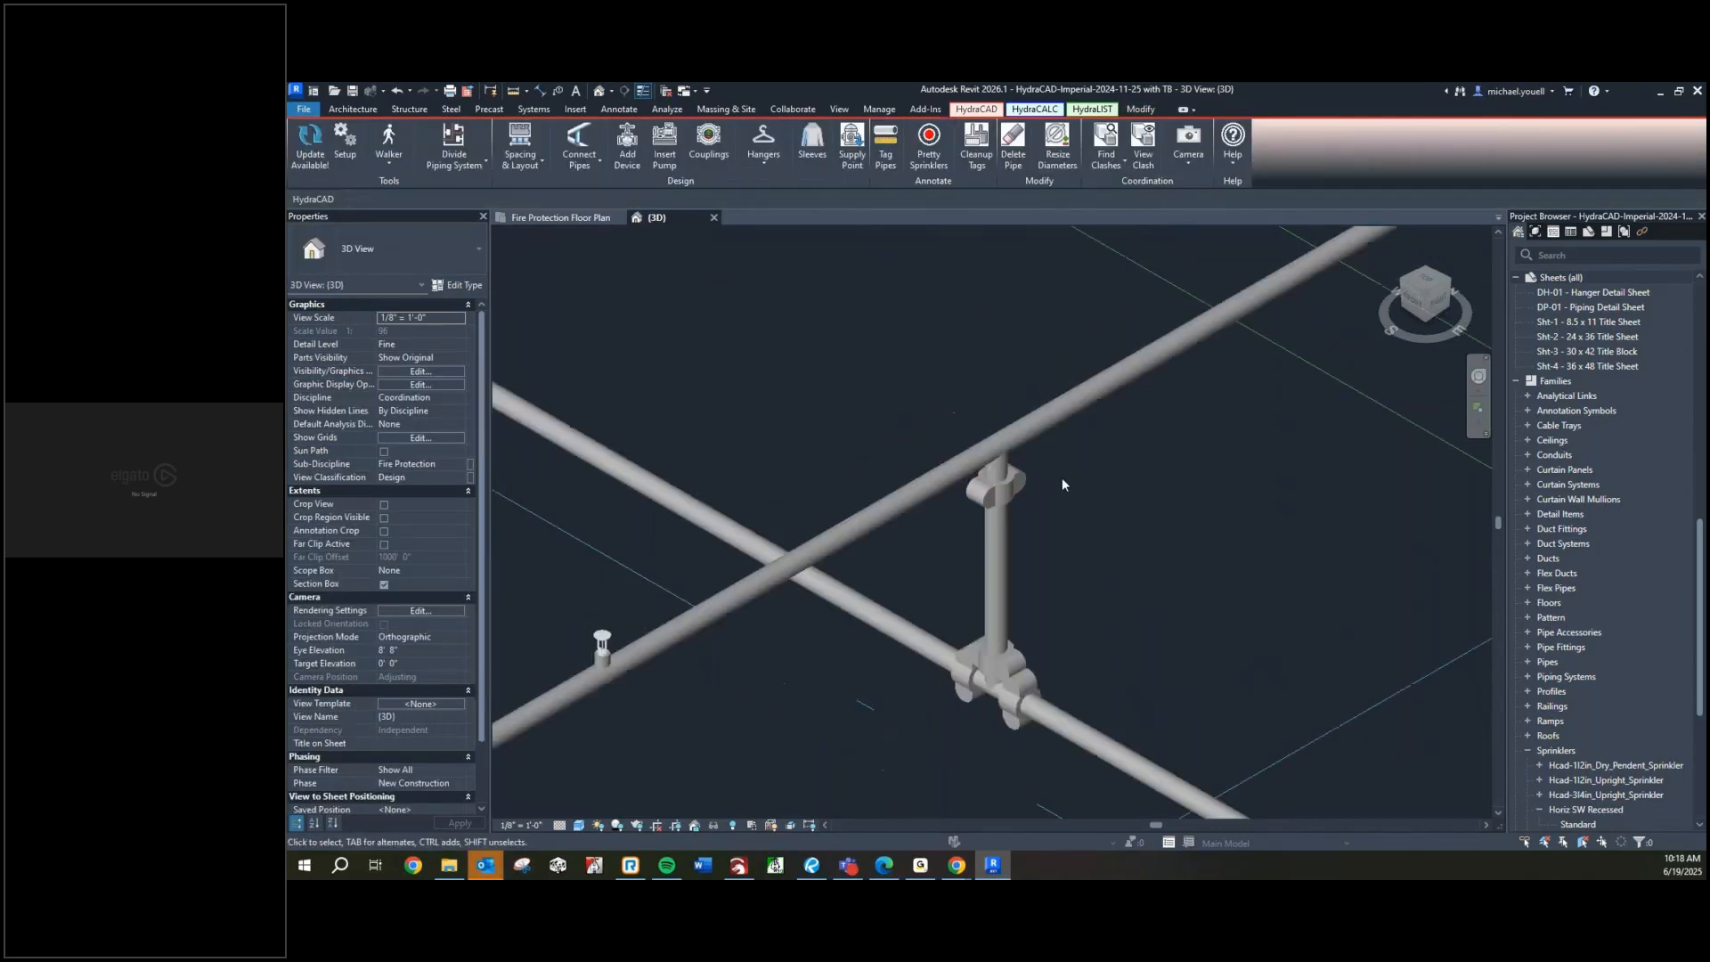
{"action": "middle_click_drag", "start_coordinate": [896, 418], "coordinate": [698, 395]}
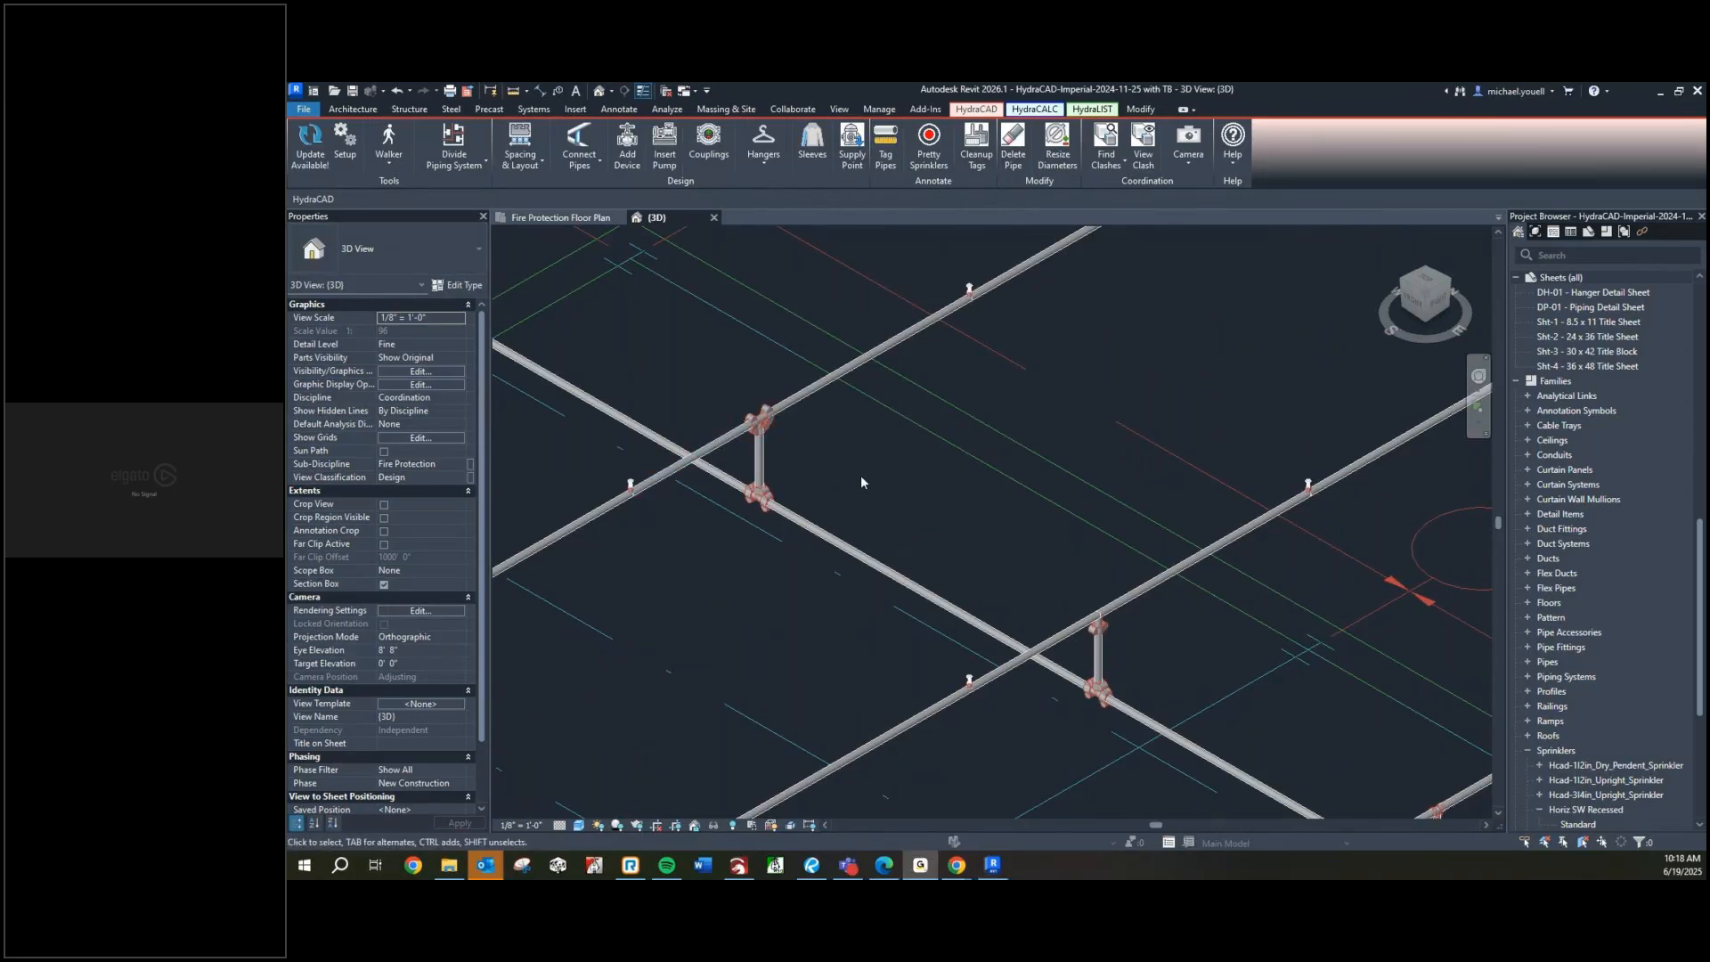
{"action": "scroll", "coordinate": [780, 416], "scroll_direction": "up", "scroll_amount": 3}
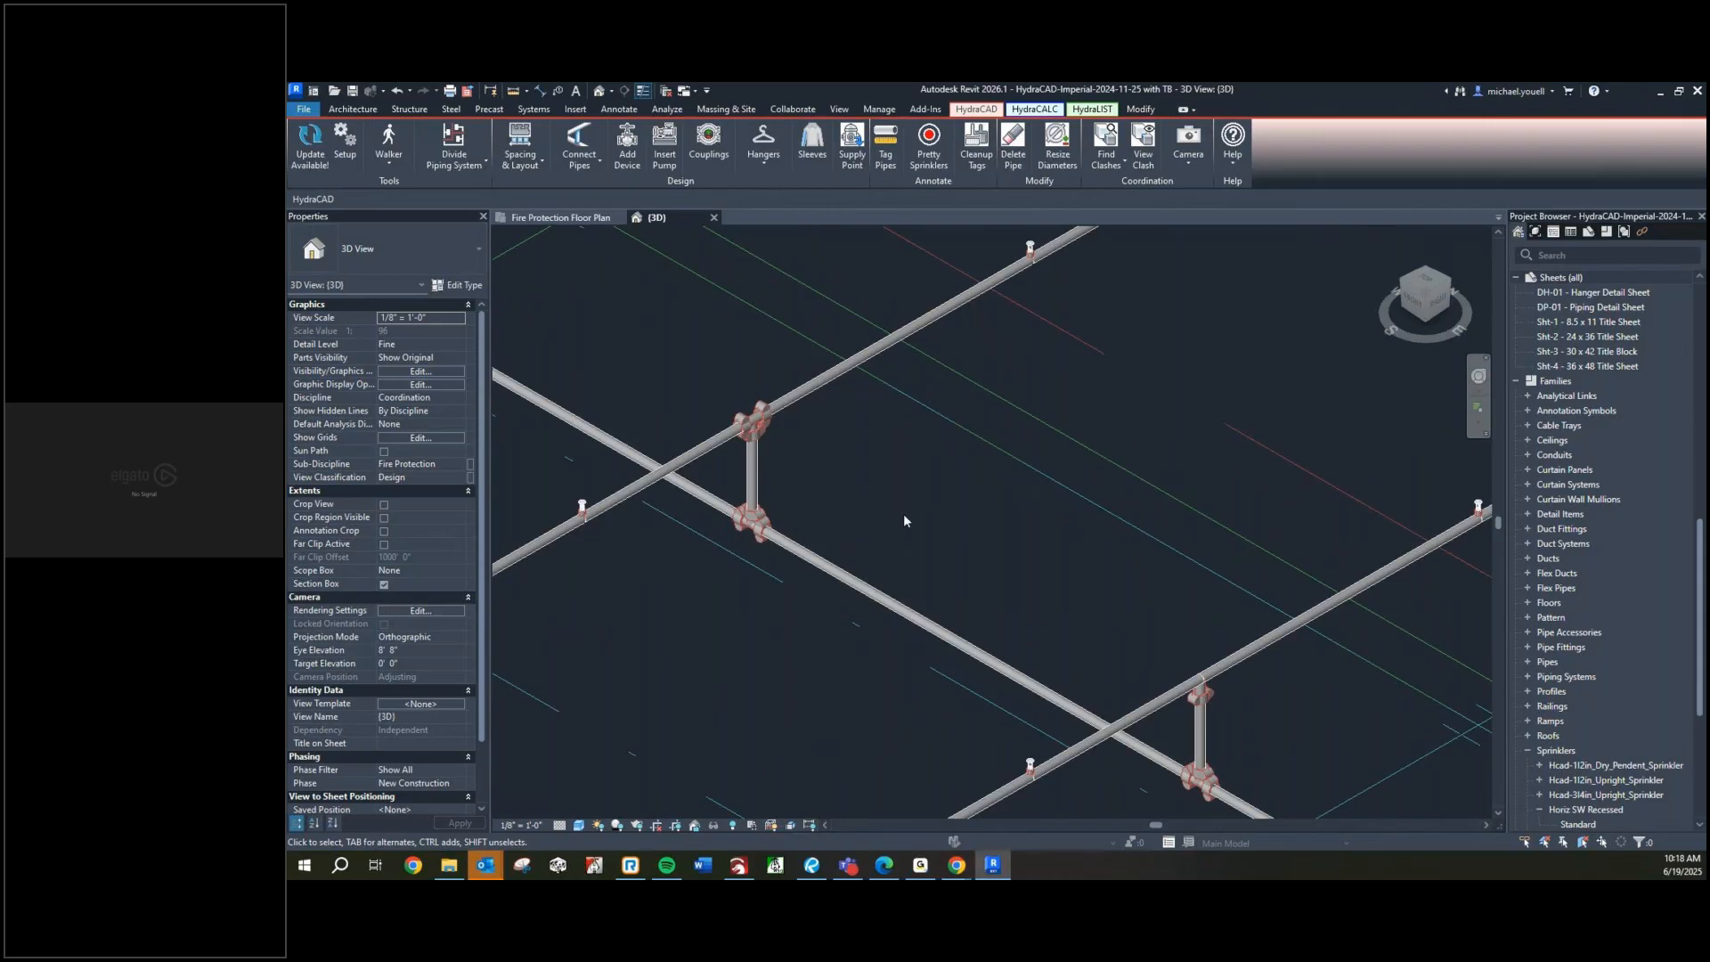
{"action": "scroll", "coordinate": [980, 544], "scroll_direction": "down", "scroll_amount": 2}
{"action": "left_click", "coordinate": [747, 381]}
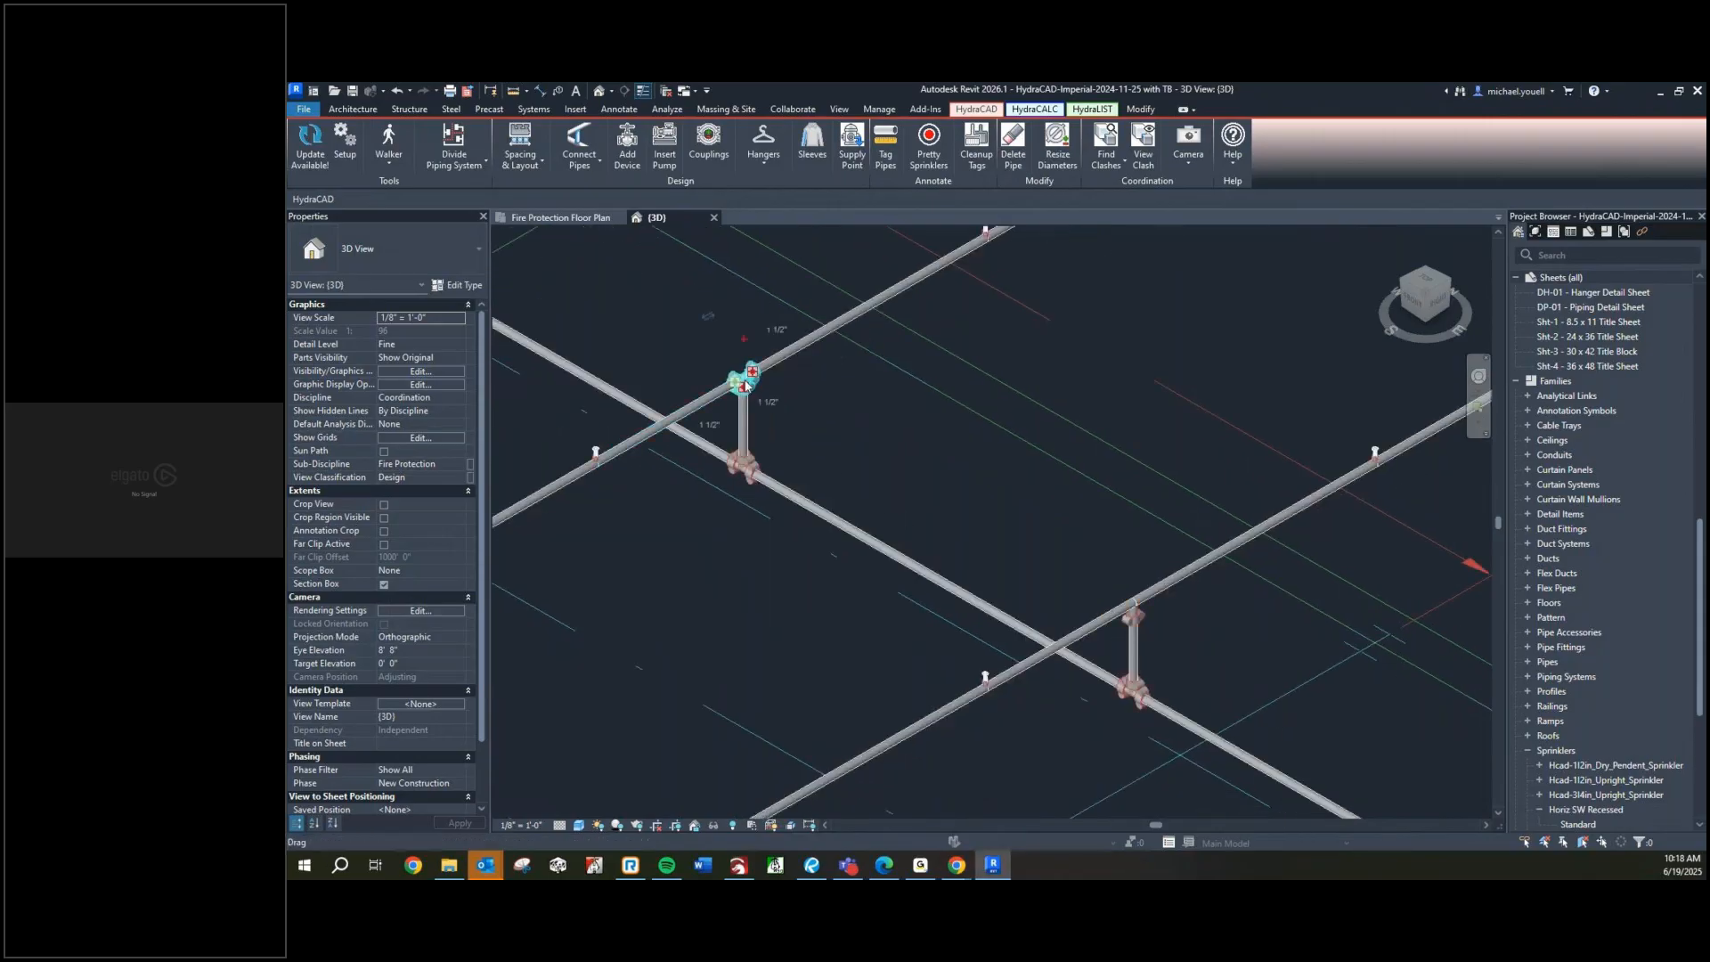
{"action": "middle_click_drag", "start_coordinate": [670, 335], "coordinate": [1345, 805]}
{"action": "left_click", "coordinate": [1033, 633], "text": "ctrl"}
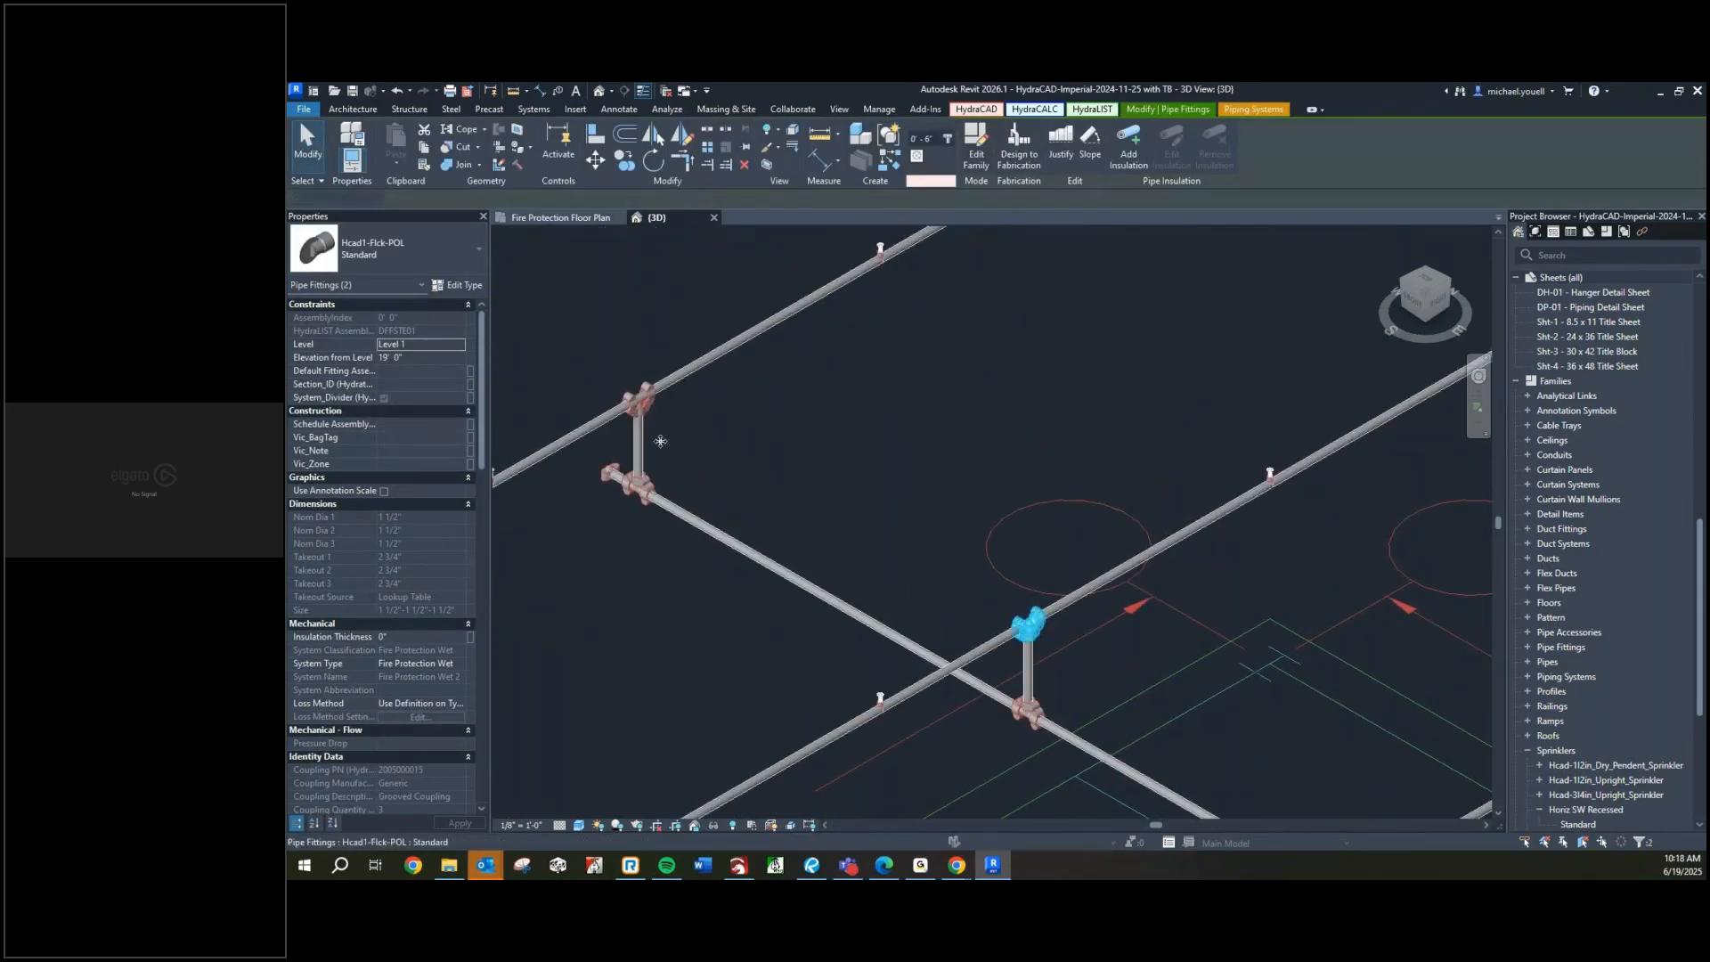
{"action": "left_click", "coordinate": [642, 399], "text": "ctrl"}
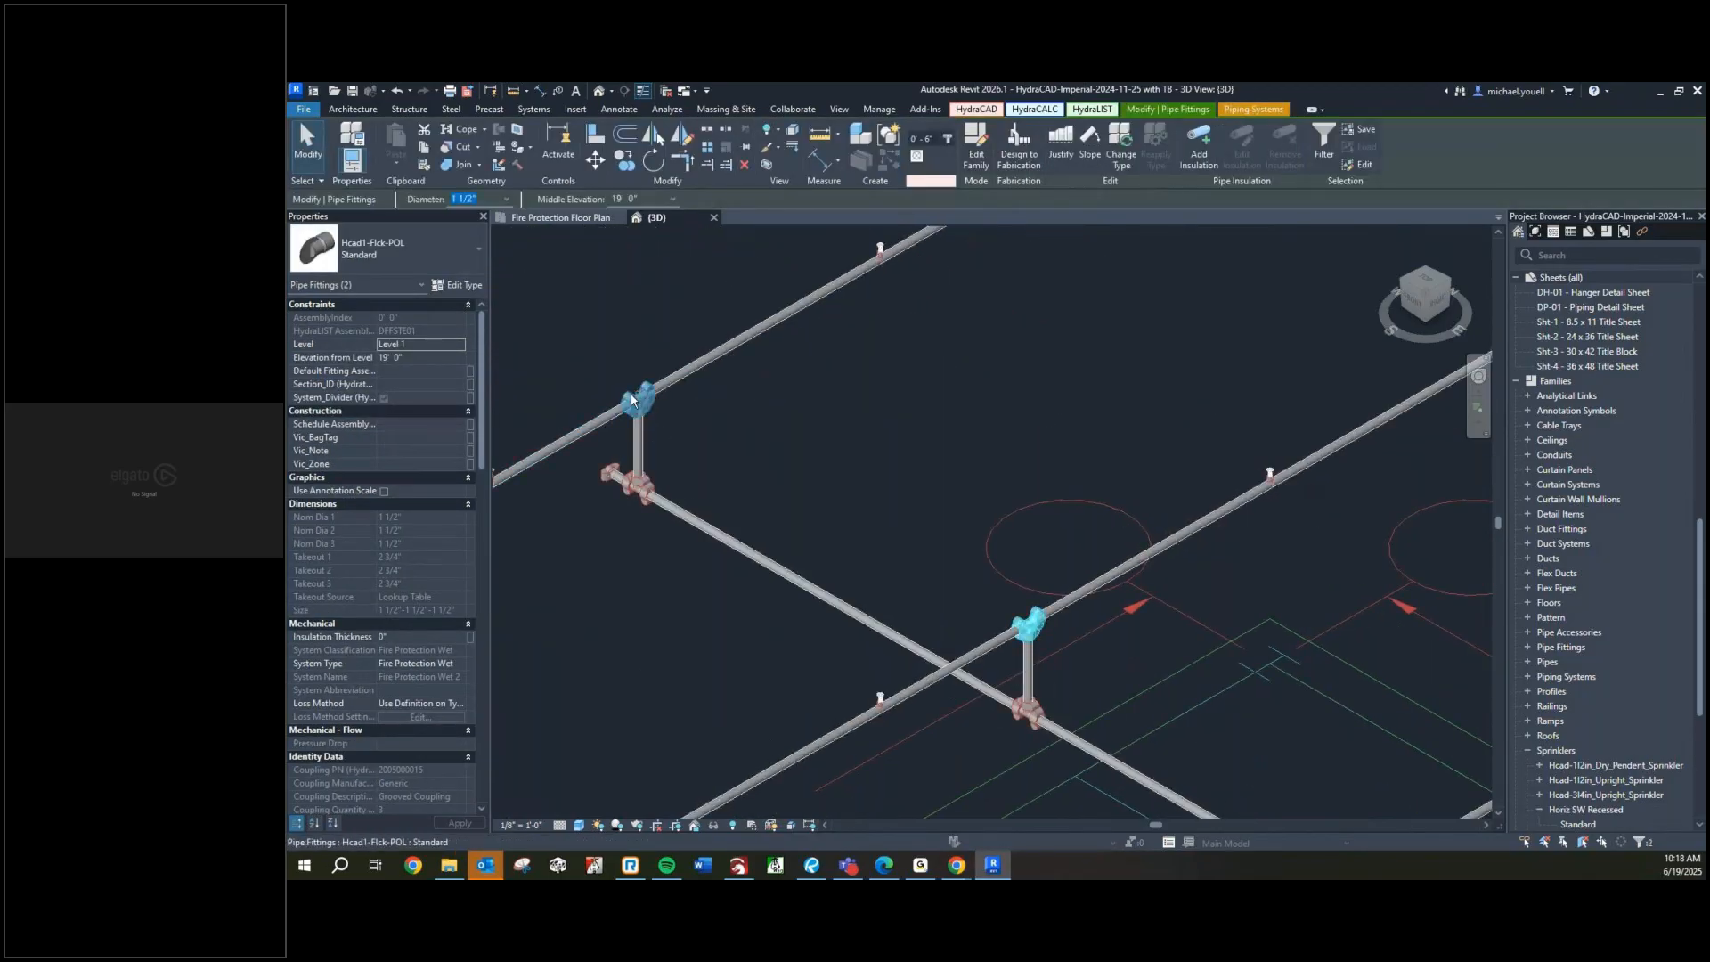
{"action": "left_click", "coordinate": [472, 254]}
{"action": "scroll", "coordinate": [404, 339], "scroll_direction": "up", "scroll_amount": 5}
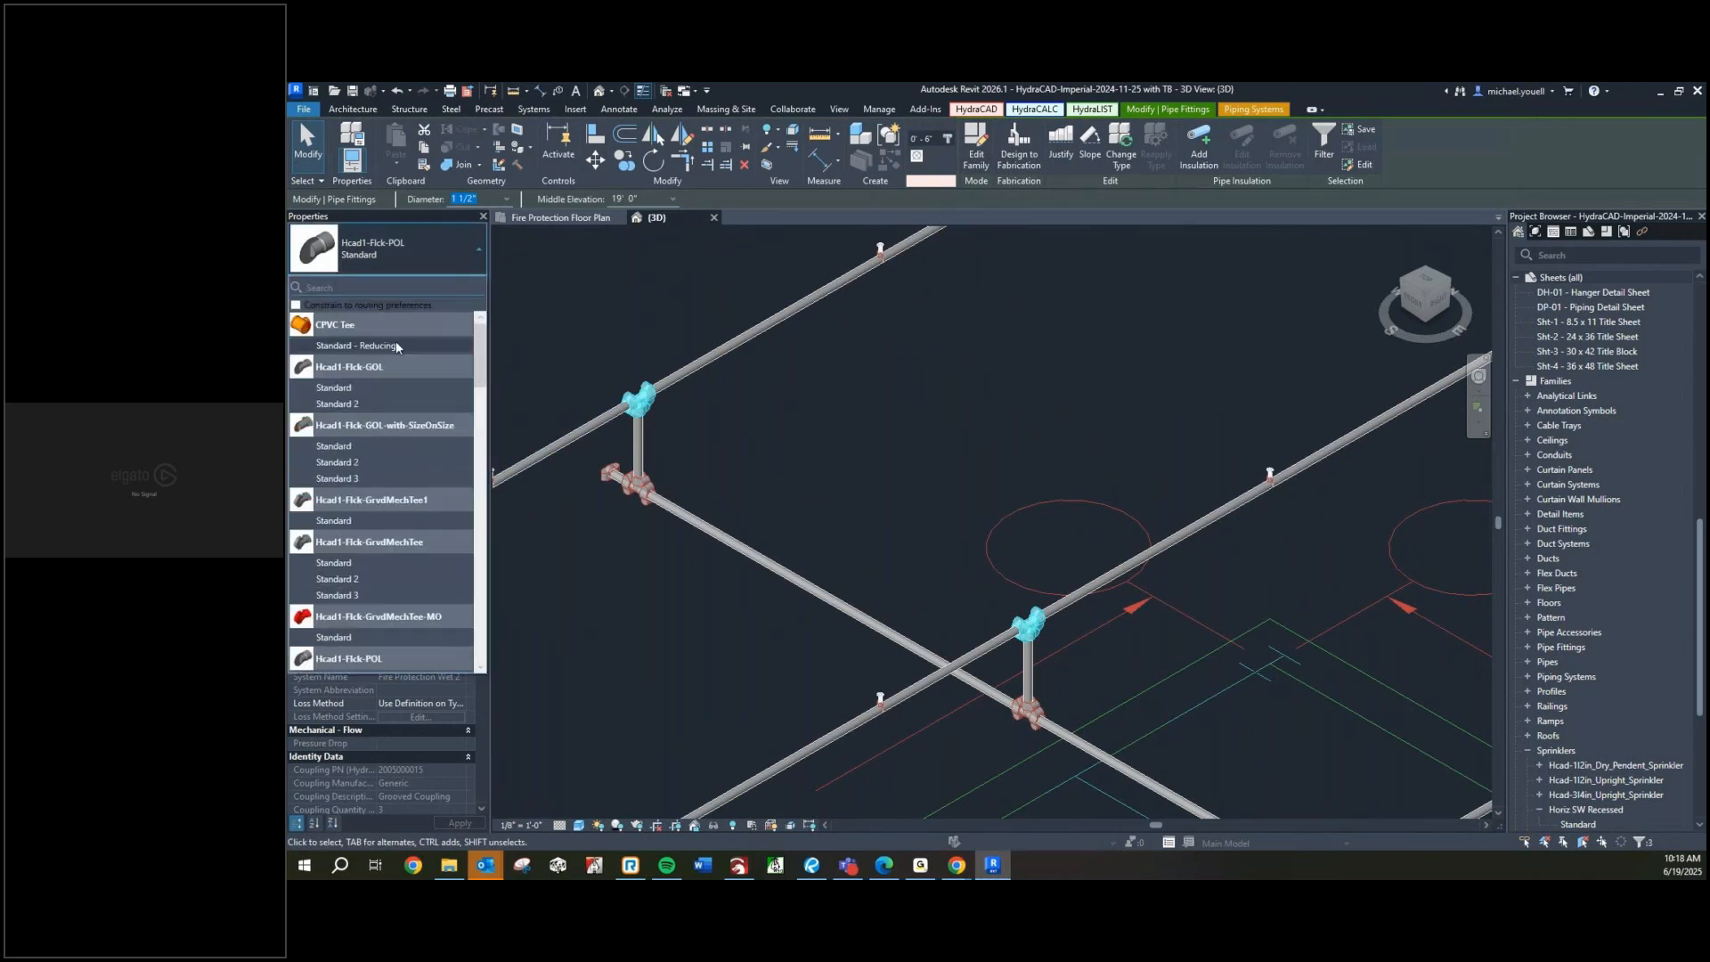
{"action": "left_click", "coordinate": [356, 446]}
{"action": "left_click", "coordinate": [681, 422]}
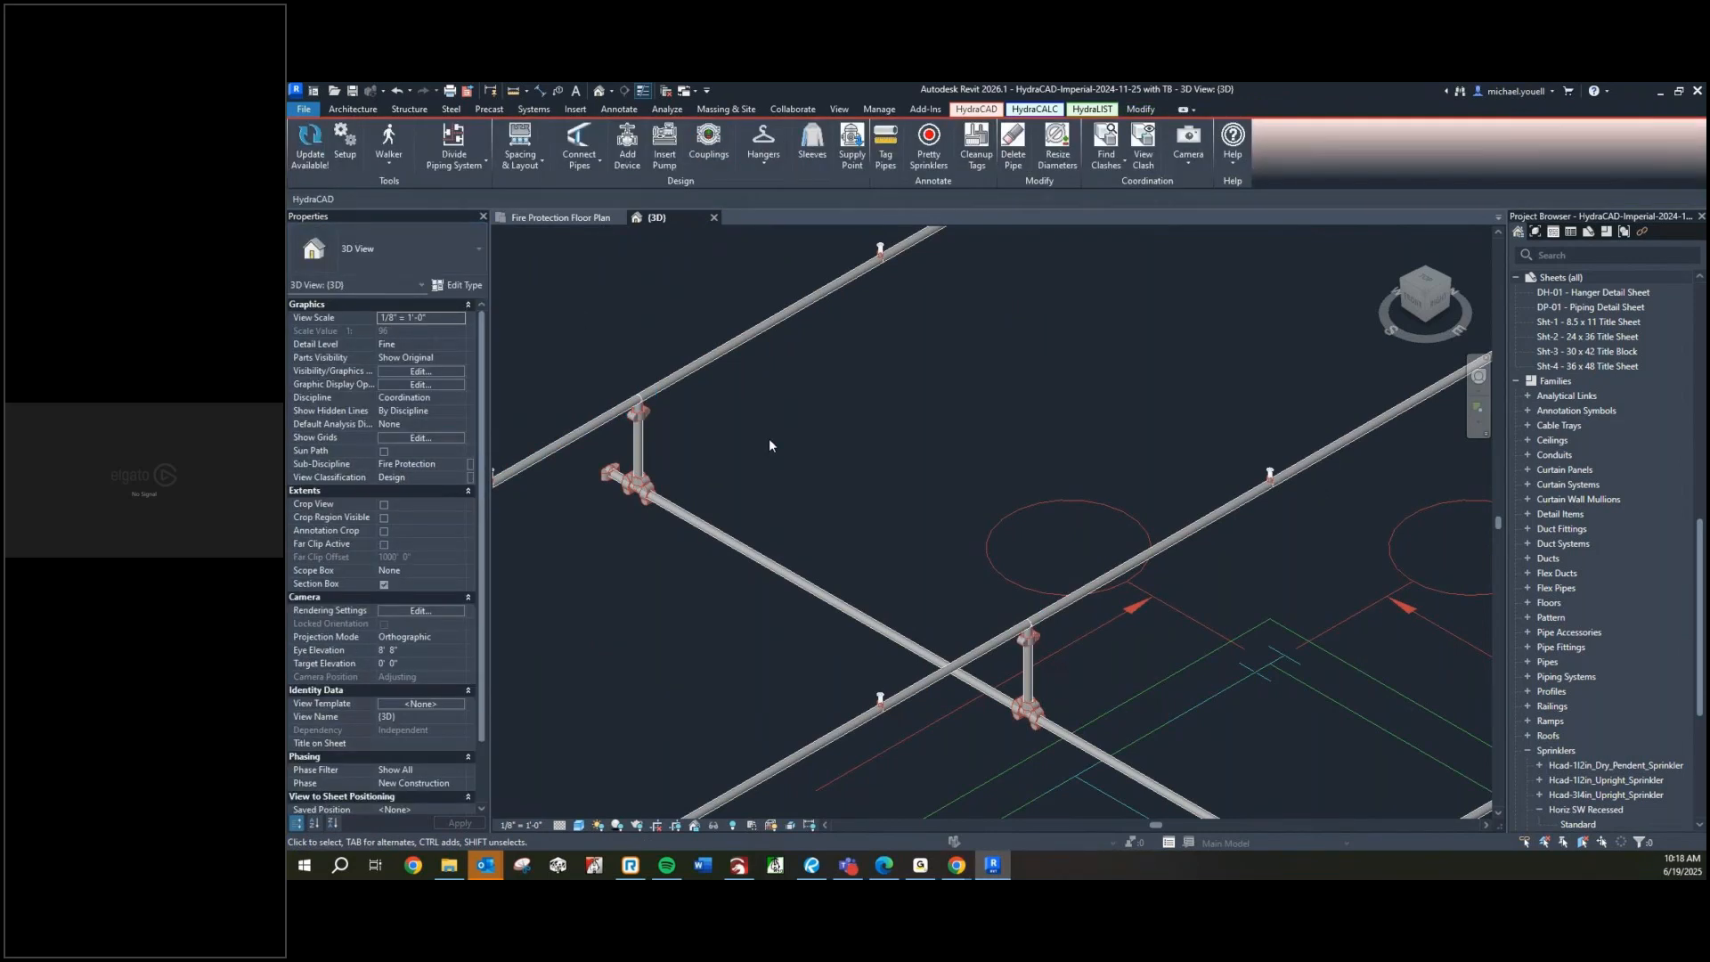
Examine the riser-nipple fittings along the main in 3D, from the western branch lines to its east end
{"action": "scroll", "coordinate": [806, 476], "scroll_direction": "down", "scroll_amount": 1}
{"action": "middle_click_drag", "start_coordinate": [810, 481], "coordinate": [764, 416]}
{"action": "middle_click_drag", "start_coordinate": [912, 606], "coordinate": [826, 481]}
{"action": "middle_click_drag", "start_coordinate": [1189, 684], "coordinate": [988, 558]}
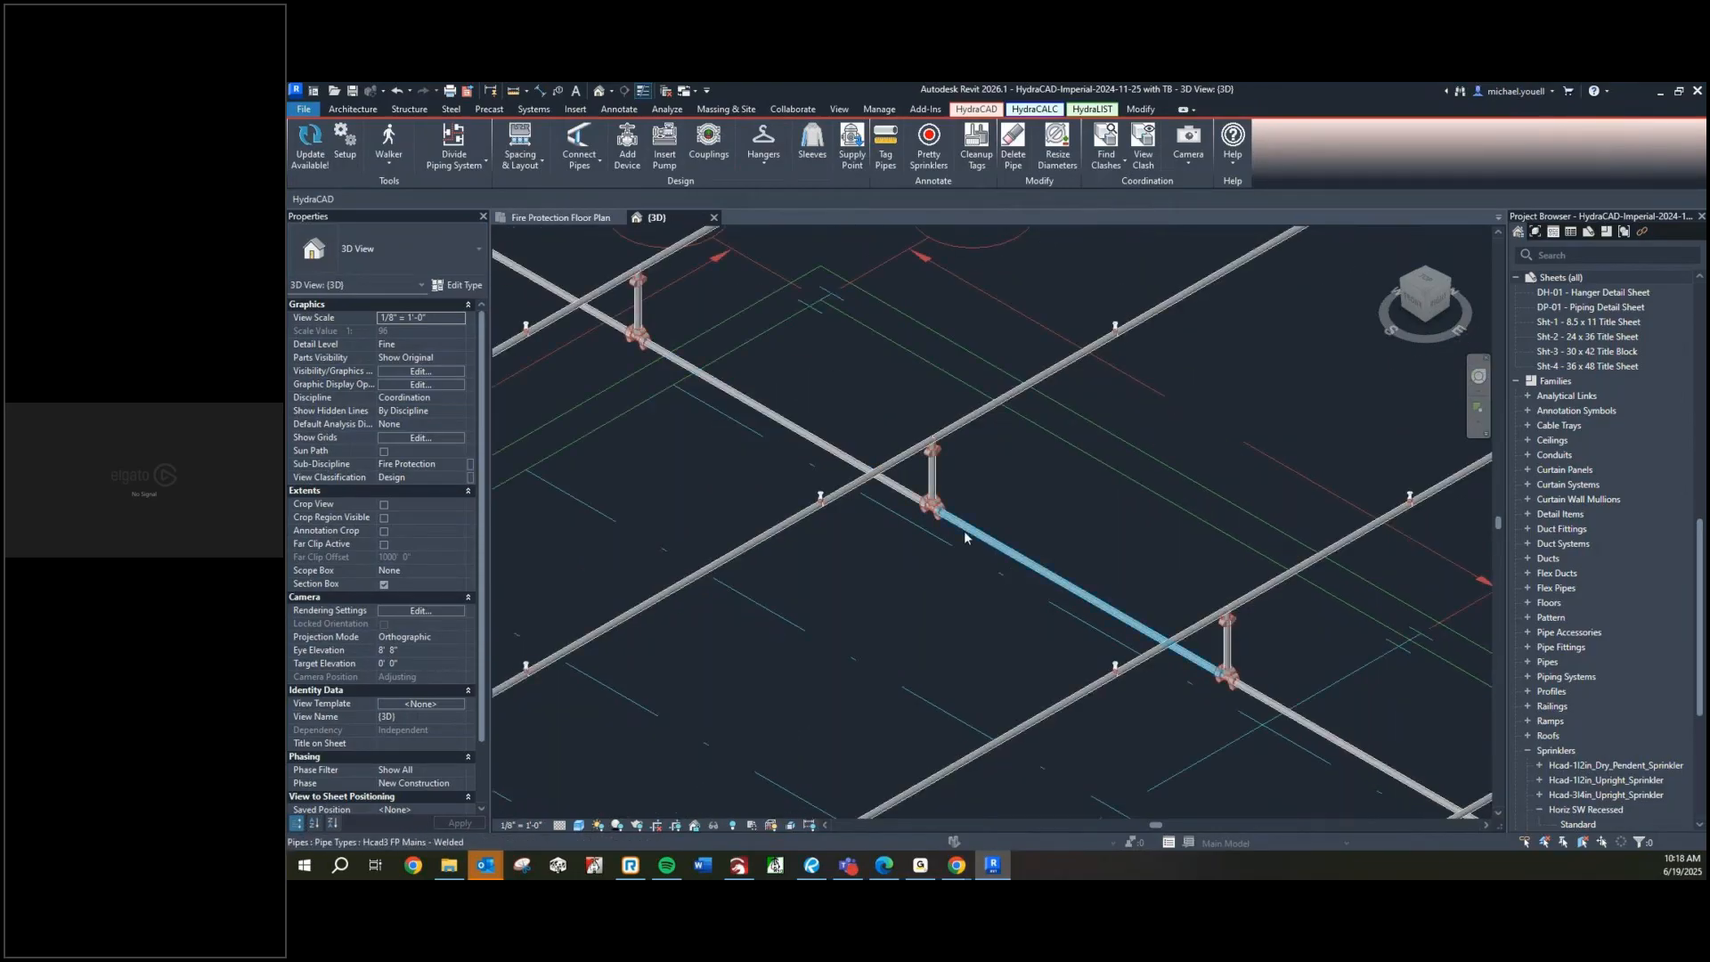
{"action": "scroll", "coordinate": [964, 531], "scroll_direction": "up", "scroll_amount": 1}
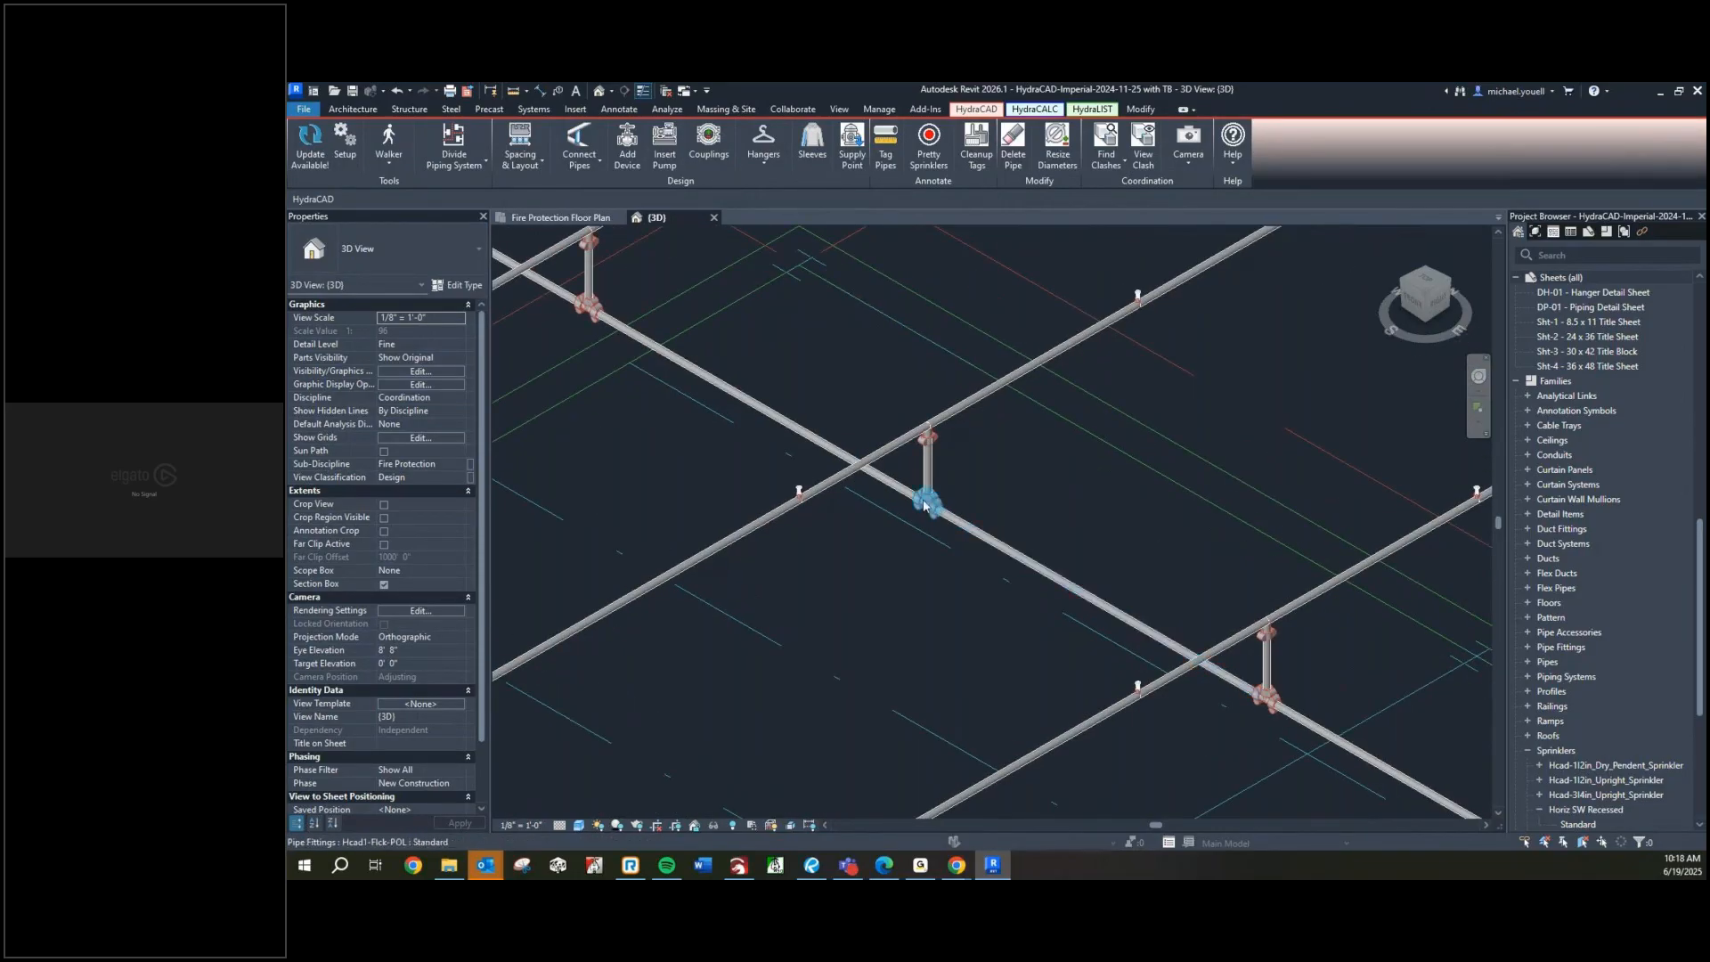
{"action": "scroll", "coordinate": [1140, 664], "scroll_direction": "down", "scroll_amount": 2}
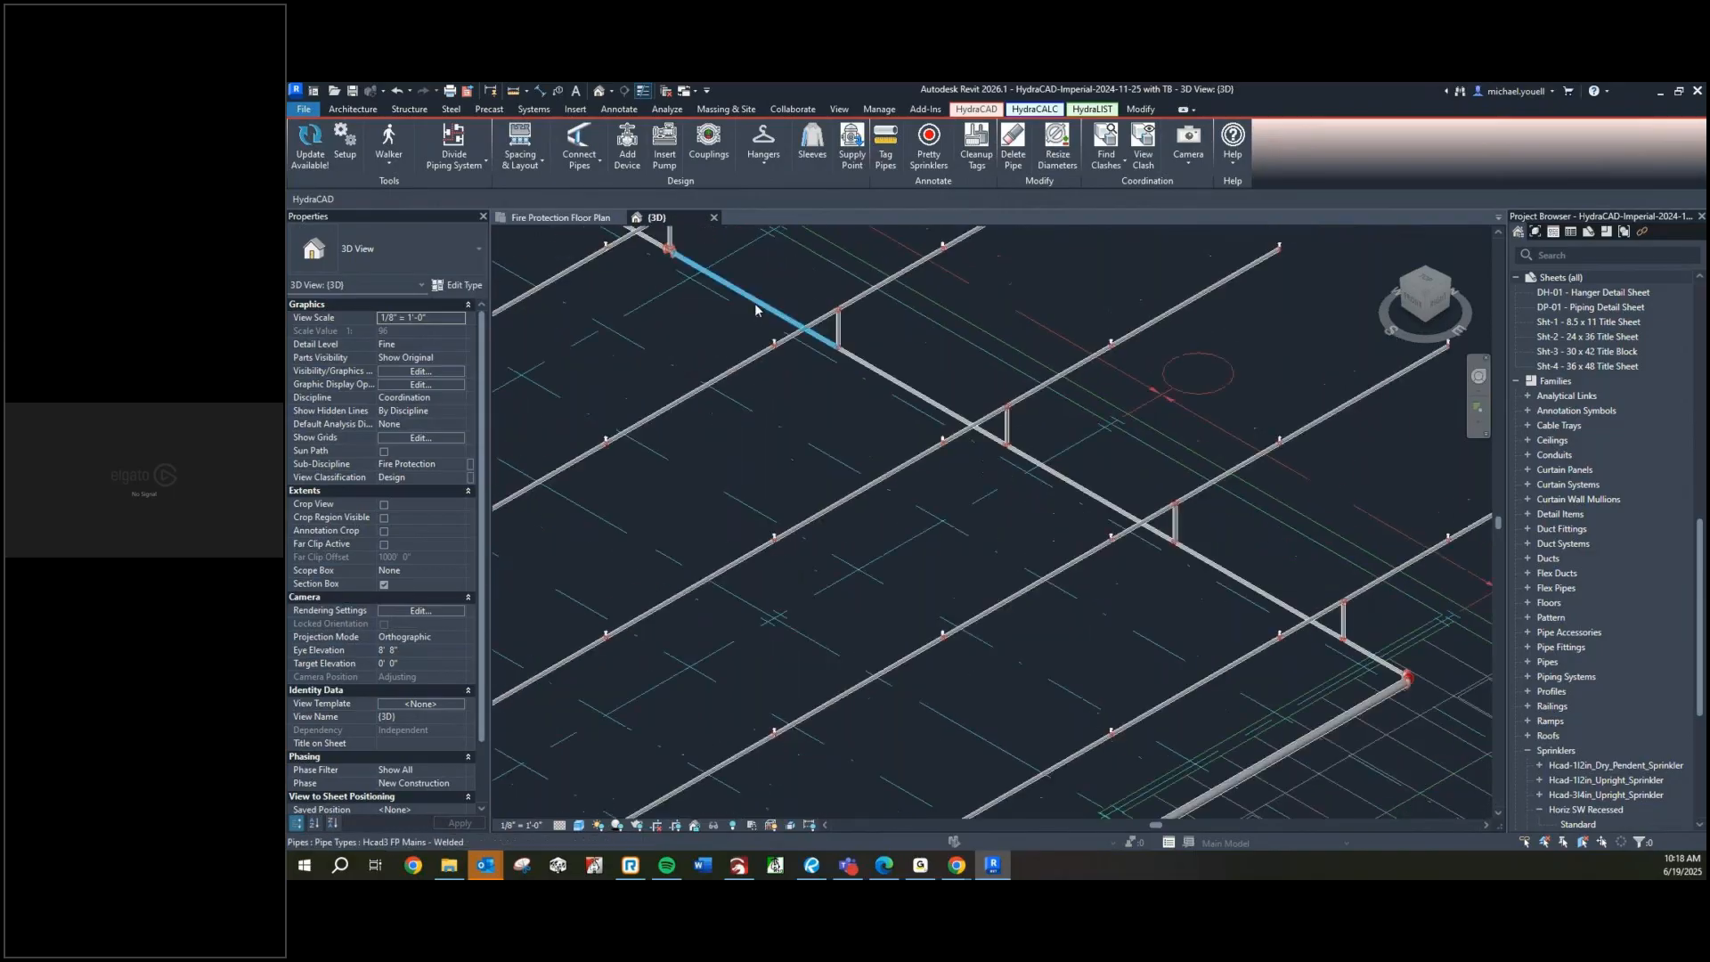
{"action": "scroll", "coordinate": [1231, 581], "scroll_direction": "up", "scroll_amount": 3}
{"action": "middle_click_drag", "start_coordinate": [1231, 572], "coordinate": [900, 399]}
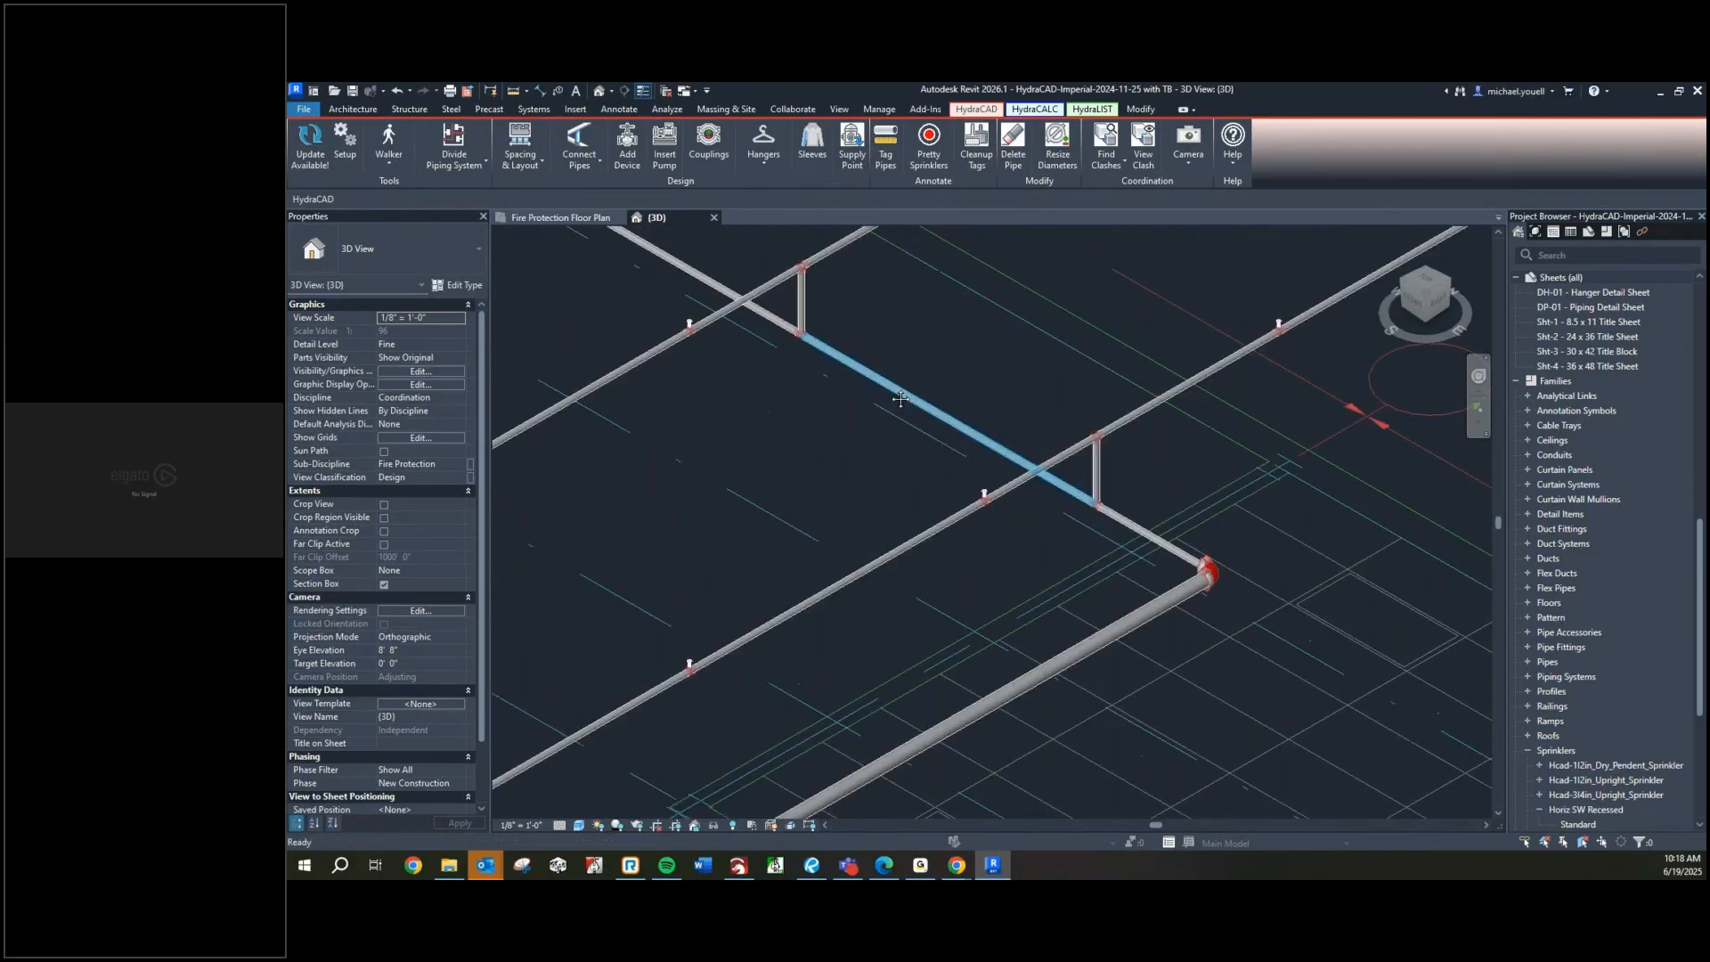
Try to set the diameter of all main pipe segments, from the east elbow to the west end cap, to 4" in 3D
{"action": "scroll", "coordinate": [1139, 530], "scroll_direction": "up", "scroll_amount": 1}
{"action": "left_click", "coordinate": [995, 457]}
{"action": "key", "text": "Escape"}
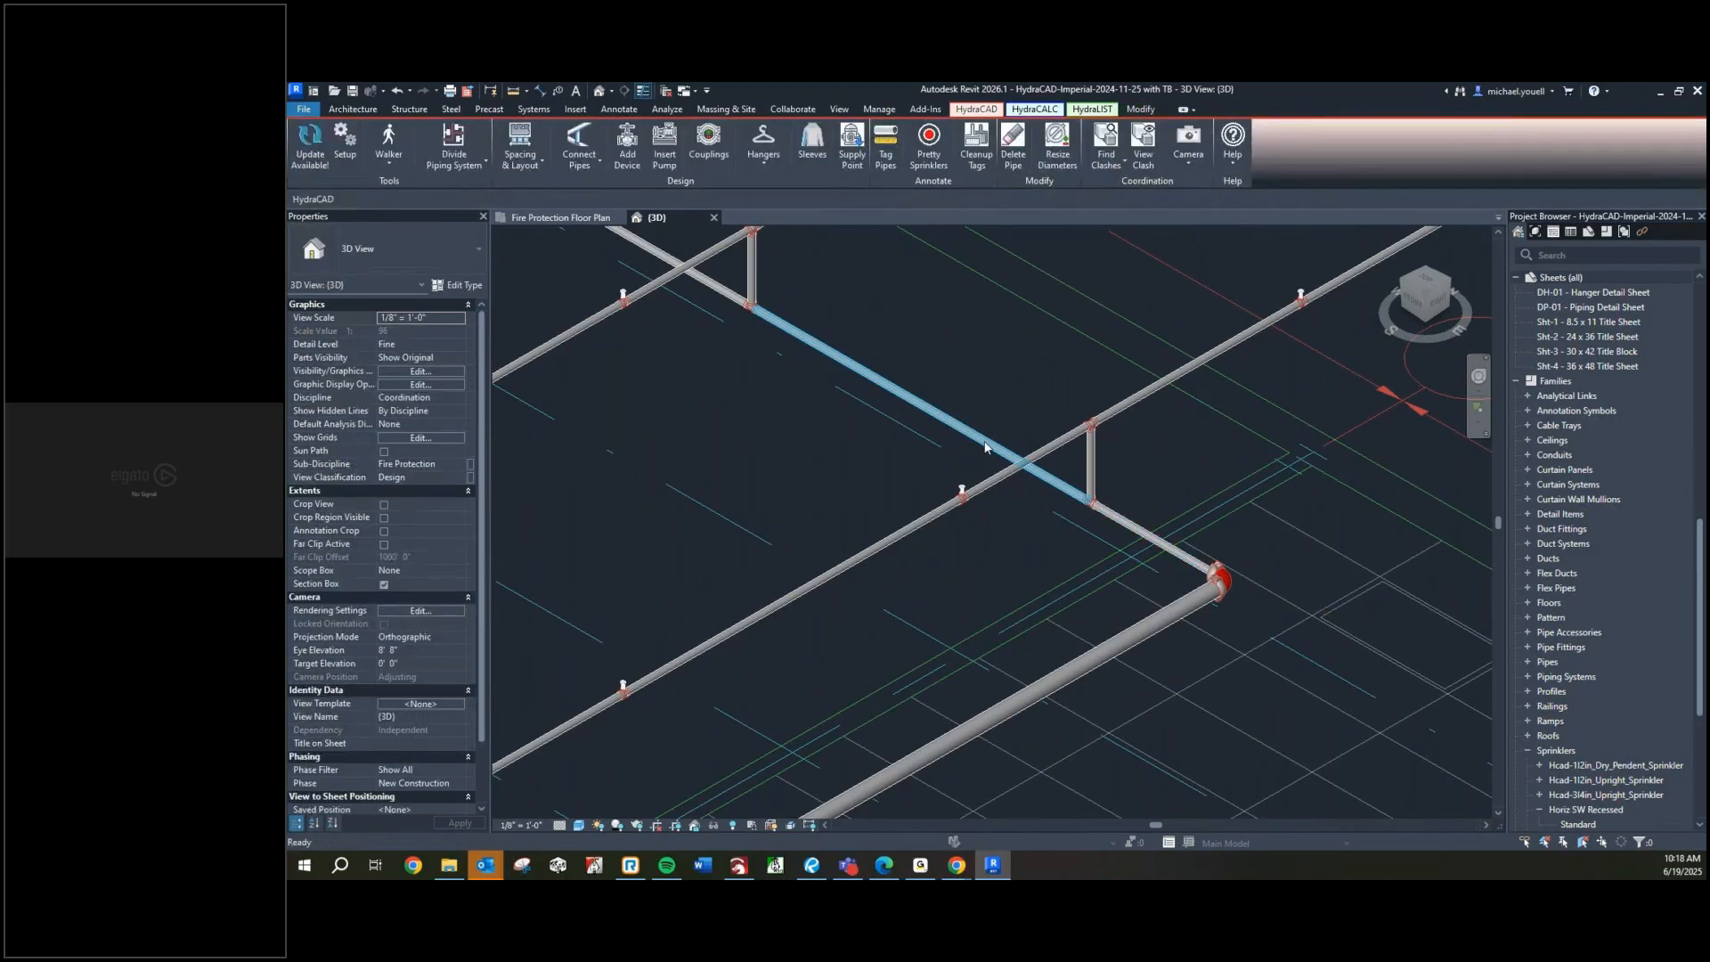
{"action": "left_click", "coordinate": [1120, 526]}
{"action": "scroll", "coordinate": [906, 408], "scroll_direction": "down", "scroll_amount": 1}
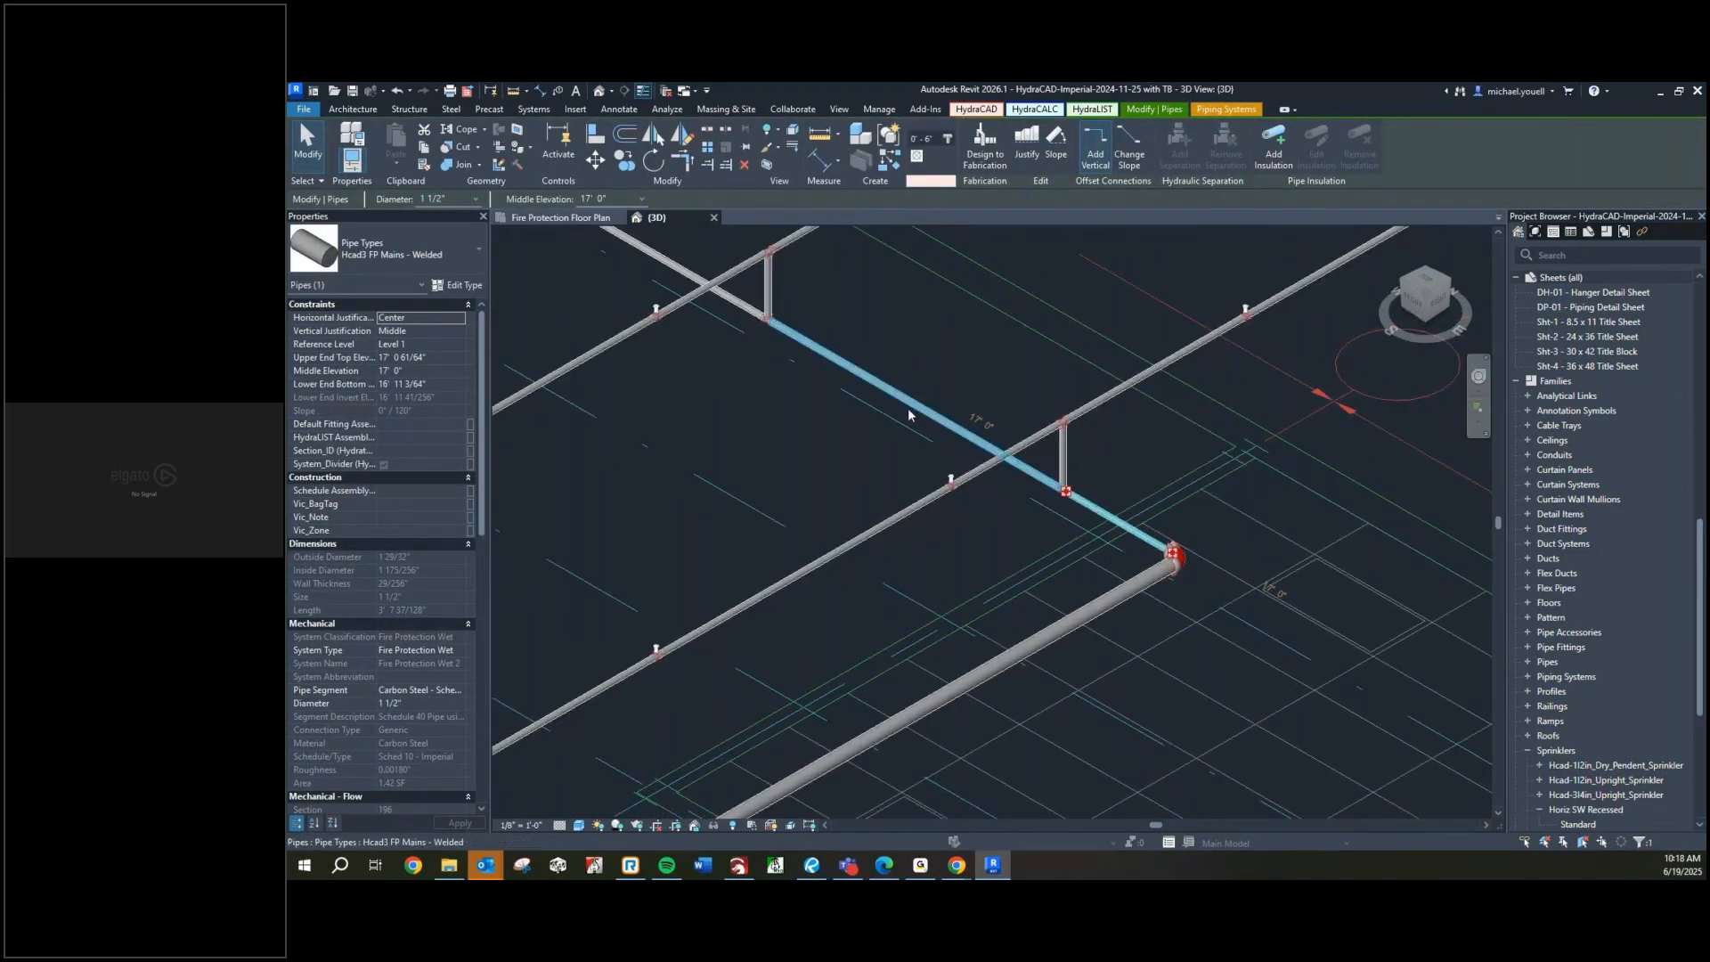
{"action": "left_click", "coordinate": [911, 407], "text": "ctrl"}
{"action": "middle_click_drag", "start_coordinate": [891, 389], "coordinate": [1063, 524]}
{"action": "left_click", "coordinate": [736, 335], "text": "ctrl"}
{"action": "middle_click_drag", "start_coordinate": [740, 363], "coordinate": [1044, 572]}
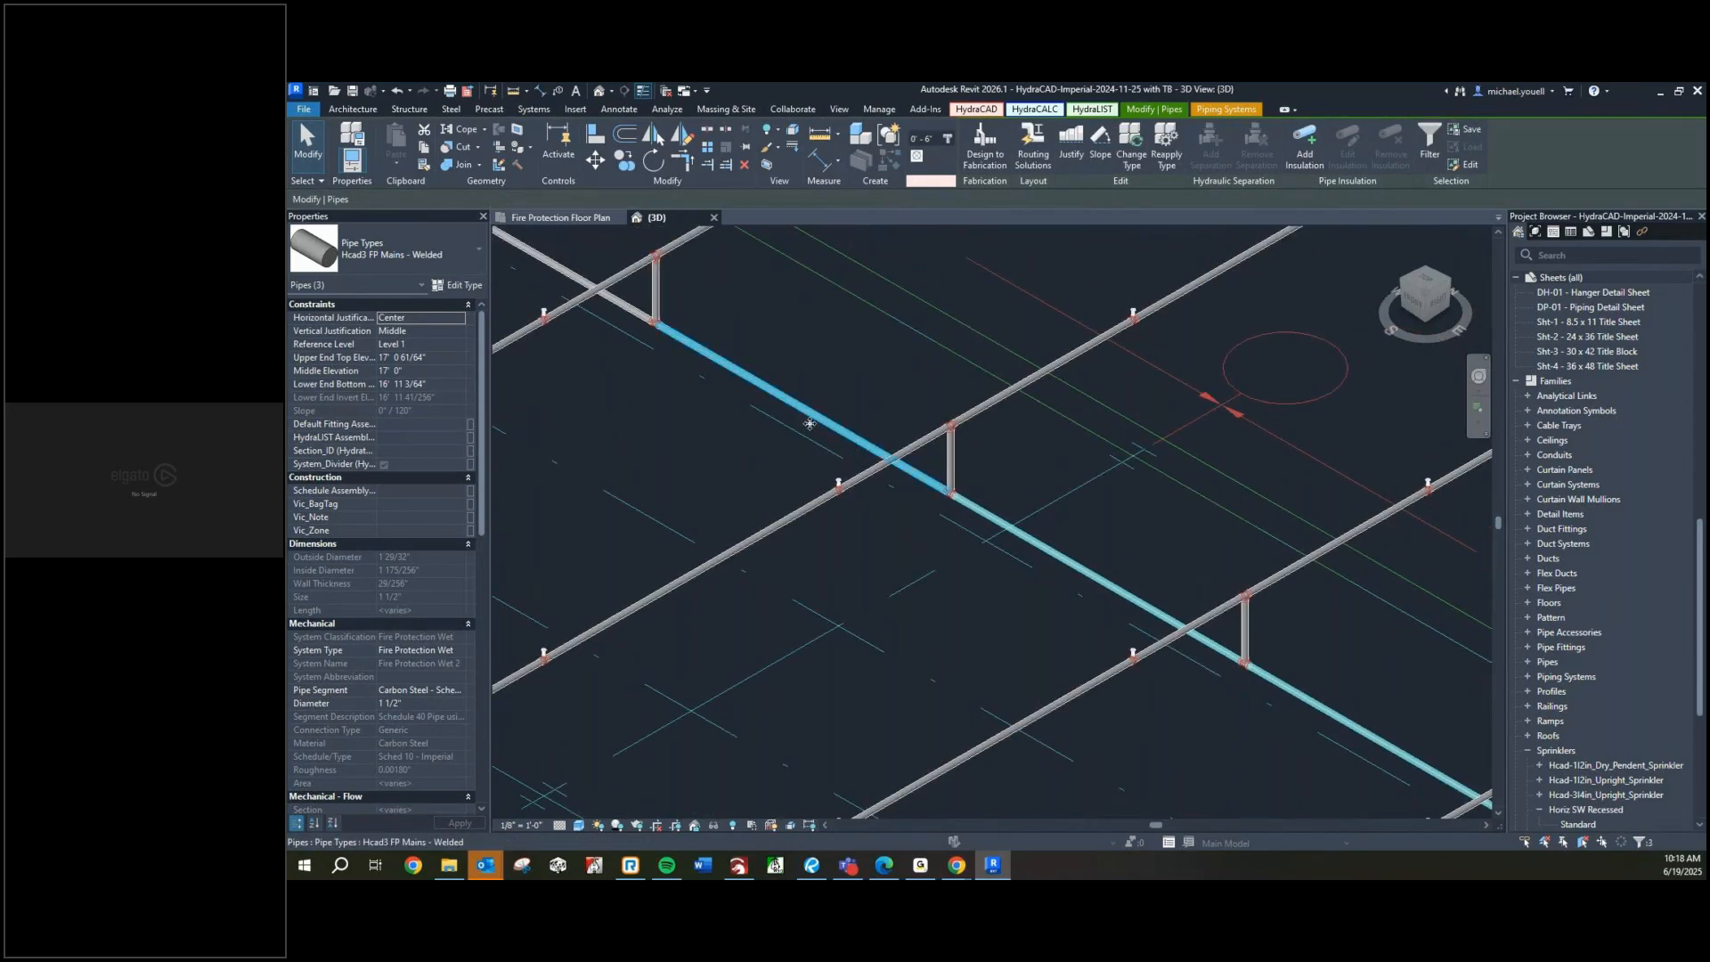
{"action": "middle_click_drag", "start_coordinate": [810, 424], "coordinate": [1189, 642]}
{"action": "left_click", "coordinate": [923, 480], "text": "ctrl"}
{"action": "middle_click_drag", "start_coordinate": [789, 442], "coordinate": [1180, 699]}
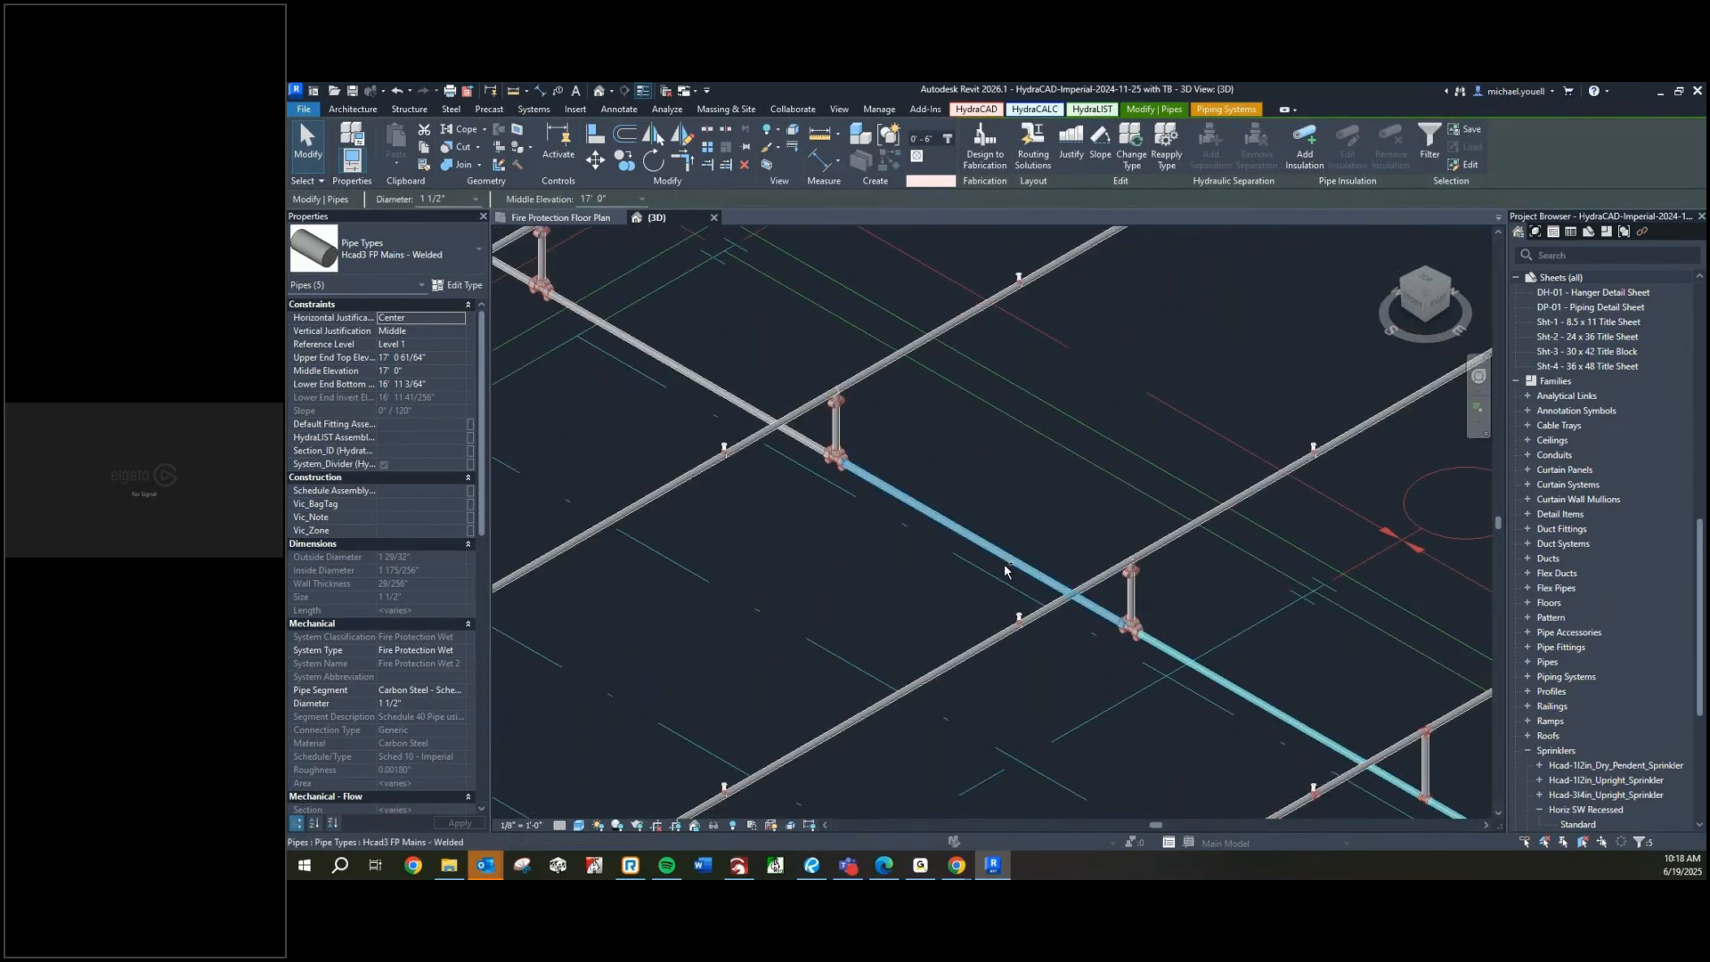
{"action": "left_click", "coordinate": [1005, 570], "text": "ctrl"}
{"action": "middle_click_drag", "start_coordinate": [964, 552], "coordinate": [1001, 615]}
{"action": "left_click", "coordinate": [736, 441], "text": "ctrl"}
{"action": "scroll", "coordinate": [547, 360], "scroll_direction": "up", "scroll_amount": 3}
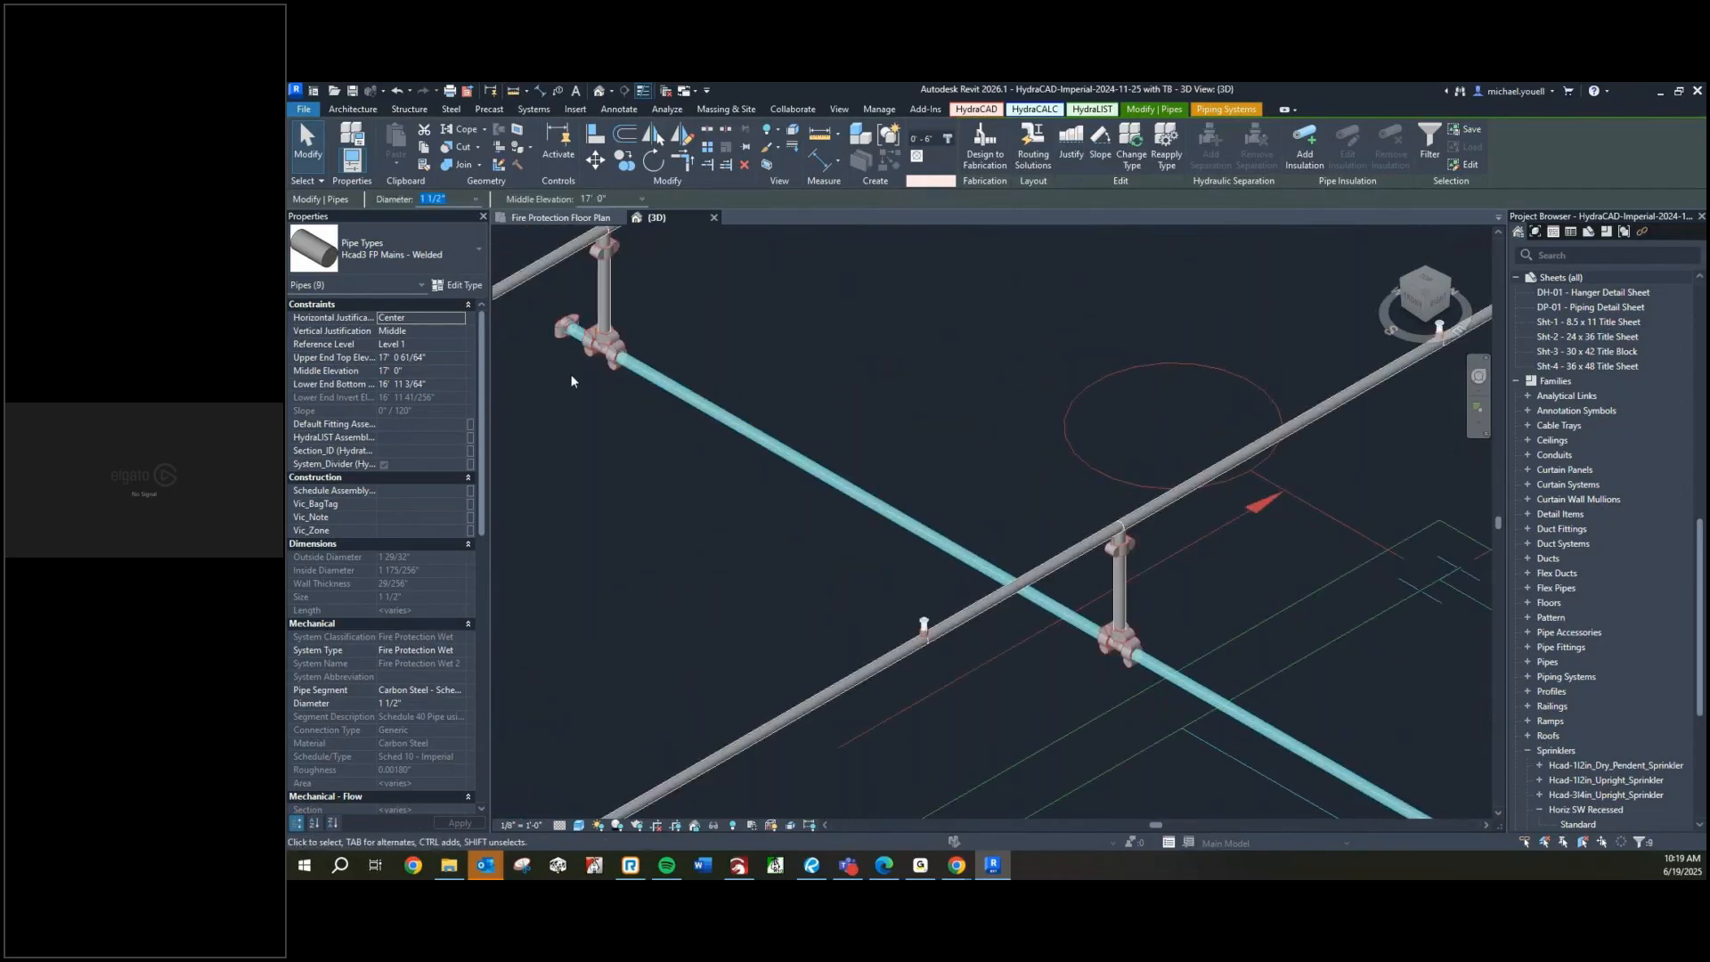
{"action": "scroll", "coordinate": [666, 538], "scroll_direction": "down", "scroll_amount": 3}
{"action": "middle_click_drag", "start_coordinate": [832, 628], "coordinate": [626, 288]}
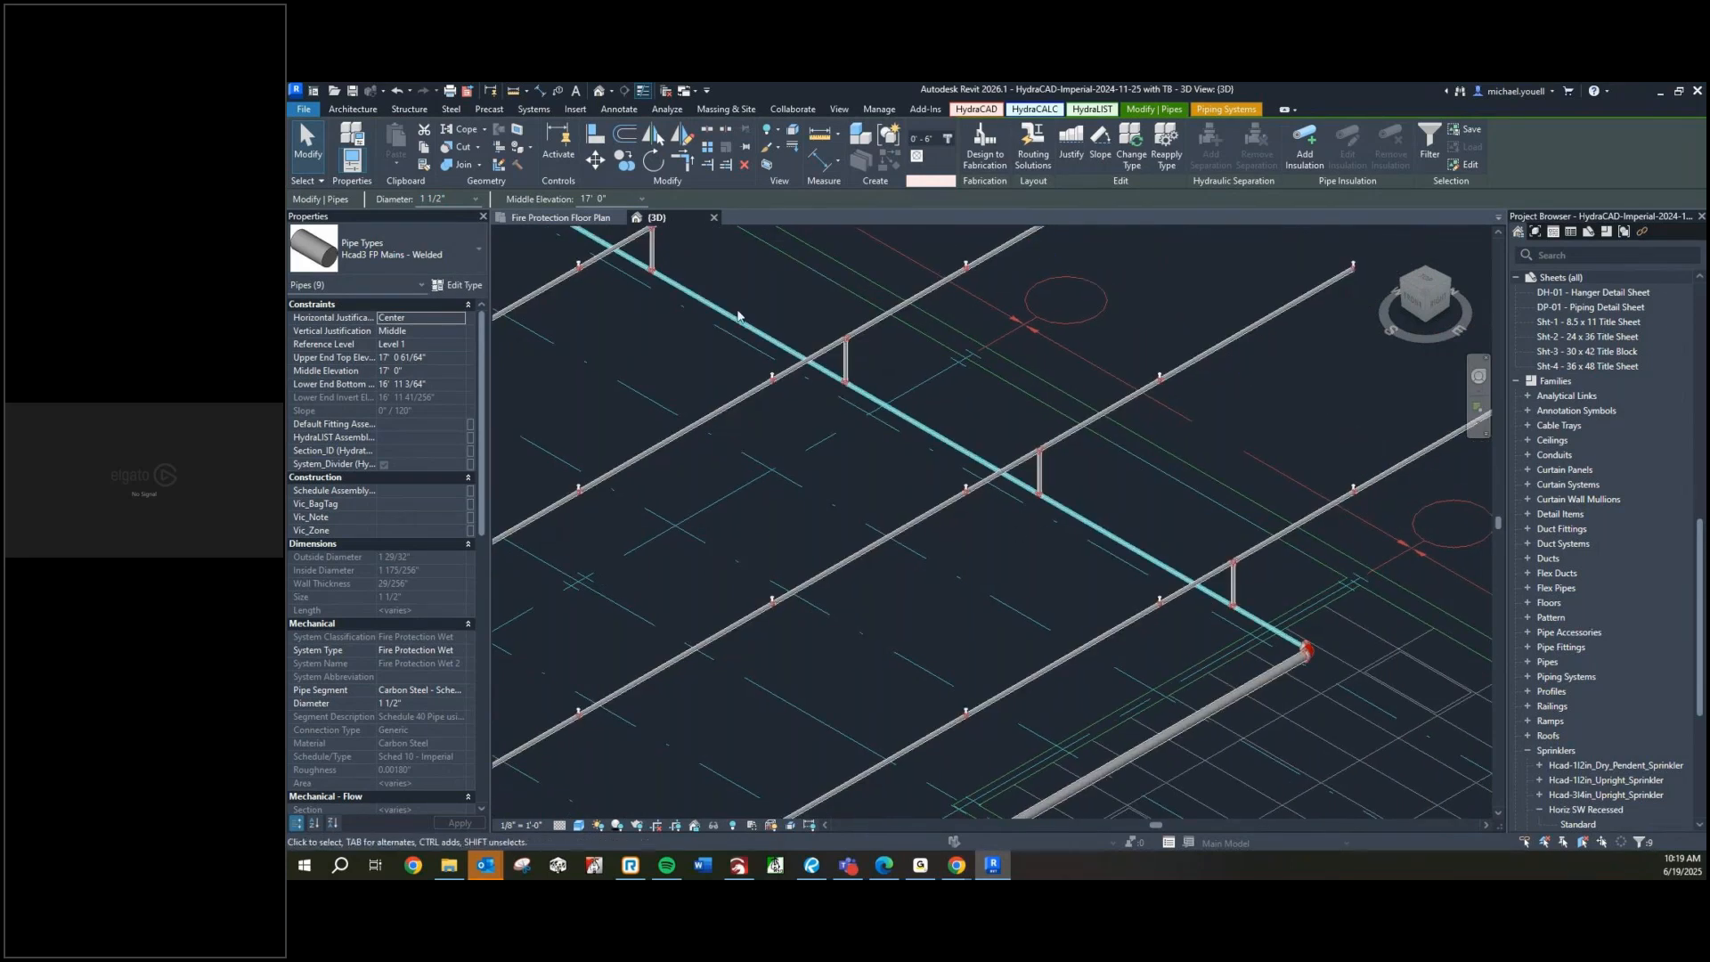
{"action": "middle_click_drag", "start_coordinate": [739, 312], "coordinate": [754, 337]}
{"action": "left_click", "coordinate": [433, 200]}
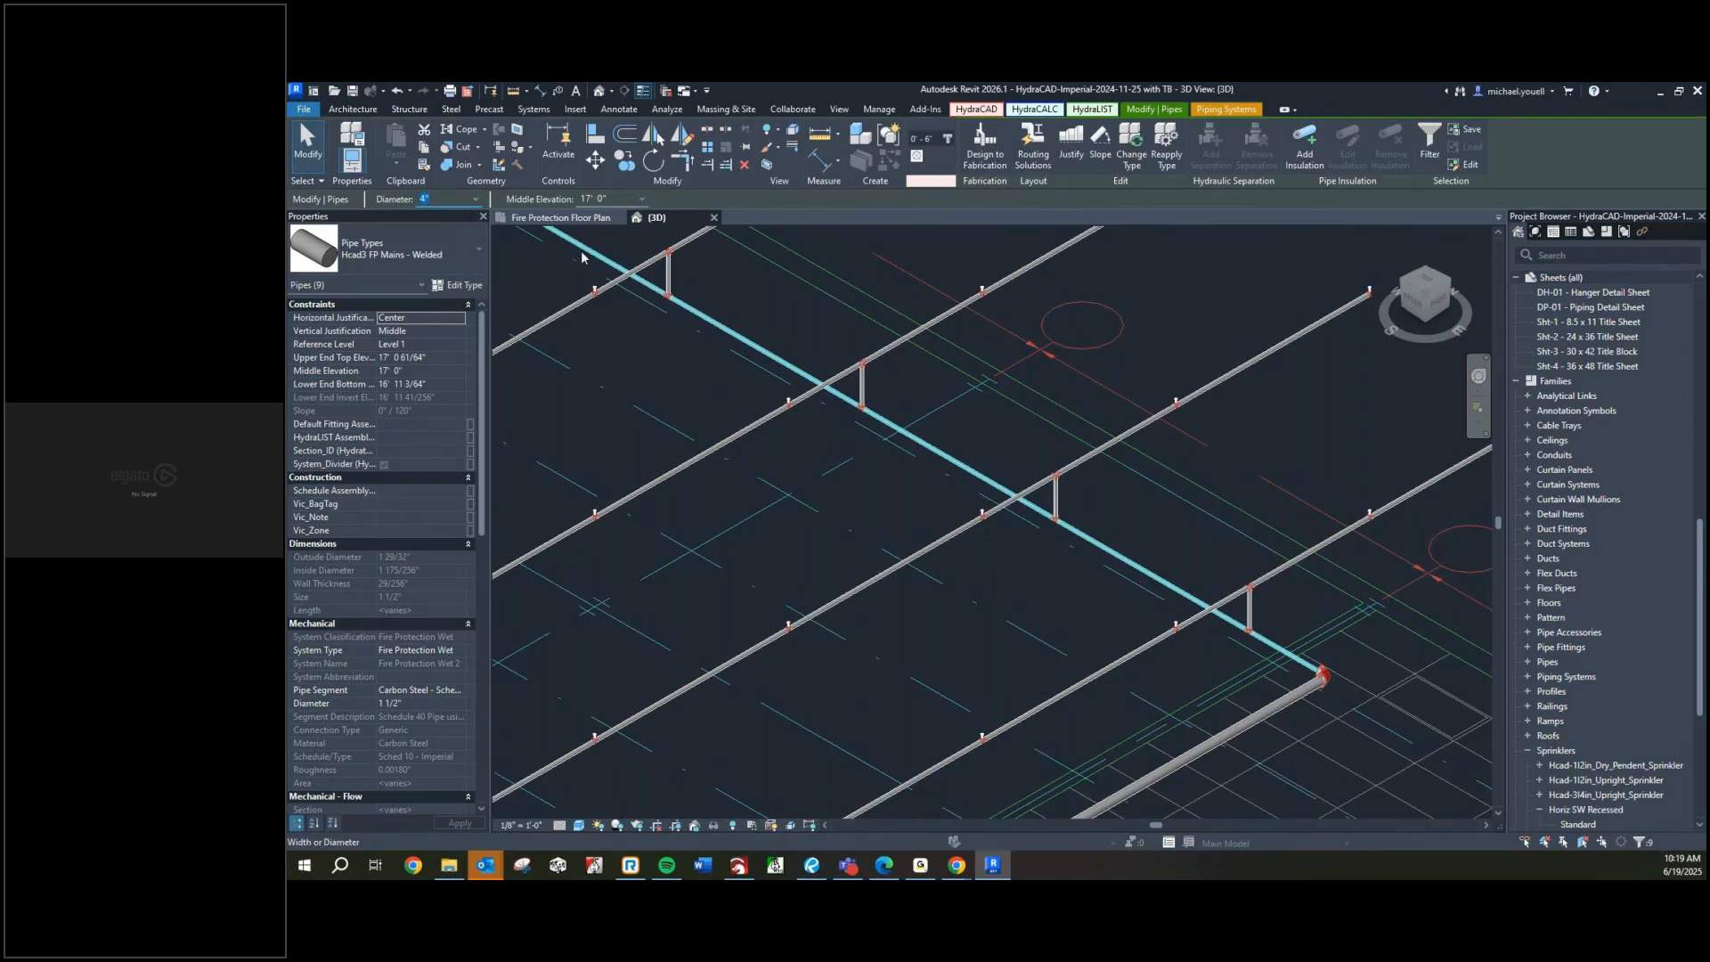
{"action": "type", "text": "4\""}
{"action": "key", "text": "Return"}
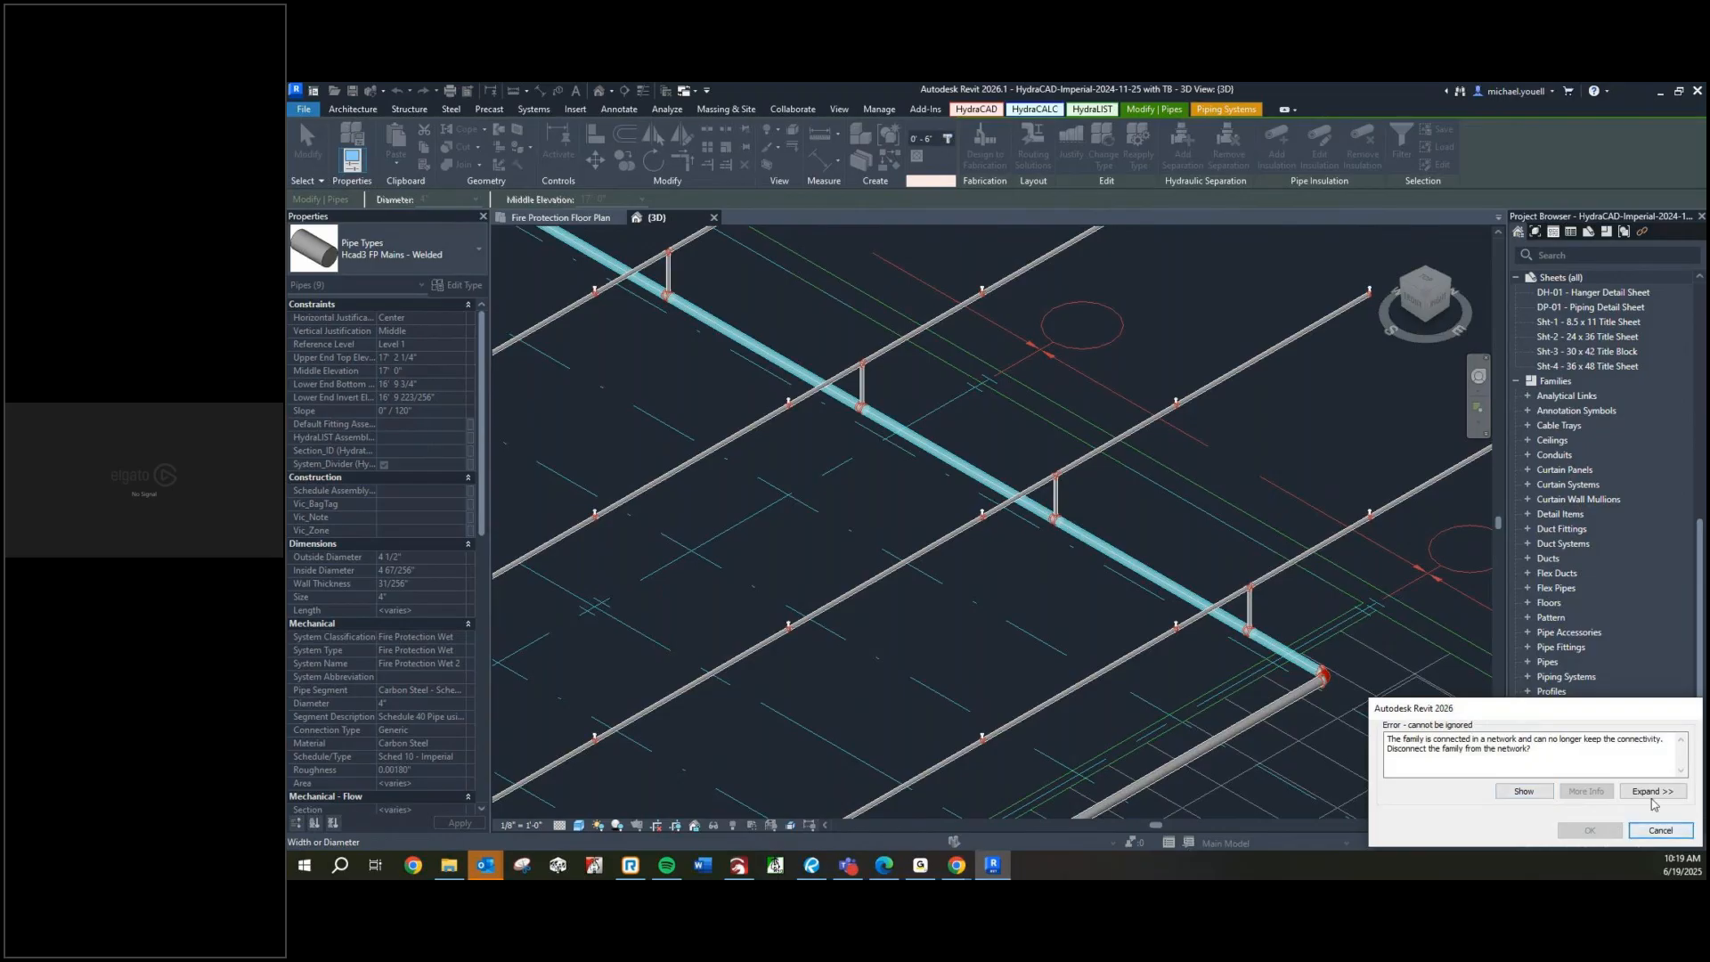
Show the element behind the connectivity error in the 3D view, and cancel the main's diameter change
{"action": "left_click", "coordinate": [1570, 767]}
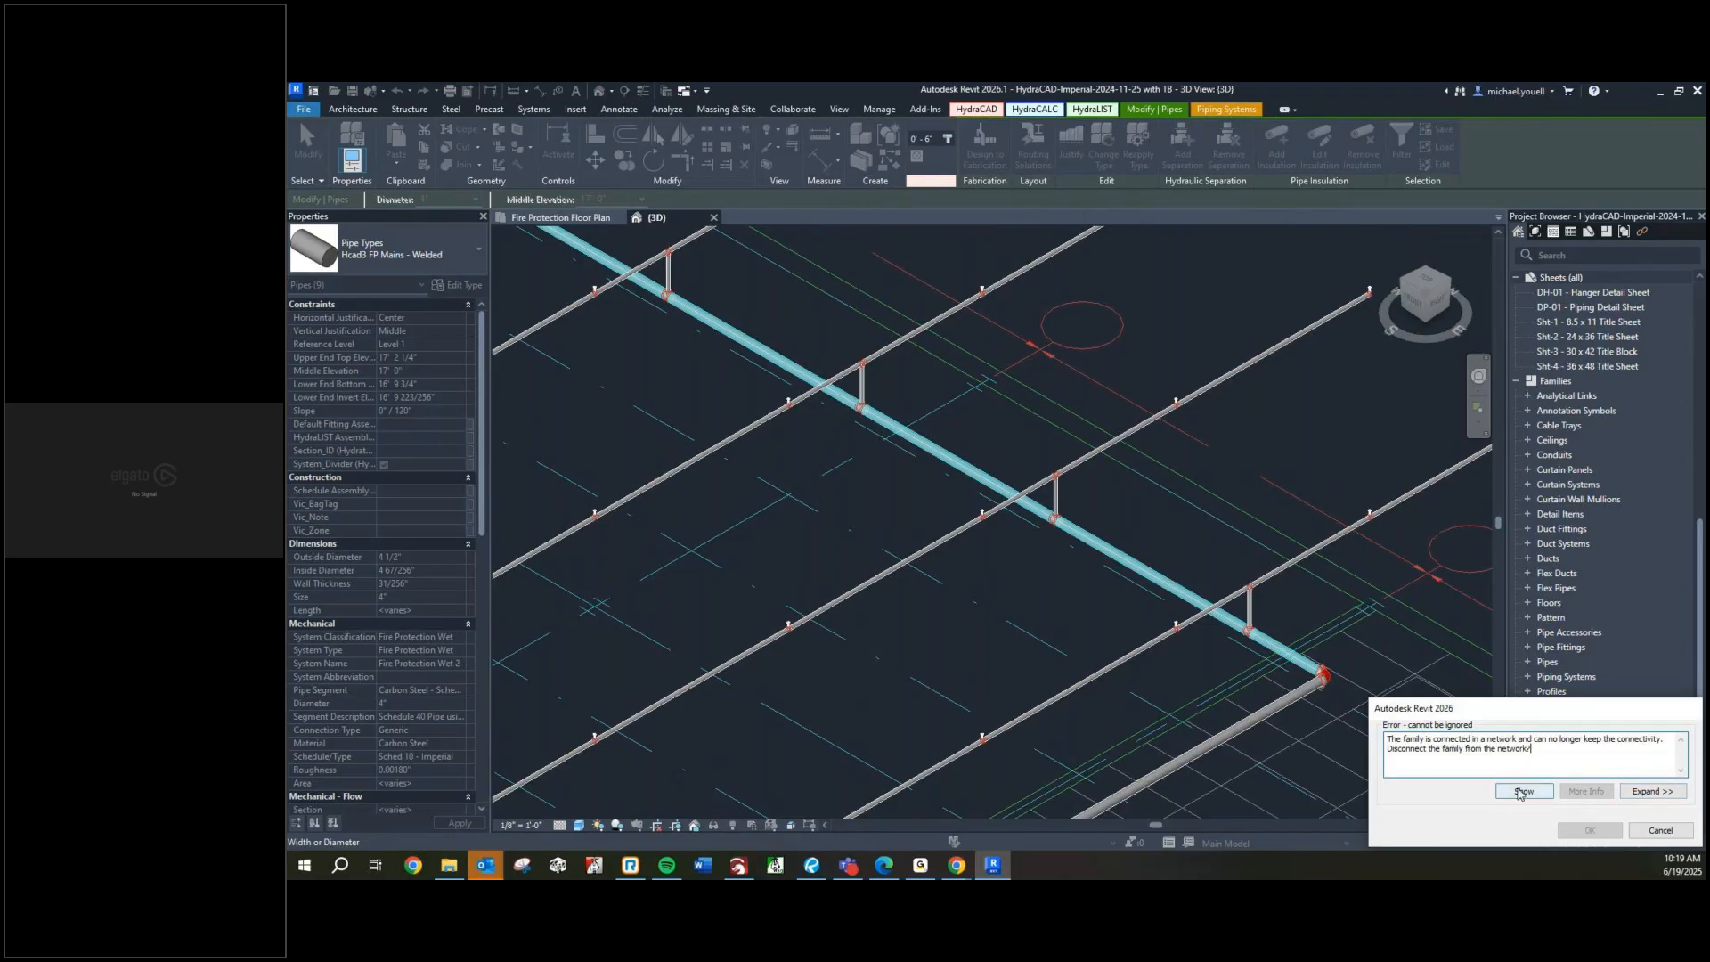
{"action": "left_click", "coordinate": [1650, 791]}
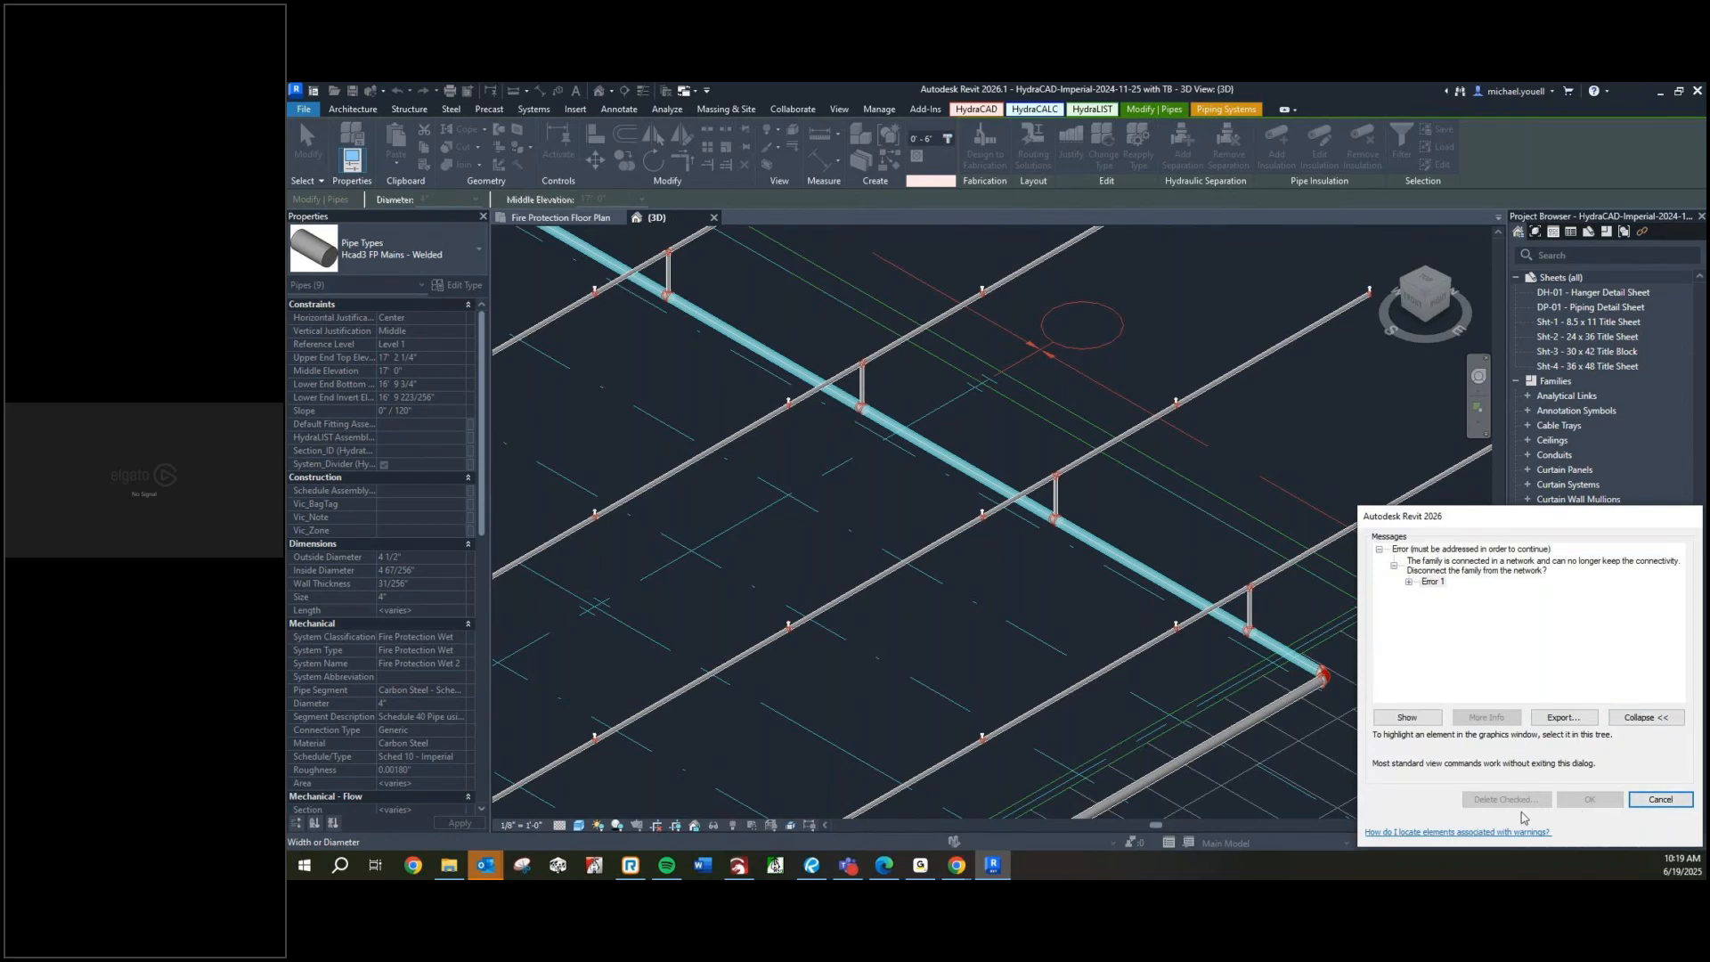
{"action": "left_click", "coordinate": [1407, 719]}
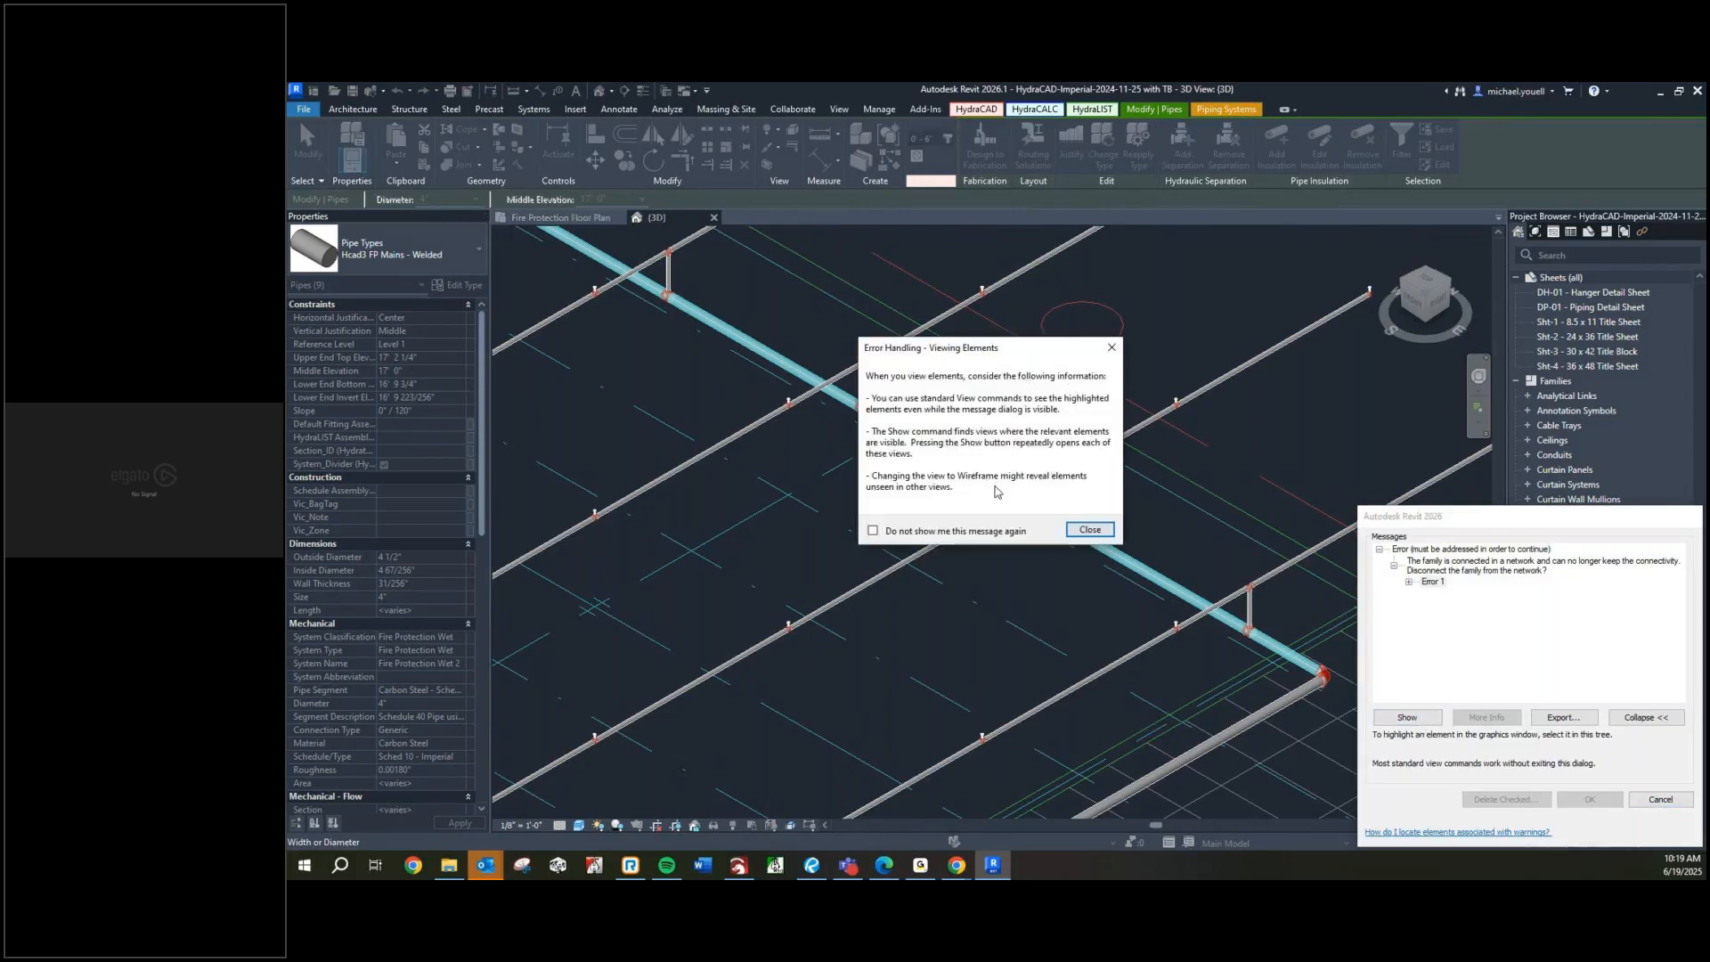
{"action": "left_click", "coordinate": [1084, 526]}
{"action": "left_click", "coordinate": [1084, 528]}
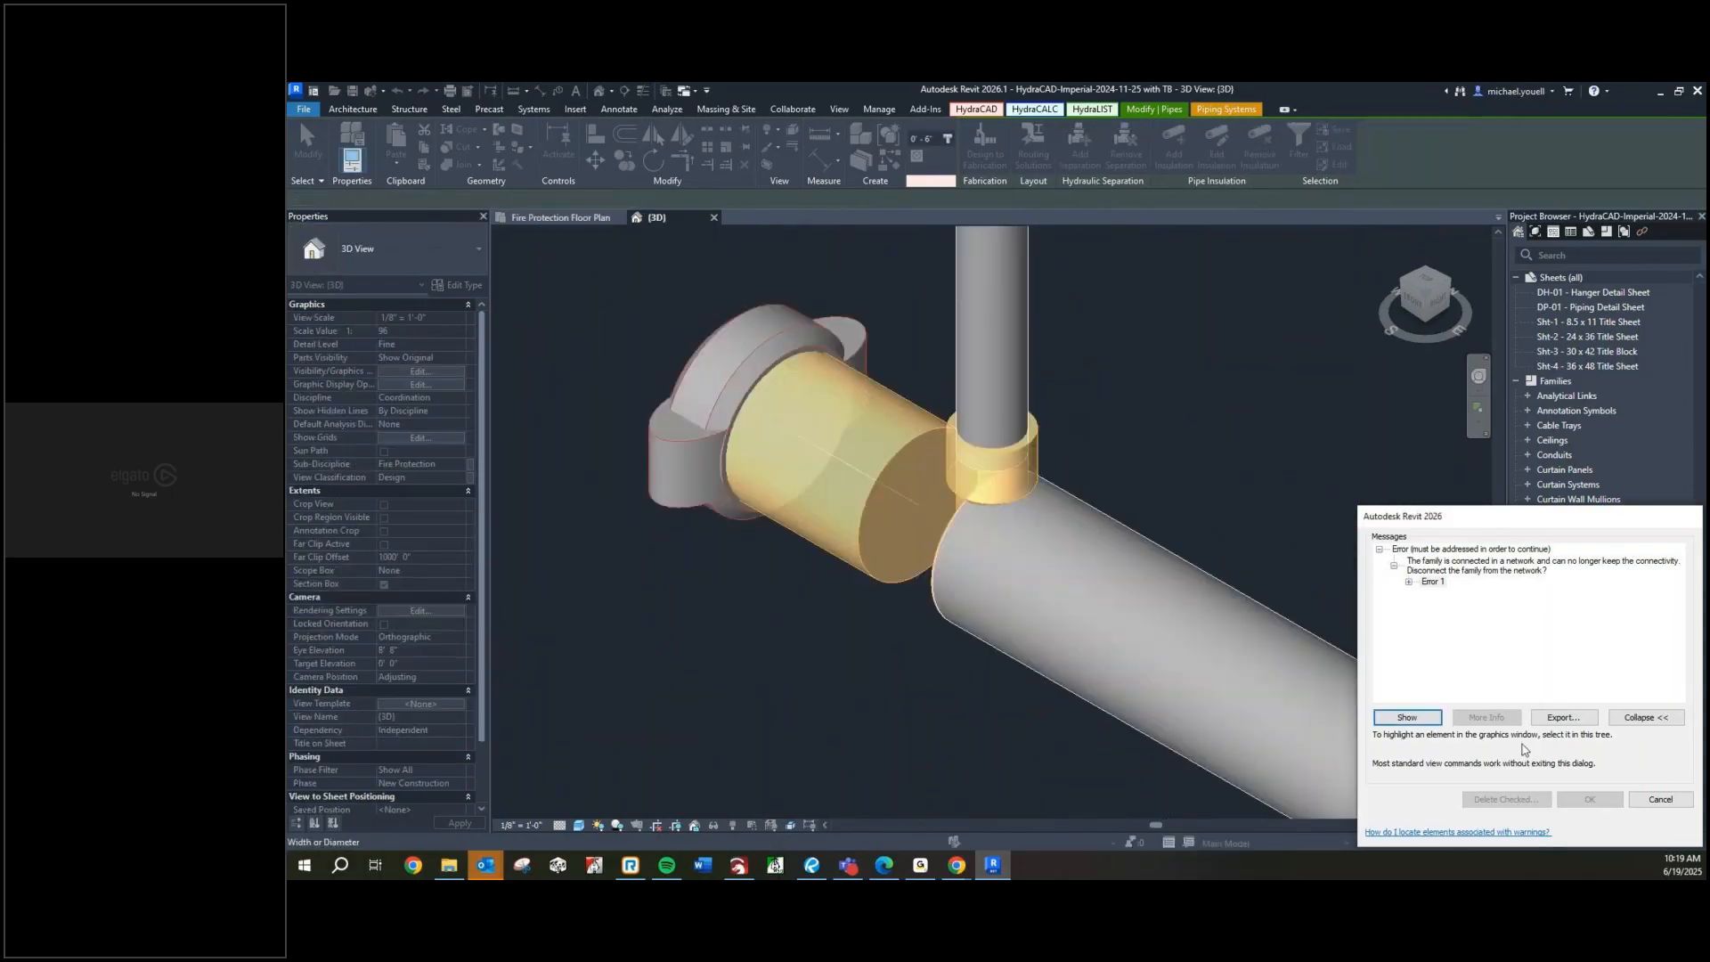
{"action": "left_click", "coordinate": [1666, 805]}
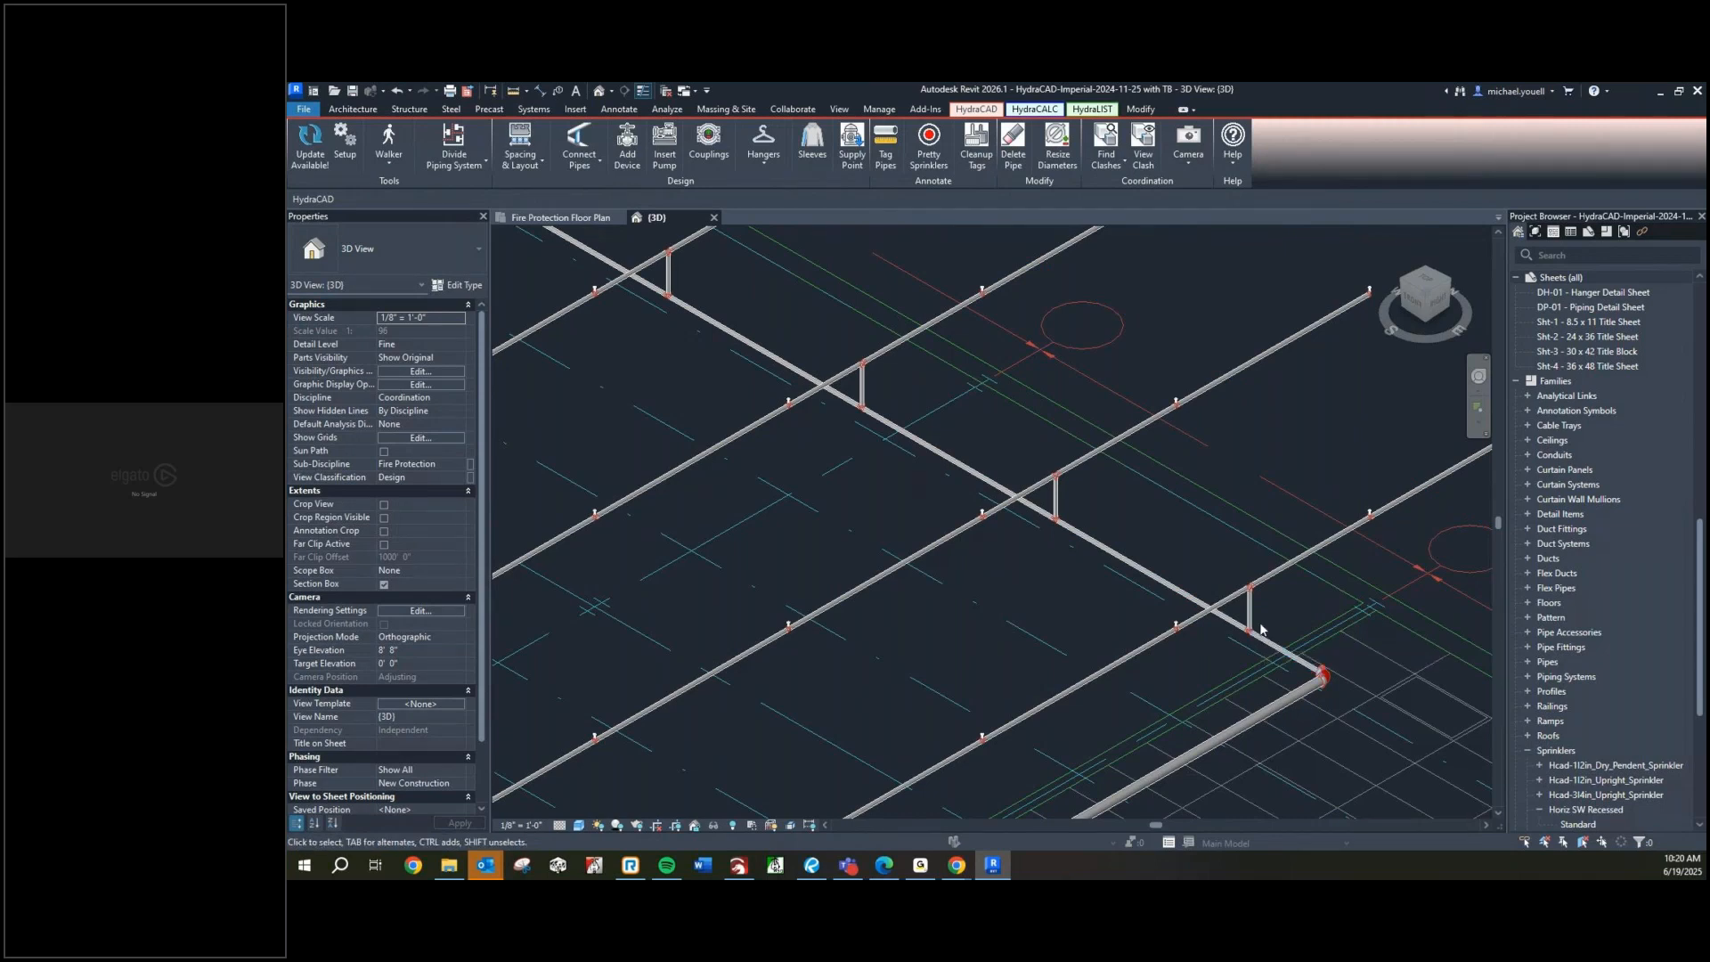
Delete the cap at the west end of the main in the Fire Protection Floor Plan
{"action": "scroll", "coordinate": [1202, 618], "scroll_direction": "down", "scroll_amount": 2}
{"action": "scroll", "coordinate": [1202, 619], "scroll_direction": "down", "scroll_amount": 1}
{"action": "middle_click_drag", "start_coordinate": [885, 430], "coordinate": [1162, 633]}
{"action": "scroll", "coordinate": [812, 427], "scroll_direction": "up", "scroll_amount": 2}
{"action": "scroll", "coordinate": [813, 428], "scroll_direction": "down", "scroll_amount": 3}
{"action": "scroll", "coordinate": [767, 289], "scroll_direction": "up", "scroll_amount": 5}
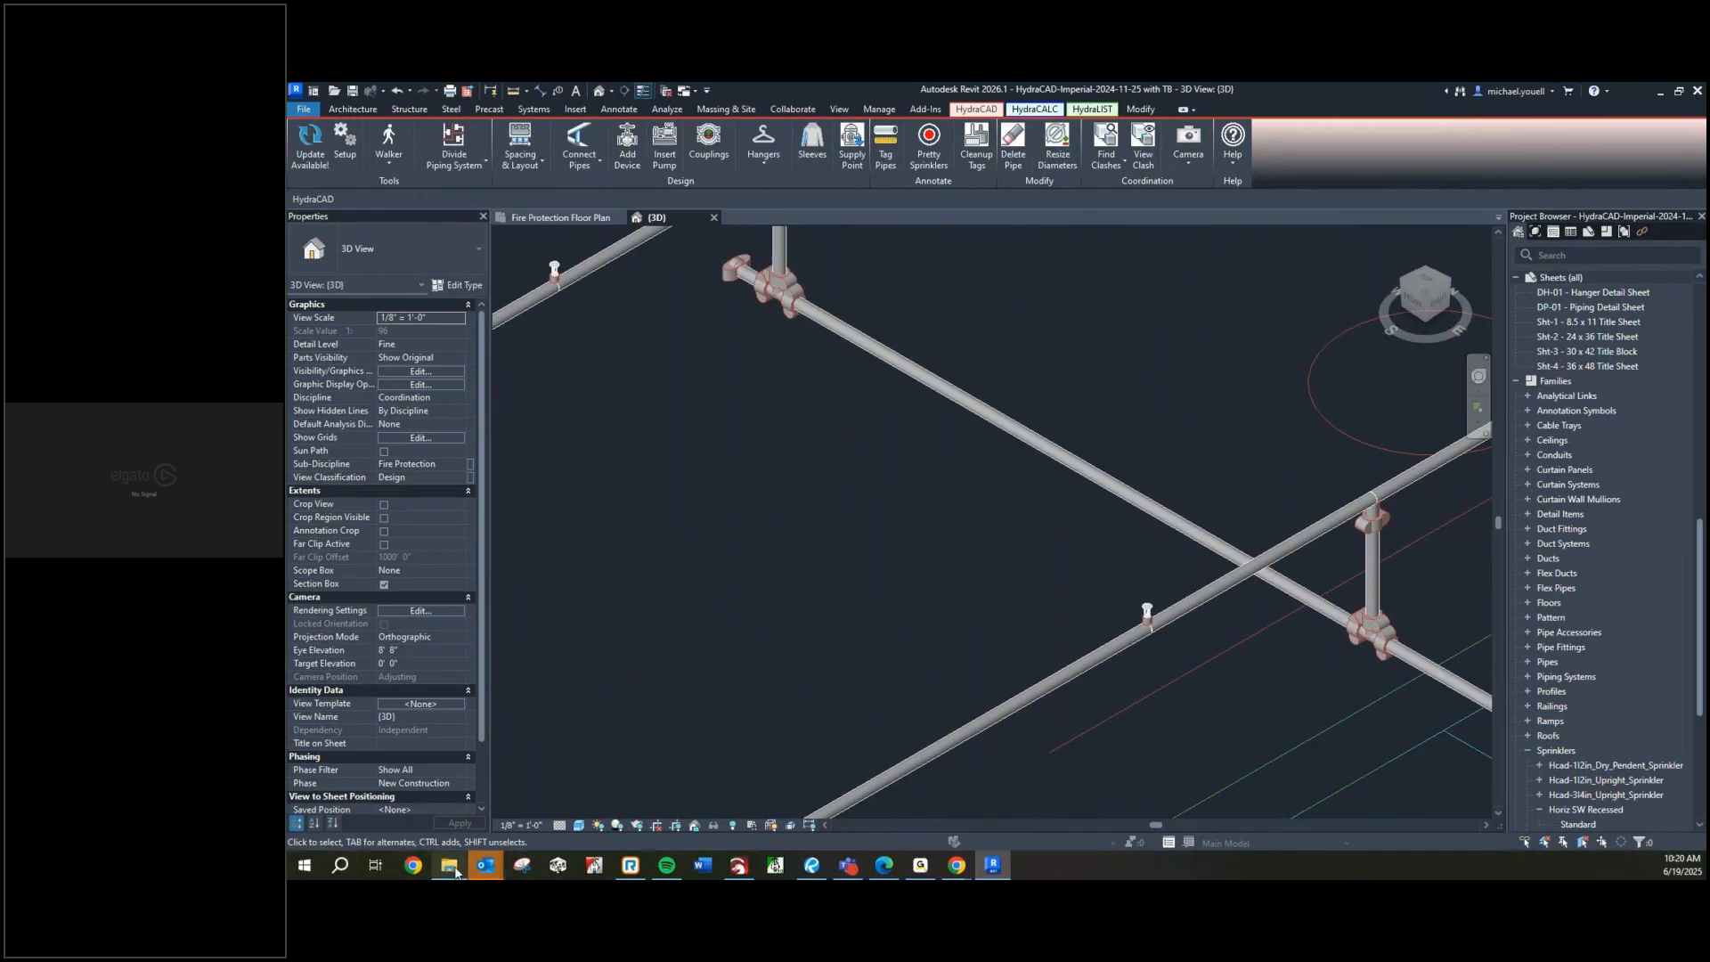
{"action": "left_click", "coordinate": [566, 217]}
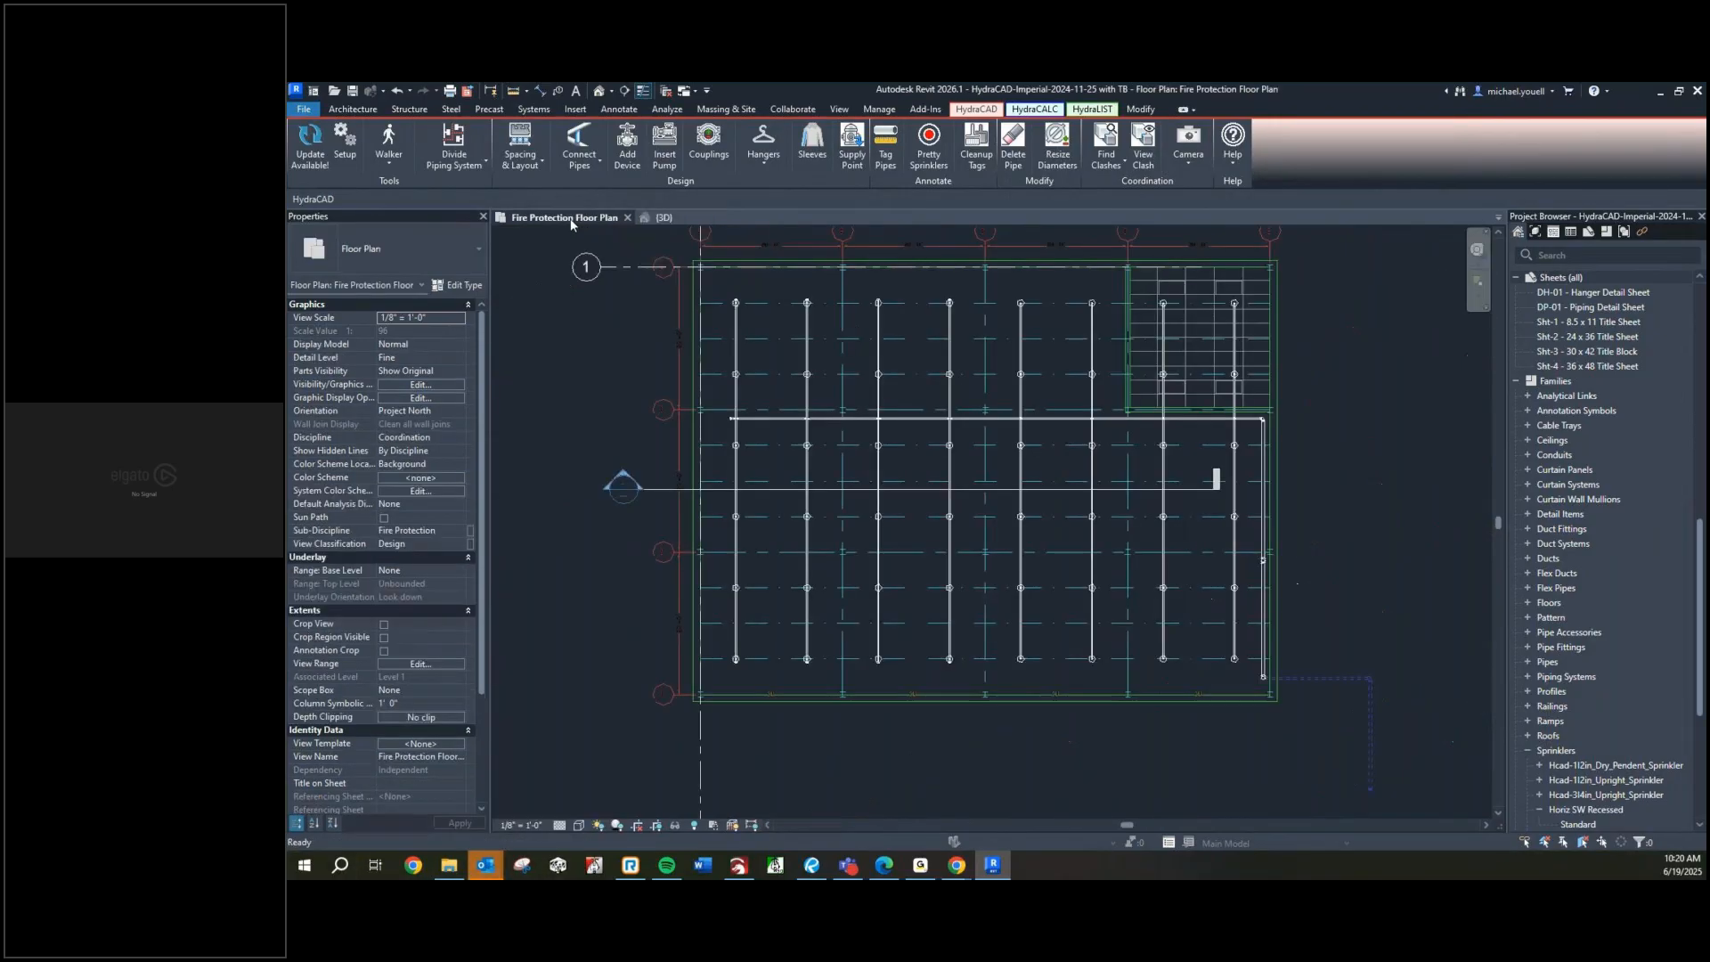
{"action": "scroll", "coordinate": [713, 428], "scroll_direction": "up", "scroll_amount": 3}
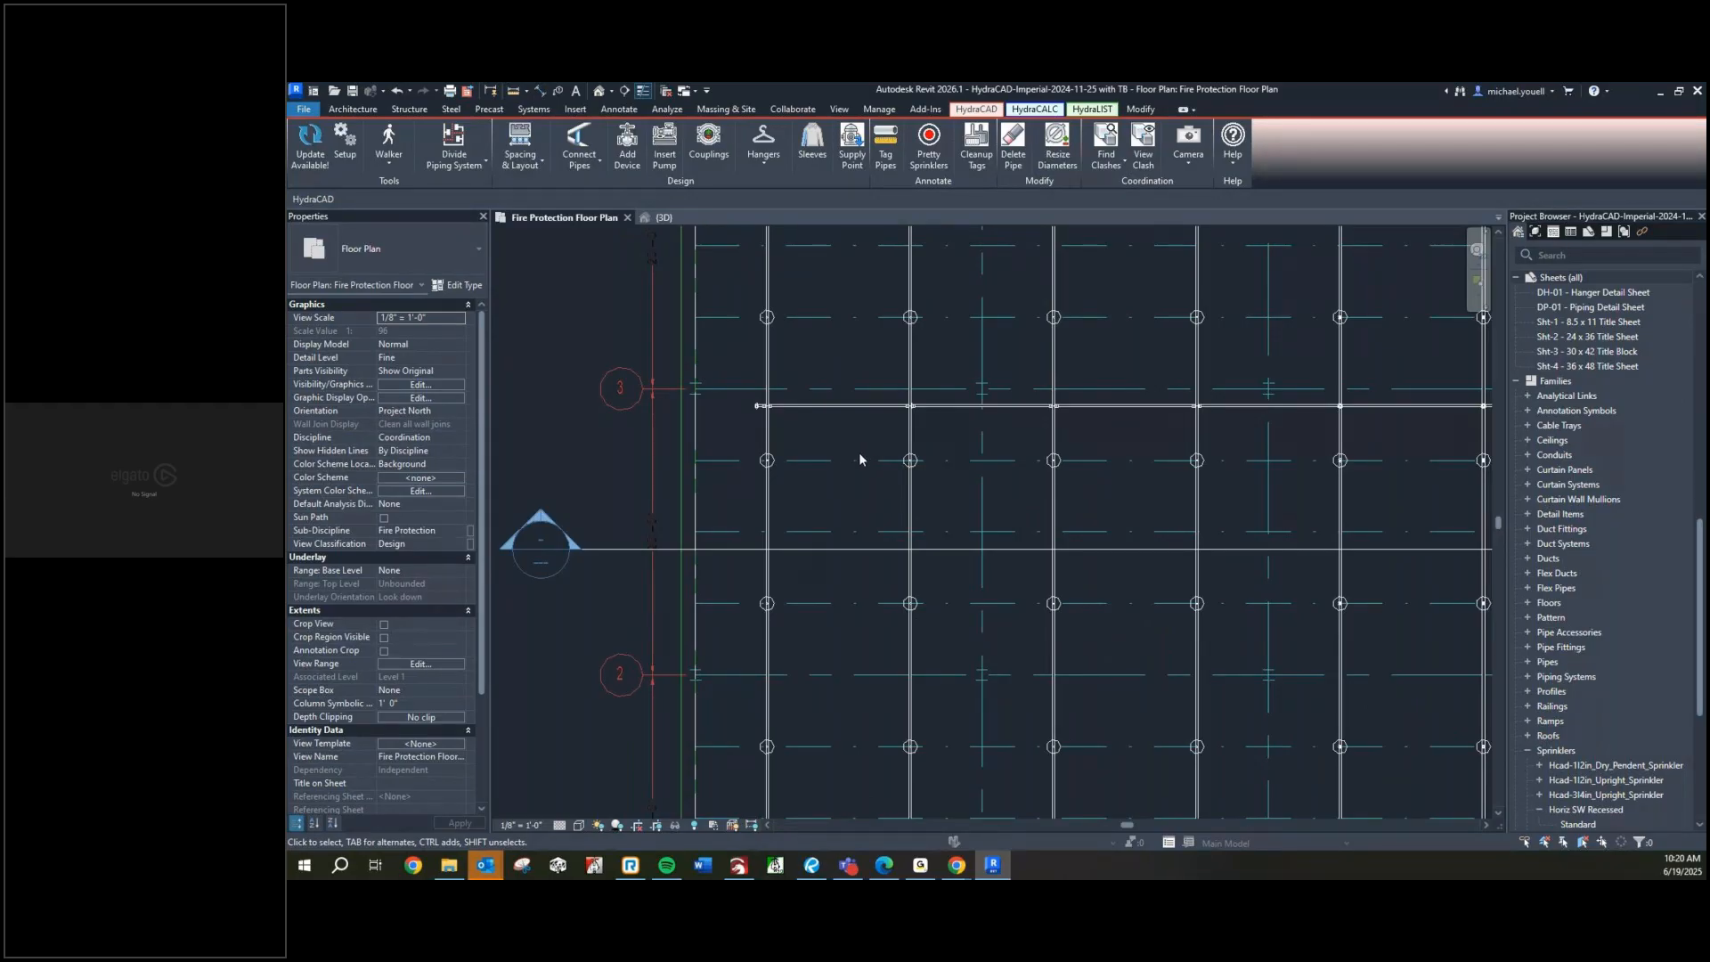
{"action": "scroll", "coordinate": [757, 418], "scroll_direction": "up", "scroll_amount": 5}
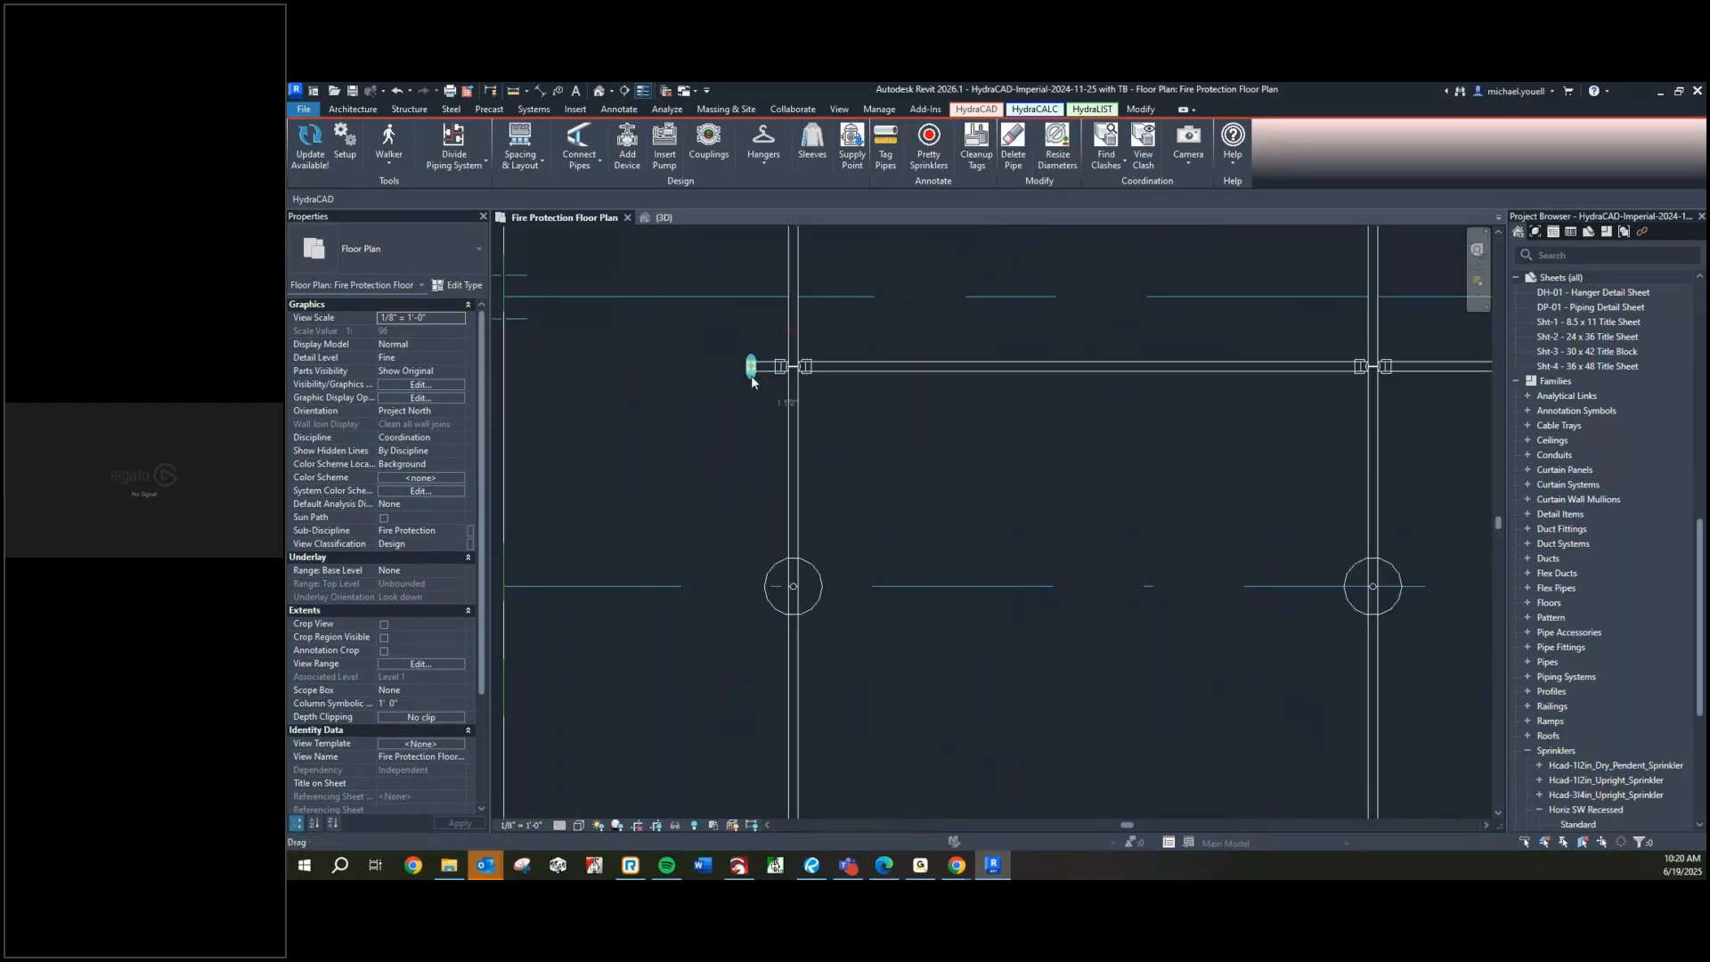
{"action": "left_click", "coordinate": [751, 375]}
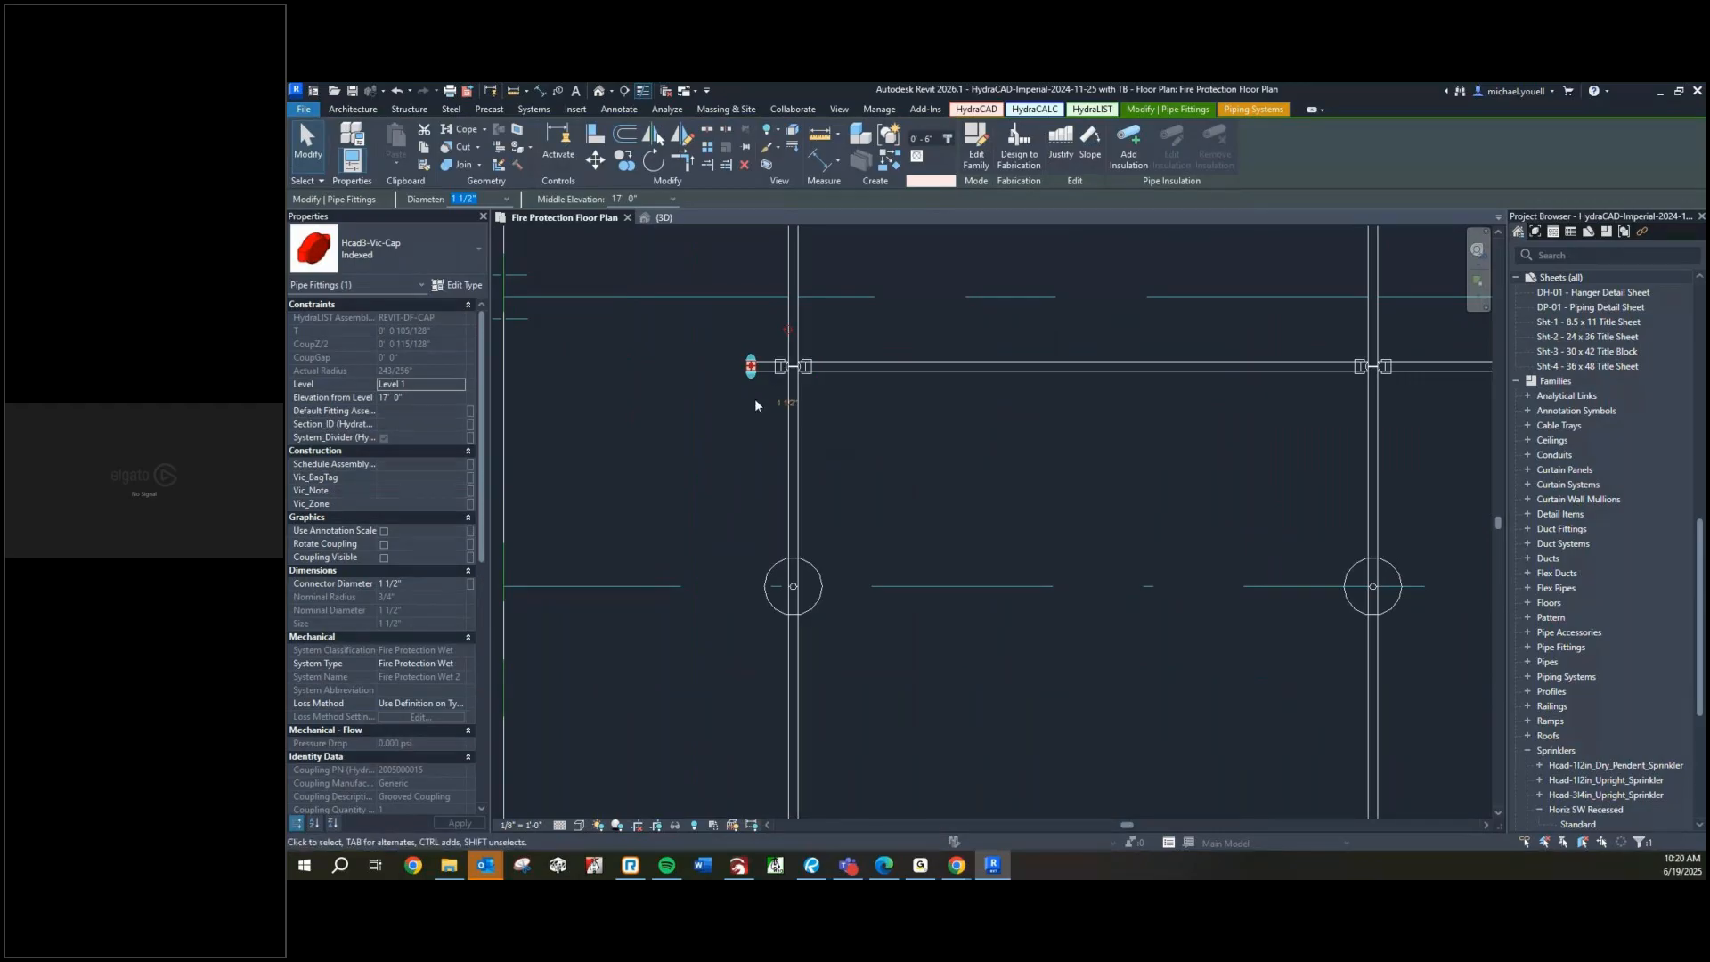
{"action": "key", "text": "Delete"}
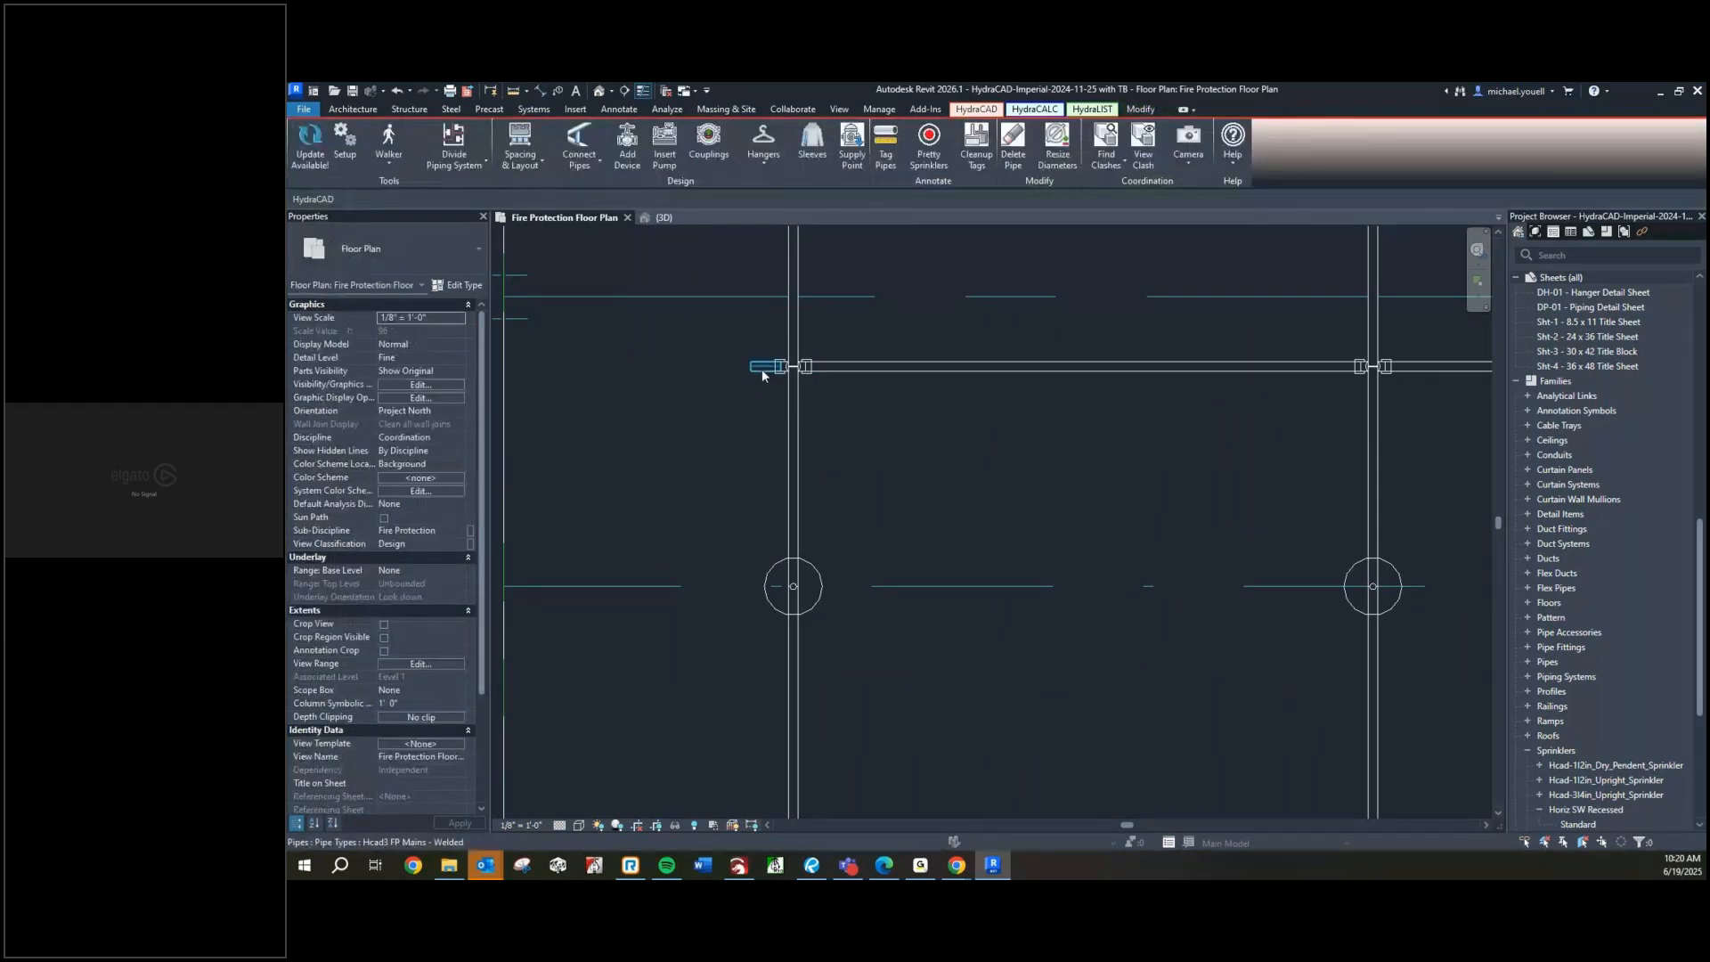
Set the diameter of all main pipe segments, from the uncapped west stub to the east elbow, to 4"
{"action": "left_click", "coordinate": [761, 369]}
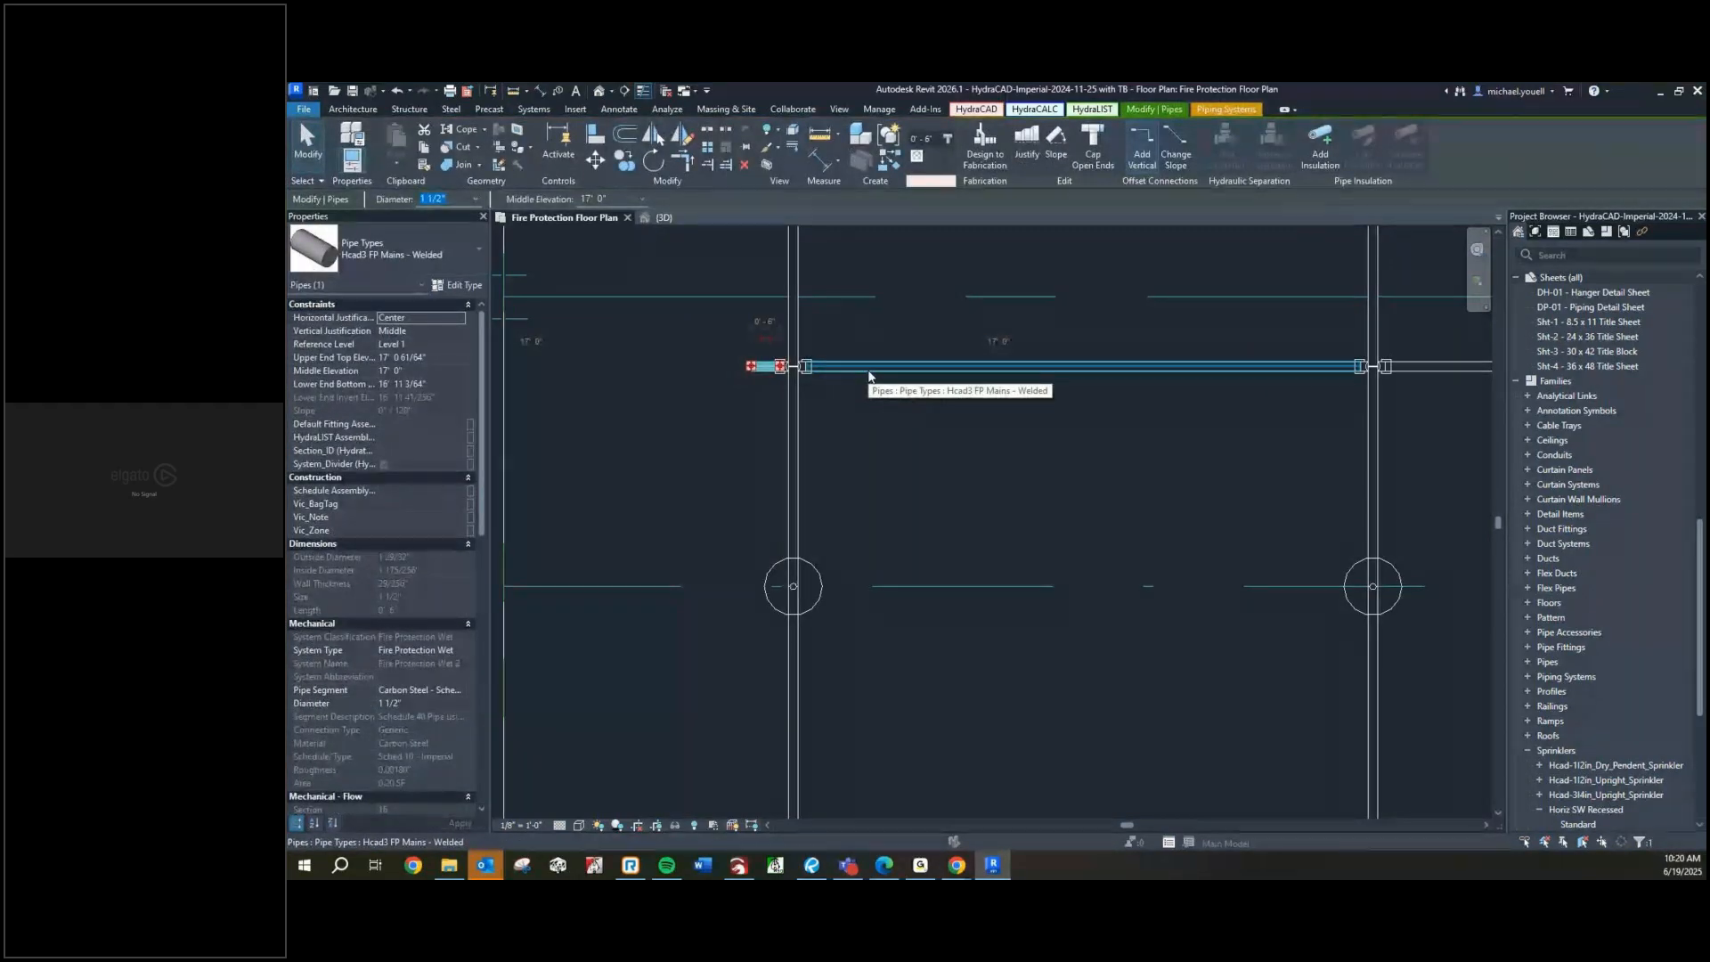
{"action": "left_click", "coordinate": [871, 373], "text": "ctrl"}
{"action": "scroll", "coordinate": [882, 373], "scroll_direction": "down", "scroll_amount": 3}
{"action": "left_click", "coordinate": [1260, 372], "text": "ctrl"}
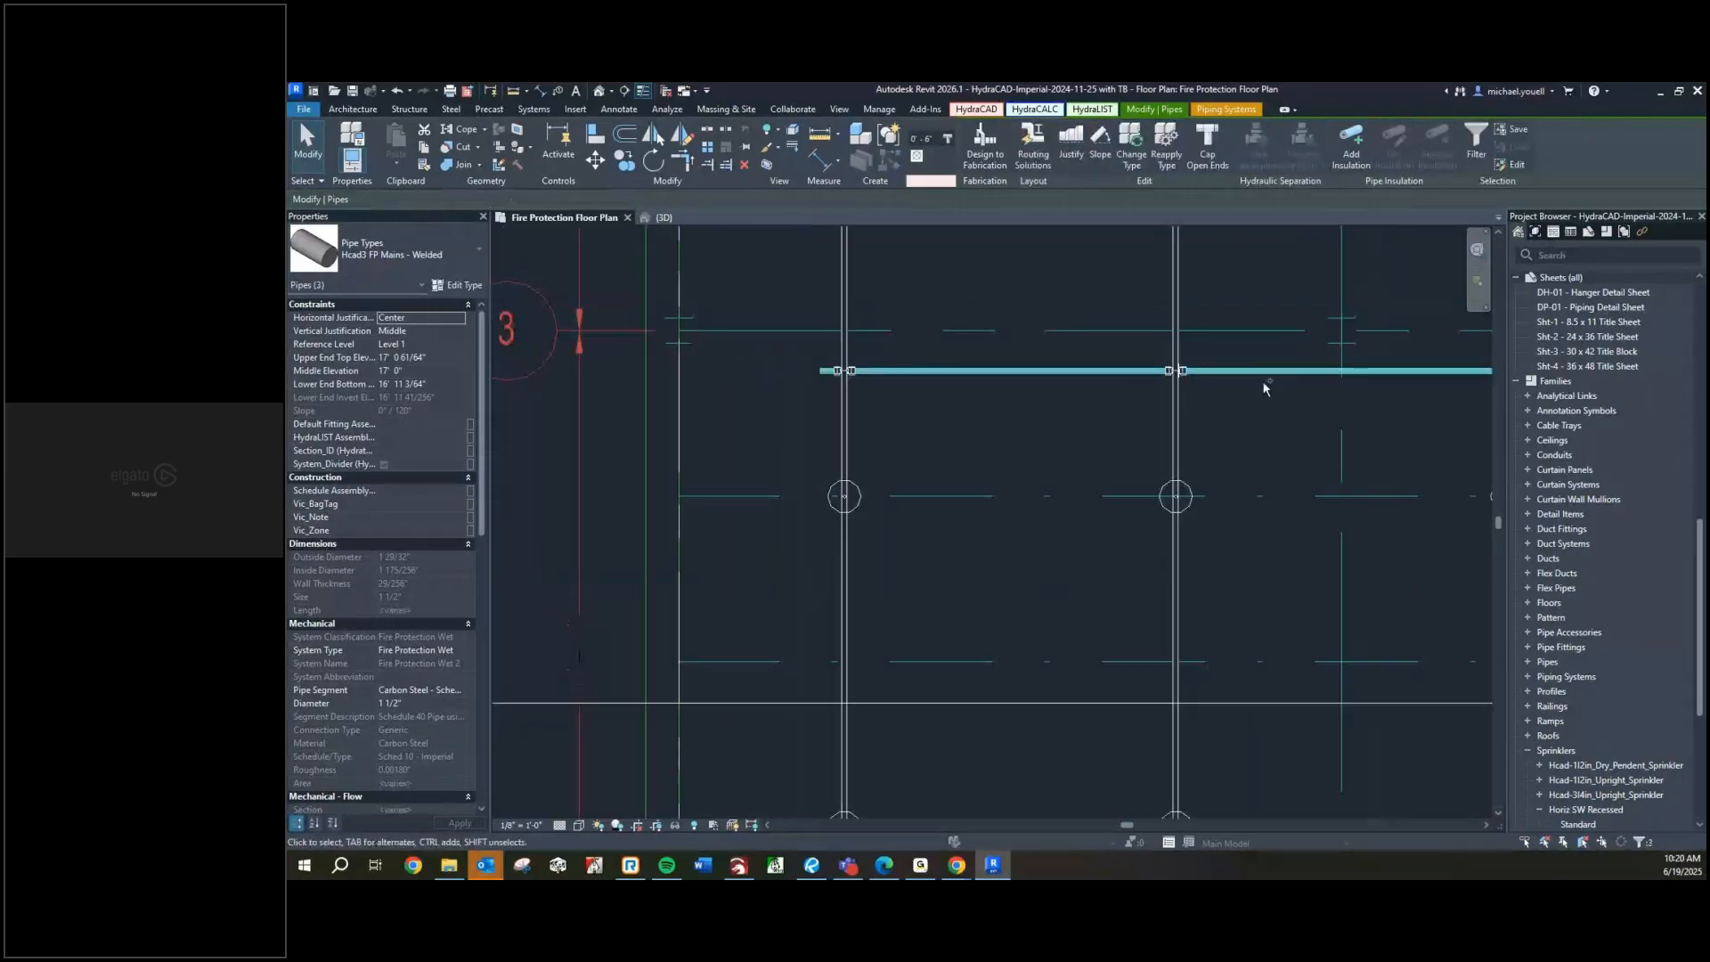
{"action": "scroll", "coordinate": [1265, 383], "scroll_direction": "down", "scroll_amount": 2}
{"action": "middle_click_drag", "start_coordinate": [1267, 387], "coordinate": [1063, 419]}
{"action": "left_click", "coordinate": [1292, 399], "text": "ctrl"}
{"action": "middle_click_drag", "start_coordinate": [1291, 398], "coordinate": [751, 428]}
{"action": "left_click", "coordinate": [1229, 424], "text": "ctrl"}
{"action": "left_click", "coordinate": [1136, 421], "text": "ctrl"}
{"action": "left_click", "coordinate": [1137, 421], "text": "ctrl"}
{"action": "type", "text": "4"}
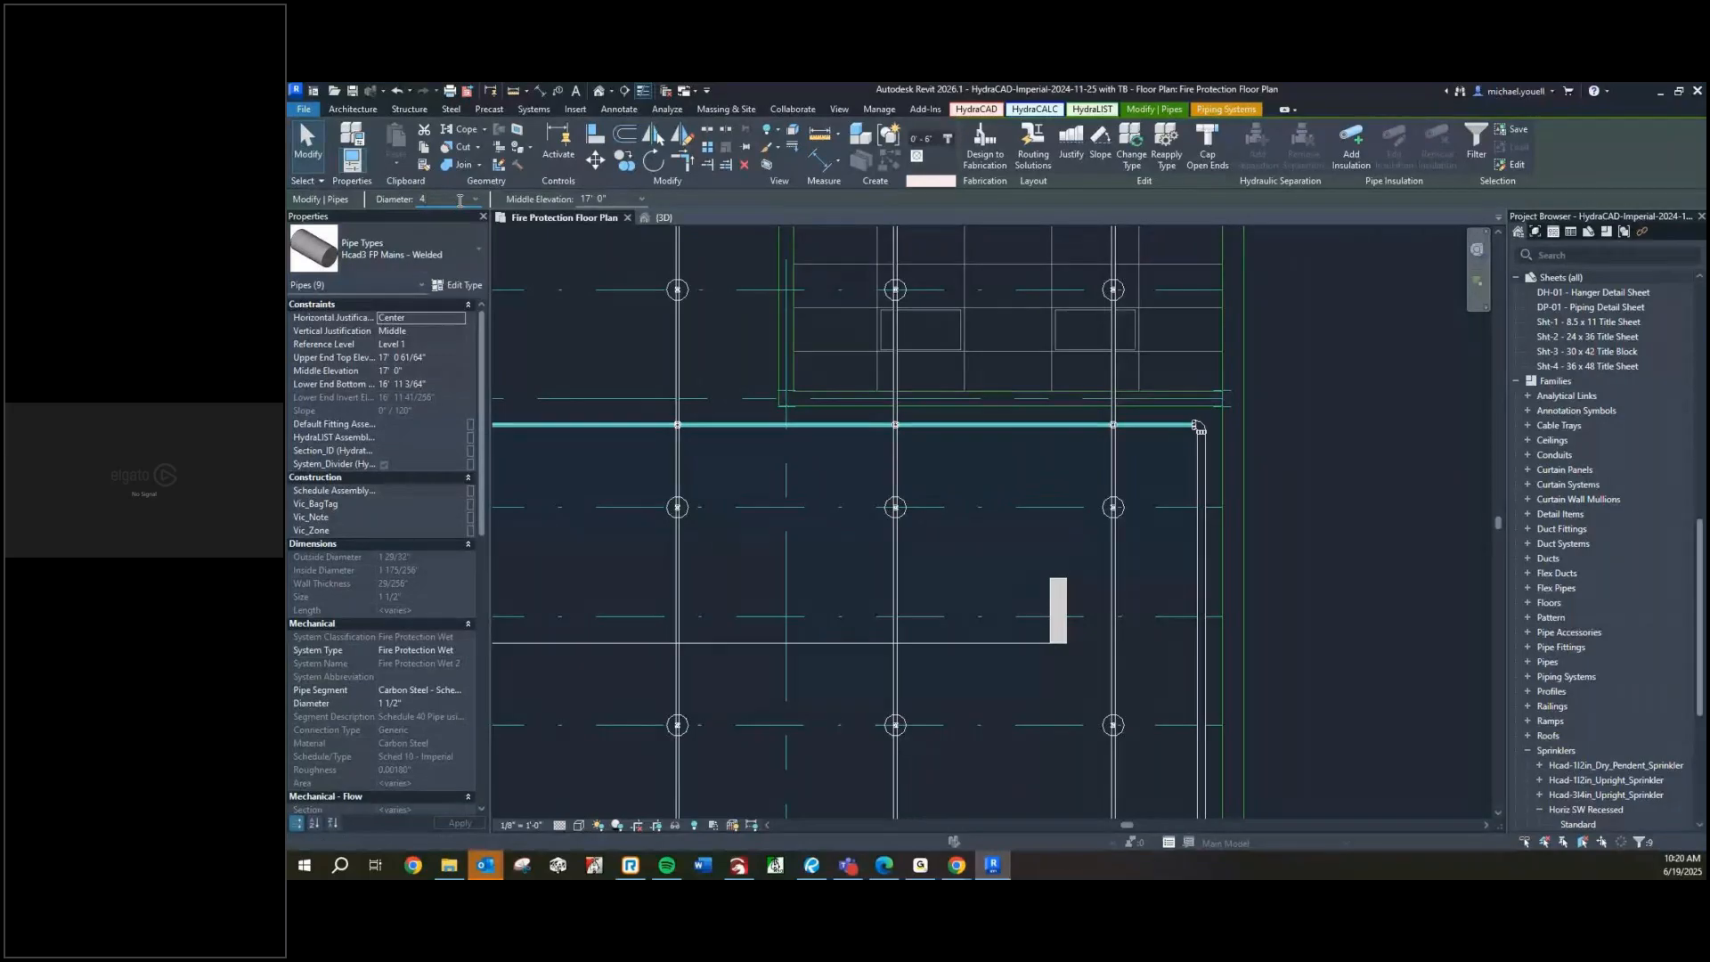
{"action": "key", "text": "Return"}
Cap the open west end of the 4" main
{"action": "scroll", "coordinate": [697, 489], "scroll_direction": "up", "scroll_amount": 5}
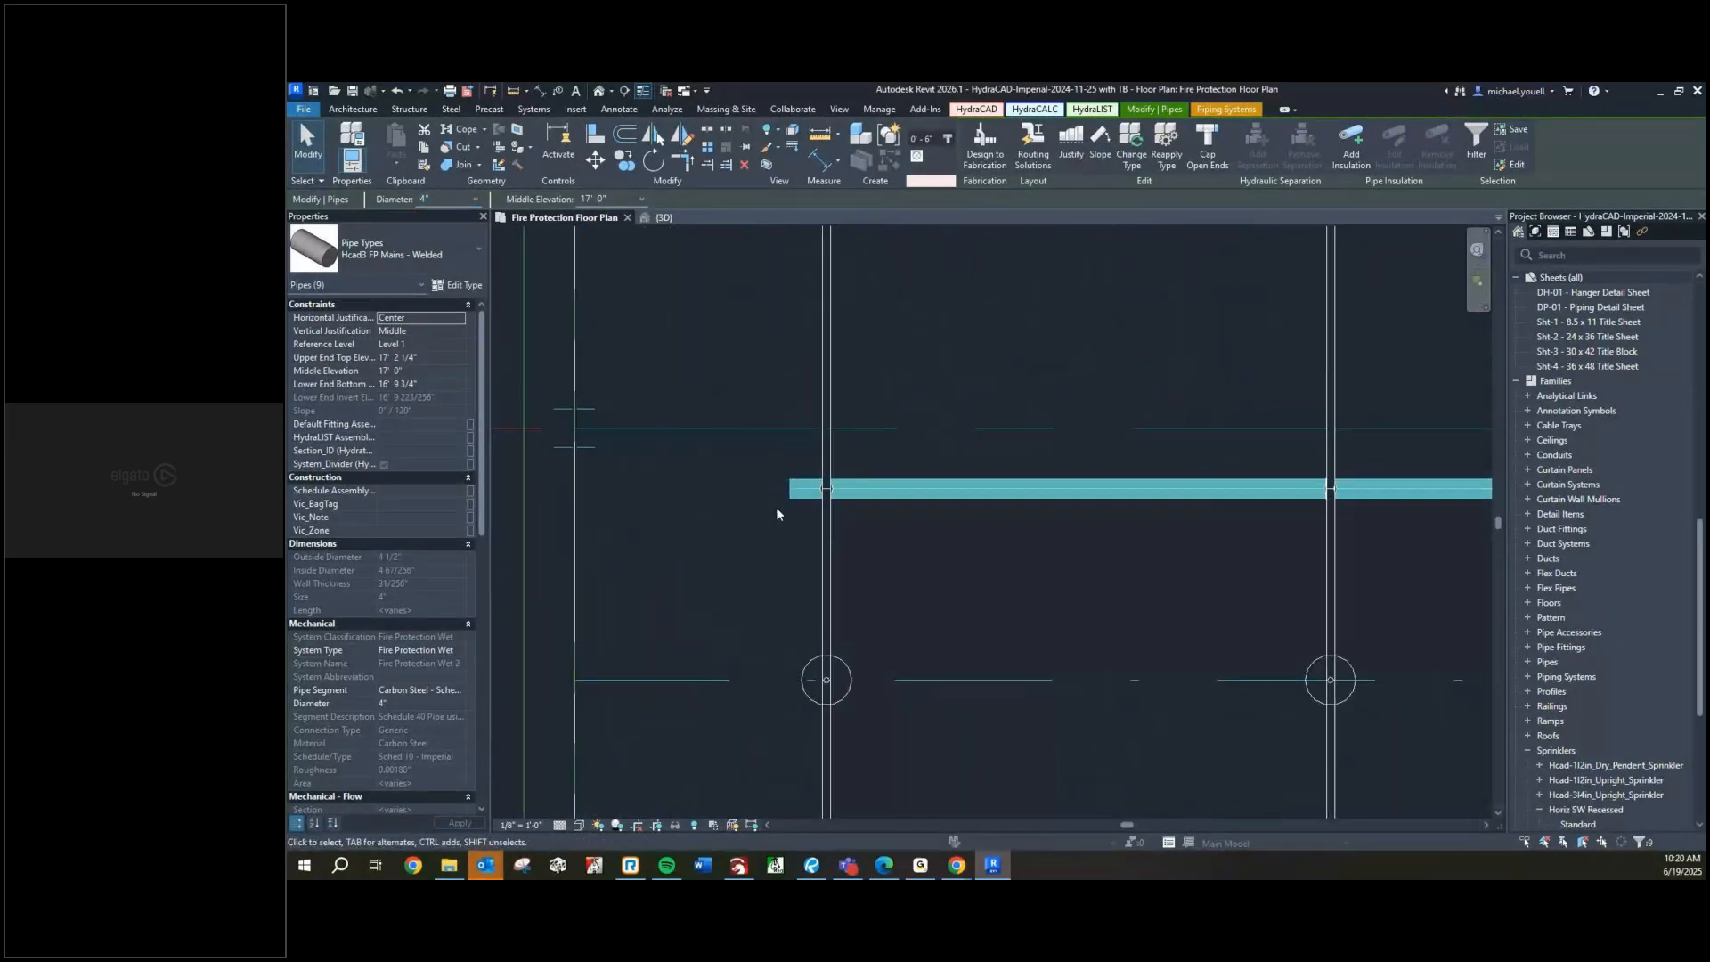
{"action": "key", "text": "Escape"}
{"action": "left_click", "coordinate": [954, 438]}
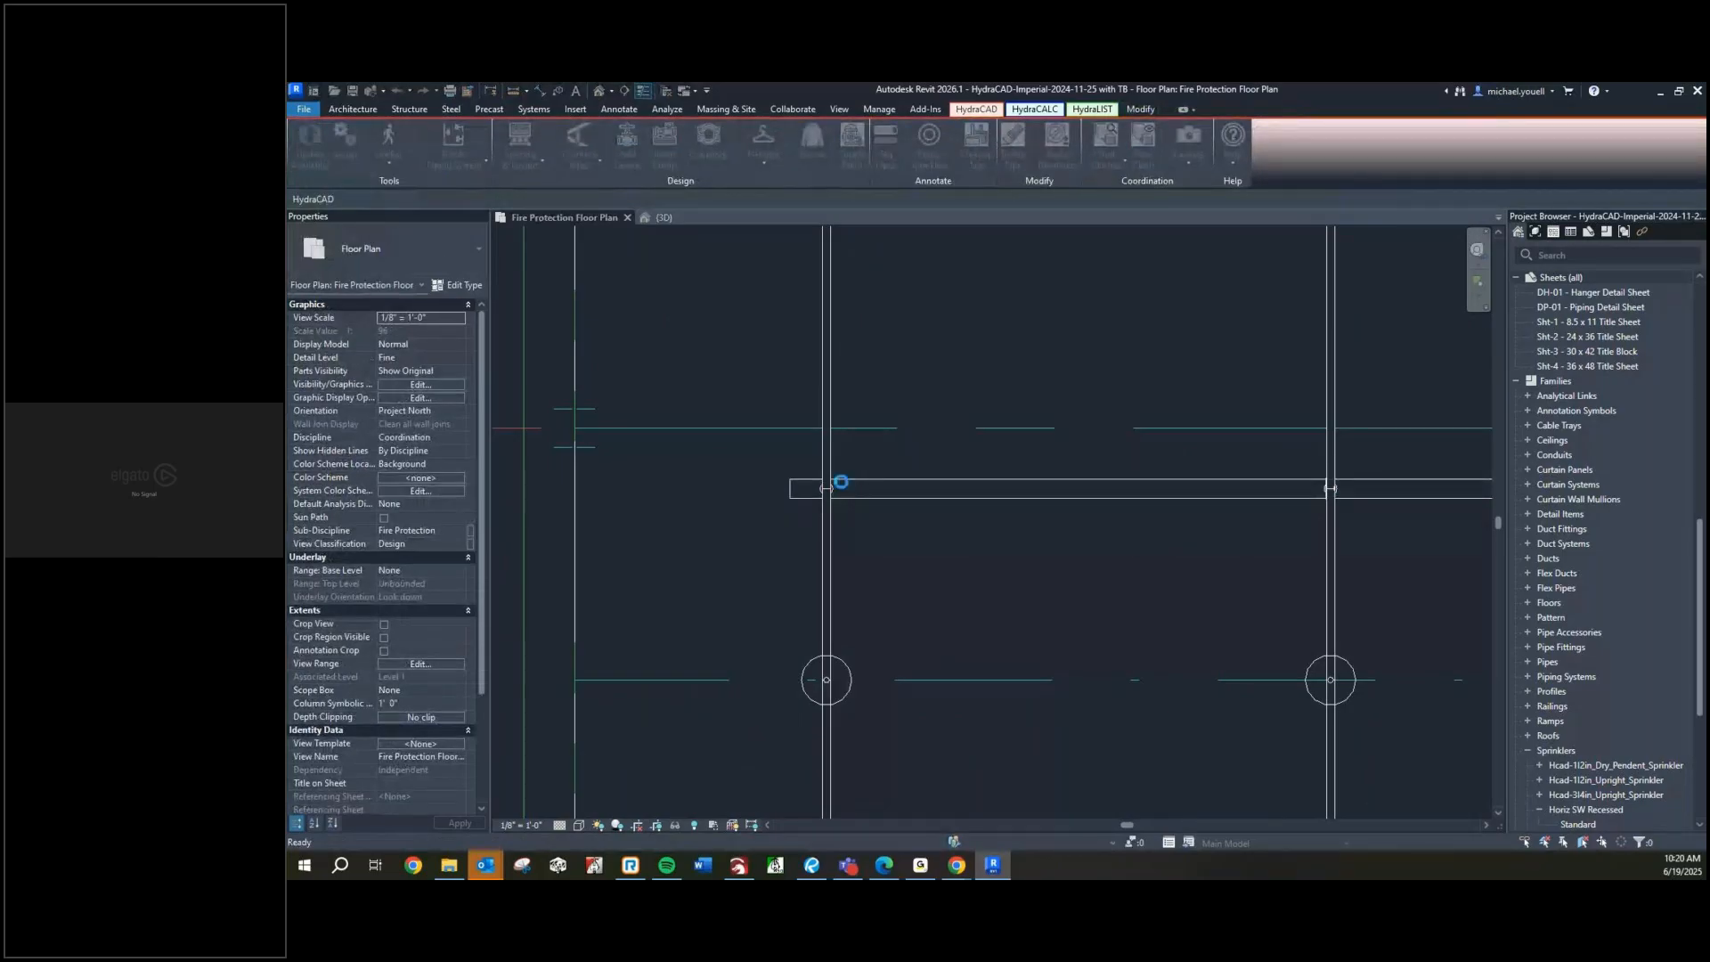
{"action": "left_click", "coordinate": [801, 496]}
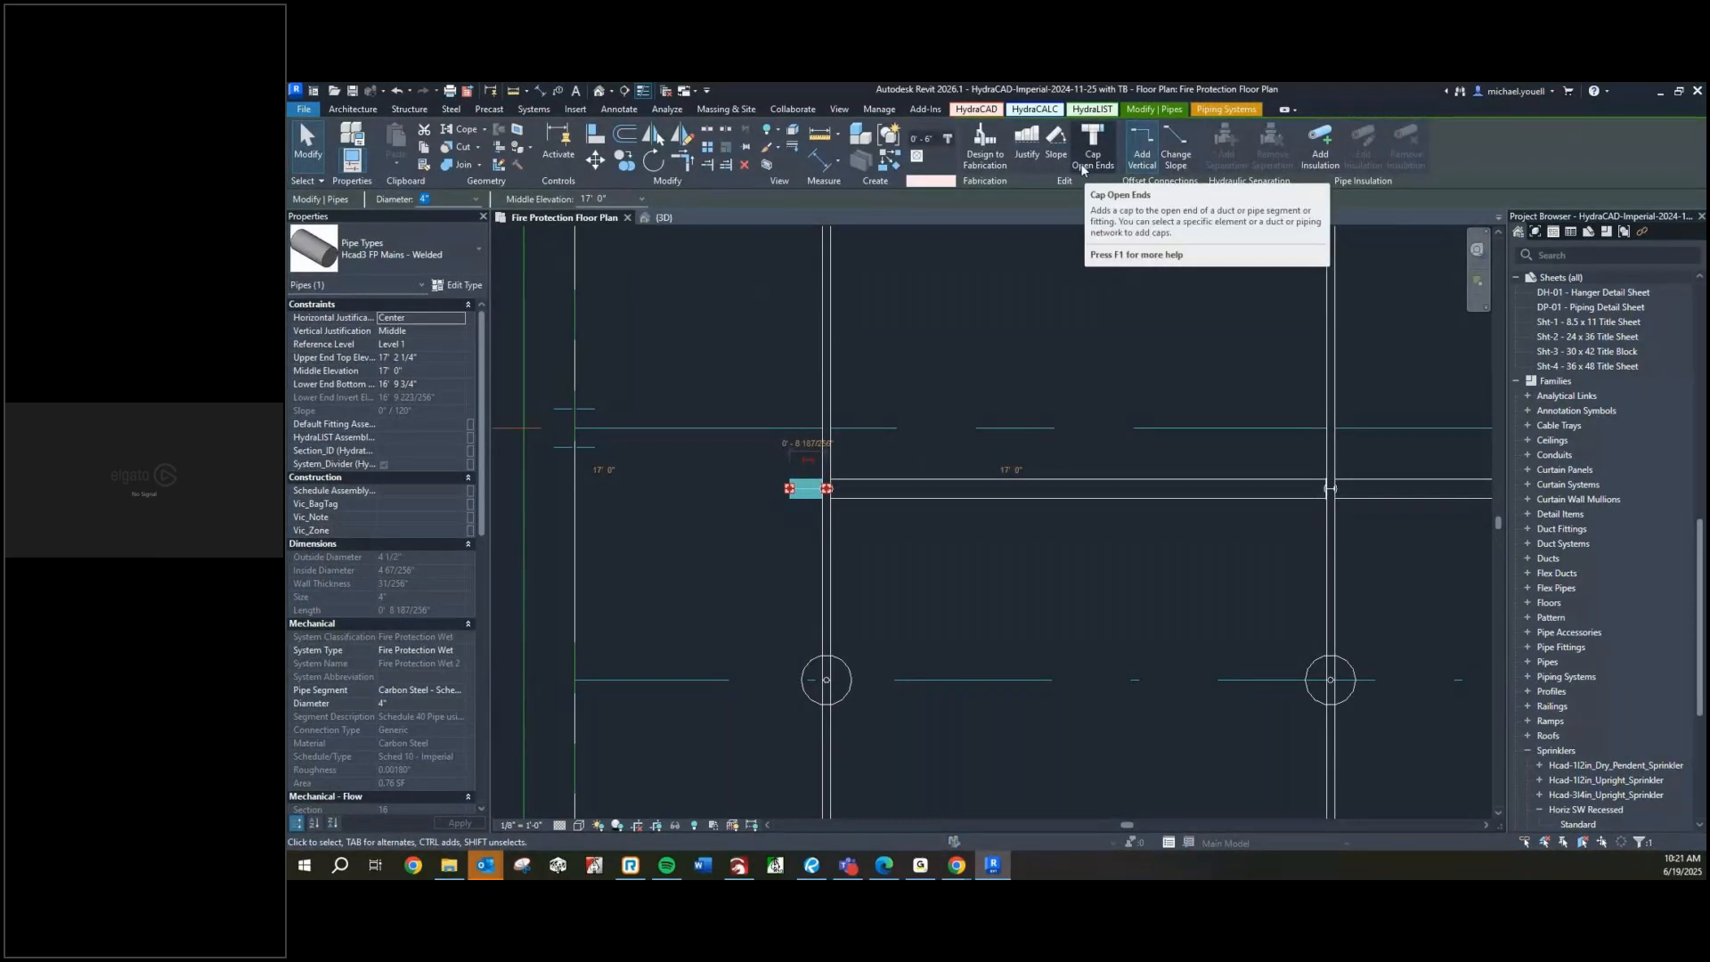
{"action": "left_click", "coordinate": [1091, 152]}
{"action": "left_click", "coordinate": [924, 580]}
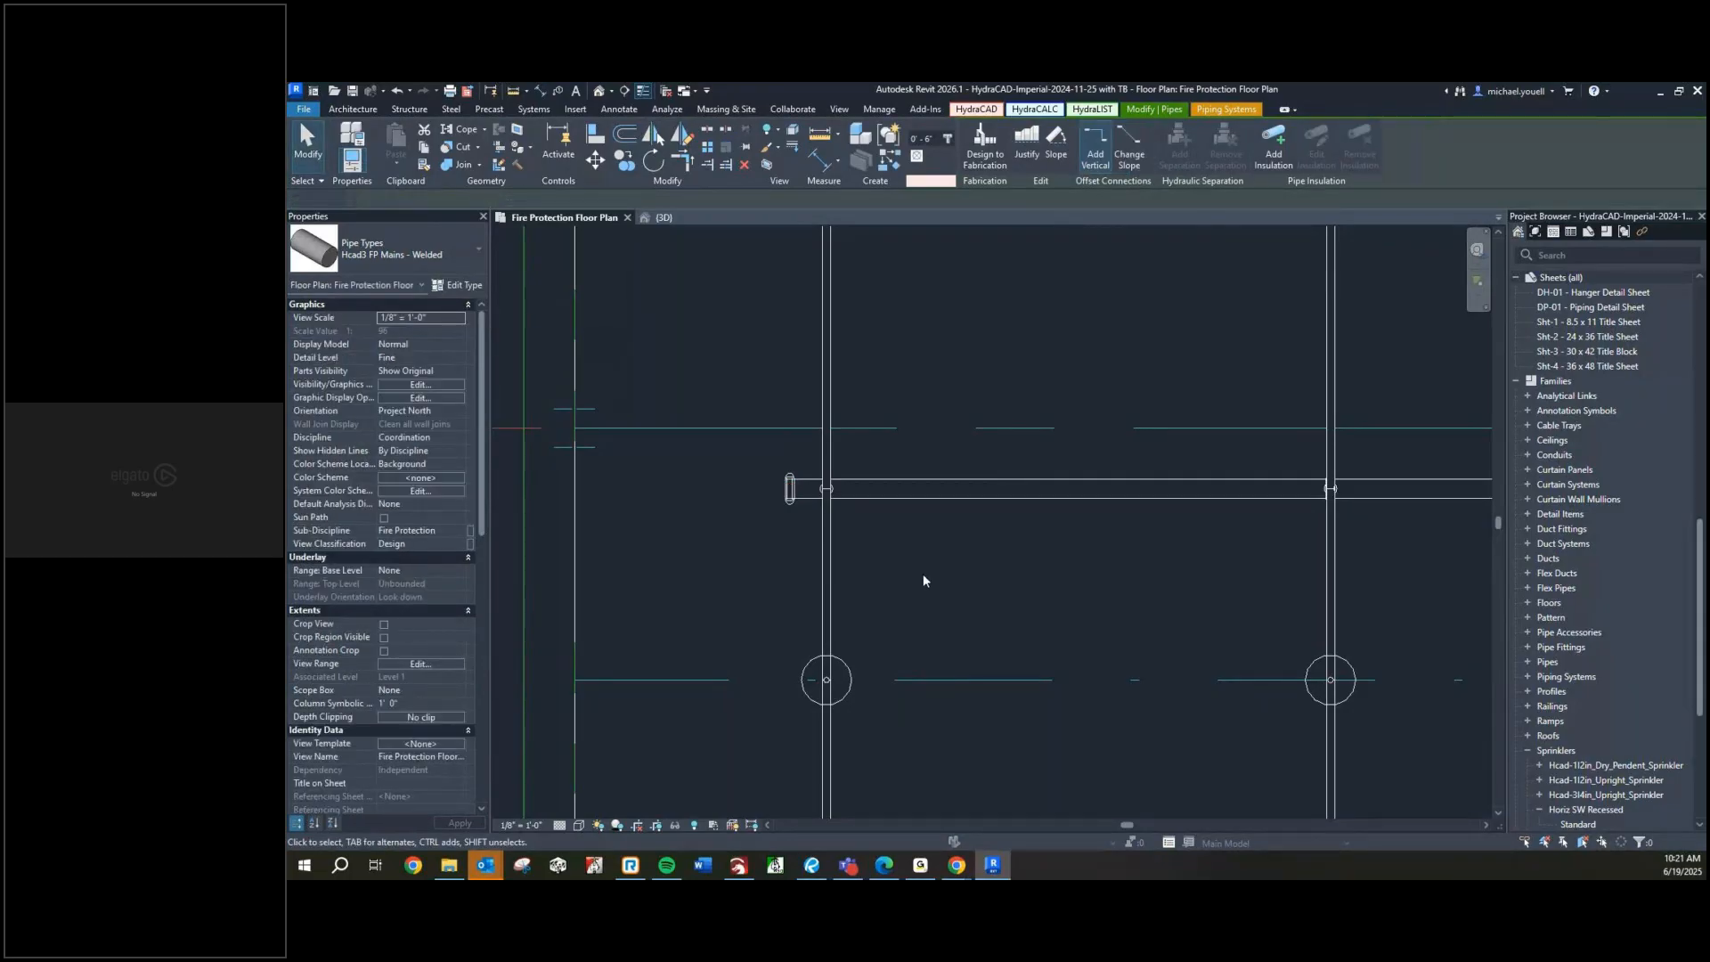
Examine the resized main in 3D, including its end cap, the riser-nipple connections along it and the east elbow
{"action": "key", "text": "ctrl+Tab"}
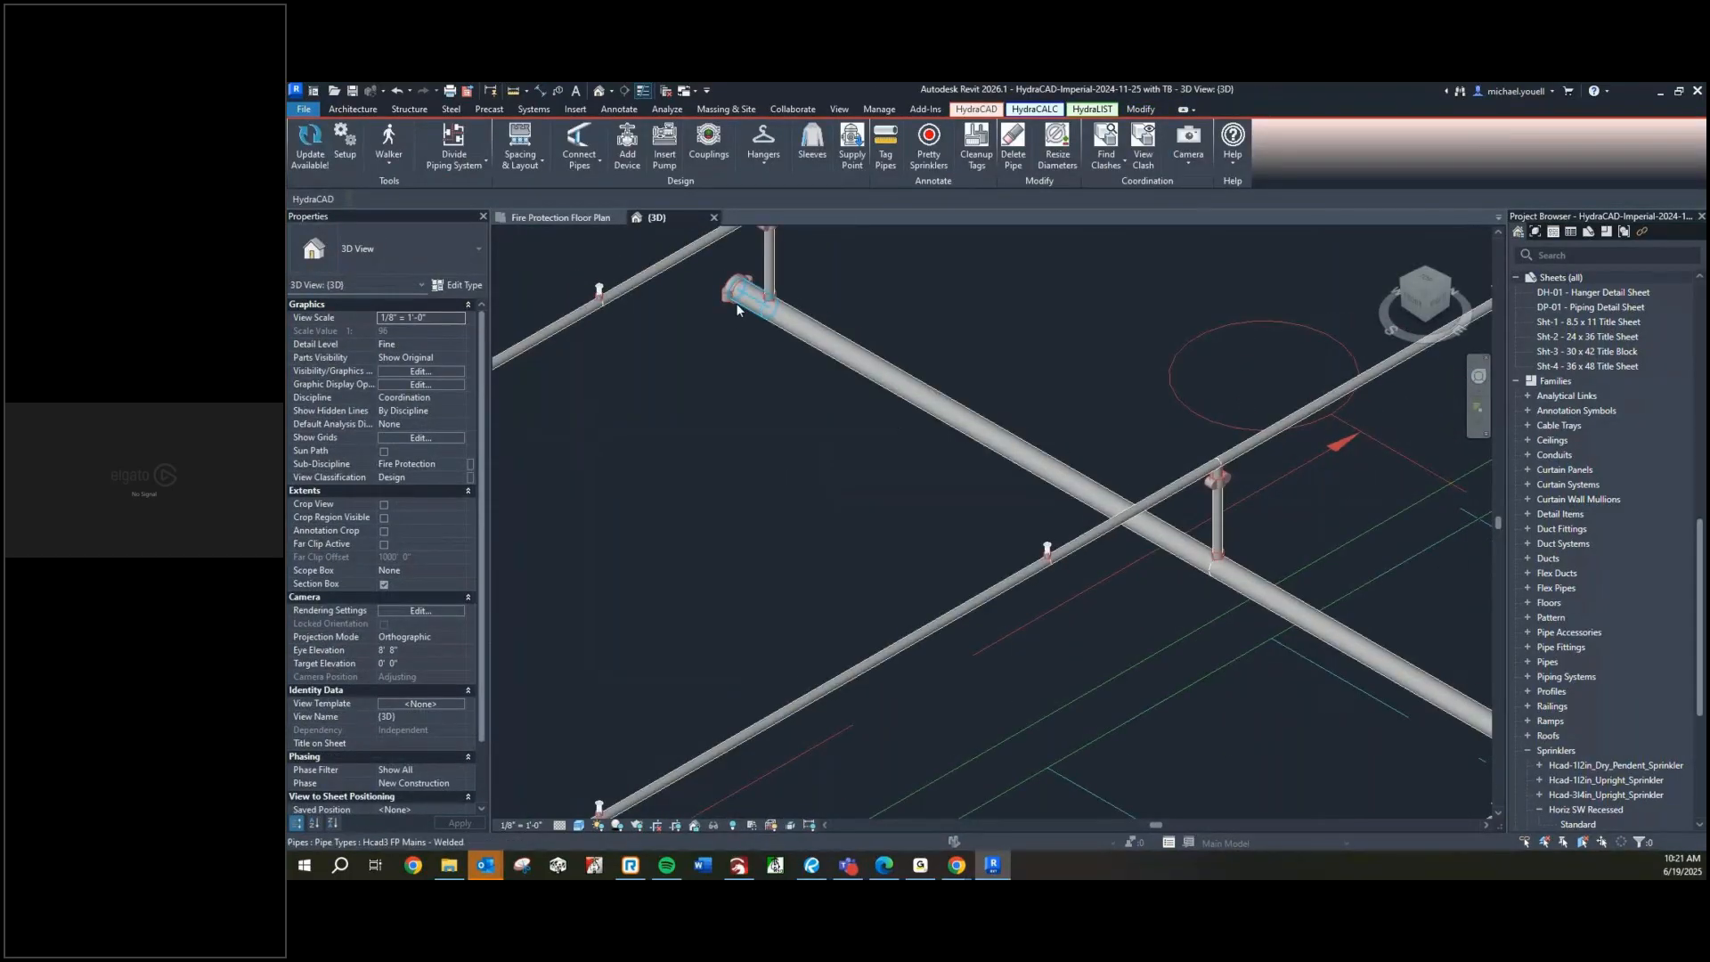
{"action": "scroll", "coordinate": [736, 304], "scroll_direction": "down", "scroll_amount": 2}
{"action": "scroll", "coordinate": [1132, 445], "scroll_direction": "up", "scroll_amount": 1}
{"action": "middle_click_drag", "start_coordinate": [1192, 647], "coordinate": [837, 401]}
{"action": "scroll", "coordinate": [1073, 415], "scroll_direction": "up", "scroll_amount": 1}
{"action": "scroll", "coordinate": [1155, 534], "scroll_direction": "down", "scroll_amount": 2}
{"action": "middle_click_drag", "start_coordinate": [1155, 574], "coordinate": [715, 399]}
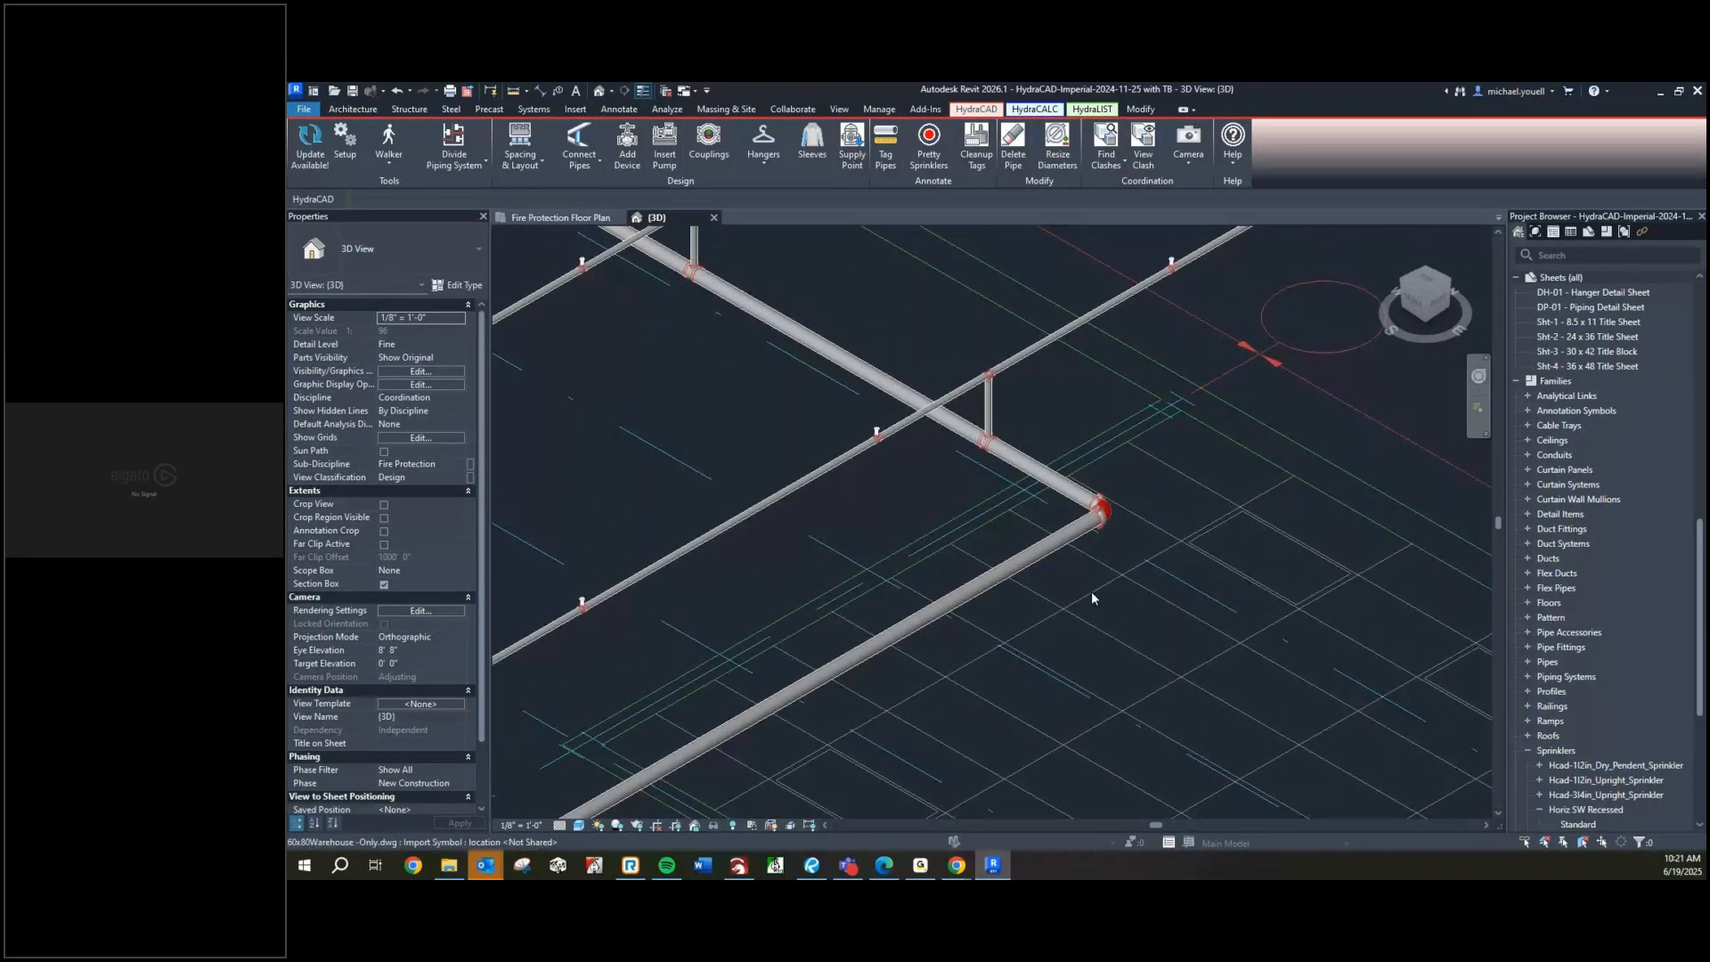
{"action": "scroll", "coordinate": [948, 463], "scroll_direction": "up", "scroll_amount": 2}
{"action": "scroll", "coordinate": [924, 462], "scroll_direction": "down", "scroll_amount": 1}
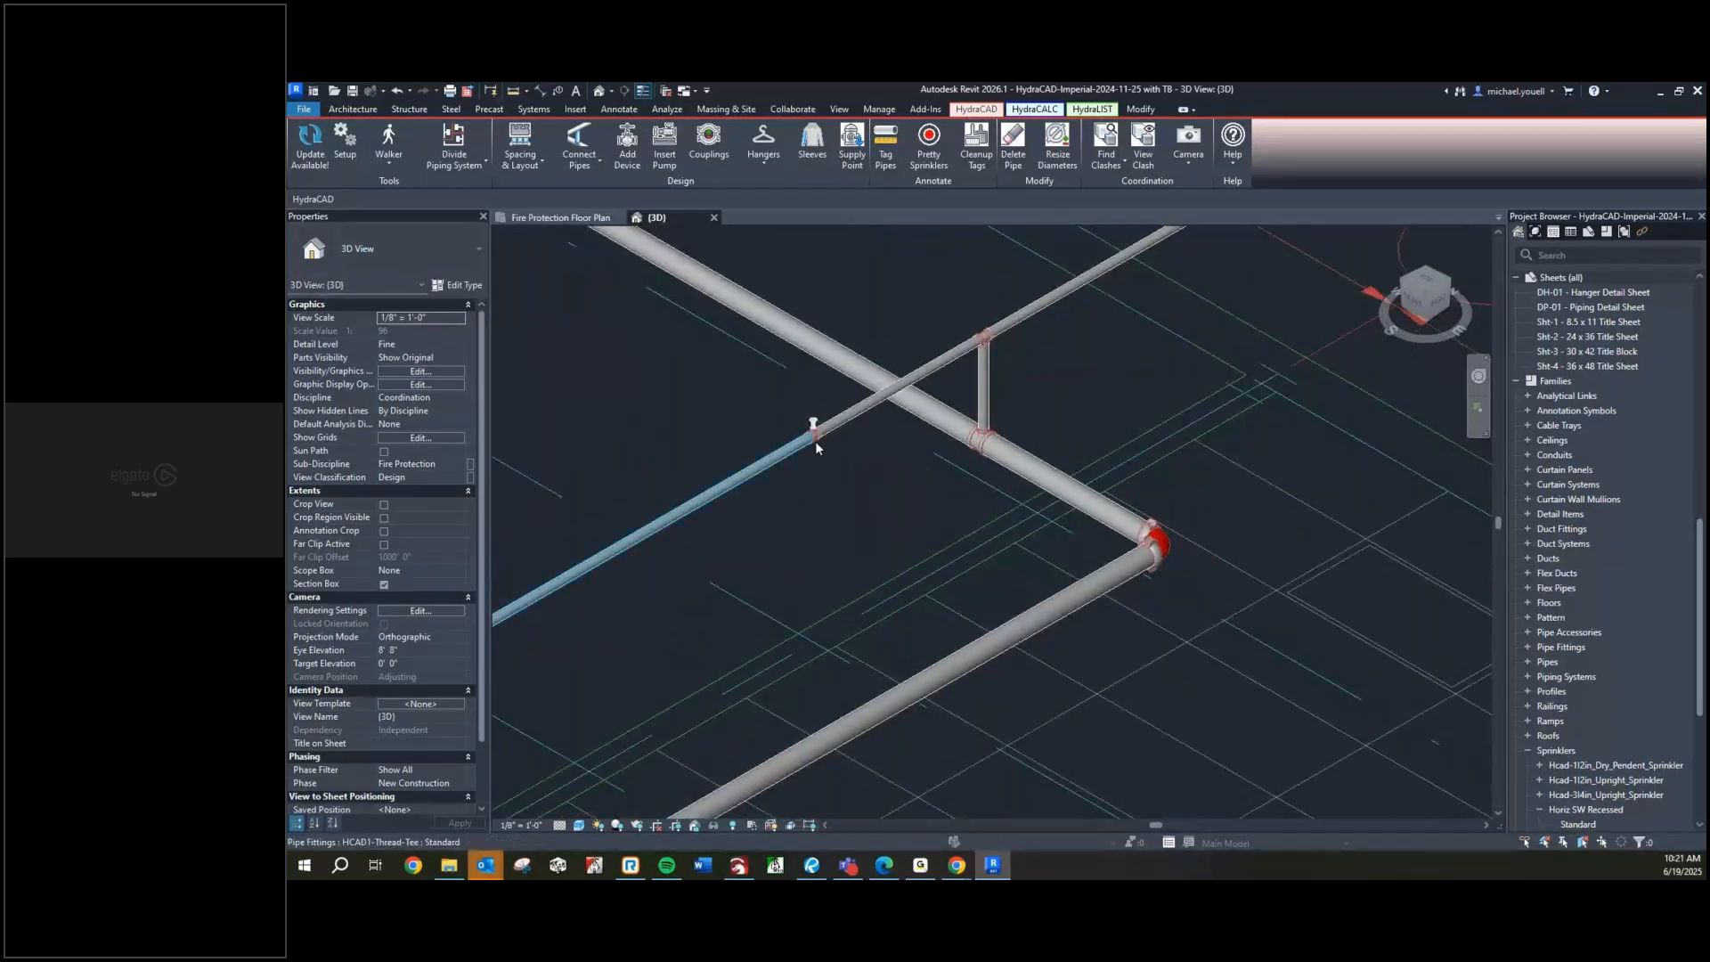
{"action": "middle_click_drag", "start_coordinate": [752, 439], "coordinate": [917, 591]}
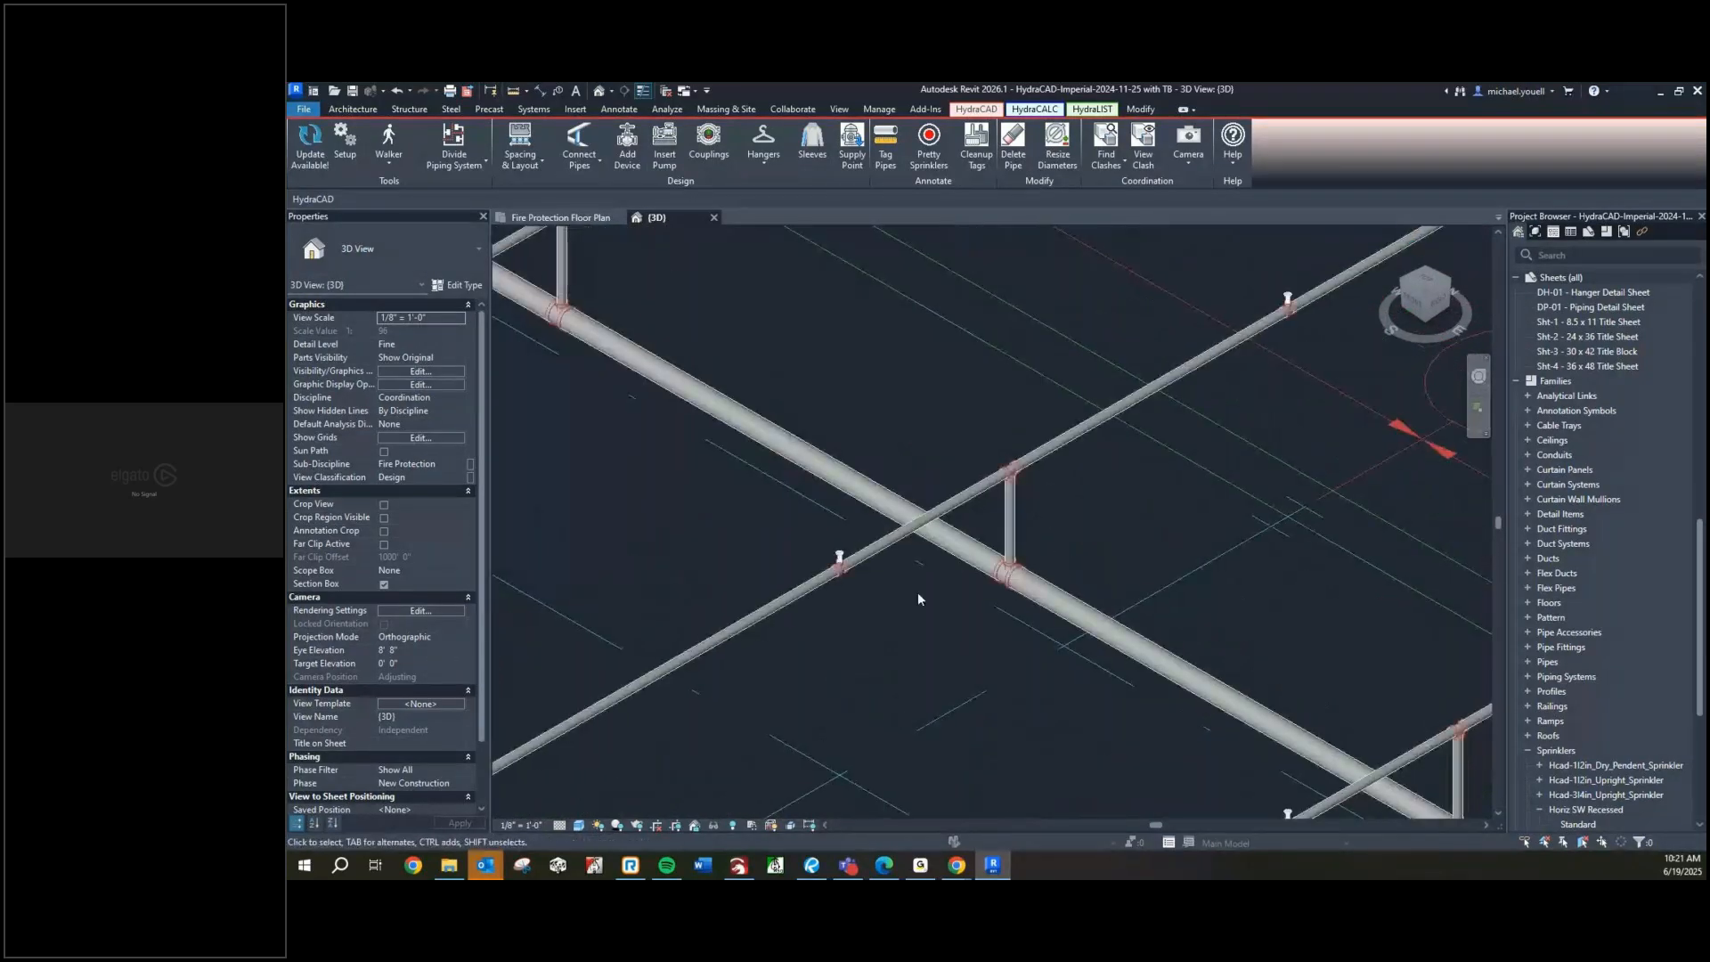
{"action": "scroll", "coordinate": [917, 592], "scroll_direction": "up", "scroll_amount": 3}
{"action": "scroll", "coordinate": [1148, 575], "scroll_direction": "down", "scroll_amount": 4}
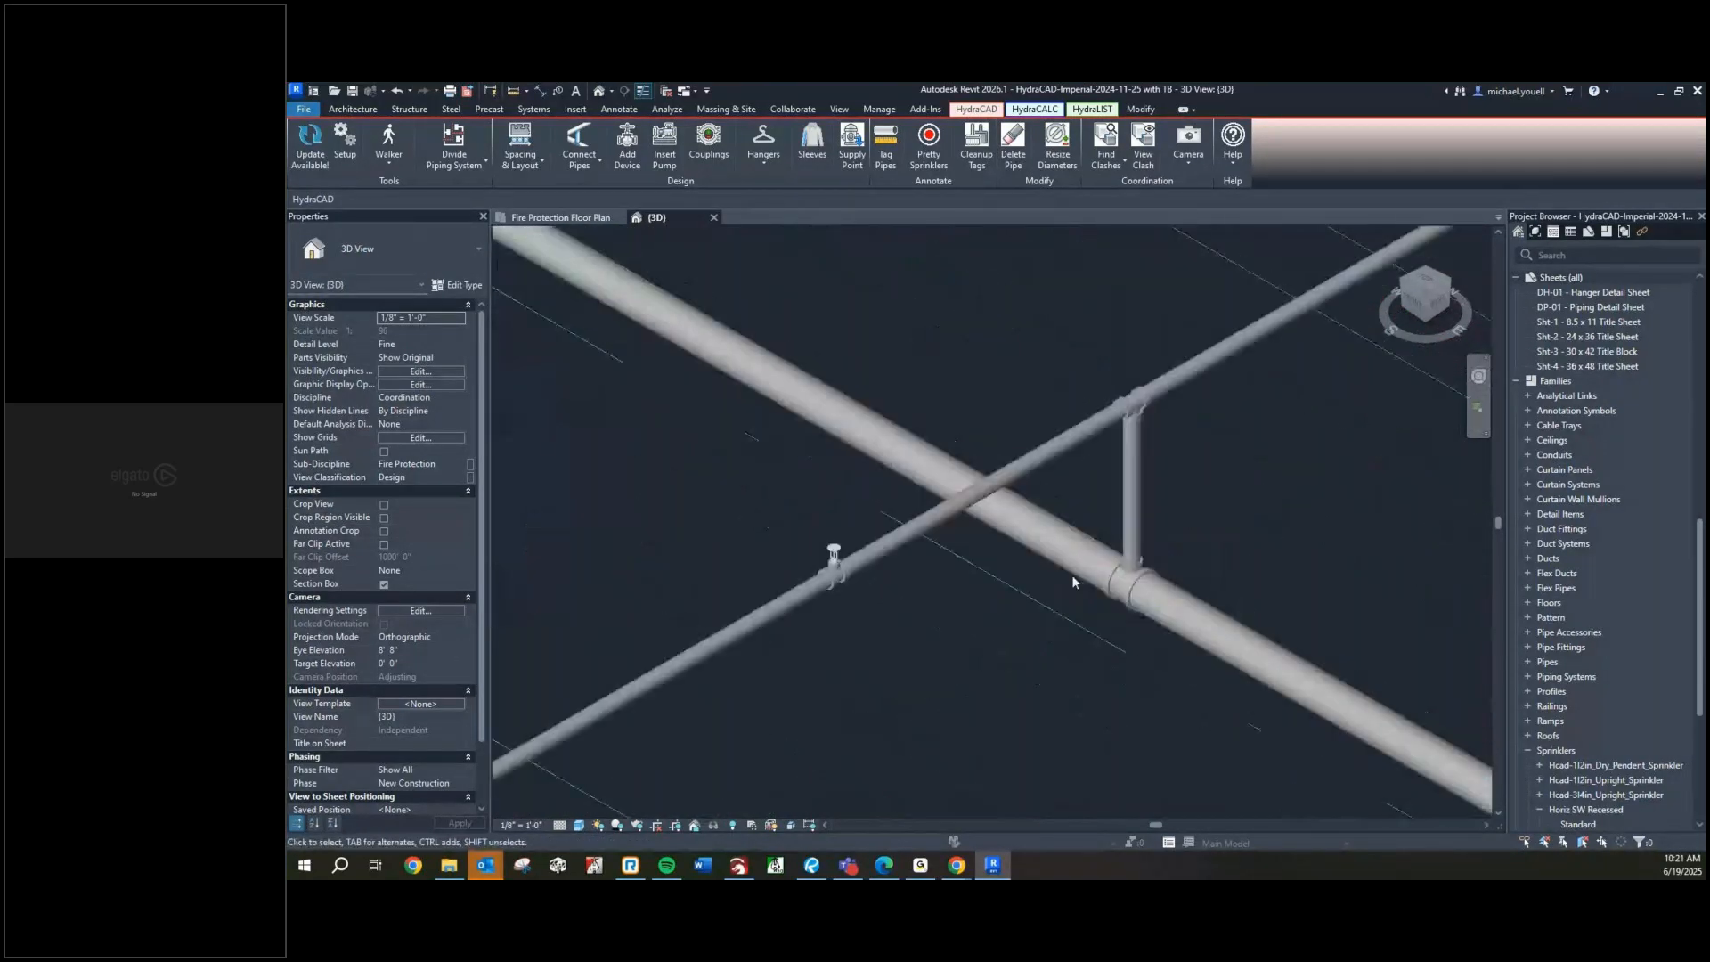
{"action": "scroll", "coordinate": [908, 475], "scroll_direction": "up", "scroll_amount": 4}
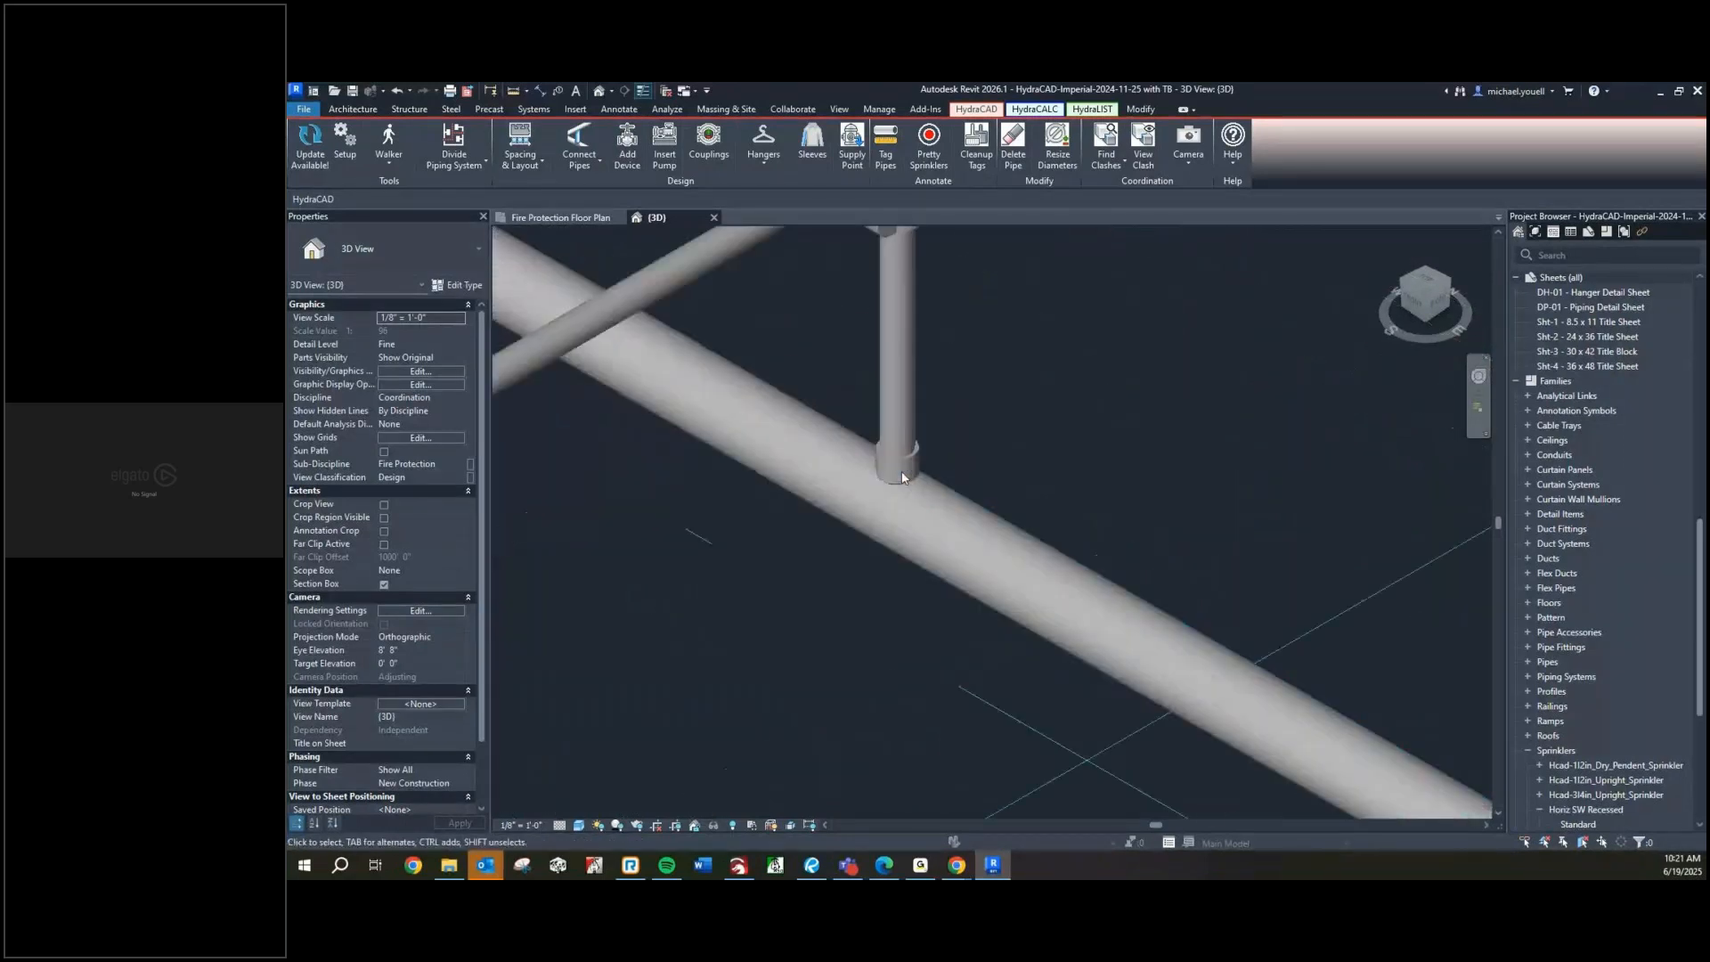
{"action": "scroll", "coordinate": [901, 452], "scroll_direction": "down", "scroll_amount": 5}
{"action": "middle_click_drag", "start_coordinate": [636, 305], "coordinate": [1312, 788]}
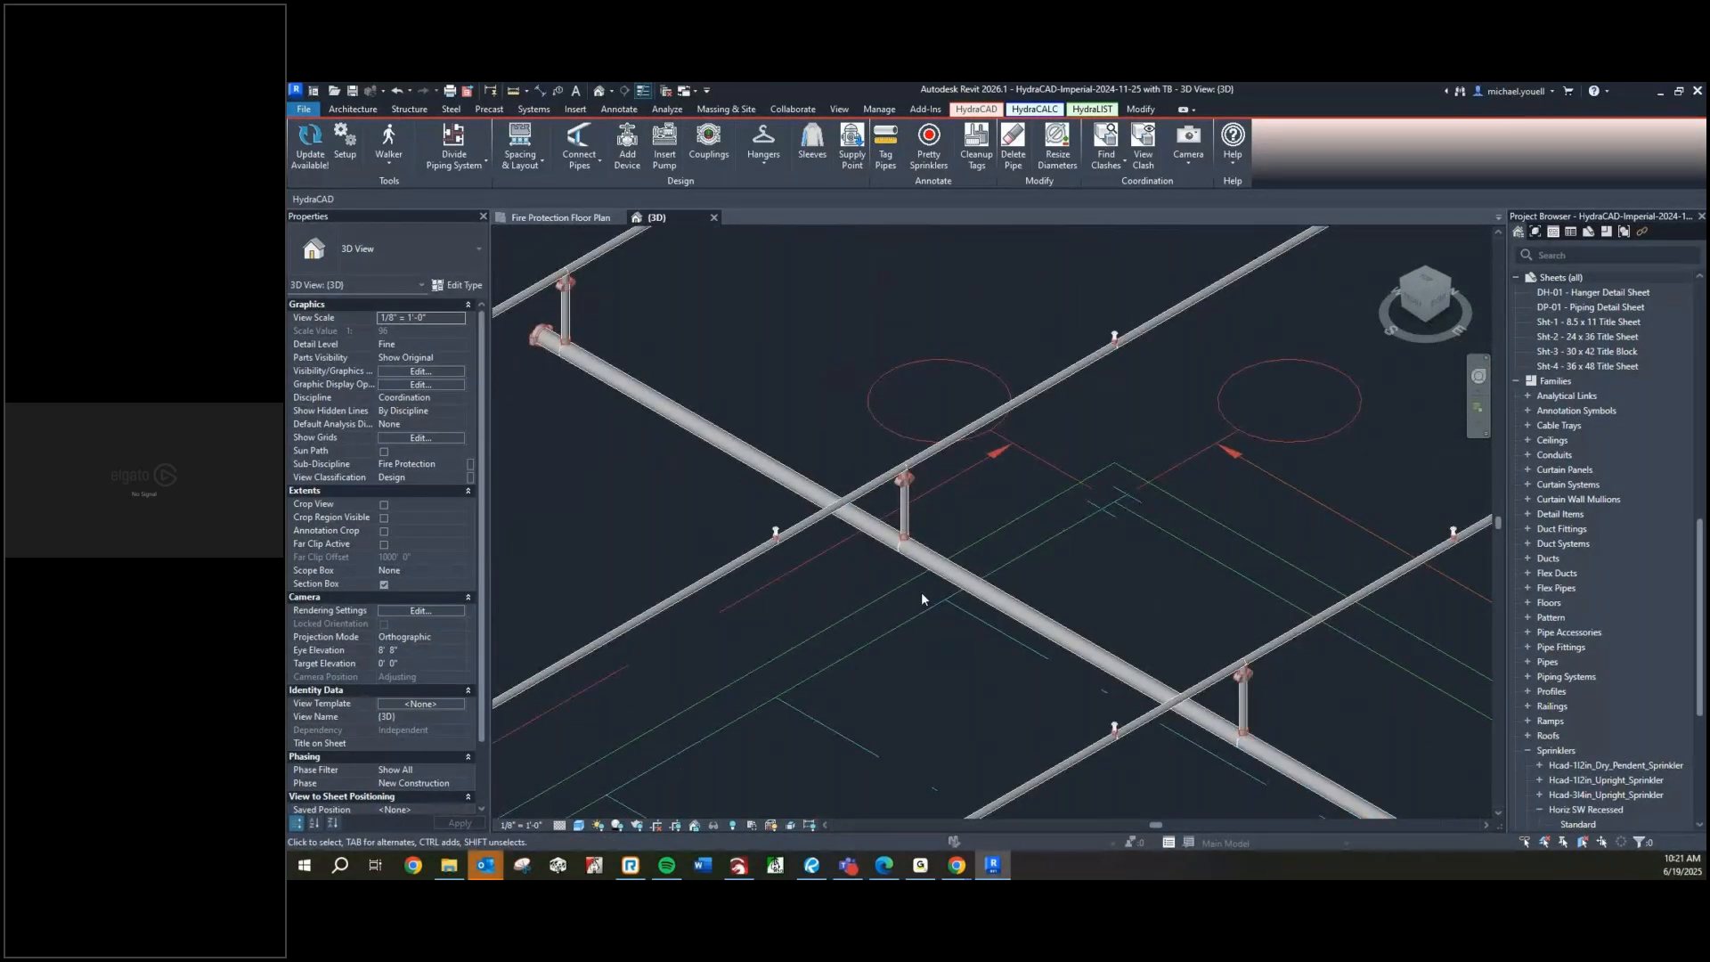
Change the four westernmost riser-nipple outlet fittings on the 4" main to the Hcad1-Flck-GOL Standard type
{"action": "left_click", "coordinate": [592, 376]}
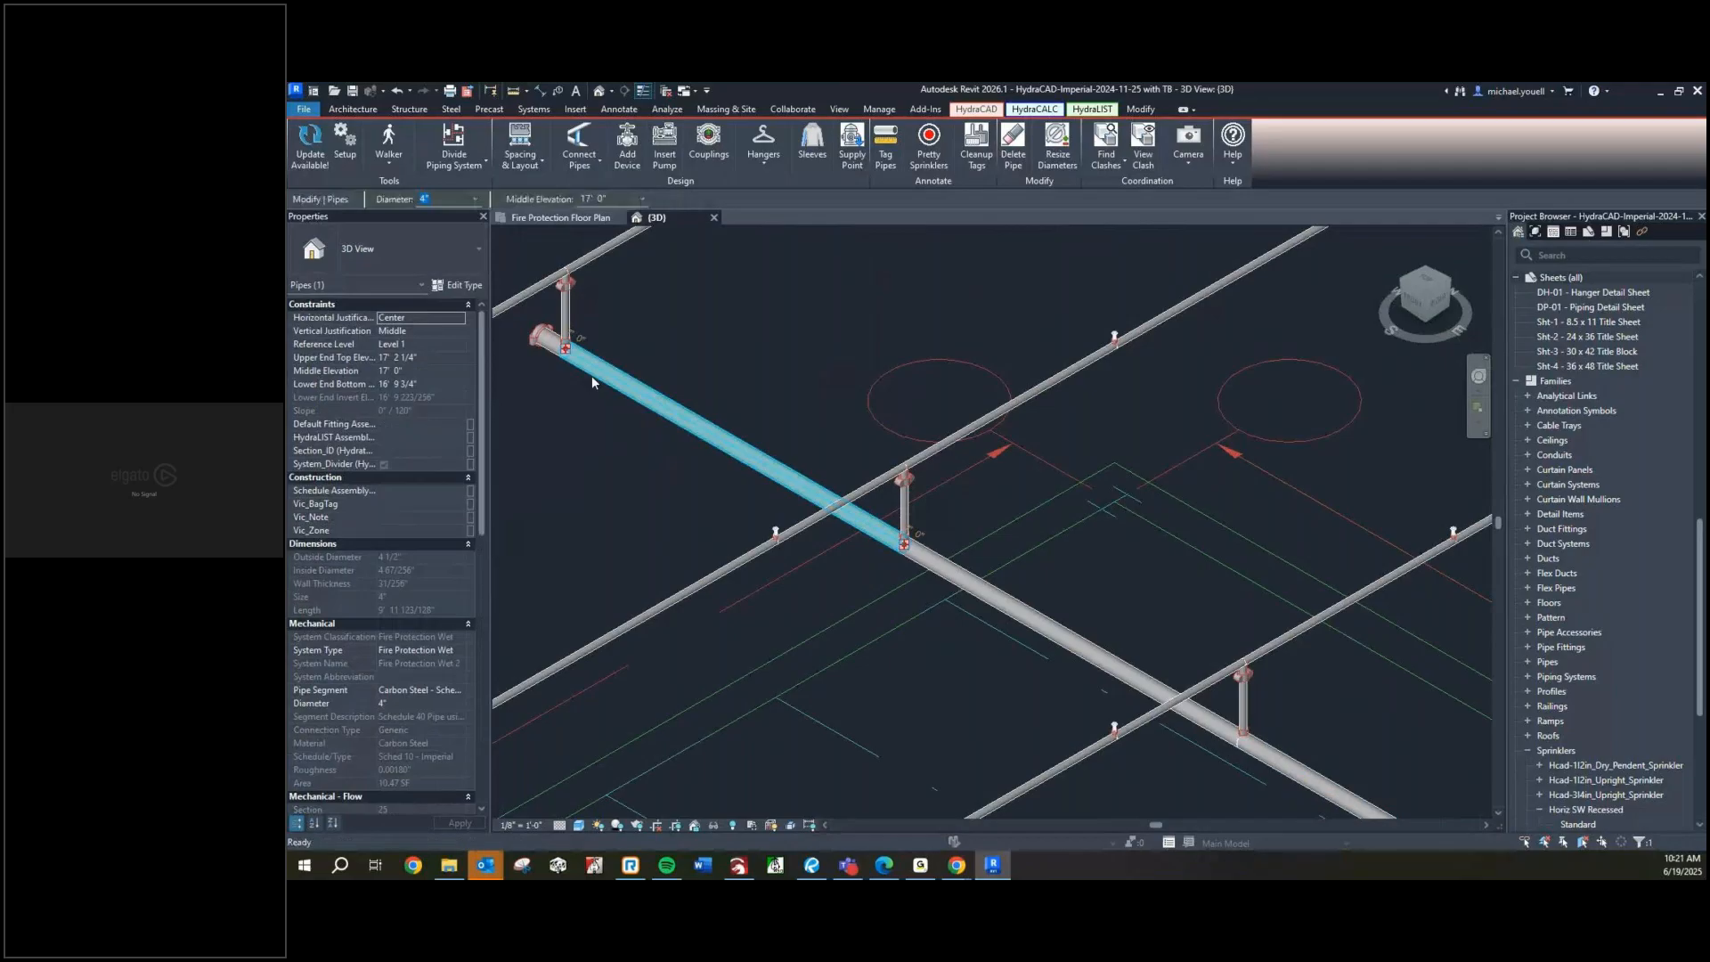
{"action": "left_click", "coordinate": [565, 313]}
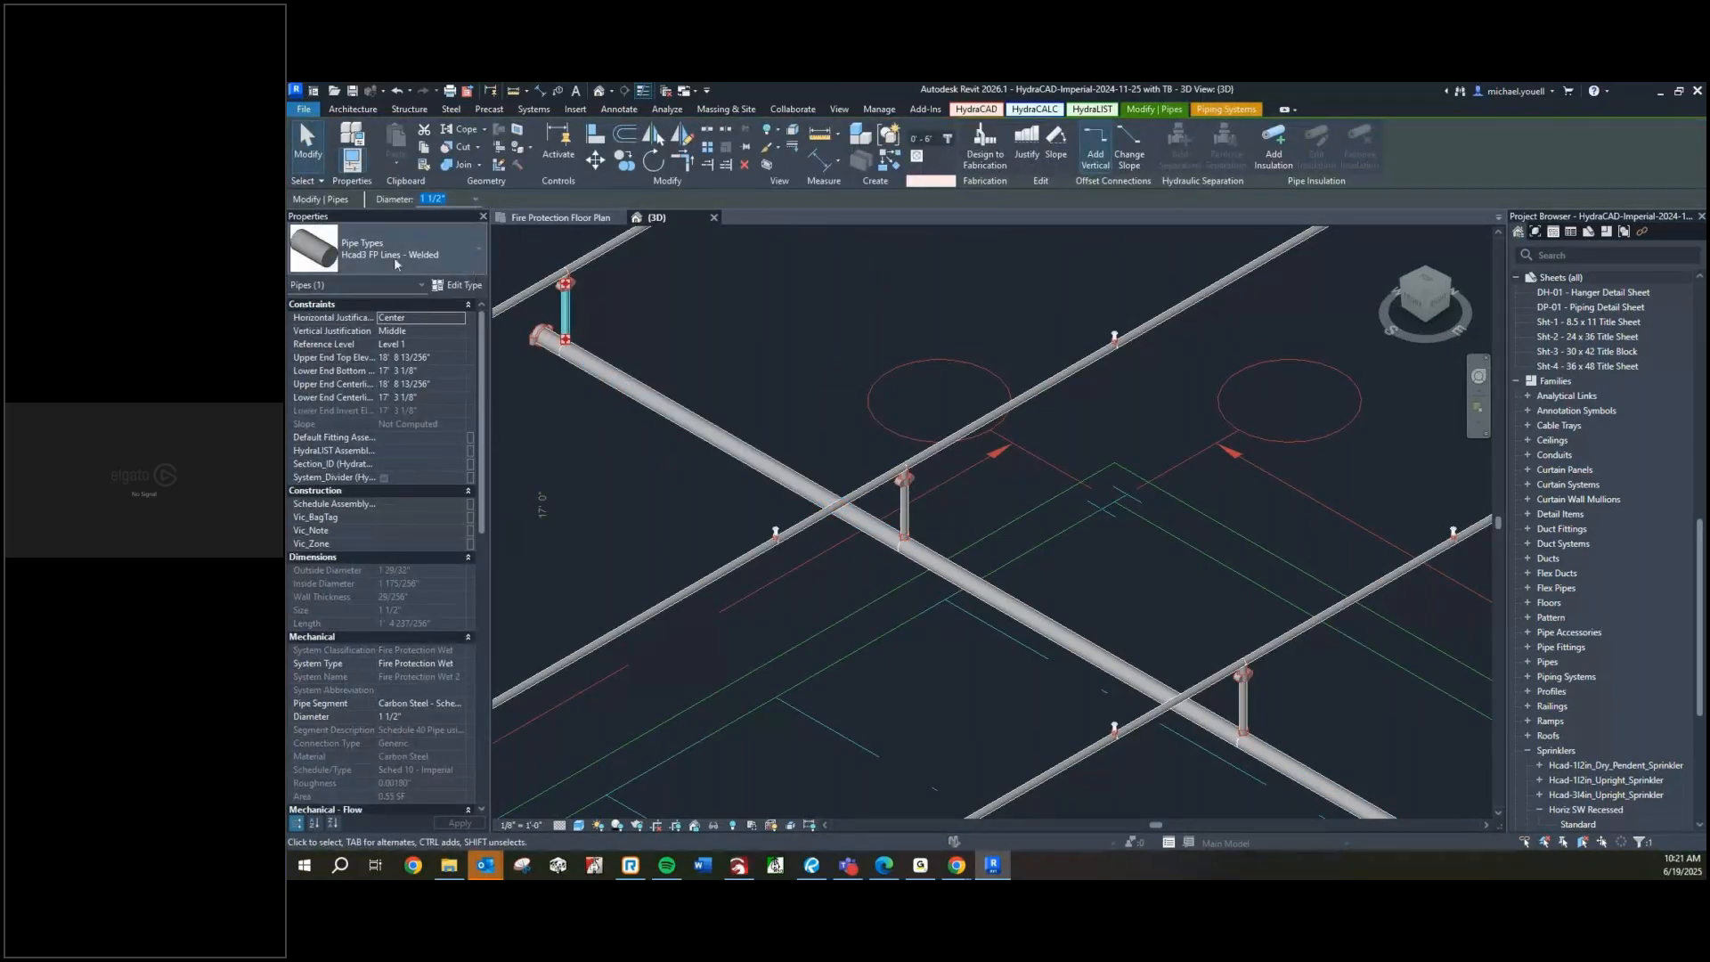
{"action": "key", "text": "Escape"}
{"action": "left_click", "coordinate": [566, 323]}
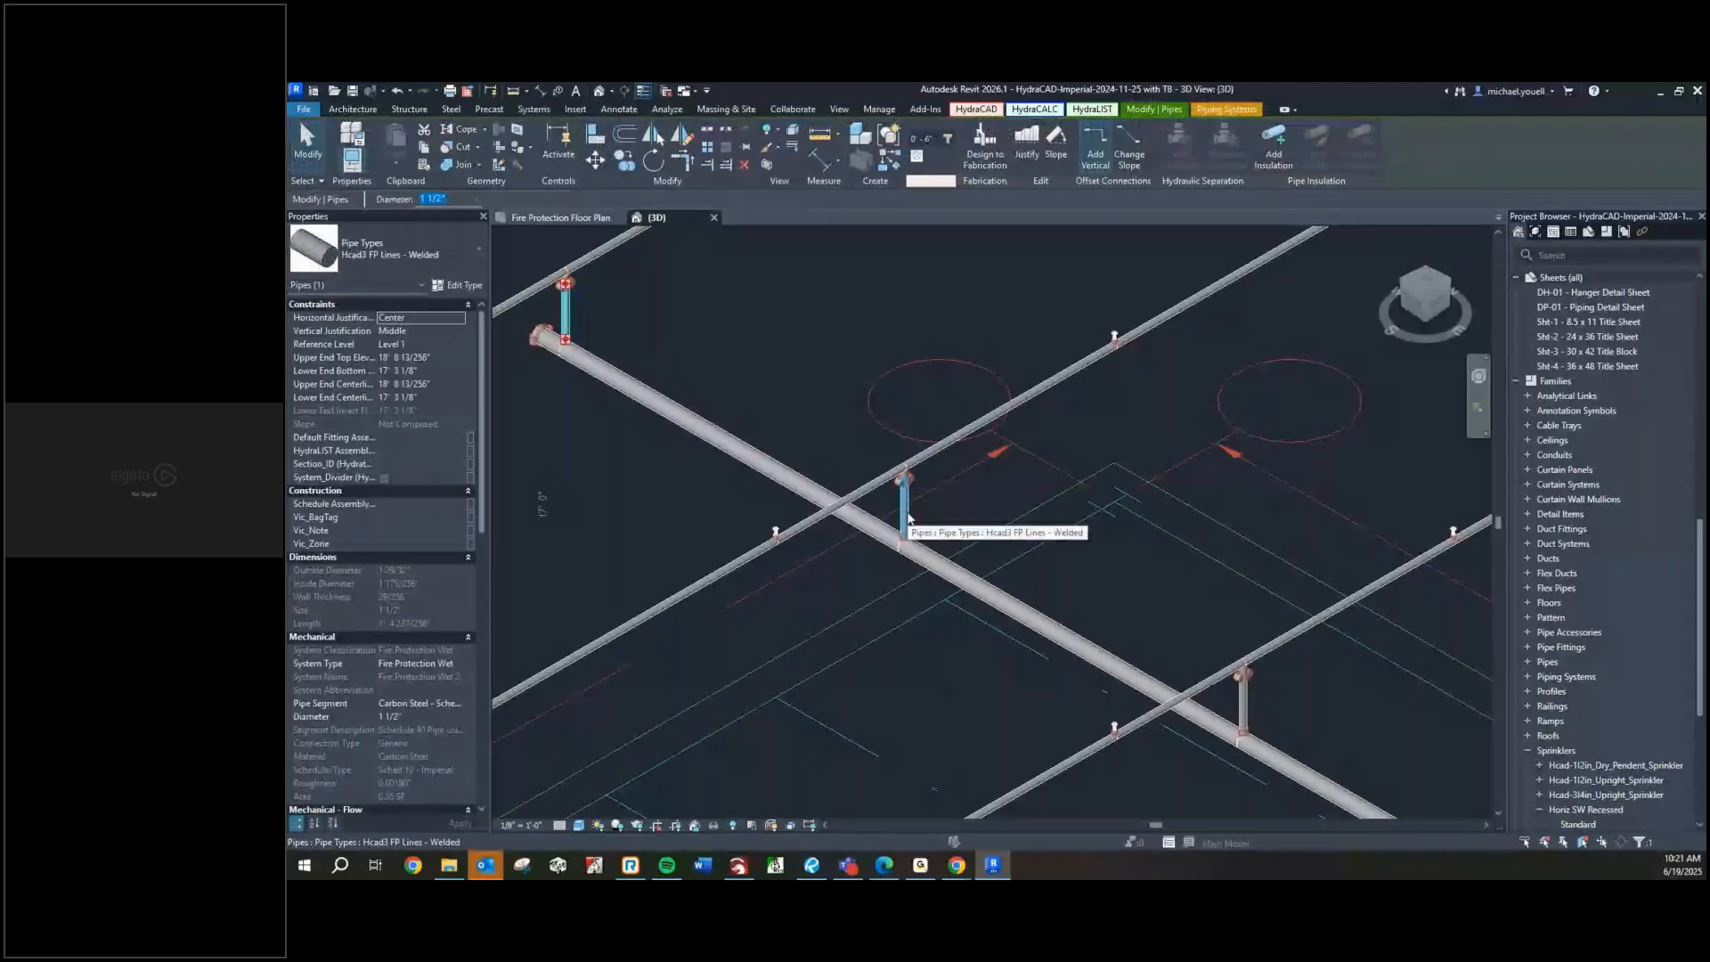
{"action": "scroll", "coordinate": [565, 340], "scroll_direction": "up", "scroll_amount": 3}
{"action": "left_click", "coordinate": [568, 349]}
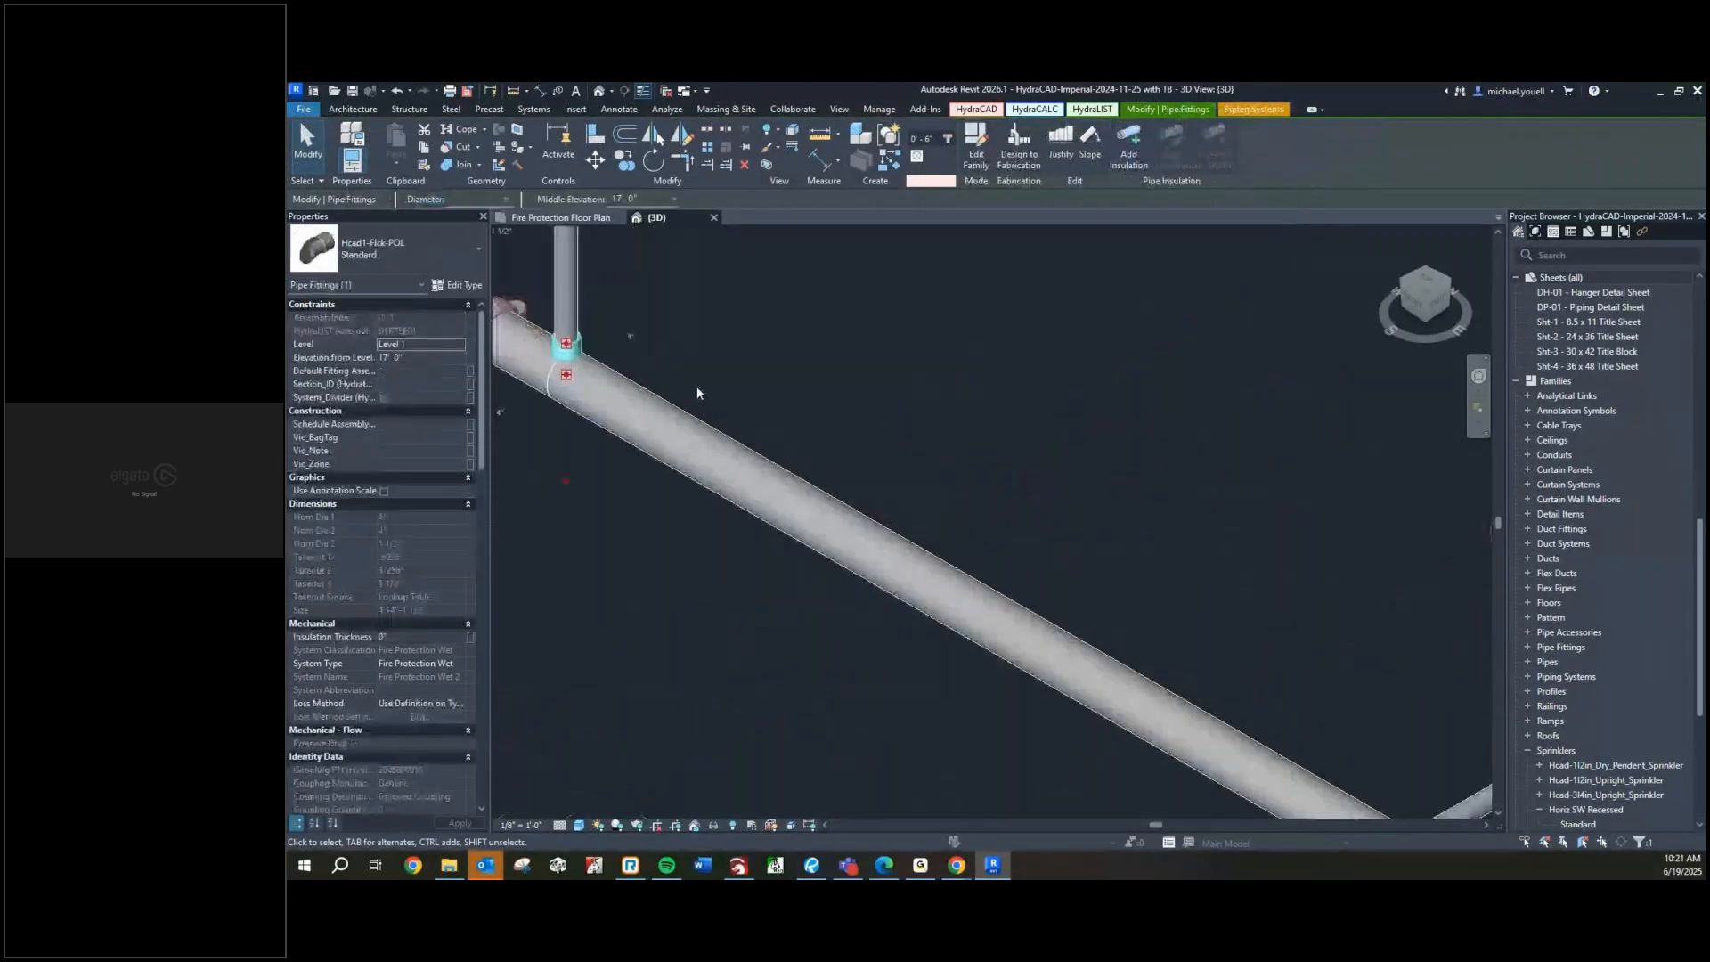
{"action": "scroll", "coordinate": [753, 412], "scroll_direction": "down", "scroll_amount": 3}
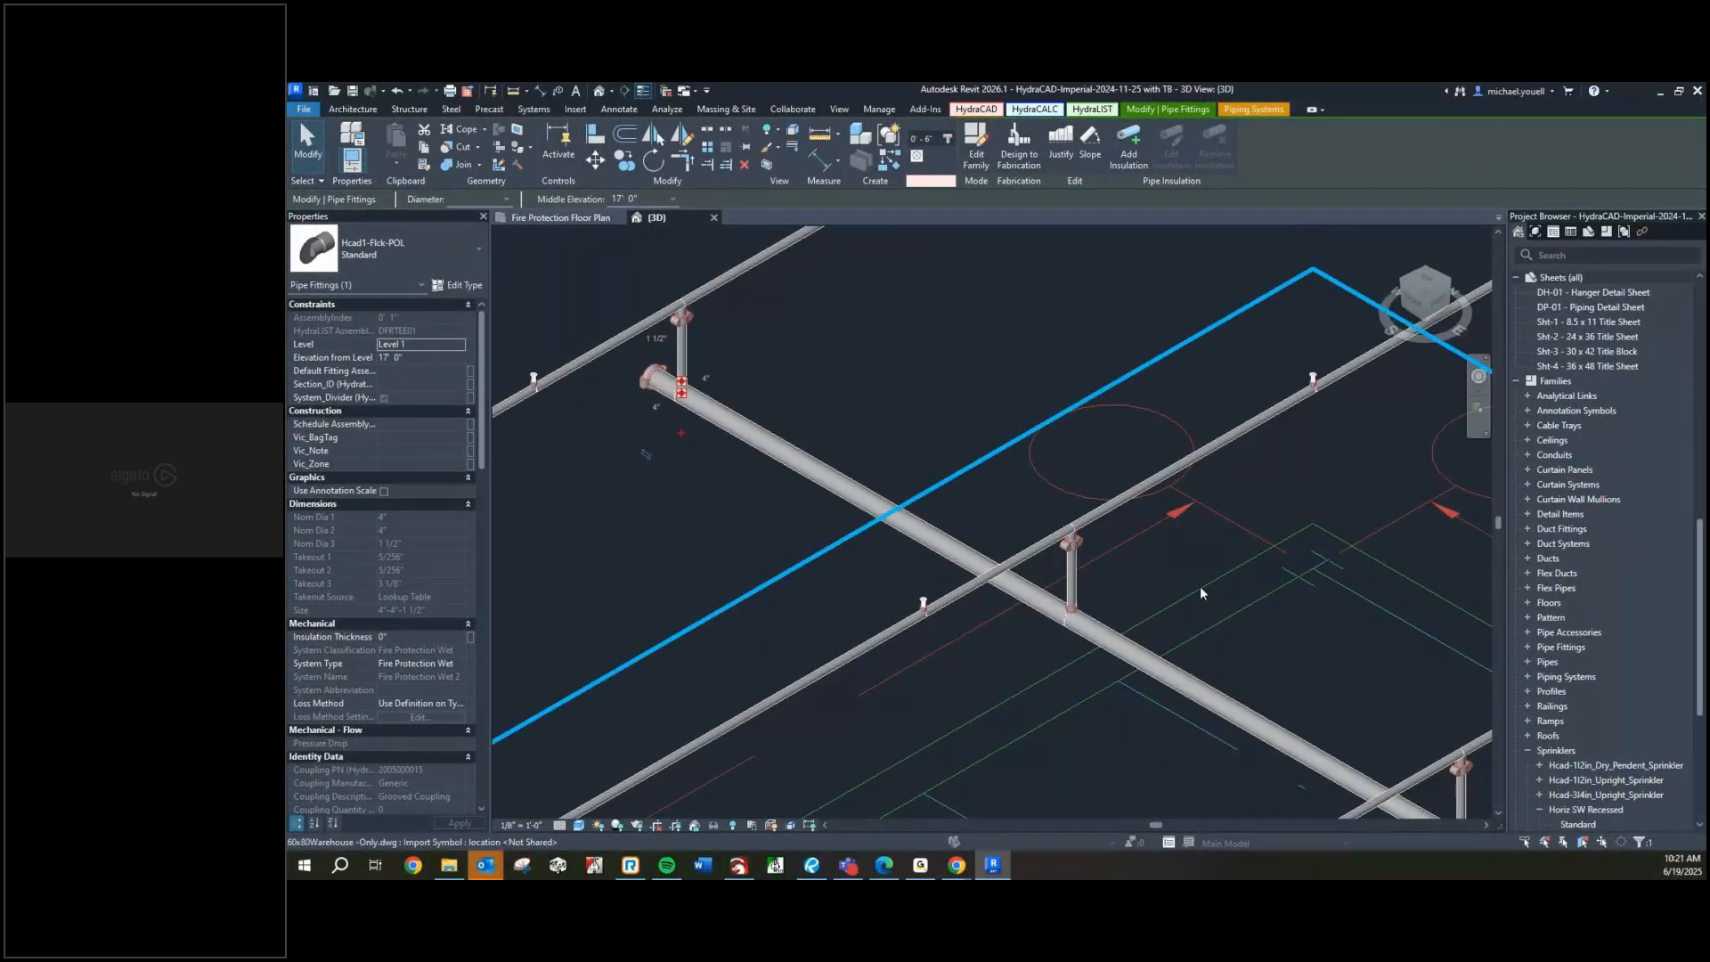
{"action": "scroll", "coordinate": [1049, 599], "scroll_direction": "up", "scroll_amount": 3}
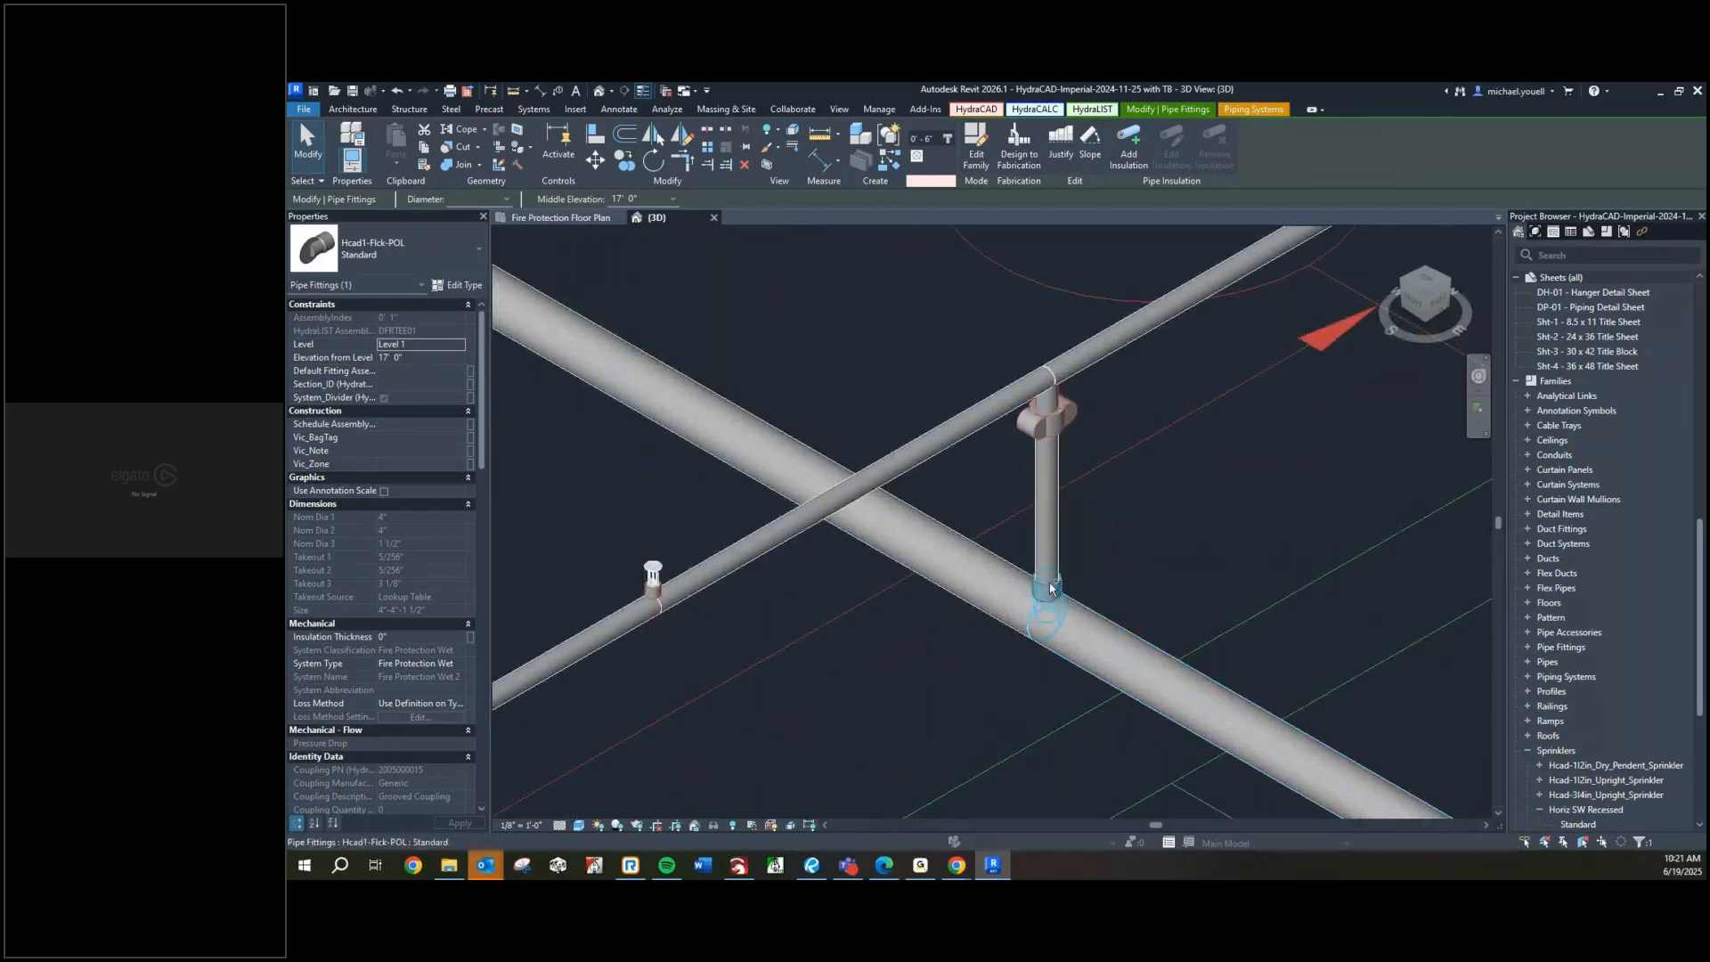
{"action": "left_click", "coordinate": [1058, 590], "text": "ctrl"}
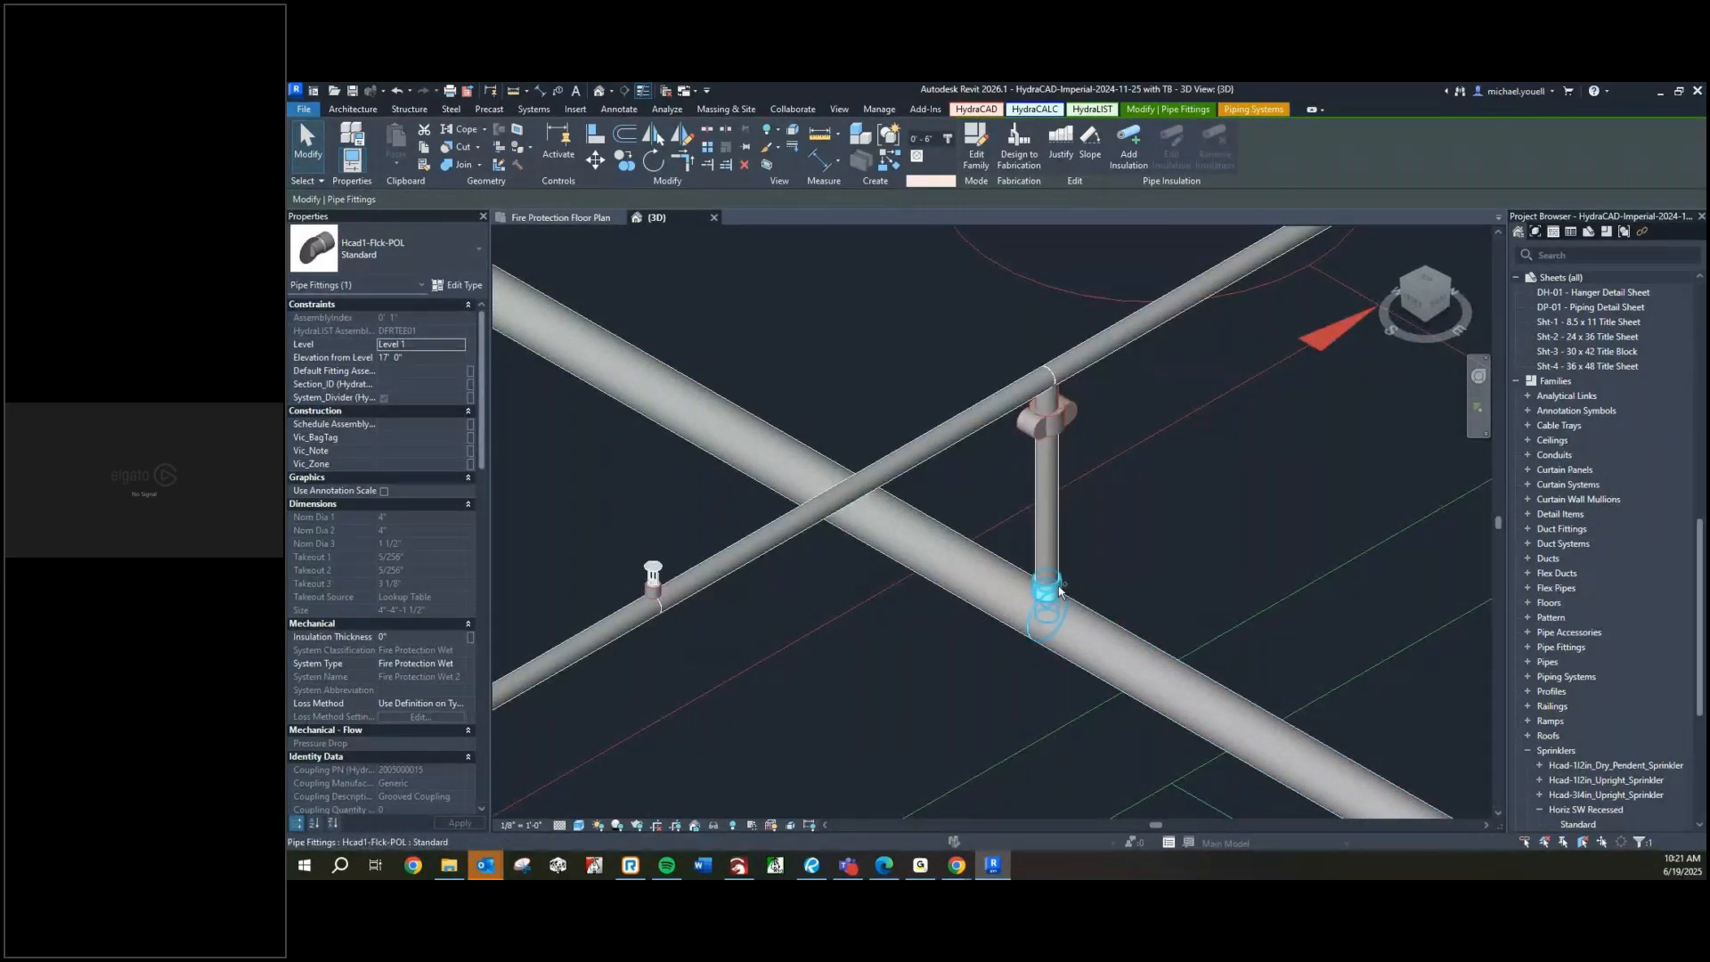
{"action": "scroll", "coordinate": [1024, 463], "scroll_direction": "down", "scroll_amount": 2}
{"action": "left_click", "coordinate": [1023, 463], "text": "ctrl"}
{"action": "scroll", "coordinate": [1022, 463], "scroll_direction": "down", "scroll_amount": 3}
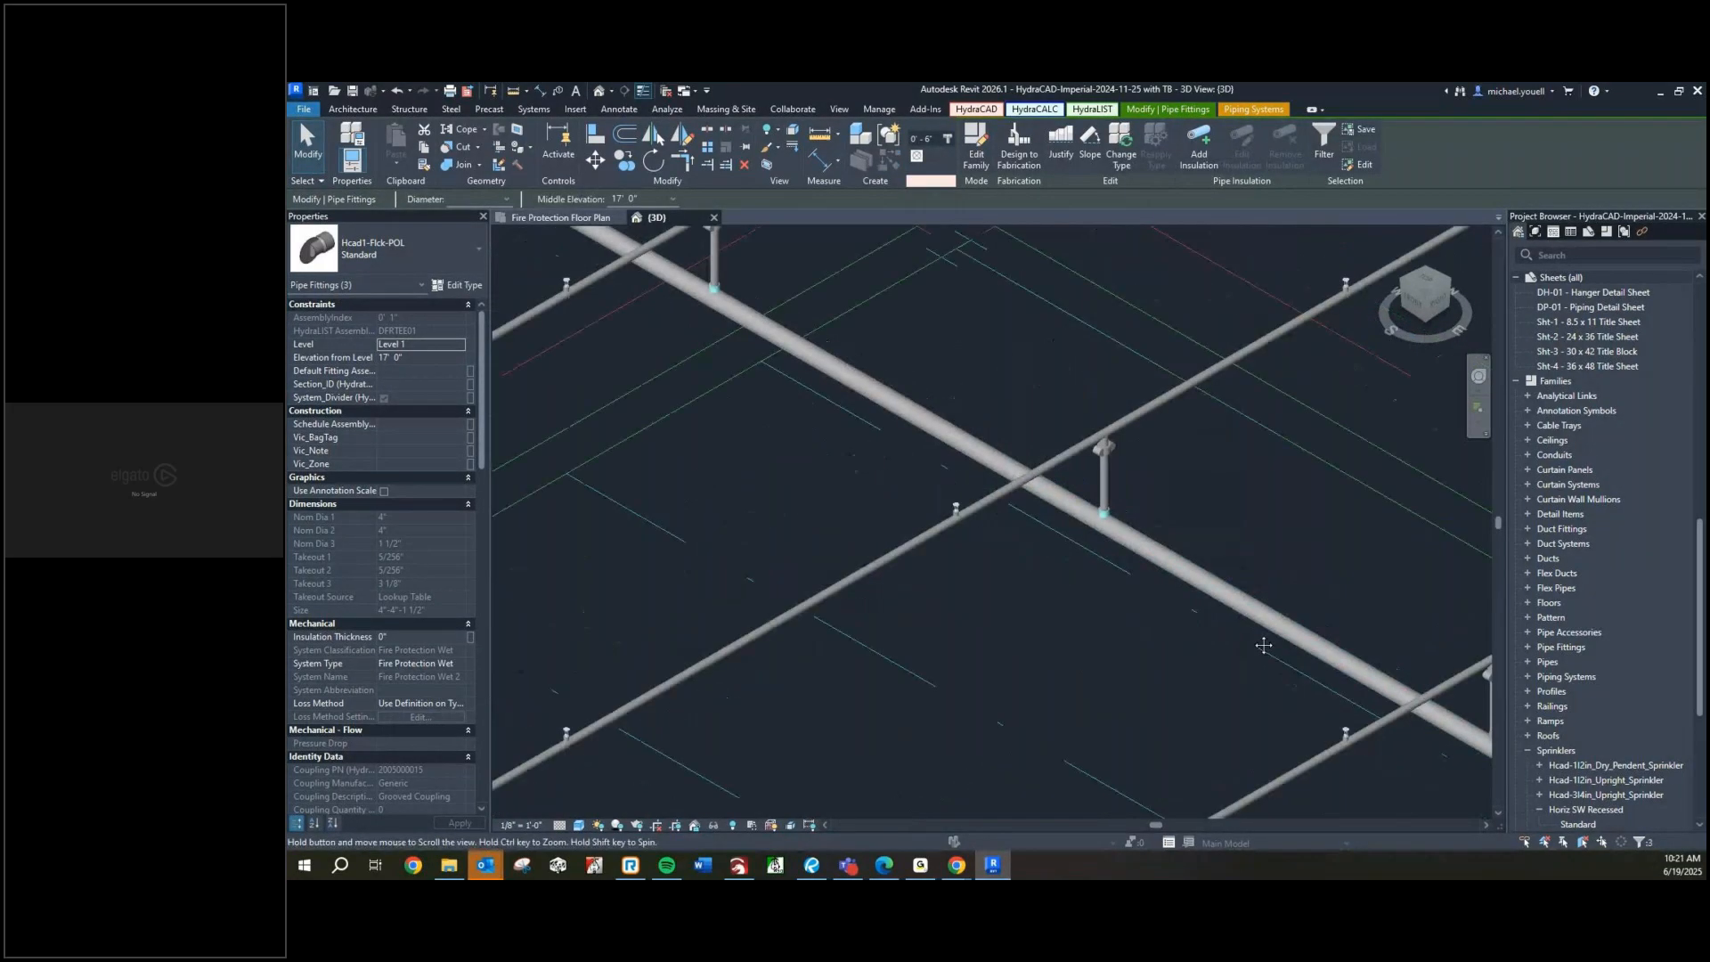
{"action": "scroll", "coordinate": [1203, 586], "scroll_direction": "up", "scroll_amount": 3}
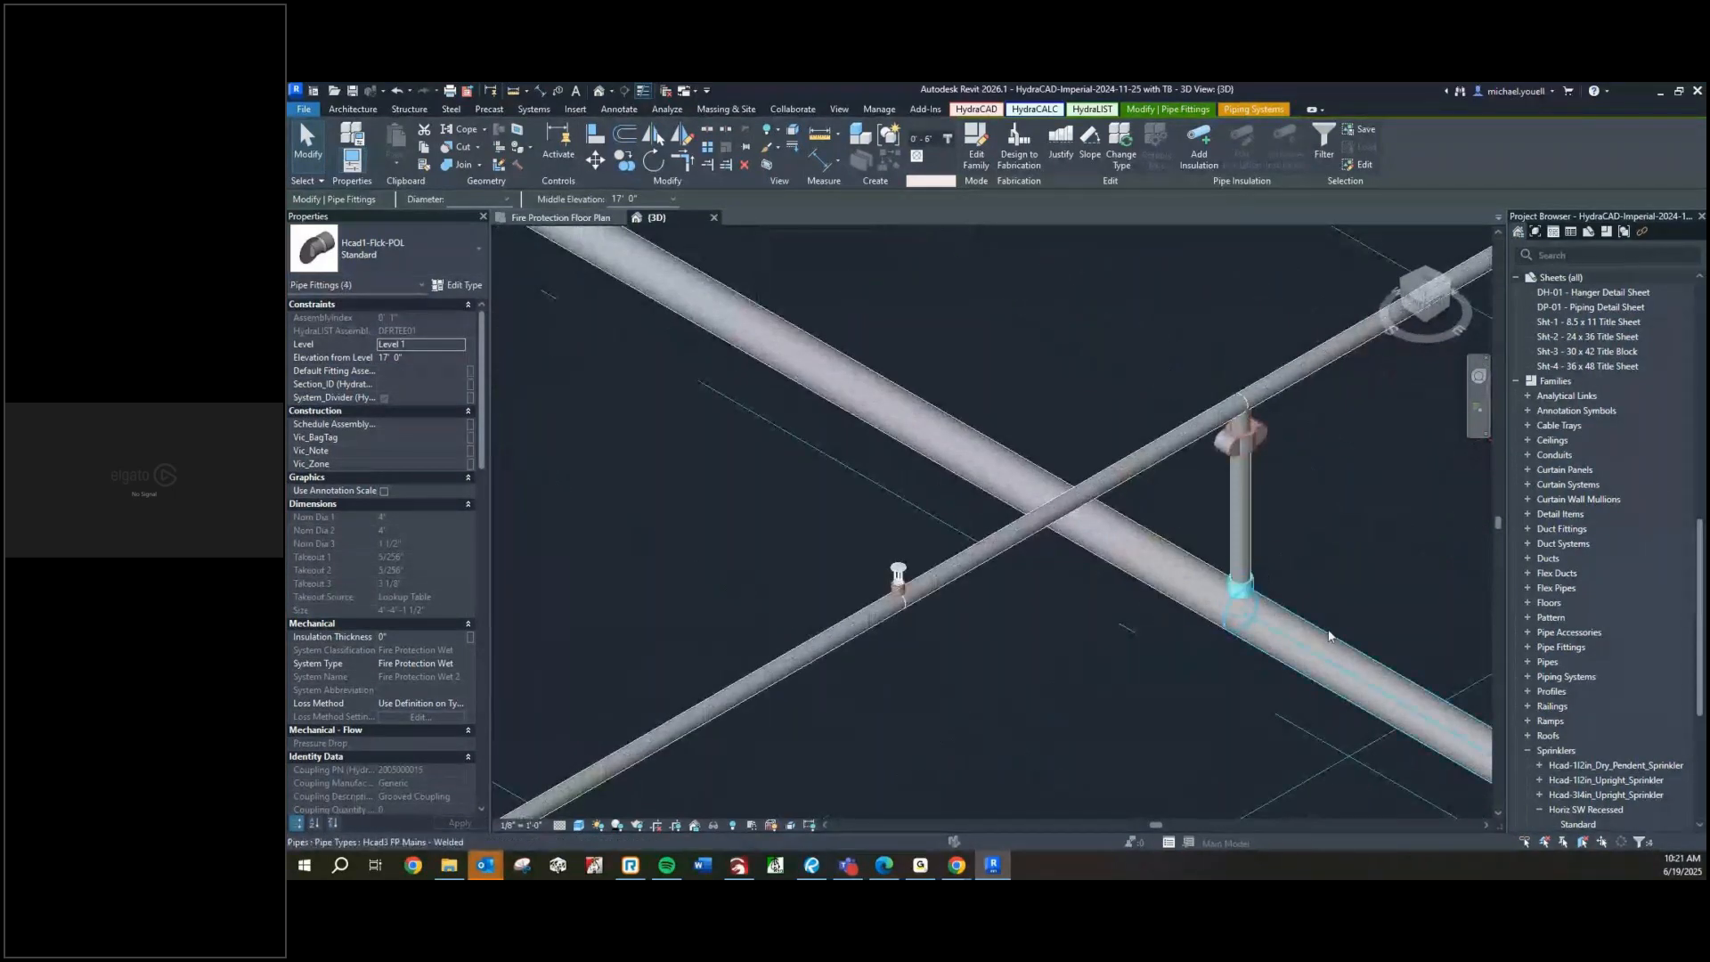
{"action": "left_click", "coordinate": [437, 267]}
{"action": "scroll", "coordinate": [395, 427], "scroll_direction": "up", "scroll_amount": 4}
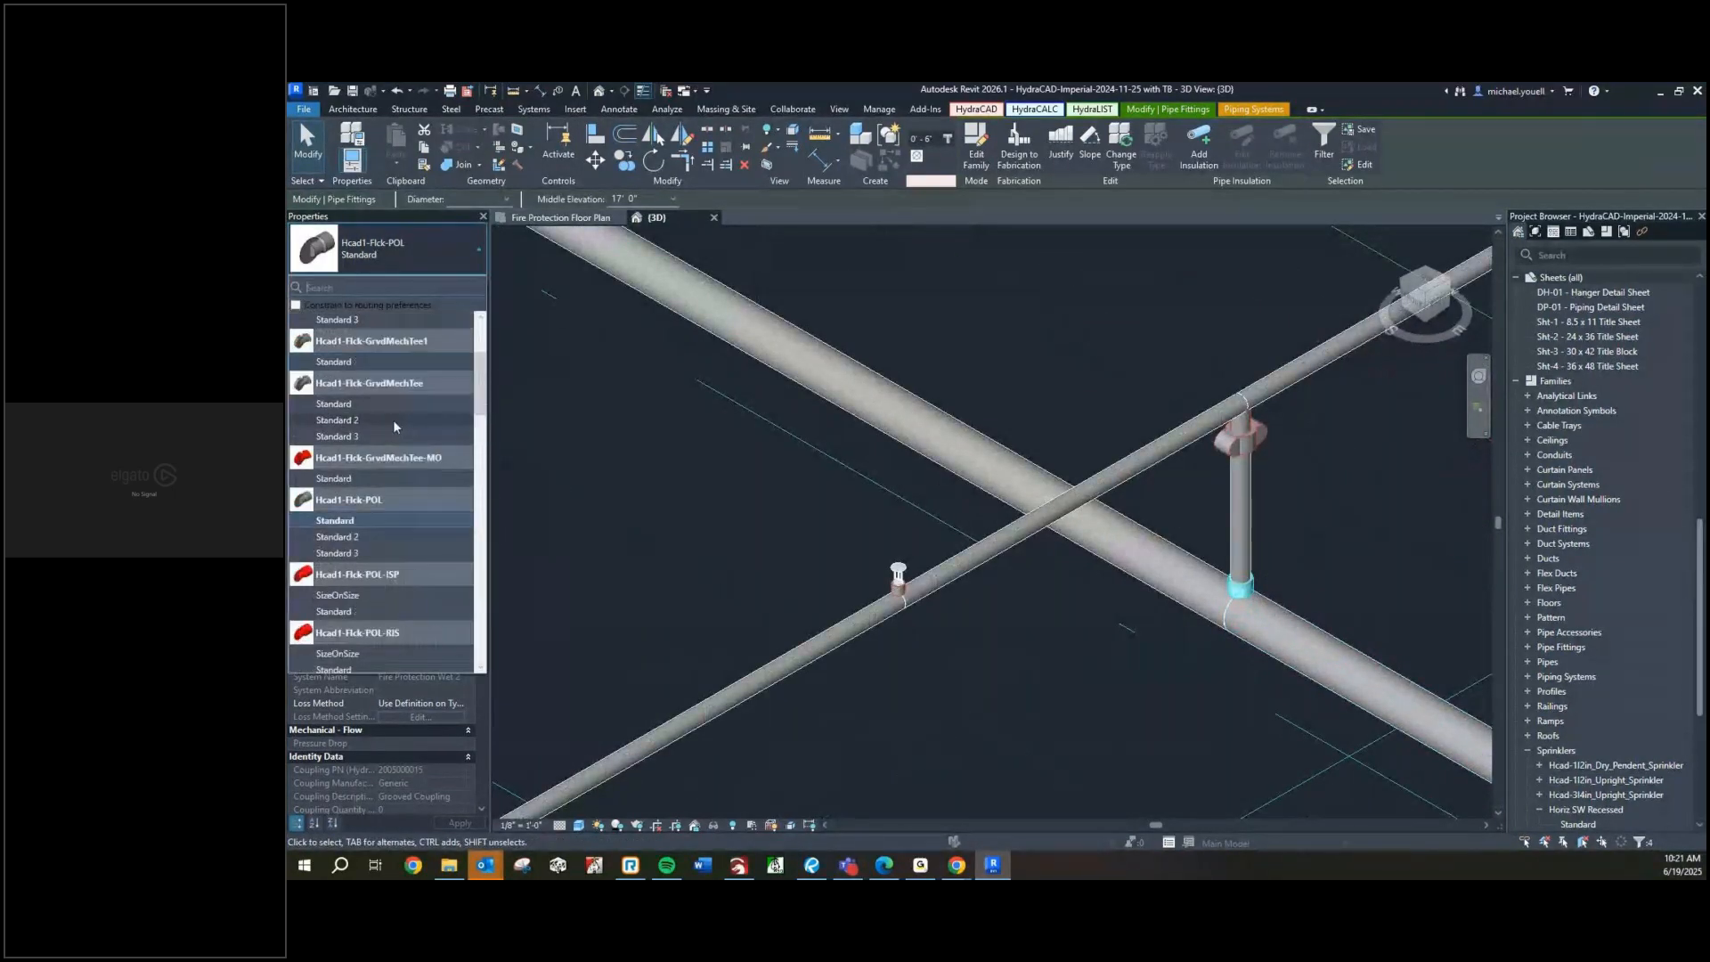
{"action": "scroll", "coordinate": [385, 368], "scroll_direction": "up", "scroll_amount": 3}
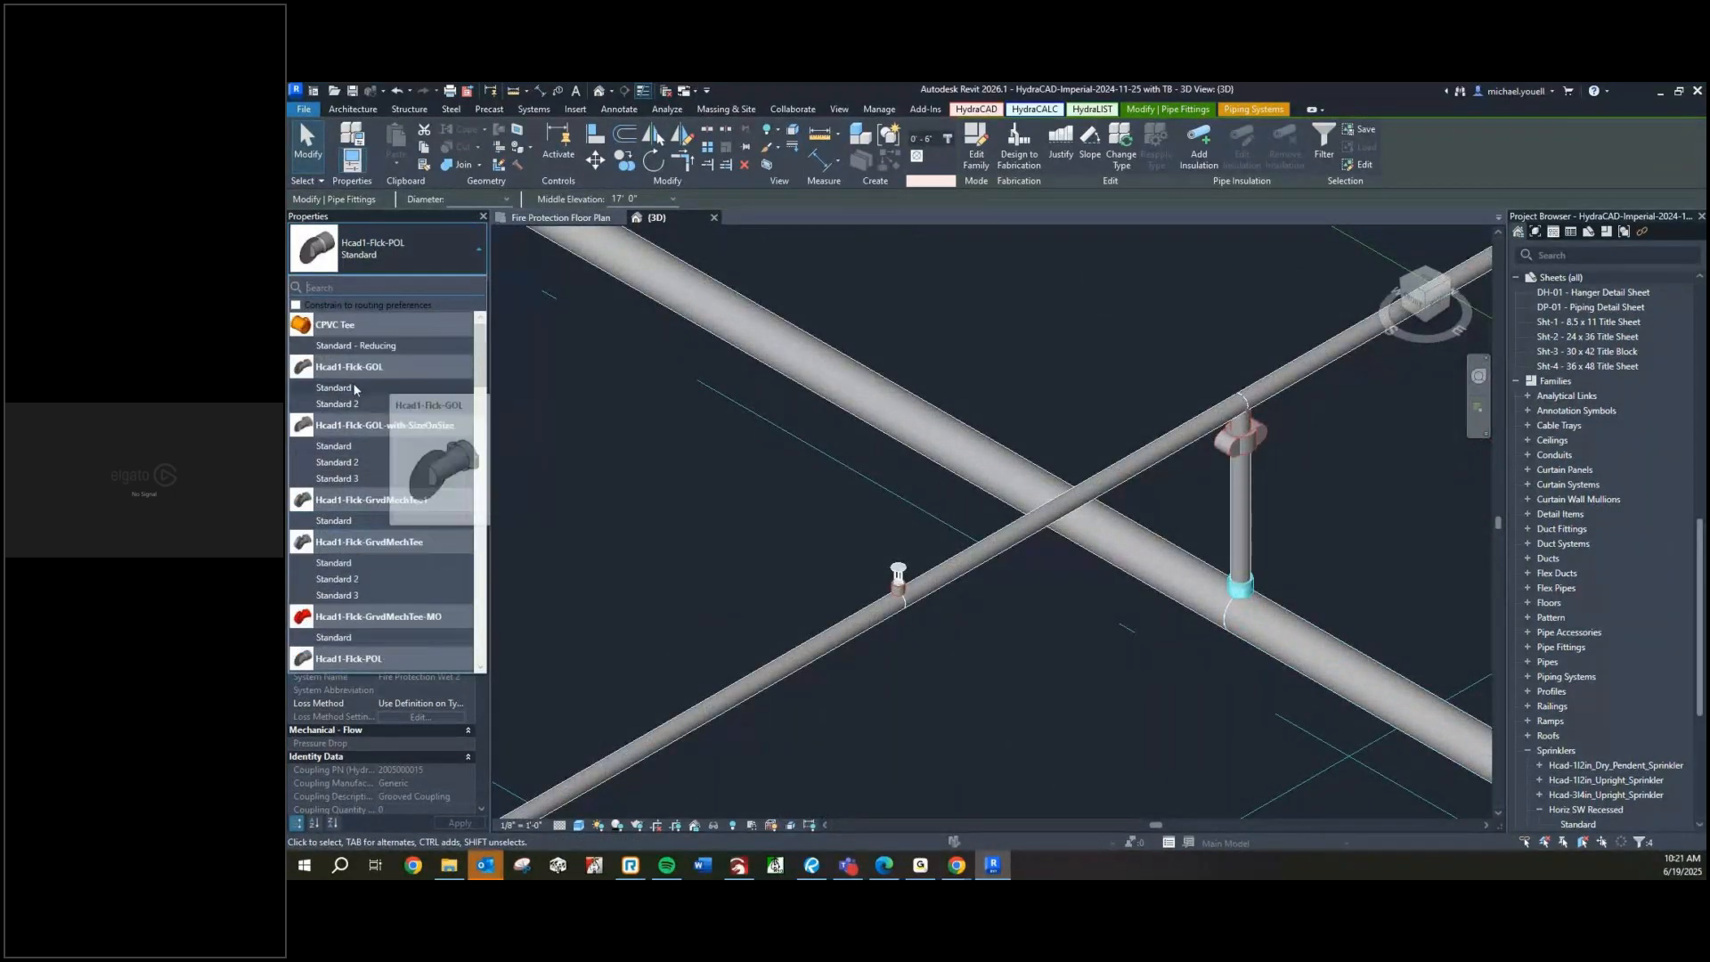
{"action": "left_click", "coordinate": [356, 387]}
{"action": "scroll", "coordinate": [1059, 497], "scroll_direction": "down", "scroll_amount": 5}
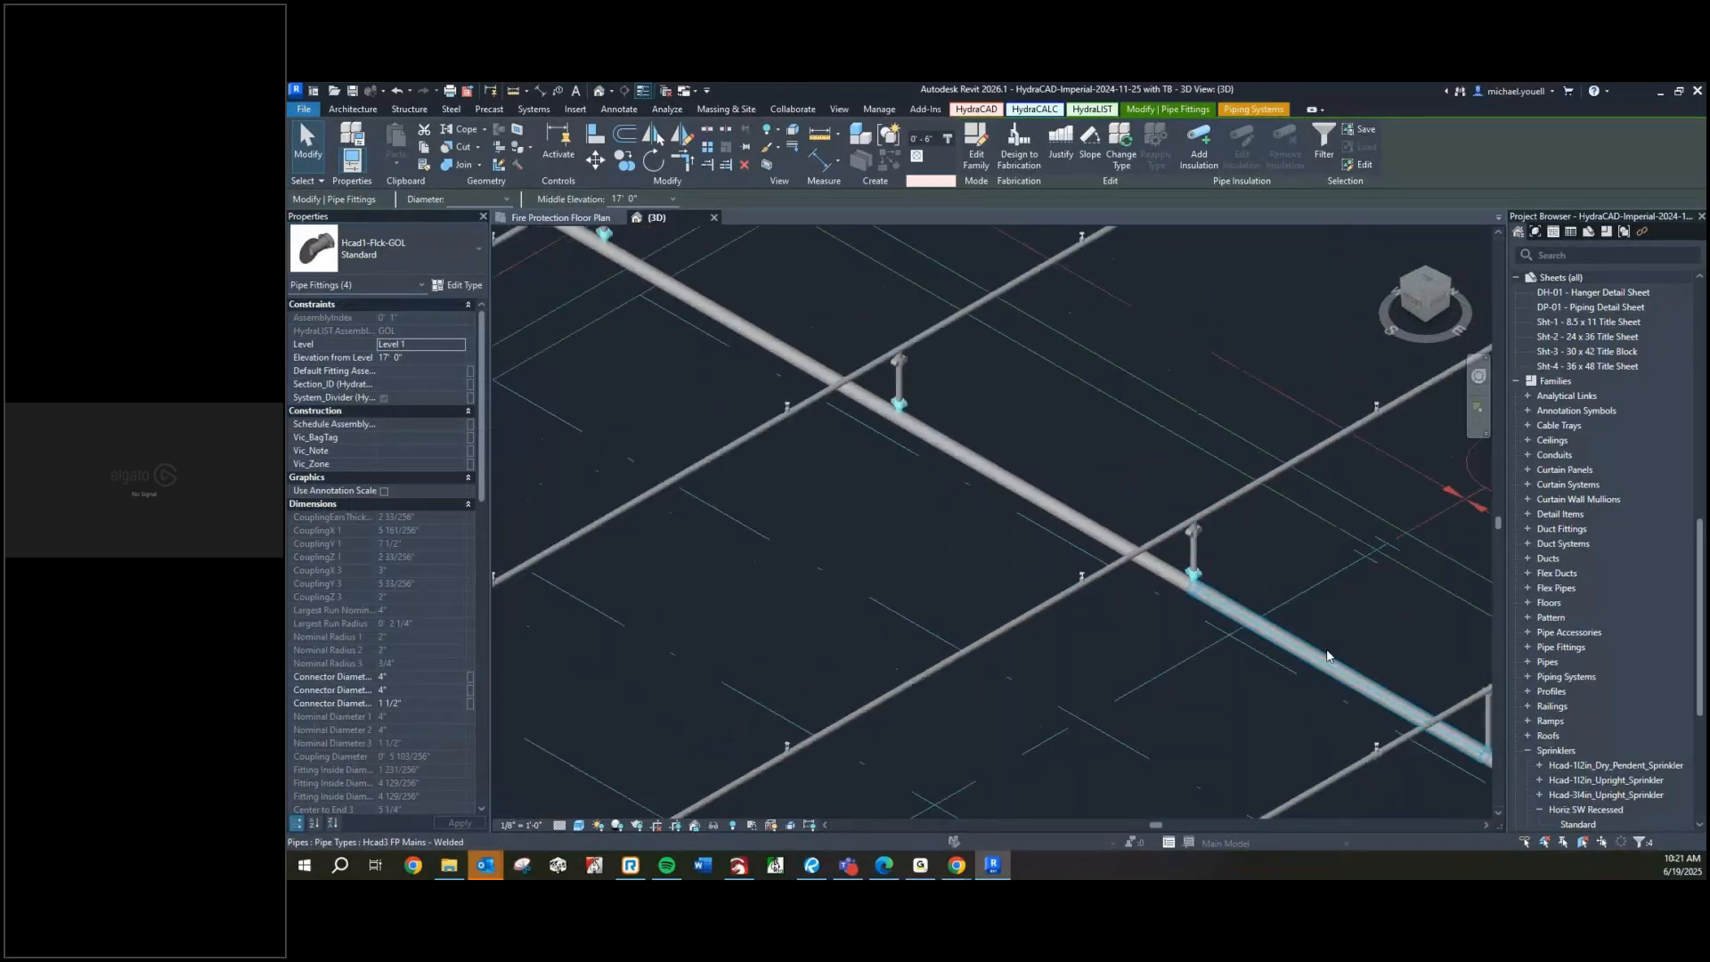
{"action": "scroll", "coordinate": [1158, 570], "scroll_direction": "up", "scroll_amount": 2}
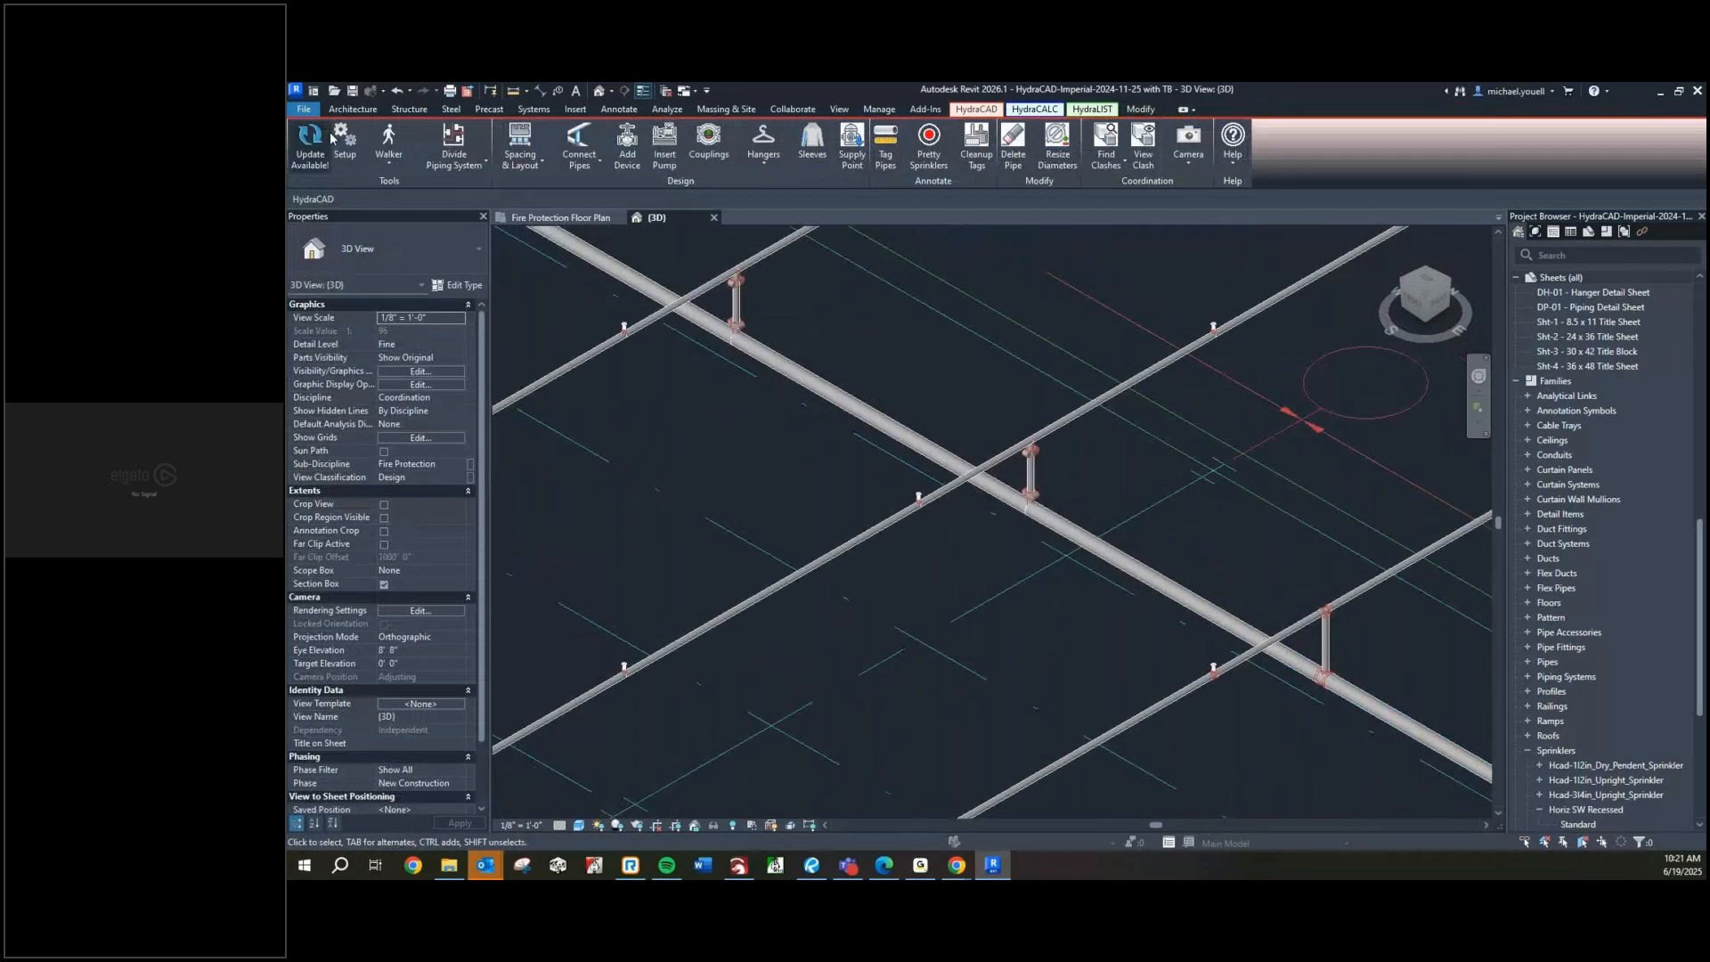
Examine the riser-nipple connections along the 4" main in 3D to find those still using threaded tees
{"action": "left_click", "coordinate": [342, 141]}
{"action": "scroll", "coordinate": [884, 616], "scroll_direction": "down", "scroll_amount": 2}
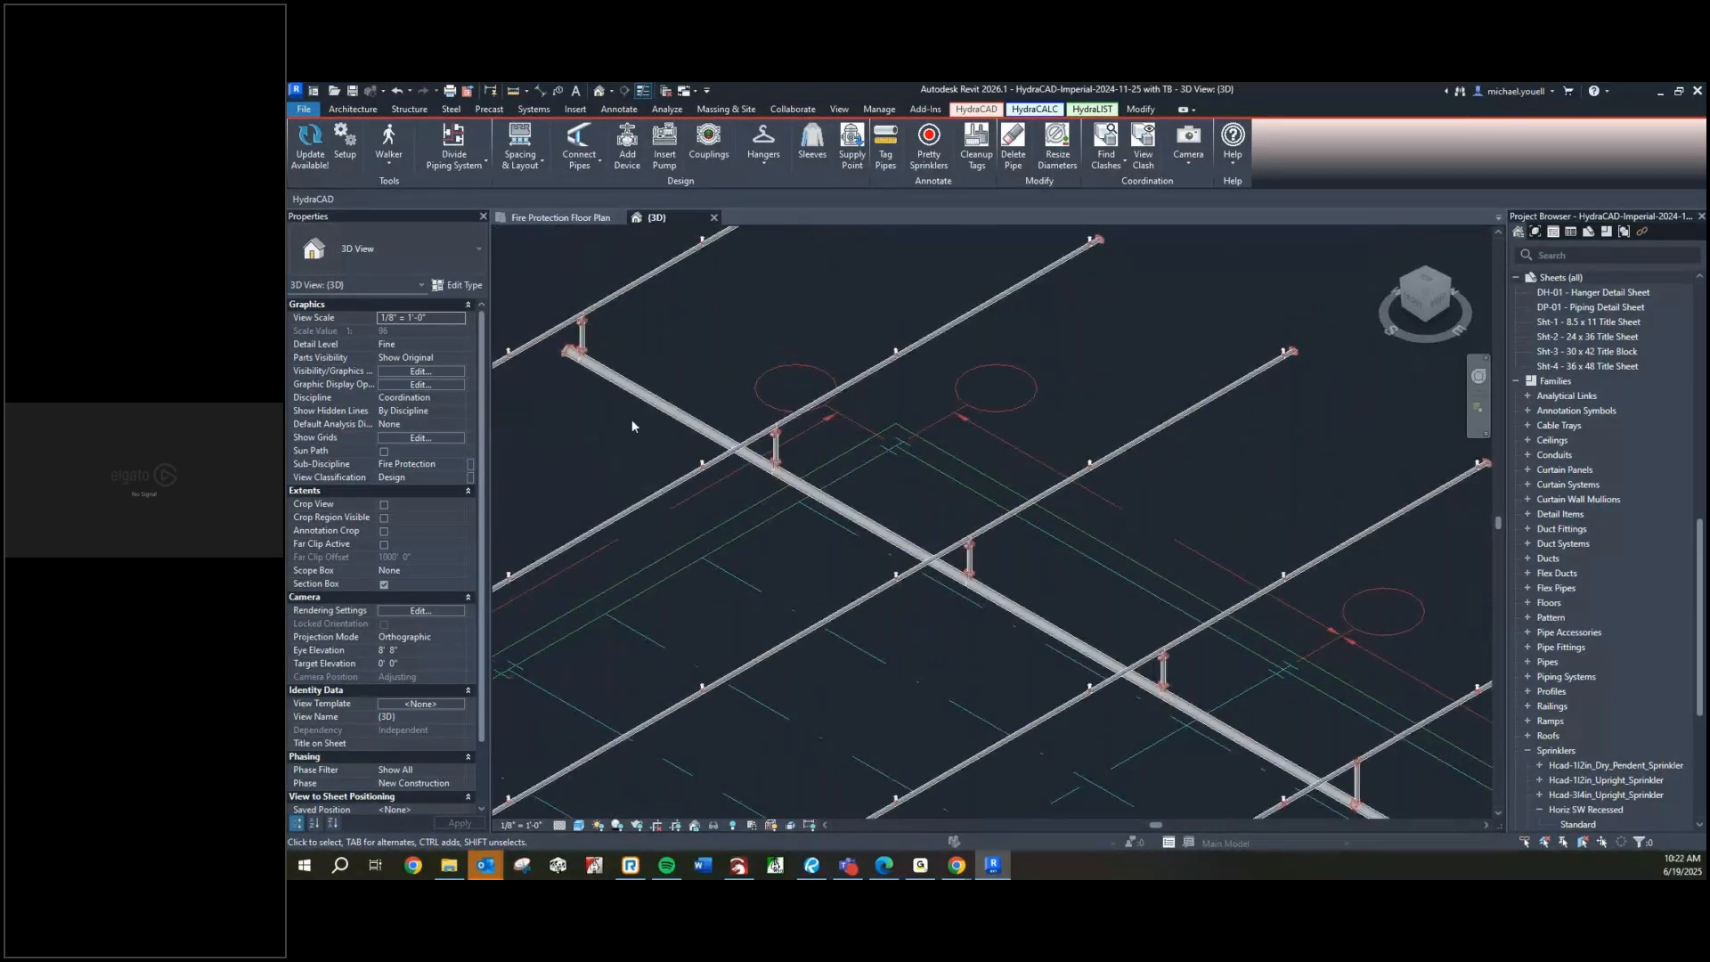
{"action": "scroll", "coordinate": [751, 517], "scroll_direction": "up", "scroll_amount": 2}
{"action": "mouse_move", "coordinate": [818, 581]}
{"action": "middle_mouse_down"}
{"action": "mouse_move", "coordinate": [873, 616]}
{"action": "mouse_move", "coordinate": [812, 550]}
{"action": "middle_mouse_up"}
{"action": "middle_click_drag", "start_coordinate": [984, 656], "coordinate": [755, 383]}
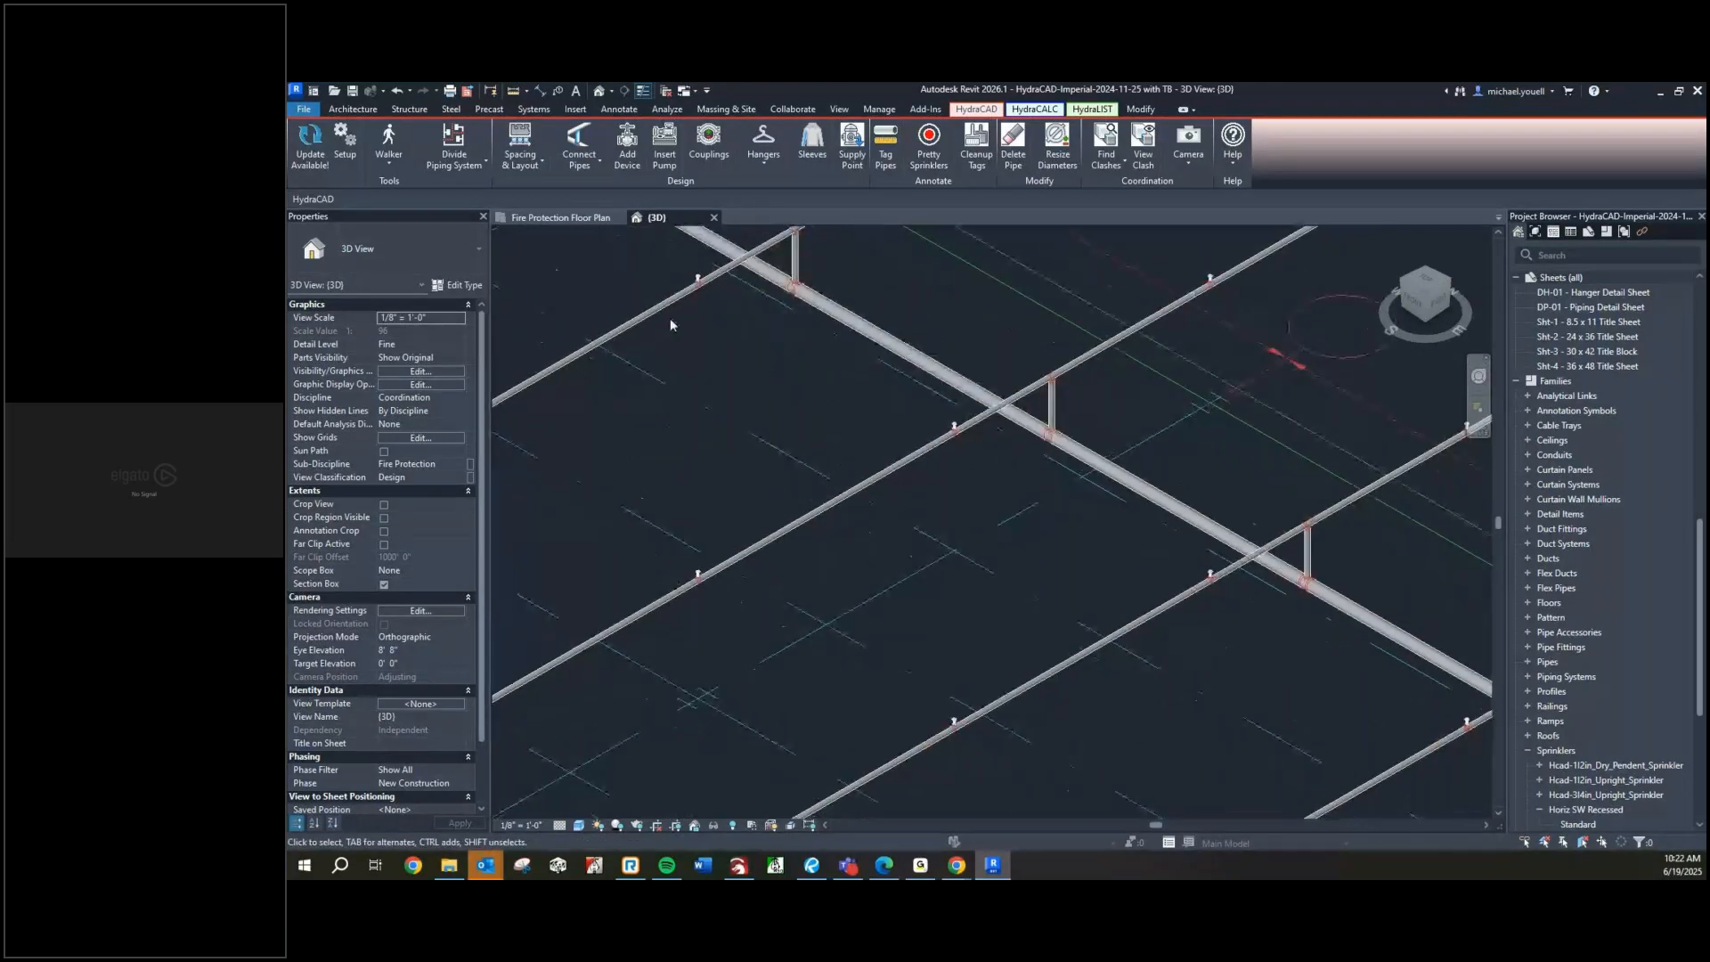
{"action": "scroll", "coordinate": [917, 503], "scroll_direction": "up", "scroll_amount": 3}
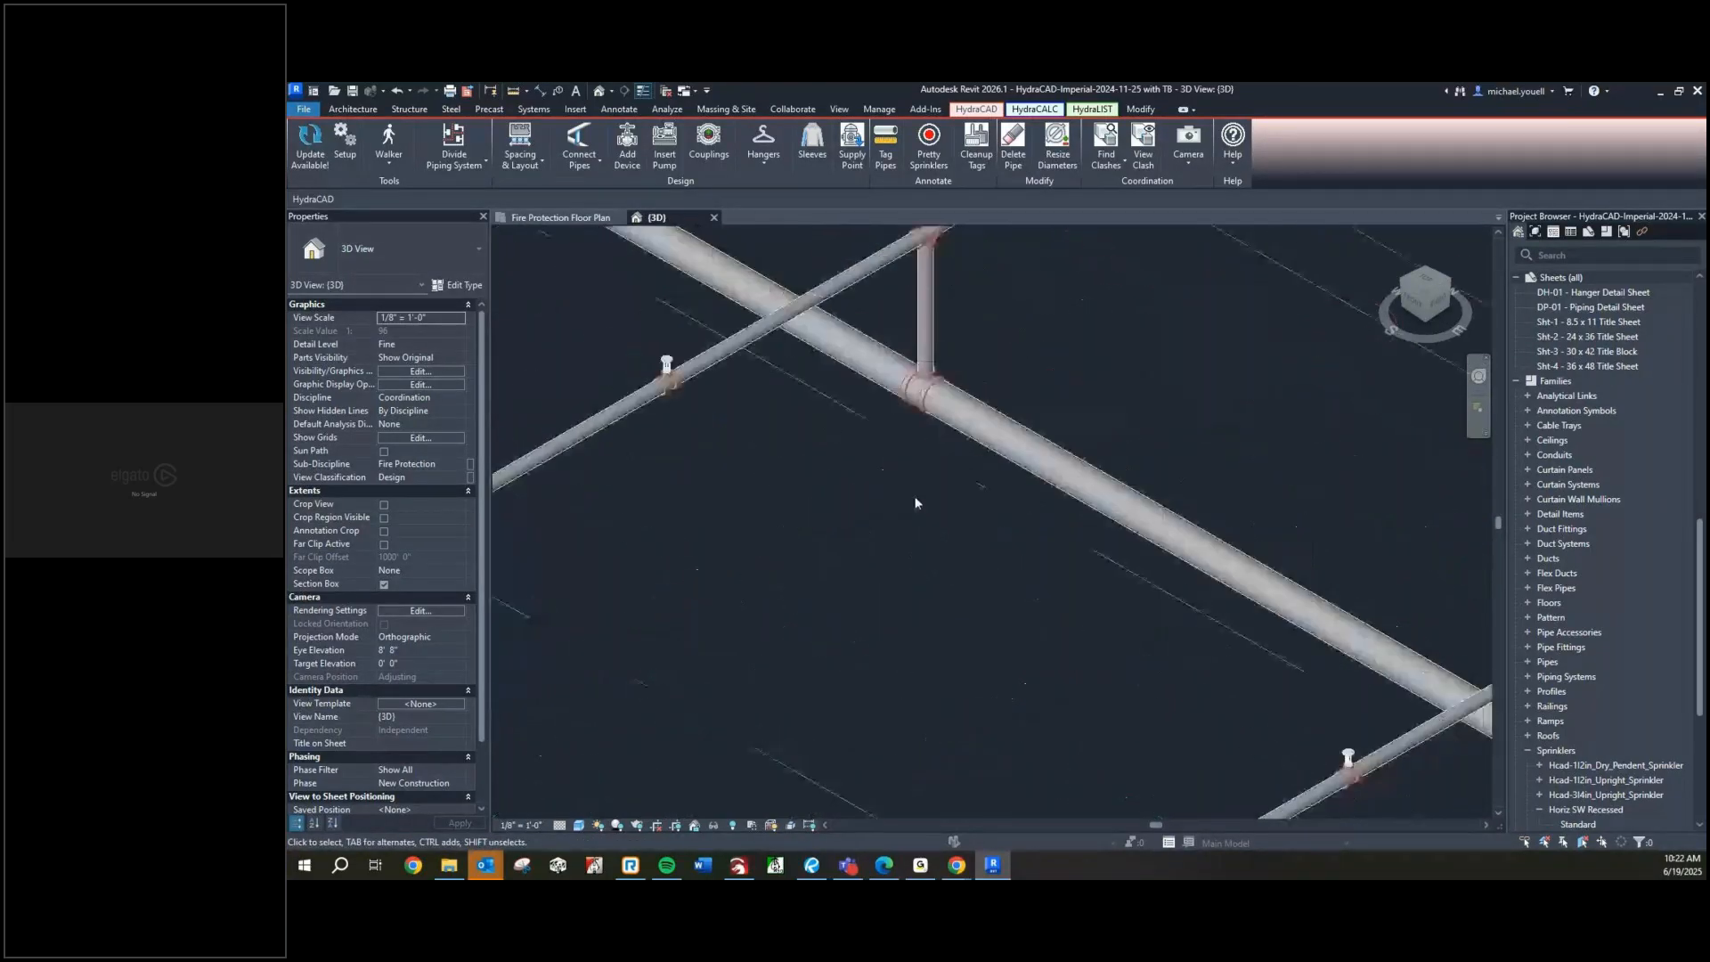
{"action": "scroll", "coordinate": [916, 504], "scroll_direction": "down", "scroll_amount": 2}
{"action": "scroll", "coordinate": [916, 500], "scroll_direction": "down", "scroll_amount": 1}
{"action": "middle_click_drag", "start_coordinate": [718, 356], "coordinate": [881, 513]}
{"action": "scroll", "coordinate": [882, 514], "scroll_direction": "down", "scroll_amount": 2}
{"action": "scroll", "coordinate": [751, 403], "scroll_direction": "up", "scroll_amount": 2}
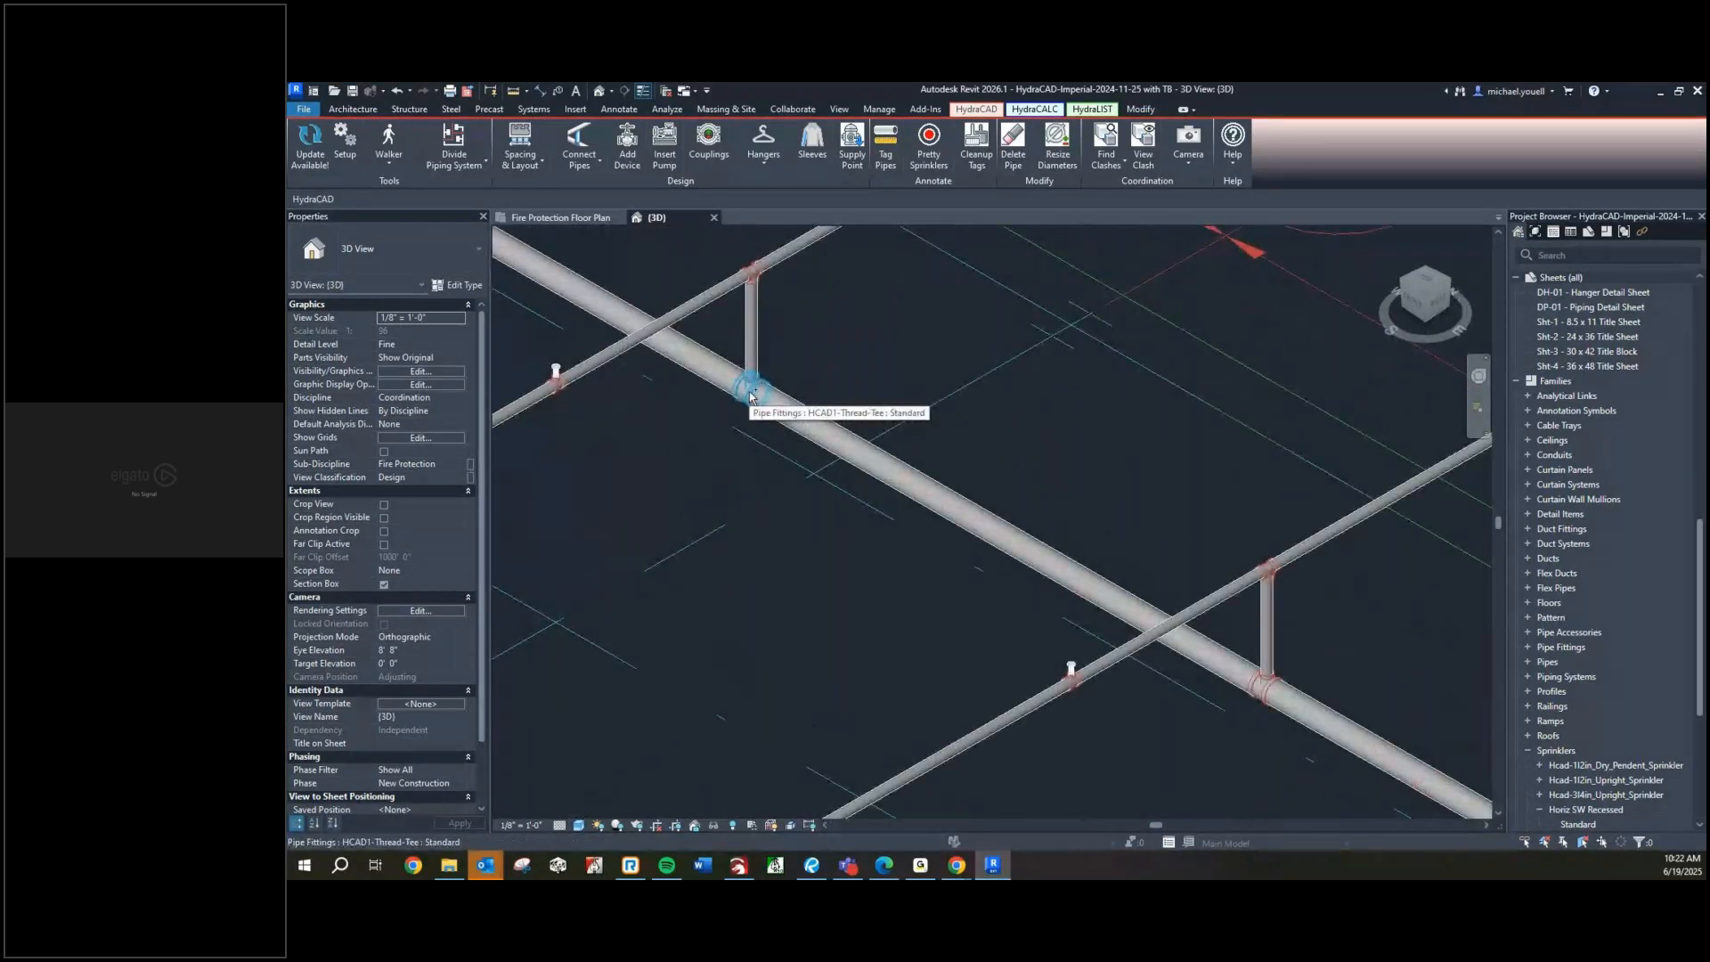
Change the four threaded tees under the eastern riser nipples on the main to the Hcad1-Flck-POL Standard type
{"action": "left_click", "coordinate": [751, 394]}
{"action": "middle_click_drag", "start_coordinate": [751, 394], "coordinate": [702, 313]}
{"action": "scroll", "coordinate": [1047, 545], "scroll_direction": "up", "scroll_amount": 1}
{"action": "scroll", "coordinate": [1048, 545], "scroll_direction": "down", "scroll_amount": 1}
{"action": "scroll", "coordinate": [1088, 592], "scroll_direction": "down", "scroll_amount": 3}
{"action": "left_click", "coordinate": [985, 412], "text": "ctrl"}
{"action": "scroll", "coordinate": [962, 423], "scroll_direction": "up", "scroll_amount": 1}
{"action": "scroll", "coordinate": [962, 423], "scroll_direction": "up", "scroll_amount": 2}
{"action": "left_click", "coordinate": [1000, 411], "text": "ctrl"}
{"action": "scroll", "coordinate": [980, 413], "scroll_direction": "down", "scroll_amount": 3}
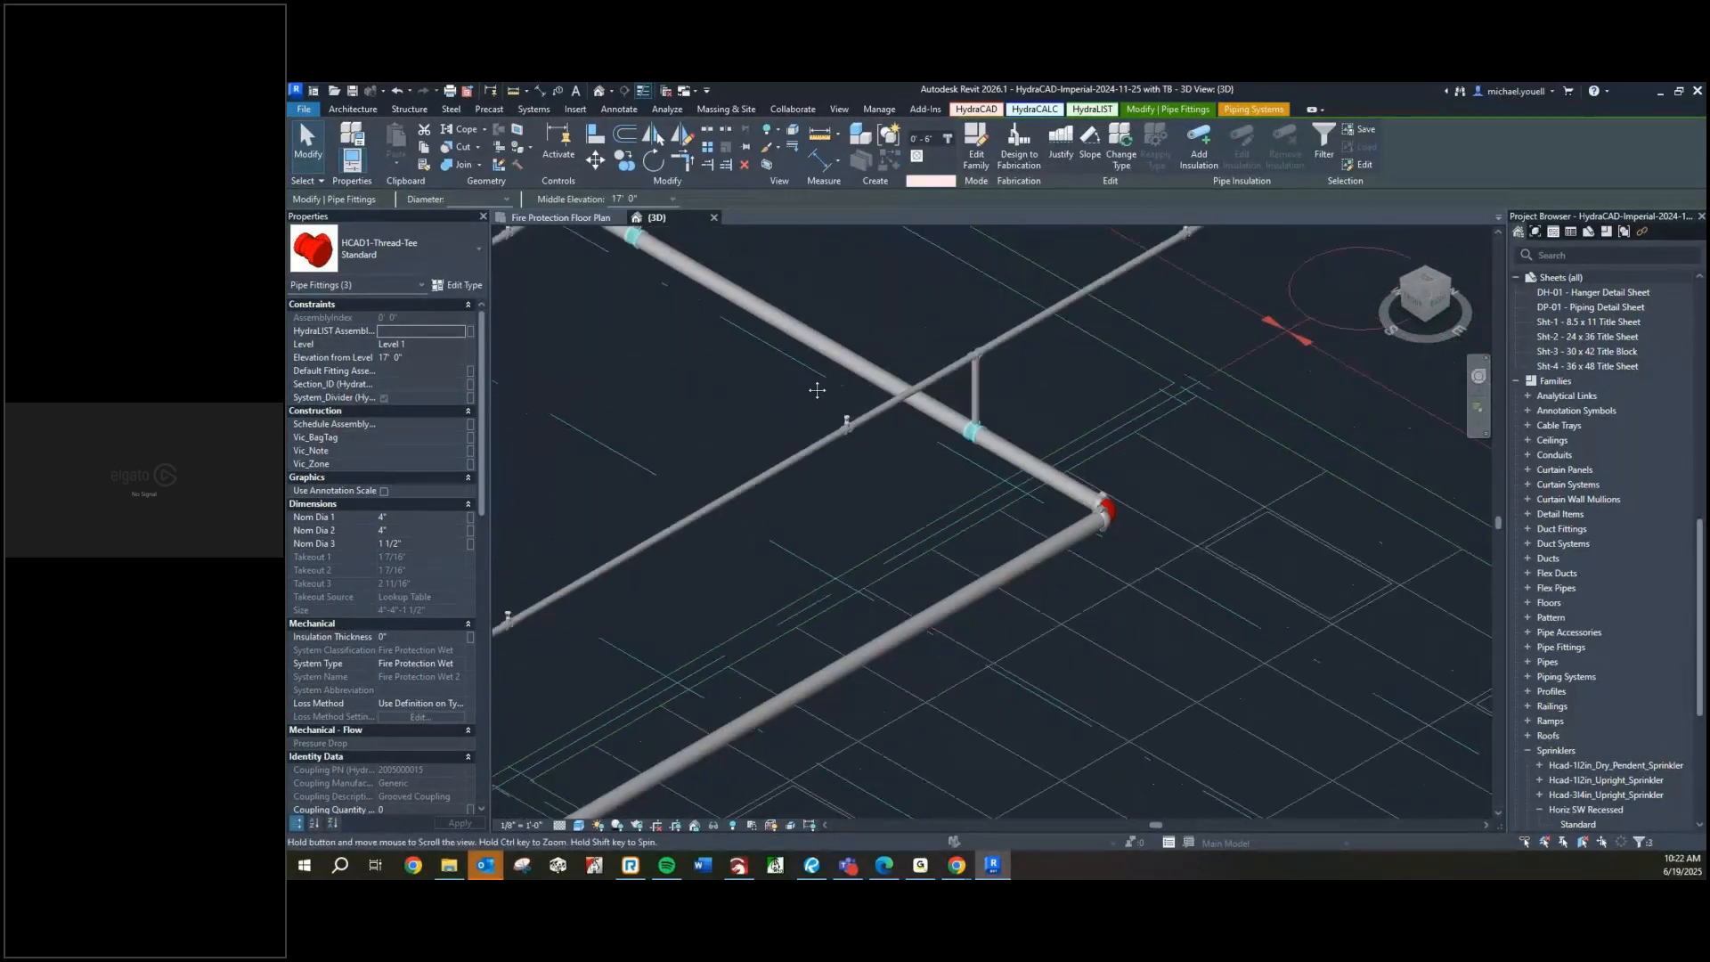
{"action": "middle_click_drag", "start_coordinate": [817, 385], "coordinate": [1144, 630]}
{"action": "scroll", "coordinate": [977, 516], "scroll_direction": "down", "scroll_amount": 2}
{"action": "scroll", "coordinate": [642, 337], "scroll_direction": "up", "scroll_amount": 2}
{"action": "middle_click_drag", "start_coordinate": [558, 234], "coordinate": [628, 315]}
{"action": "scroll", "coordinate": [628, 313], "scroll_direction": "up", "scroll_amount": 2}
{"action": "left_click", "coordinate": [755, 396], "text": "ctrl"}
{"action": "left_click", "coordinate": [392, 250]}
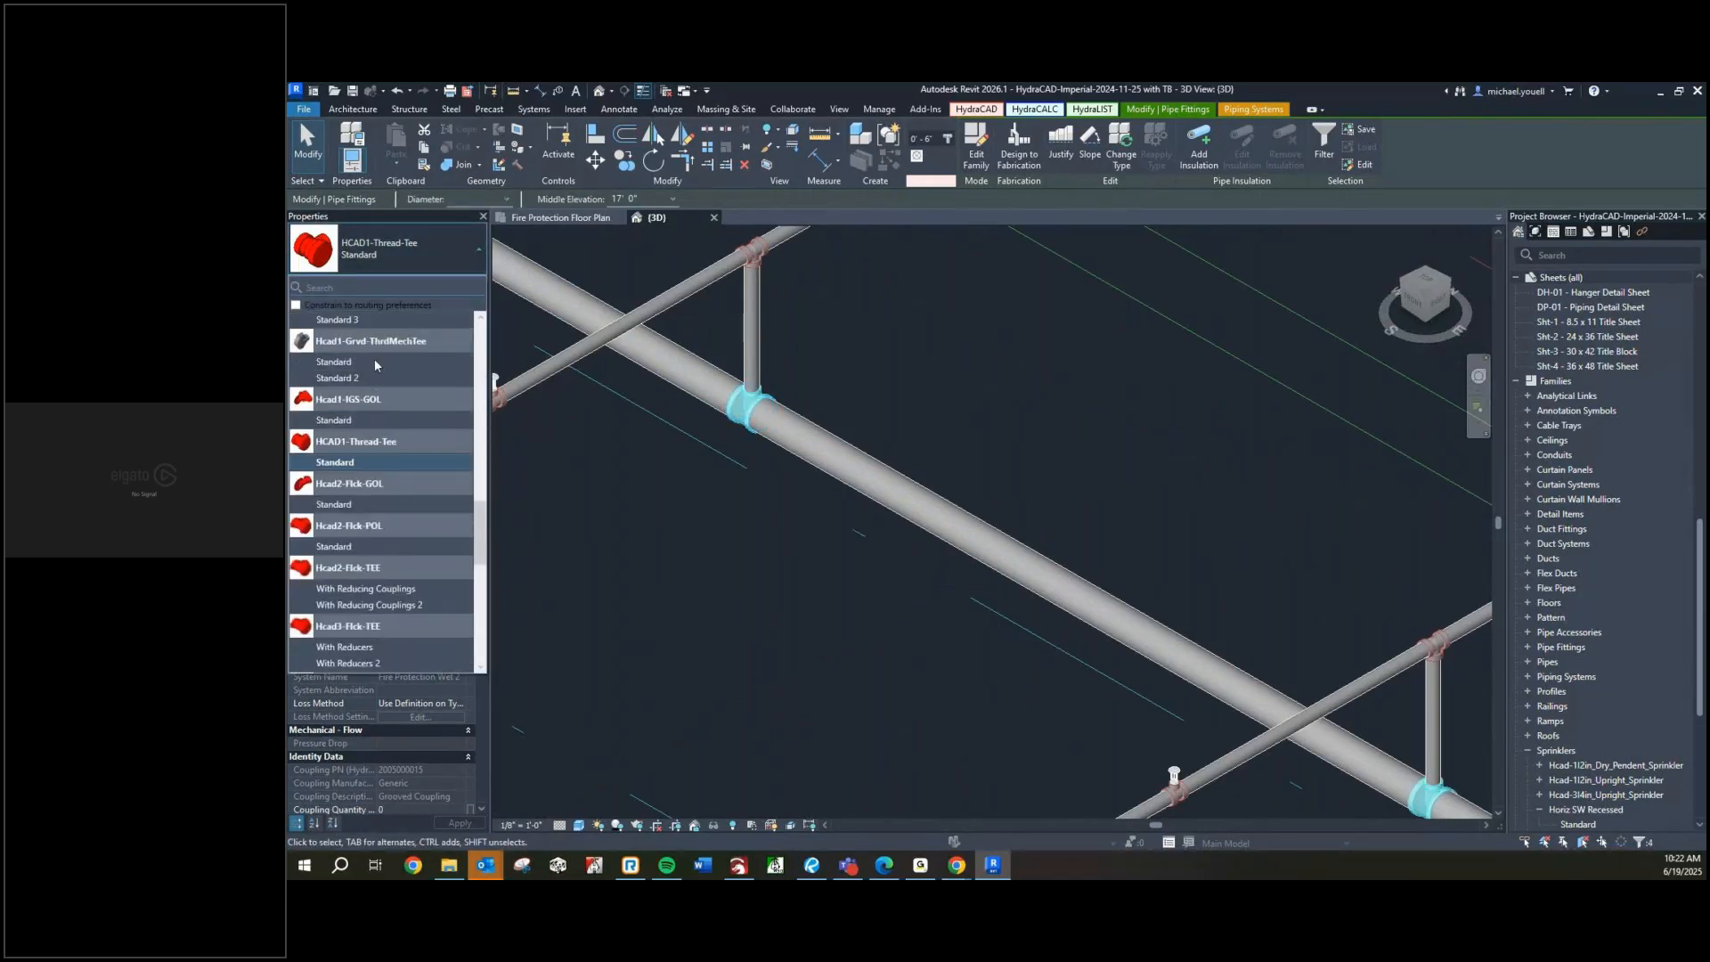
{"action": "mouse_move", "coordinate": [355, 528]}
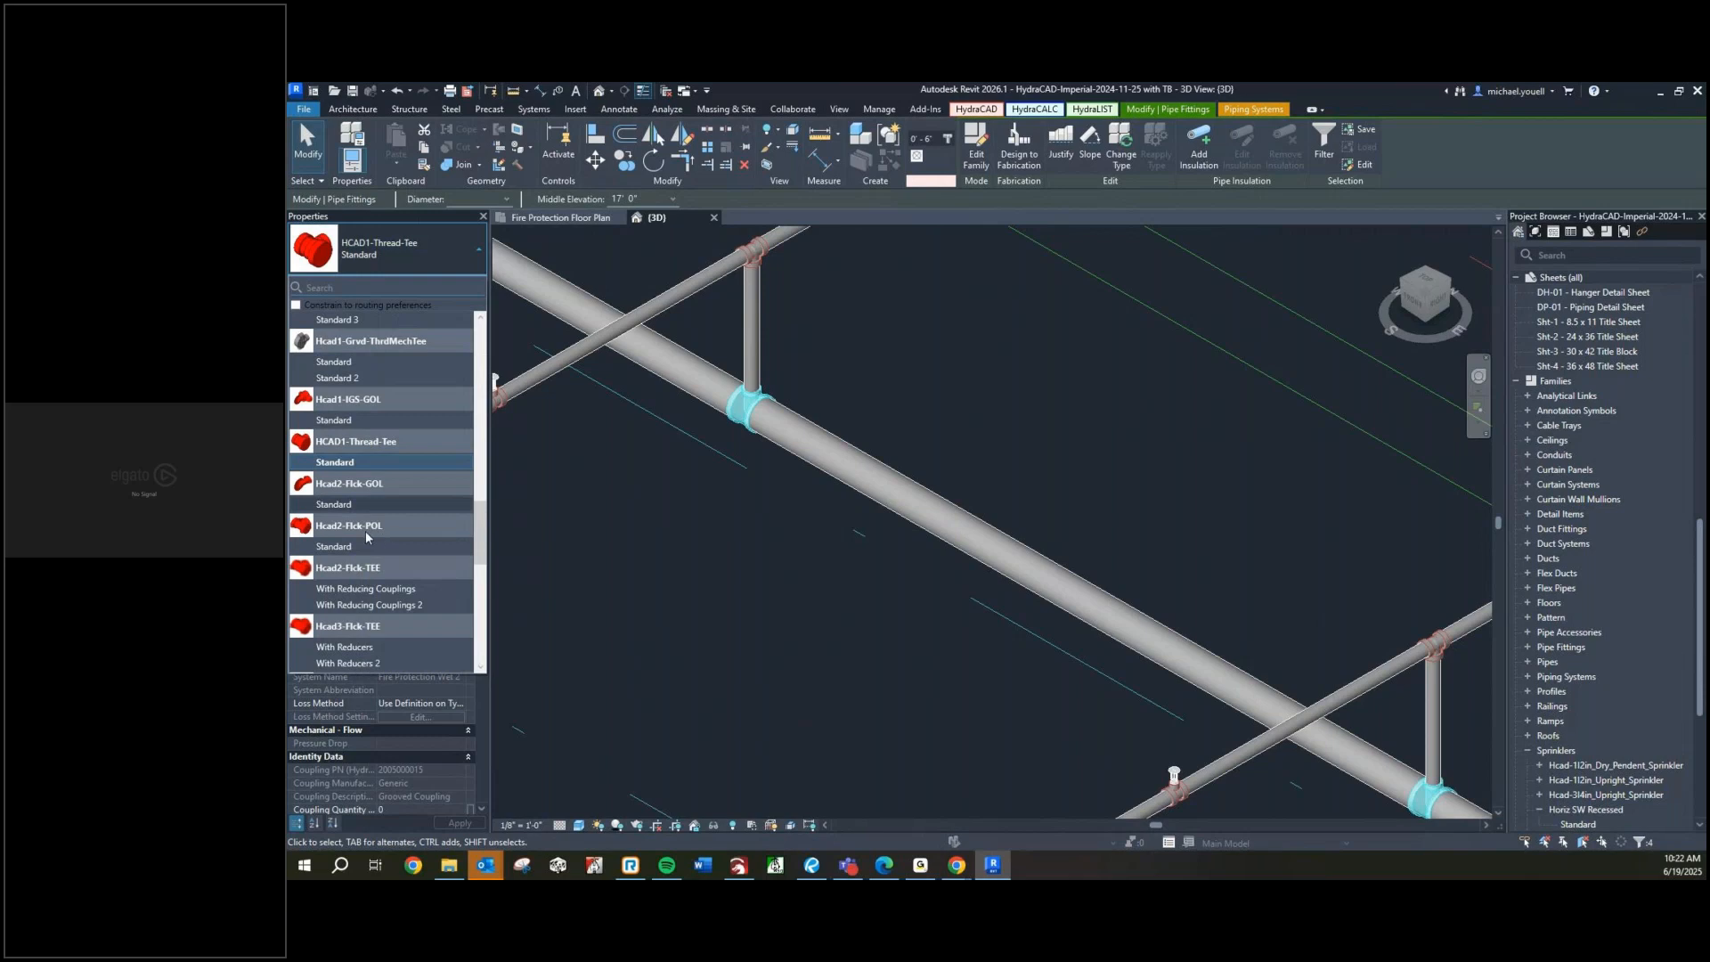
{"action": "scroll", "coordinate": [383, 542], "scroll_direction": "up", "scroll_amount": 3}
{"action": "scroll", "coordinate": [381, 543], "scroll_direction": "up", "scroll_amount": 5}
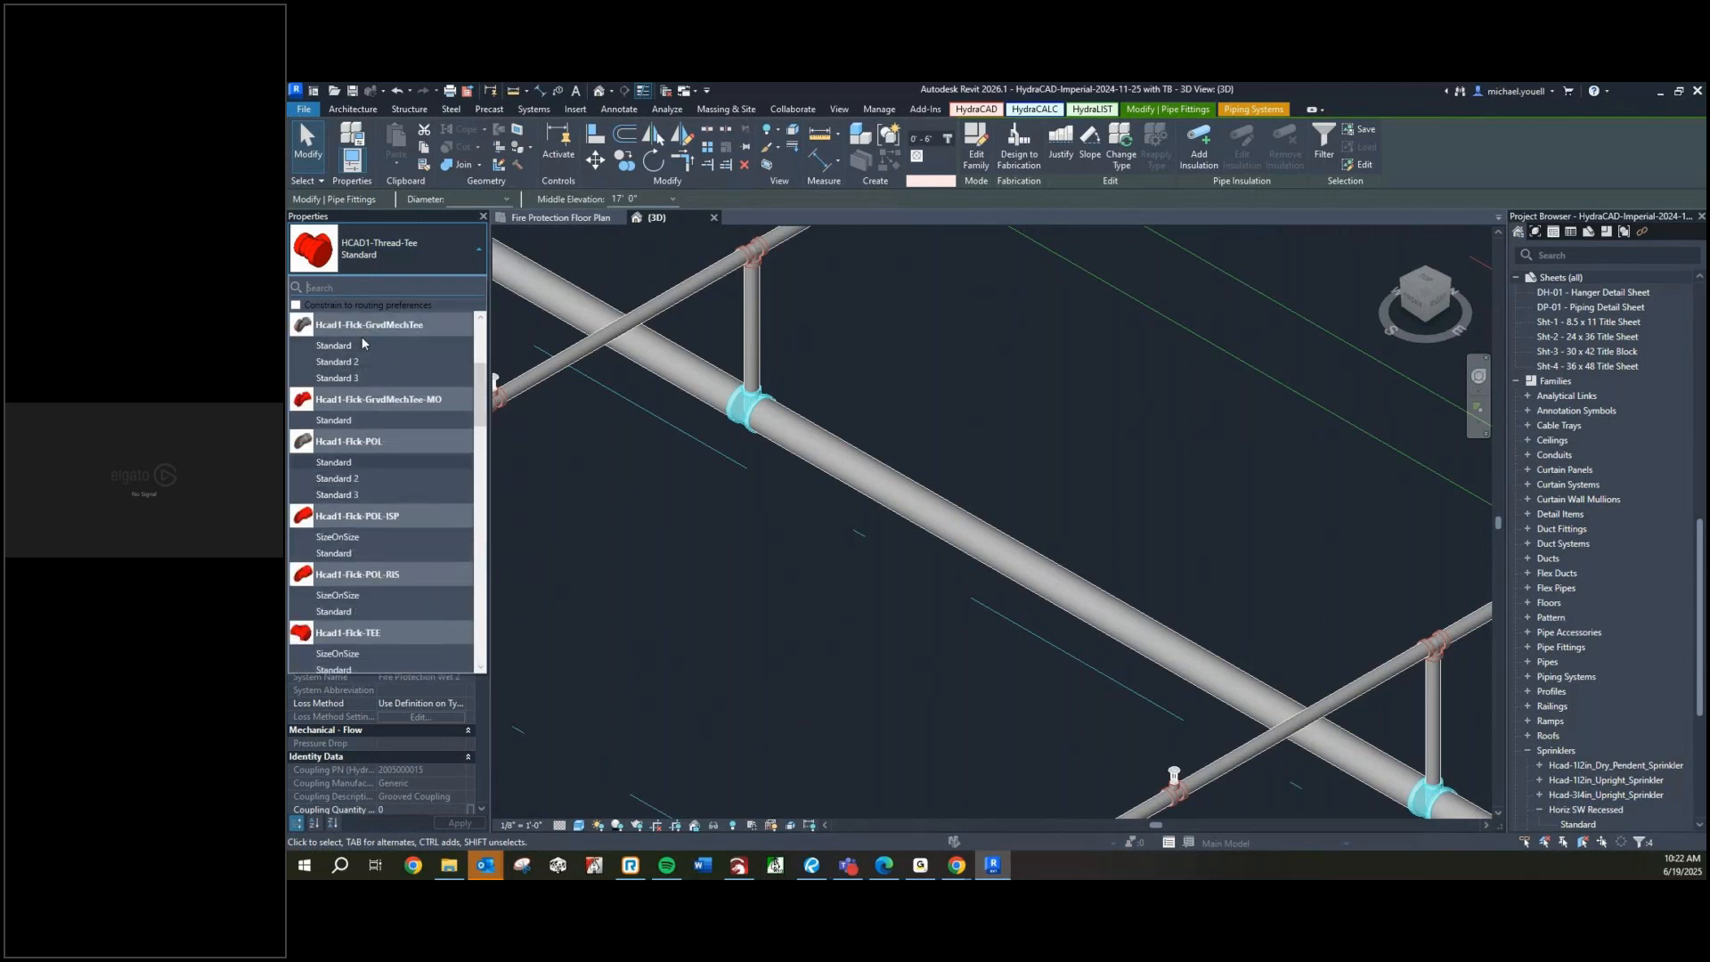
{"action": "left_click", "coordinate": [363, 464]}
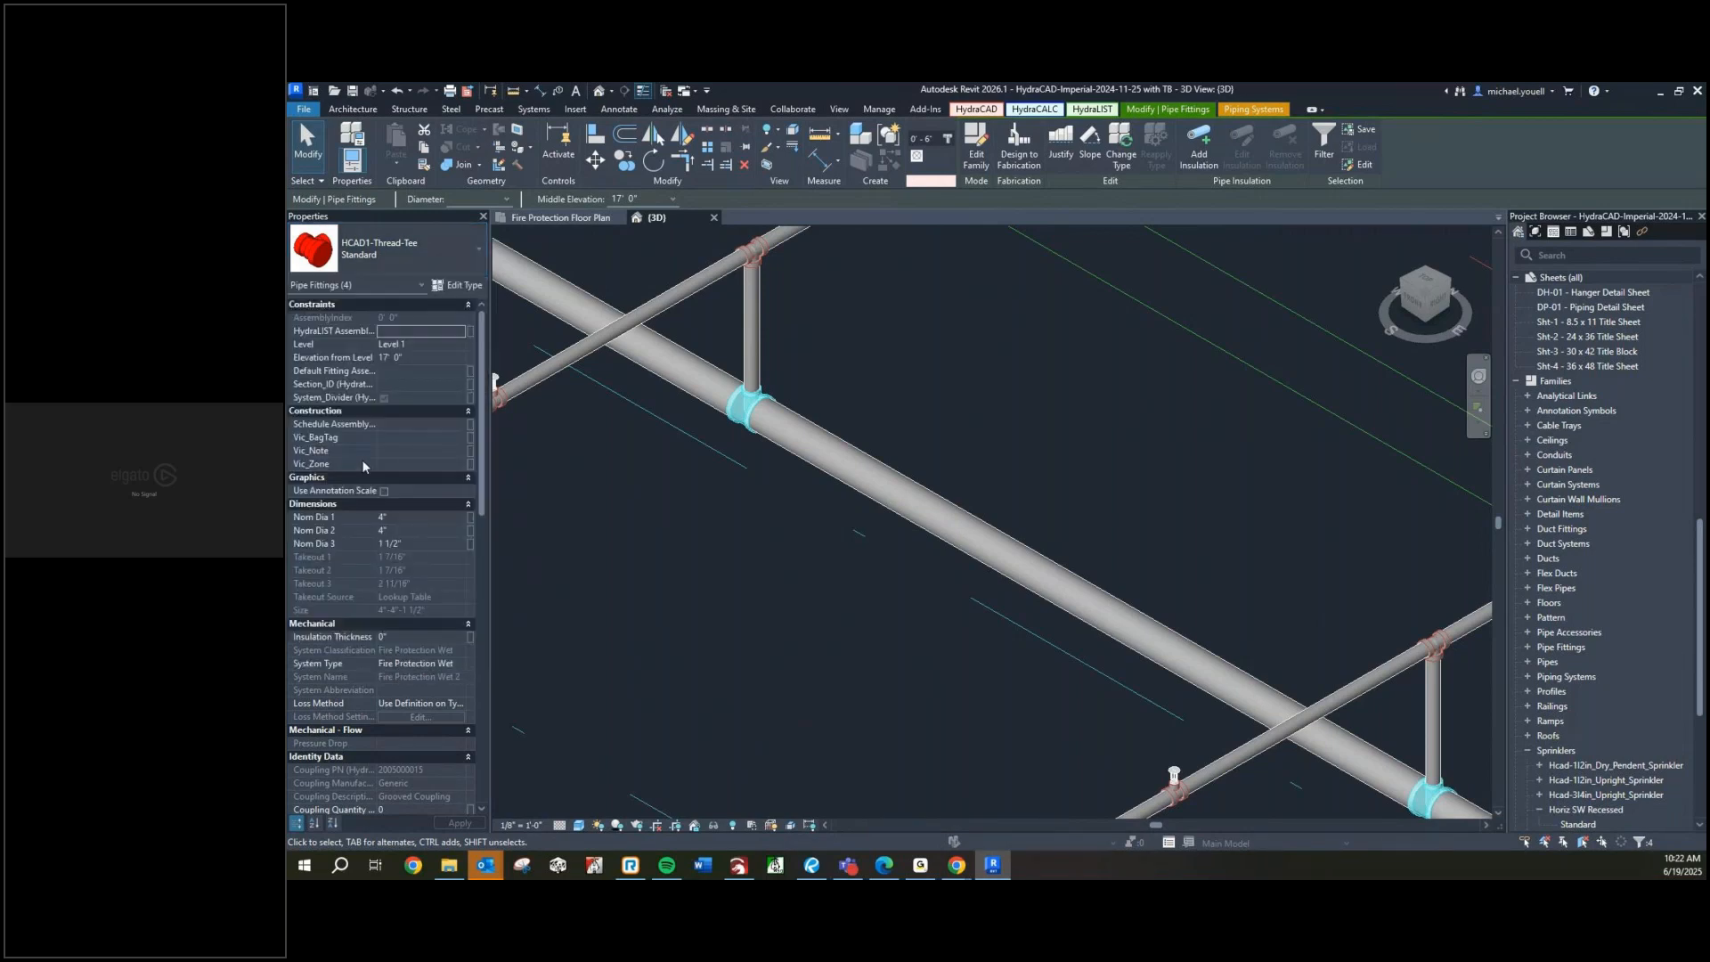
{"action": "left_click", "coordinate": [714, 514]}
{"action": "scroll", "coordinate": [700, 489], "scroll_direction": "down", "scroll_amount": 3}
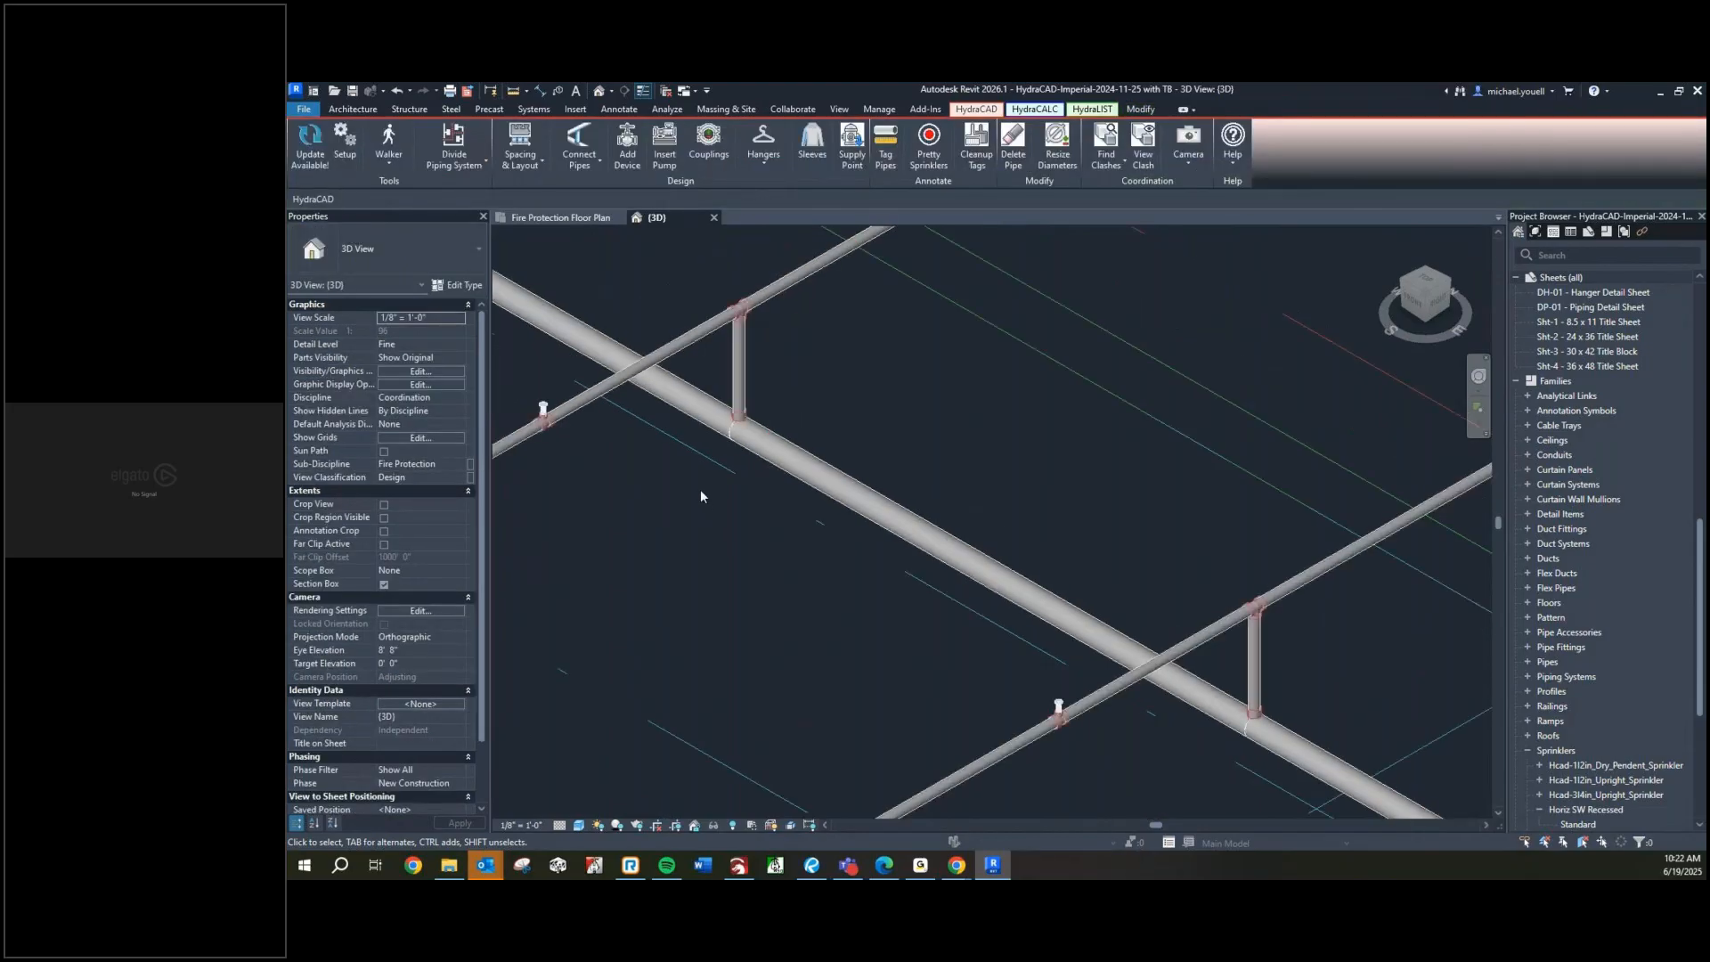
Examine the main from its eastern riser-nipple outlets around the elbow and down to the underground supply stub
{"action": "middle_click_drag", "start_coordinate": [779, 570], "coordinate": [753, 308]}
{"action": "scroll", "coordinate": [1060, 593], "scroll_direction": "down", "scroll_amount": 1}
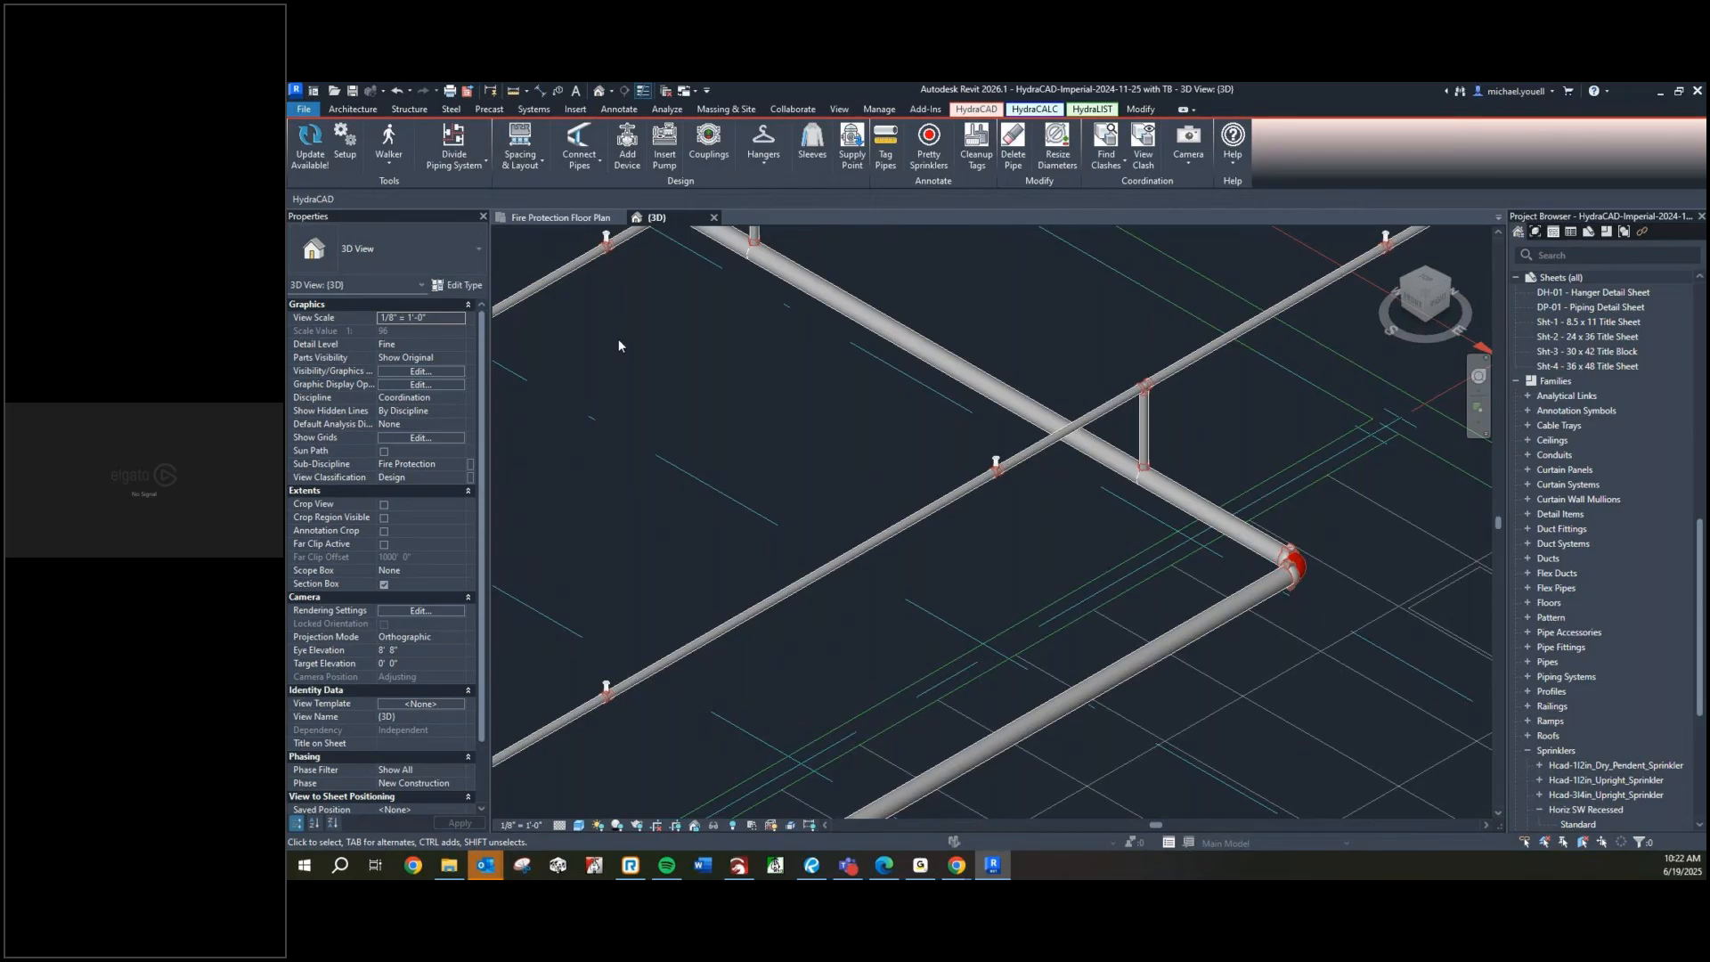
{"action": "middle_click_drag", "start_coordinate": [687, 351], "coordinate": [769, 548]}
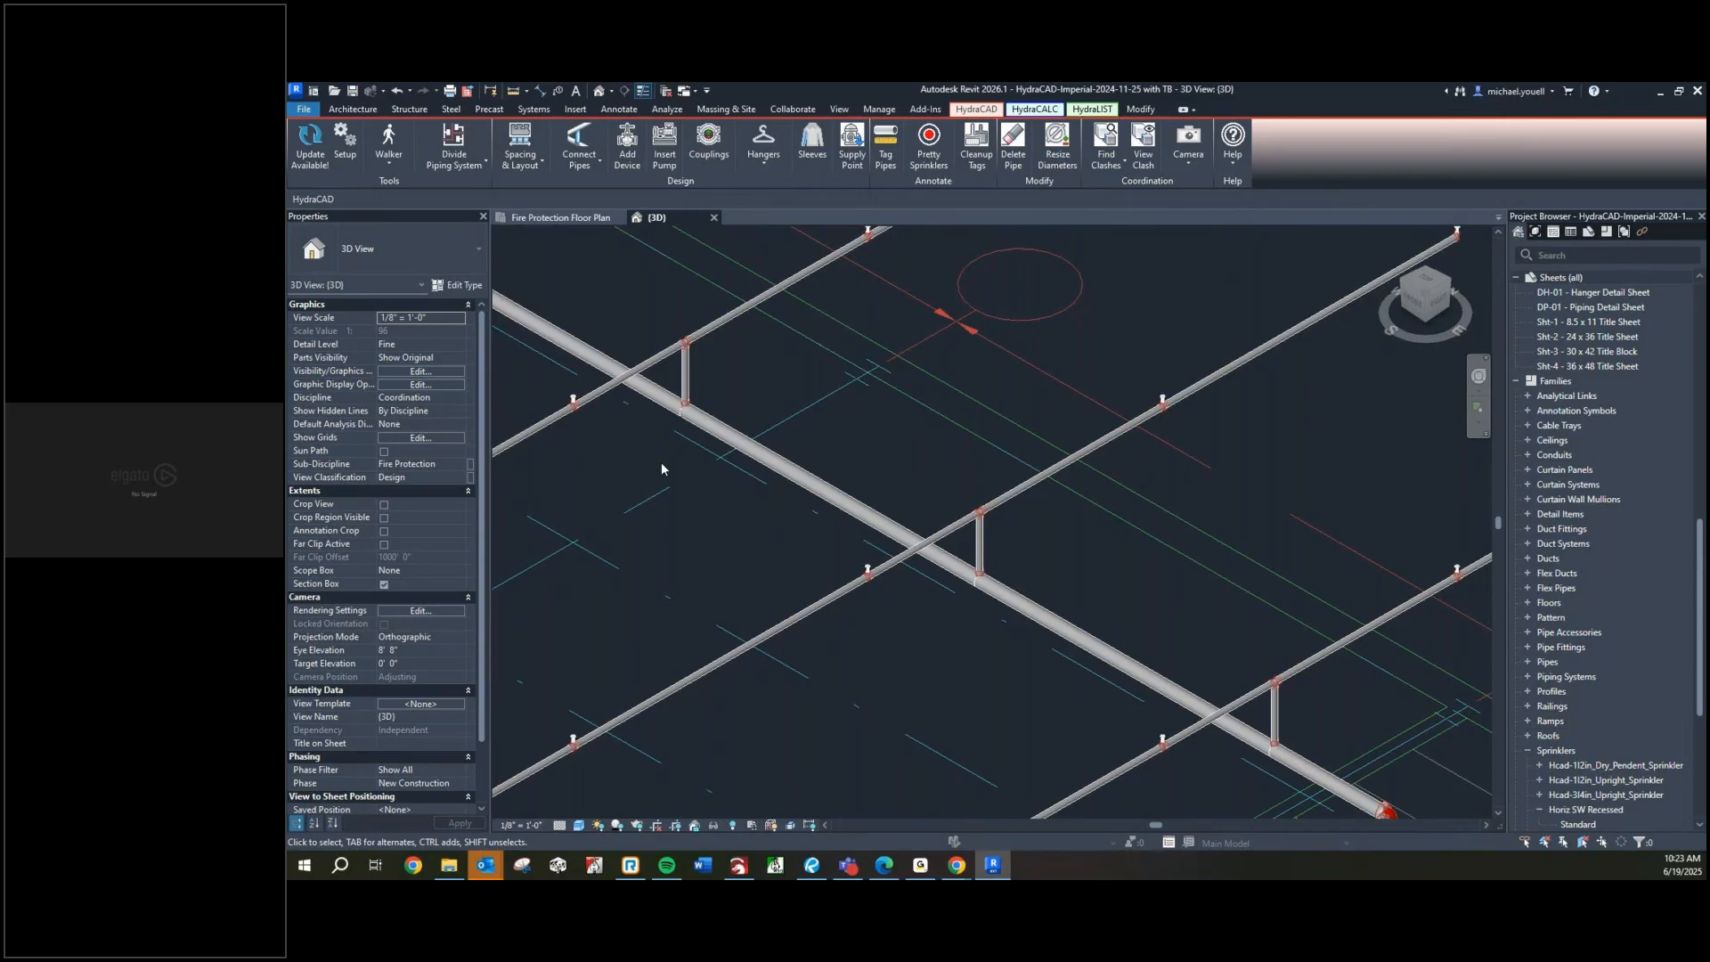
{"action": "scroll", "coordinate": [736, 451], "scroll_direction": "down", "scroll_amount": 2}
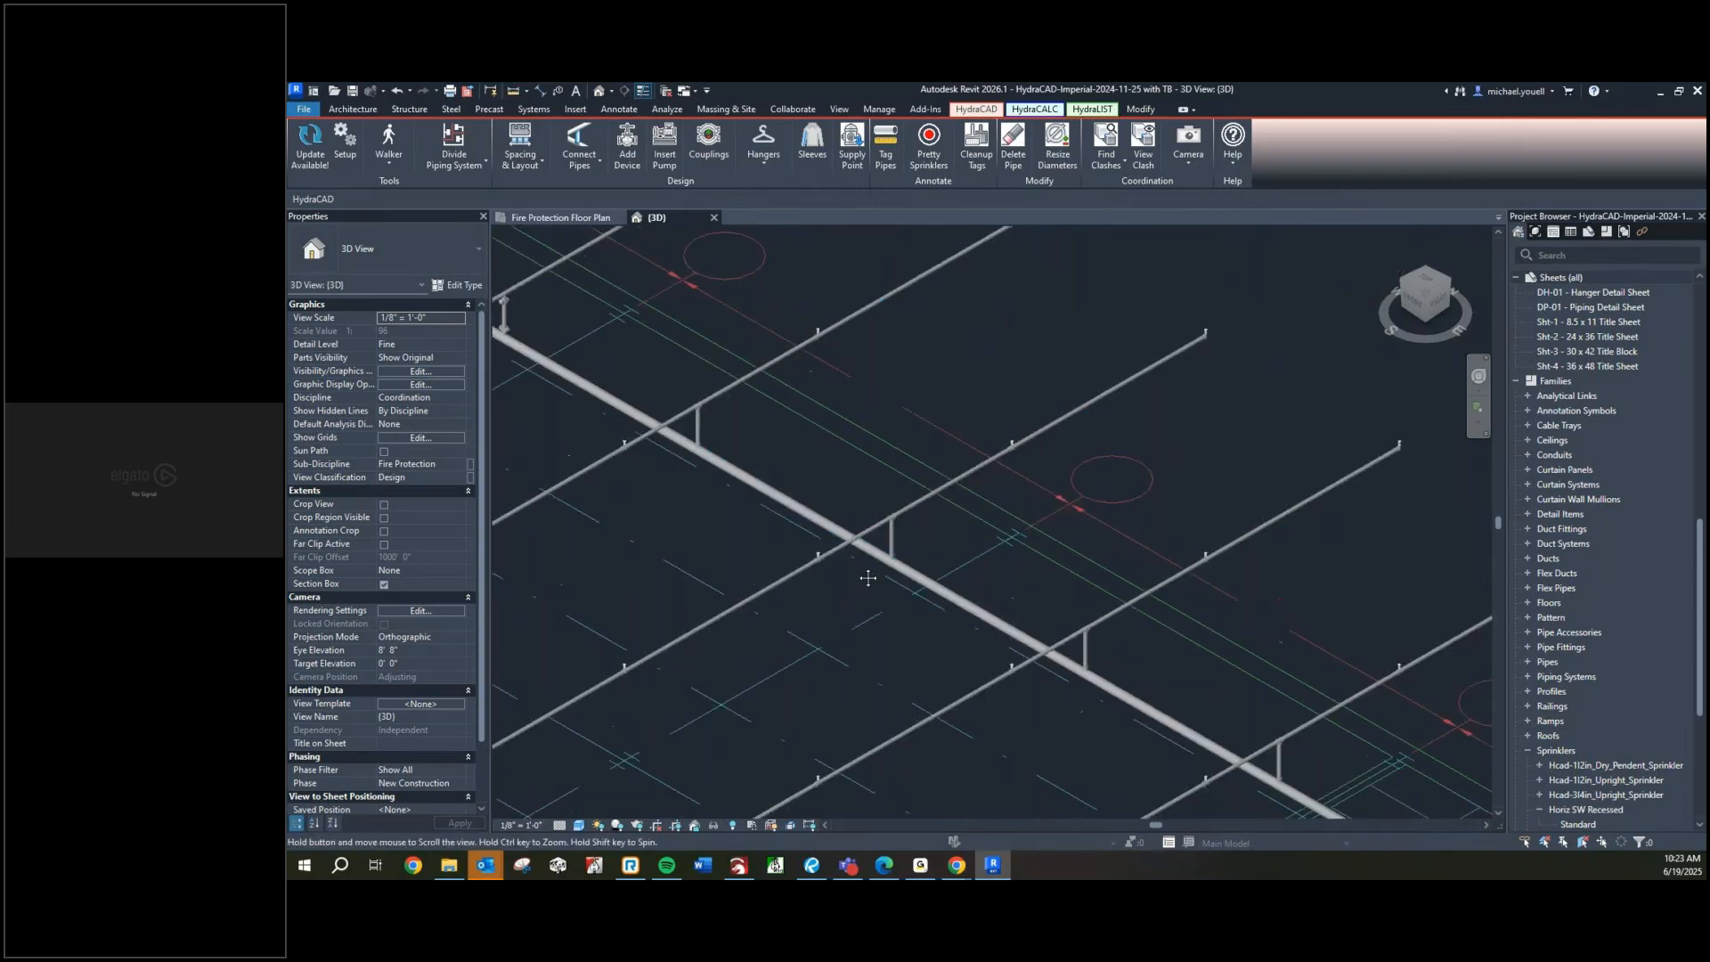
{"action": "middle_click_drag", "start_coordinate": [641, 529], "coordinate": [944, 351]}
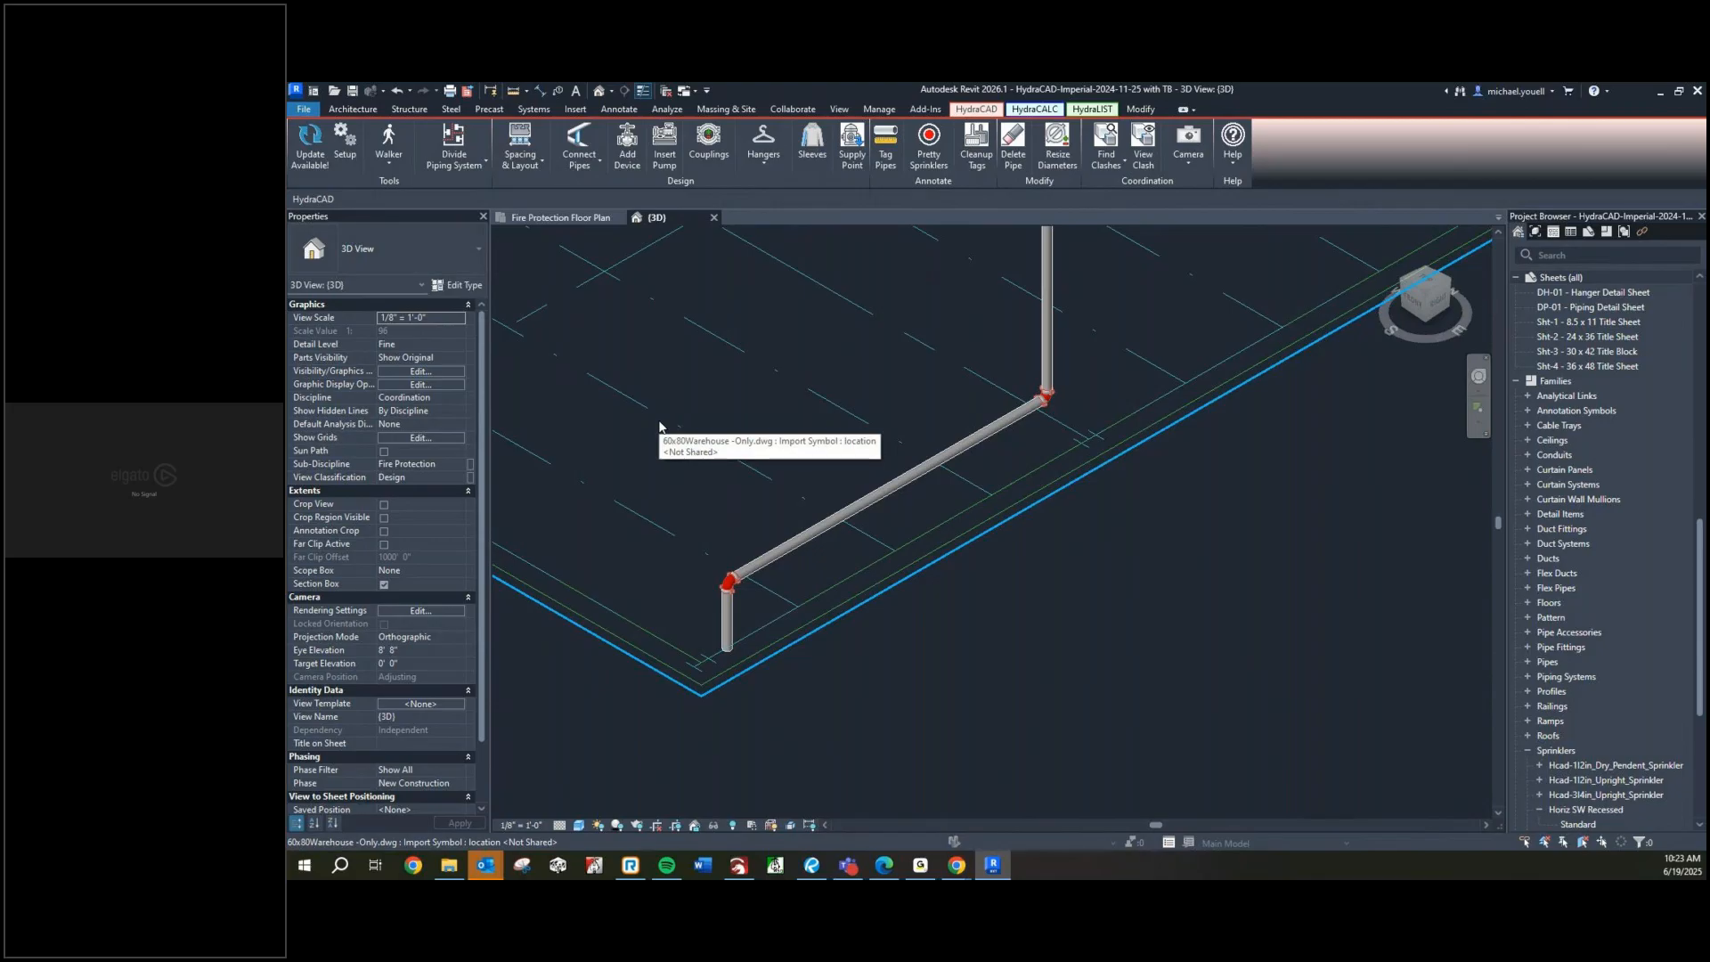
{"action": "middle_click_drag", "start_coordinate": [659, 425], "coordinate": [933, 719]}
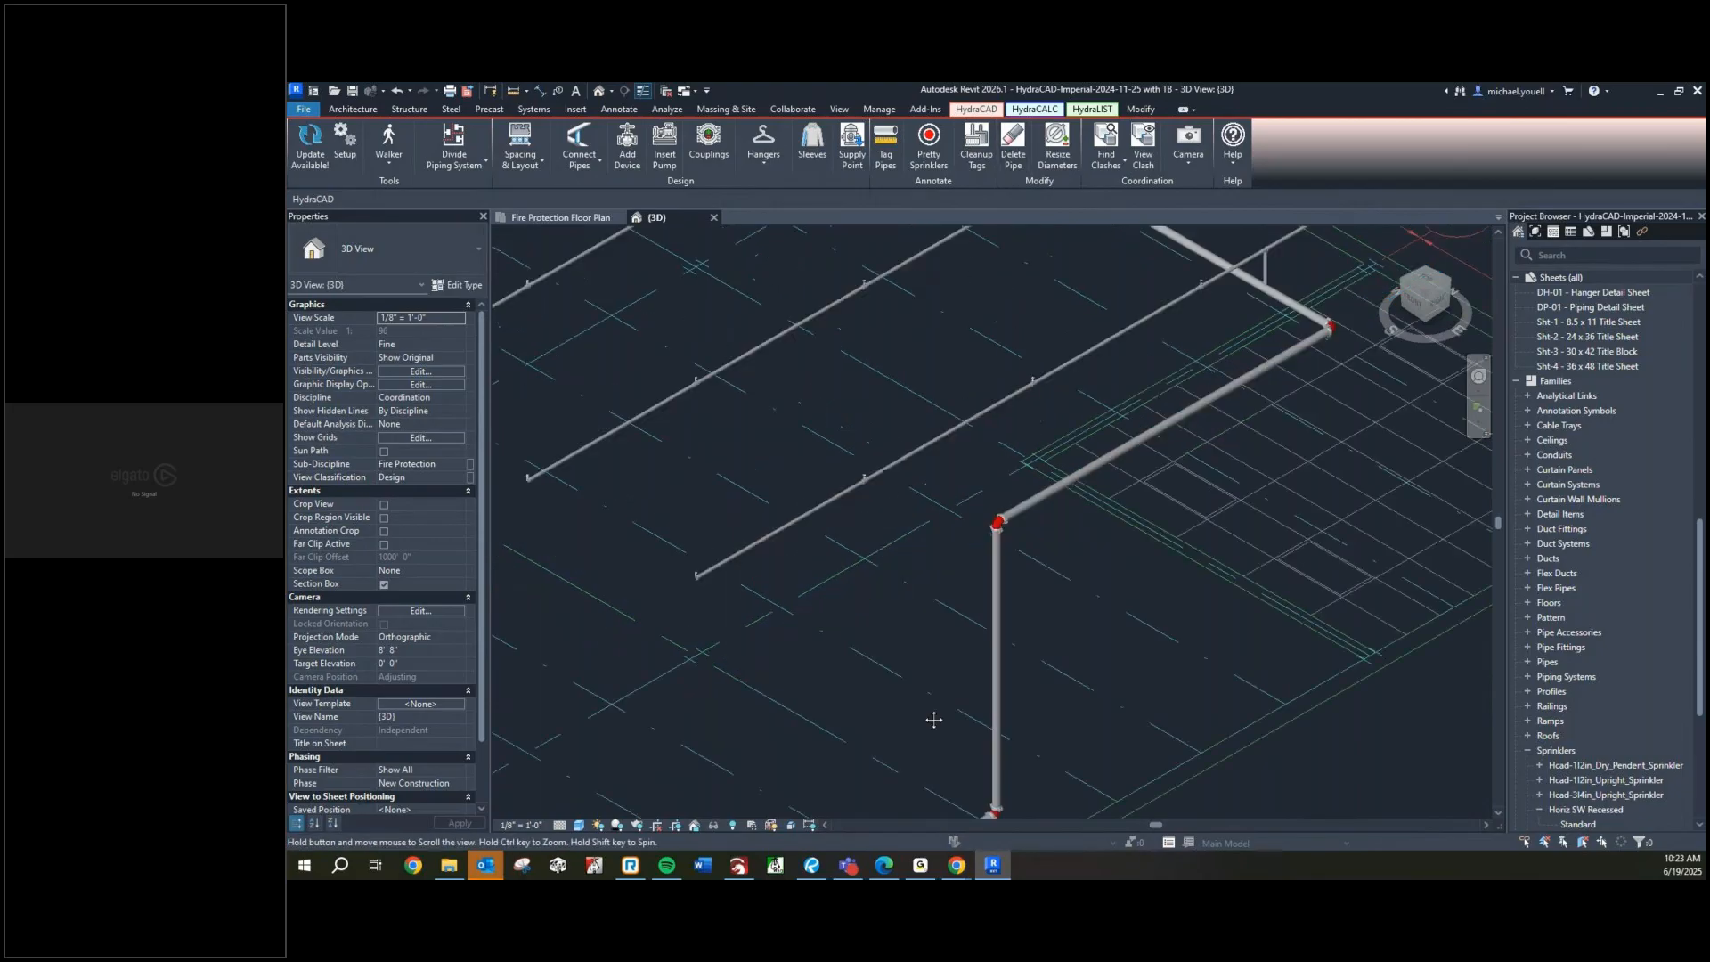
{"action": "scroll", "coordinate": [1015, 451], "scroll_direction": "up", "scroll_amount": 5}
{"action": "middle_click_drag", "start_coordinate": [1075, 437], "coordinate": [1219, 472]}
{"action": "scroll", "coordinate": [777, 543], "scroll_direction": "up", "scroll_amount": 3}
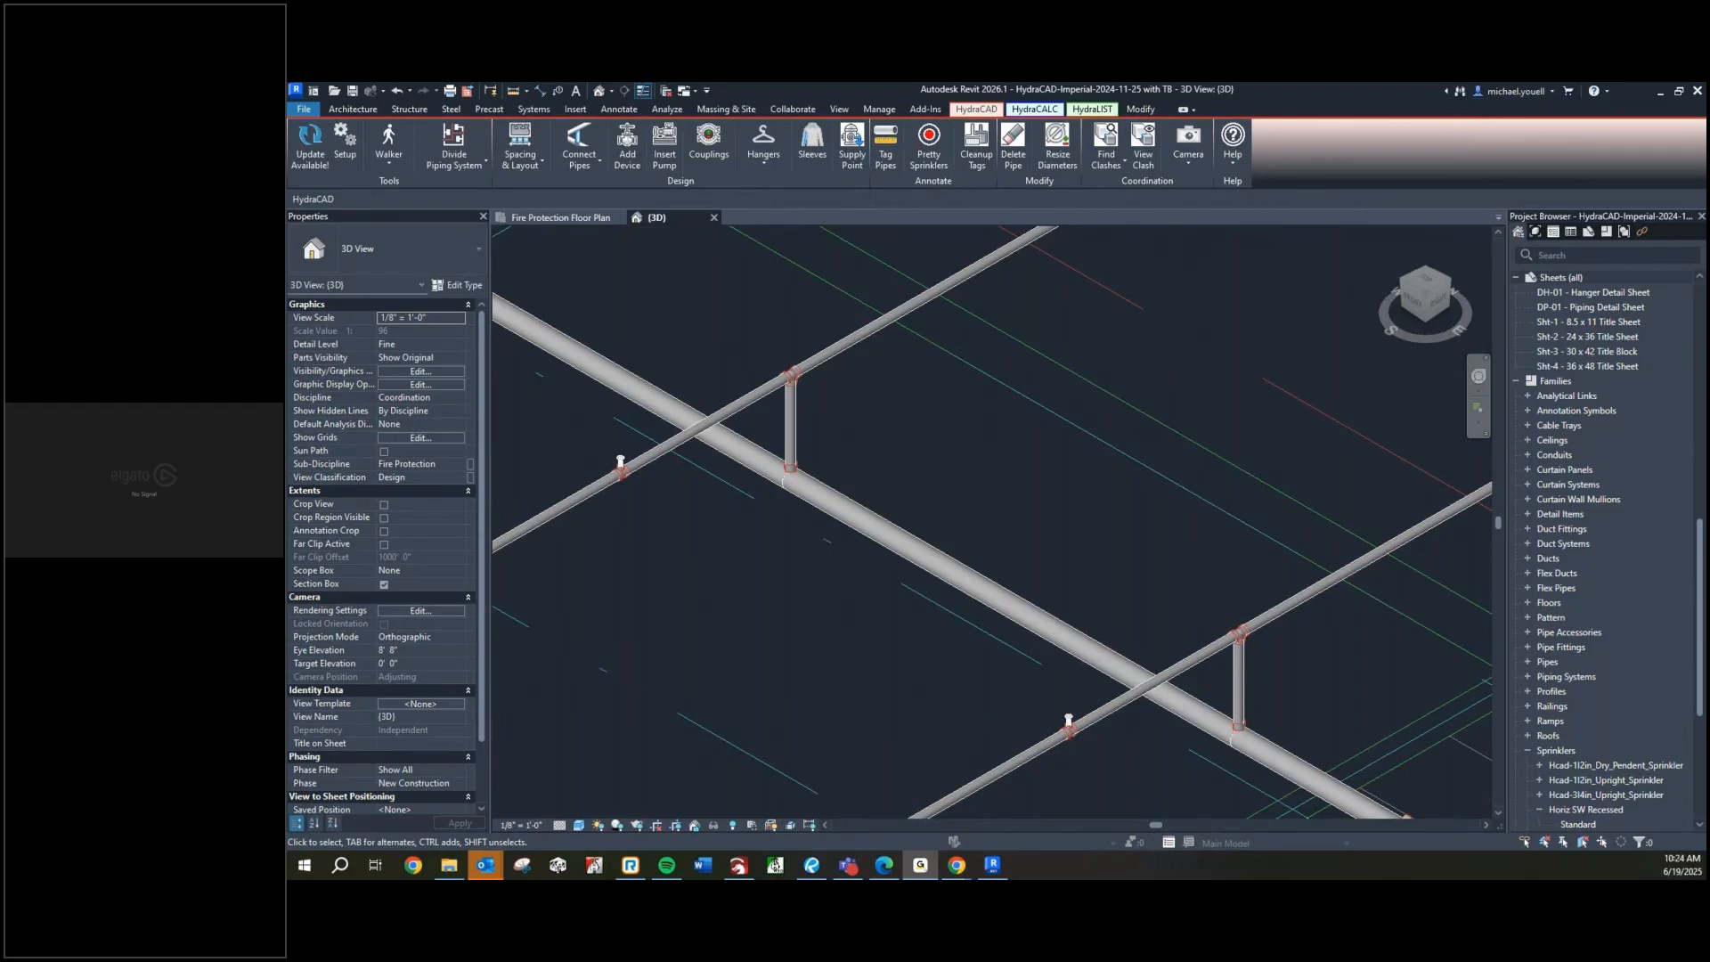
Compare the riser-nipple outlets along the main in 3D, from the west end cap to the east elbow
{"action": "scroll", "coordinate": [654, 505], "scroll_direction": "down", "scroll_amount": 4}
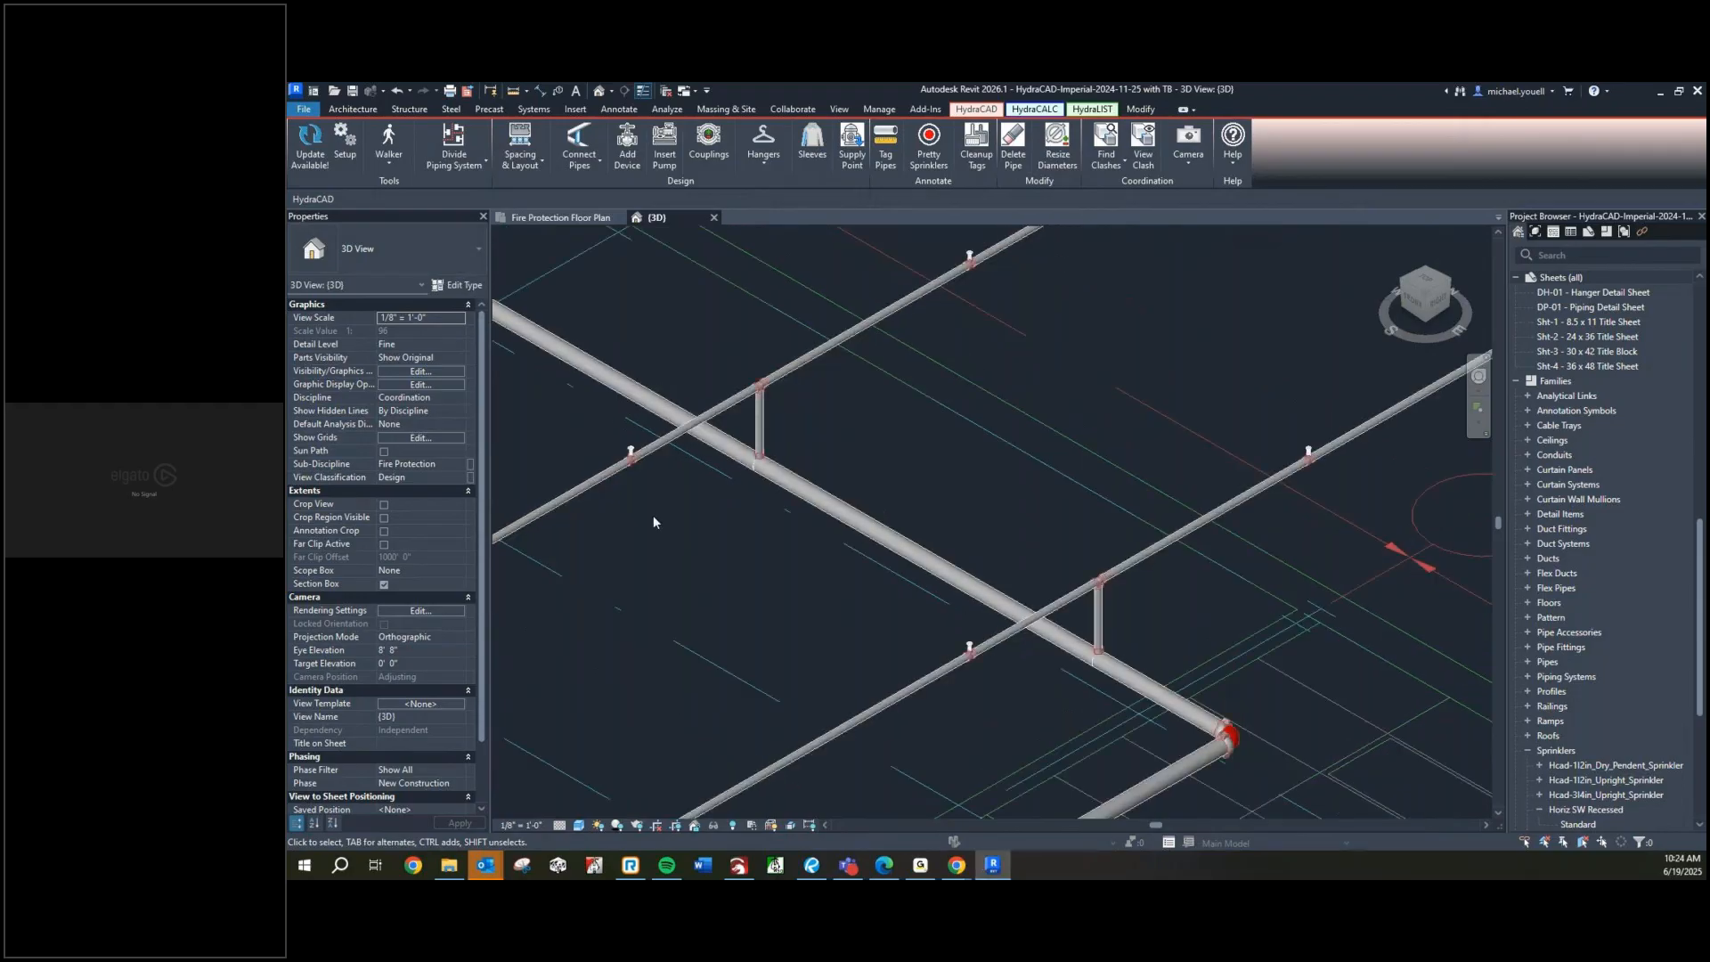
{"action": "middle_click_drag", "start_coordinate": [961, 647], "coordinate": [1021, 666]}
{"action": "middle_click_drag", "start_coordinate": [683, 461], "coordinate": [773, 553]}
{"action": "scroll", "coordinate": [734, 523], "scroll_direction": "up", "scroll_amount": 3}
{"action": "scroll", "coordinate": [734, 523], "scroll_direction": "down", "scroll_amount": 3}
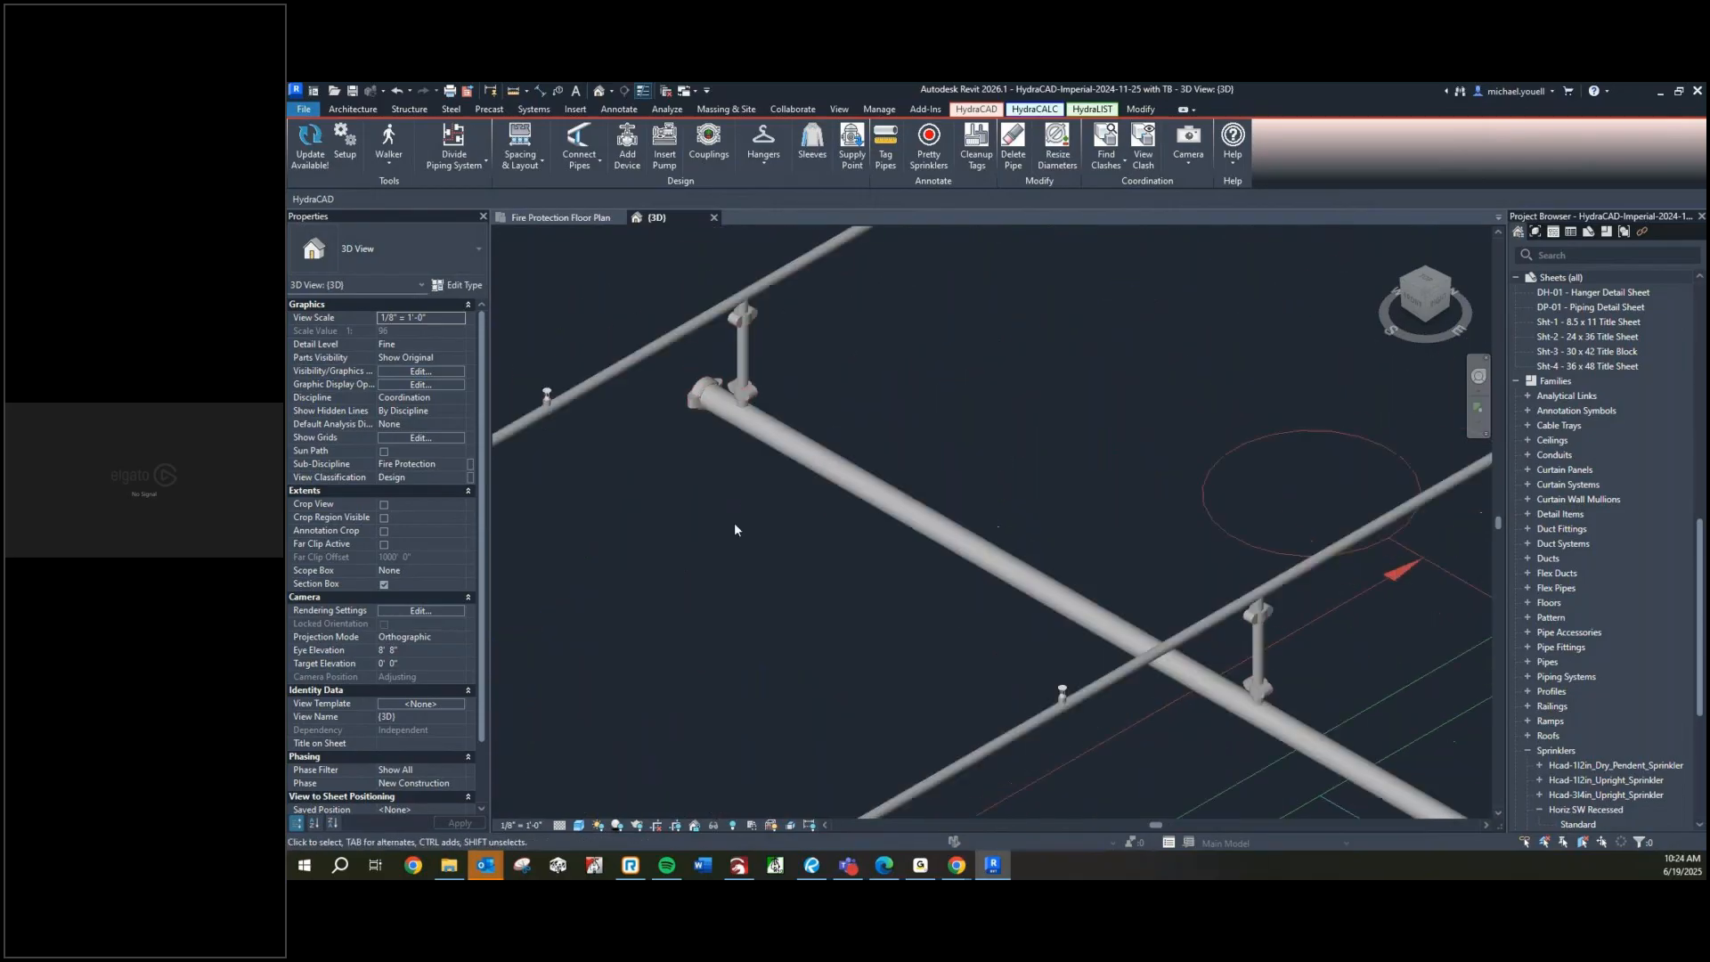
{"action": "middle_click_drag", "start_coordinate": [1017, 720], "coordinate": [806, 521]}
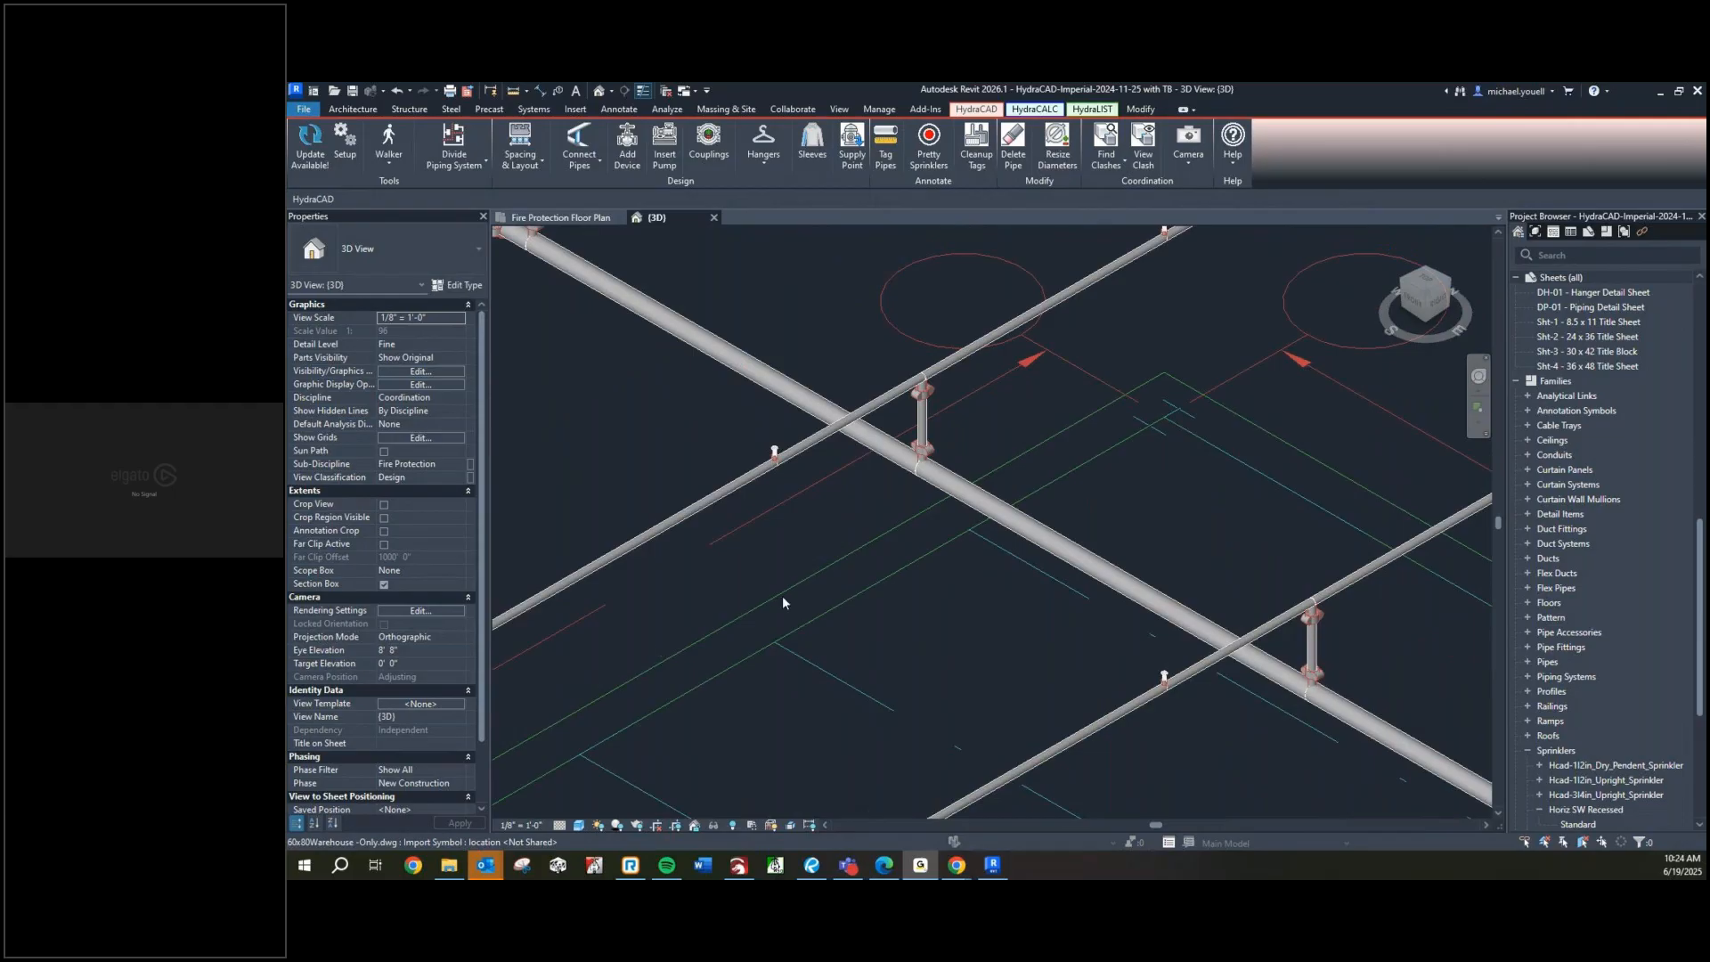
{"action": "scroll", "coordinate": [1193, 713], "scroll_direction": "down", "scroll_amount": 2}
{"action": "mouse_move", "coordinate": [1193, 713]}
{"action": "middle_mouse_down"}
{"action": "mouse_move", "coordinate": [1188, 649]}
{"action": "mouse_move", "coordinate": [909, 508]}
{"action": "mouse_move", "coordinate": [677, 421]}
{"action": "middle_mouse_up"}
{"action": "middle_click_drag", "start_coordinate": [1169, 746], "coordinate": [872, 490]}
{"action": "mouse_move", "coordinate": [1259, 694]}
{"action": "middle_mouse_down"}
{"action": "mouse_move", "coordinate": [904, 505]}
{"action": "mouse_move", "coordinate": [871, 516]}
{"action": "middle_mouse_up"}
{"action": "middle_click_drag", "start_coordinate": [1057, 519], "coordinate": [1014, 543]}
{"action": "scroll", "coordinate": [1014, 544], "scroll_direction": "up", "scroll_amount": 1}
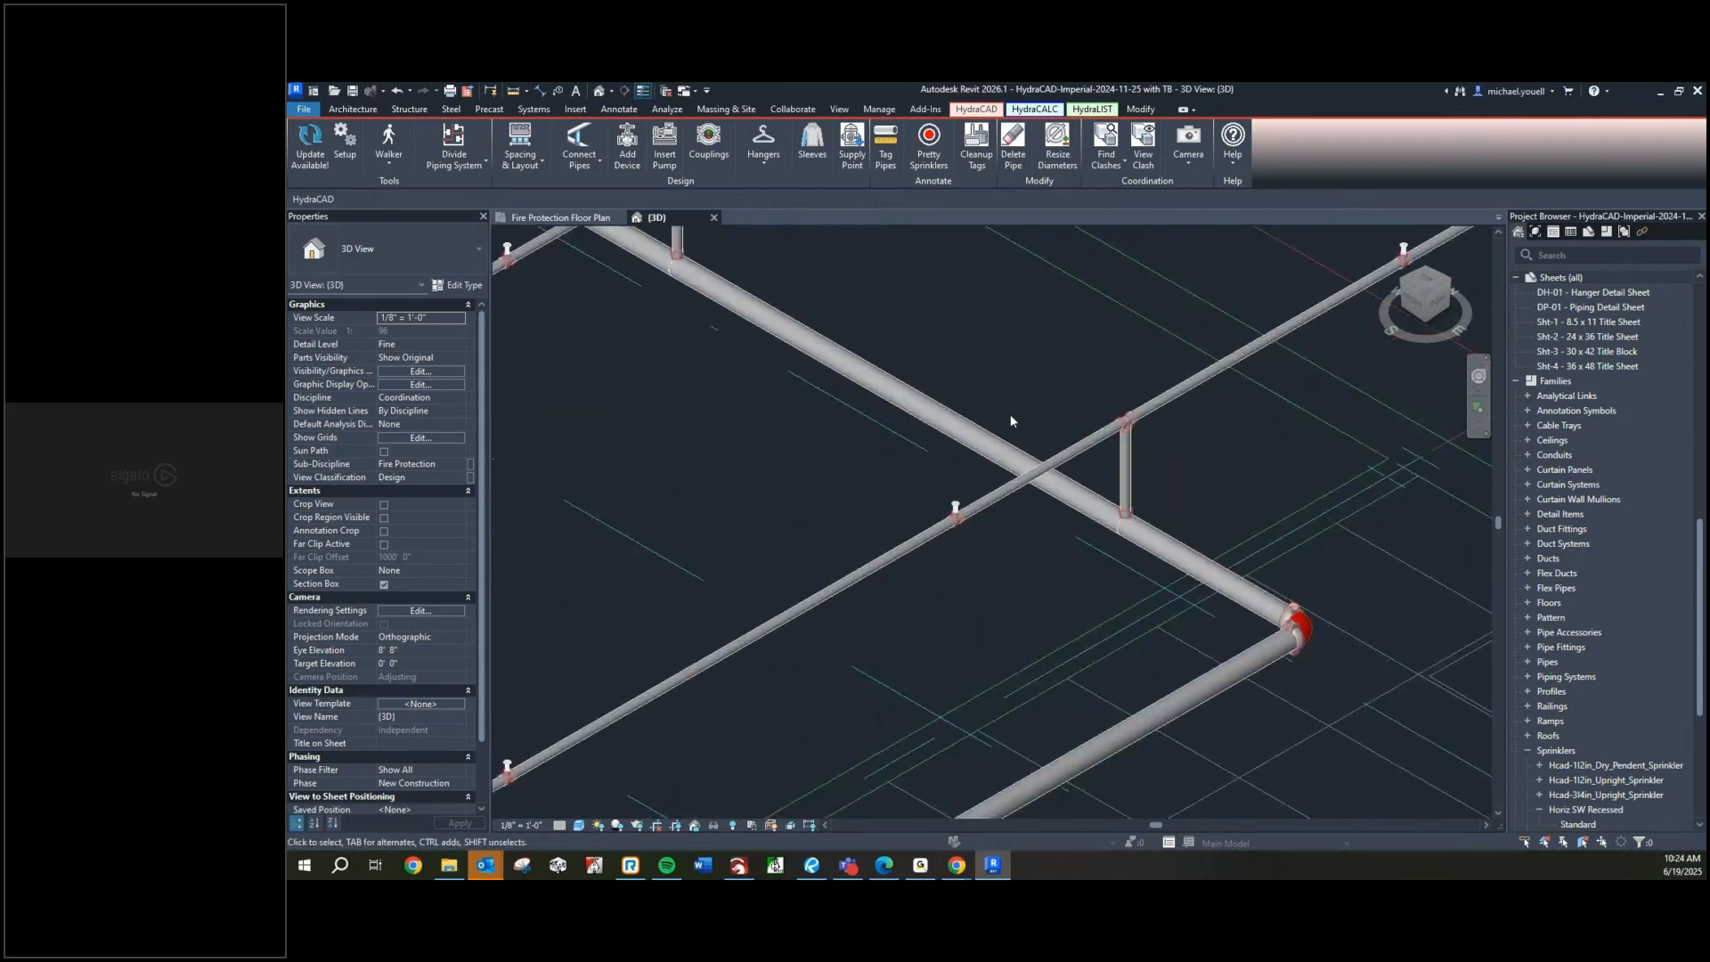
Review the supply piping from the east elbow down to the underground stub, and recheck an eastern riser-nipple outlet
{"action": "scroll", "coordinate": [918, 464], "scroll_direction": "down", "scroll_amount": 3}
{"action": "middle_click_drag", "start_coordinate": [1145, 751], "coordinate": [1118, 498]}
{"action": "scroll", "coordinate": [1049, 523], "scroll_direction": "down", "scroll_amount": 1}
{"action": "scroll", "coordinate": [746, 670], "scroll_direction": "down", "scroll_amount": 1}
{"action": "middle_click_drag", "start_coordinate": [746, 669], "coordinate": [1016, 447], "text": "shift"}
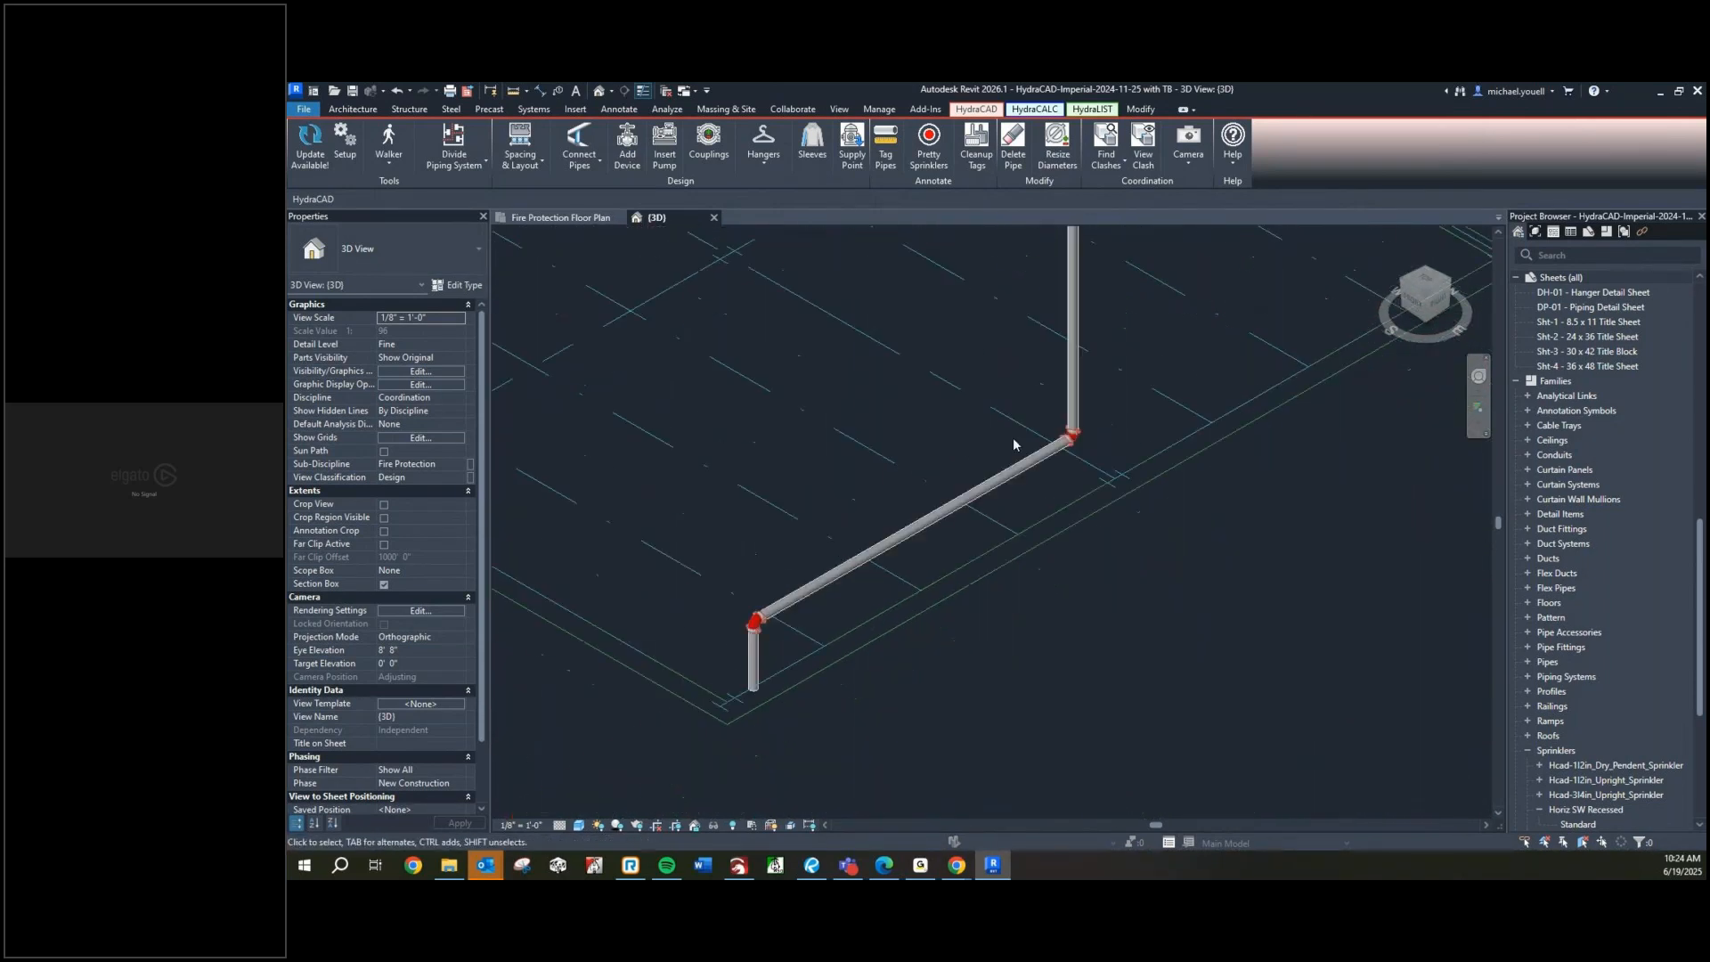
{"action": "scroll", "coordinate": [756, 666], "scroll_direction": "down", "scroll_amount": 2}
{"action": "middle_click_drag", "start_coordinate": [874, 416], "coordinate": [785, 792]}
{"action": "scroll", "coordinate": [859, 462], "scroll_direction": "up", "scroll_amount": 2}
{"action": "scroll", "coordinate": [984, 503], "scroll_direction": "up", "scroll_amount": 5}
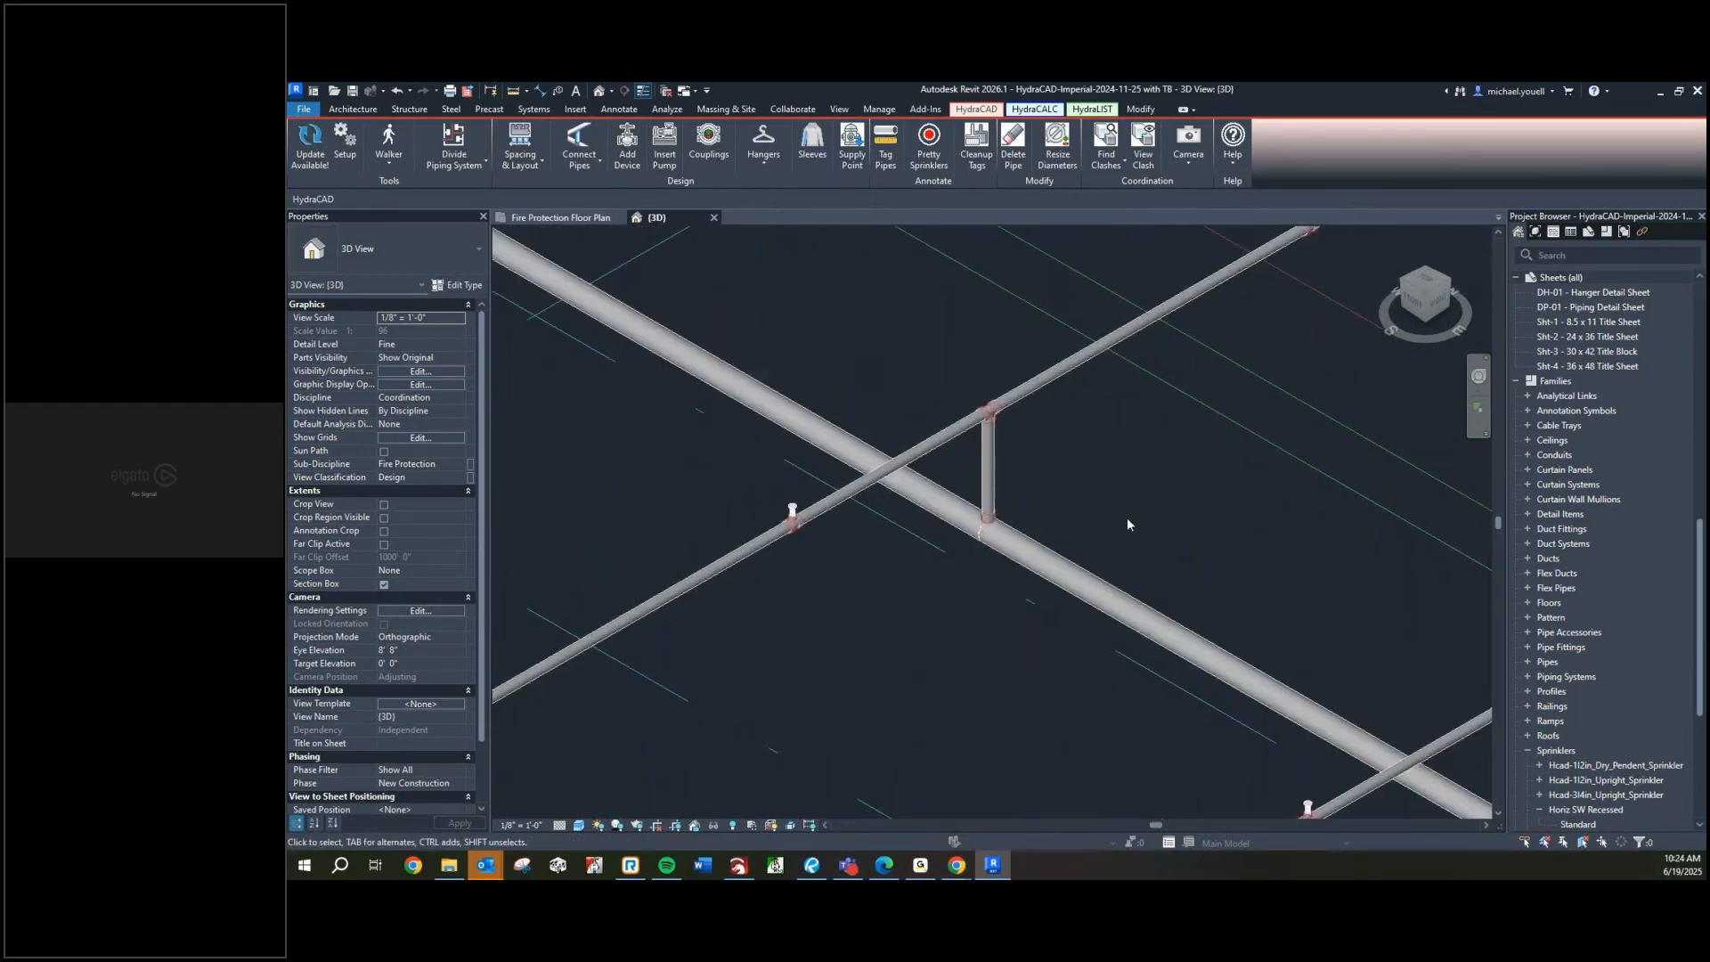
Examine the riser nipples and their outlets along the main in 3D, moving toward its west end
{"action": "scroll", "coordinate": [1127, 519], "scroll_direction": "down", "scroll_amount": 3}
{"action": "mouse_move", "coordinate": [739, 282]}
{"action": "middle_mouse_down"}
{"action": "mouse_move", "coordinate": [954, 489]}
{"action": "mouse_move", "coordinate": [1108, 586]}
{"action": "middle_mouse_up"}
{"action": "scroll", "coordinate": [967, 511], "scroll_direction": "down", "scroll_amount": 2}
{"action": "middle_click_drag", "start_coordinate": [823, 371], "coordinate": [940, 465]}
{"action": "middle_click_drag", "start_coordinate": [779, 432], "coordinate": [913, 492]}
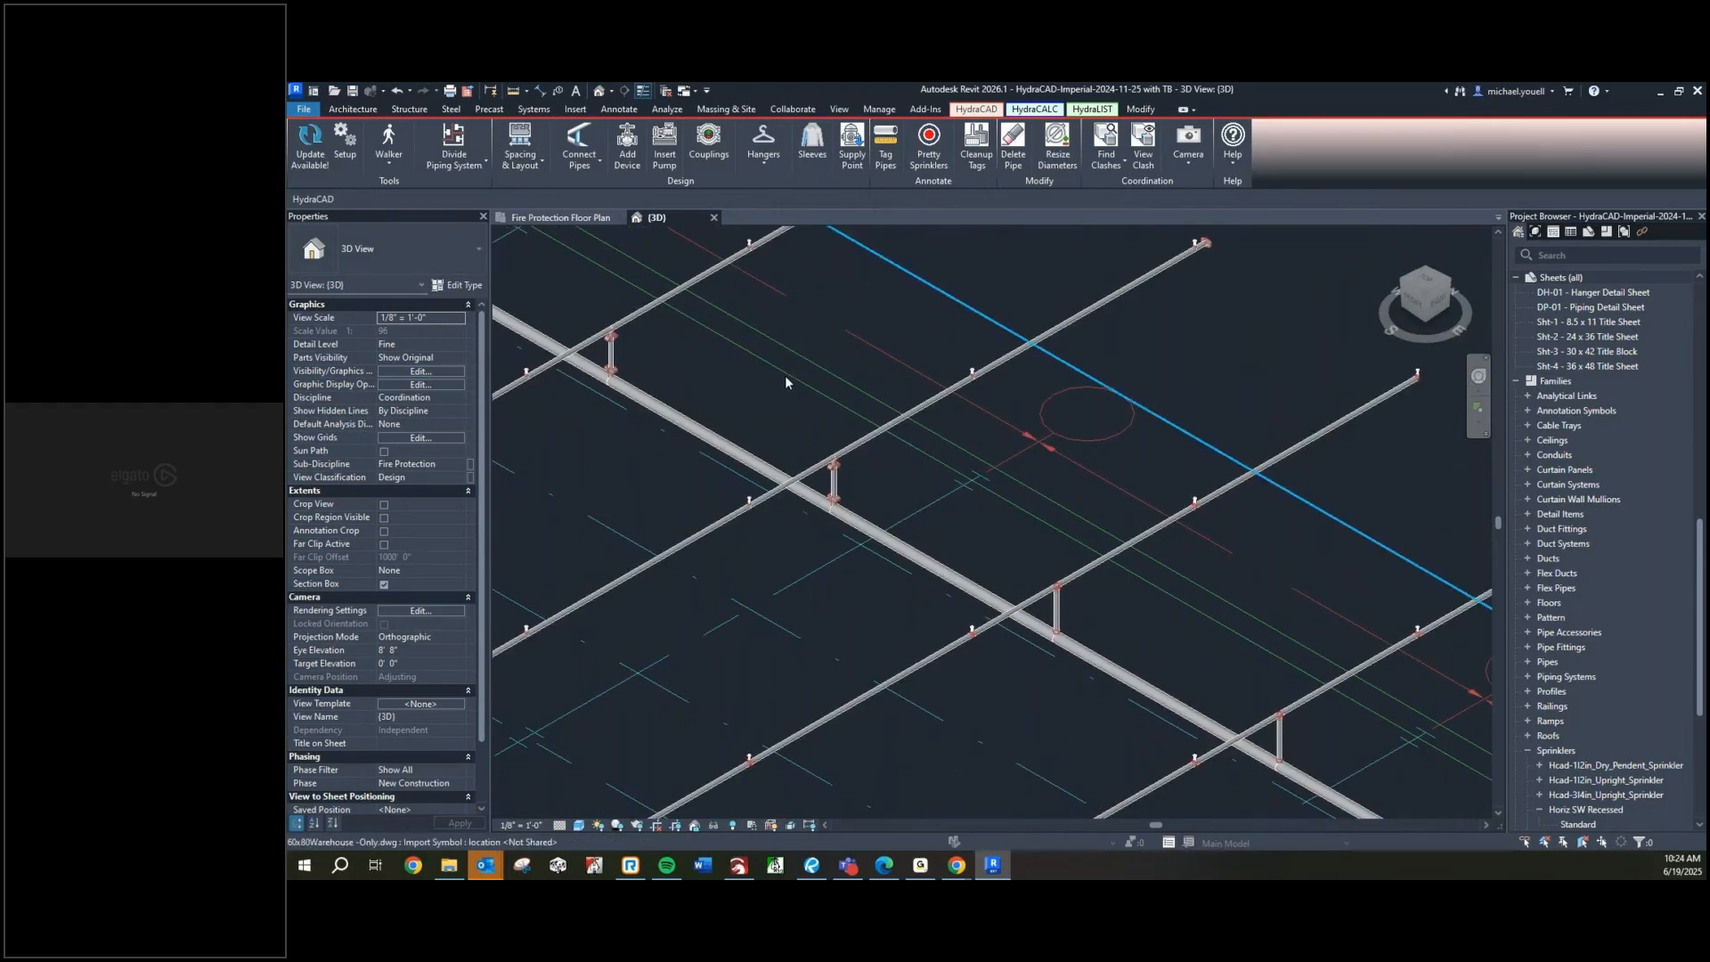
{"action": "middle_click_drag", "start_coordinate": [784, 376], "coordinate": [863, 435]}
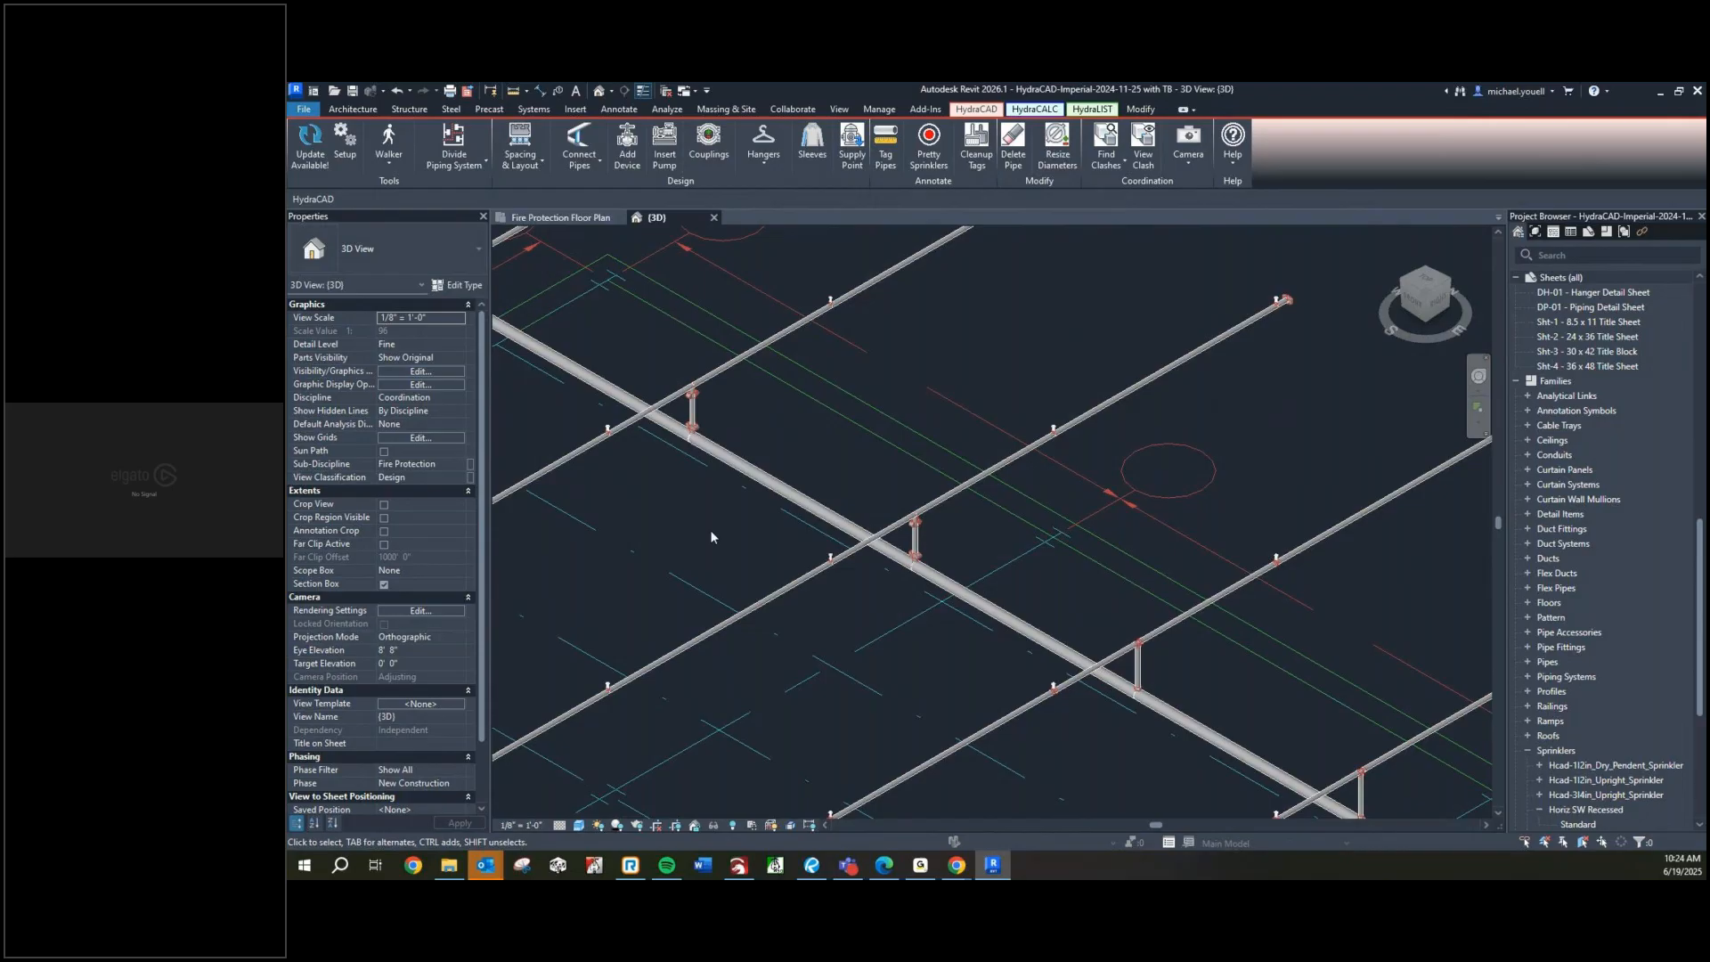
{"action": "middle_click_drag", "start_coordinate": [710, 529], "coordinate": [788, 549]}
{"action": "middle_click_drag", "start_coordinate": [666, 605], "coordinate": [770, 613]}
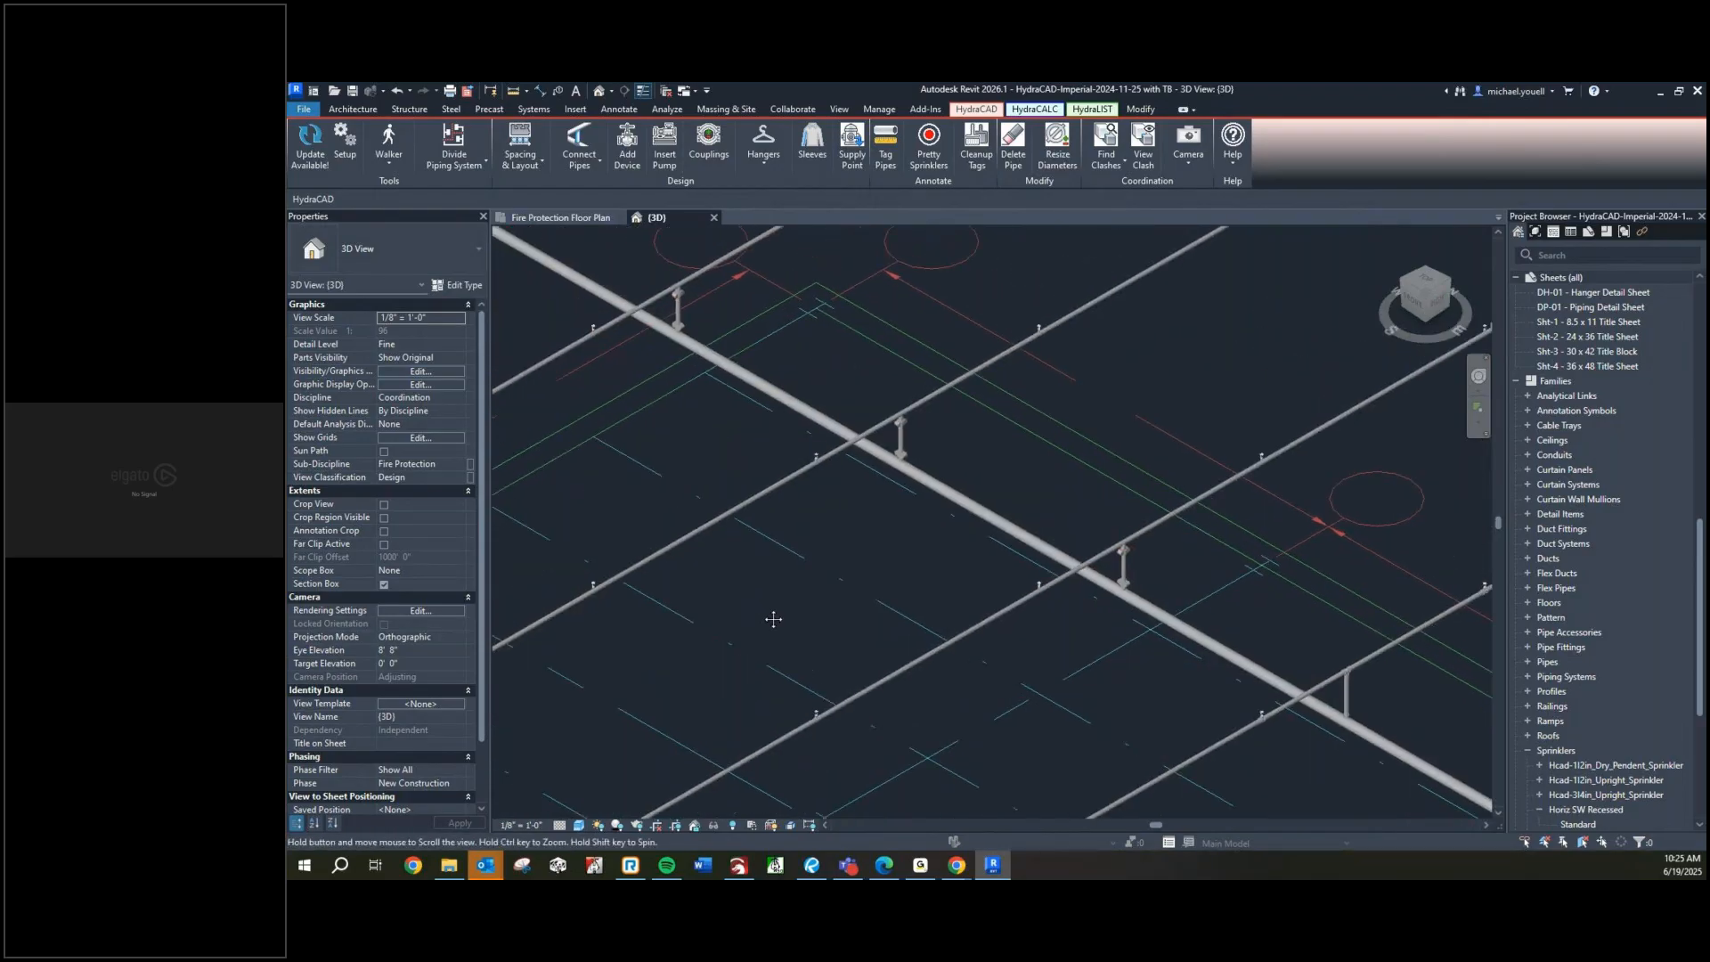
{"action": "middle_click_drag", "start_coordinate": [680, 466], "coordinate": [799, 565]}
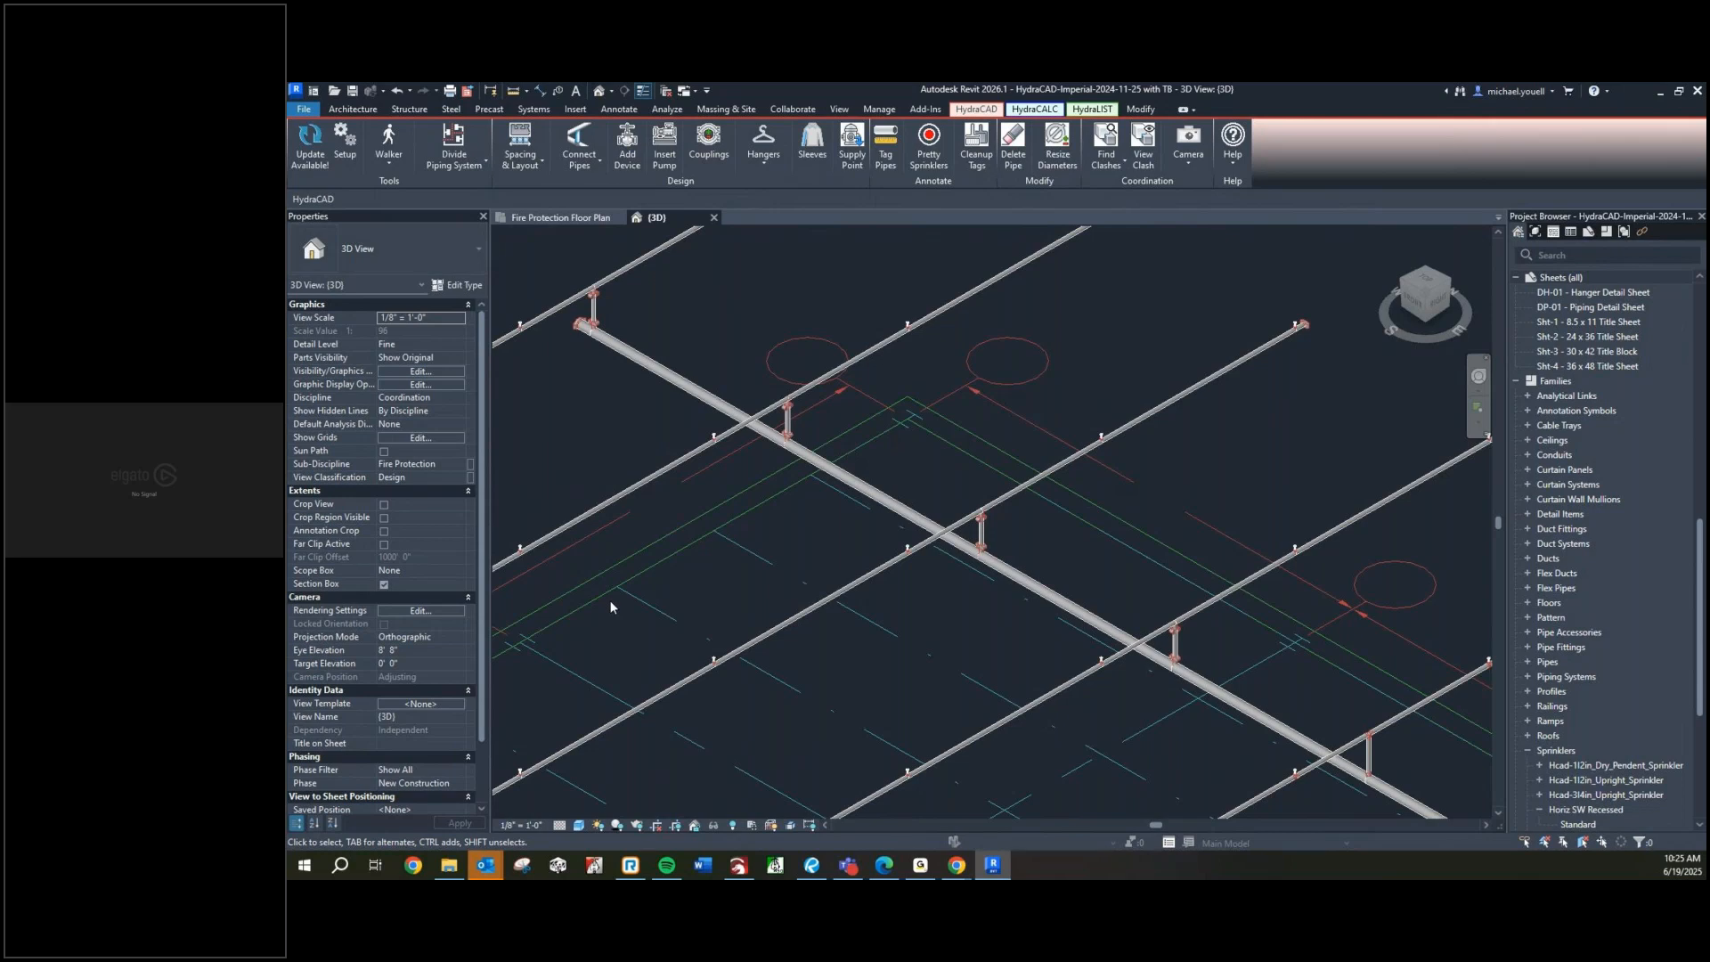
{"action": "scroll", "coordinate": [640, 590], "scroll_direction": "down", "scroll_amount": 1}
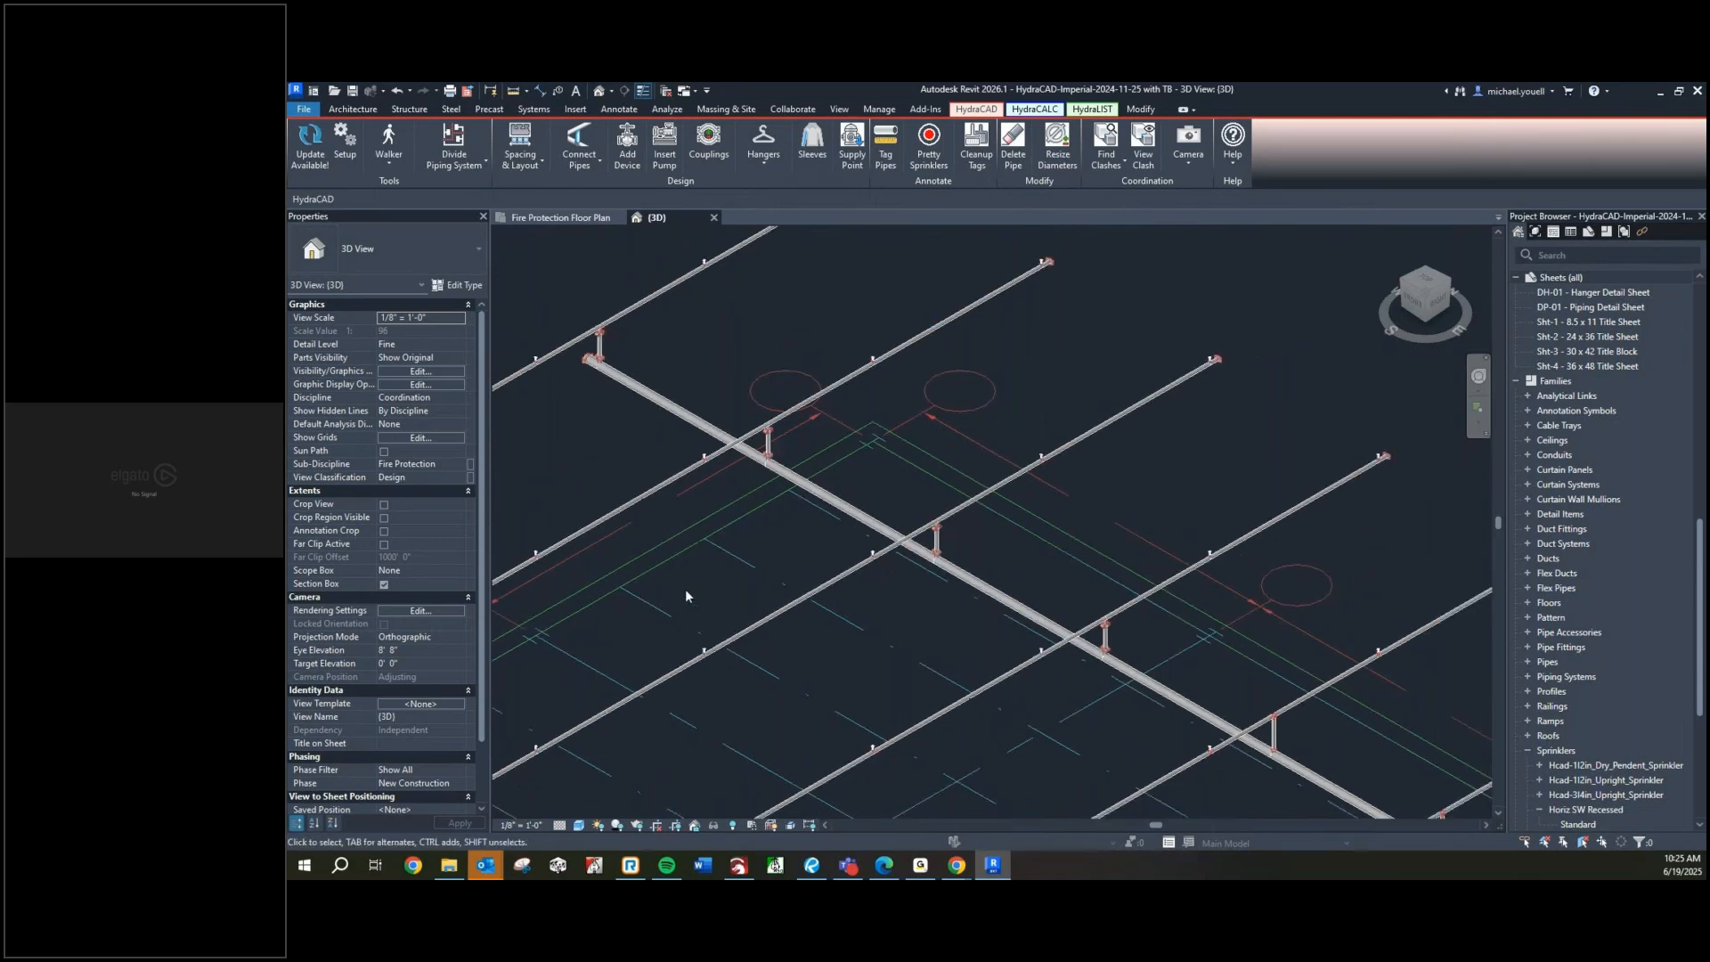
{"action": "middle_click_drag", "start_coordinate": [761, 666], "coordinate": [707, 563]}
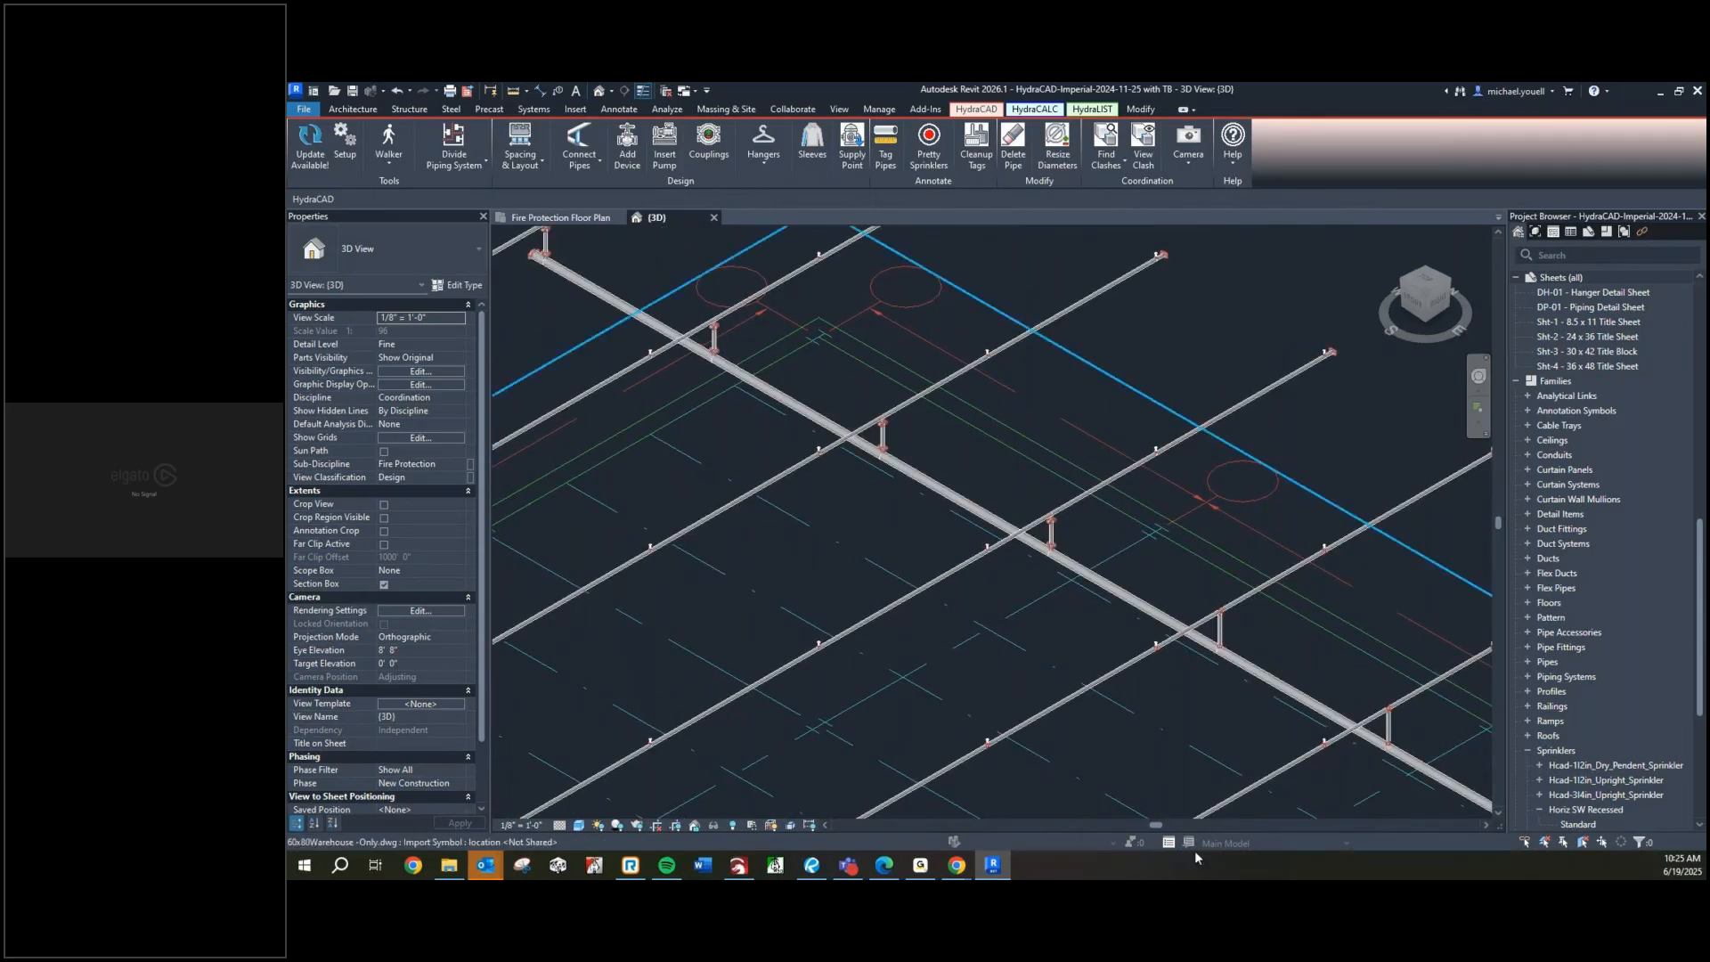
Open the routing preferences of a branch-line pipe's Hcad3 FP Lines - Welded type and review its preferred junction type and junction fittings
{"action": "scroll", "coordinate": [986, 562], "scroll_direction": "up", "scroll_amount": 3}
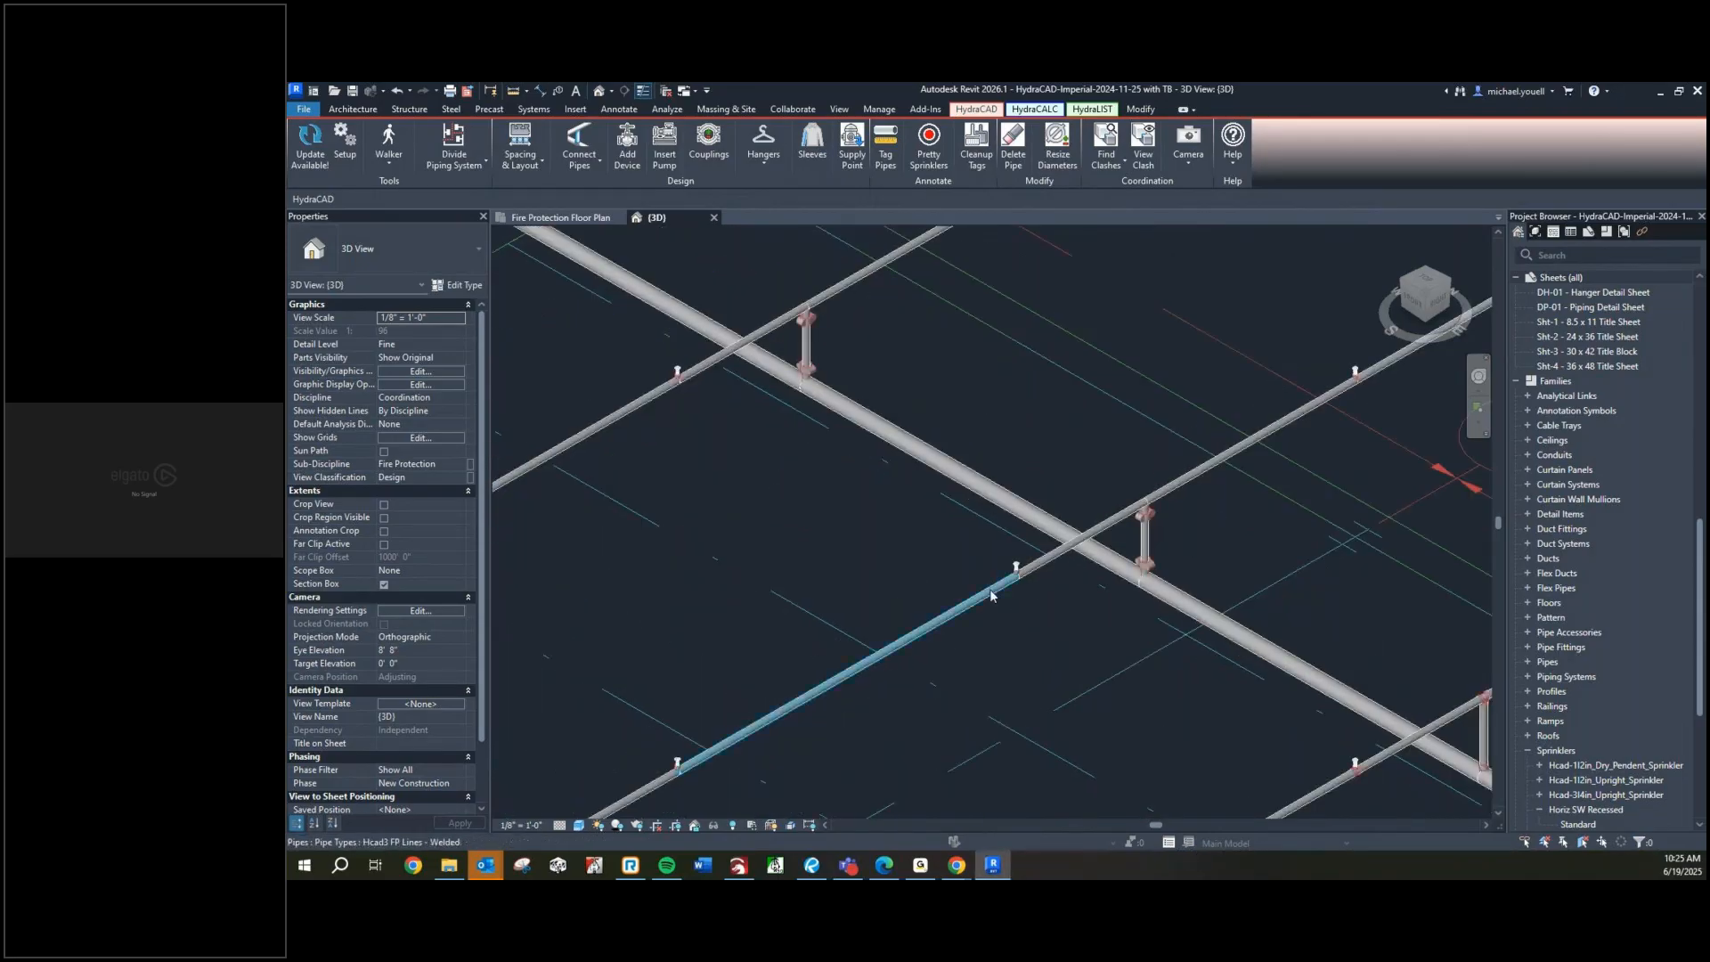
{"action": "middle_click_drag", "start_coordinate": [1012, 629], "coordinate": [1065, 579]}
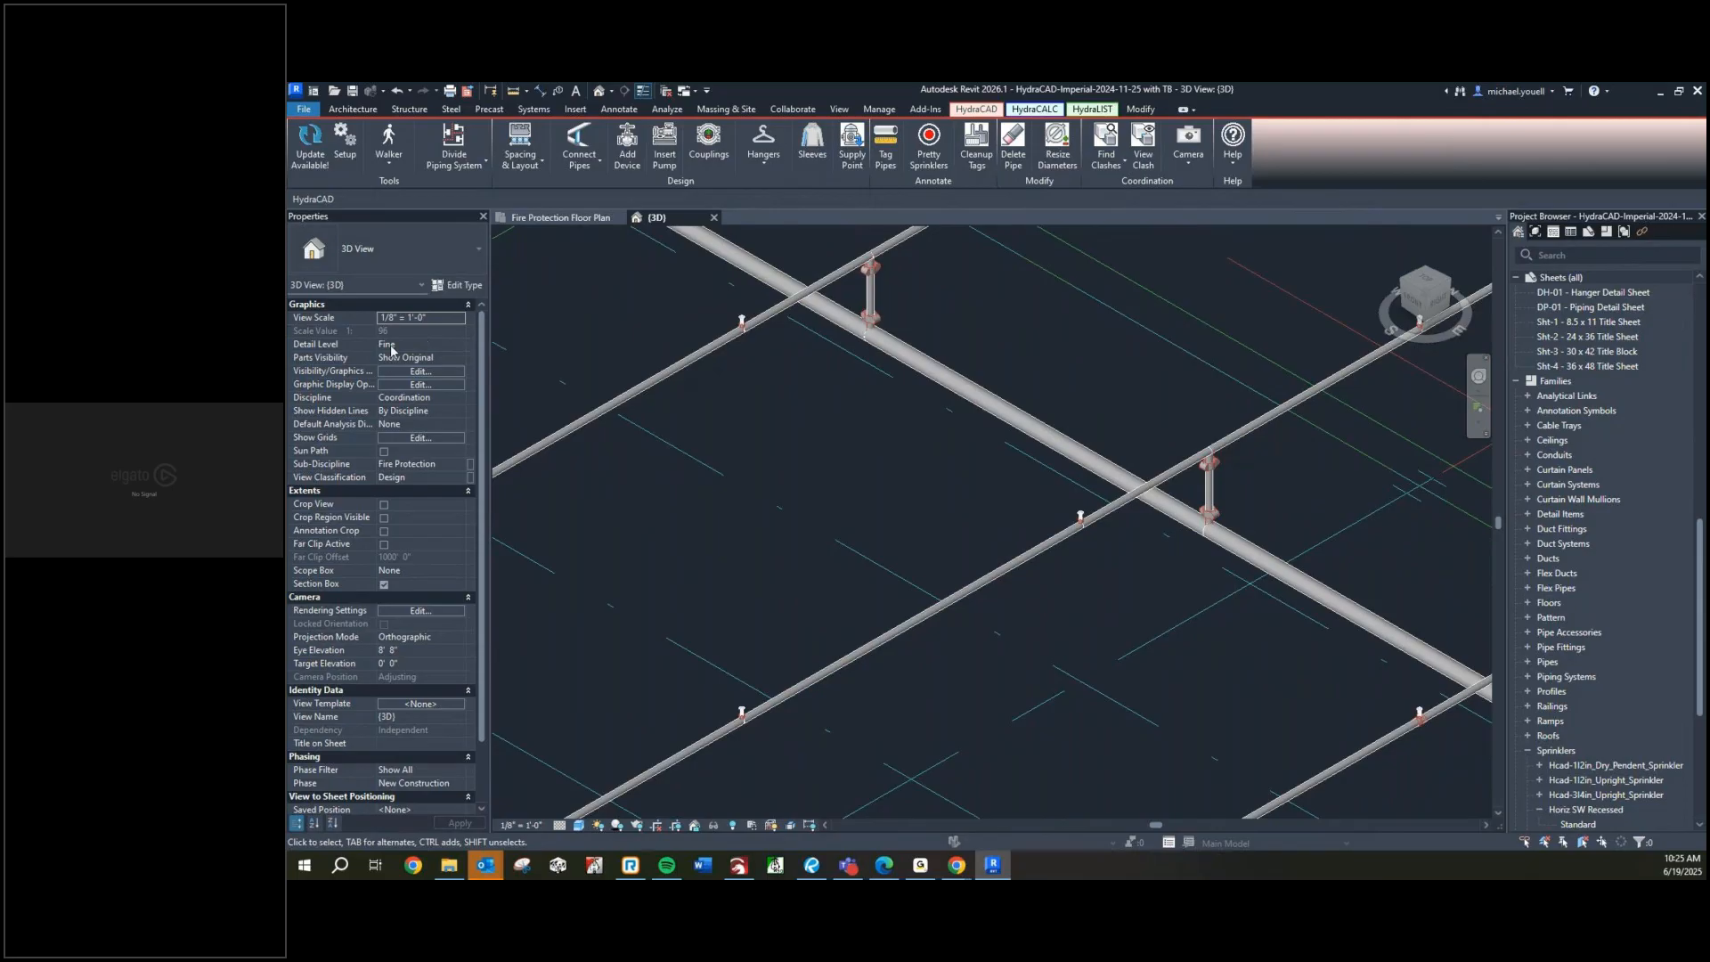
{"action": "left_click", "coordinate": [937, 613]}
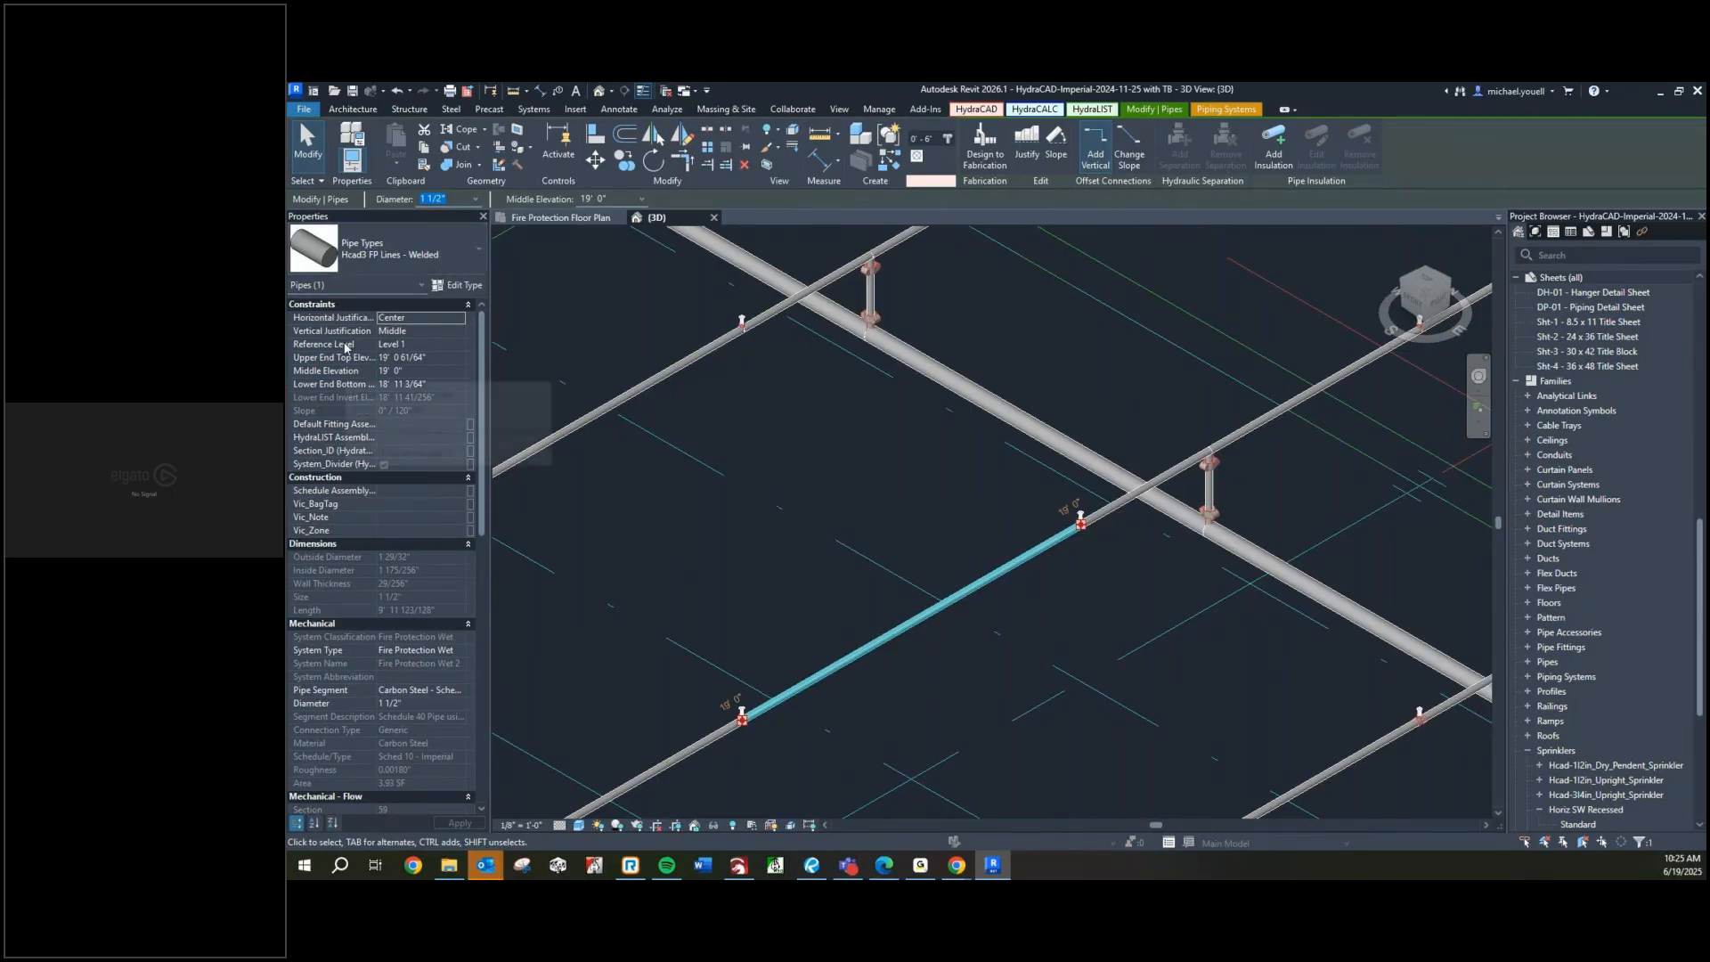
{"action": "left_click", "coordinate": [468, 286]}
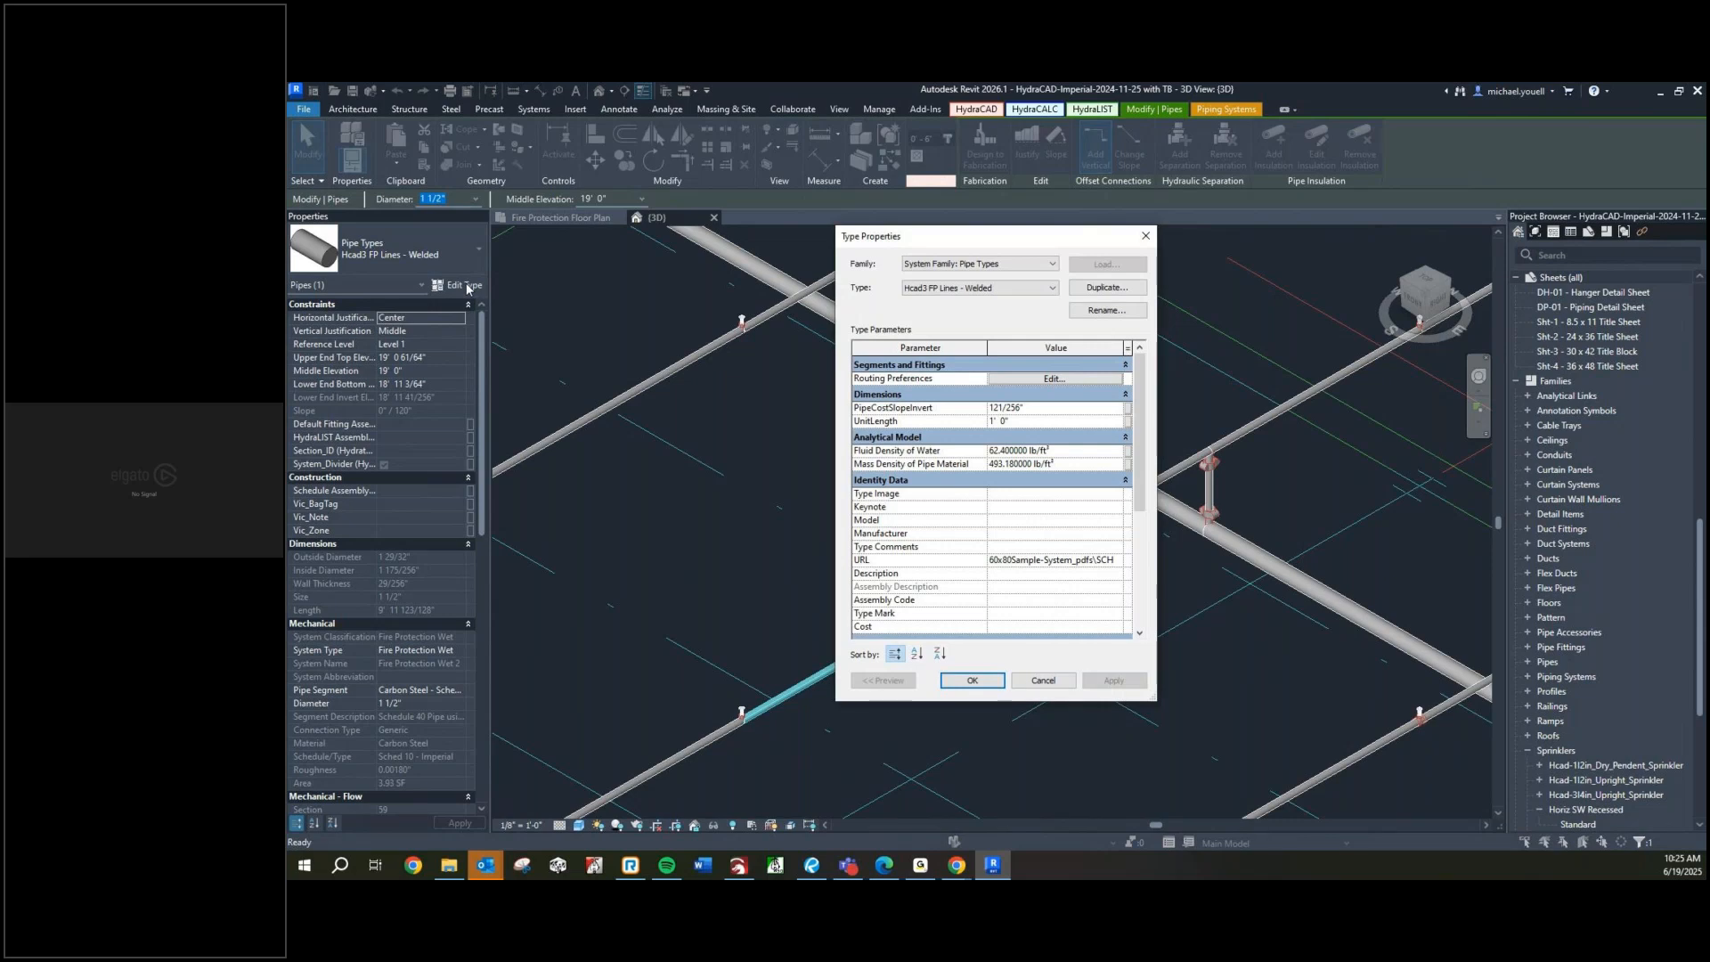
{"action": "left_click", "coordinate": [1050, 380]}
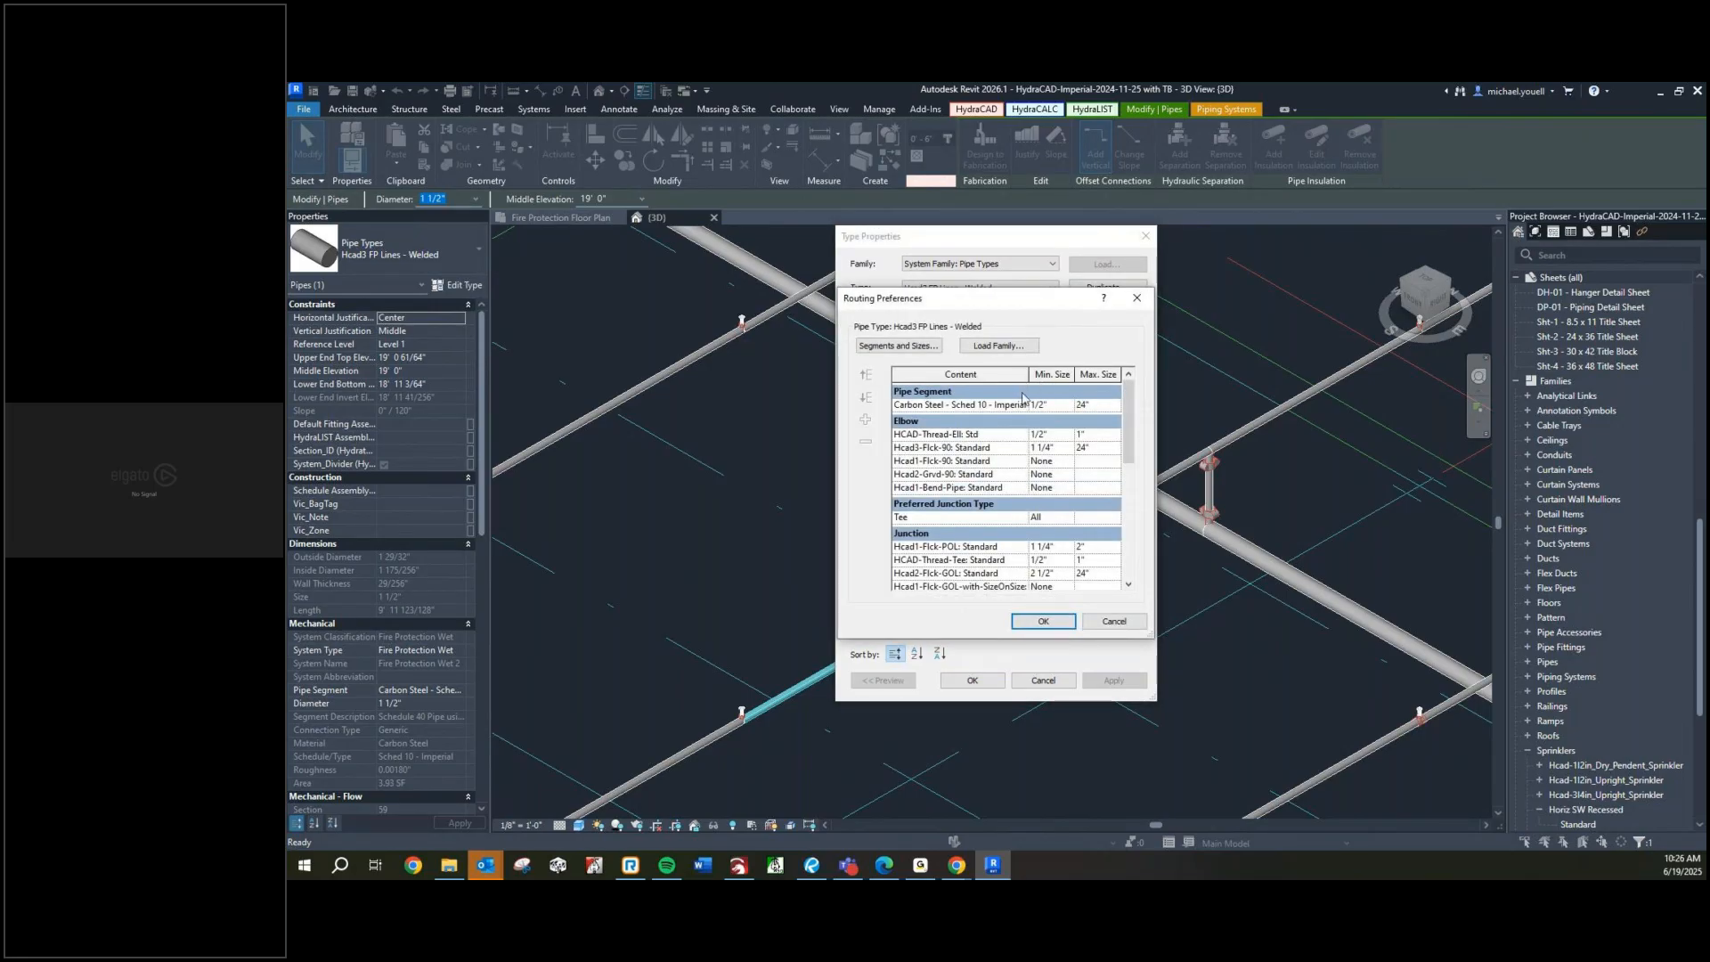
{"action": "left_click", "coordinate": [1010, 517]}
{"action": "left_click", "coordinate": [1025, 518]}
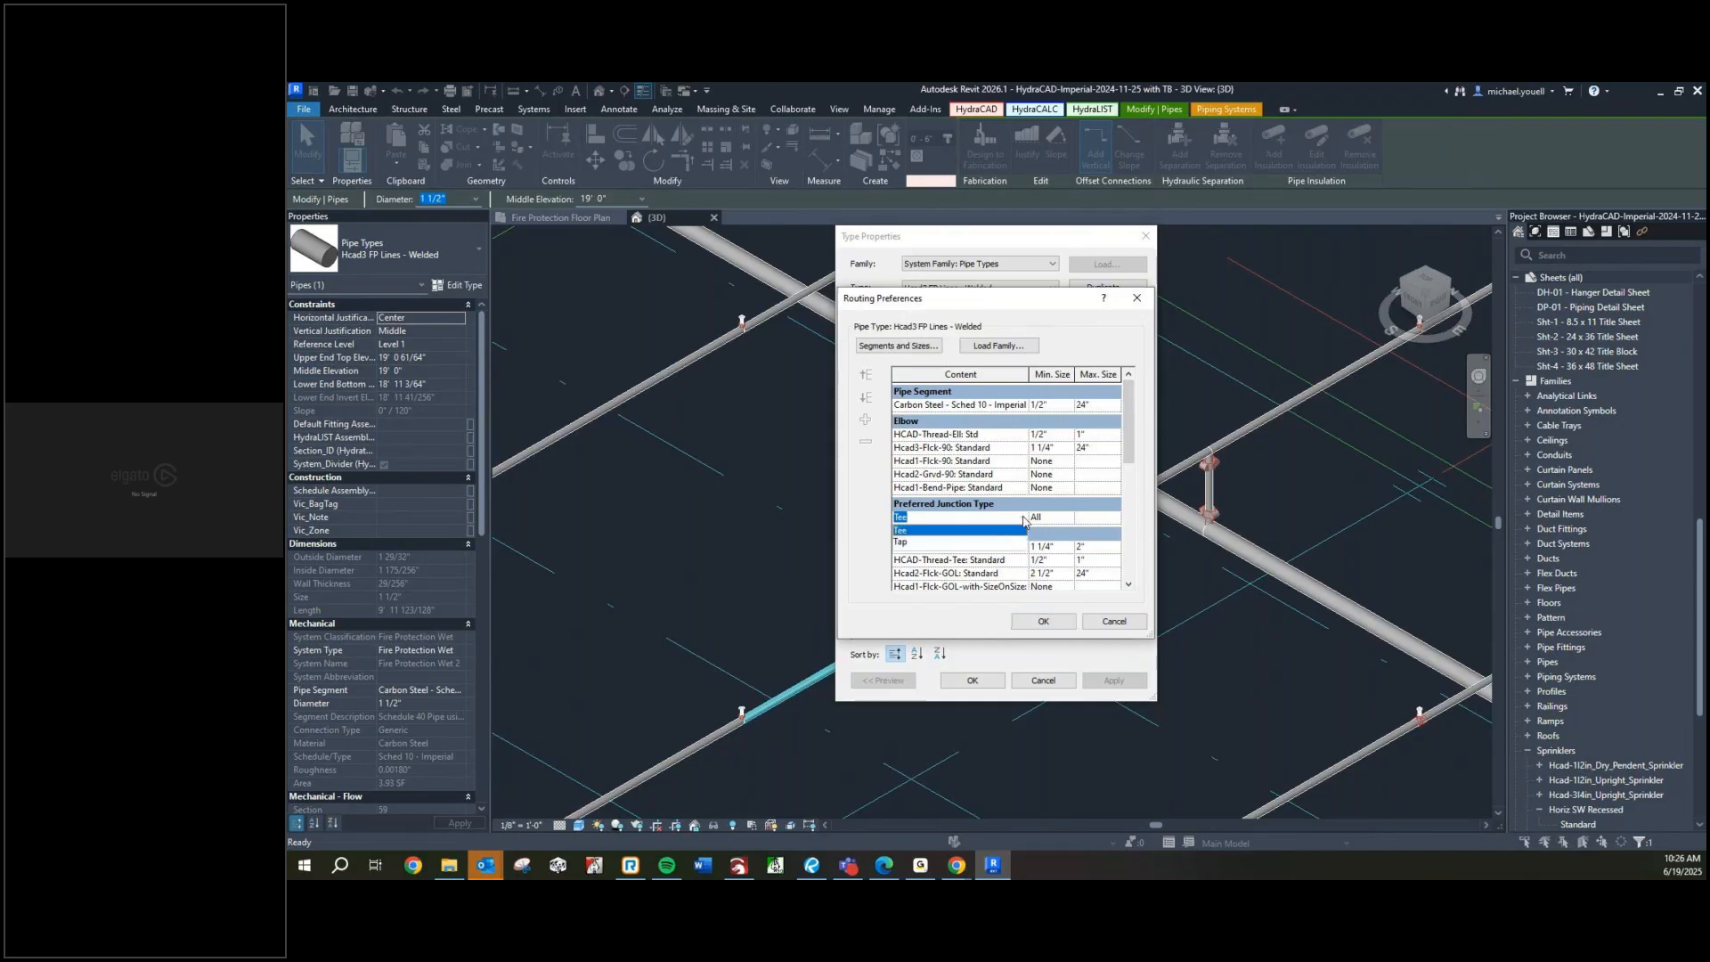
{"action": "left_click", "coordinate": [896, 495]}
{"action": "left_click_drag", "start_coordinate": [1131, 439], "coordinate": [1123, 488]}
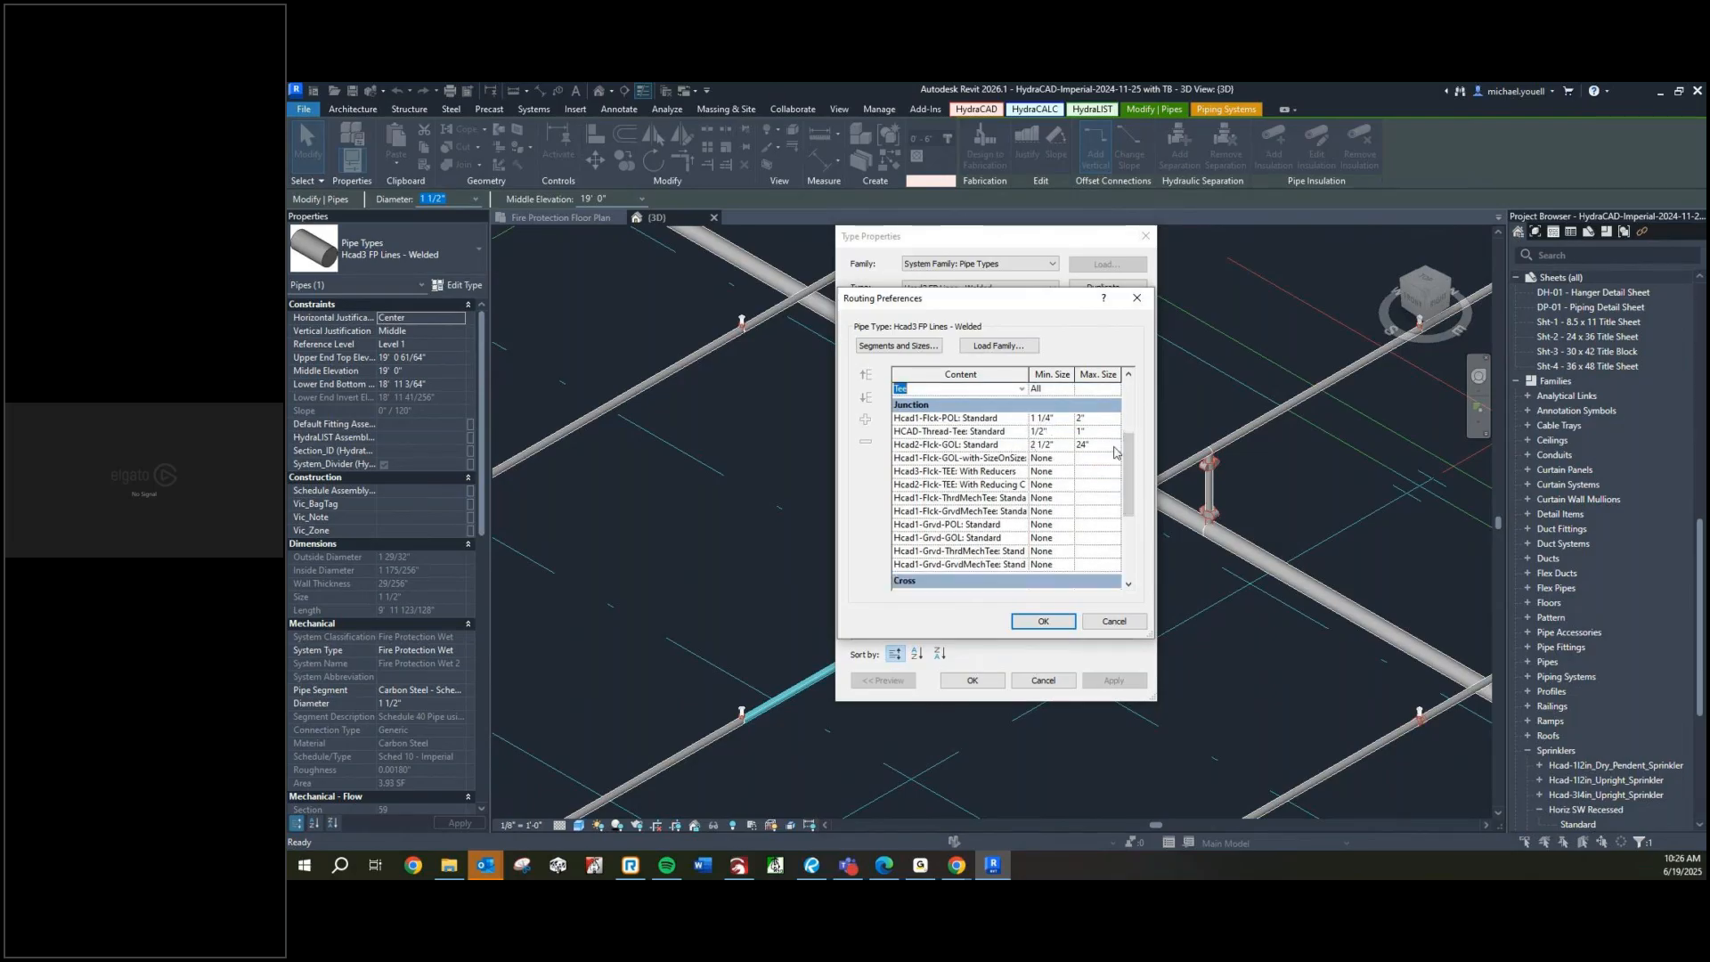
Set the minimum size of the Hcad2-Flck-GOL: Standard junction to 1 1/2"
{"action": "left_click", "coordinate": [1060, 444]}
{"action": "left_click", "coordinate": [1067, 444]}
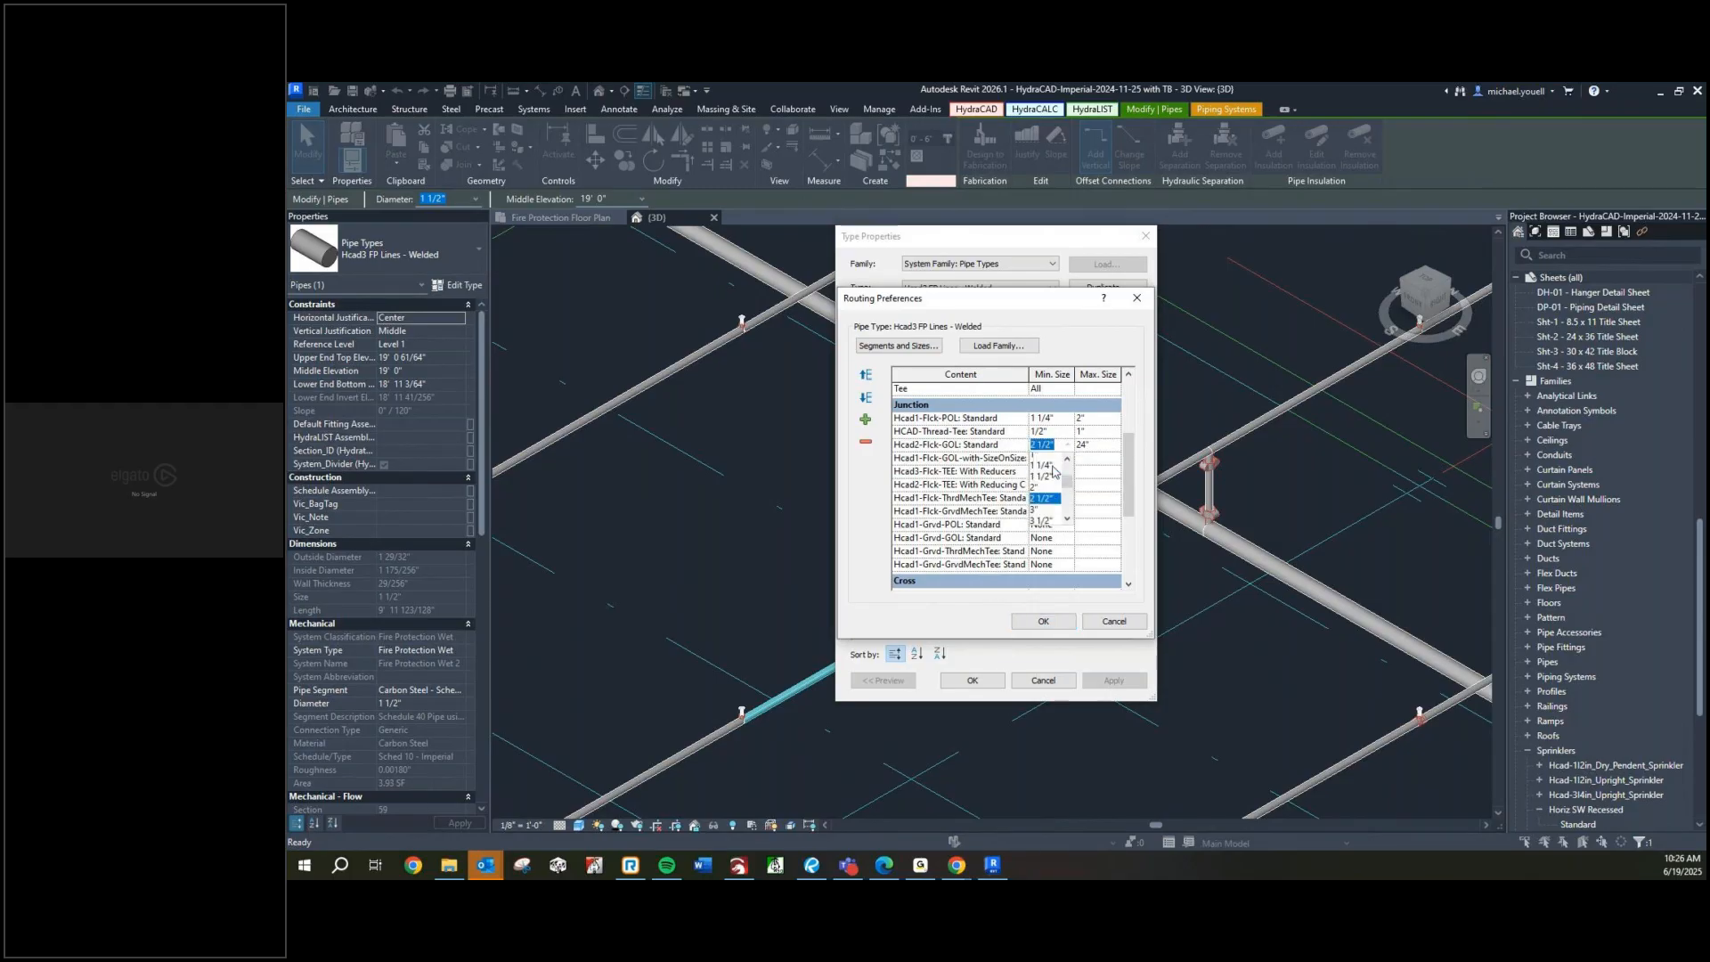
{"action": "left_click", "coordinate": [1046, 476]}
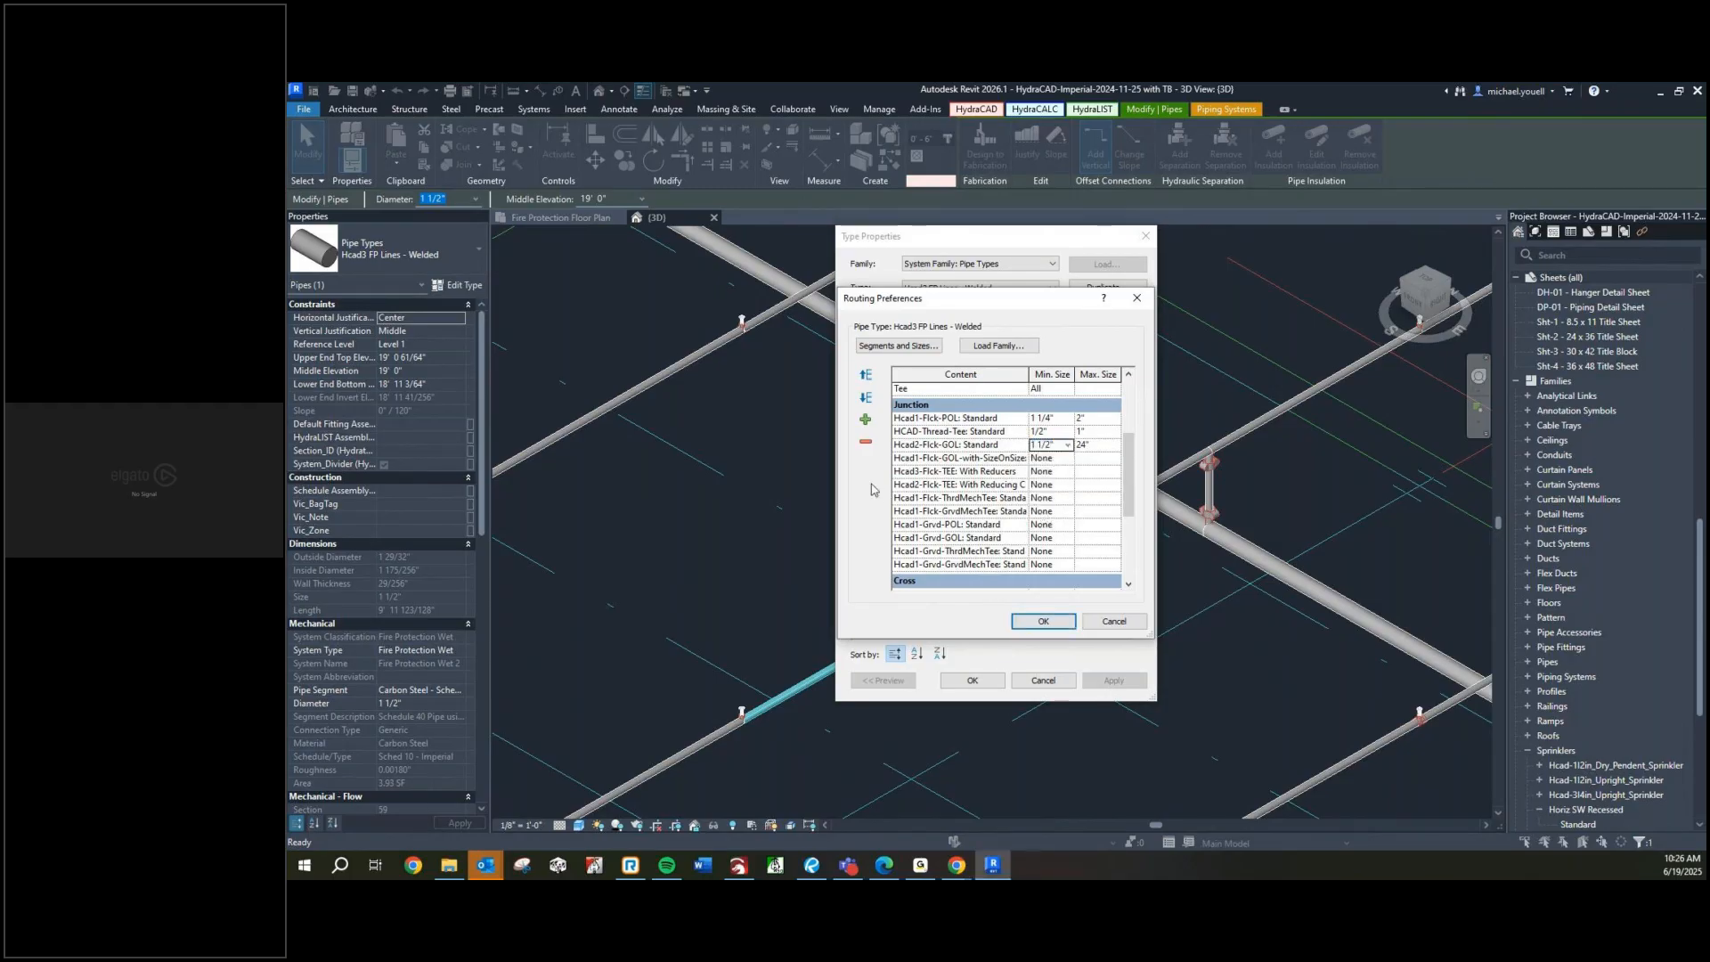
Set the minimum size of the Hcad1-Flck-GOL-with-SizeOnSize junction to 1 1/2", leaving the HCAD-Thread-Tee range alone
{"action": "left_click", "coordinate": [1041, 459]}
{"action": "left_click", "coordinate": [1070, 462]}
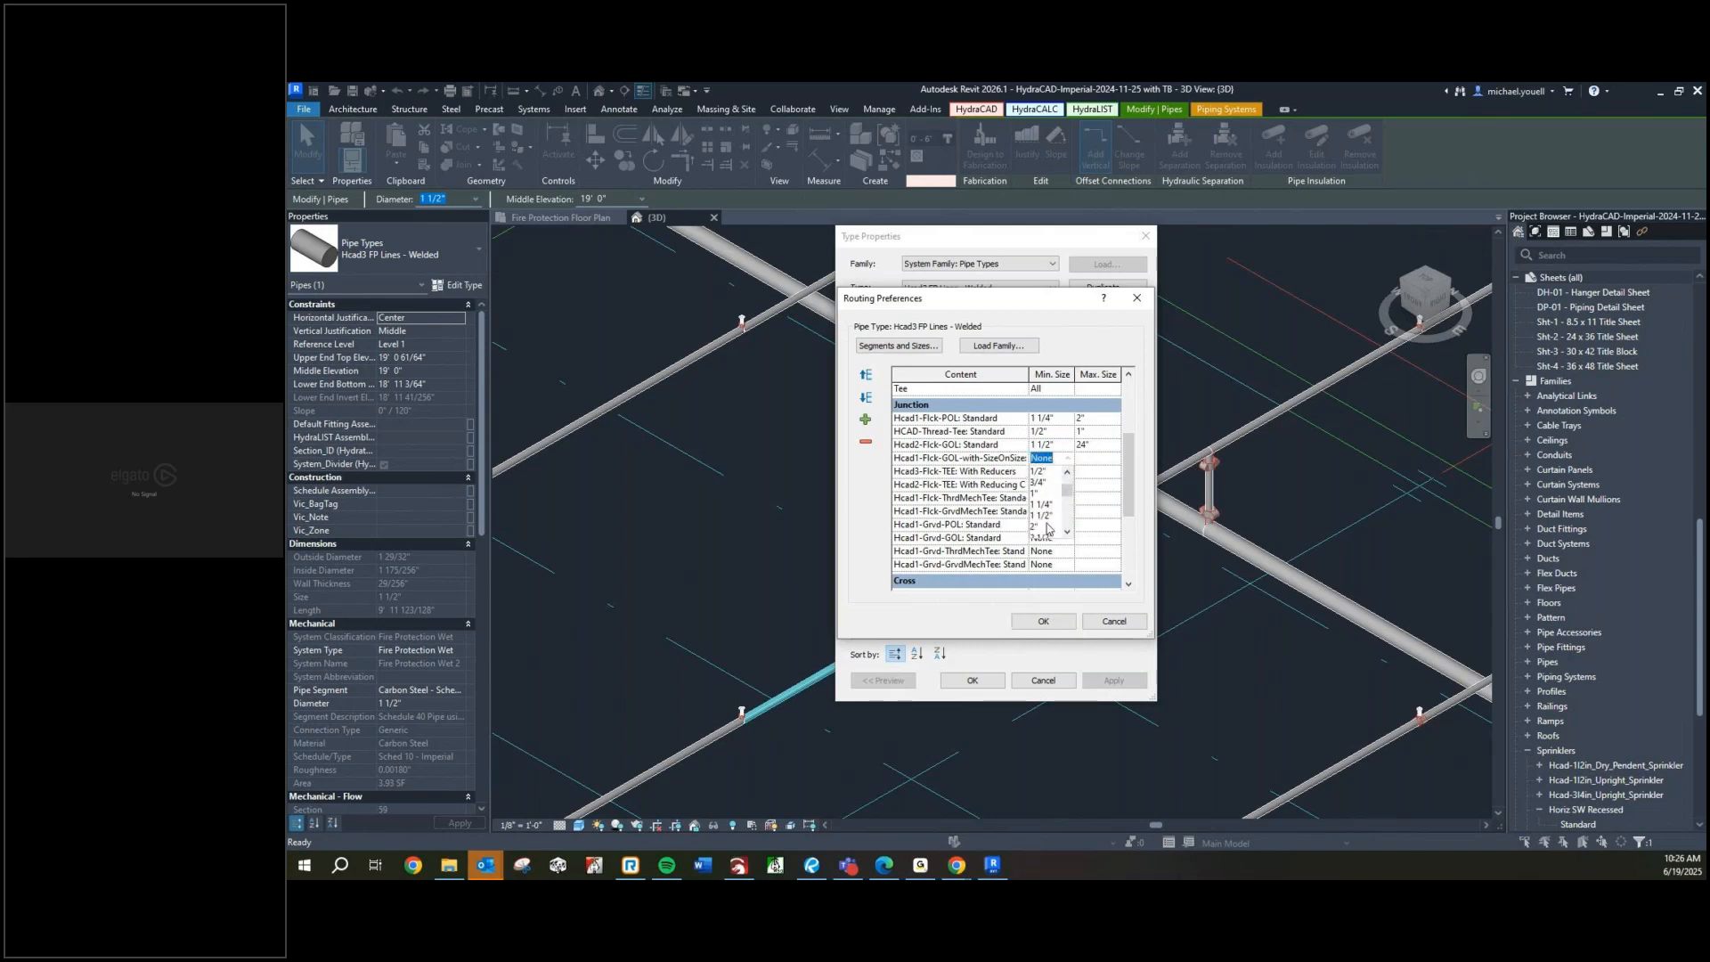
{"action": "left_click", "coordinate": [1044, 515]}
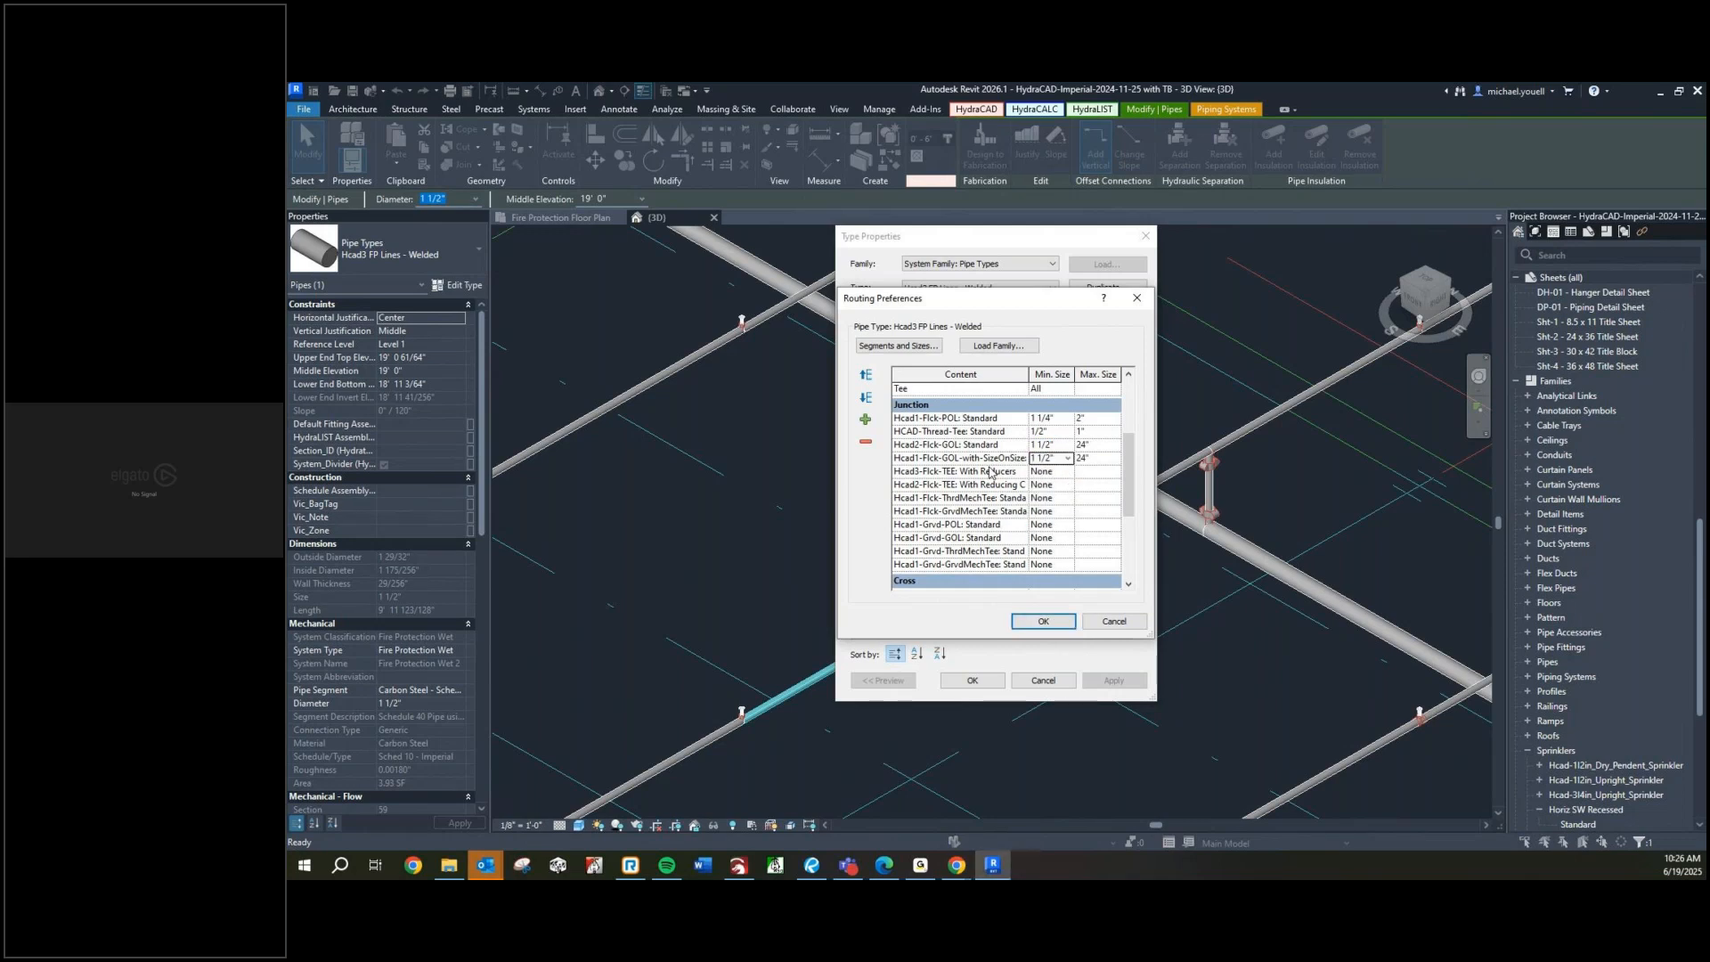
{"action": "left_click", "coordinate": [1054, 431]}
{"action": "left_click", "coordinate": [1068, 431]}
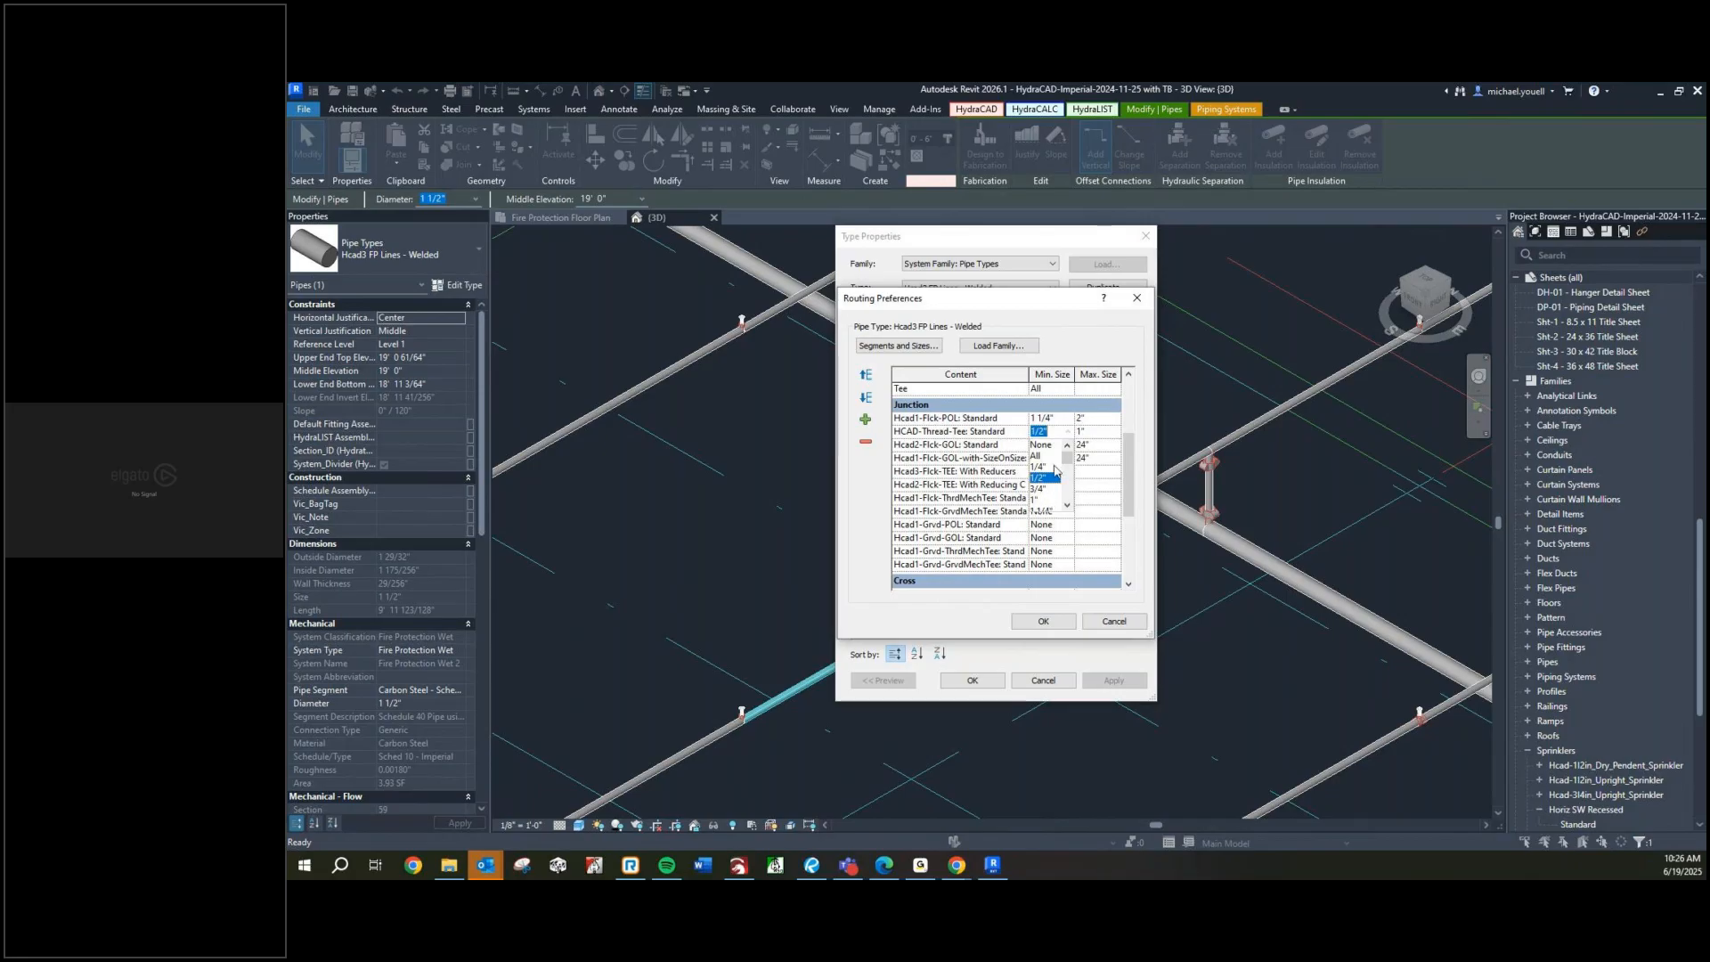
{"action": "left_click", "coordinate": [881, 485]}
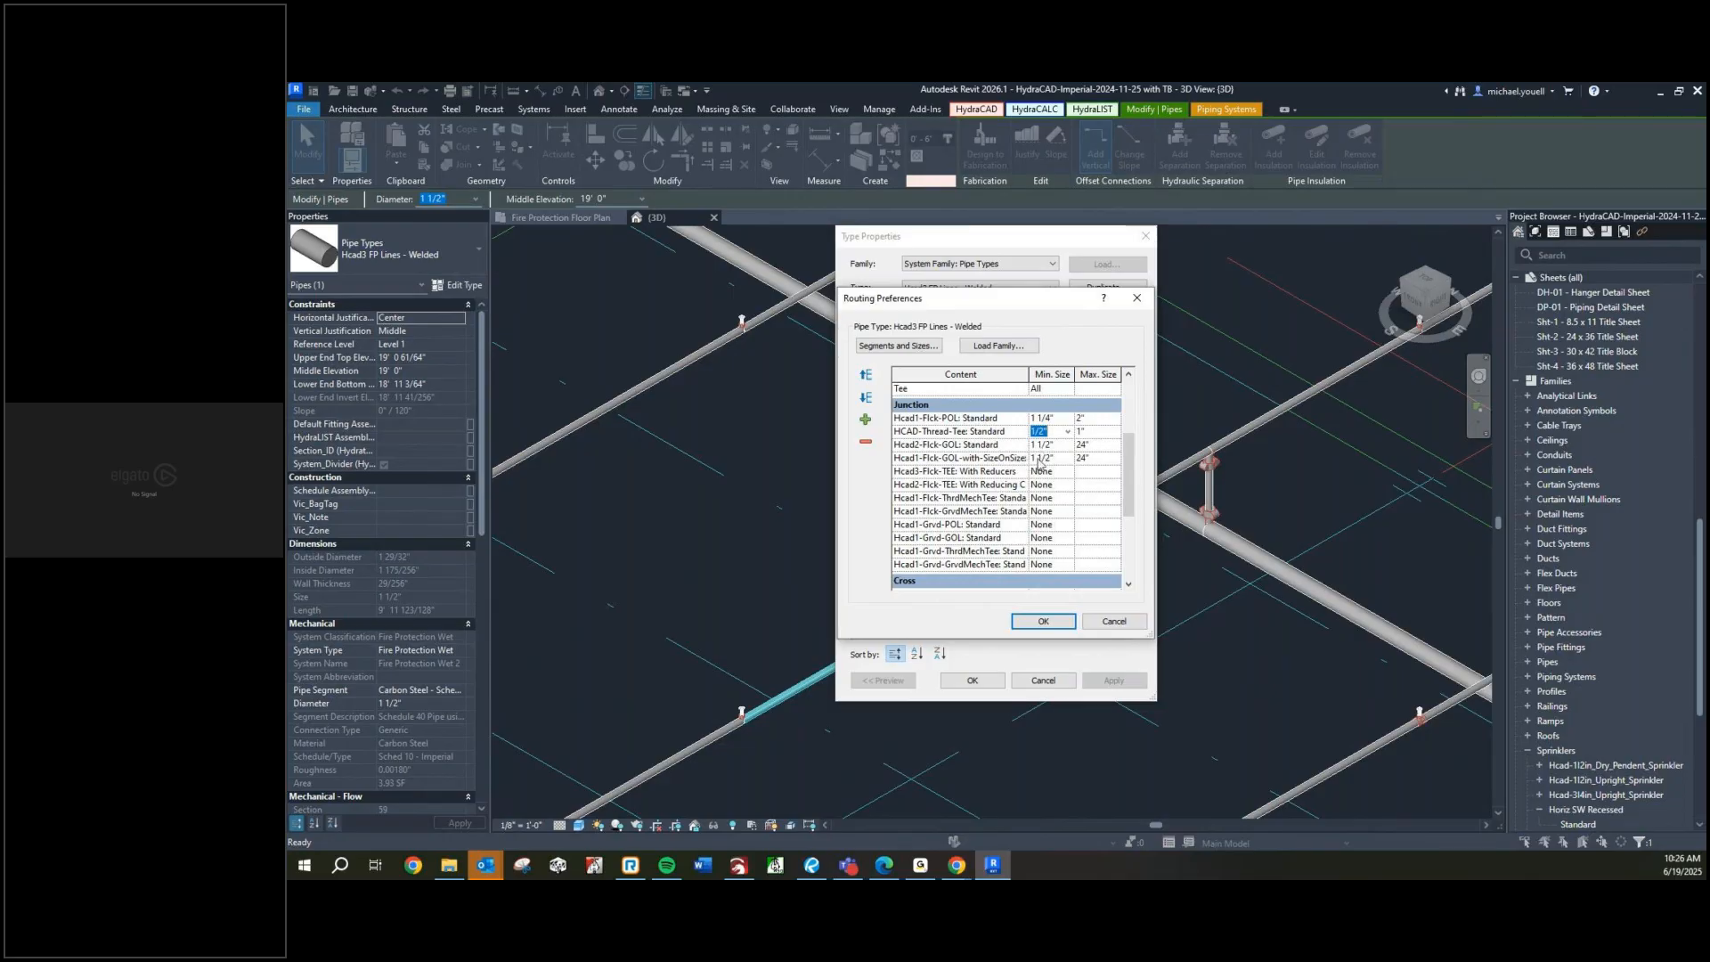
Set the minimum size of the Hcad2-Flck-GOL: Standard junction to None
{"action": "left_click", "coordinate": [1060, 445]}
{"action": "left_click", "coordinate": [1065, 446]}
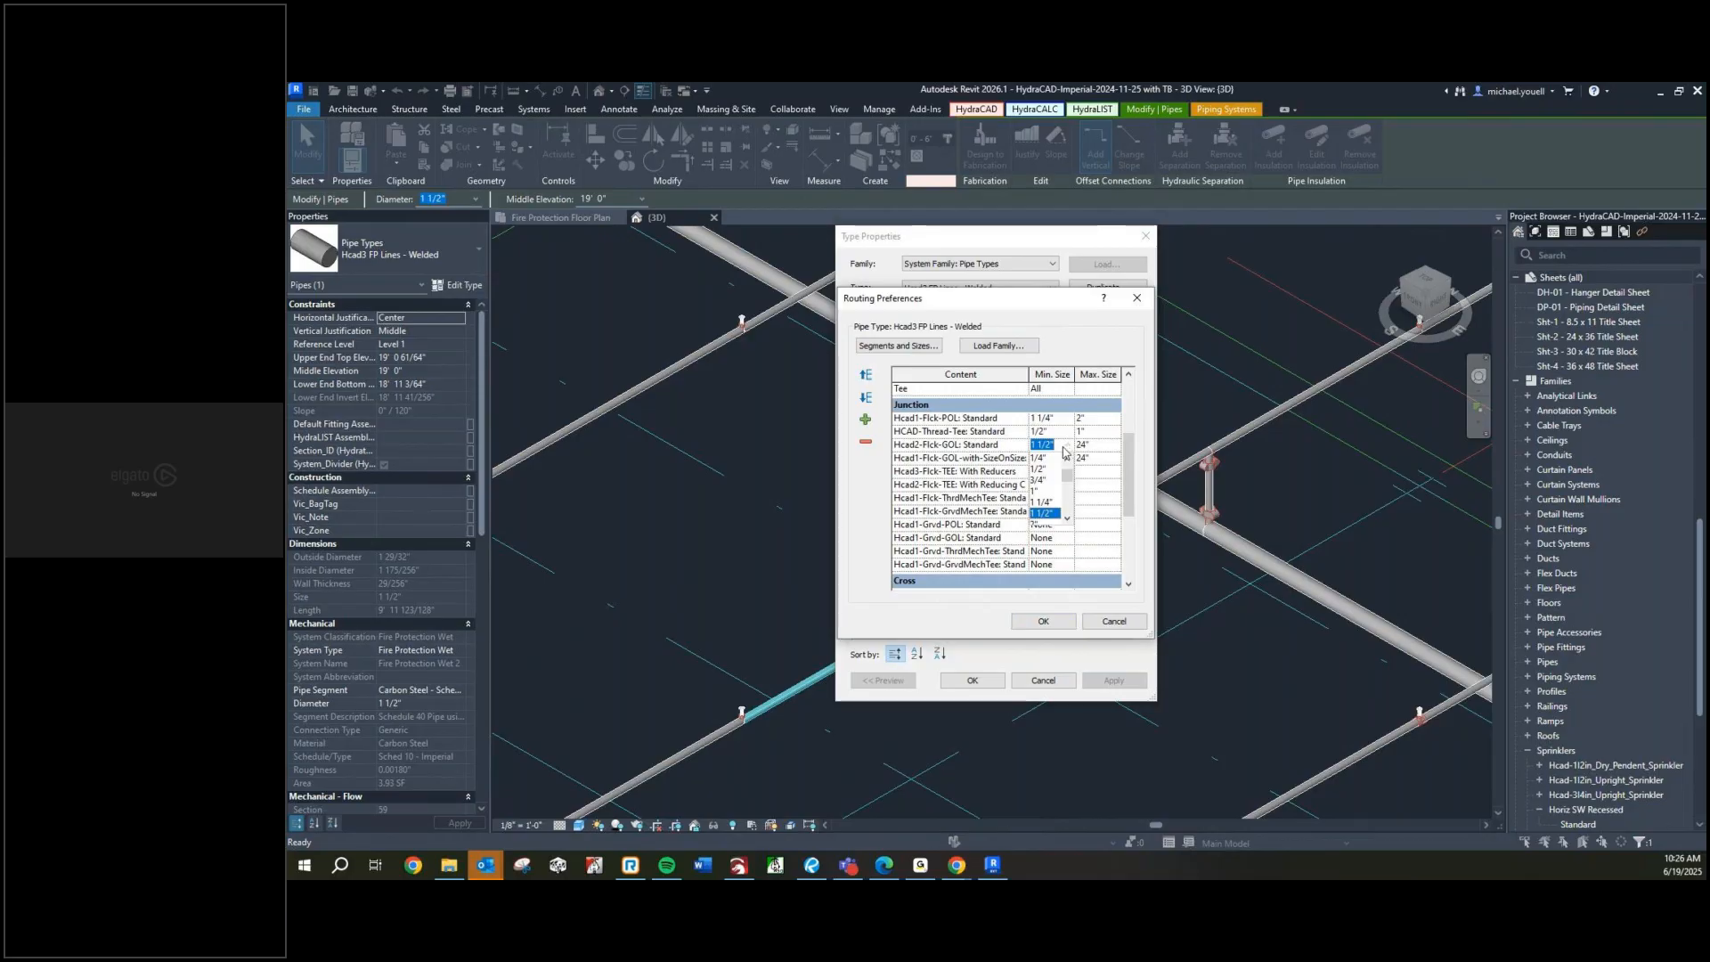
{"action": "scroll", "coordinate": [1051, 462], "scroll_direction": "up", "scroll_amount": 1}
{"action": "left_click", "coordinate": [1048, 460]}
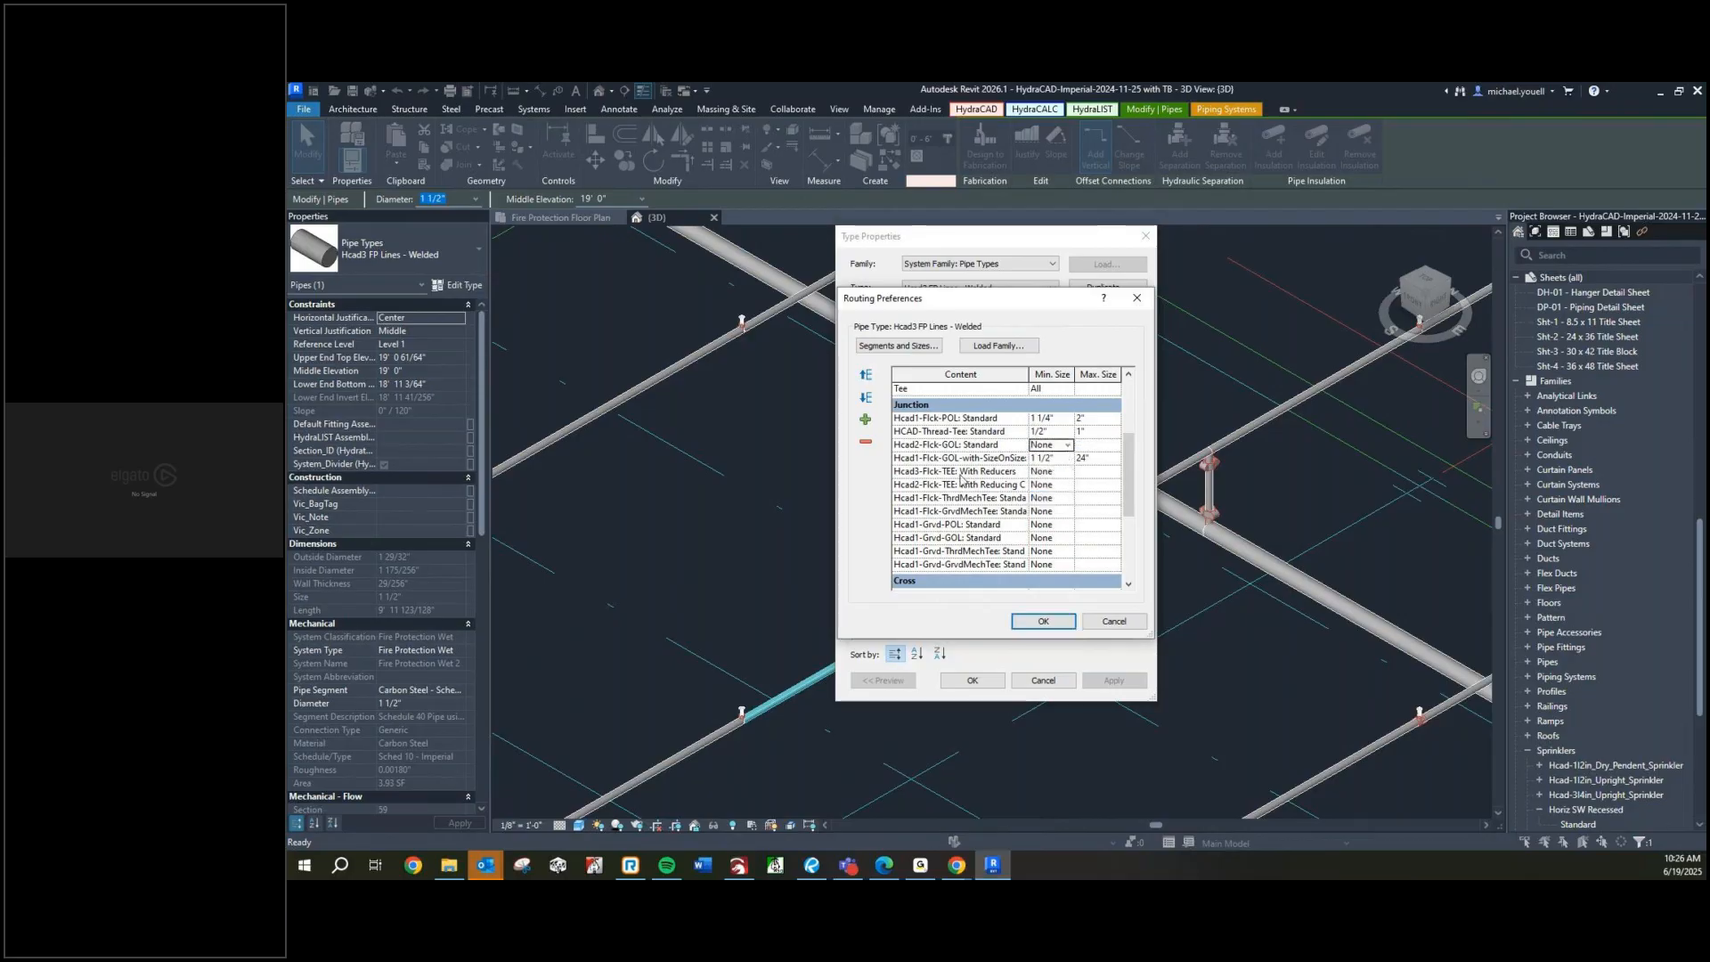
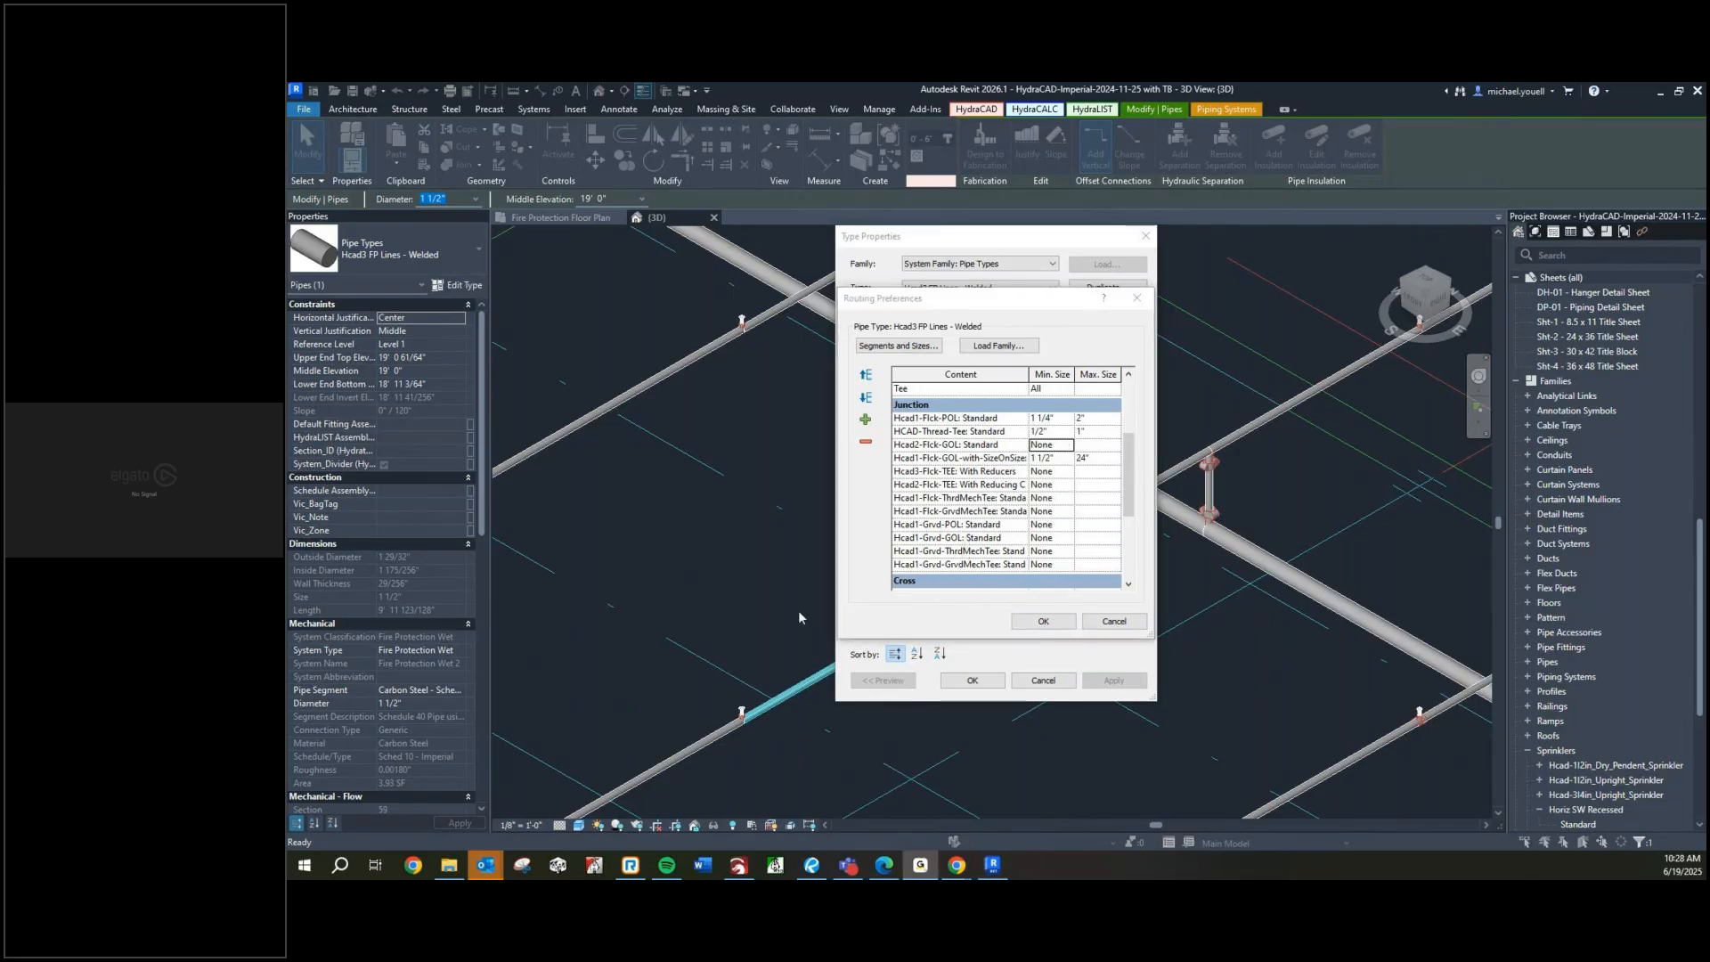
Accept the routing preferences and type properties of the welded line pipe, and save the project
{"action": "left_click", "coordinate": [1043, 621]}
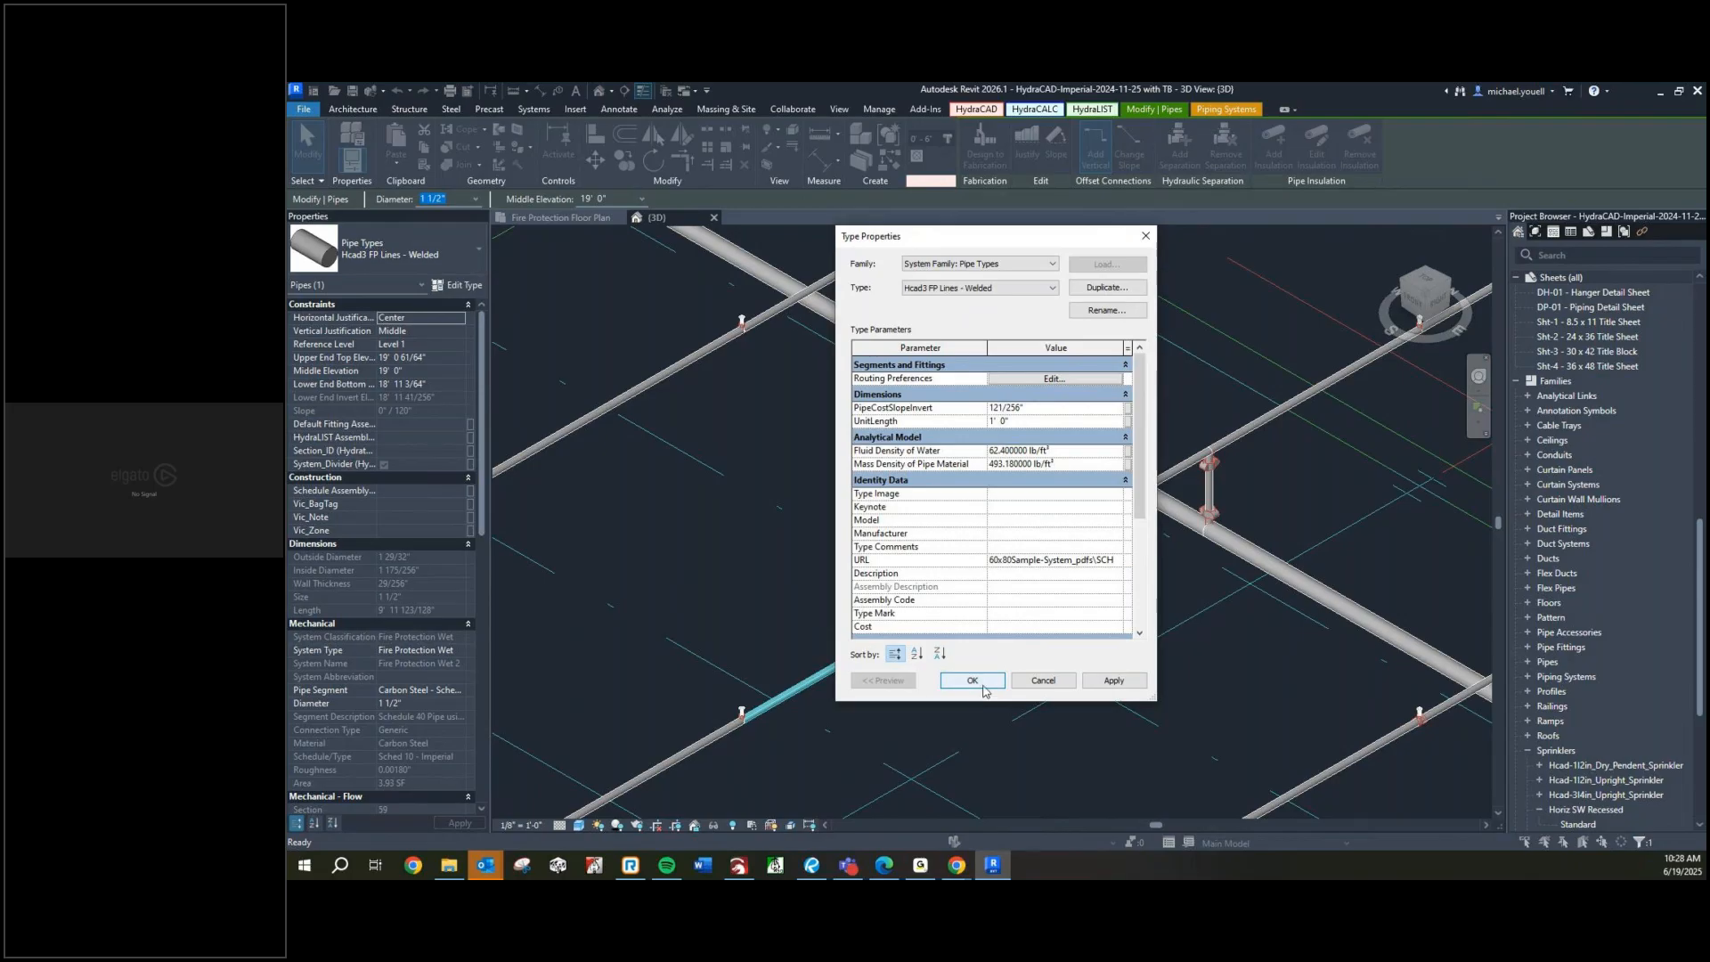
{"action": "left_click", "coordinate": [980, 682]}
{"action": "left_click", "coordinate": [970, 684]}
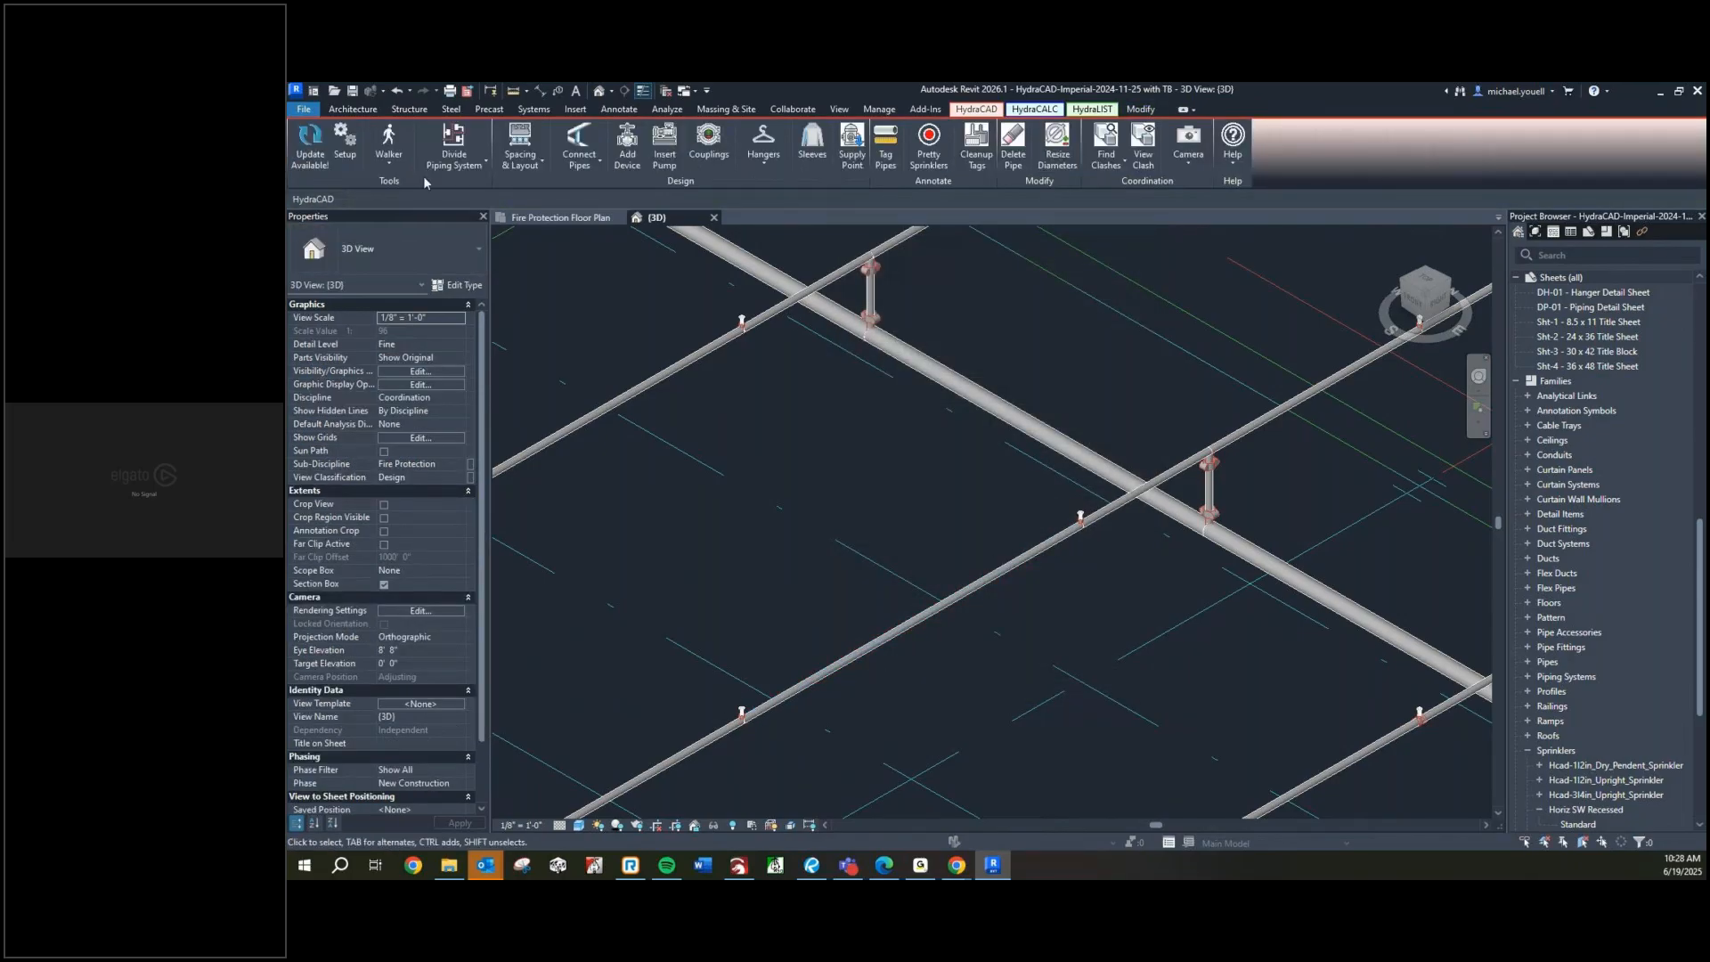
{"action": "left_click", "coordinate": [353, 94]}
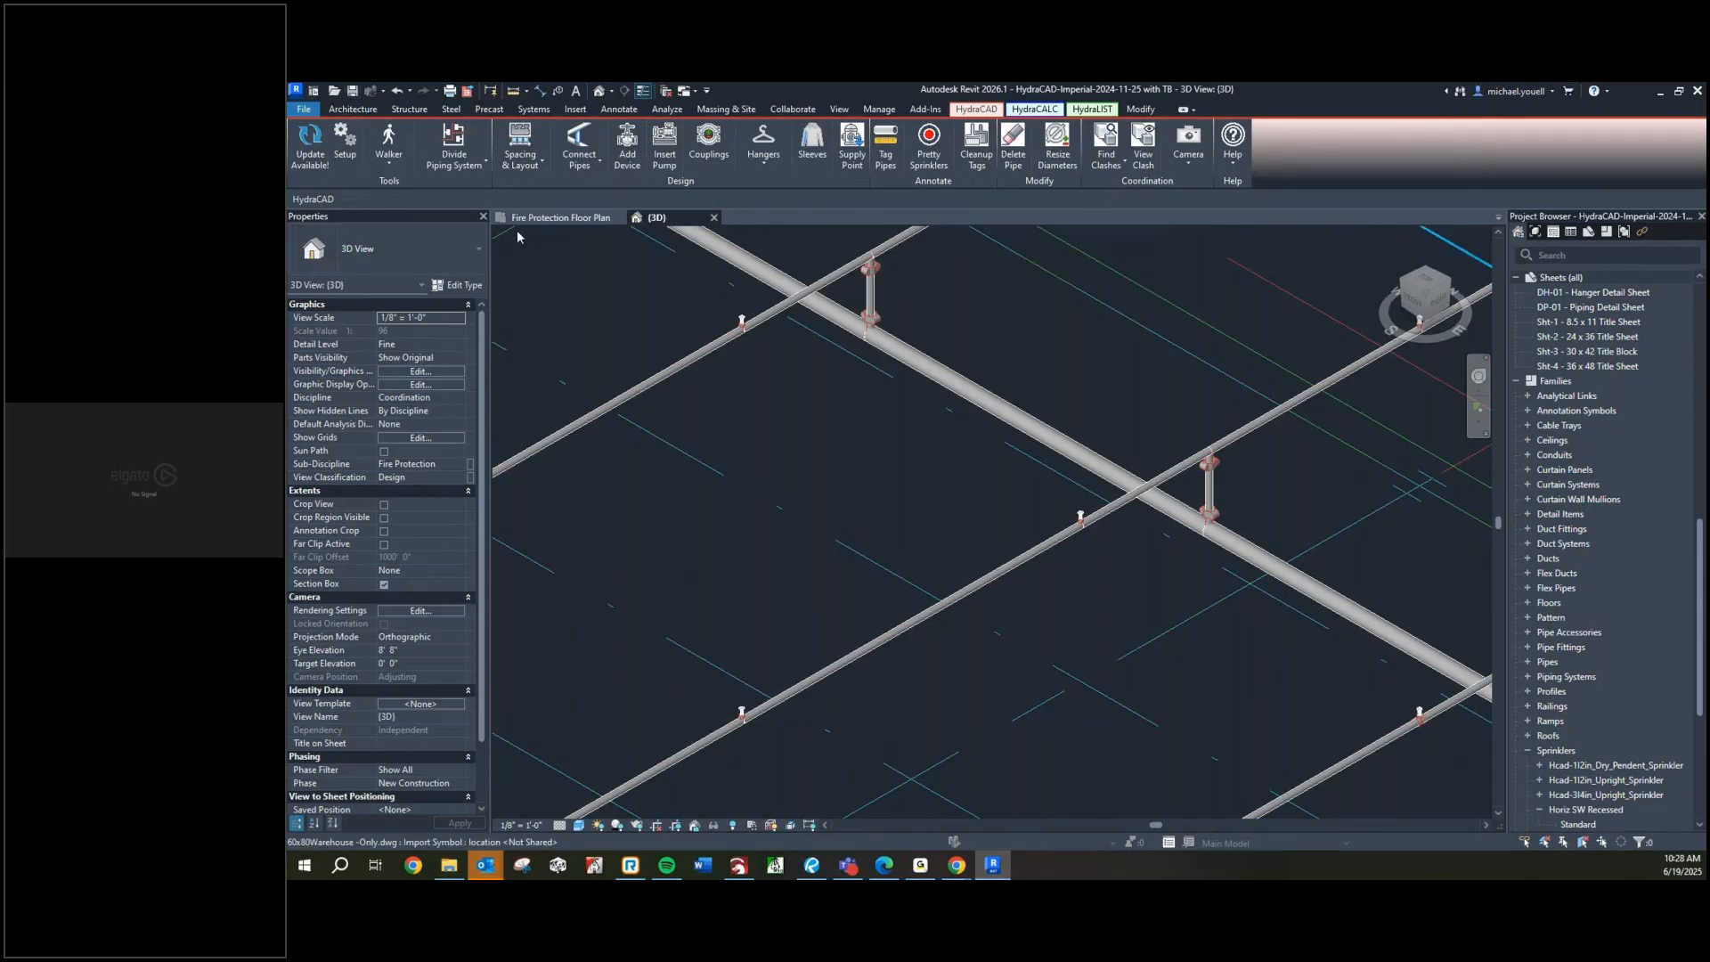
Review the pipe types available for the branch-line pipe without changing its type
{"action": "left_click", "coordinate": [916, 625]}
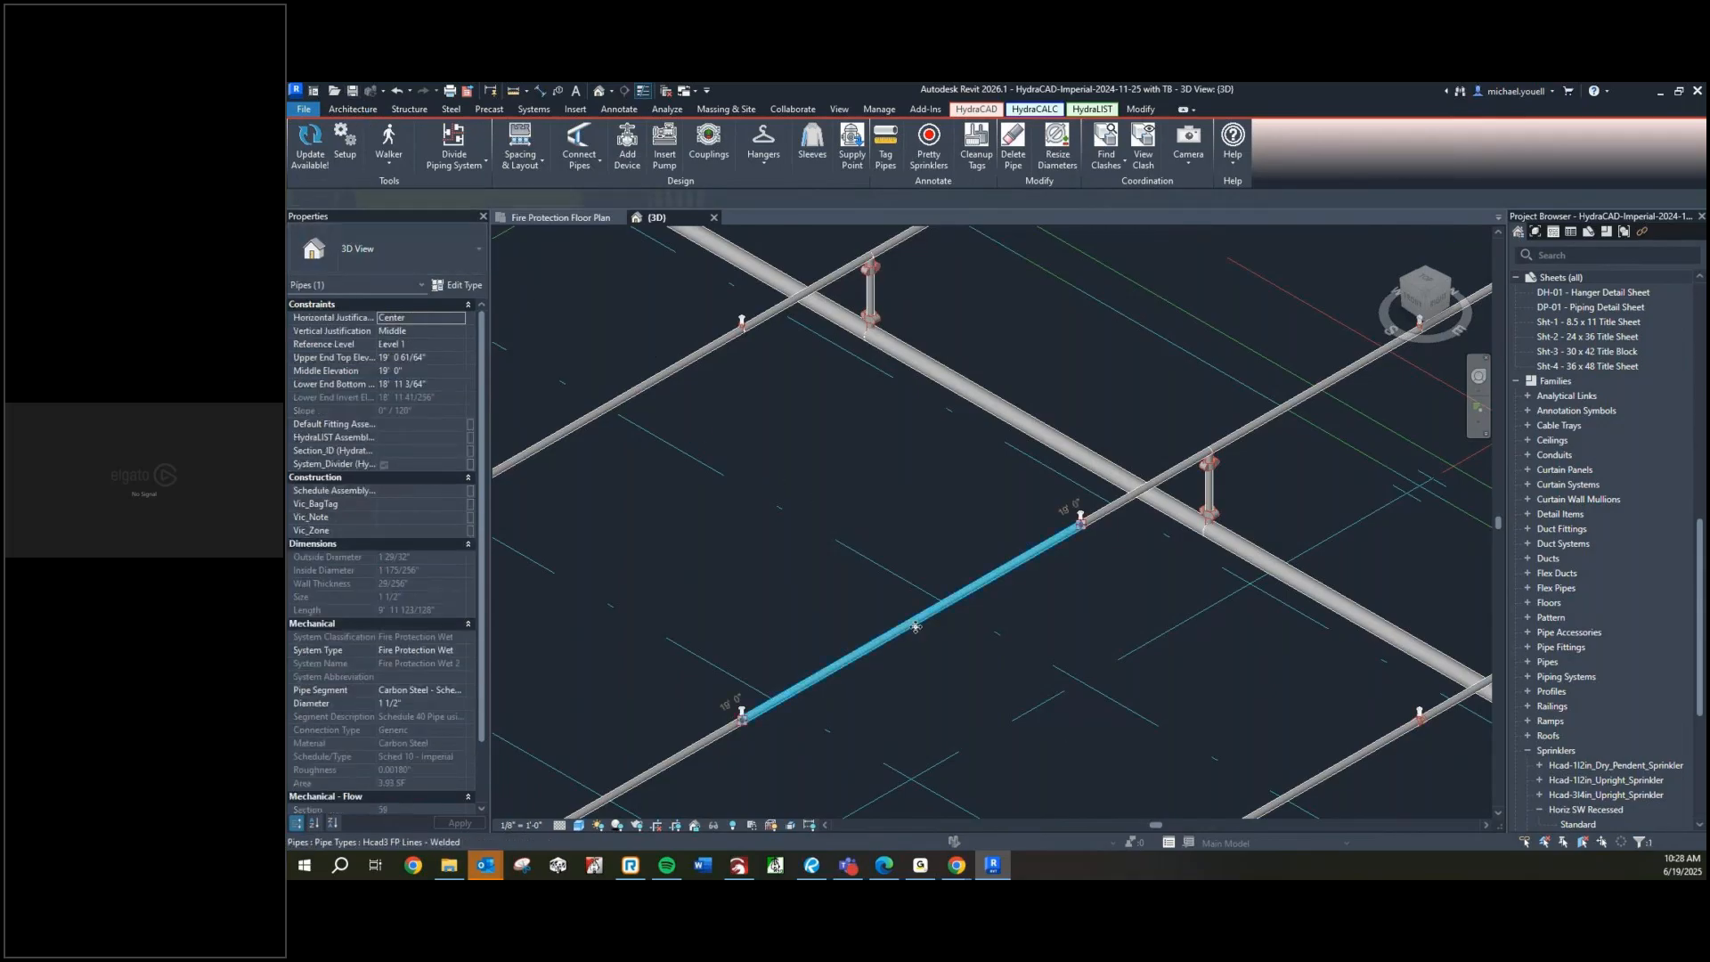
{"action": "left_click", "coordinate": [464, 259]}
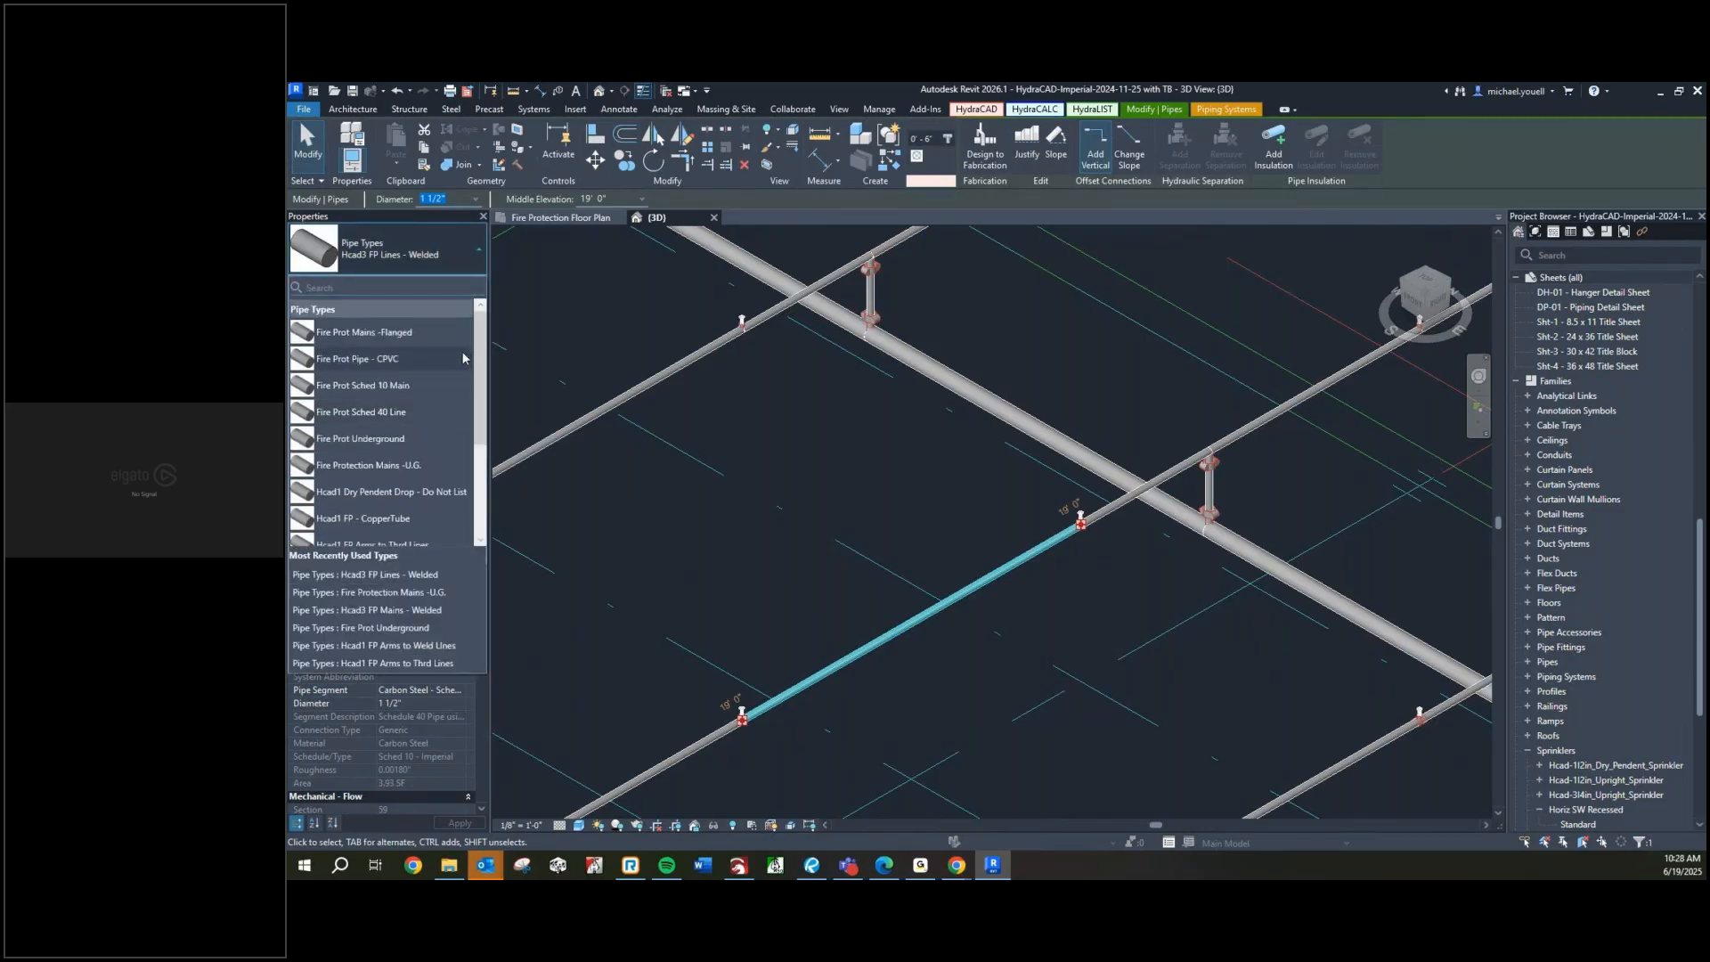
{"action": "scroll", "coordinate": [452, 375], "scroll_direction": "down", "scroll_amount": 2}
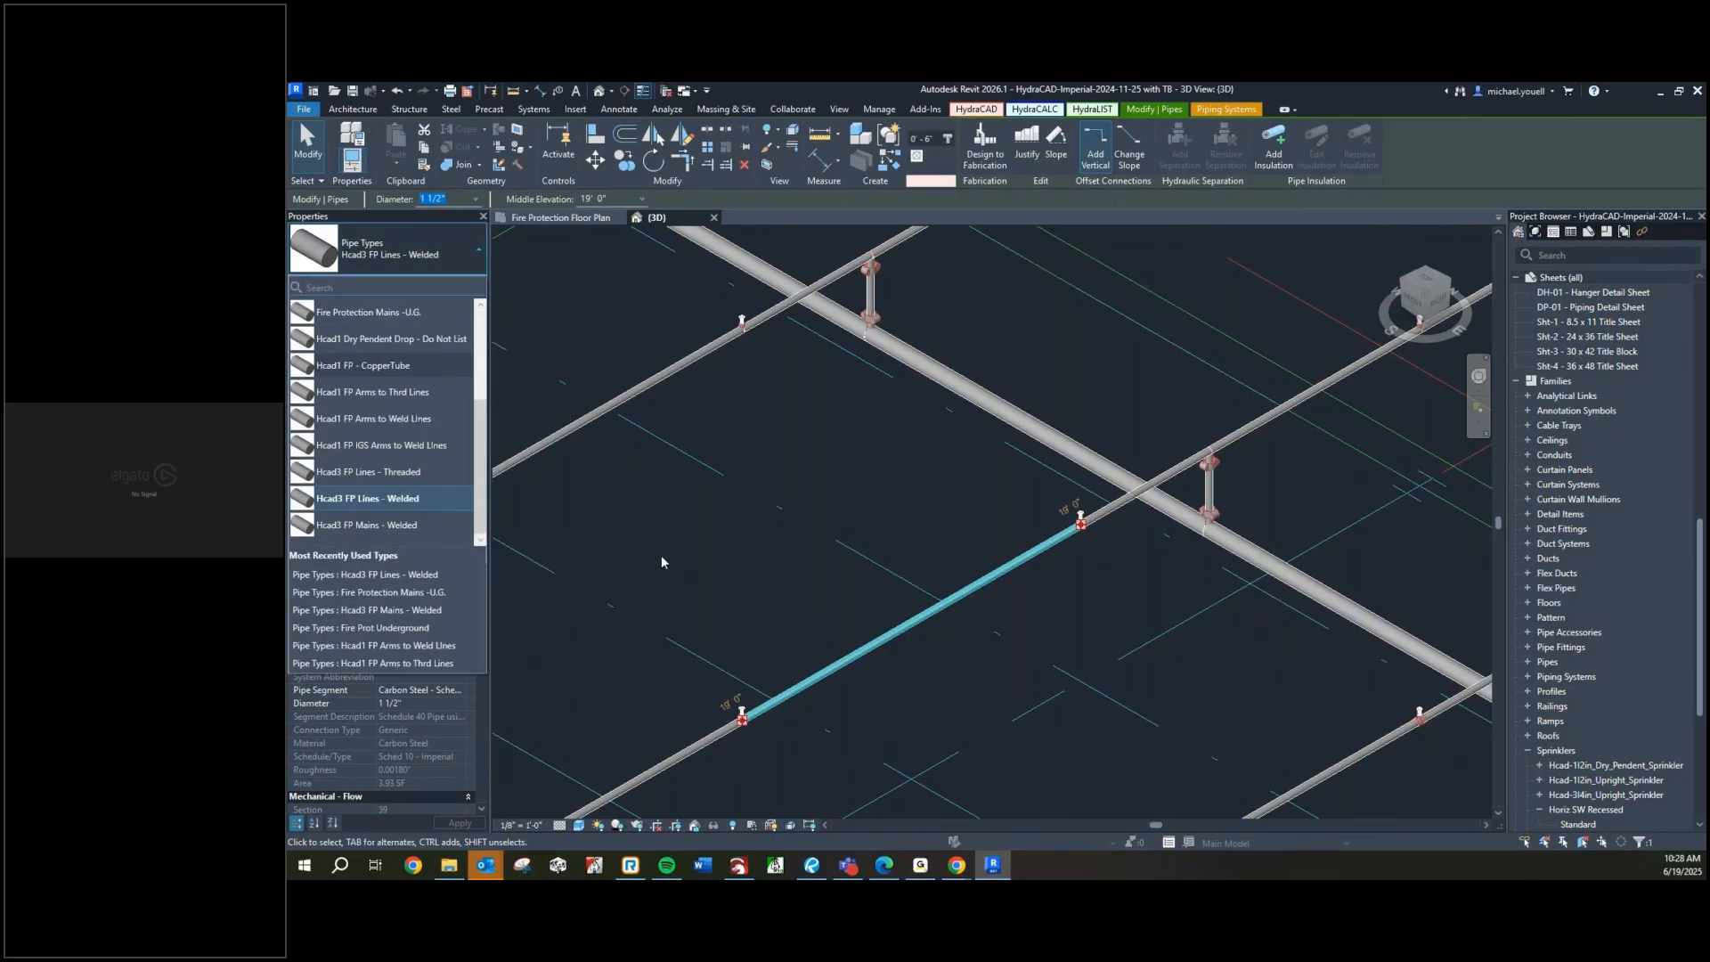
{"action": "left_click", "coordinate": [688, 561]}
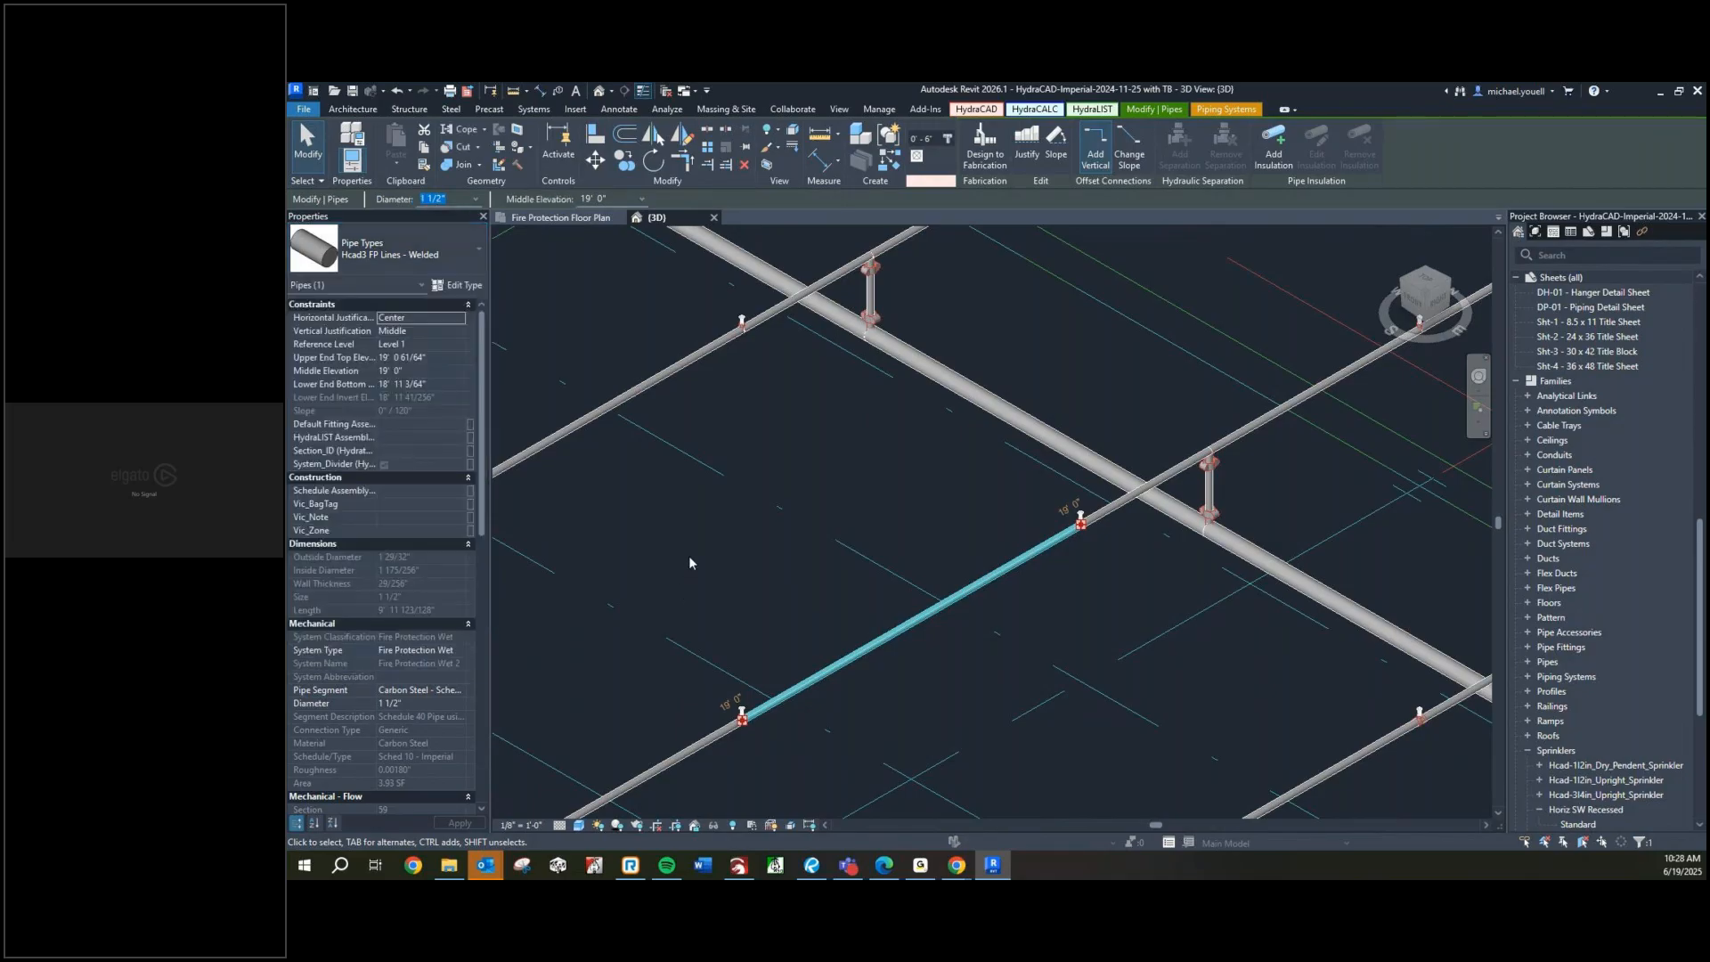
{"action": "left_click", "coordinate": [688, 561]}
{"action": "left_click", "coordinate": [842, 659]}
{"action": "left_click", "coordinate": [401, 251]}
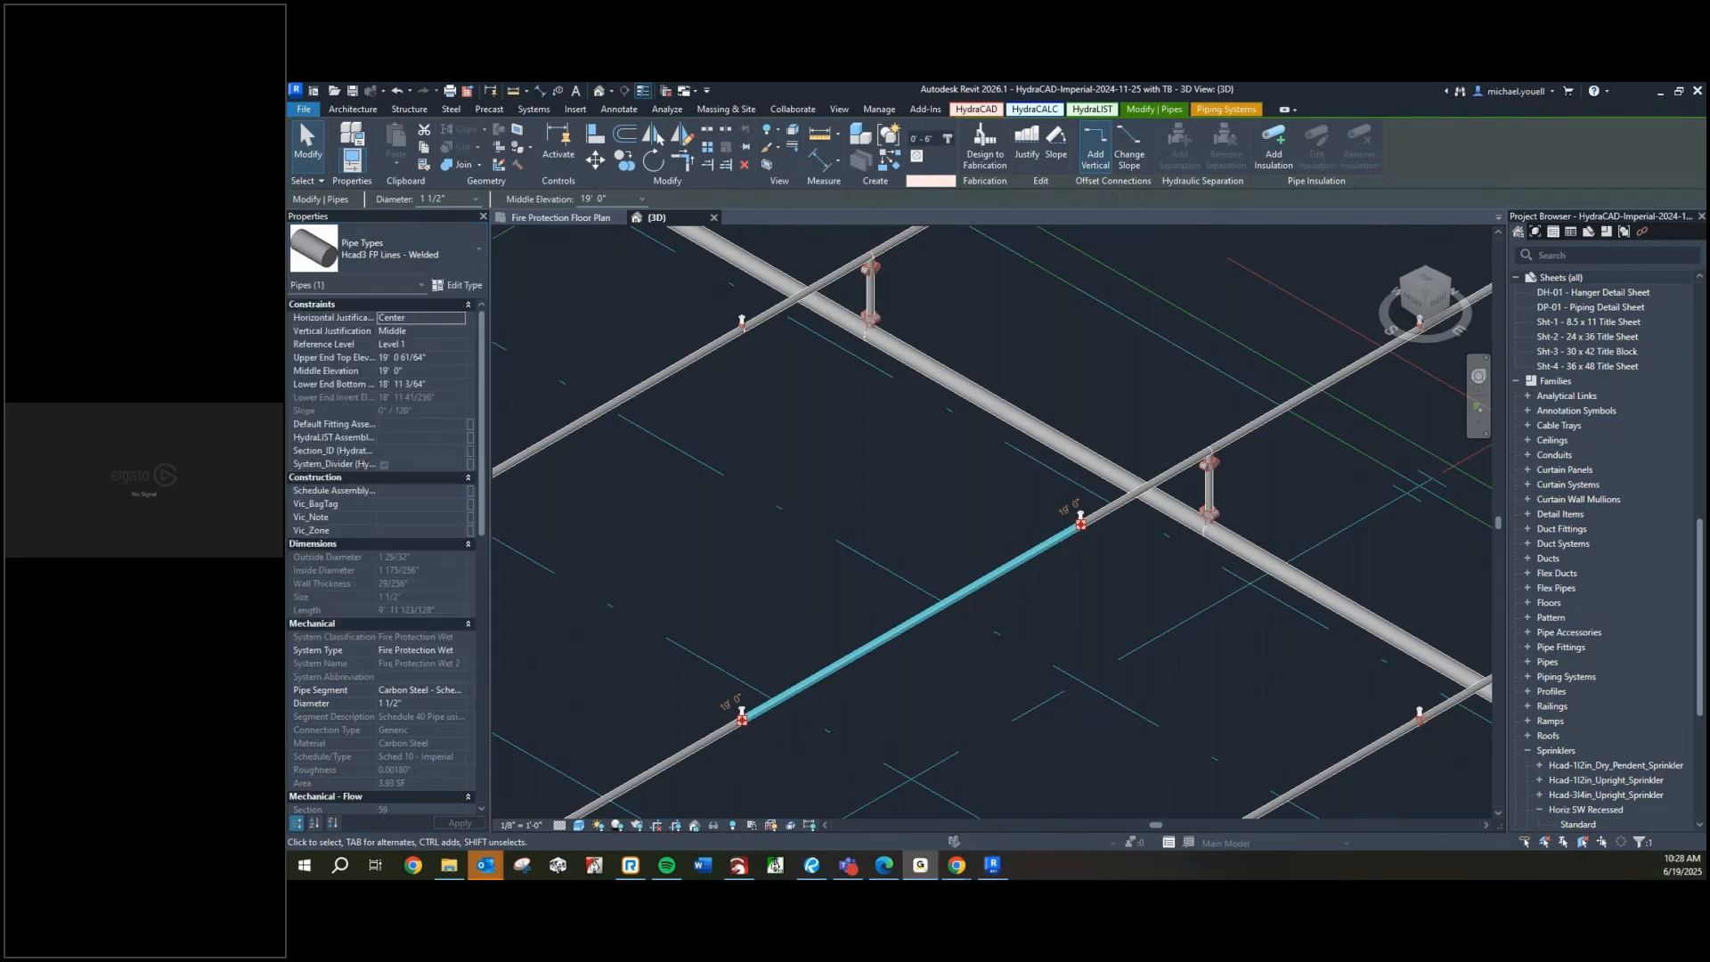
{"action": "left_click", "coordinate": [476, 258]}
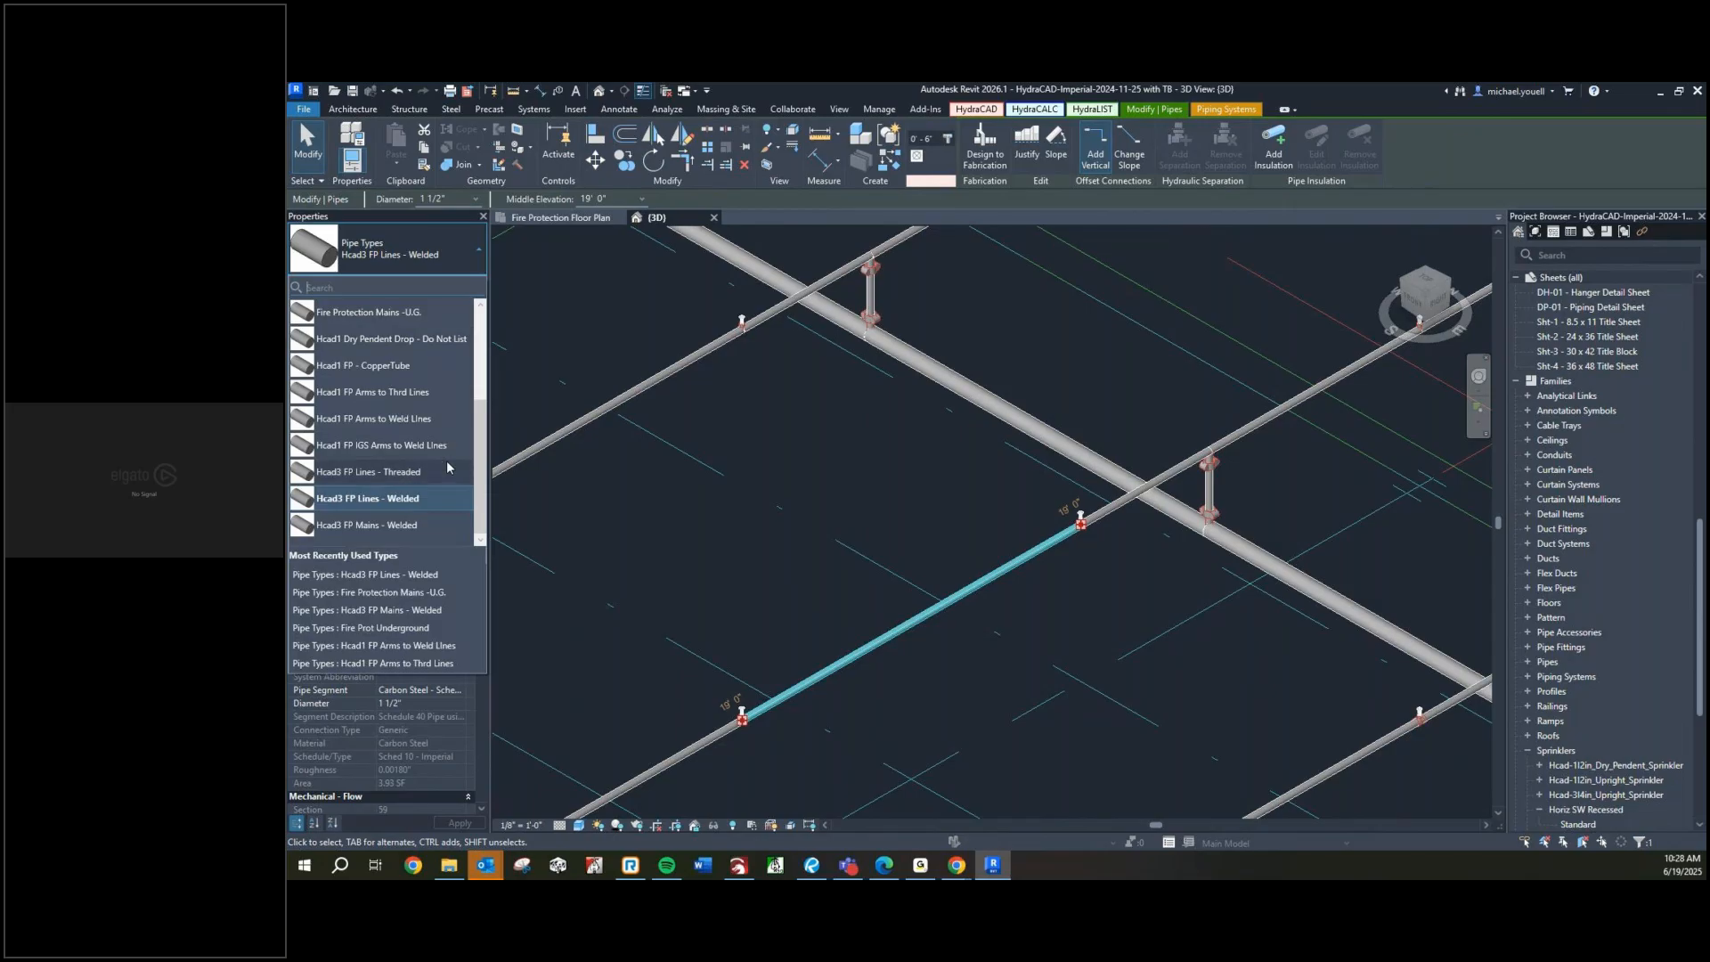
{"action": "scroll", "coordinate": [449, 467], "scroll_direction": "up", "scroll_amount": 2}
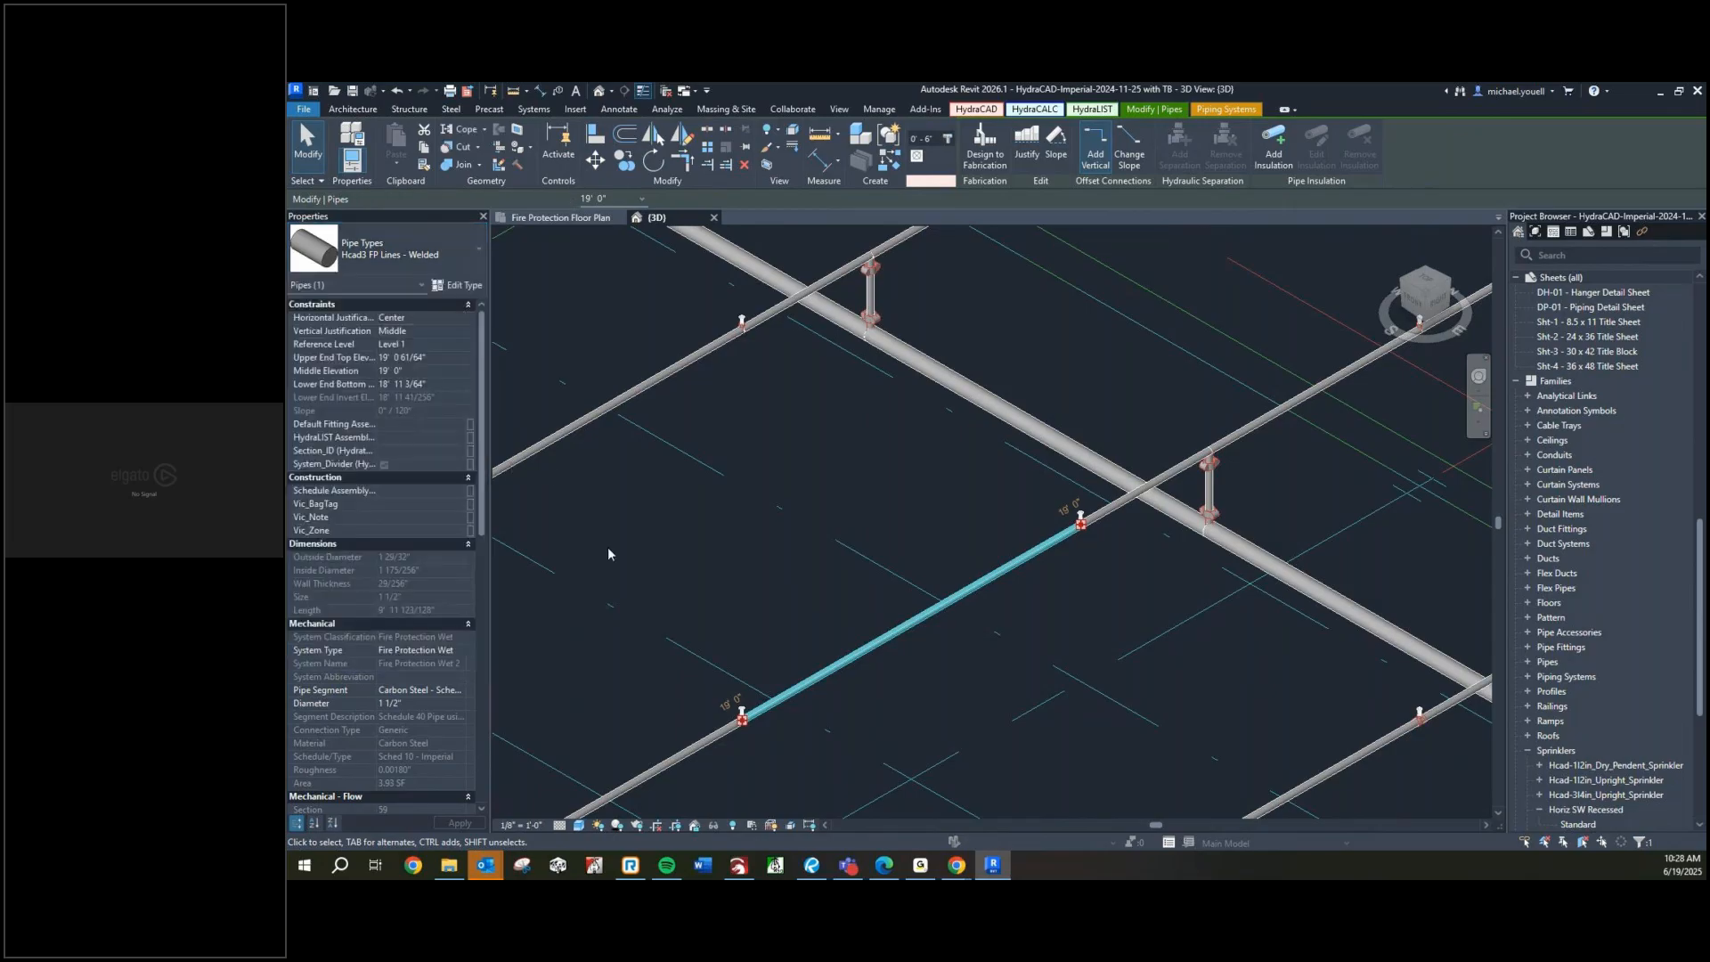
{"action": "left_click", "coordinate": [784, 656]}
Inspect the outlet fitting under a branch-line sprinkler and the alternative fitting types offered for it
{"action": "scroll", "coordinate": [741, 722], "scroll_direction": "up", "scroll_amount": 4}
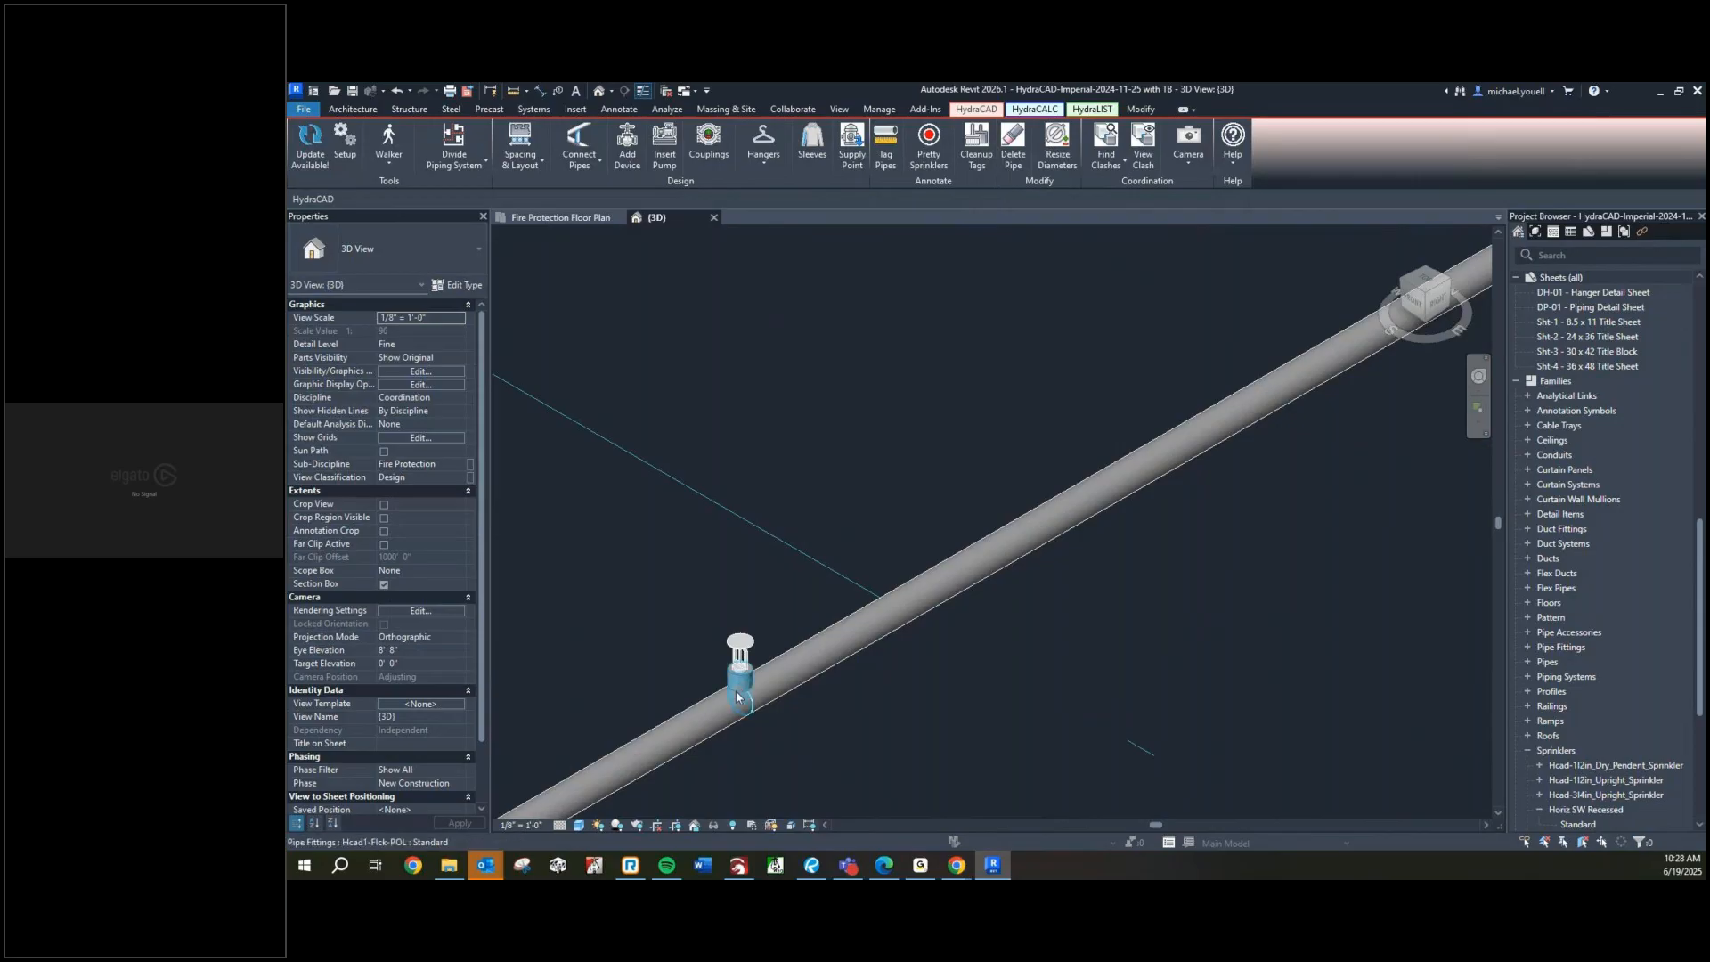
{"action": "left_click", "coordinate": [738, 684]}
{"action": "left_click", "coordinate": [365, 267]}
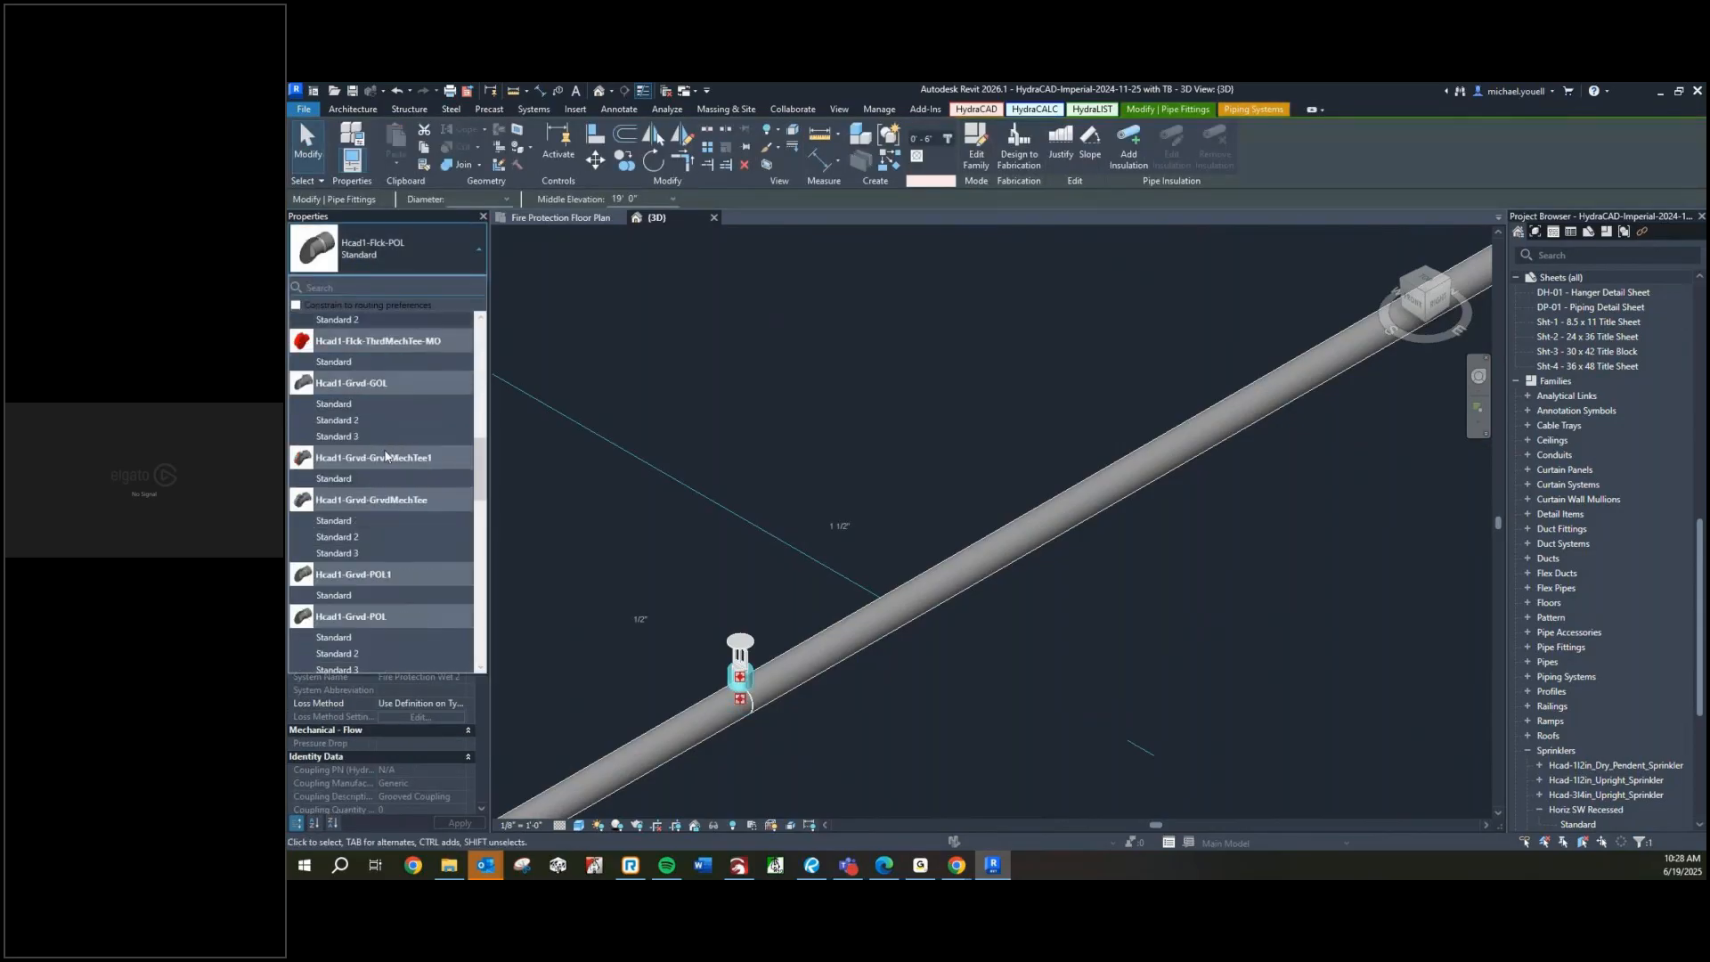
{"action": "left_click", "coordinate": [727, 413]}
{"action": "left_click", "coordinate": [726, 412]}
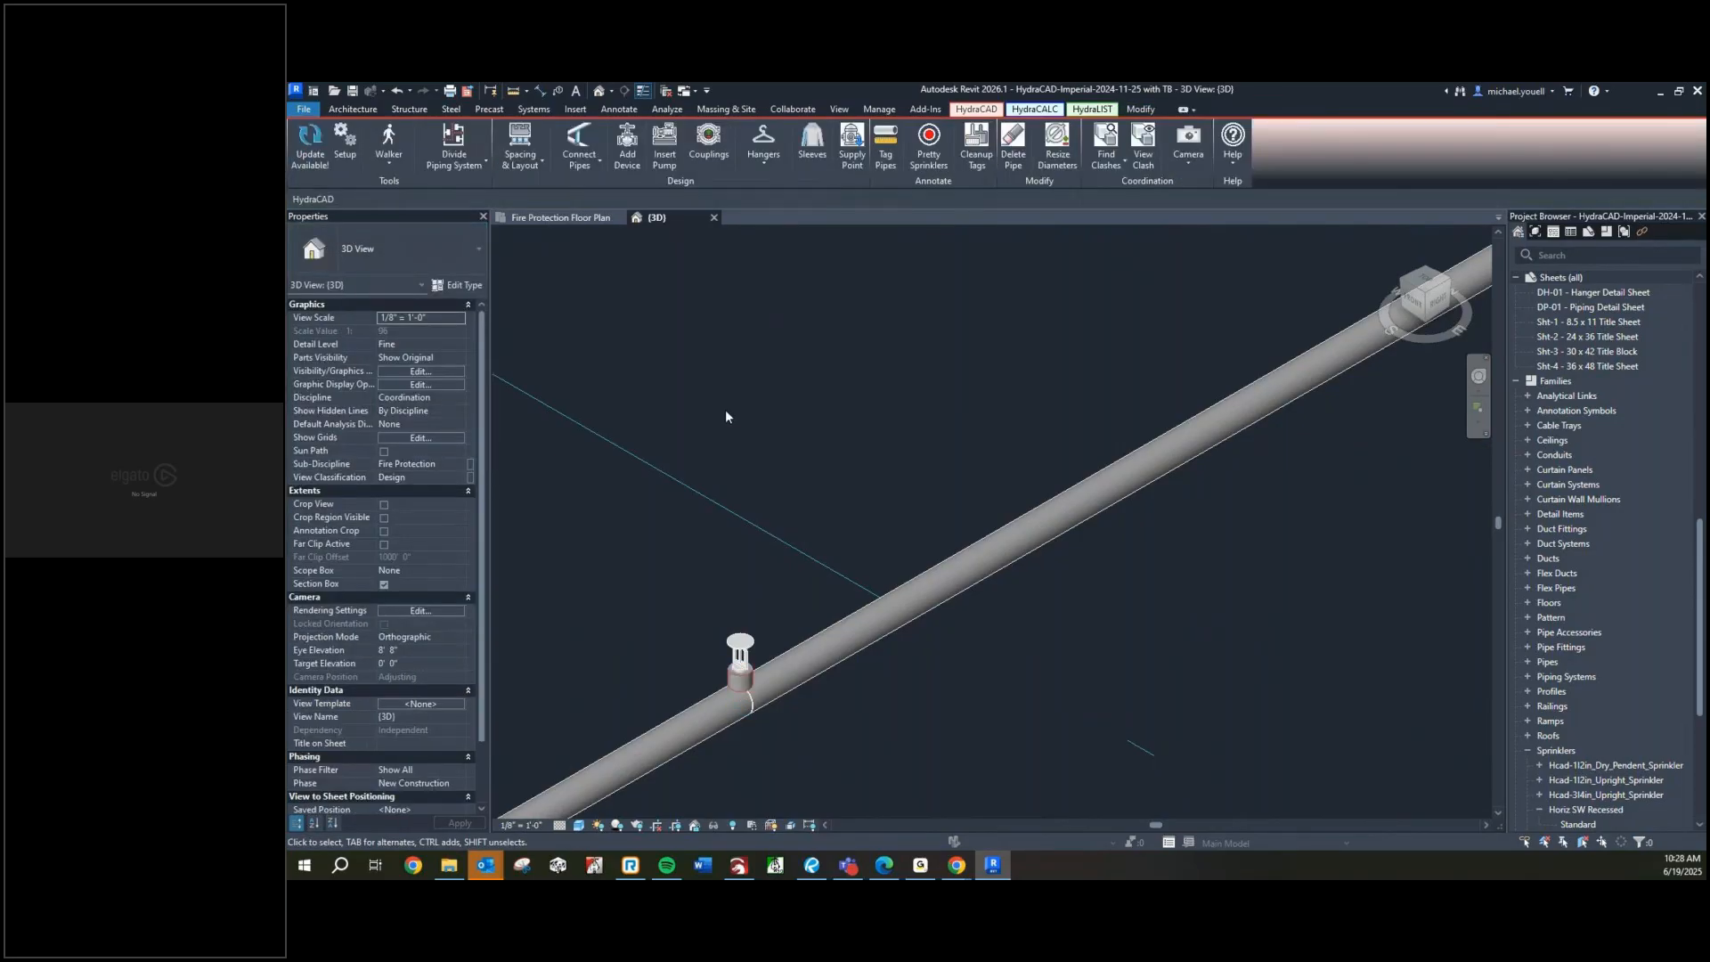
{"action": "scroll", "coordinate": [716, 331], "scroll_direction": "down", "scroll_amount": 3}
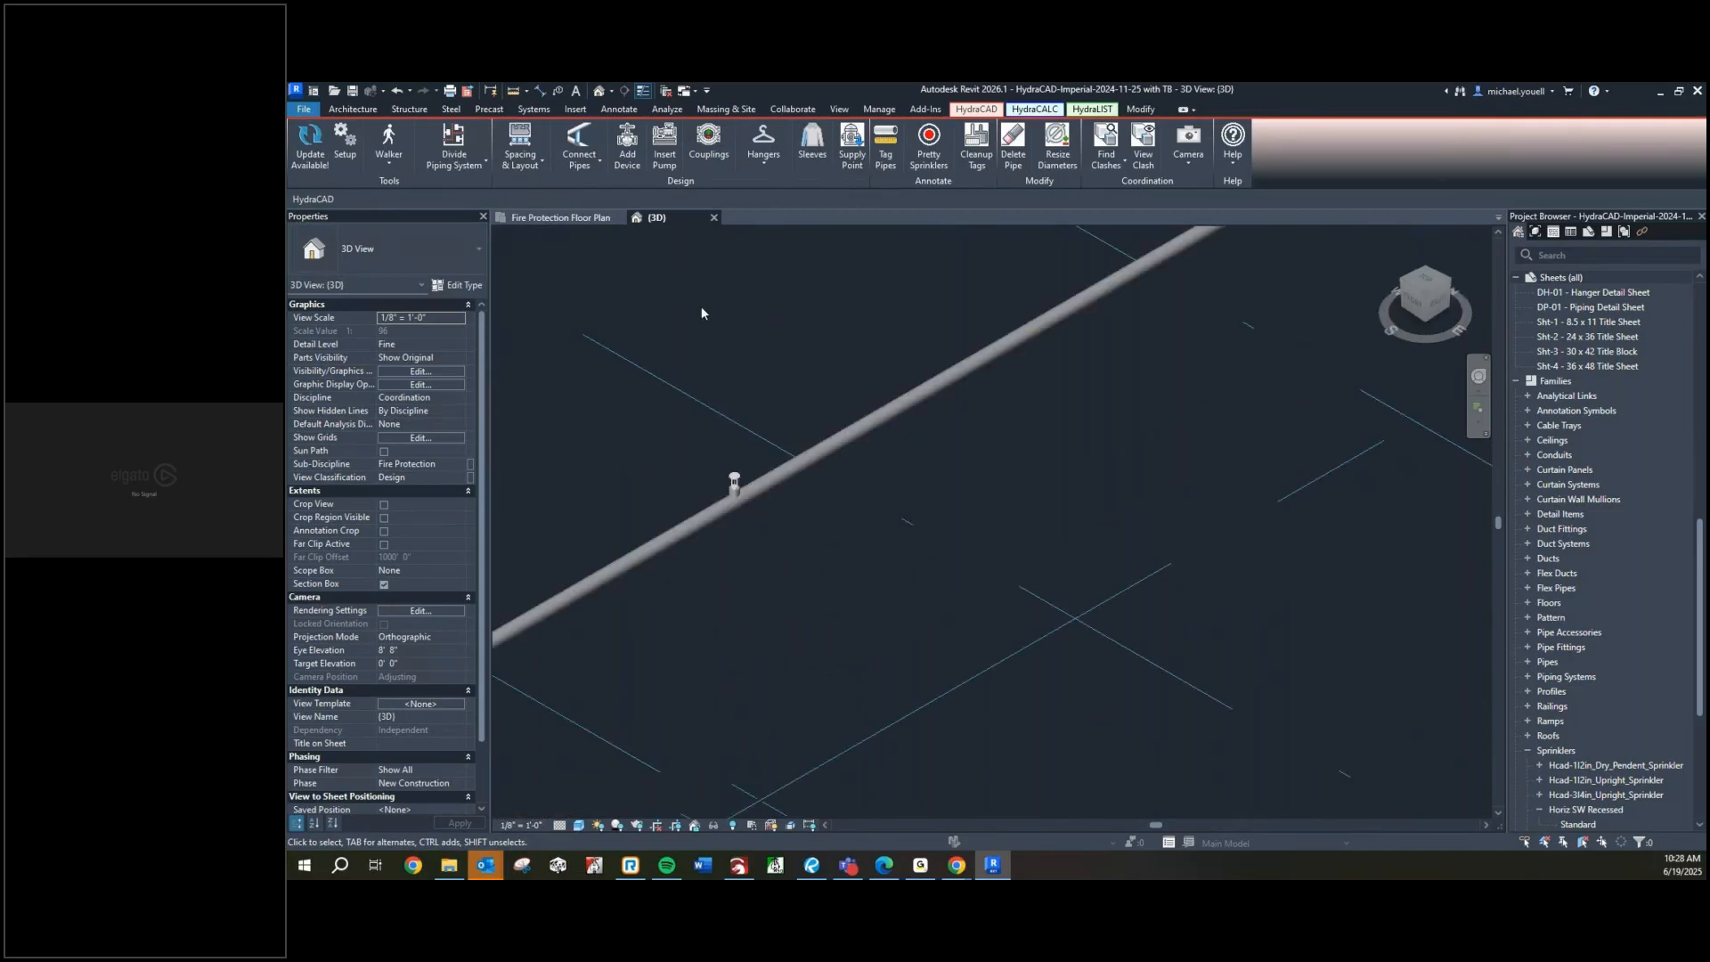
Examine the riser nipples, branch lines and sprinklers along the main in the Fire Protection Floor Plan
{"action": "left_click", "coordinate": [585, 218]}
{"action": "scroll", "coordinate": [783, 495], "scroll_direction": "down", "scroll_amount": 3}
{"action": "middle_click_drag", "start_coordinate": [1102, 570], "coordinate": [703, 514]}
{"action": "scroll", "coordinate": [957, 442], "scroll_direction": "up", "scroll_amount": 5}
{"action": "scroll", "coordinate": [861, 474], "scroll_direction": "up", "scroll_amount": 4}
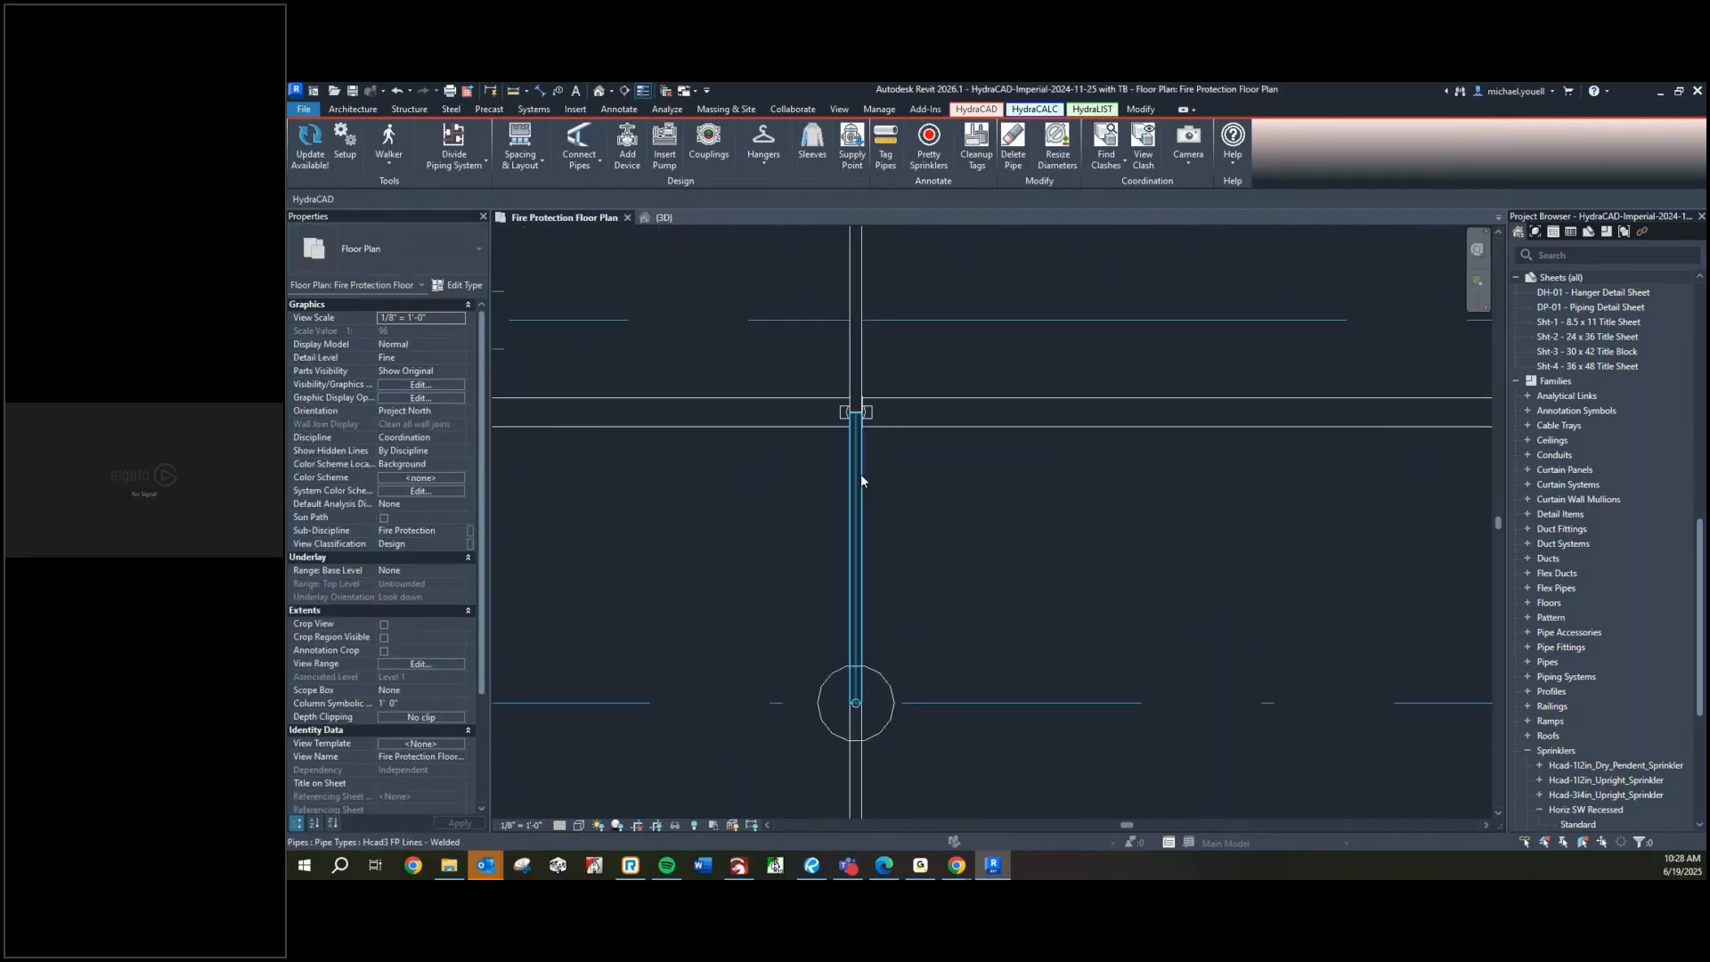
{"action": "scroll", "coordinate": [958, 479], "scroll_direction": "down", "scroll_amount": 4}
{"action": "scroll", "coordinate": [960, 482], "scroll_direction": "down", "scroll_amount": 2}
{"action": "middle_click_drag", "start_coordinate": [1134, 500], "coordinate": [639, 446]}
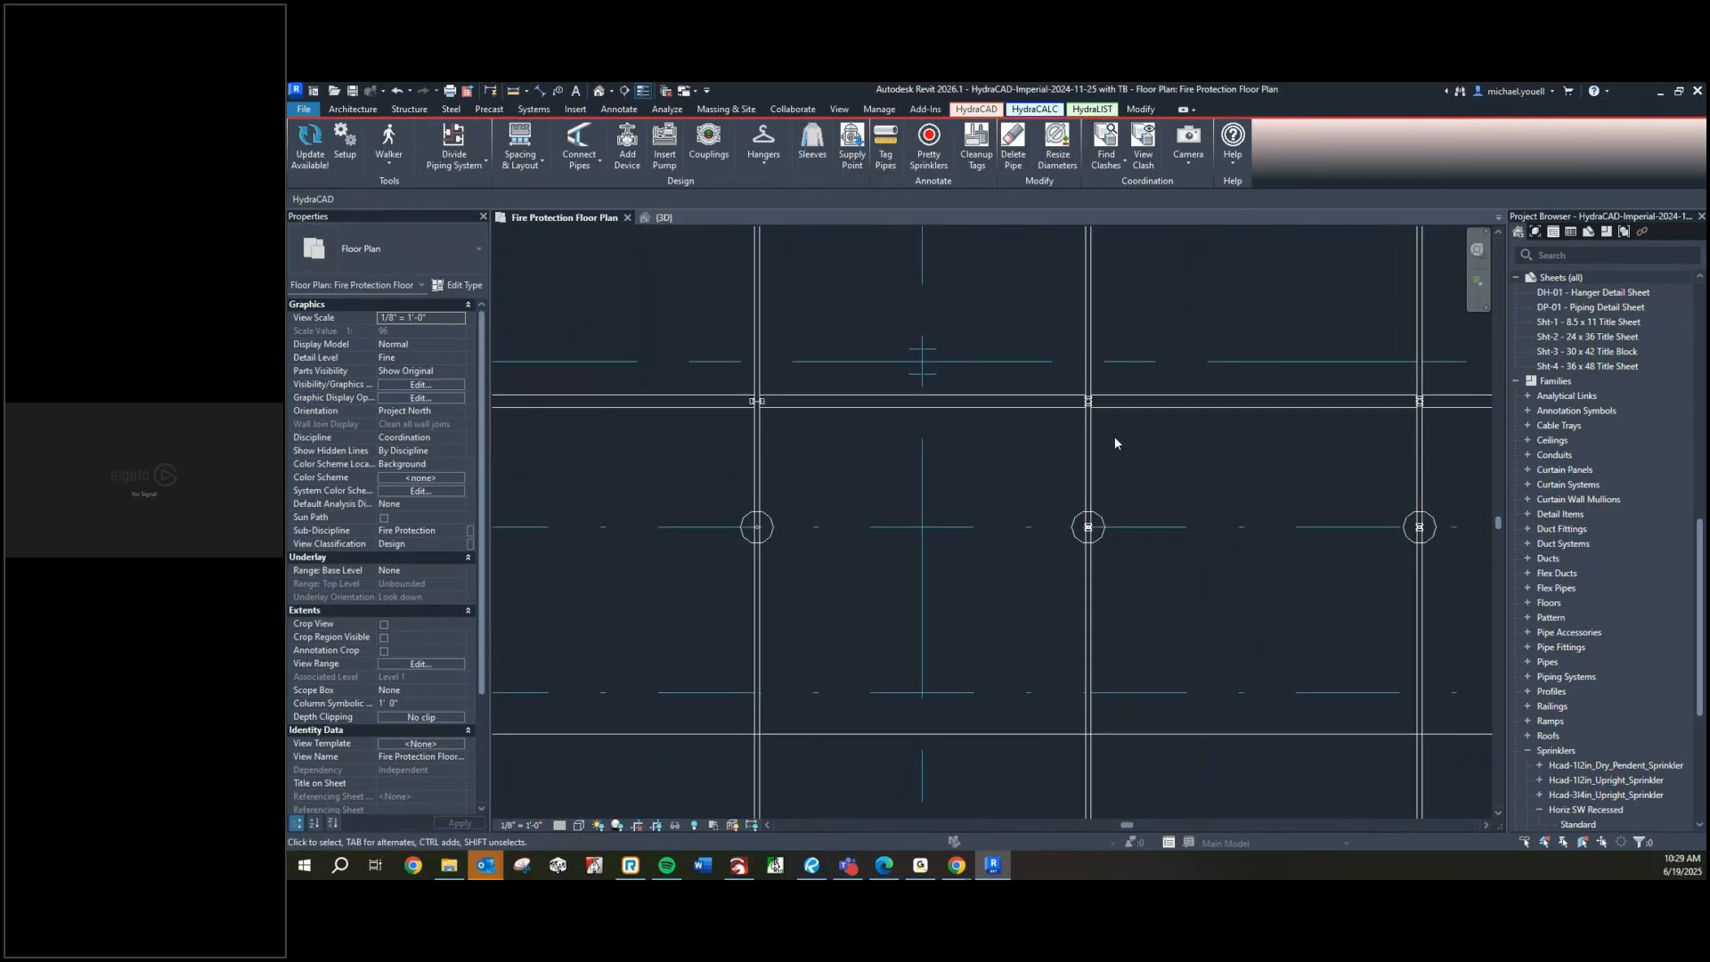
{"action": "middle_click_drag", "start_coordinate": [1115, 436], "coordinate": [594, 463]}
{"action": "scroll", "coordinate": [989, 462], "scroll_direction": "down", "scroll_amount": 3}
{"action": "middle_click_drag", "start_coordinate": [767, 463], "coordinate": [1352, 502]}
{"action": "scroll", "coordinate": [804, 478], "scroll_direction": "up", "scroll_amount": 3}
{"action": "scroll", "coordinate": [744, 494], "scroll_direction": "up", "scroll_amount": 3}
{"action": "scroll", "coordinate": [784, 508], "scroll_direction": "down", "scroll_amount": 4}
{"action": "scroll", "coordinate": [782, 512], "scroll_direction": "up", "scroll_amount": 3}
{"action": "scroll", "coordinate": [855, 486], "scroll_direction": "up", "scroll_amount": 1}
{"action": "scroll", "coordinate": [781, 499], "scroll_direction": "down", "scroll_amount": 3}
{"action": "scroll", "coordinate": [909, 516], "scroll_direction": "down", "scroll_amount": 2}
{"action": "middle_click_drag", "start_coordinate": [1118, 532], "coordinate": [338, 516]}
{"action": "middle_click_drag", "start_coordinate": [942, 517], "coordinate": [921, 515]}
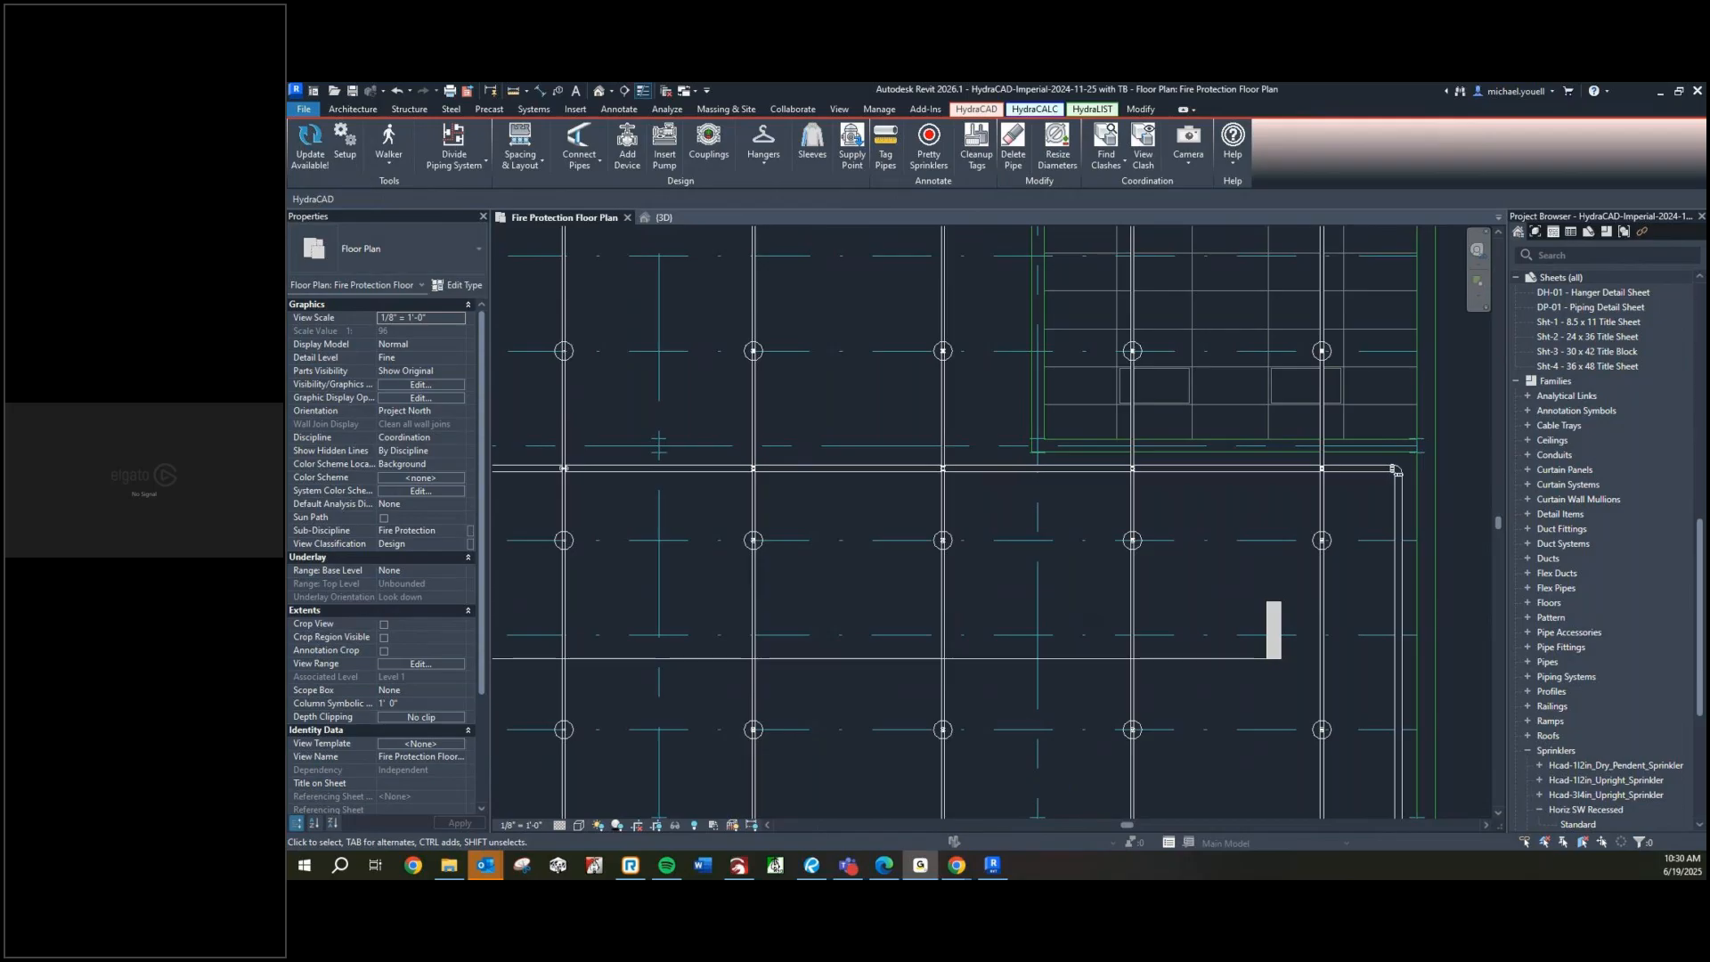
Save the project
{"action": "left_click", "coordinate": [359, 94]}
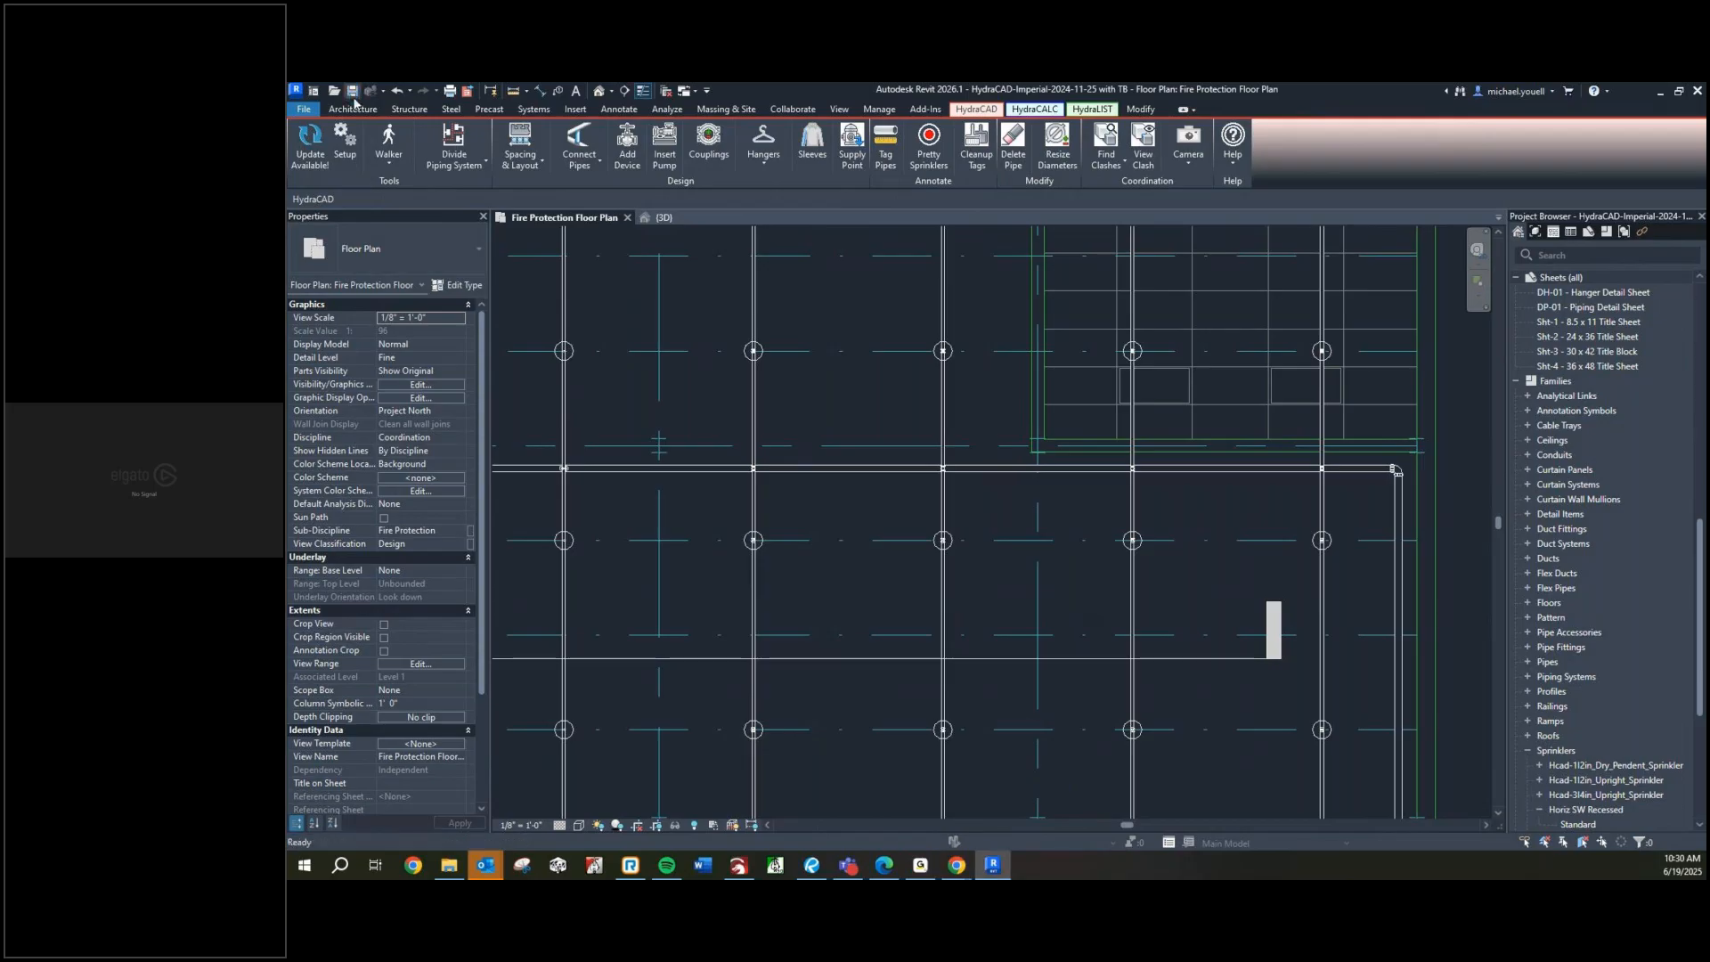